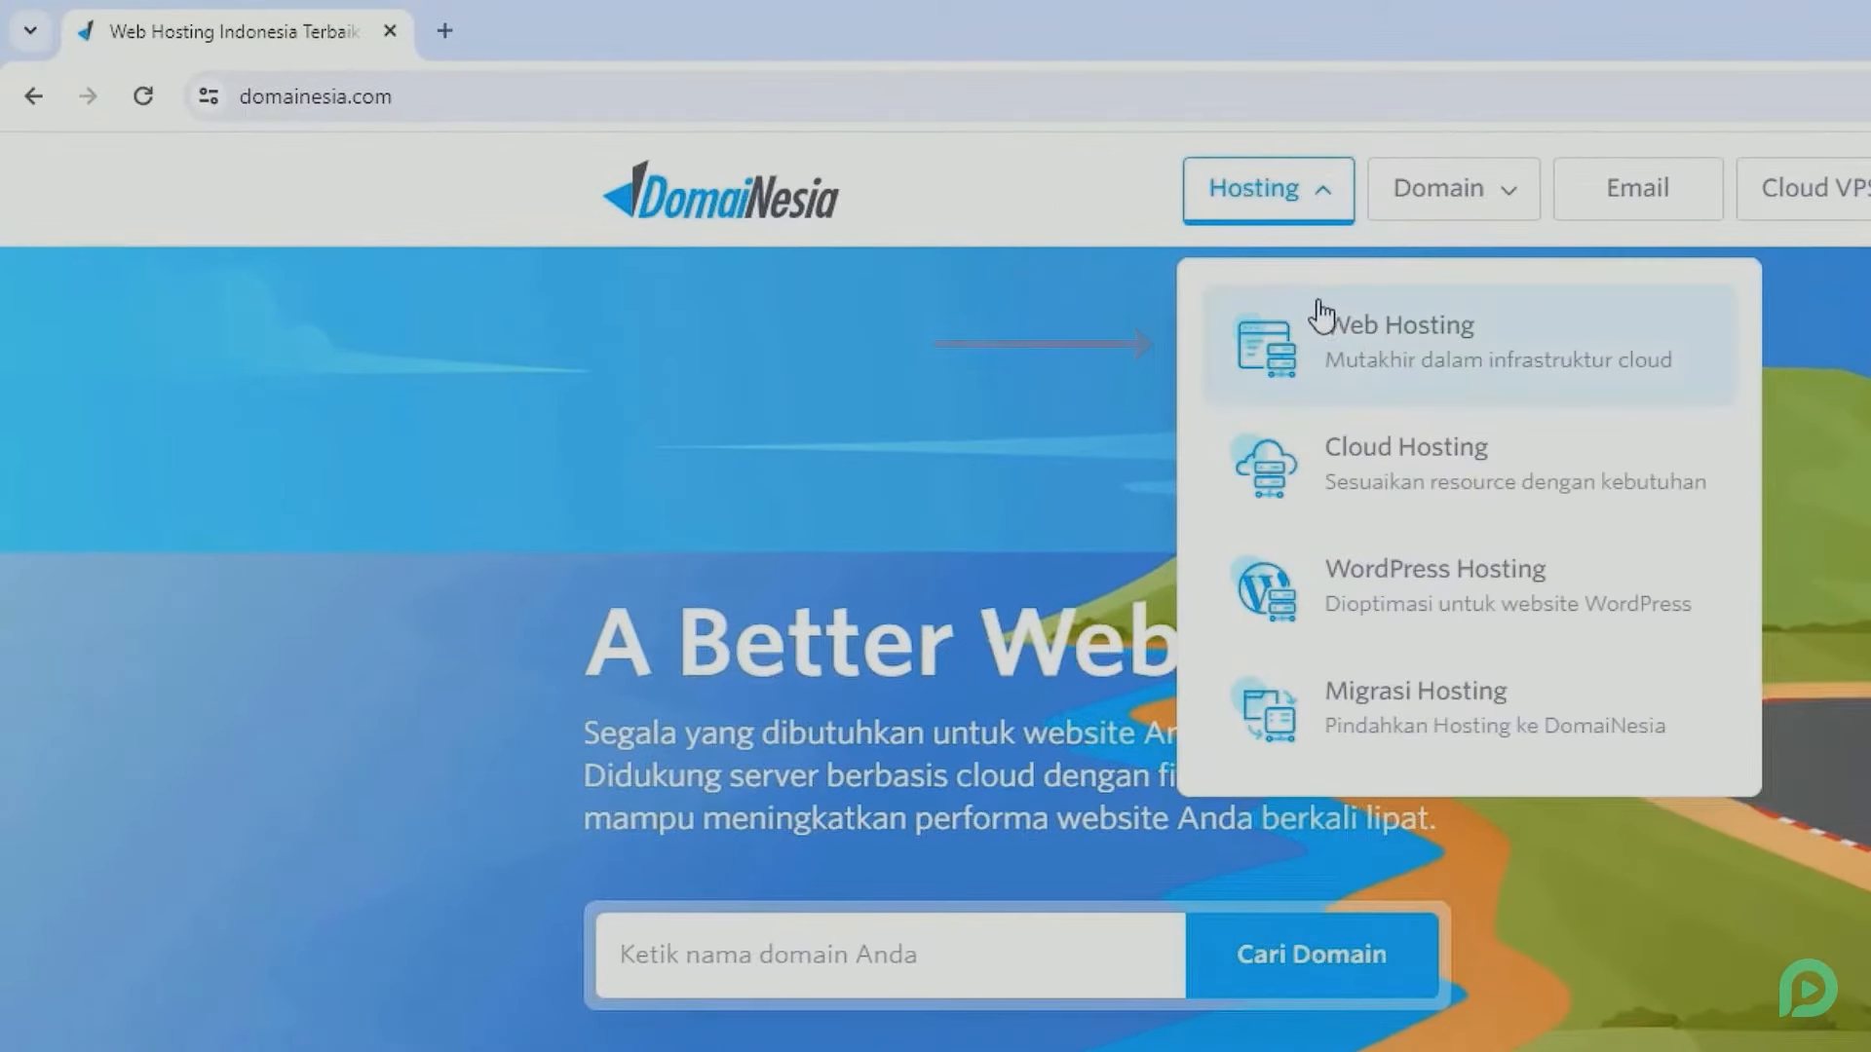
- Open DomaiNesia's Web Hosting page and read the Starter, Super, Monster and Supreme plan features
{"action": "left_click", "coordinate": [1345, 352]}
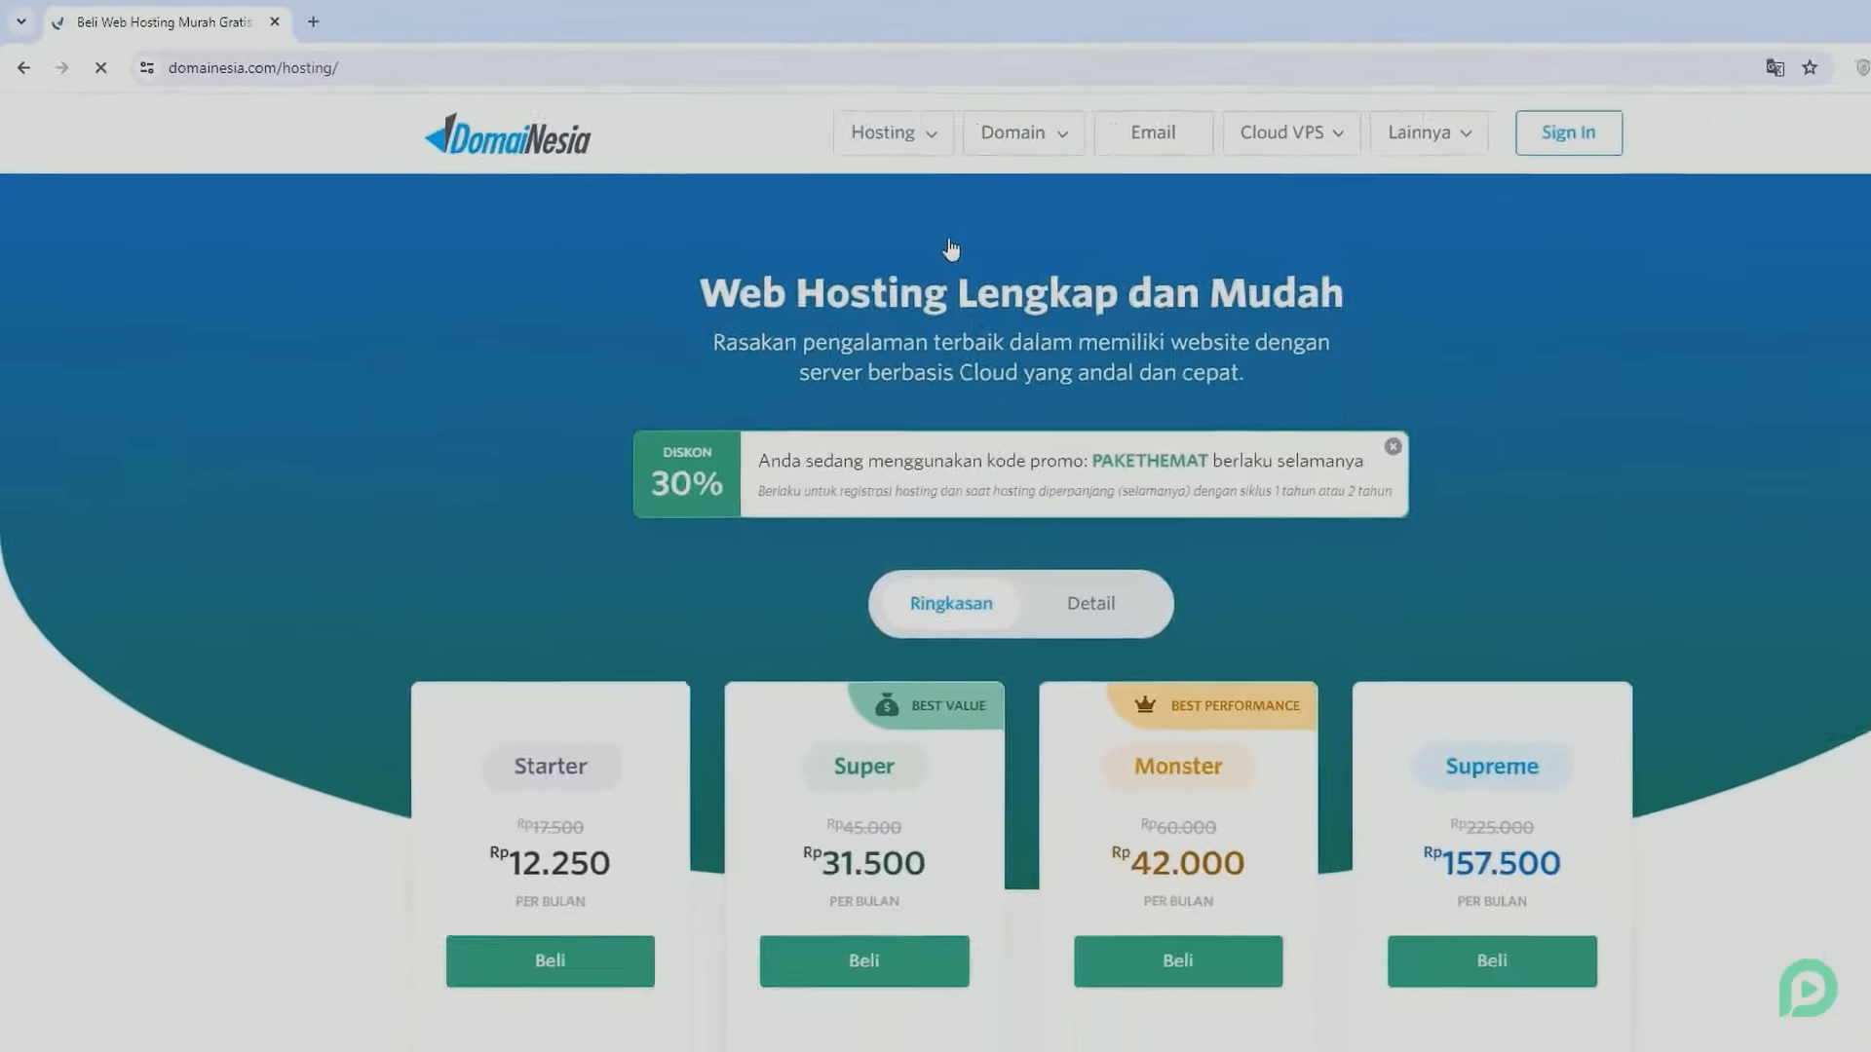
{"action": "scroll", "coordinate": [862, 226], "scroll_direction": "down", "scroll_amount": 4}
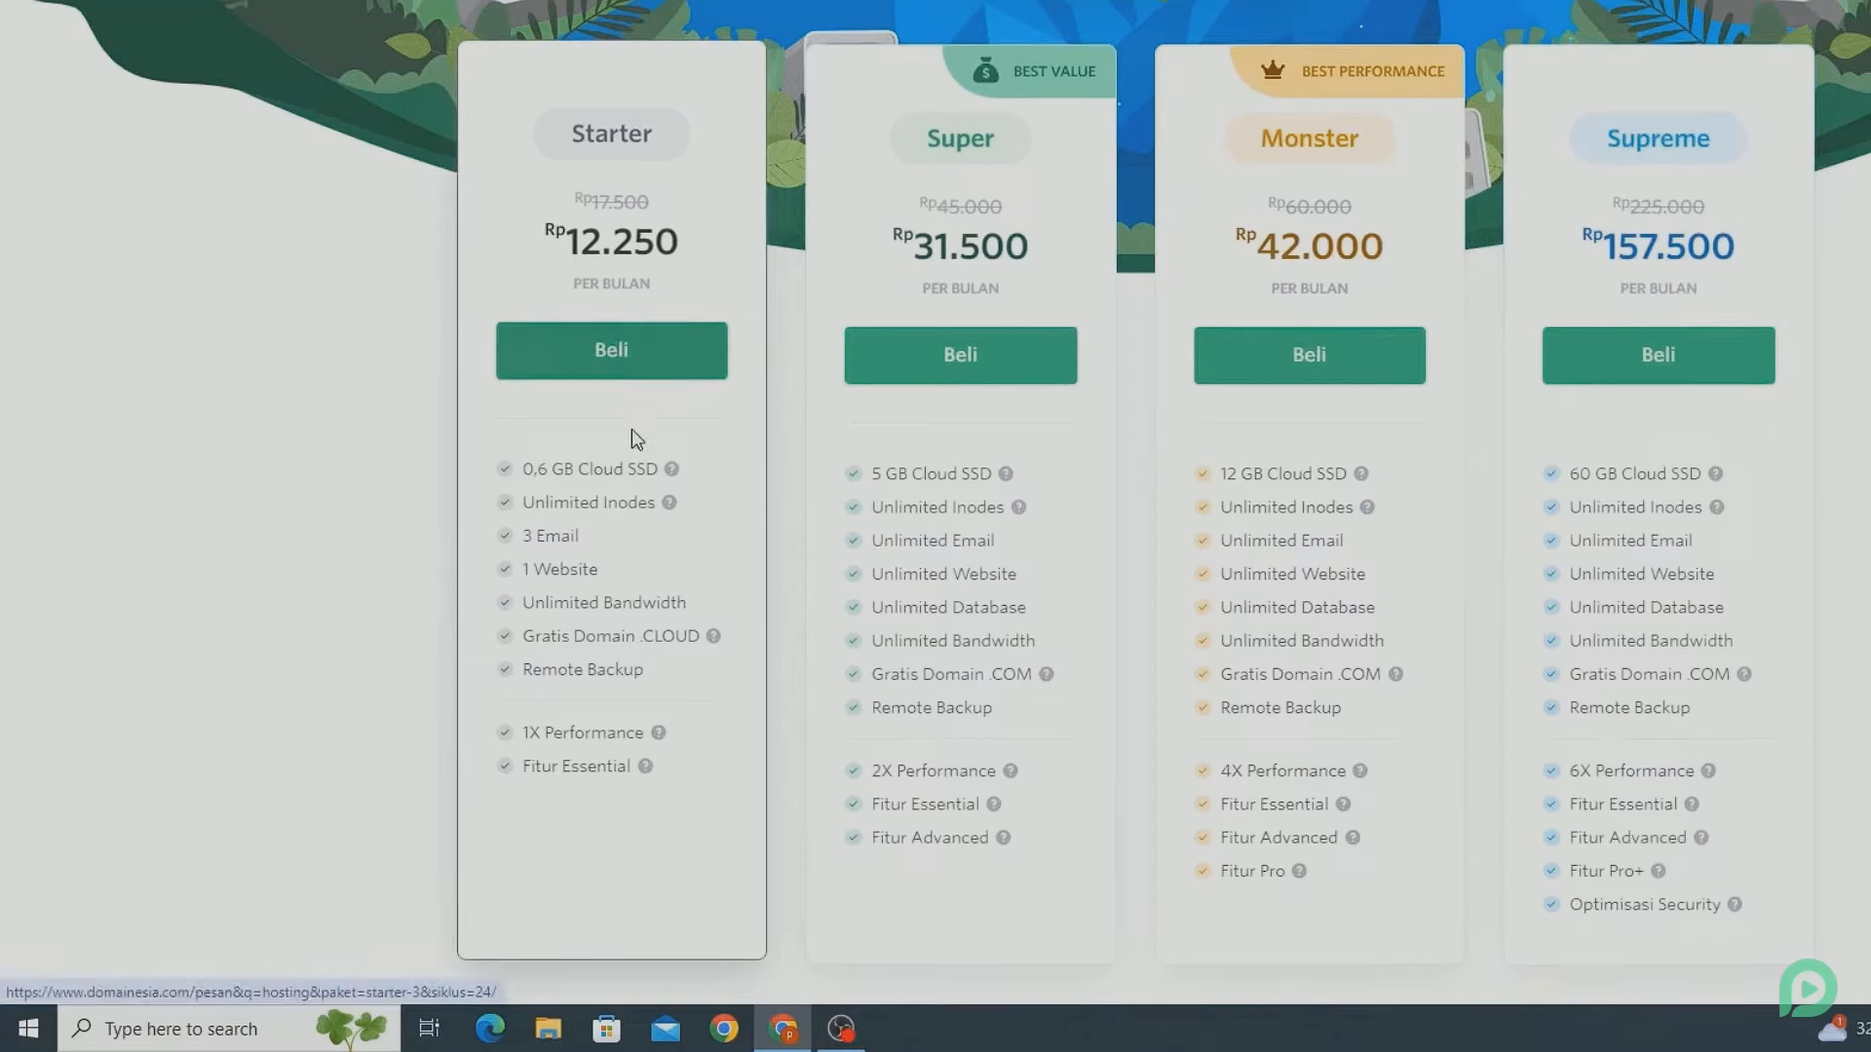
{"action": "mouse_move", "coordinate": [668, 501]}
{"action": "mouse_move", "coordinate": [719, 637]}
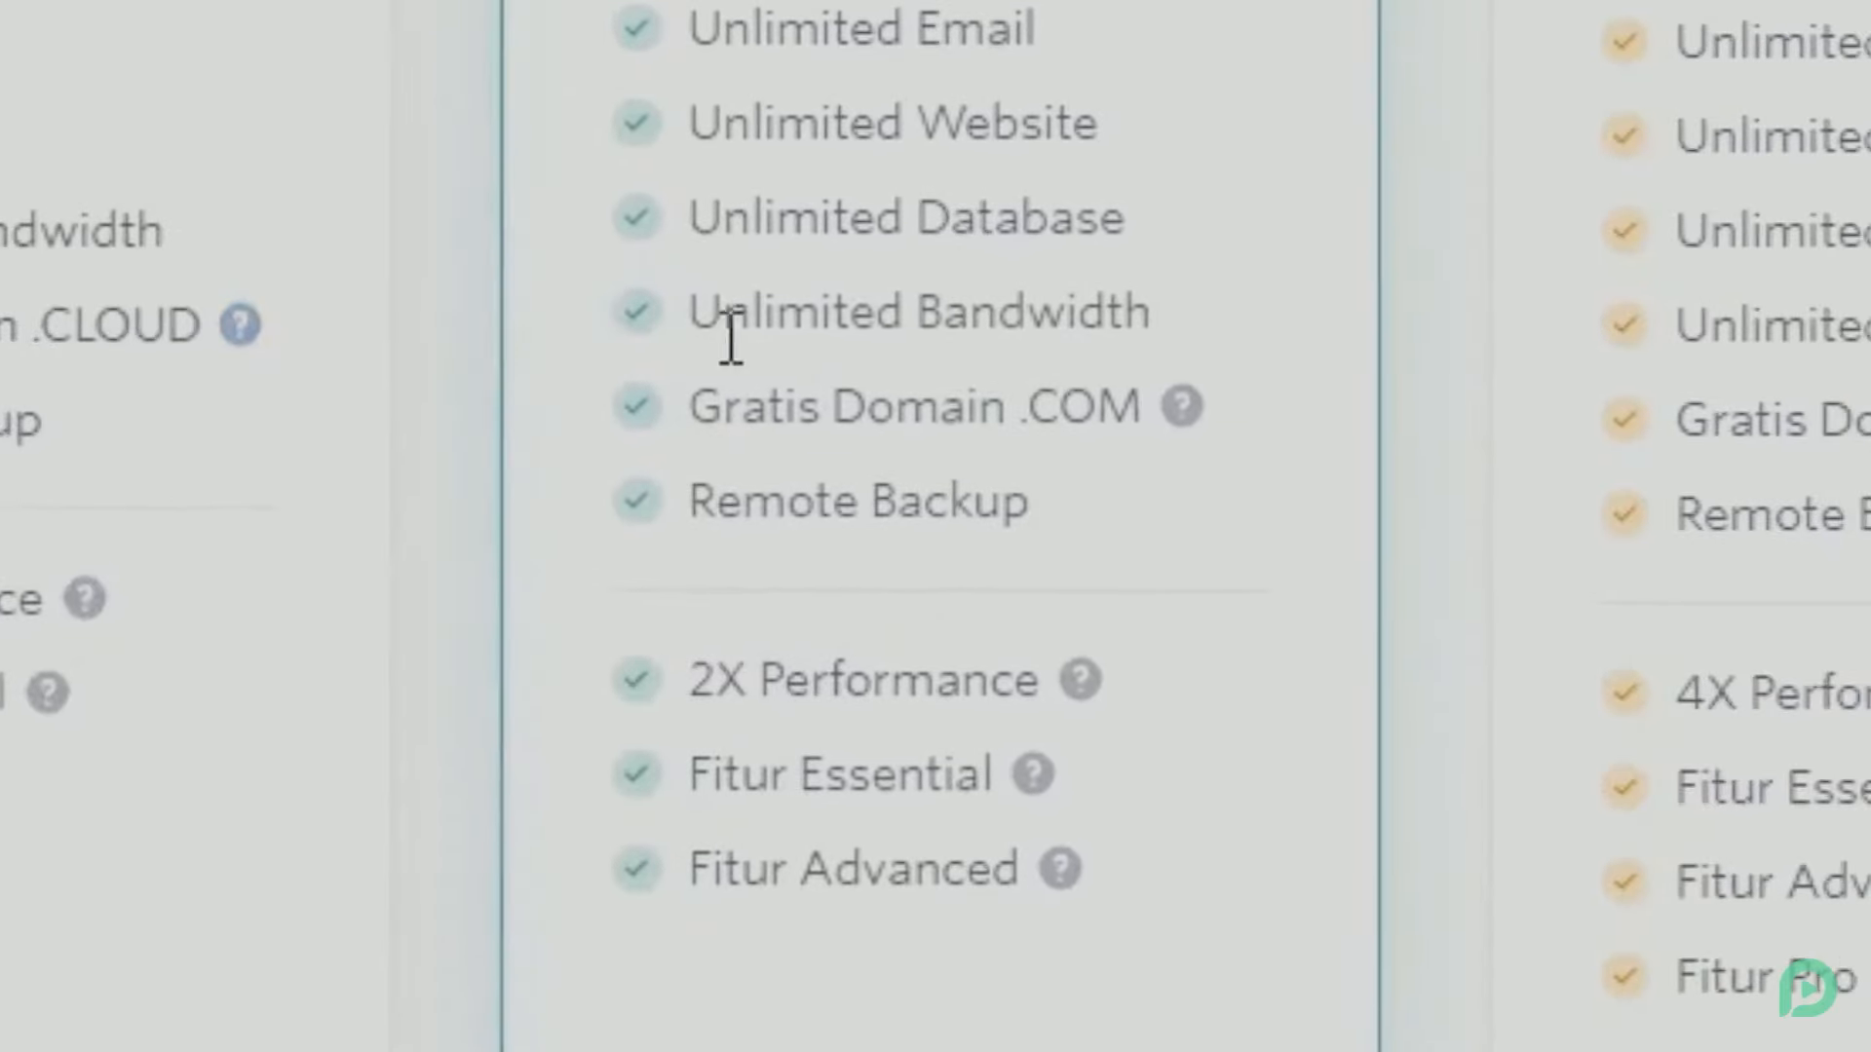
{"action": "mouse_move", "coordinate": [1187, 417]}
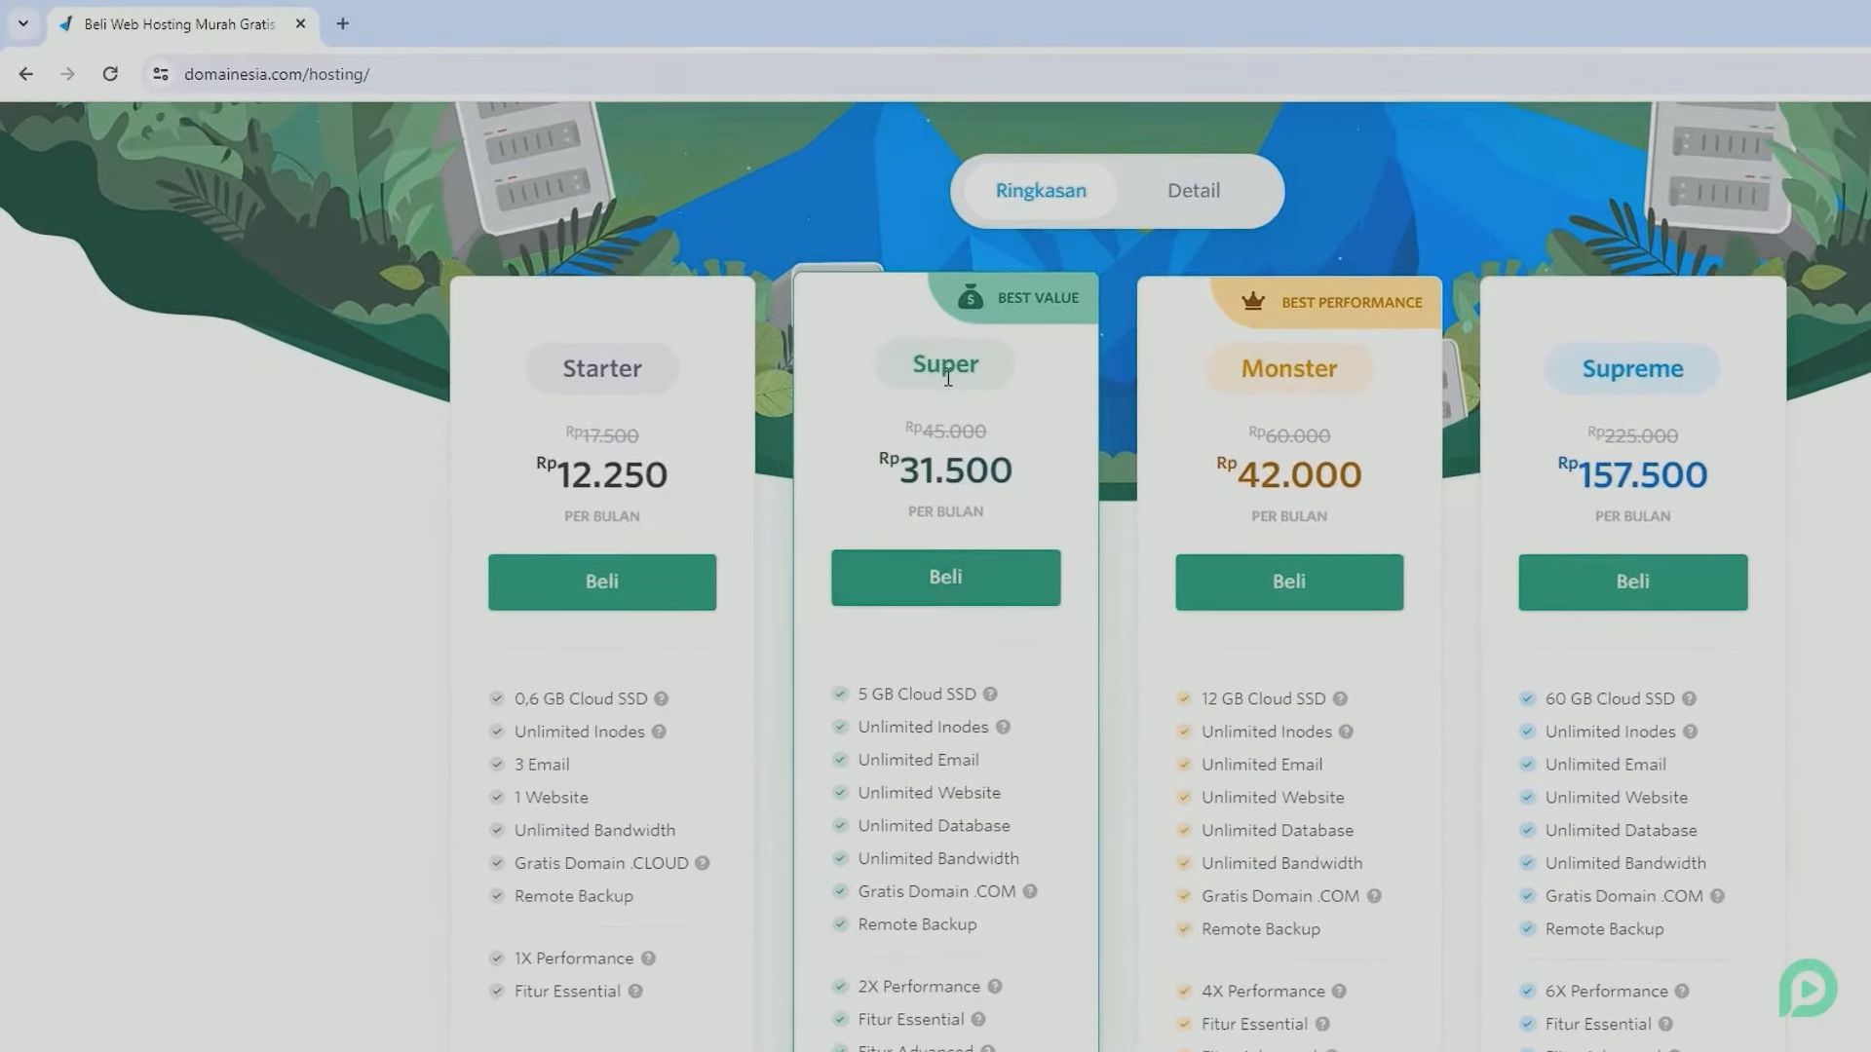
- Order the Super plan on a 1-year cycle with the domain tutorpemoola.com
{"action": "left_click", "coordinate": [940, 582]}
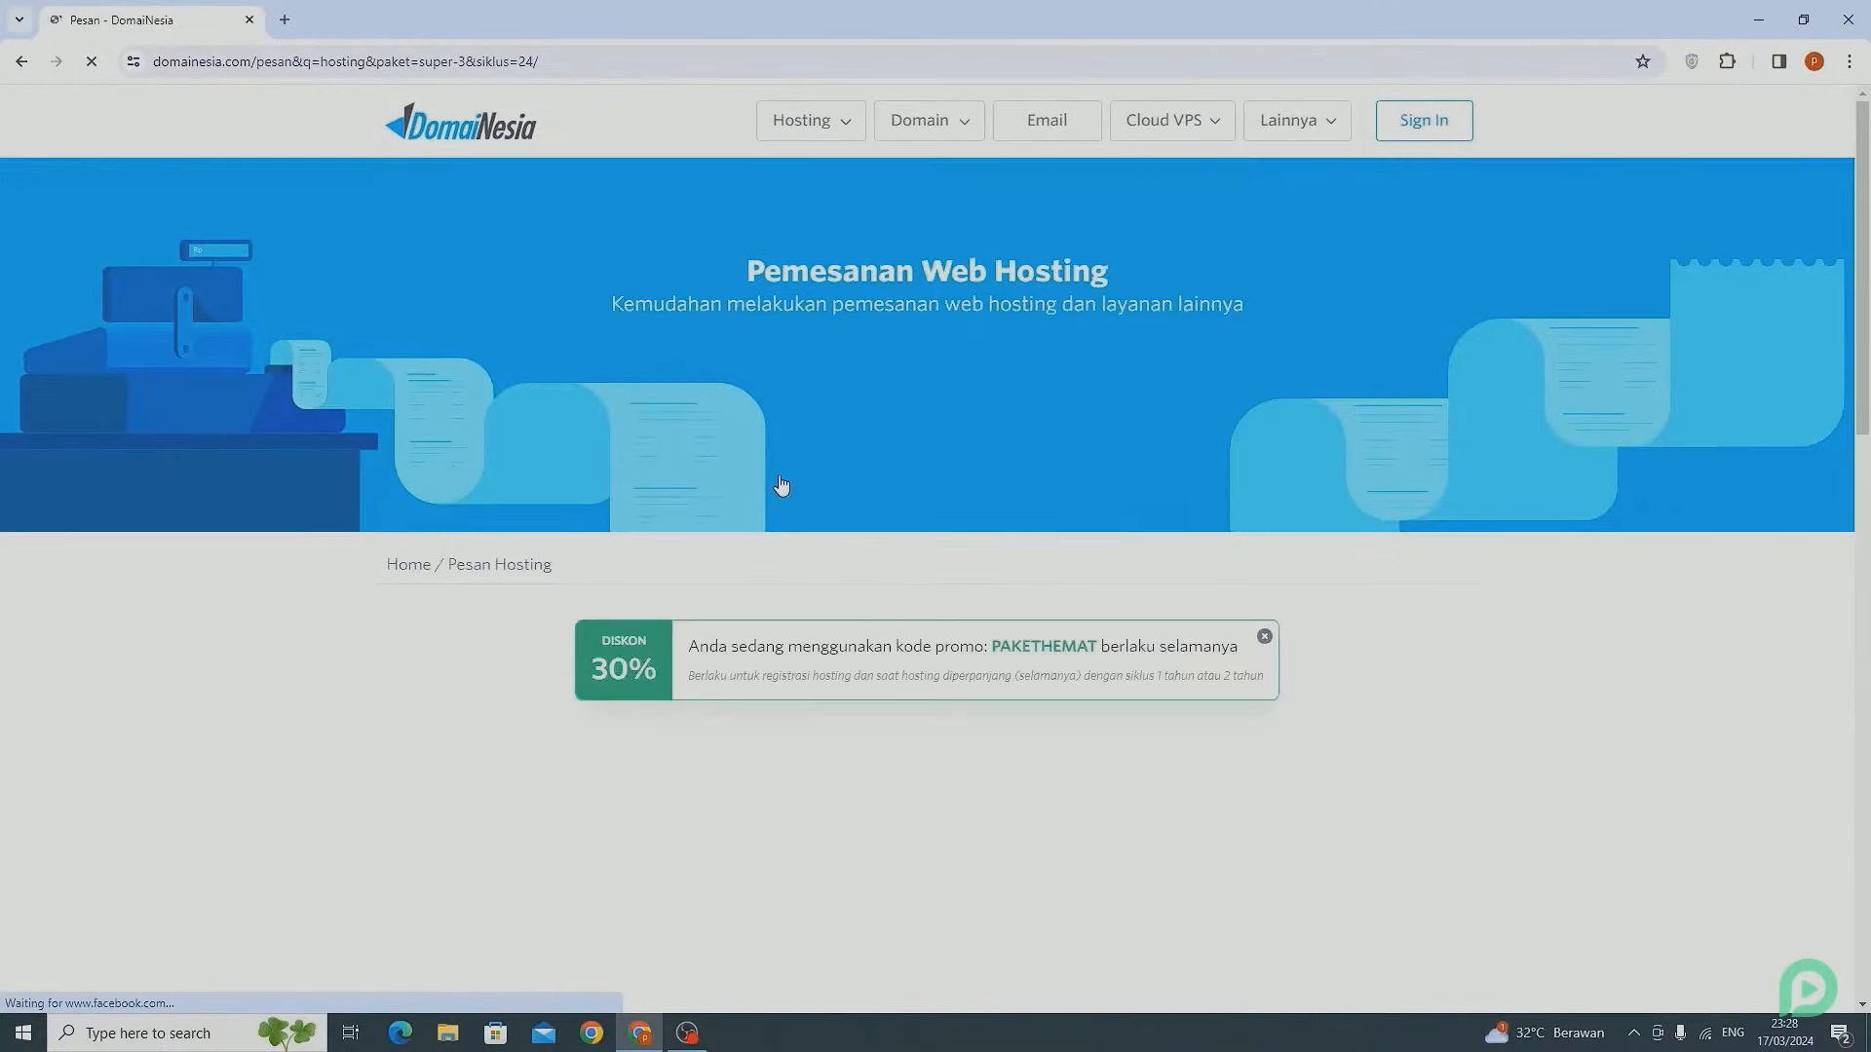
{"action": "scroll", "coordinate": [782, 484], "scroll_direction": "down", "scroll_amount": 5}
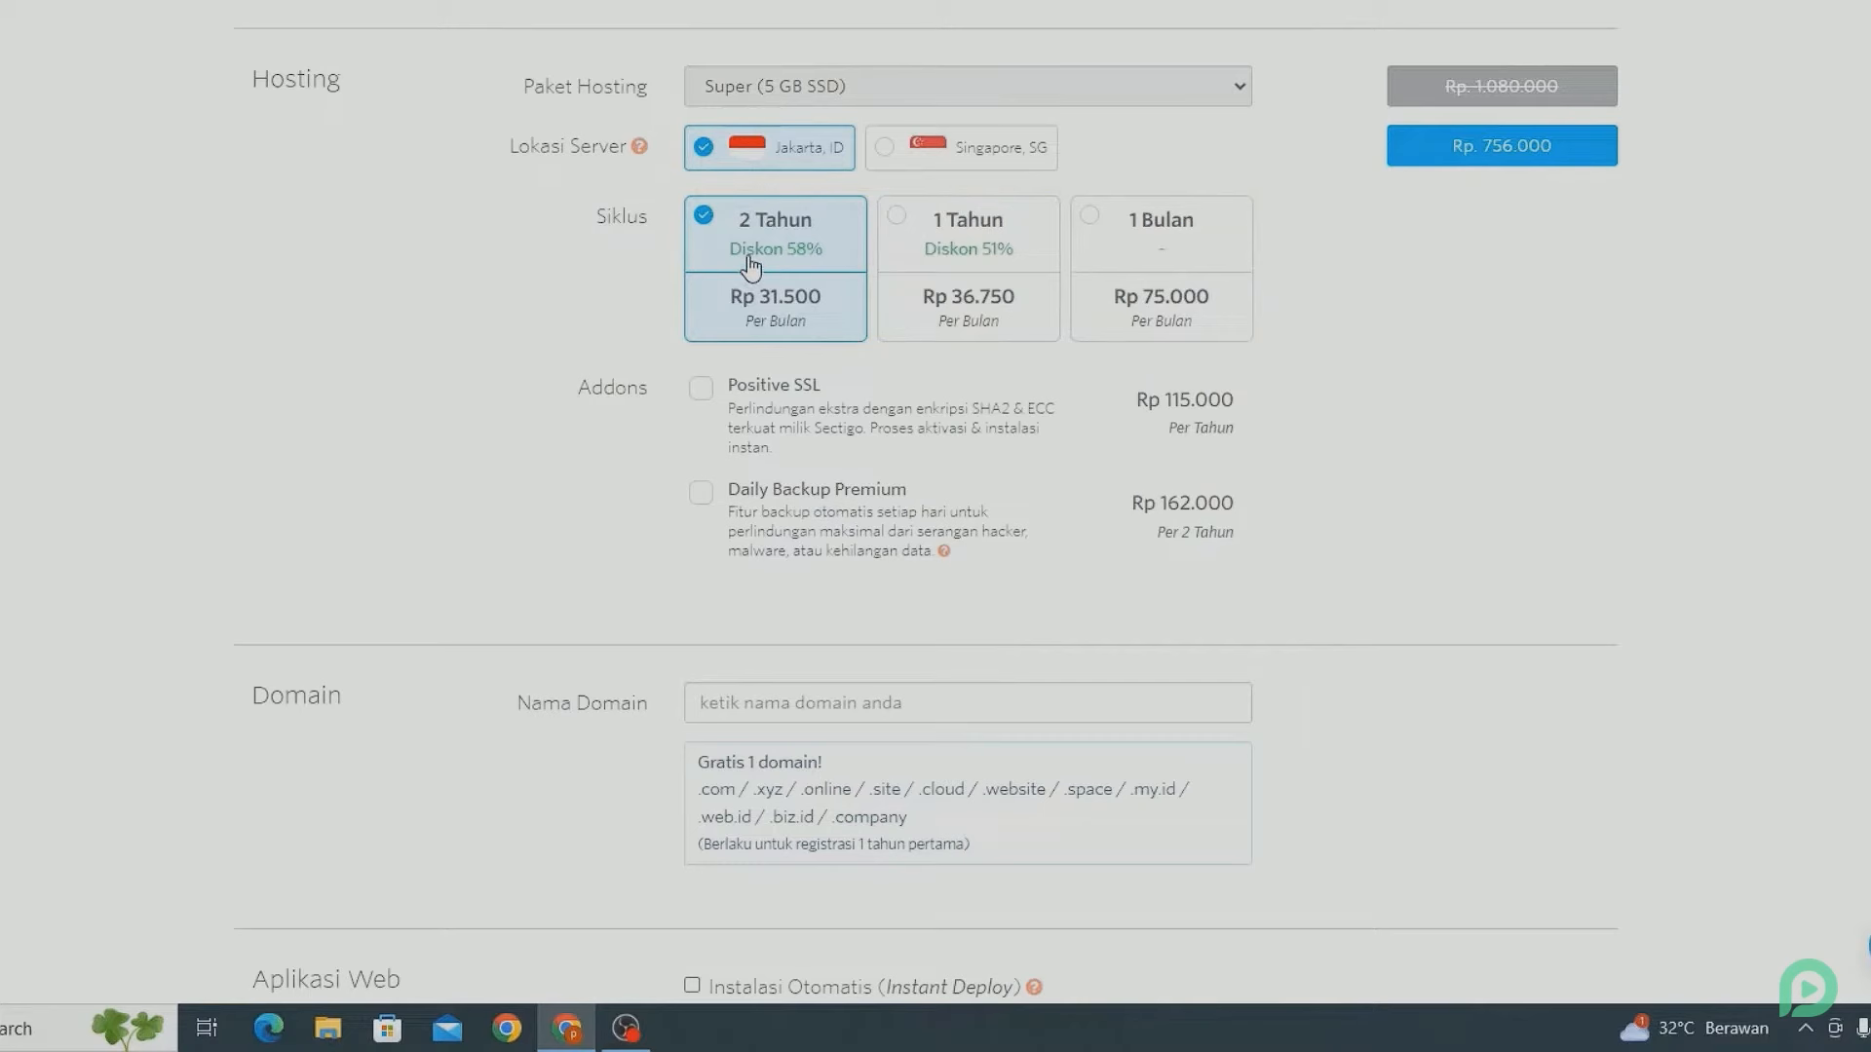
{"action": "left_click", "coordinate": [929, 263]}
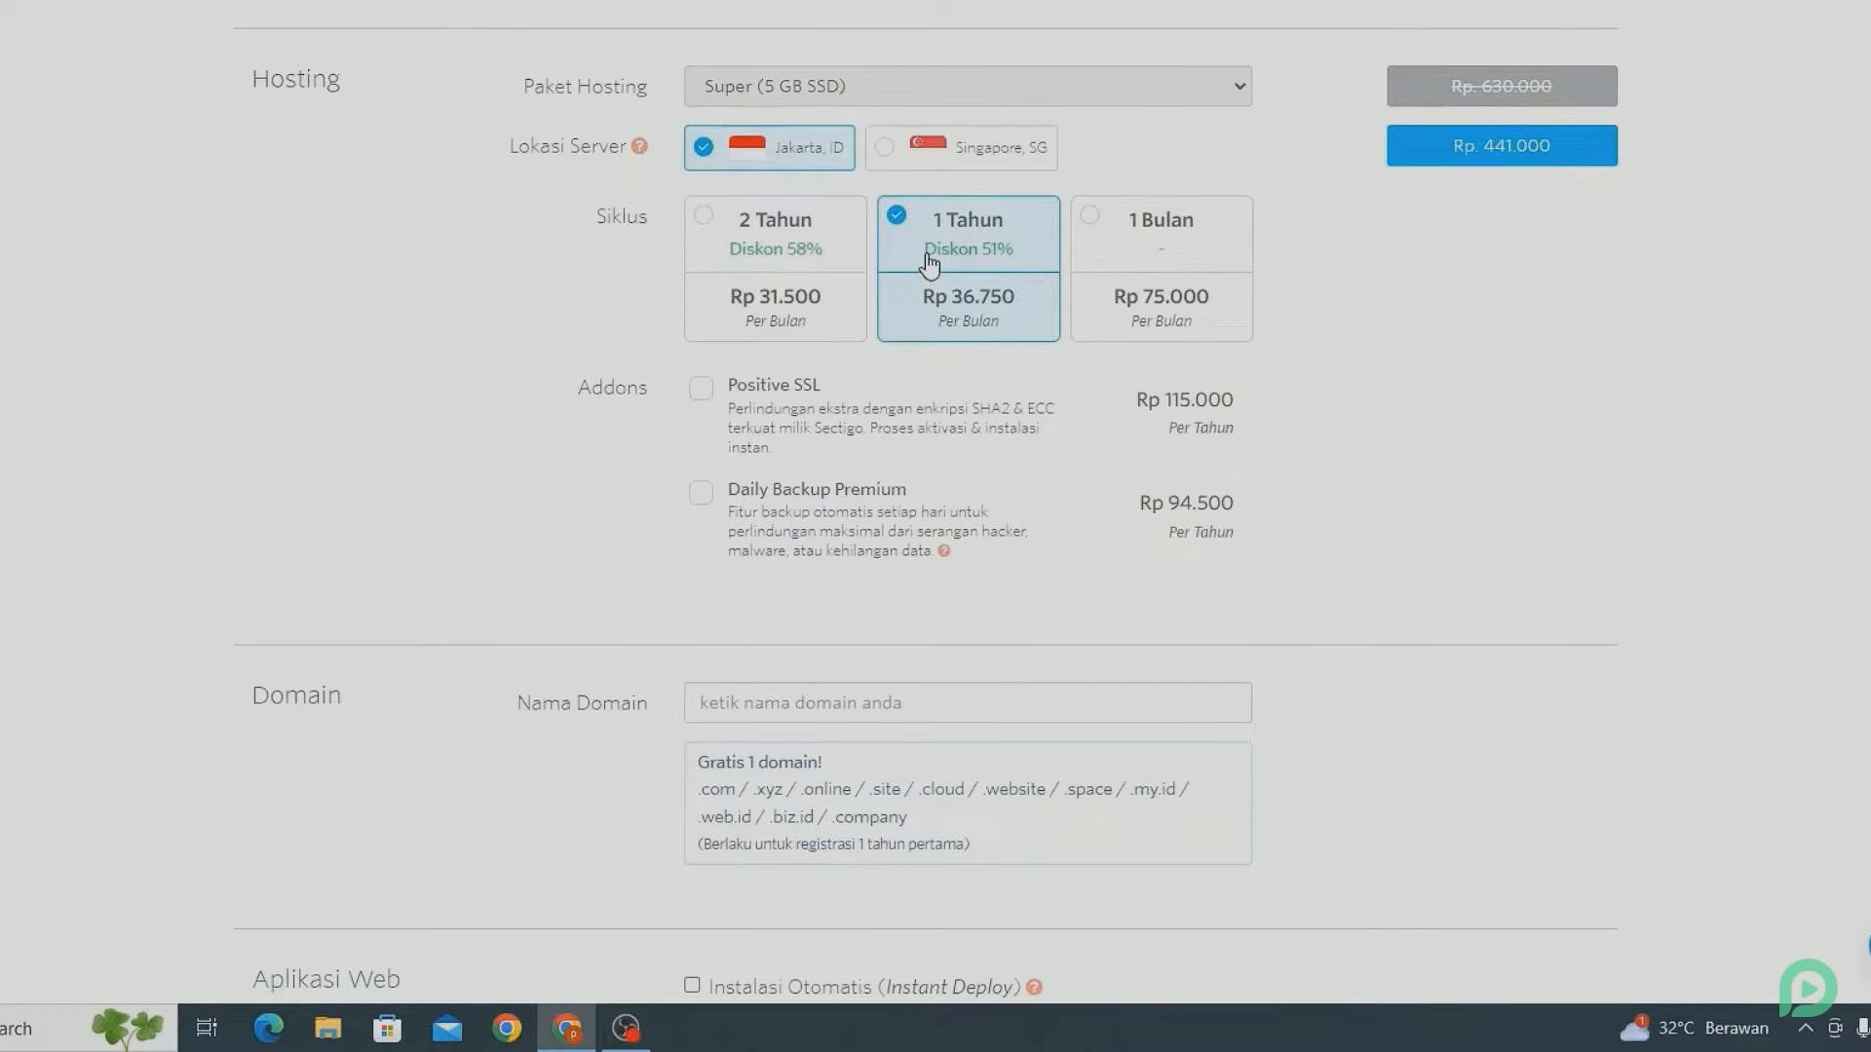
{"action": "scroll", "coordinate": [929, 263], "scroll_direction": "down", "scroll_amount": 4}
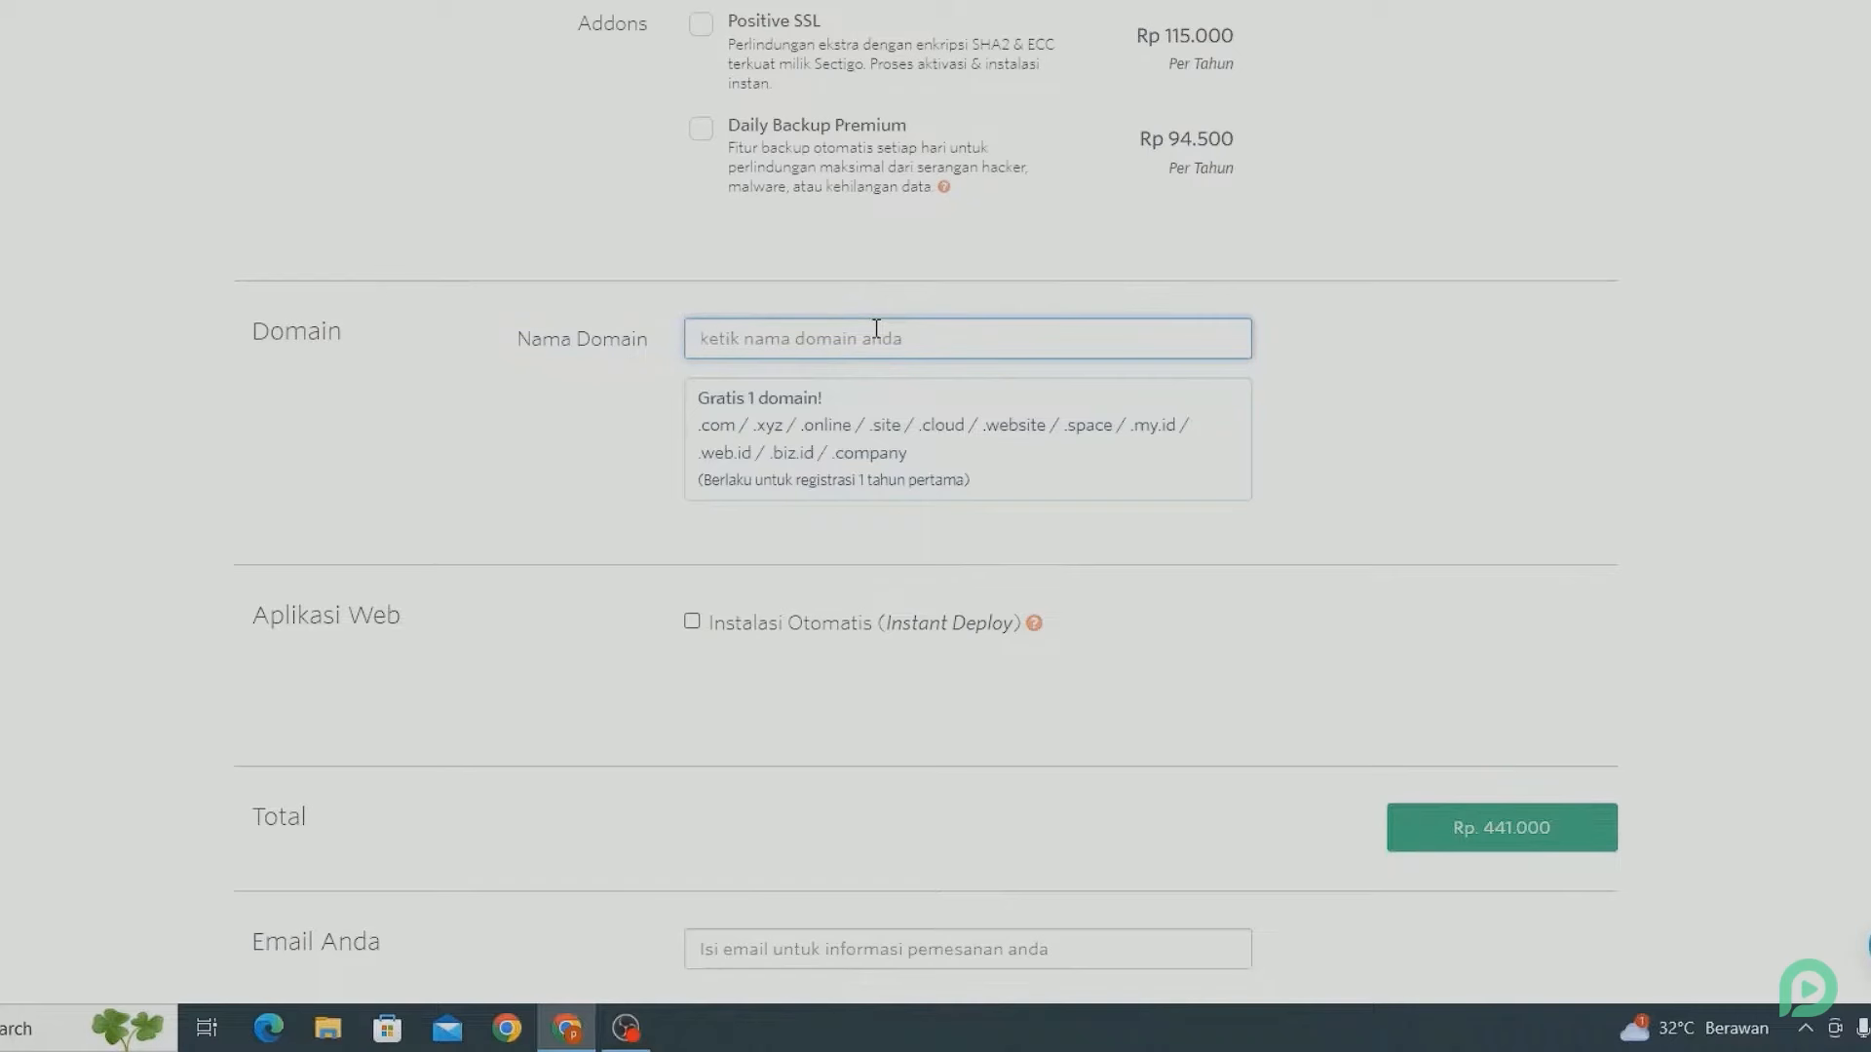
{"action": "type", "text": "tutorpemoola"}
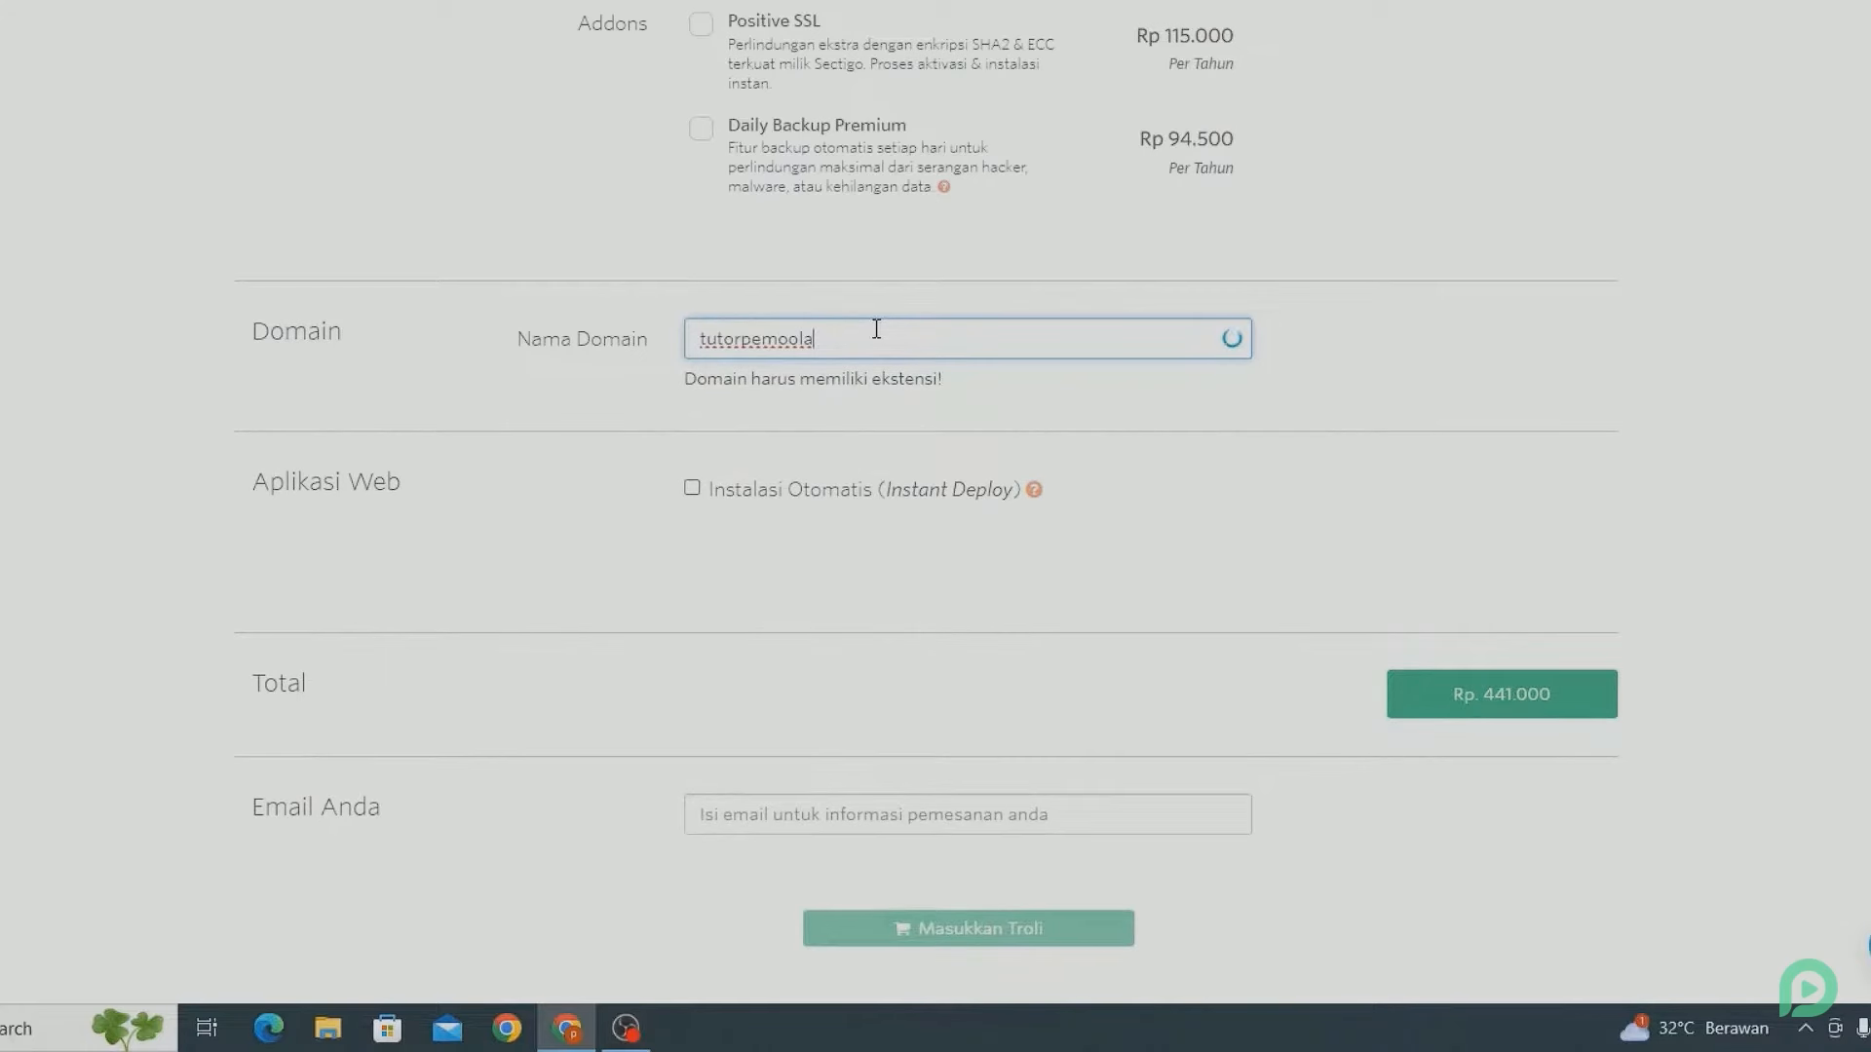
{"action": "type", "text": ".com"}
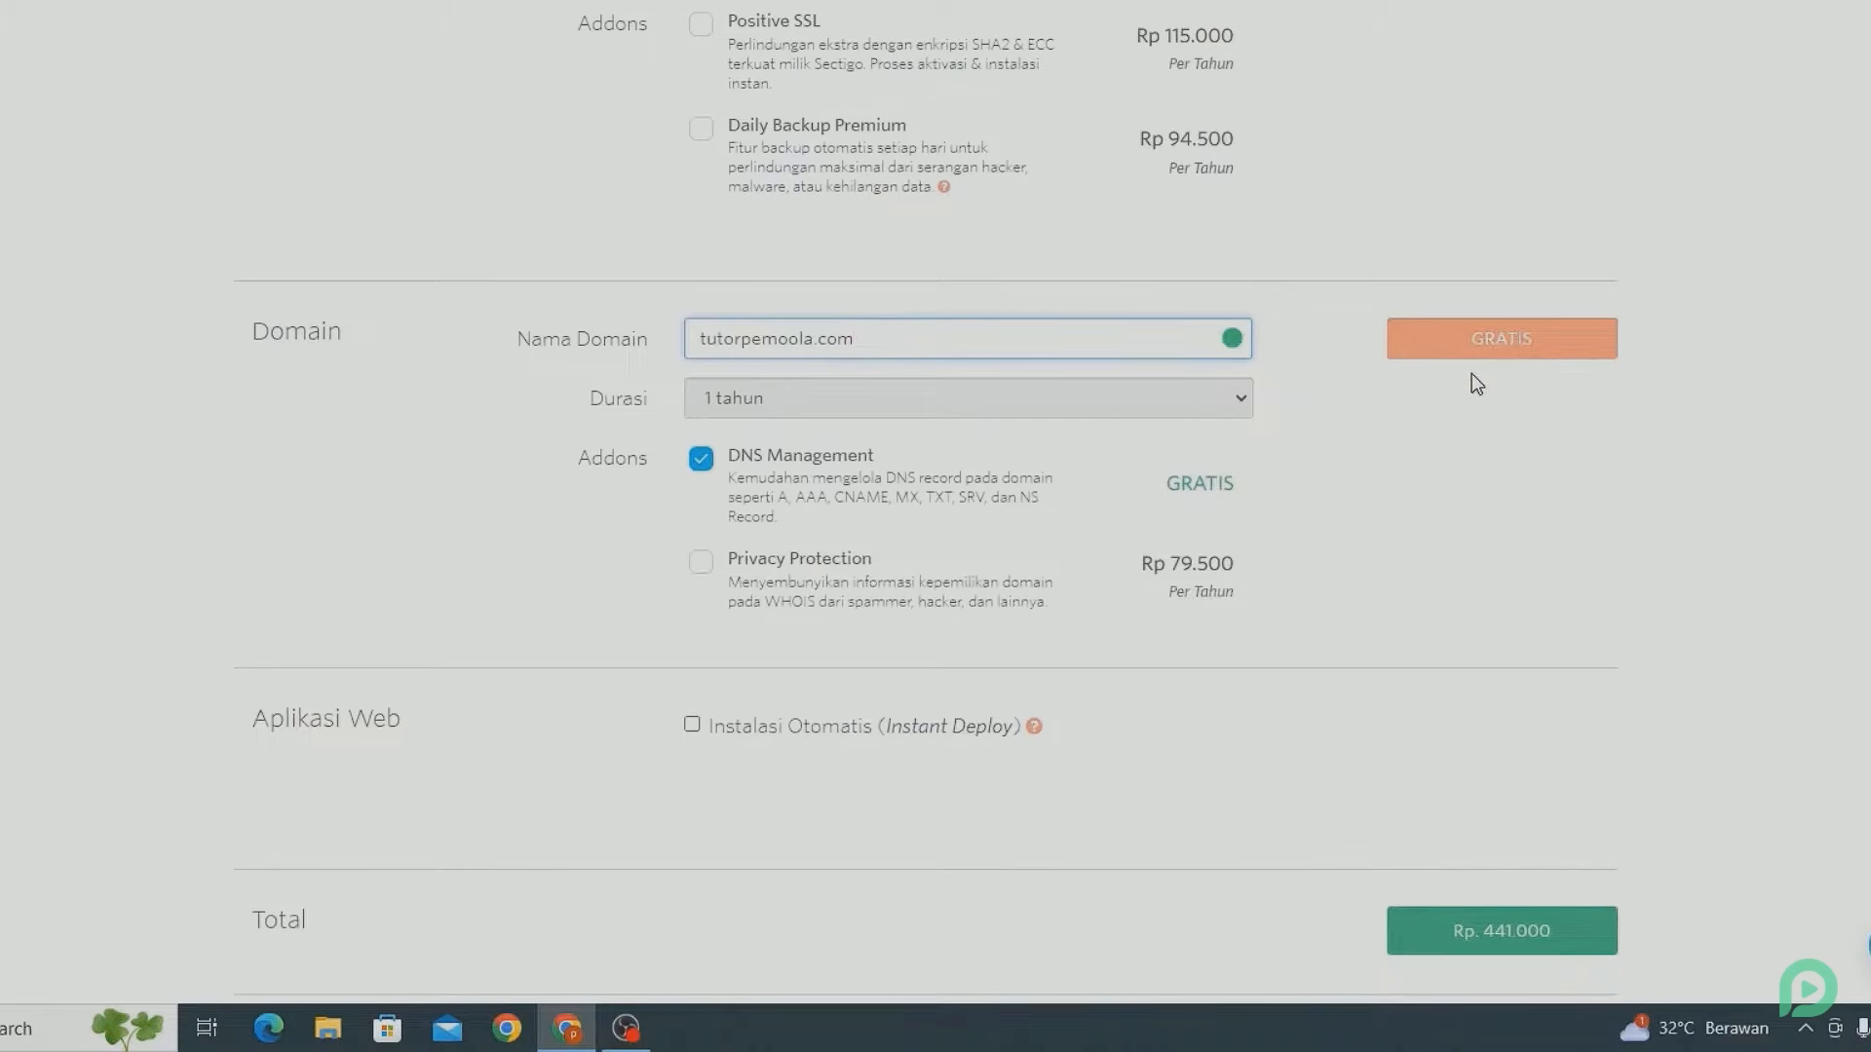
- Enter the order e-mail address and add the hosting order to the cart
{"action": "scroll", "coordinate": [1477, 383], "scroll_direction": "down", "scroll_amount": 8}
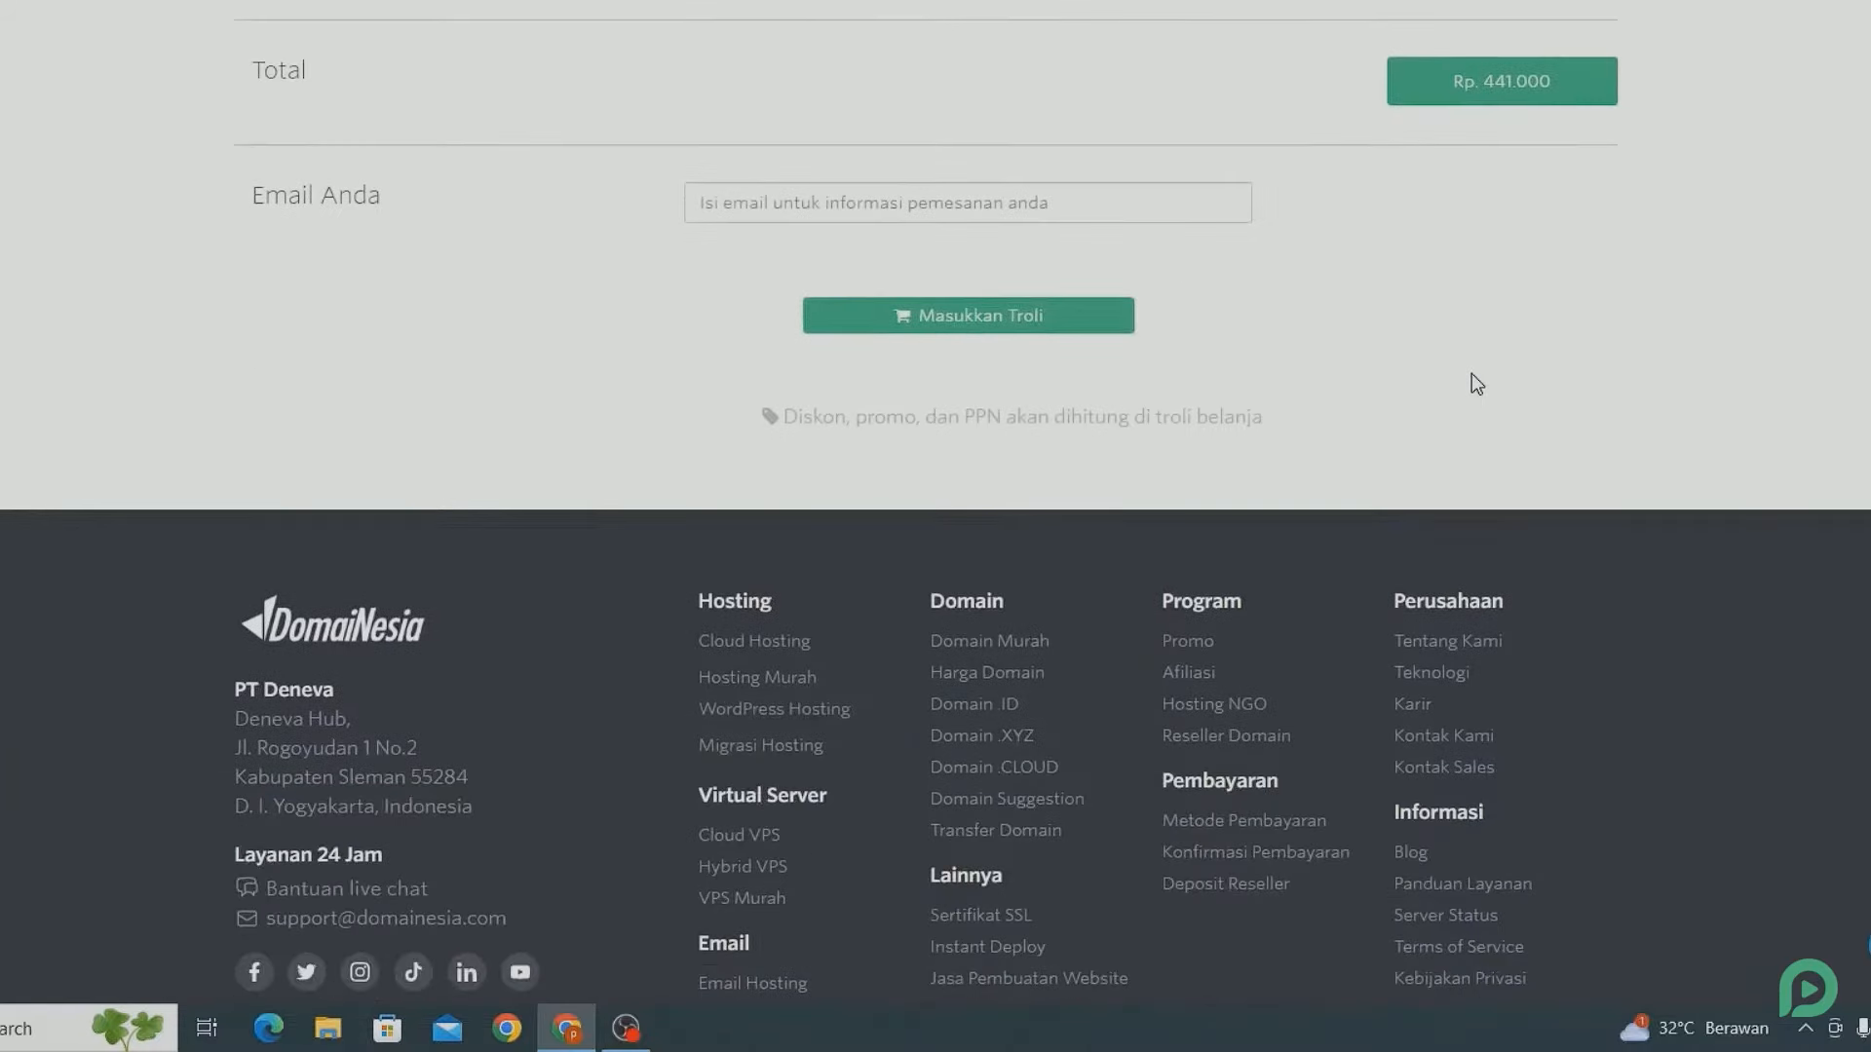
{"action": "scroll", "coordinate": [1476, 383], "scroll_direction": "up", "scroll_amount": 1}
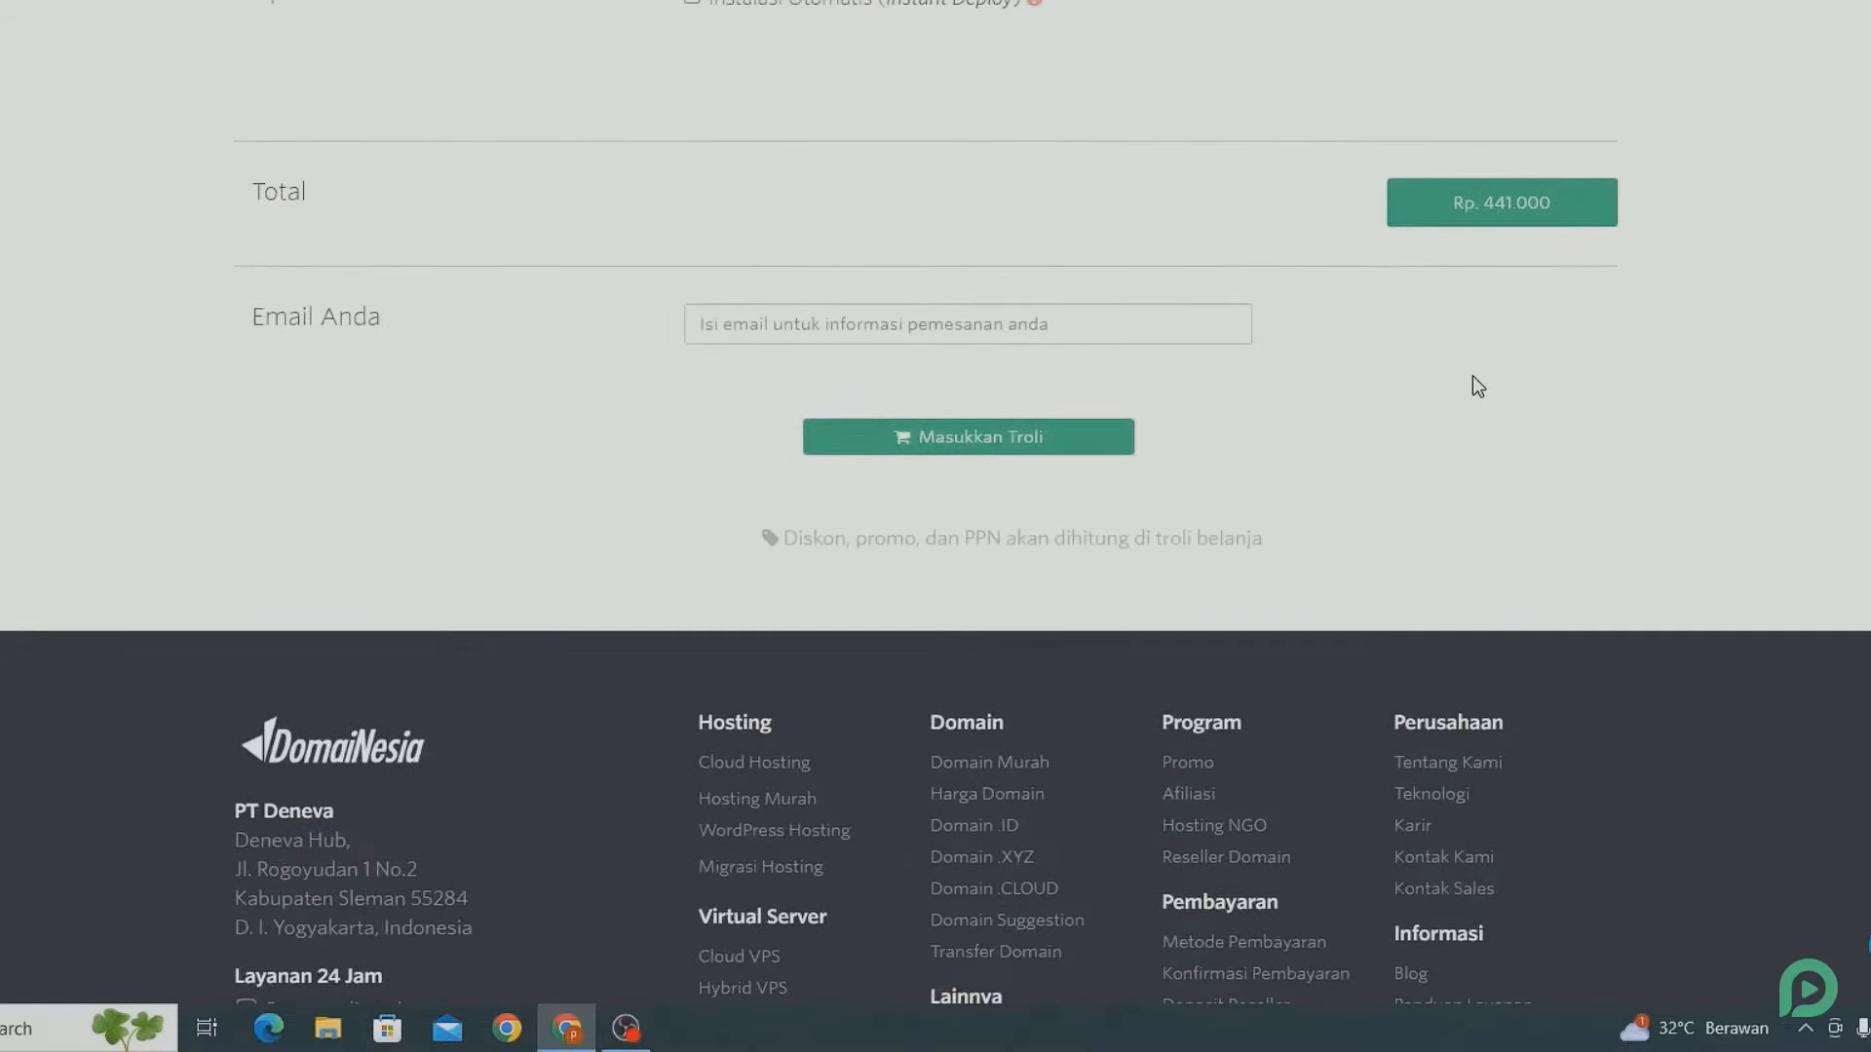
{"action": "left_click", "coordinate": [1109, 332]}
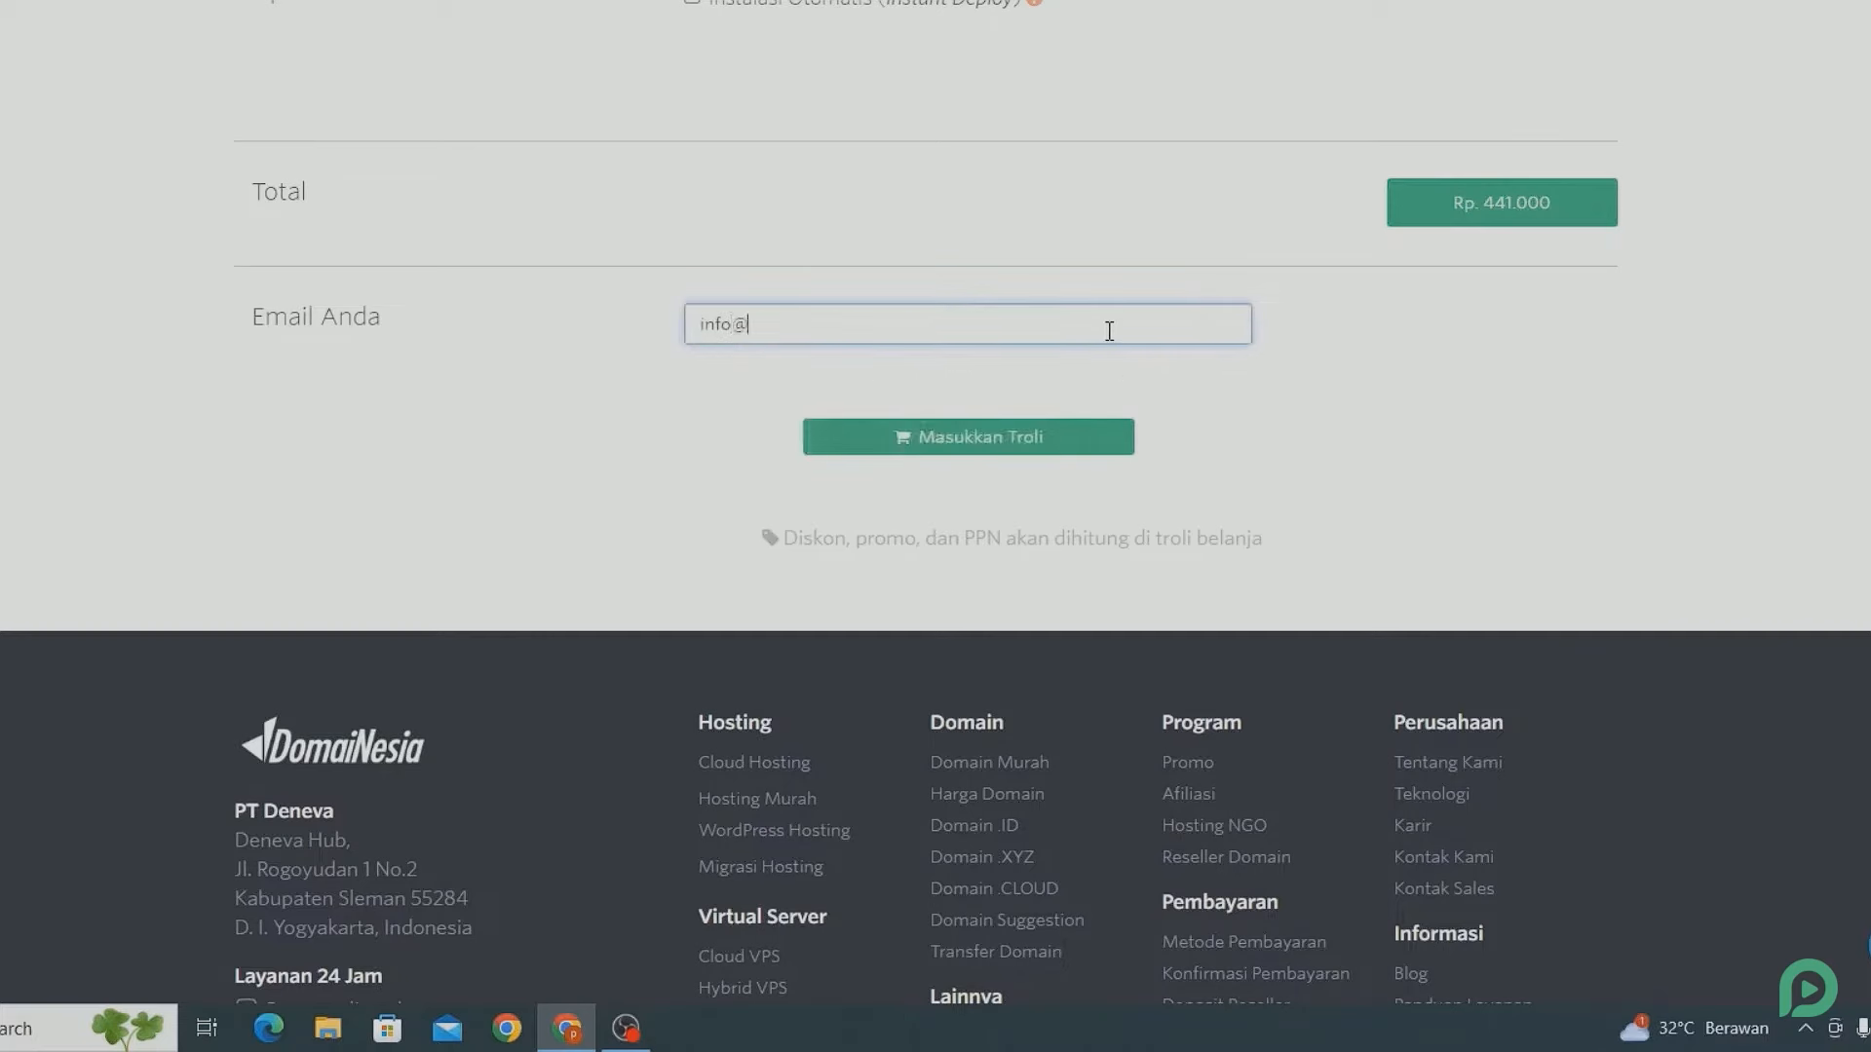
{"action": "left_click", "coordinate": [1004, 436]}
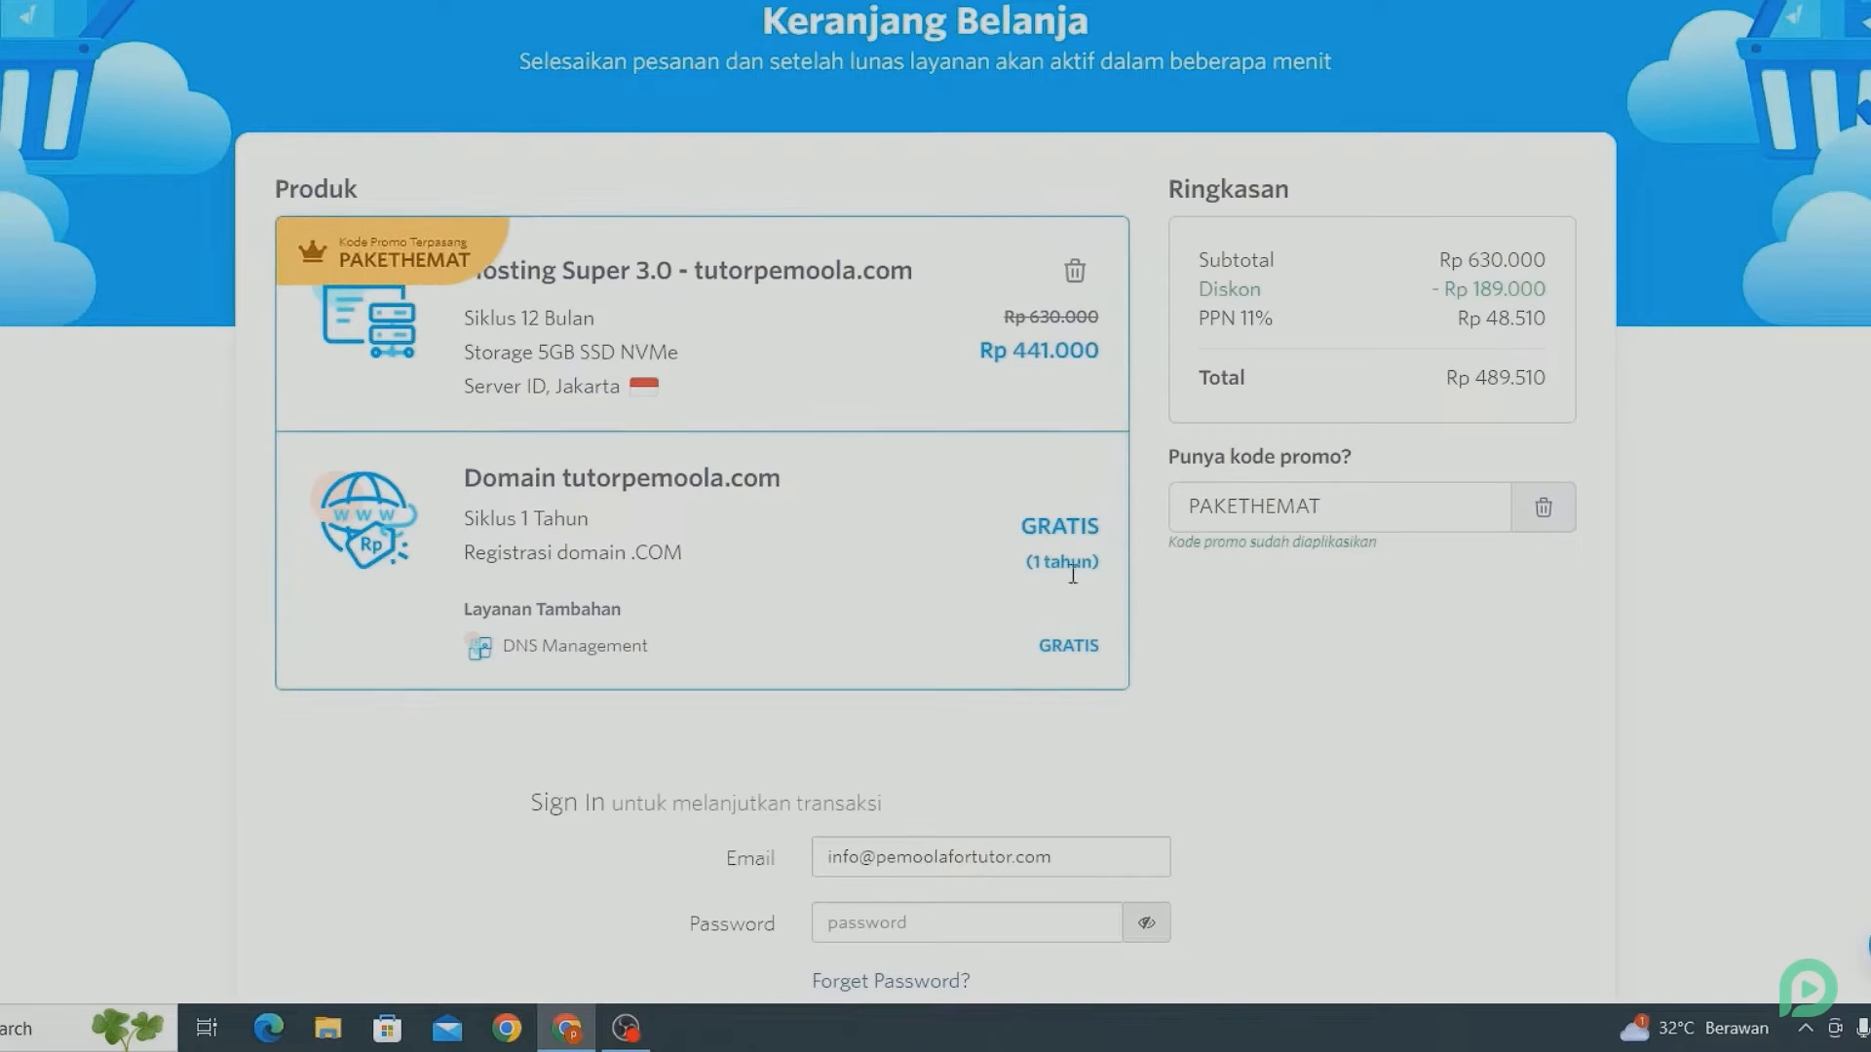
- Replace the PAKETHEMAT promo code with pemoola in the cart
{"action": "left_click", "coordinate": [1358, 504]}
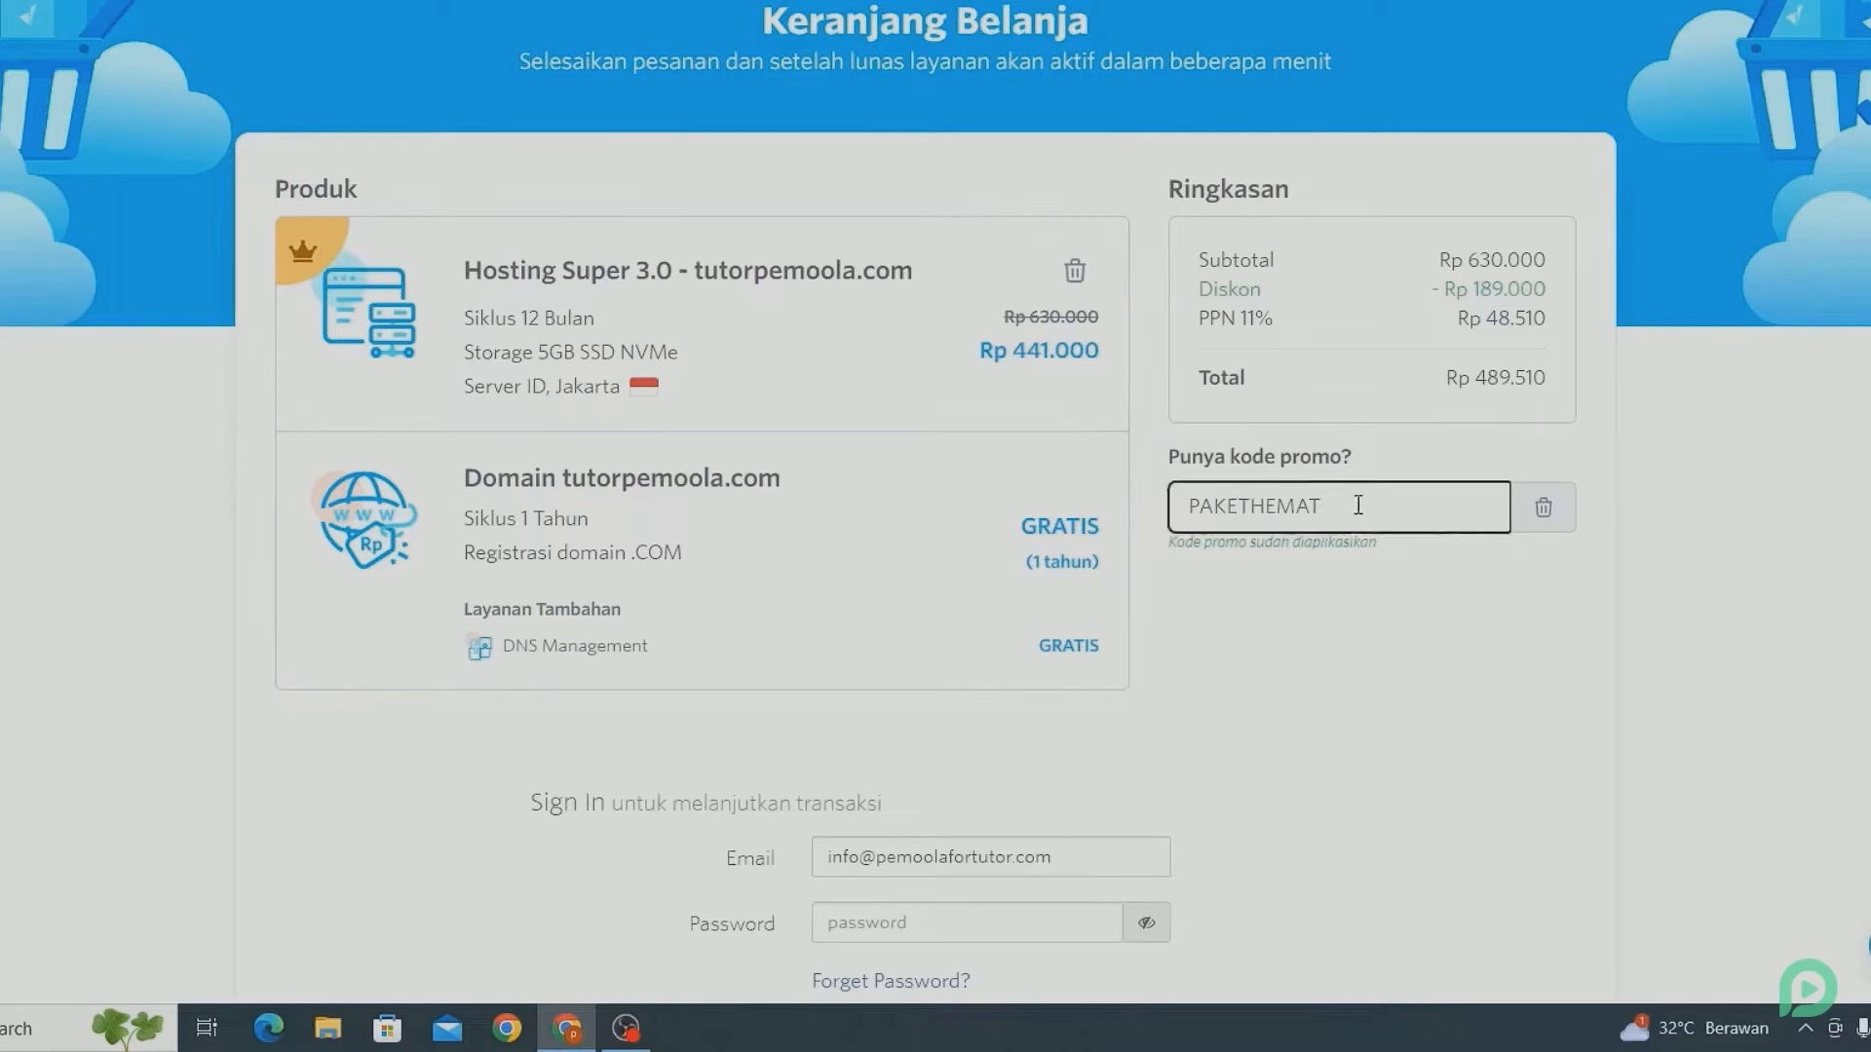
{"action": "key", "text": "ctrl+a"}
{"action": "key", "text": "BackSpace"}
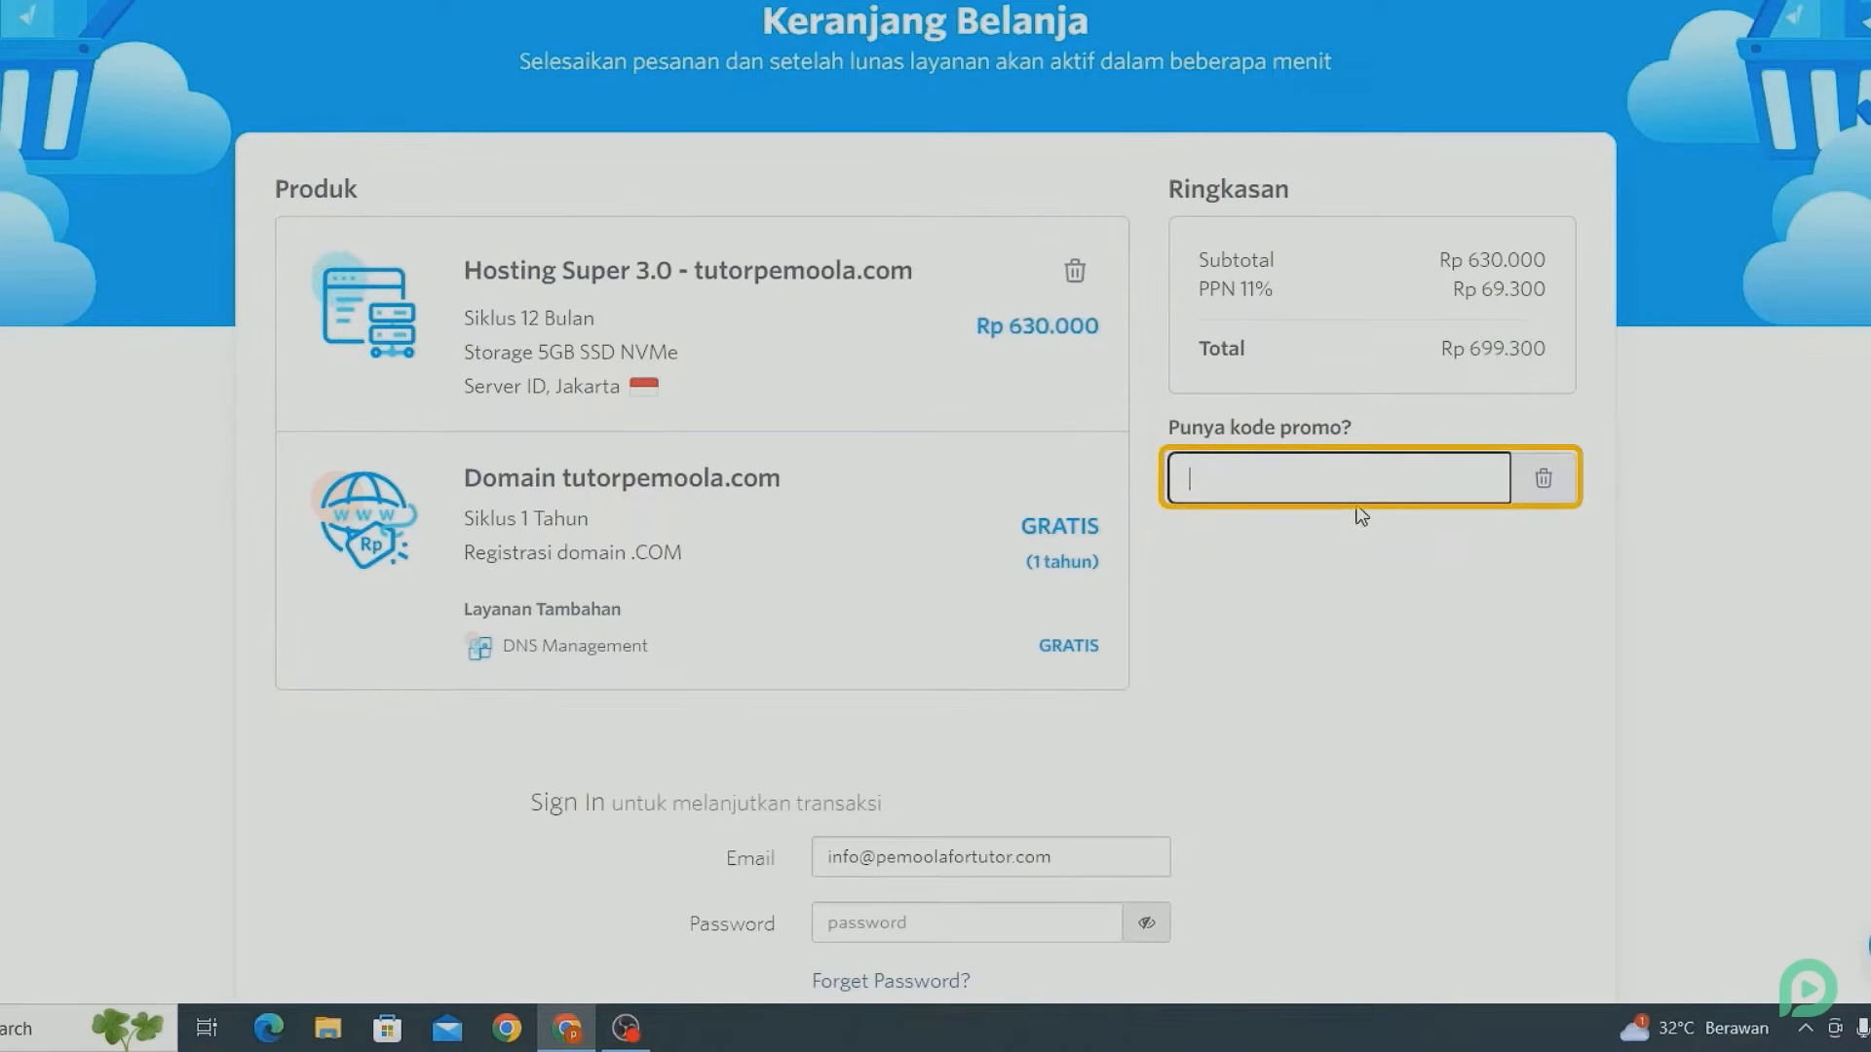
{"action": "type", "text": "pemoola"}
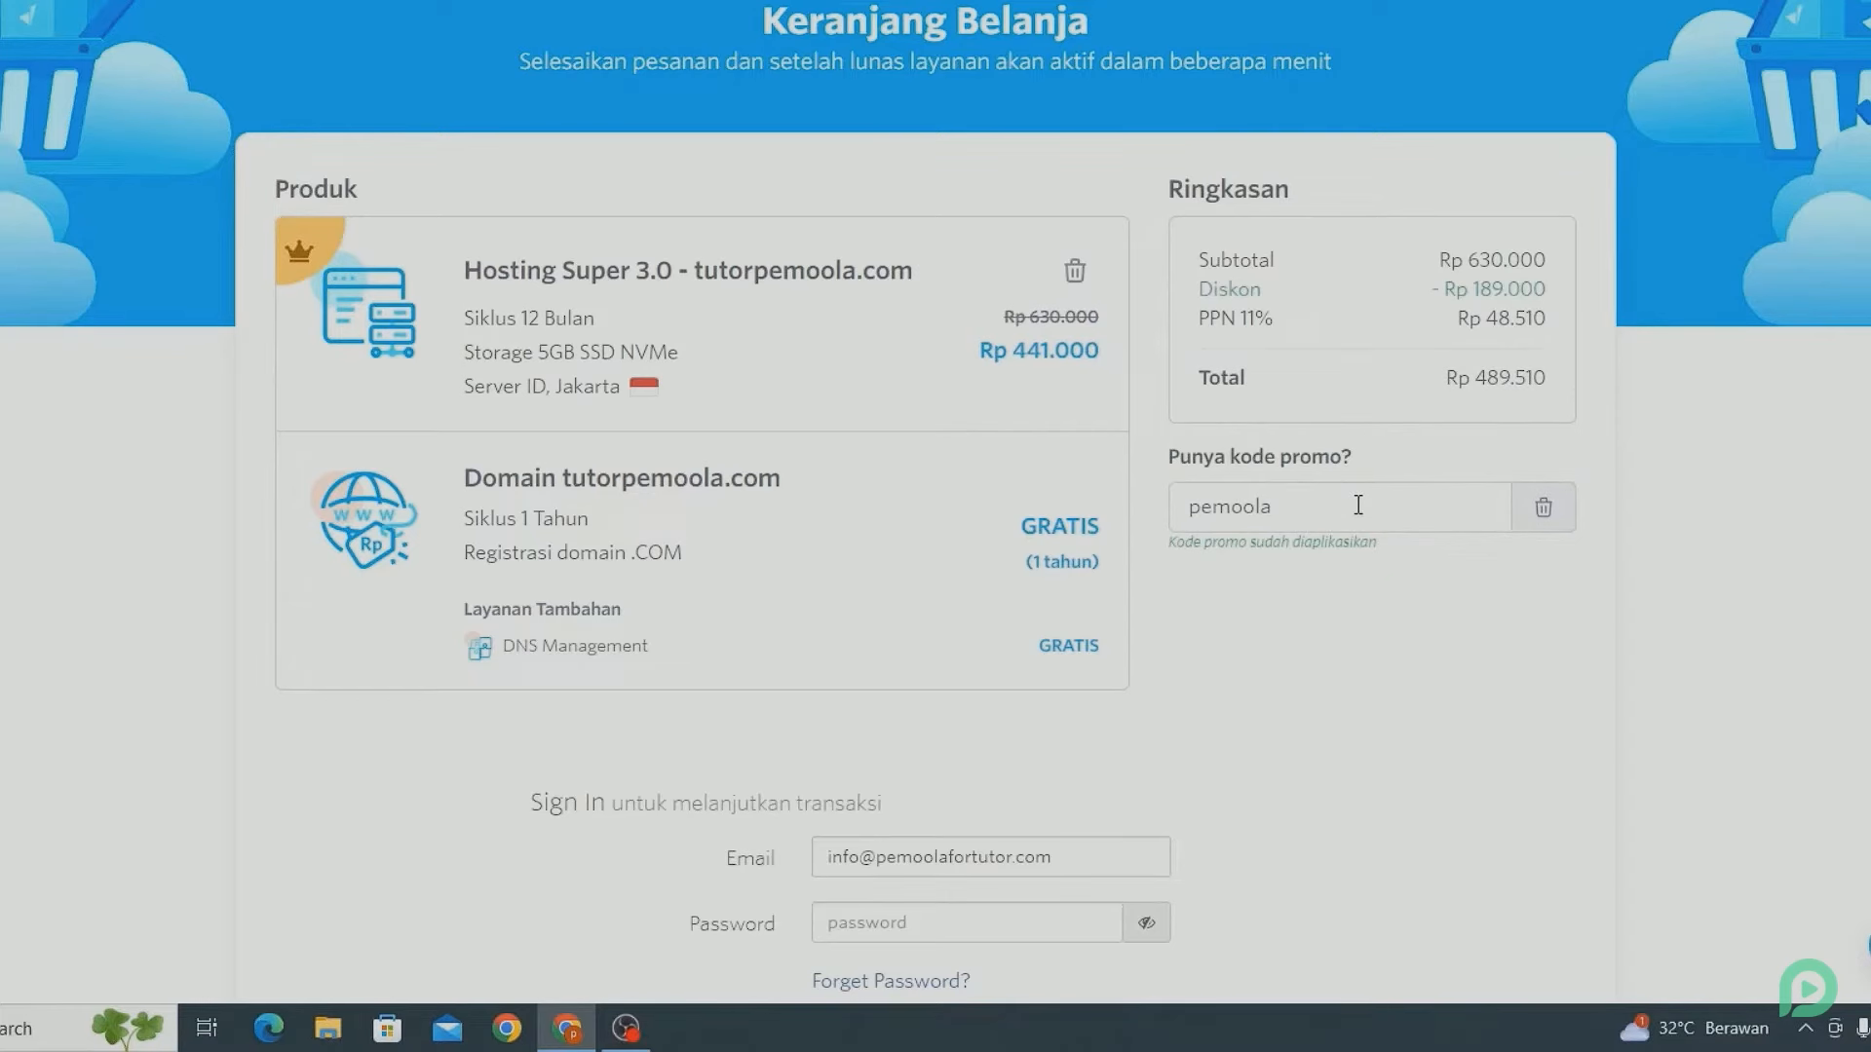
{"action": "scroll", "coordinate": [1357, 505], "scroll_direction": "down", "scroll_amount": 4}
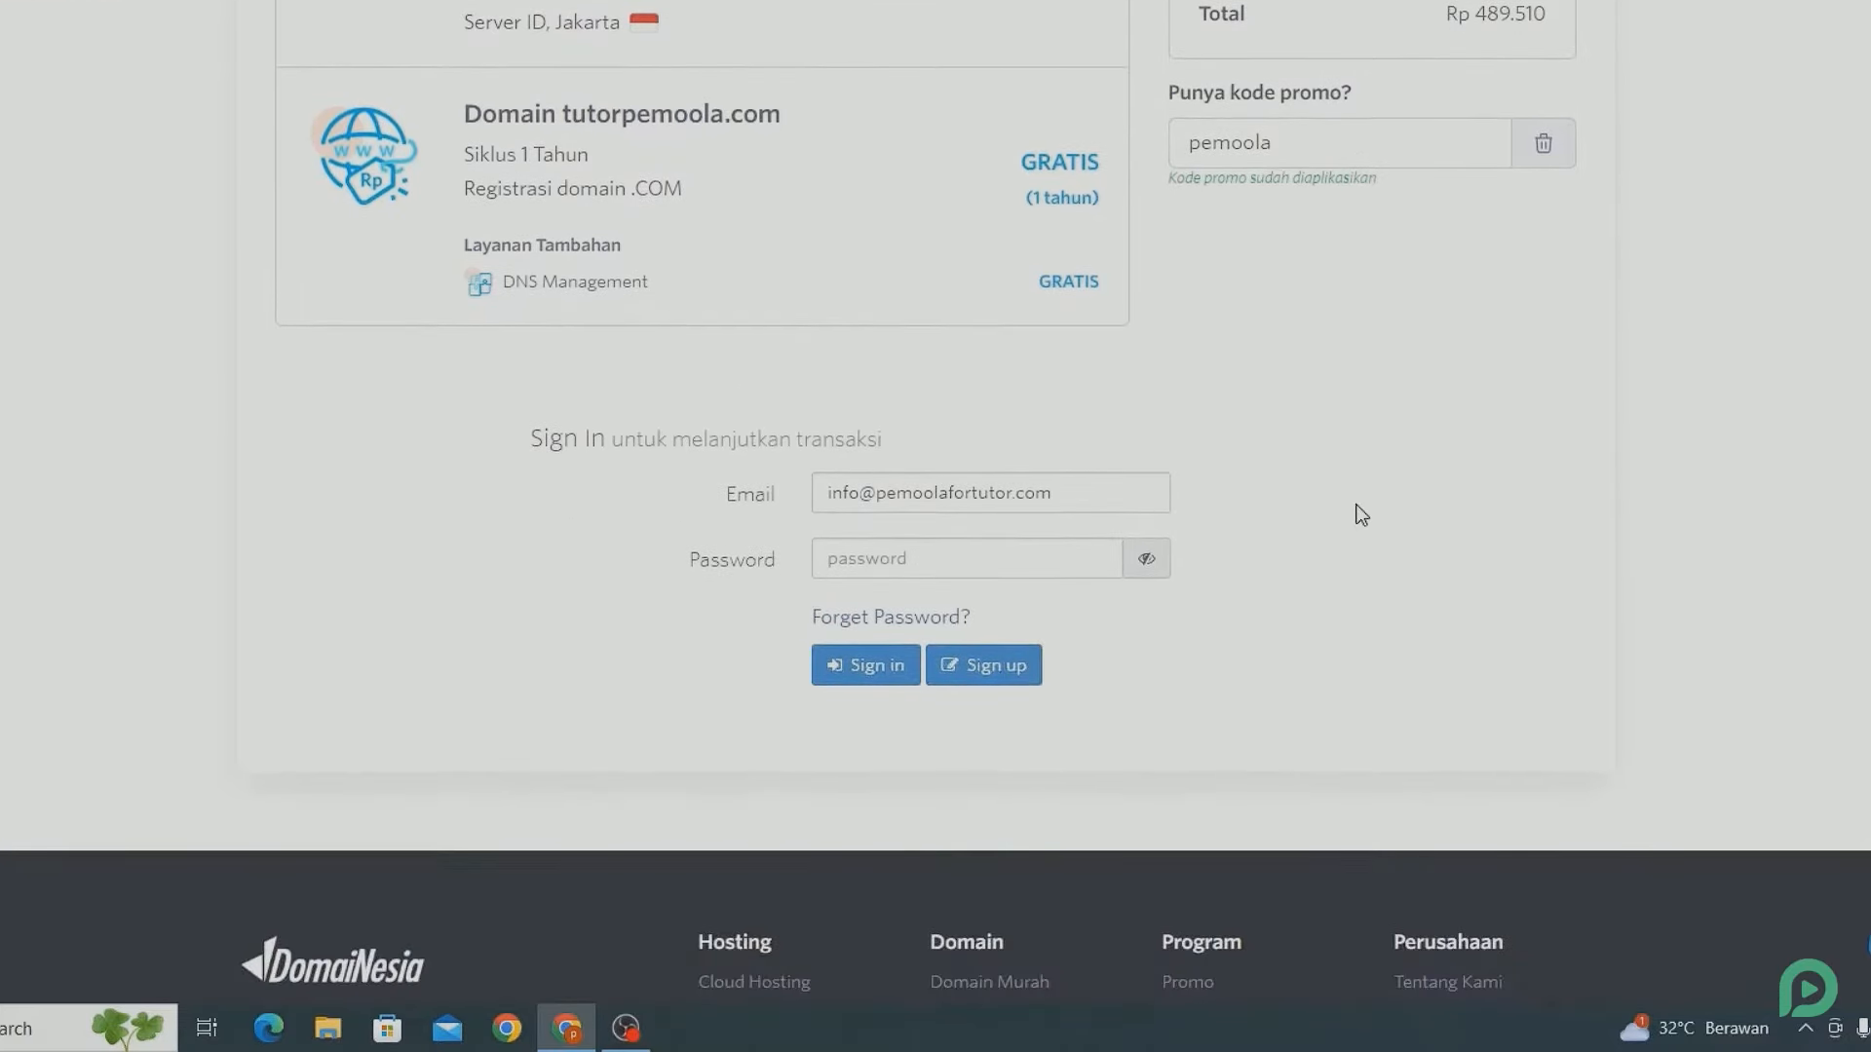
- Start a new account, fill in the name and choose Personal / Pribadi / Perseorangan category
{"action": "left_click", "coordinate": [1013, 668]}
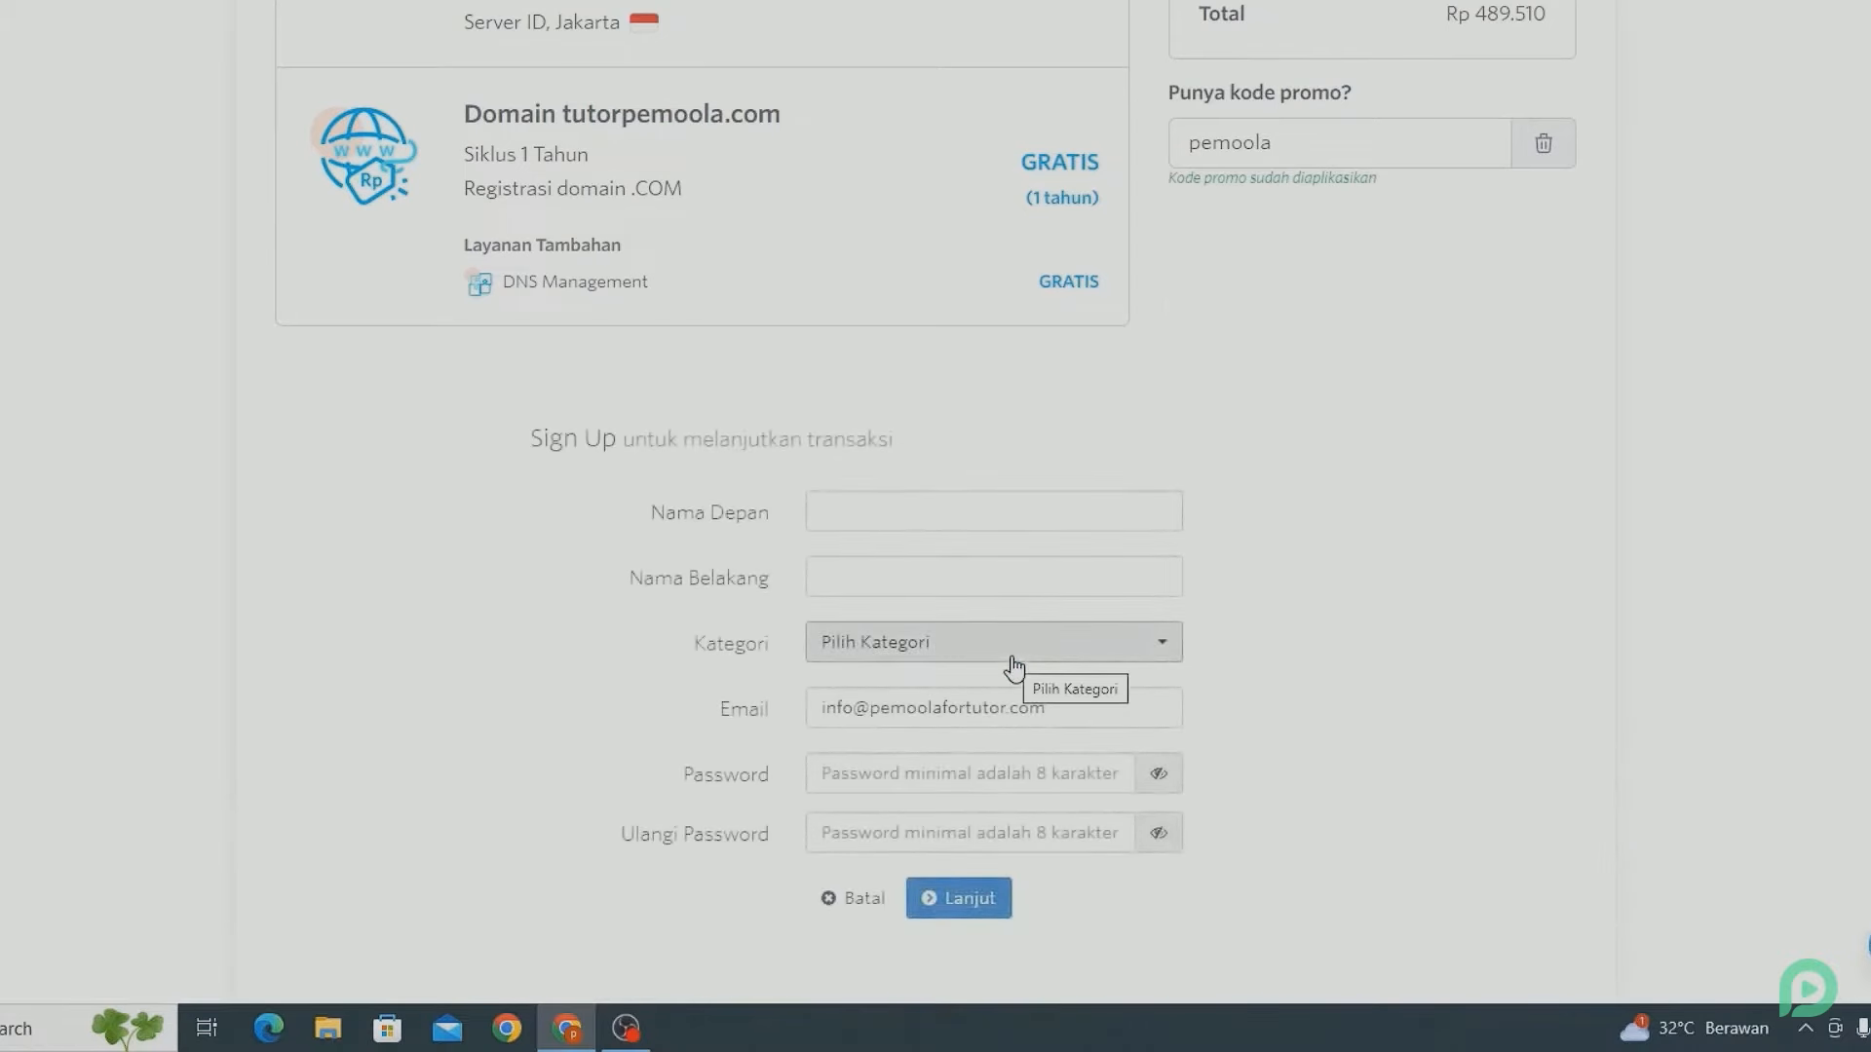
{"action": "left_click", "coordinate": [830, 517]}
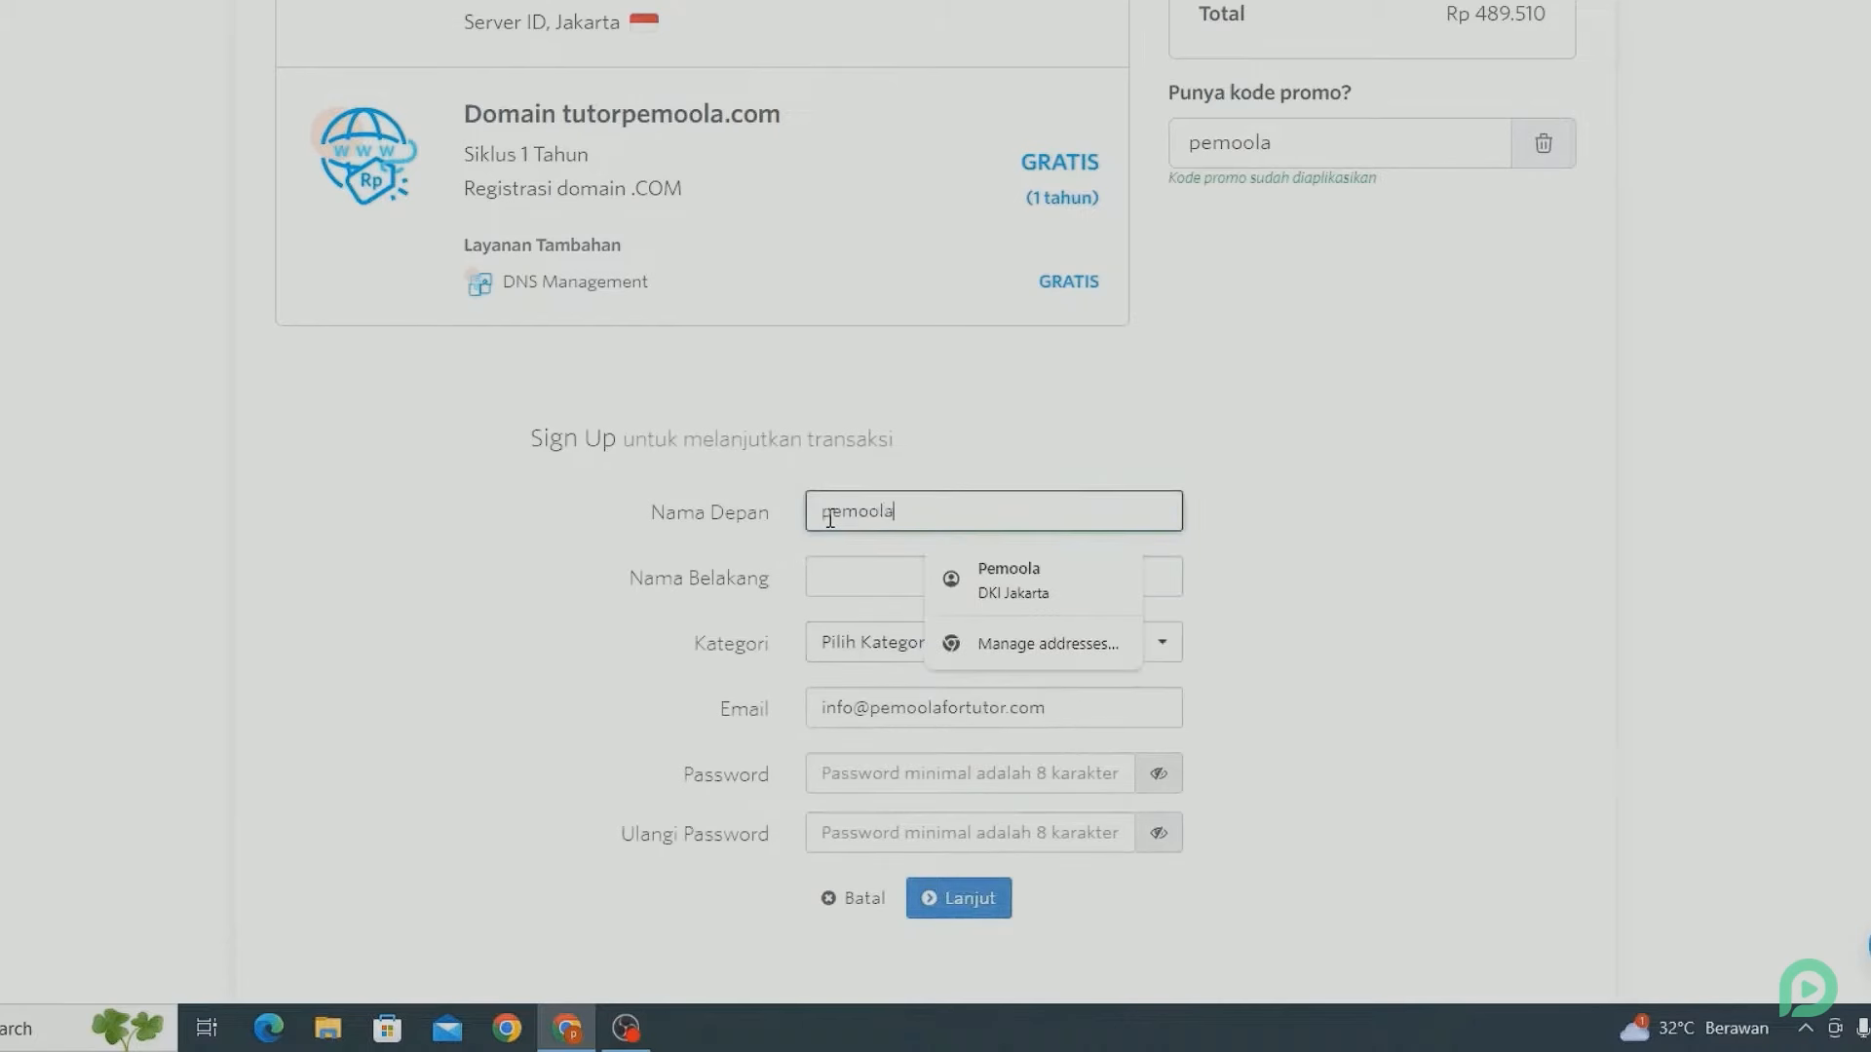
{"action": "left_click", "coordinate": [846, 588]}
{"action": "type", "text": "tutor"}
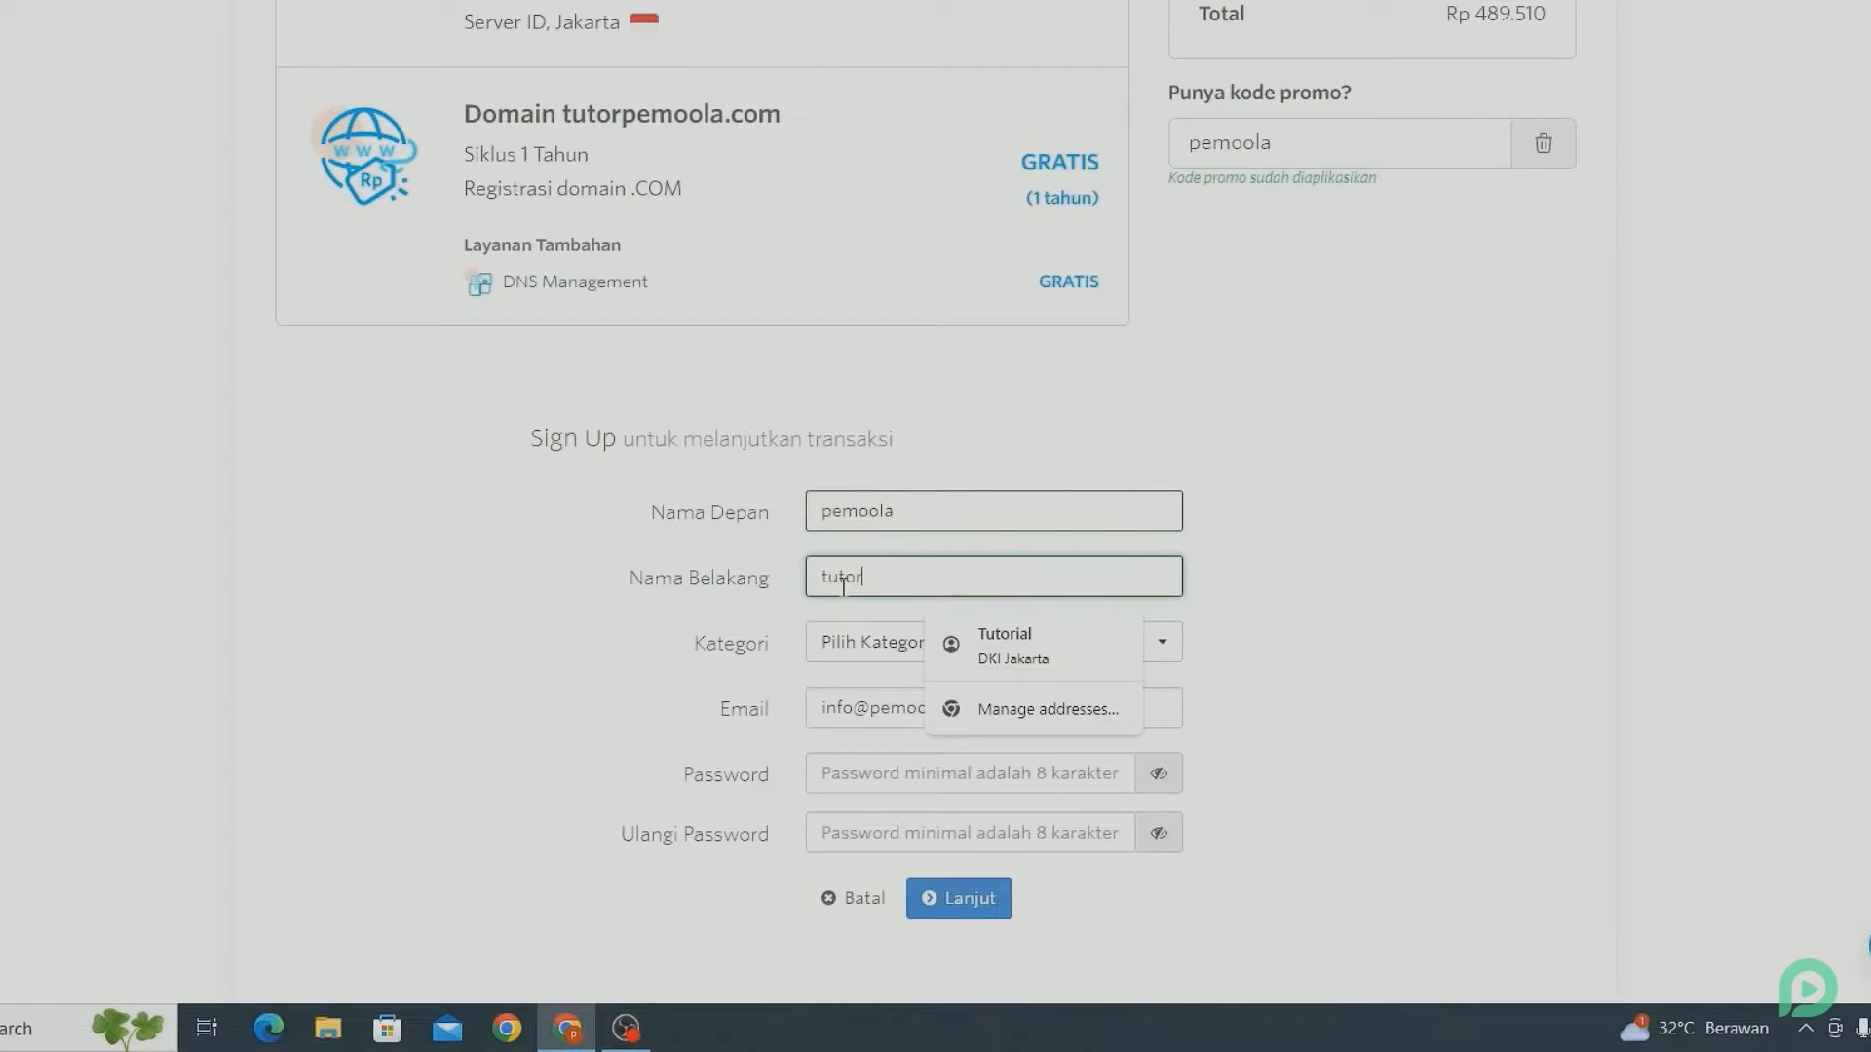
{"action": "left_click", "coordinate": [540, 669]}
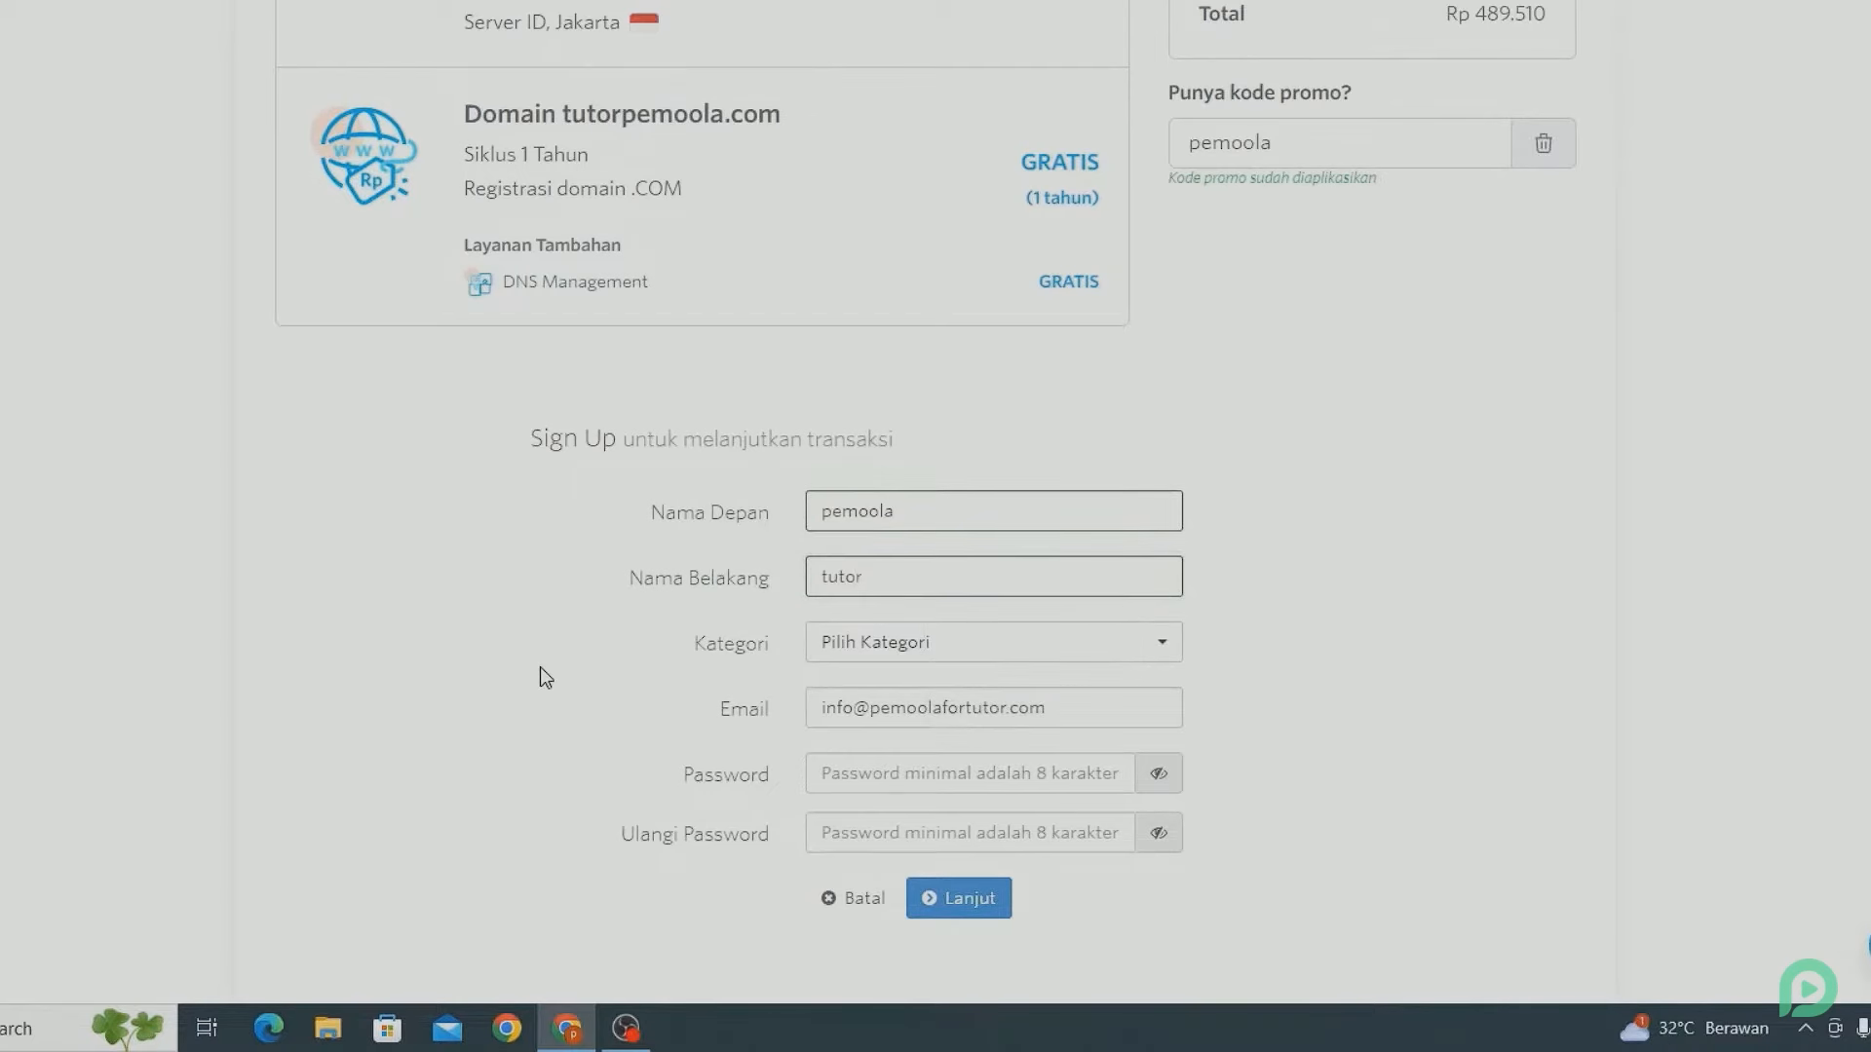
{"action": "left_click", "coordinate": [836, 648]}
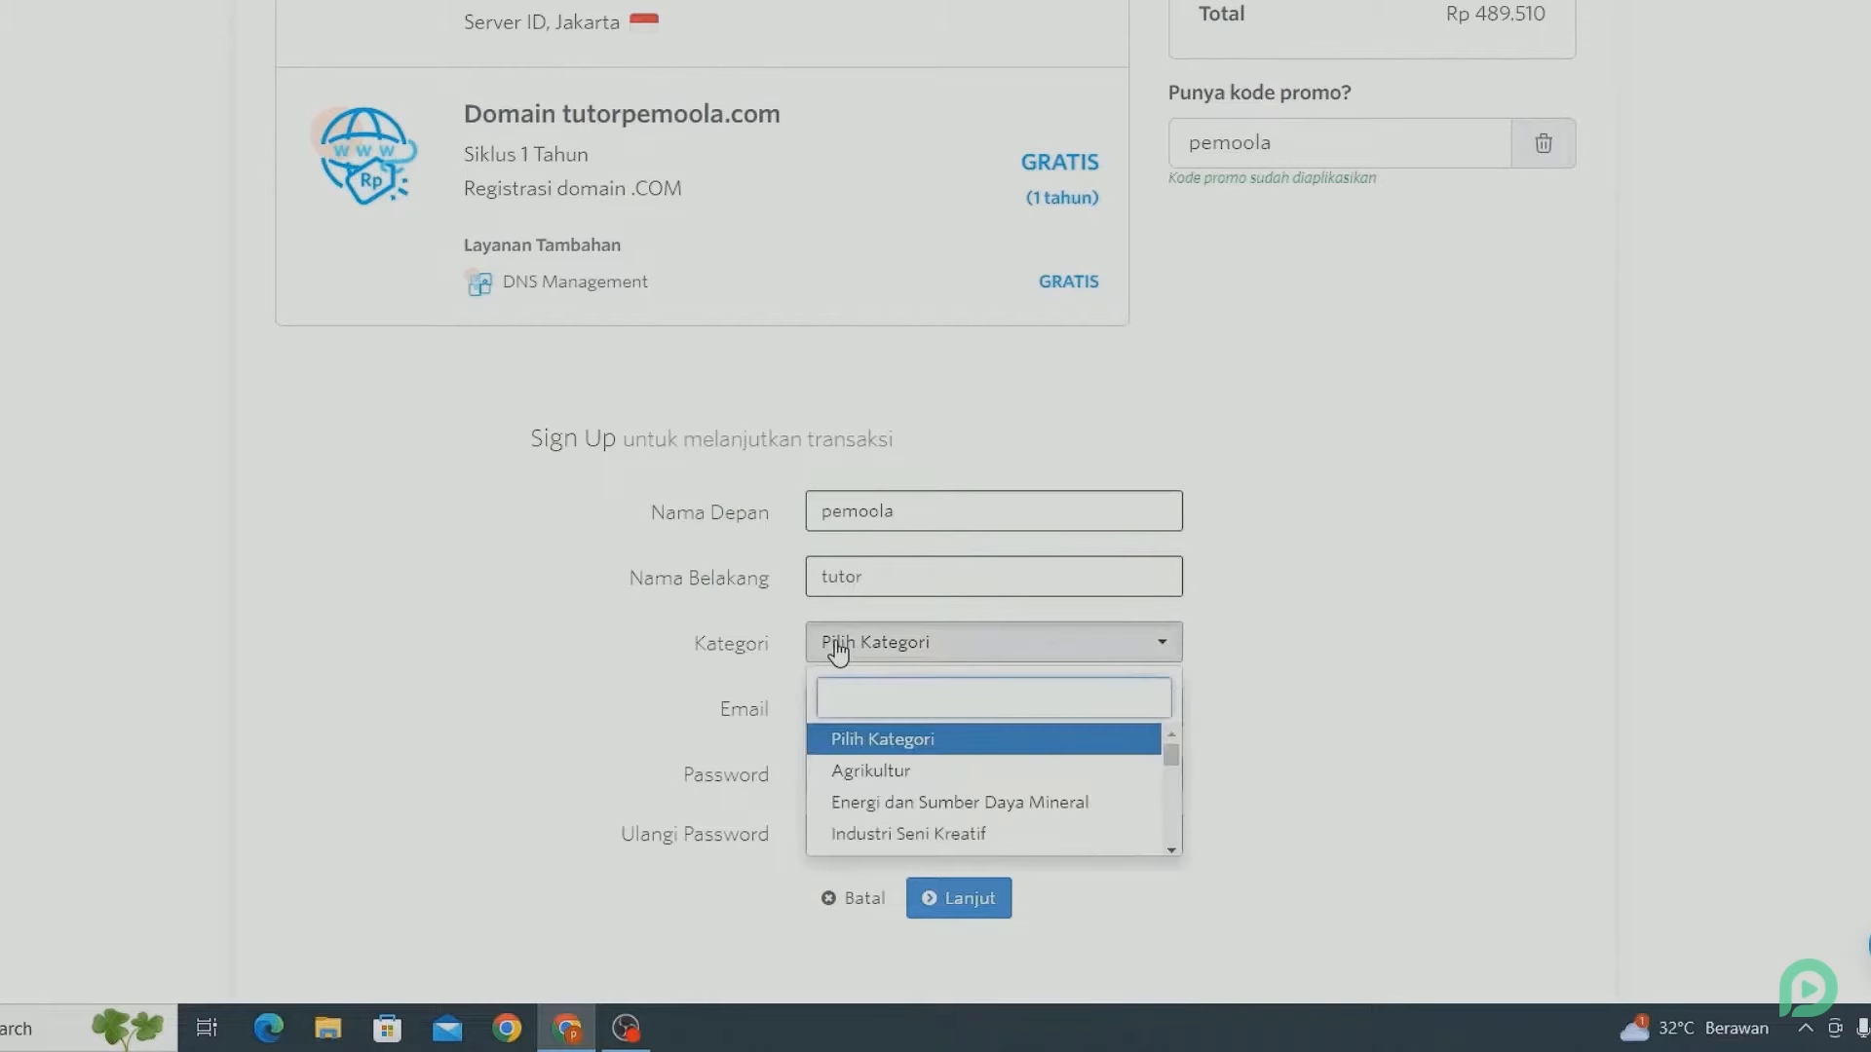
{"action": "scroll", "coordinate": [884, 808], "scroll_direction": "down", "scroll_amount": 2}
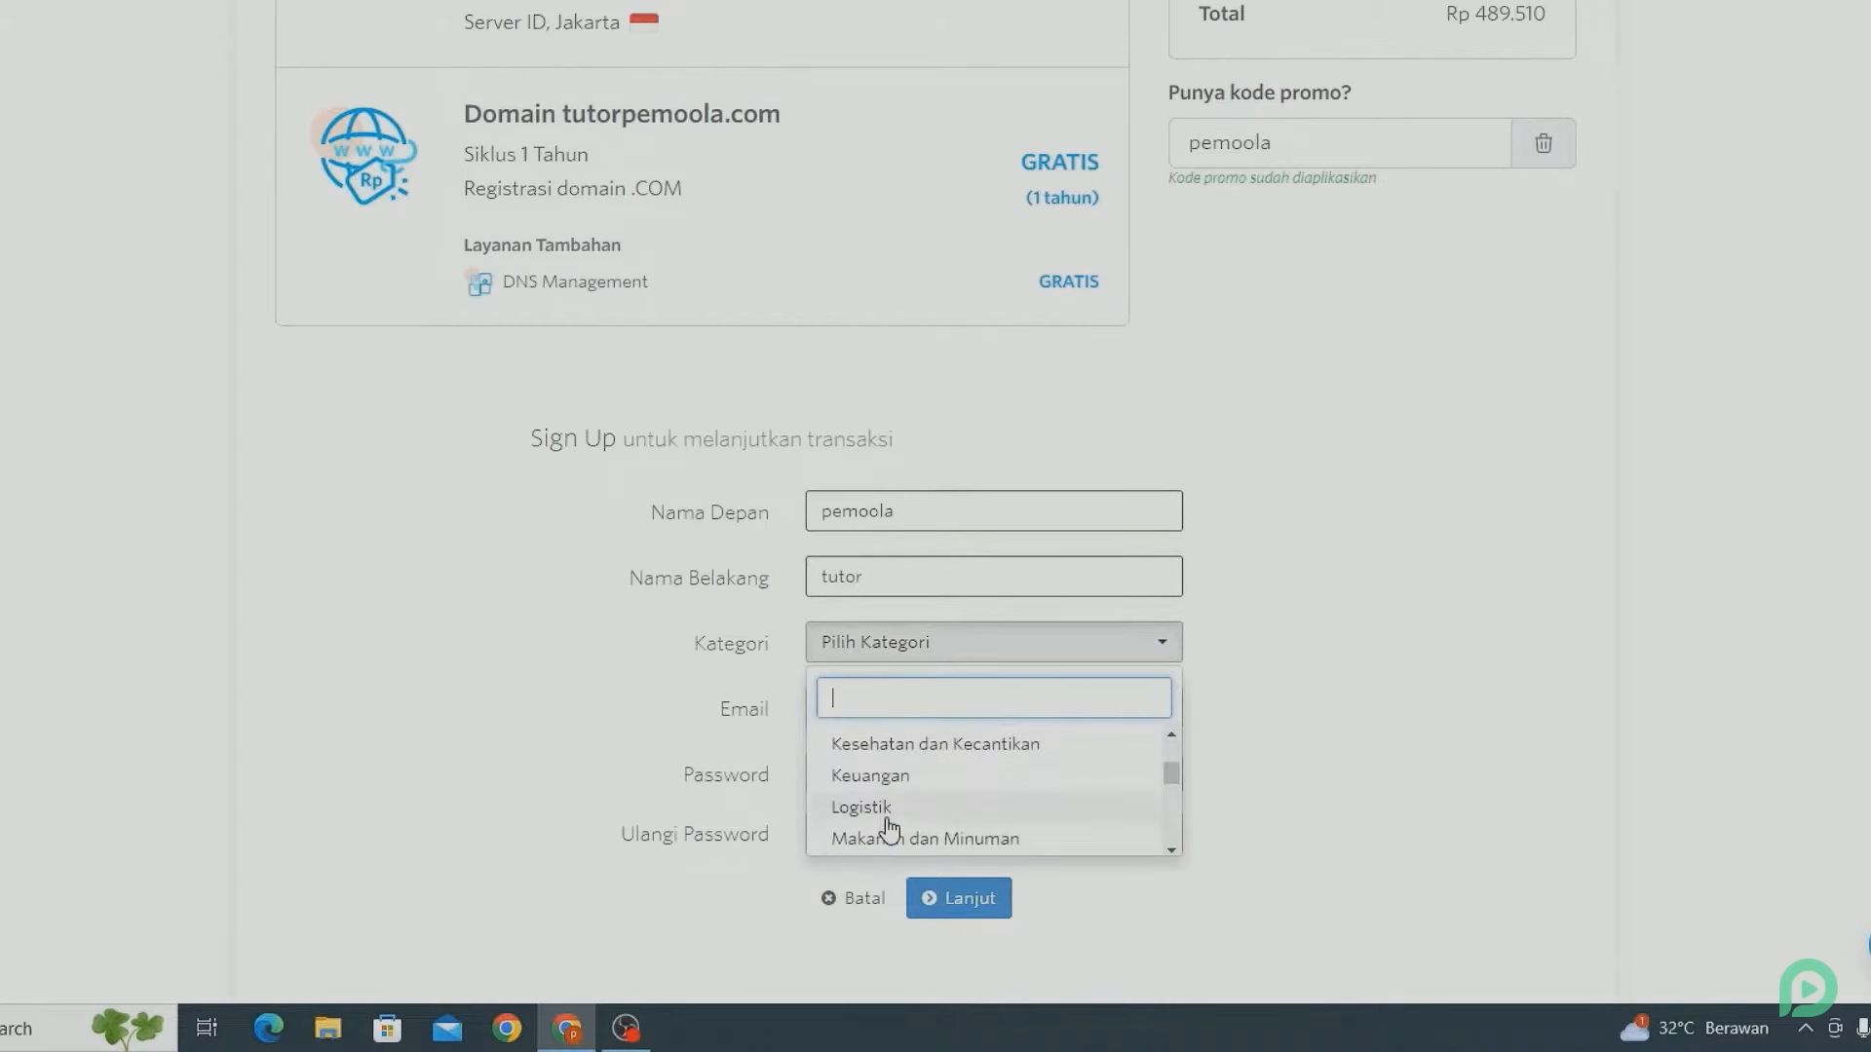
{"action": "scroll", "coordinate": [888, 828], "scroll_direction": "down", "scroll_amount": 2}
{"action": "scroll", "coordinate": [889, 828], "scroll_direction": "down", "scroll_amount": 2}
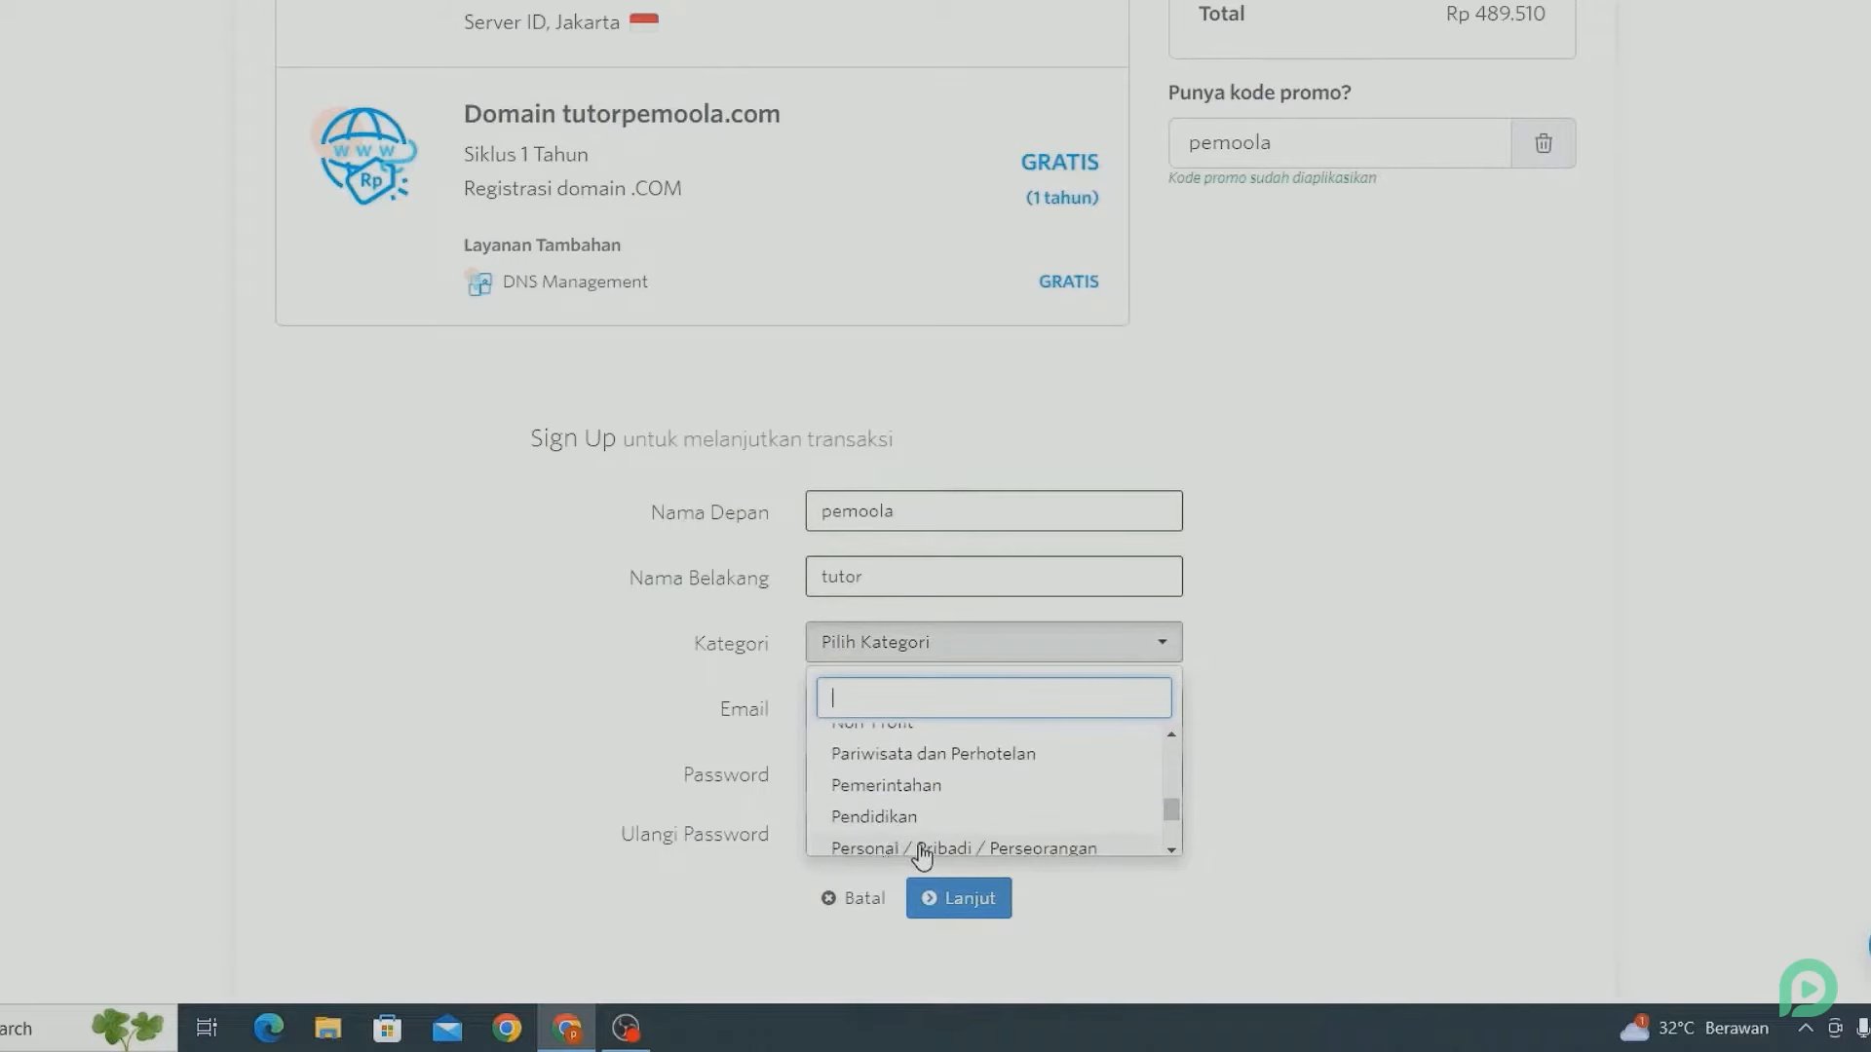
{"action": "left_click", "coordinate": [921, 849]}
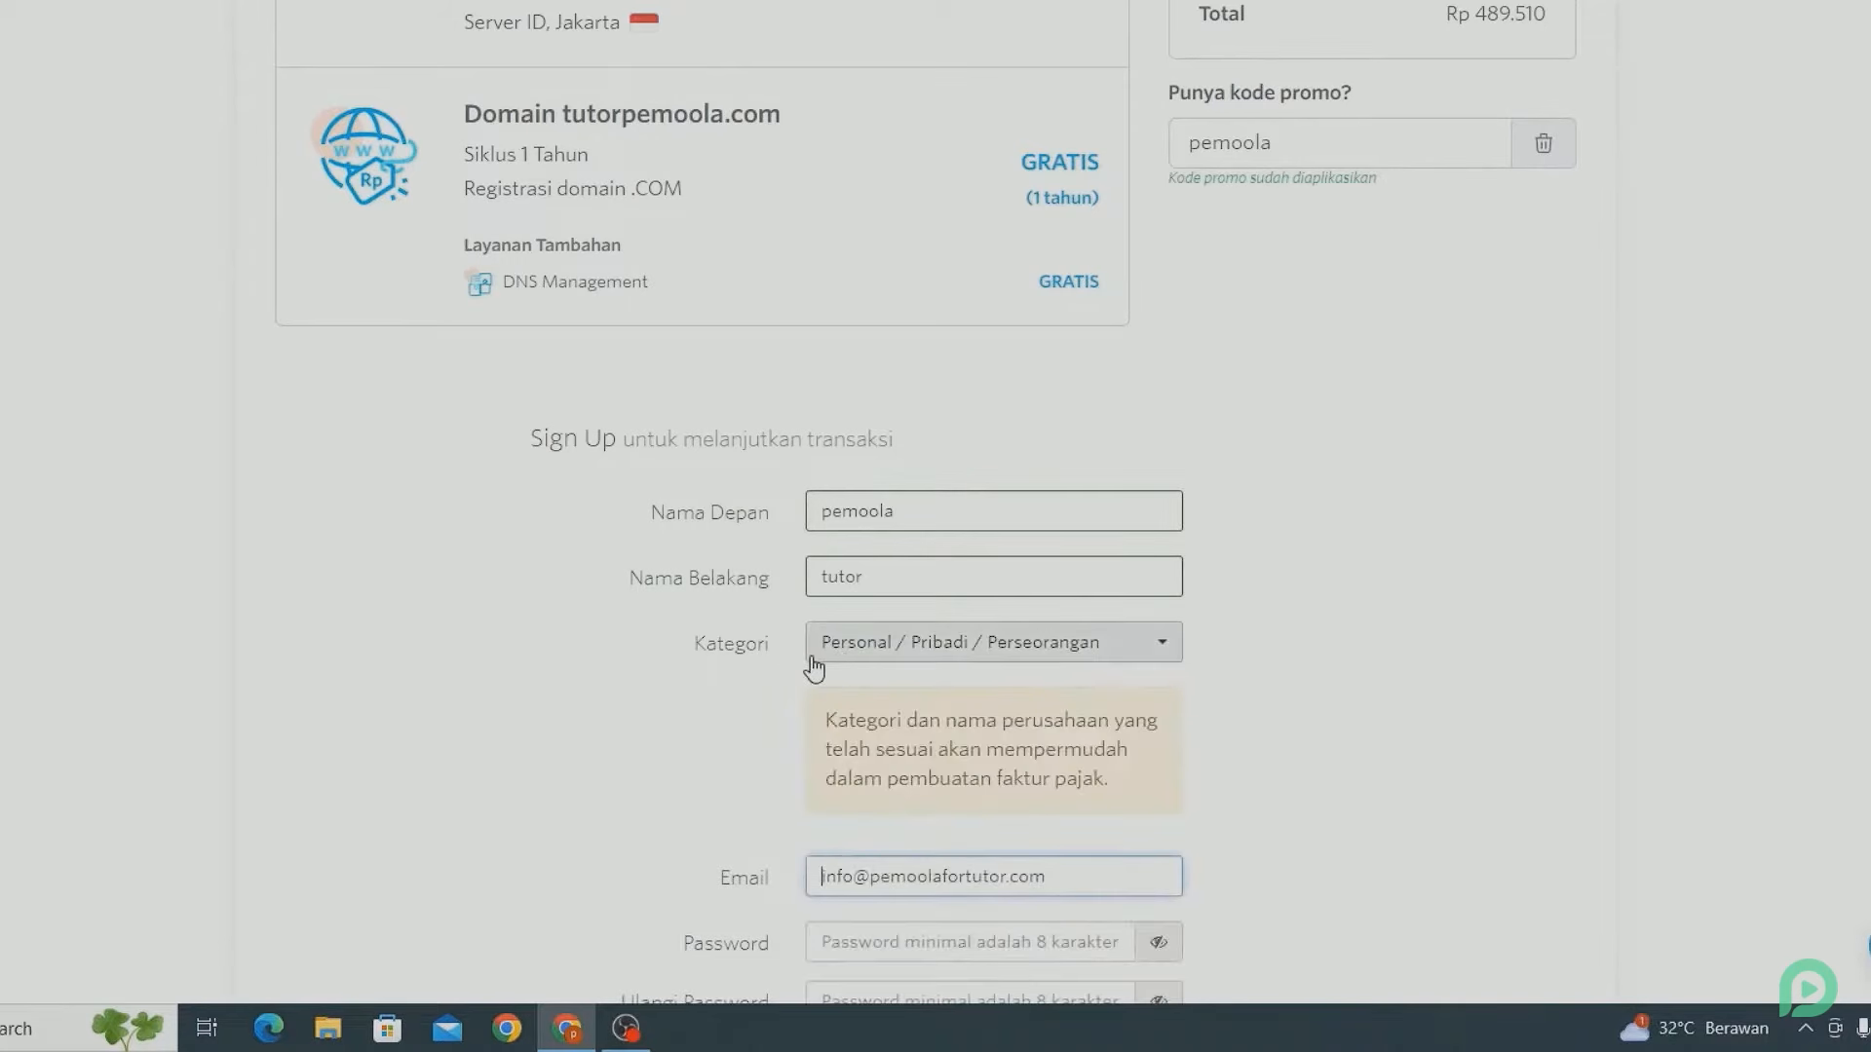
- Set and confirm the account password
{"action": "scroll", "coordinate": [757, 684], "scroll_direction": "down", "scroll_amount": 4}
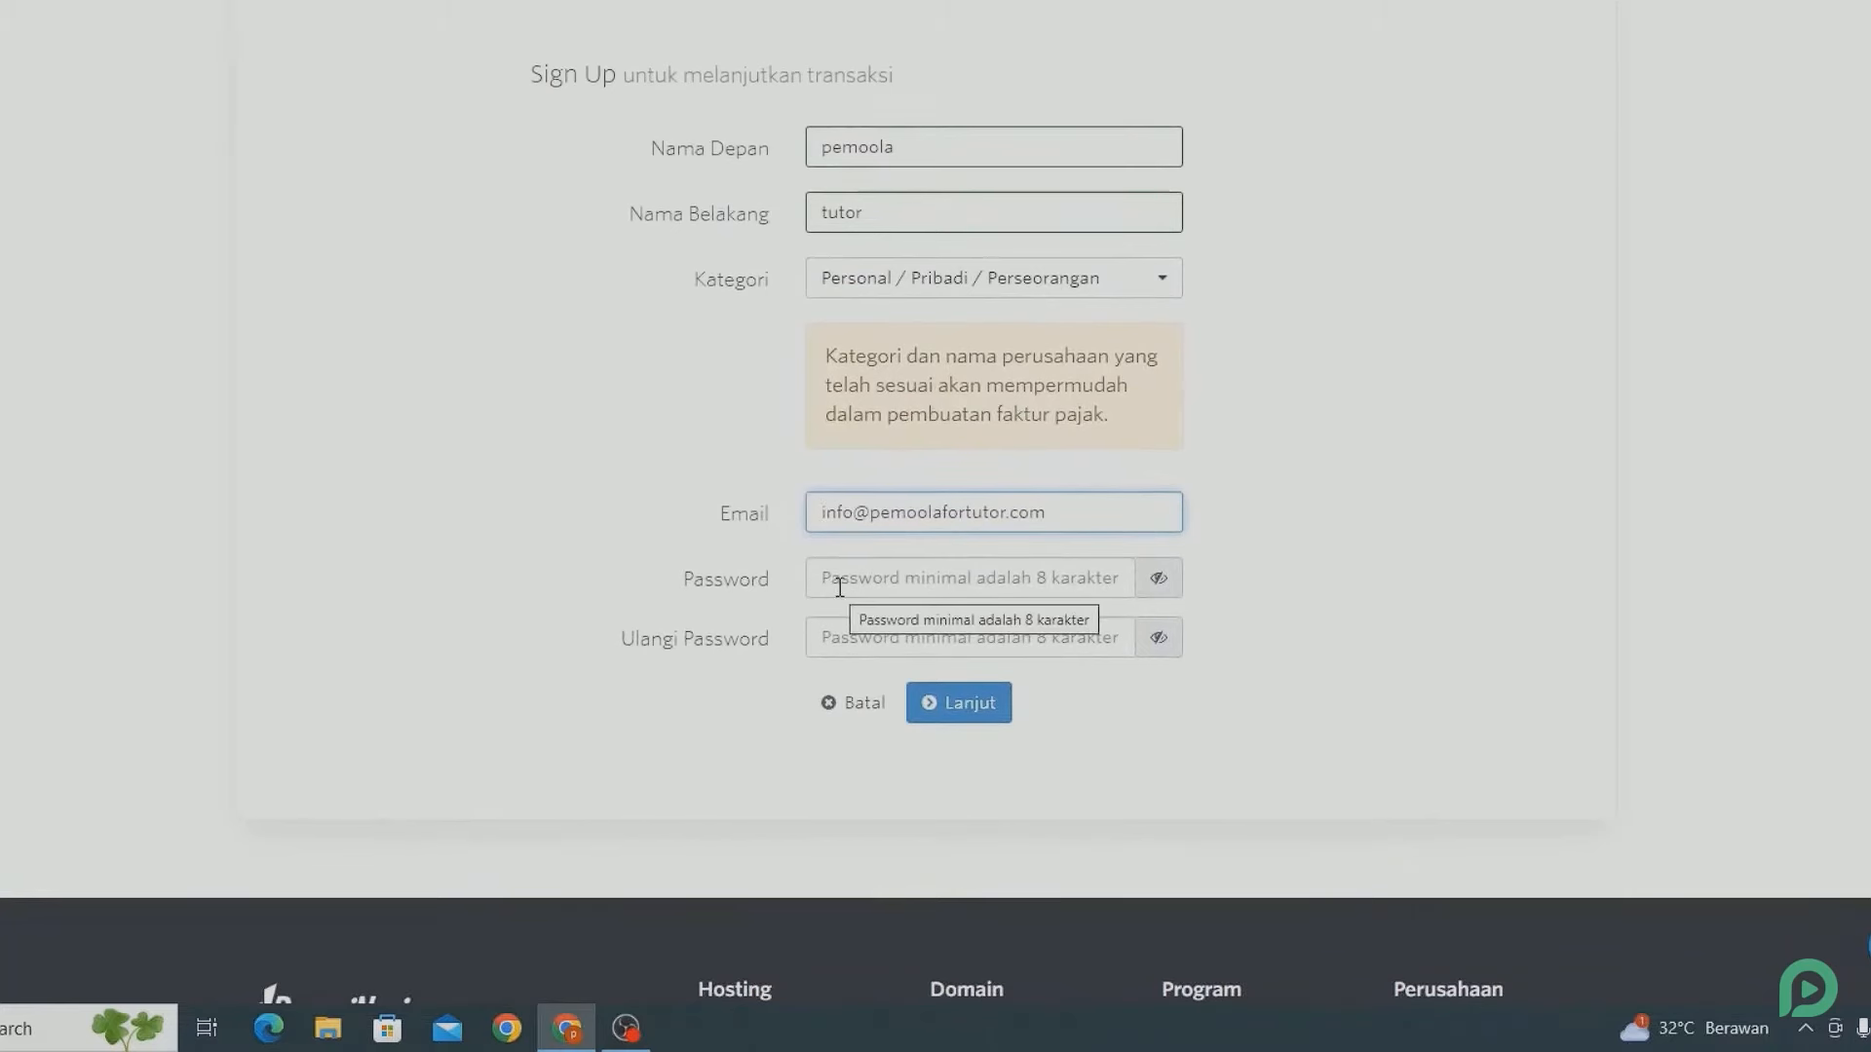
{"action": "left_click", "coordinate": [839, 587]}
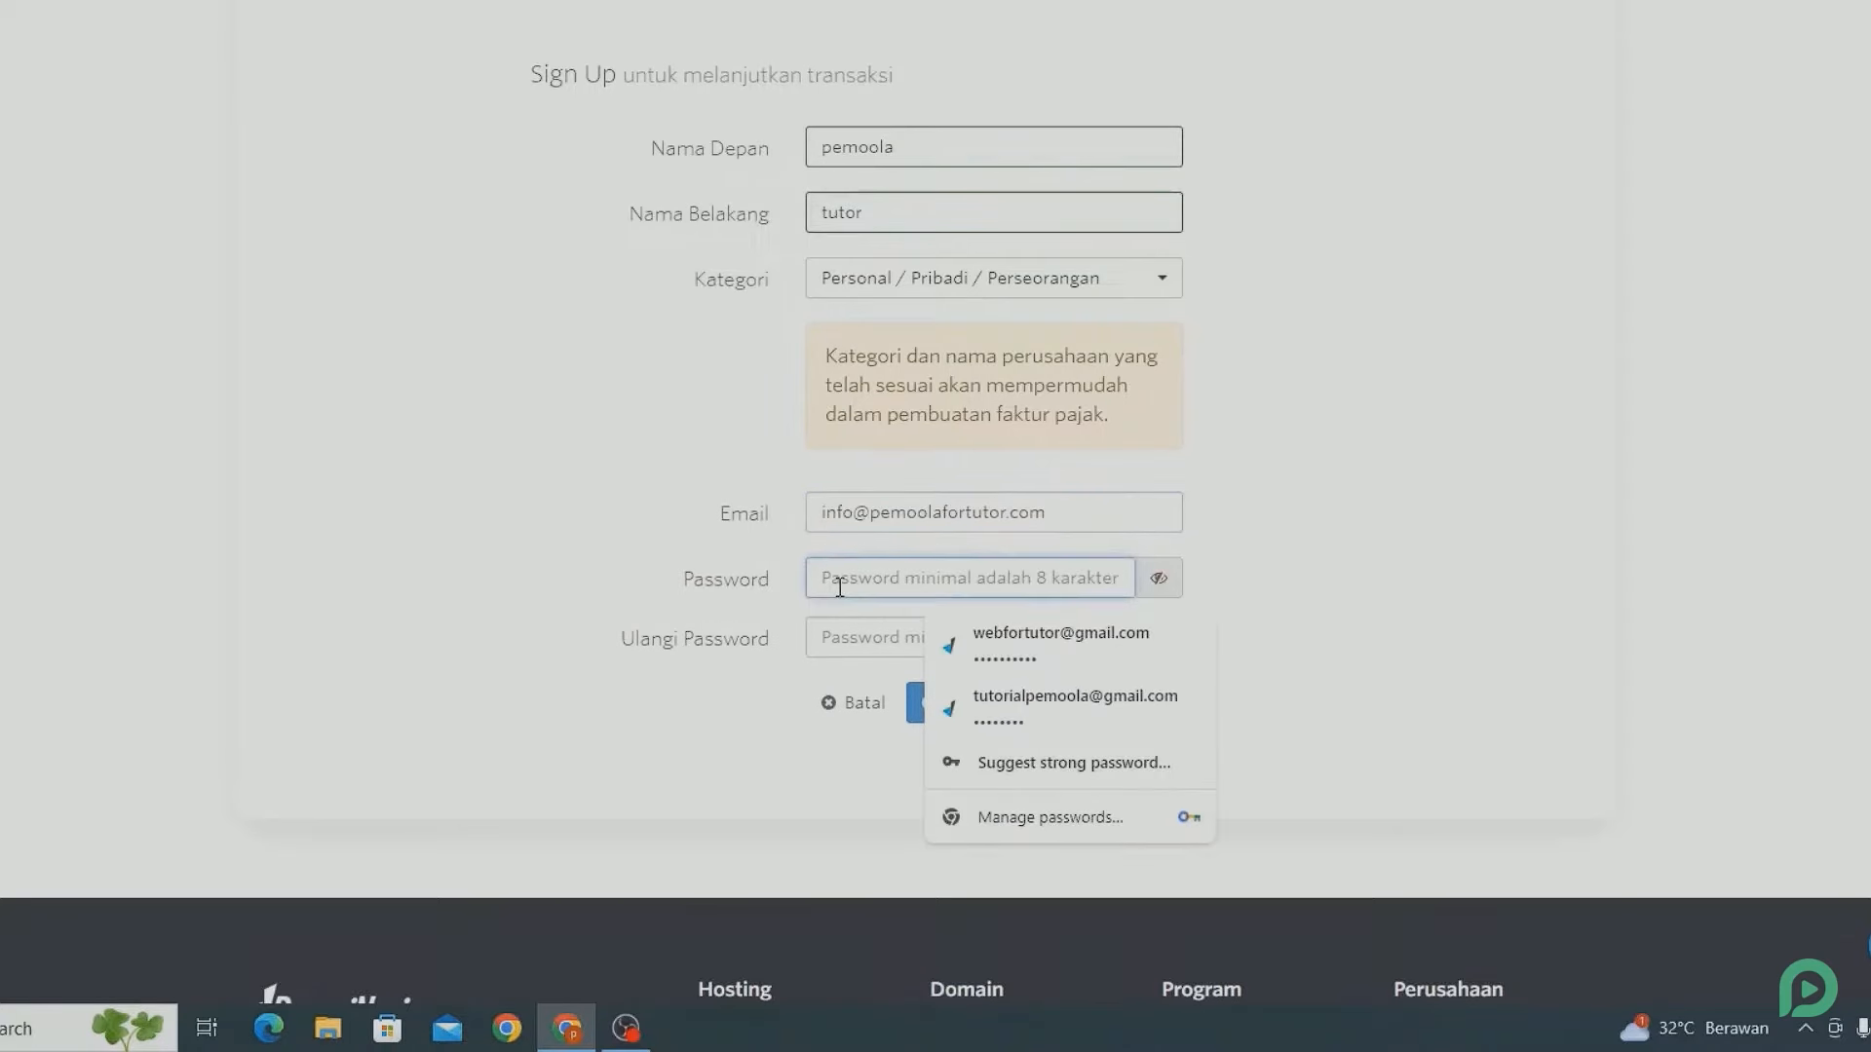
{"action": "type", "text": "•••••••••••"}
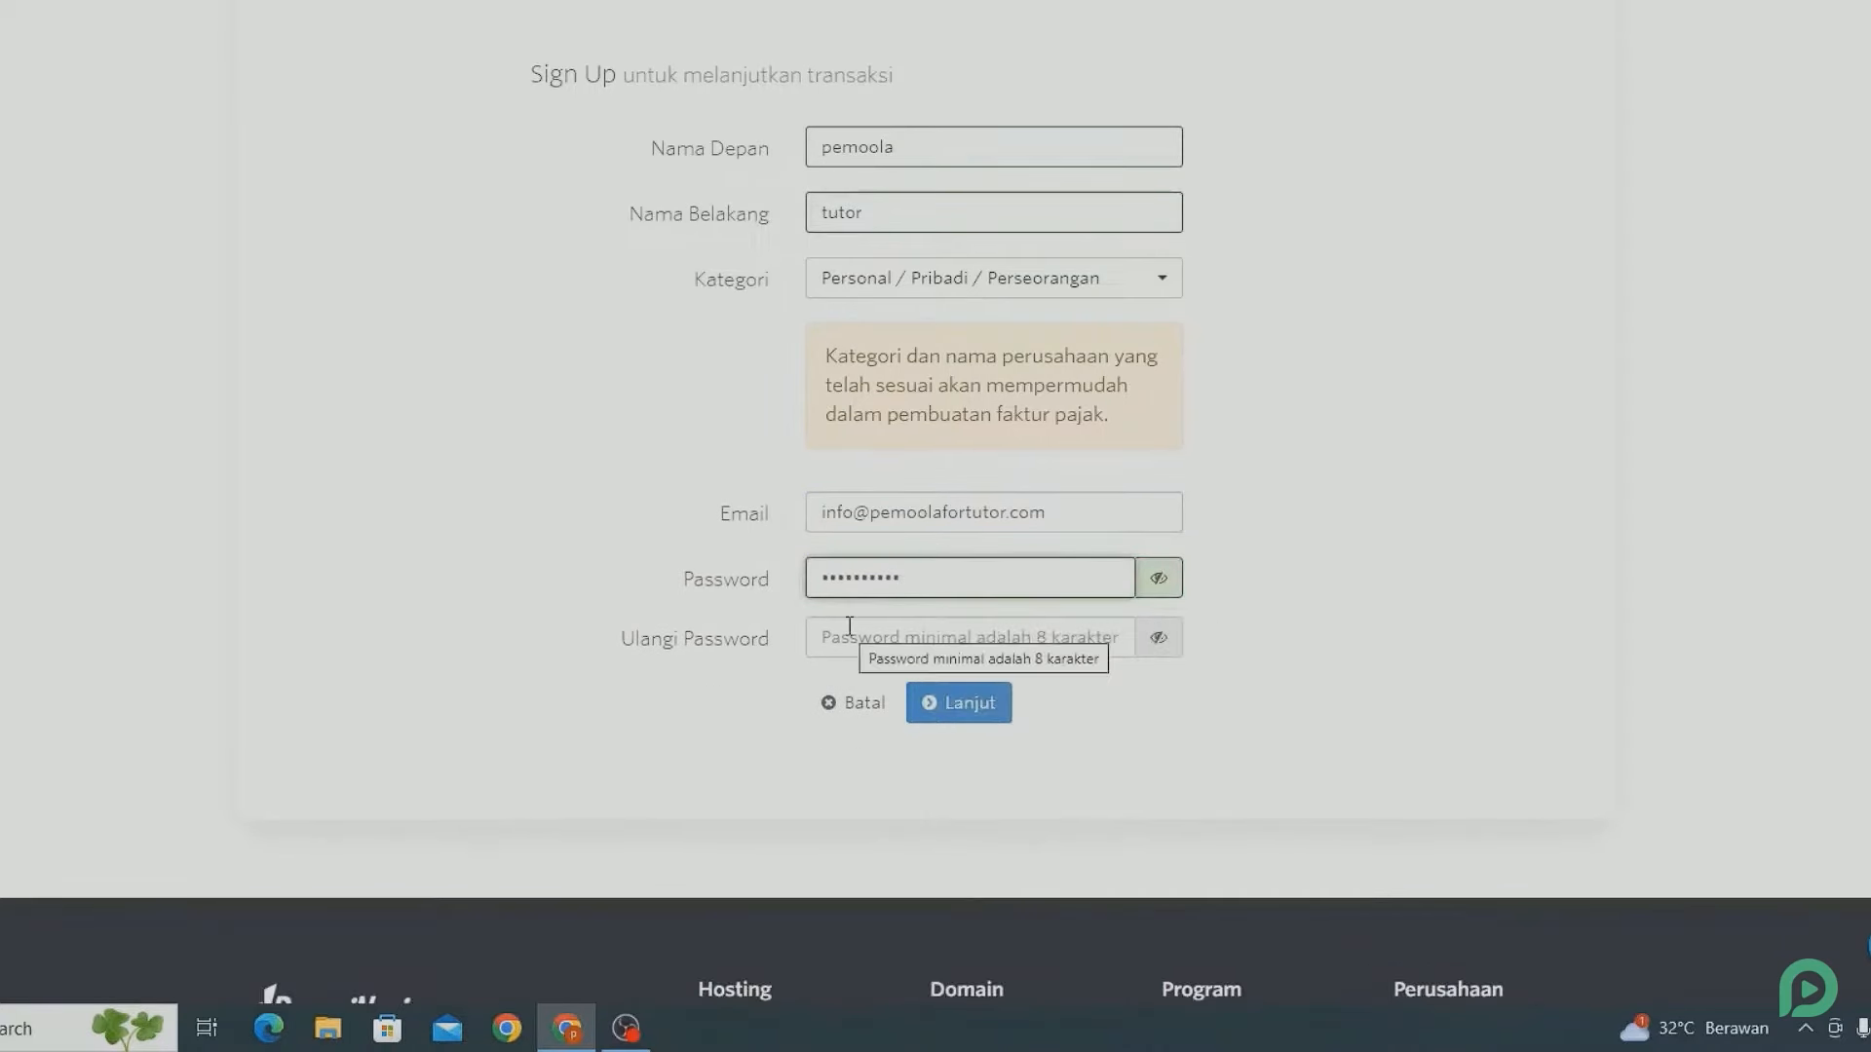
{"action": "left_click", "coordinate": [1086, 632]}
{"action": "type", "text": "•••••••••••"}
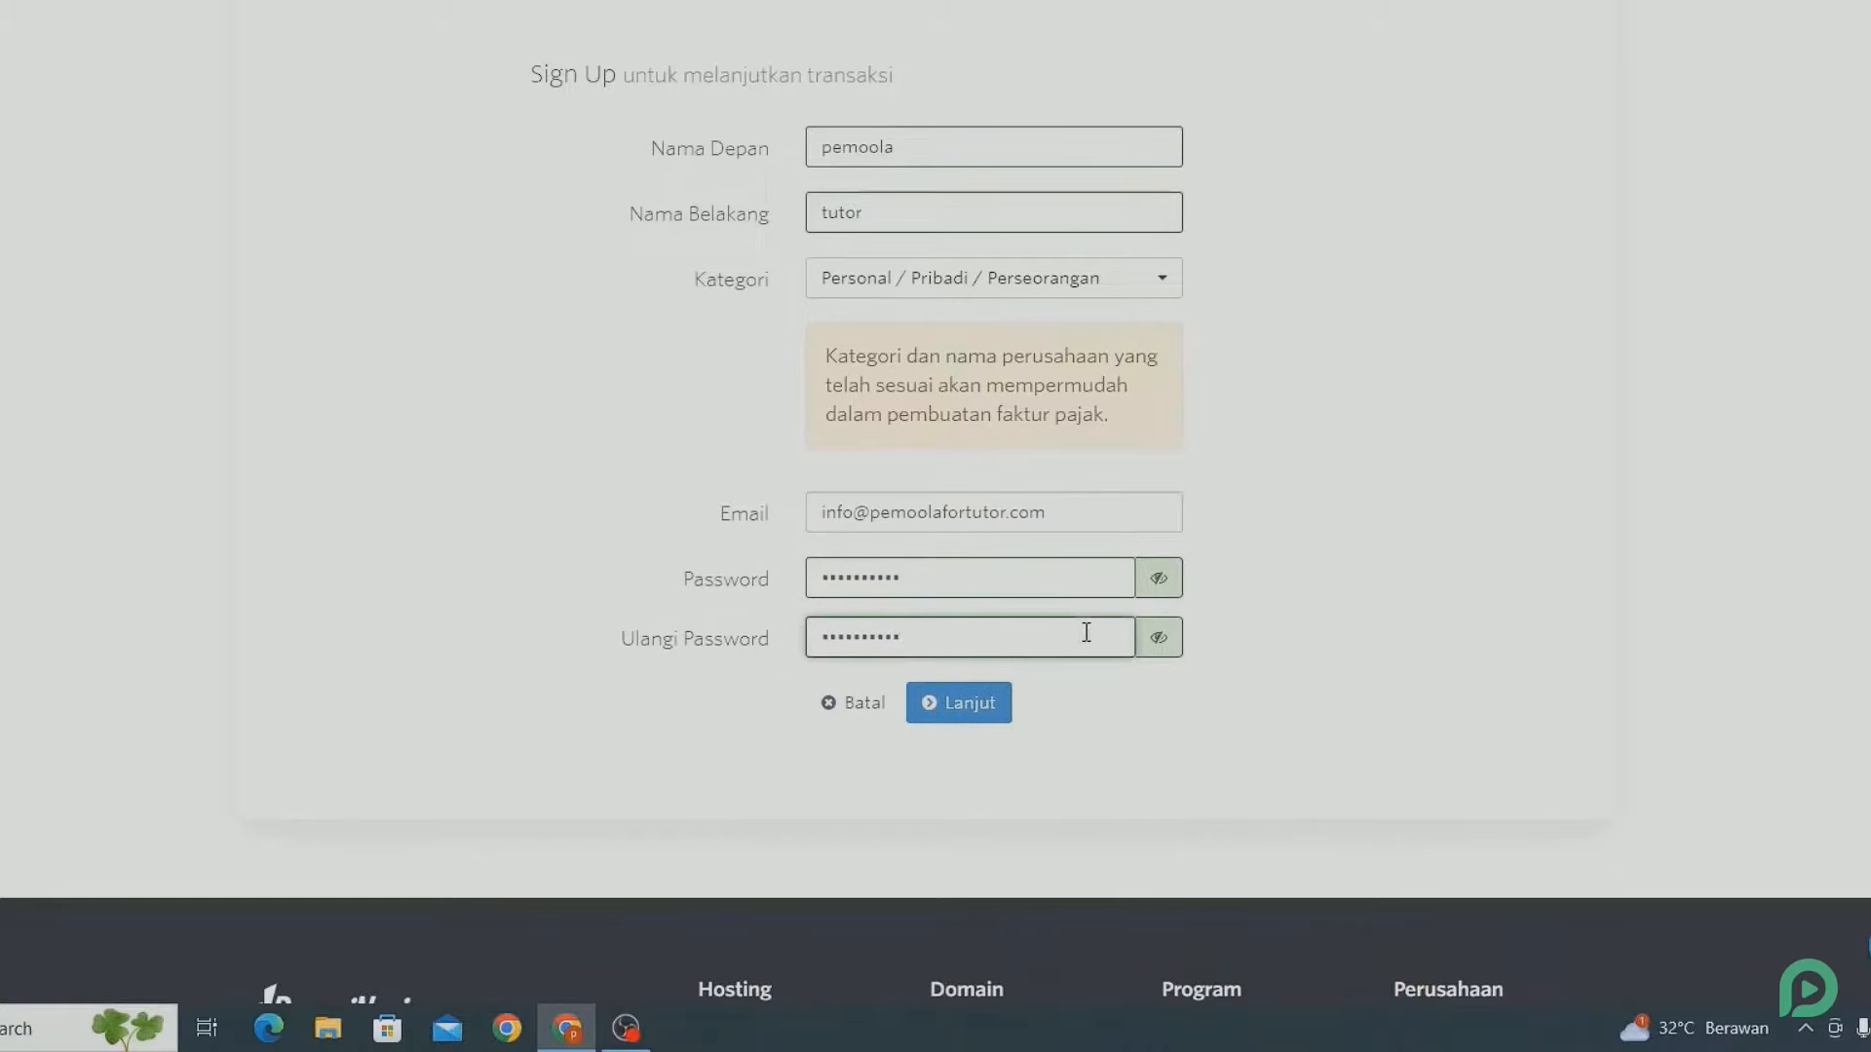
{"action": "left_click", "coordinate": [986, 703]}
- Fill in the street address, DKI Jakarta province, Jakarta Selatan city and postal code
{"action": "scroll", "coordinate": [994, 702], "scroll_direction": "down", "scroll_amount": 2}
{"action": "left_click", "coordinate": [872, 585]}
{"action": "left_click", "coordinate": [875, 334]}
{"action": "scroll", "coordinate": [872, 390], "scroll_direction": "down", "scroll_amount": 2}
{"action": "left_click", "coordinate": [870, 405]}
{"action": "type", "text": "J"}
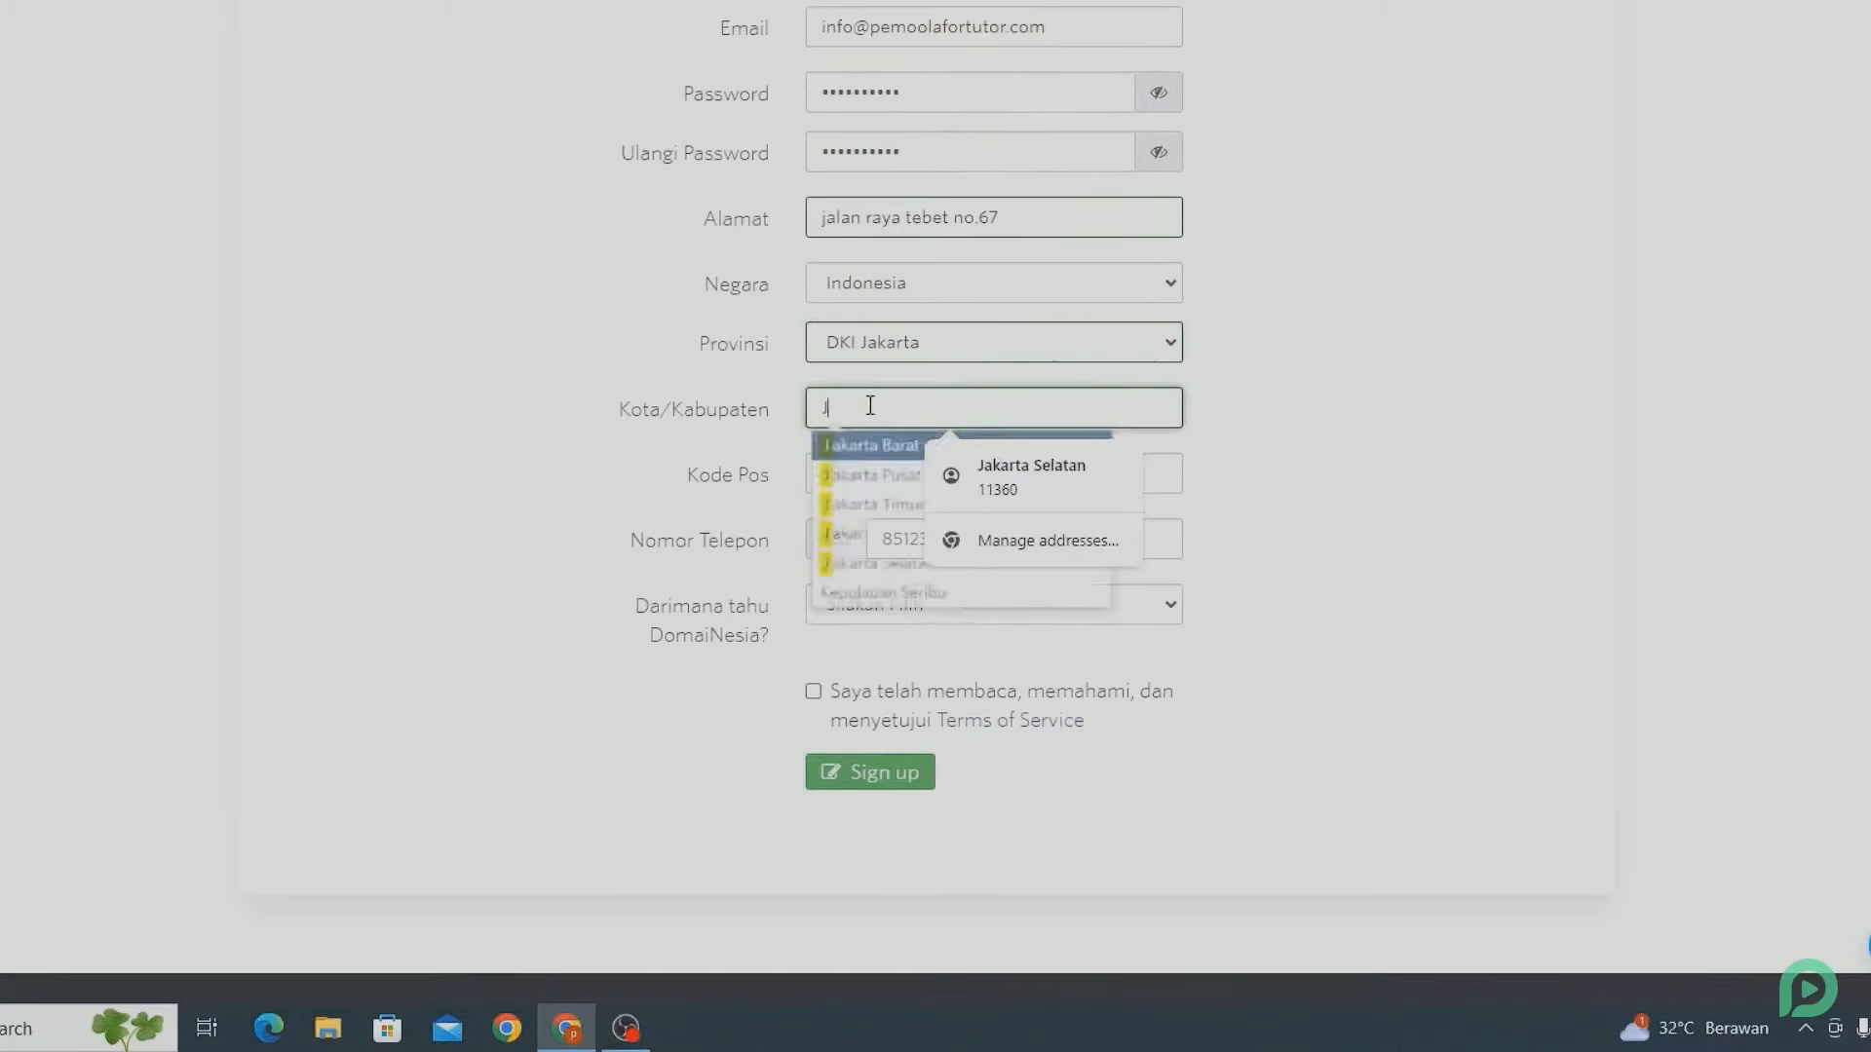
{"action": "type", "text": "akarta Selatan"}
{"action": "left_click", "coordinate": [879, 450]}
{"action": "left_click", "coordinate": [892, 473]}
- Enter the phone number, pick Social Media as referral source, accept the terms and sign up
{"action": "left_click", "coordinate": [992, 532]}
{"action": "left_click_drag", "start_coordinate": [1004, 541], "coordinate": [863, 543]}
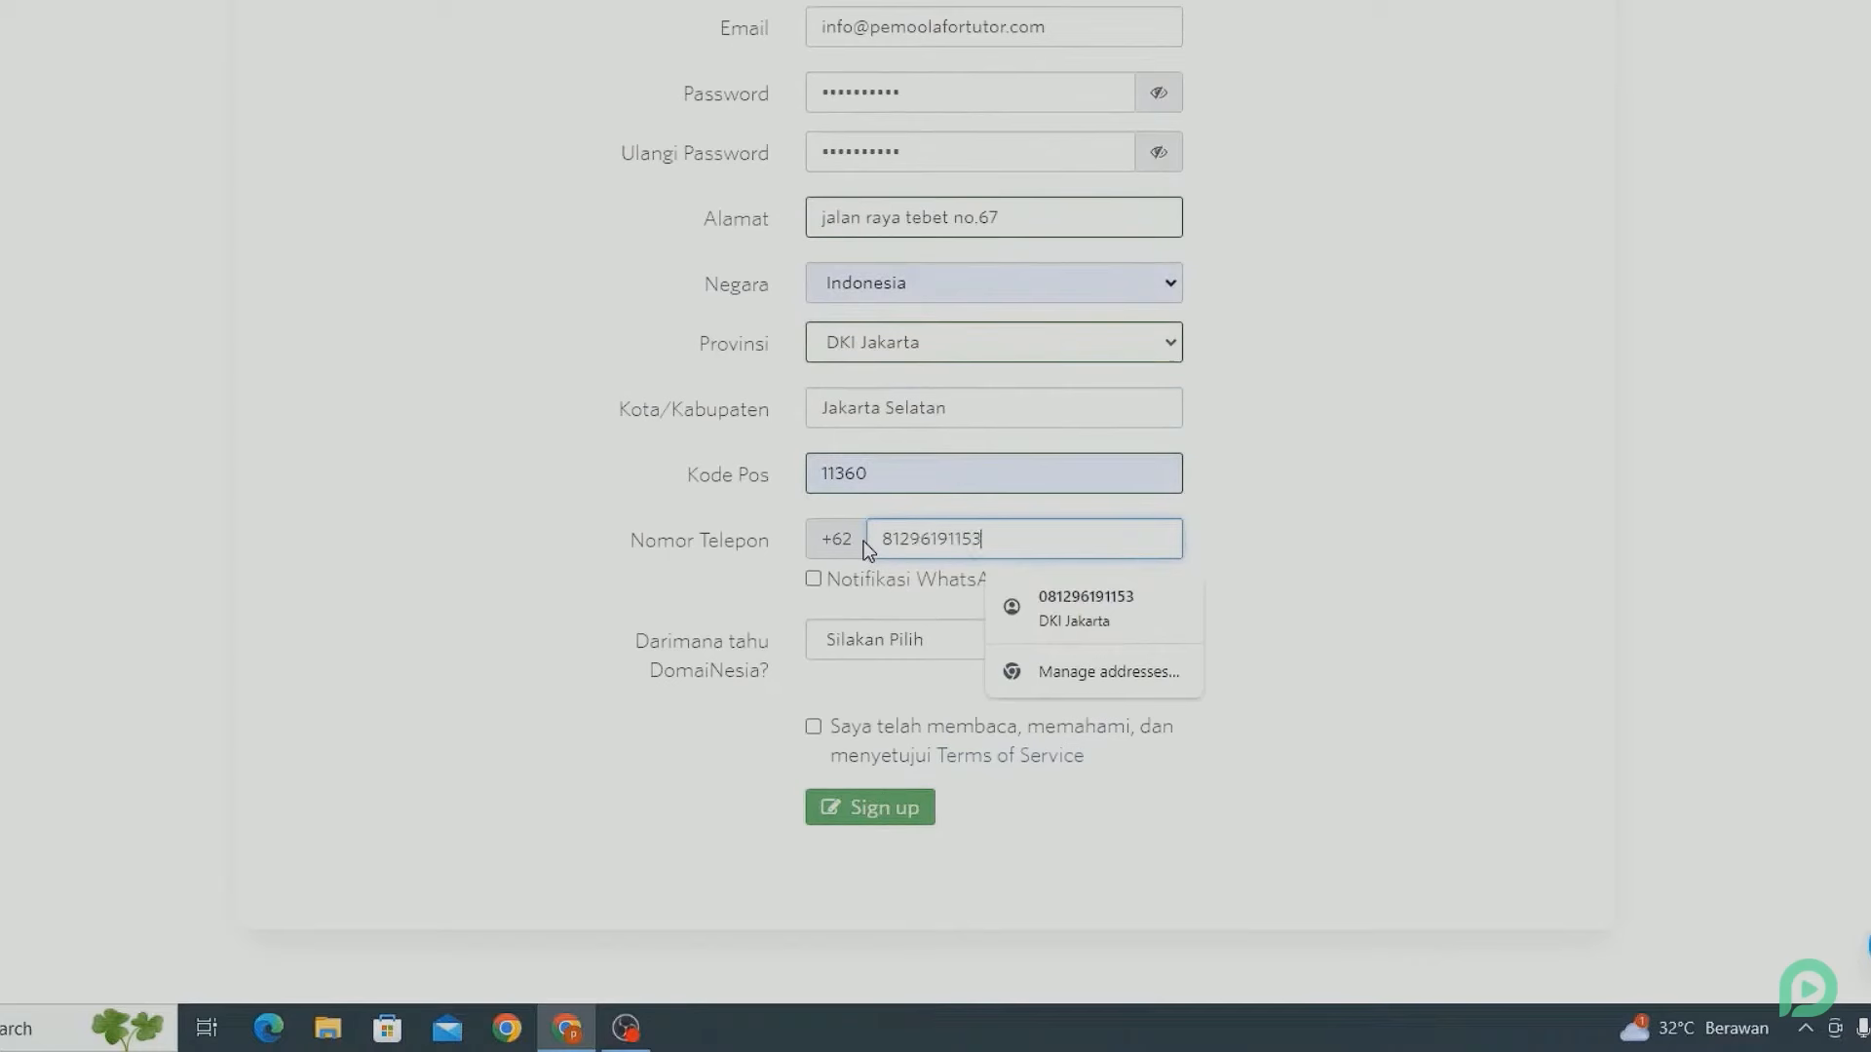
{"action": "left_click", "coordinate": [863, 541]}
{"action": "left_click", "coordinate": [839, 651]}
{"action": "left_click", "coordinate": [861, 698]}
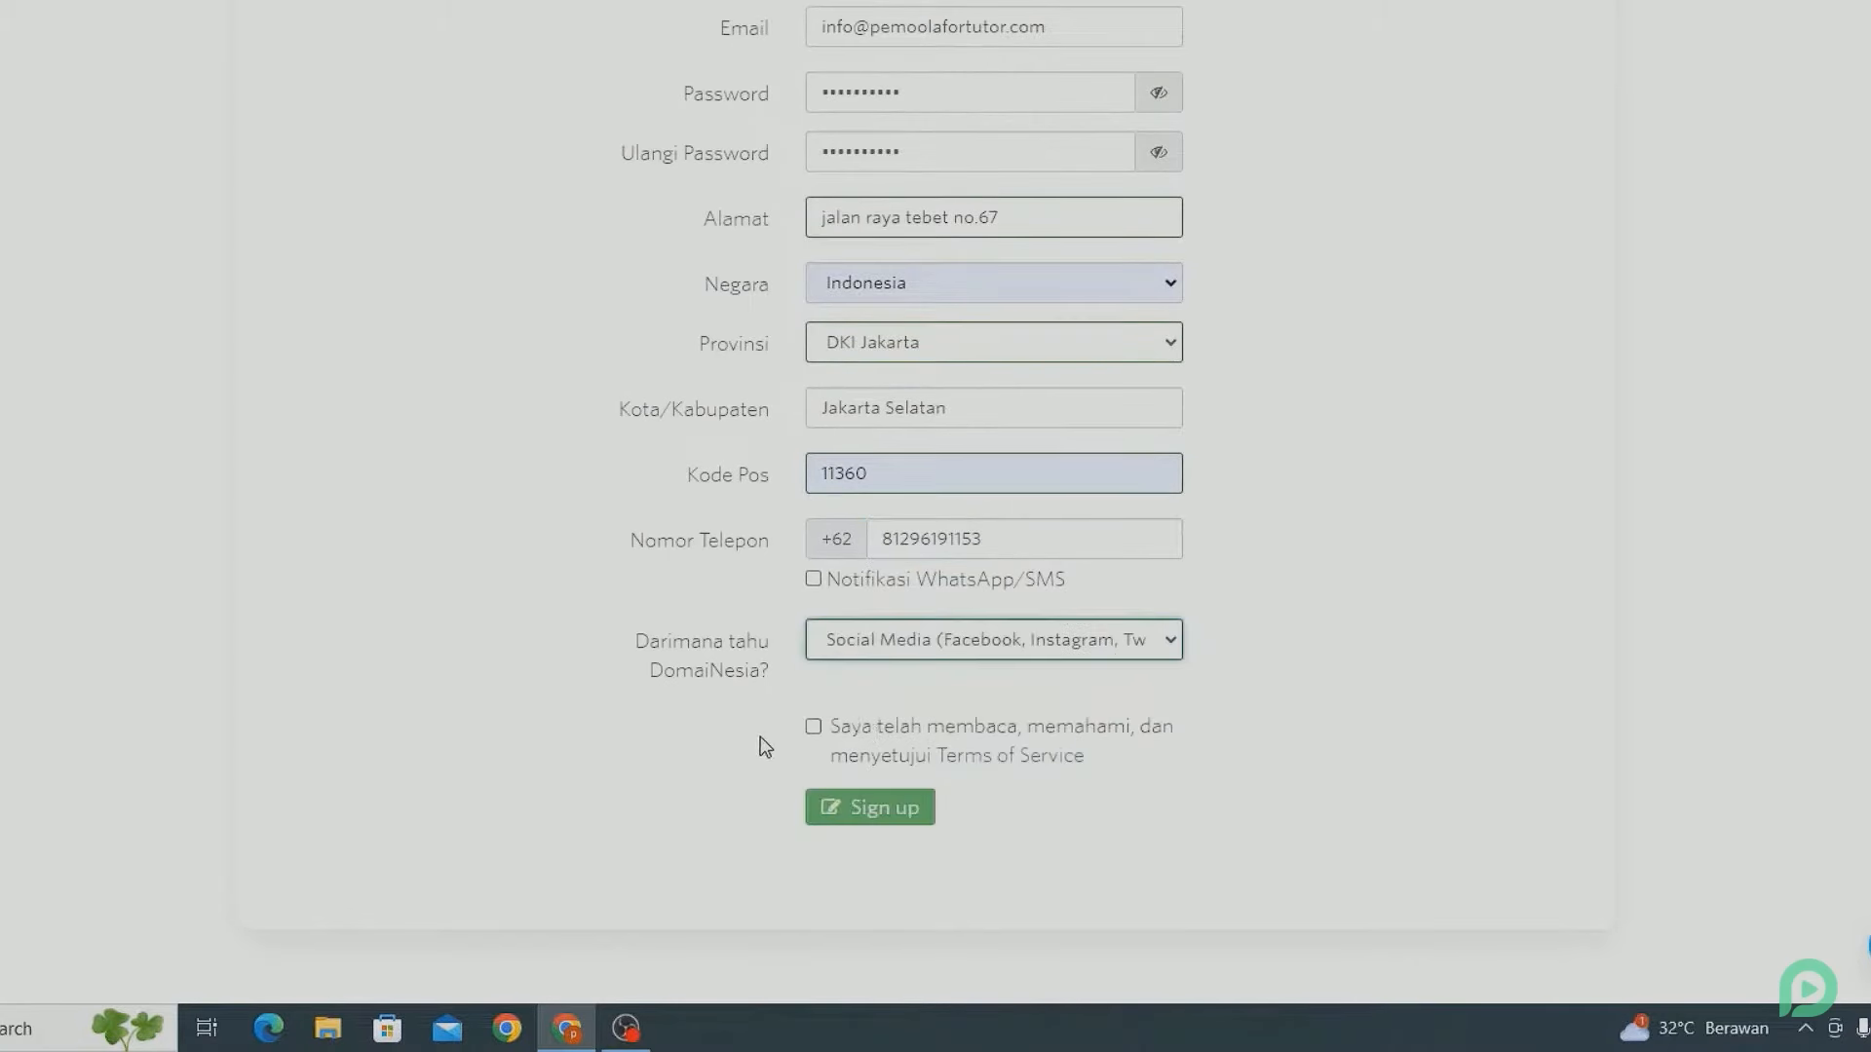
{"action": "left_click", "coordinate": [814, 727]}
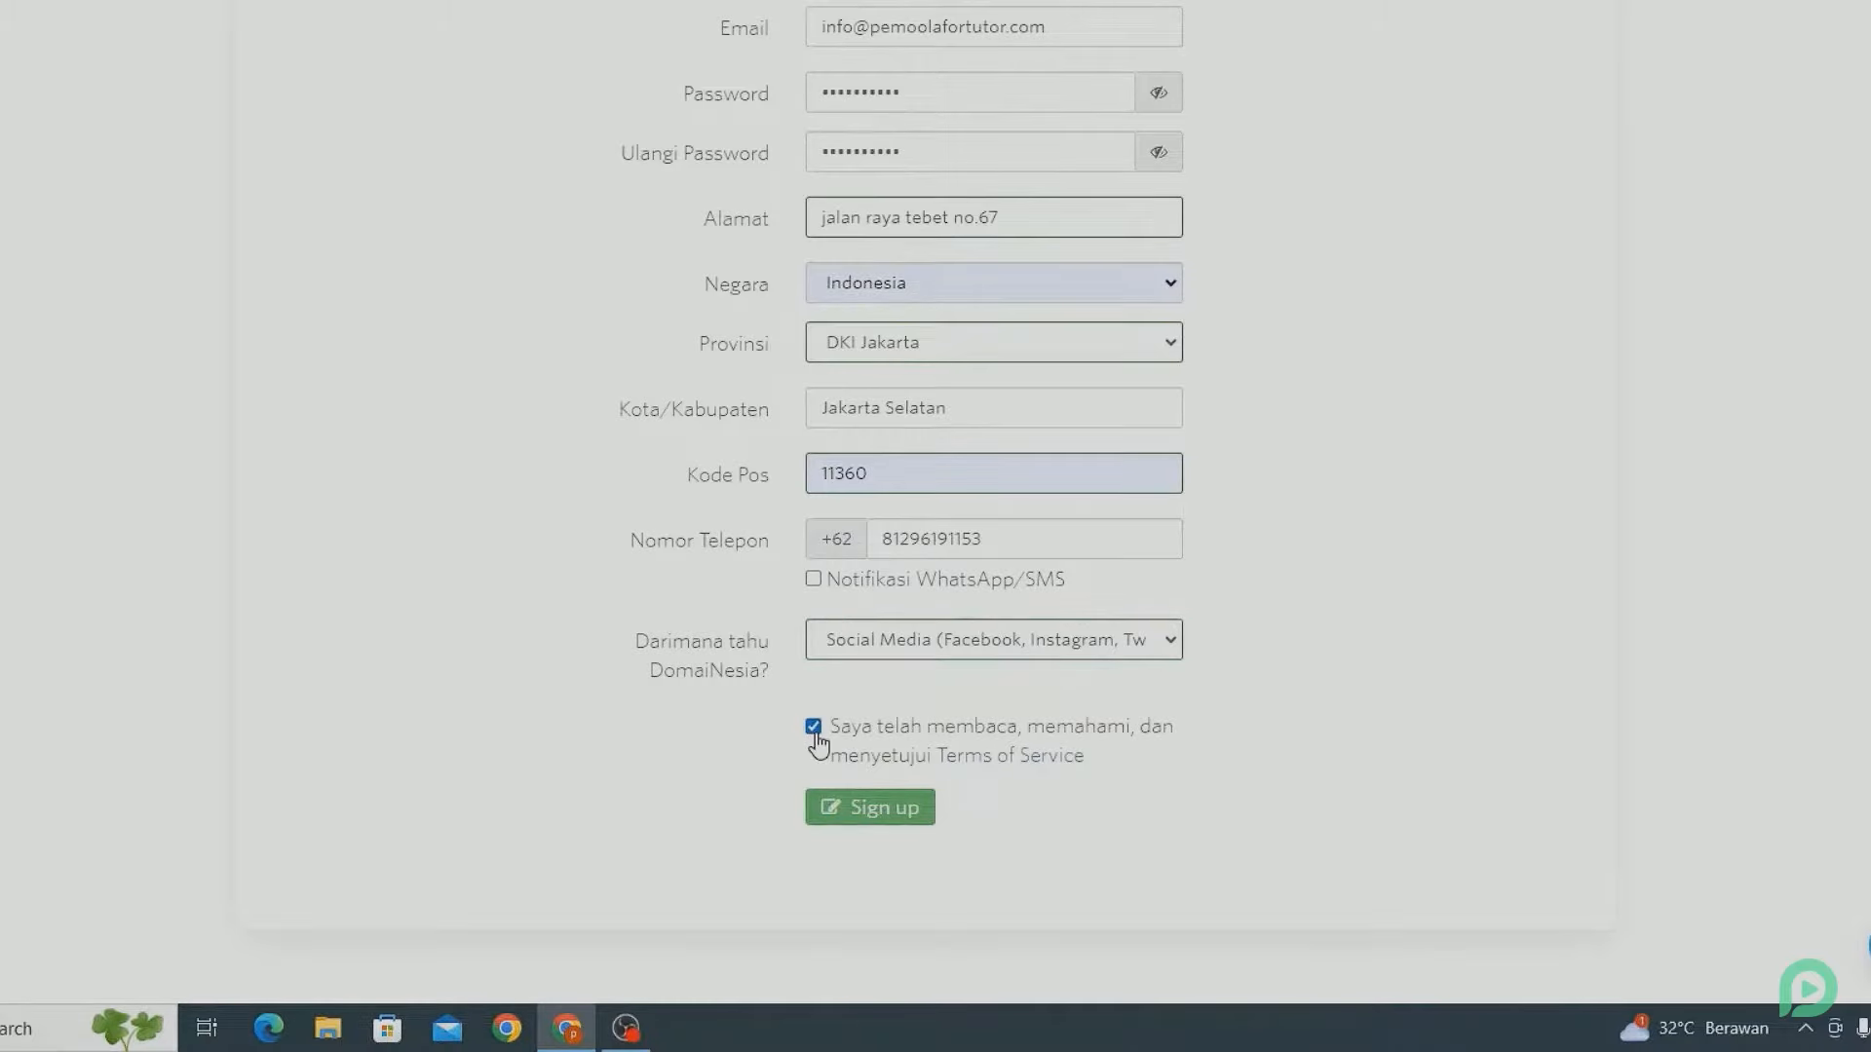
{"action": "left_click", "coordinate": [836, 794]}
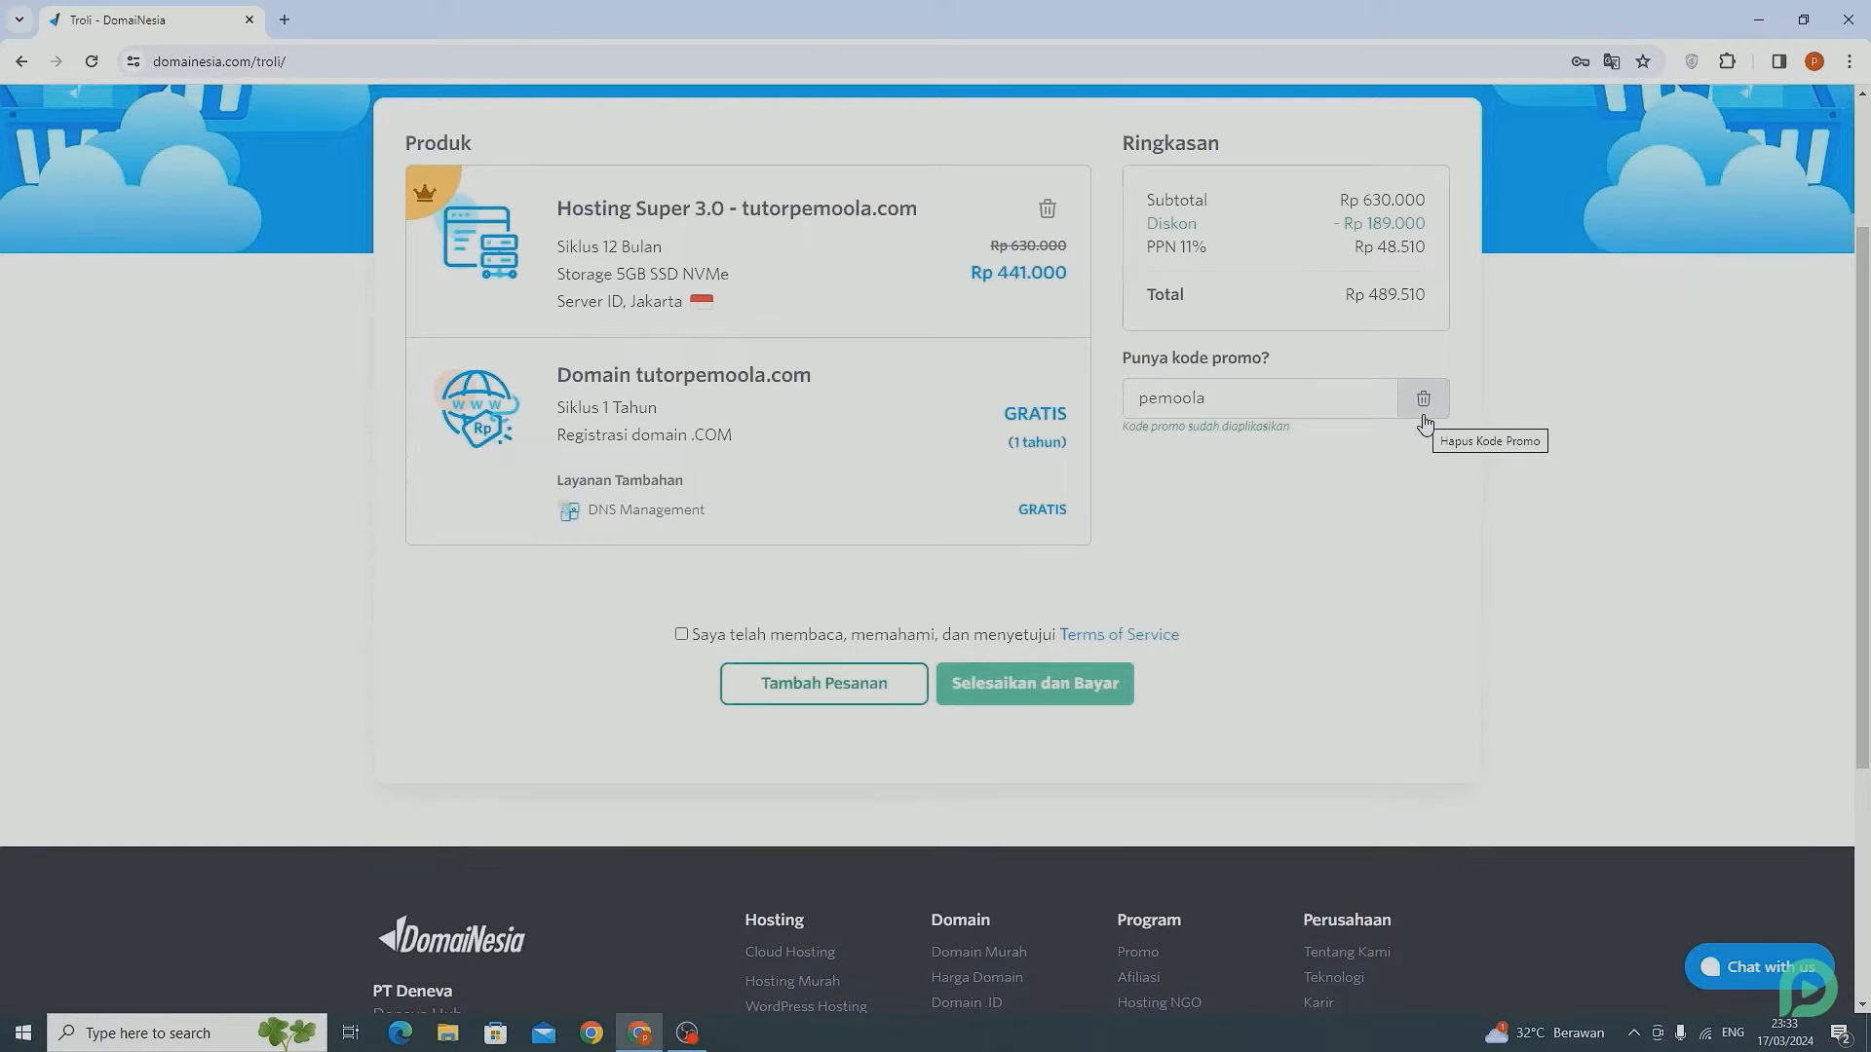
- Accept the Terms of Service and complete the order to get its invoice
{"action": "left_click", "coordinate": [683, 635]}
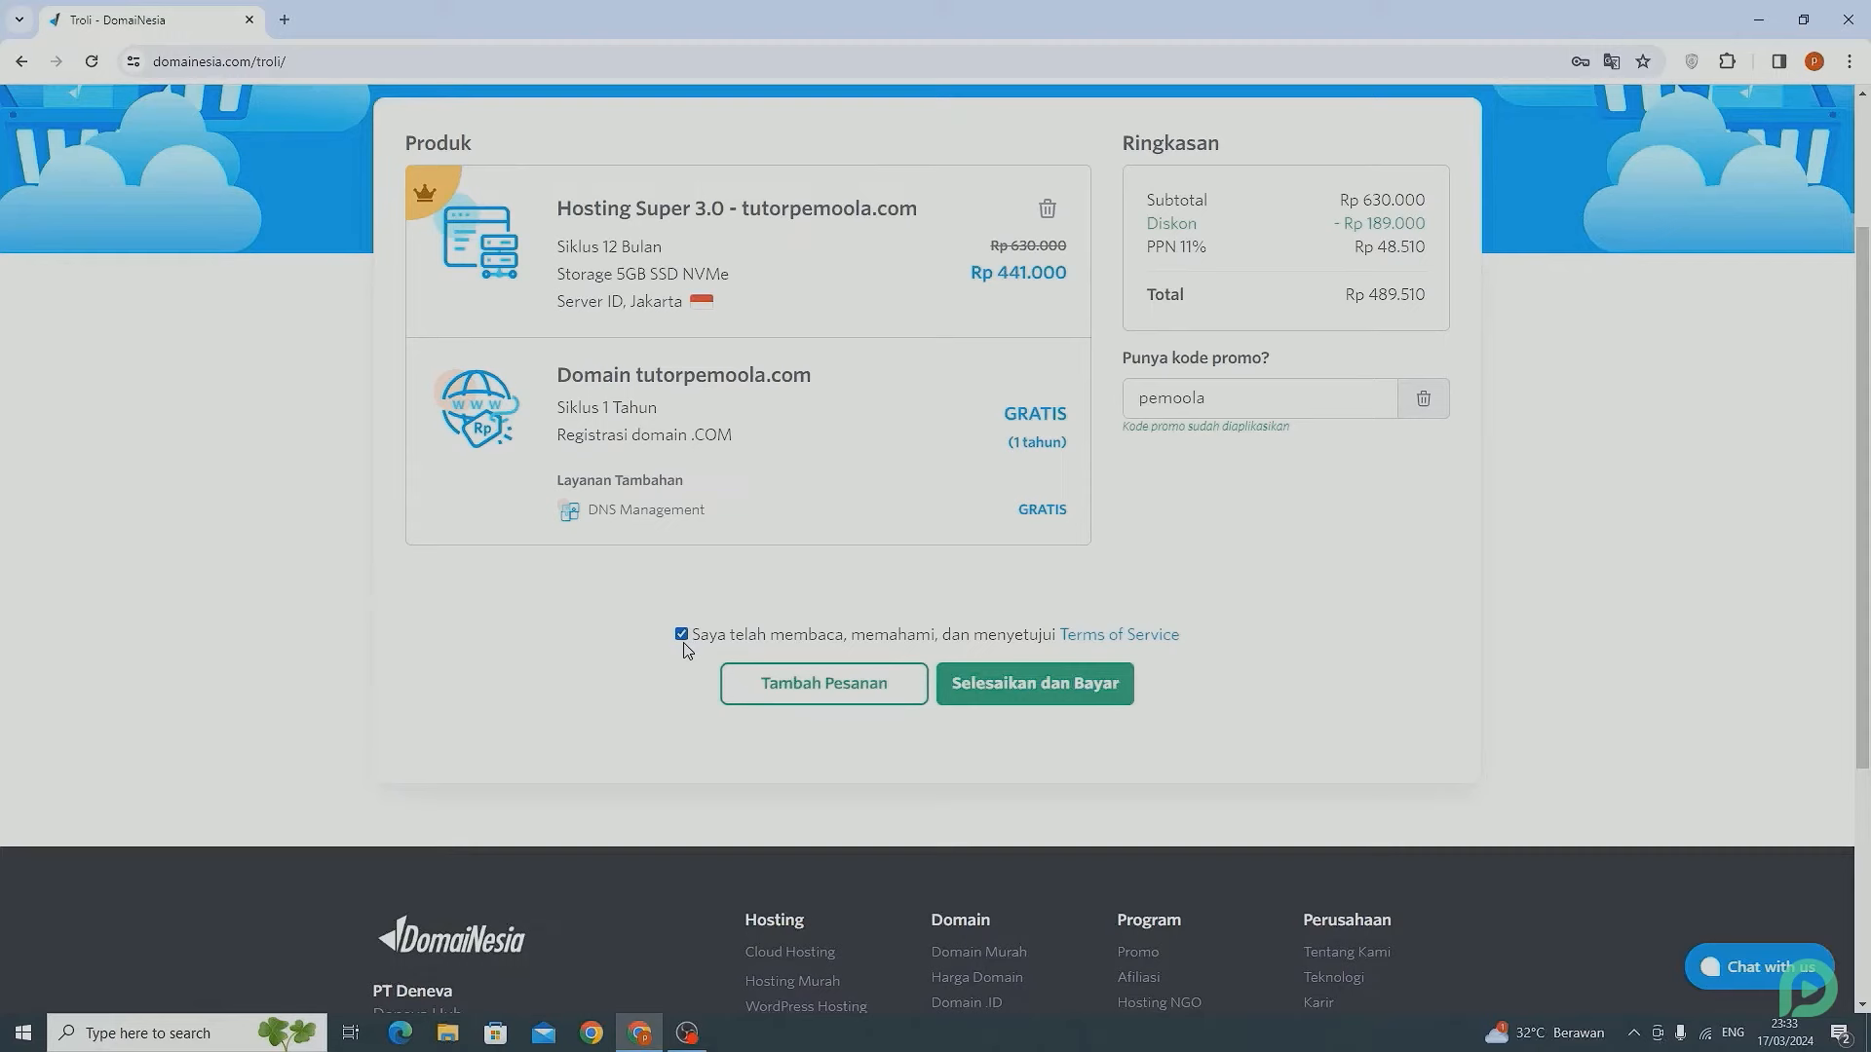
{"action": "left_click", "coordinate": [1092, 687]}
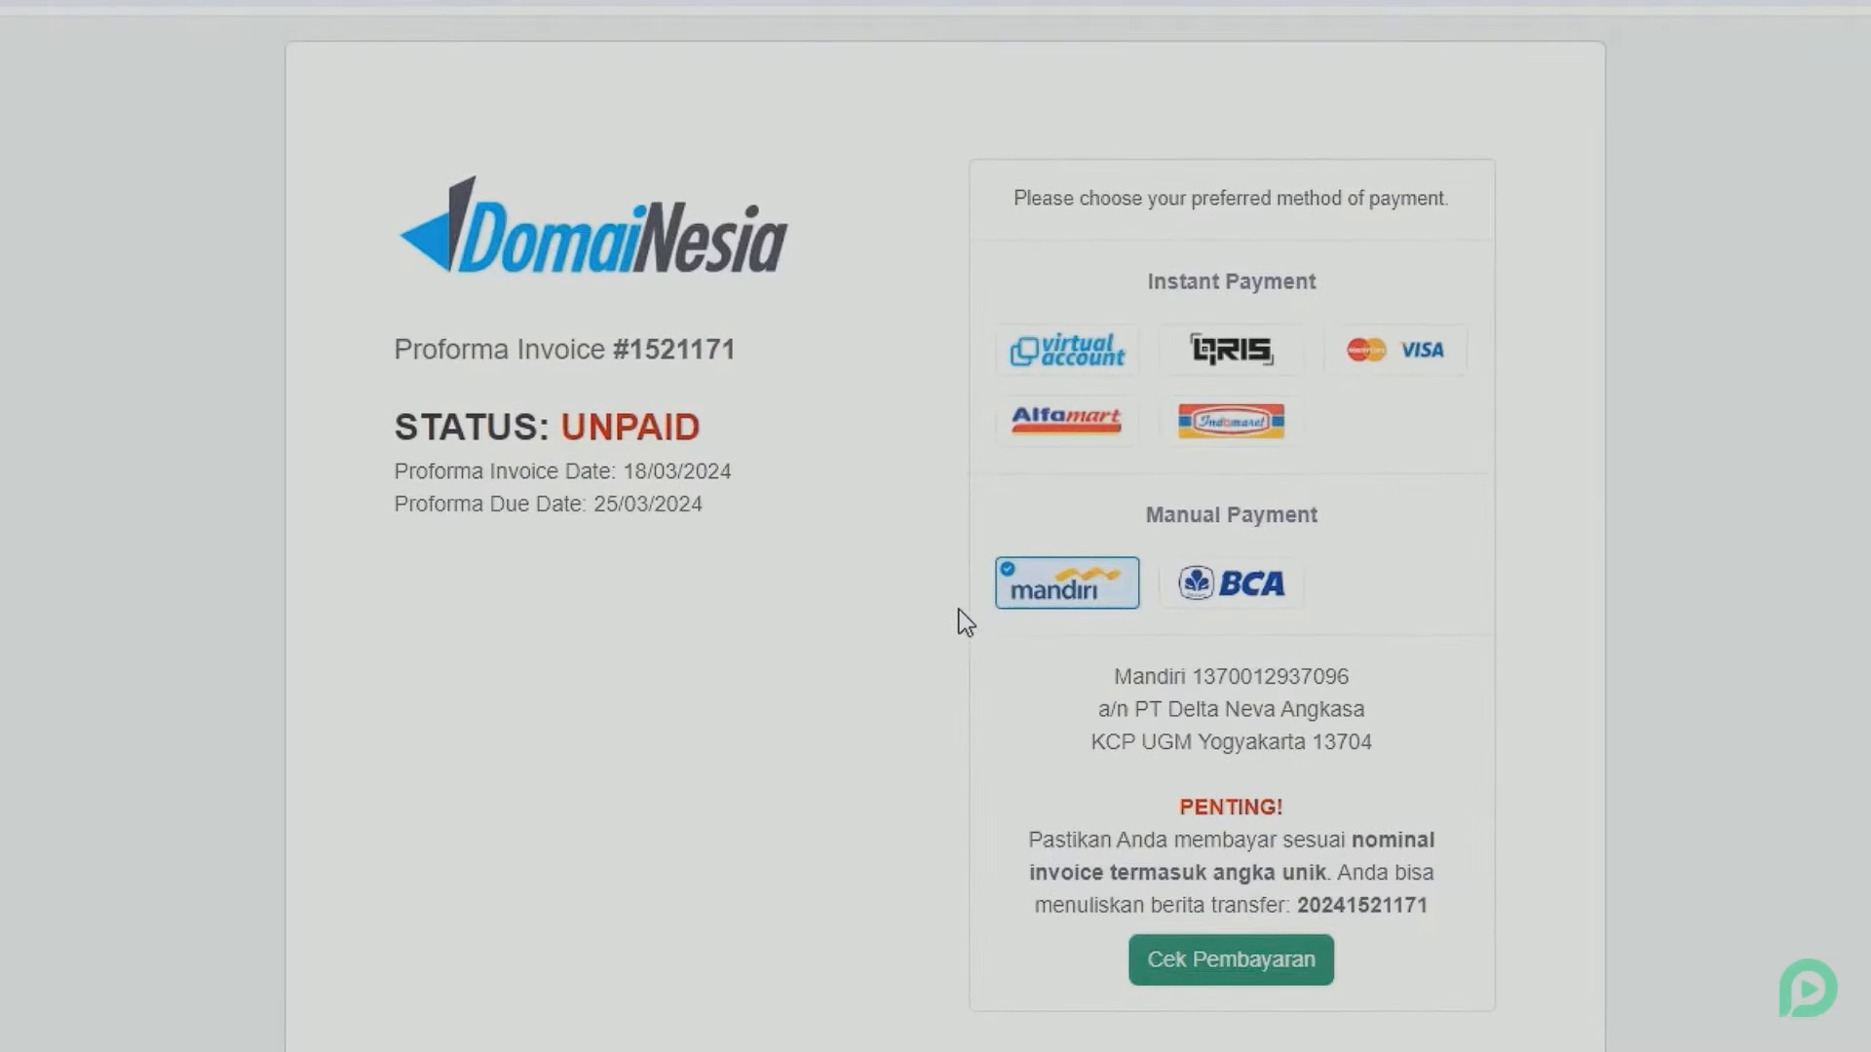
- Choose BCA as the invoice's payment method
{"action": "left_click", "coordinate": [1098, 383]}
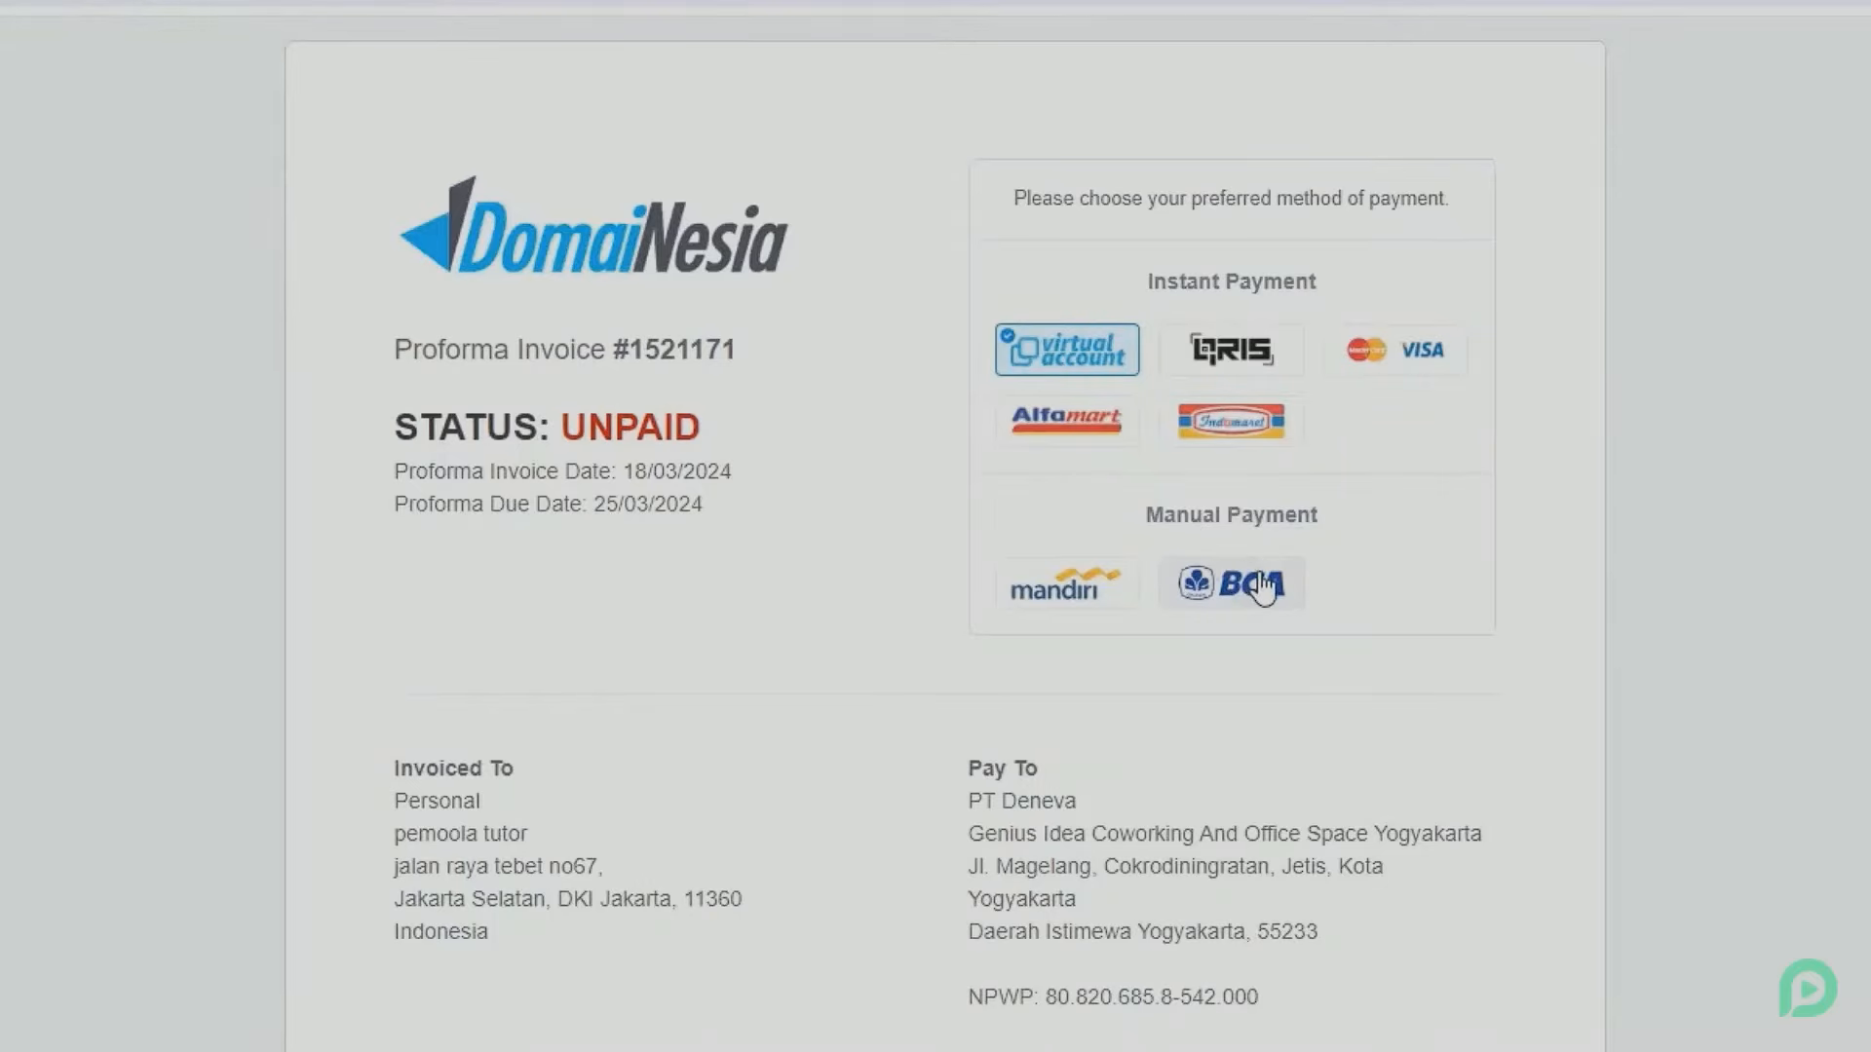
{"action": "left_click", "coordinate": [1262, 584]}
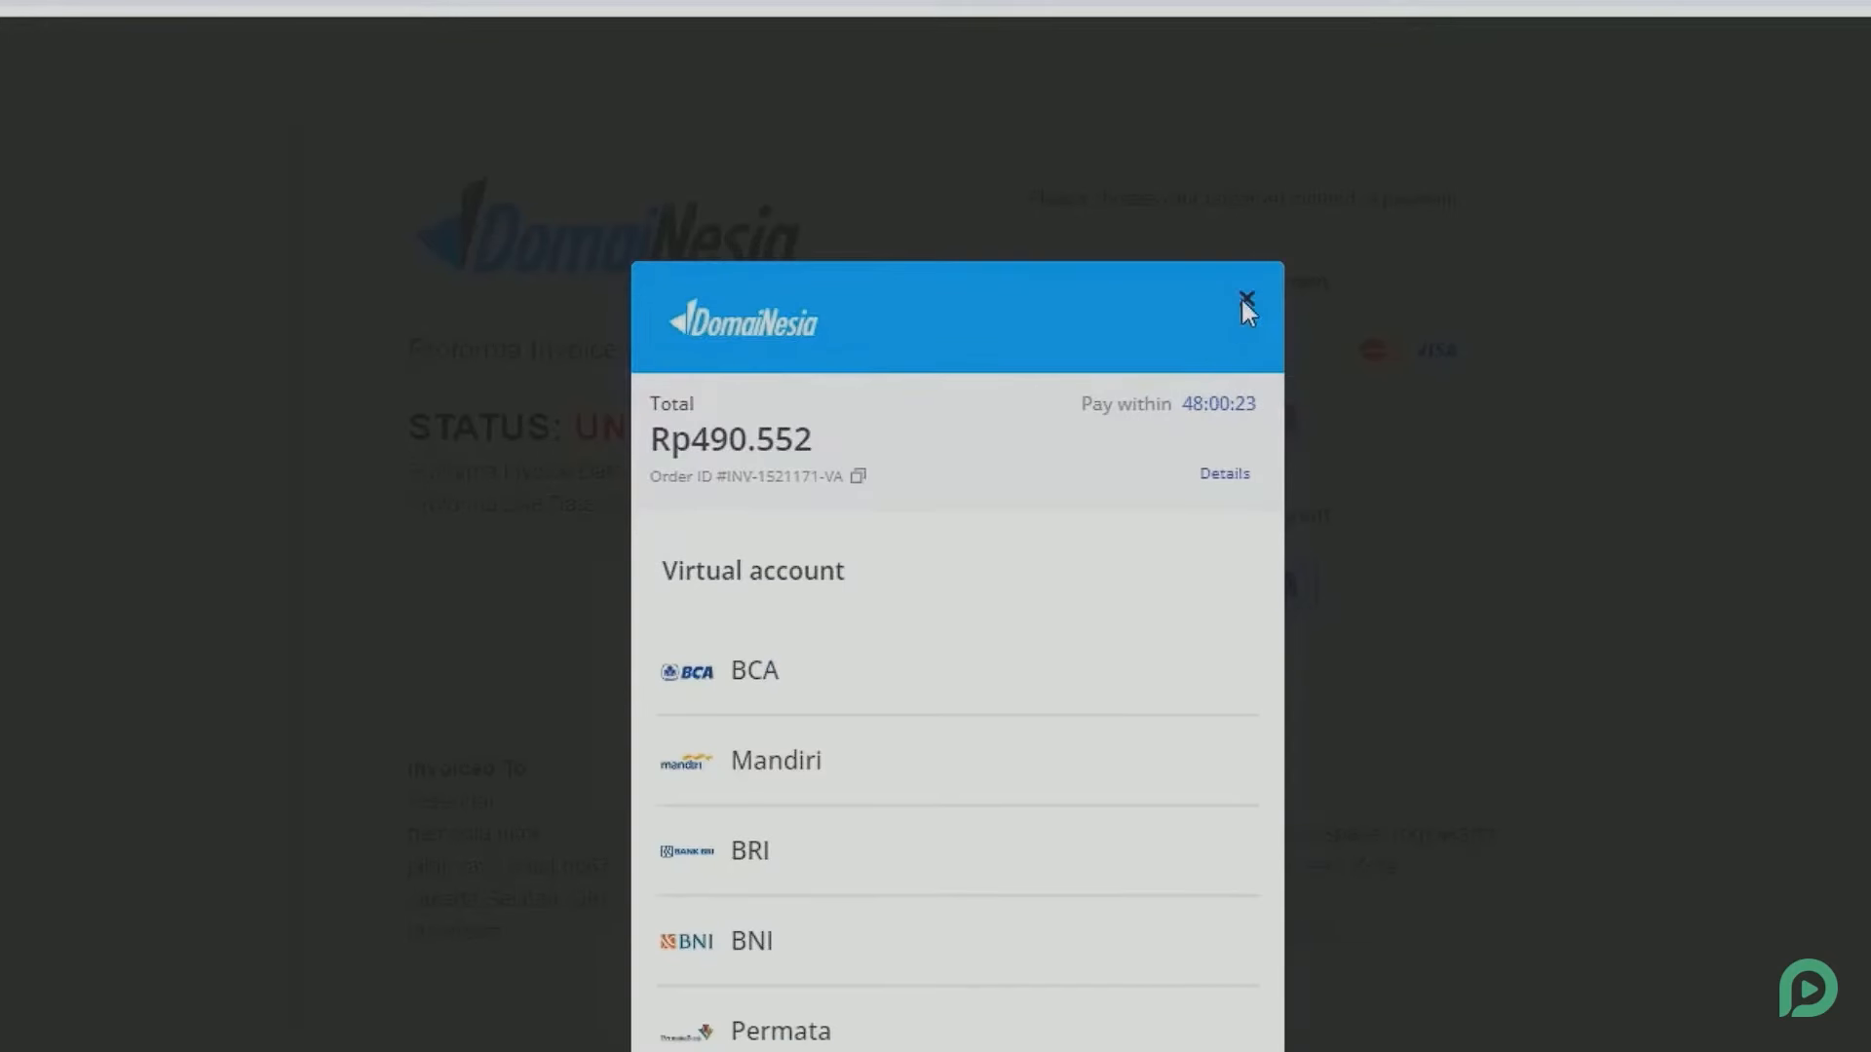
{"action": "left_click", "coordinate": [1245, 299]}
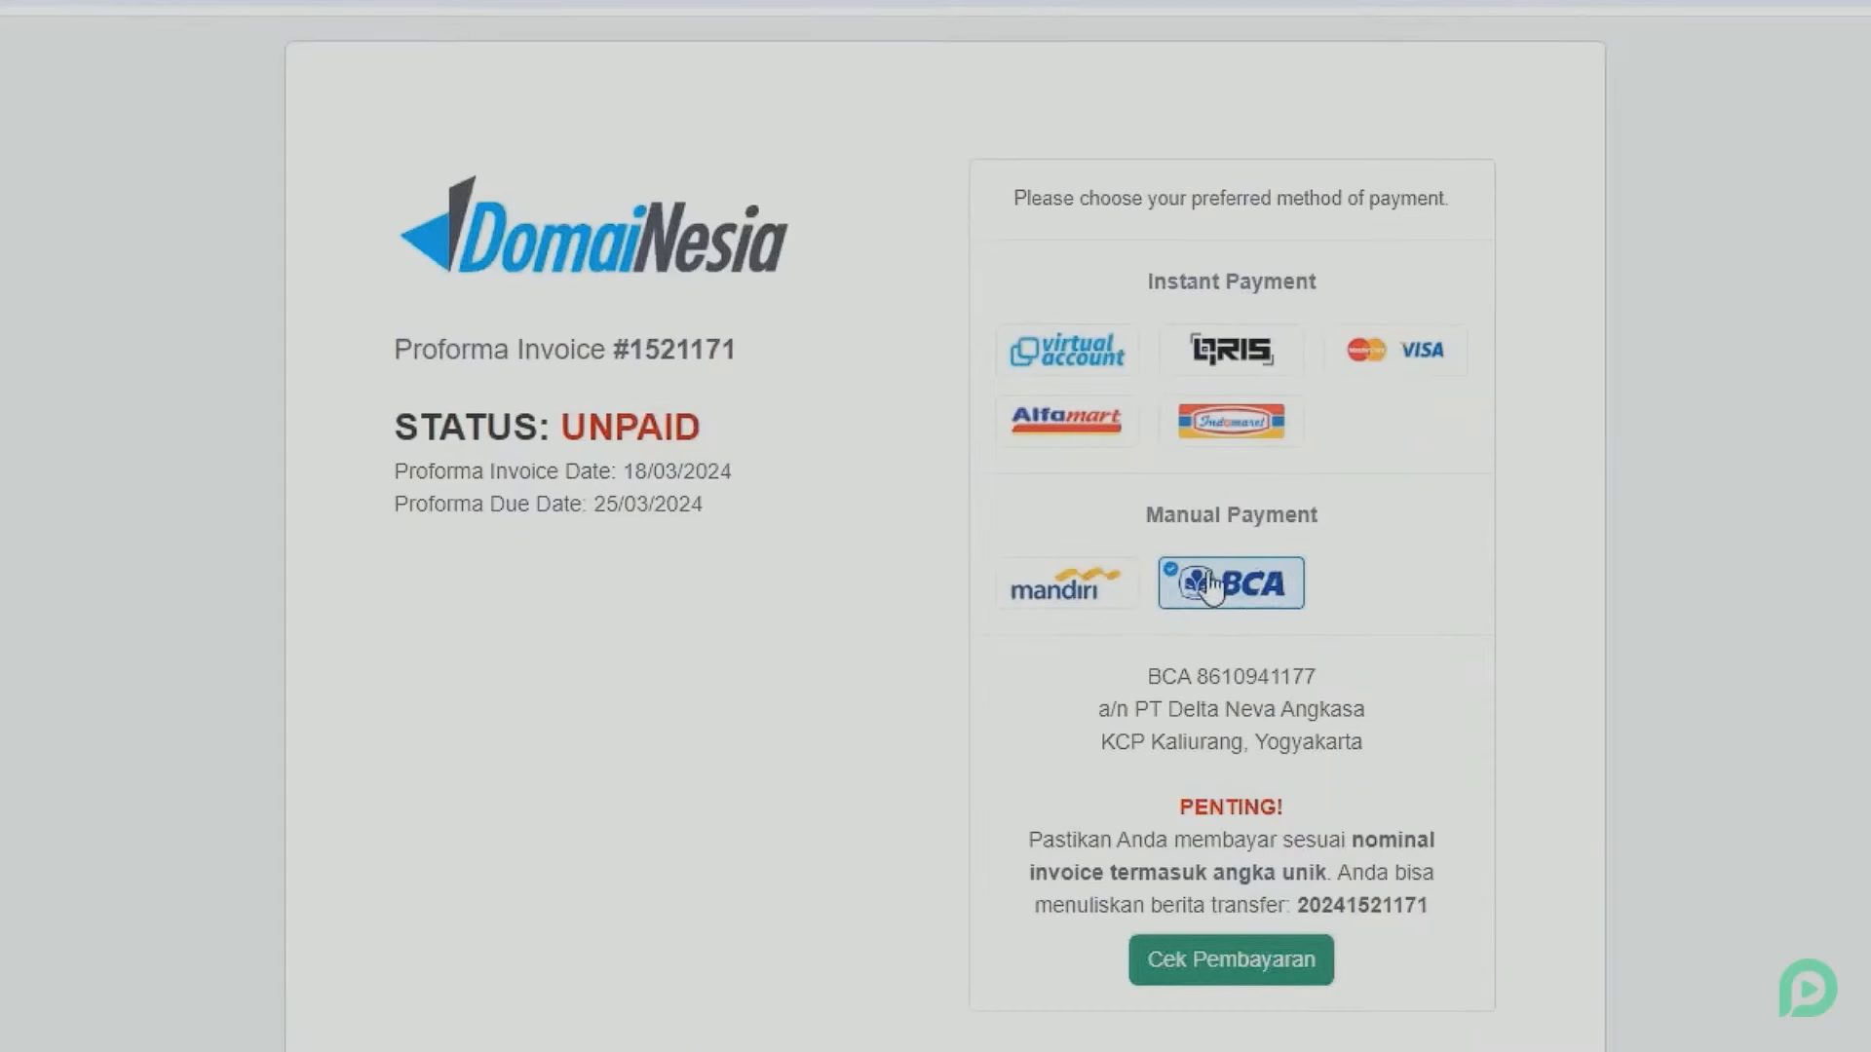
{"action": "left_click_drag", "start_coordinate": [1127, 658], "coordinate": [1341, 742]}
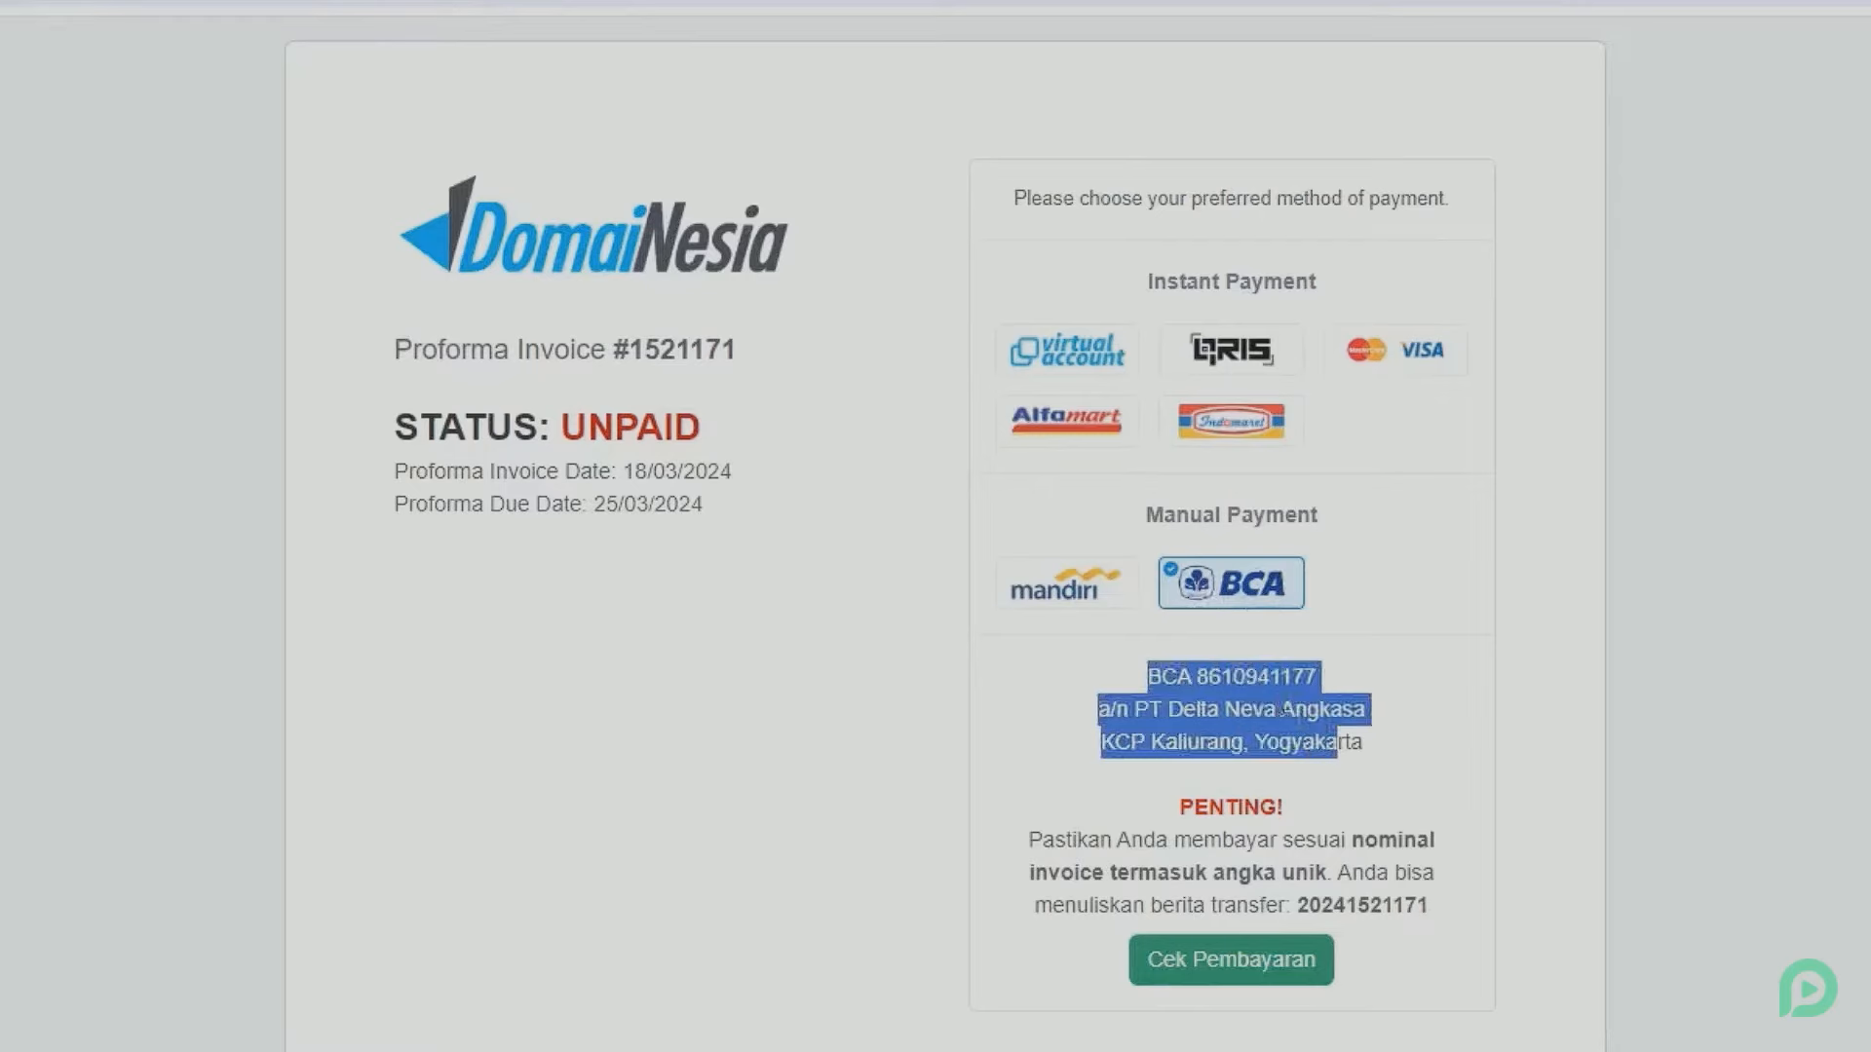
{"action": "left_click", "coordinate": [1280, 710]}
- Review the invoice items, Balance and Total of Rp 490.552,00
{"action": "scroll", "coordinate": [1177, 738], "scroll_direction": "down", "scroll_amount": 2}
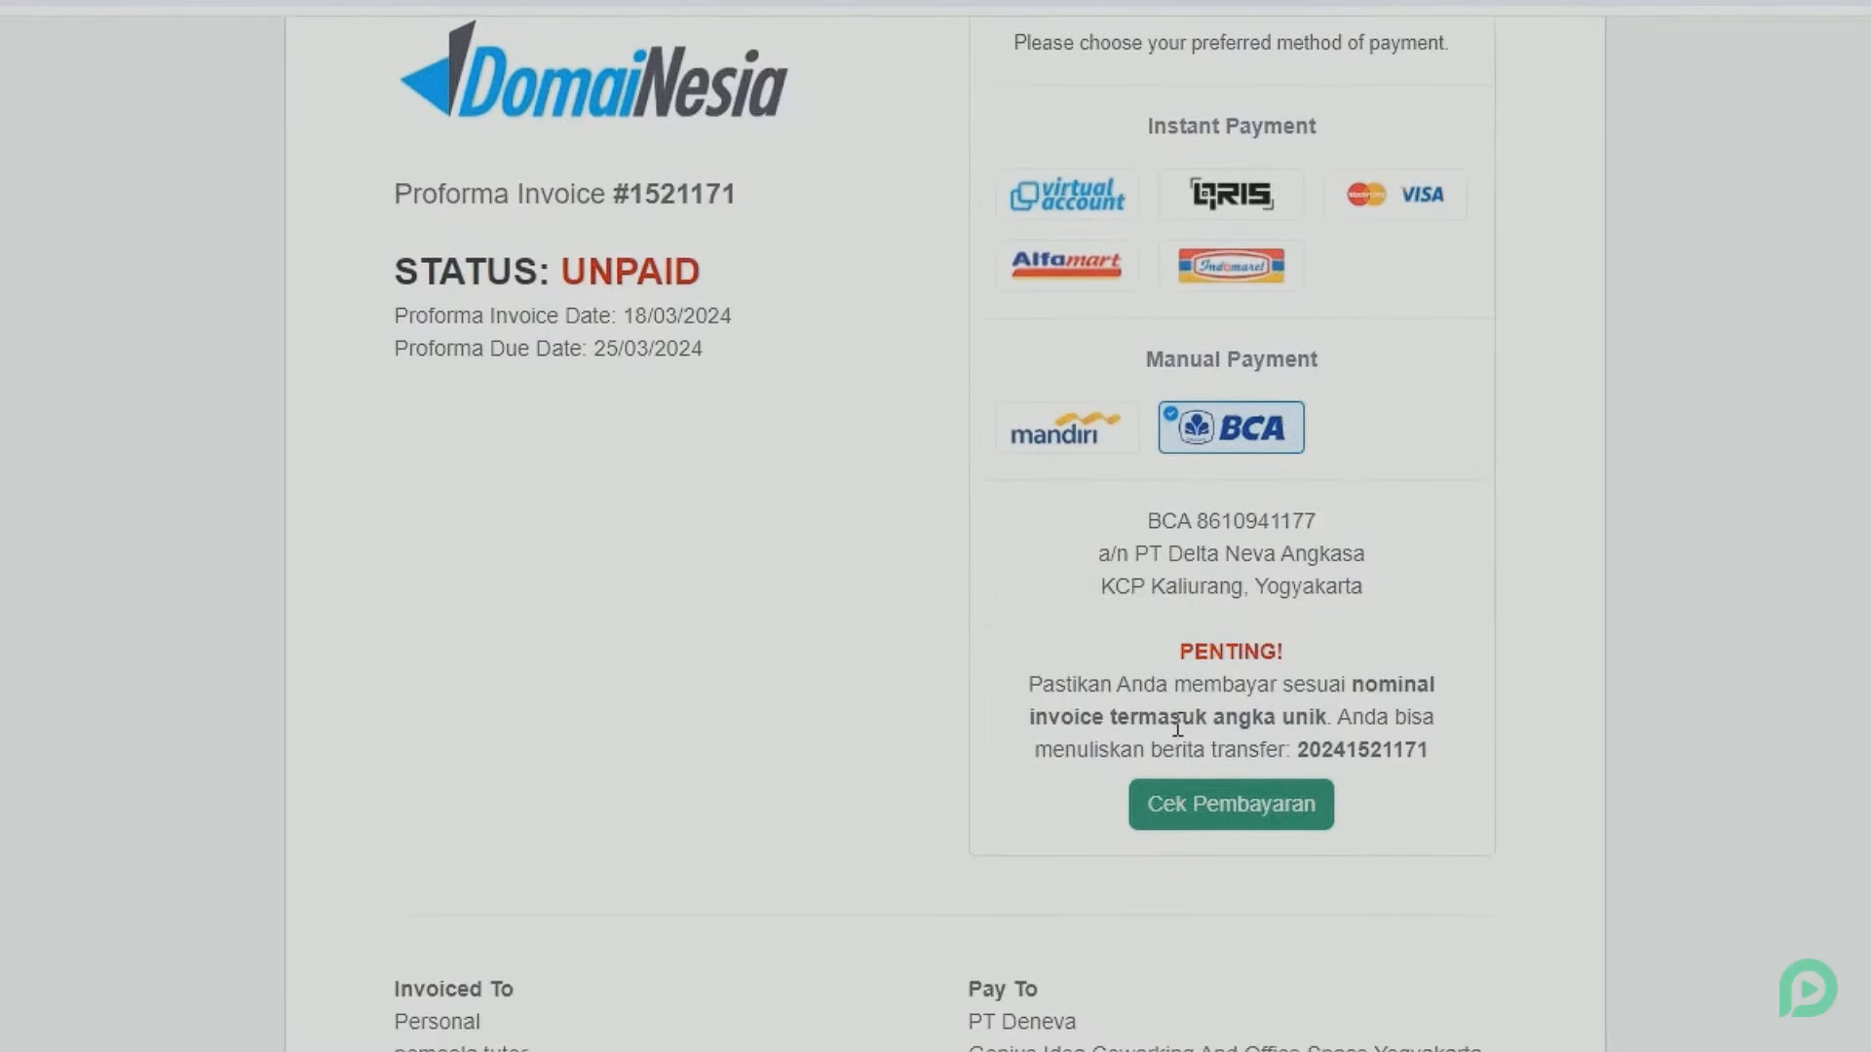
{"action": "scroll", "coordinate": [1177, 726], "scroll_direction": "down", "scroll_amount": 10}
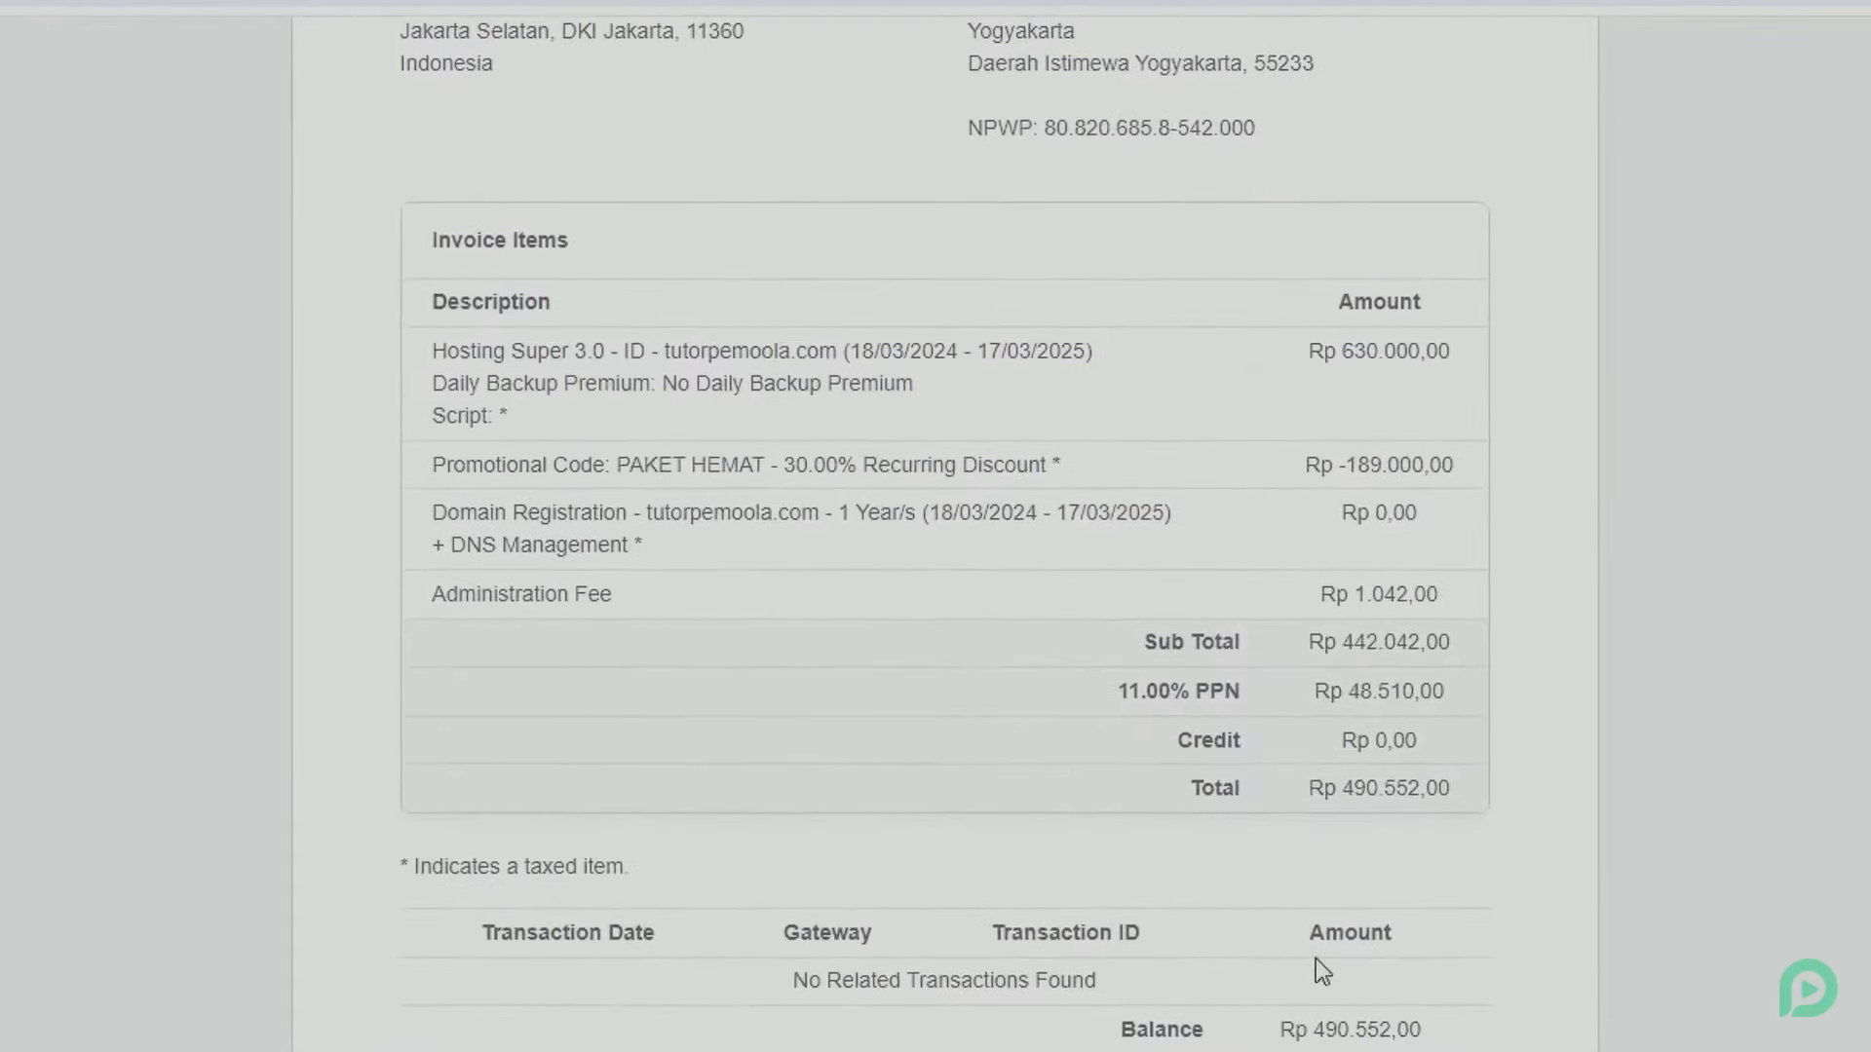
{"action": "left_click_drag", "start_coordinate": [1279, 1028], "coordinate": [1429, 1026]}
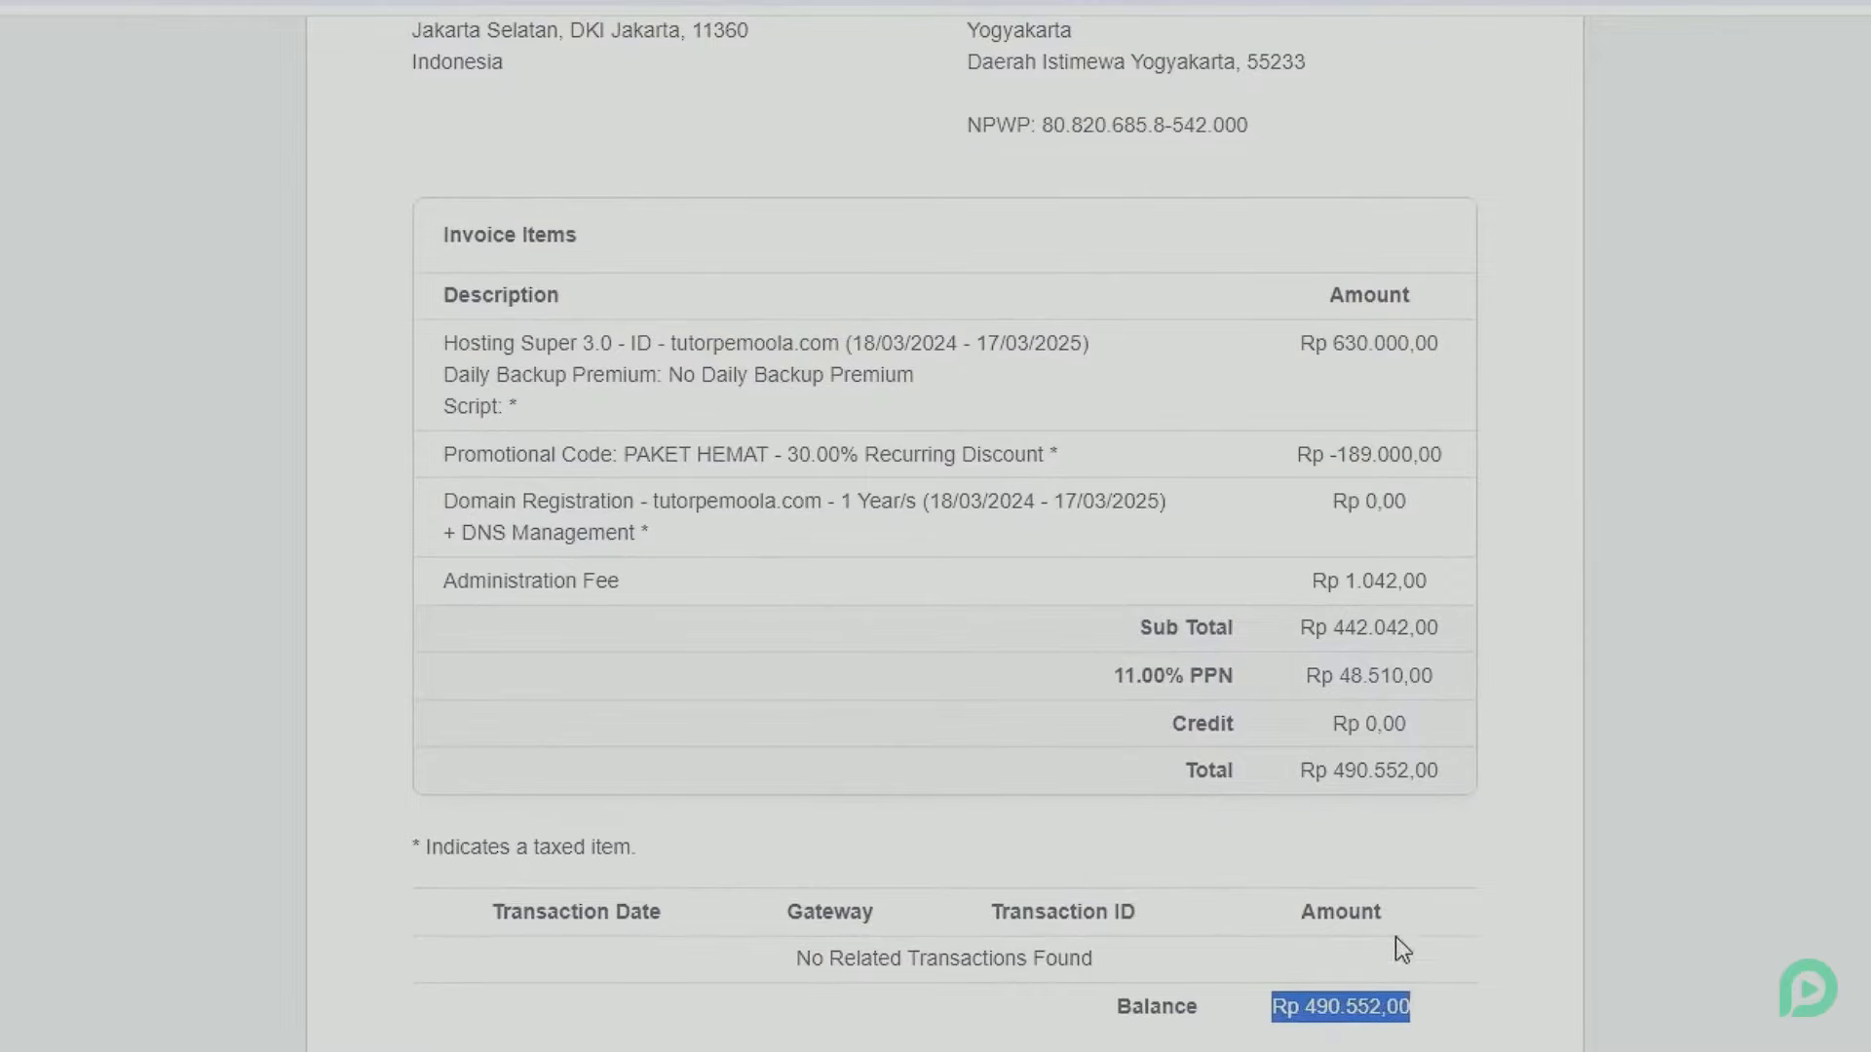
{"action": "left_click_drag", "start_coordinate": [1299, 770], "coordinate": [1420, 780]}
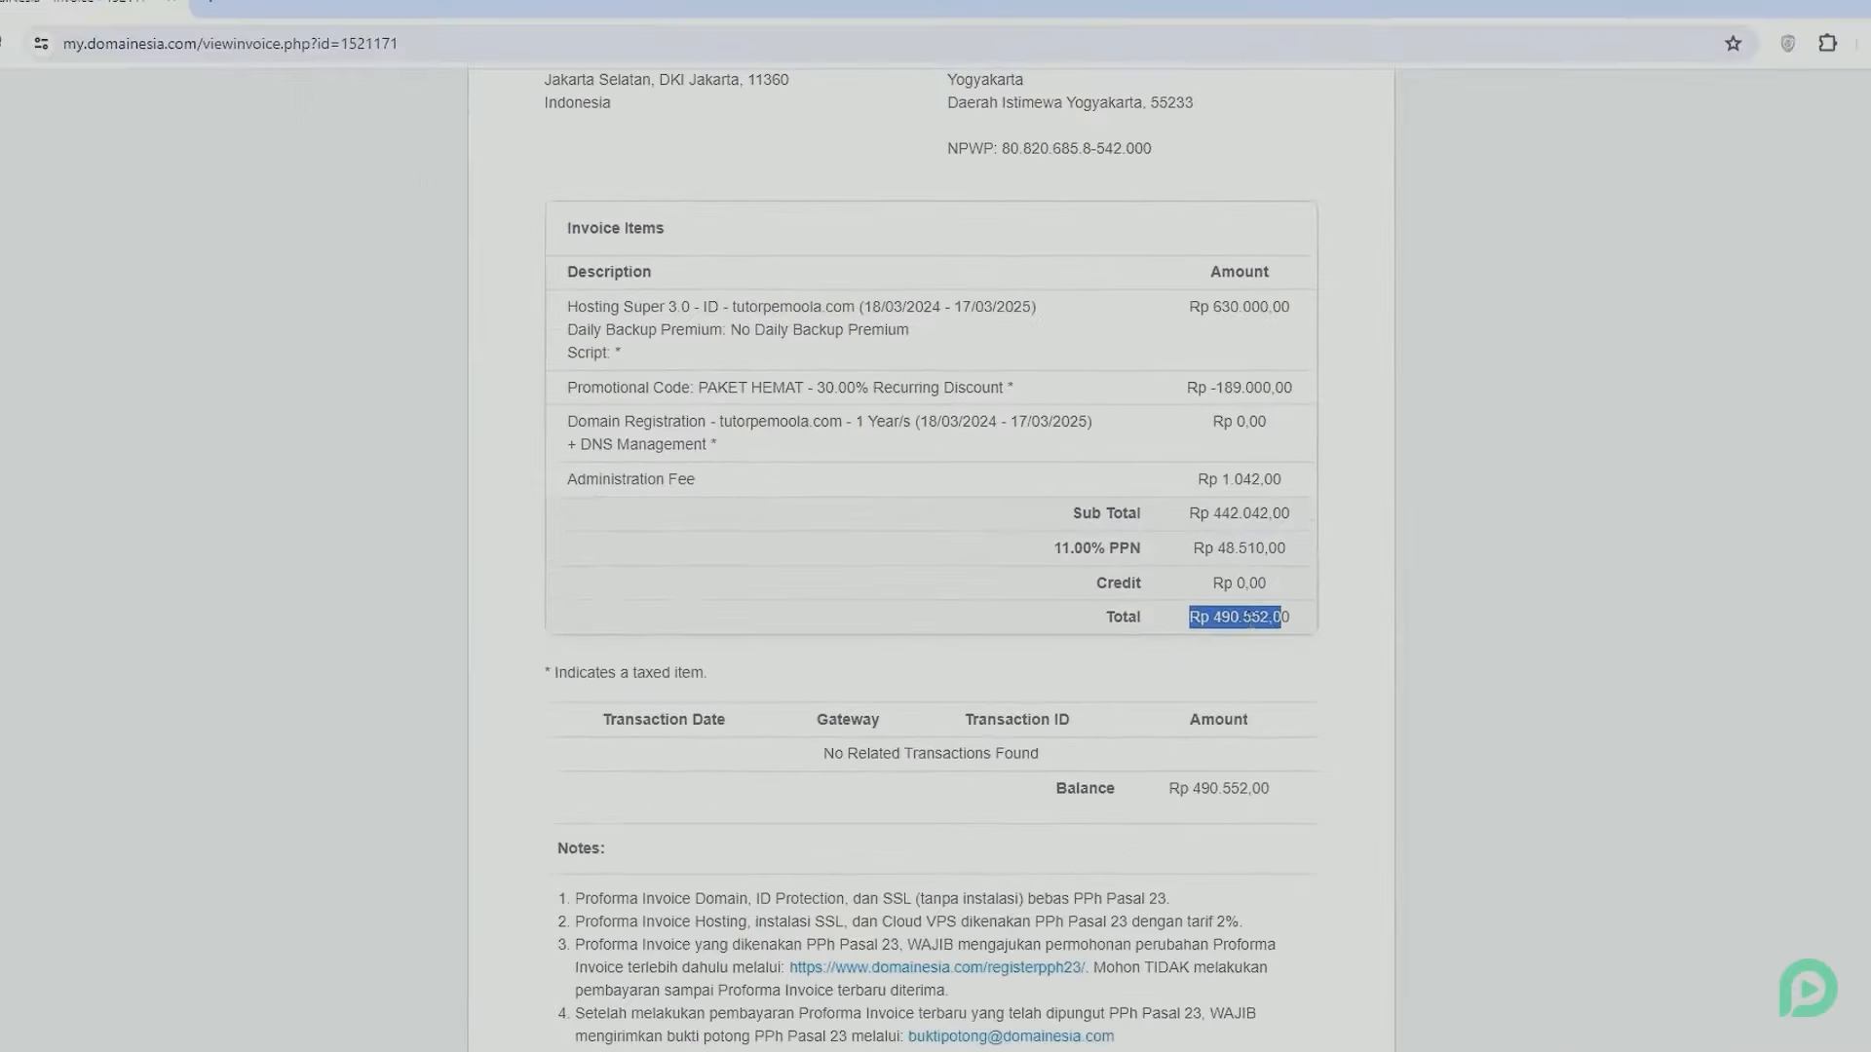
{"action": "left_click", "coordinate": [1385, 775]}
{"action": "scroll", "coordinate": [1212, 576], "scroll_direction": "up", "scroll_amount": 3}
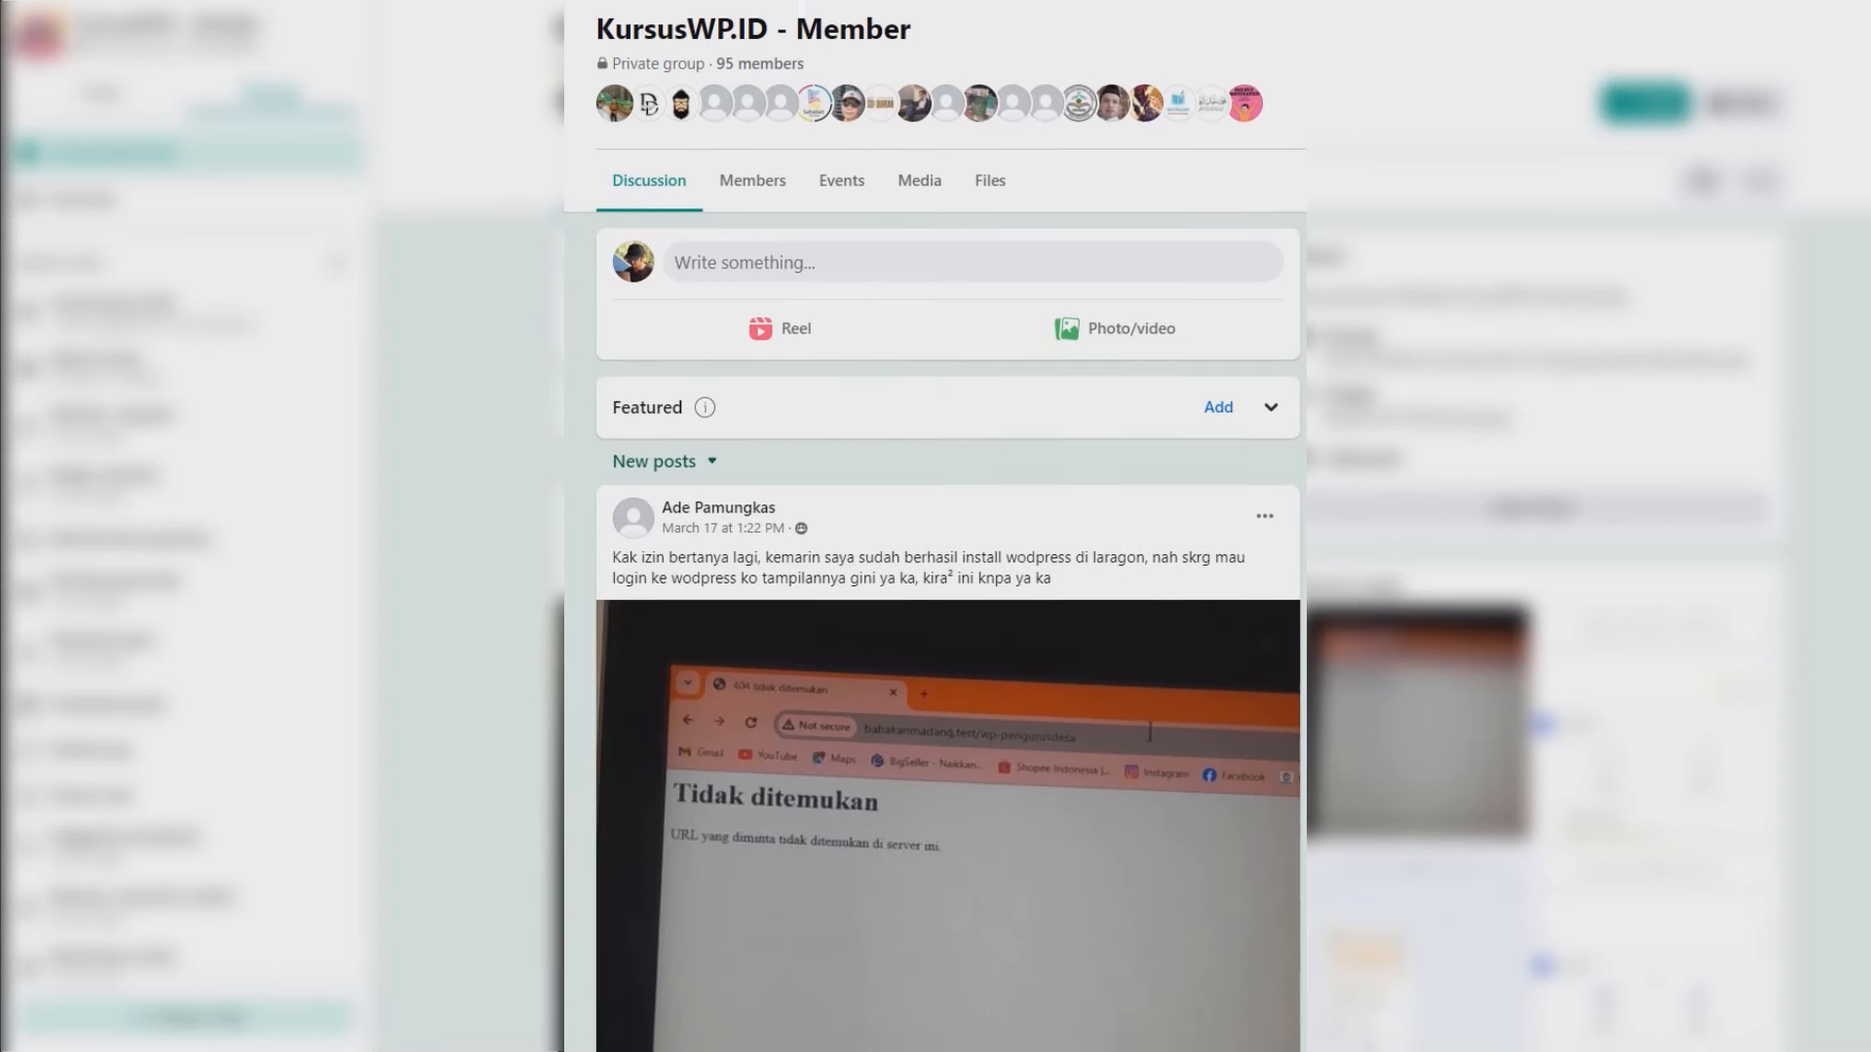
{"action": "scroll", "coordinate": [935, 527], "scroll_direction": "down", "scroll_amount": 2}
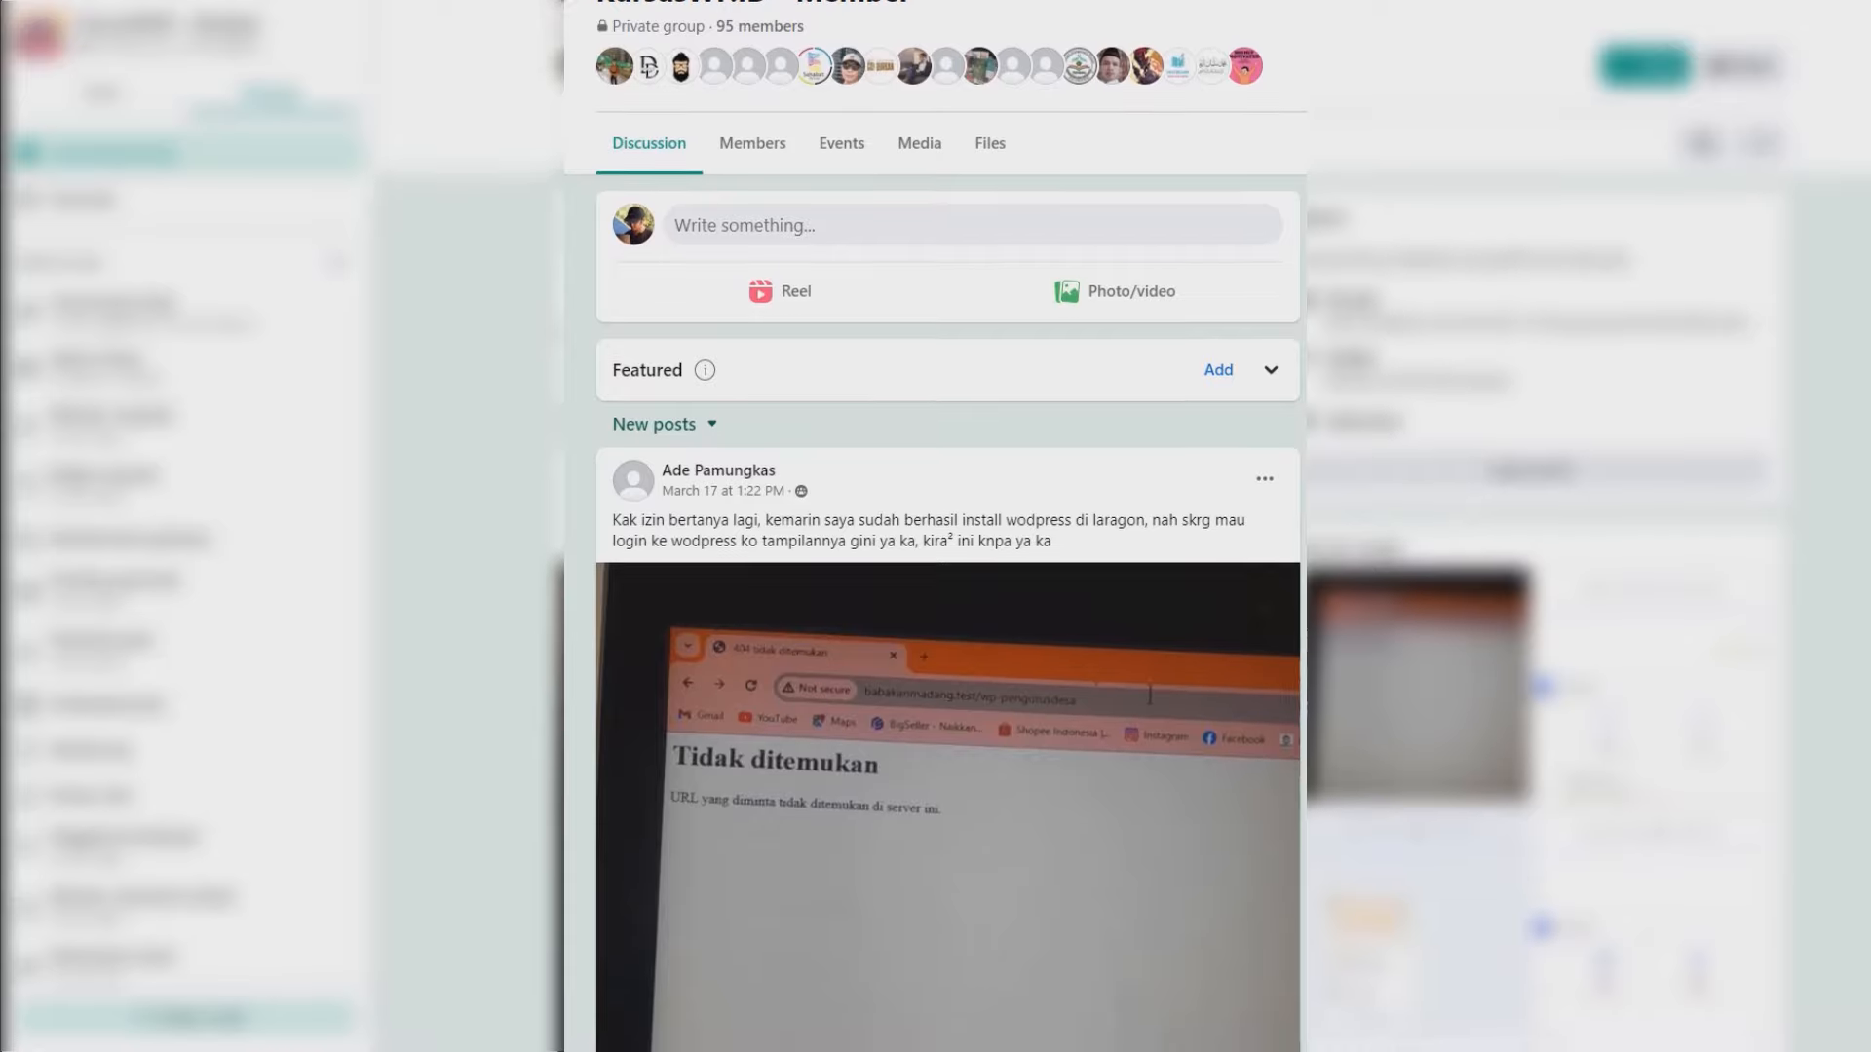
{"action": "scroll", "coordinate": [936, 526], "scroll_direction": "down", "scroll_amount": 3}
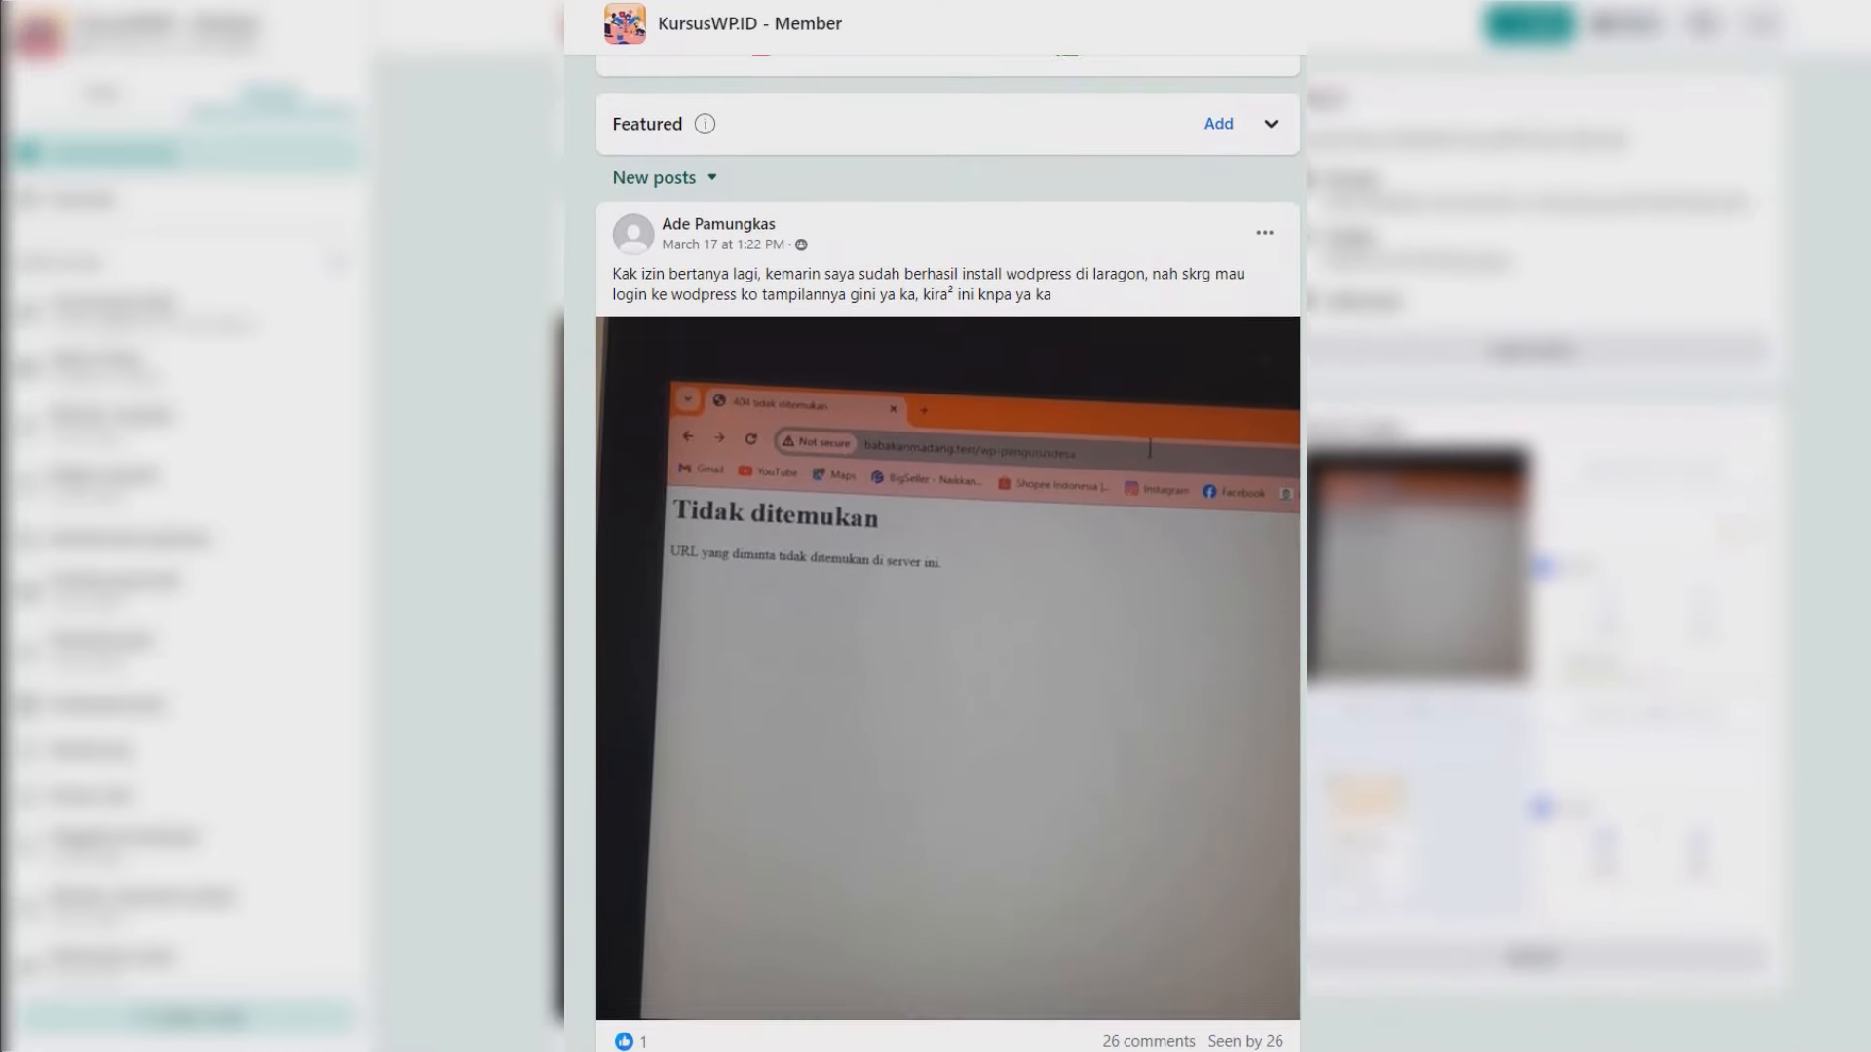
{"action": "scroll", "coordinate": [936, 526], "scroll_direction": "down", "scroll_amount": 3}
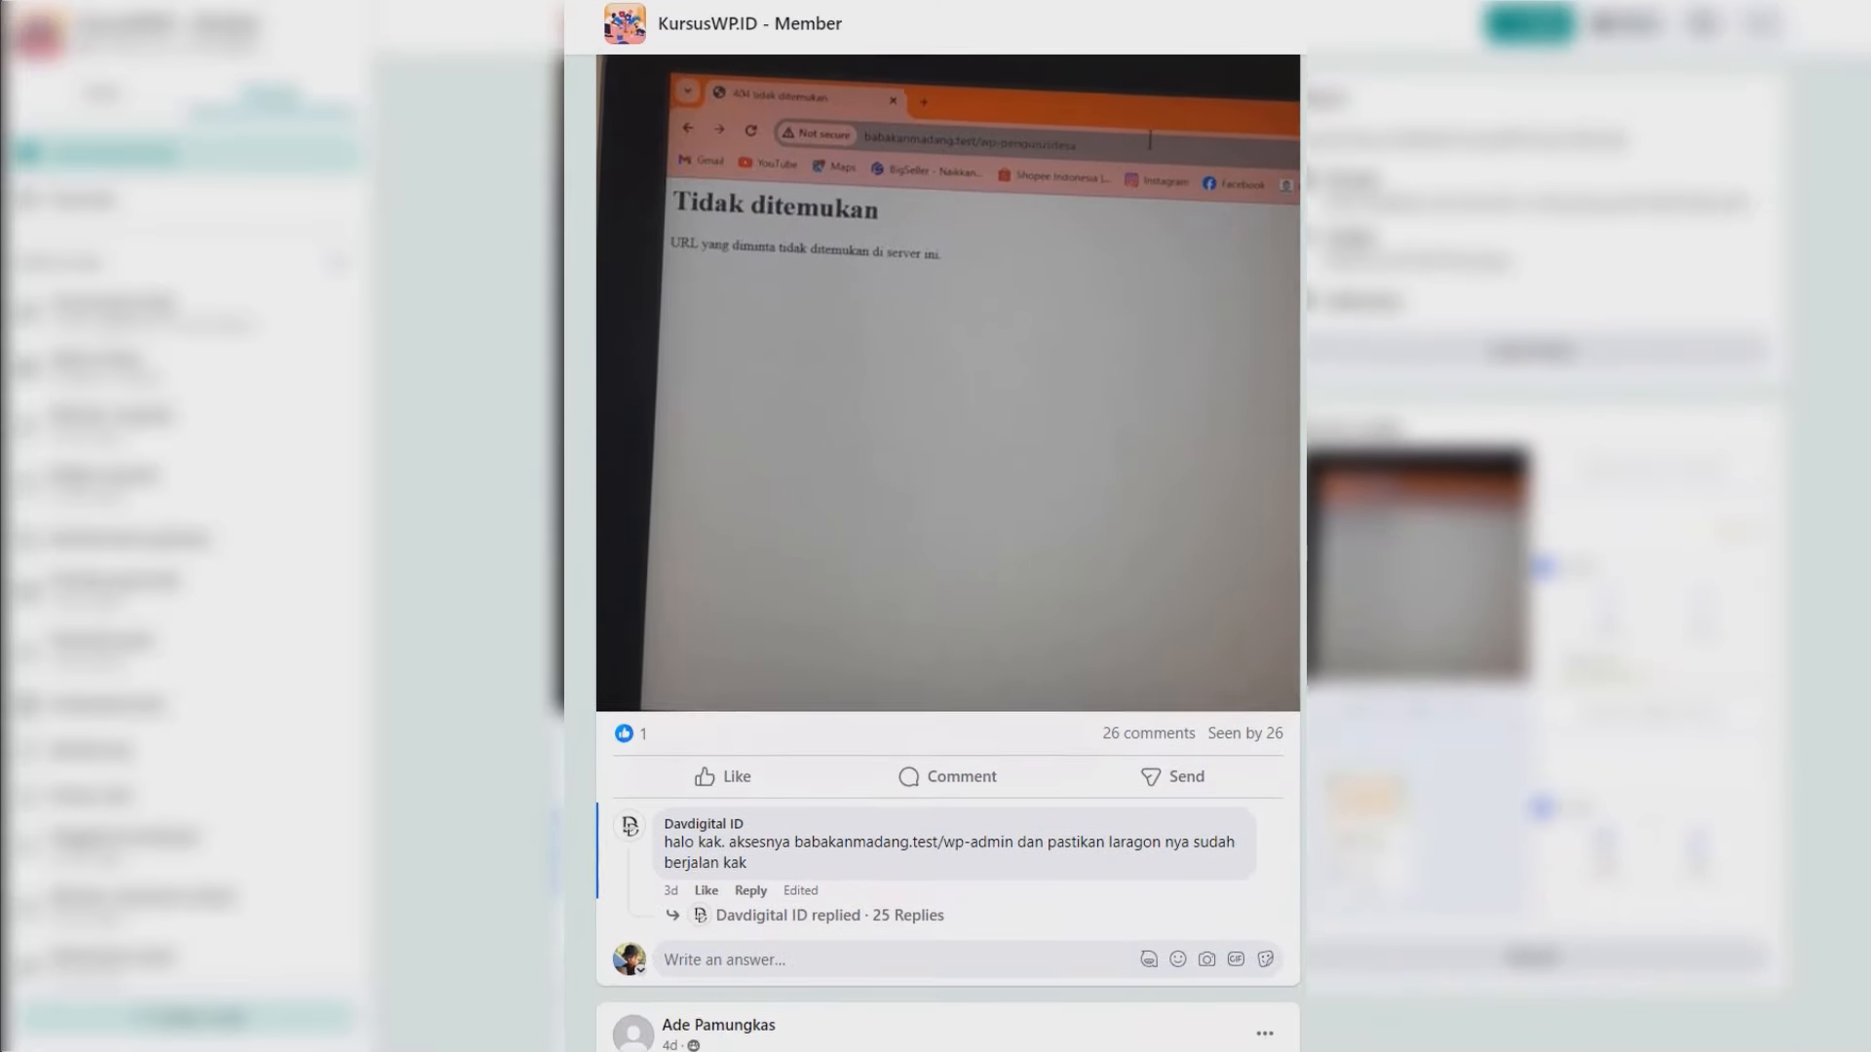
{"action": "scroll", "coordinate": [948, 526], "scroll_direction": "down", "scroll_amount": 3}
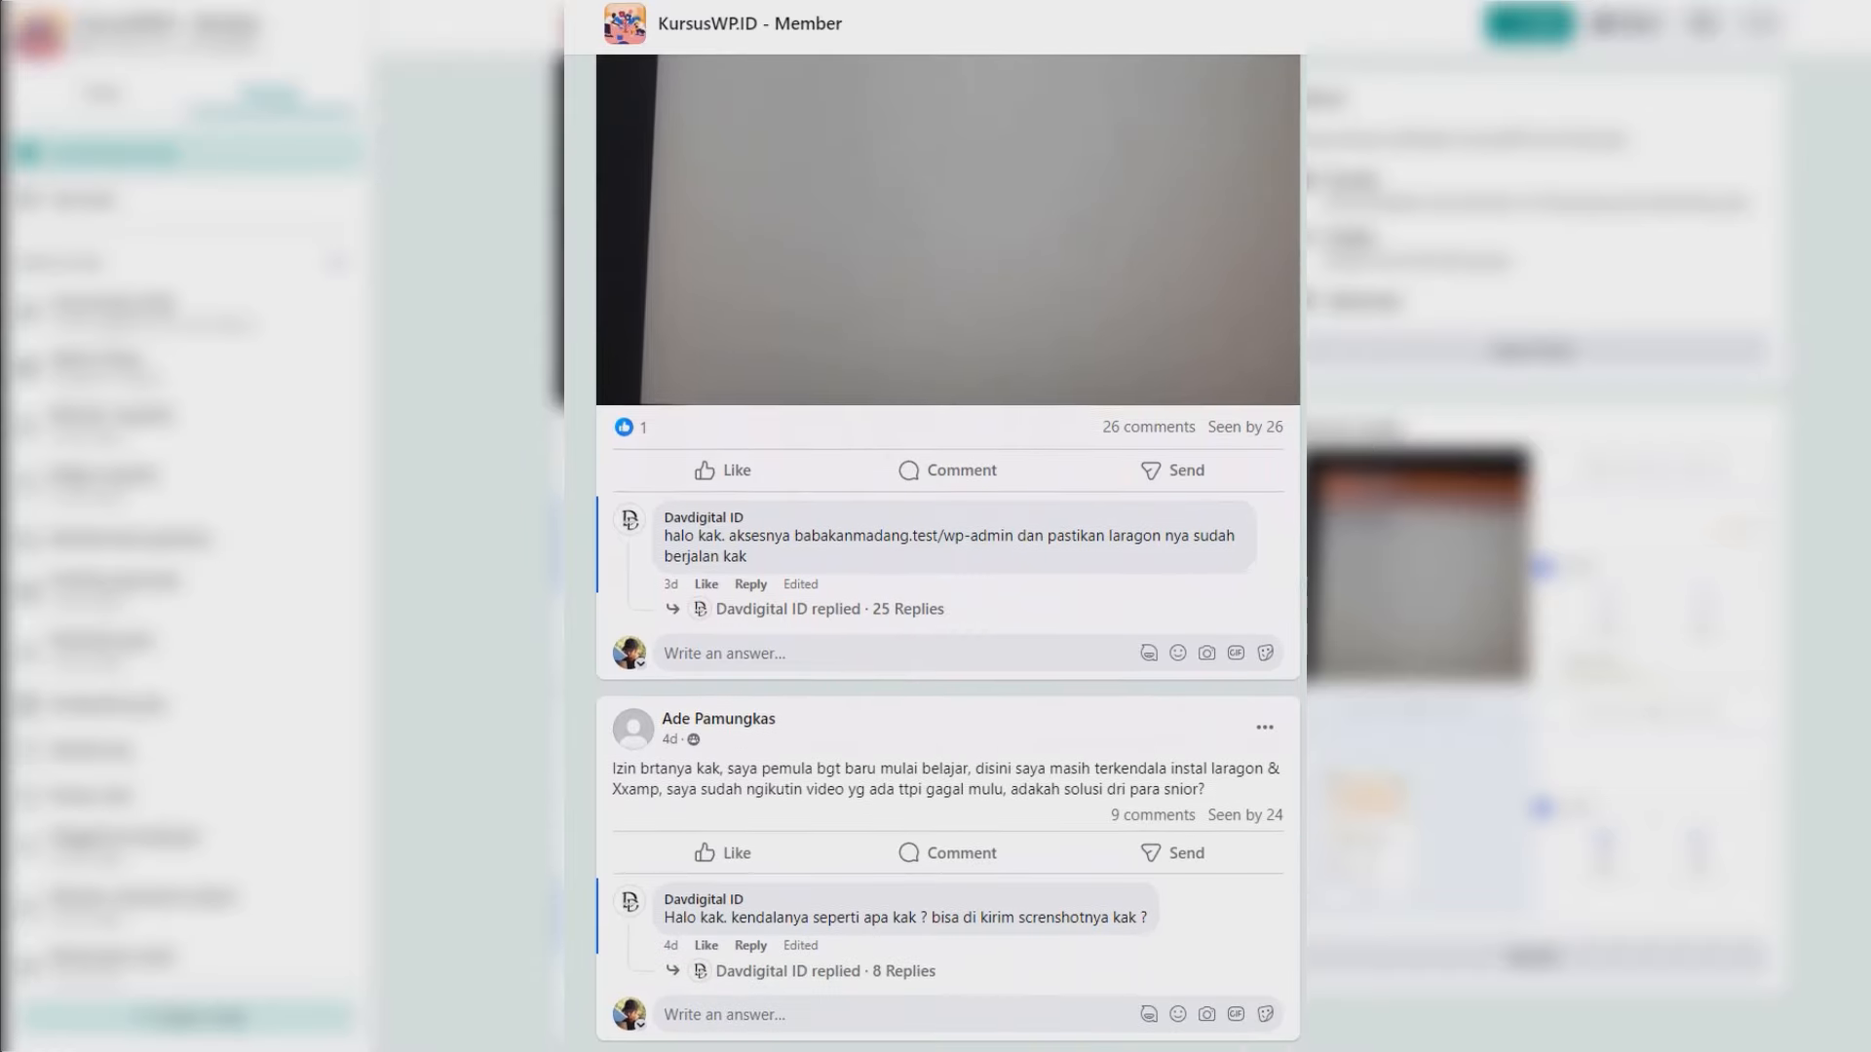
{"action": "scroll", "coordinate": [948, 526], "scroll_direction": "down", "scroll_amount": 3}
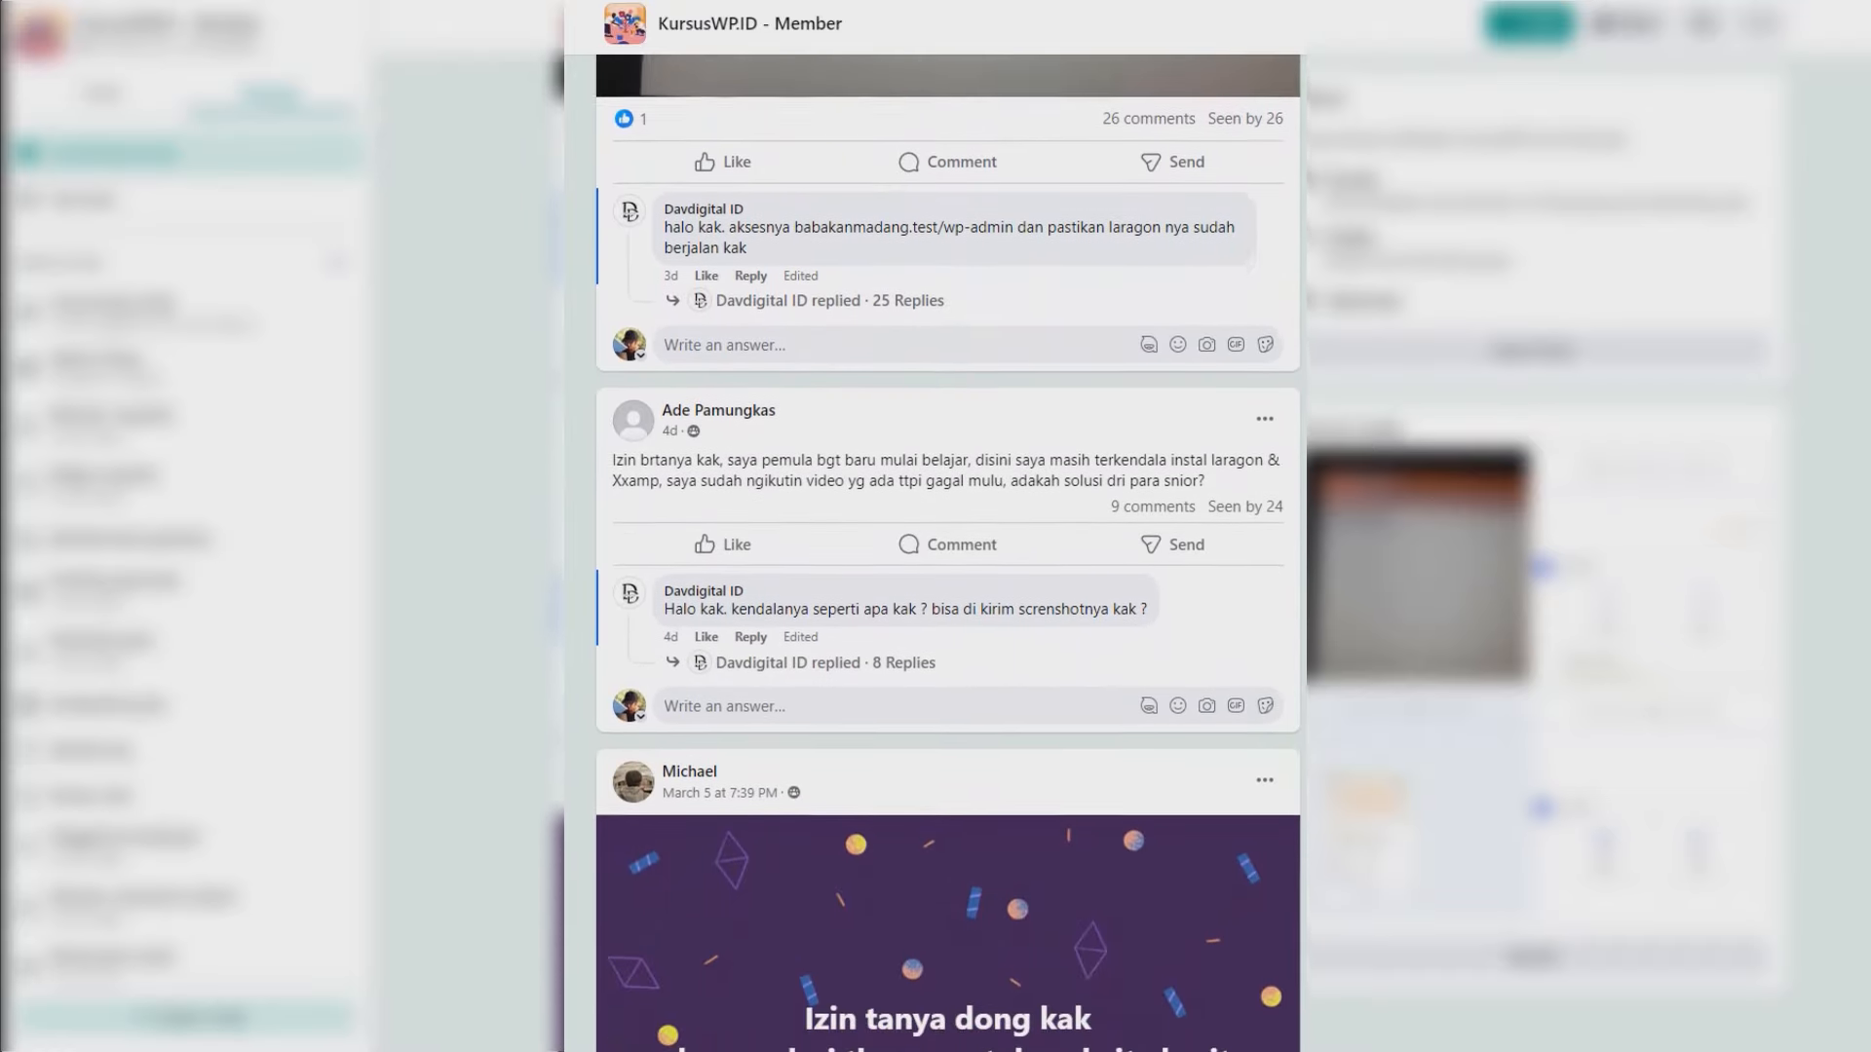
{"action": "scroll", "coordinate": [949, 526], "scroll_direction": "down", "scroll_amount": 3}
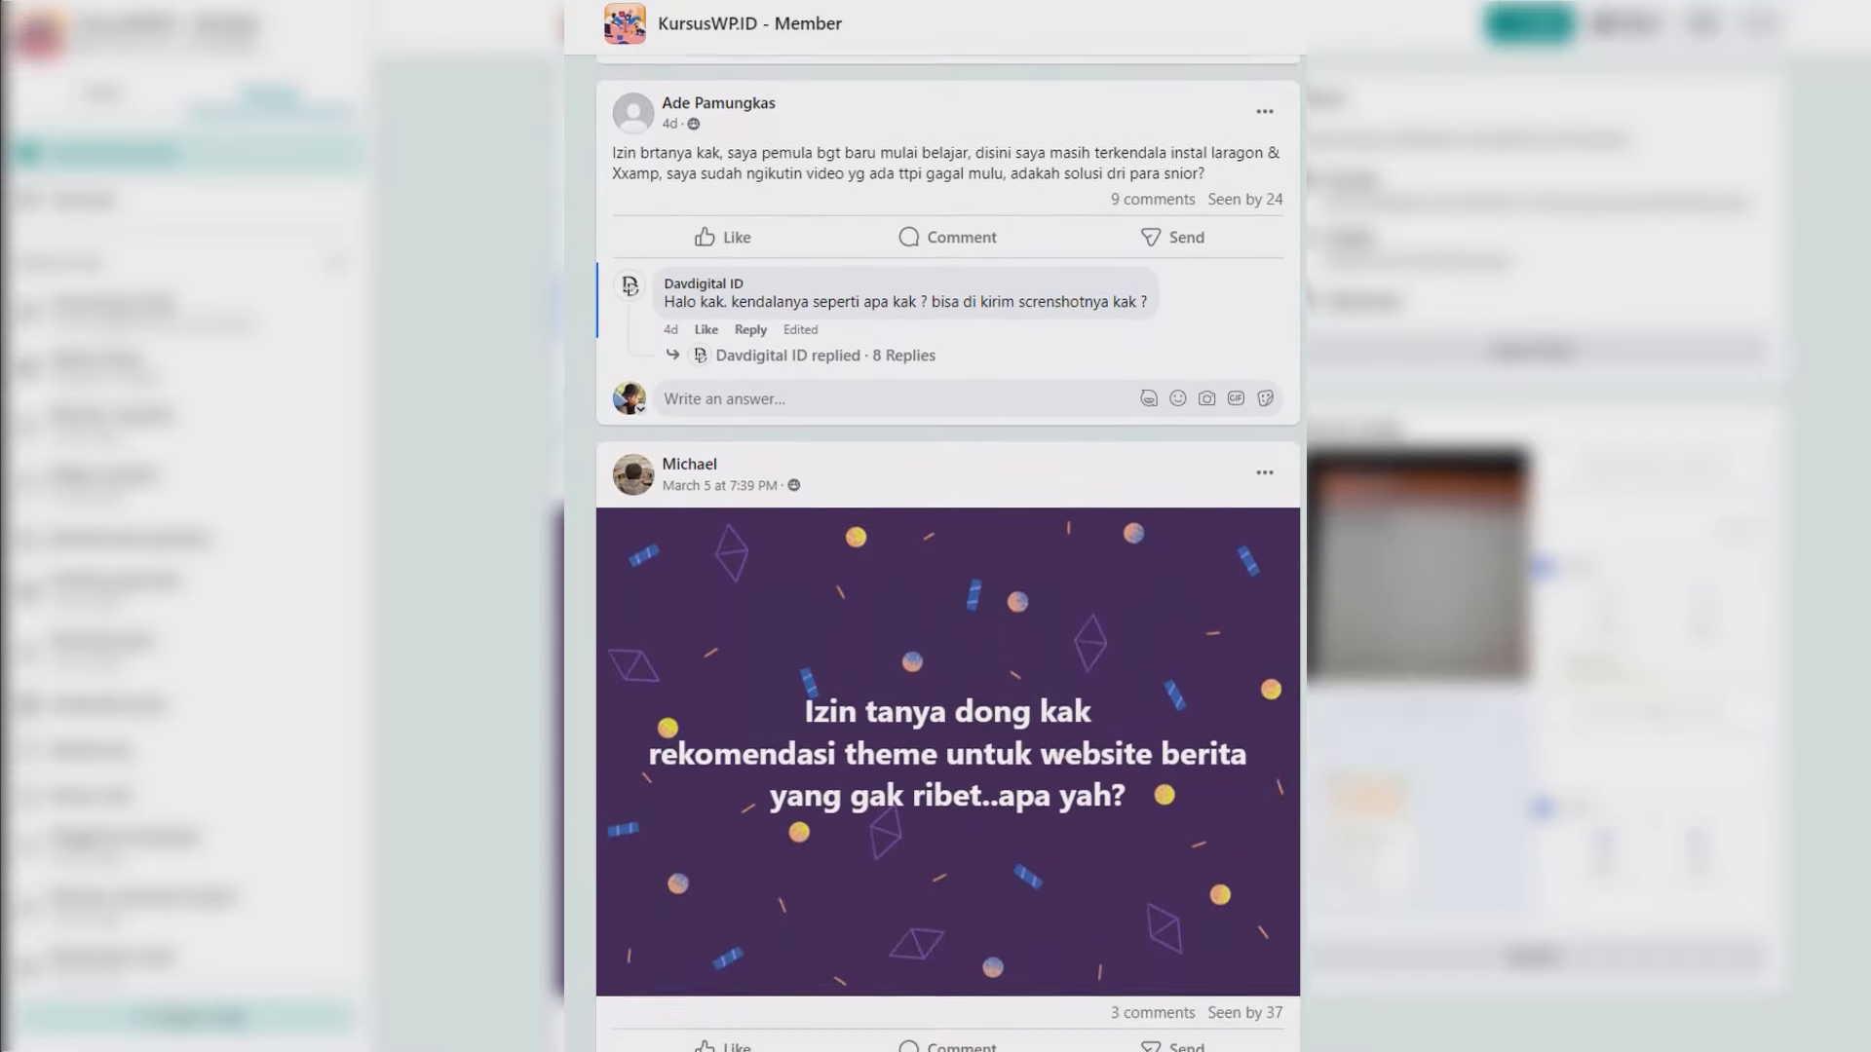
{"action": "scroll", "coordinate": [948, 526], "scroll_direction": "down", "scroll_amount": 3}
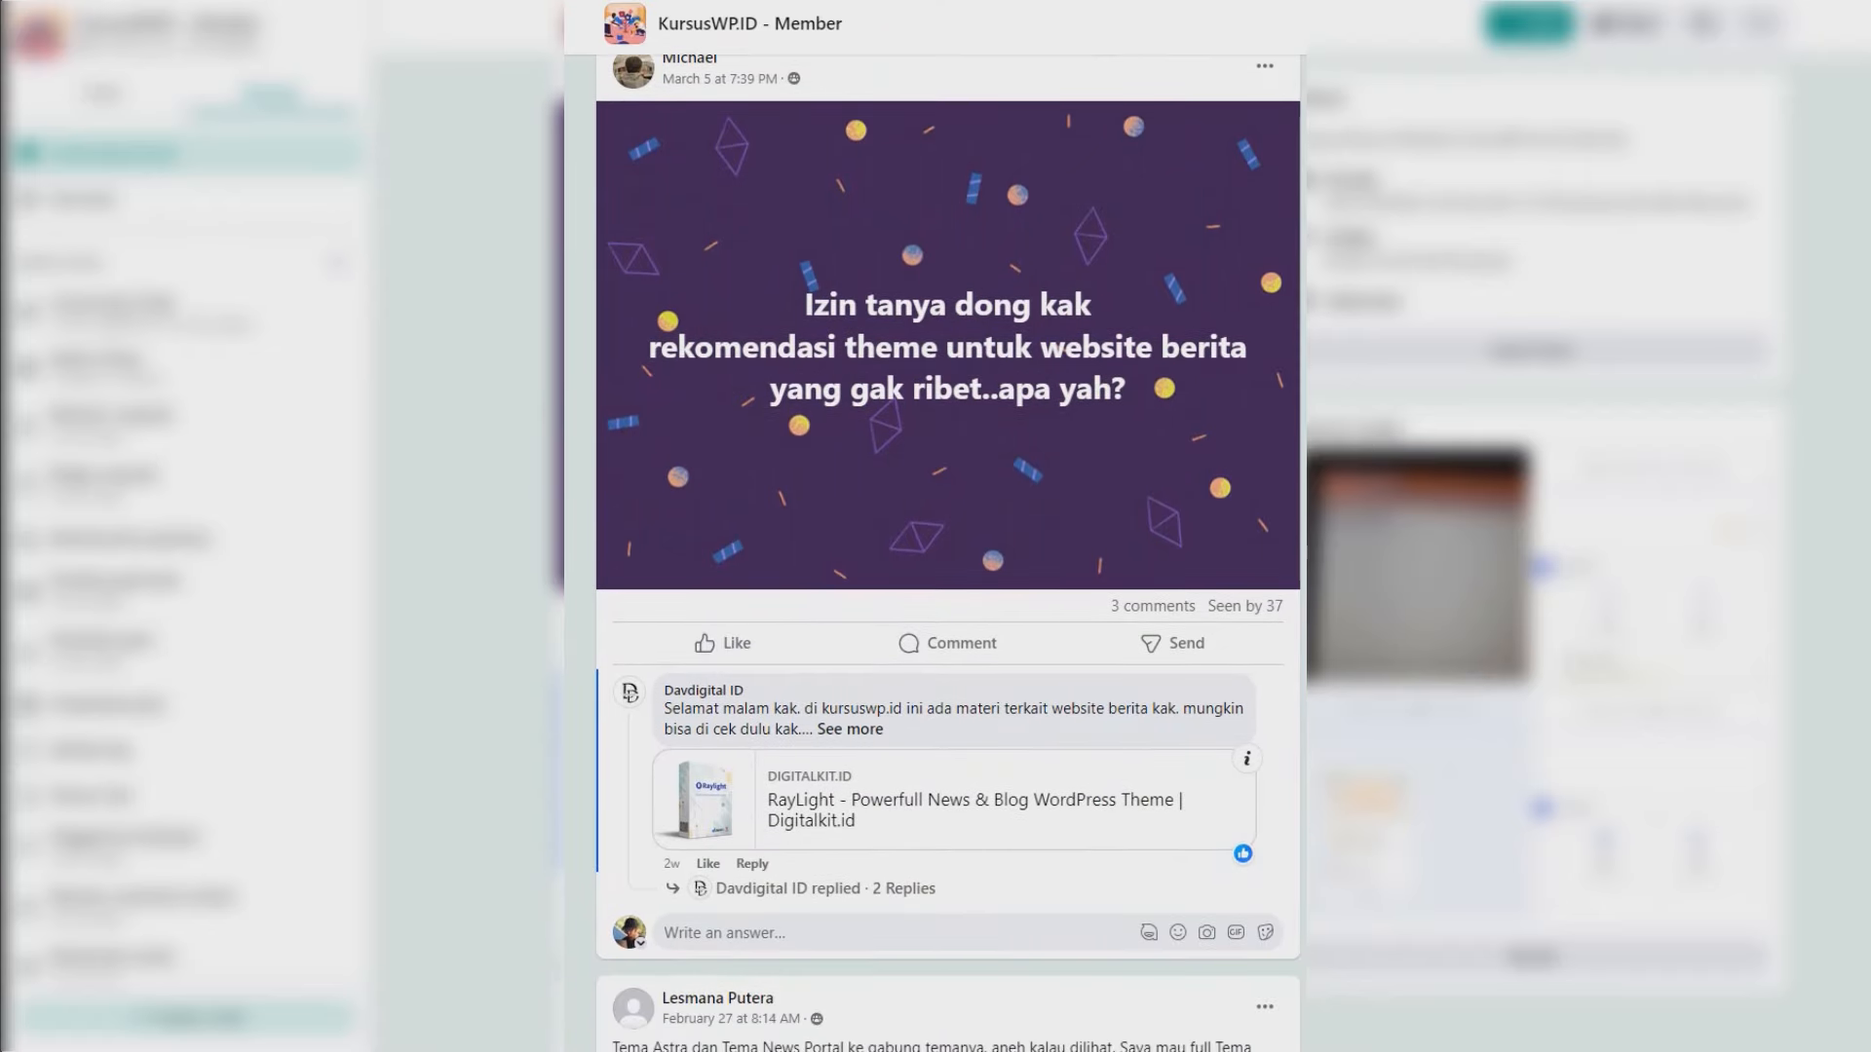
{"action": "scroll", "coordinate": [949, 527], "scroll_direction": "up", "scroll_amount": 6}
{"action": "scroll", "coordinate": [948, 526], "scroll_direction": "up", "scroll_amount": 3}
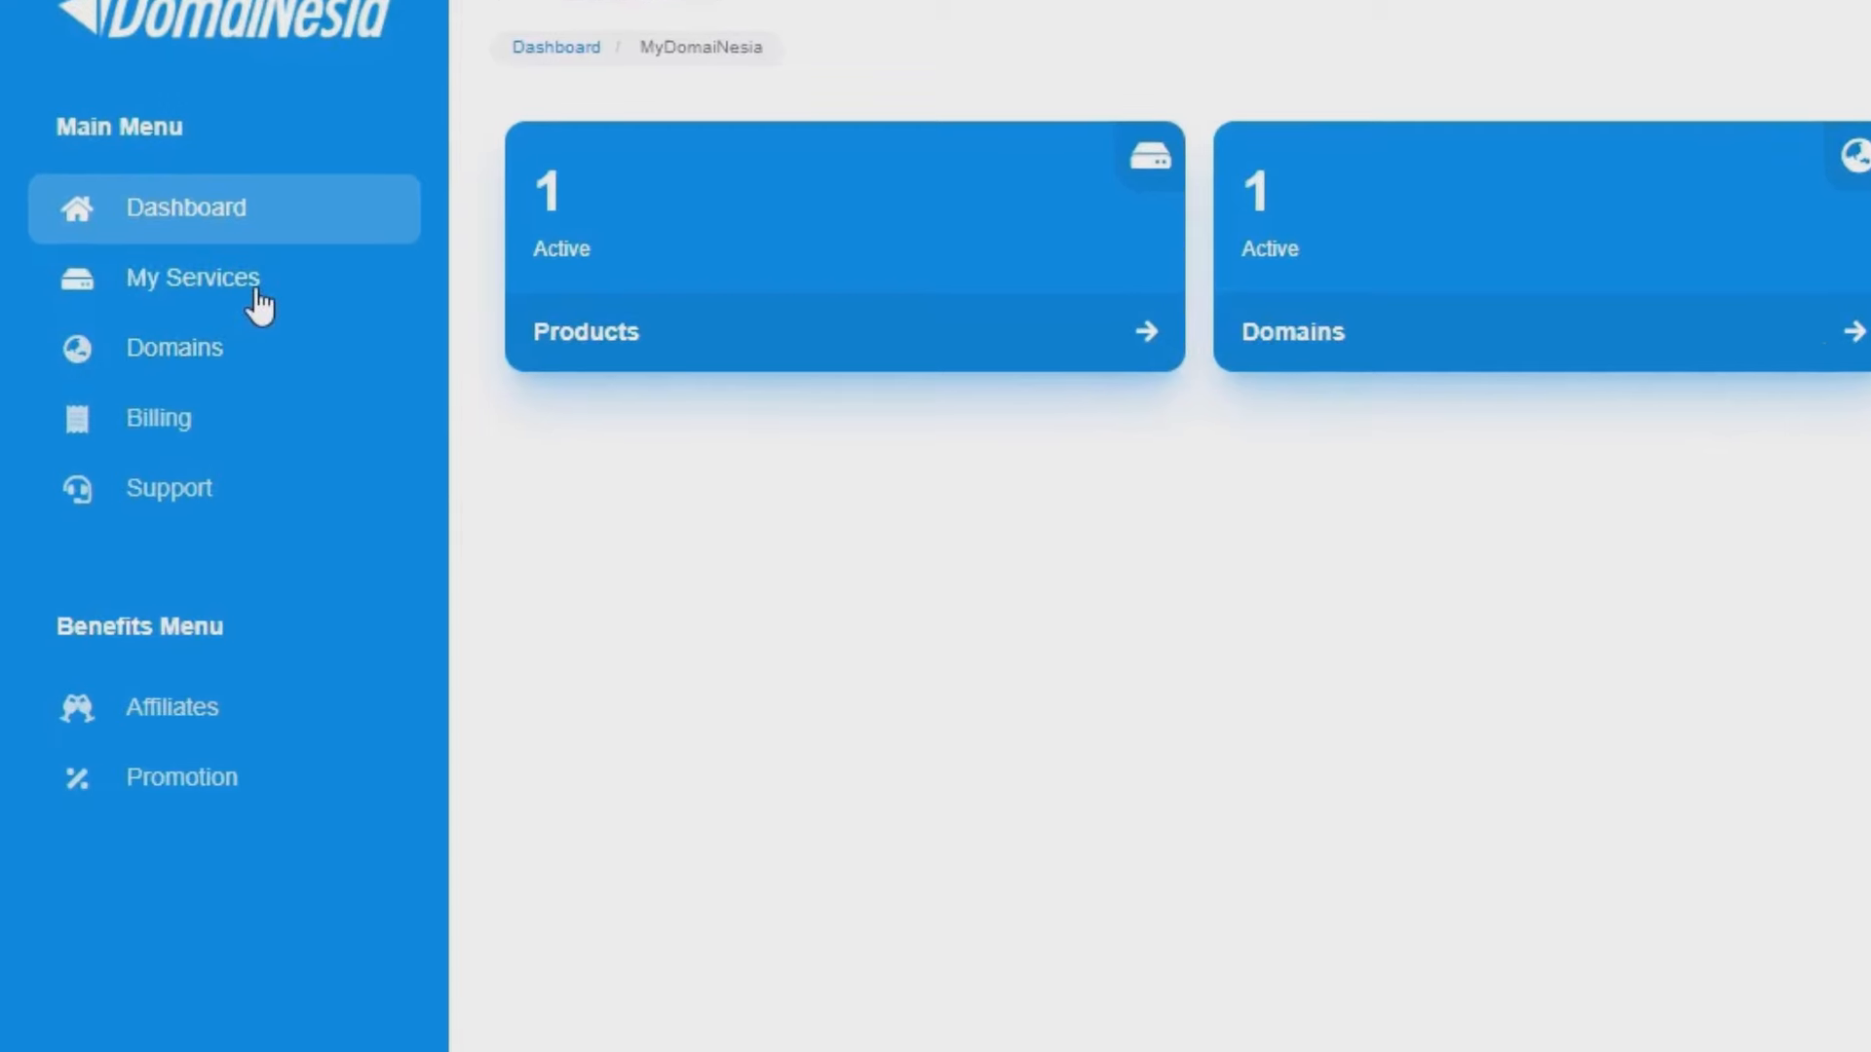
- Open the Hosting 3.0 service's details and launch its cPanel login
{"action": "left_click", "coordinate": [259, 304]}
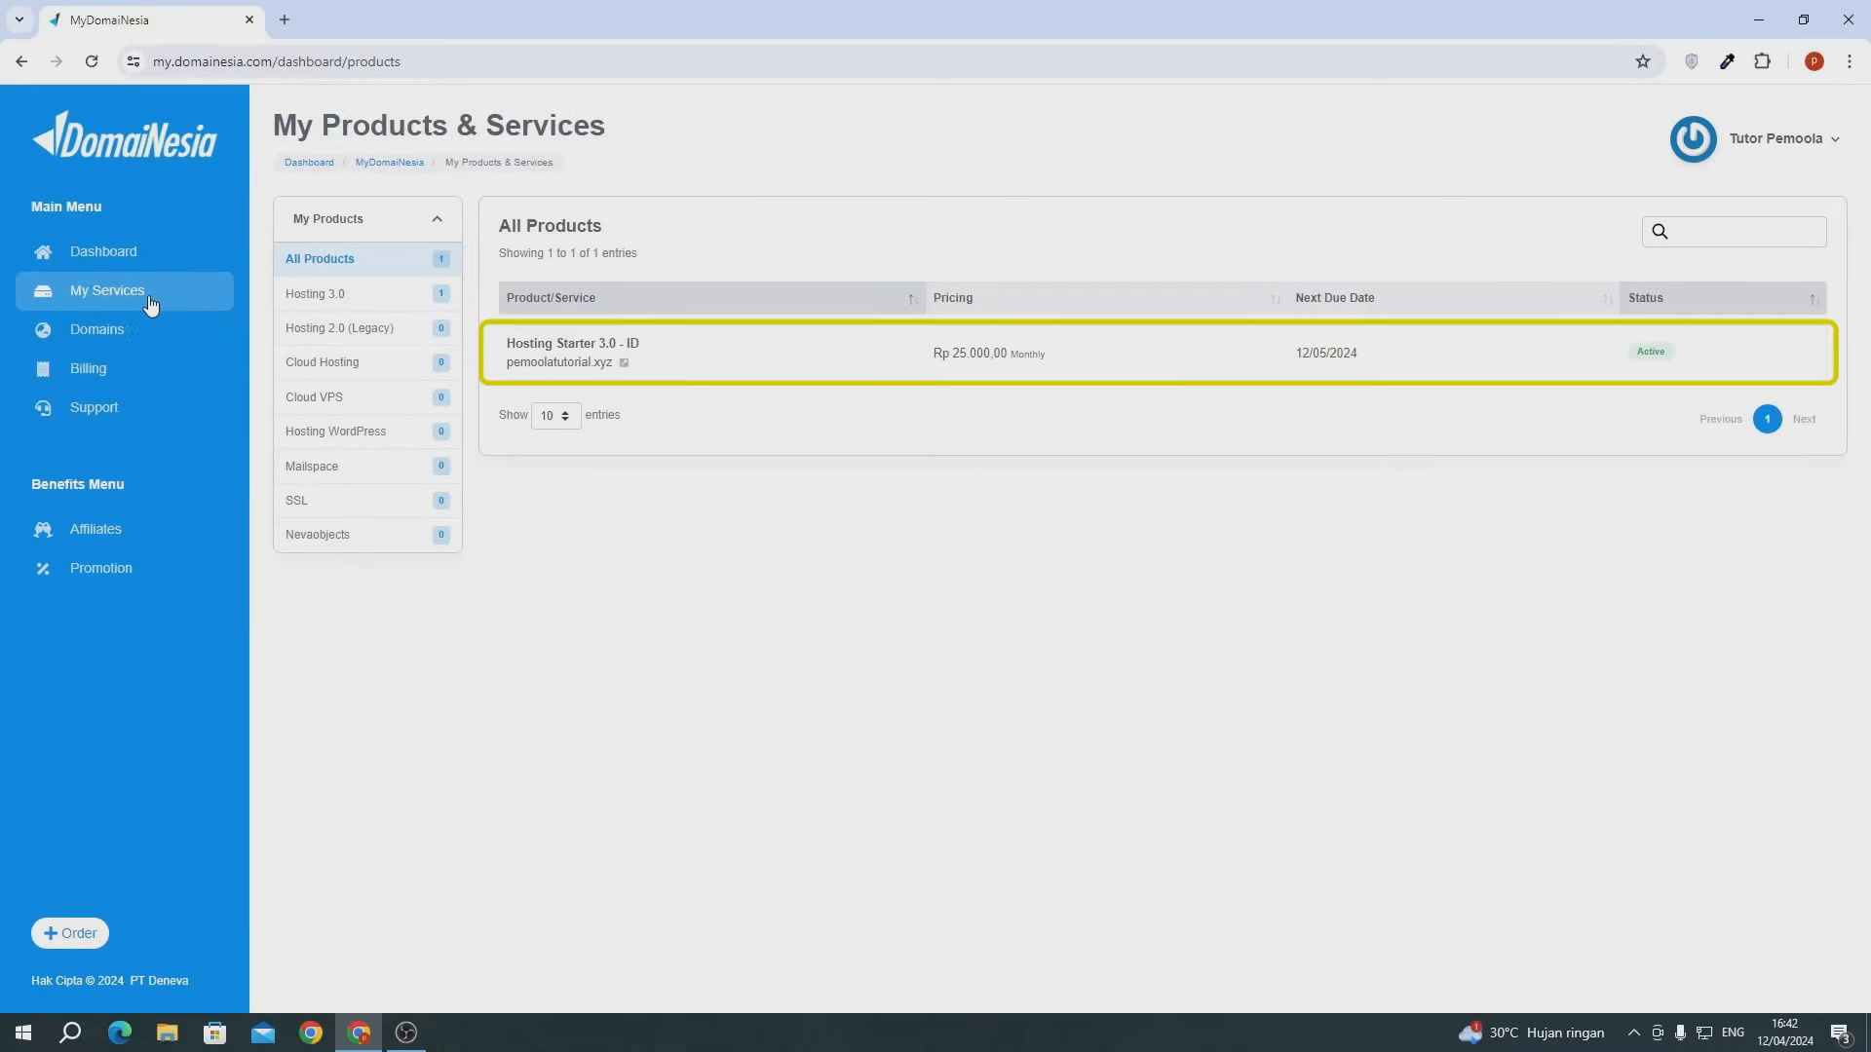
{"action": "left_click", "coordinate": [918, 352]}
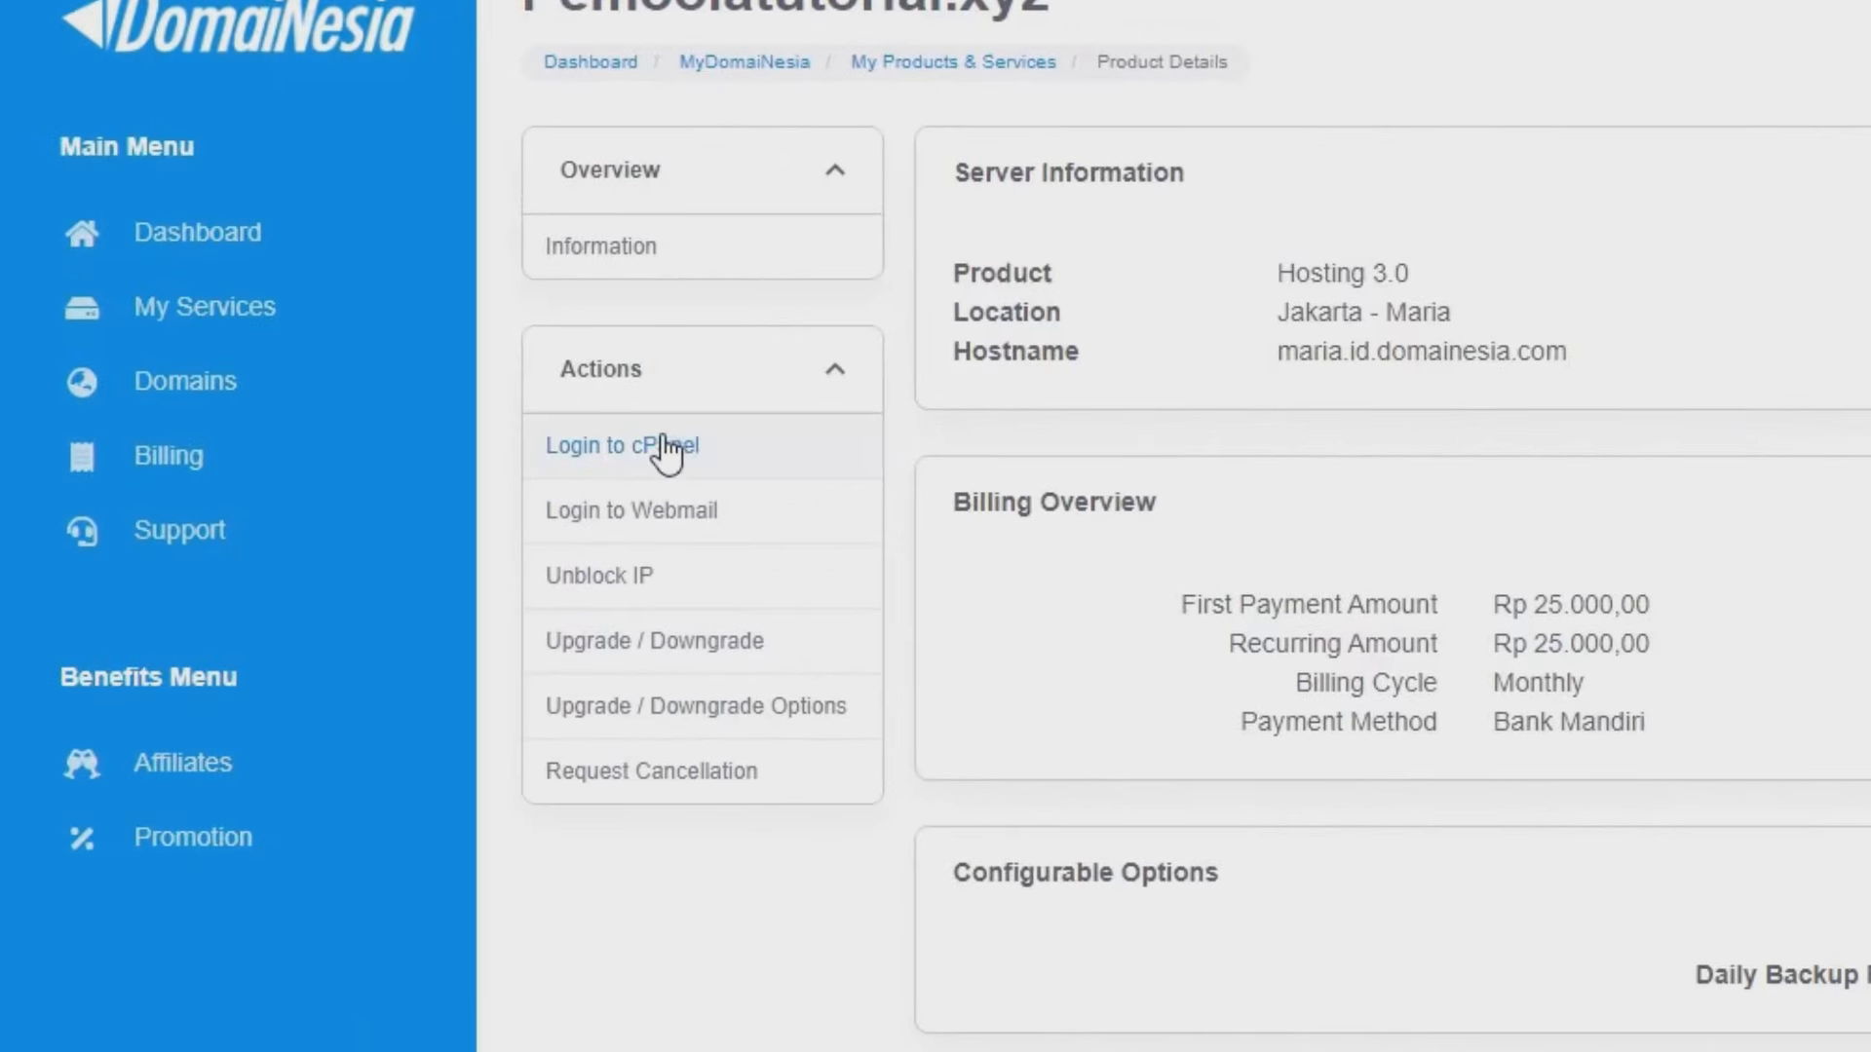
{"action": "left_click", "coordinate": [667, 450]}
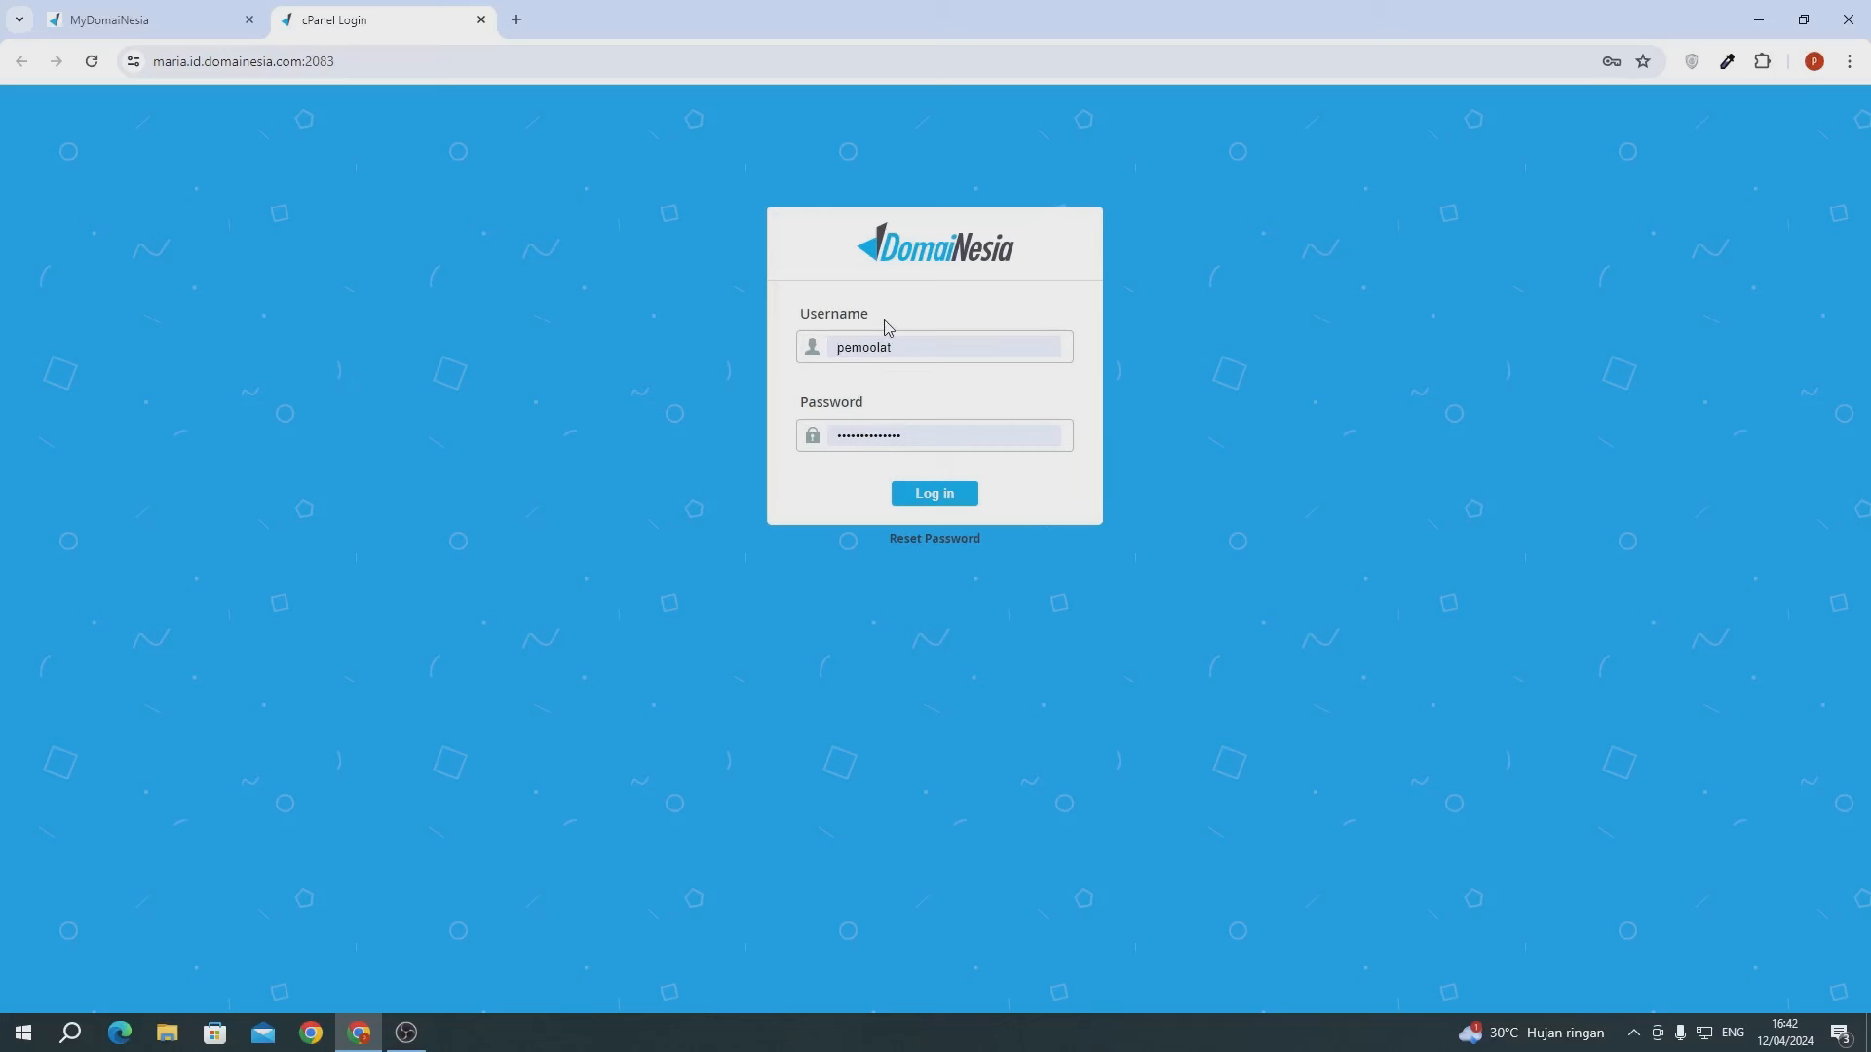
- Sign in to cPanel and open SSL/TLS Status via an 'ssl' search
{"action": "left_click", "coordinate": [923, 495]}
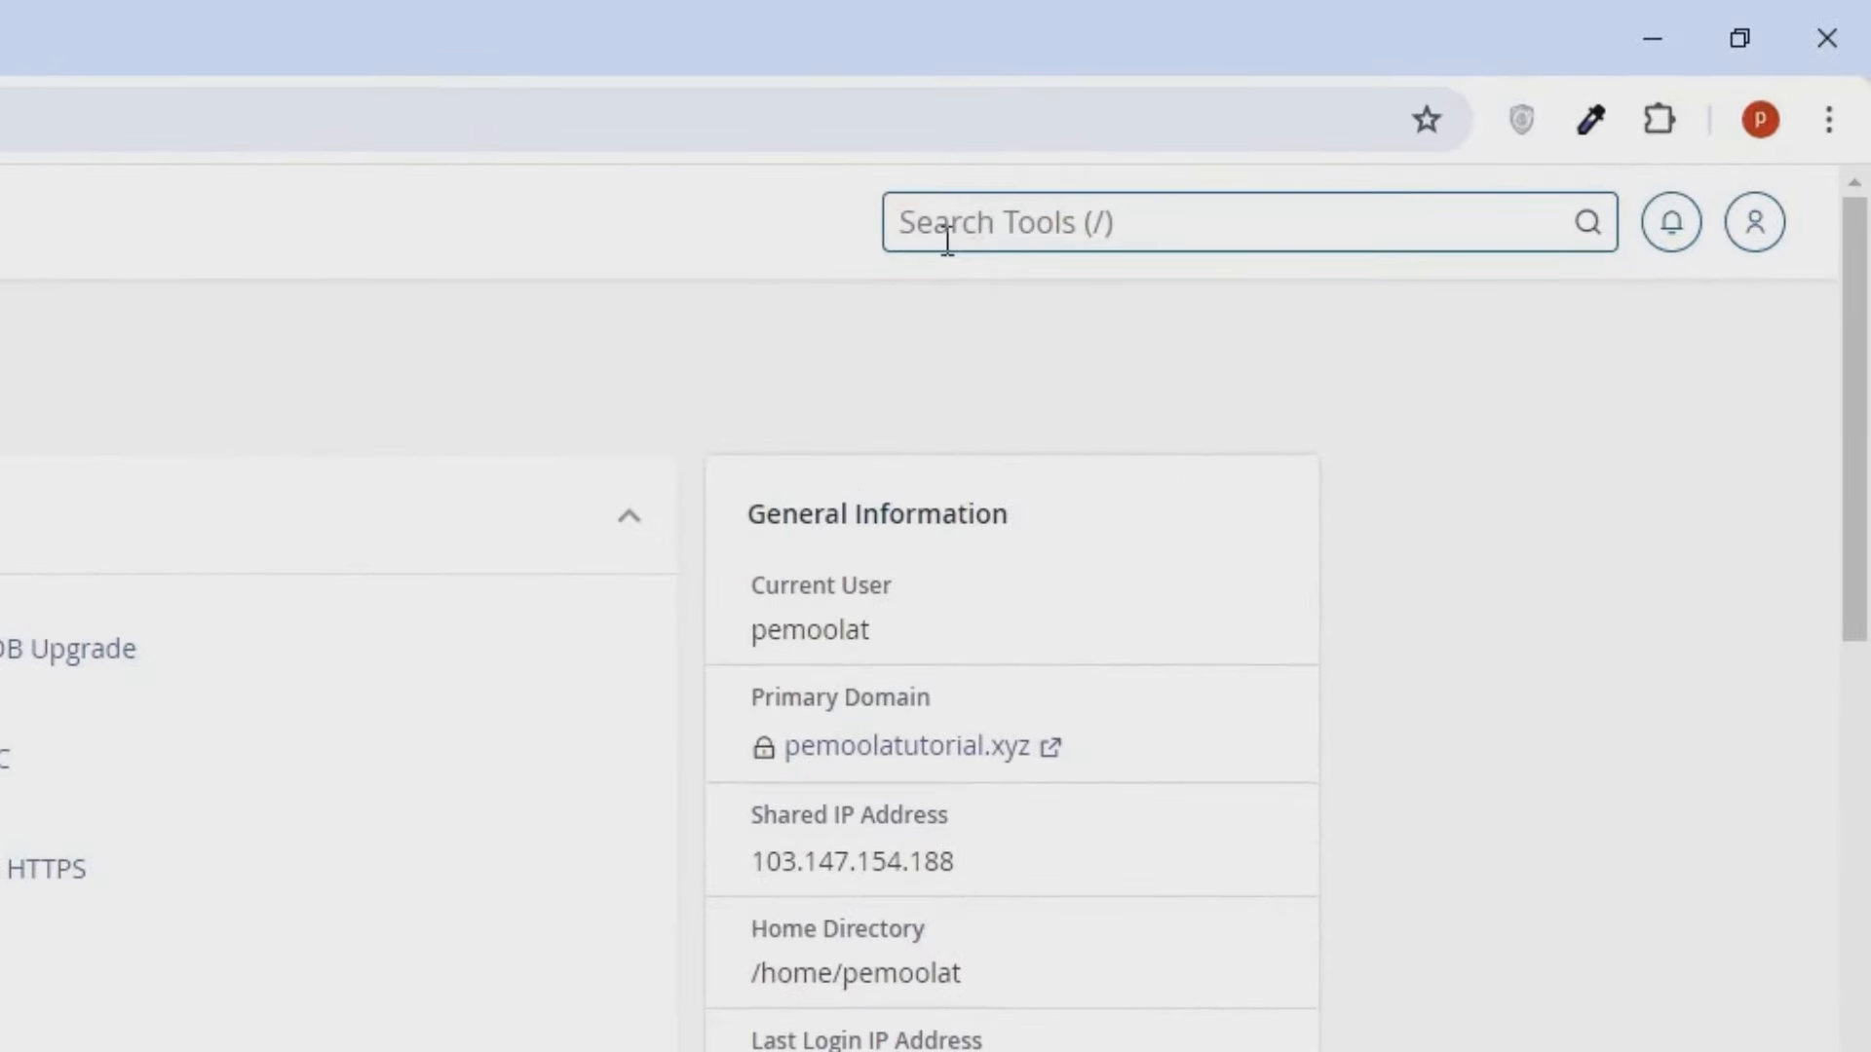
{"action": "type", "text": "ssl"}
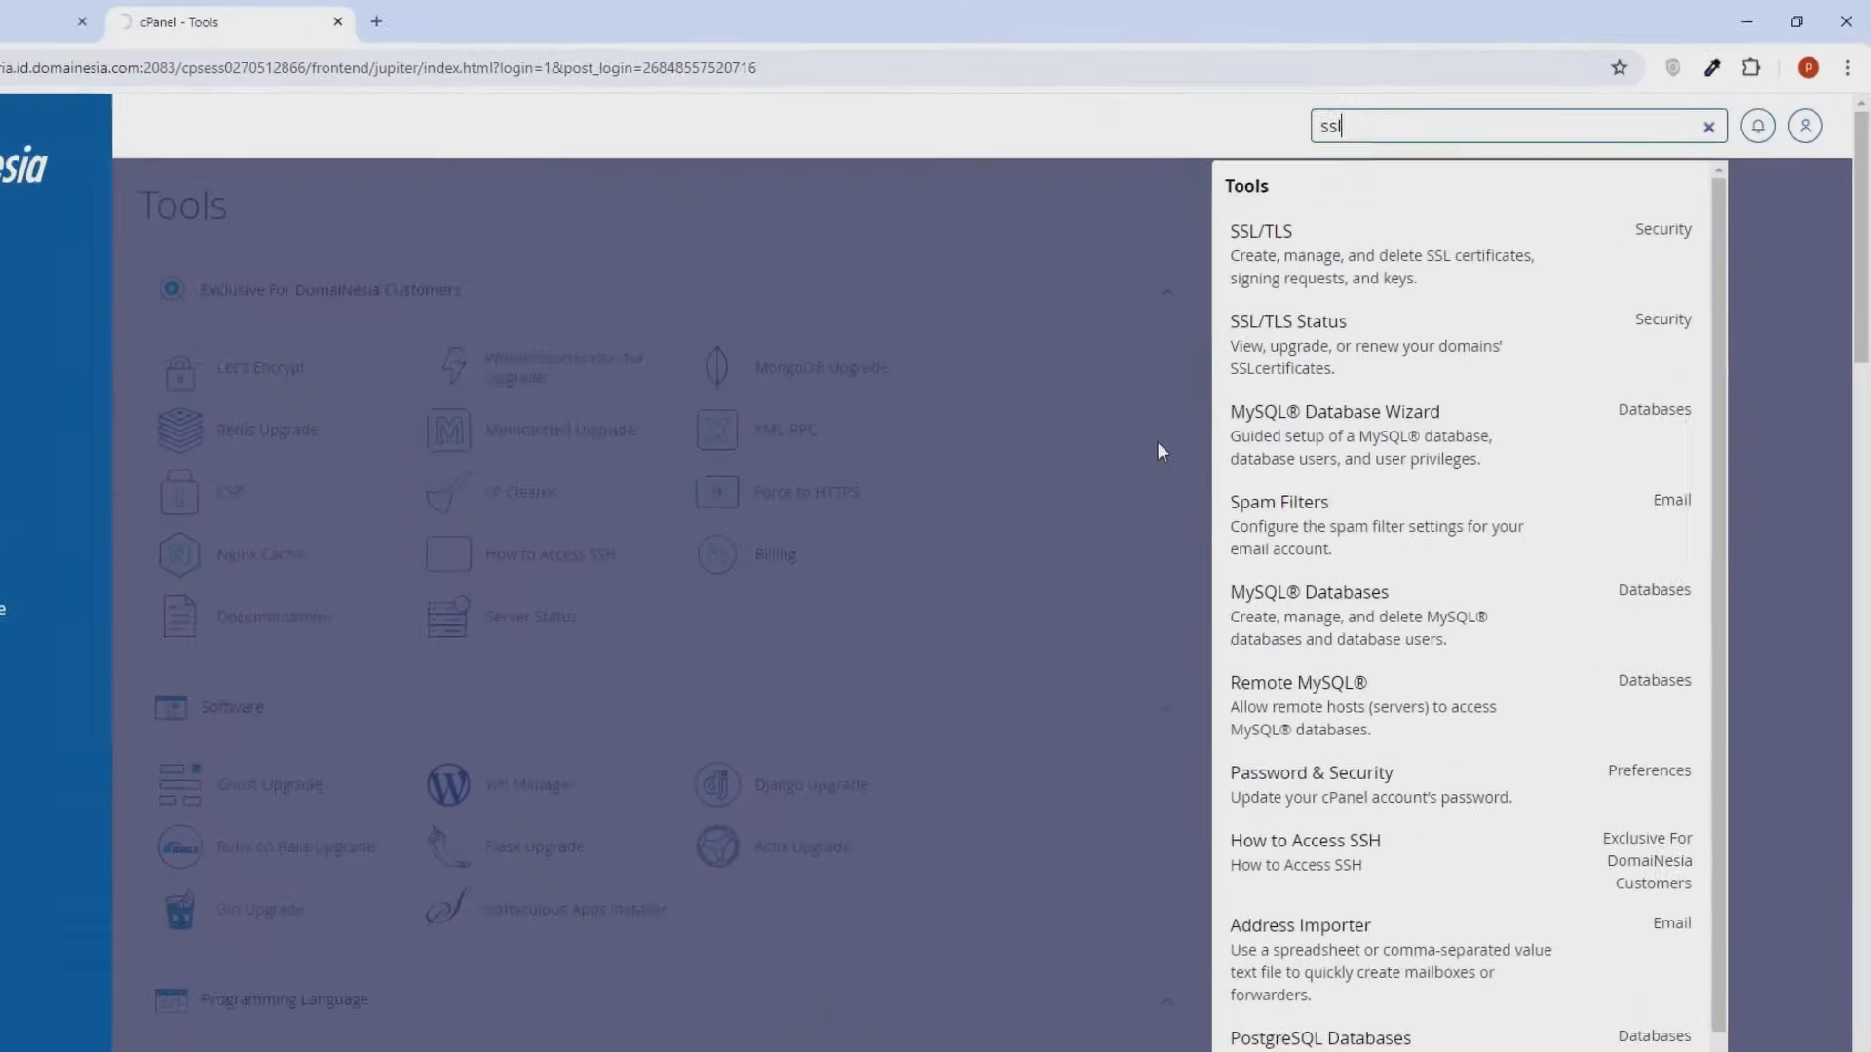
{"action": "left_click", "coordinate": [1256, 346]}
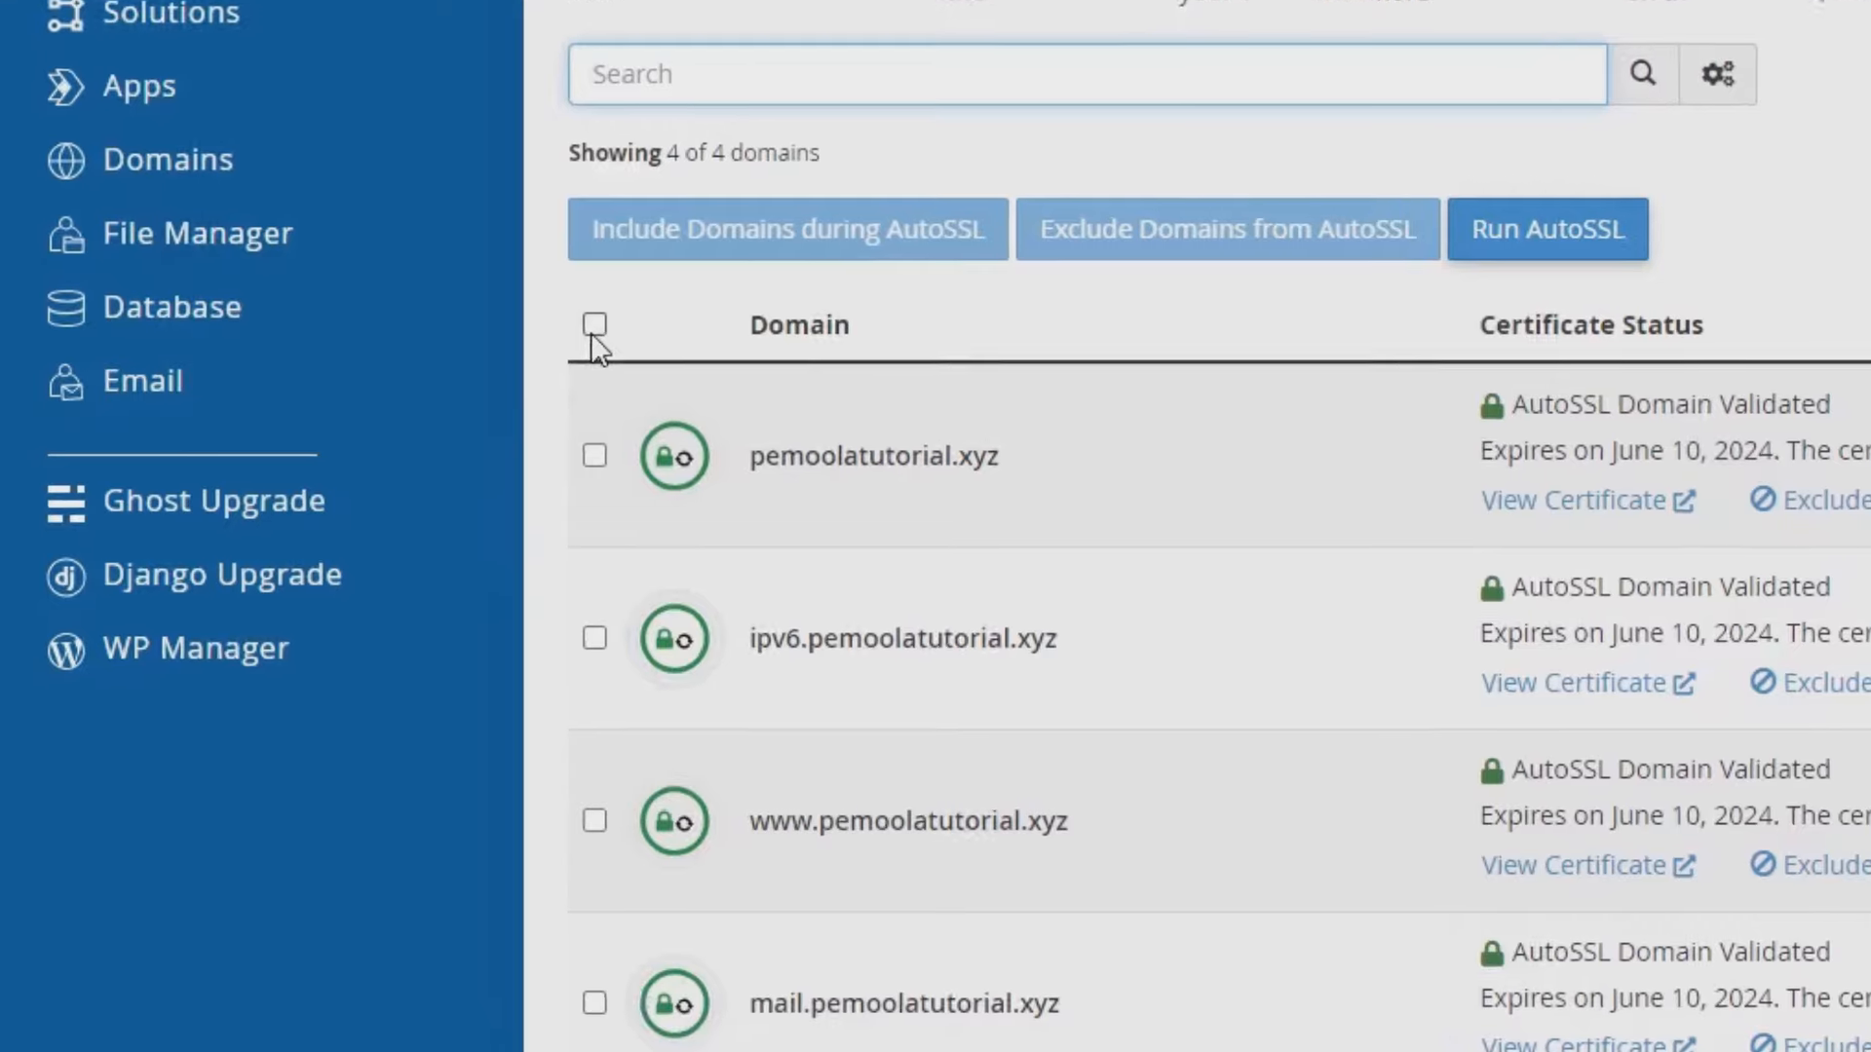
- Select all four pemoolatutorial.xyz domains and run AutoSSL on them
{"action": "left_click", "coordinate": [594, 327]}
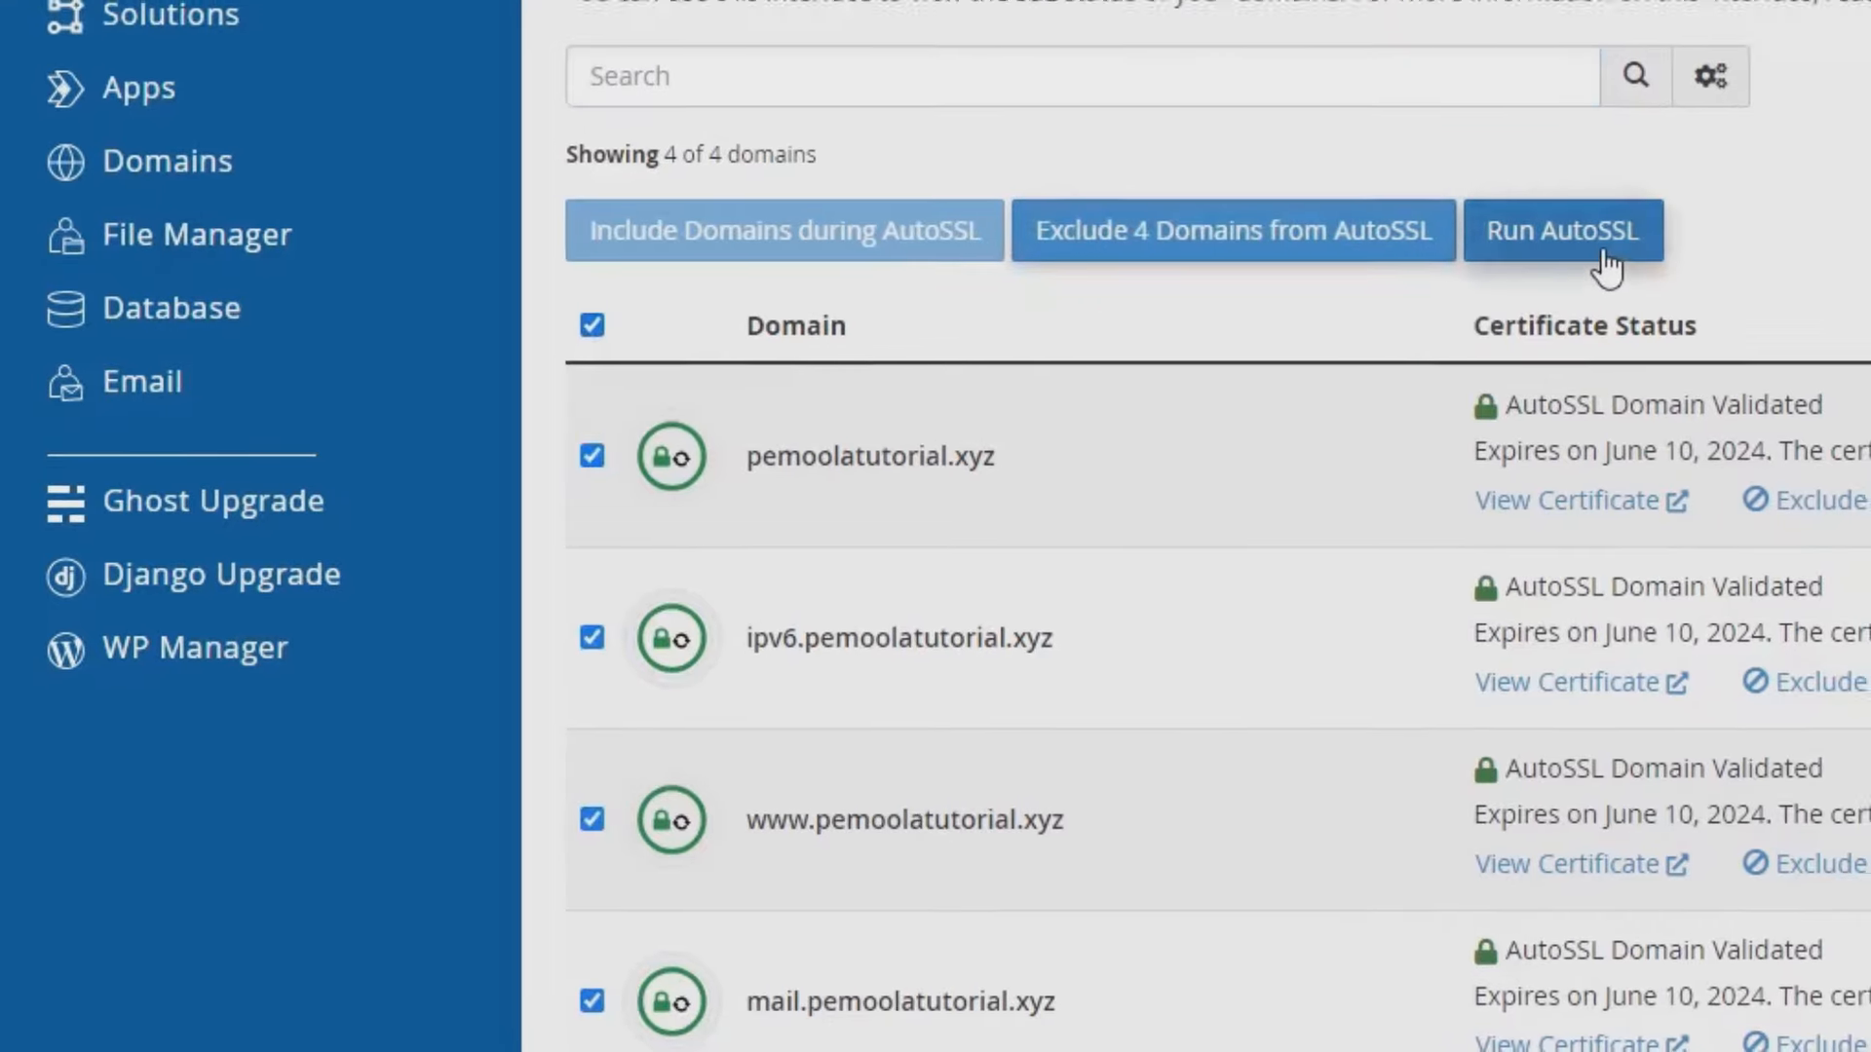
{"action": "left_click", "coordinate": [1610, 256]}
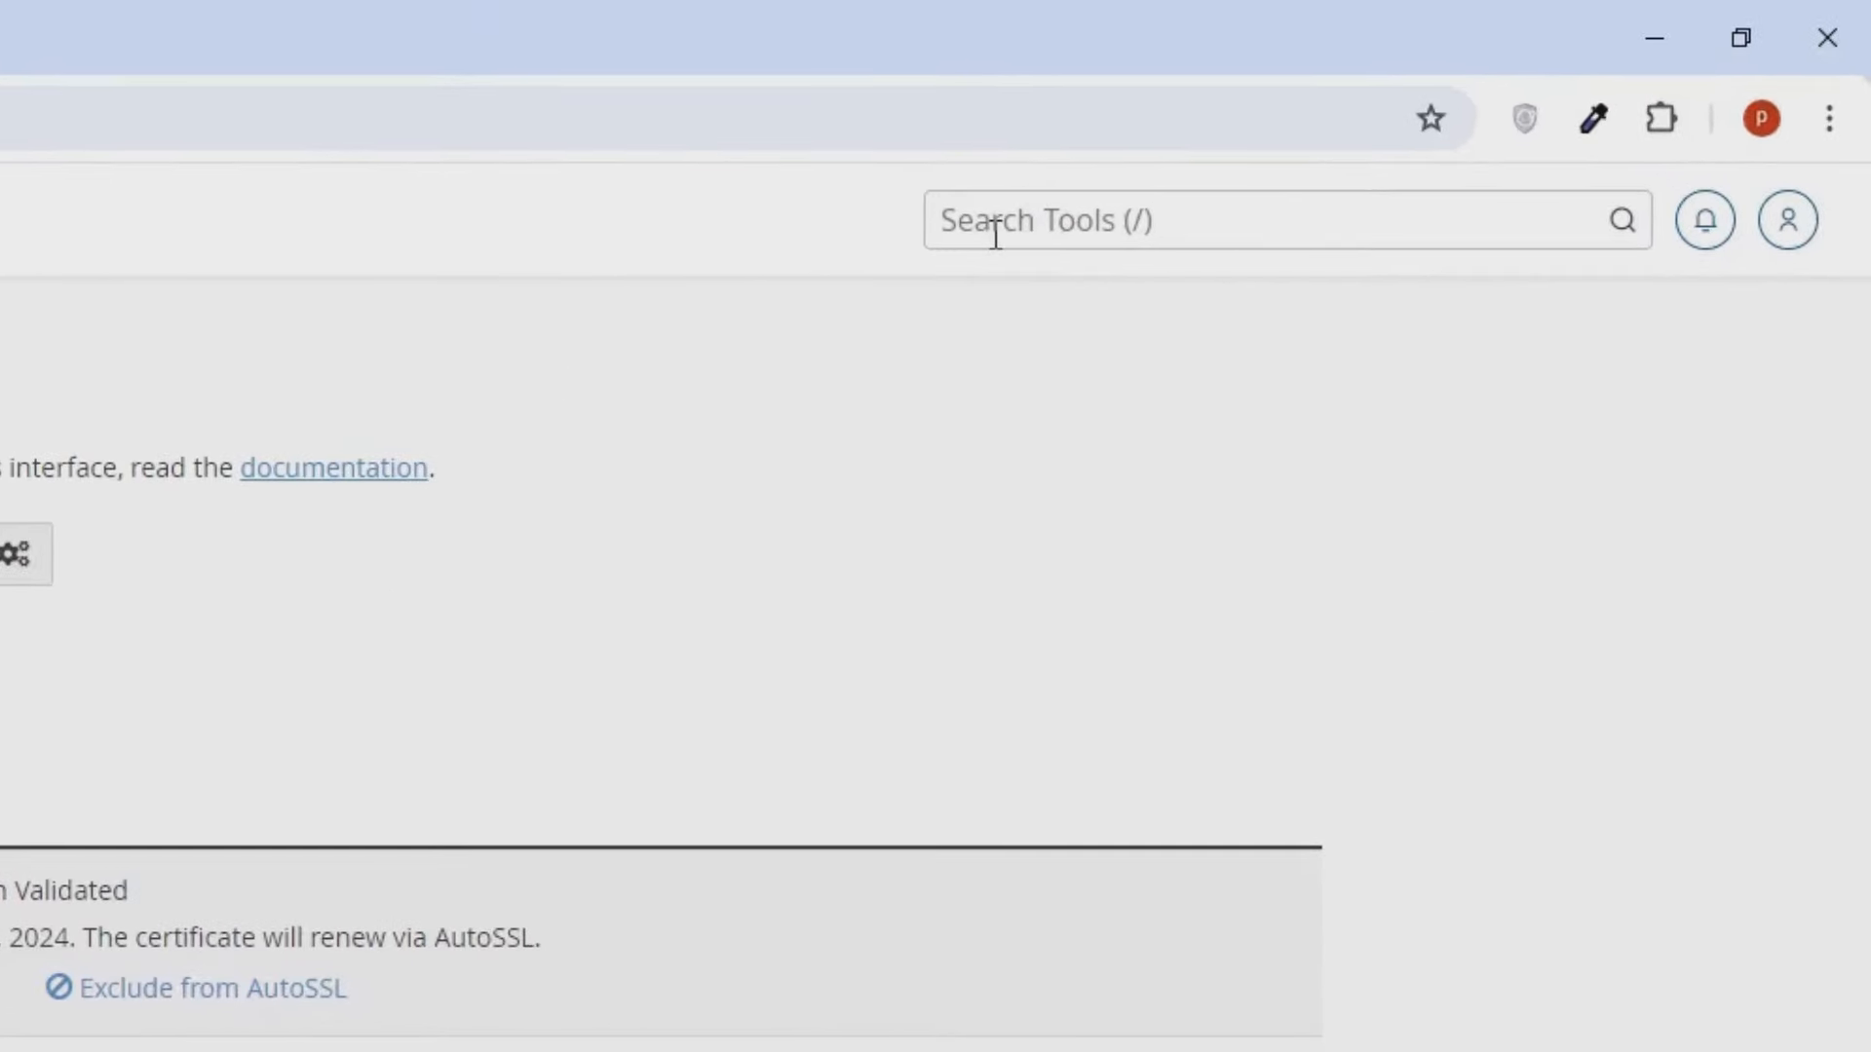
- Find Softaculous Apps Installer with a 'soft' search and start a WordPress install
{"action": "left_click", "coordinate": [995, 234]}
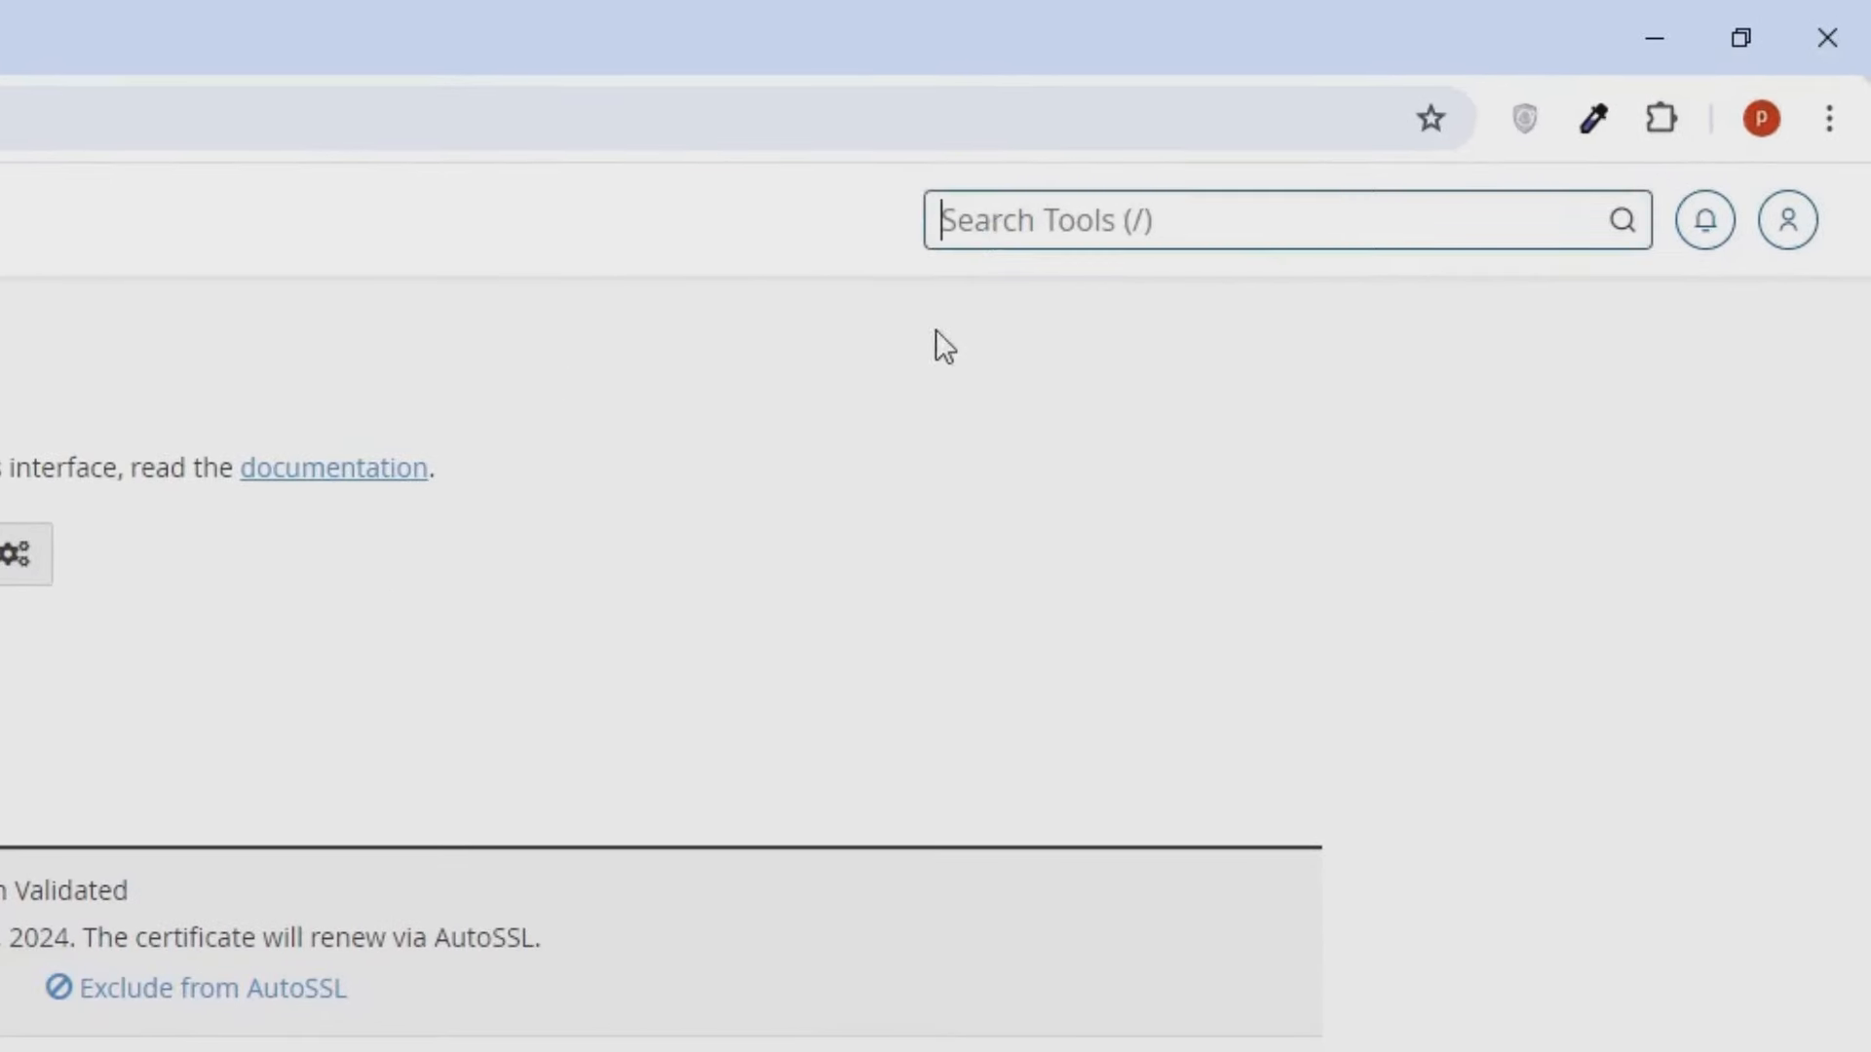
{"action": "type", "text": "soft"}
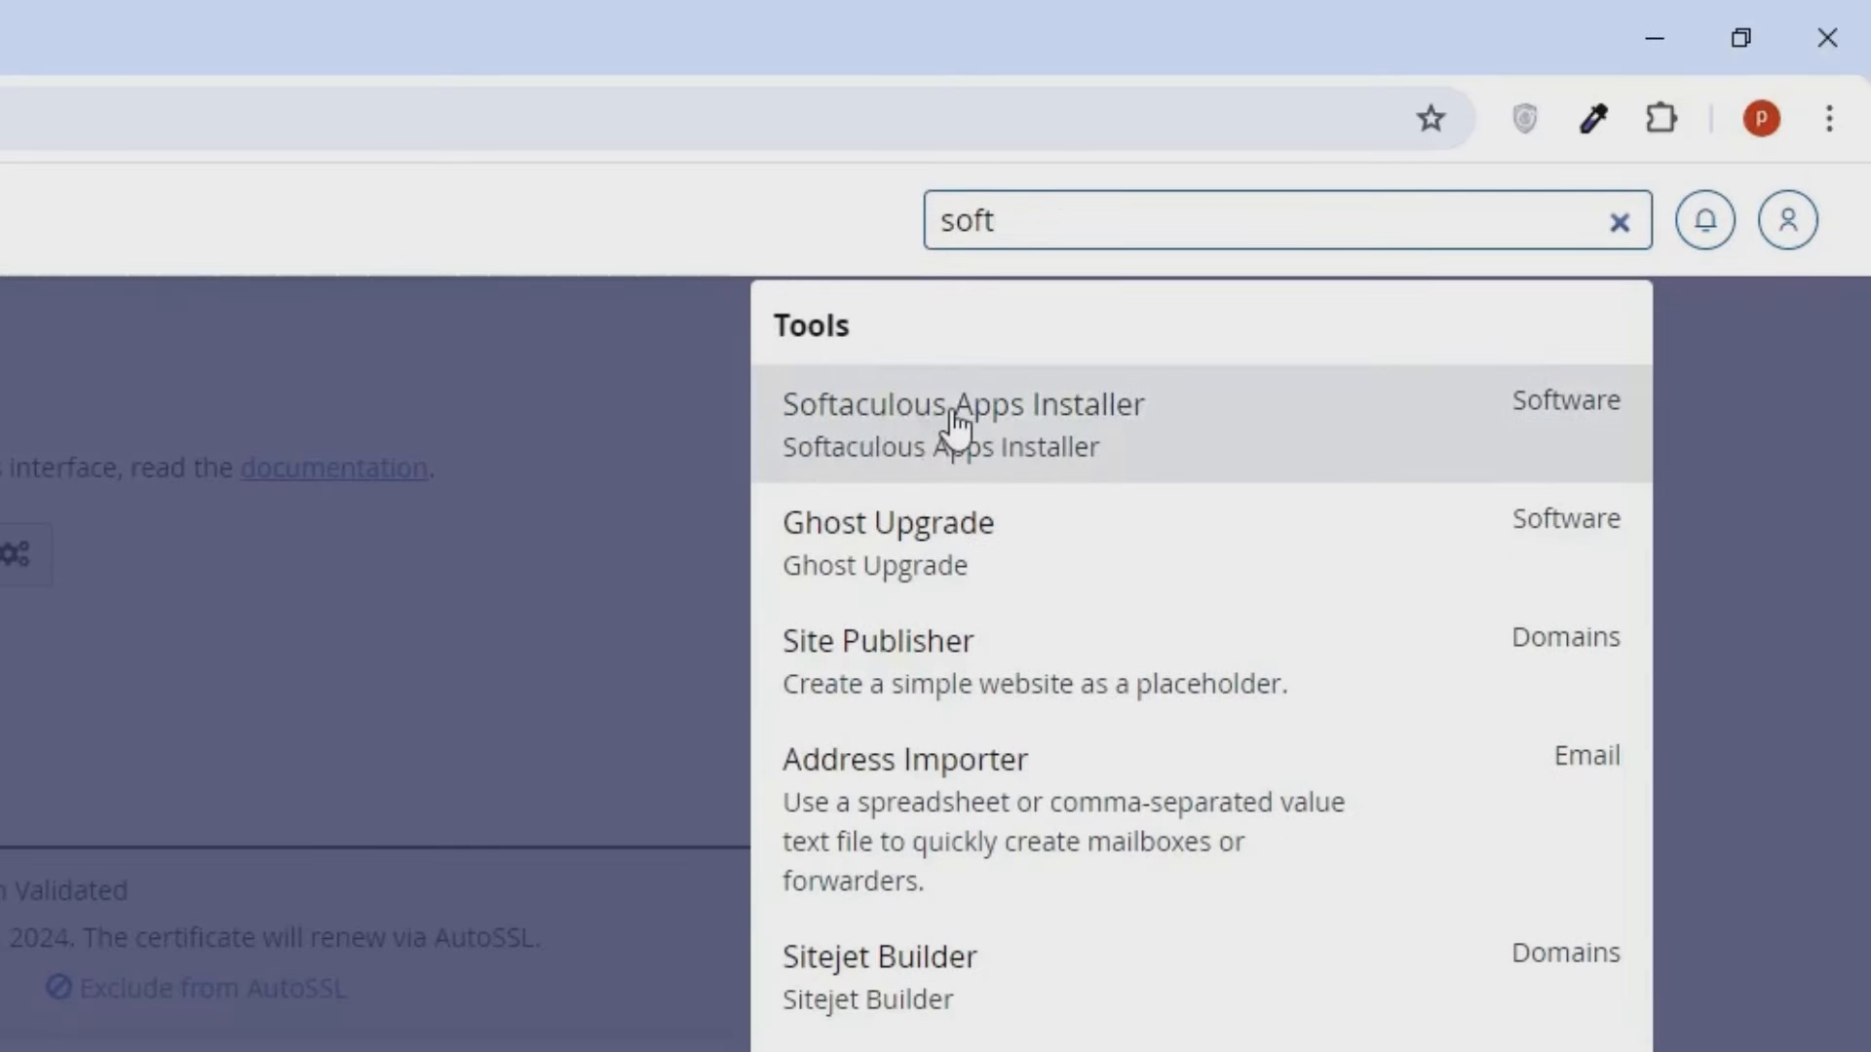
{"action": "left_click", "coordinate": [955, 426]}
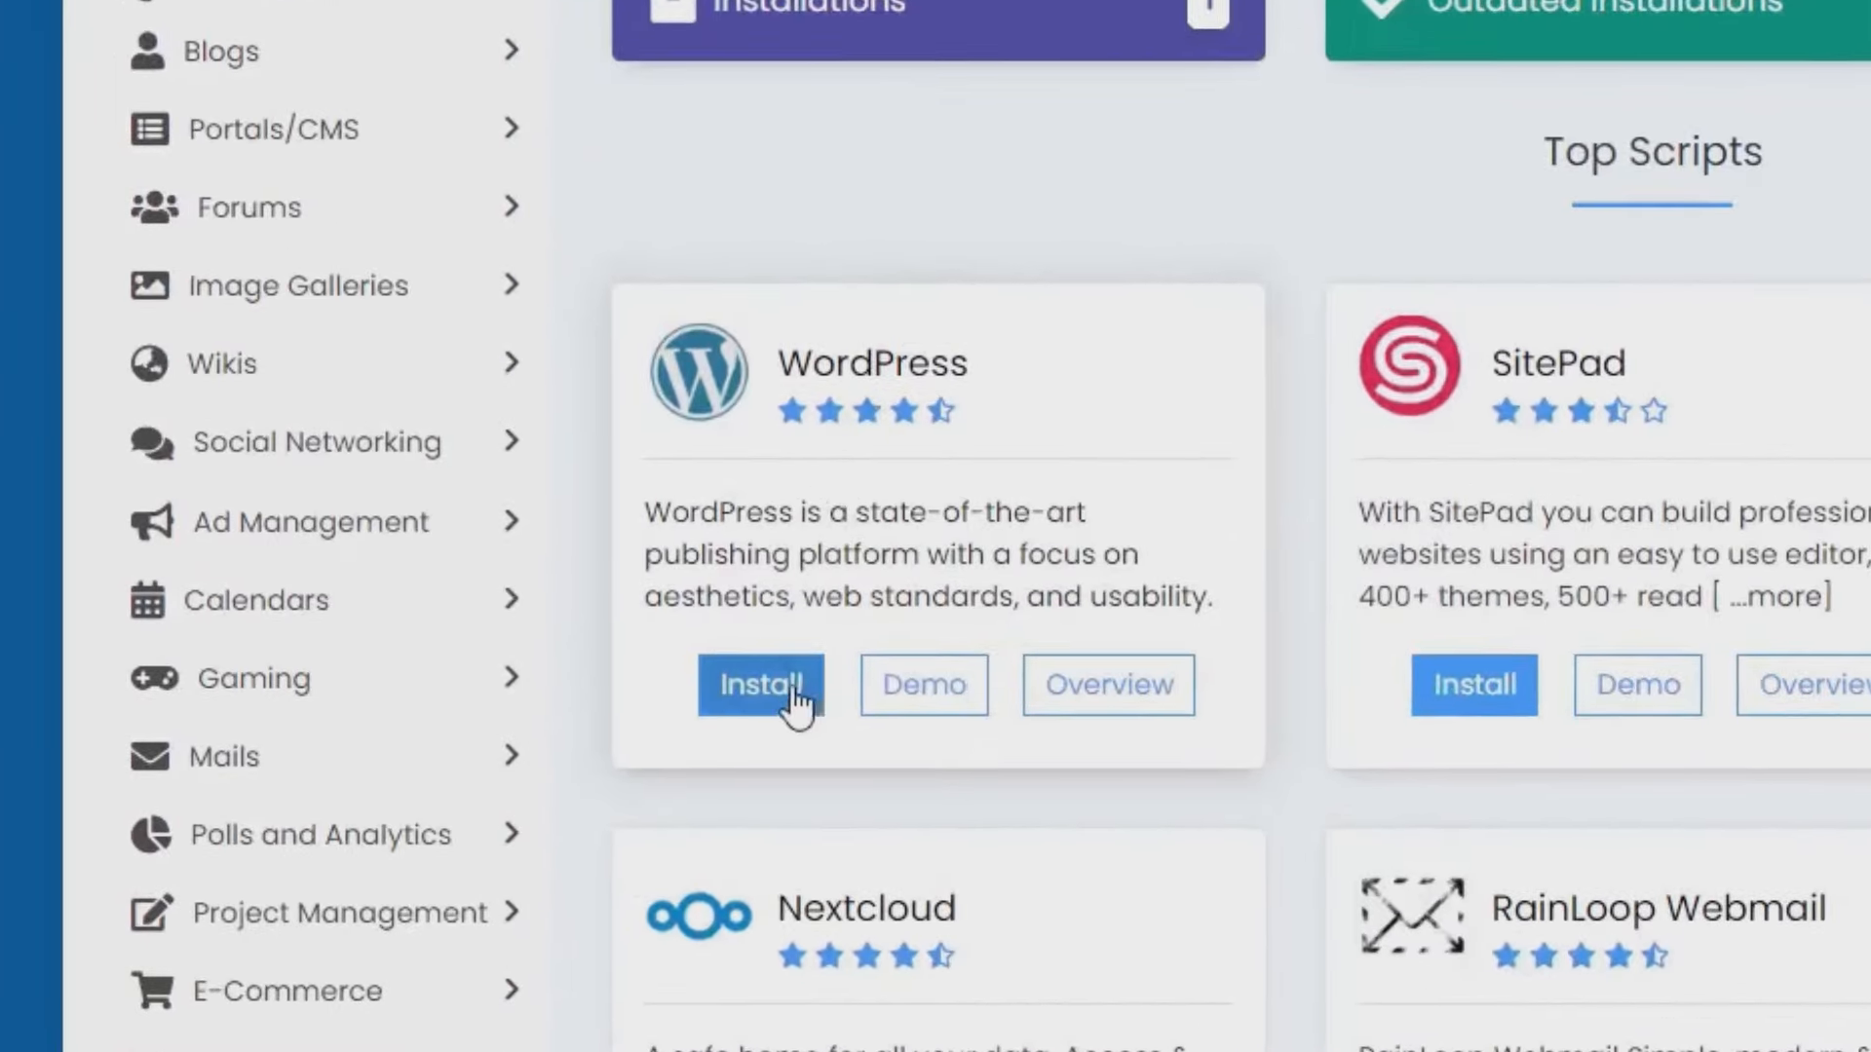
{"action": "left_click", "coordinate": [782, 708]}
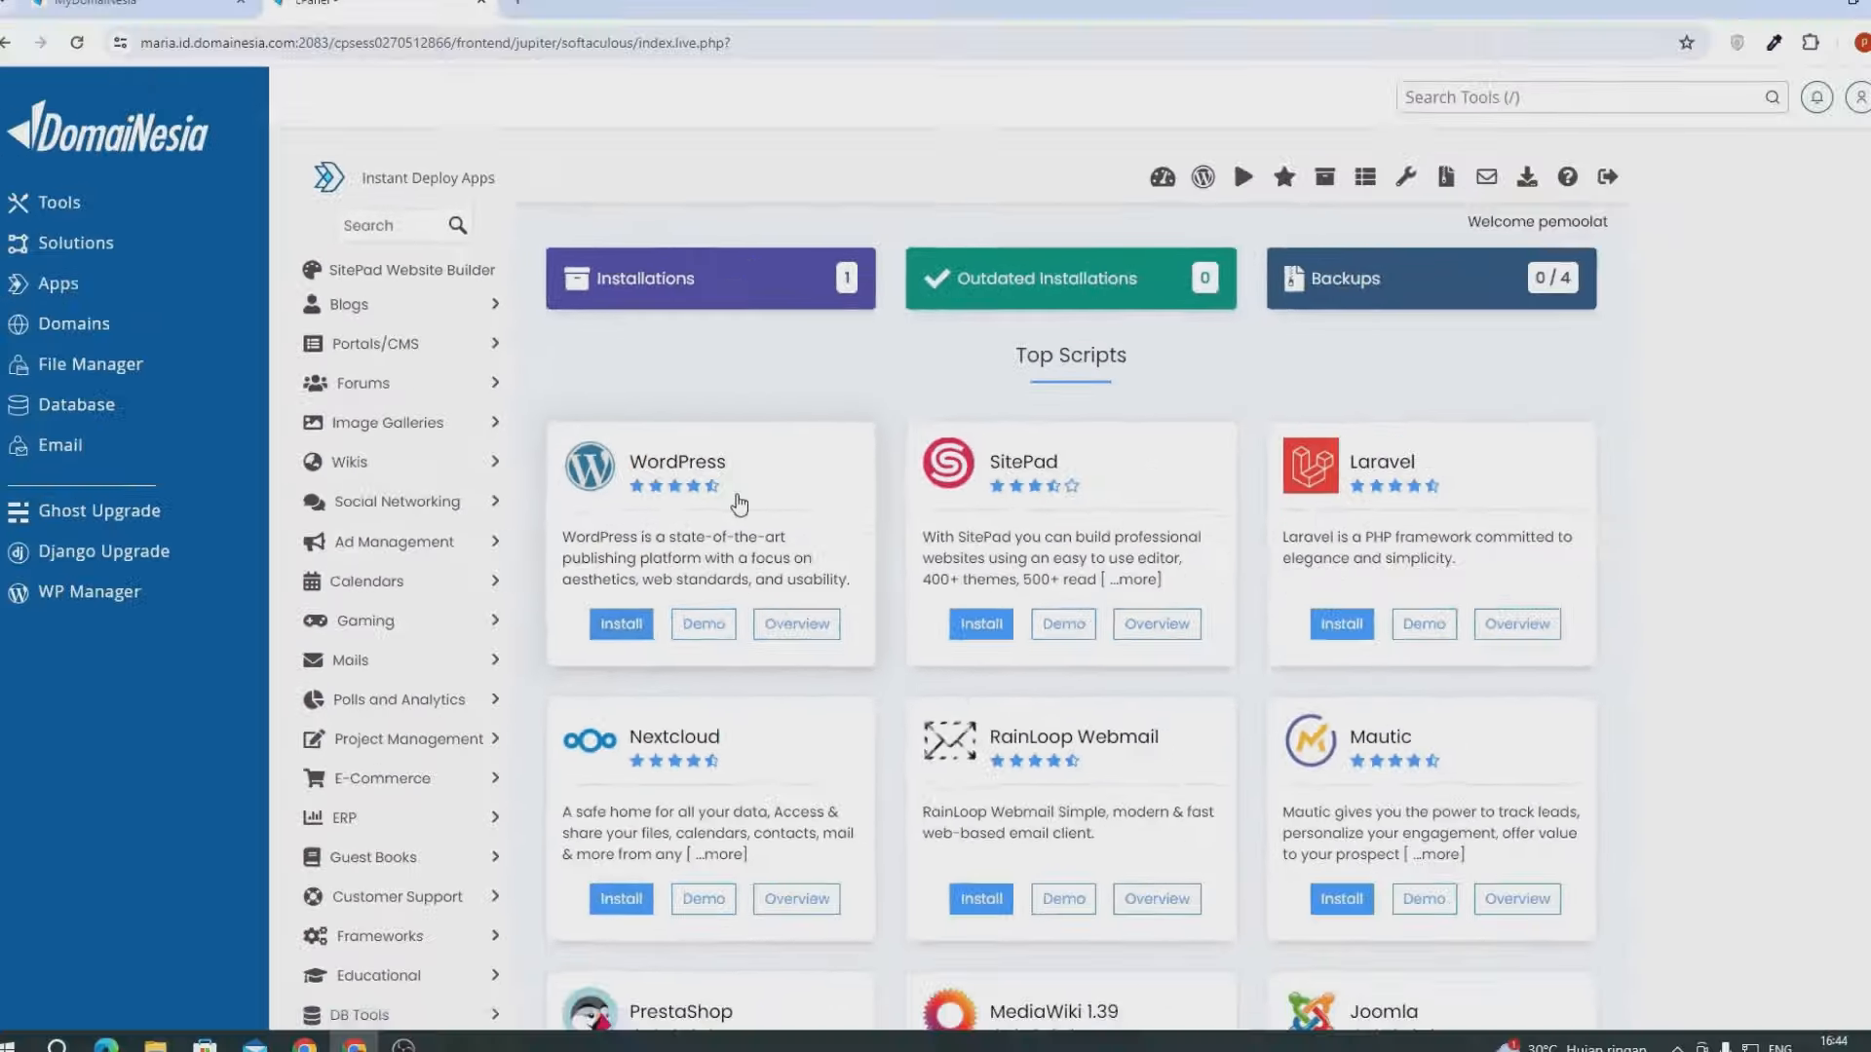
{"action": "scroll", "coordinate": [729, 490], "scroll_direction": "down", "scroll_amount": 2}
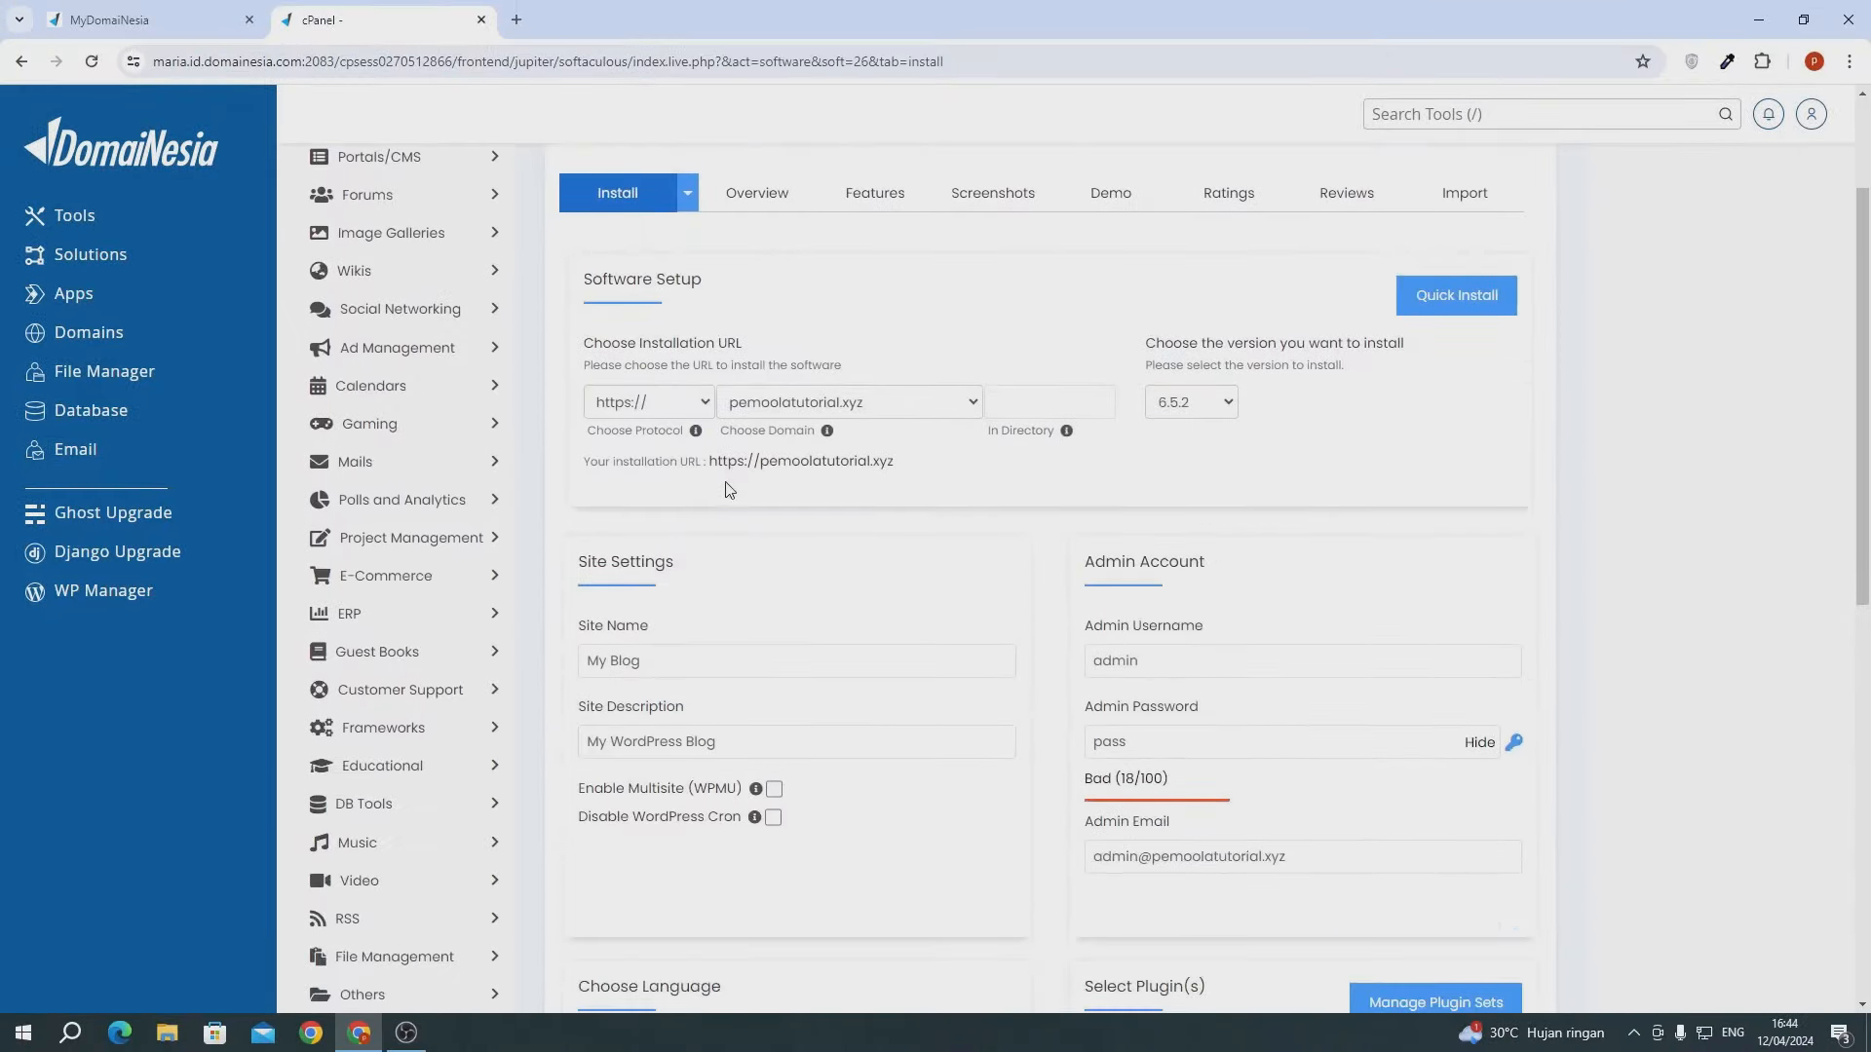
{"action": "left_click", "coordinate": [618, 415]}
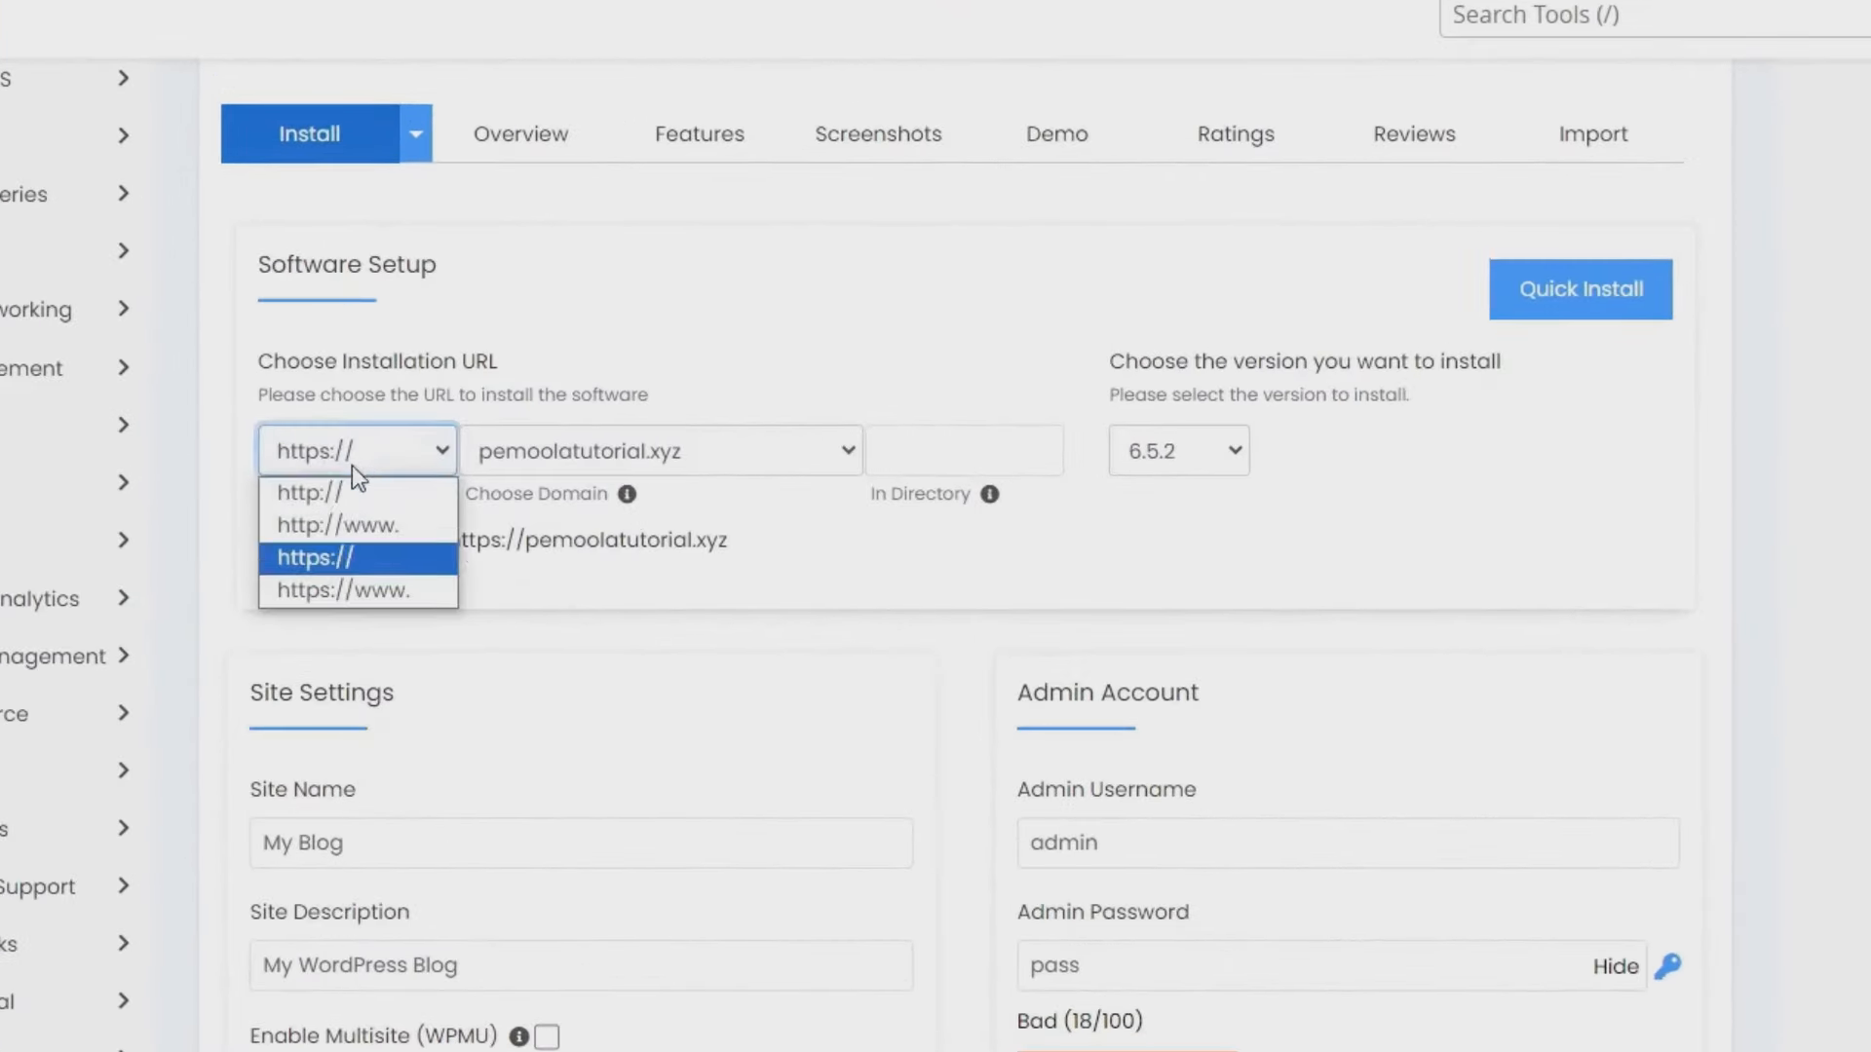
{"action": "left_click", "coordinate": [324, 564]}
{"action": "left_click", "coordinate": [498, 458]}
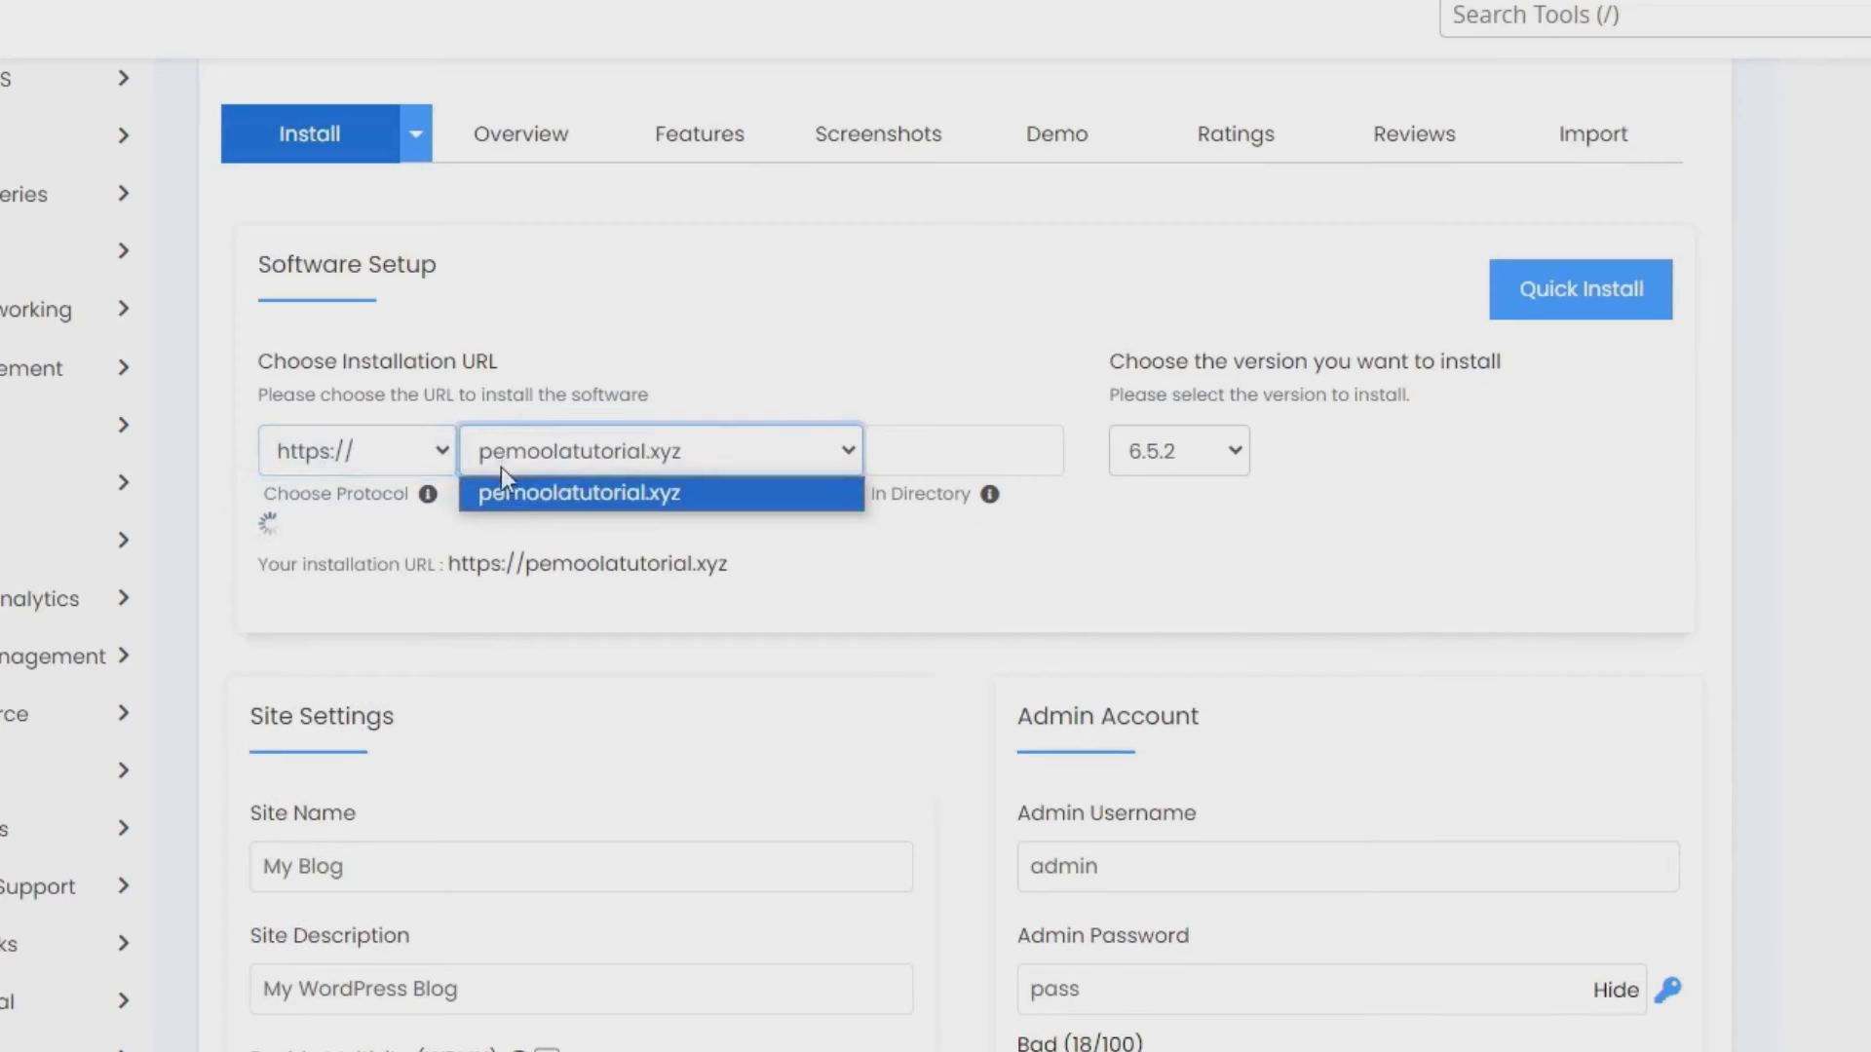
{"action": "left_click", "coordinate": [499, 495]}
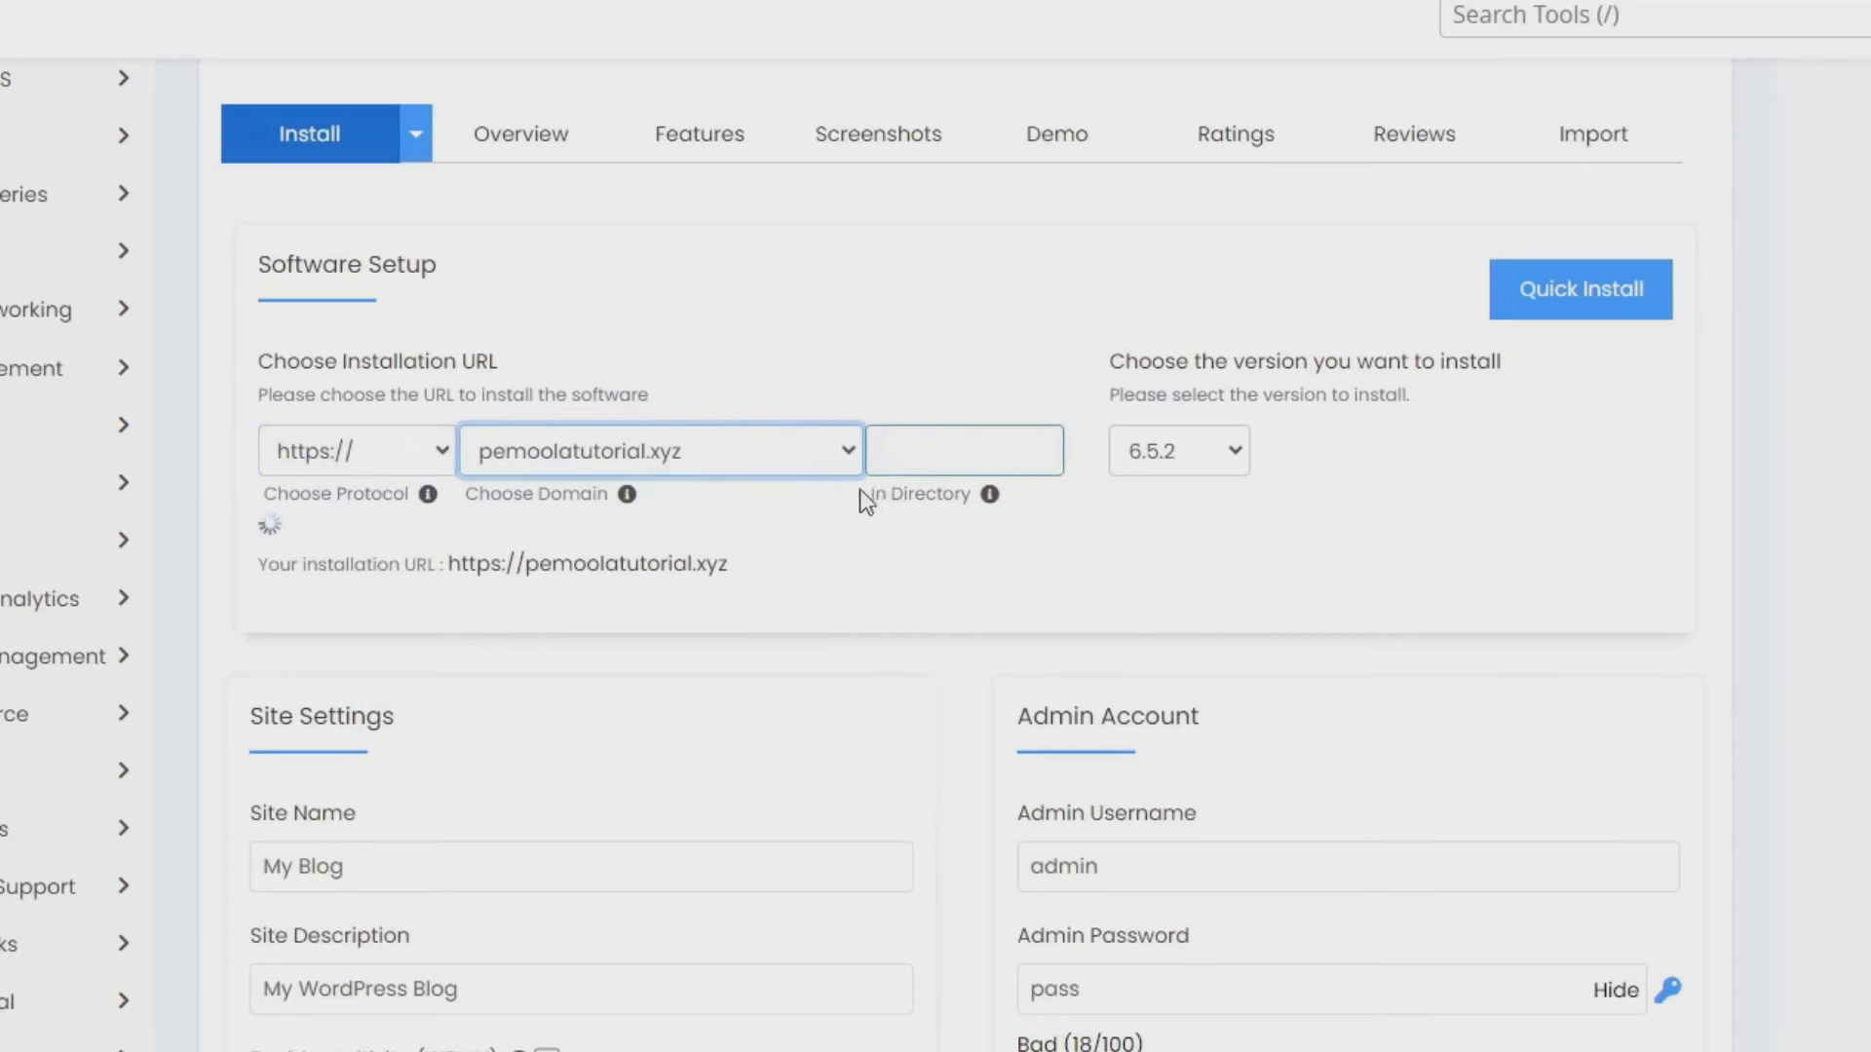
{"action": "left_click", "coordinate": [1225, 453]}
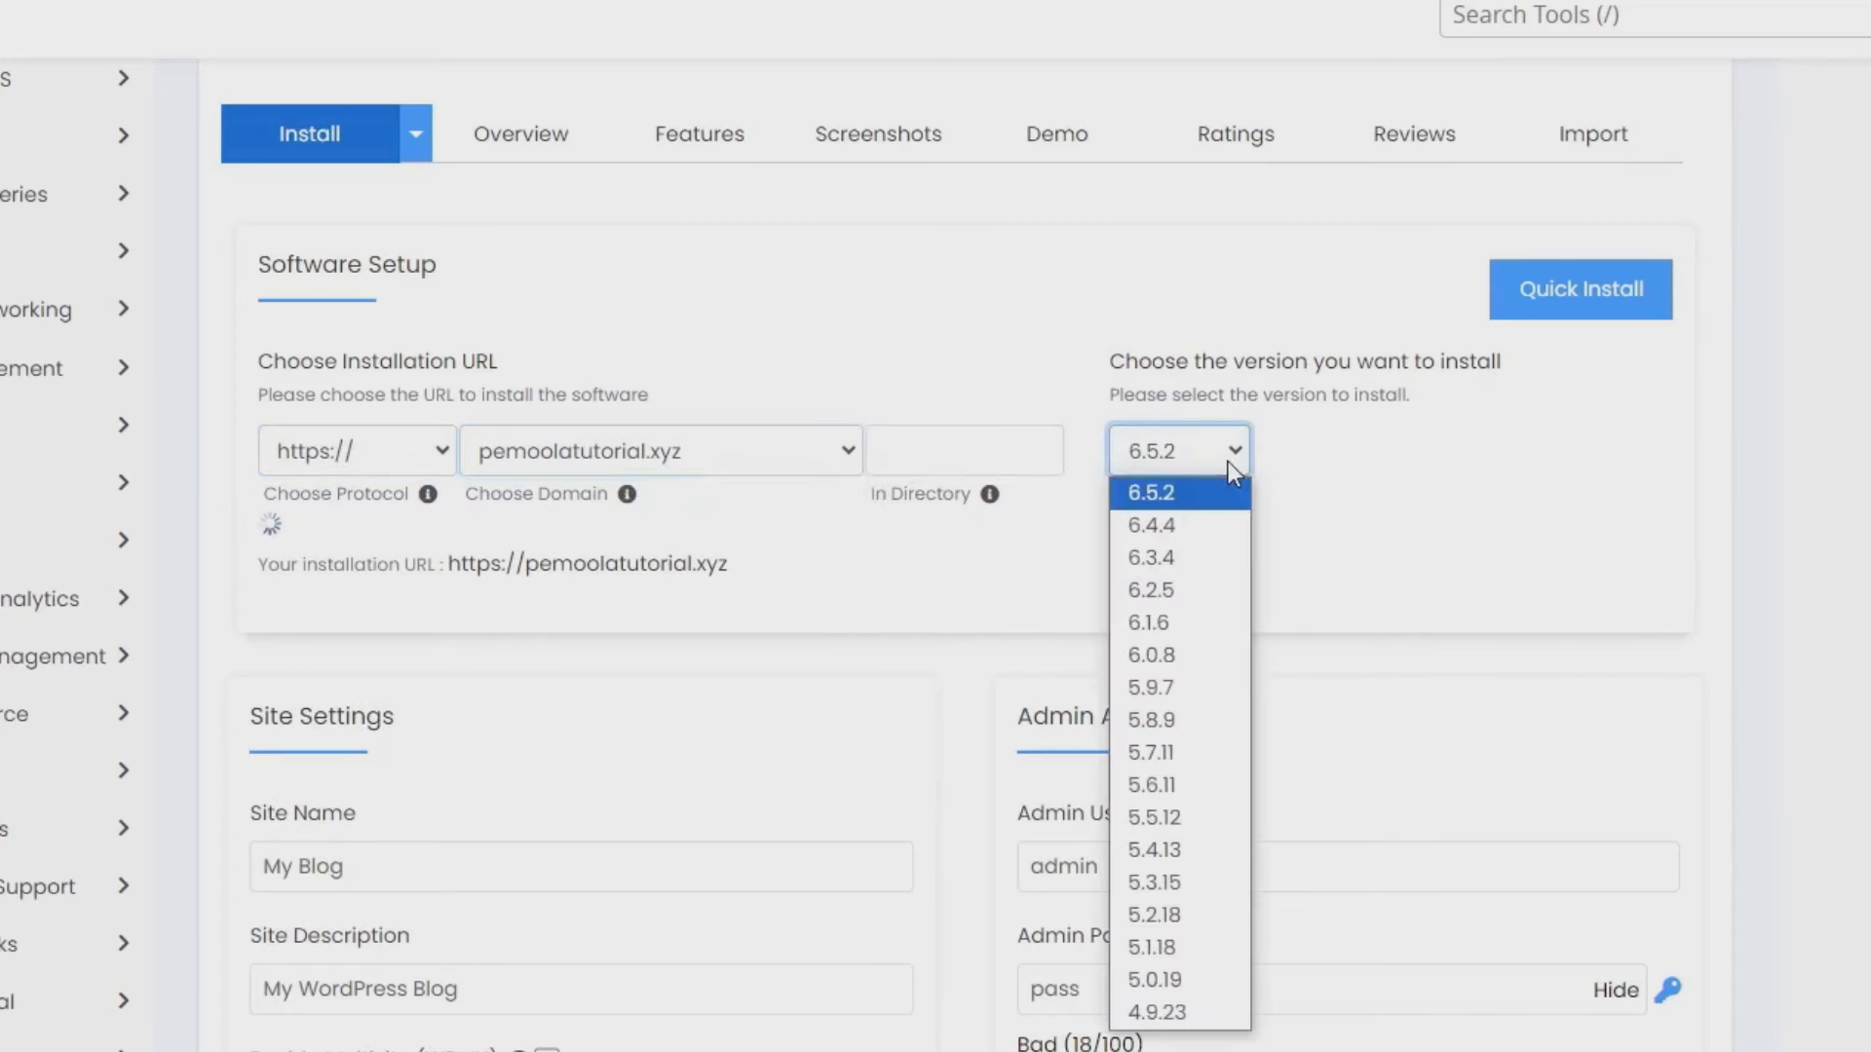
{"action": "left_click", "coordinate": [1190, 495]}
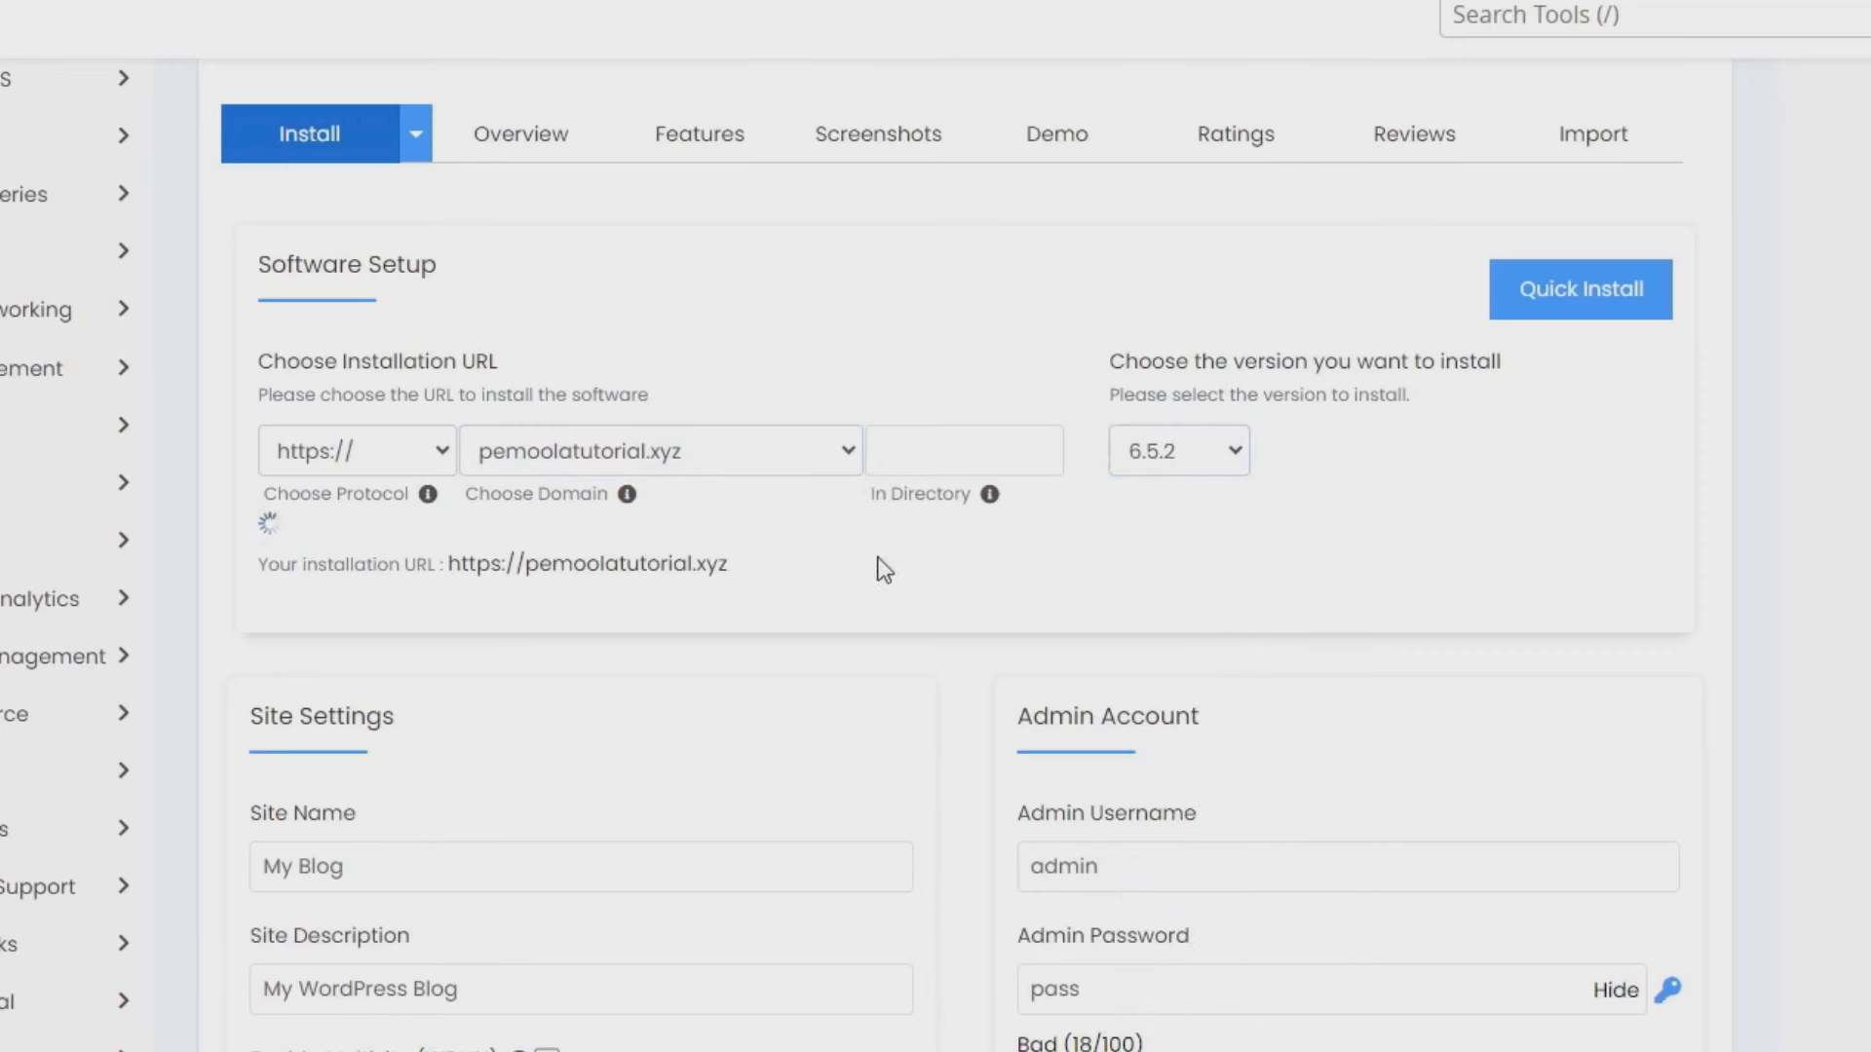
{"action": "scroll", "coordinate": [590, 588], "scroll_direction": "down", "scroll_amount": 3}
- Name the site 'Undangan Pernikahan' with the description 'Pernikahan Diki dan Desi'
{"action": "left_click", "coordinate": [428, 585]}
{"action": "key", "text": "ctrl+a"}
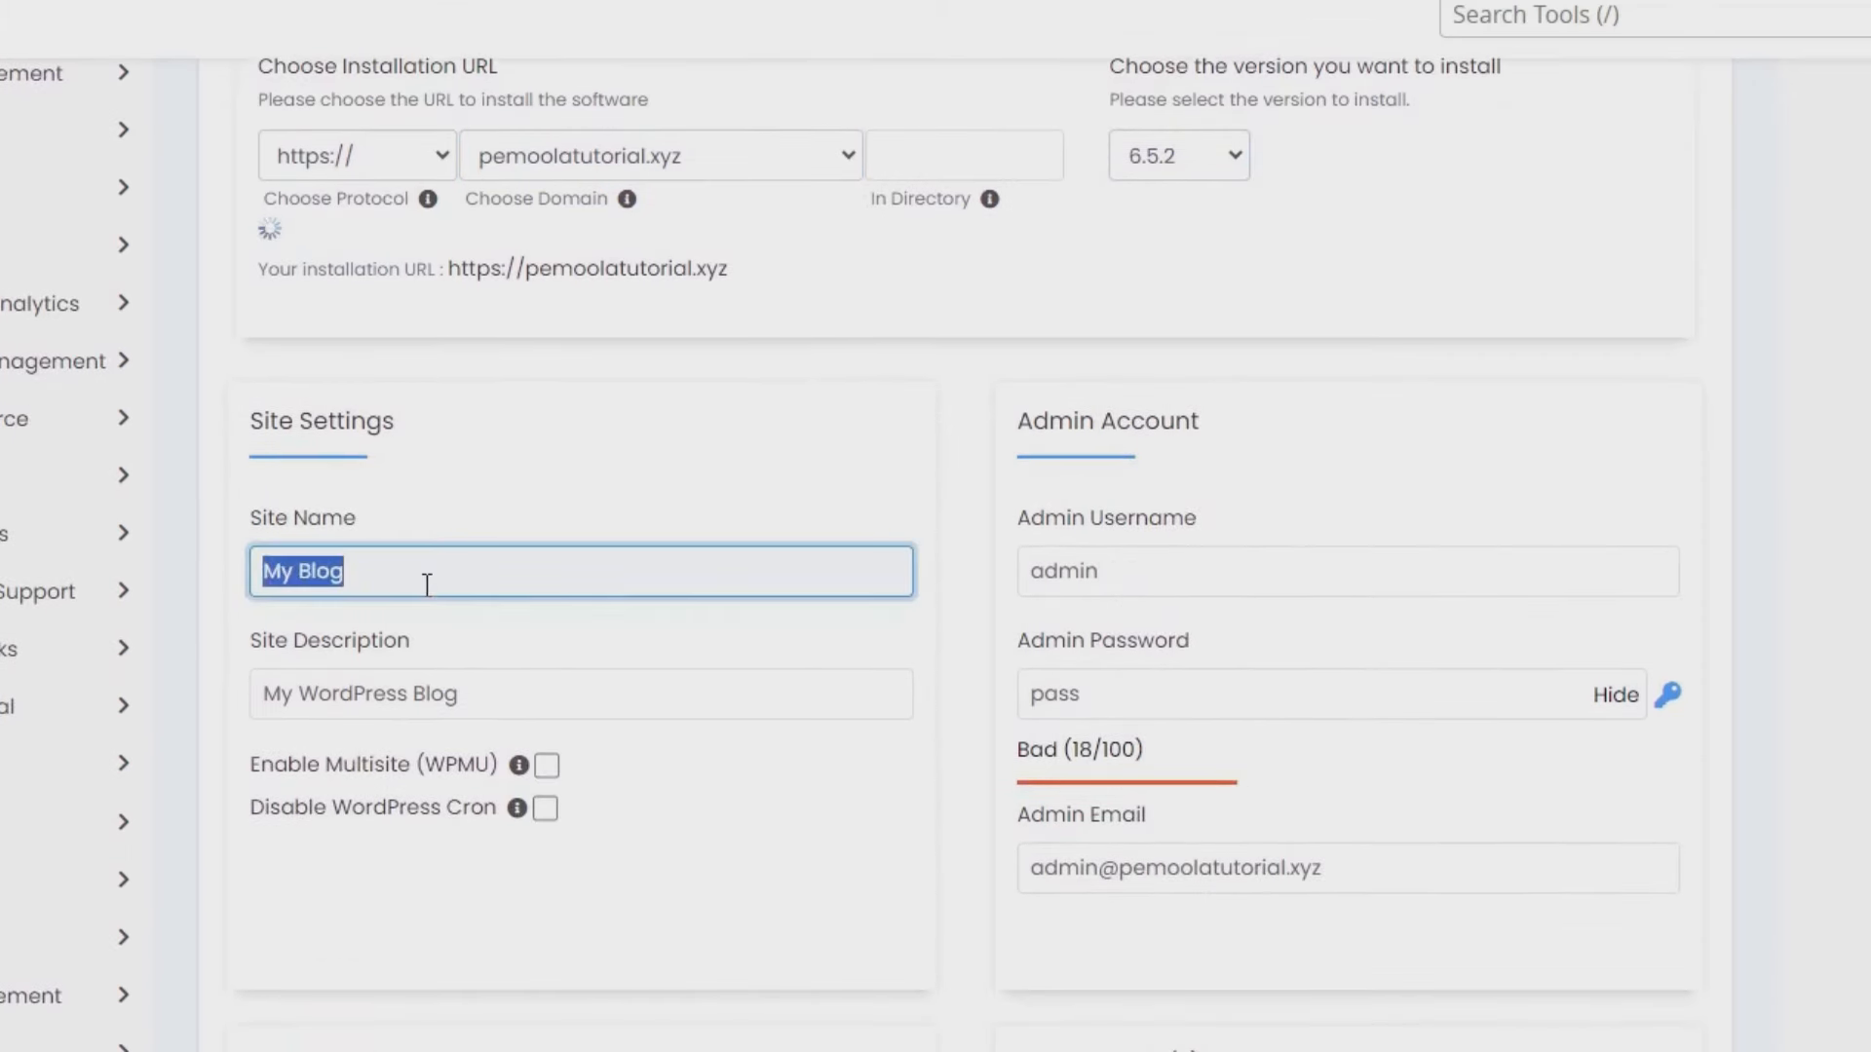
{"action": "type", "text": "Und"}
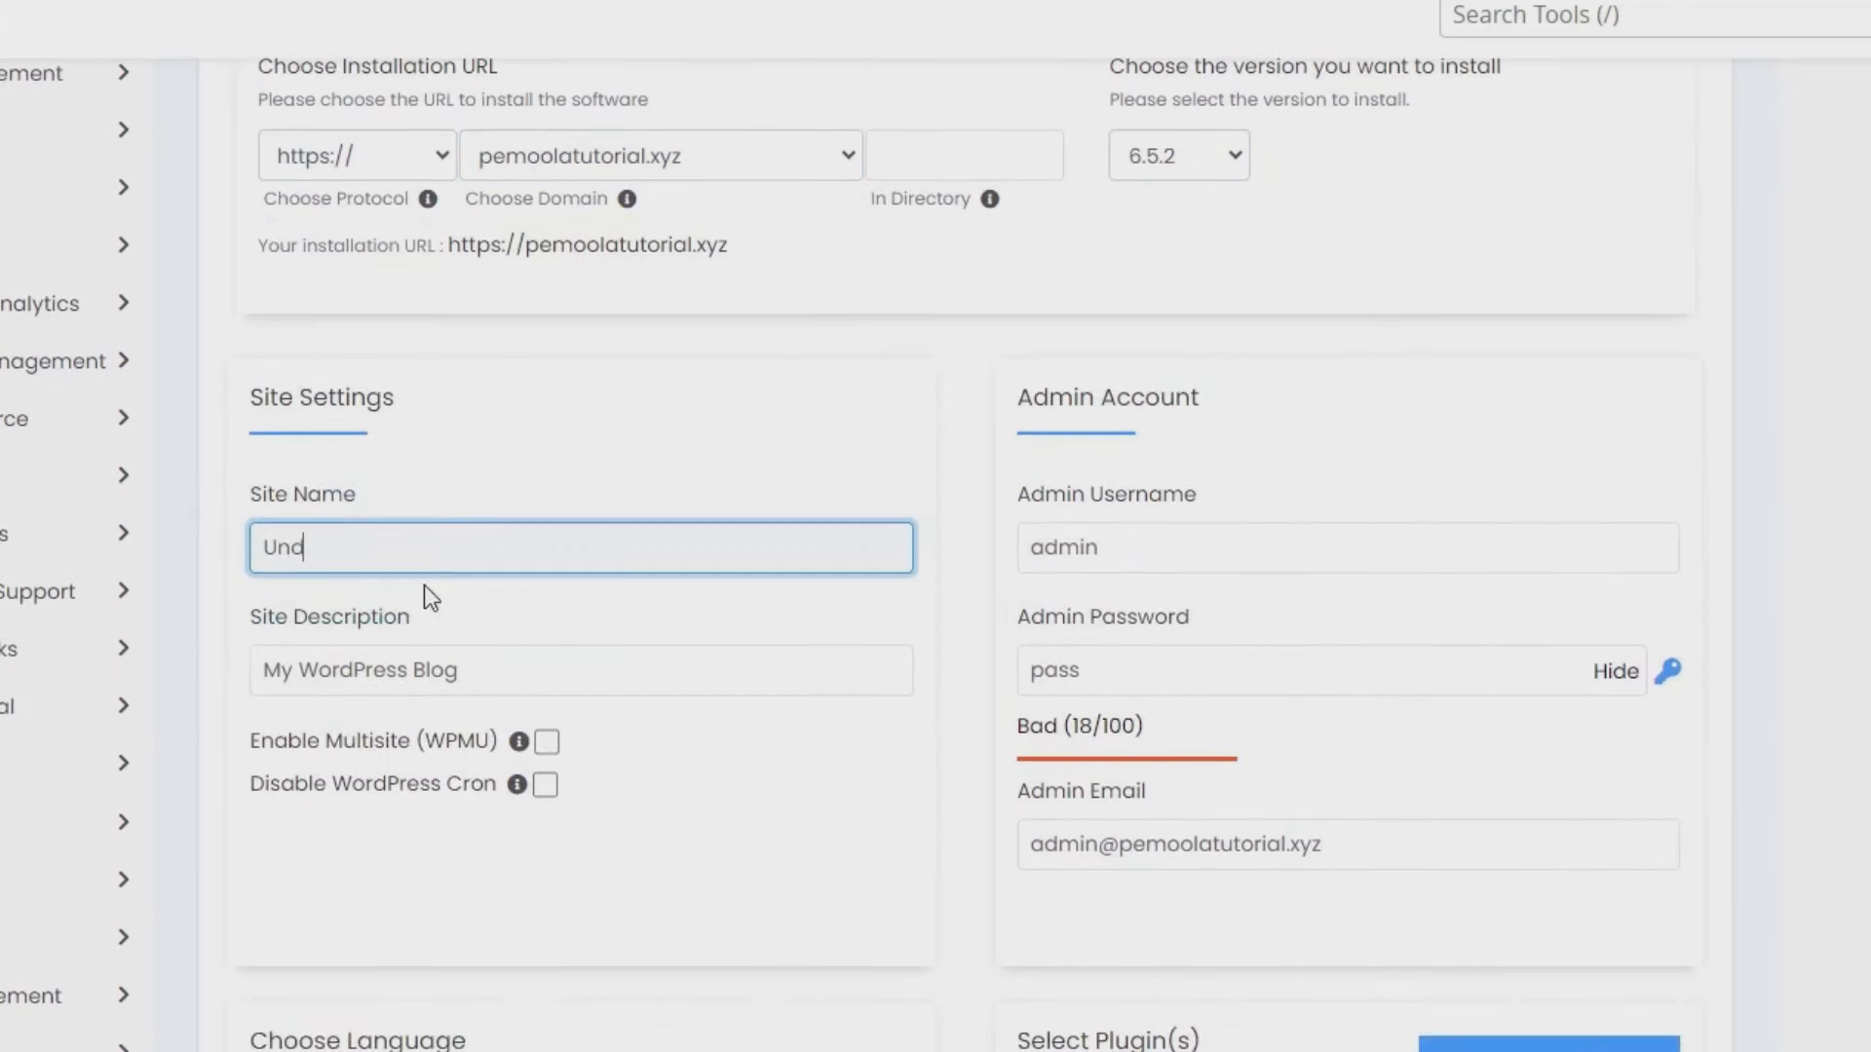
{"action": "type", "text": "ongan Pern"}
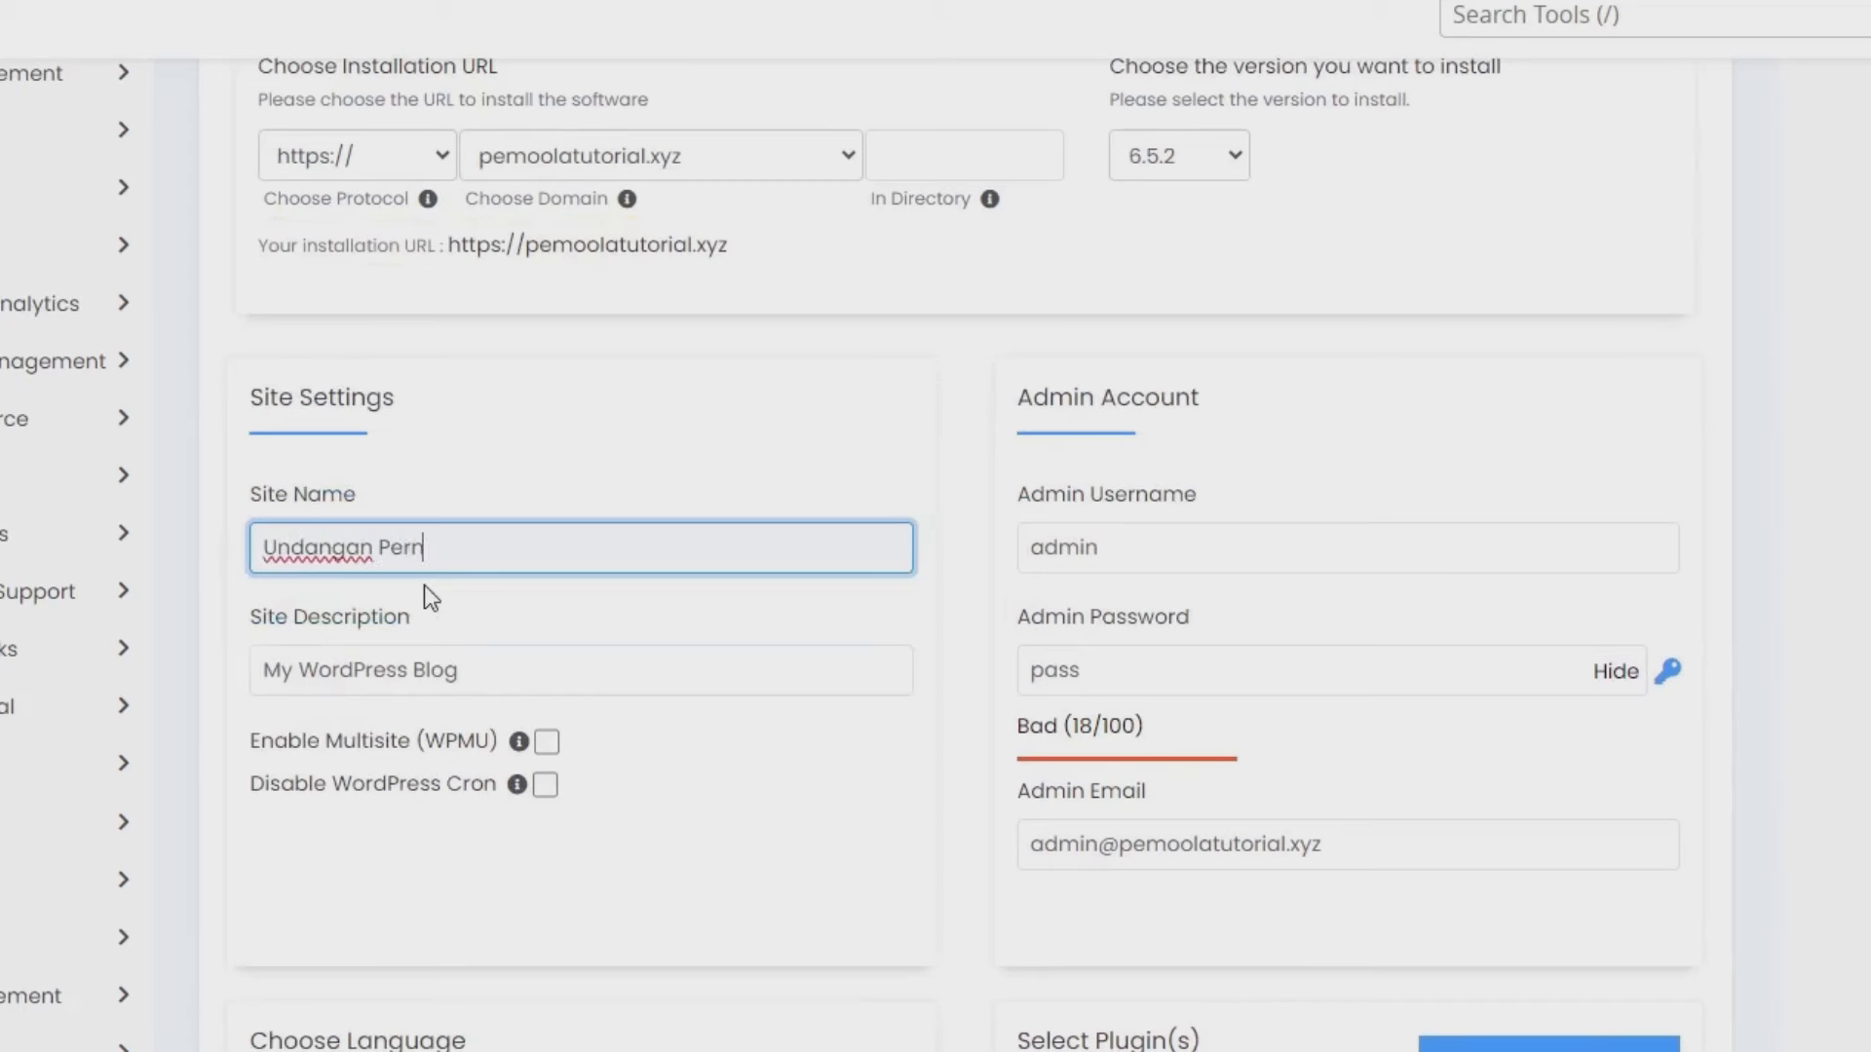
{"action": "type", "text": "ikahan"}
{"action": "triple_click", "coordinate": [396, 682]}
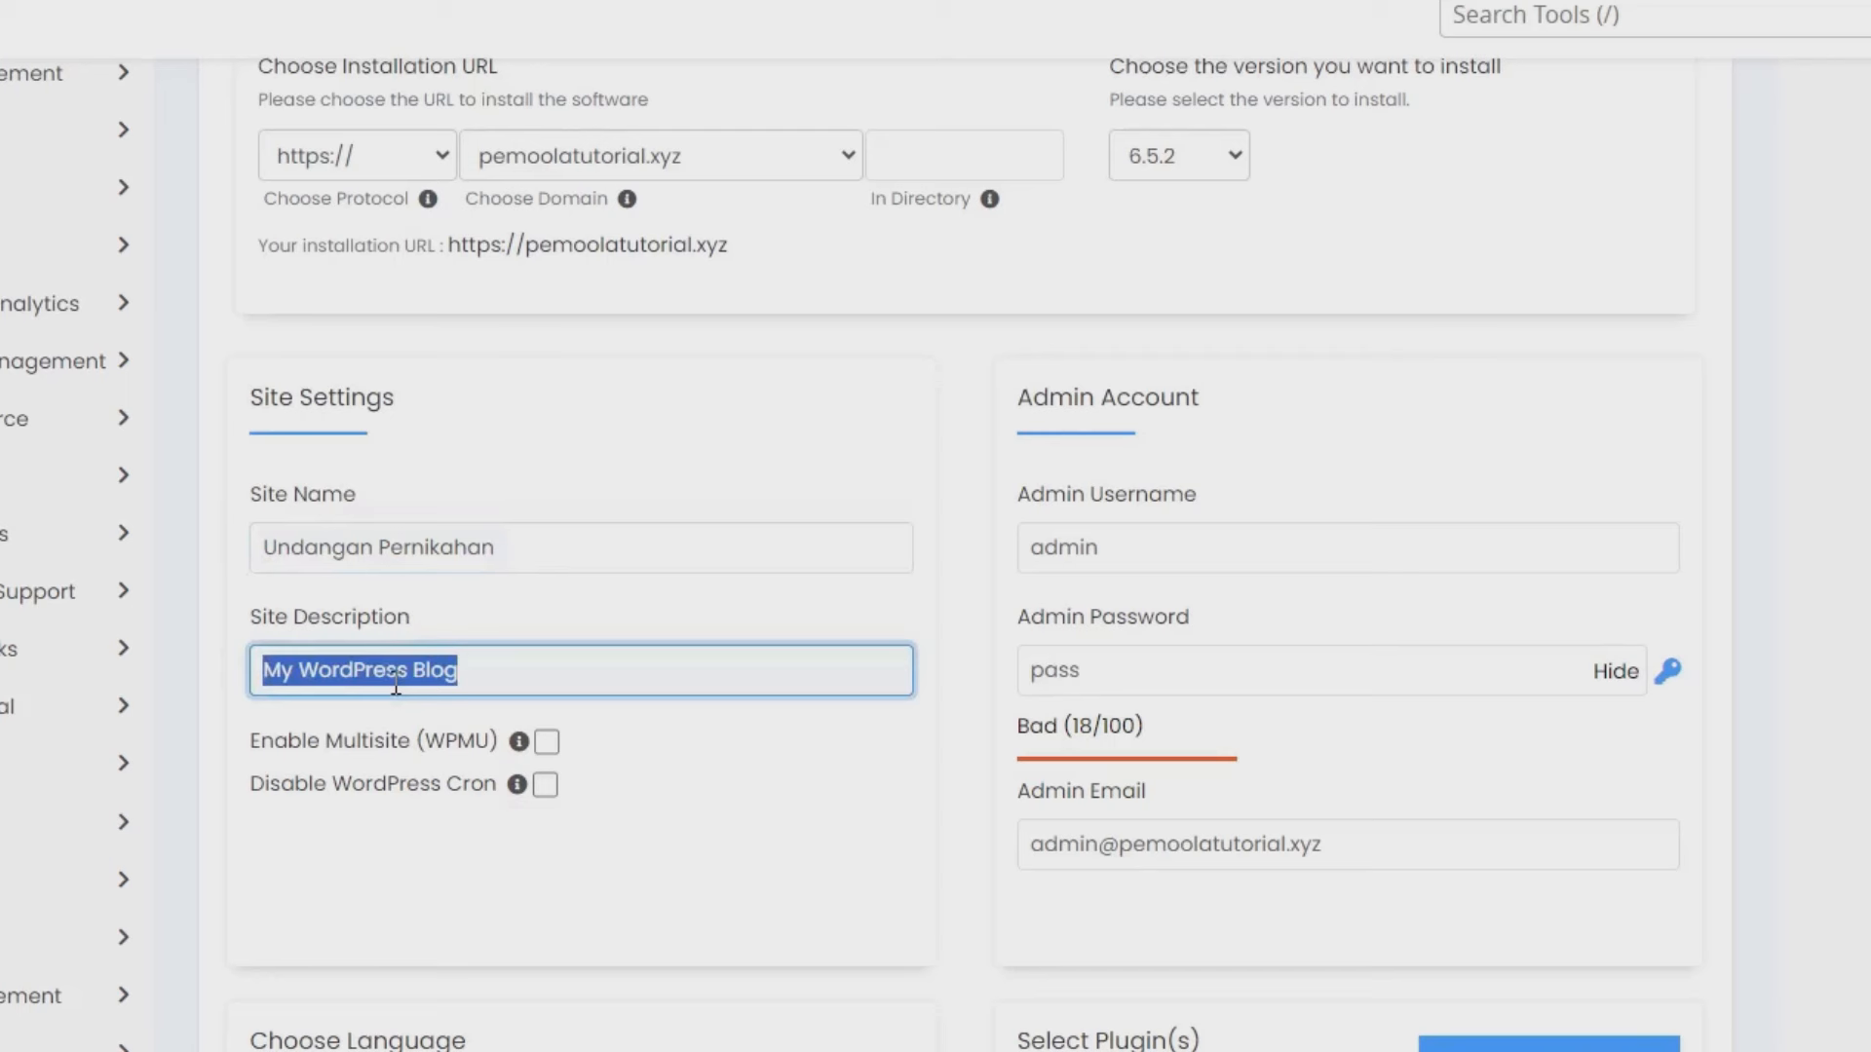
{"action": "type", "text": "p"}
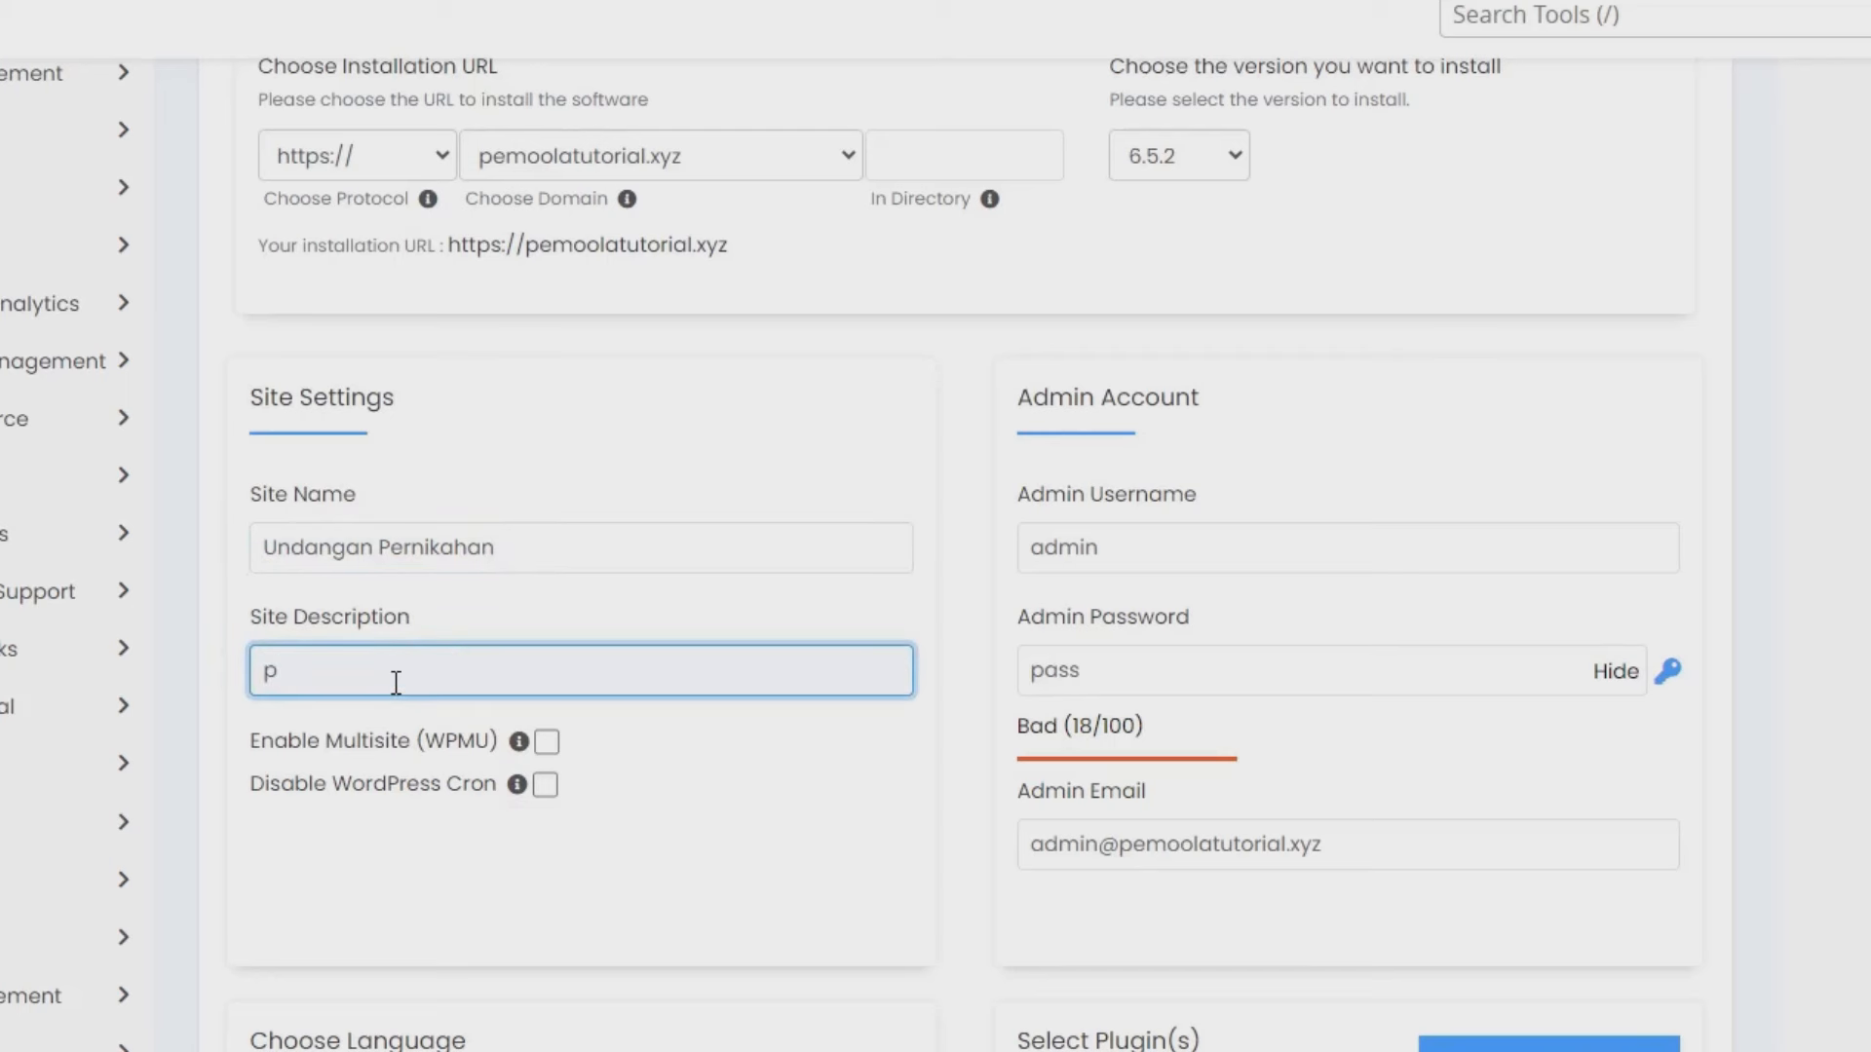
{"action": "type", "text": "e"}
{"action": "key", "text": "BackSpace"}
{"action": "key", "text": "BackSpace"}
{"action": "type", "text": "Pernikahan "}
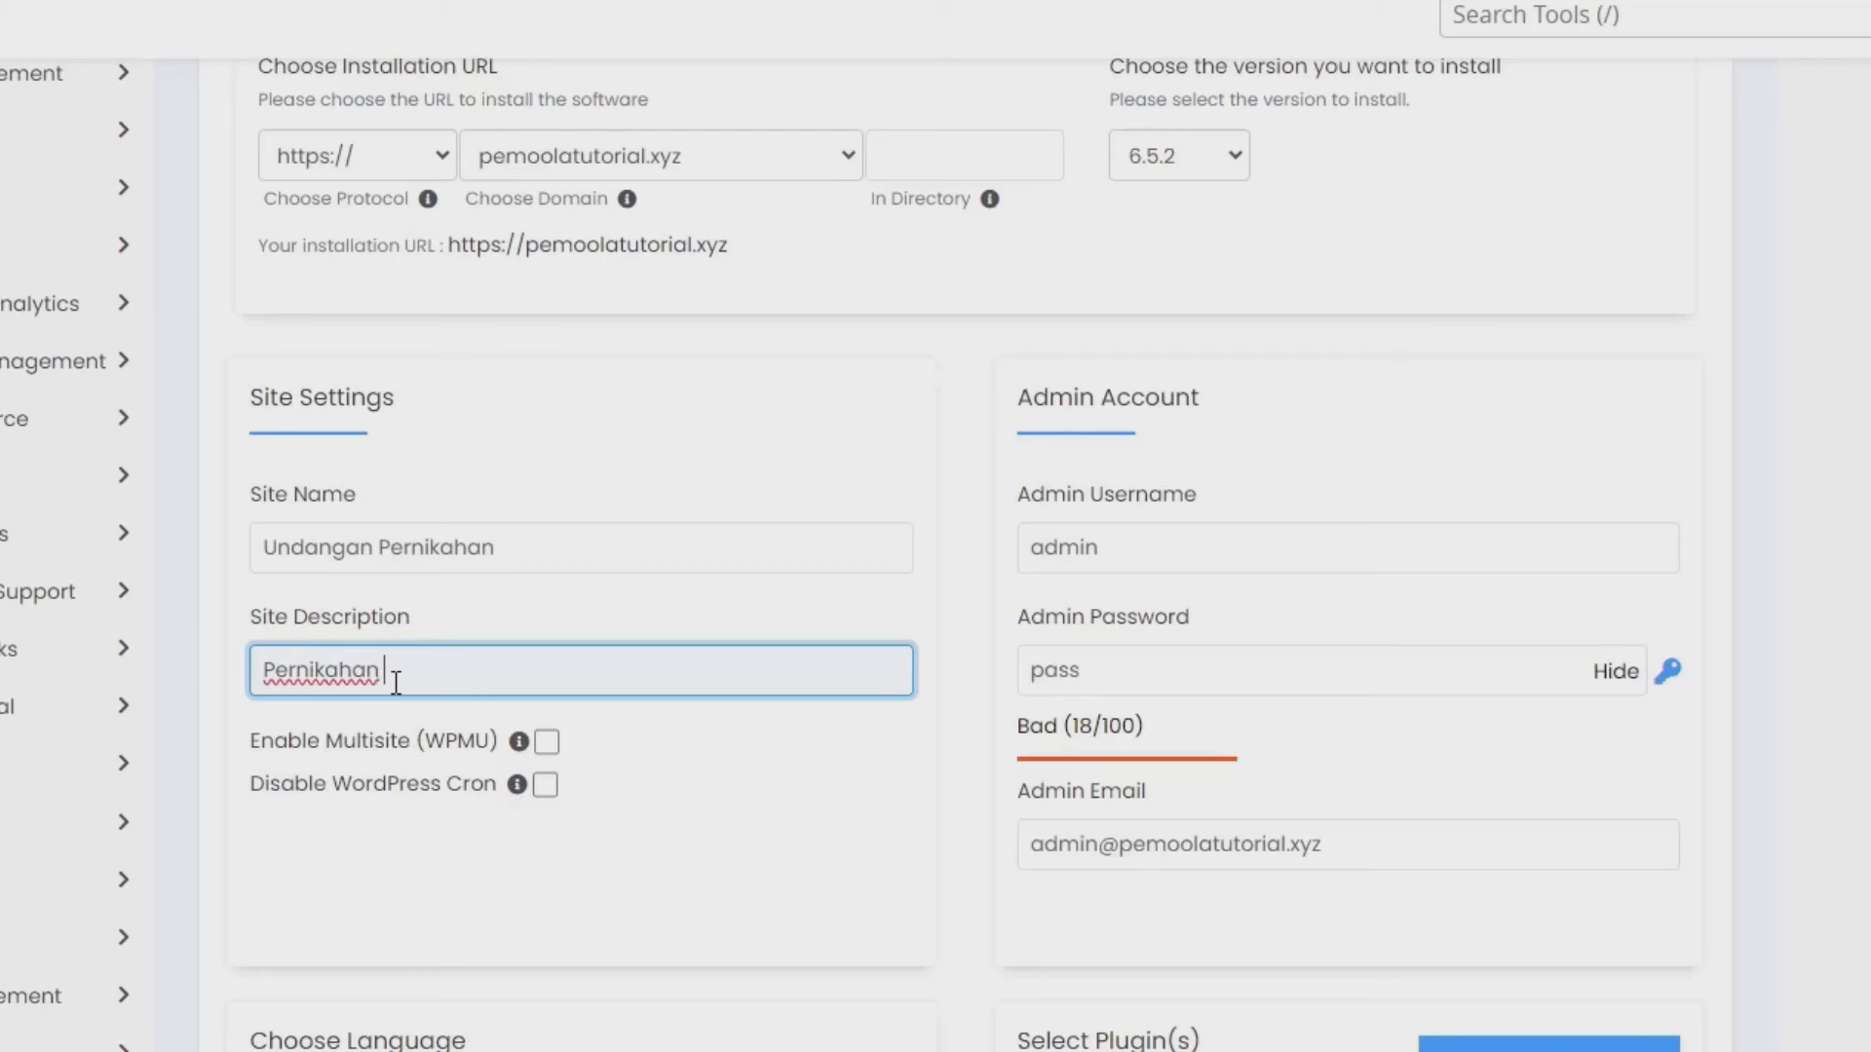
{"action": "type", "text": "Diki dan Desi"}
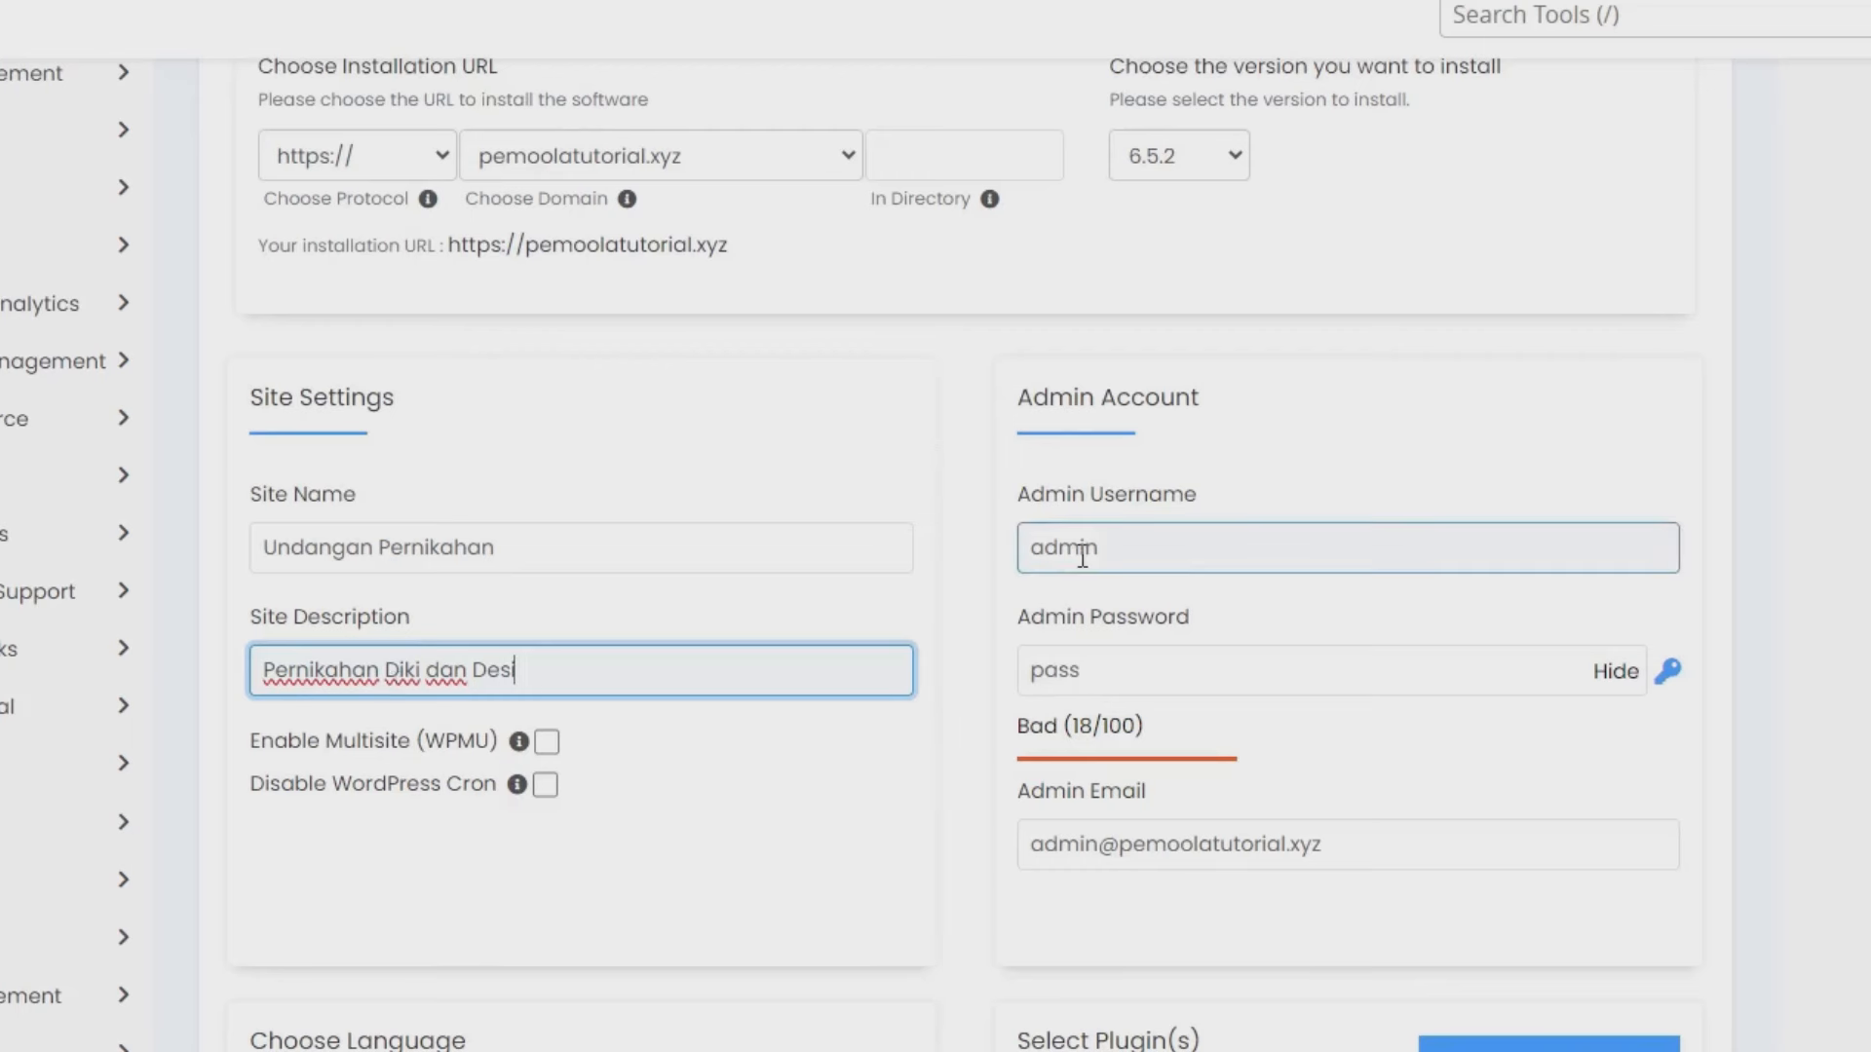
{"action": "left_click", "coordinate": [1082, 673]}
- Set the admin username to 'web' and generate a strong admin password
{"action": "left_click", "coordinate": [1130, 541]}
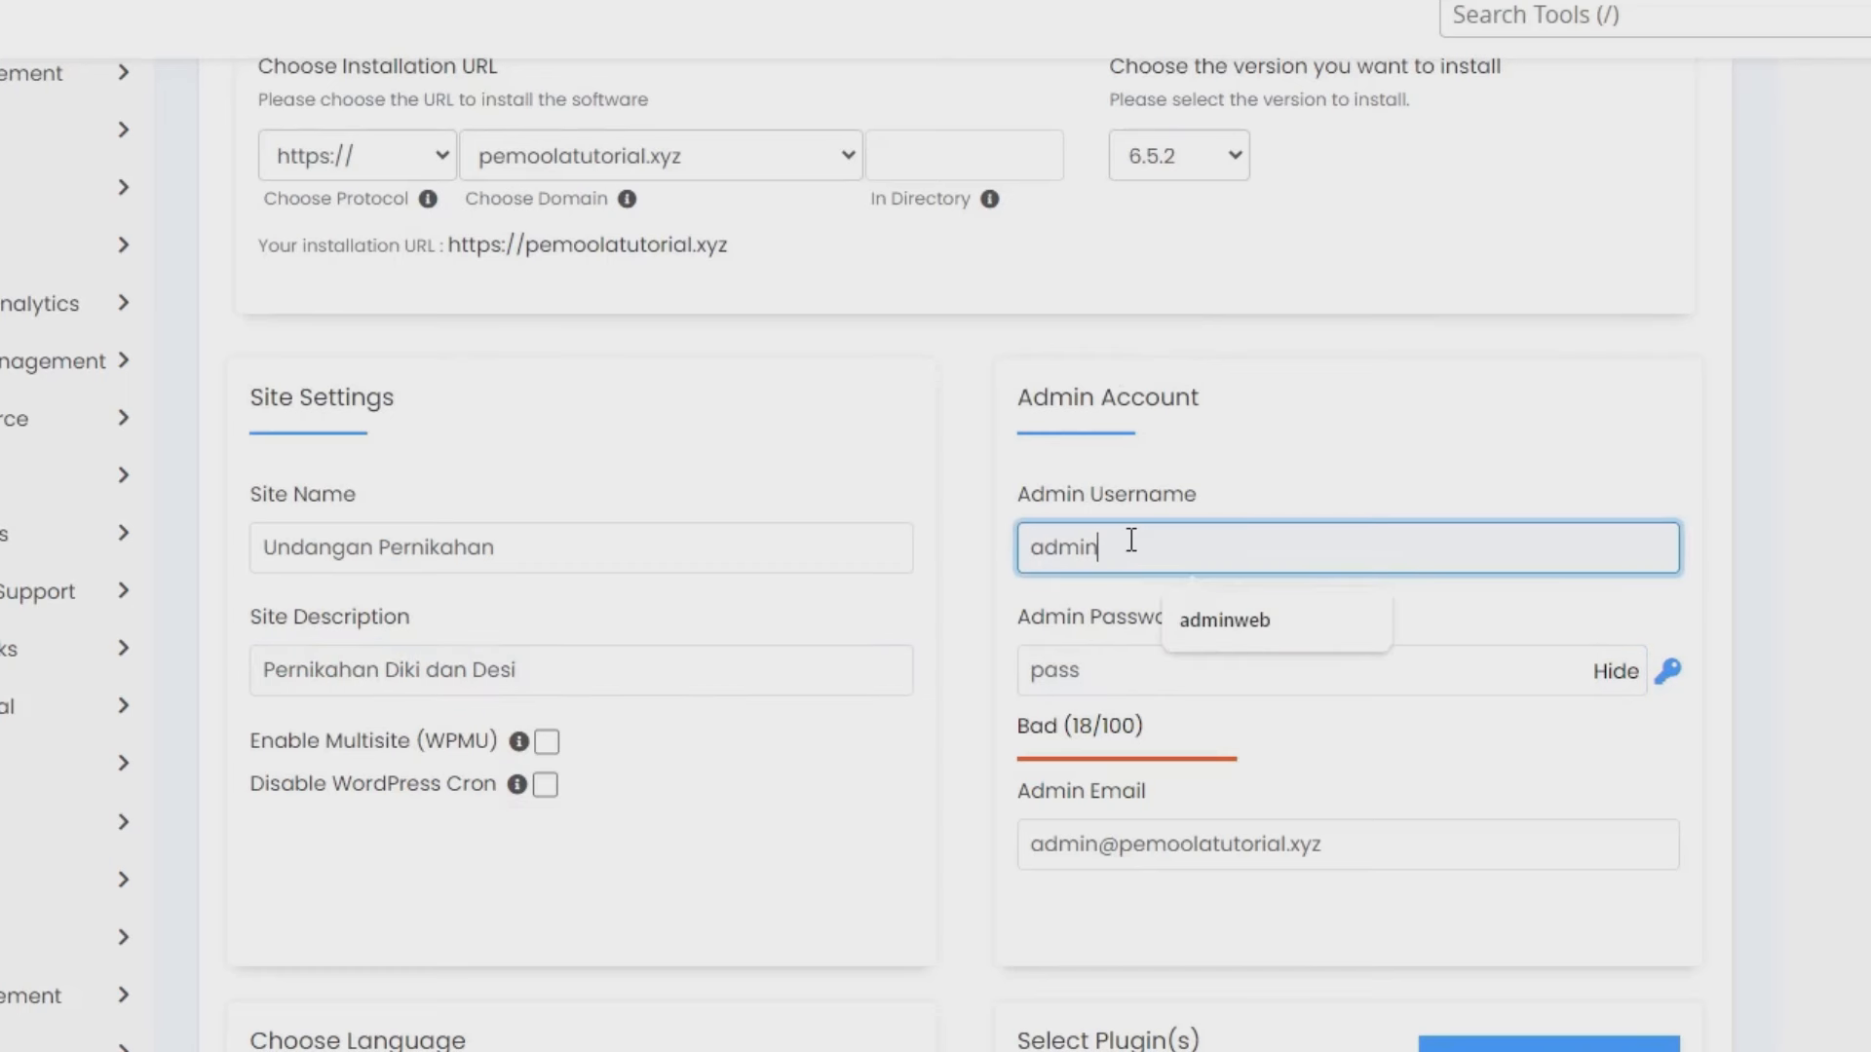
{"action": "type", "text": "web"}
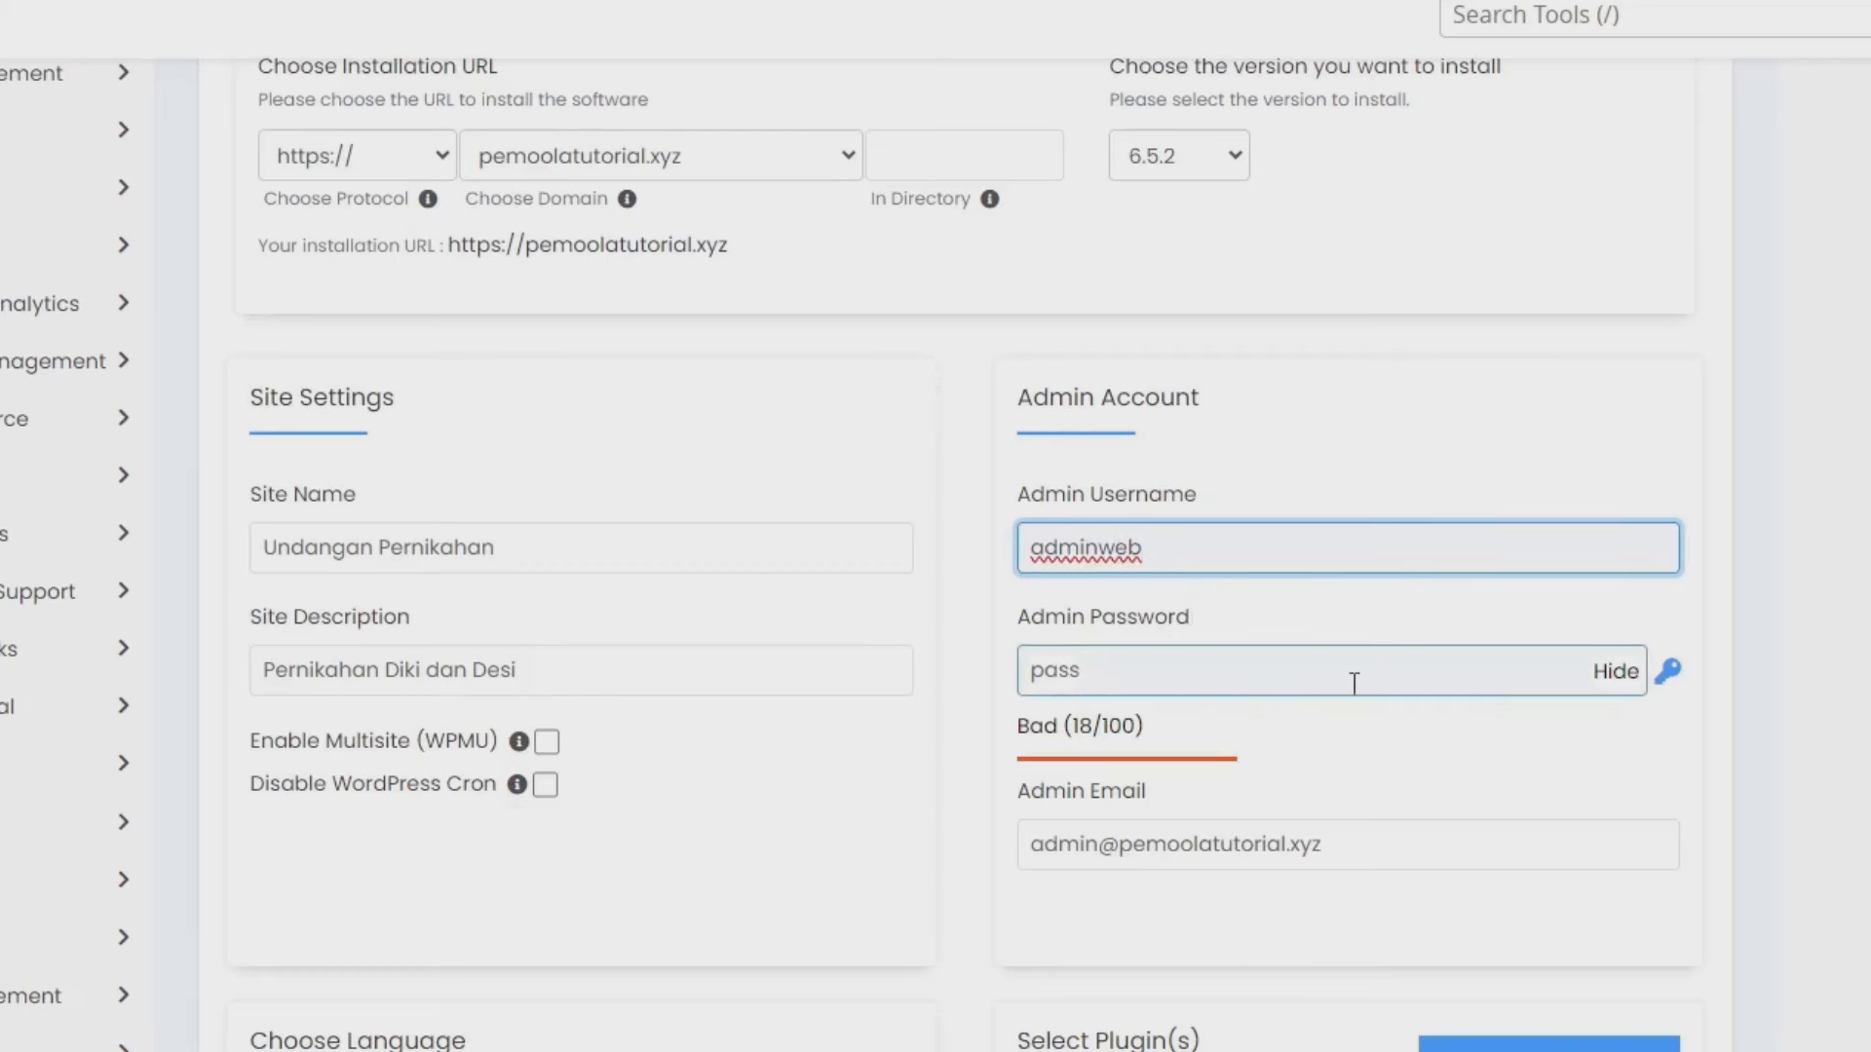
{"action": "left_click", "coordinate": [1666, 674]}
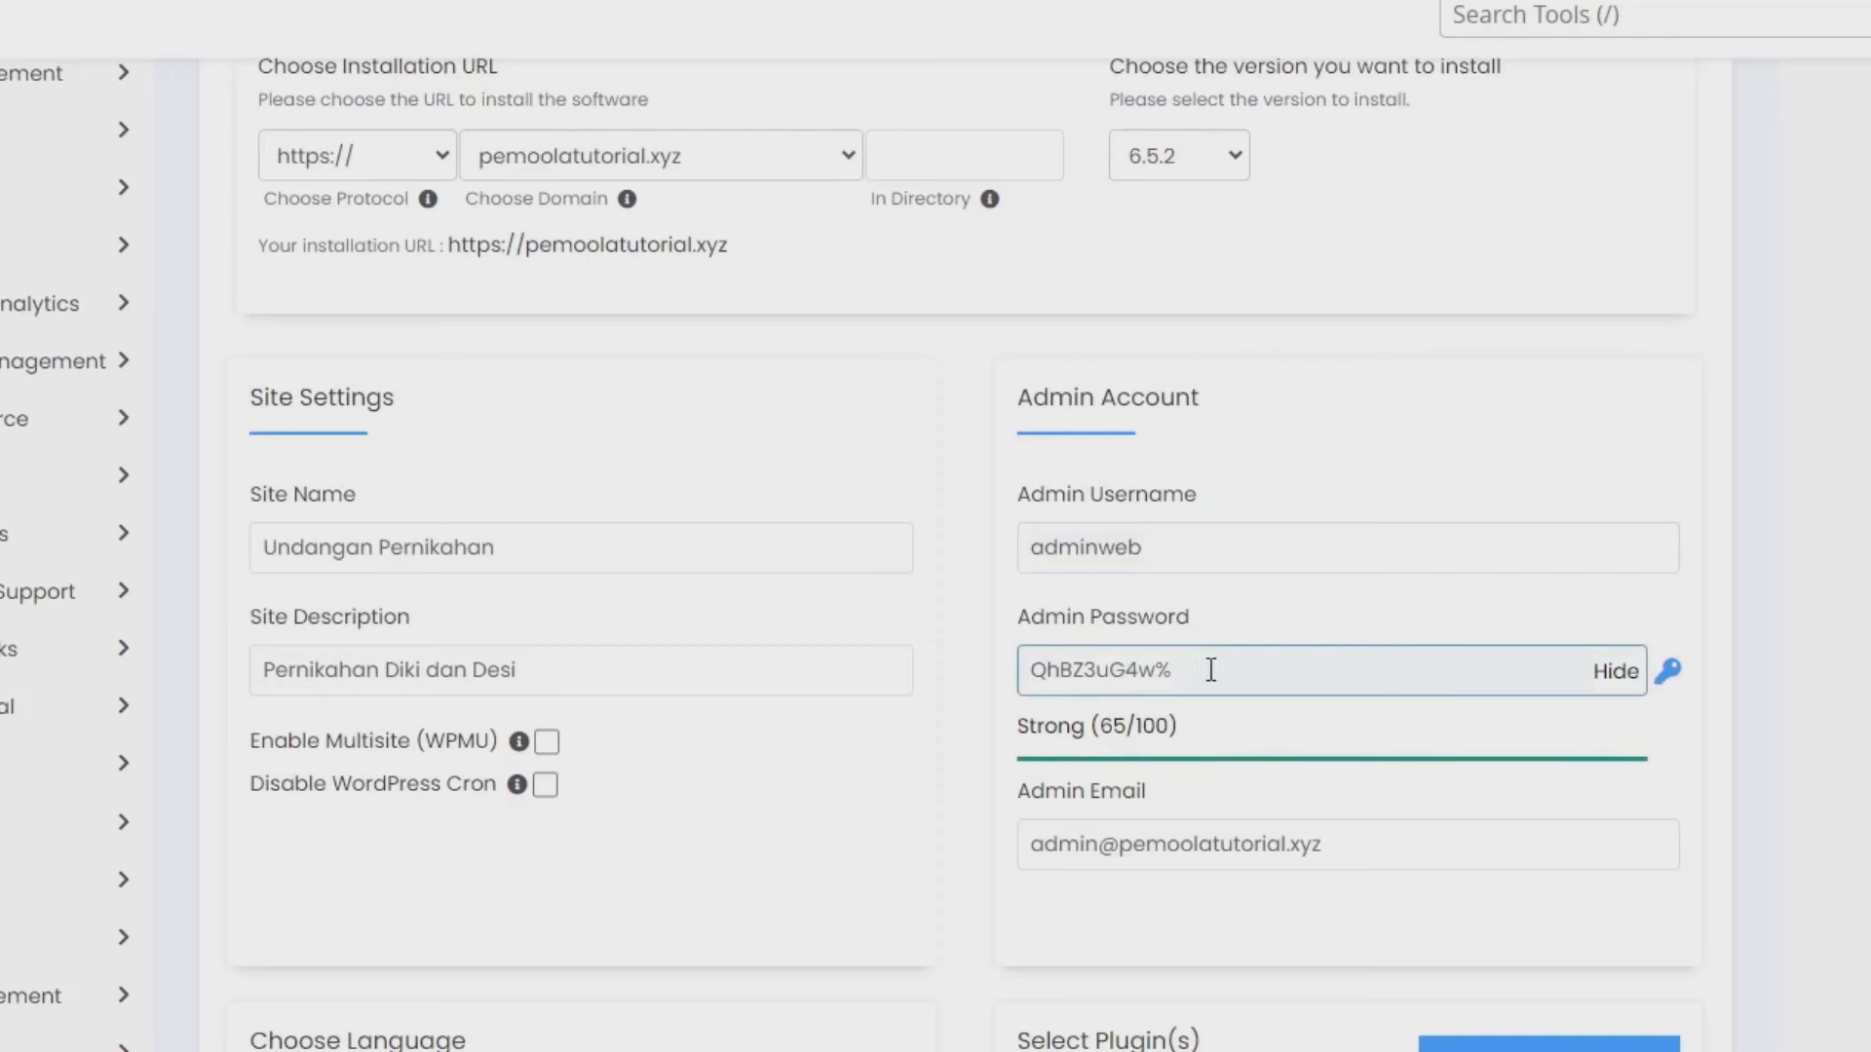
{"action": "left_click_drag", "start_coordinate": [1247, 670], "coordinate": [936, 671]}
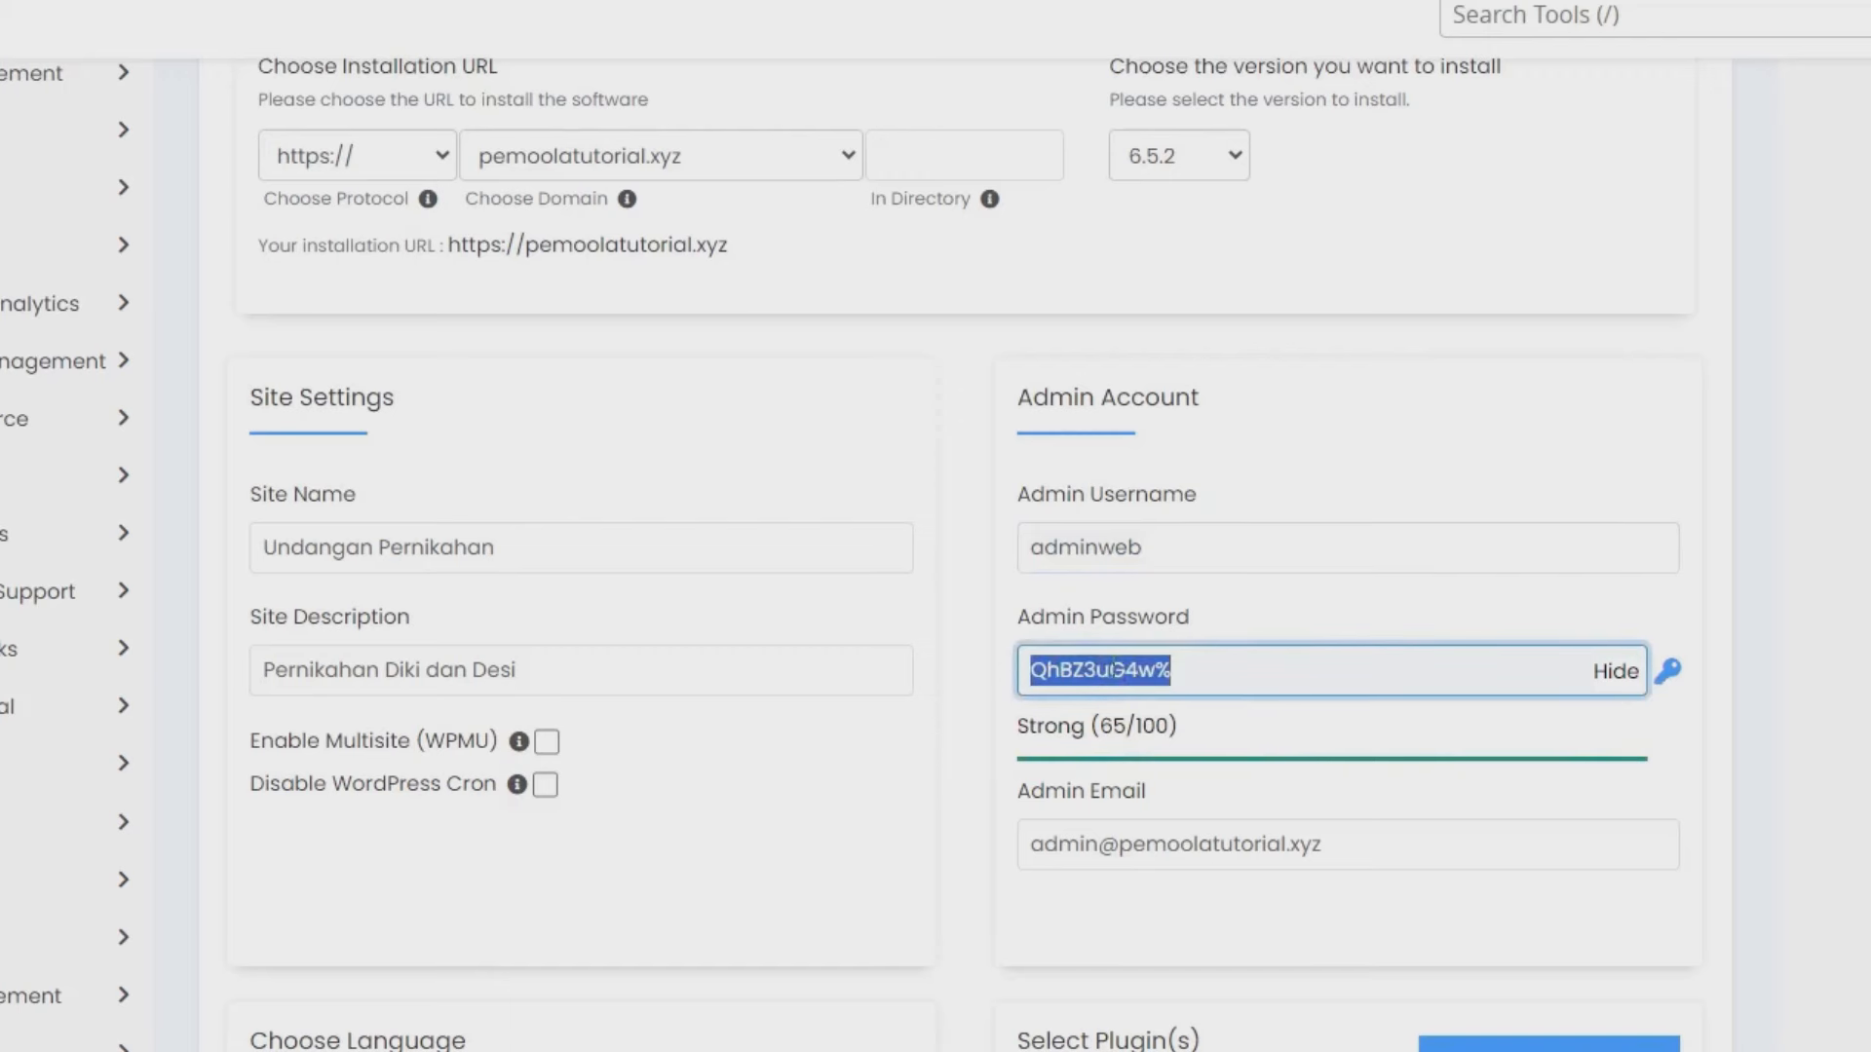
{"action": "scroll", "coordinate": [1078, 640], "scroll_direction": "down", "scroll_amount": 3}
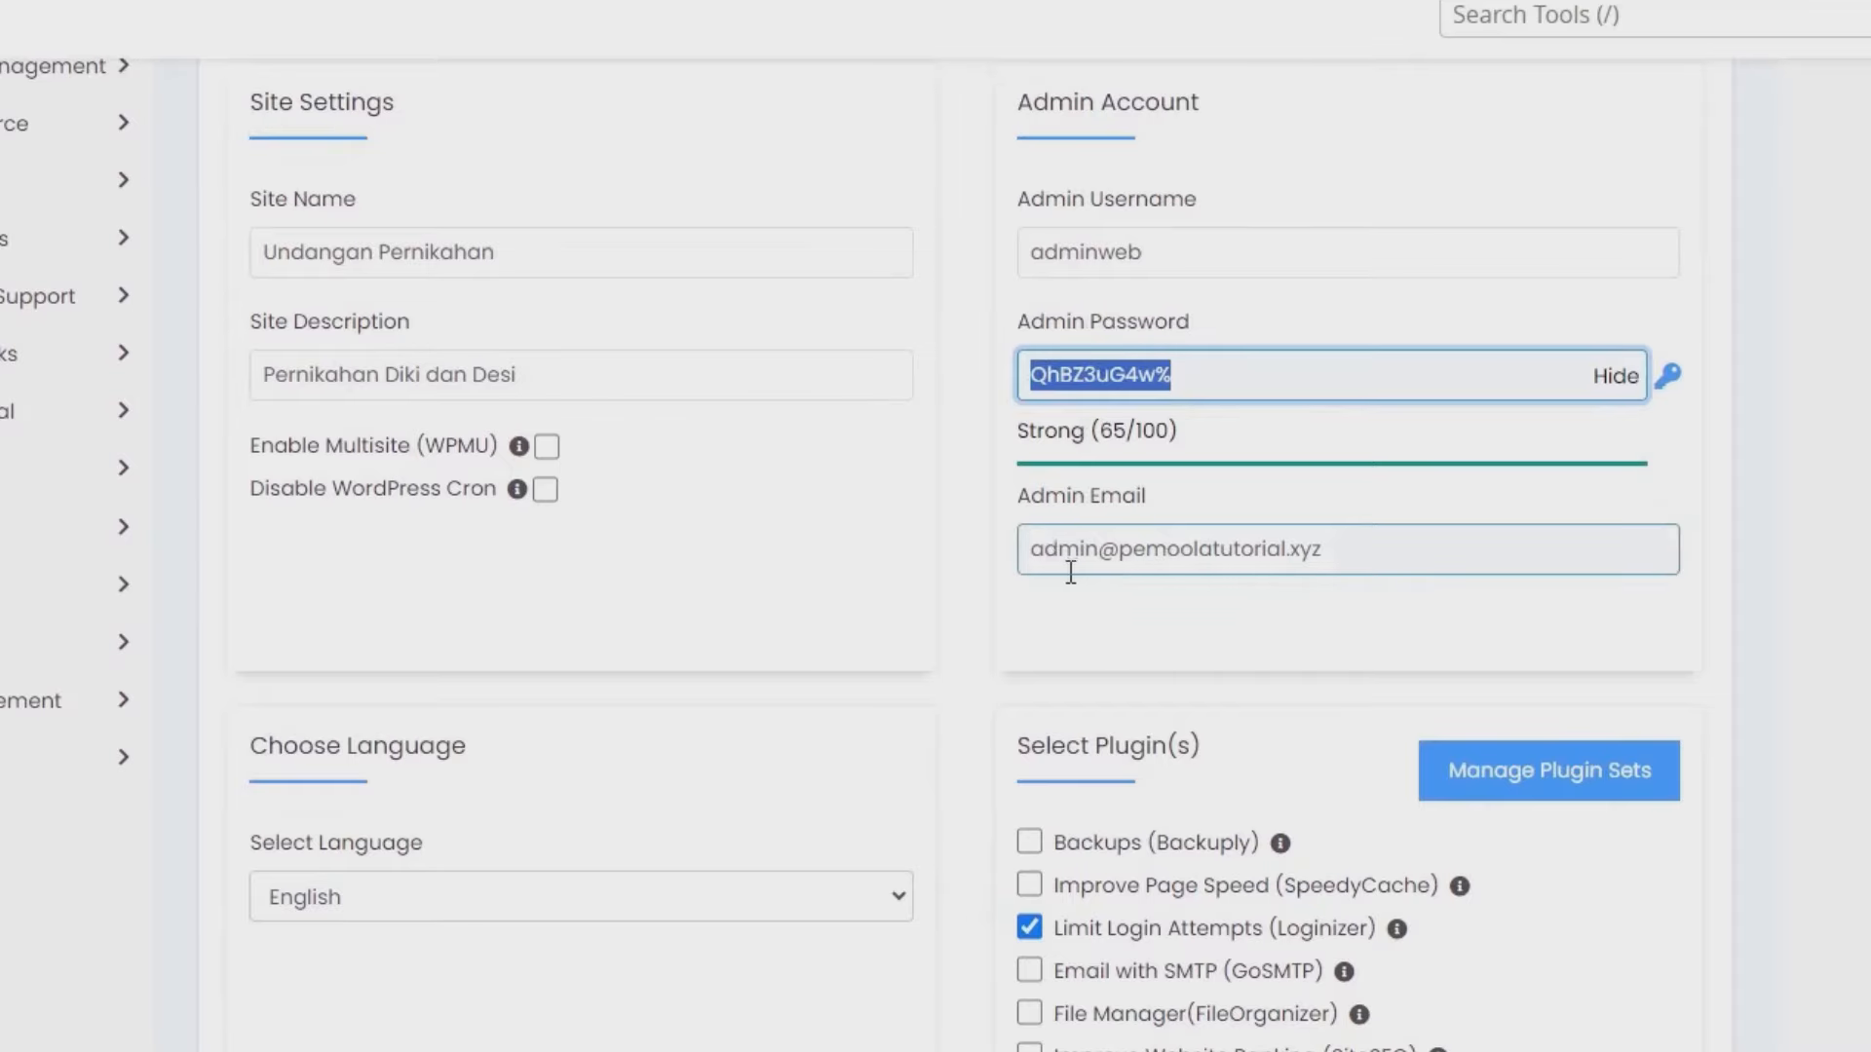
{"action": "left_click_drag", "start_coordinate": [1035, 556], "coordinate": [1346, 567]}
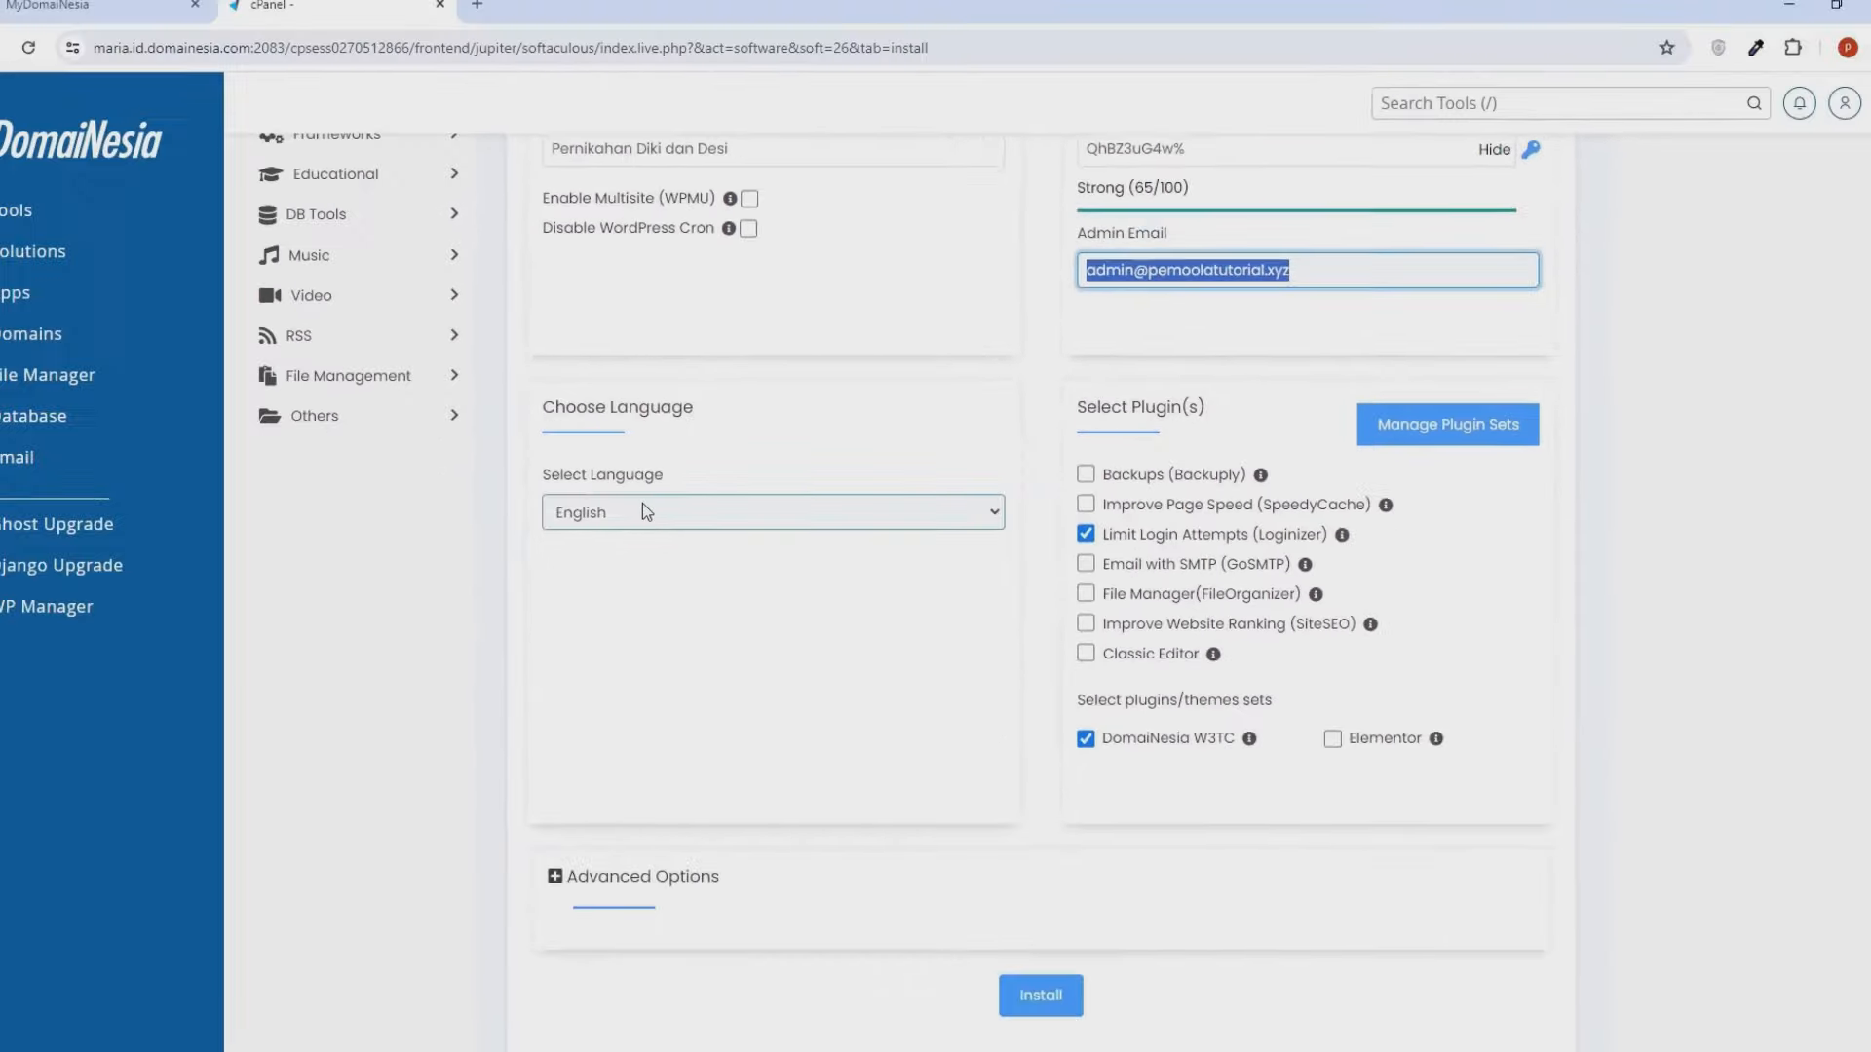
- Set the site language to Indonesian and start the WordPress installation
{"action": "left_click", "coordinate": [663, 505]}
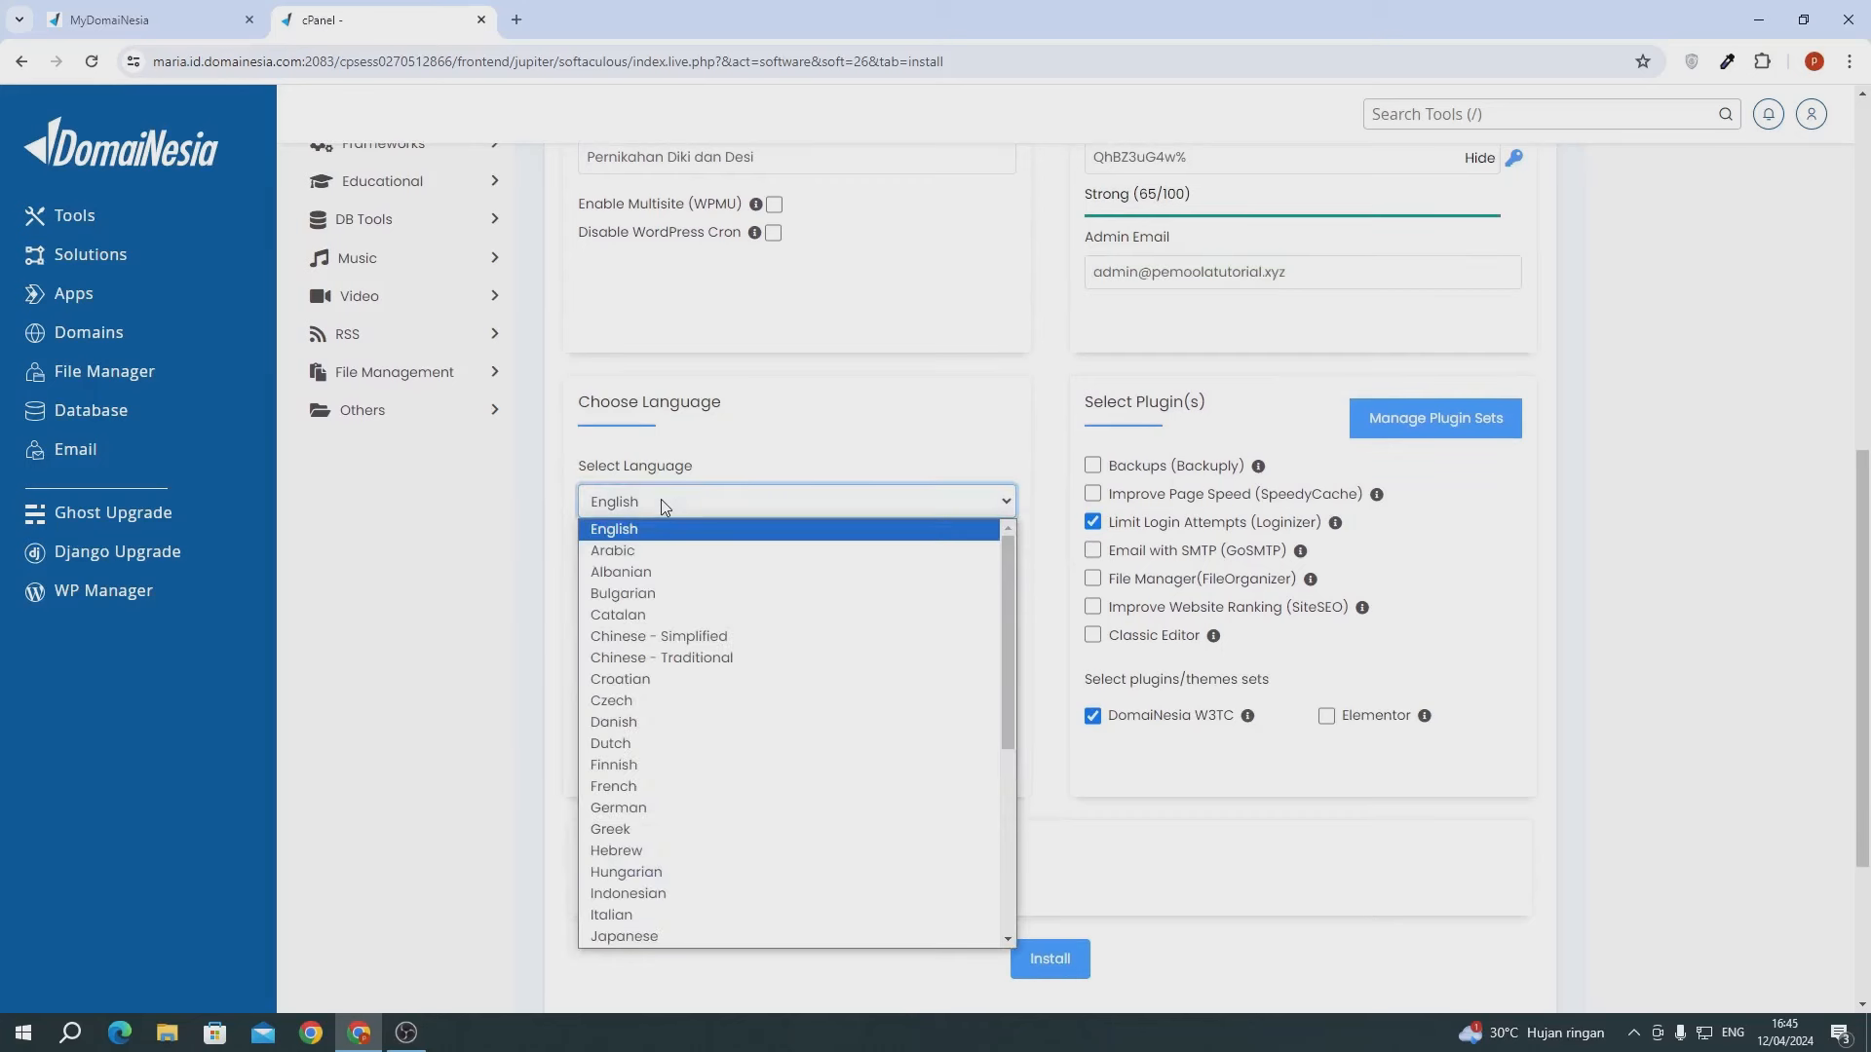
{"action": "left_click", "coordinate": [669, 894]}
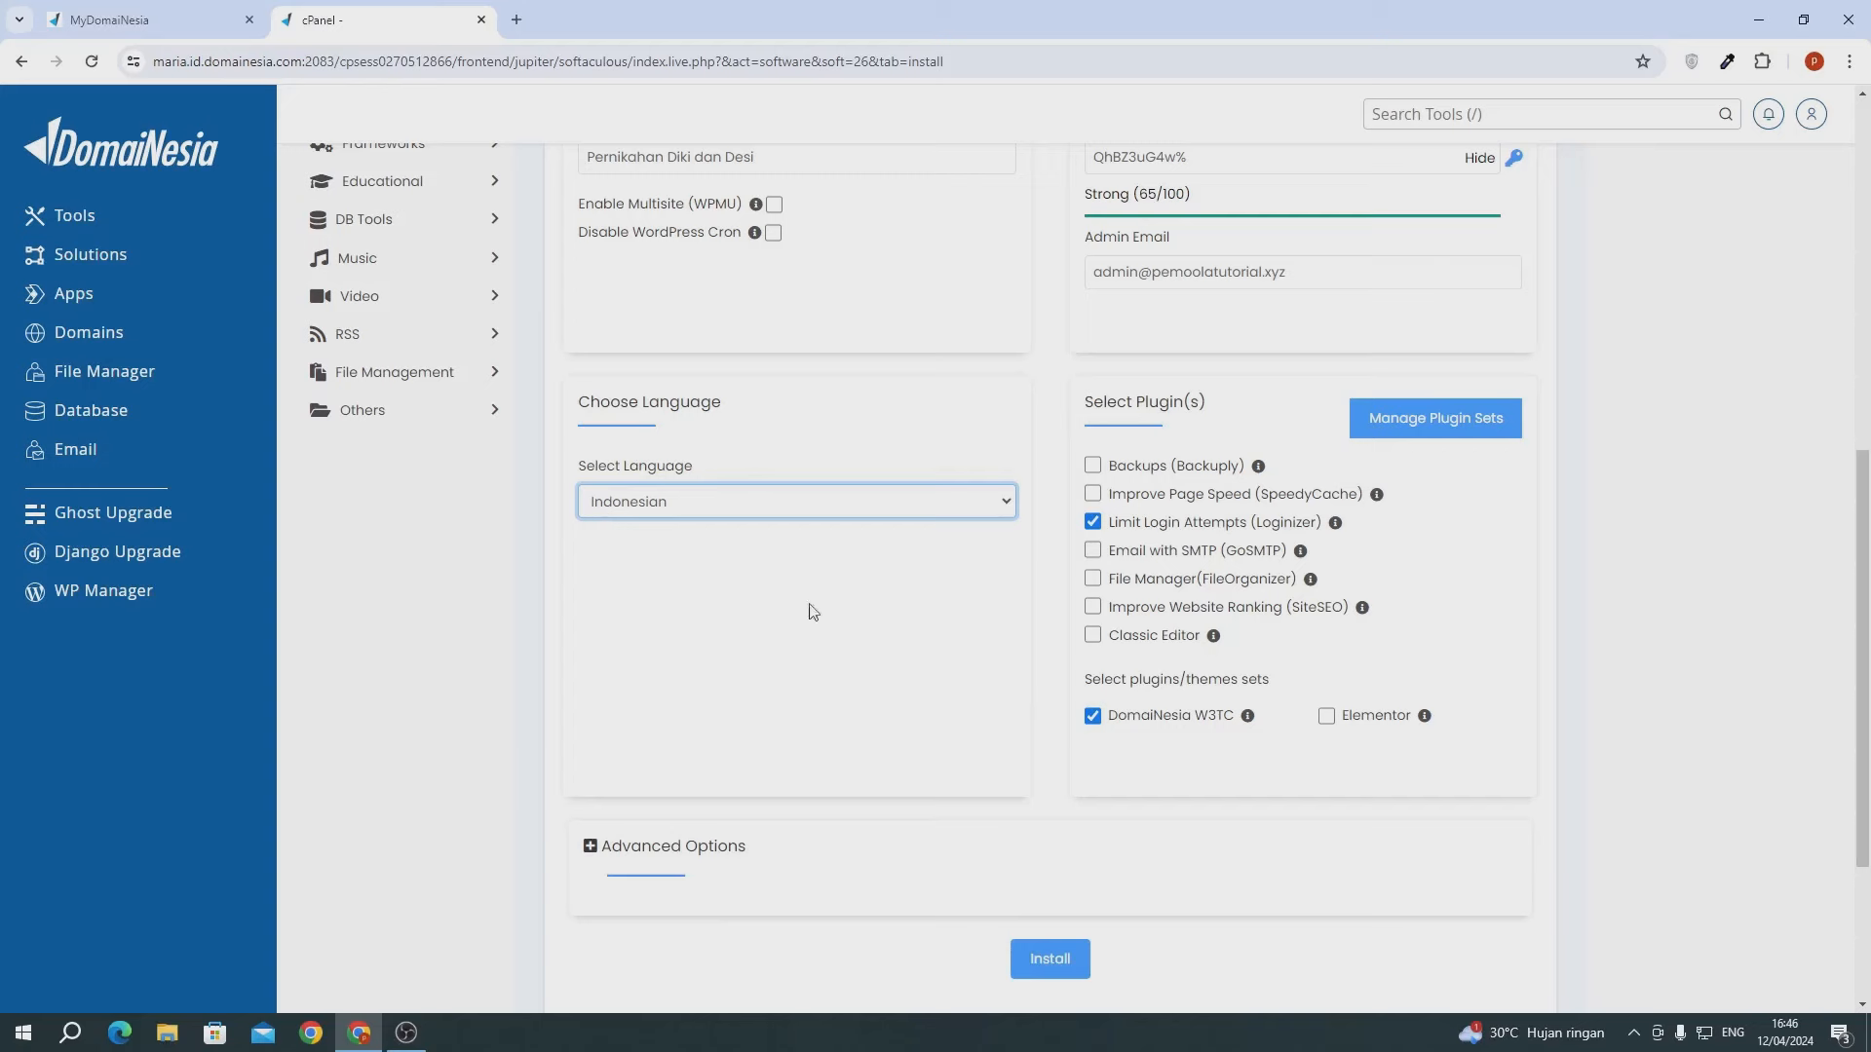
{"action": "left_click", "coordinate": [1029, 953]}
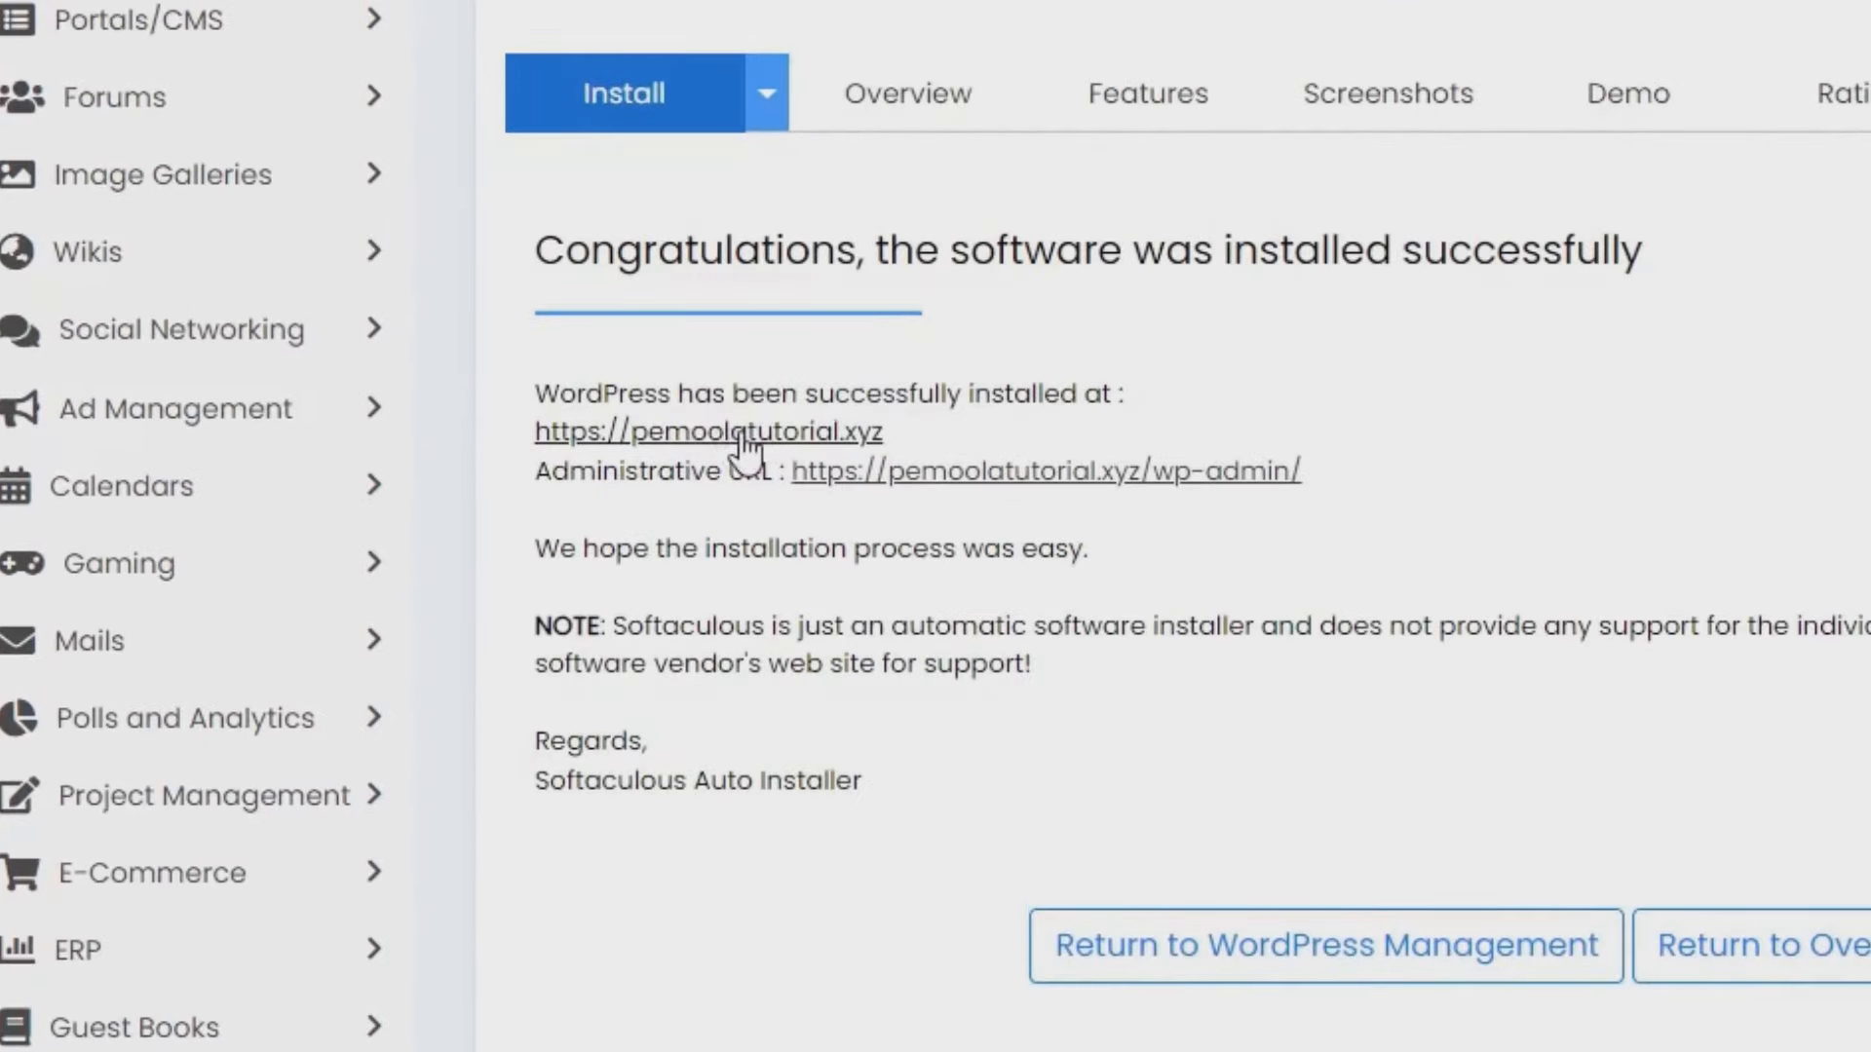
- Open the newly installed site and load its /wp-admin login page
{"action": "left_click", "coordinate": [742, 434]}
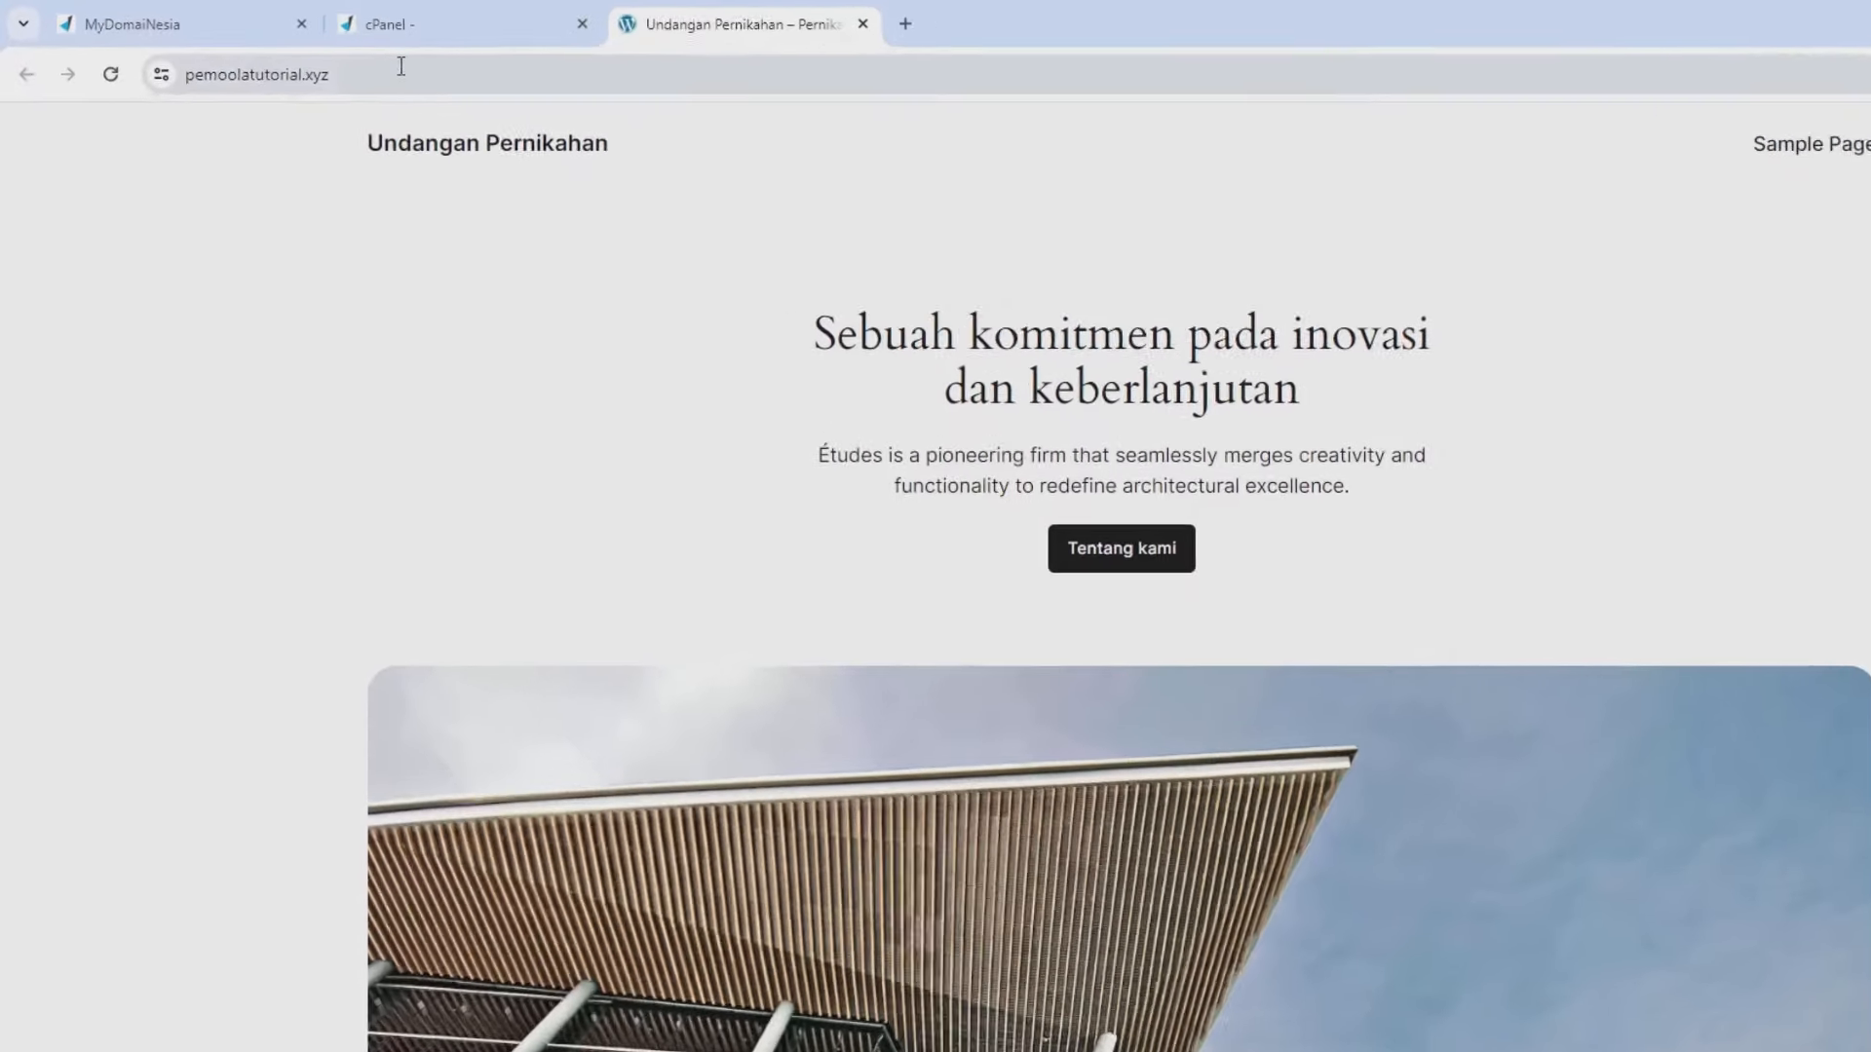
{"action": "left_click", "coordinate": [351, 62]}
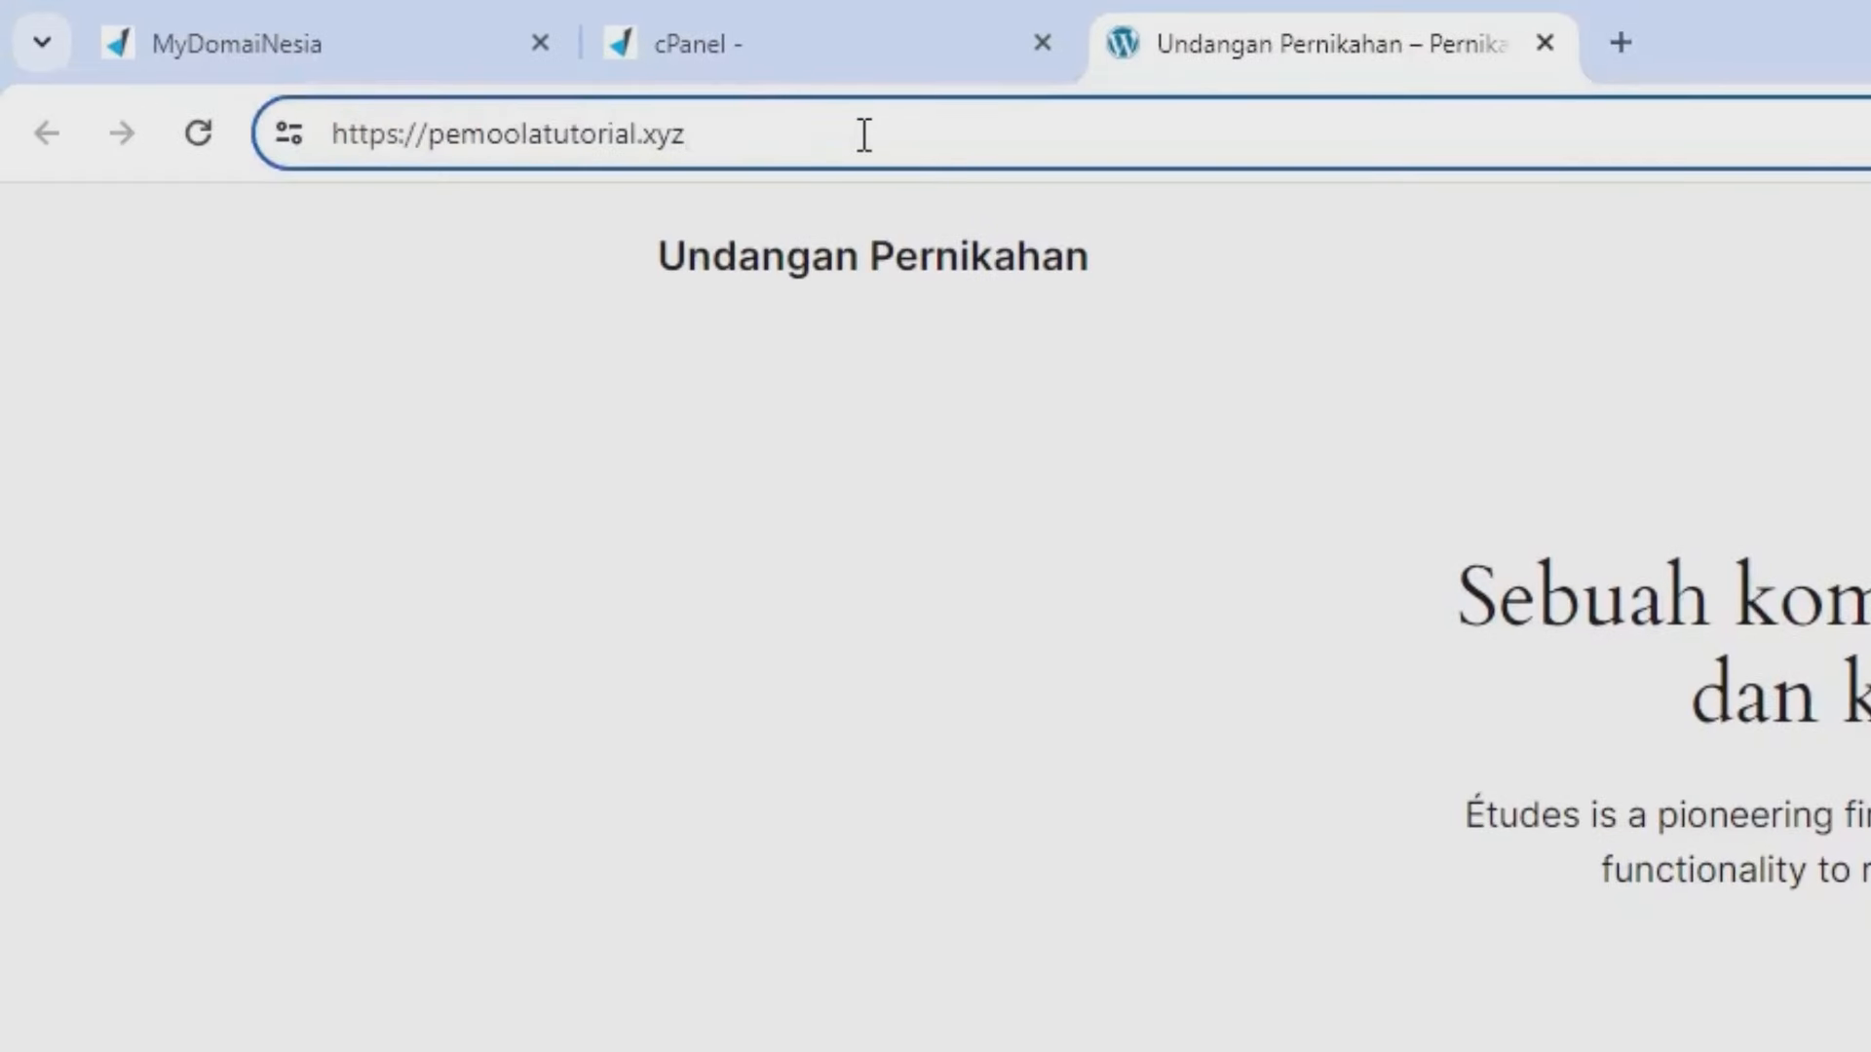
{"action": "type", "text": "/"}
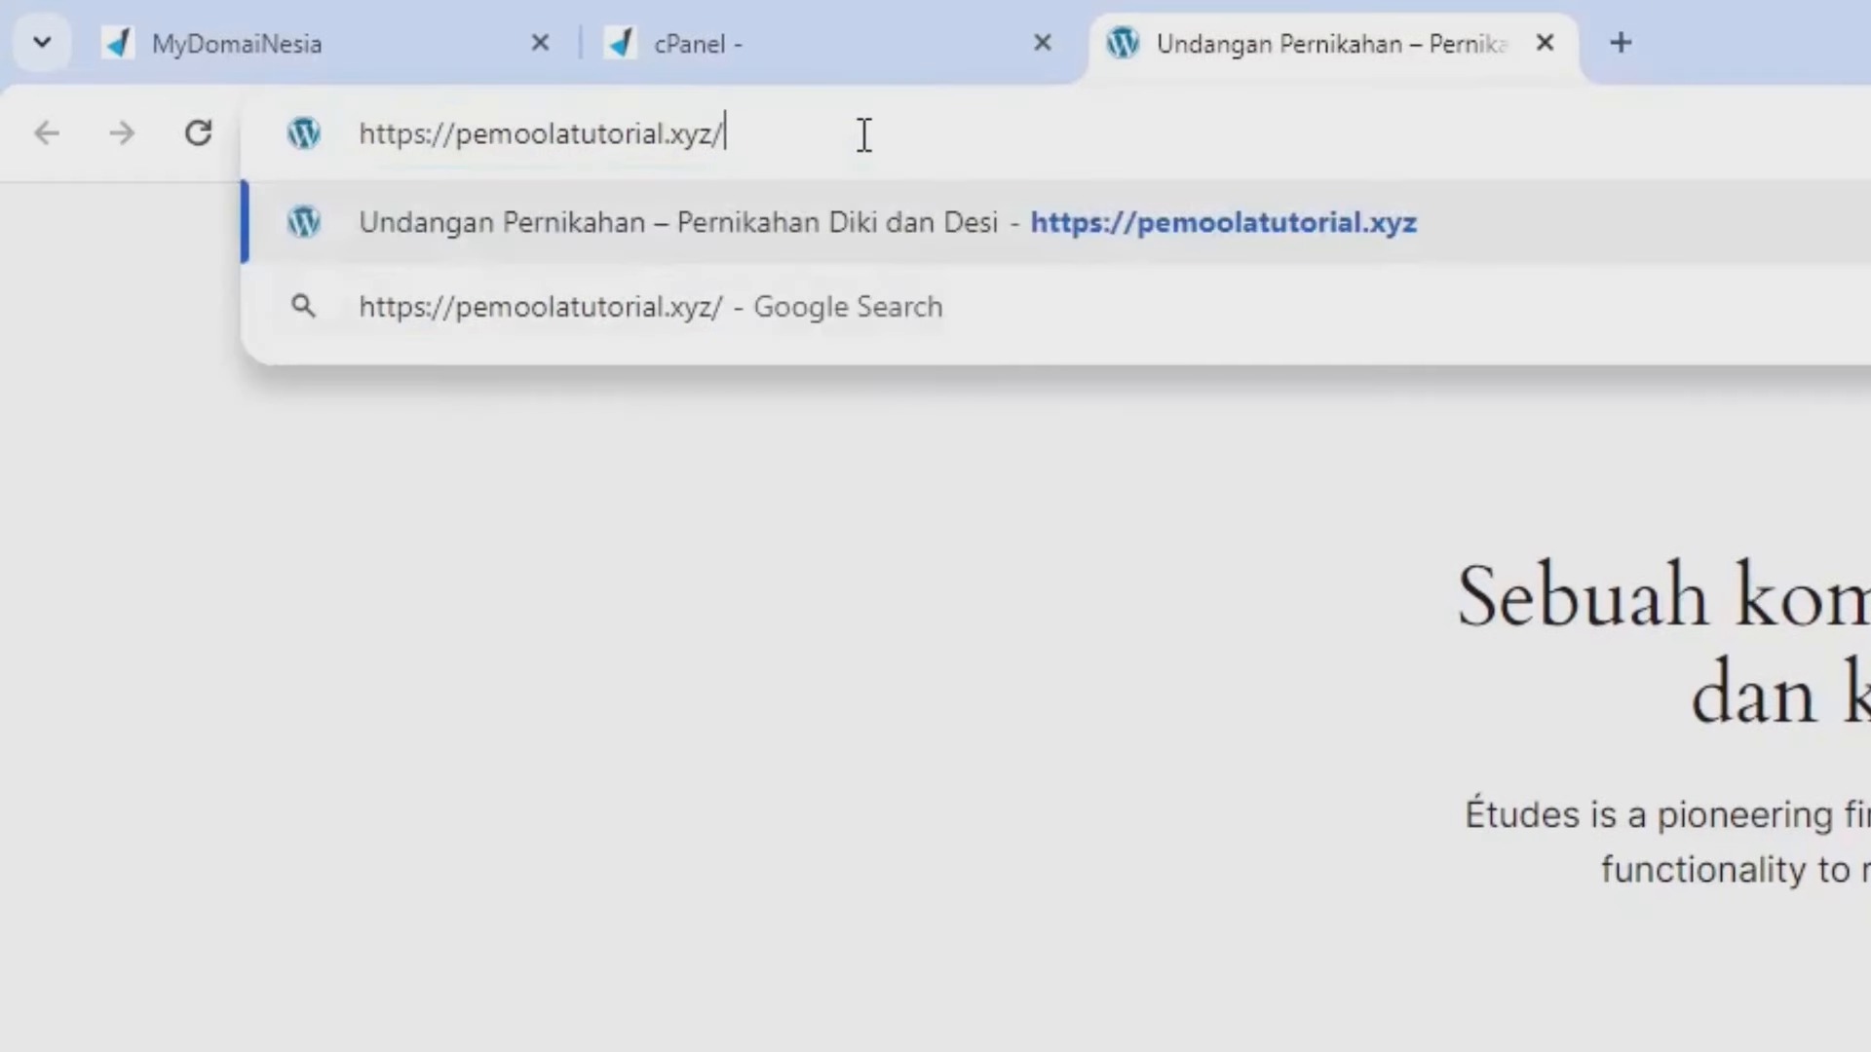
{"action": "type", "text": "wp-admin"}
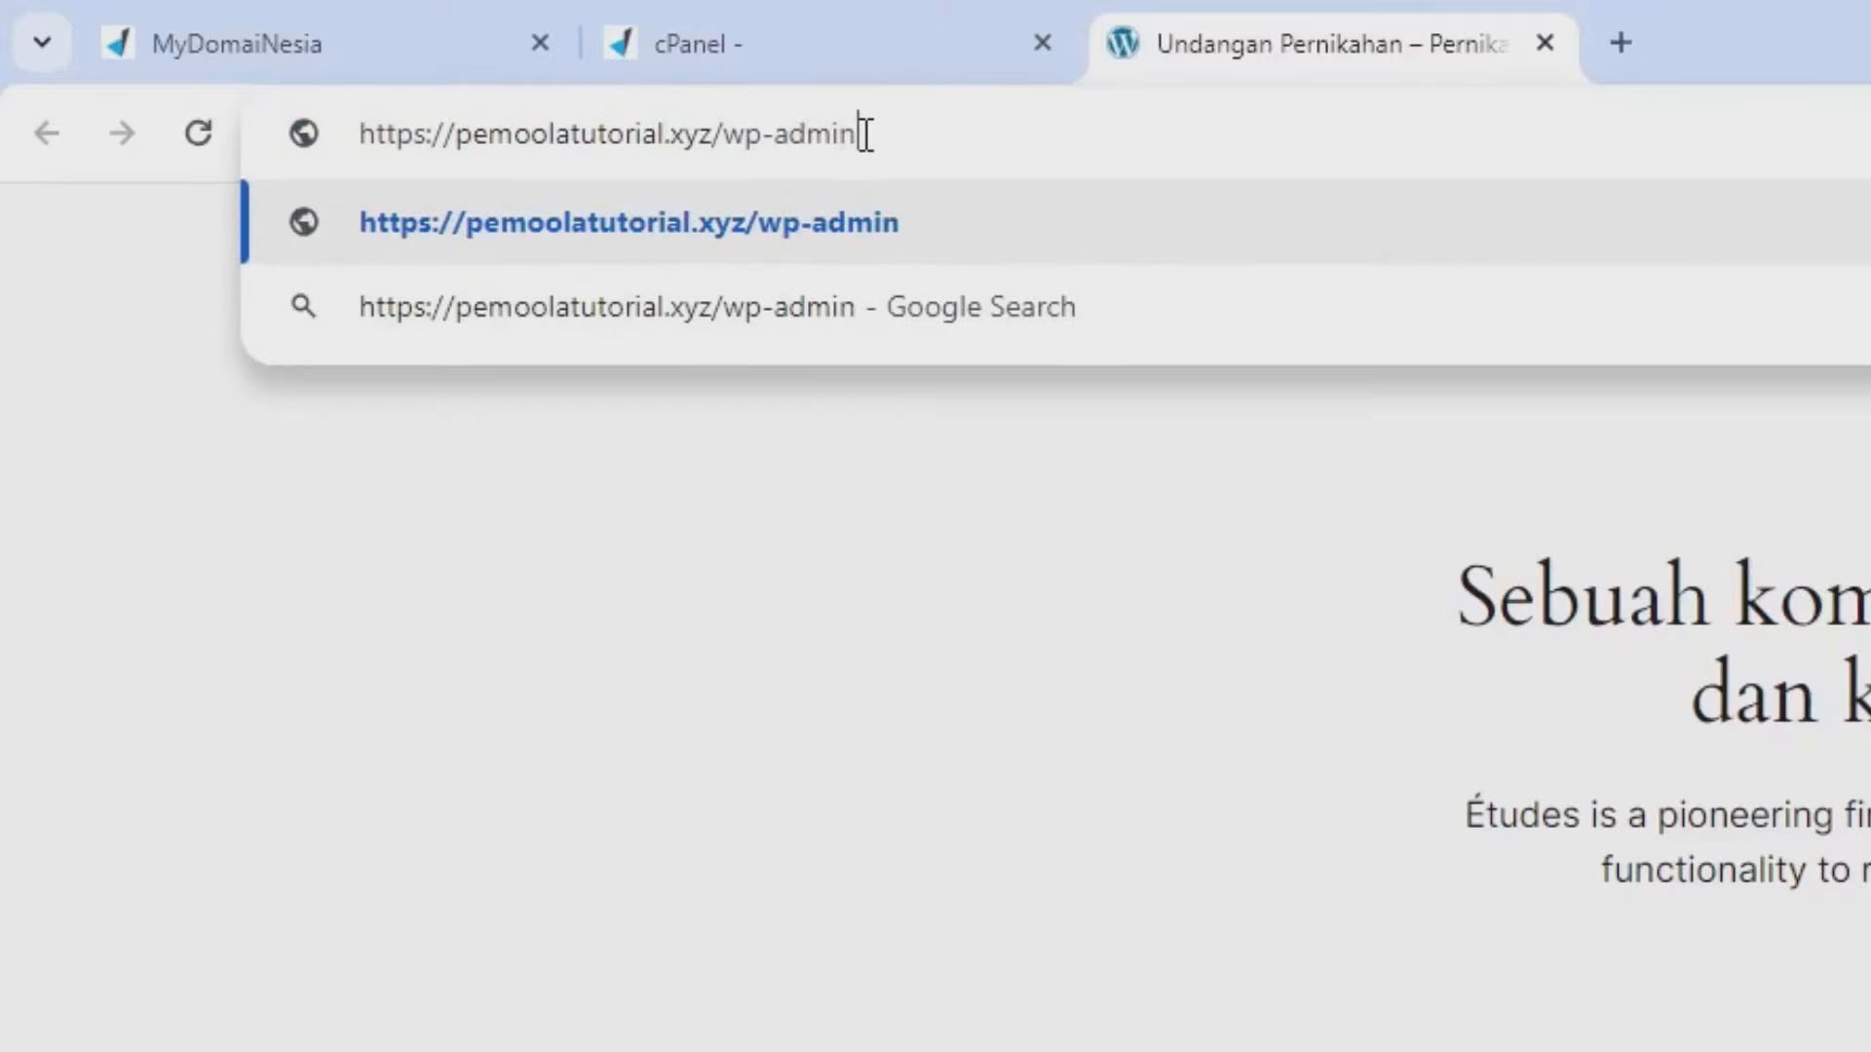
{"action": "key", "text": "Return"}
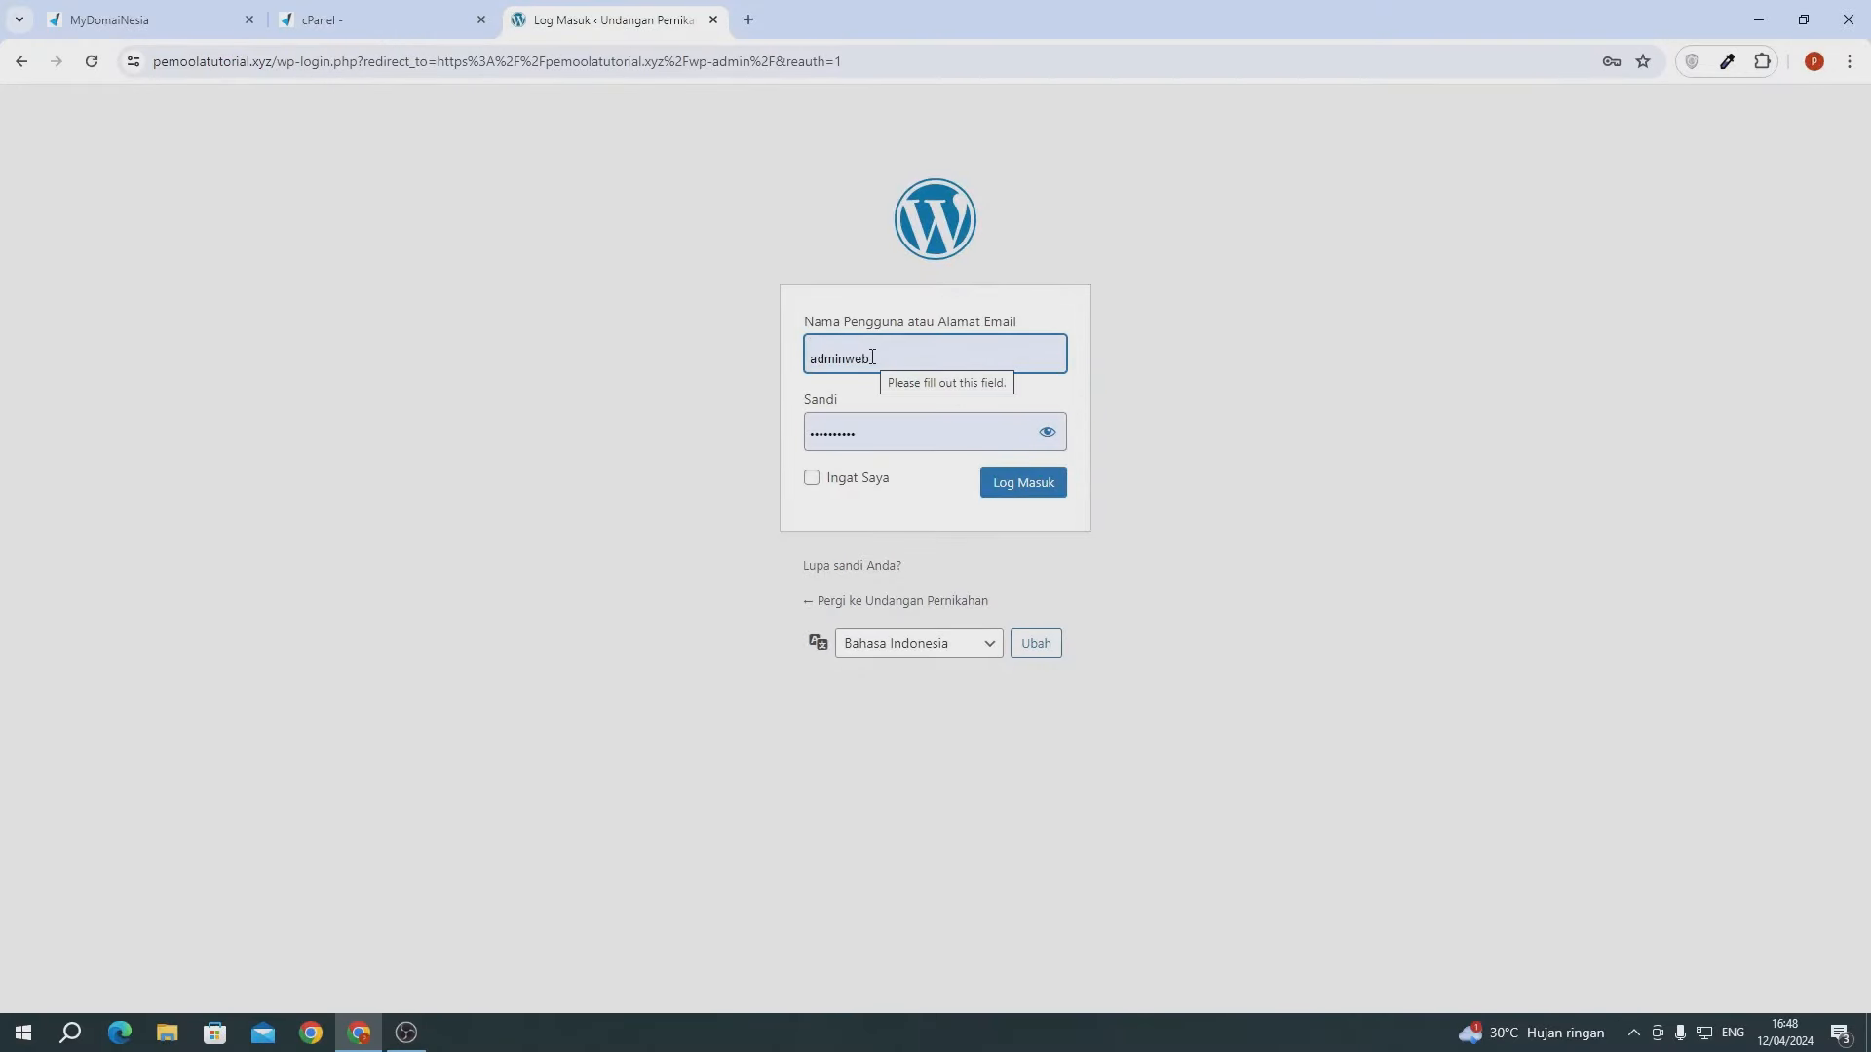
- Log in to the admin area with the pasted password and save it in Chrome
{"action": "left_click", "coordinate": [876, 435]}
{"action": "key", "text": "ctrl+a"}
{"action": "key", "text": "ctrl+v"}
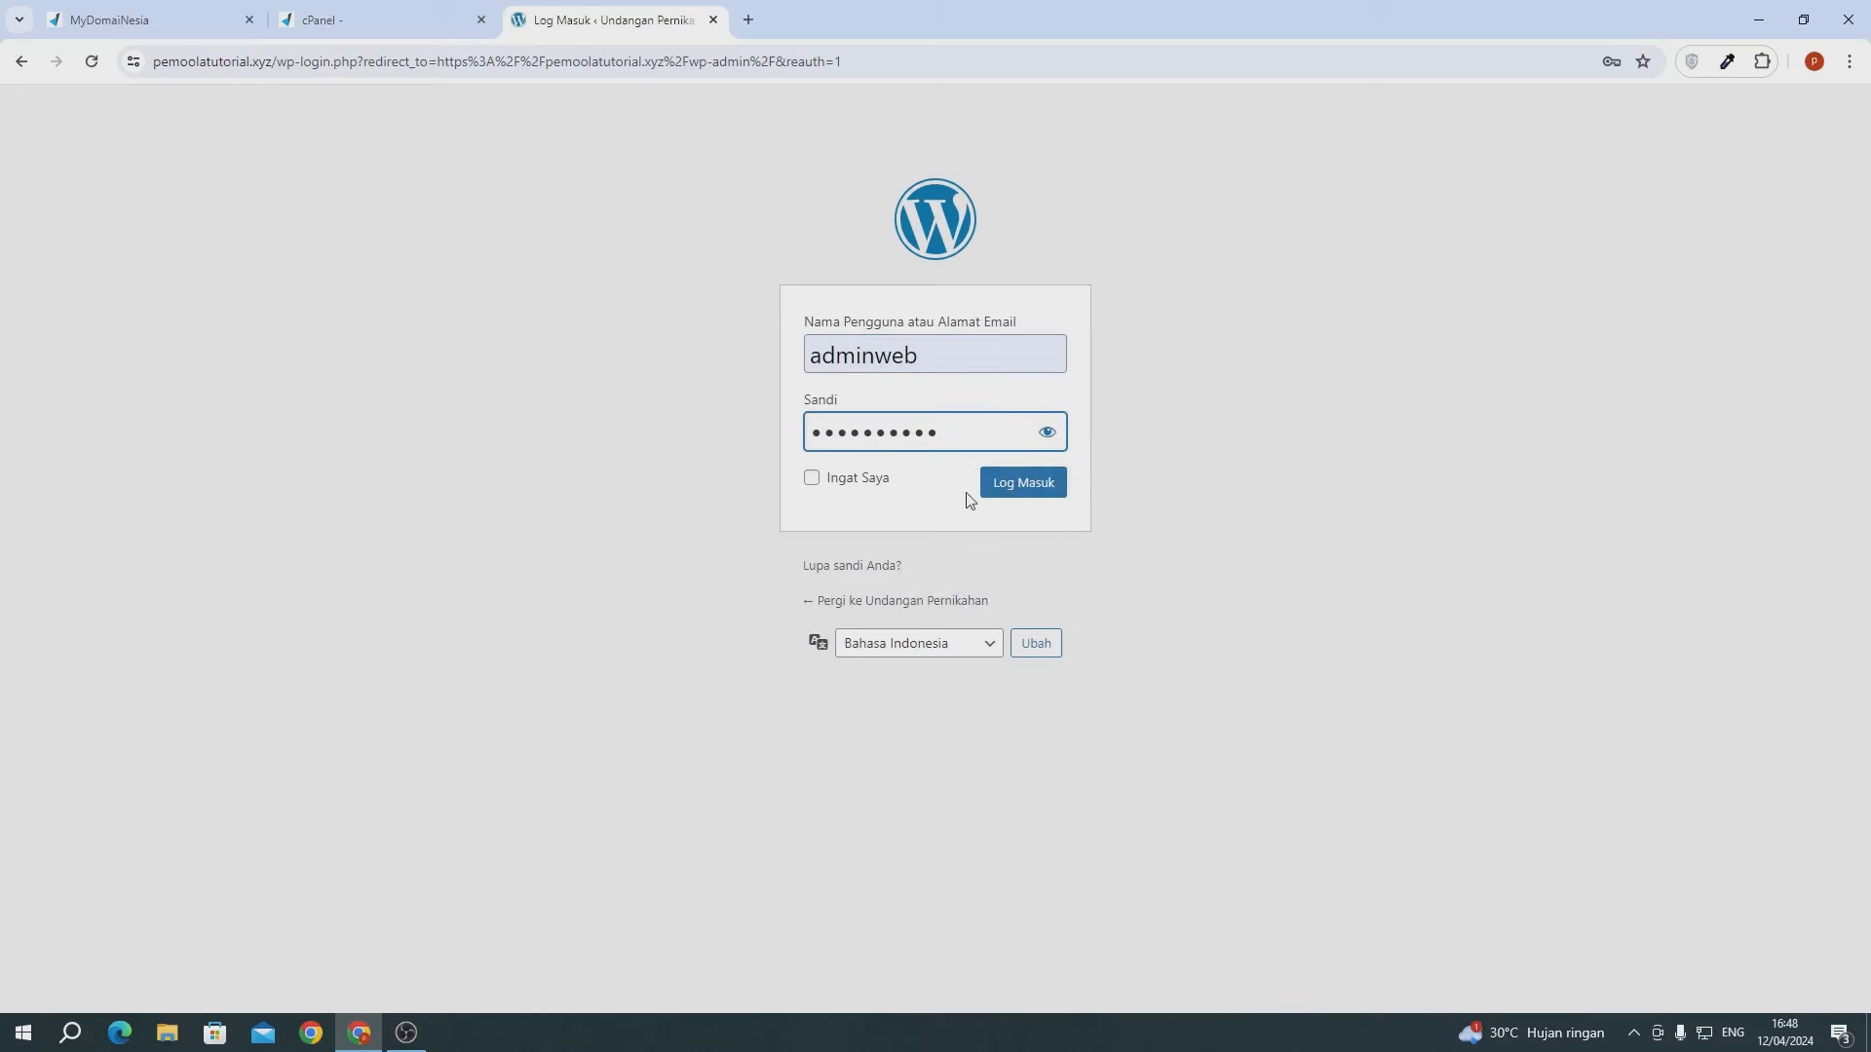
{"action": "left_click", "coordinate": [1006, 499]}
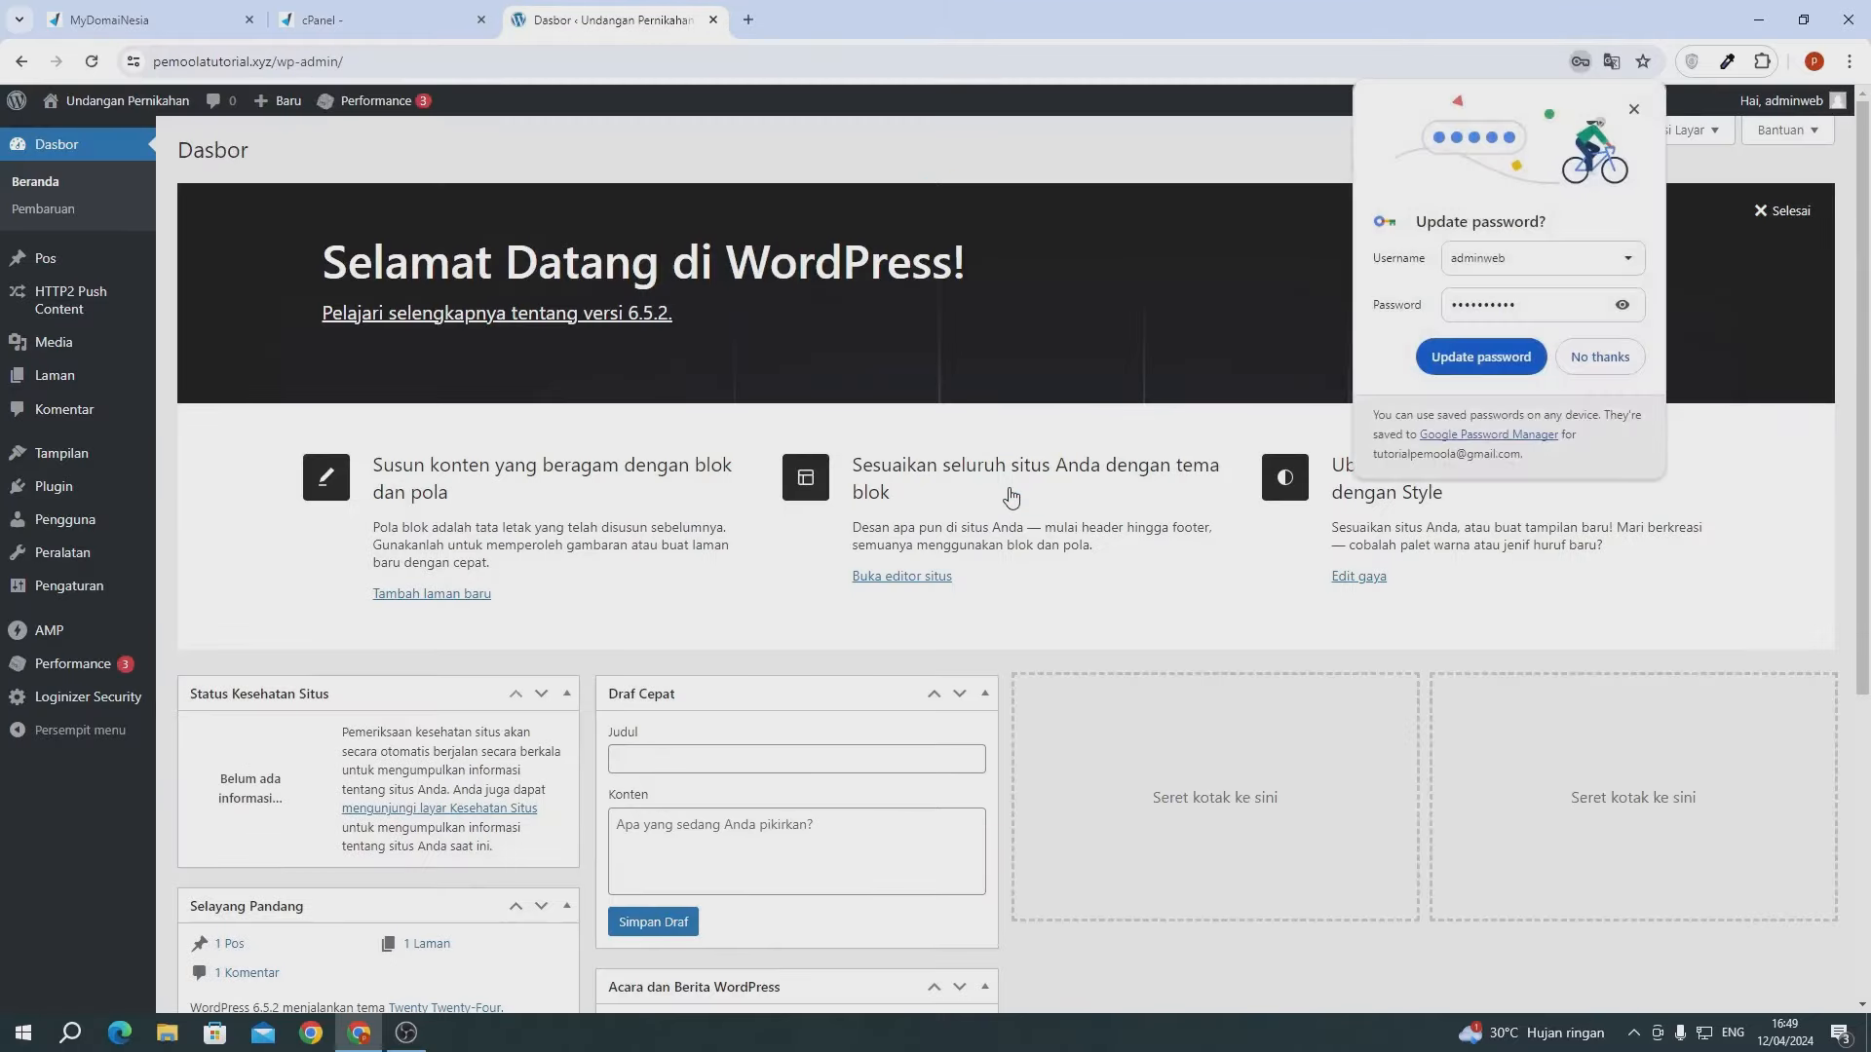
{"action": "left_click", "coordinate": [1482, 357]}
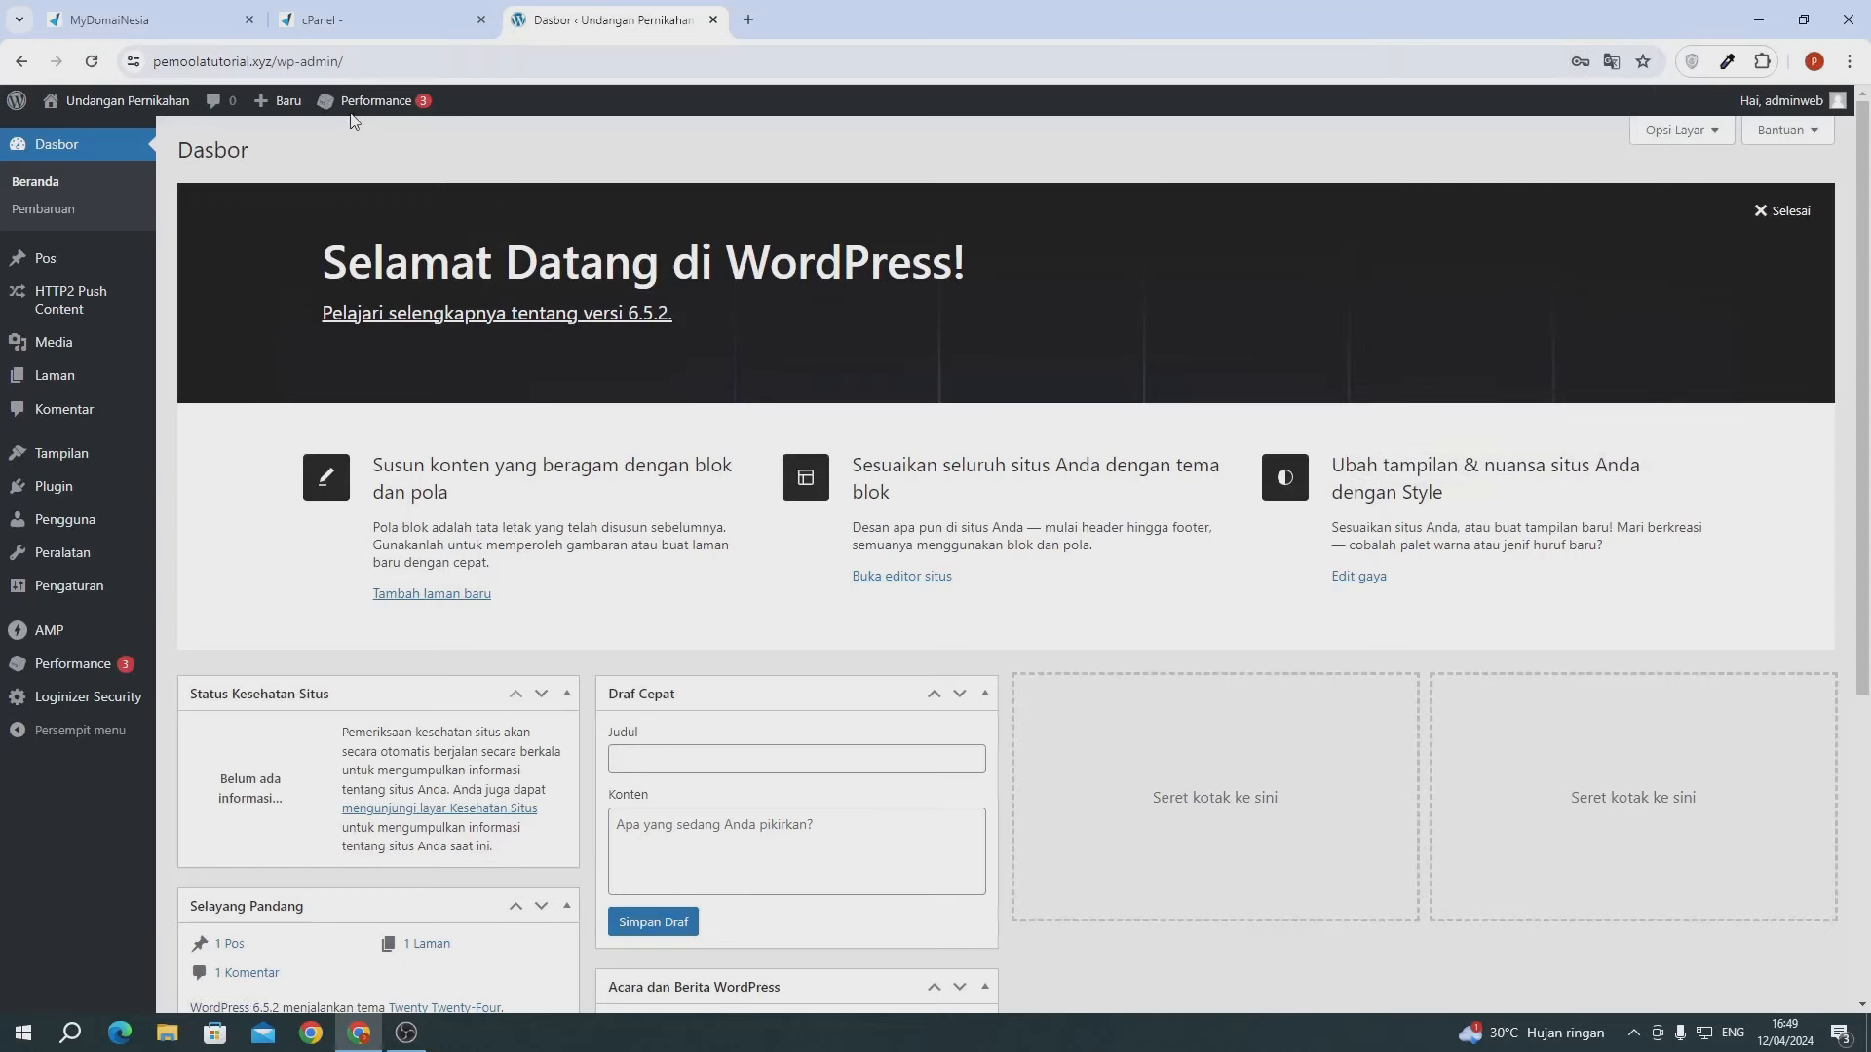
- Close the DomaiNesia and cPanel browser tabs
{"action": "left_click", "coordinate": [251, 20]}
{"action": "left_click", "coordinate": [250, 19]}
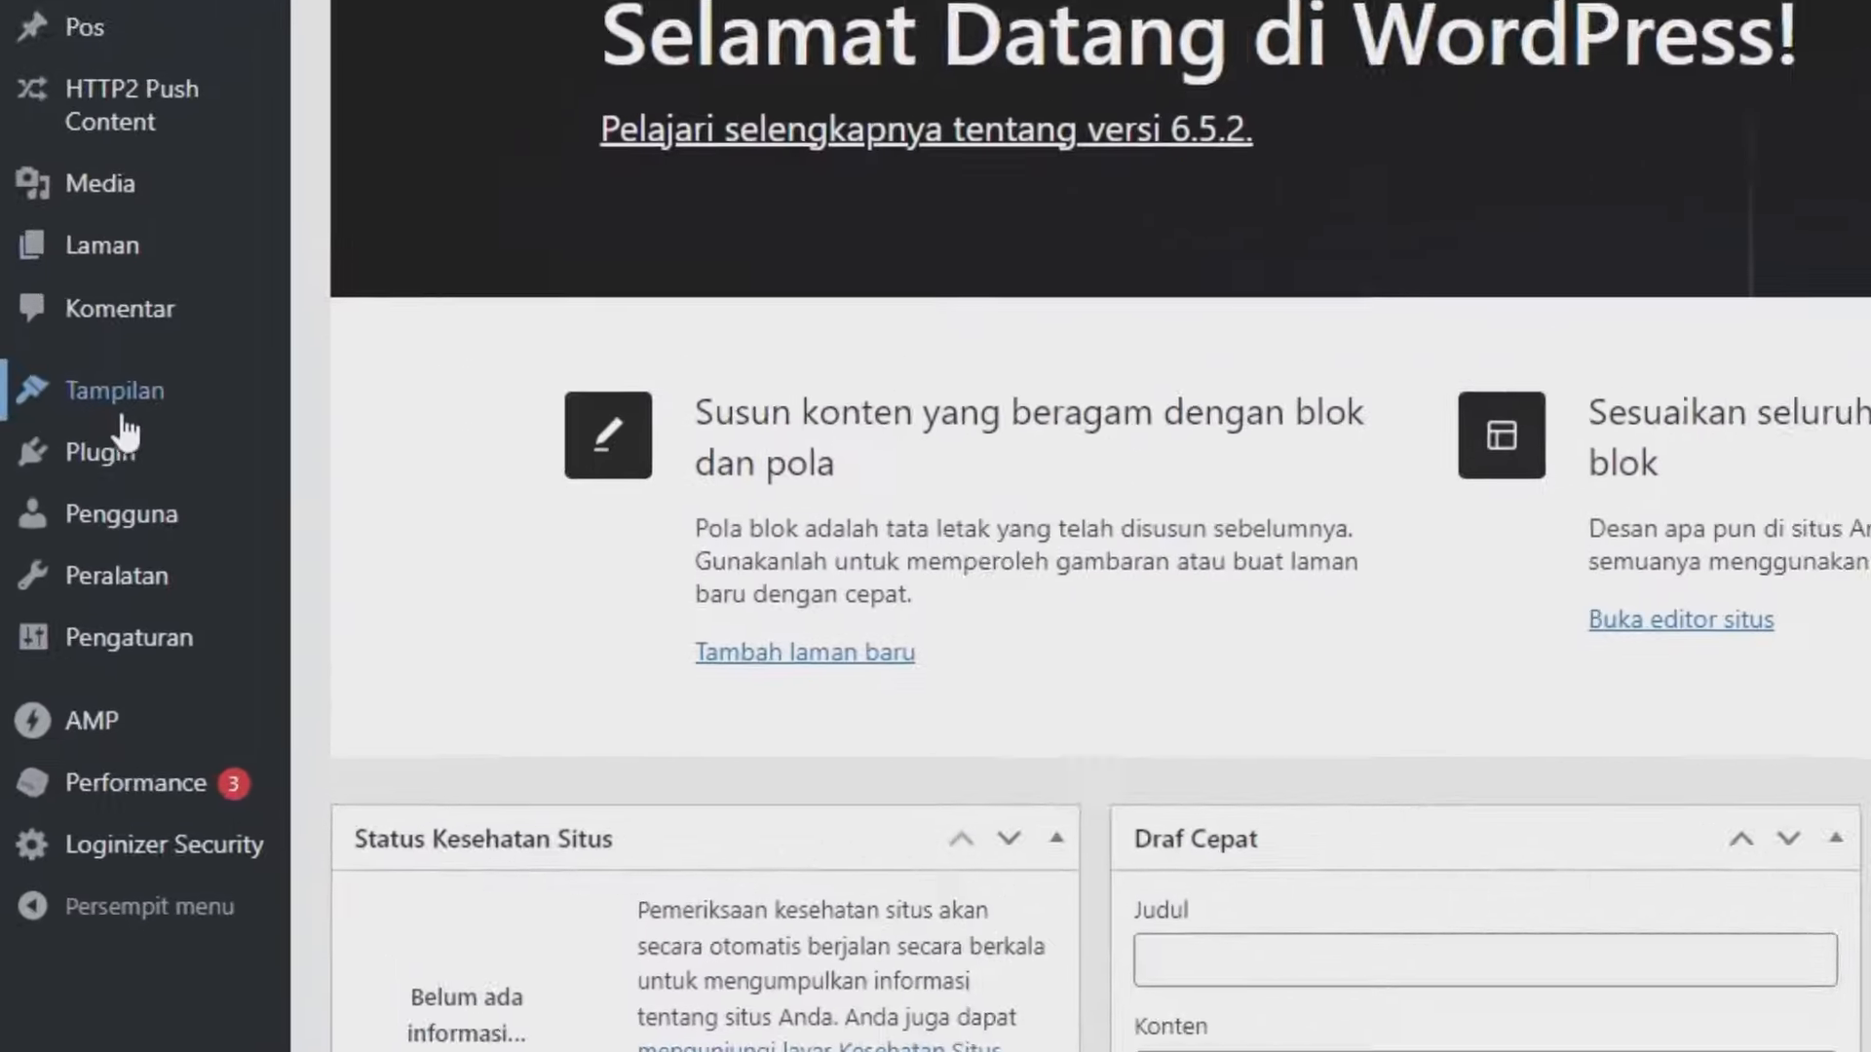
{"action": "mouse_move", "coordinate": [73, 466]}
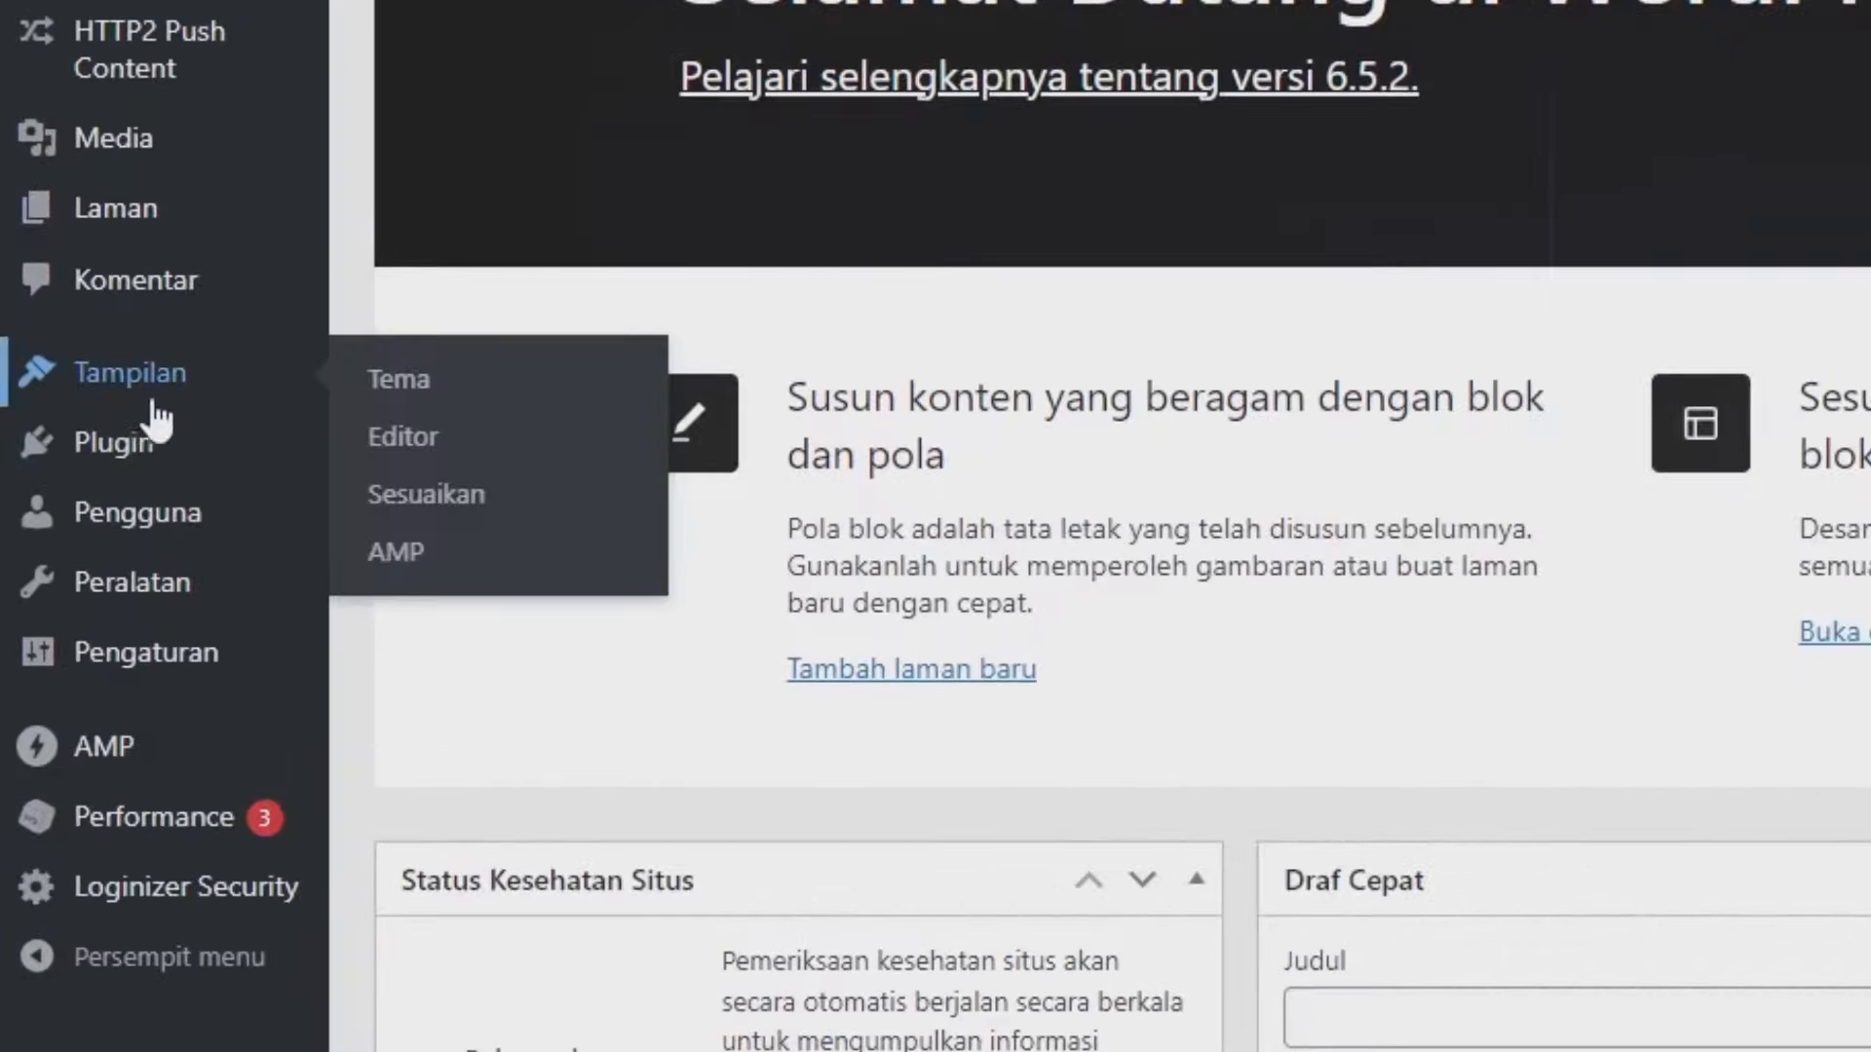
- Search the theme directory for 'astra', then install and activate the Astra theme
{"action": "left_click", "coordinate": [356, 399]}
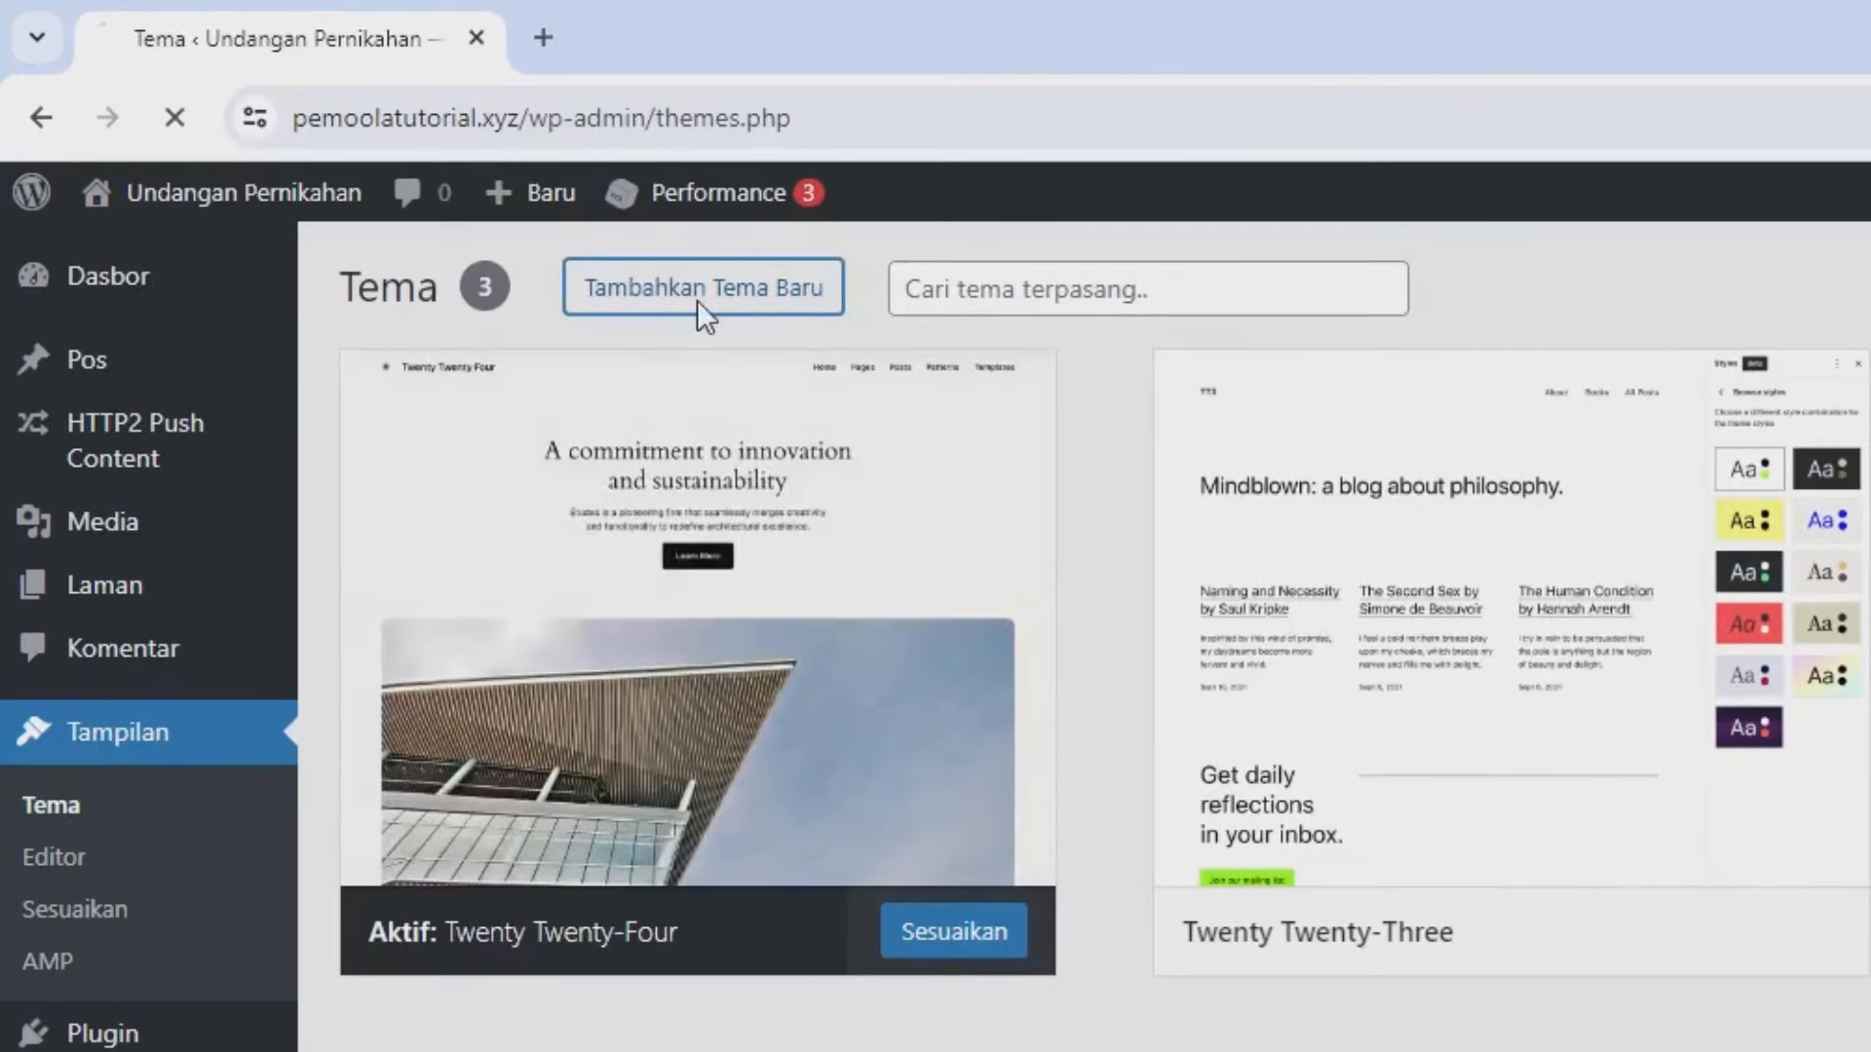
{"action": "left_click", "coordinate": [365, 155]}
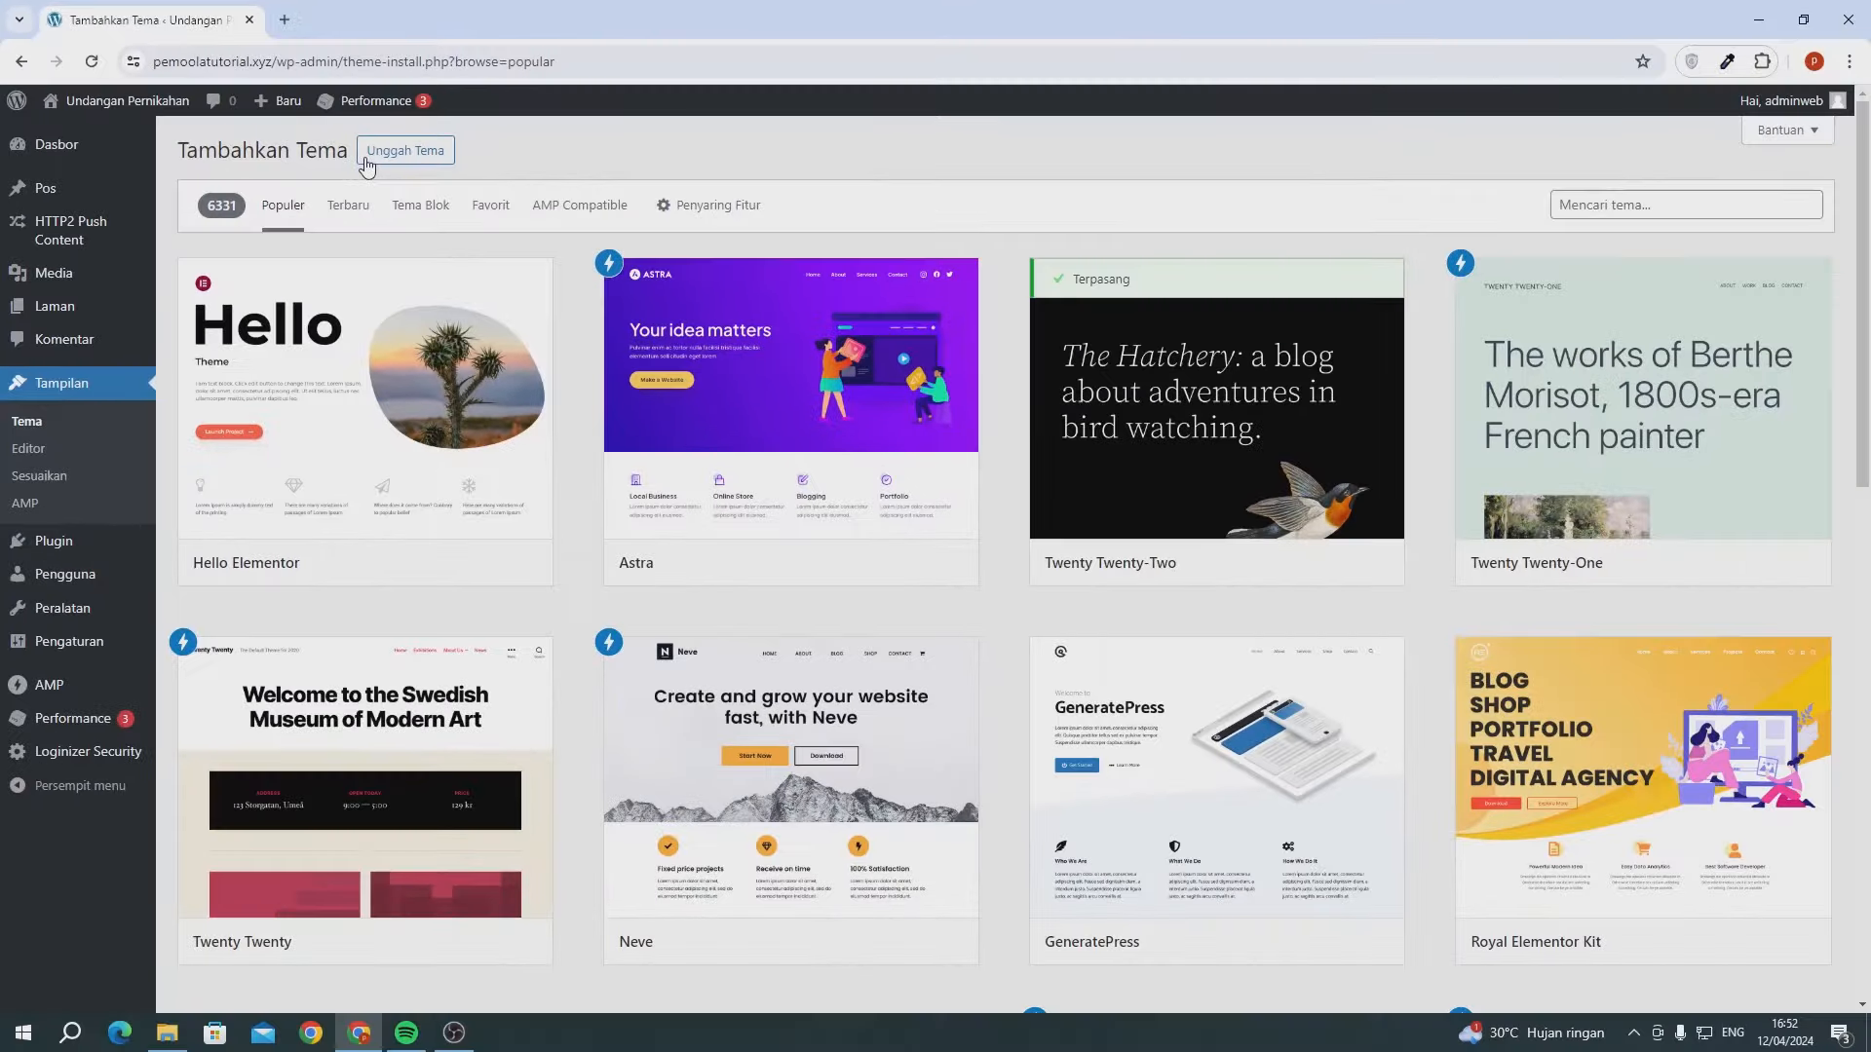
{"action": "left_click", "coordinate": [1695, 216]}
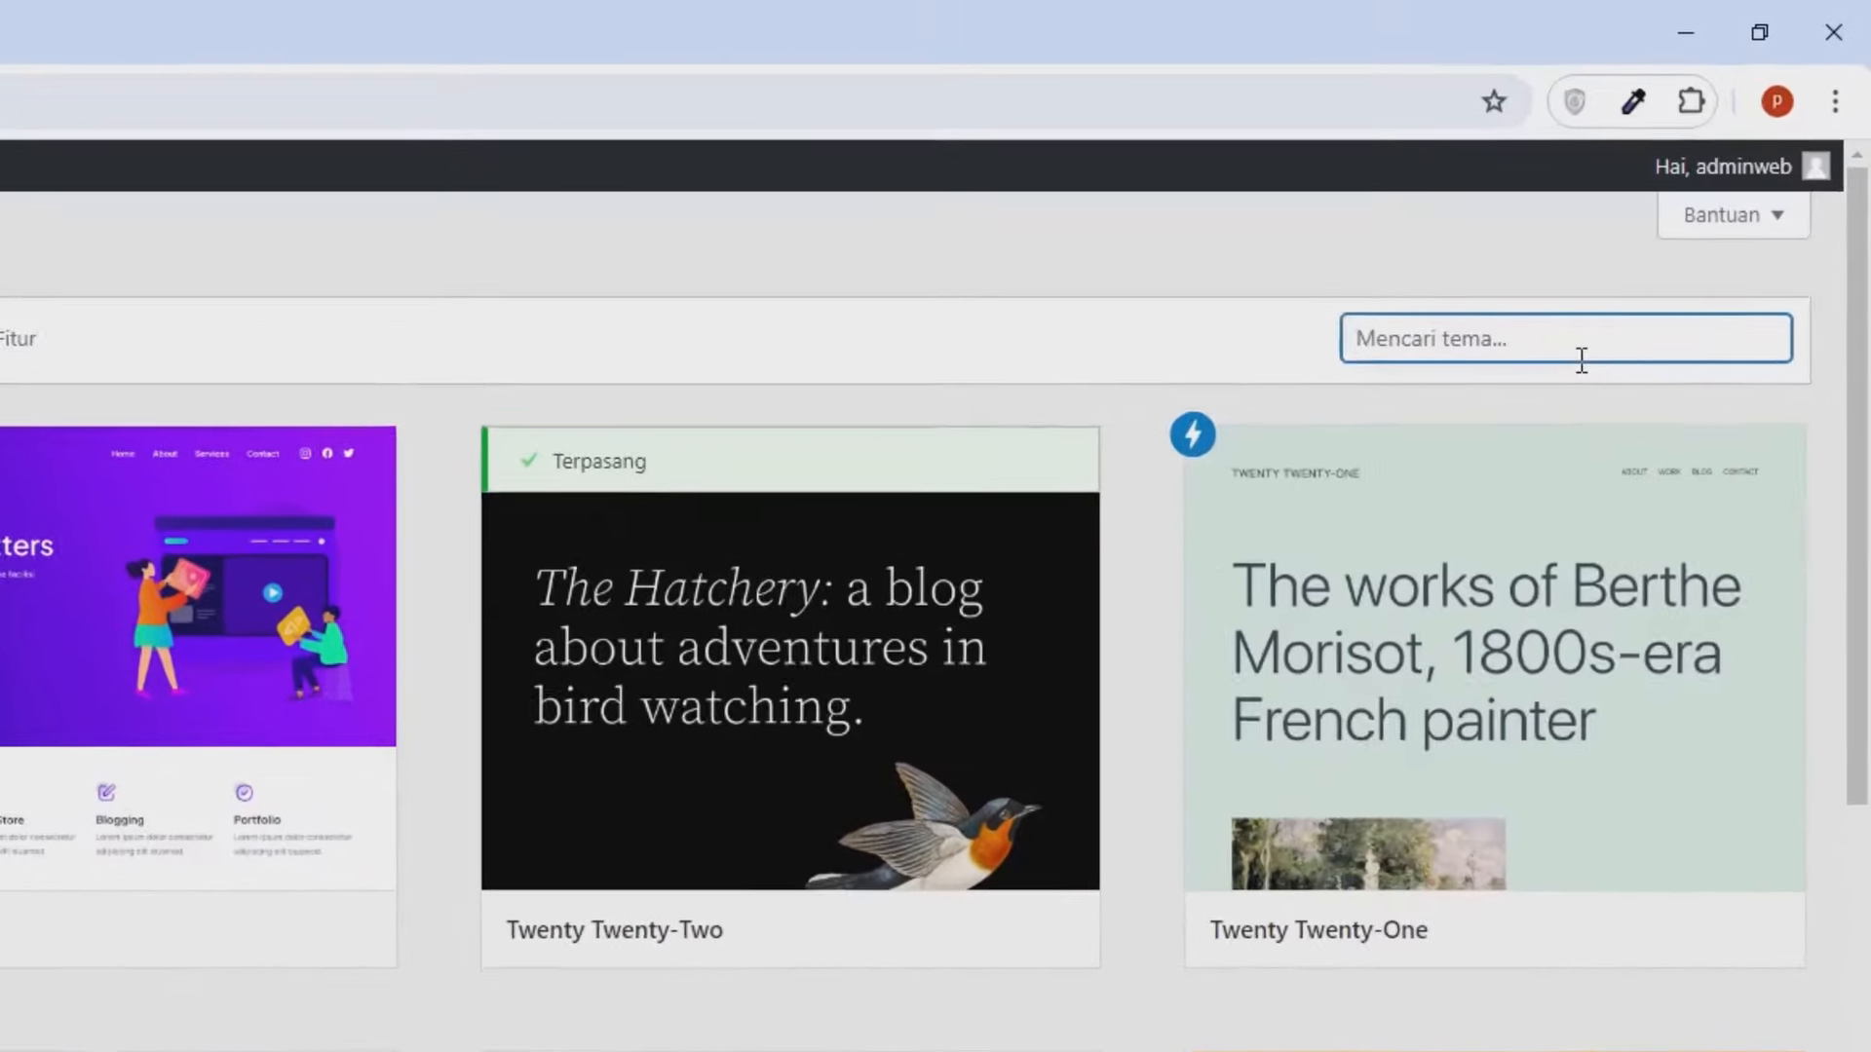
{"action": "type", "text": "astra"}
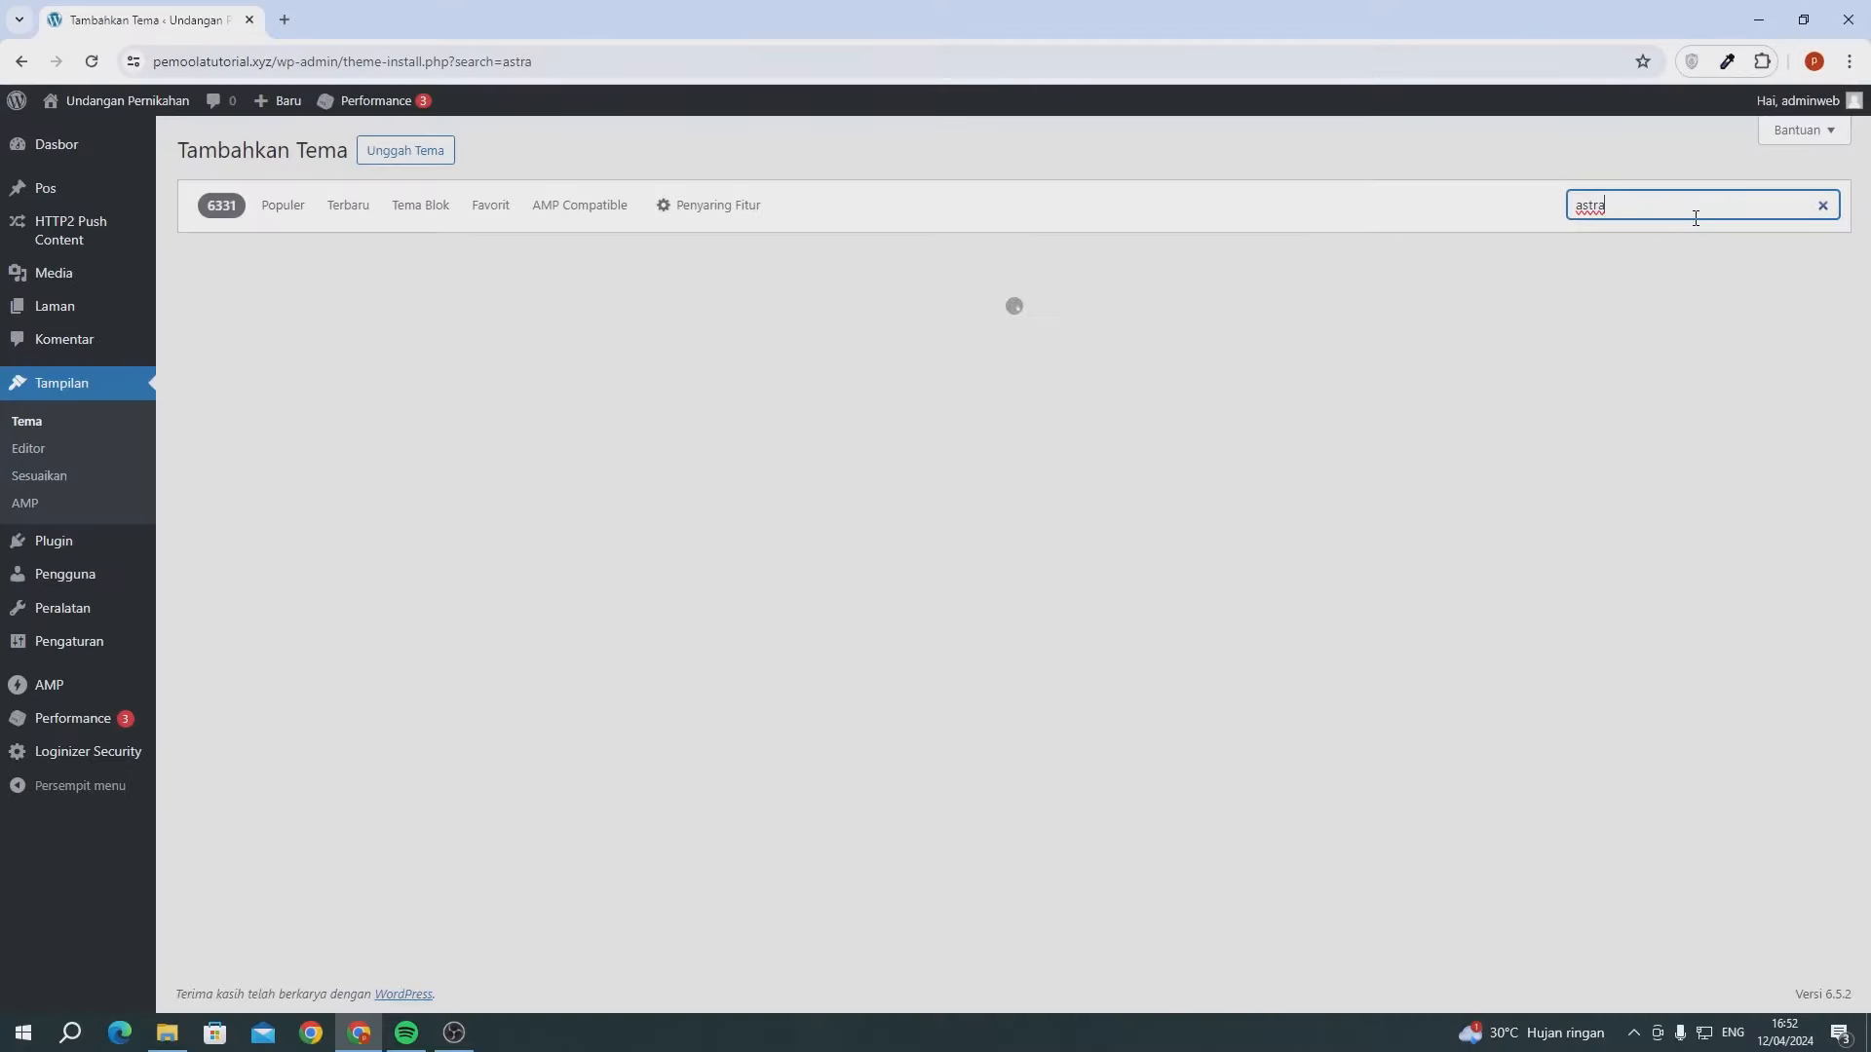
{"action": "mouse_move", "coordinate": [373, 362]}
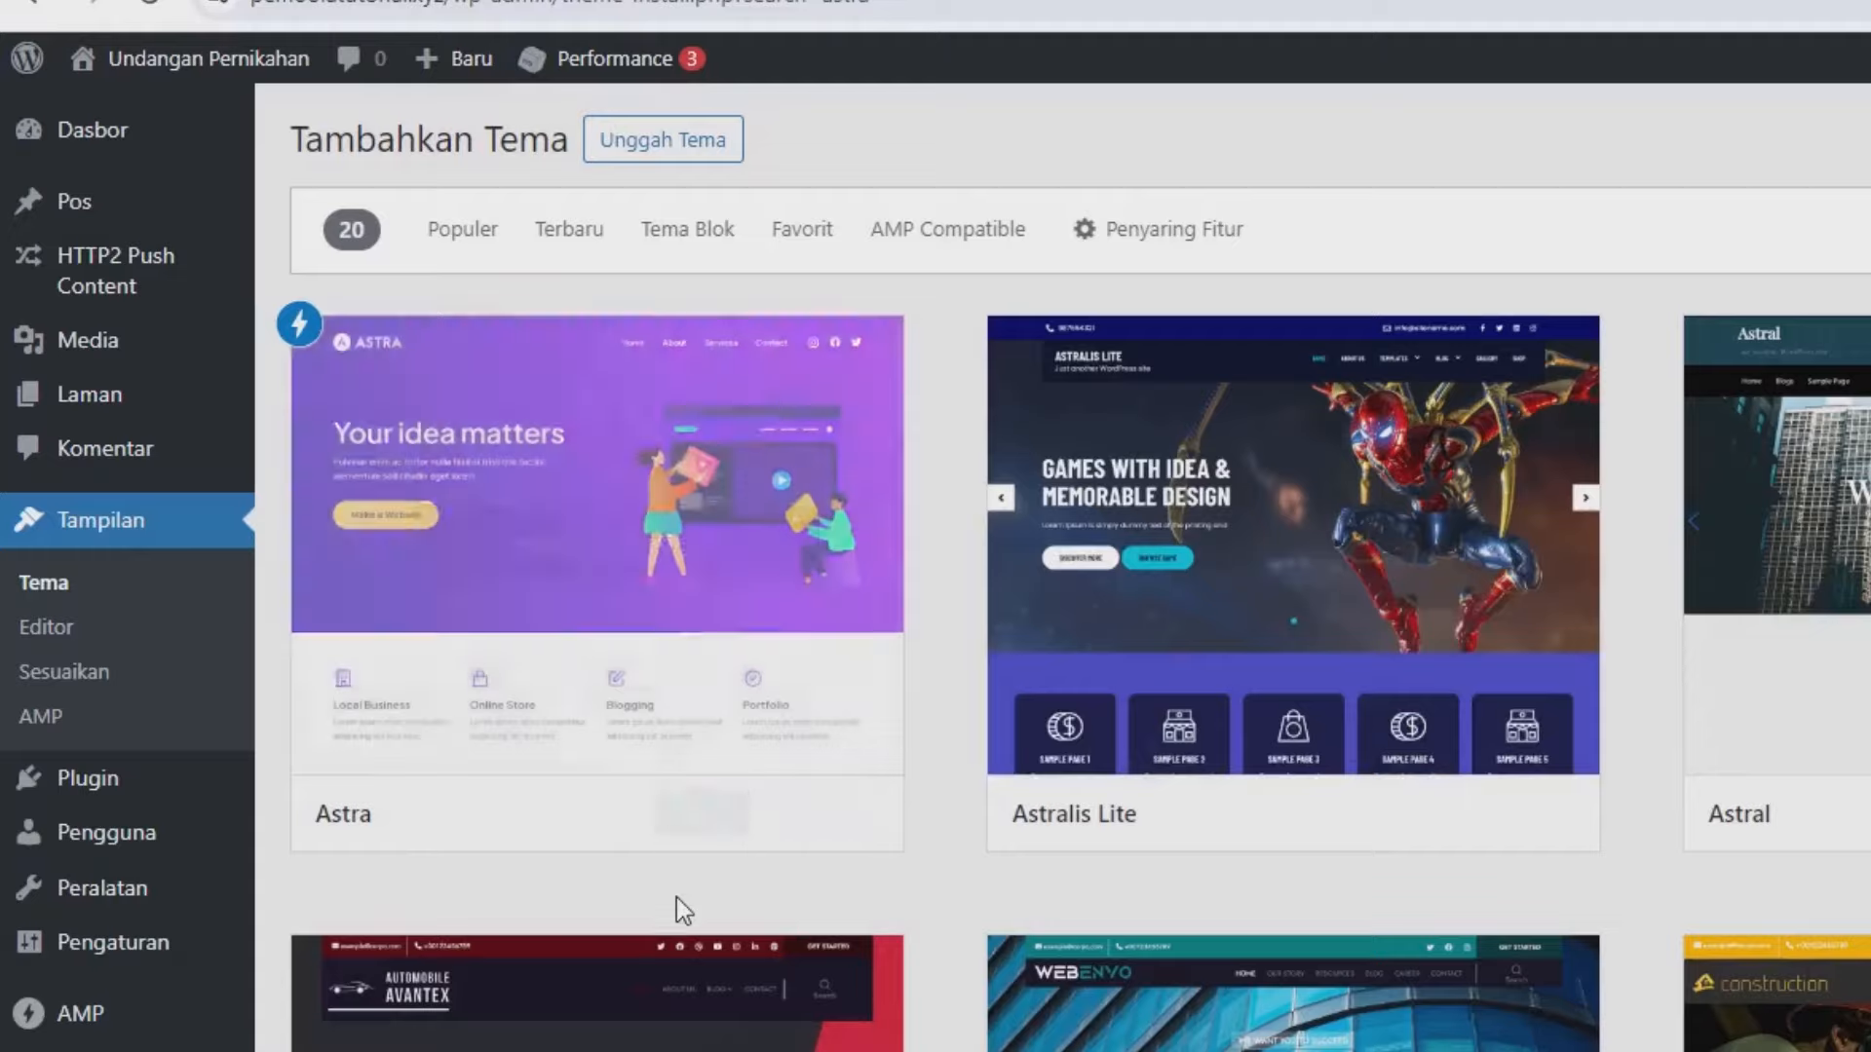
{"action": "left_click", "coordinate": [674, 828]}
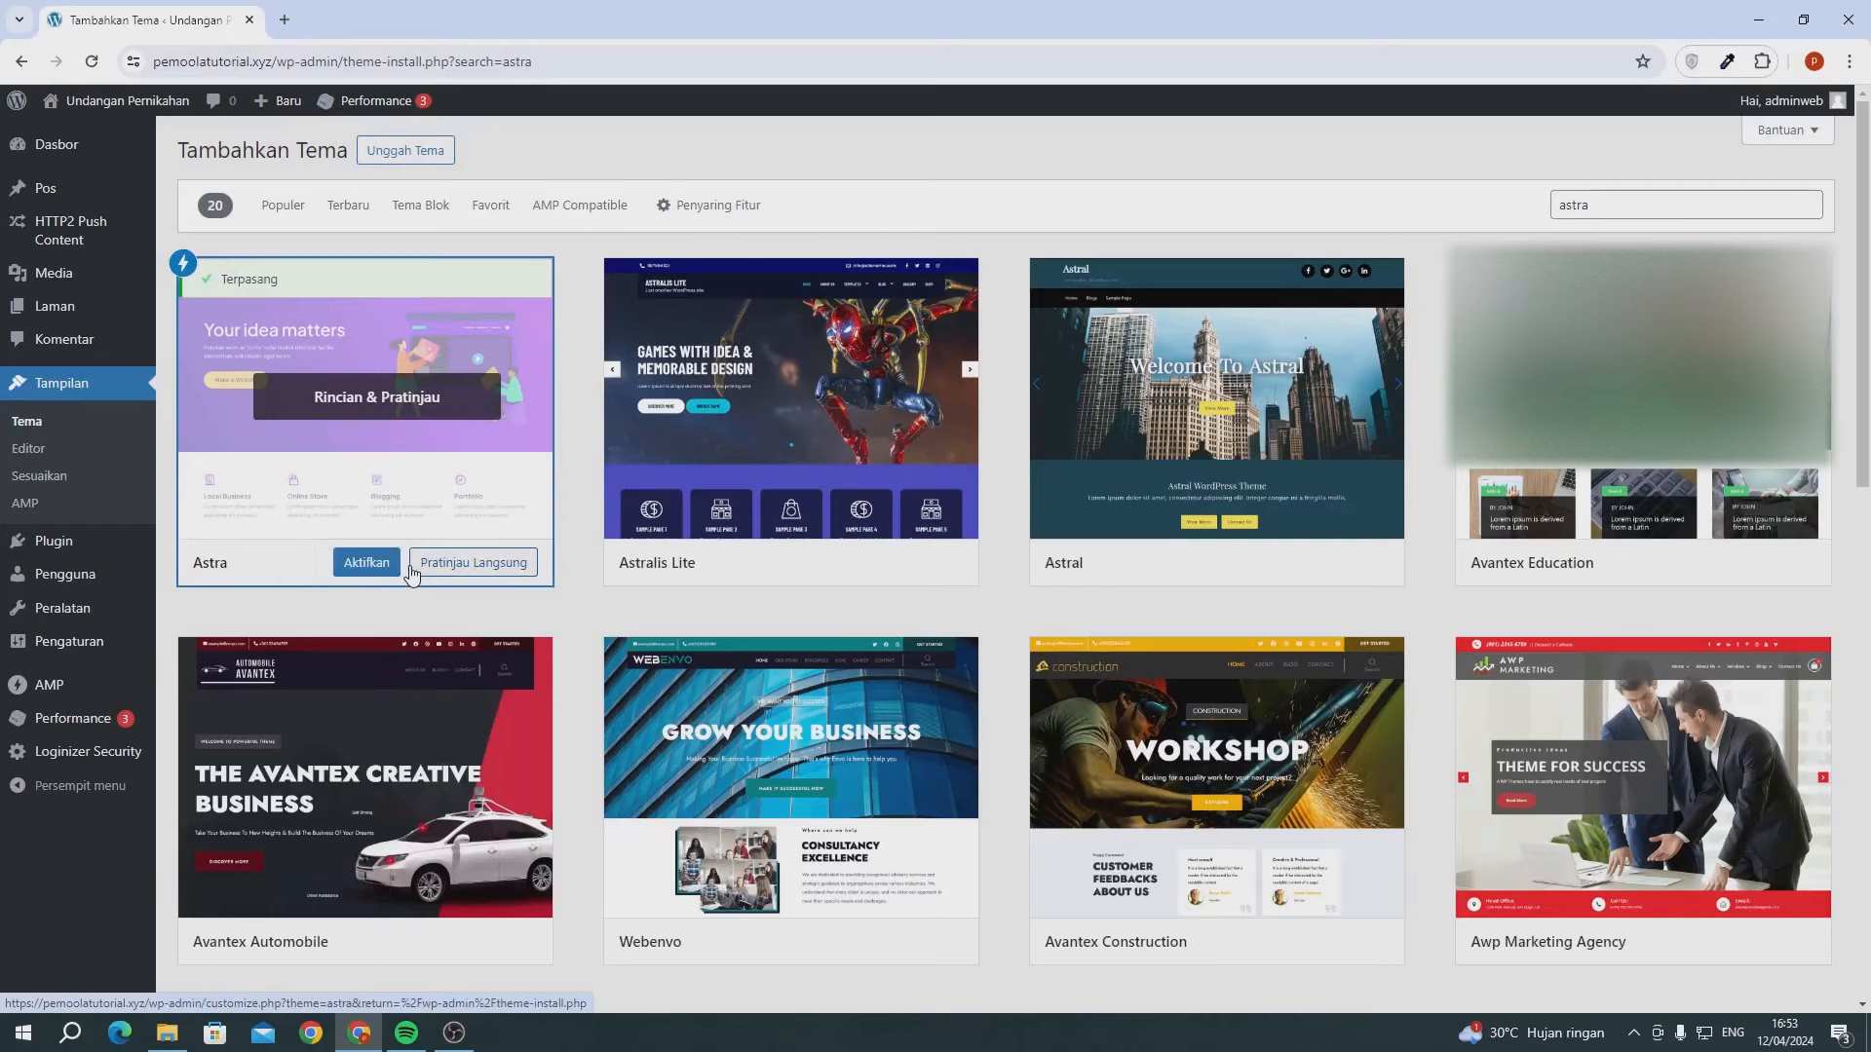
{"action": "left_click", "coordinate": [365, 563]}
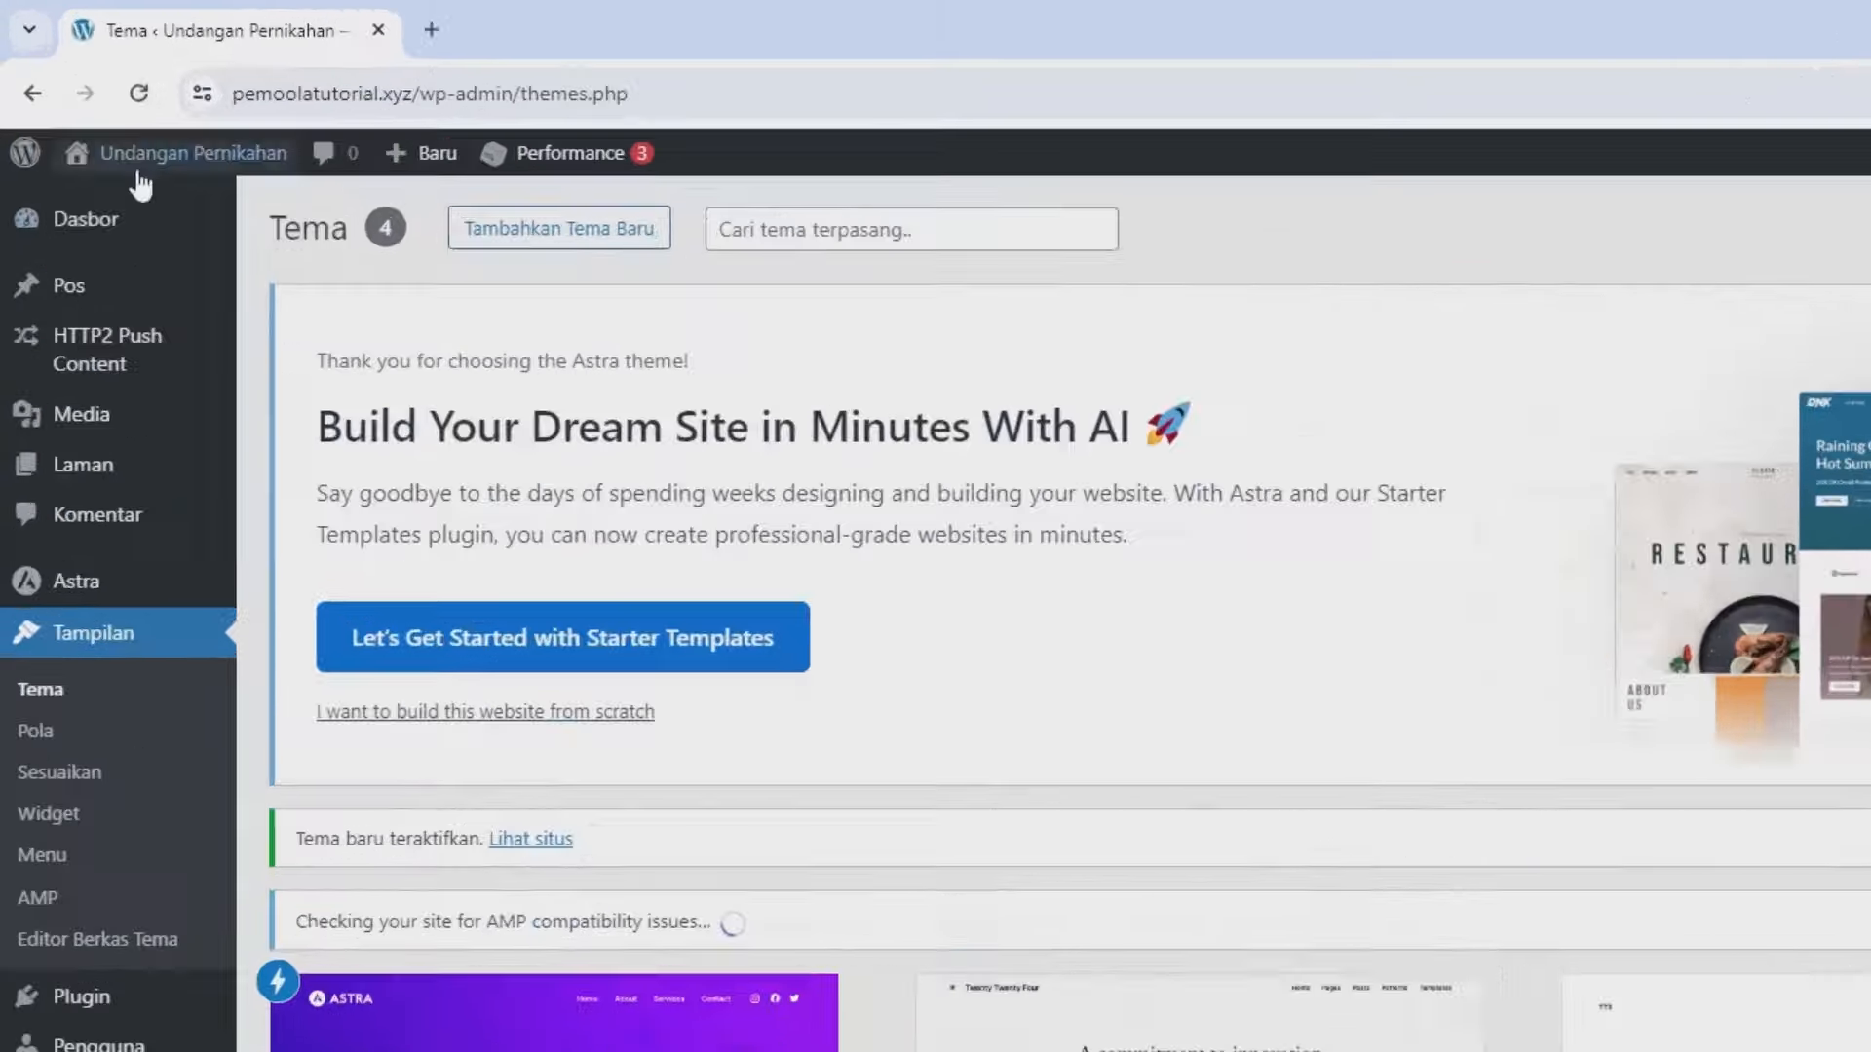
- Open Kunjungi Situs in a new tab to view the front page, then return to Themes
{"action": "mouse_move", "coordinate": [89, 100]}
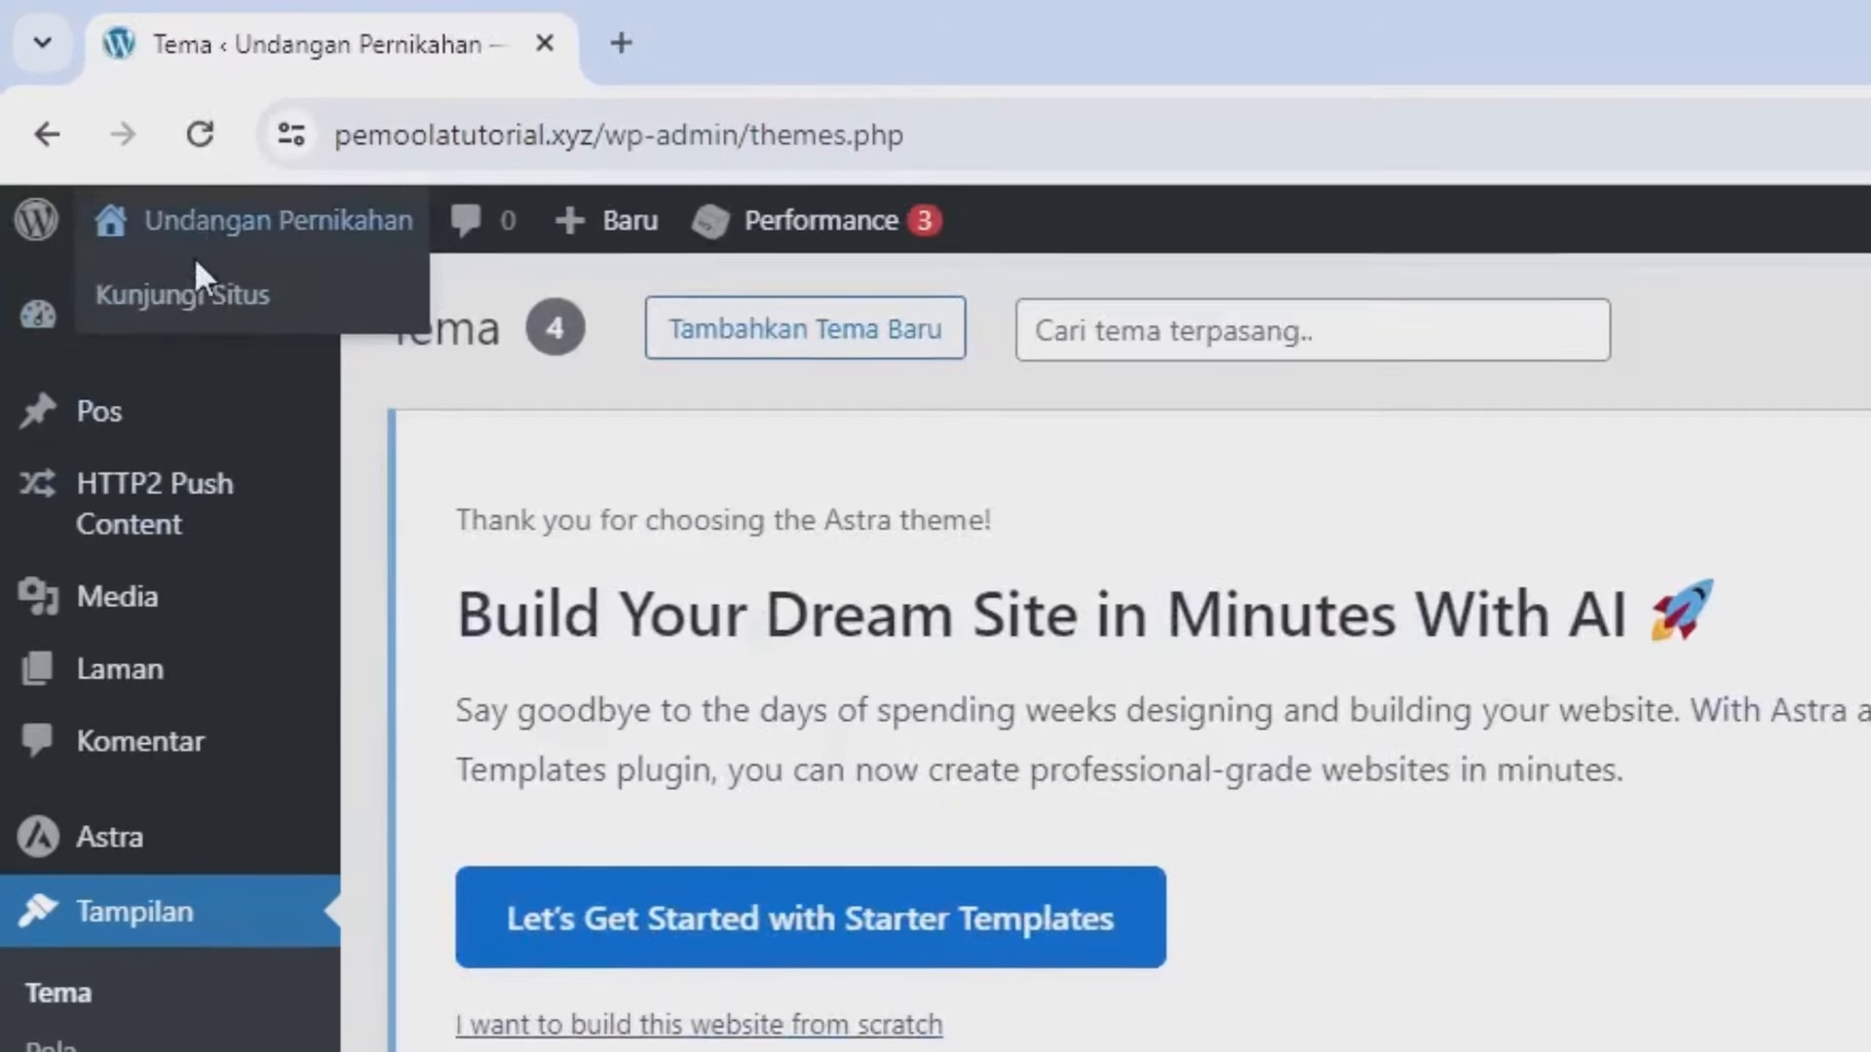
{"action": "right_click", "coordinate": [195, 310]}
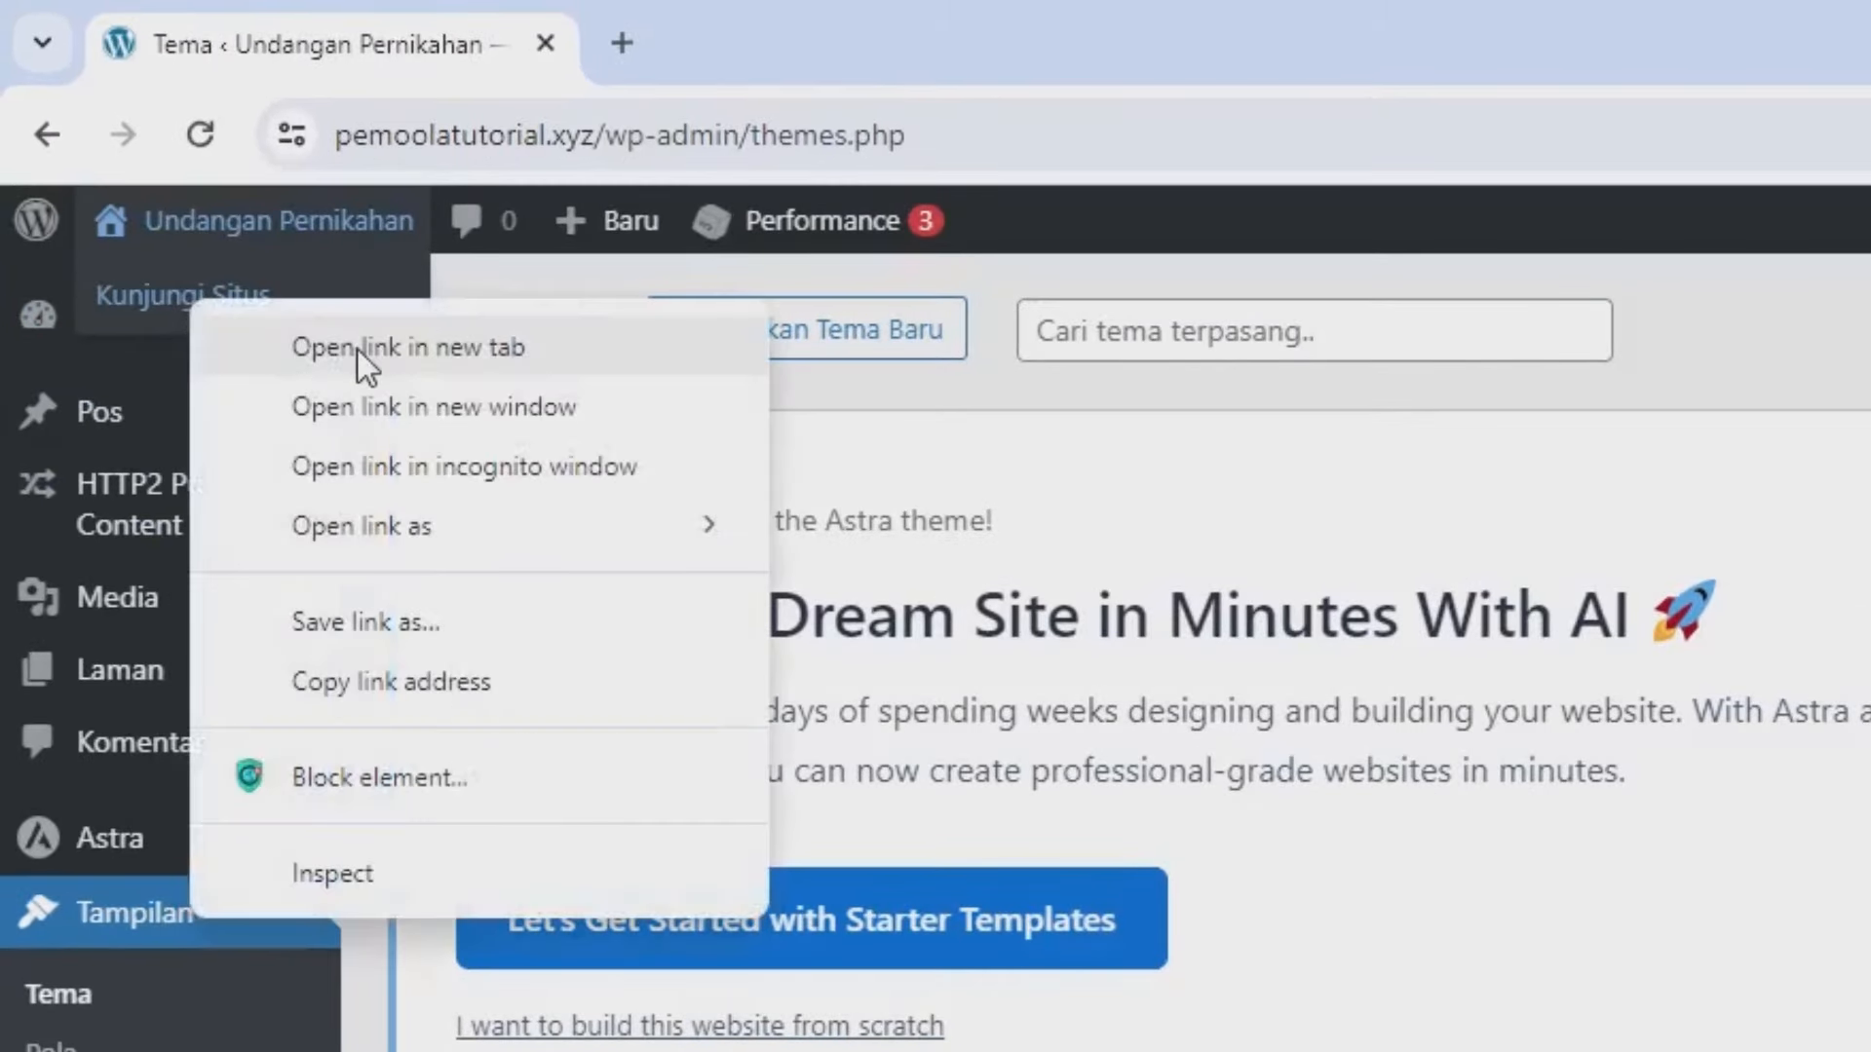
{"action": "left_click", "coordinate": [358, 349]}
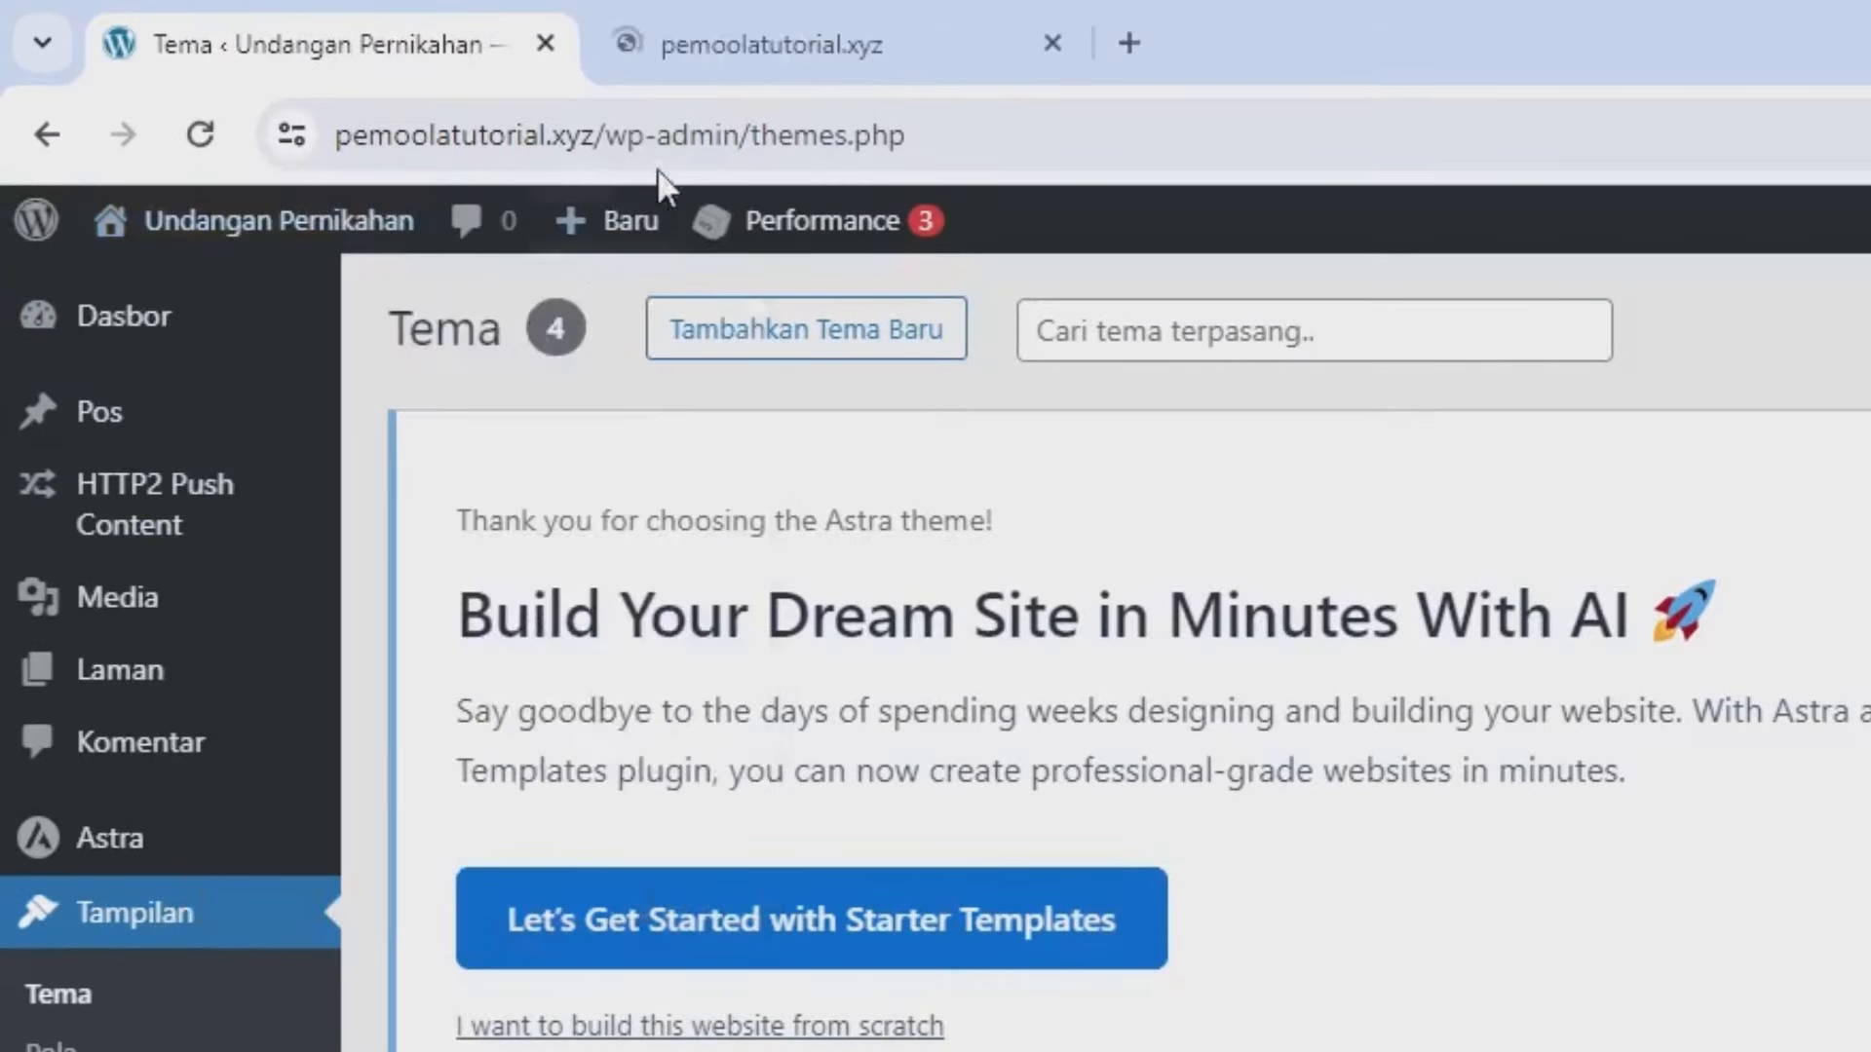
{"action": "left_click", "coordinate": [752, 64]}
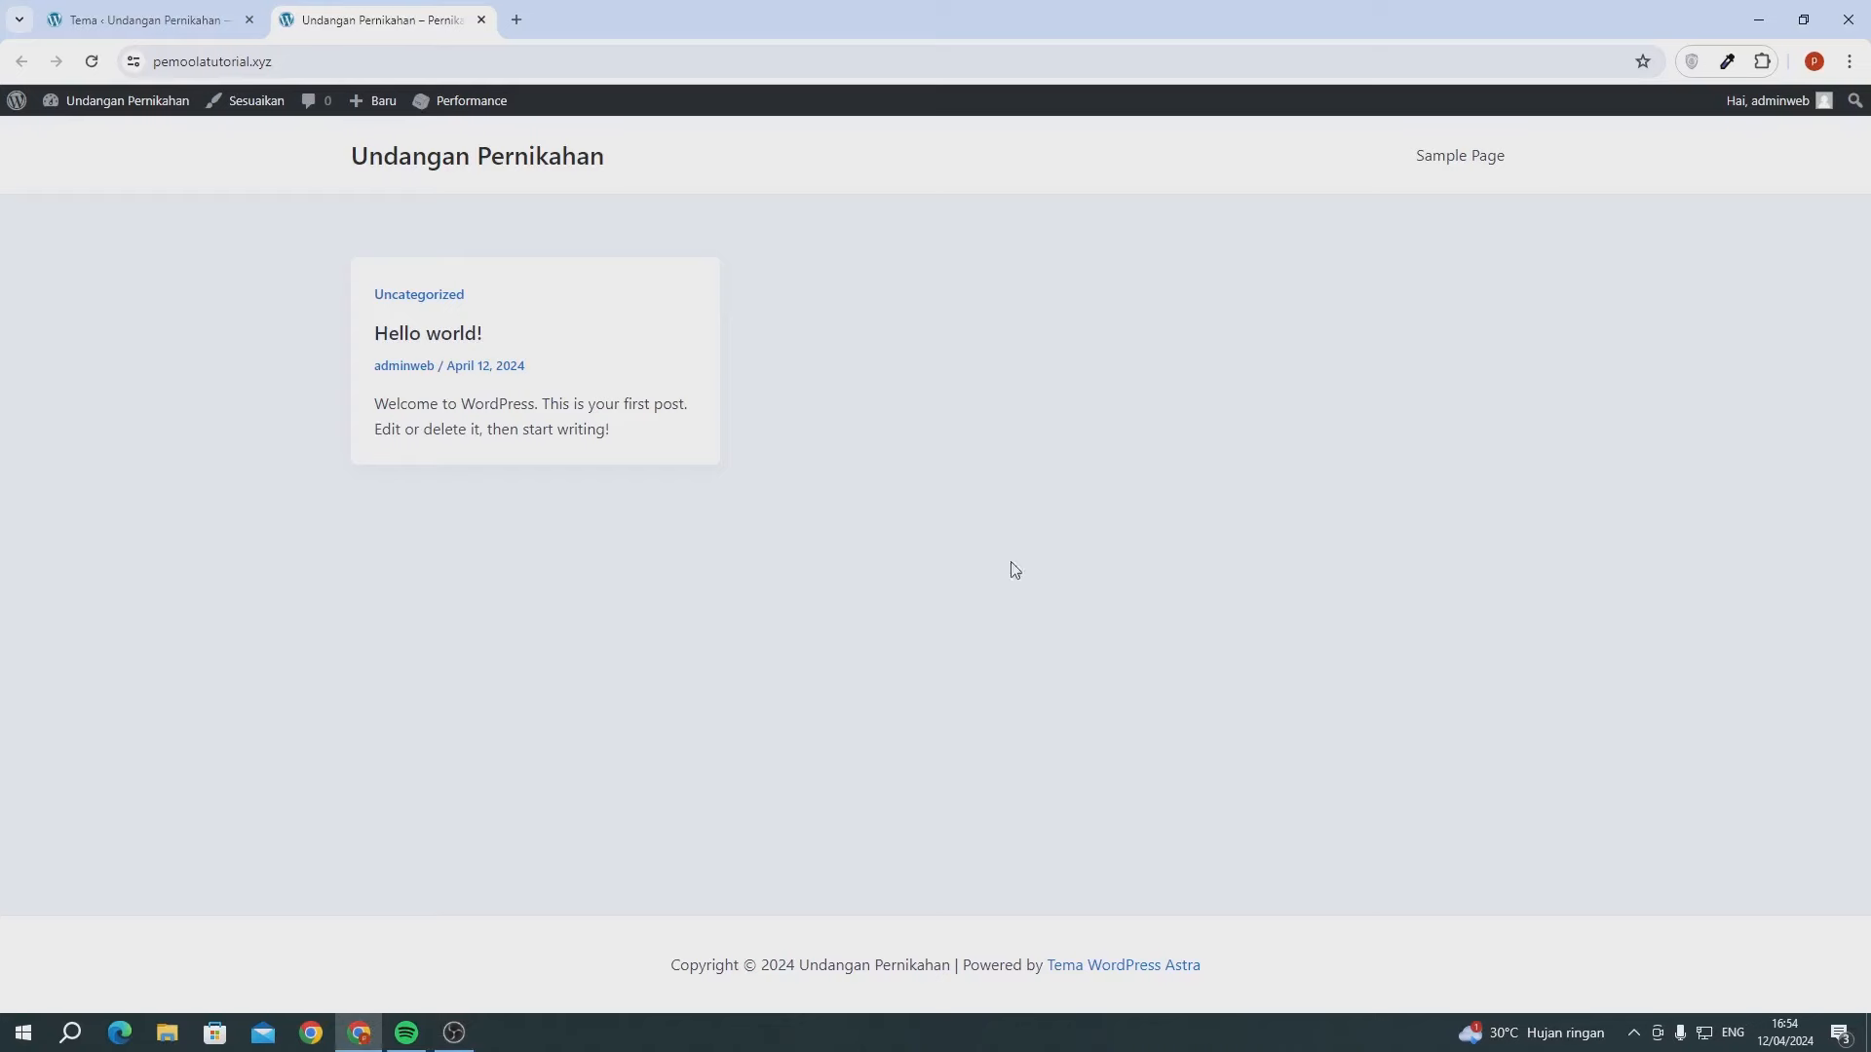
{"action": "left_click", "coordinate": [144, 24]}
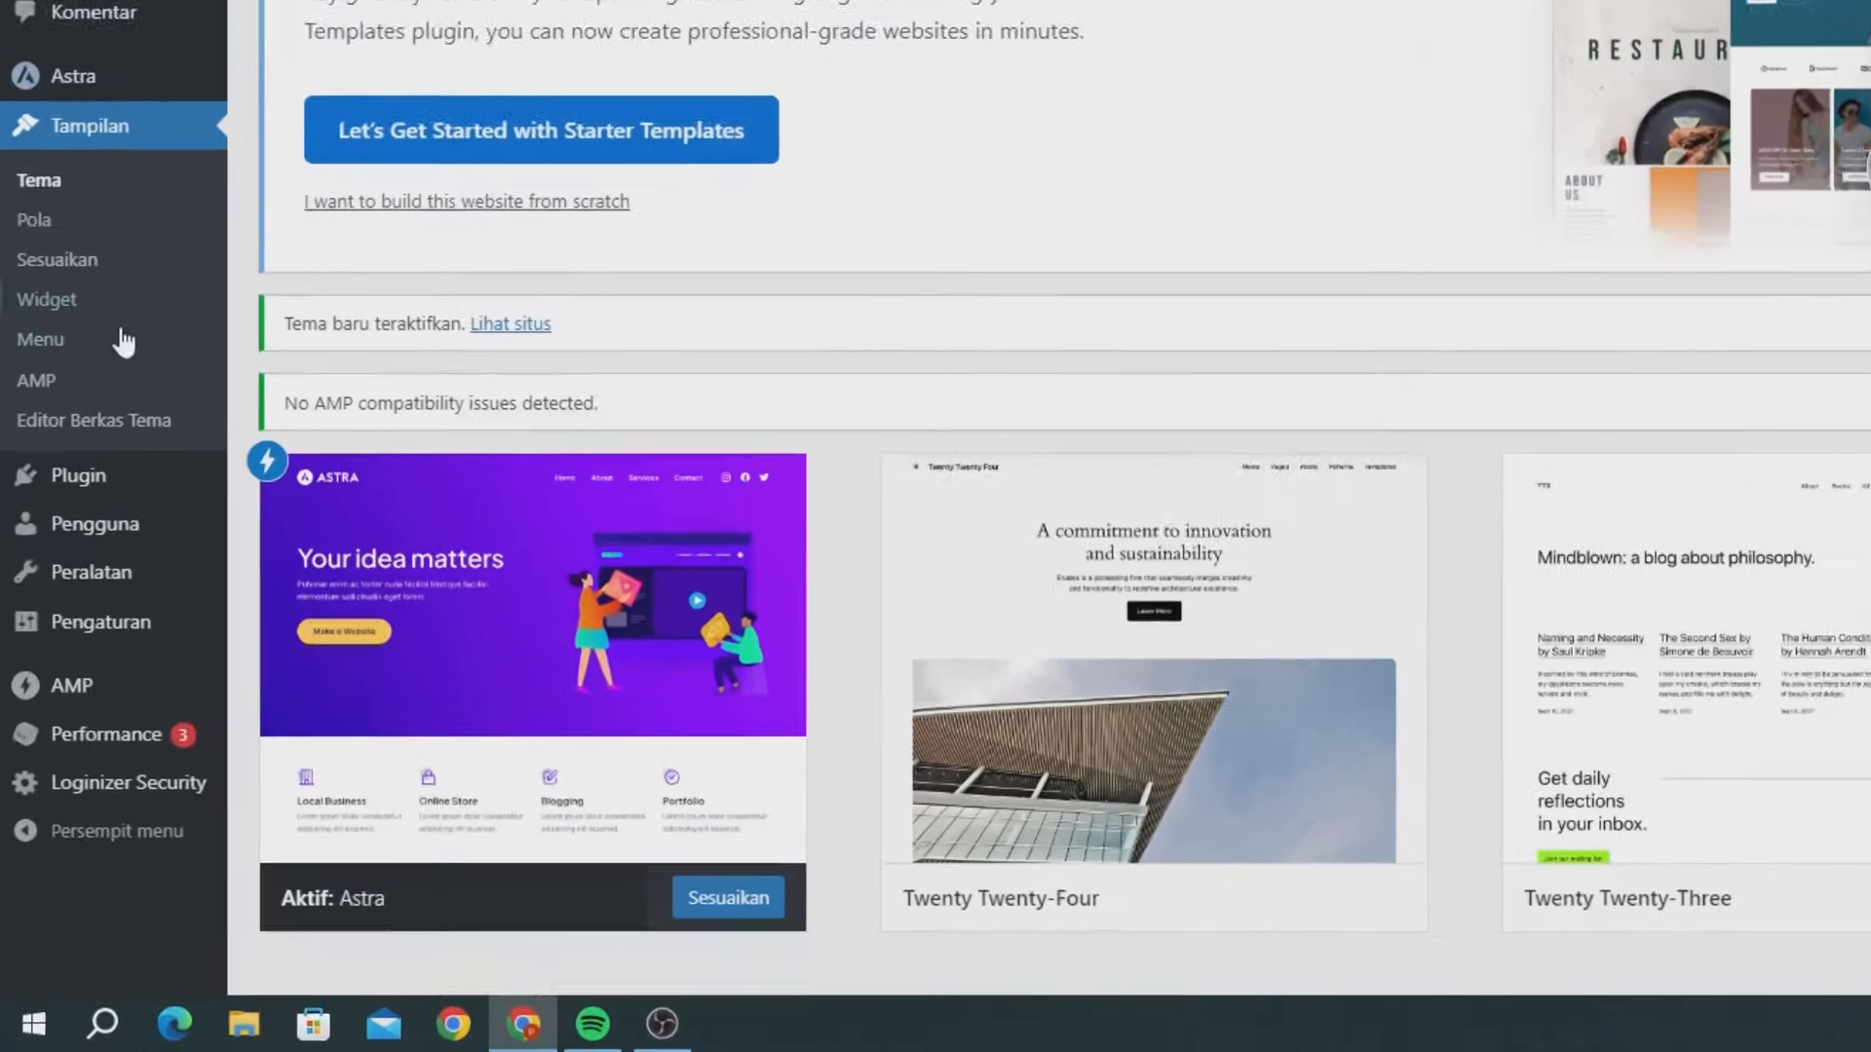
- Search Add Plugins for 'elementor', then install and activate the Elementor plugin
{"action": "mouse_move", "coordinate": [78, 658]}
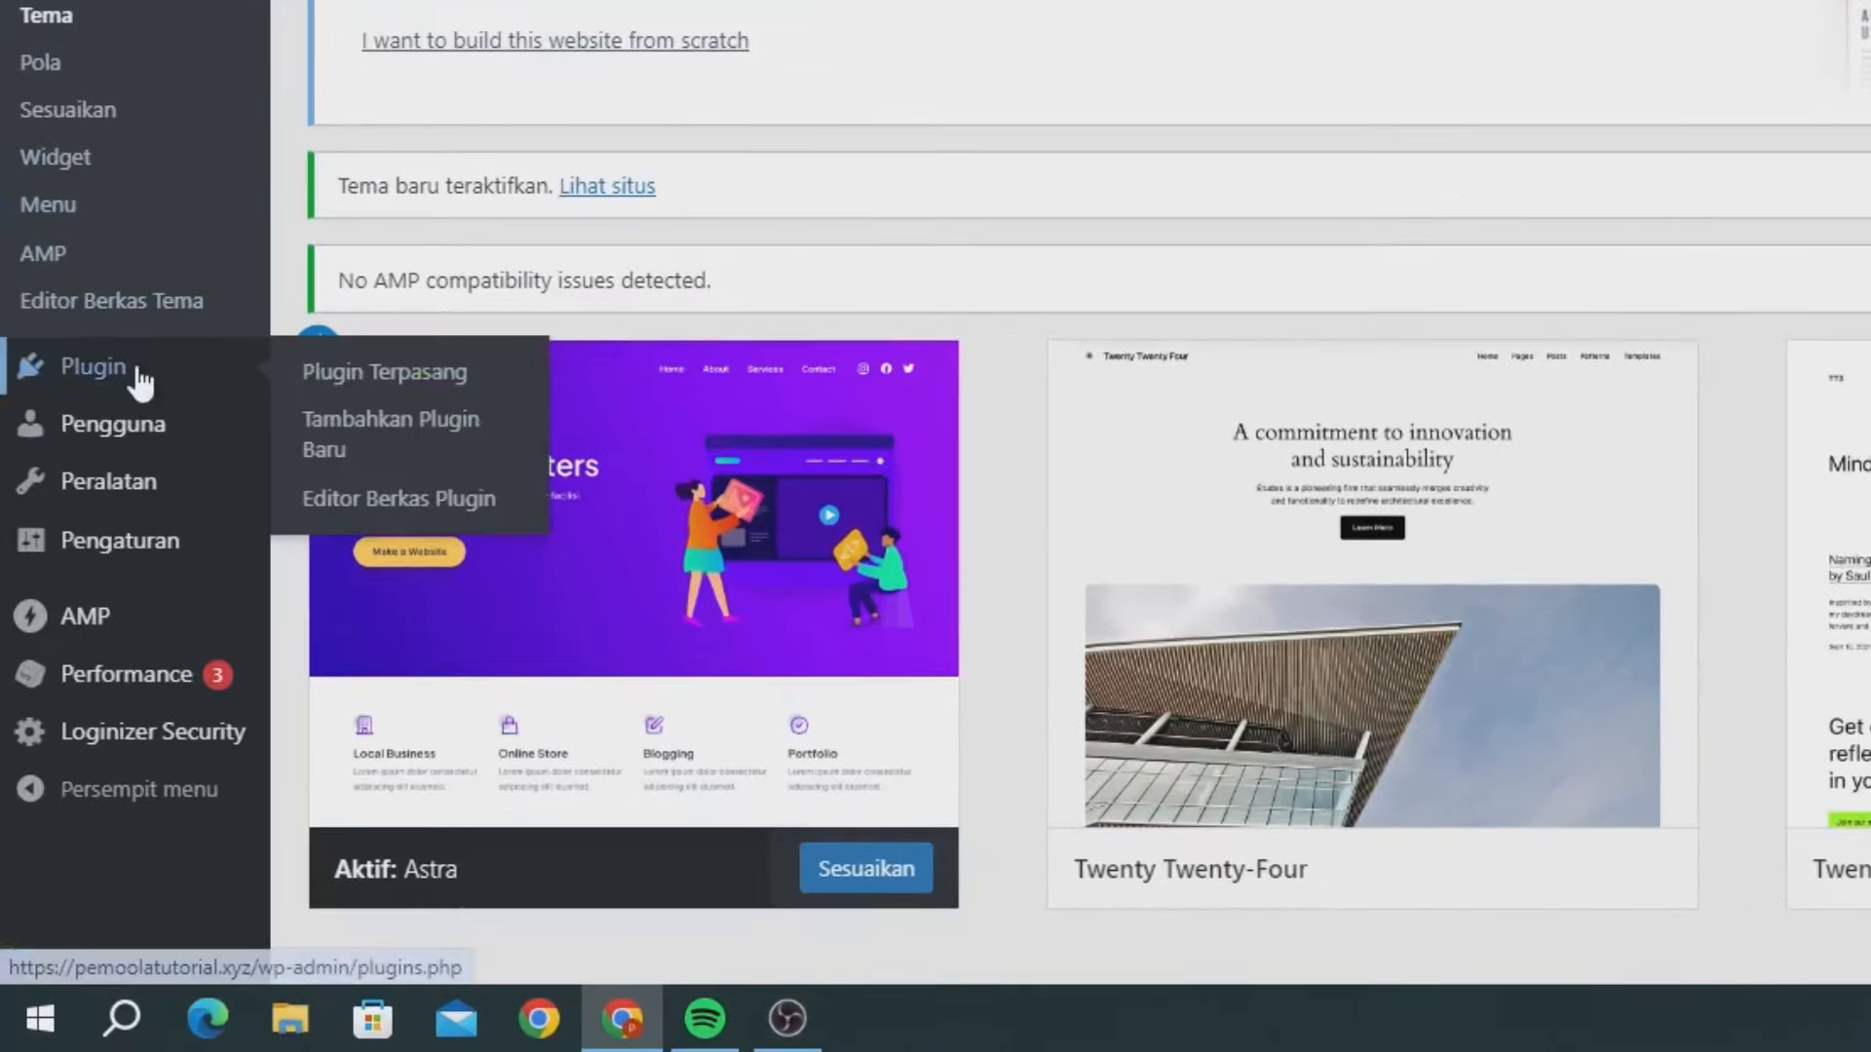
{"action": "left_click", "coordinate": [295, 422]}
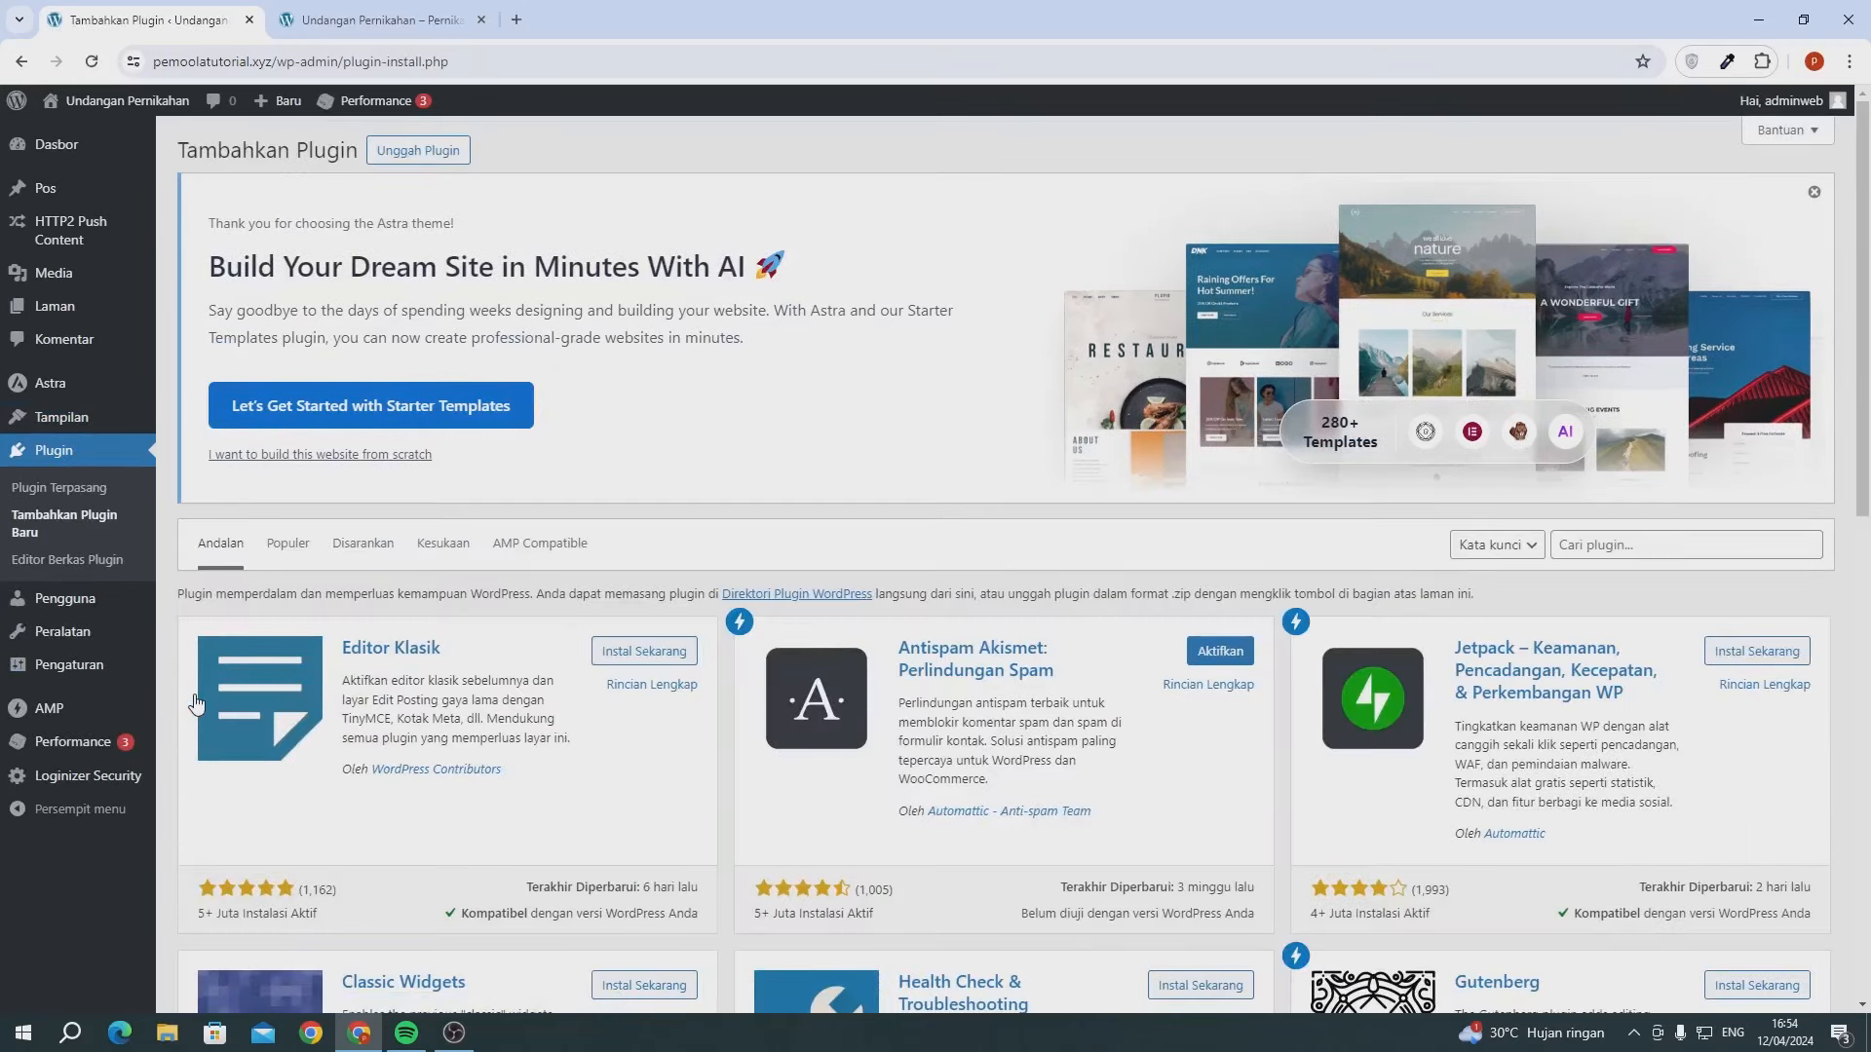
{"action": "left_click", "coordinate": [1815, 192]}
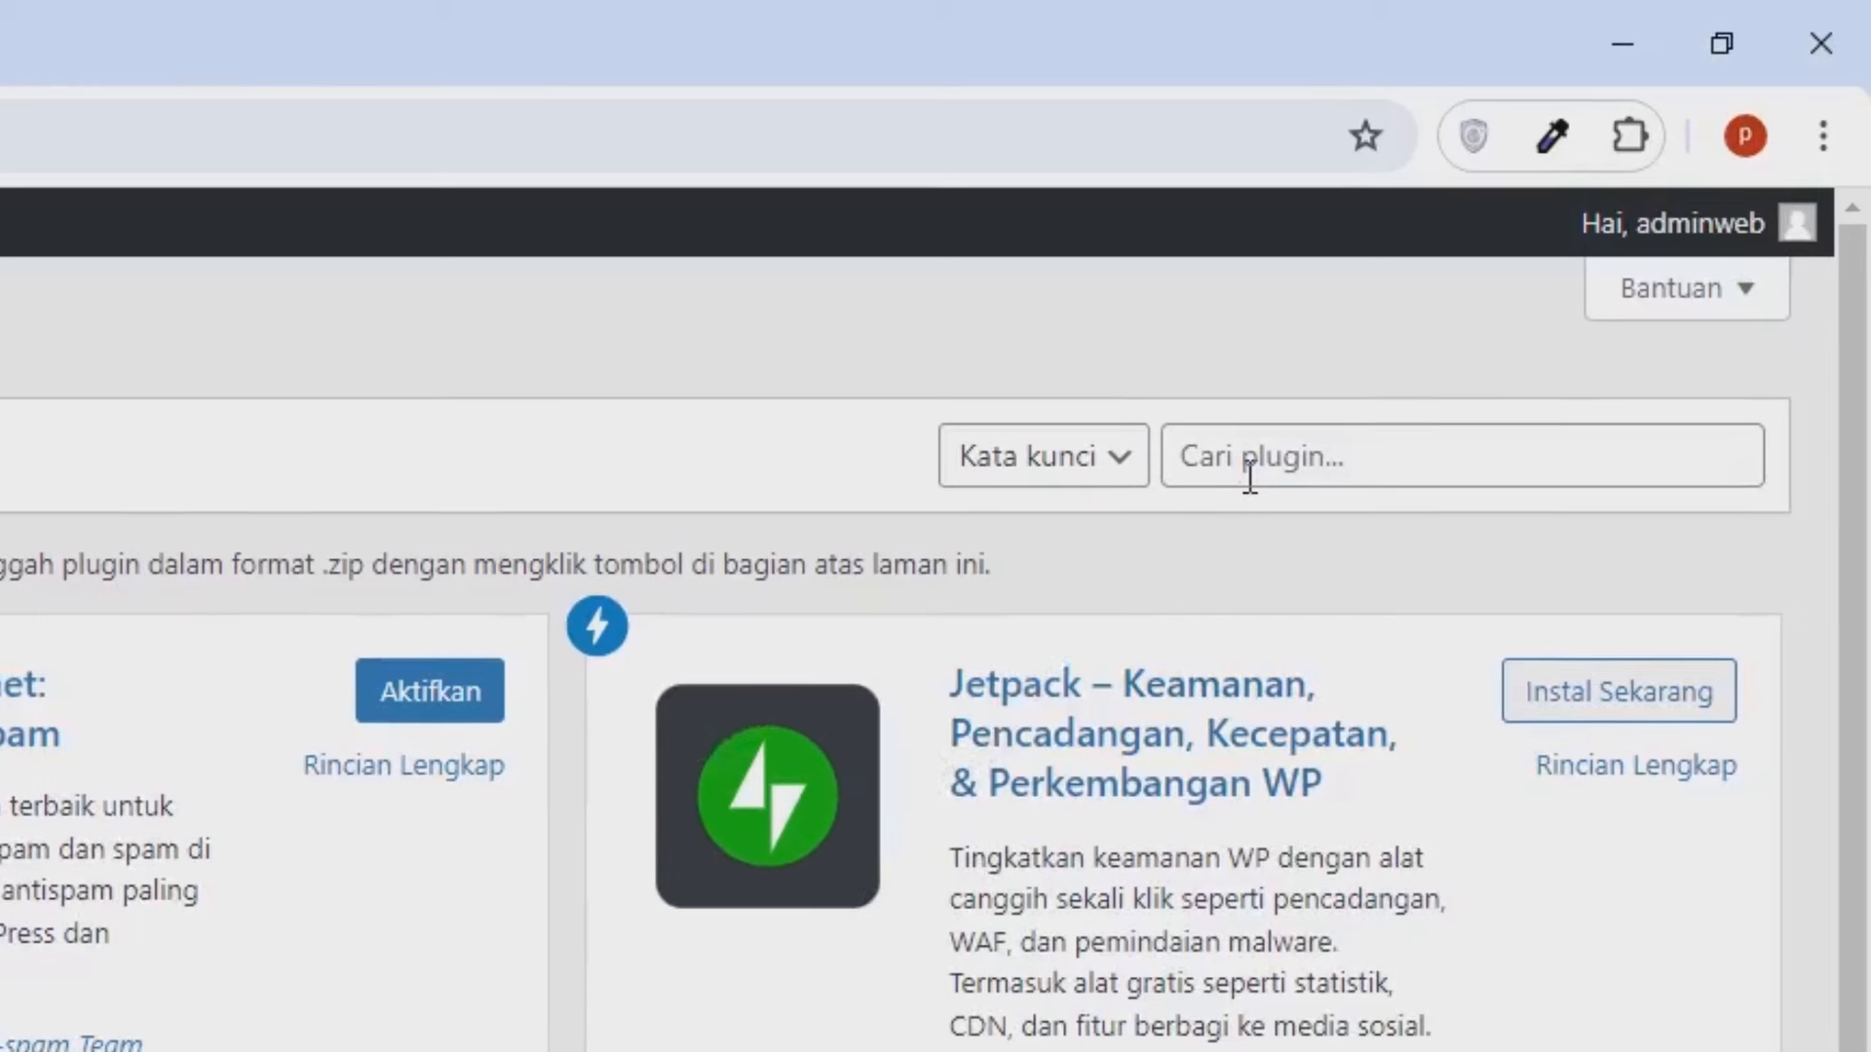
{"action": "left_click", "coordinate": [1594, 213]}
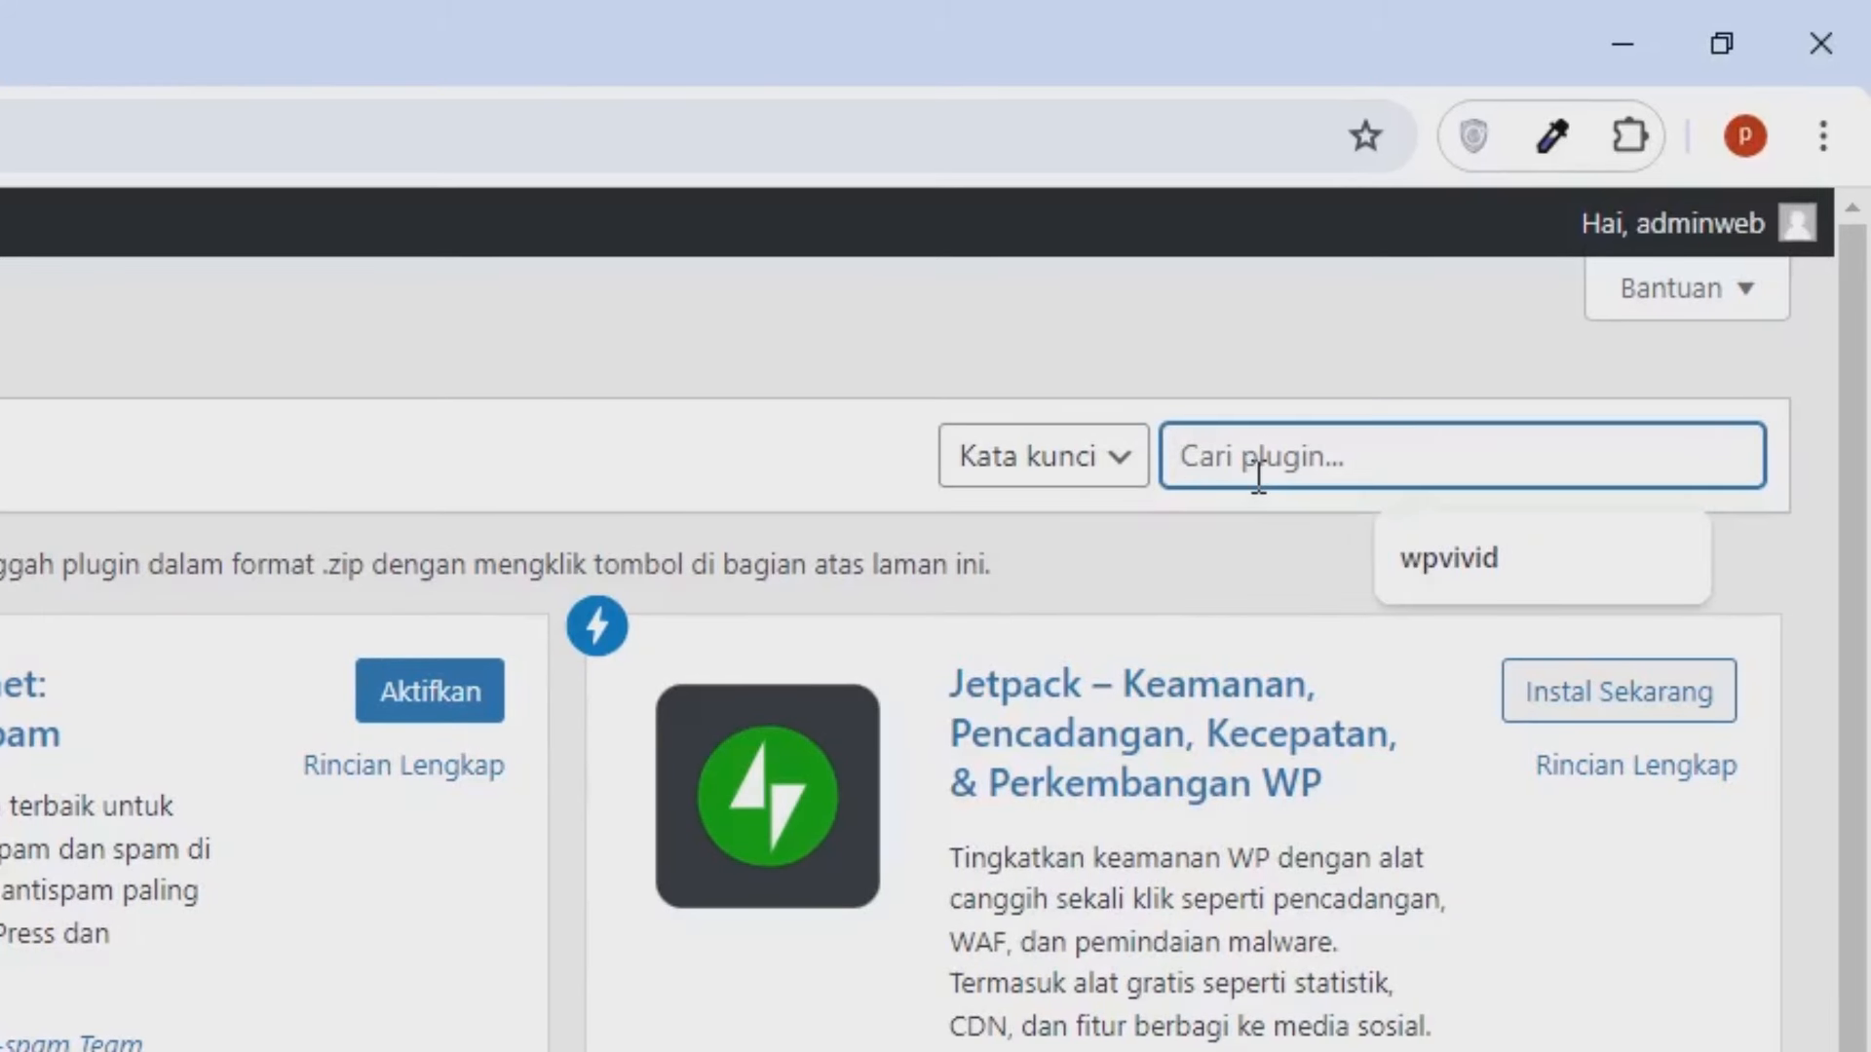
{"action": "type", "text": "ele,emt"}
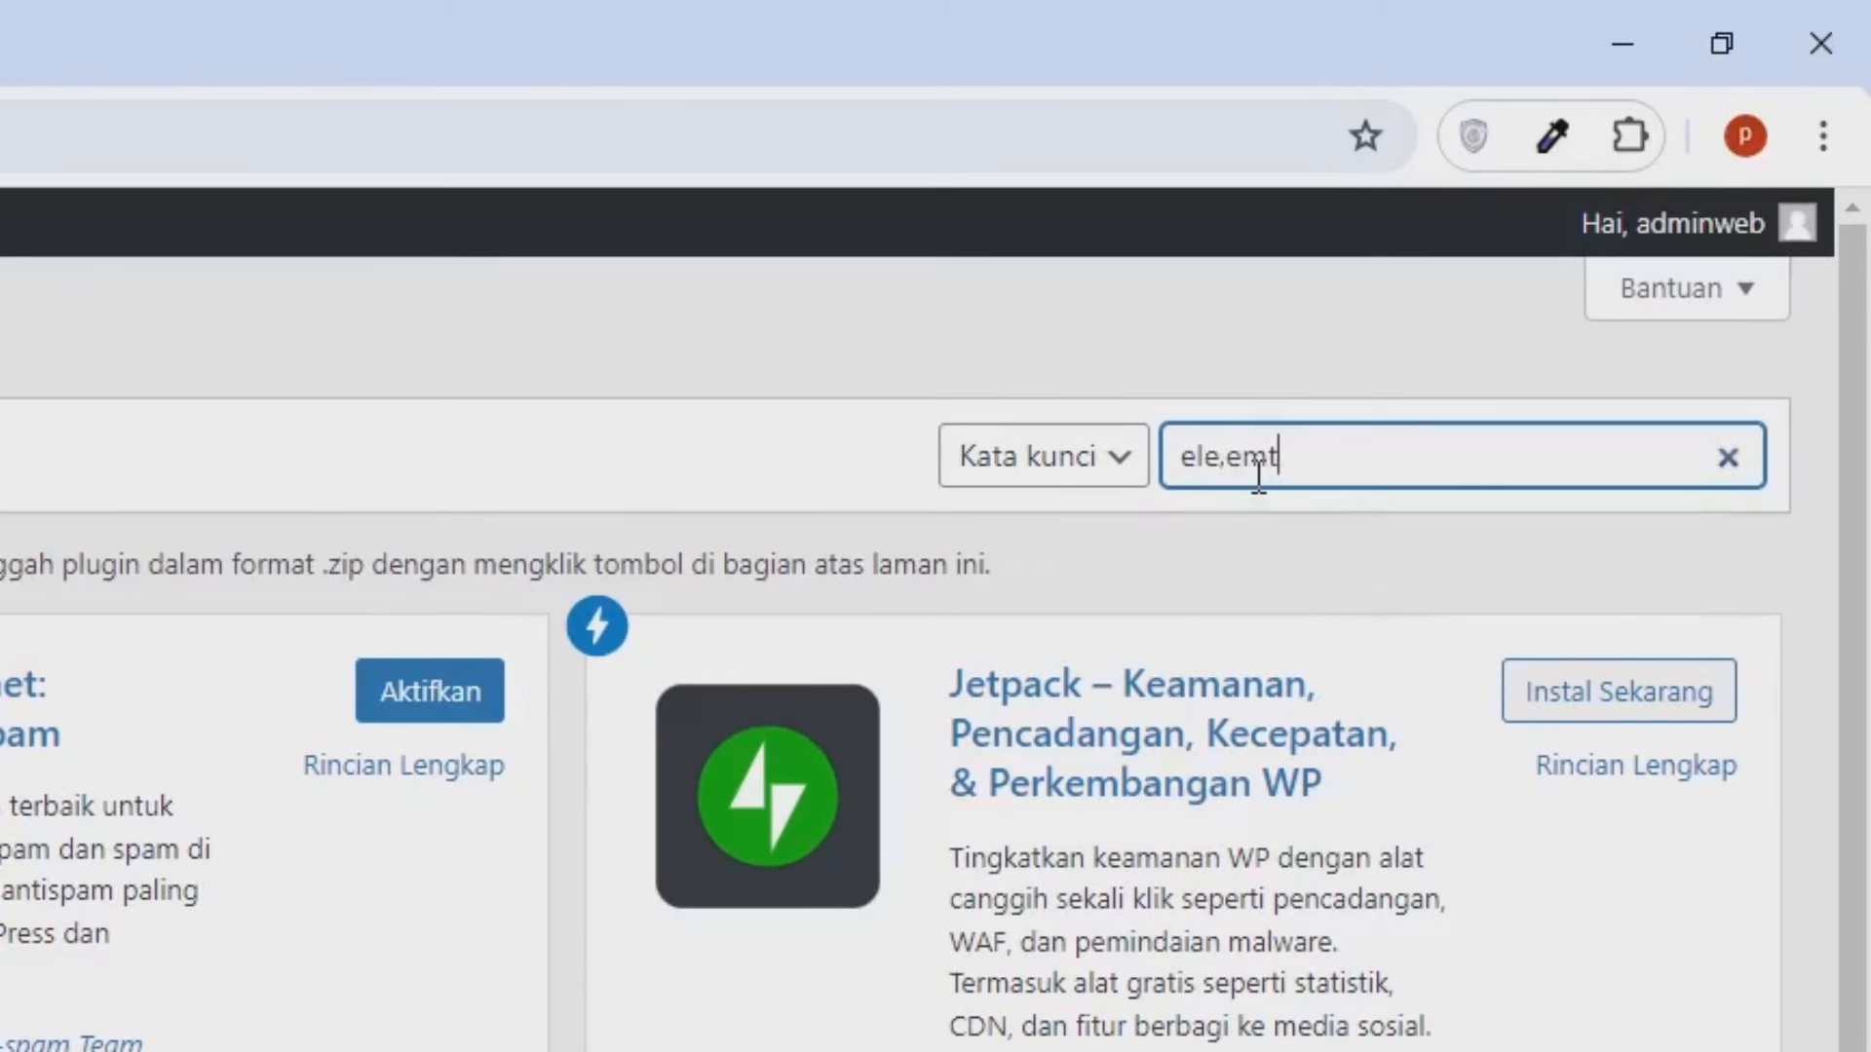
{"action": "key", "text": "BackSpace"}
{"action": "key", "text": "BackSpace"}
{"action": "key", "text": "BackSpace"}
{"action": "type", "text": "mentor"}
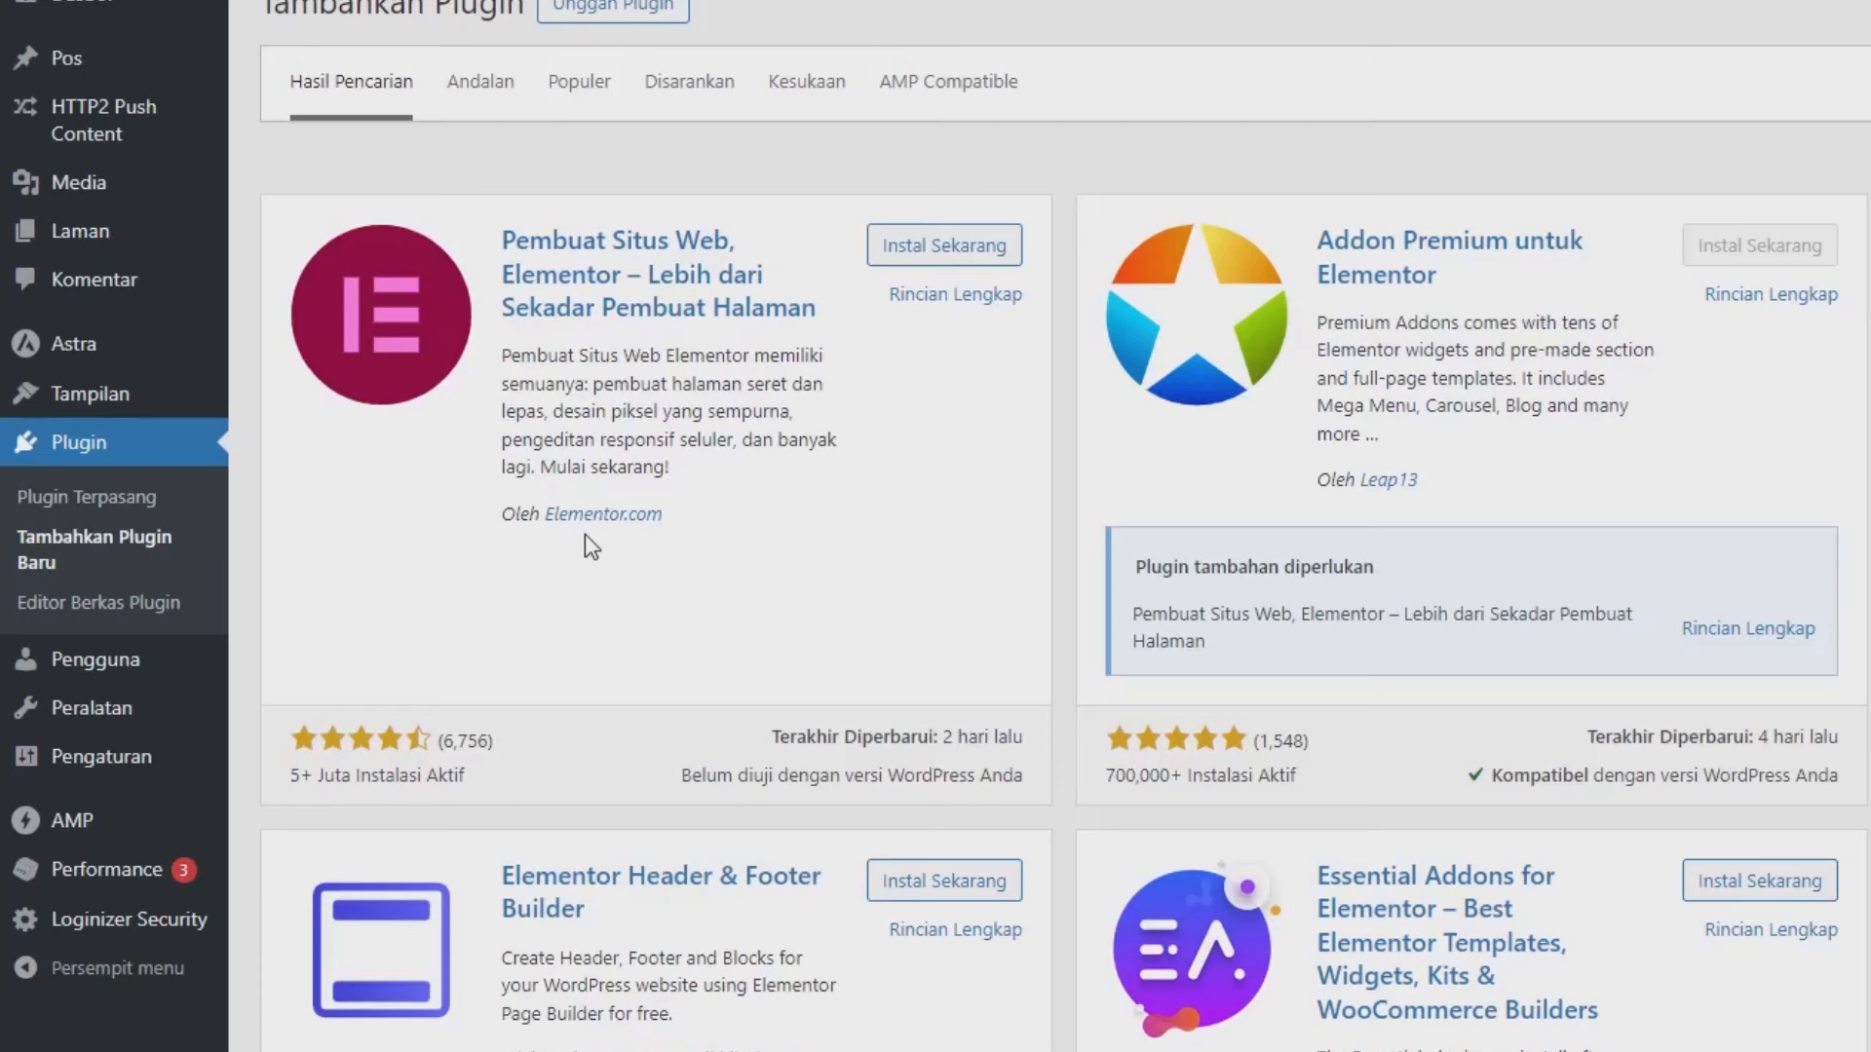
{"action": "left_click", "coordinate": [872, 259]}
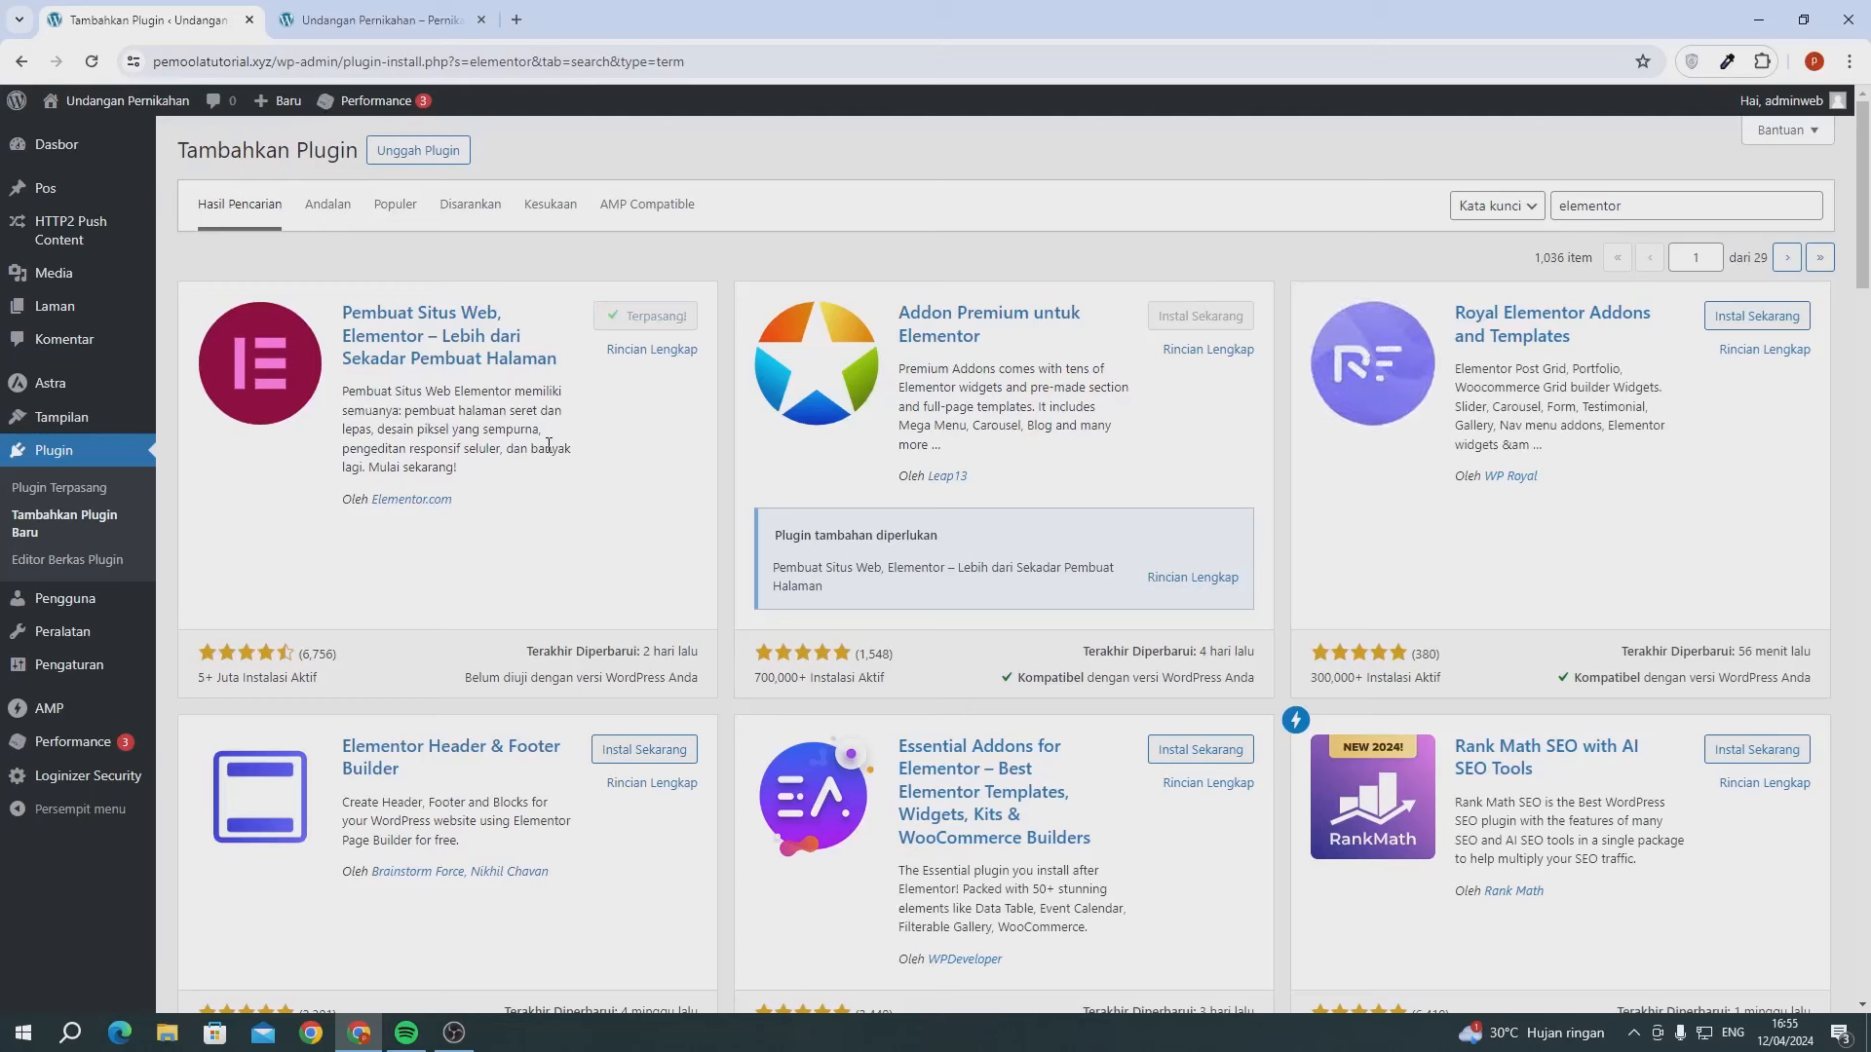
{"action": "left_click", "coordinate": [640, 322]}
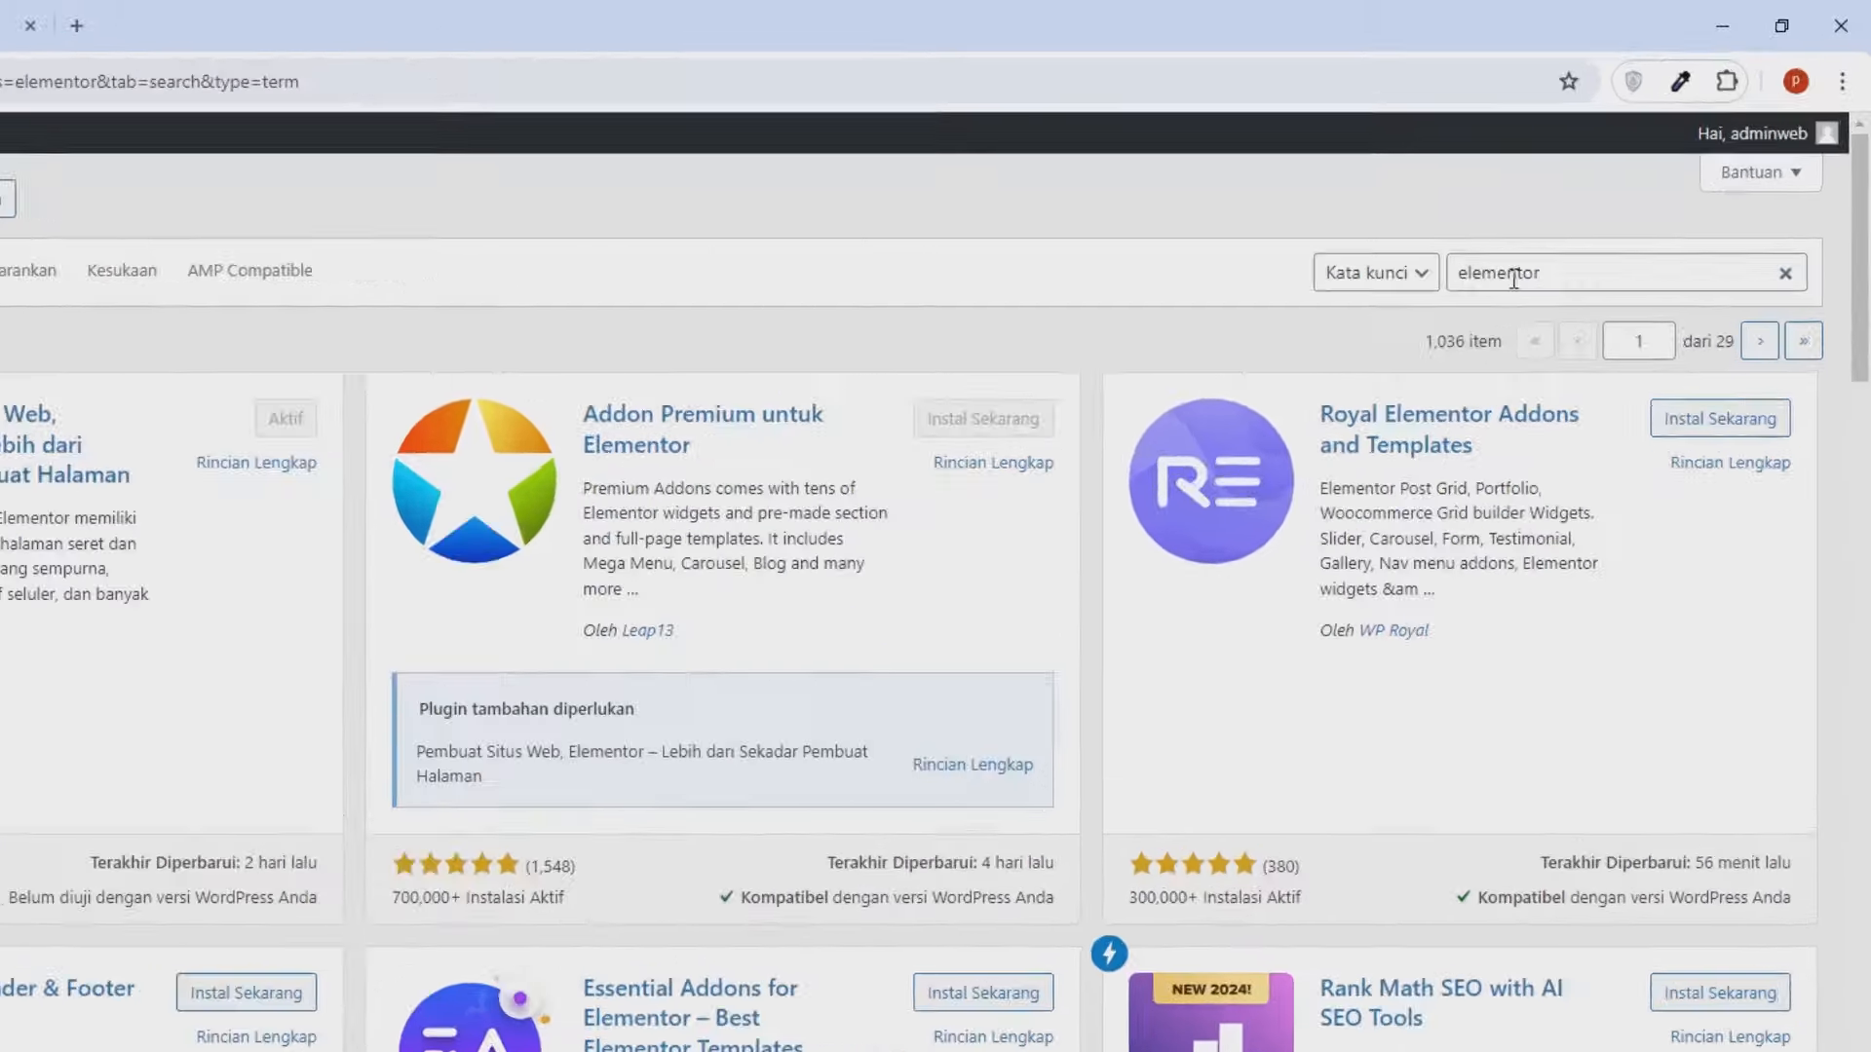
- Search plugins for 'wp form', then install and activate WPForms
{"action": "double_click", "coordinate": [1602, 210]}
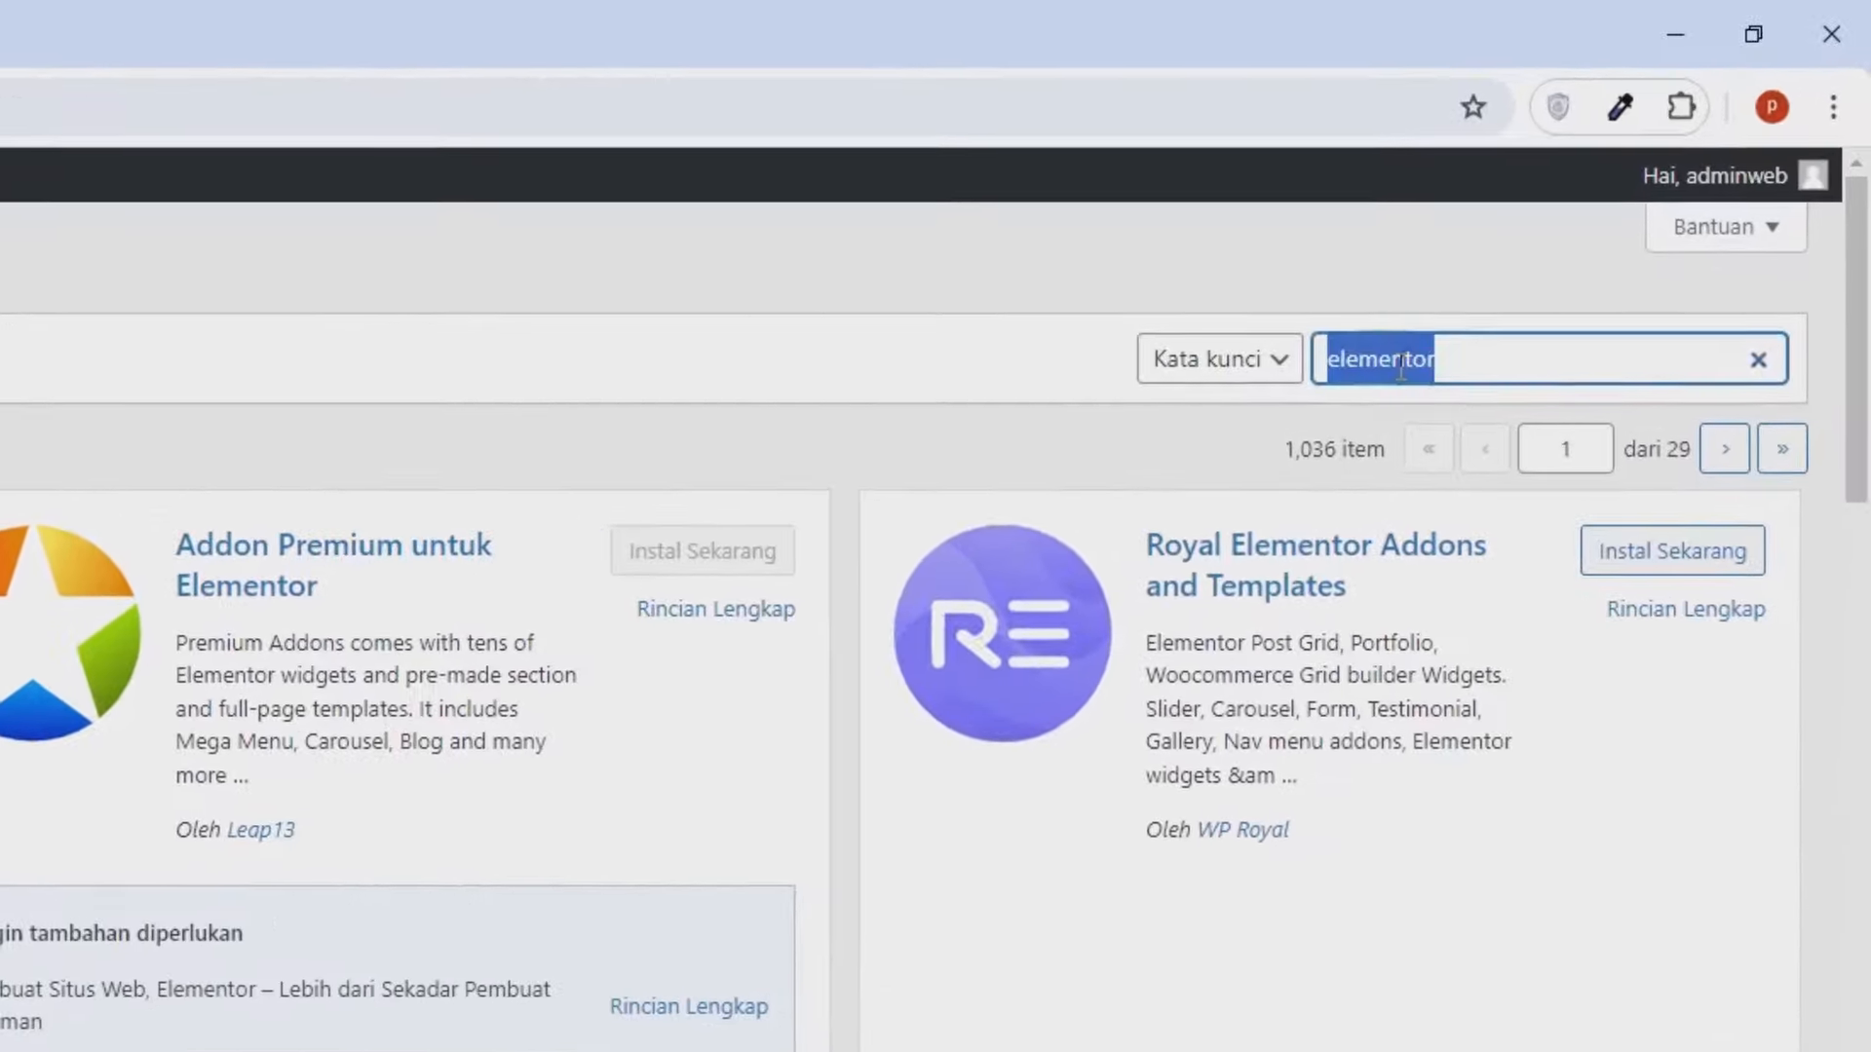
{"action": "type", "text": "wp fo"}
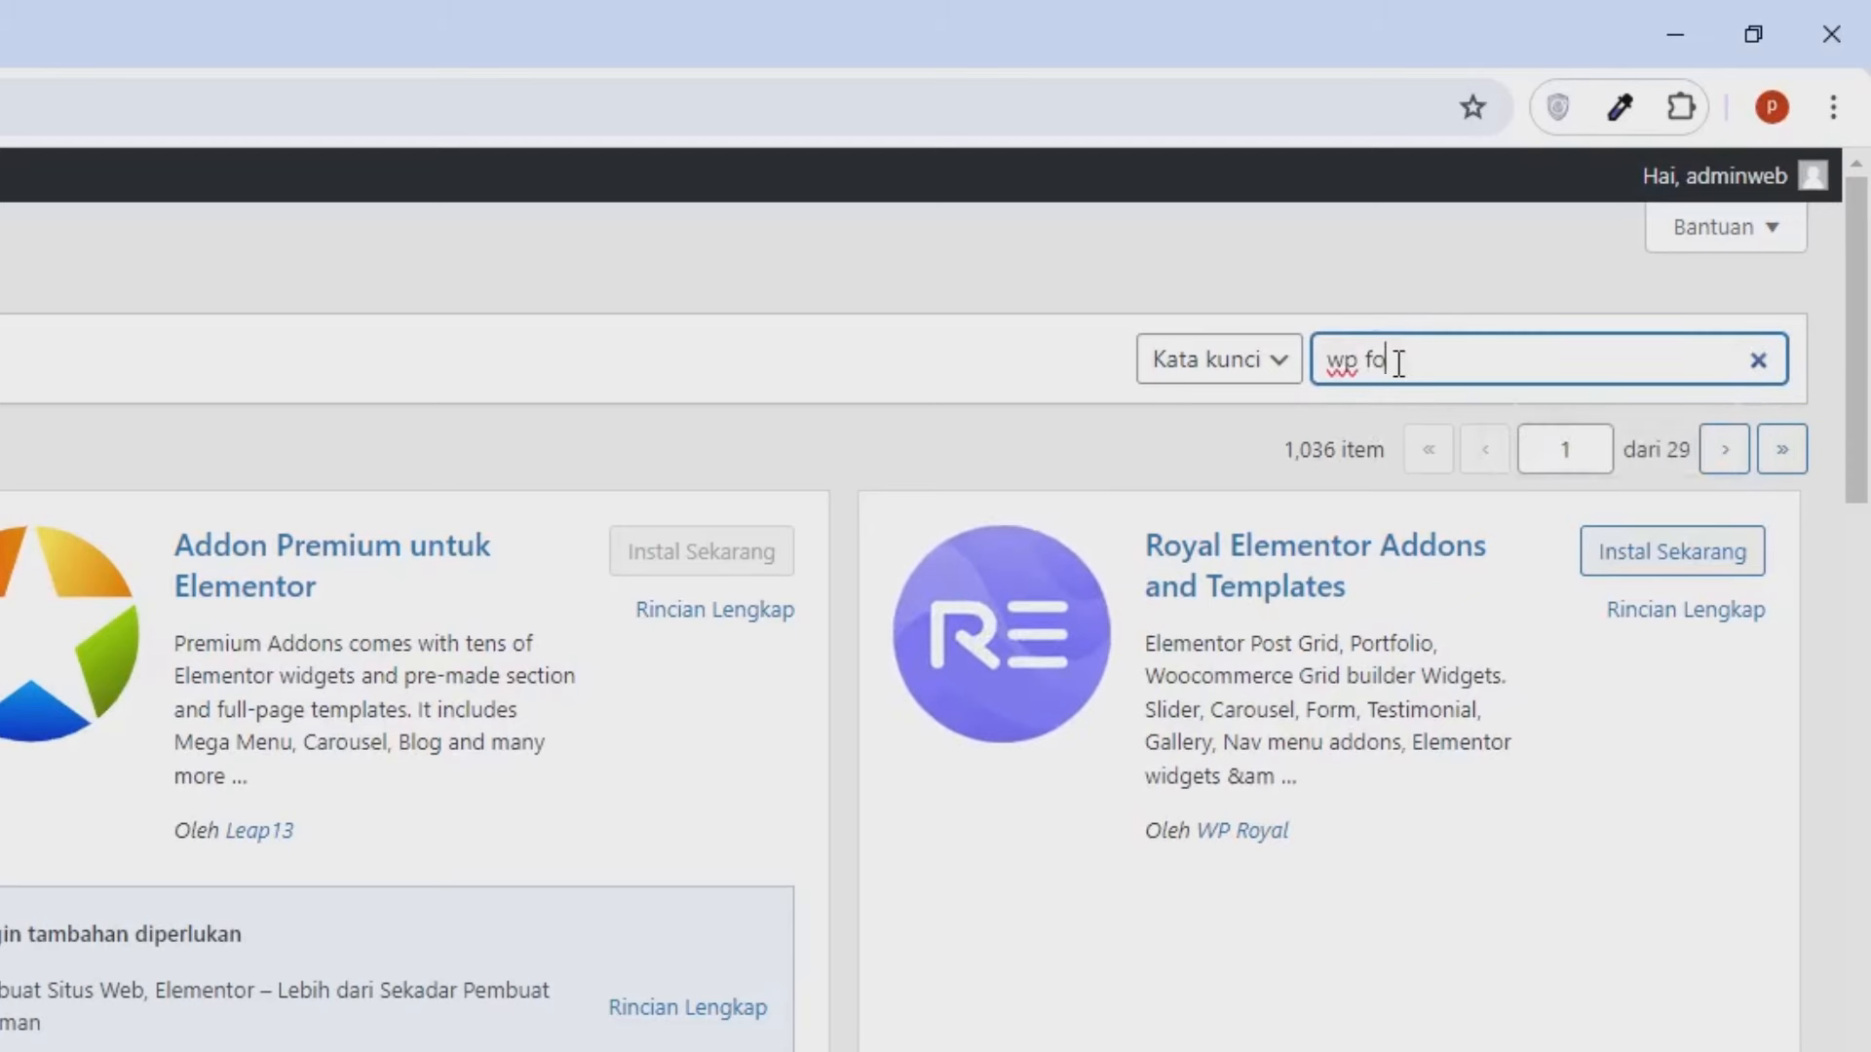
{"action": "type", "text": "rm"}
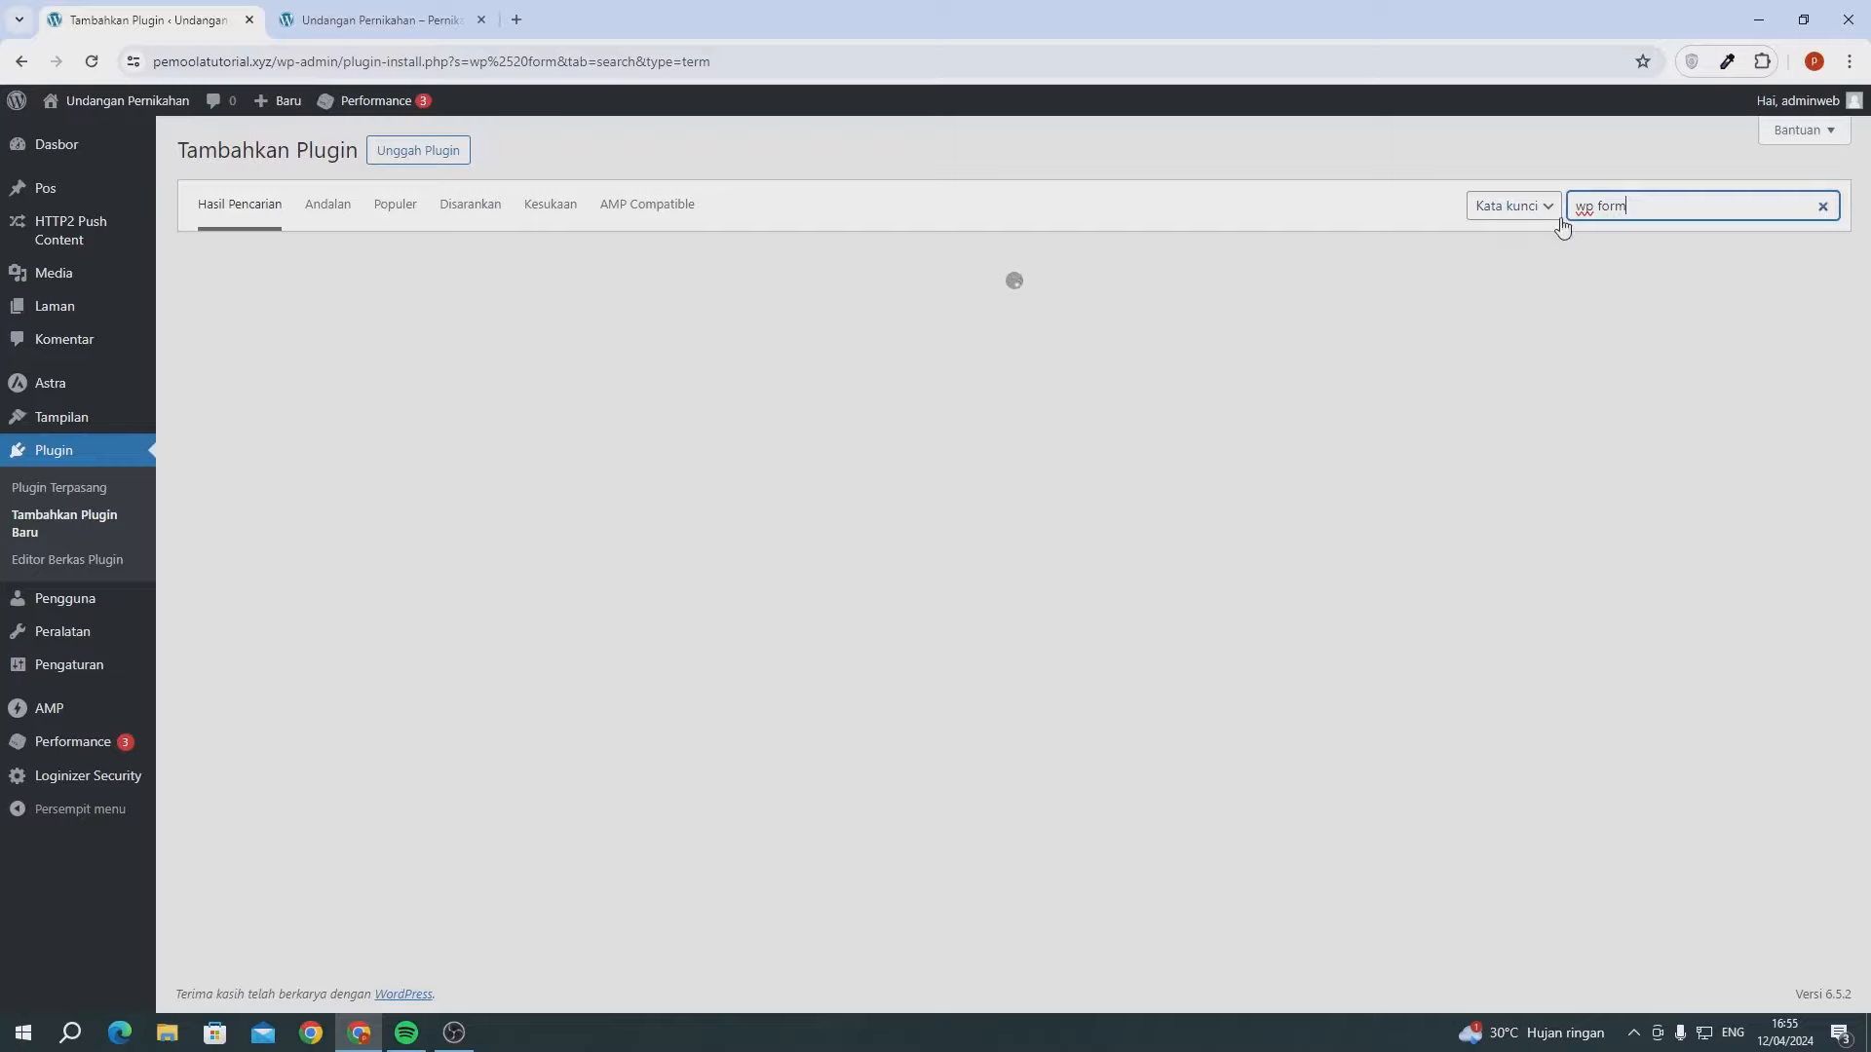
{"action": "scroll", "coordinate": [955, 576], "scroll_direction": "down", "scroll_amount": 2}
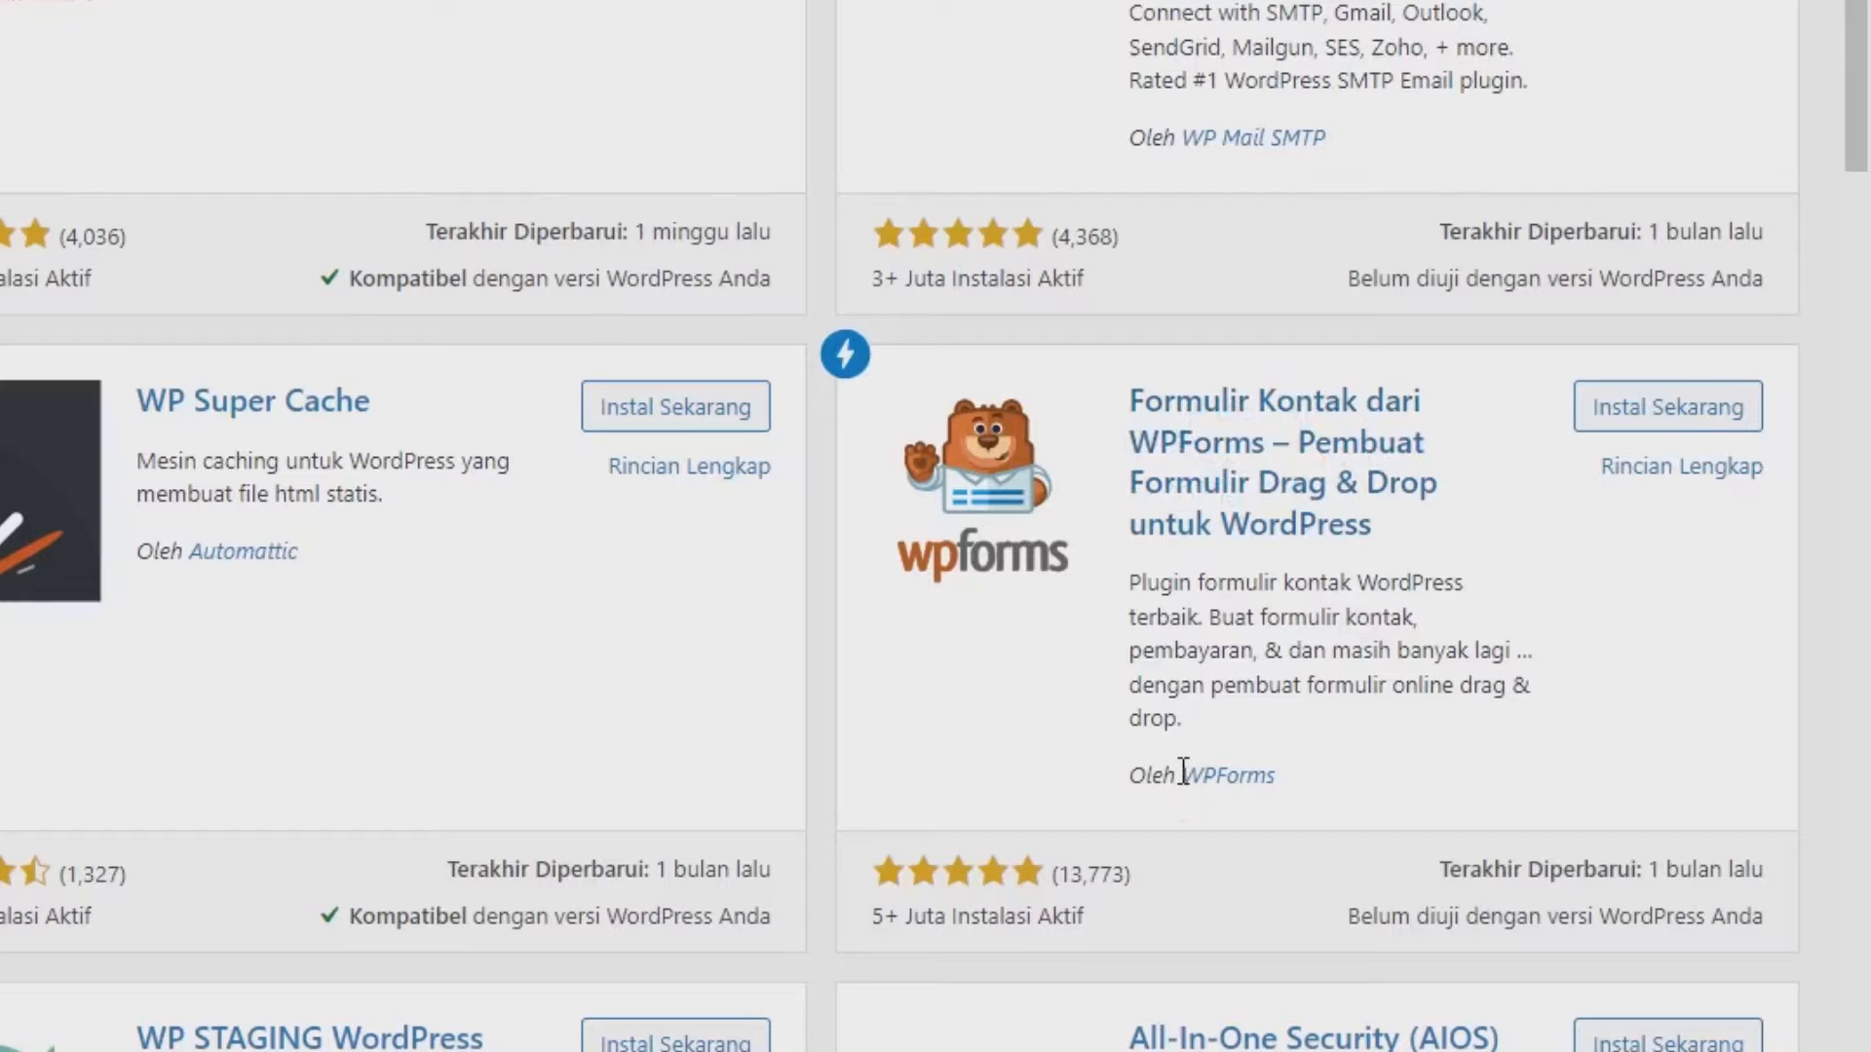
{"action": "left_click", "coordinate": [1623, 414]}
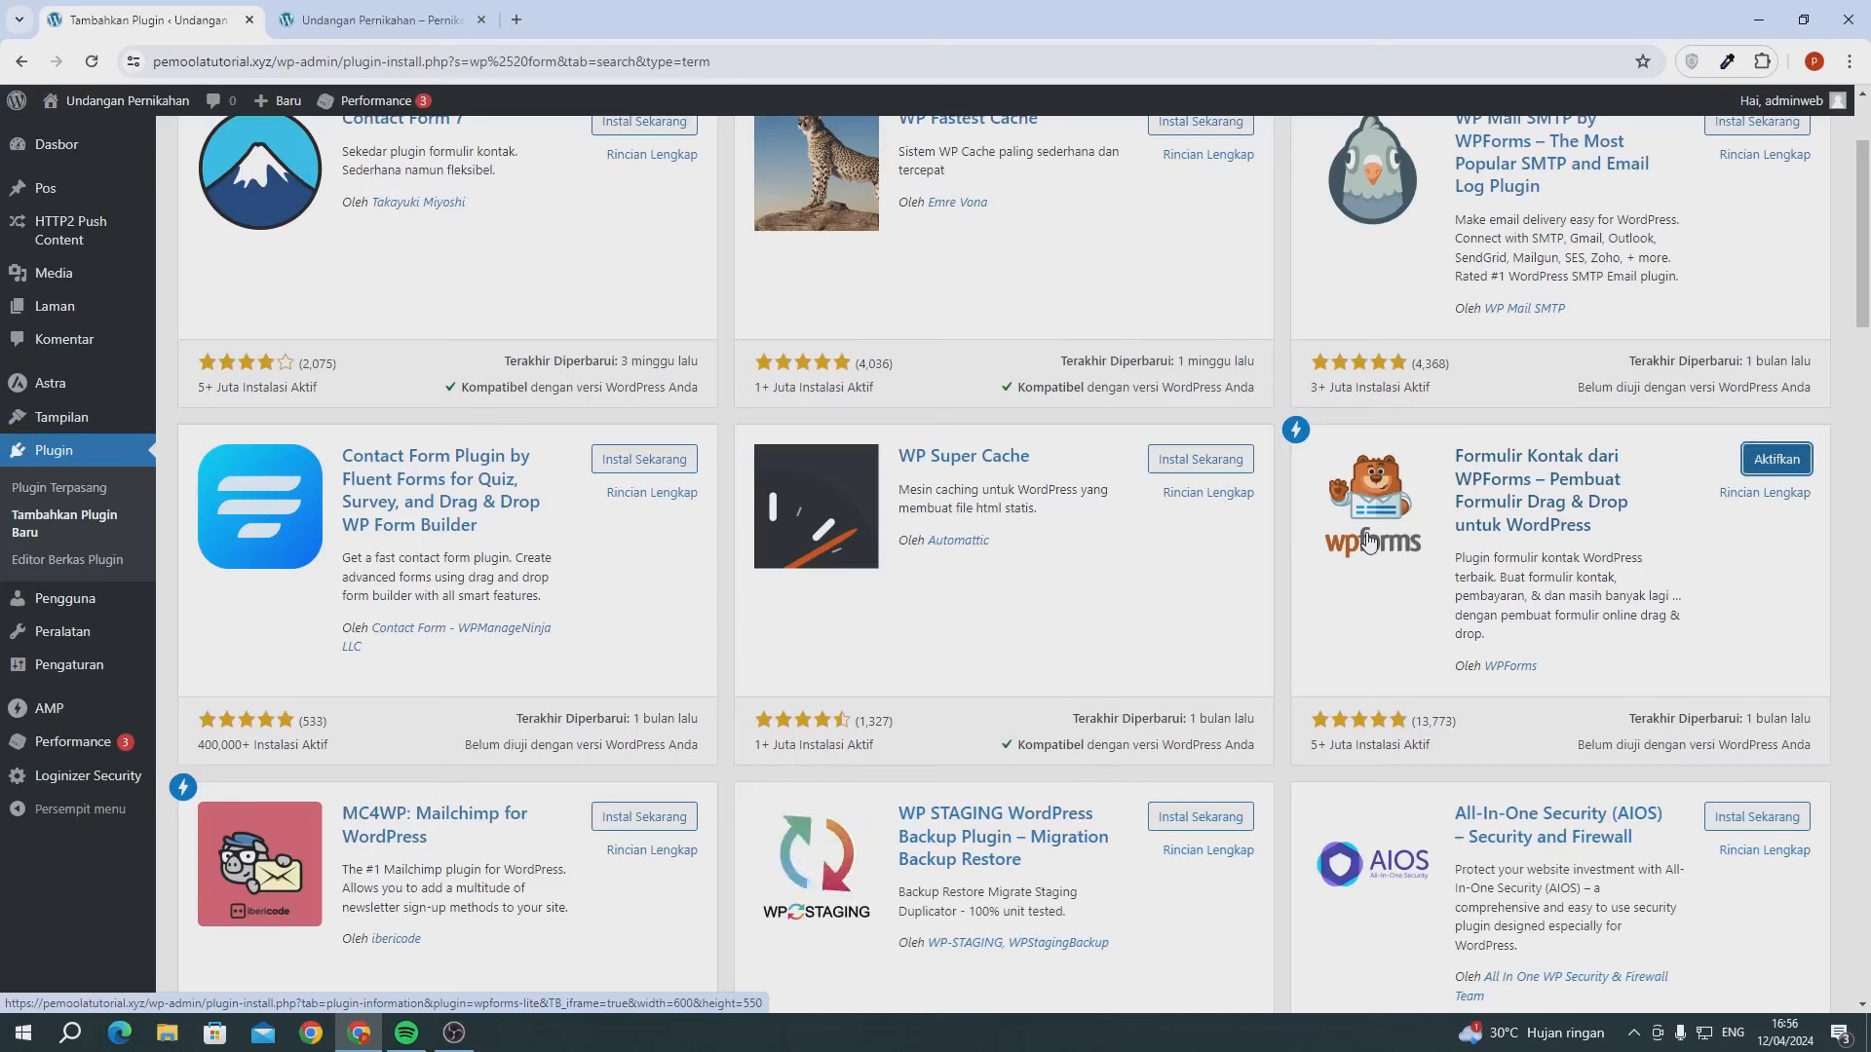
{"action": "left_click", "coordinate": [1769, 469]}
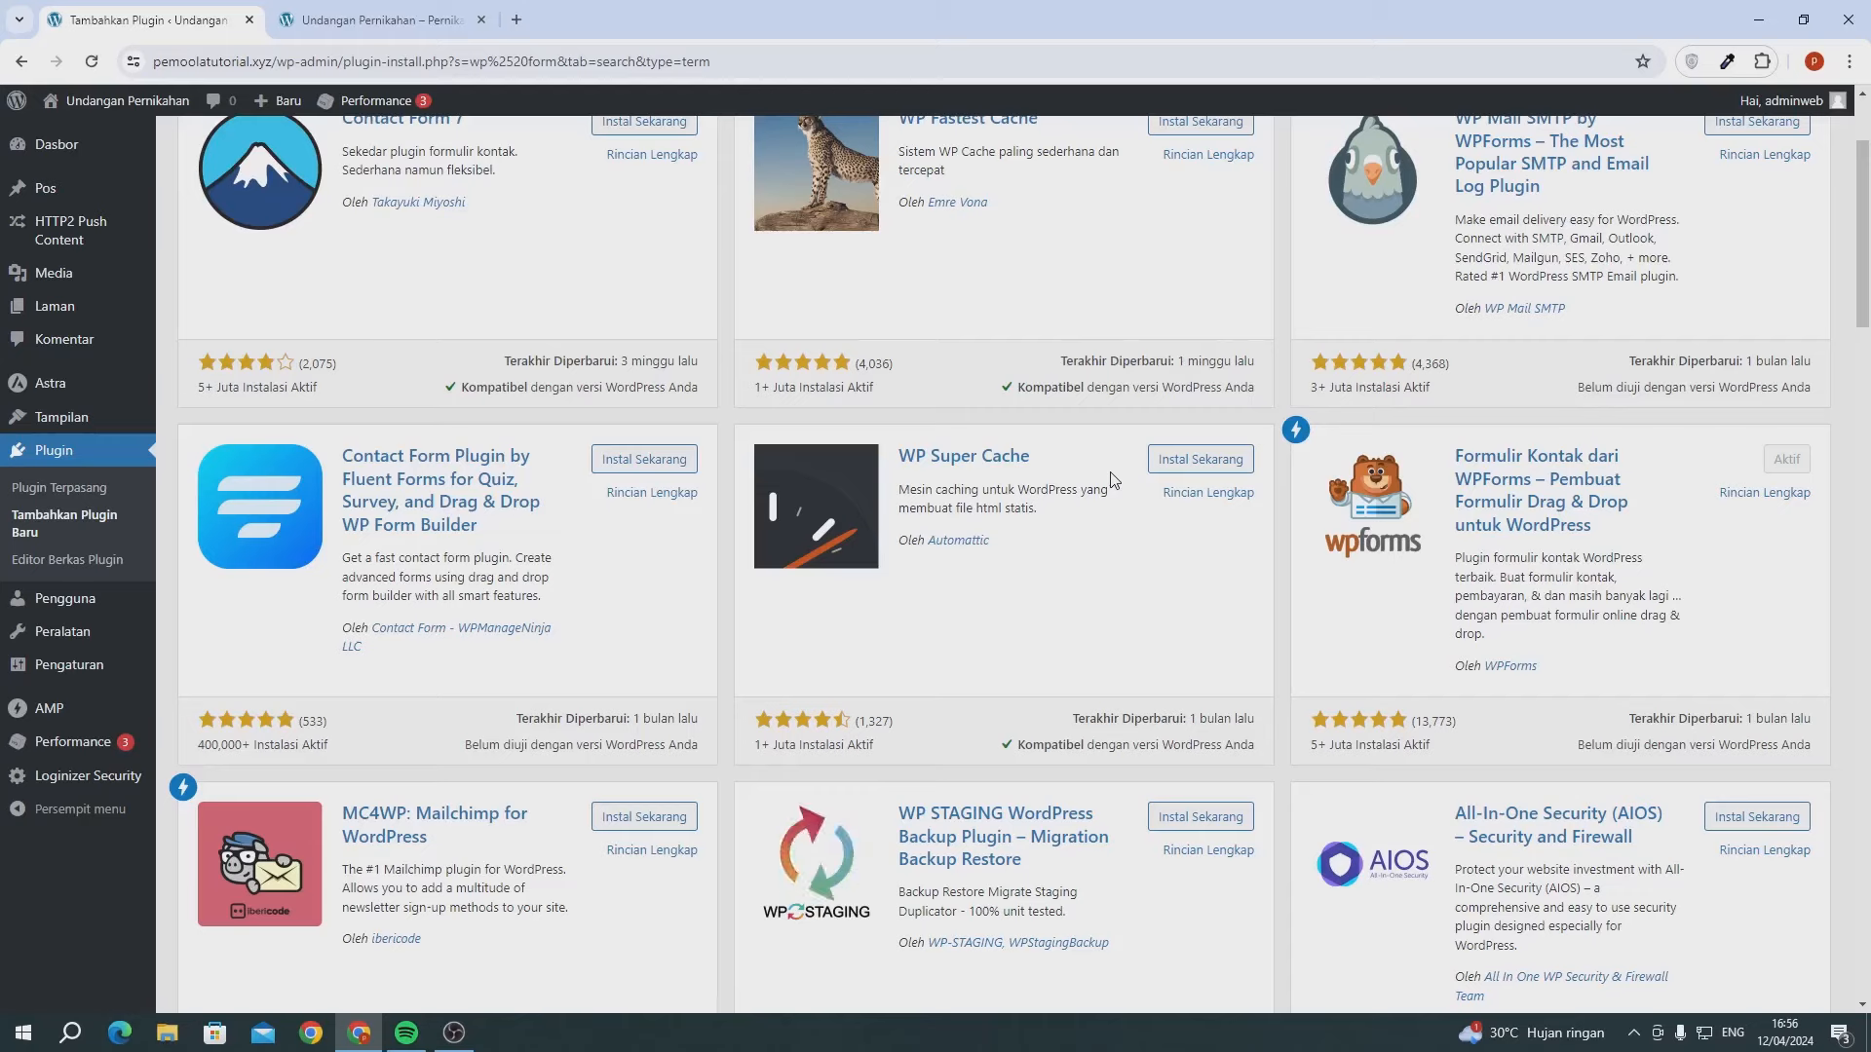
- Start a new blank page from Laman > Tambah Laman Baru
{"action": "scroll", "coordinate": [585, 439], "scroll_direction": "up", "scroll_amount": 2}
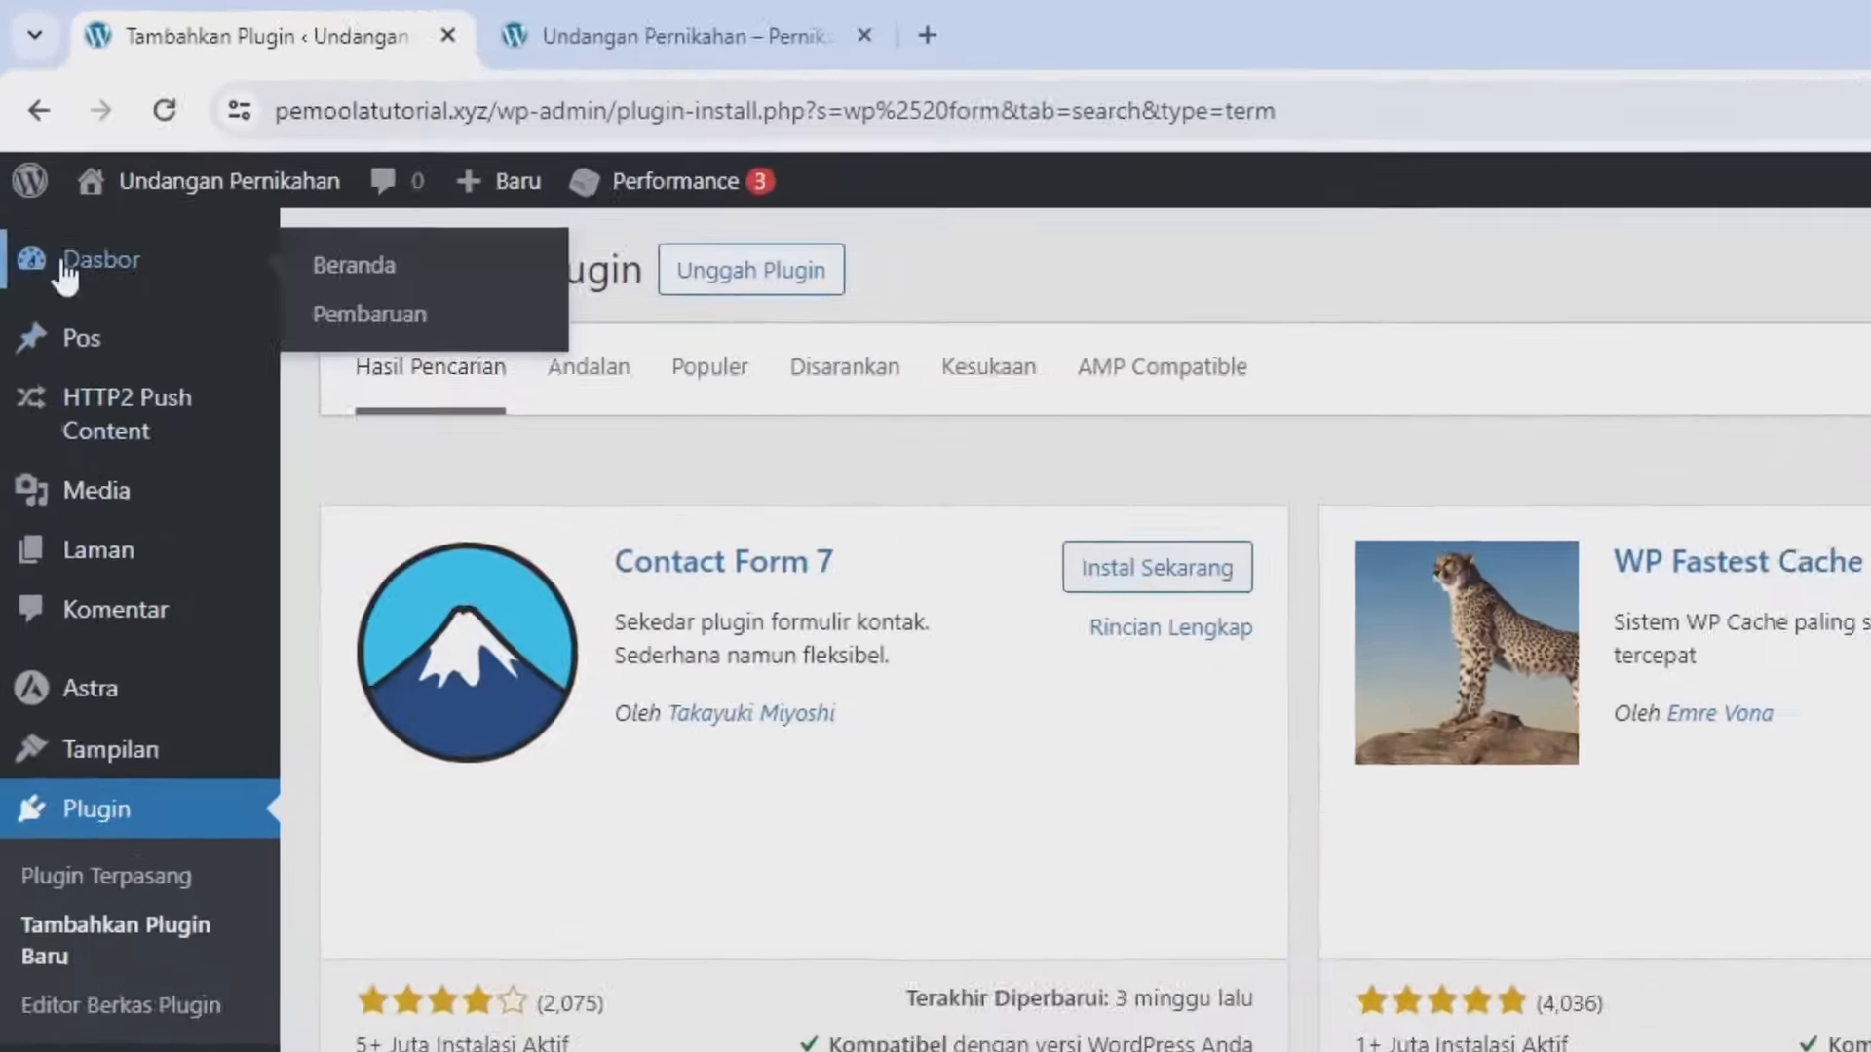
{"action": "left_click", "coordinate": [36, 154]}
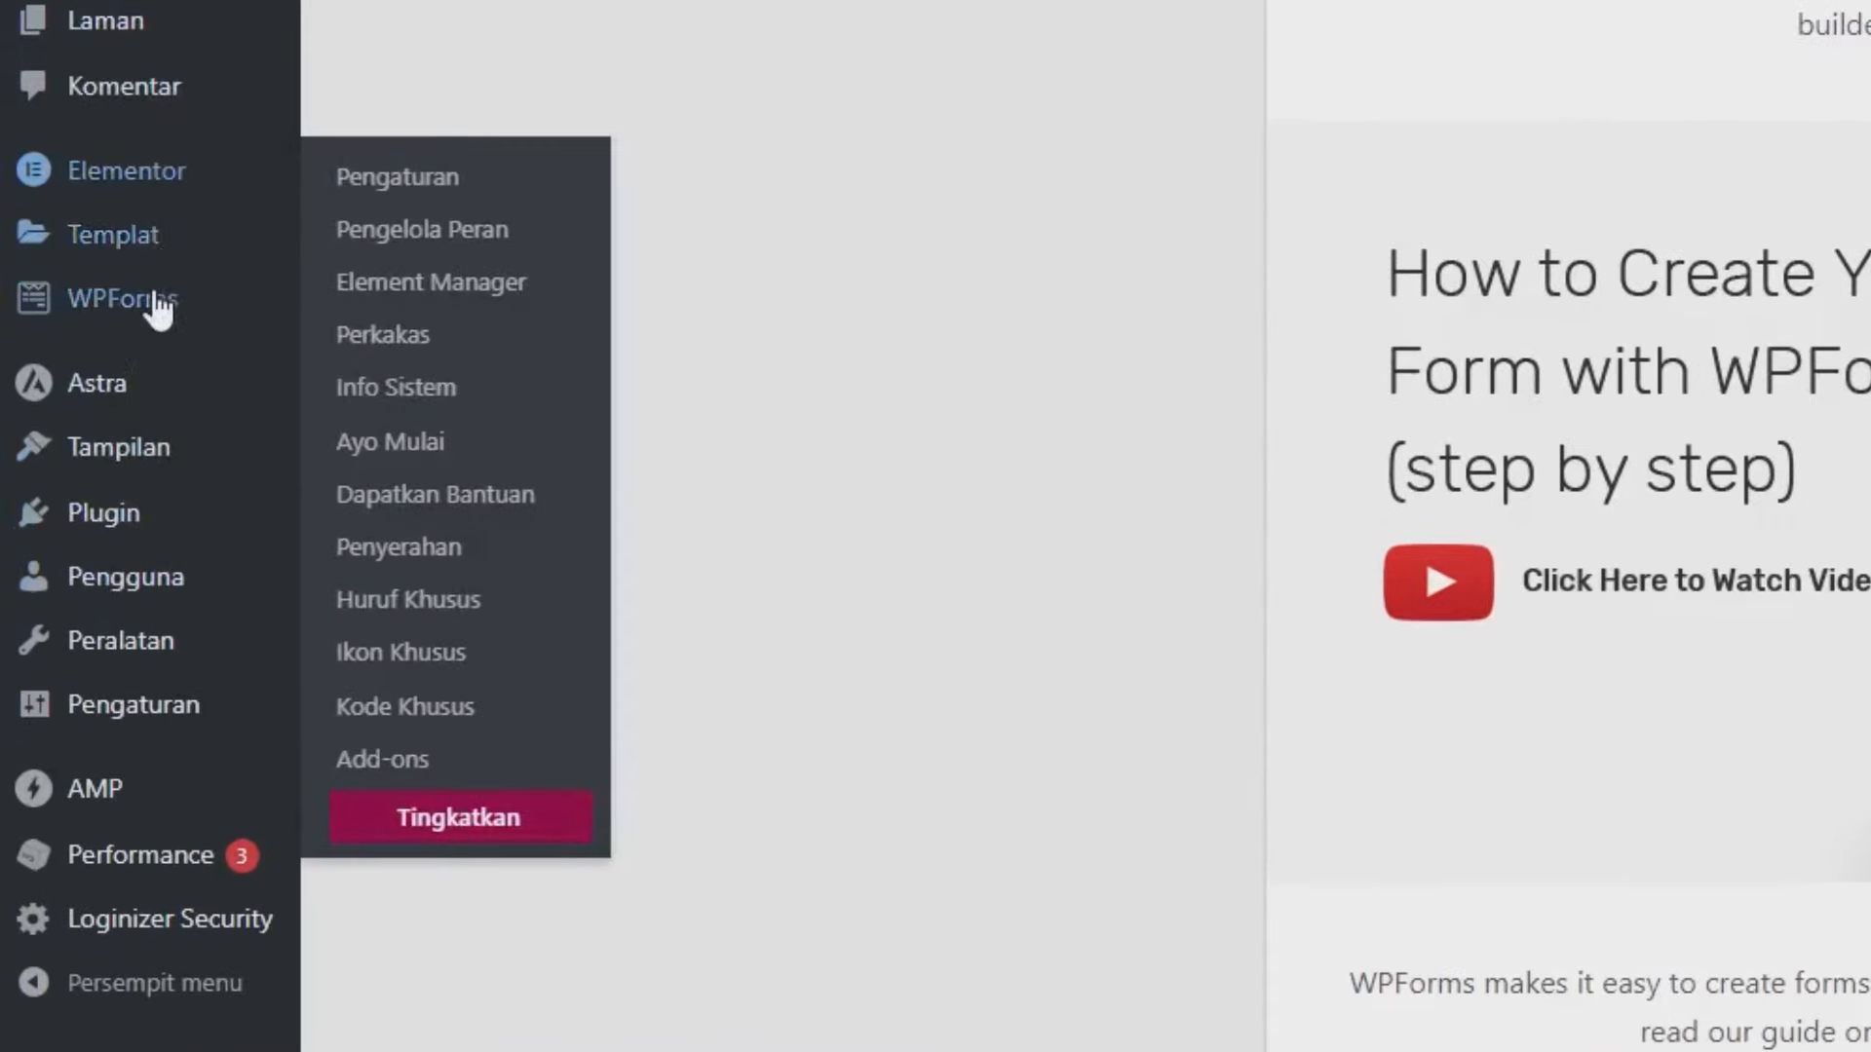
{"action": "mouse_move", "coordinate": [158, 310]}
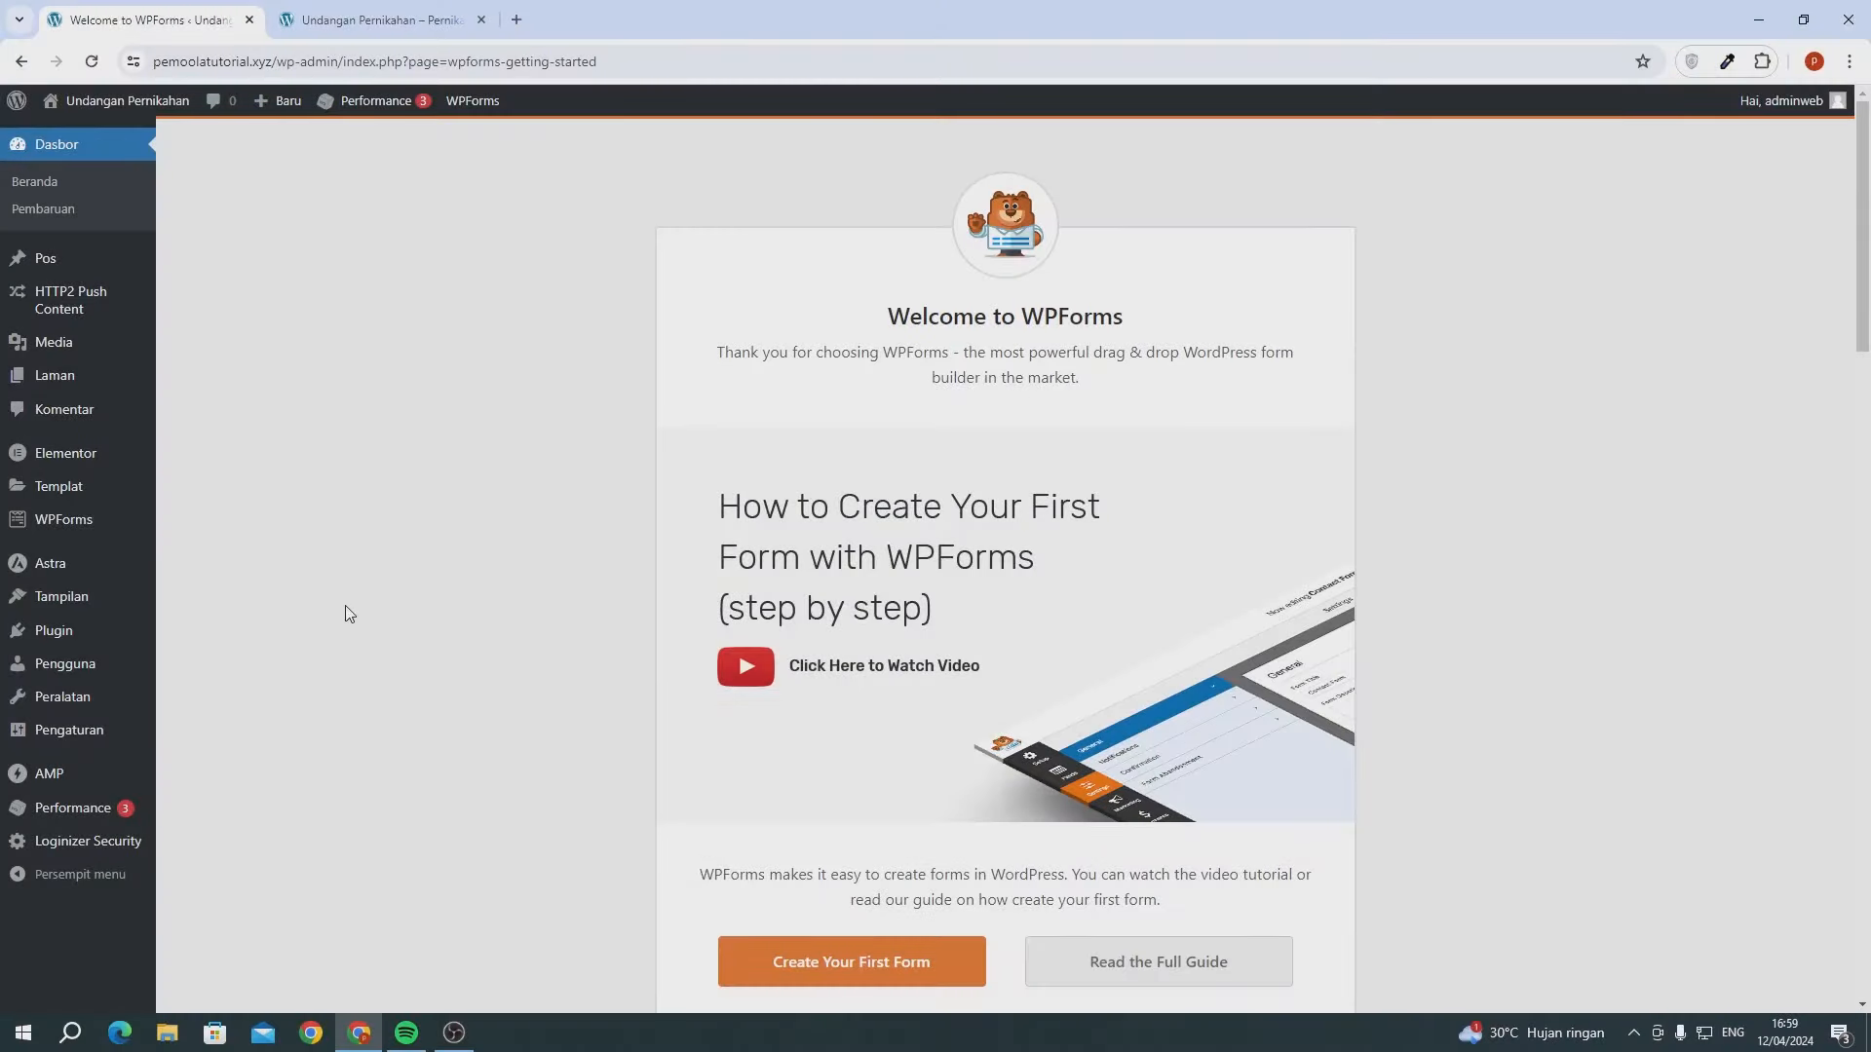
{"action": "mouse_move", "coordinate": [87, 375]}
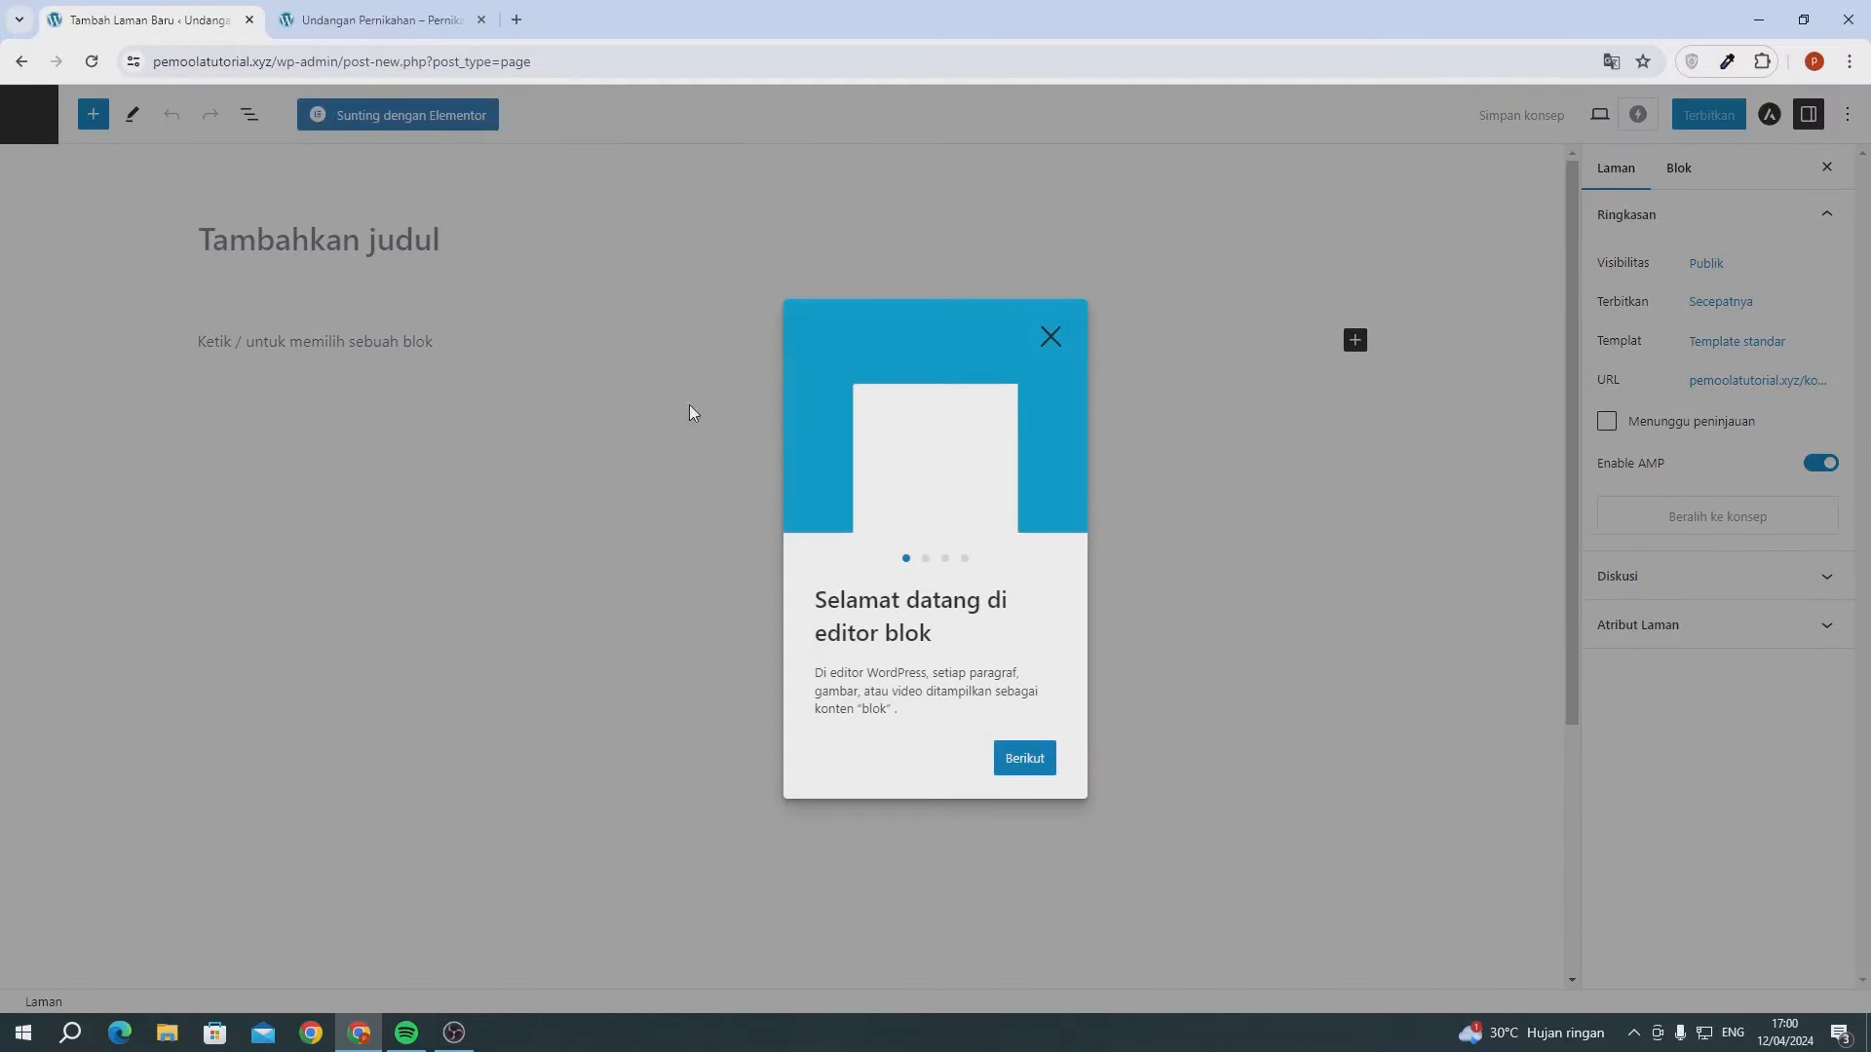
- Publish a new page titled 'Beranda' and return to the pages list
{"action": "left_click", "coordinate": [1049, 337]}
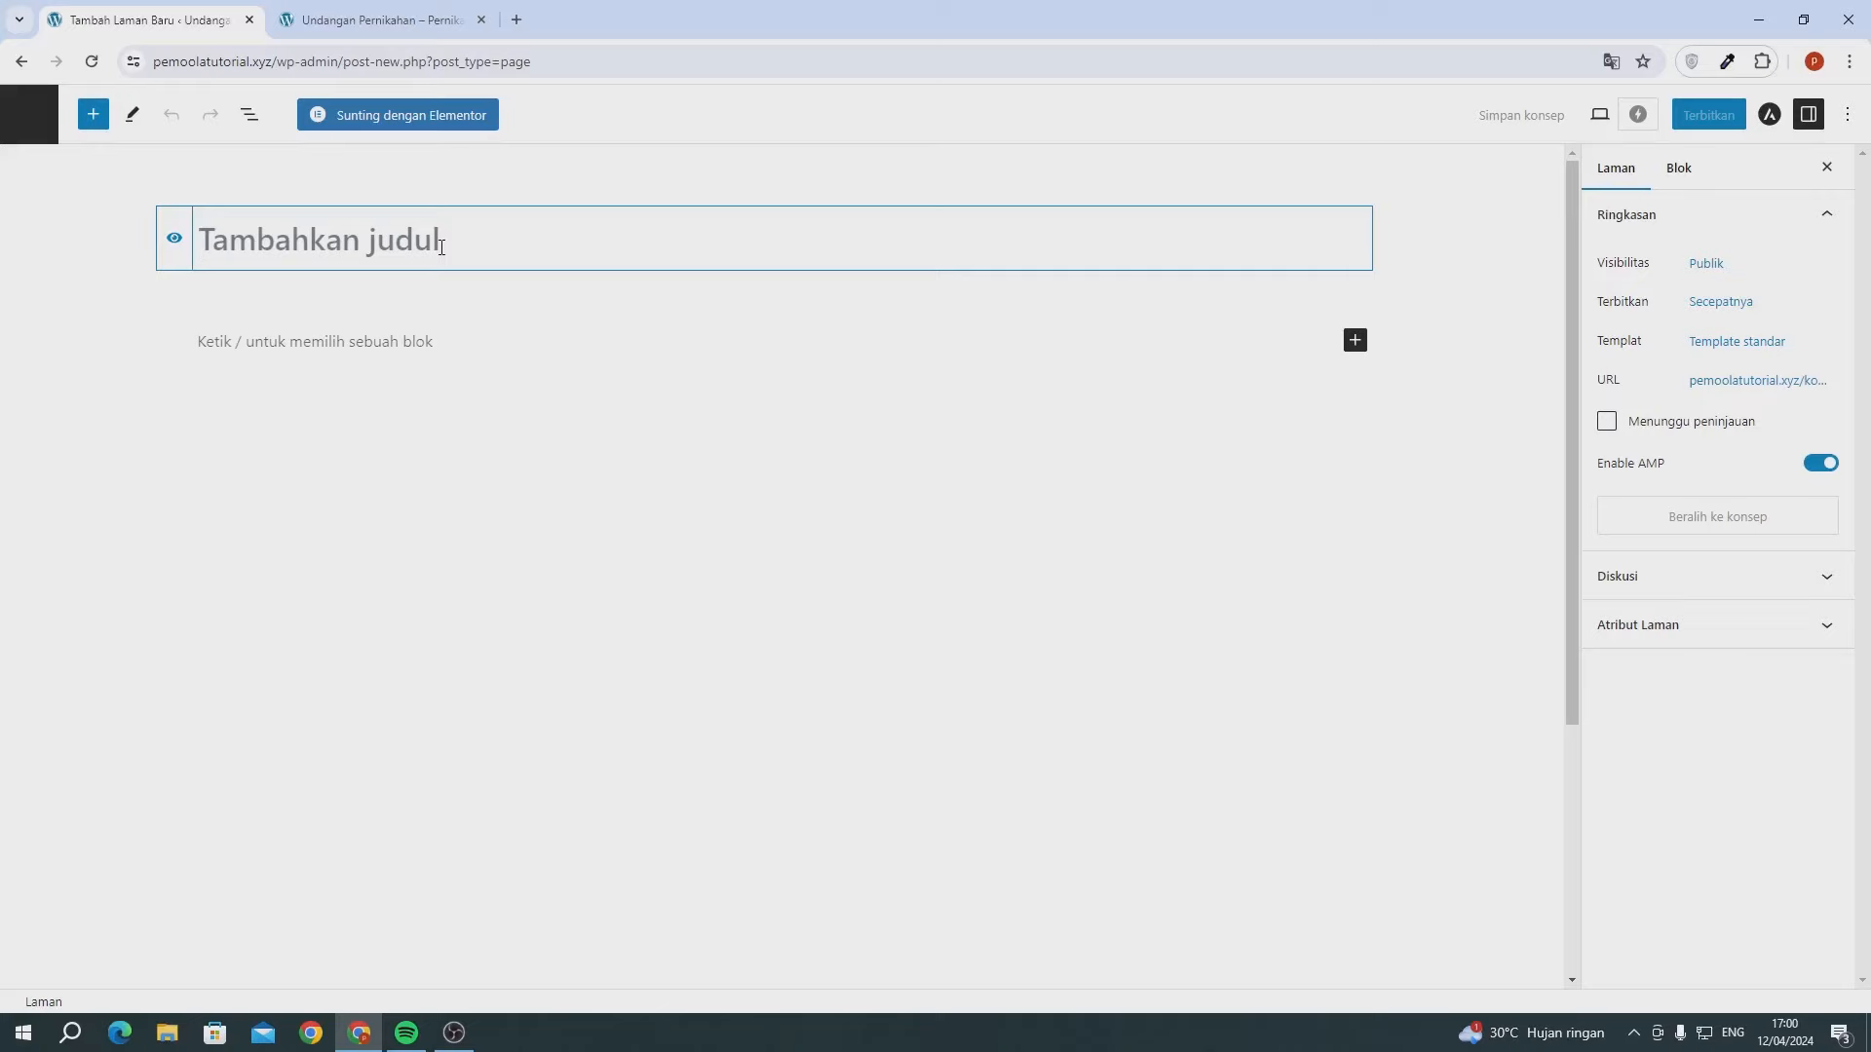
{"action": "type", "text": "B"}
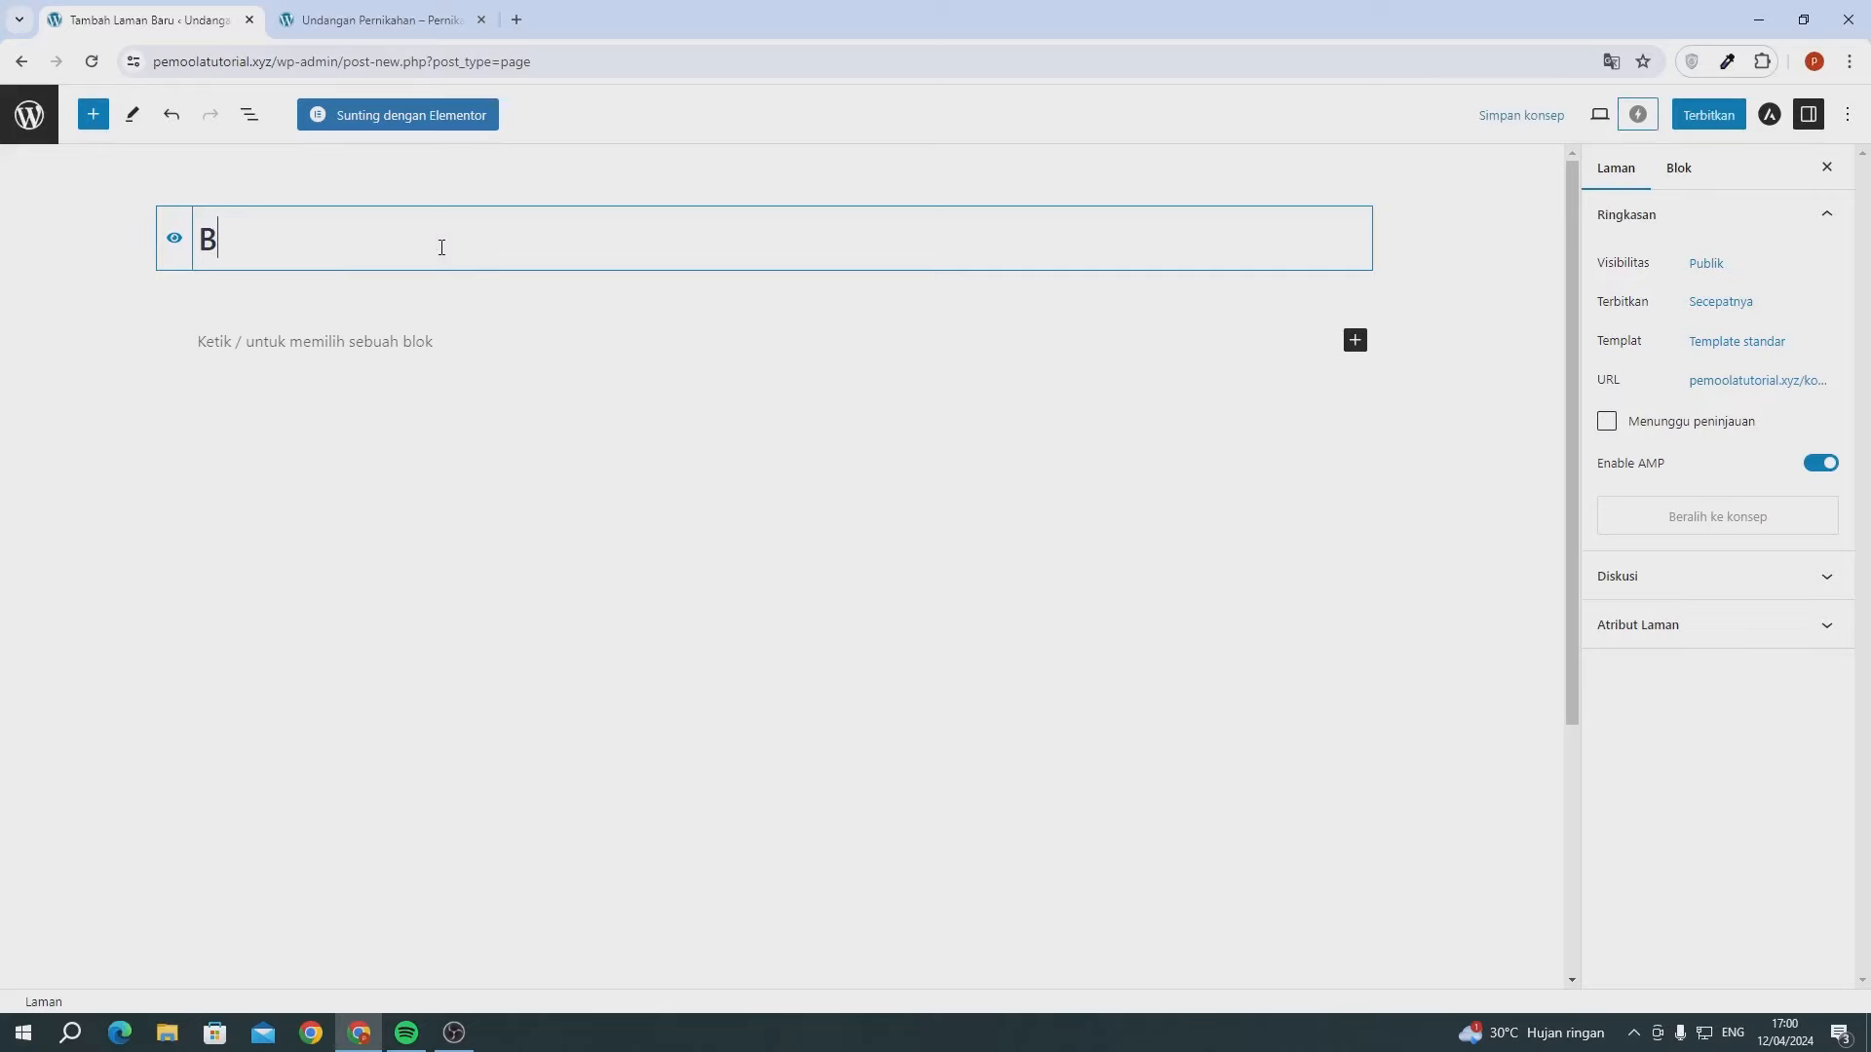
{"action": "type", "text": "eranda"}
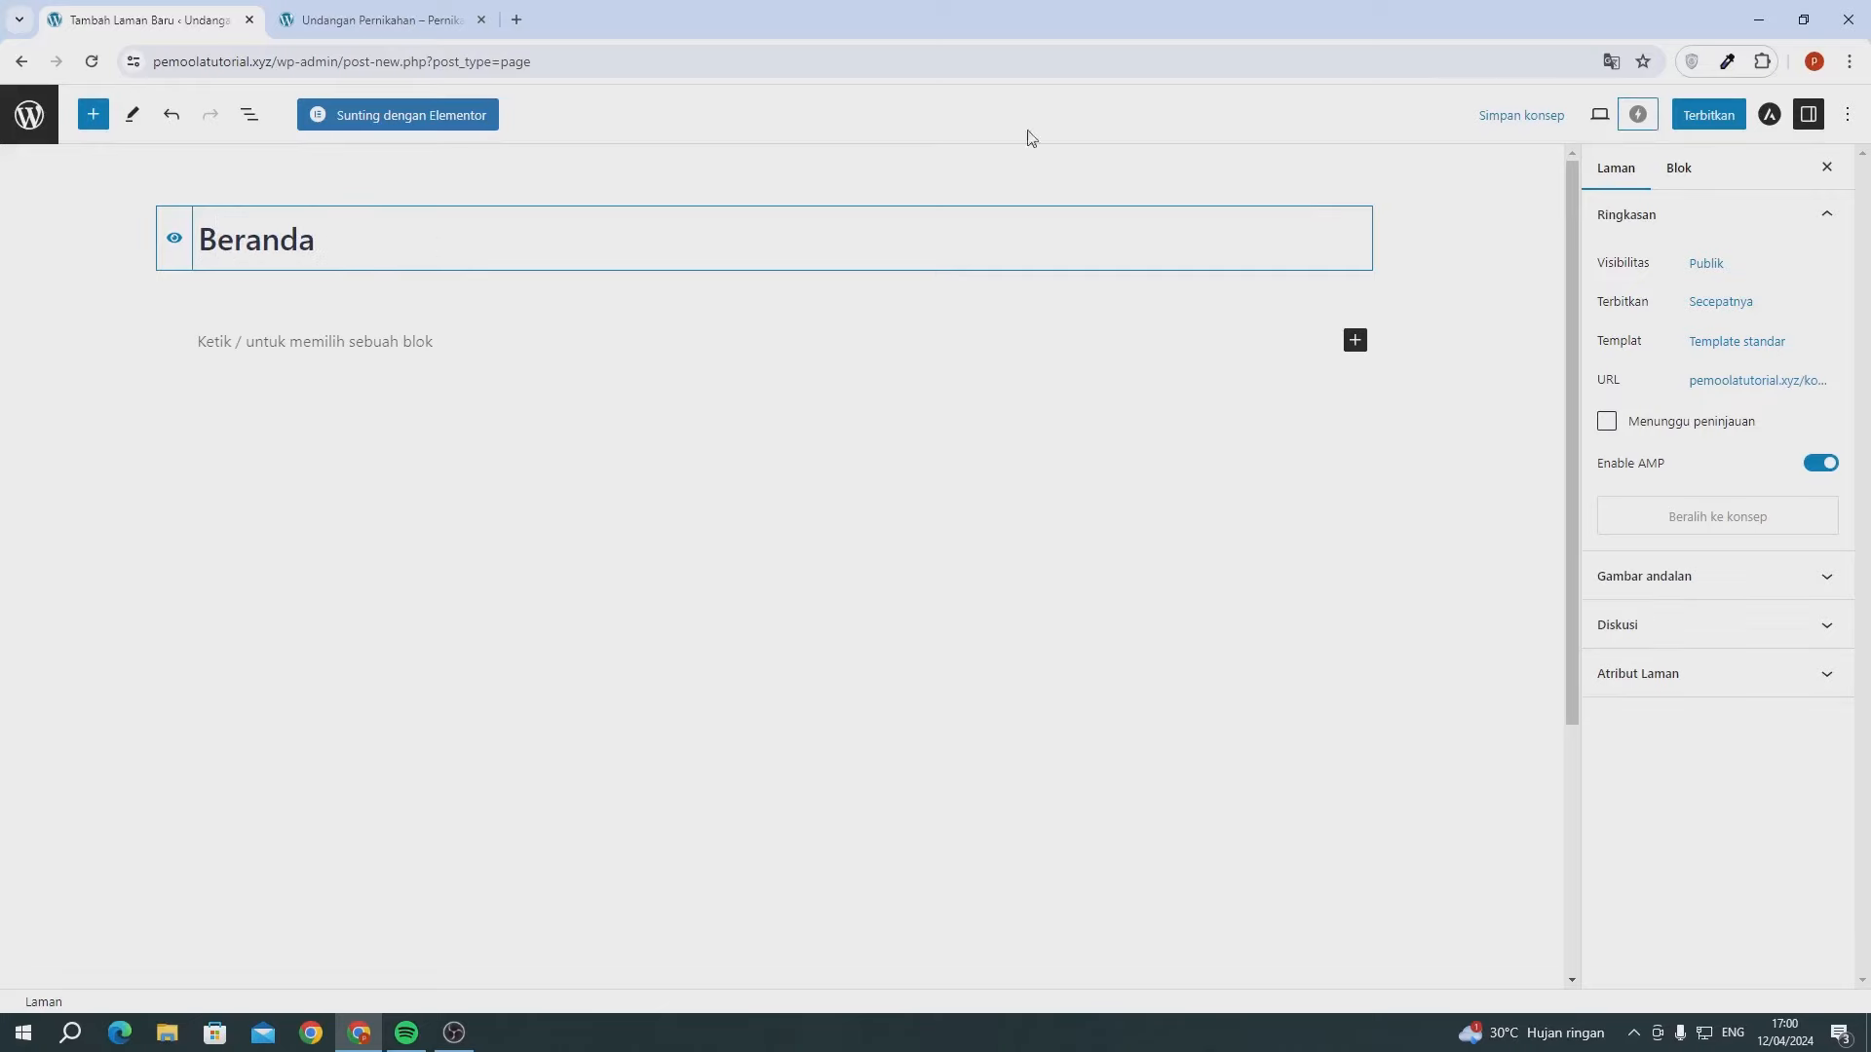
{"action": "left_click", "coordinate": [1712, 122]}
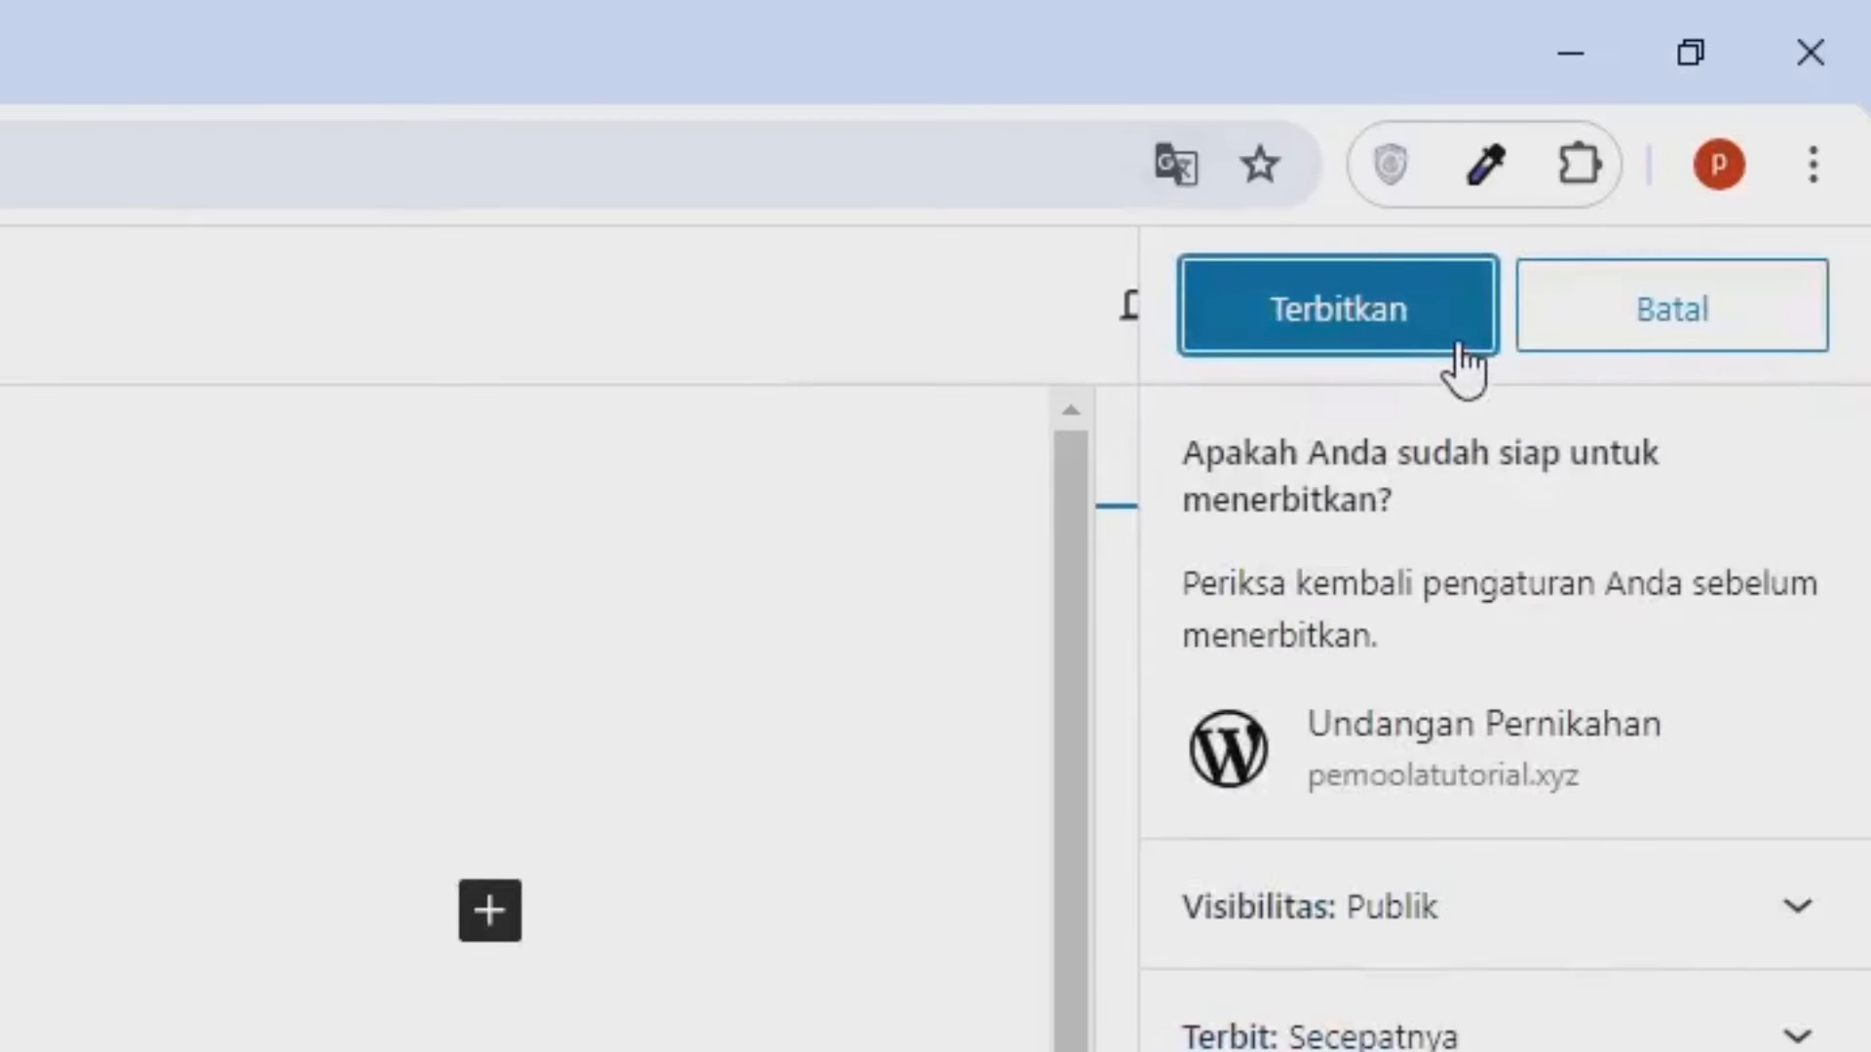
{"action": "left_click", "coordinate": [1460, 361]}
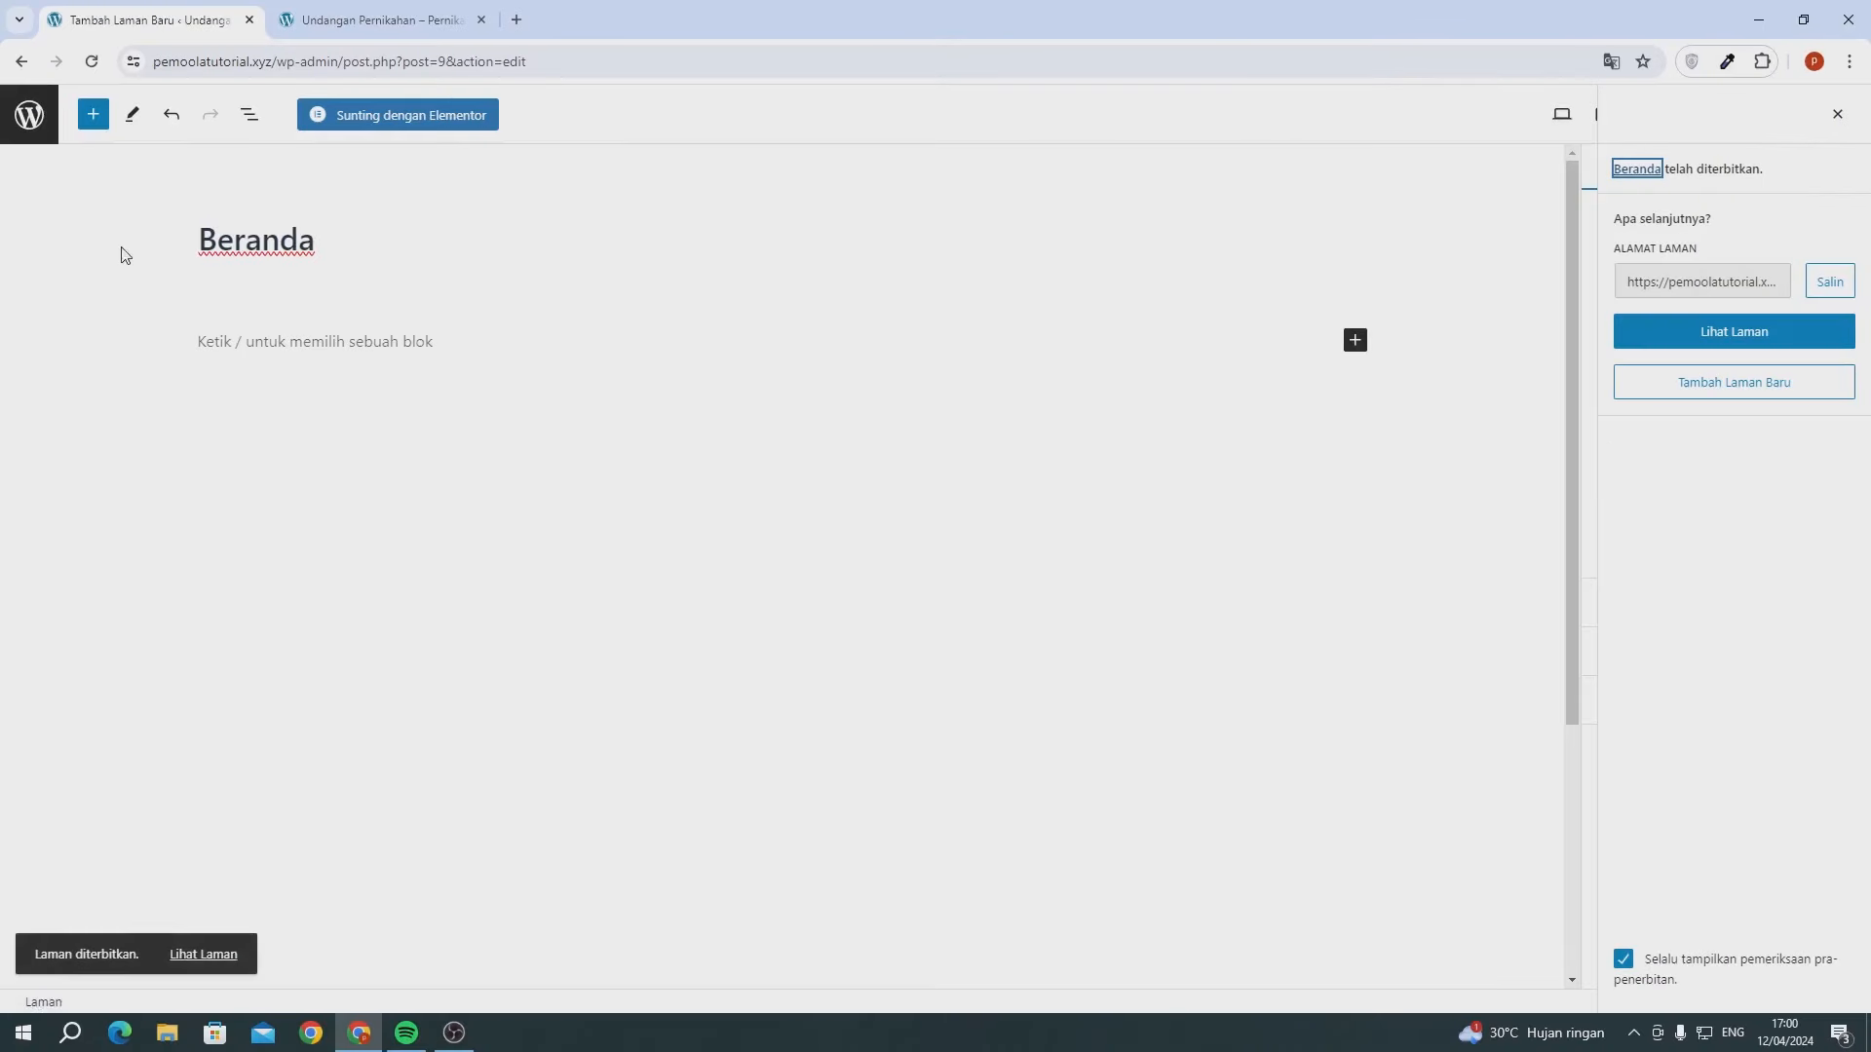
{"action": "left_click", "coordinate": [35, 135]}
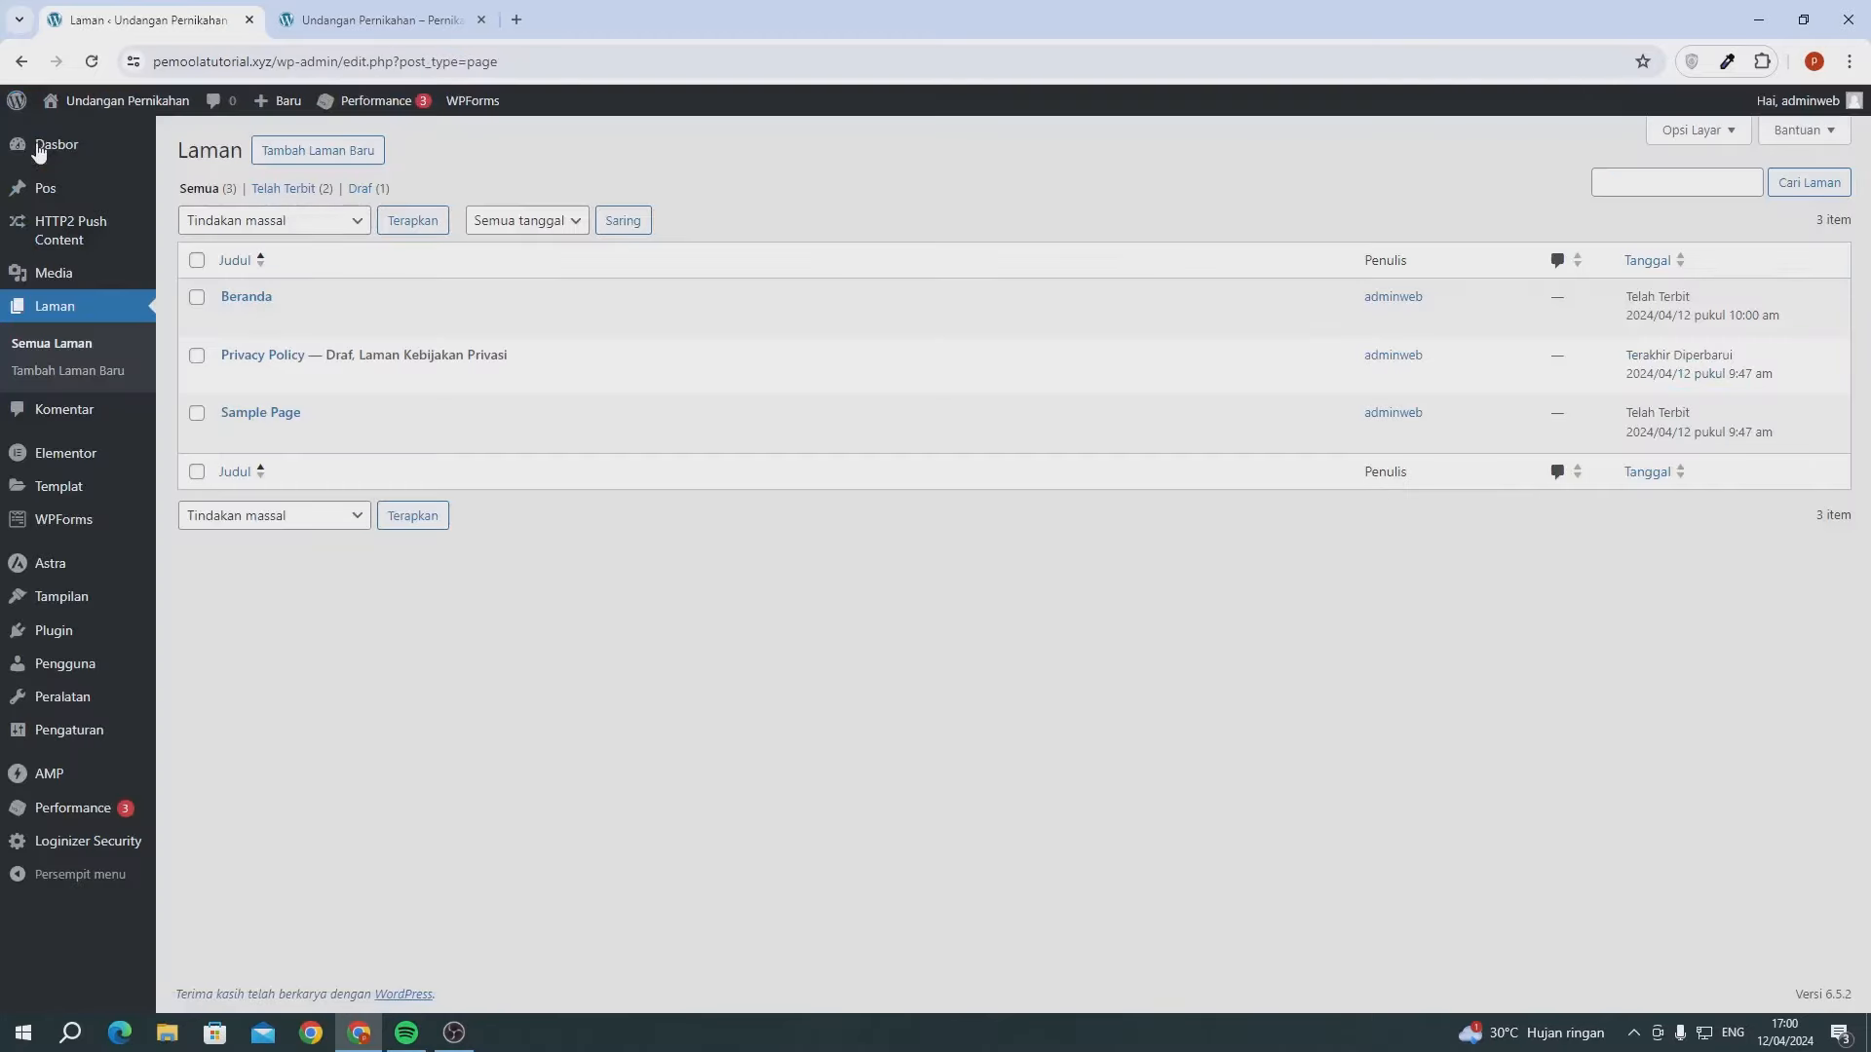
- In Reading settings, make the homepage the static page Beranda and save
{"action": "mouse_move", "coordinate": [93, 735]}
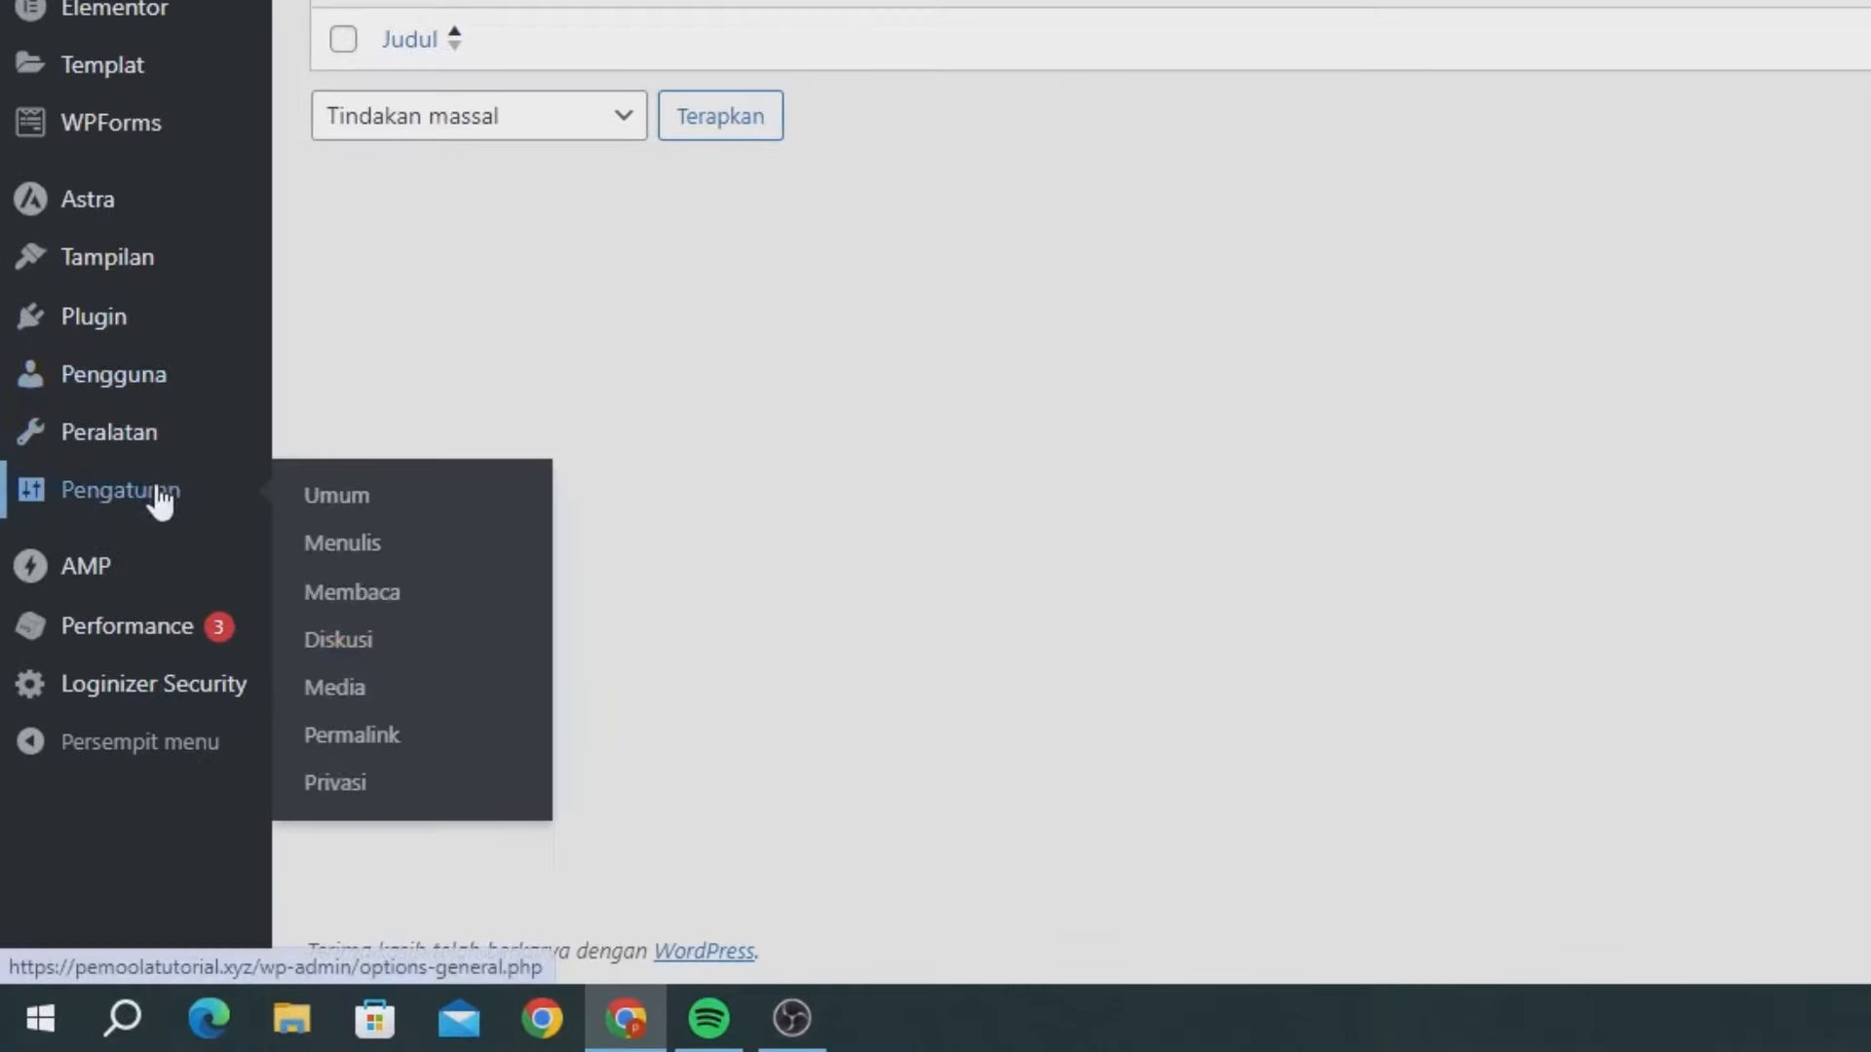
{"action": "left_click", "coordinate": [368, 601]}
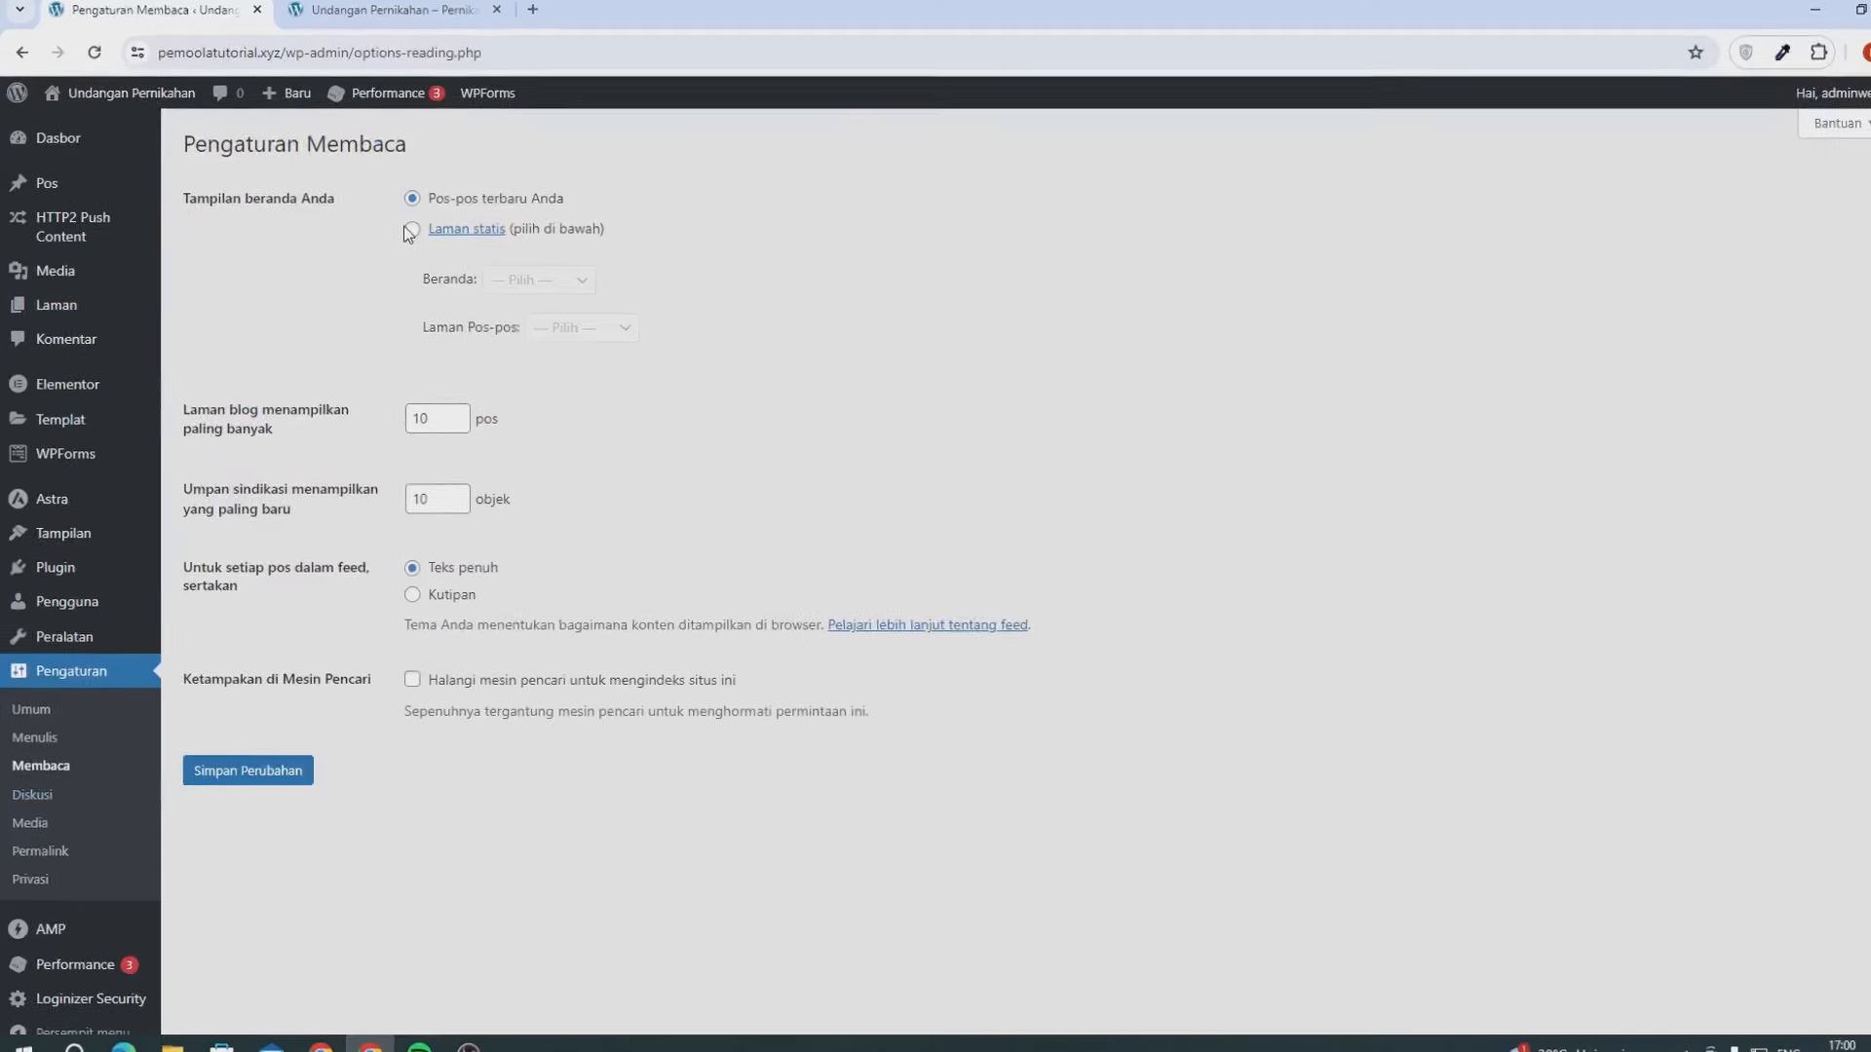
{"action": "left_click", "coordinate": [399, 233]}
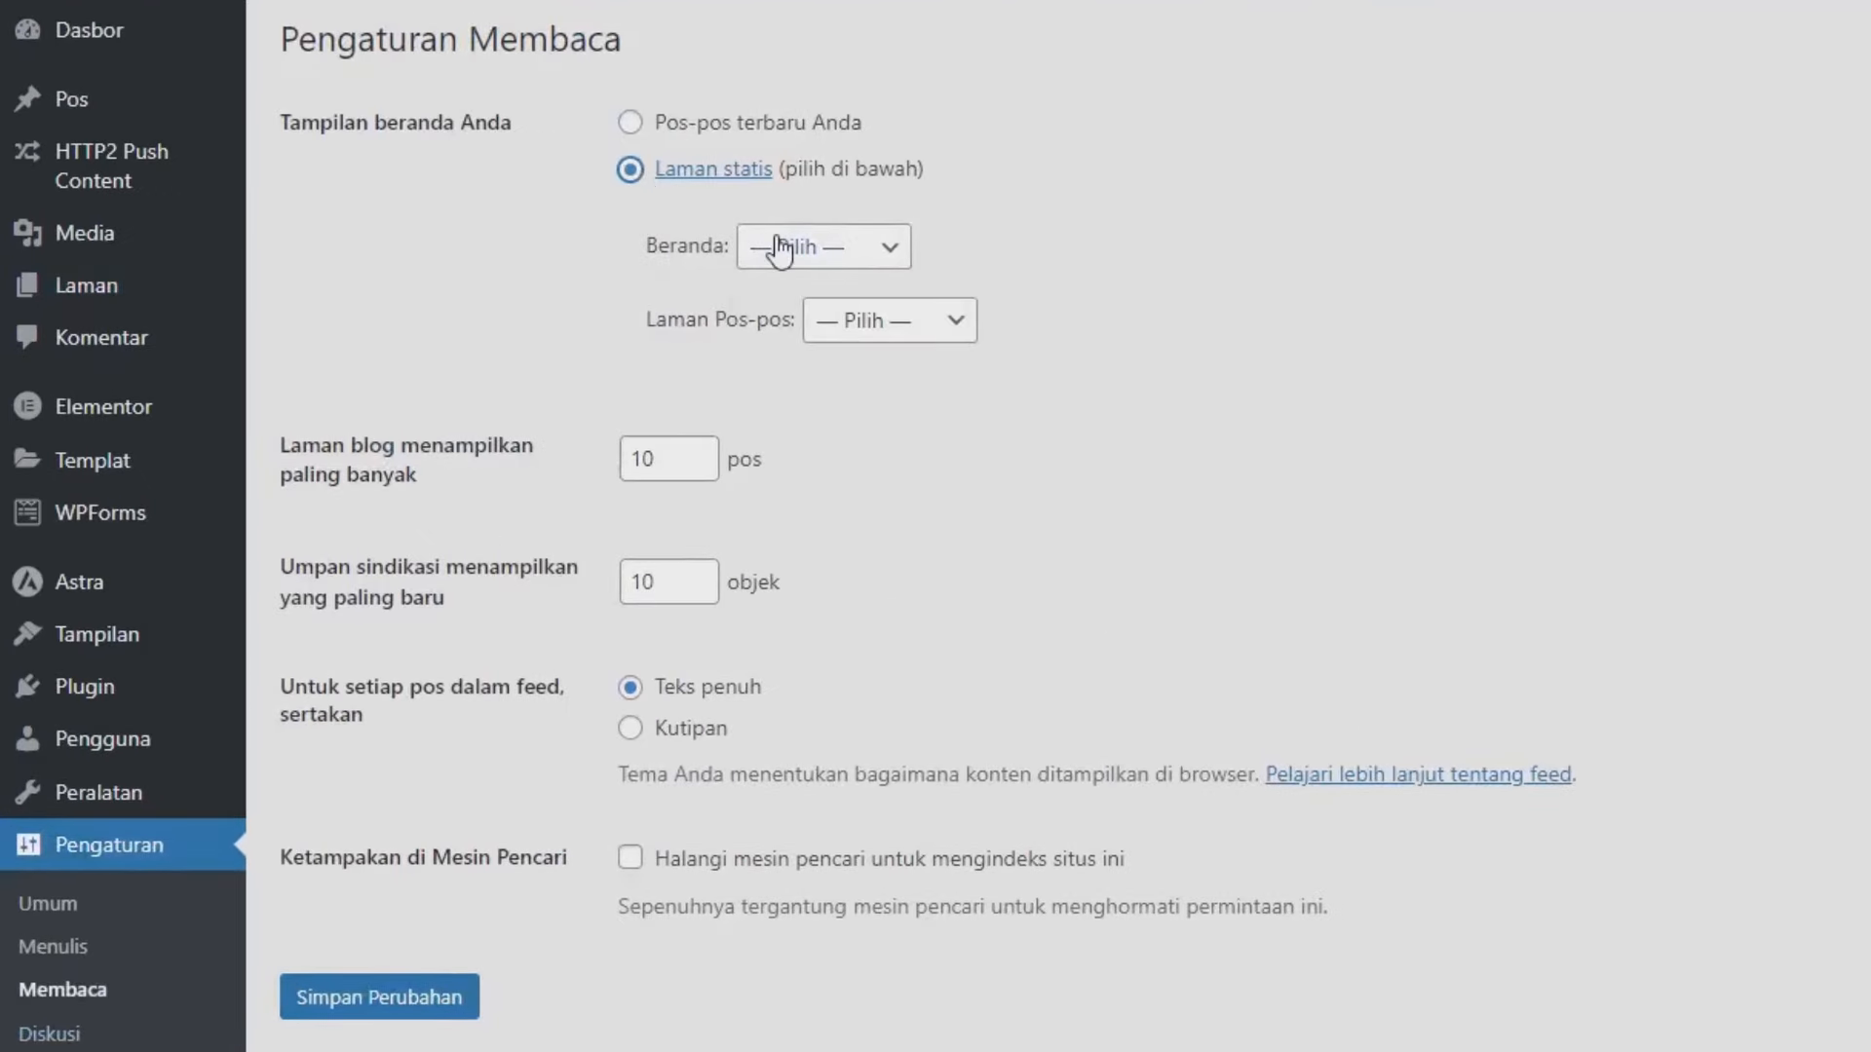
{"action": "left_click", "coordinate": [780, 248]}
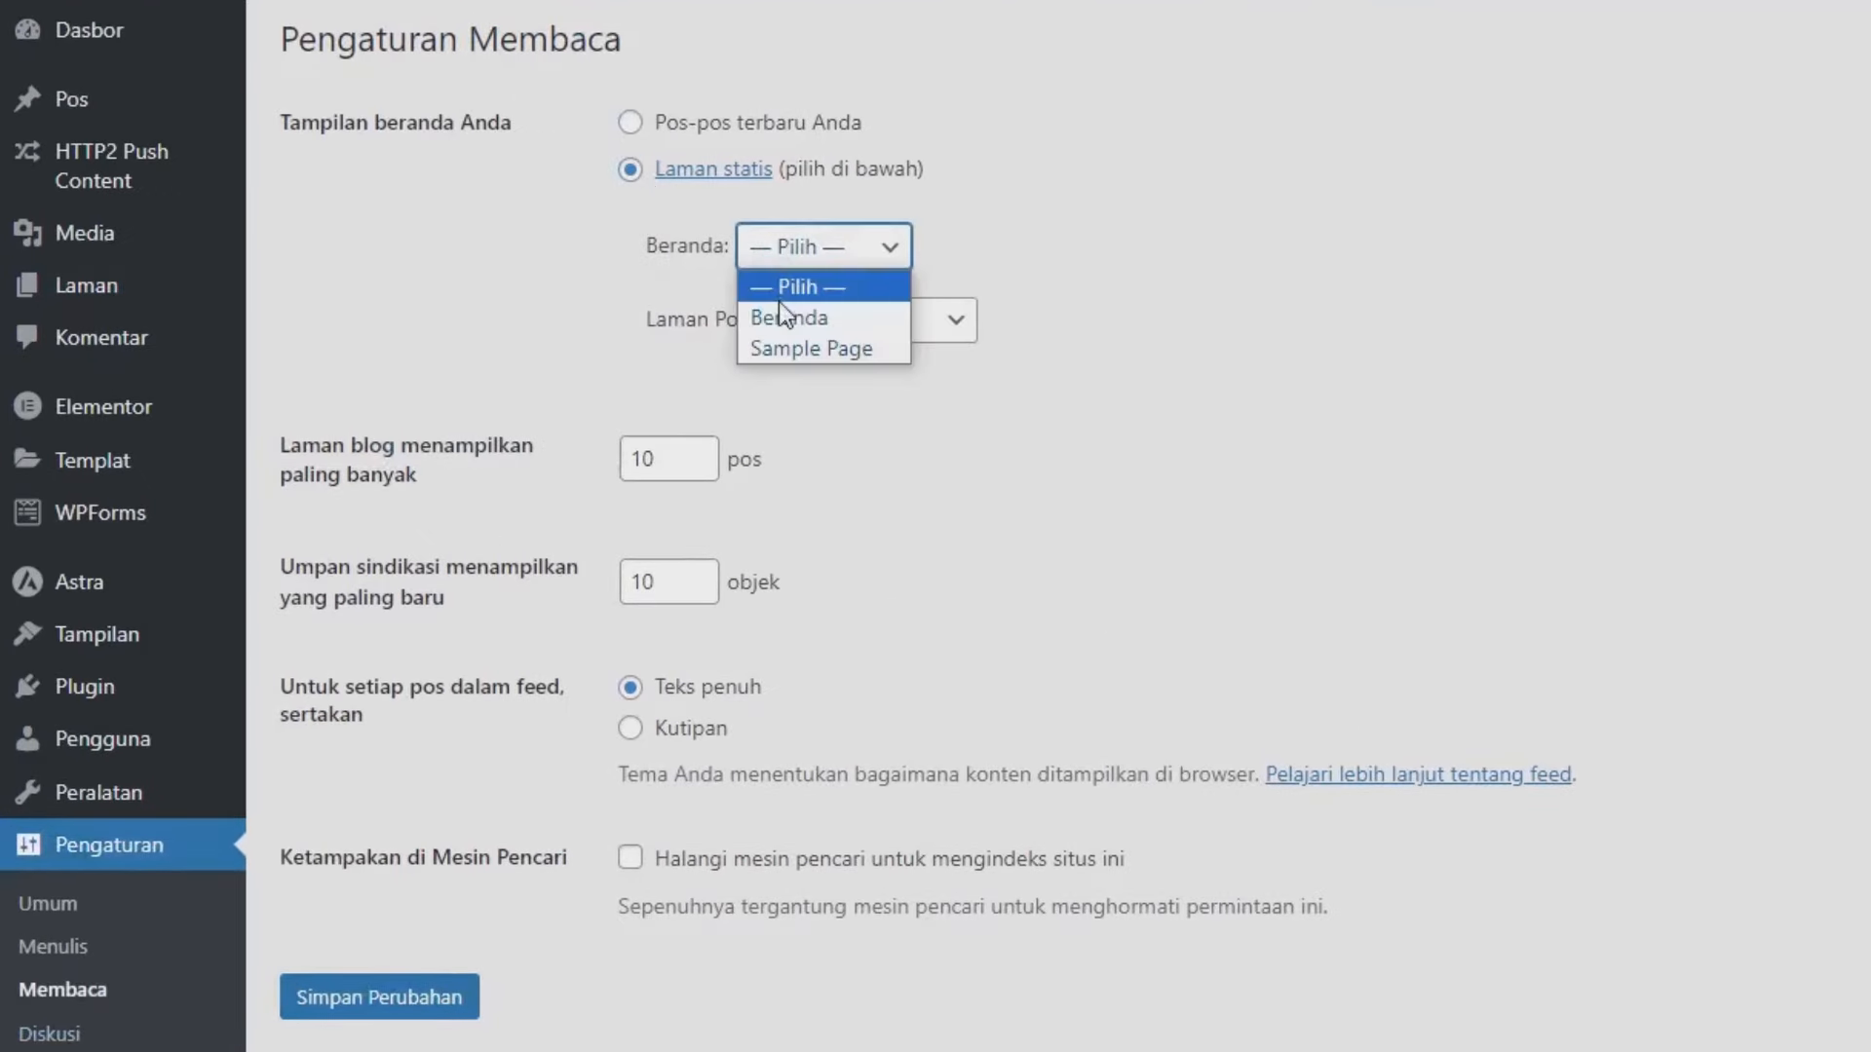
{"action": "left_click", "coordinate": [813, 318]}
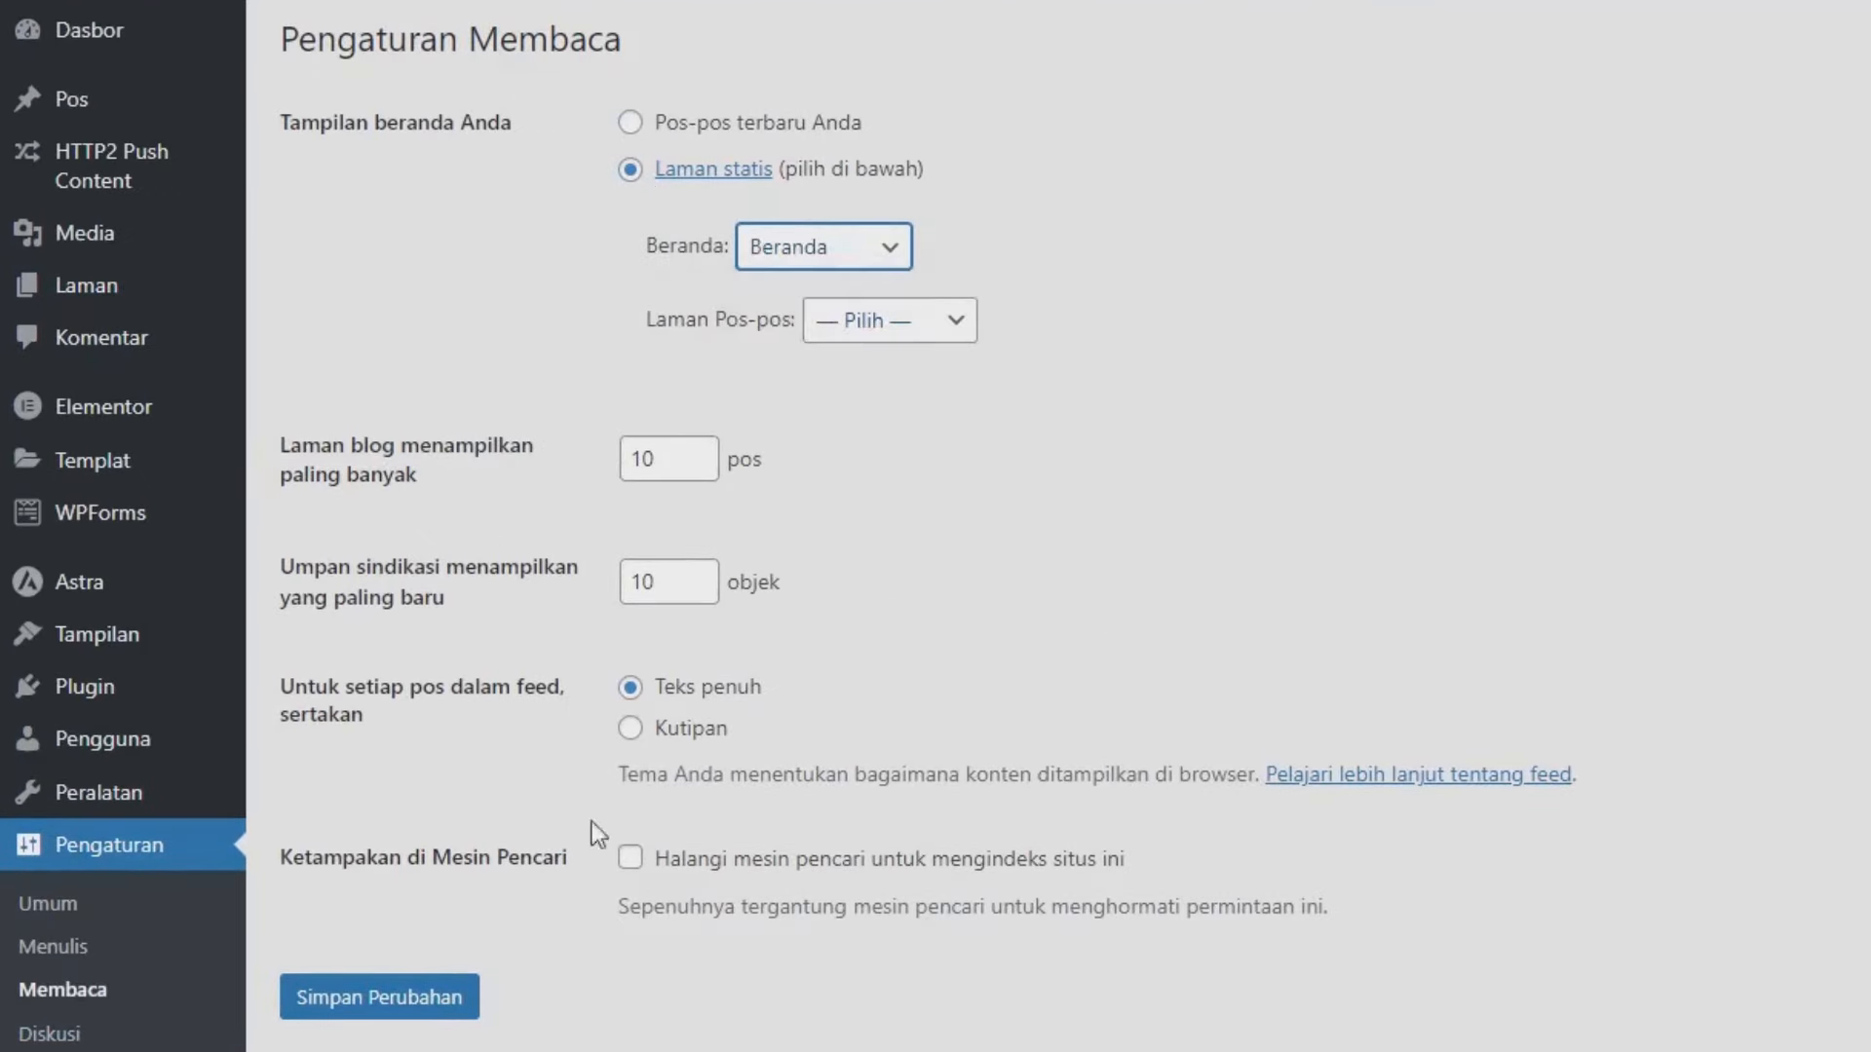
{"action": "left_click", "coordinate": [408, 1008]}
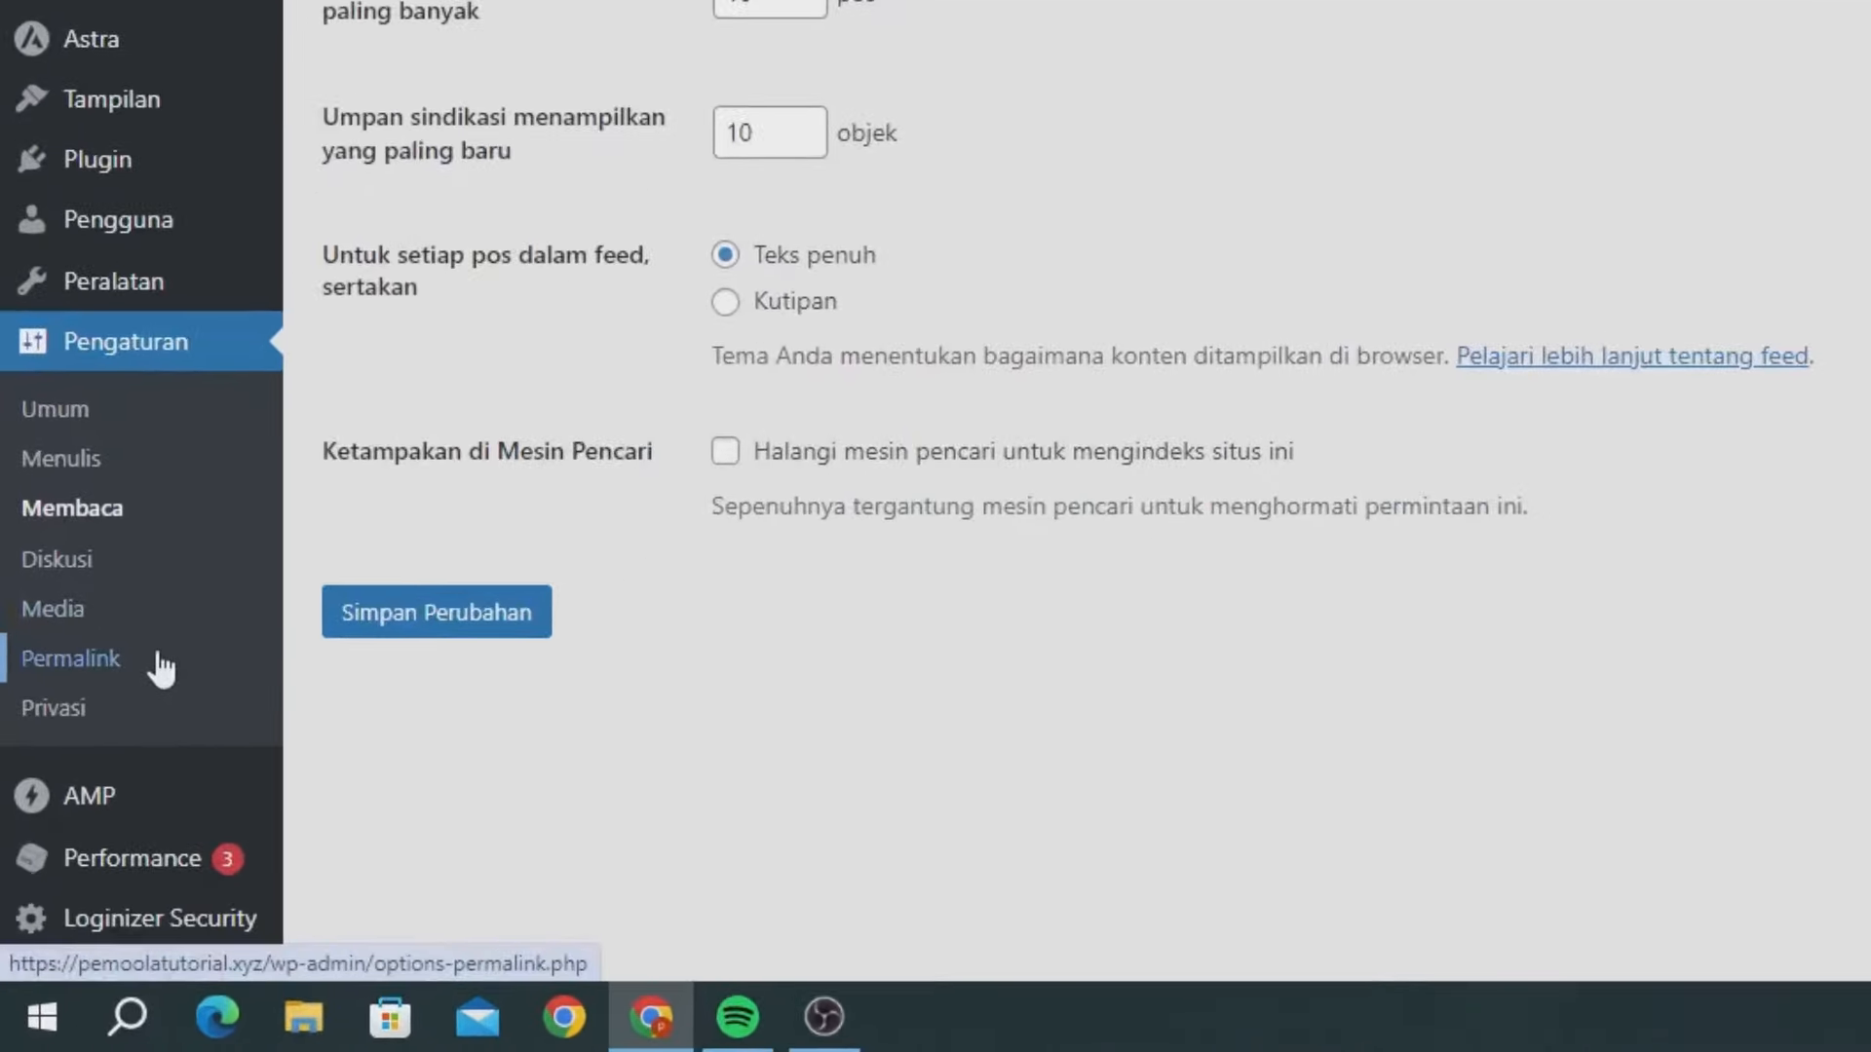
- Switch permalinks to Nama tulisan (/%postname%/) and save the change
{"action": "left_click", "coordinate": [161, 668]}
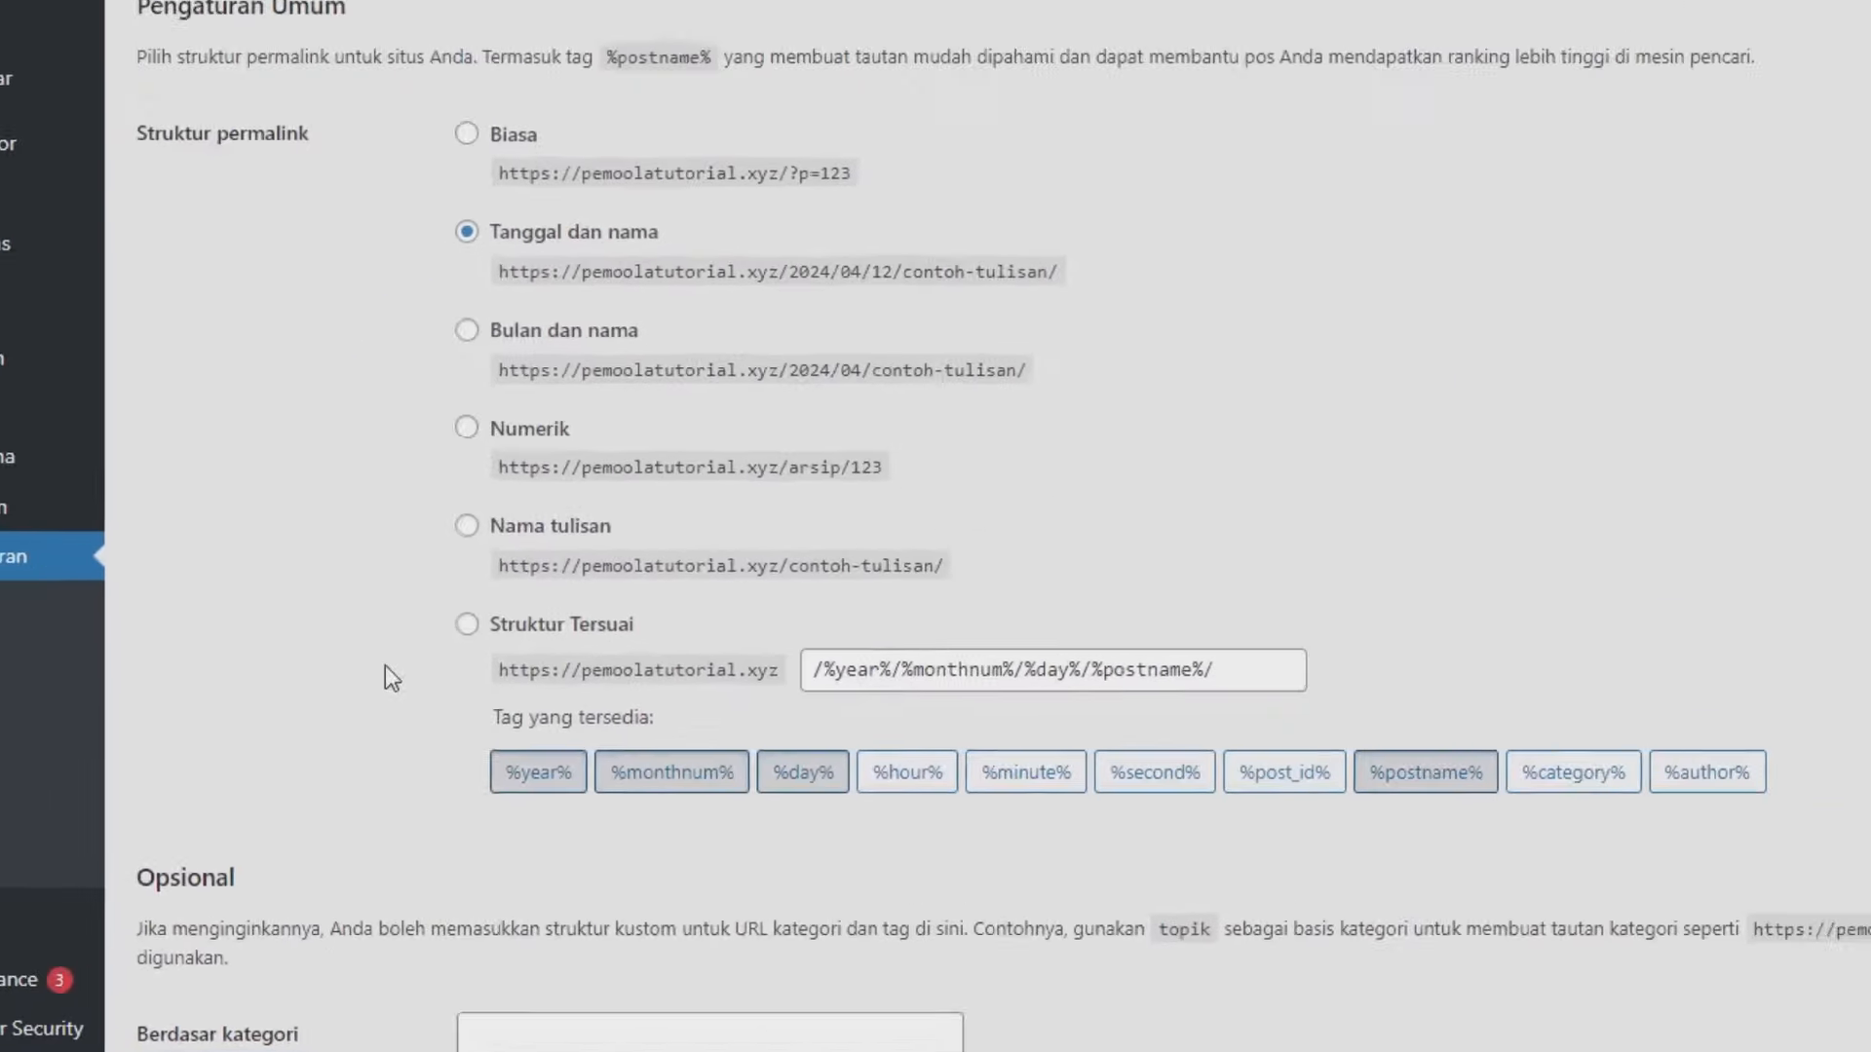
{"action": "left_click", "coordinate": [311, 659]}
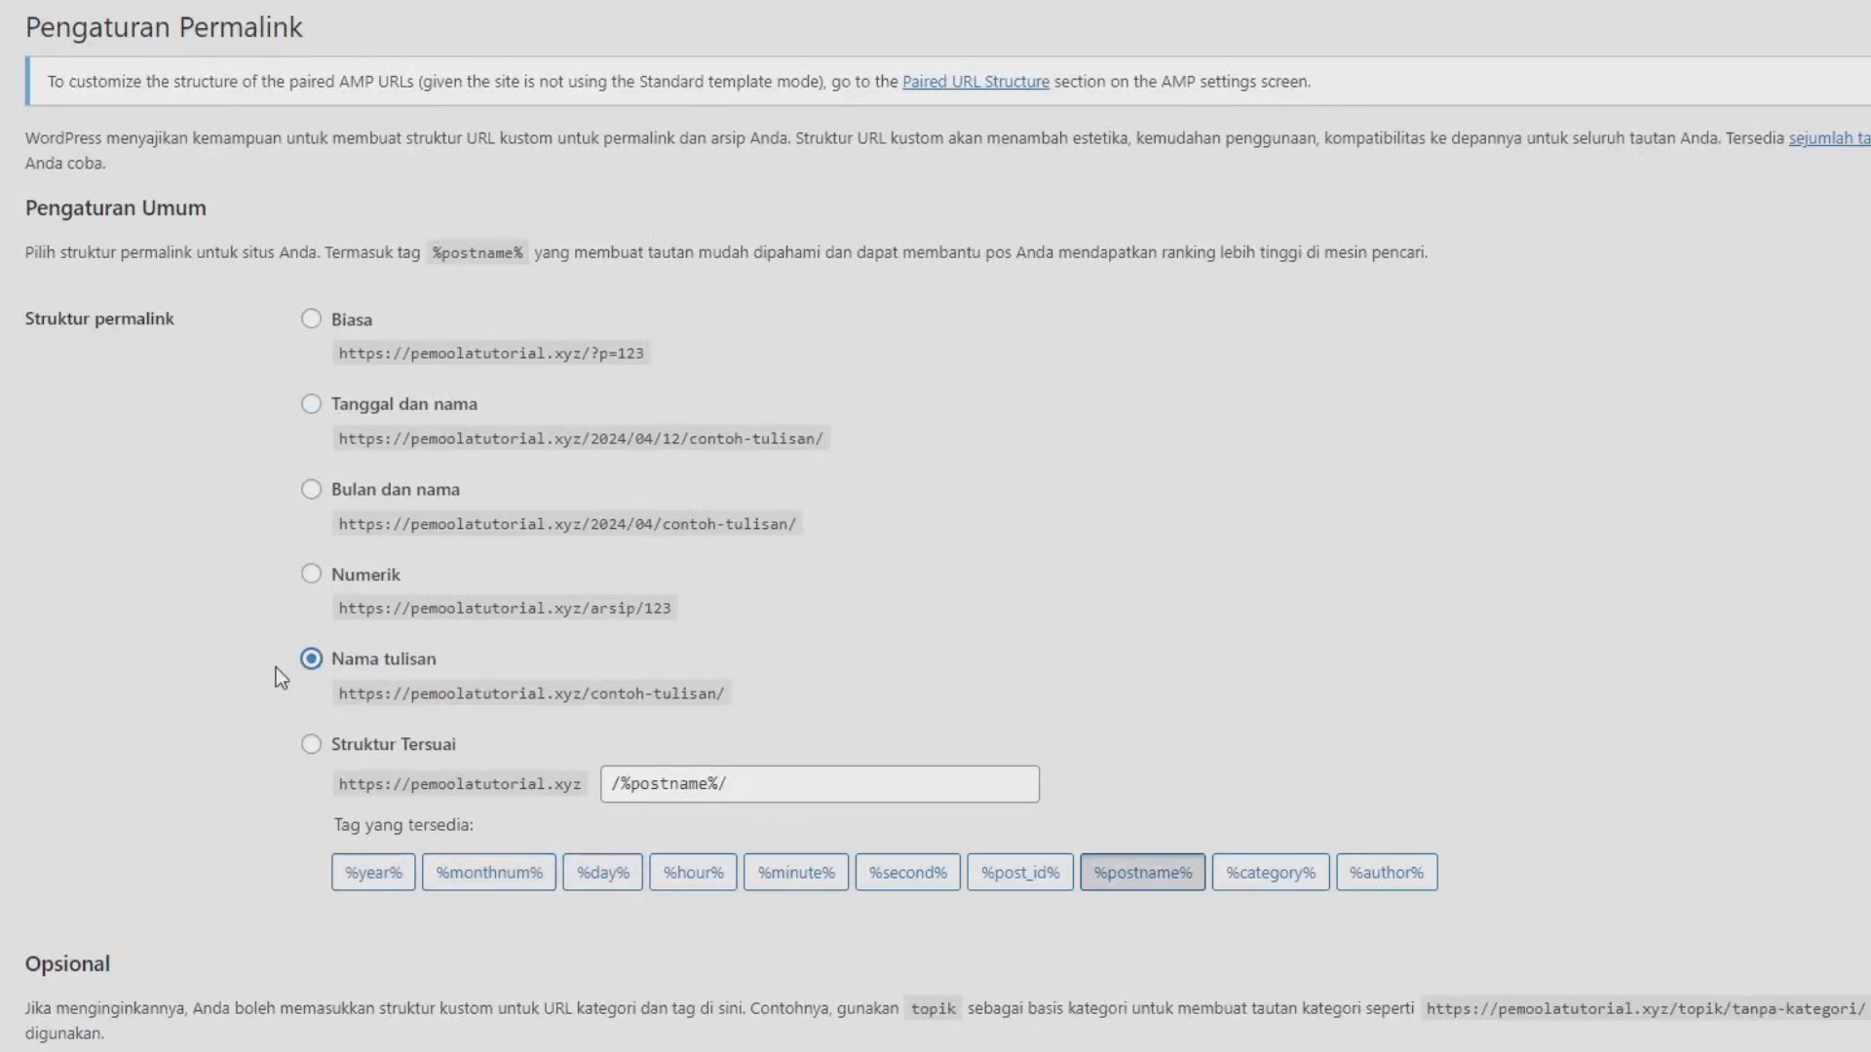
{"action": "scroll", "coordinate": [185, 760], "scroll_direction": "down", "scroll_amount": 3}
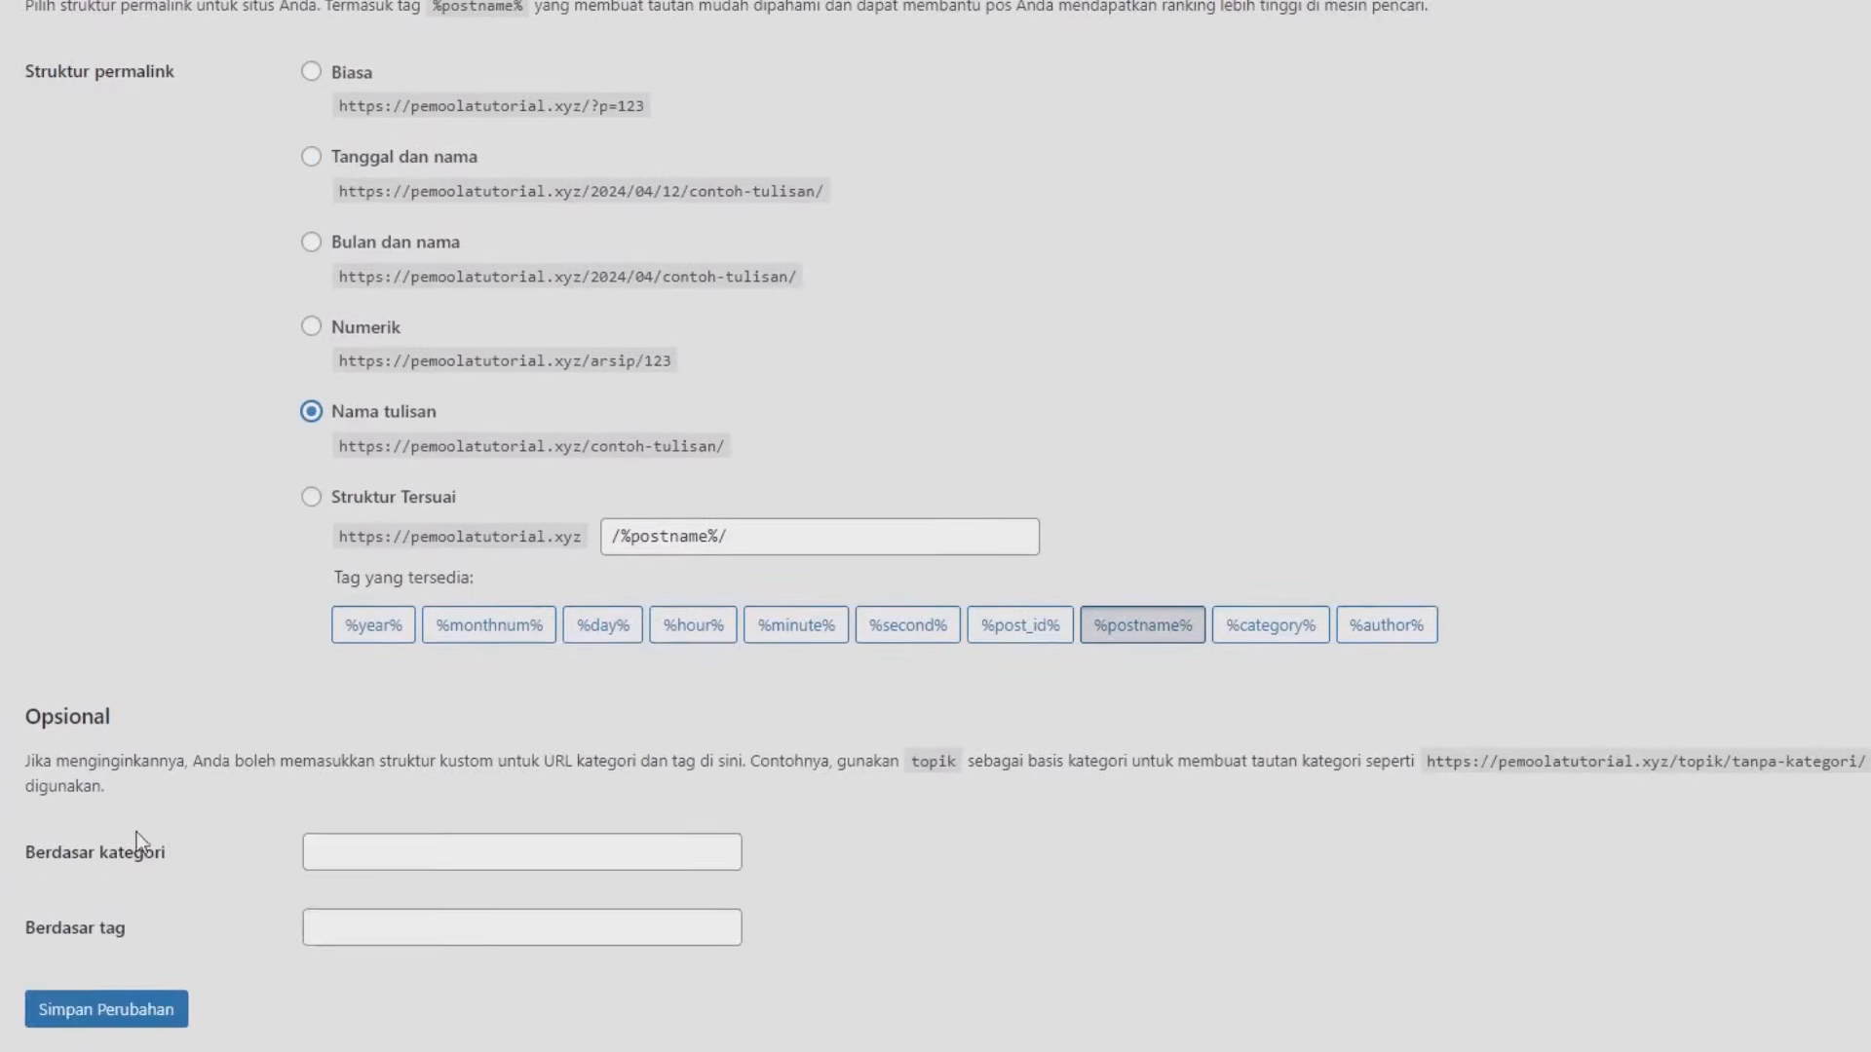
{"action": "left_click", "coordinate": [100, 1011]}
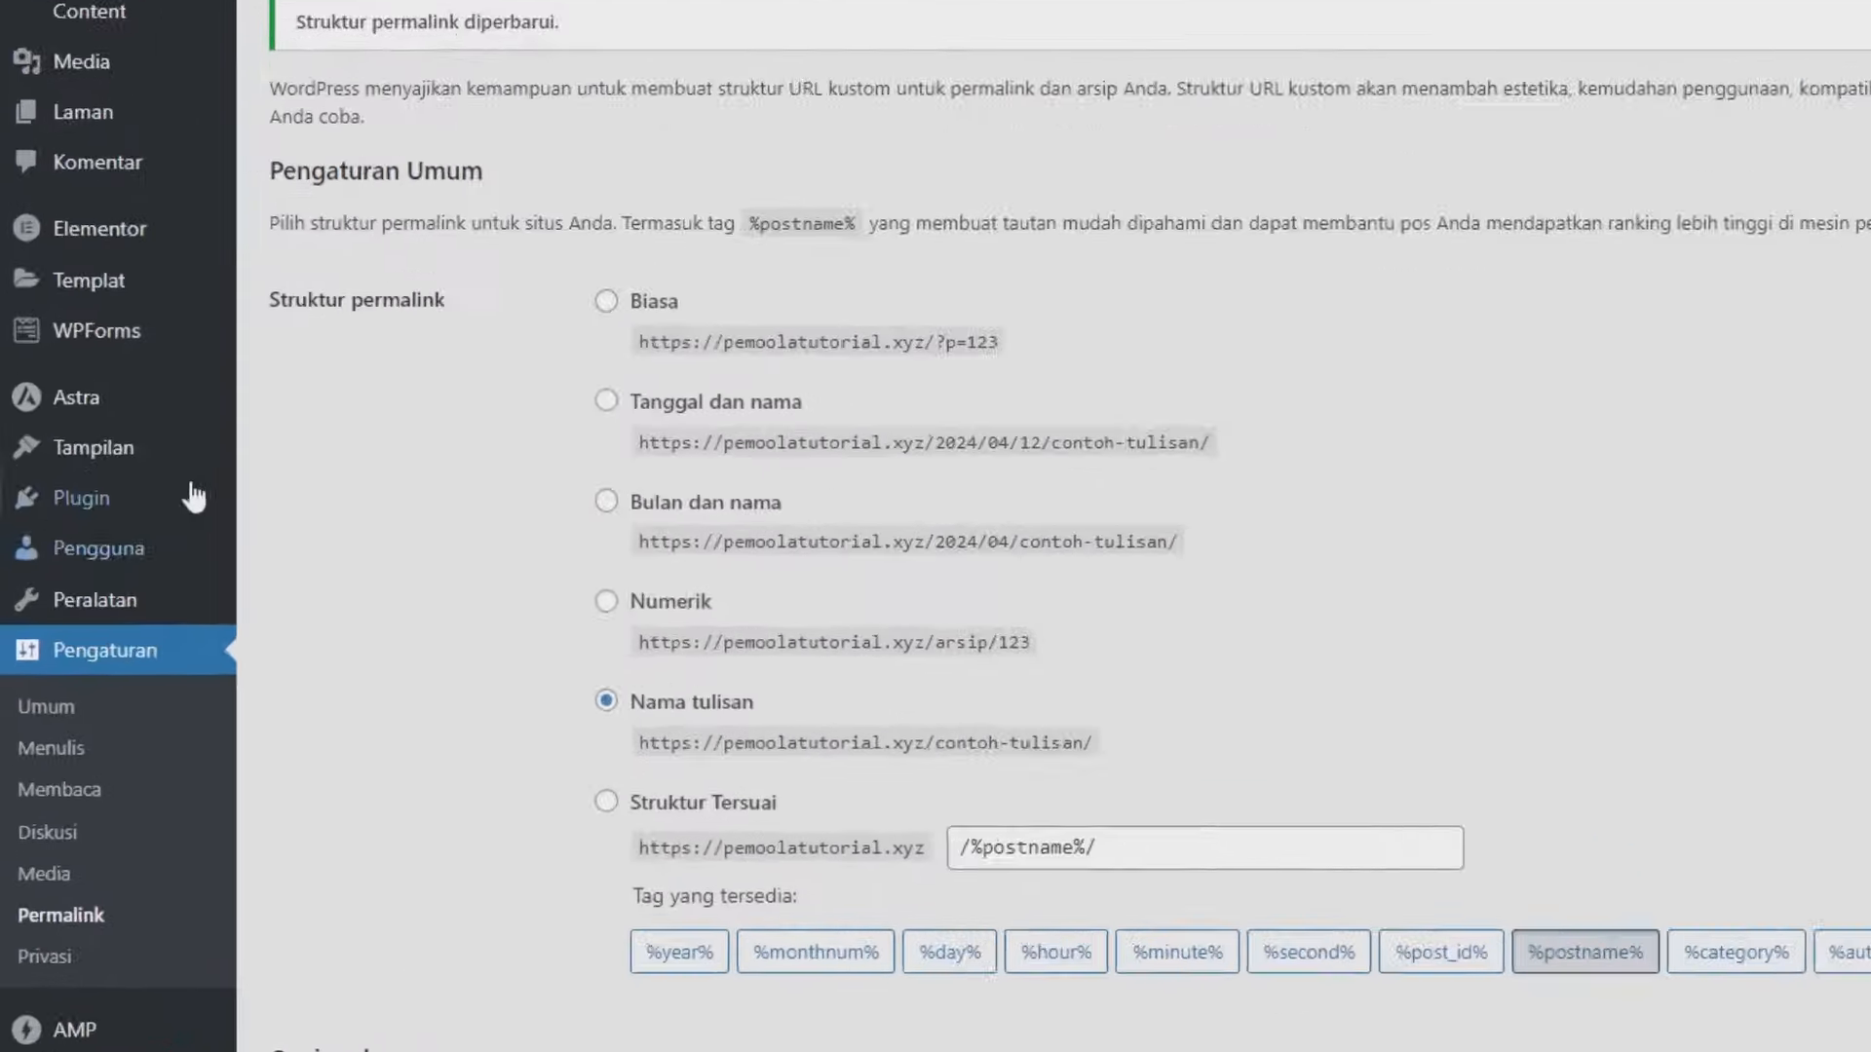
{"action": "mouse_move", "coordinate": [107, 527]}
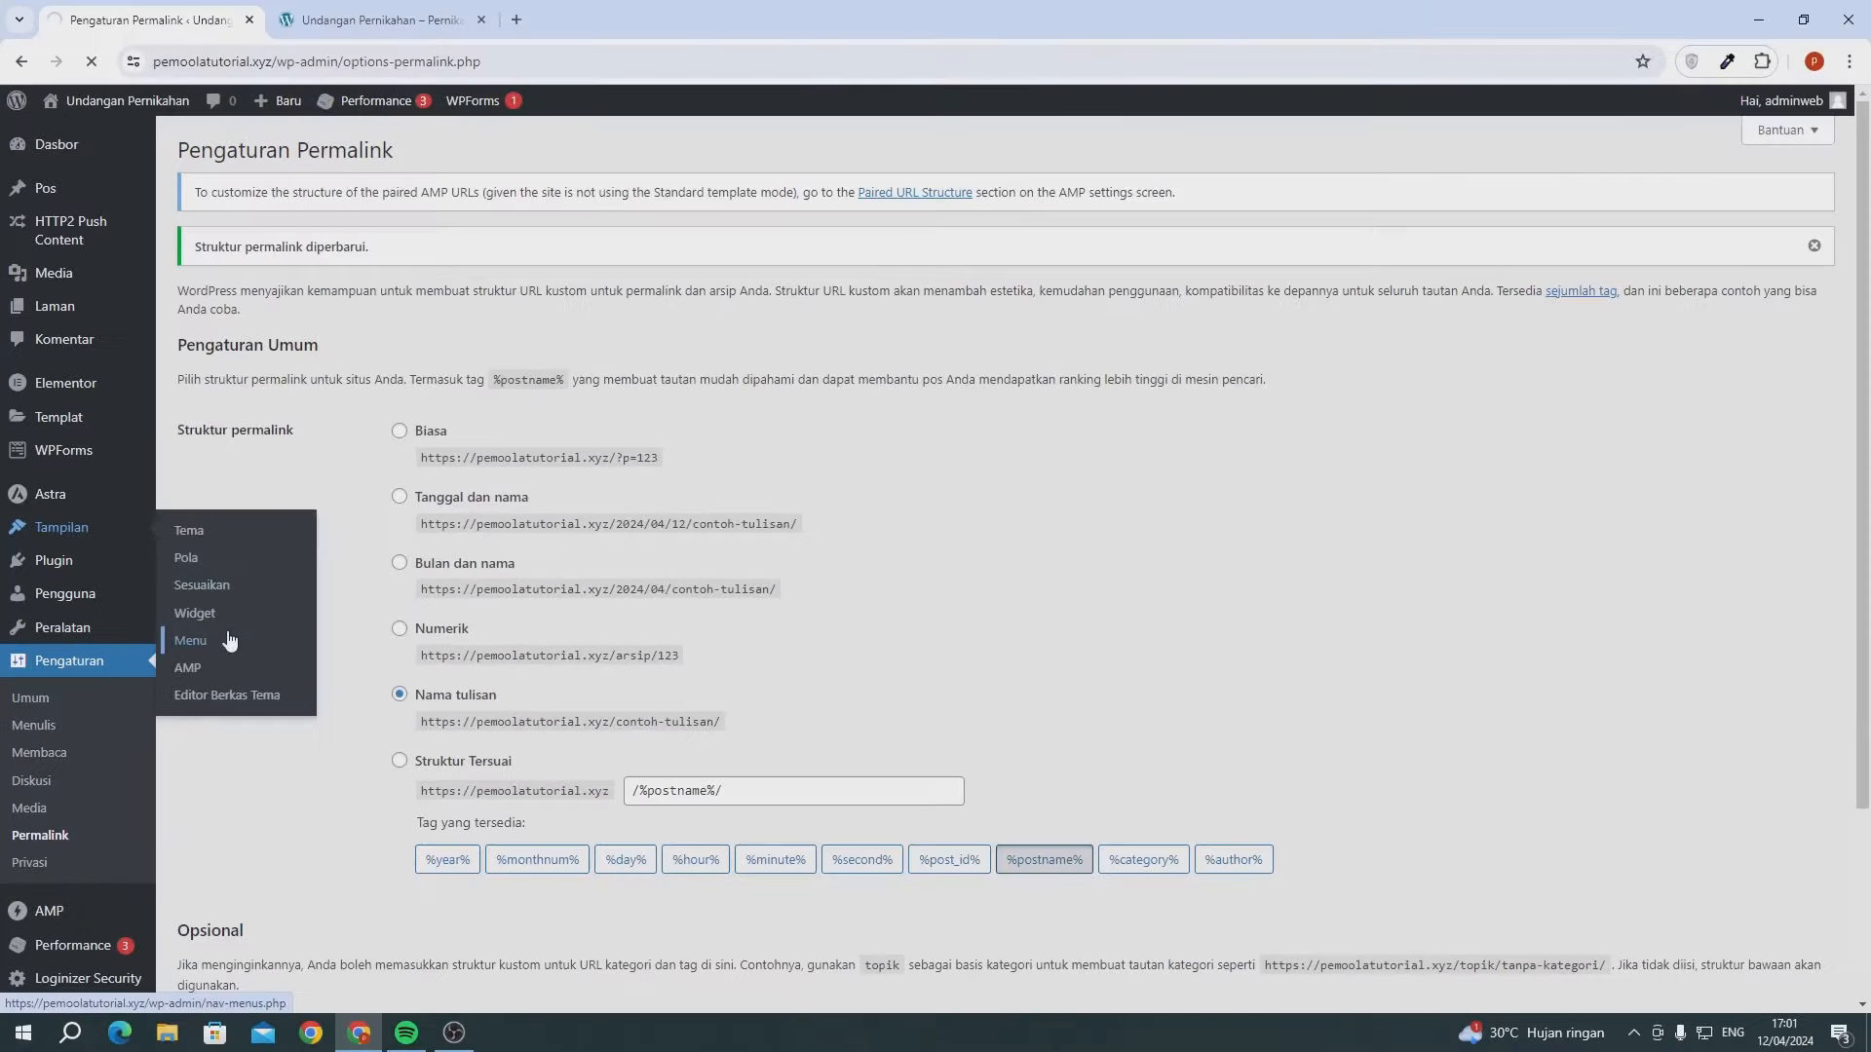
- Create a new navigation menu named Menu Utama
{"action": "left_click", "coordinate": [471, 601]}
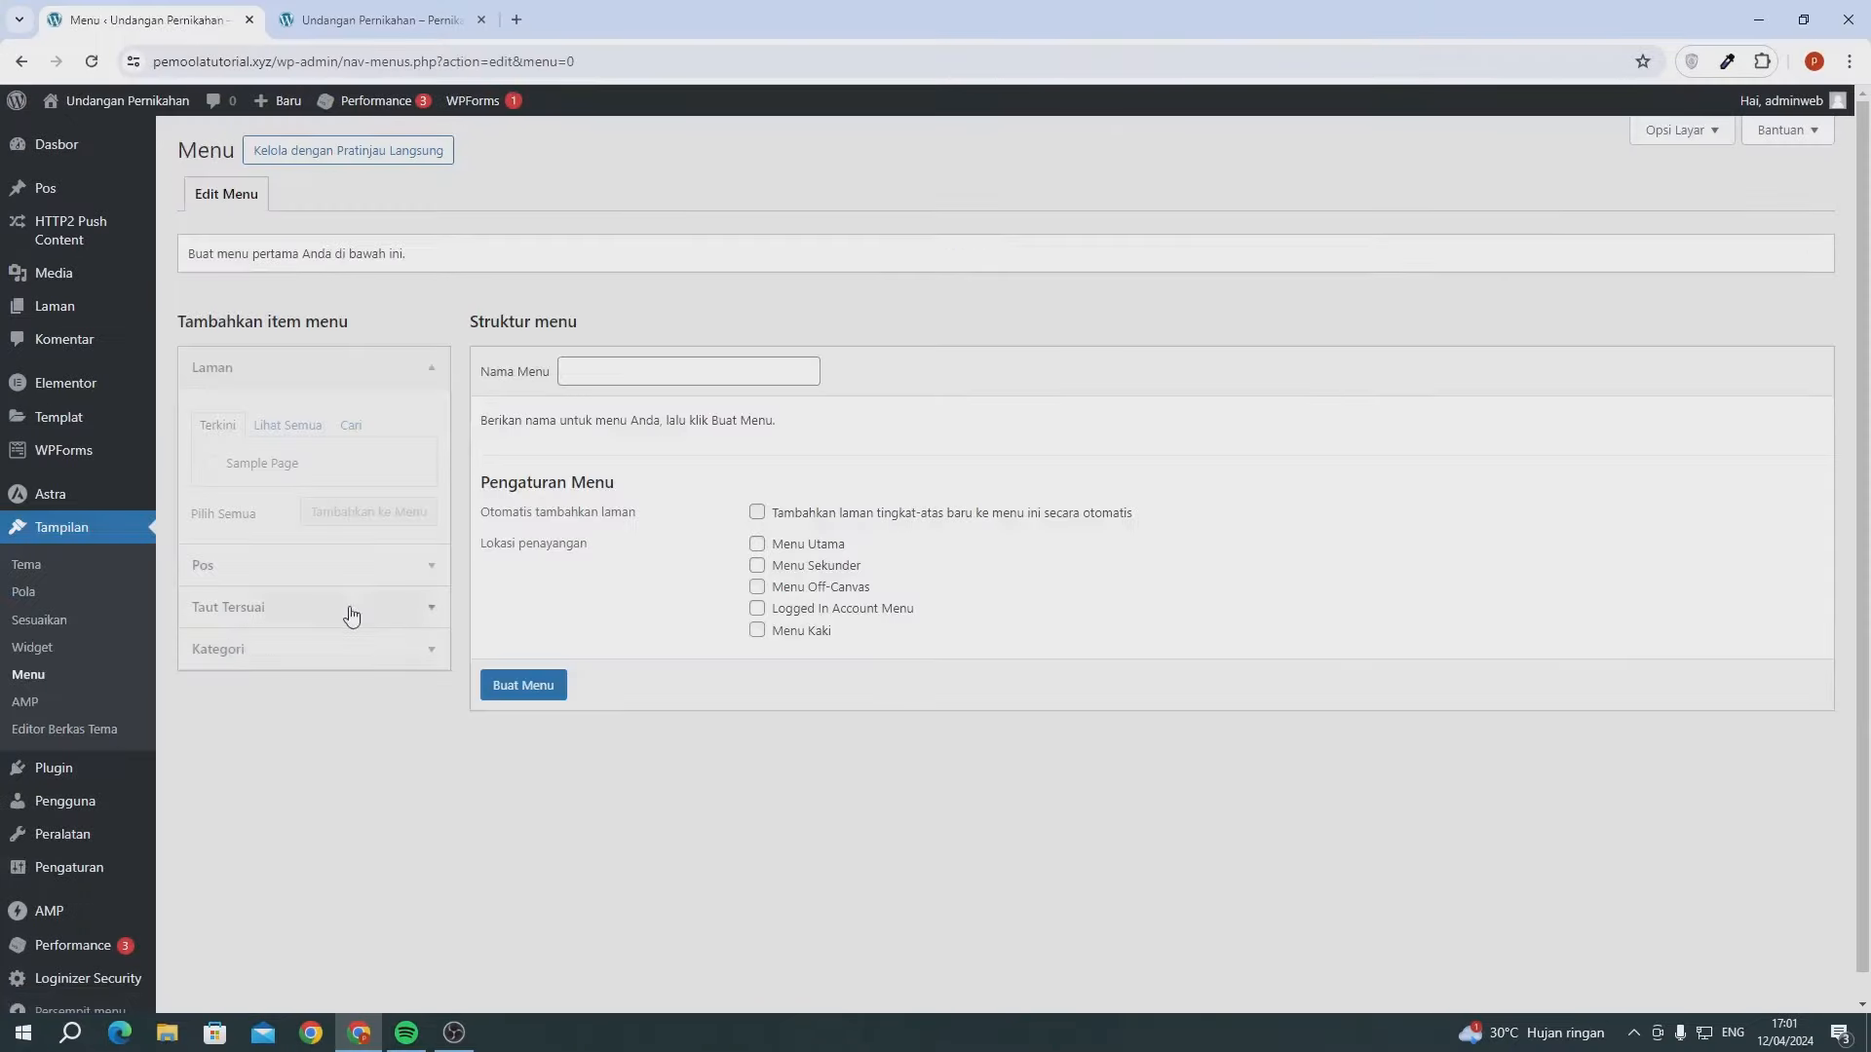
{"action": "left_click", "coordinate": [597, 374]}
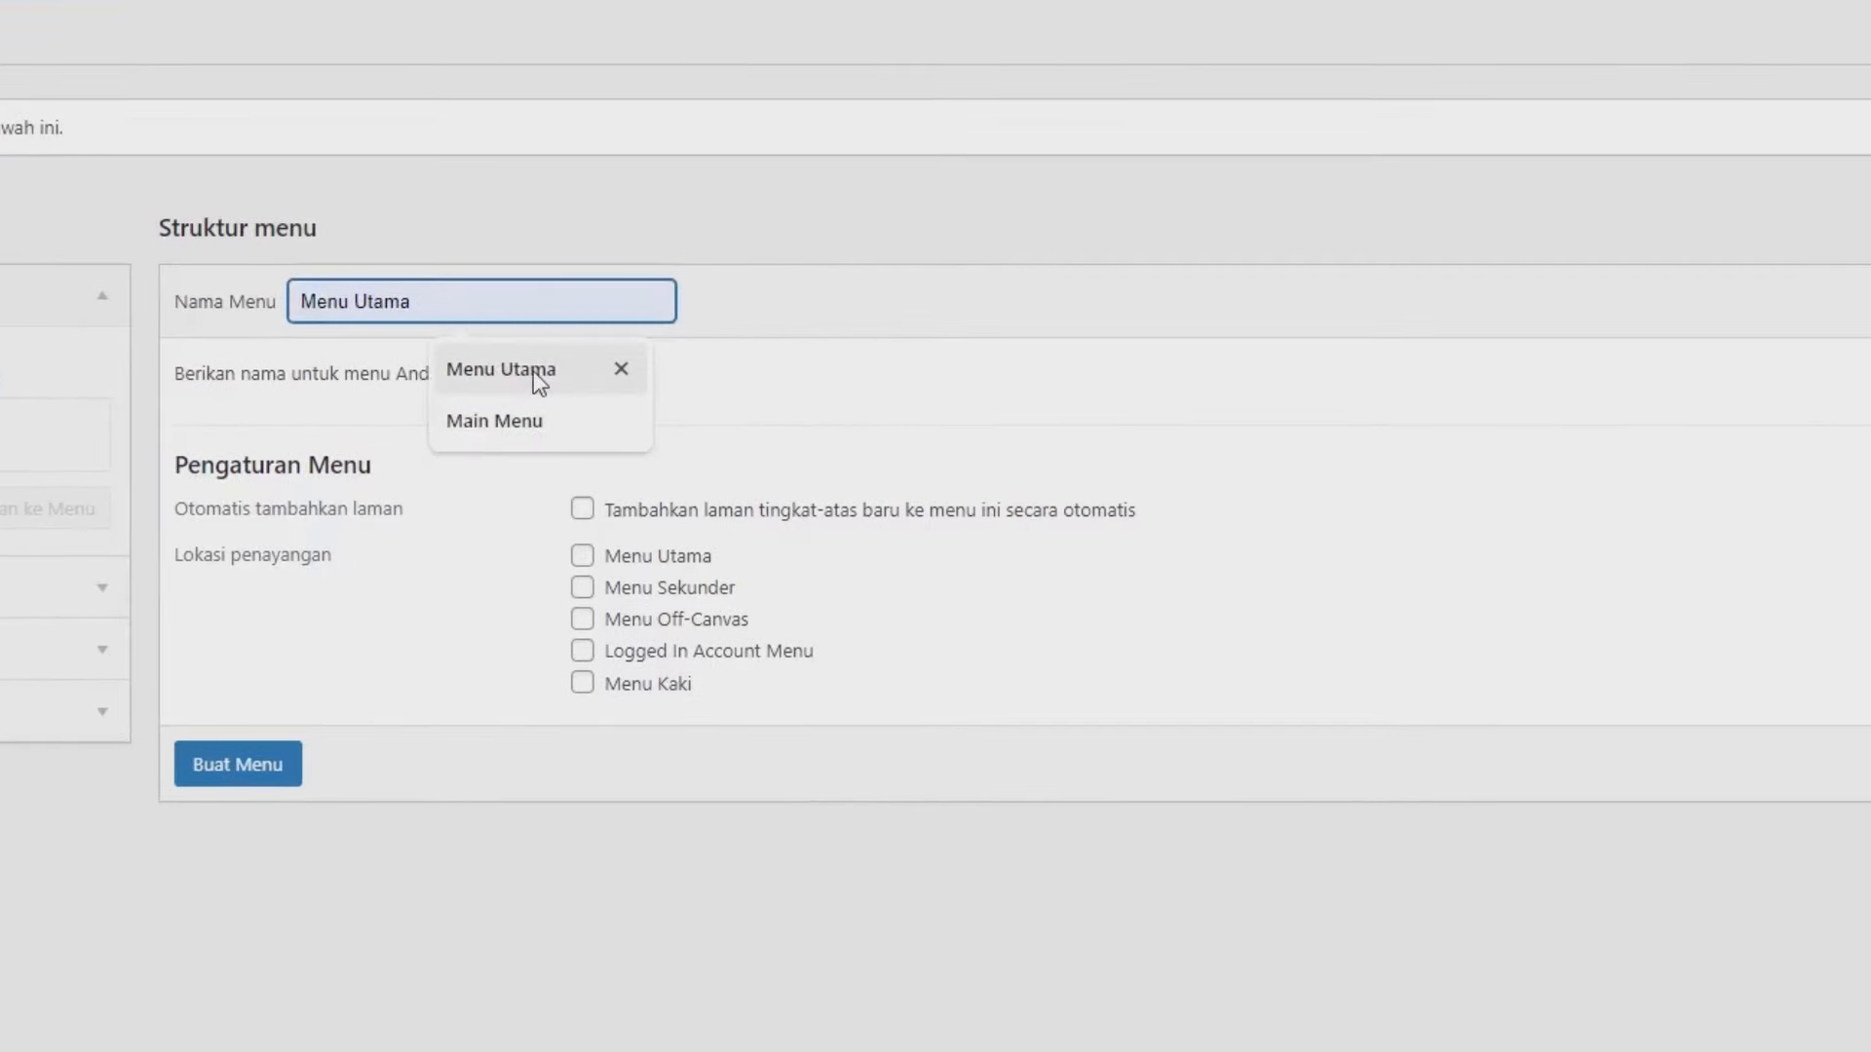
{"action": "left_click", "coordinate": [534, 371]}
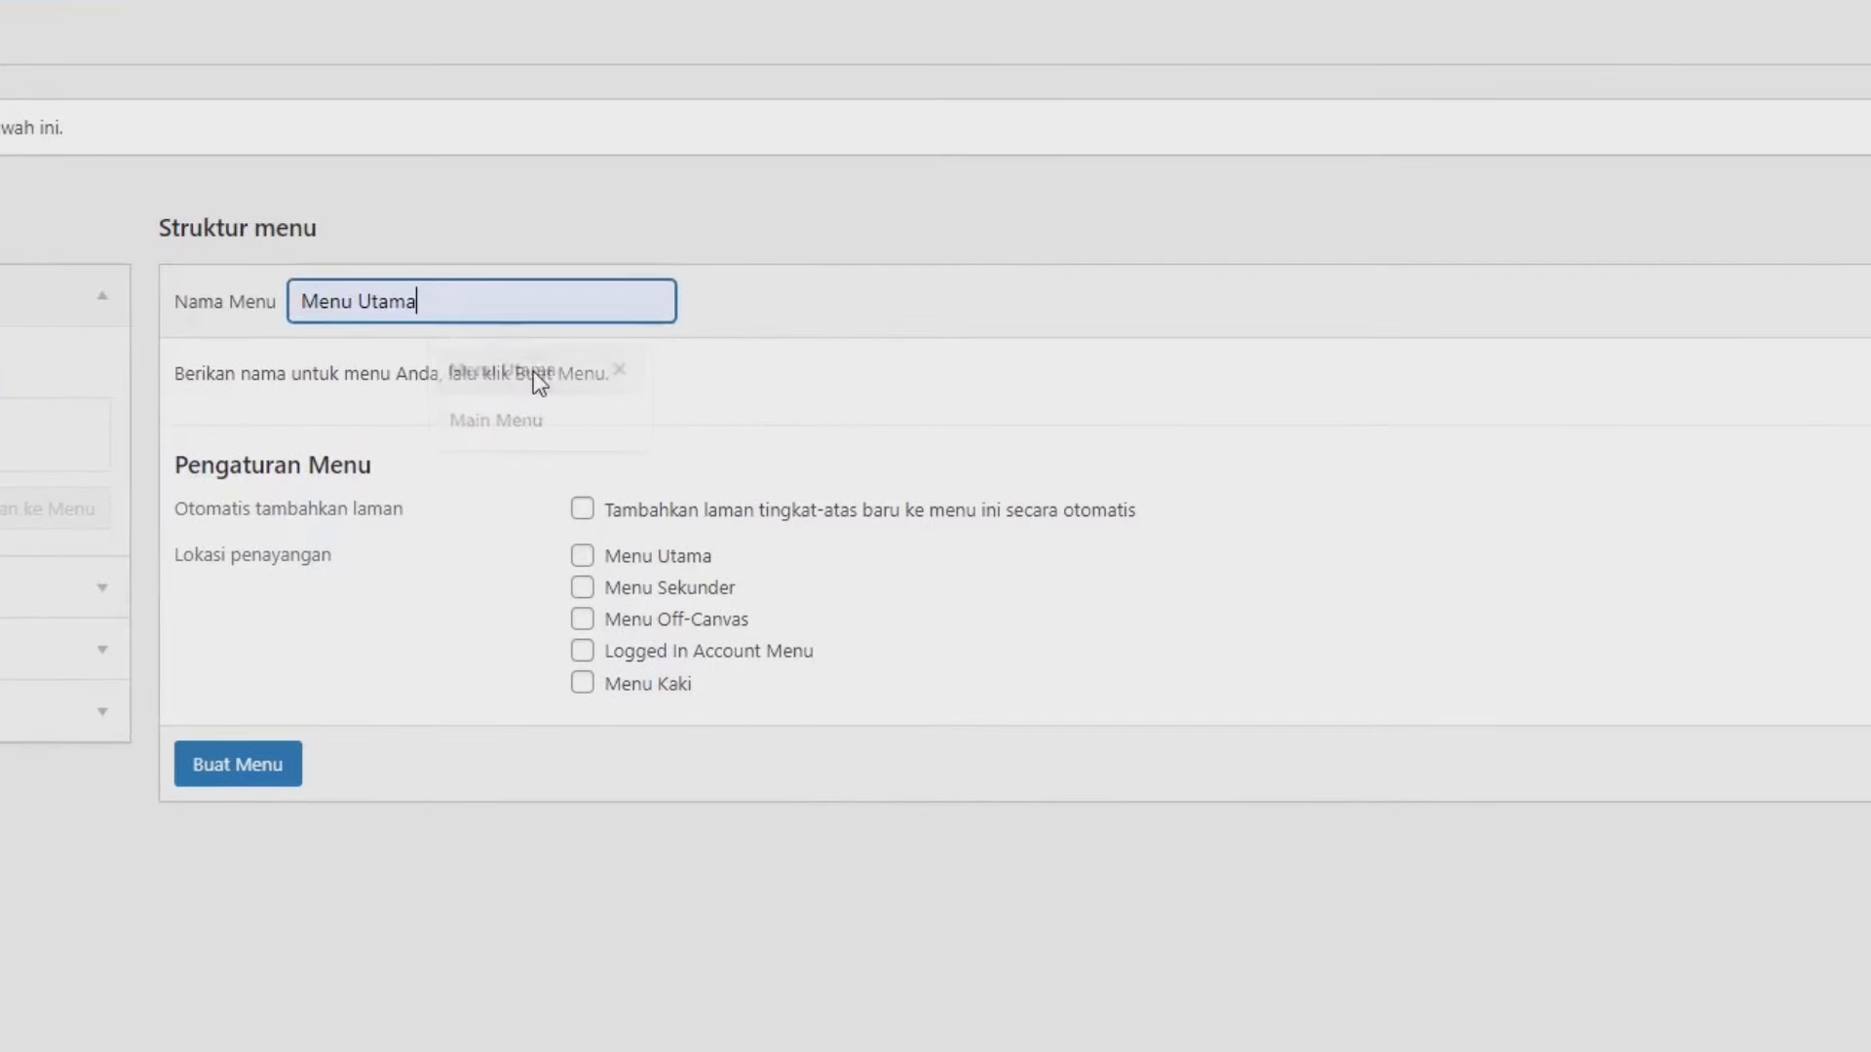
{"action": "left_click", "coordinate": [231, 766]}
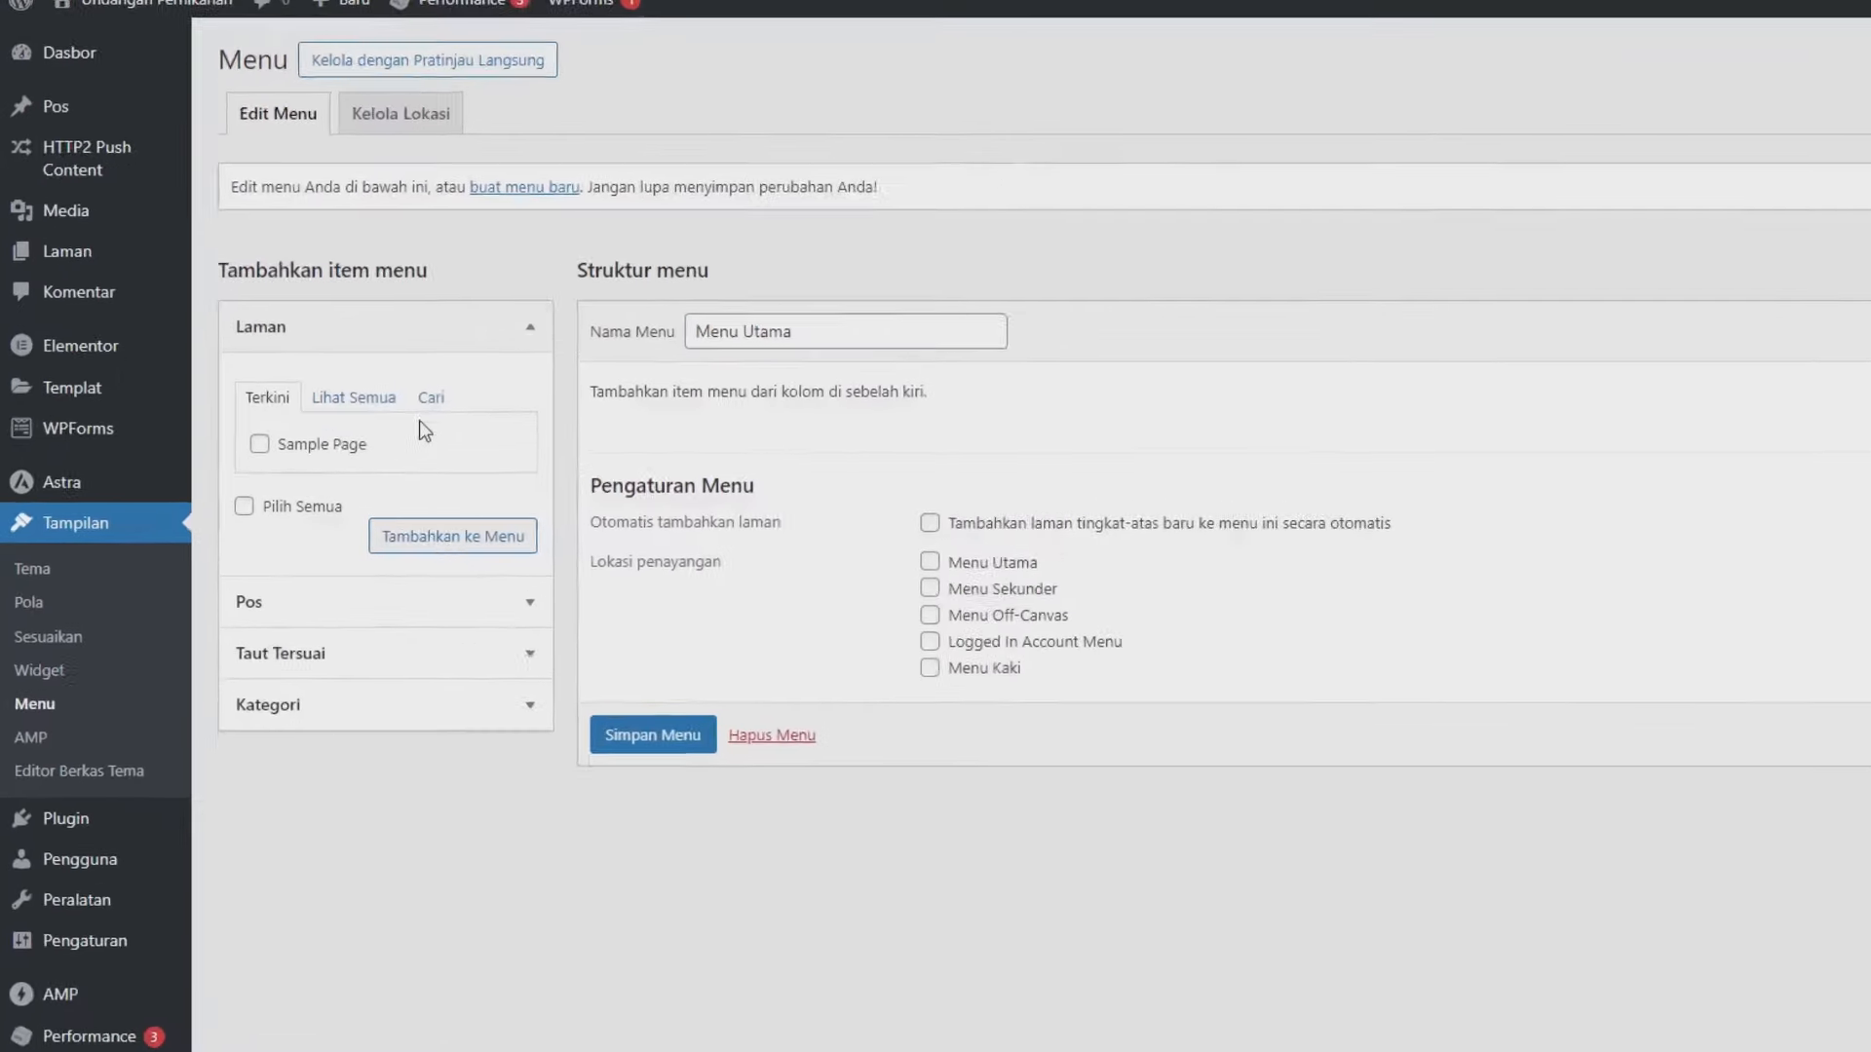
- Add Beranda to the menu, assign Menu Utama and Menu Off-Canvas locations, save, then view the site
{"action": "left_click", "coordinate": [532, 331]}
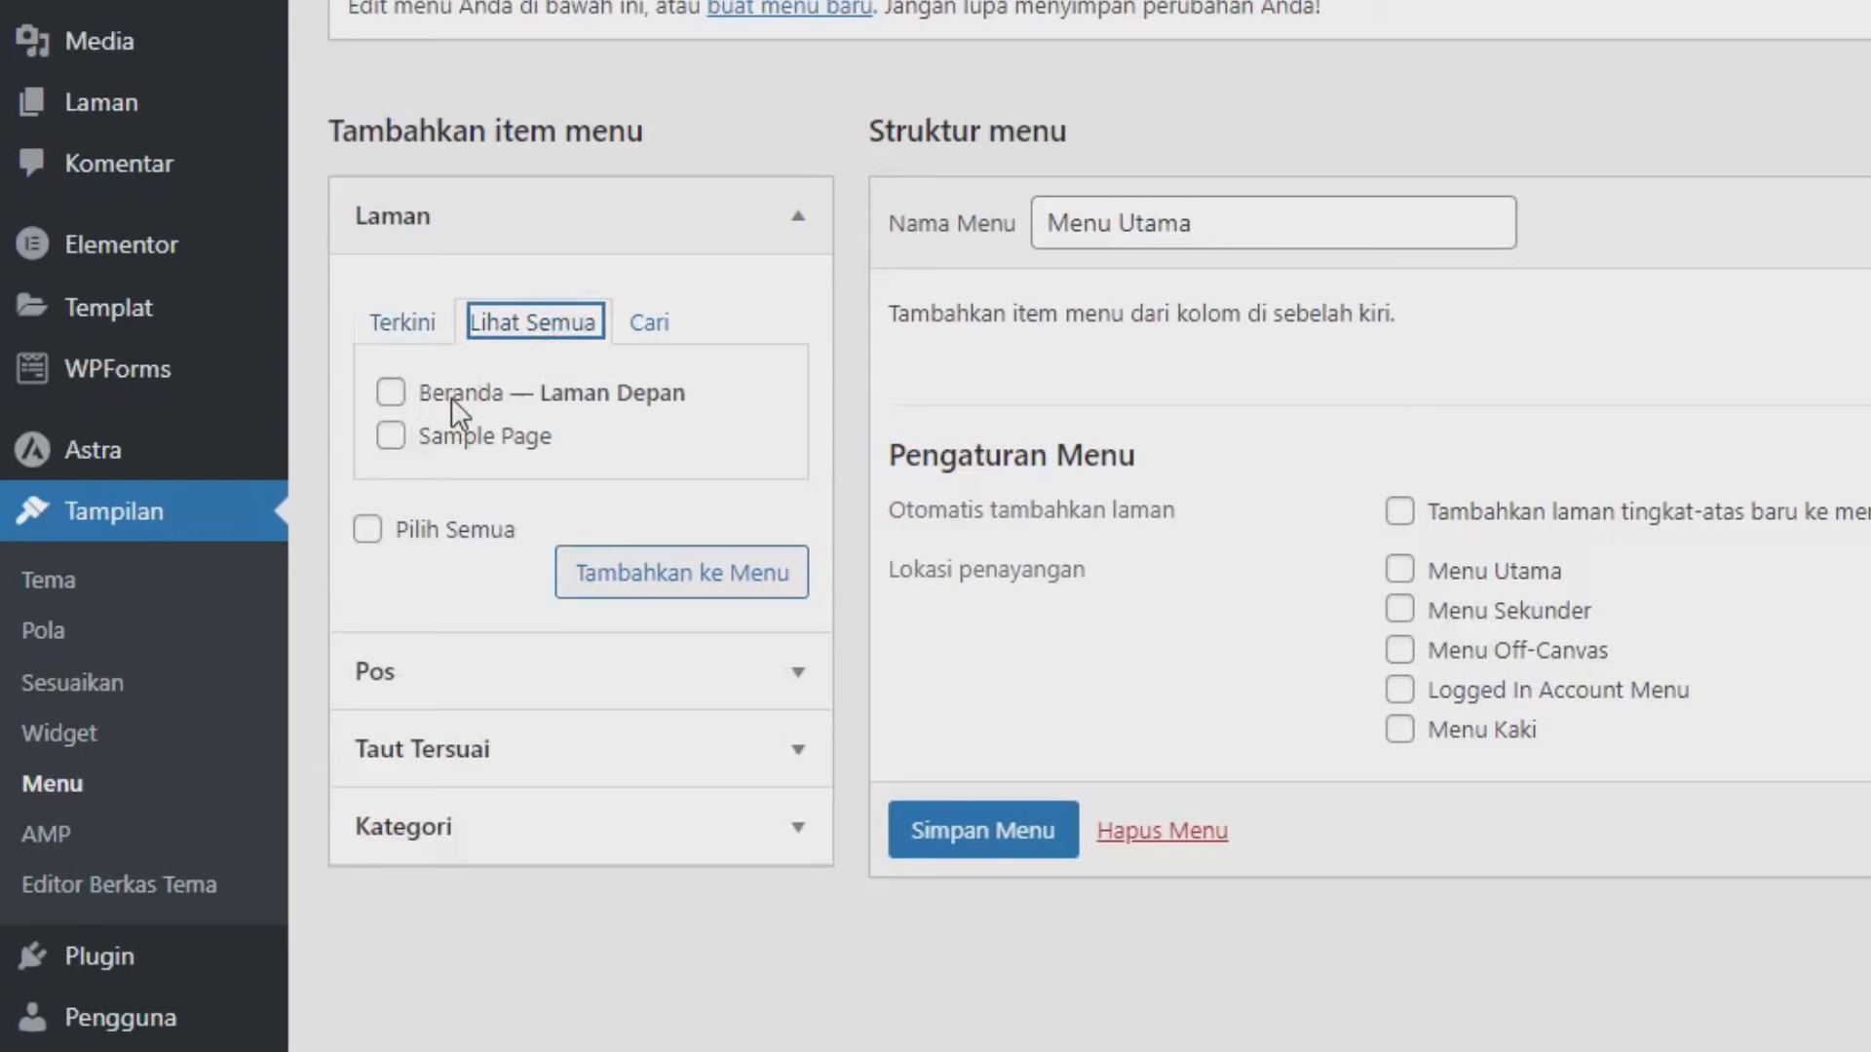
{"action": "left_click", "coordinate": [452, 396]}
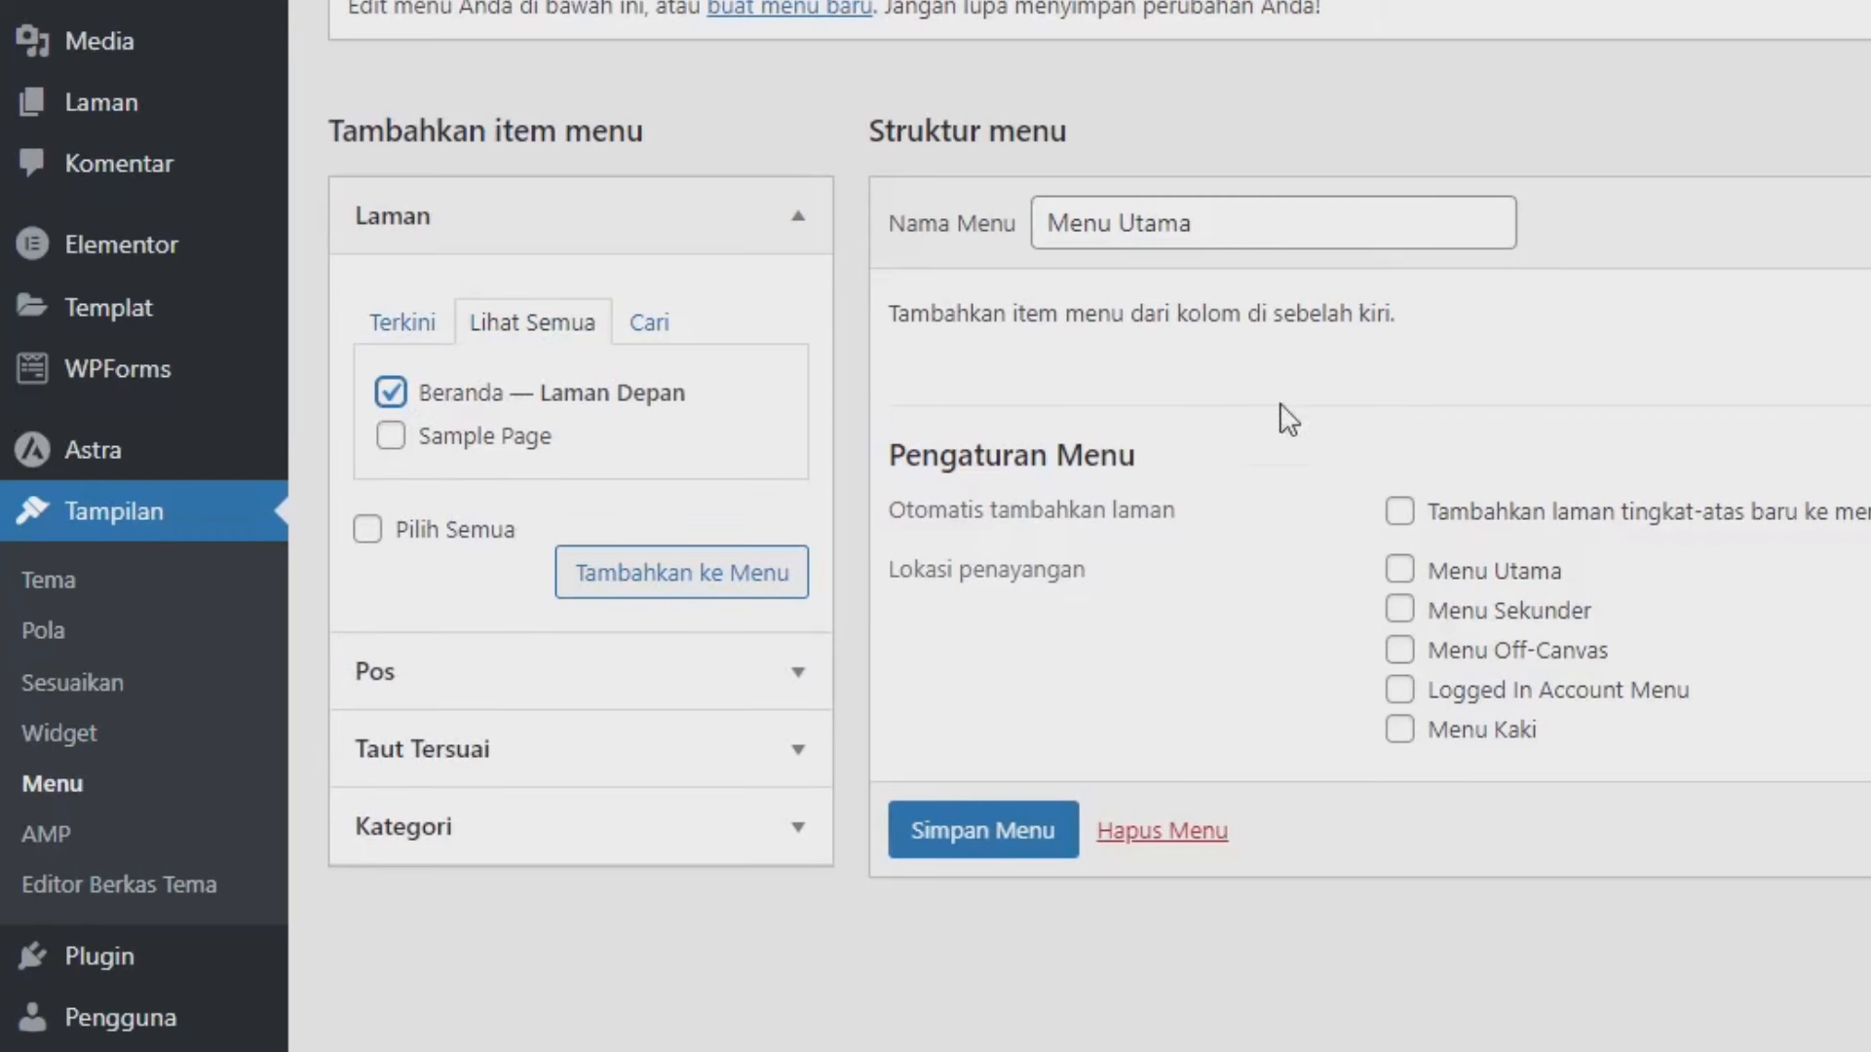
{"action": "left_click", "coordinate": [655, 575]}
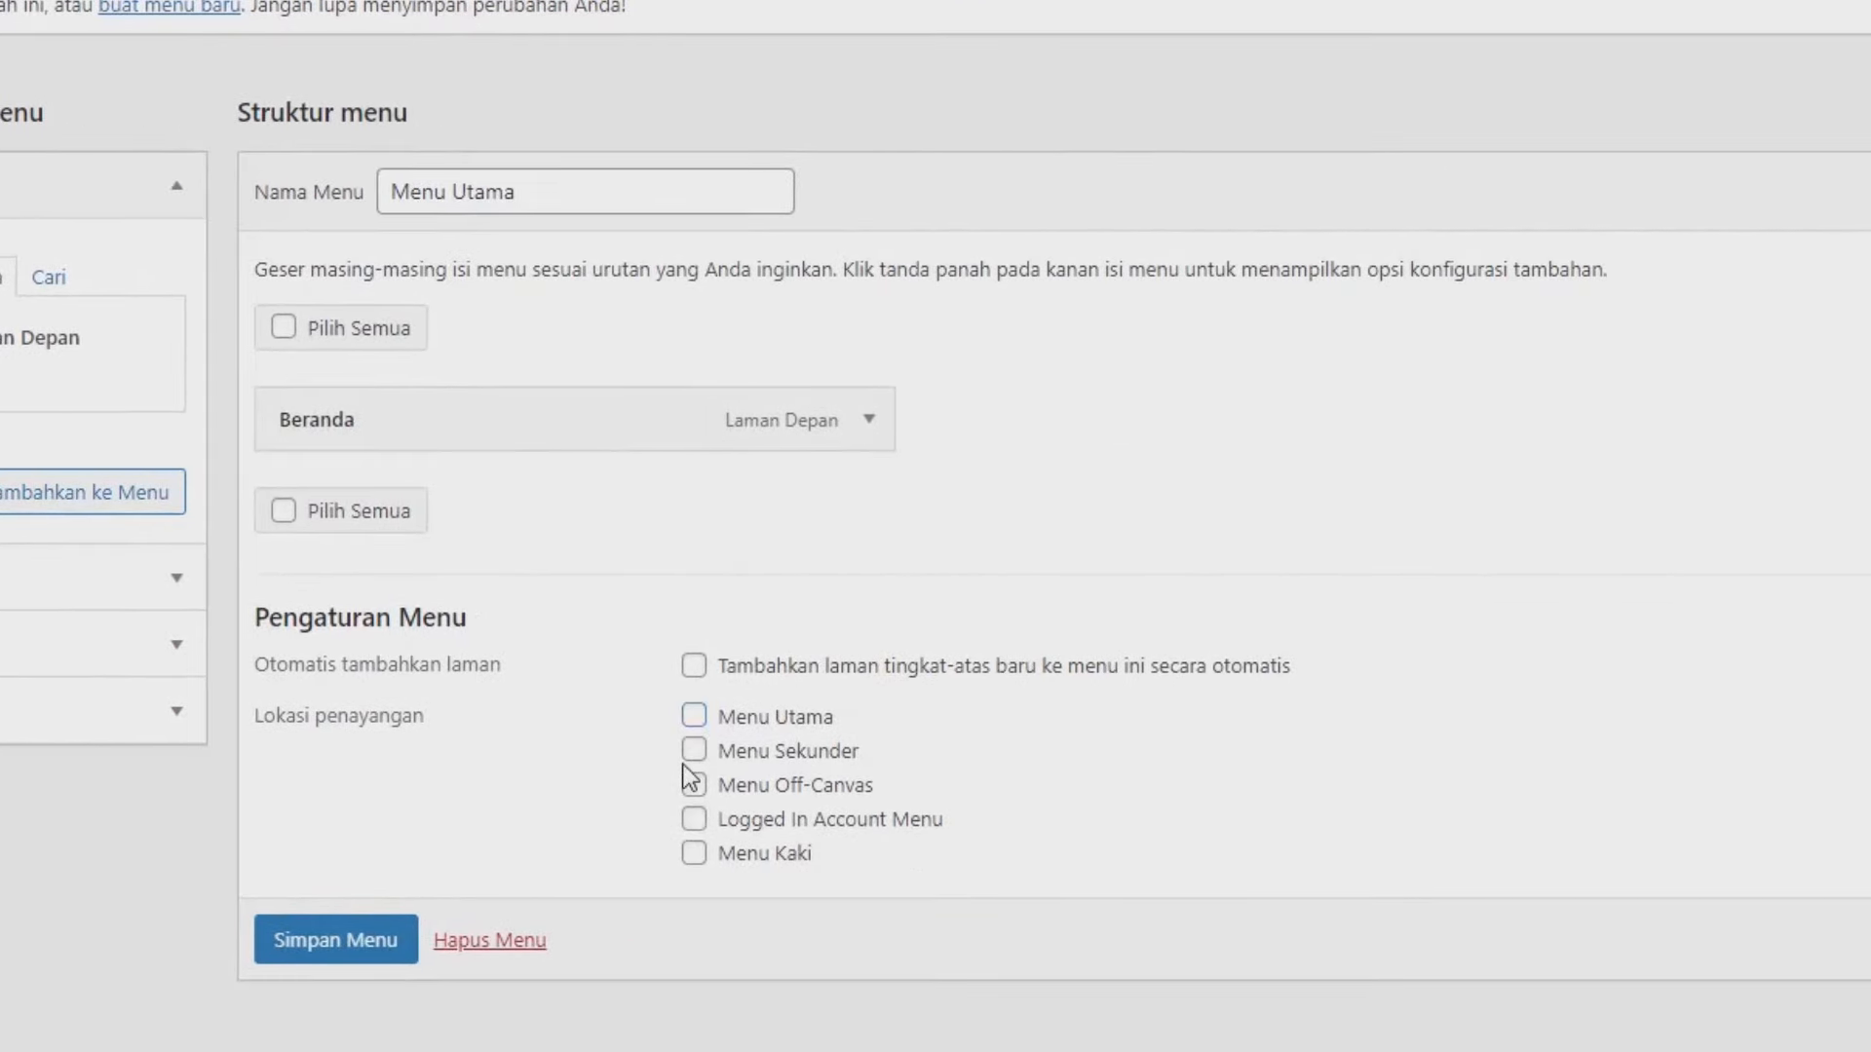
{"action": "left_click", "coordinate": [693, 785]}
{"action": "left_click", "coordinate": [693, 716]}
{"action": "left_click", "coordinate": [390, 940]}
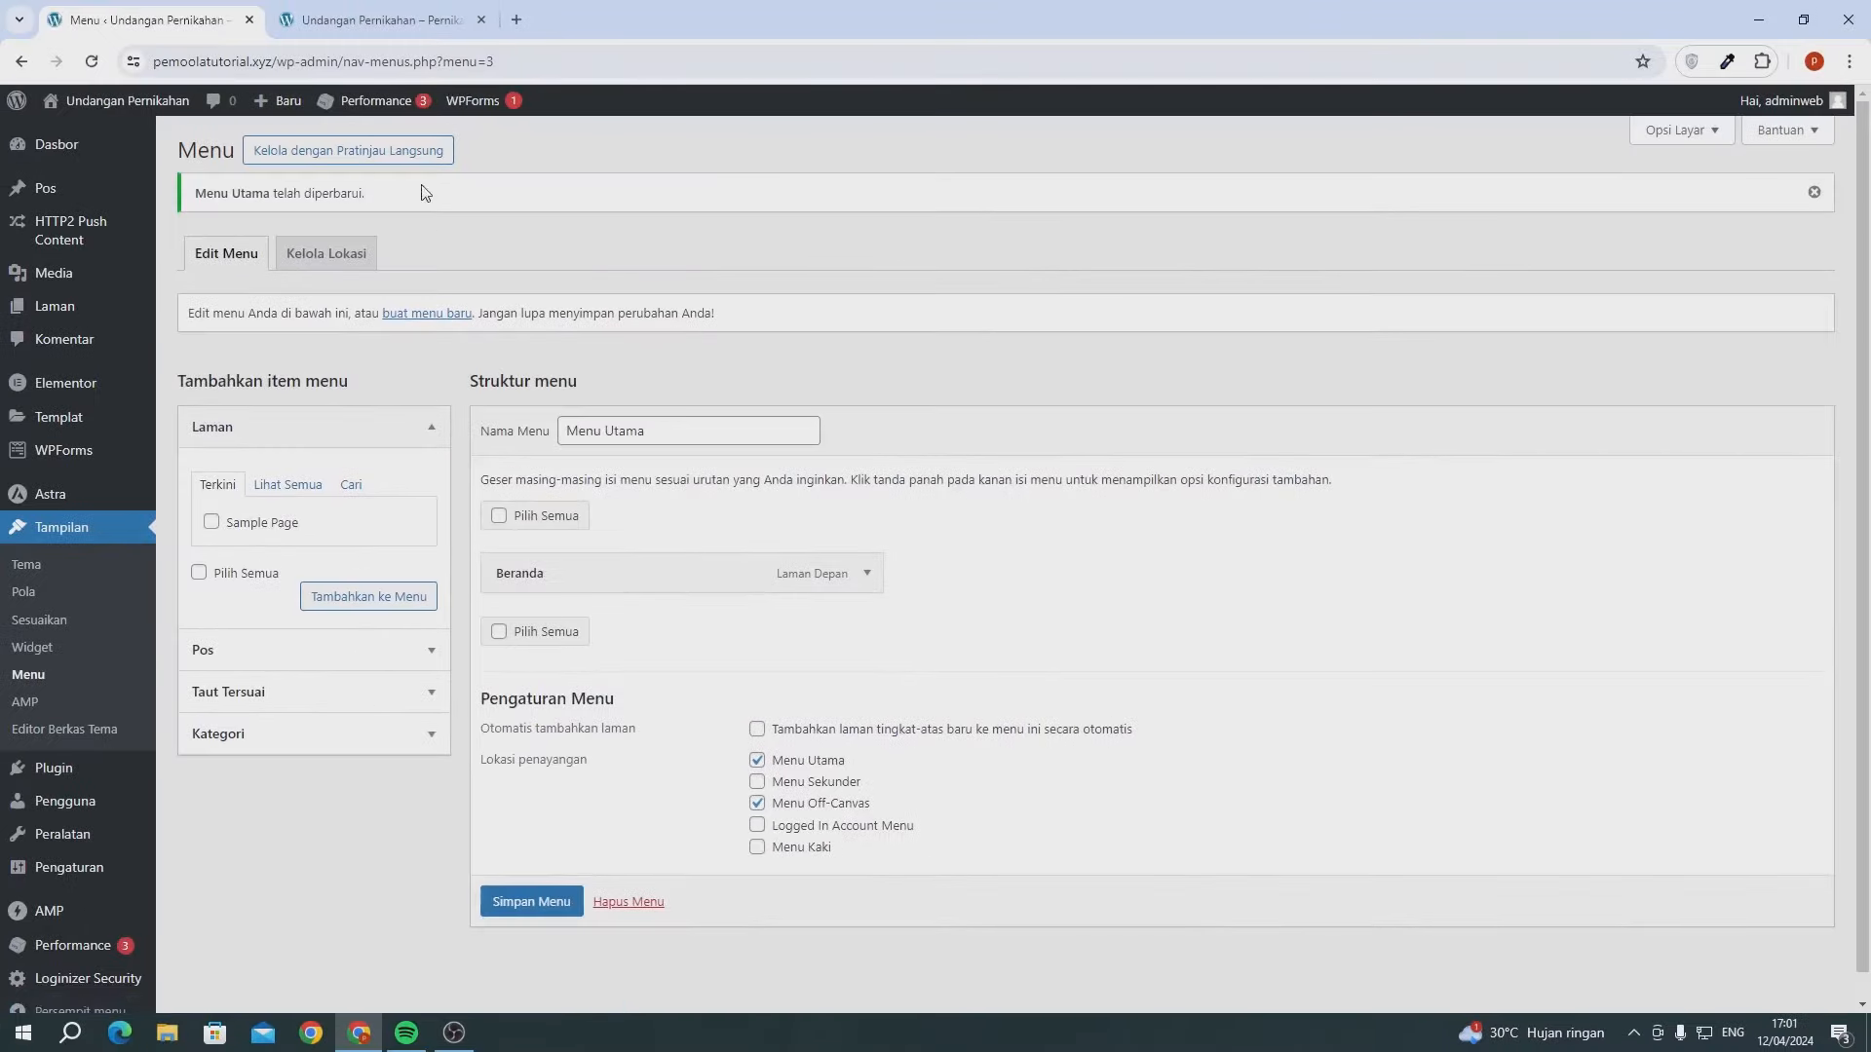
{"action": "left_click", "coordinate": [380, 20]}
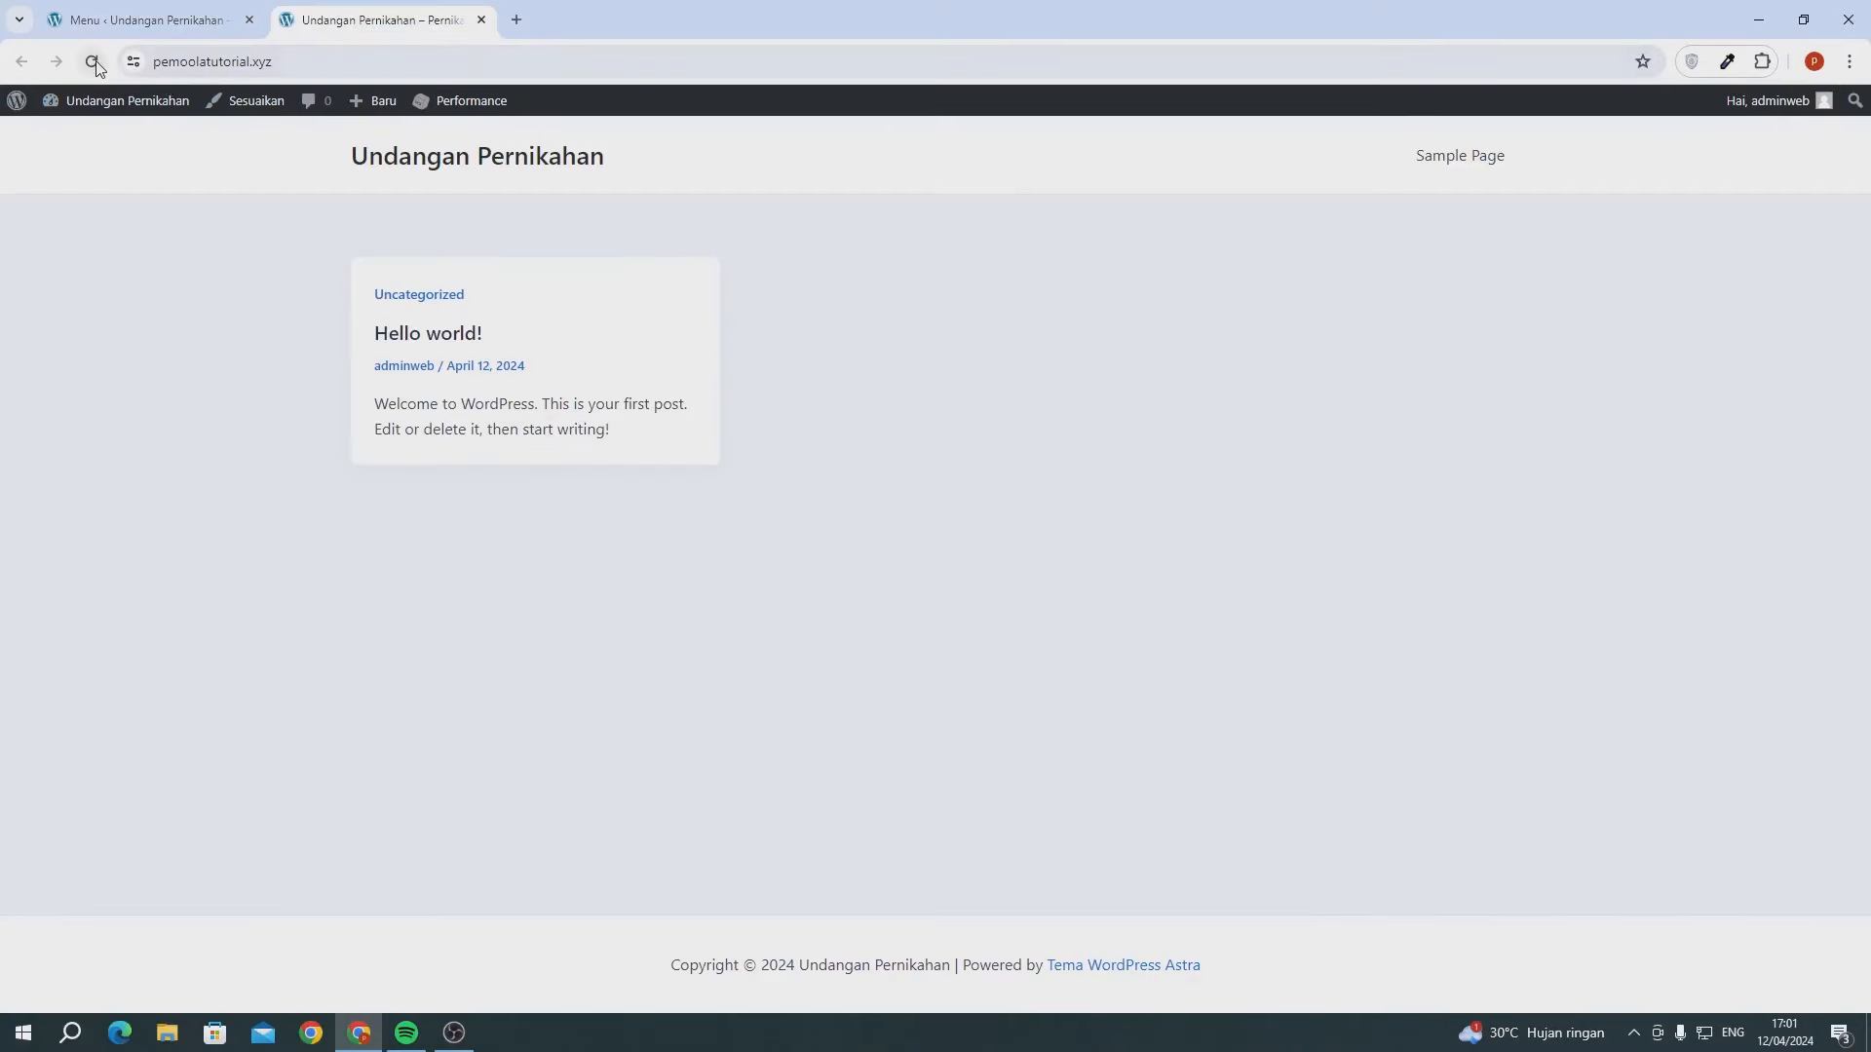
- Reload the front page to confirm the Beranda menu, then return to the WPForms admin
{"action": "left_click", "coordinate": [93, 62]}
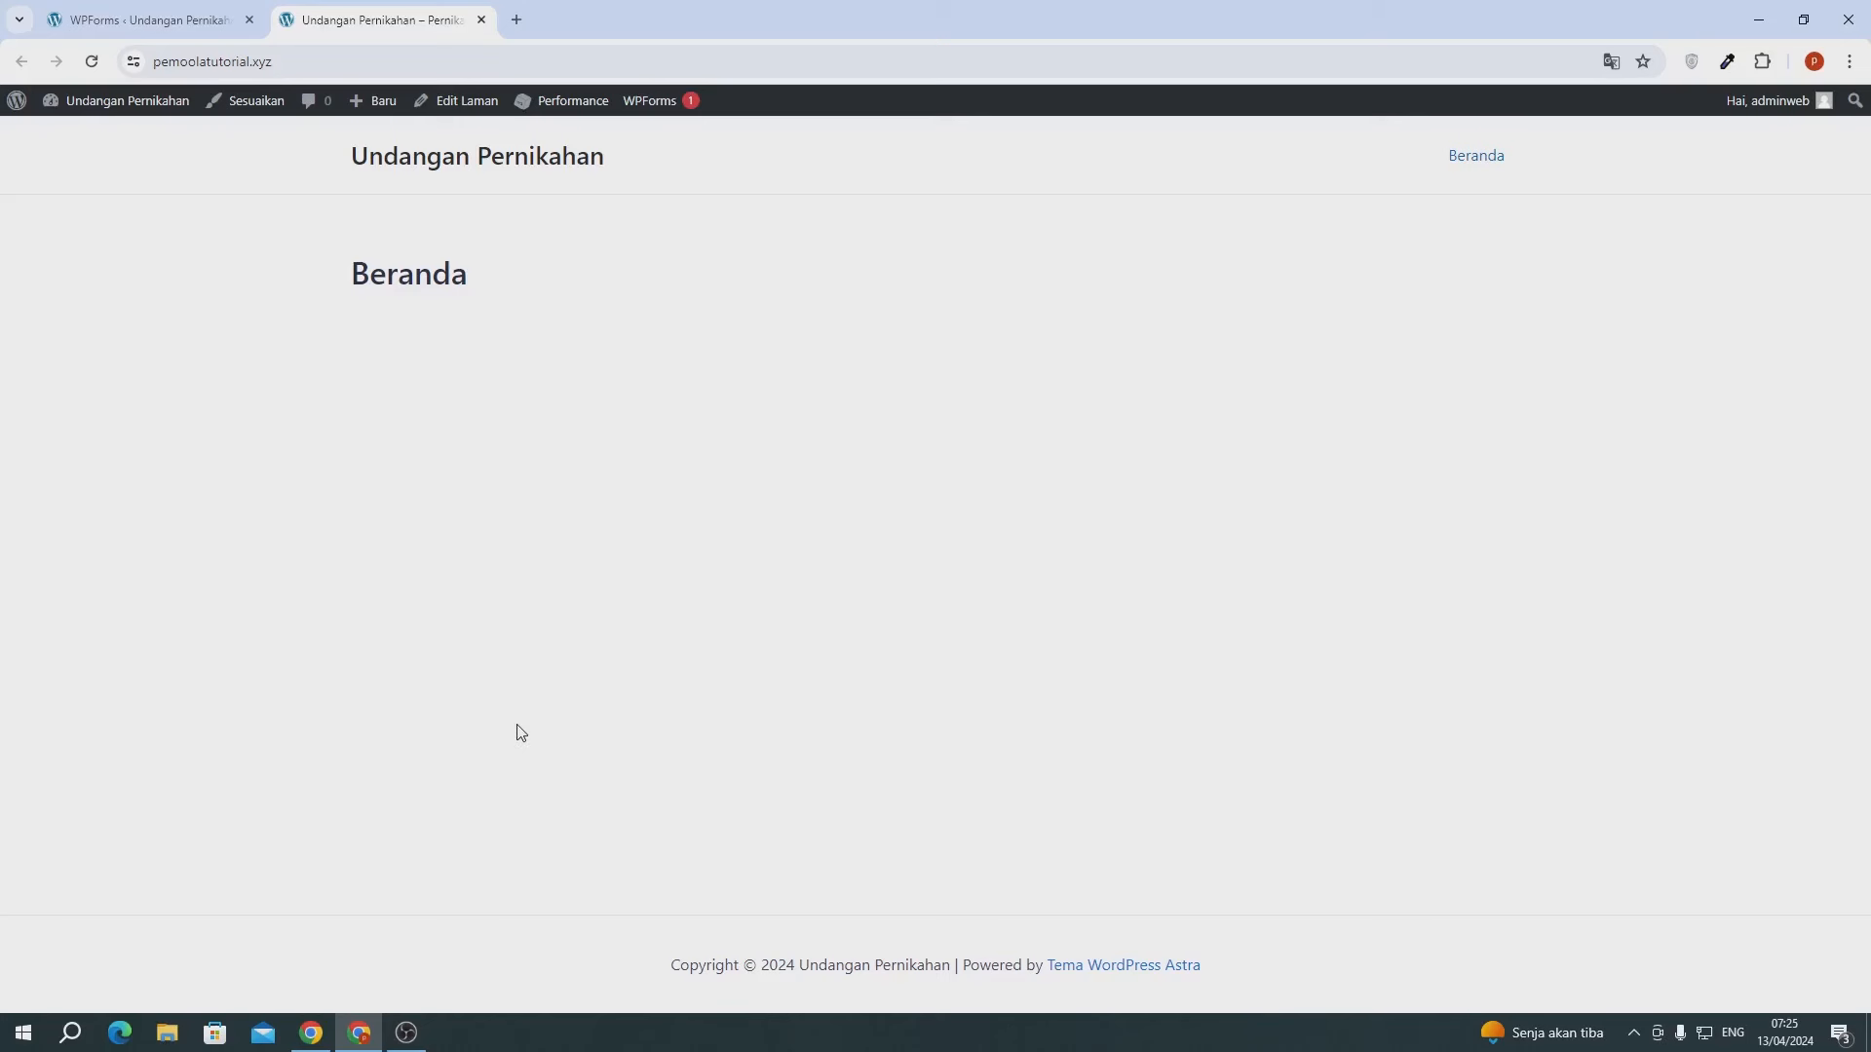
{"action": "left_click", "coordinate": [167, 28]}
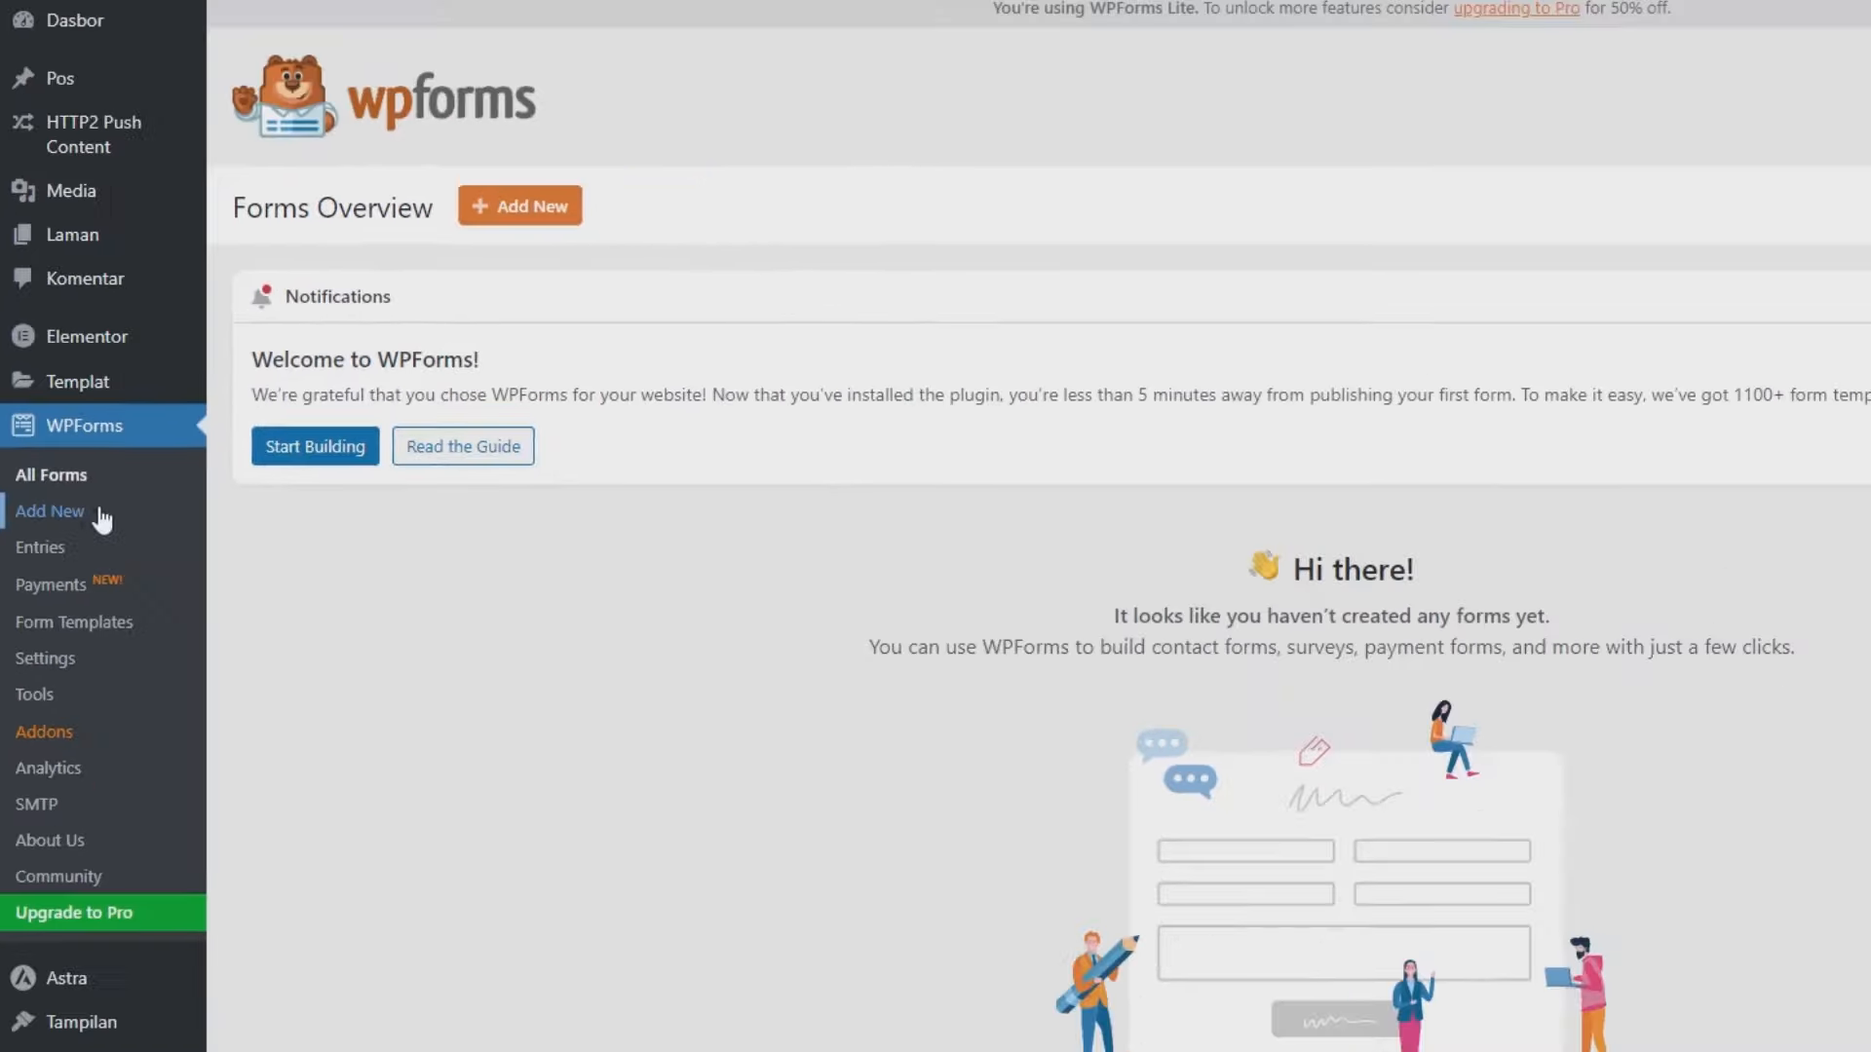
- Start a new WPForms form, dismissing the welcome message and the challenge checklist
{"action": "left_click", "coordinate": [151, 509]}
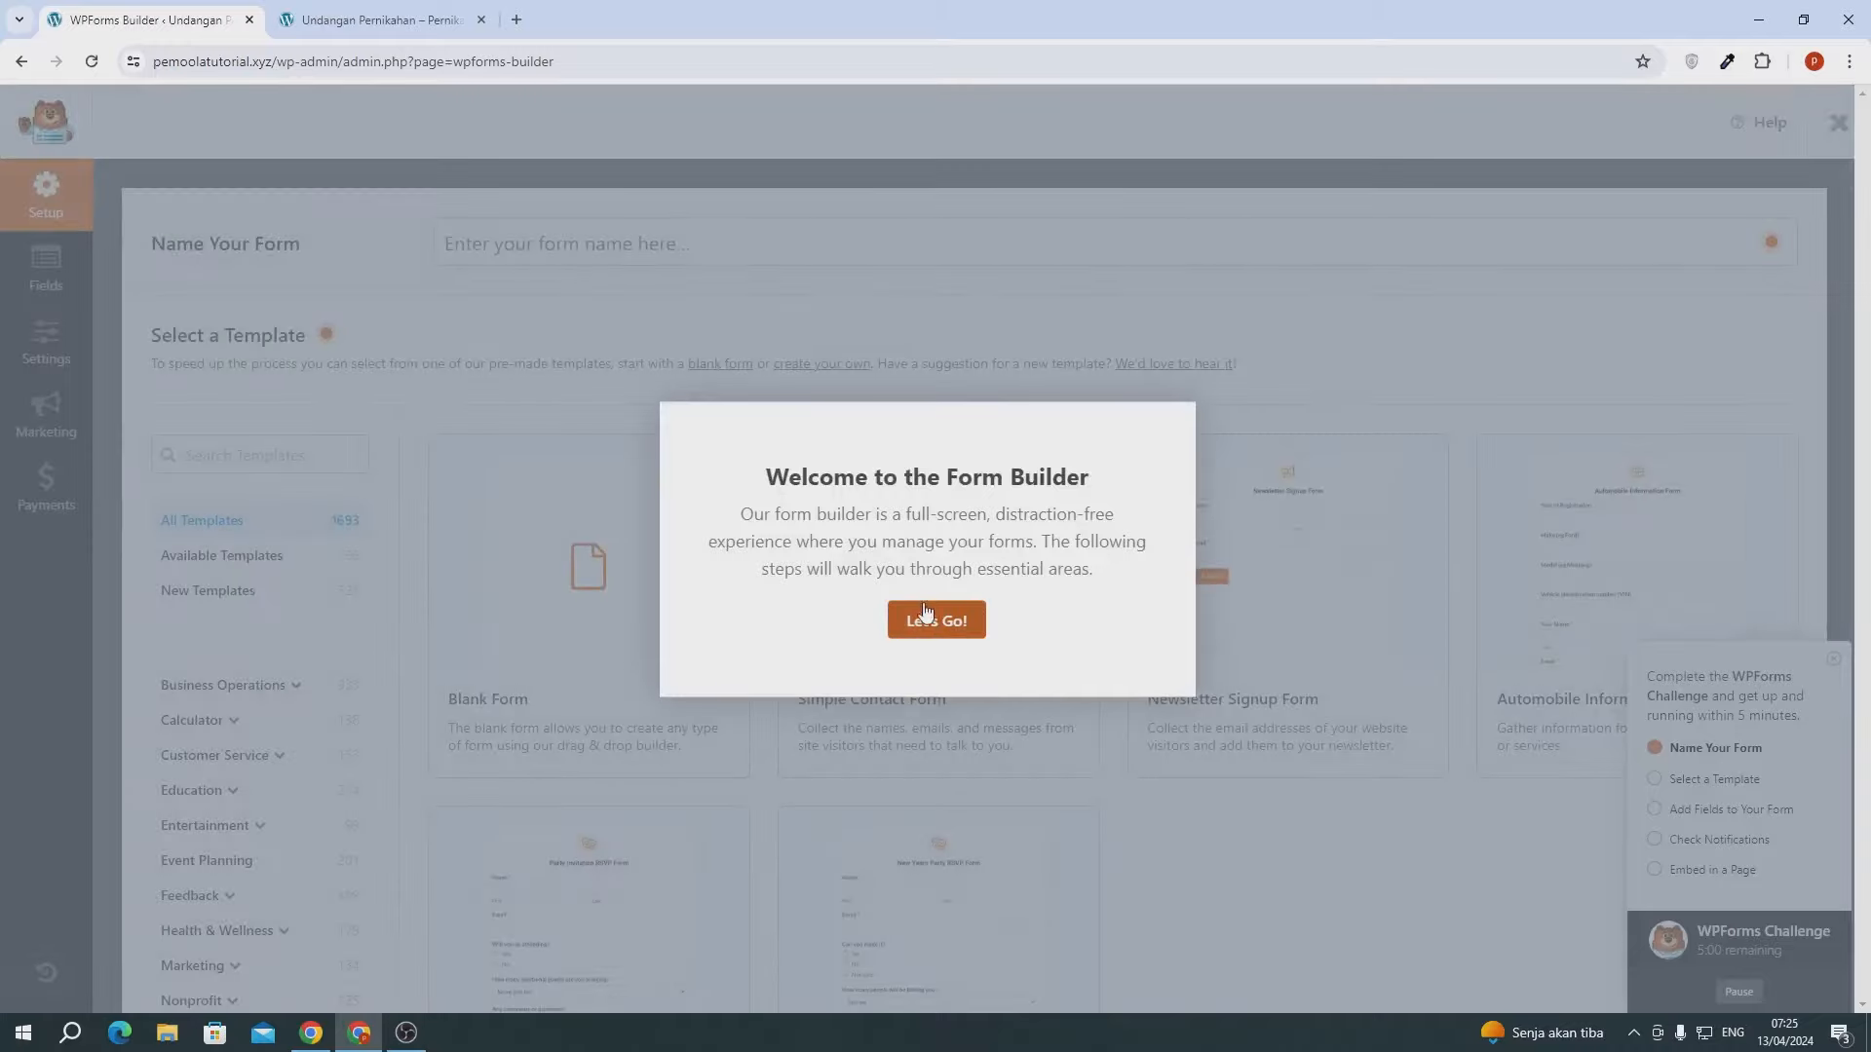
{"action": "left_click", "coordinate": [935, 621]}
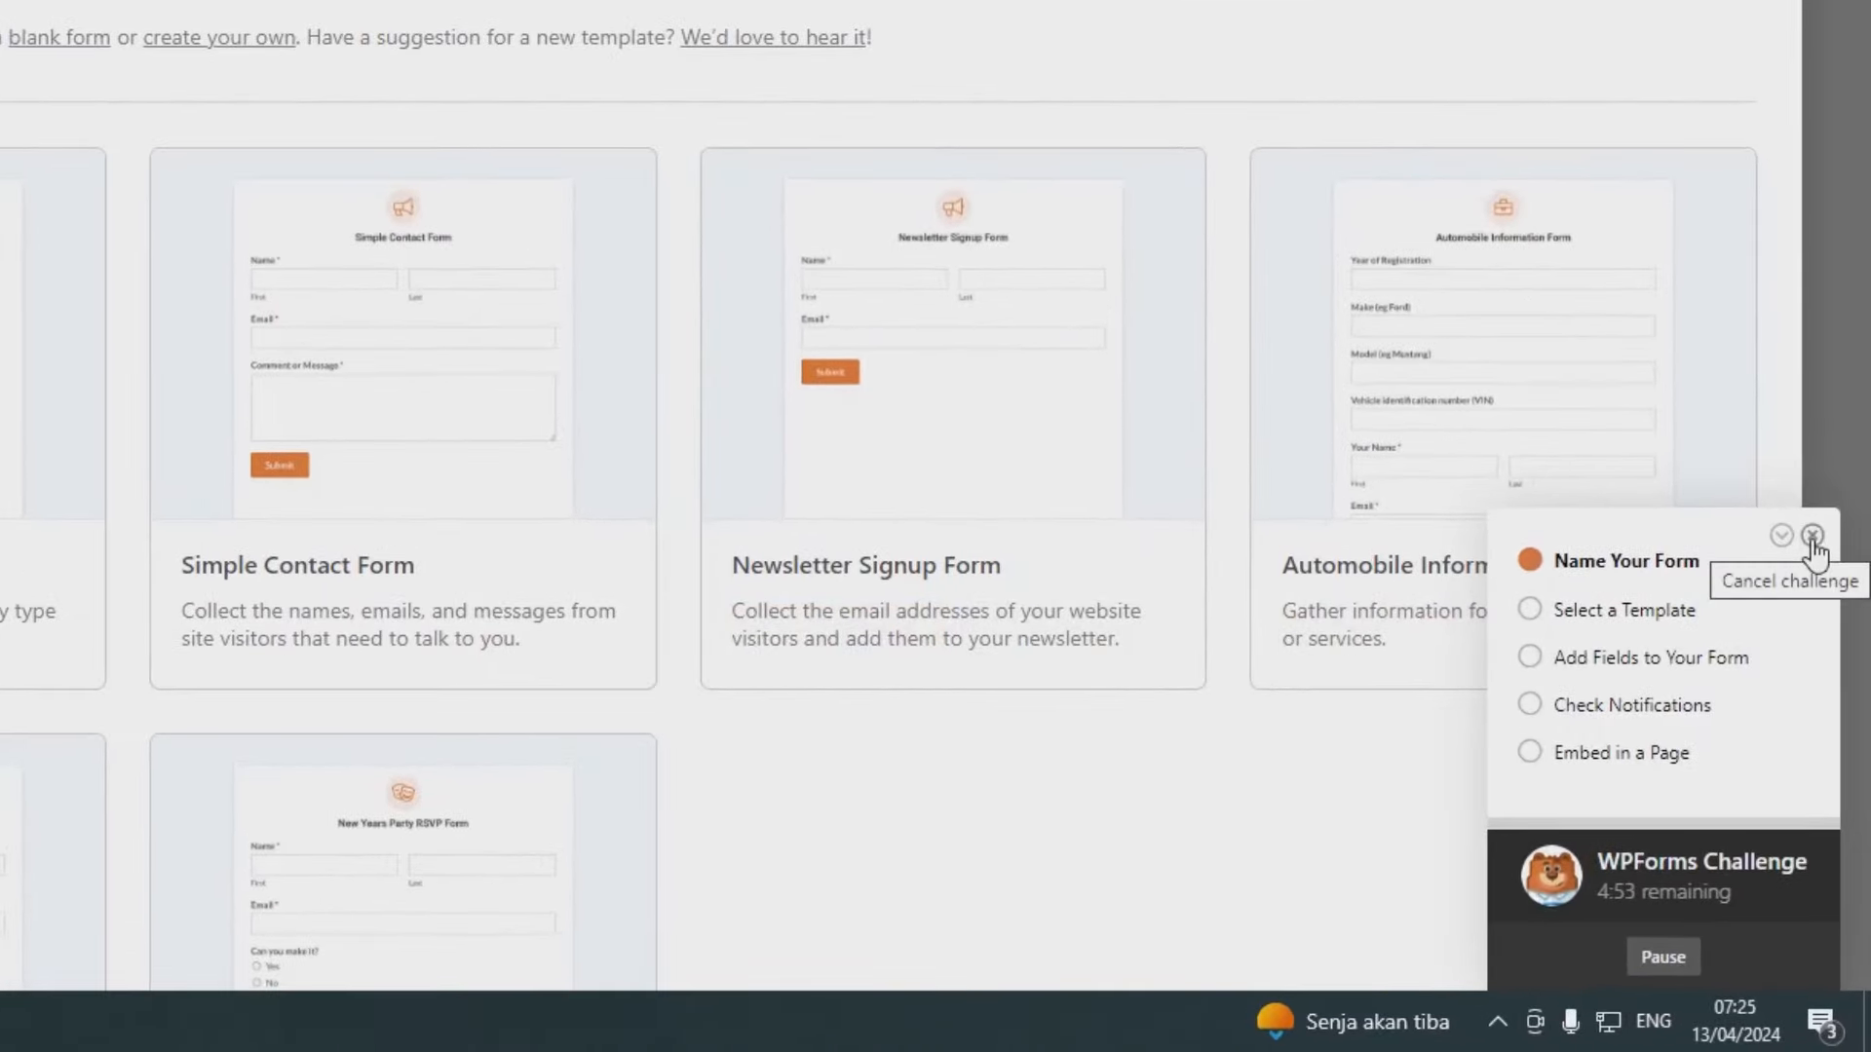
{"action": "left_click", "coordinate": [1782, 537]}
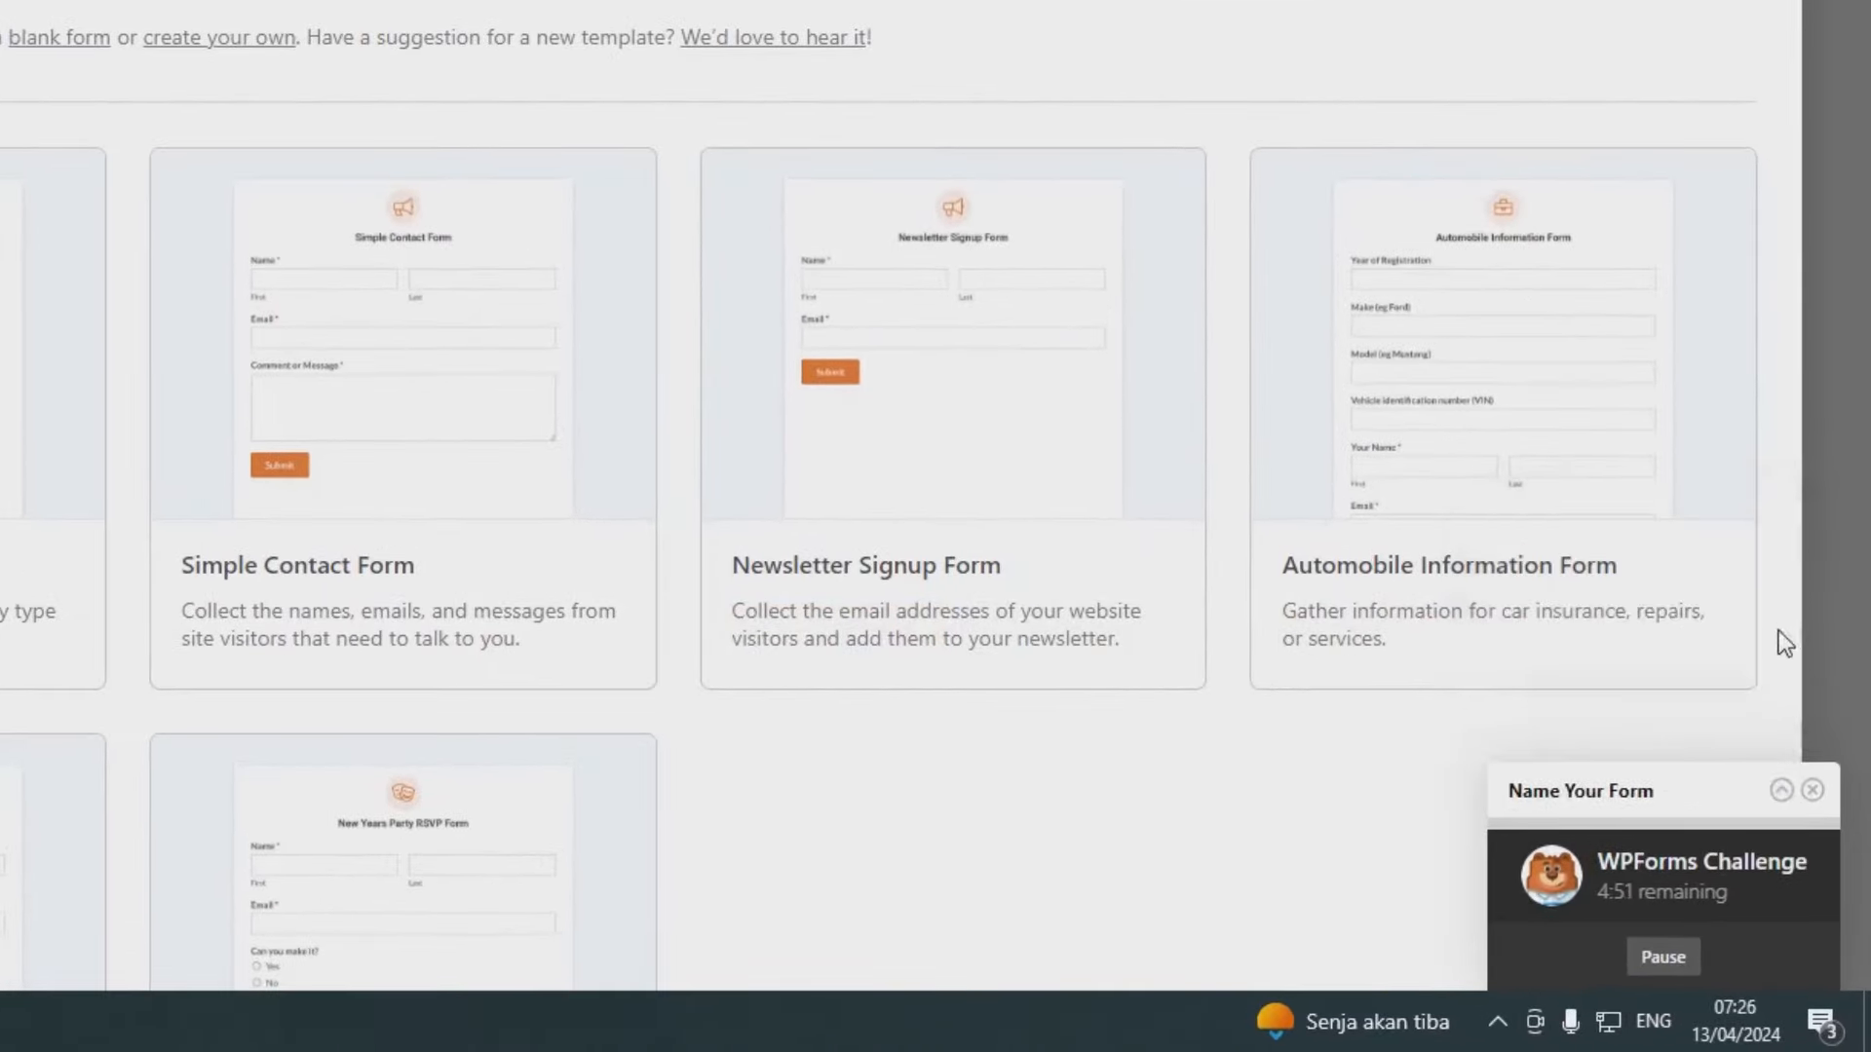
{"action": "left_click", "coordinate": [1782, 790]}
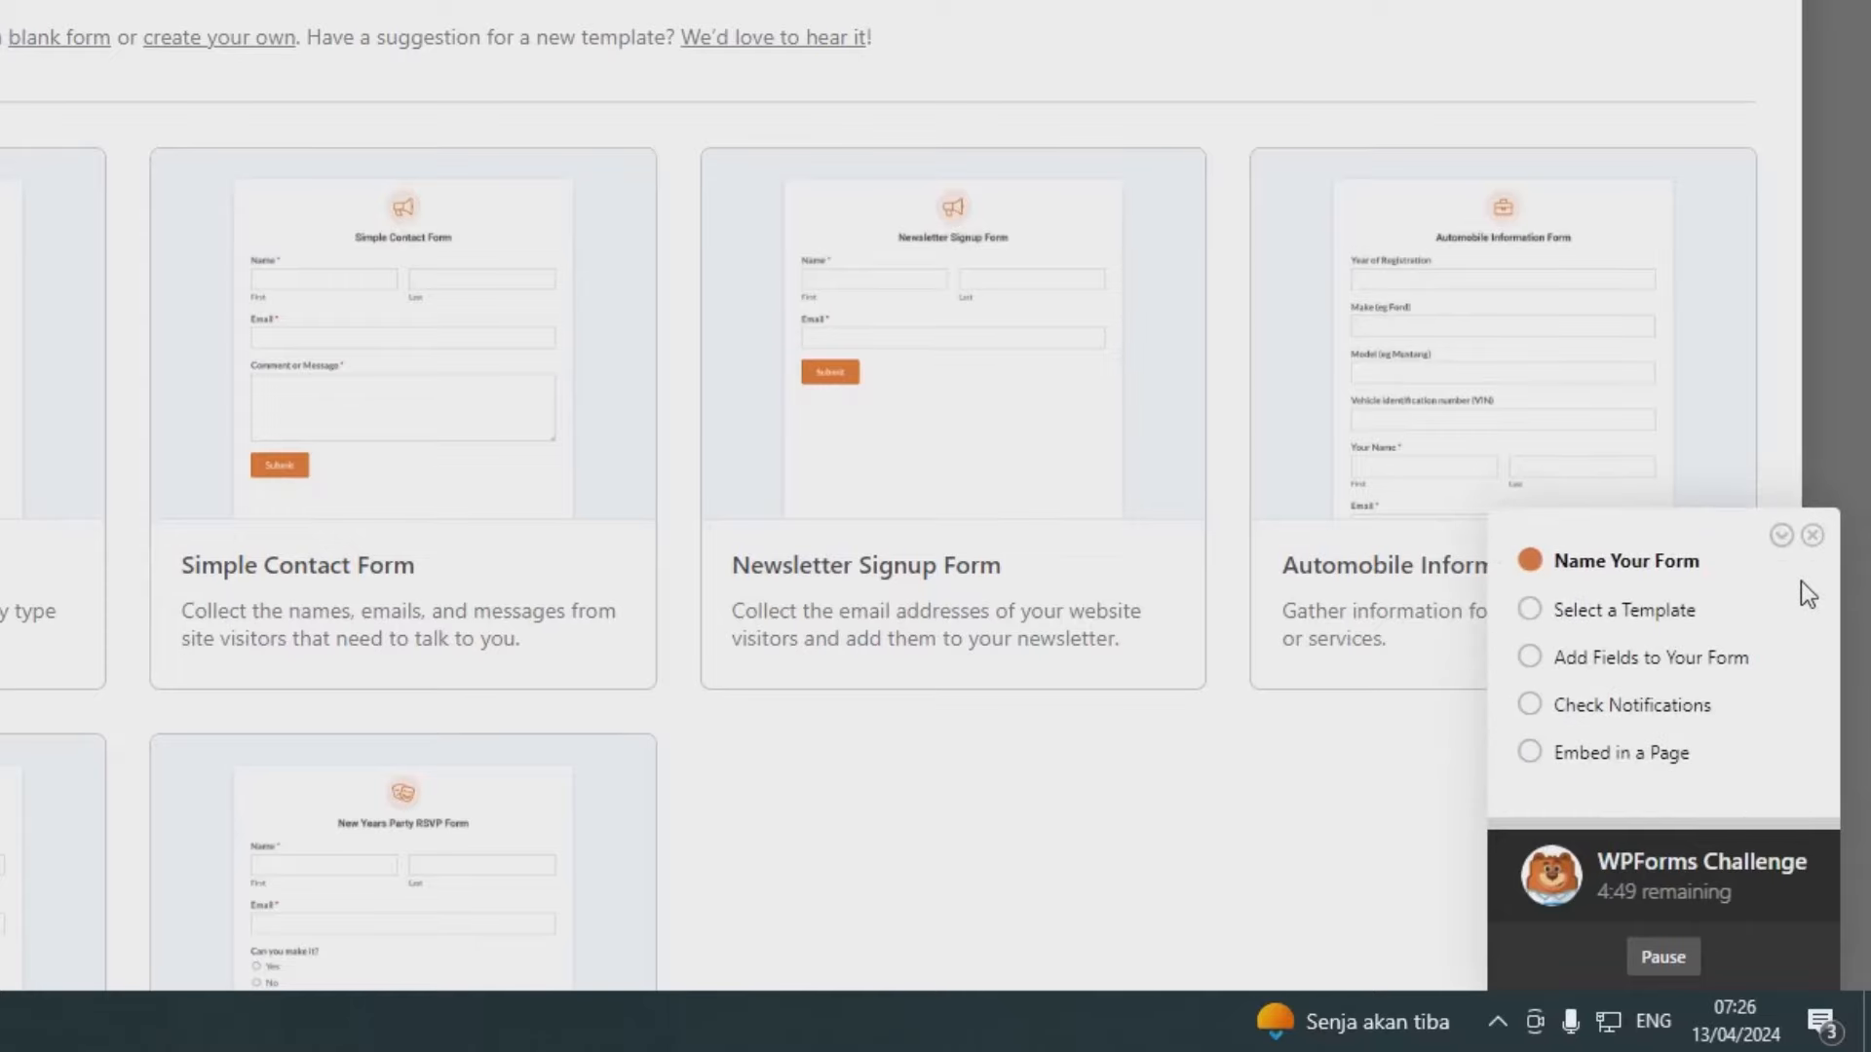
{"action": "left_click", "coordinate": [1811, 538]}
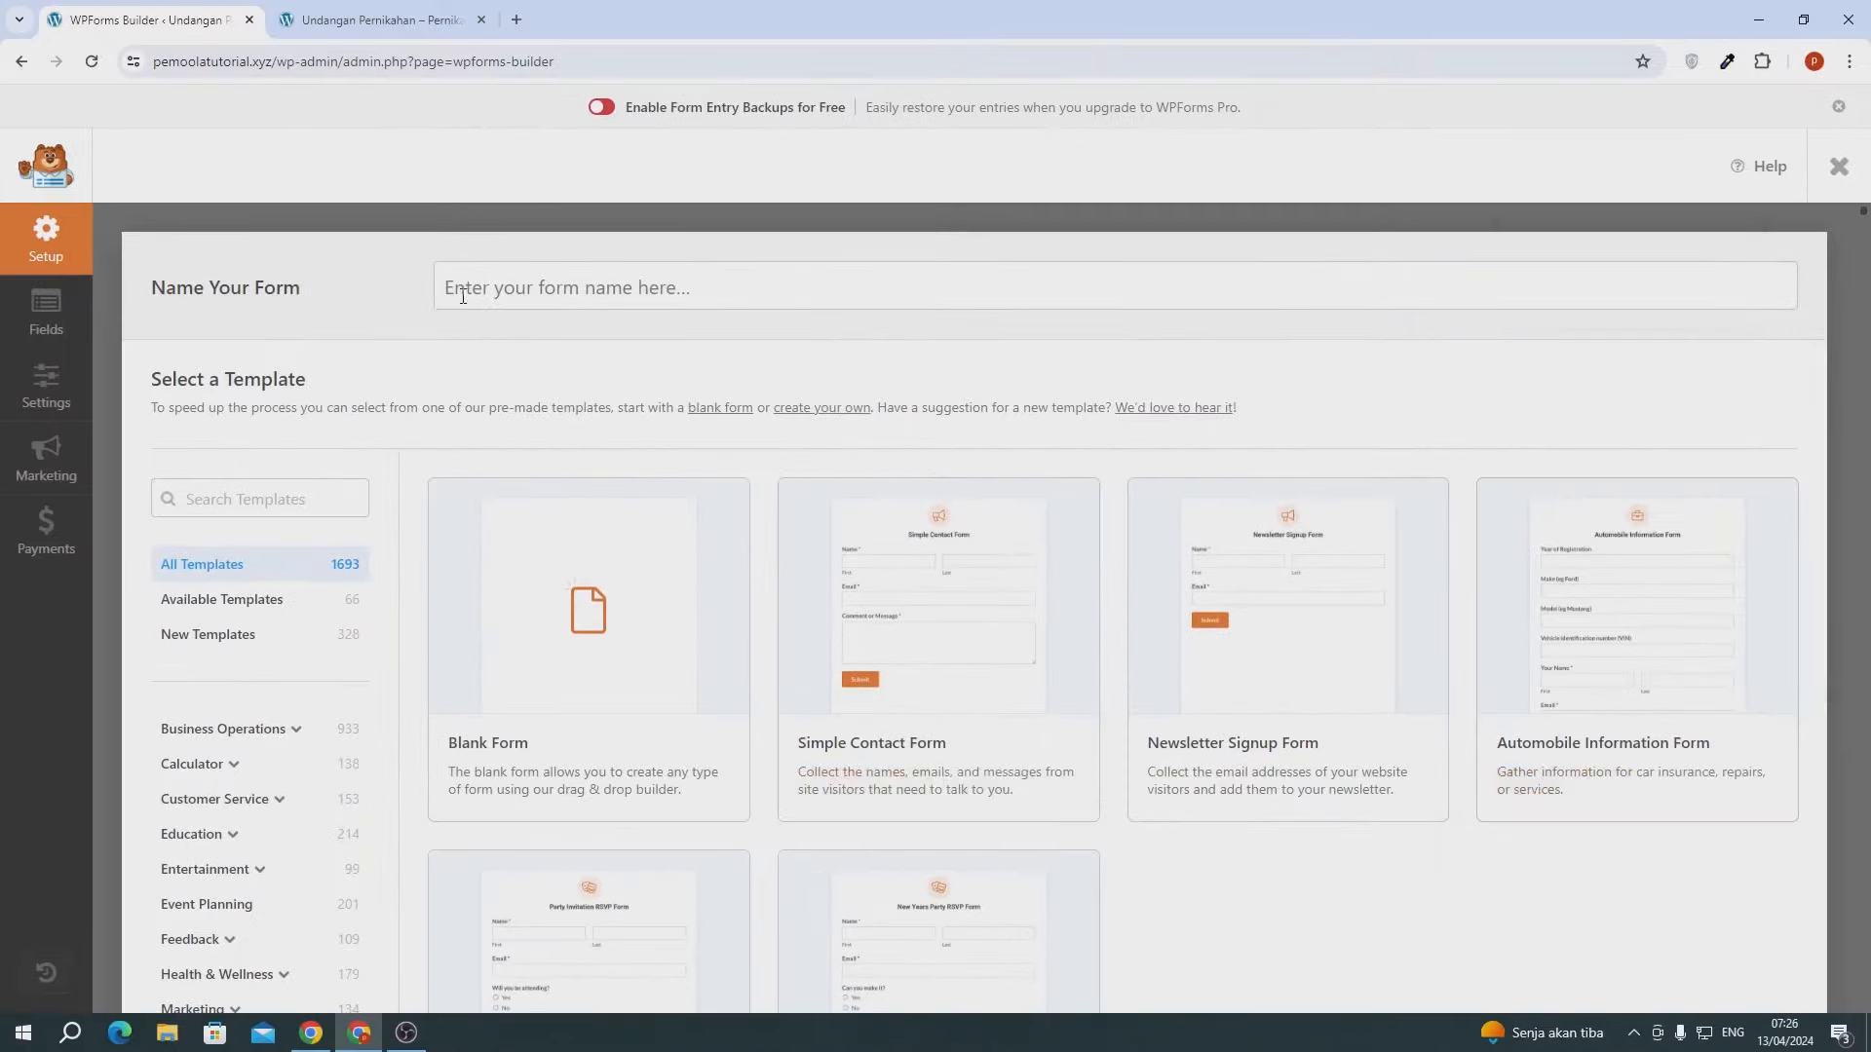
- Name the new form Form Kehadiran
{"action": "left_click", "coordinate": [491, 295]}
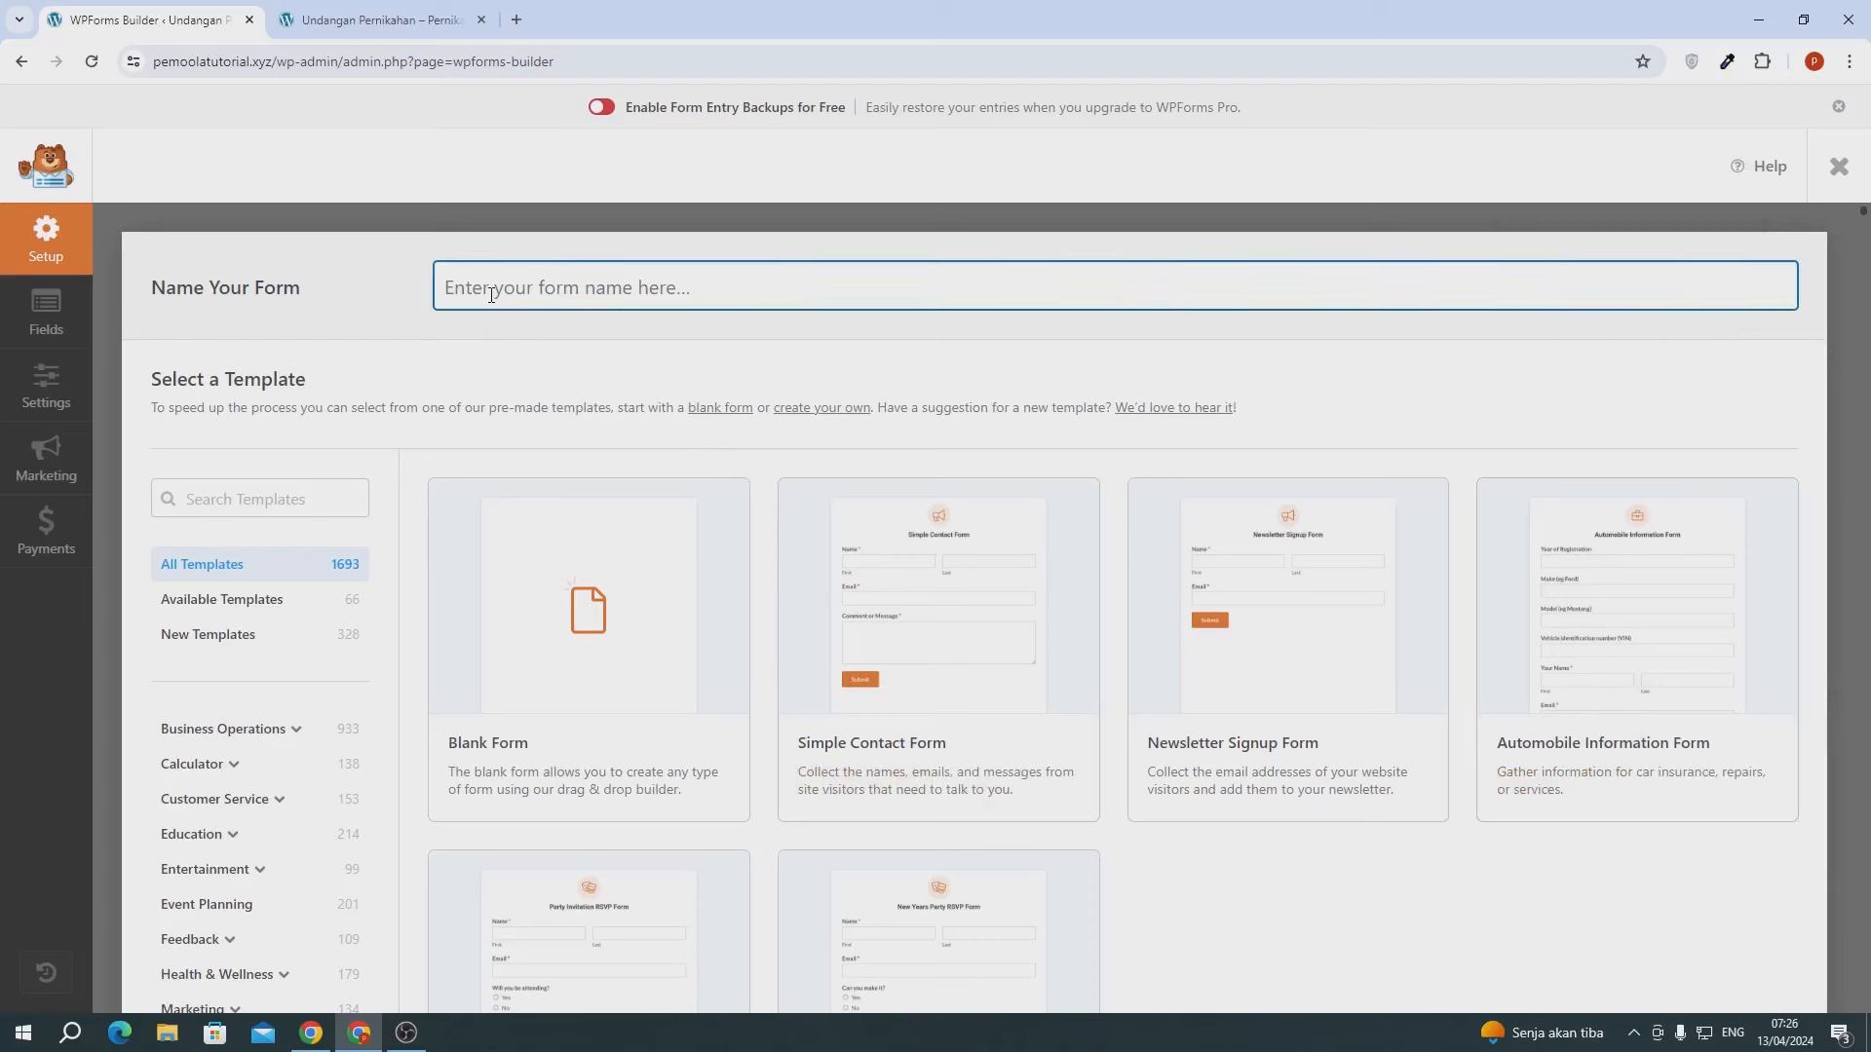
{"action": "type", "text": "Fomr"}
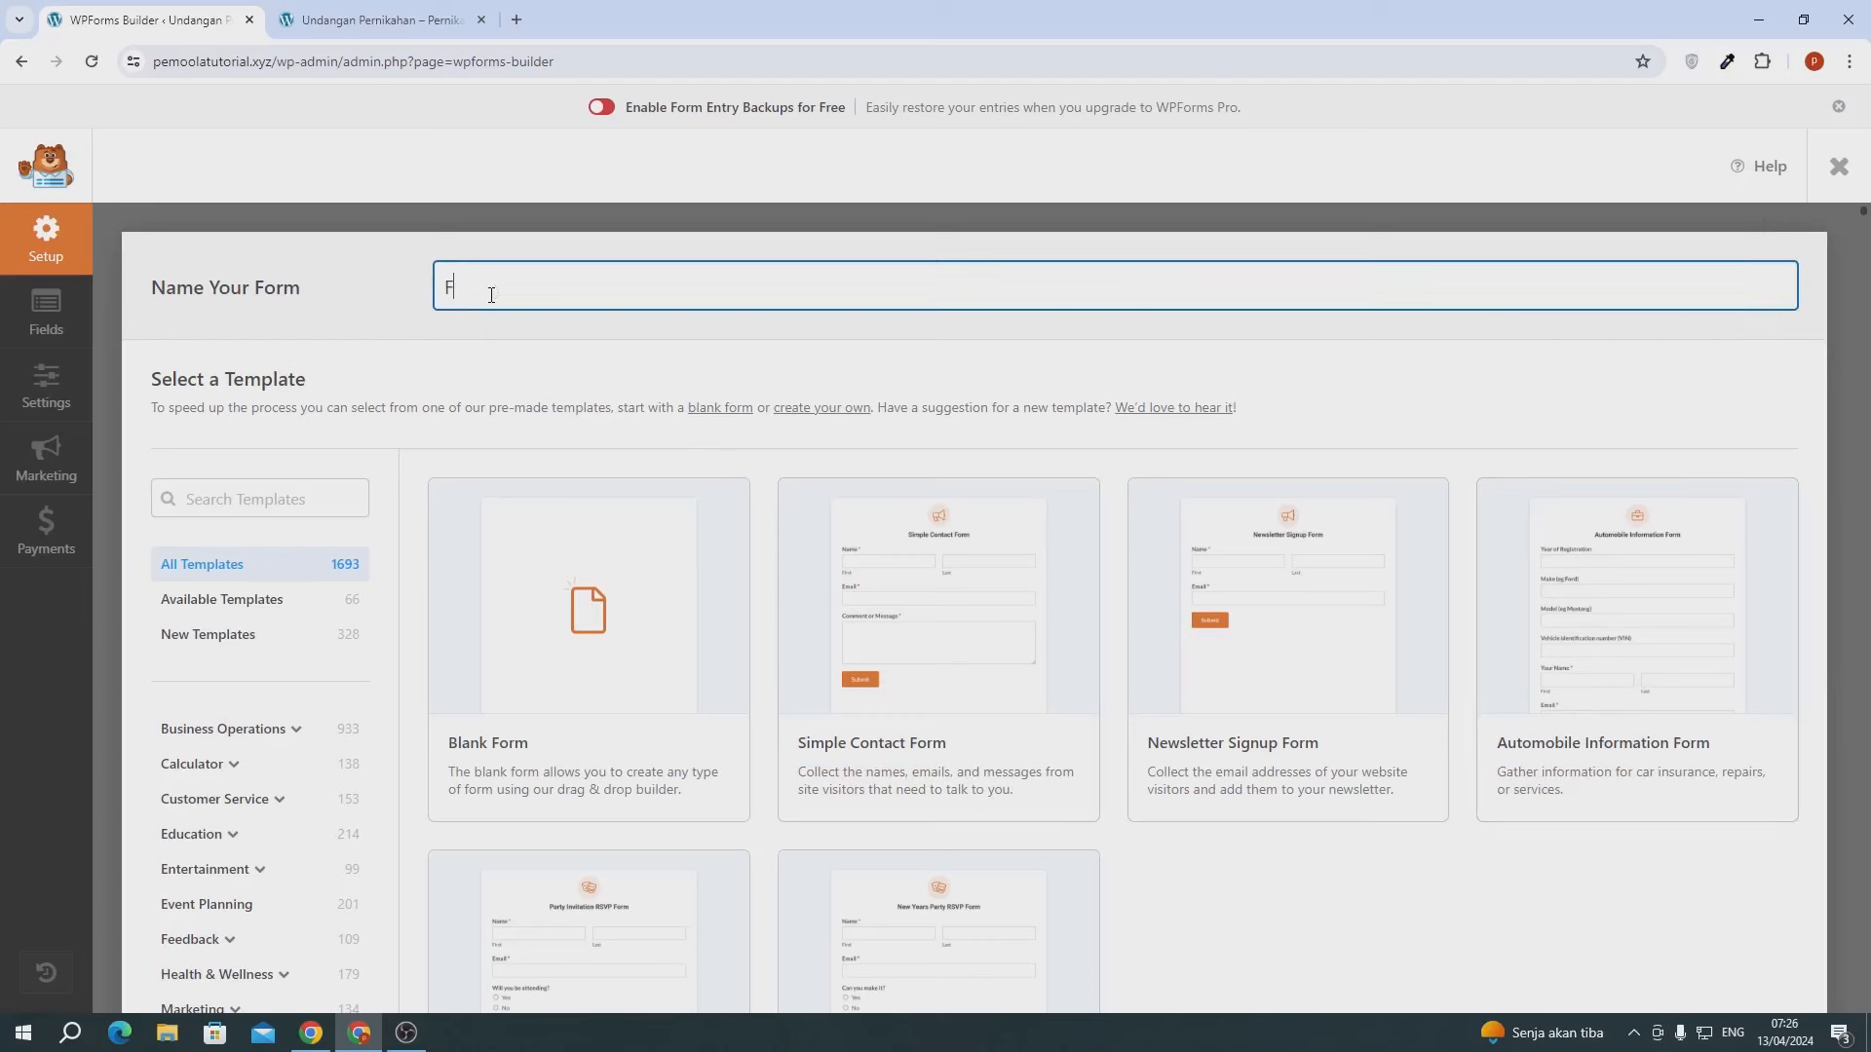
{"action": "key", "text": "BackSpace"}
{"action": "type", "text": "rm Kehadiran"}
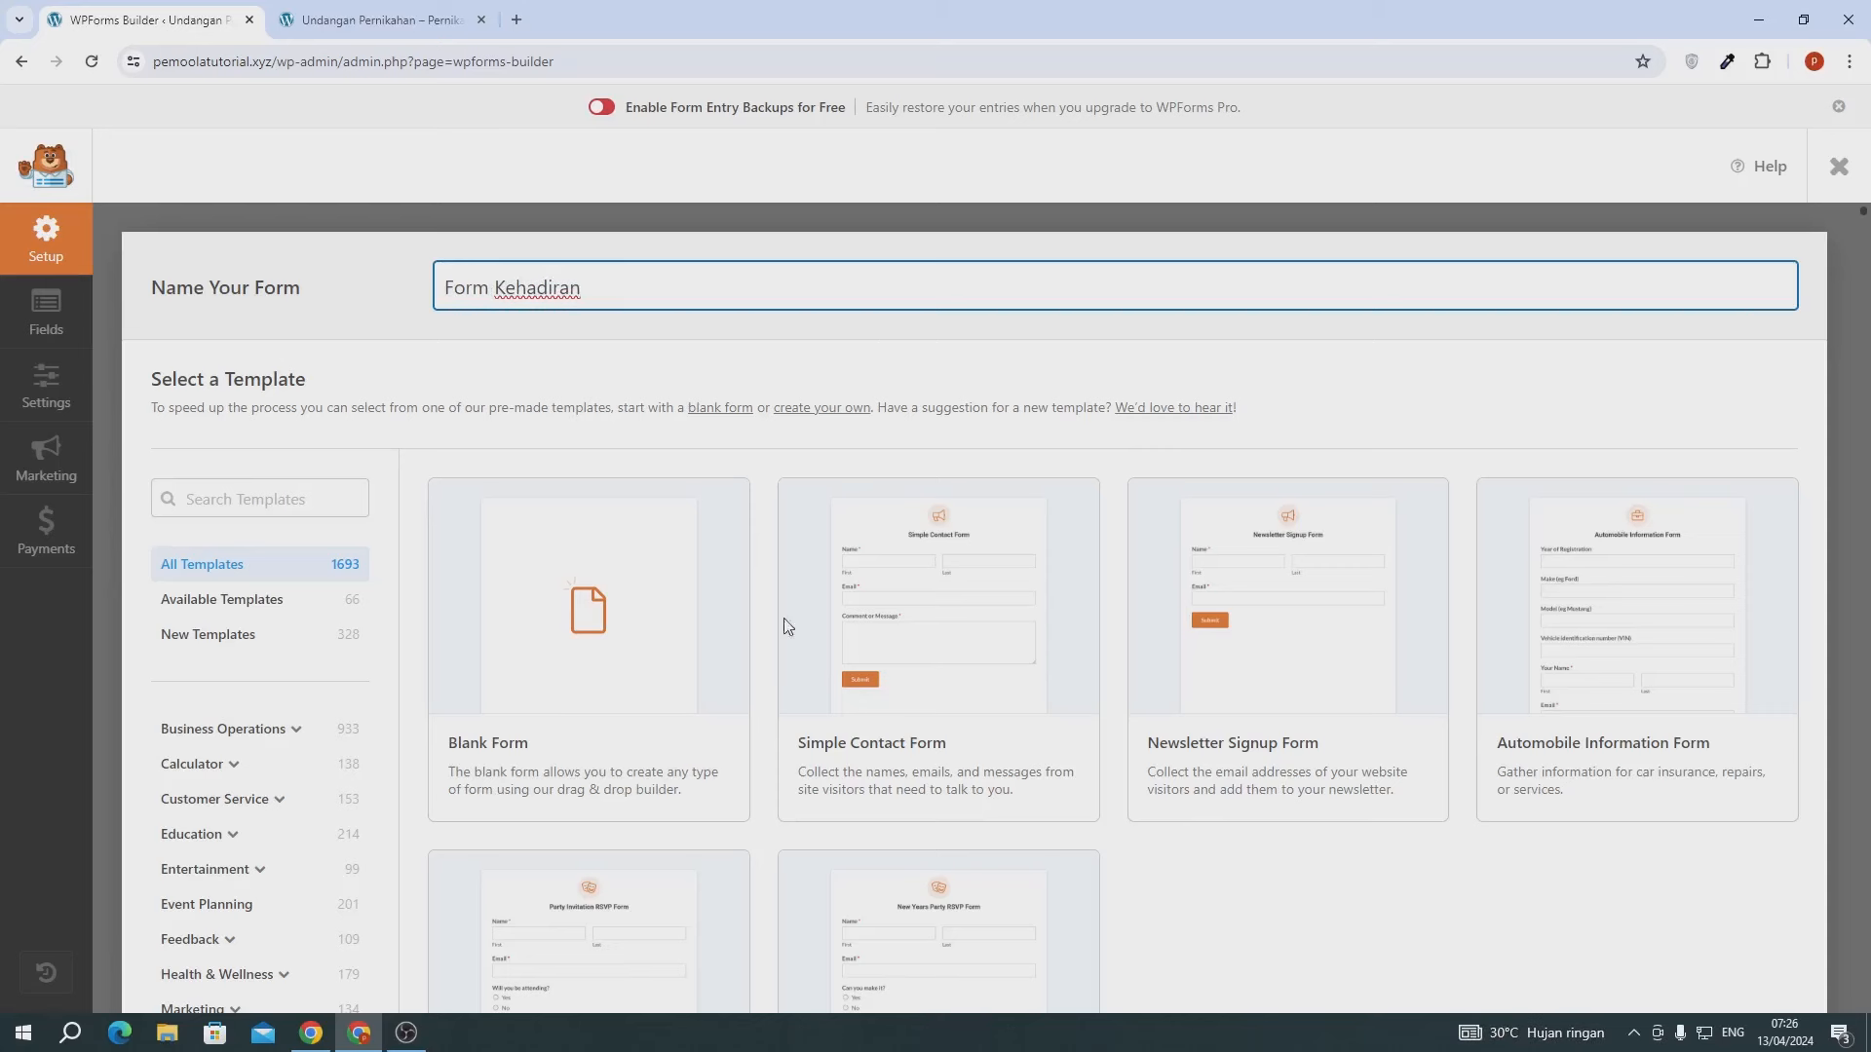
{"action": "mouse_move", "coordinate": [909, 711]}
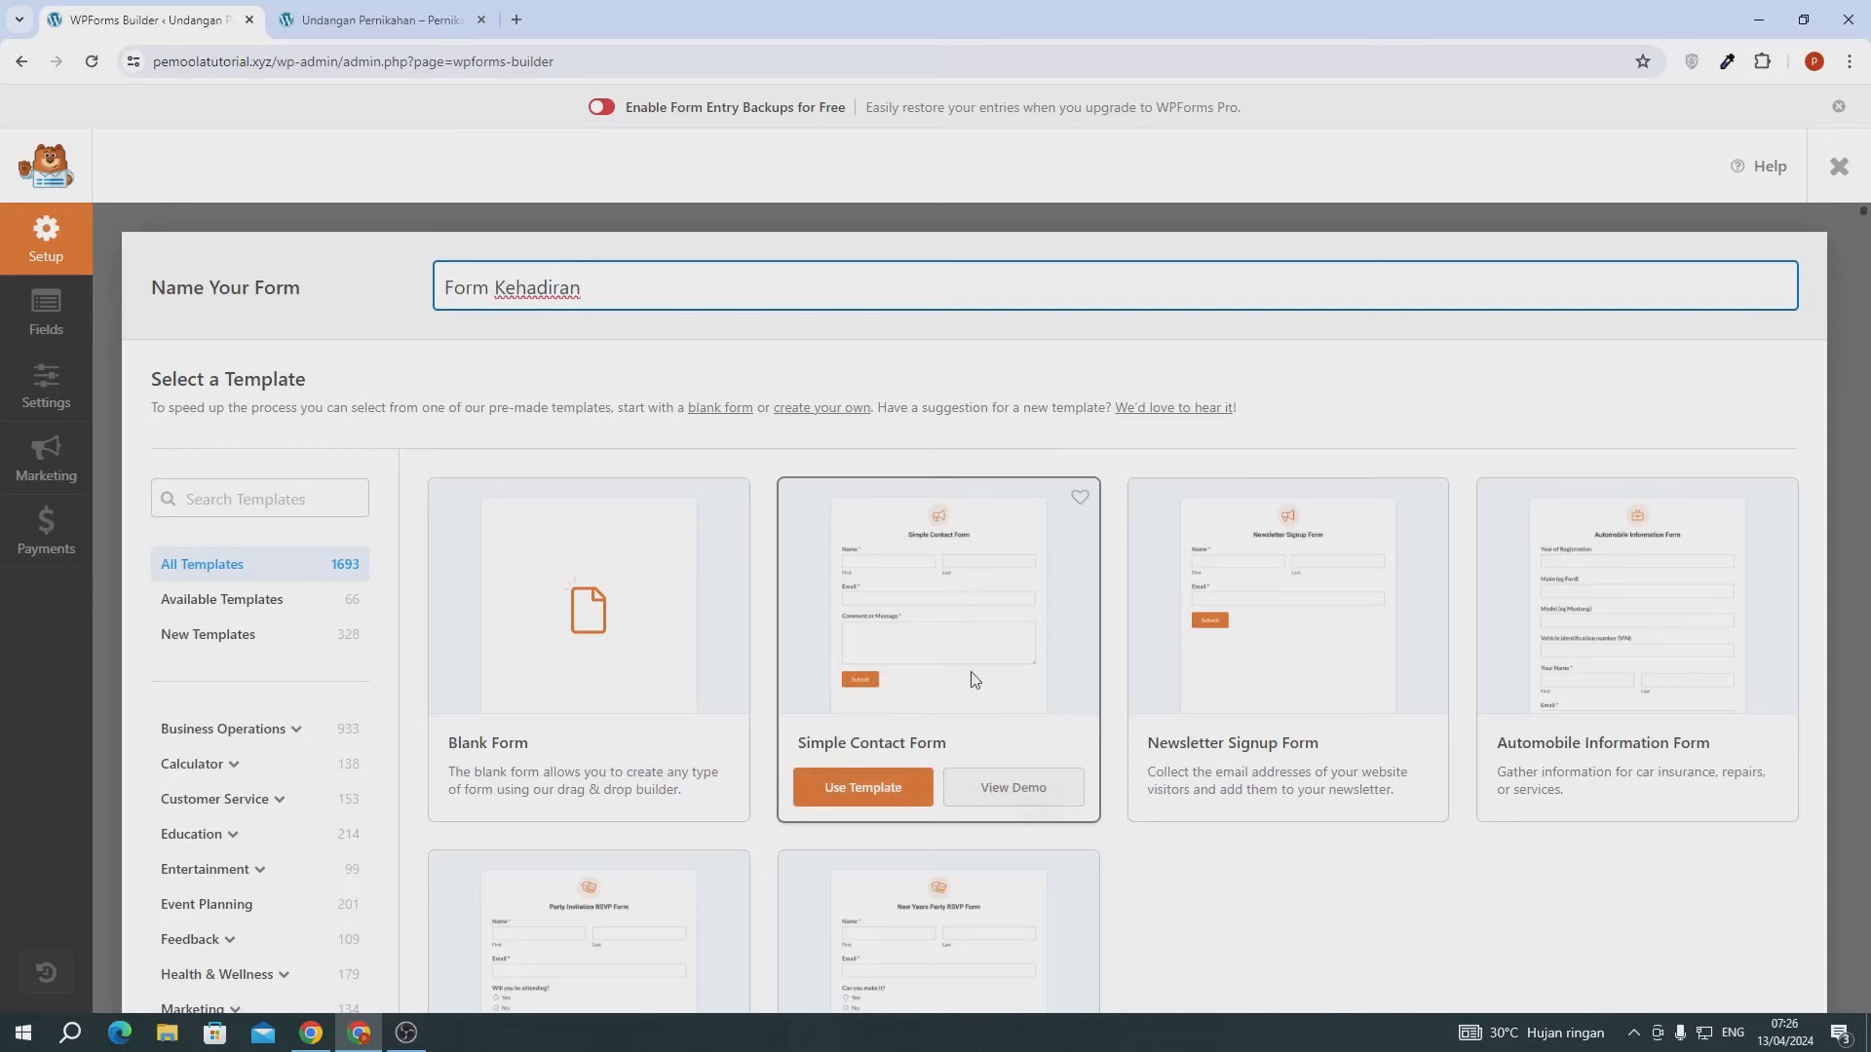
- Use the Simple Contact Form template and make Name a Simple-format, Large field labelled Nama
{"action": "left_click", "coordinate": [860, 801]}
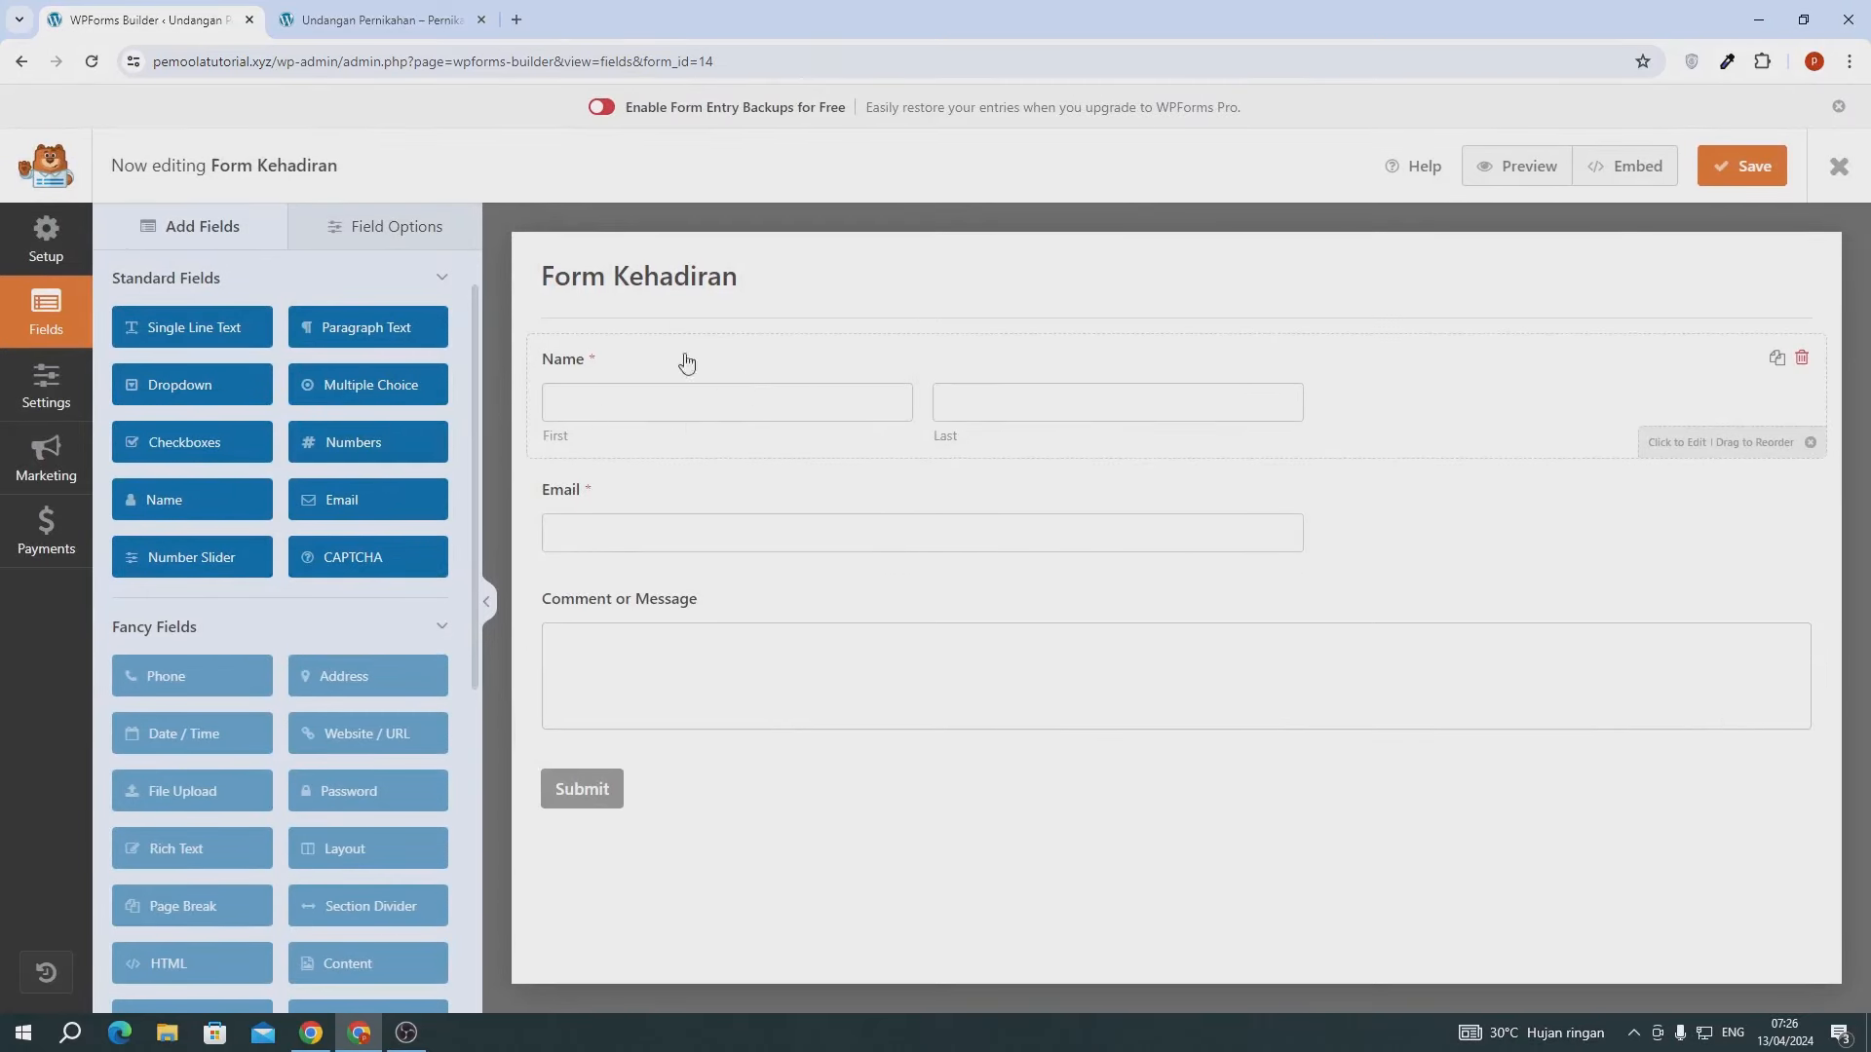
{"action": "left_click", "coordinate": [616, 367]}
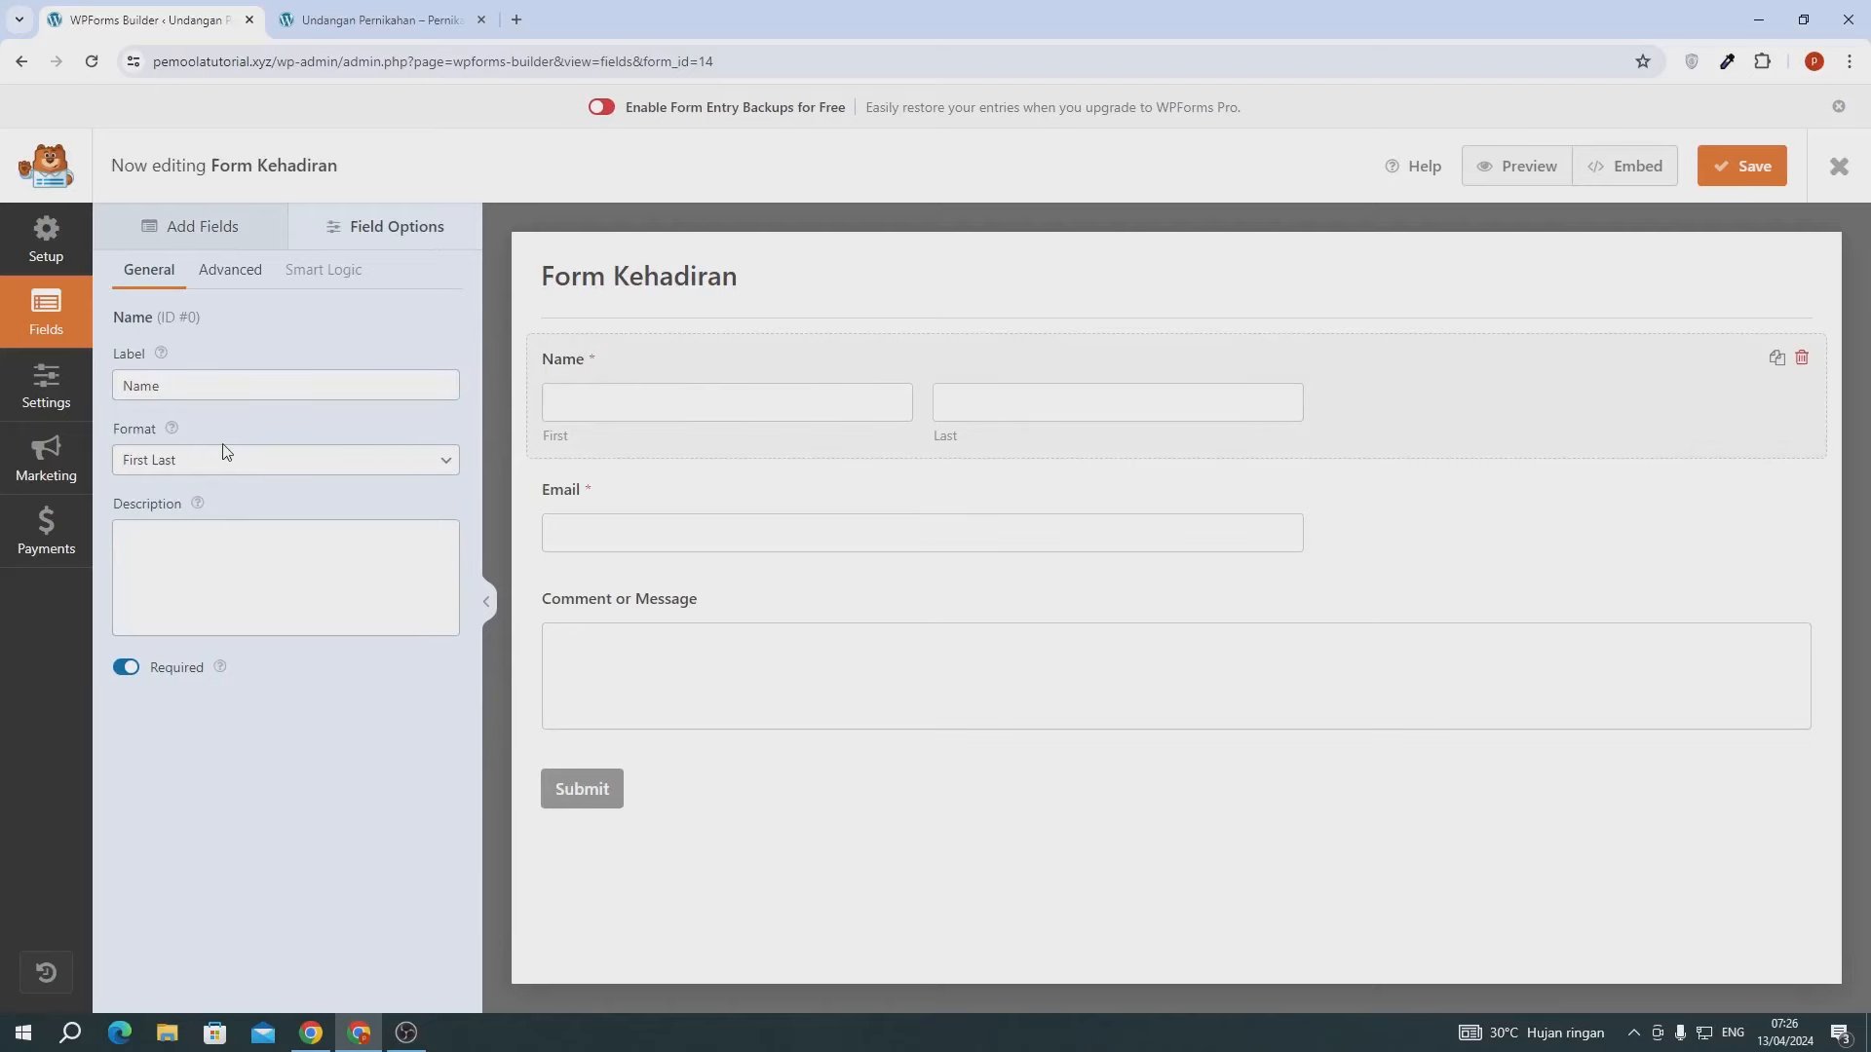
{"action": "left_click", "coordinate": [185, 459]}
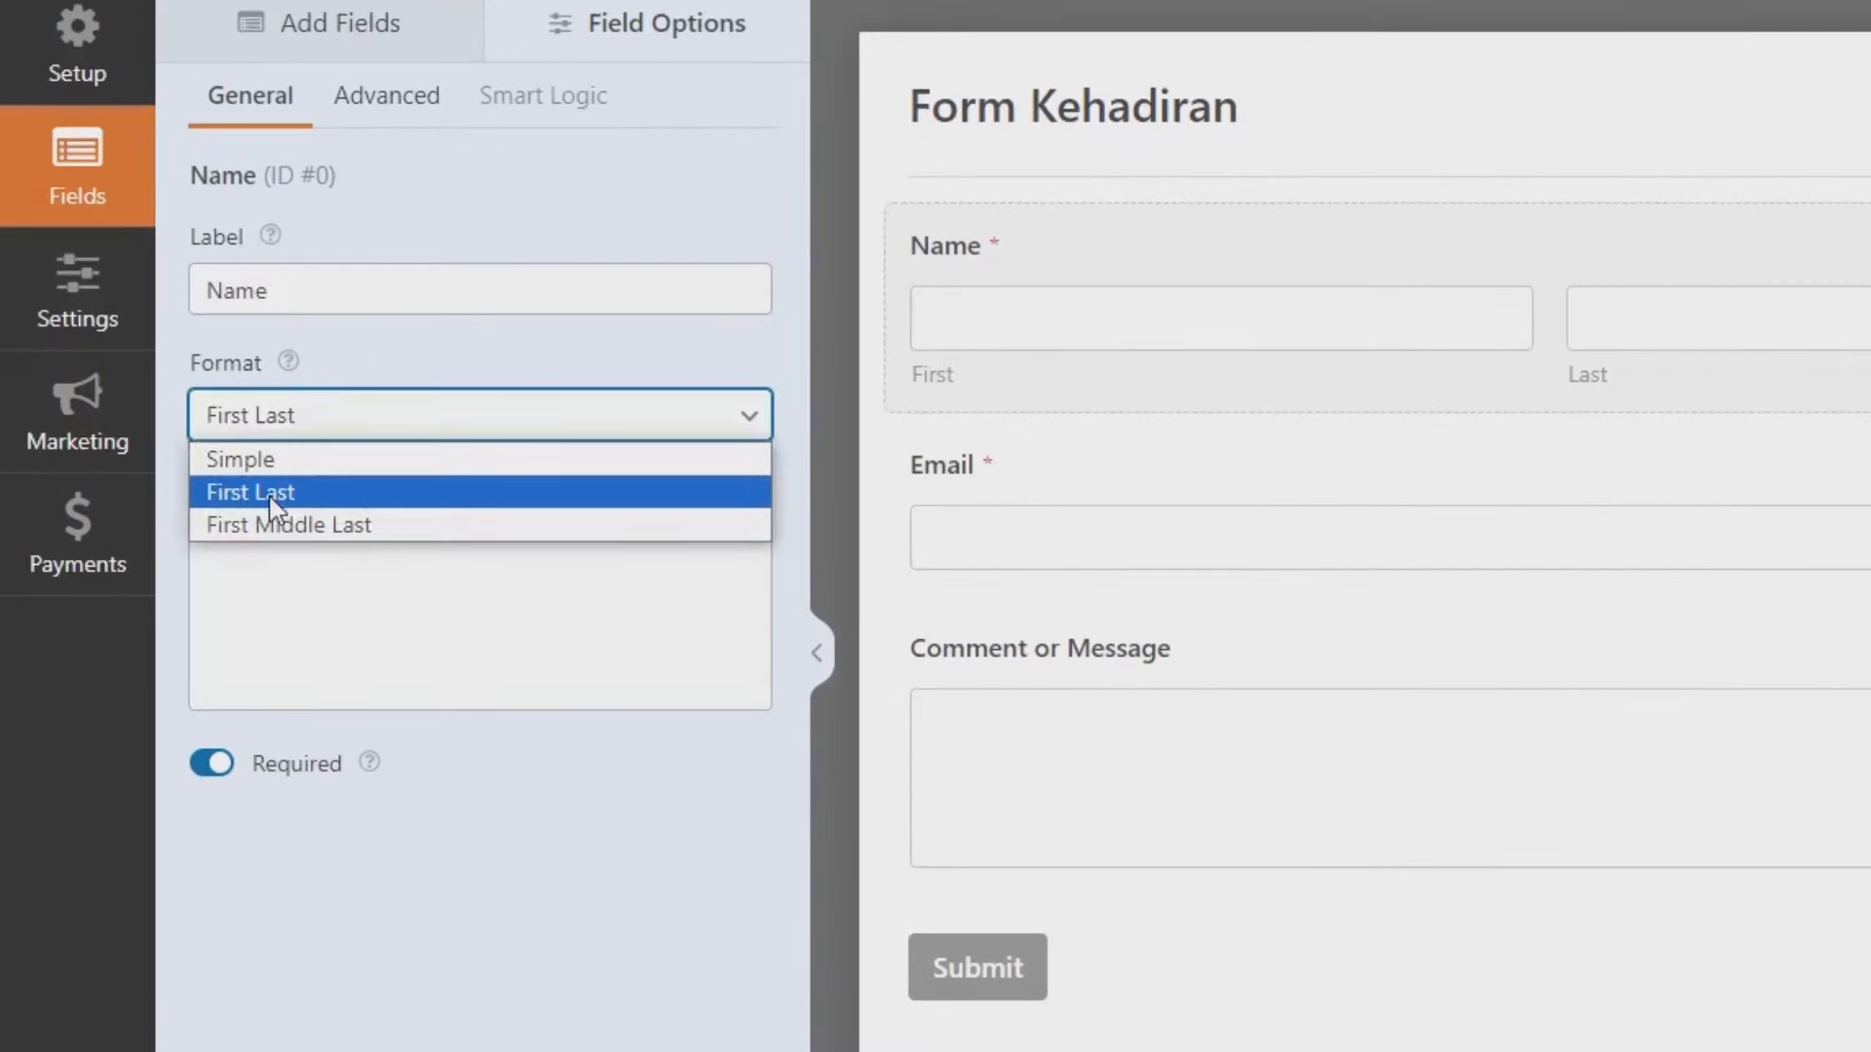
{"action": "left_click", "coordinate": [240, 462]}
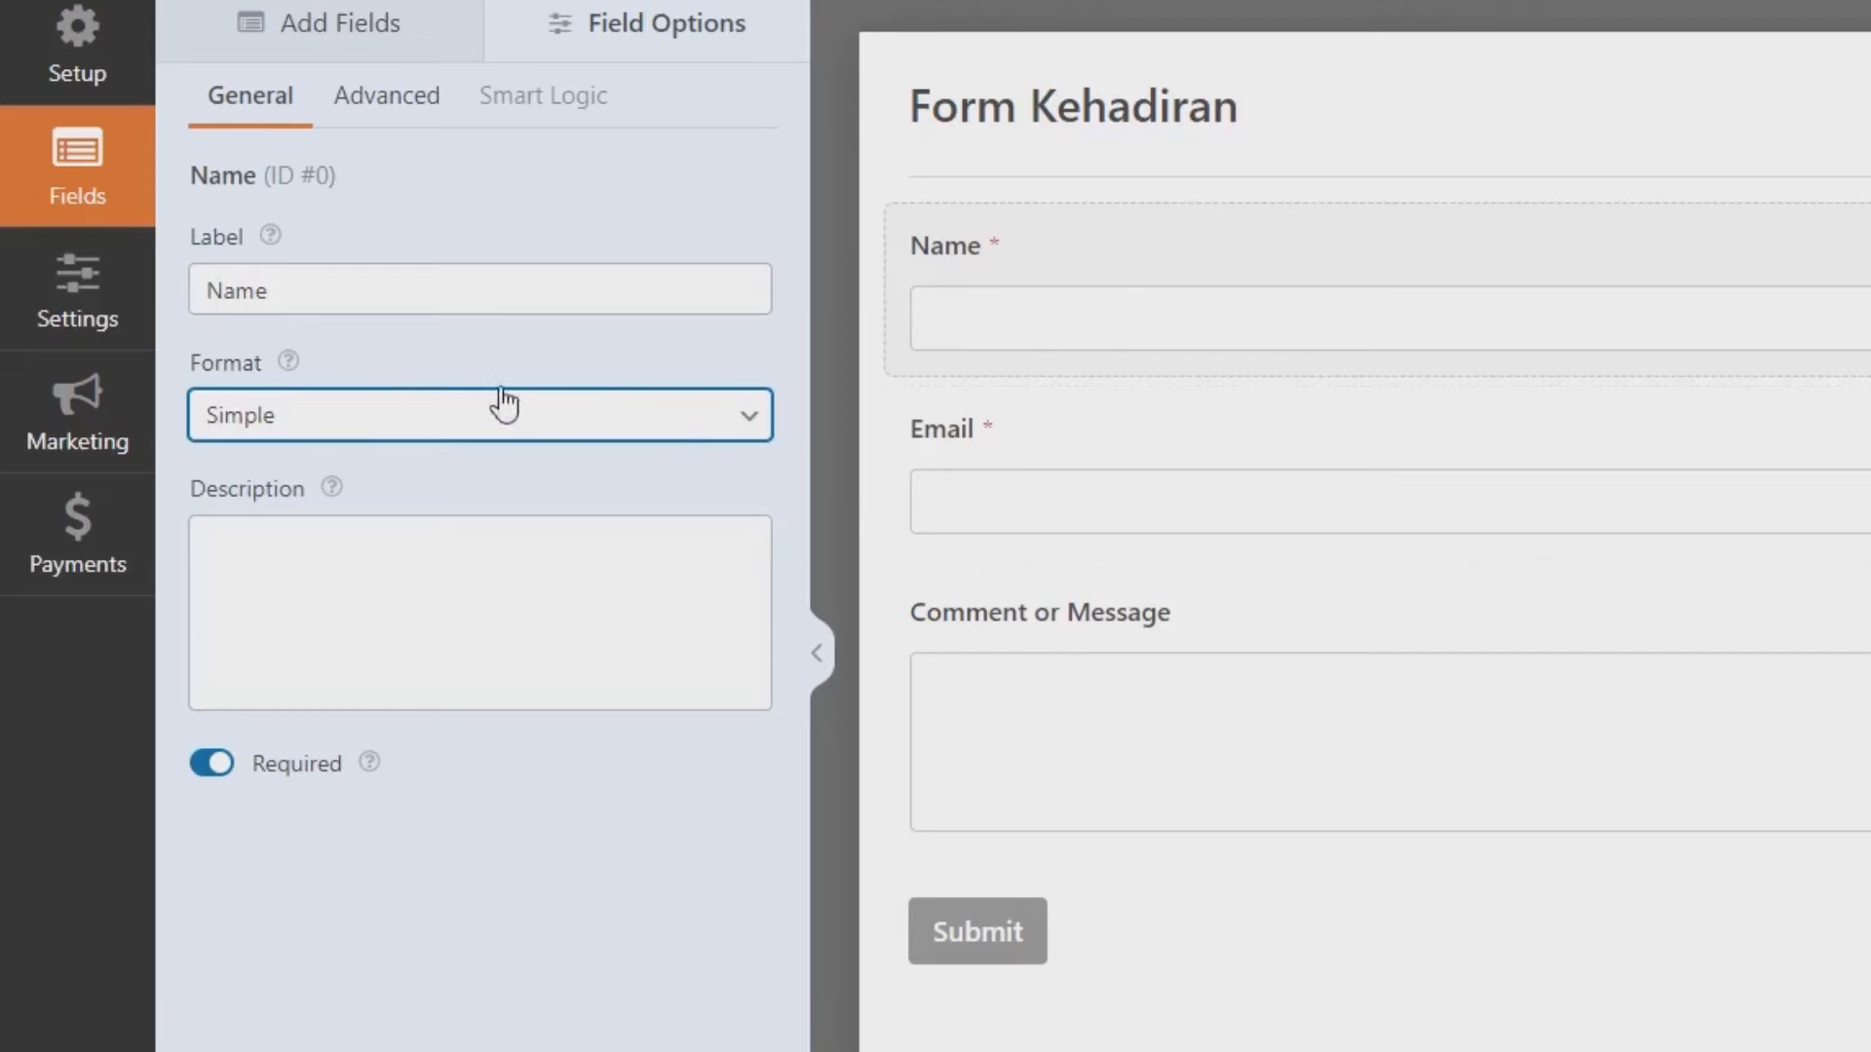
{"action": "left_click", "coordinate": [385, 297]}
{"action": "key", "text": "BackSpace"}
{"action": "type", "text": "a"}
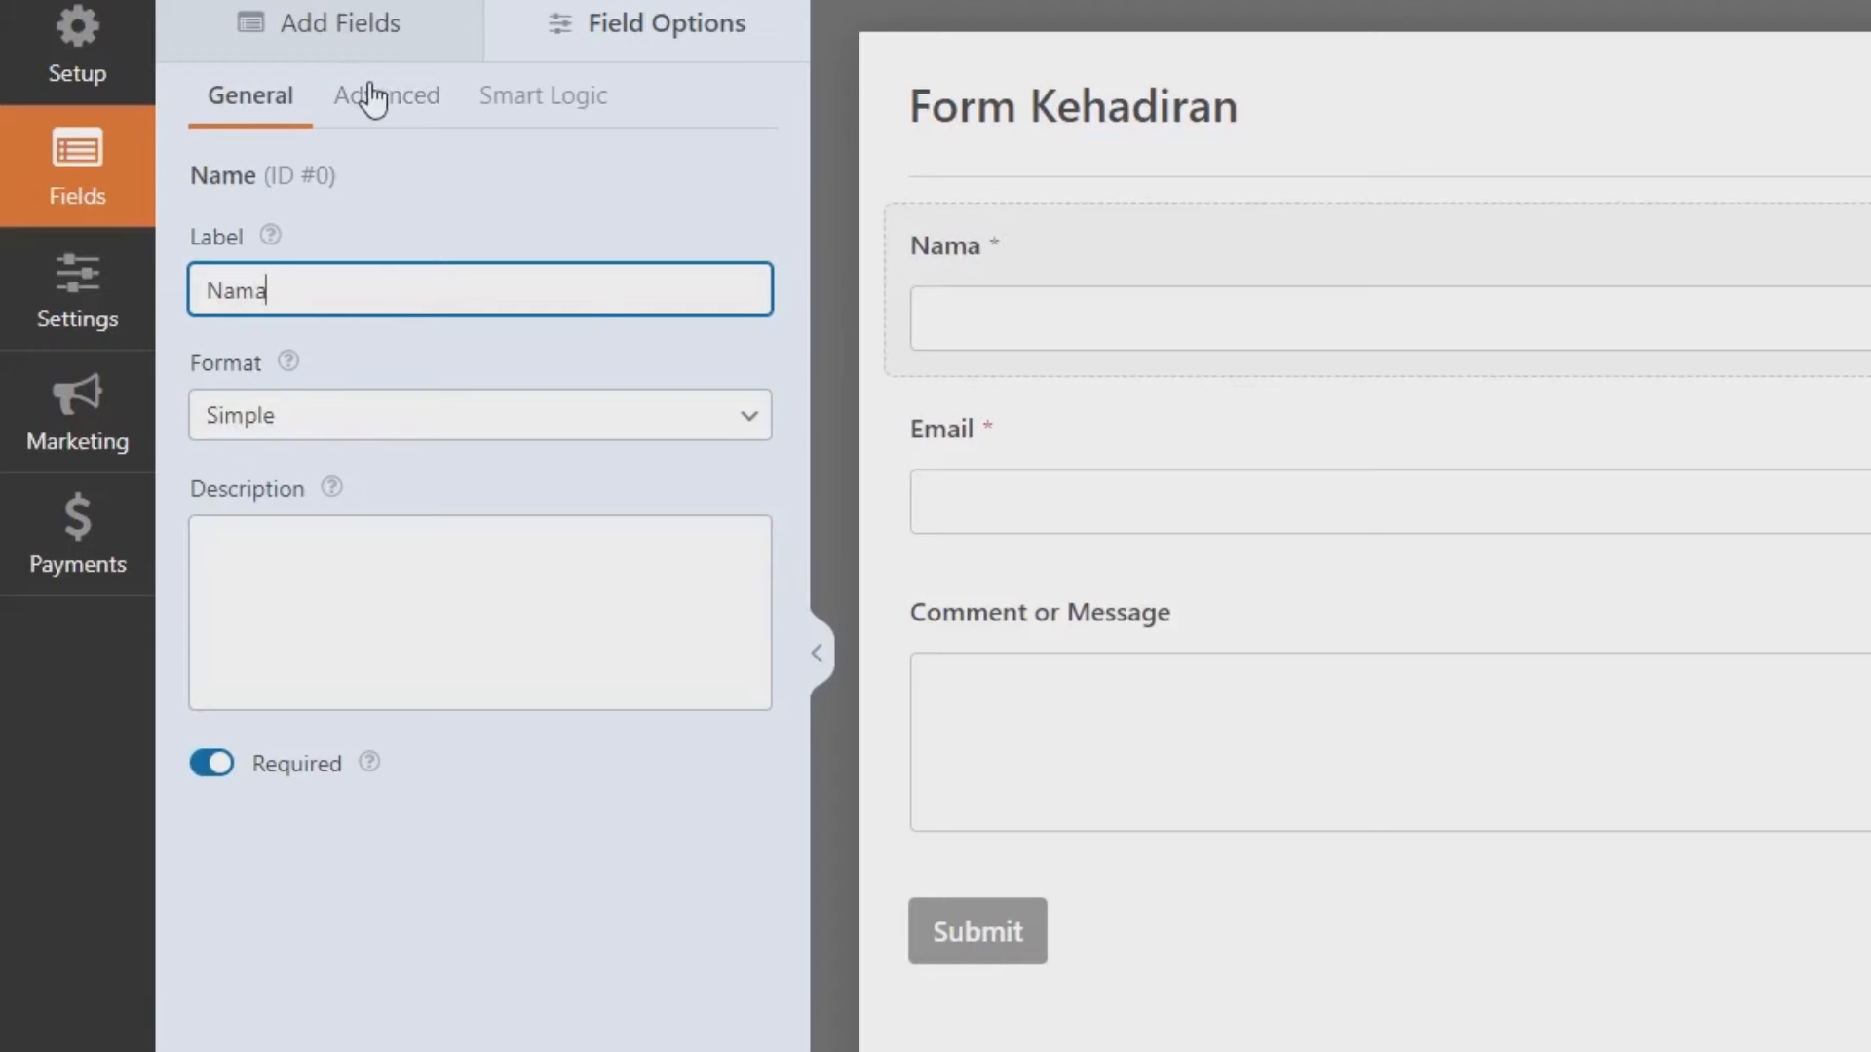
{"action": "left_click", "coordinate": [426, 120]}
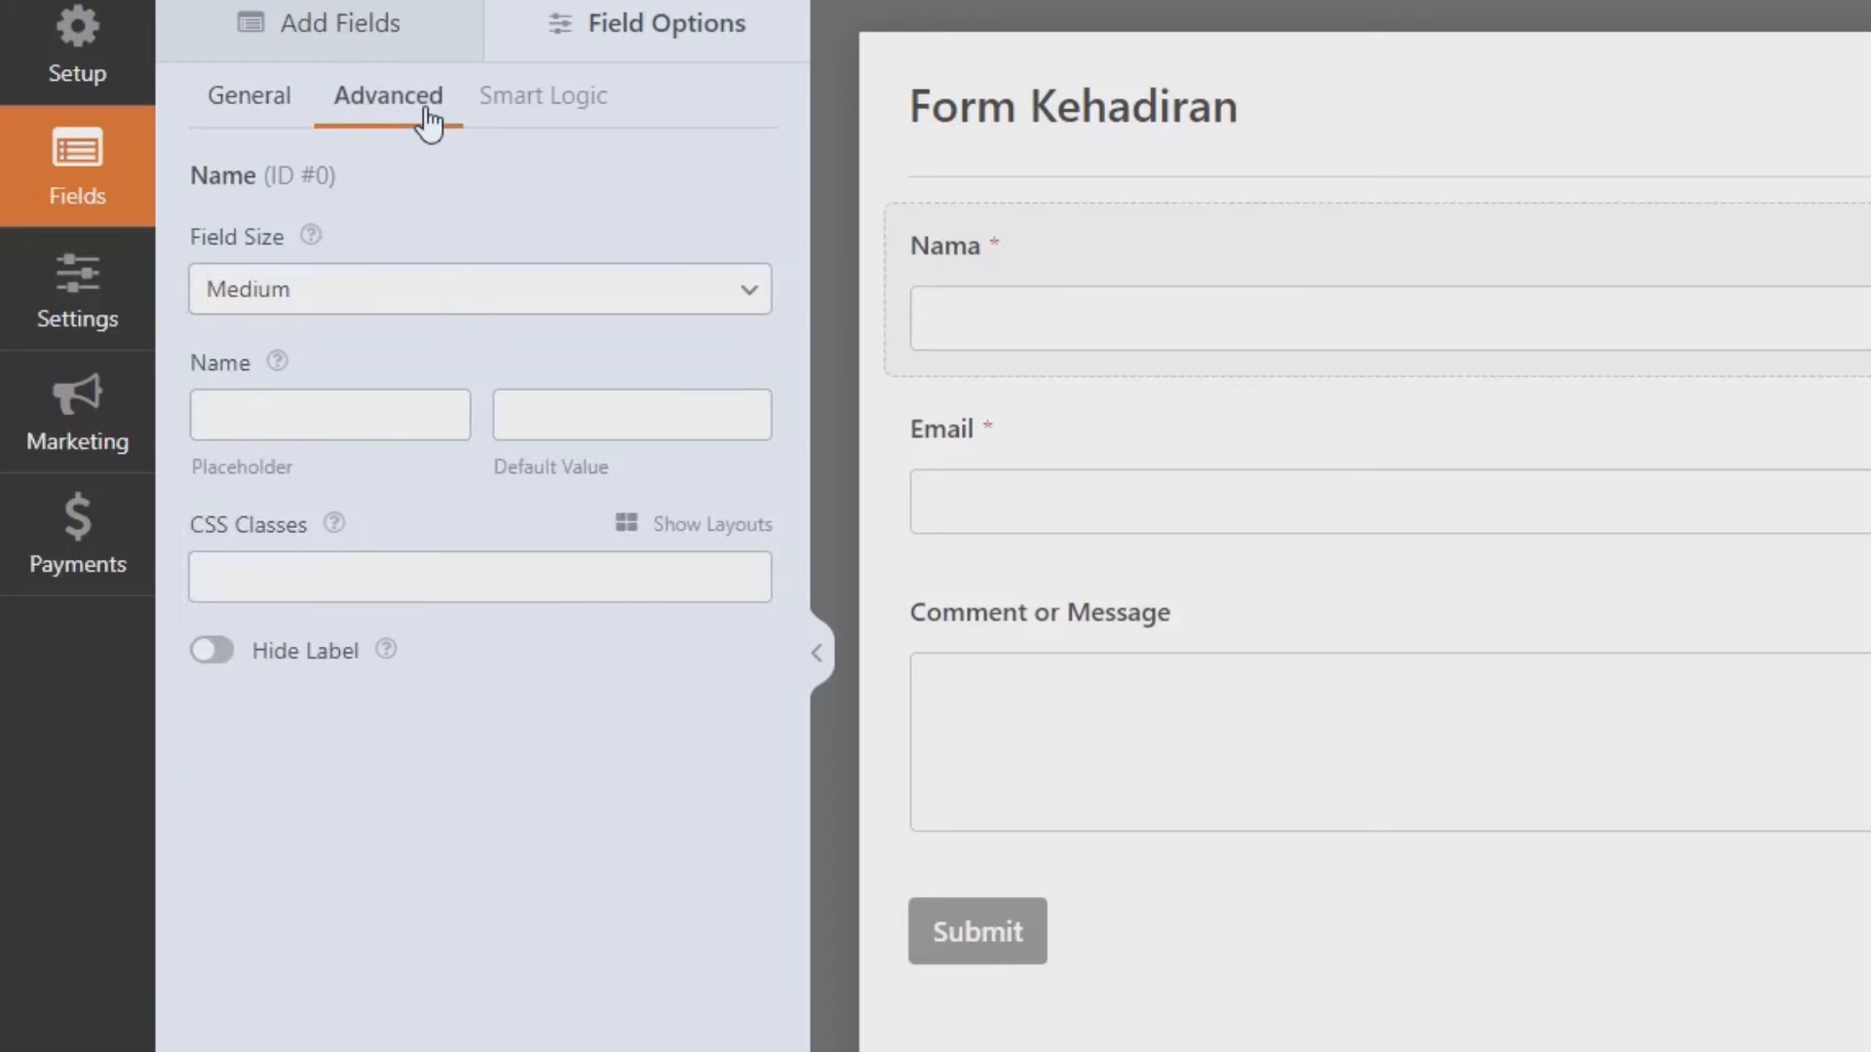
{"action": "left_click", "coordinate": [242, 286]}
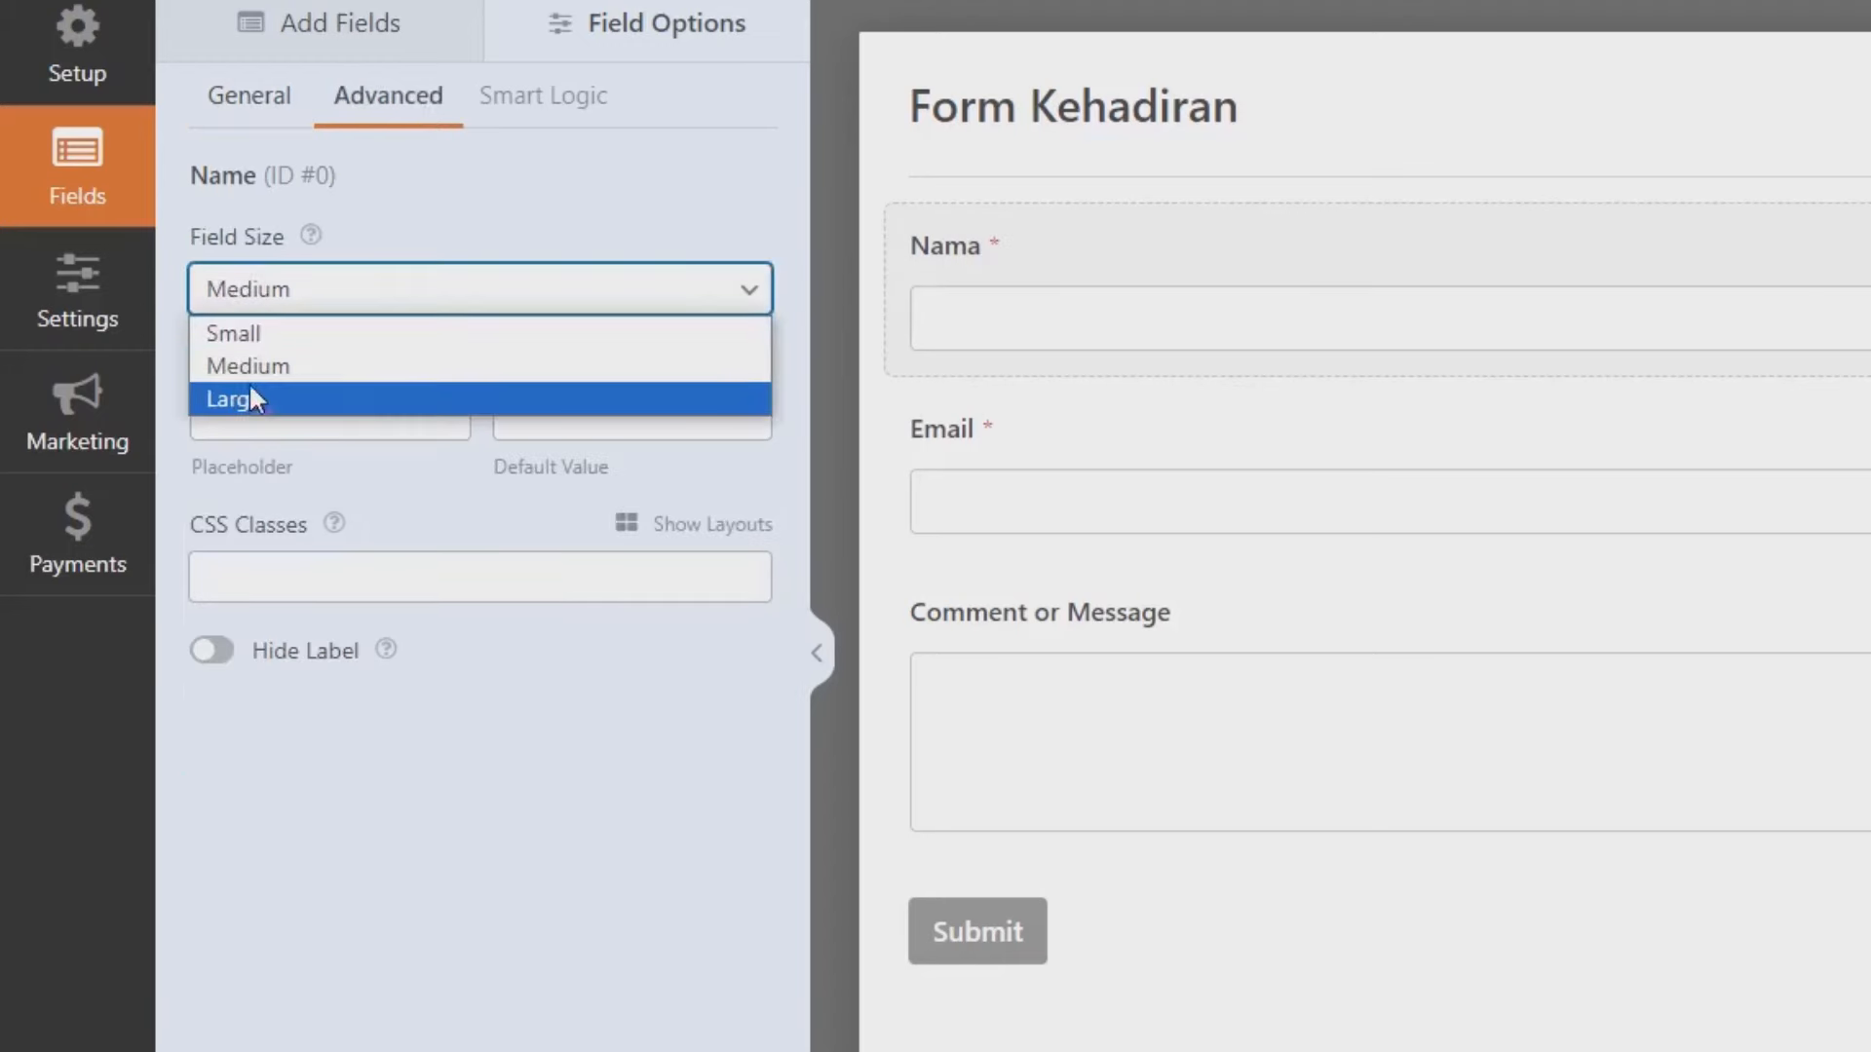
{"action": "left_click", "coordinate": [251, 399]}
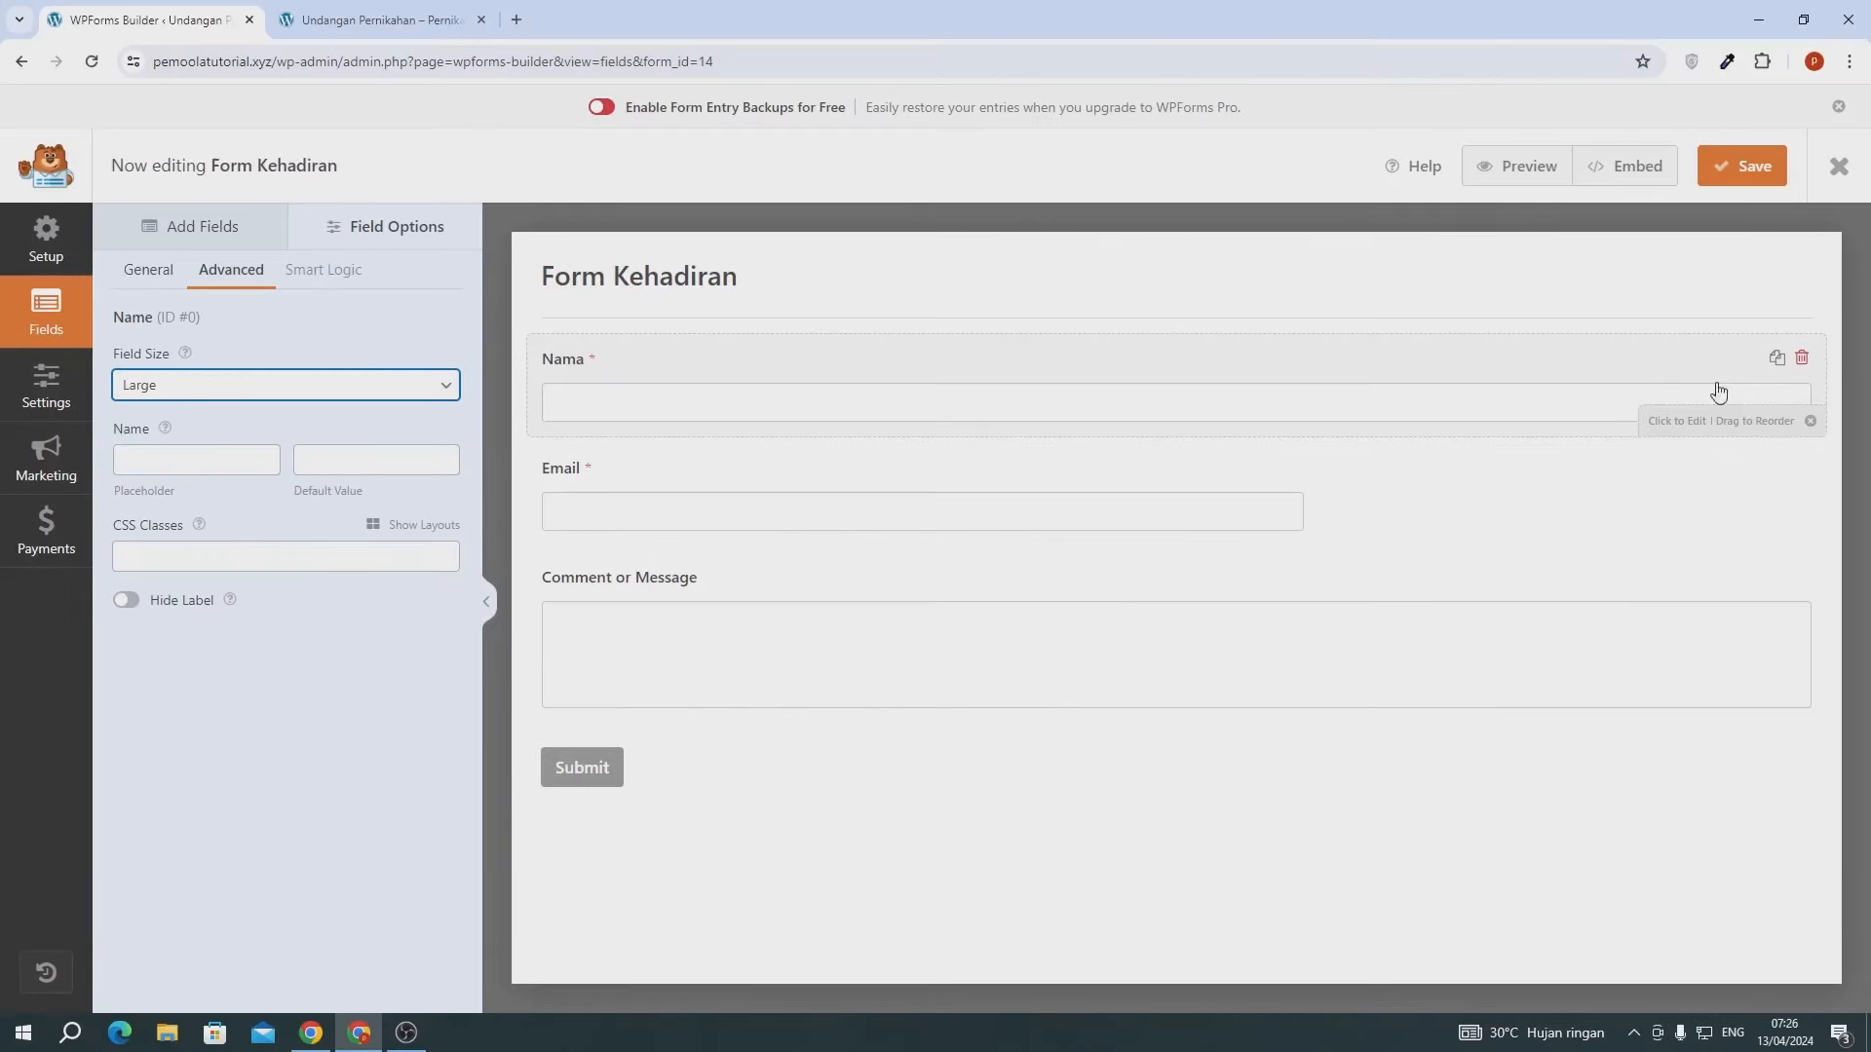
- Set the Email field's size to Large
{"action": "left_click", "coordinate": [644, 483]}
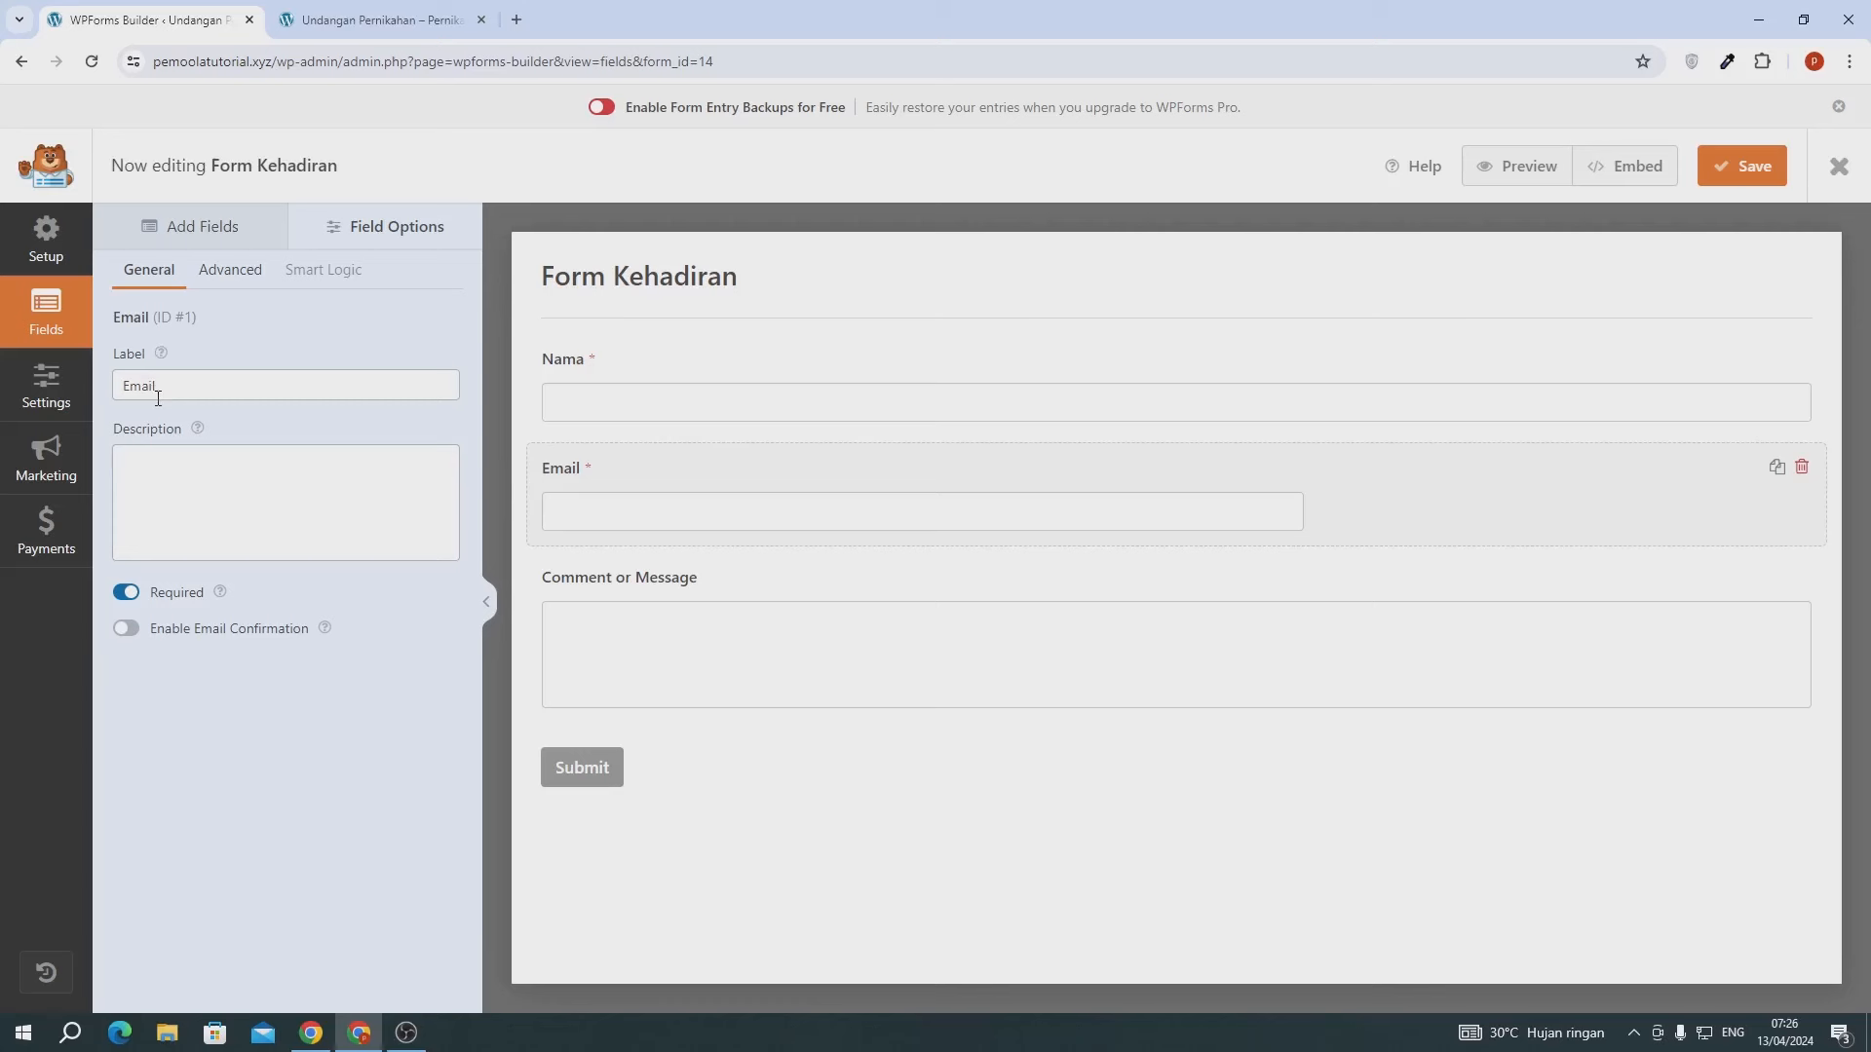
{"action": "left_click", "coordinate": [226, 280]}
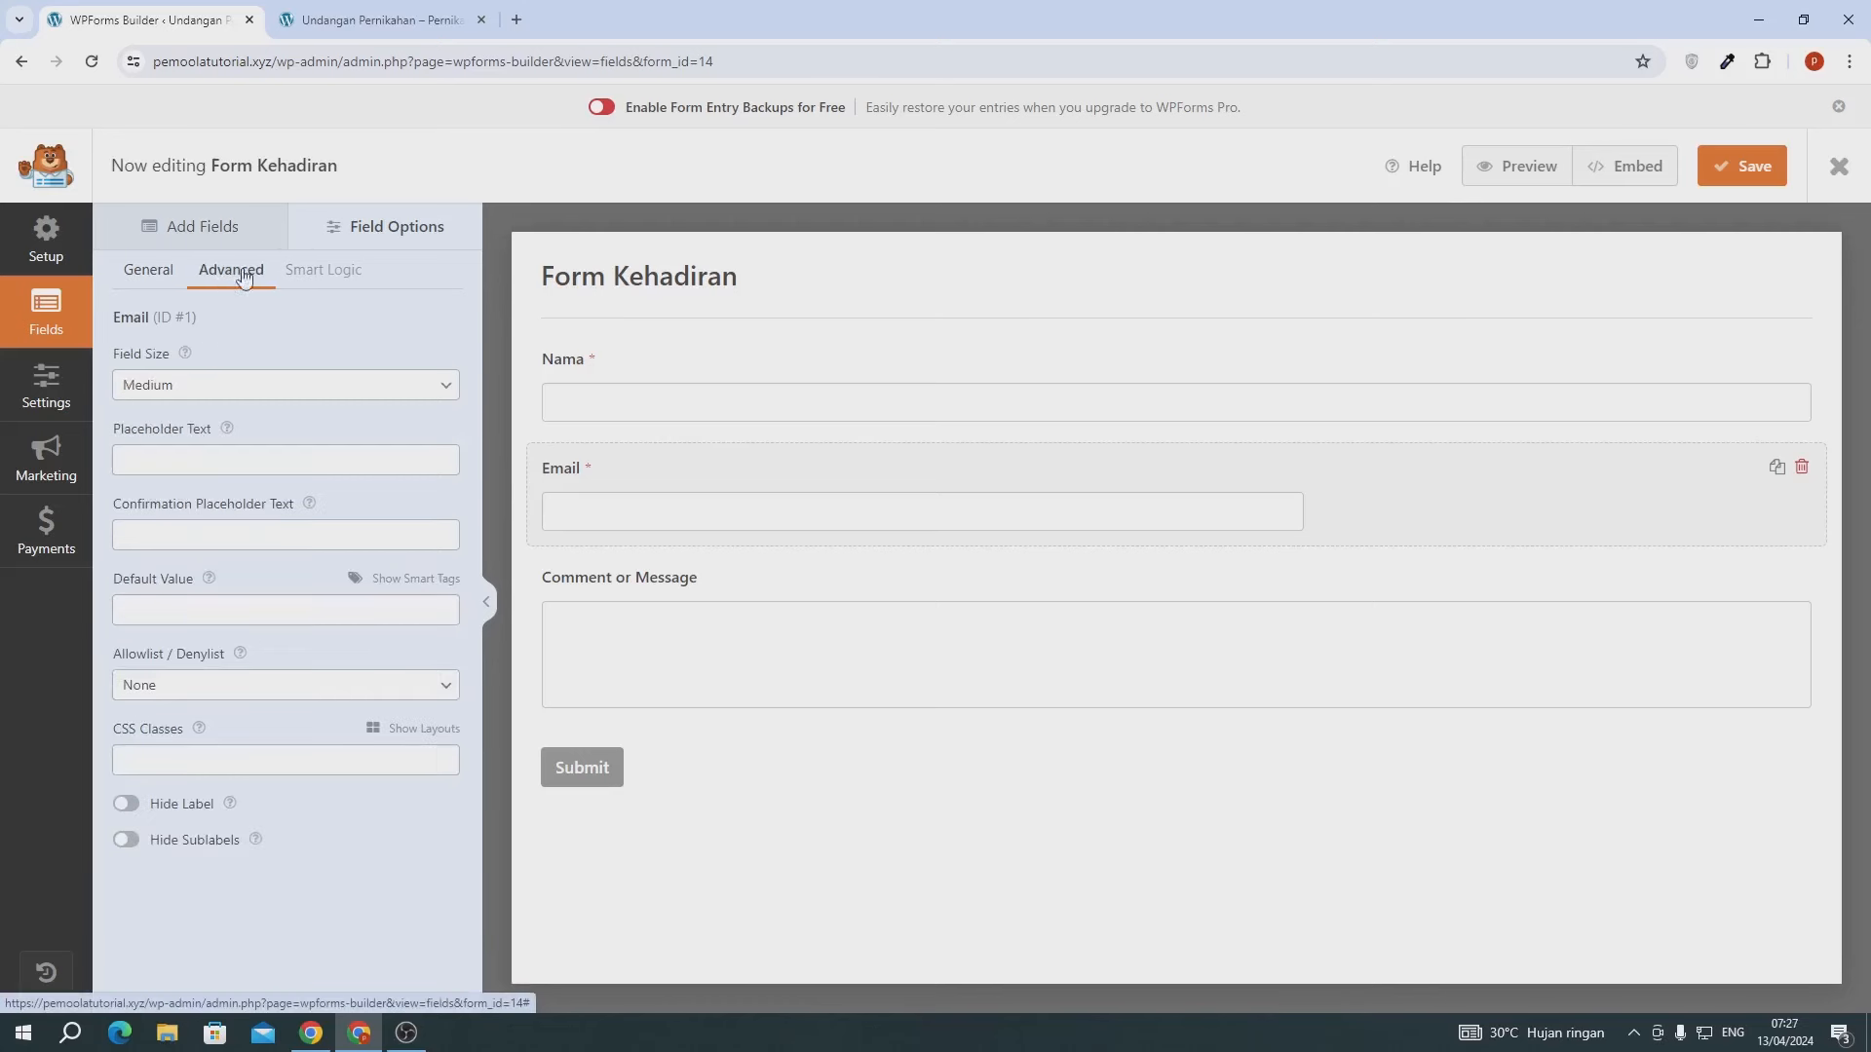
{"action": "left_click", "coordinate": [209, 389]}
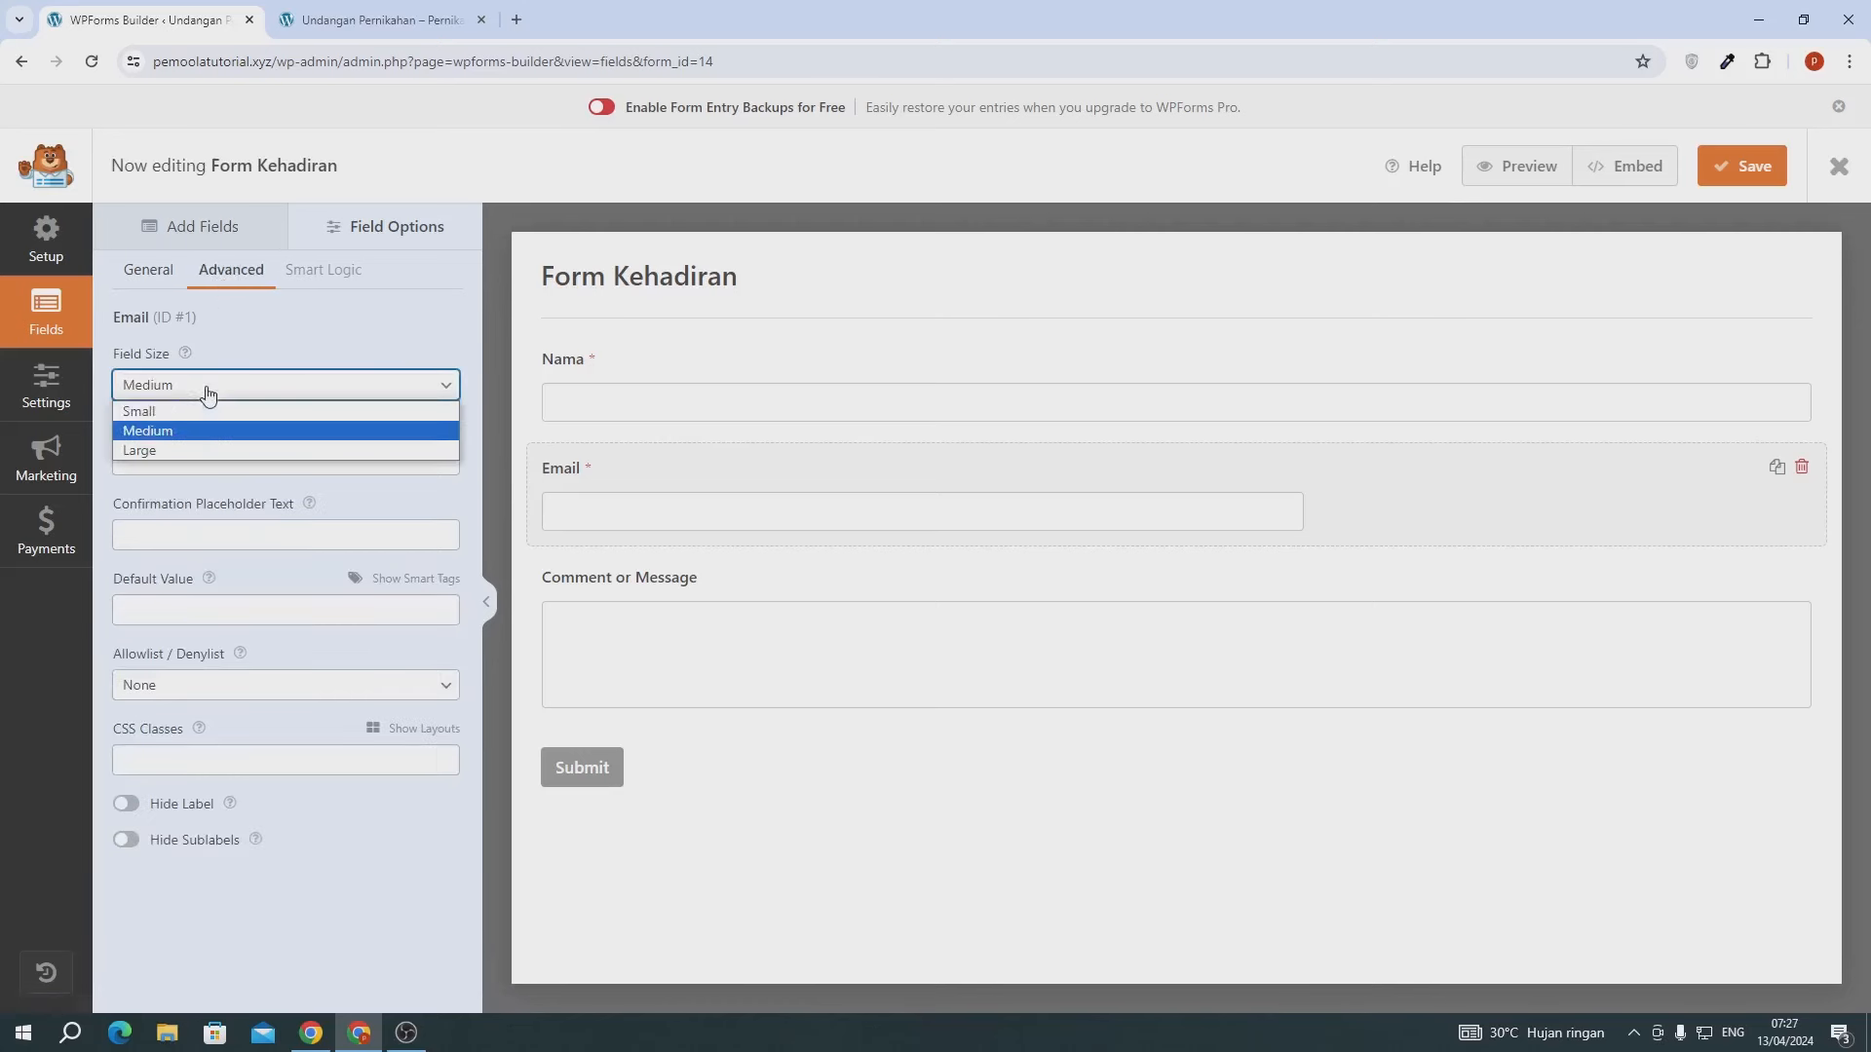
{"action": "left_click", "coordinate": [143, 450]}
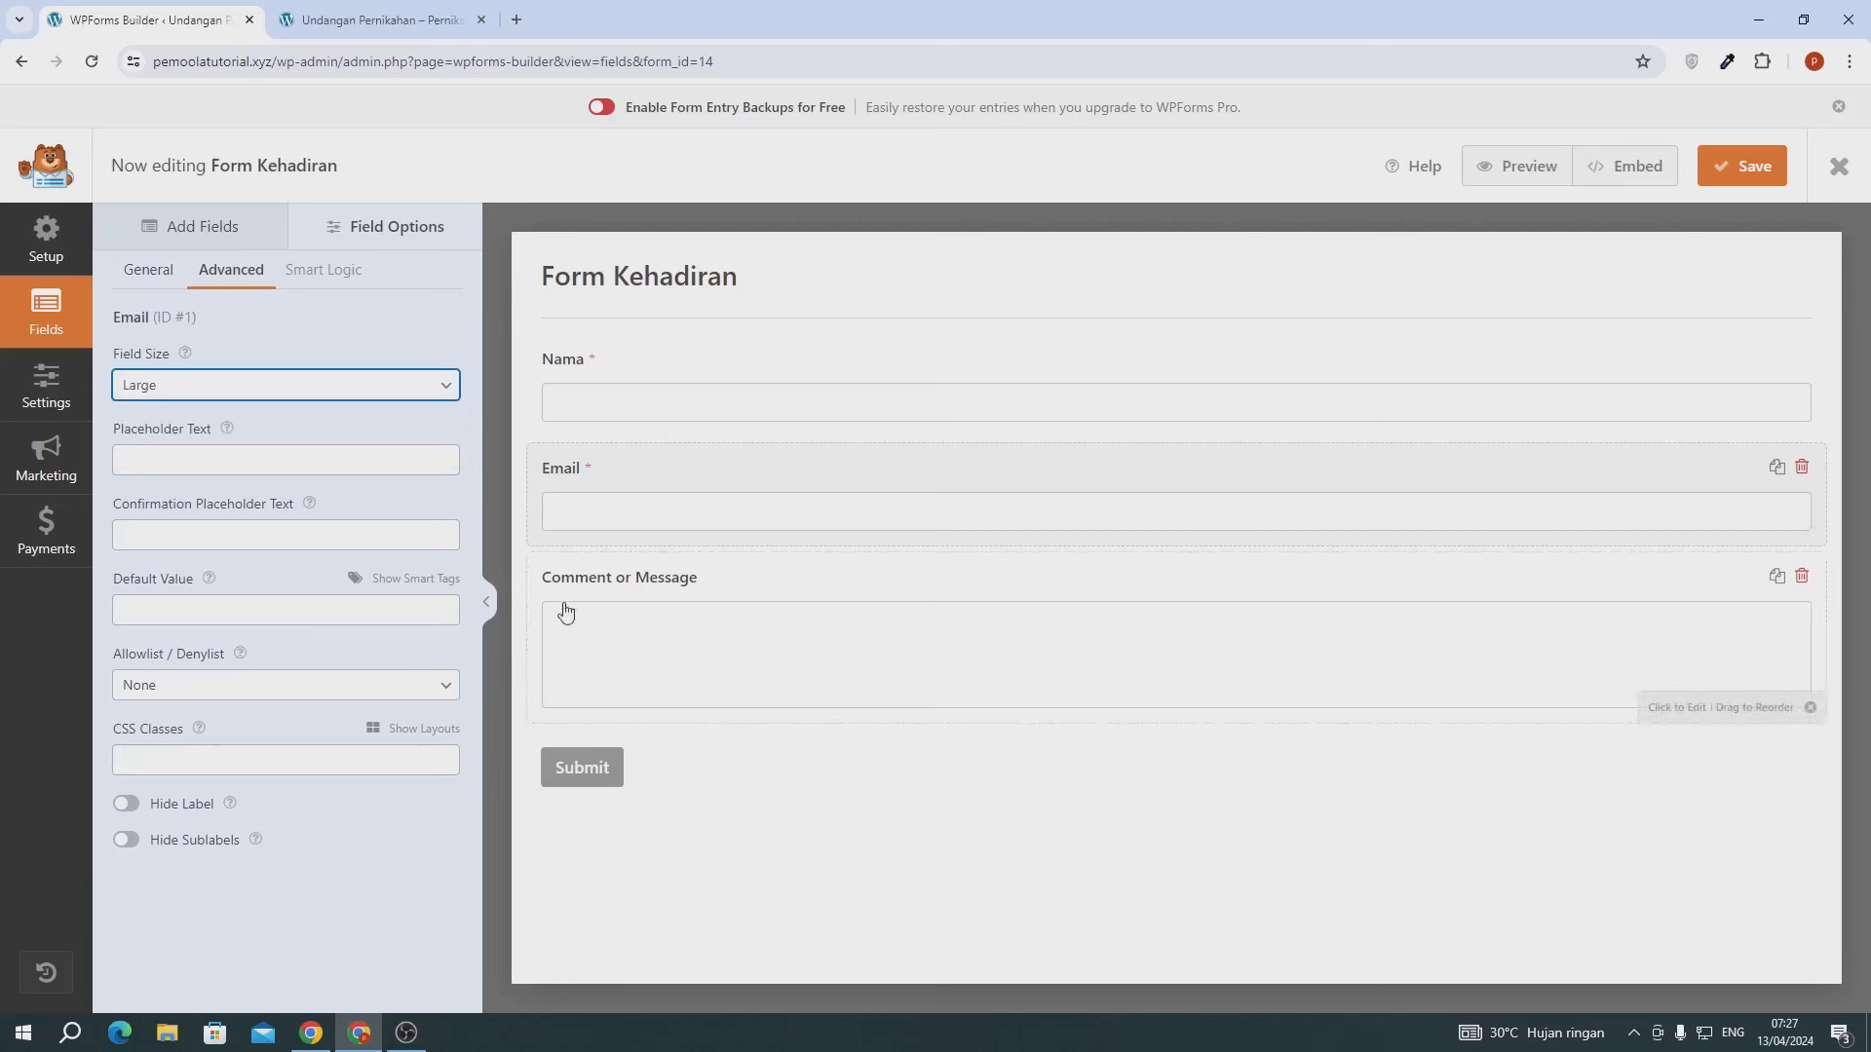
- Relabel the Comment or Message field 'Doa Anda Untuk Kami' and open the submit button settings
{"action": "left_click", "coordinate": [645, 585]}
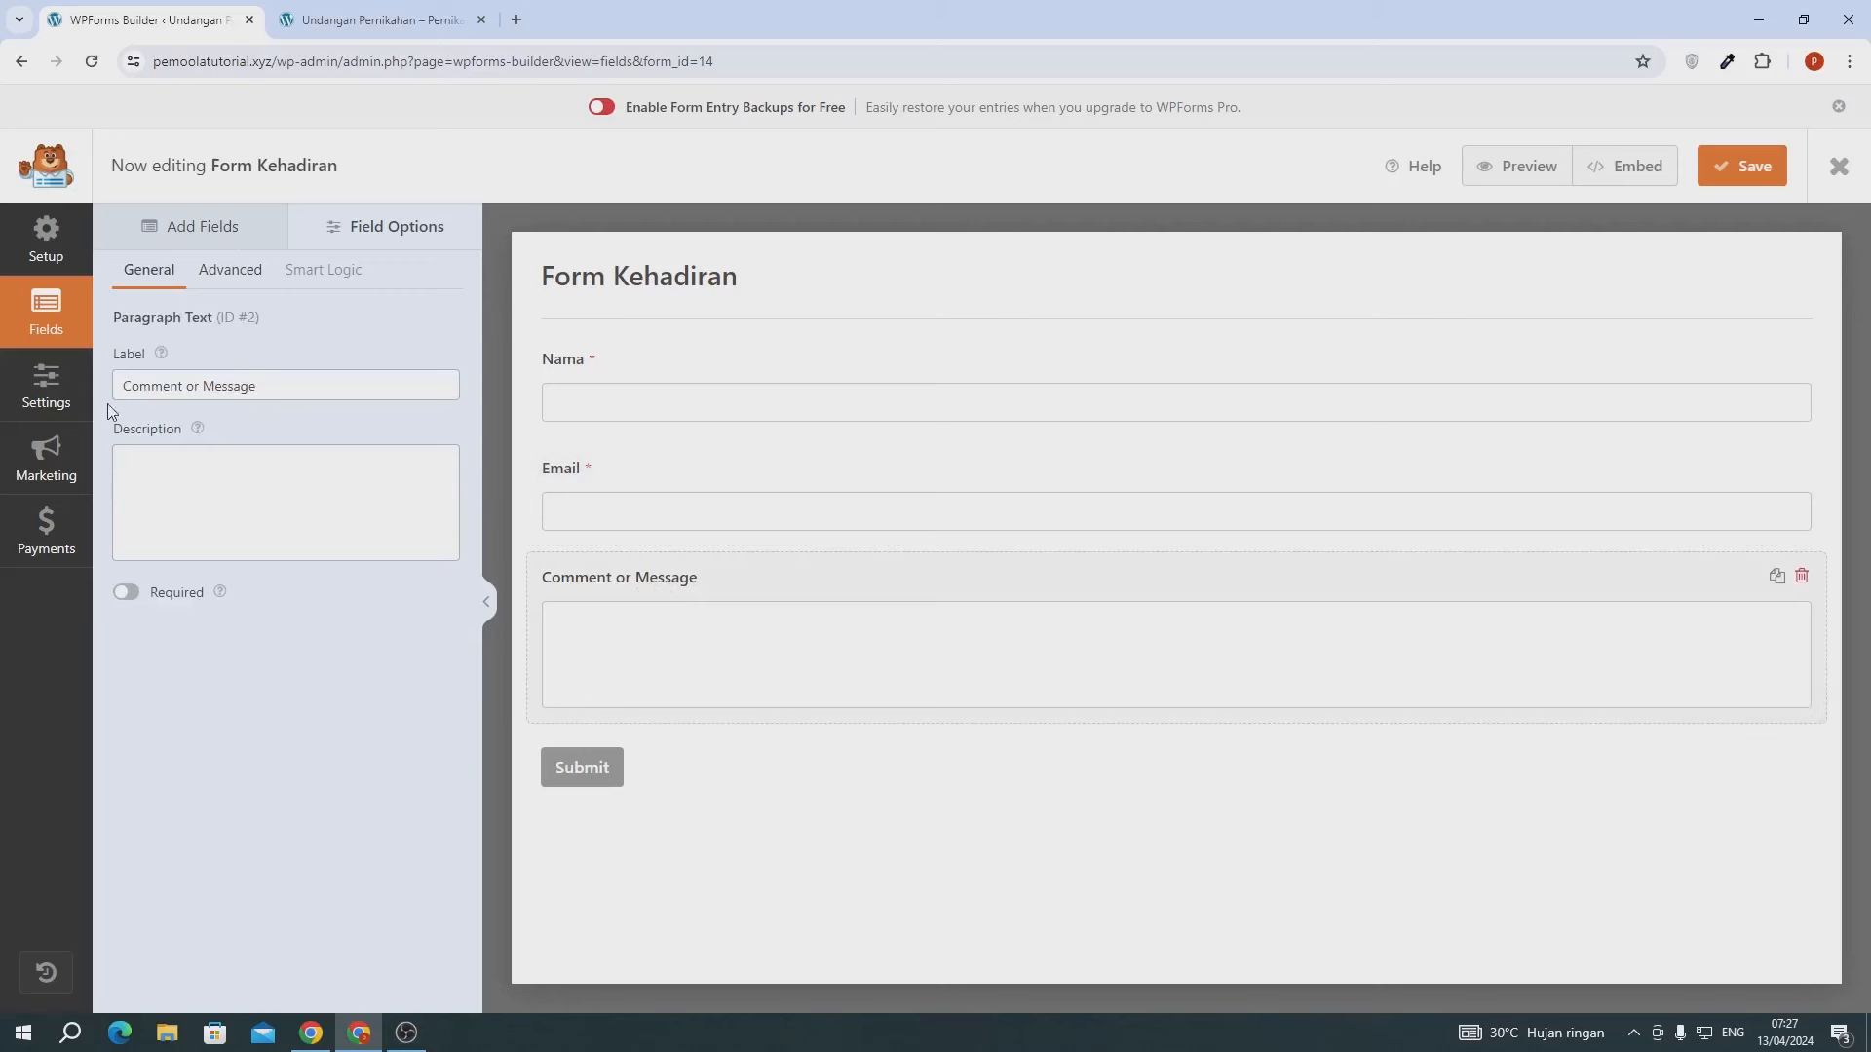
{"action": "left_click", "coordinate": [195, 385]}
{"action": "key", "text": "ctrl+a"}
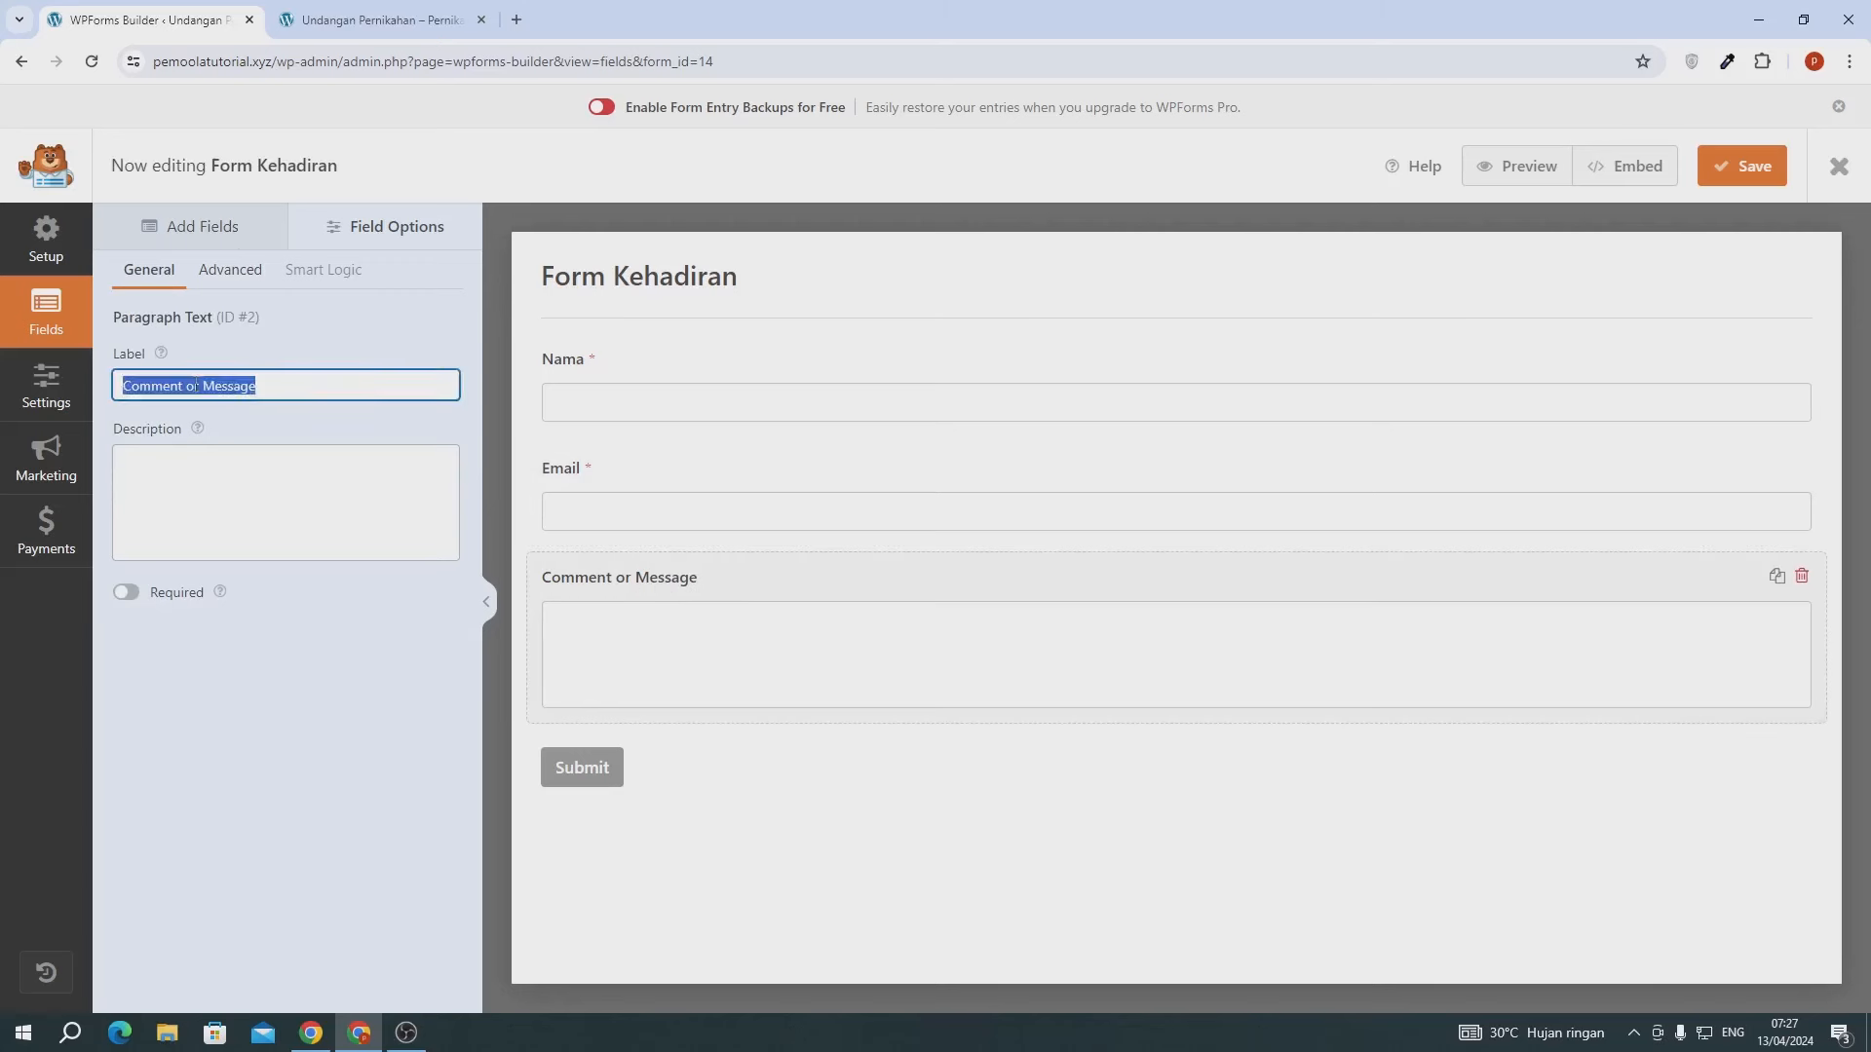
{"action": "type", "text": "d"}
{"action": "key", "text": "BackSpace"}
{"action": "key", "text": "BackSpace"}
{"action": "type", "text": "D"}
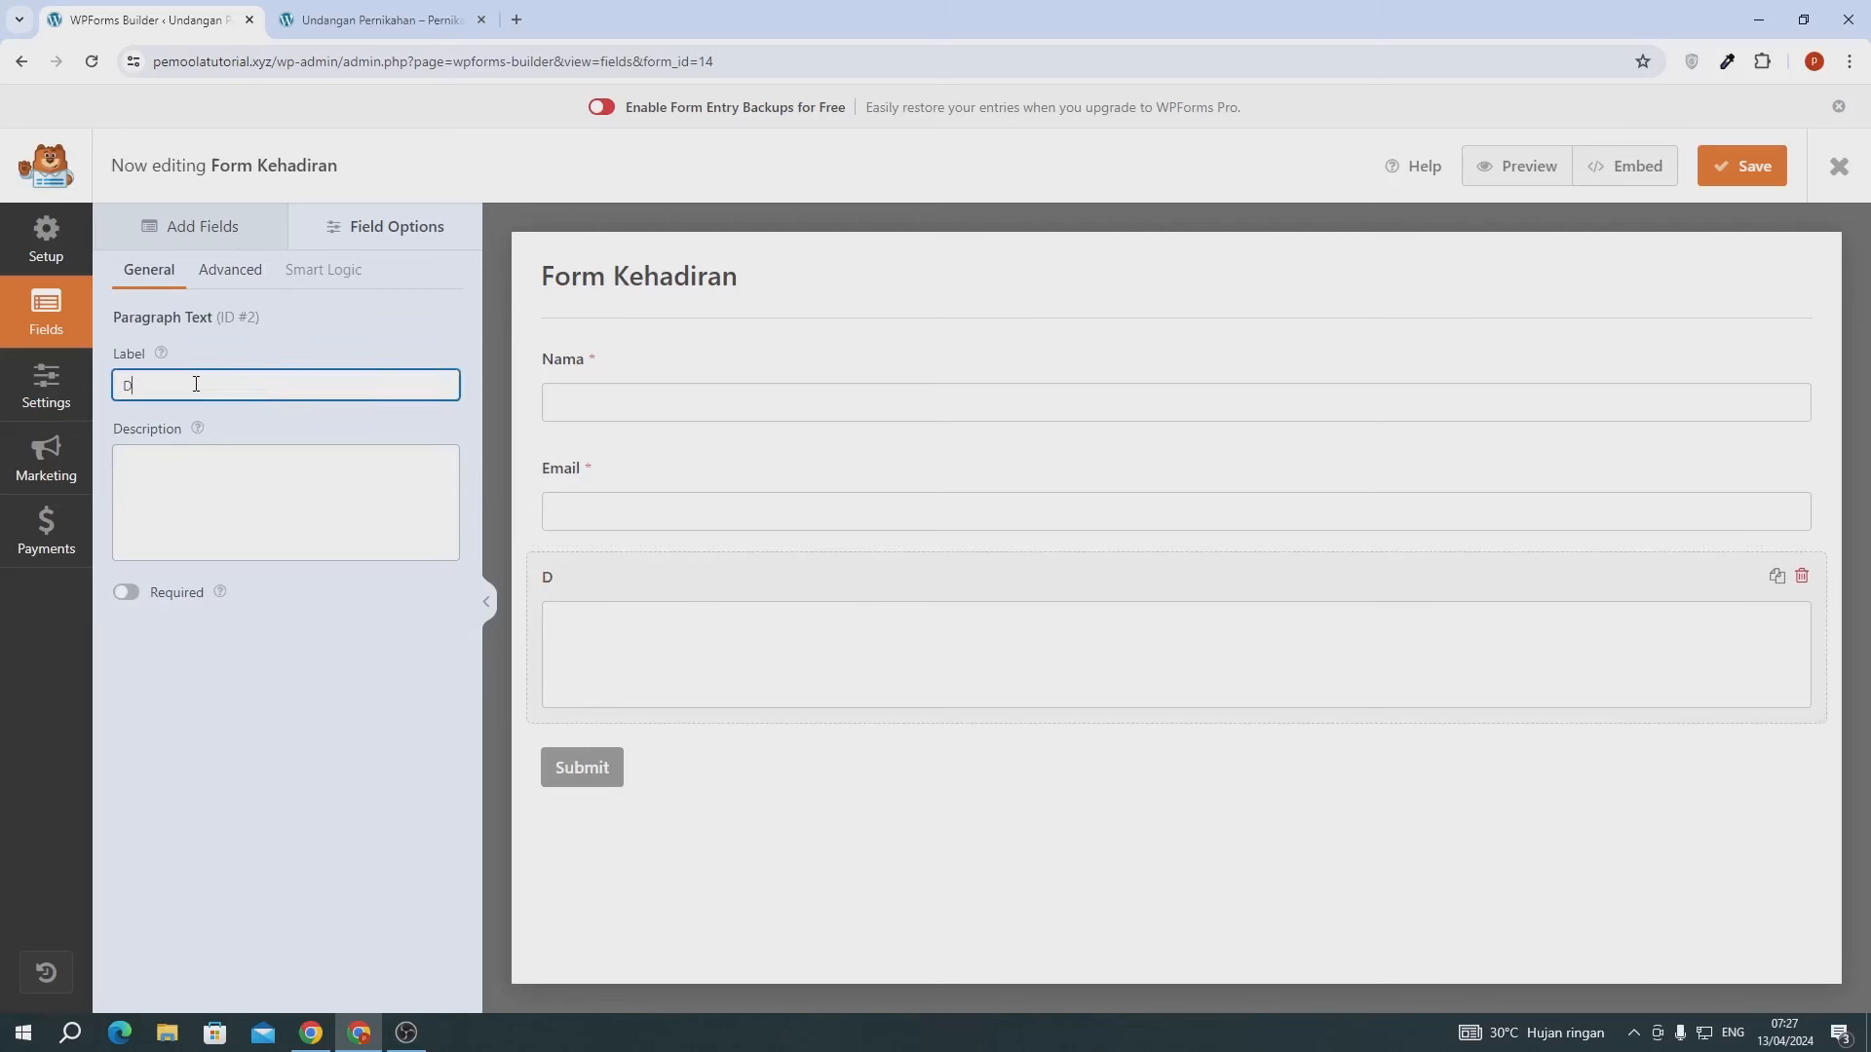
{"action": "type", "text": "oa Anda"}
{"action": "type", "text": " uNTU"}
{"action": "type", "text": "ntuk Kami"}
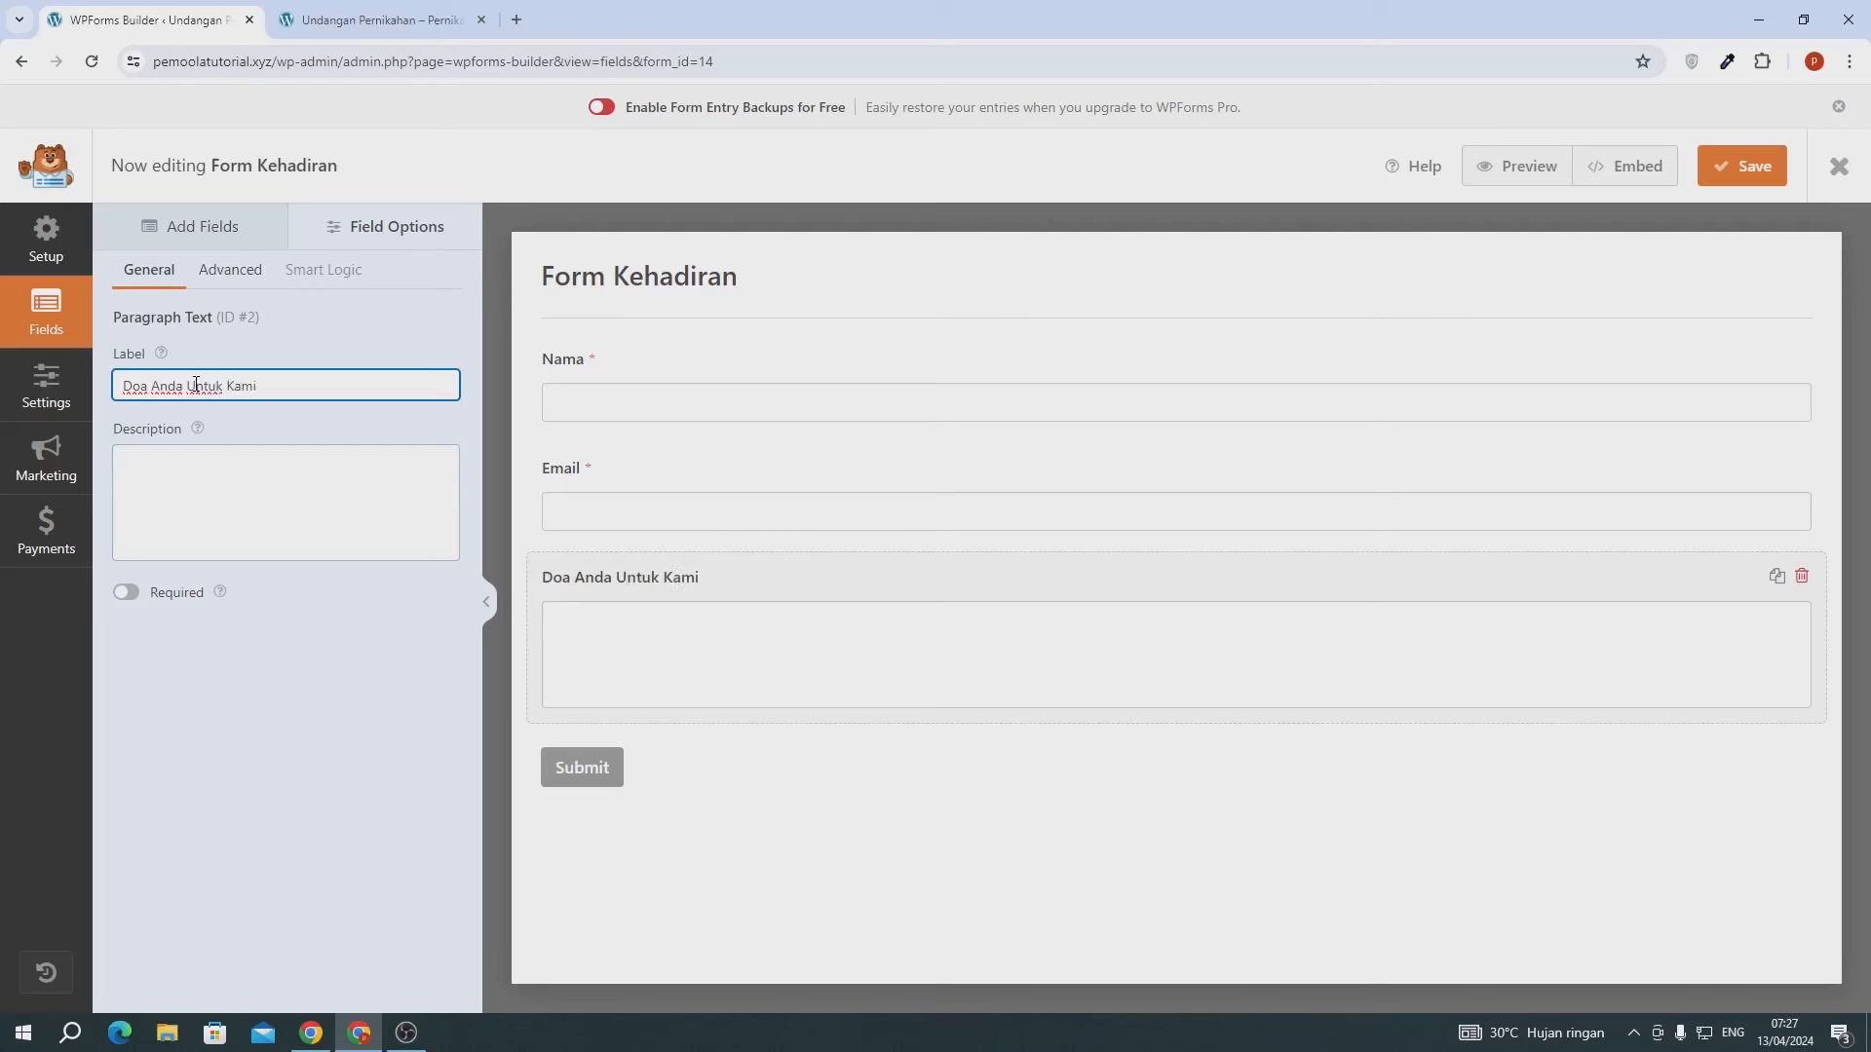
{"action": "left_click", "coordinate": [582, 766]}
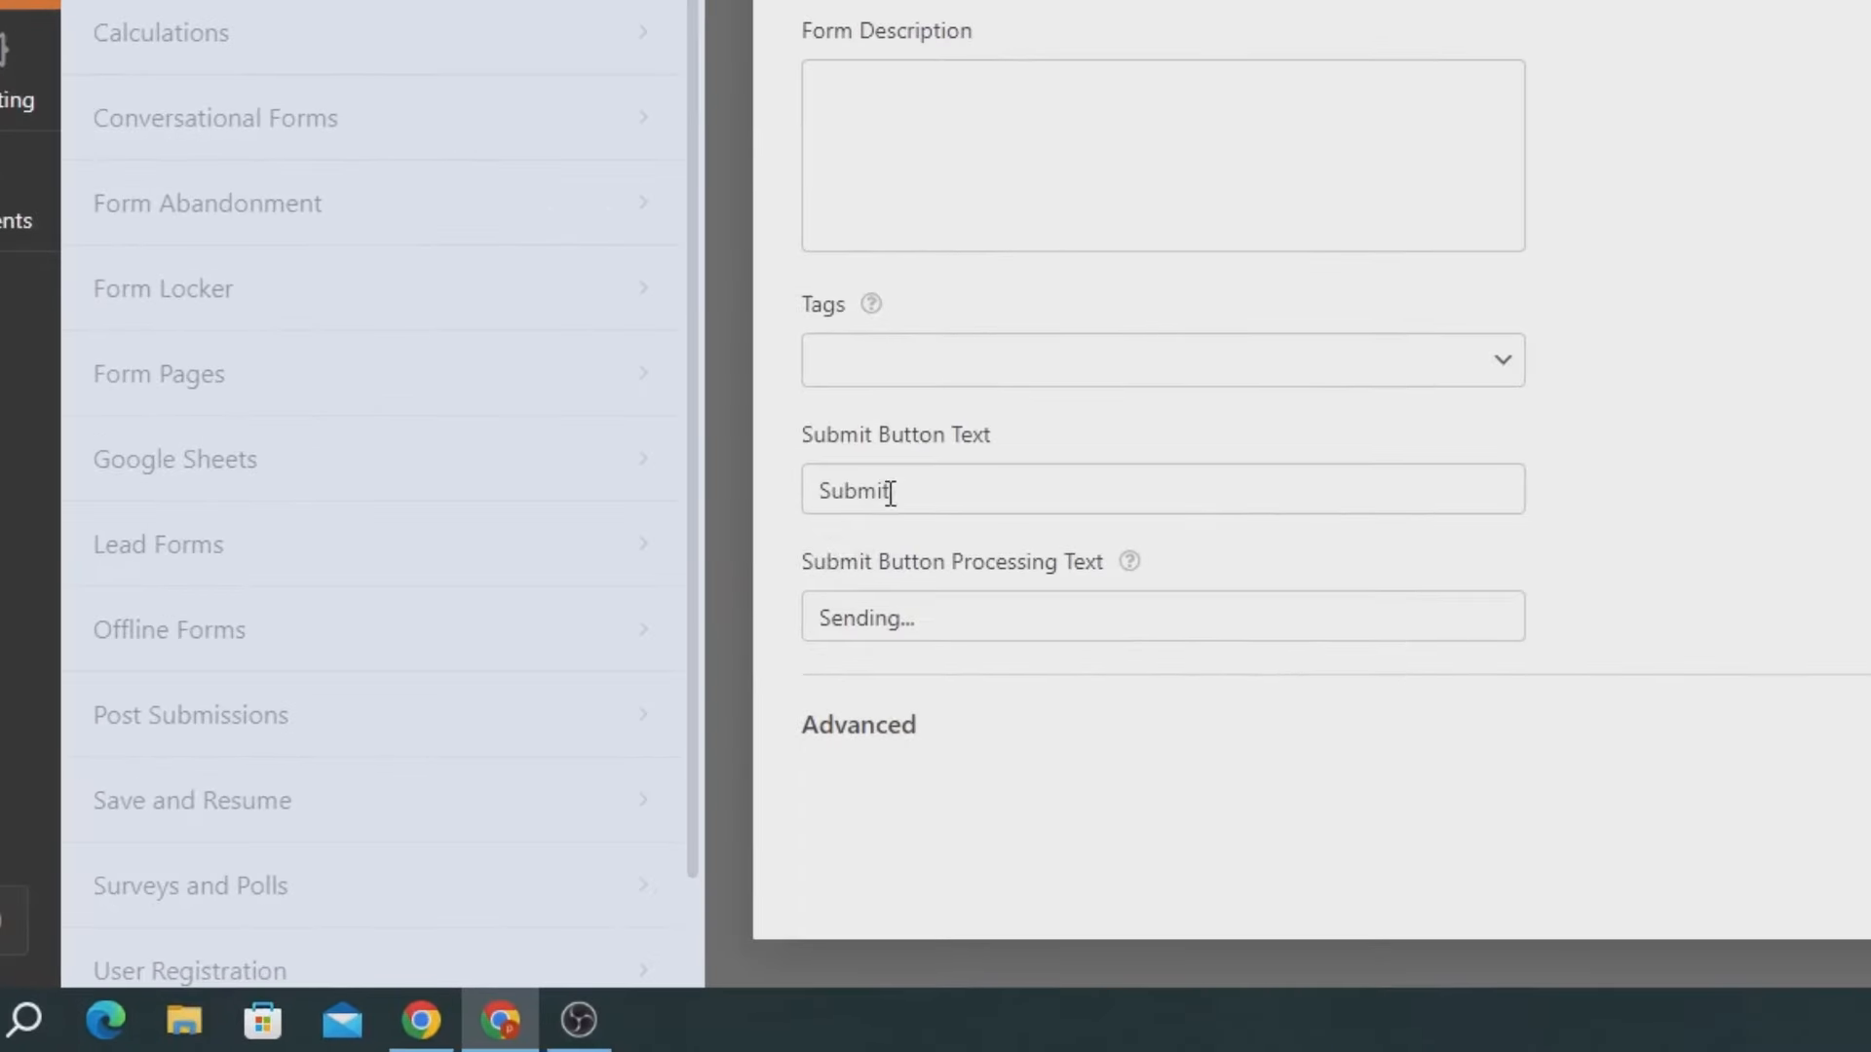
- Change the submit button text from Submit to Kirim
{"action": "left_click", "coordinate": [645, 681]}
{"action": "double_click", "coordinate": [901, 492]}
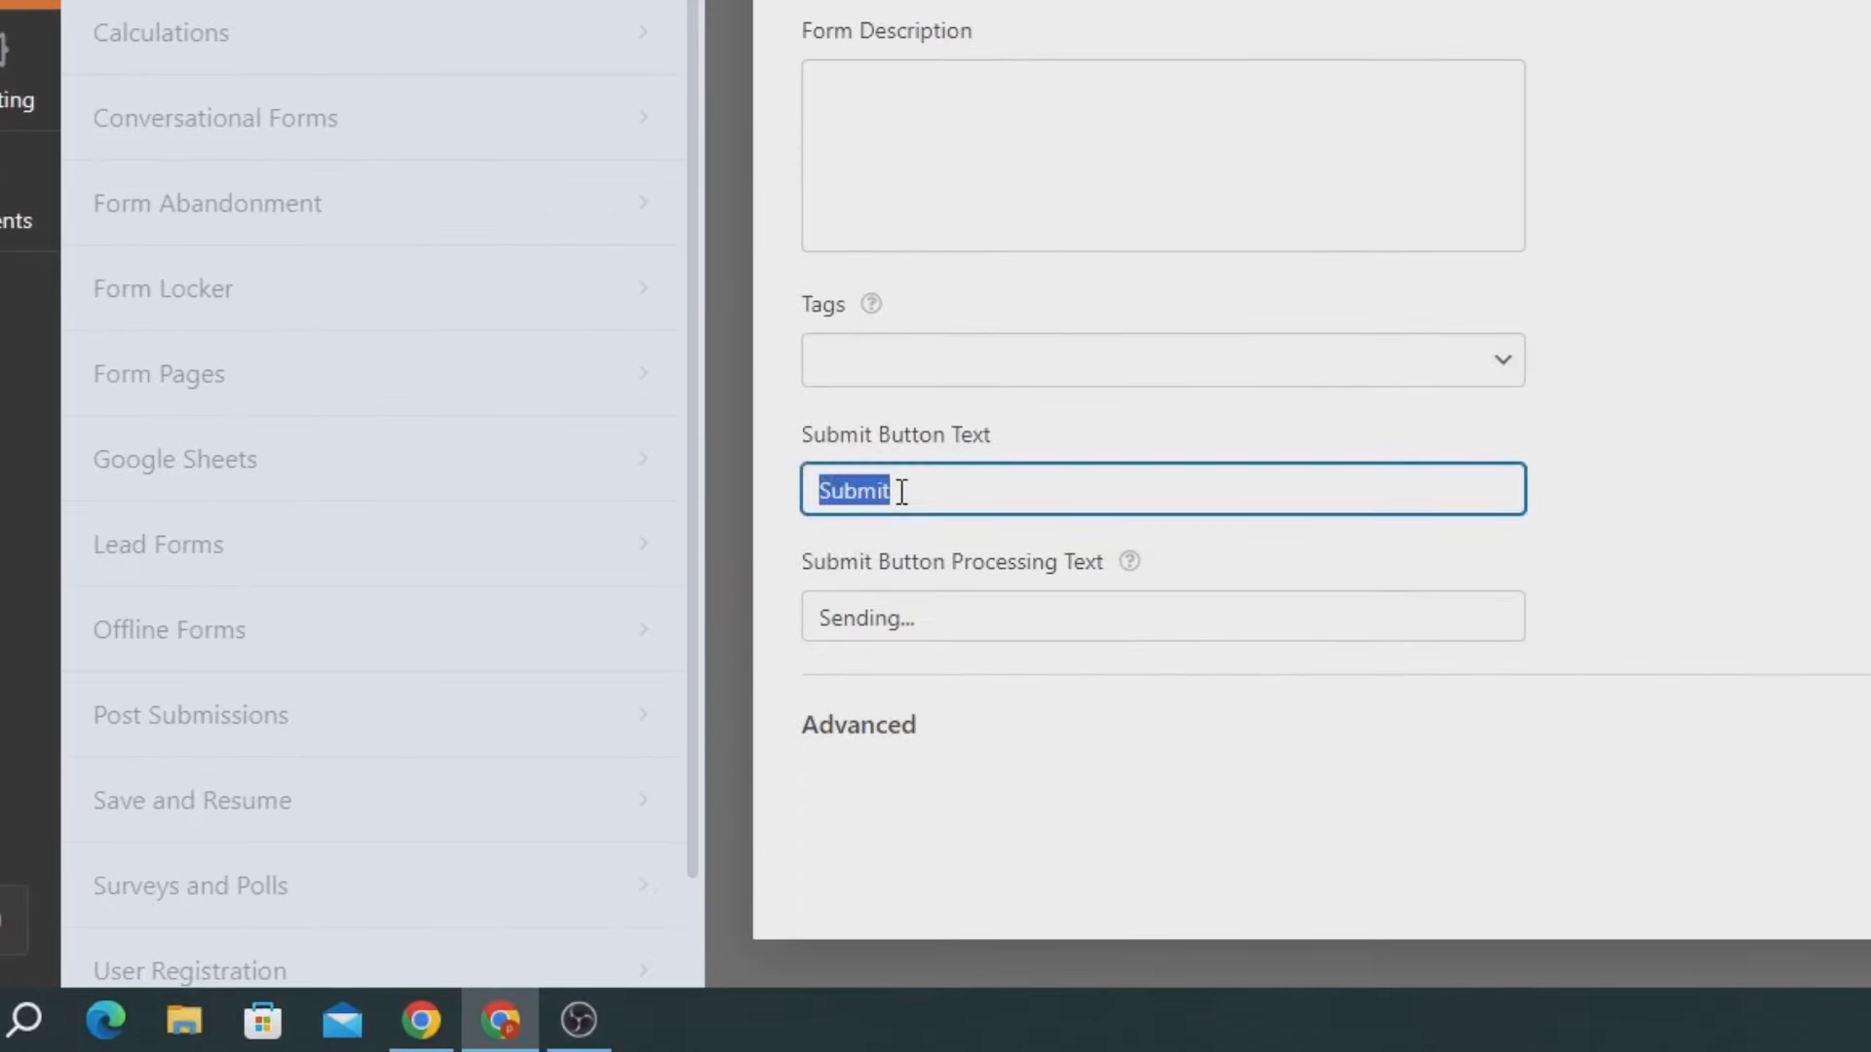
{"action": "type", "text": "Kirim"}
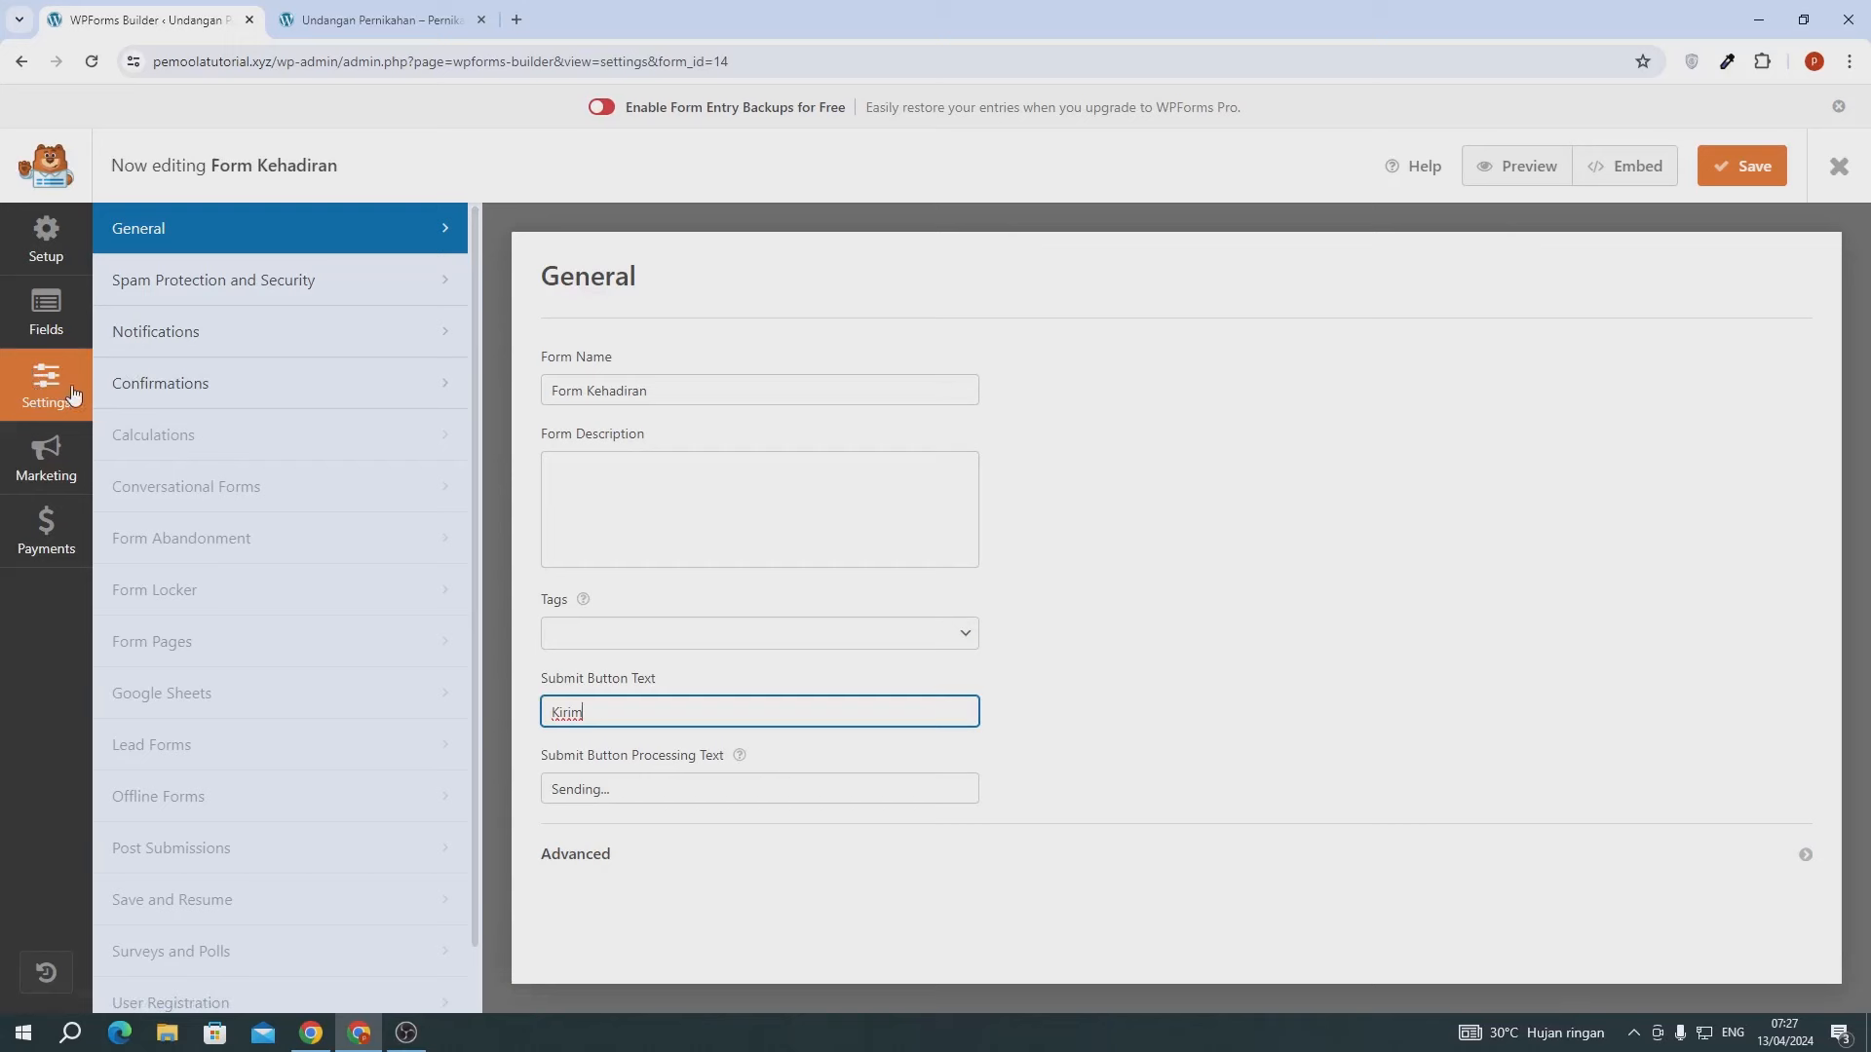
- In the Notifications settings, check the {admin_email} Send To Email Address
{"action": "left_click", "coordinate": [226, 349]}
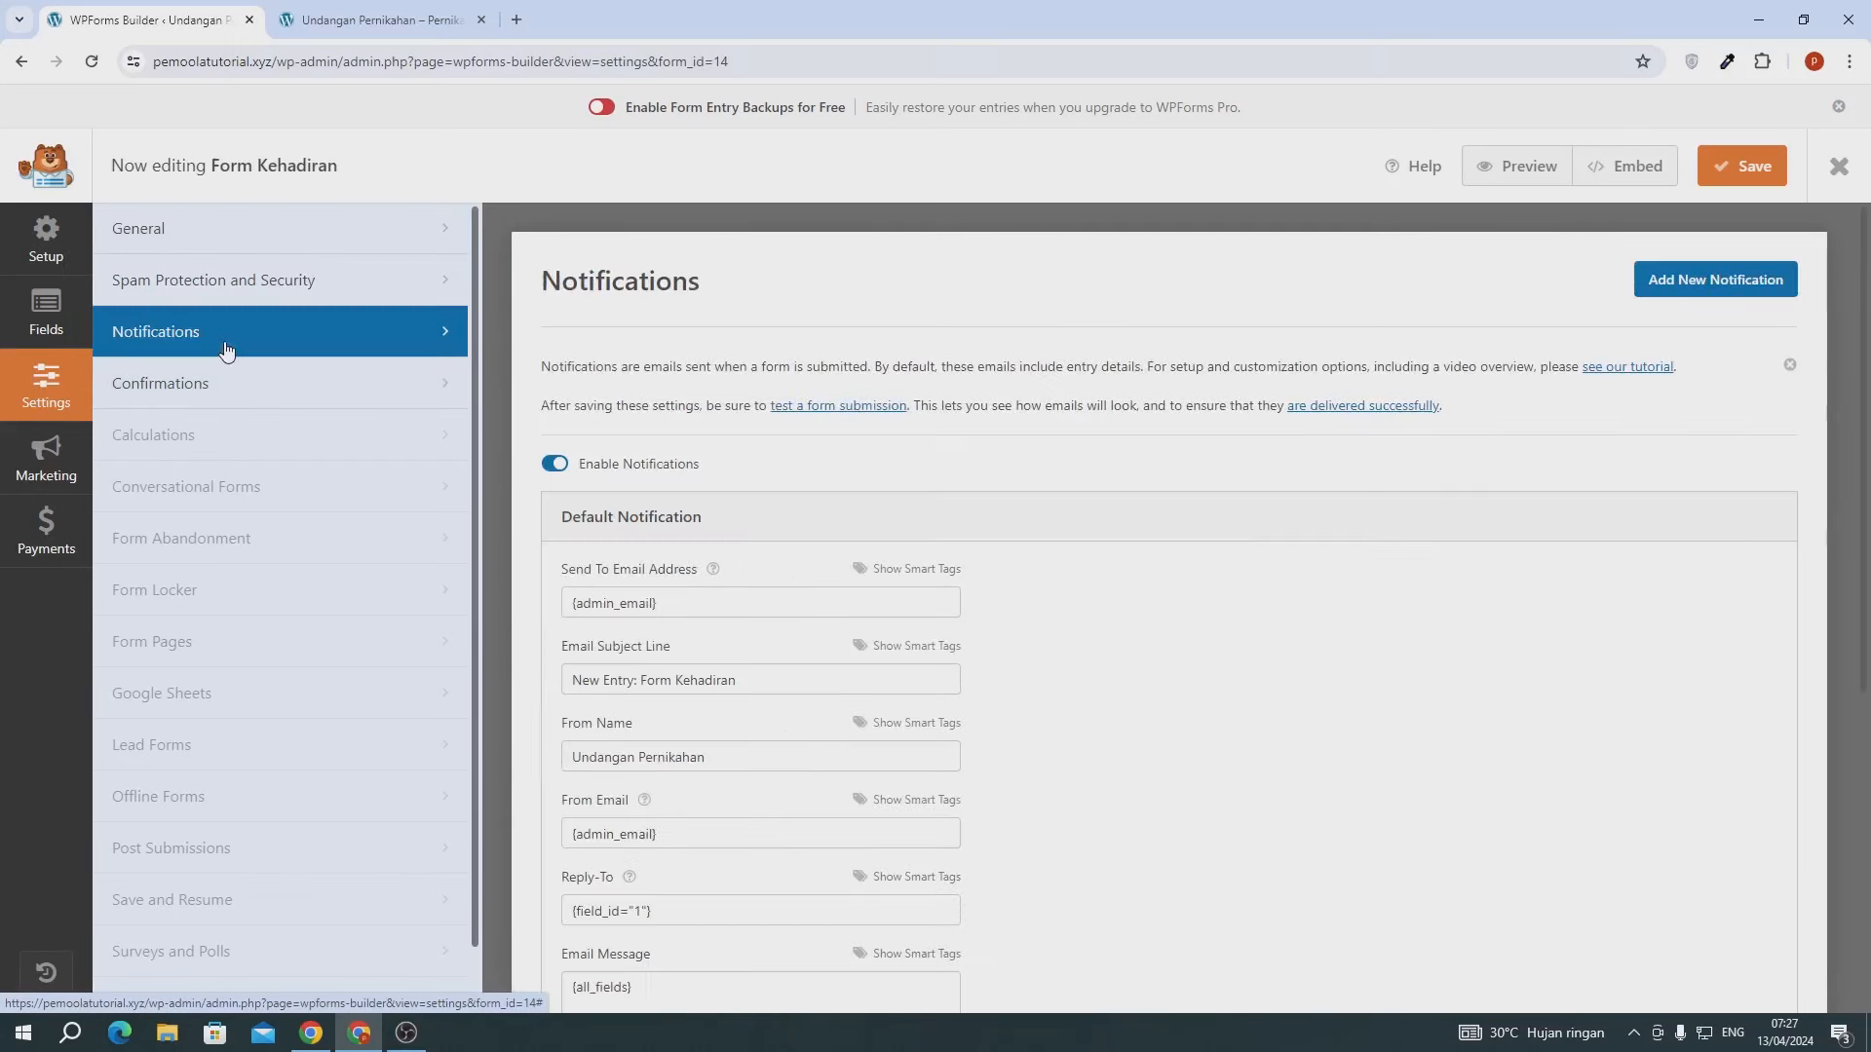
{"action": "scroll", "coordinate": [765, 580], "scroll_direction": "down", "scroll_amount": 1}
{"action": "scroll", "coordinate": [764, 579], "scroll_direction": "down", "scroll_amount": 5}
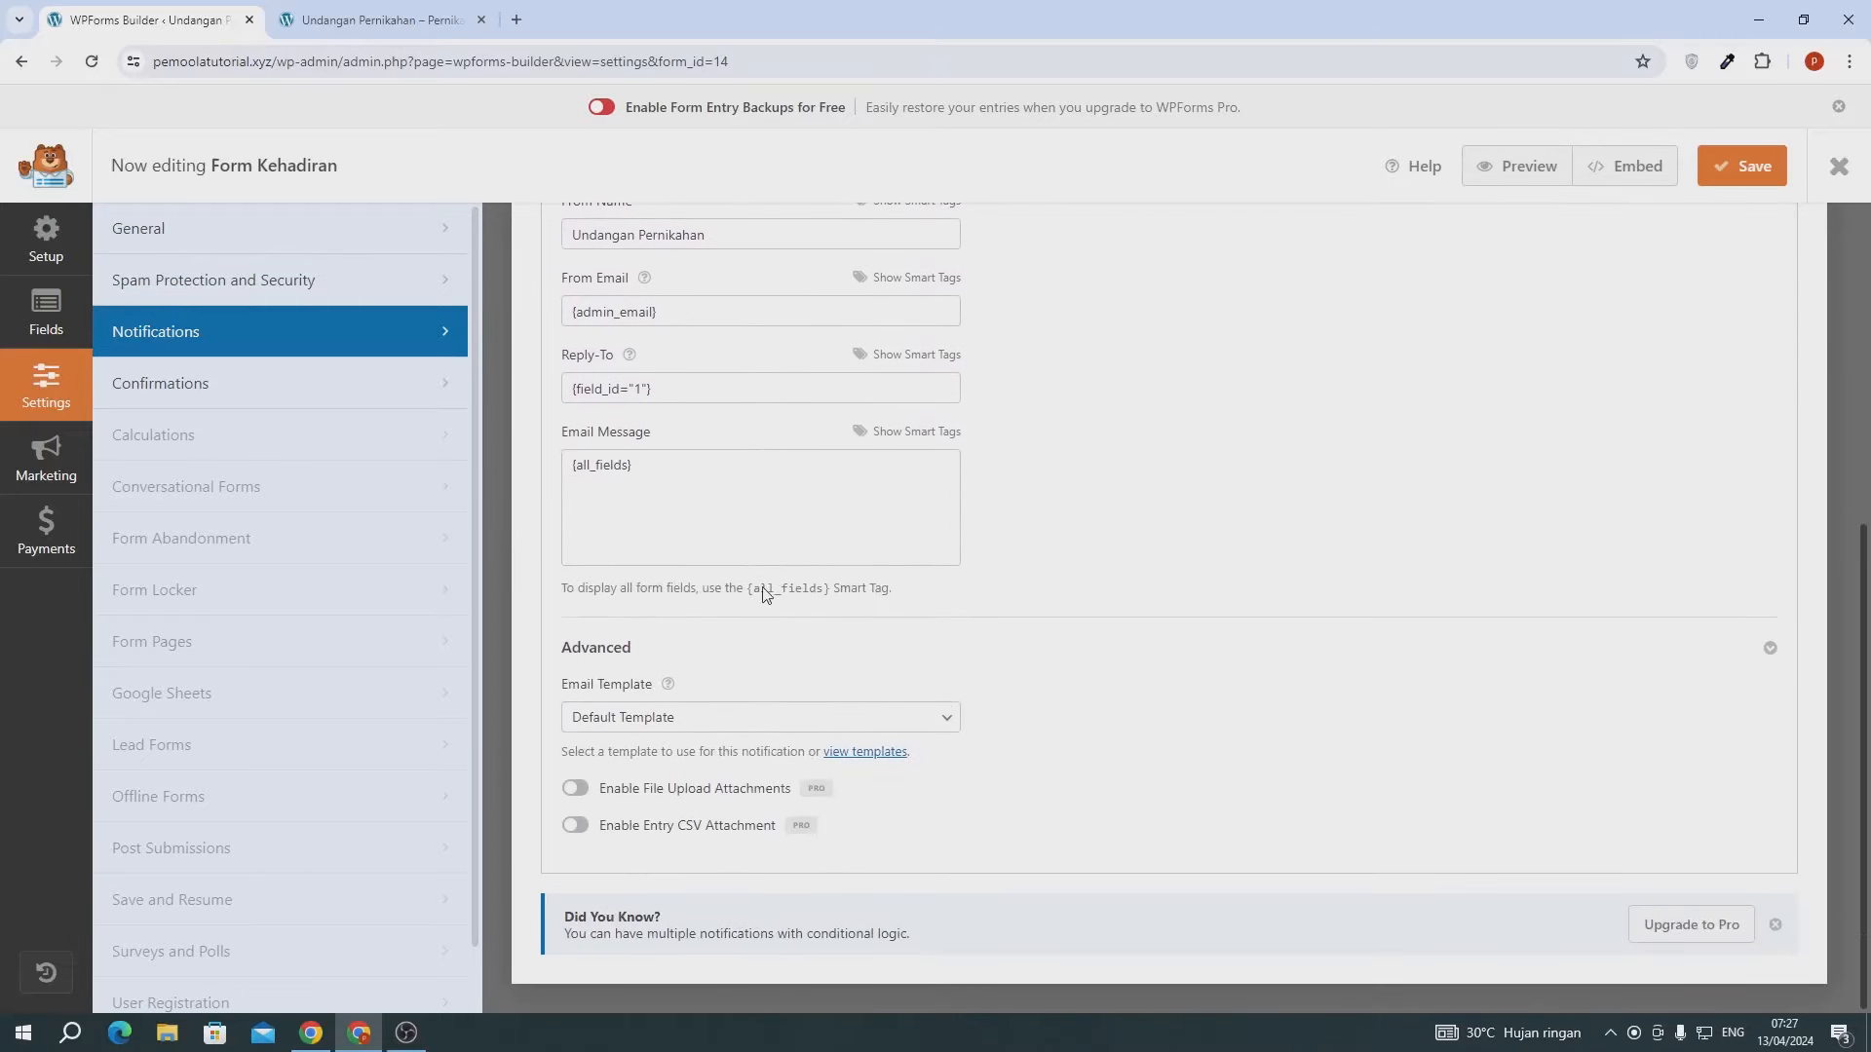
{"action": "scroll", "coordinate": [765, 585], "scroll_direction": "up", "scroll_amount": 3}
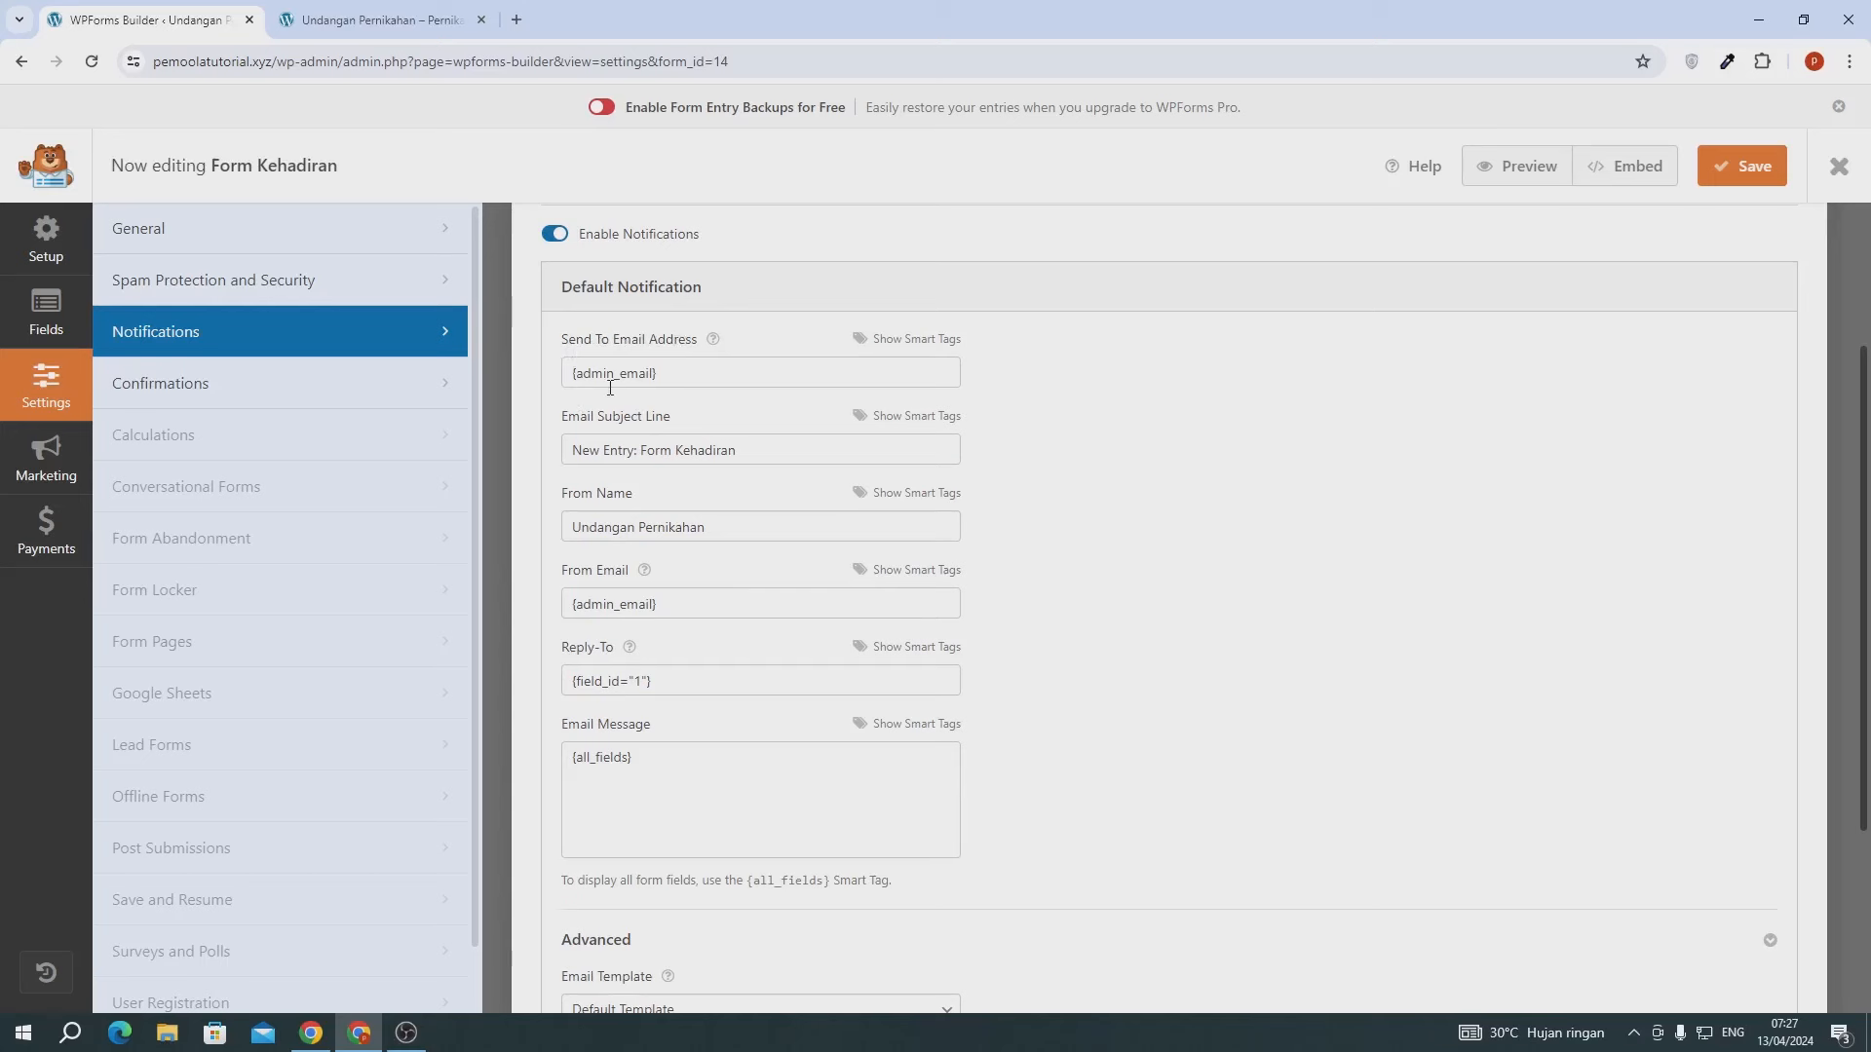
{"action": "left_click", "coordinate": [650, 372]}
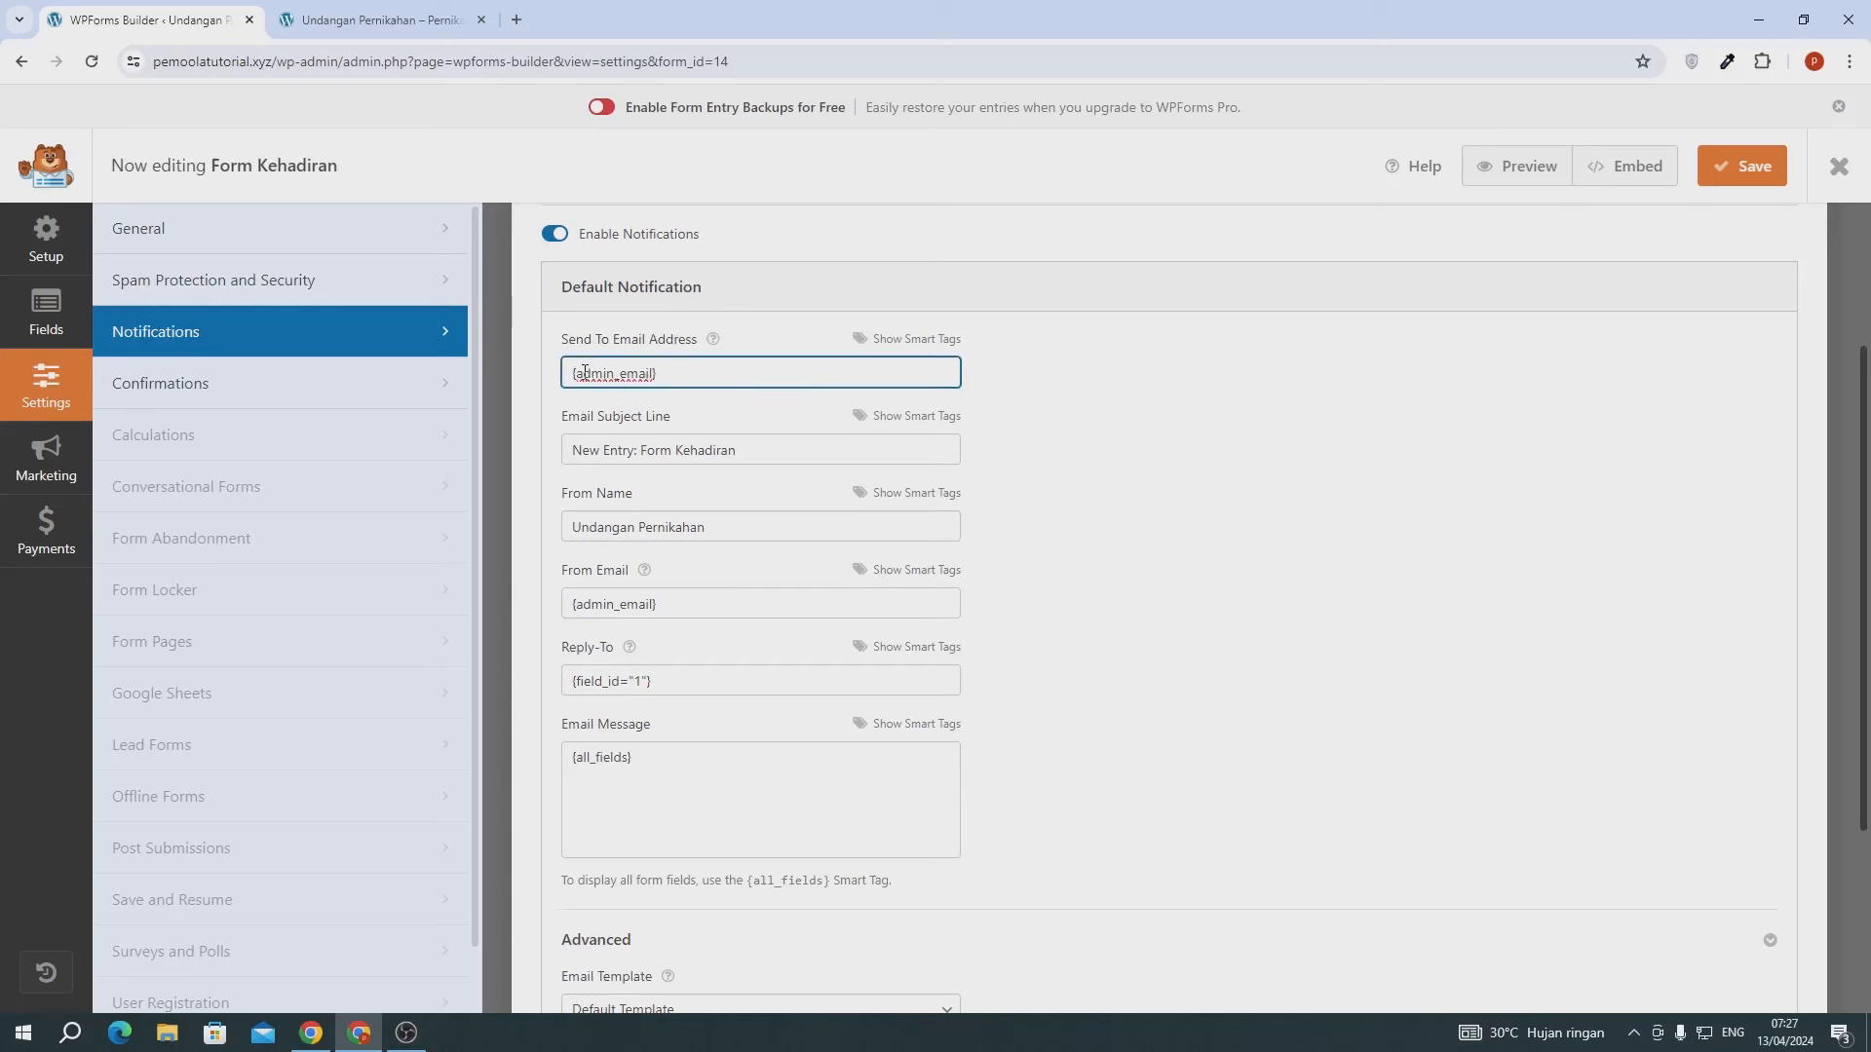
{"action": "left_click_drag", "start_coordinate": [585, 373], "coordinate": [640, 373]}
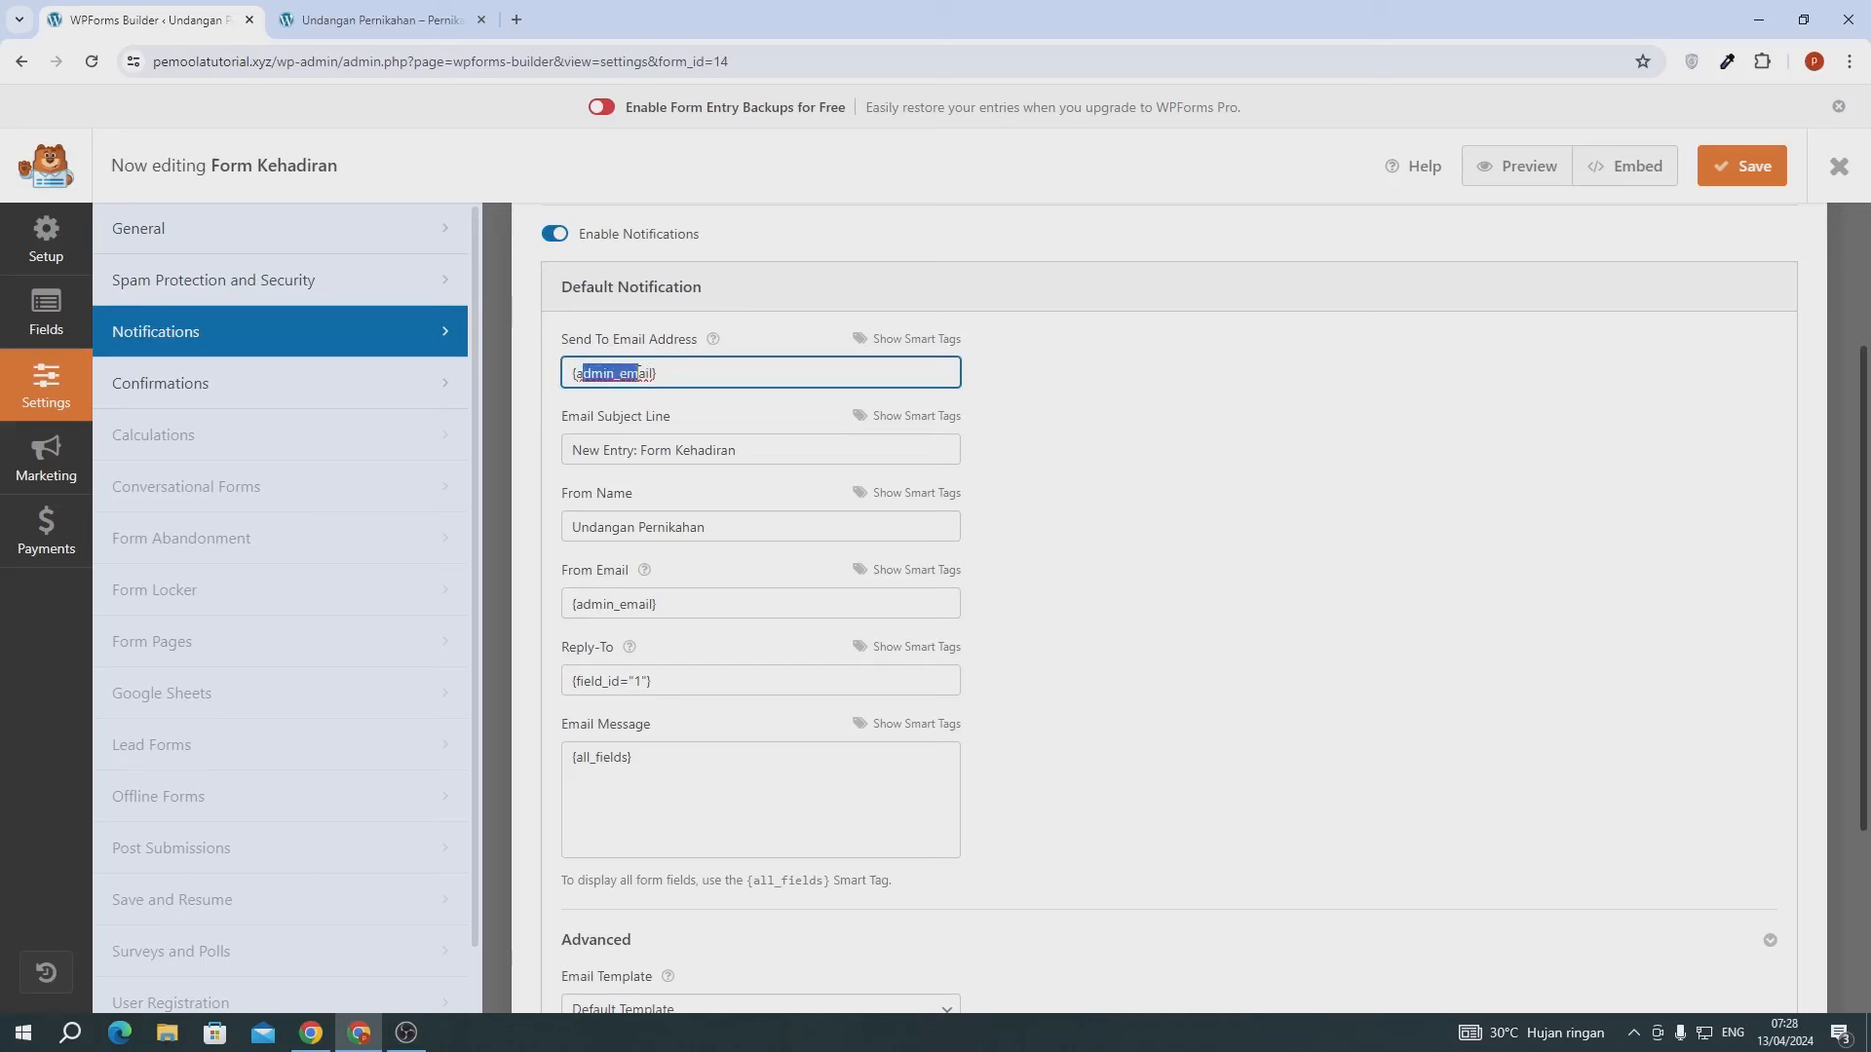
{"action": "left_click", "coordinate": [611, 372]}
{"action": "left_click_drag", "start_coordinate": [573, 372], "coordinate": [666, 373]}
{"action": "left_click", "coordinate": [666, 372]}
{"action": "left_click_drag", "start_coordinate": [575, 377], "coordinate": [659, 380]}
- Replace New Entry in the email subject line with Pesan Baru
{"action": "left_click", "coordinate": [769, 419]}
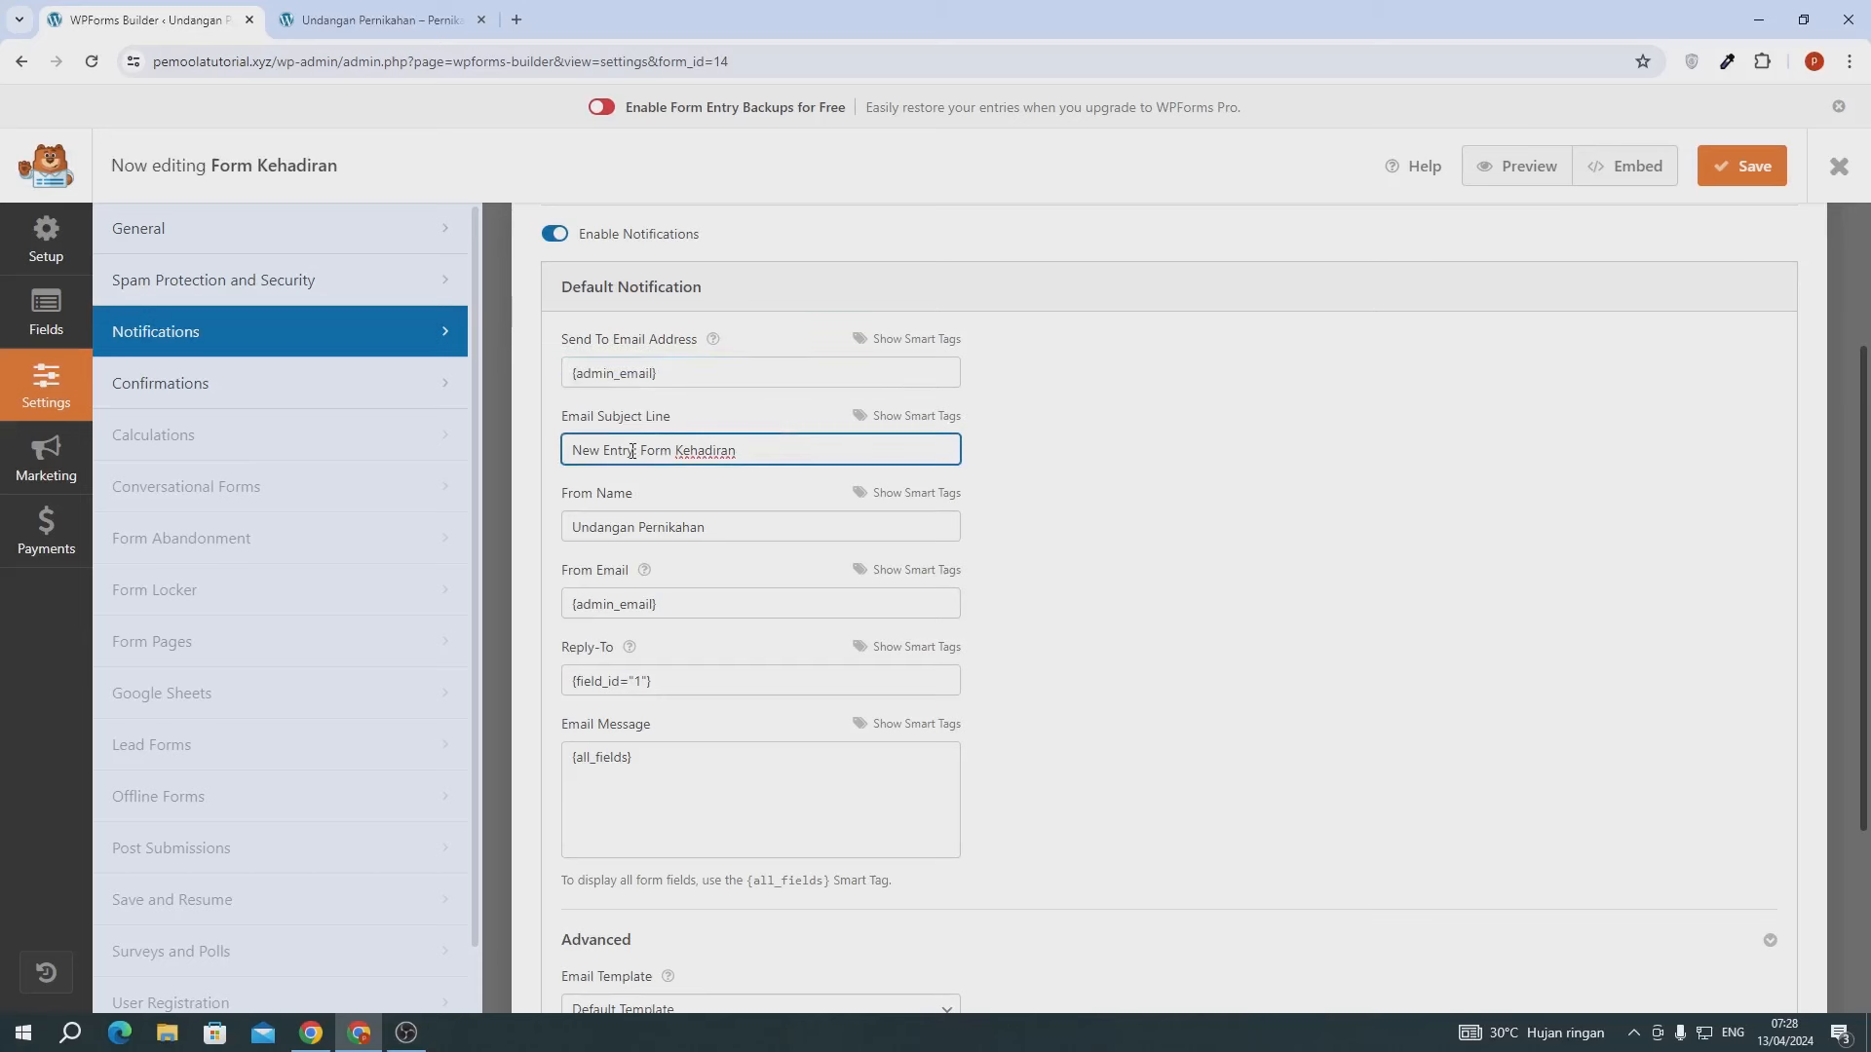
{"action": "left_click_drag", "start_coordinate": [632, 451], "coordinate": [506, 458]}
{"action": "type", "text": "Pesan Baru :"}
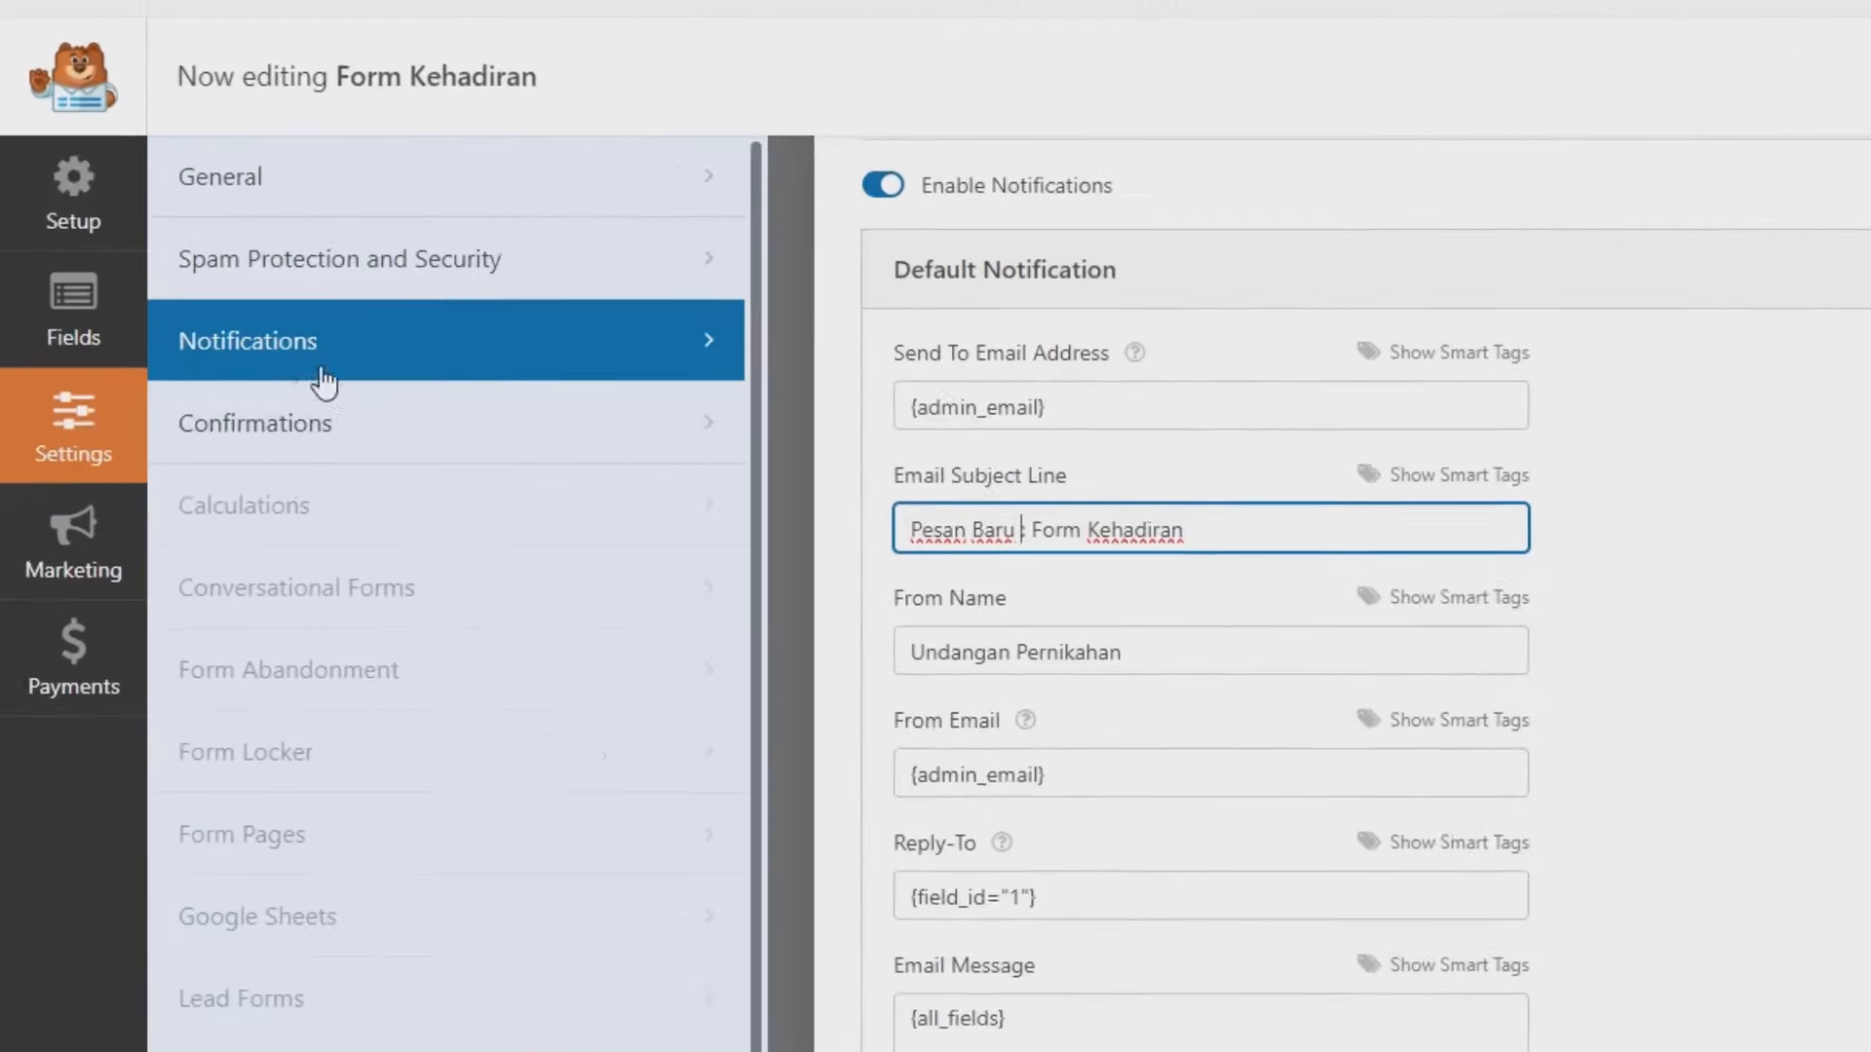
- Add a Dropdown field to the form labelled Kehdiran
{"action": "left_click", "coordinate": [73, 321]}
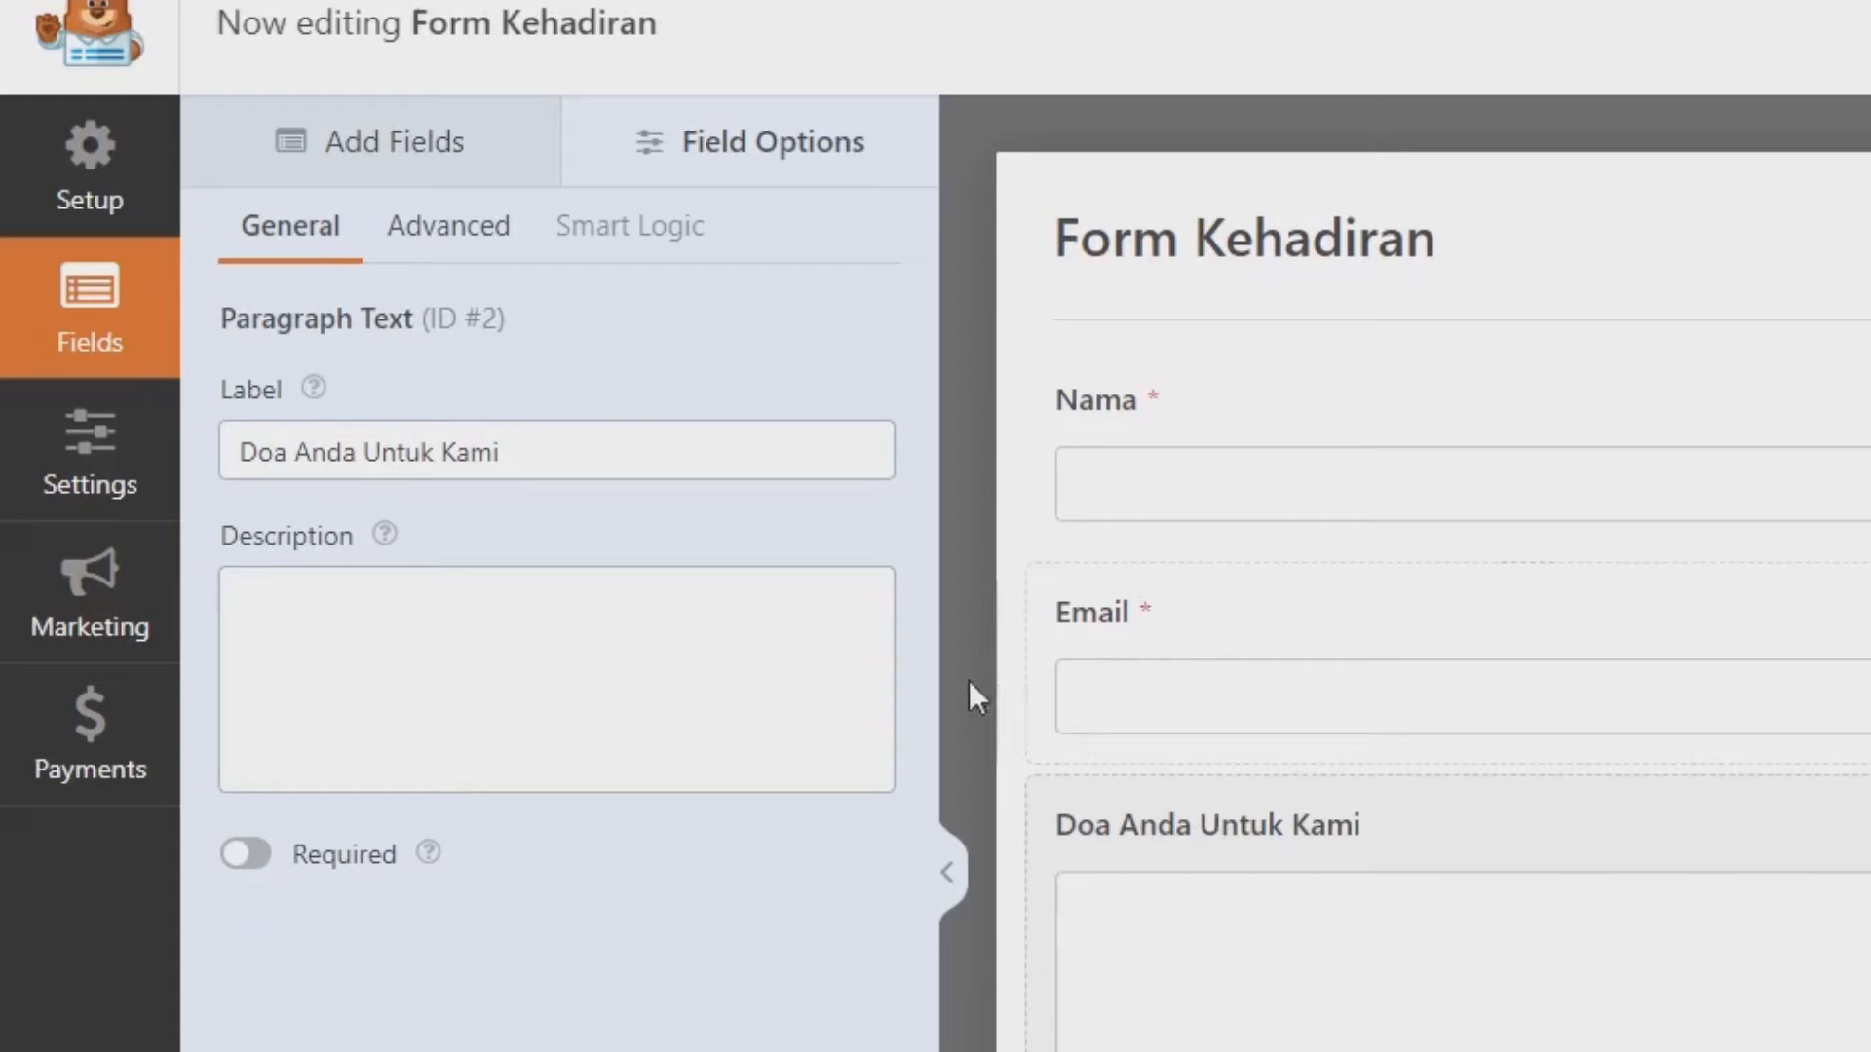
{"action": "left_click", "coordinate": [369, 142]}
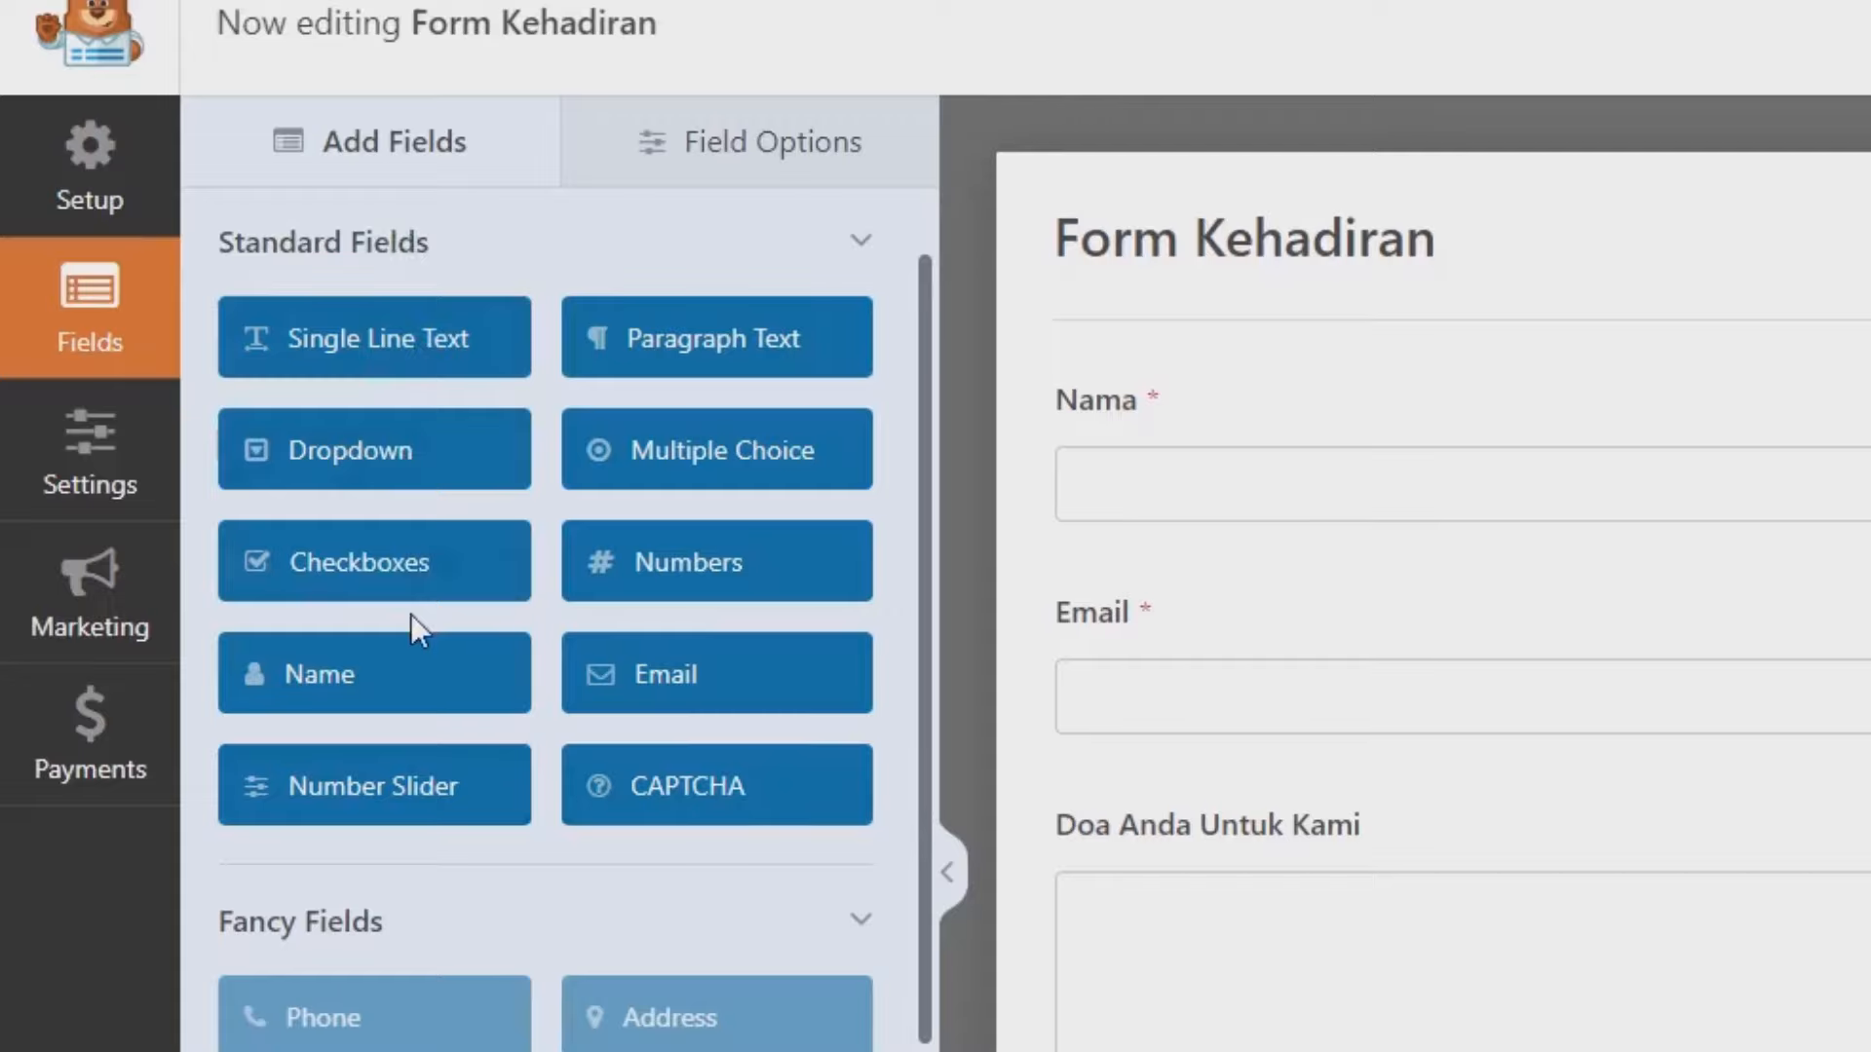
{"action": "left_click", "coordinate": [442, 450]}
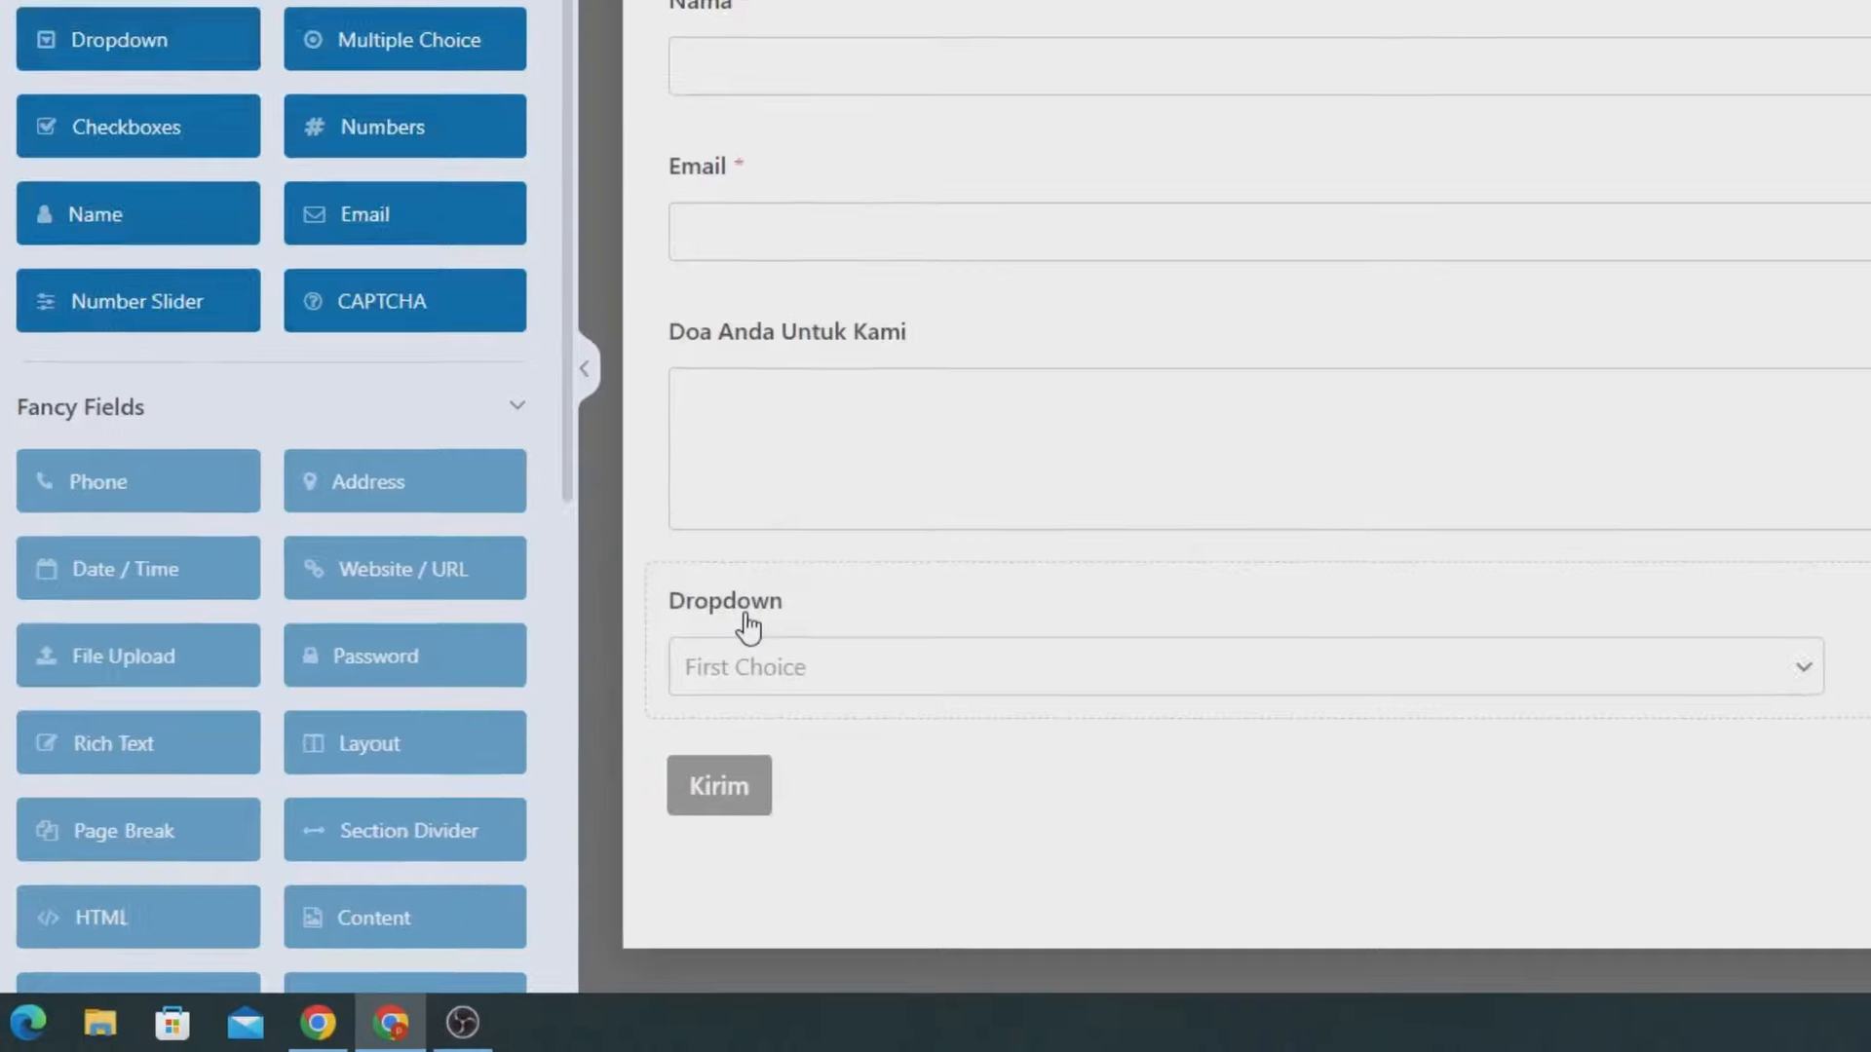
{"action": "left_click", "coordinate": [620, 726]}
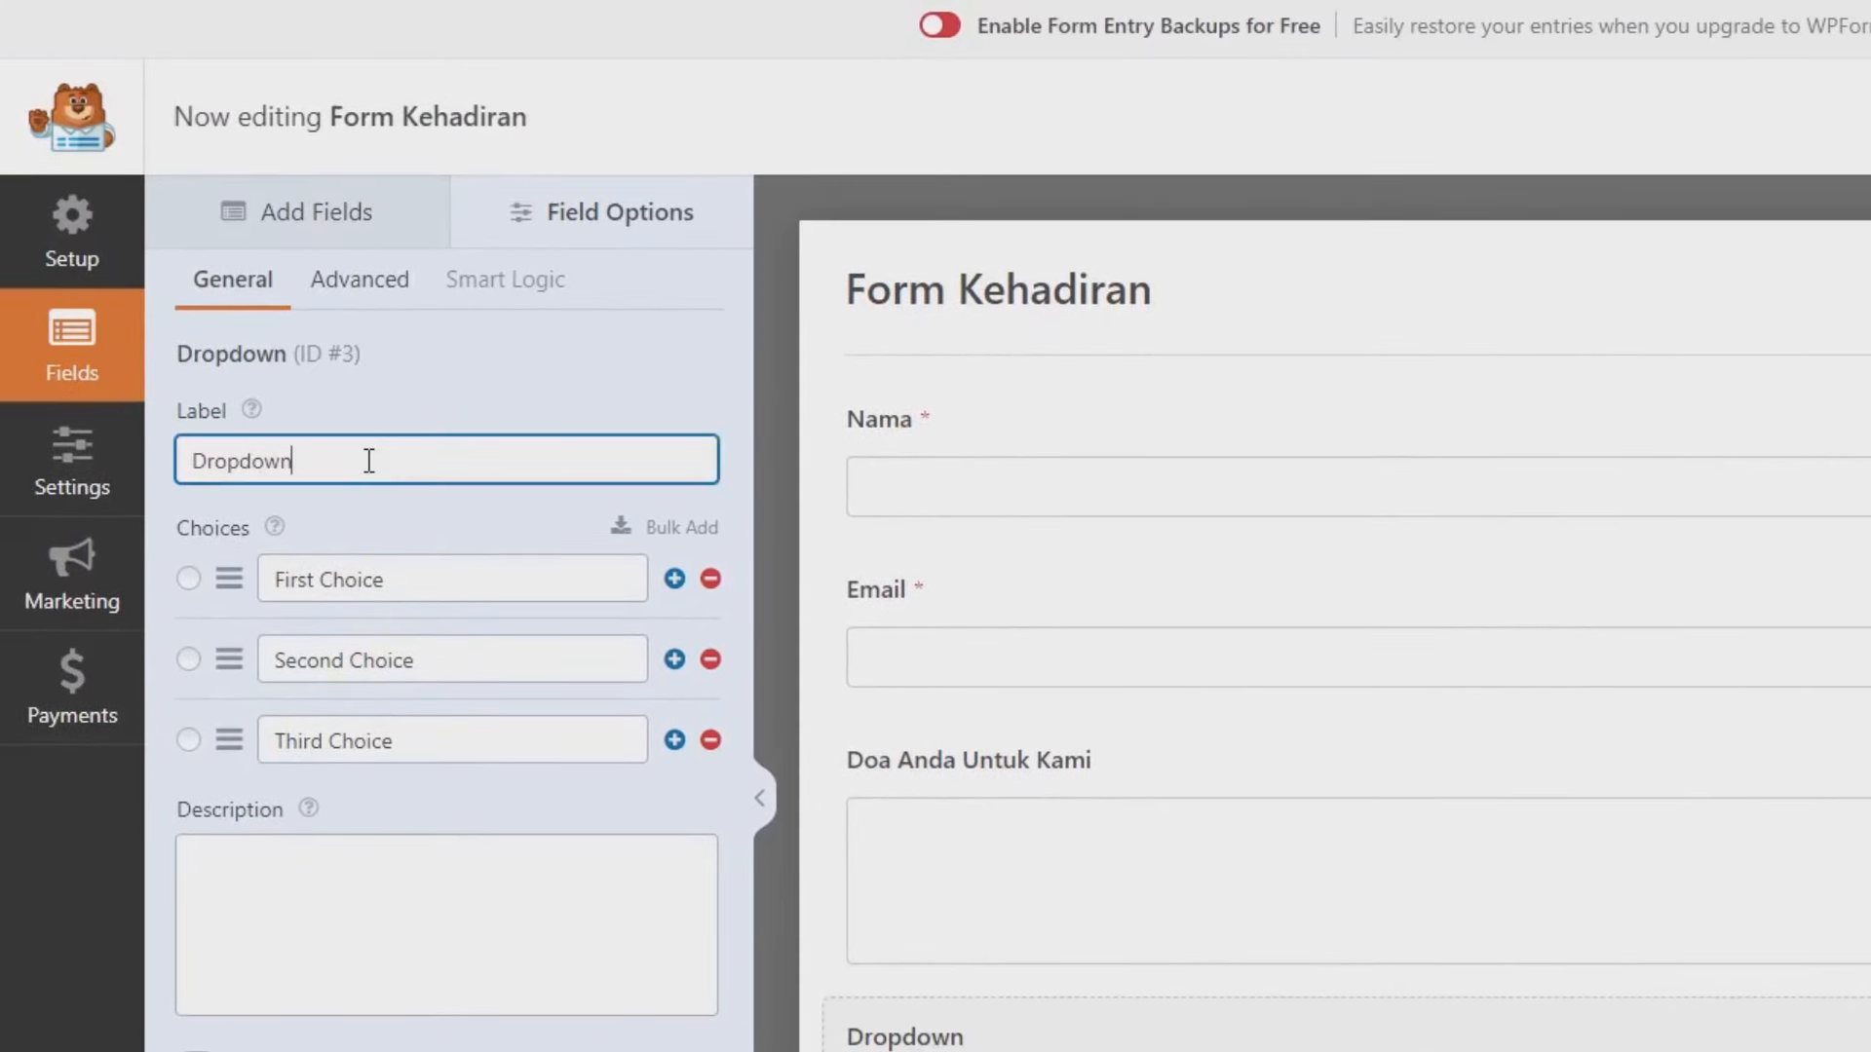
{"action": "double_click", "coordinate": [202, 11]}
{"action": "type", "text": "Keh"}
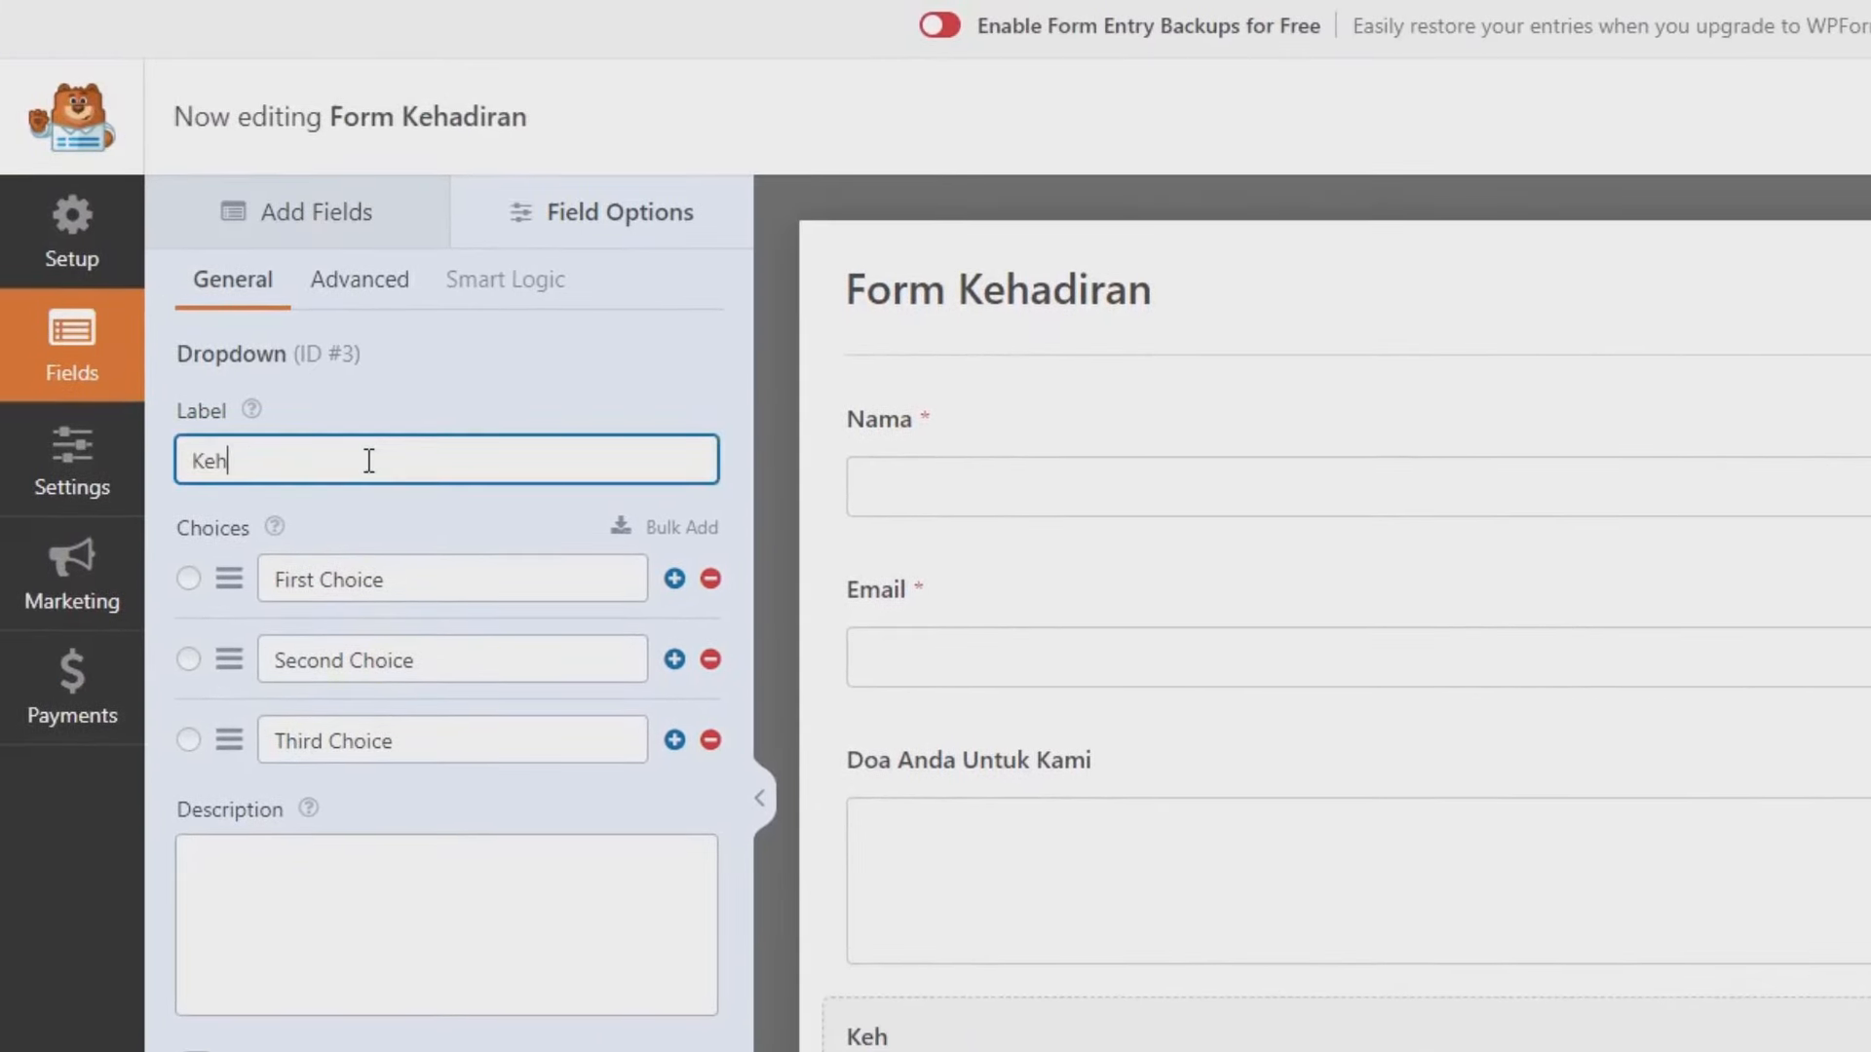
{"action": "type", "text": "diran"}
- Set the dropdown choices to Hadir, Tidak Hadir and Masih Bingung
{"action": "left_click", "coordinate": [361, 570]}
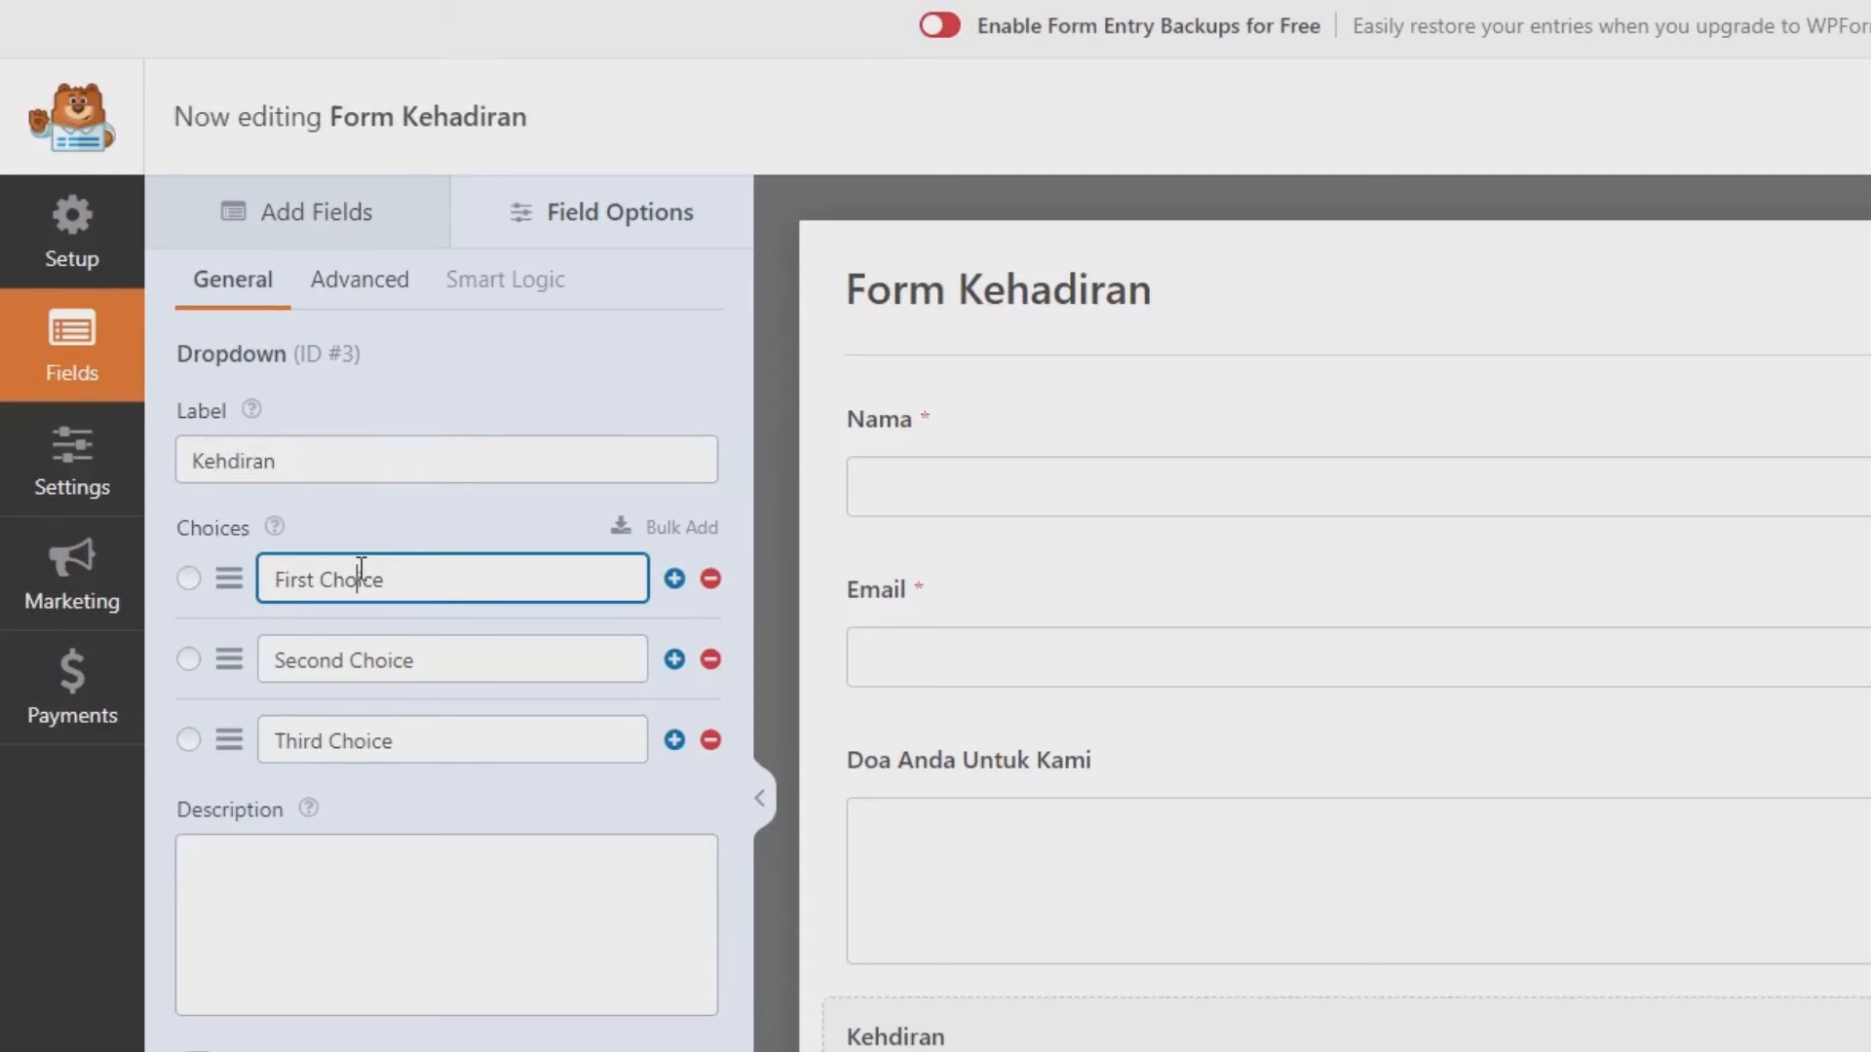
{"action": "key", "text": "ctrl+a"}
{"action": "type", "text": "Had"}
{"action": "left_click", "coordinate": [364, 660]}
{"action": "key", "text": "ctrl+a"}
{"action": "type", "text": "T"}
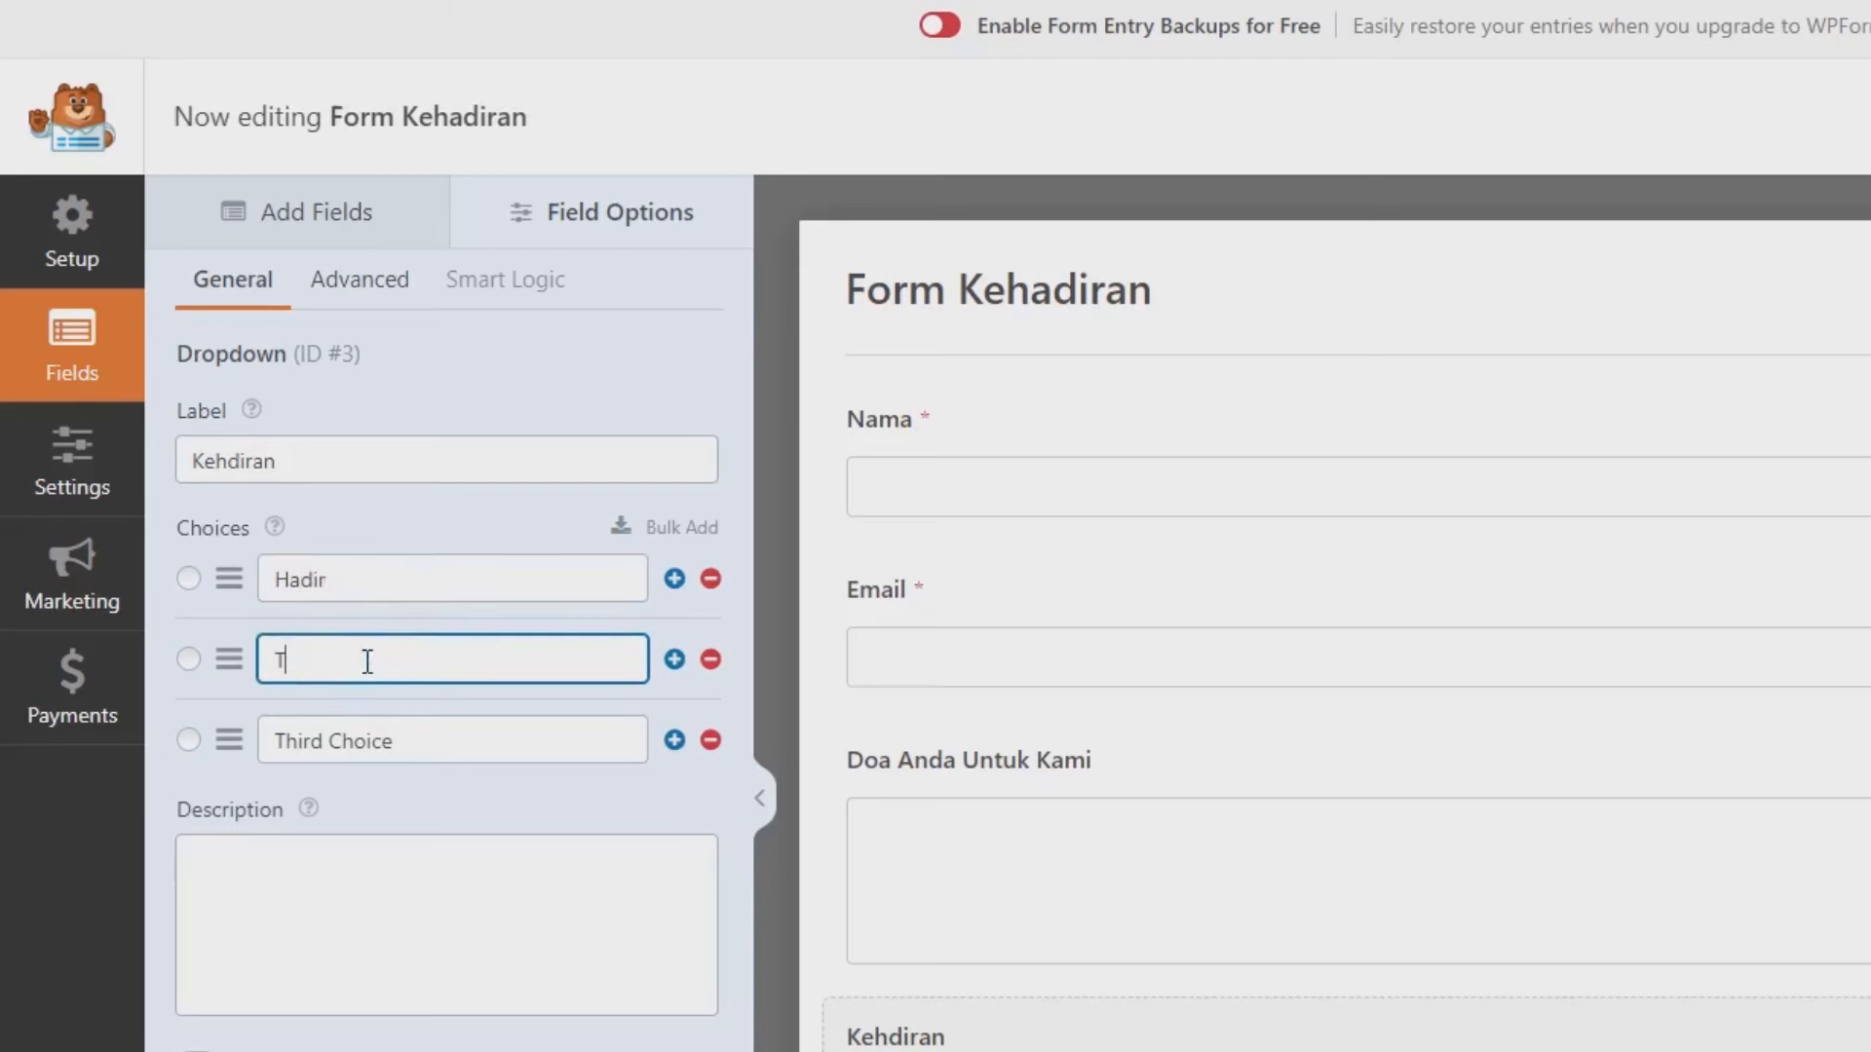
{"action": "type", "text": "idak Hadir"}
{"action": "left_click", "coordinate": [306, 742]}
{"action": "key", "text": "ctrl+a"}
{"action": "type", "text": "Masi"}
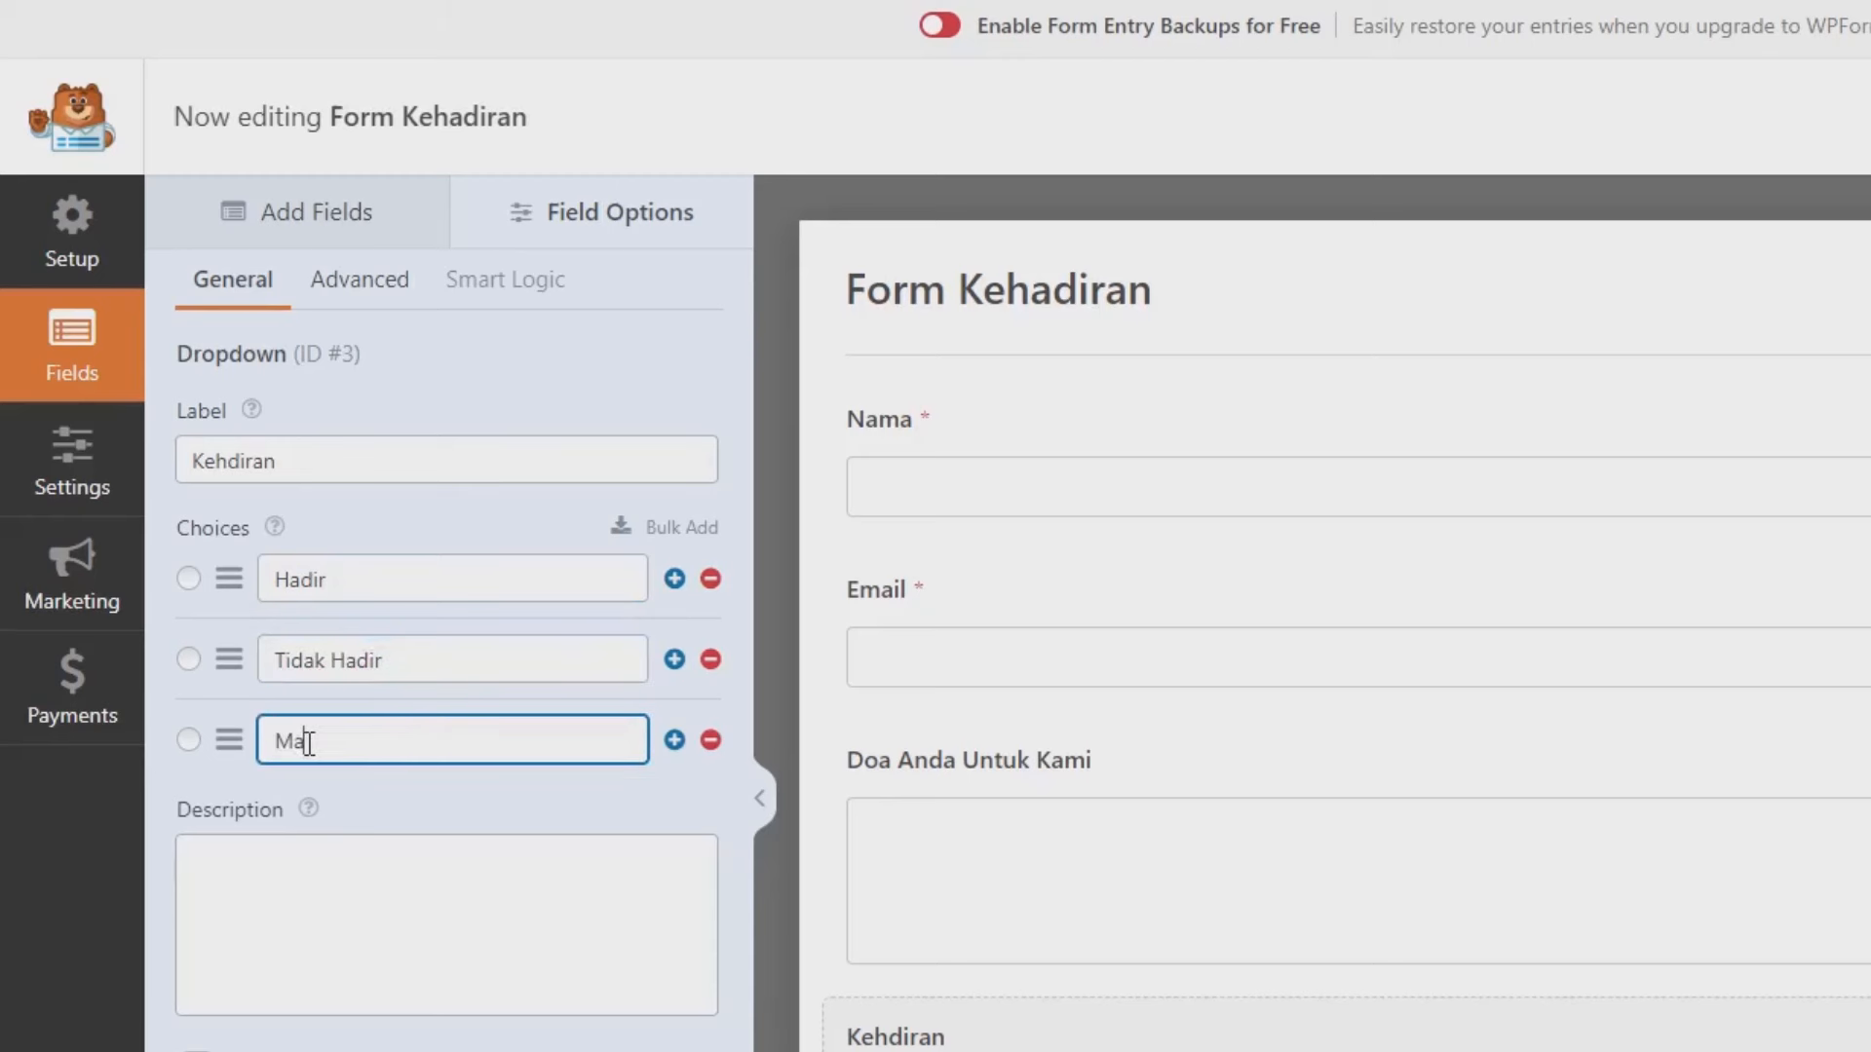
{"action": "type", "text": "h Binung"}
{"action": "key", "text": "BackSpace"}
{"action": "type", "text": "gung"}
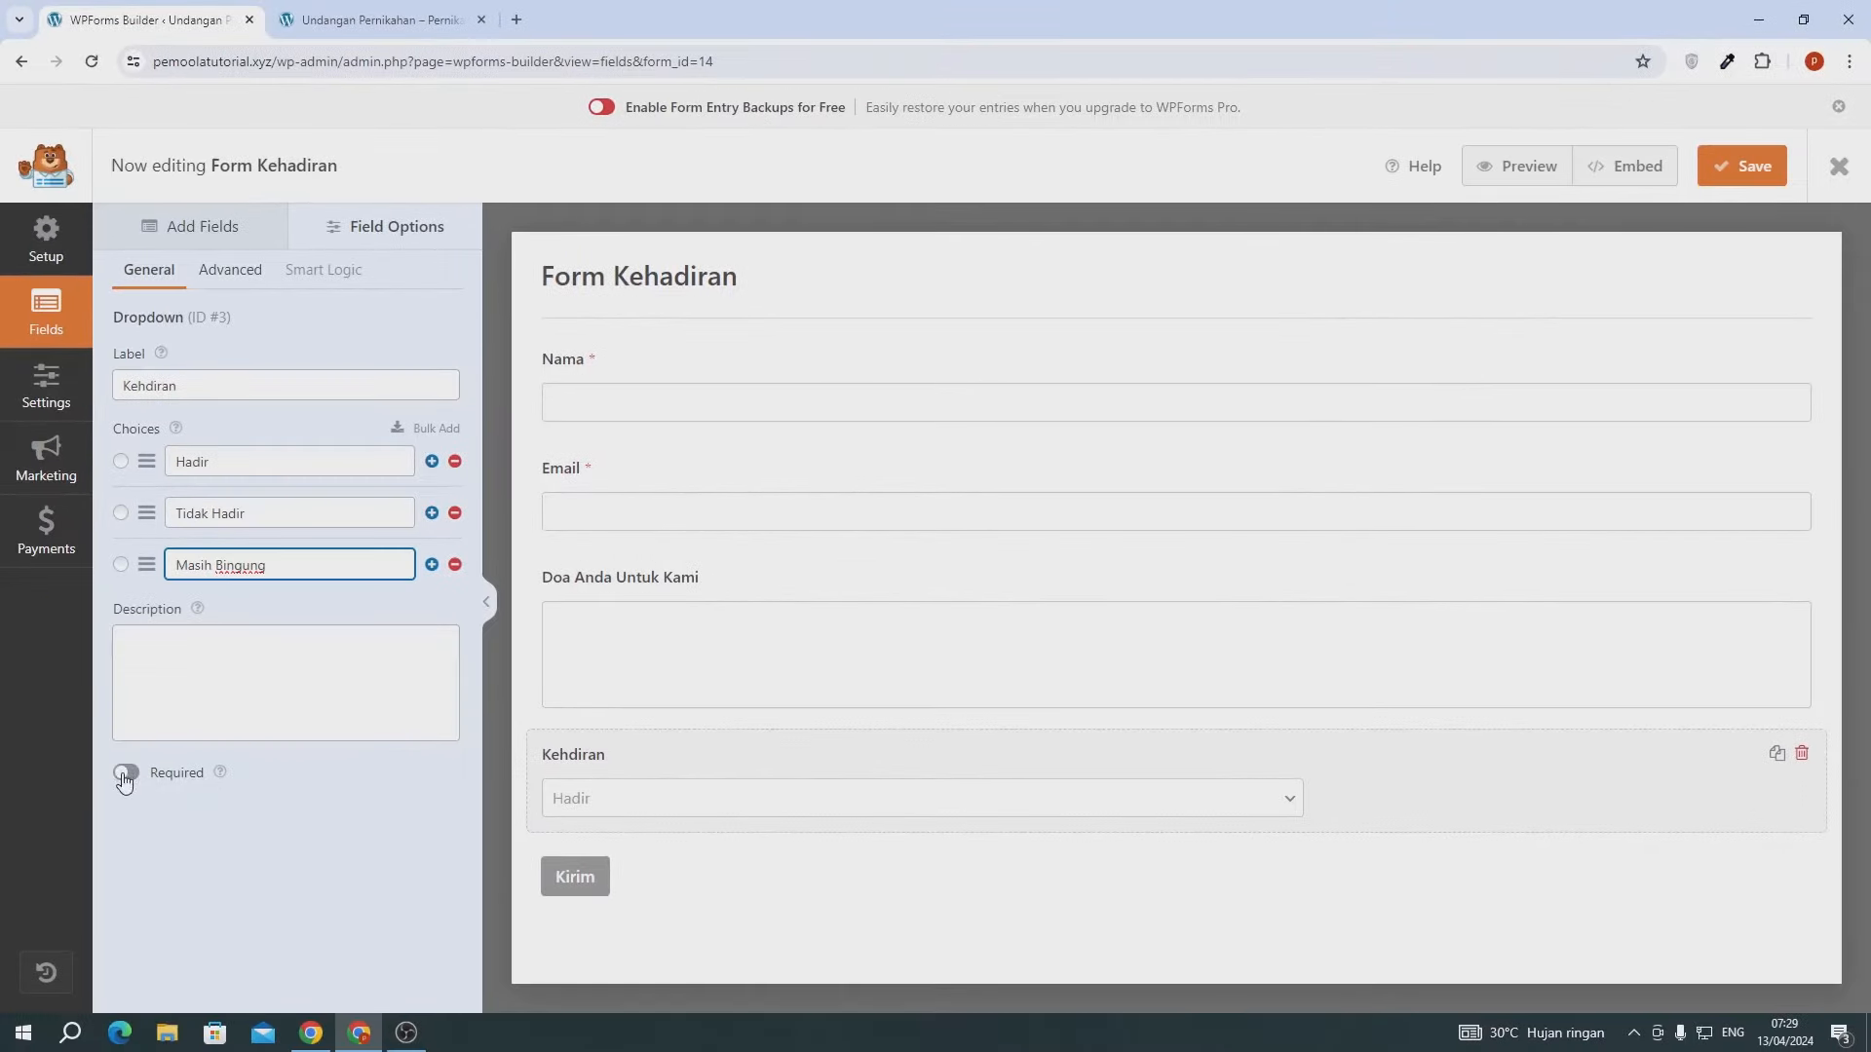
- Make the dropdown required and Large, and move it above Doa Anda Untuk Kami
{"action": "left_click", "coordinate": [123, 773]}
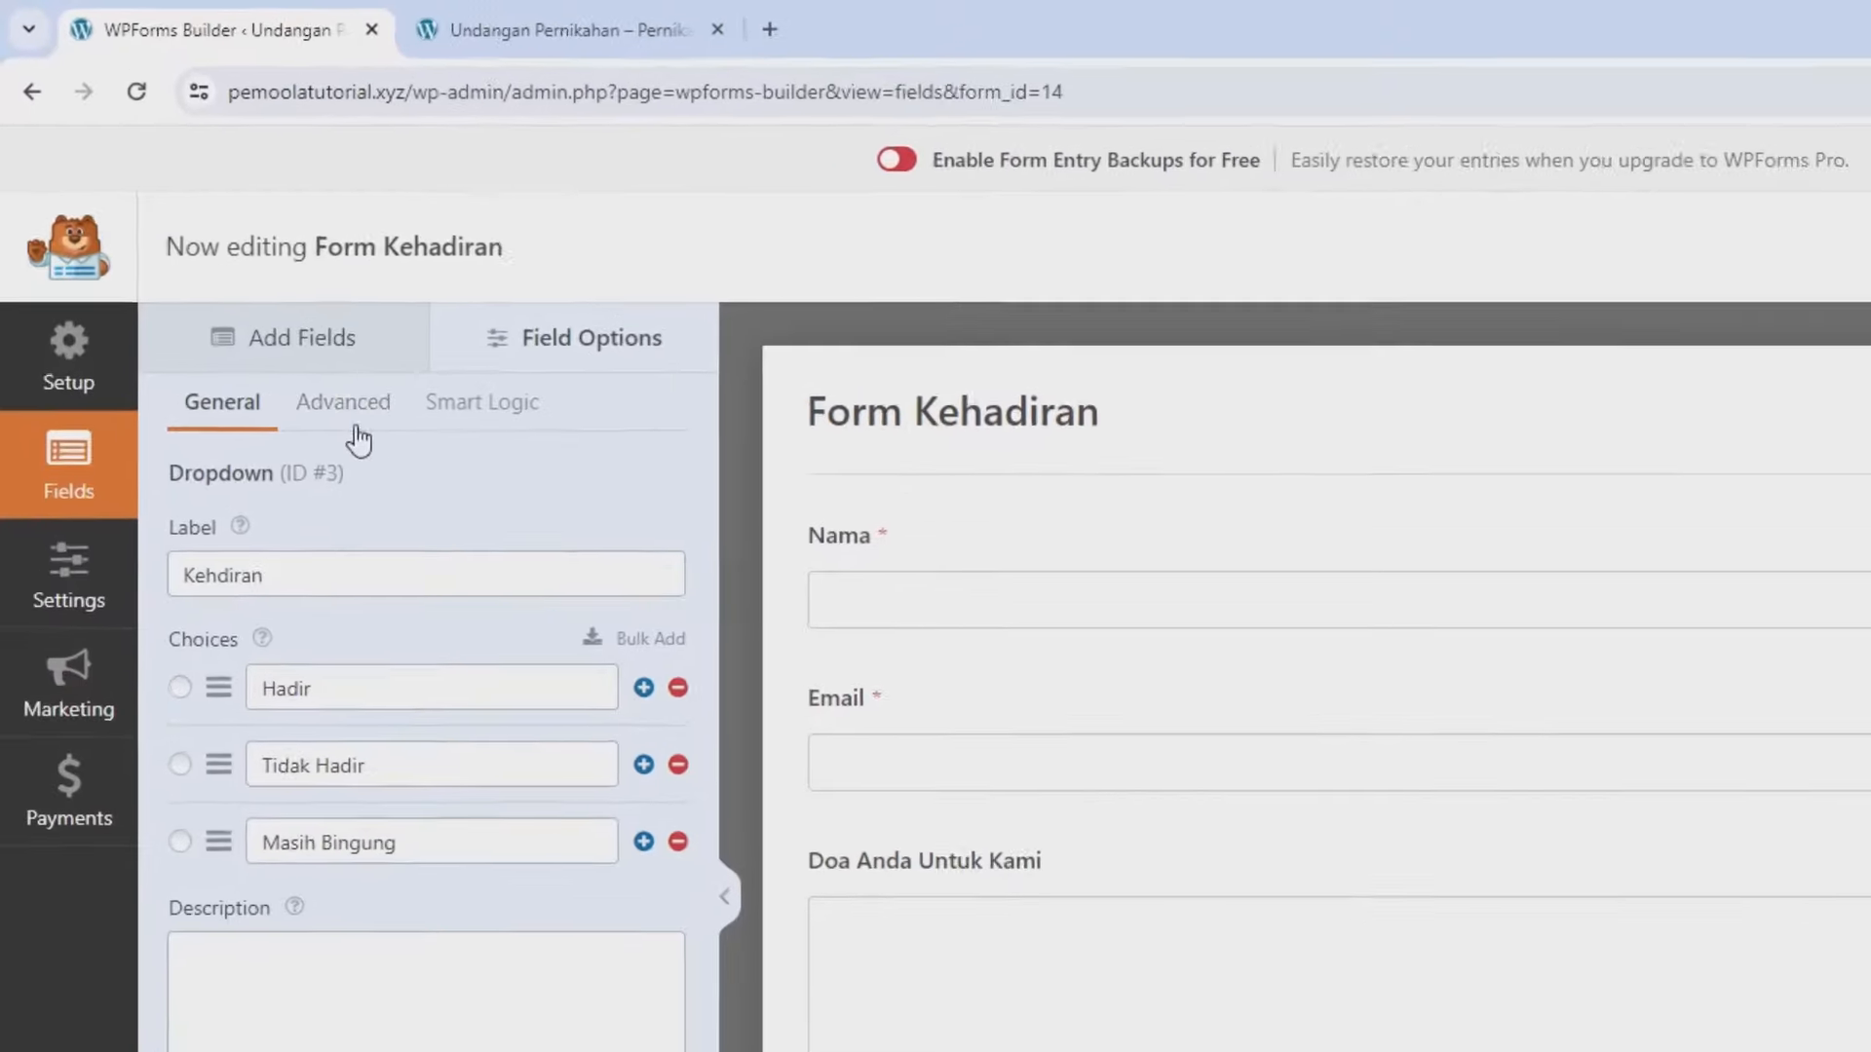
{"action": "left_click", "coordinate": [230, 273]}
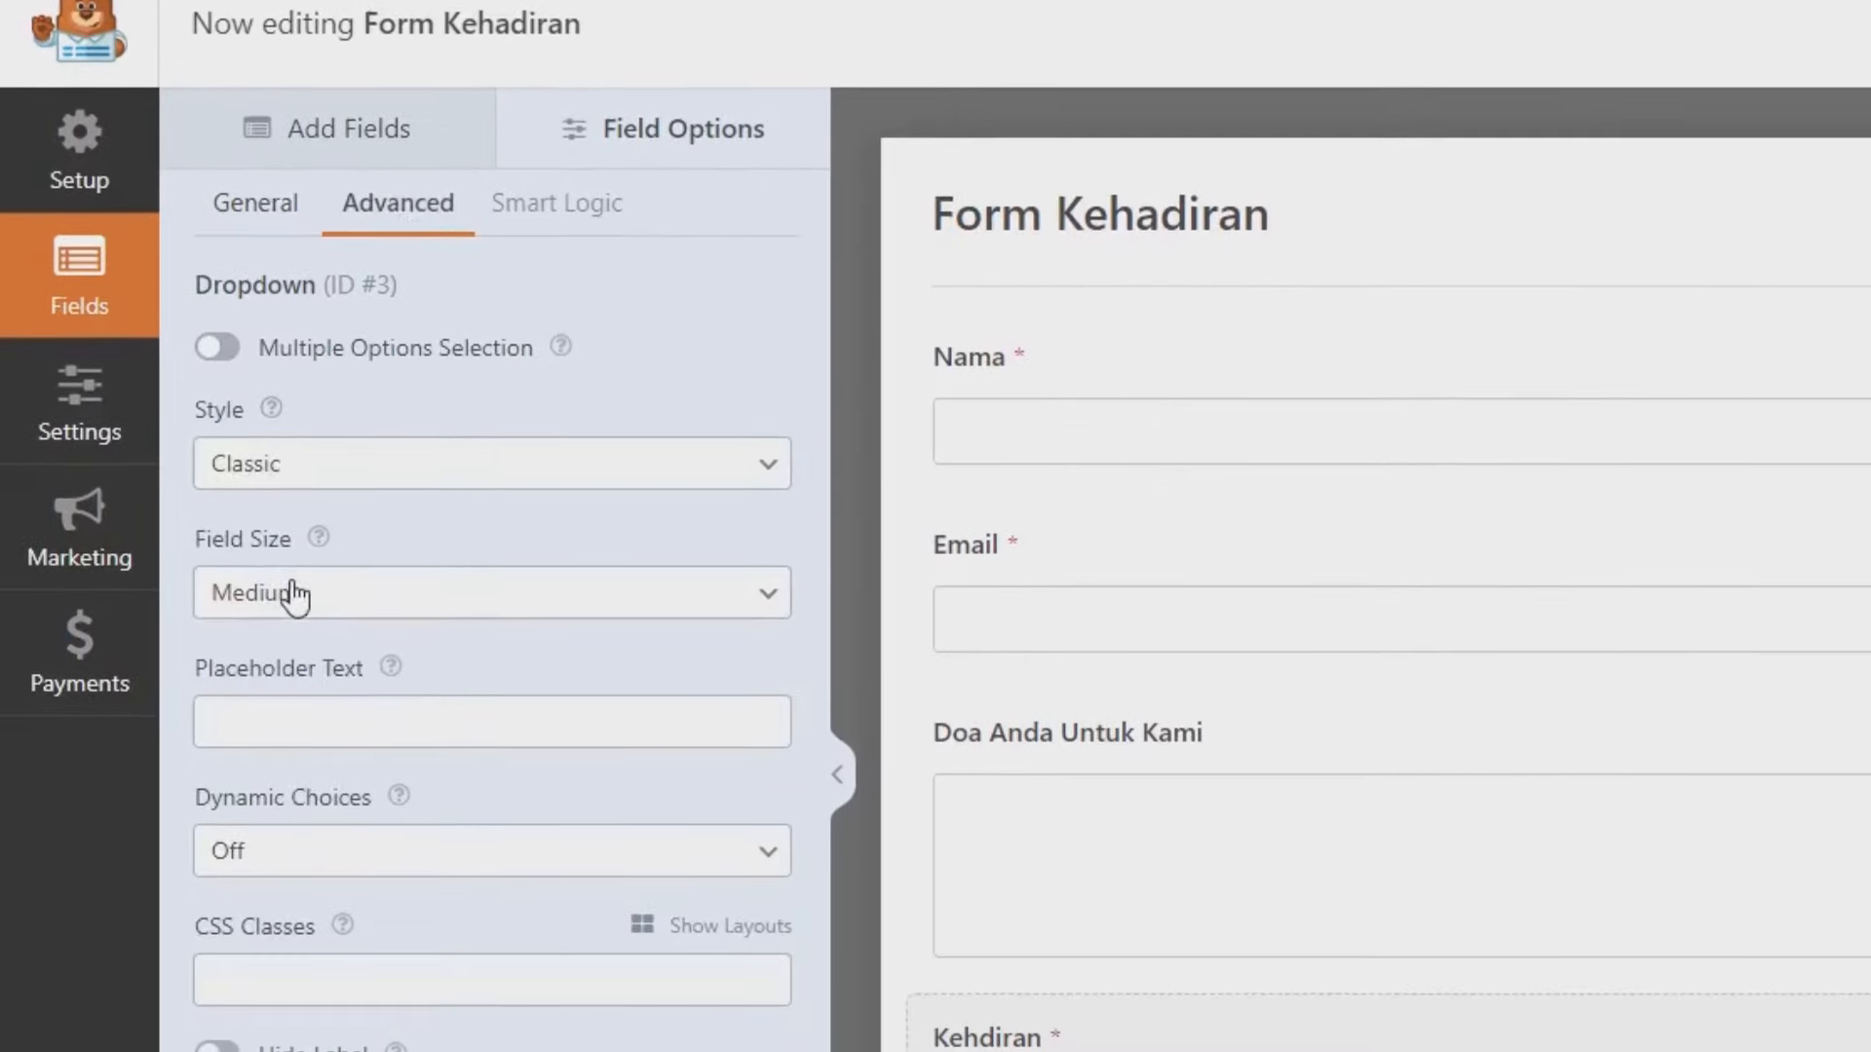
{"action": "left_click", "coordinate": [294, 855]}
{"action": "left_click", "coordinate": [313, 705]}
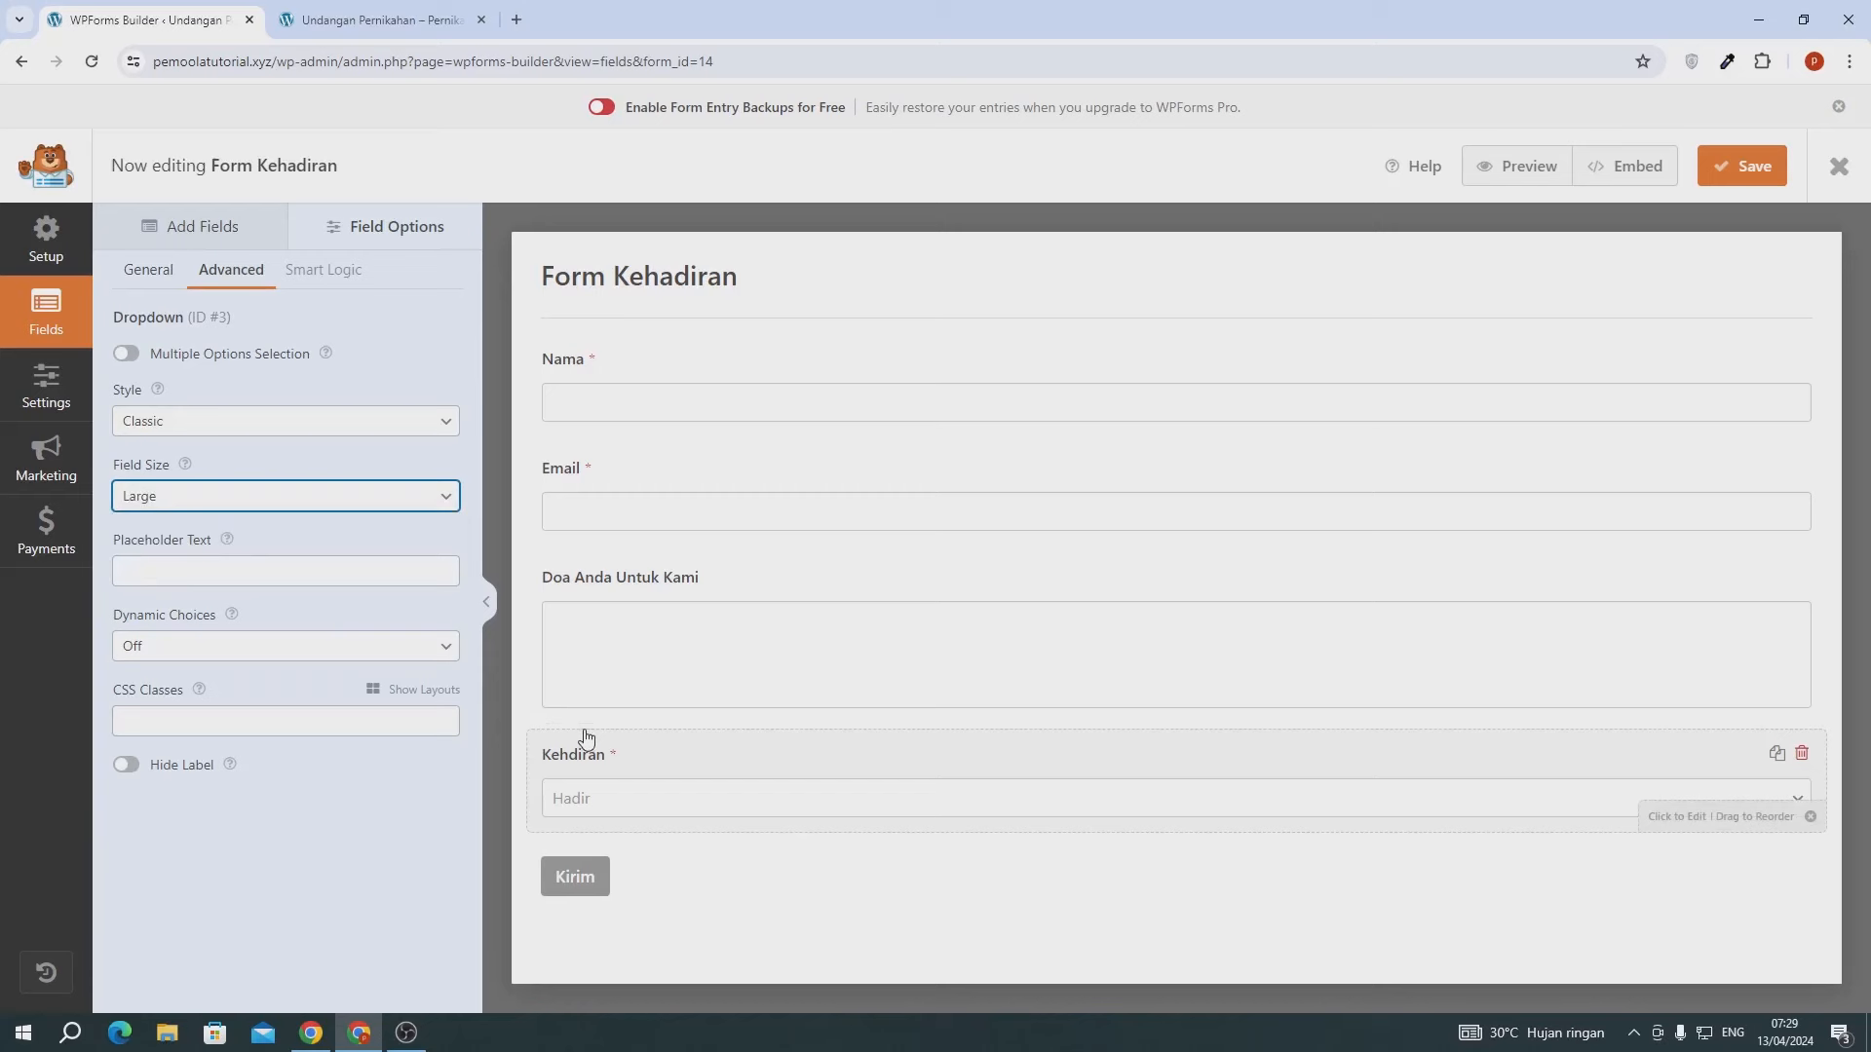
{"action": "left_click_drag", "start_coordinate": [586, 738], "coordinate": [588, 588]}
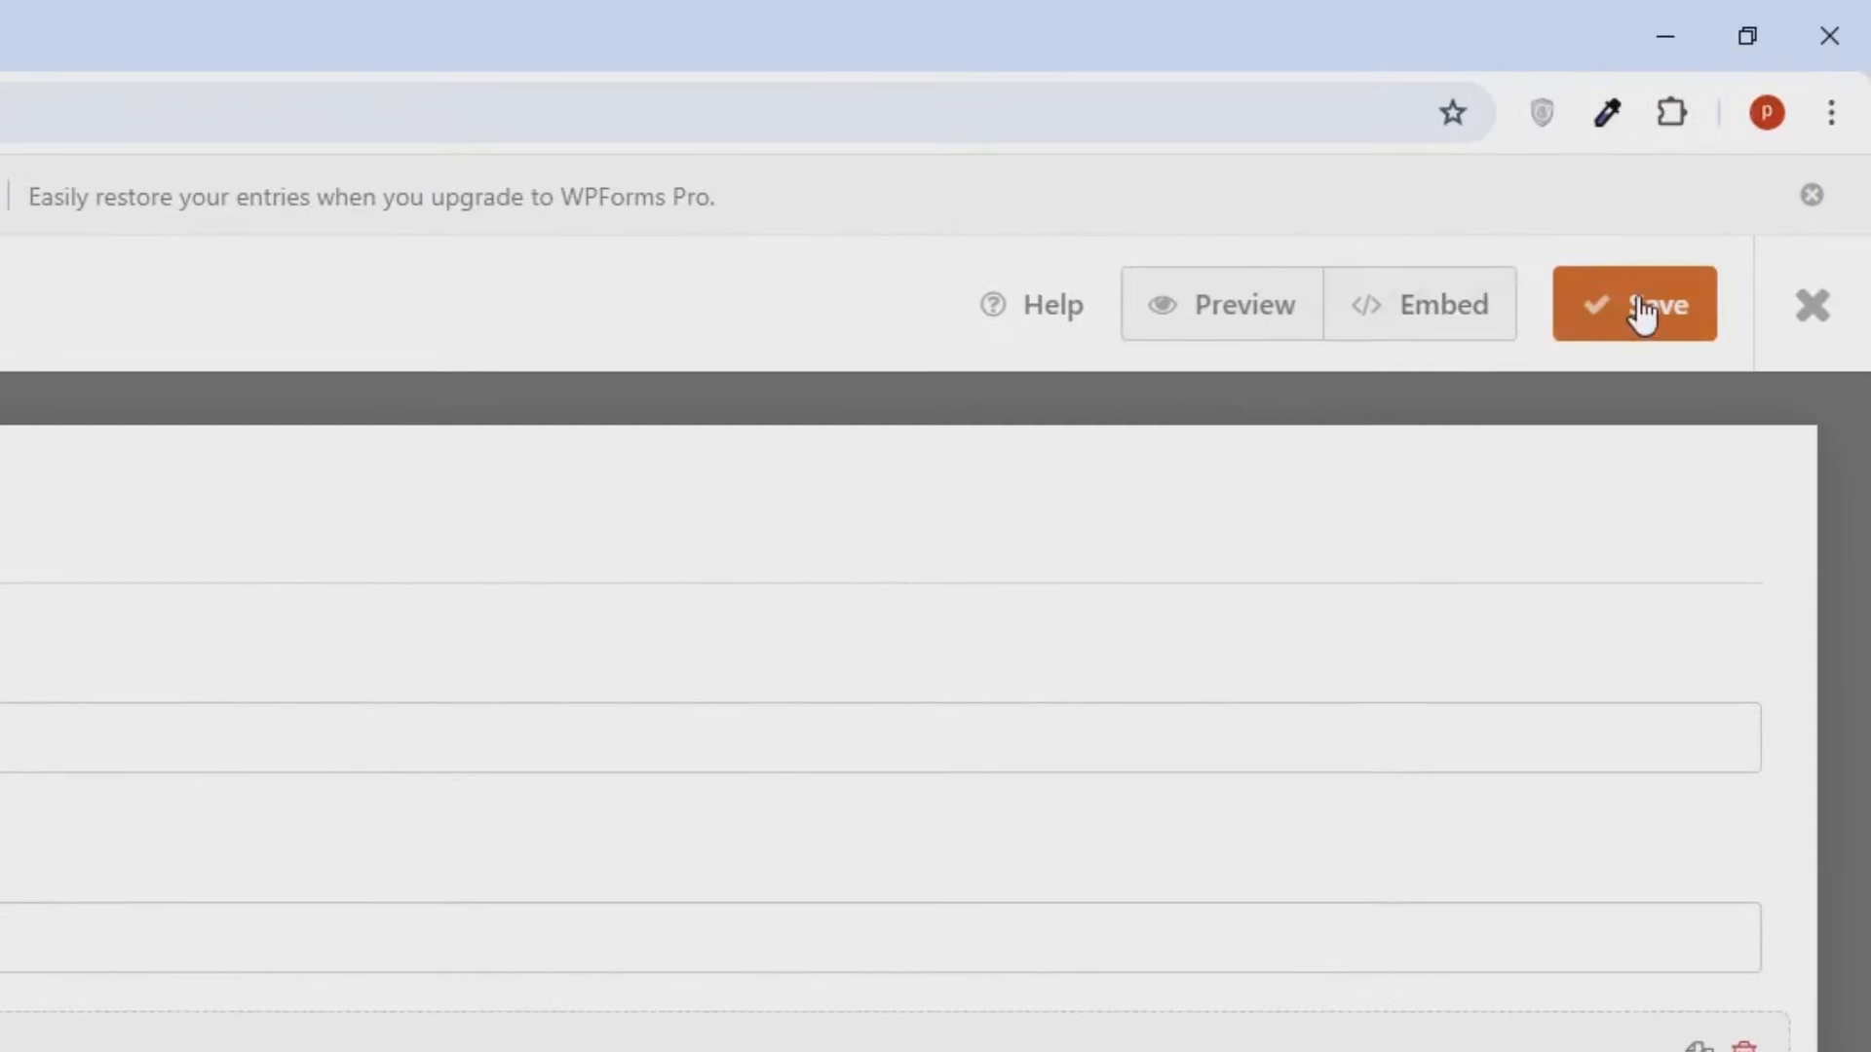
- Save Form Kehadiran, close the builder, and open the Beranda page for editing from the Pages list
{"action": "left_click", "coordinate": [1641, 310]}
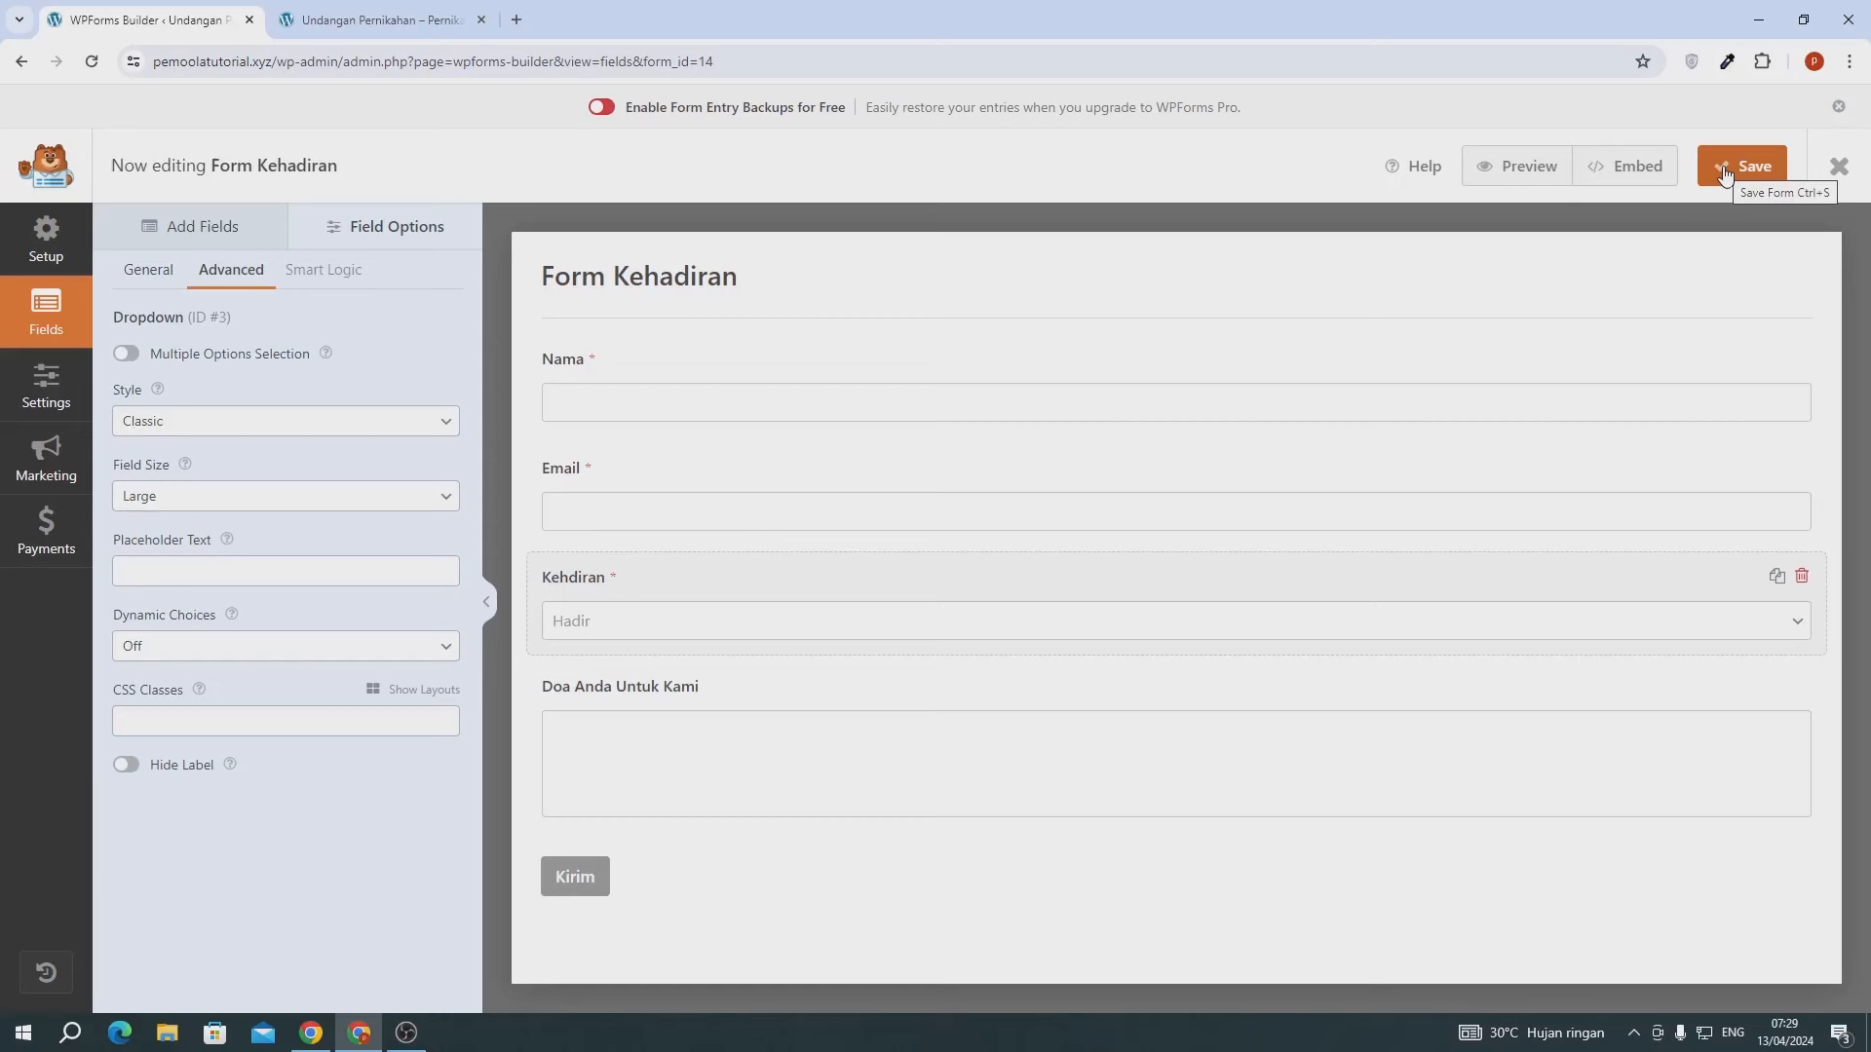
{"action": "left_click", "coordinate": [1838, 167]}
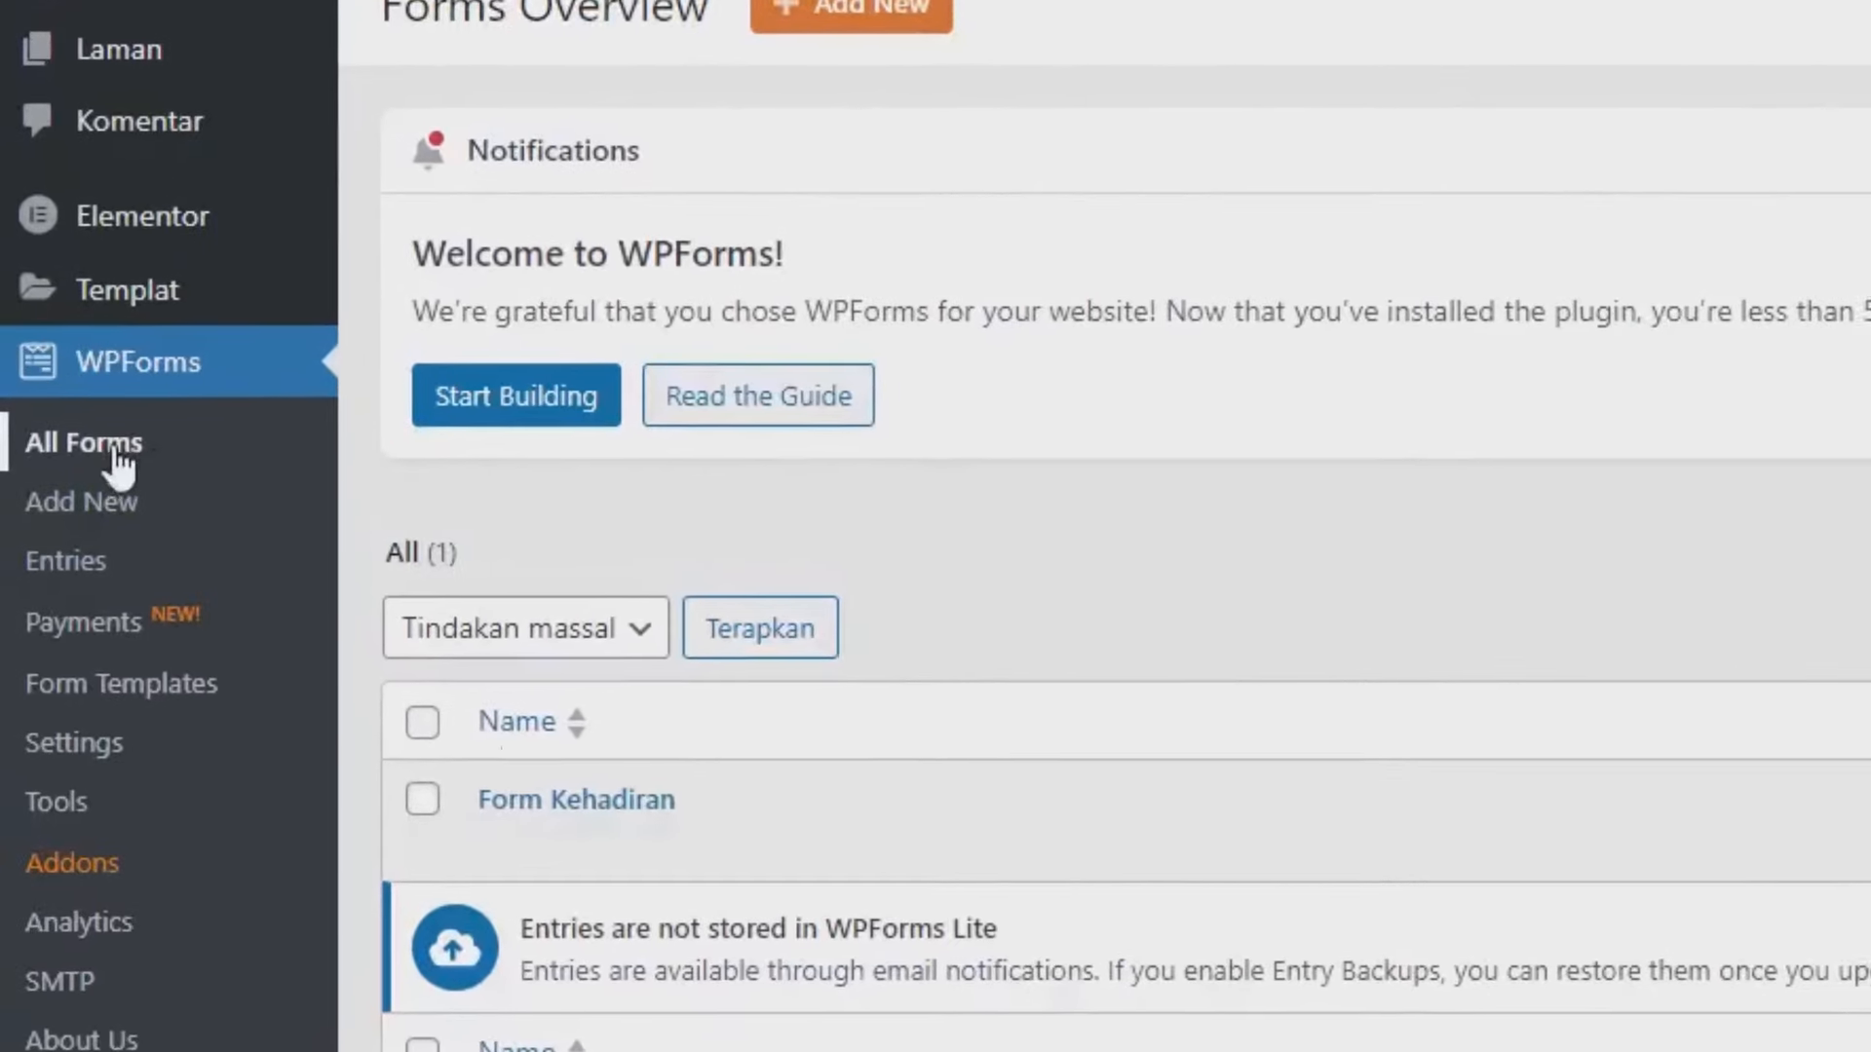
{"action": "mouse_move", "coordinate": [271, 655]}
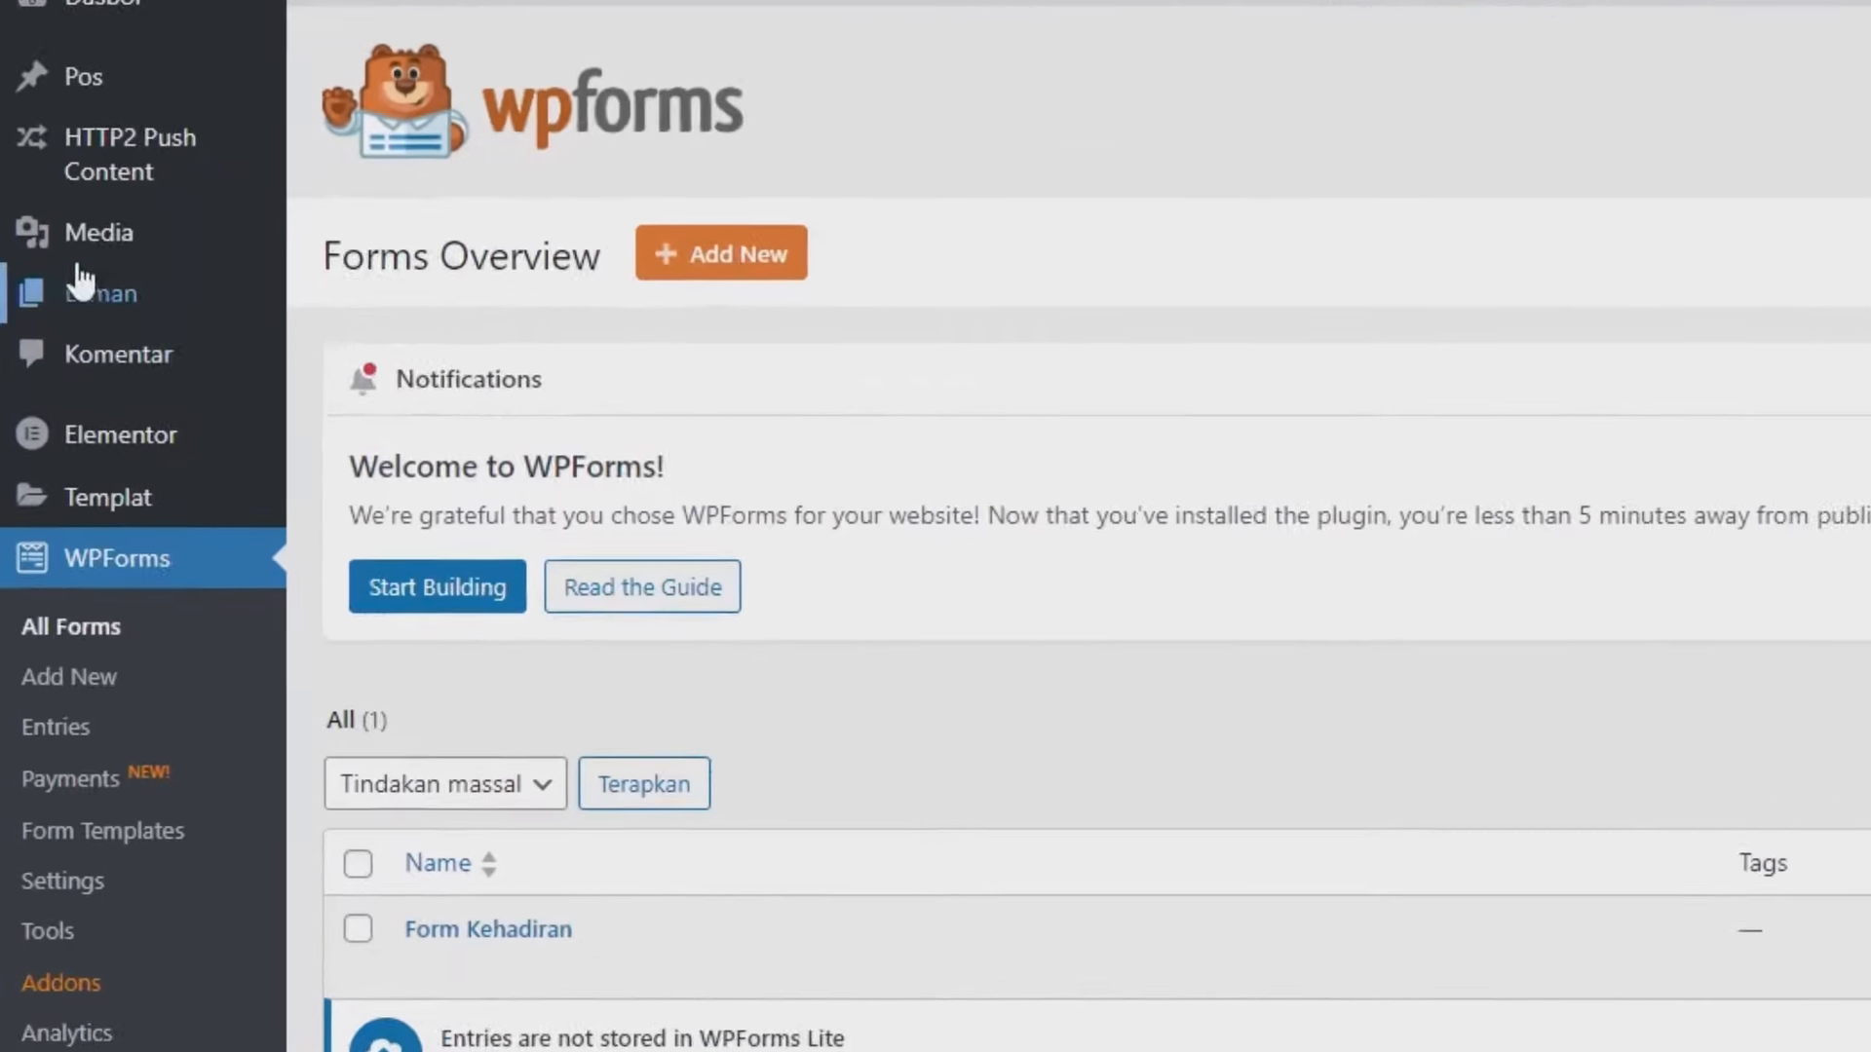
{"action": "mouse_move", "coordinate": [58, 306]}
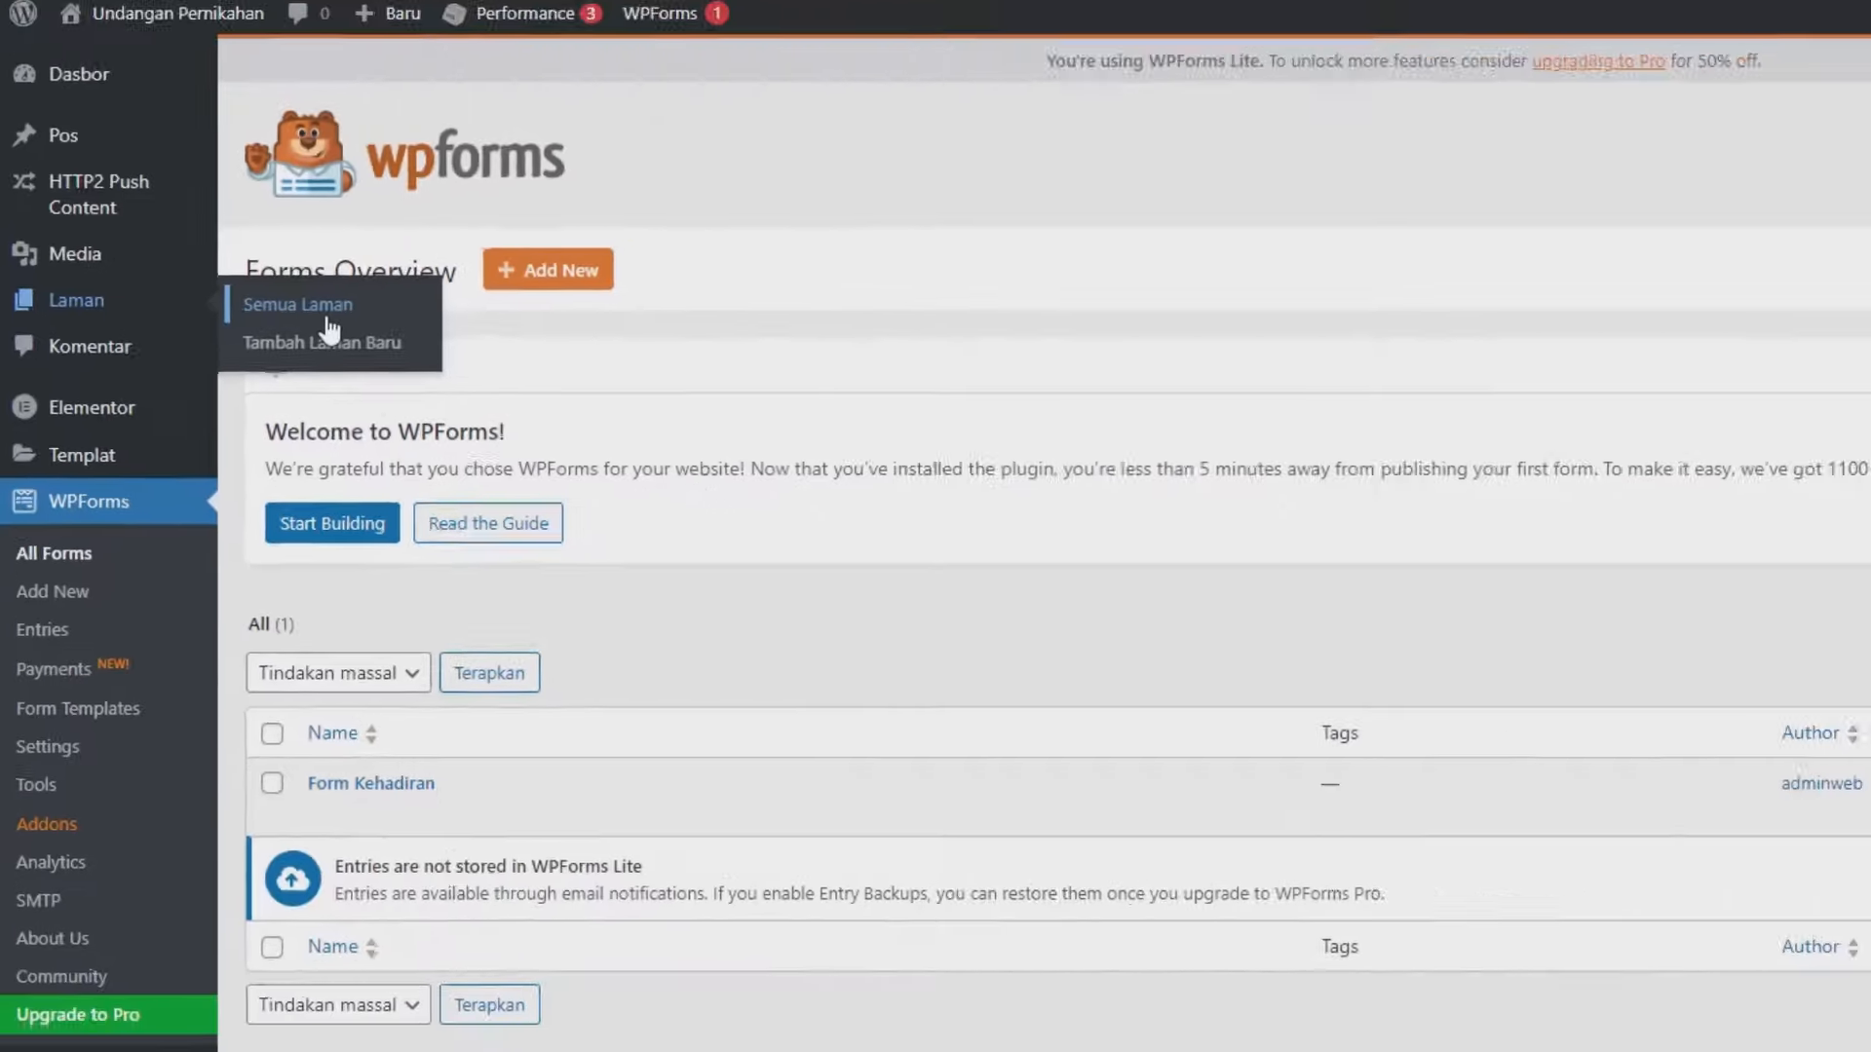
{"action": "left_click", "coordinate": [448, 322]}
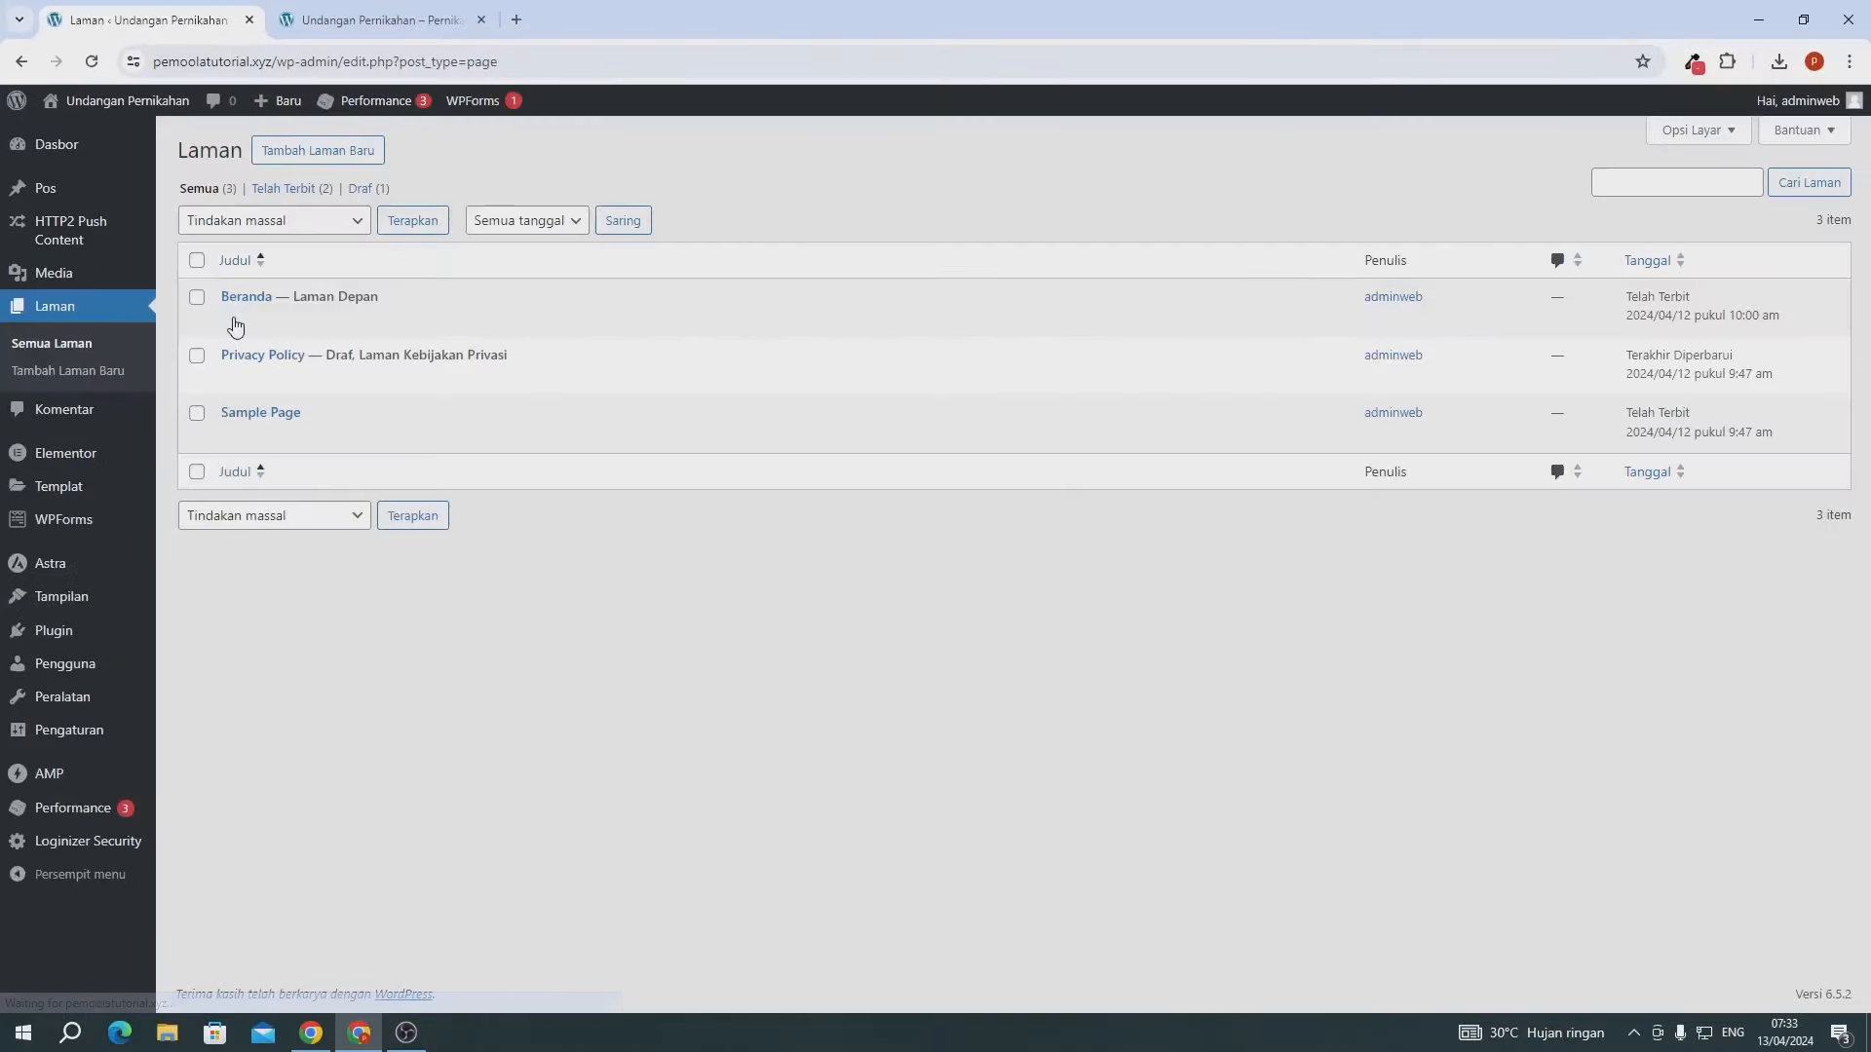
{"action": "left_click", "coordinate": [244, 320]}
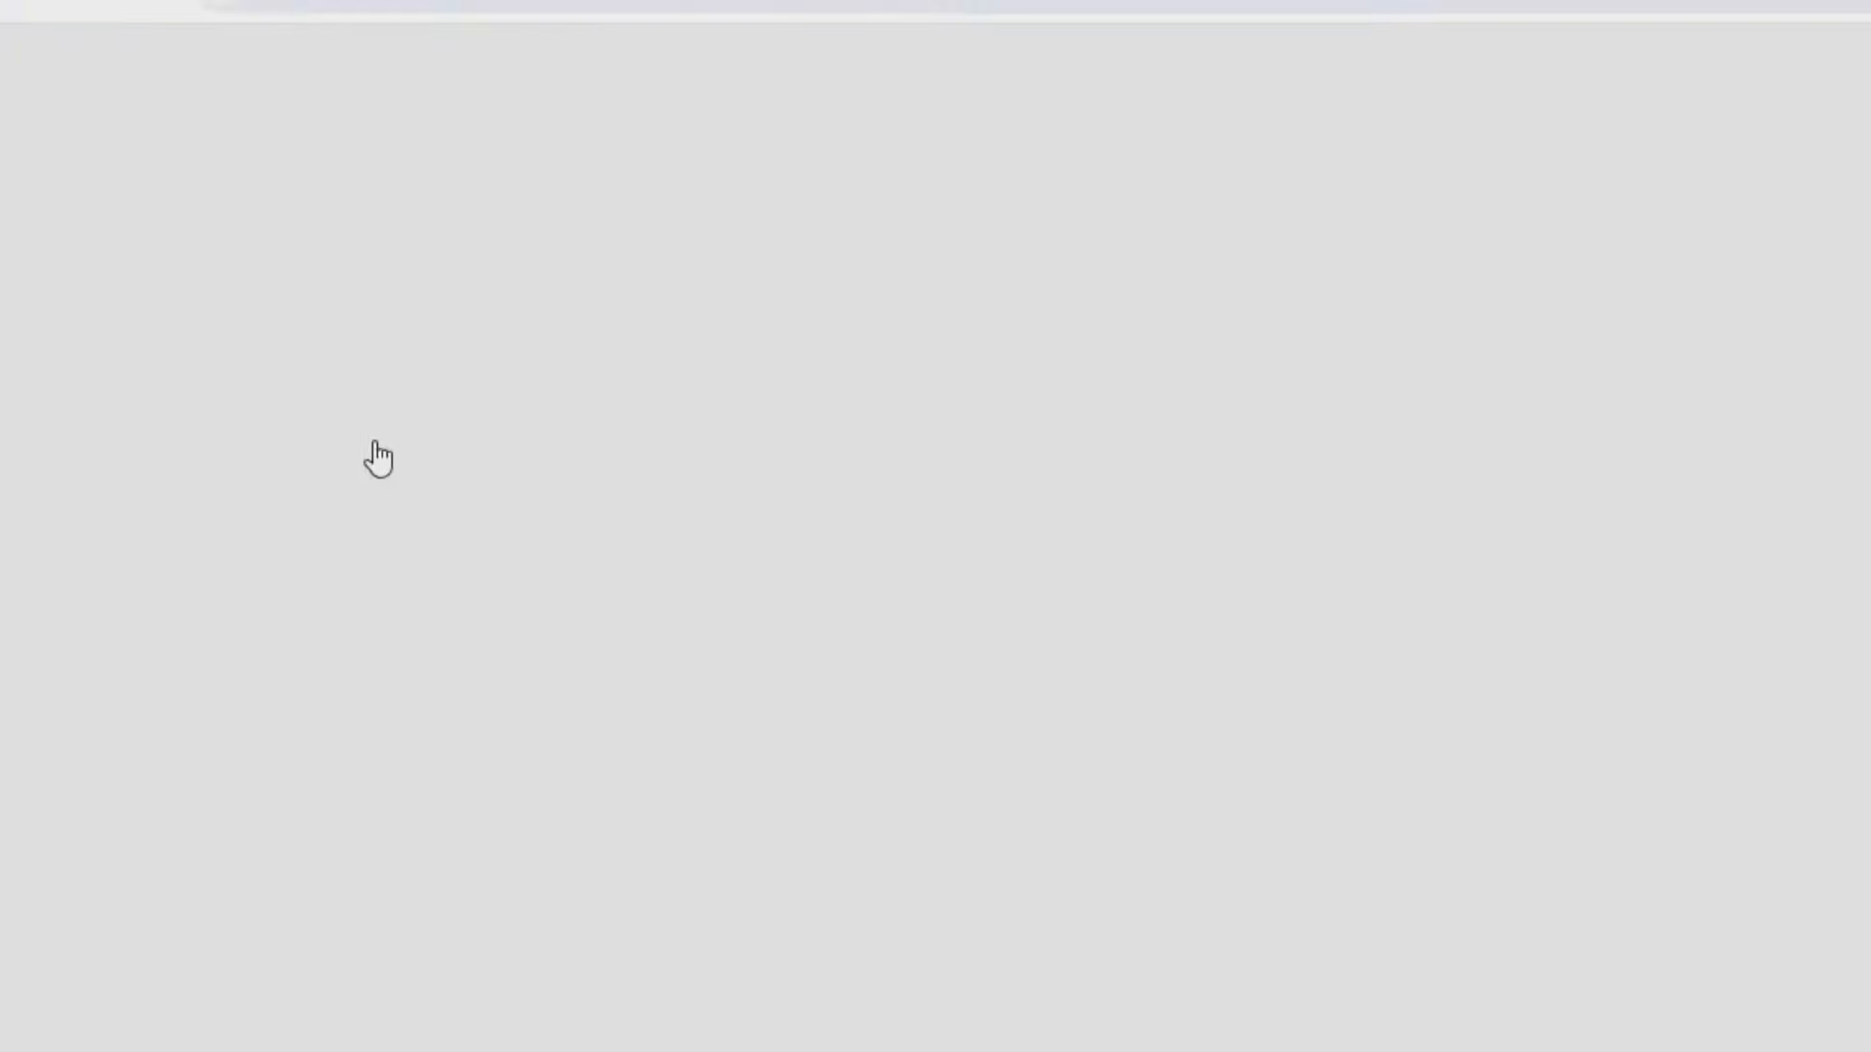
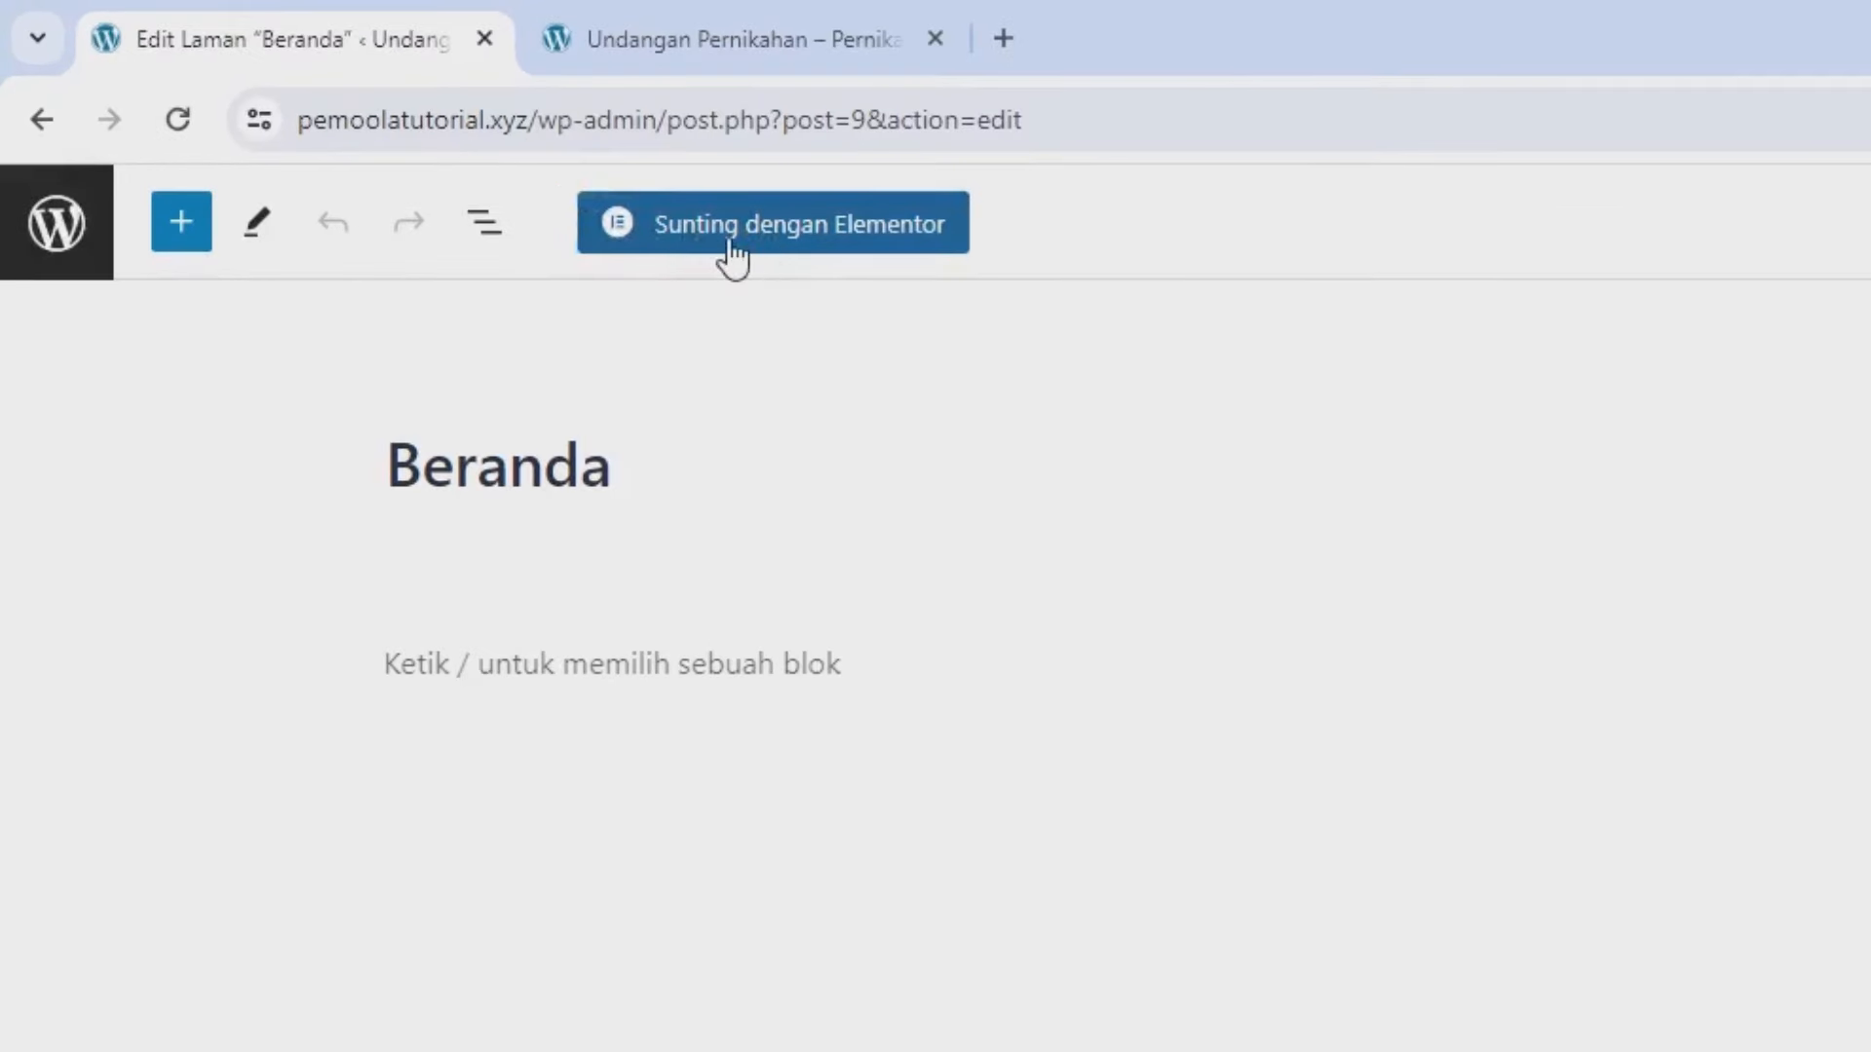
- Open Beranda in Elementor and add an empty Flexbox container with a single-column structure
{"action": "left_click", "coordinate": [733, 256]}
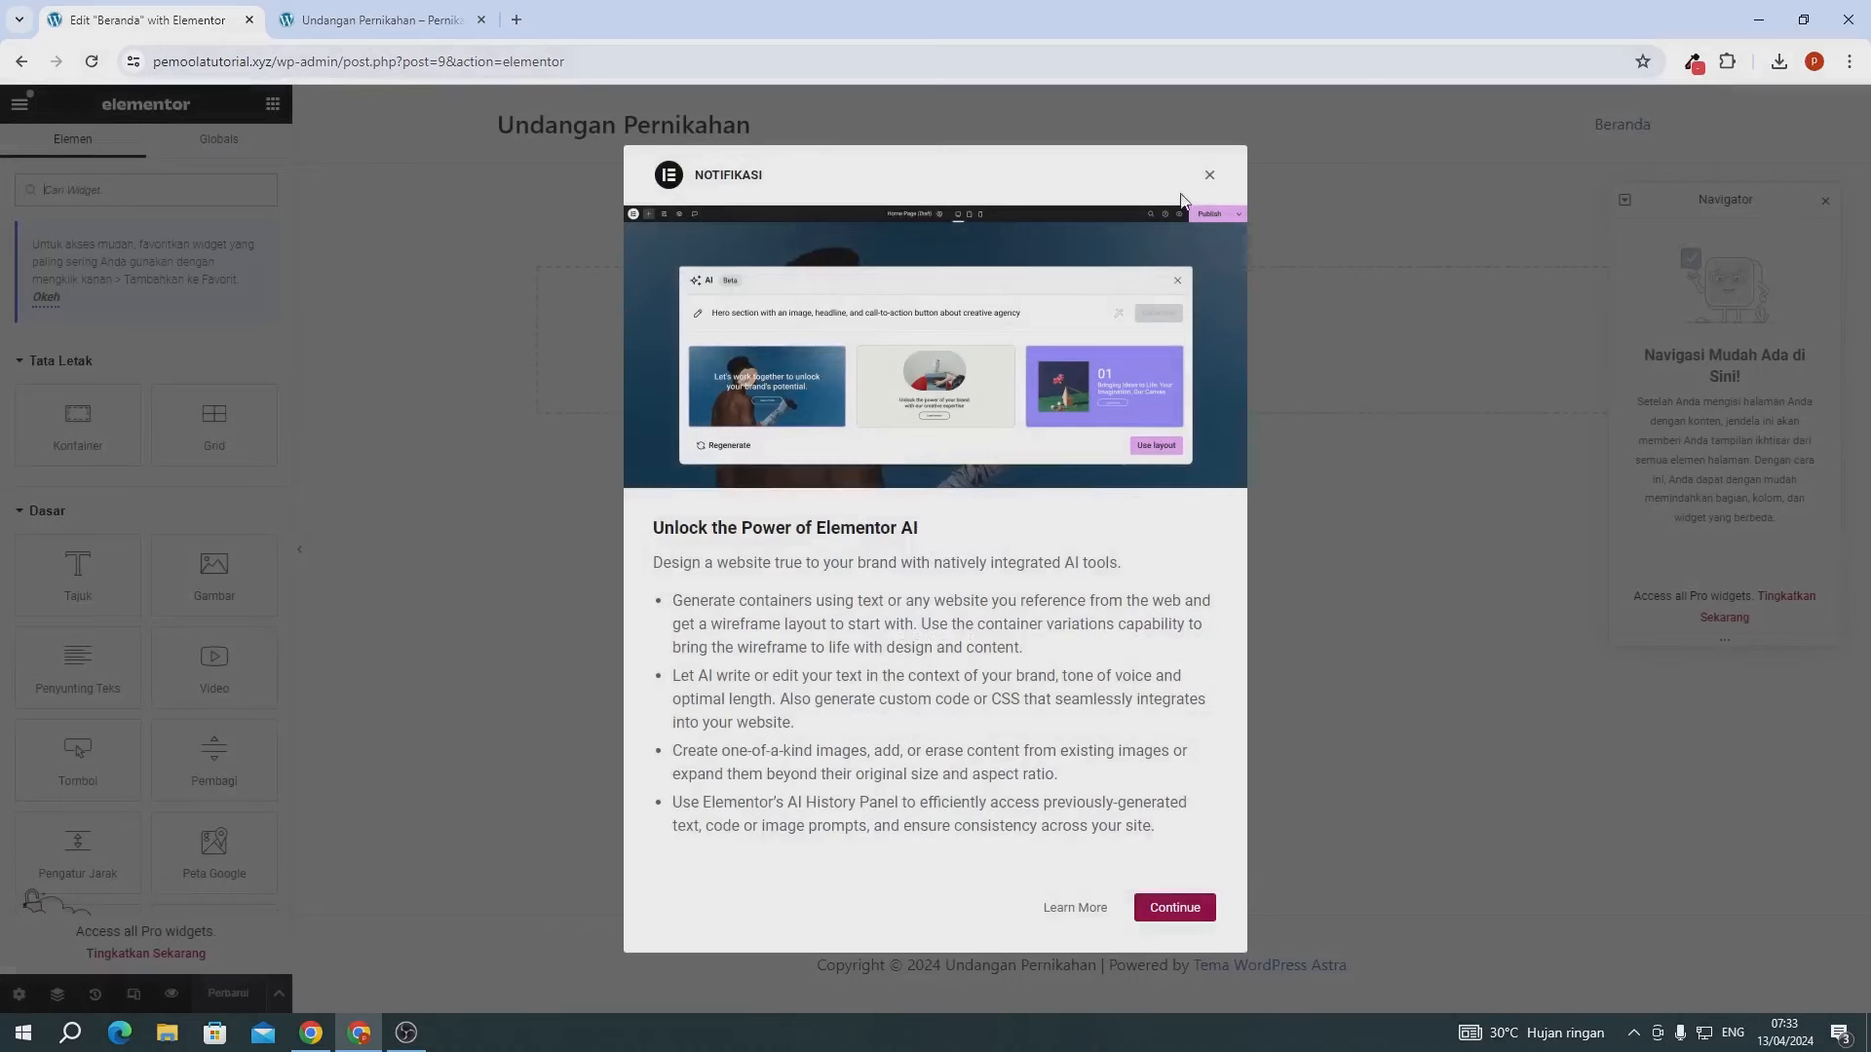
{"action": "left_click", "coordinate": [1209, 181]}
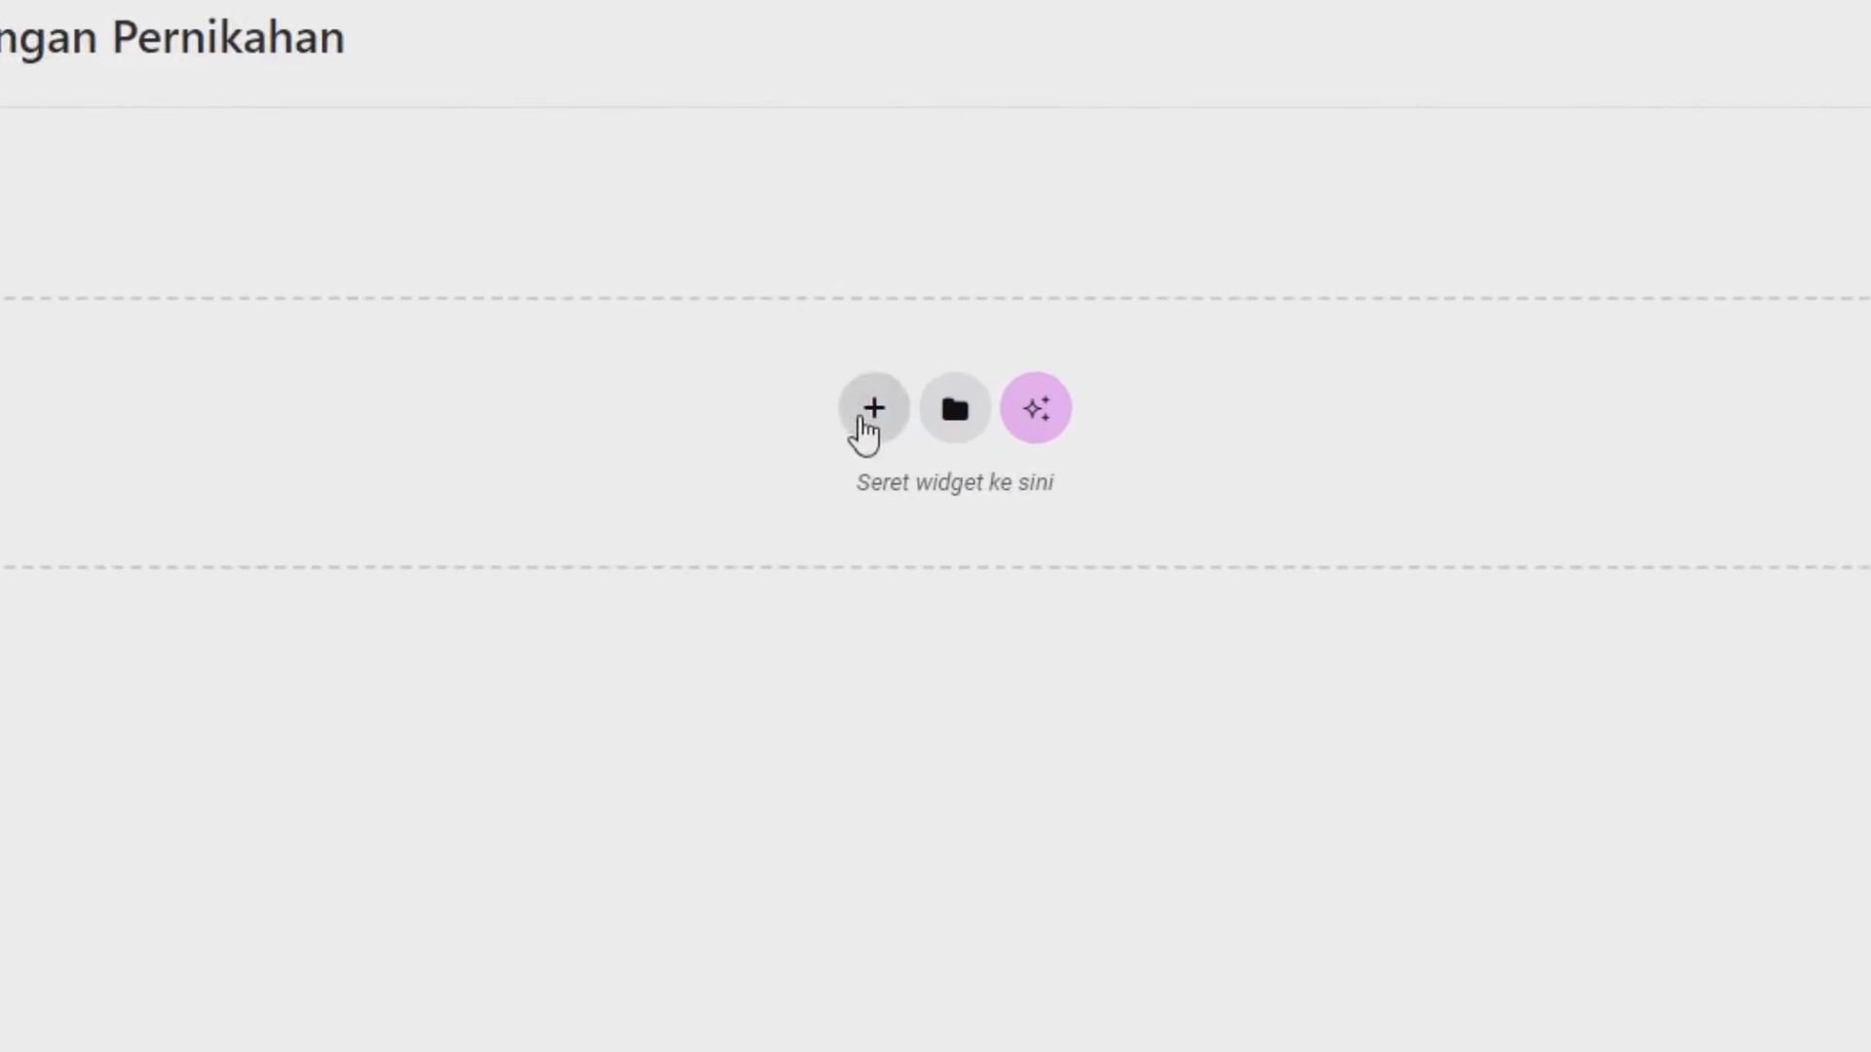
{"action": "left_click", "coordinate": [864, 421]}
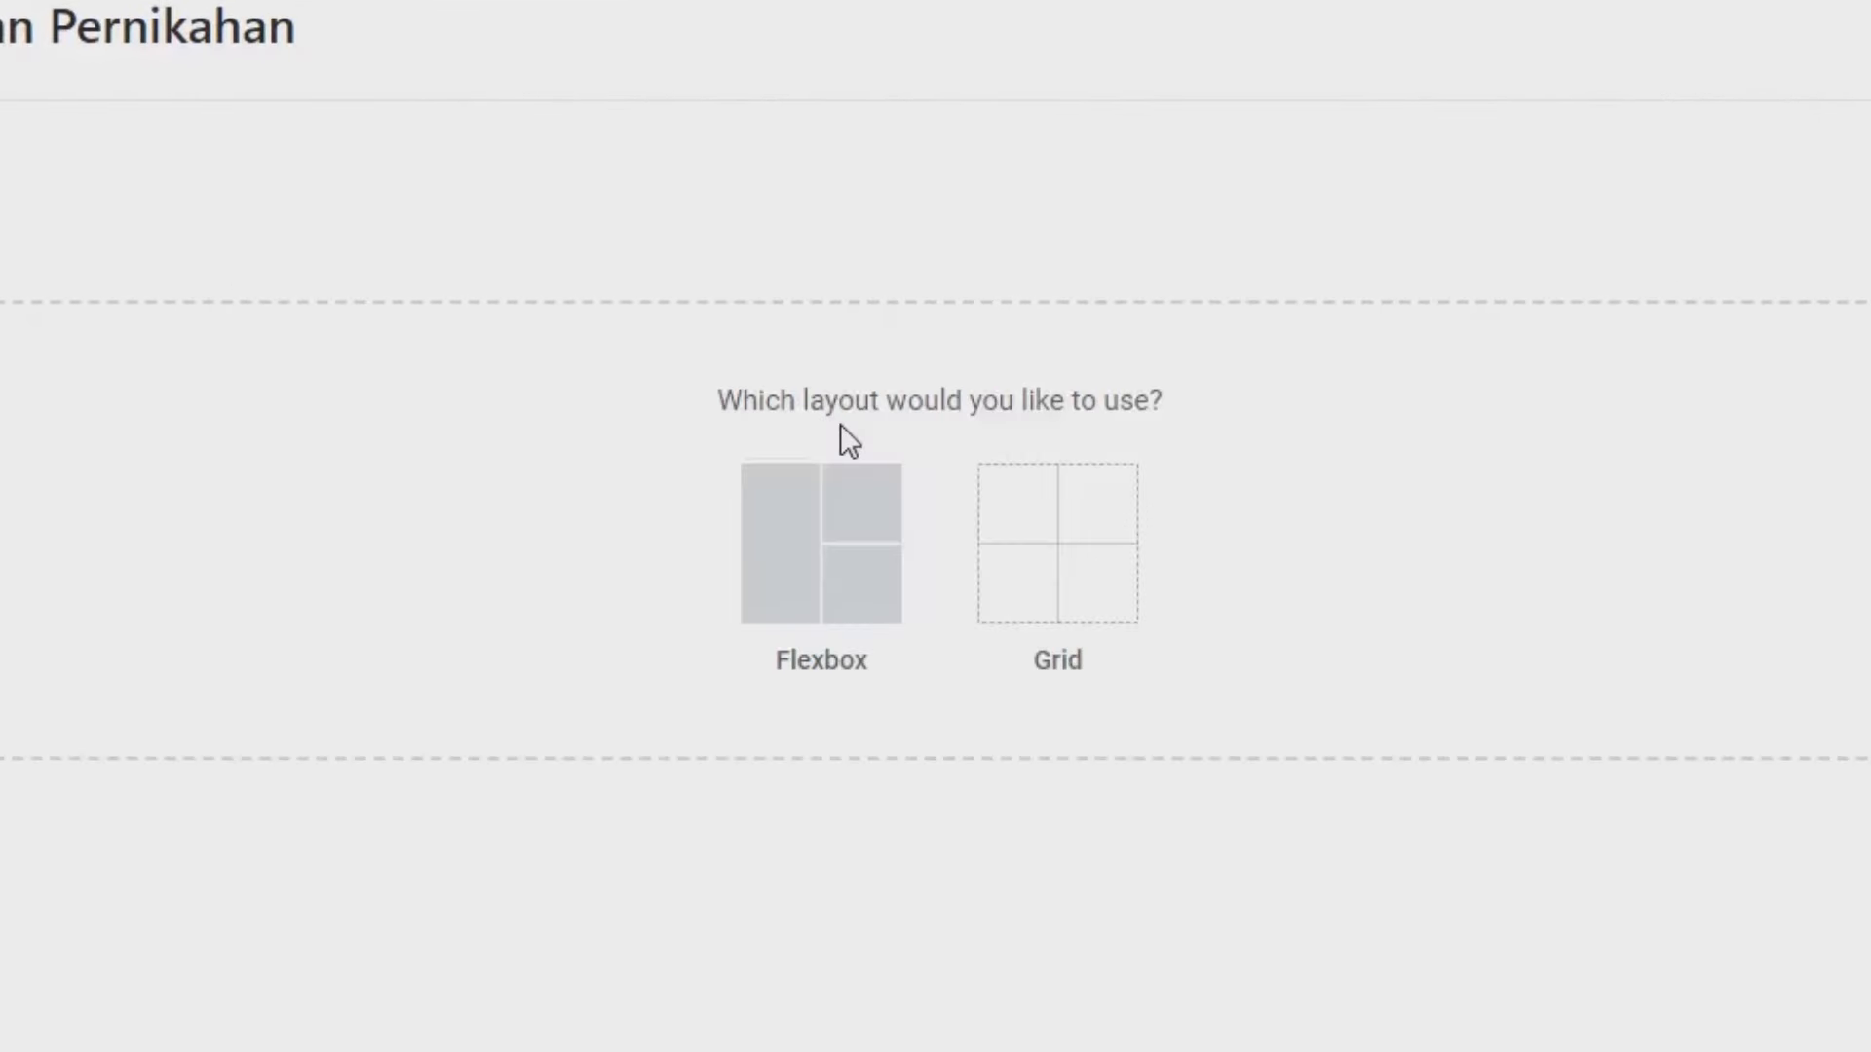
{"action": "left_click", "coordinate": [806, 547]}
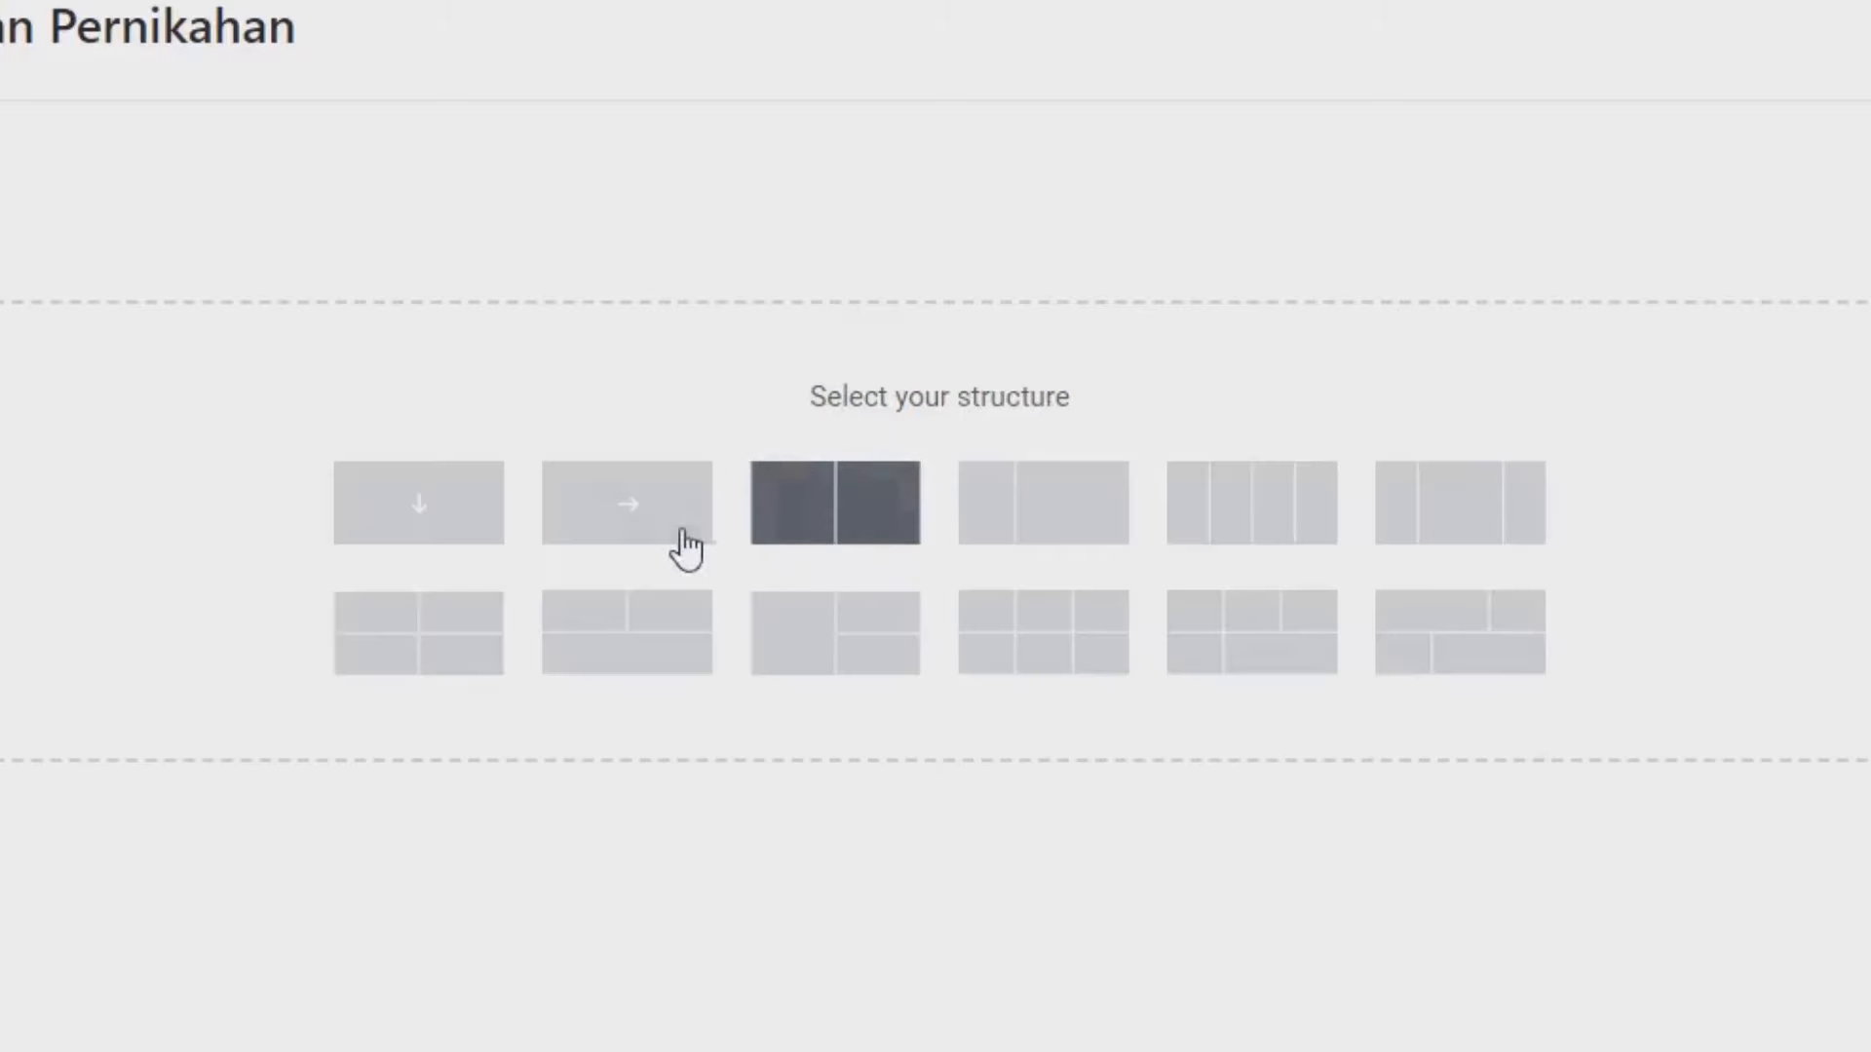
{"action": "left_click", "coordinate": [460, 530]}
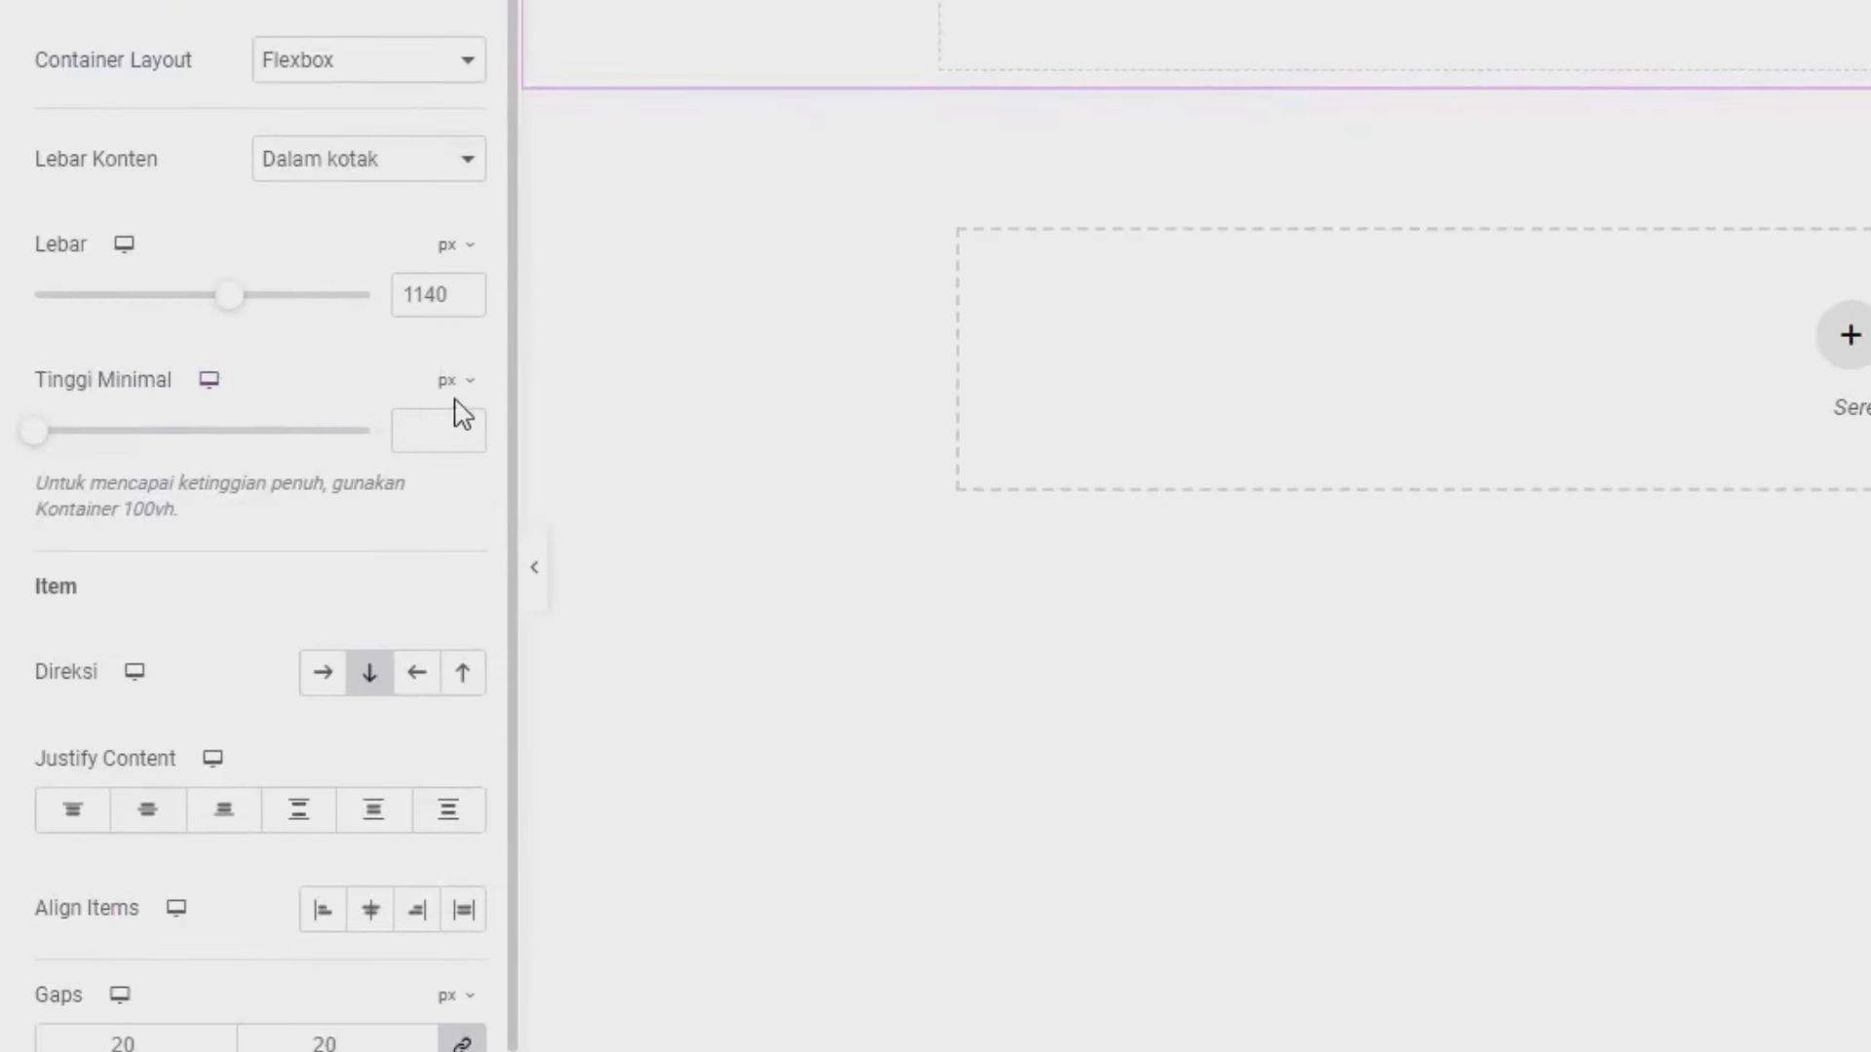
- Set the container's minimum height to 80 vh
{"action": "left_click", "coordinate": [458, 405]}
{"action": "left_click", "coordinate": [444, 536]}
{"action": "left_click", "coordinate": [430, 441]}
{"action": "type", "text": "80"}
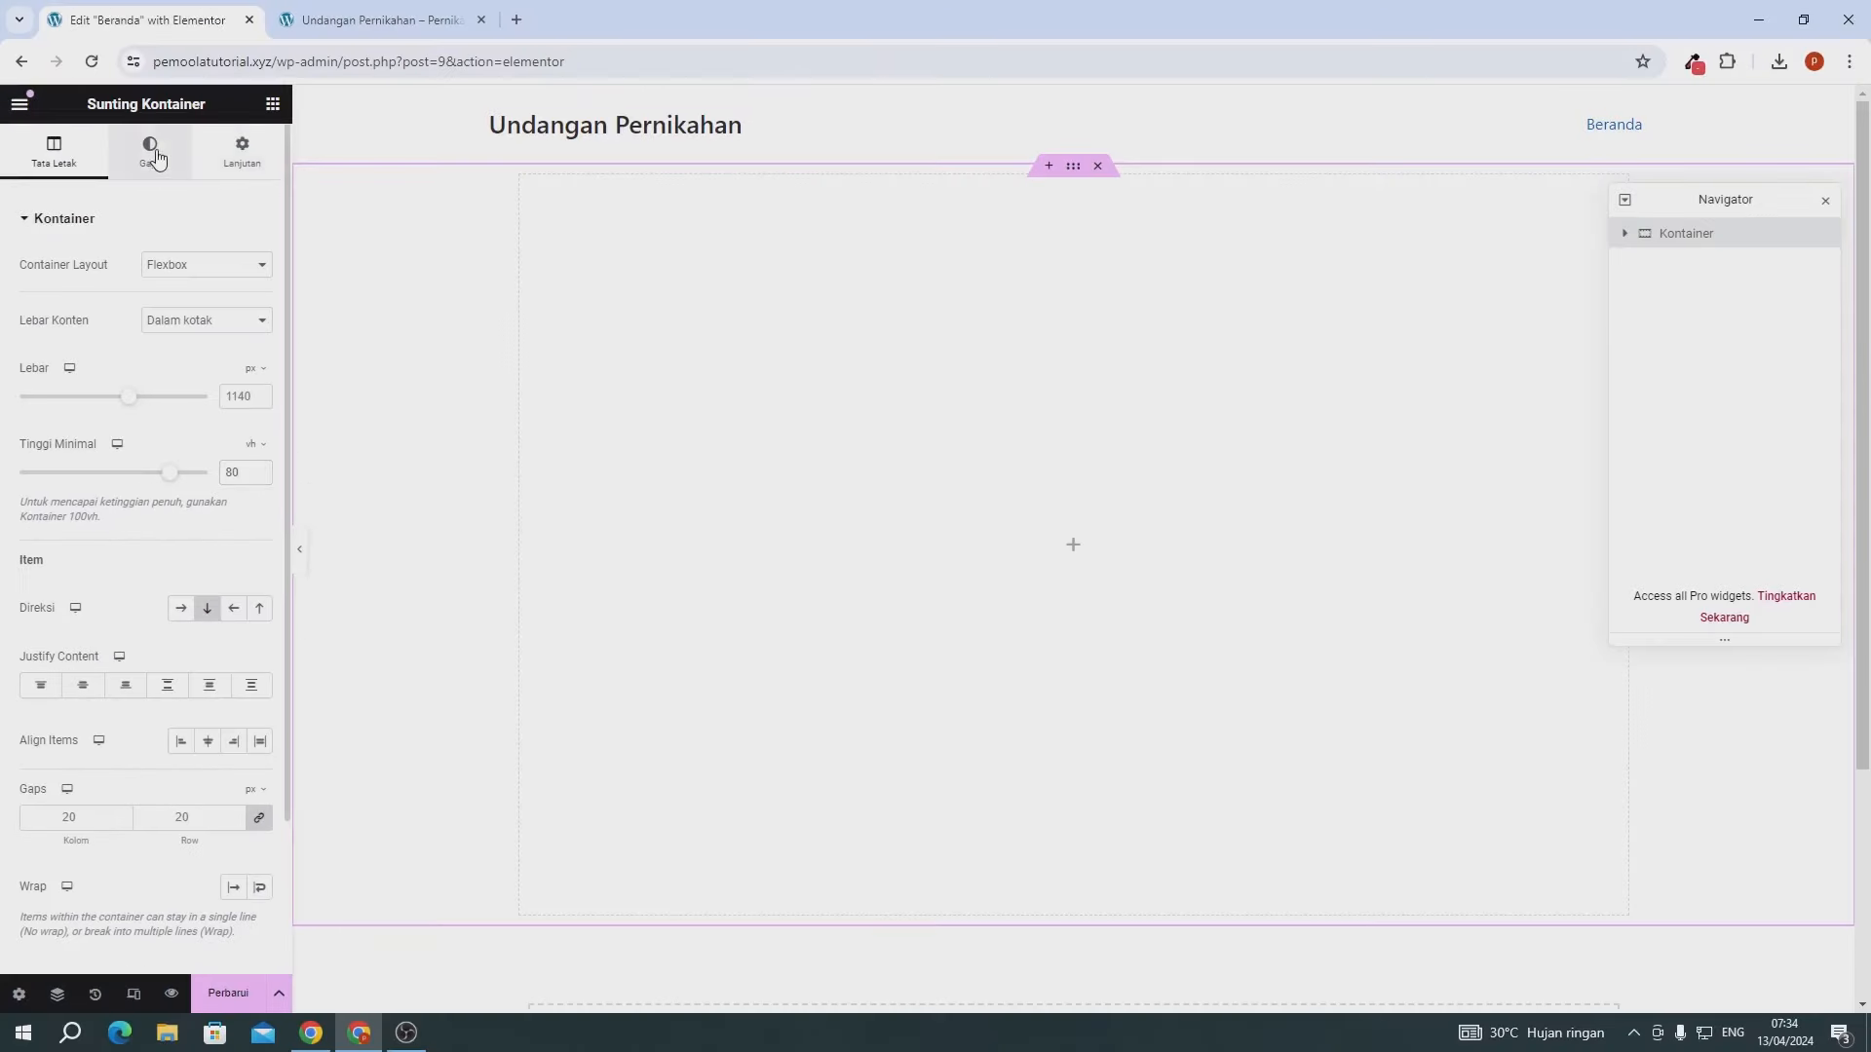
- Give the container a classic red background of rgb(229, 66, 72)
{"action": "left_click", "coordinate": [156, 158]}
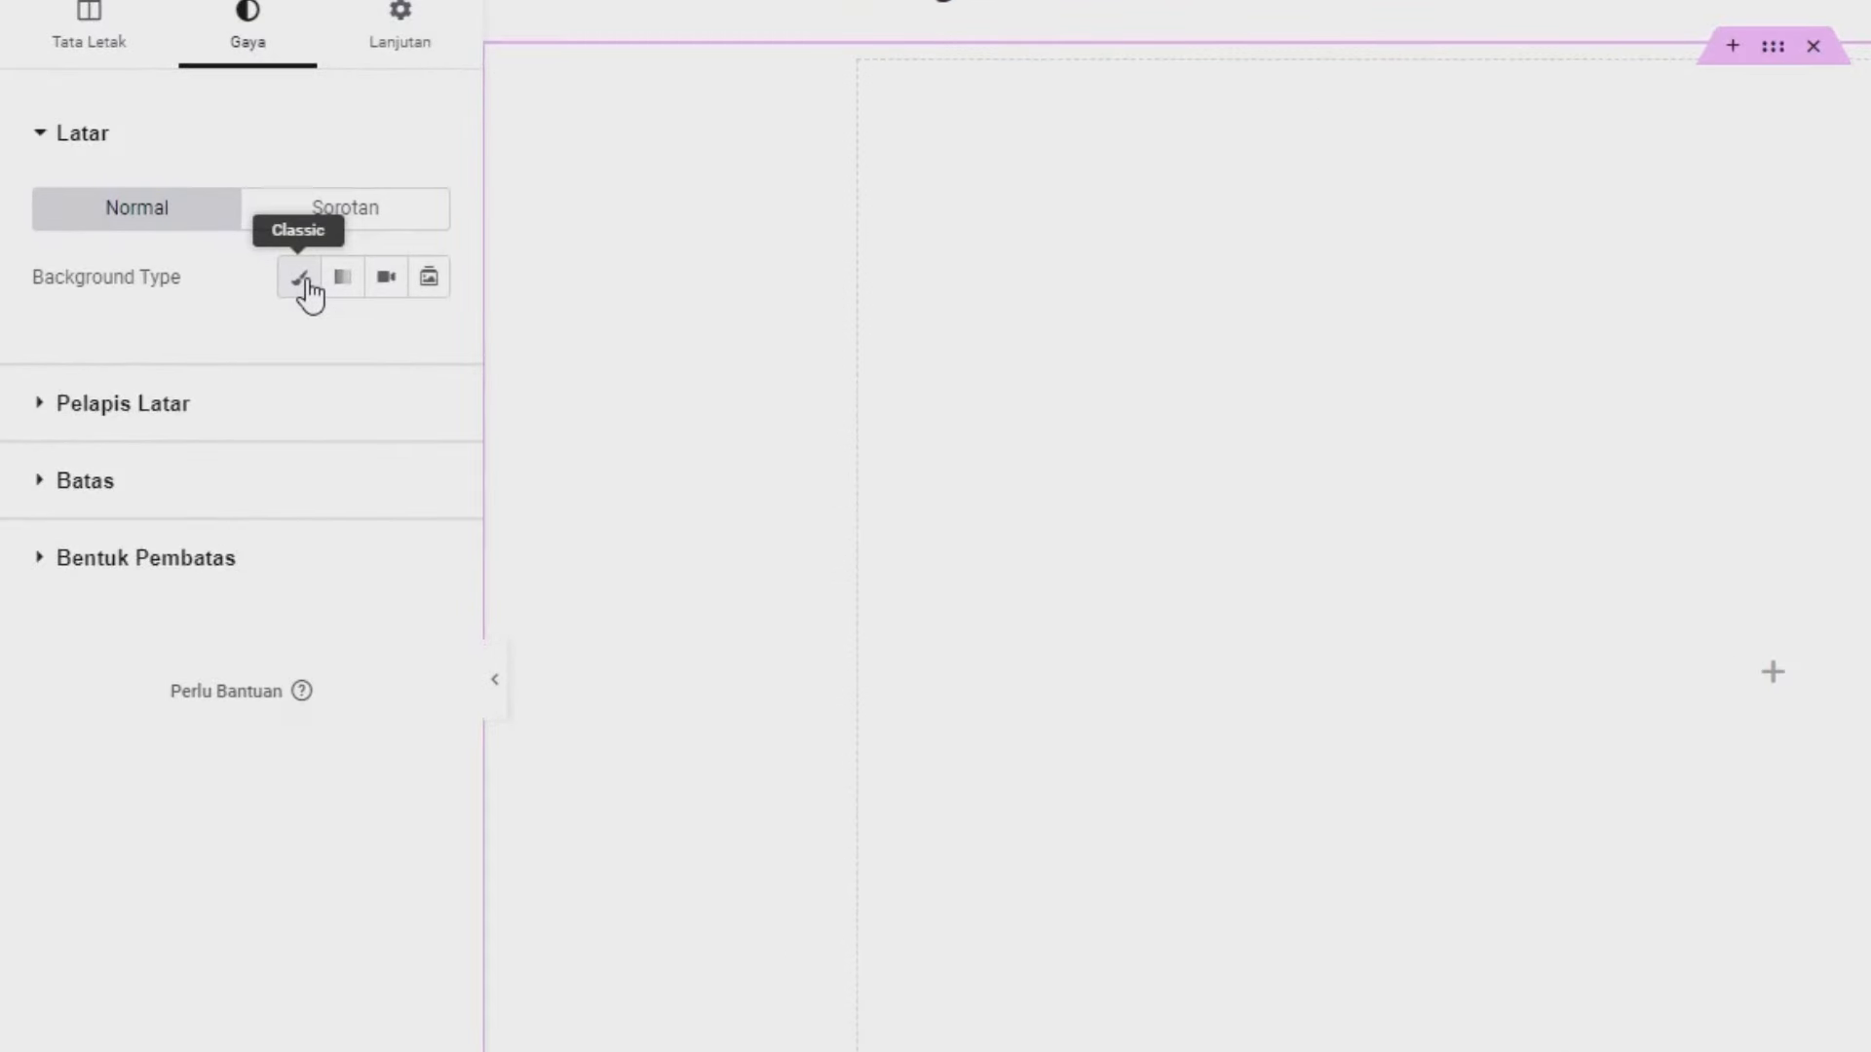
{"action": "left_click", "coordinate": [302, 283]}
{"action": "left_click", "coordinate": [426, 353]}
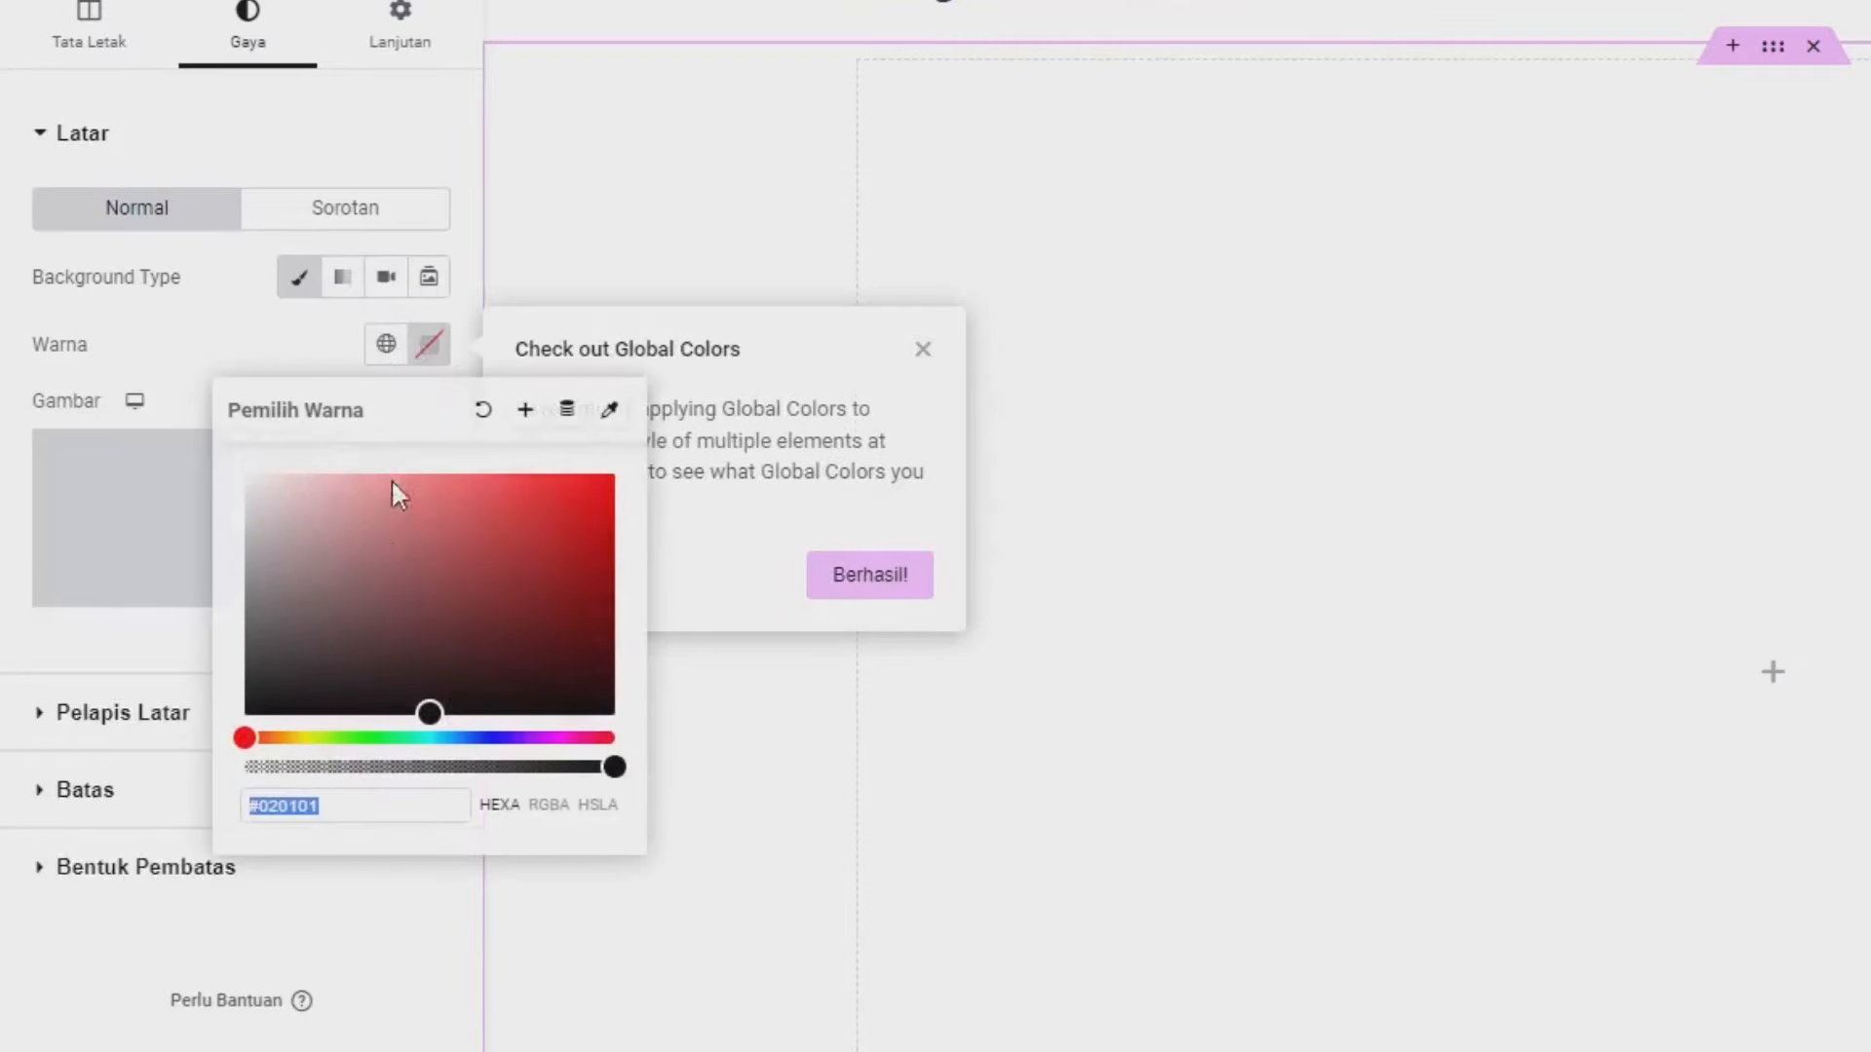
{"action": "left_click", "coordinate": [507, 498]}
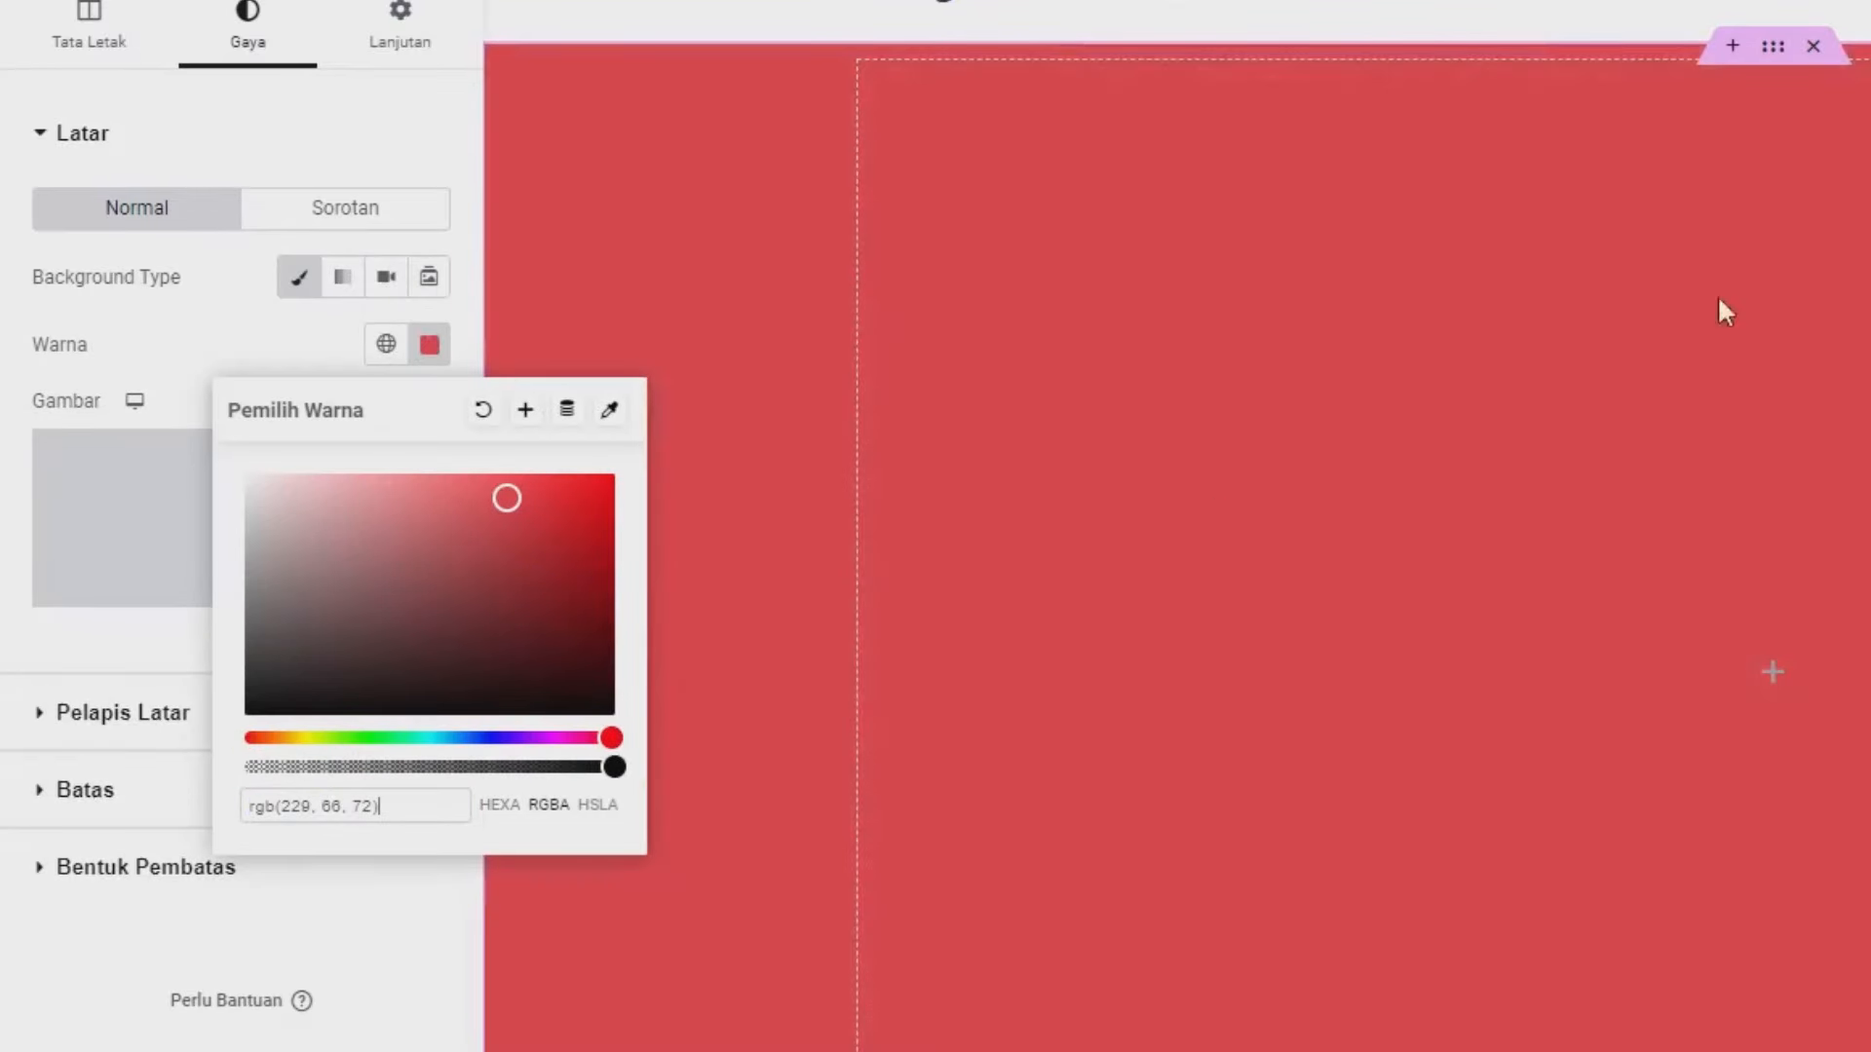
{"action": "left_click", "coordinate": [236, 361]}
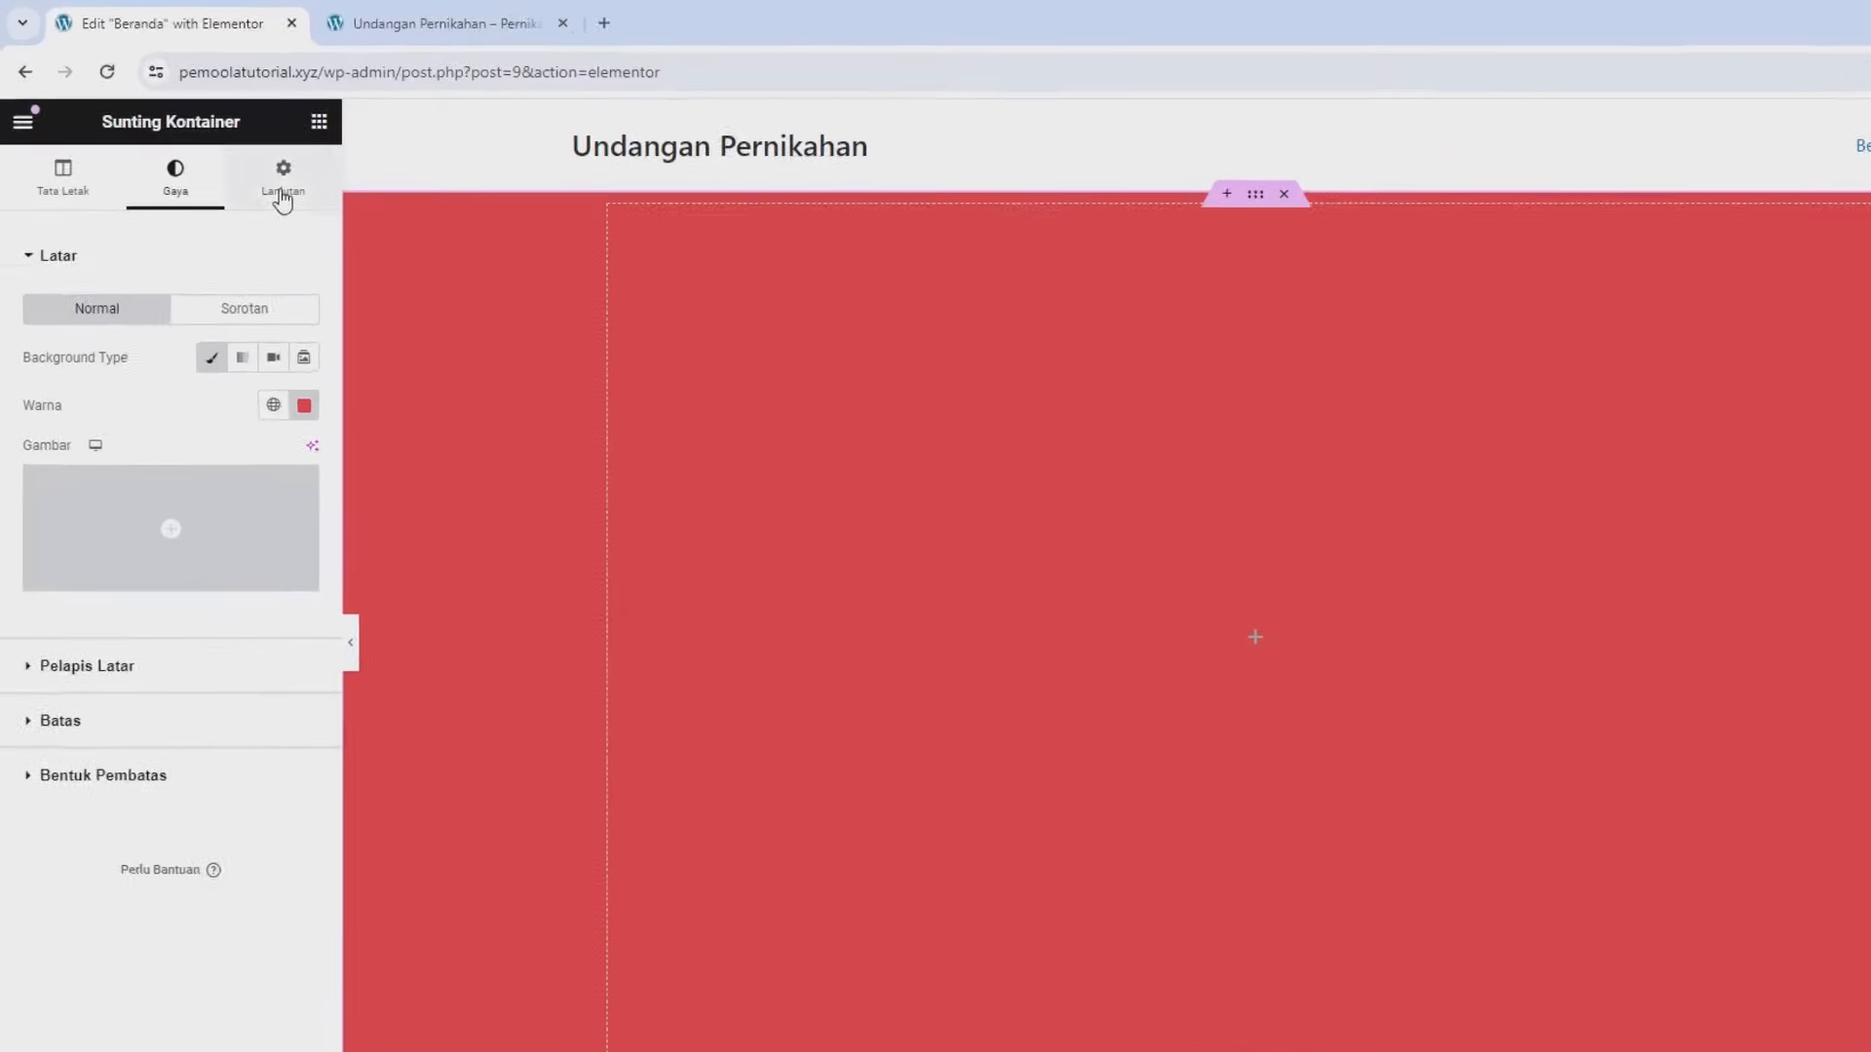
{"action": "left_click", "coordinate": [318, 121]}
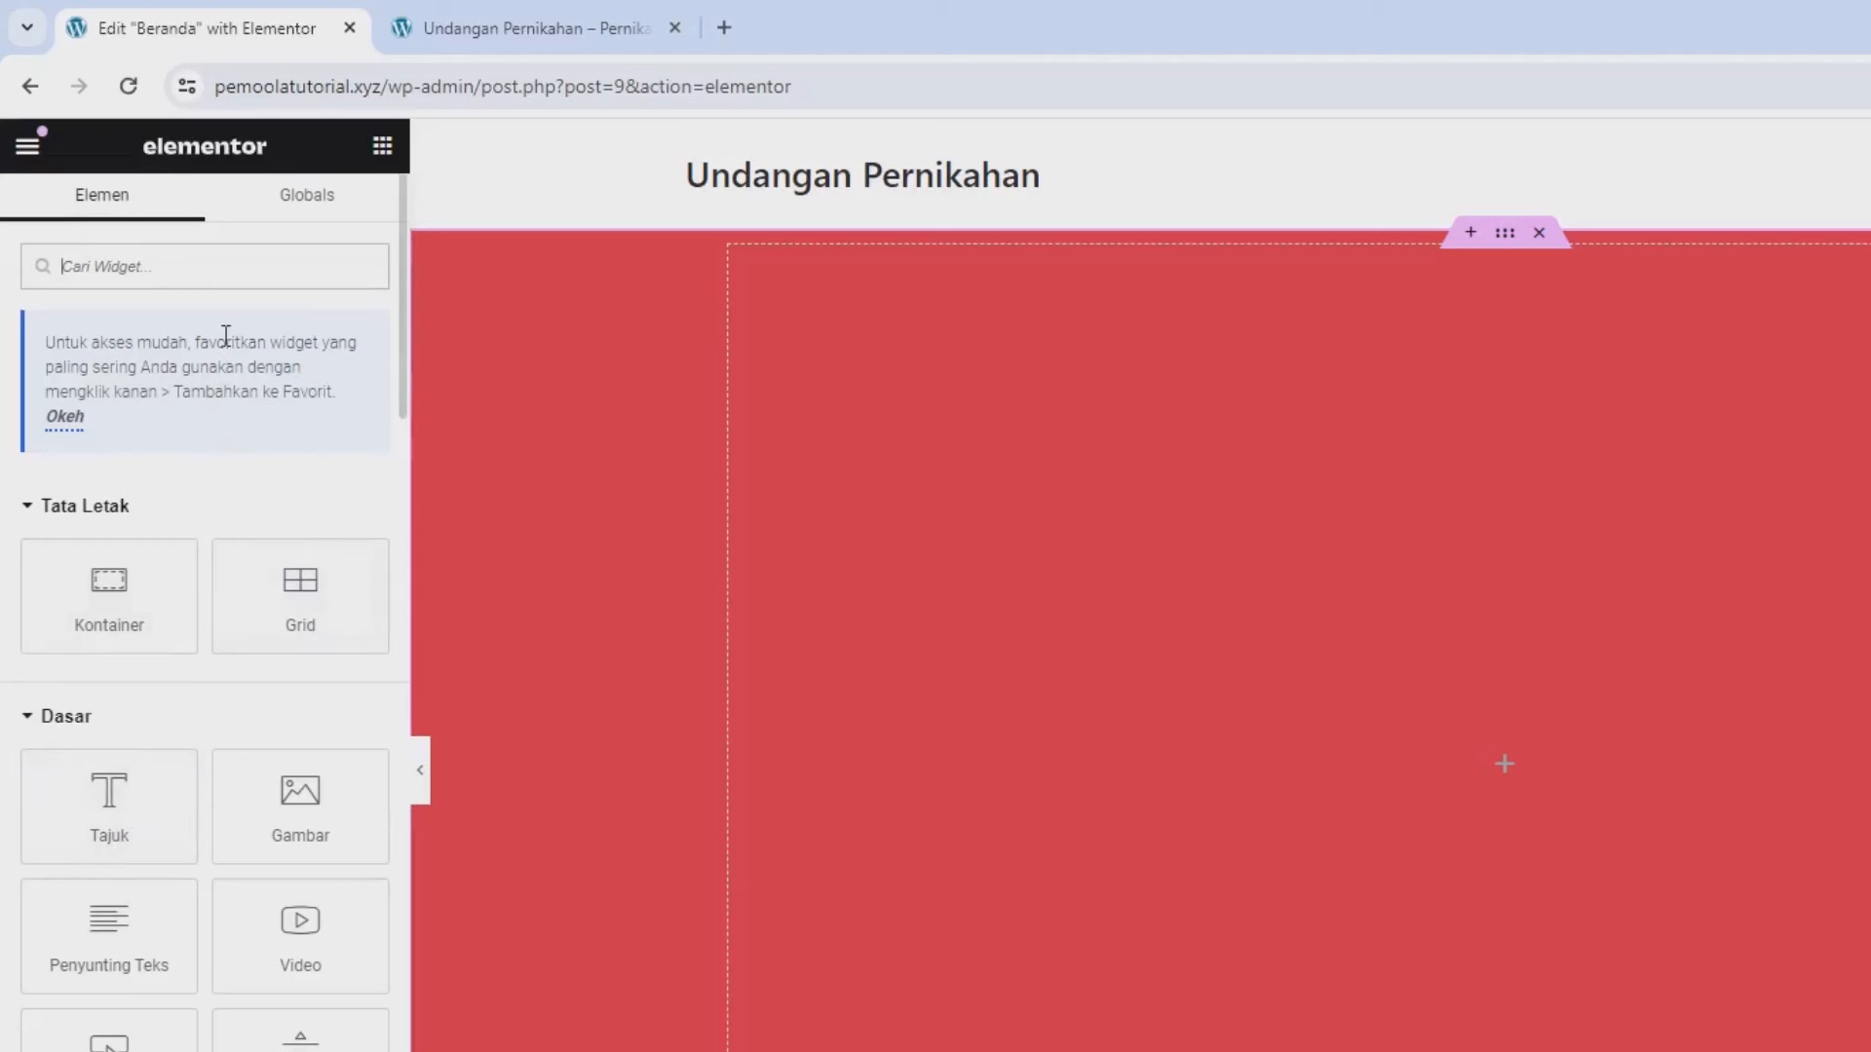
- Drop a Testimonial widget into the red container and delete its placeholder text
{"action": "type", "text": "tes"}
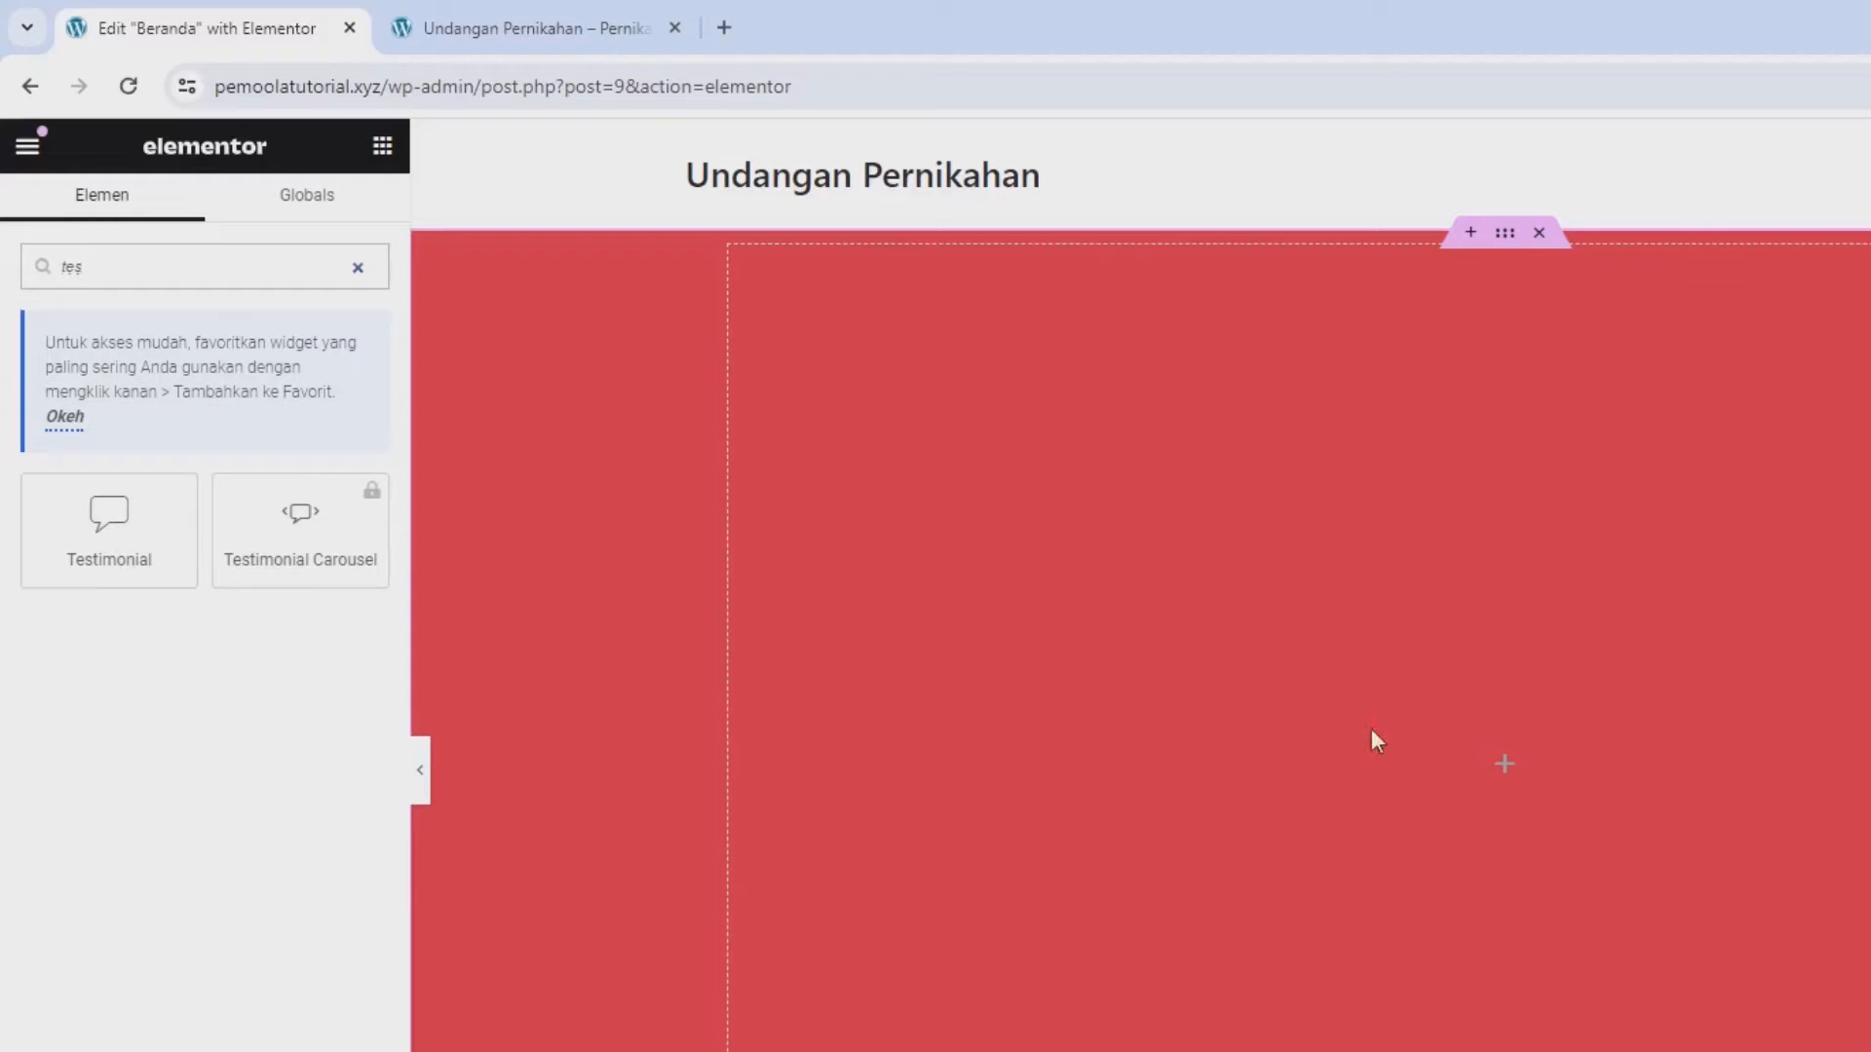
{"action": "left_click_drag", "start_coordinate": [167, 510], "coordinate": [1669, 805]}
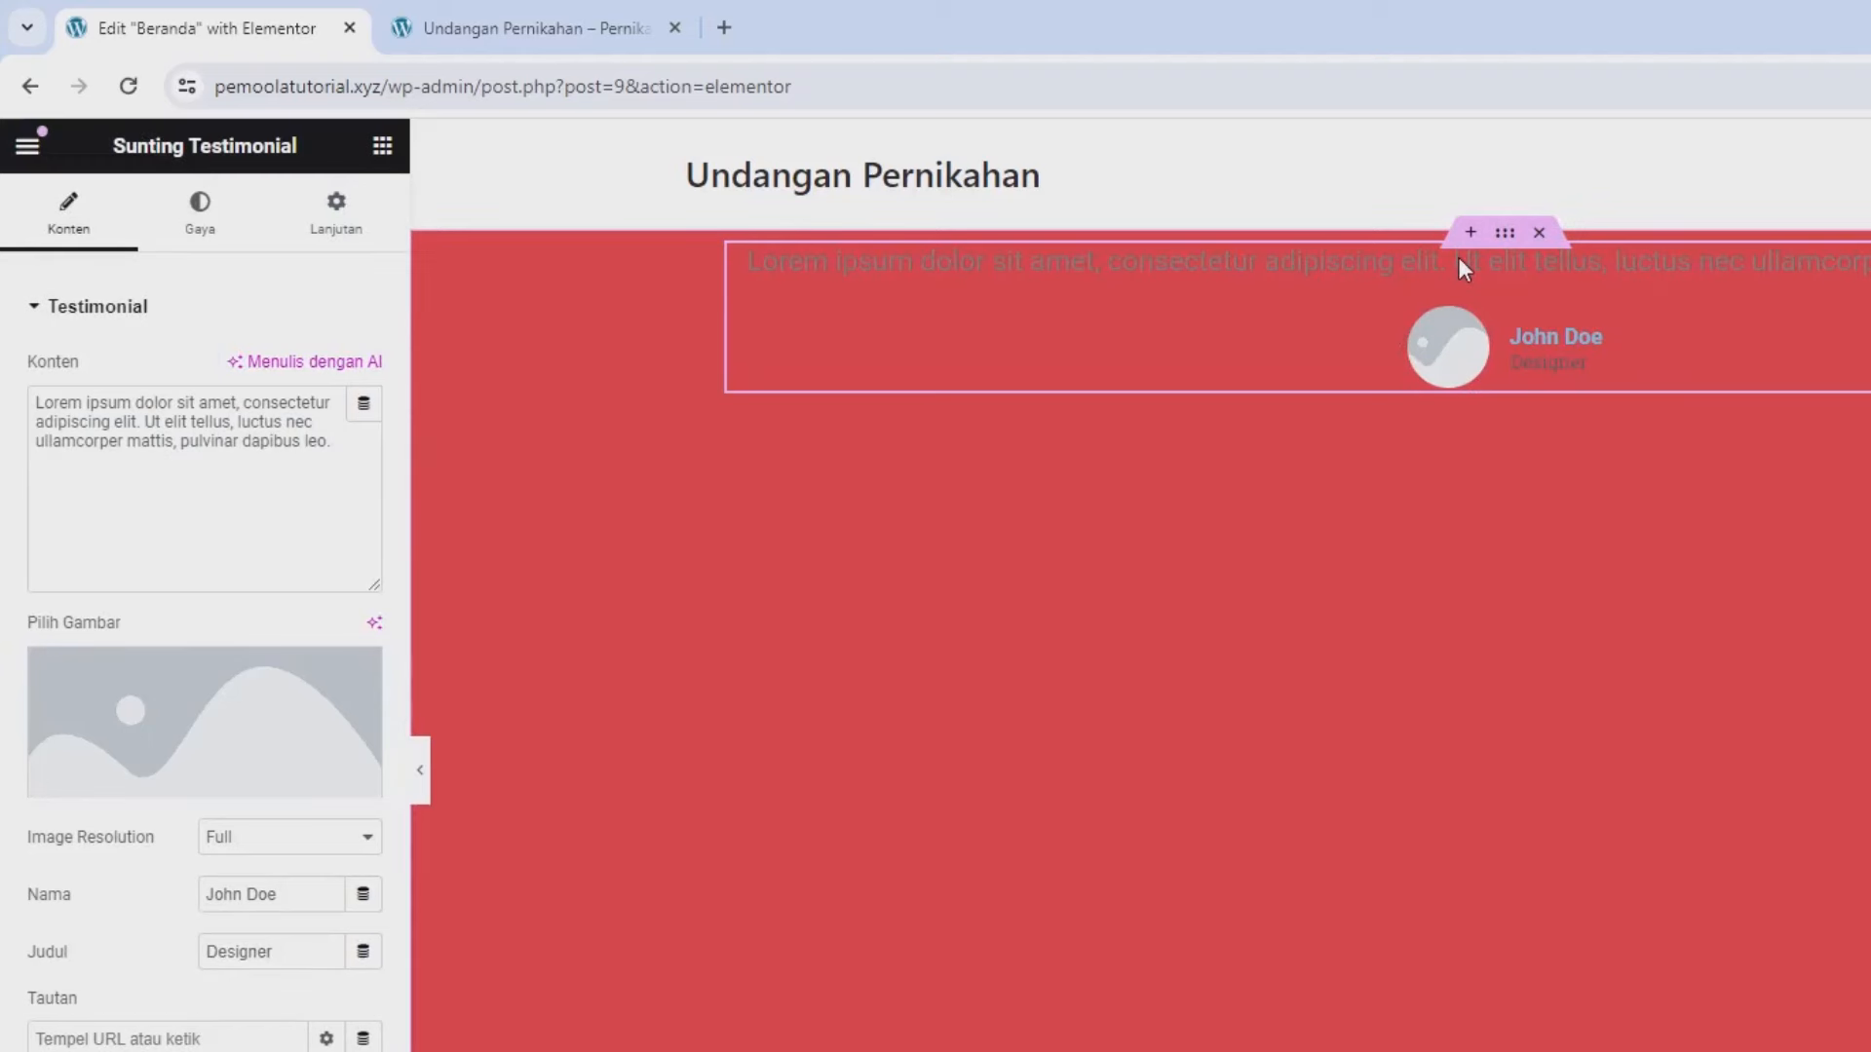
{"action": "left_click", "coordinate": [144, 454]}
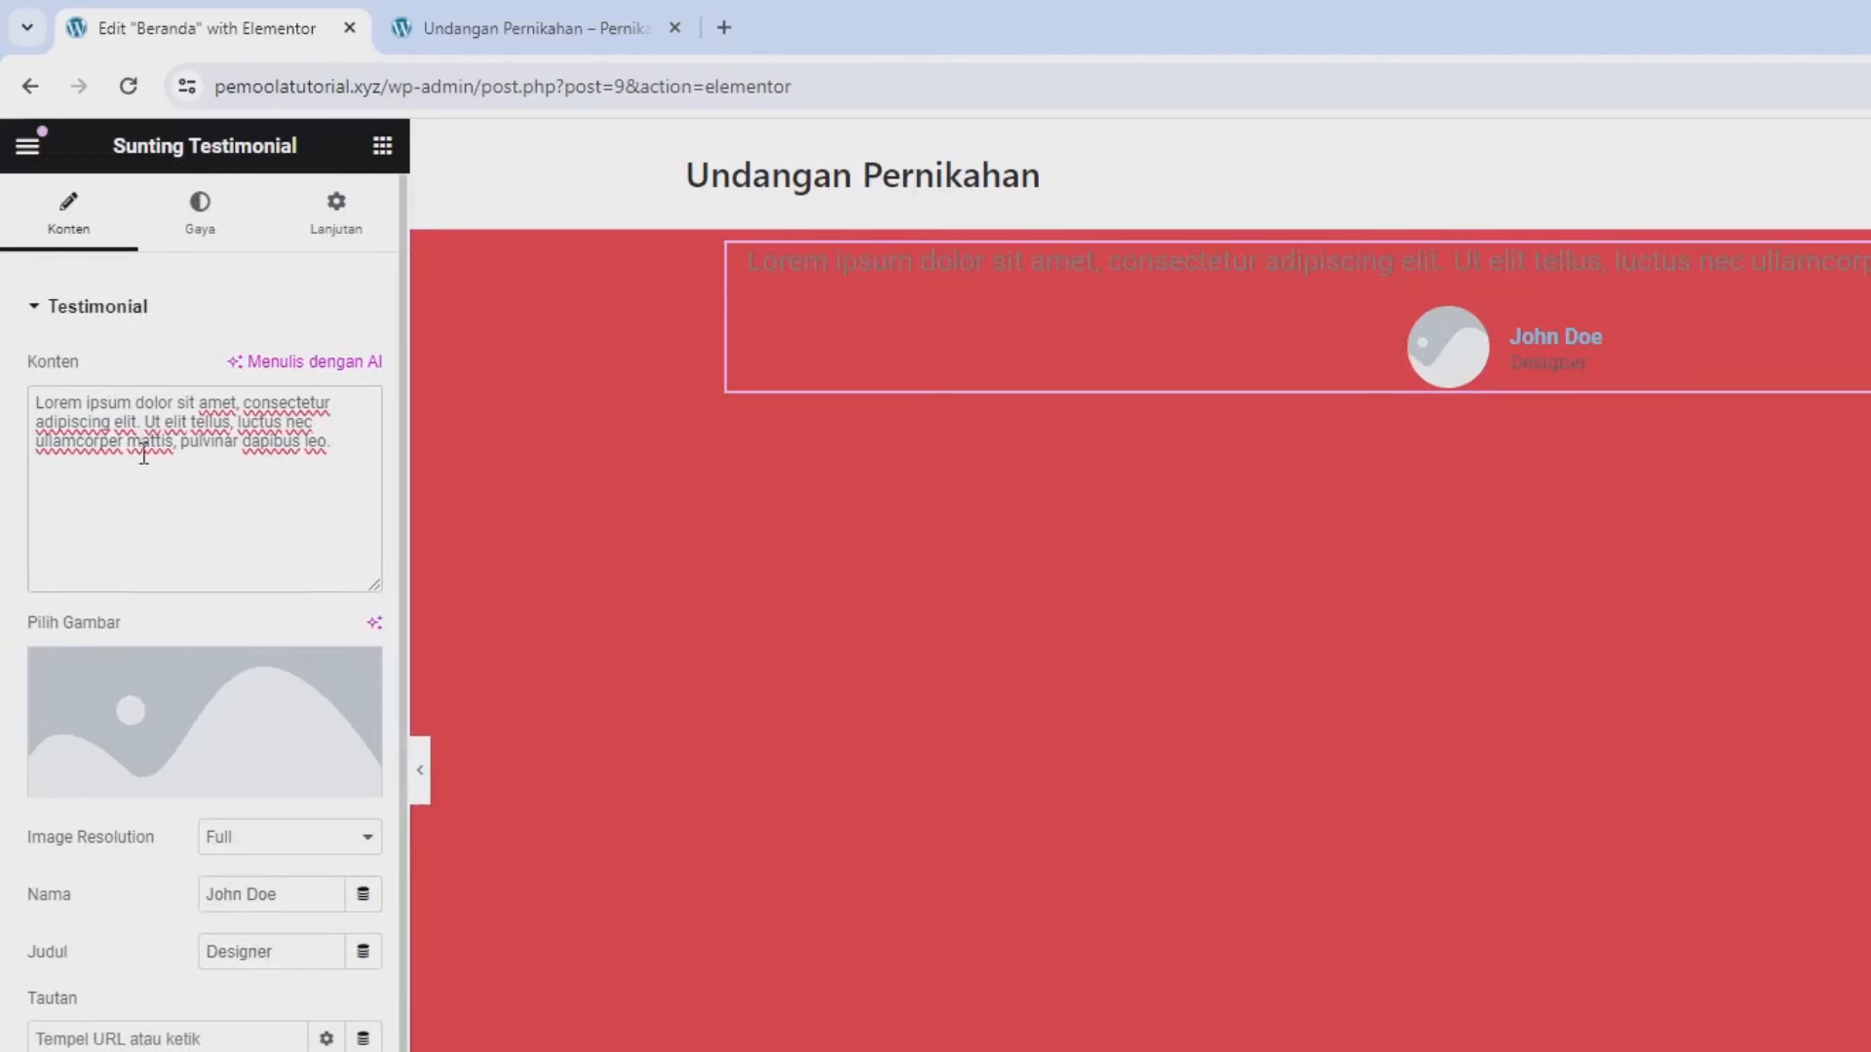
{"action": "key", "text": "ctrl+a"}
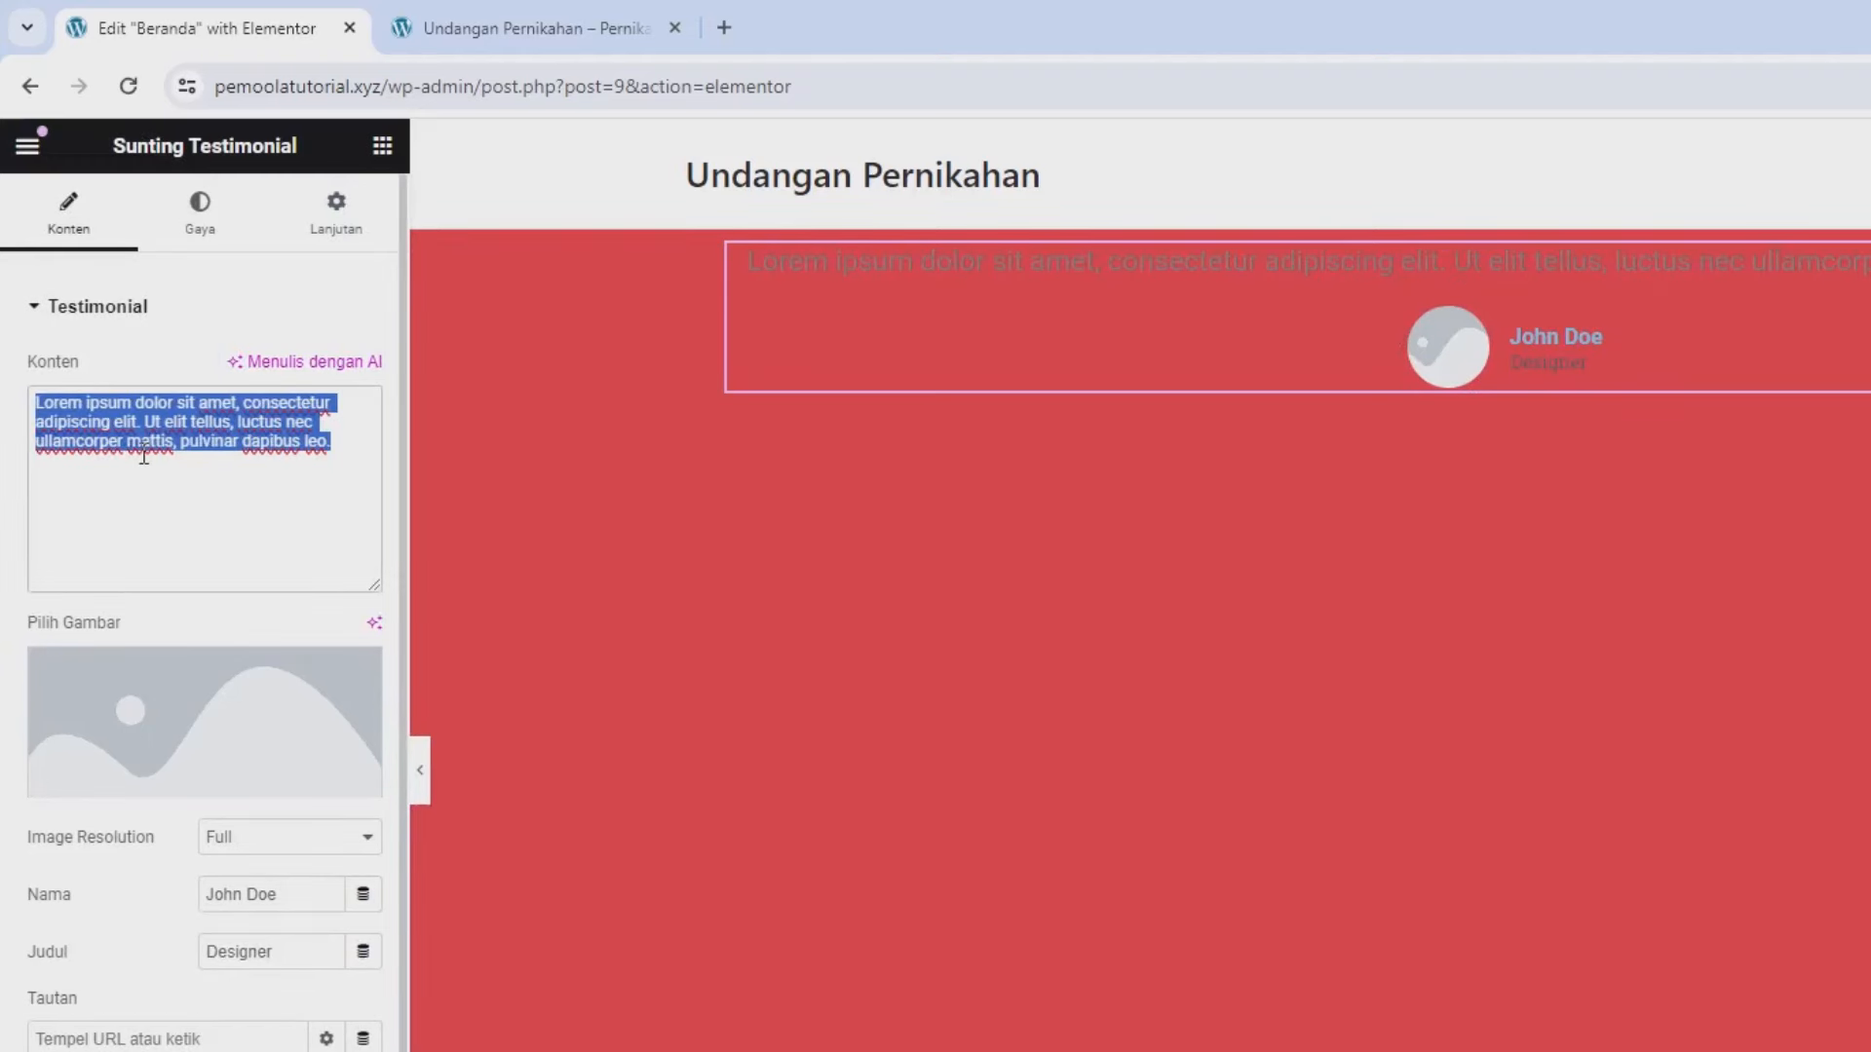
{"action": "key", "text": "BackSpace"}
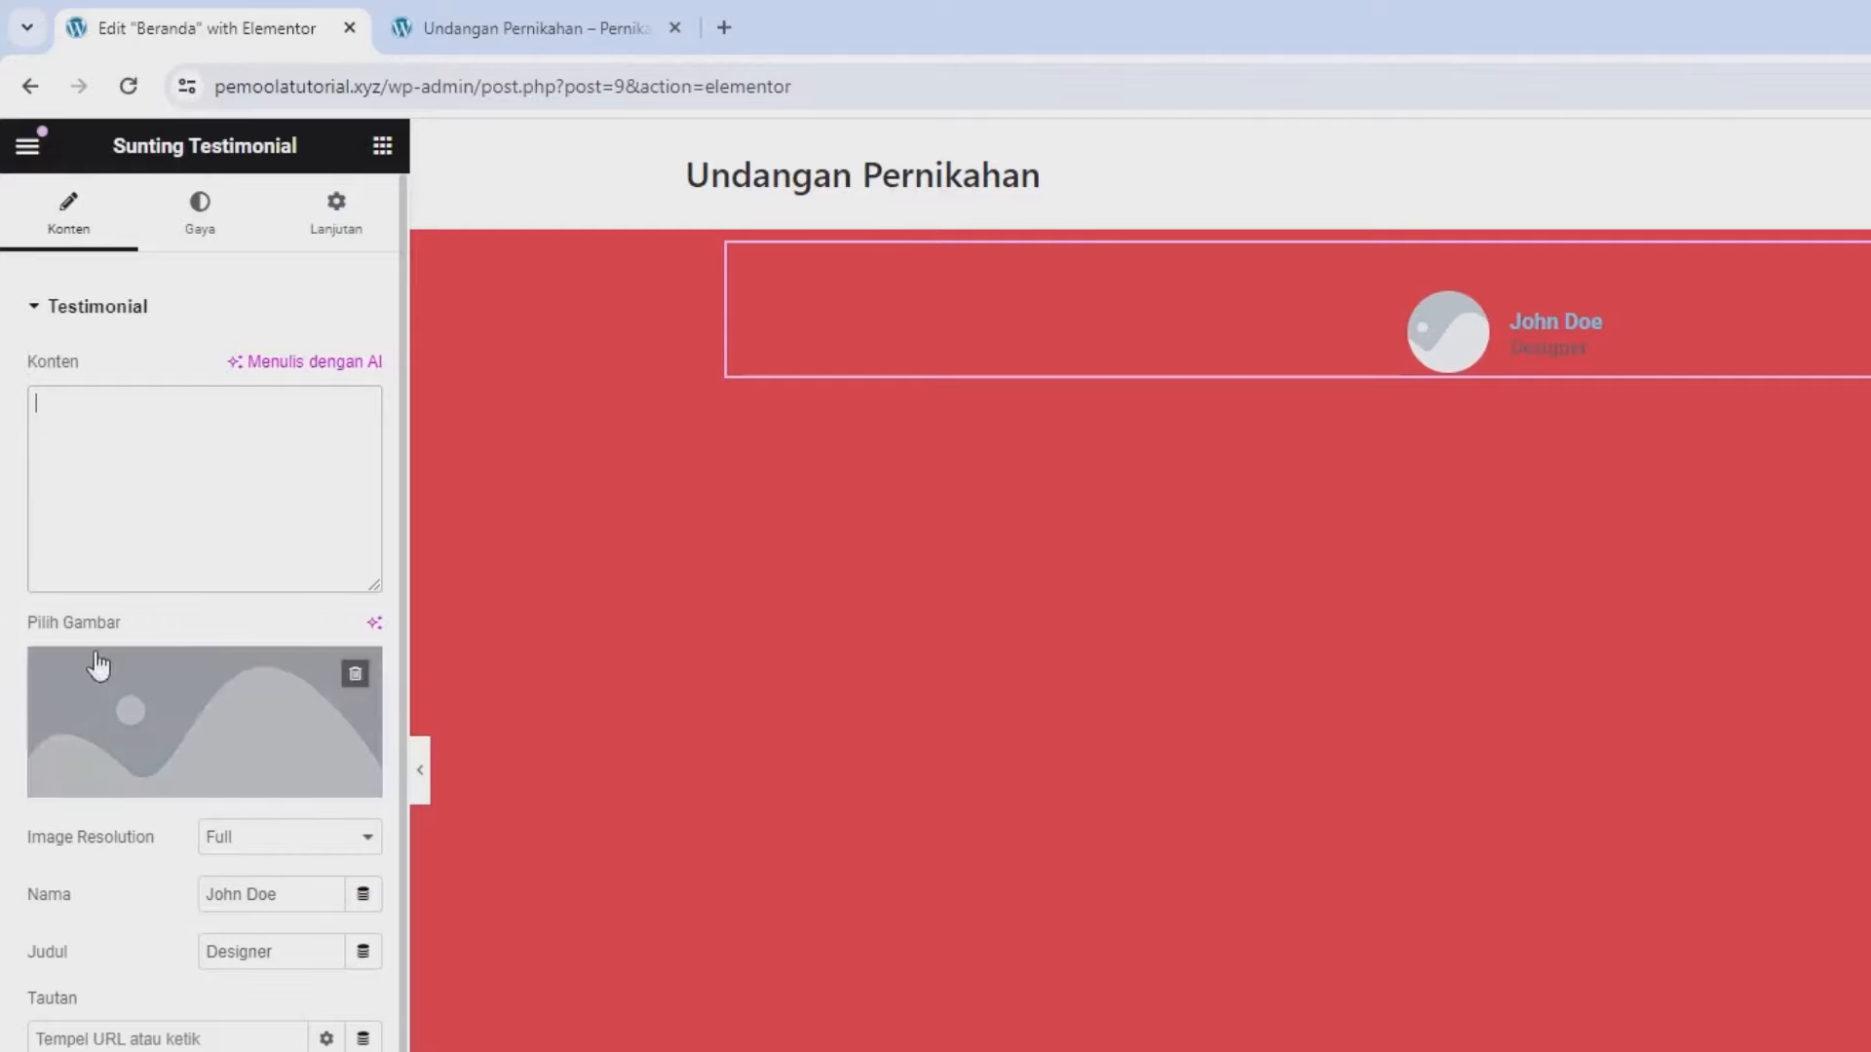
- Upload the wedding couple photo and use it as the testimonial image
{"action": "left_click", "coordinate": [177, 704]}
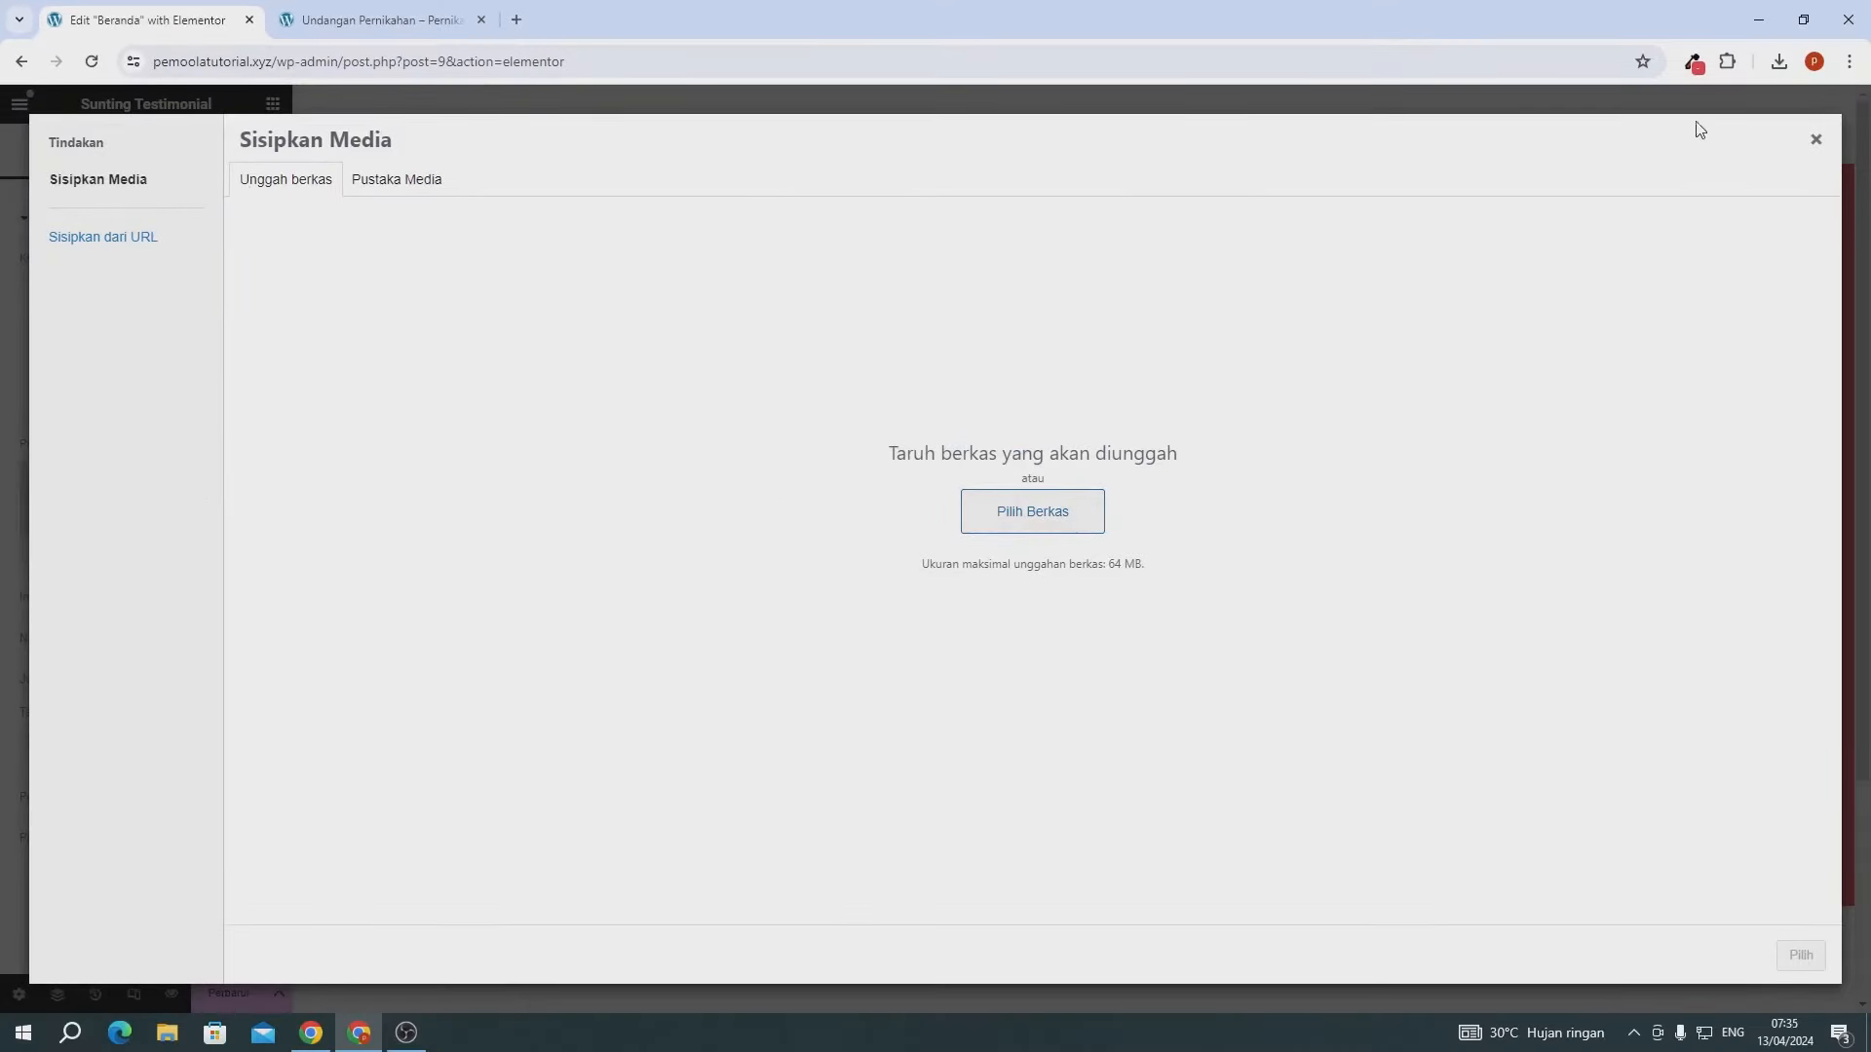
{"action": "left_click", "coordinate": [1778, 63]}
{"action": "left_click_drag", "start_coordinate": [1578, 148], "coordinate": [831, 450]}
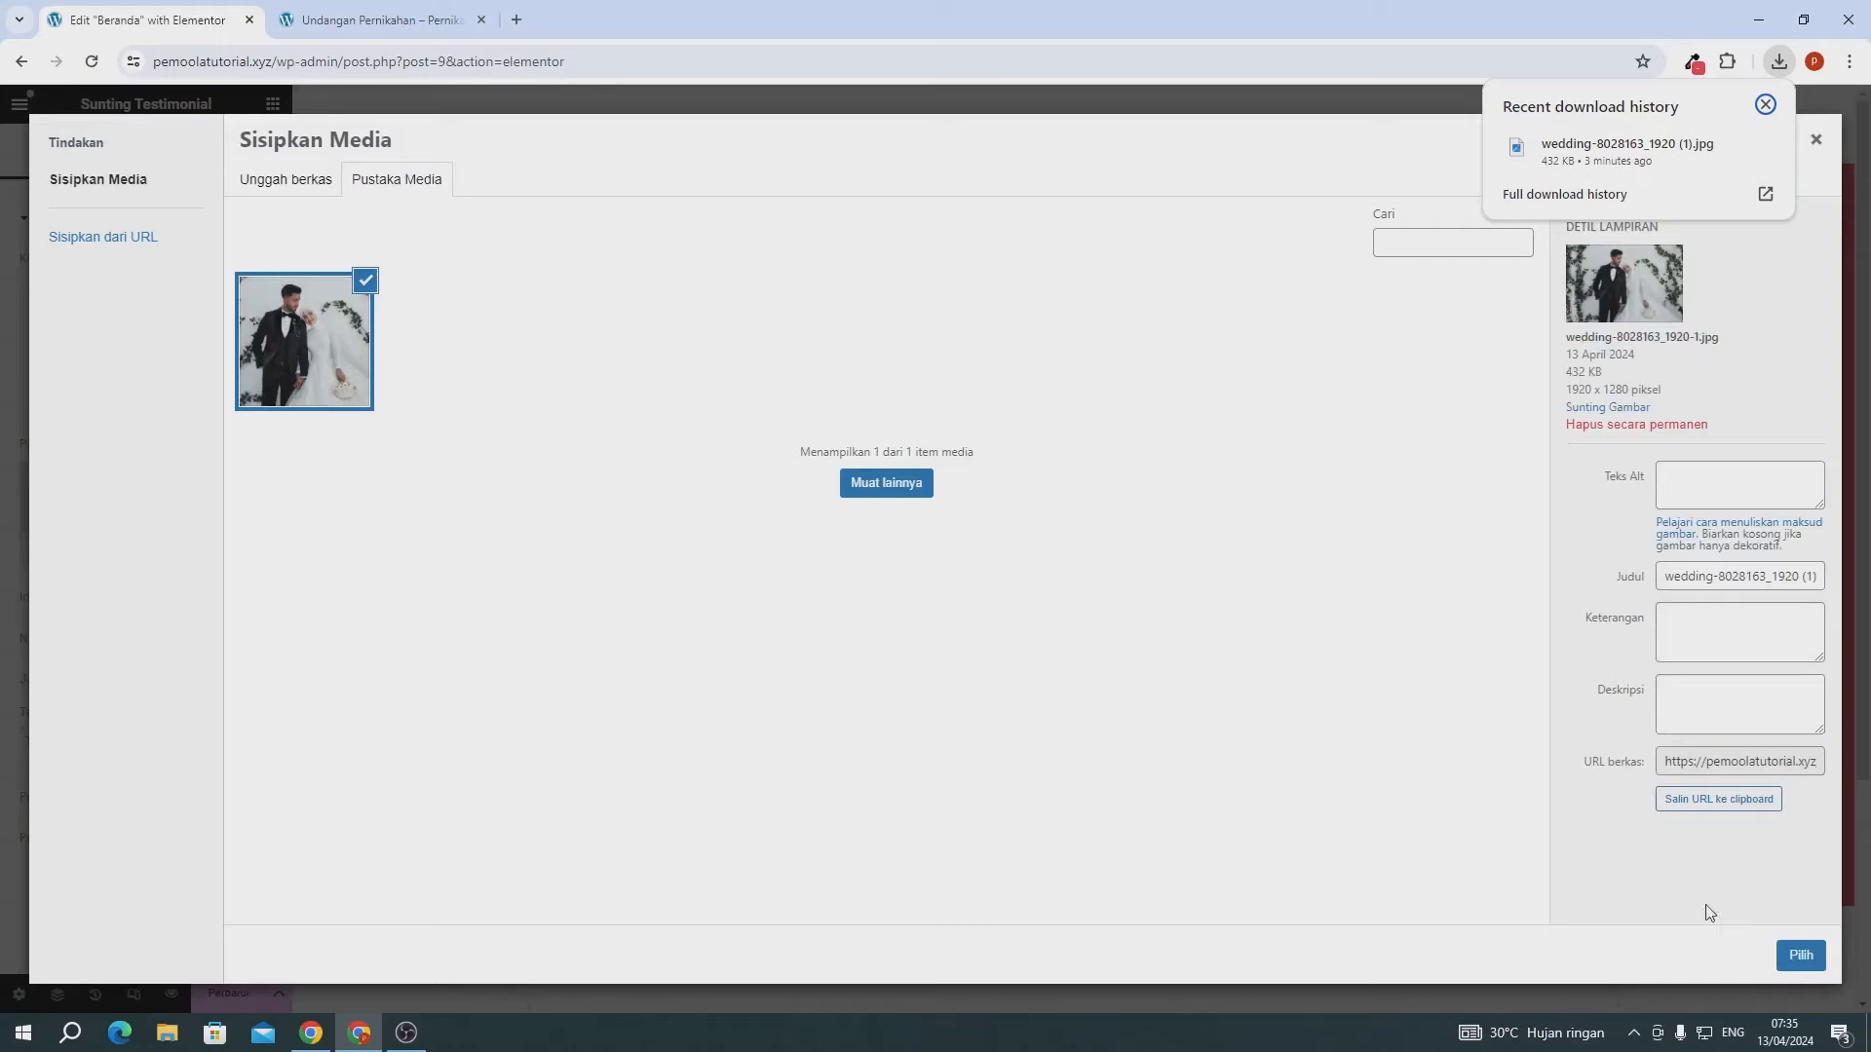
{"action": "left_click", "coordinate": [1784, 955]}
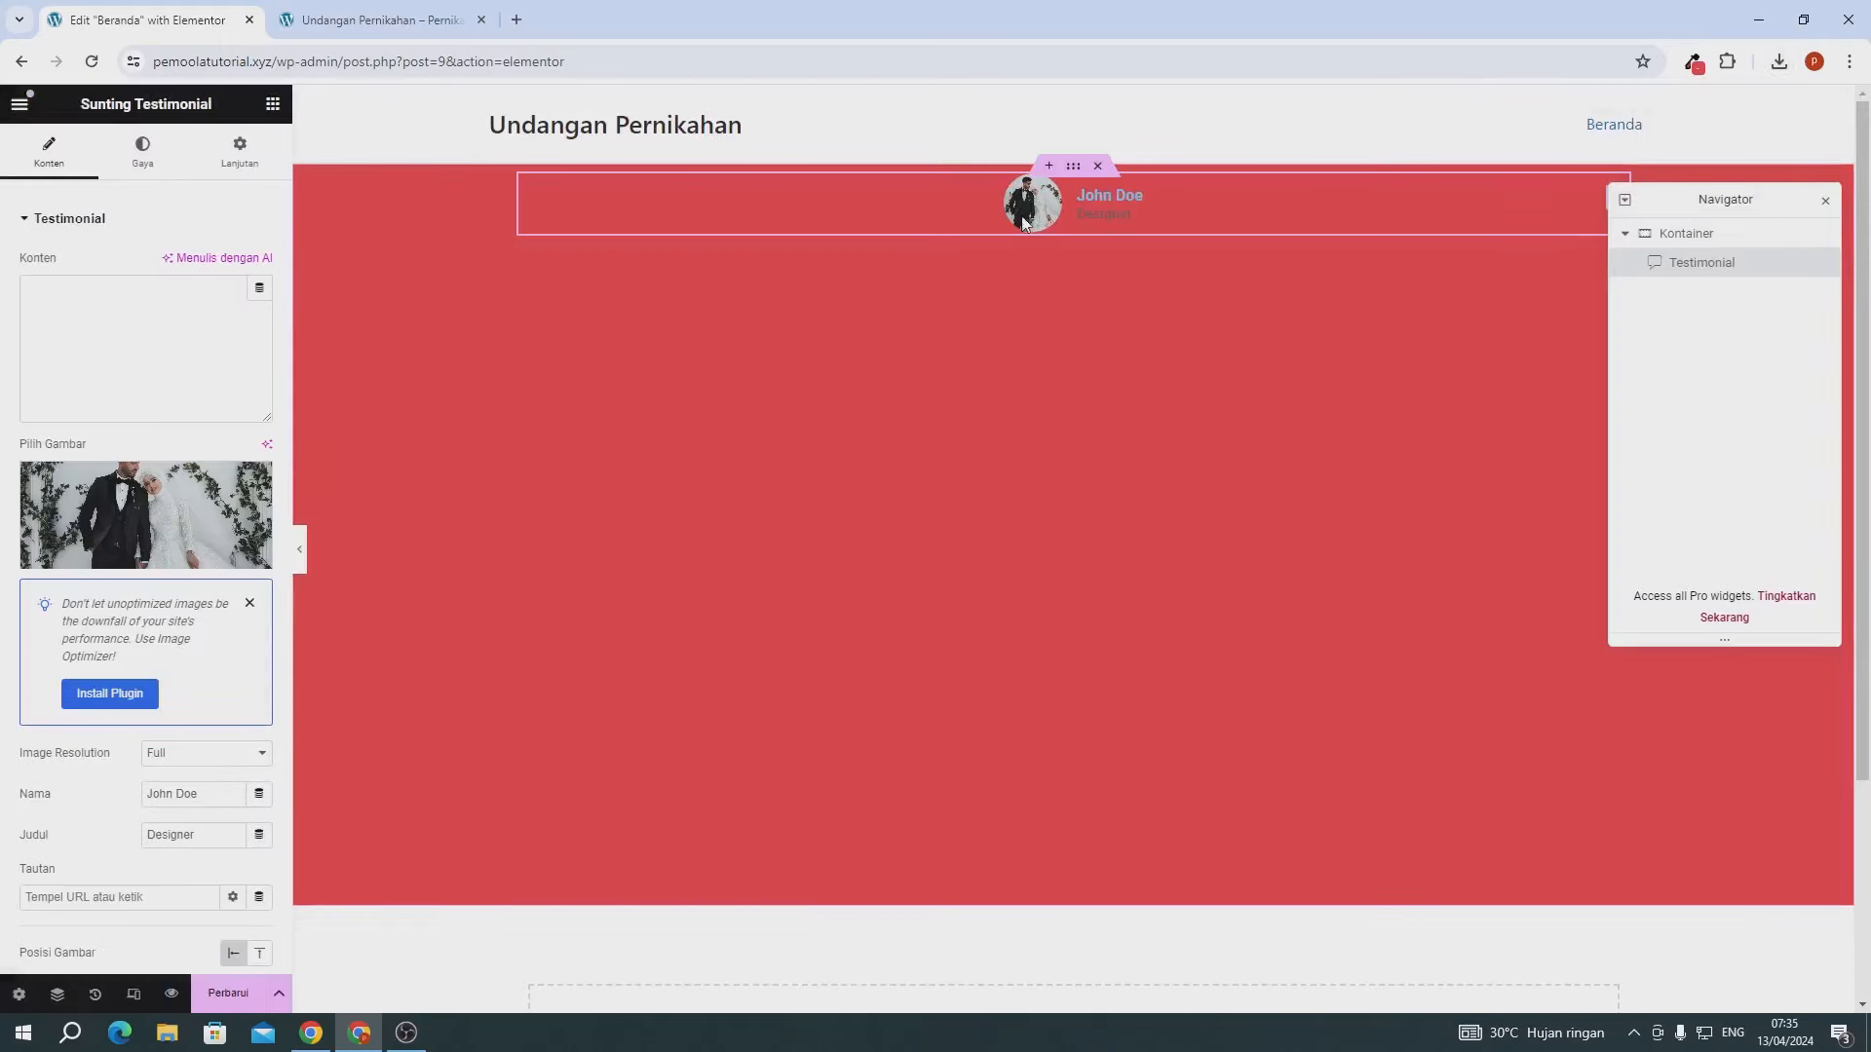
- Rename the testimonial to 'Diki & Desi', clear the Designer title, and place the image above the name
{"action": "scroll", "coordinate": [221, 677], "scroll_direction": "down", "scroll_amount": 2}
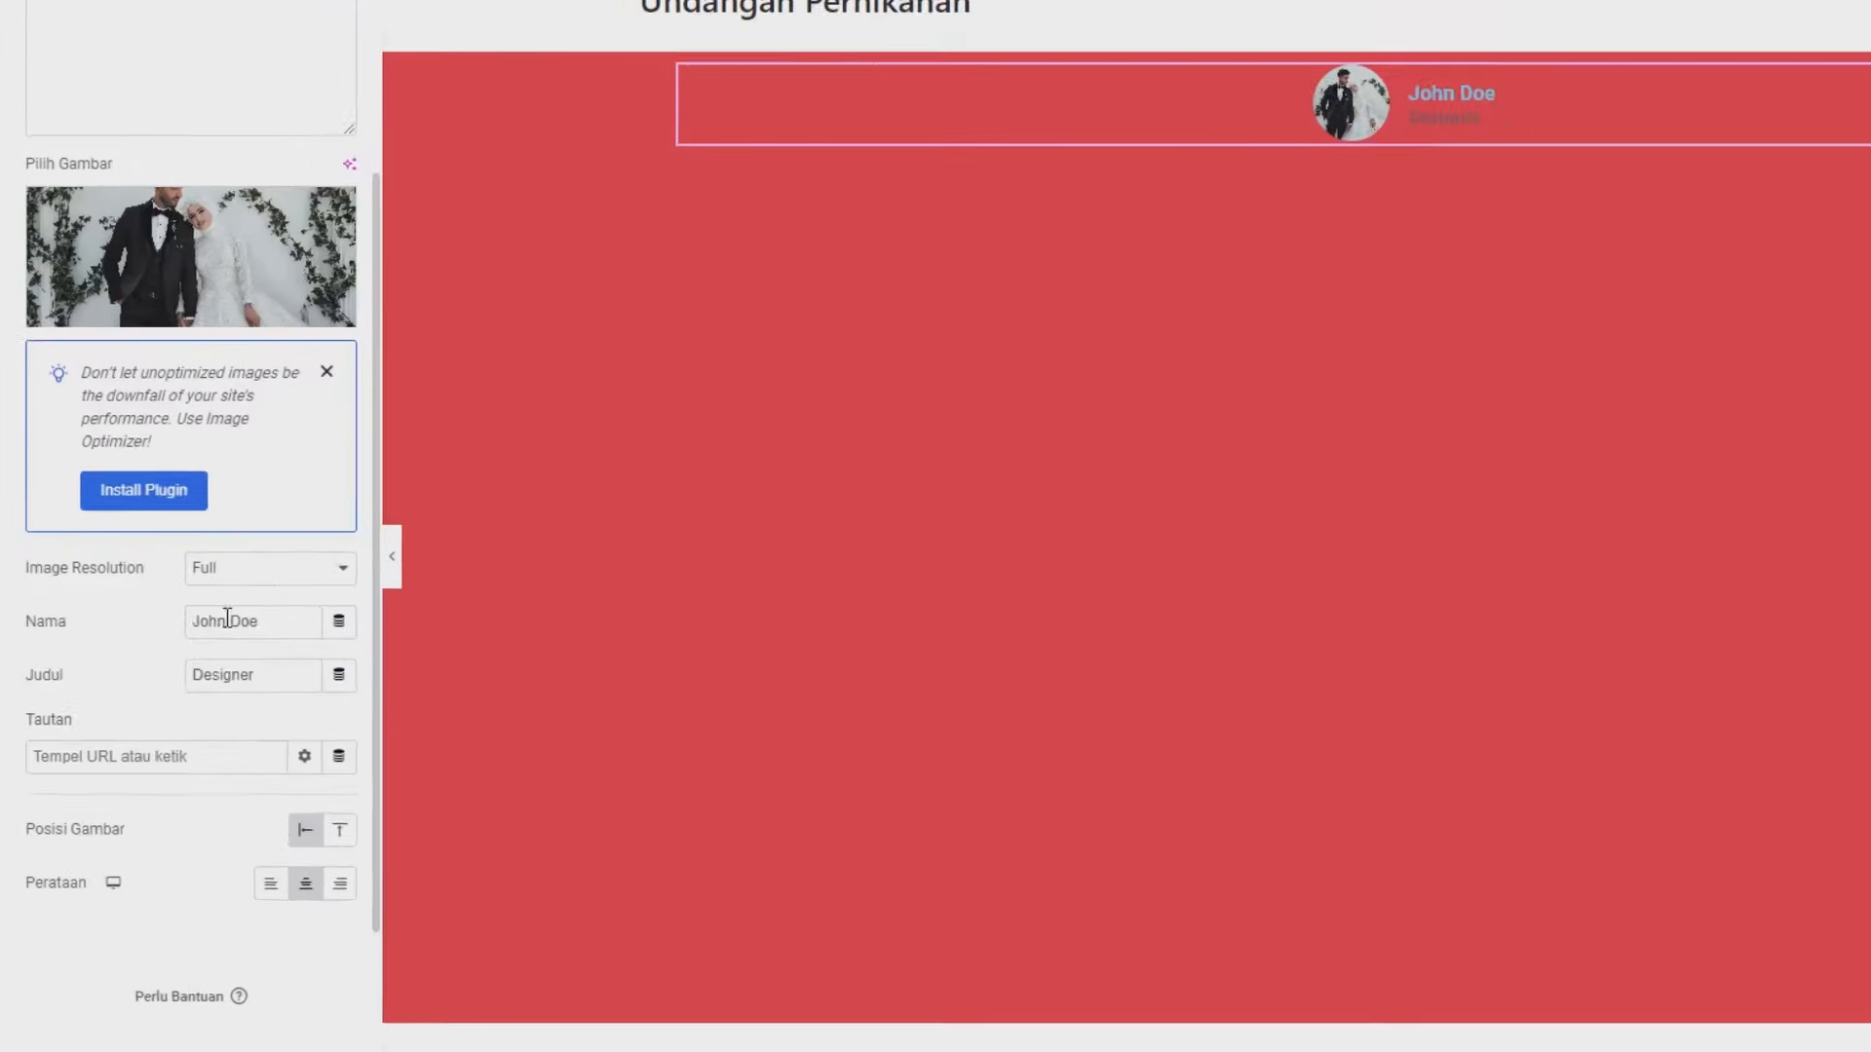
{"action": "left_click_drag", "start_coordinate": [365, 653], "coordinate": [175, 643]}
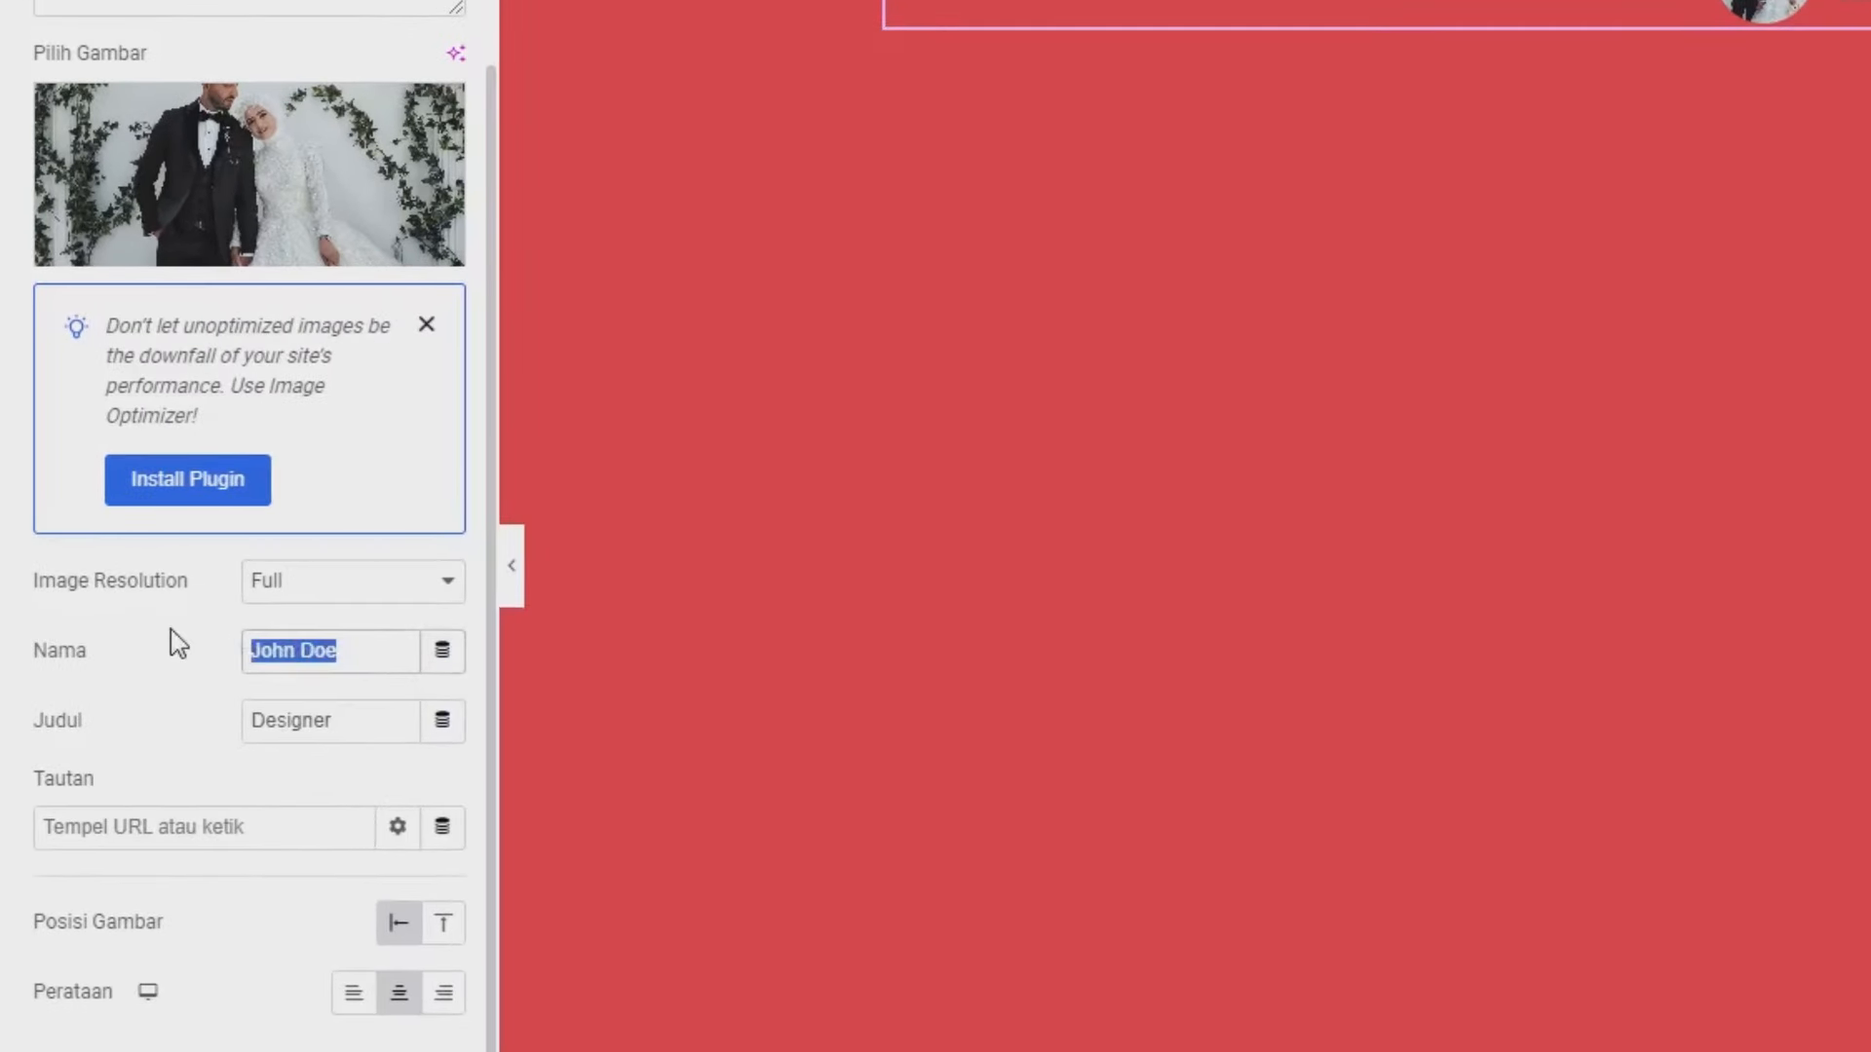
{"action": "type", "text": "Diki &"}
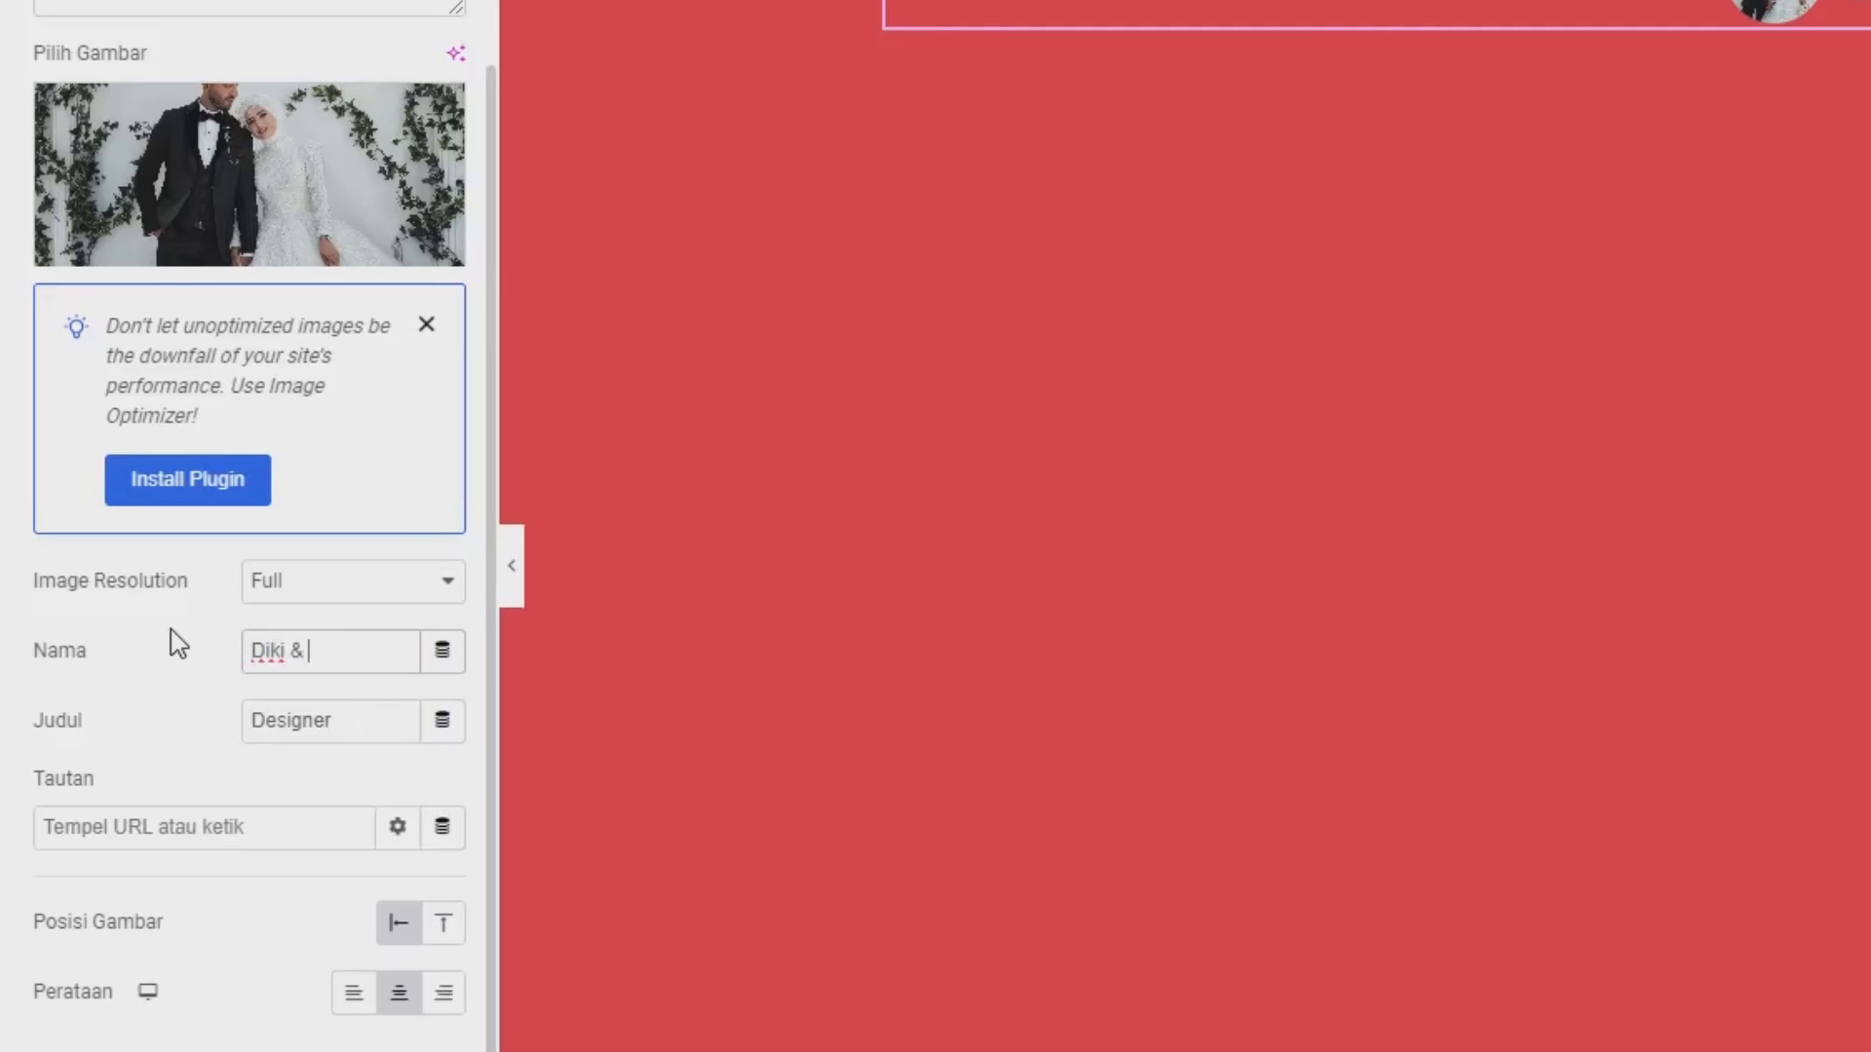
{"action": "type", "text": " Des"}
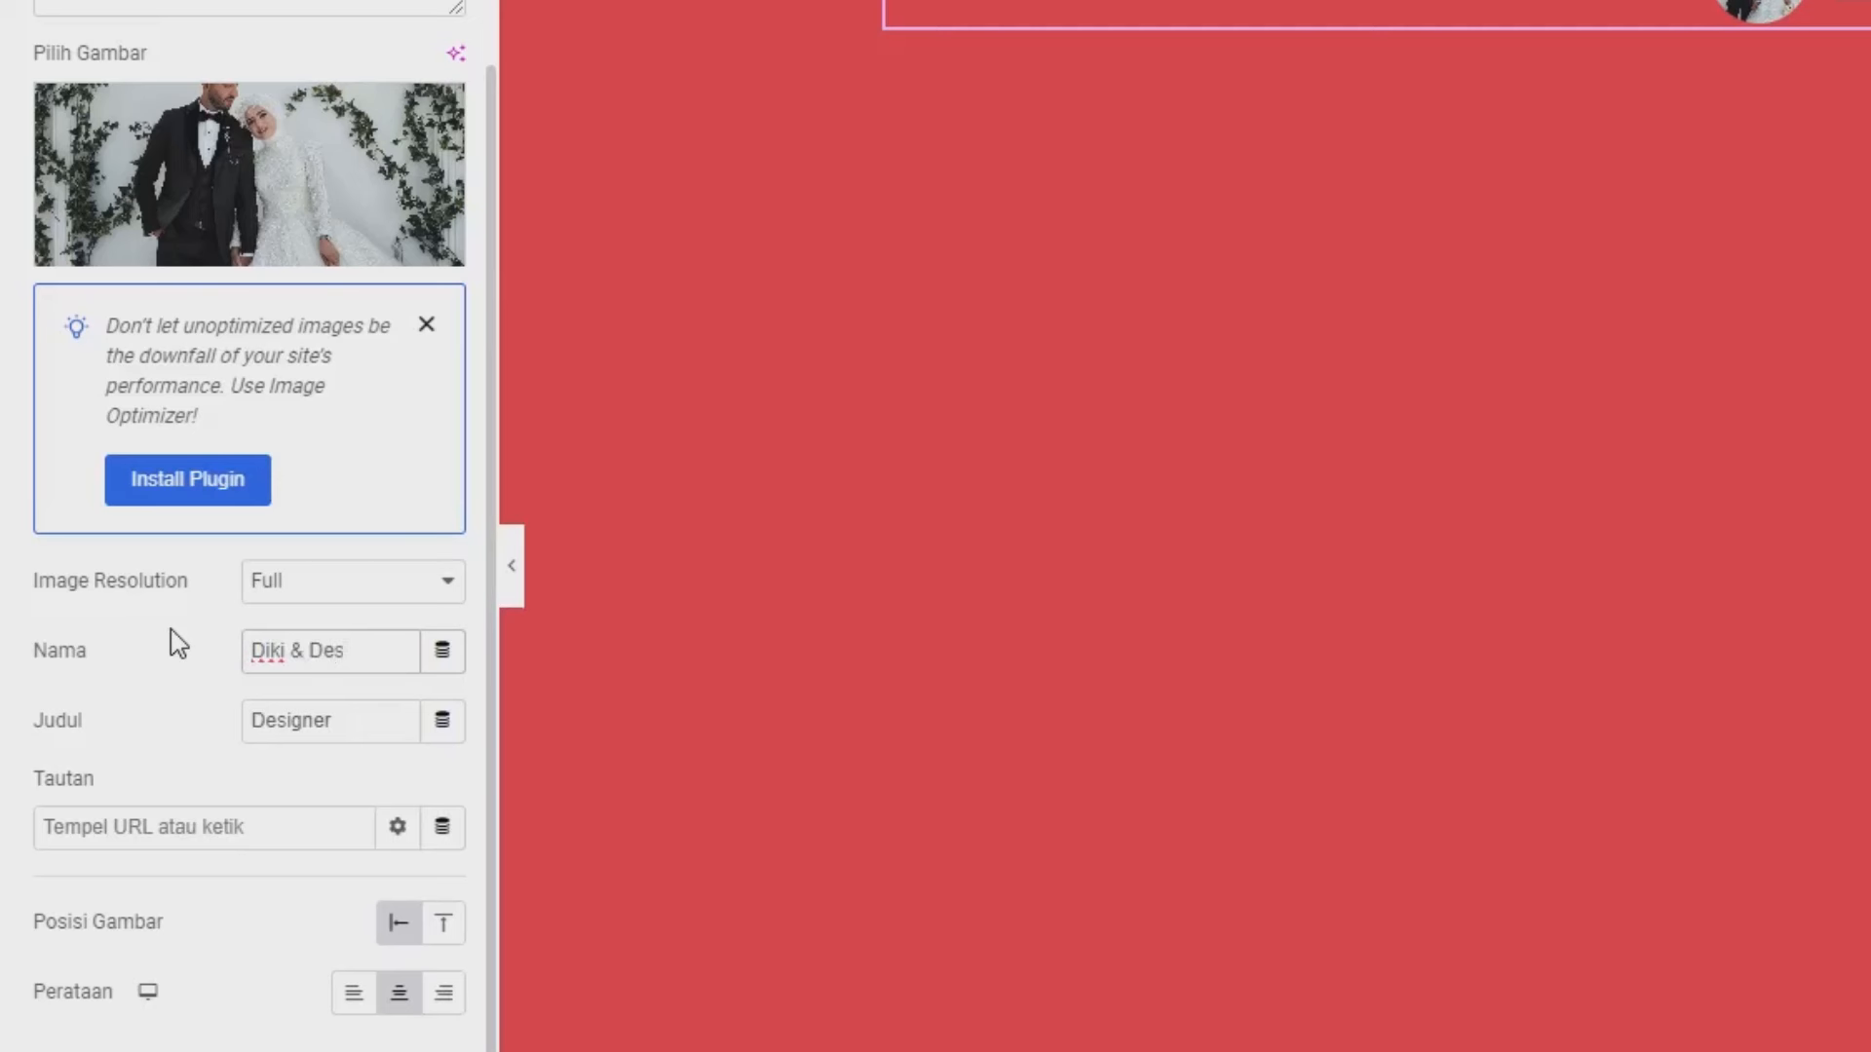
{"action": "type", "text": "i"}
{"action": "left_click_drag", "start_coordinate": [343, 720], "coordinate": [163, 729]}
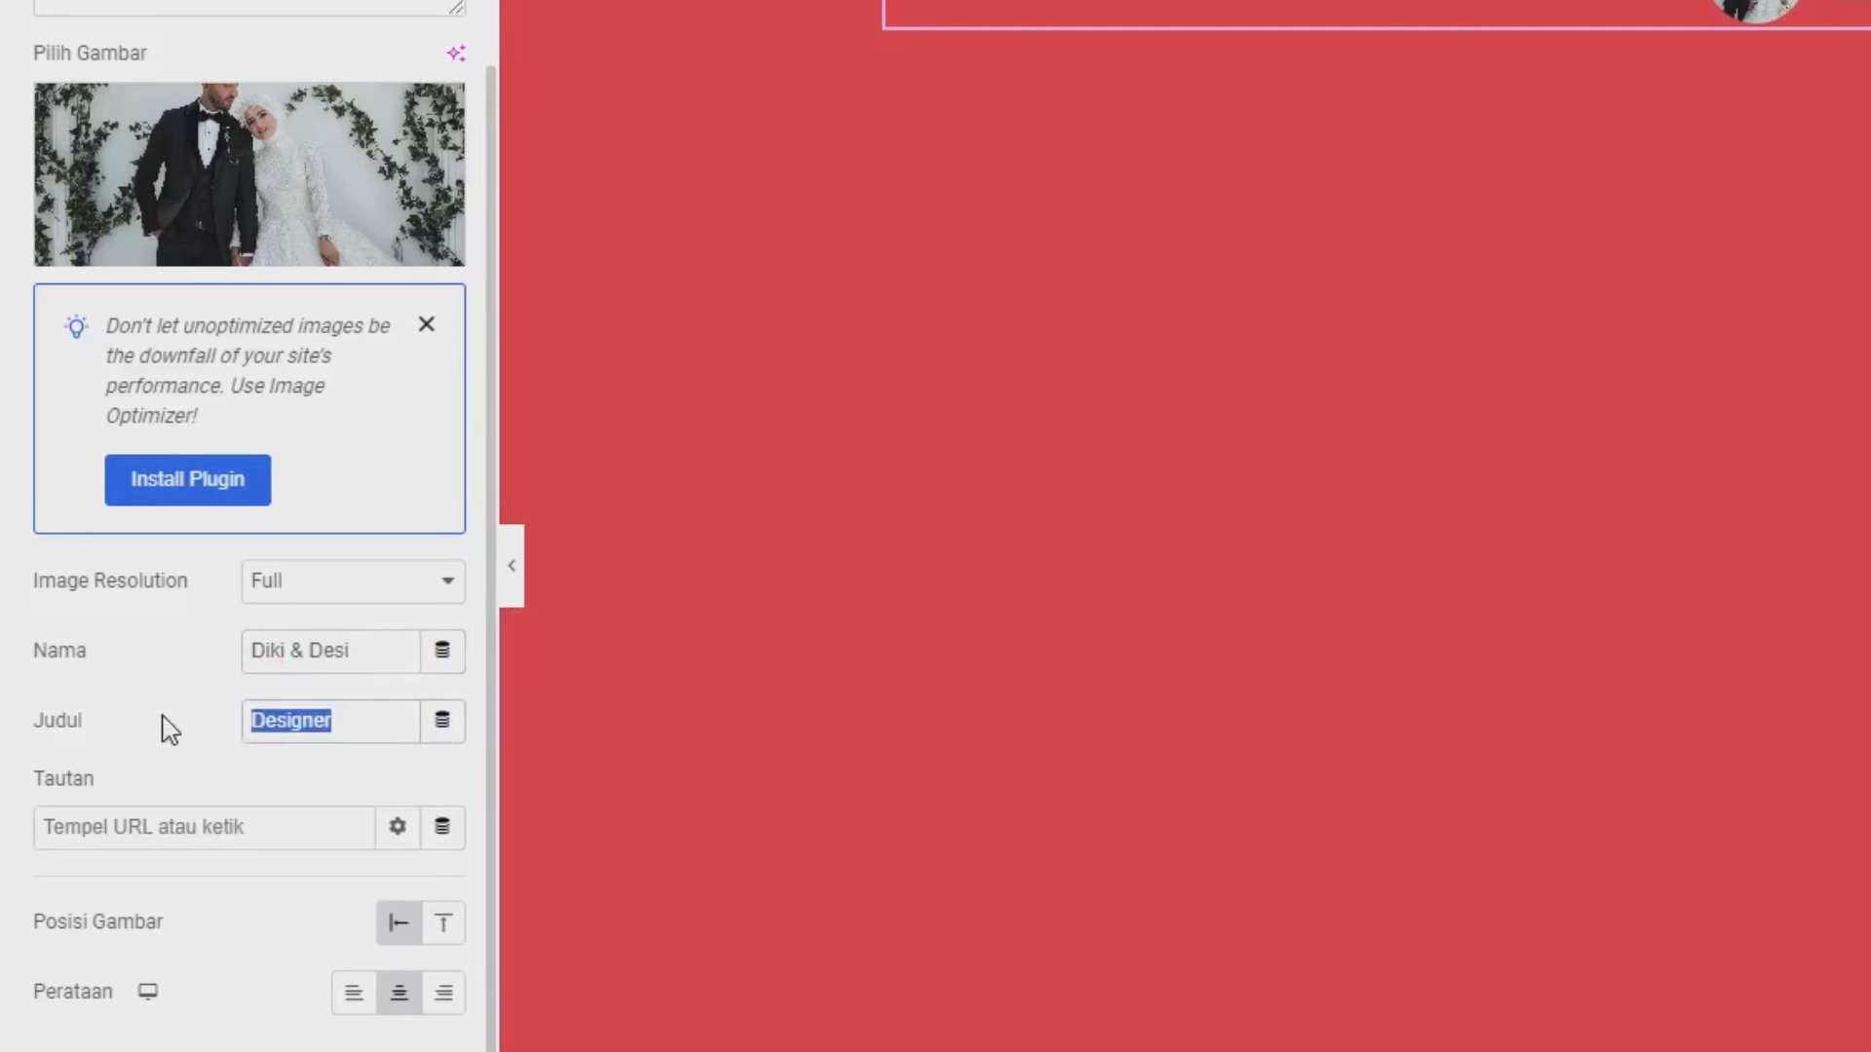
{"action": "key", "text": "BackSpace"}
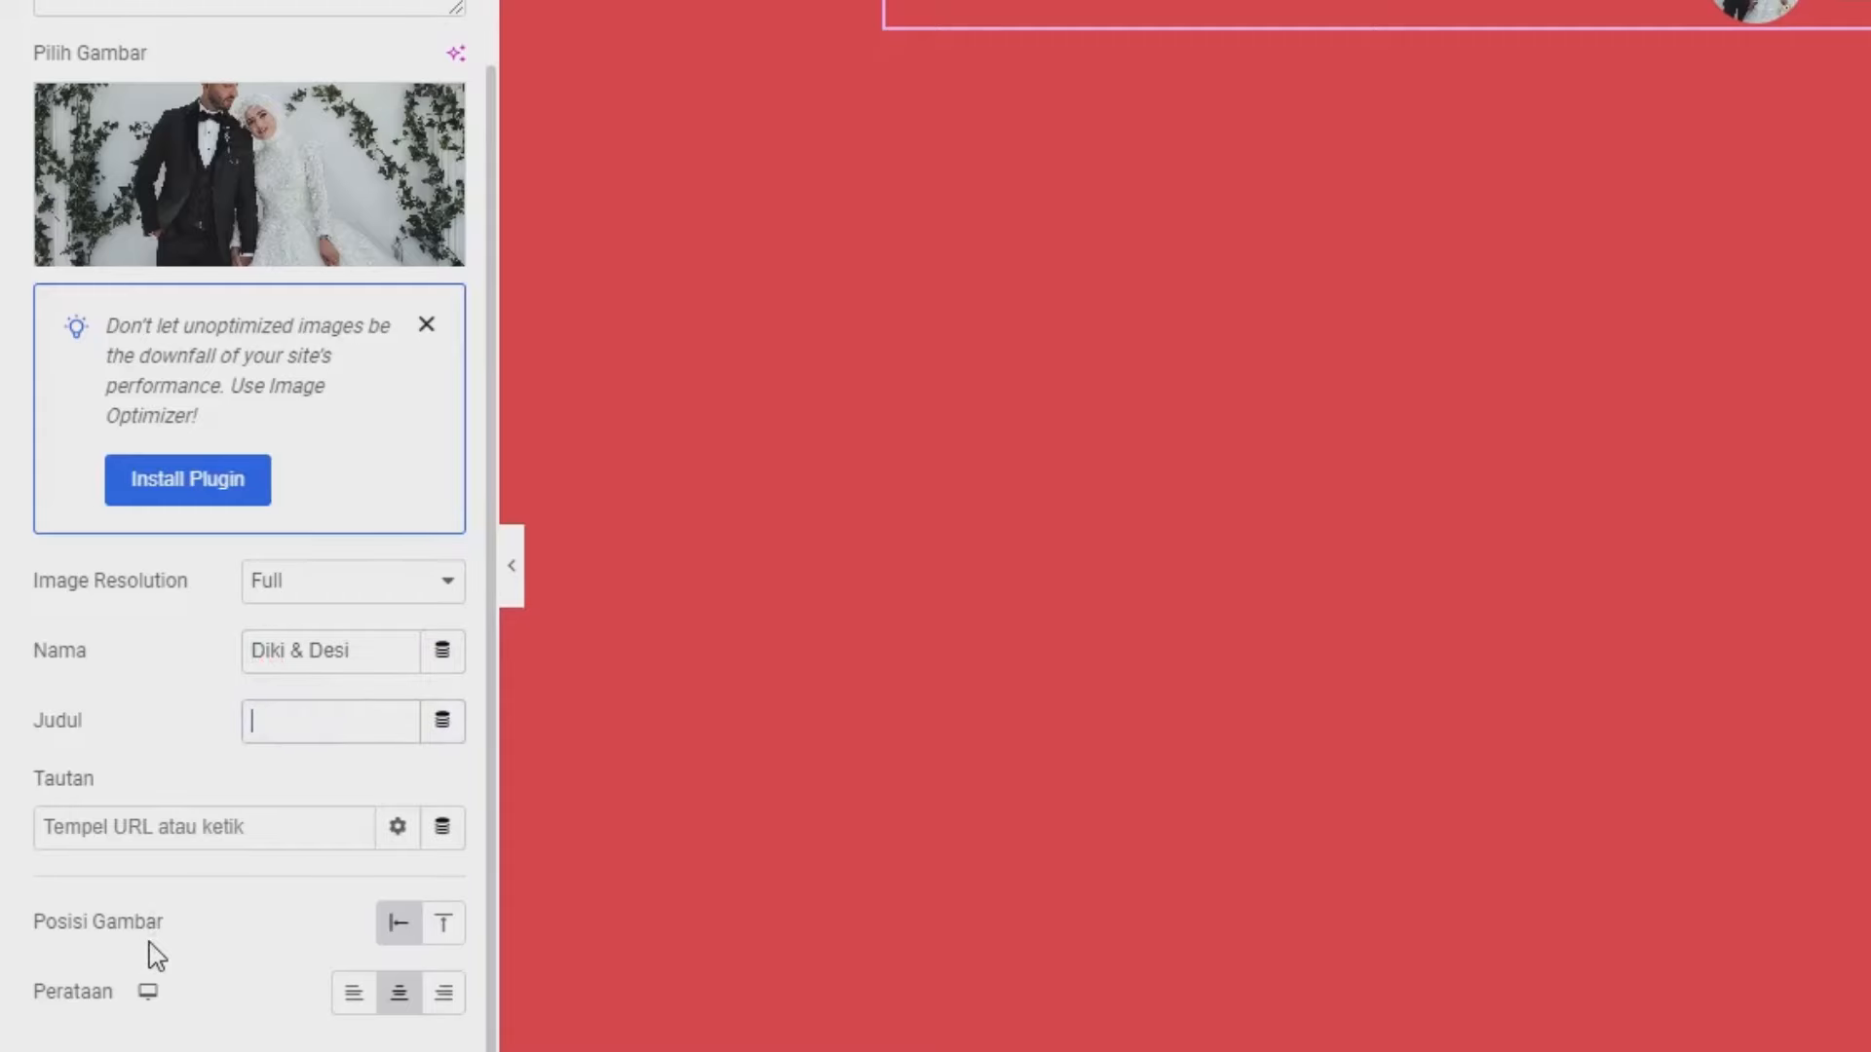
{"action": "left_click", "coordinate": [442, 923]}
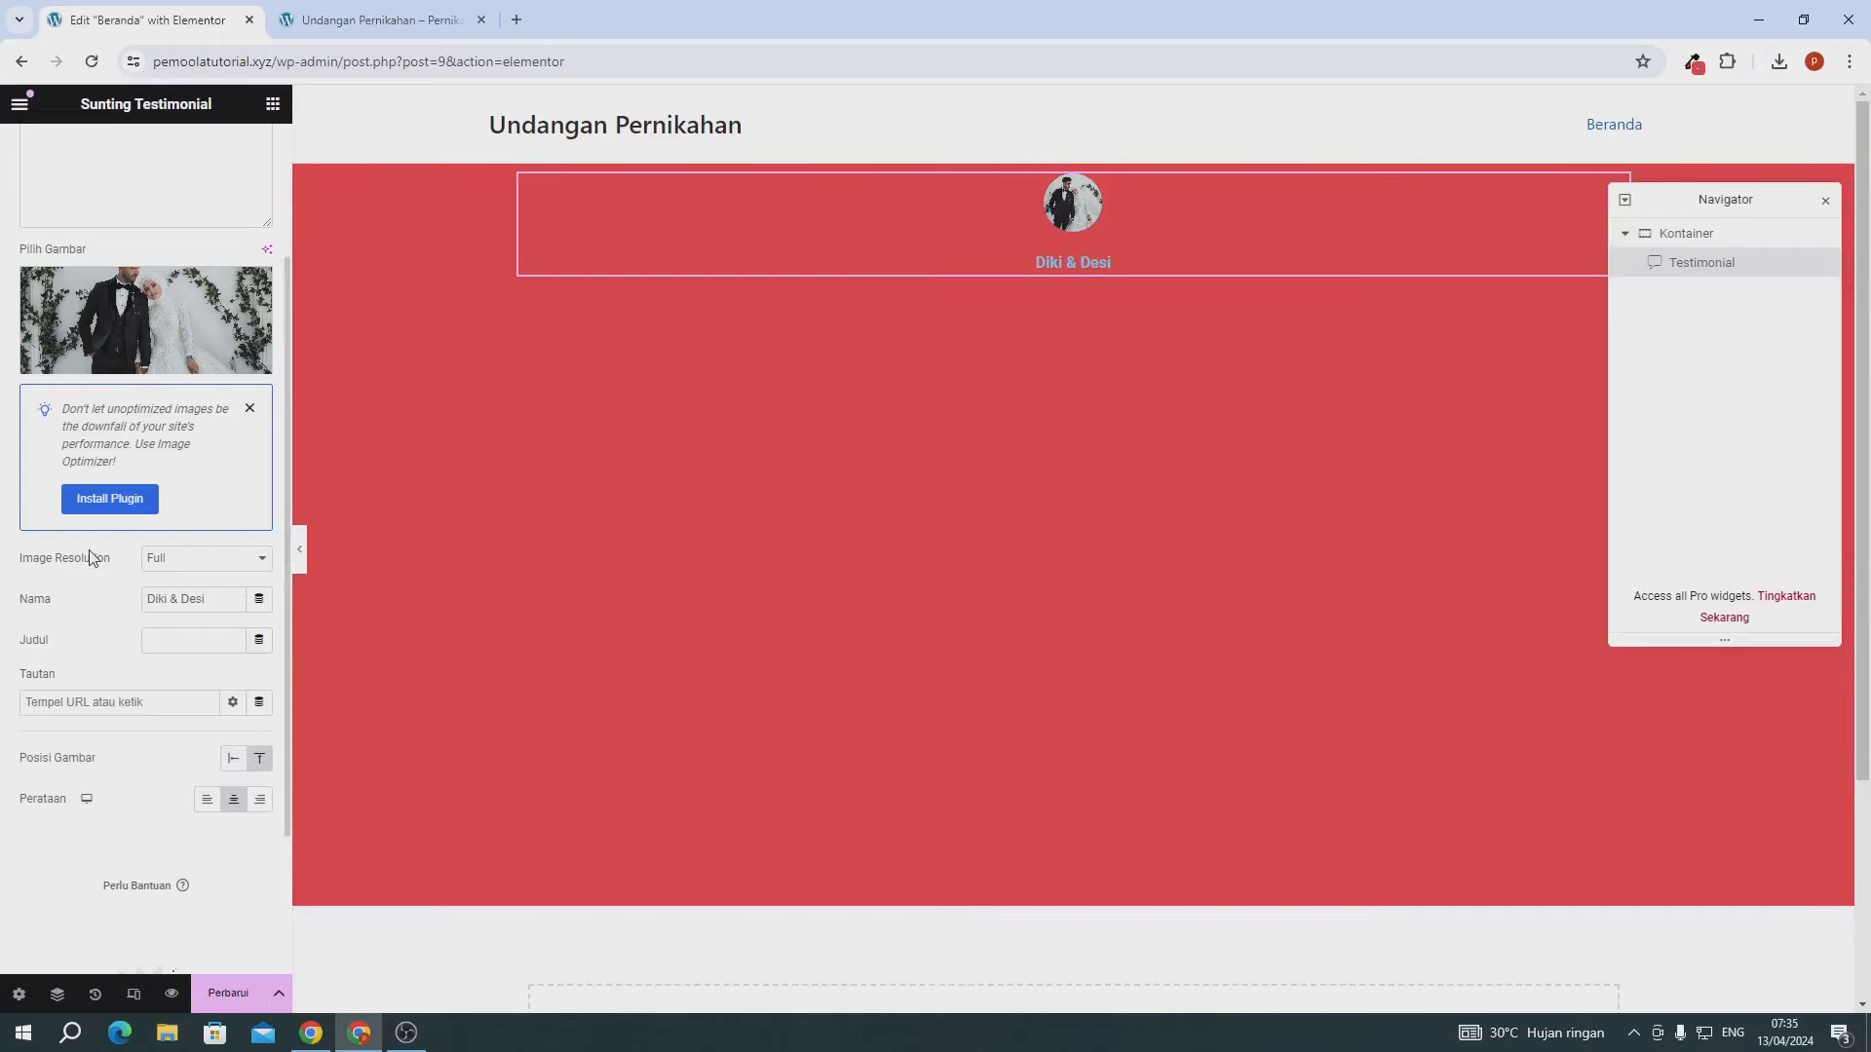
- Save the page changes and close the Navigator panel to check the hero
{"action": "scroll", "coordinate": [92, 556], "scroll_direction": "up", "scroll_amount": 3}
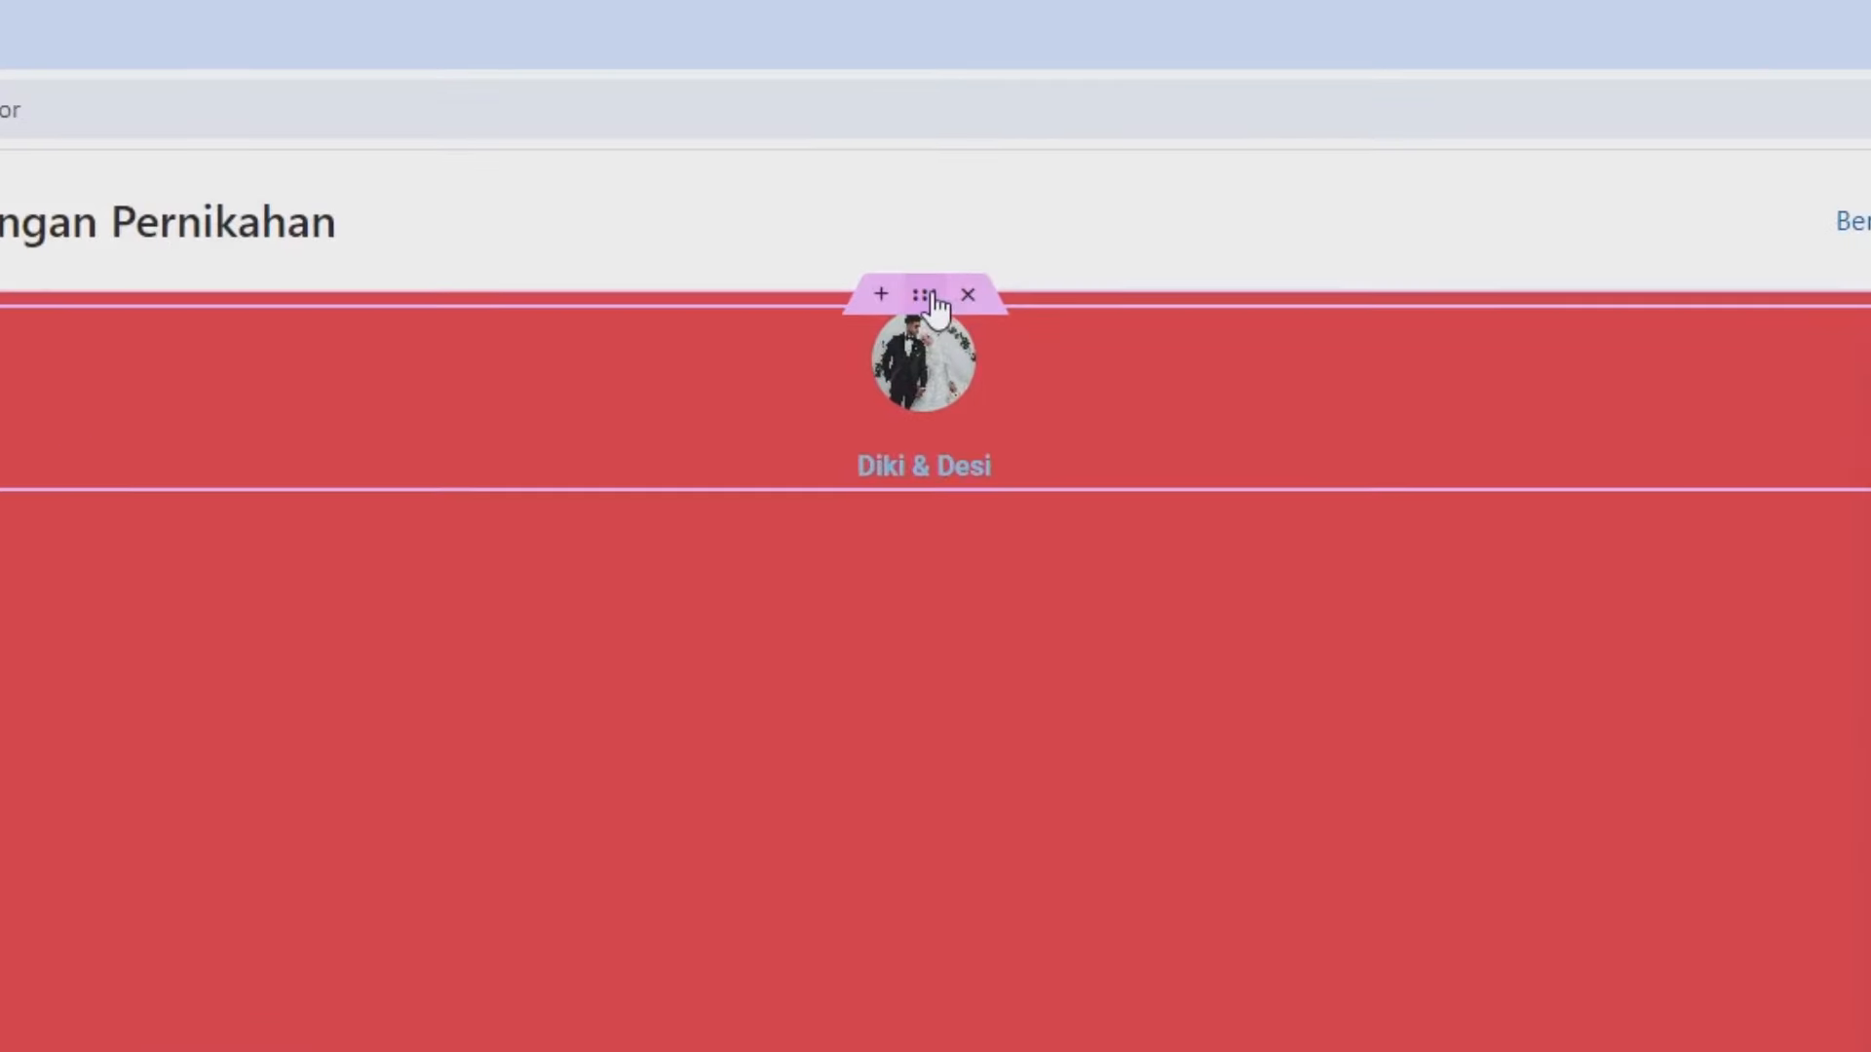
{"action": "left_click", "coordinate": [931, 296]}
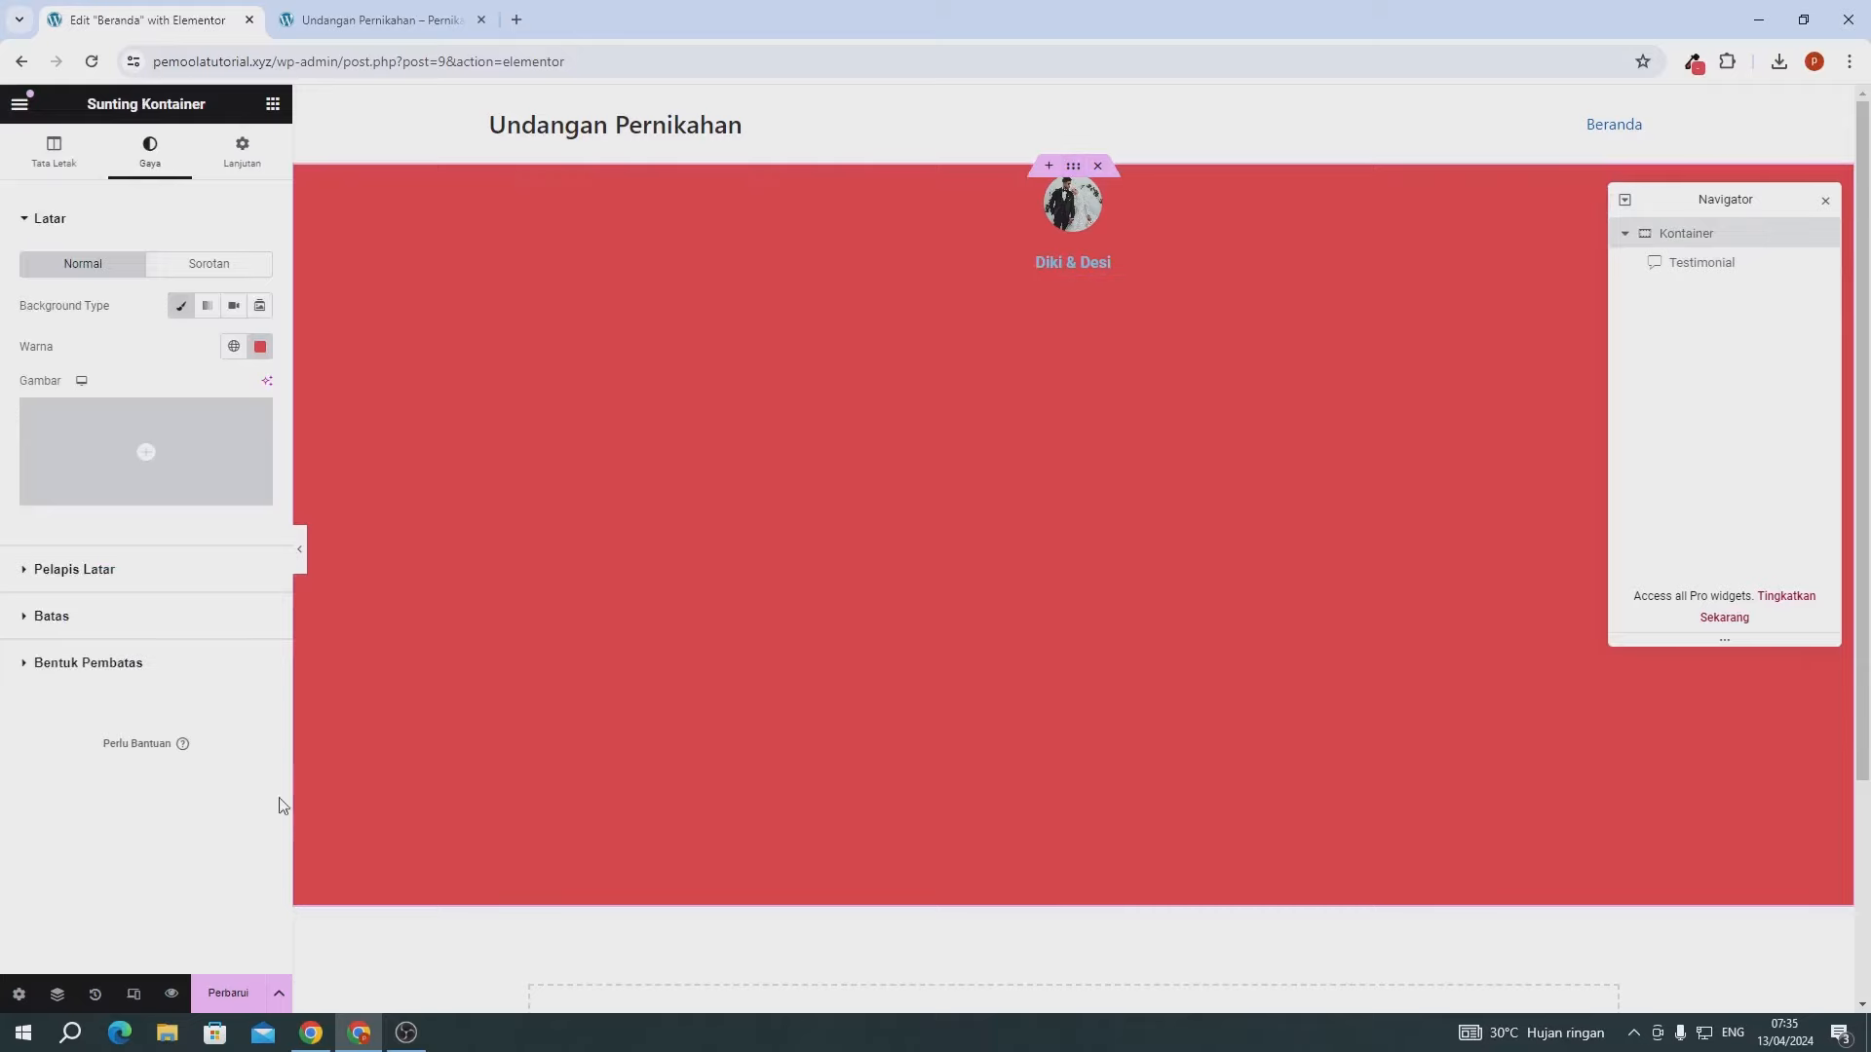
{"action": "left_click", "coordinate": [230, 998]}
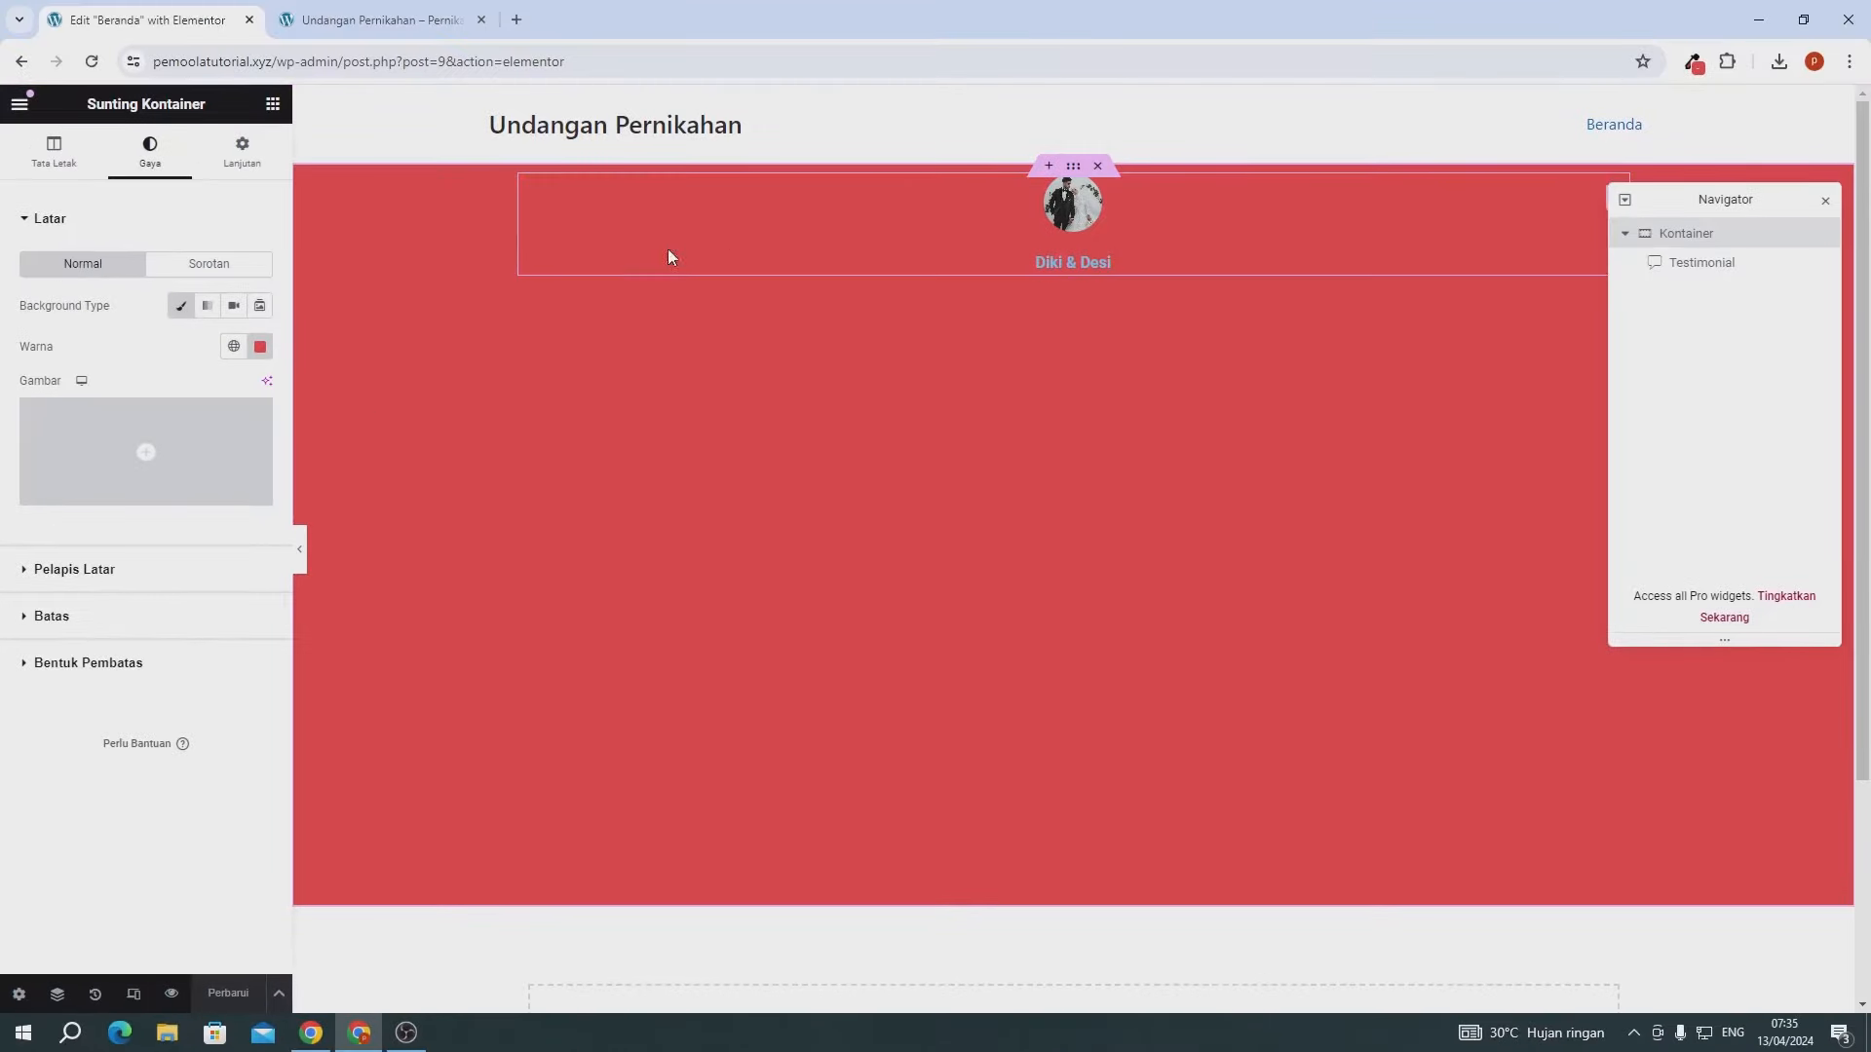
{"action": "scroll", "coordinate": [1036, 472], "scroll_direction": "down", "scroll_amount": 3}
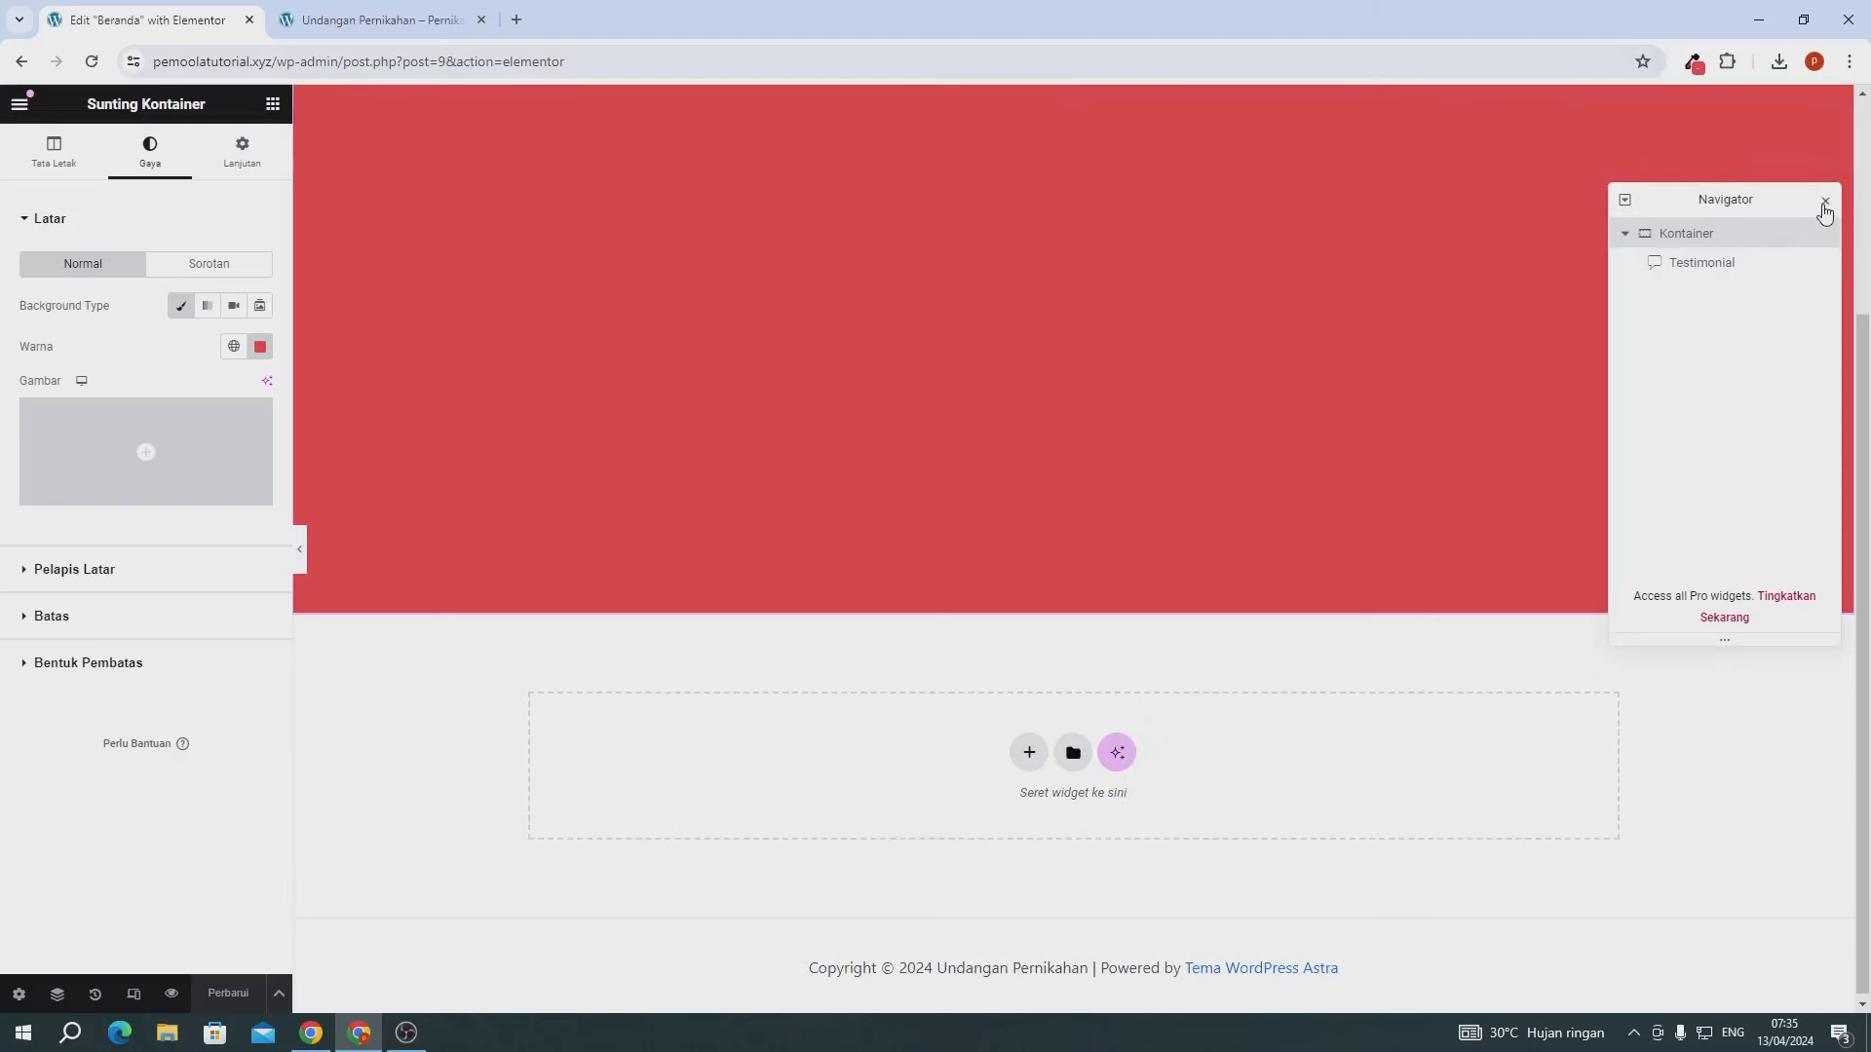
{"action": "left_click", "coordinate": [1825, 204]}
{"action": "scroll", "coordinate": [1072, 273], "scroll_direction": "up", "scroll_amount": 3}
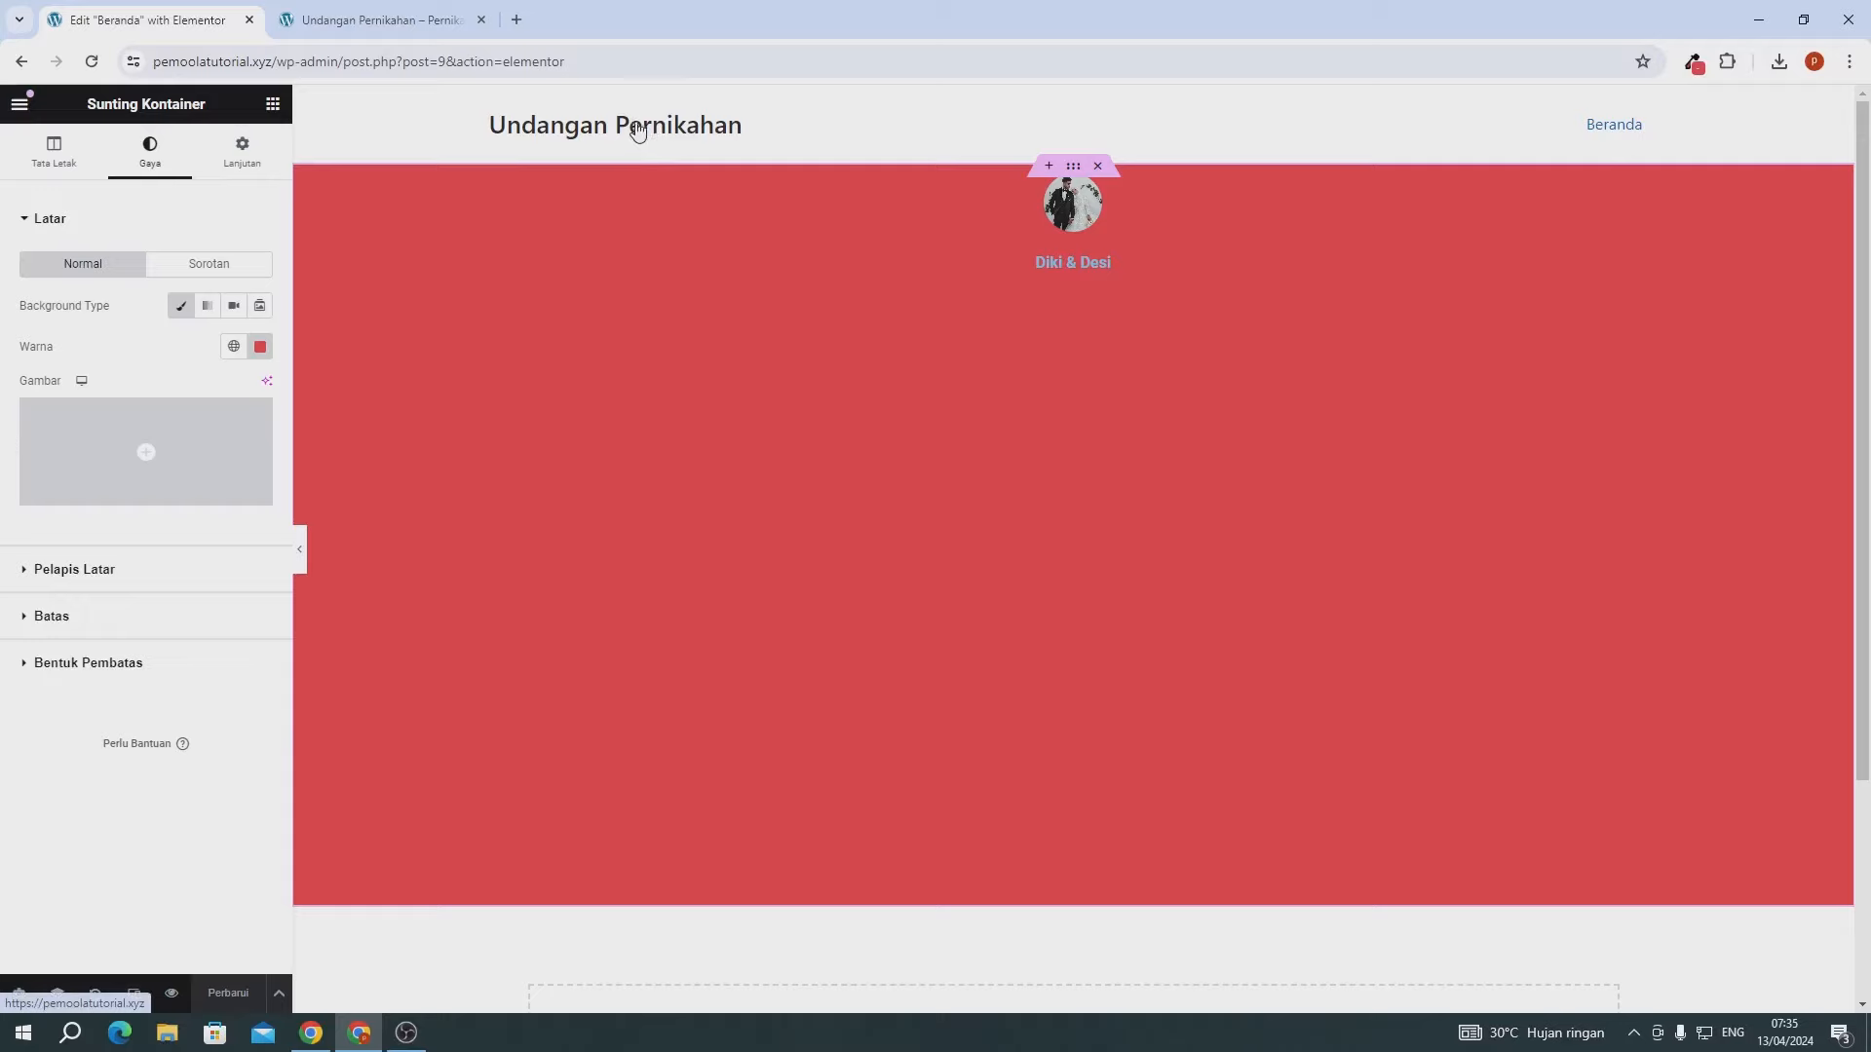
{"action": "scroll", "coordinate": [920, 537], "scroll_direction": "down", "scroll_amount": 3}
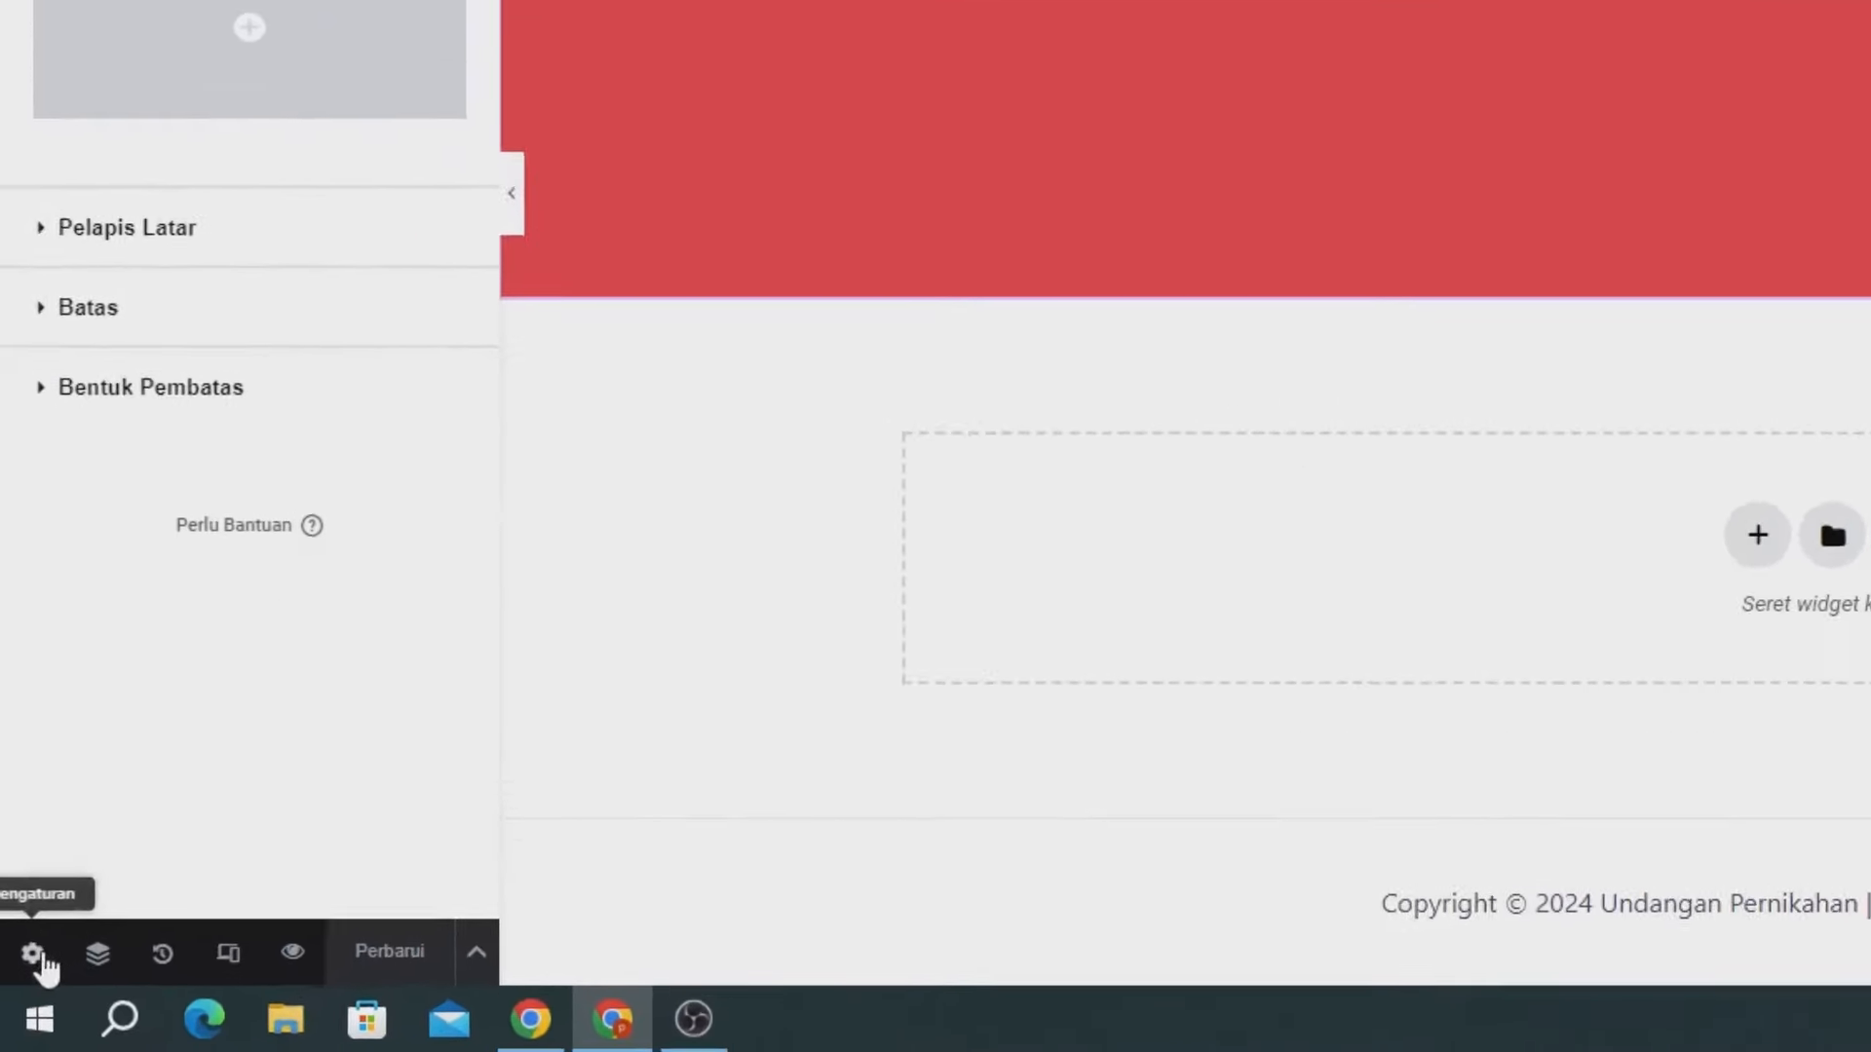
- Set the page layout to Elementor Canvas
{"action": "left_click", "coordinate": [43, 945]}
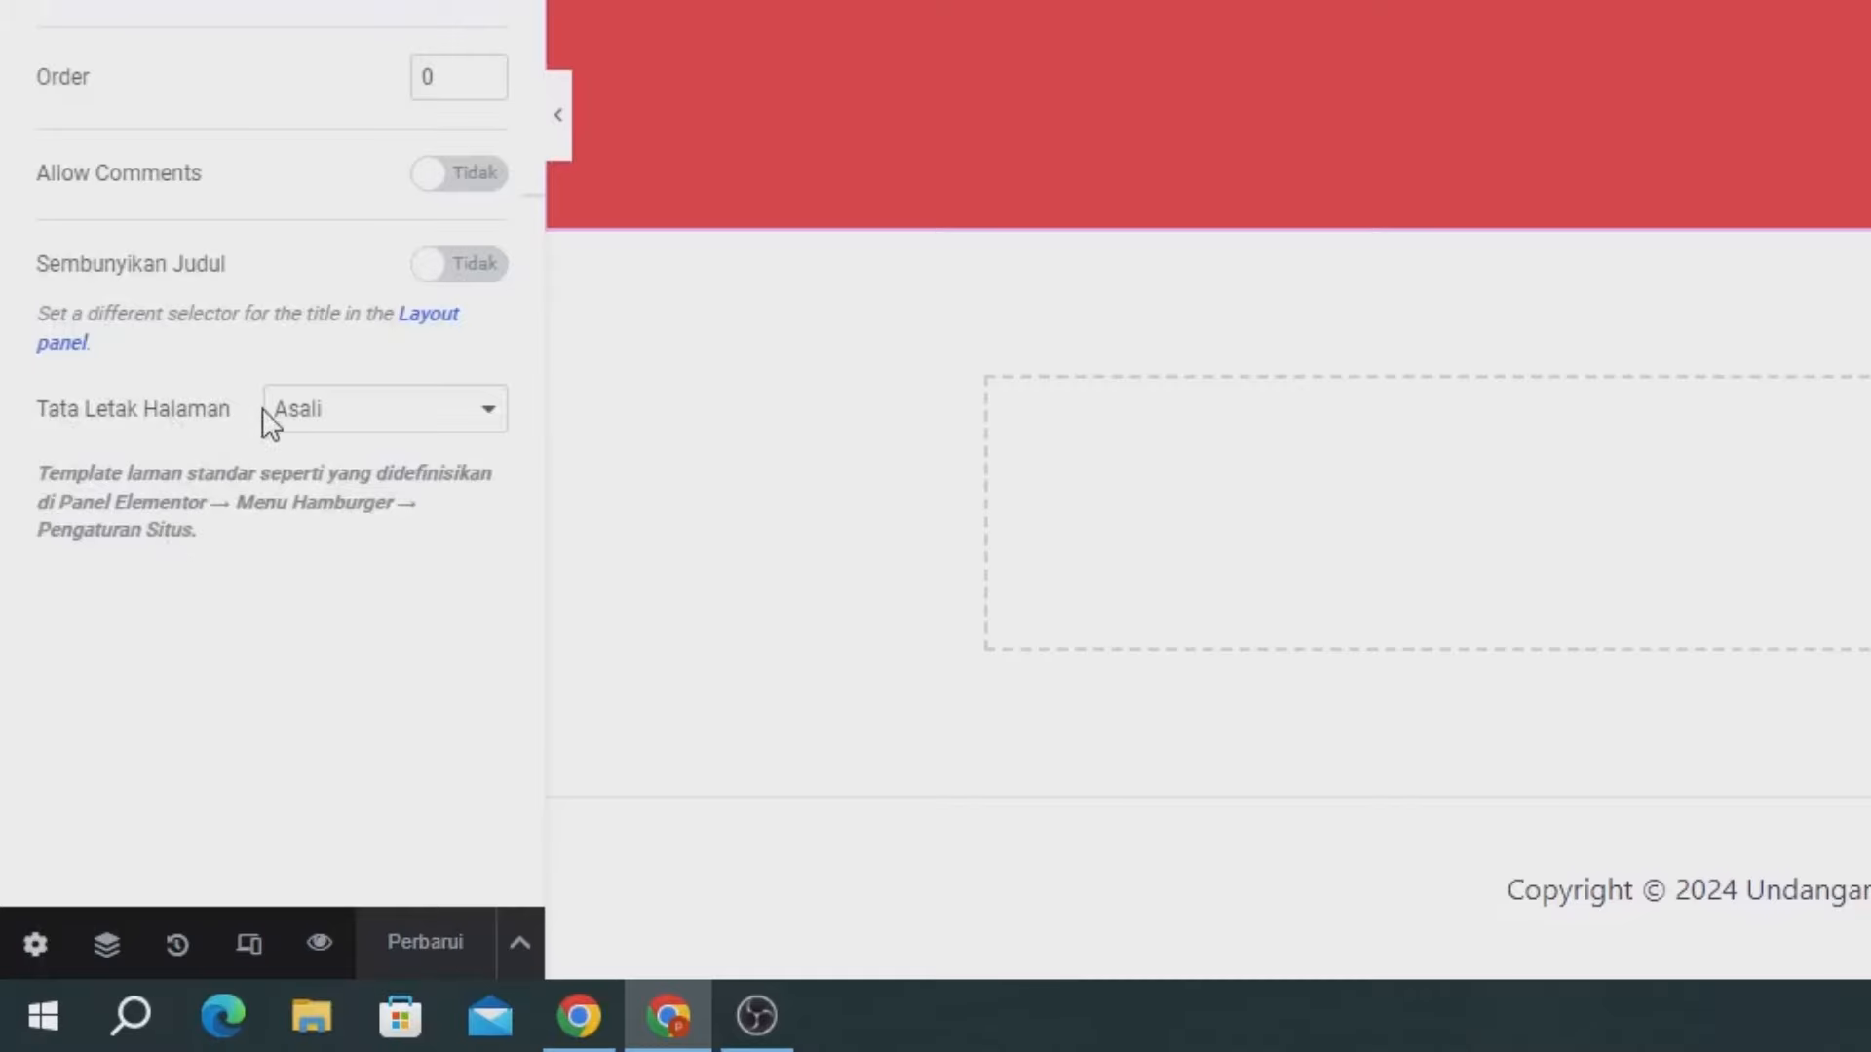
{"action": "left_click", "coordinate": [356, 414]}
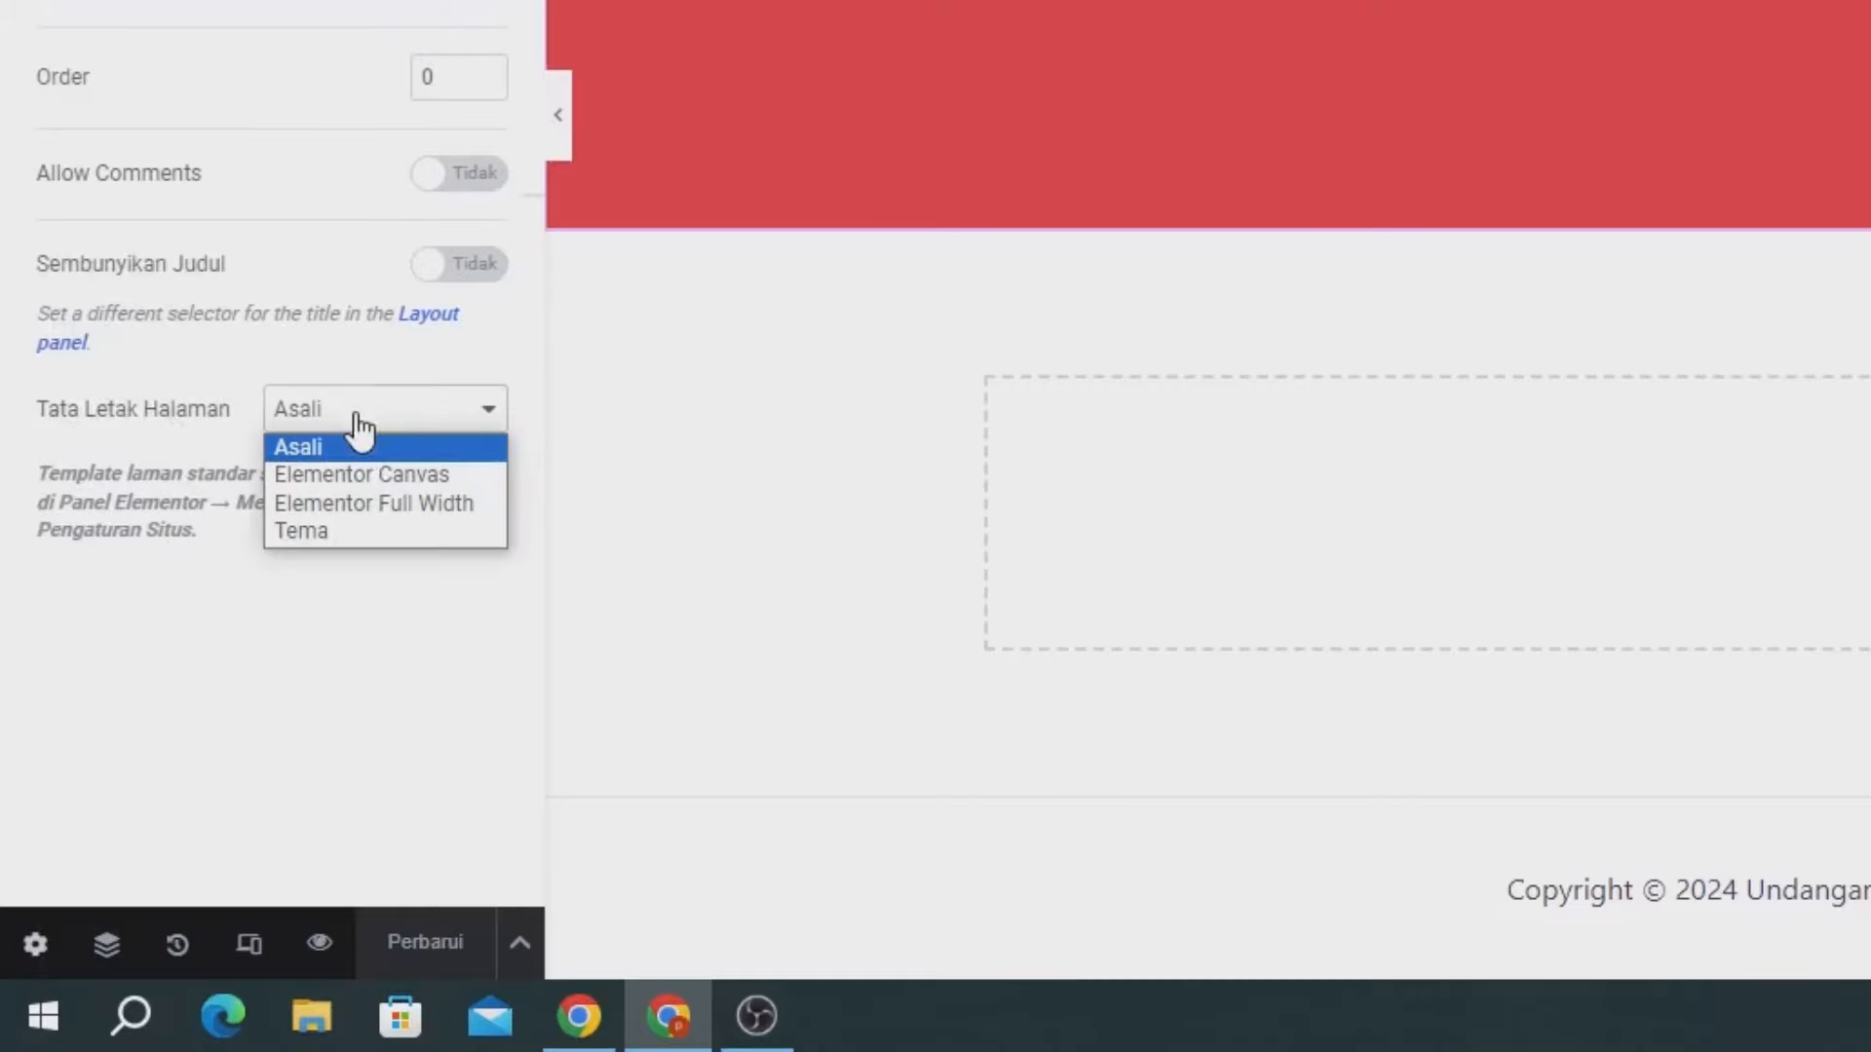
{"action": "left_click", "coordinate": [376, 478]}
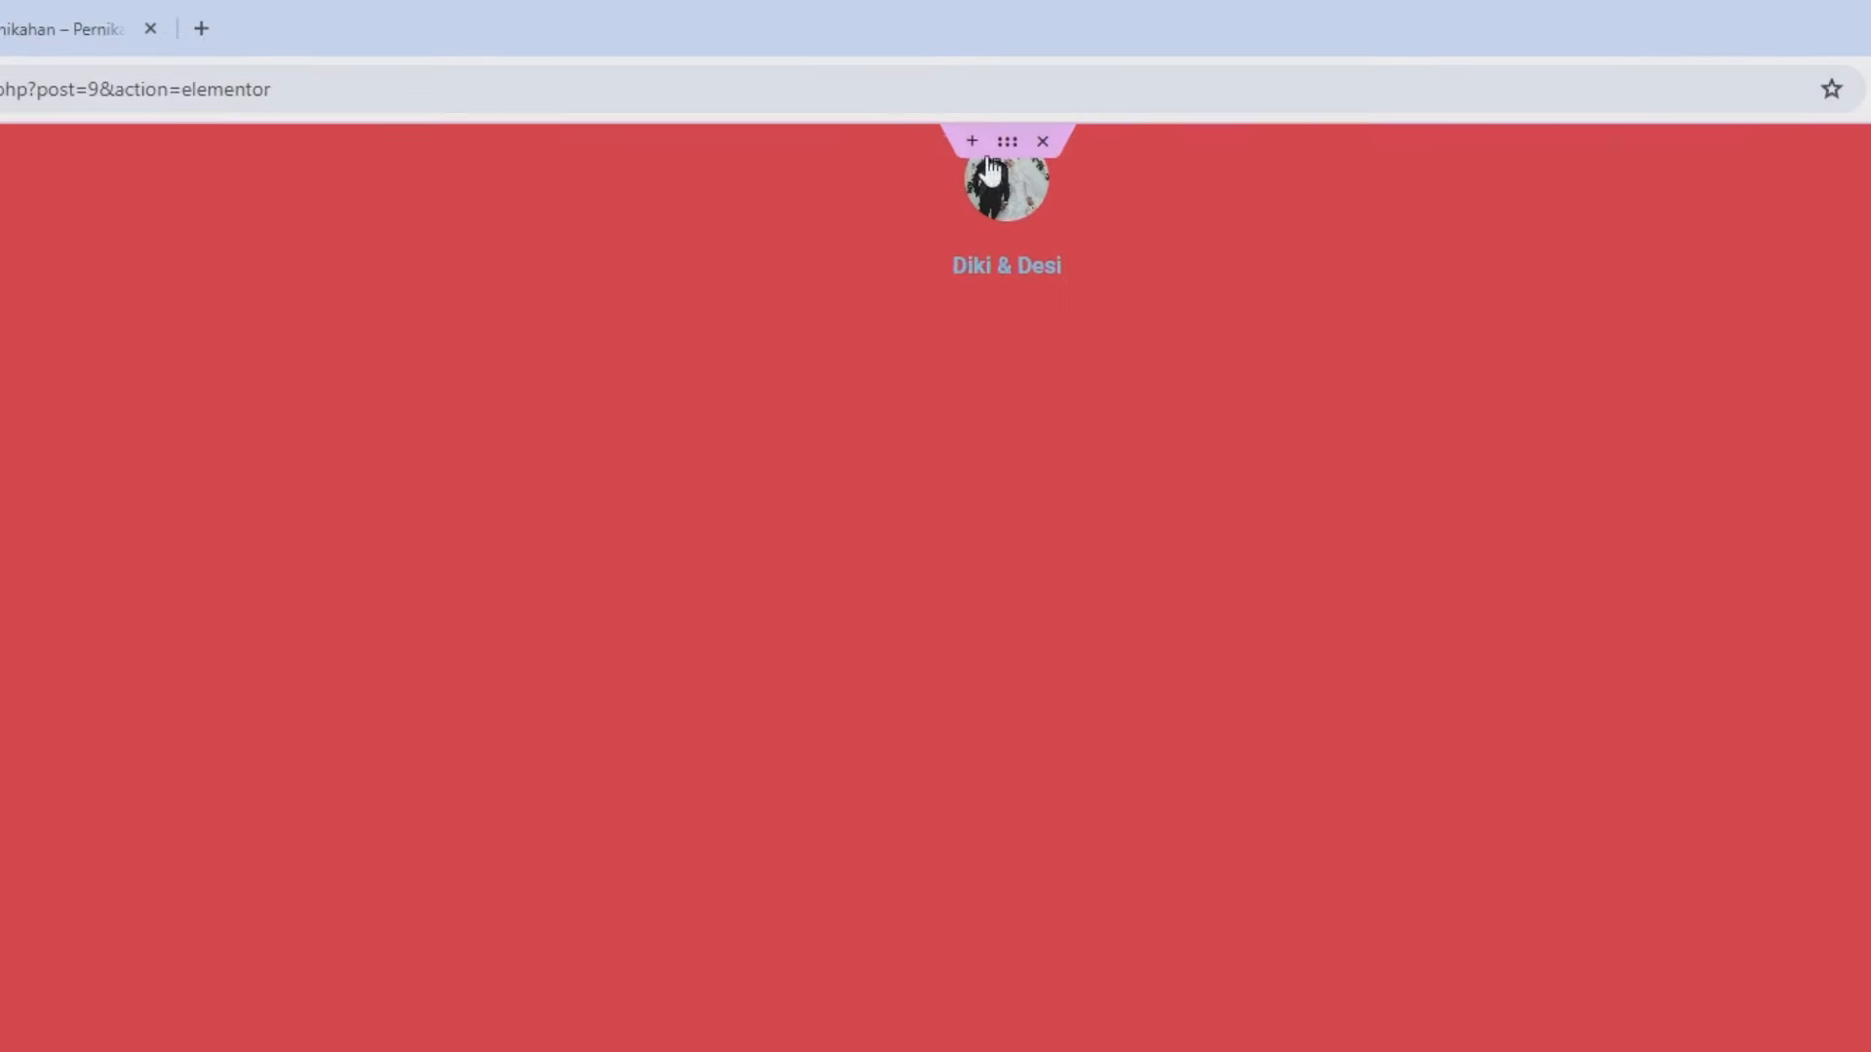
- Justify the red hero container's content to the centre
{"action": "left_click", "coordinate": [941, 187]}
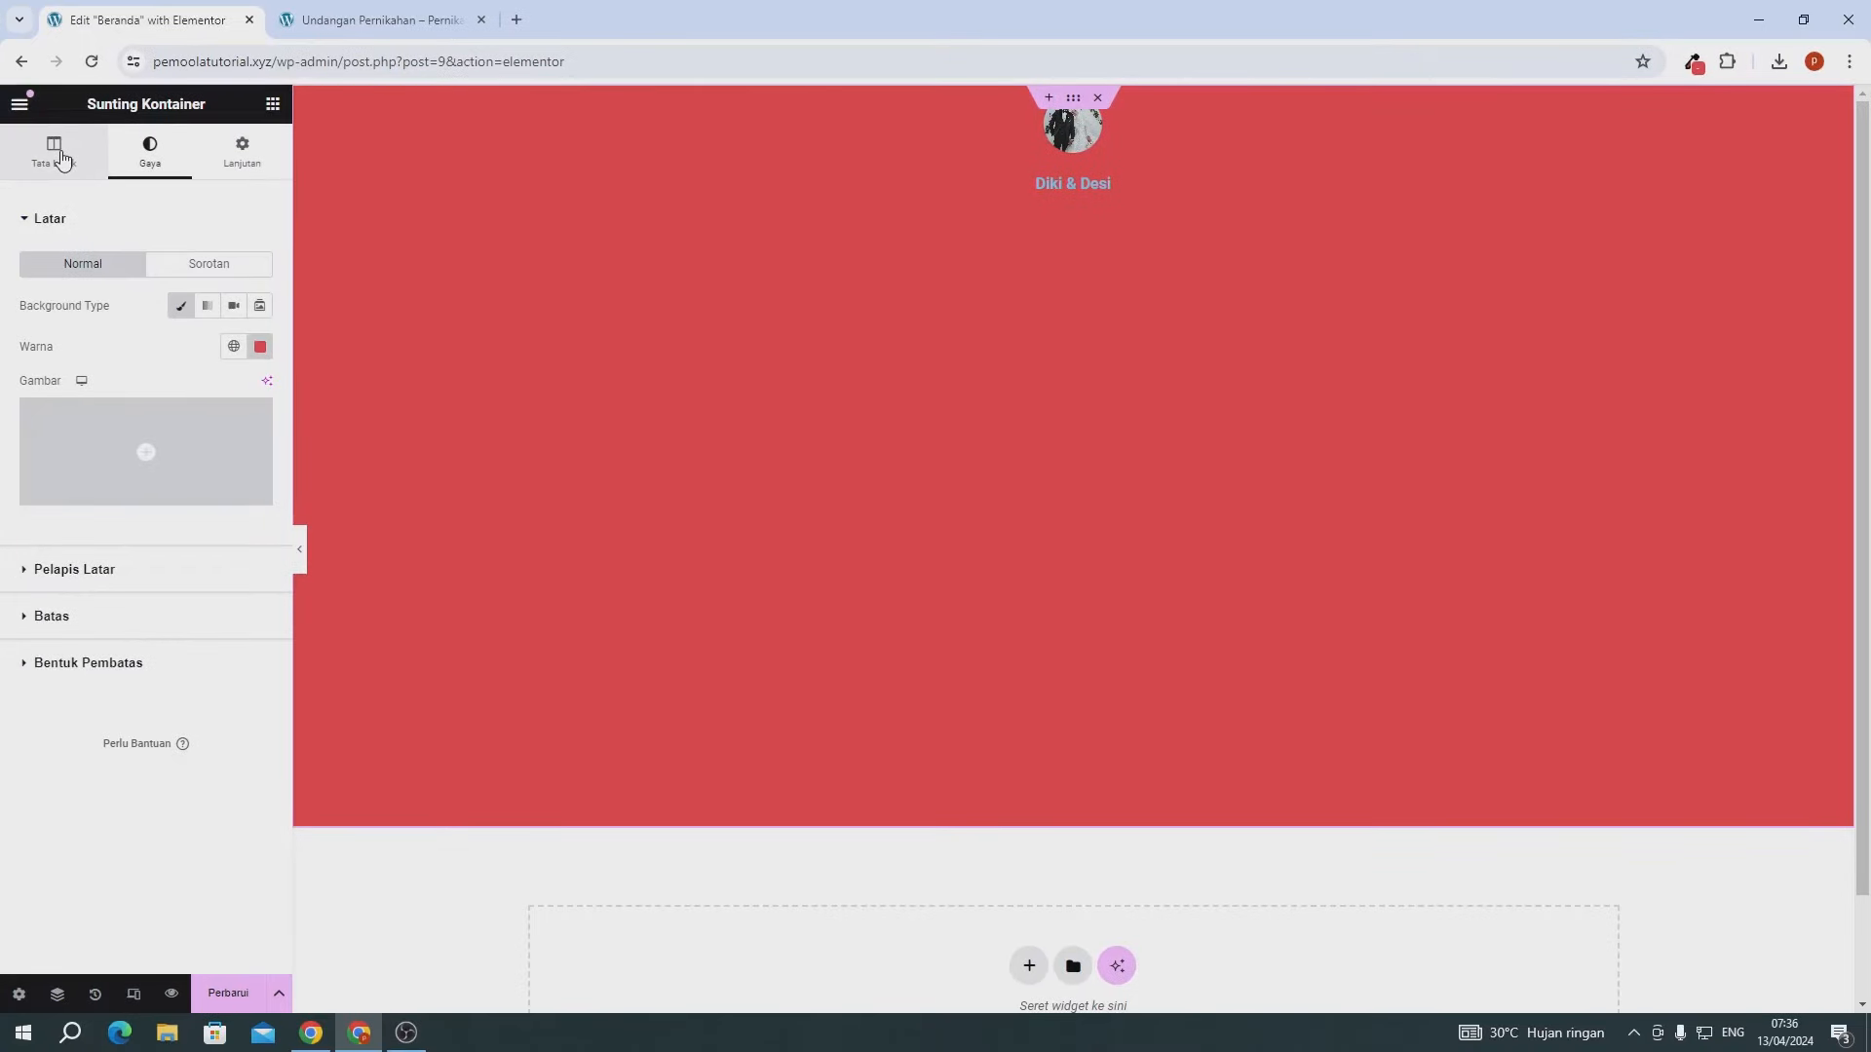
{"action": "left_click", "coordinate": [59, 156]}
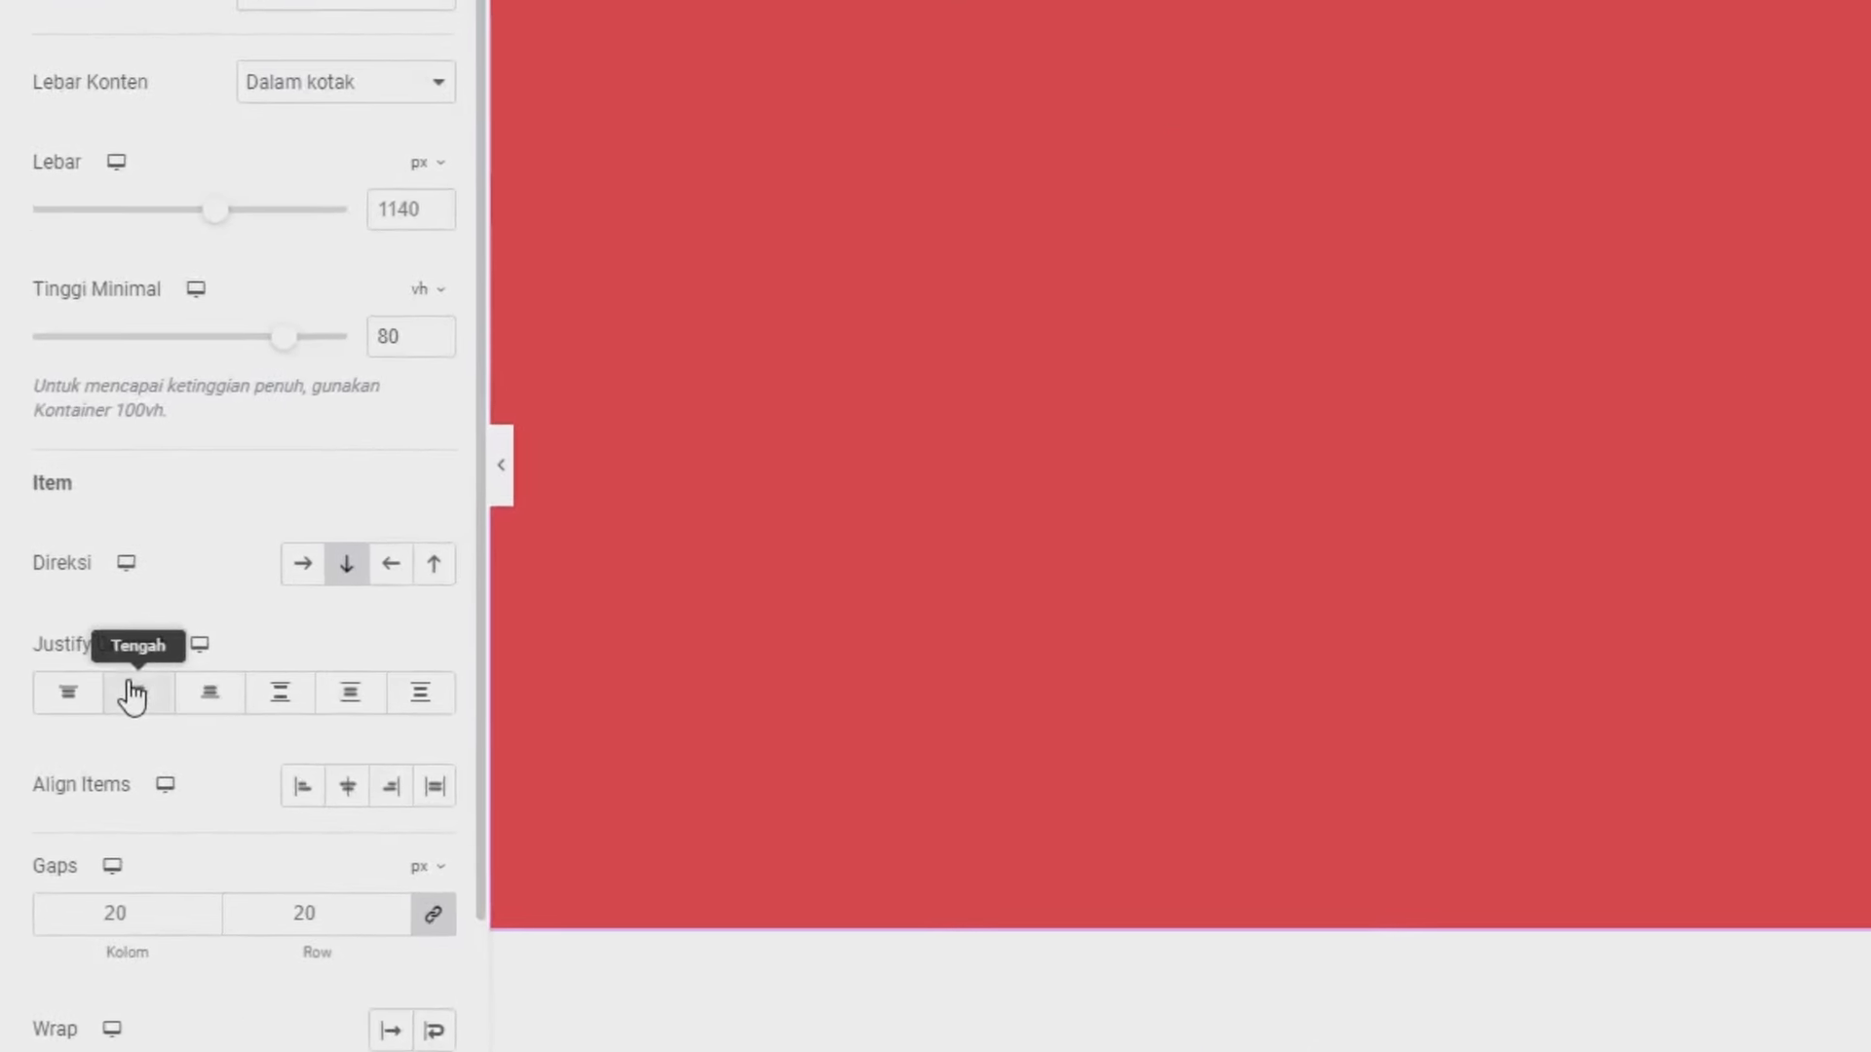
{"action": "left_click", "coordinate": [132, 696]}
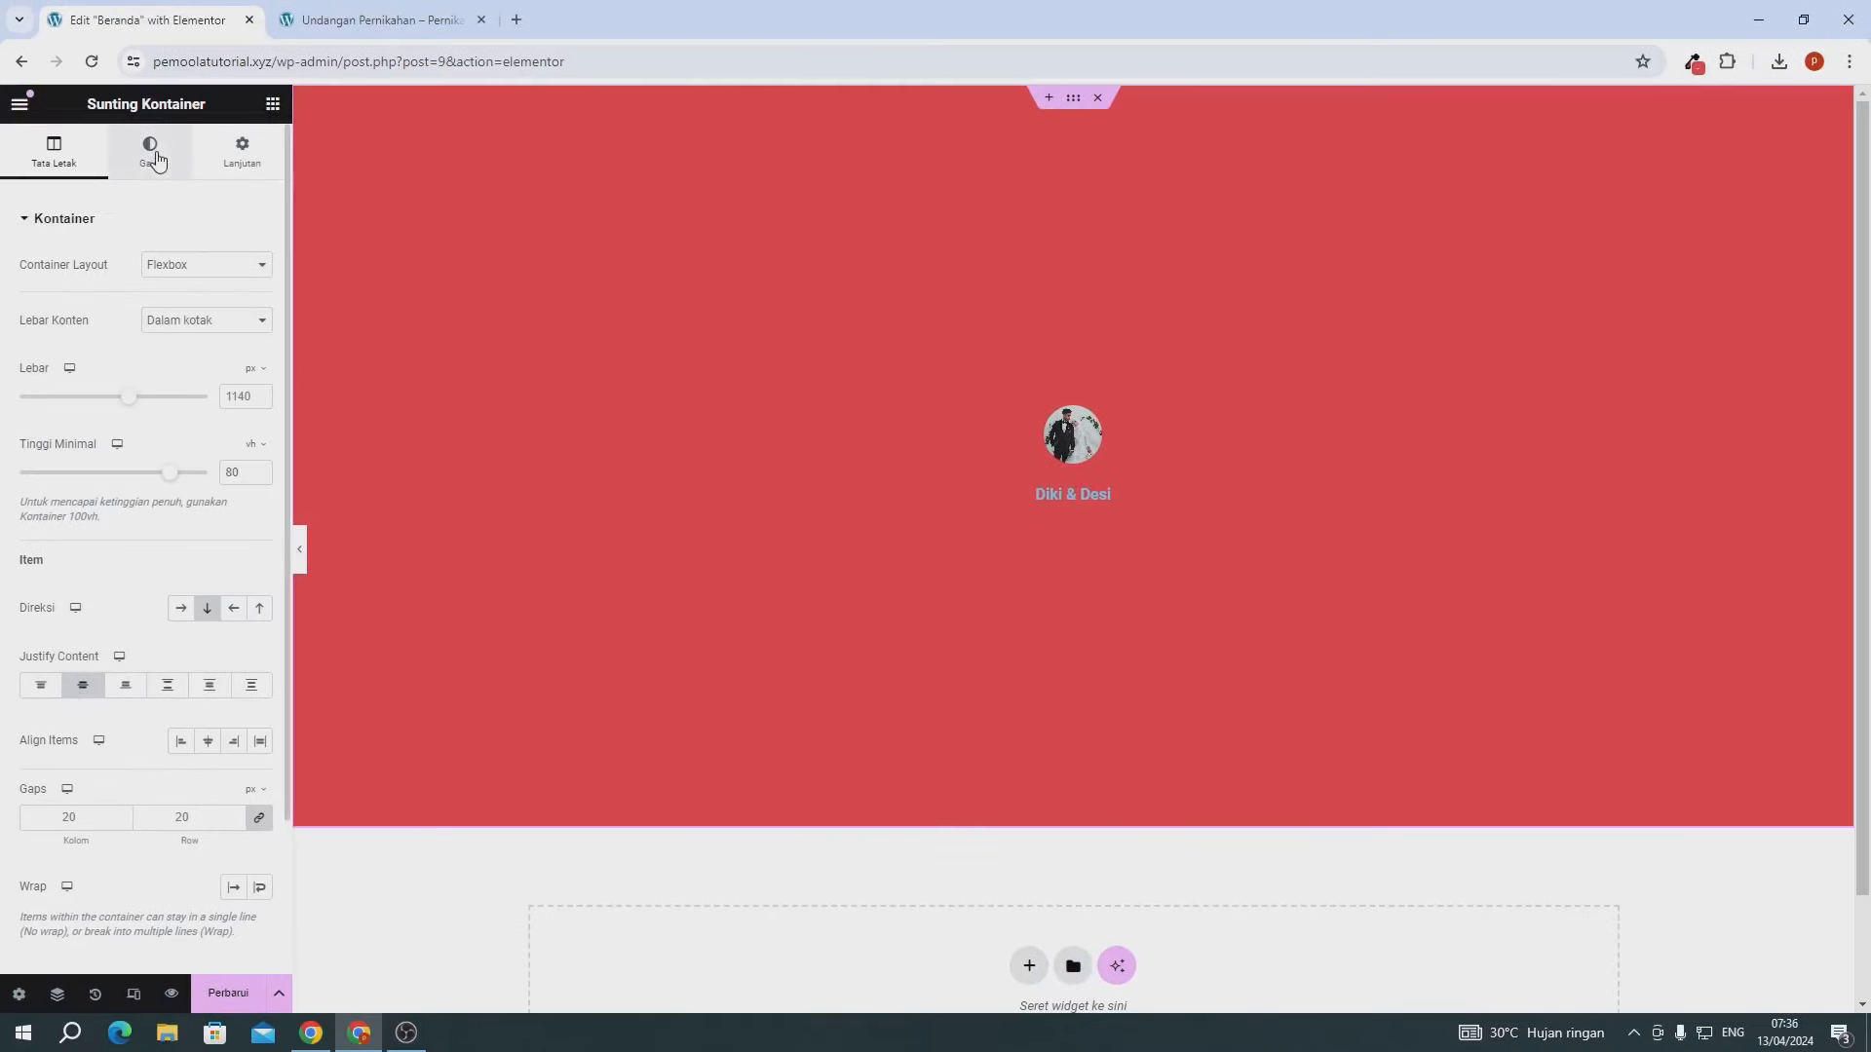
{"action": "left_click", "coordinate": [153, 156]}
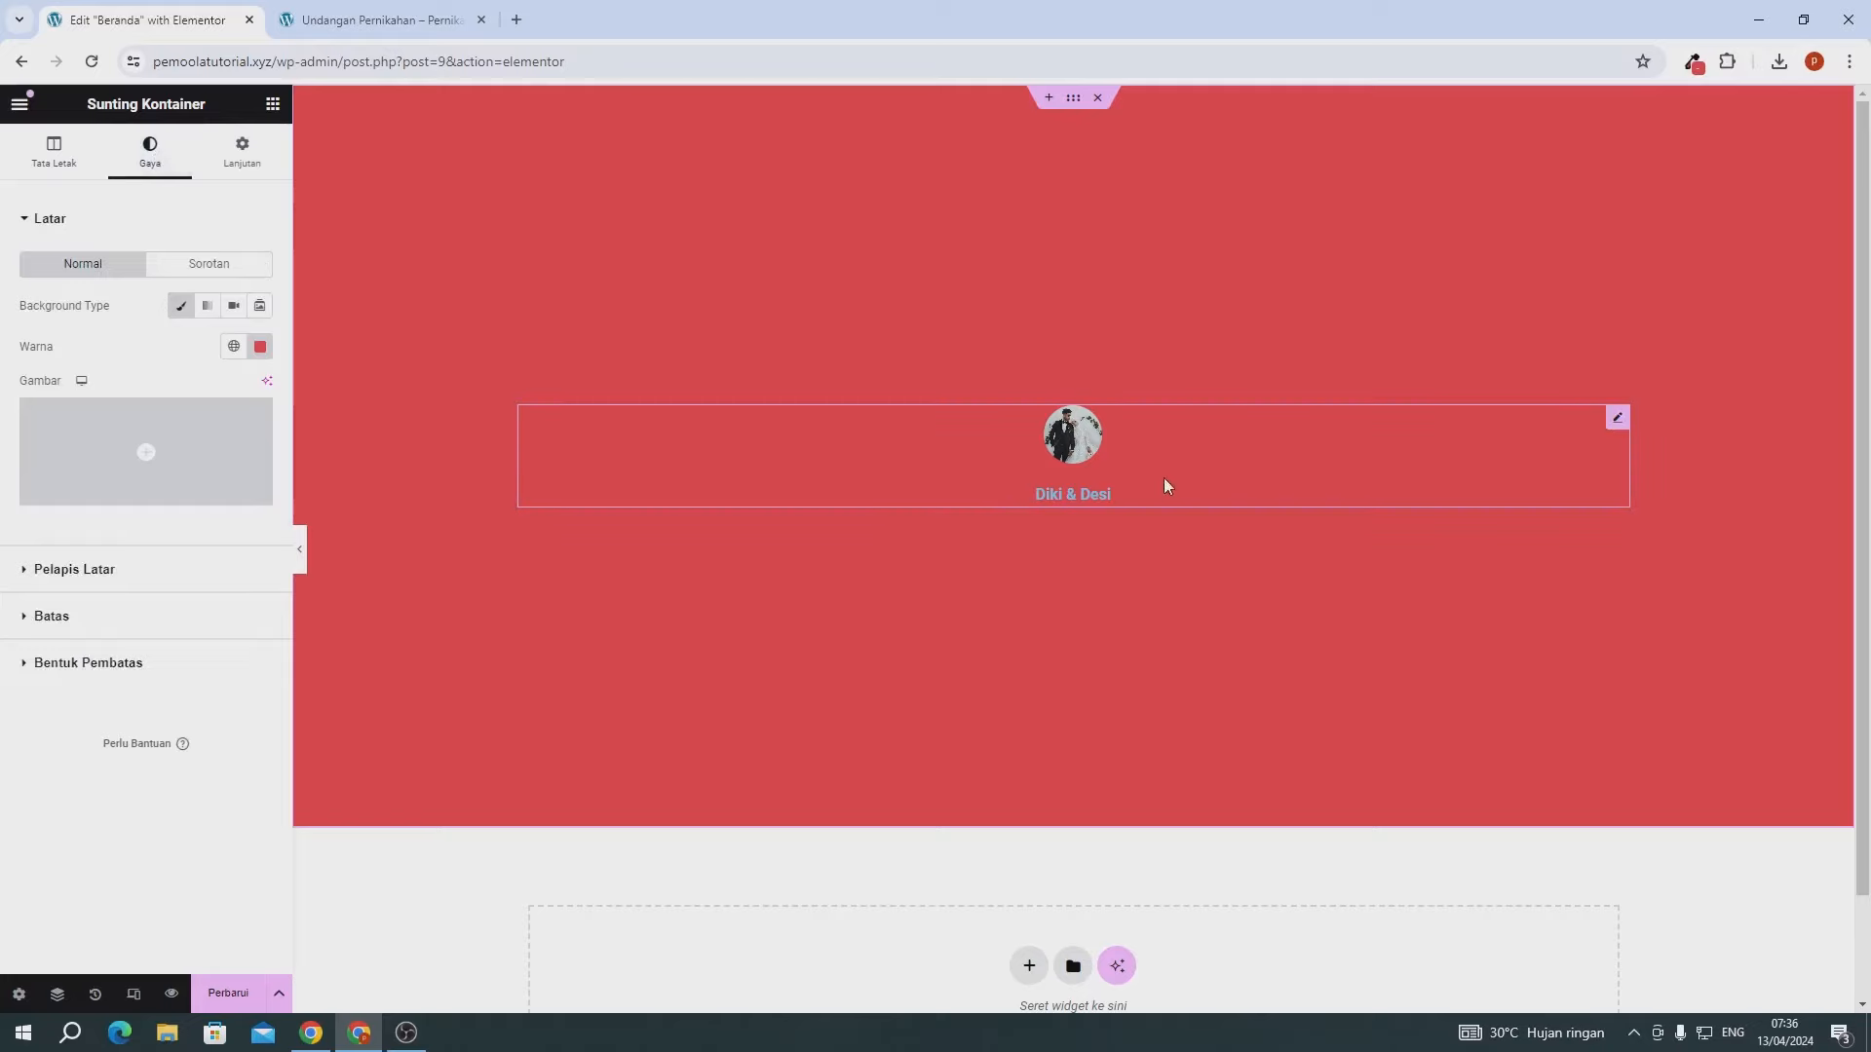
- Enlarge the couple's photo in the Diki & Desi card to 138 px resolution
{"action": "left_click", "coordinate": [1105, 452]}
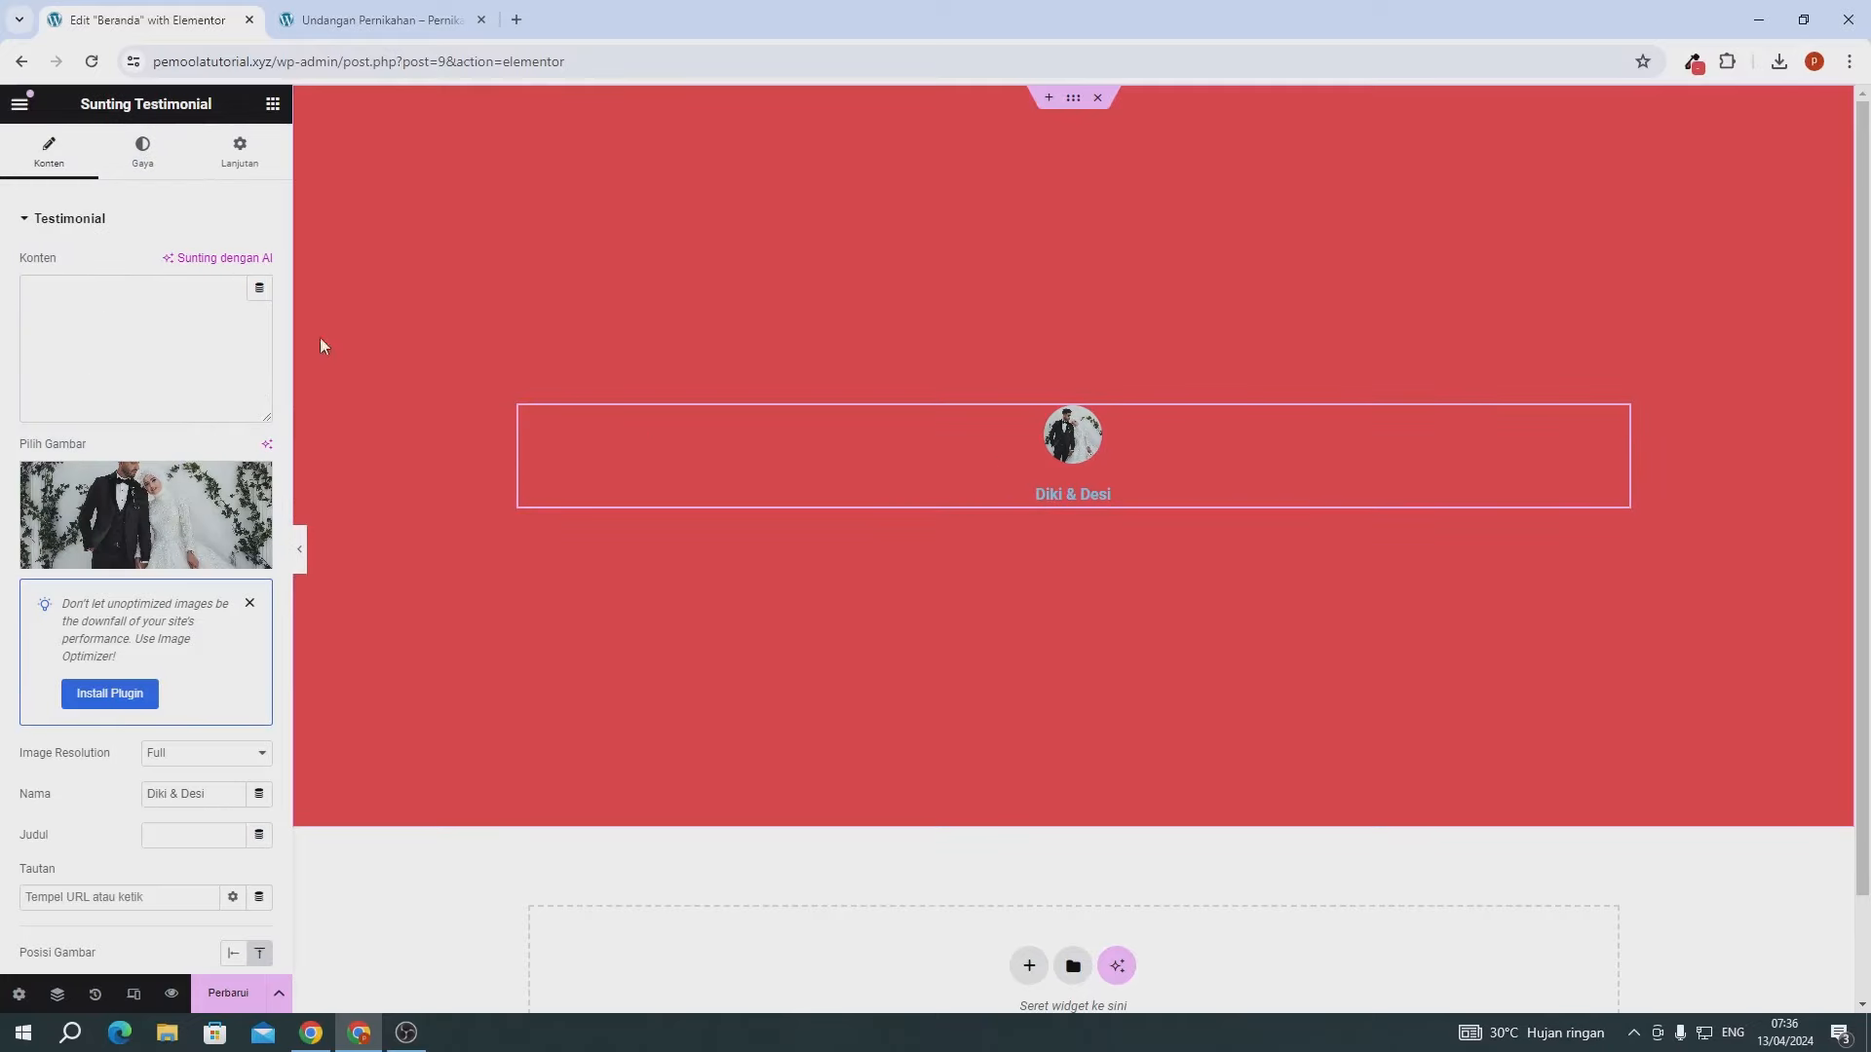
{"action": "left_click", "coordinate": [165, 166]}
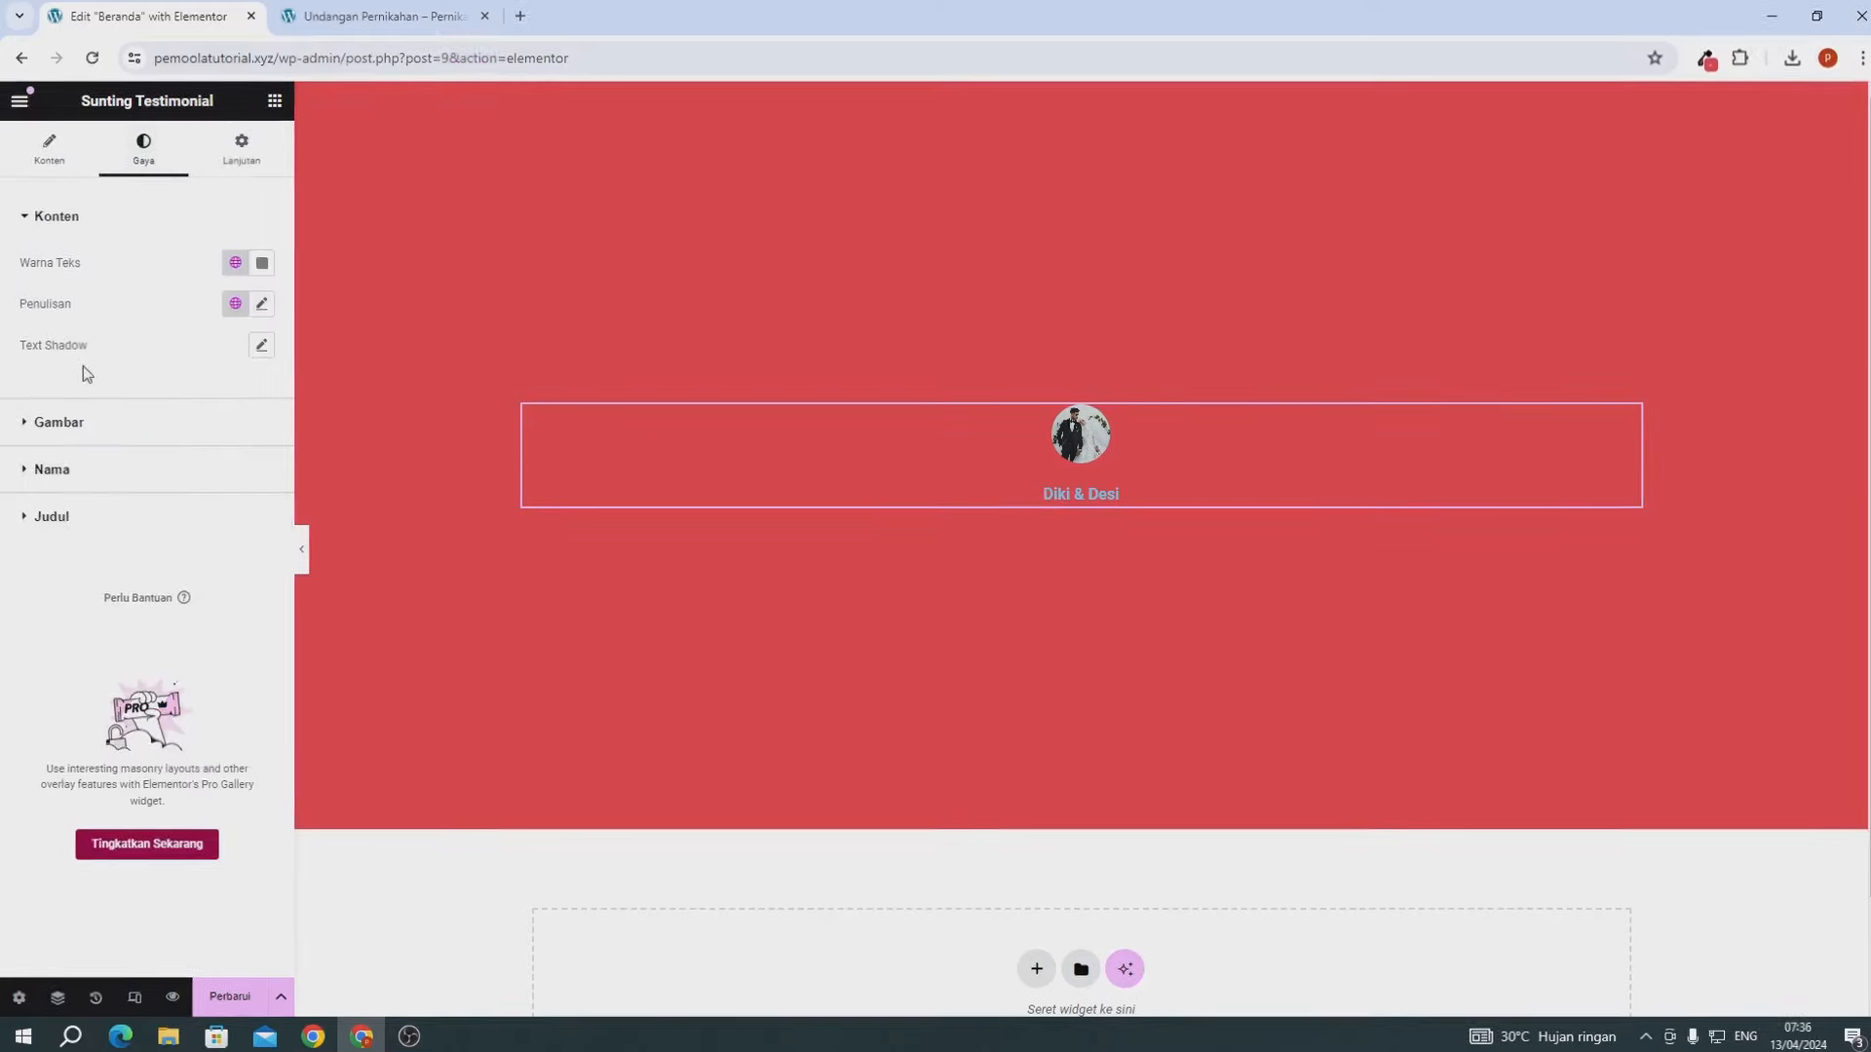
{"action": "left_click", "coordinate": [147, 343]}
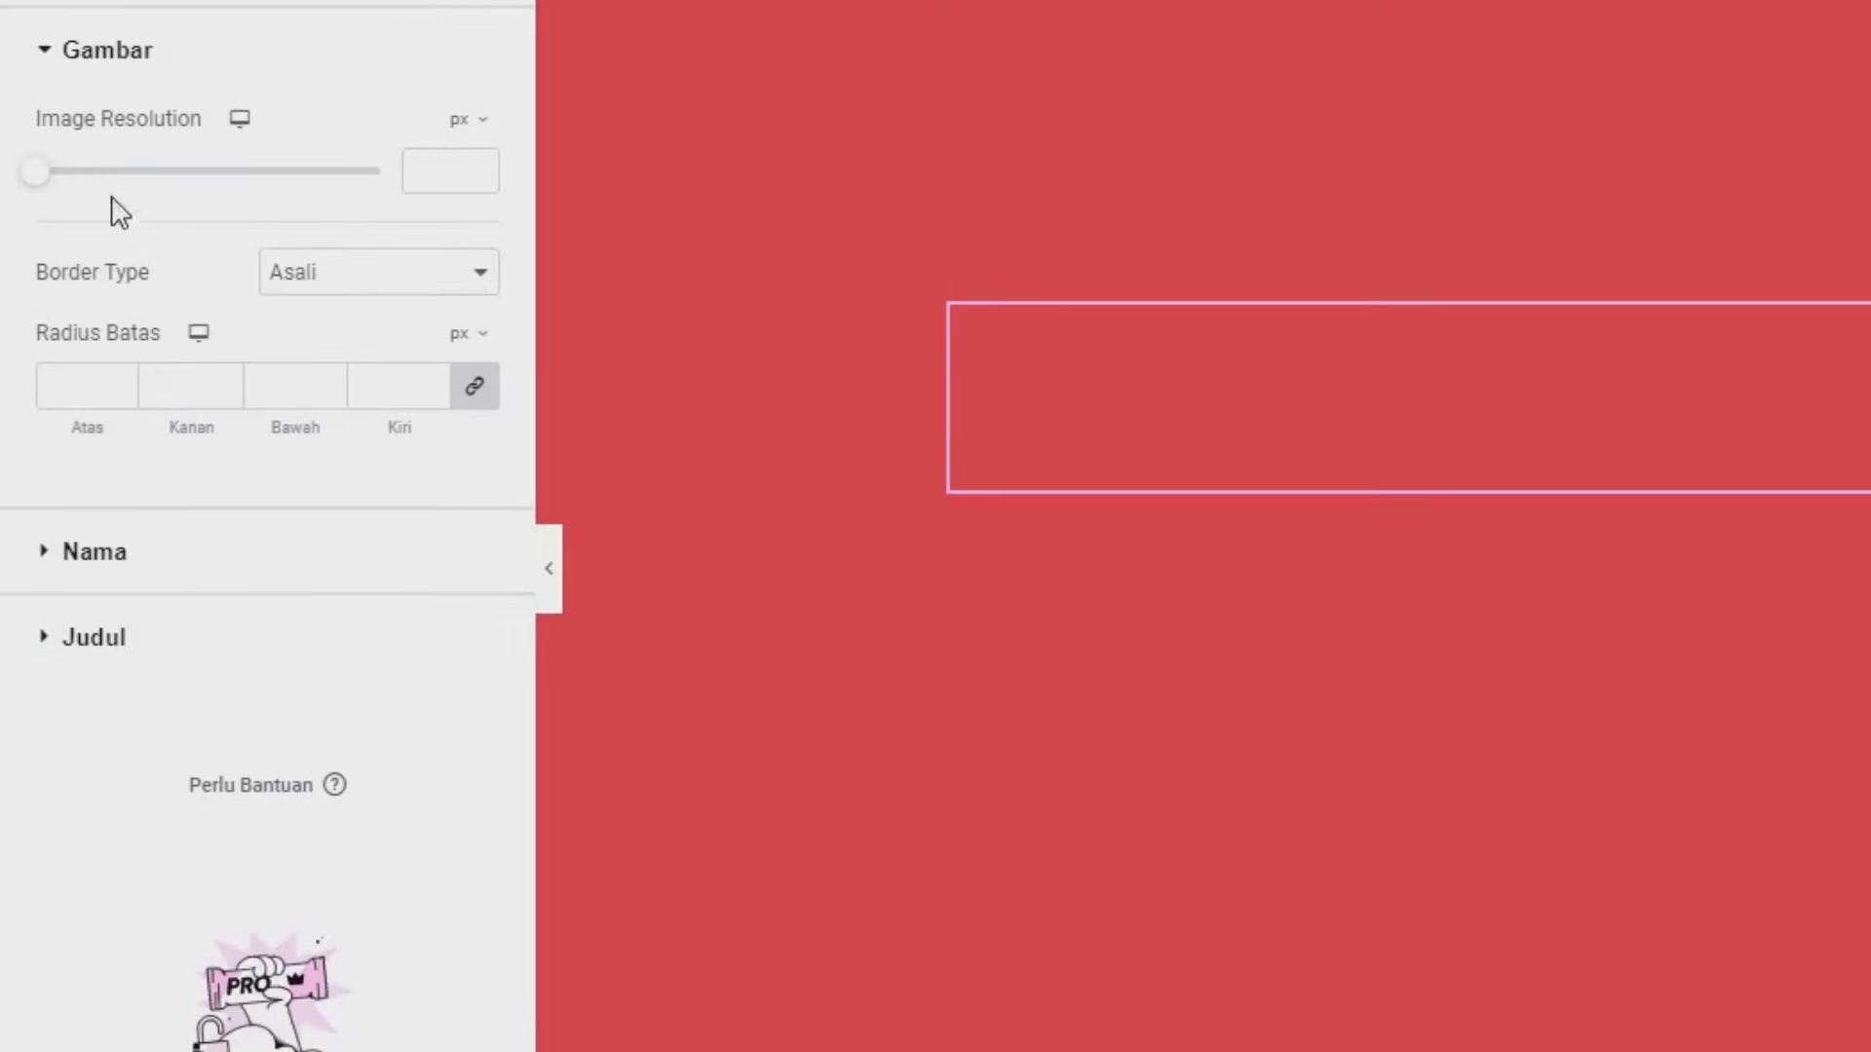
{"action": "left_click_drag", "start_coordinate": [35, 175], "coordinate": [262, 229]}
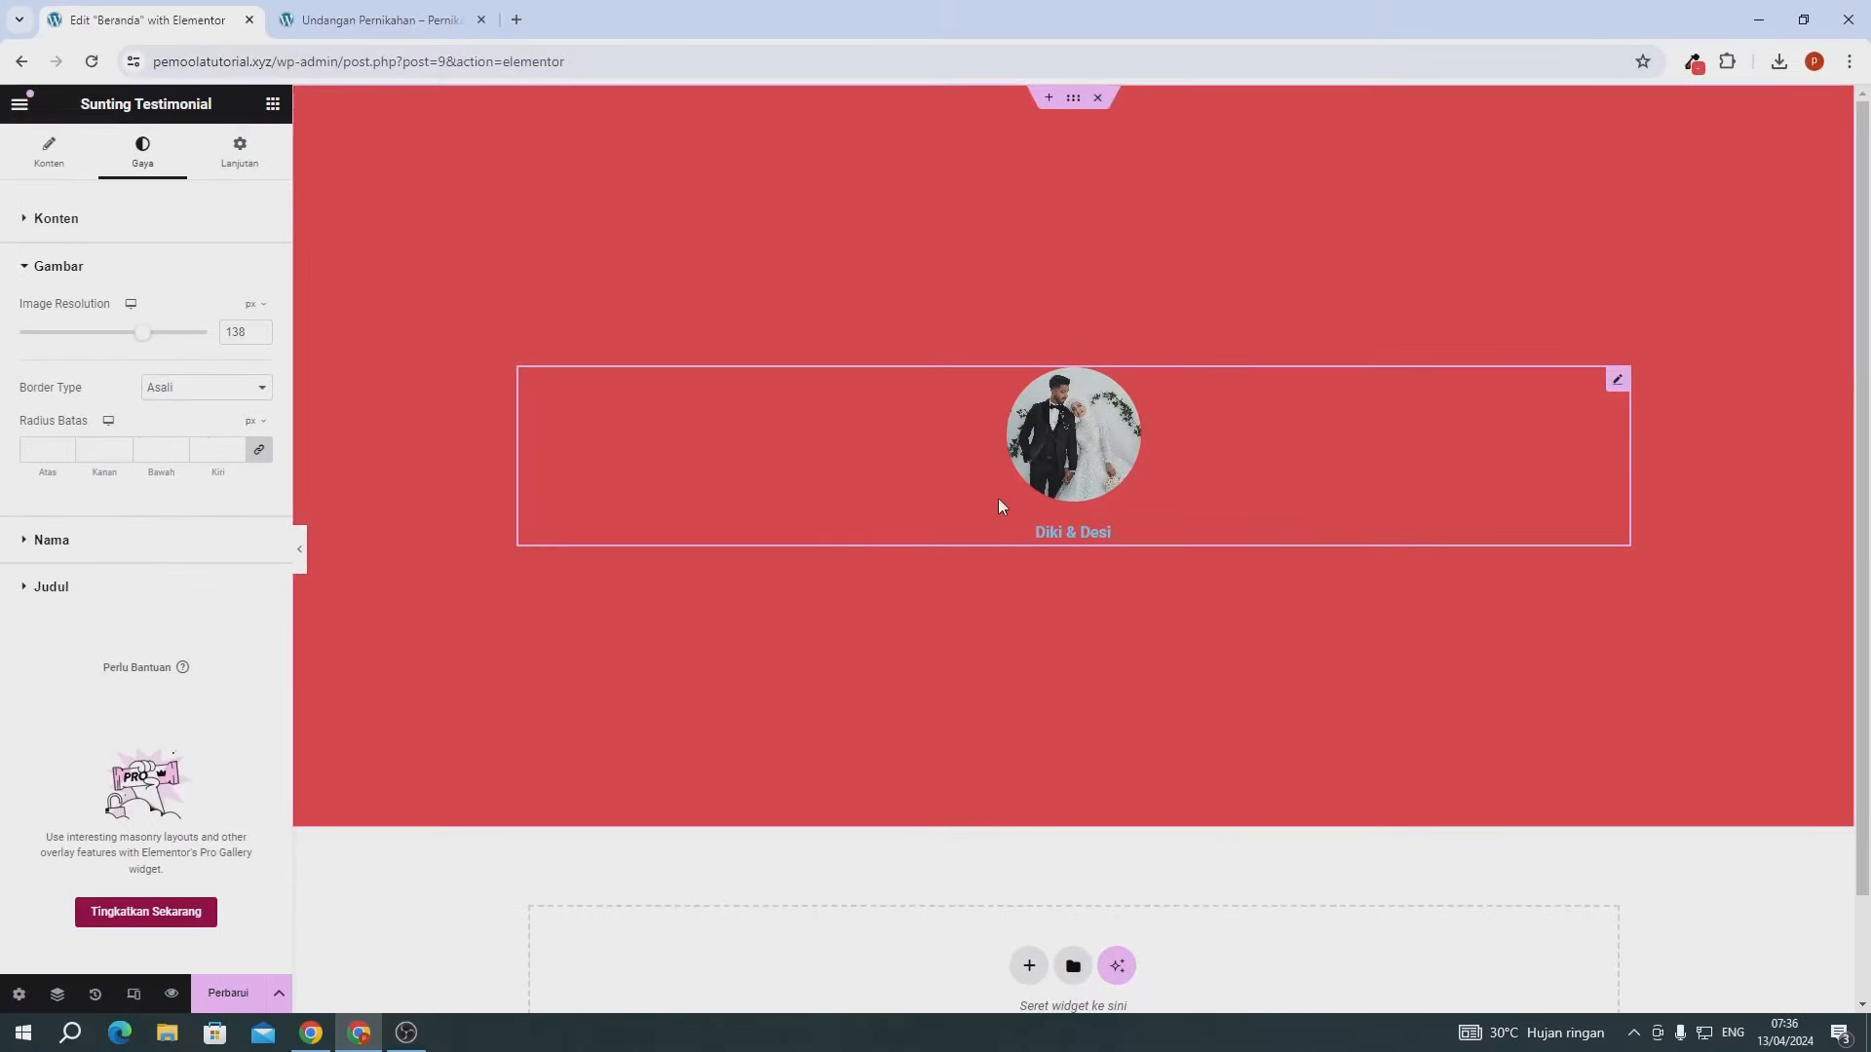
- Make the Diki & Desi name text white (#FFFFFF)
{"action": "left_click", "coordinate": [163, 539]}
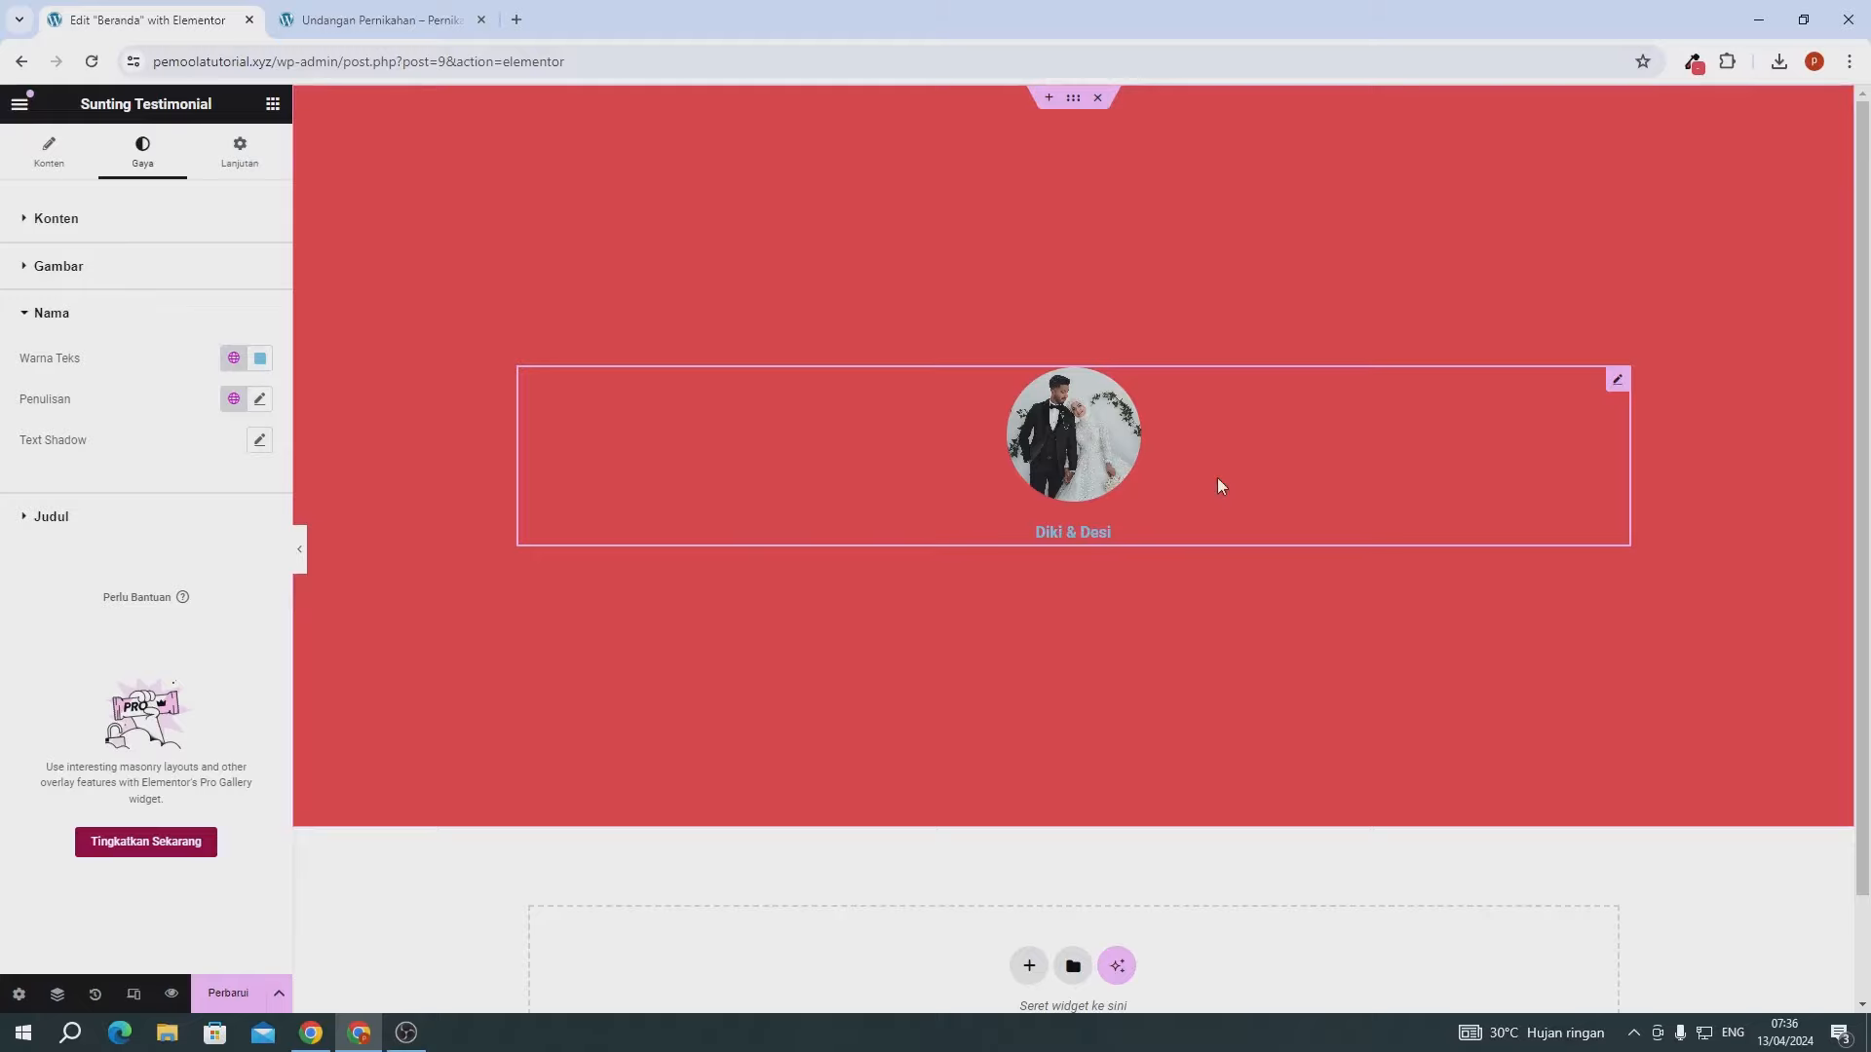
{"action": "left_click", "coordinate": [260, 358]}
{"action": "type", "text": "#FFFFFF"}
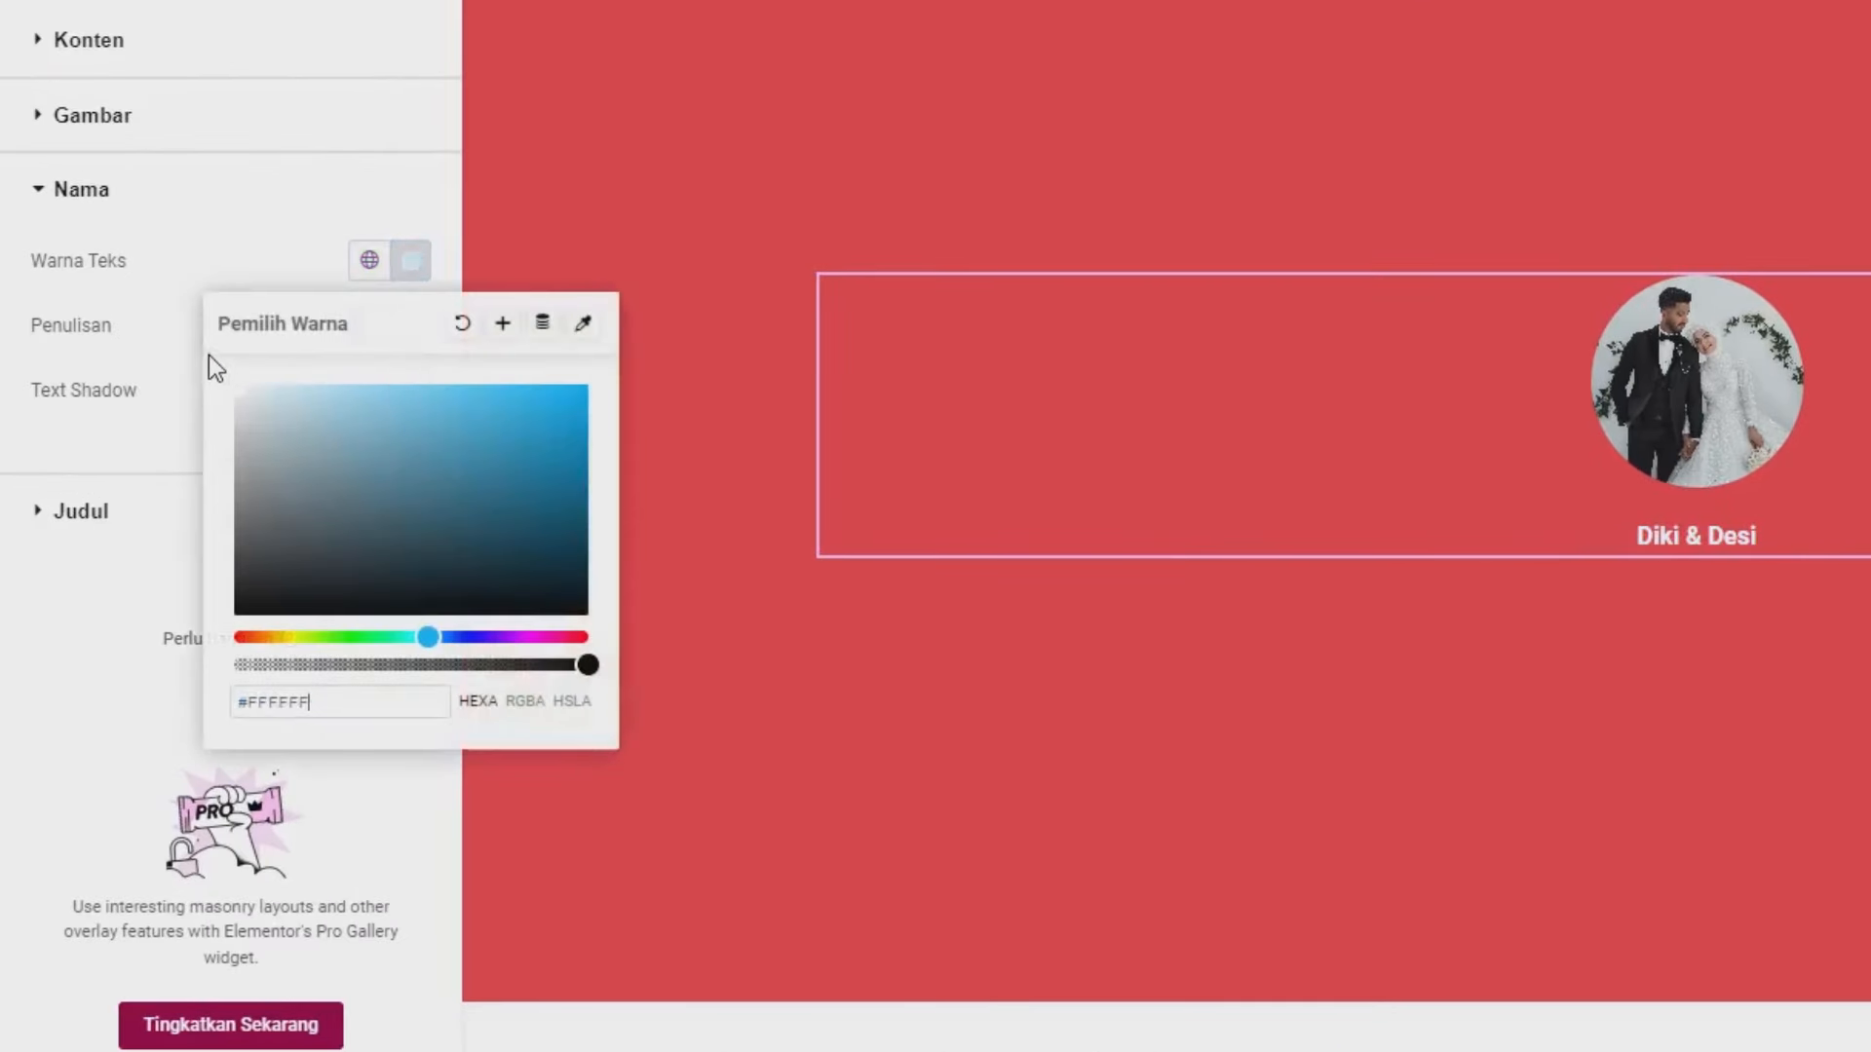
{"action": "left_click", "coordinate": [184, 335]}
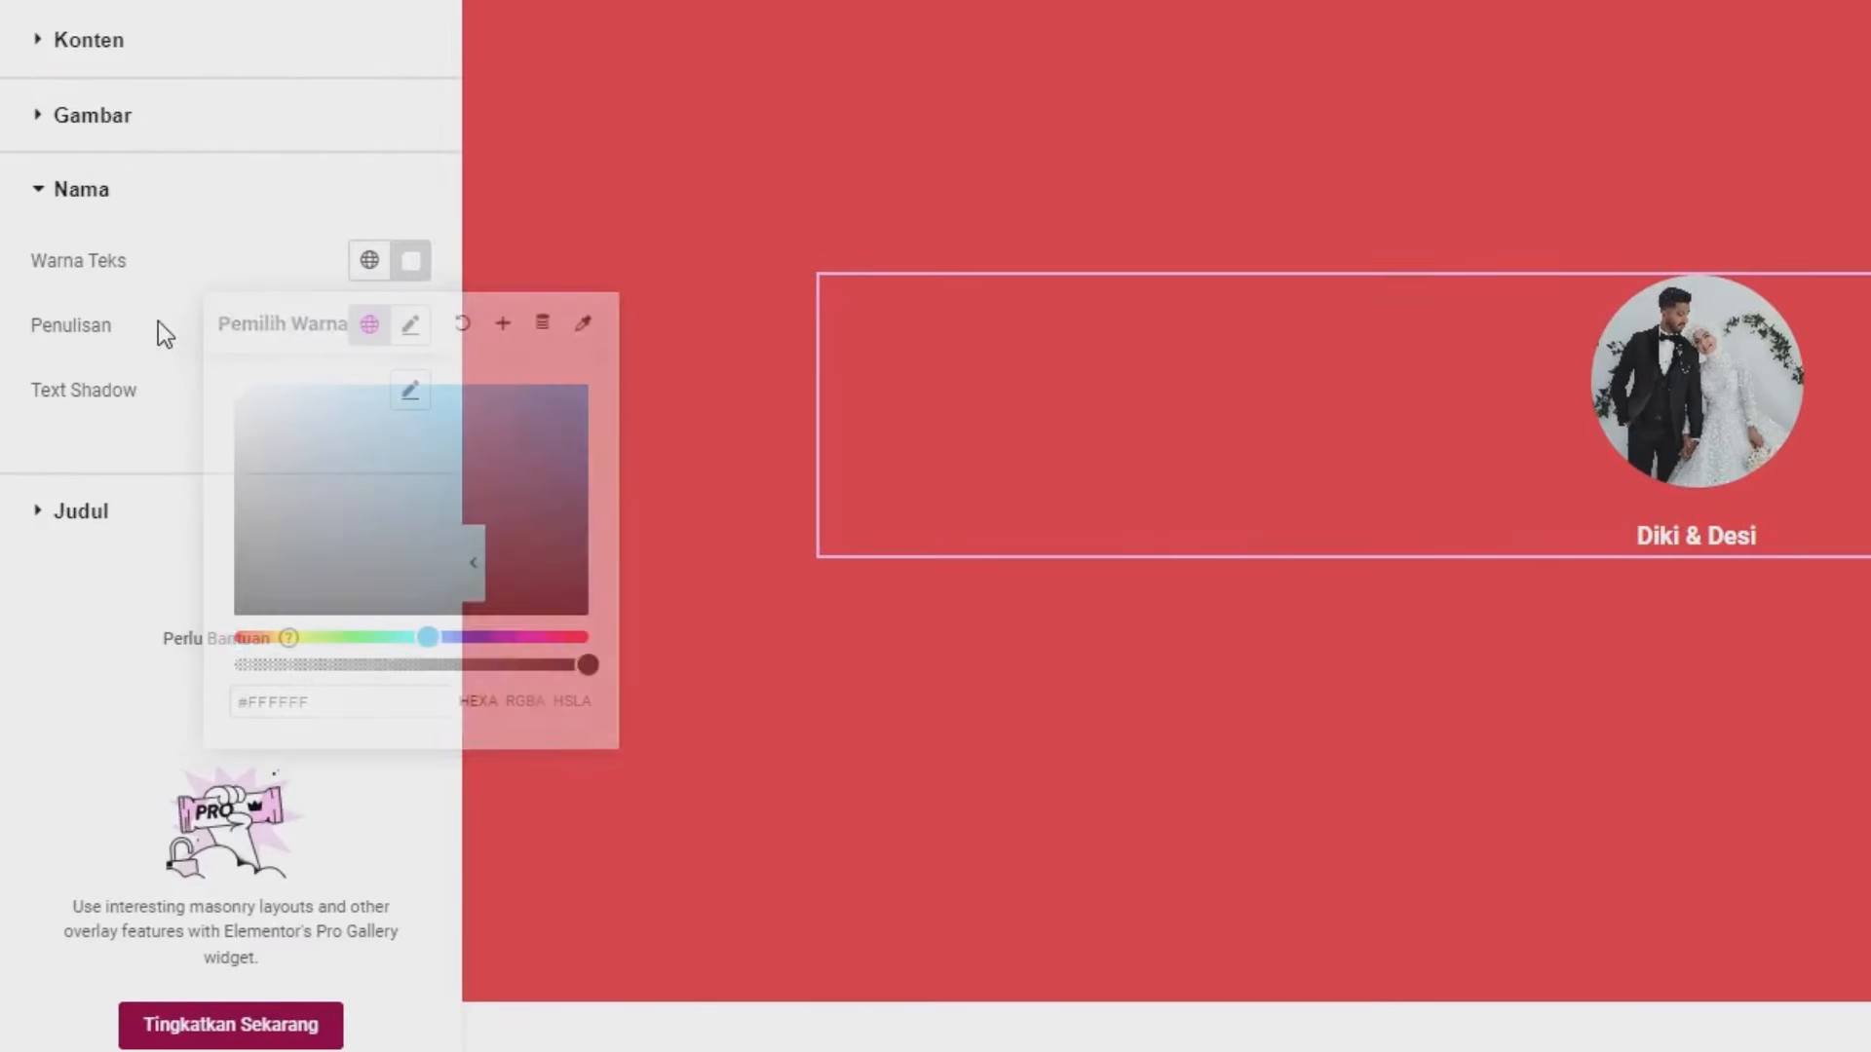
- Set the Diki & Desi name to The Nautigal font, 55 px, weight 600
{"action": "left_click", "coordinate": [411, 327]}
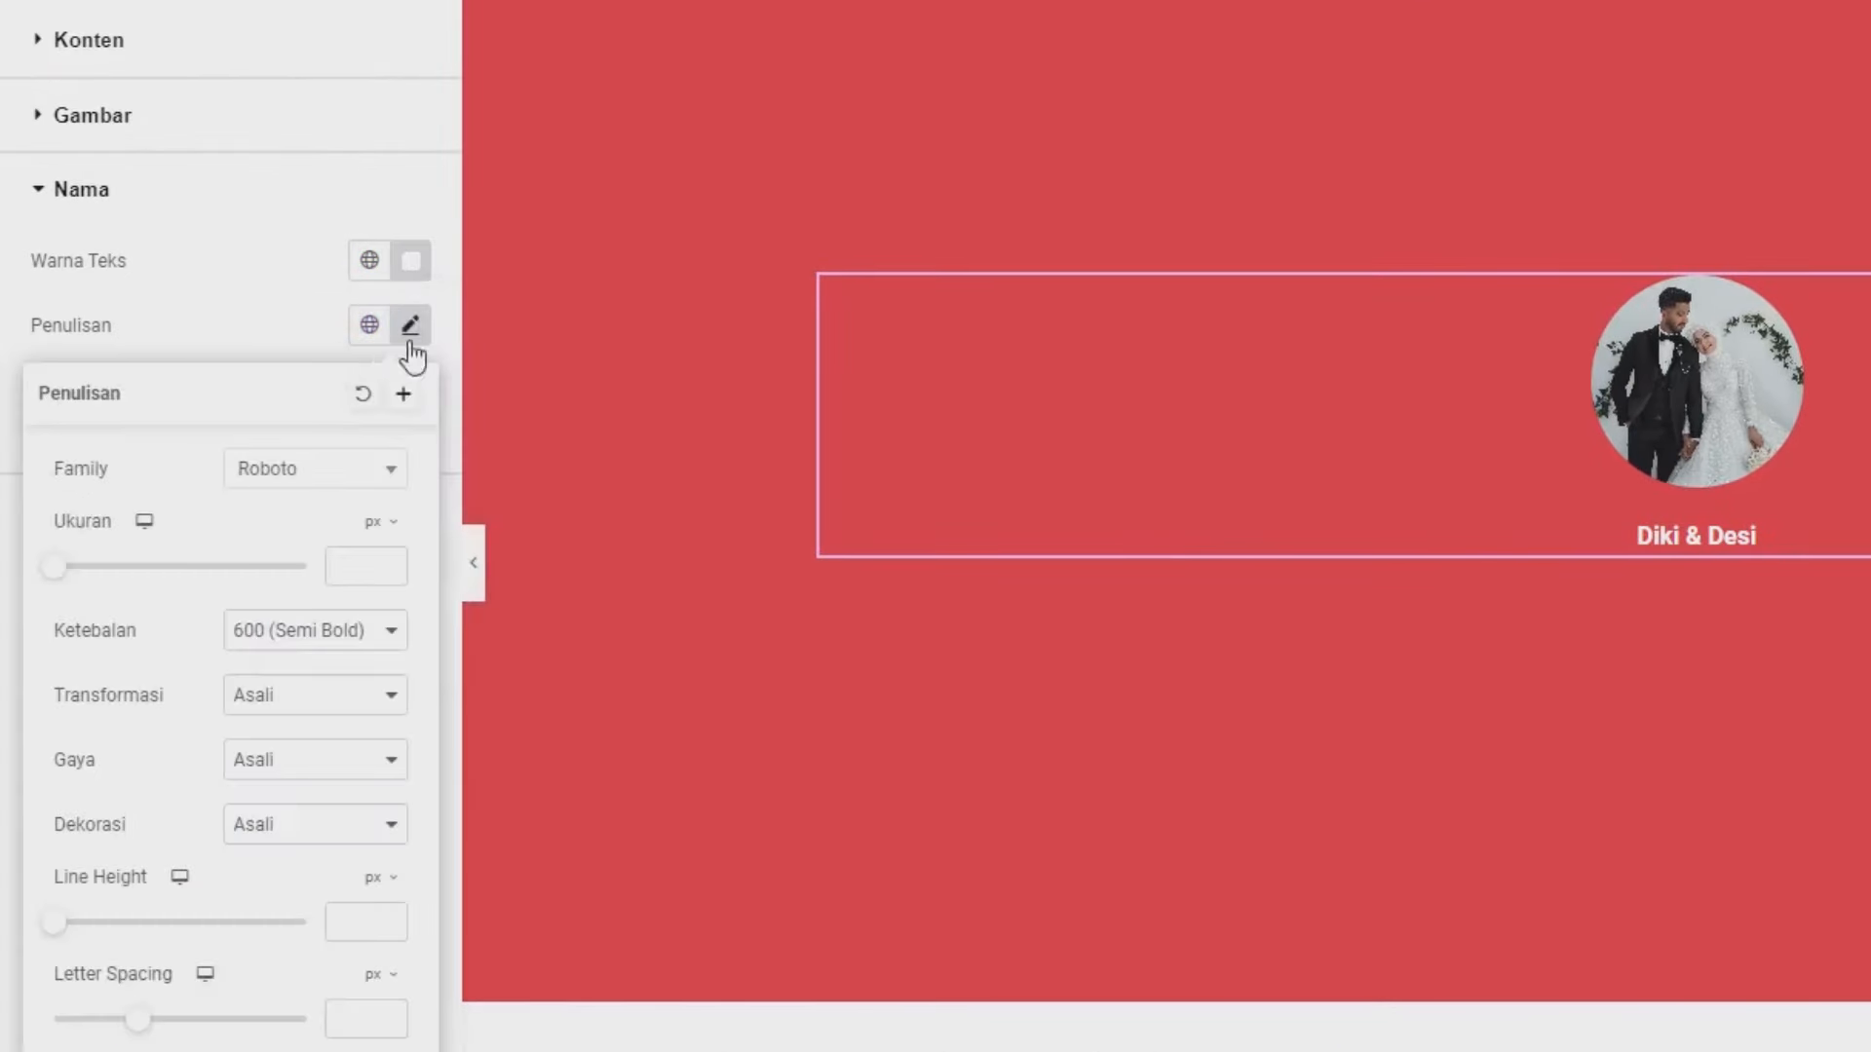
{"action": "left_click", "coordinate": [301, 476]}
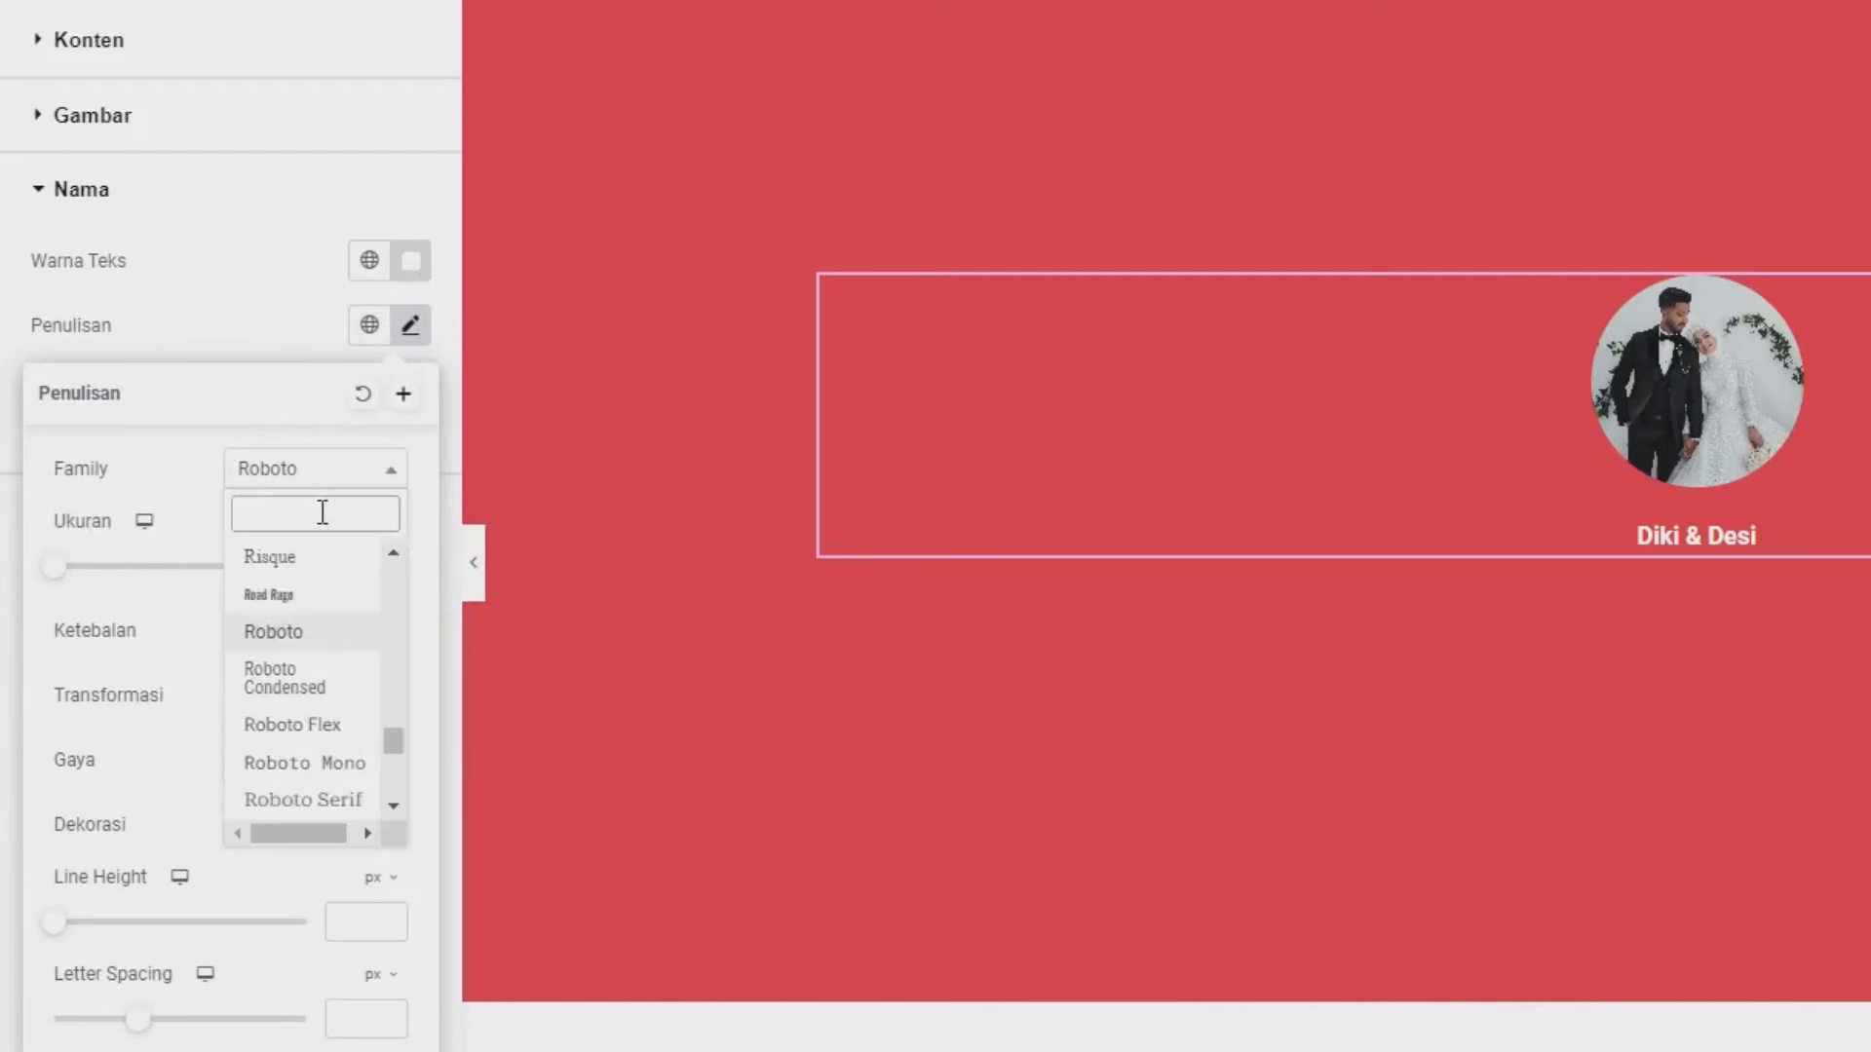
{"action": "type", "text": "thai"}
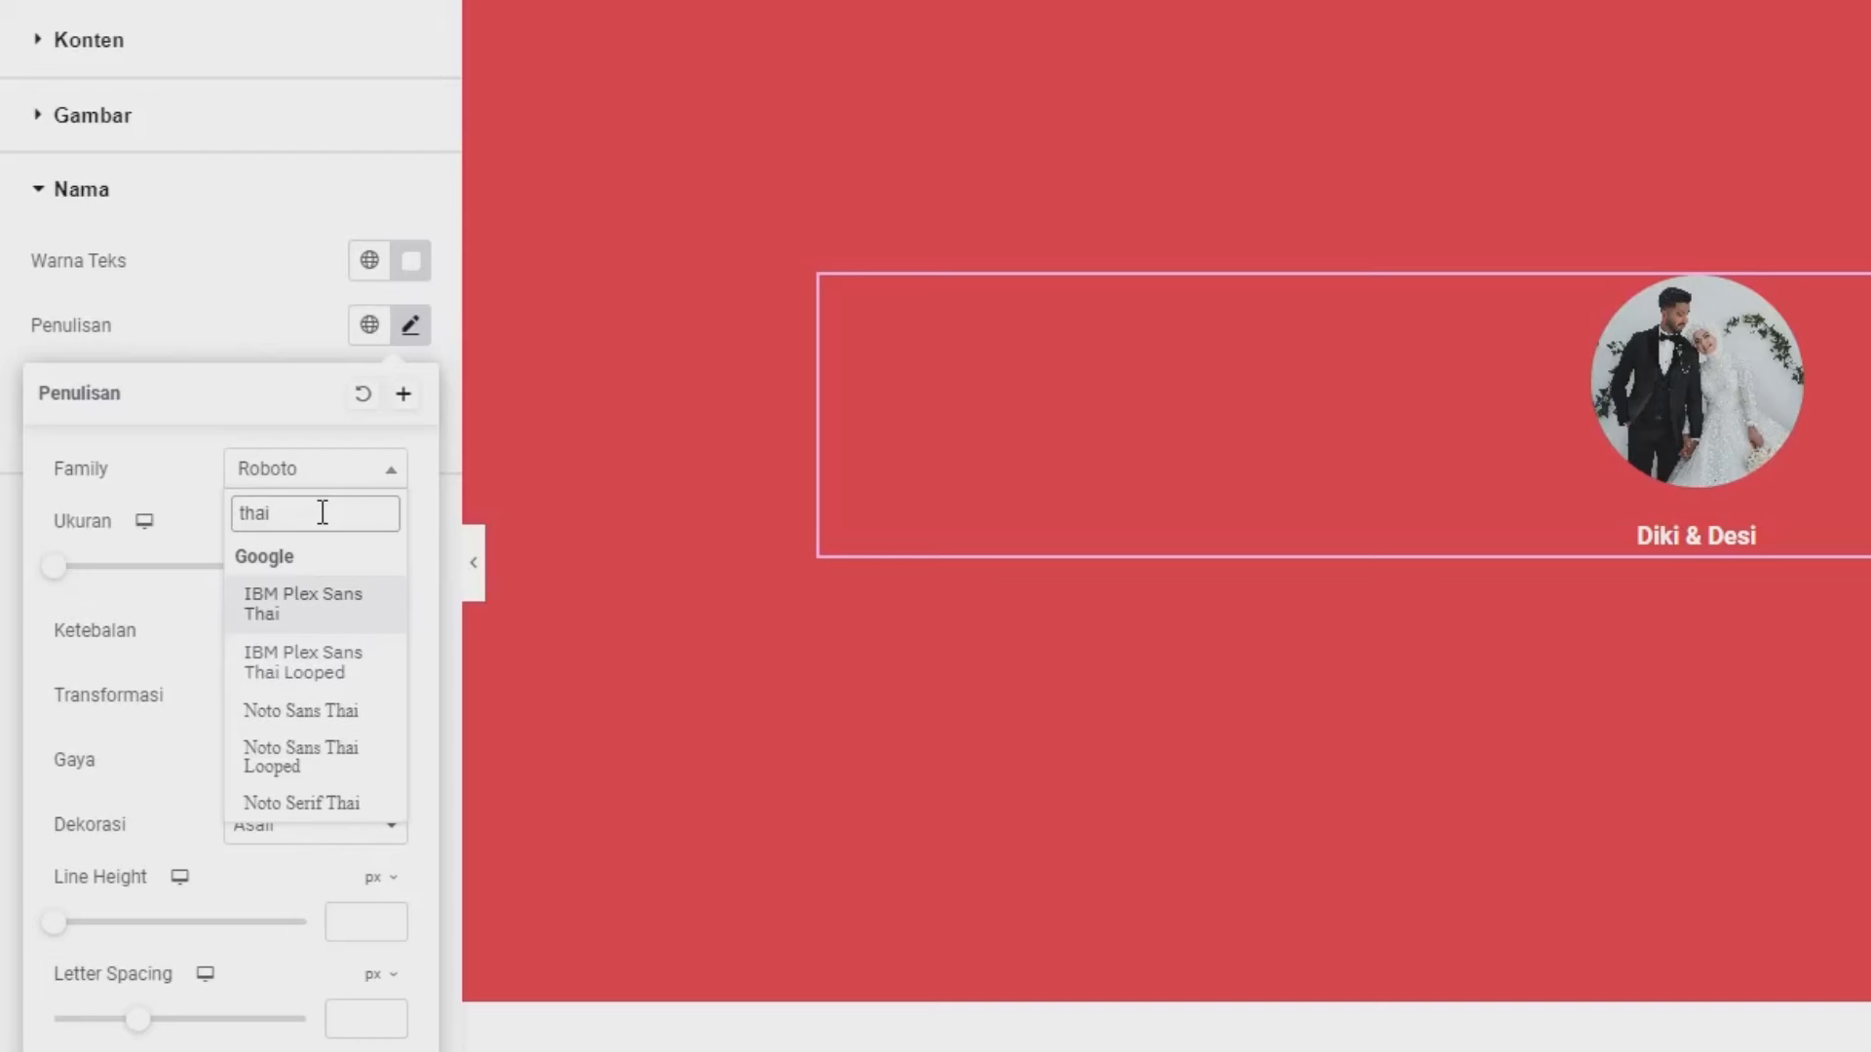
{"action": "type", "text": " n"}
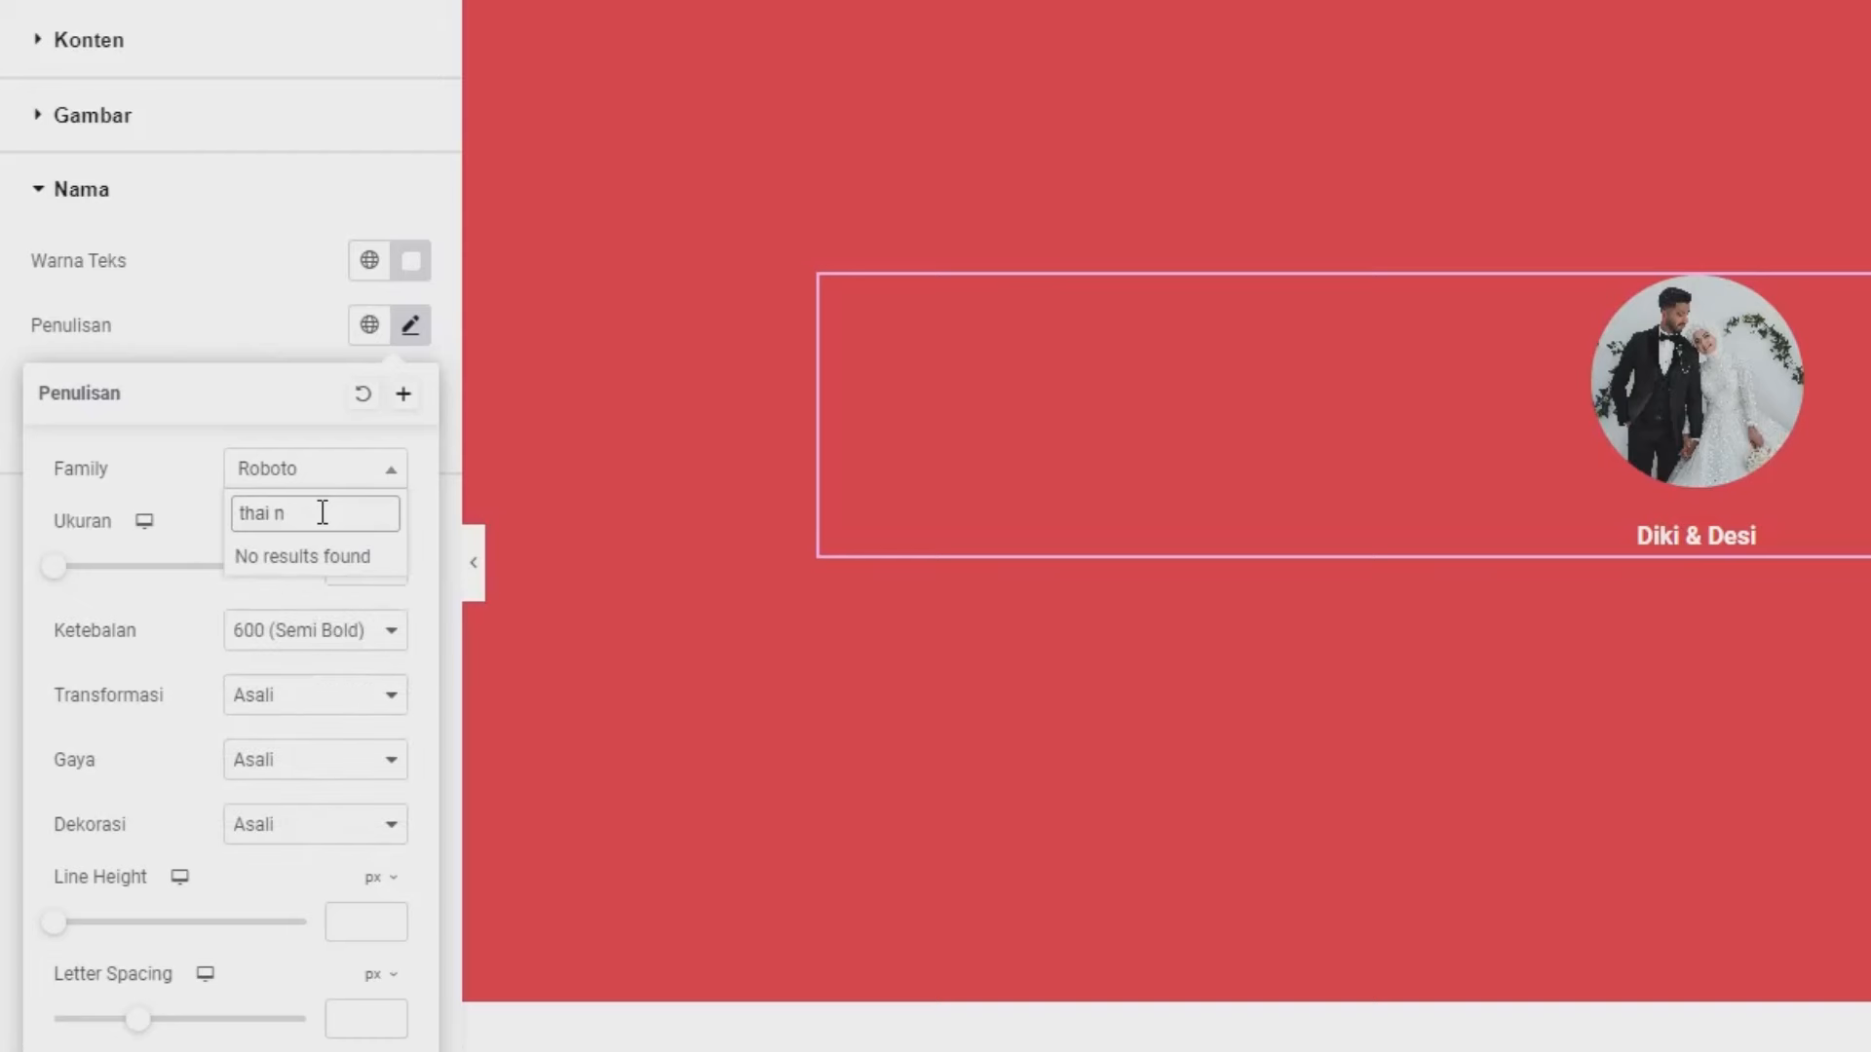
{"action": "key", "text": "ctrl+a"}
{"action": "type", "text": "the n"}
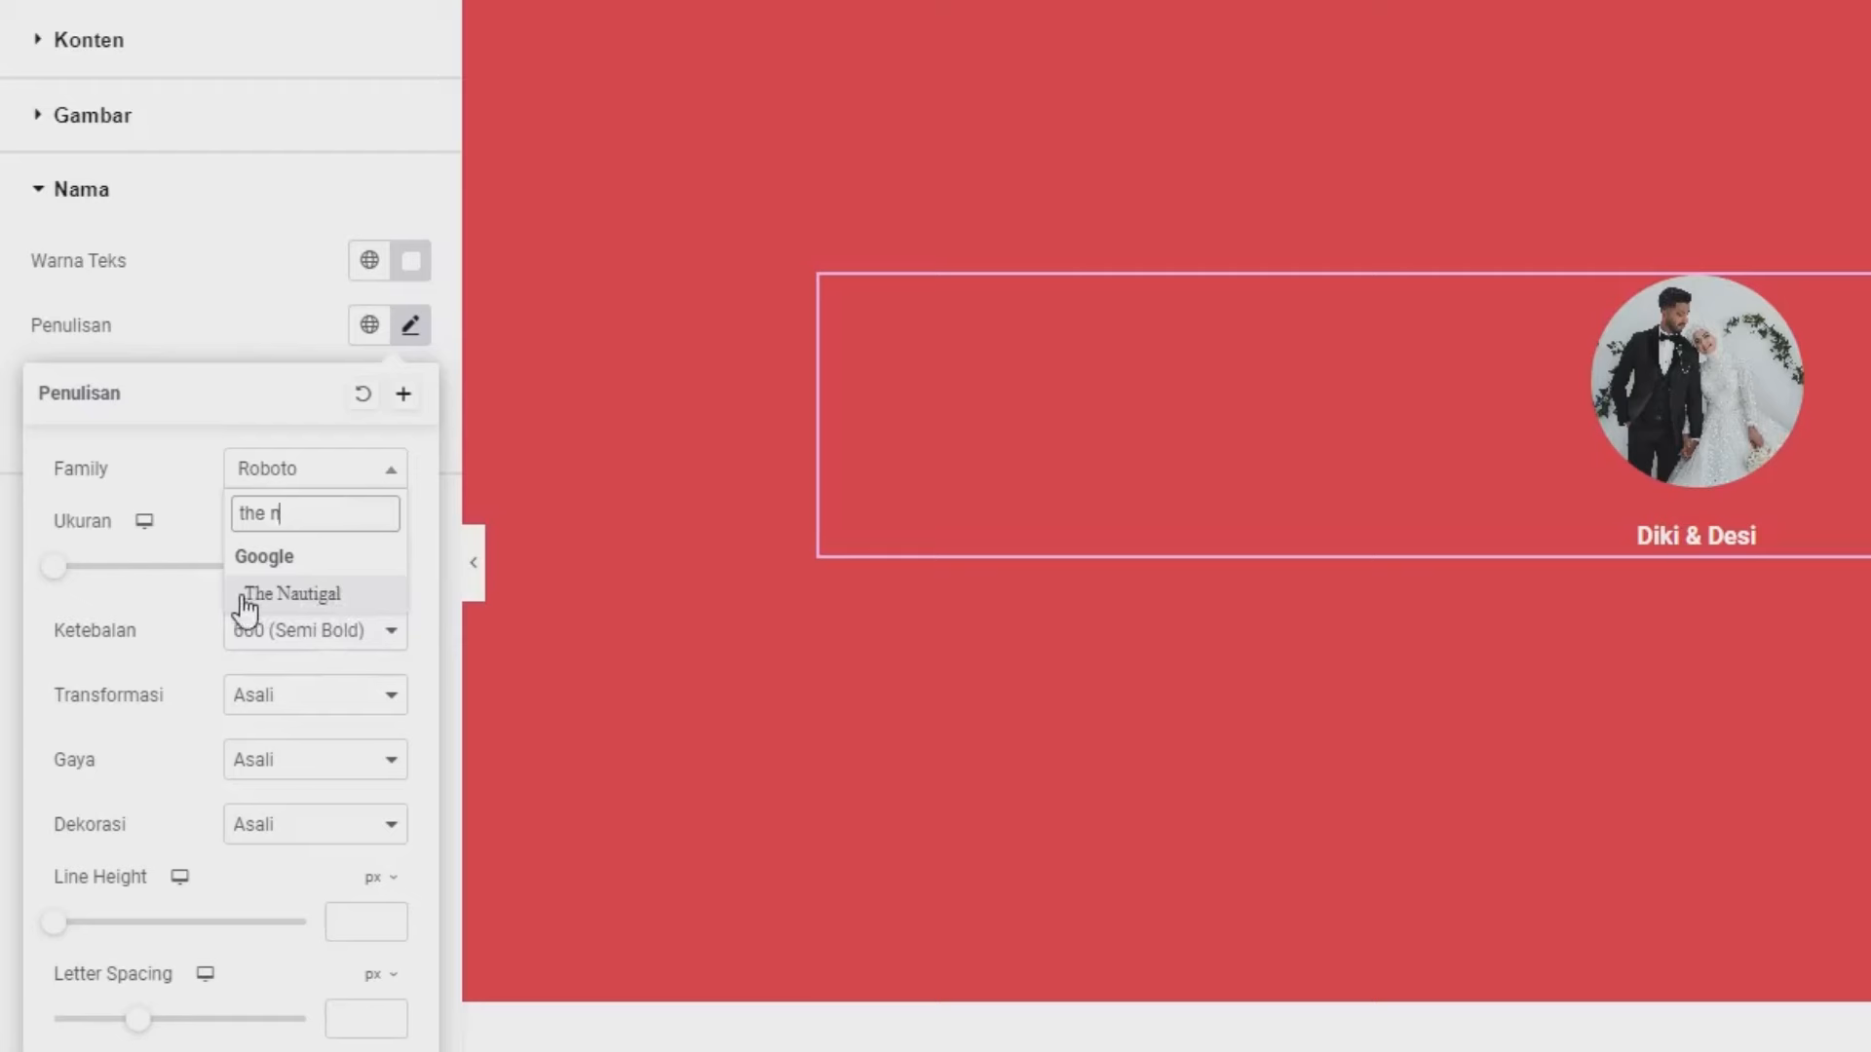
{"action": "left_click", "coordinate": [336, 606]}
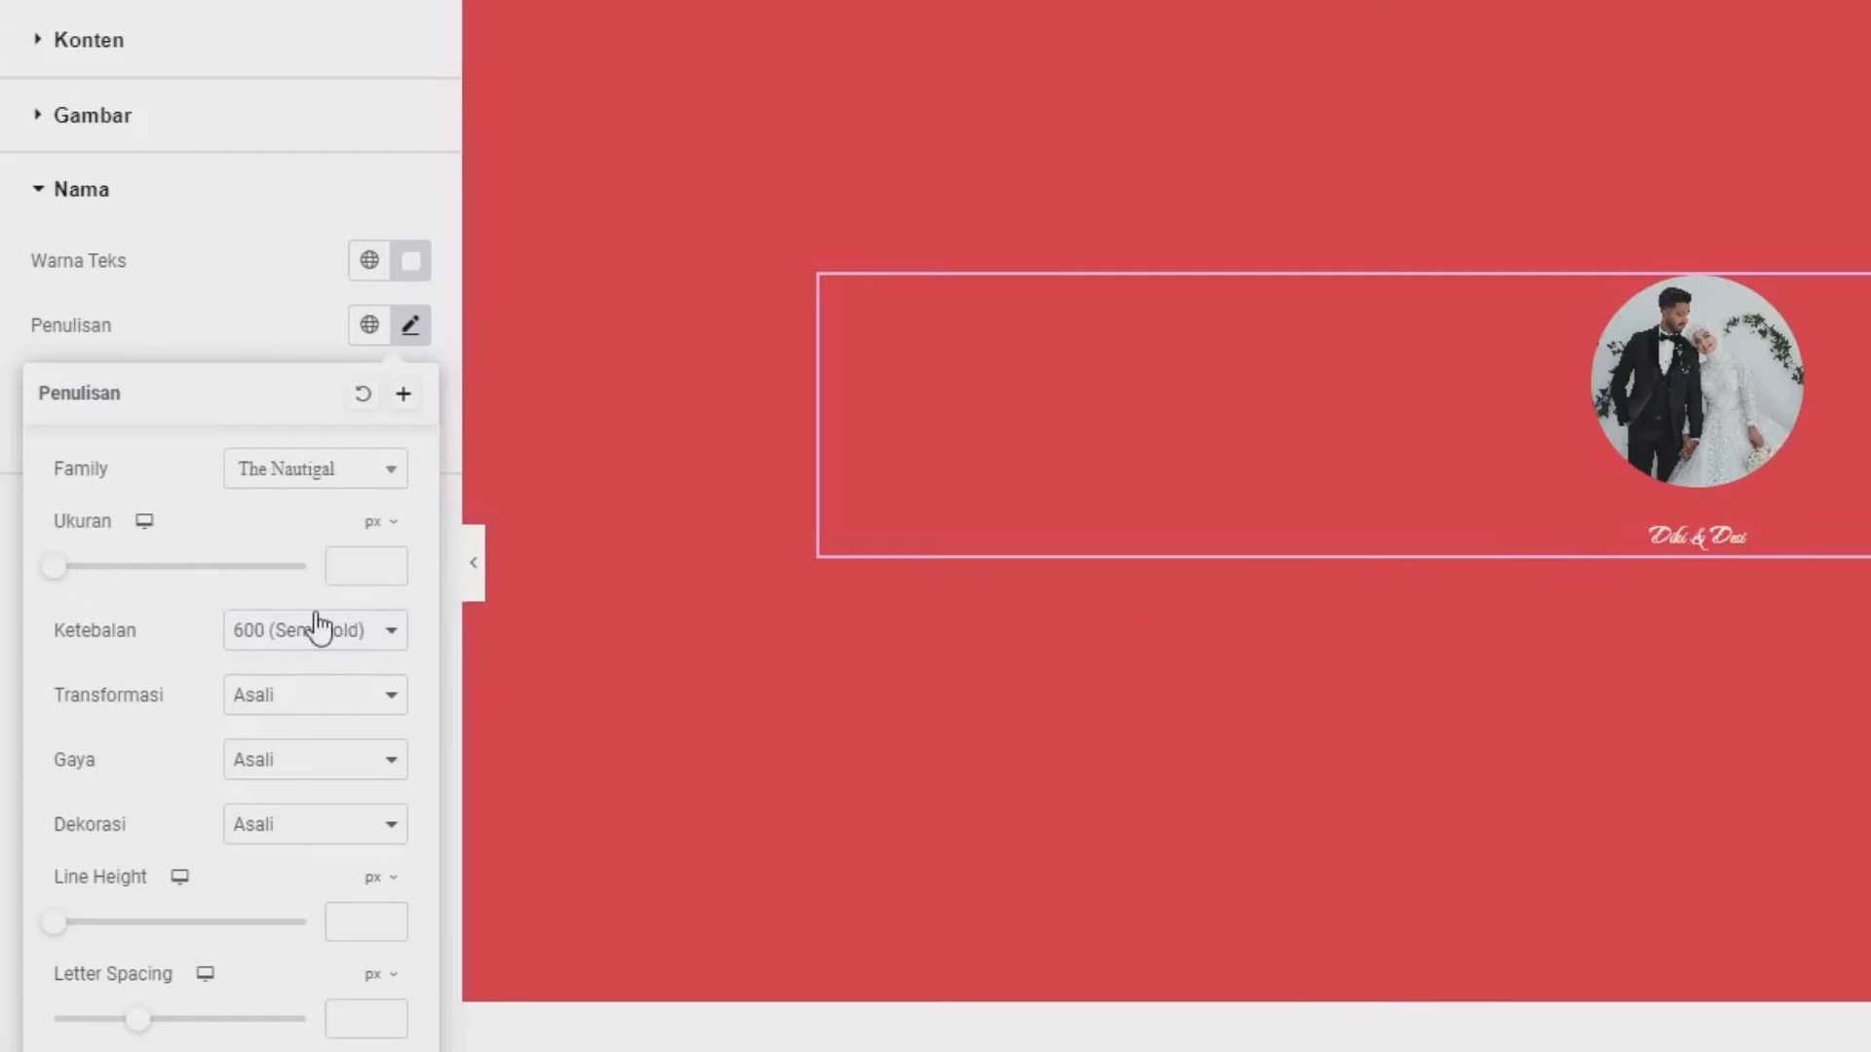
{"action": "left_click", "coordinate": [358, 554]}
{"action": "type", "text": "55"}
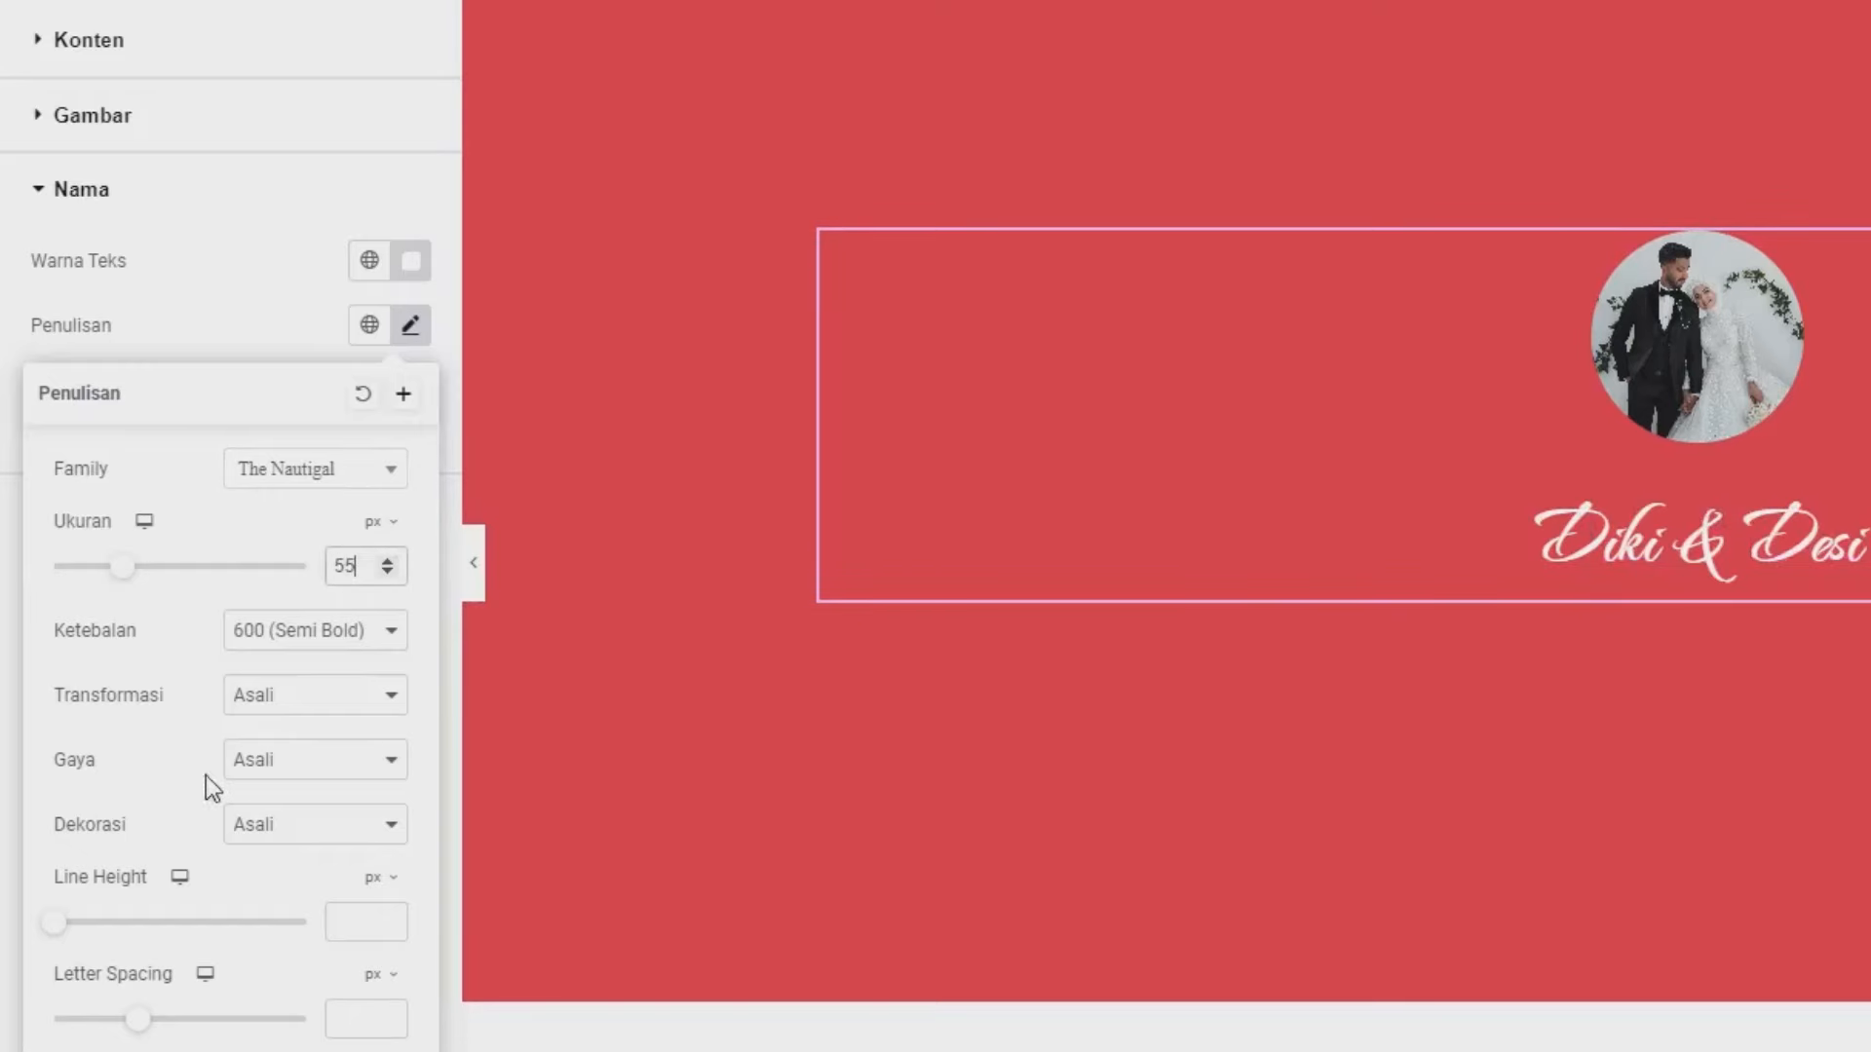
{"action": "left_click", "coordinate": [324, 634]}
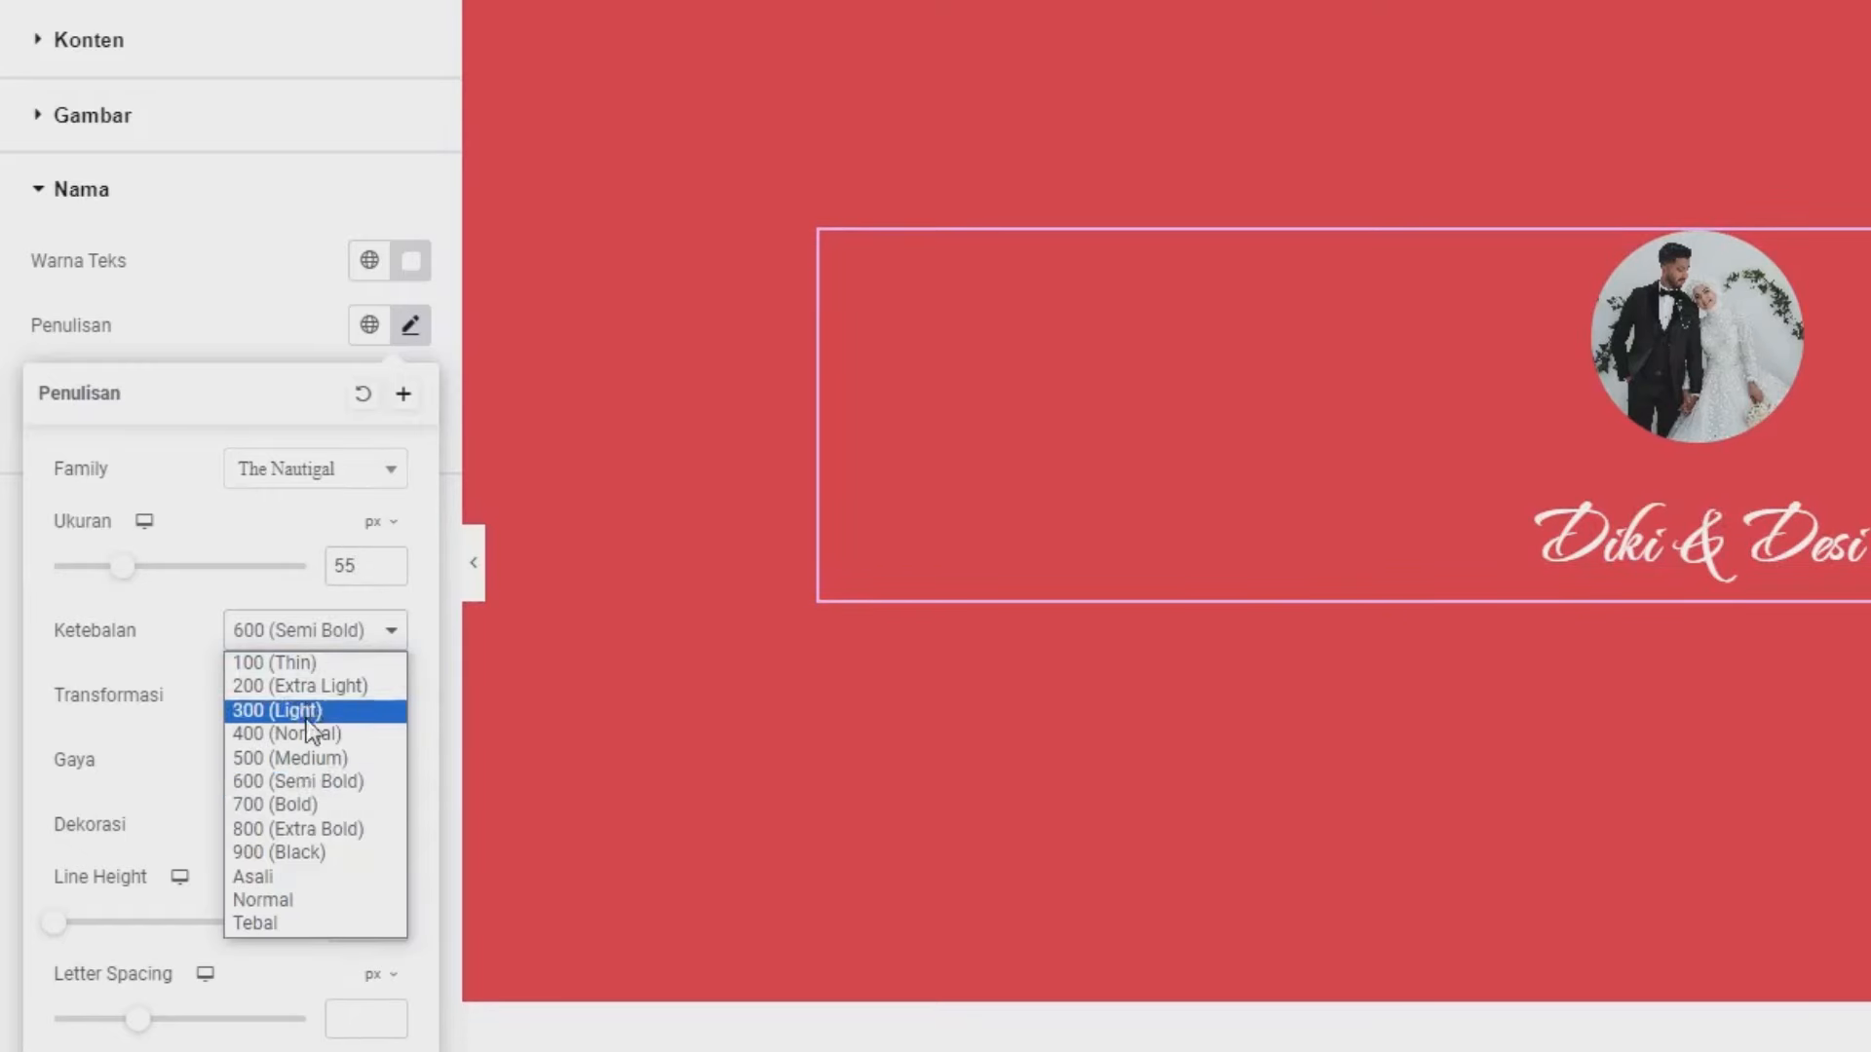
{"action": "left_click", "coordinate": [308, 785]}
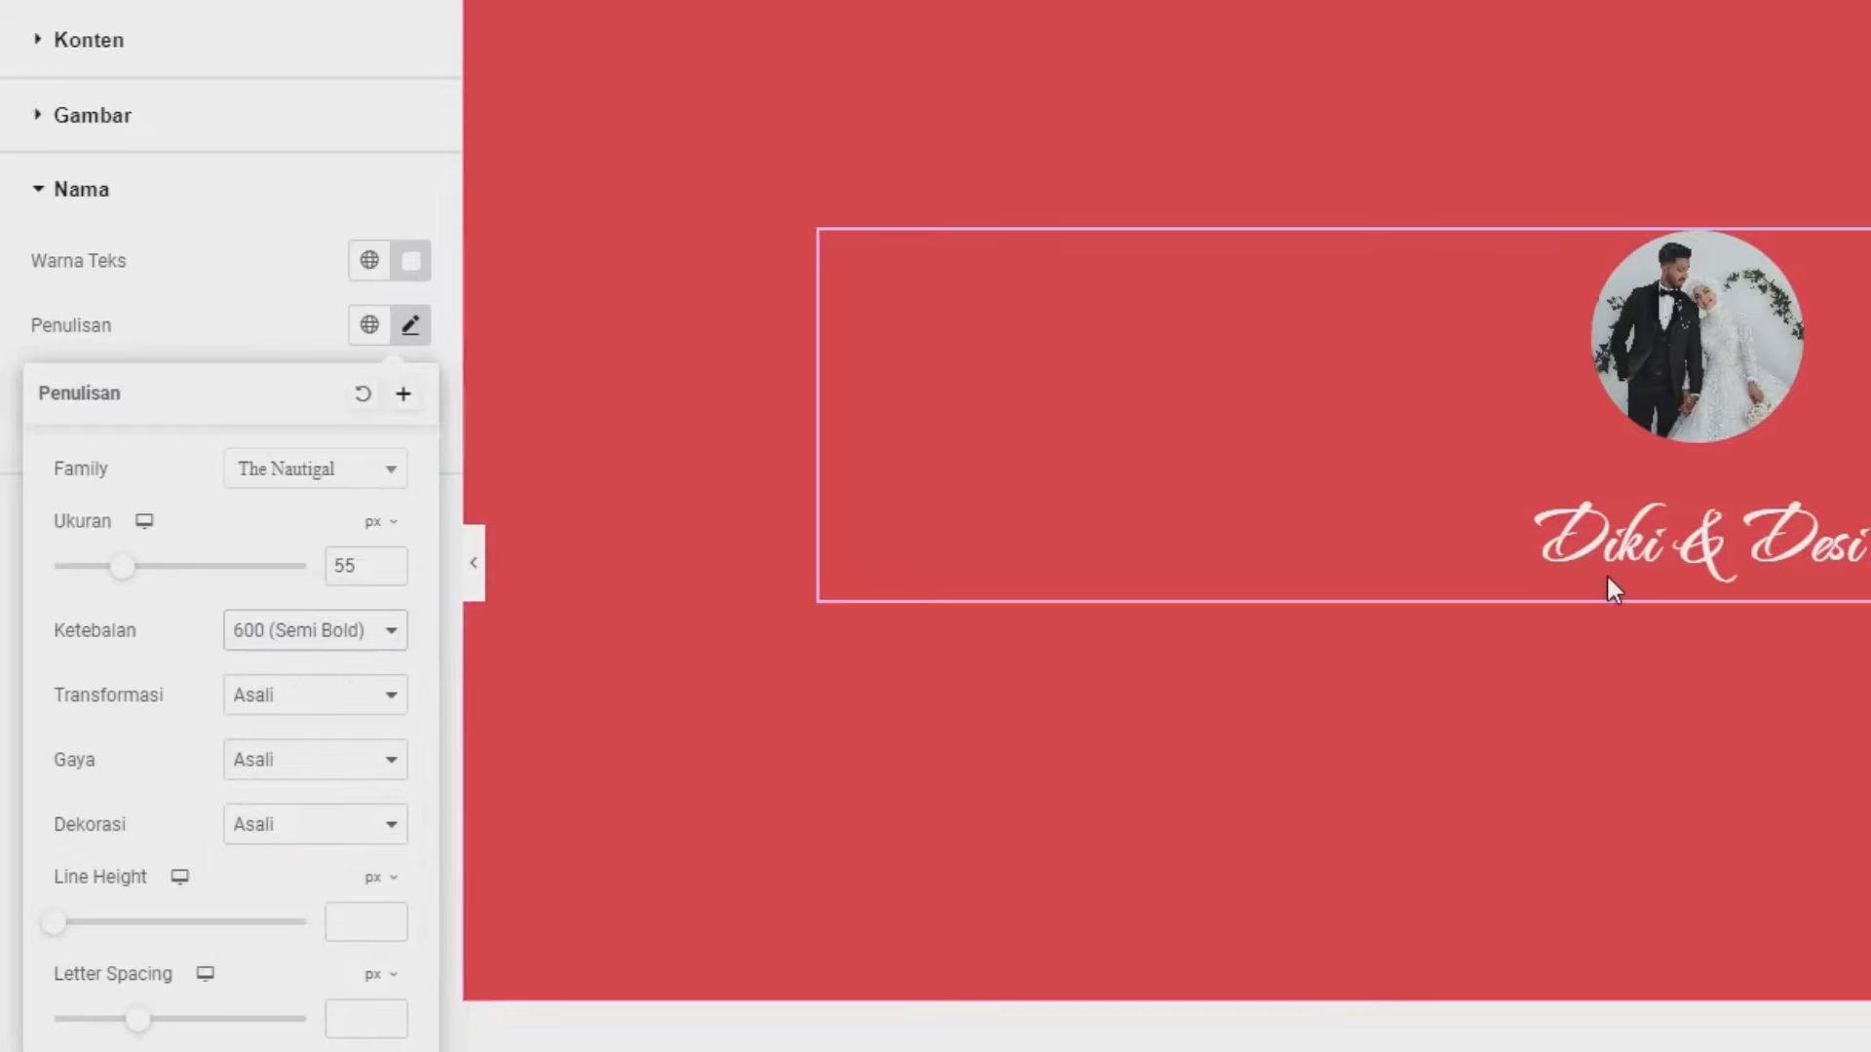
{"action": "left_click", "coordinate": [233, 328]}
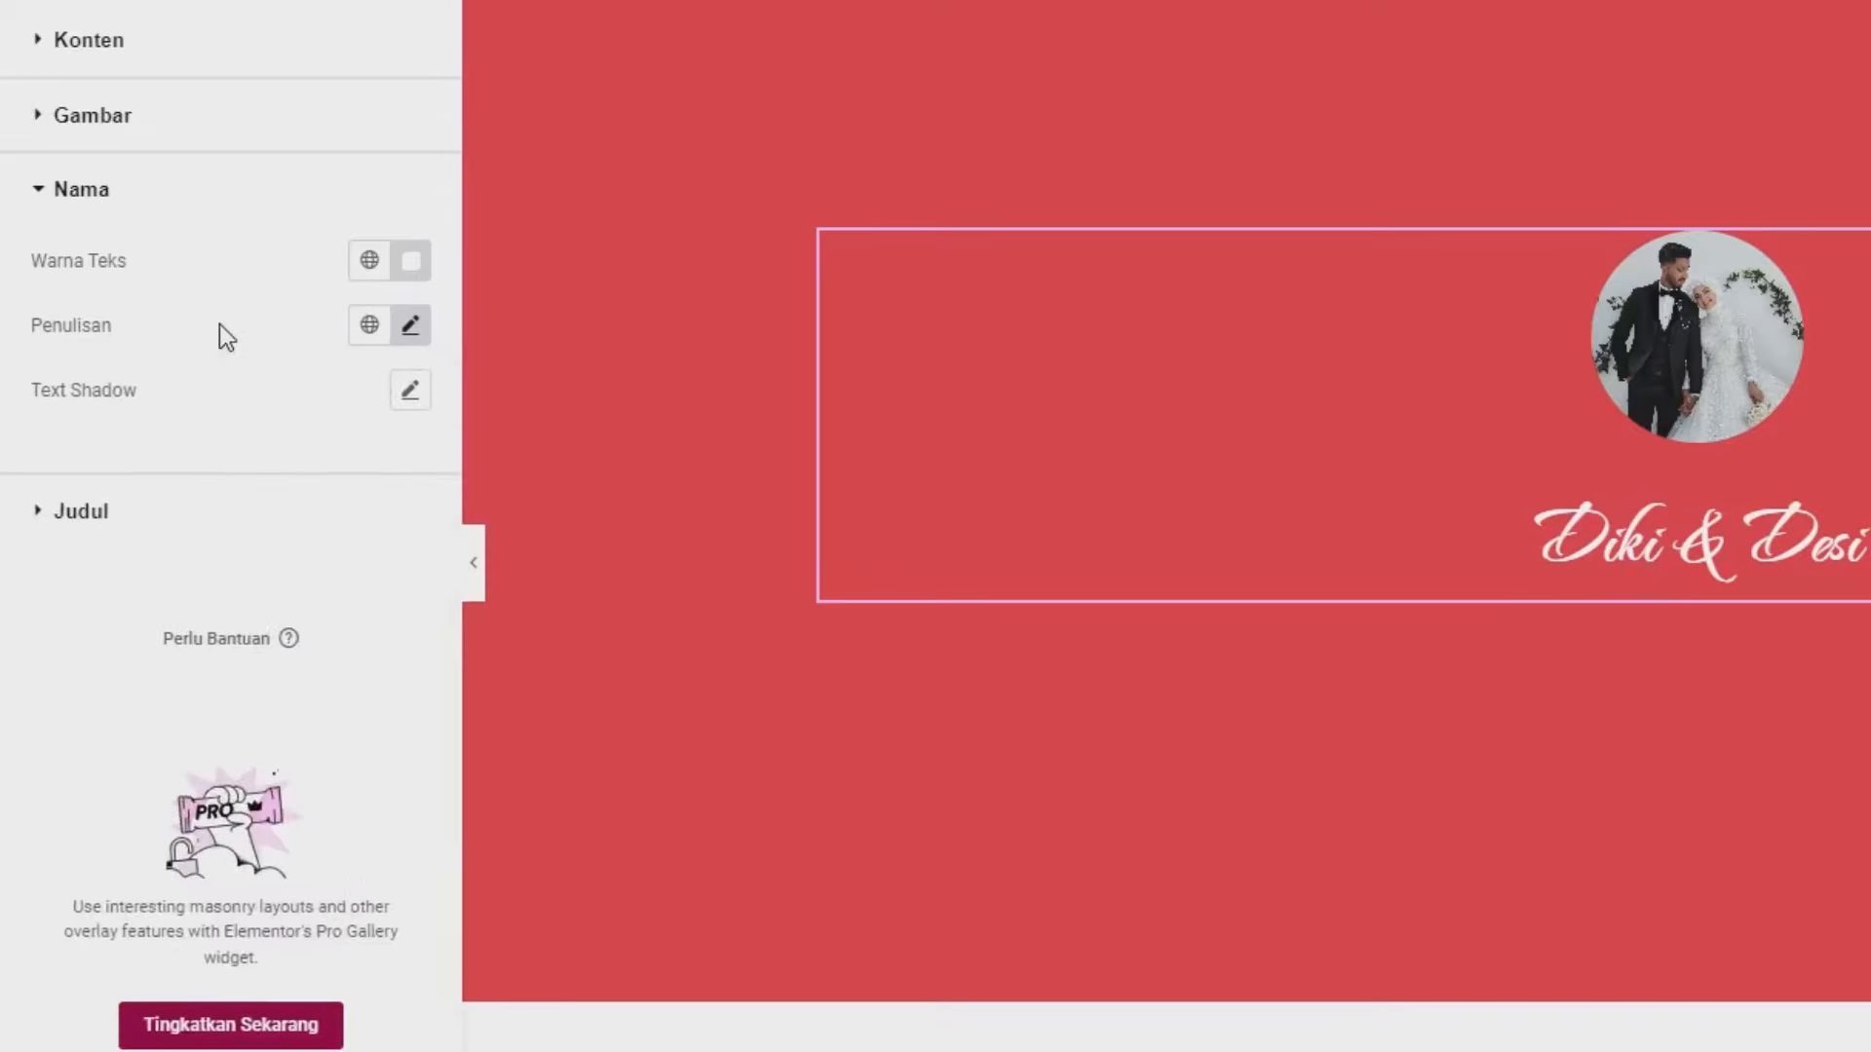
- Add a heading below the Diki & Desi card reading '21 September 2024'
{"action": "left_click", "coordinate": [273, 104]}
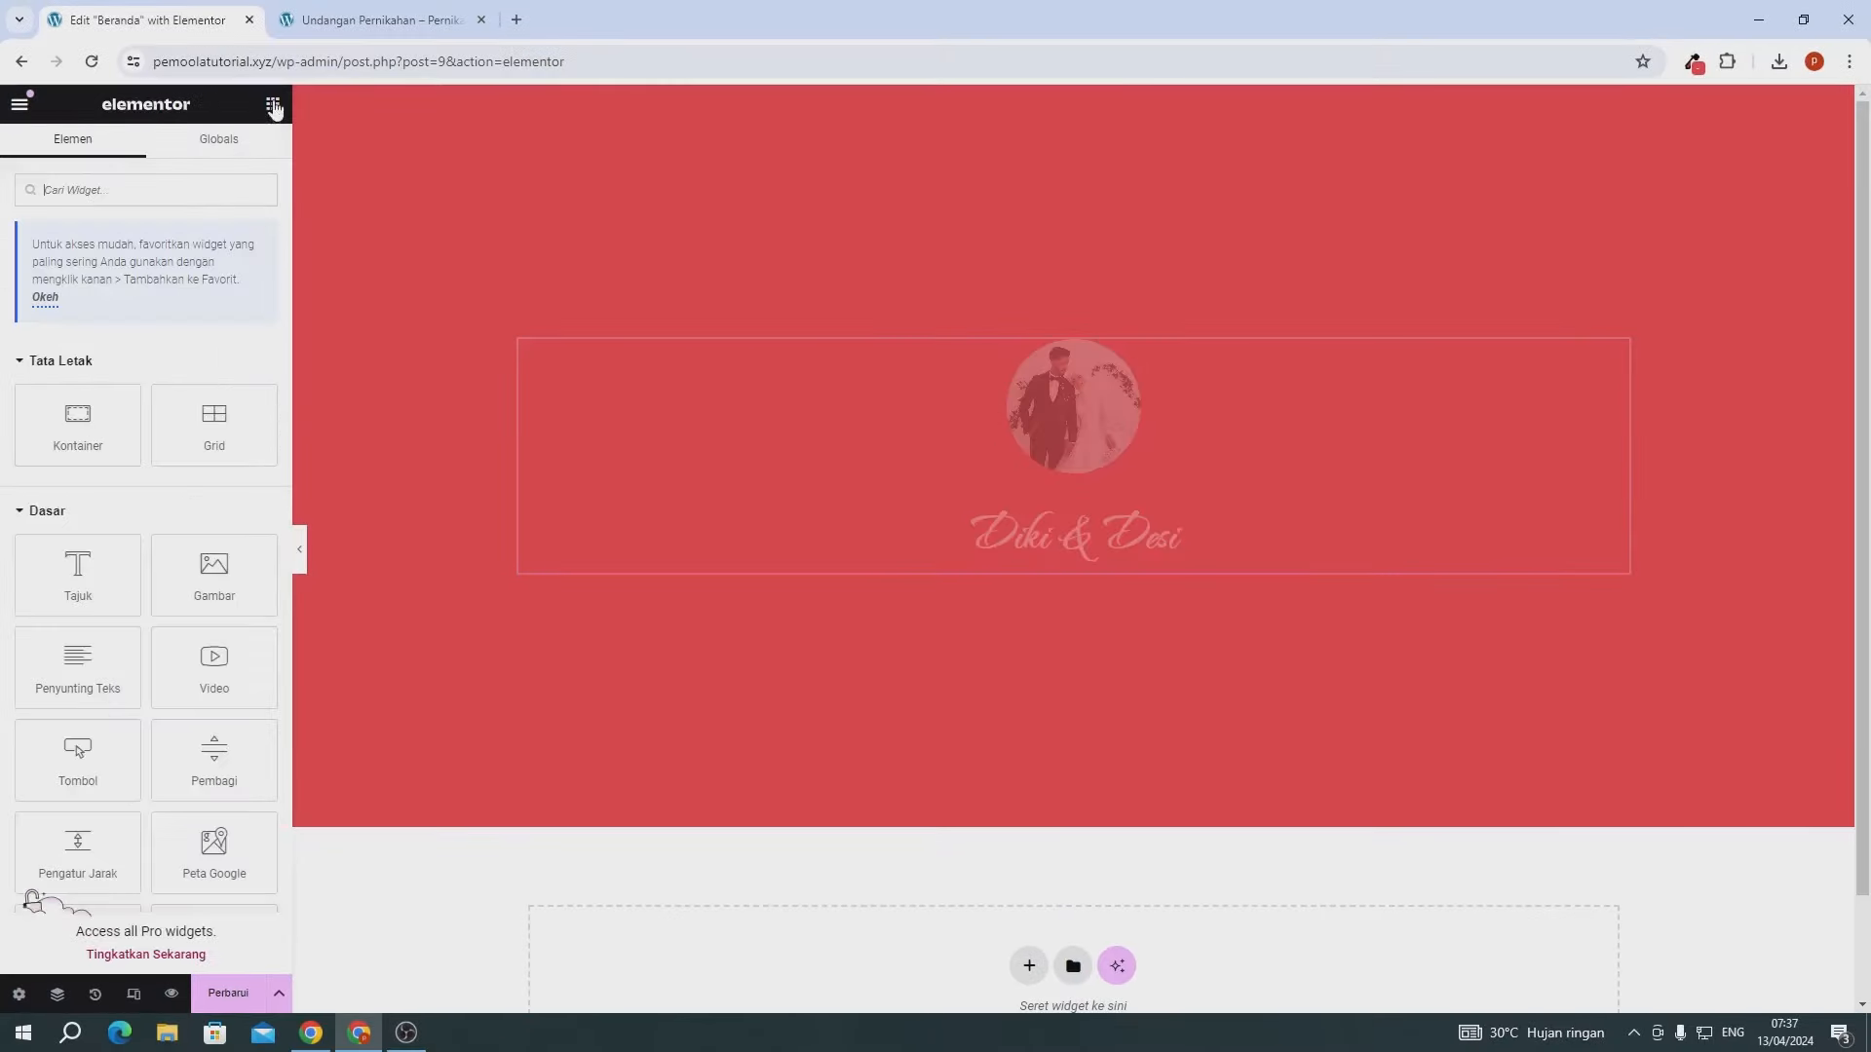
{"action": "left_click_drag", "start_coordinate": [78, 575], "coordinate": [1076, 569]}
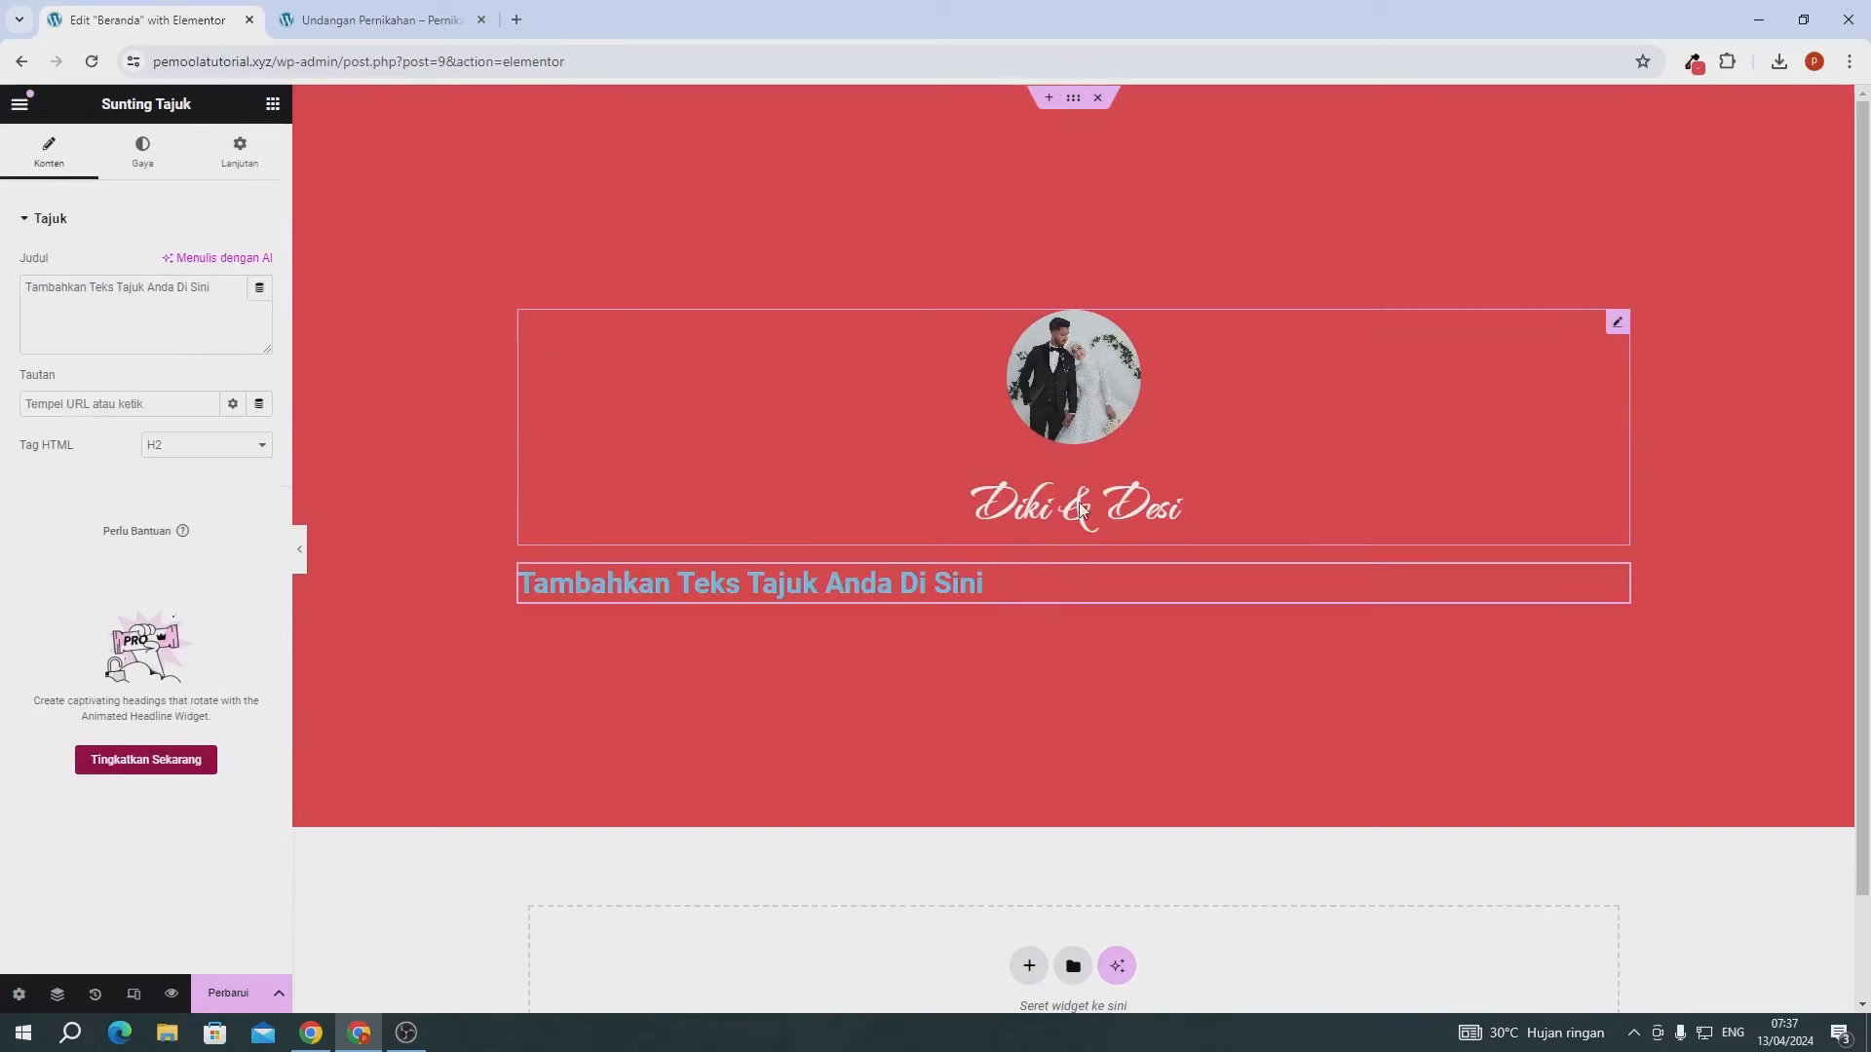
{"action": "left_click", "coordinate": [140, 326]}
{"action": "key", "text": "ctrl+a"}
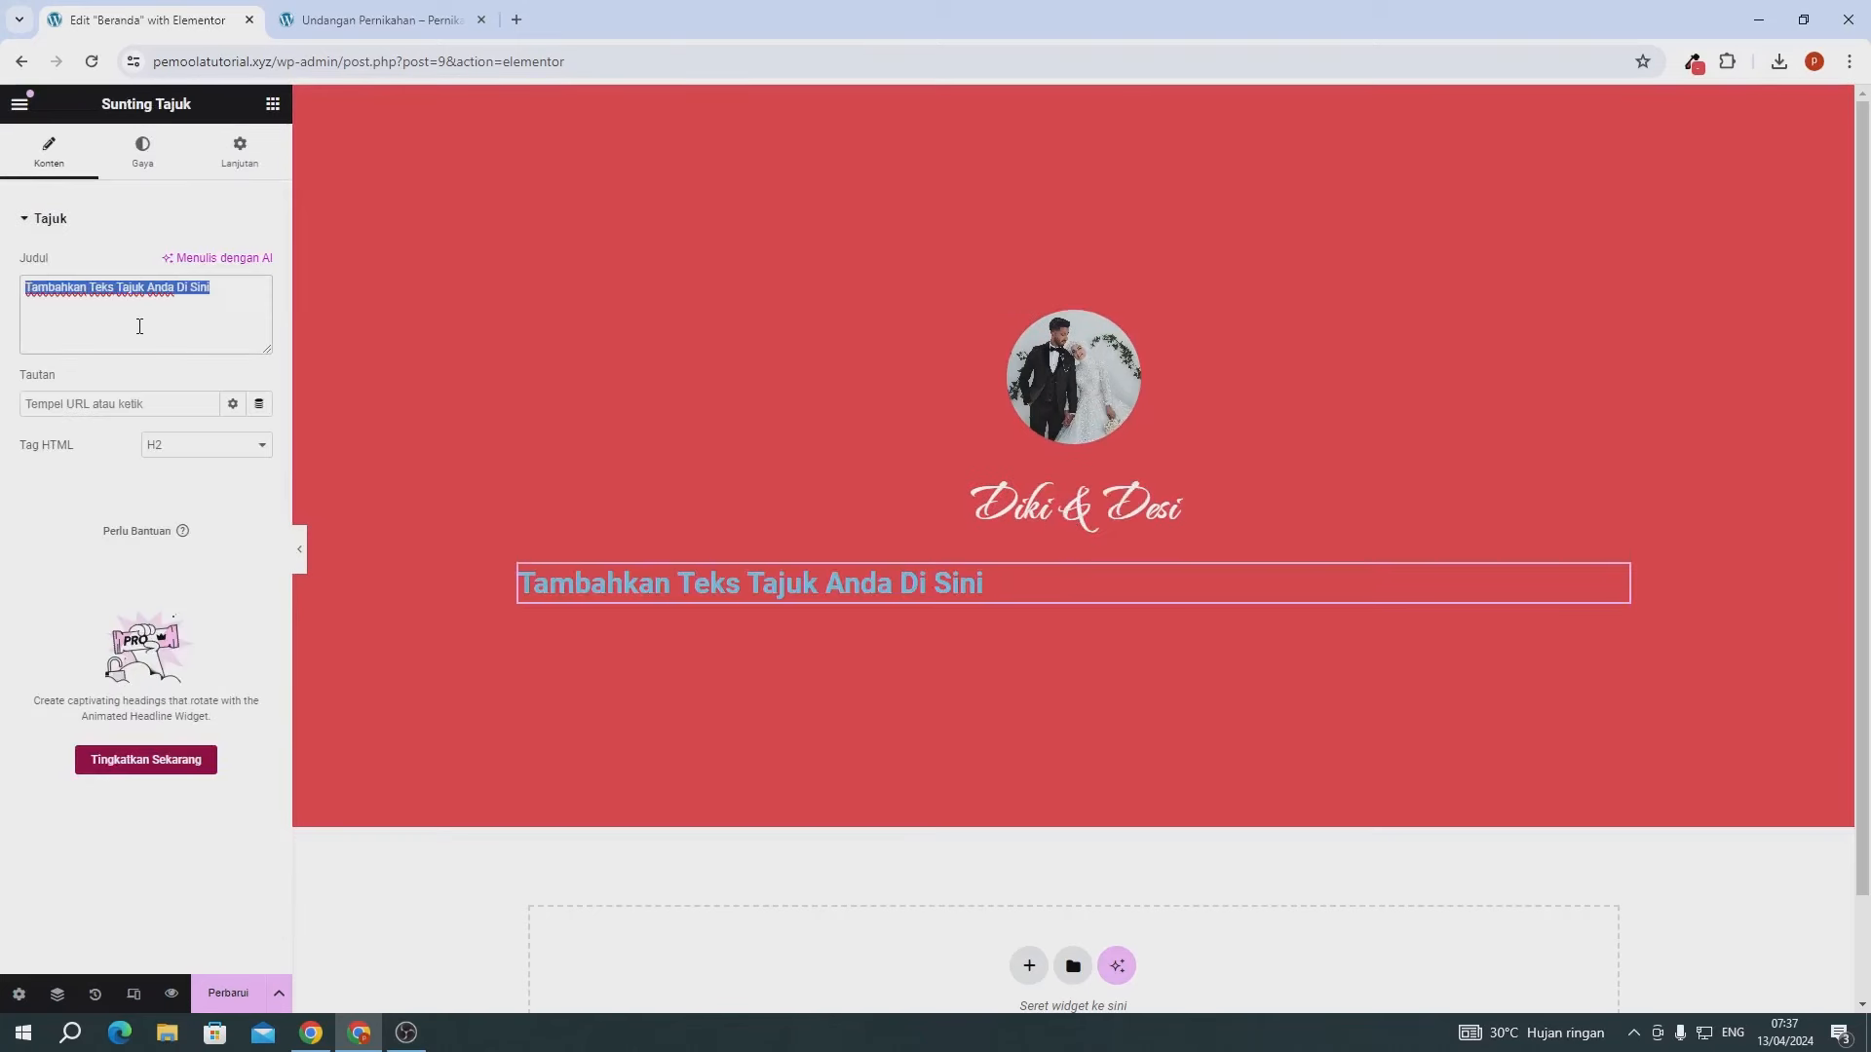
{"action": "type", "text": "21 Se"}
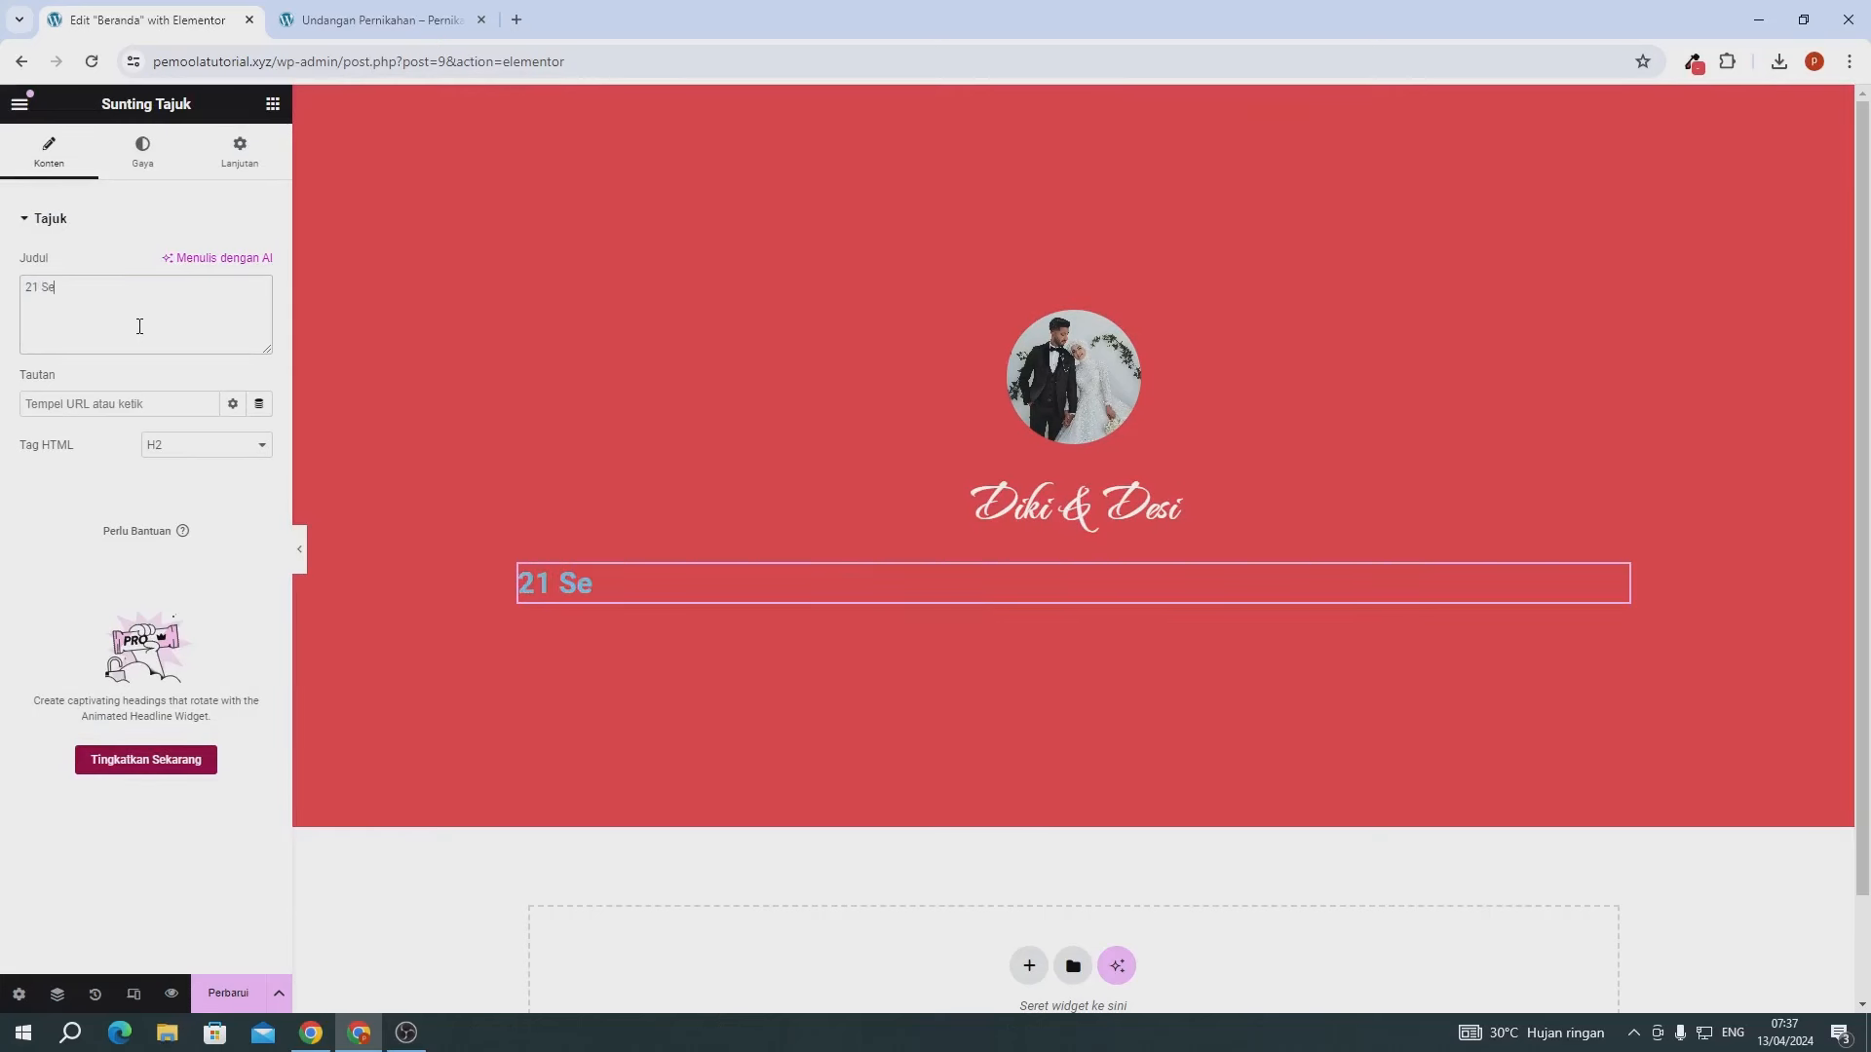
{"action": "type", "text": "ptember"}
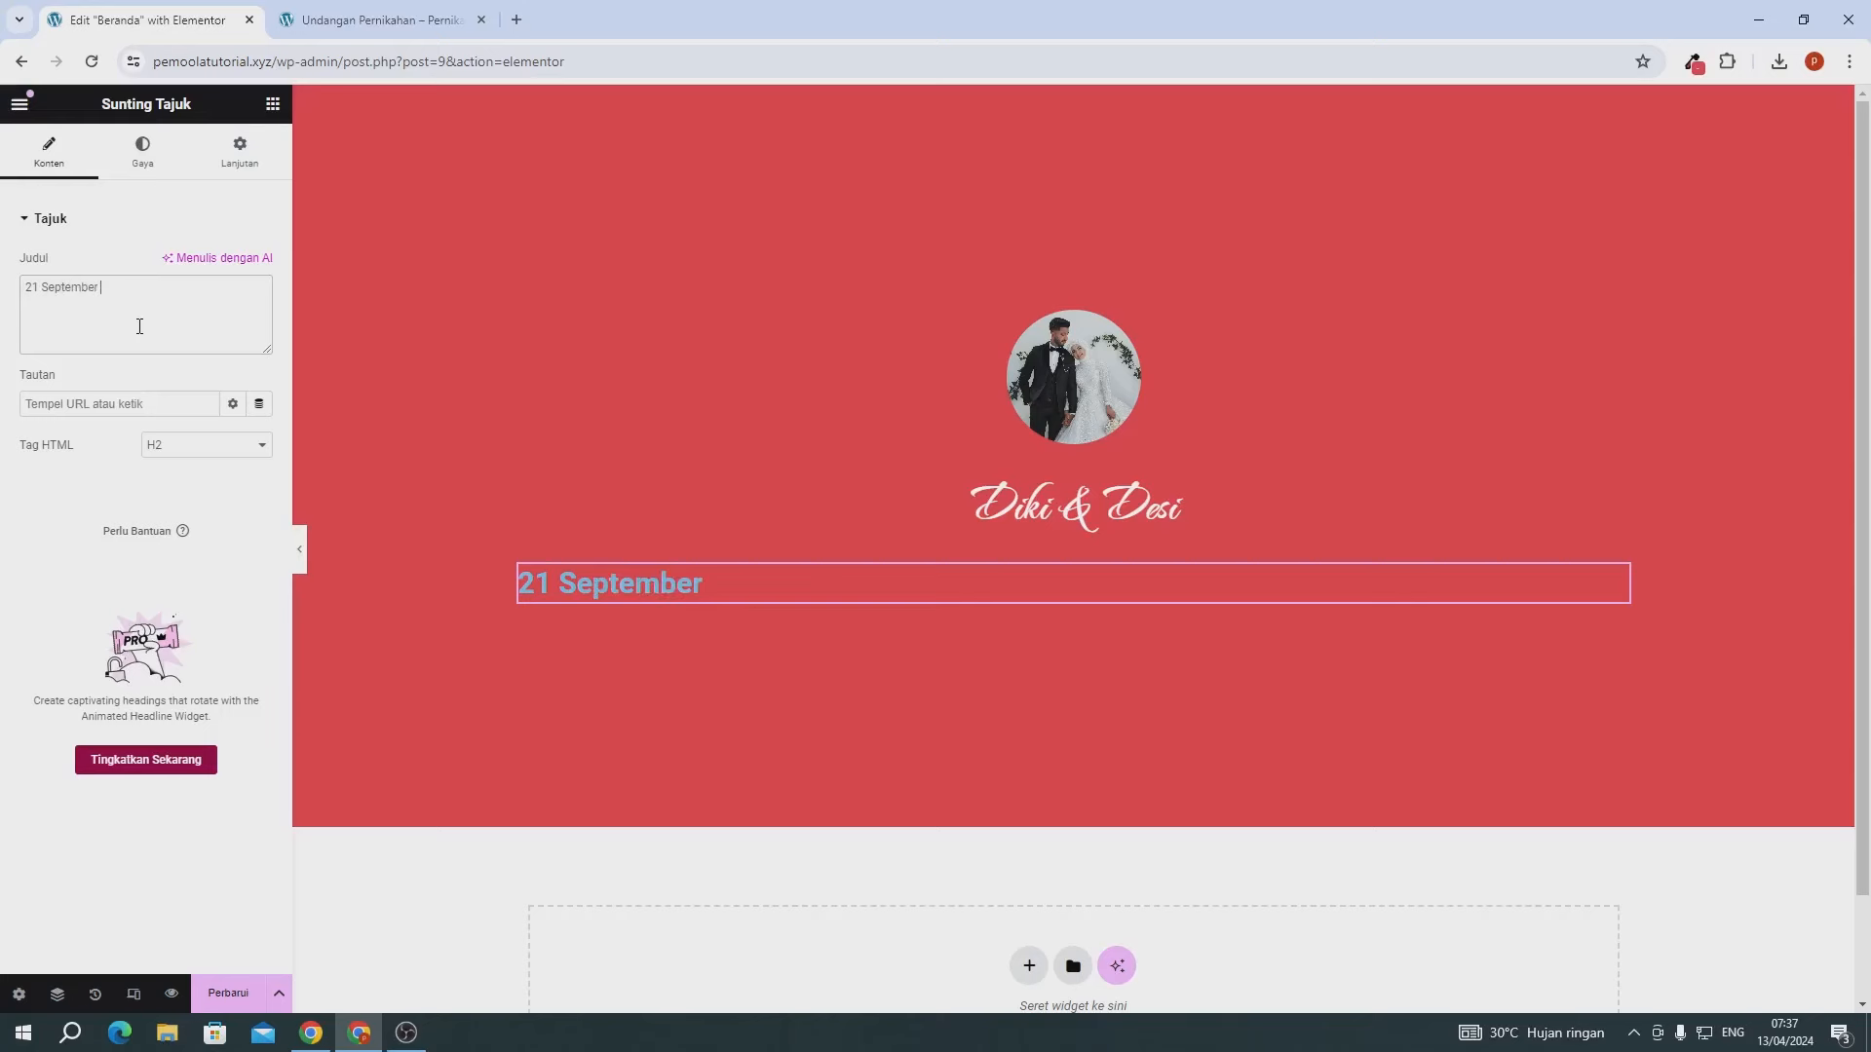
{"action": "type", "text": " 2024"}
{"action": "left_click", "coordinate": [142, 151]}
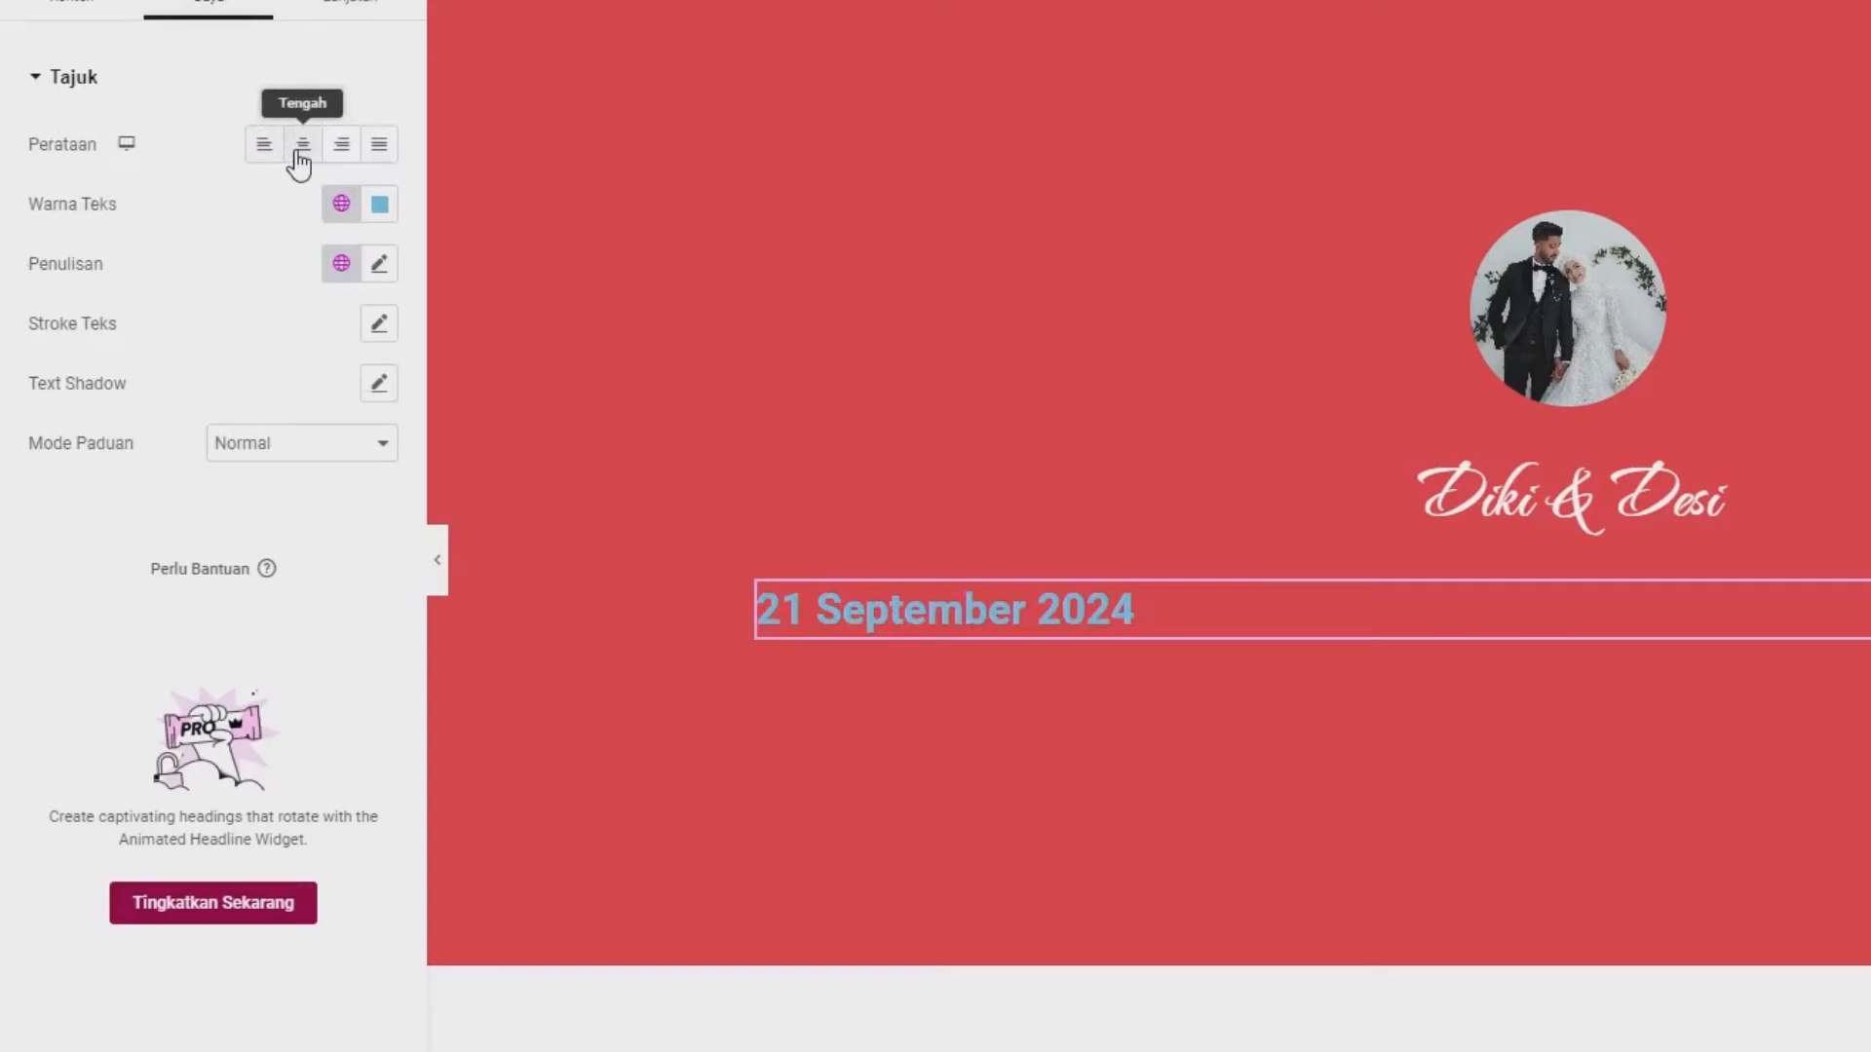
- Centre the date heading and make its text white
{"action": "left_click", "coordinate": [300, 161]}
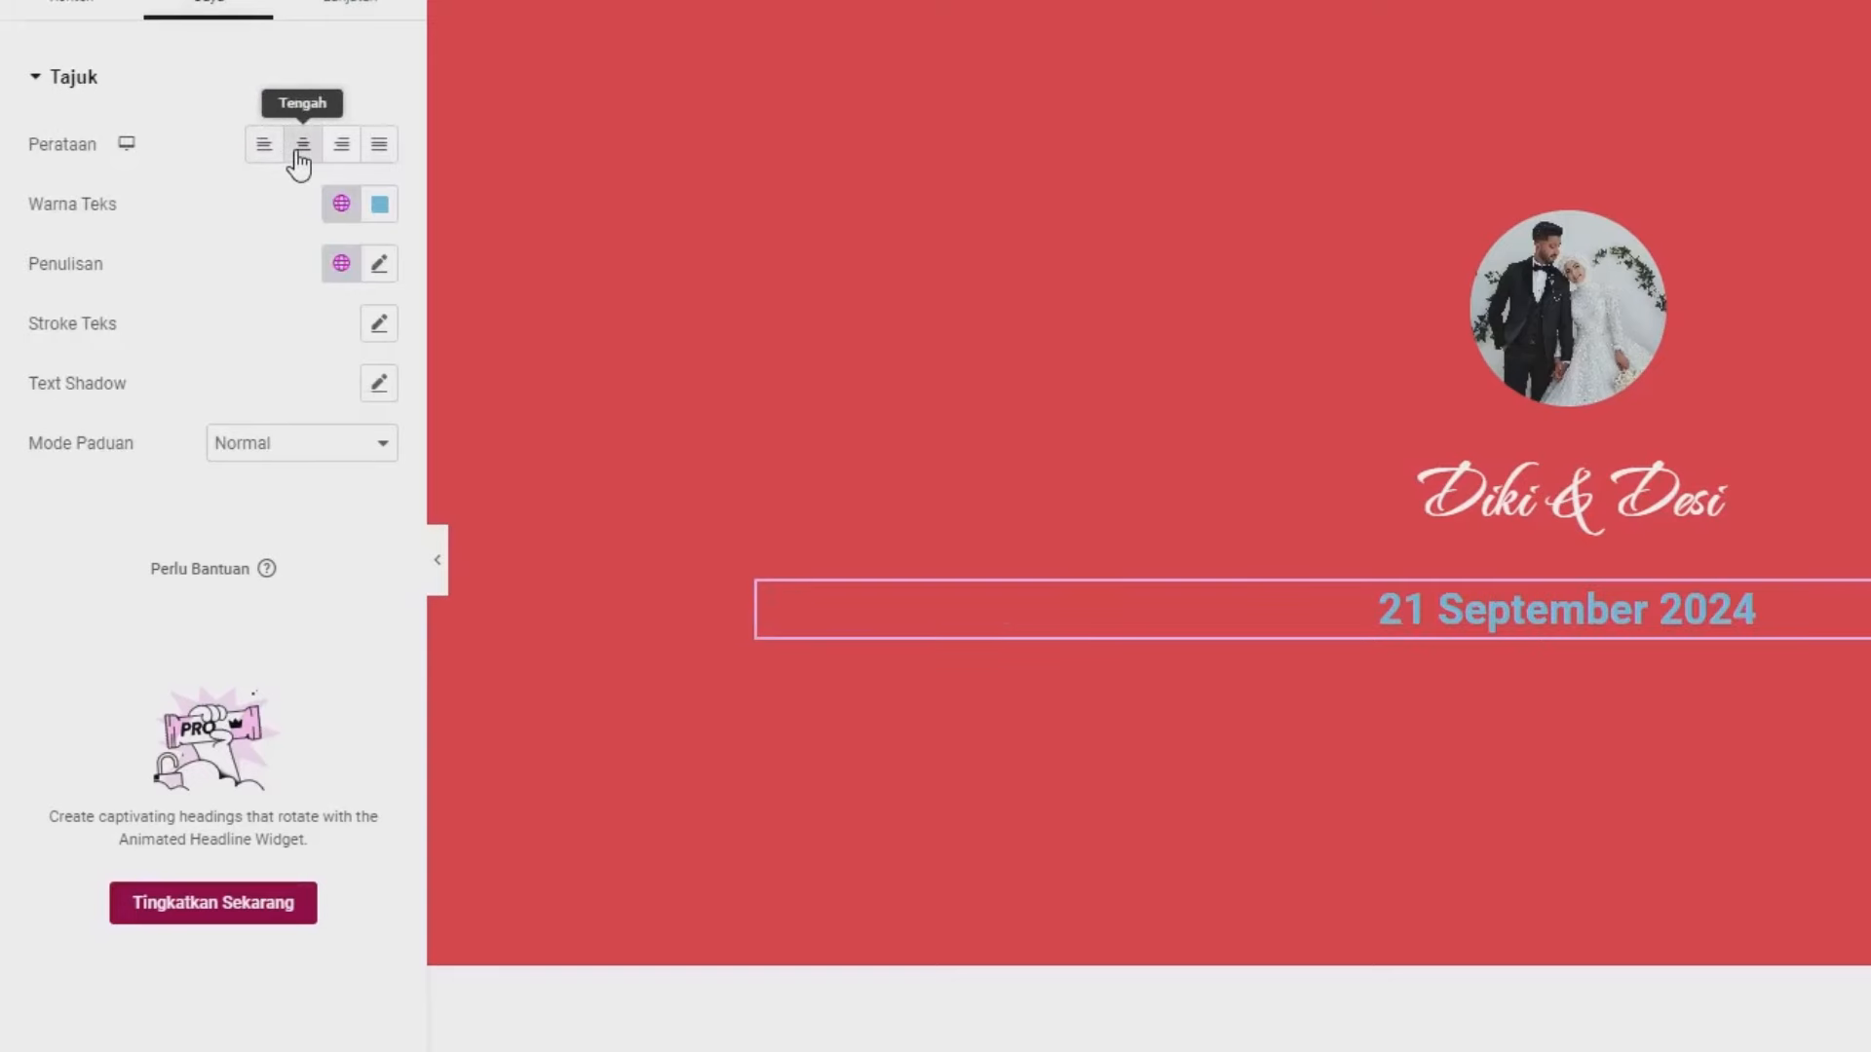
{"action": "left_click", "coordinate": [383, 204]}
{"action": "left_click_drag", "start_coordinate": [363, 370], "coordinate": [197, 227]}
{"action": "left_click", "coordinate": [196, 227]}
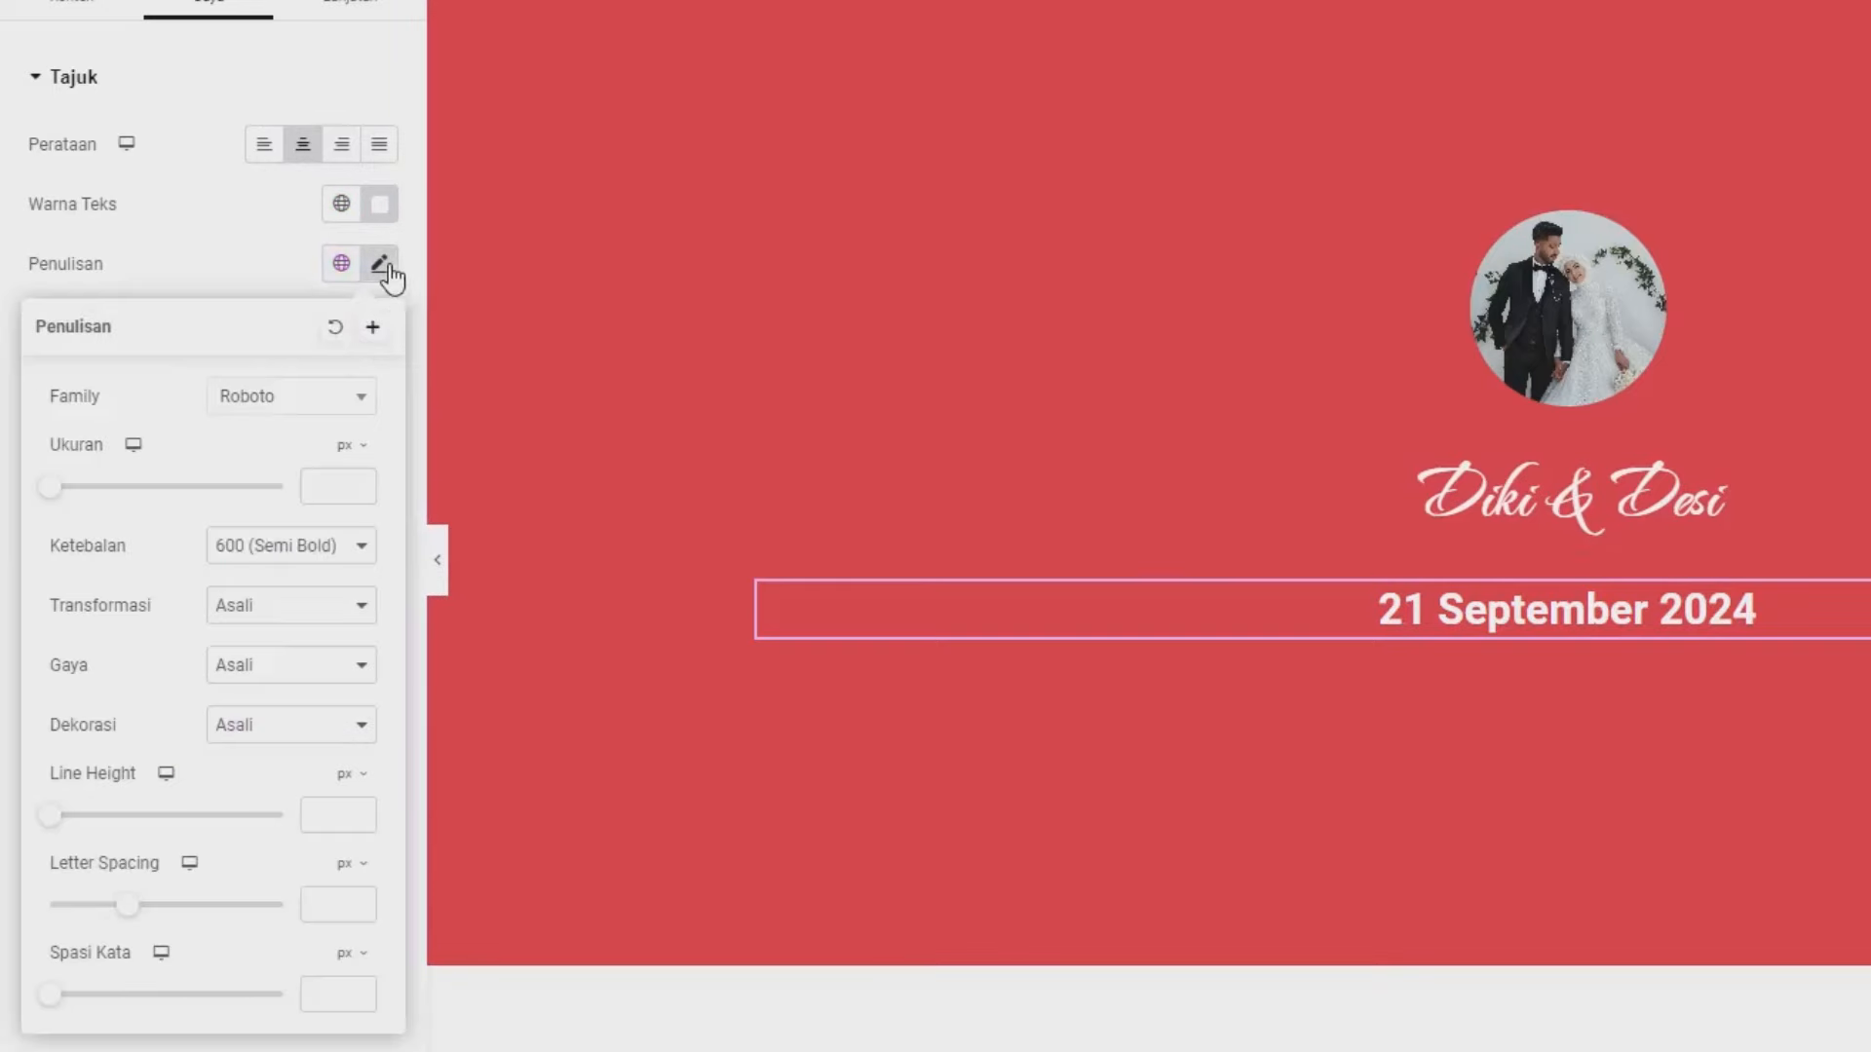
- Set the date heading's font size to 33 px
{"action": "left_click", "coordinate": [334, 494]}
{"action": "type", "text": "35"}
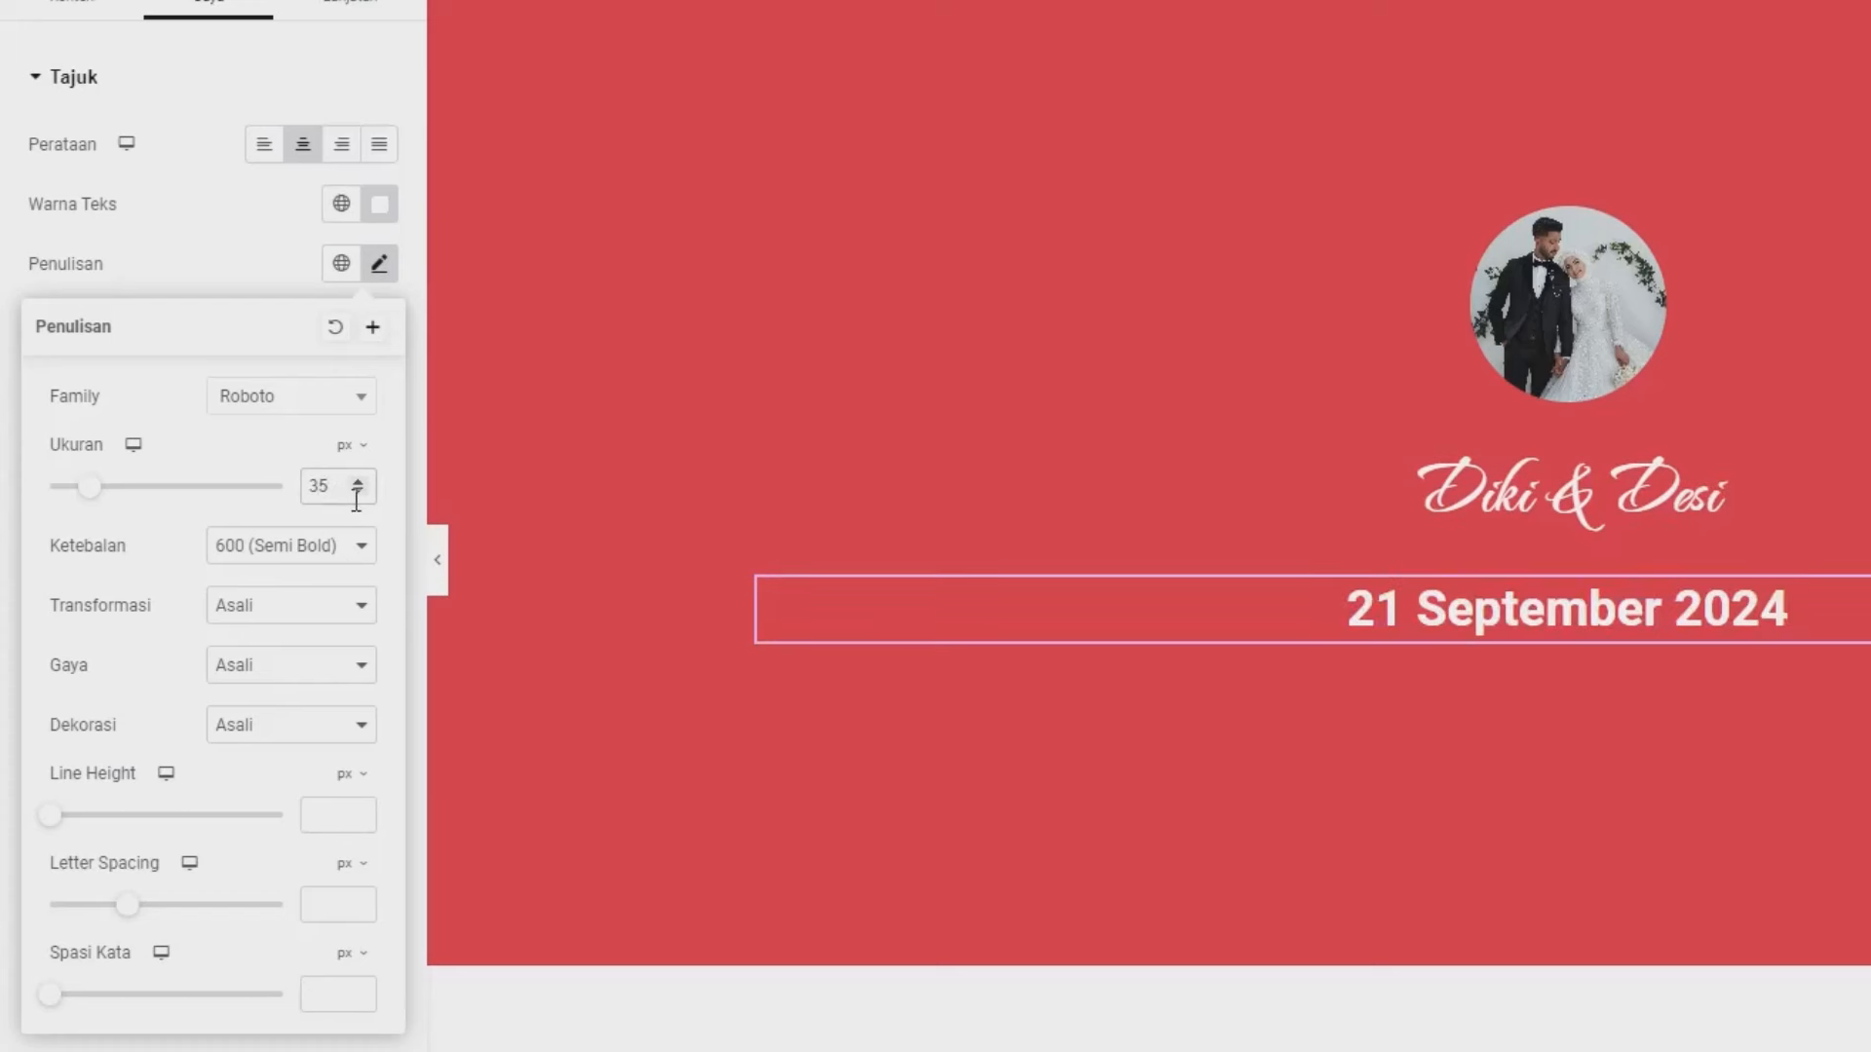
{"action": "left_click", "coordinate": [359, 491]}
{"action": "left_click", "coordinate": [359, 491]}
{"action": "left_click", "coordinate": [359, 491]}
{"action": "left_click", "coordinate": [358, 491]}
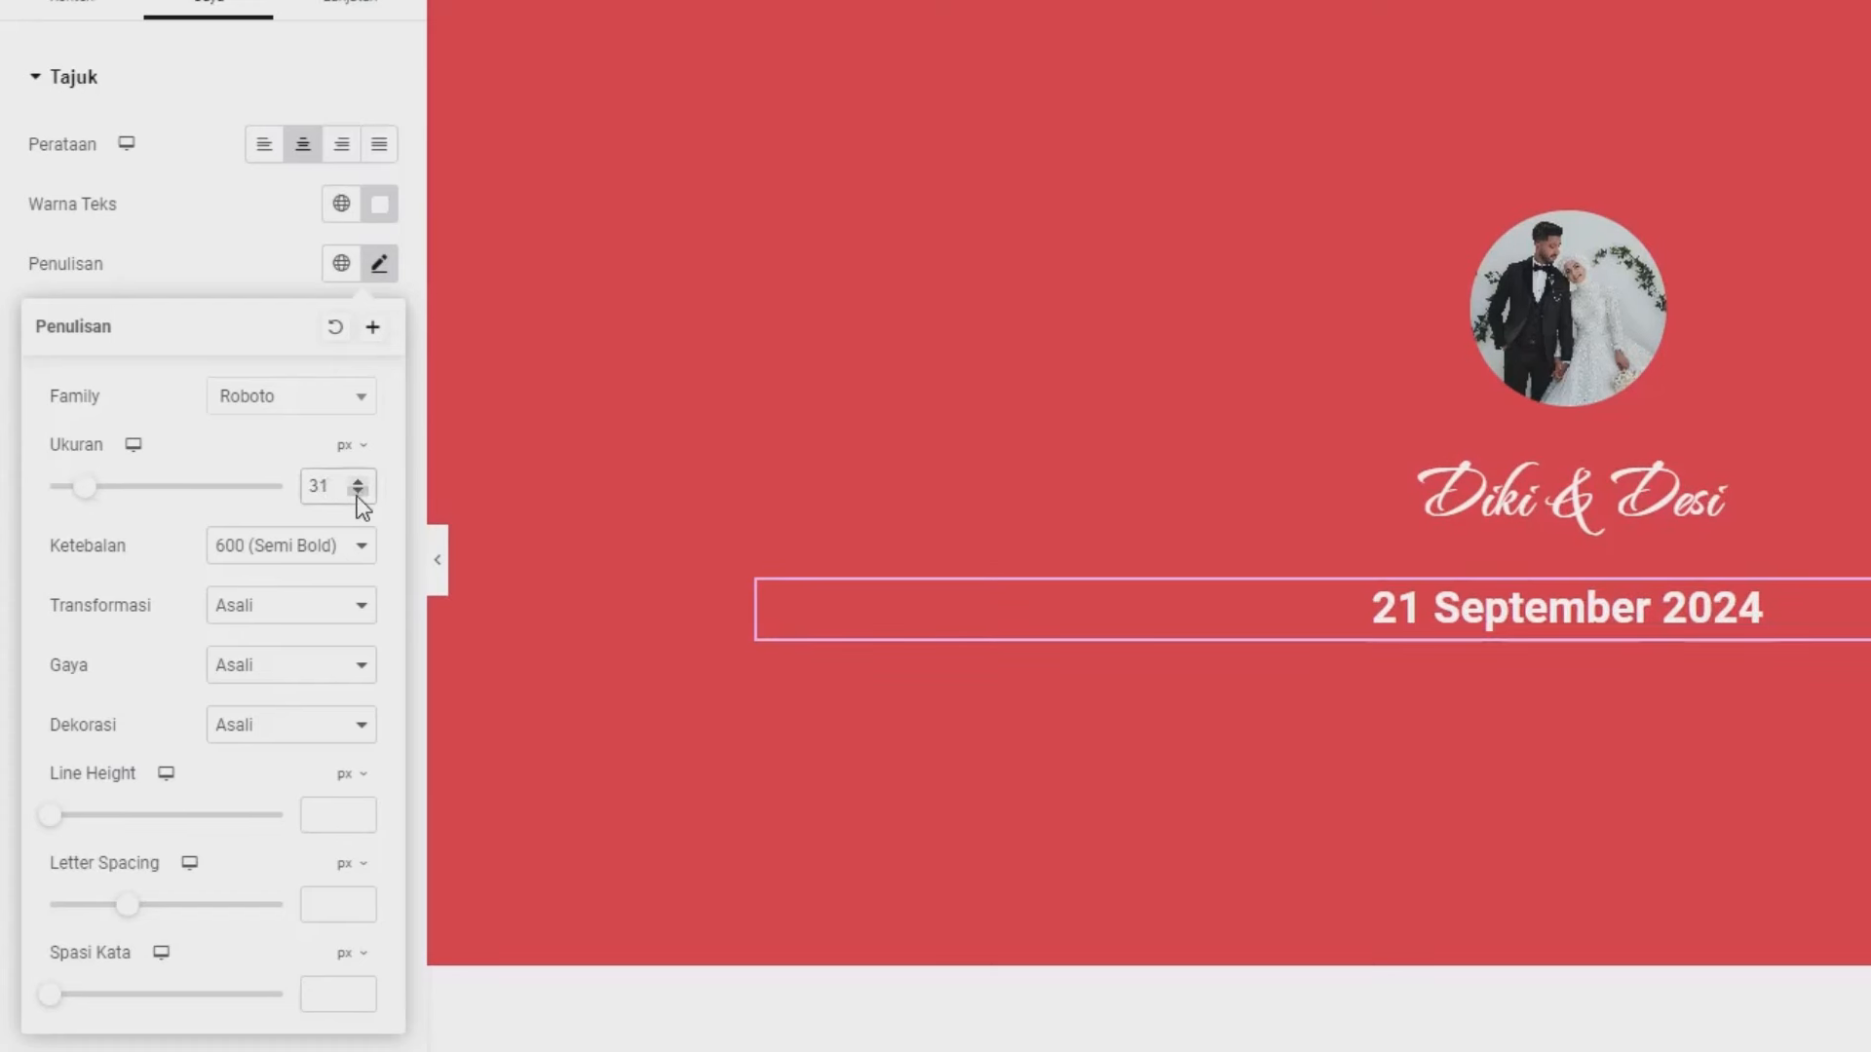
{"action": "left_click", "coordinate": [357, 481]}
{"action": "left_click", "coordinate": [357, 481]}
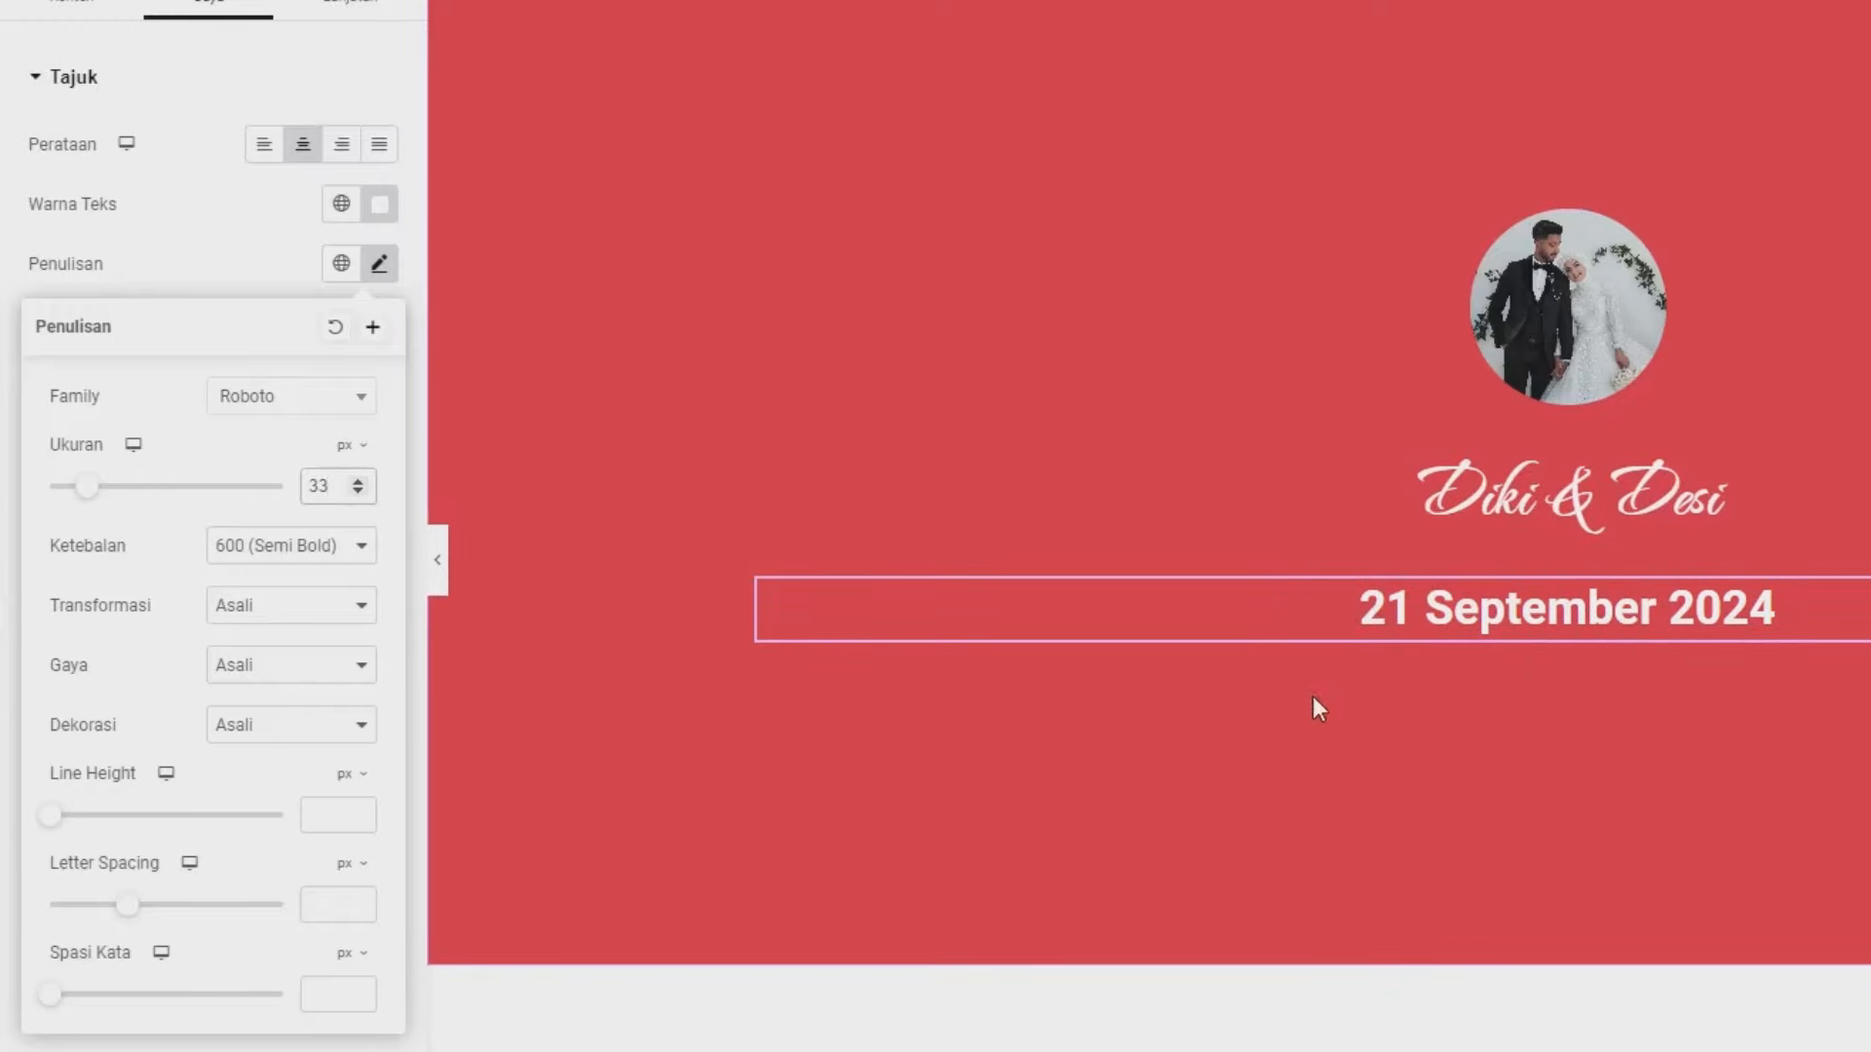
{"action": "left_click", "coordinate": [270, 992]}
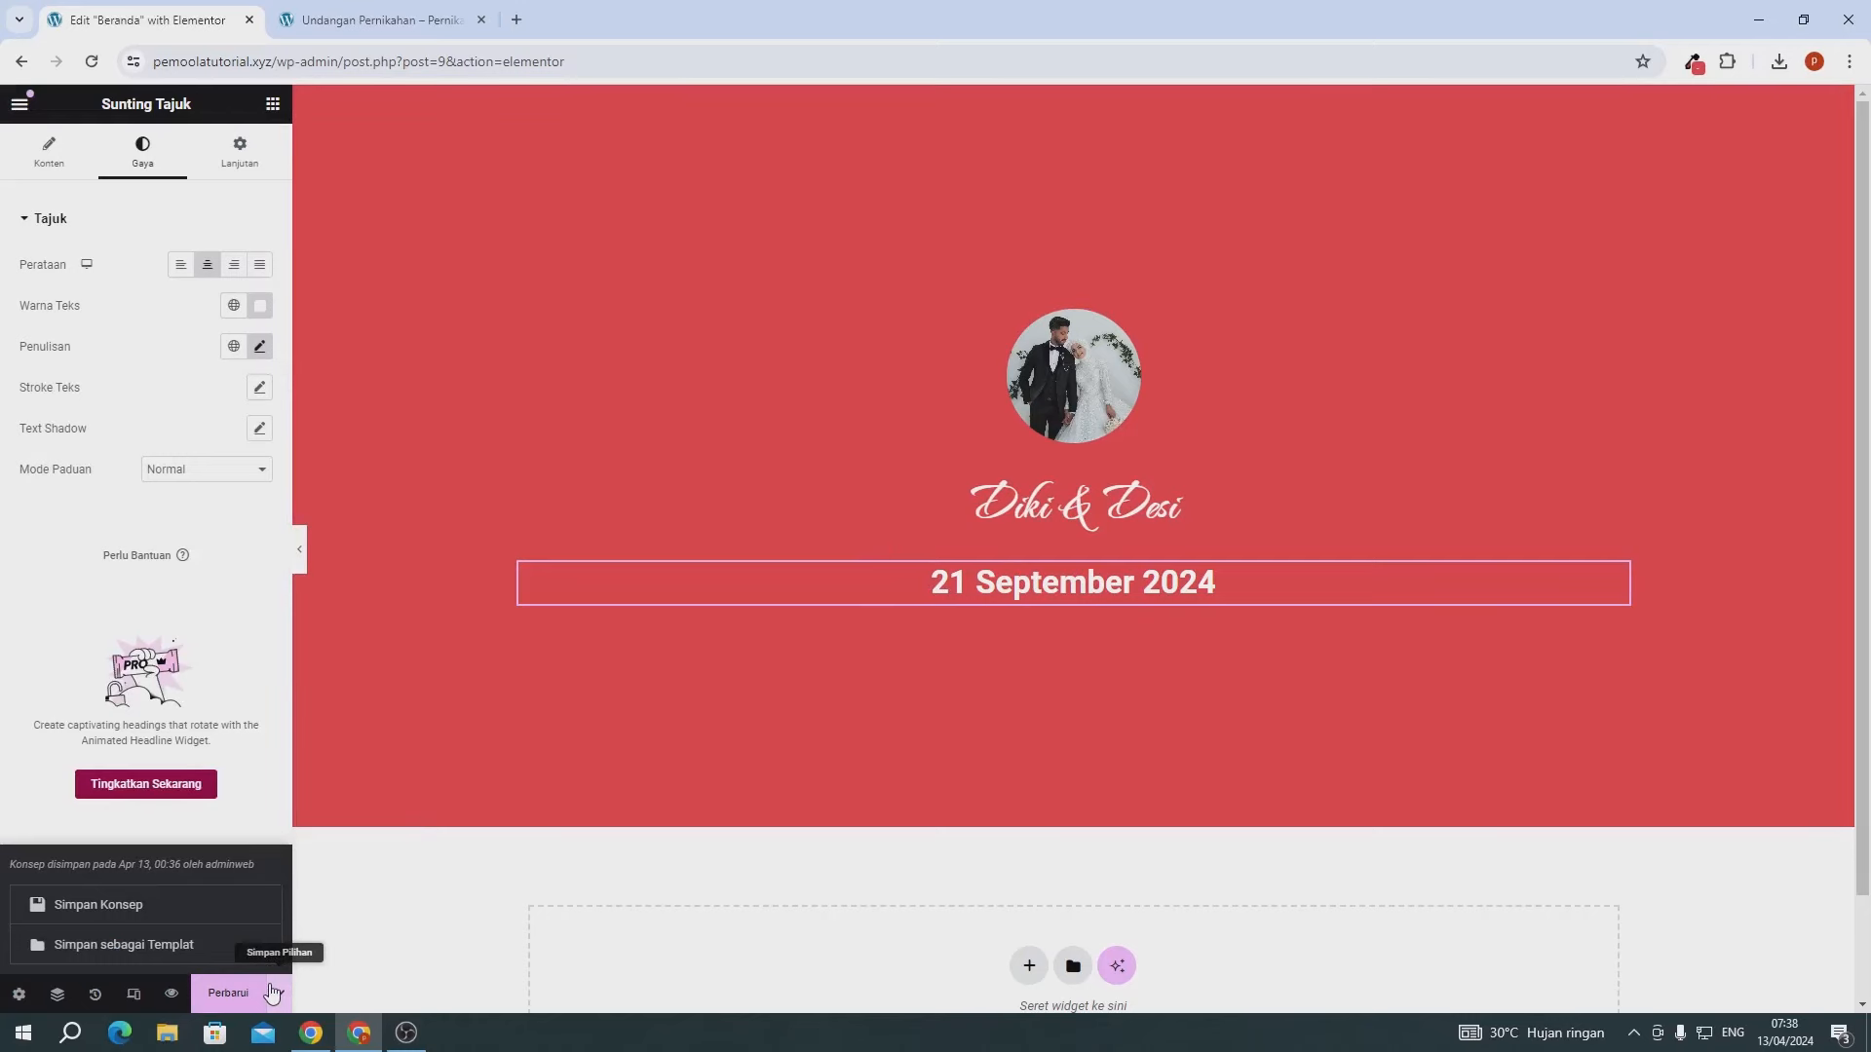
- Save the page, reload the live homepage to check the red hero, then return to the editor
{"action": "left_click", "coordinate": [255, 993]}
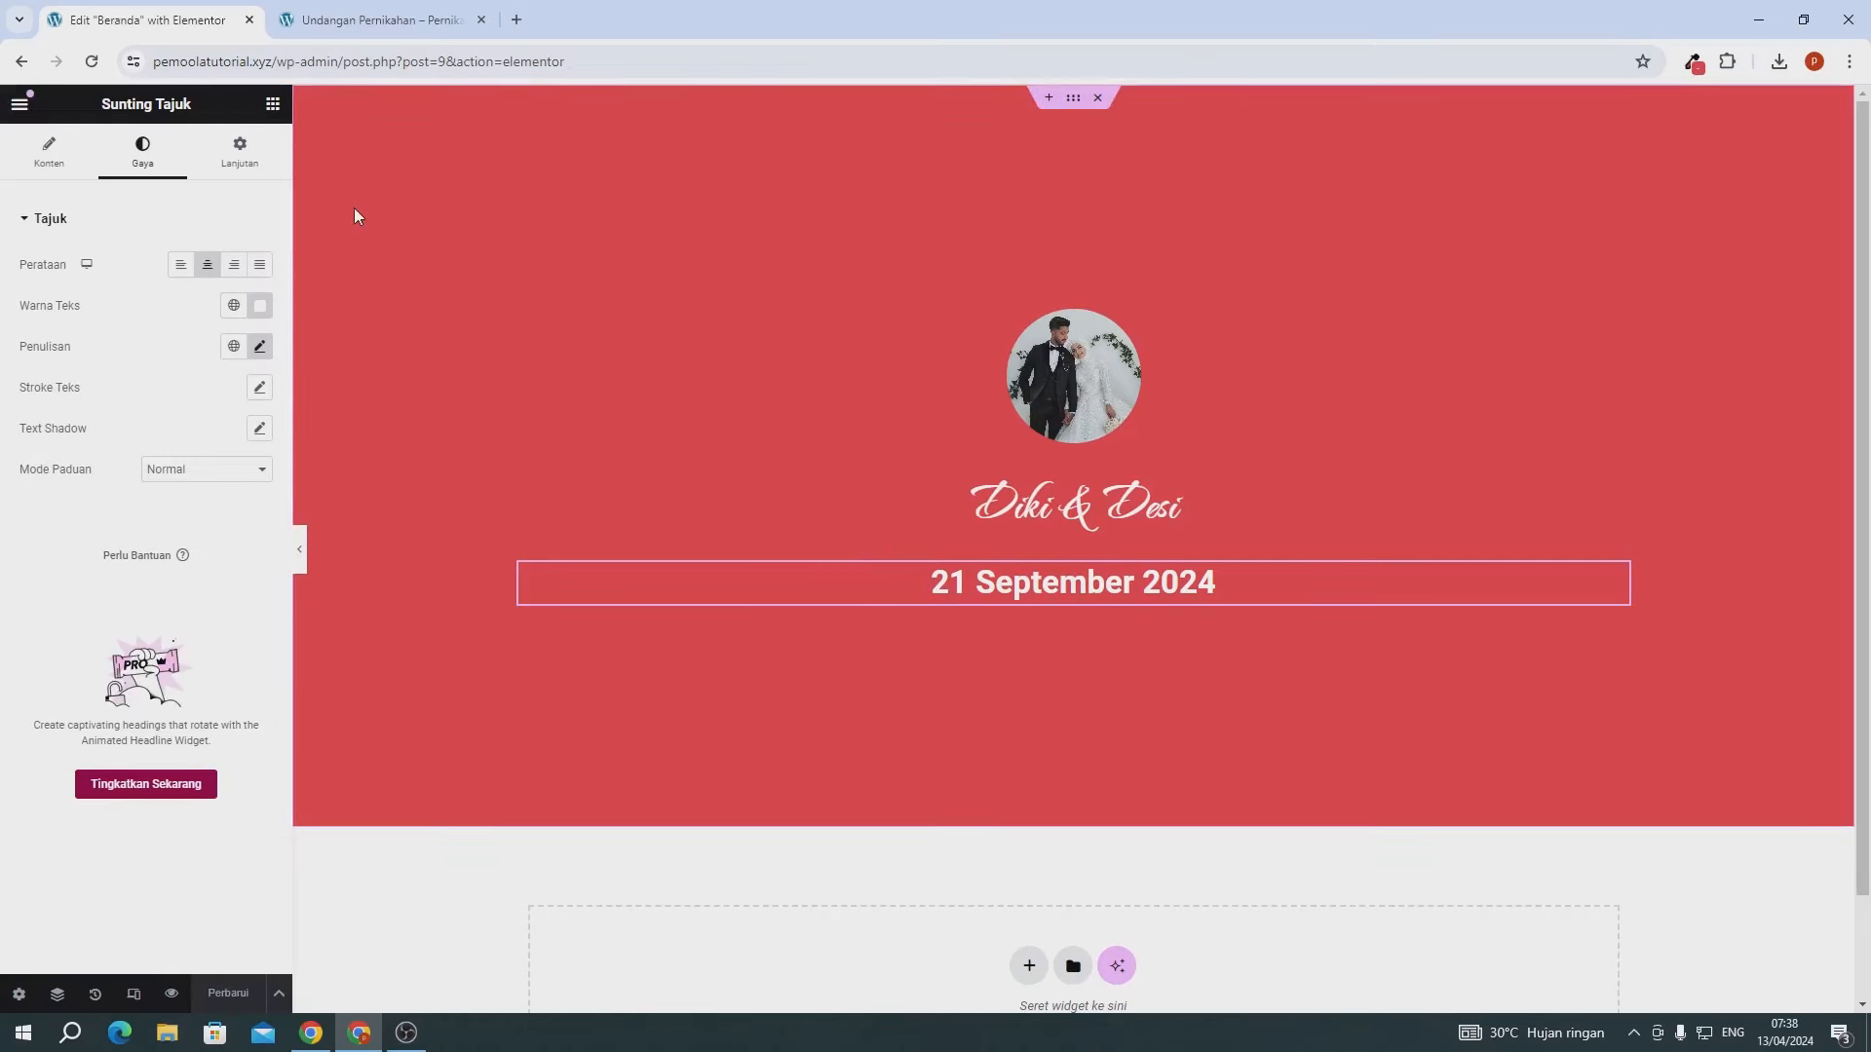
{"action": "left_click", "coordinate": [389, 31]}
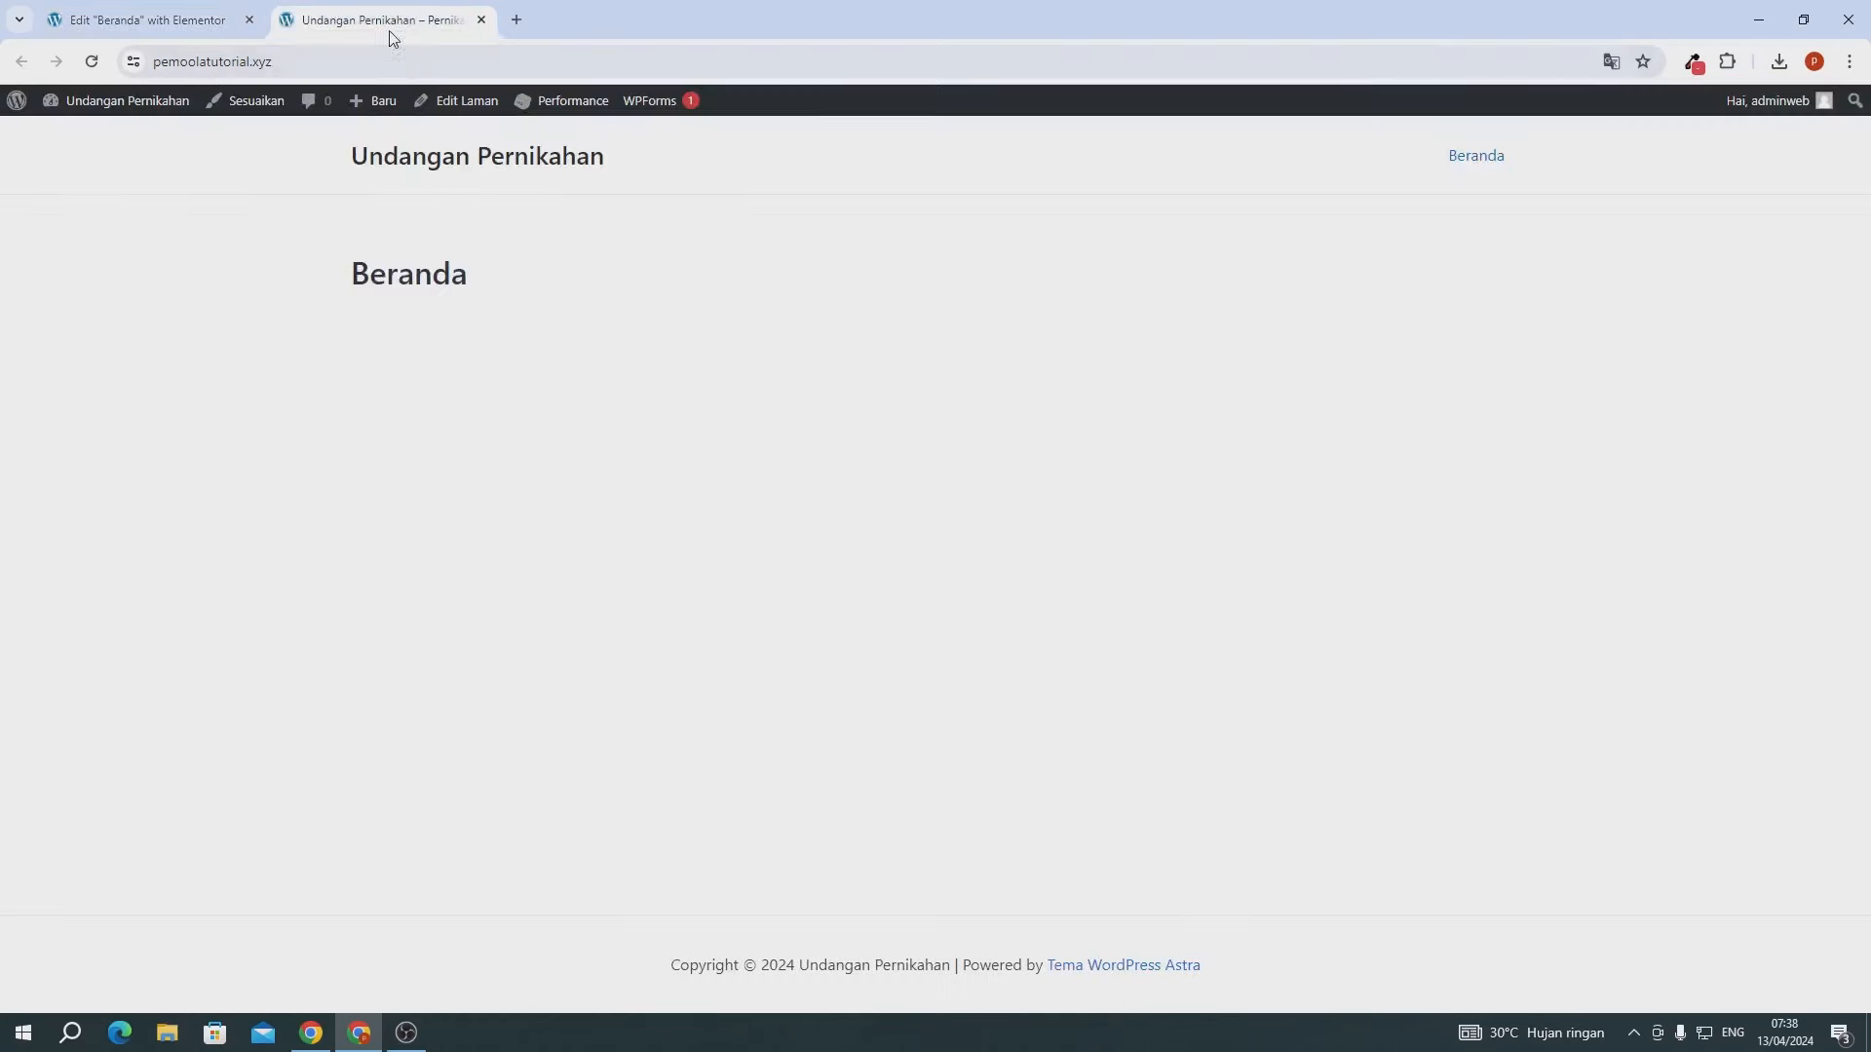
{"action": "left_click", "coordinate": [93, 62]}
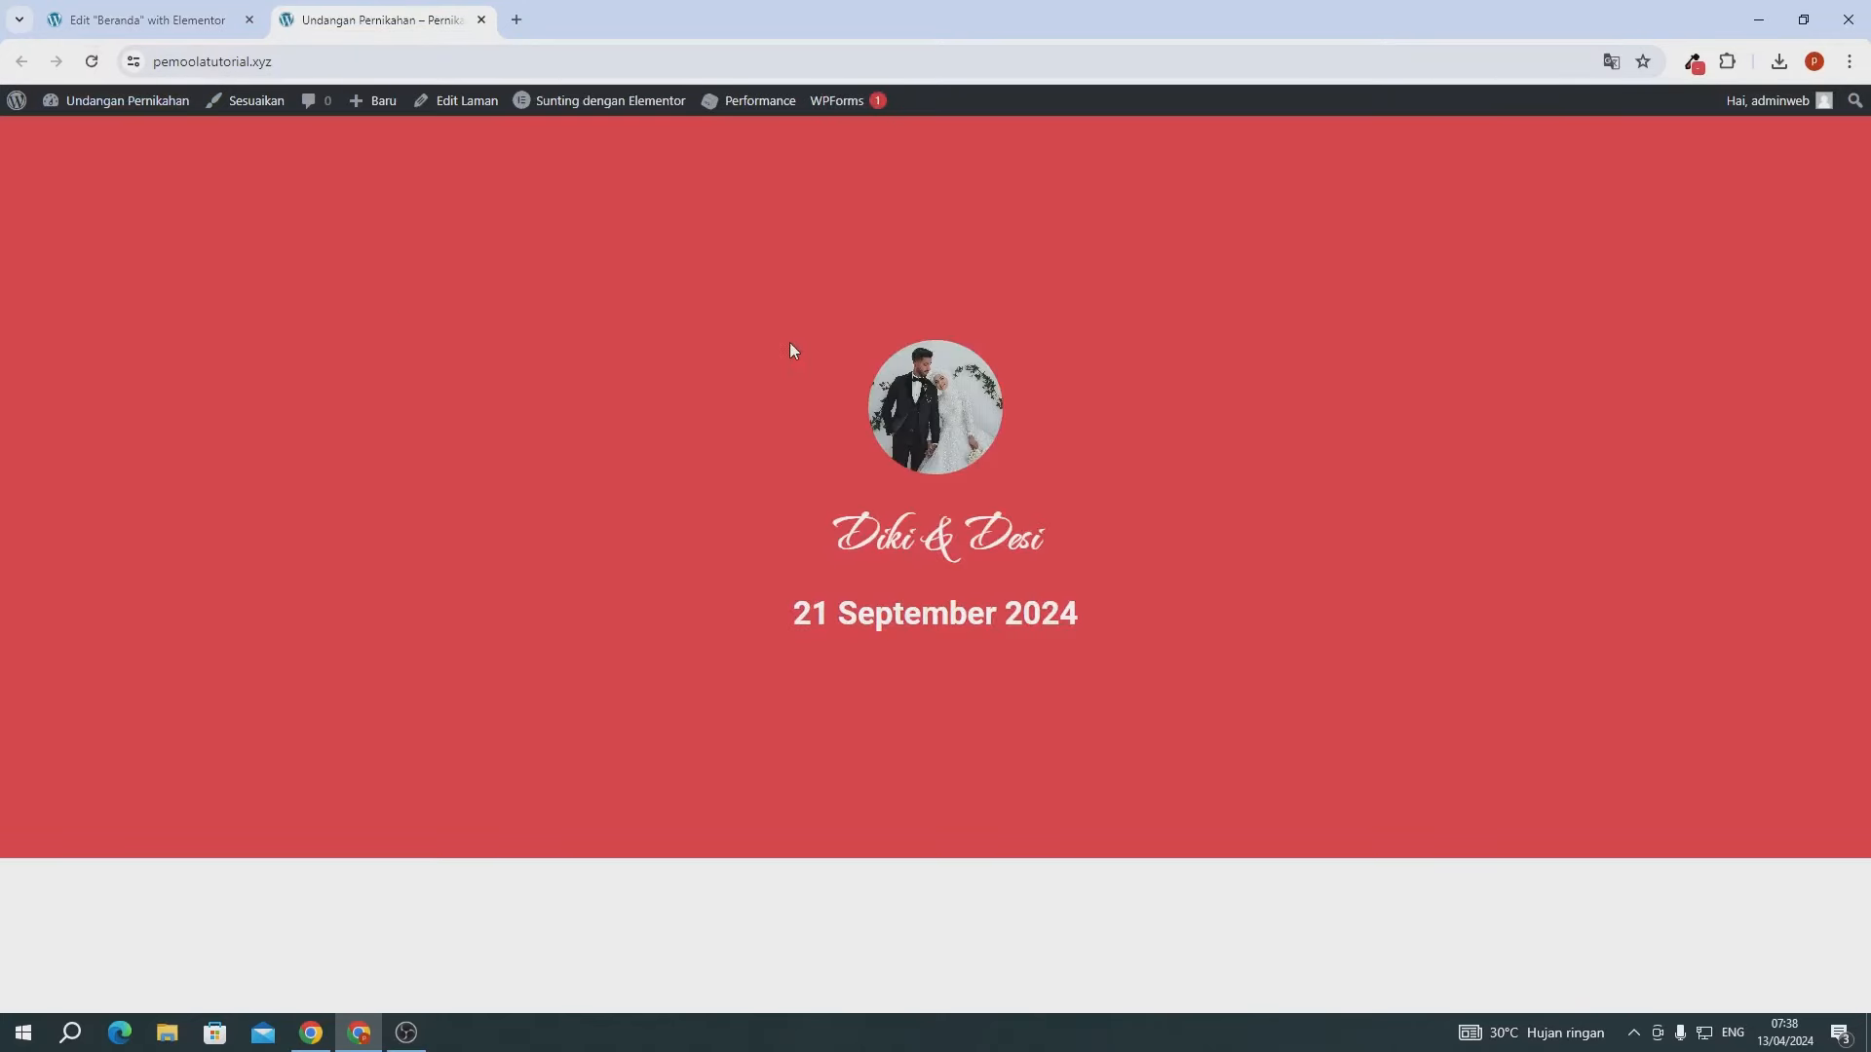
{"action": "left_click_drag", "start_coordinate": [790, 344], "coordinate": [1069, 437]}
{"action": "left_click", "coordinate": [1033, 609]}
{"action": "left_click", "coordinate": [174, 26]}
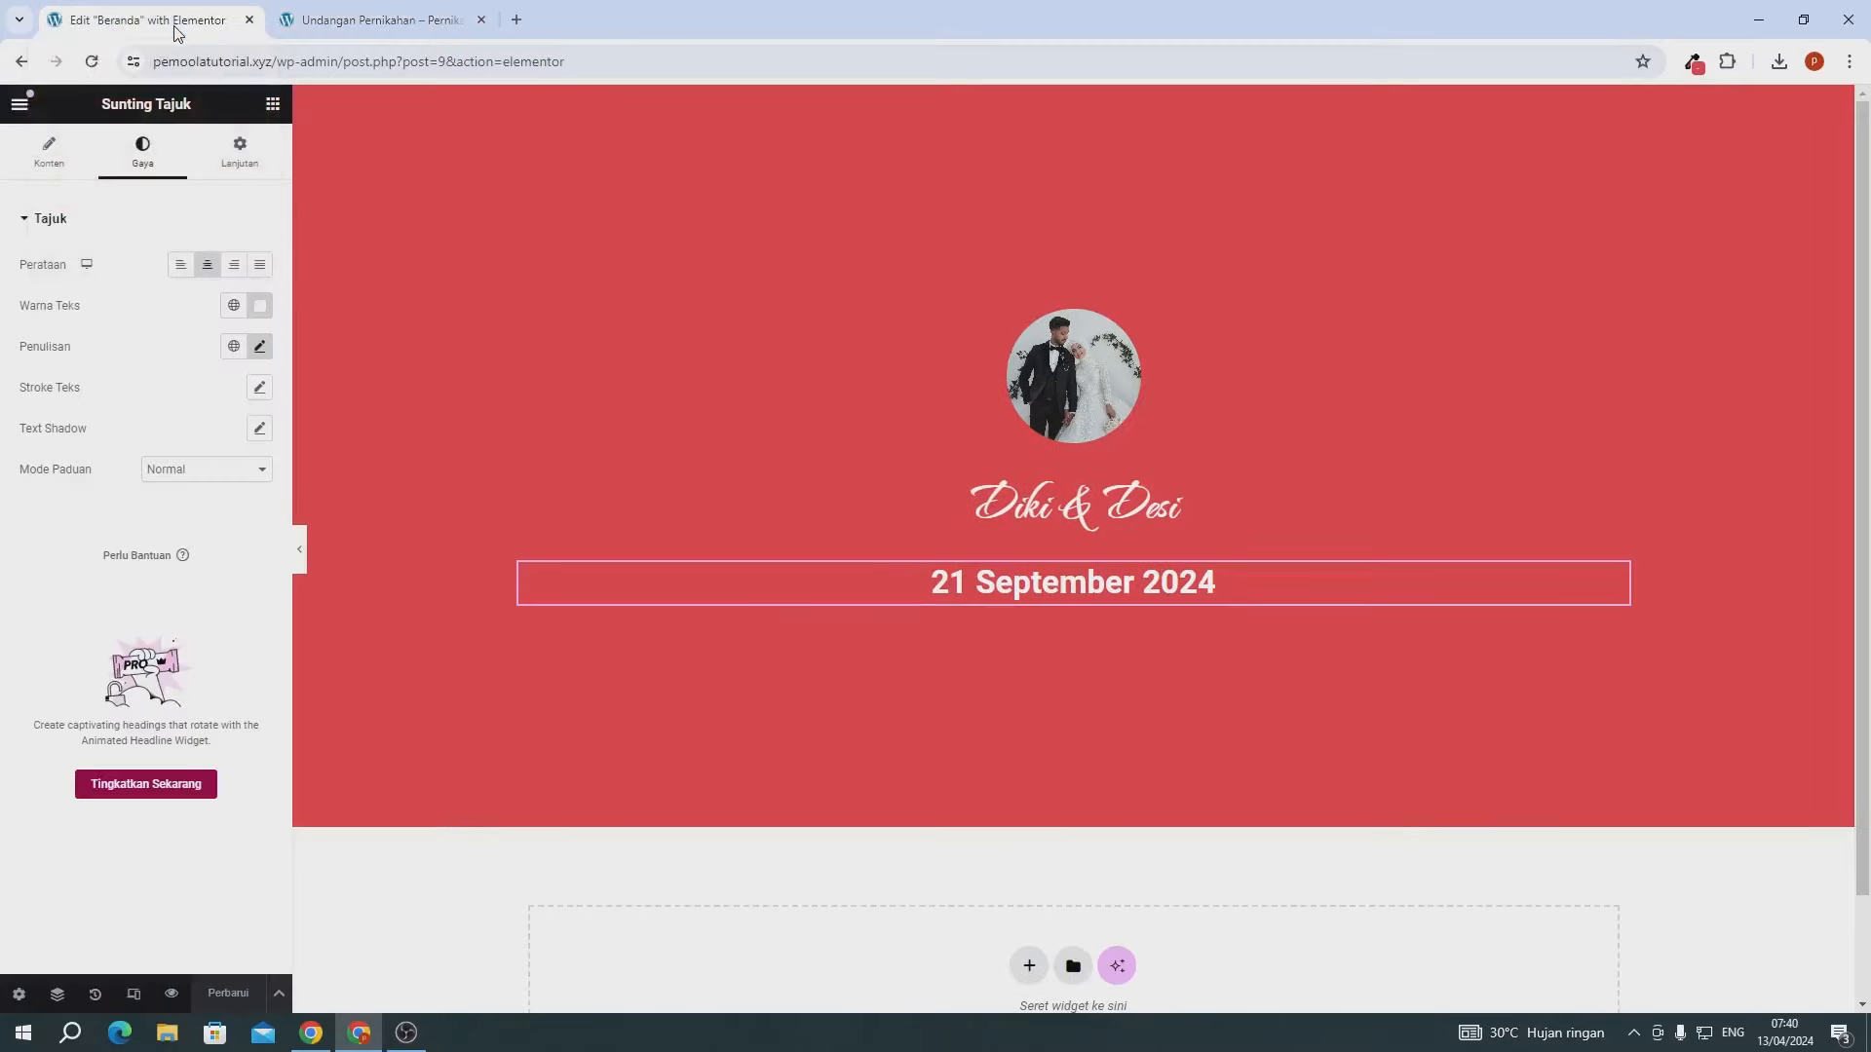
- Add a single-column flexbox container below the red hero
{"action": "scroll", "coordinate": [840, 668], "scroll_direction": "down", "scroll_amount": 2}
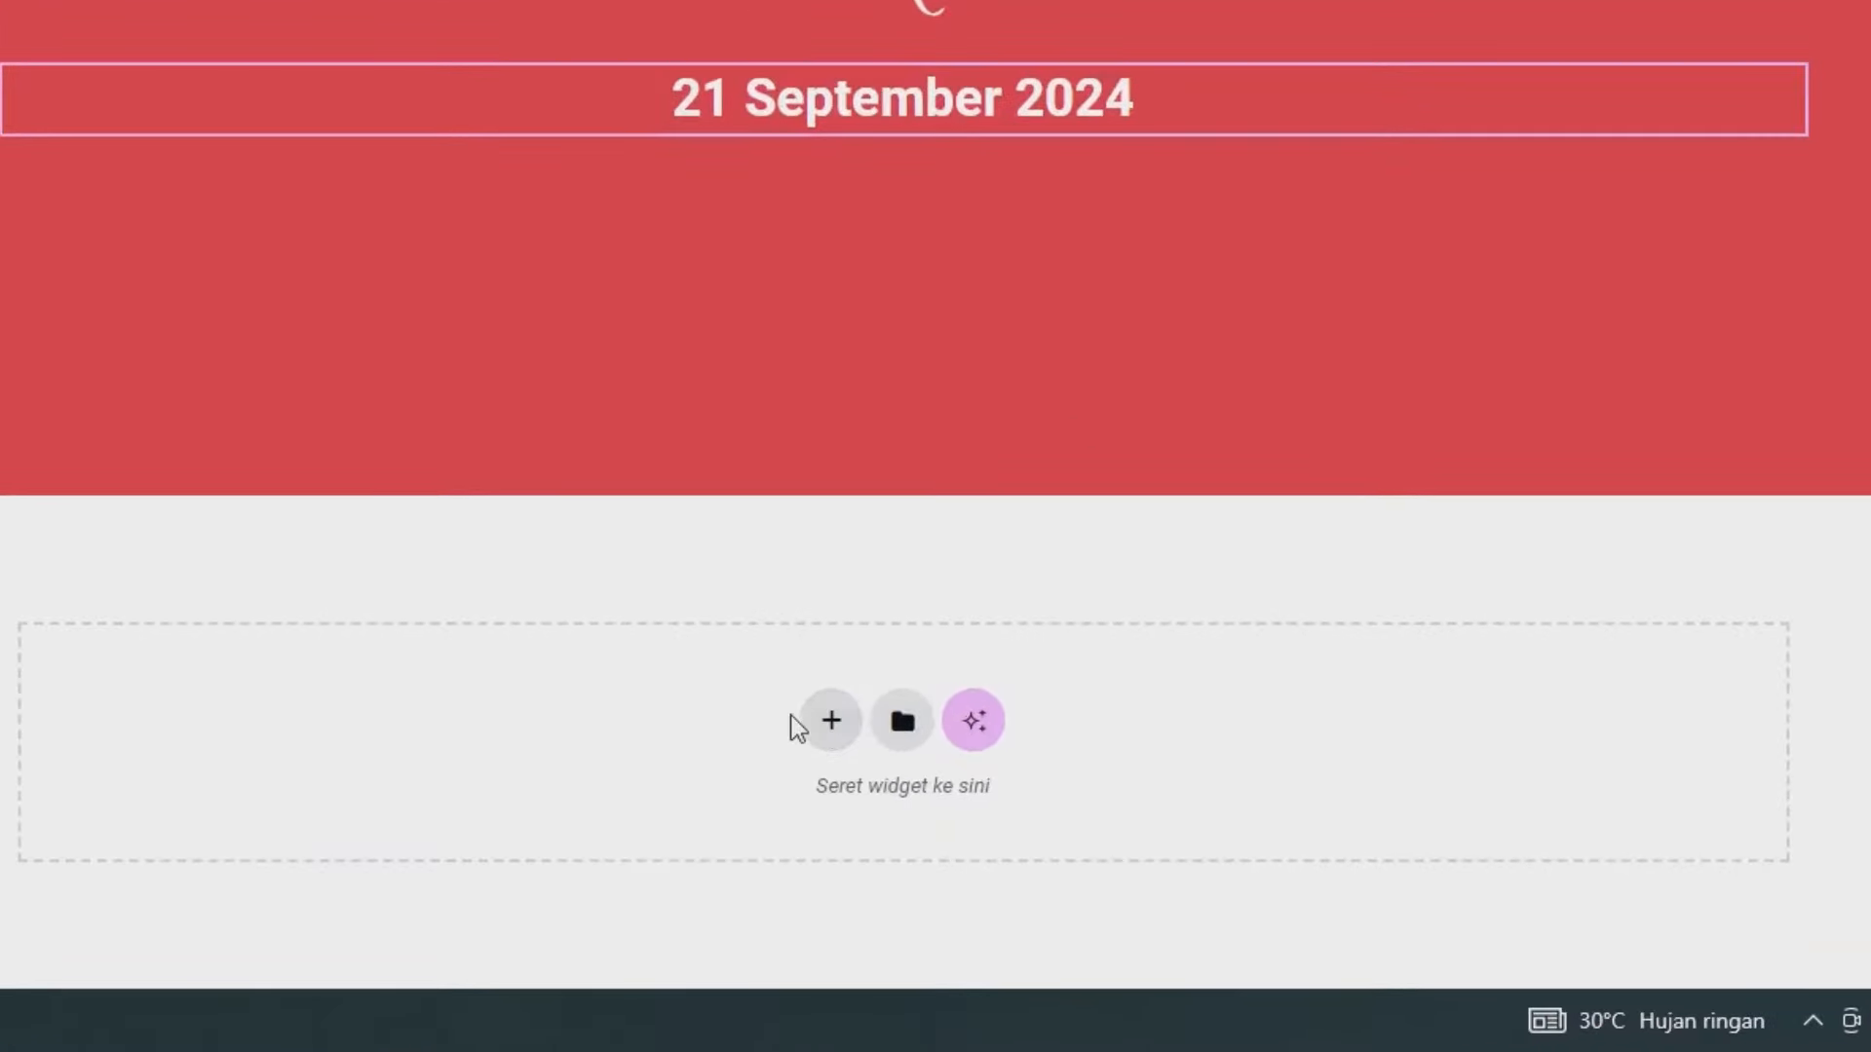
{"action": "left_click", "coordinate": [833, 723]}
{"action": "scroll", "coordinate": [690, 648], "scroll_direction": "down", "scroll_amount": 1}
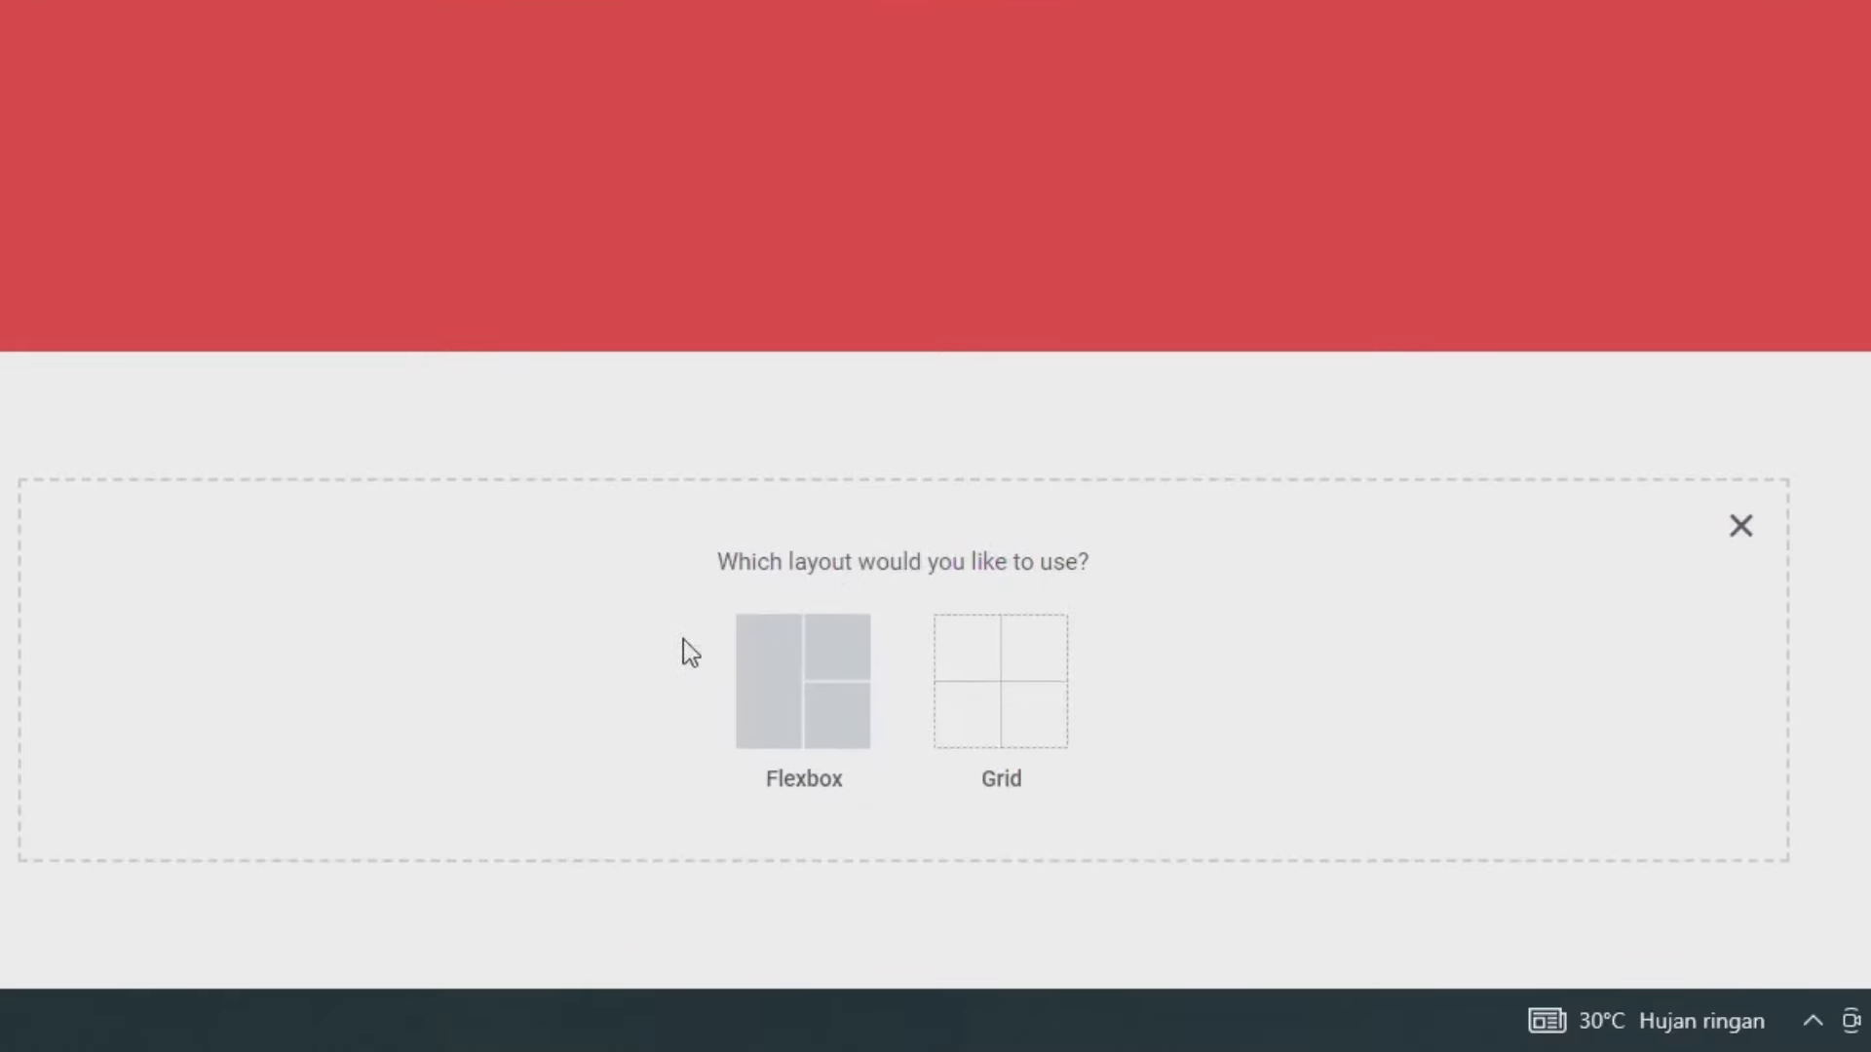
{"action": "left_click", "coordinate": [749, 672]}
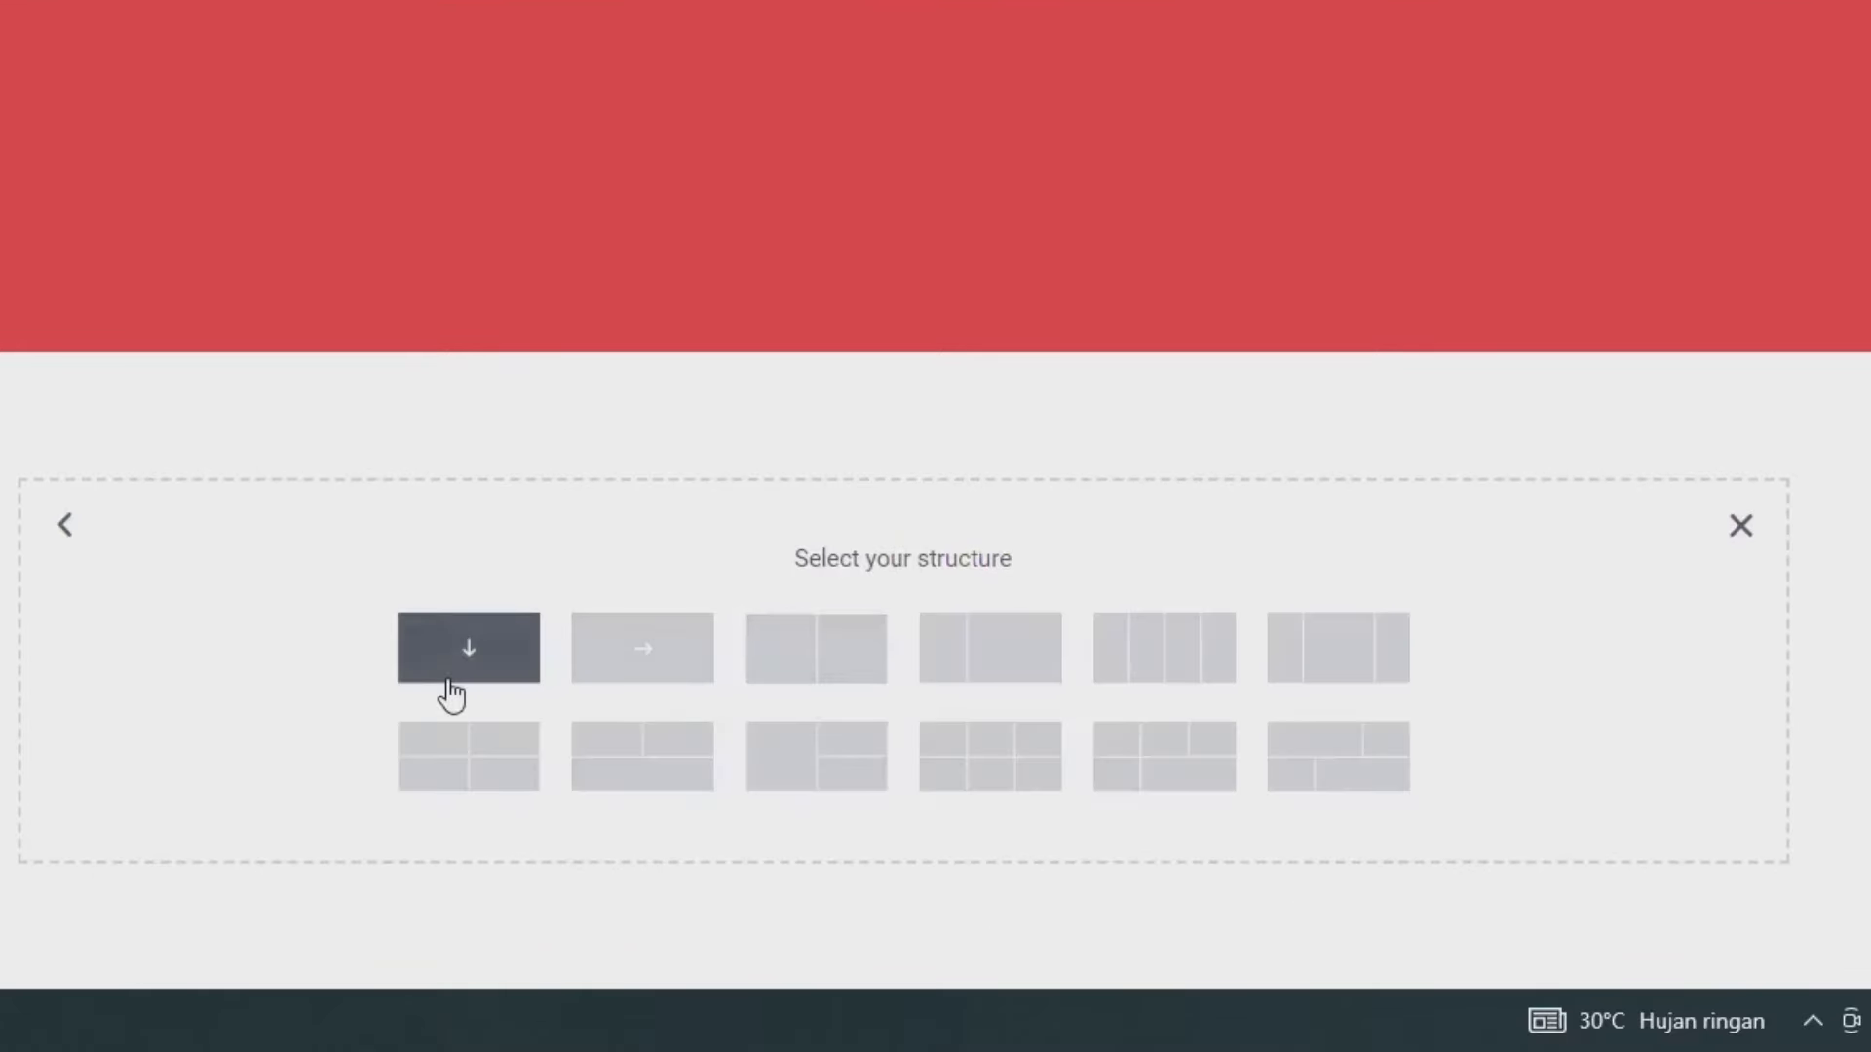
{"action": "left_click", "coordinate": [450, 683]}
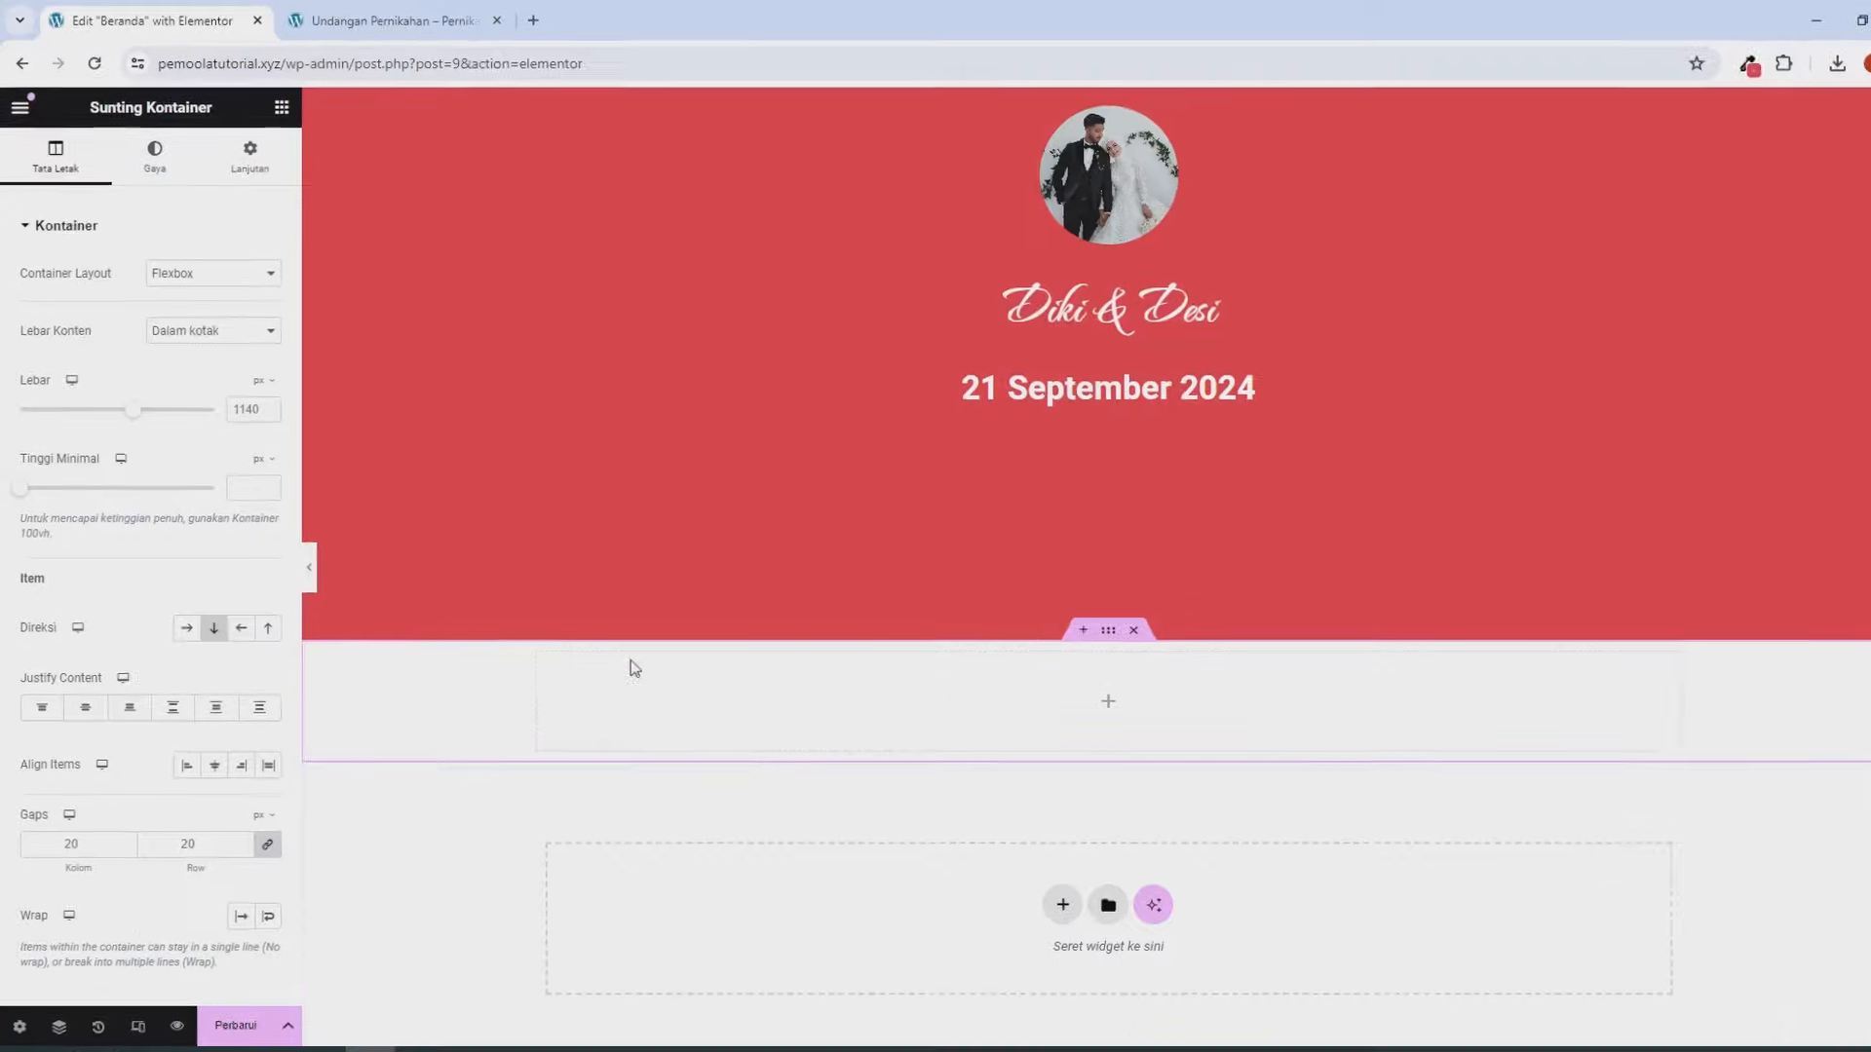
- Give the container an unlinked 6% top margin and drop a Heading widget into it
{"action": "left_click", "coordinate": [255, 168]}
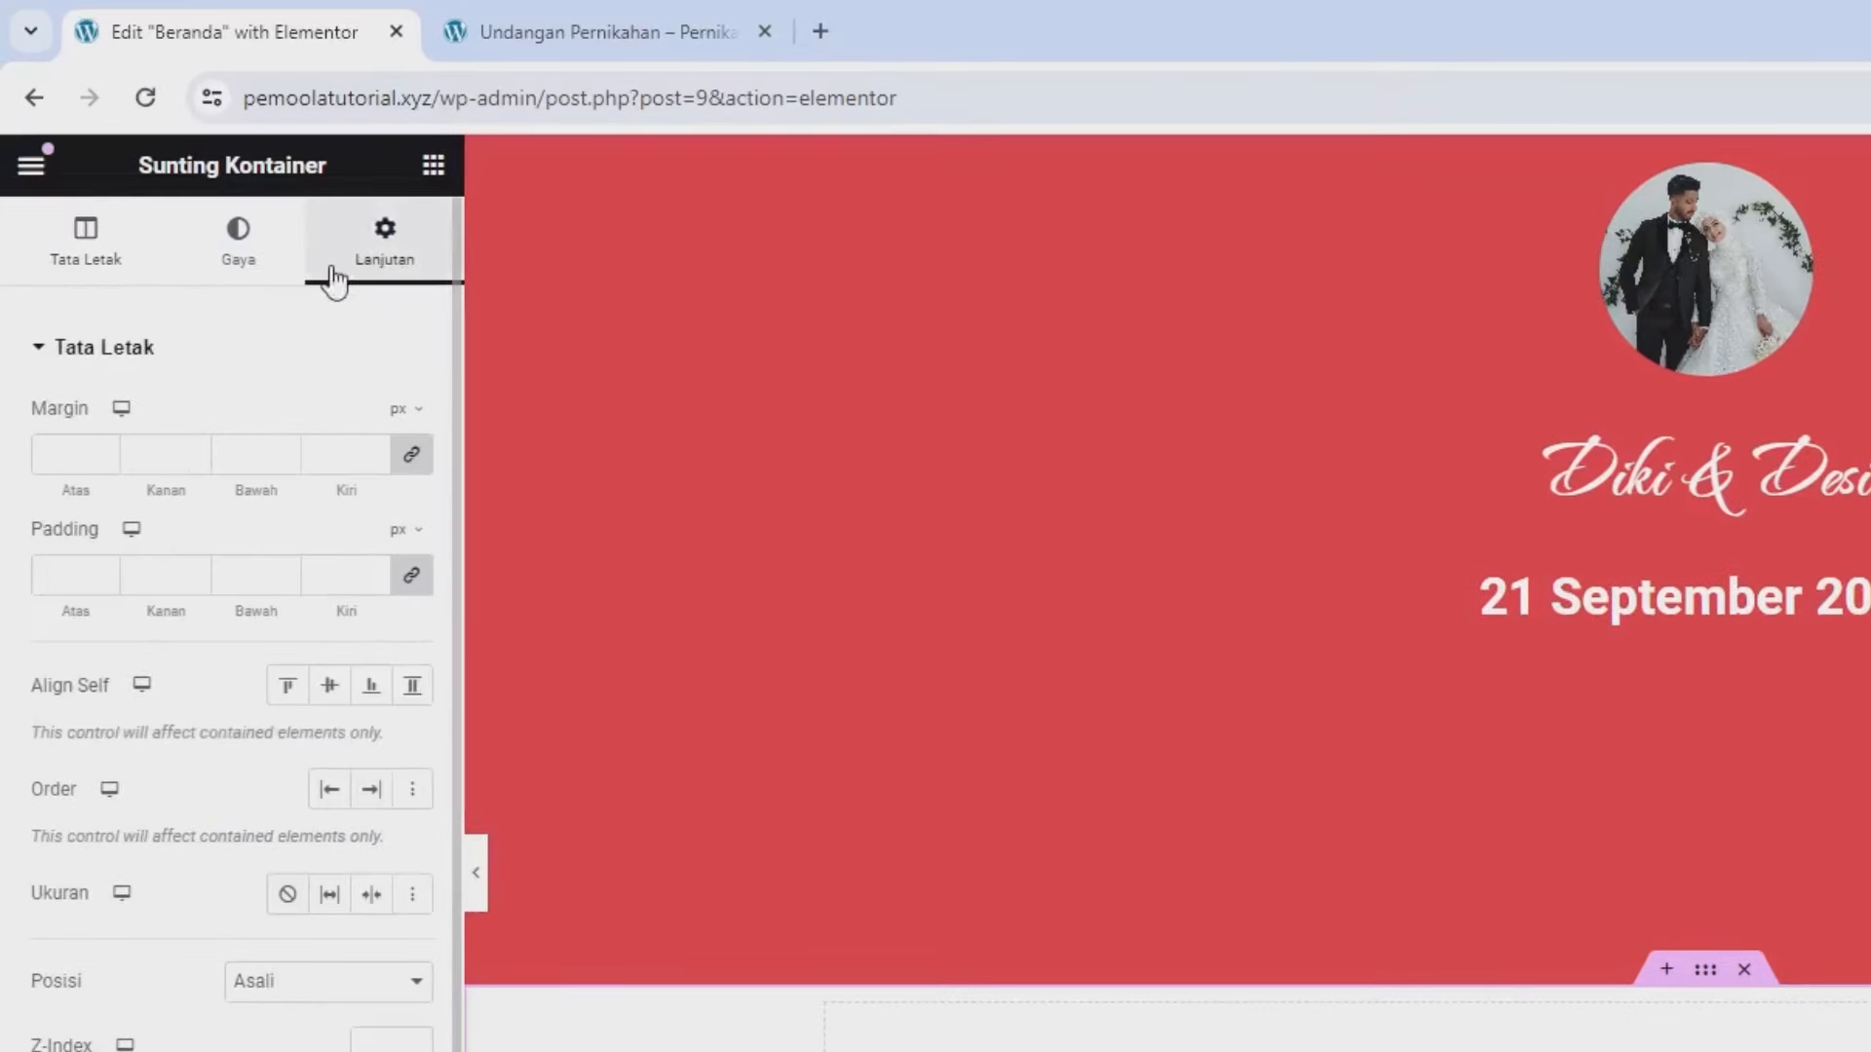
{"action": "left_click", "coordinate": [411, 454]}
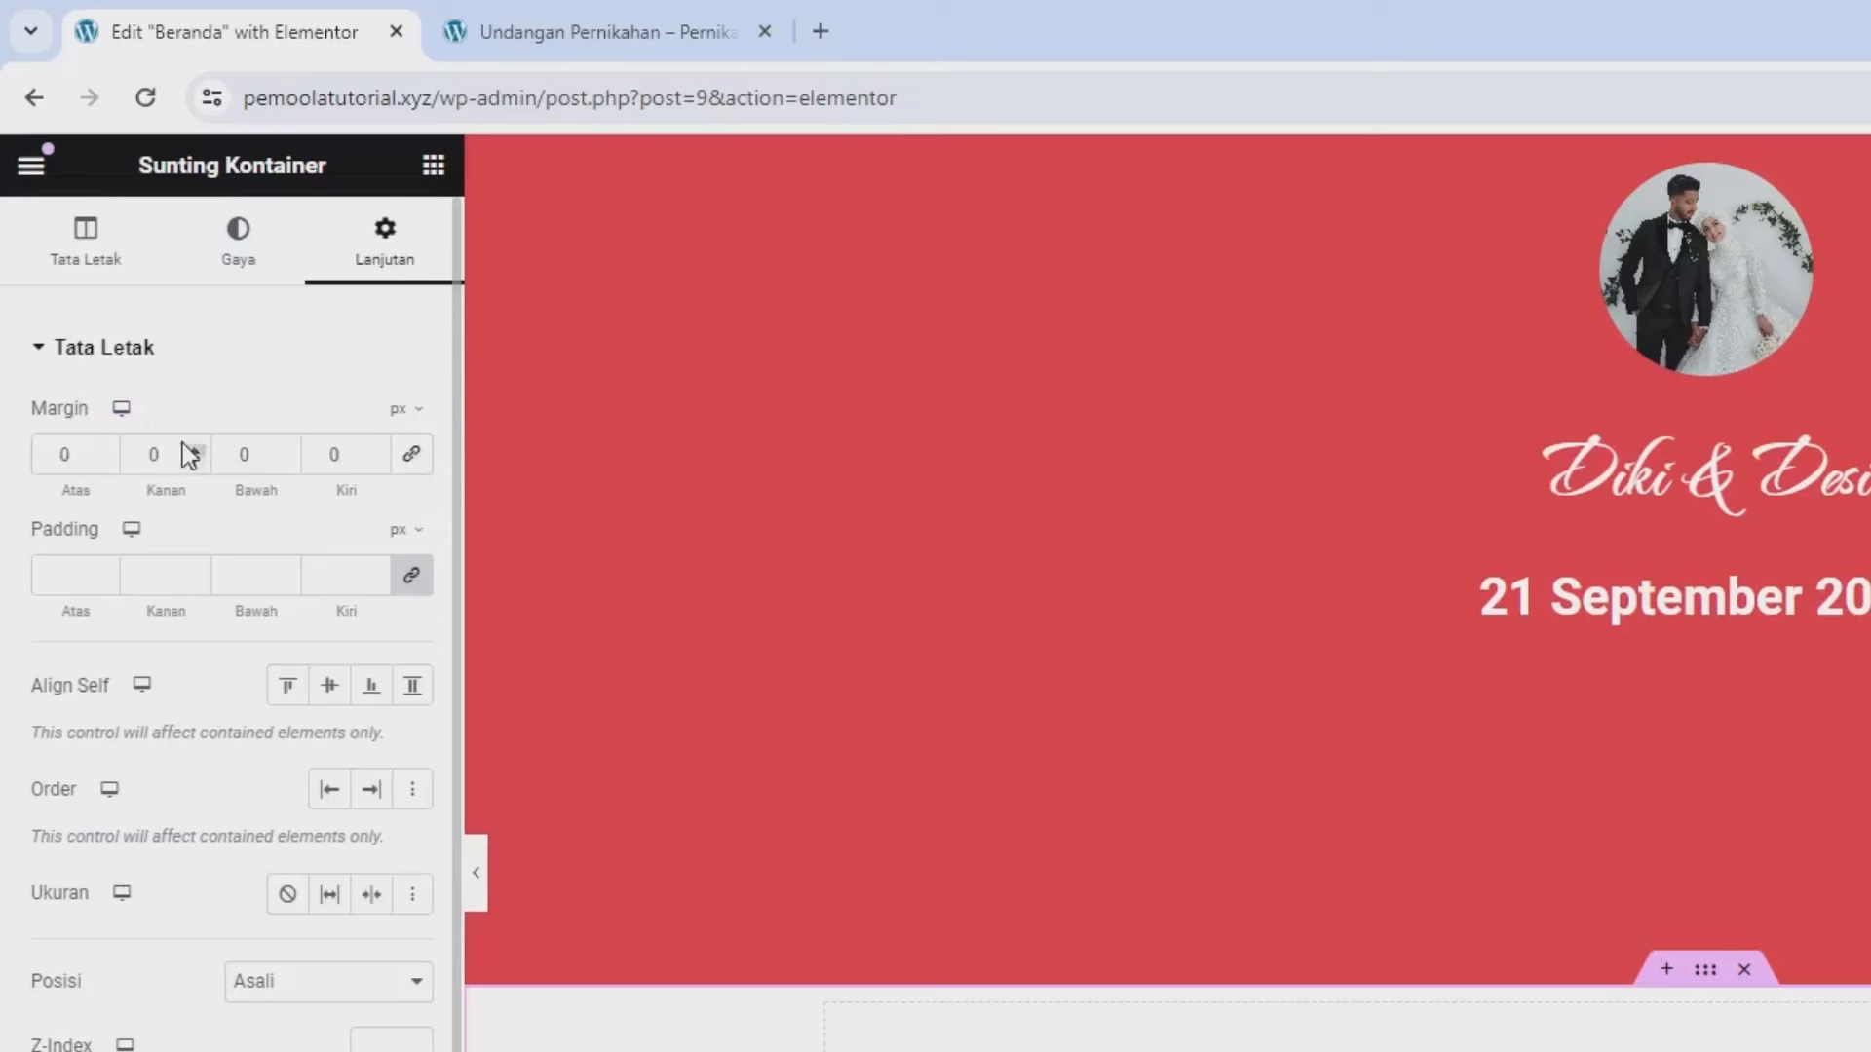
{"action": "left_click", "coordinate": [410, 417]}
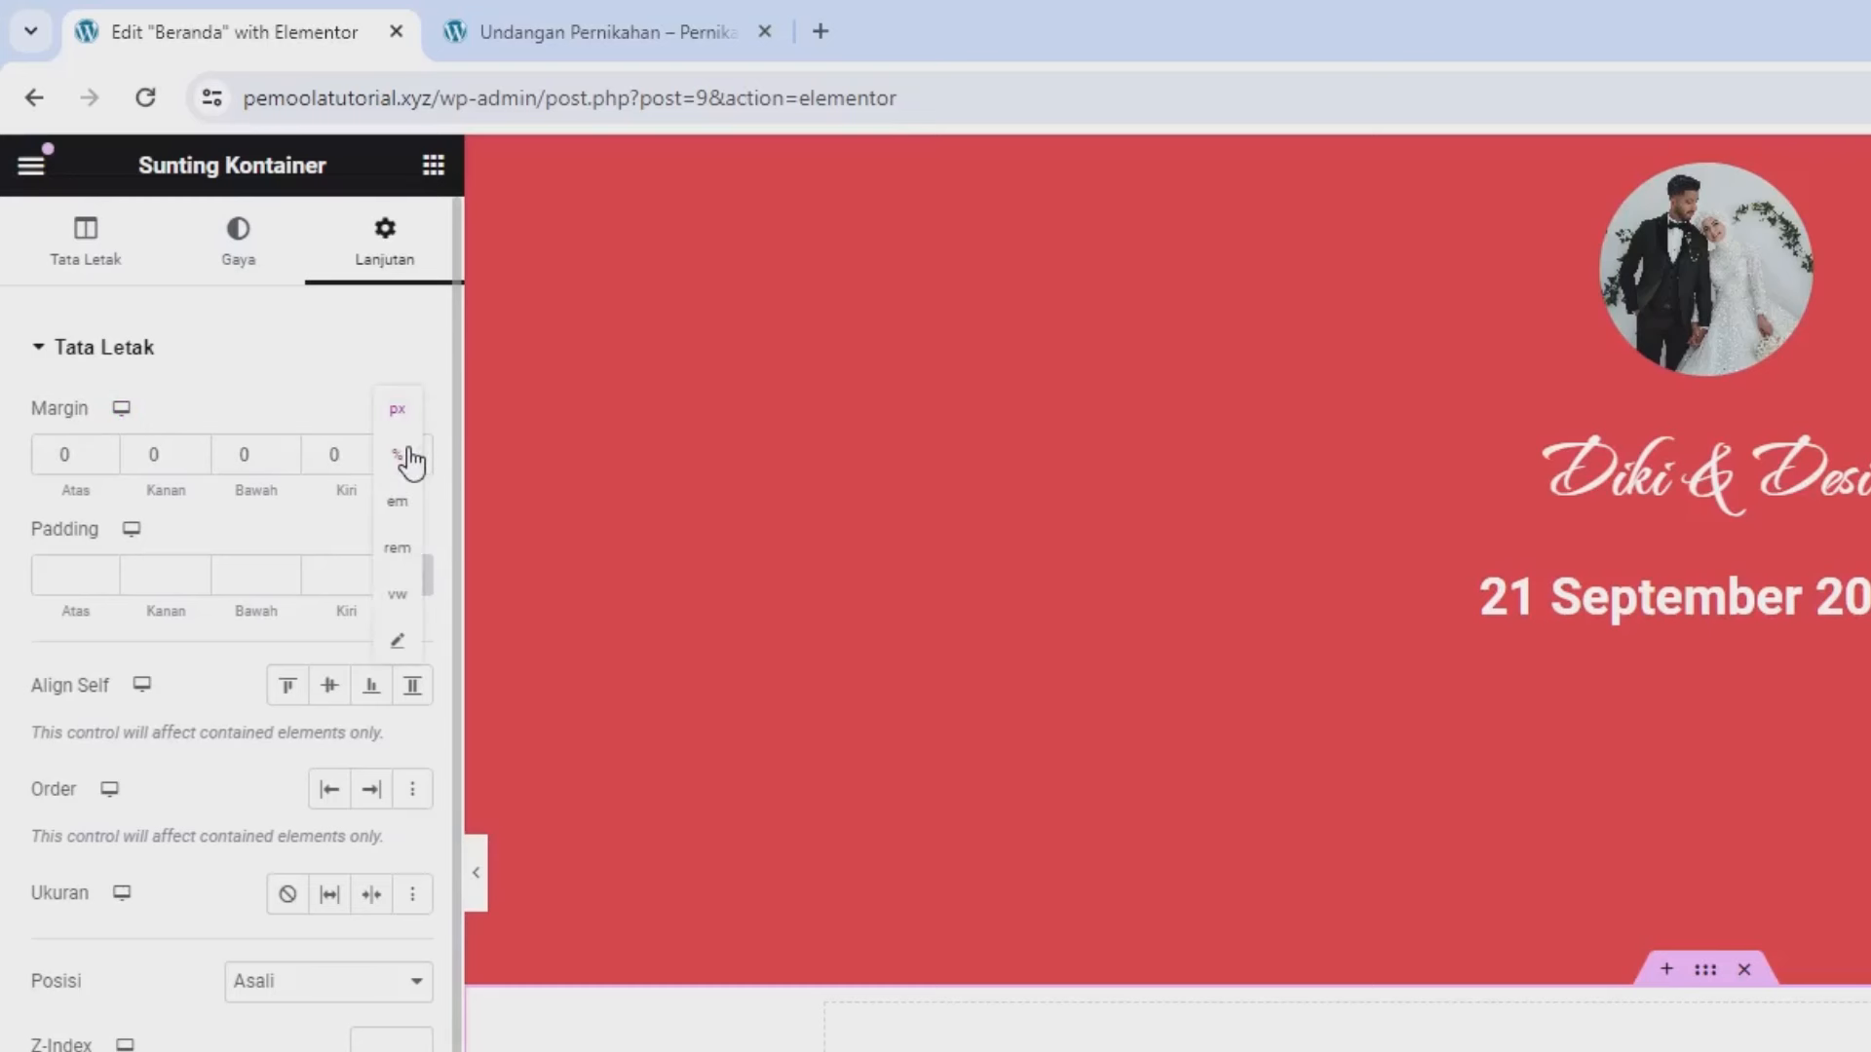
{"action": "left_click", "coordinate": [409, 454]}
{"action": "left_click", "coordinate": [78, 450]}
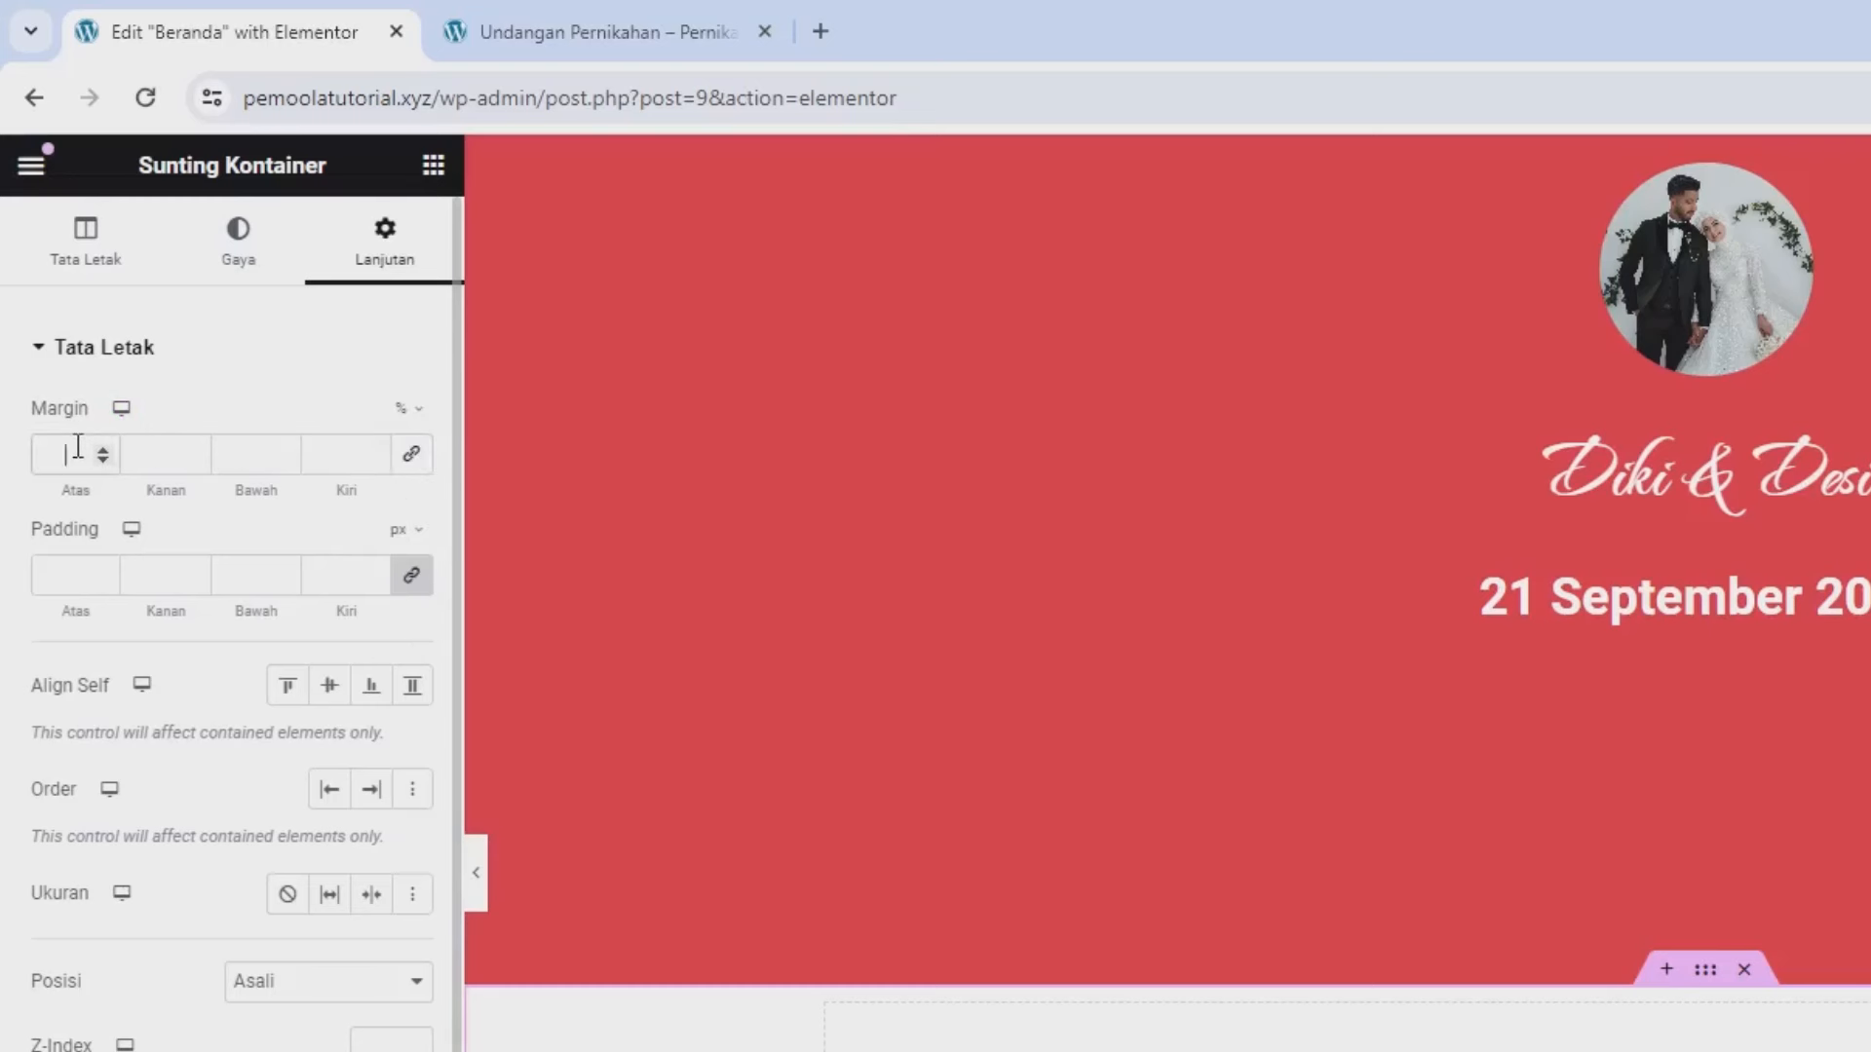
{"action": "type", "text": "6"}
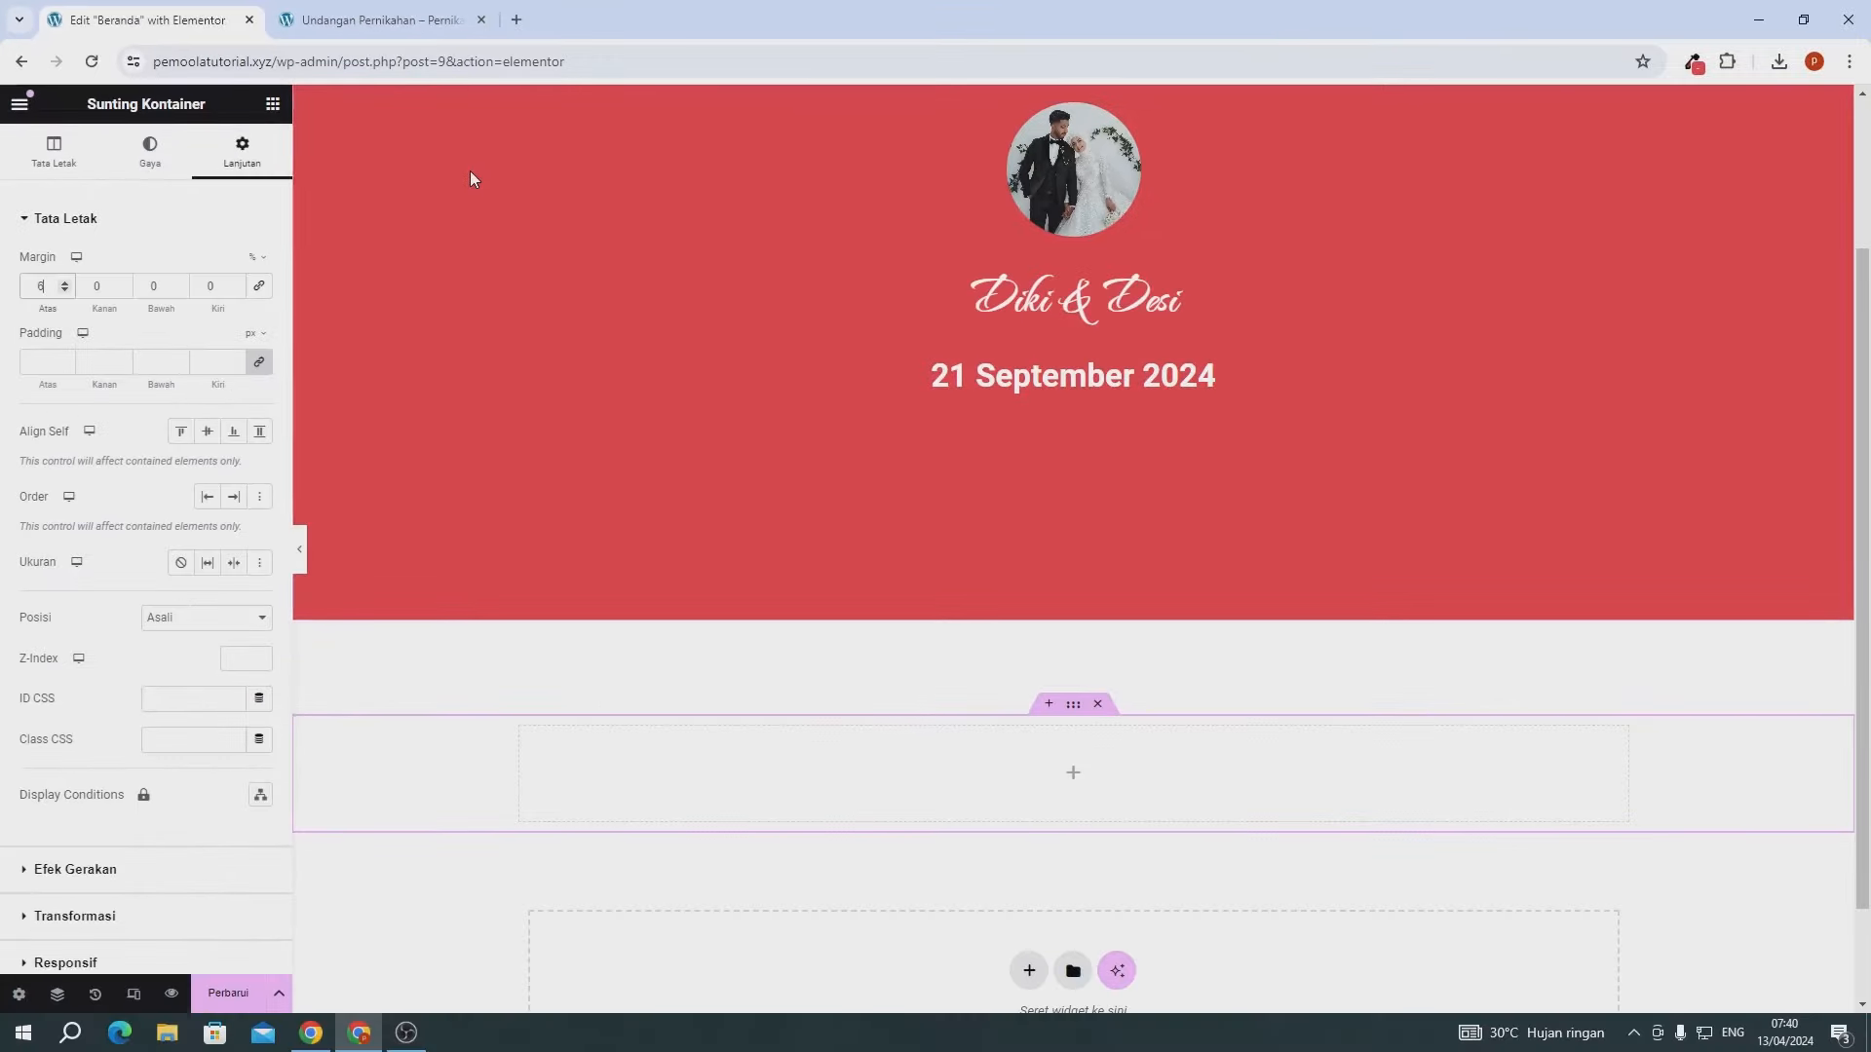
{"action": "left_click", "coordinate": [274, 121]}
{"action": "left_click_drag", "start_coordinate": [78, 575], "coordinate": [999, 818]}
- Replace the heading text with the pasted Assalamualaikum greeting, centred and coloured black
{"action": "left_click", "coordinate": [130, 289]}
{"action": "key", "text": "ctrl+a"}
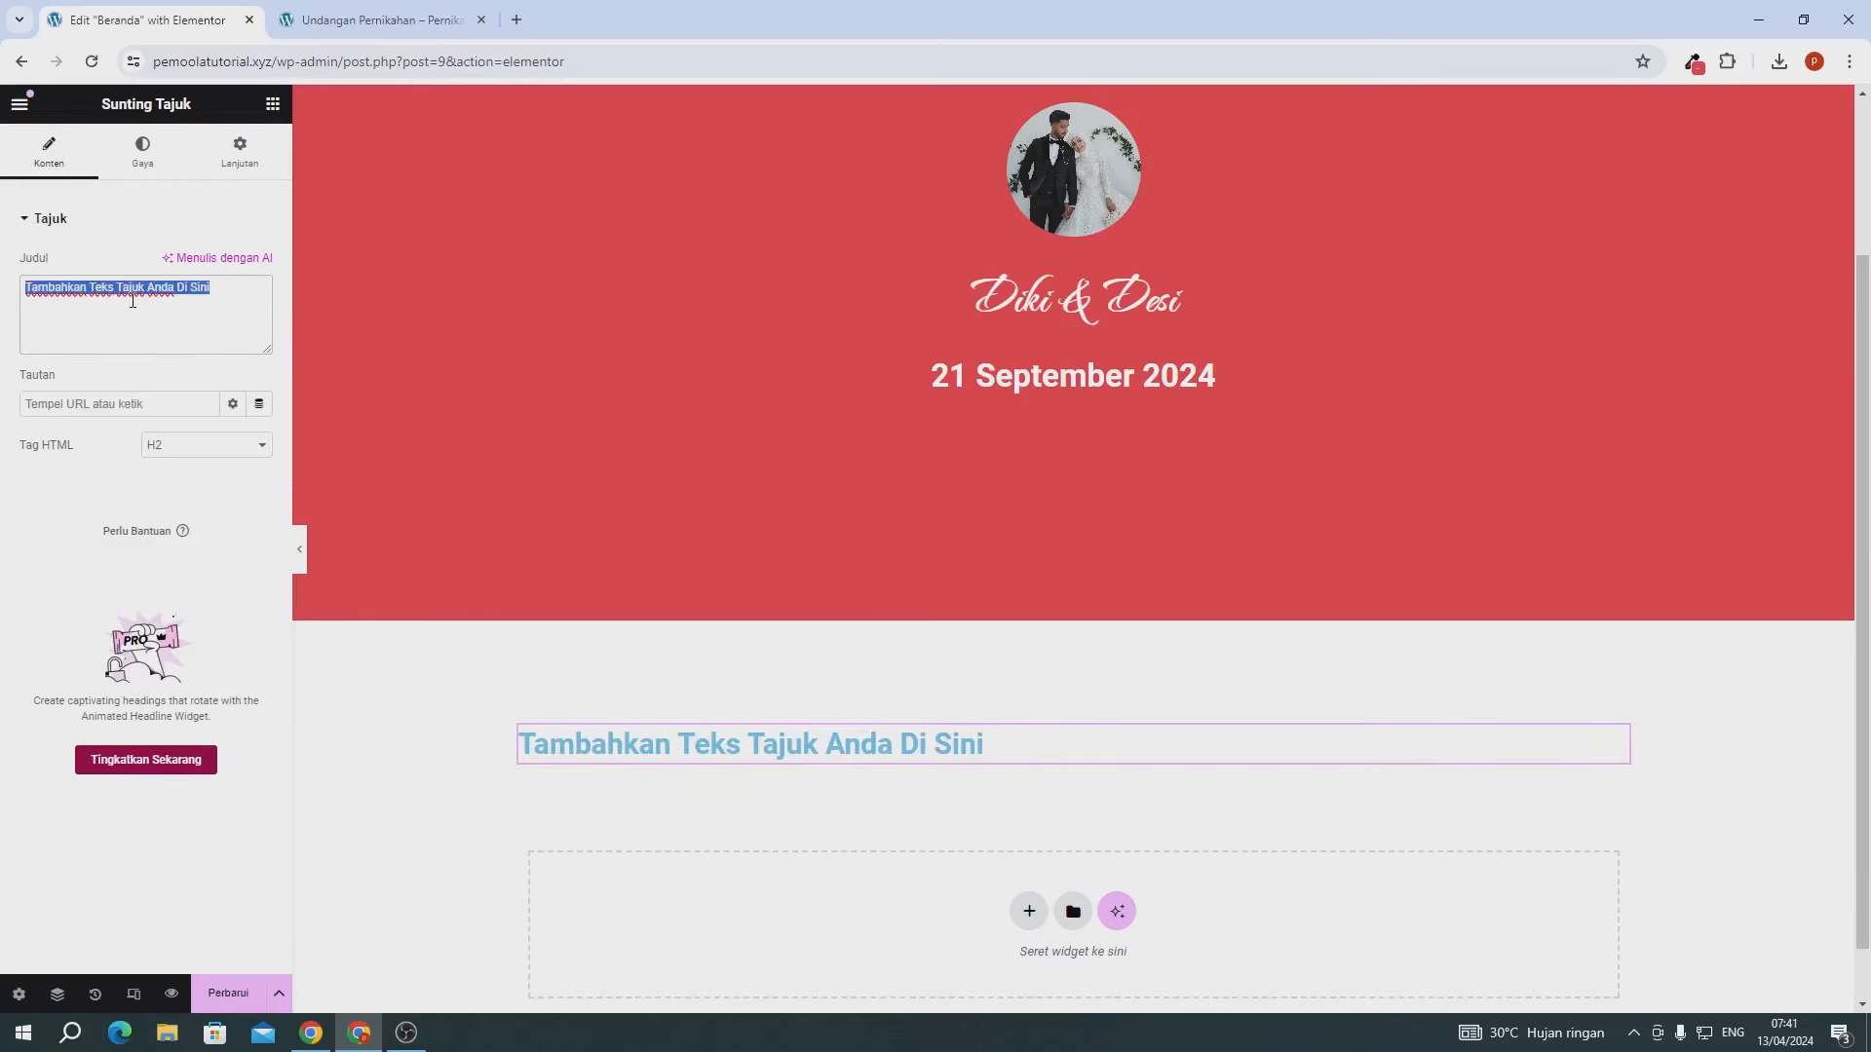
{"action": "type", "text": "Assalamualaikum Warahmatullahi Wabarakatuh"}
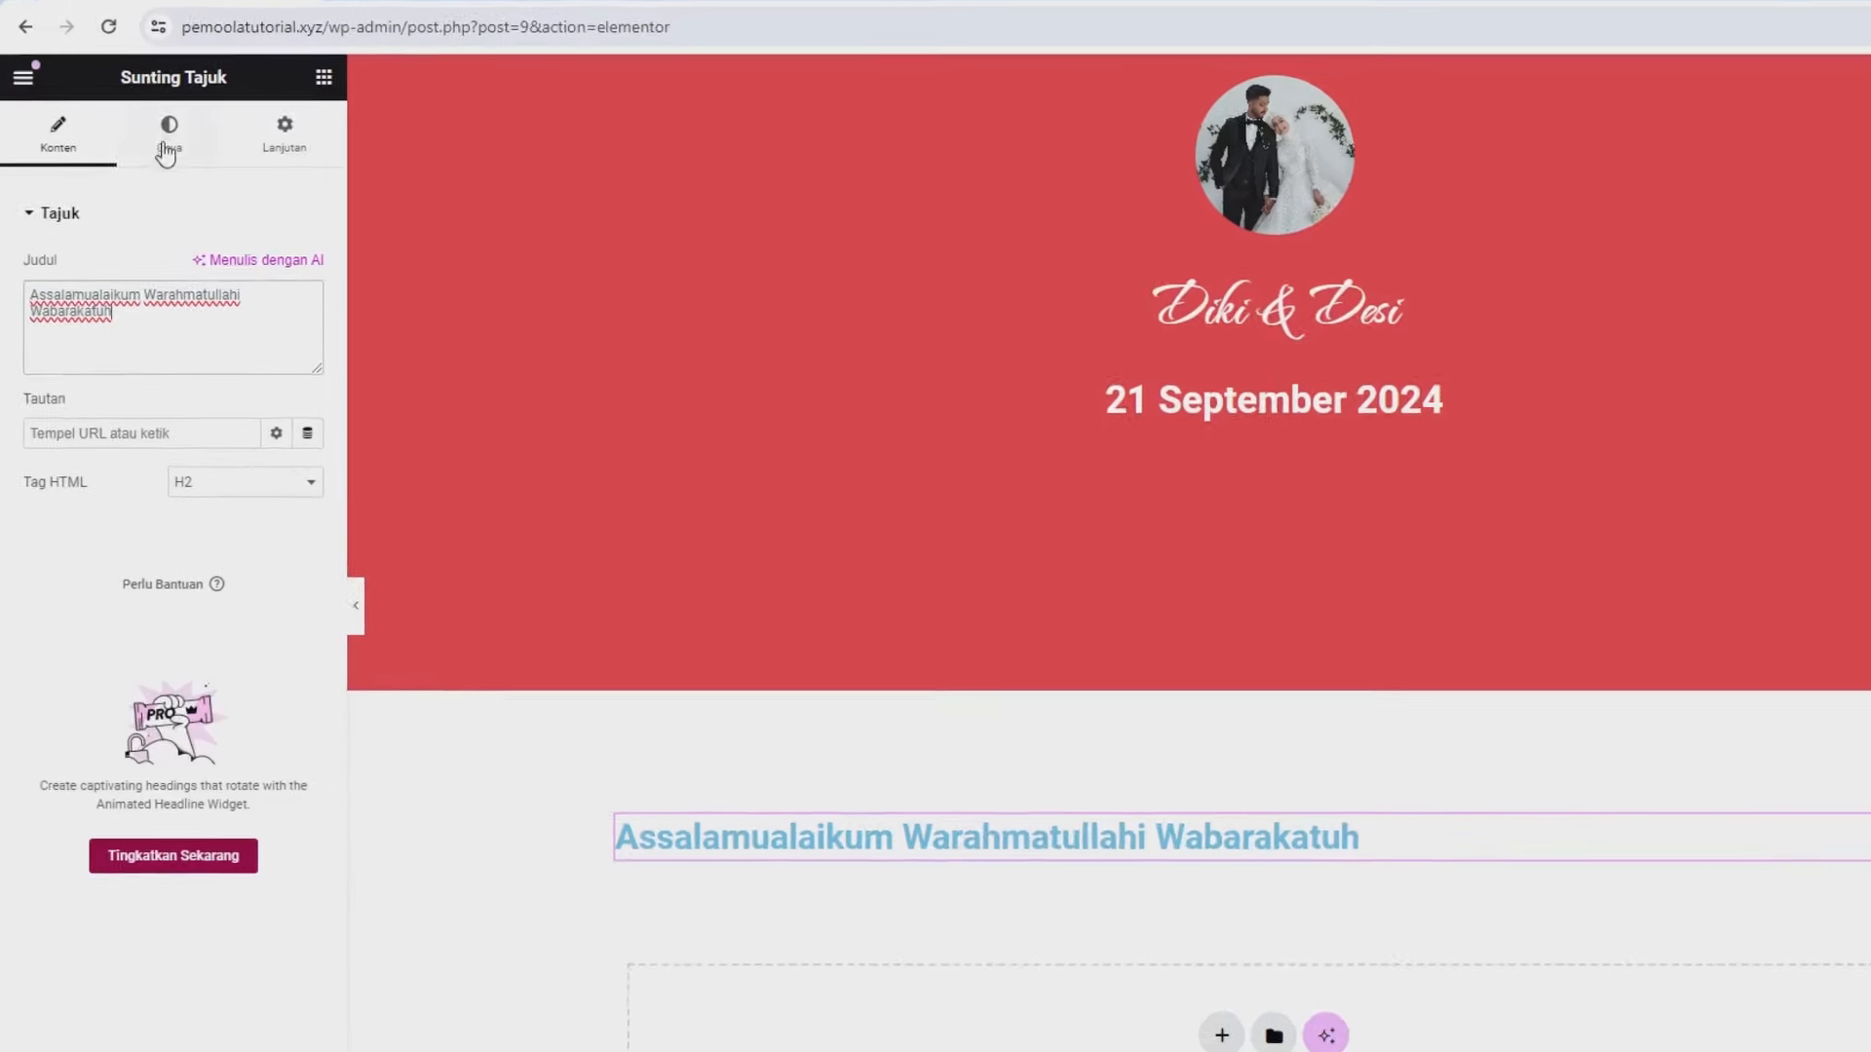
{"action": "left_click", "coordinate": [167, 141]}
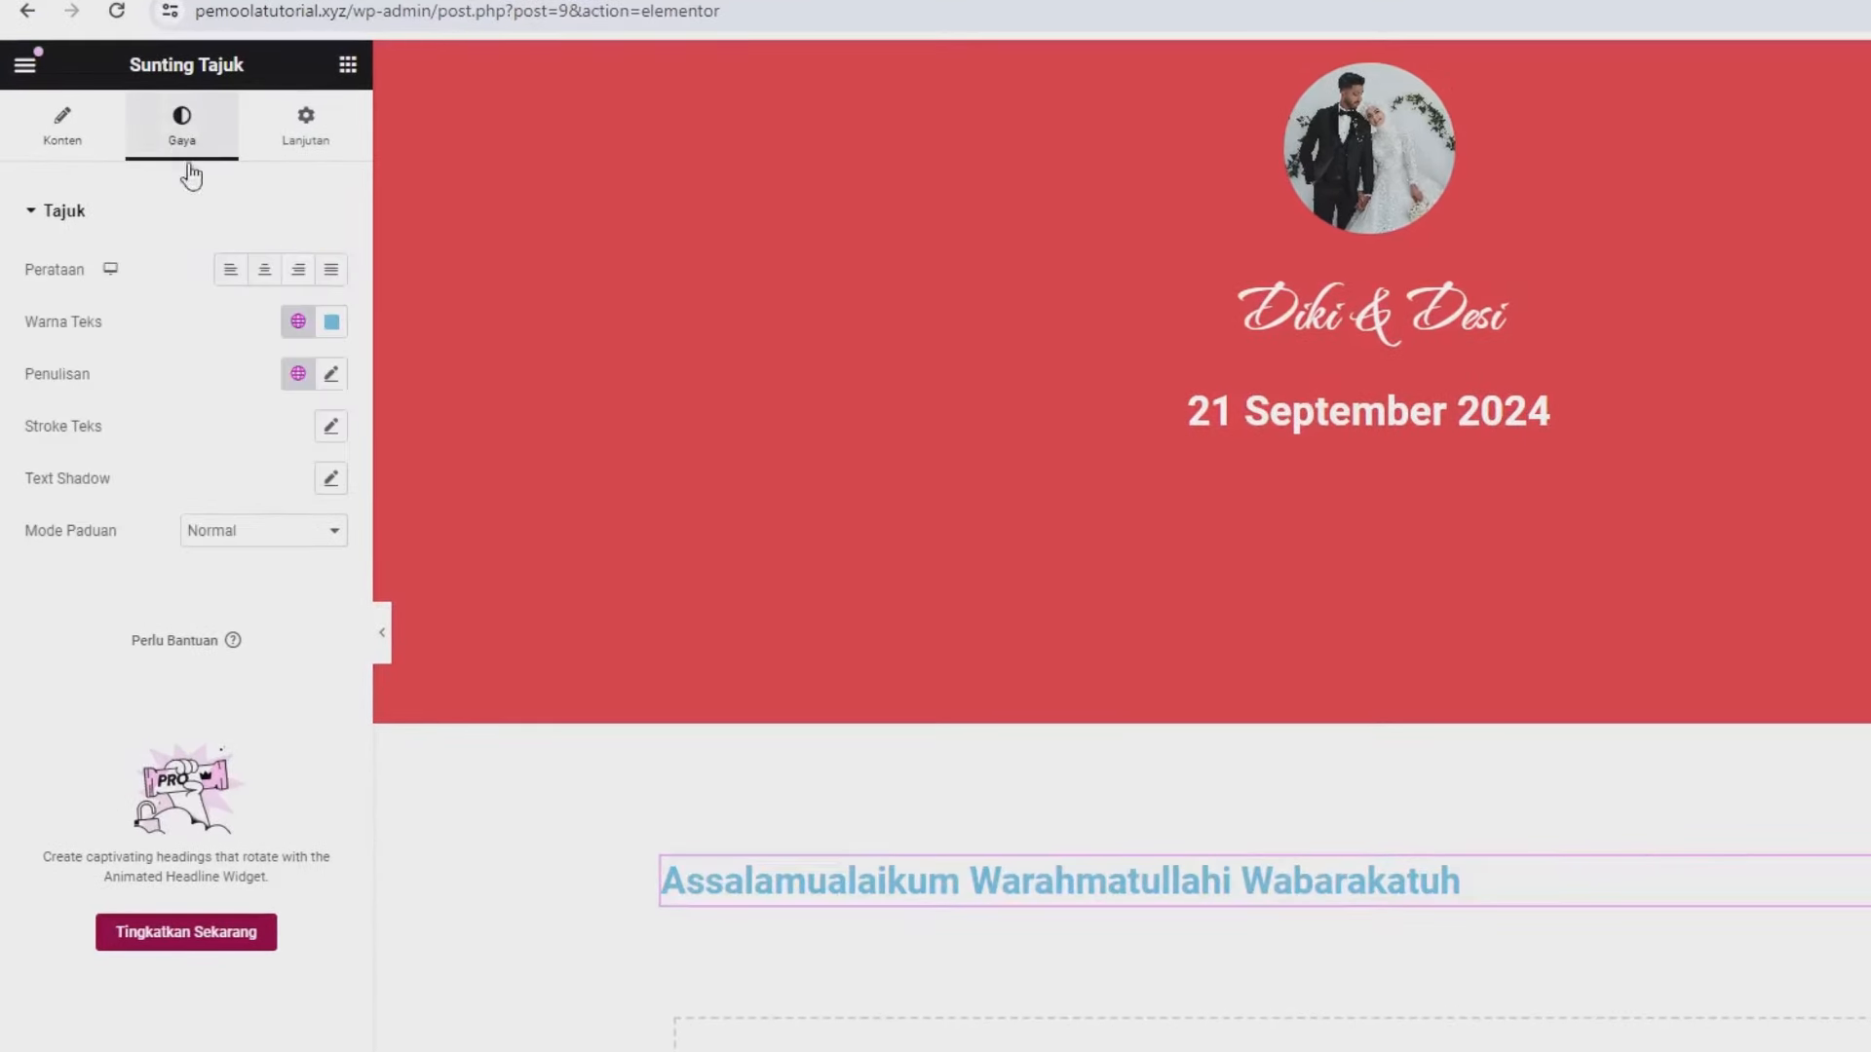
{"action": "left_click", "coordinate": [265, 281]}
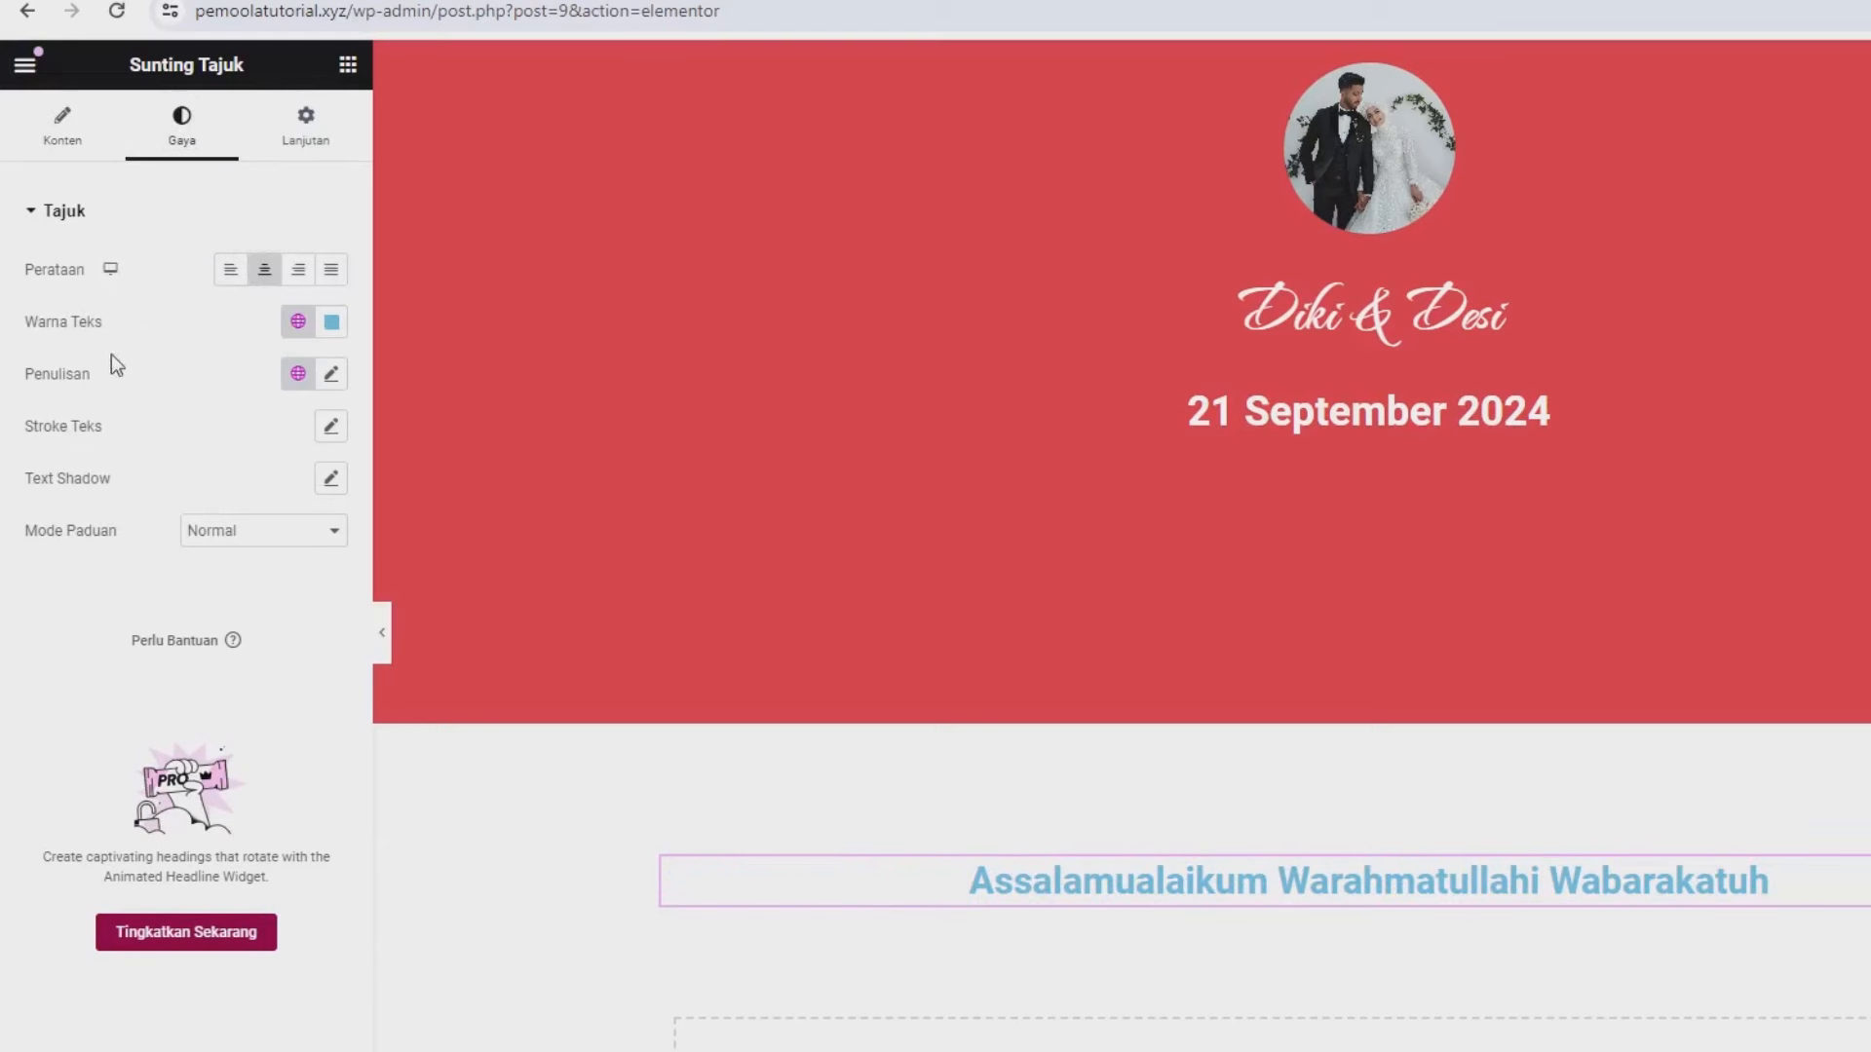
{"action": "left_click", "coordinate": [332, 322]}
{"action": "left_click_drag", "start_coordinate": [388, 501], "coordinate": [468, 688]}
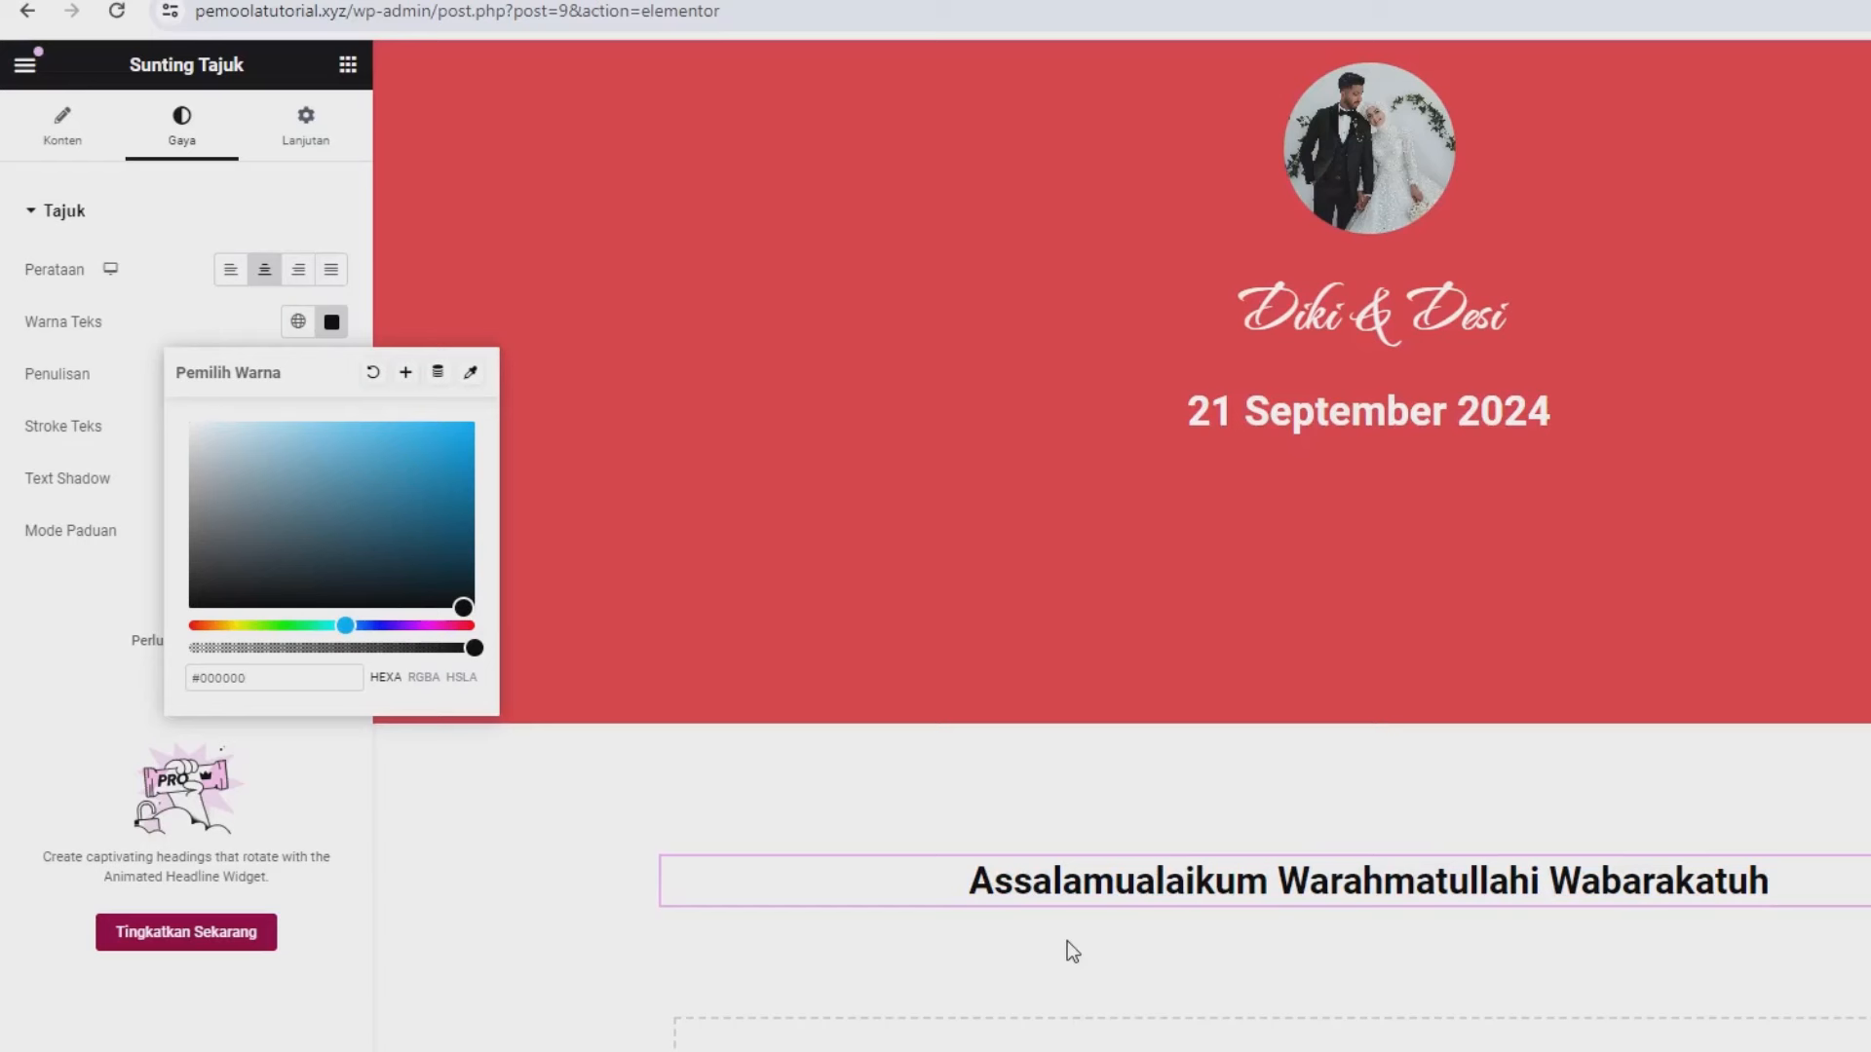
{"action": "left_click", "coordinate": [61, 644]}
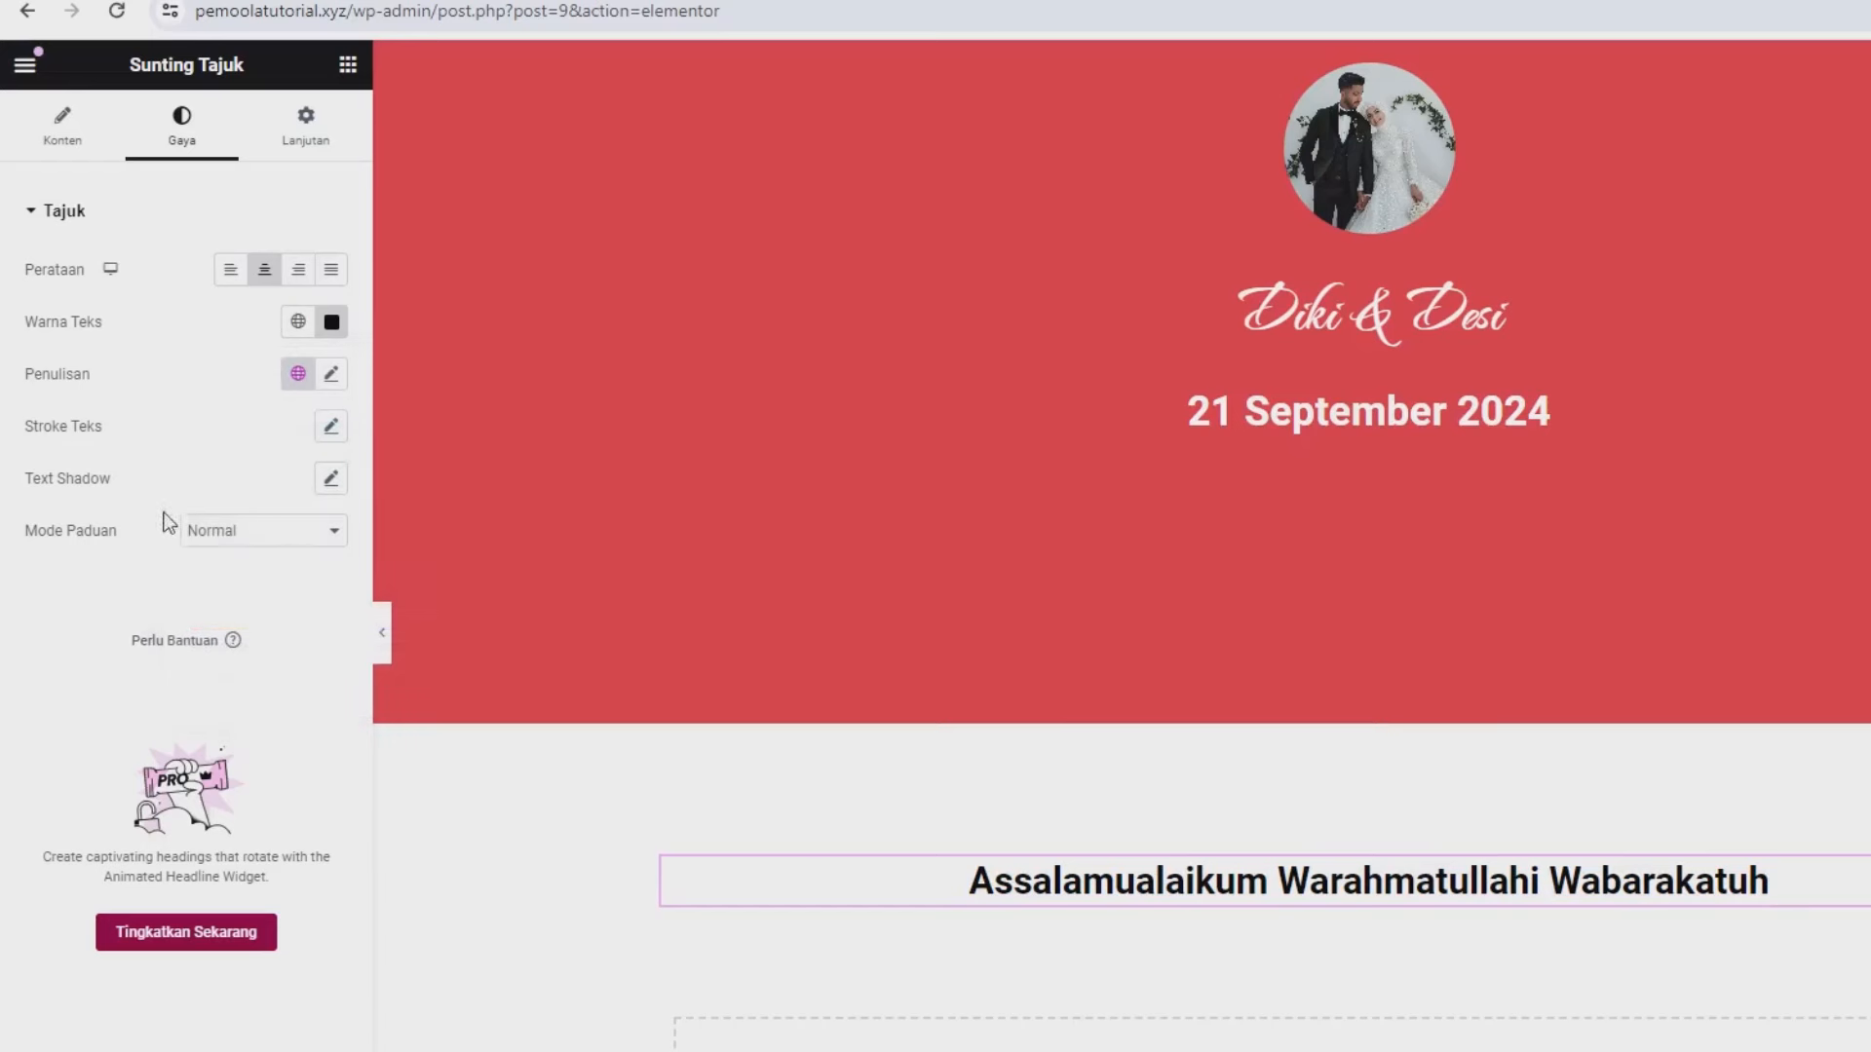
- Set the greeting's typography to the Poppins family at 15 px
{"action": "left_click", "coordinate": [330, 376]}
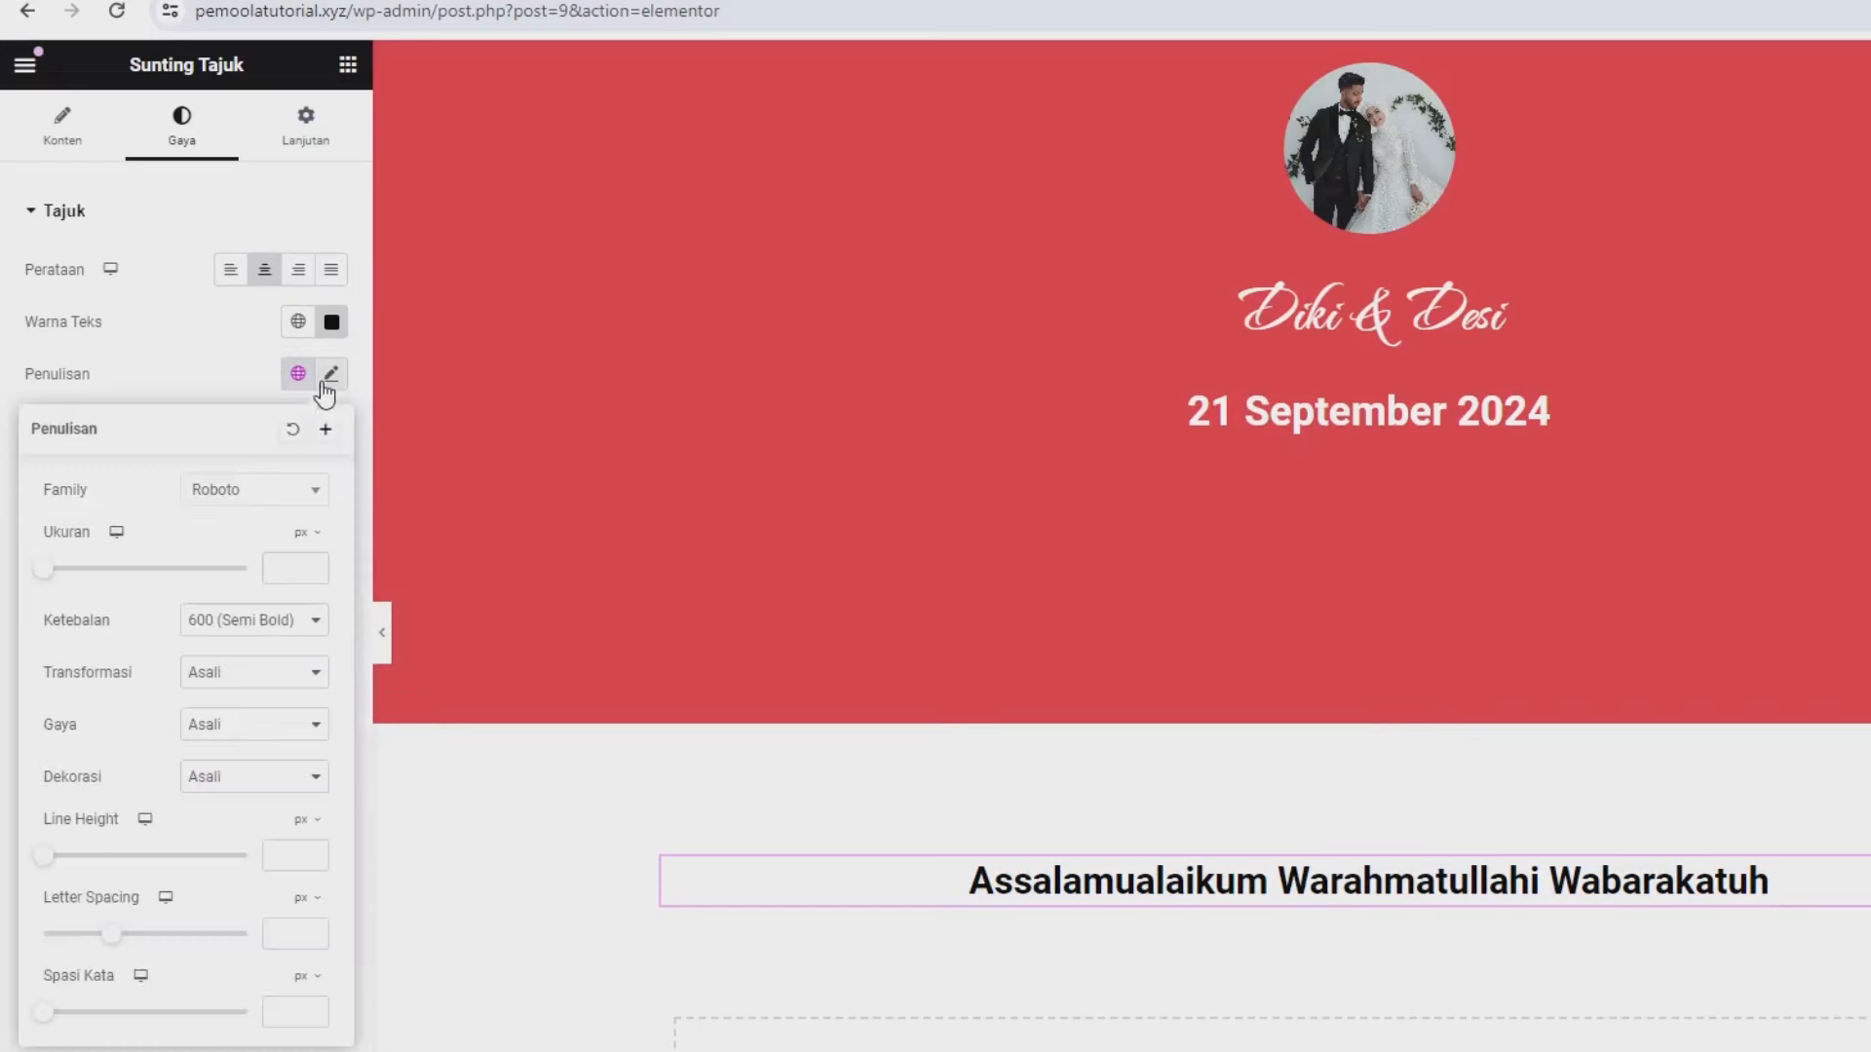
{"action": "left_click", "coordinate": [260, 492]}
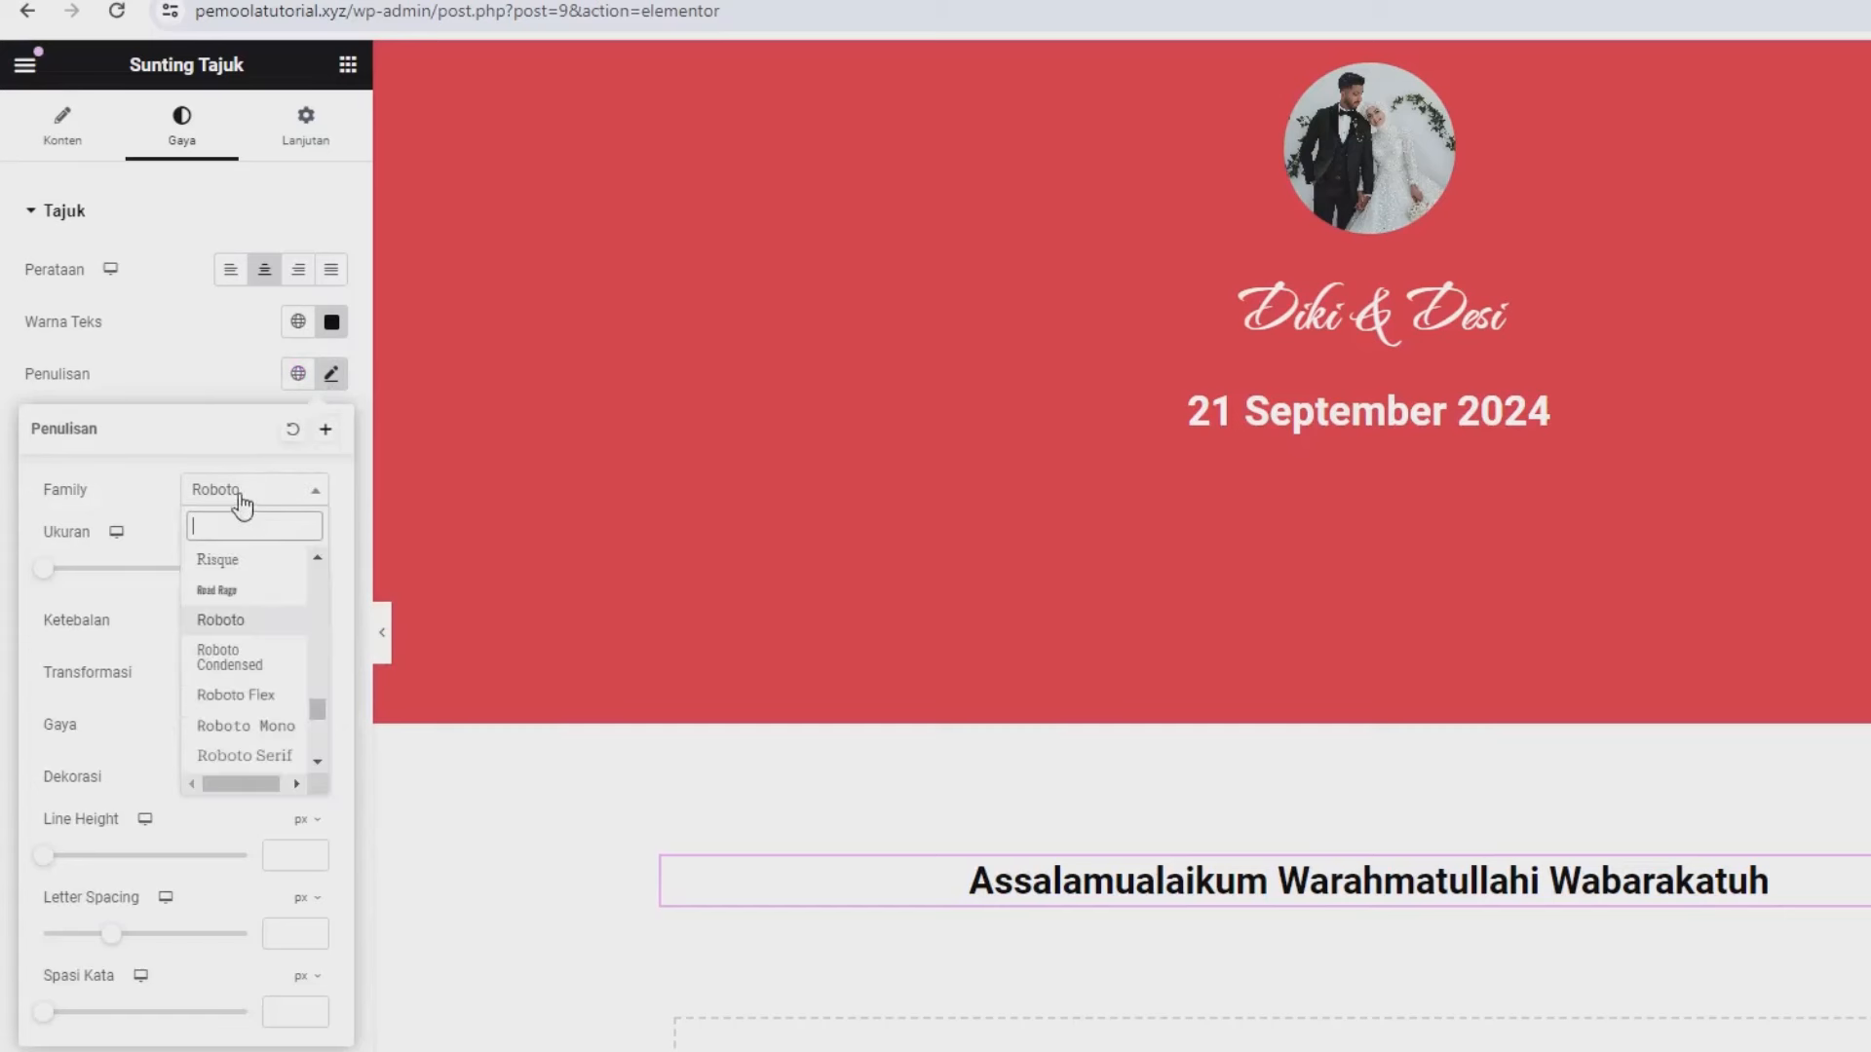
{"action": "type", "text": "pop"}
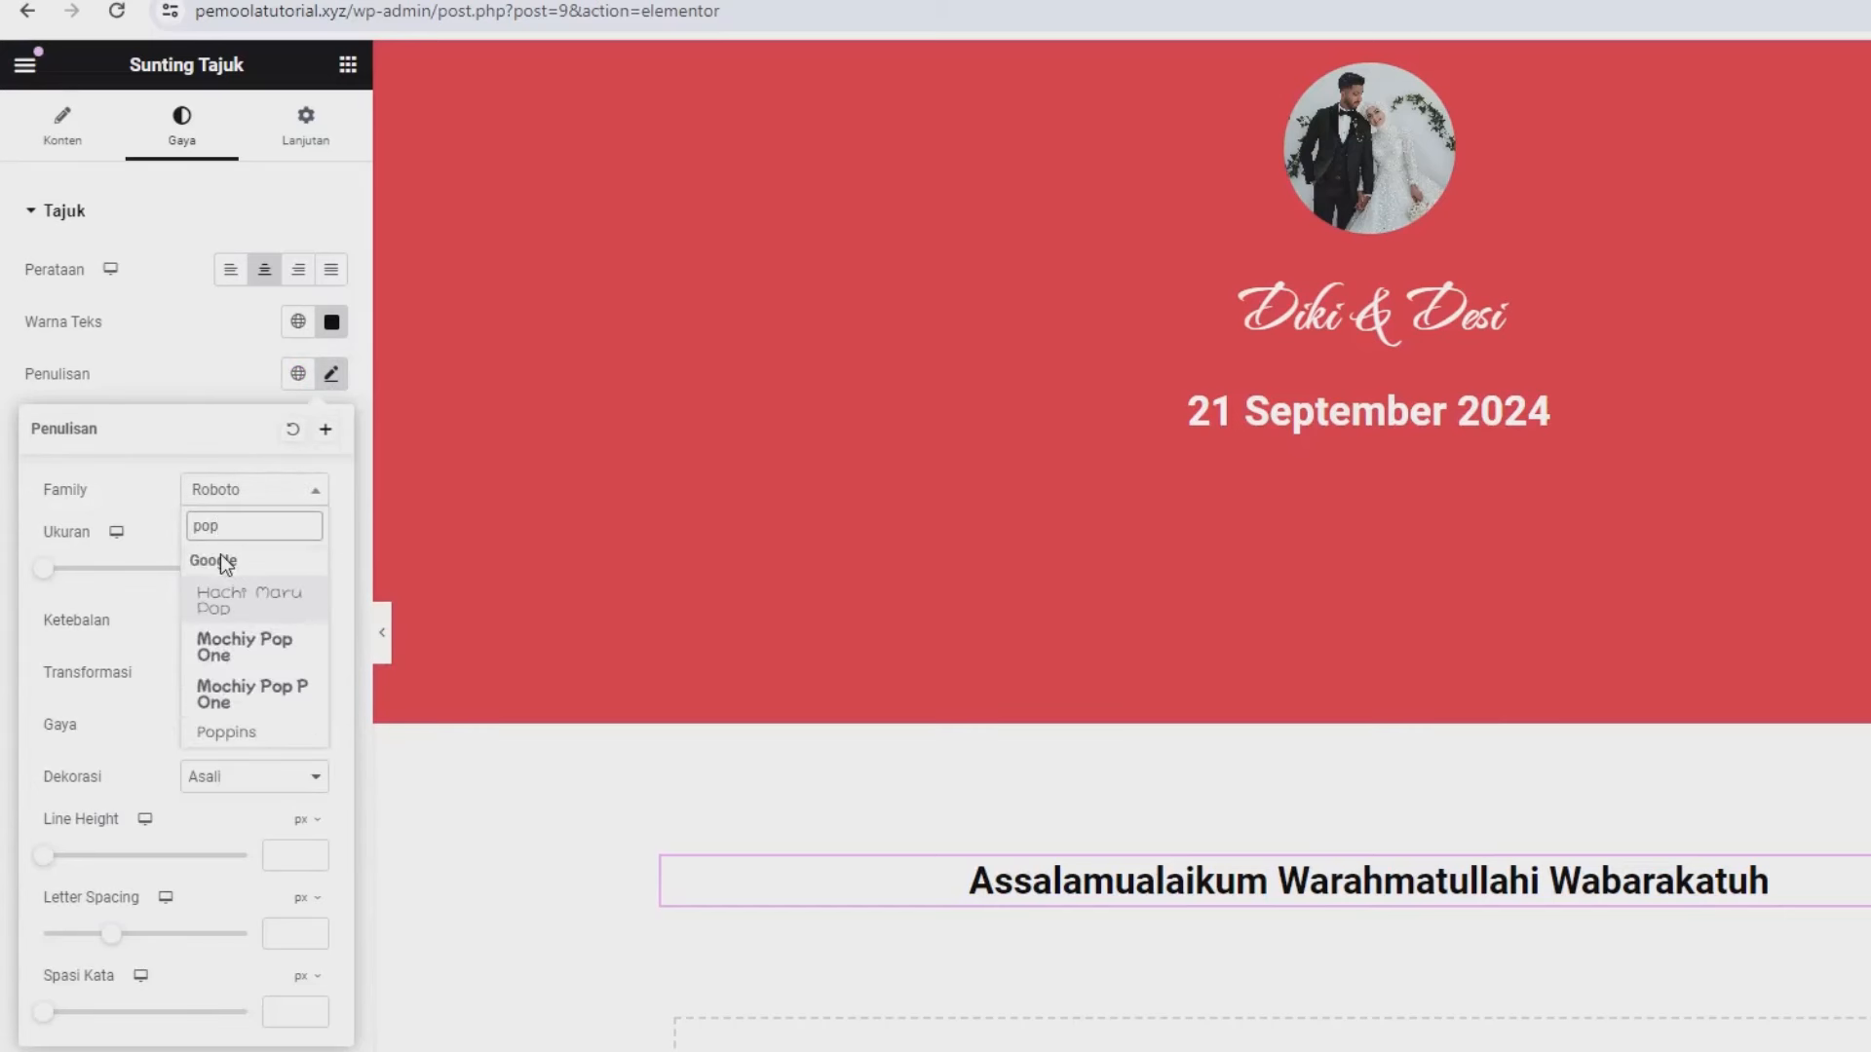
{"action": "left_click", "coordinate": [253, 731]}
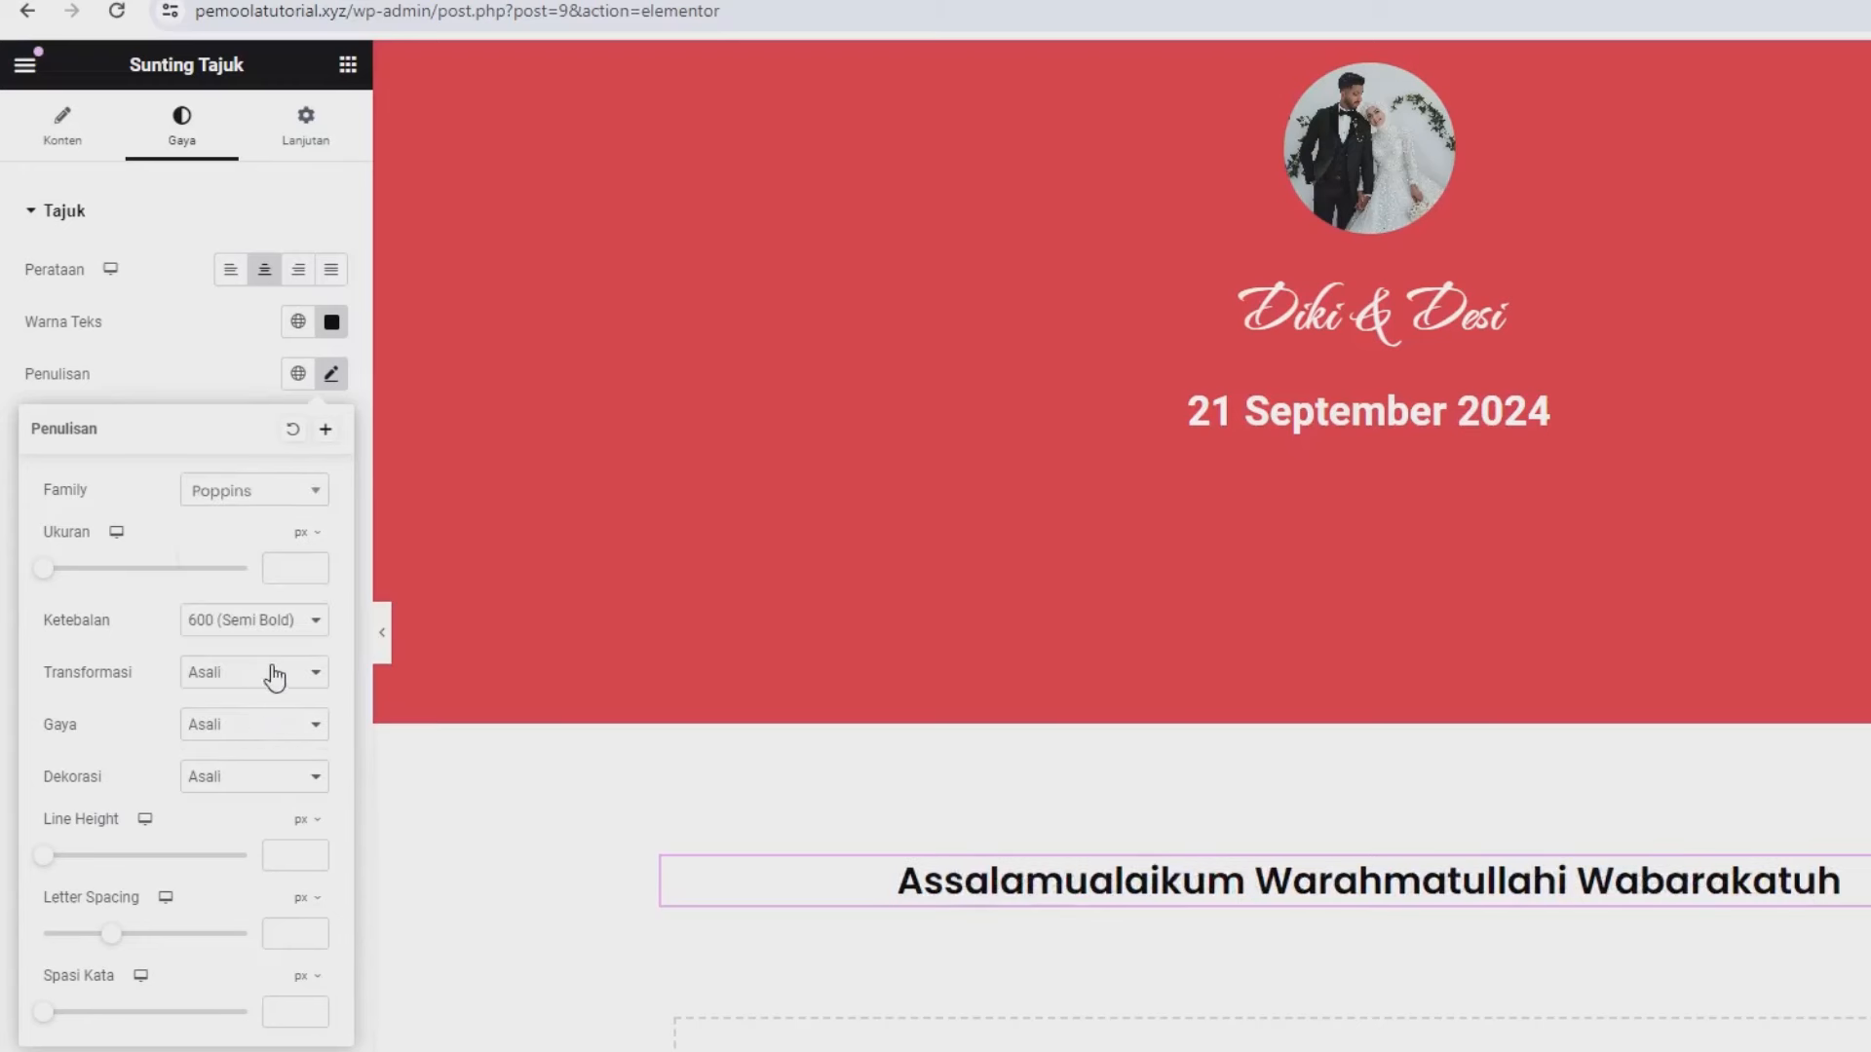
{"action": "left_click", "coordinate": [290, 556]}
{"action": "type", "text": "15"}
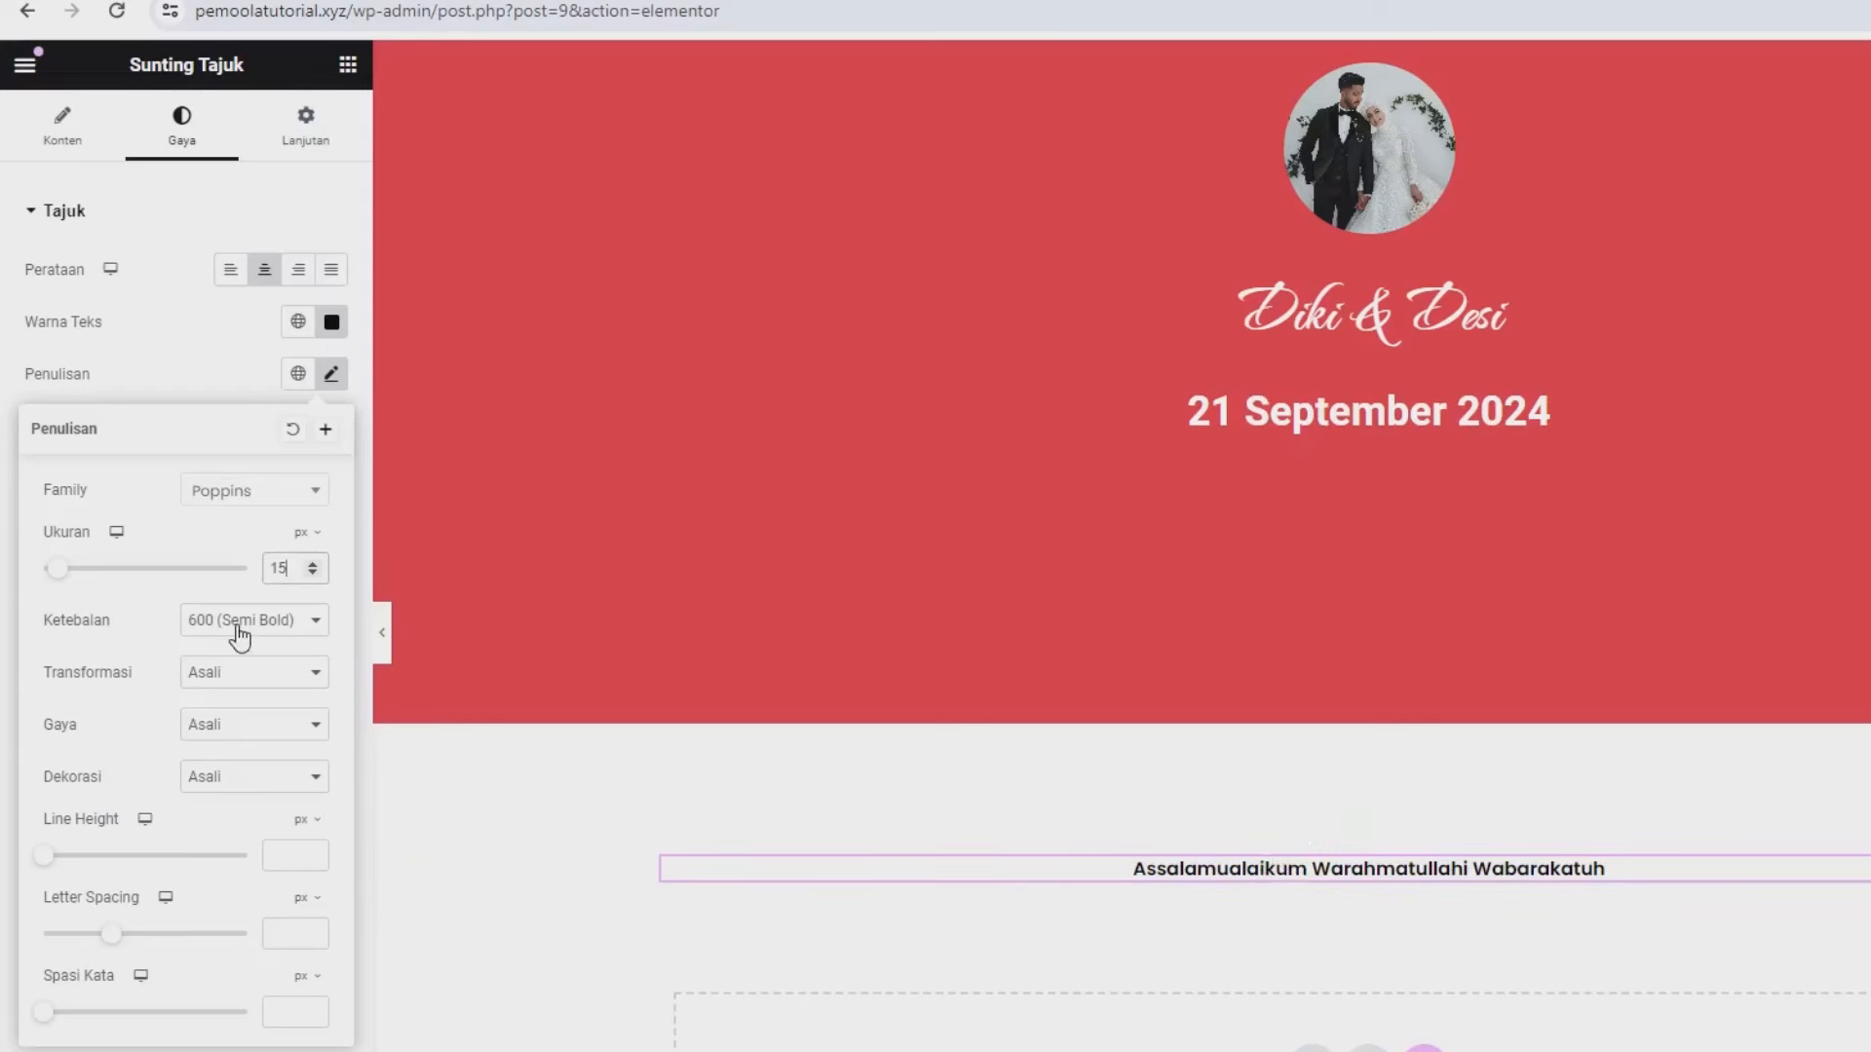
{"action": "left_click", "coordinate": [215, 353]}
{"action": "scroll", "coordinate": [1148, 739], "scroll_direction": "down", "scroll_amount": 1}
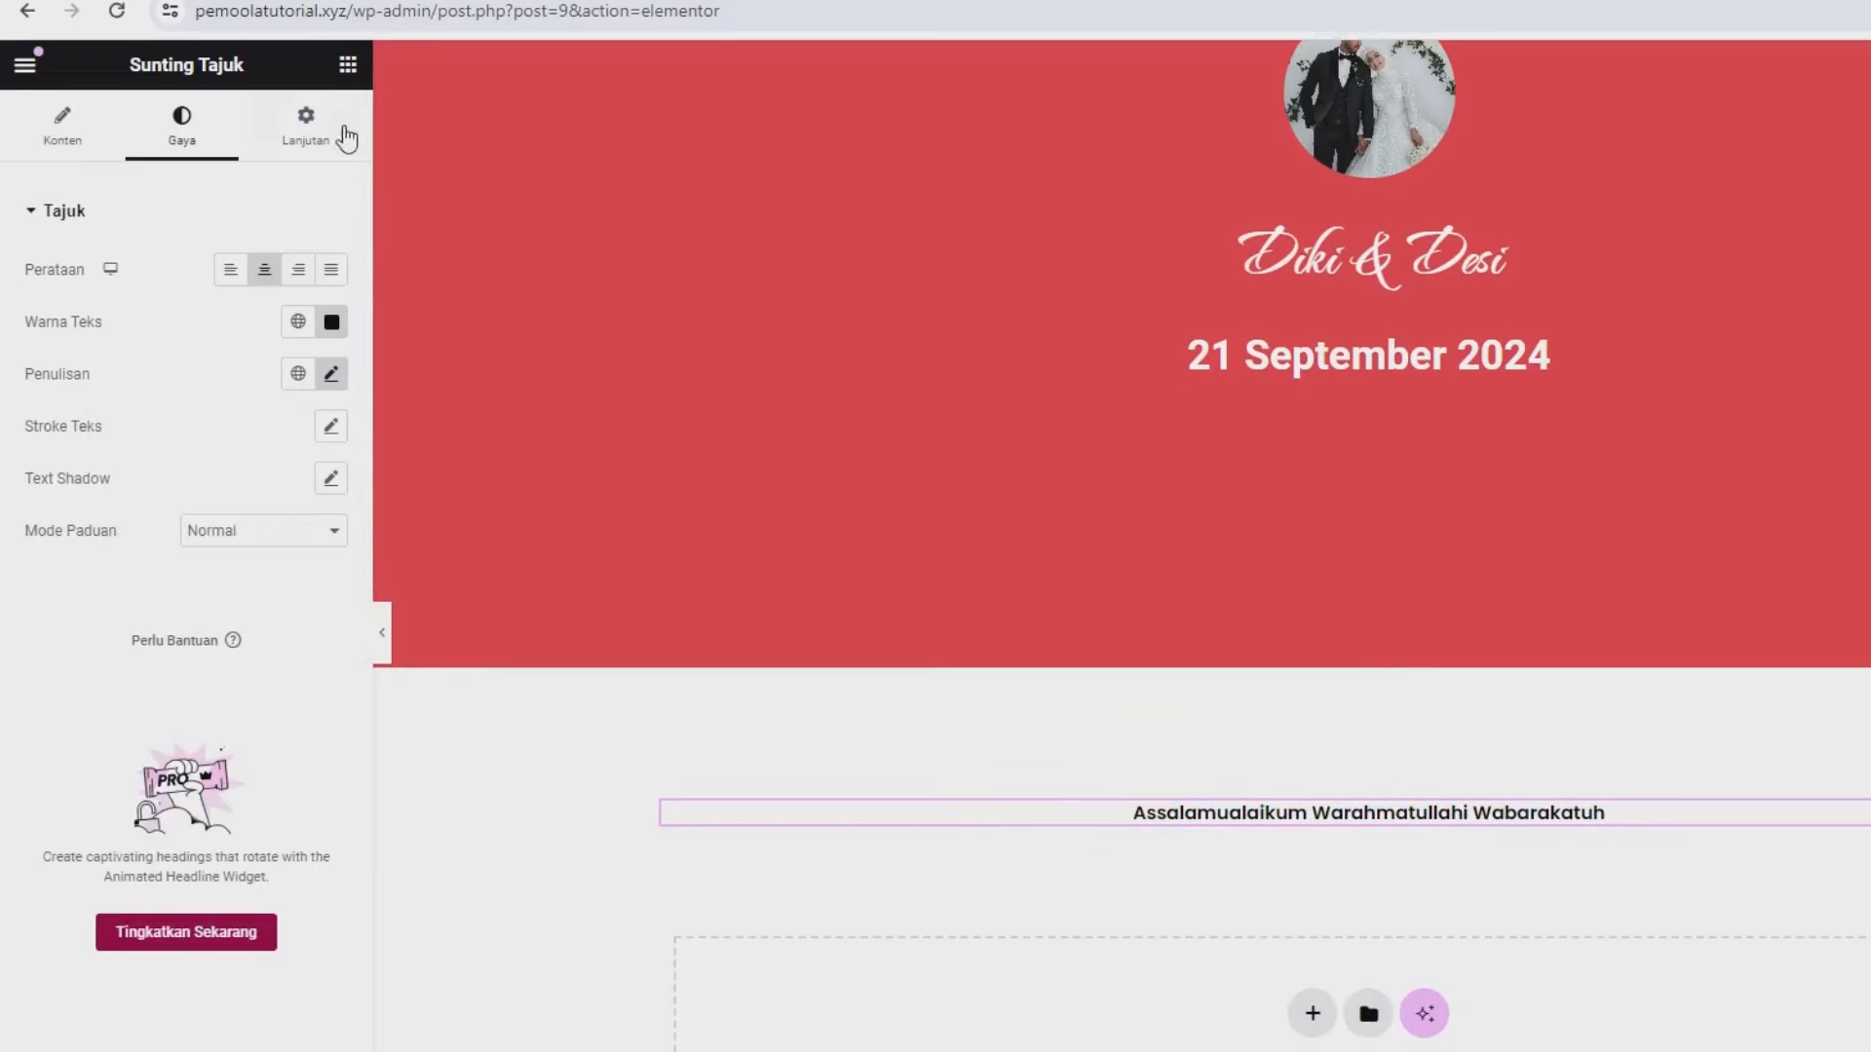
{"action": "left_click", "coordinate": [347, 64]}
- Add a container below the greeting, nest an inner container in it and duplicate it
{"action": "left_click_drag", "start_coordinate": [108, 485], "coordinate": [1241, 819]}
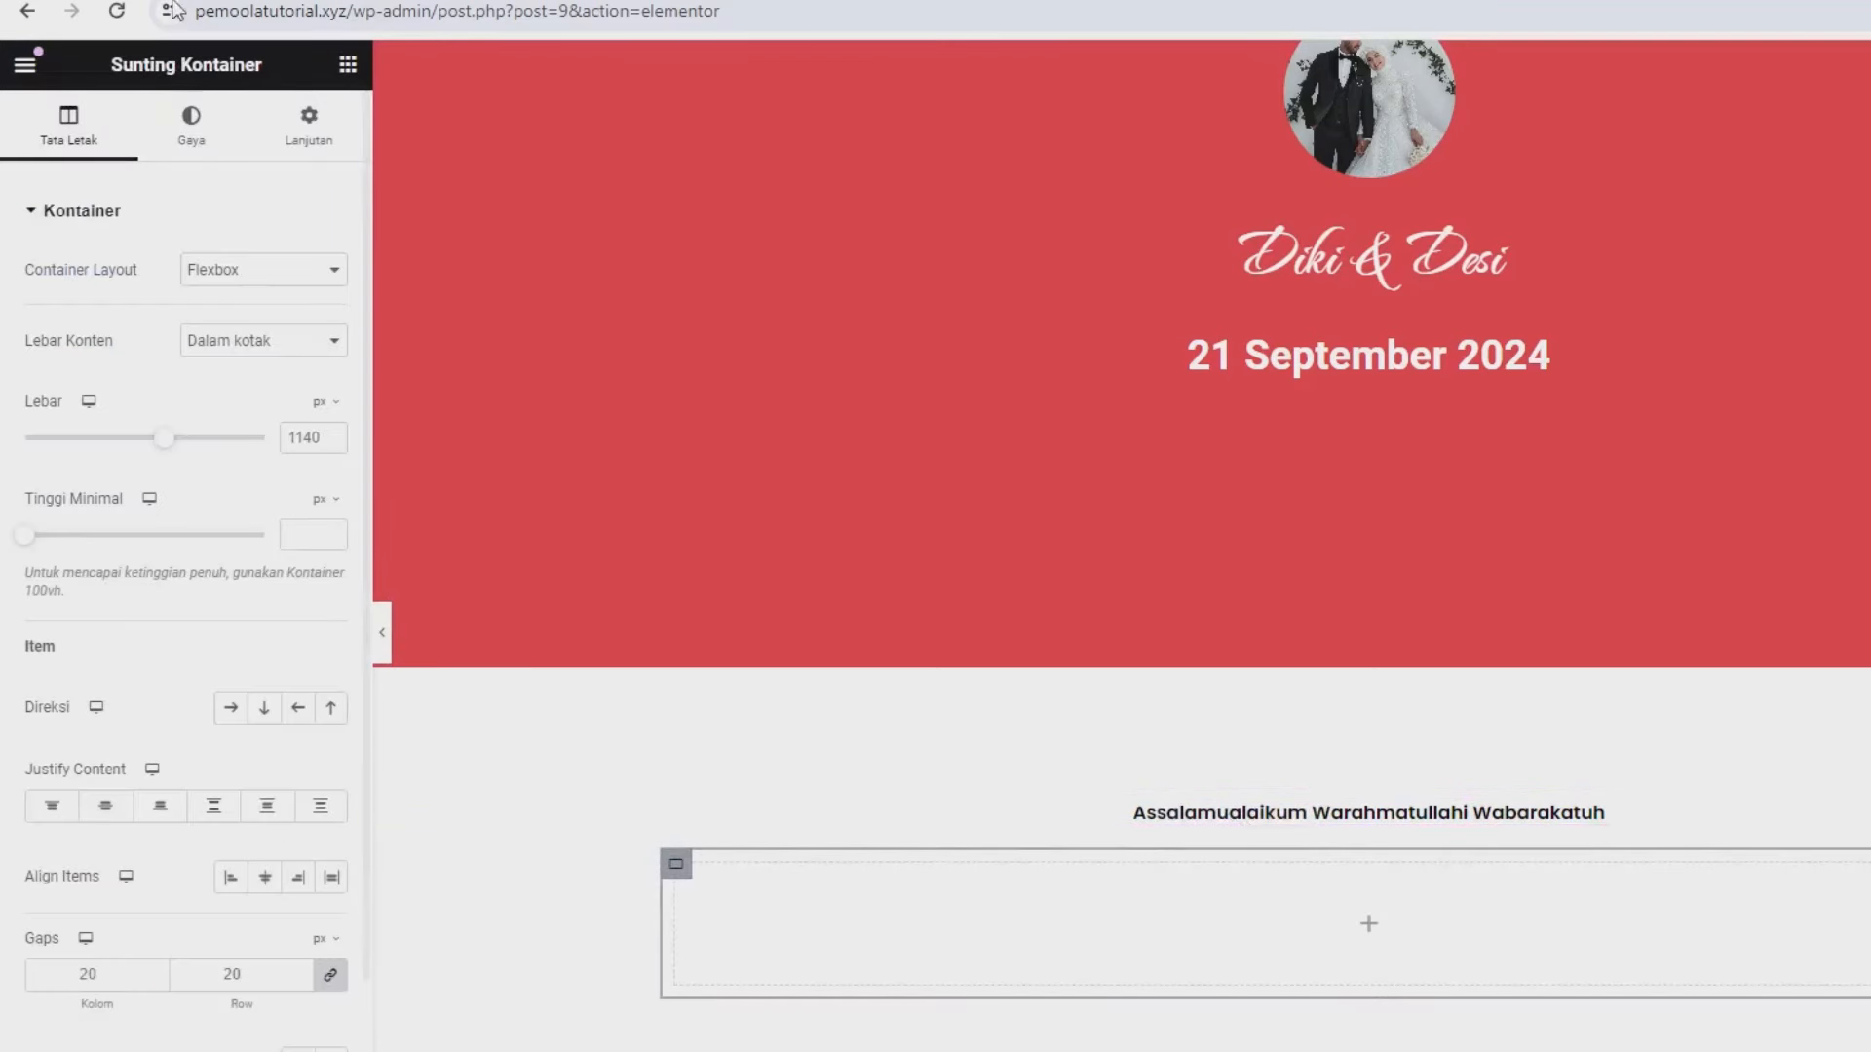
{"action": "left_click", "coordinate": [347, 66]}
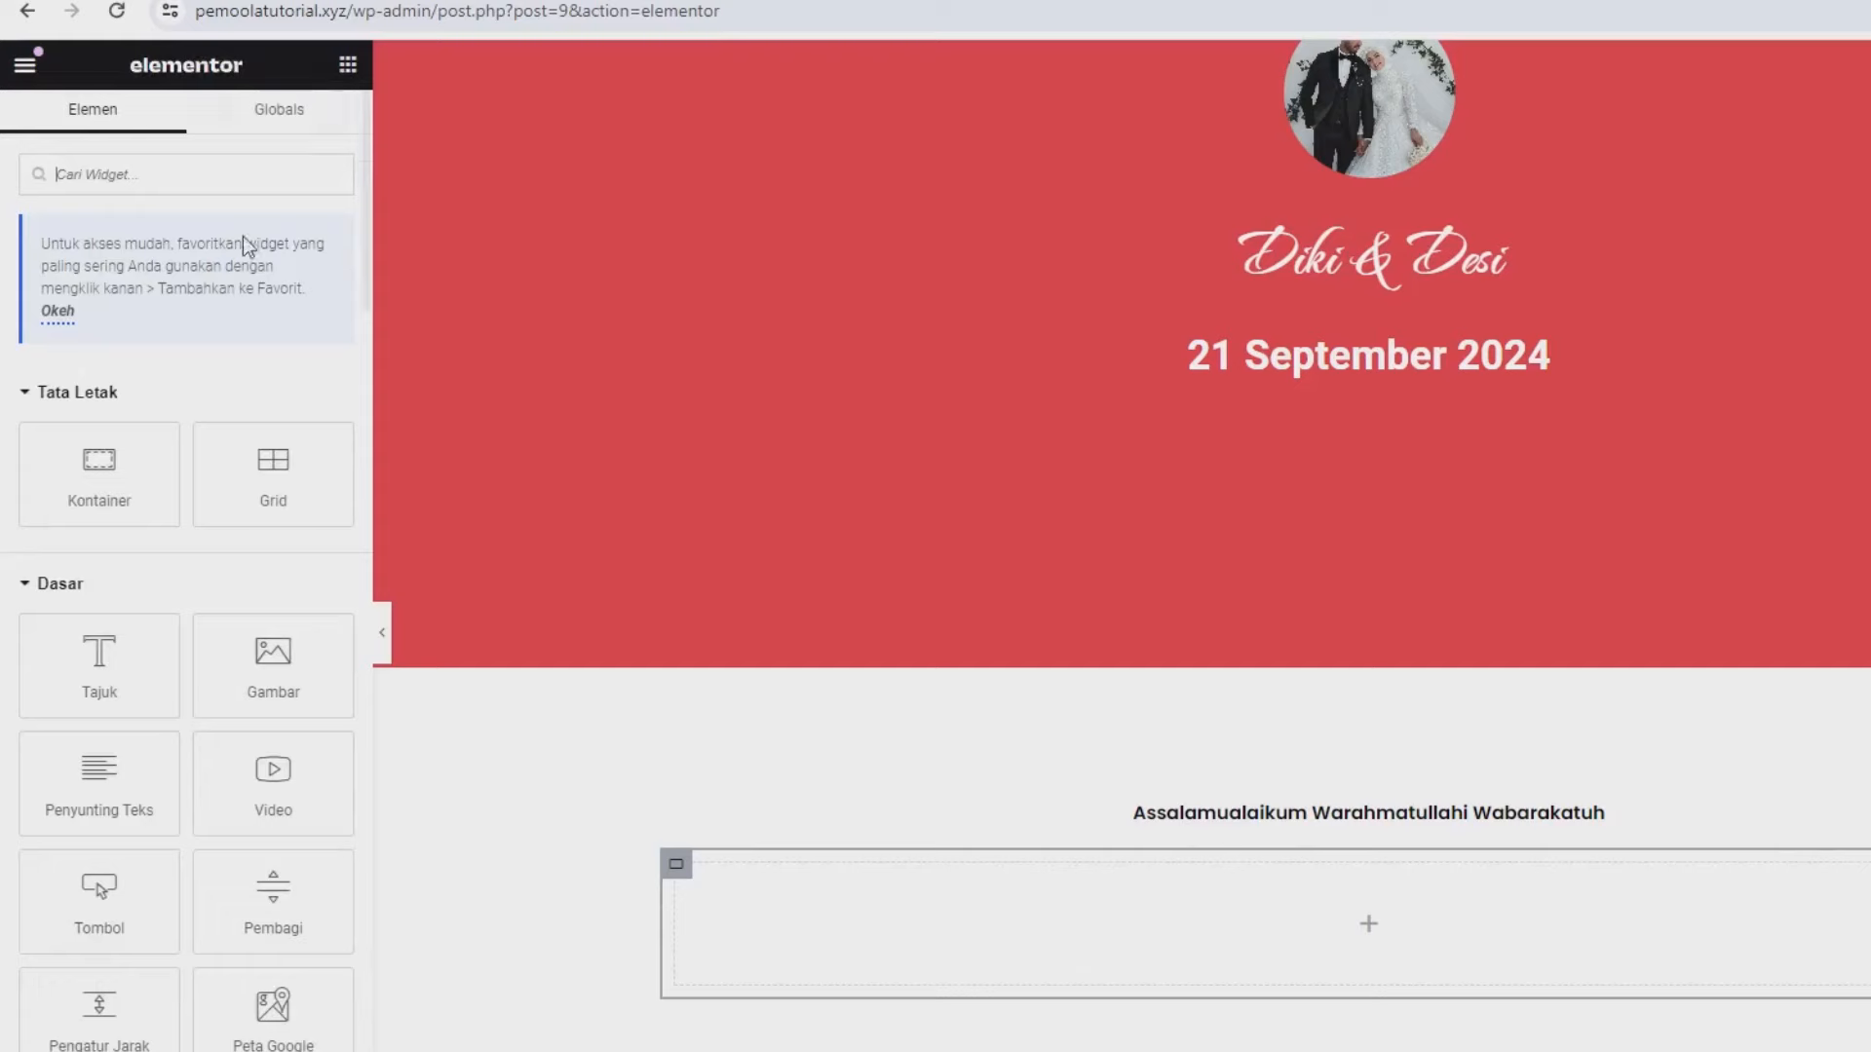
{"action": "left_click_drag", "start_coordinate": [96, 453], "coordinate": [1070, 902]}
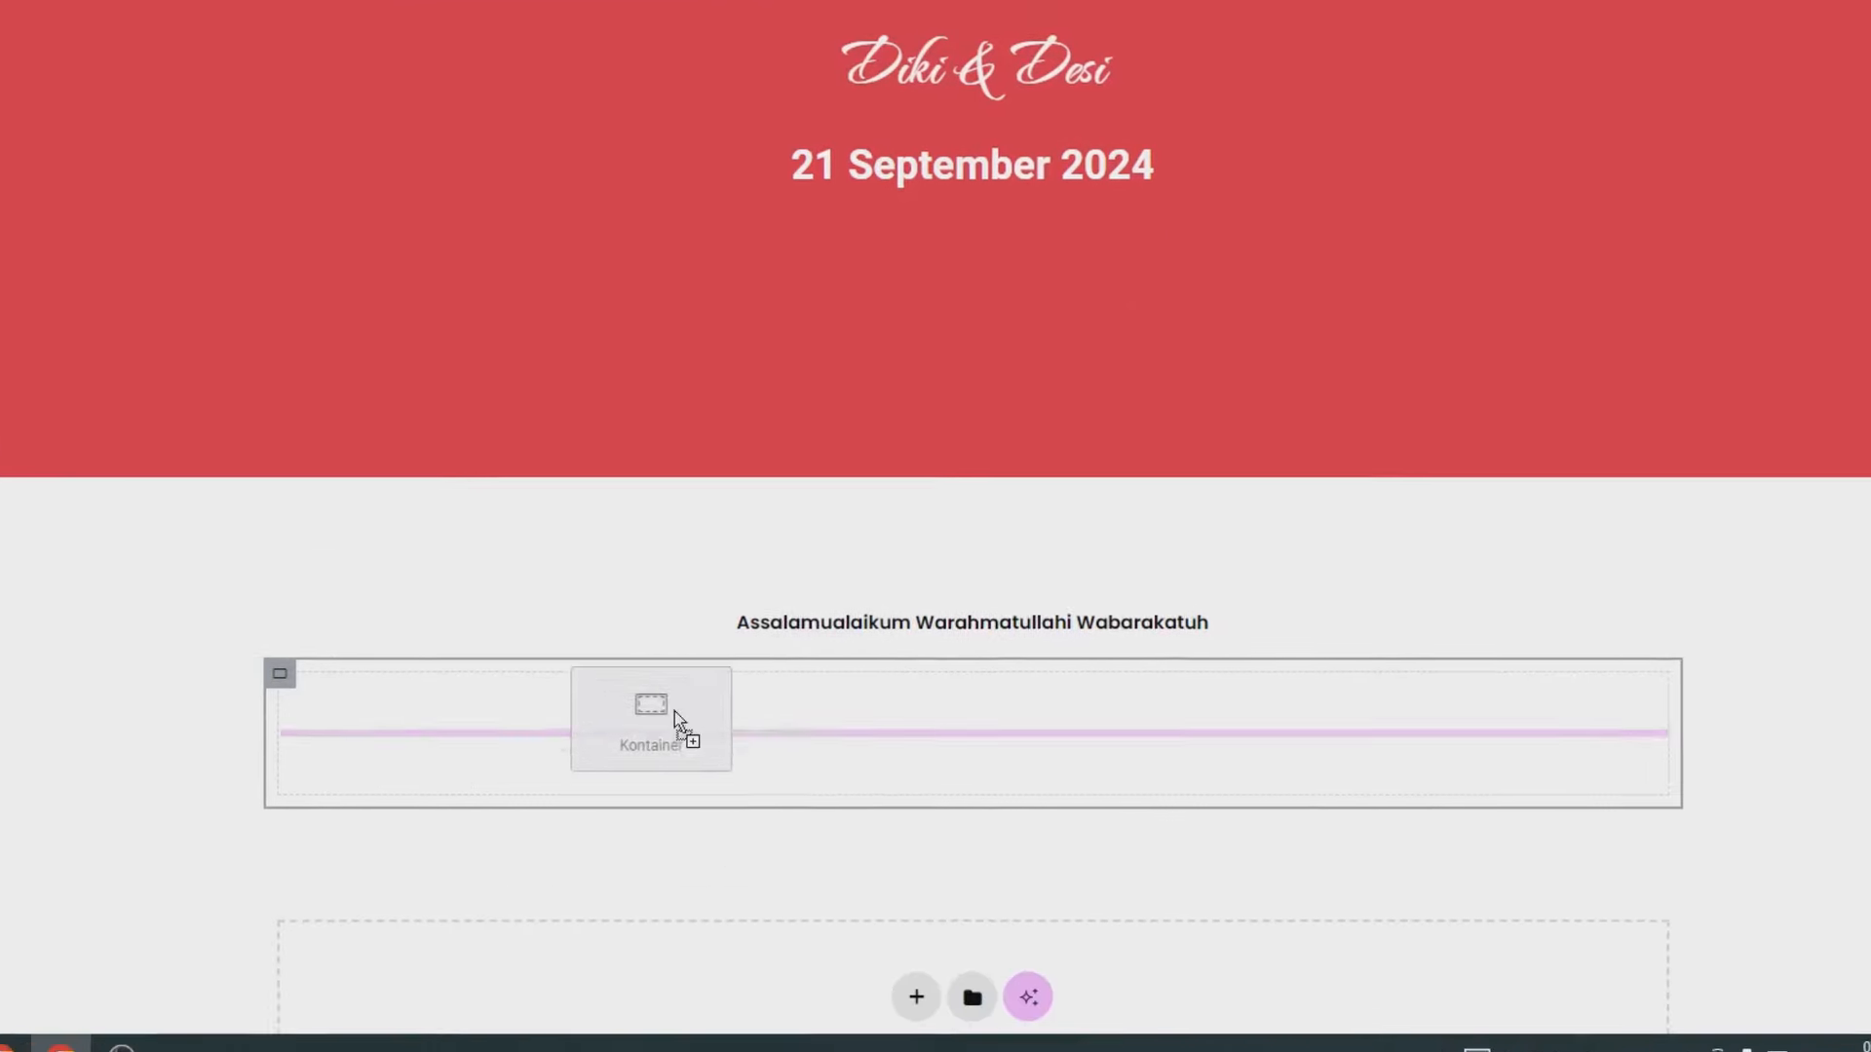
{"action": "left_click_drag", "start_coordinate": [675, 711], "coordinate": [934, 709]}
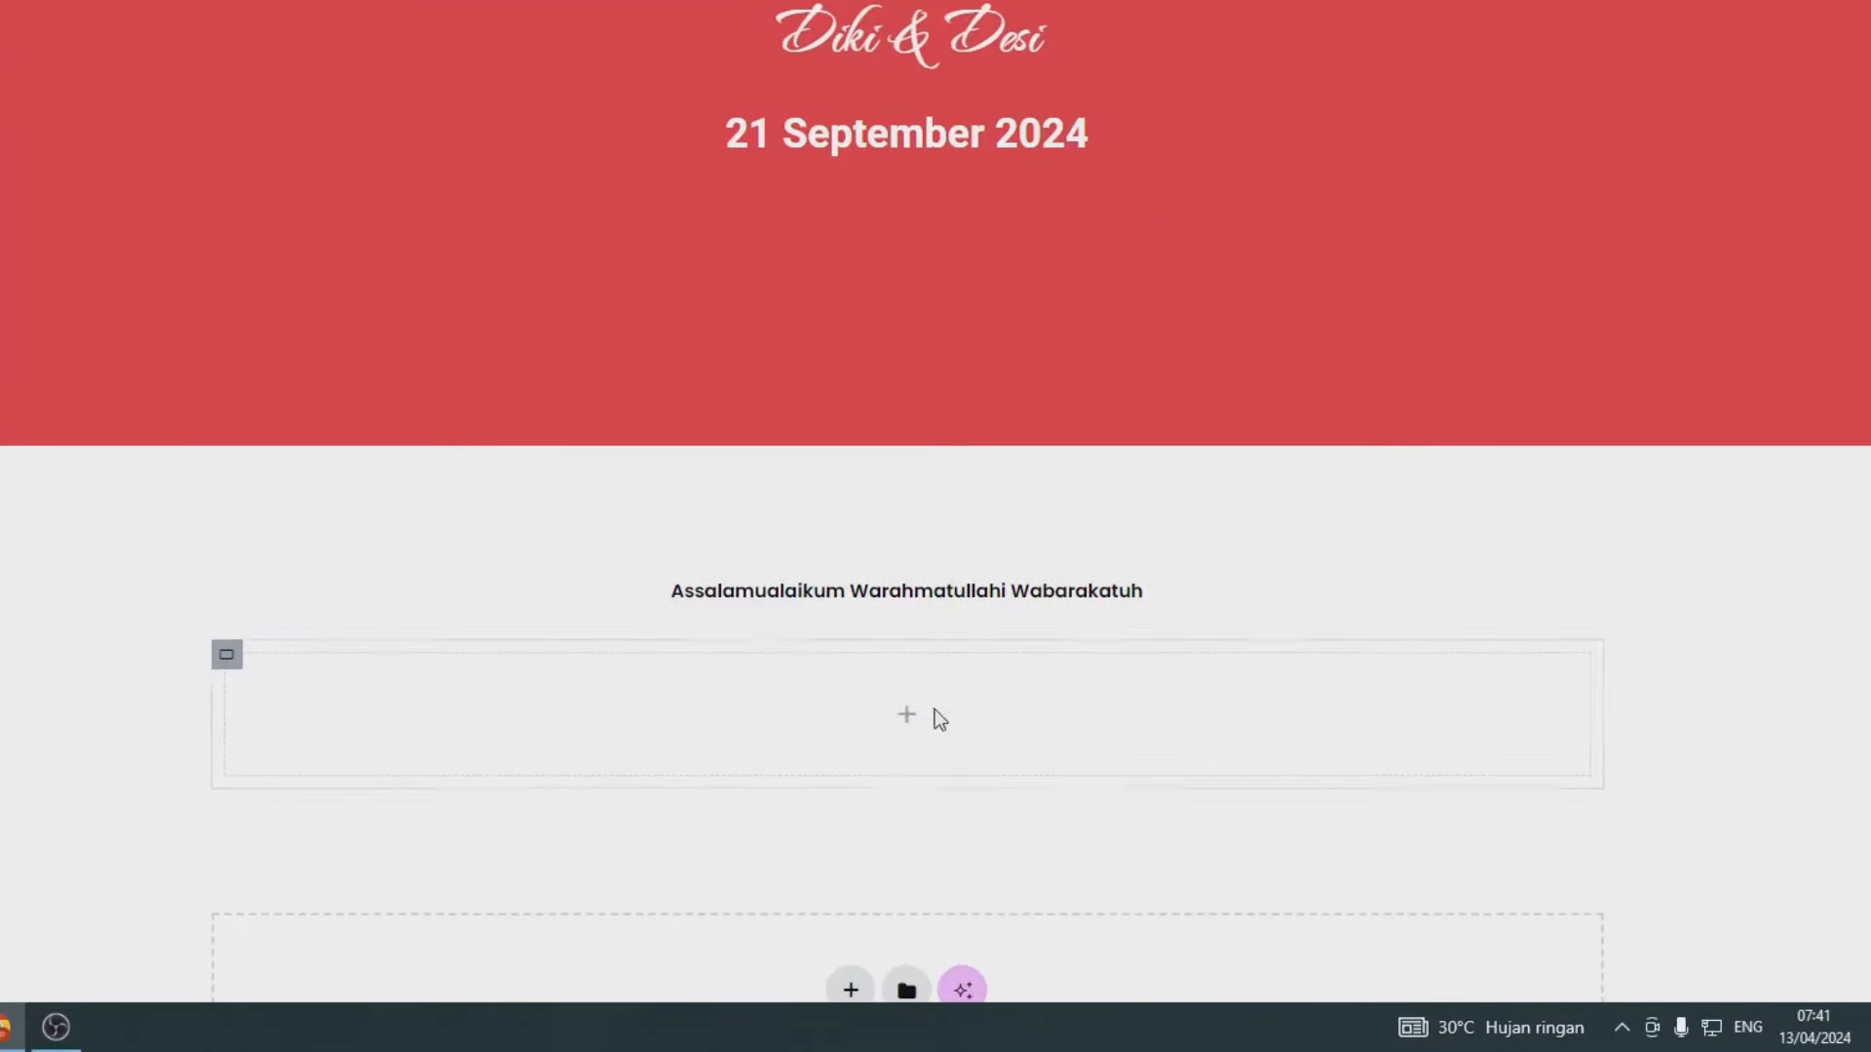
{"action": "right_click", "coordinate": [234, 662]}
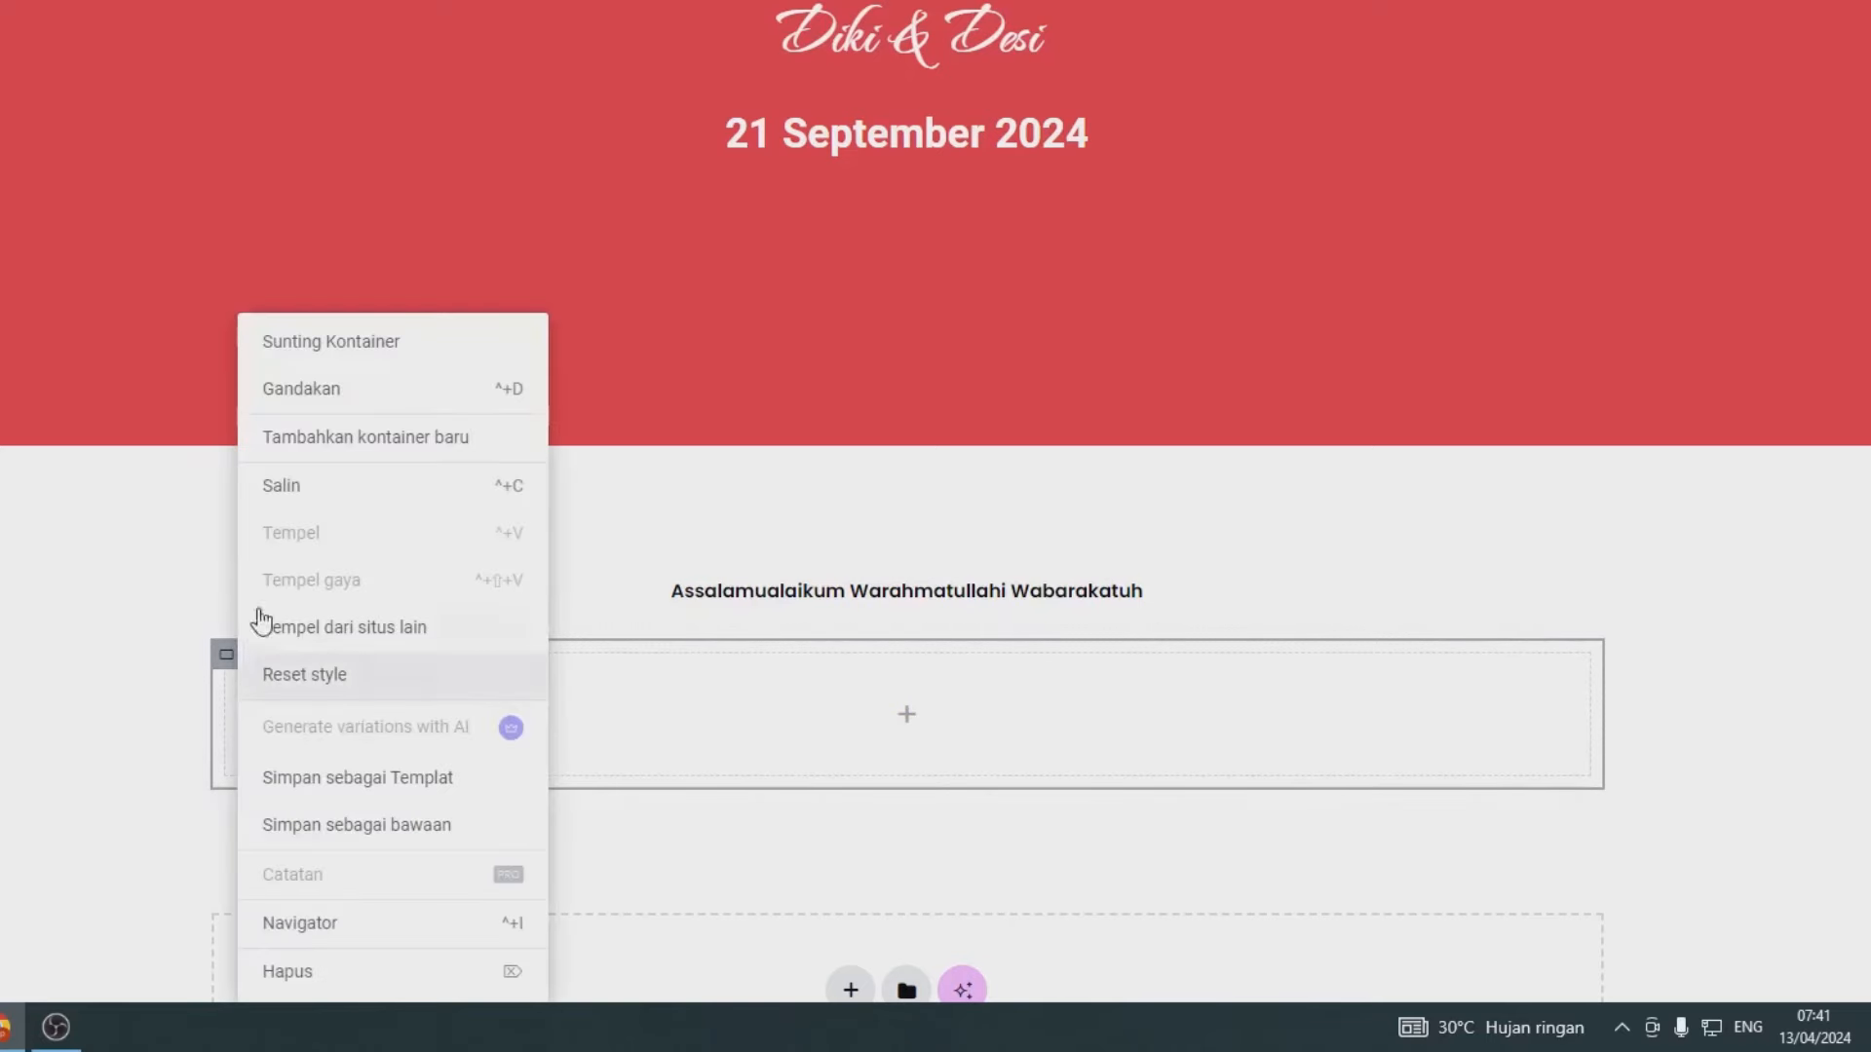
{"action": "left_click", "coordinate": [307, 399]}
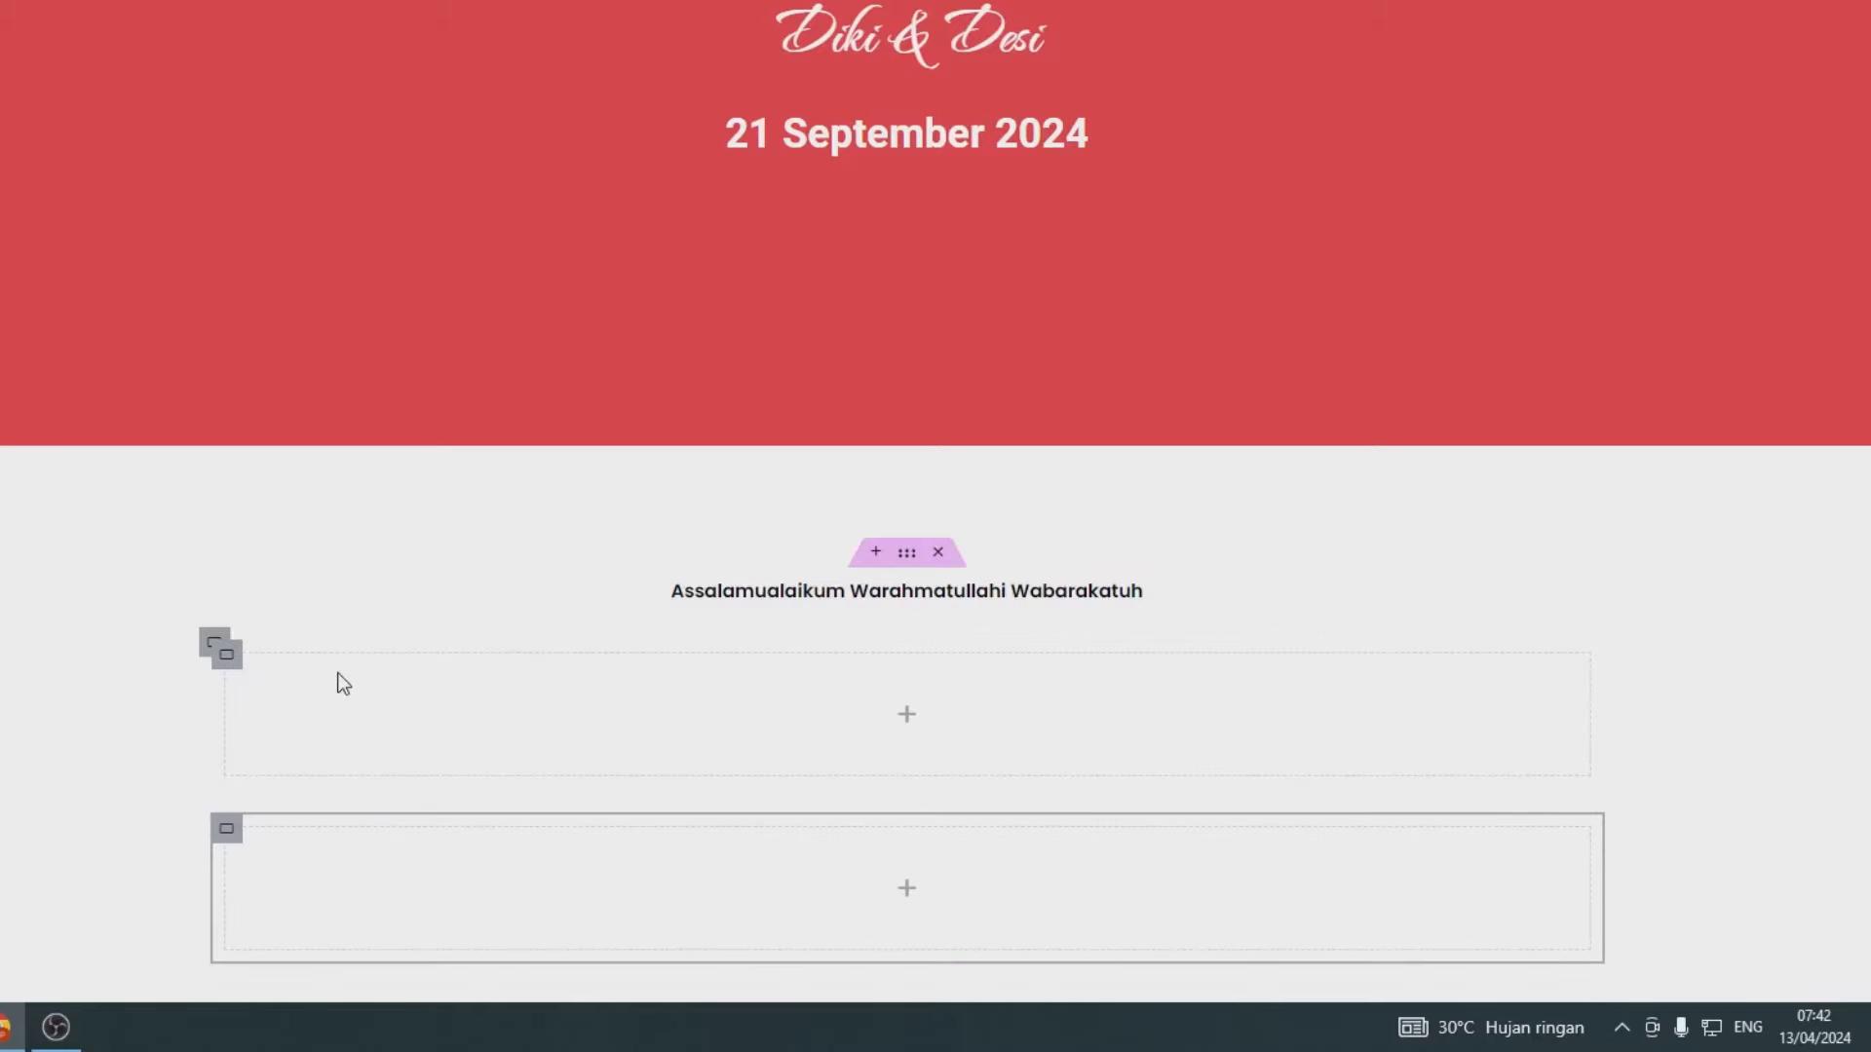
- Set the outer container's direction to Row so the inner containers sit side by side
{"action": "scroll", "coordinate": [325, 662], "scroll_direction": "down", "scroll_amount": 1}
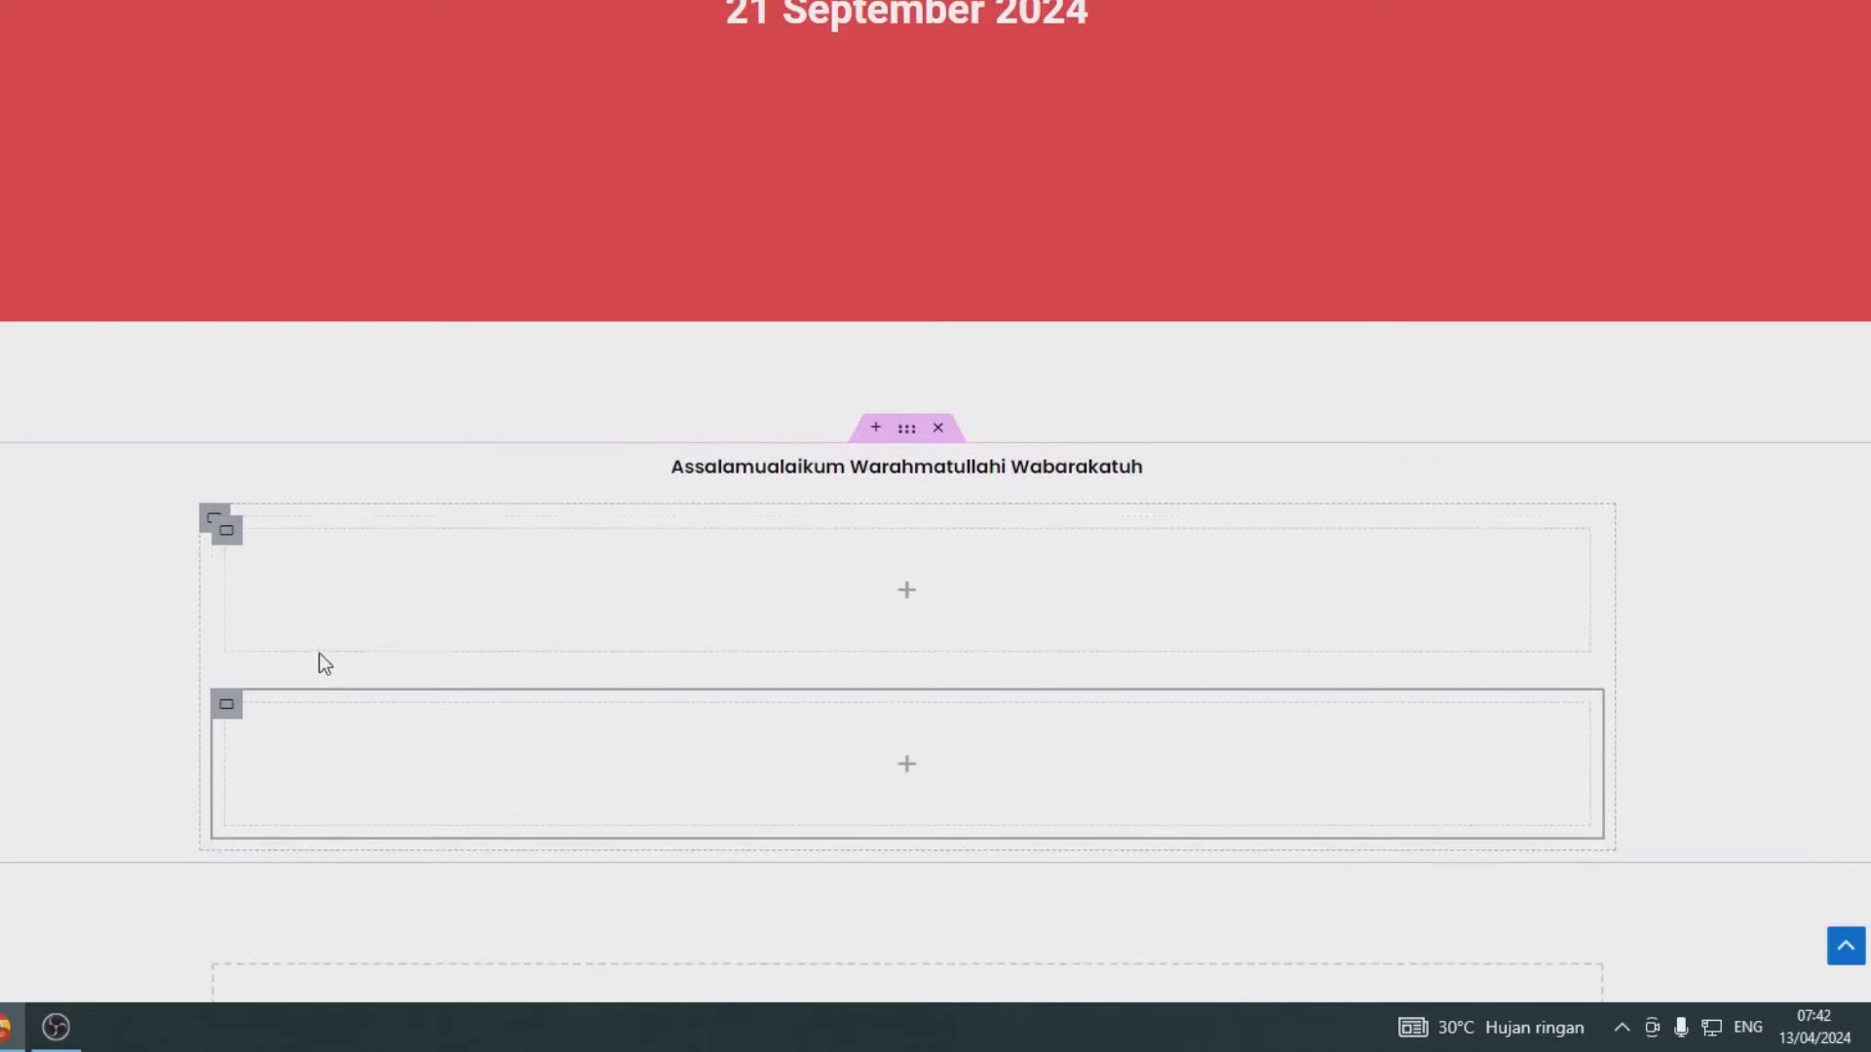
{"action": "left_click", "coordinate": [211, 517]}
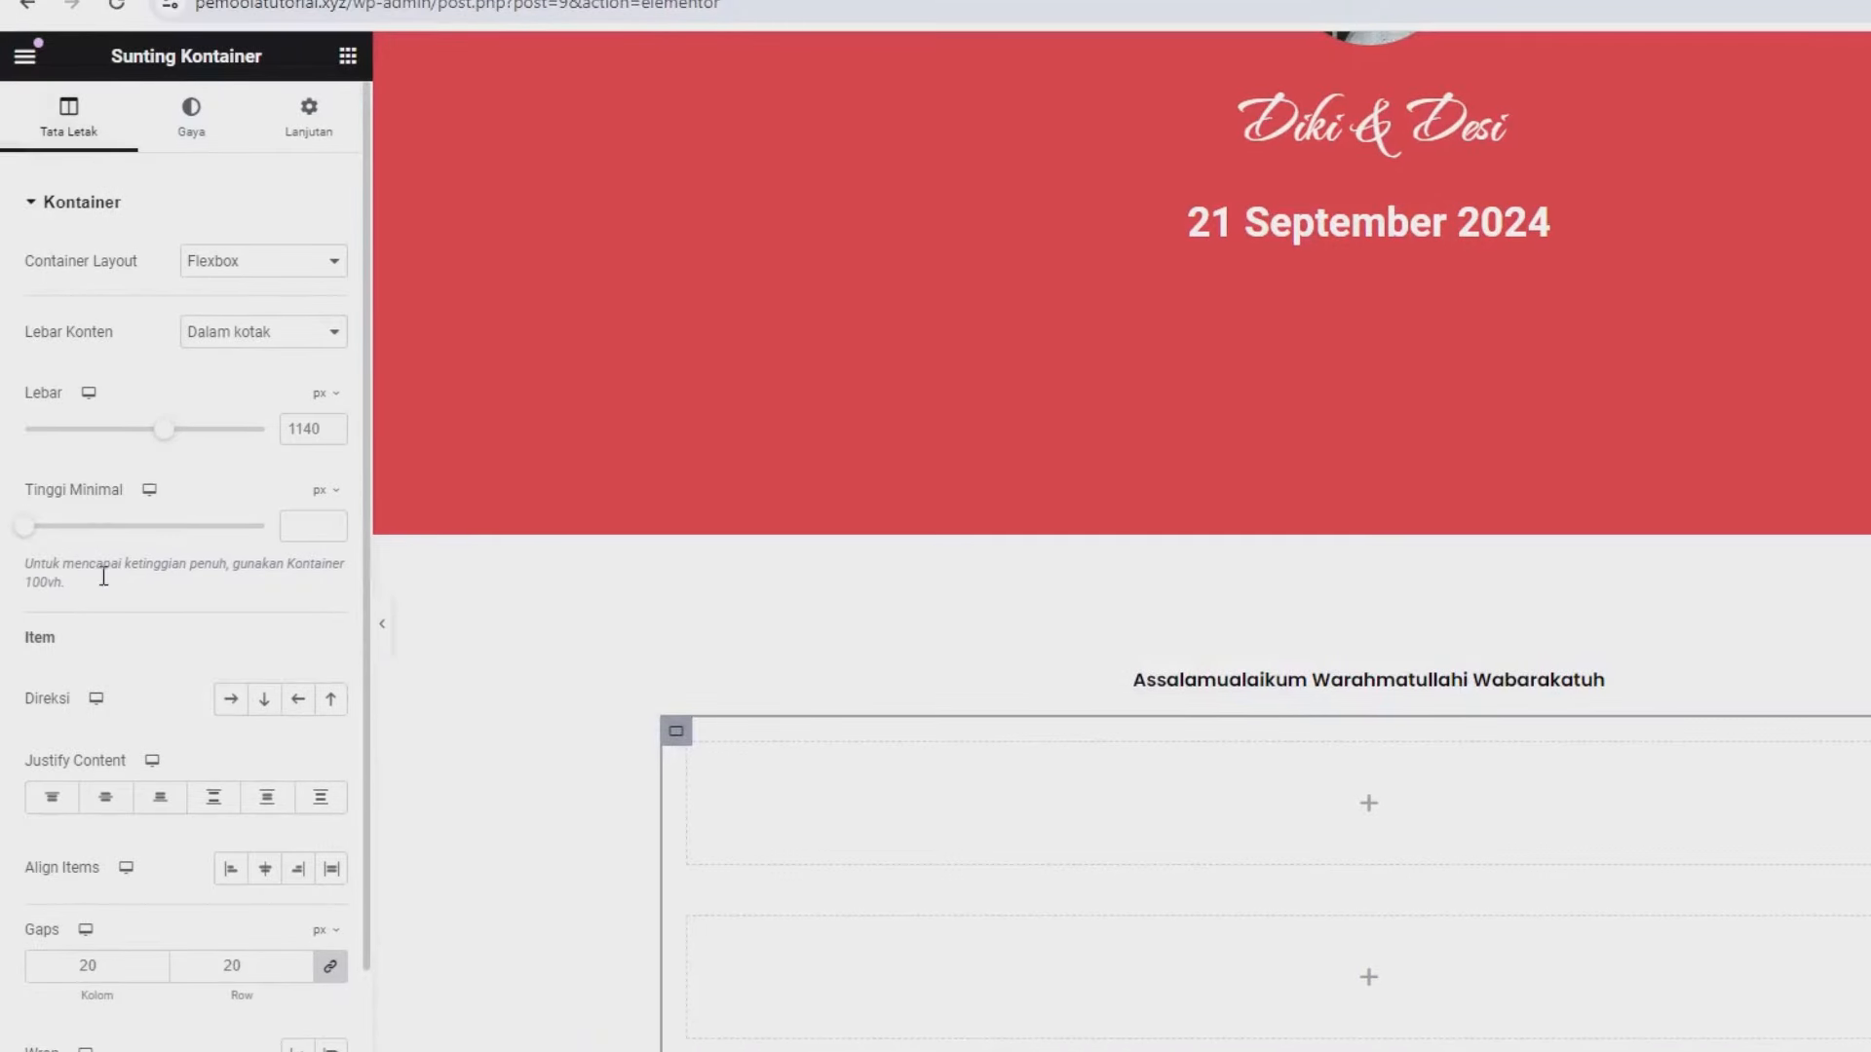
{"action": "left_click", "coordinate": [225, 703]}
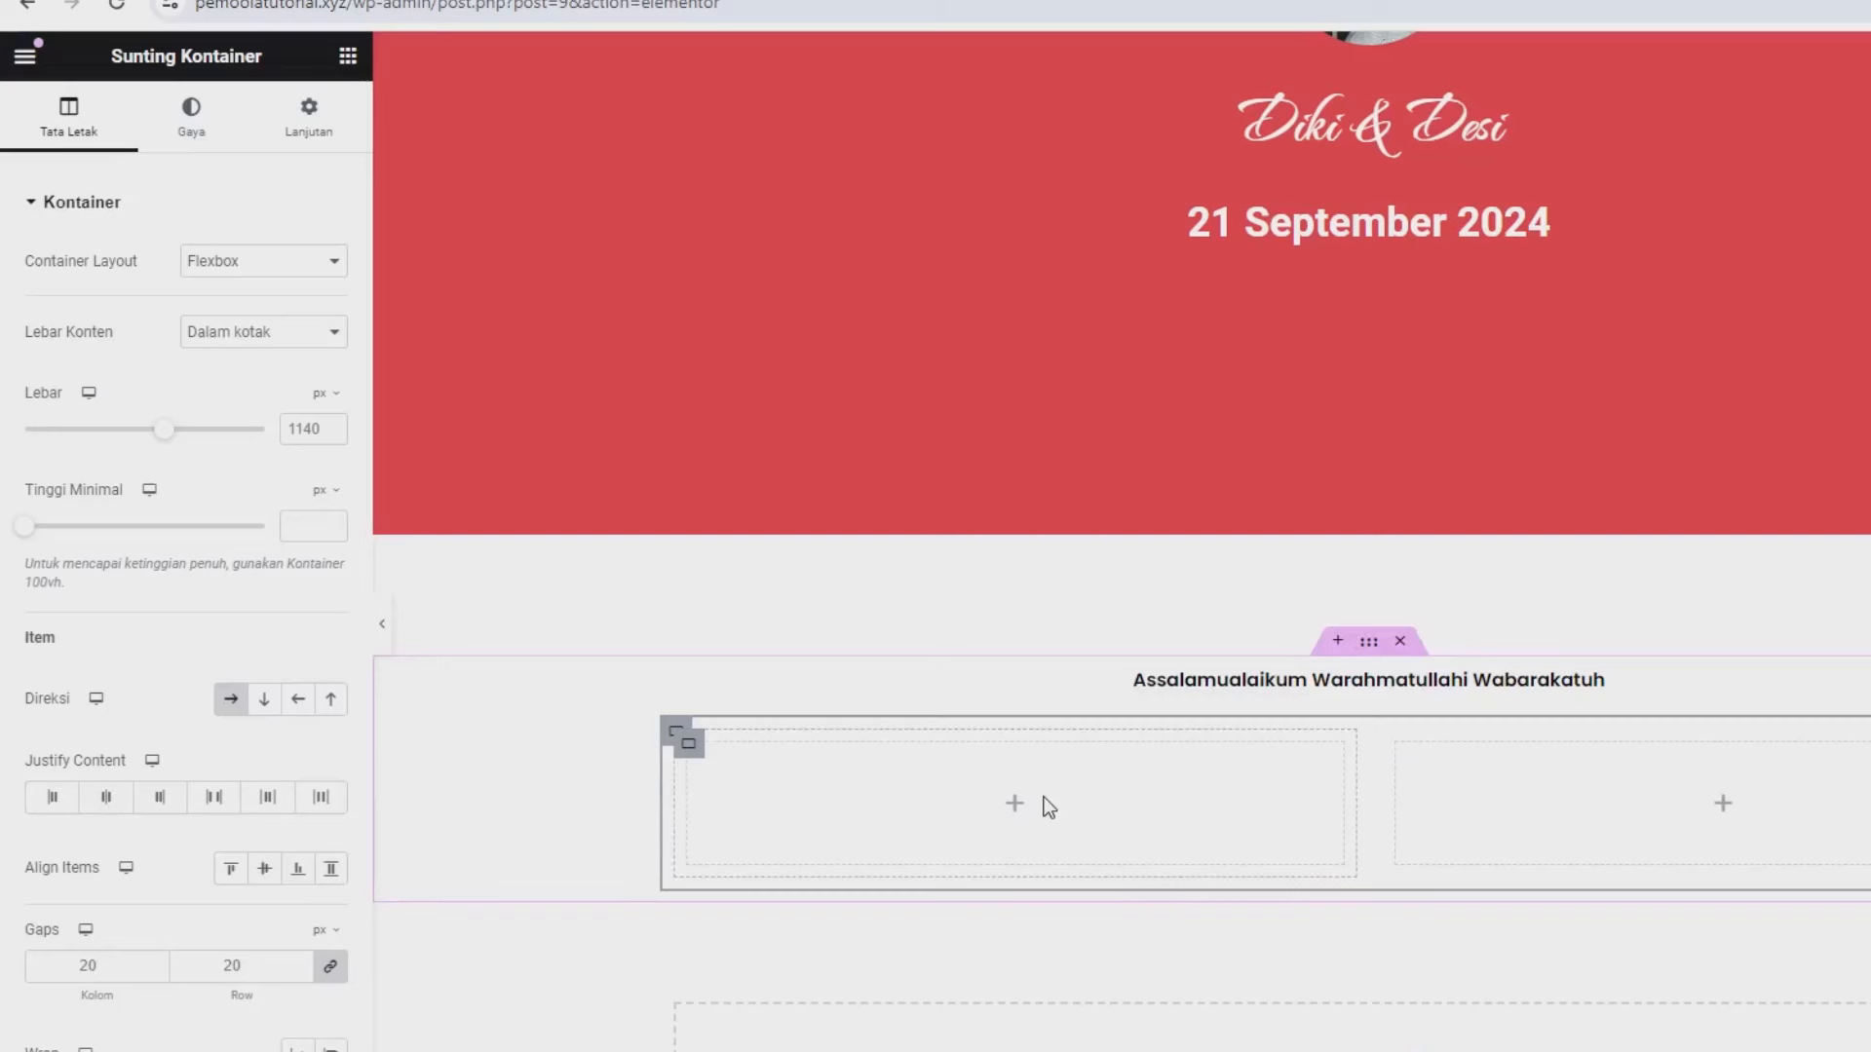
{"action": "scroll", "coordinate": [1325, 722], "scroll_direction": "up", "scroll_amount": 3}
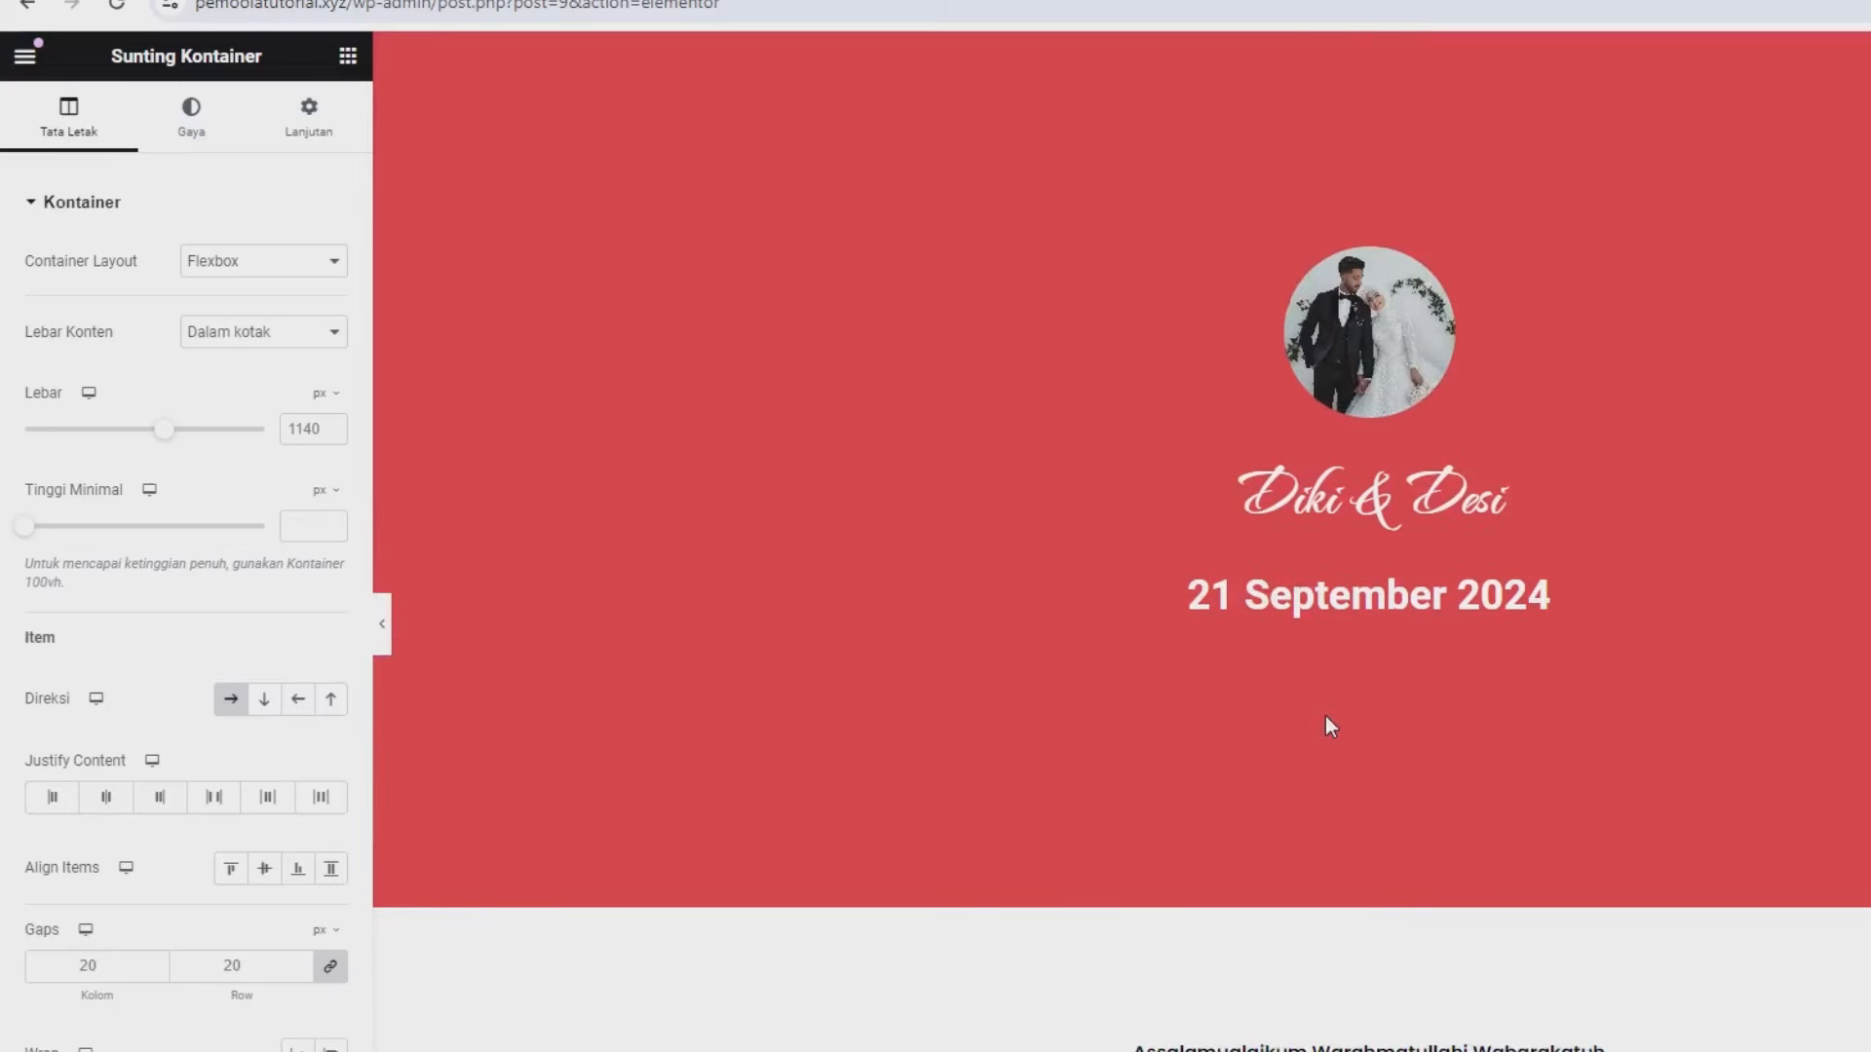
{"action": "scroll", "coordinate": [1325, 721], "scroll_direction": "down", "scroll_amount": 4}
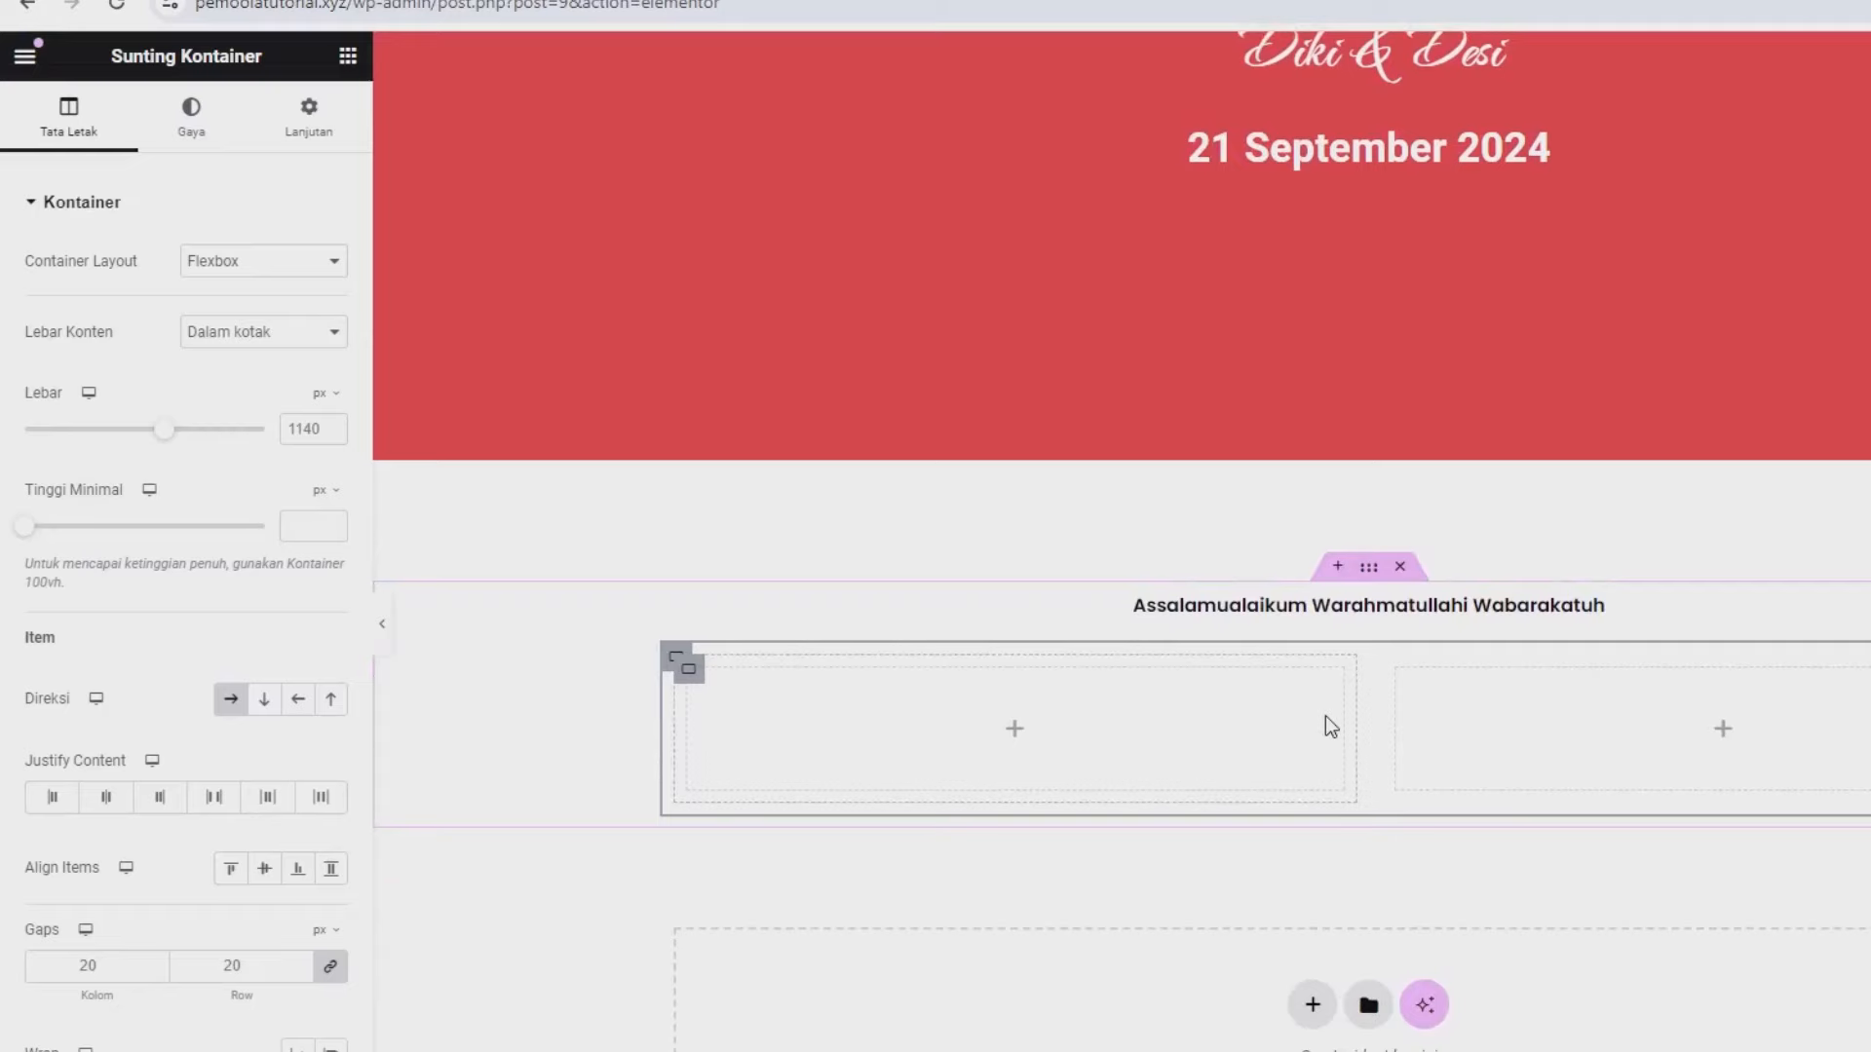
{"action": "scroll", "coordinate": [1326, 717], "scroll_direction": "up", "scroll_amount": 3}
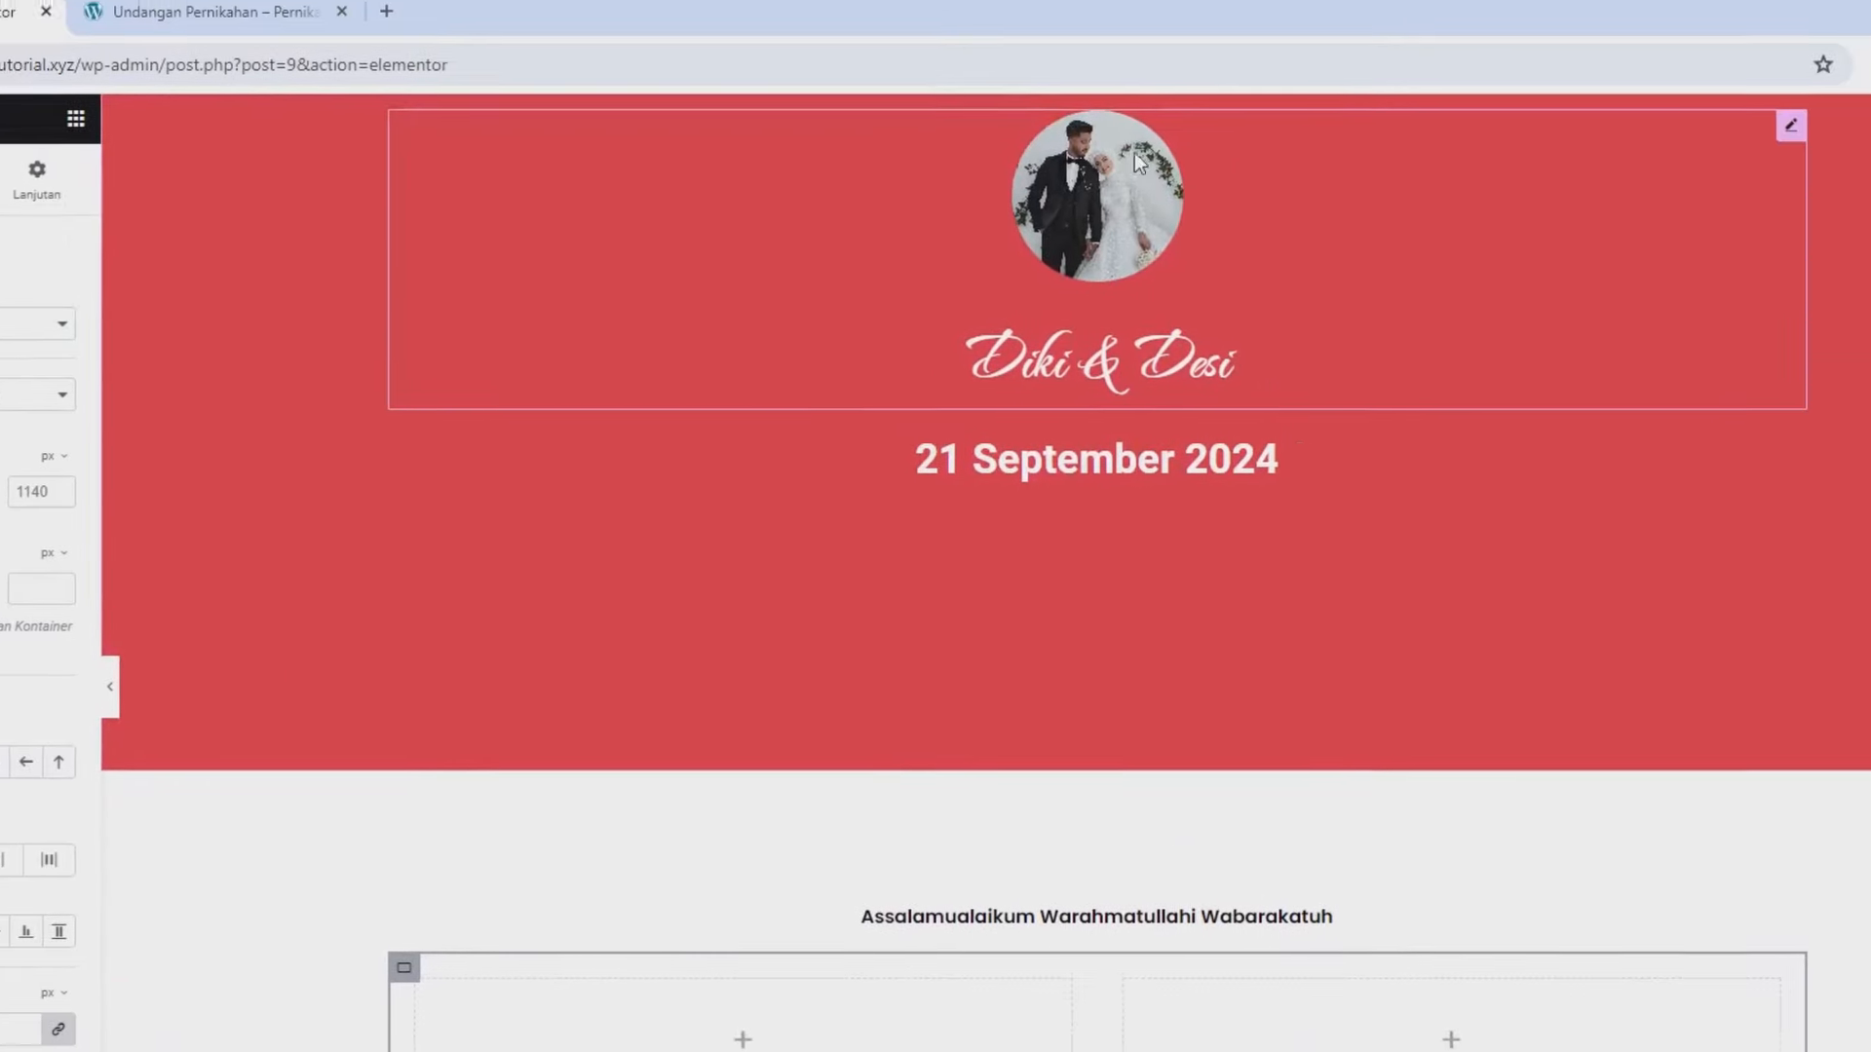
- Copy the couple photo card and paste it into the left empty container
{"action": "right_click", "coordinate": [1128, 223]}
{"action": "left_click", "coordinate": [1168, 353]}
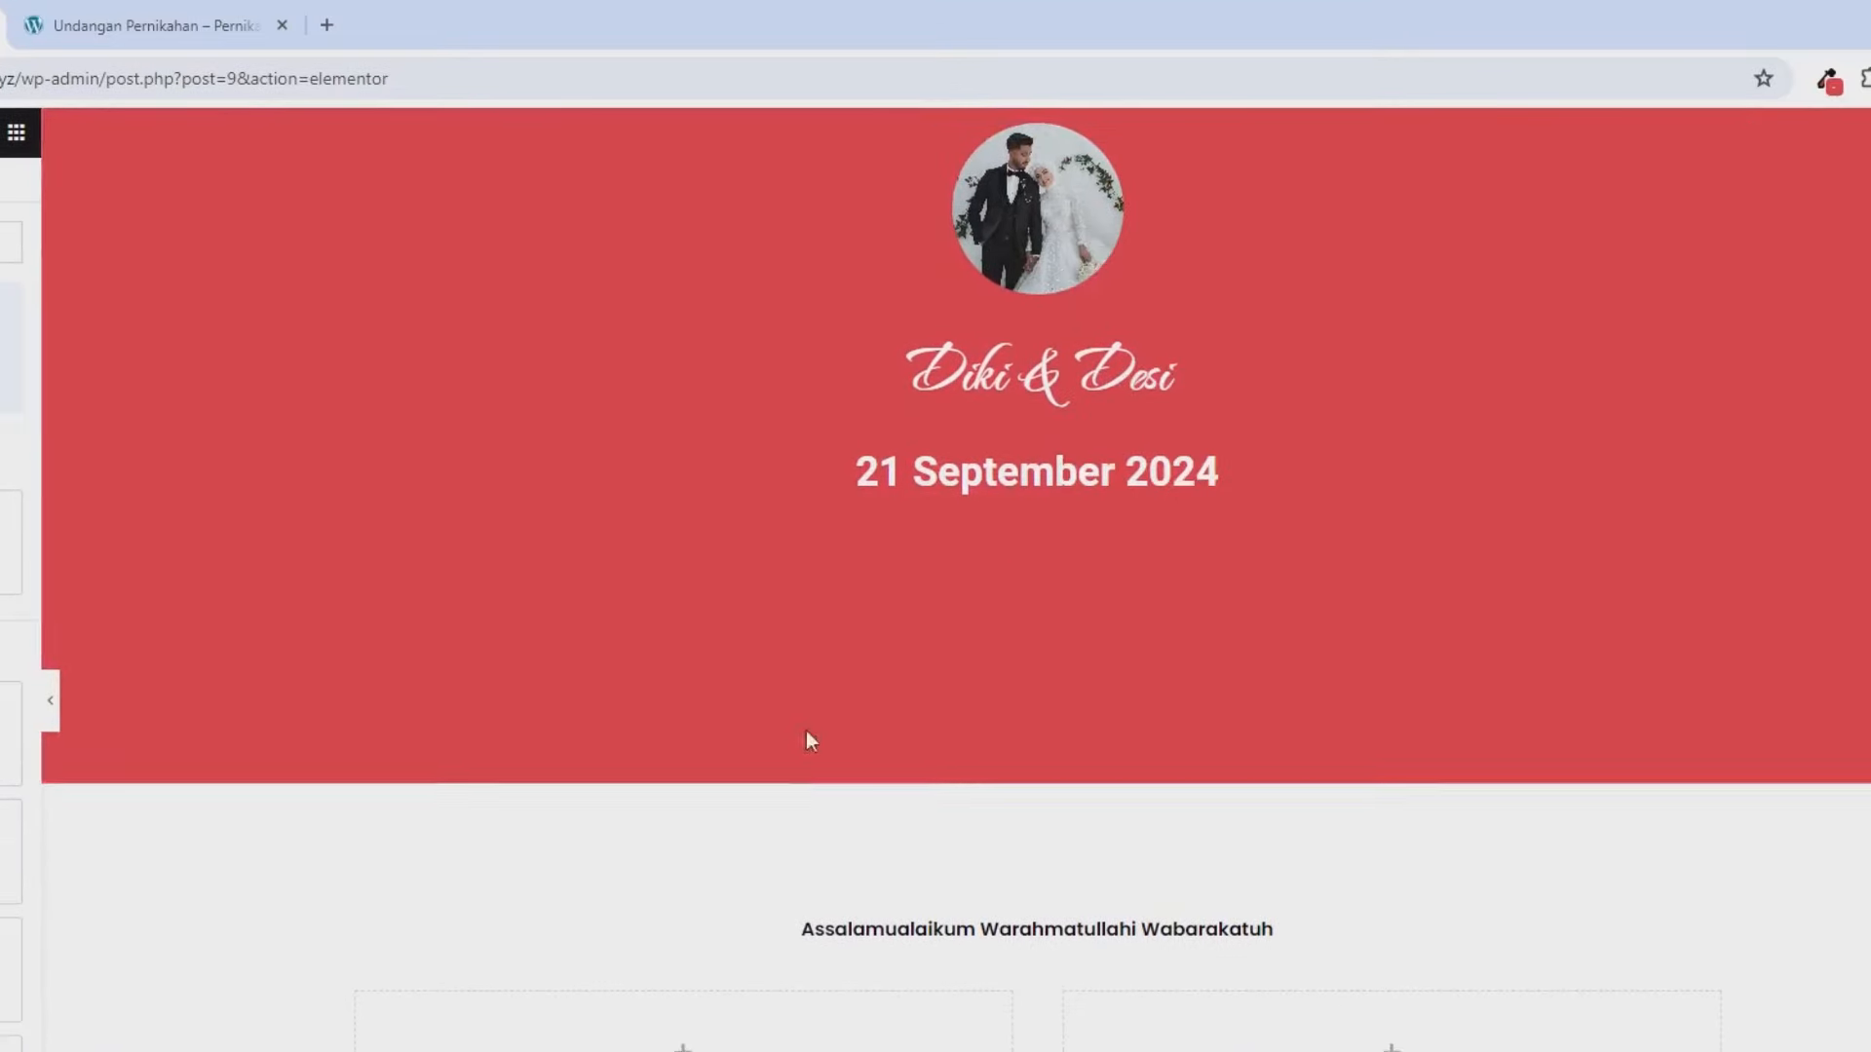
{"action": "scroll", "coordinate": [531, 817], "scroll_direction": "down", "scroll_amount": 3}
{"action": "right_click", "coordinate": [530, 816]}
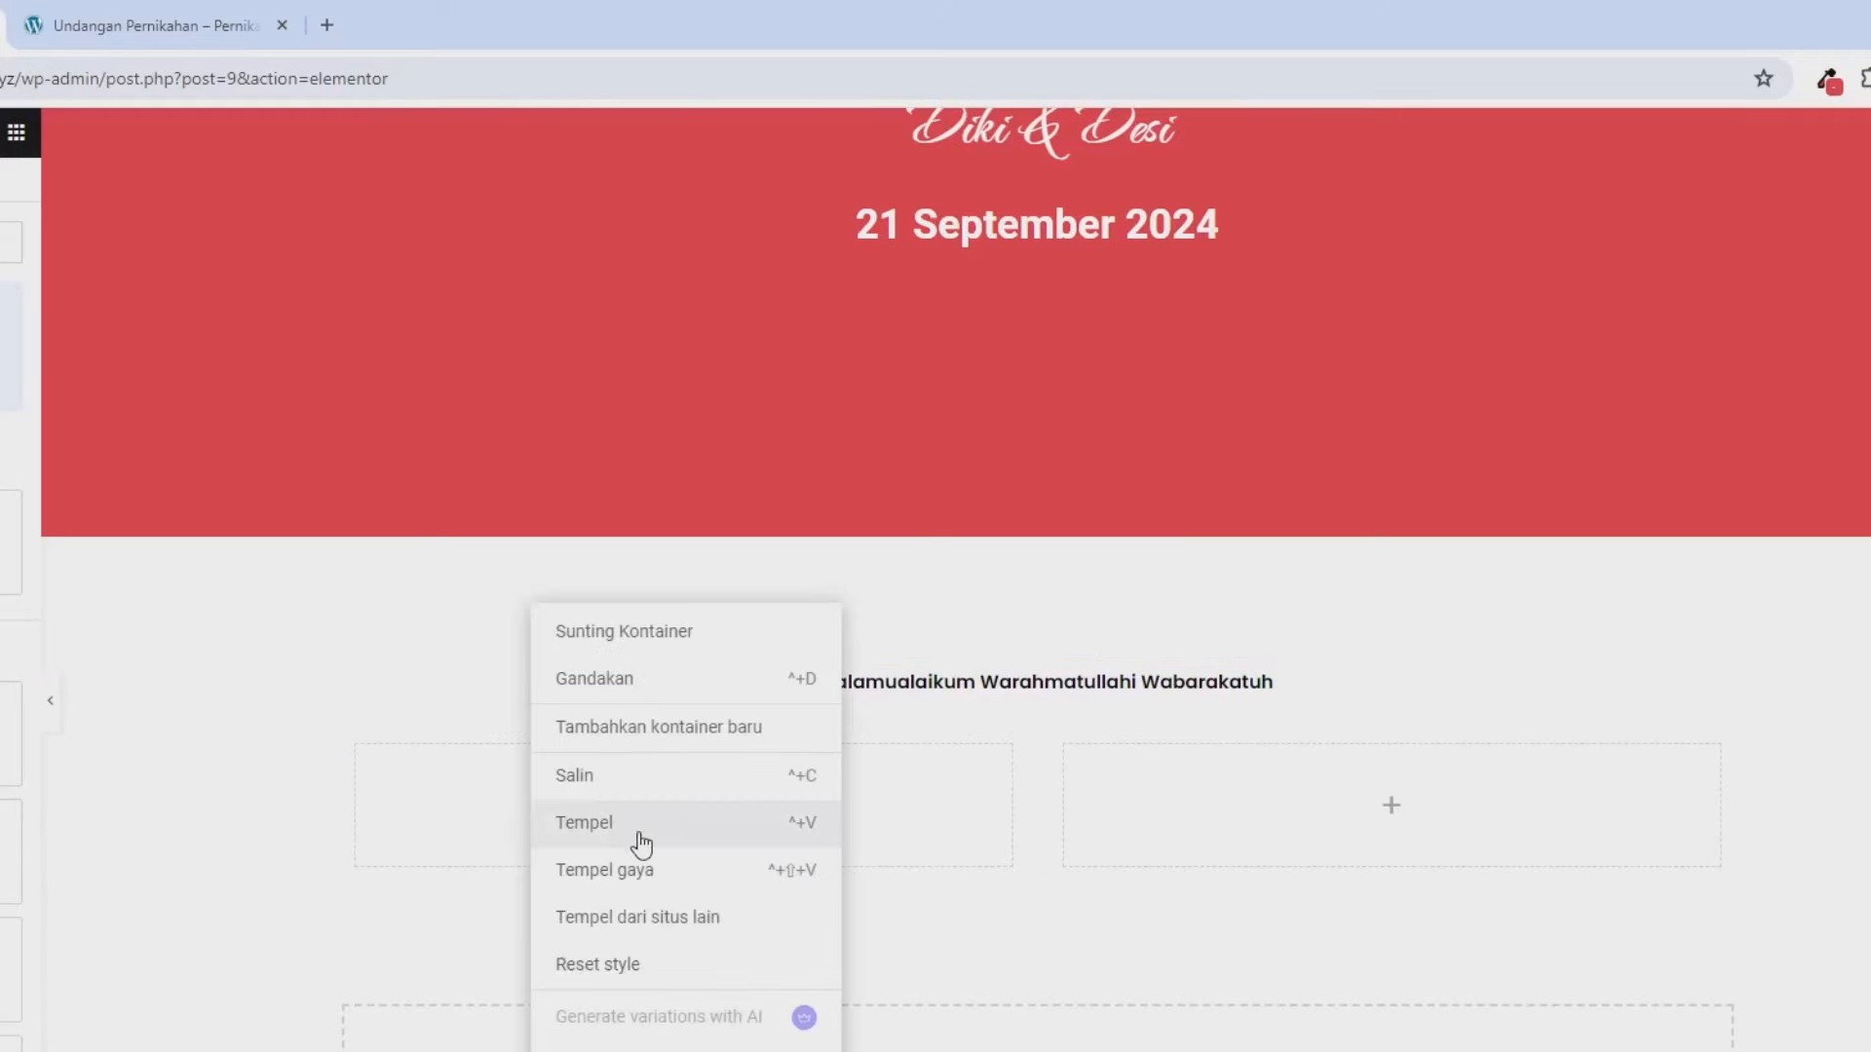
{"action": "left_click", "coordinate": [639, 834]}
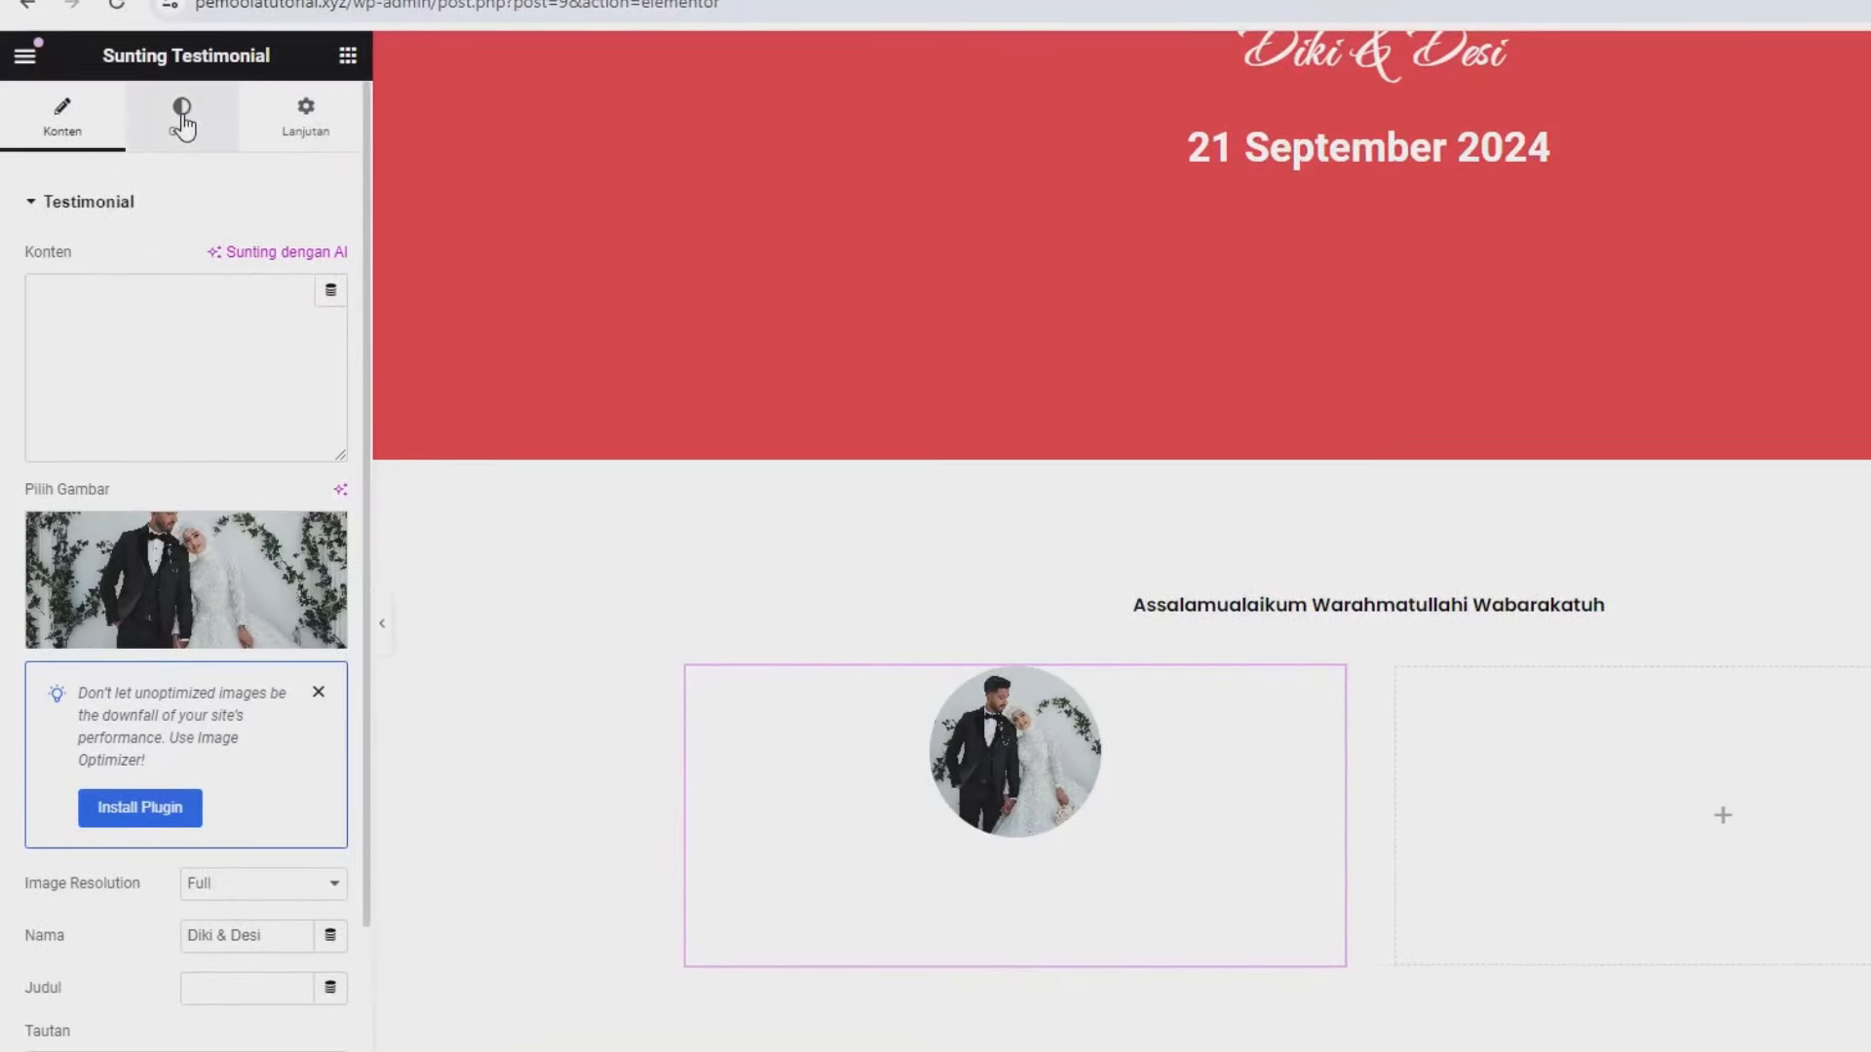
- Make the card's Nama text black in its style settings
{"action": "left_click", "coordinate": [182, 124]}
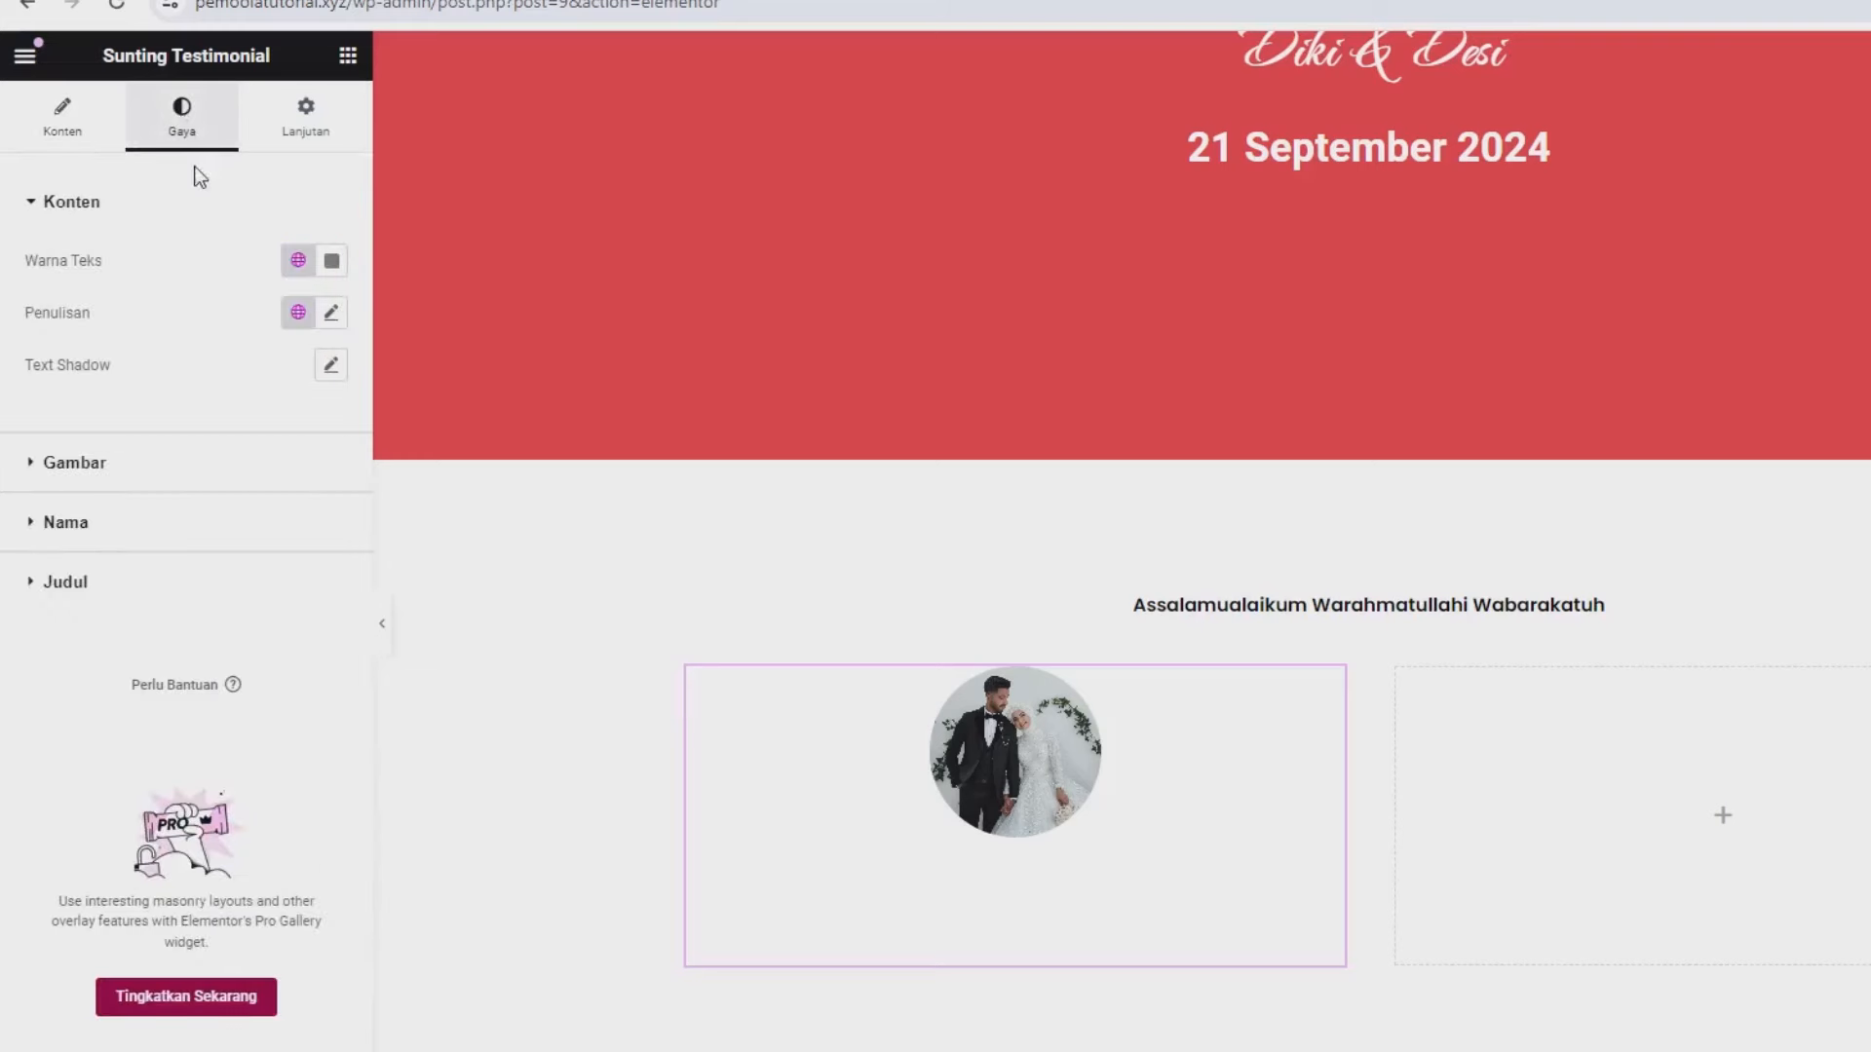
{"action": "left_click", "coordinate": [188, 527]}
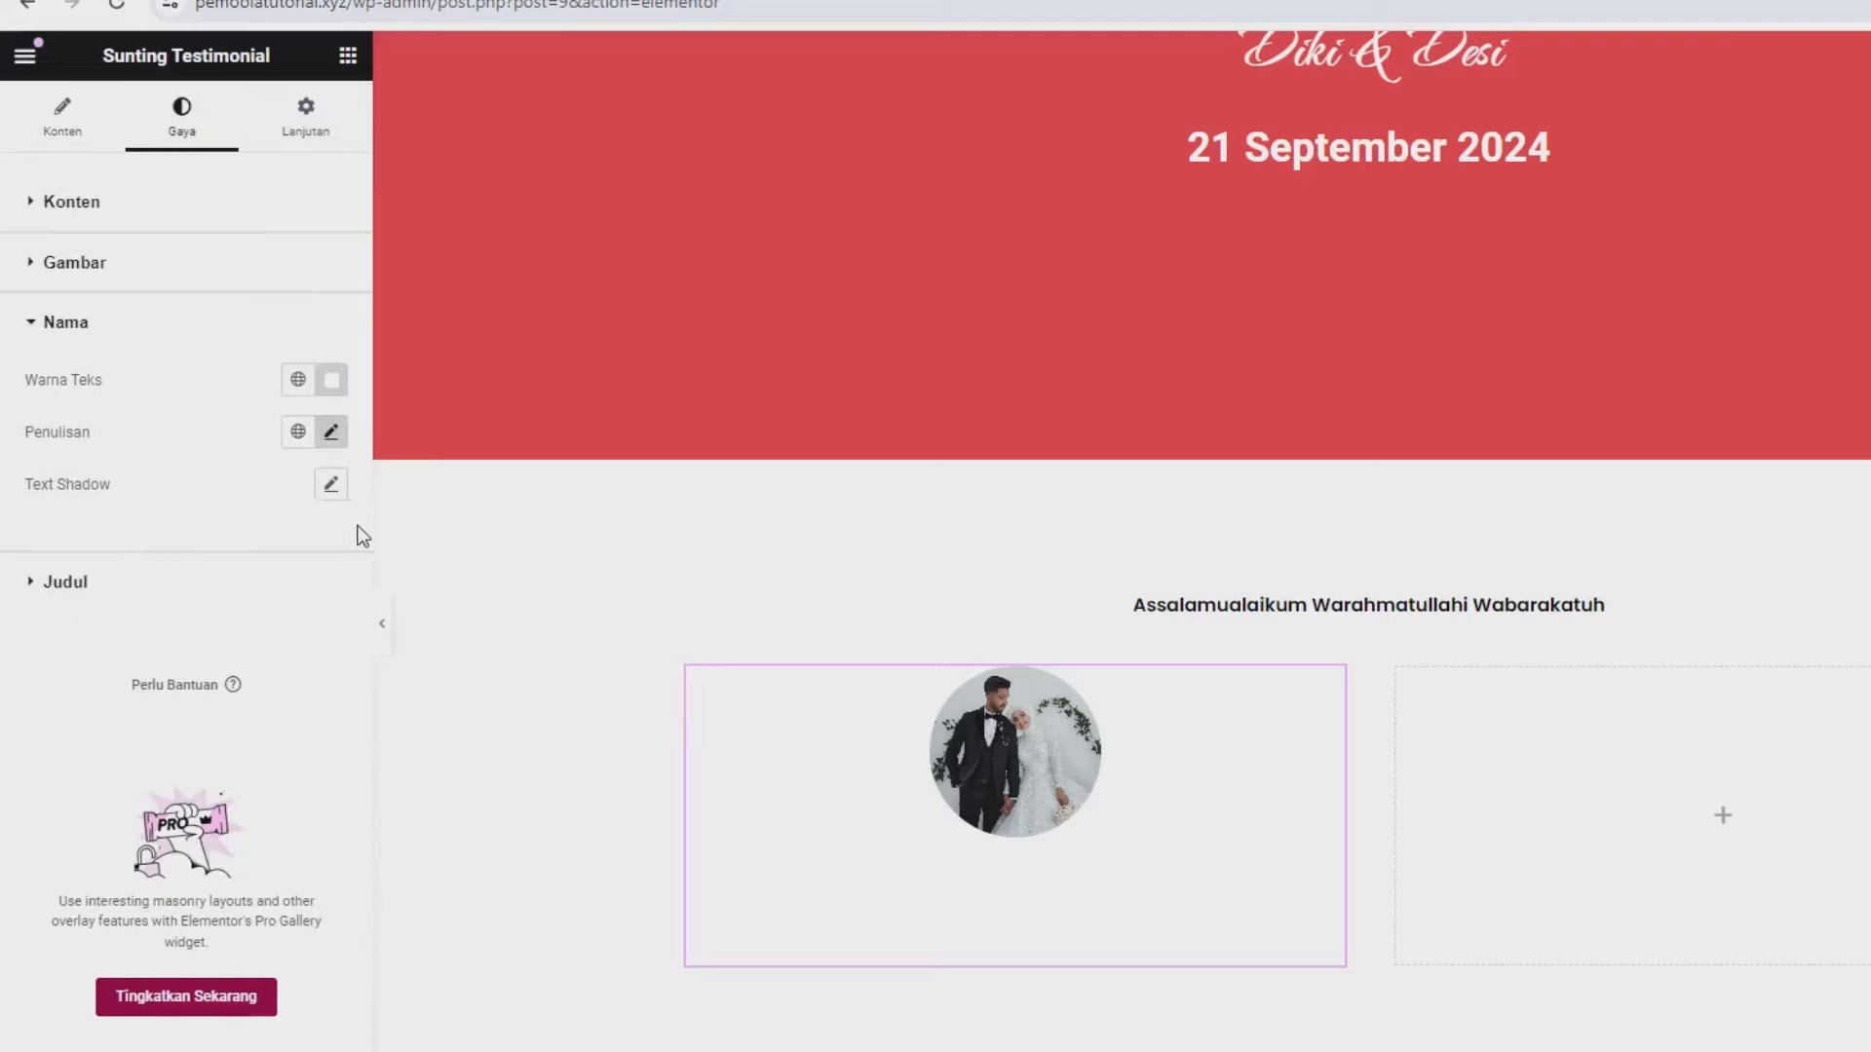
{"action": "left_click", "coordinate": [330, 380]}
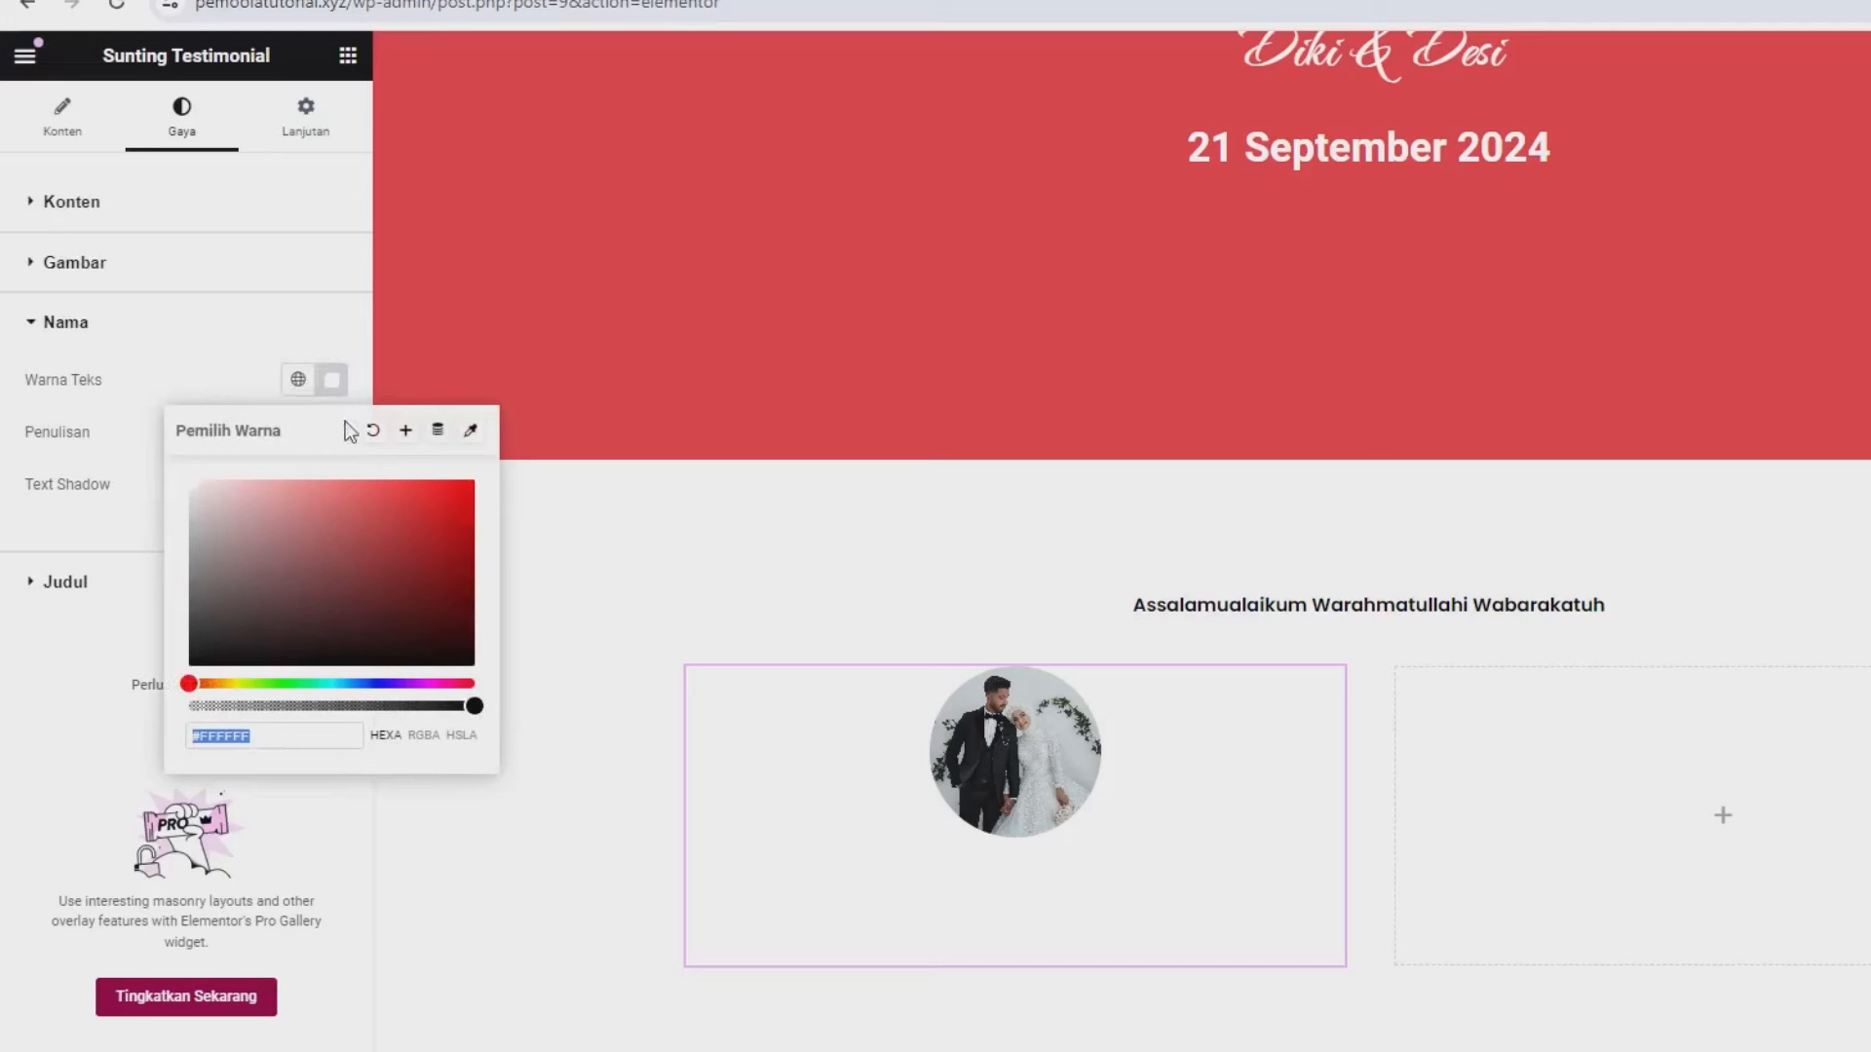
{"action": "left_click_drag", "start_coordinate": [420, 546], "coordinate": [476, 671]}
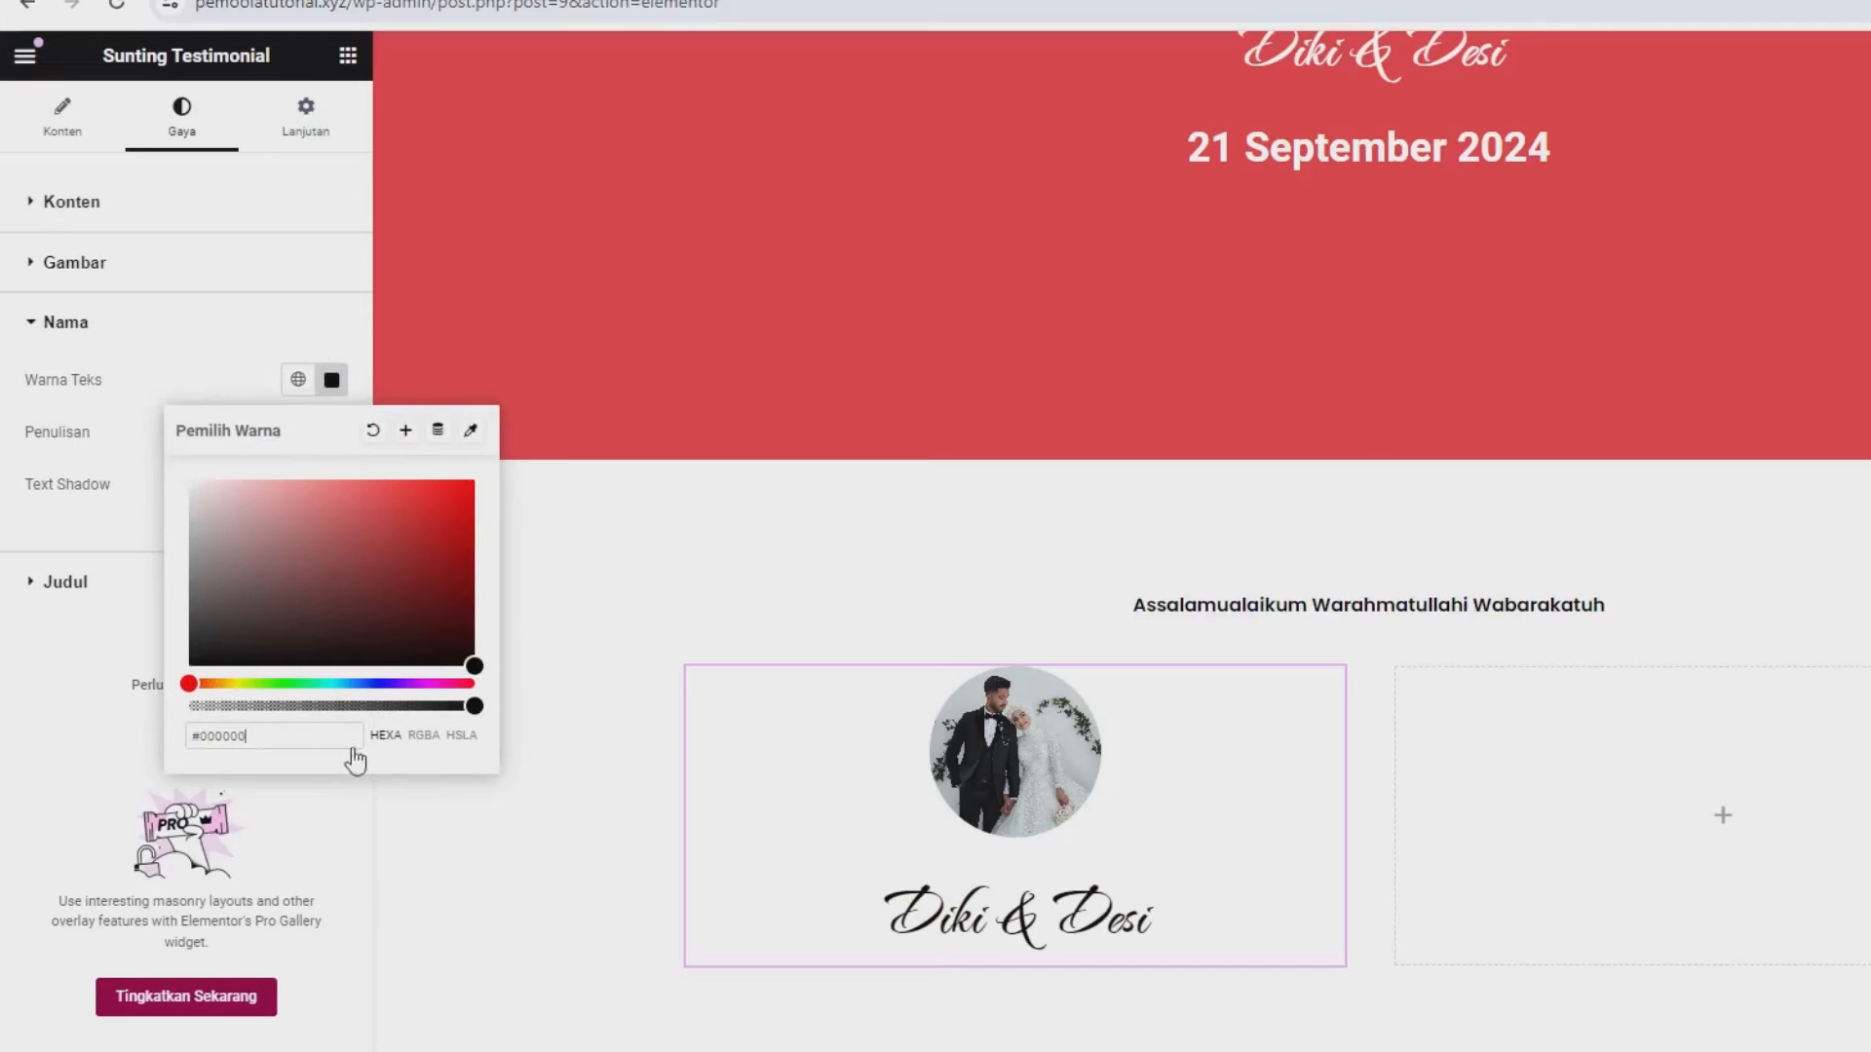
{"action": "left_click", "coordinate": [80, 744]}
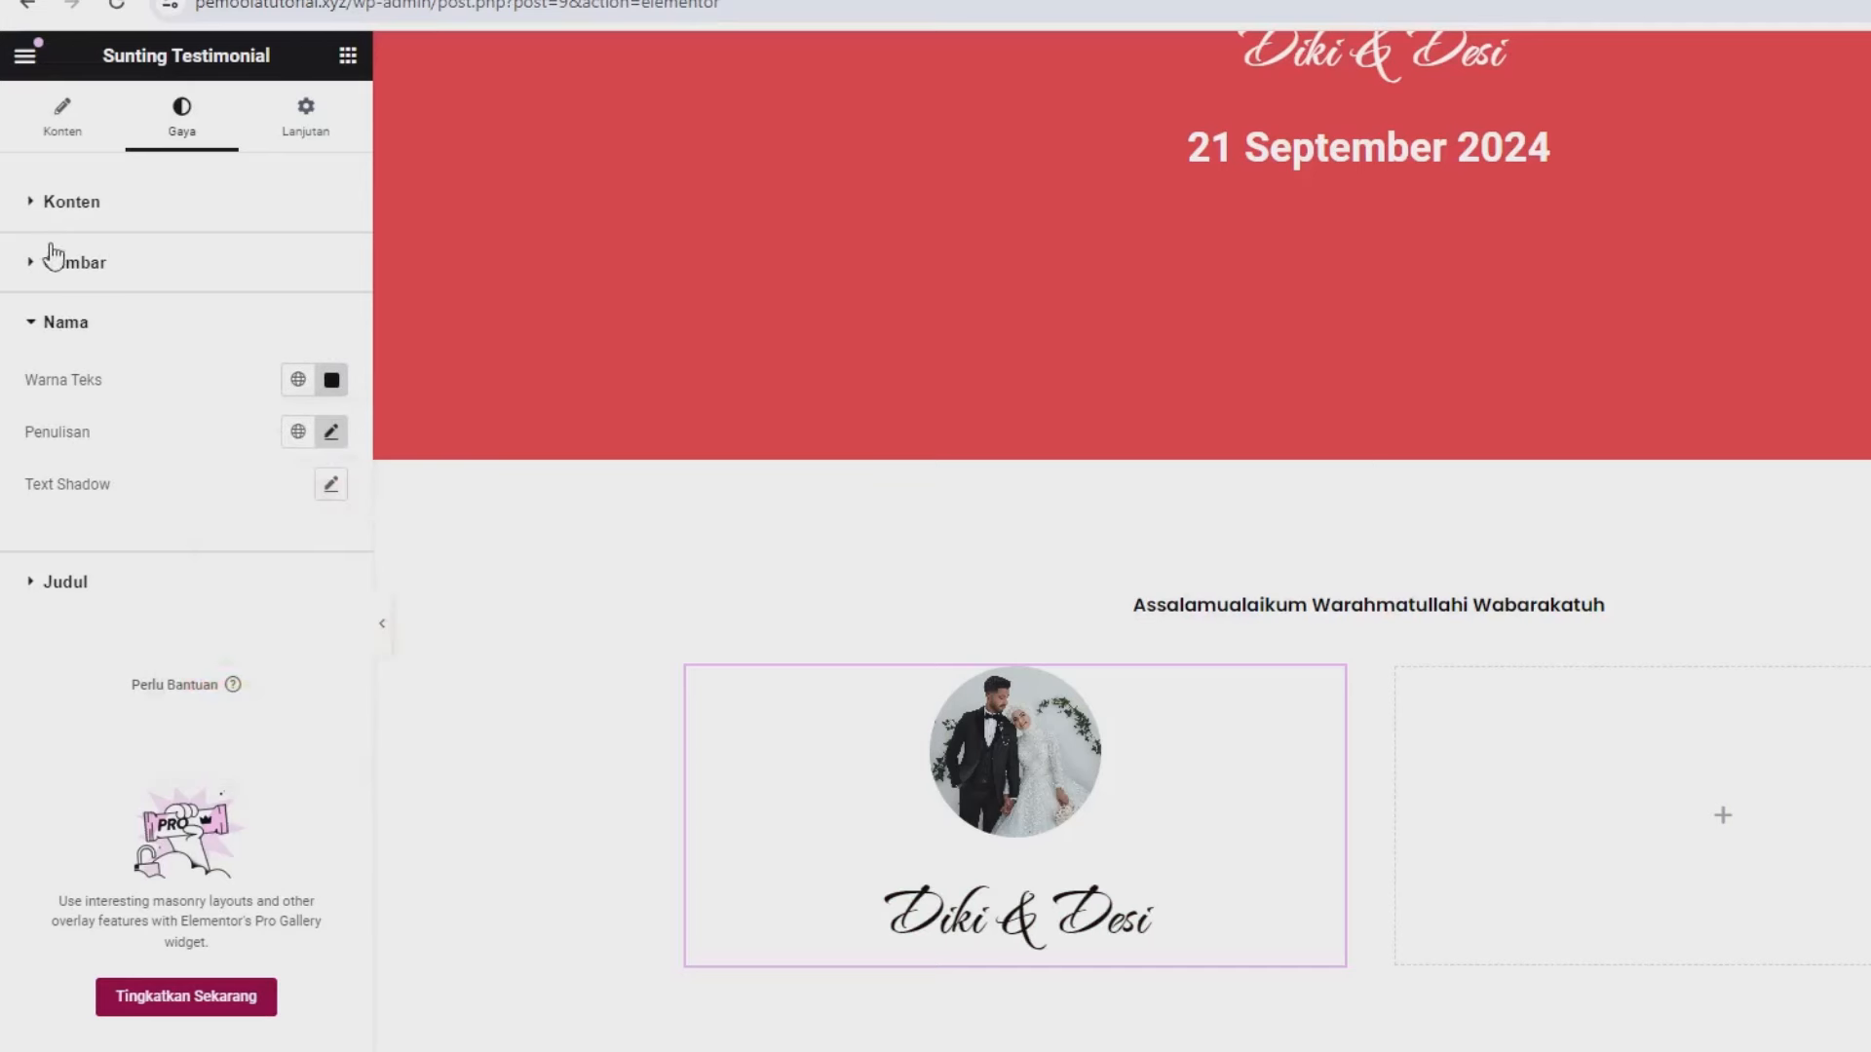
- Change the card's Nama field to Diki
{"action": "left_click", "coordinate": [32, 131]}
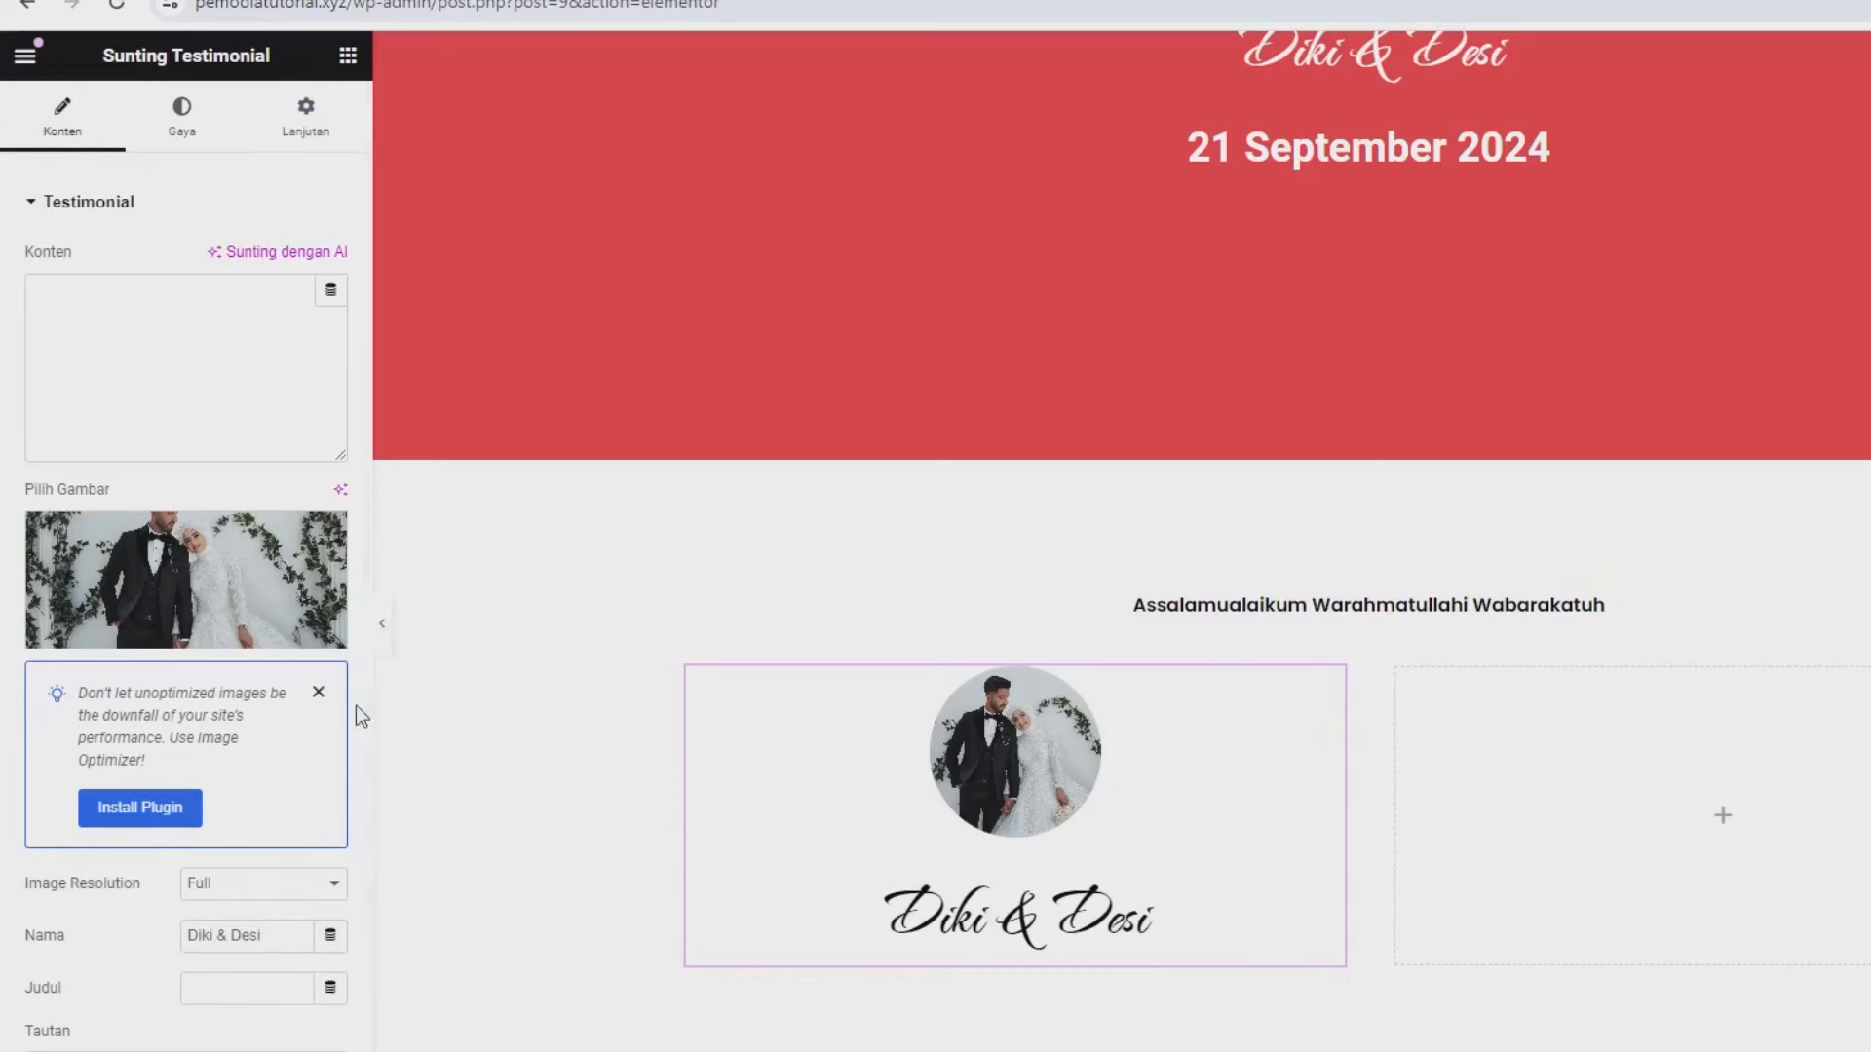
{"action": "scroll", "coordinate": [214, 713], "scroll_direction": "down", "scroll_amount": 2}
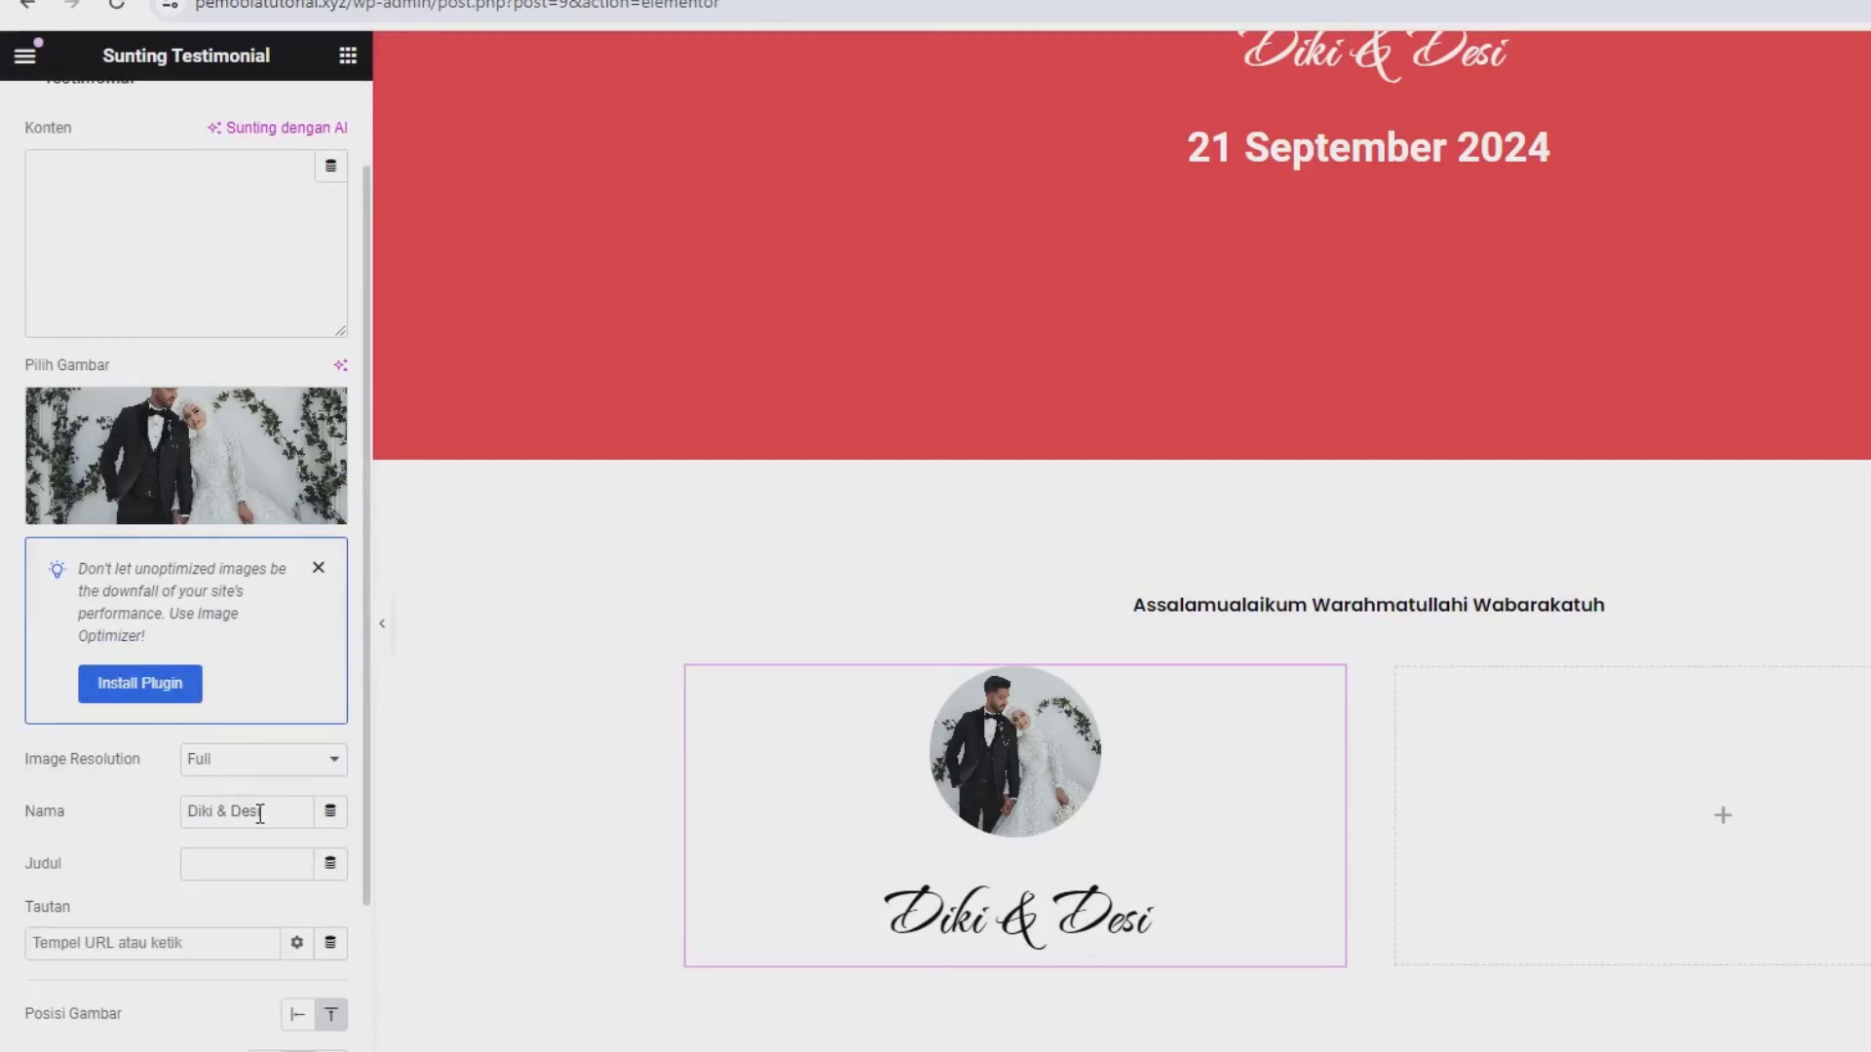
{"action": "left_click_drag", "start_coordinate": [261, 811], "coordinate": [5, 813]}
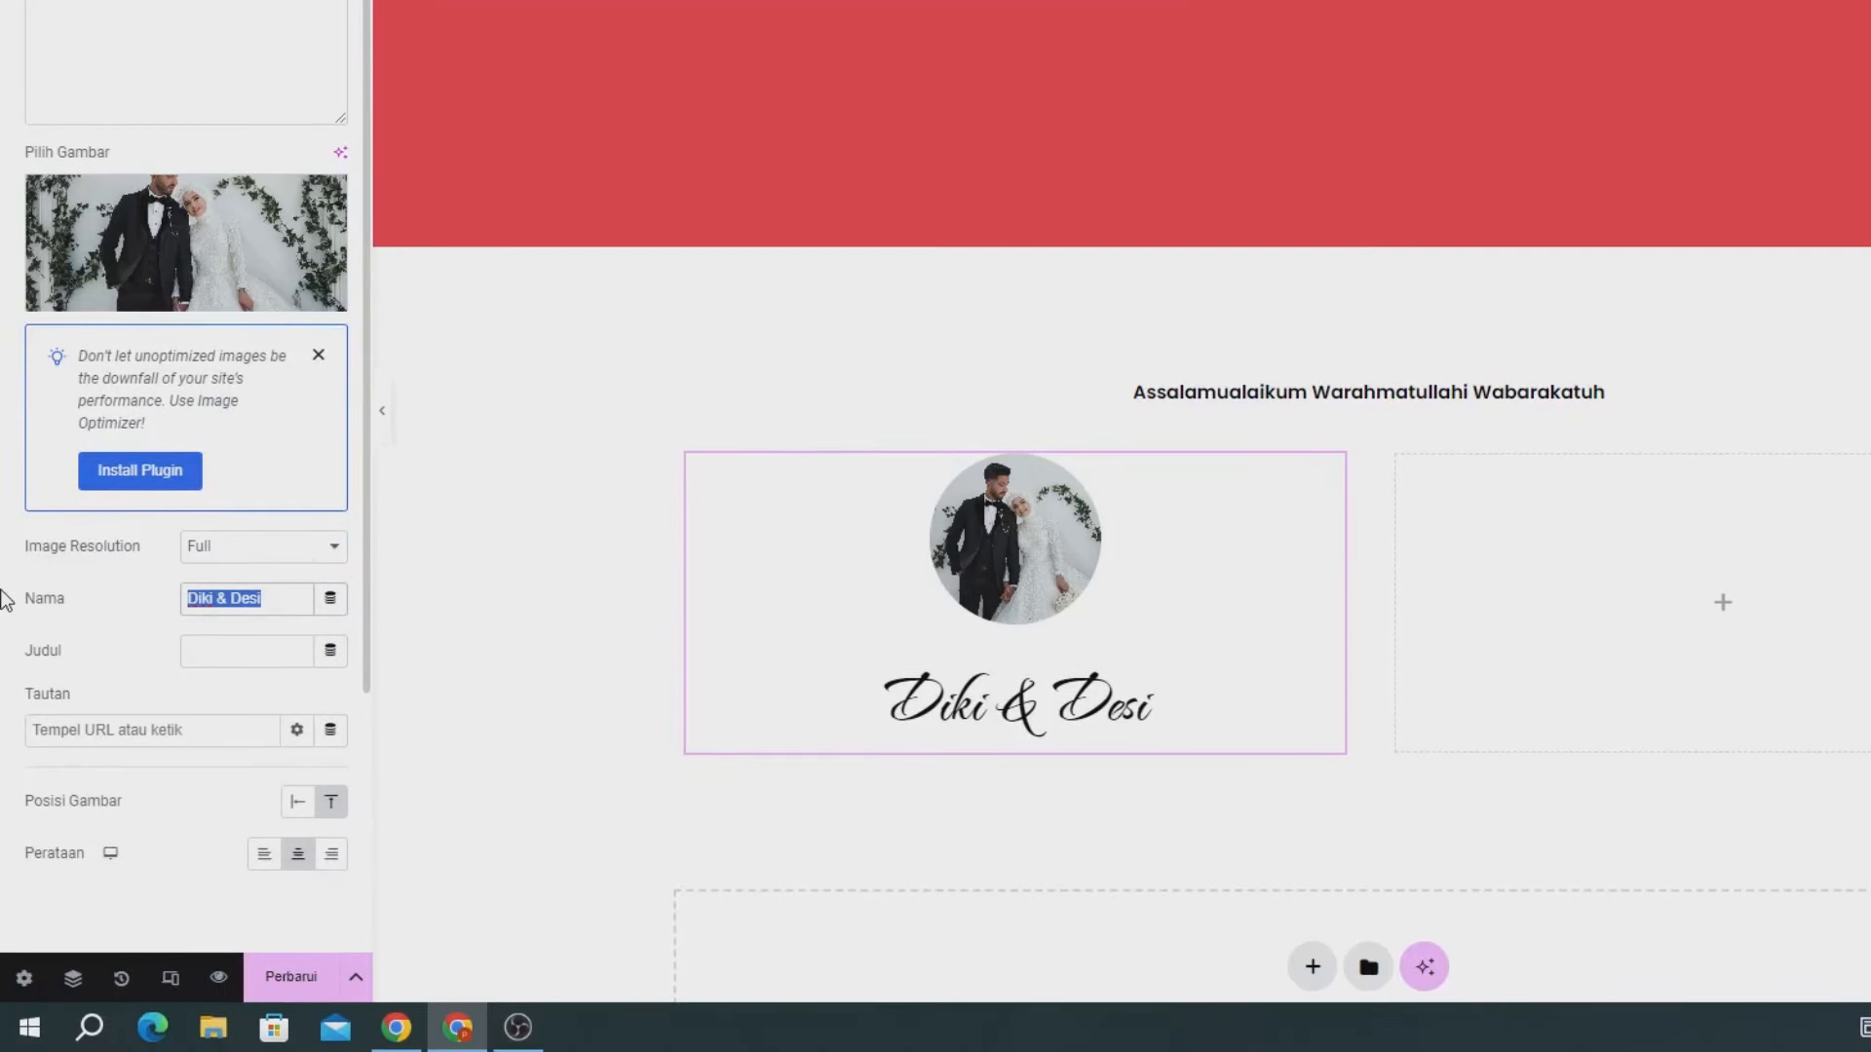
{"action": "type", "text": "Diki"}
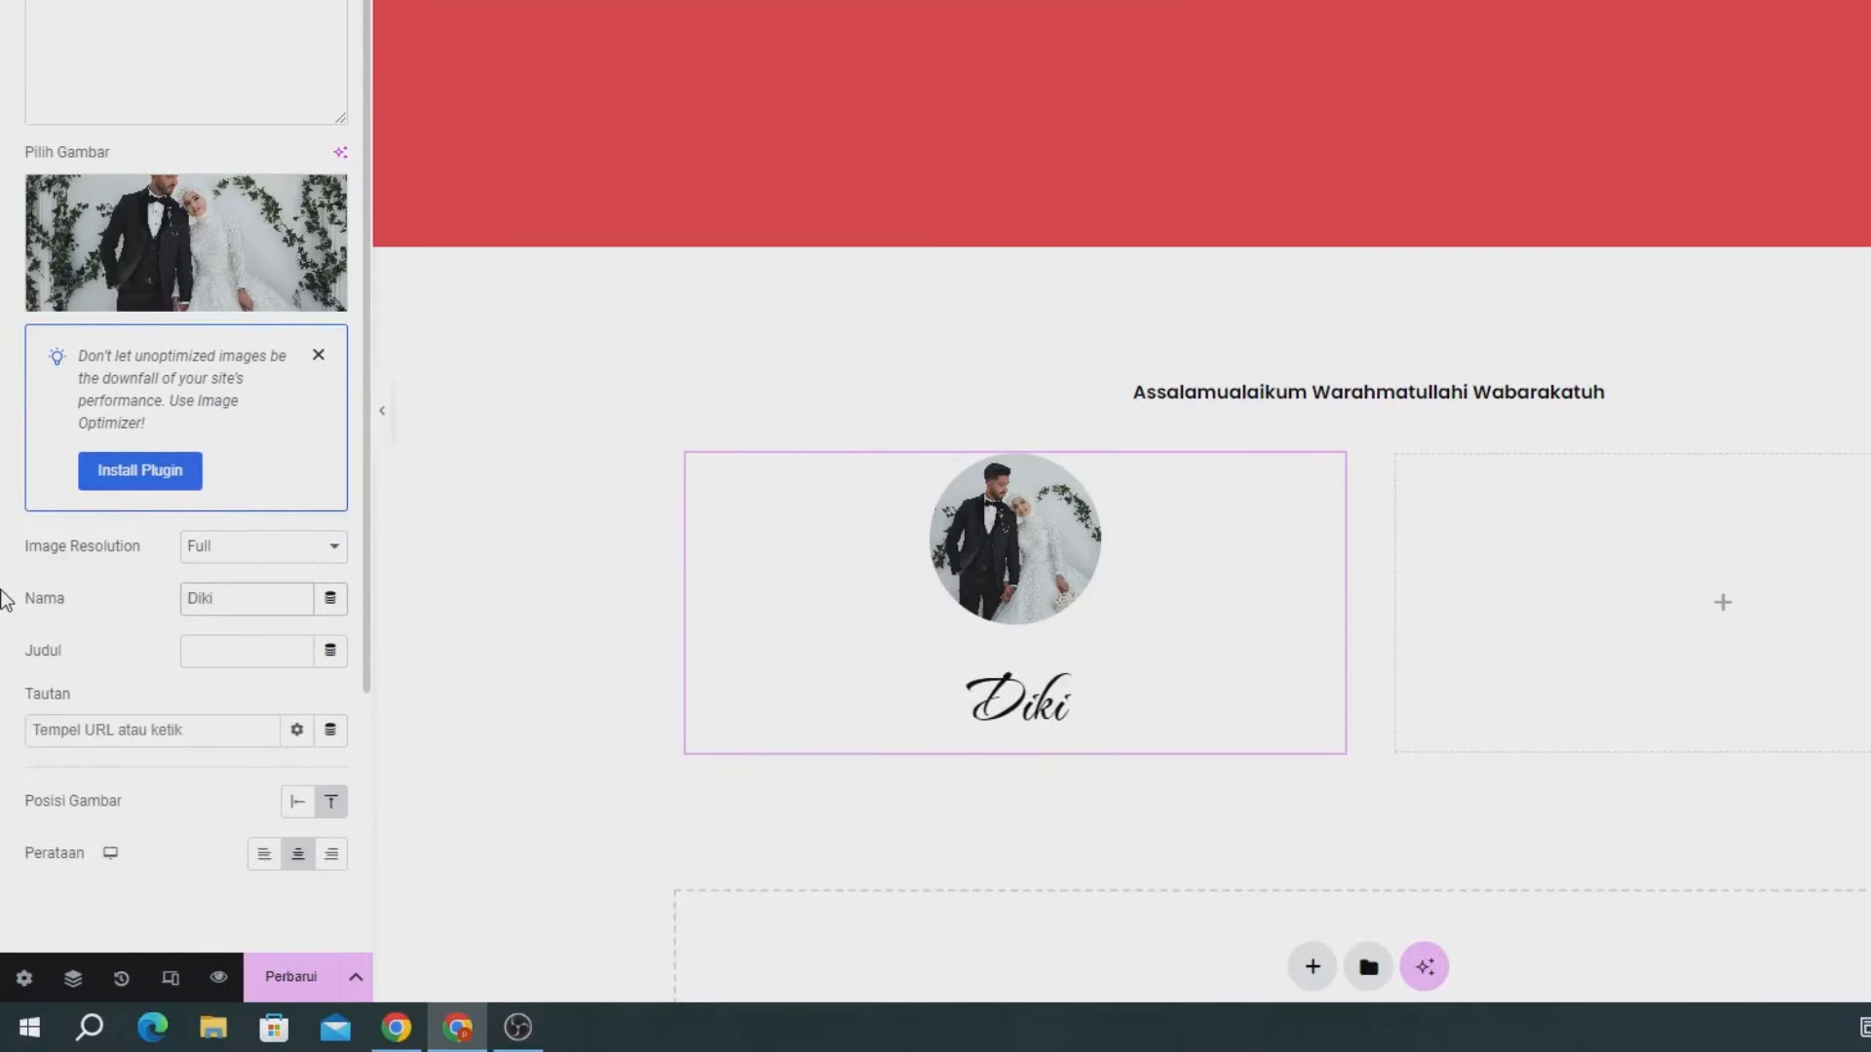
{"action": "mouse_move", "coordinate": [220, 207]}
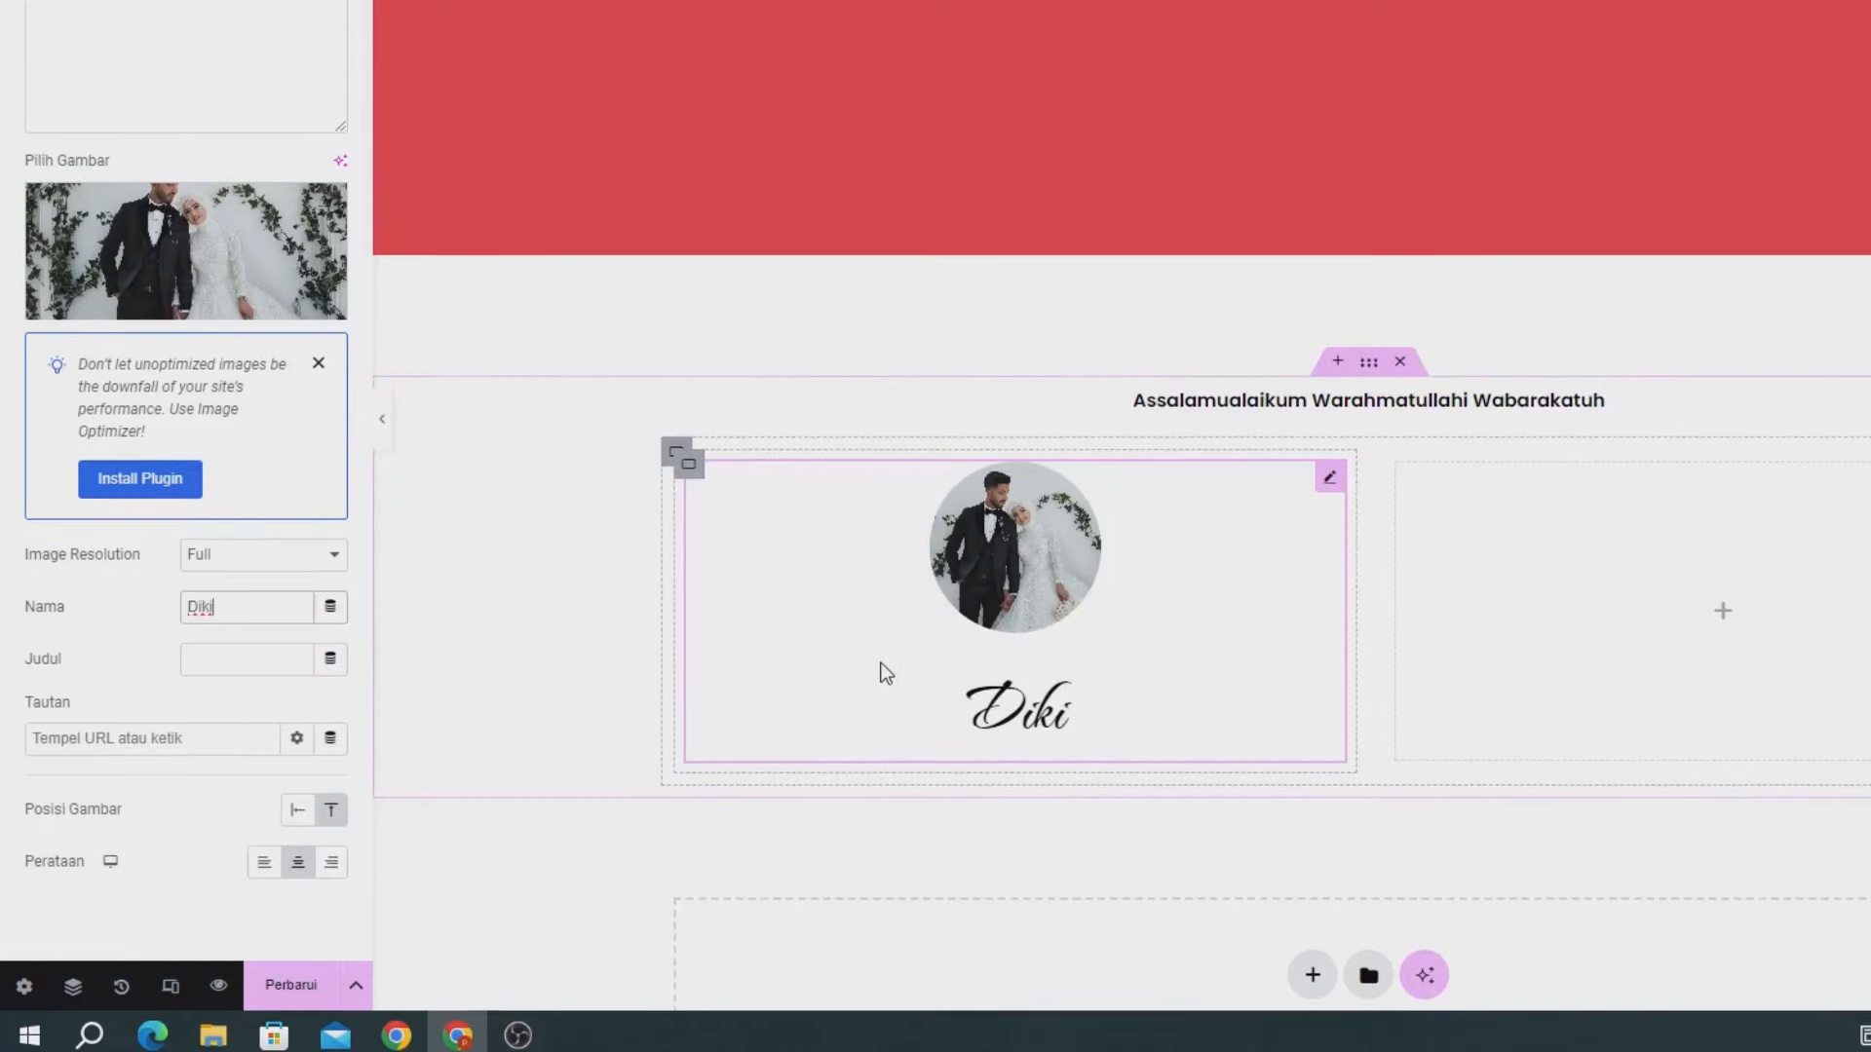
{"action": "scroll", "coordinate": [200, 428], "scroll_direction": "up", "scroll_amount": 2}
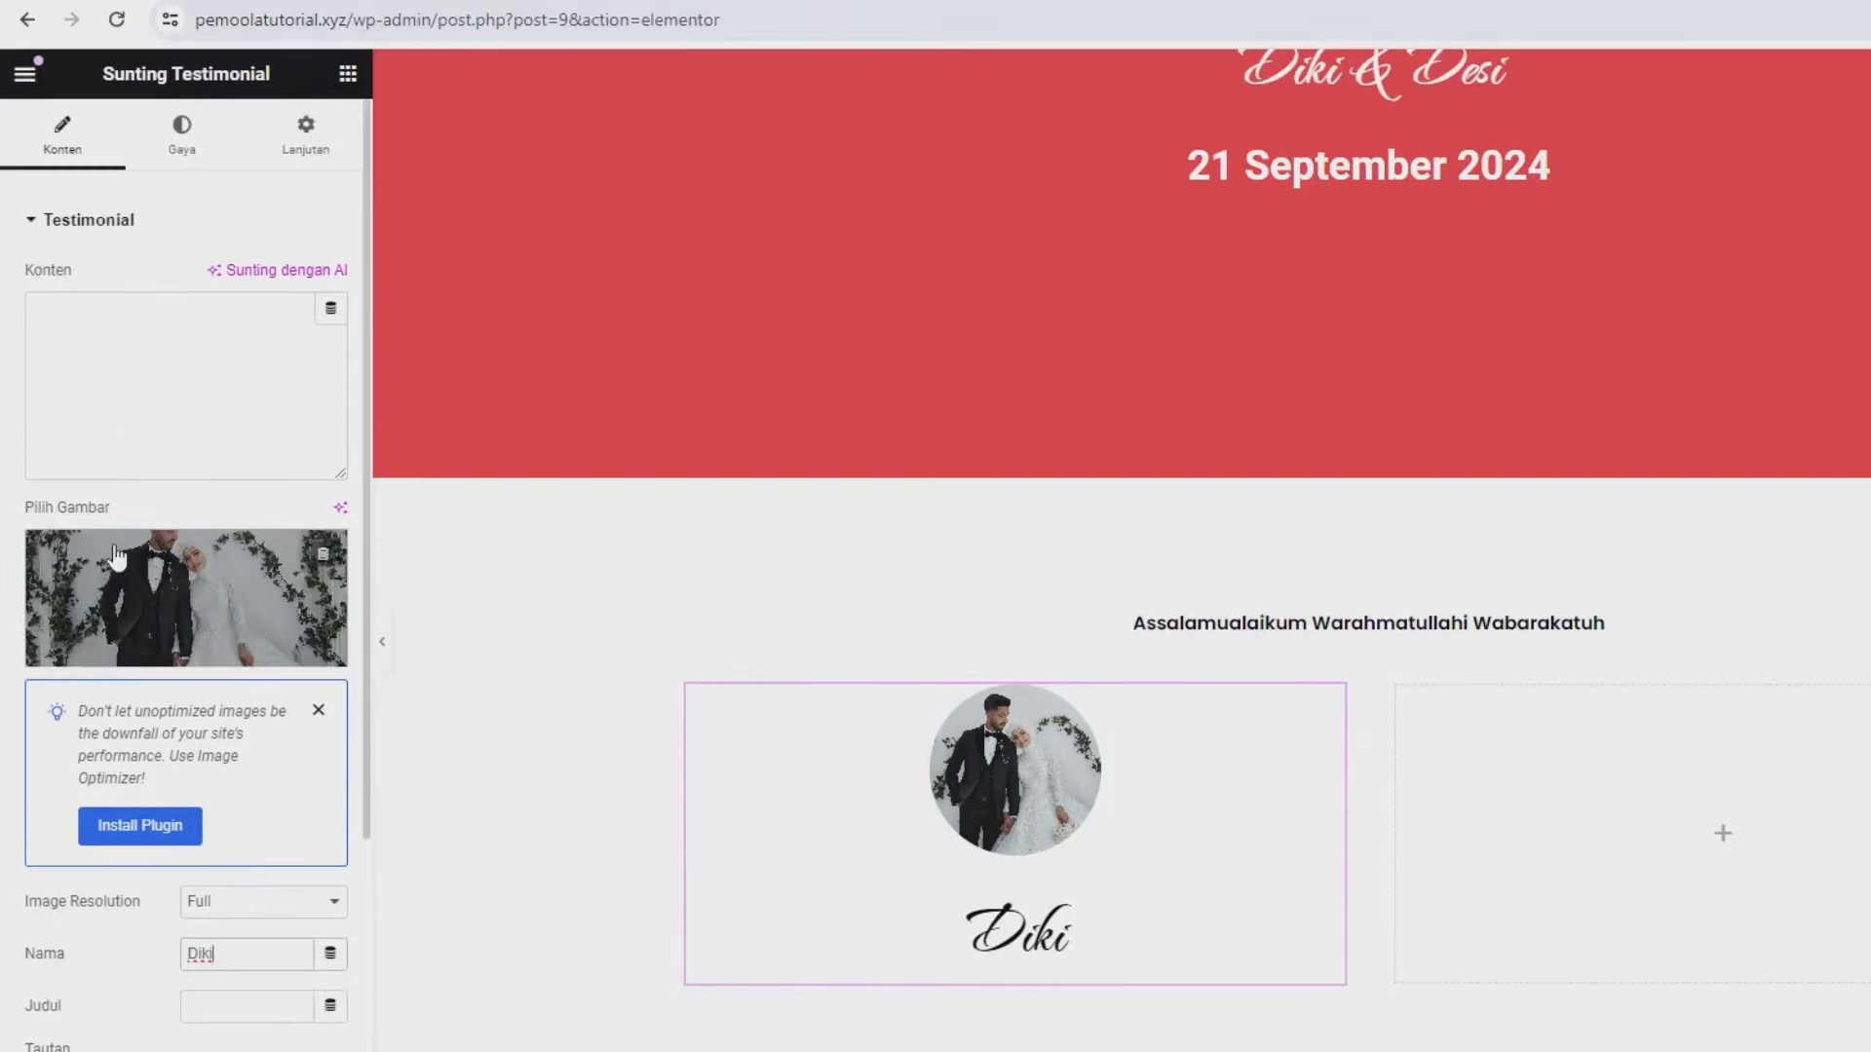
- Reduce the Diki name's font size from 55 px to 45 px in its typography settings
{"action": "left_click", "coordinate": [195, 156]}
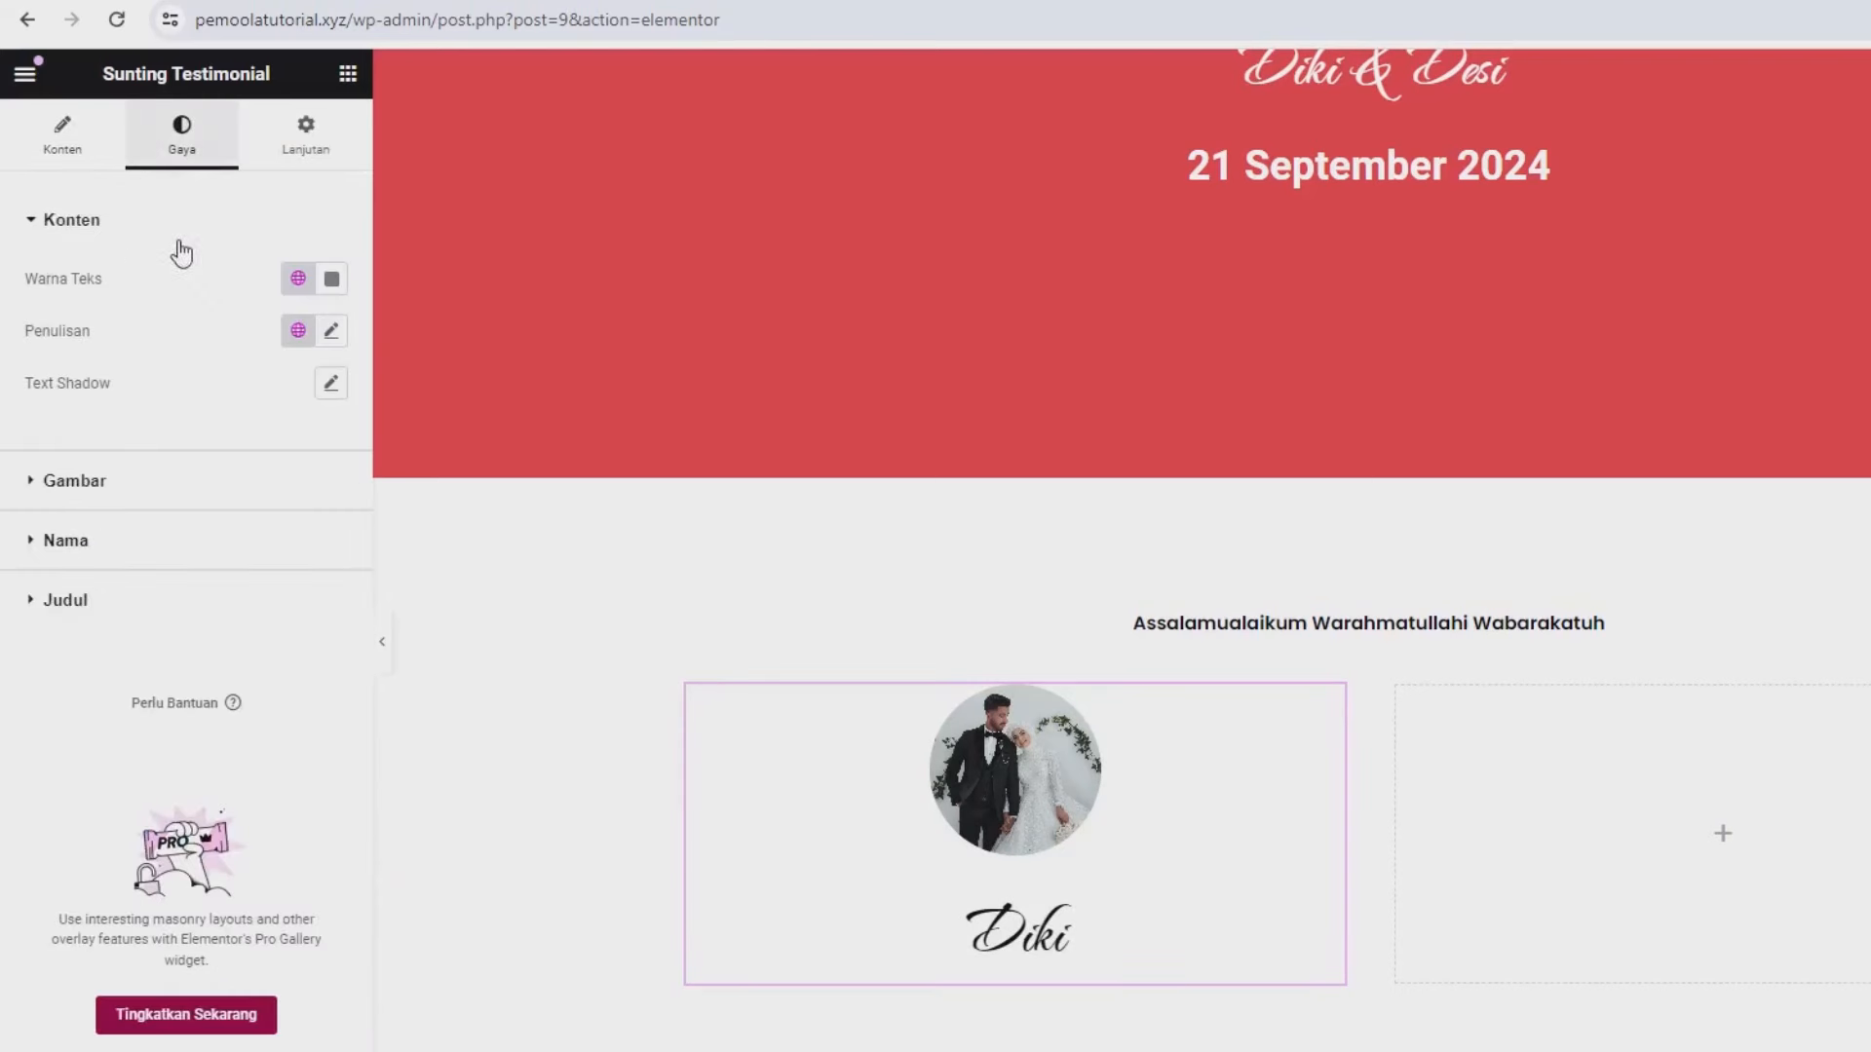
{"action": "left_click", "coordinate": [95, 543]}
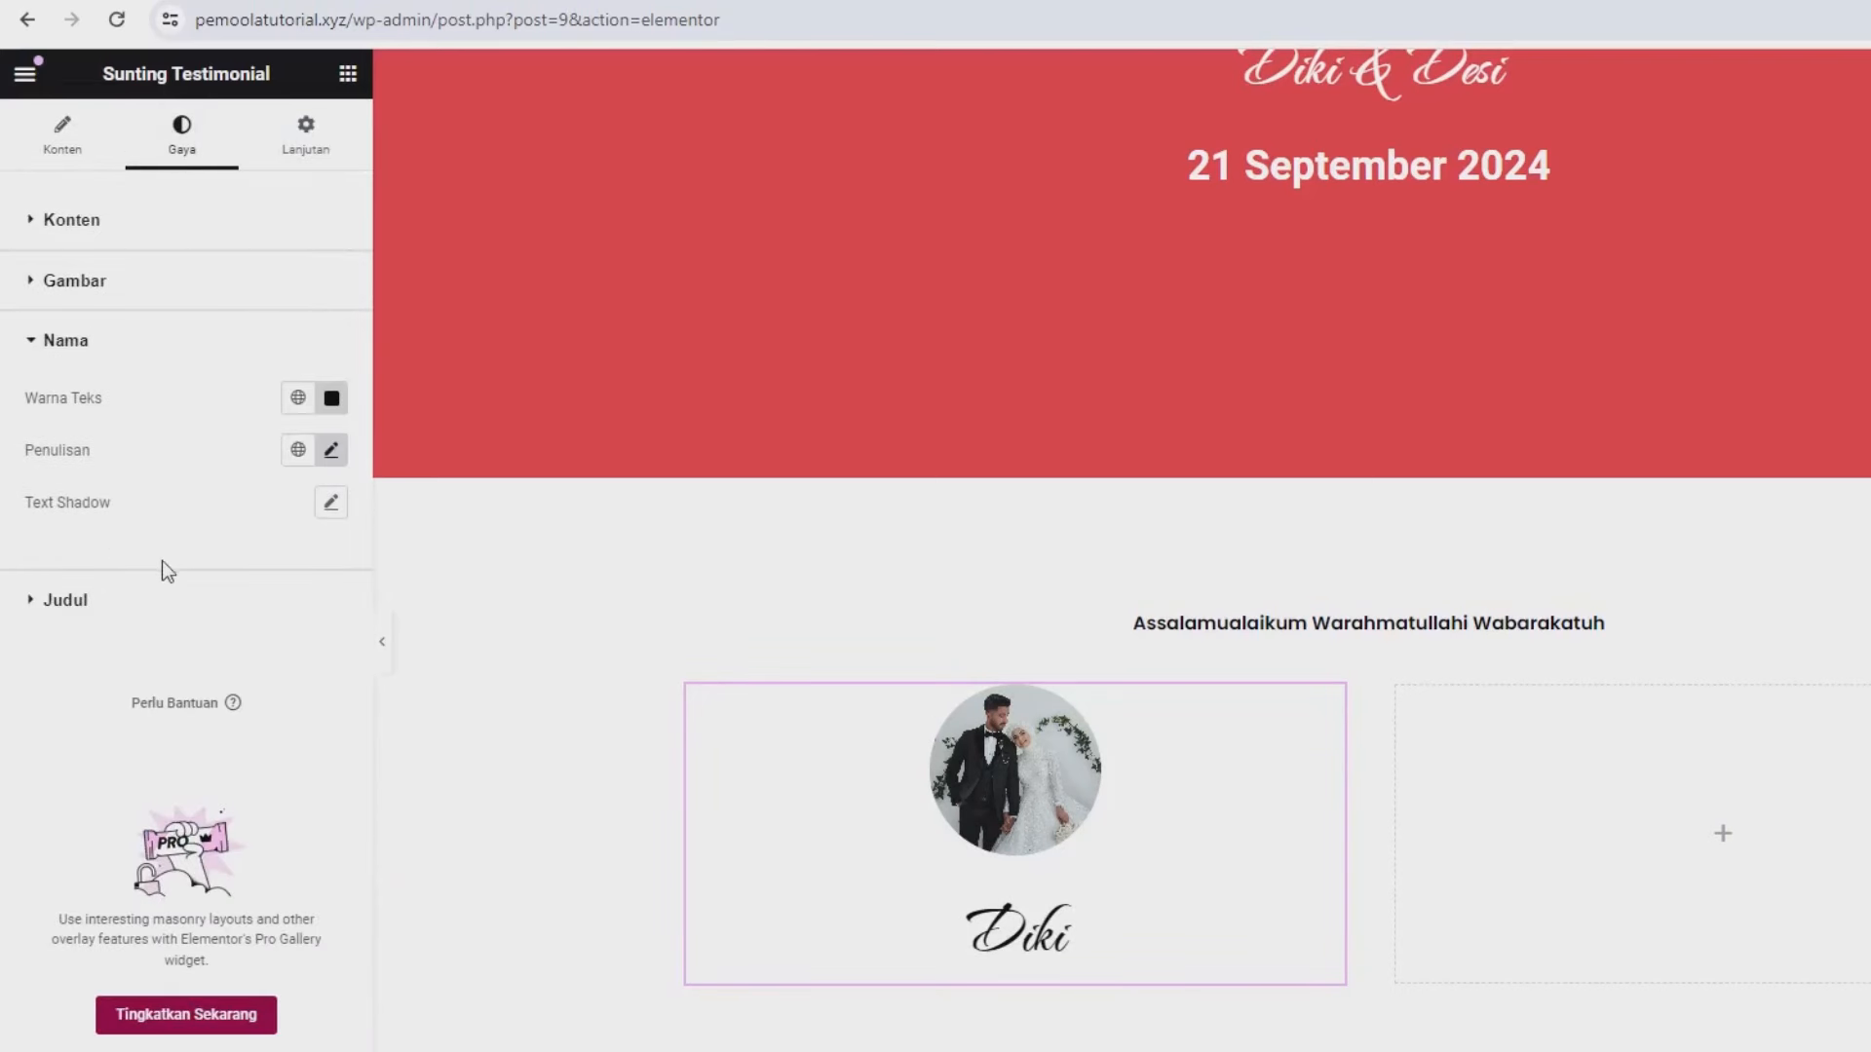
{"action": "left_click", "coordinate": [331, 451]}
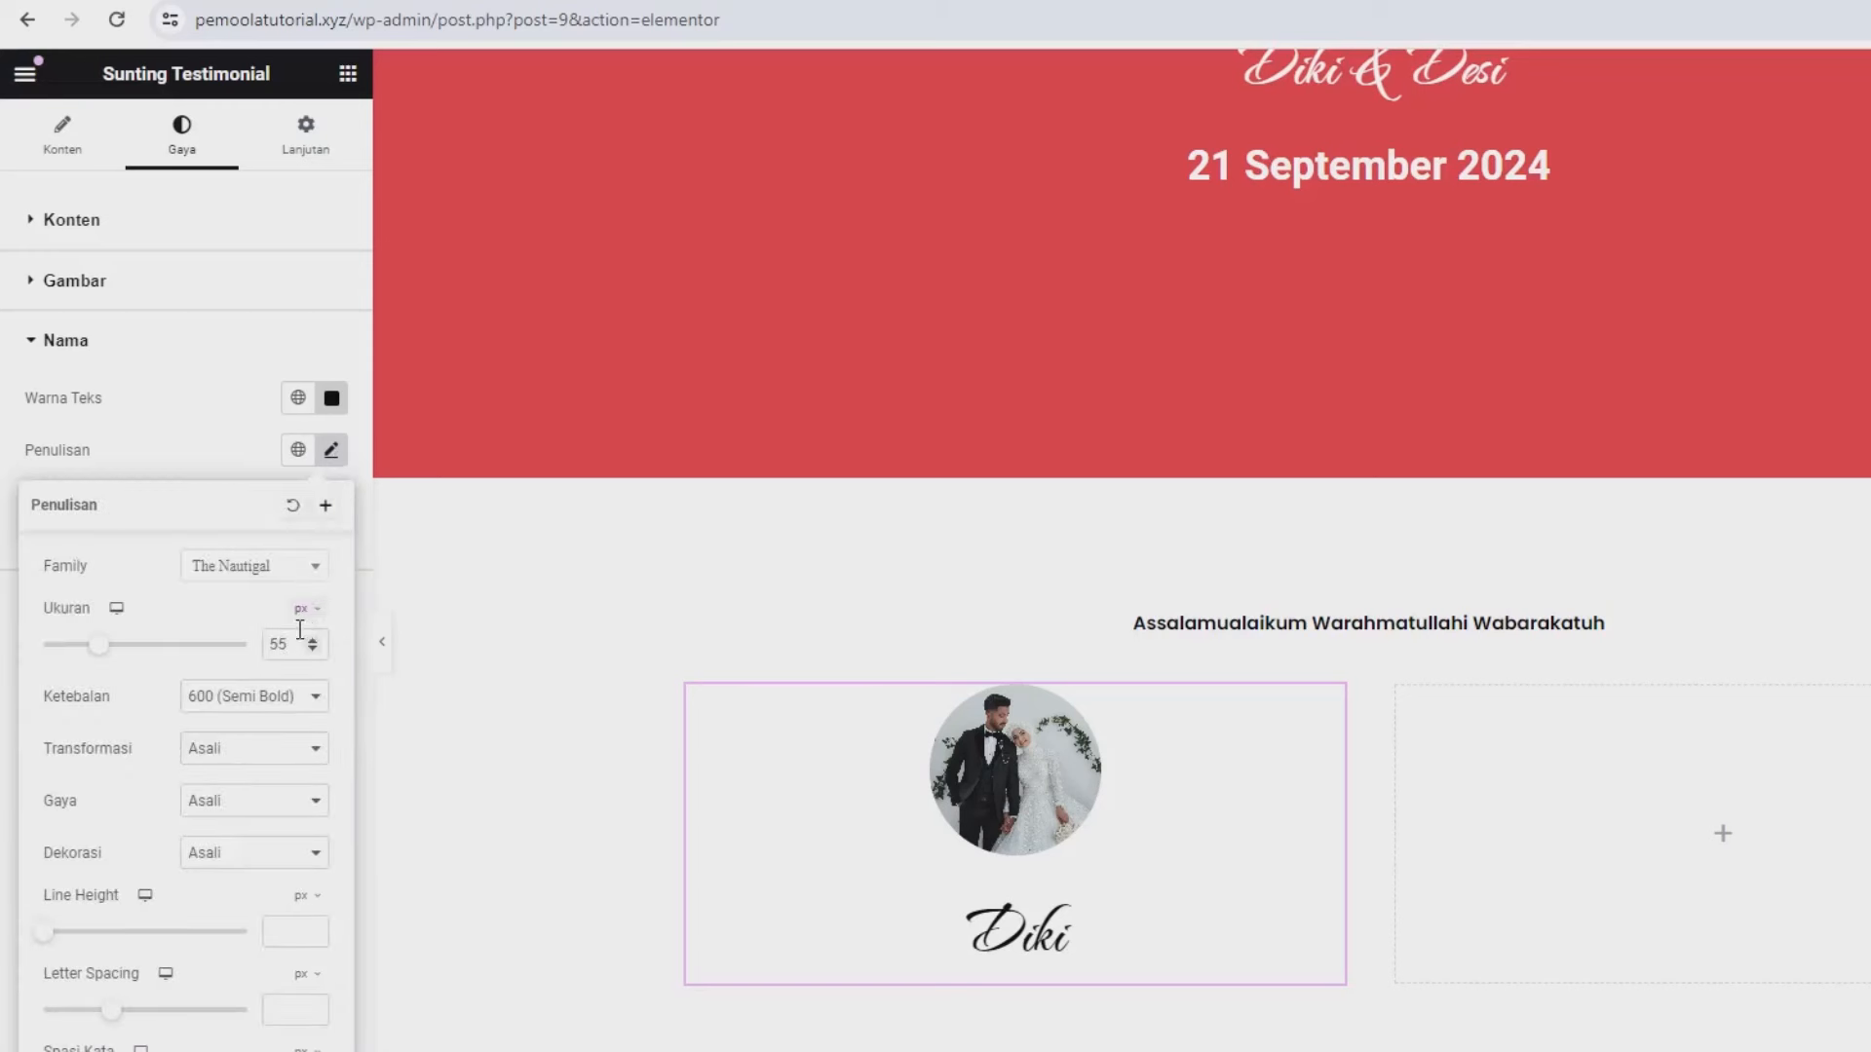
{"action": "left_click_drag", "start_coordinate": [291, 644], "coordinate": [259, 639]}
{"action": "type", "text": "35"}
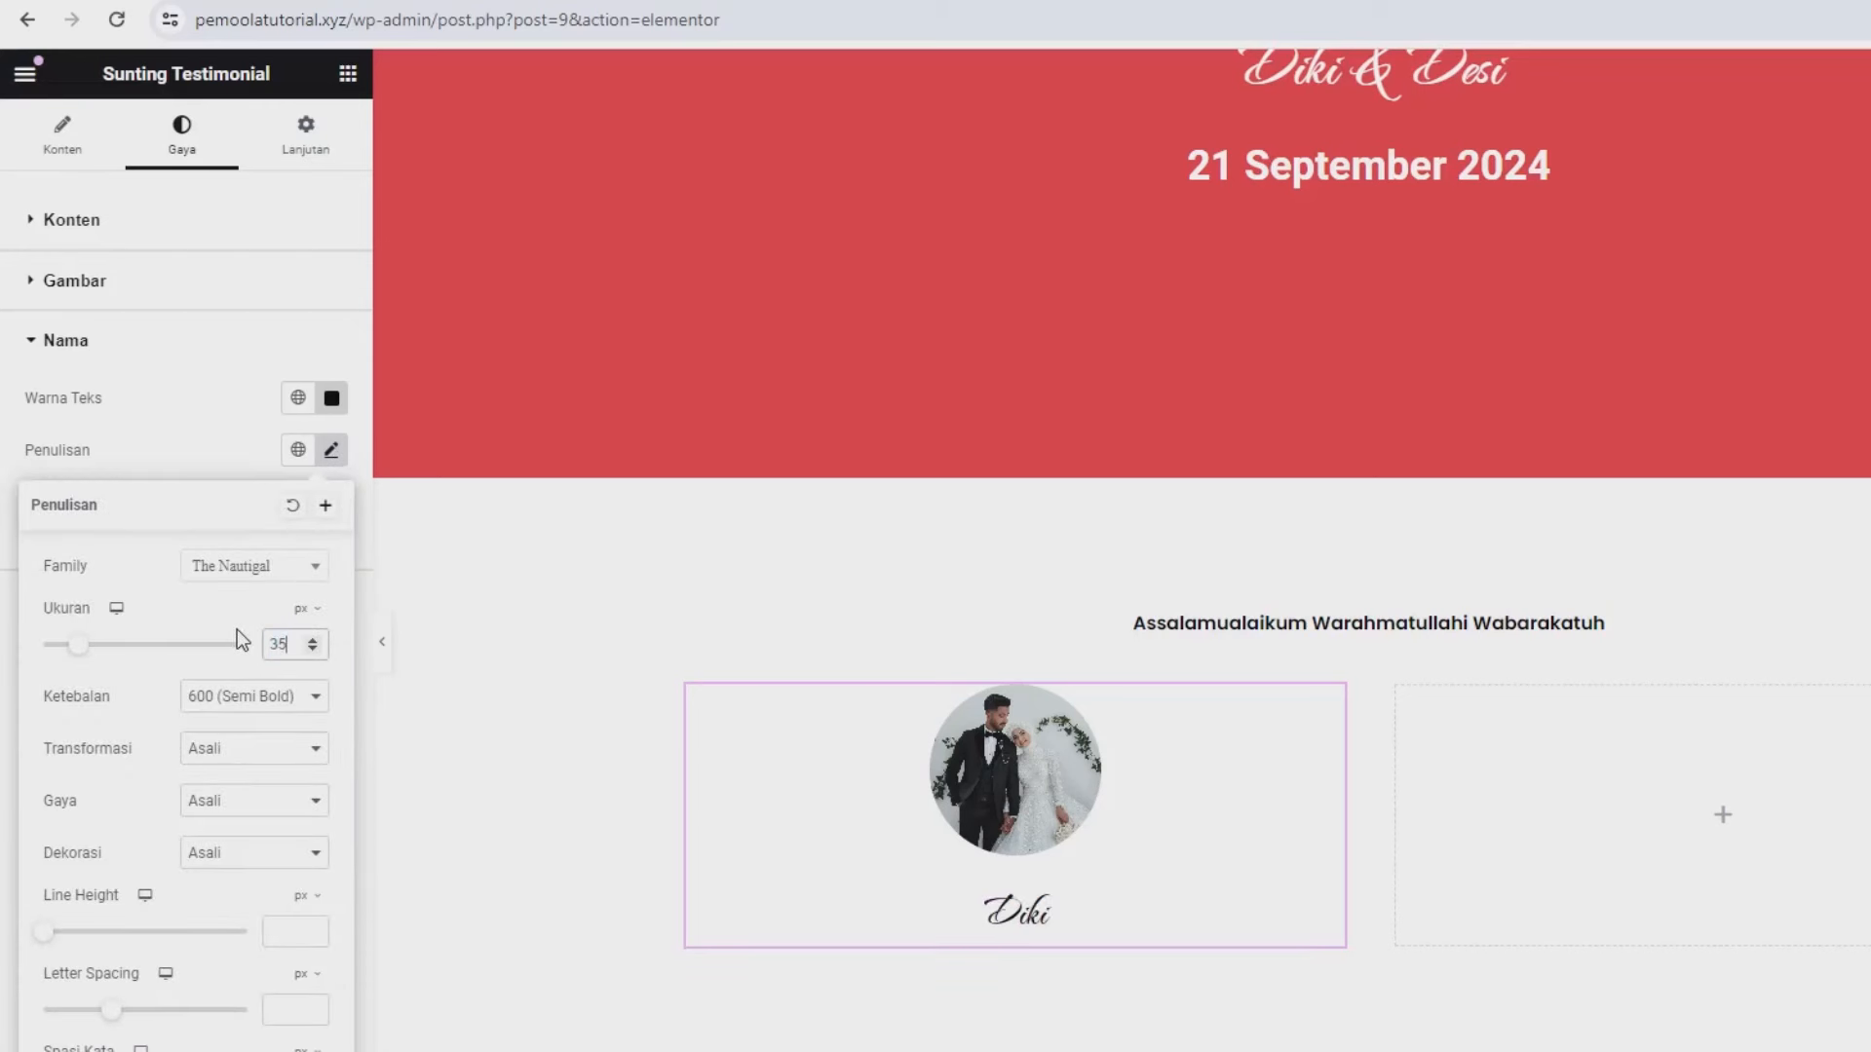
{"action": "left_click", "coordinate": [309, 640]}
{"action": "left_click", "coordinate": [310, 639]}
{"action": "left_click", "coordinate": [311, 641]}
{"action": "left_click", "coordinate": [311, 640]}
{"action": "left_click", "coordinate": [311, 640]}
{"action": "left_click", "coordinate": [311, 640]}
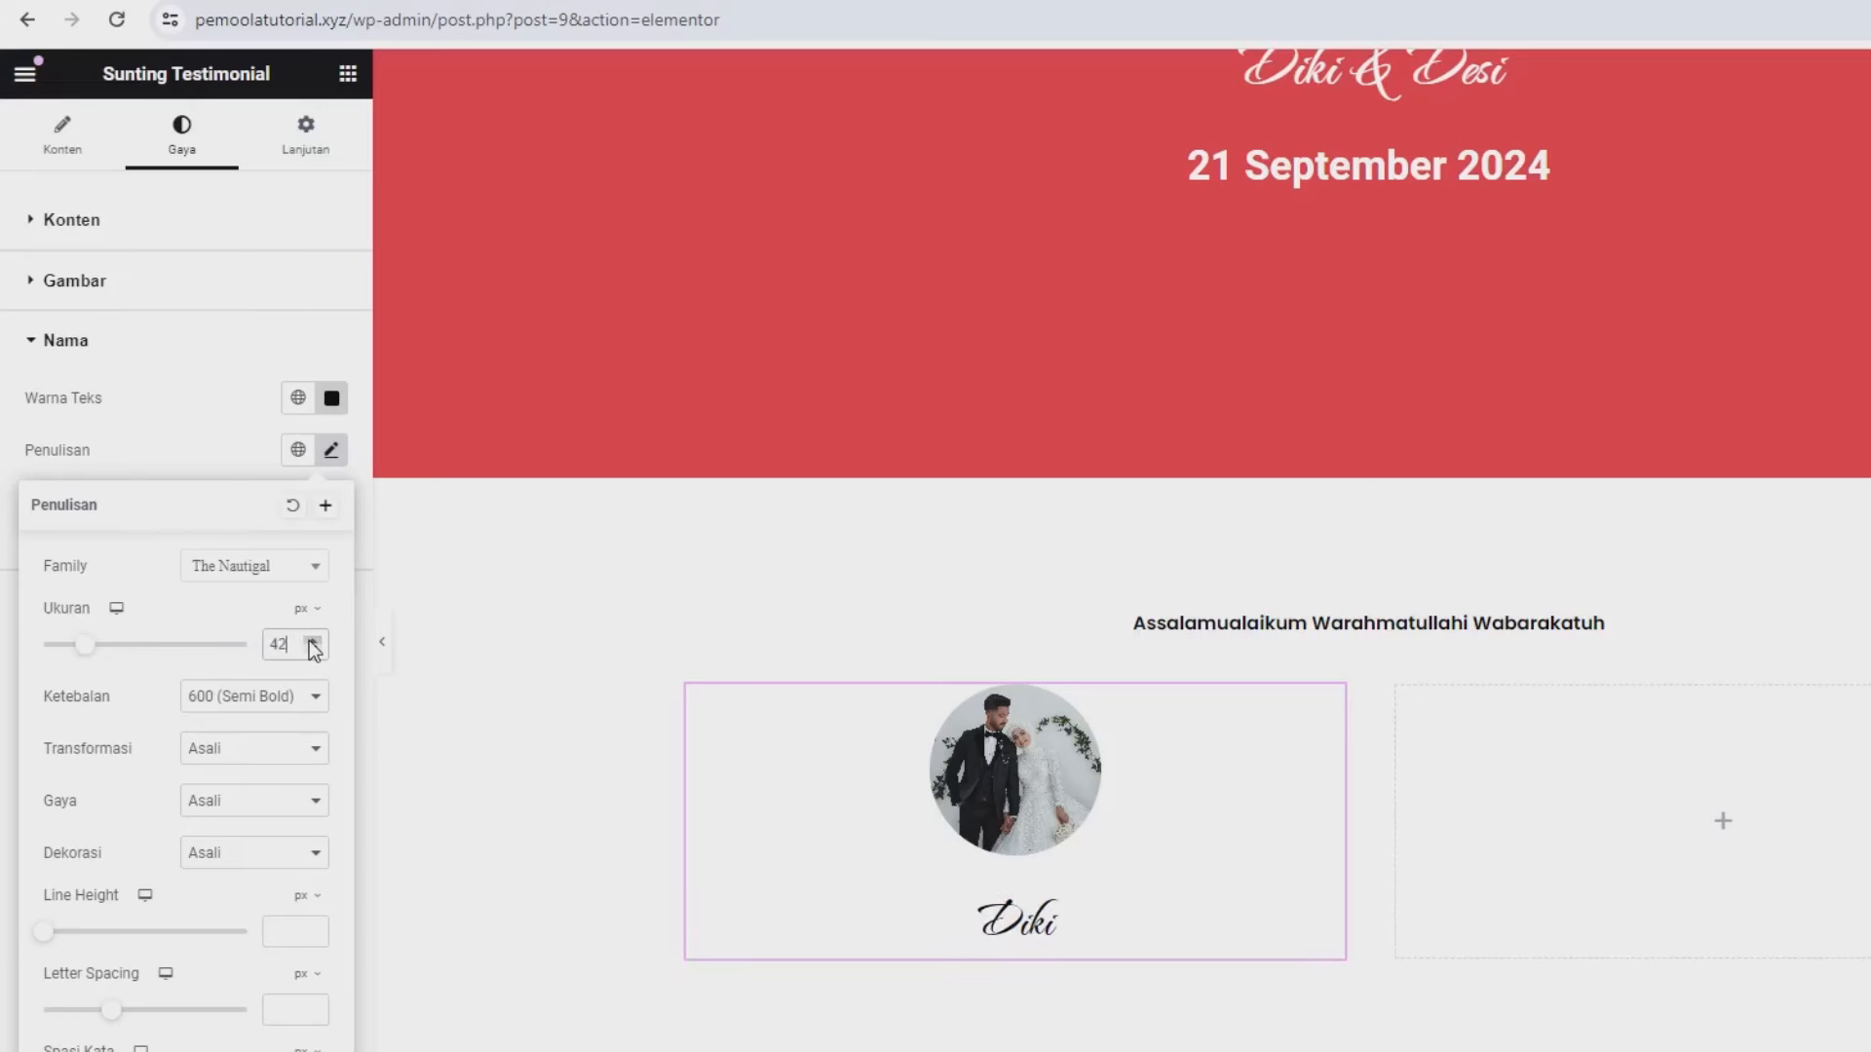
{"action": "left_click", "coordinate": [310, 640]}
{"action": "left_click", "coordinate": [311, 640]}
{"action": "left_click", "coordinate": [311, 640]}
{"action": "left_click", "coordinate": [310, 640]}
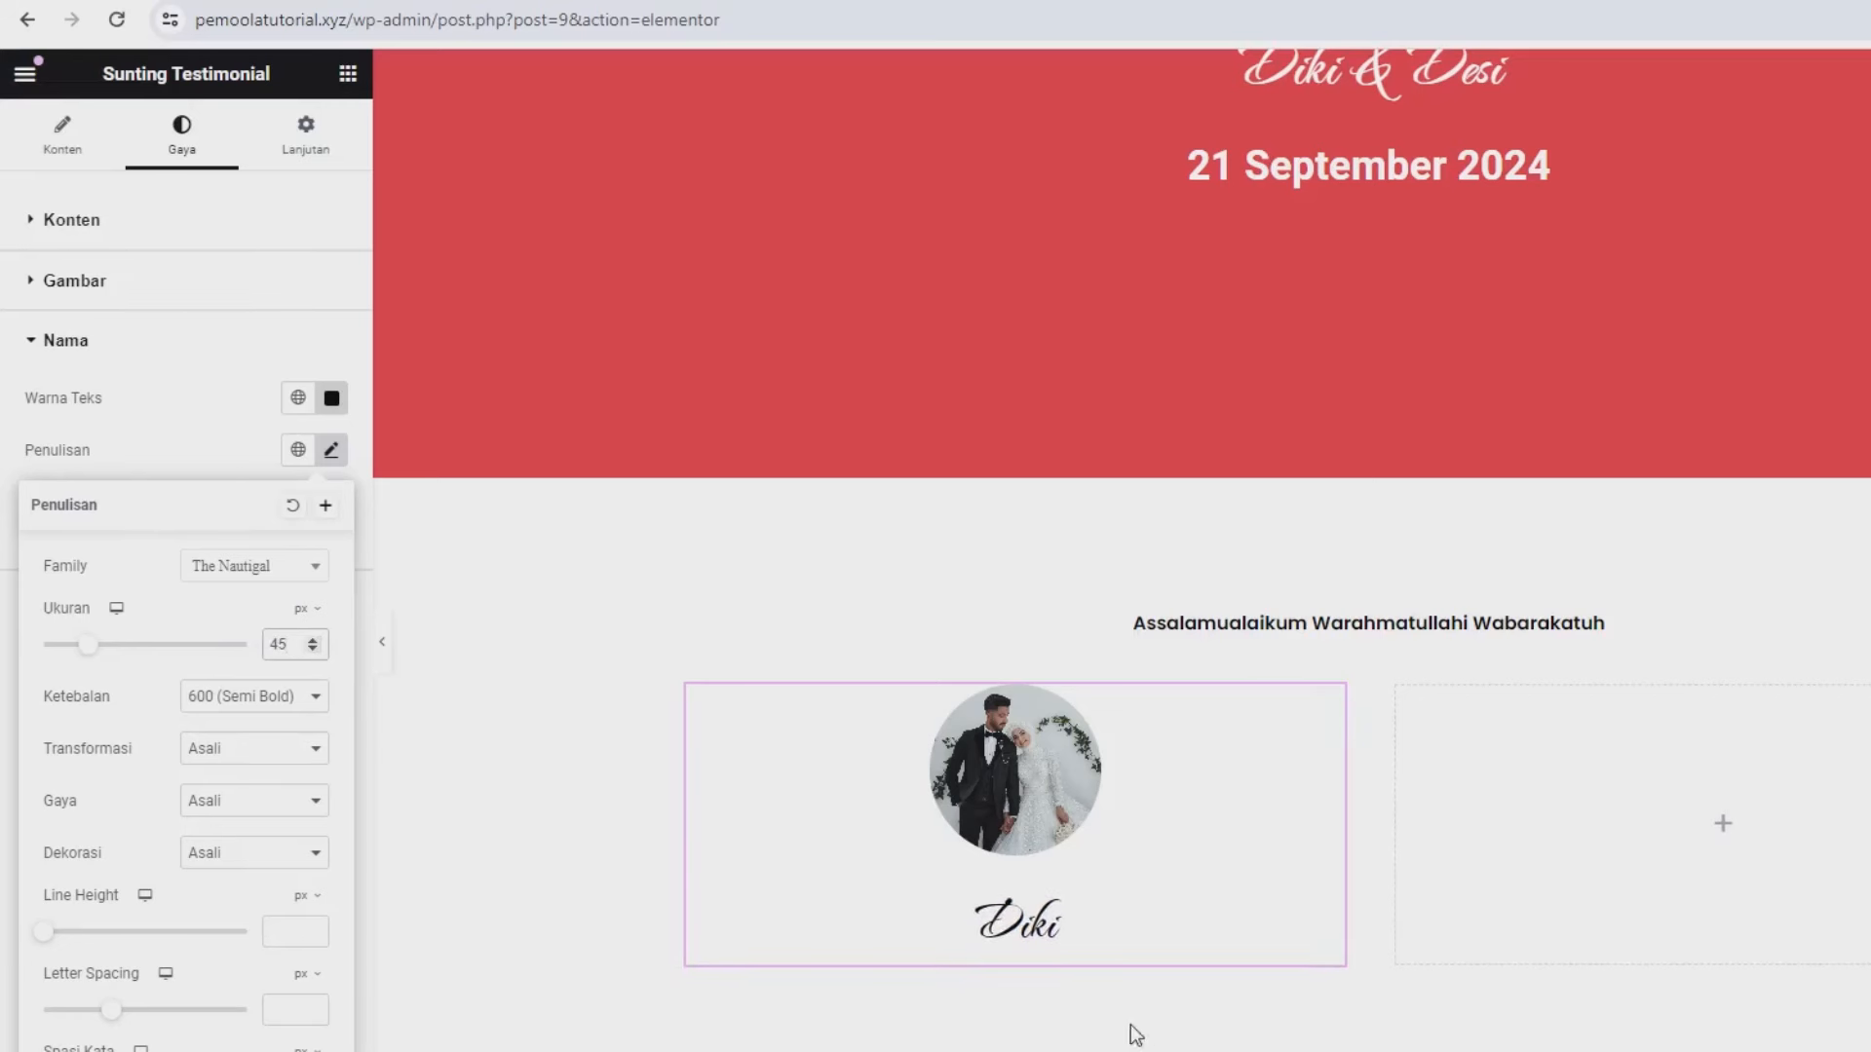
{"action": "left_click", "coordinate": [134, 437]}
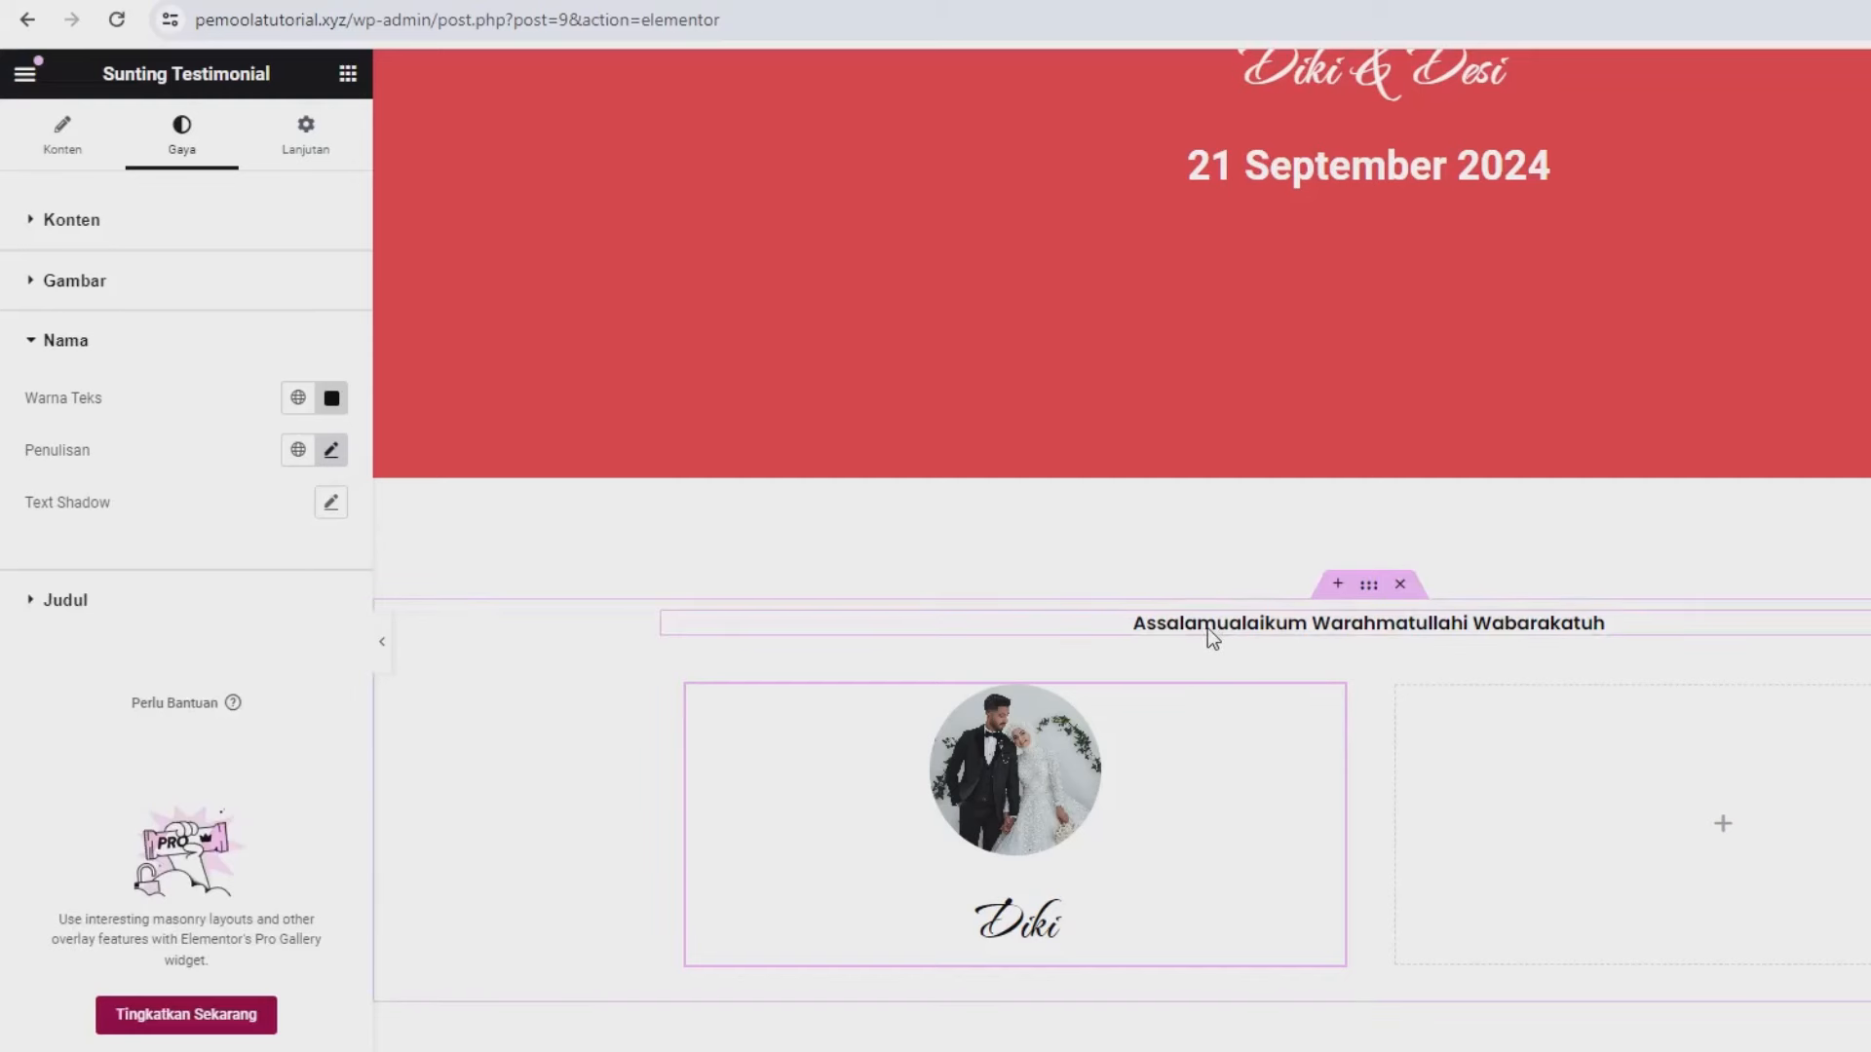
- Paste a copy of the greeting heading into the card, then delete it again
{"action": "left_click", "coordinate": [1494, 627]}
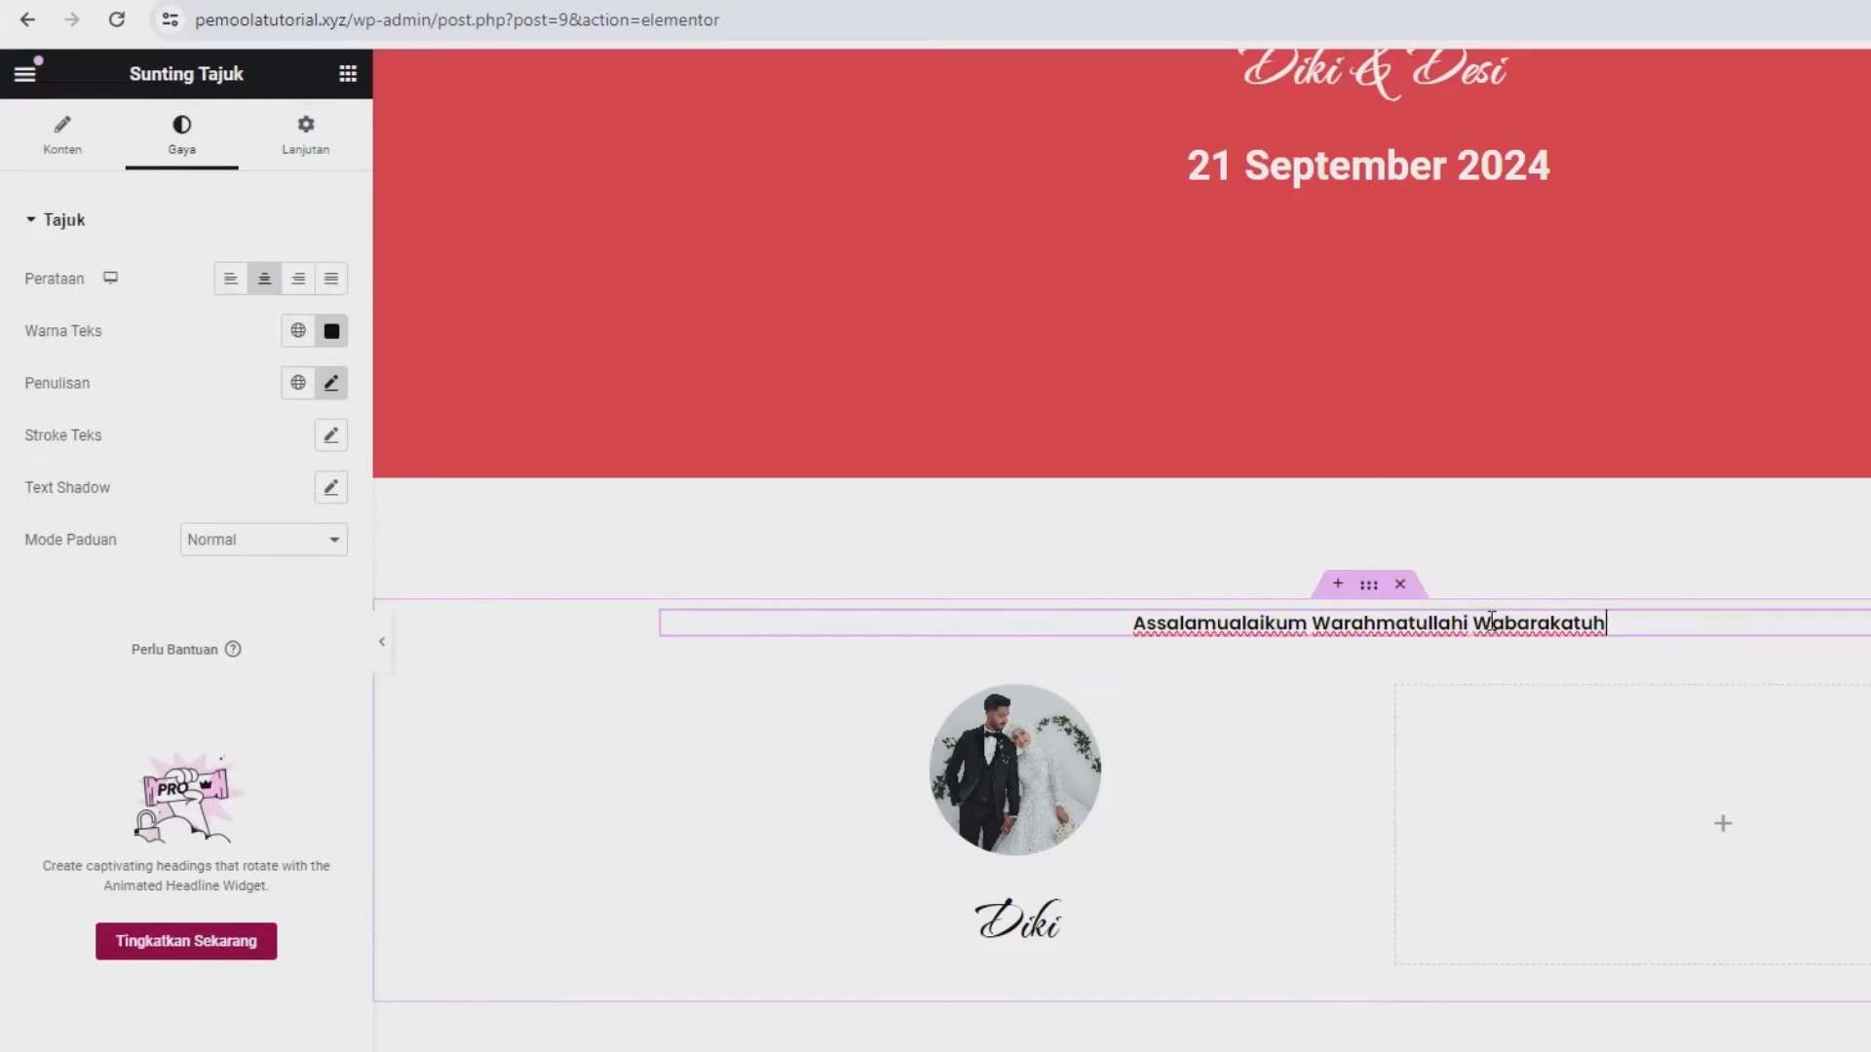
{"action": "right_click", "coordinate": [1506, 631]}
{"action": "left_click", "coordinate": [1418, 739]}
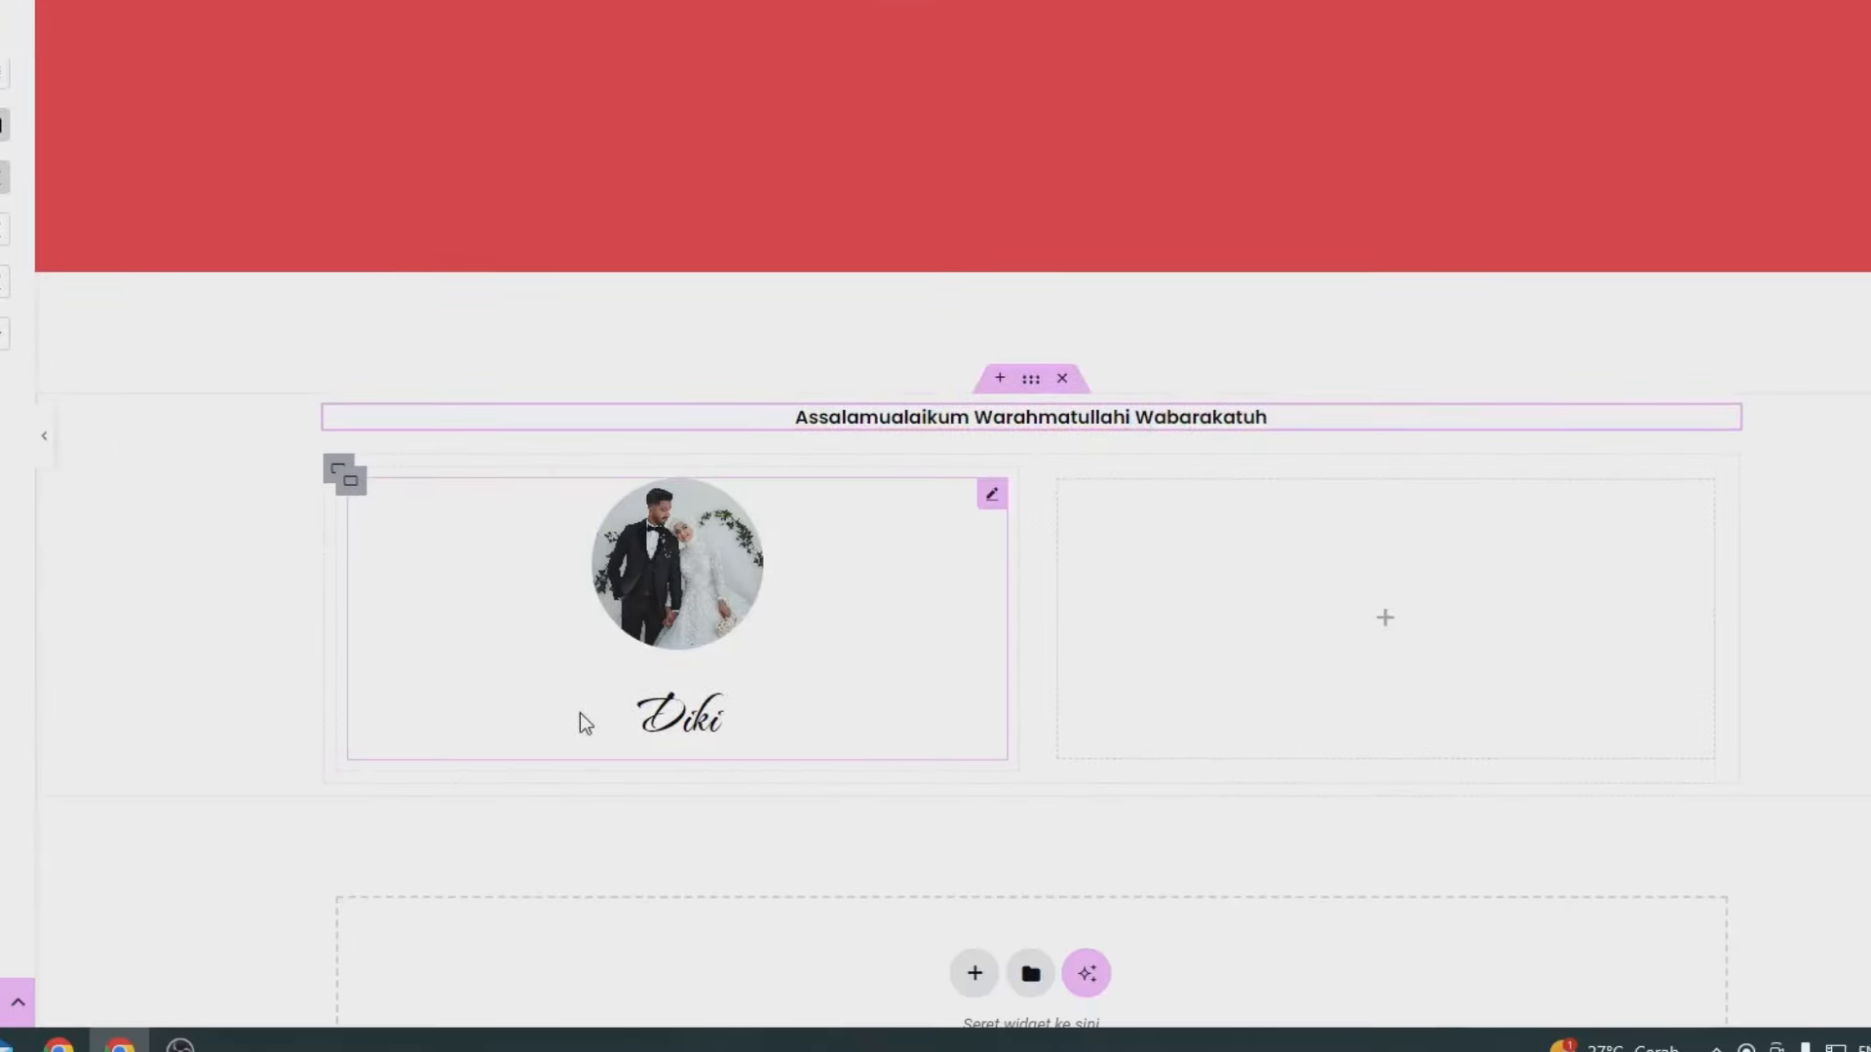
{"action": "right_click", "coordinate": [849, 894]}
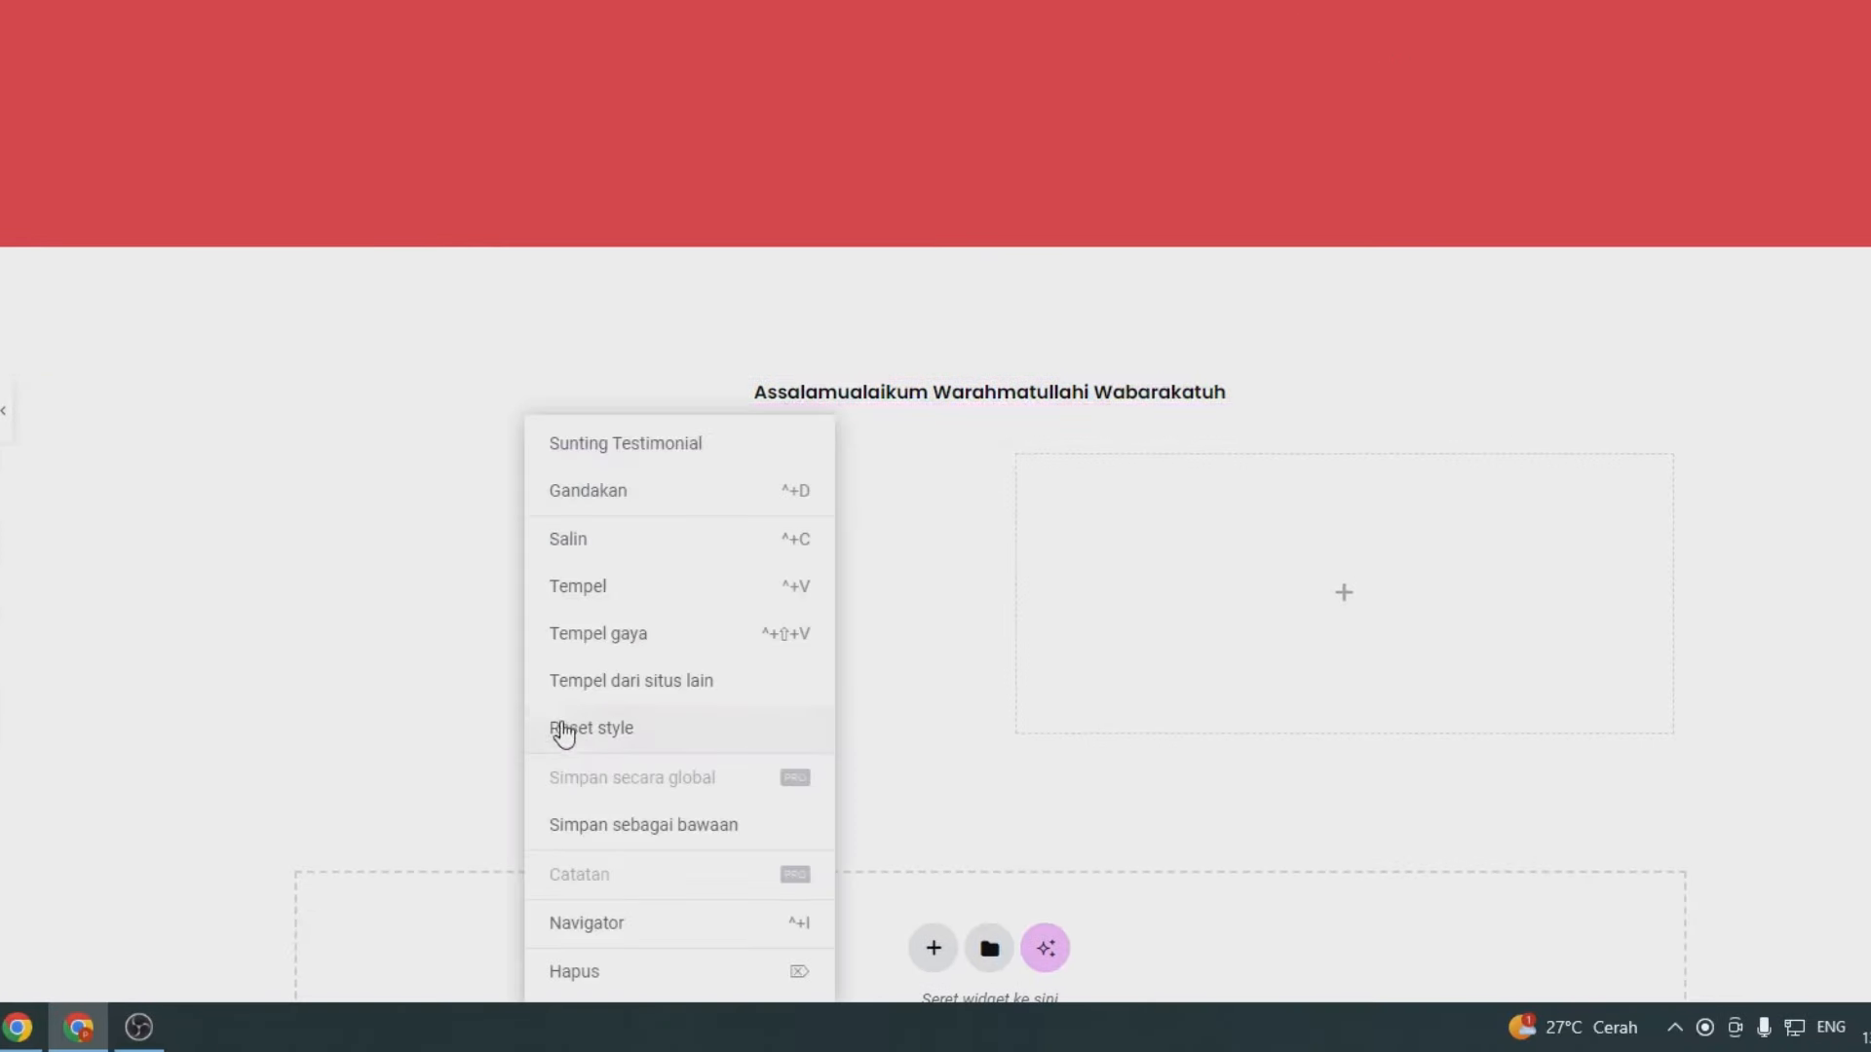
{"action": "left_click", "coordinate": [593, 597]}
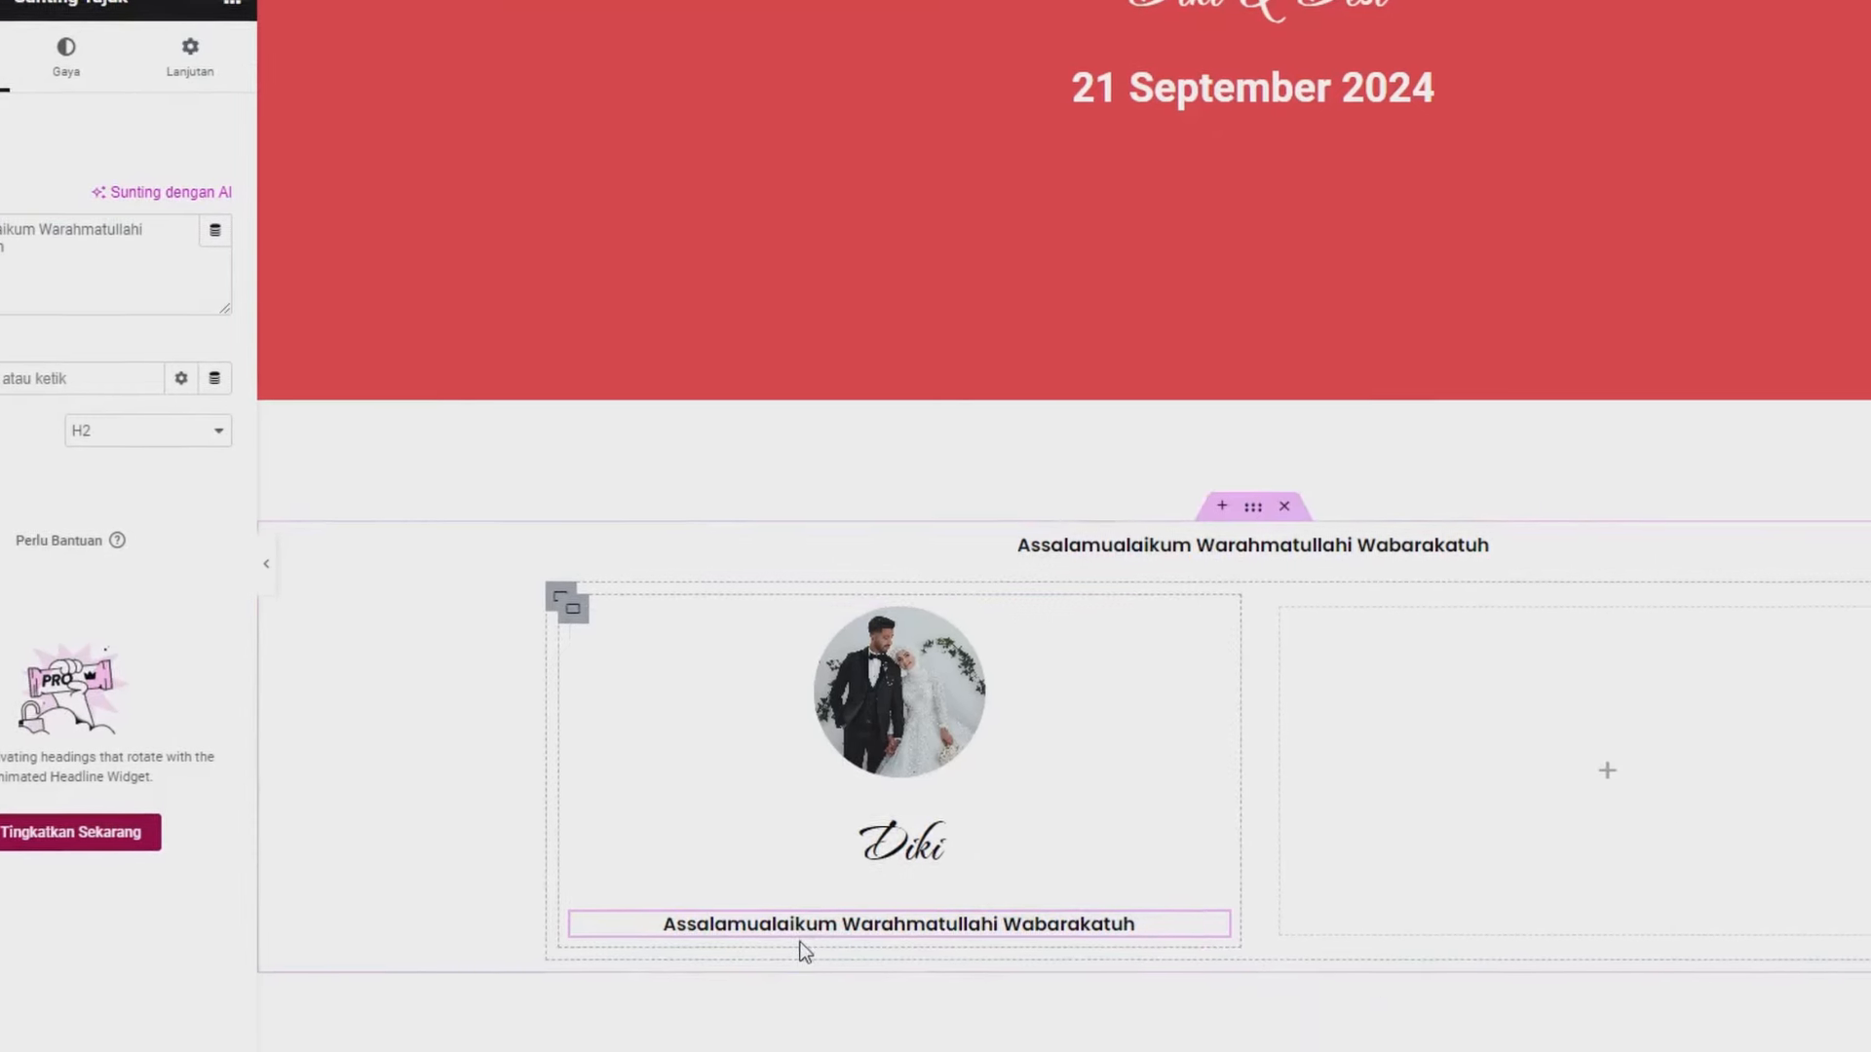
{"action": "right_click", "coordinate": [967, 782]}
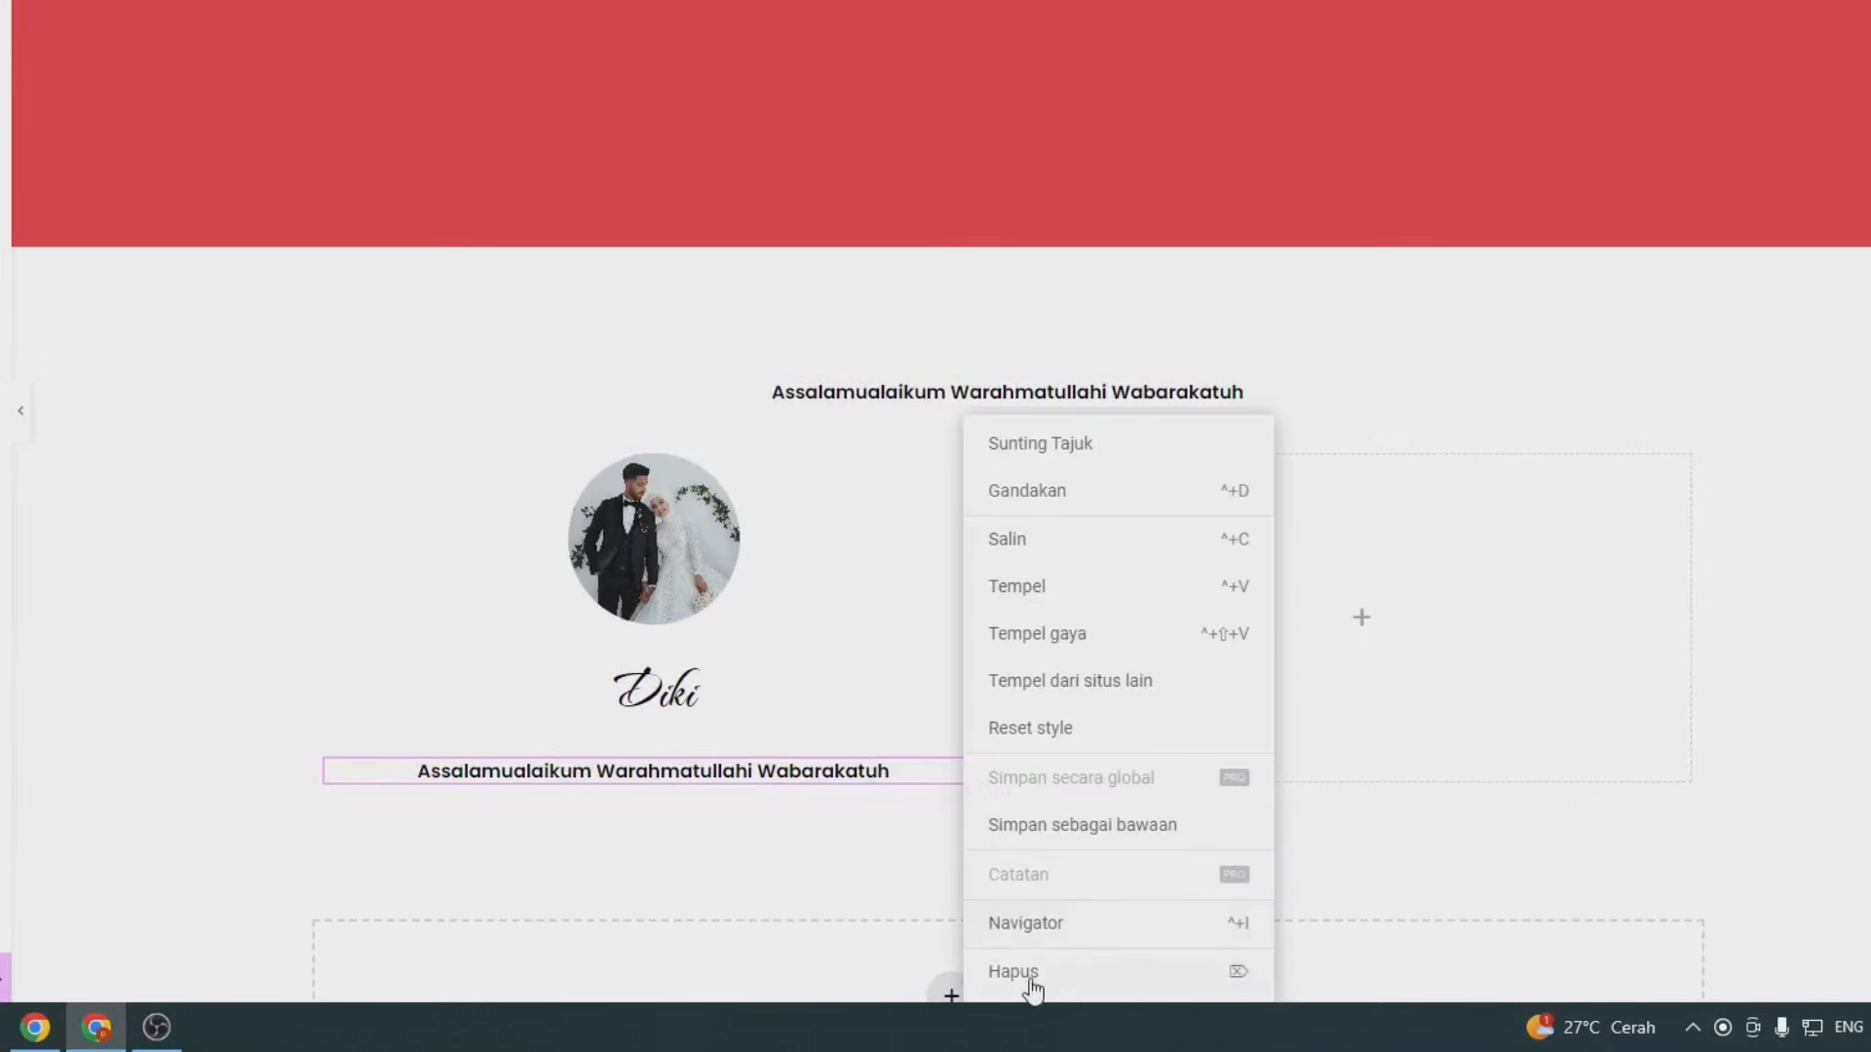
{"action": "left_click", "coordinate": [1029, 978]}
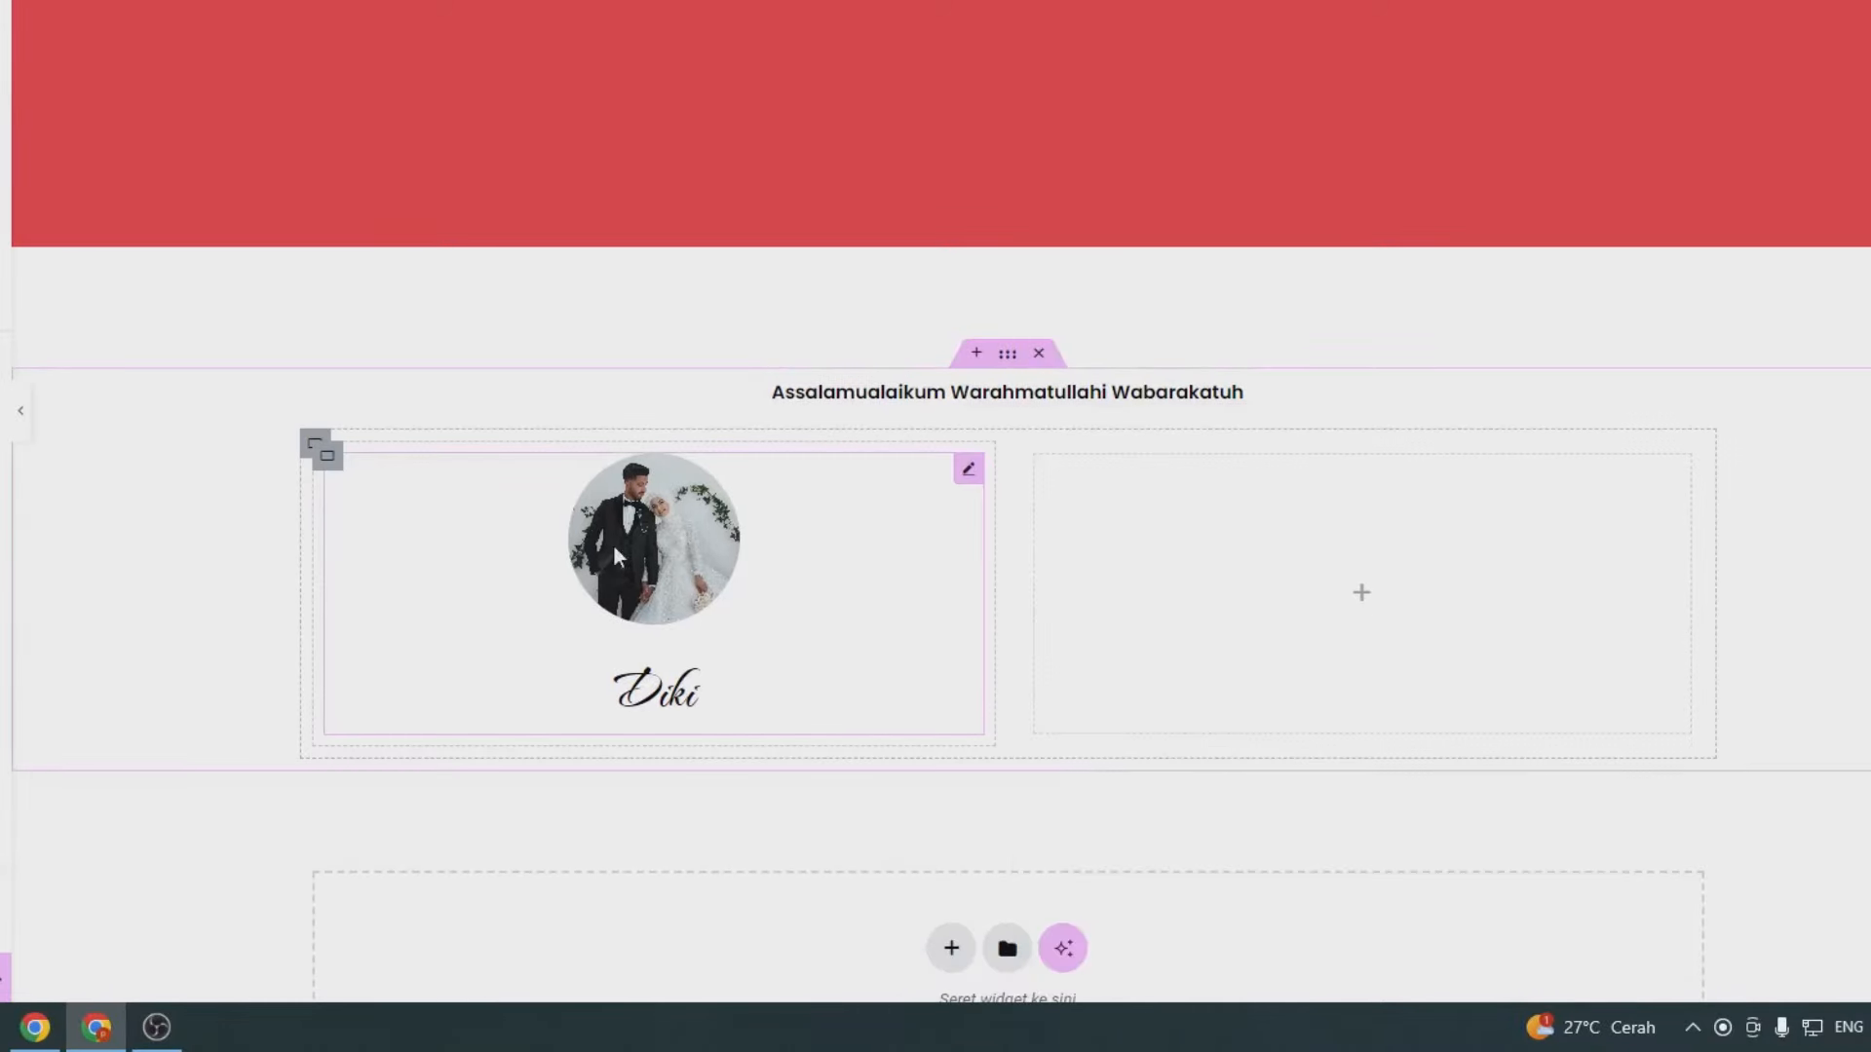
- Enter the card's Judul subtitle, starting 'Putra Kedua' and naming the parents
{"action": "left_click", "coordinate": [652, 540]}
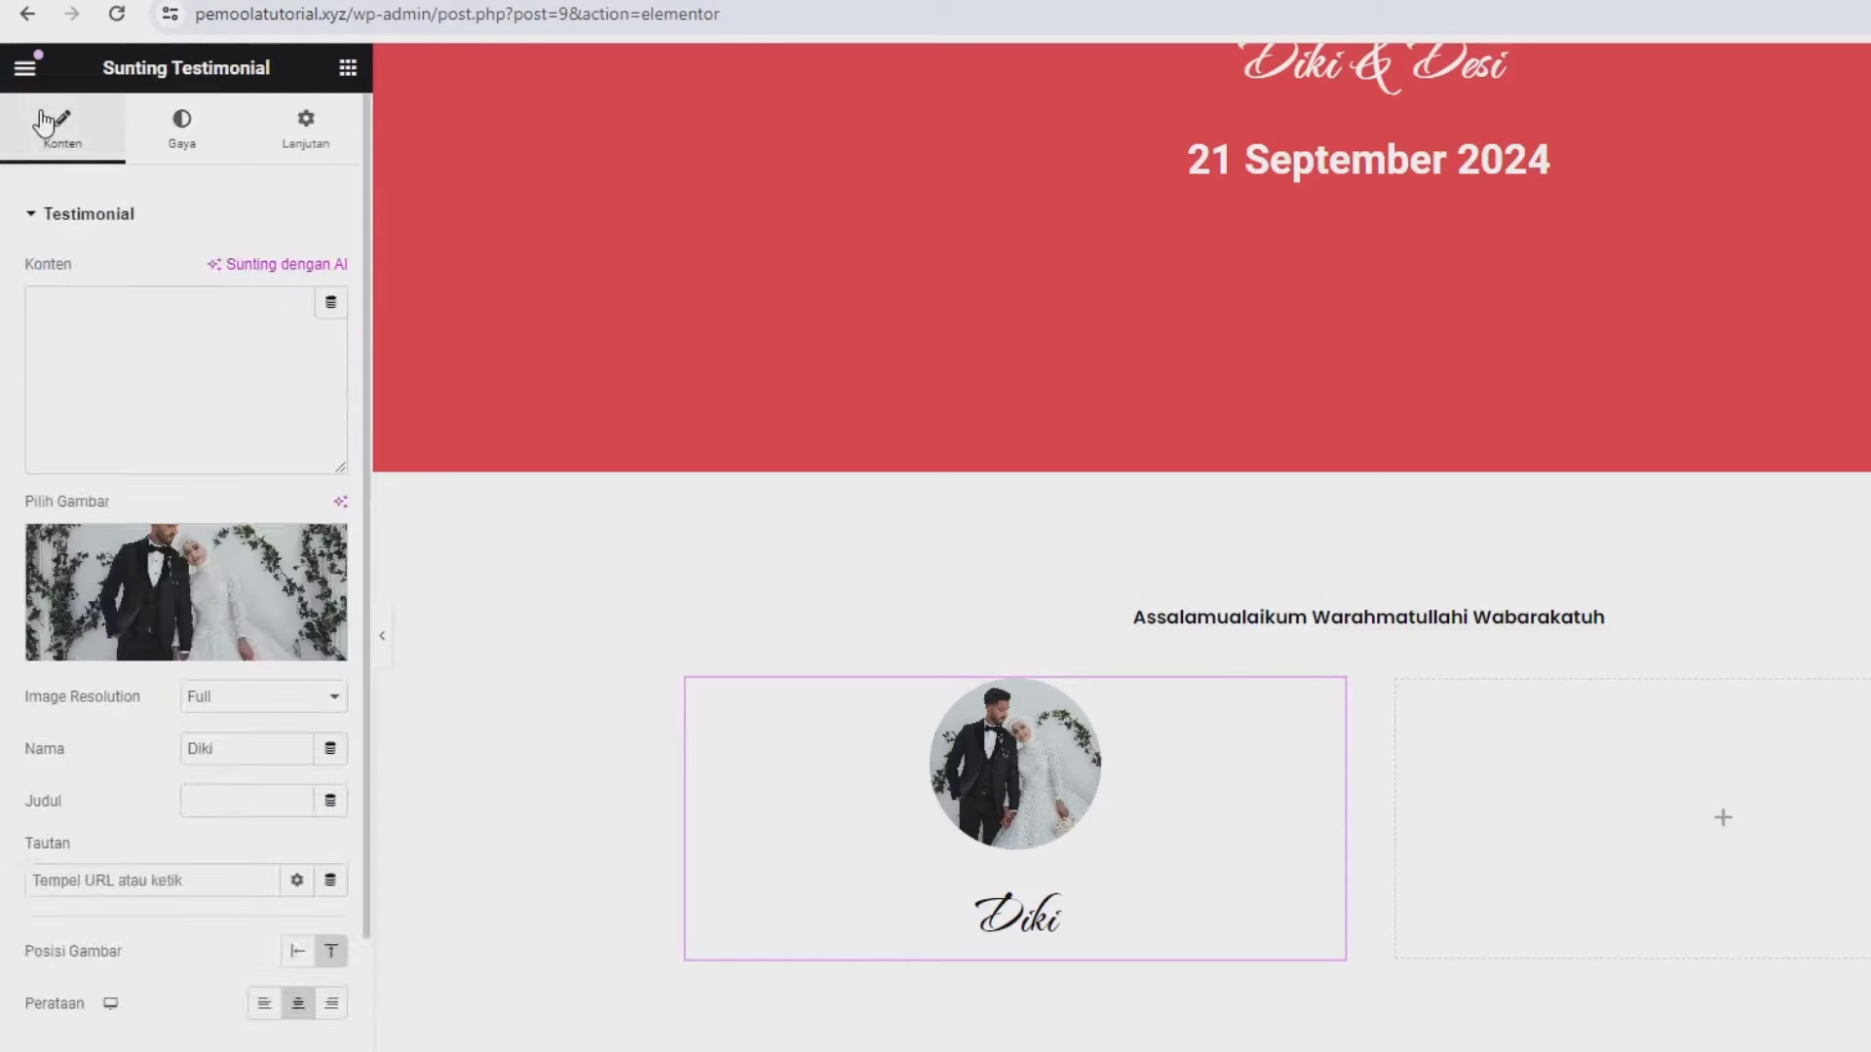
{"action": "type", "text": "ff"}
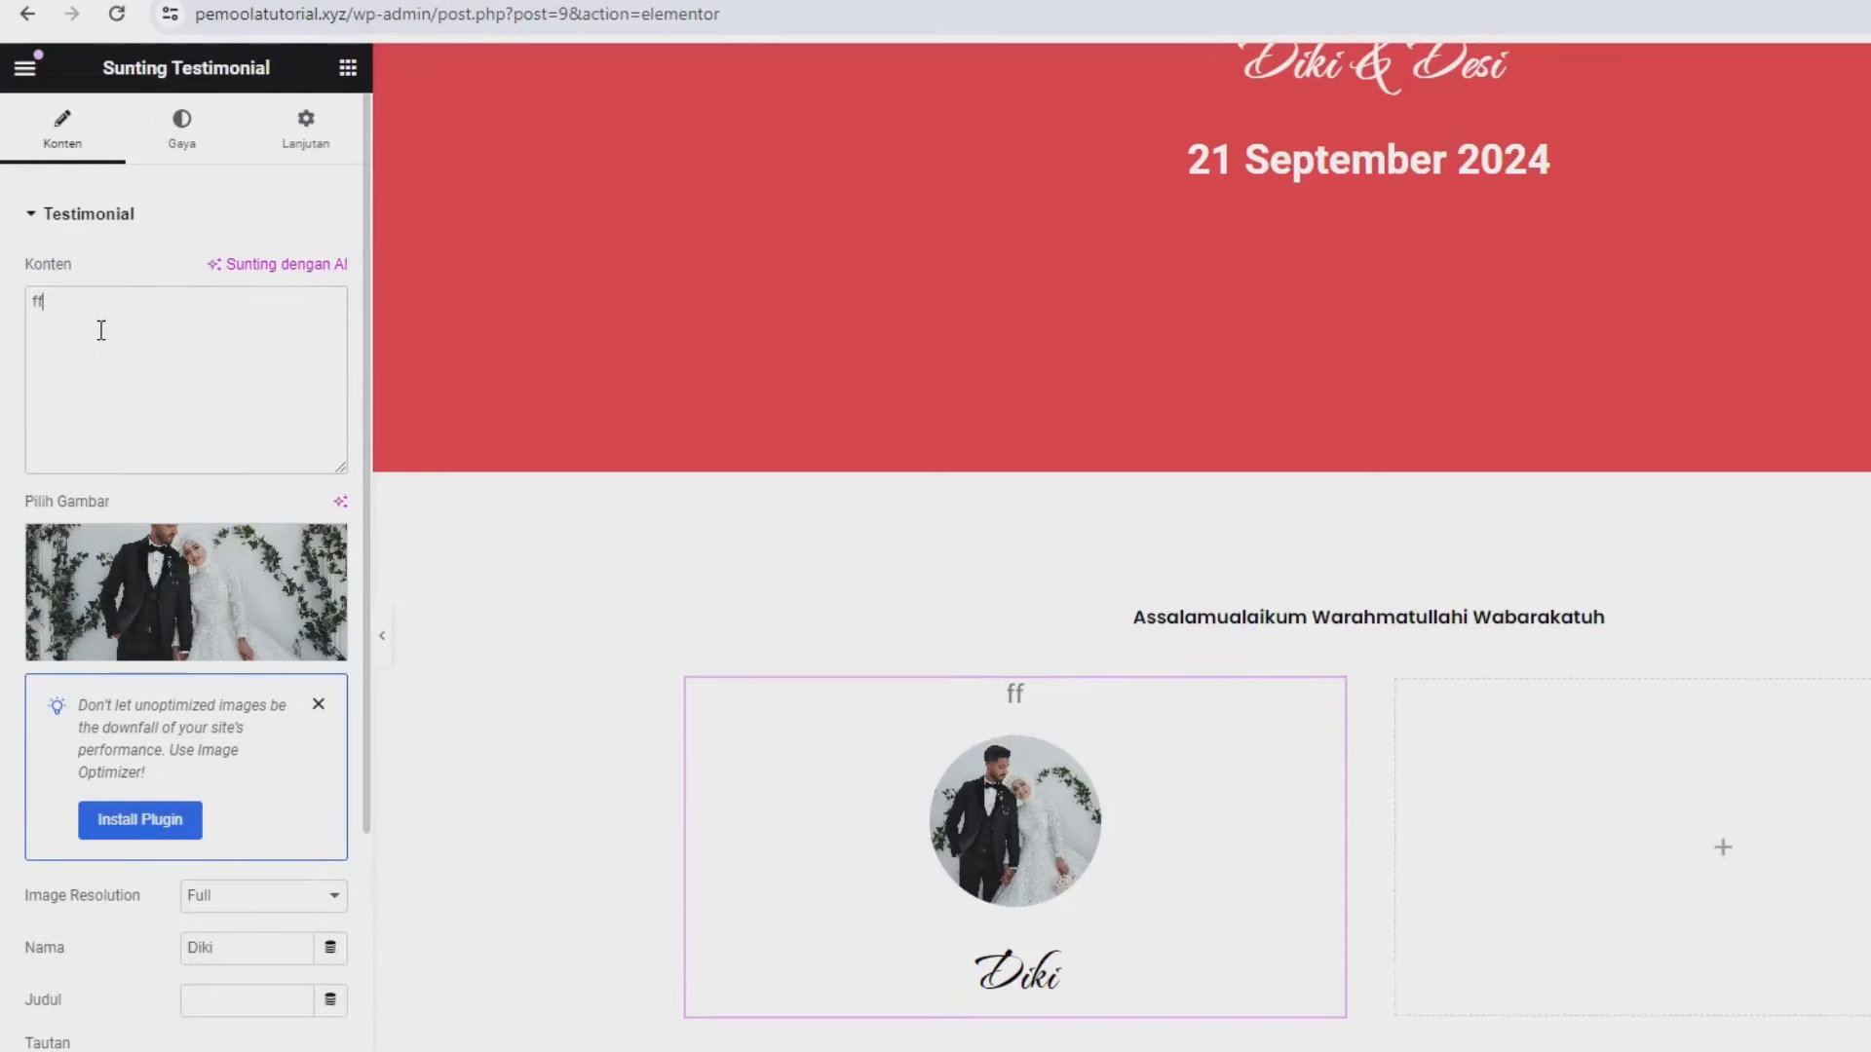
{"action": "key", "text": "BackSpace"}
{"action": "key", "text": "BackSpace"}
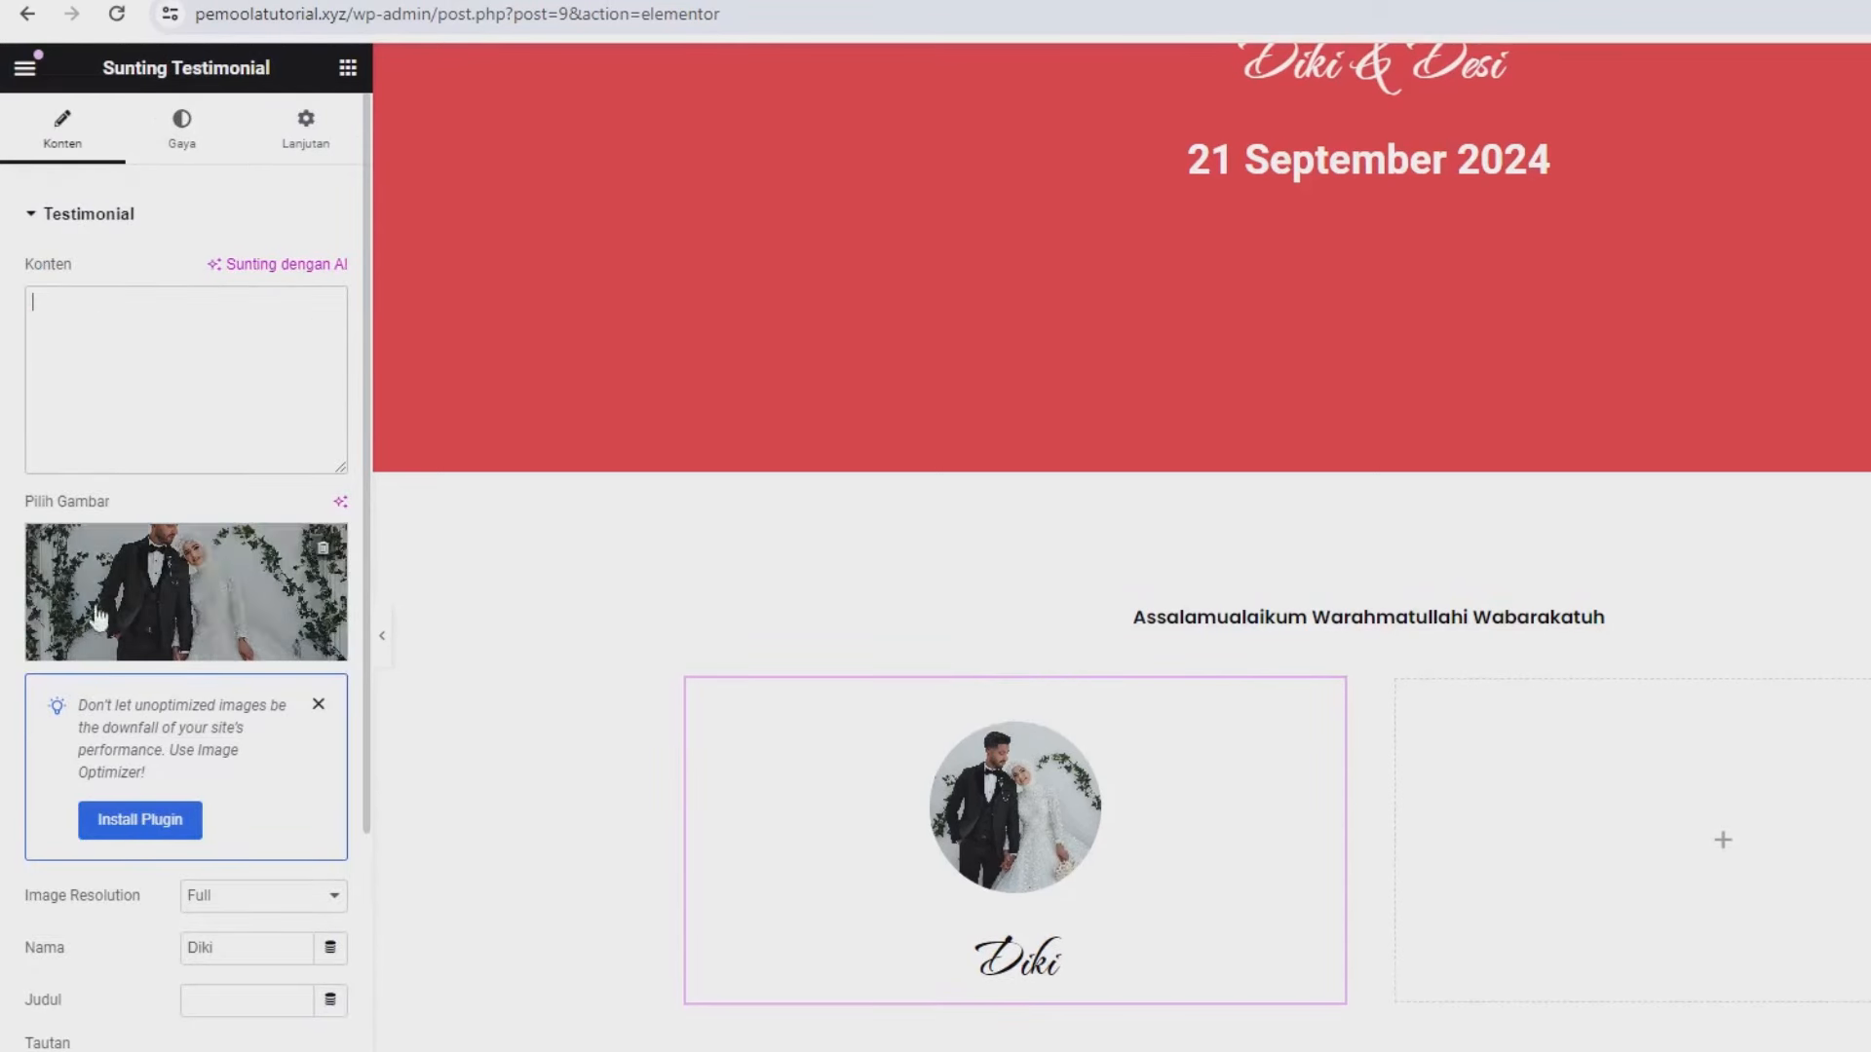
{"action": "type", "text": "dd"}
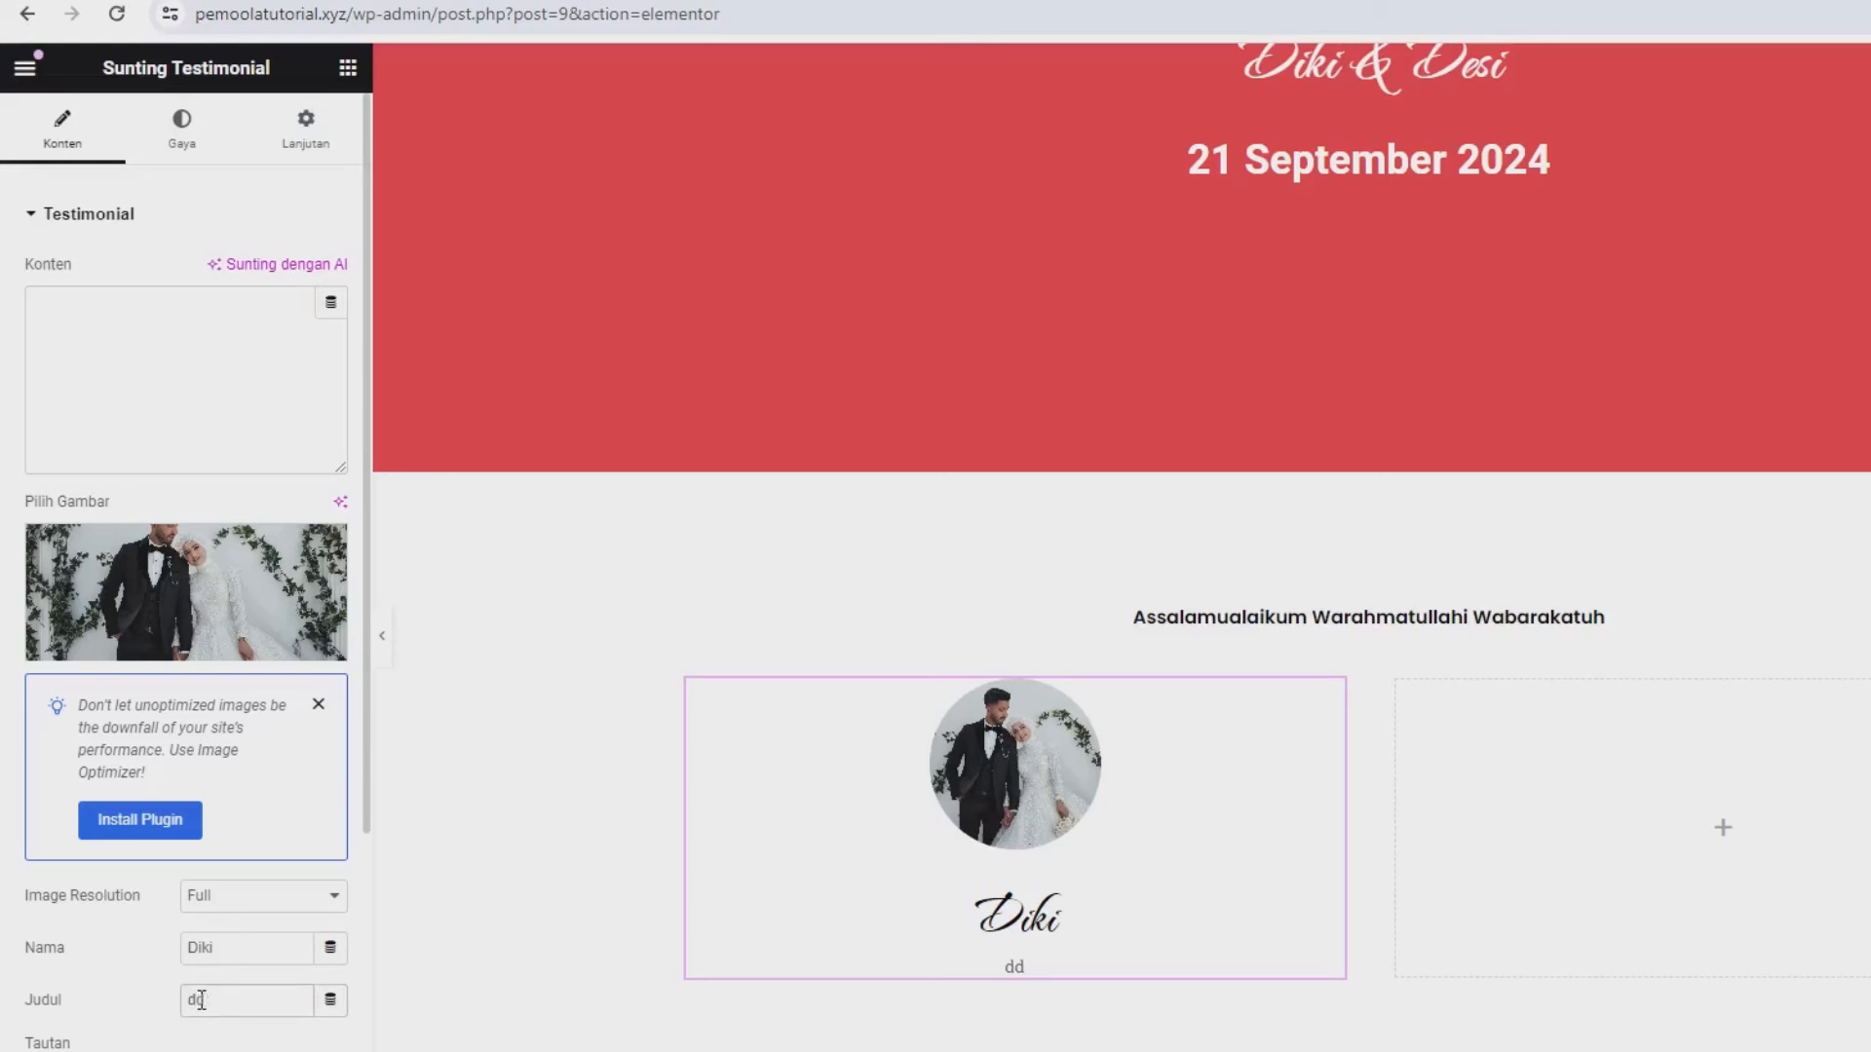
{"action": "type", "text": "ddd"}
{"action": "key", "text": "BackSpace"}
{"action": "key", "text": "BackSpace"}
{"action": "key", "text": "BackSpace"}
{"action": "key", "text": "BackSpace"}
{"action": "key", "text": "BackSpace"}
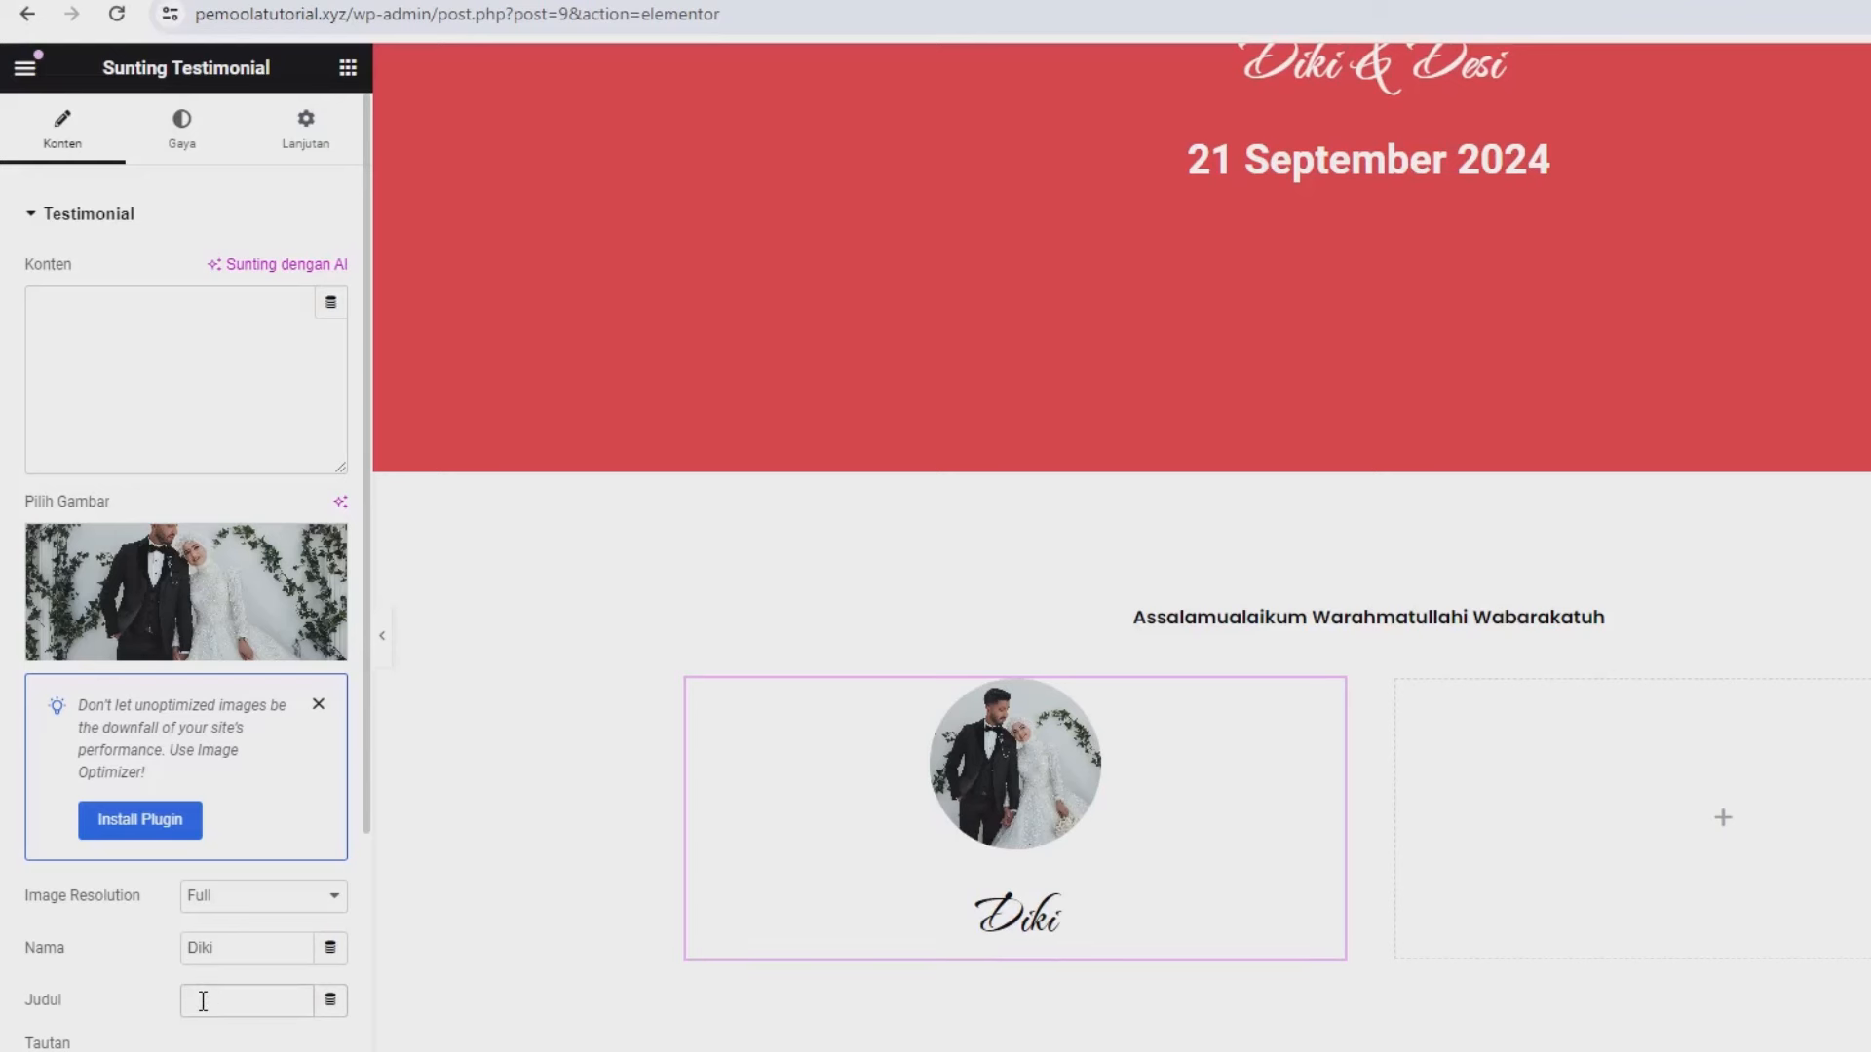
{"action": "type", "text": "Pu"}
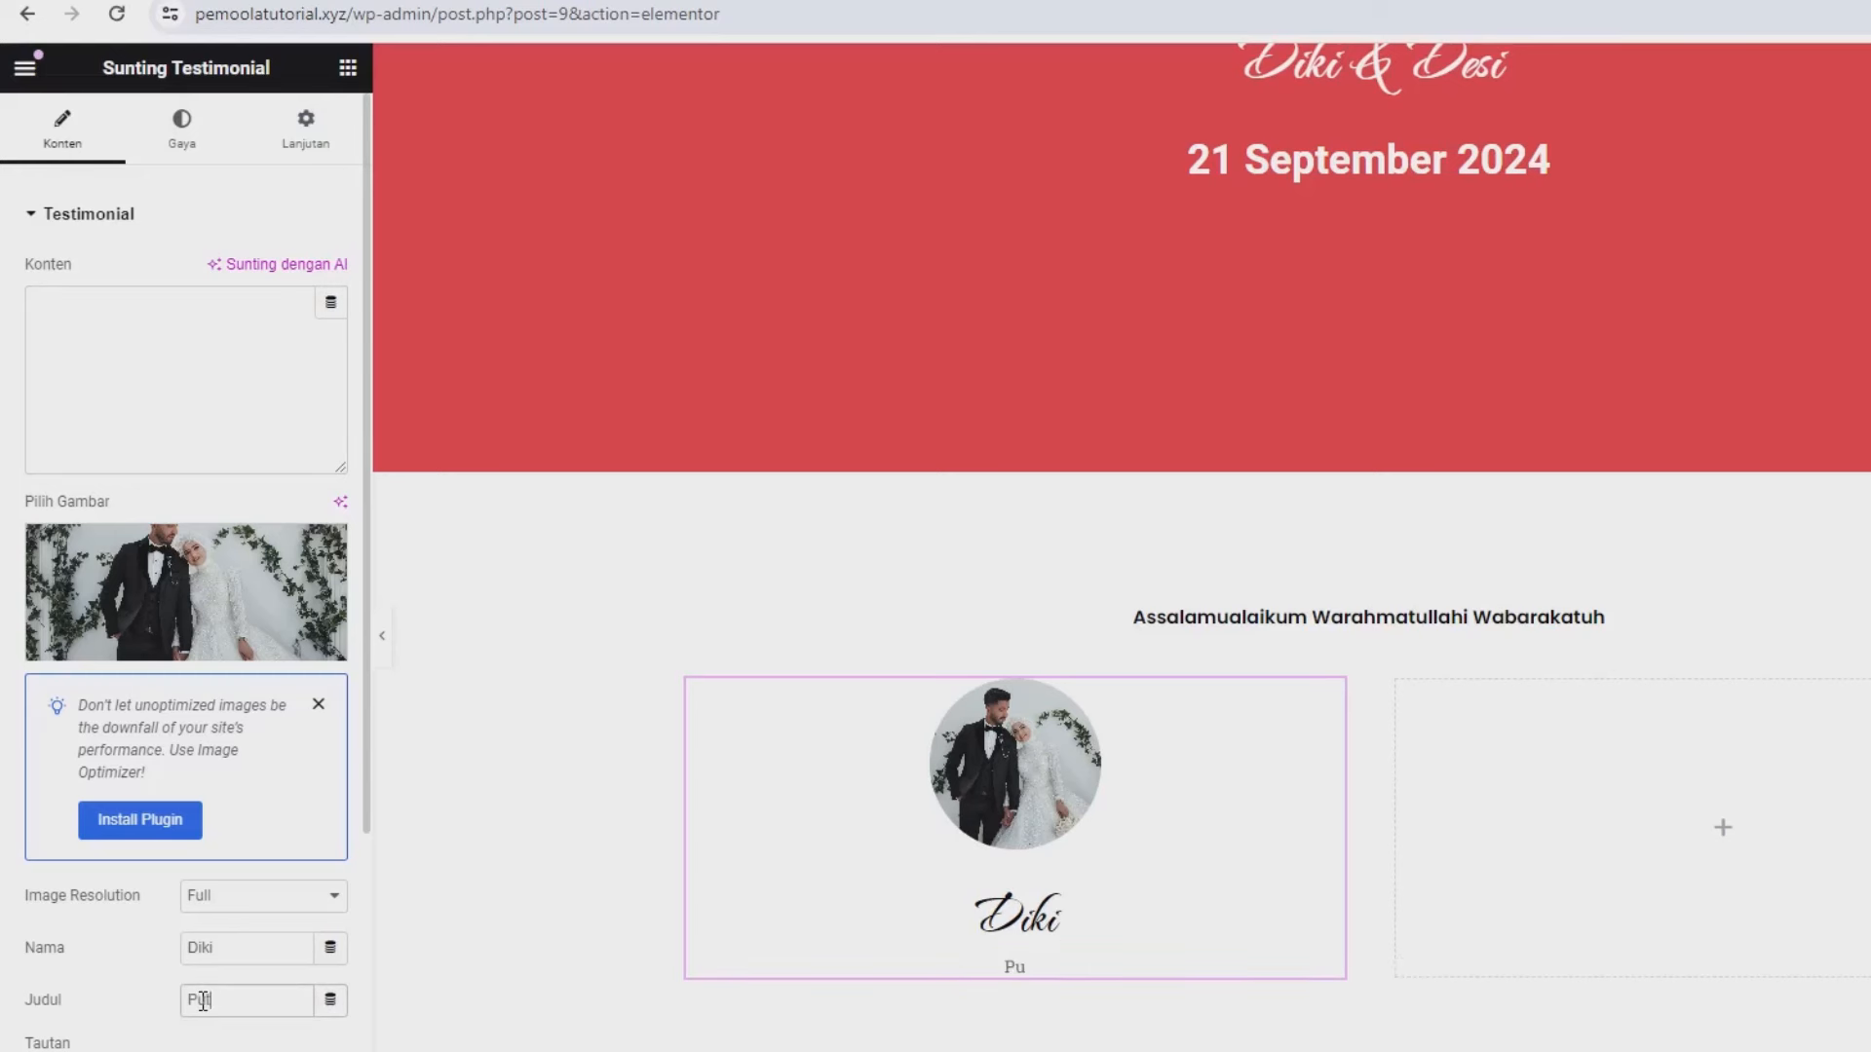
{"action": "type", "text": "tra Kedua"}
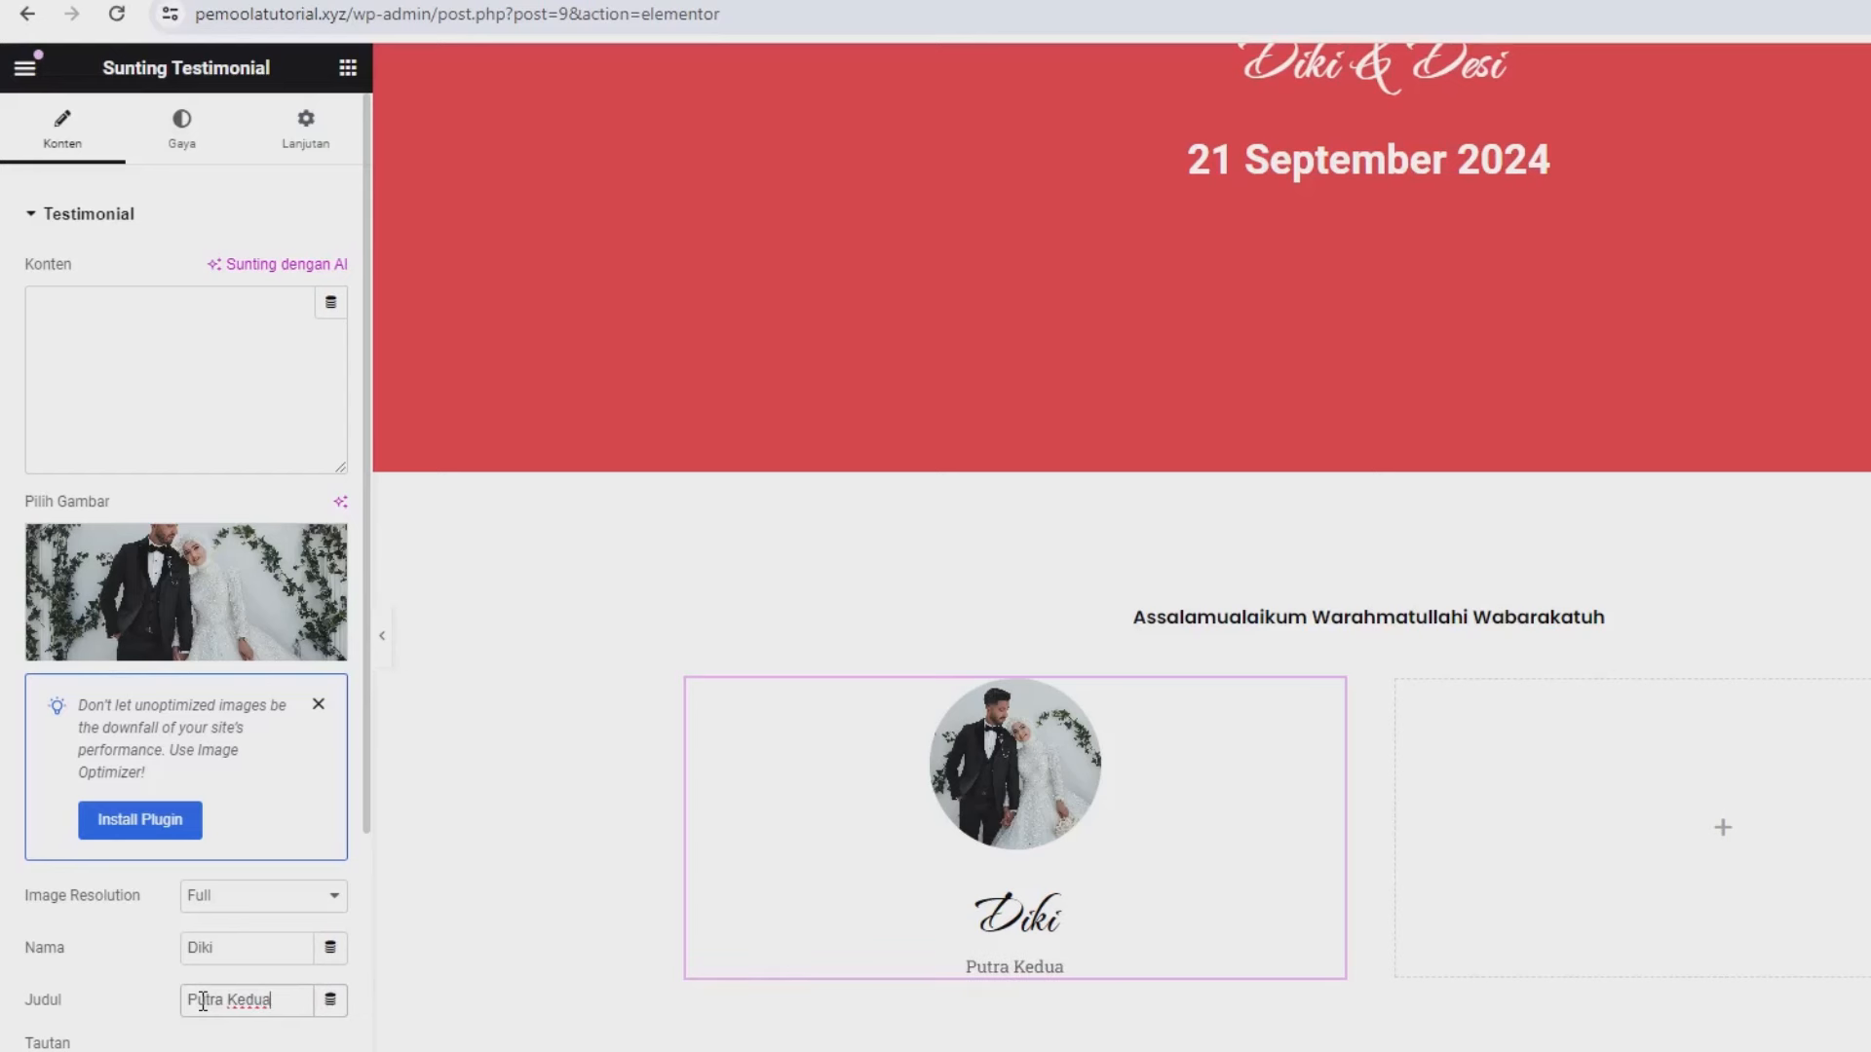
{"action": "type", "text": " Bapak An"}
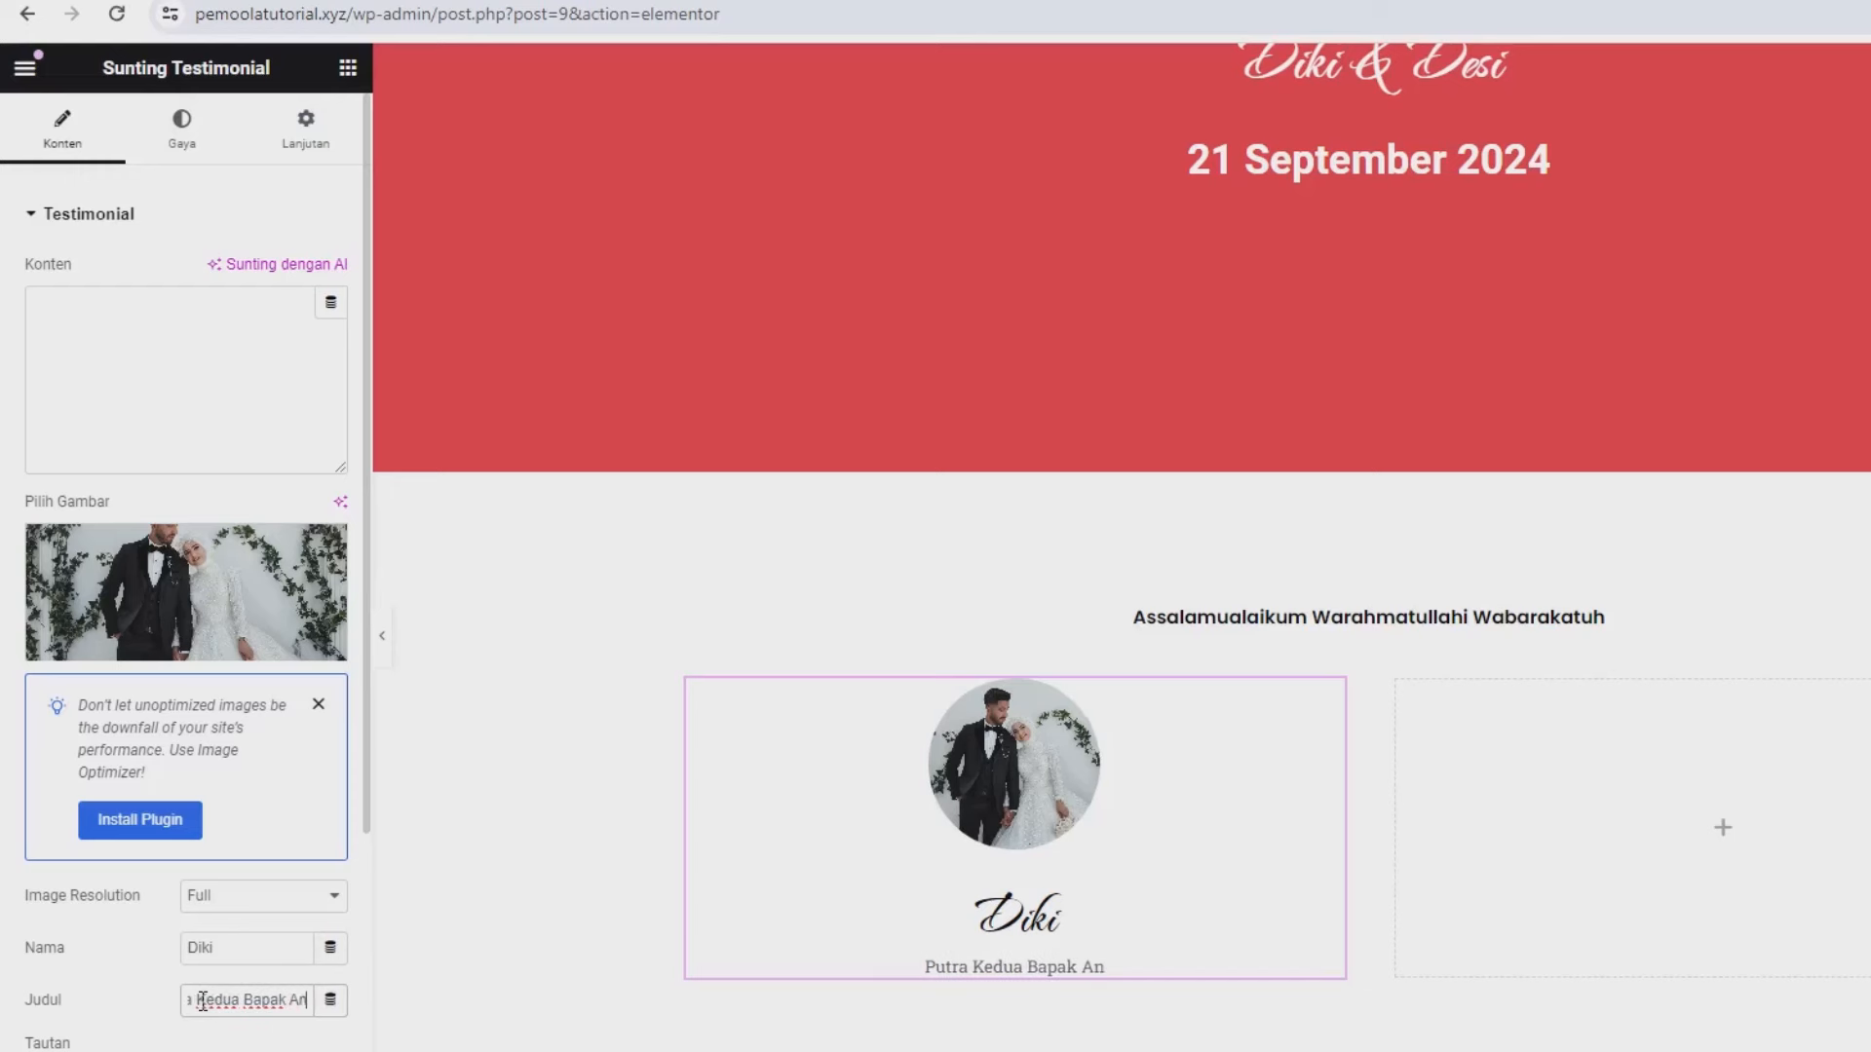
{"action": "type", "text": "di"}
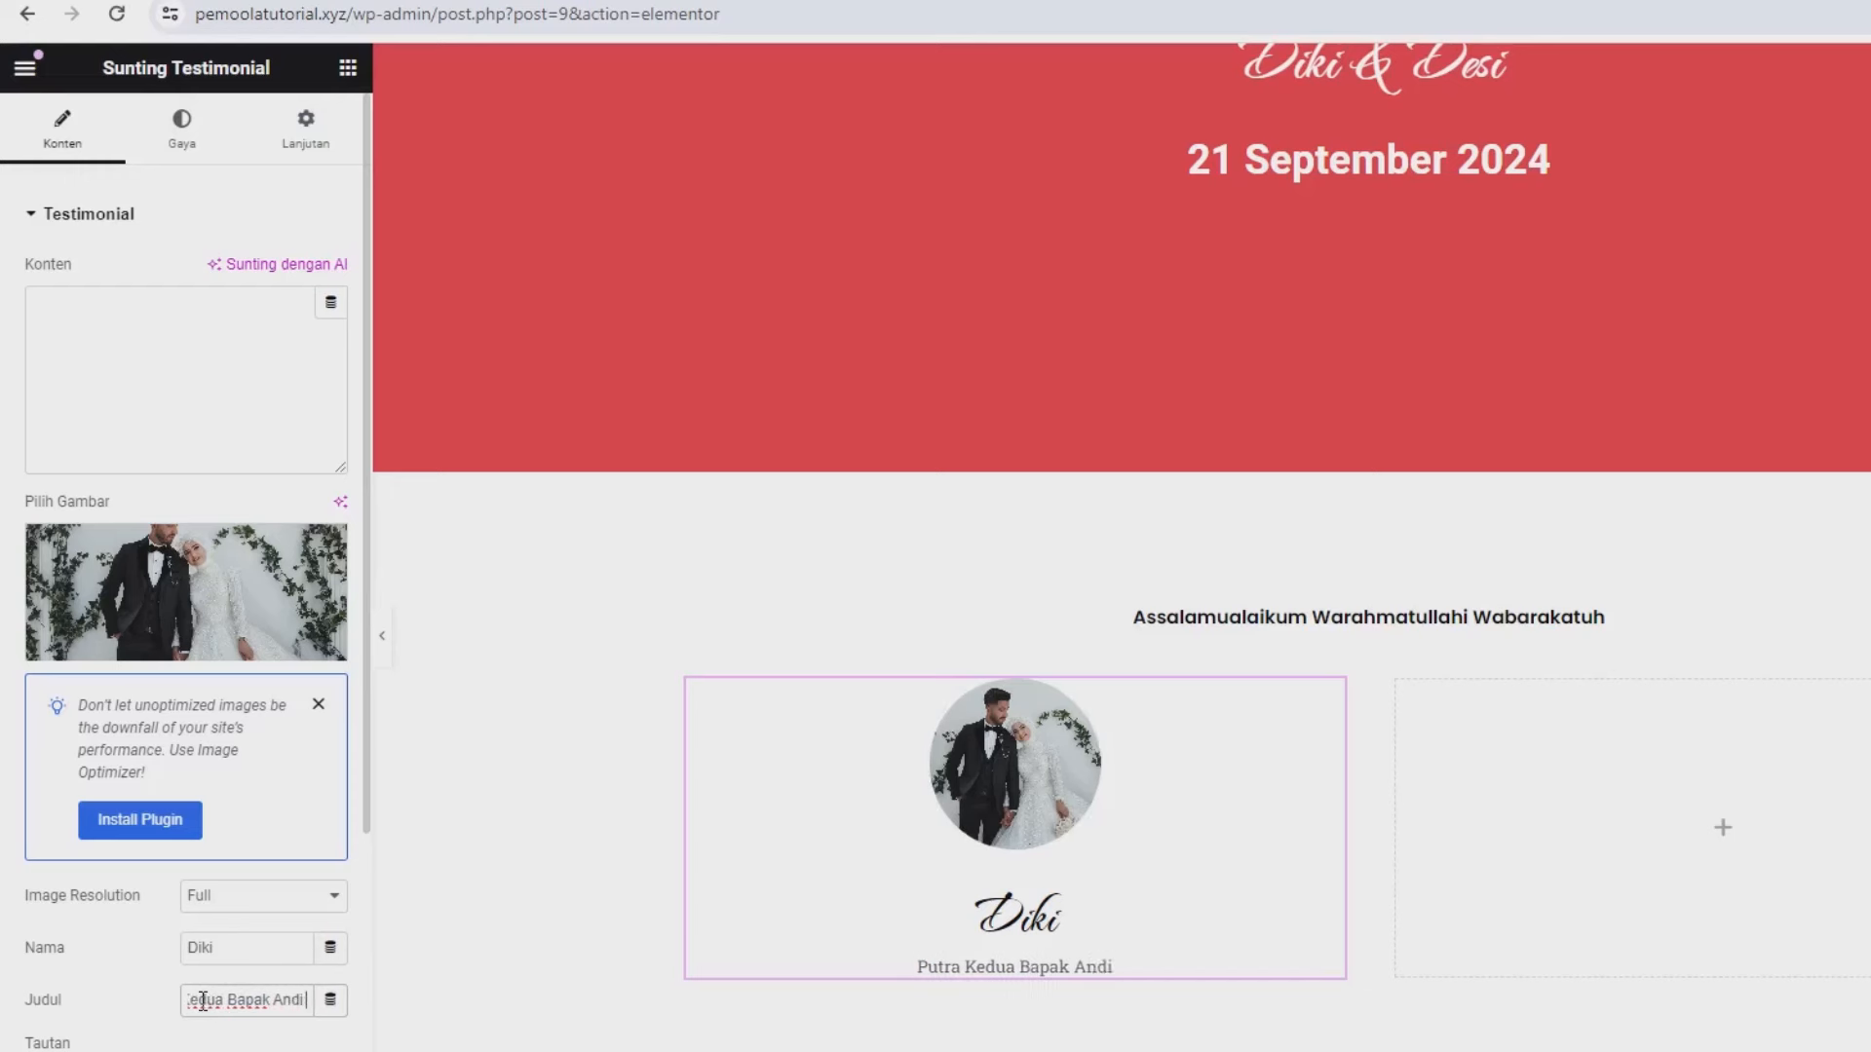
{"action": "type", "text": " dan Ibu Ani"}
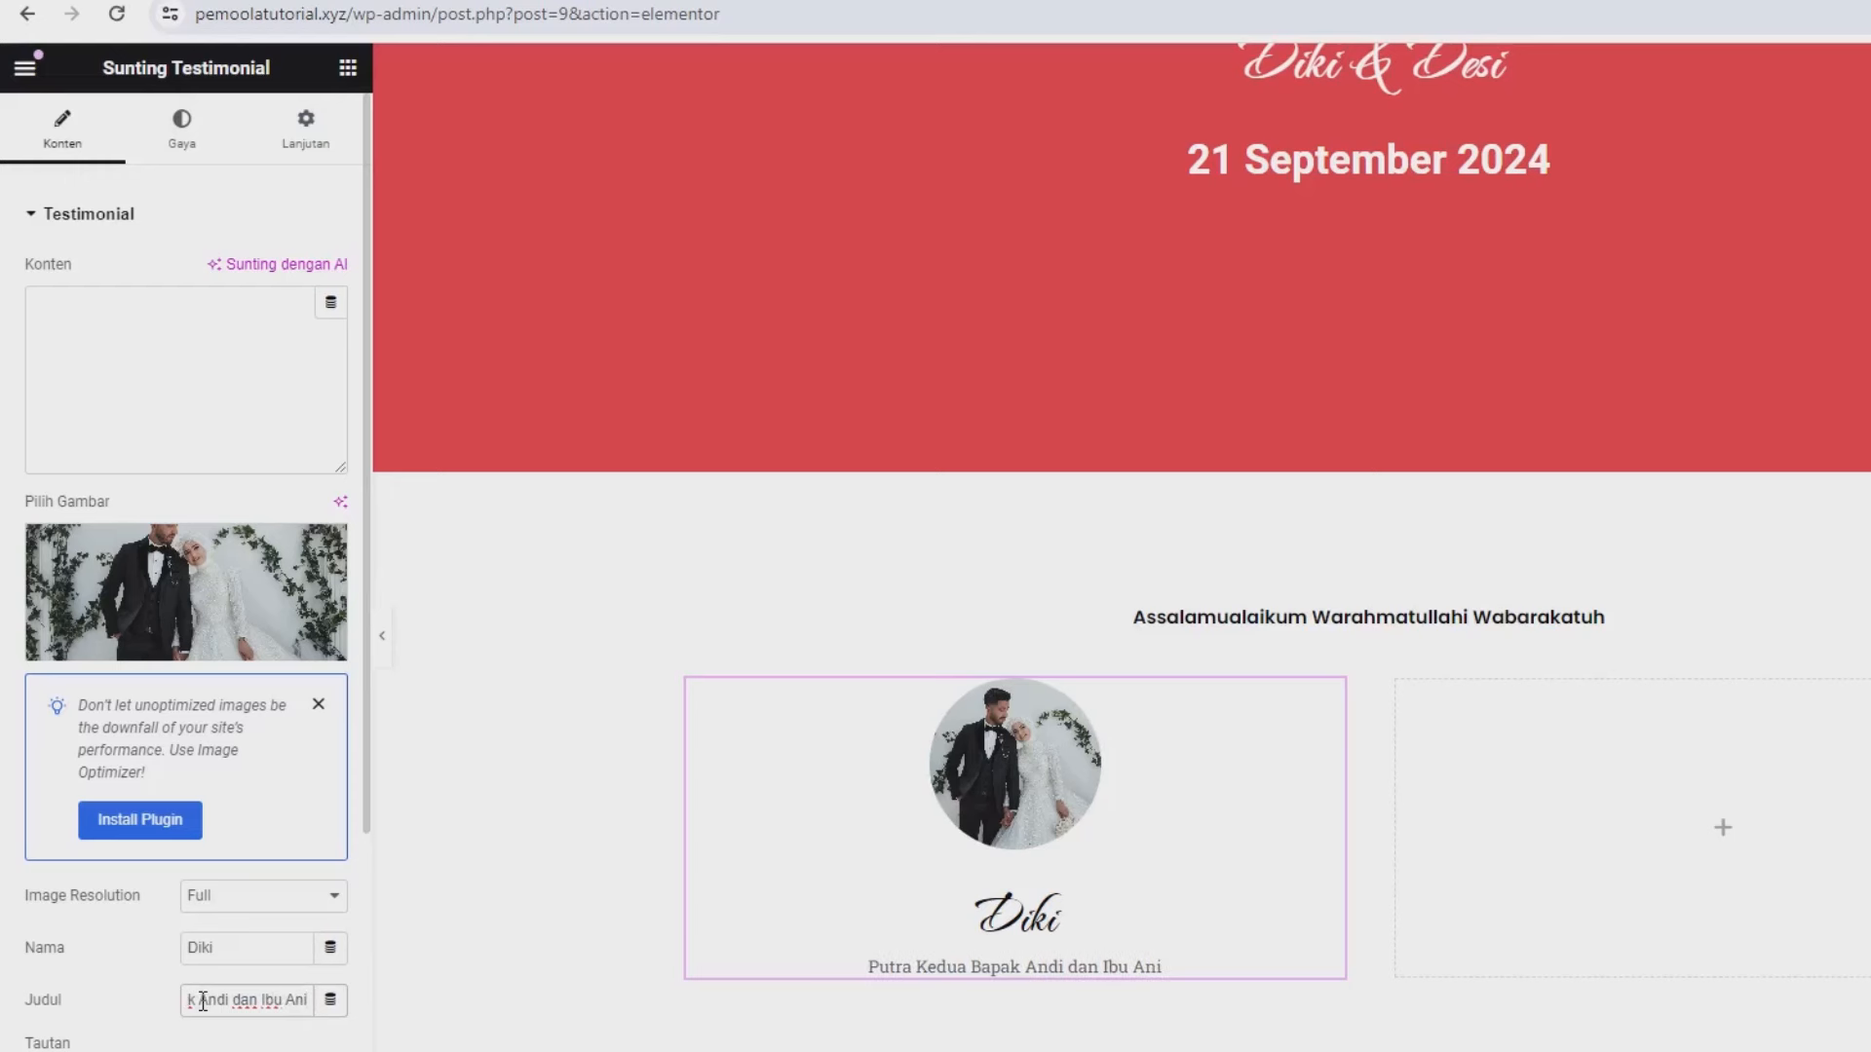
{"action": "key", "text": "BackSpace"}
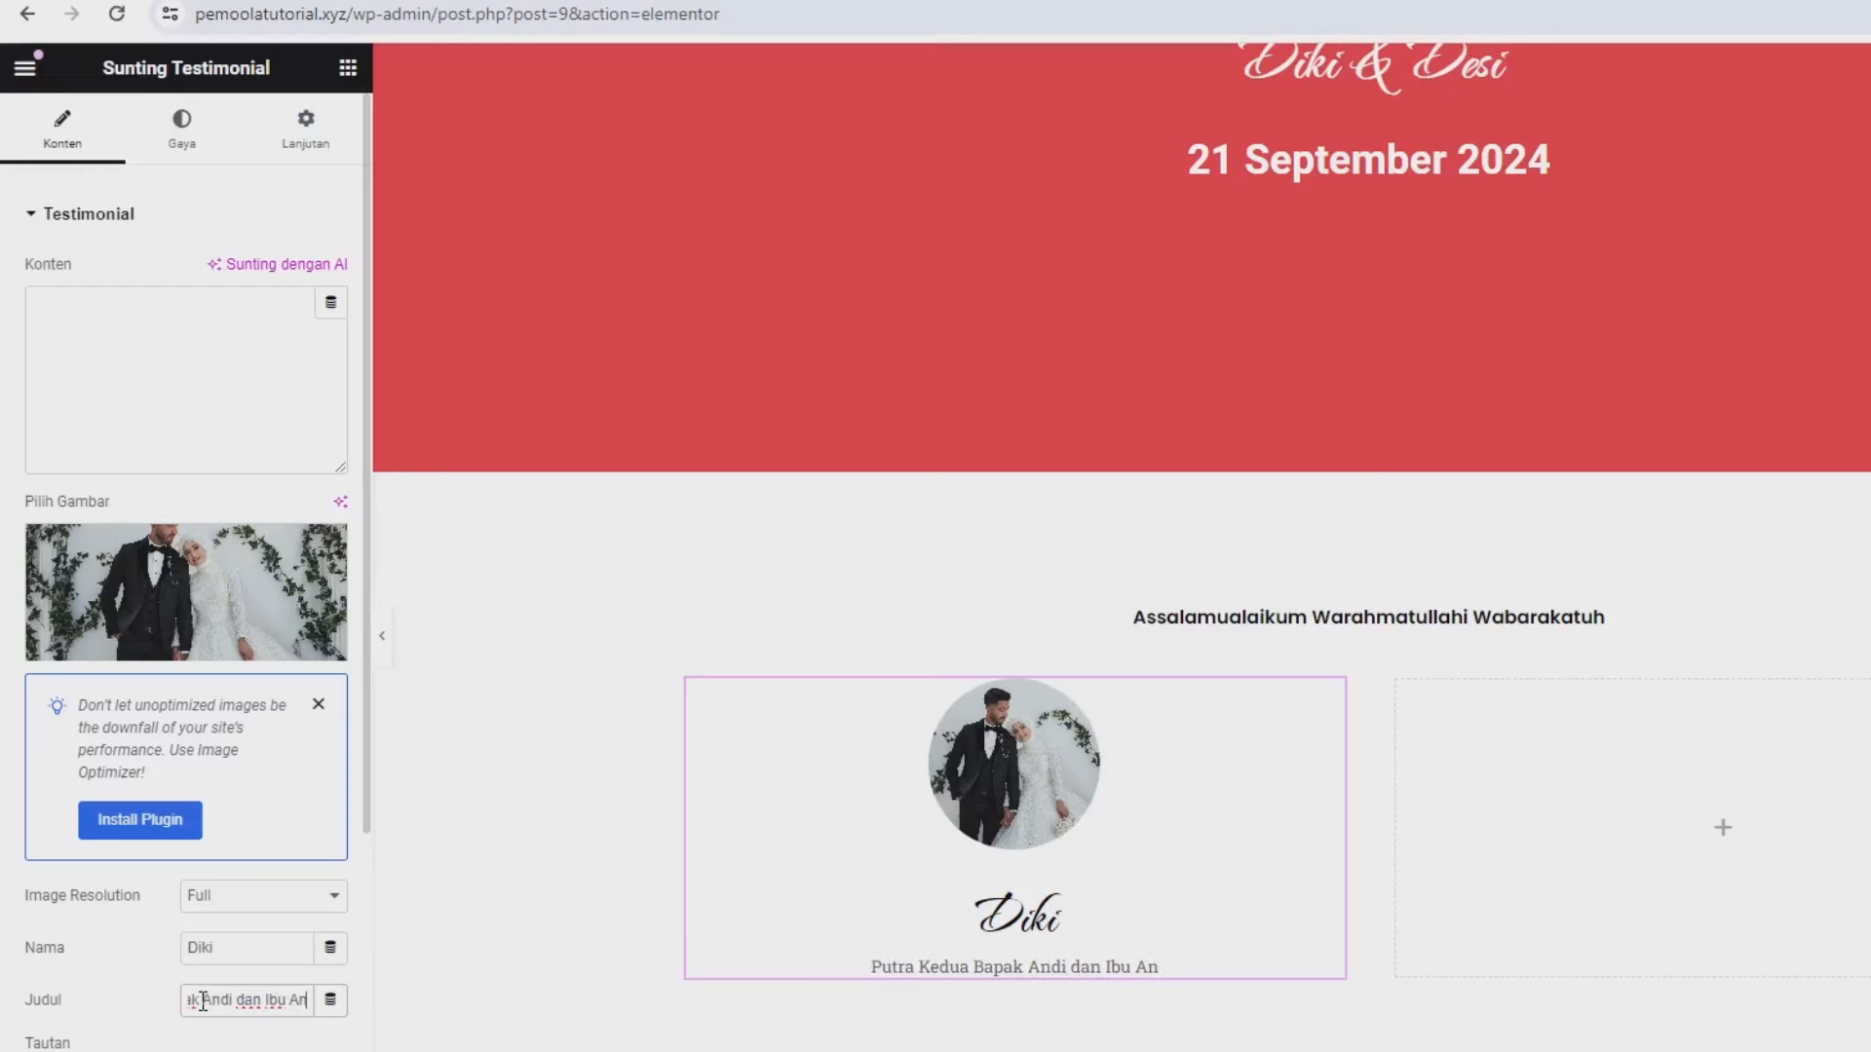
{"action": "type", "text": "i"}
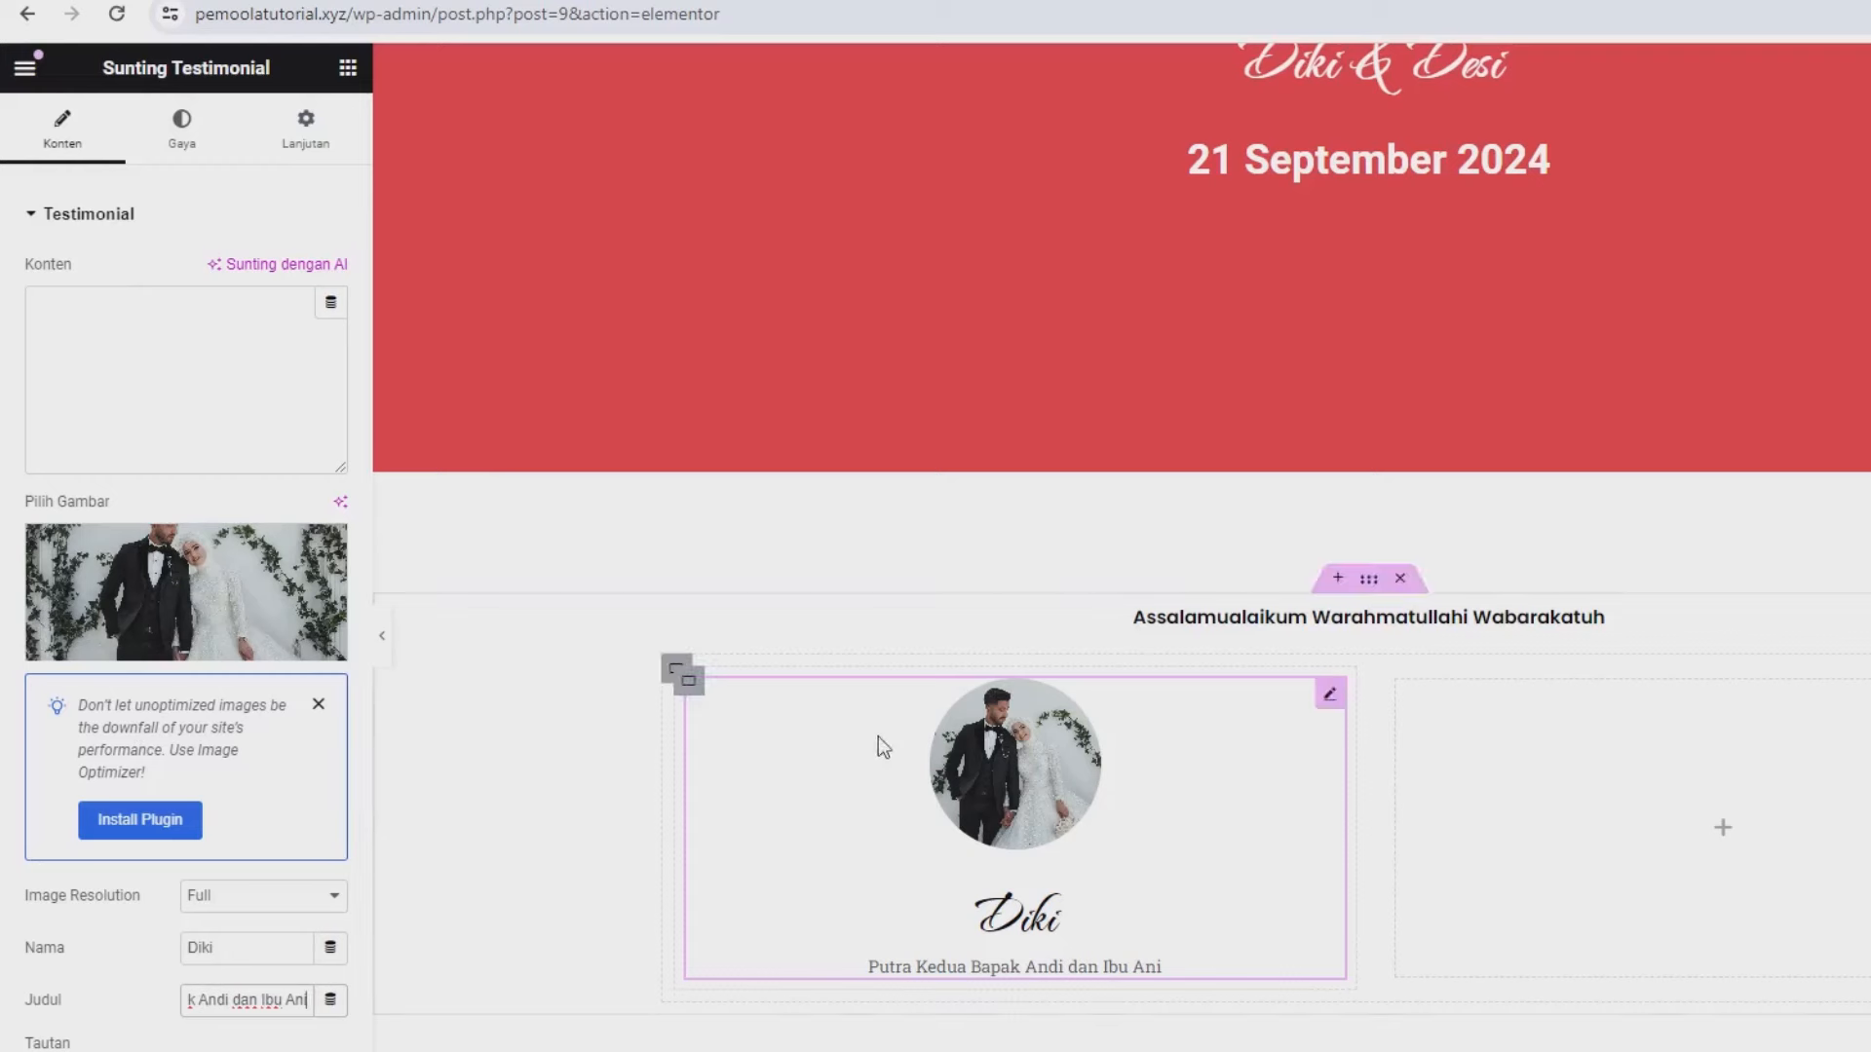
- Set the Diki card's subtitle font to Poppins, then copy the card
{"action": "left_click", "coordinate": [181, 126]}
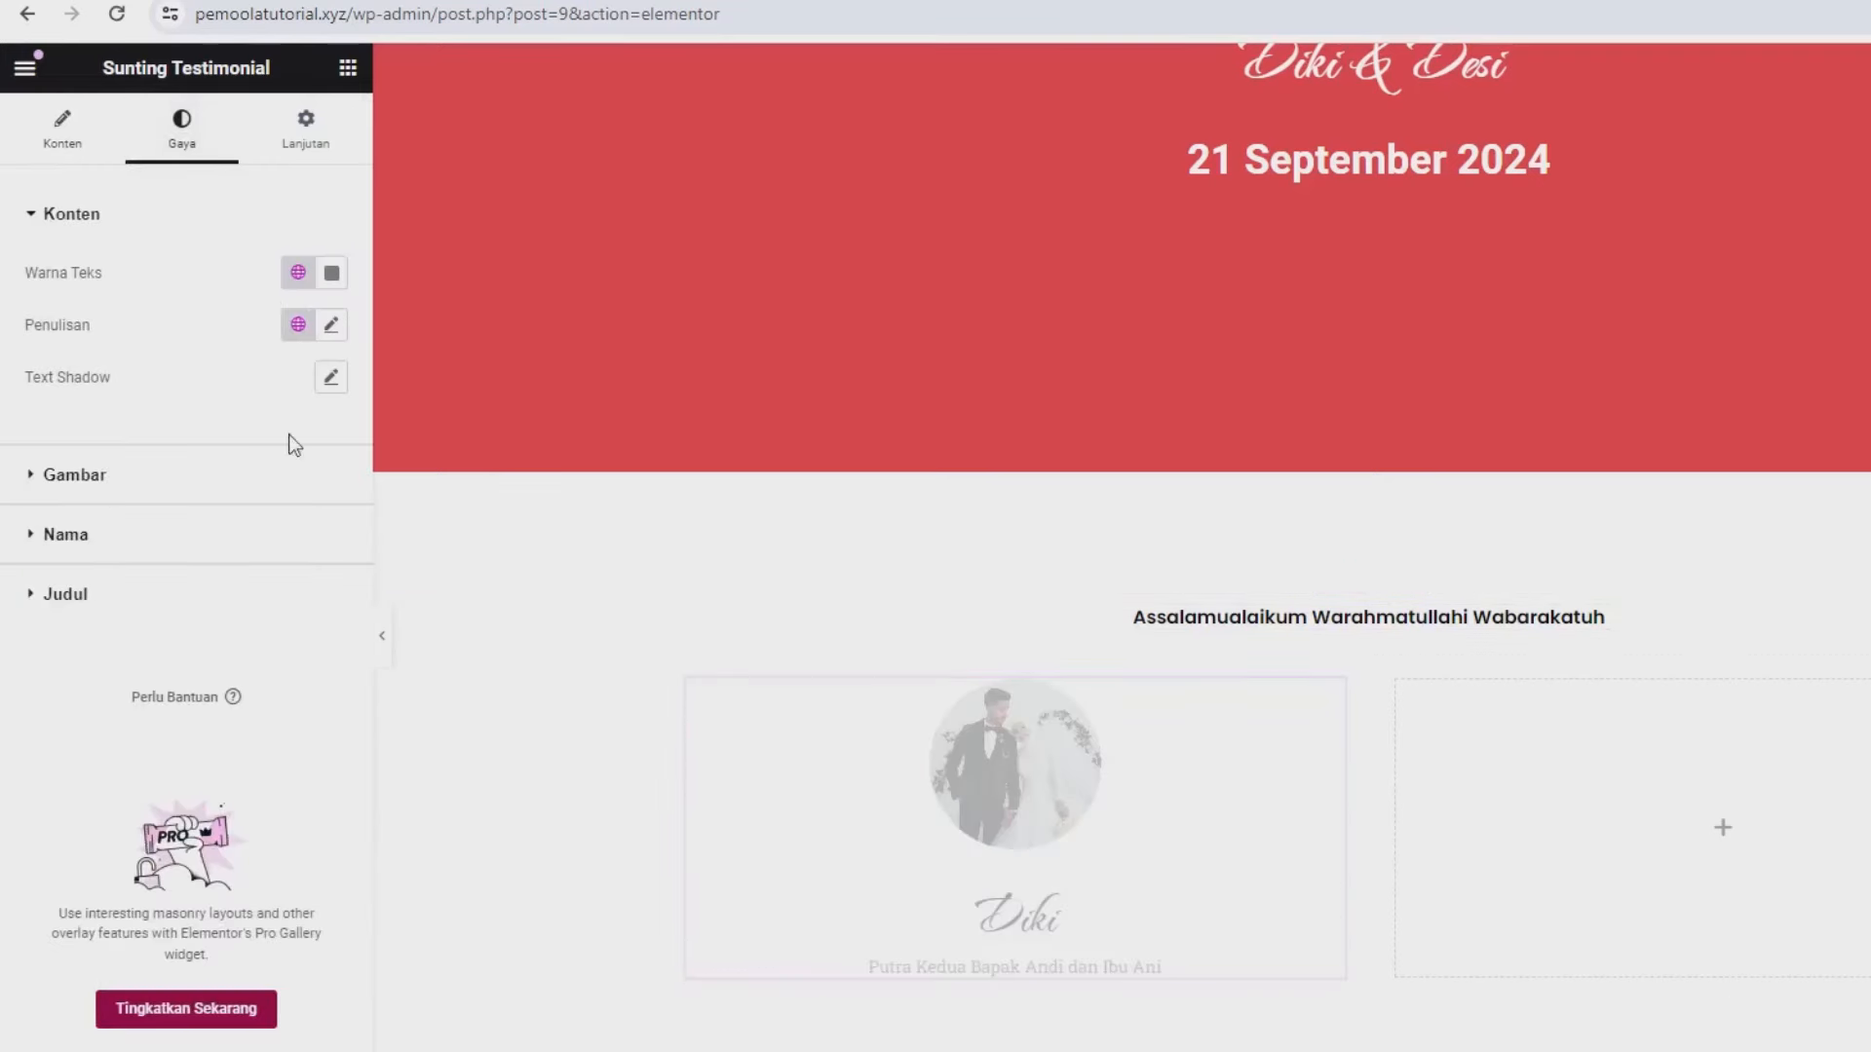
{"action": "left_click", "coordinate": [83, 599]}
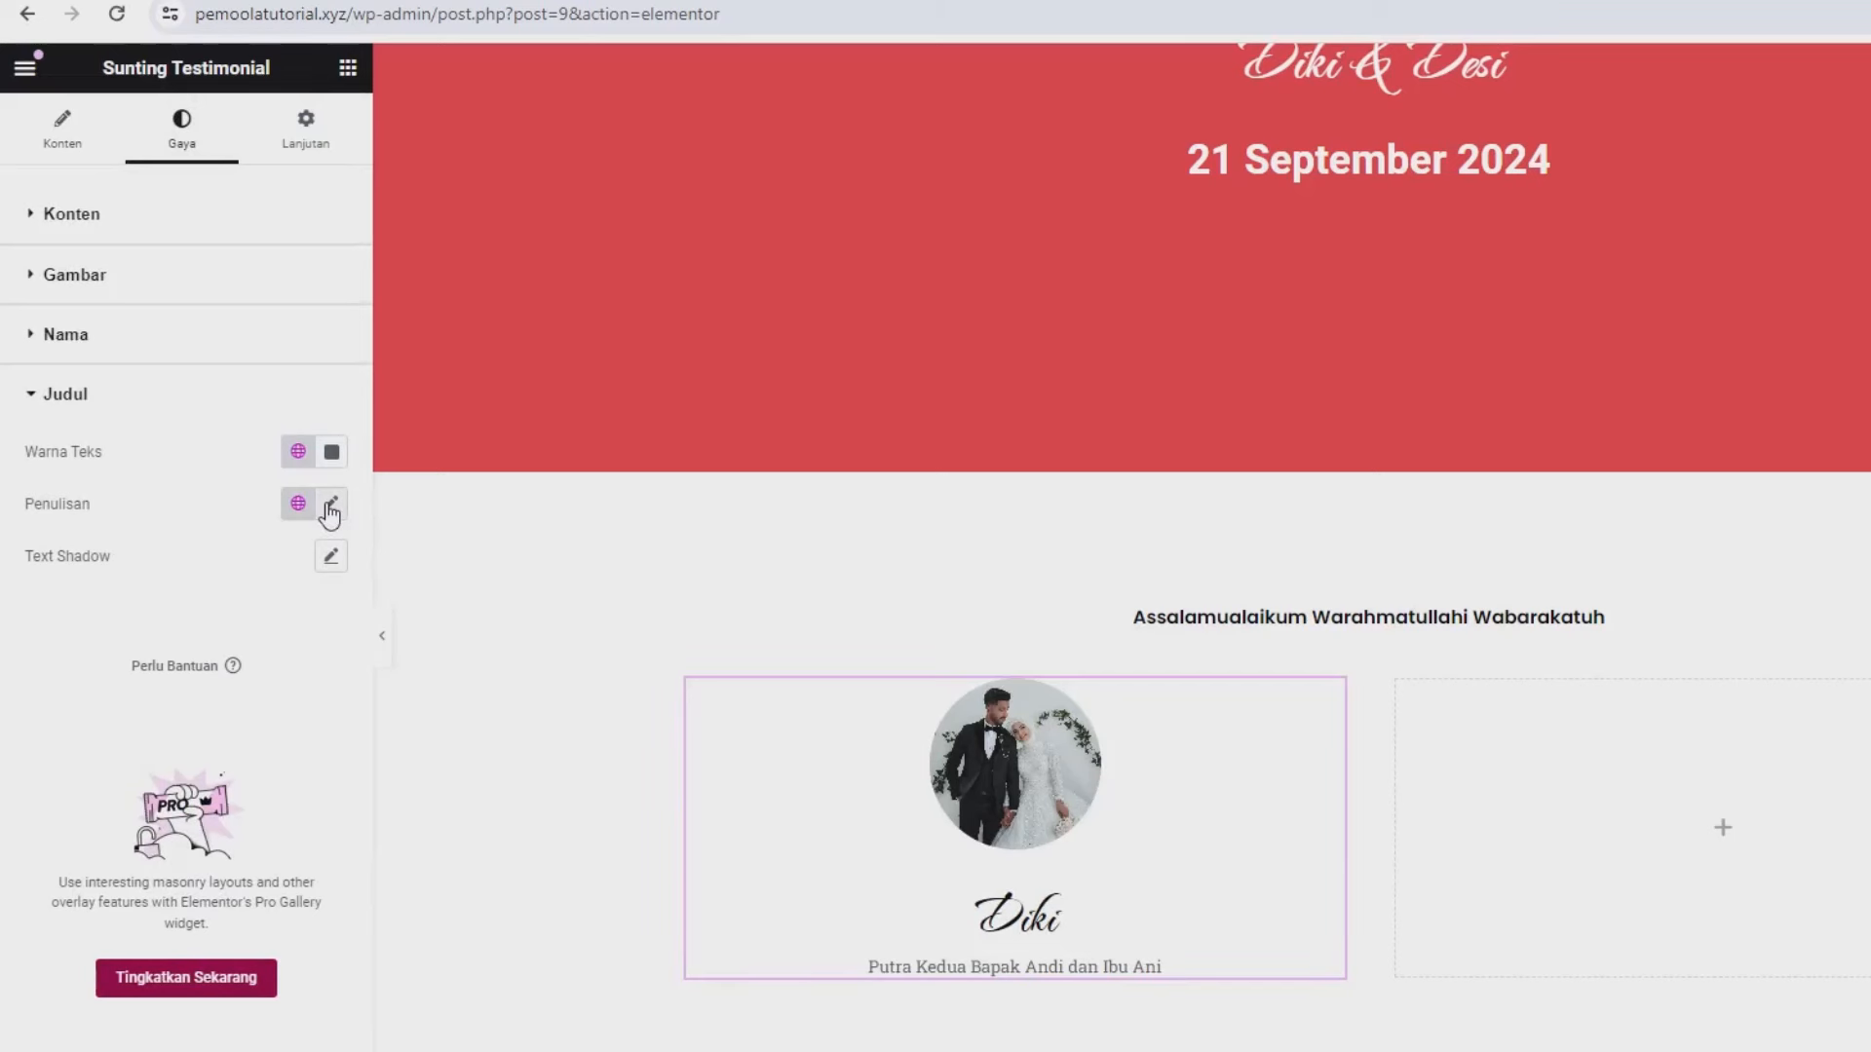
{"action": "left_click", "coordinate": [332, 504]}
{"action": "left_click", "coordinate": [250, 620]}
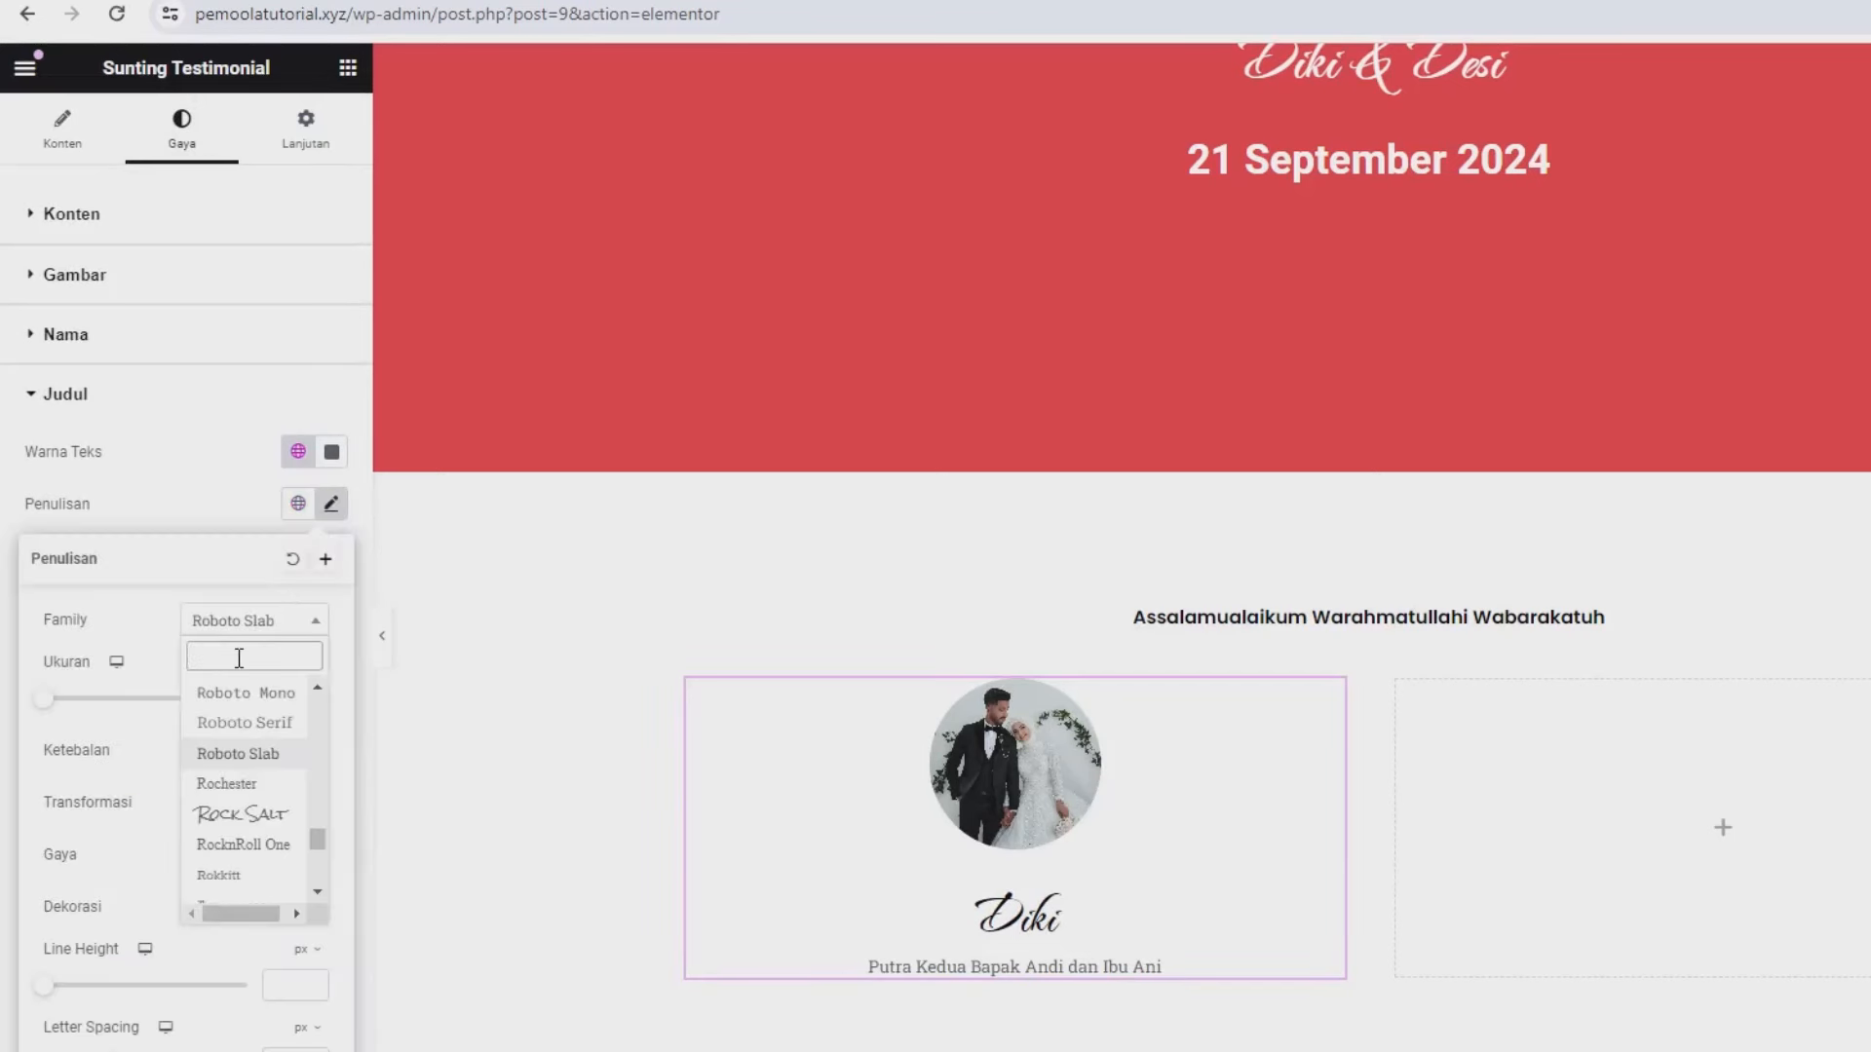
{"action": "type", "text": "pop"}
{"action": "left_click", "coordinate": [207, 870]}
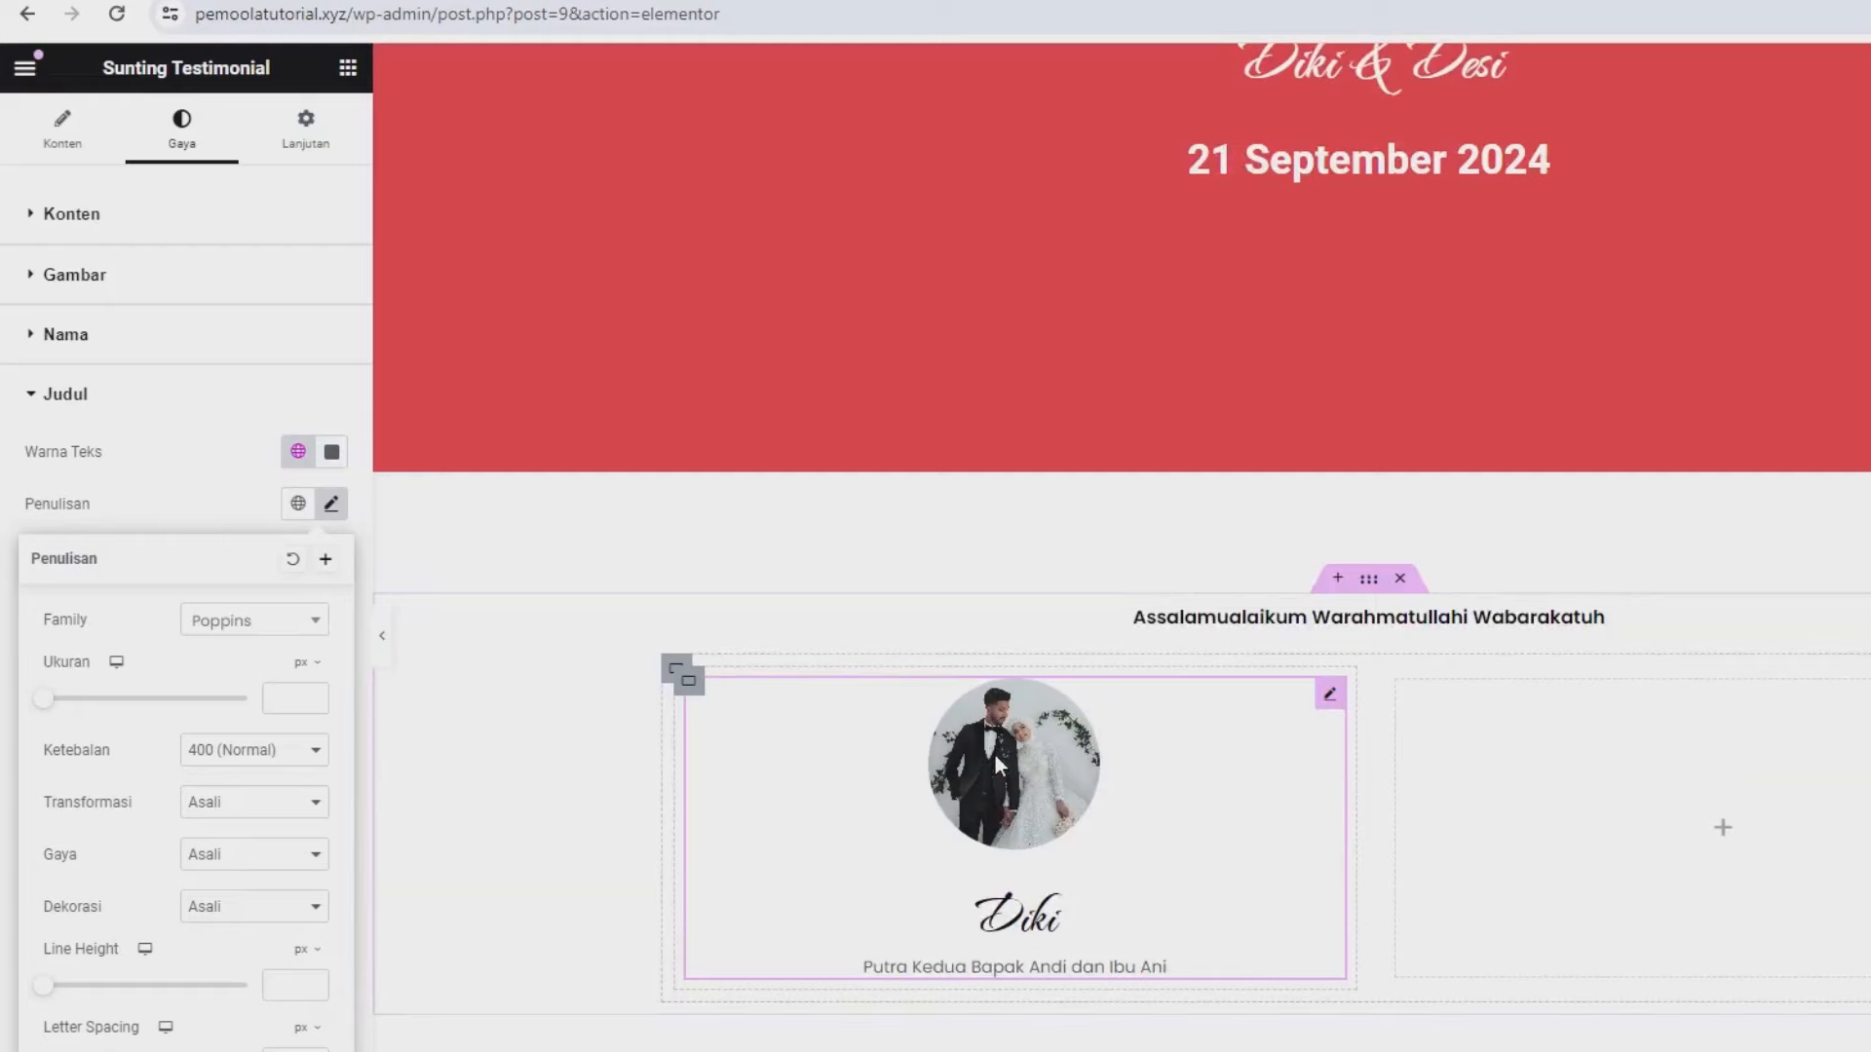
{"action": "right_click", "coordinate": [994, 753]}
{"action": "left_click", "coordinate": [1013, 766]}
- Paste the card into the right container, renaming it Desi with a 'Putri keempat' parents caption
{"action": "right_click", "coordinate": [1572, 786]}
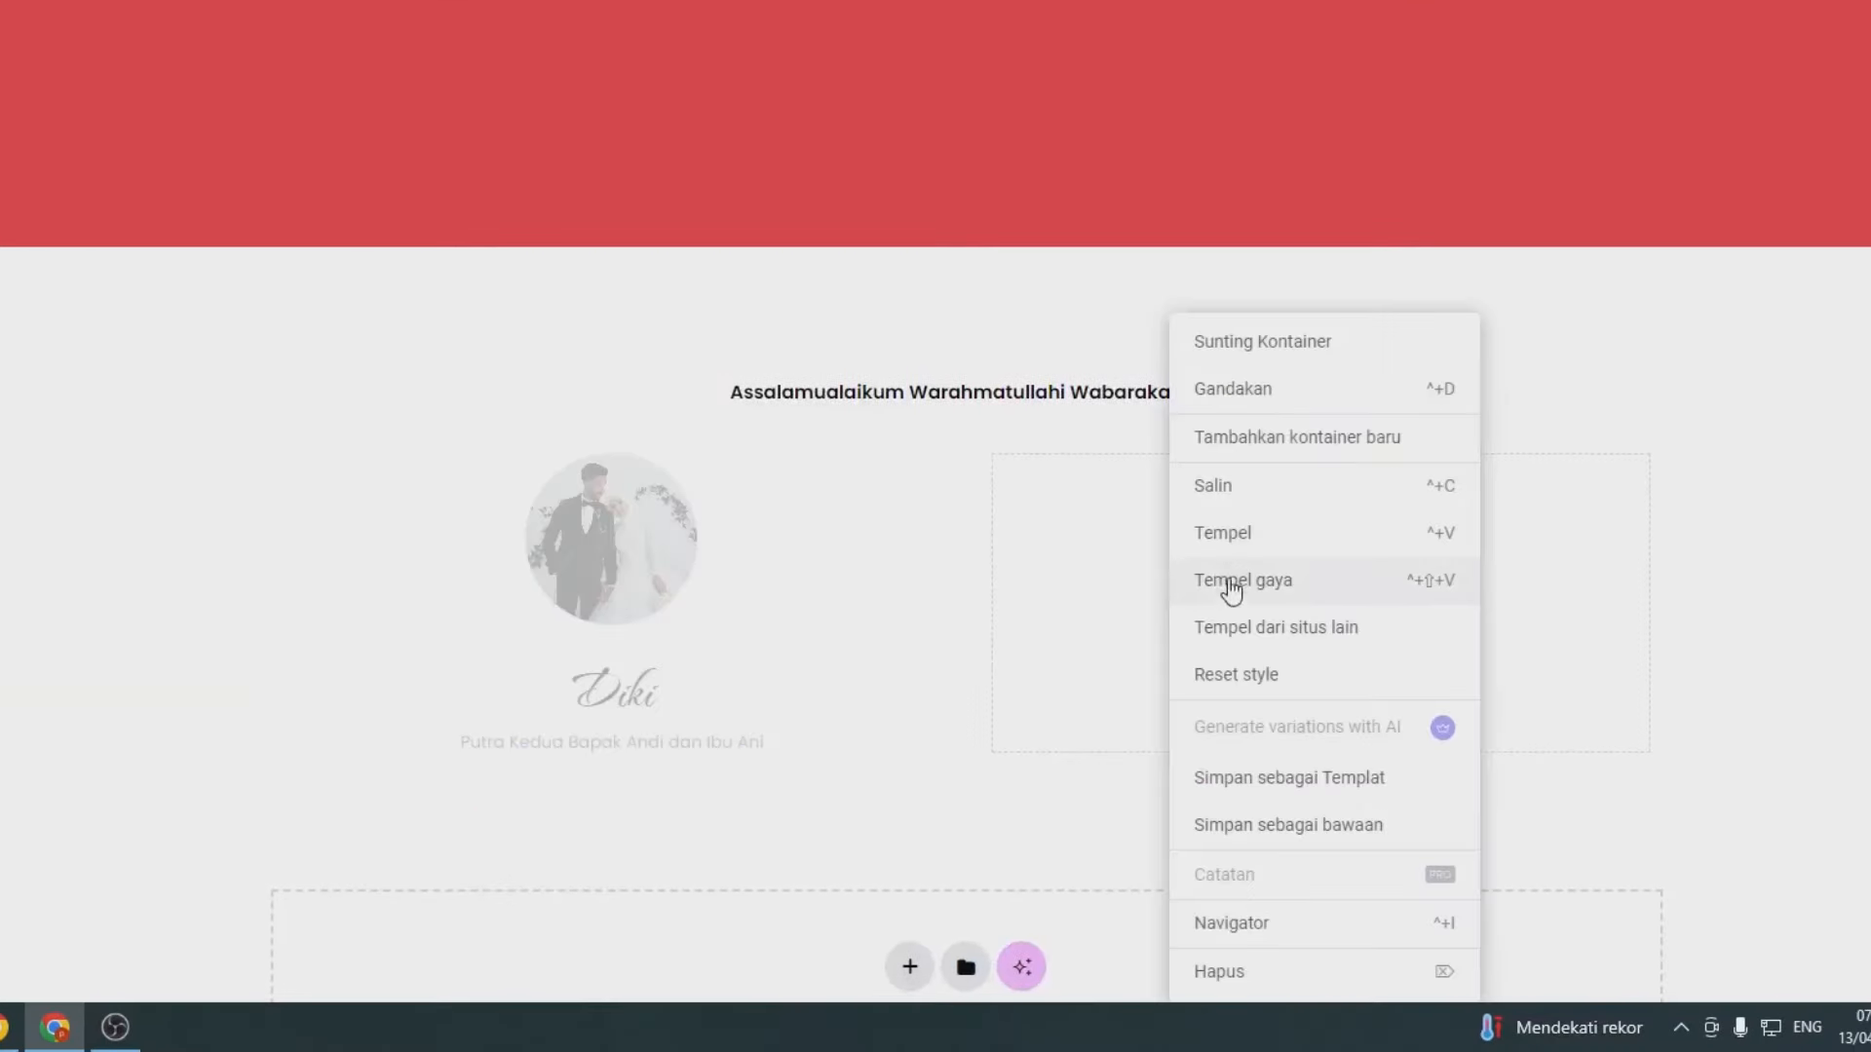
{"action": "left_click", "coordinate": [1223, 538]}
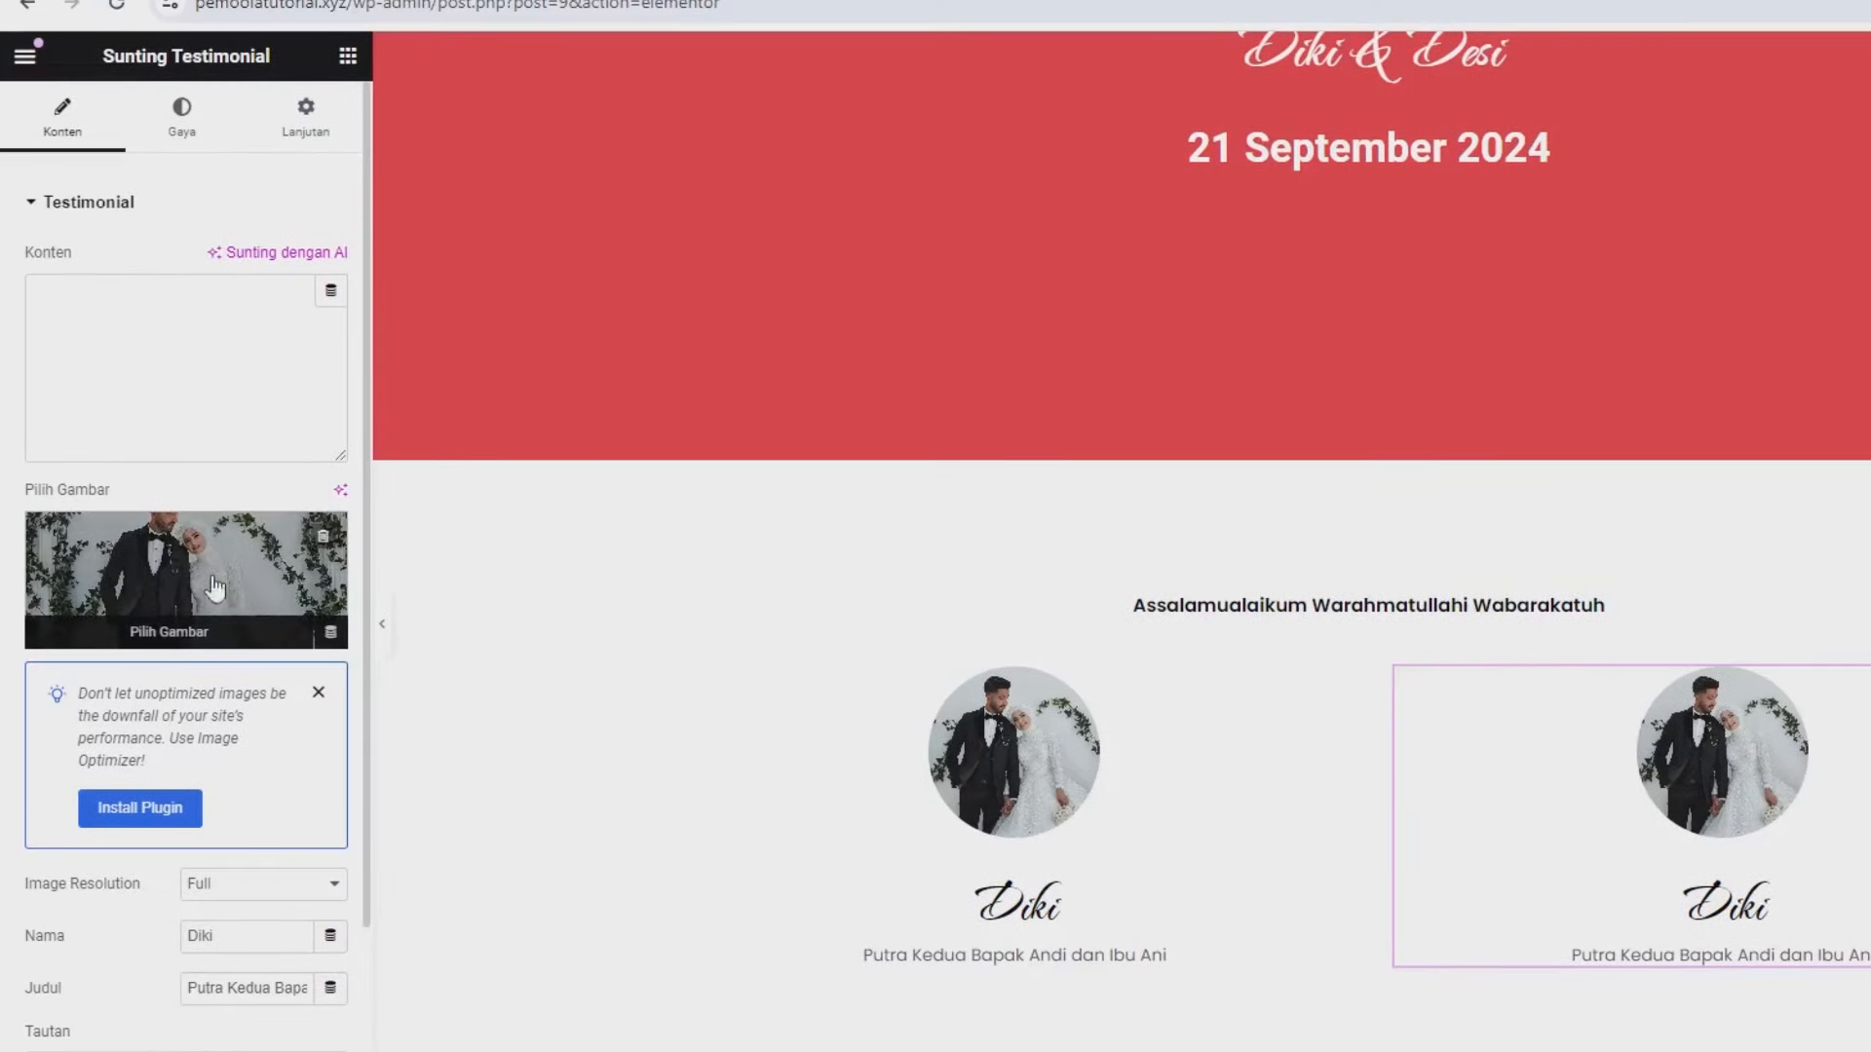
{"action": "scroll", "coordinate": [195, 679], "scroll_direction": "down", "scroll_amount": 3}
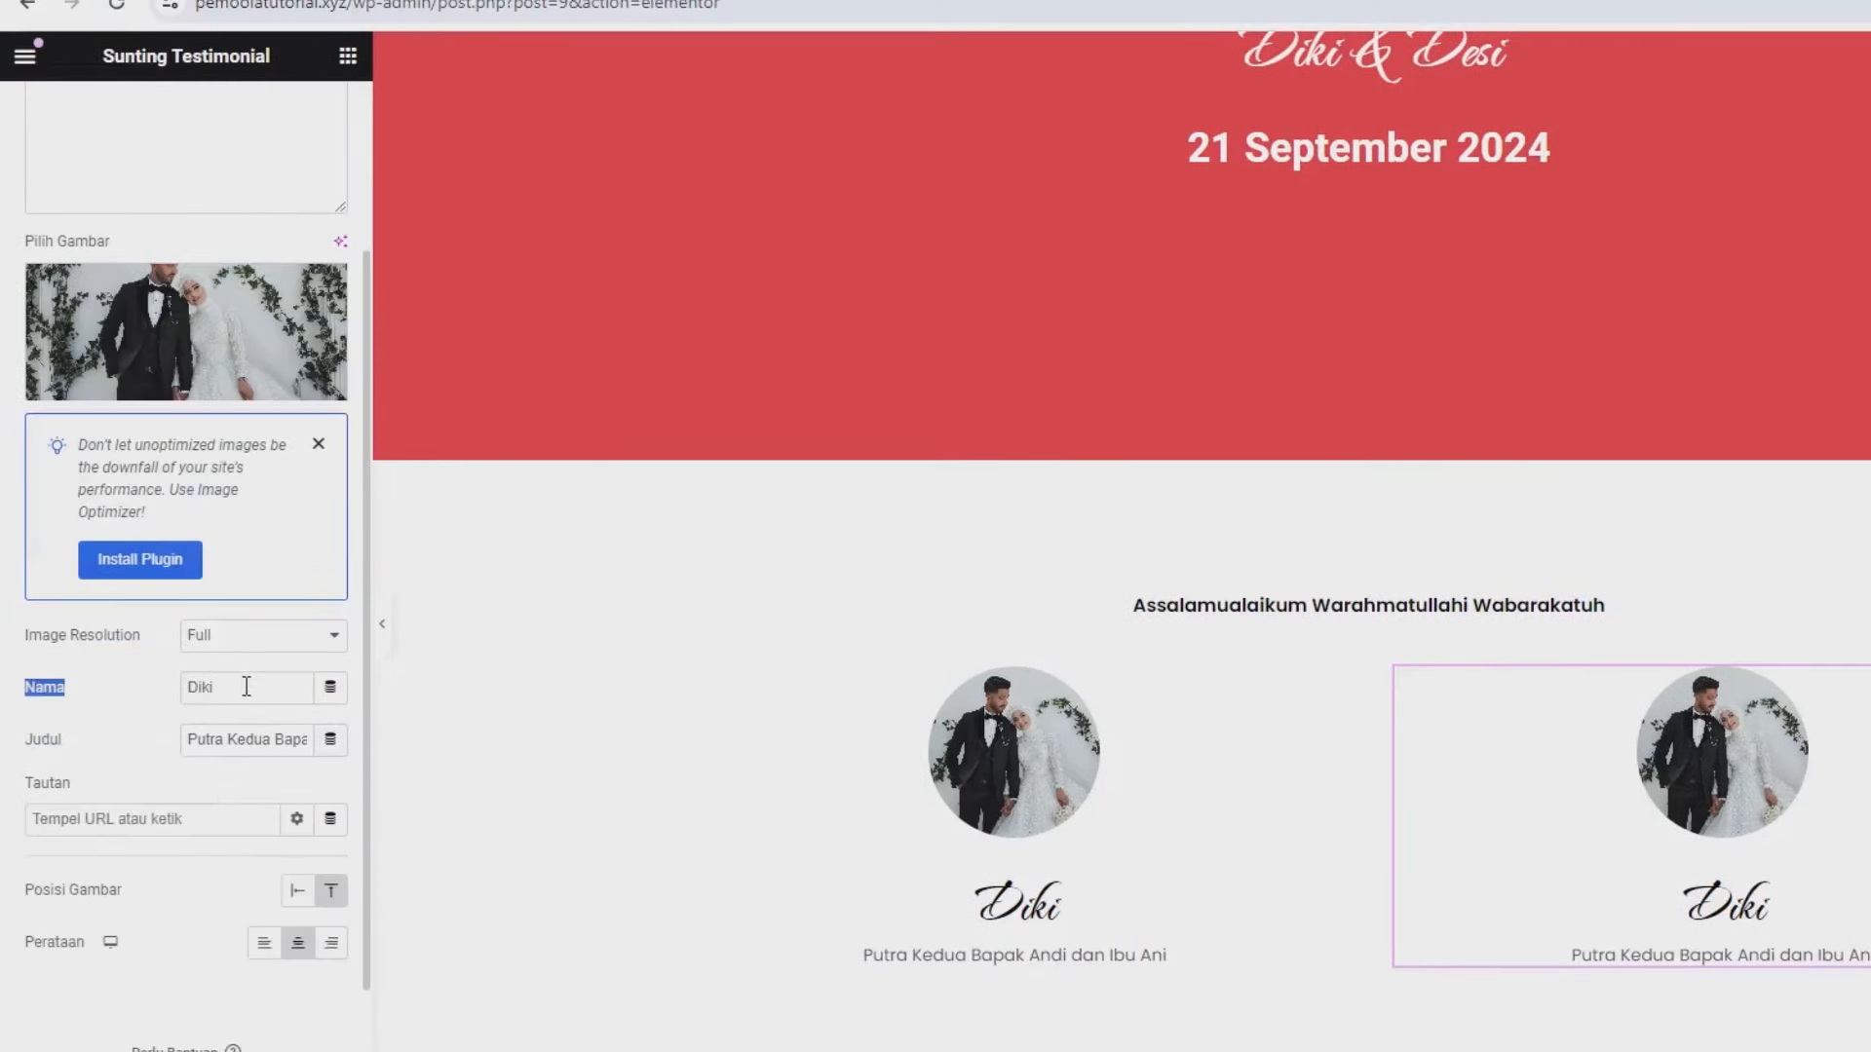
{"action": "left_click_drag", "start_coordinate": [255, 689], "coordinate": [168, 690]}
{"action": "type", "text": "Desi"}
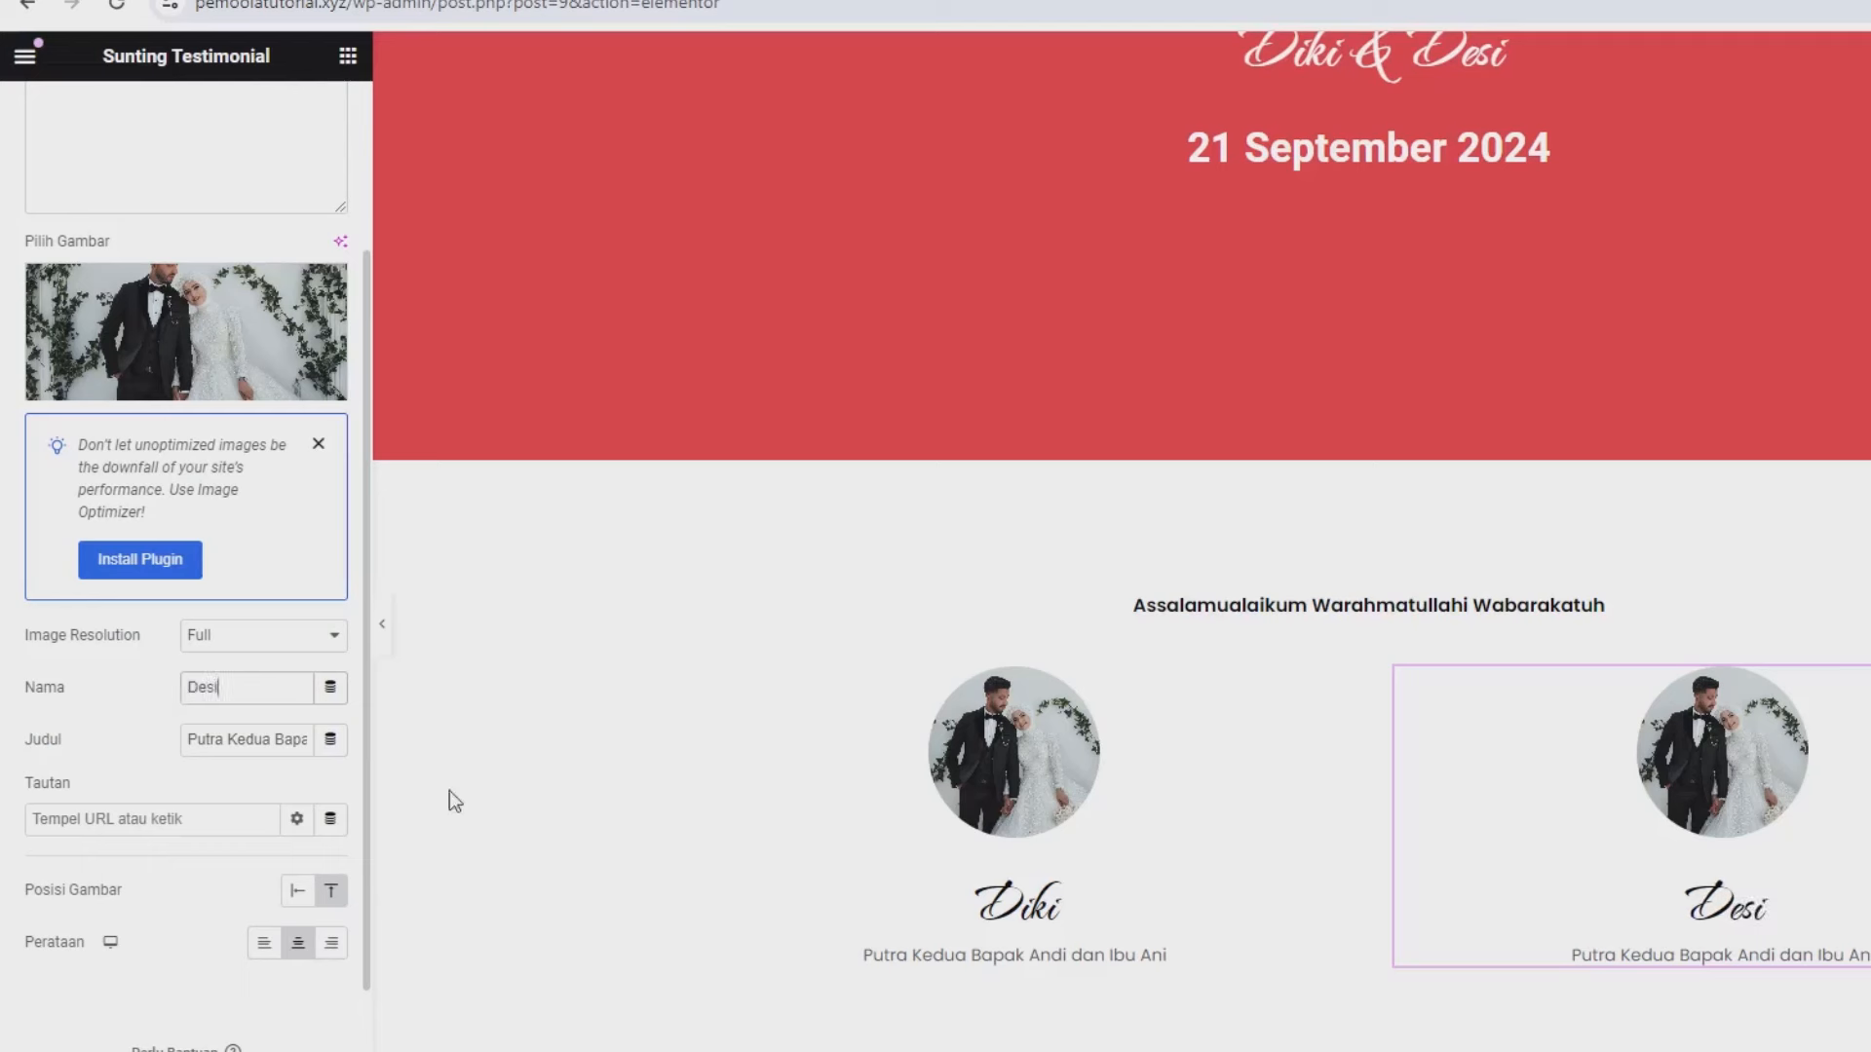
{"action": "triple_click", "coordinate": [233, 757]}
{"action": "type", "text": "Putri"}
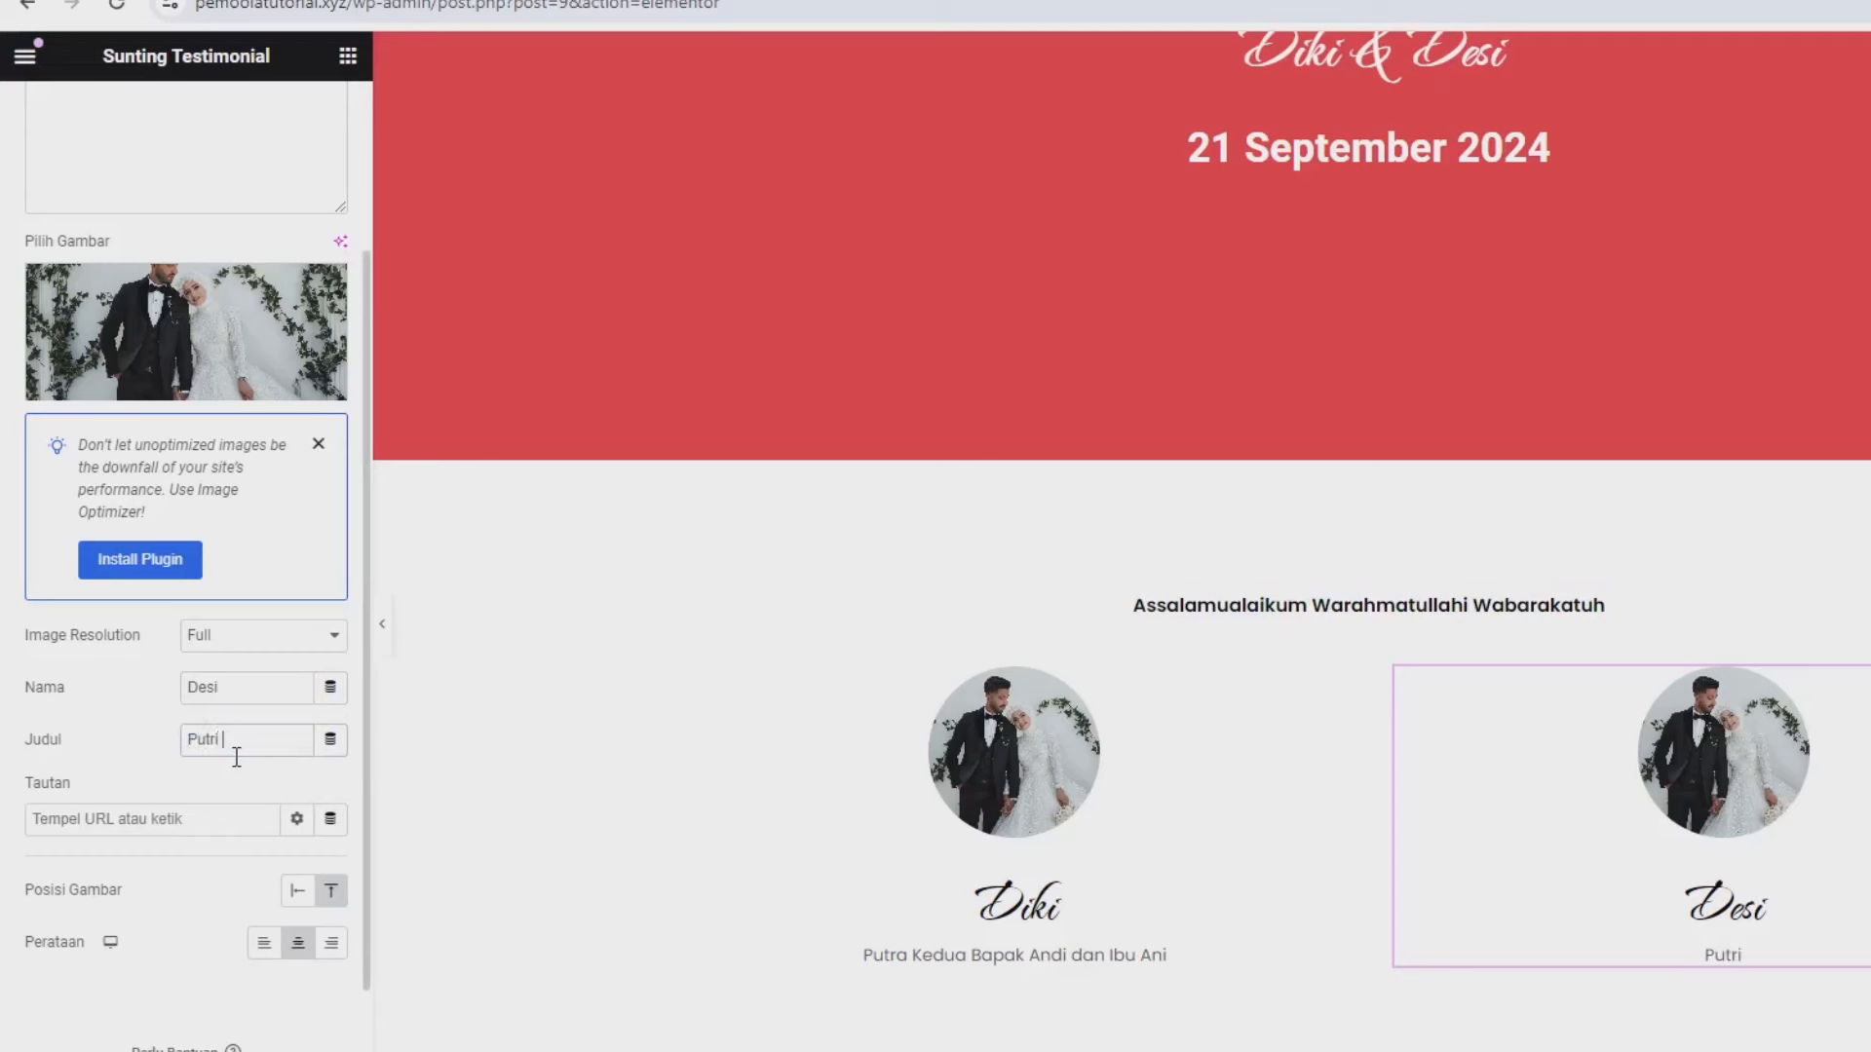
{"action": "type", "text": " keempat Bapak Rio dan Ibut Tia"}
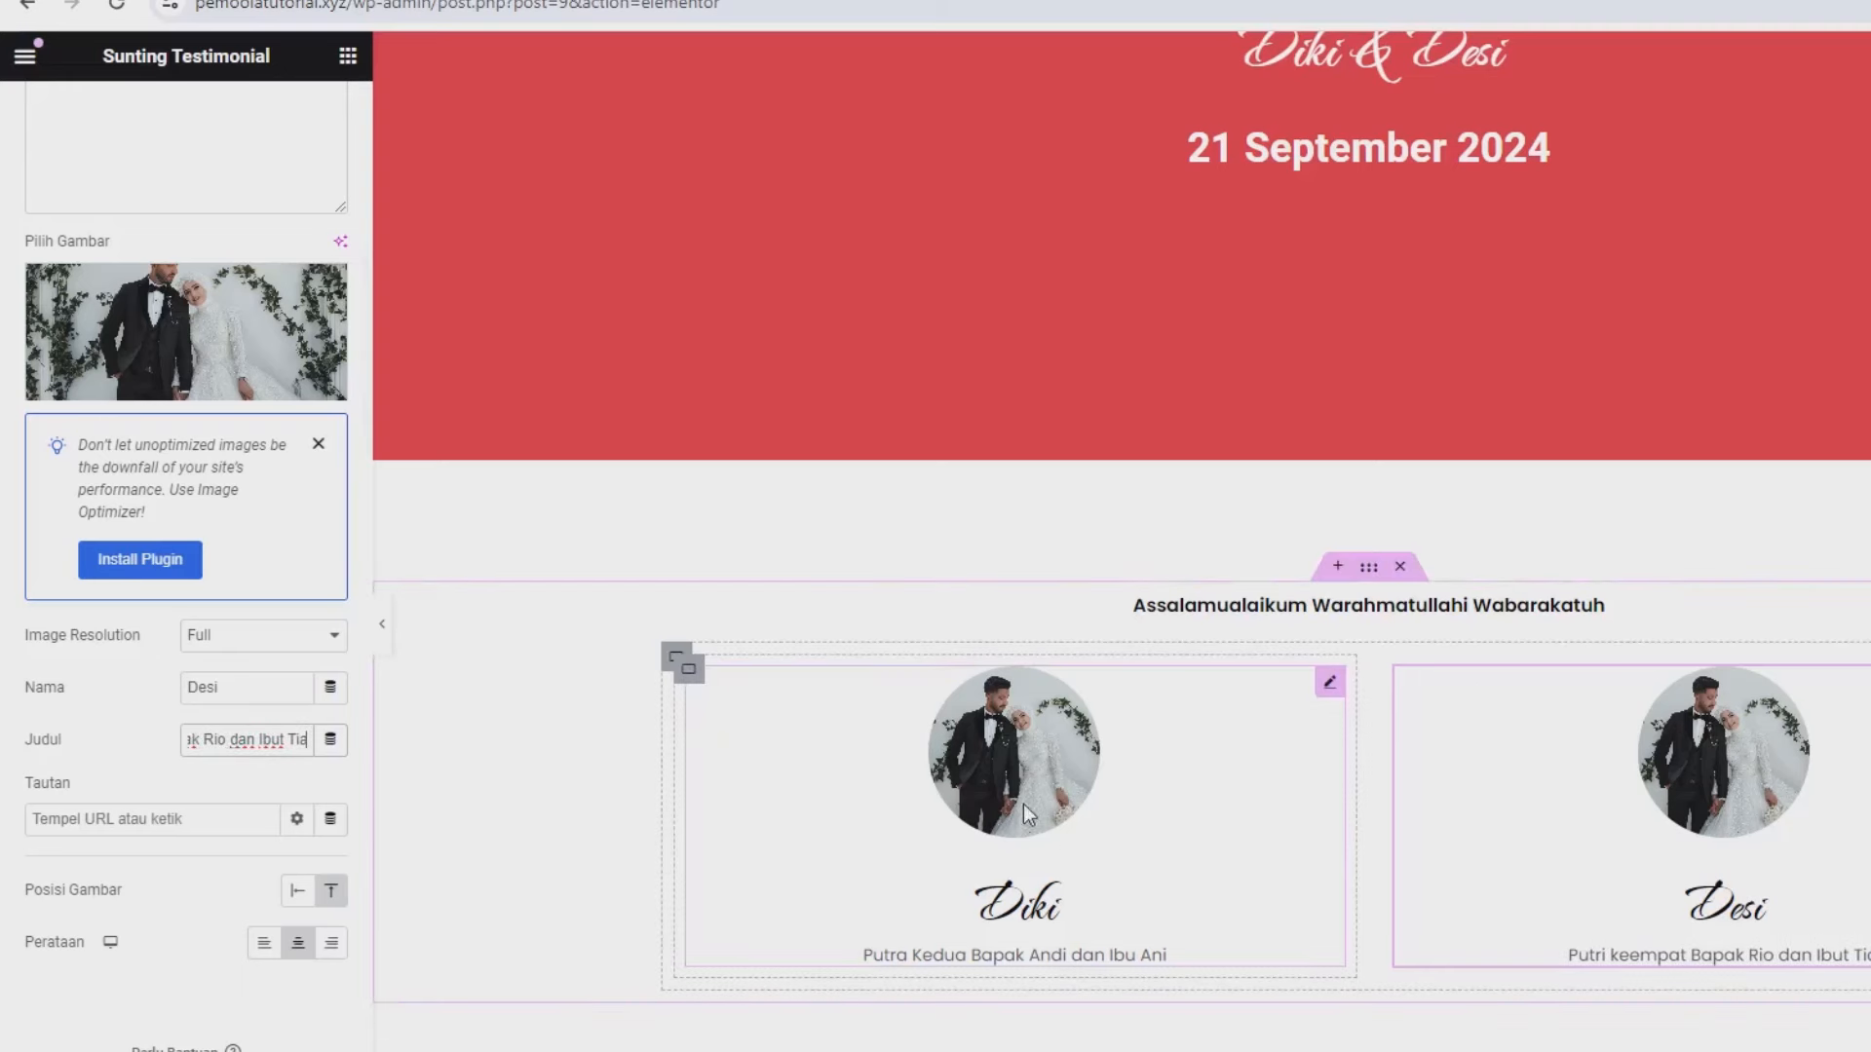
- Give the Diki card container a box shadow with 0.23 colour alpha and blur 28
{"action": "left_click", "coordinate": [689, 673]}
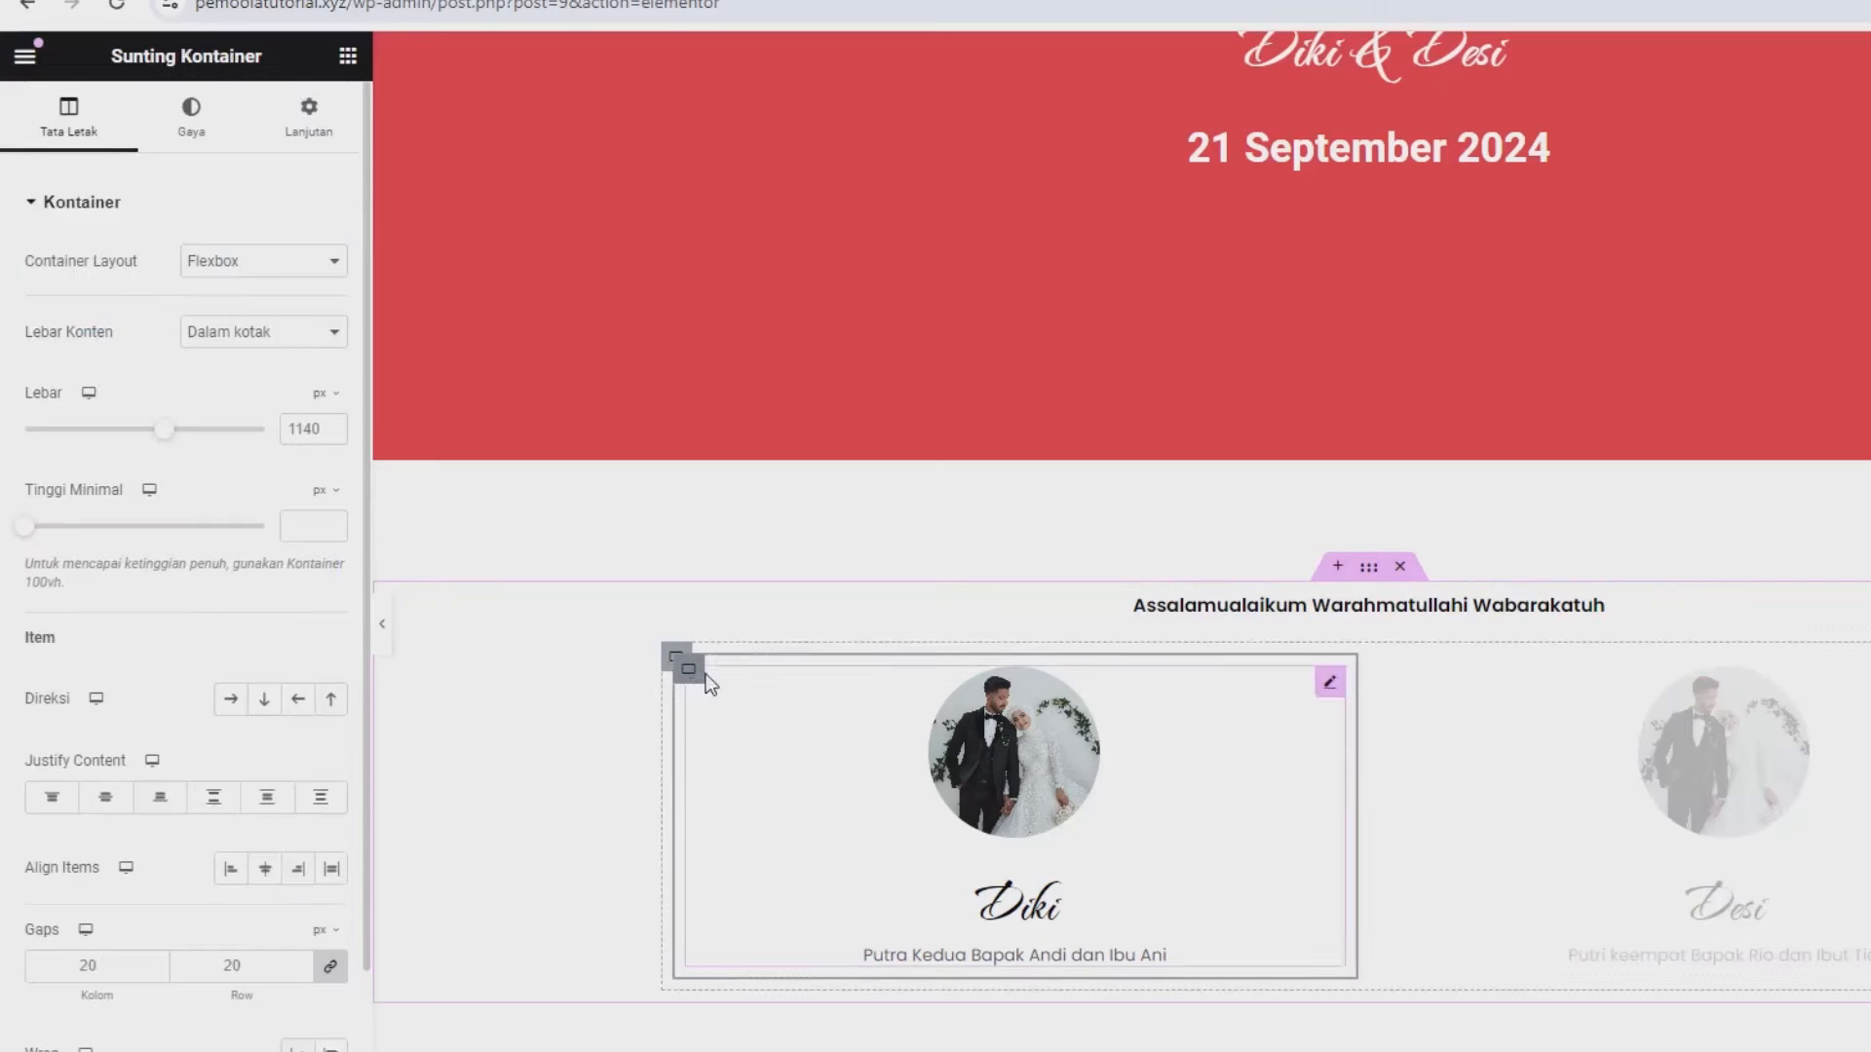
{"action": "left_click", "coordinate": [215, 151]}
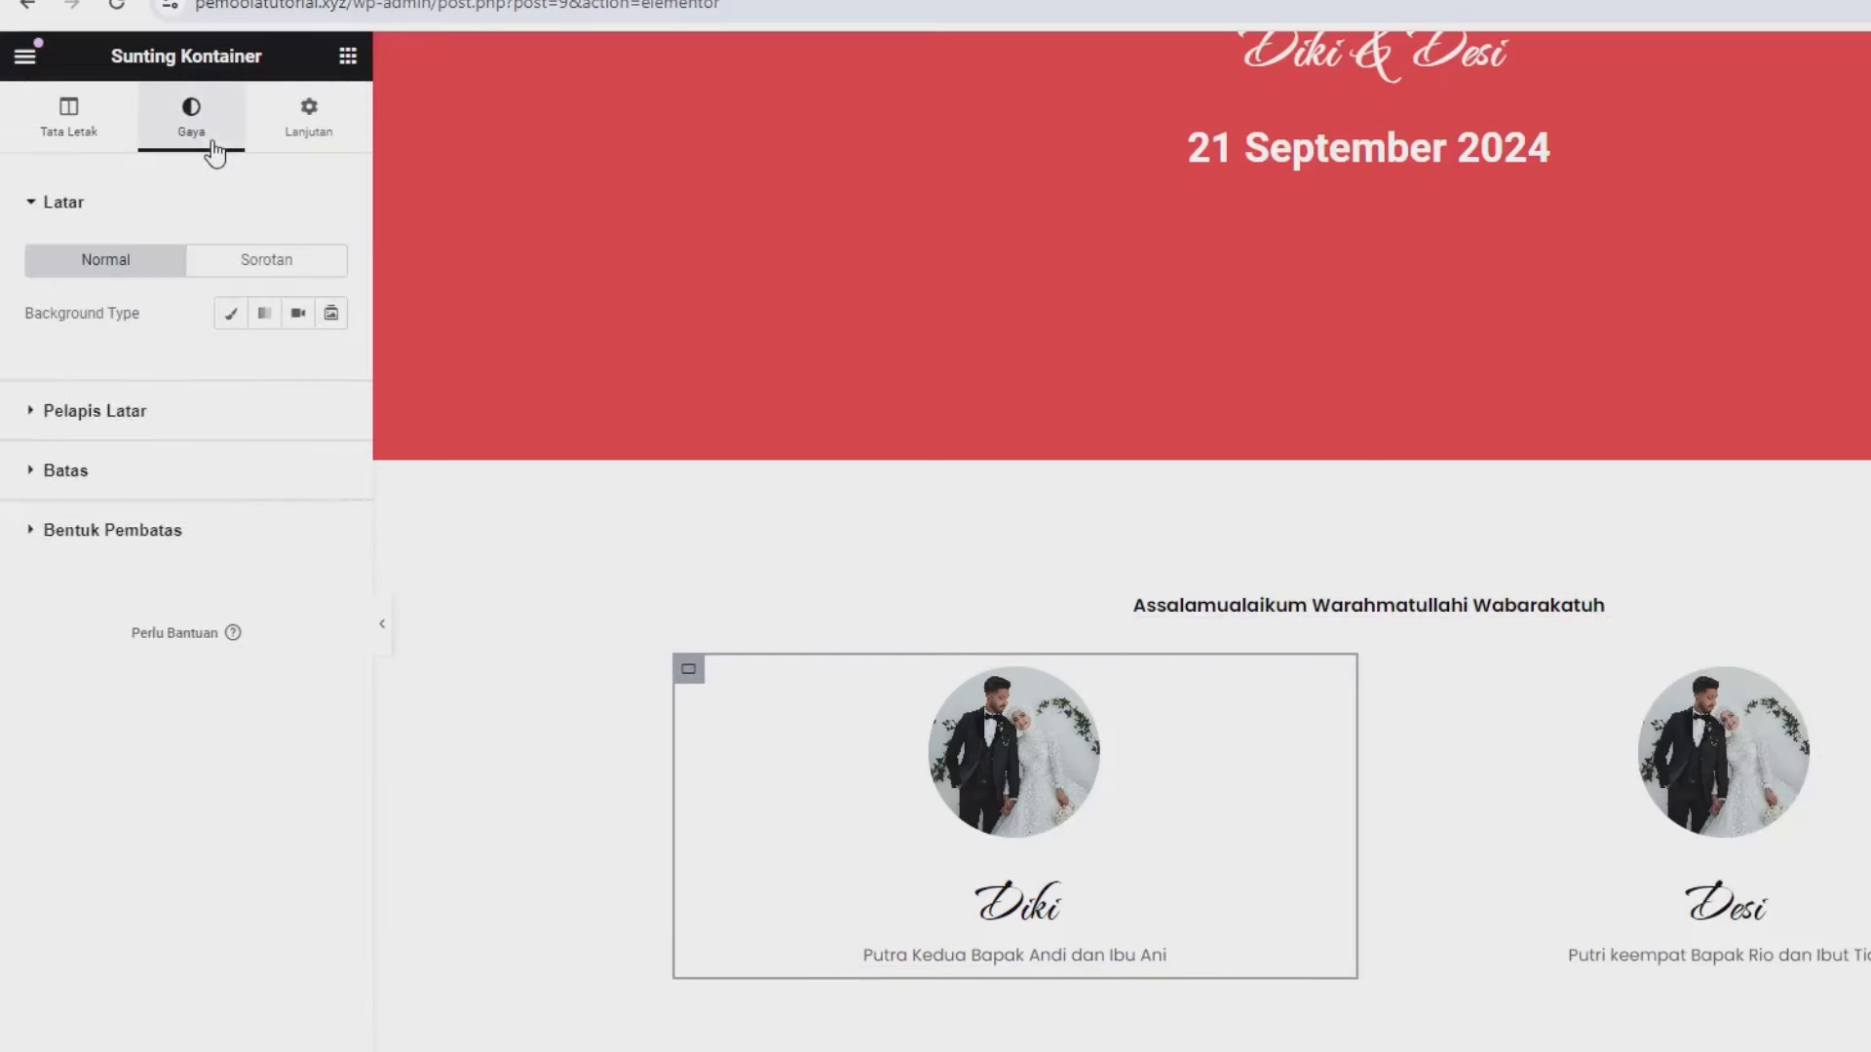
{"action": "left_click", "coordinate": [174, 470]}
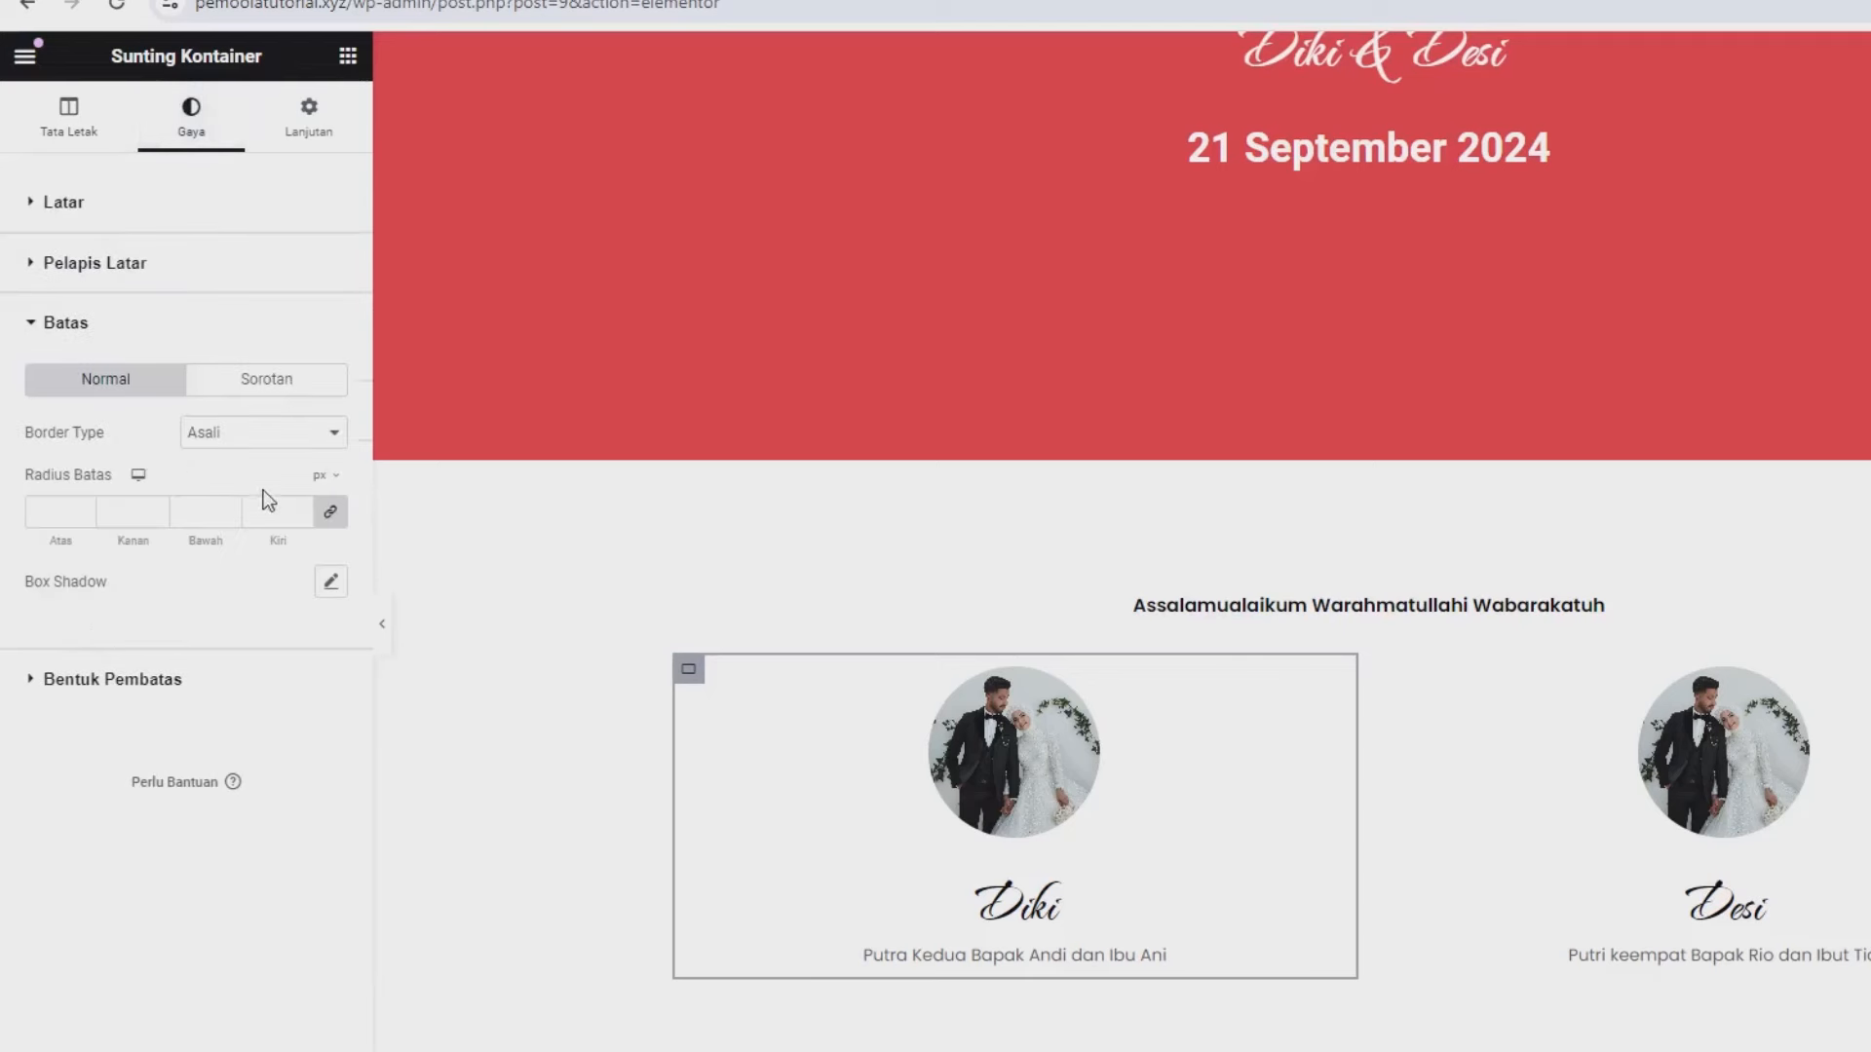
{"action": "left_click", "coordinate": [331, 582]}
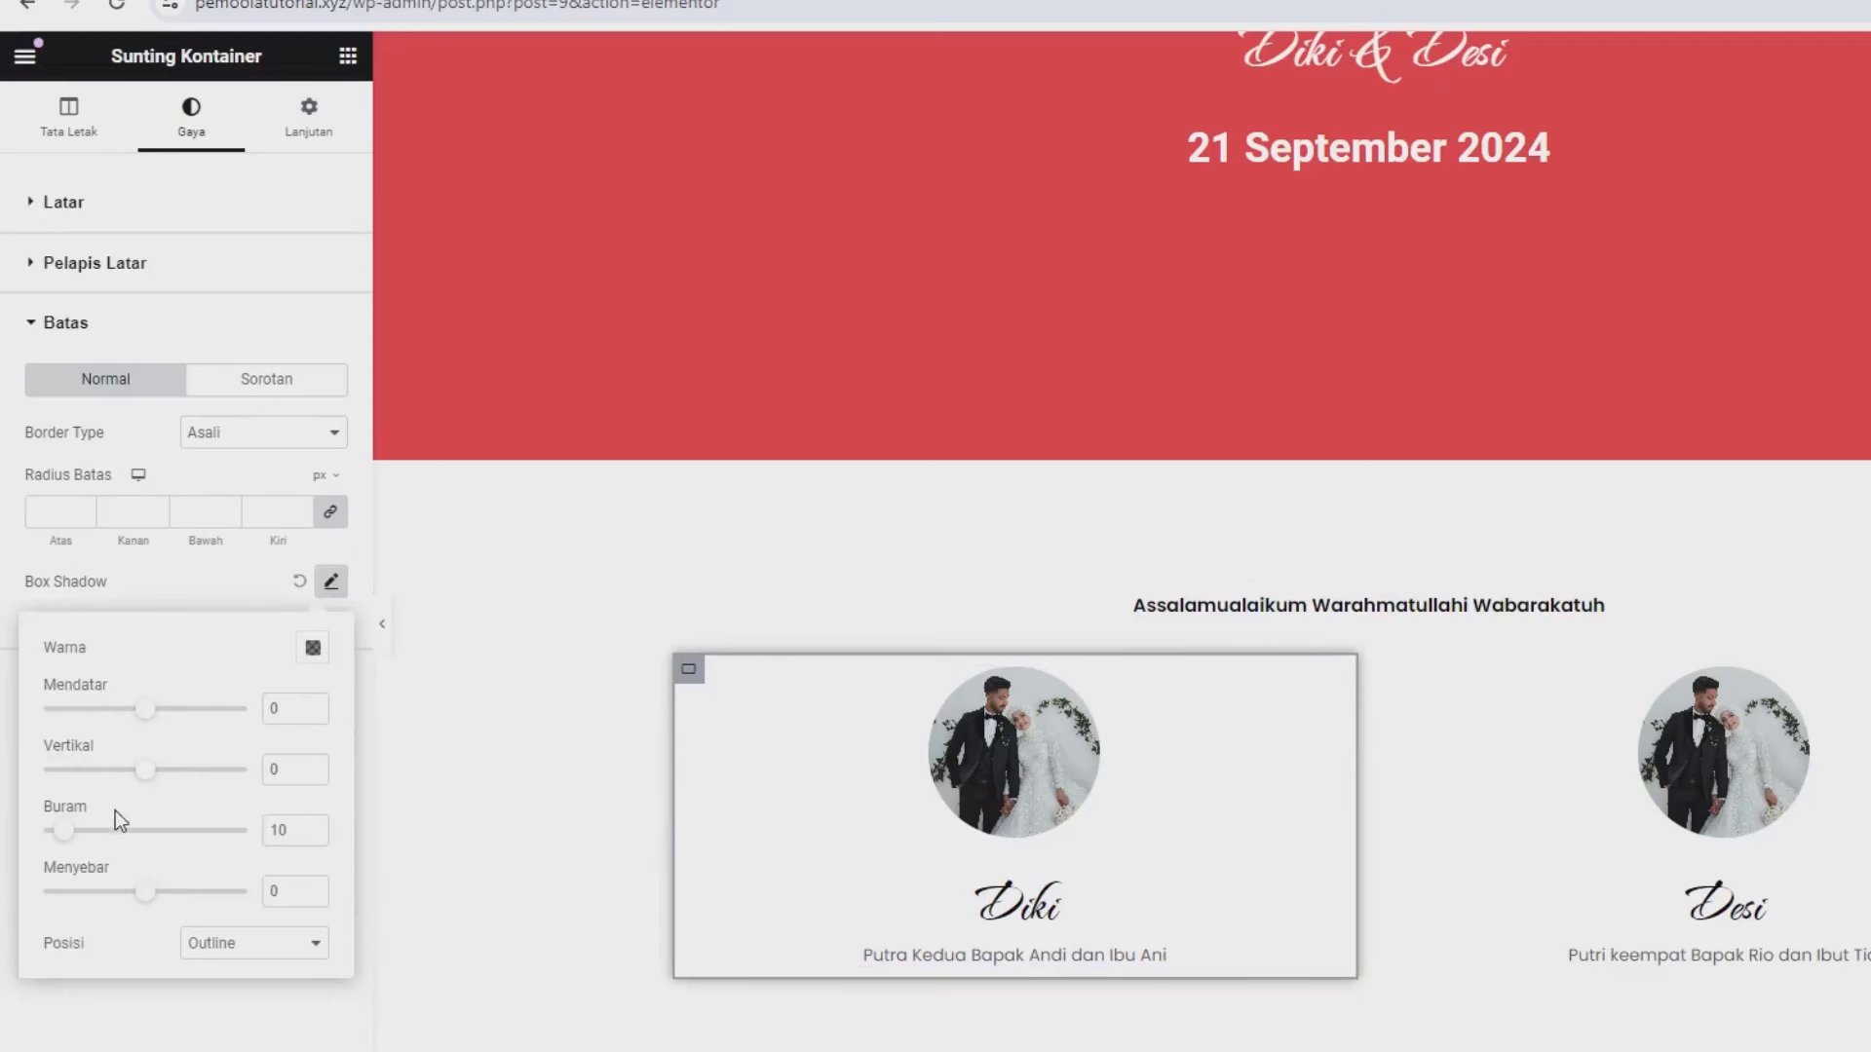
{"action": "left_click", "coordinate": [312, 648]}
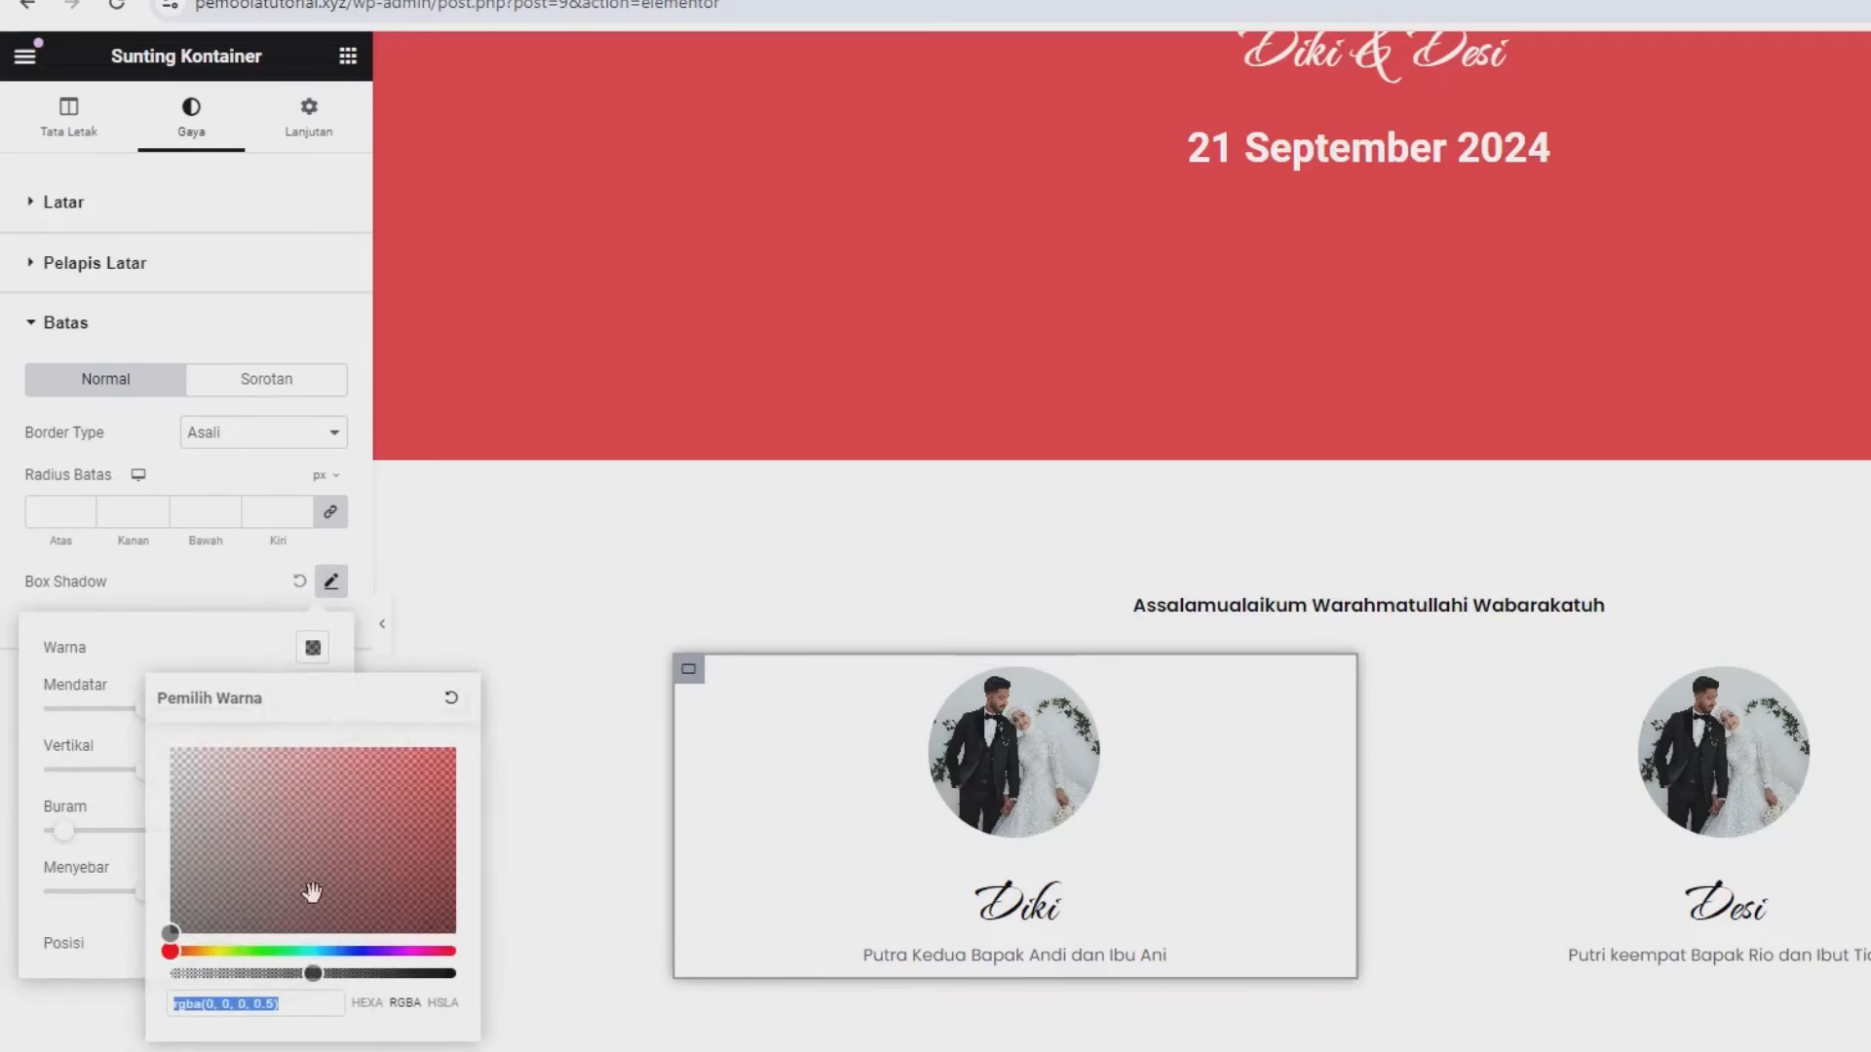
{"action": "left_click", "coordinate": [235, 972]}
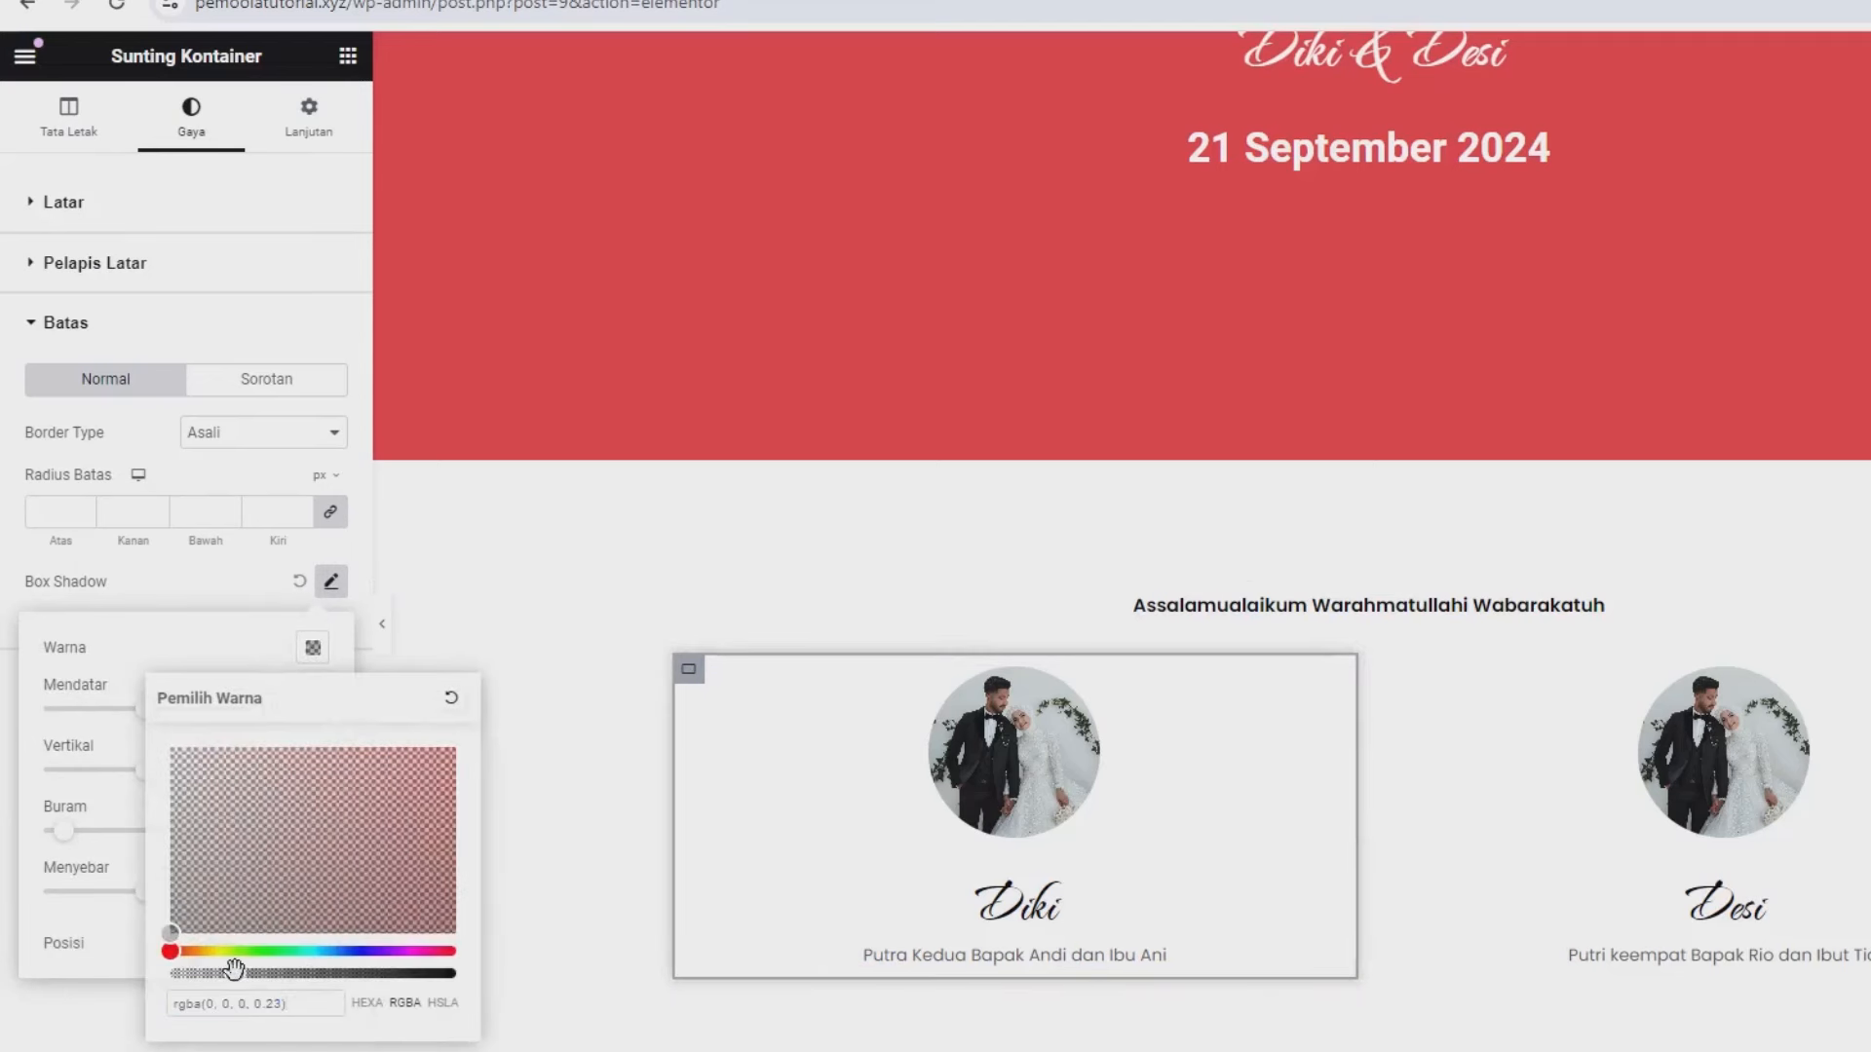
{"action": "left_click", "coordinate": [180, 662]}
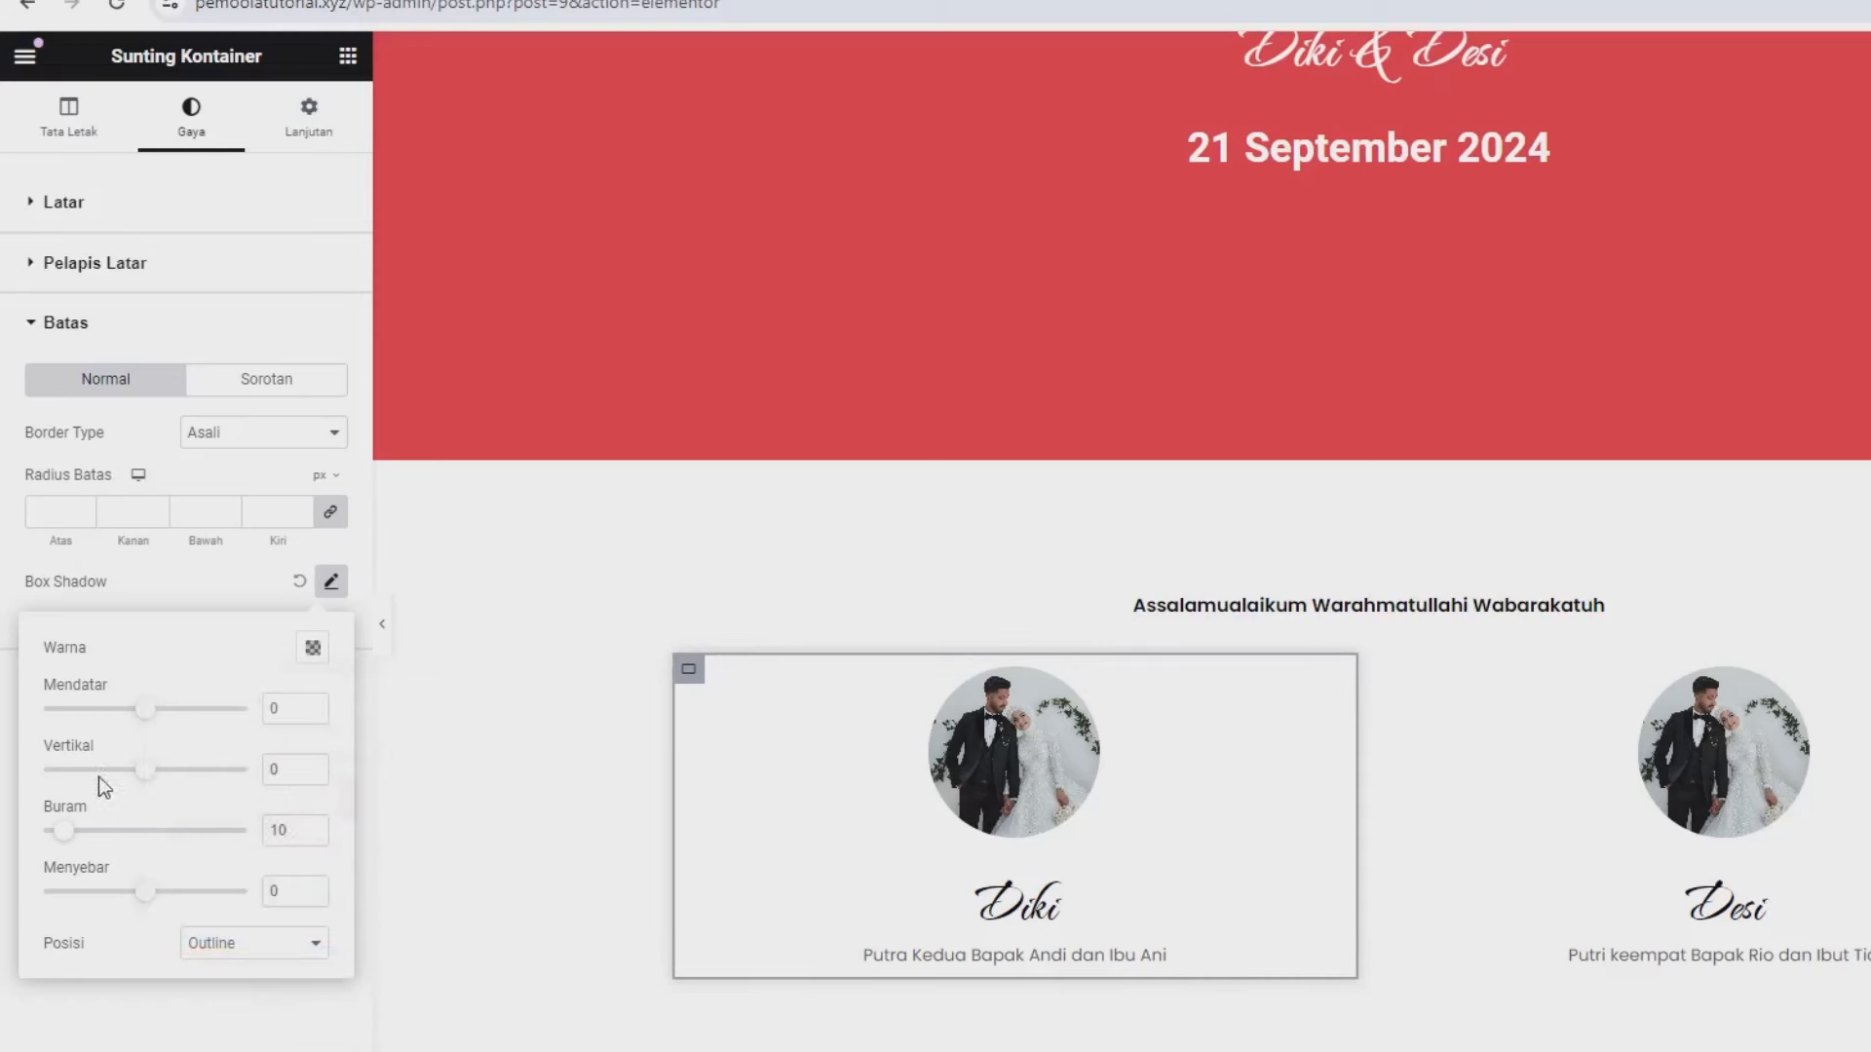
{"action": "left_click_drag", "start_coordinate": [70, 836], "coordinate": [100, 851]}
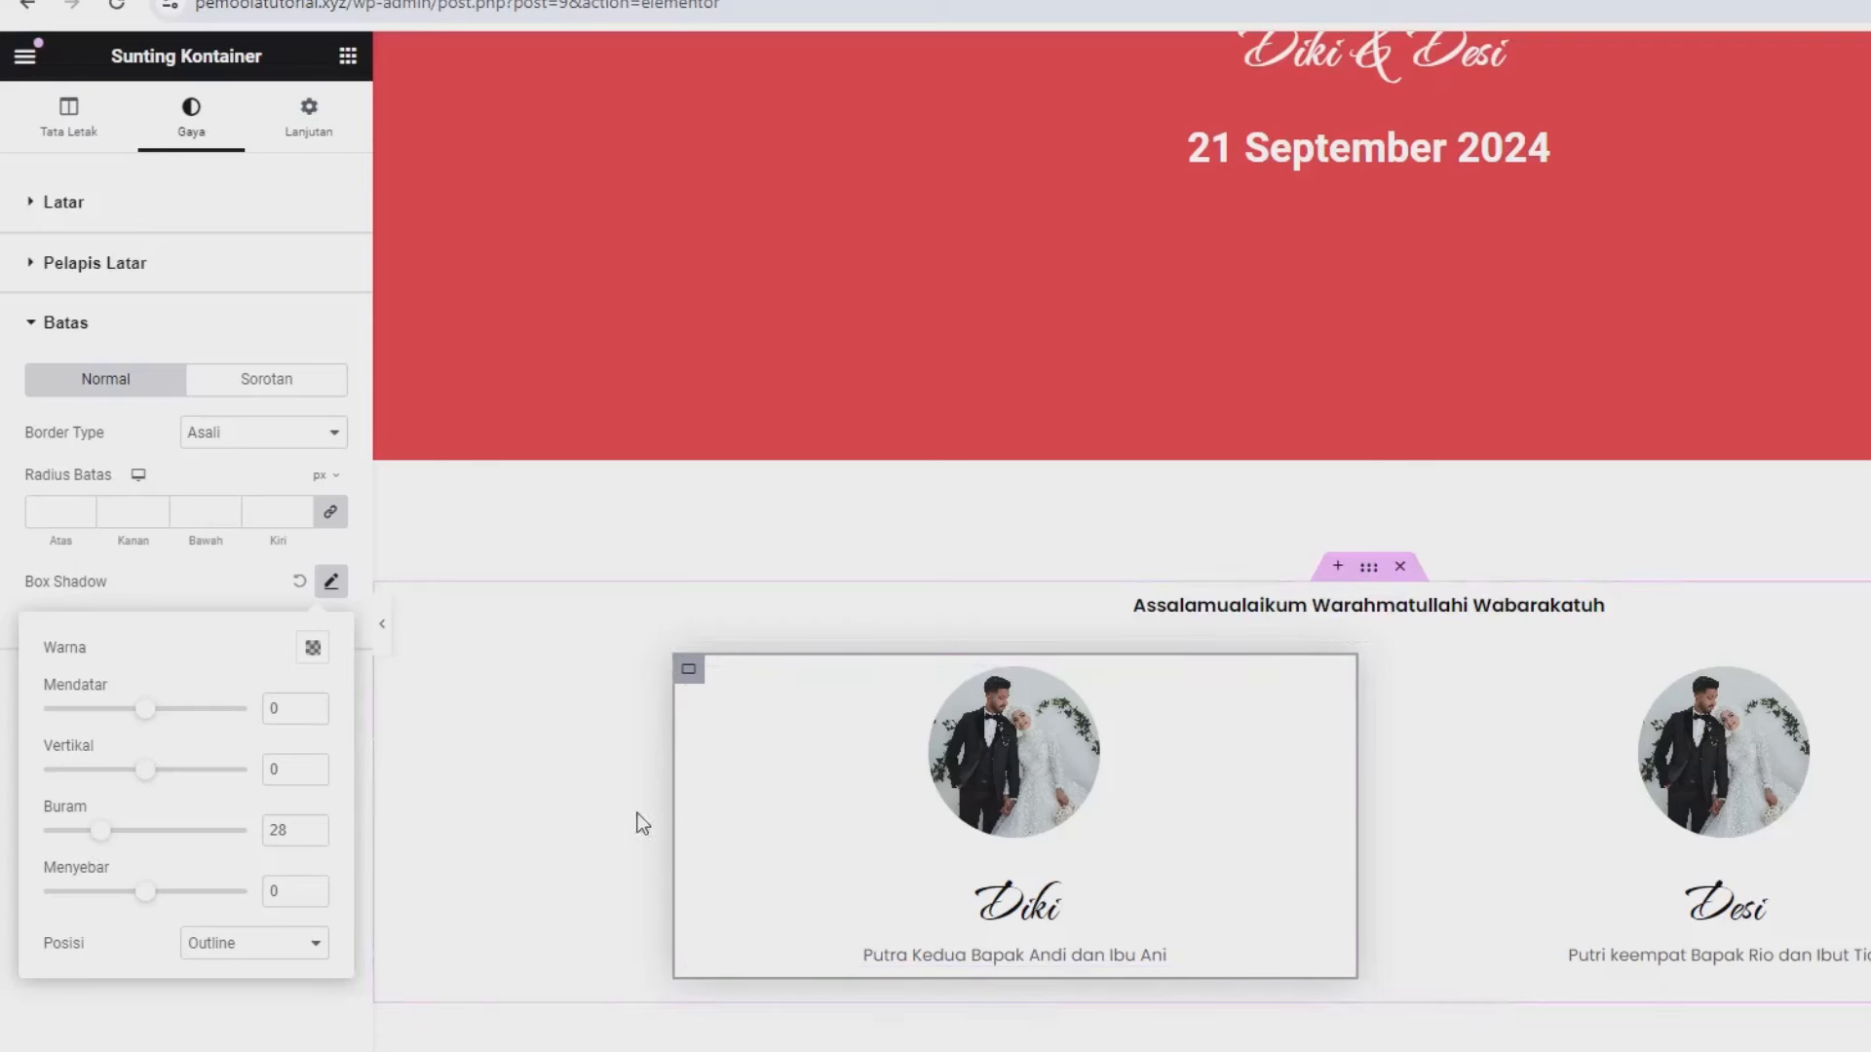
- Paste the Diki container's style onto the Desi container and save the page
{"action": "right_click", "coordinate": [687, 685]}
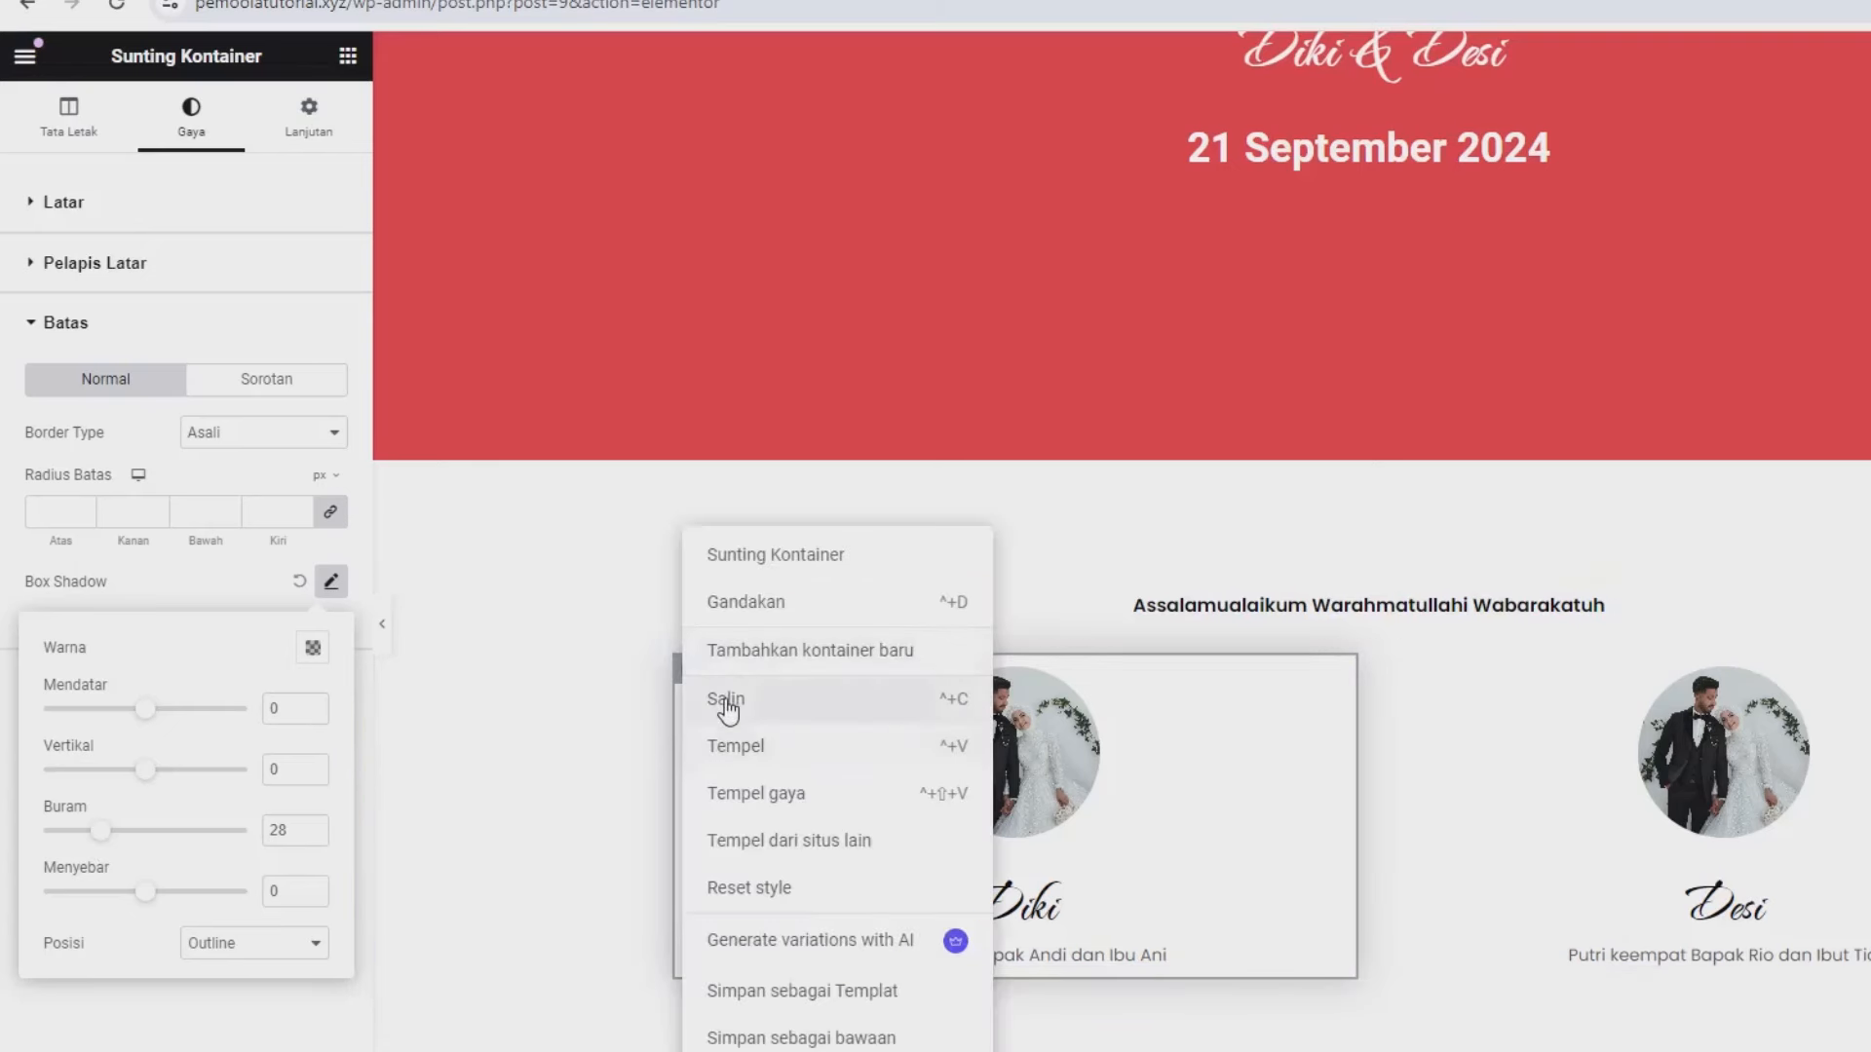
{"action": "left_click", "coordinate": [726, 699]}
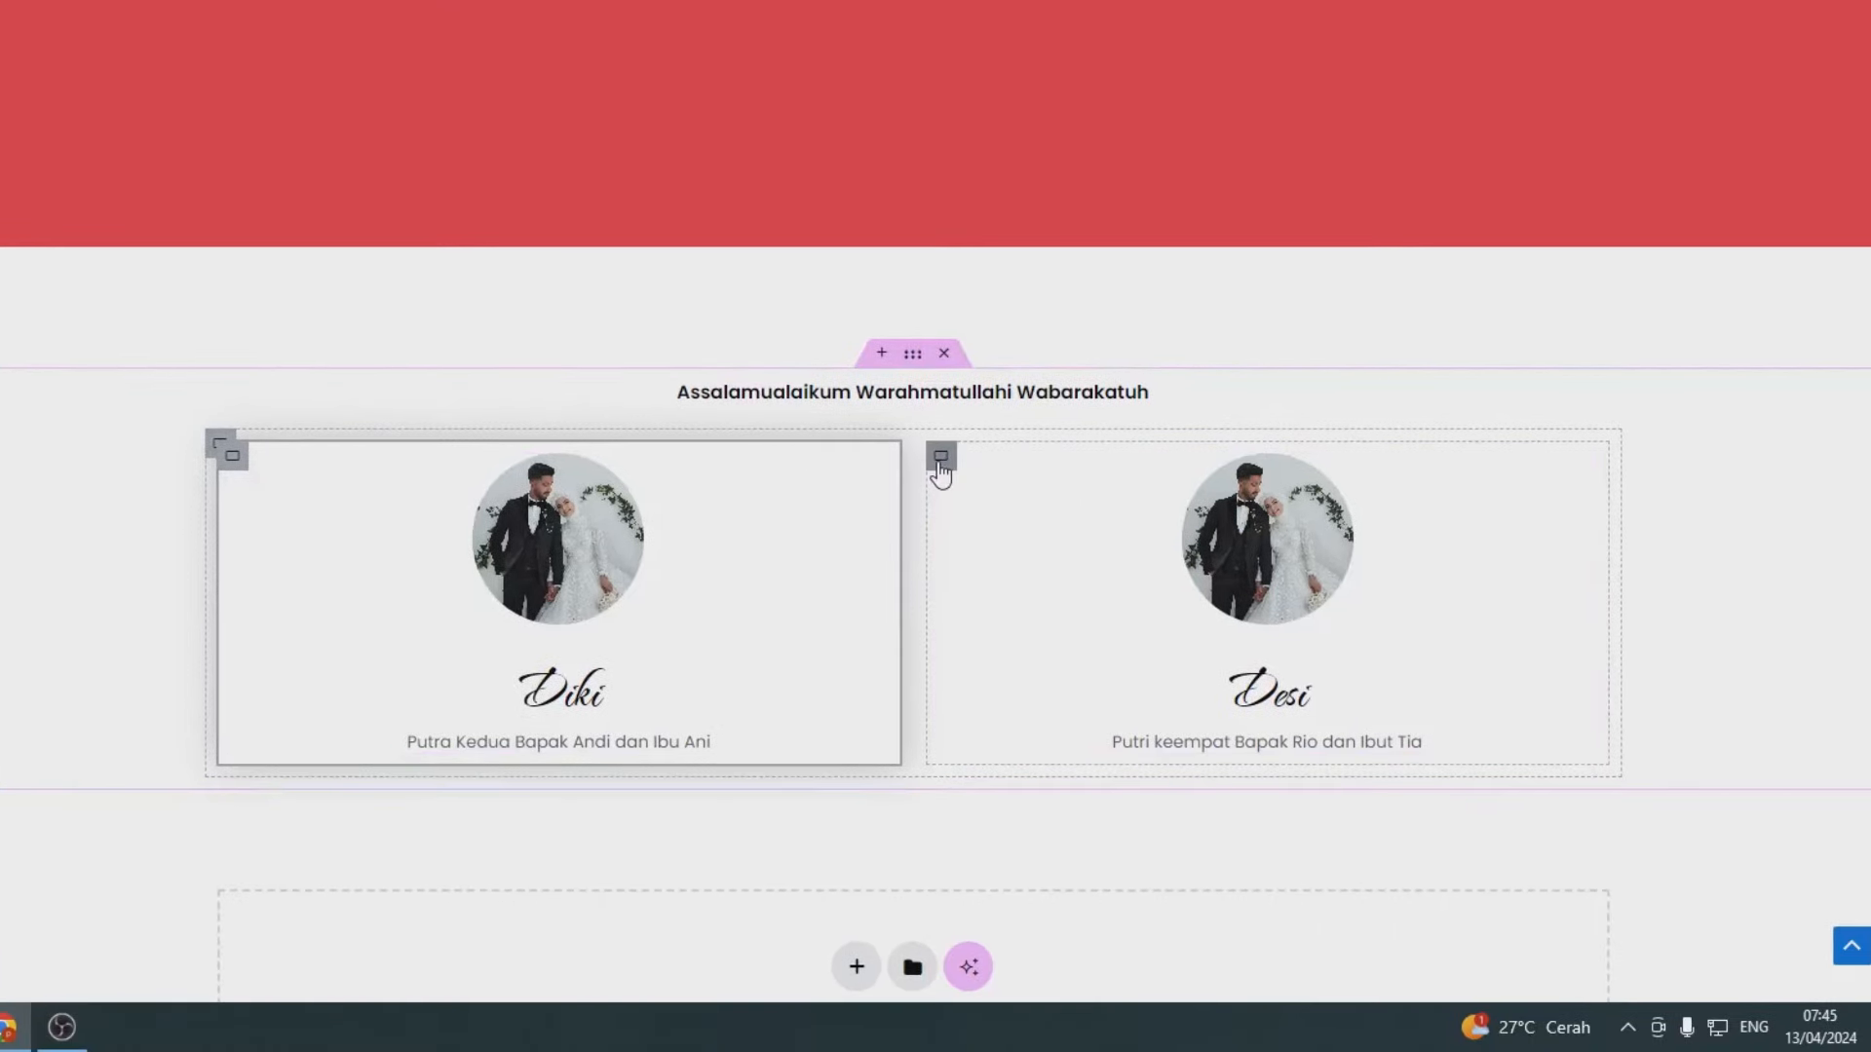
{"action": "right_click", "coordinate": [1397, 677]}
{"action": "left_click", "coordinate": [969, 582]}
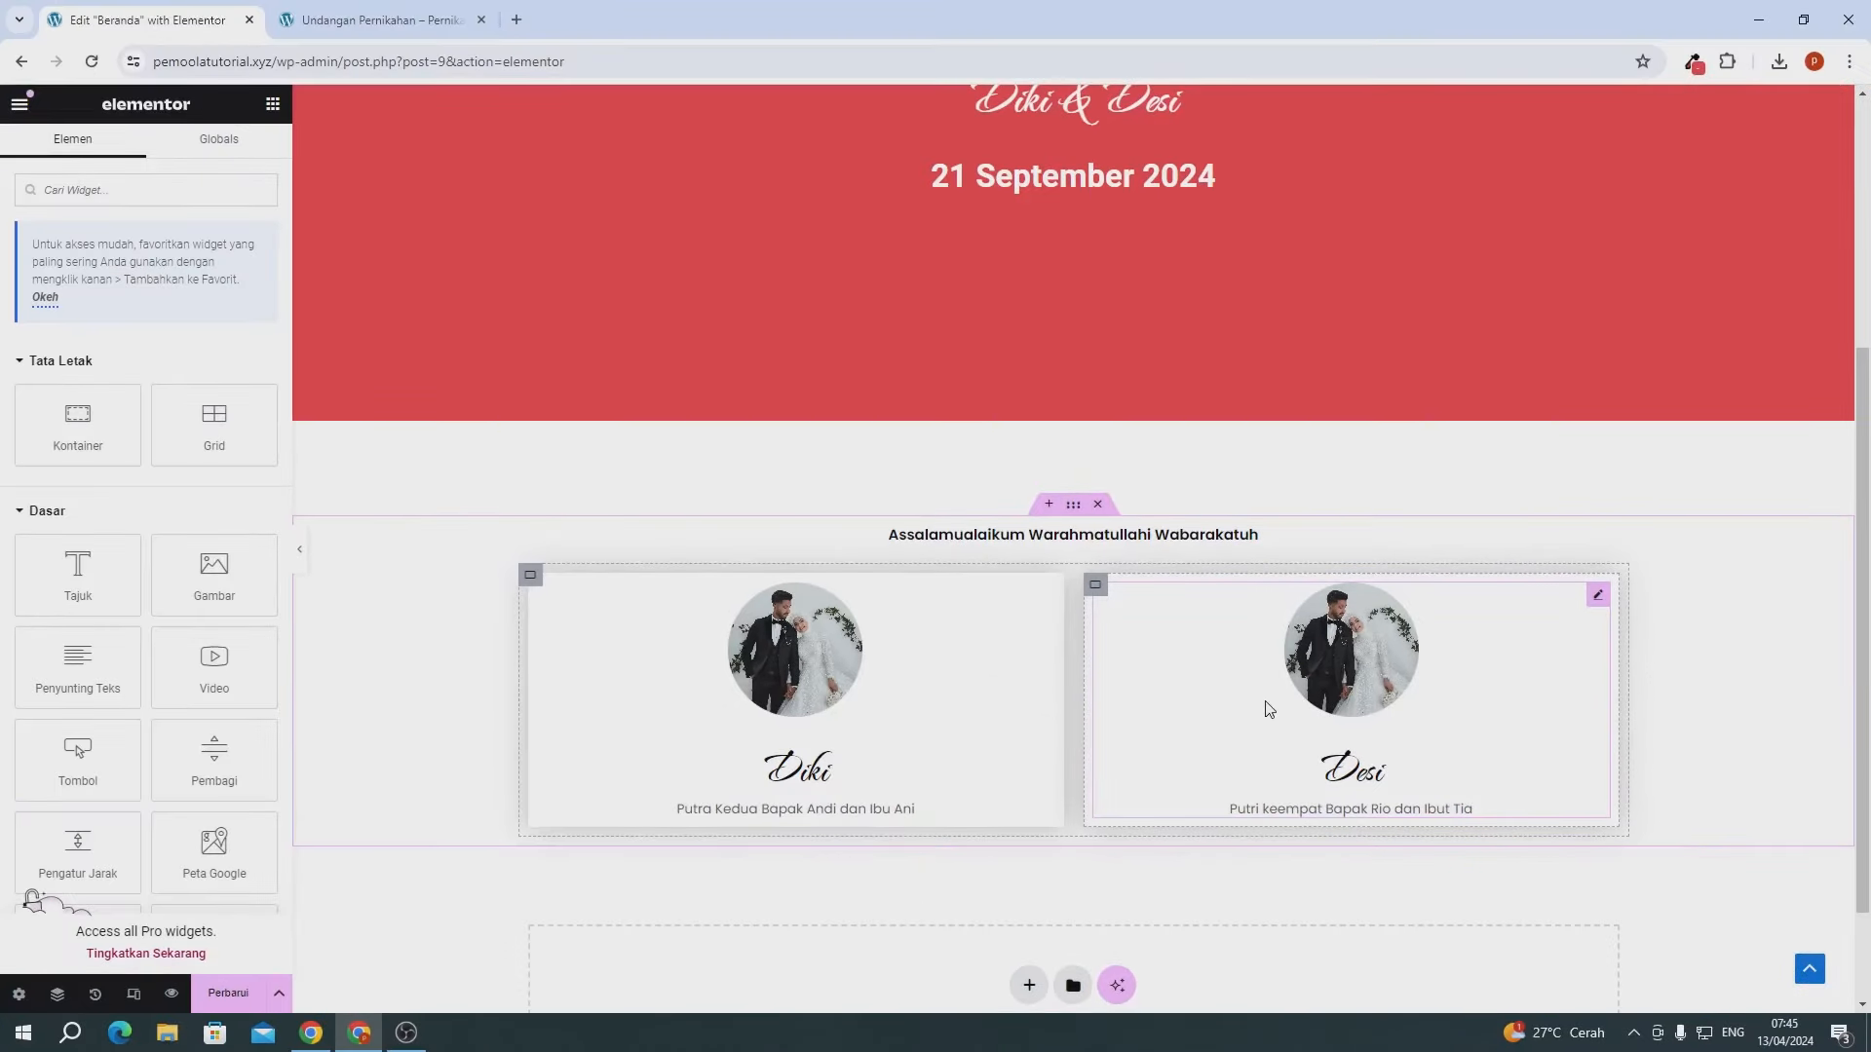
{"action": "left_click", "coordinate": [239, 994]}
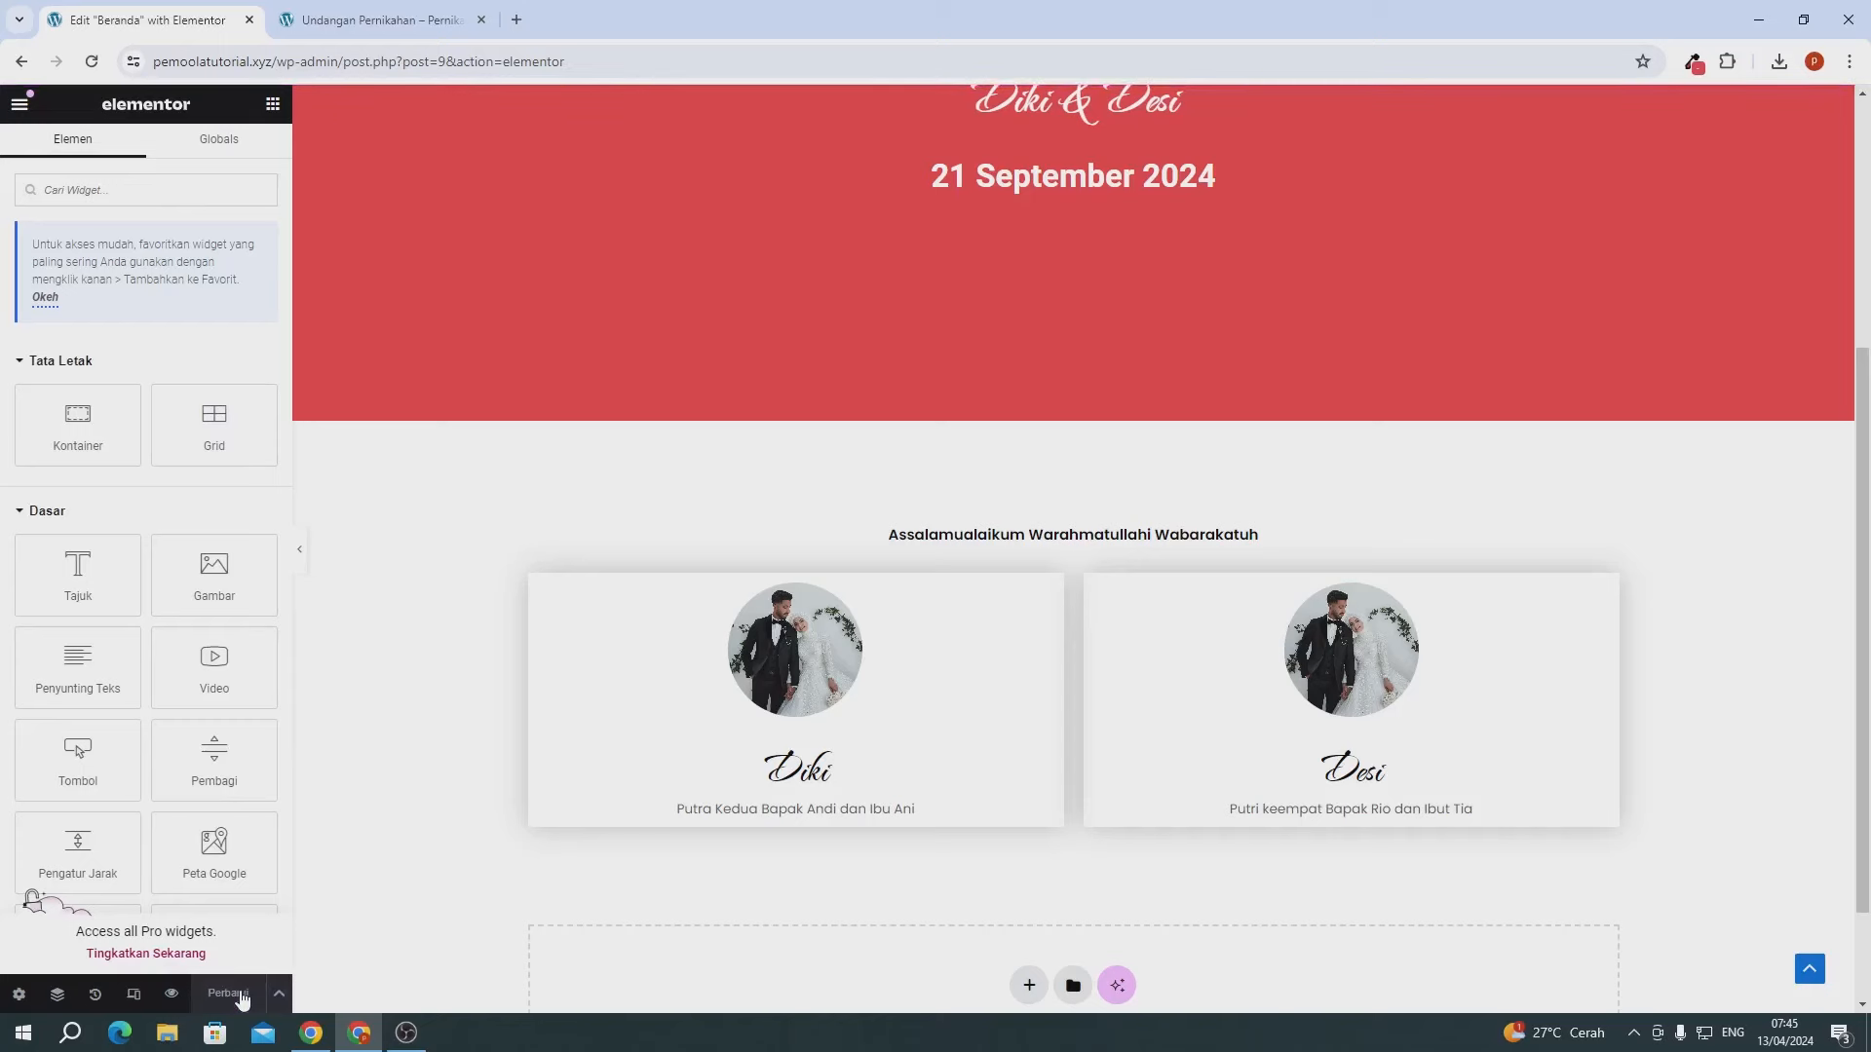
- Give the Diki card container 11% padding on every side
{"action": "left_click", "coordinate": [542, 587]}
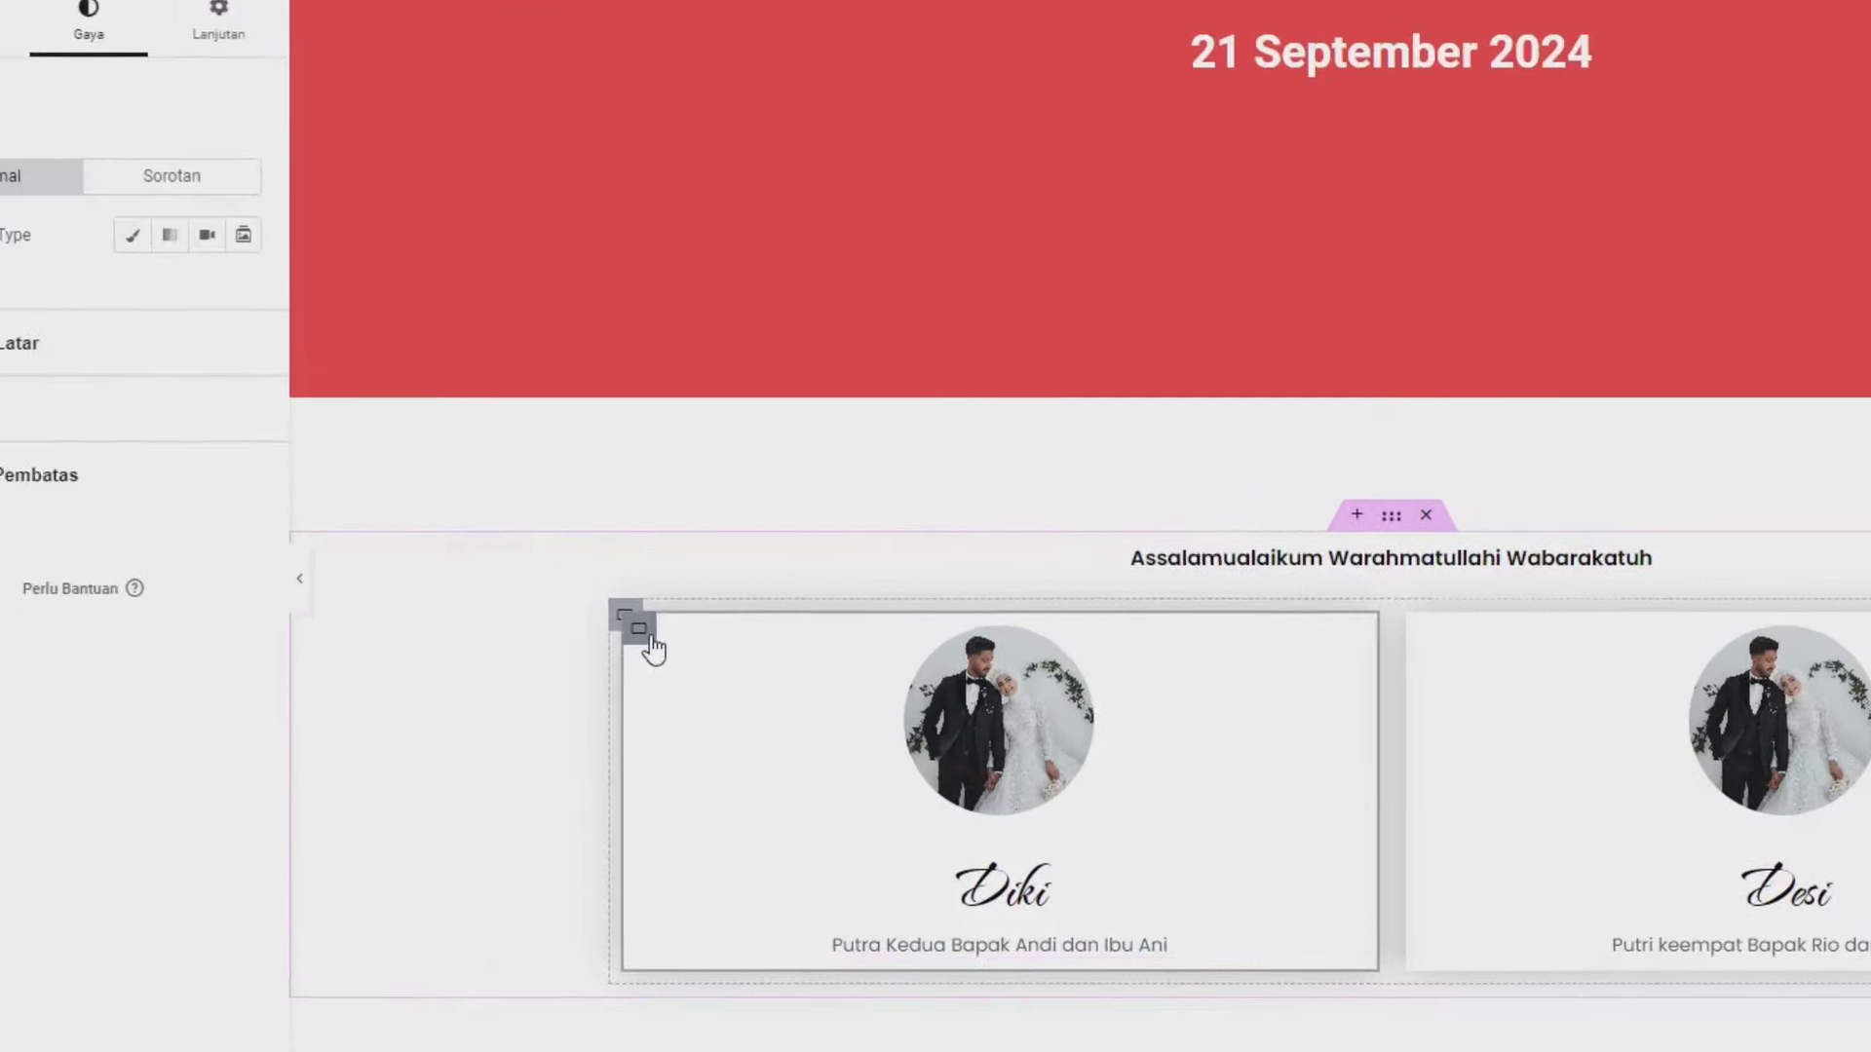
{"action": "left_click", "coordinate": [237, 51]}
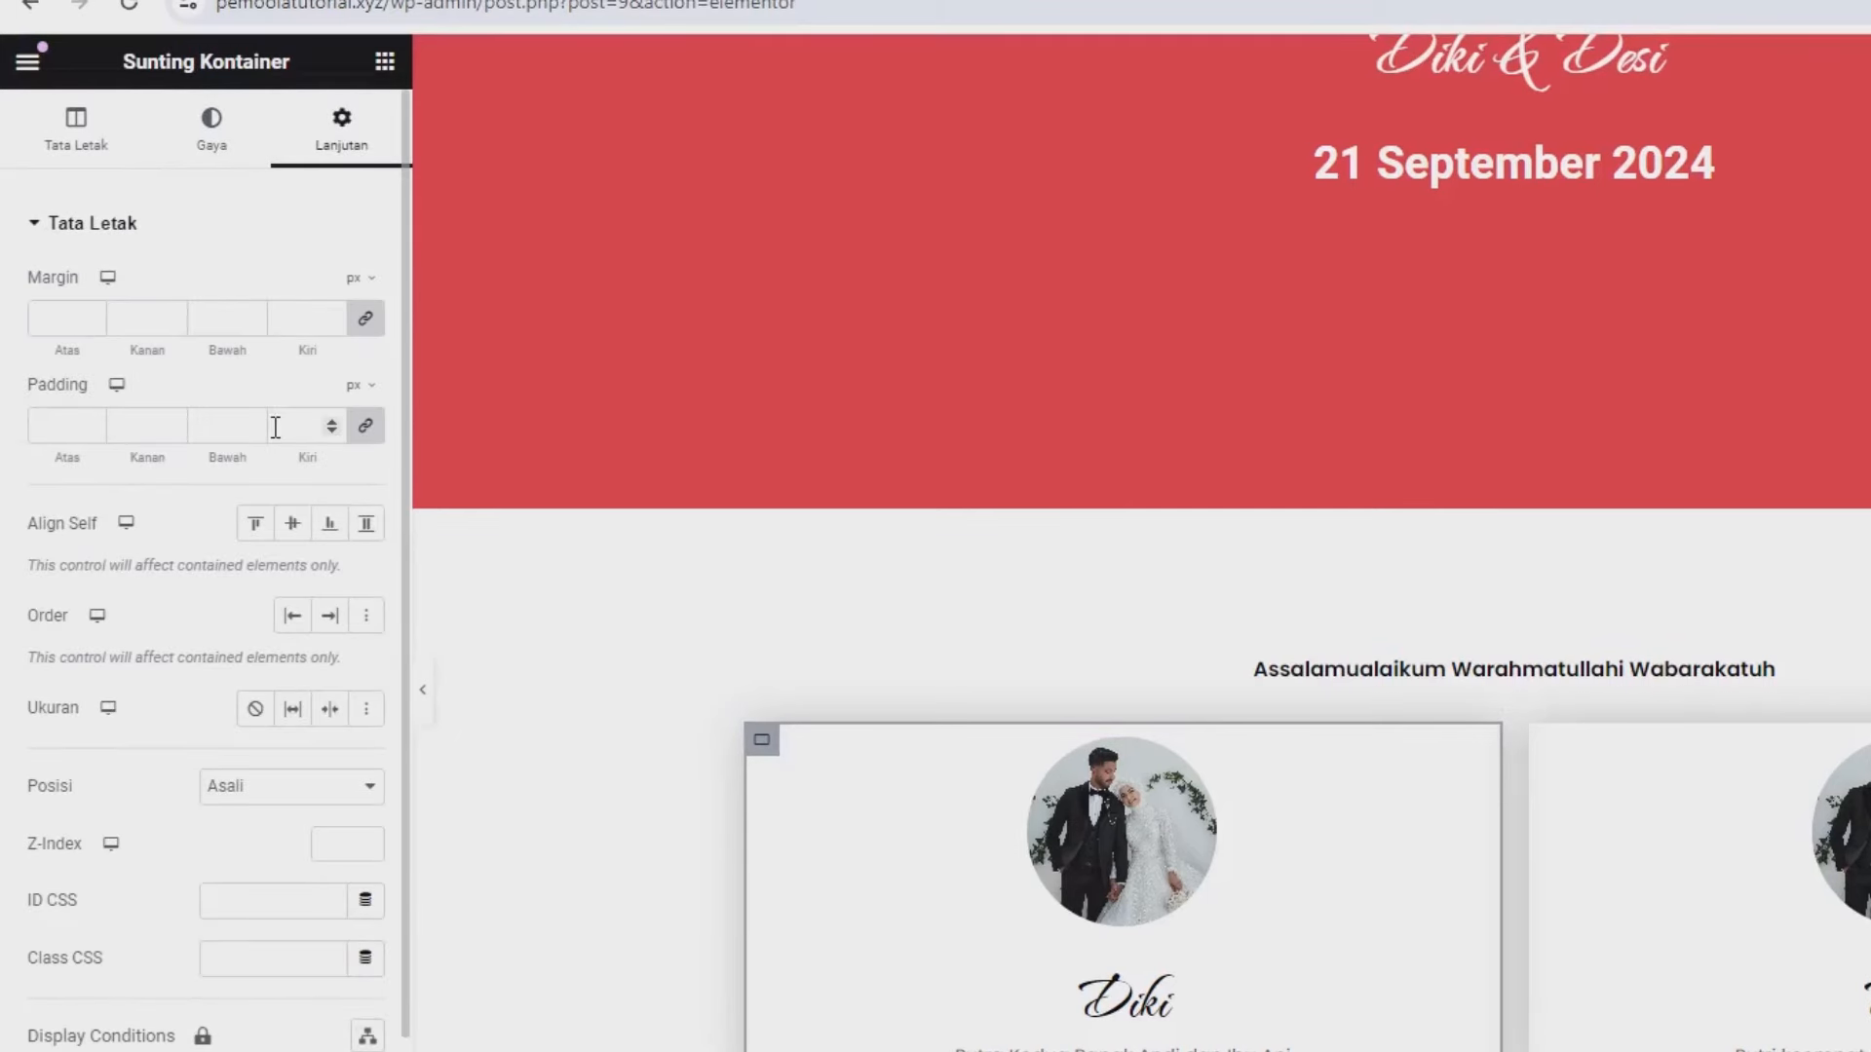
{"action": "left_click", "coordinate": [356, 386]}
{"action": "left_click", "coordinate": [357, 427]}
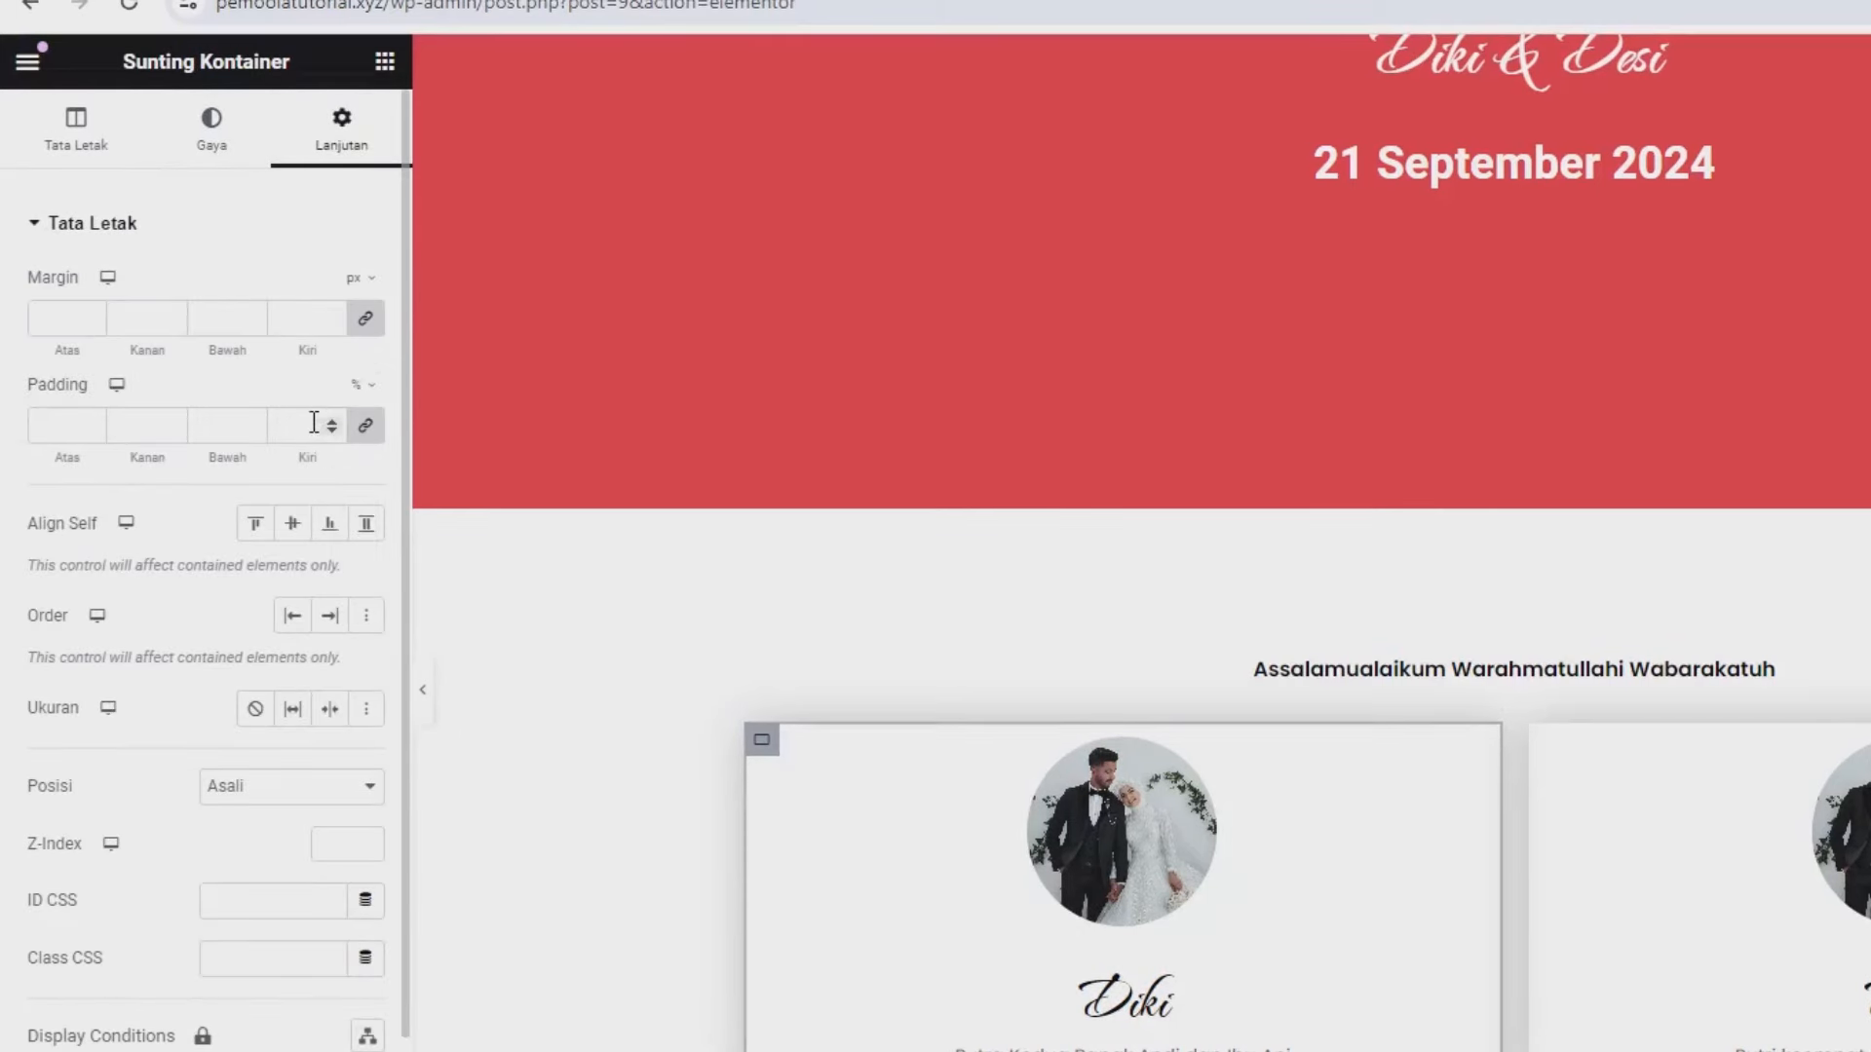
{"action": "left_click", "coordinate": [314, 422]}
{"action": "type", "text": "11"}
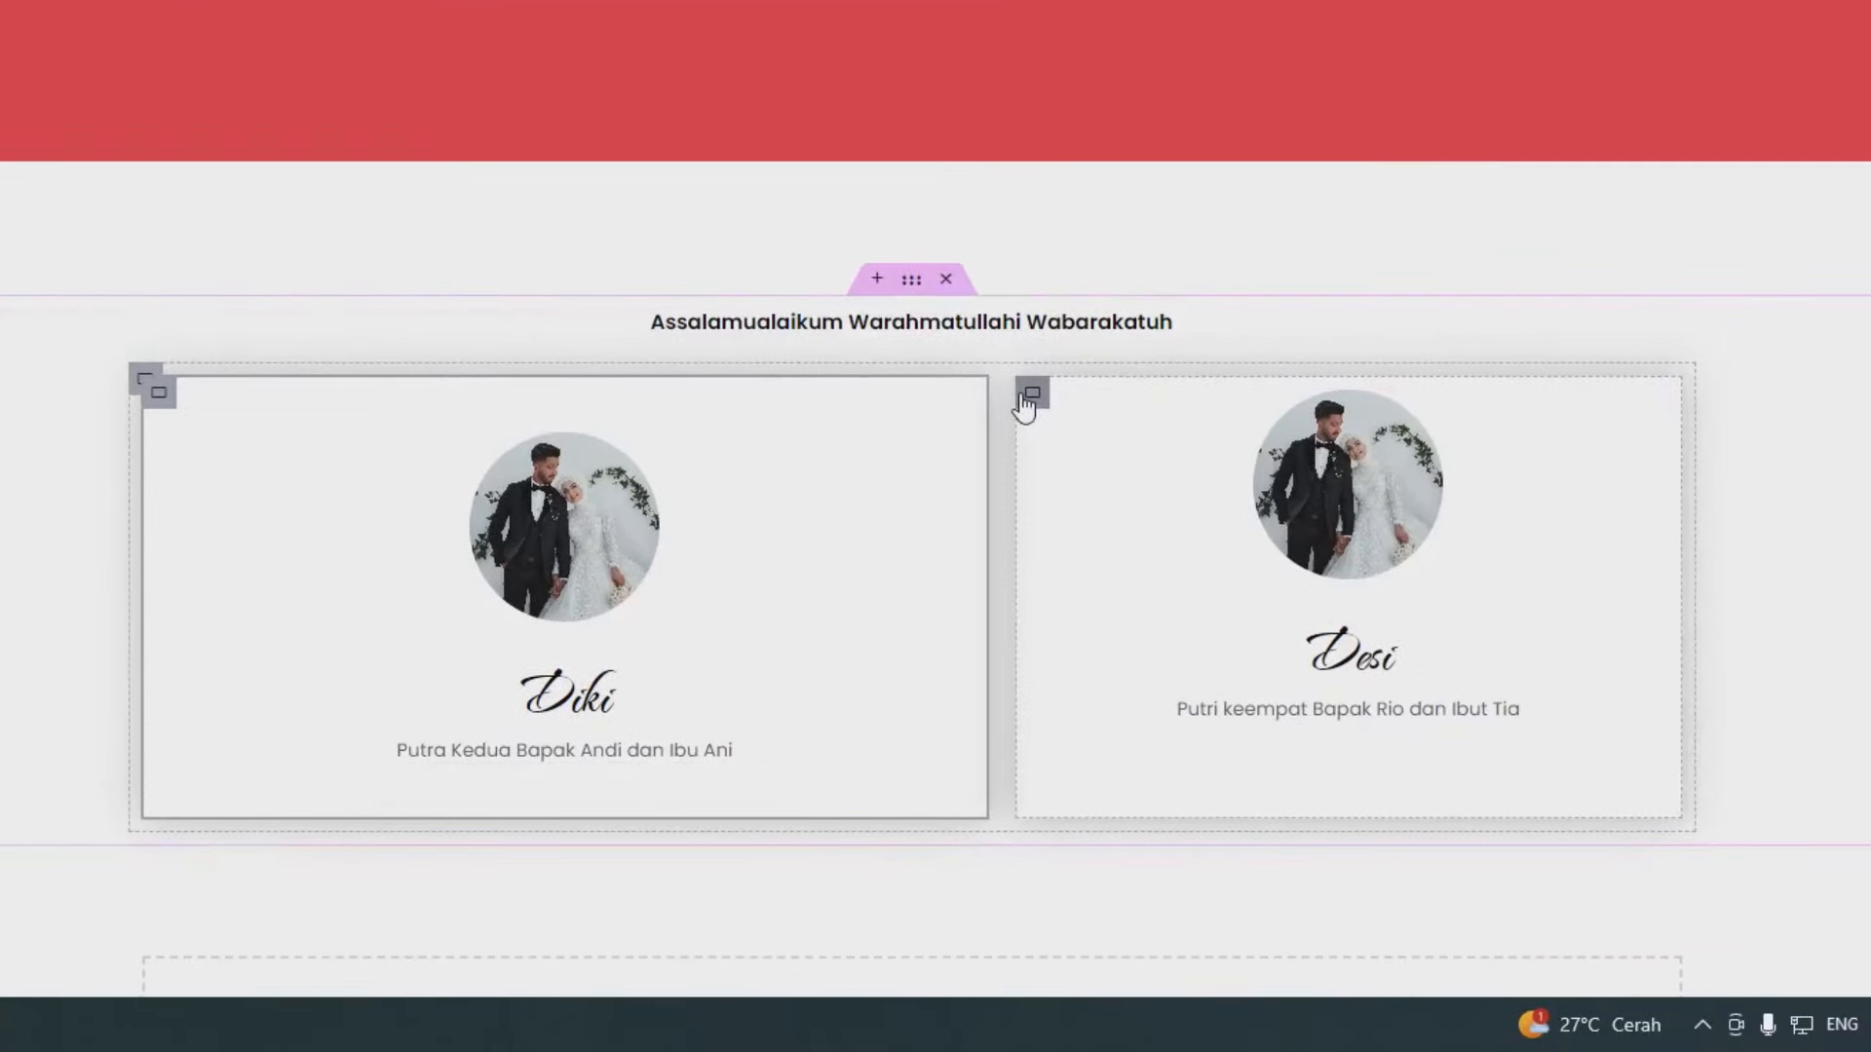
- Apply 11% padding to the Desi card container, save, and view the live page
{"action": "left_click", "coordinate": [1029, 393]}
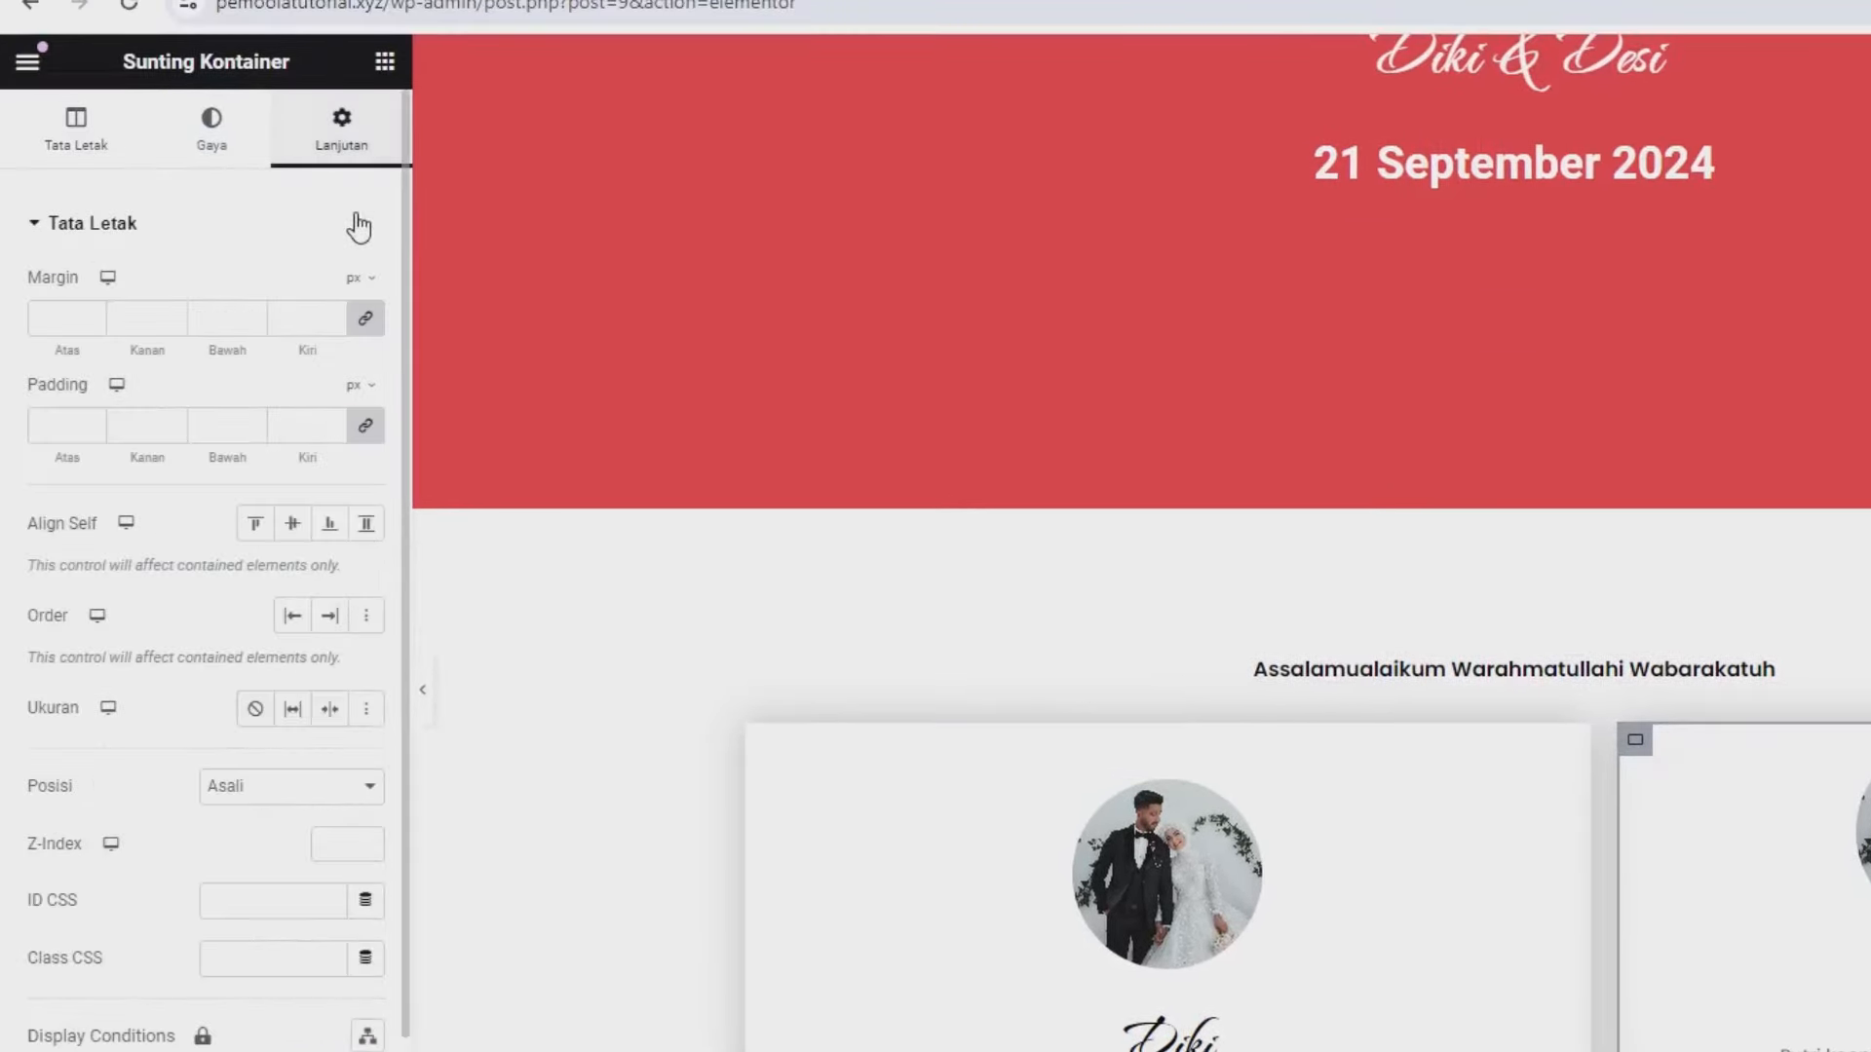
{"action": "left_click", "coordinate": [356, 385]}
{"action": "left_click", "coordinate": [360, 415]}
{"action": "left_click", "coordinate": [299, 424]}
{"action": "type", "text": "1"}
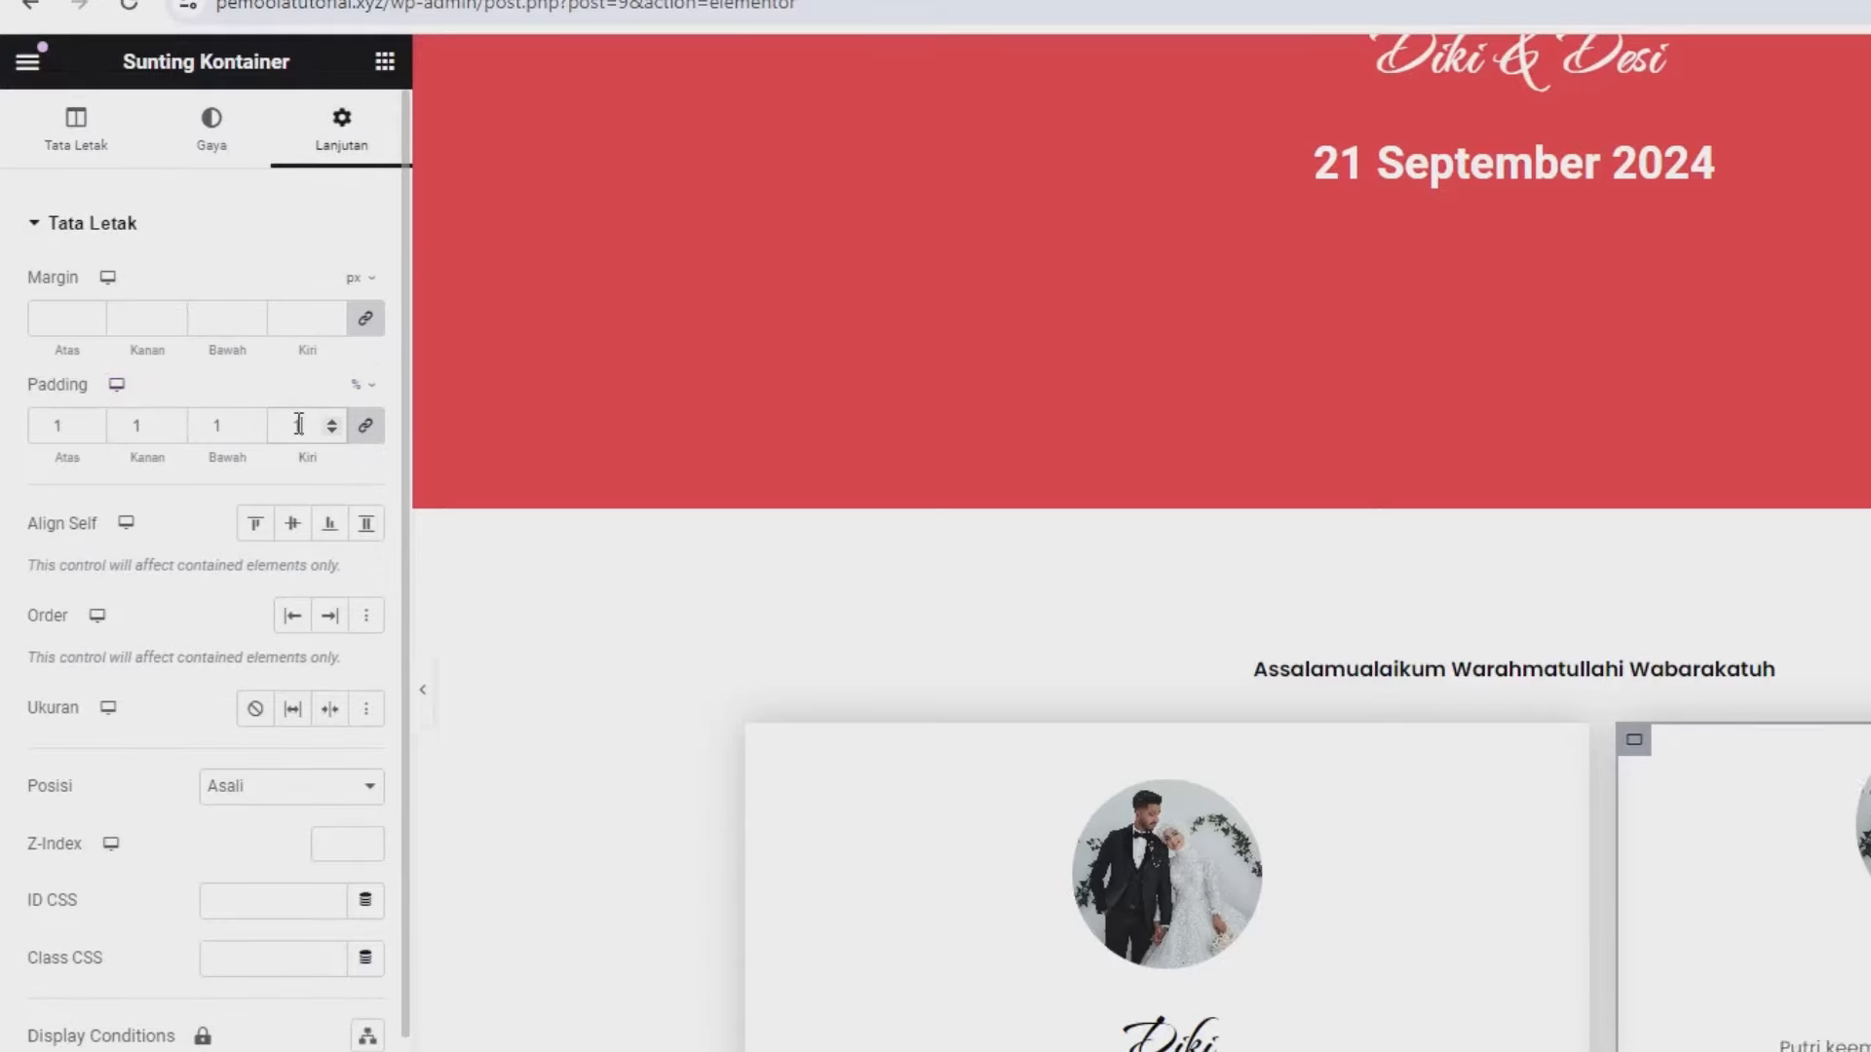
{"action": "type", "text": "1"}
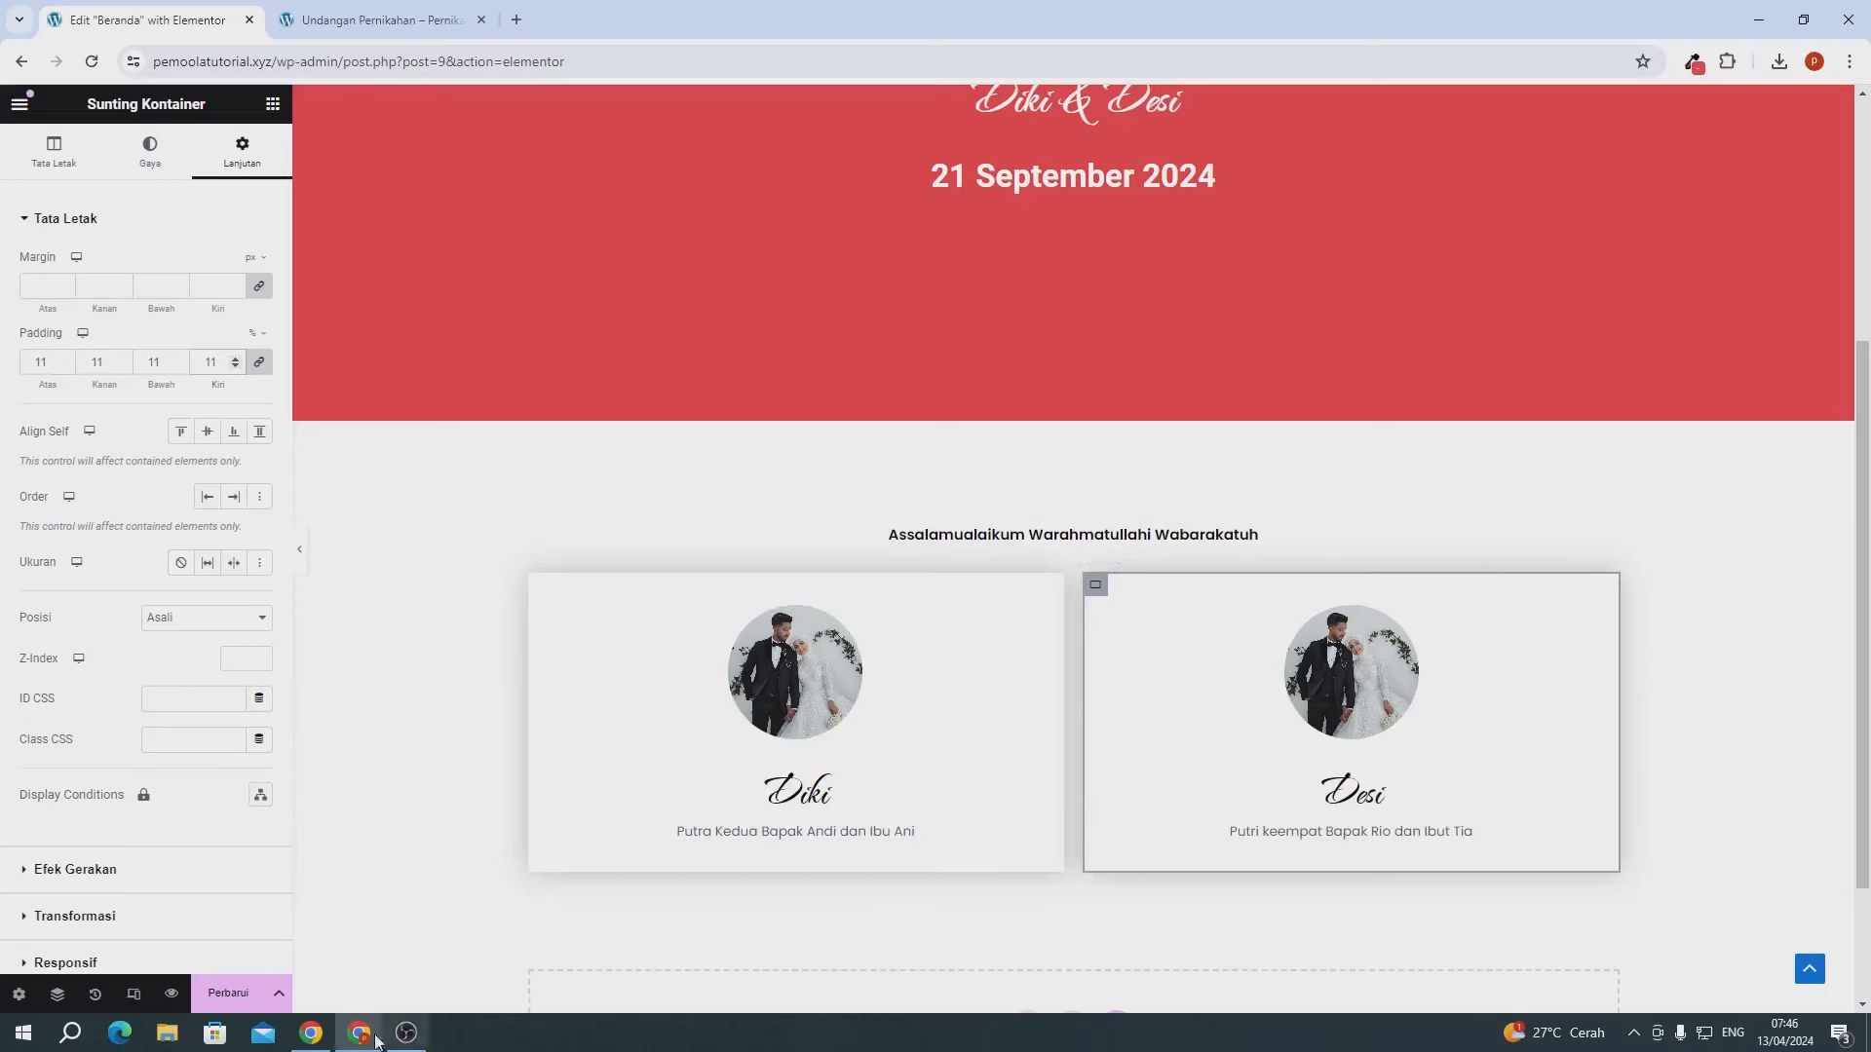
{"action": "left_click", "coordinate": [230, 993]}
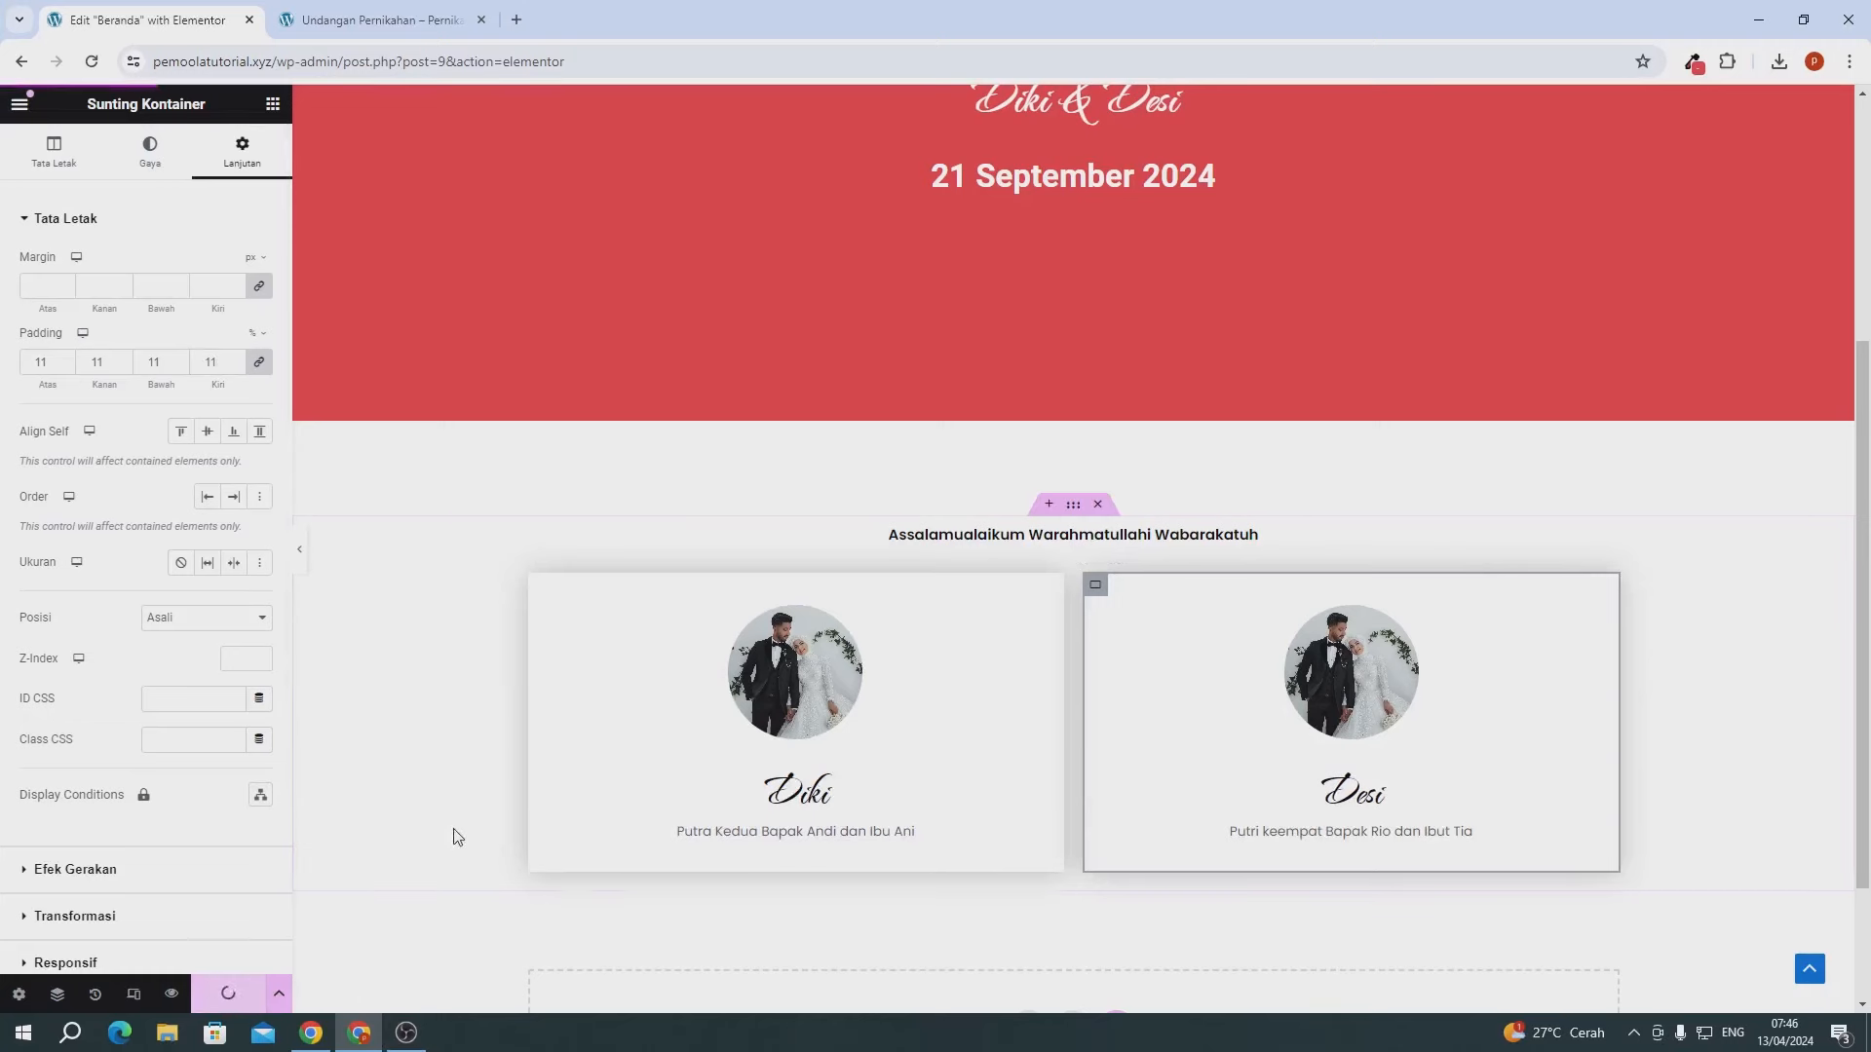
{"action": "left_click", "coordinate": [337, 30]}
- Reload the live page to check the padded Diki and Desi cards, then return to the editor's empty area
{"action": "left_click", "coordinate": [92, 61]}
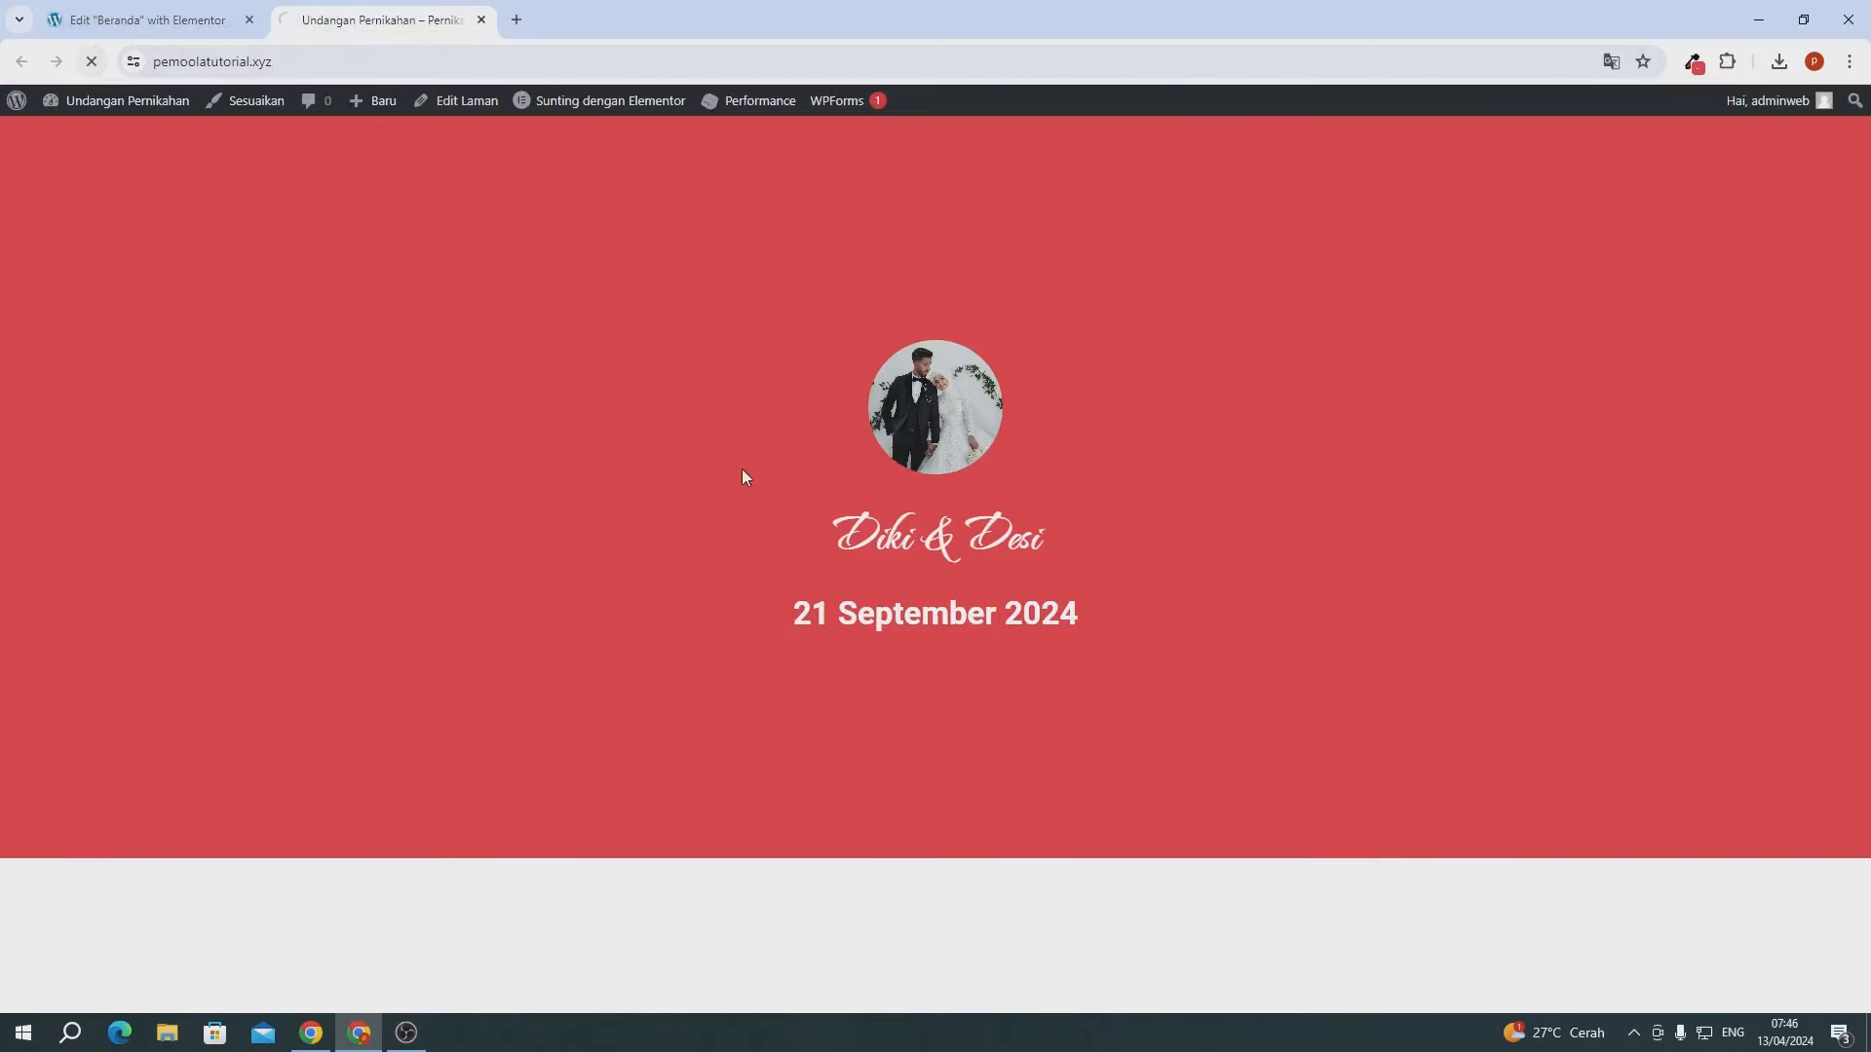
{"action": "scroll", "coordinate": [747, 475], "scroll_direction": "down", "scroll_amount": 3}
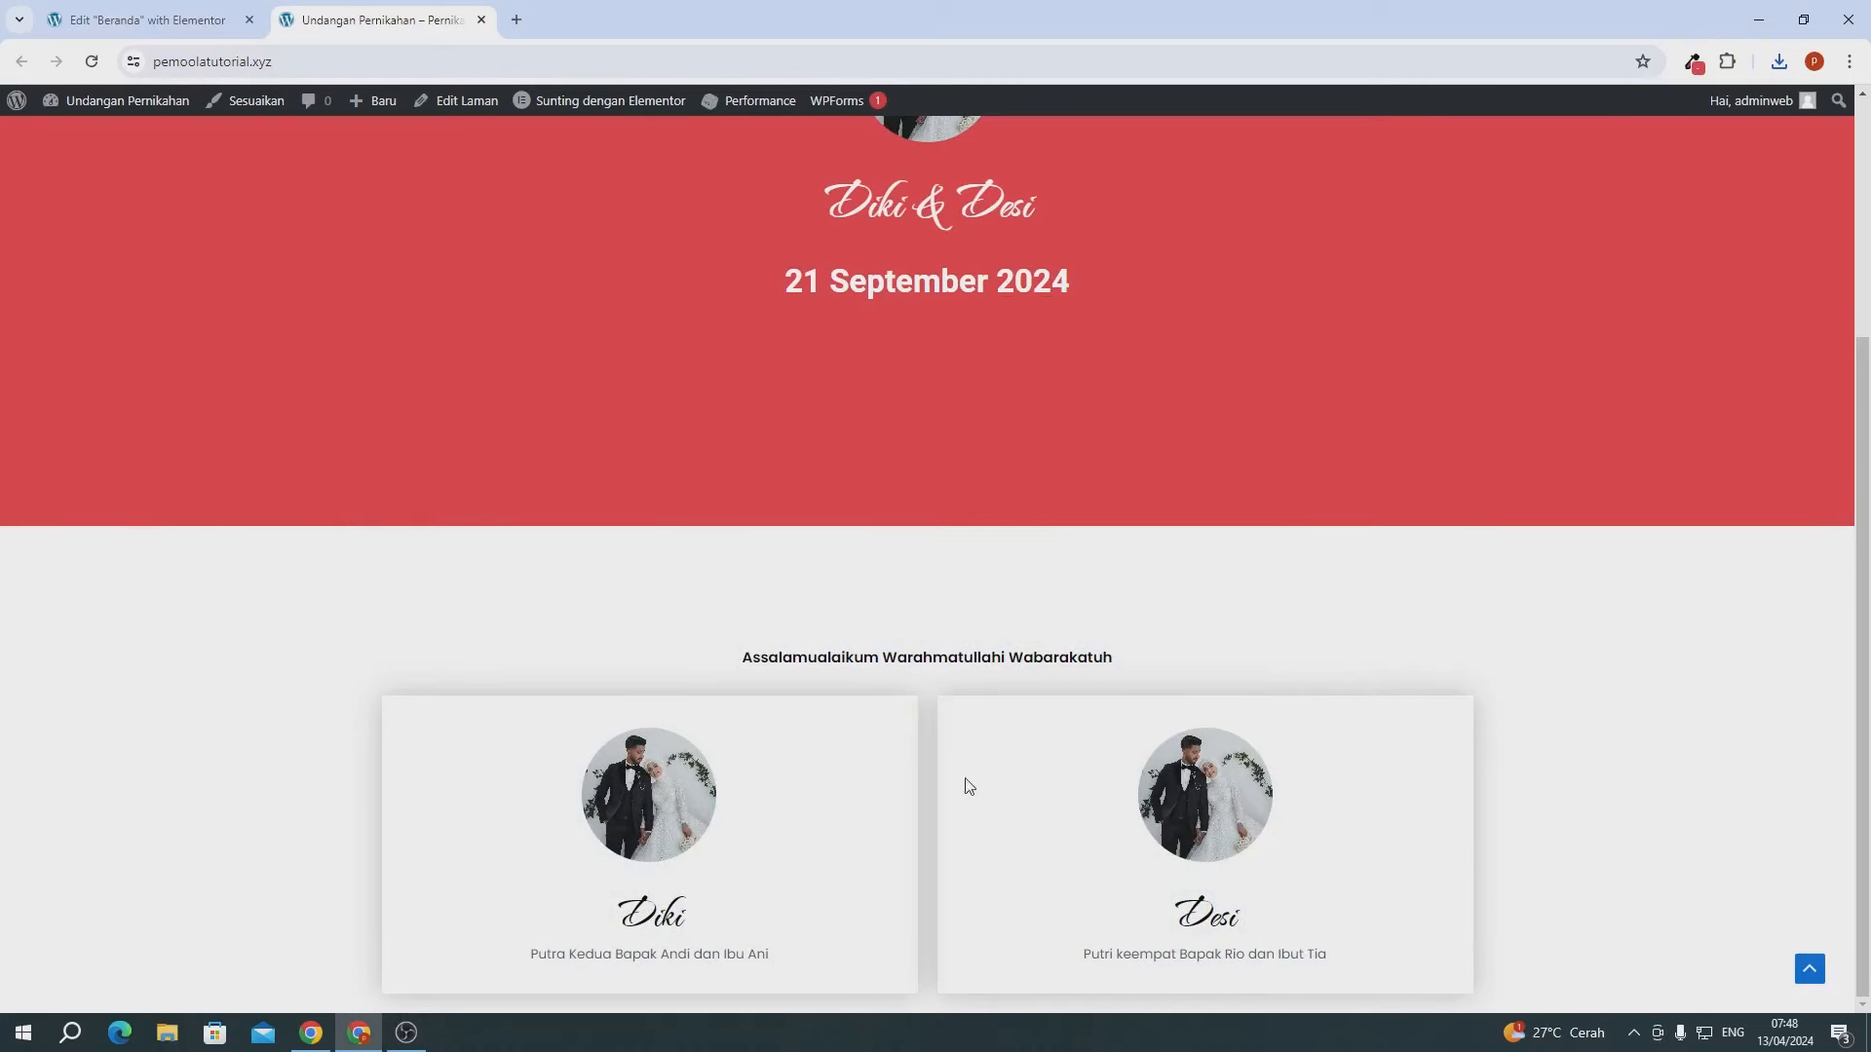
{"action": "left_click", "coordinate": [156, 19]}
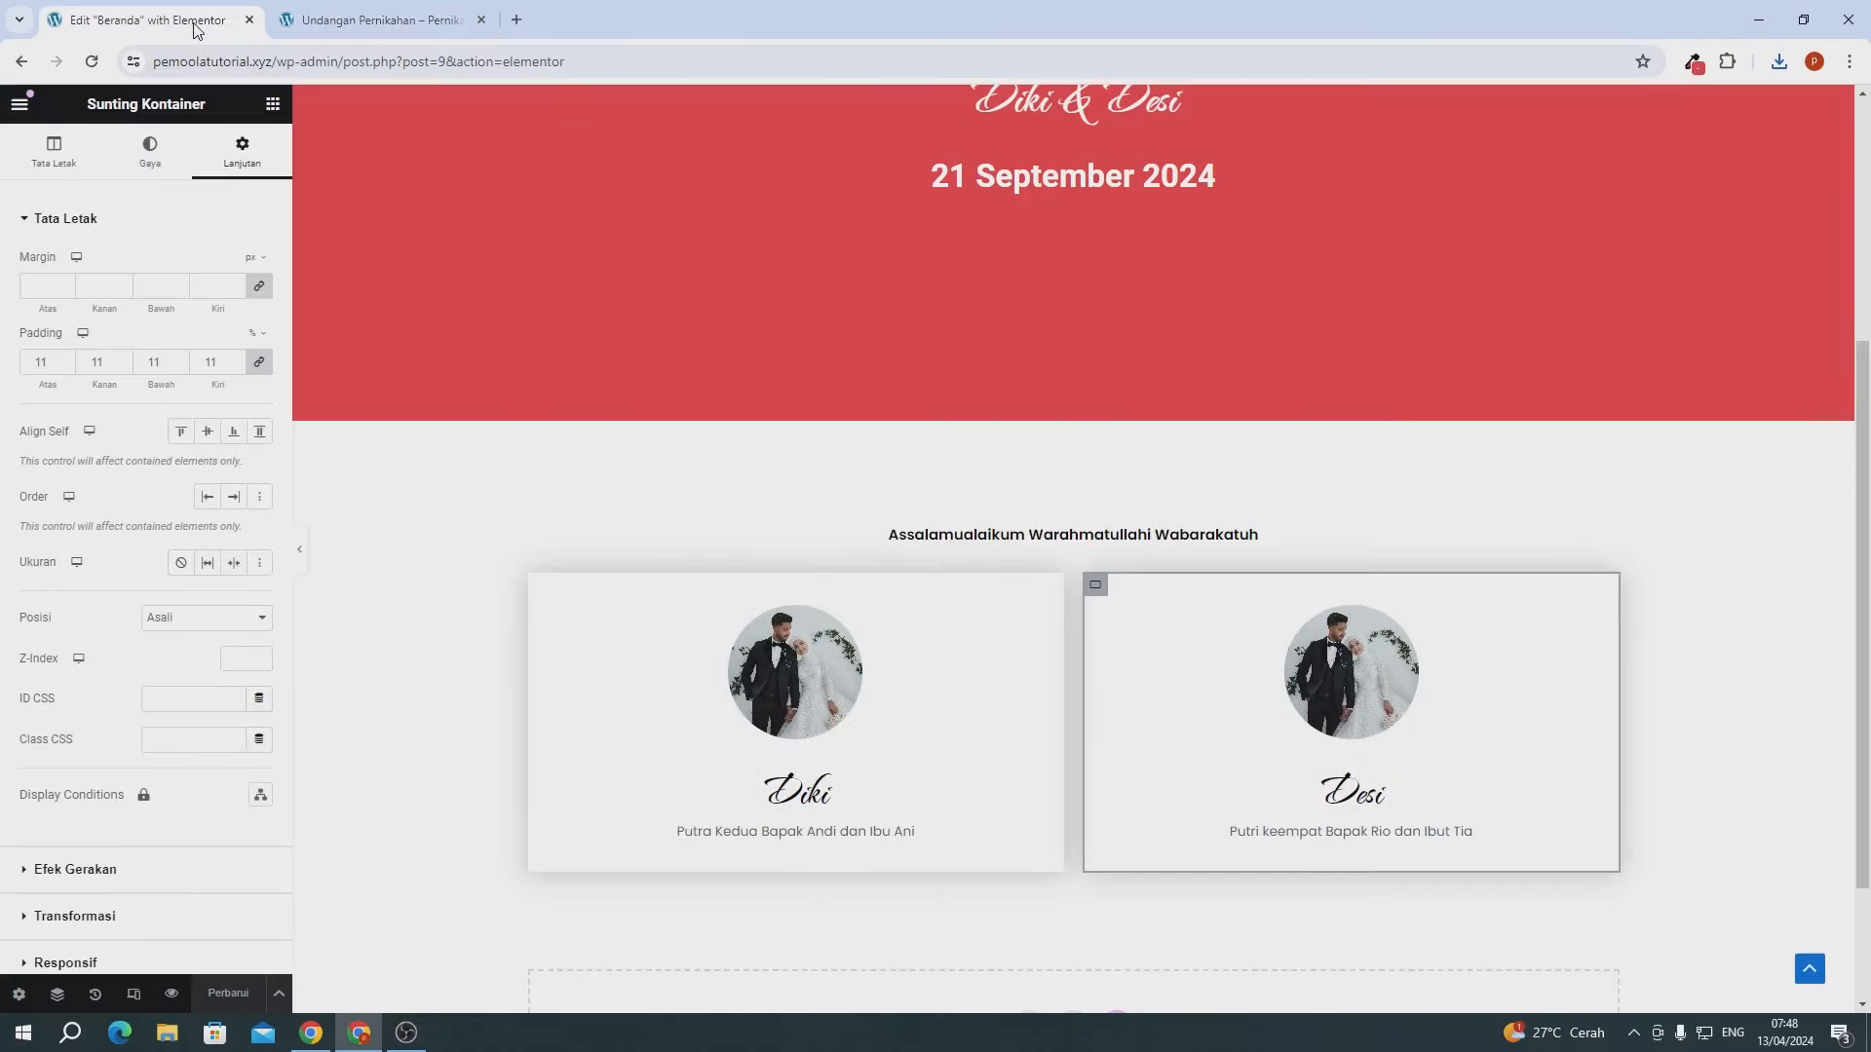
{"action": "scroll", "coordinate": [730, 425], "scroll_direction": "up", "scroll_amount": 2}
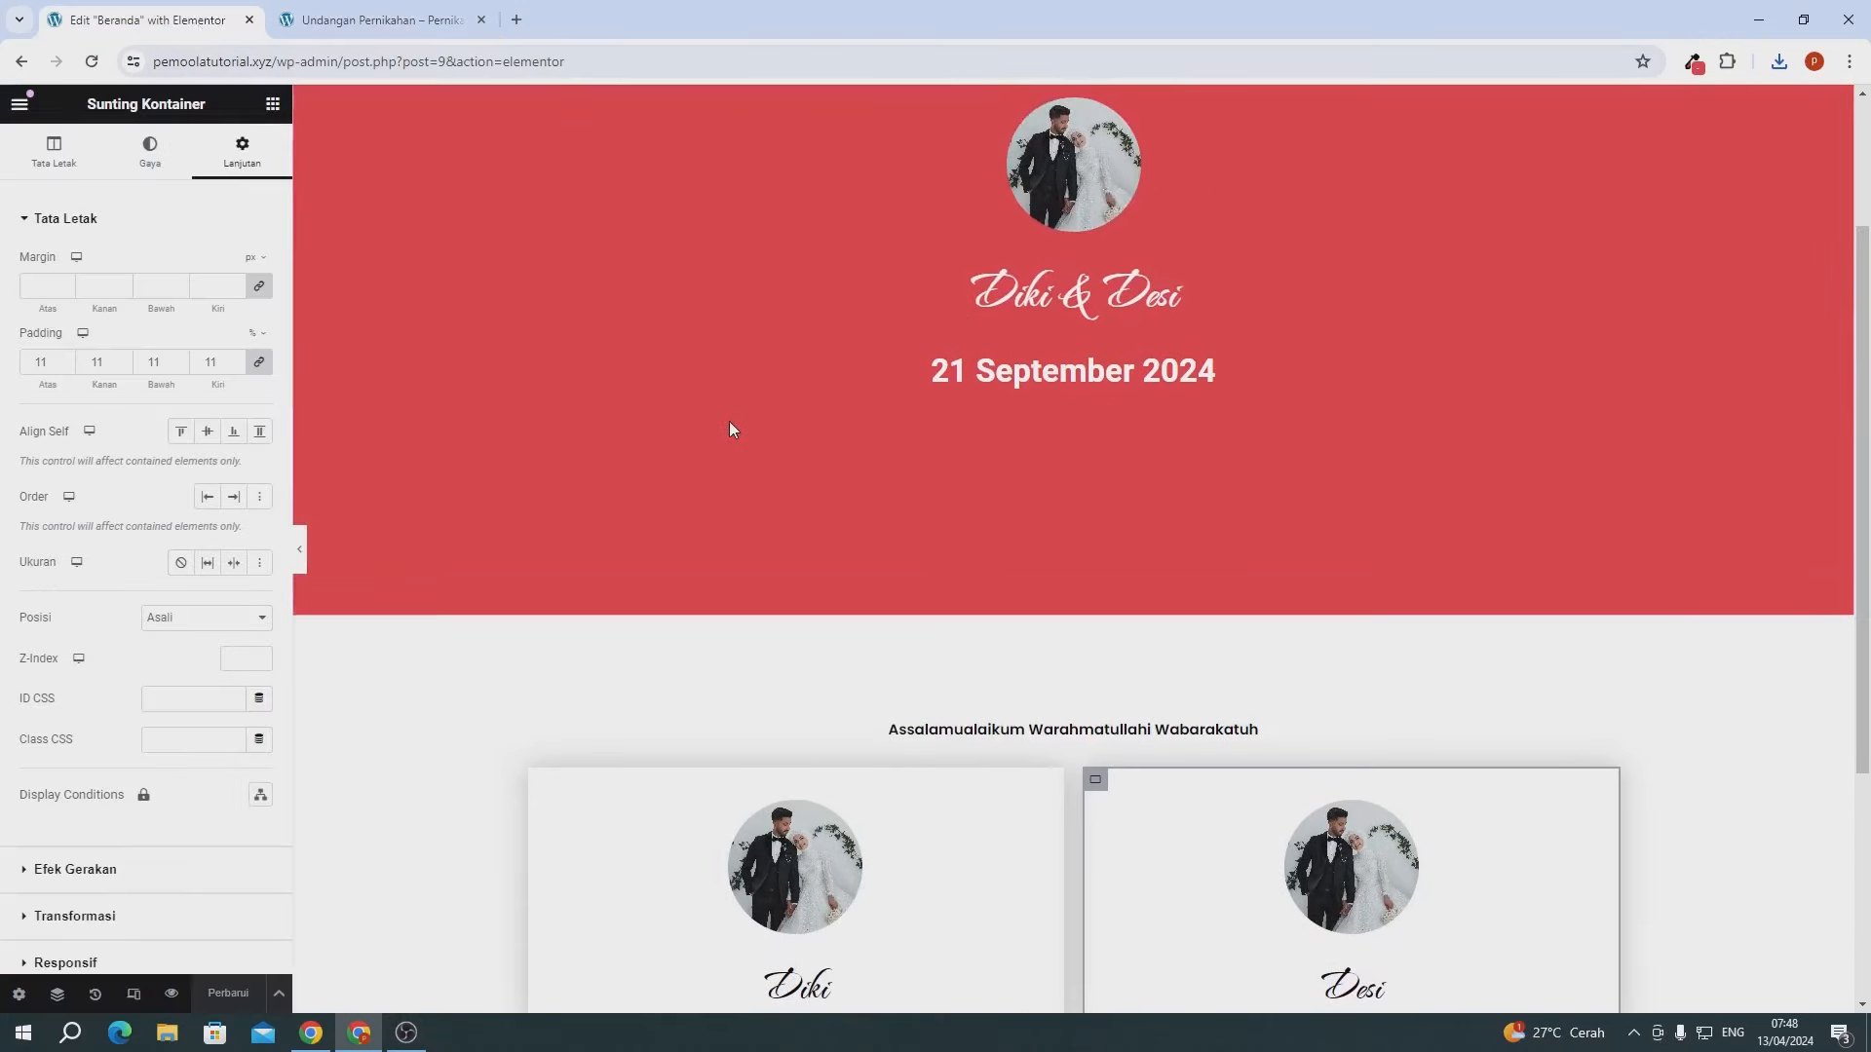
{"action": "scroll", "coordinate": [730, 425], "scroll_direction": "down", "scroll_amount": 4}
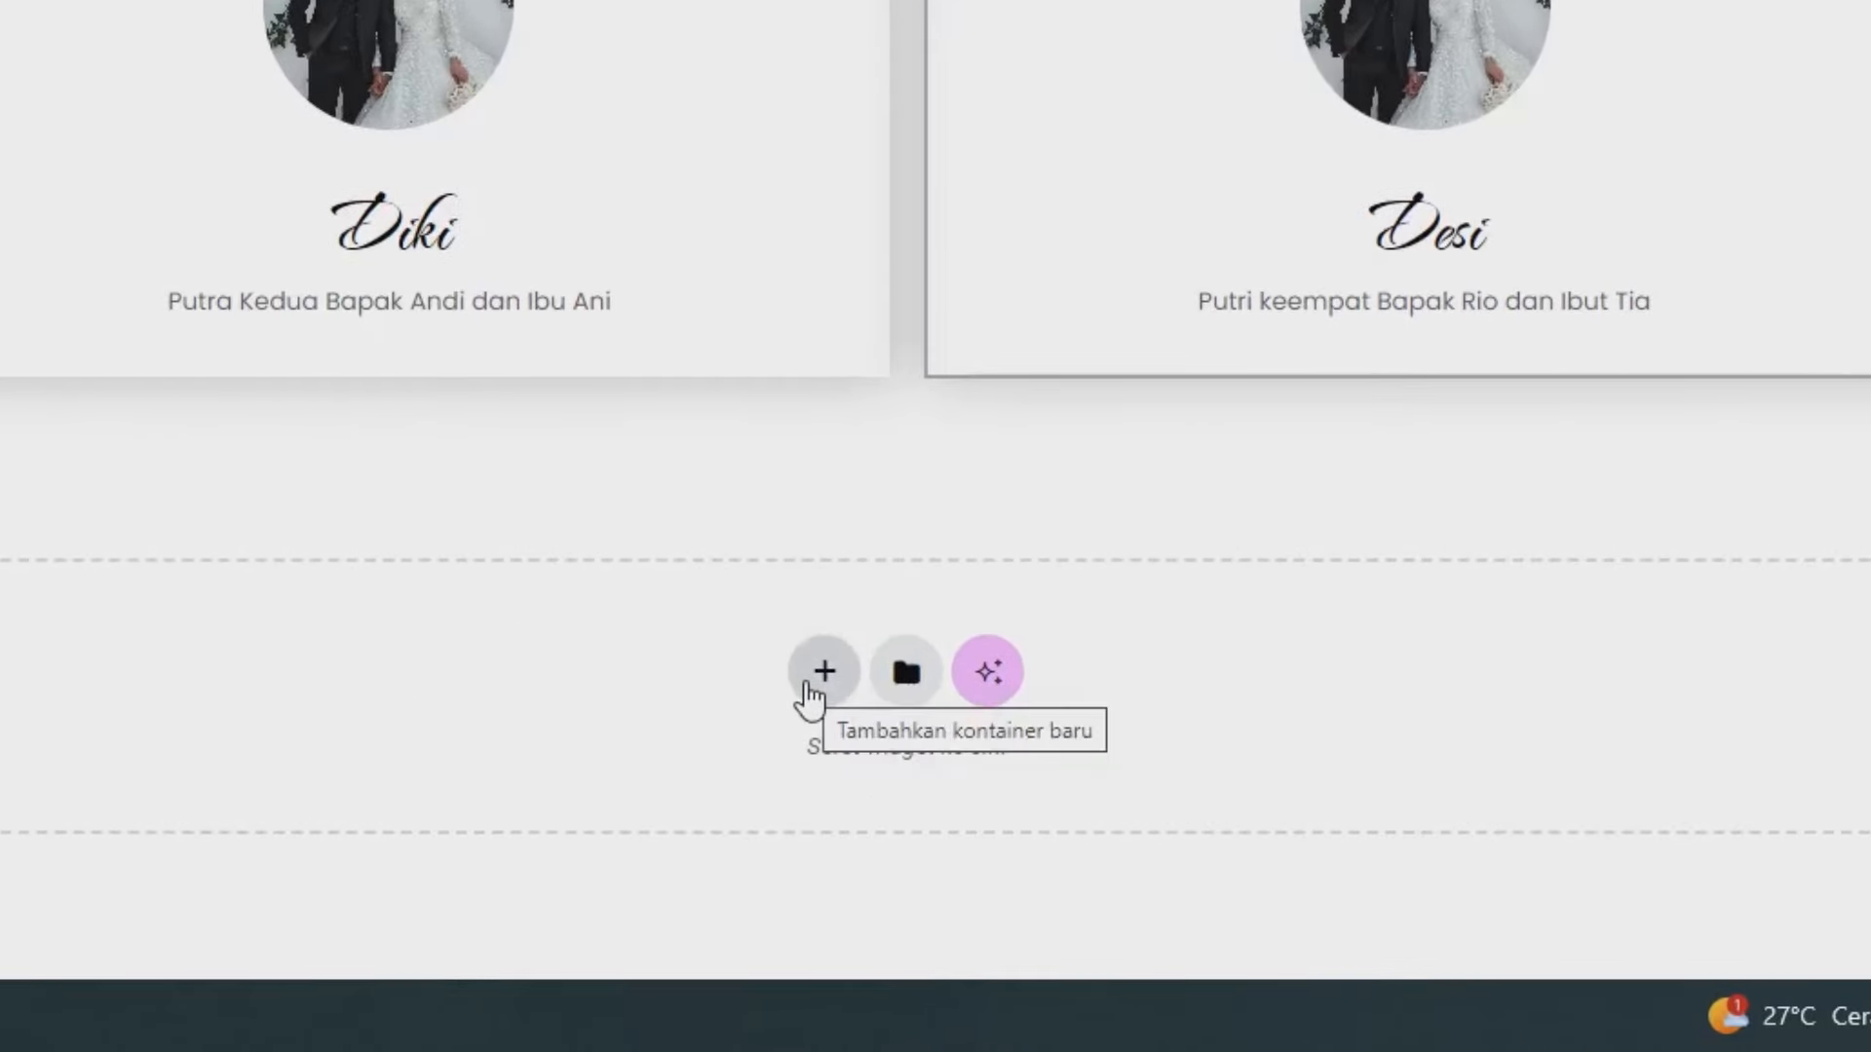
- Add a single-structure flexbox container below the cards and give it a 6% top margin
{"action": "left_click", "coordinate": [815, 682]}
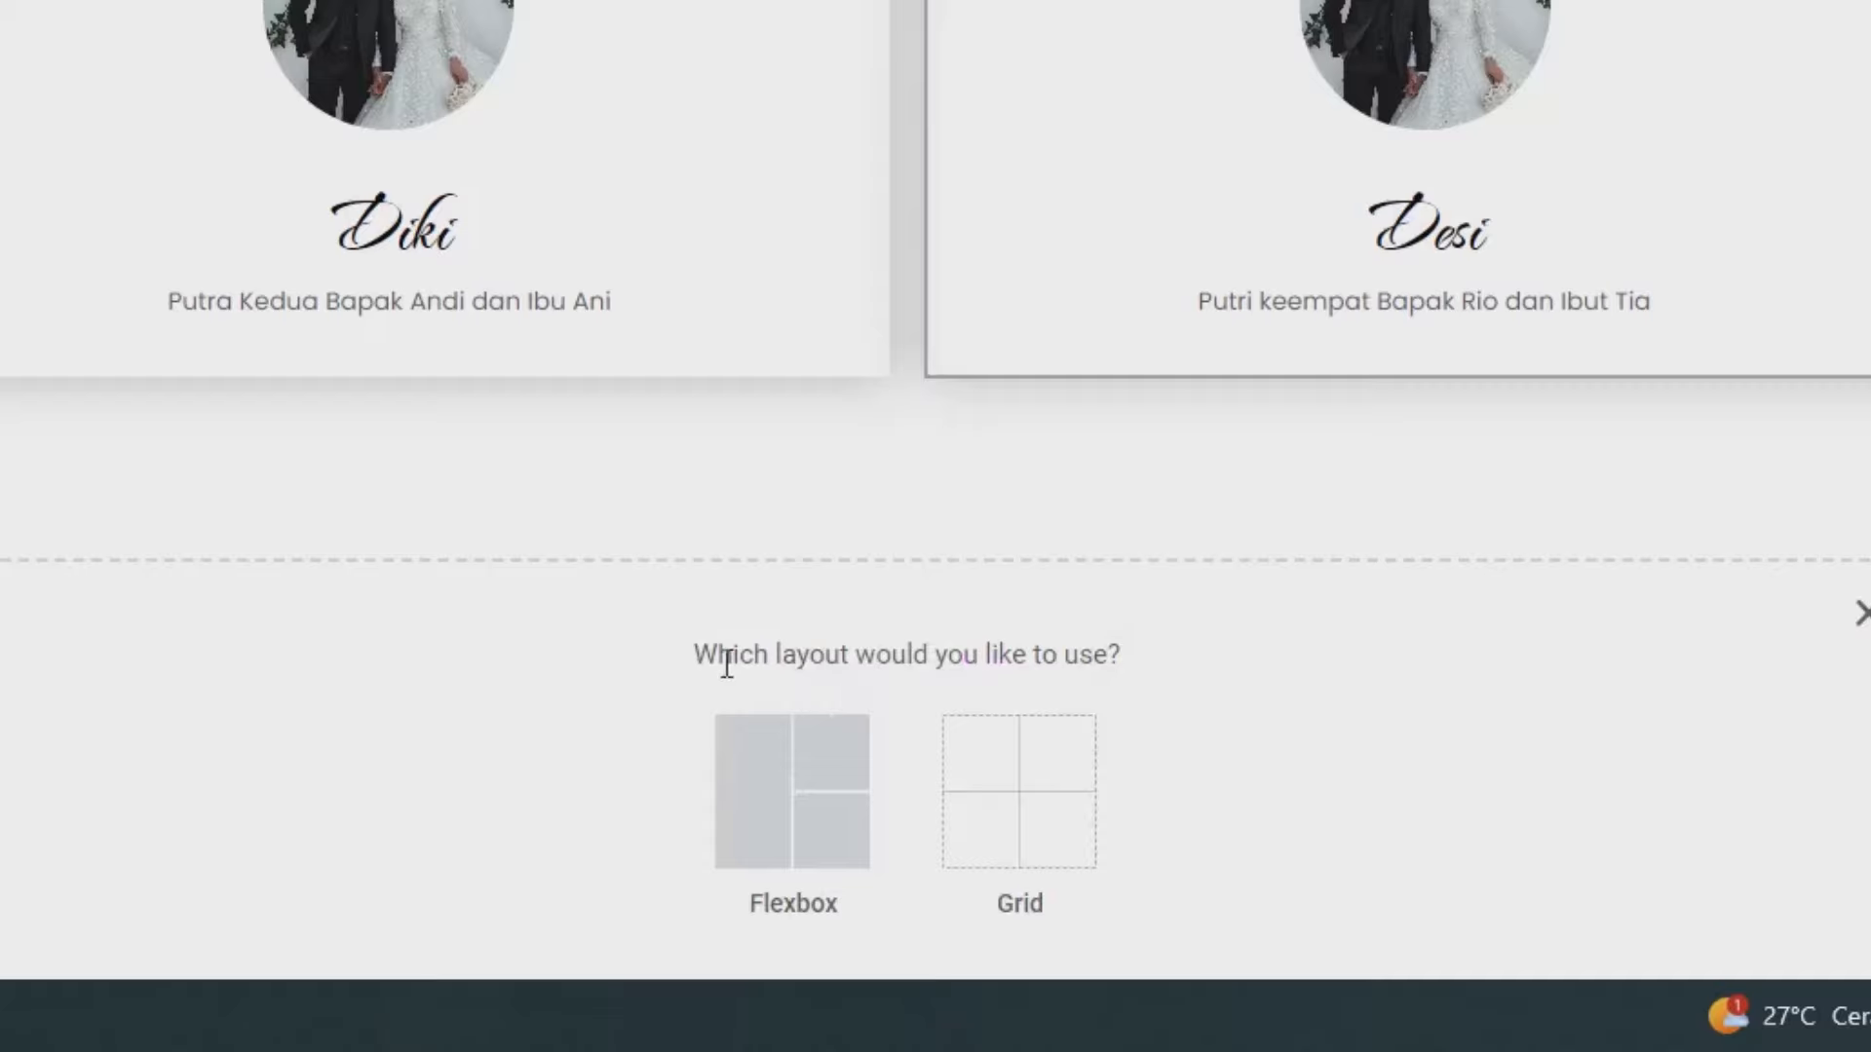
{"action": "left_click", "coordinate": [749, 811]}
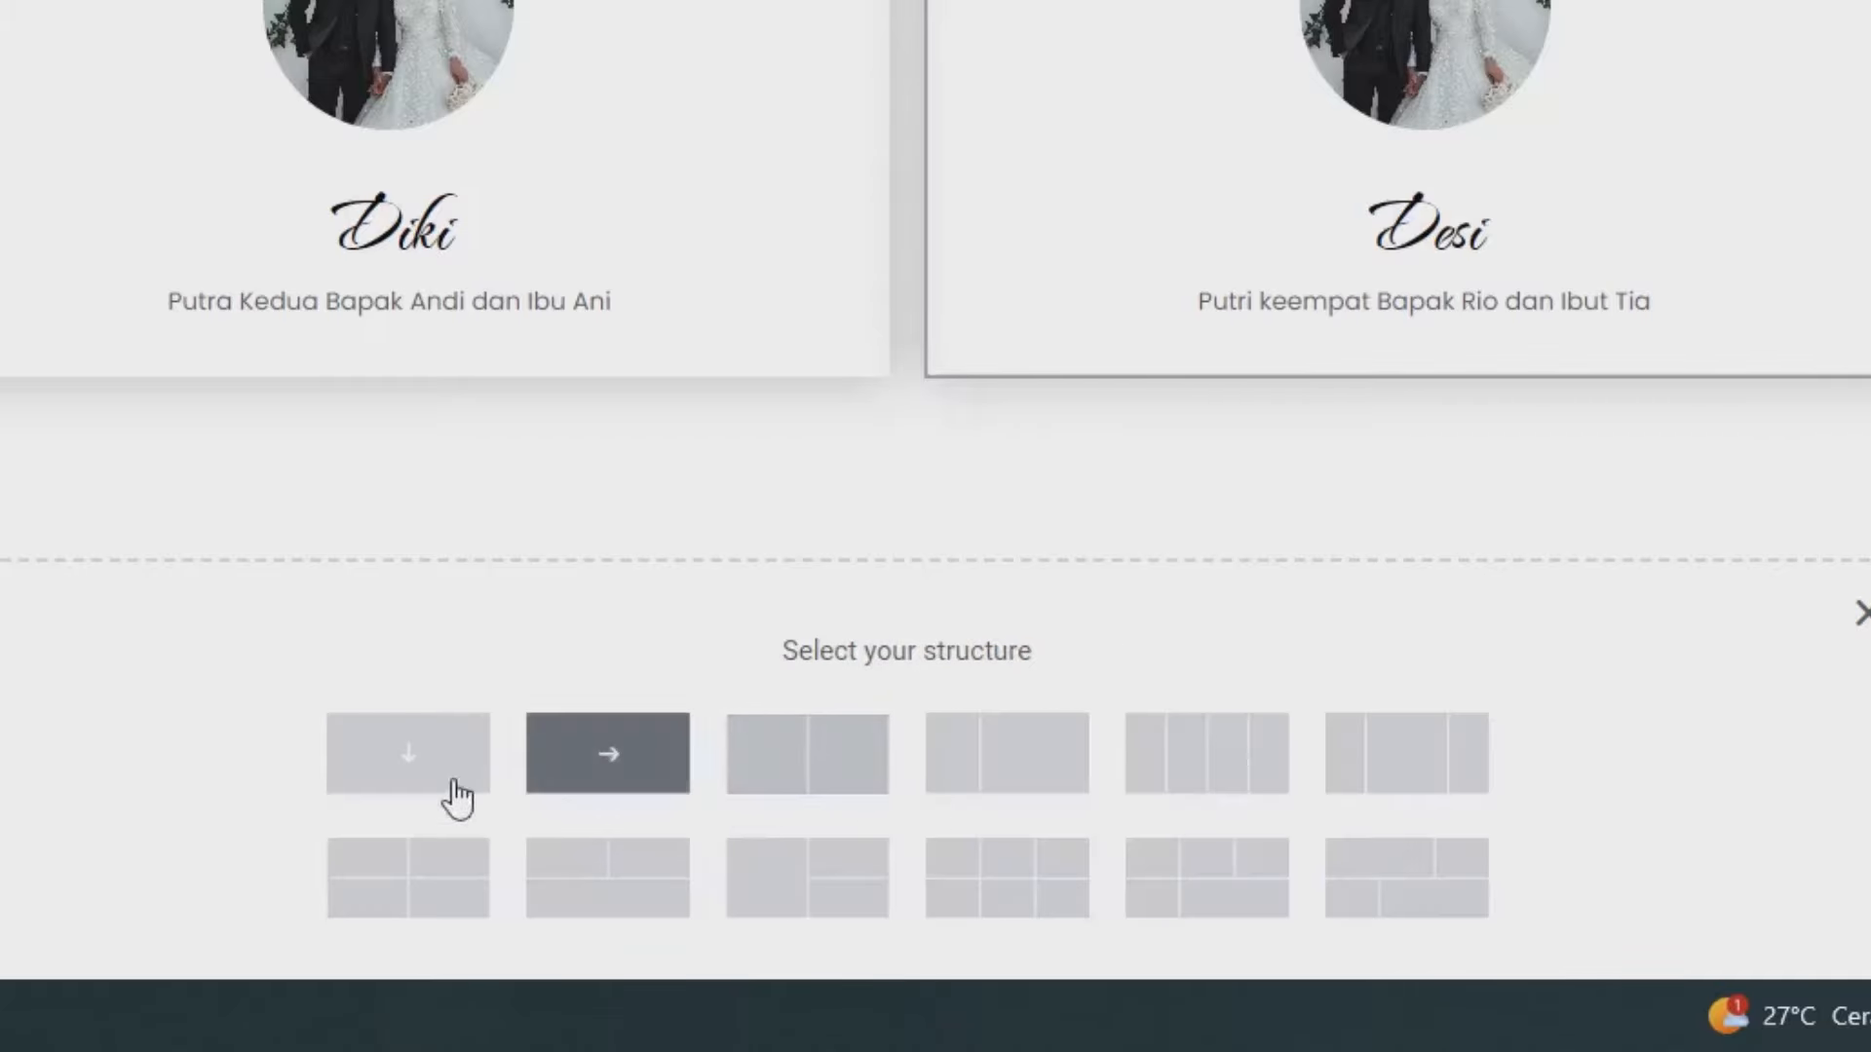
{"action": "left_click", "coordinate": [423, 780]}
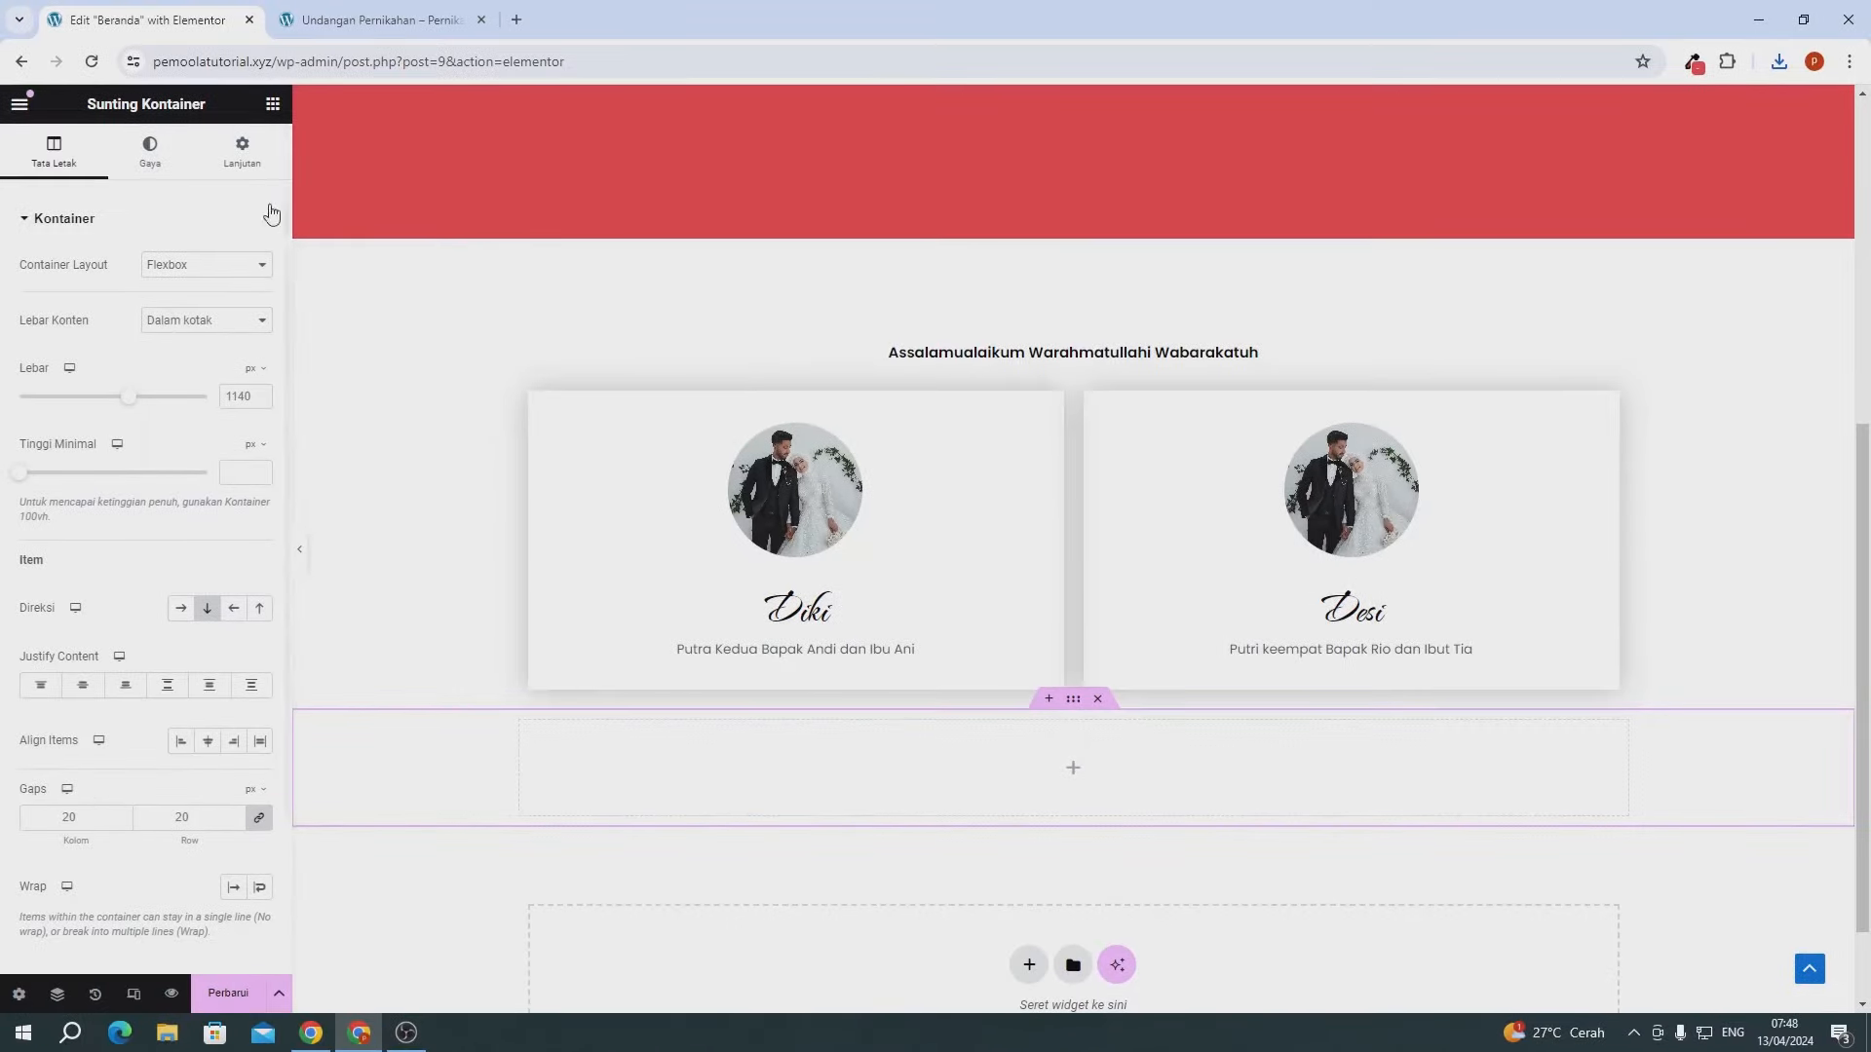
{"action": "left_click", "coordinate": [240, 148]}
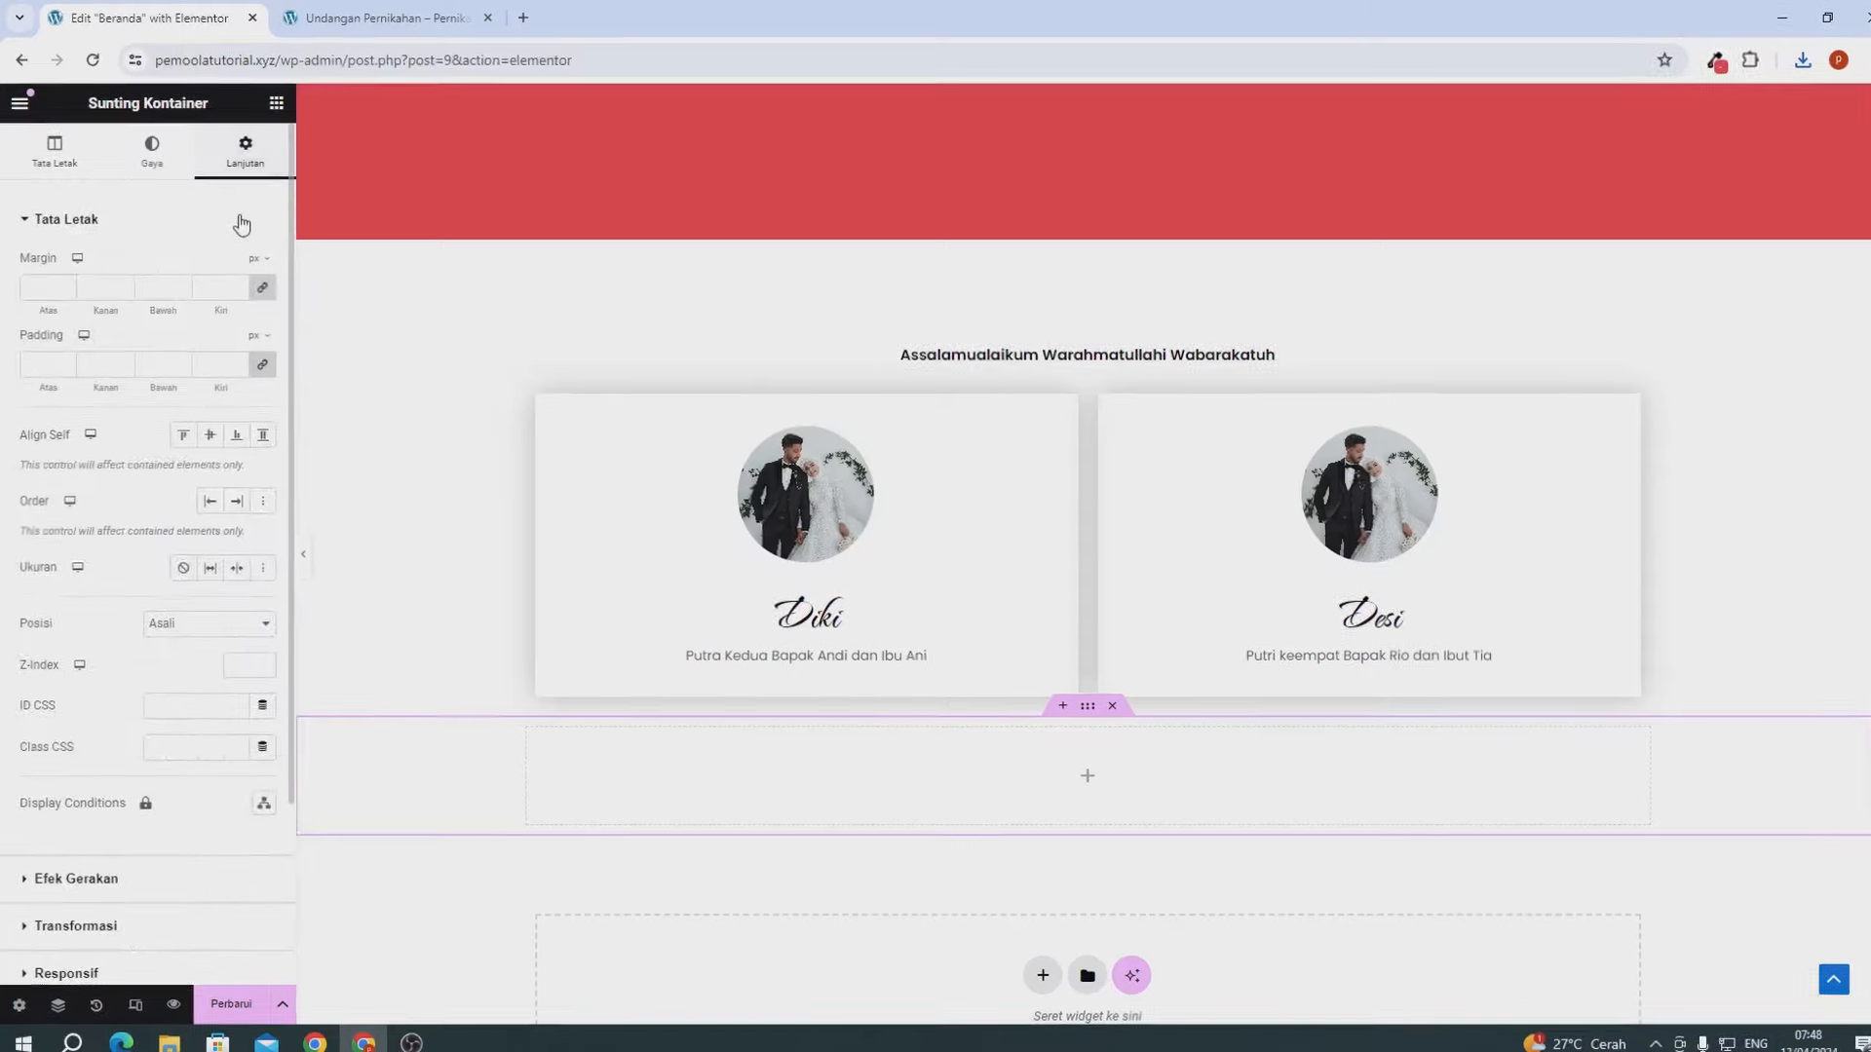
{"action": "left_click", "coordinate": [352, 293]}
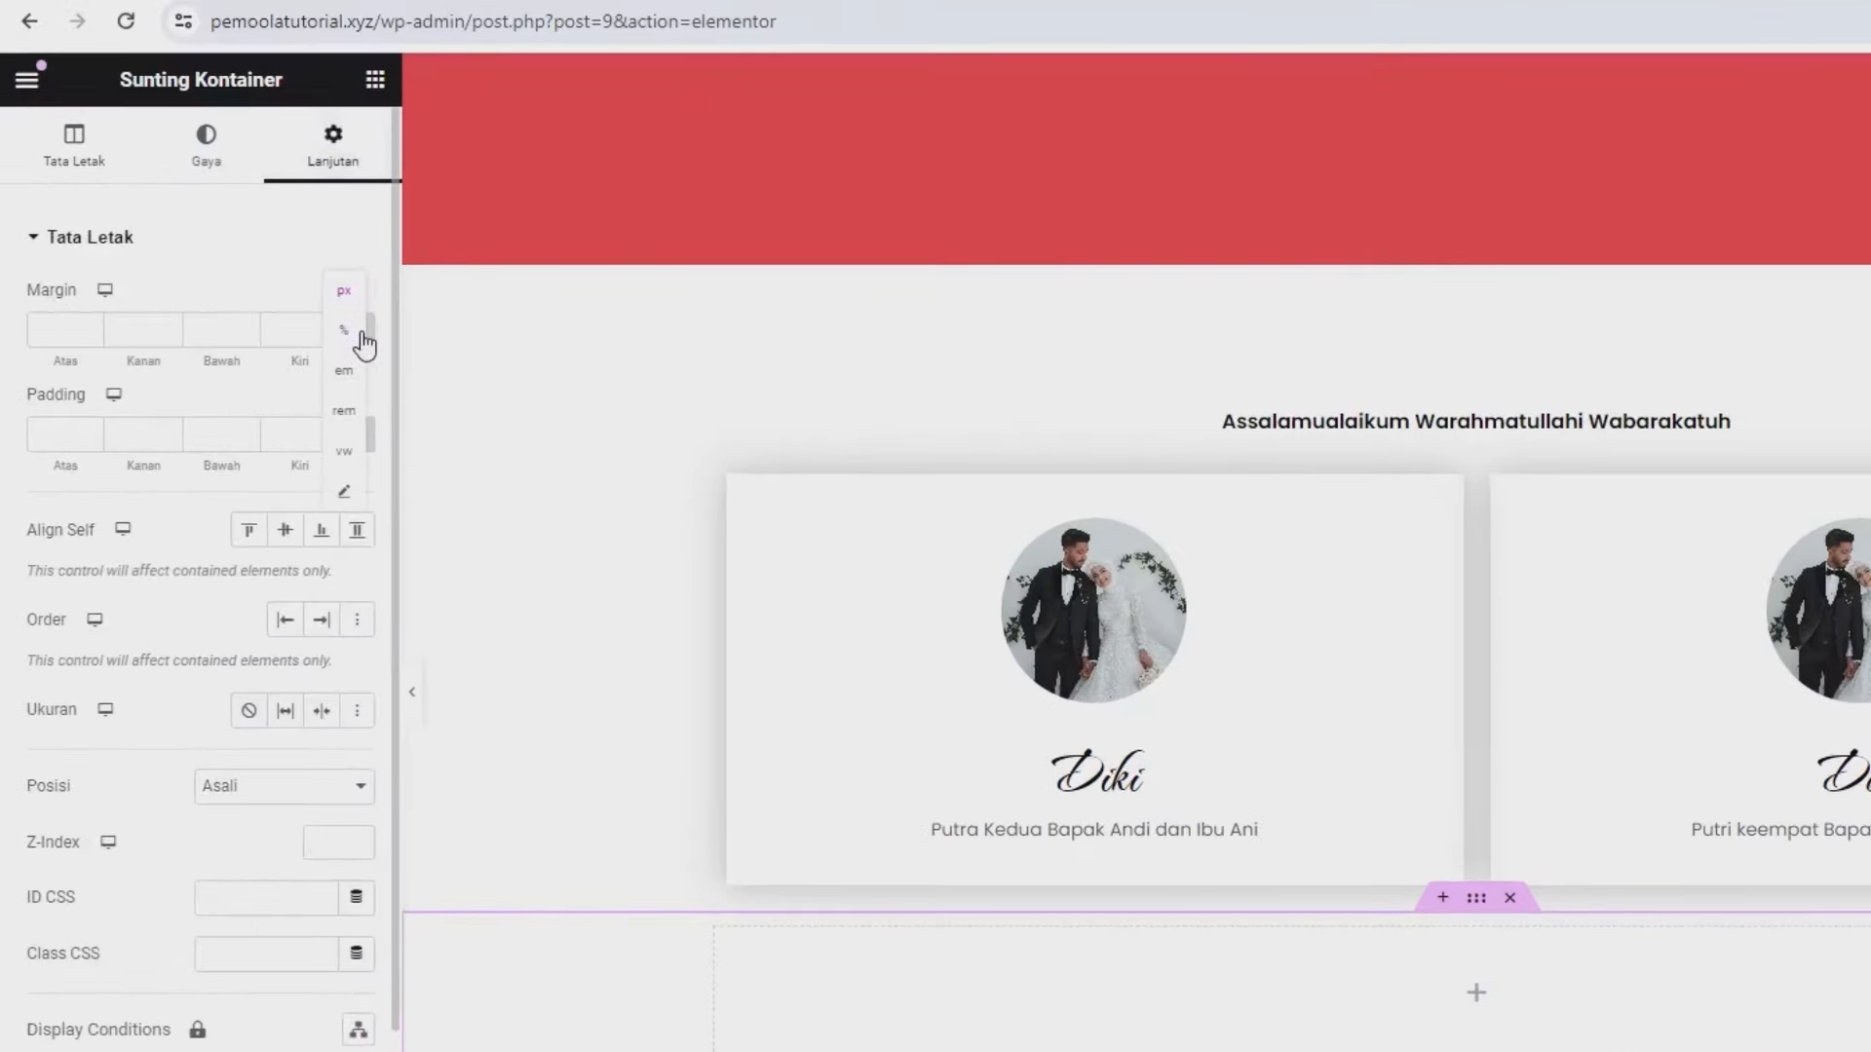
{"action": "left_click", "coordinate": [356, 331]}
{"action": "left_click_drag", "start_coordinate": [72, 340], "coordinate": [4, 349]}
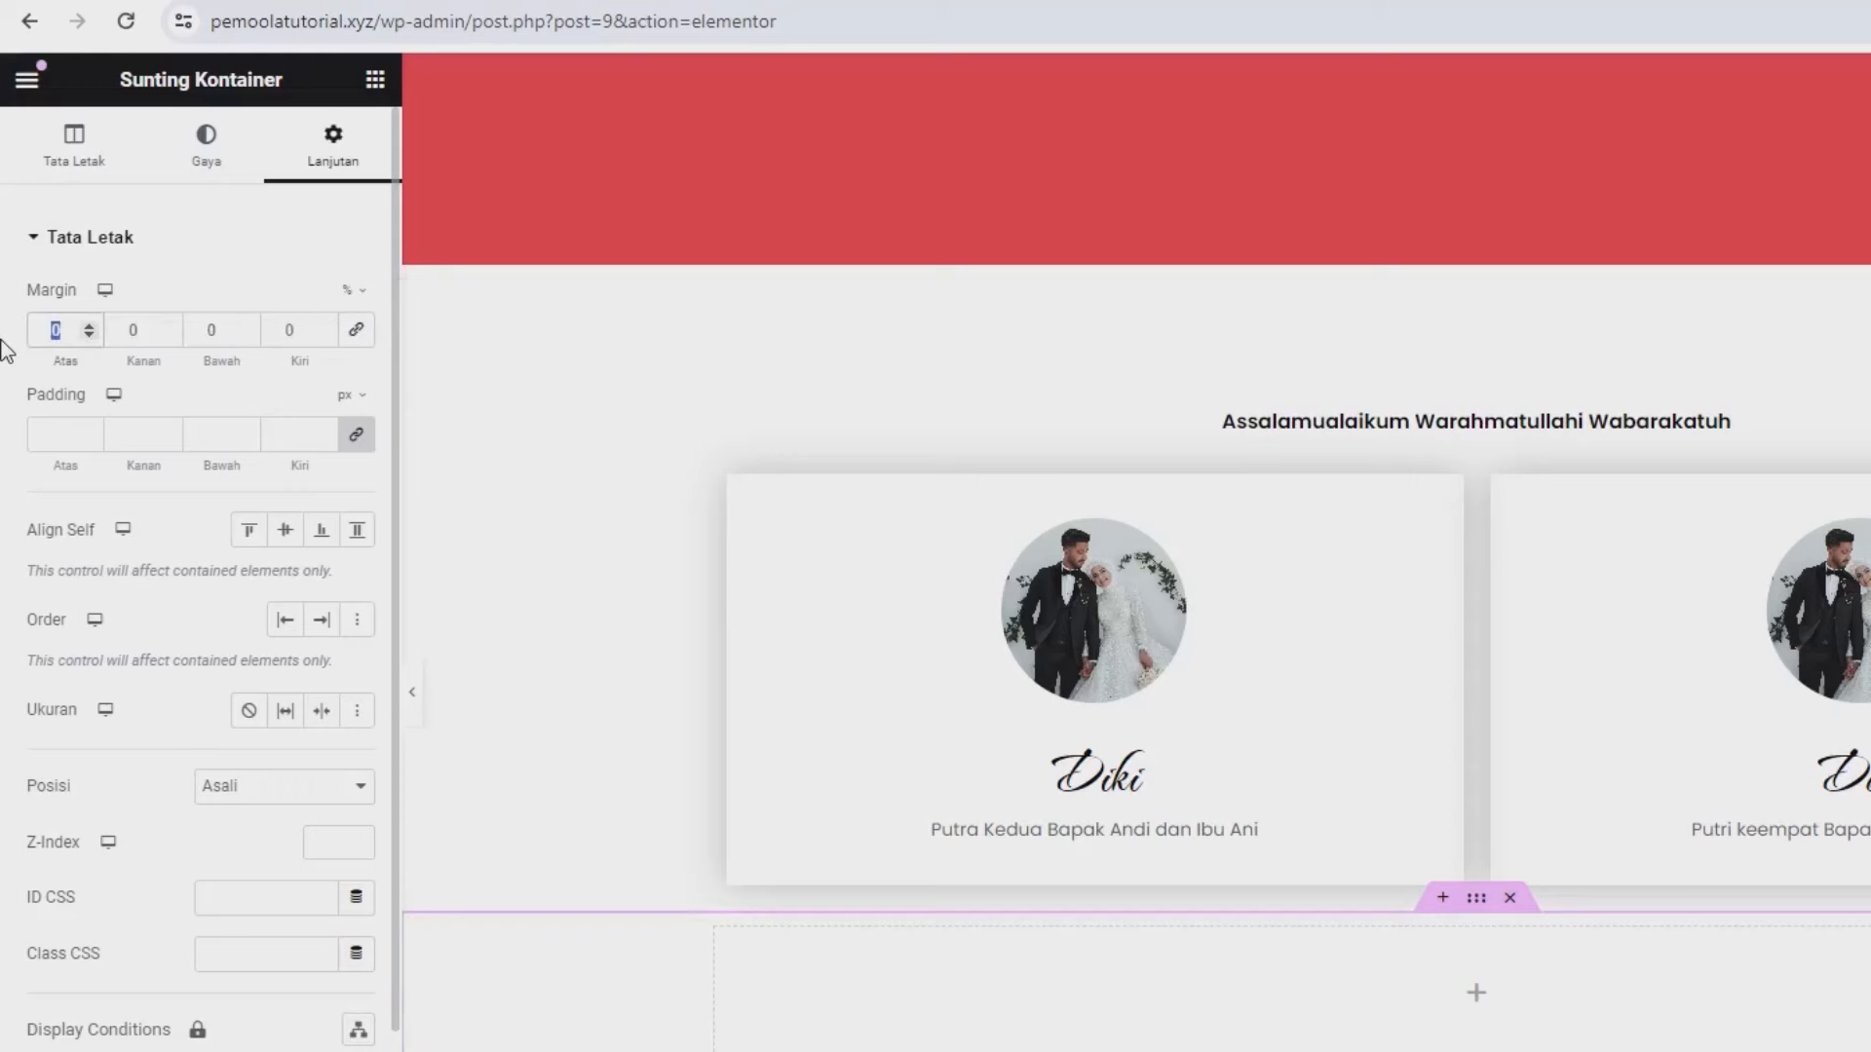
{"action": "type", "text": "6"}
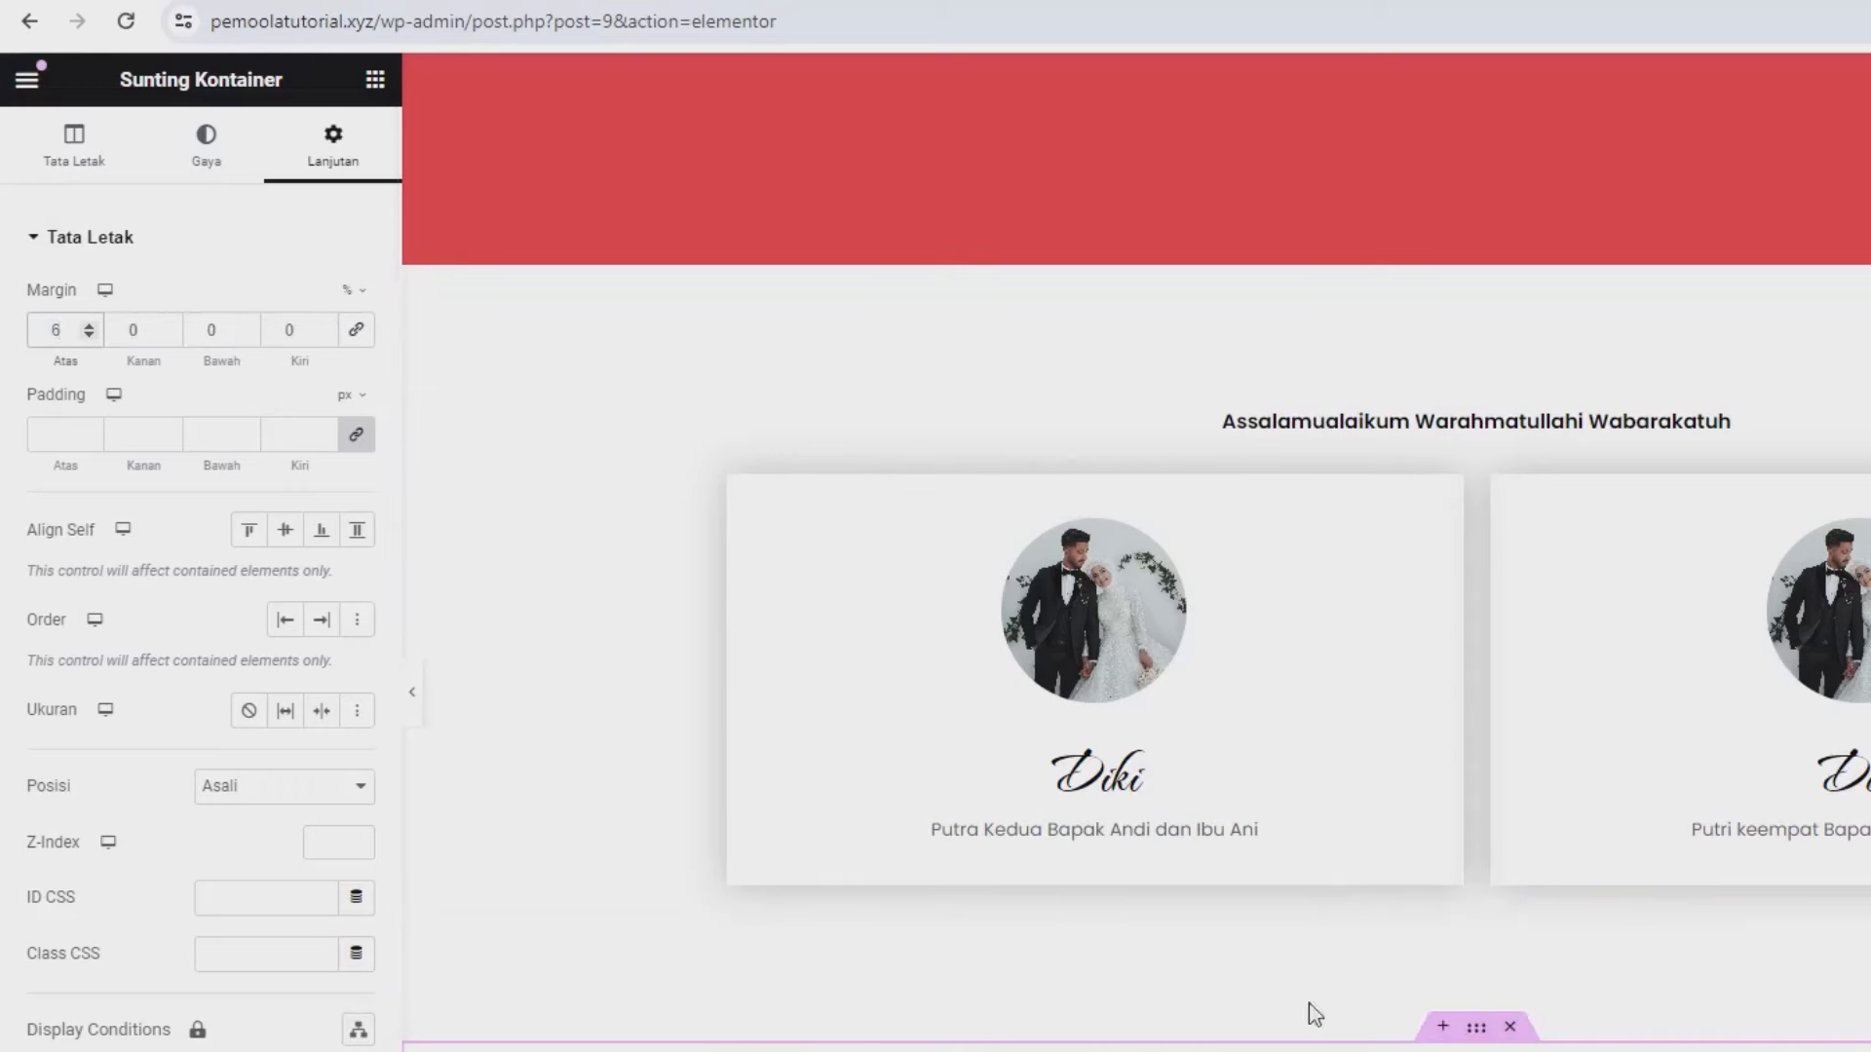
{"action": "scroll", "coordinate": [440, 202], "scroll_direction": "up", "scroll_amount": 1}
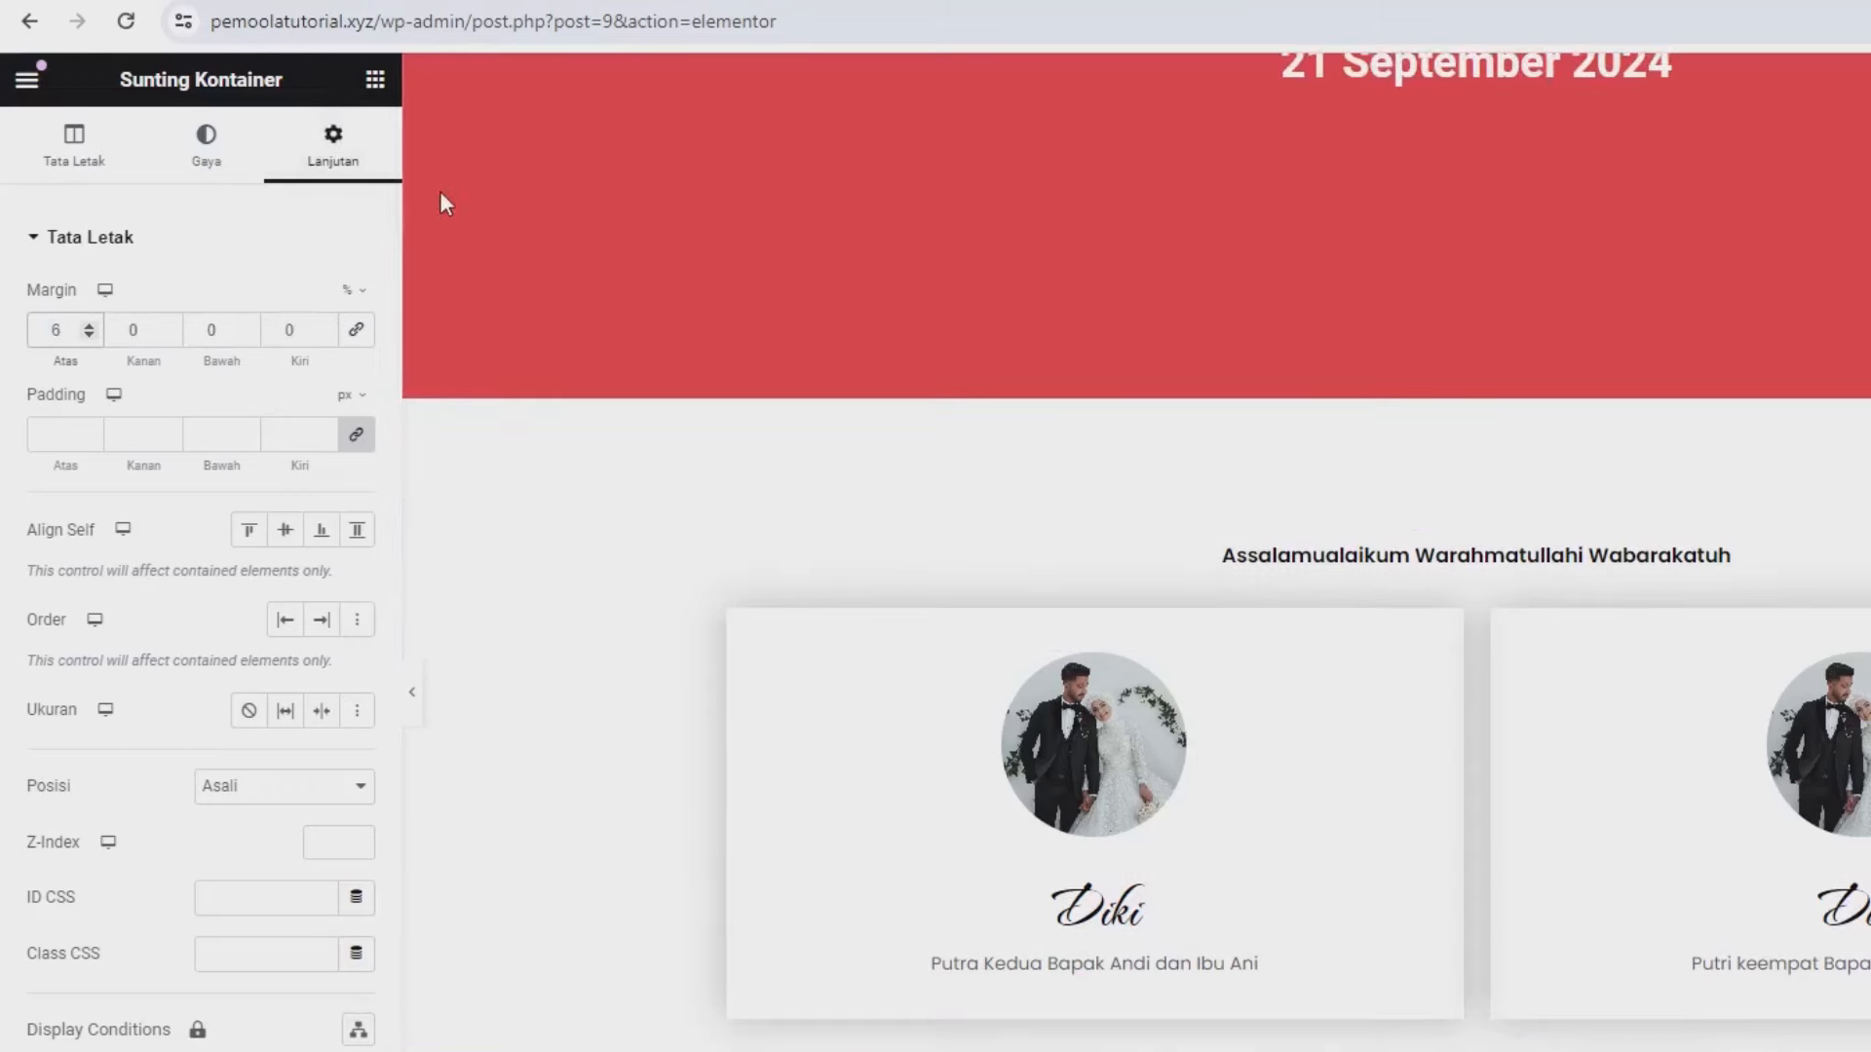
{"action": "left_click", "coordinate": [375, 79]}
{"action": "scroll", "coordinate": [630, 192], "scroll_direction": "down", "scroll_amount": 4}
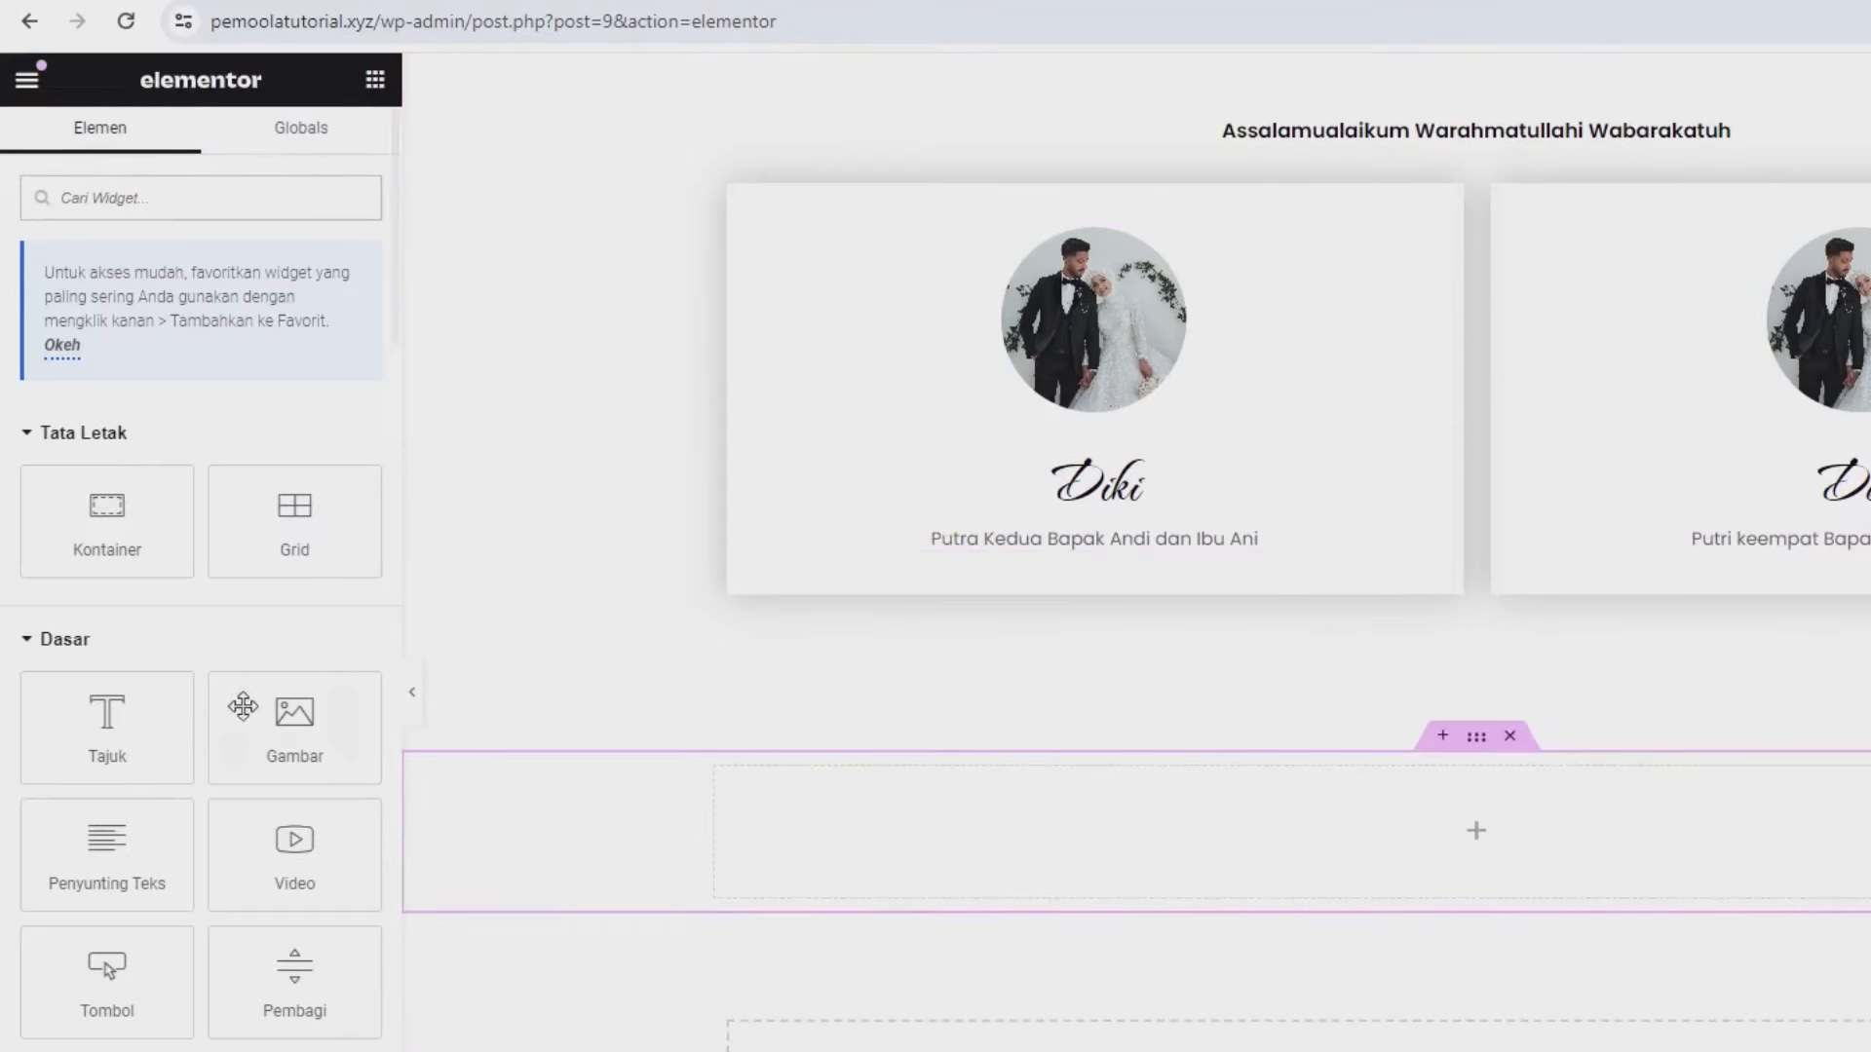
- Drop a heading widget into the new container and title it 'Our Gallery'
{"action": "left_click_drag", "start_coordinate": [108, 721], "coordinate": [1262, 829]}
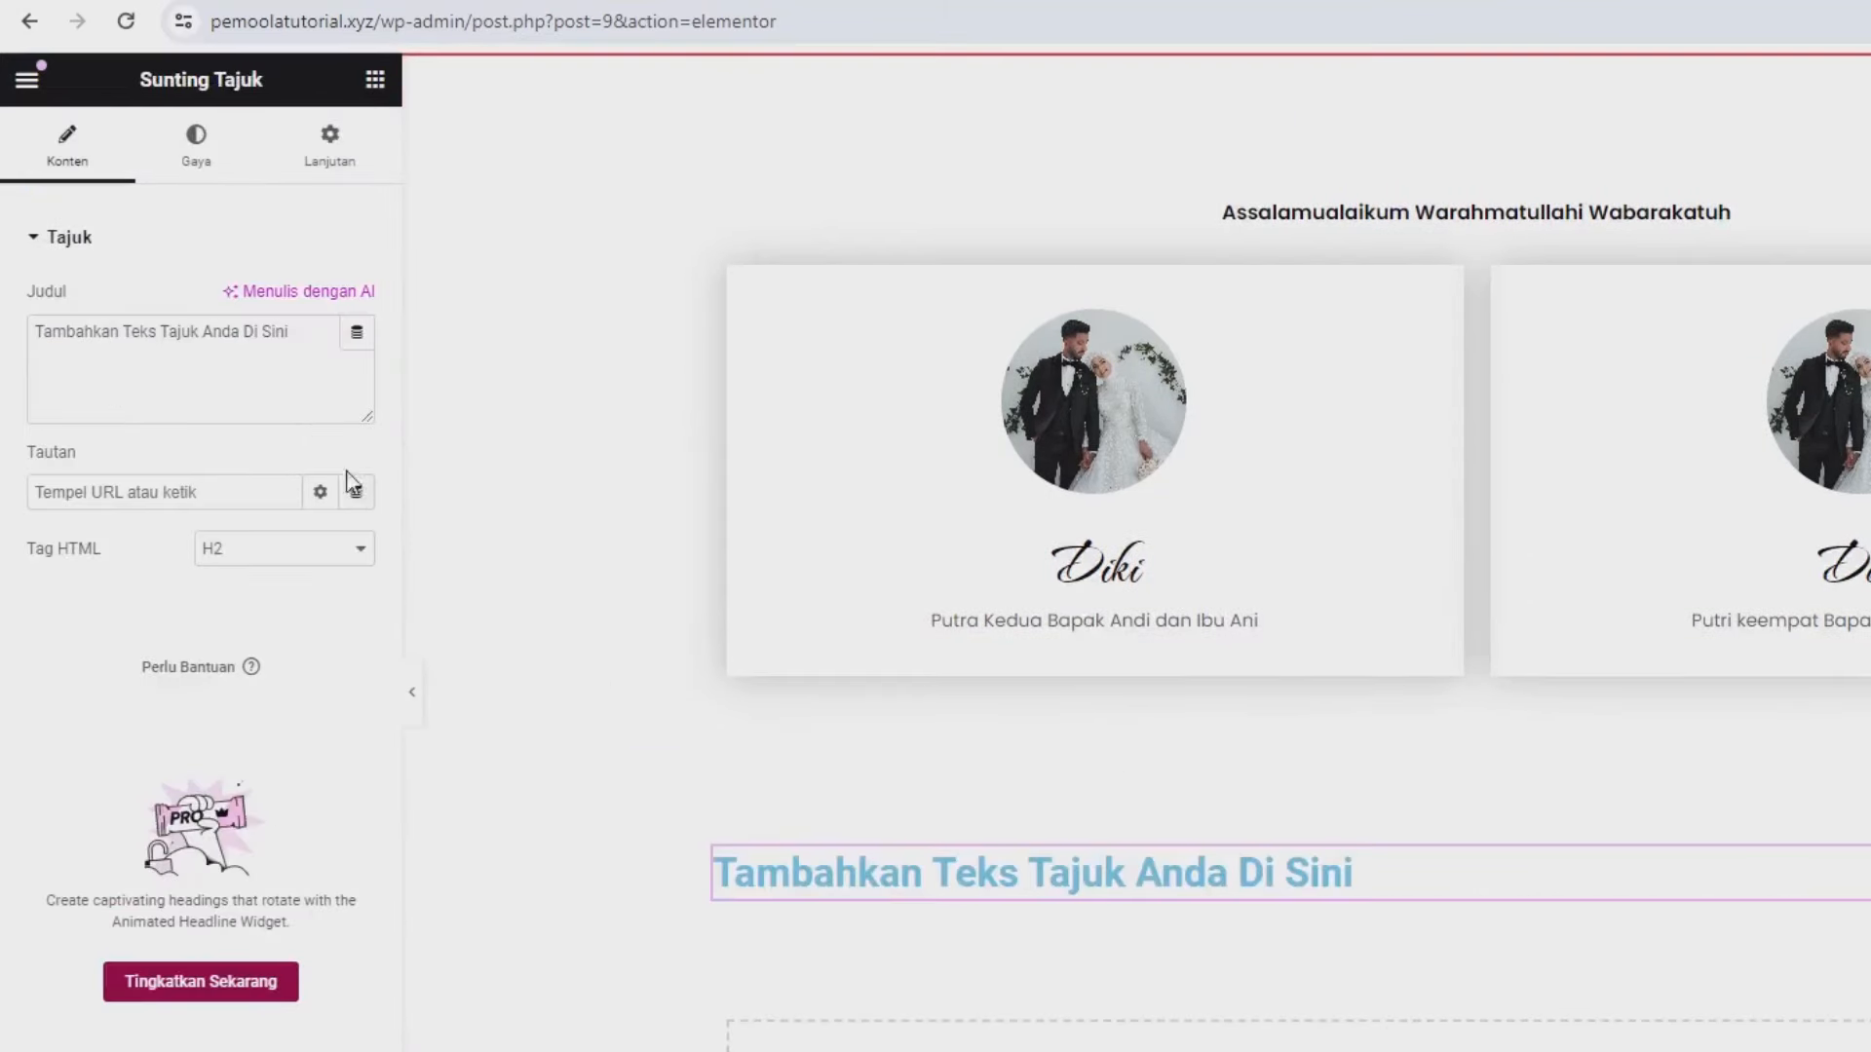
{"action": "left_click", "coordinate": [279, 387]}
{"action": "key", "text": "ctrl+a"}
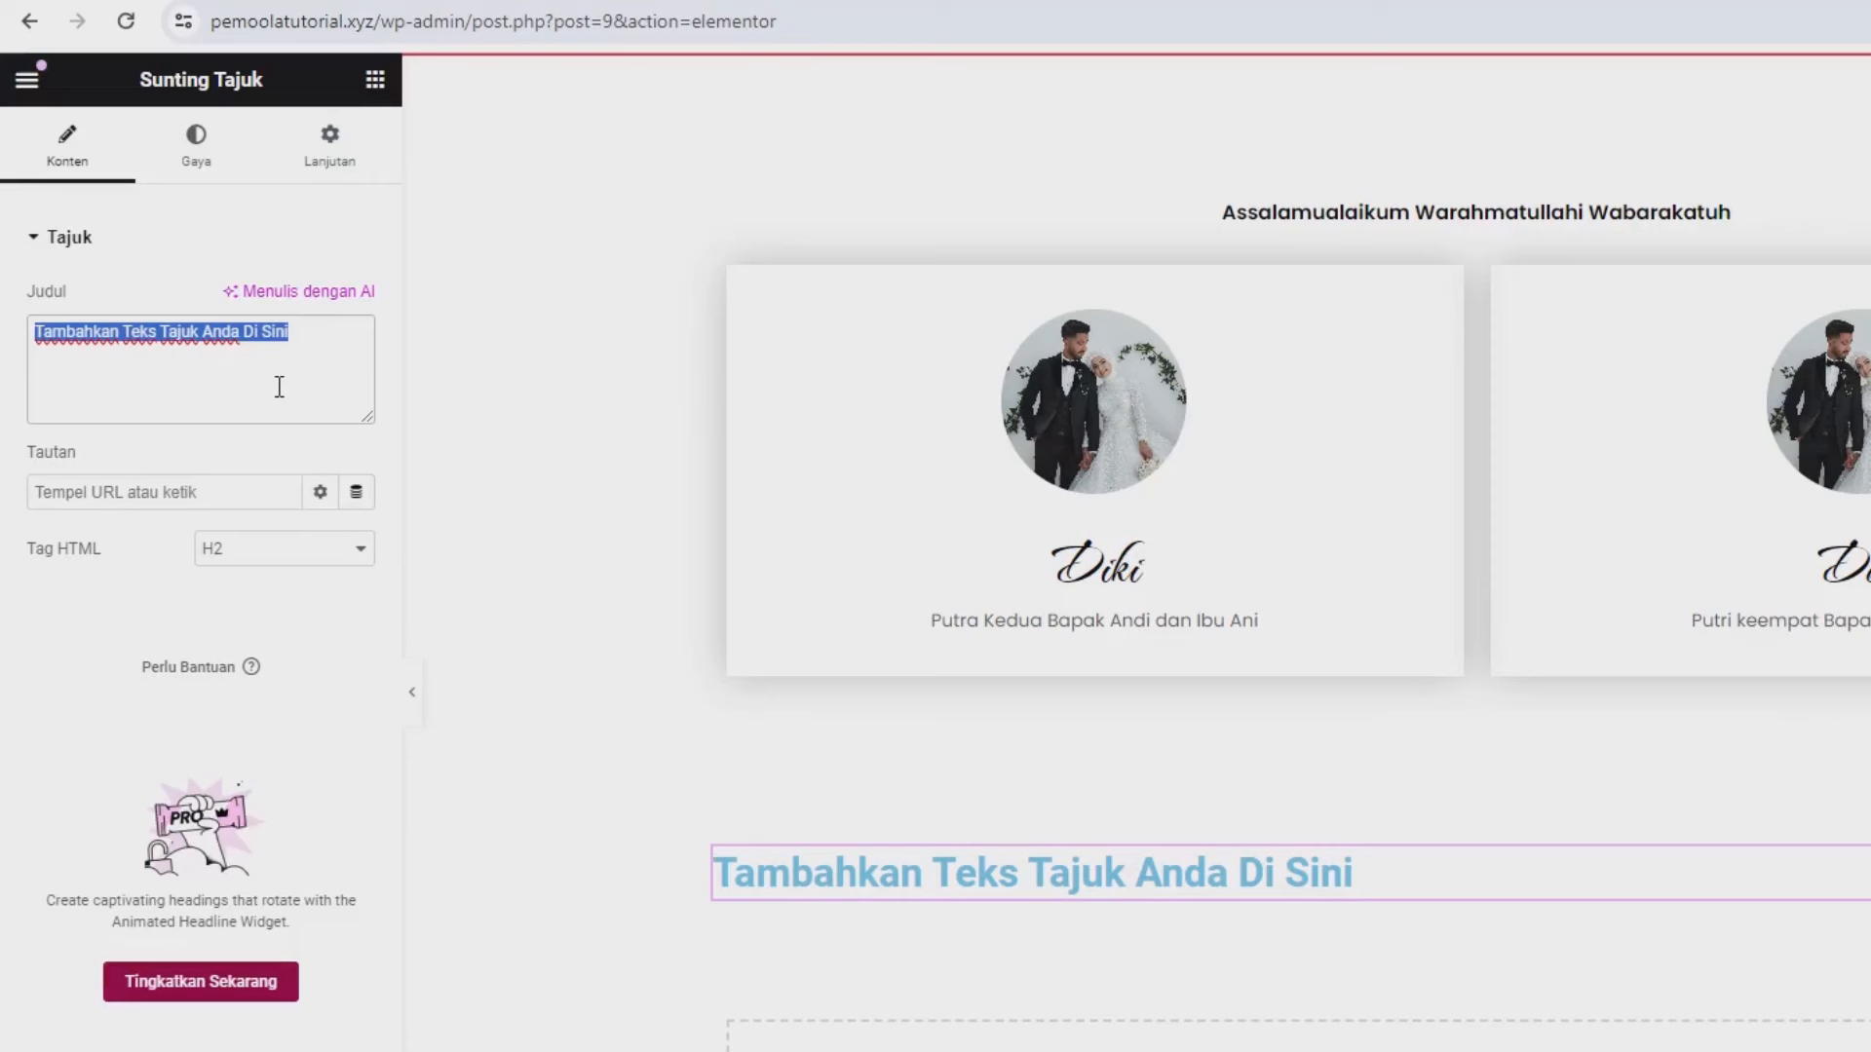
{"action": "type", "text": "Our"}
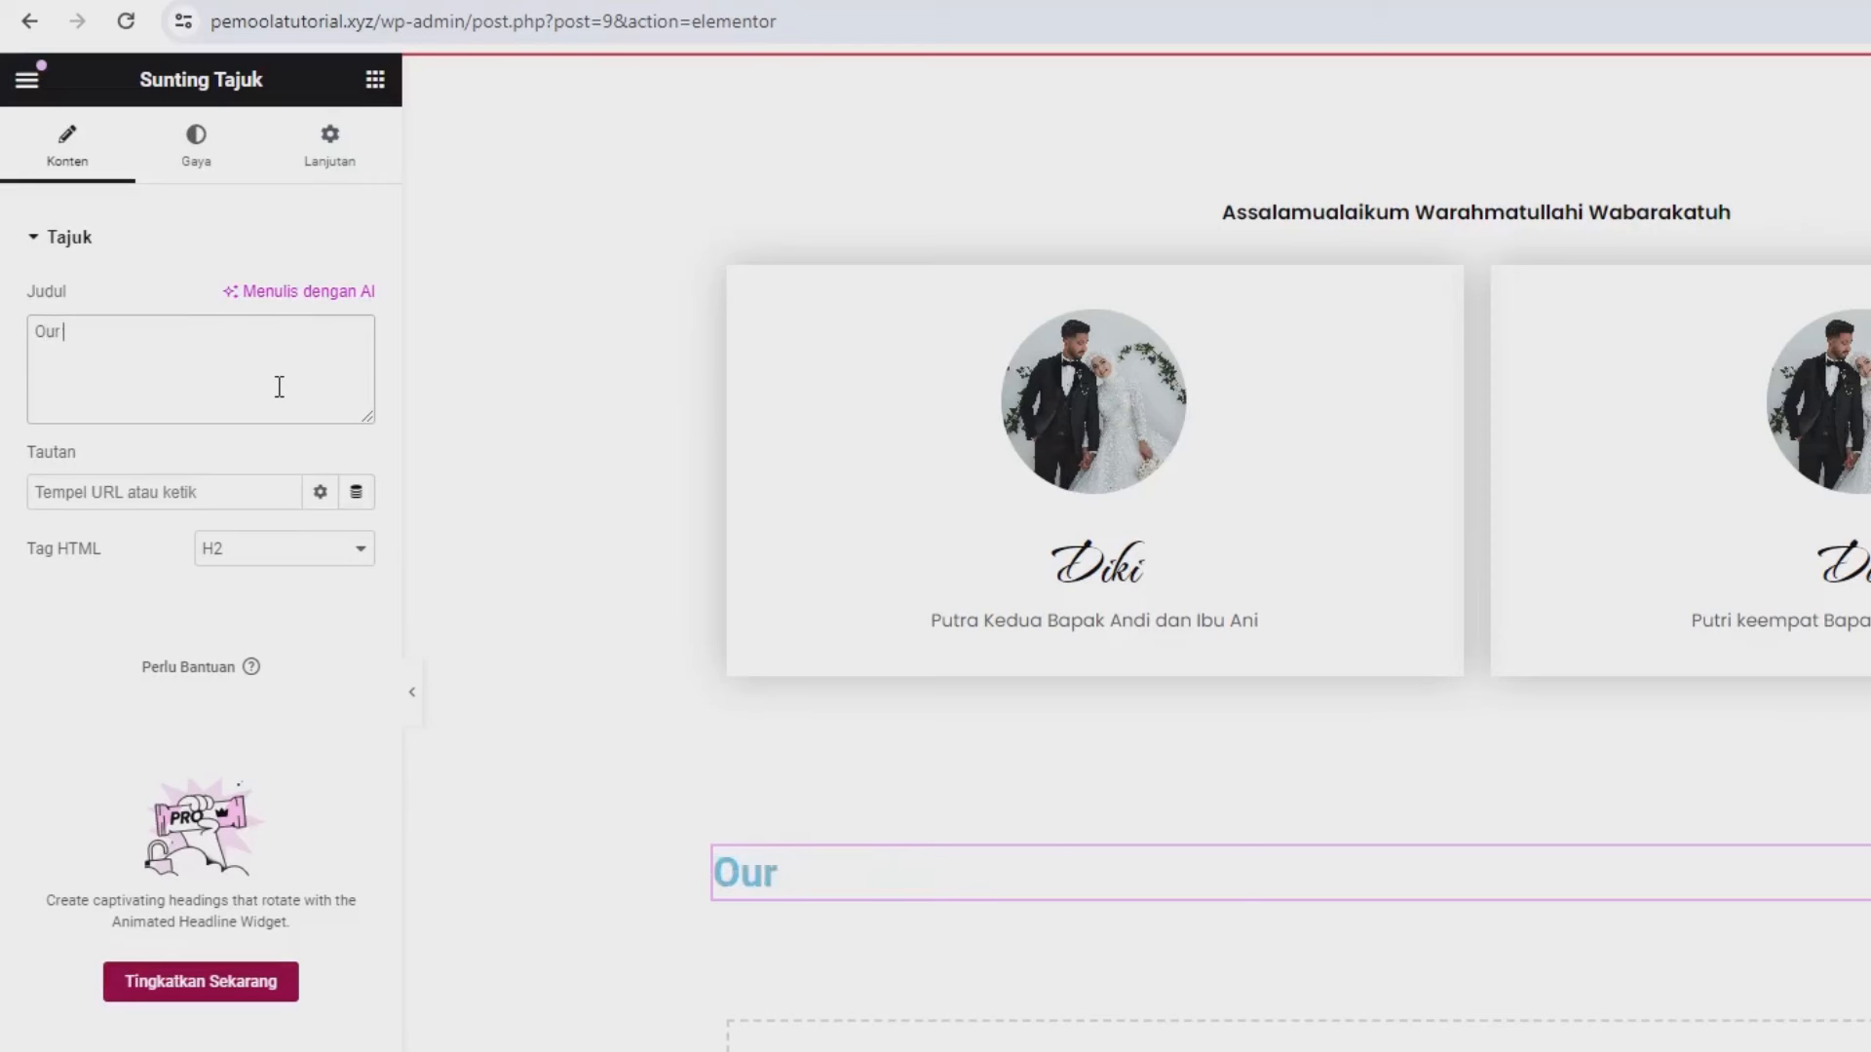
{"action": "type", "text": "F"}
{"action": "key", "text": "BackSpace"}
{"action": "type", "text": "Gallery"}
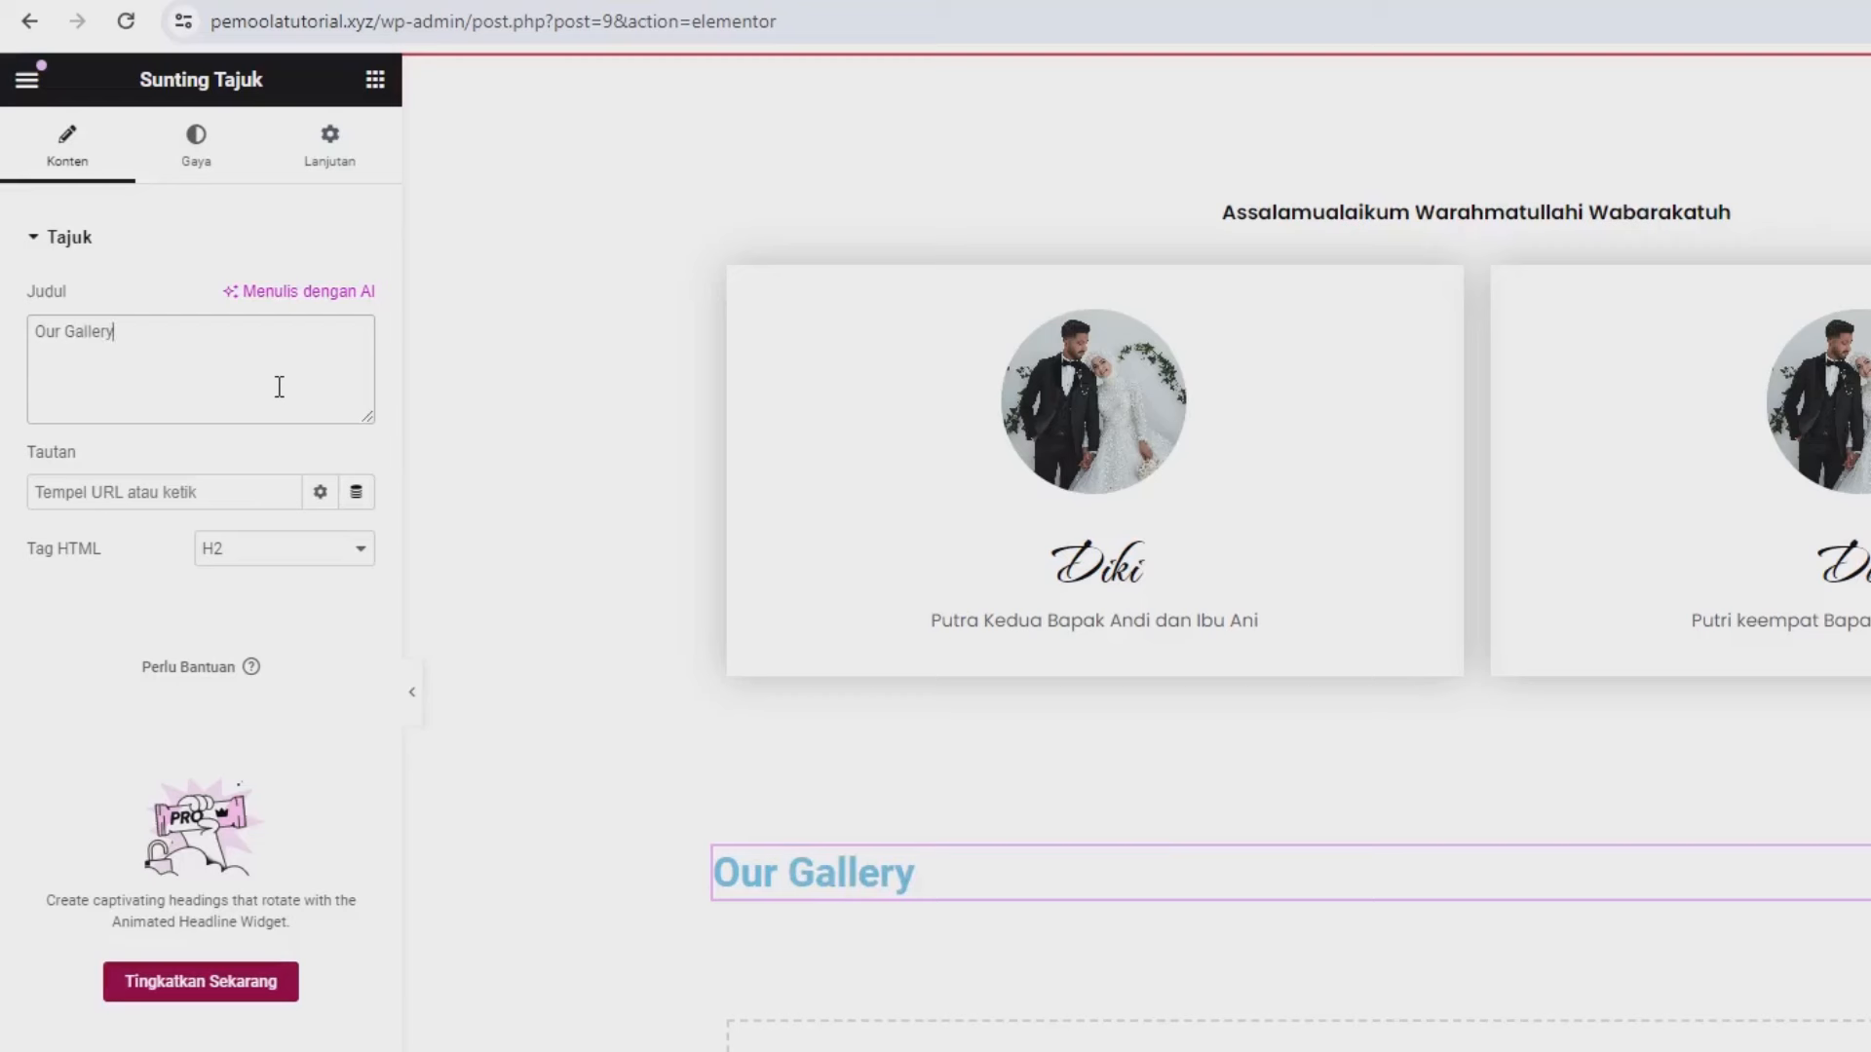
- Centre the 'Our Gallery' heading and colour it black
{"action": "left_click", "coordinate": [198, 151]}
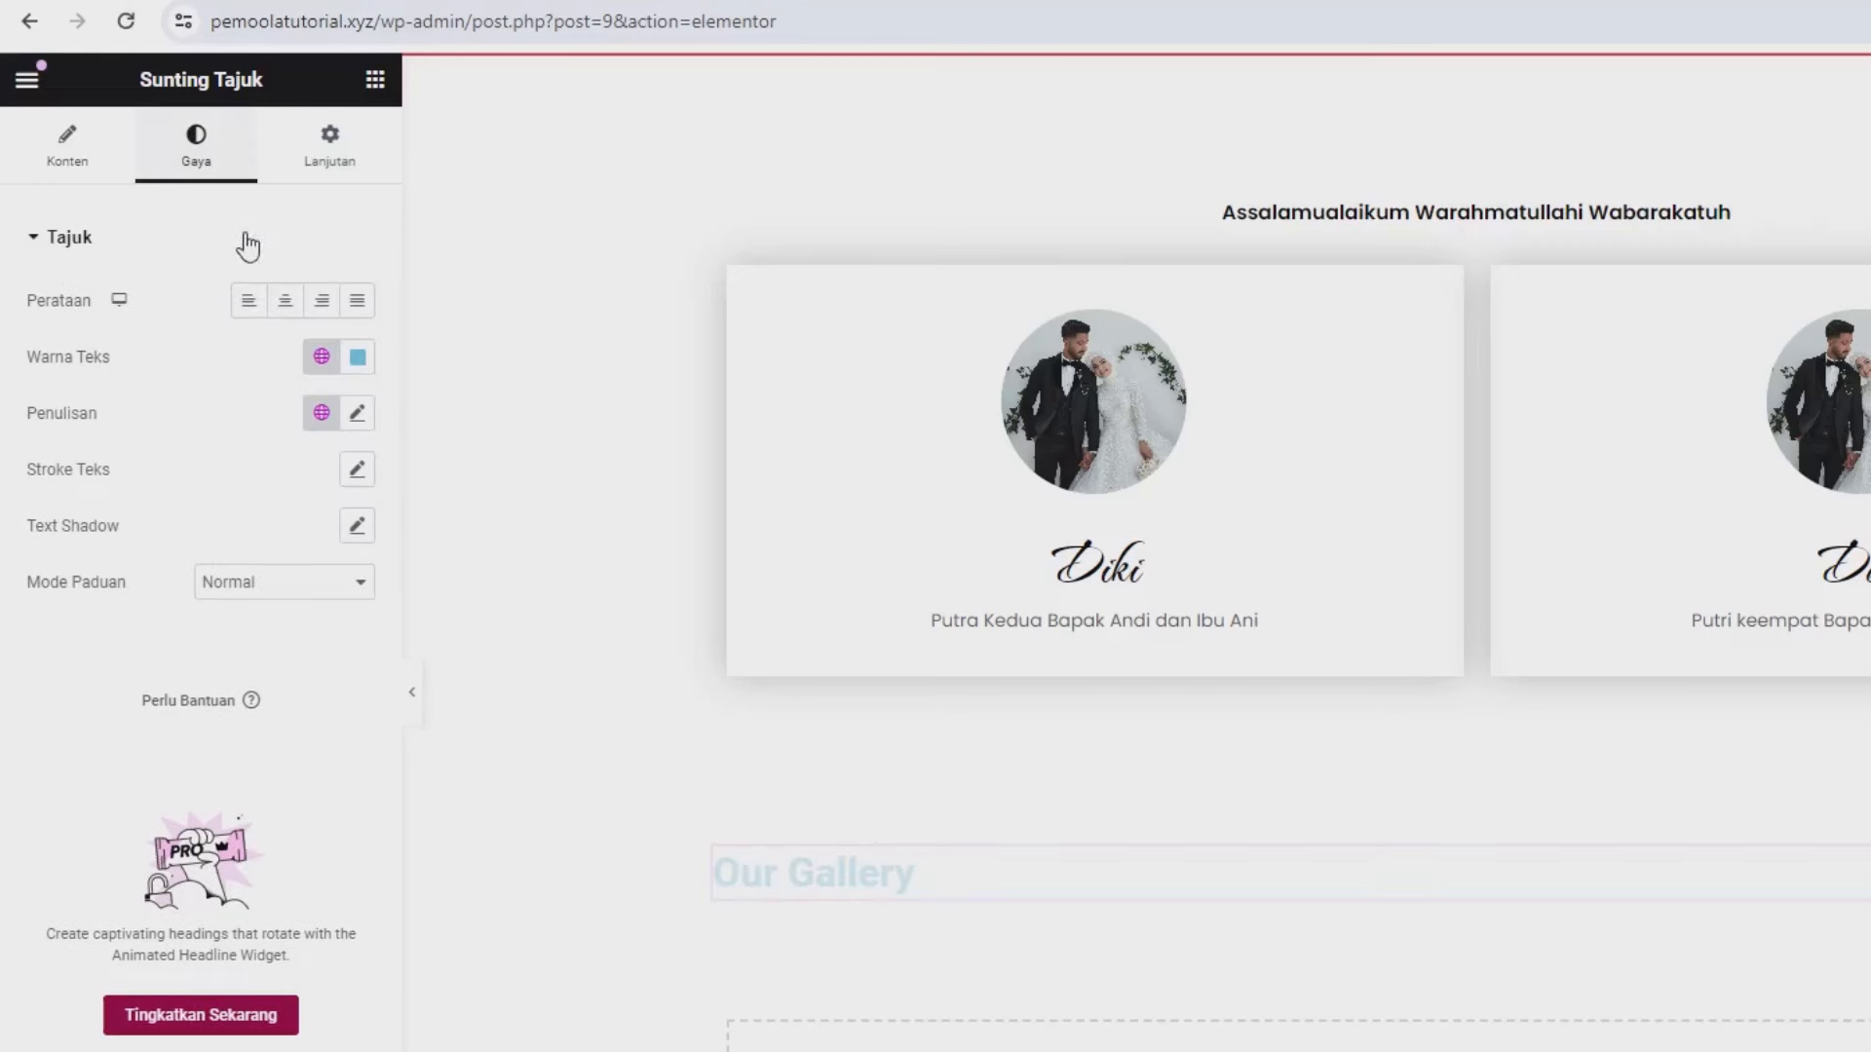
{"action": "left_click", "coordinate": [284, 322]}
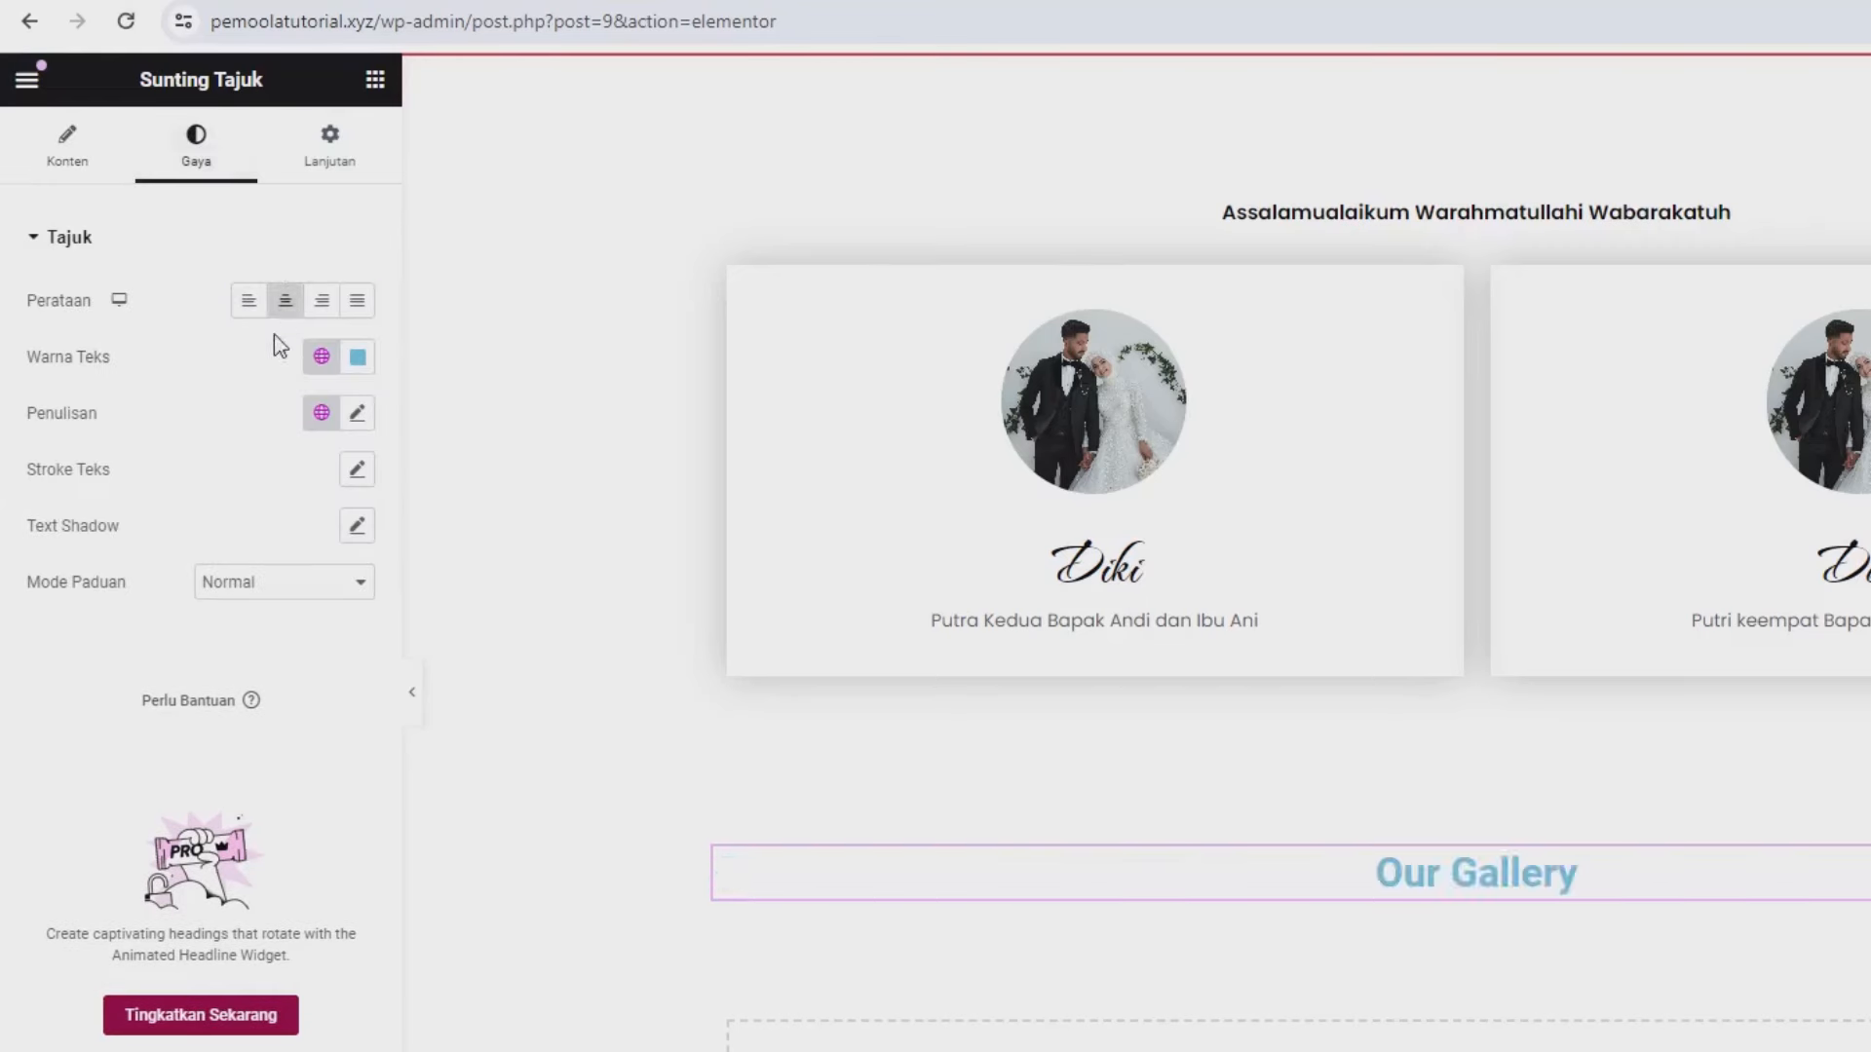
{"action": "left_click", "coordinate": [357, 358]}
{"action": "left_click_drag", "start_coordinate": [444, 587], "coordinate": [489, 661]}
{"action": "left_click", "coordinate": [39, 738]}
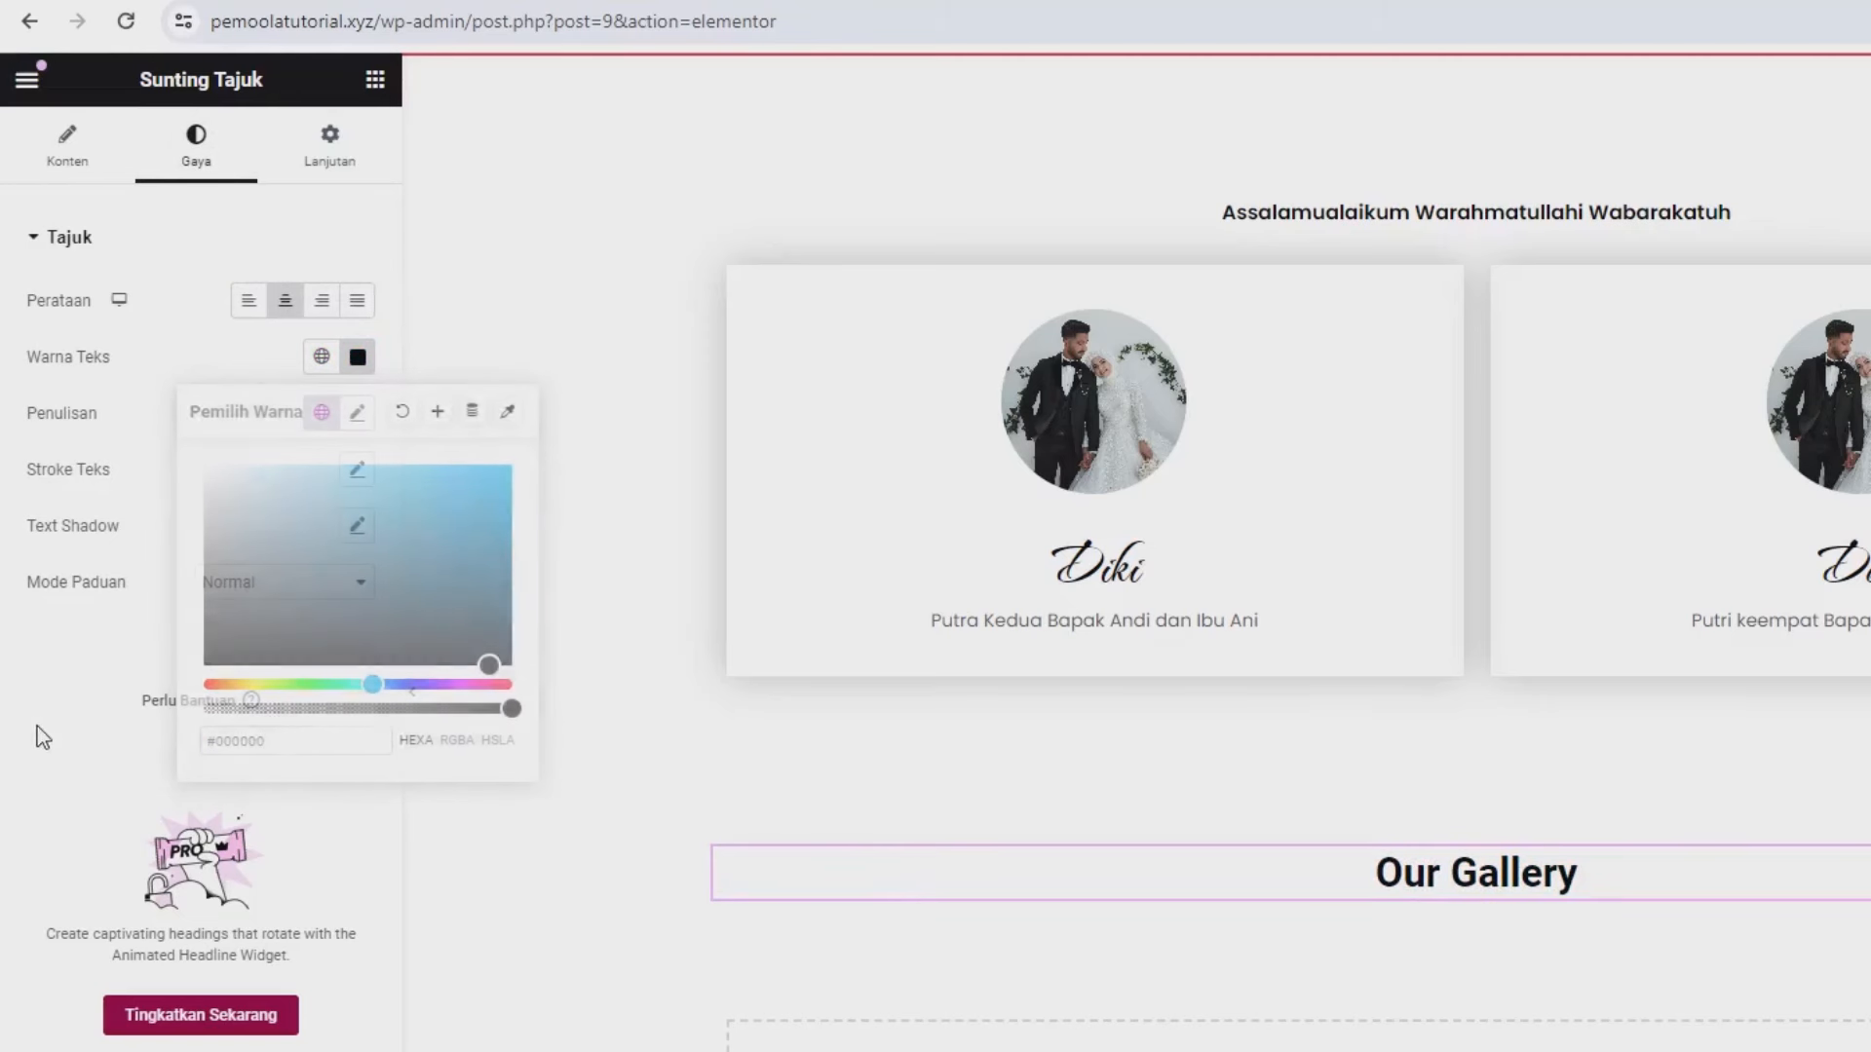
- Set the heading typography to The Nautigal font at size 46
{"action": "left_click", "coordinate": [356, 415]}
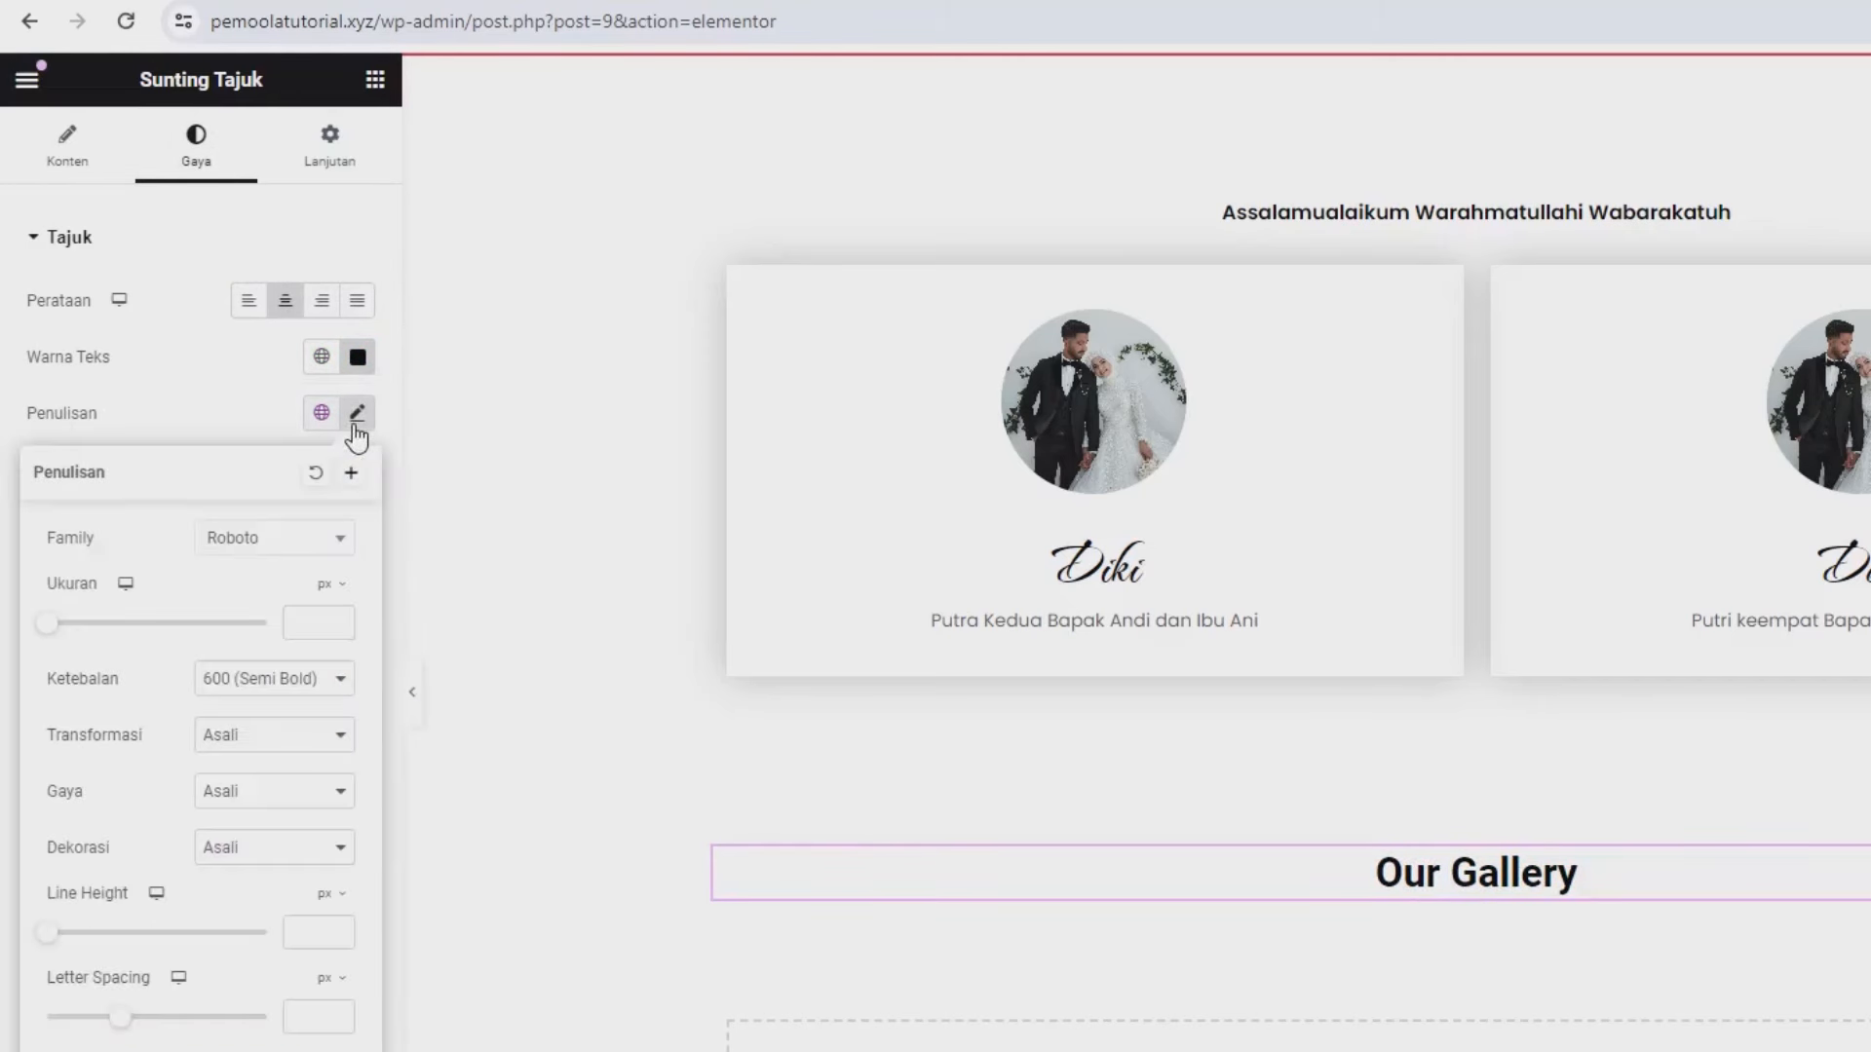
{"action": "left_click", "coordinate": [271, 542]}
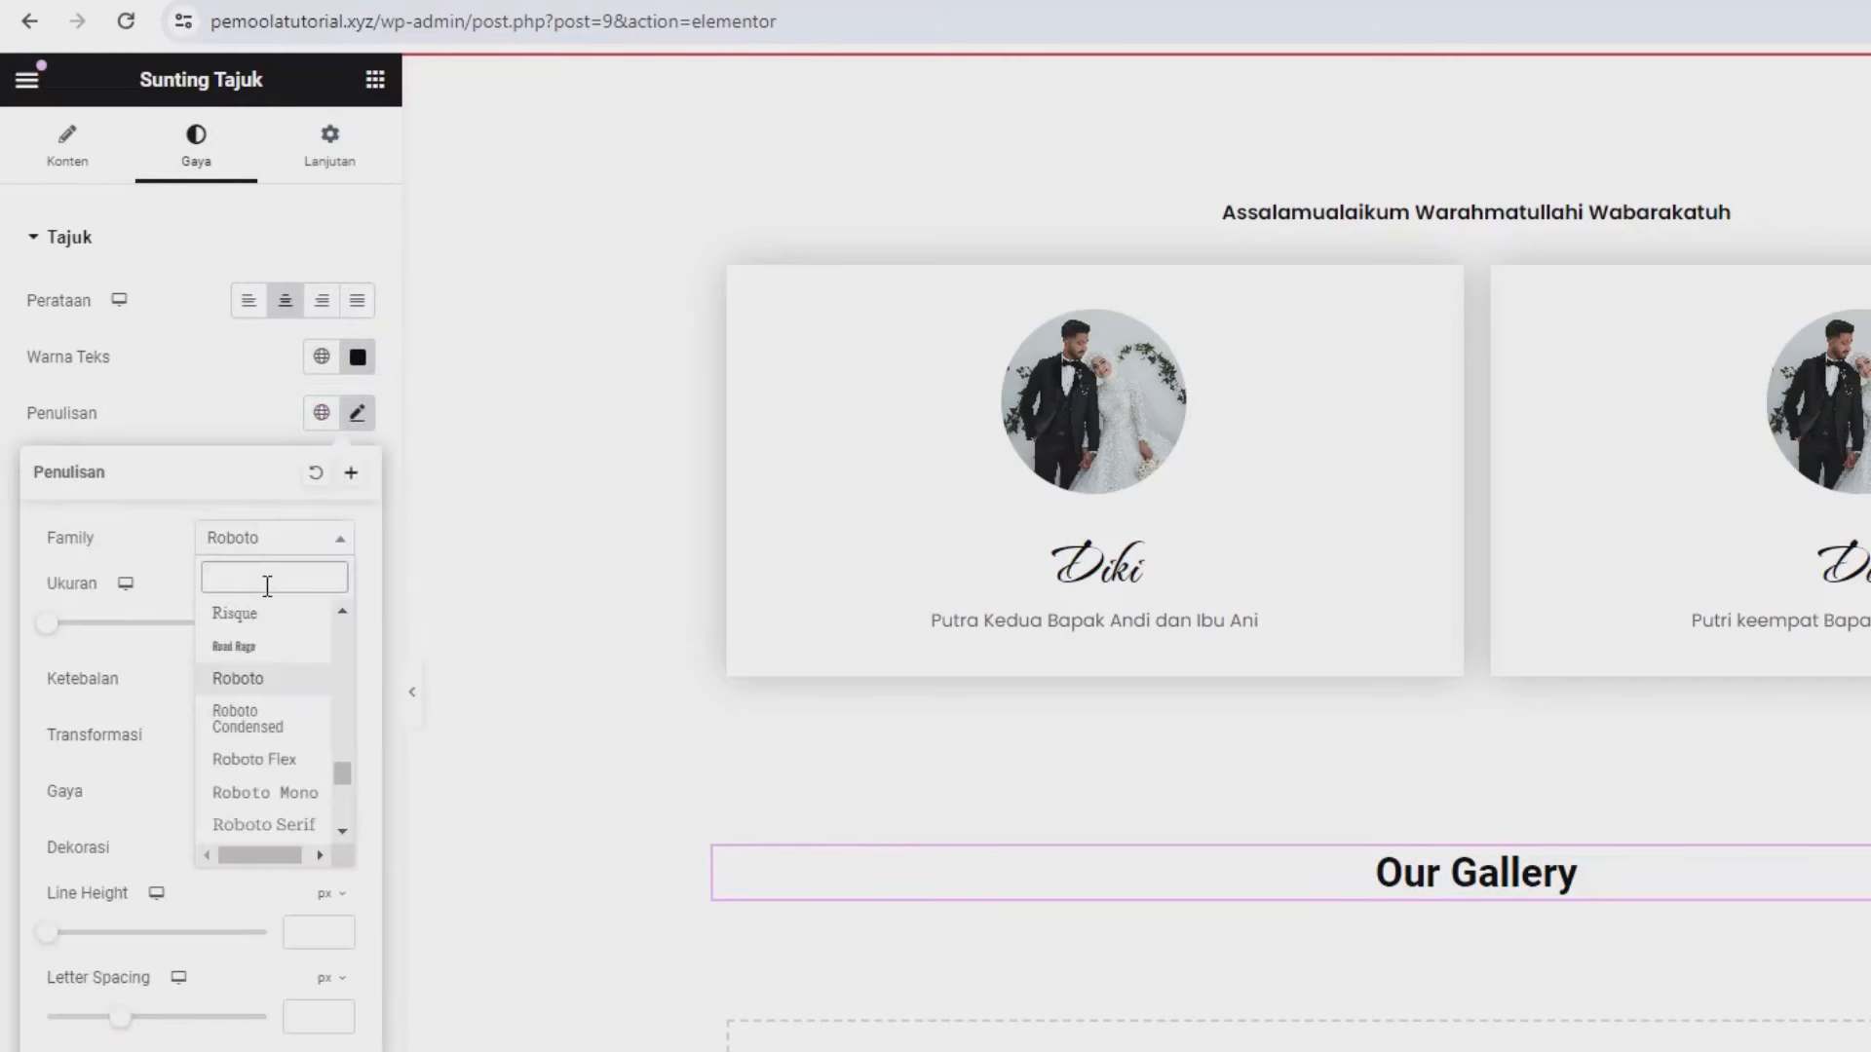
{"action": "type", "text": "the n"}
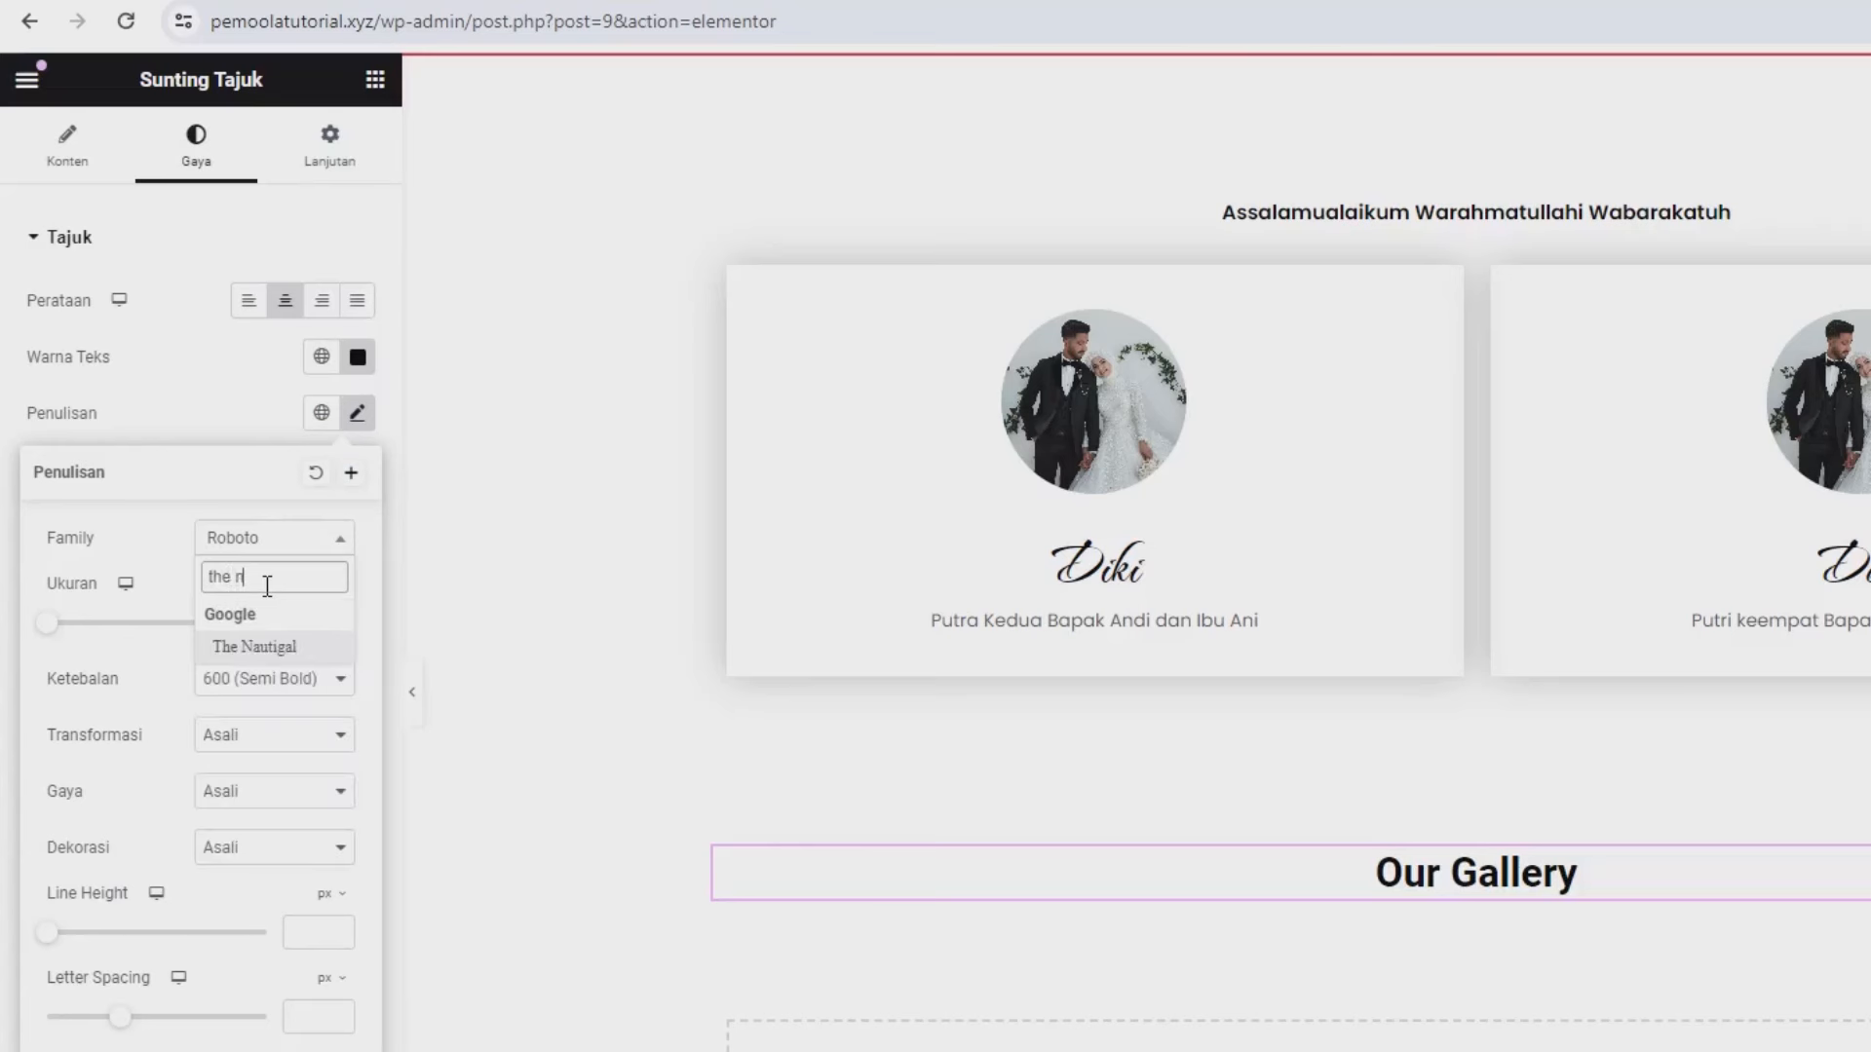
{"action": "left_click", "coordinate": [277, 653]}
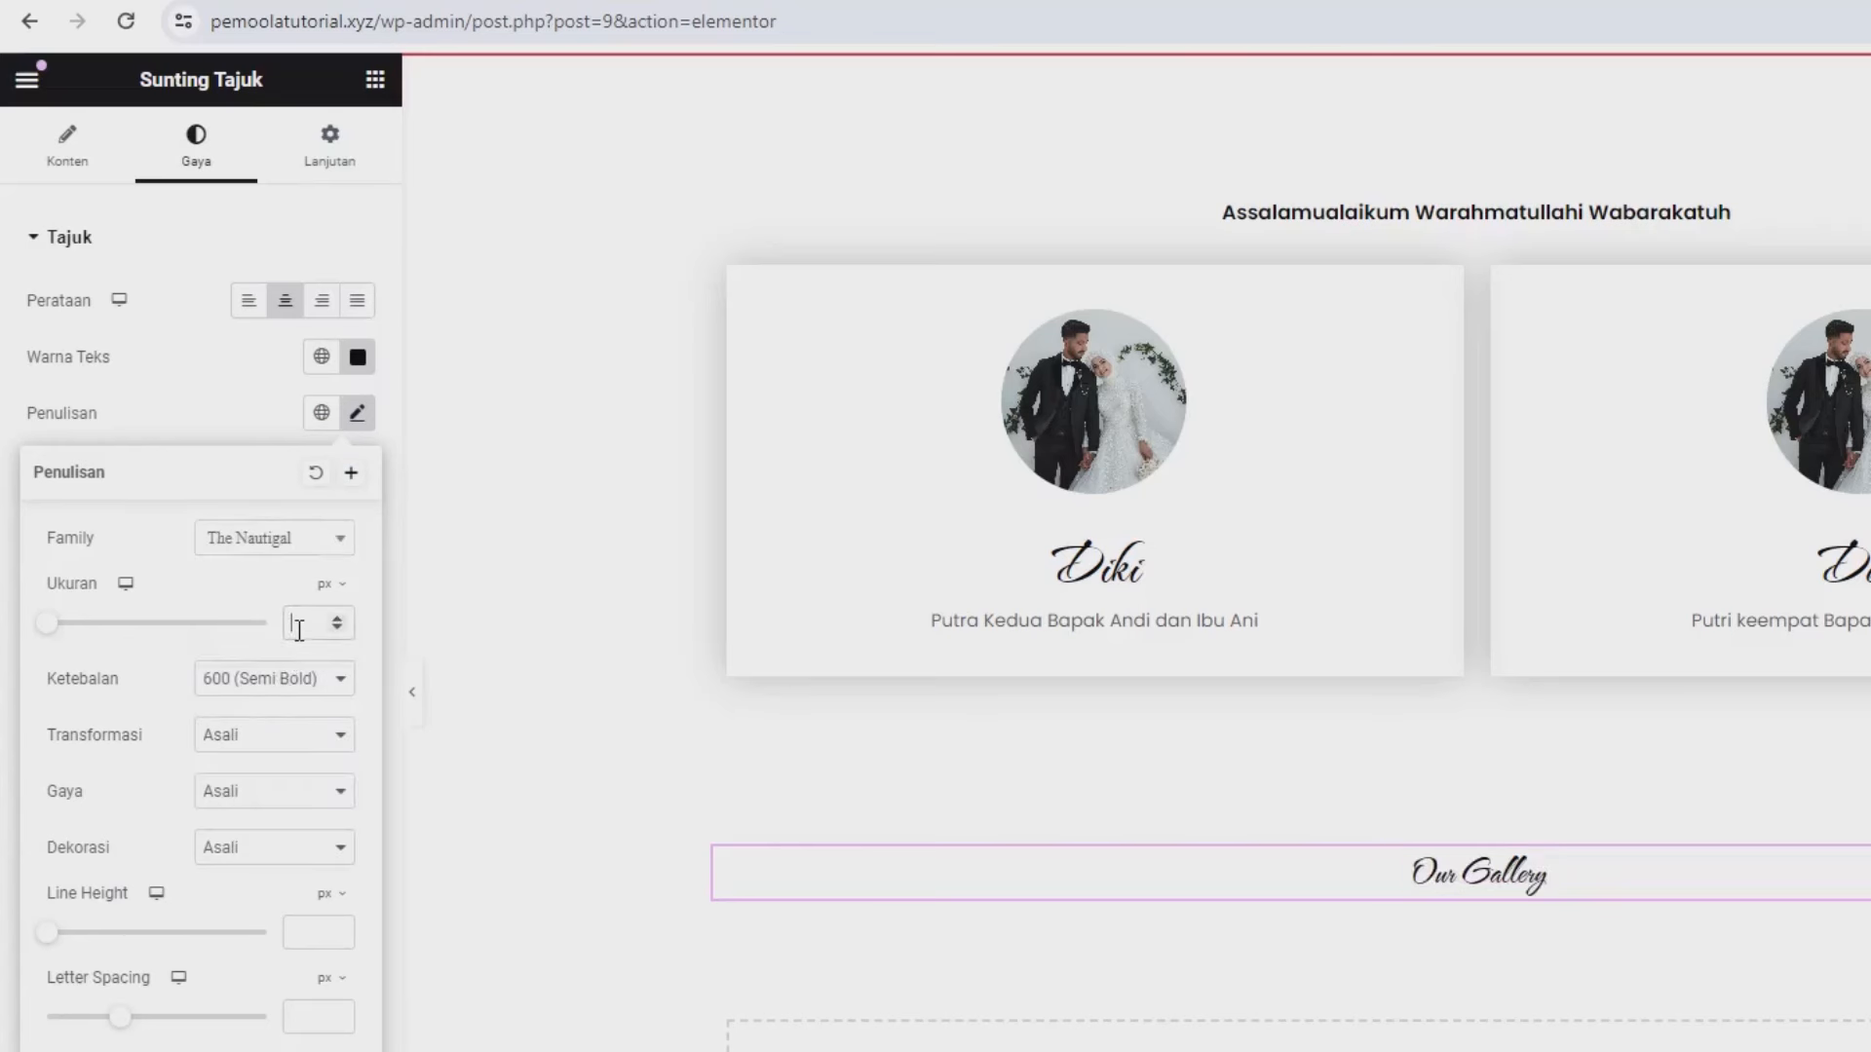
{"action": "left_click", "coordinate": [299, 631]}
{"action": "type", "text": "46"}
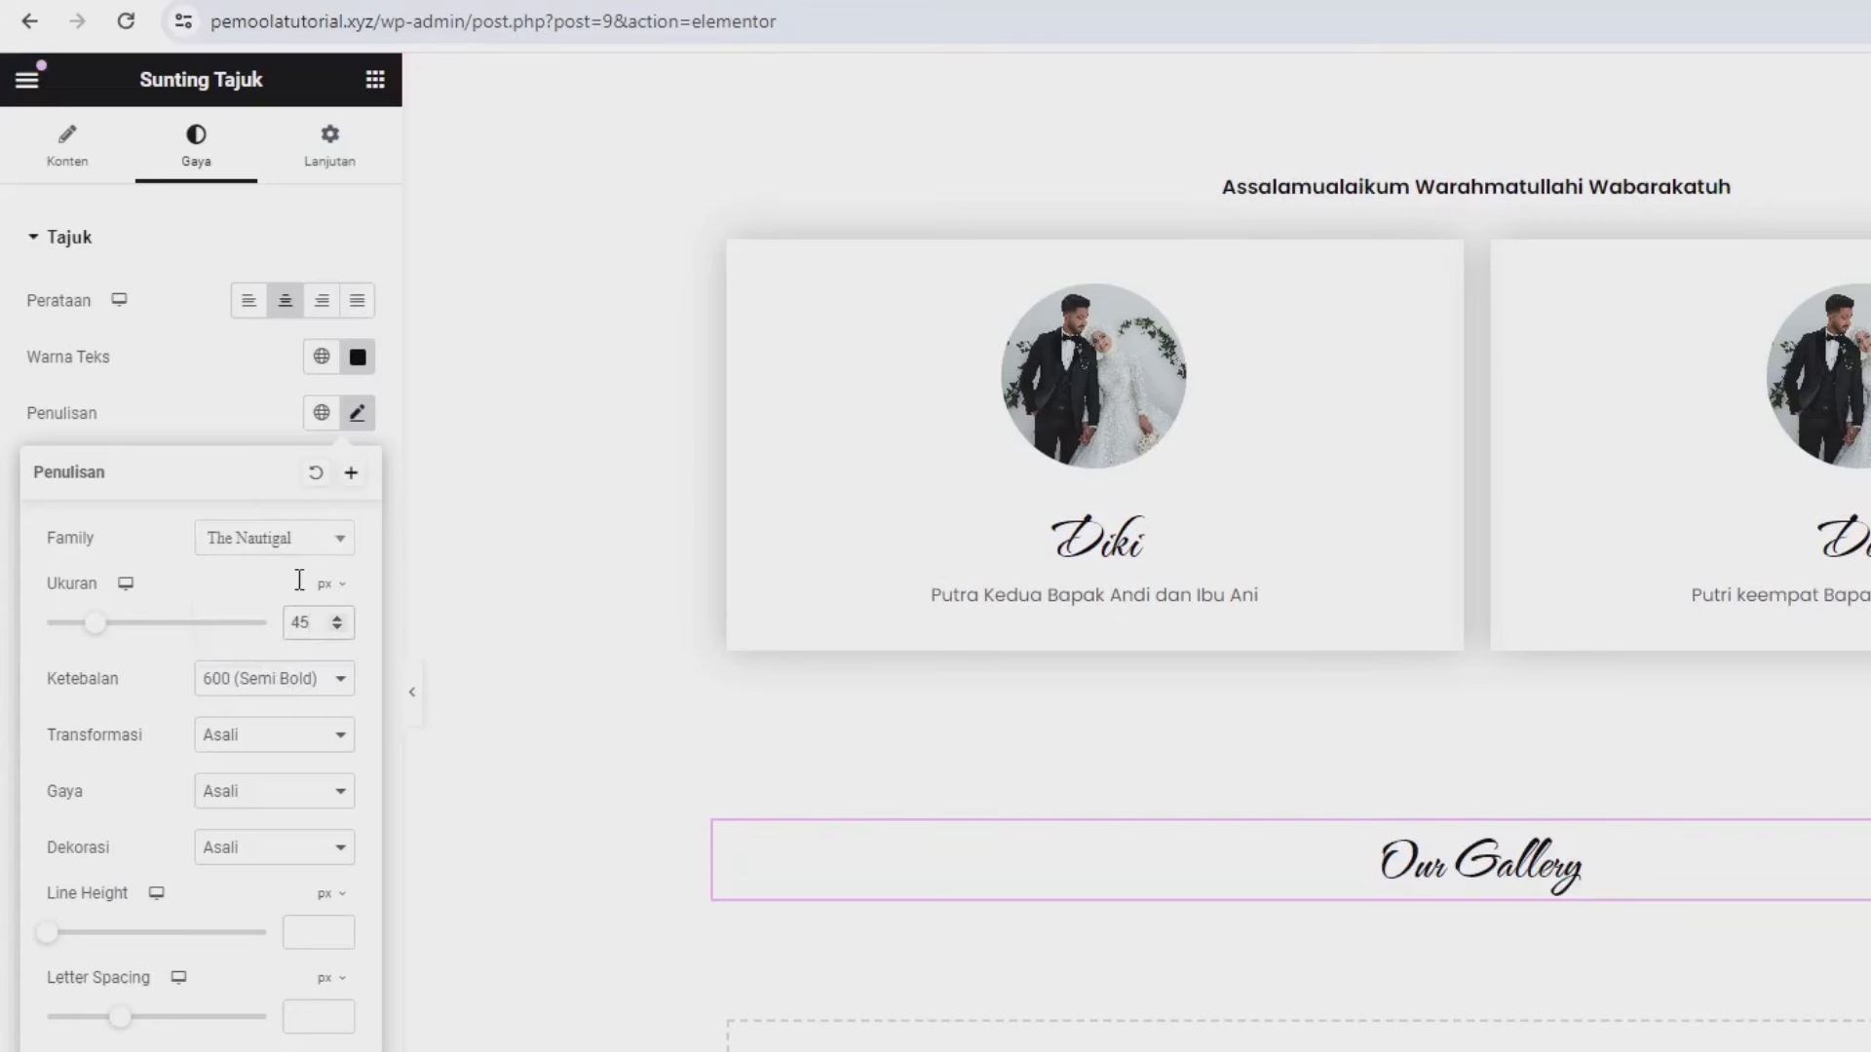
{"action": "left_click", "coordinate": [251, 406]}
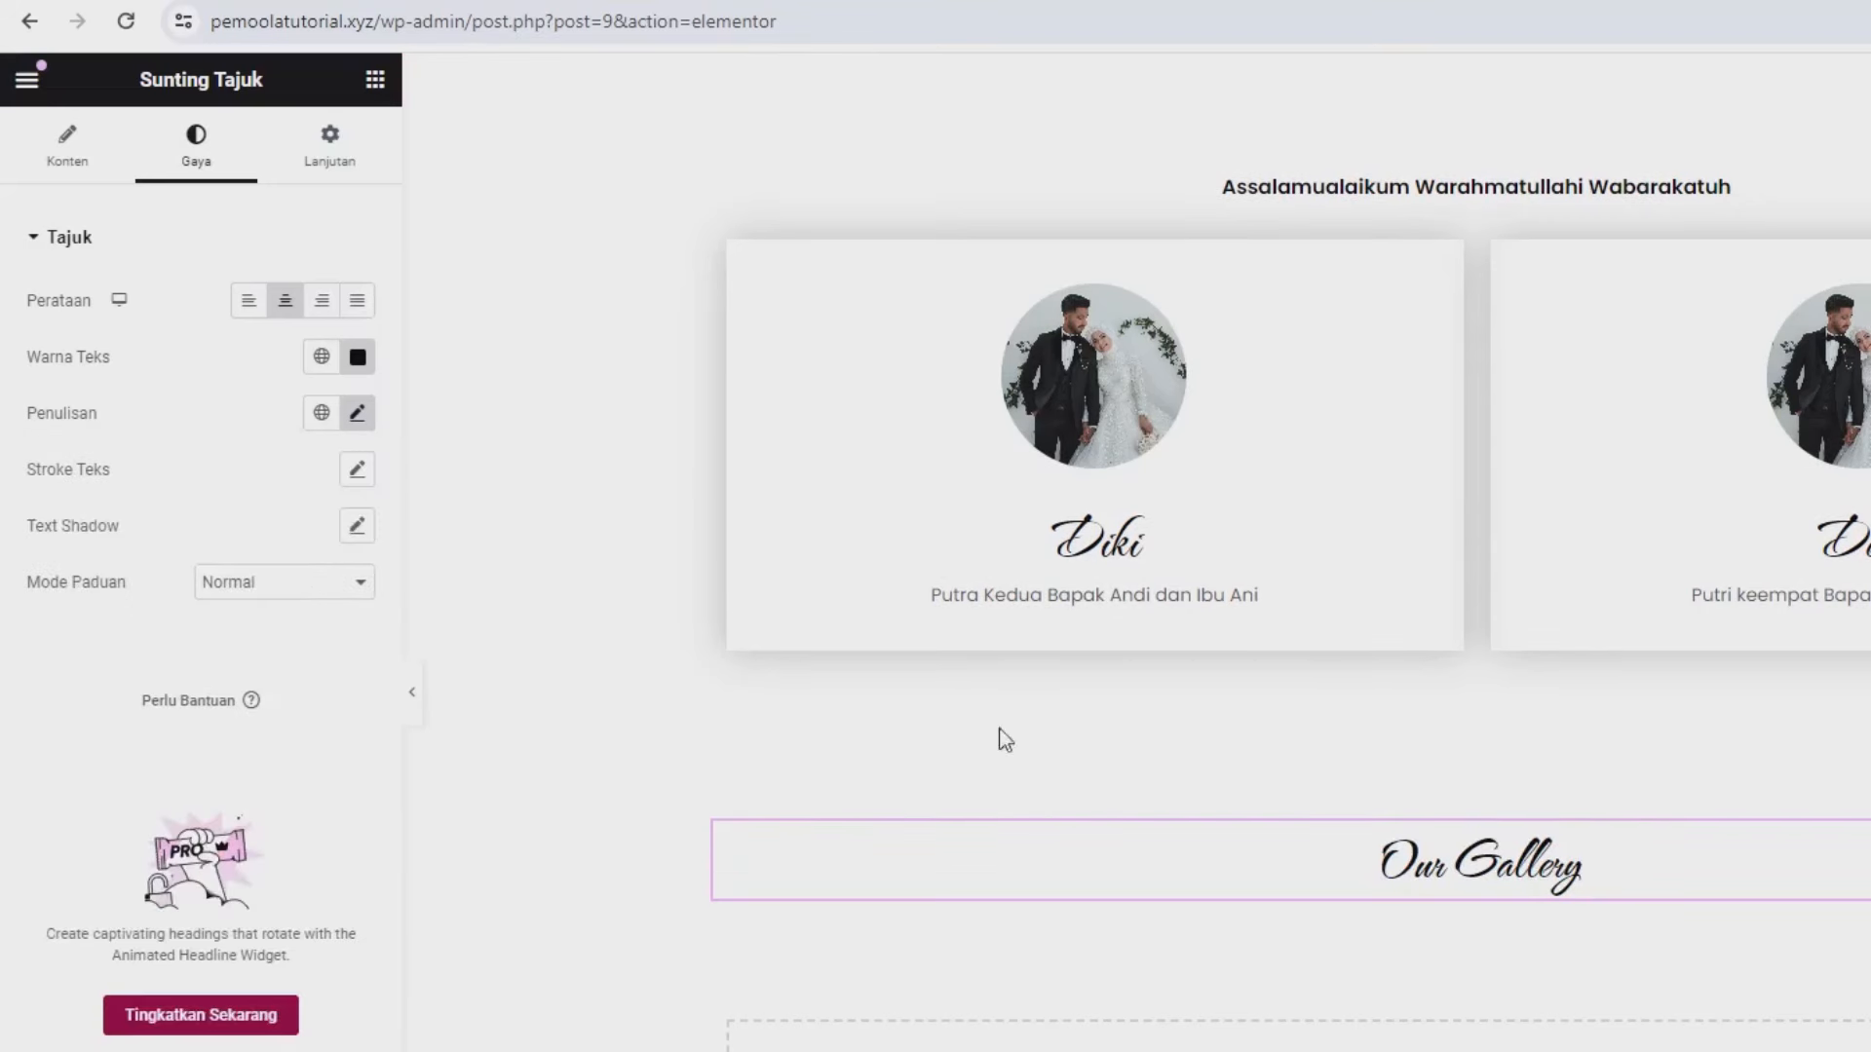
{"action": "left_click", "coordinate": [374, 88]}
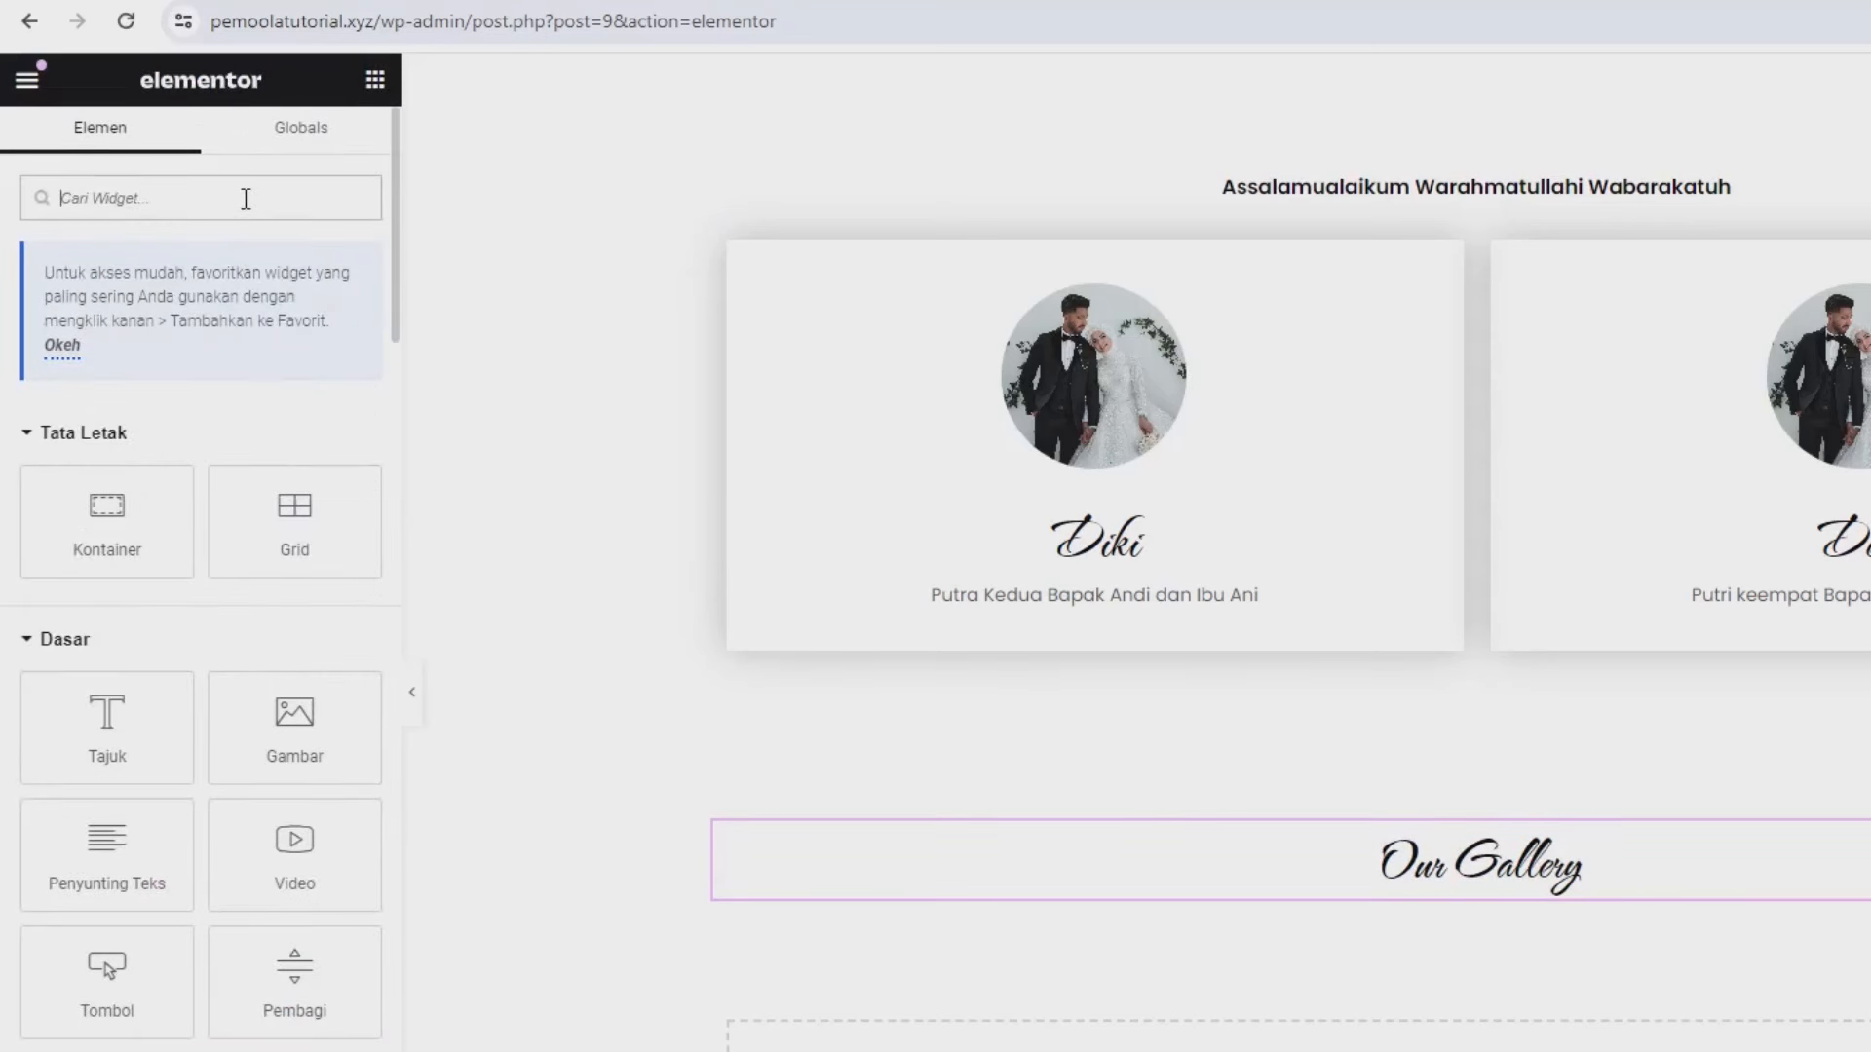
- Place a basic gallery widget below the 'Our Gallery' heading and start uploading images
{"action": "type", "text": "gall"}
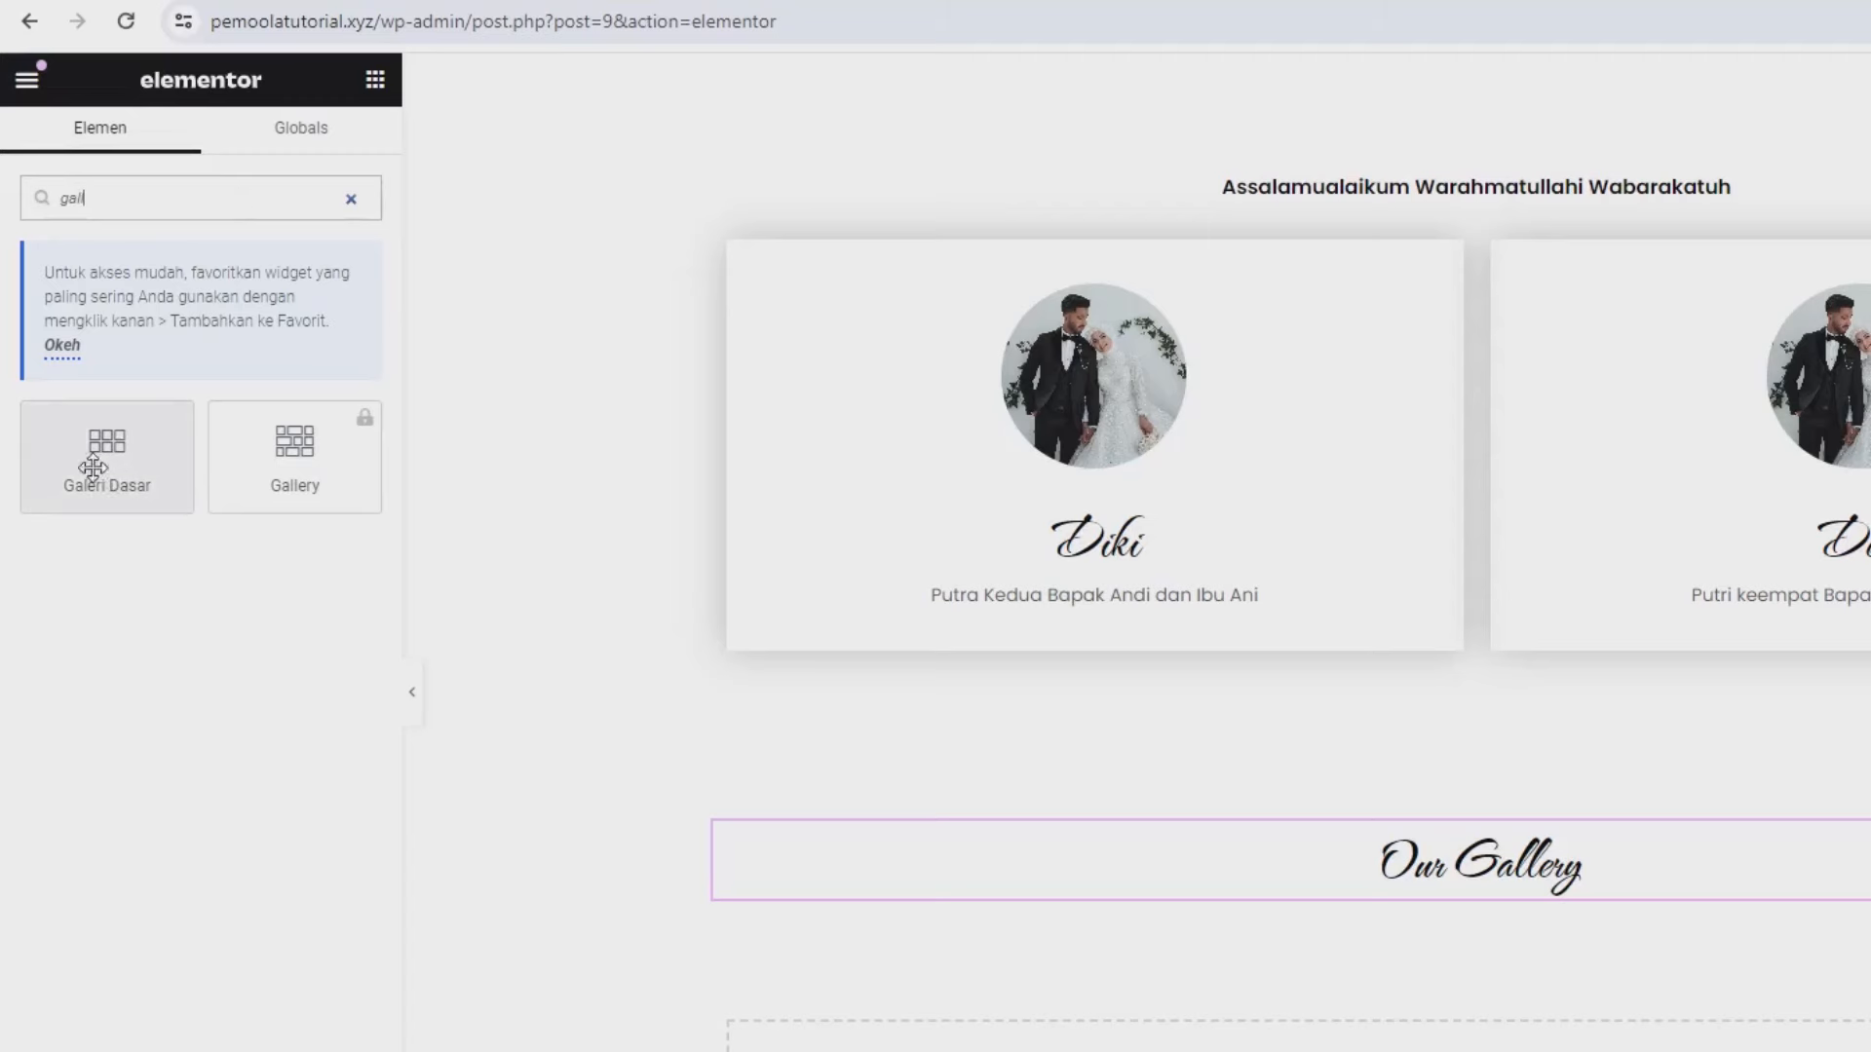
{"action": "left_click_drag", "start_coordinate": [102, 481], "coordinate": [1255, 896]}
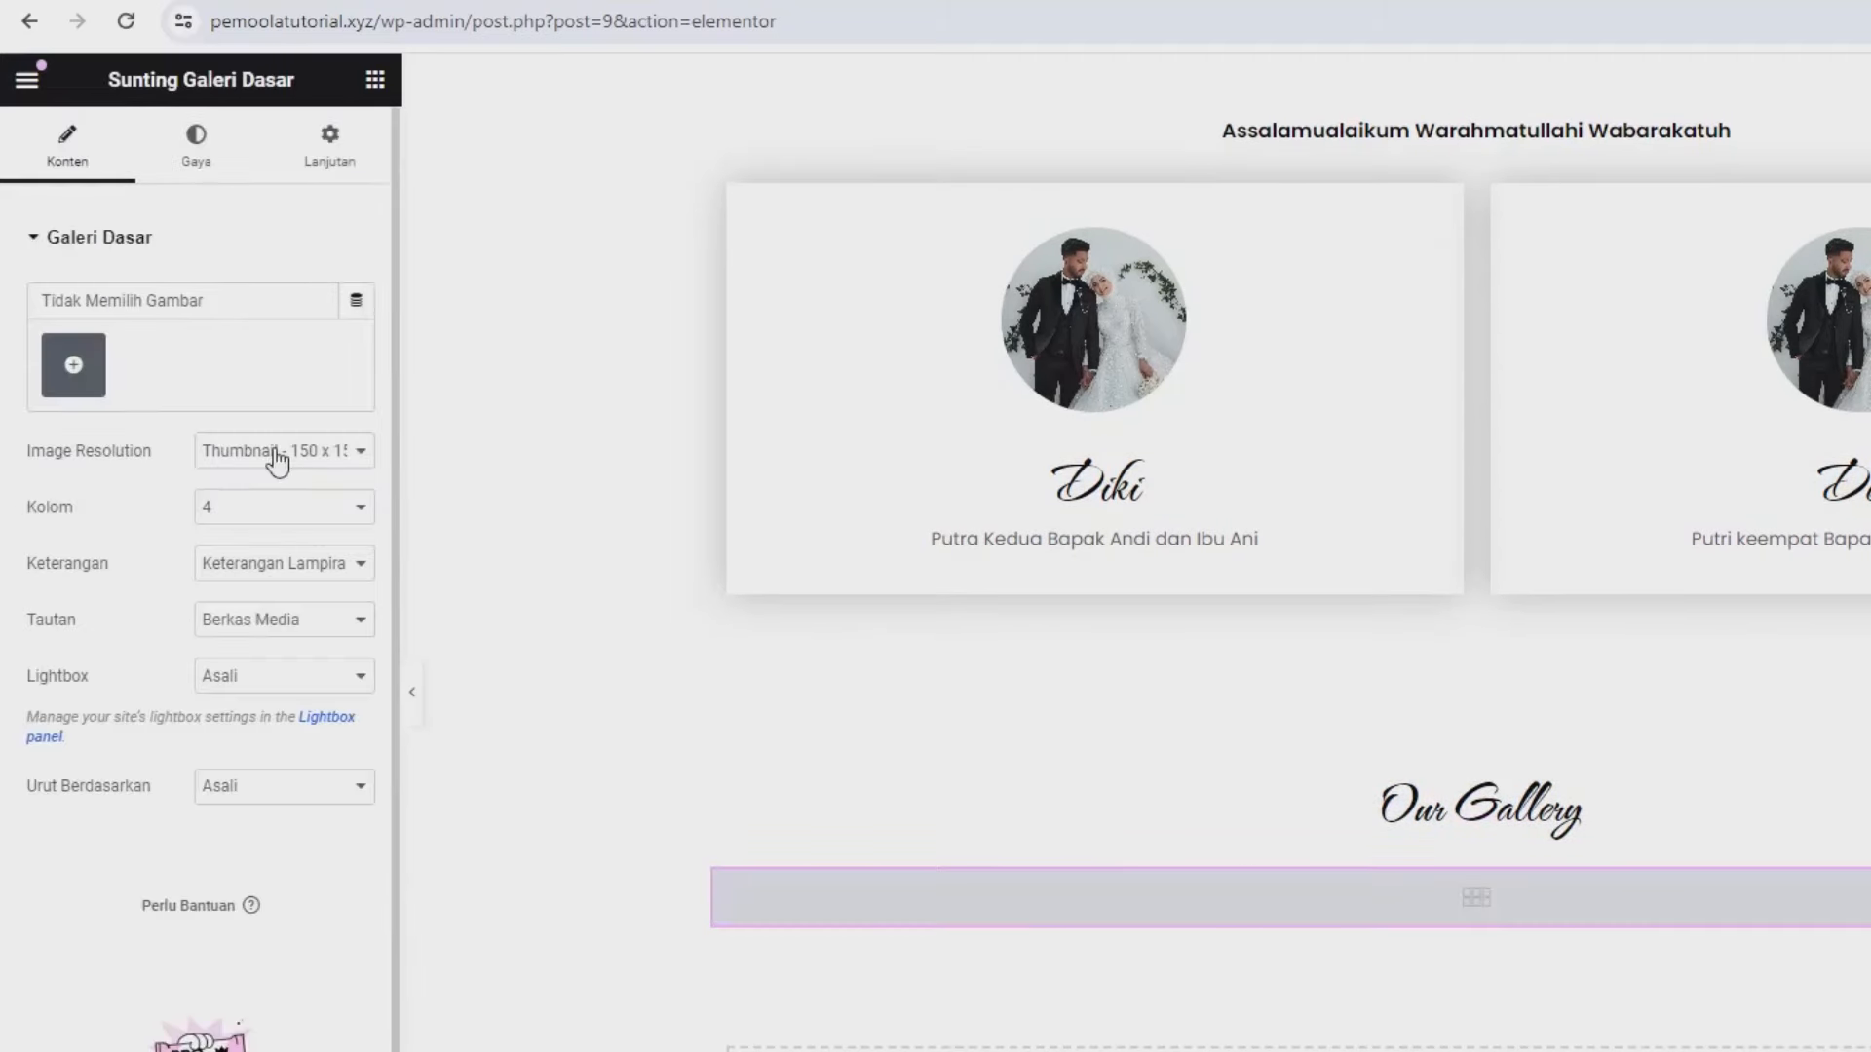
{"action": "left_click", "coordinate": [85, 395]}
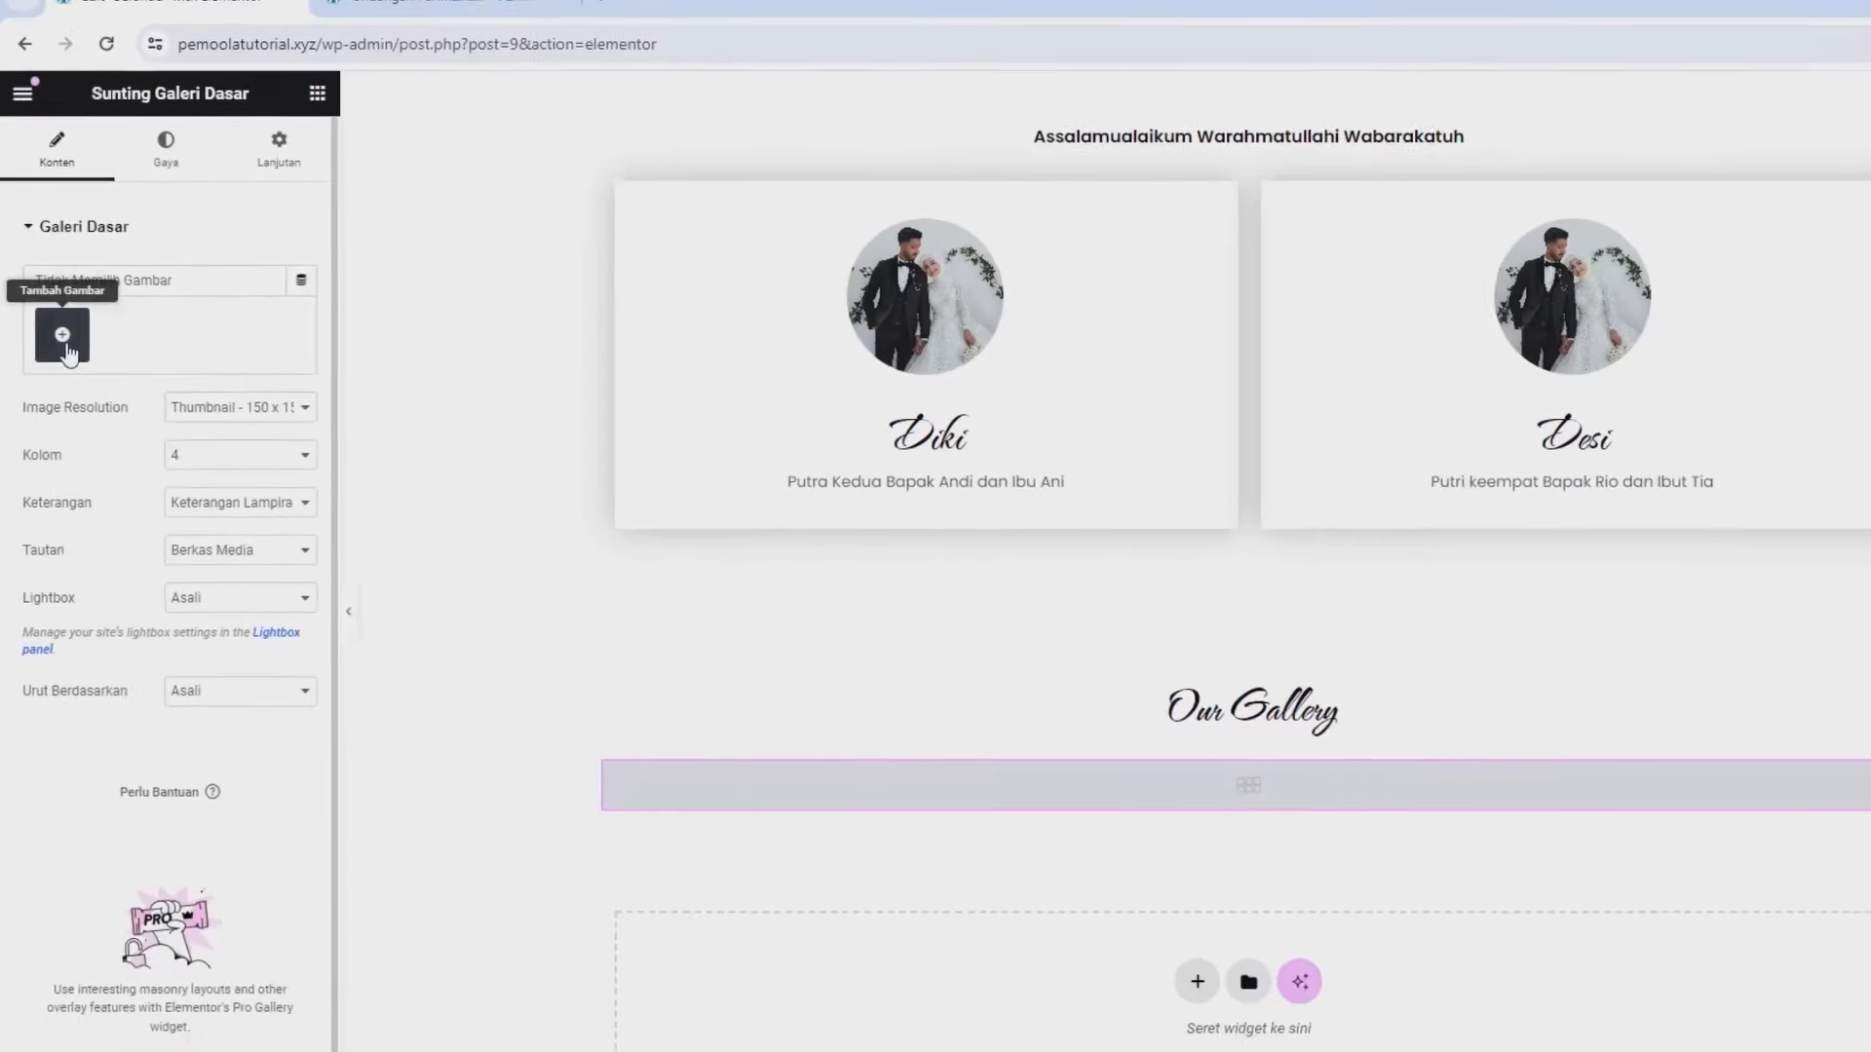
{"action": "left_click", "coordinate": [310, 188]}
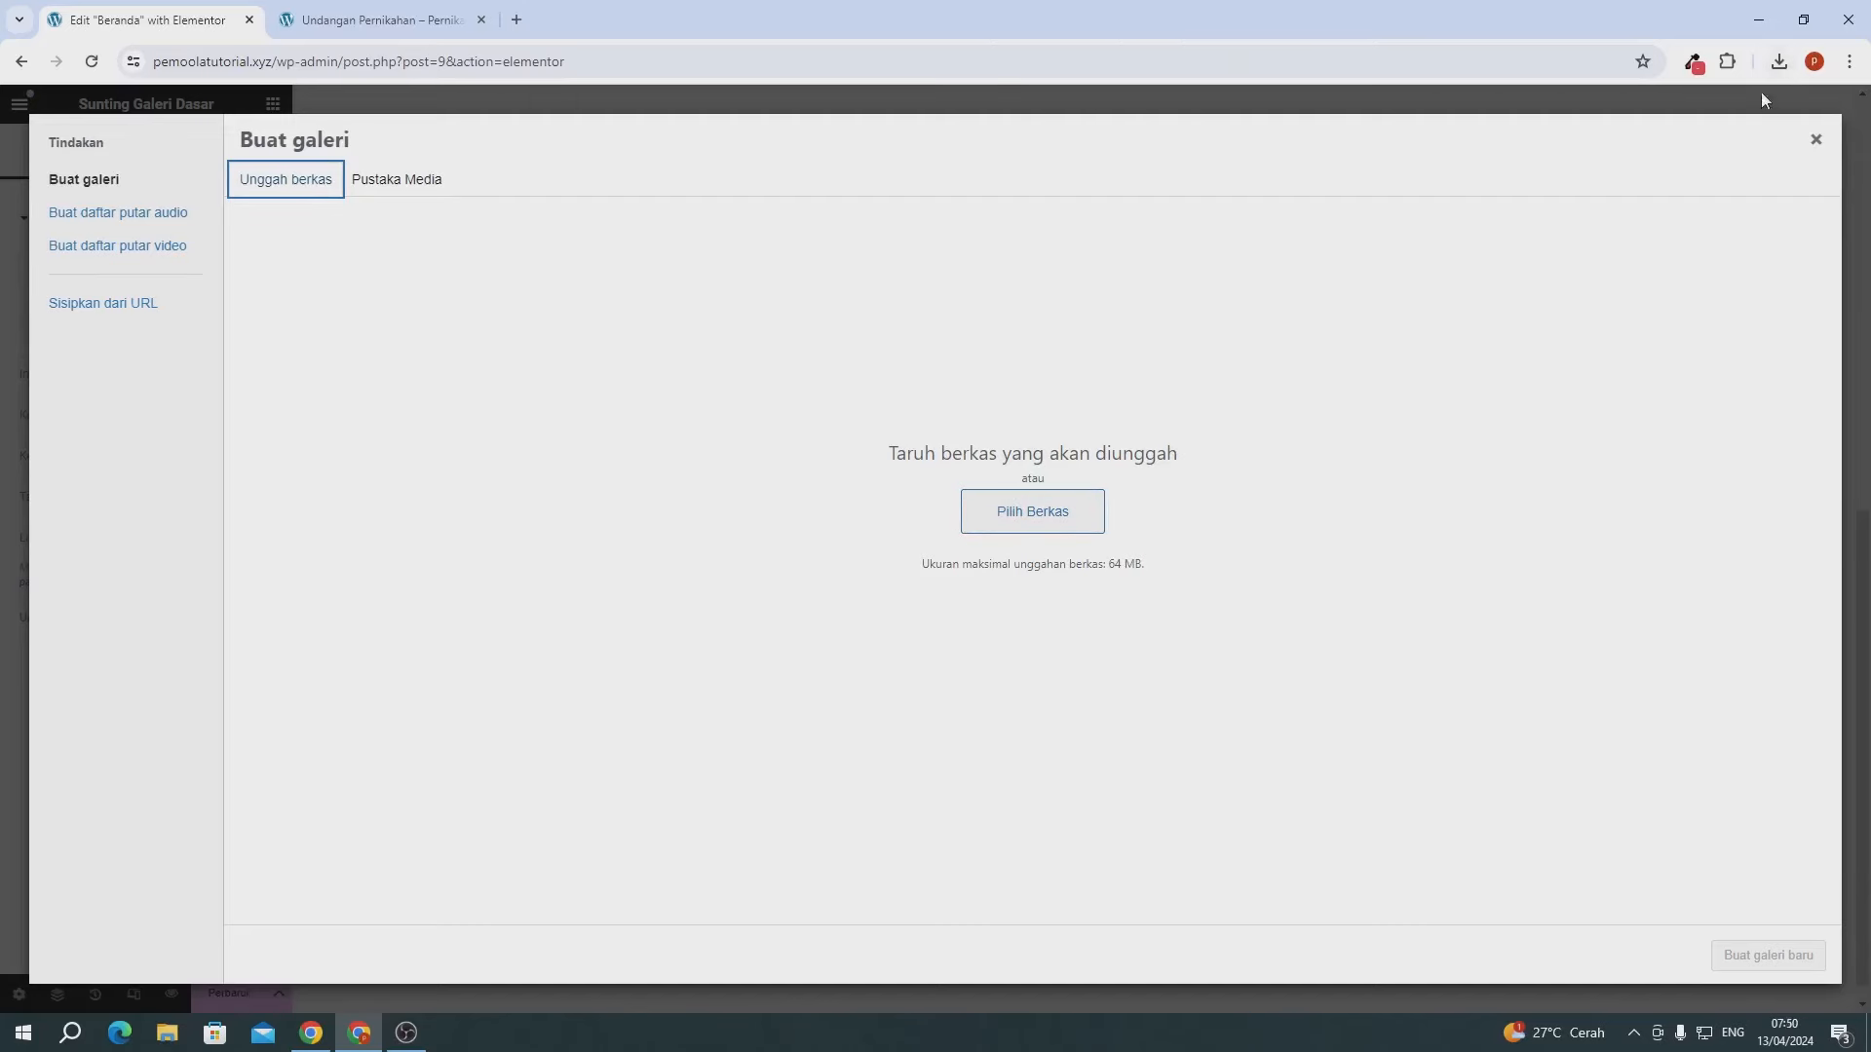
- Upload six downloaded roses, reception and couple photos, then insert them as a new gallery
{"action": "left_click", "coordinate": [1779, 61]}
{"action": "left_click_drag", "start_coordinate": [1592, 155], "coordinate": [1111, 402]}
{"action": "left_click_drag", "start_coordinate": [1536, 216], "coordinate": [1031, 399]}
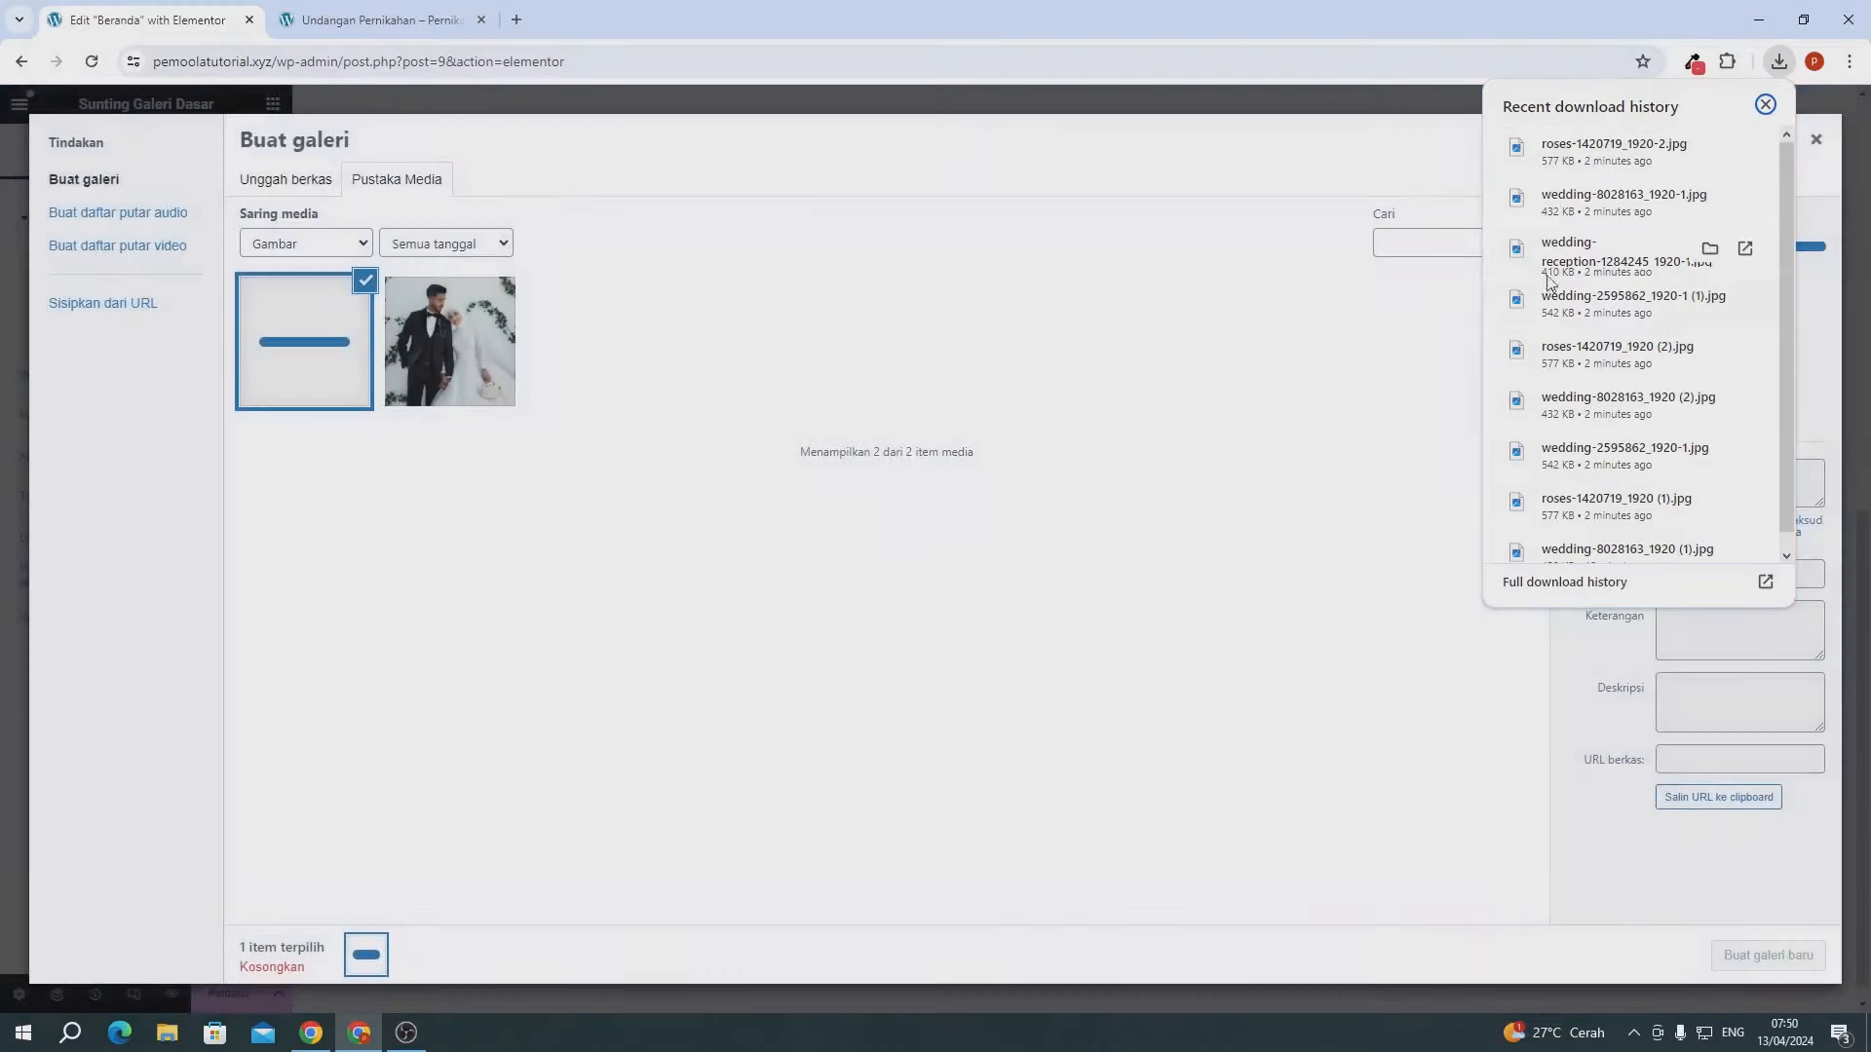
{"action": "left_click_drag", "start_coordinate": [1547, 272], "coordinate": [921, 453]}
{"action": "left_click_drag", "start_coordinate": [1569, 302], "coordinate": [1348, 431]}
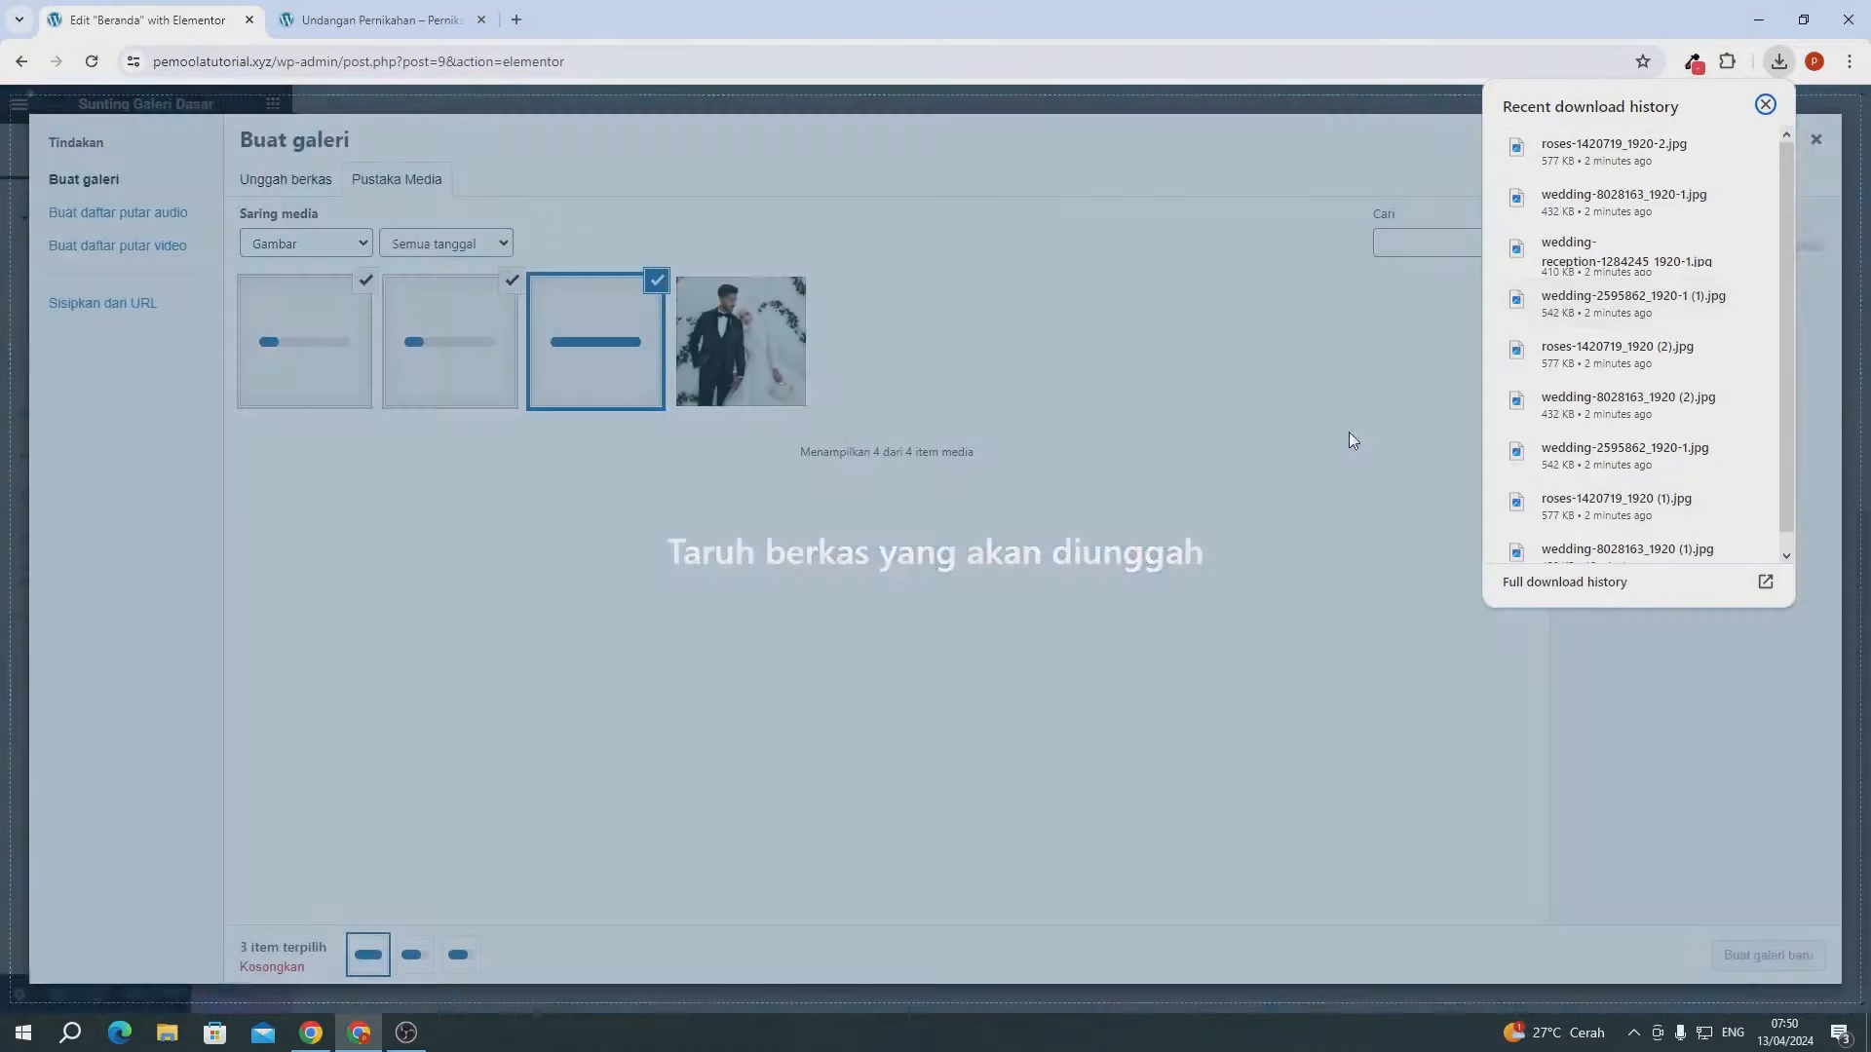
{"action": "left_click_drag", "start_coordinate": [1562, 358], "coordinate": [1326, 454]}
{"action": "left_click_drag", "start_coordinate": [1618, 400], "coordinate": [916, 477]}
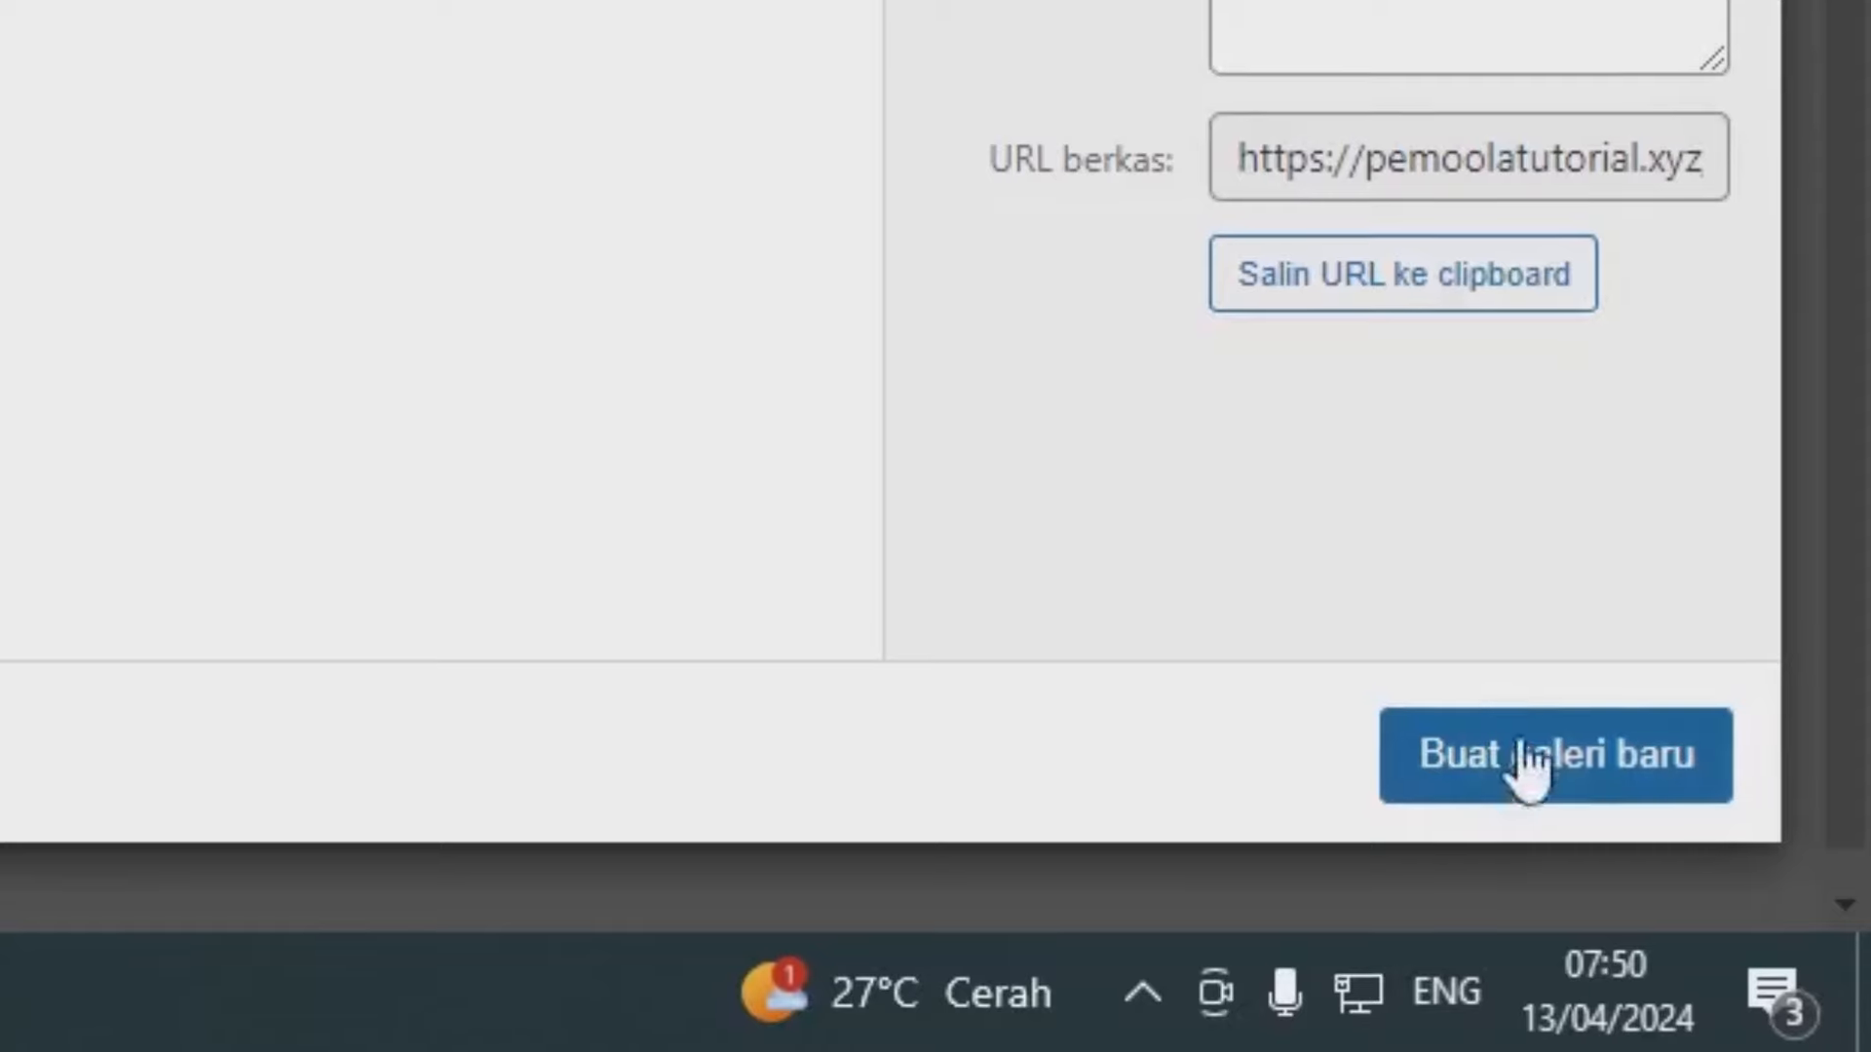
{"action": "left_click", "coordinate": [1764, 963]}
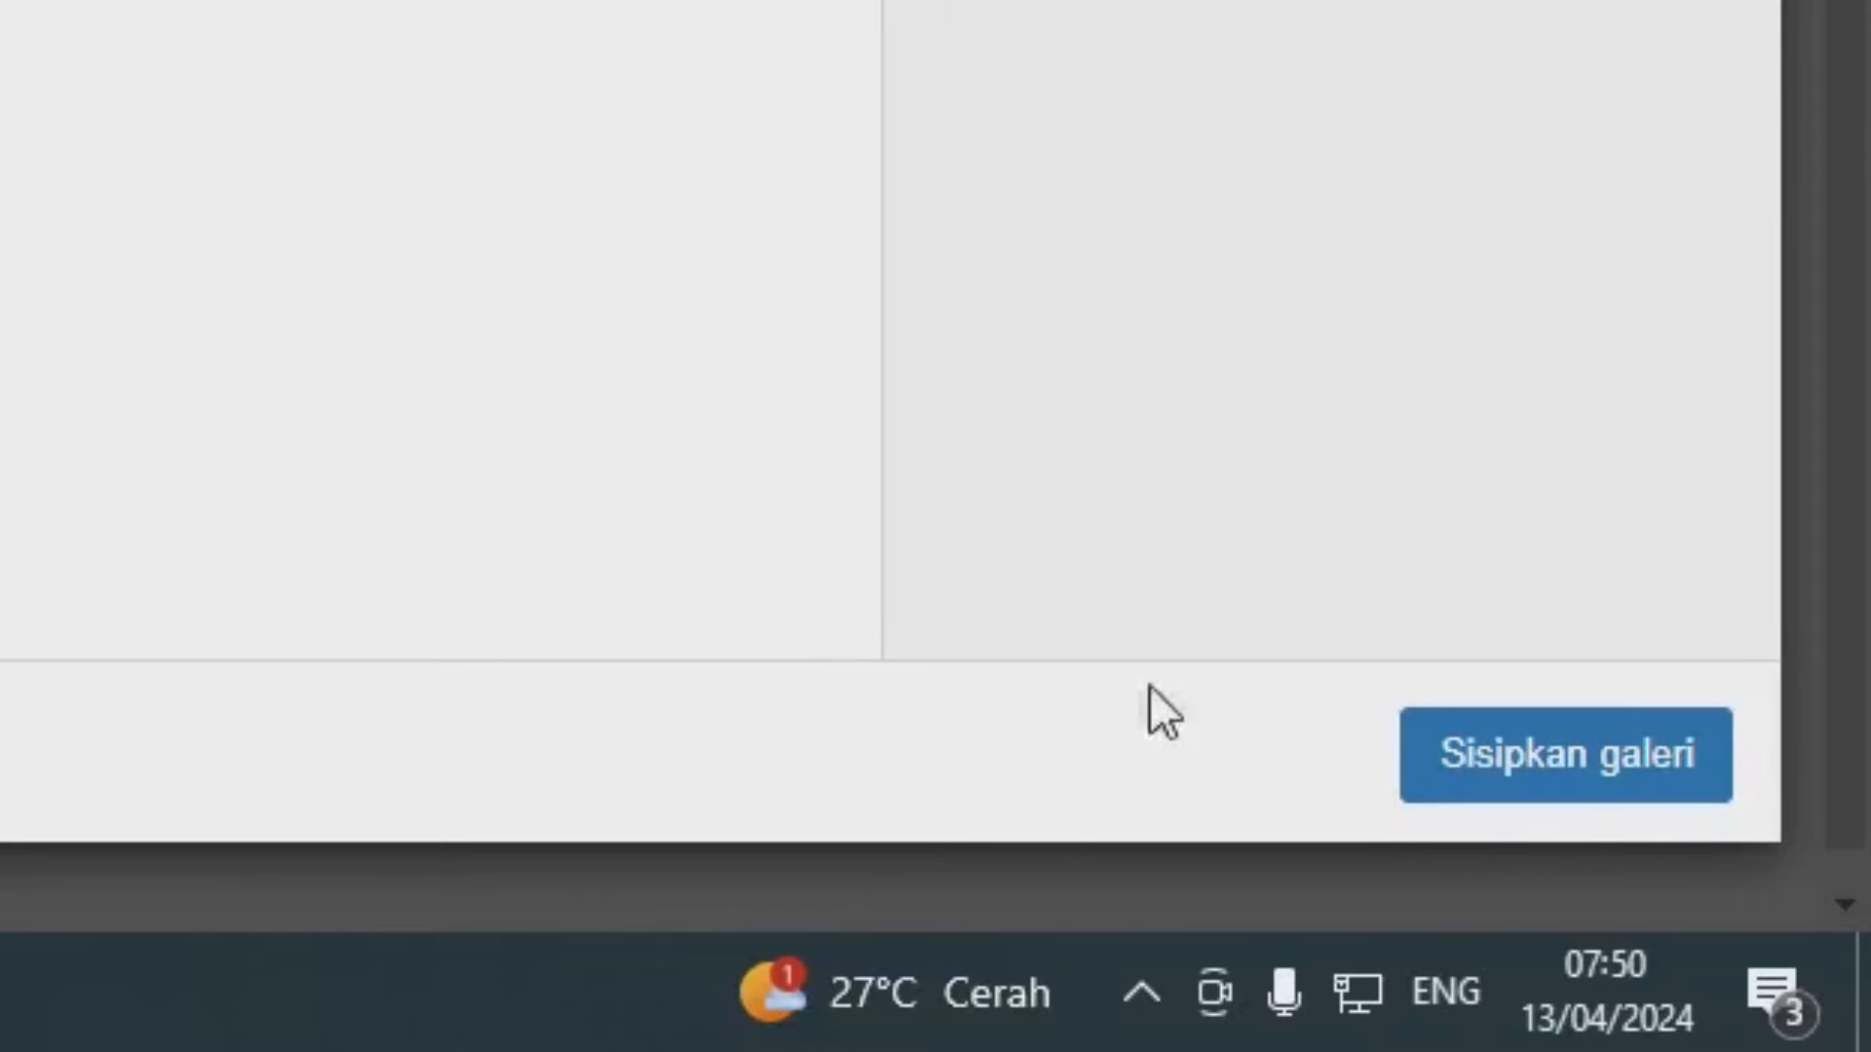
{"action": "left_click", "coordinate": [1481, 758]}
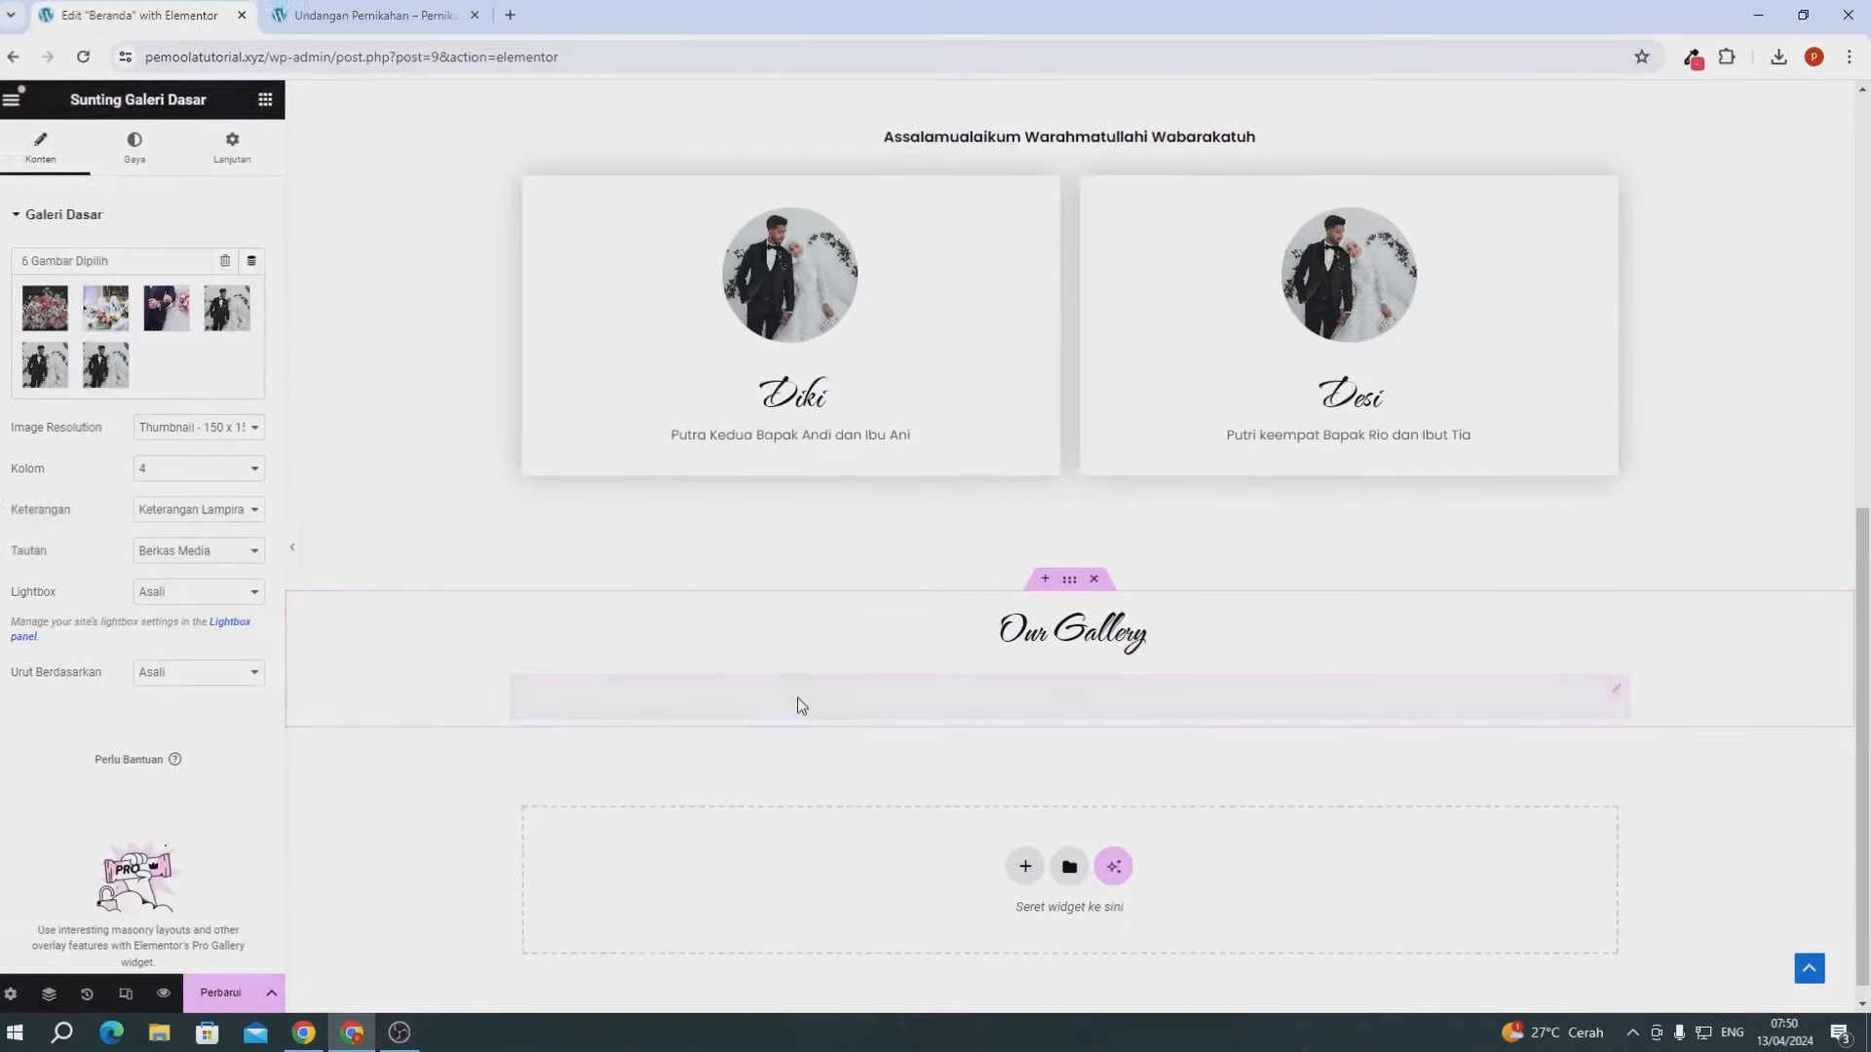
- Set the gallery's image resolution to Full and its layout to 3 columns
{"action": "scroll", "coordinate": [682, 589], "scroll_direction": "down", "scroll_amount": 2}
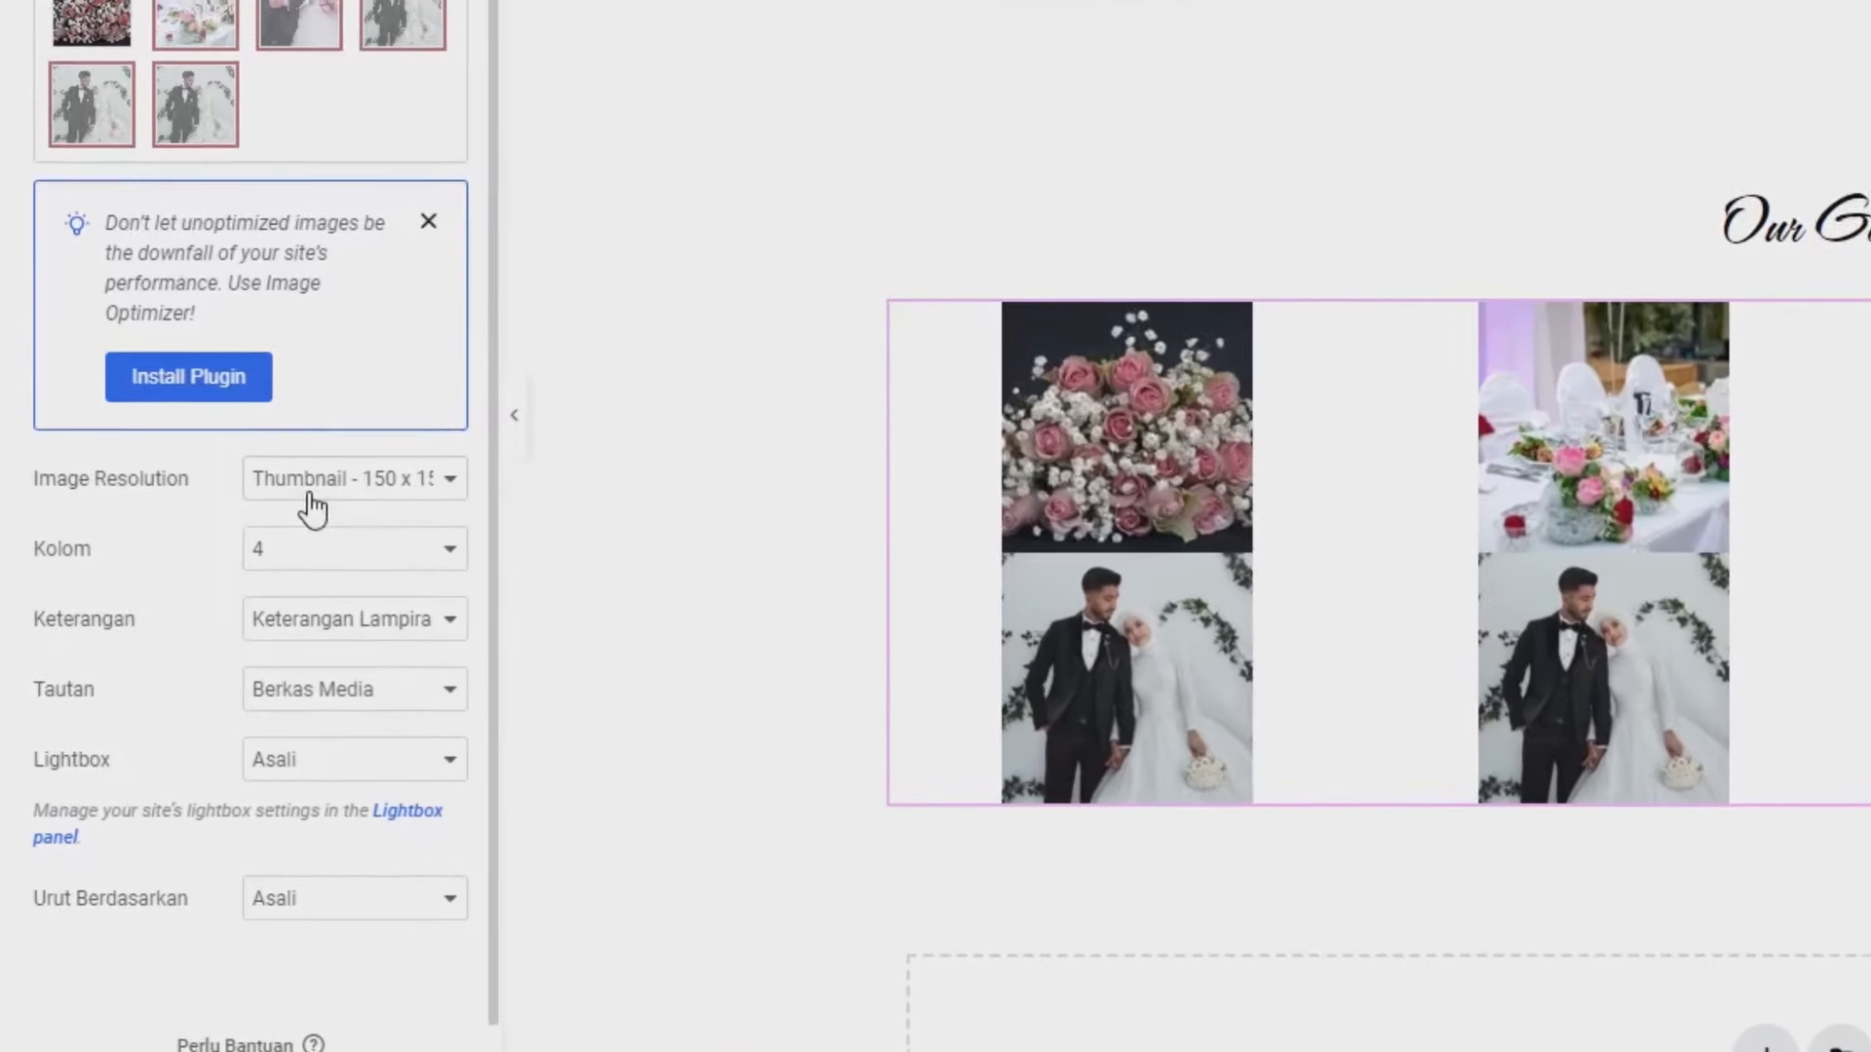
{"action": "left_click", "coordinate": [178, 595]}
{"action": "left_click", "coordinate": [313, 667]}
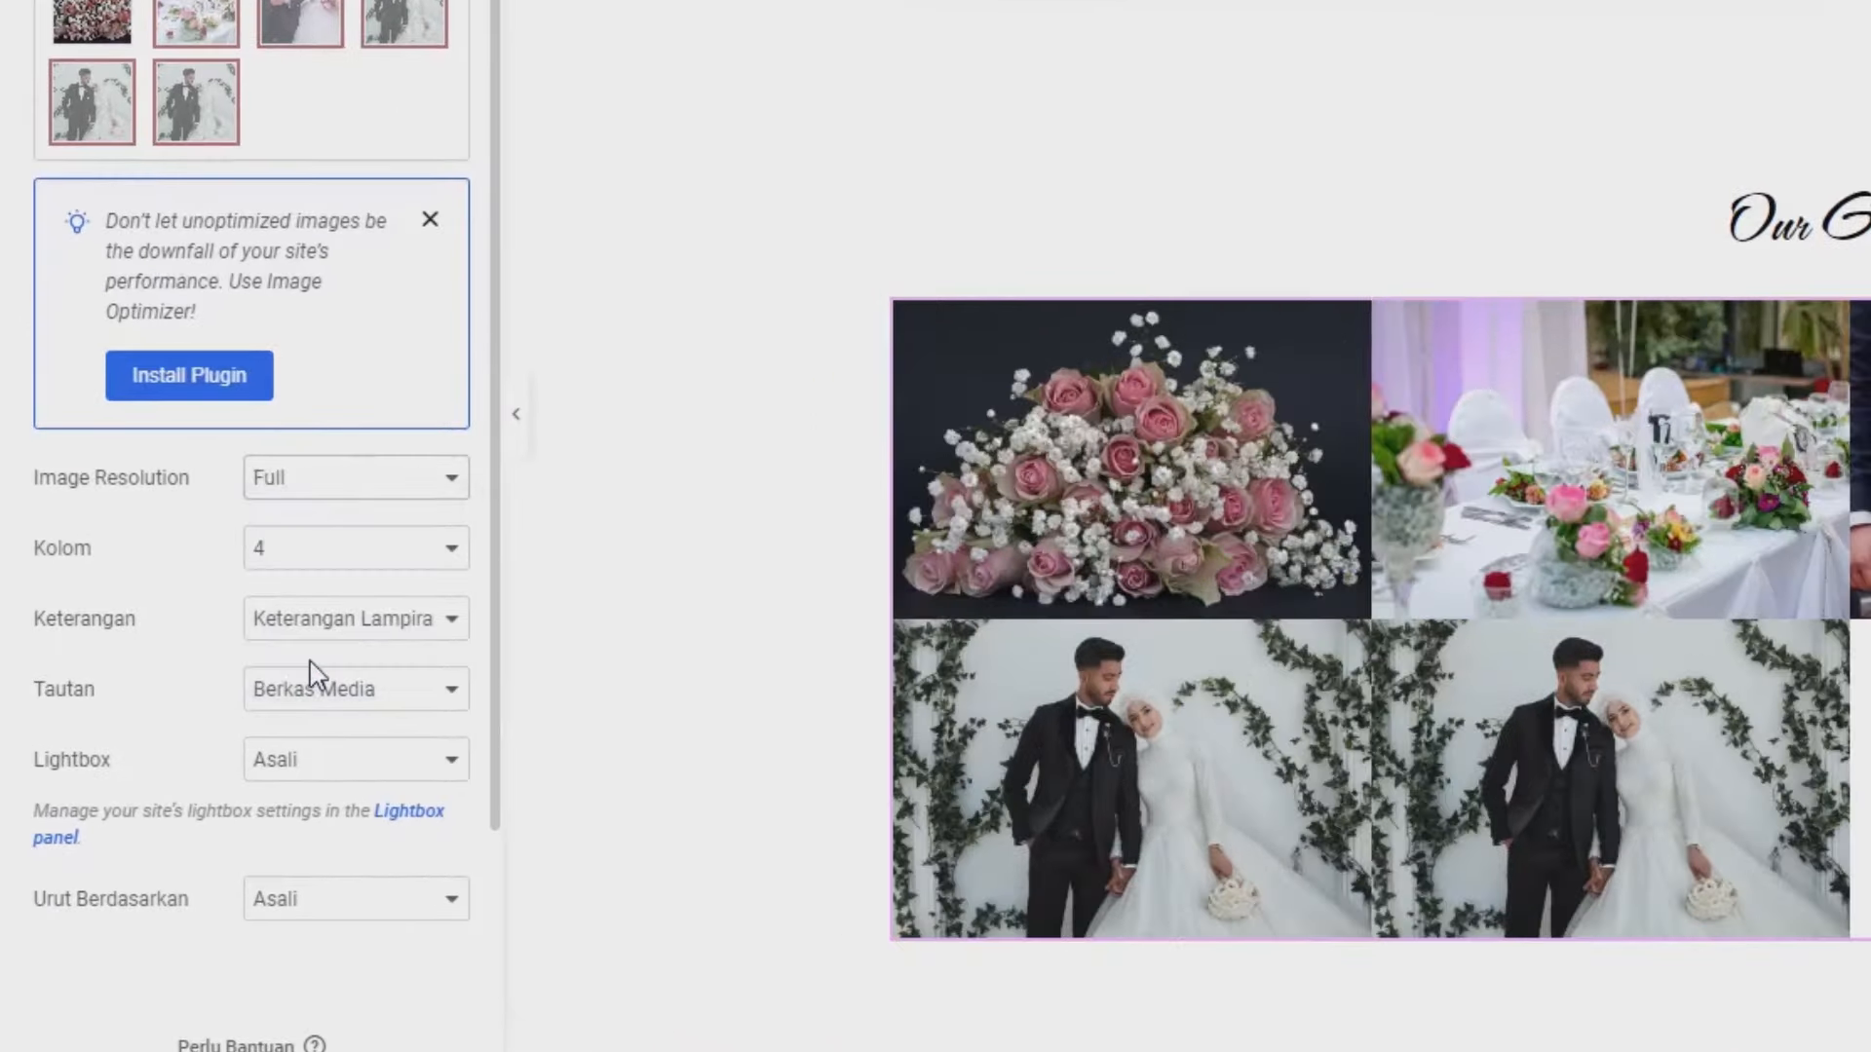
{"action": "scroll", "coordinate": [325, 619], "scroll_direction": "down", "scroll_amount": 2}
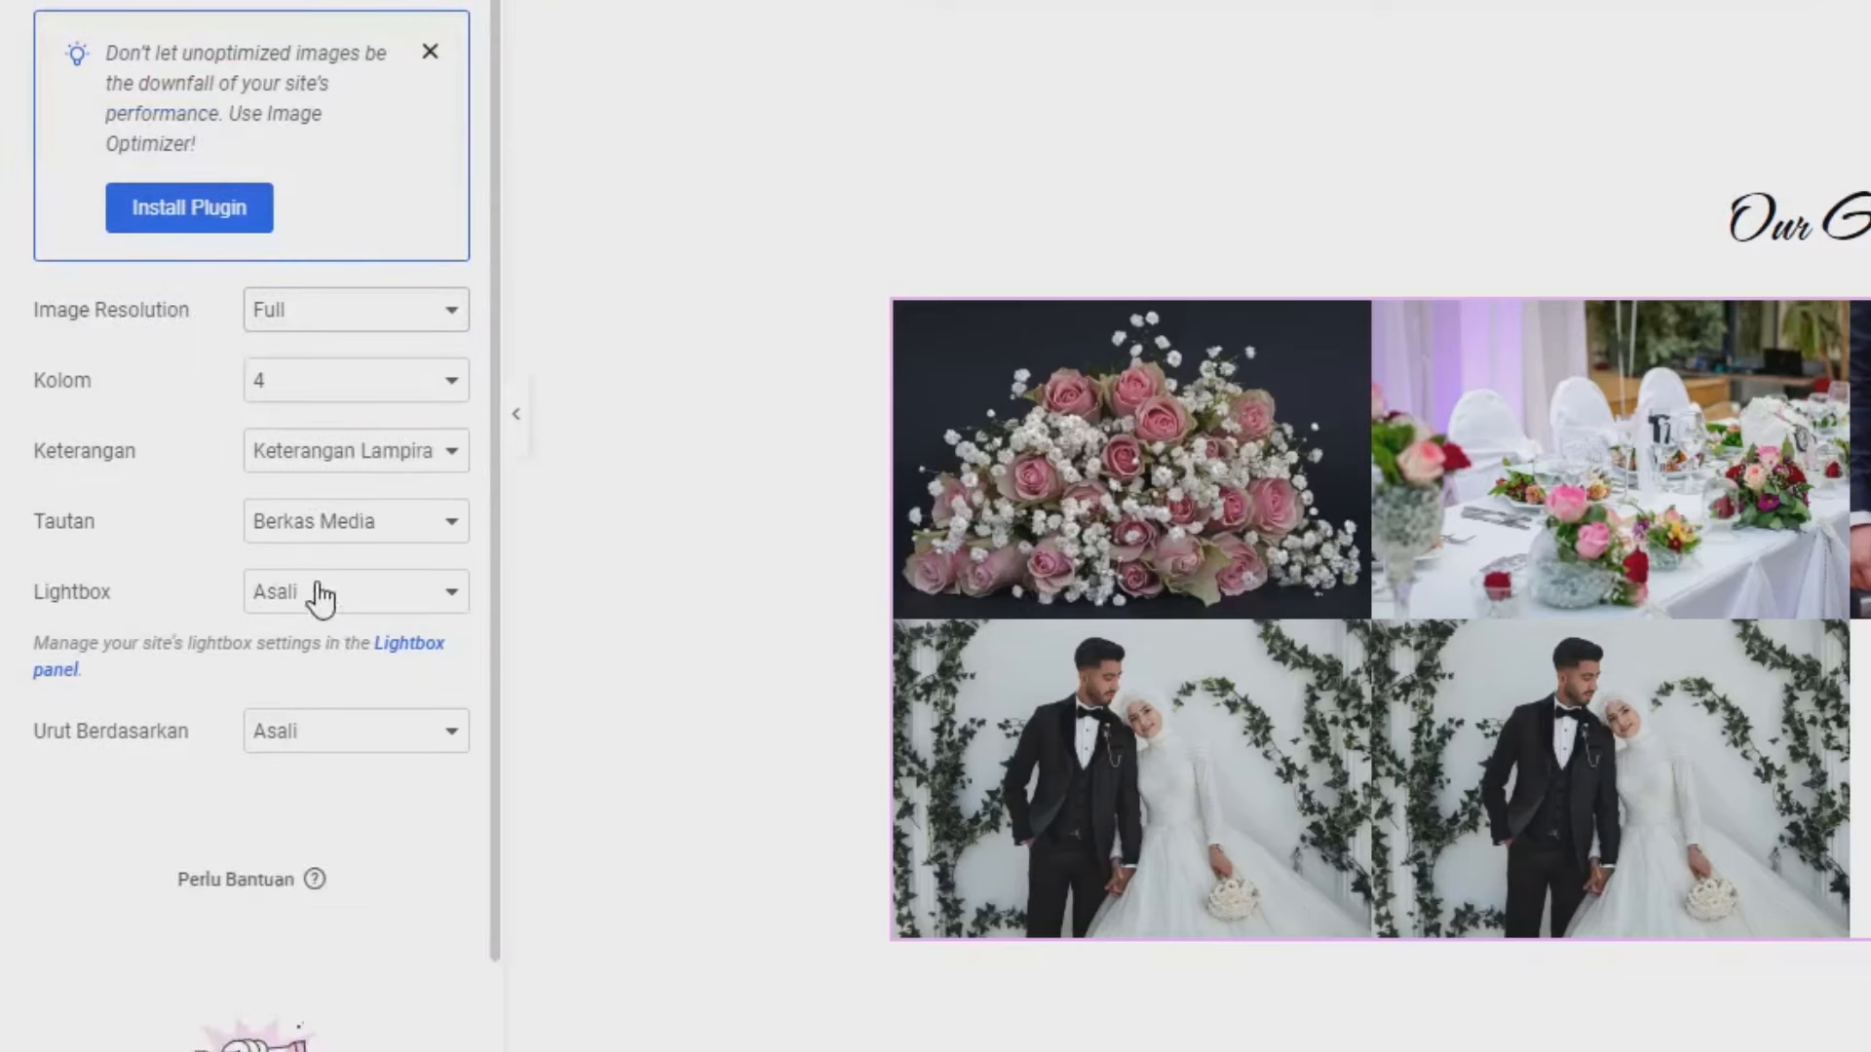
{"action": "left_click", "coordinate": [300, 394]}
{"action": "left_click", "coordinate": [282, 470]}
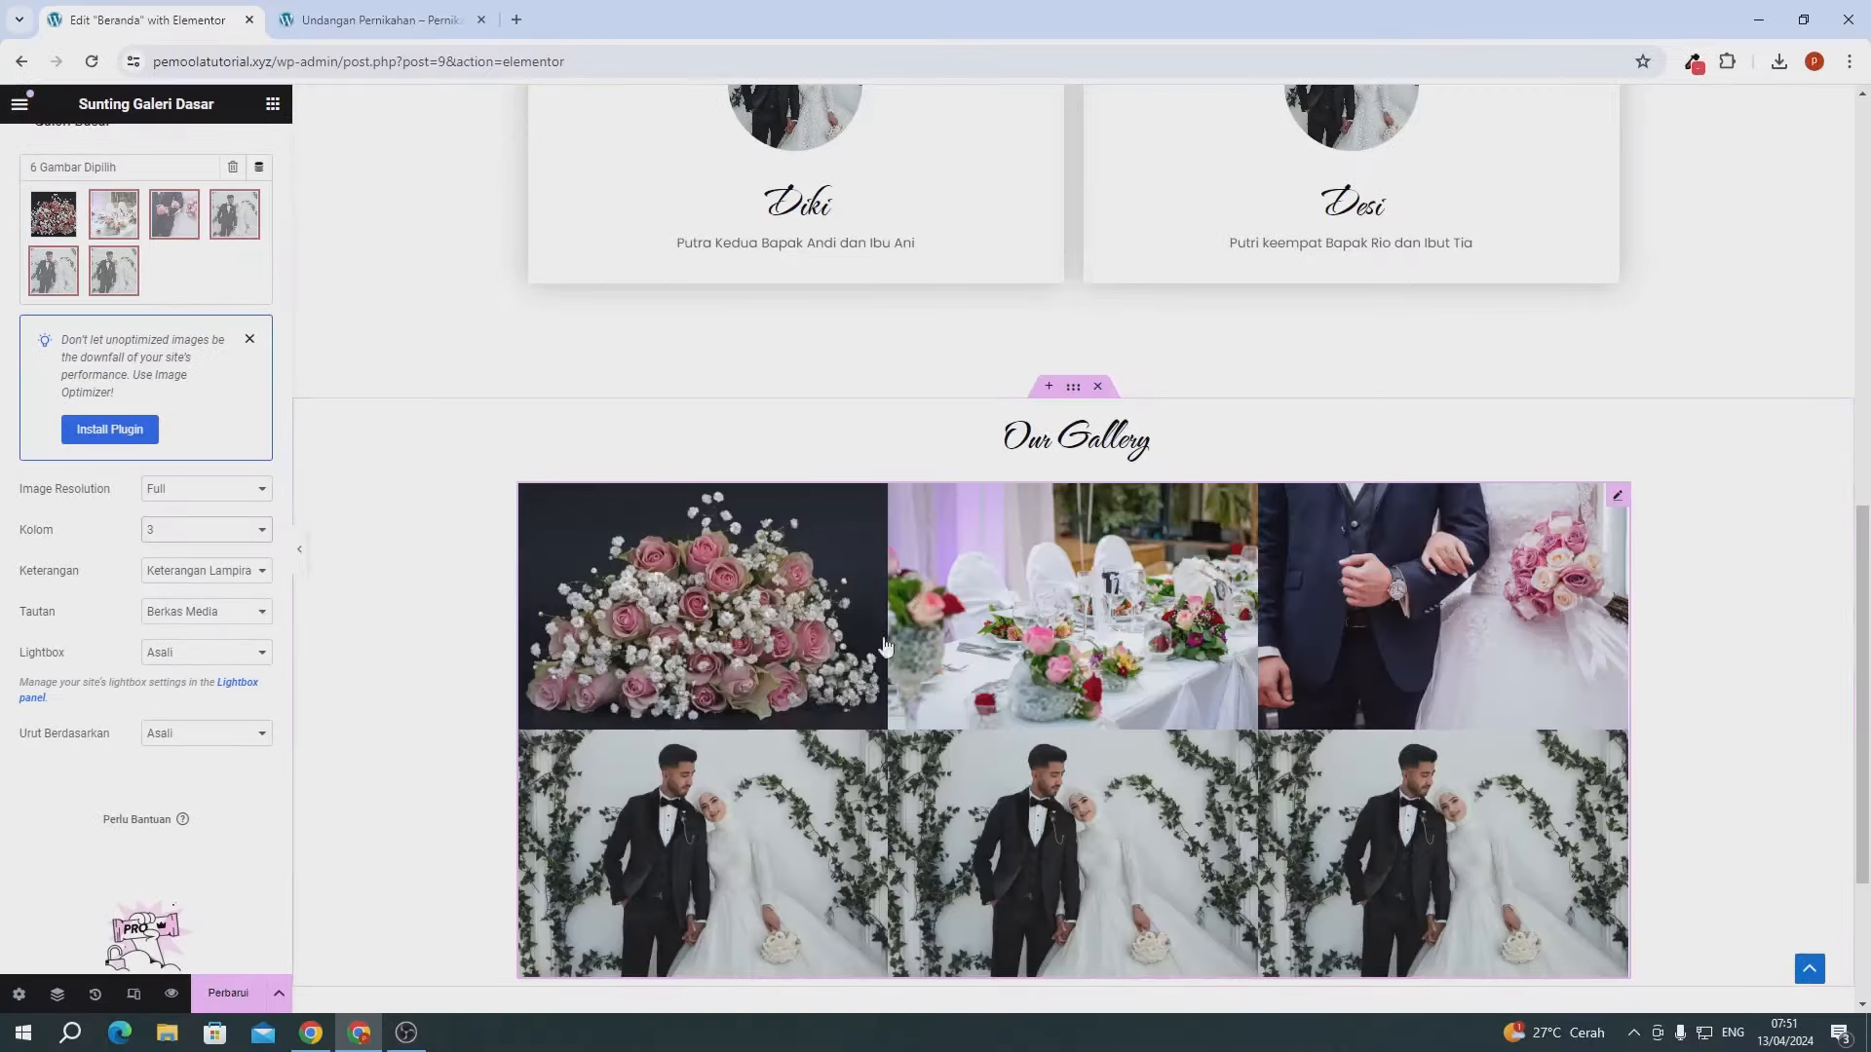
- Give the gallery custom 15 px image spacing and save the page with Perbarui
{"action": "scroll", "coordinate": [885, 645], "scroll_direction": "down", "scroll_amount": 3}
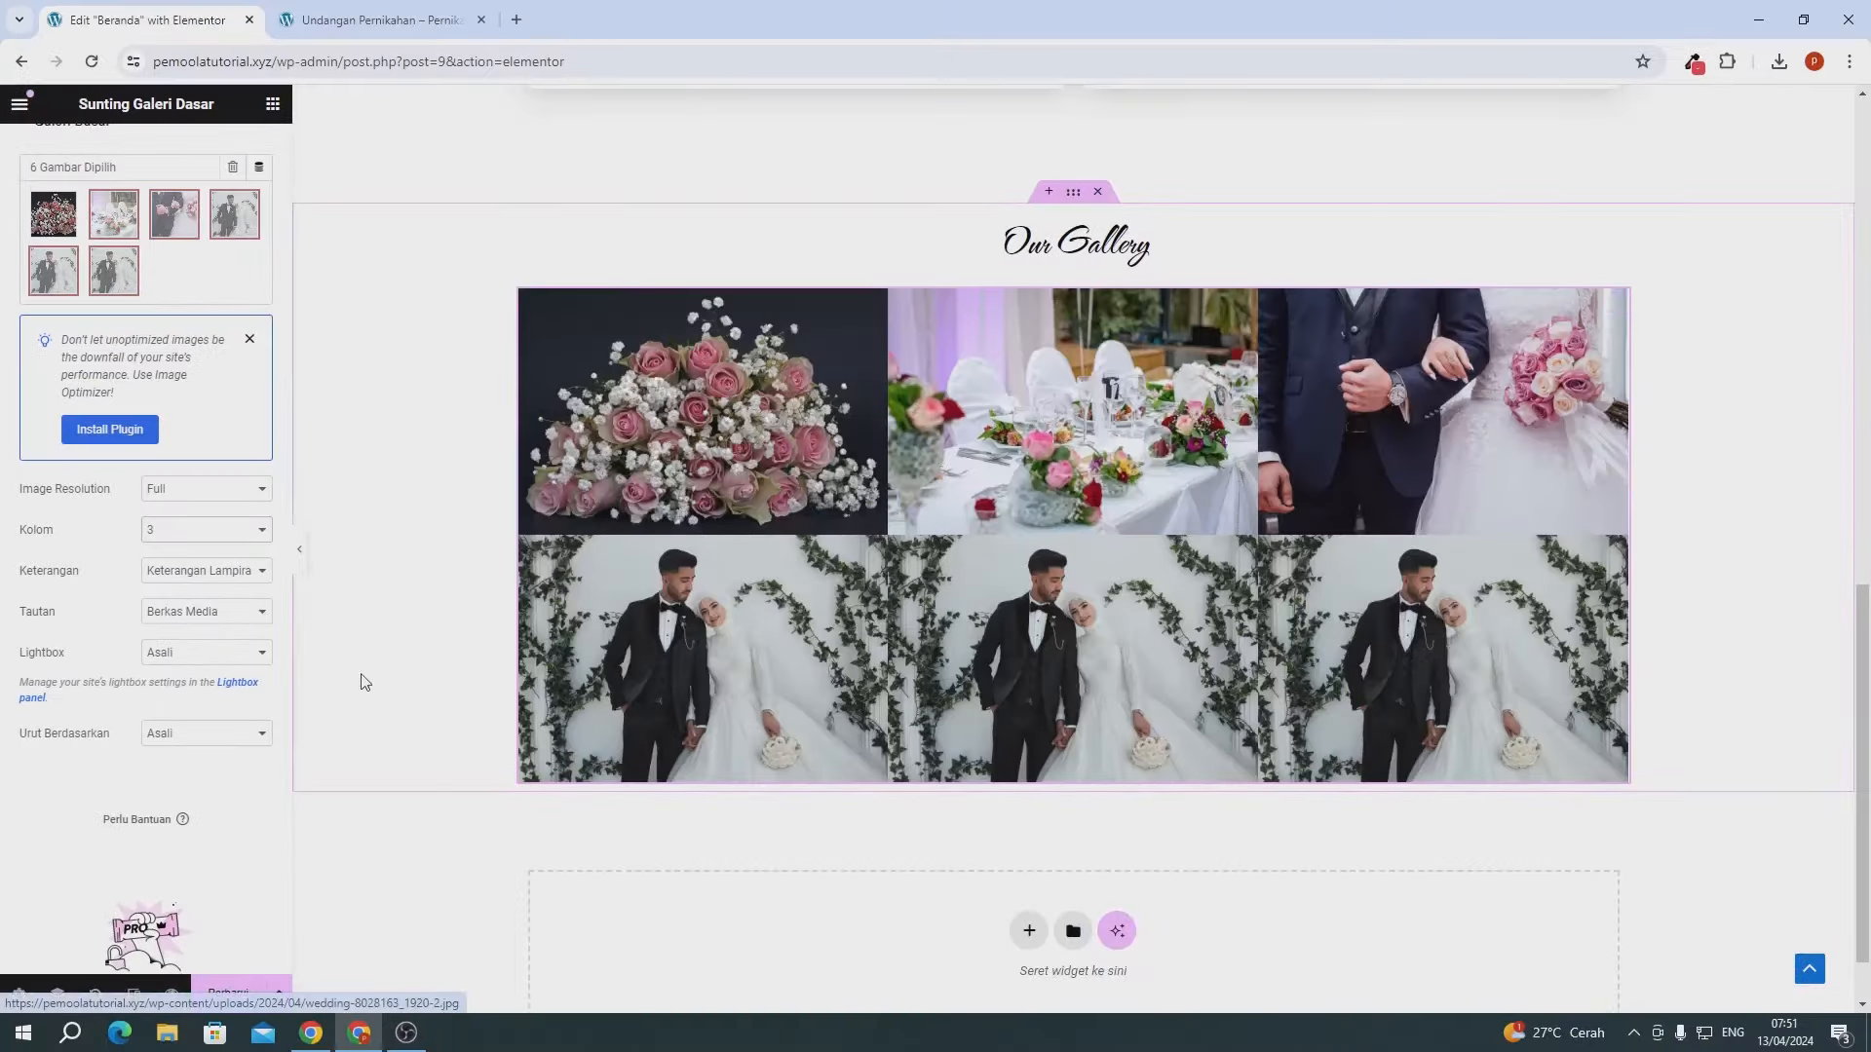
{"action": "scroll", "coordinate": [160, 353], "scroll_direction": "up", "scroll_amount": 2}
{"action": "left_click", "coordinate": [141, 148]}
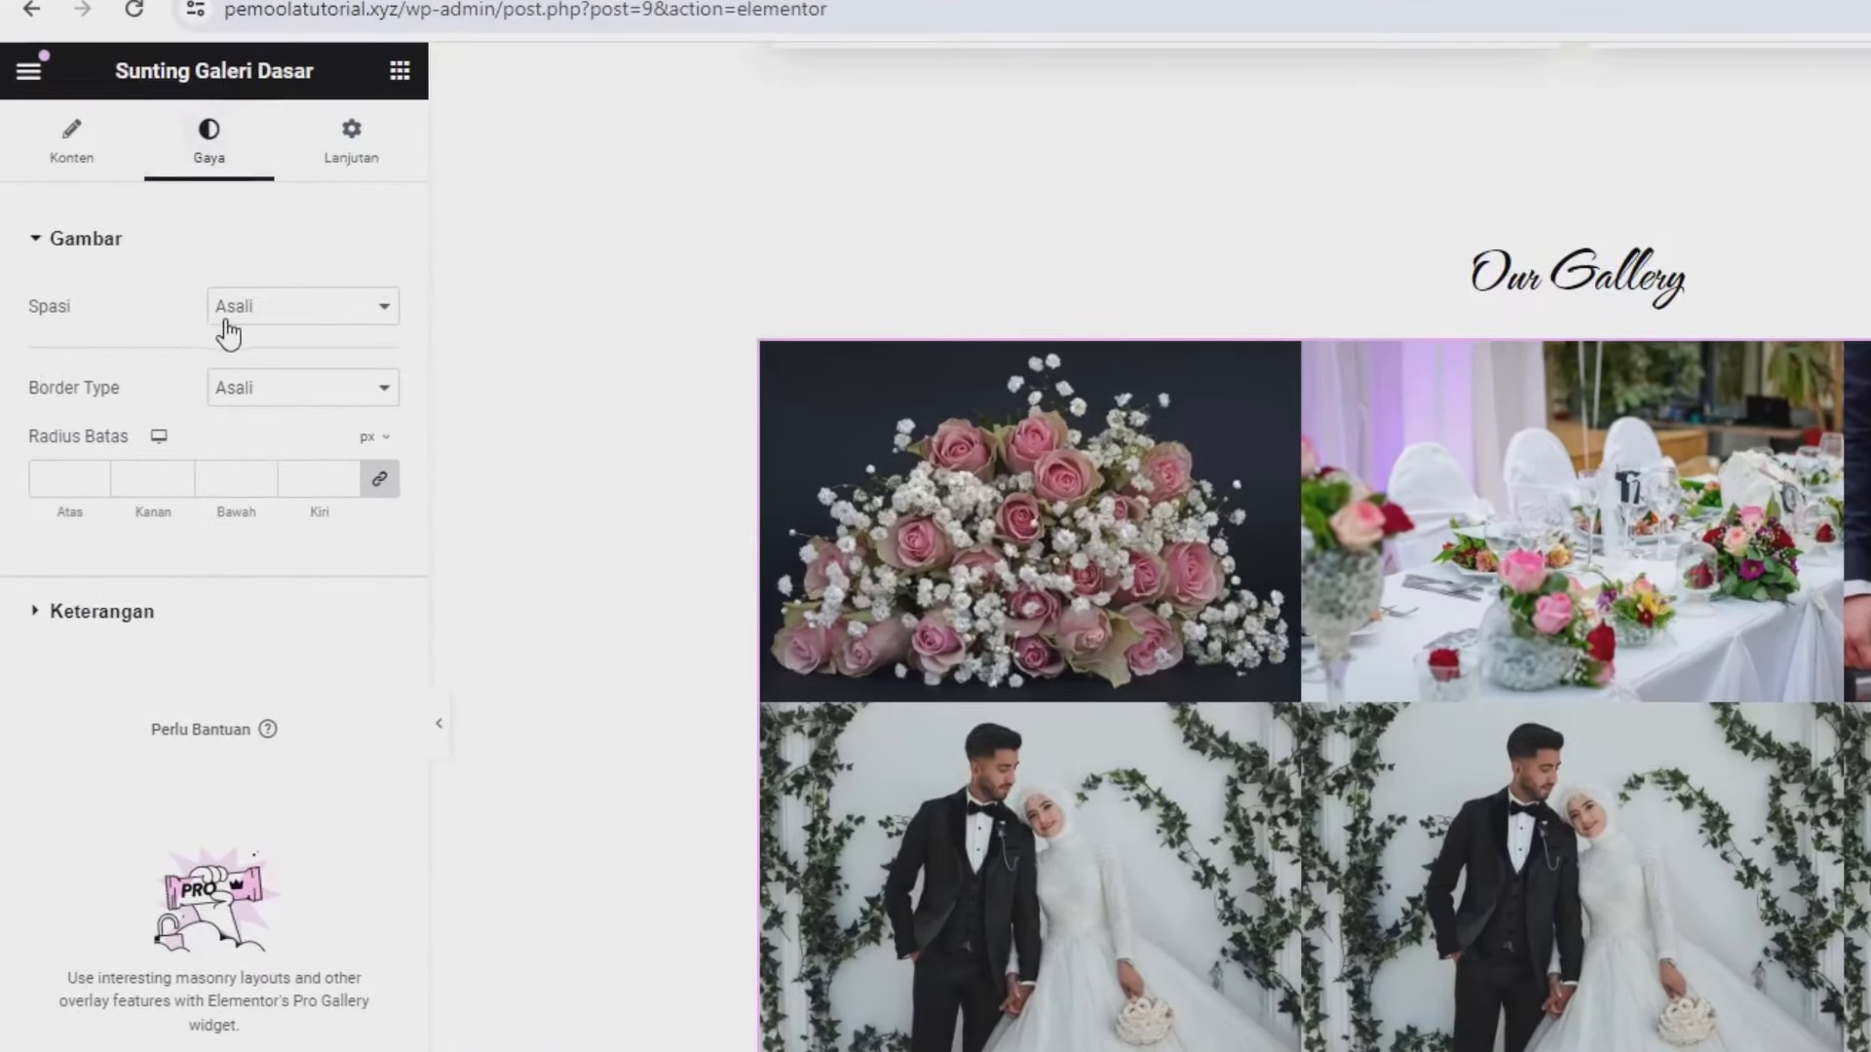
{"action": "left_click", "coordinate": [205, 301]}
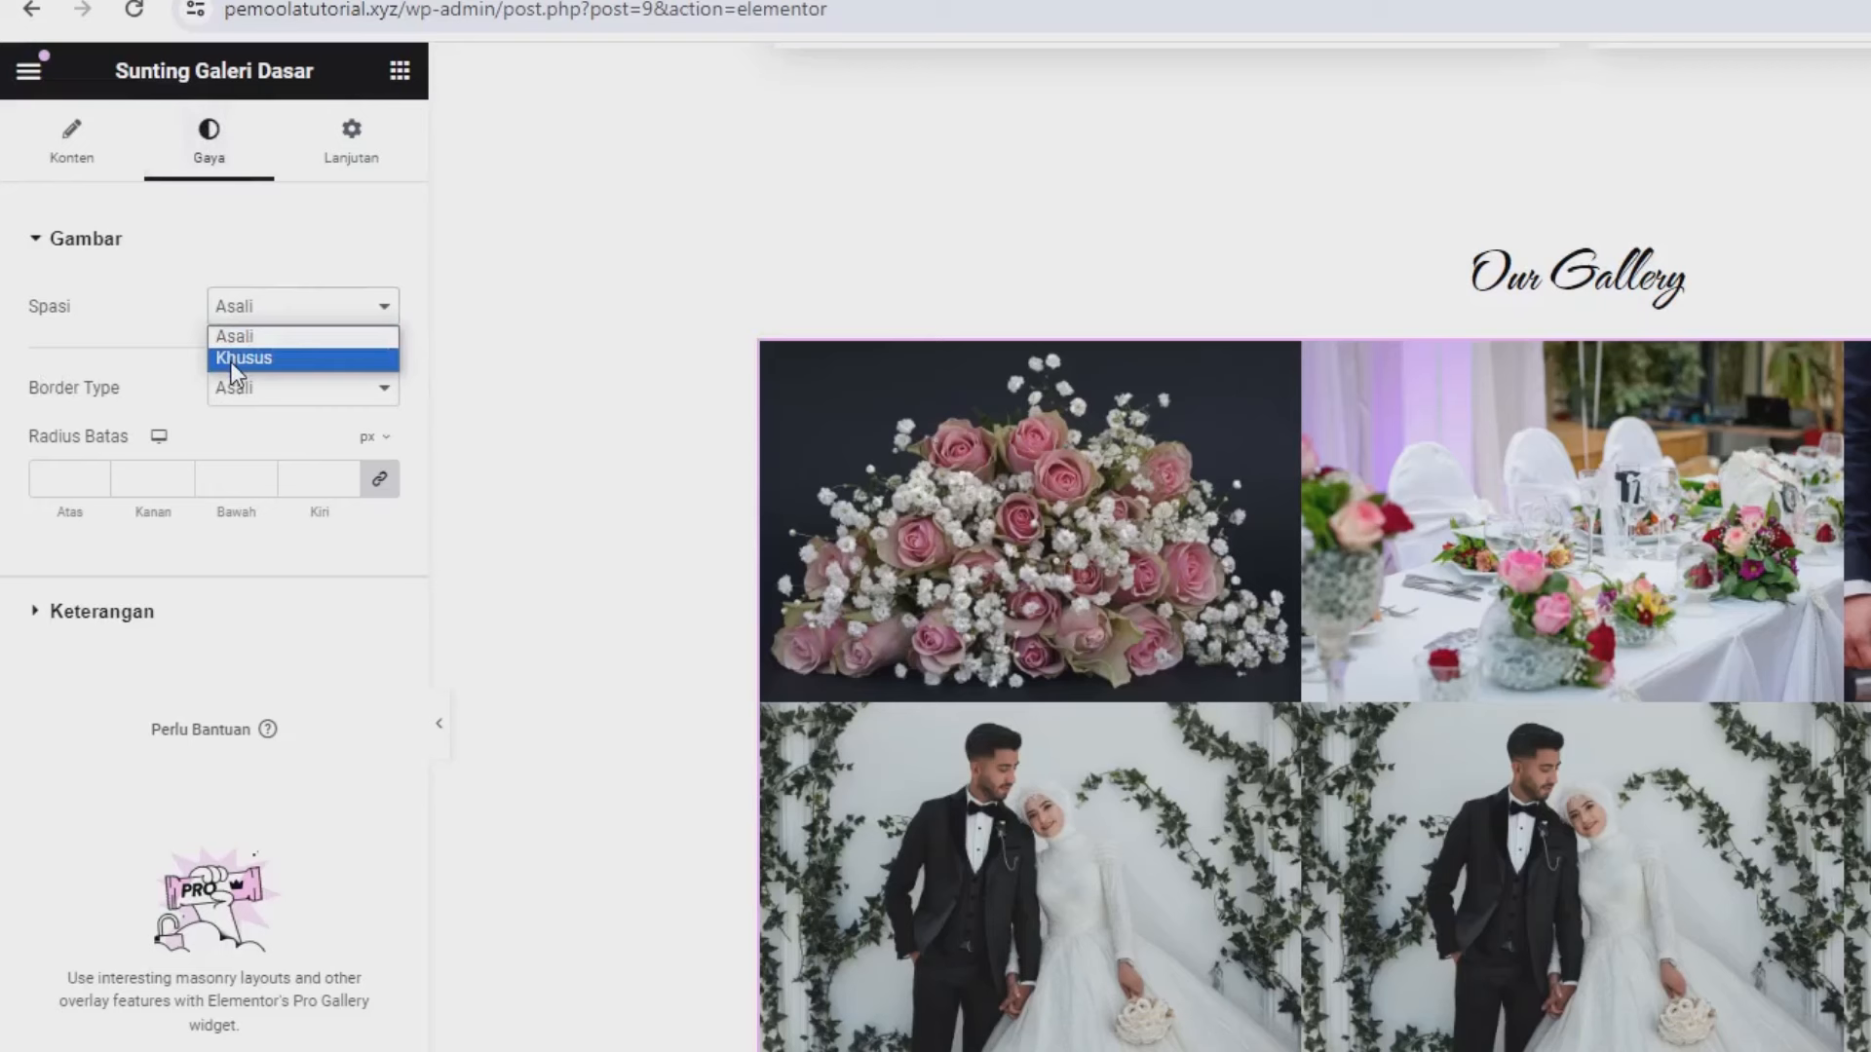
{"action": "left_click", "coordinate": [230, 359]}
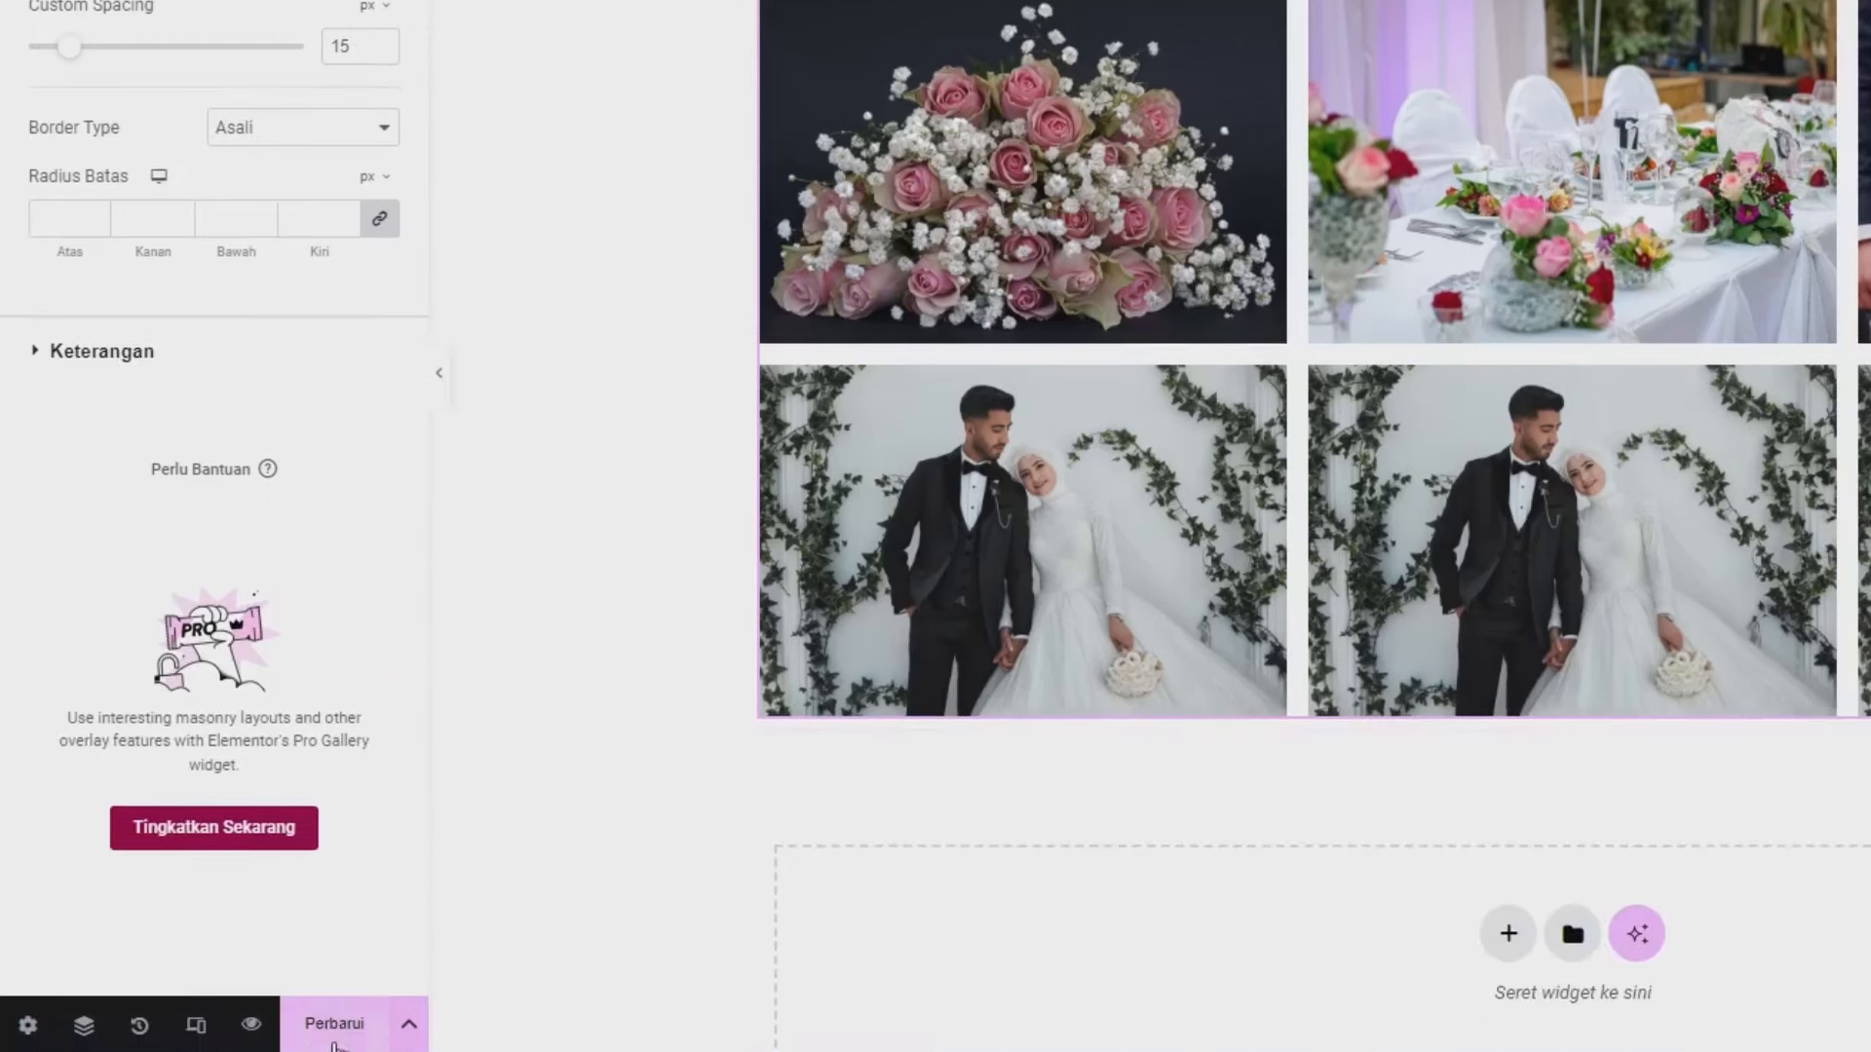
{"action": "left_click", "coordinate": [329, 970]}
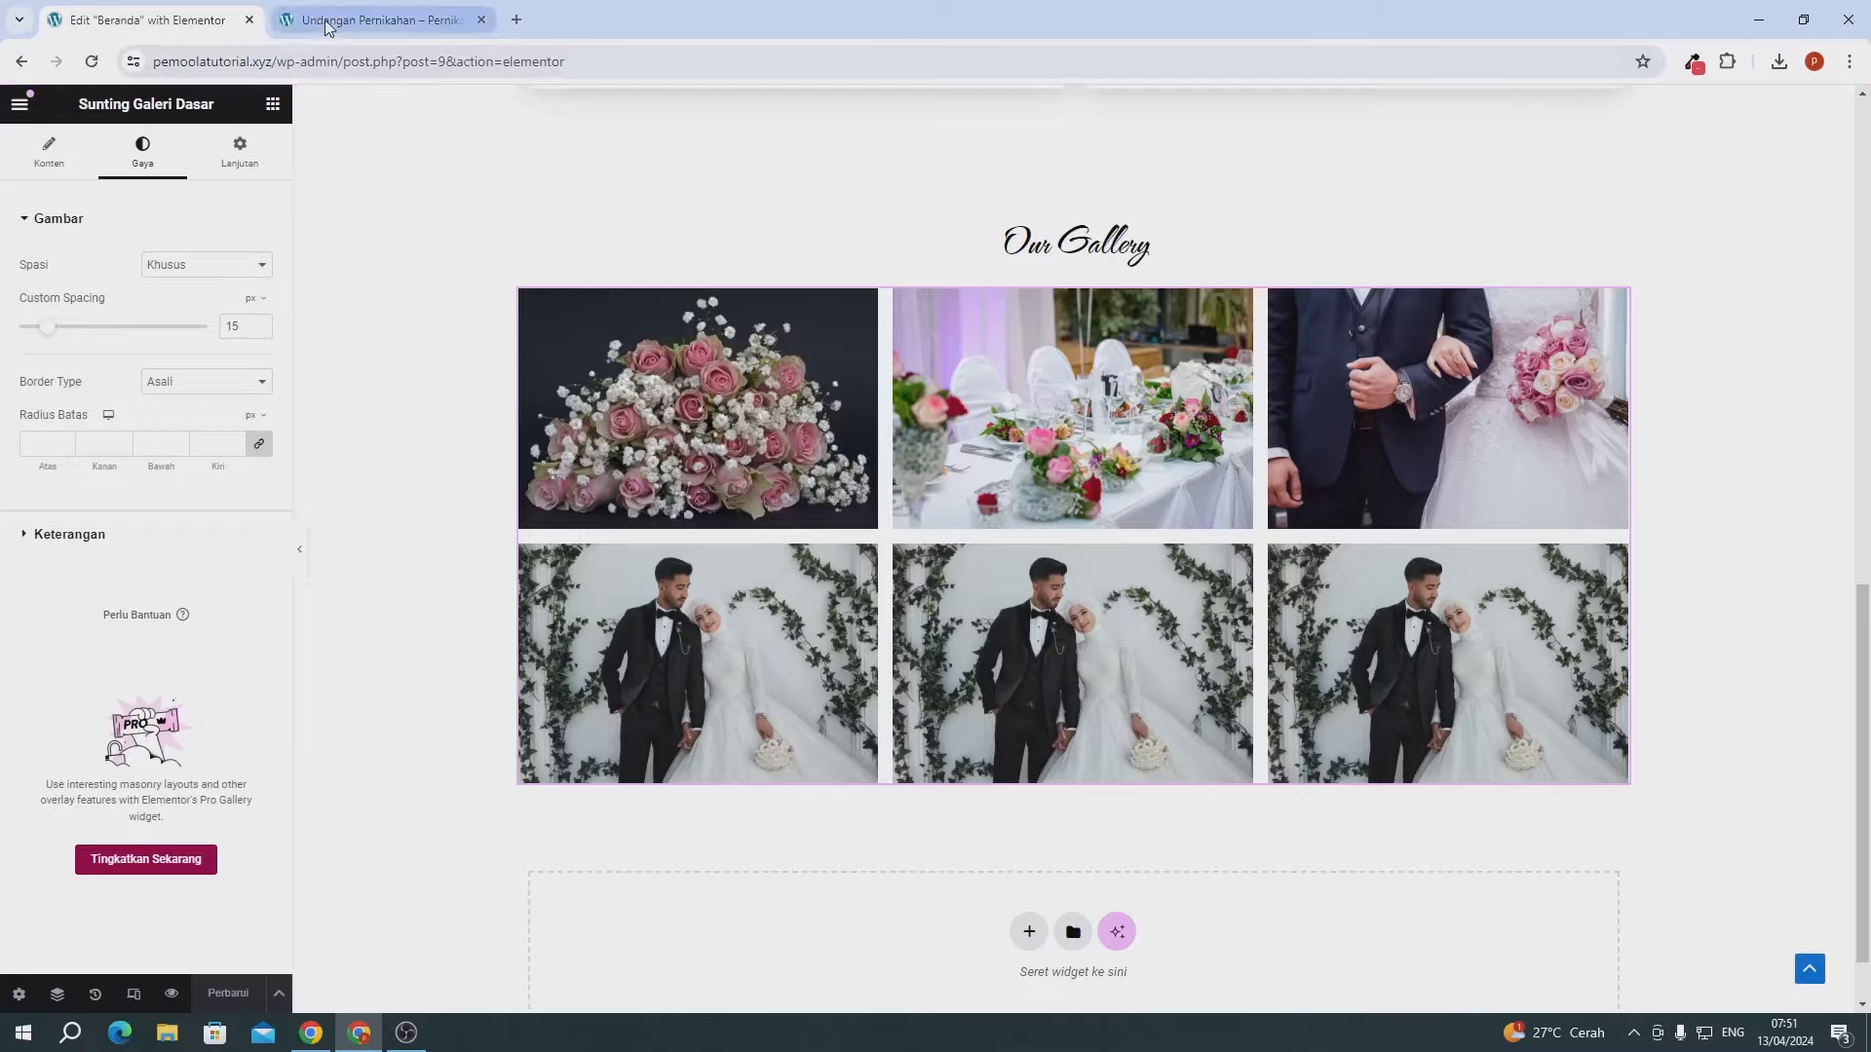
- Reload the live wedding page and scroll down to the Our Gallery grid
{"action": "left_click", "coordinate": [375, 19]}
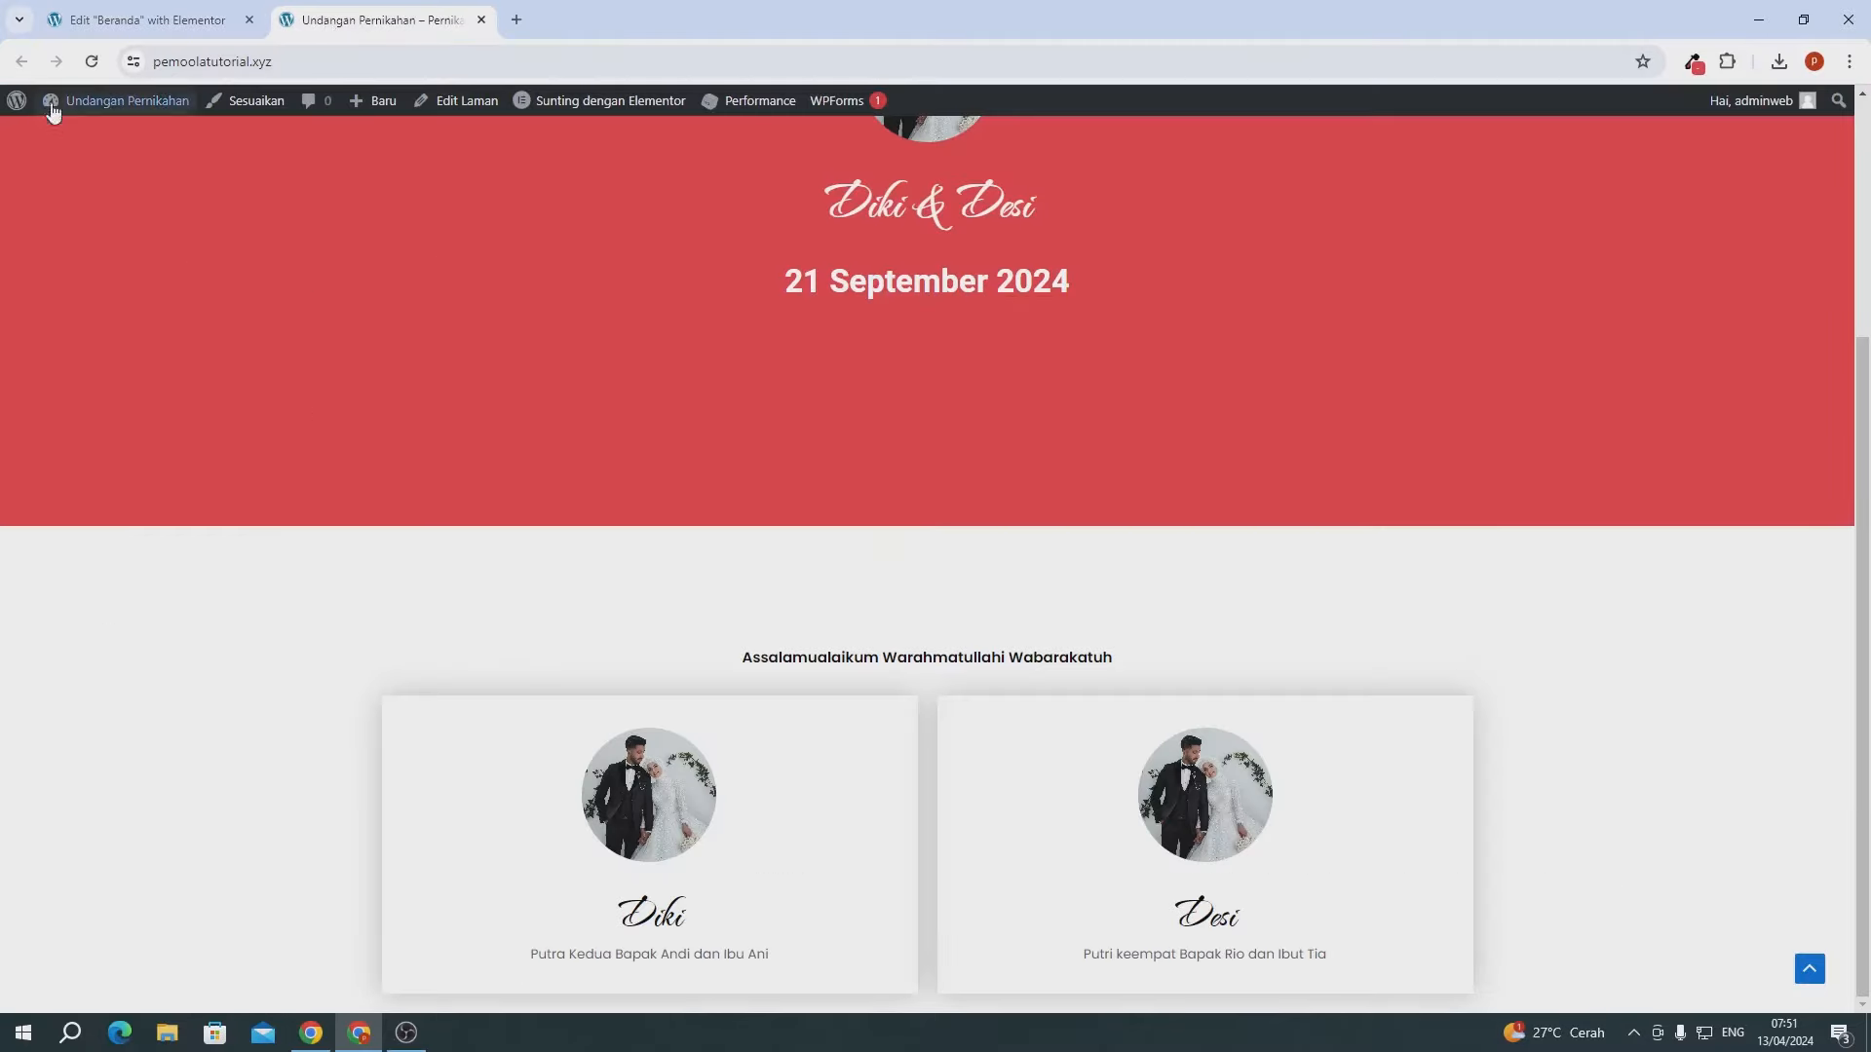
{"action": "left_click", "coordinate": [92, 61]}
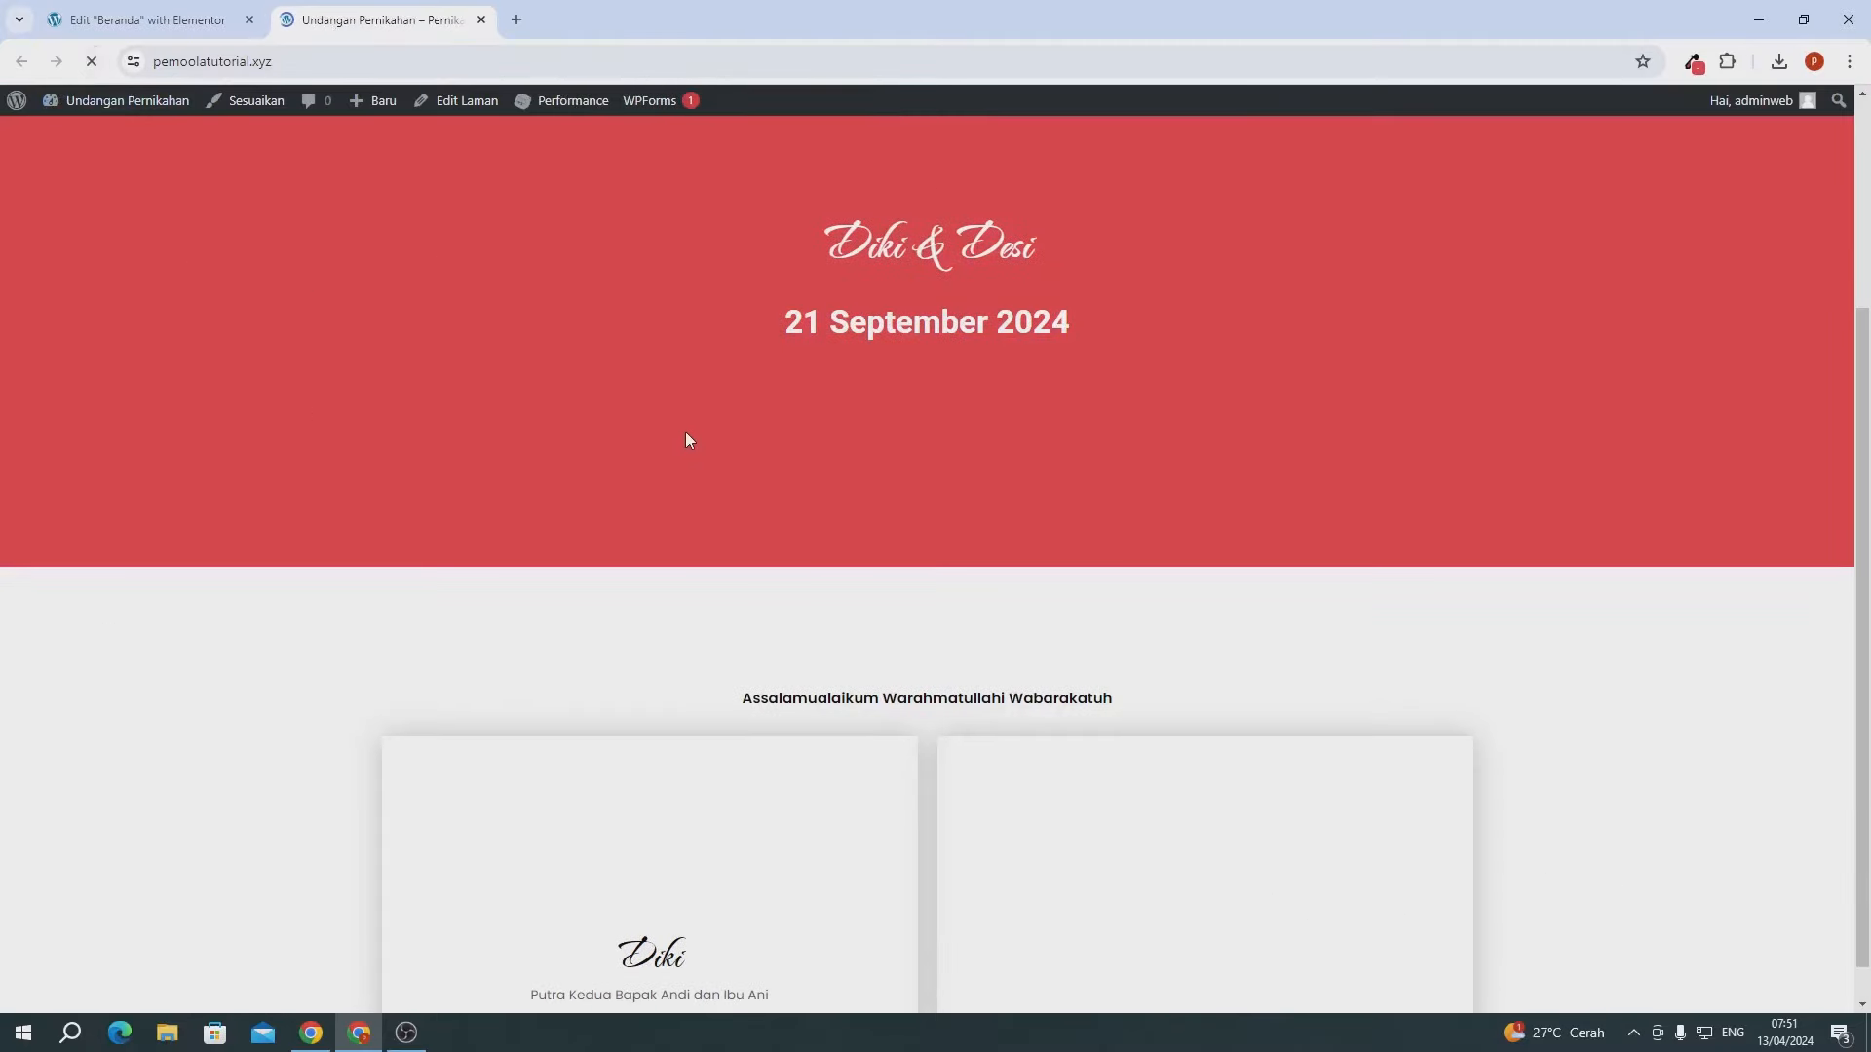
{"action": "scroll", "coordinate": [685, 434], "scroll_direction": "down", "scroll_amount": 9}
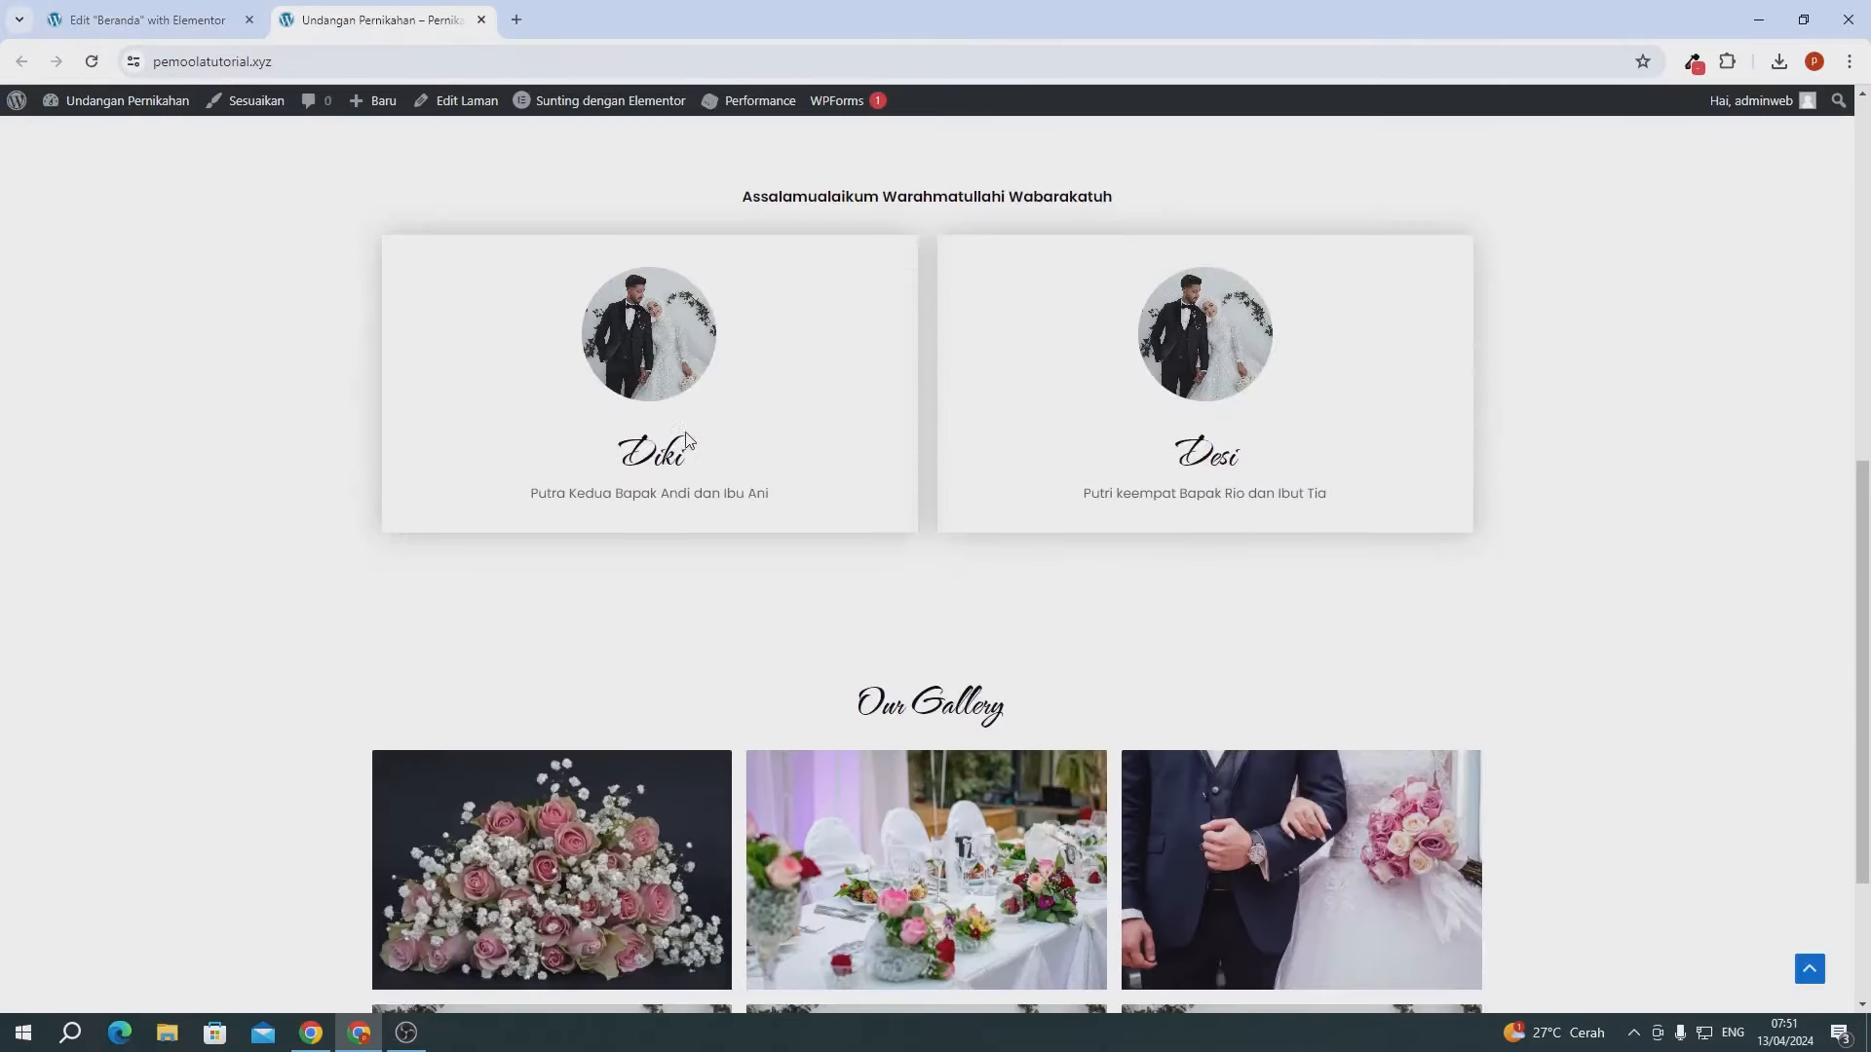
- View the roses photo in the lightbox, step through three more photos, then close it
{"action": "left_click", "coordinate": [606, 611]}
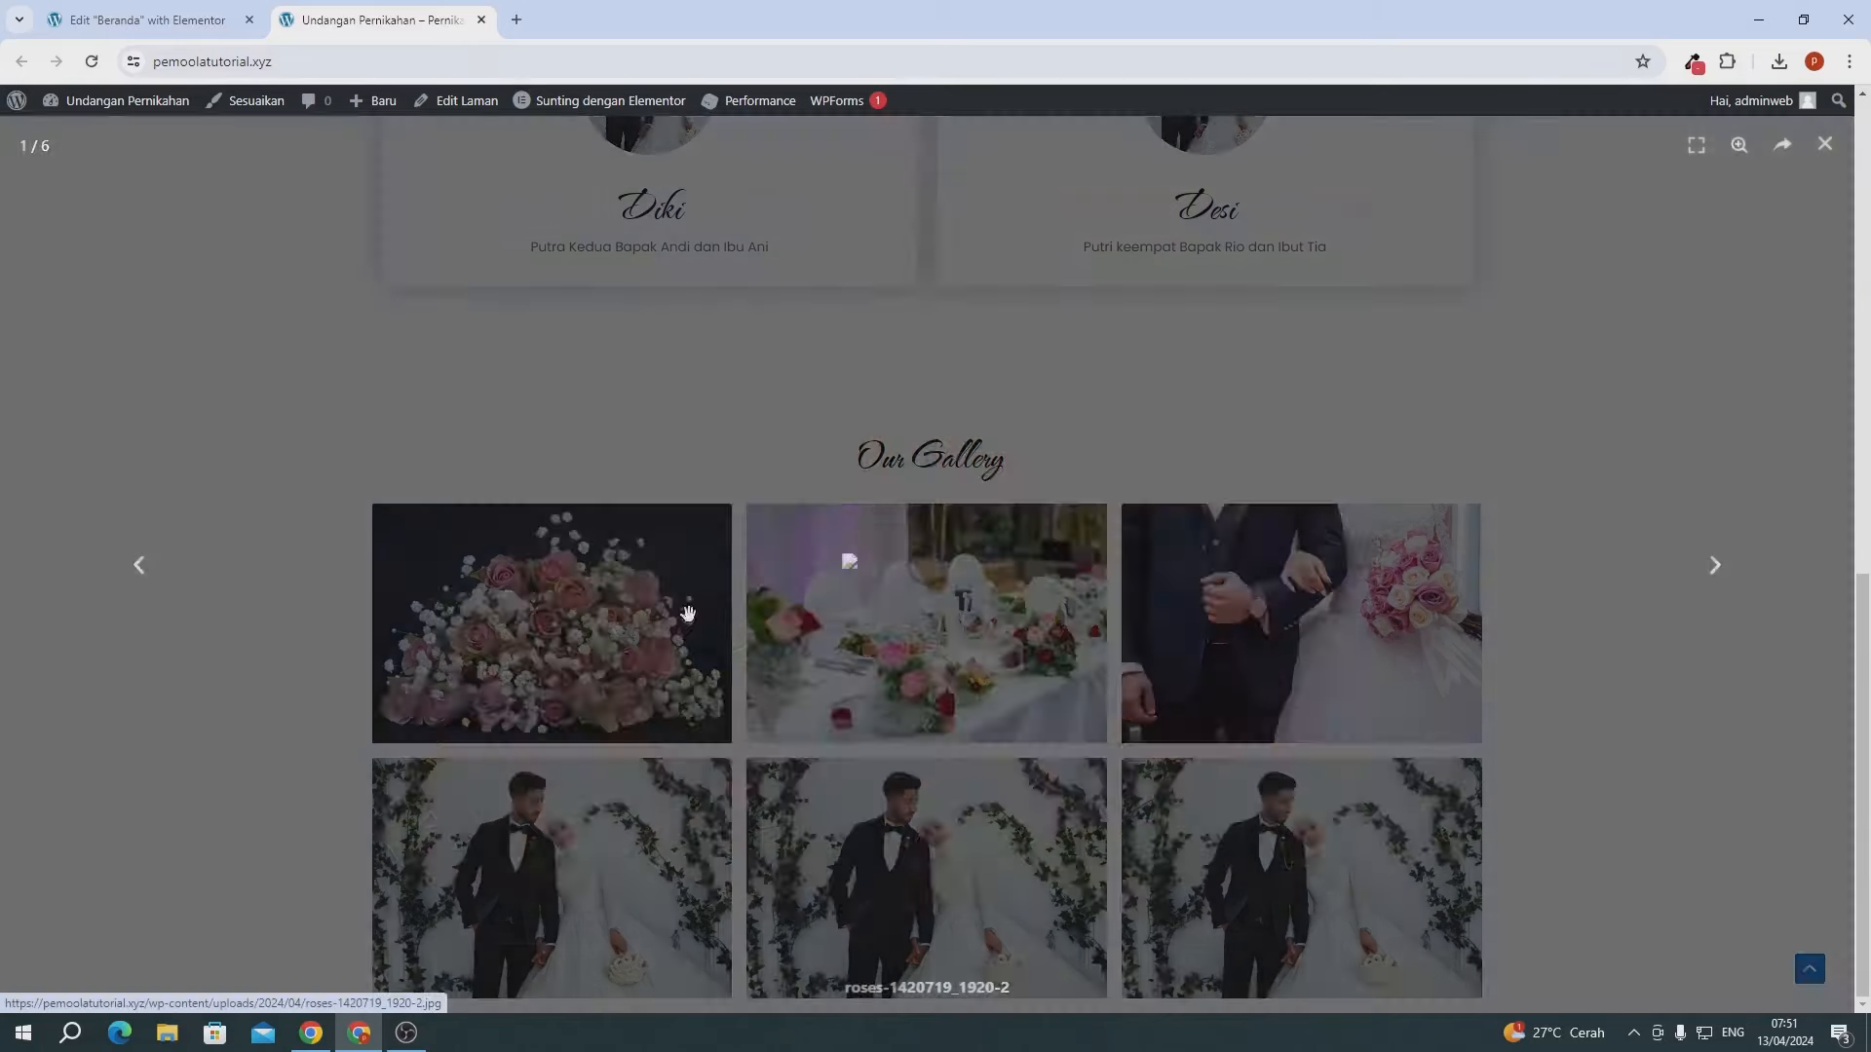
{"action": "left_click", "coordinate": [1721, 562]}
{"action": "left_click", "coordinate": [1716, 555]}
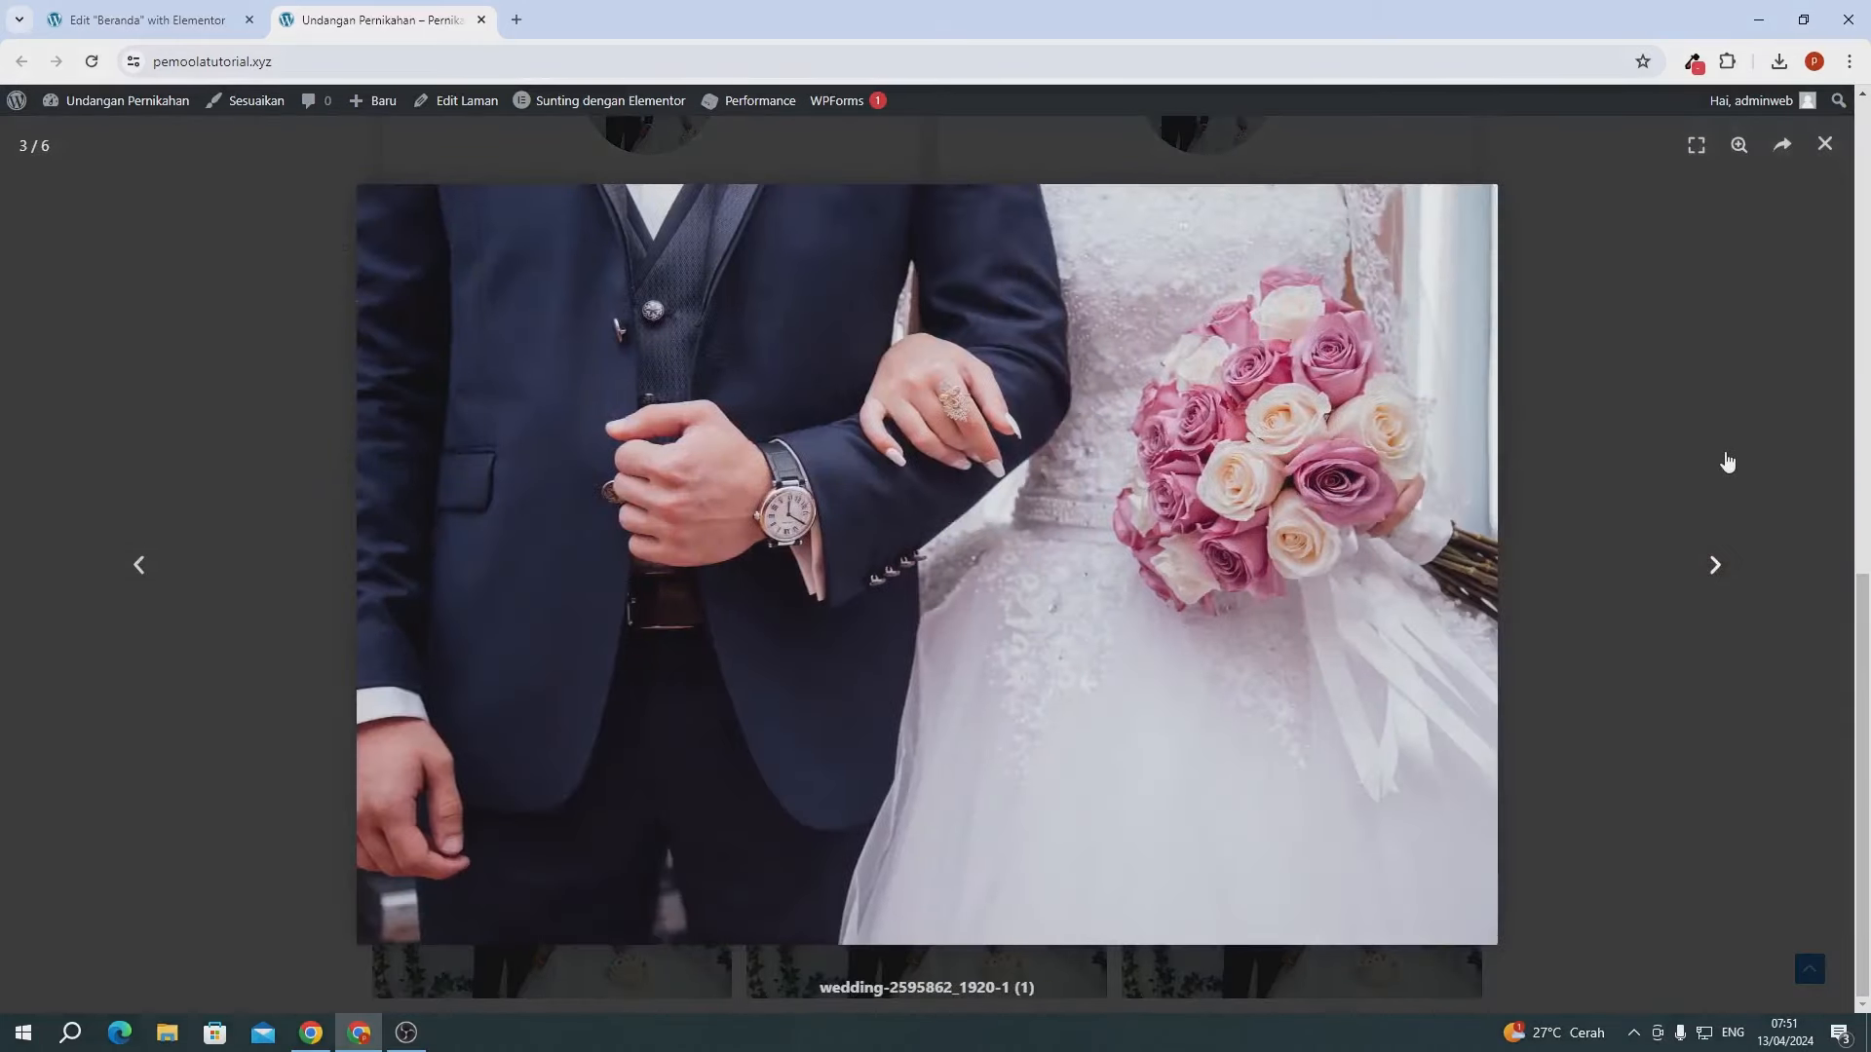
{"action": "left_click", "coordinate": [1726, 456]}
{"action": "left_click", "coordinate": [1825, 146]}
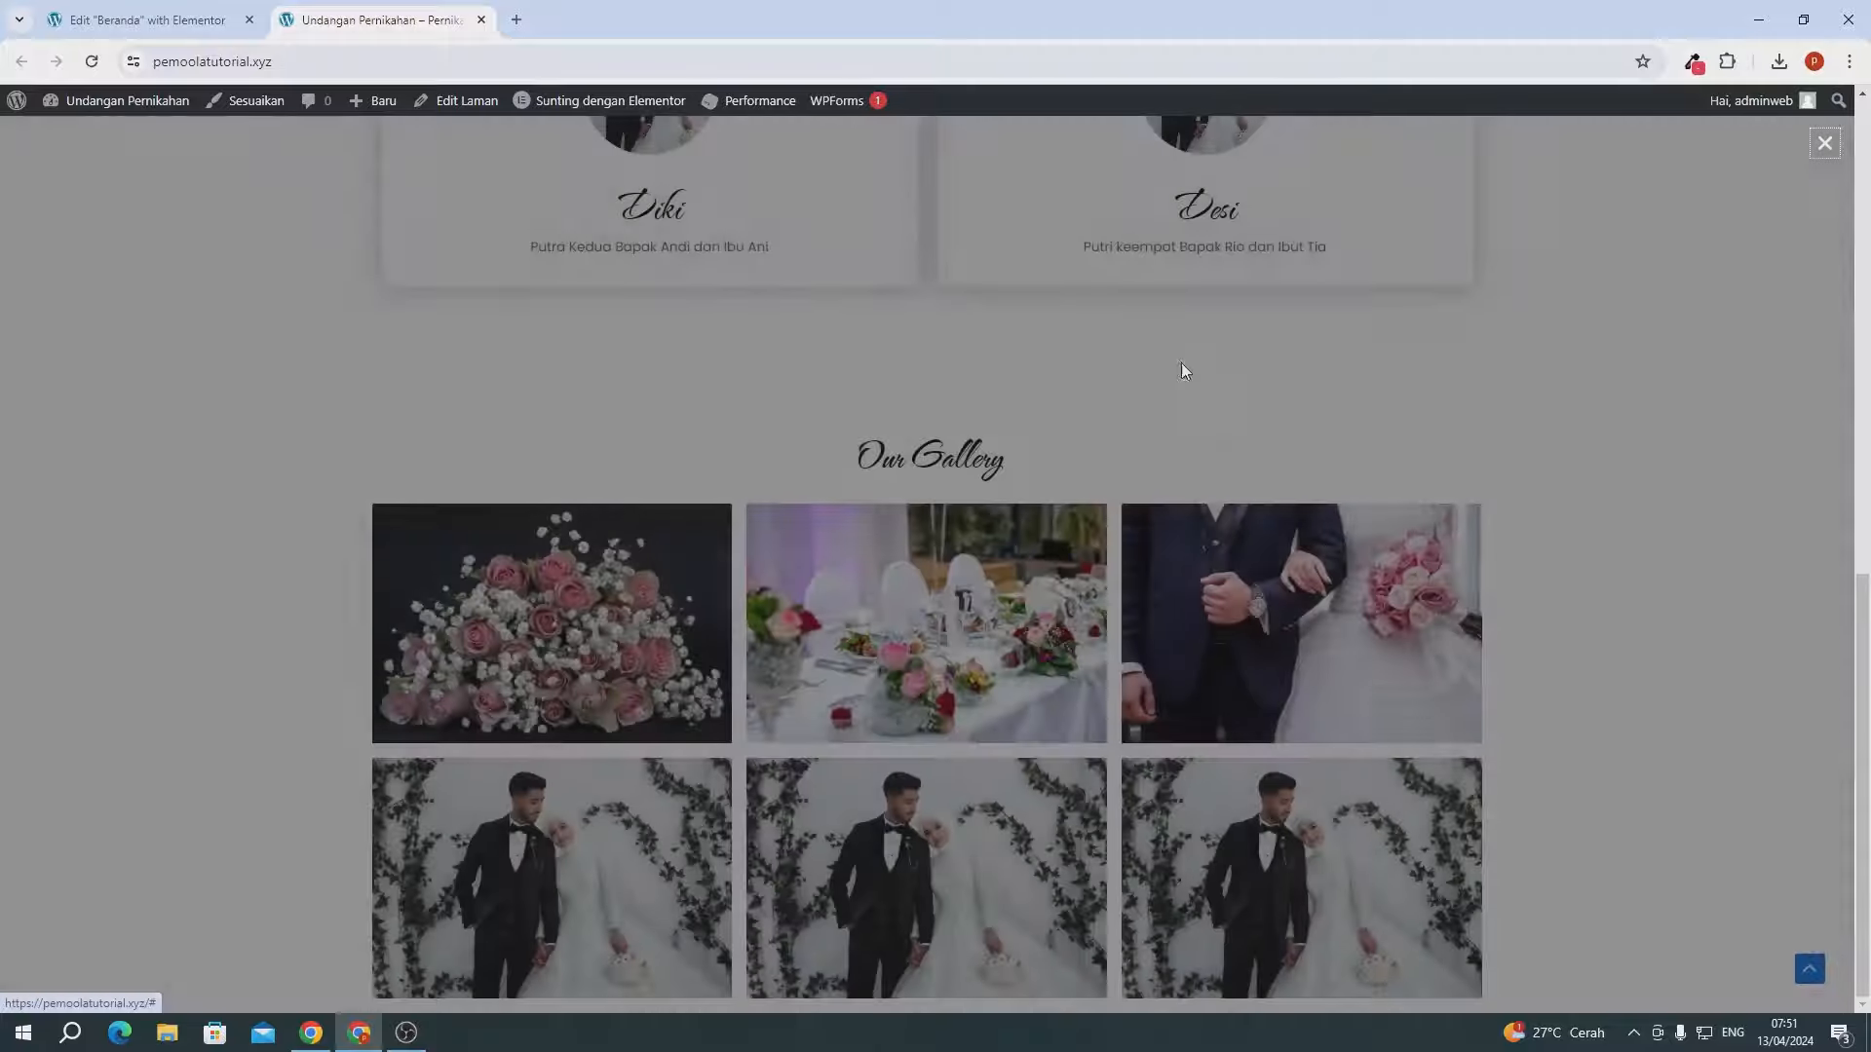
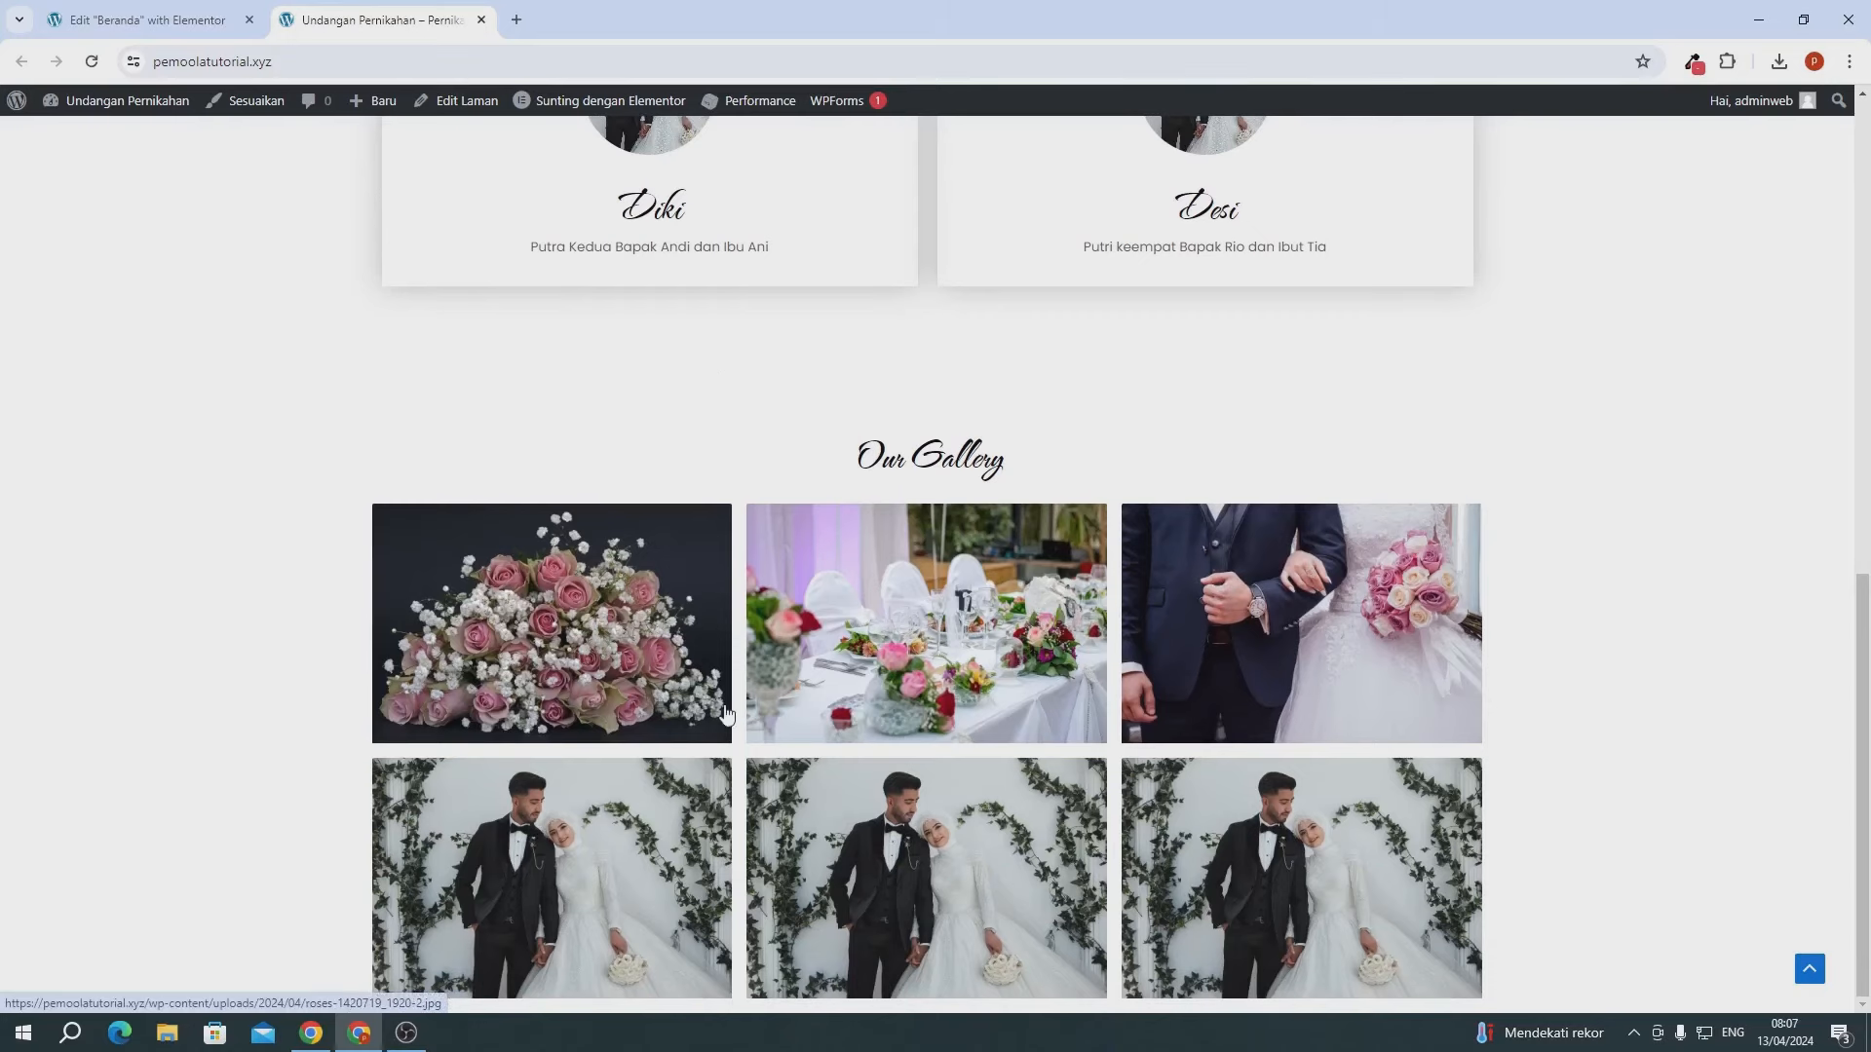
- Check the six-photo gallery on the live page, then return to the 'Edit Beranda with Elementor' tab
{"action": "scroll", "coordinate": [724, 714], "scroll_direction": "up", "scroll_amount": 5}
{"action": "scroll", "coordinate": [724, 715], "scroll_direction": "down", "scroll_amount": 5}
{"action": "left_click", "coordinate": [155, 21]}
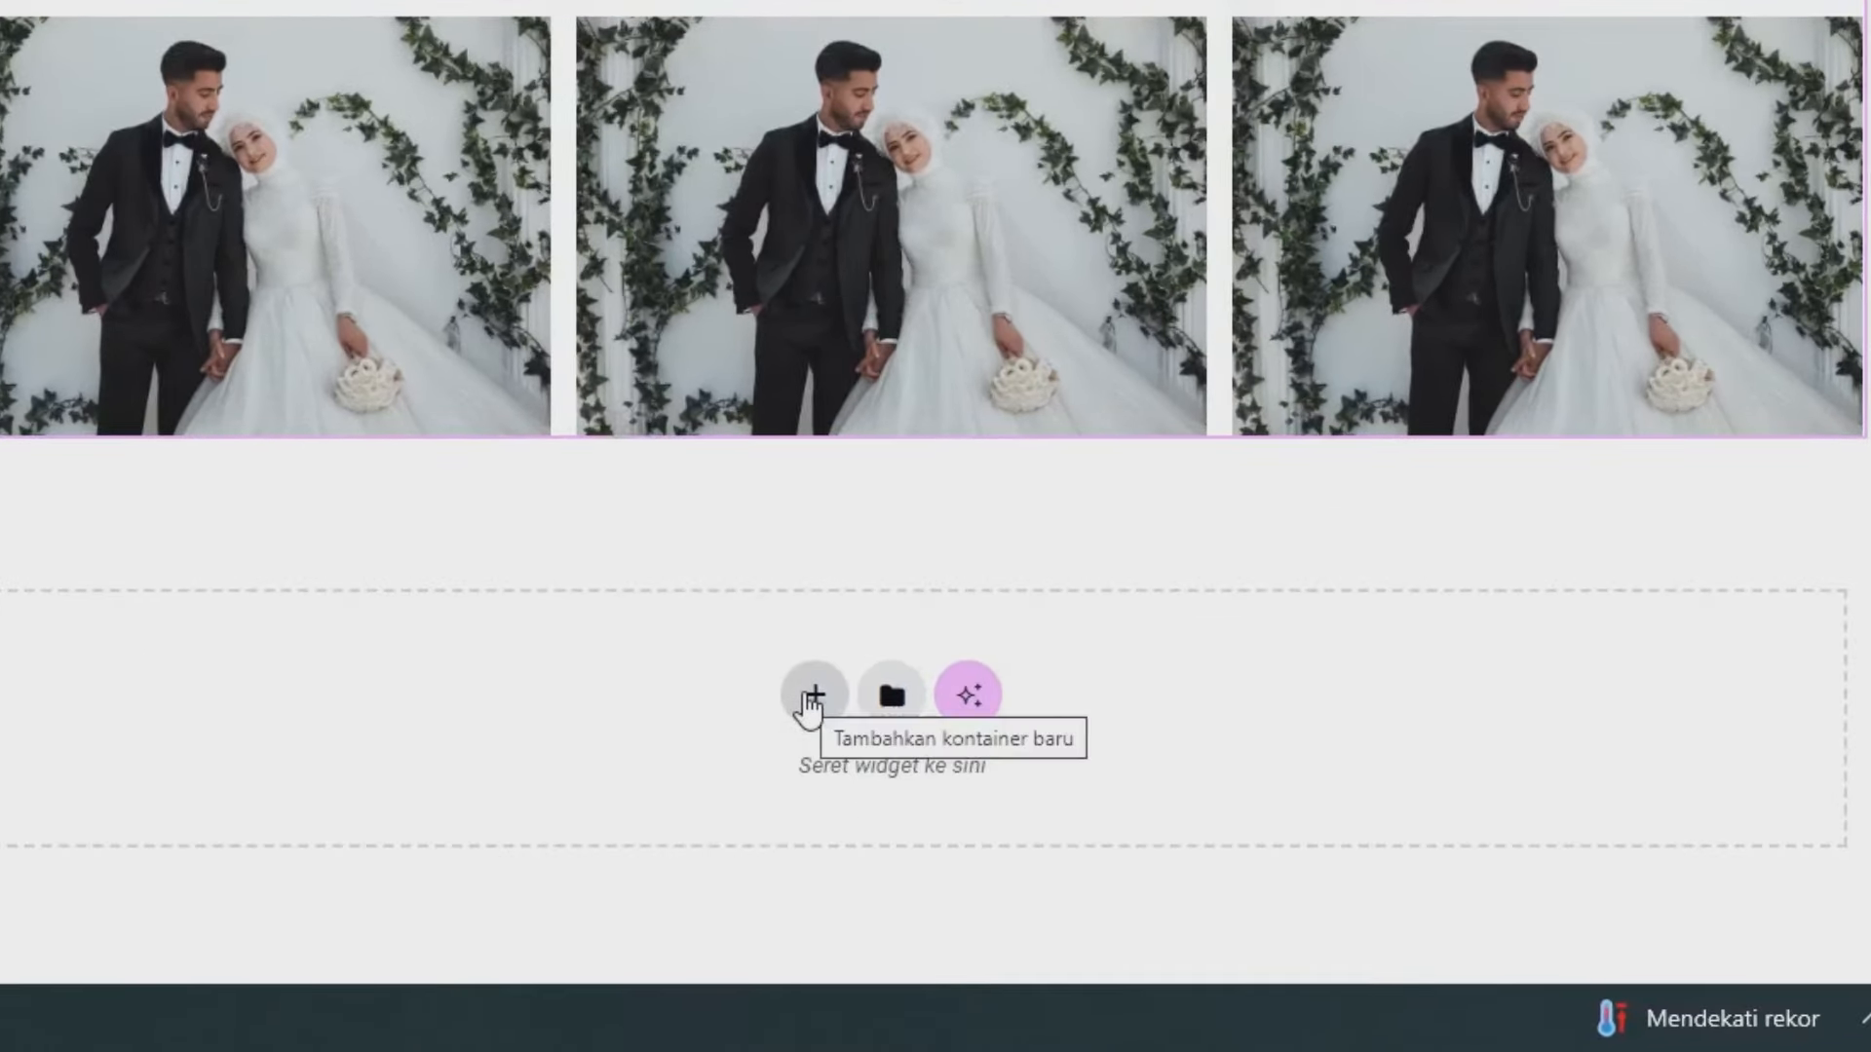
- Add a single-column Flexbox container below the gallery with a 6% top margin
{"action": "left_click", "coordinate": [809, 698]}
{"action": "left_click", "coordinate": [758, 691]}
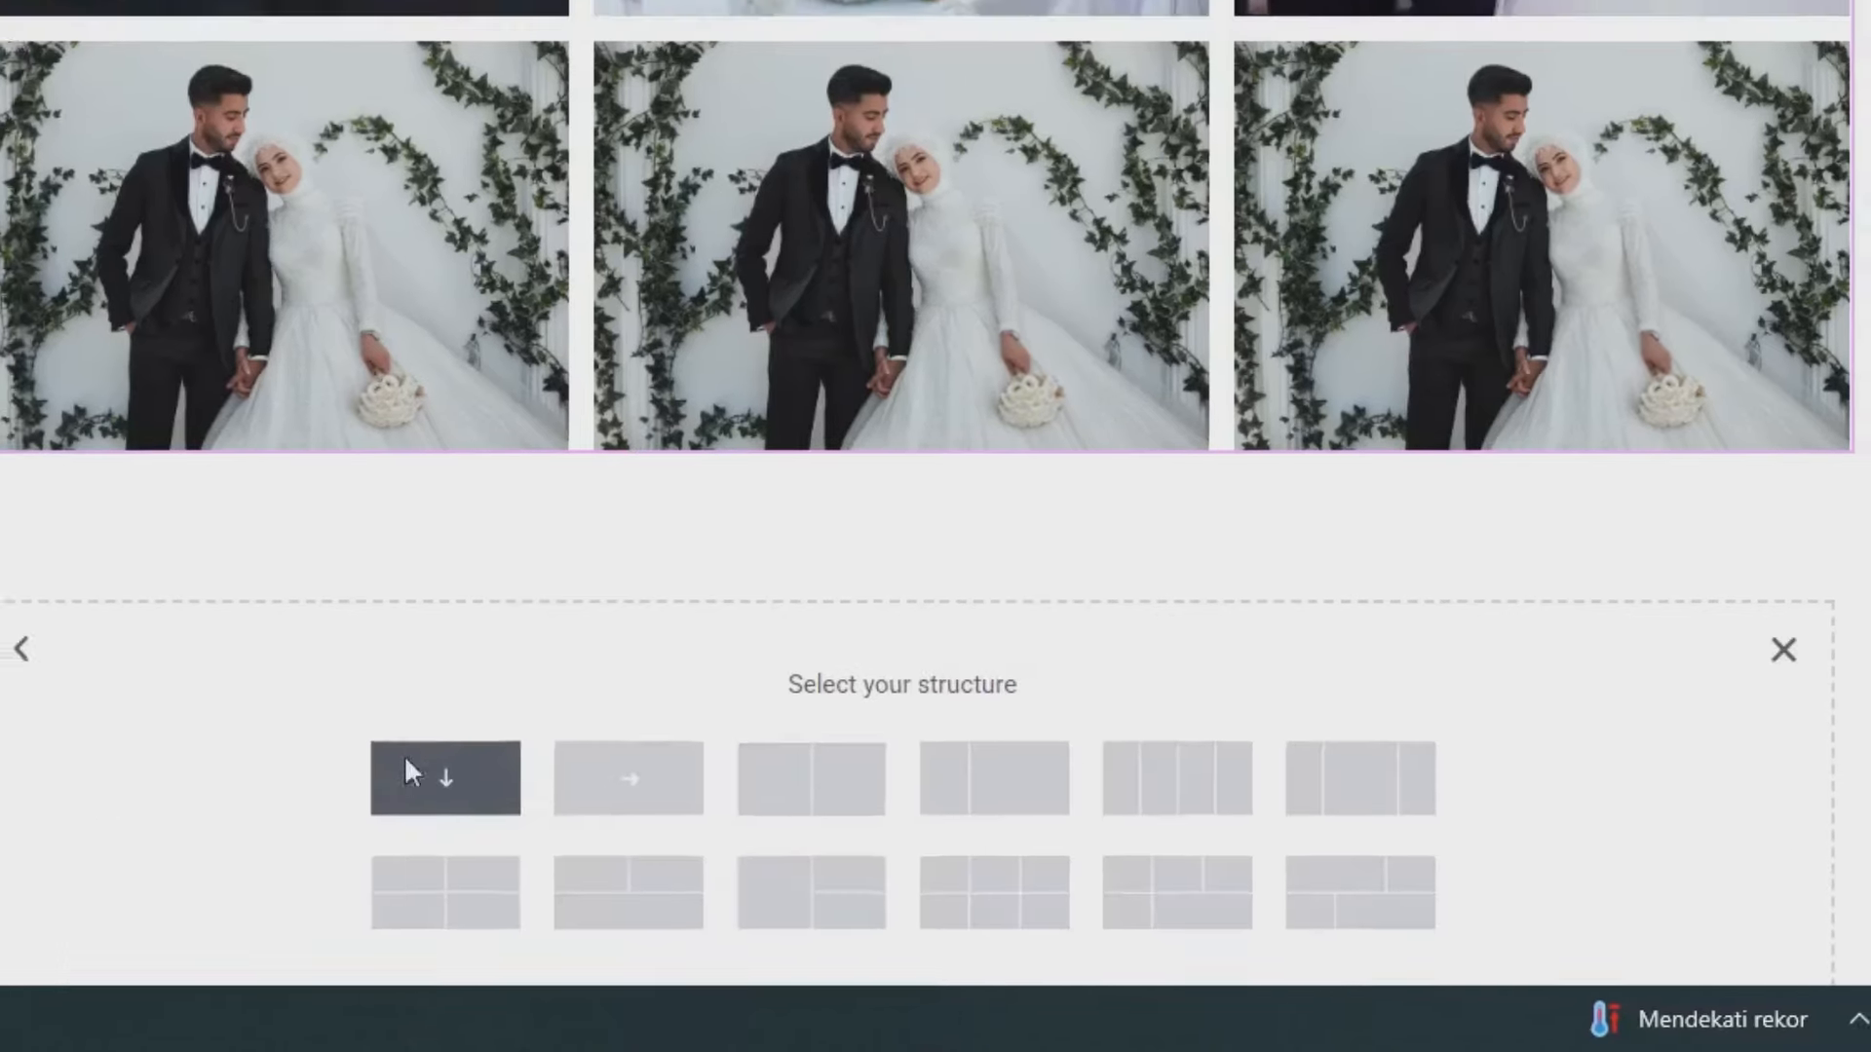
{"action": "left_click", "coordinate": [387, 768]}
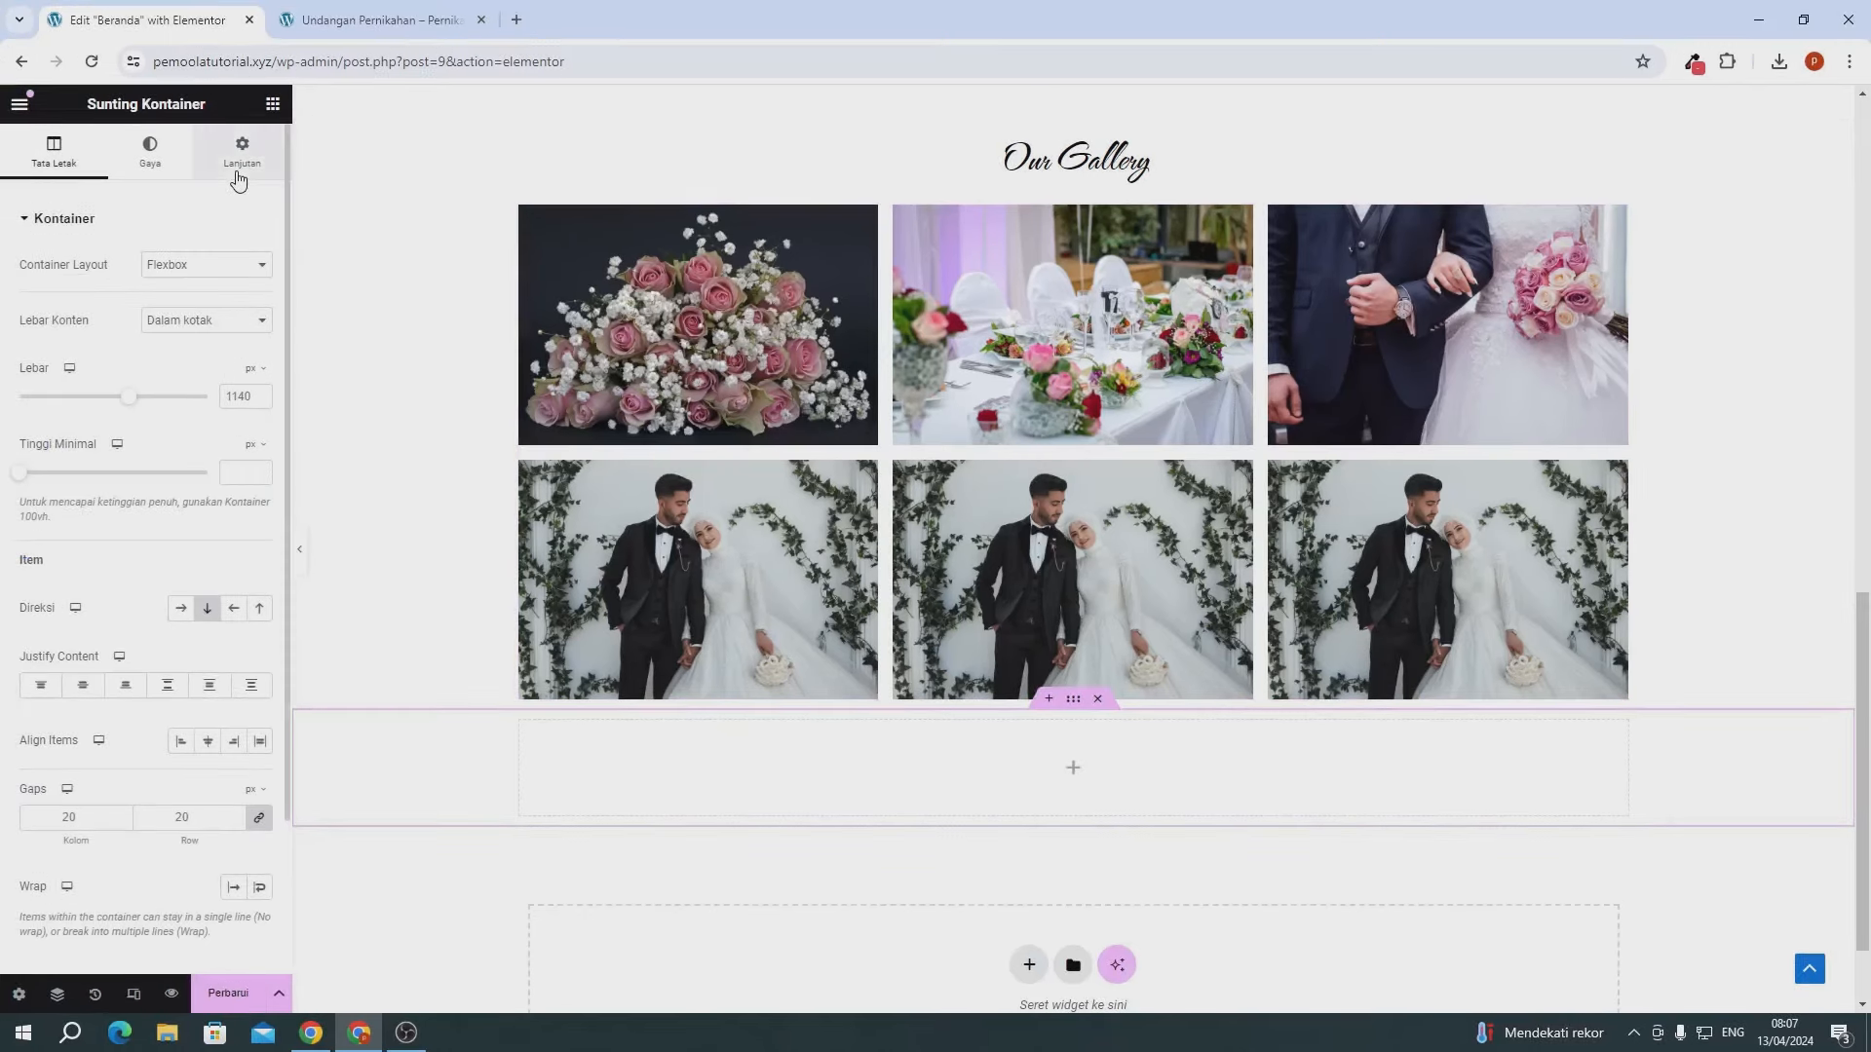
{"action": "left_click", "coordinate": [238, 164]}
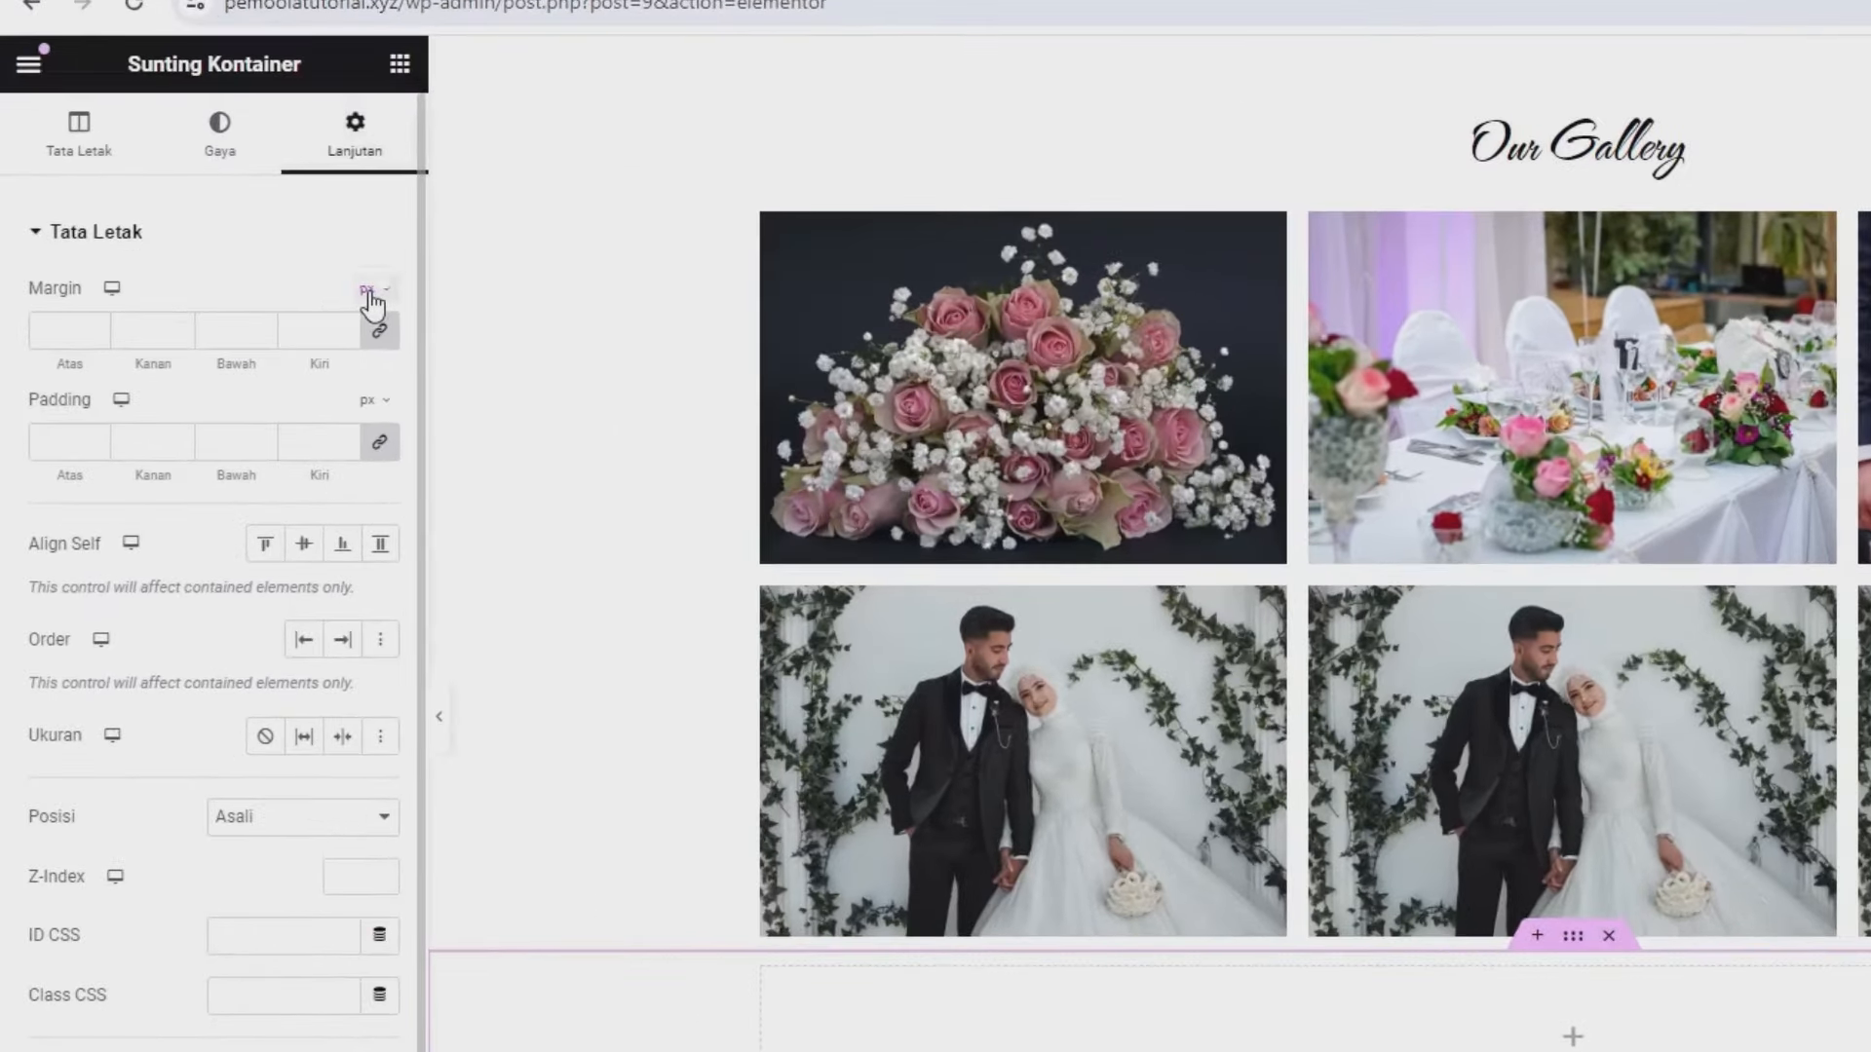
{"action": "left_click", "coordinate": [250, 258]}
{"action": "left_click", "coordinate": [366, 332]}
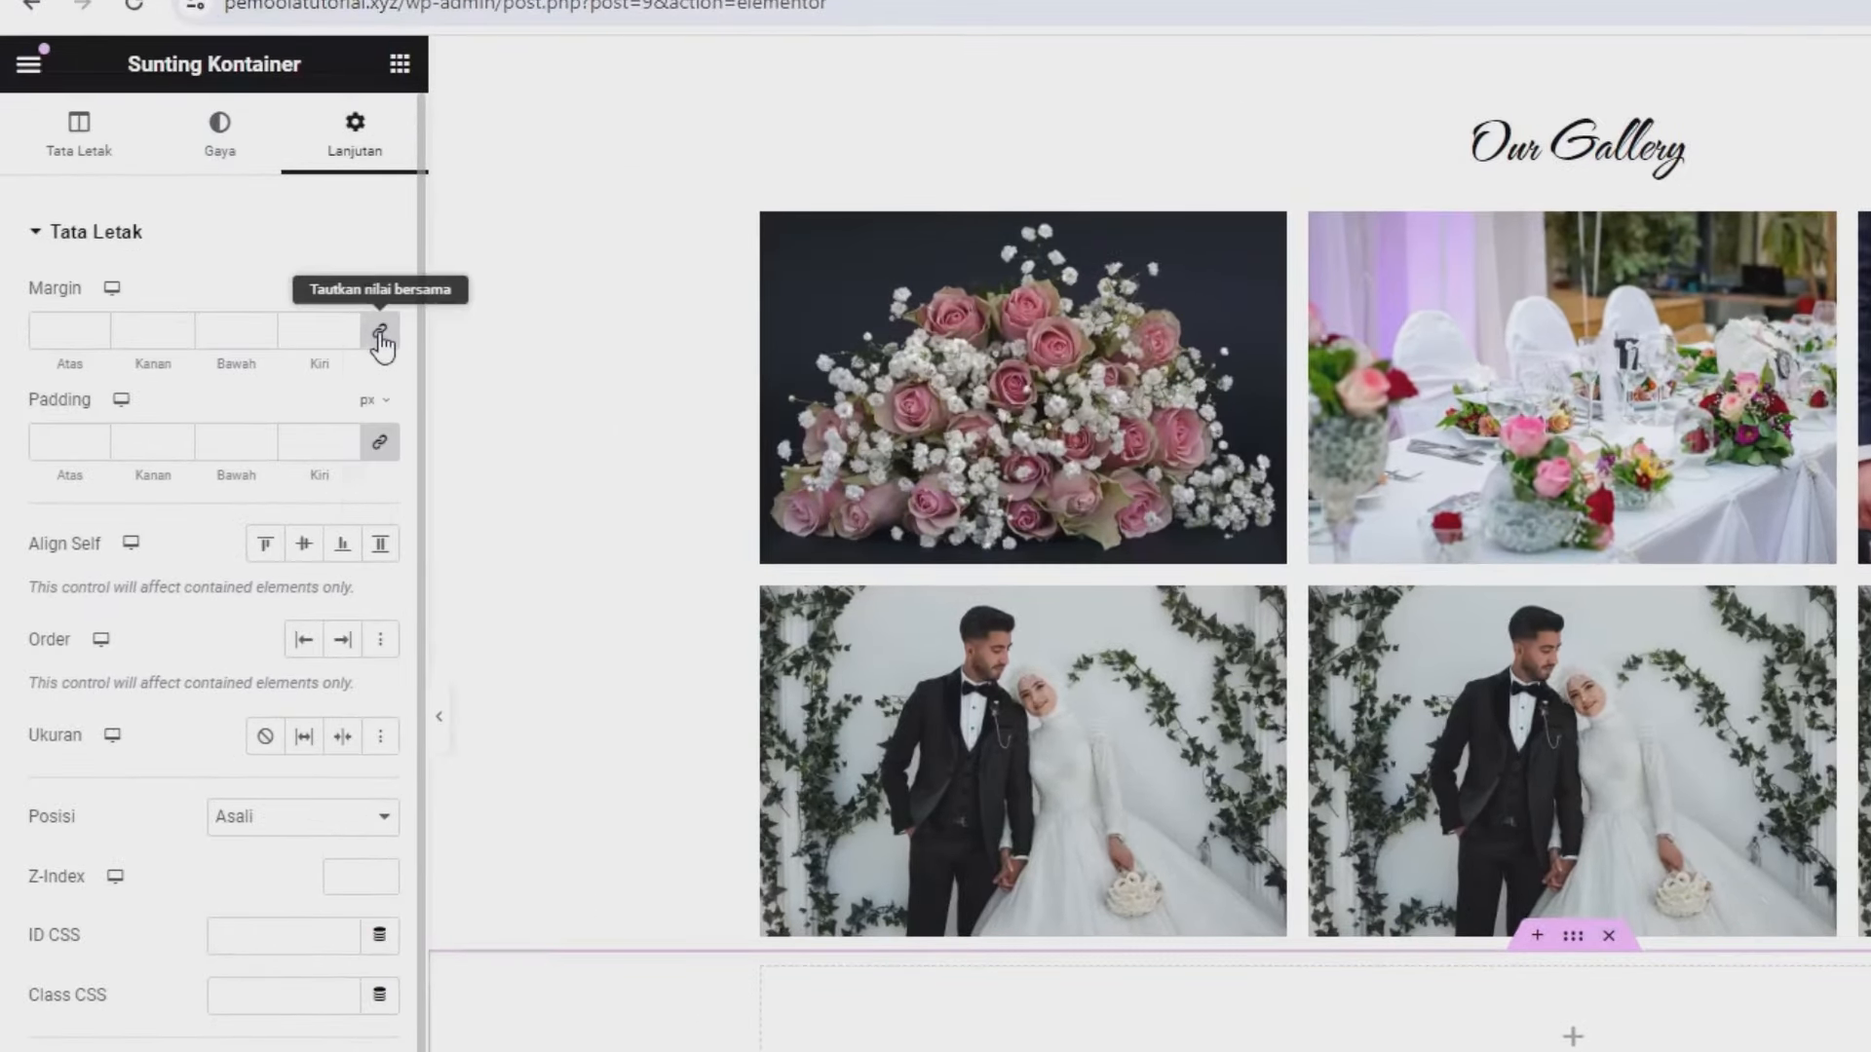
{"action": "left_click", "coordinate": [379, 331]}
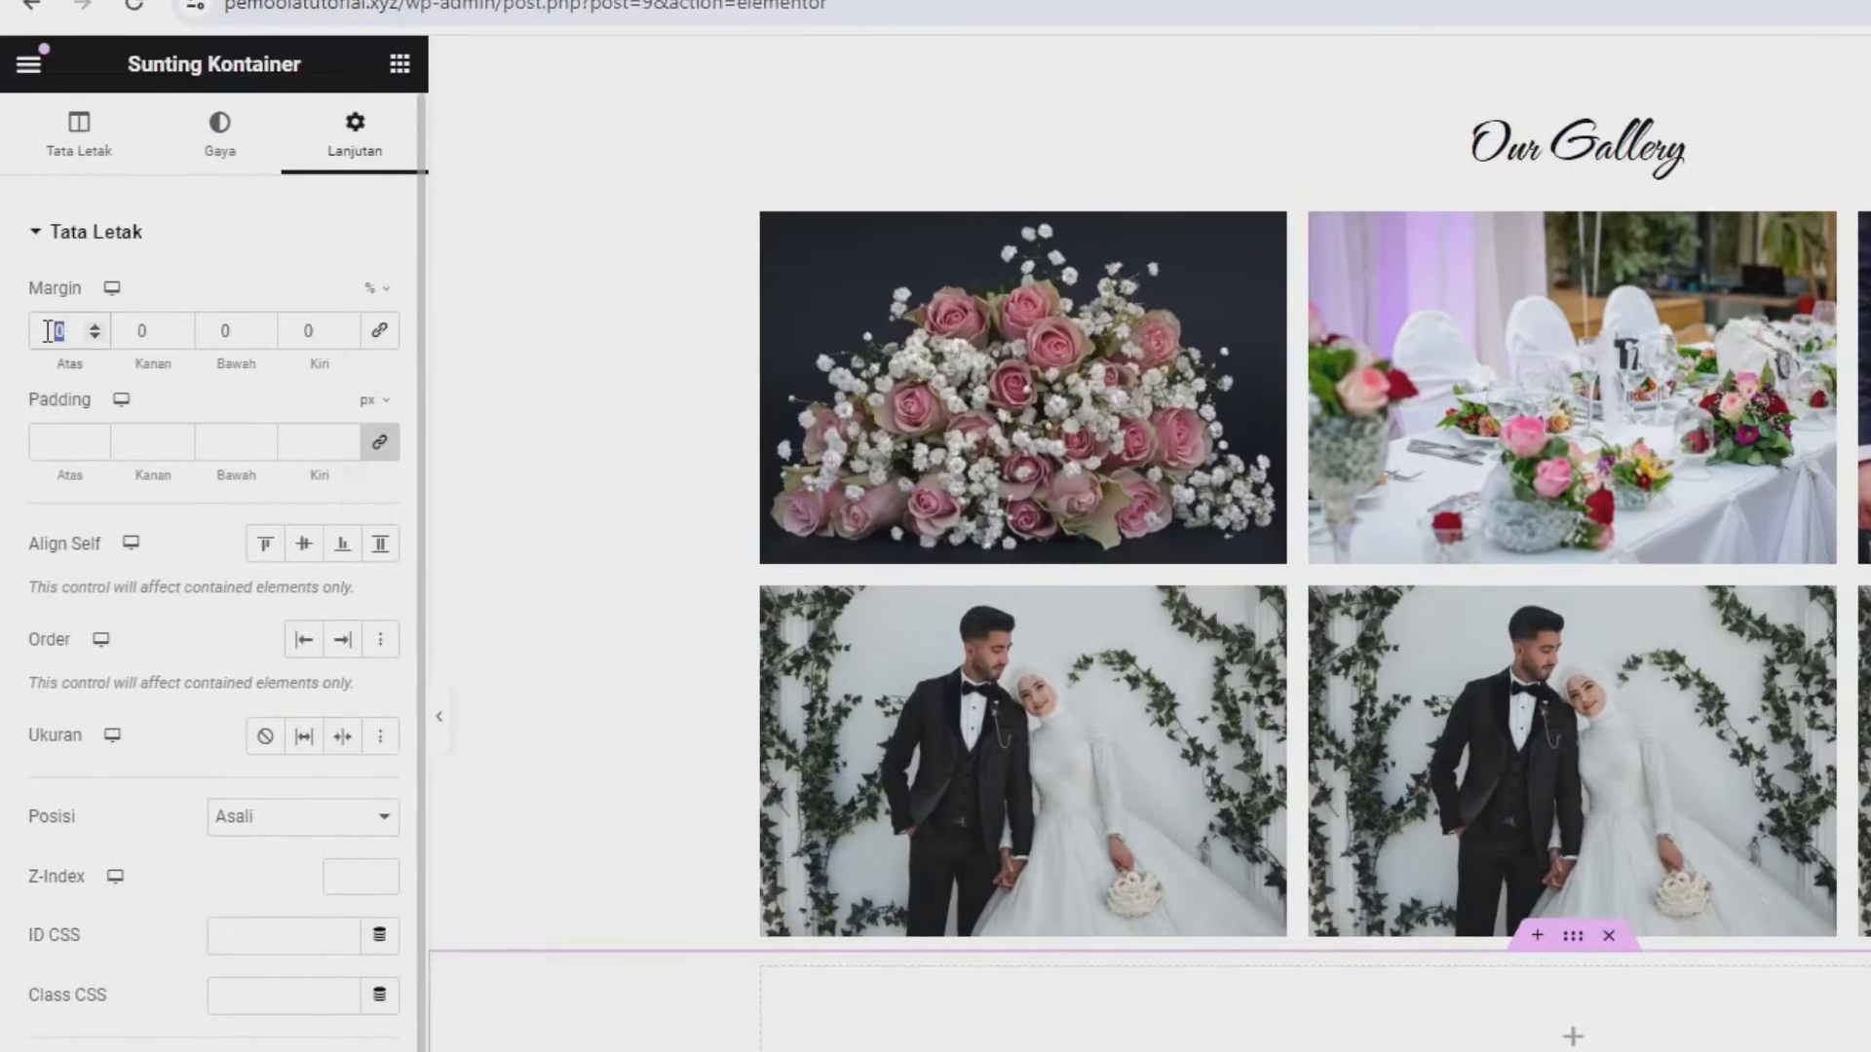
{"action": "type", "text": "6"}
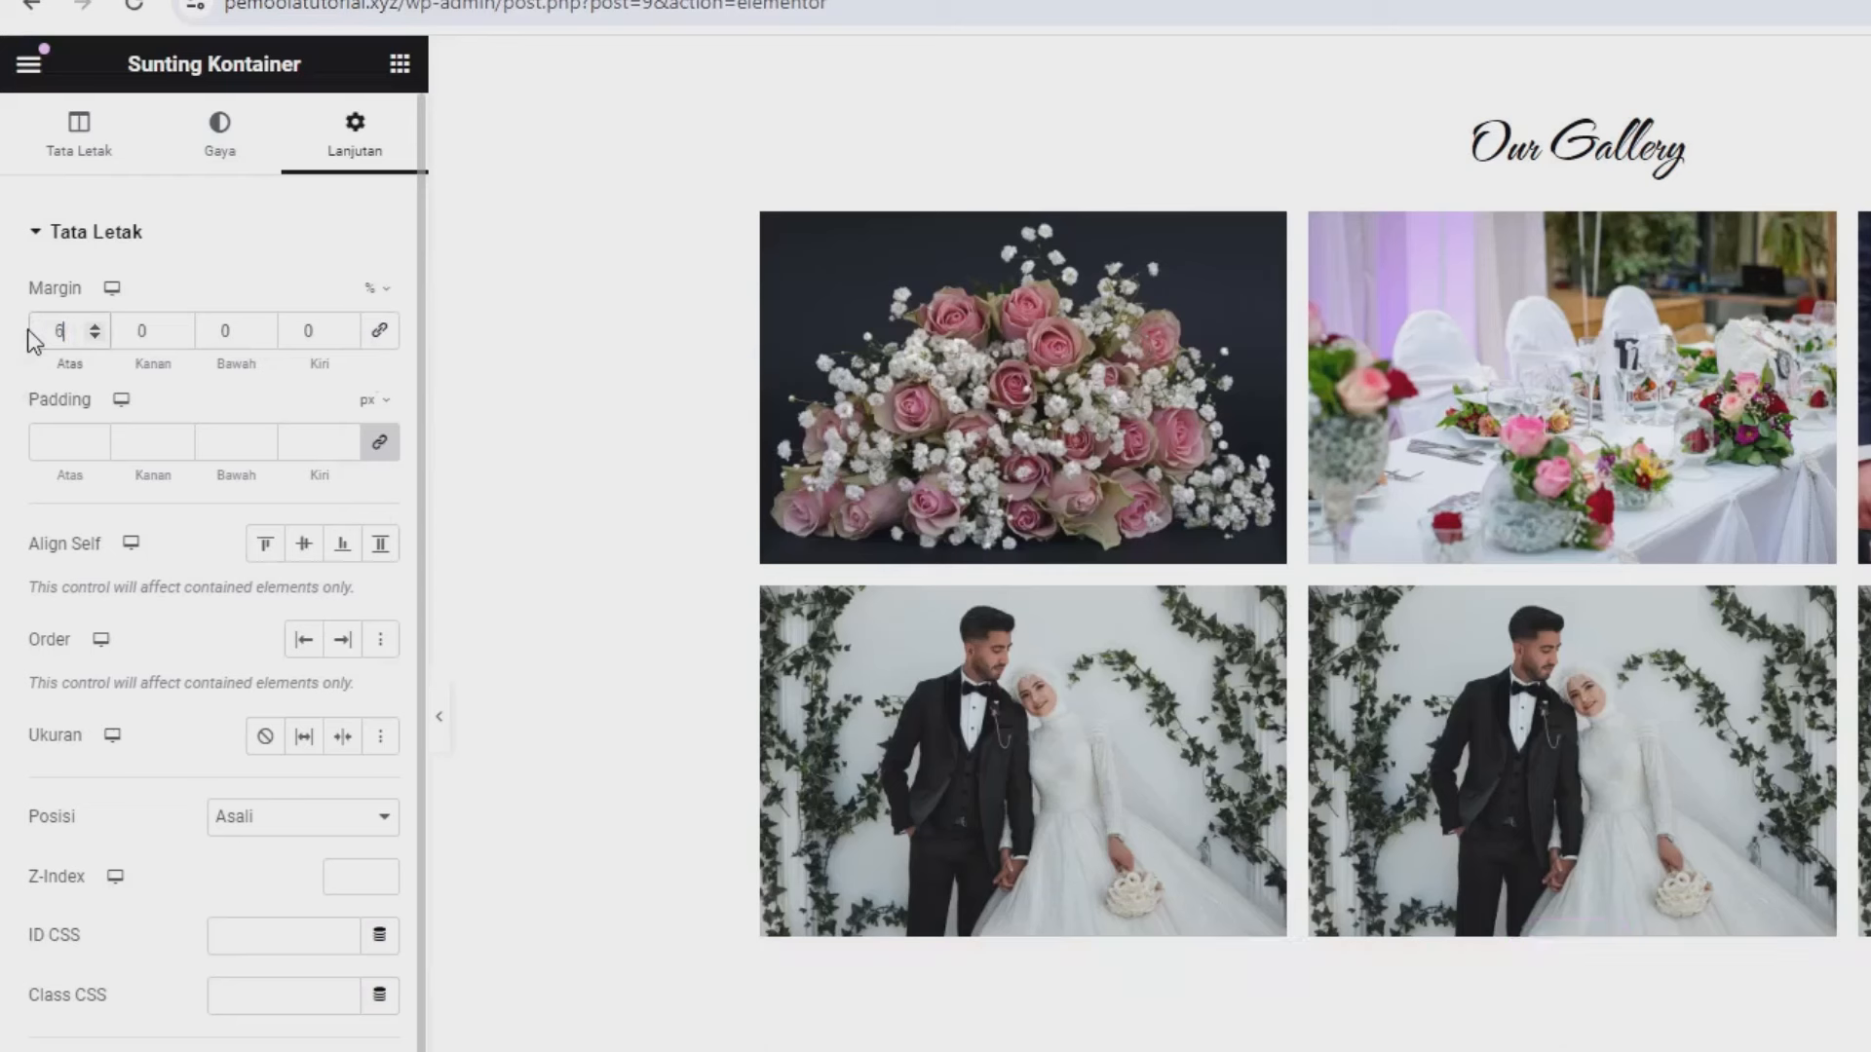
- Give the new container 5% top and bottom padding
{"action": "left_click", "coordinate": [379, 442]}
{"action": "left_click", "coordinate": [376, 399]}
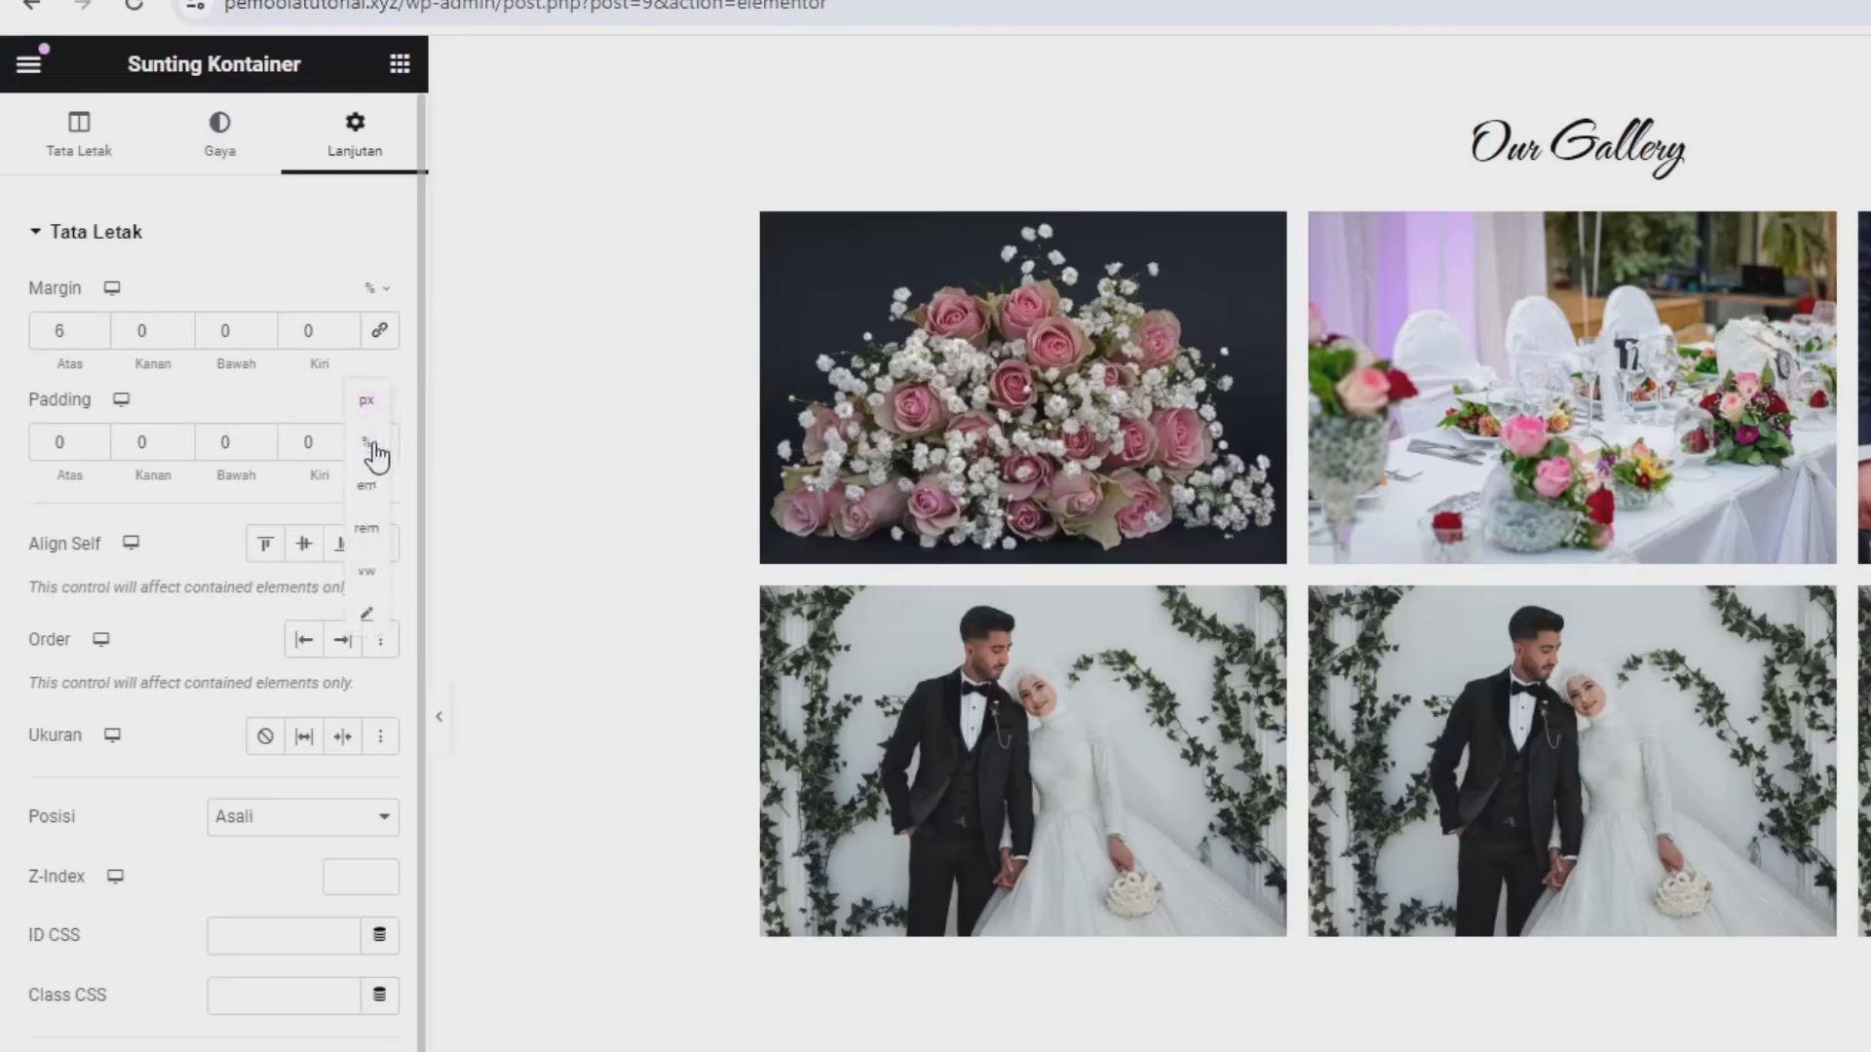
{"action": "left_click", "coordinate": [372, 425]}
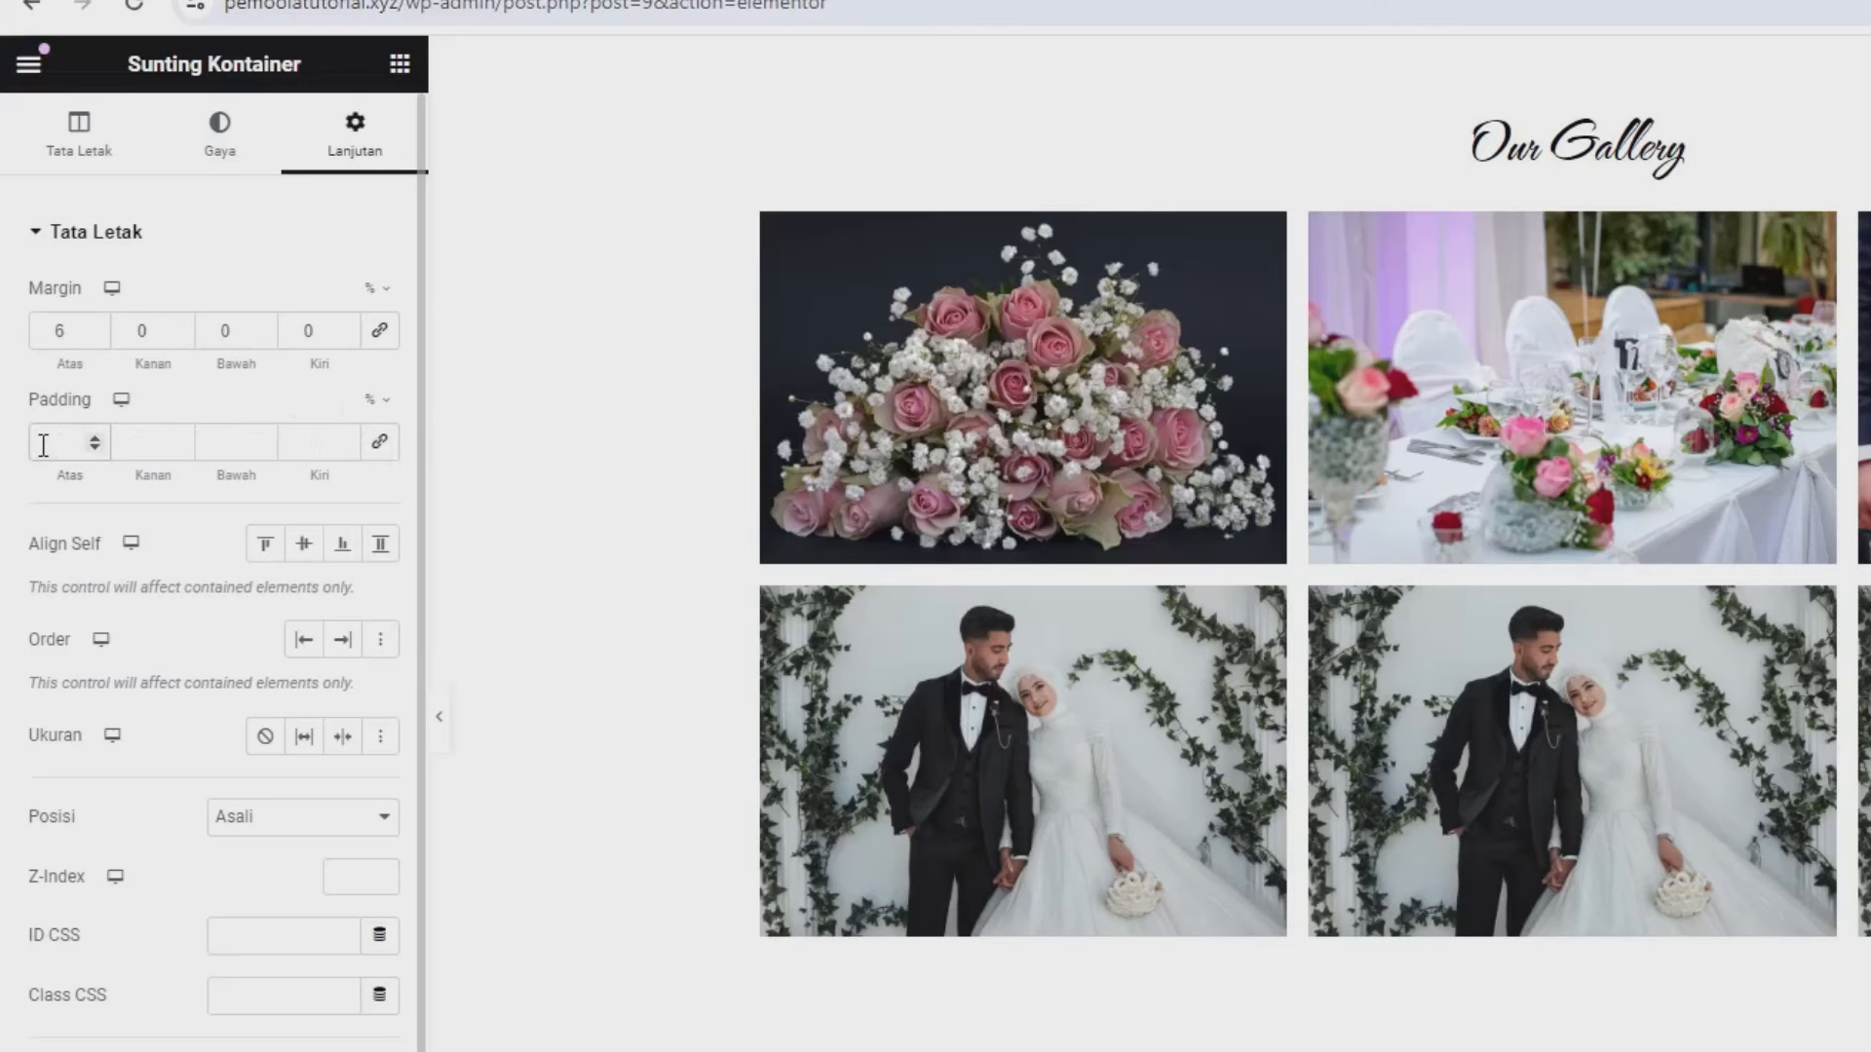
{"action": "left_click_drag", "start_coordinate": [243, 441], "coordinate": [219, 434]}
{"action": "type", "text": "5"}
{"action": "scroll", "coordinate": [1082, 751], "scroll_direction": "down", "scroll_amount": 2}
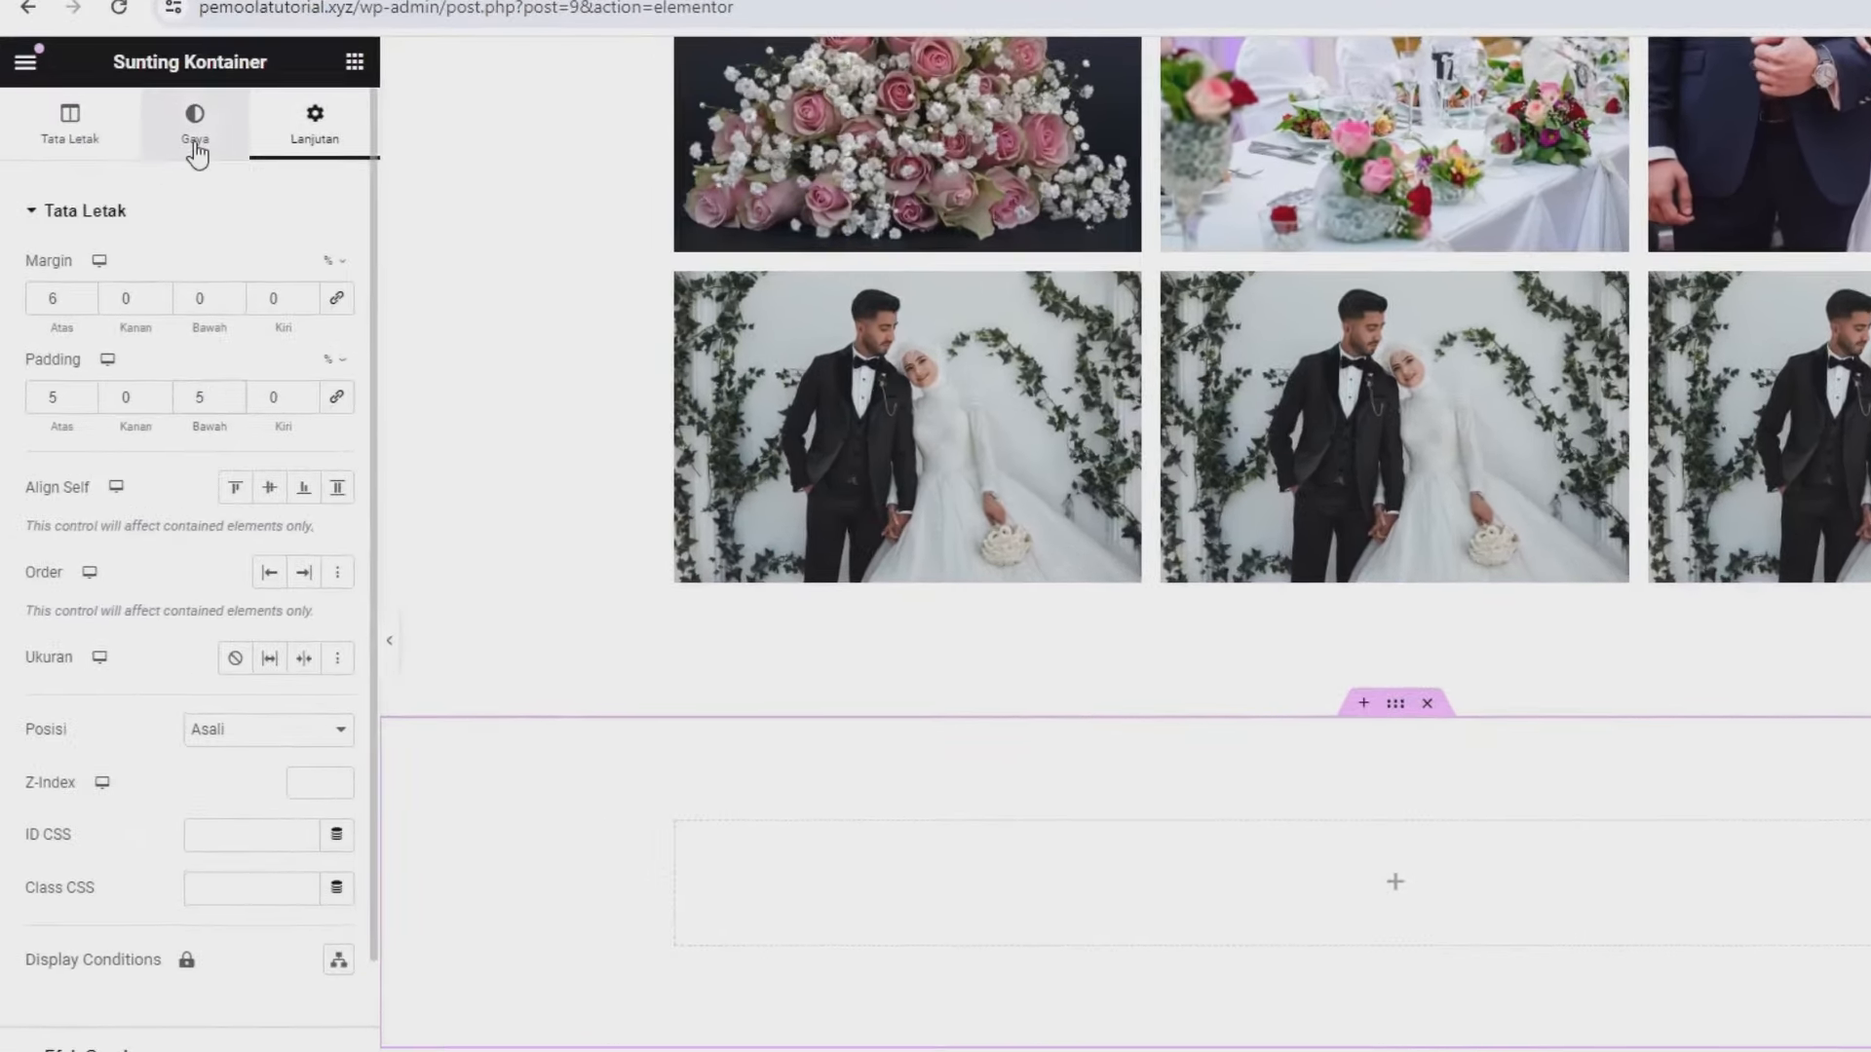
- Give the container a Classic background colour of rgb(229, 66, 72)
{"action": "left_click", "coordinate": [196, 146]}
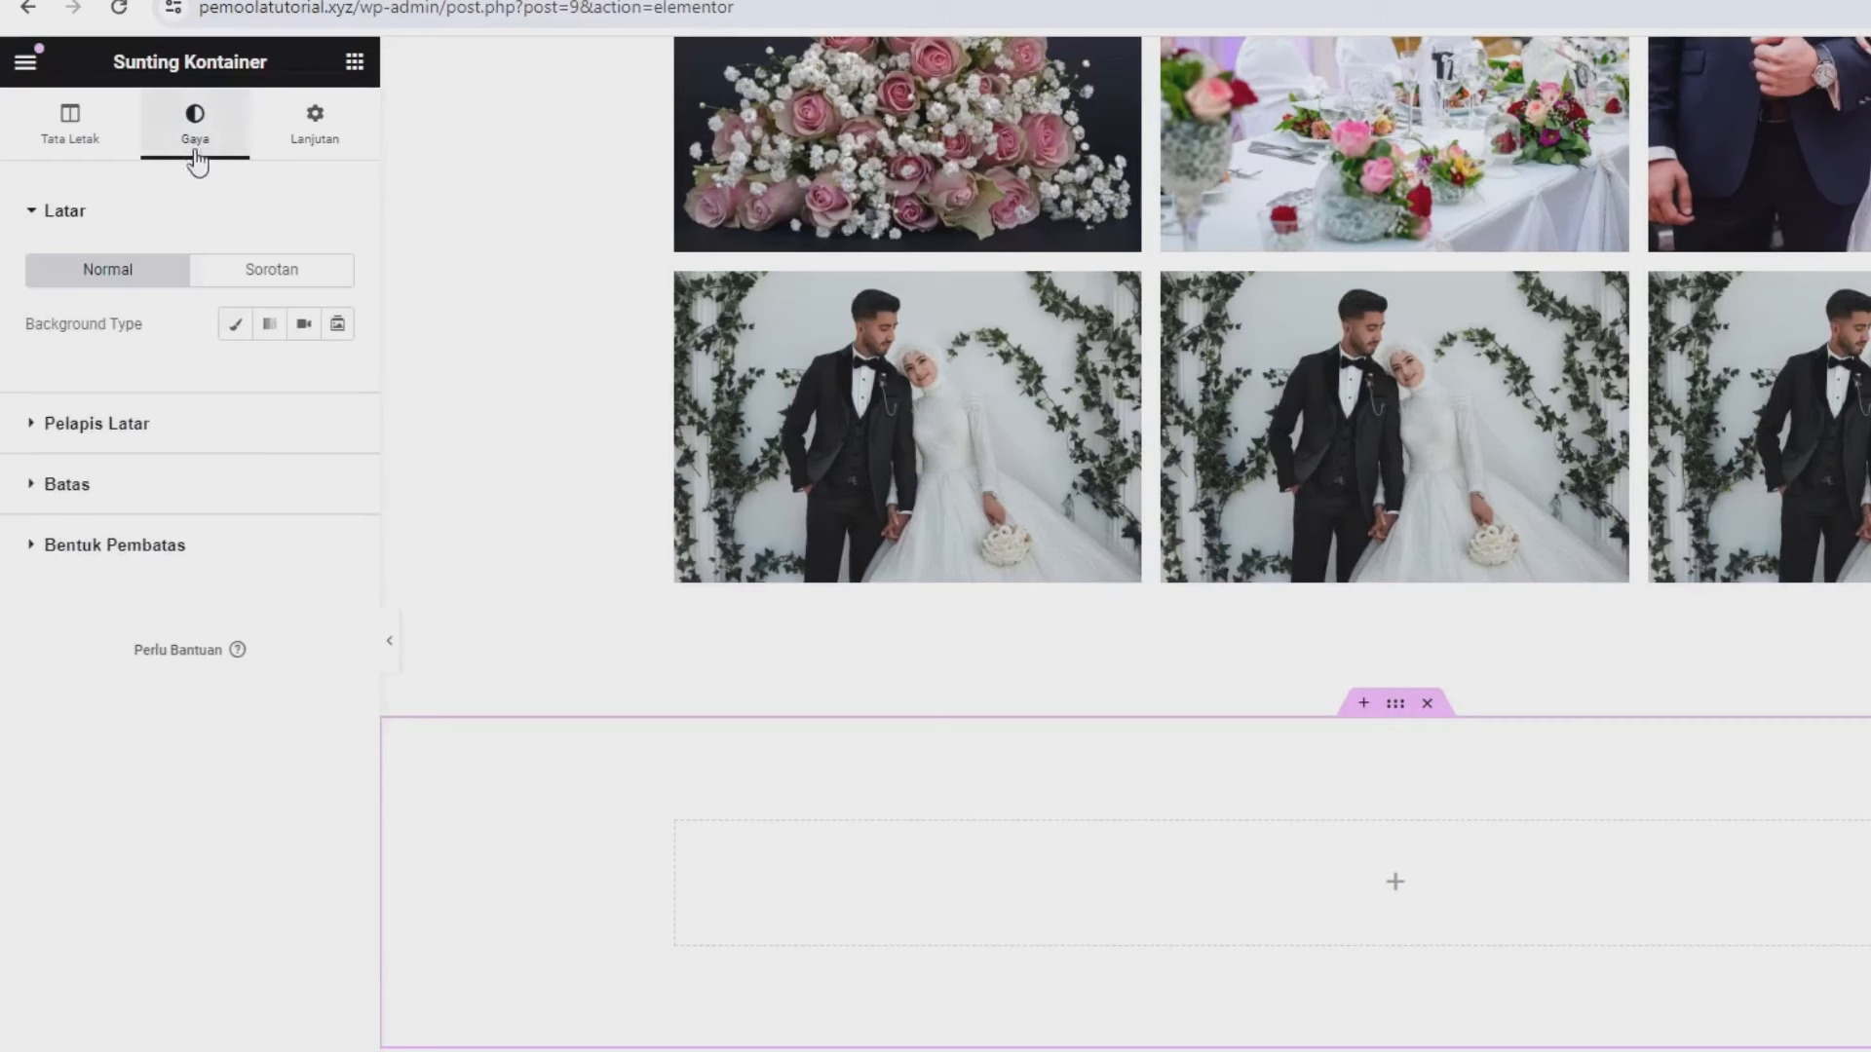
{"action": "left_click", "coordinate": [234, 325]}
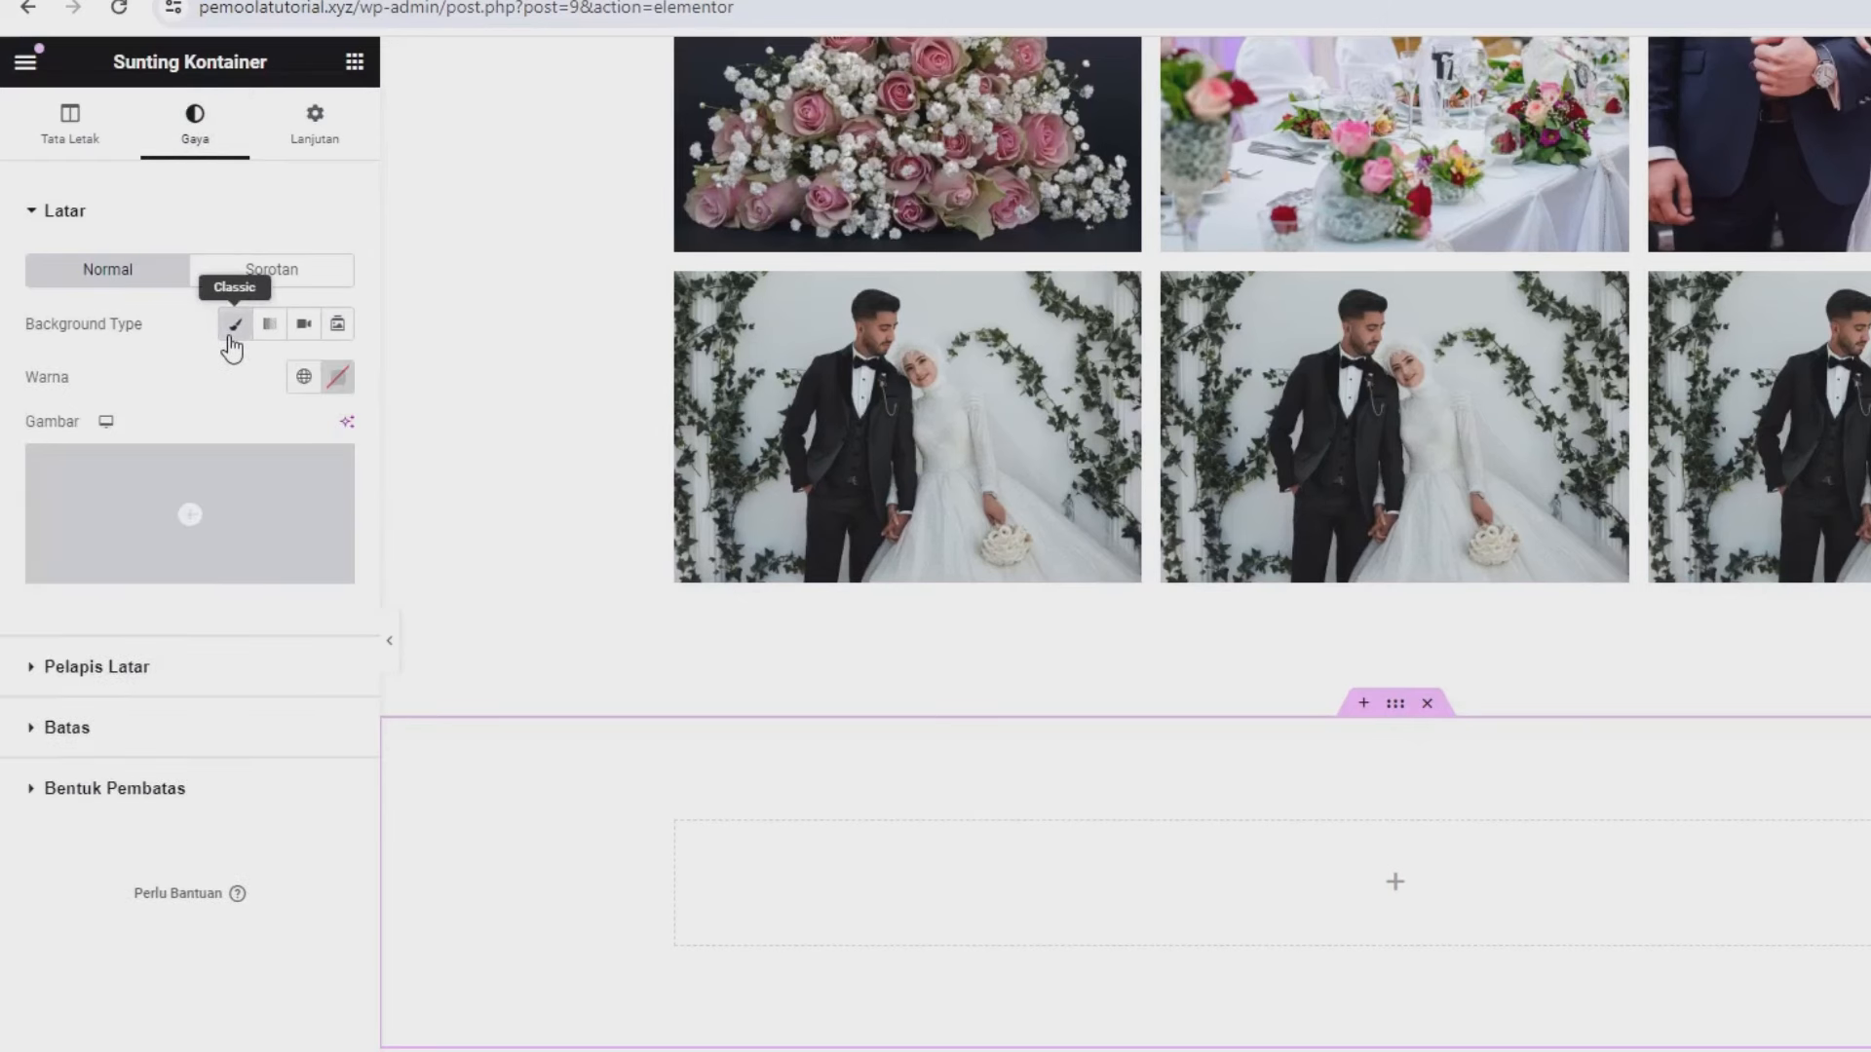
{"action": "left_click", "coordinate": [337, 377]}
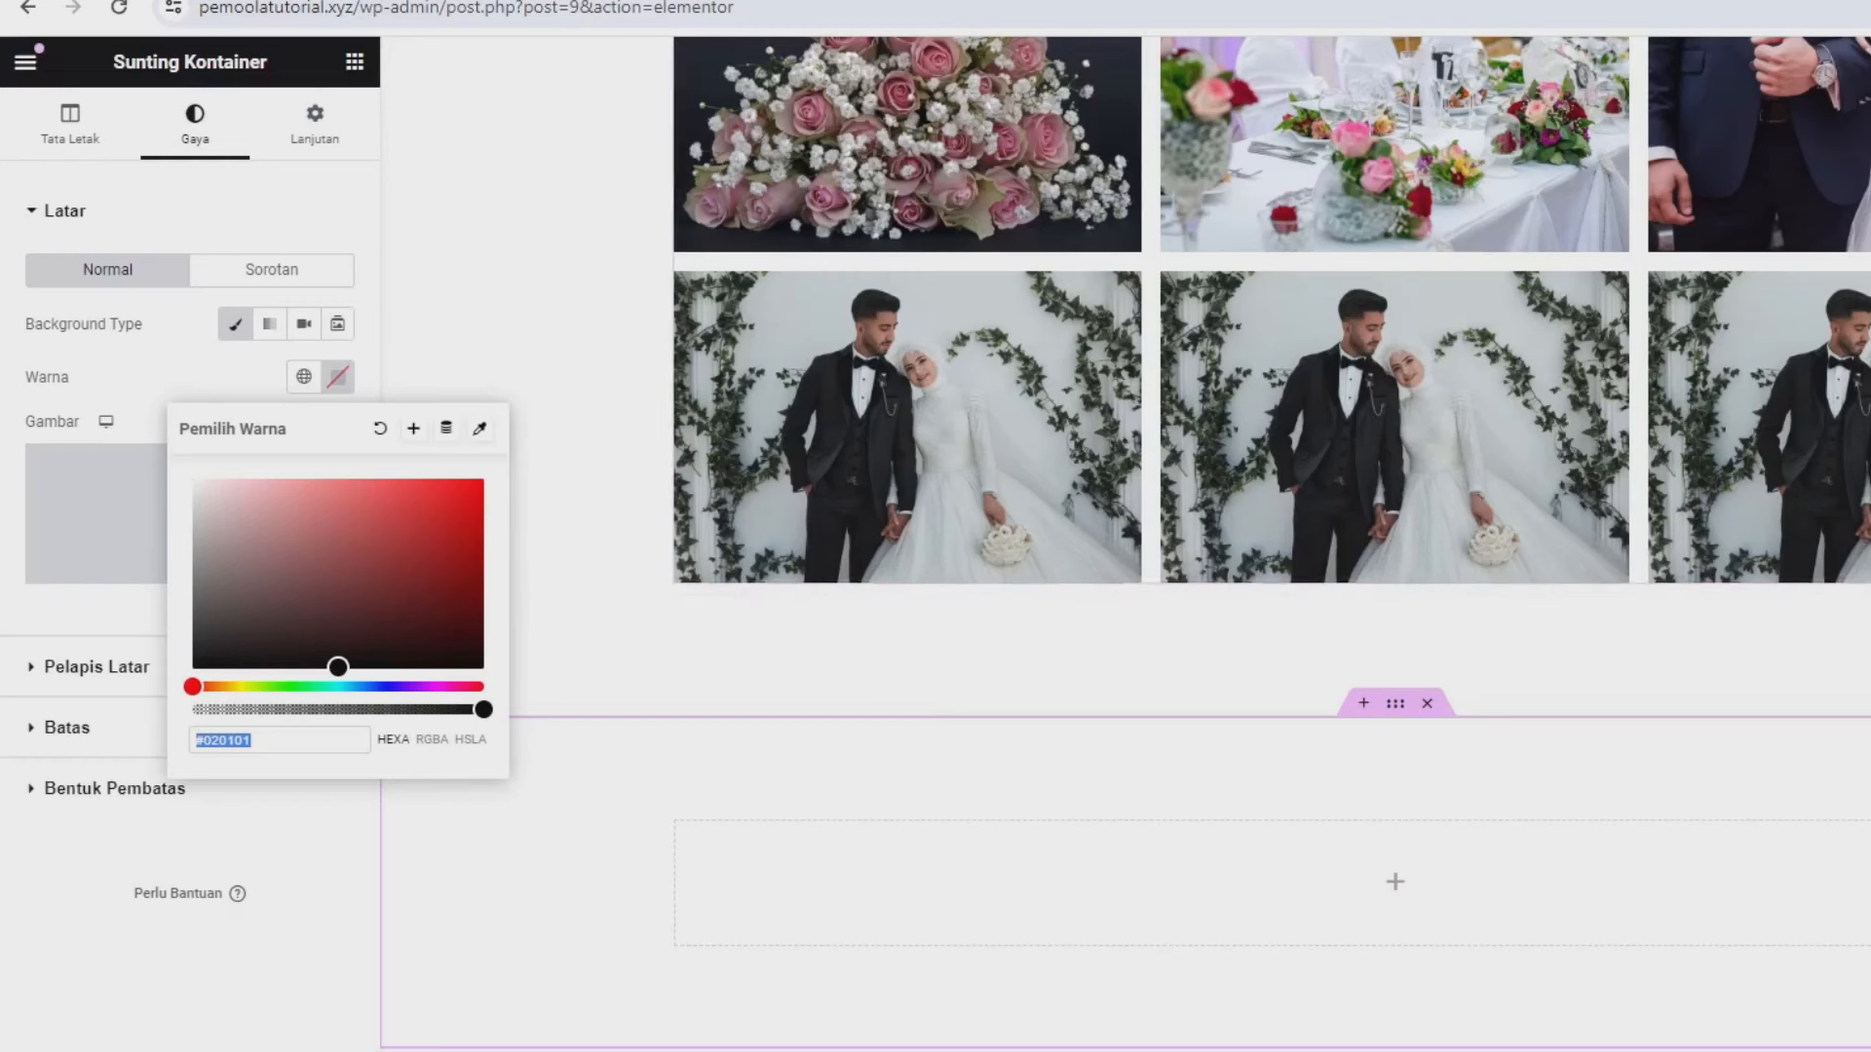
{"action": "left_click", "coordinate": [1862, 8]}
{"action": "left_click", "coordinate": [1861, 8]}
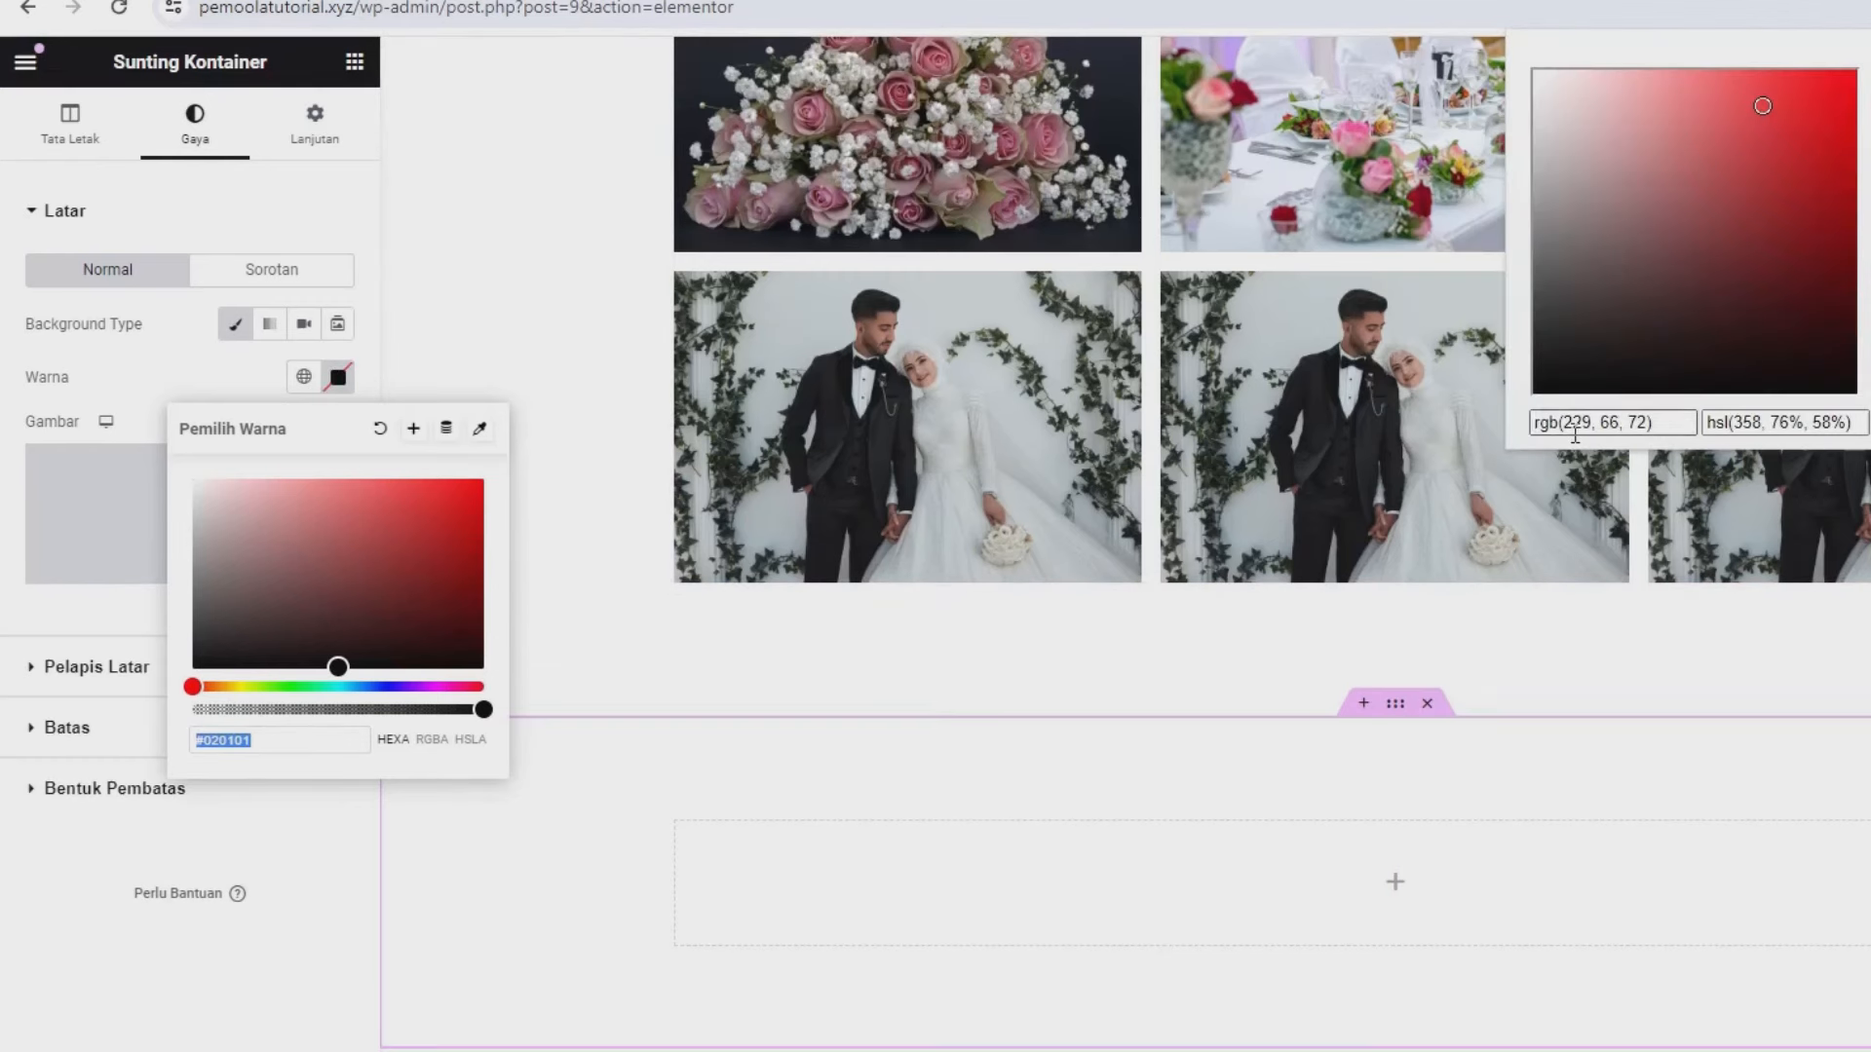
{"action": "triple_click", "coordinate": [1575, 425]}
{"action": "key", "text": "ctrl+c"}
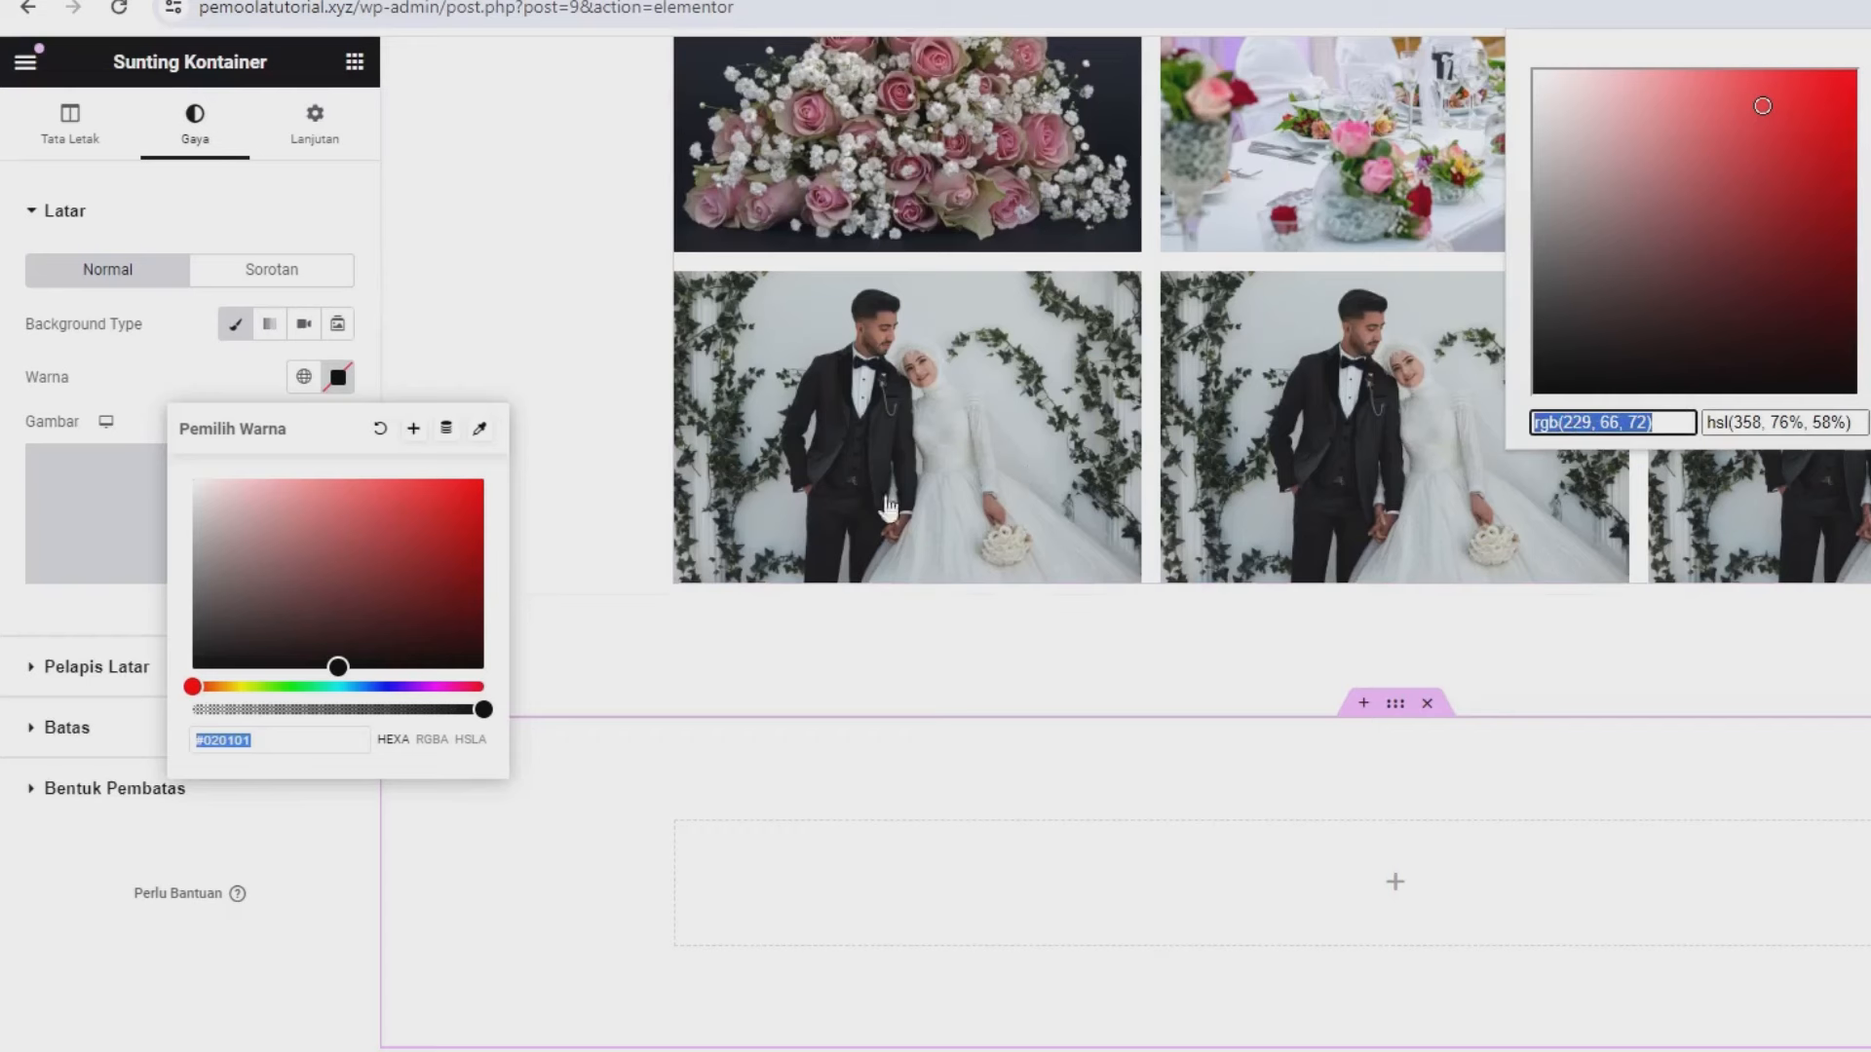
{"action": "left_click", "coordinate": [205, 735]}
{"action": "key", "text": "ctrl+v"}
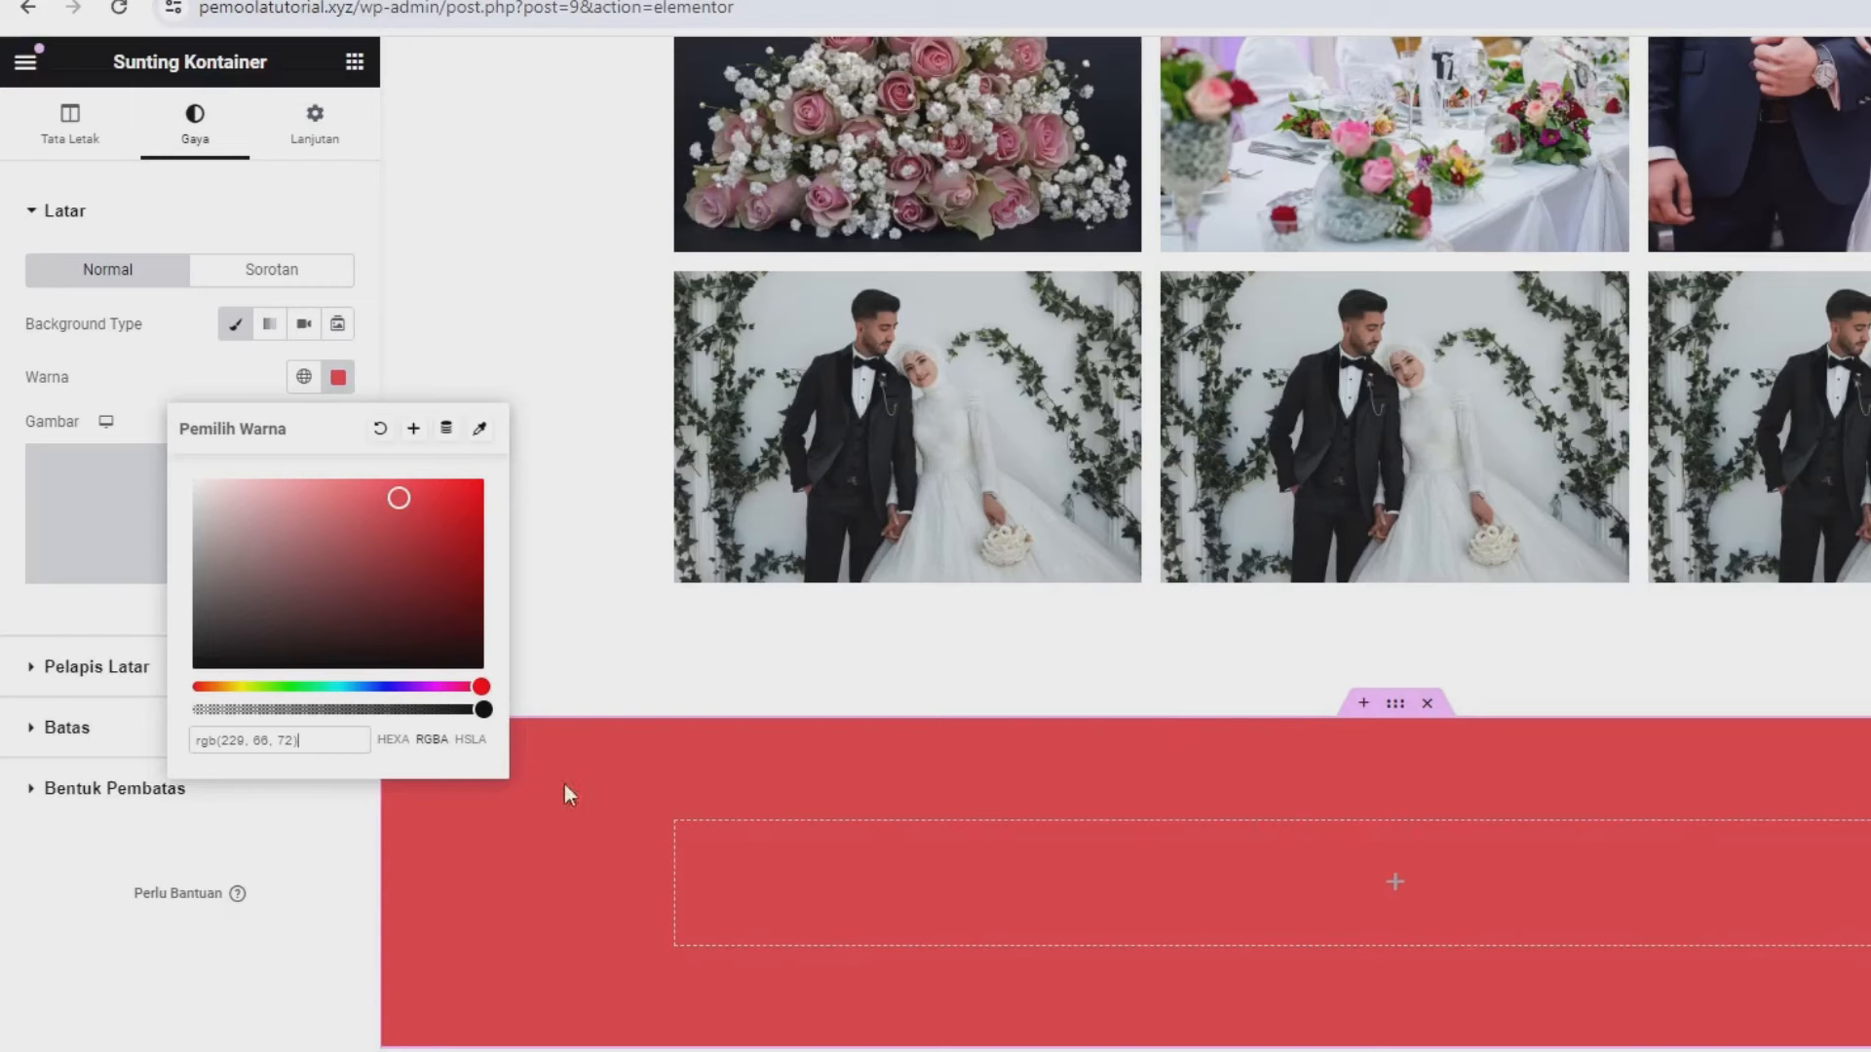
{"action": "left_click", "coordinate": [289, 950]}
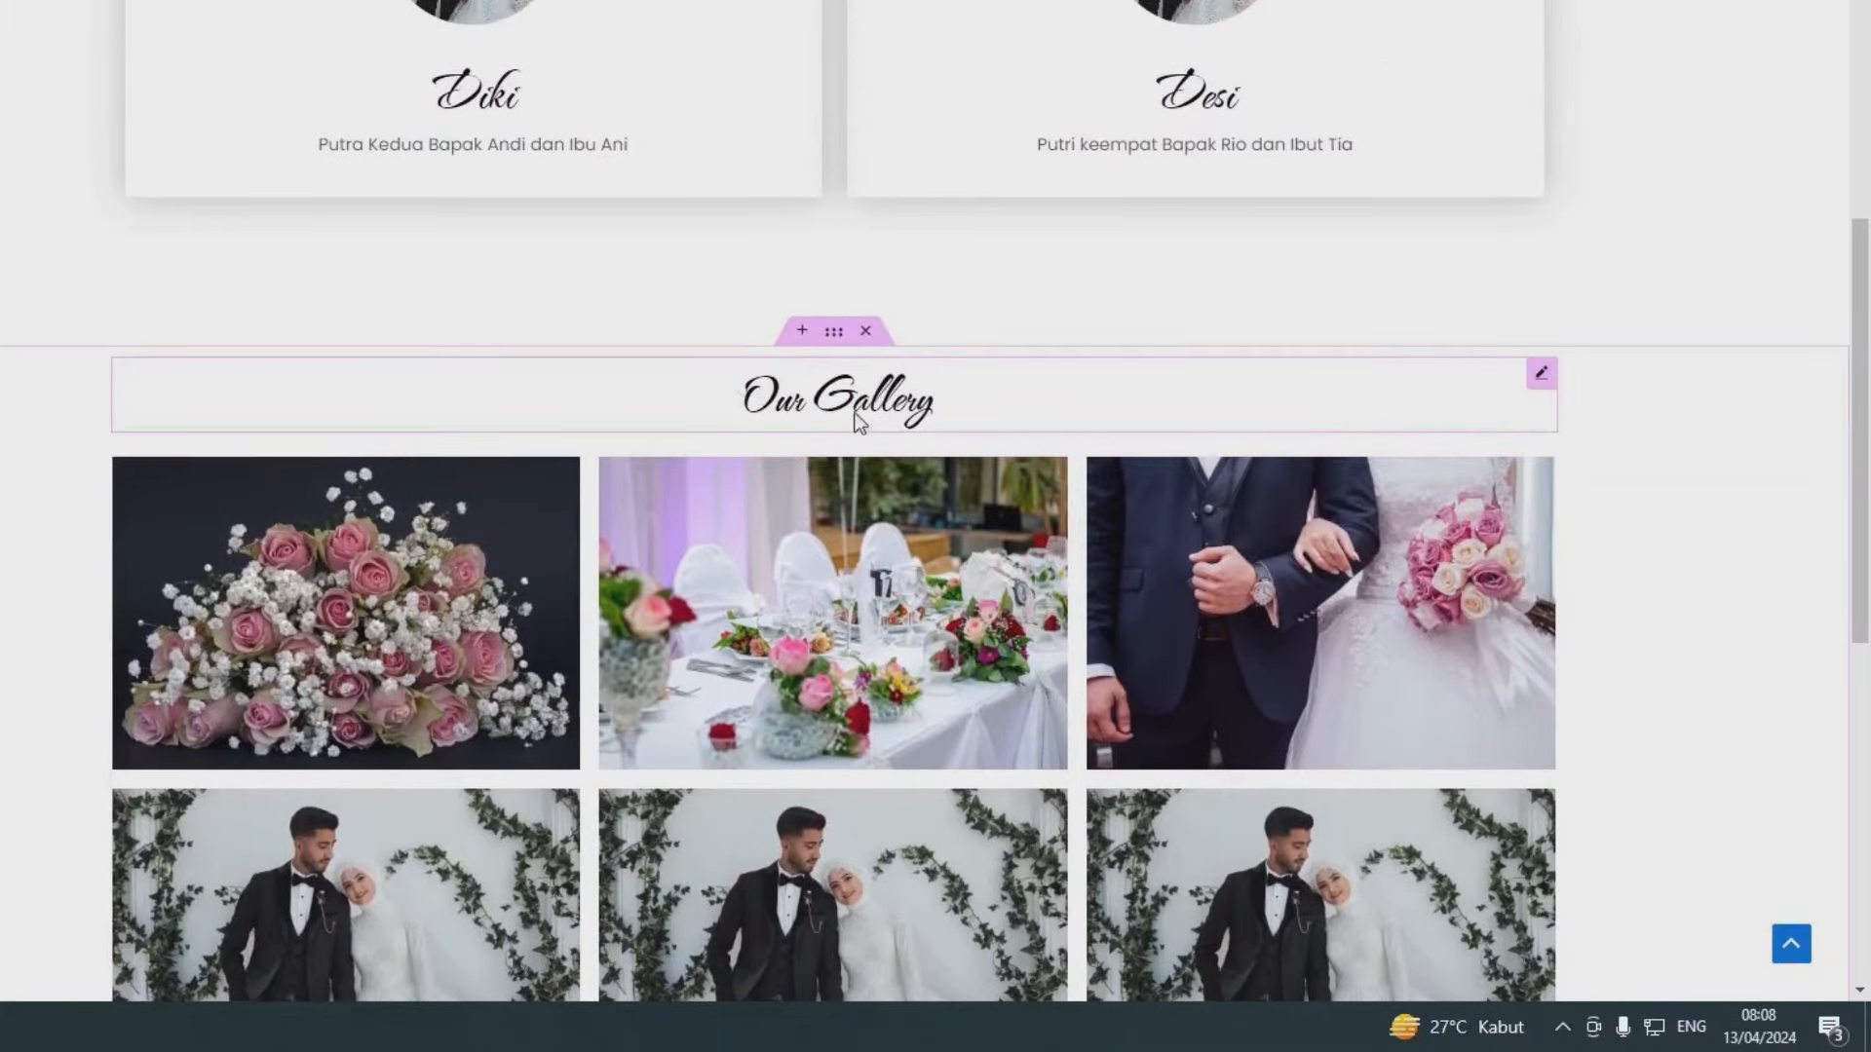
- Copy the Our Gallery heading into the red container and change its text to 'Waktu & Acara'
{"action": "right_click", "coordinate": [1542, 378]}
{"action": "left_click", "coordinate": [1598, 495]}
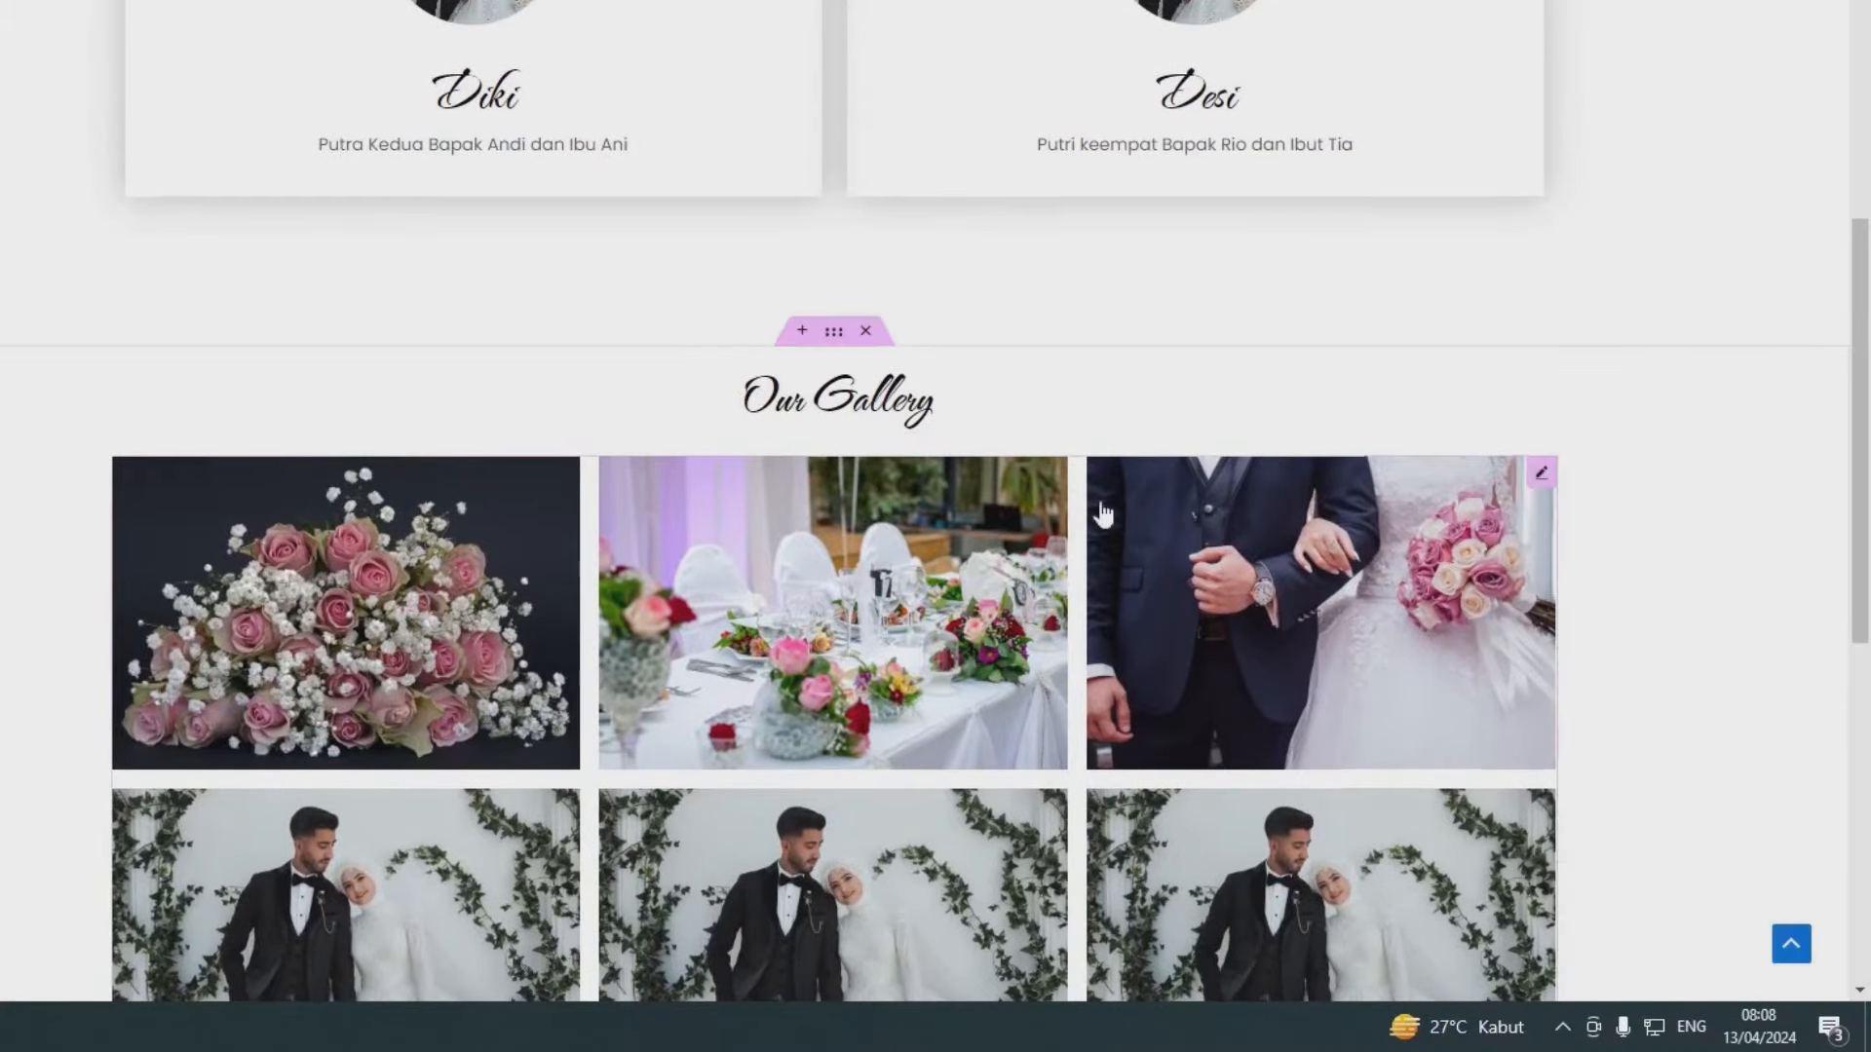
{"action": "scroll", "coordinate": [857, 553], "scroll_direction": "down", "scroll_amount": 8}
{"action": "right_click", "coordinate": [737, 506]}
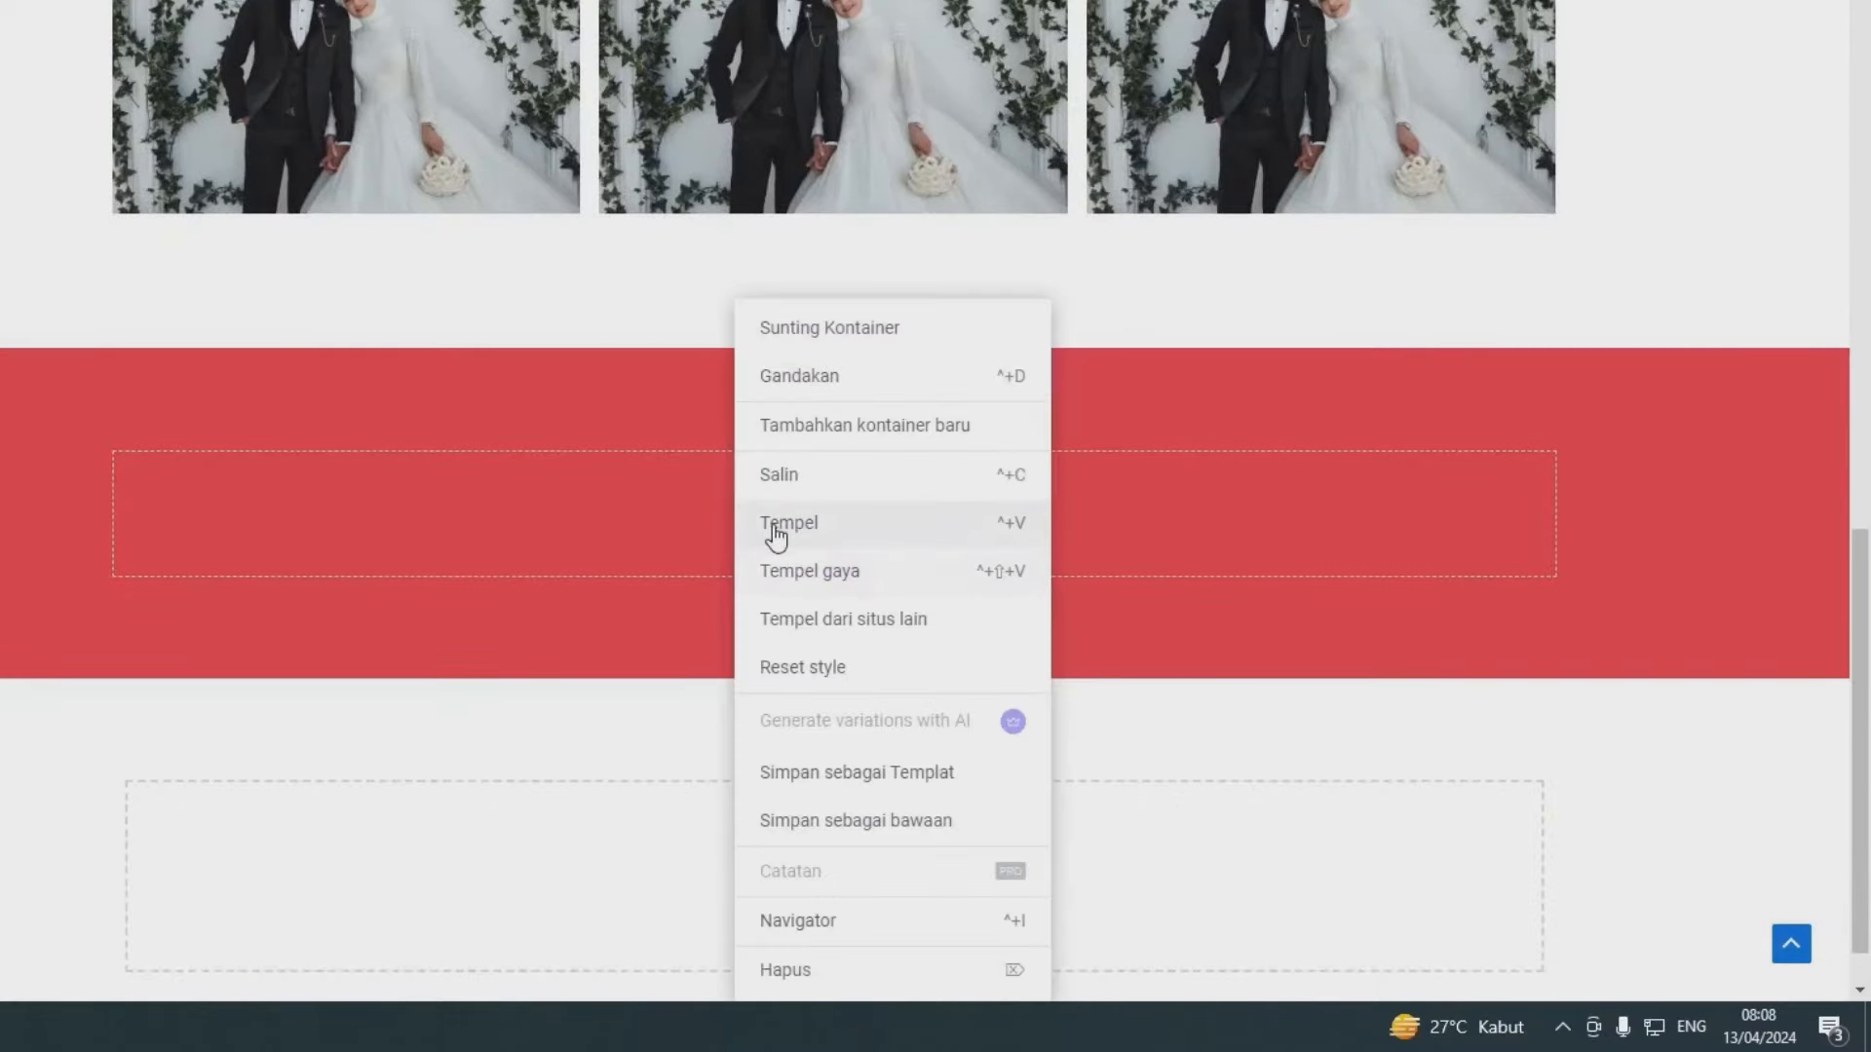
{"action": "left_click", "coordinate": [775, 531]}
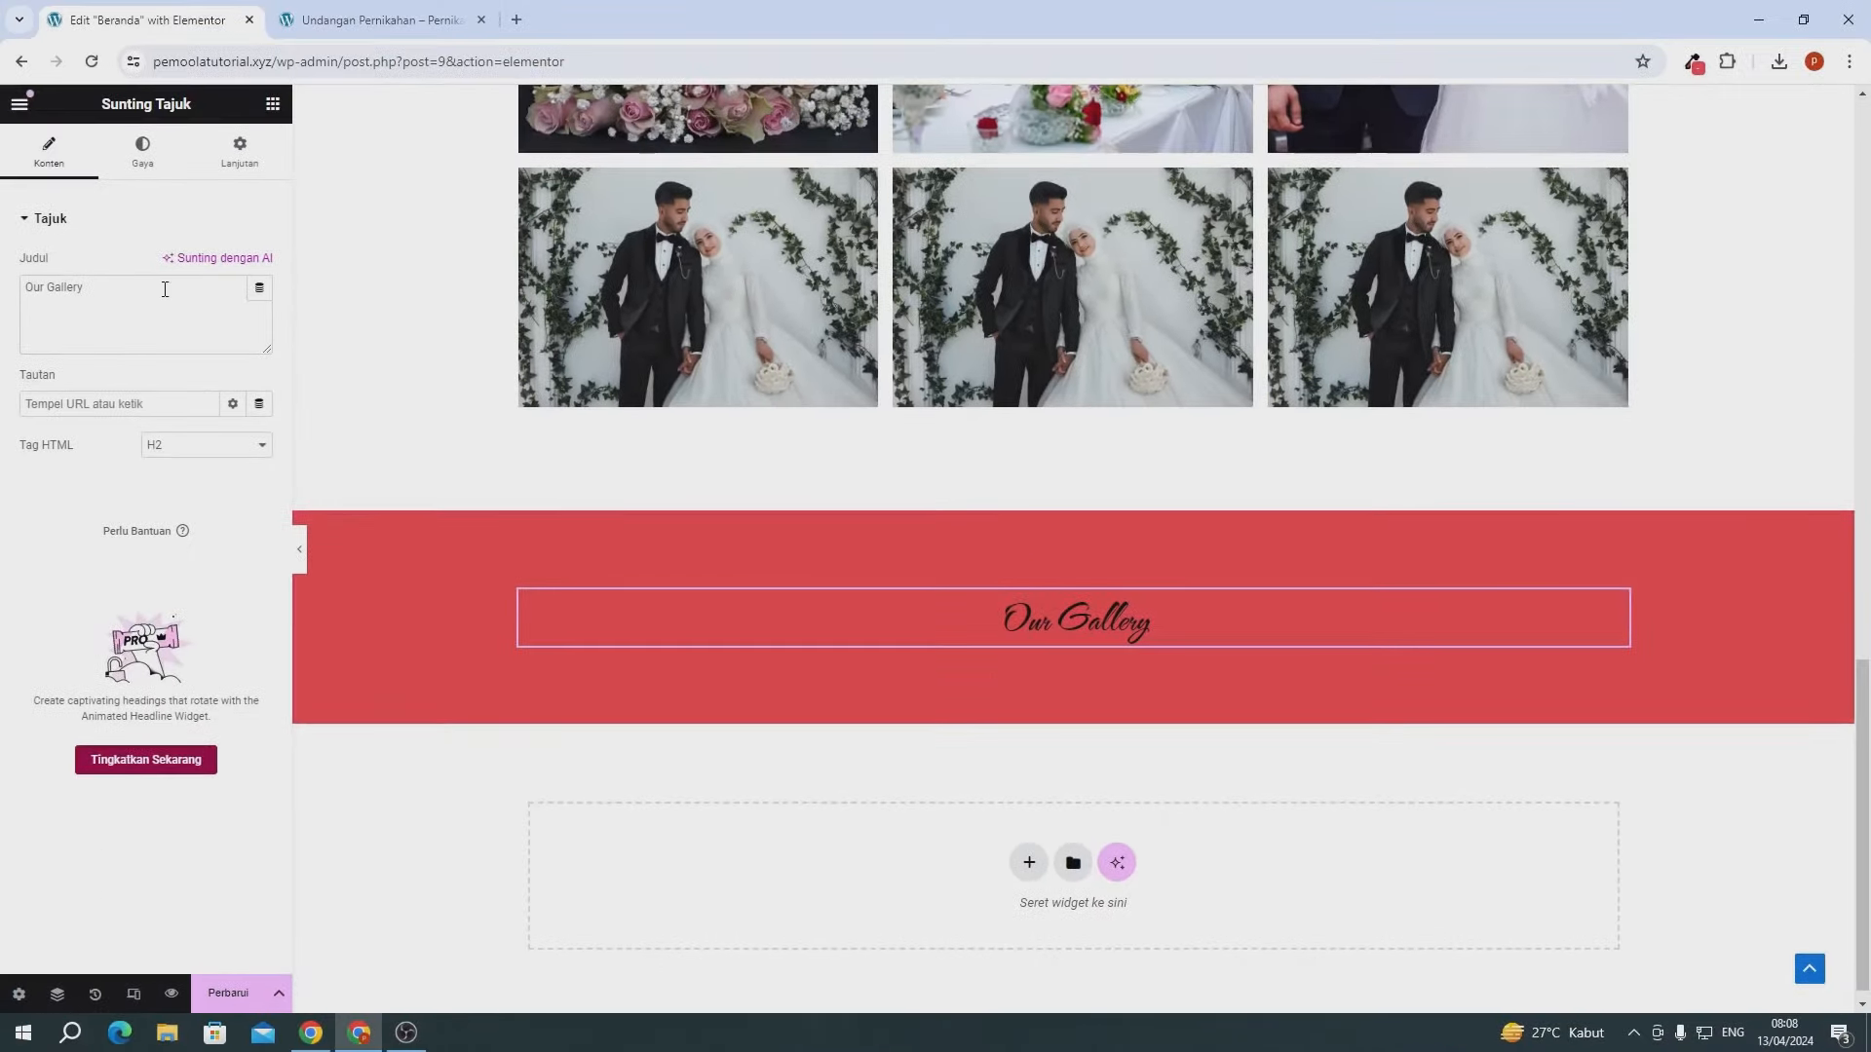
{"action": "key", "text": "ctrl+a"}
{"action": "type", "text": "Wajtu"}
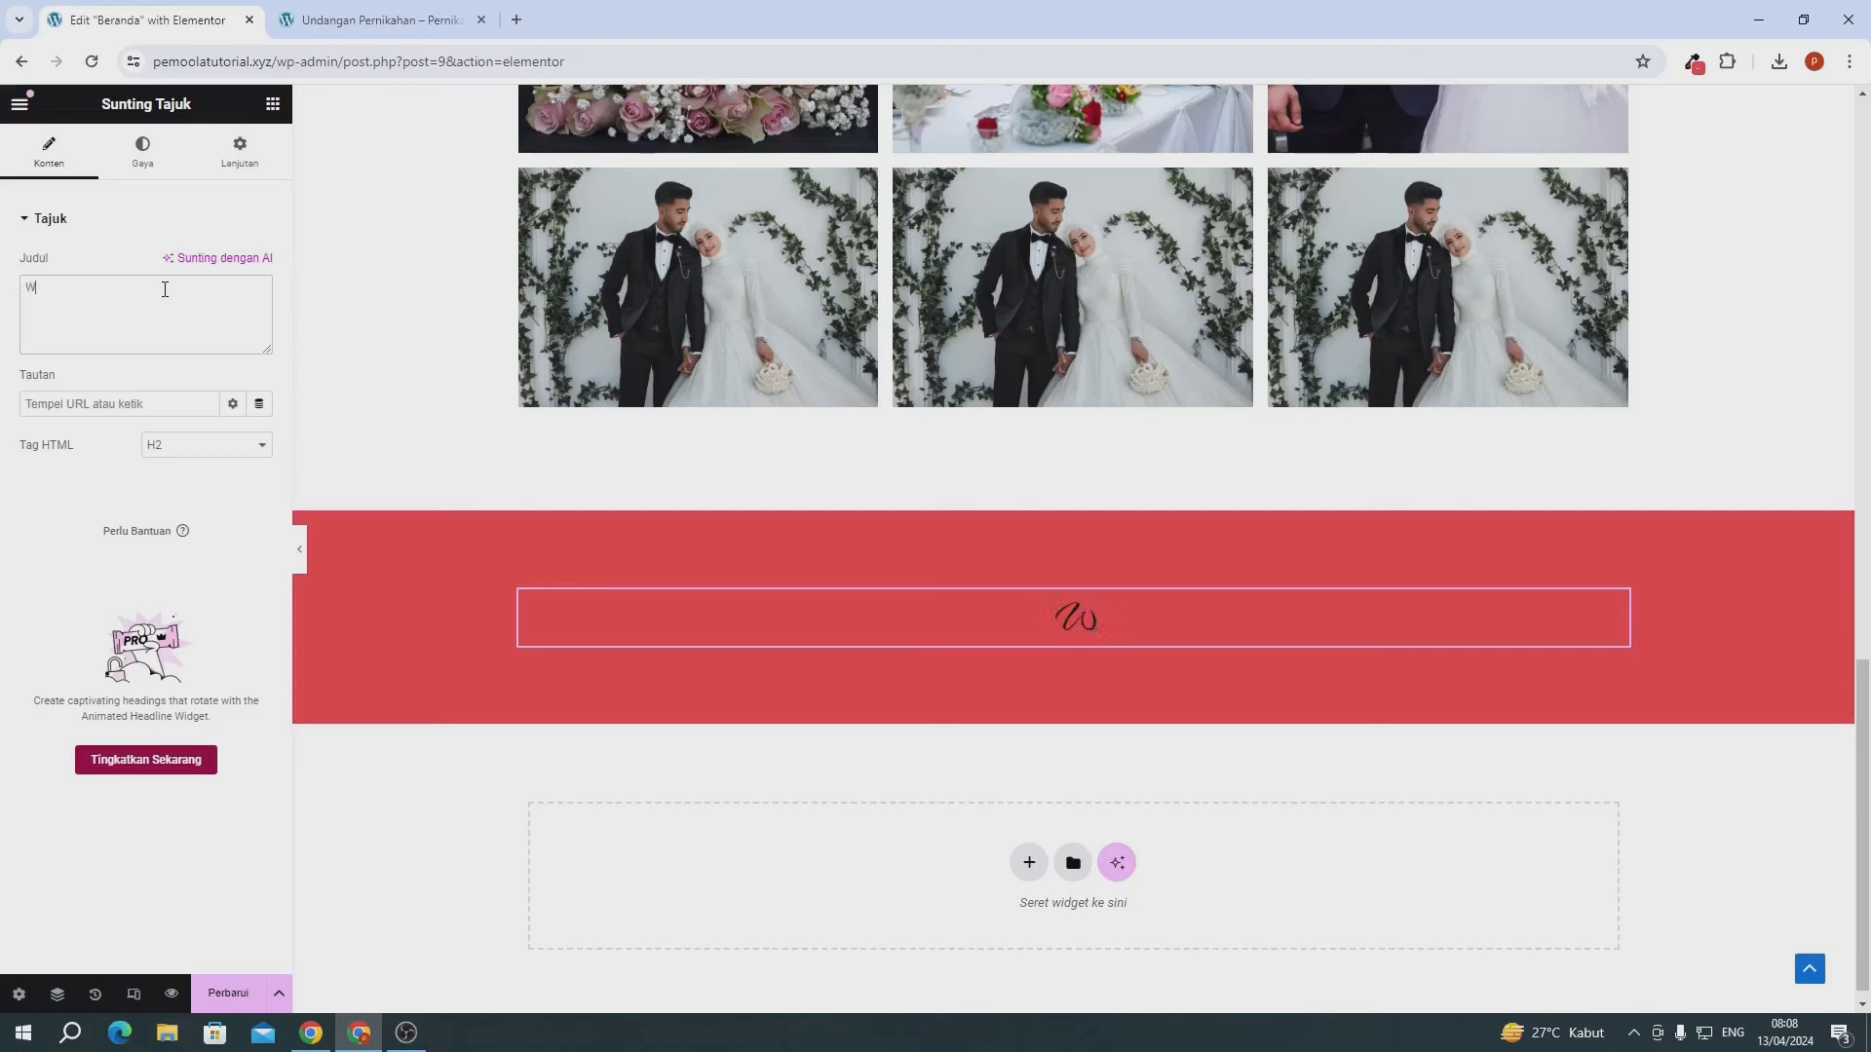
{"action": "key", "text": "BackSpace"}
{"action": "key", "text": "BackSpace"}
{"action": "key", "text": "BackSpace"}
{"action": "type", "text": "ktu & A"}
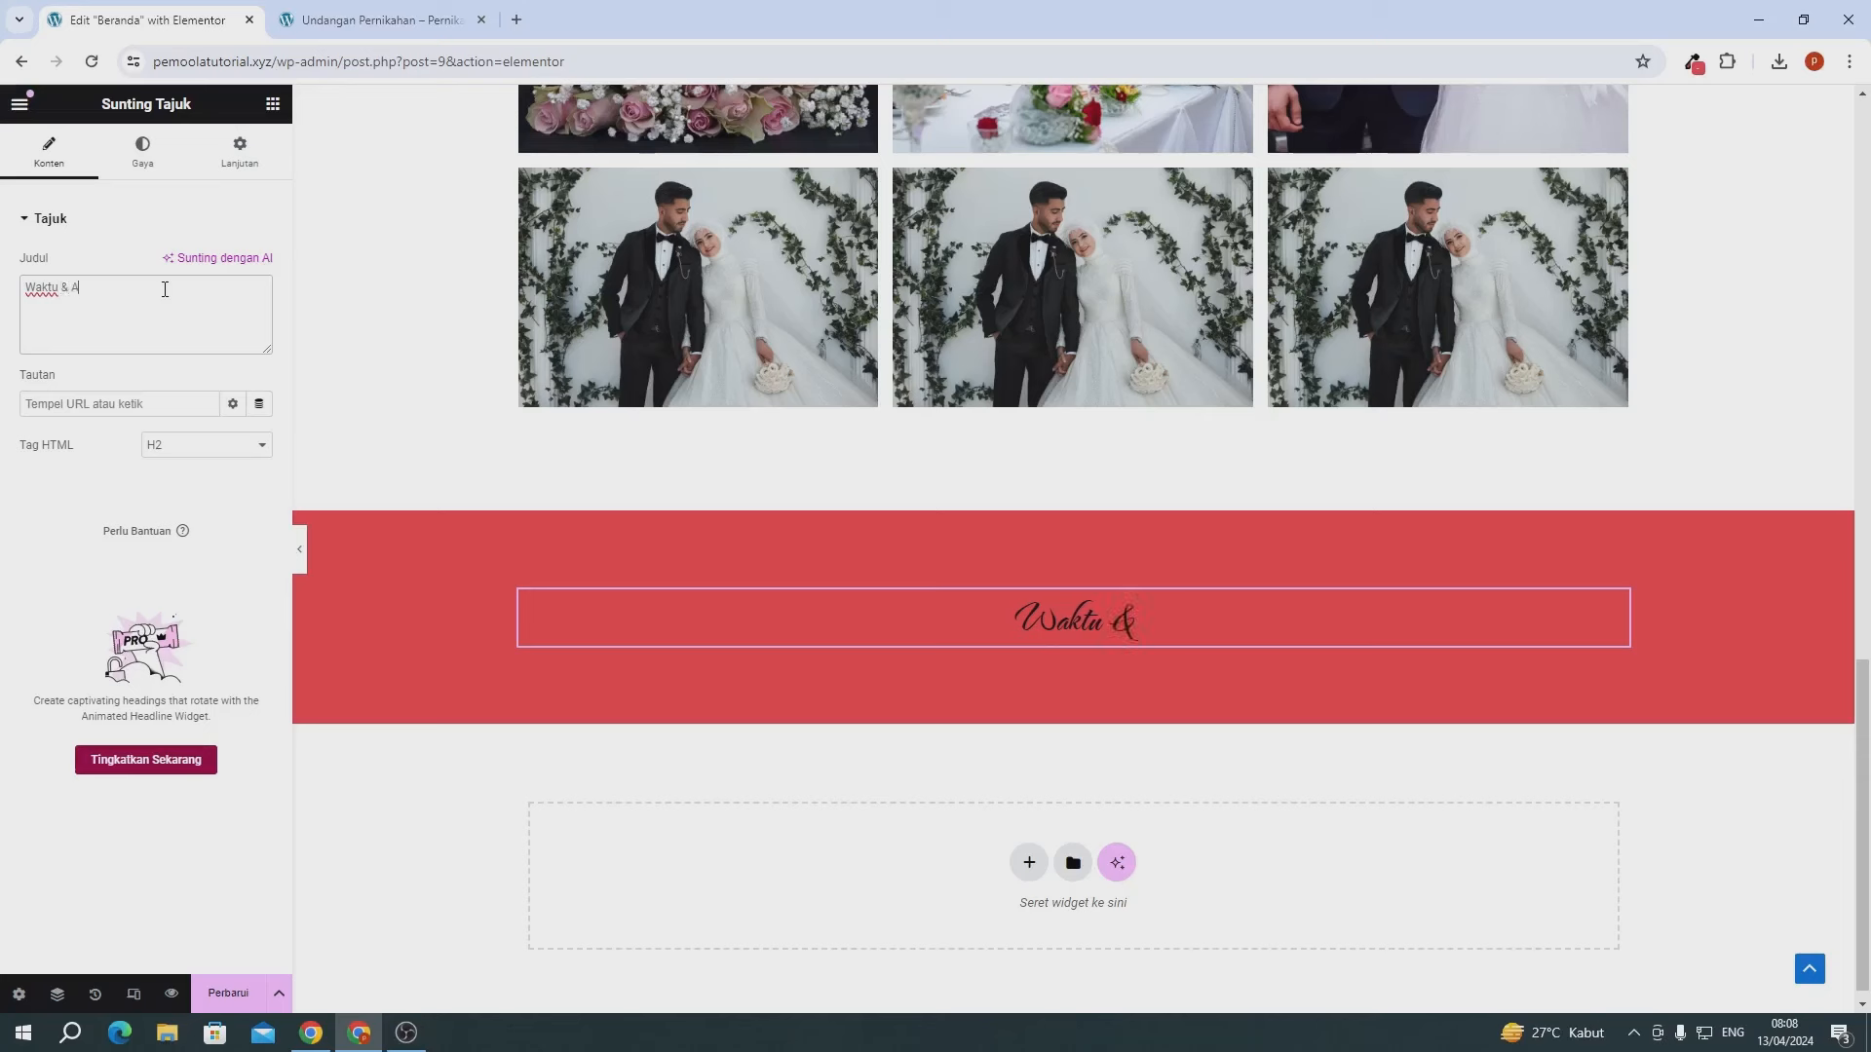
{"action": "type", "text": "cara"}
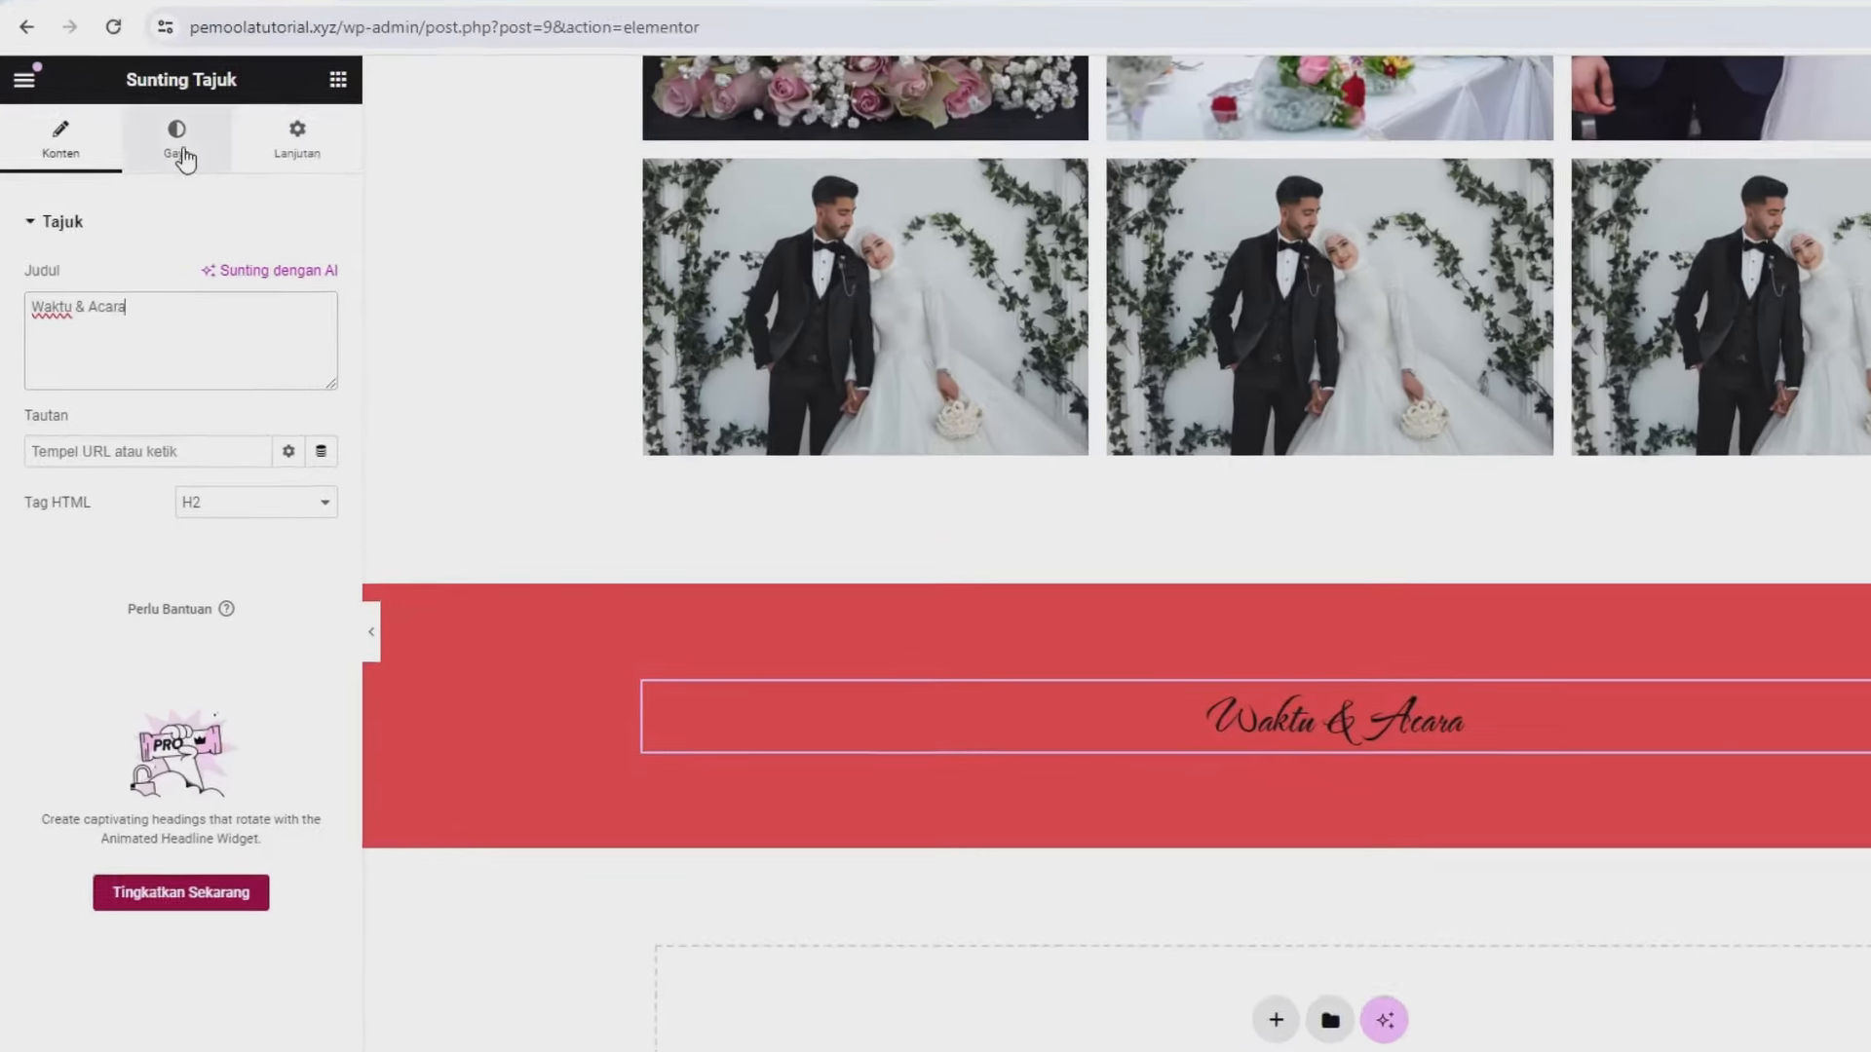
- Set the 'Waktu & Acara' heading text colour to white, #FFFFFF
{"action": "left_click", "coordinate": [143, 151]}
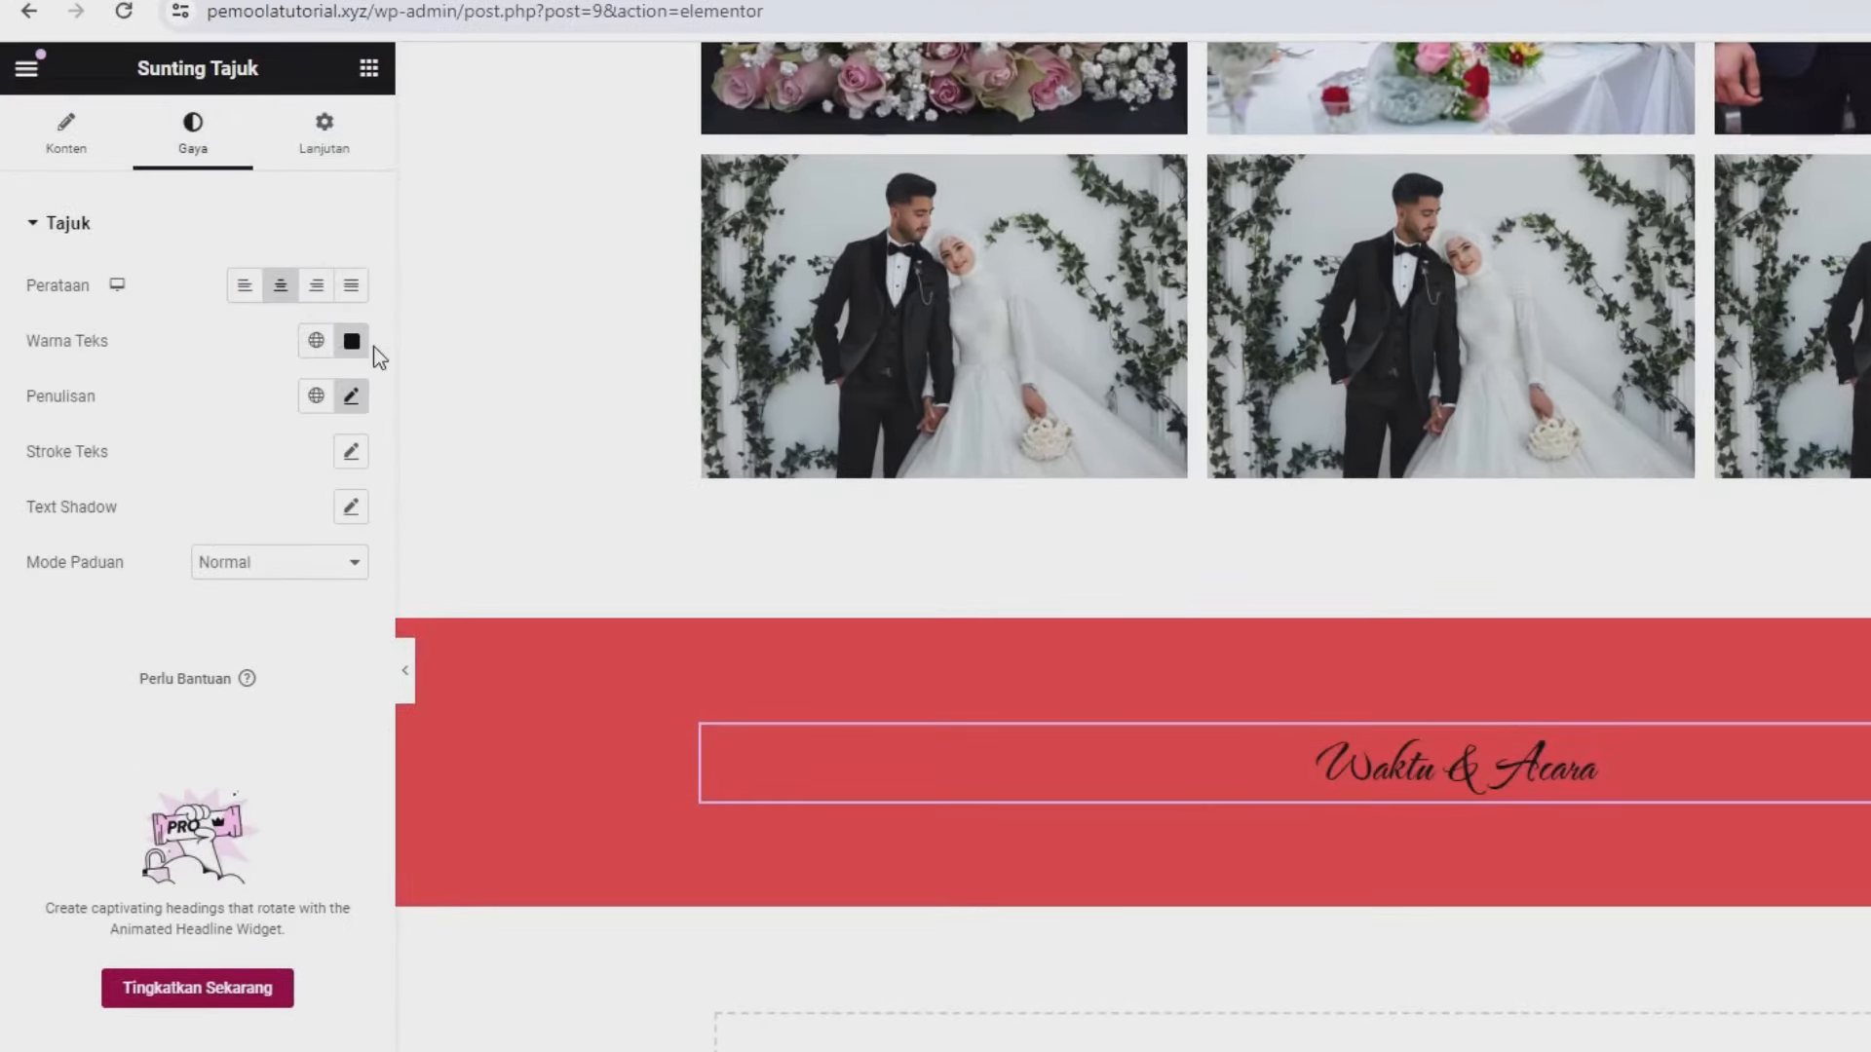
{"action": "left_click", "coordinate": [357, 343]}
{"action": "left_click_drag", "start_coordinate": [367, 458], "coordinate": [171, 389]}
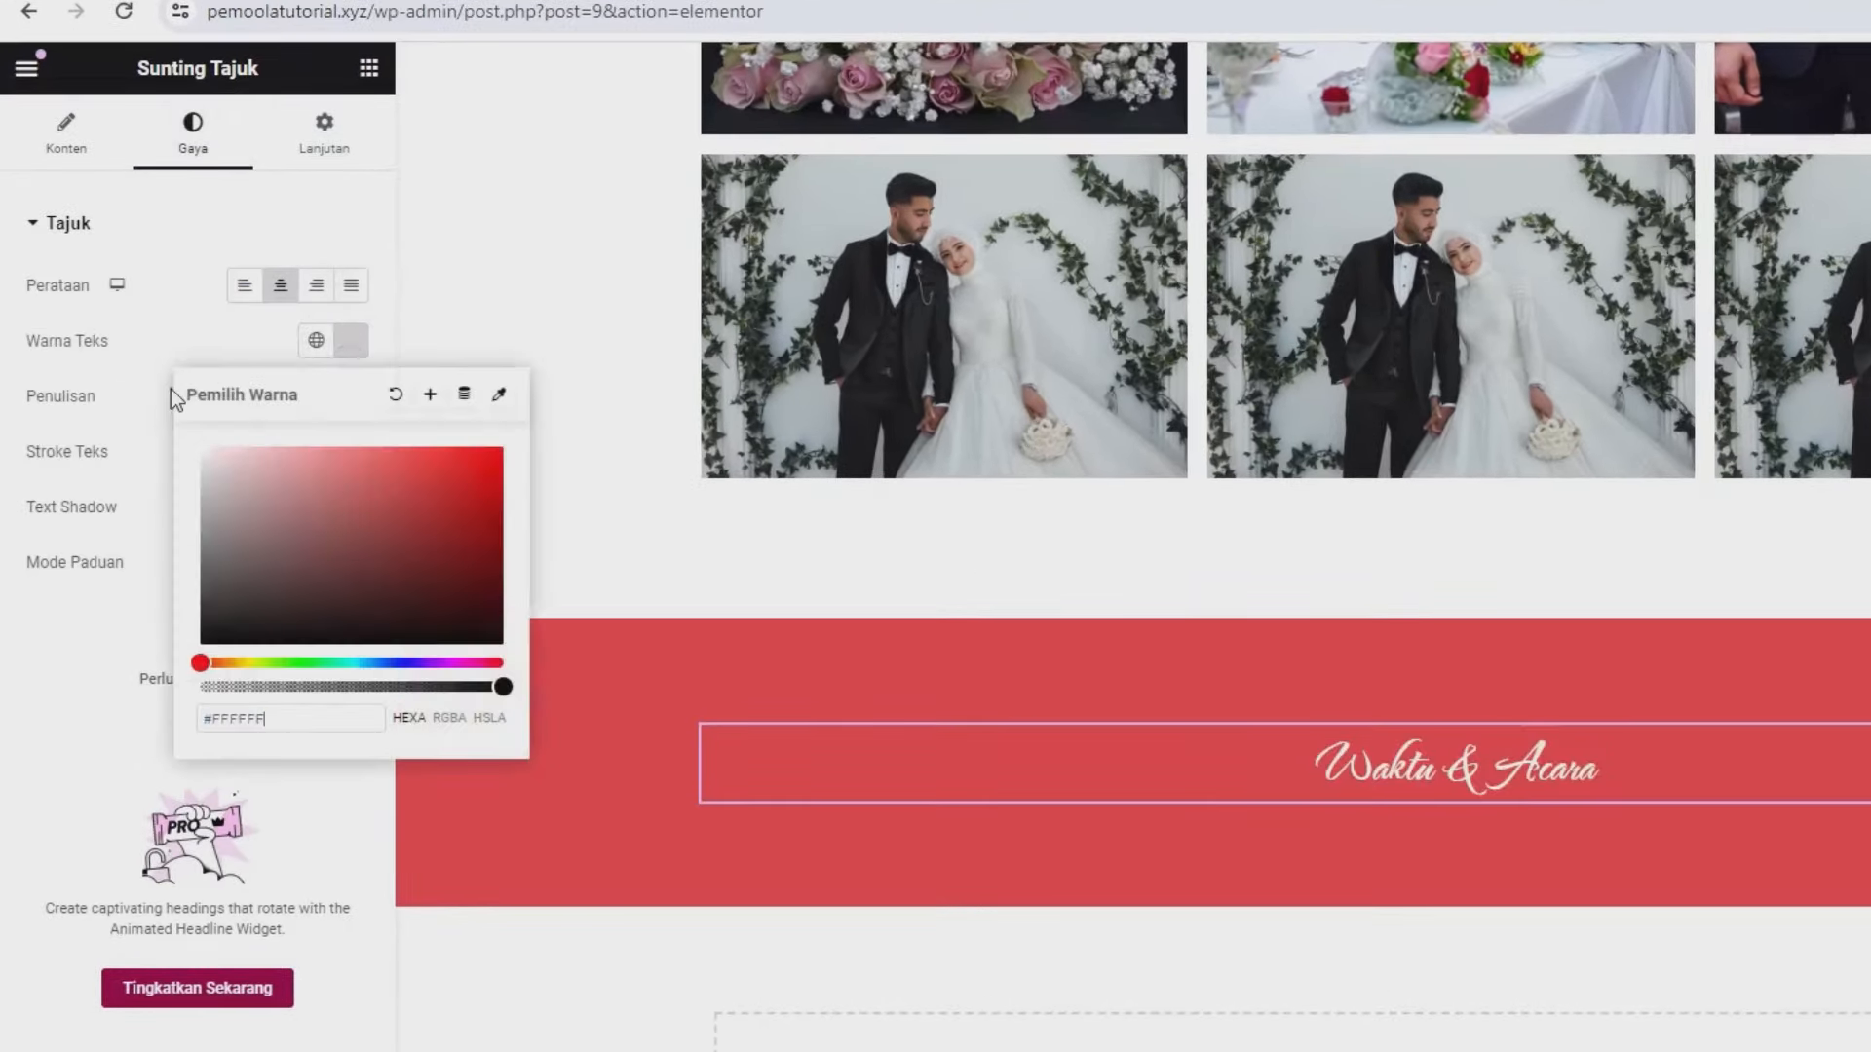
{"action": "left_click", "coordinate": [201, 333]}
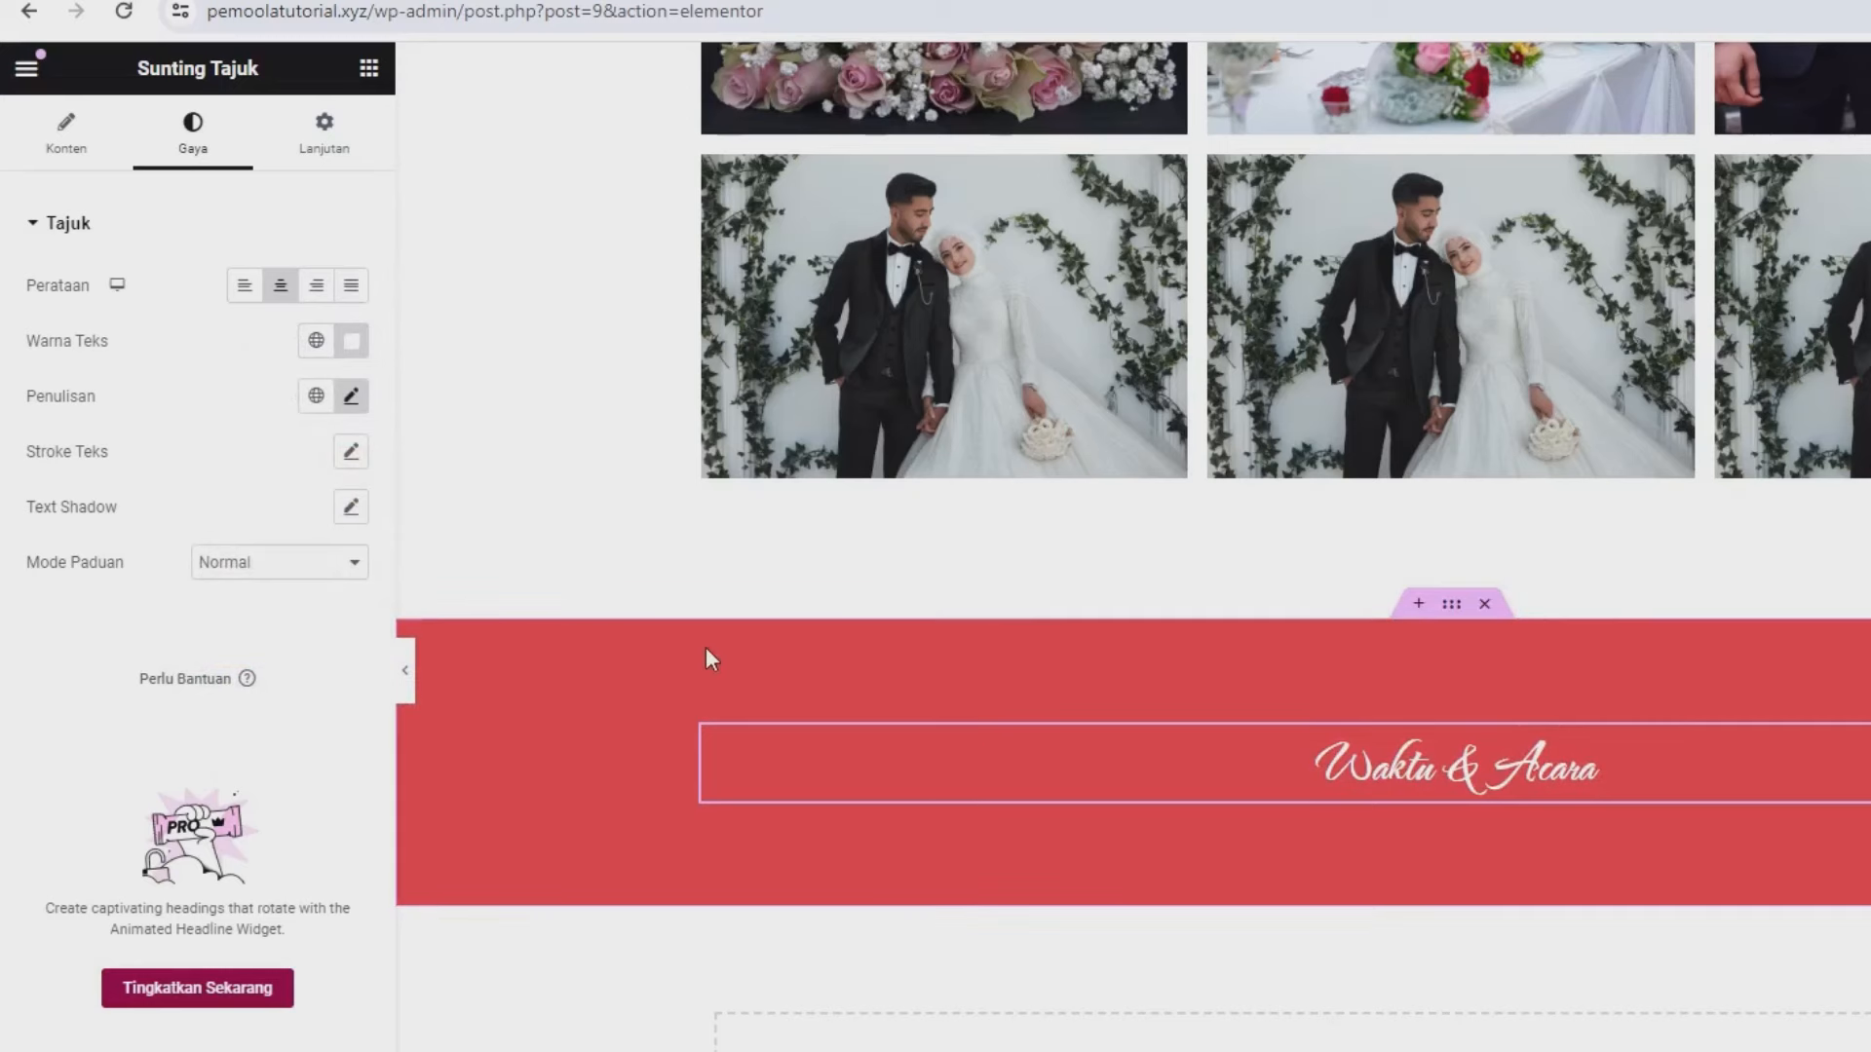
{"action": "left_click", "coordinate": [369, 67]}
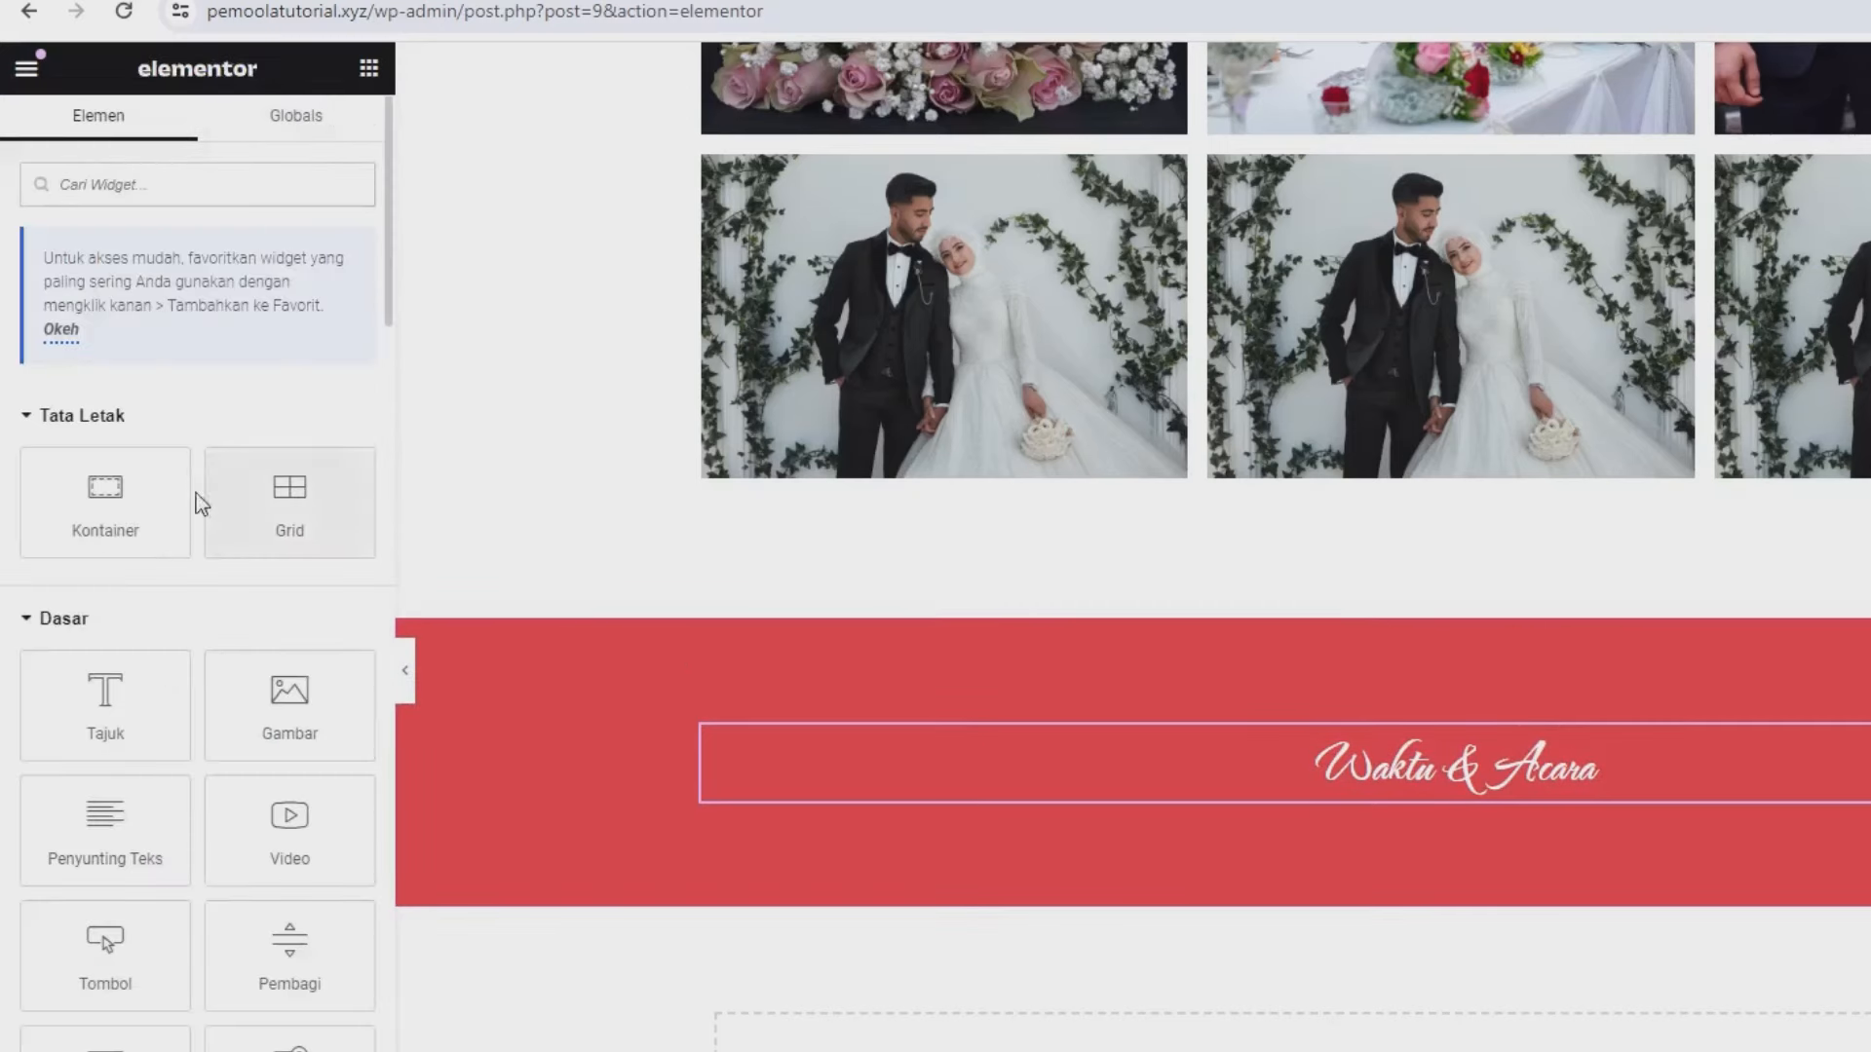
- Add two empty inner containers inside the red section below the heading
{"action": "left_click_drag", "start_coordinate": [180, 497], "coordinate": [818, 829]}
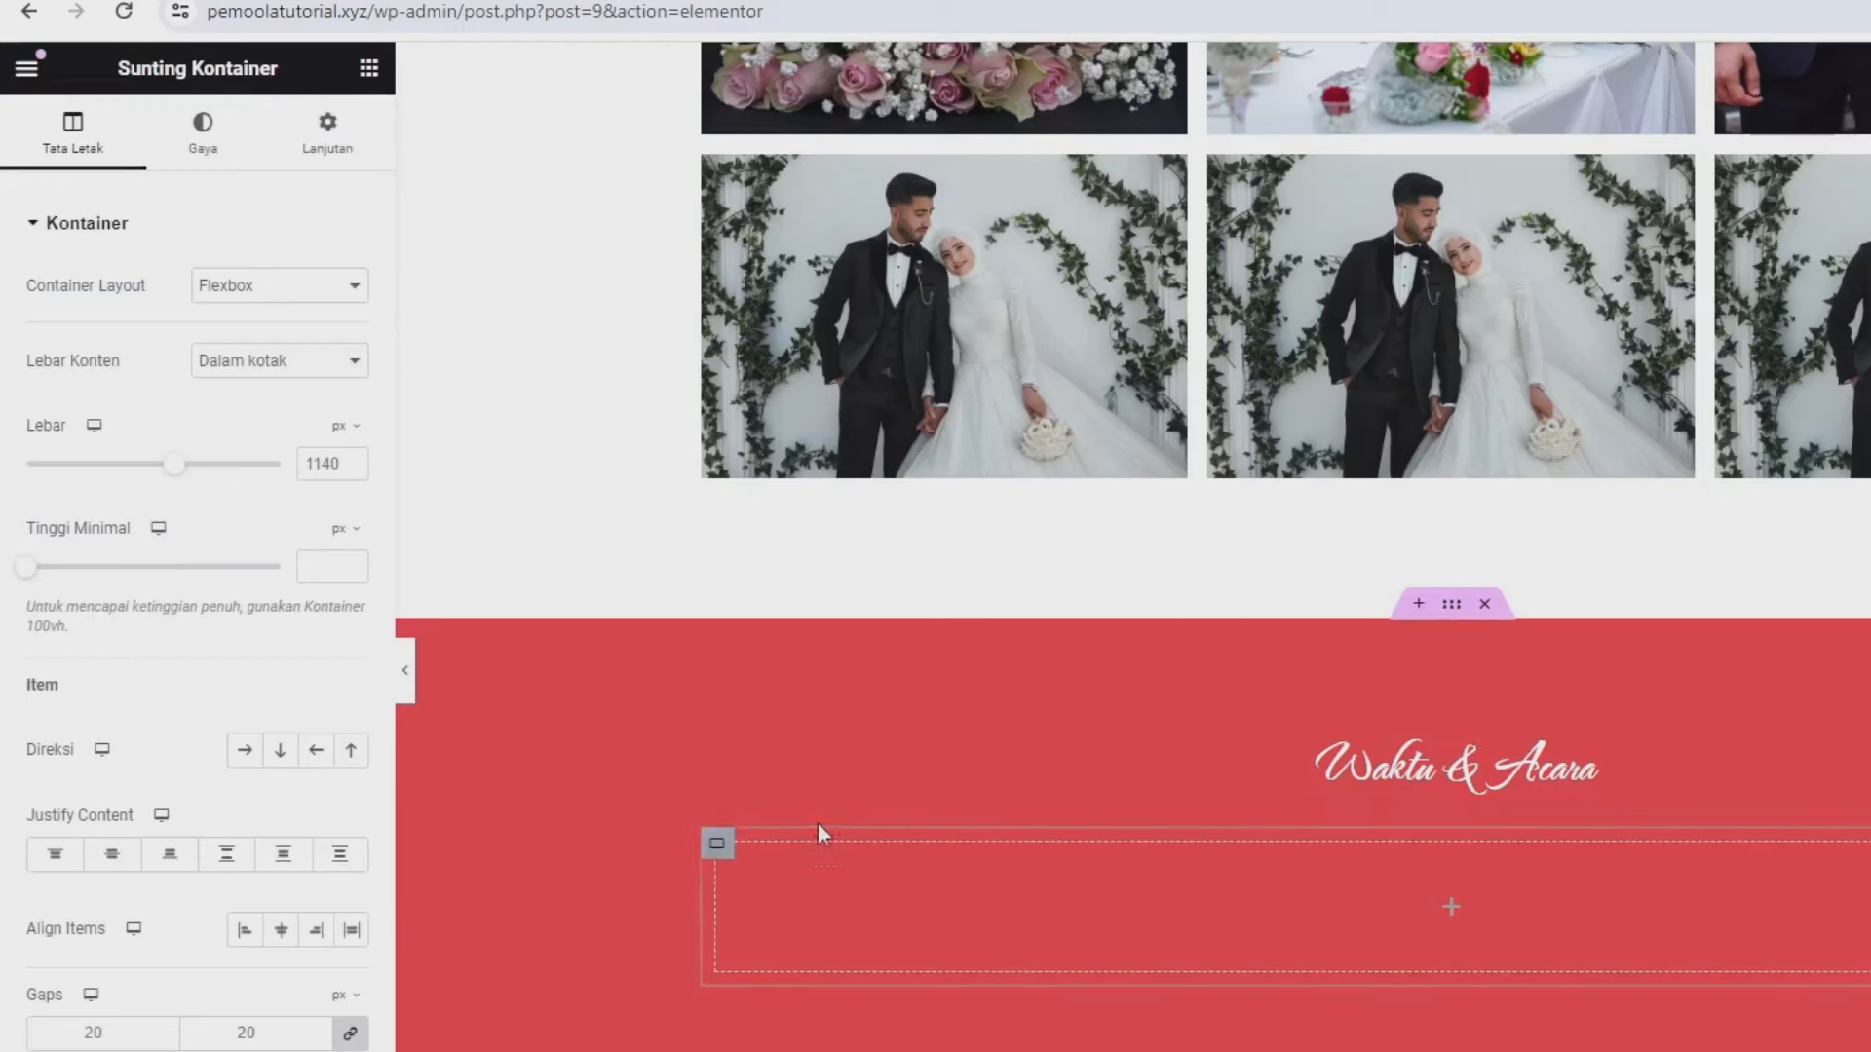
{"action": "left_click", "coordinate": [363, 72]}
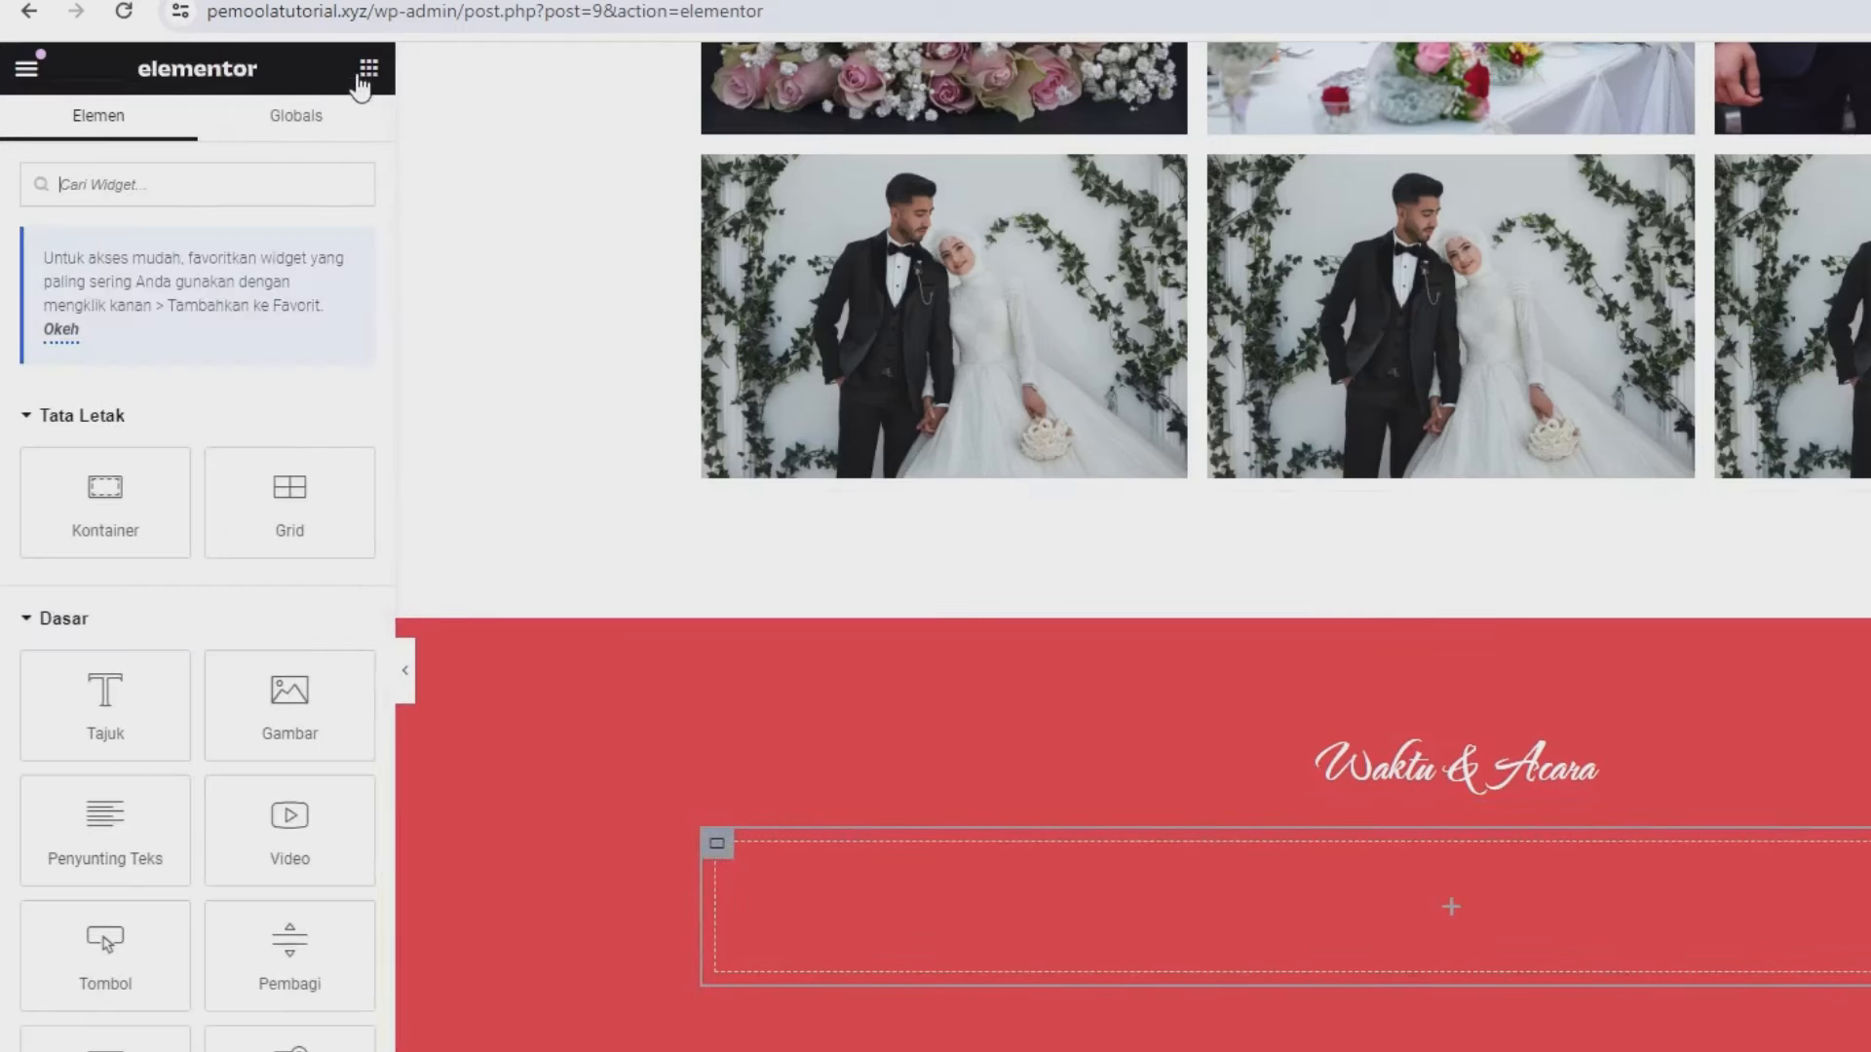
{"action": "left_click_drag", "start_coordinate": [126, 530], "coordinate": [1506, 925]}
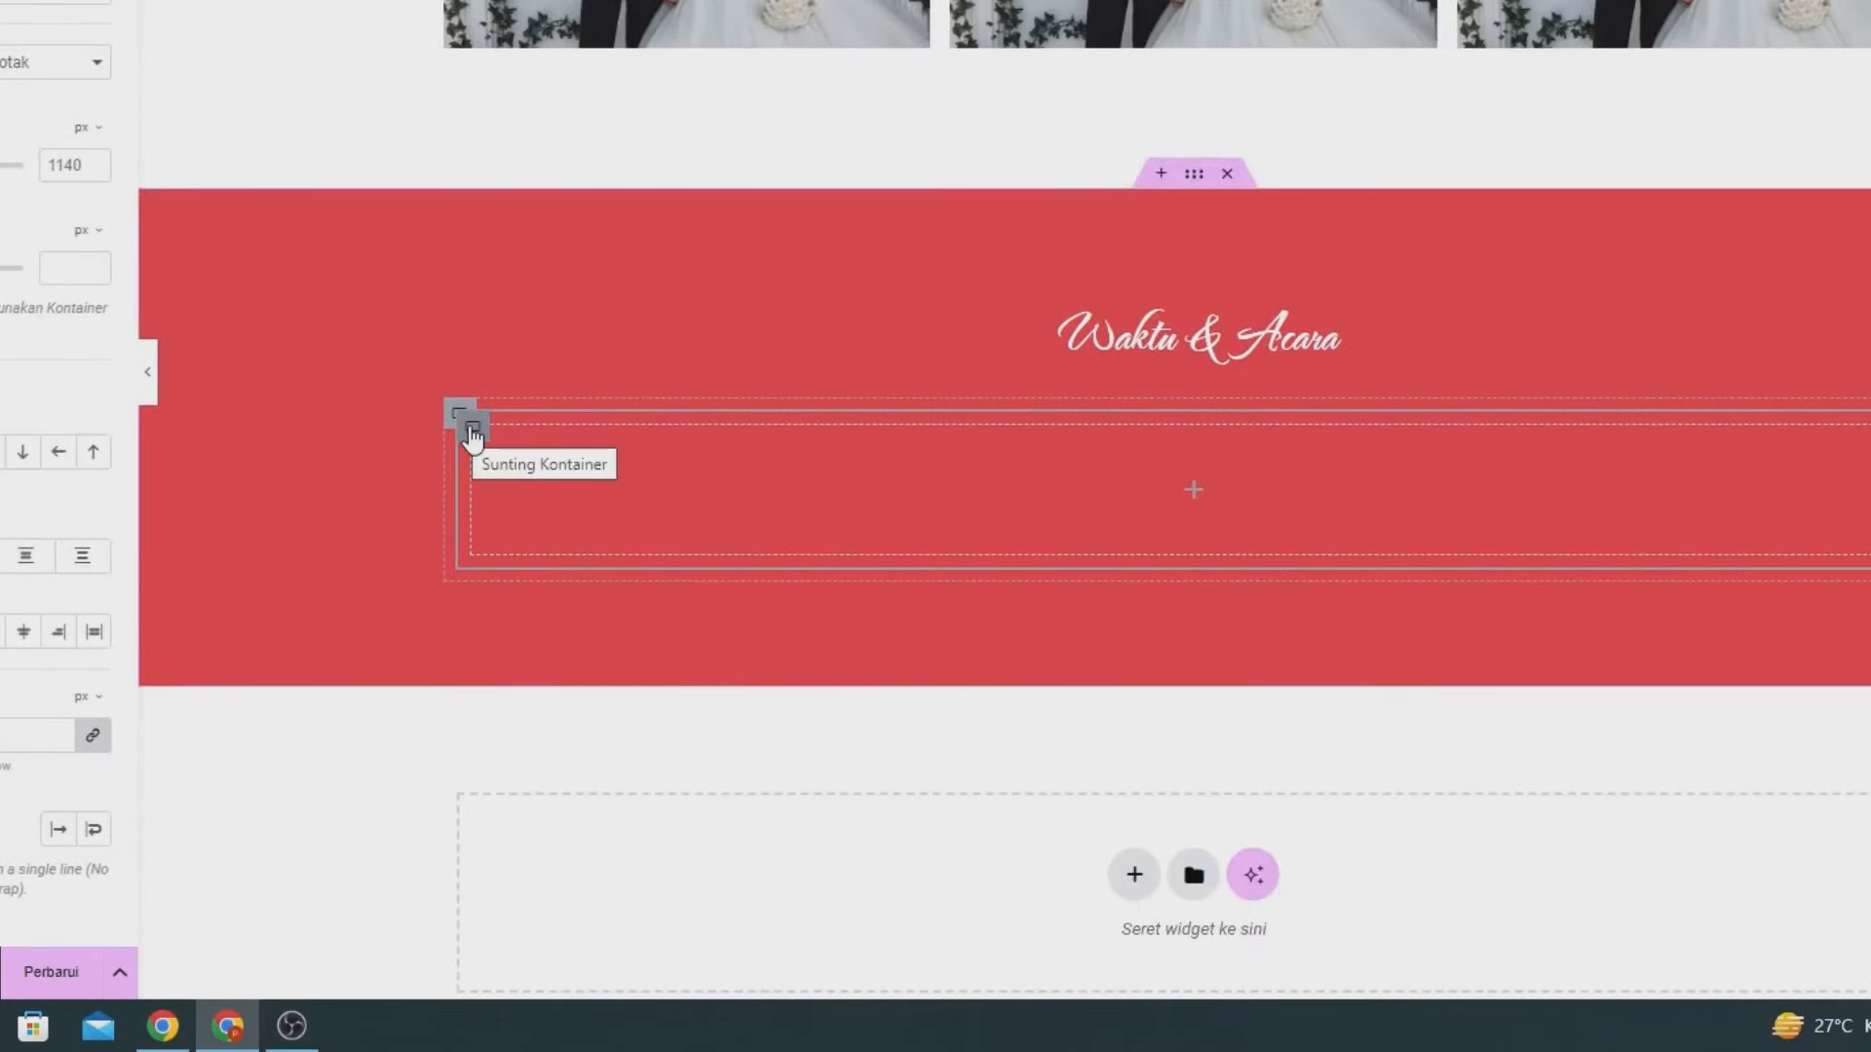
{"action": "right_click", "coordinate": [470, 436]}
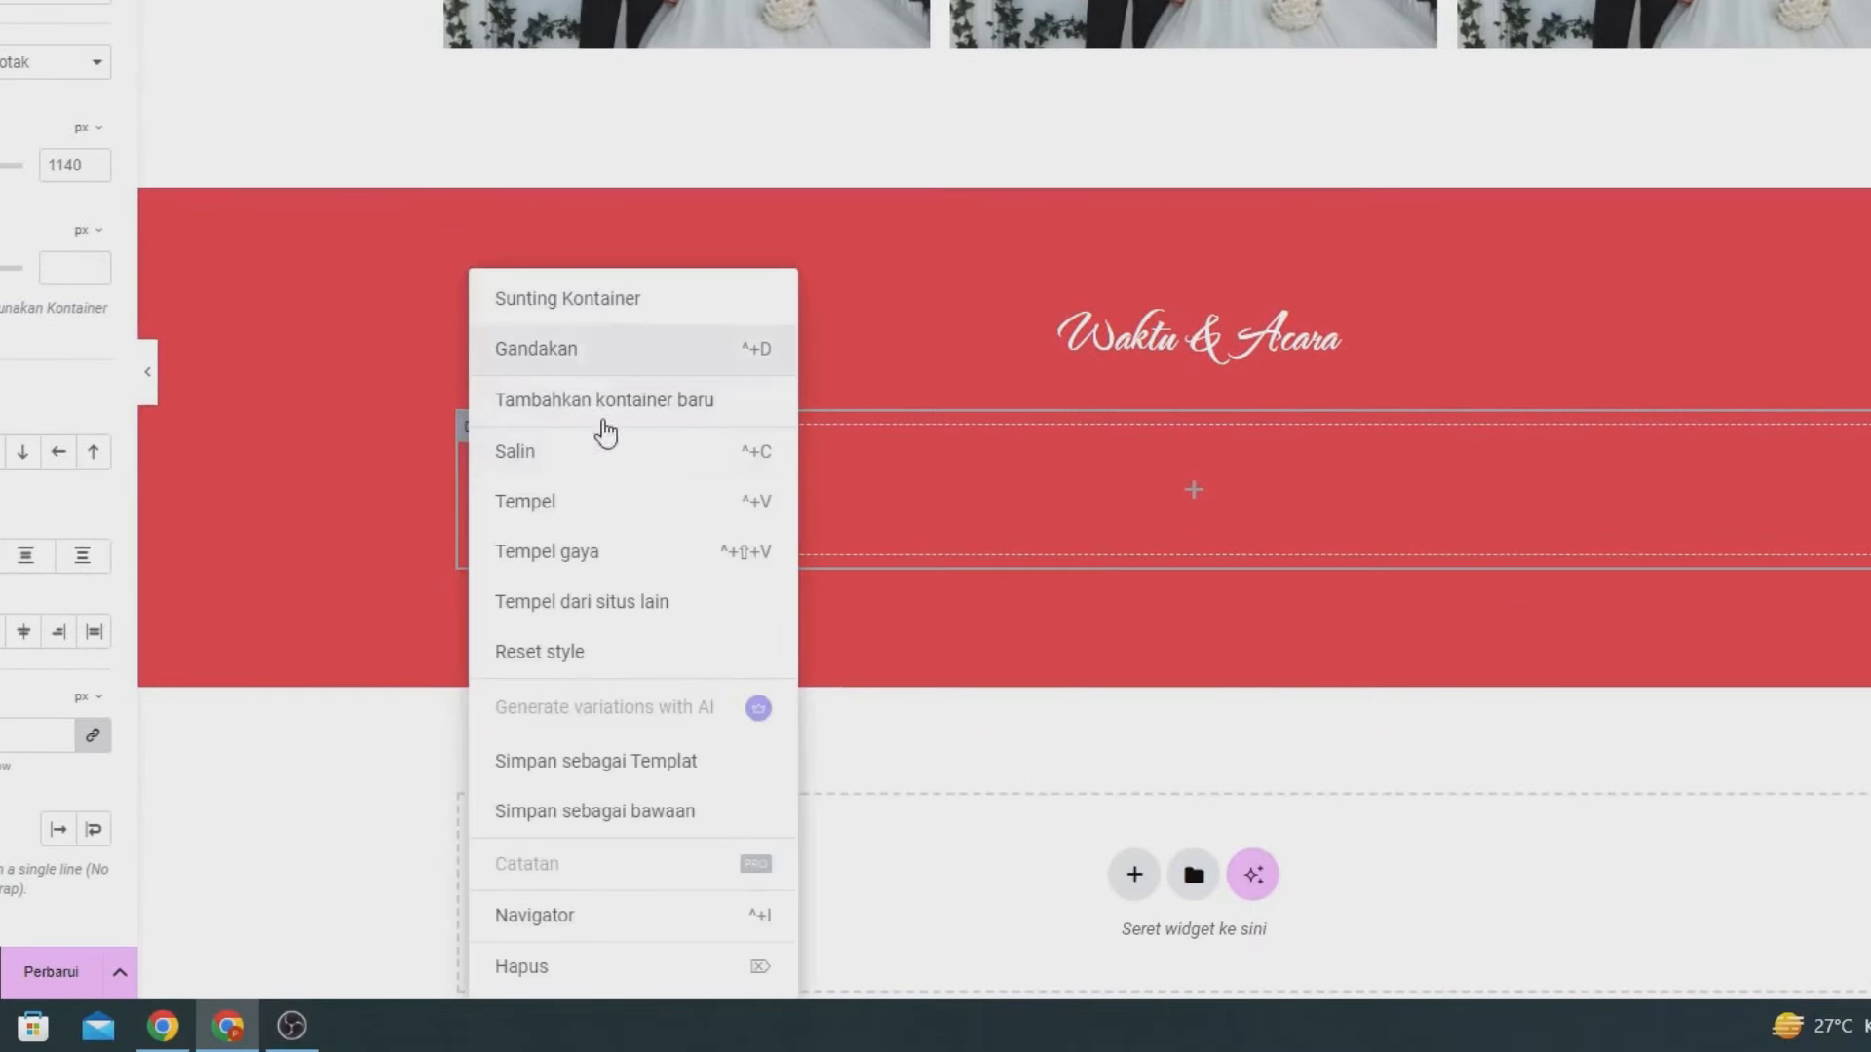
{"action": "left_click", "coordinate": [604, 417]}
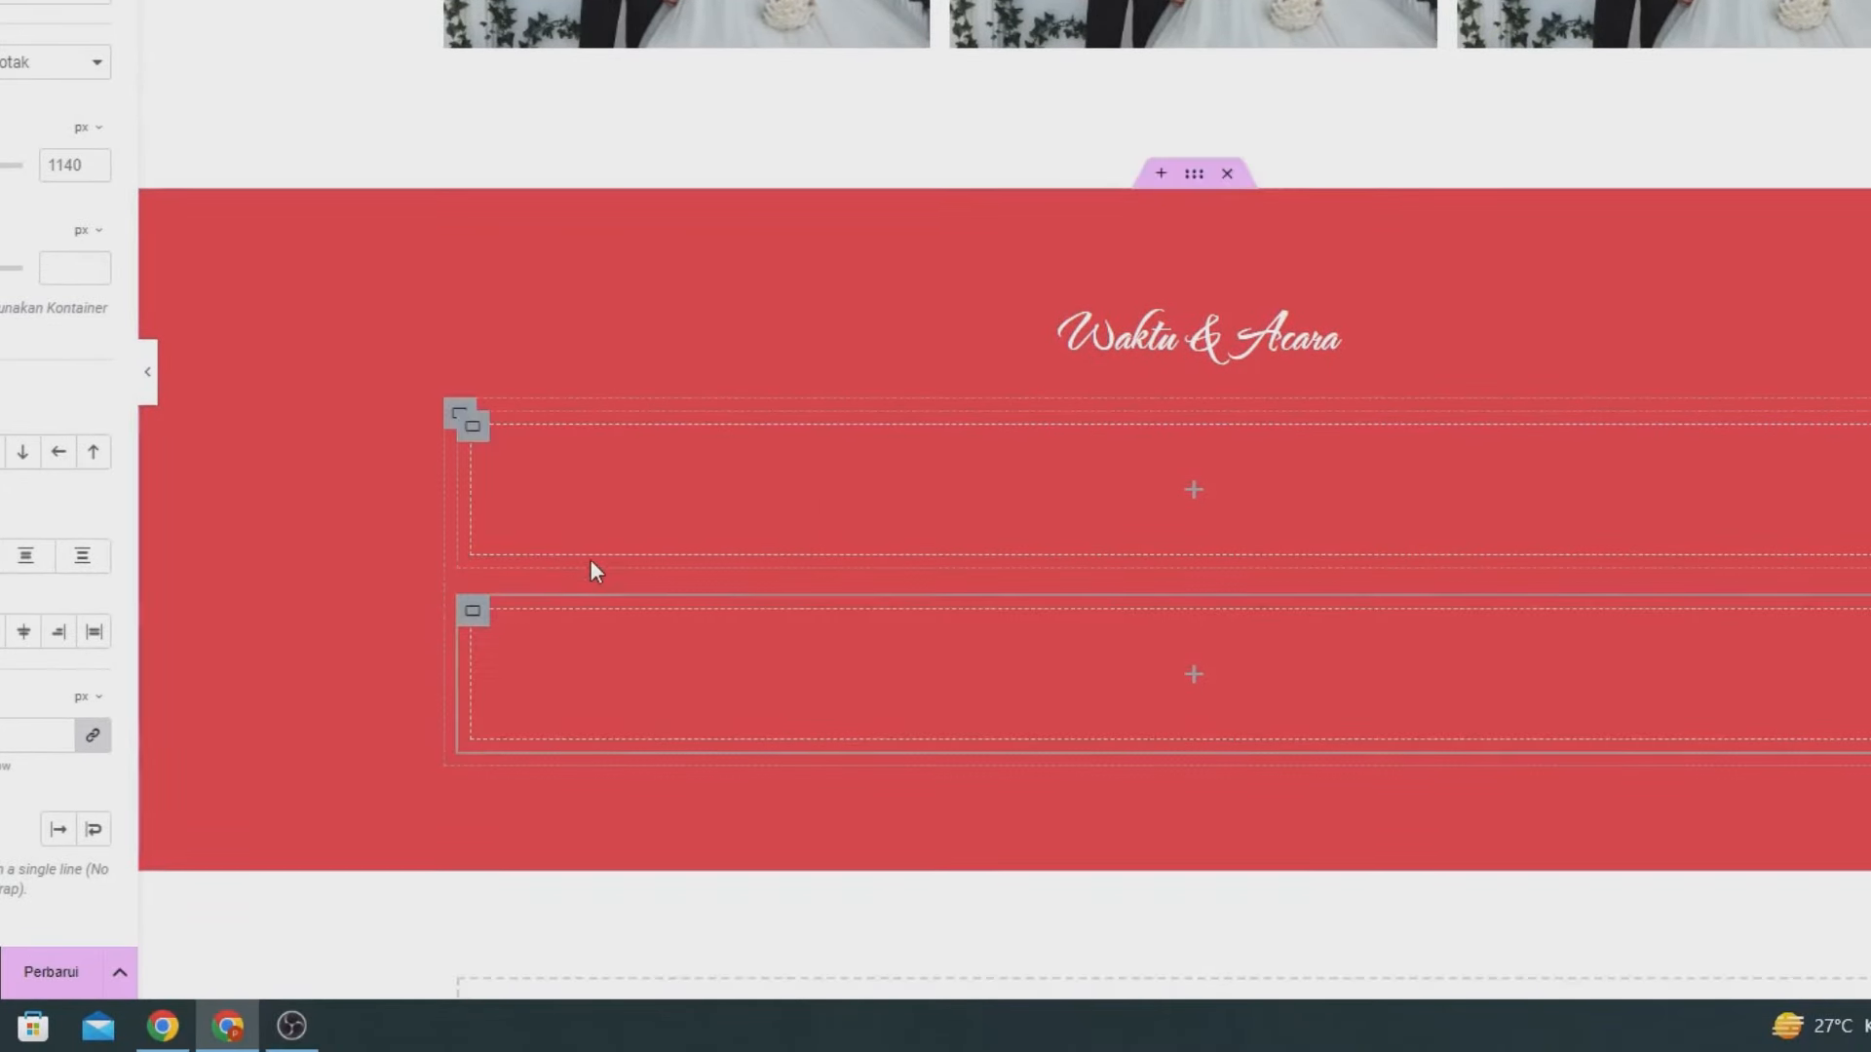
- Set the outer container's direction to Row and drop an Image widget into the left box
{"action": "left_click", "coordinate": [459, 417]}
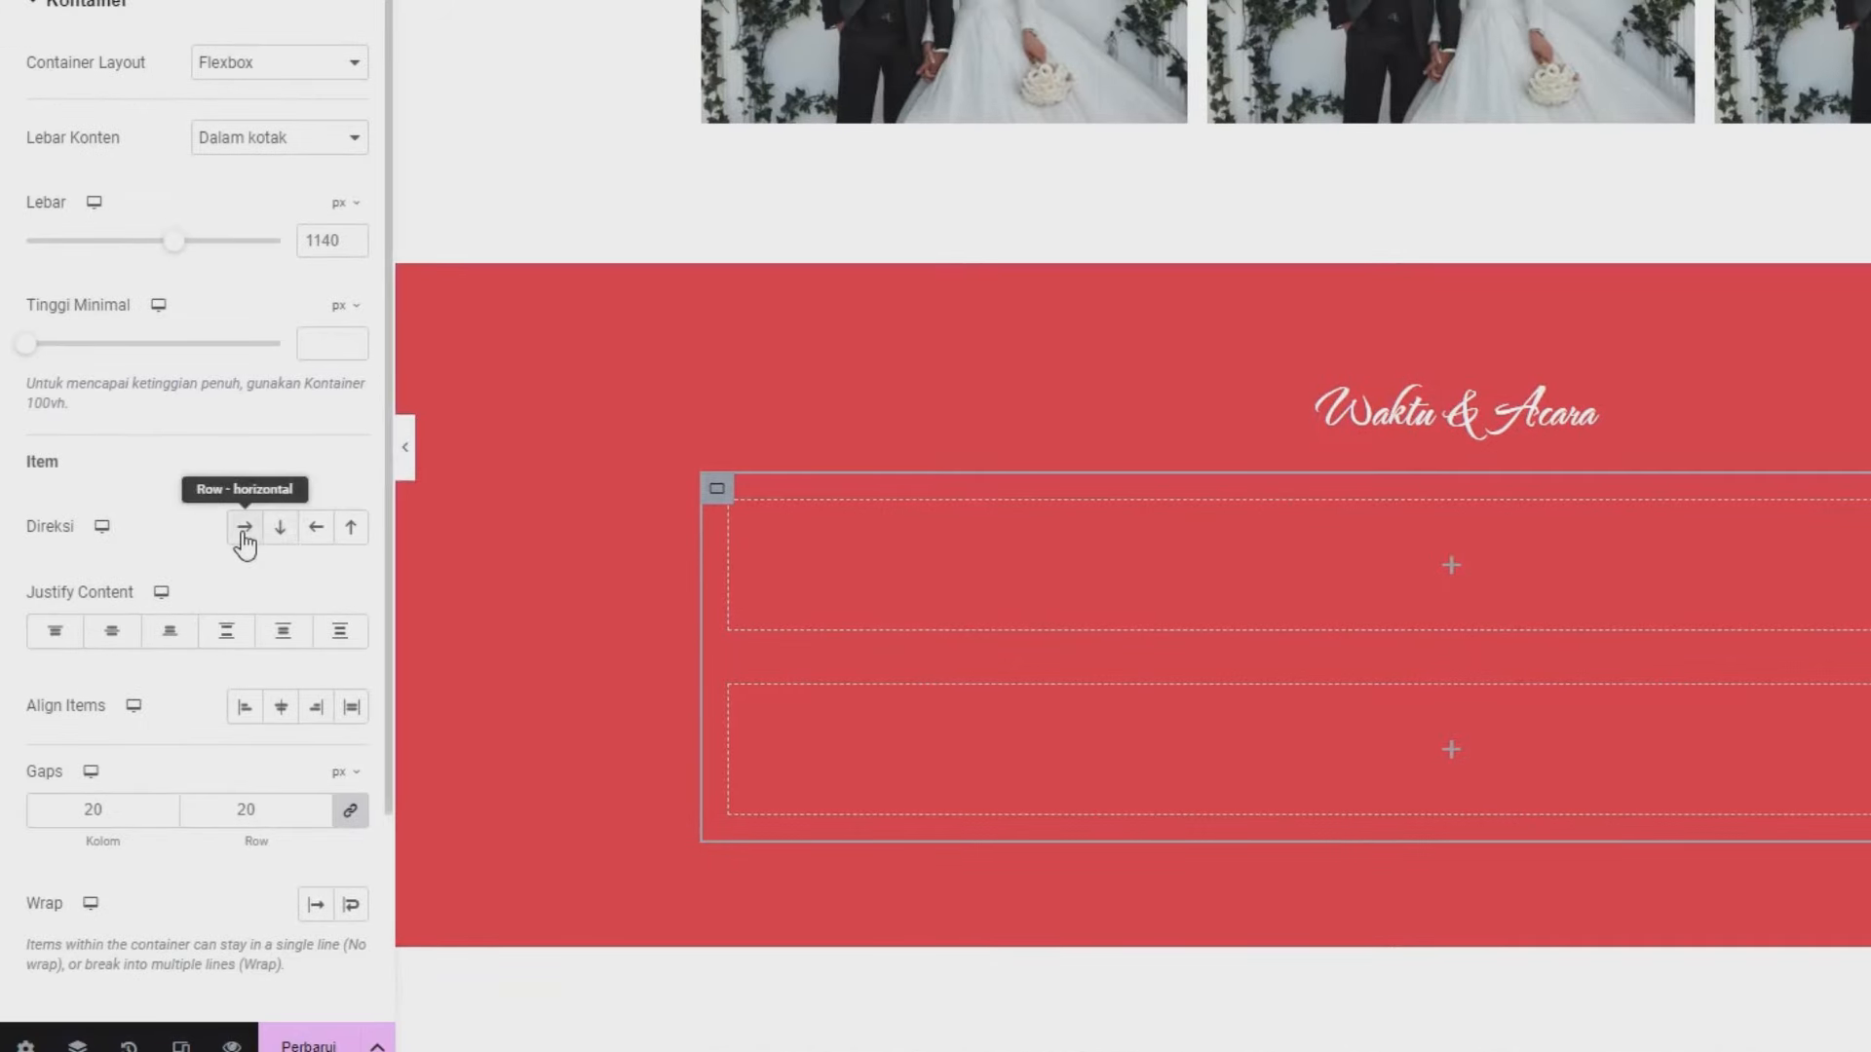
{"action": "left_click", "coordinate": [245, 528]}
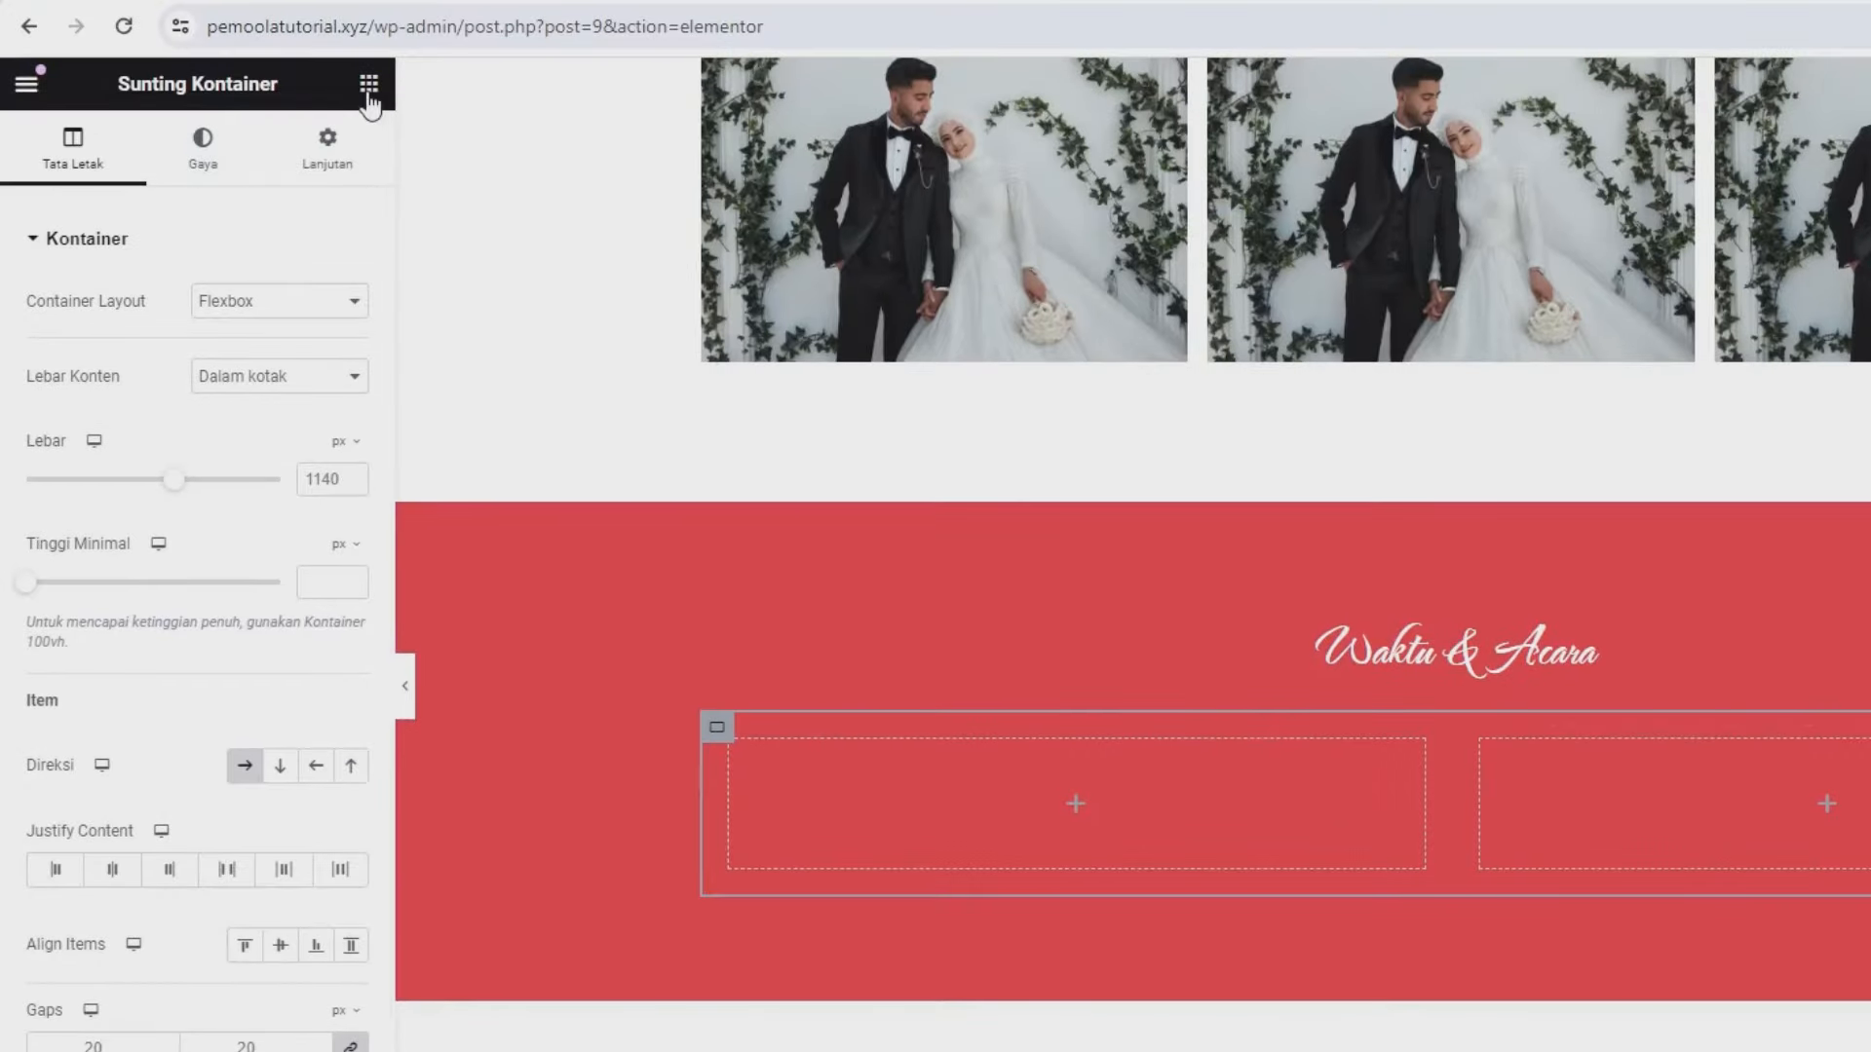
{"action": "left_click", "coordinate": [368, 83]}
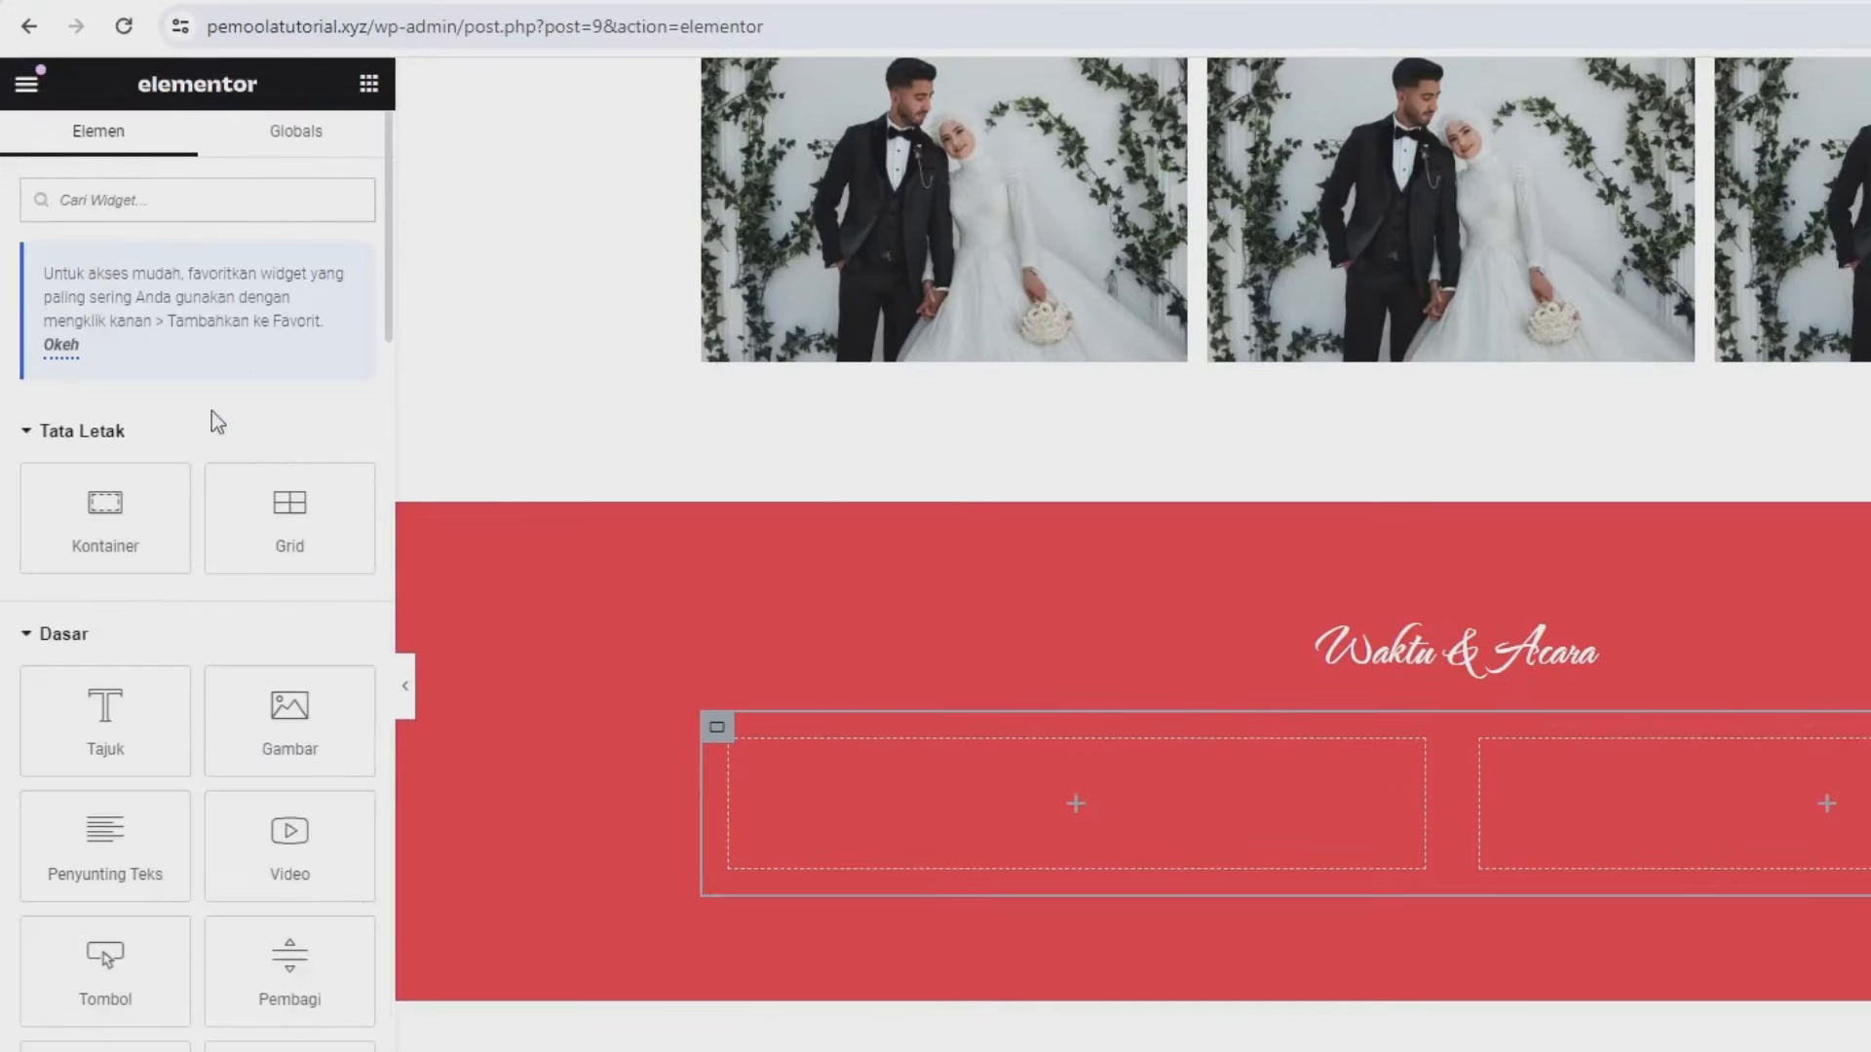
{"action": "left_click_drag", "start_coordinate": [213, 770], "coordinate": [980, 830]}
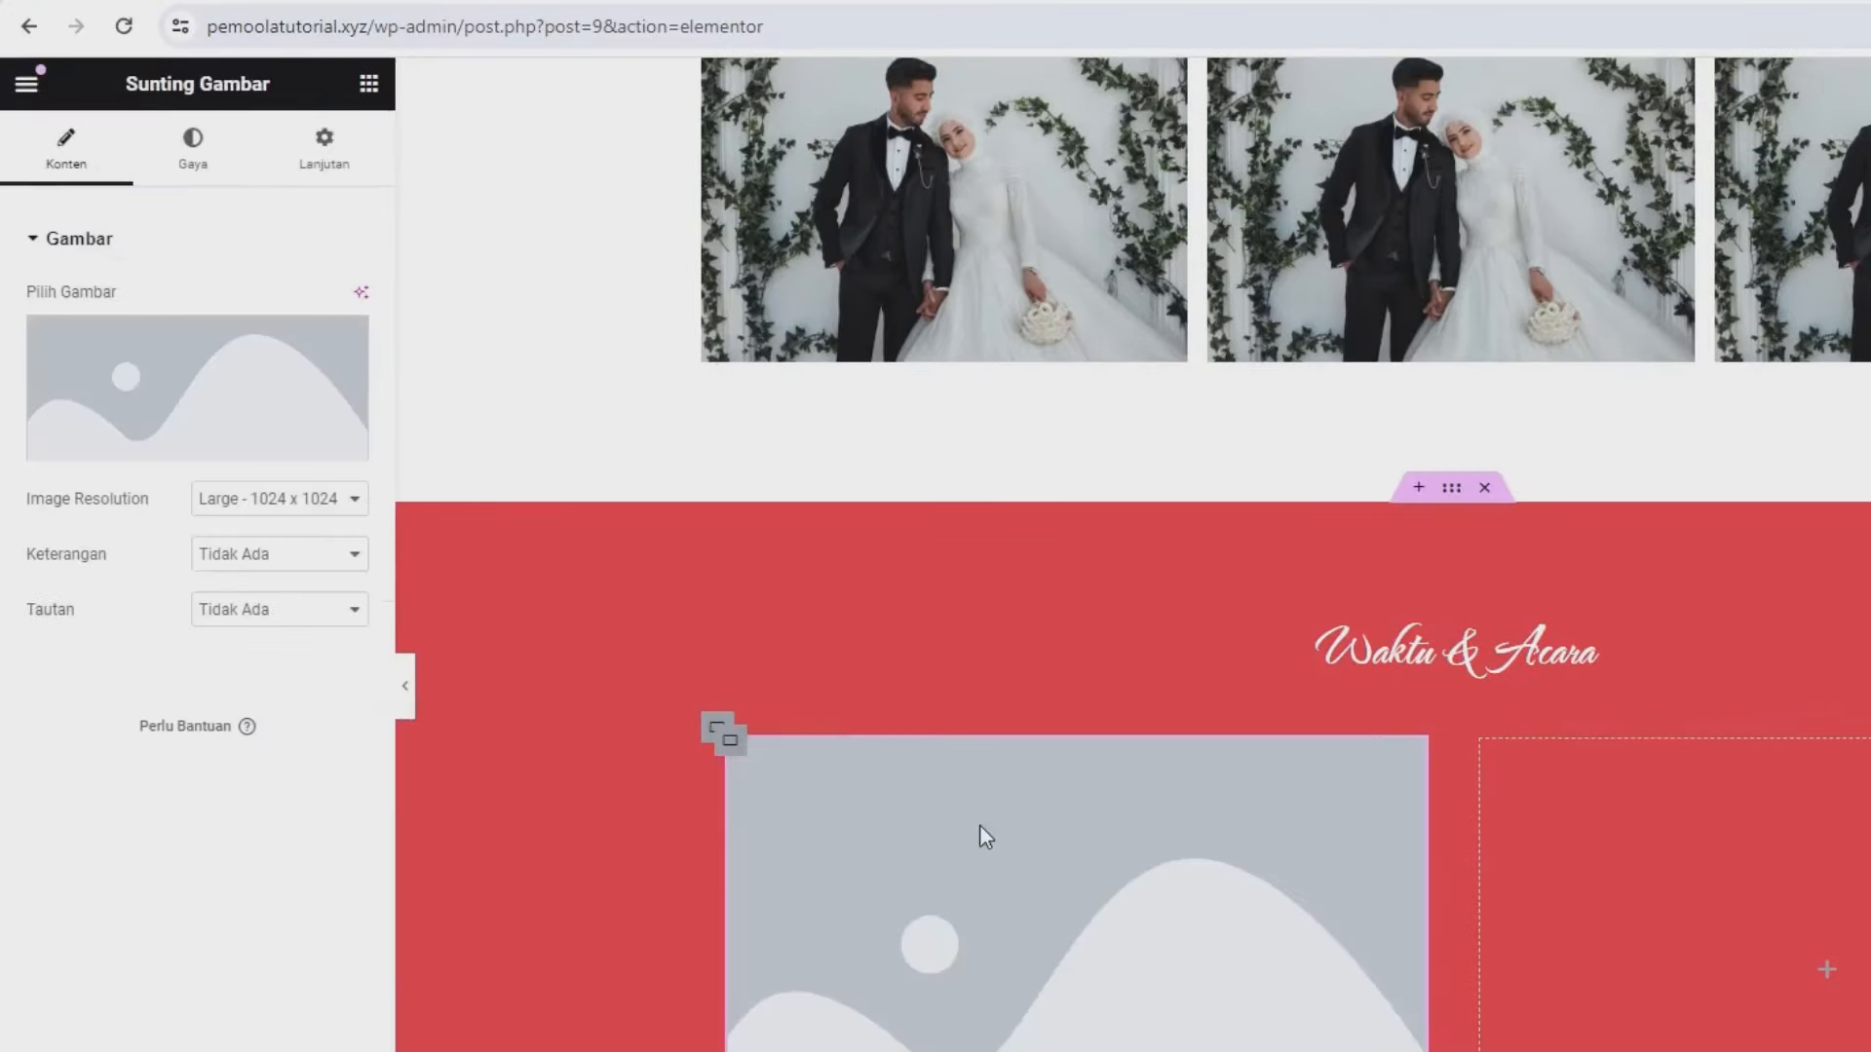
- Insert the couple-with-bouquet photo from the media library and give it a 5 px border radius
{"action": "left_click", "coordinate": [226, 385]}
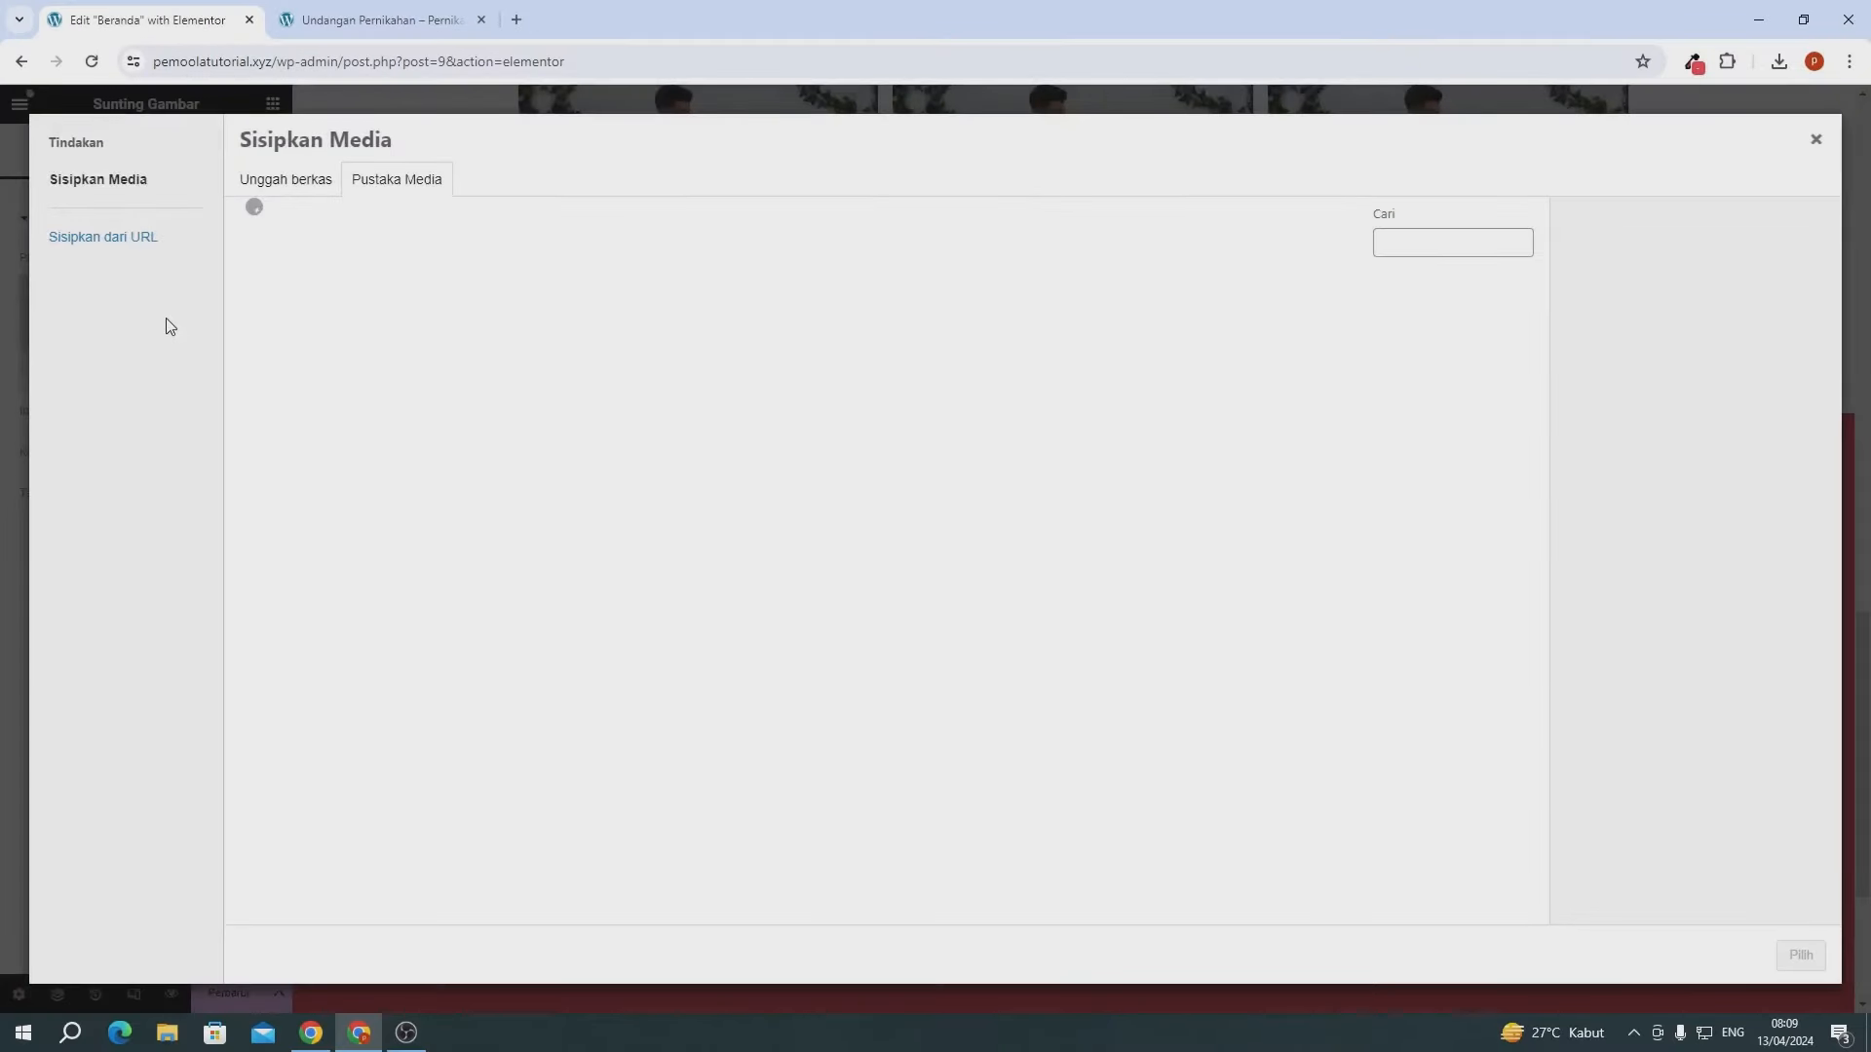
{"action": "left_click", "coordinate": [282, 182]}
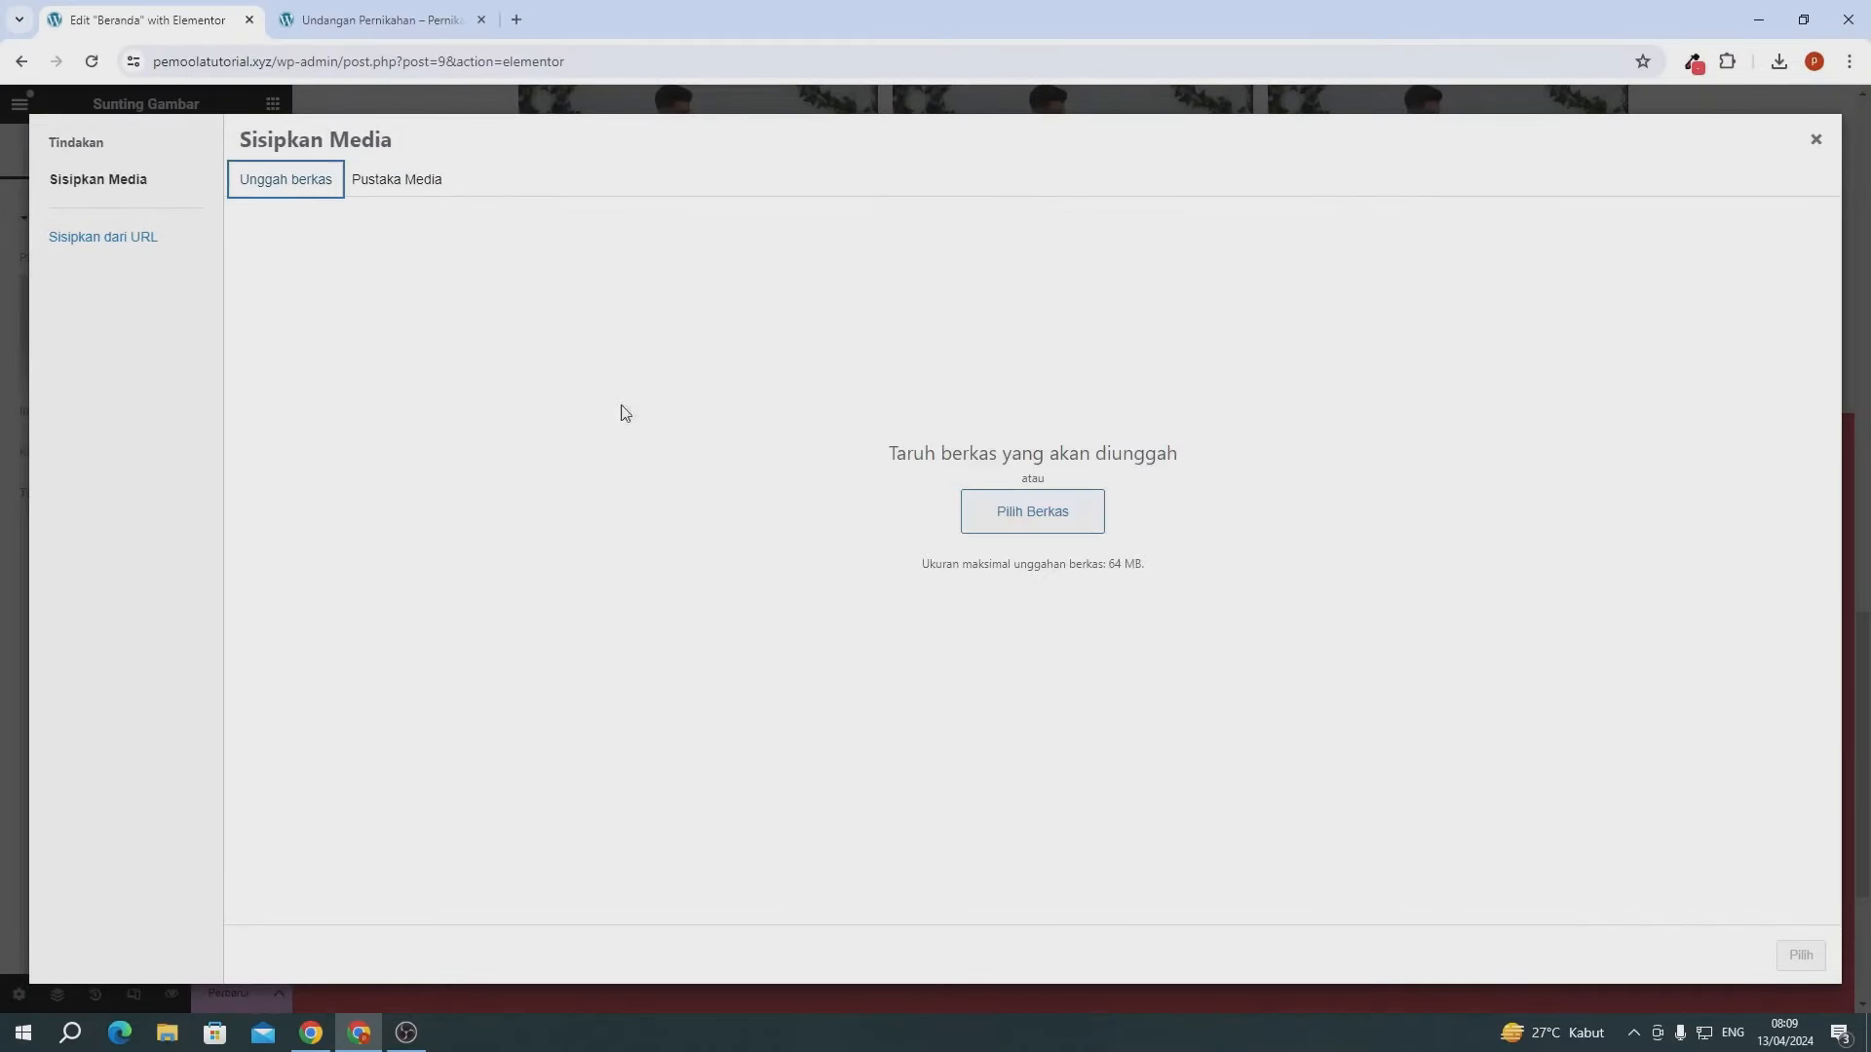
{"action": "left_click", "coordinate": [403, 188]}
{"action": "left_click", "coordinate": [613, 343]}
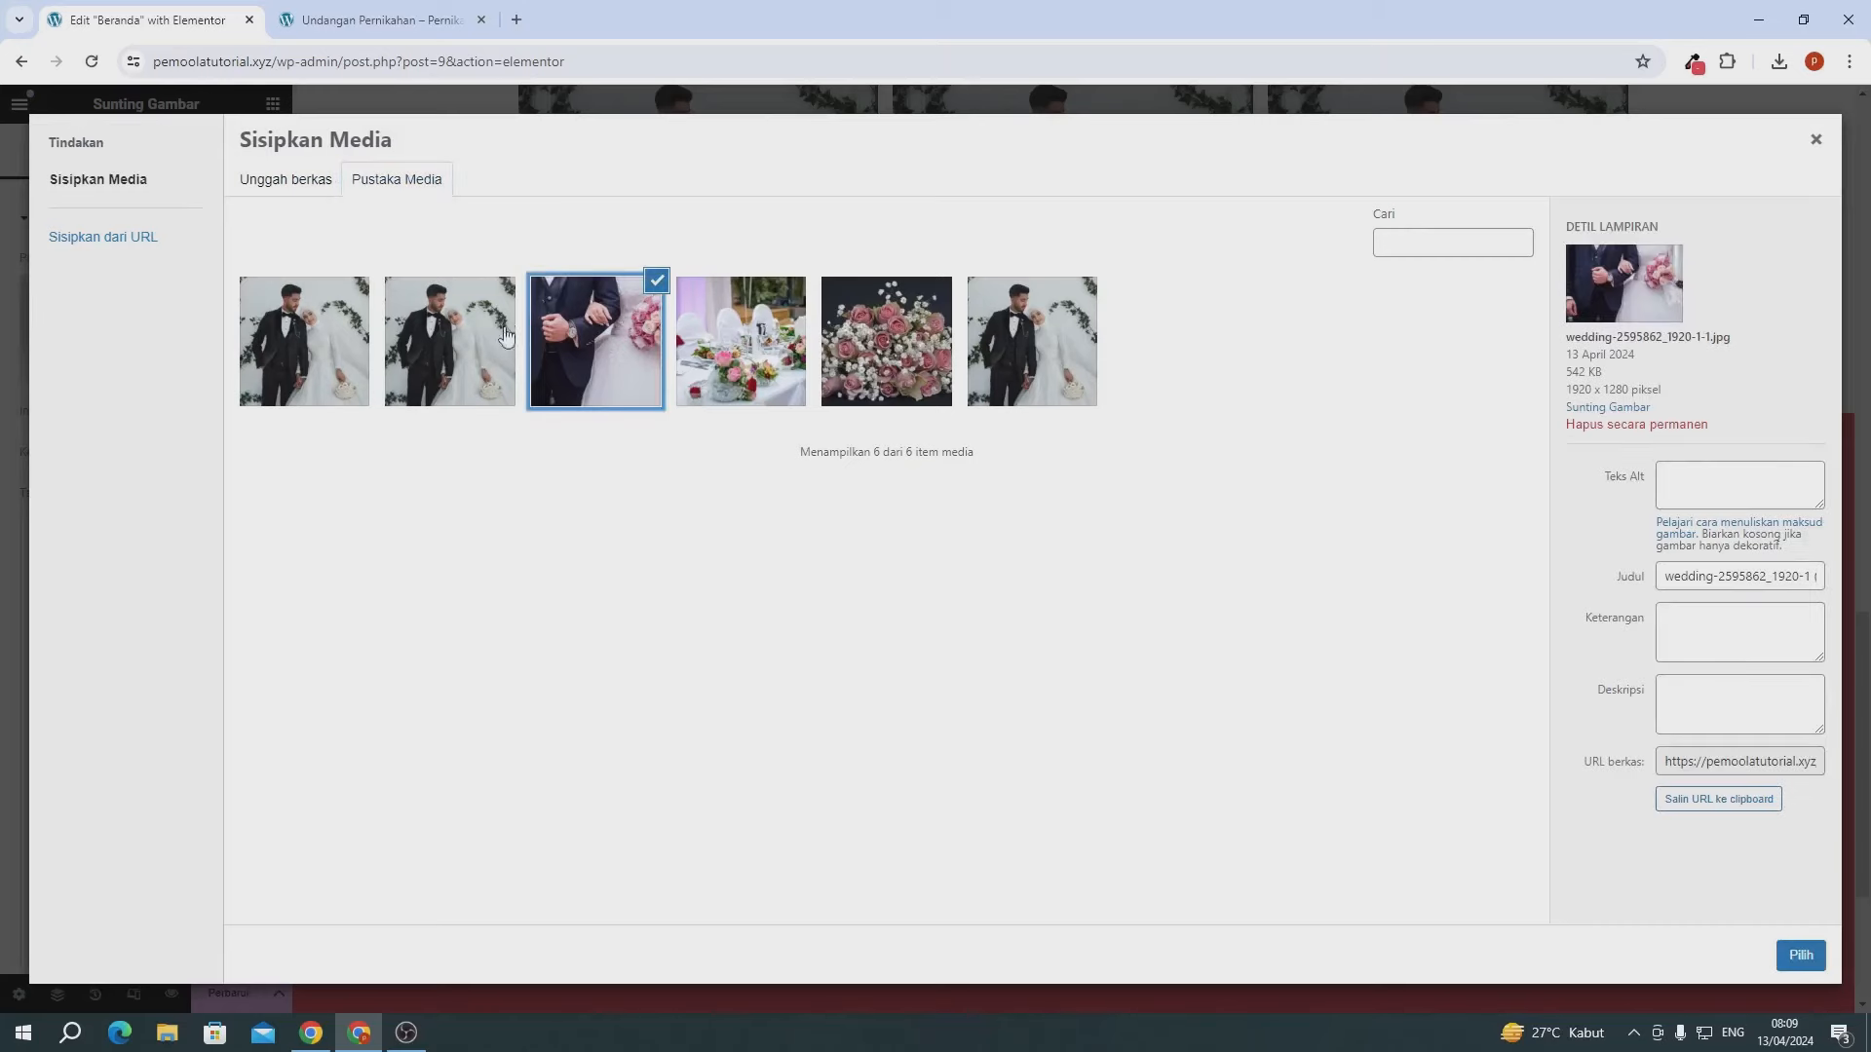
{"action": "left_click", "coordinate": [1787, 950]}
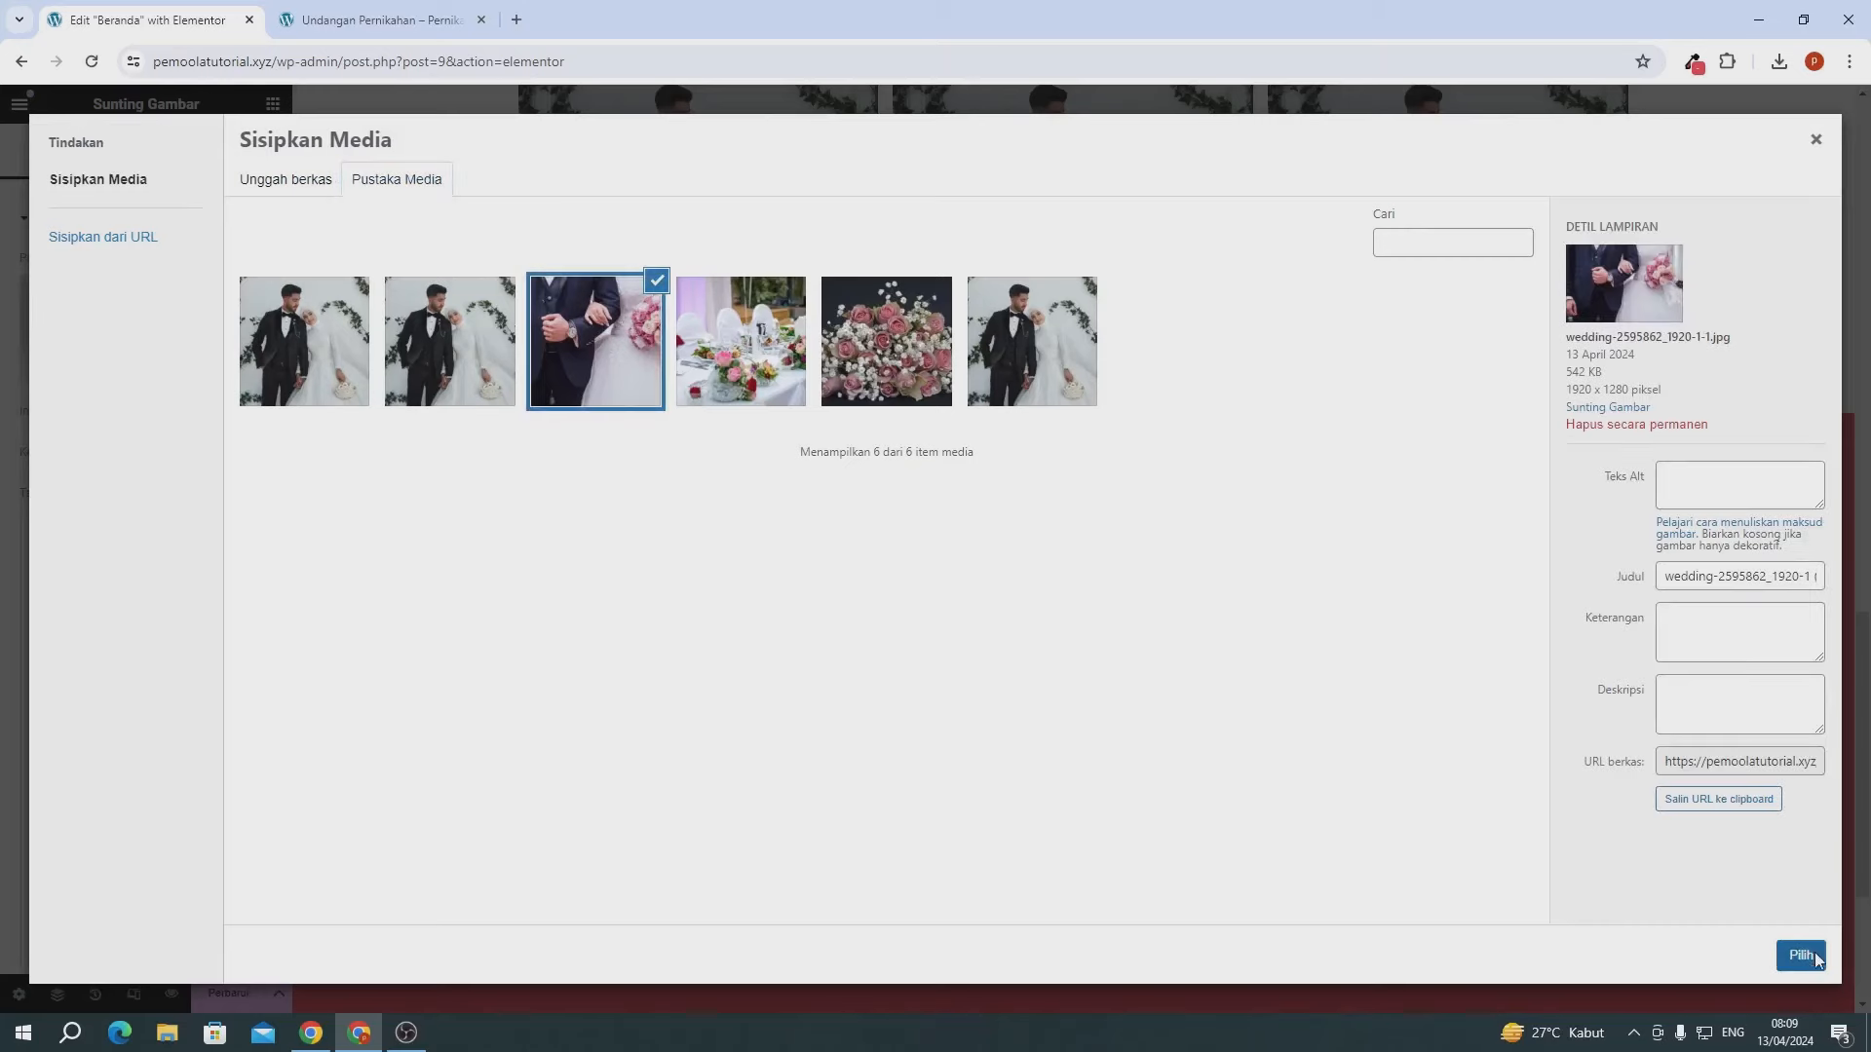
{"action": "scroll", "coordinate": [654, 765], "scroll_direction": "down", "scroll_amount": 2}
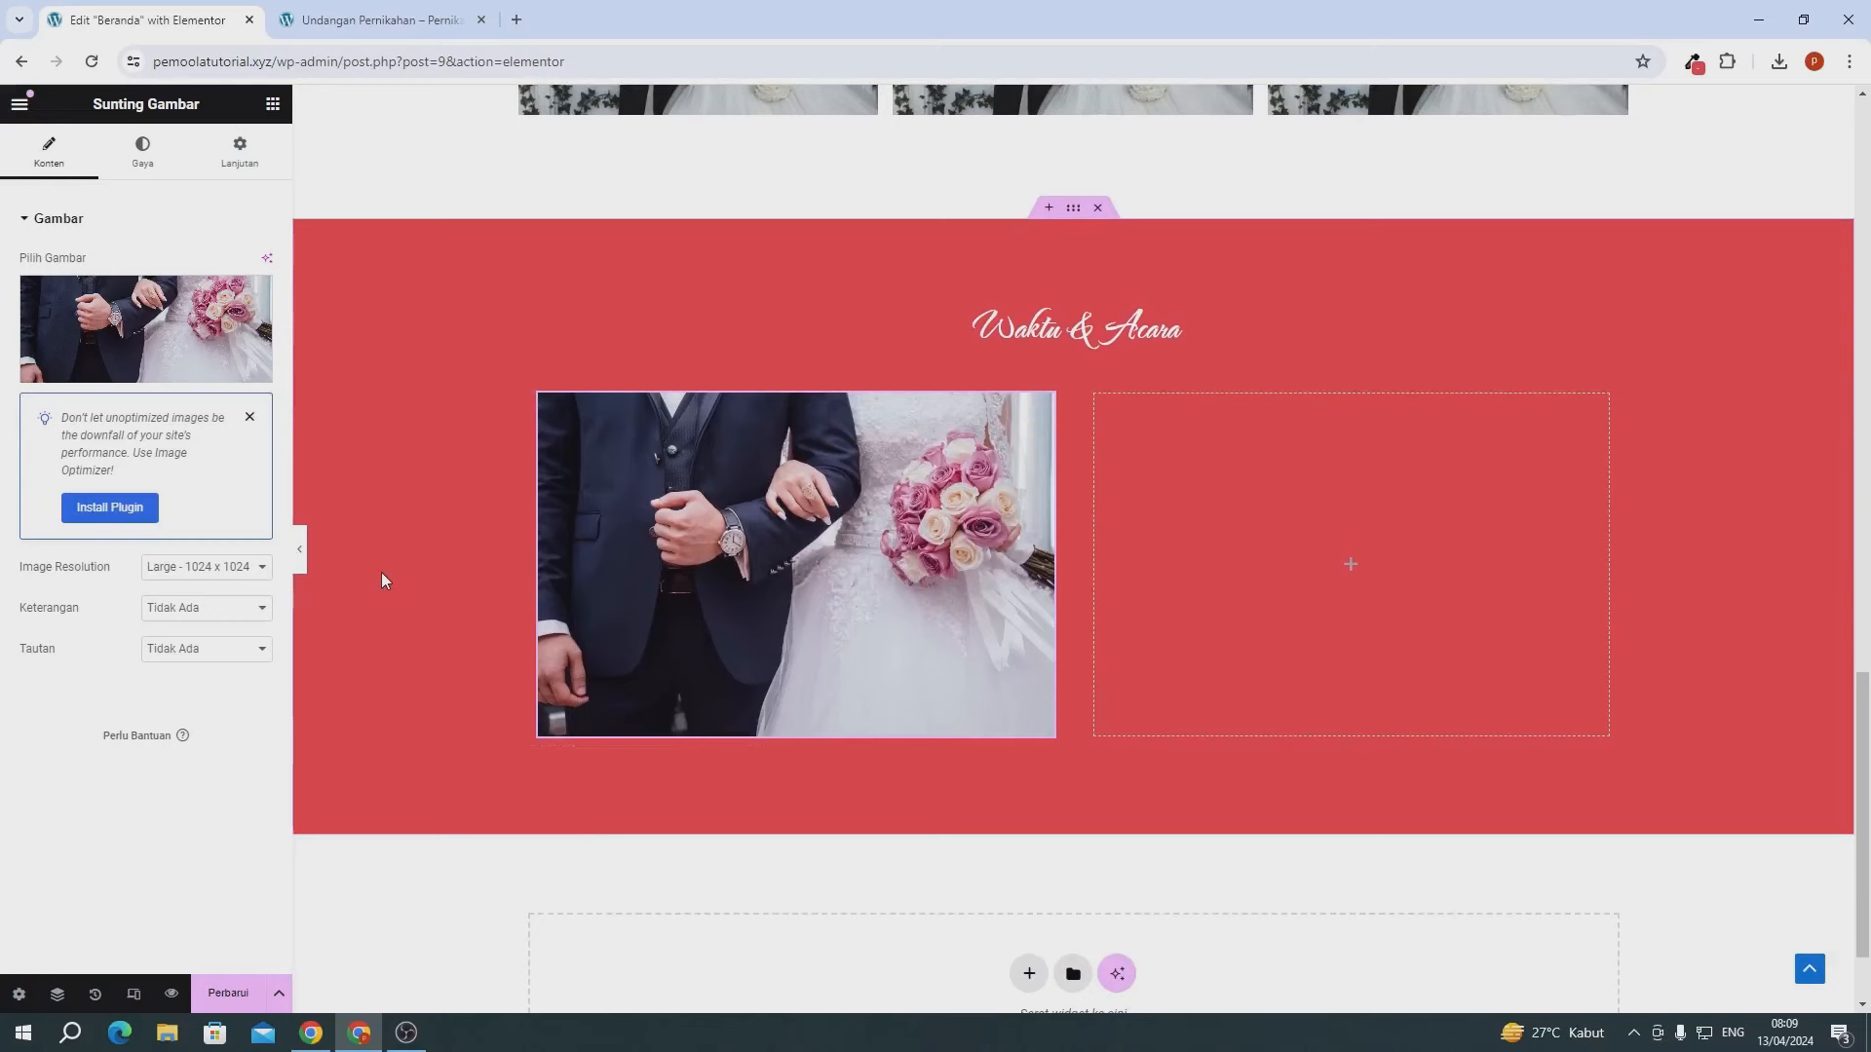
{"action": "left_click", "coordinate": [123, 171]}
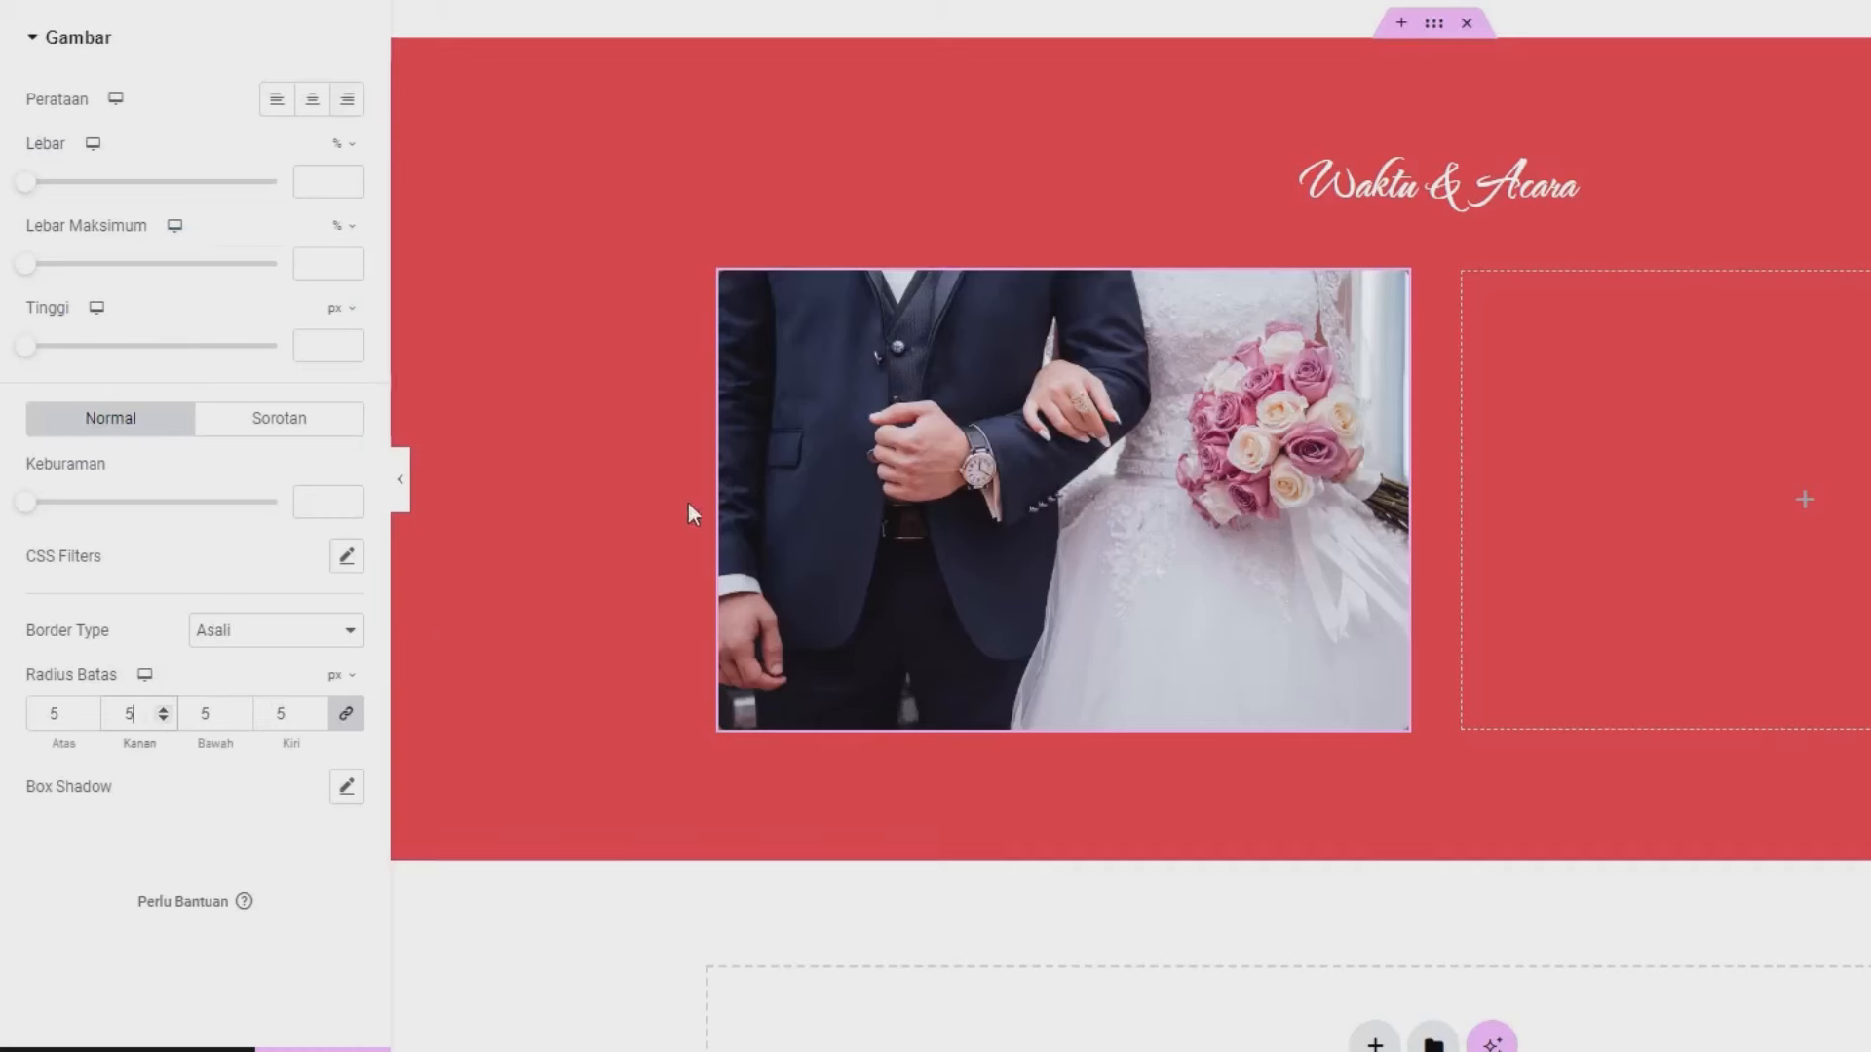
{"action": "mouse_move", "coordinate": [706, 282]}
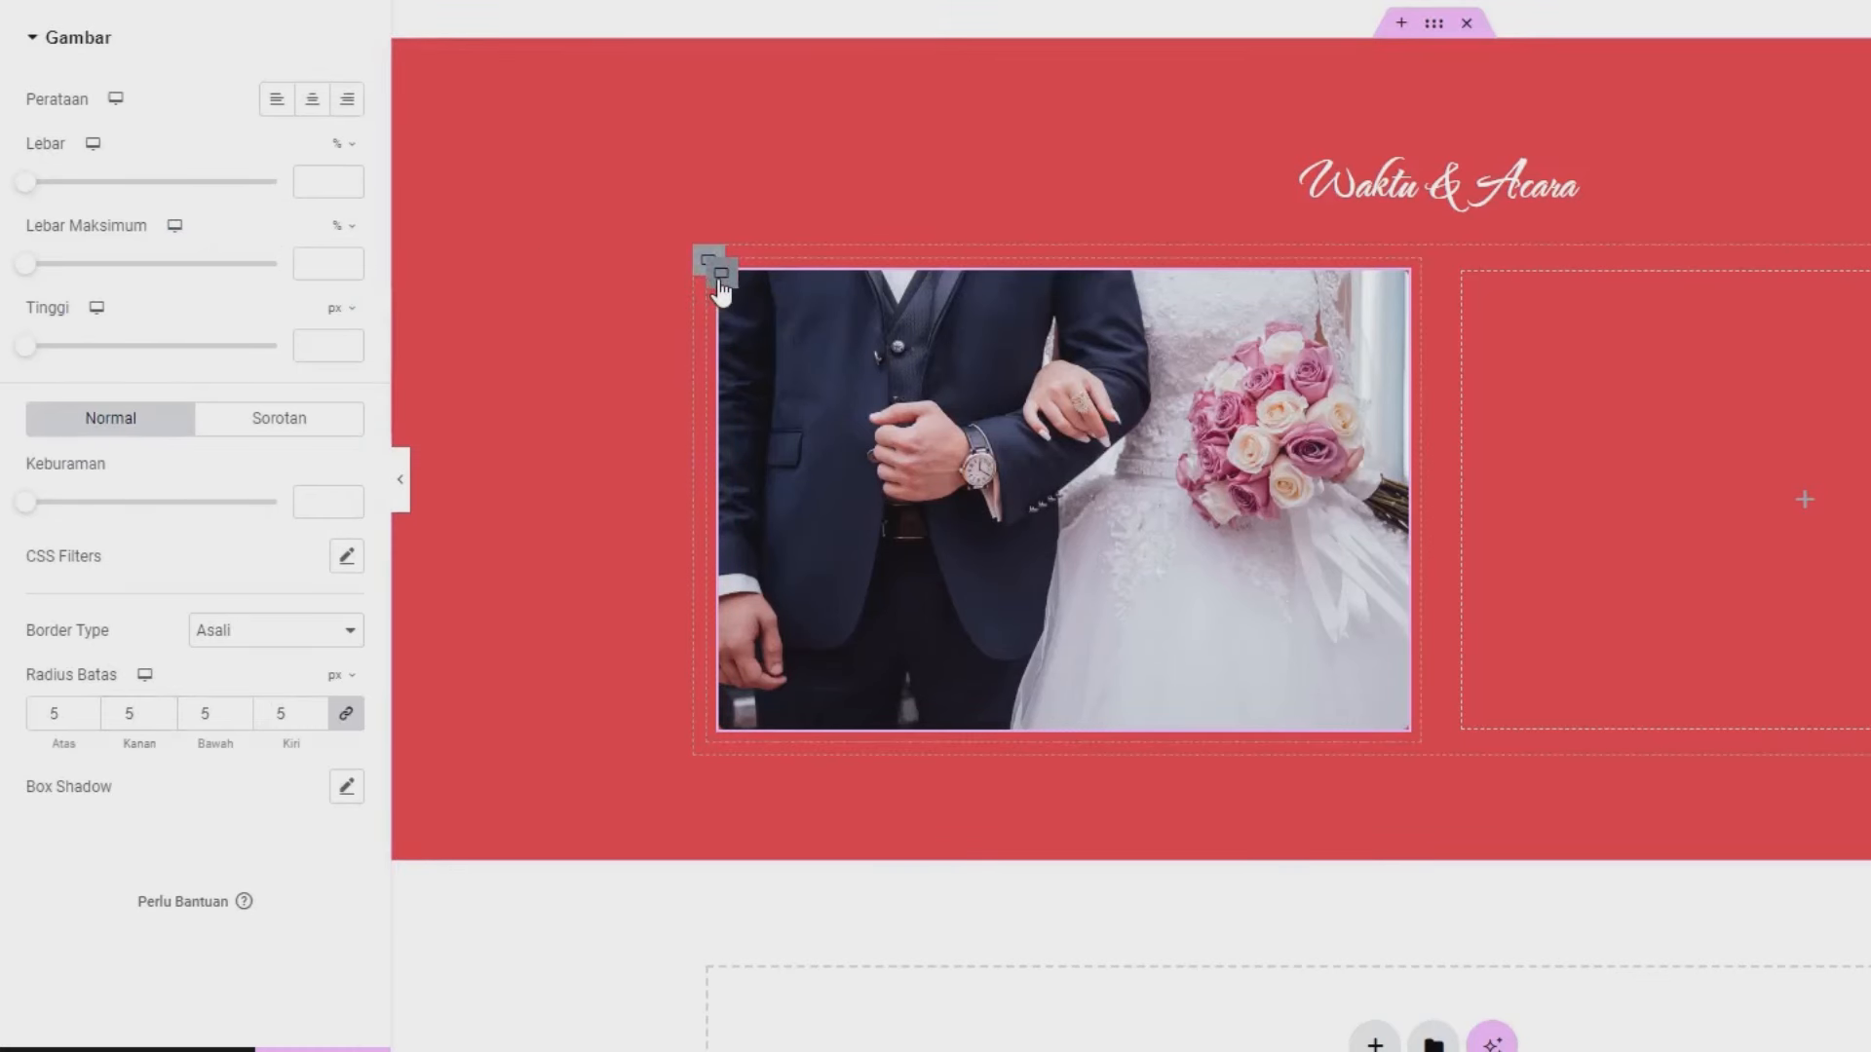
{"action": "left_click", "coordinate": [719, 281]}
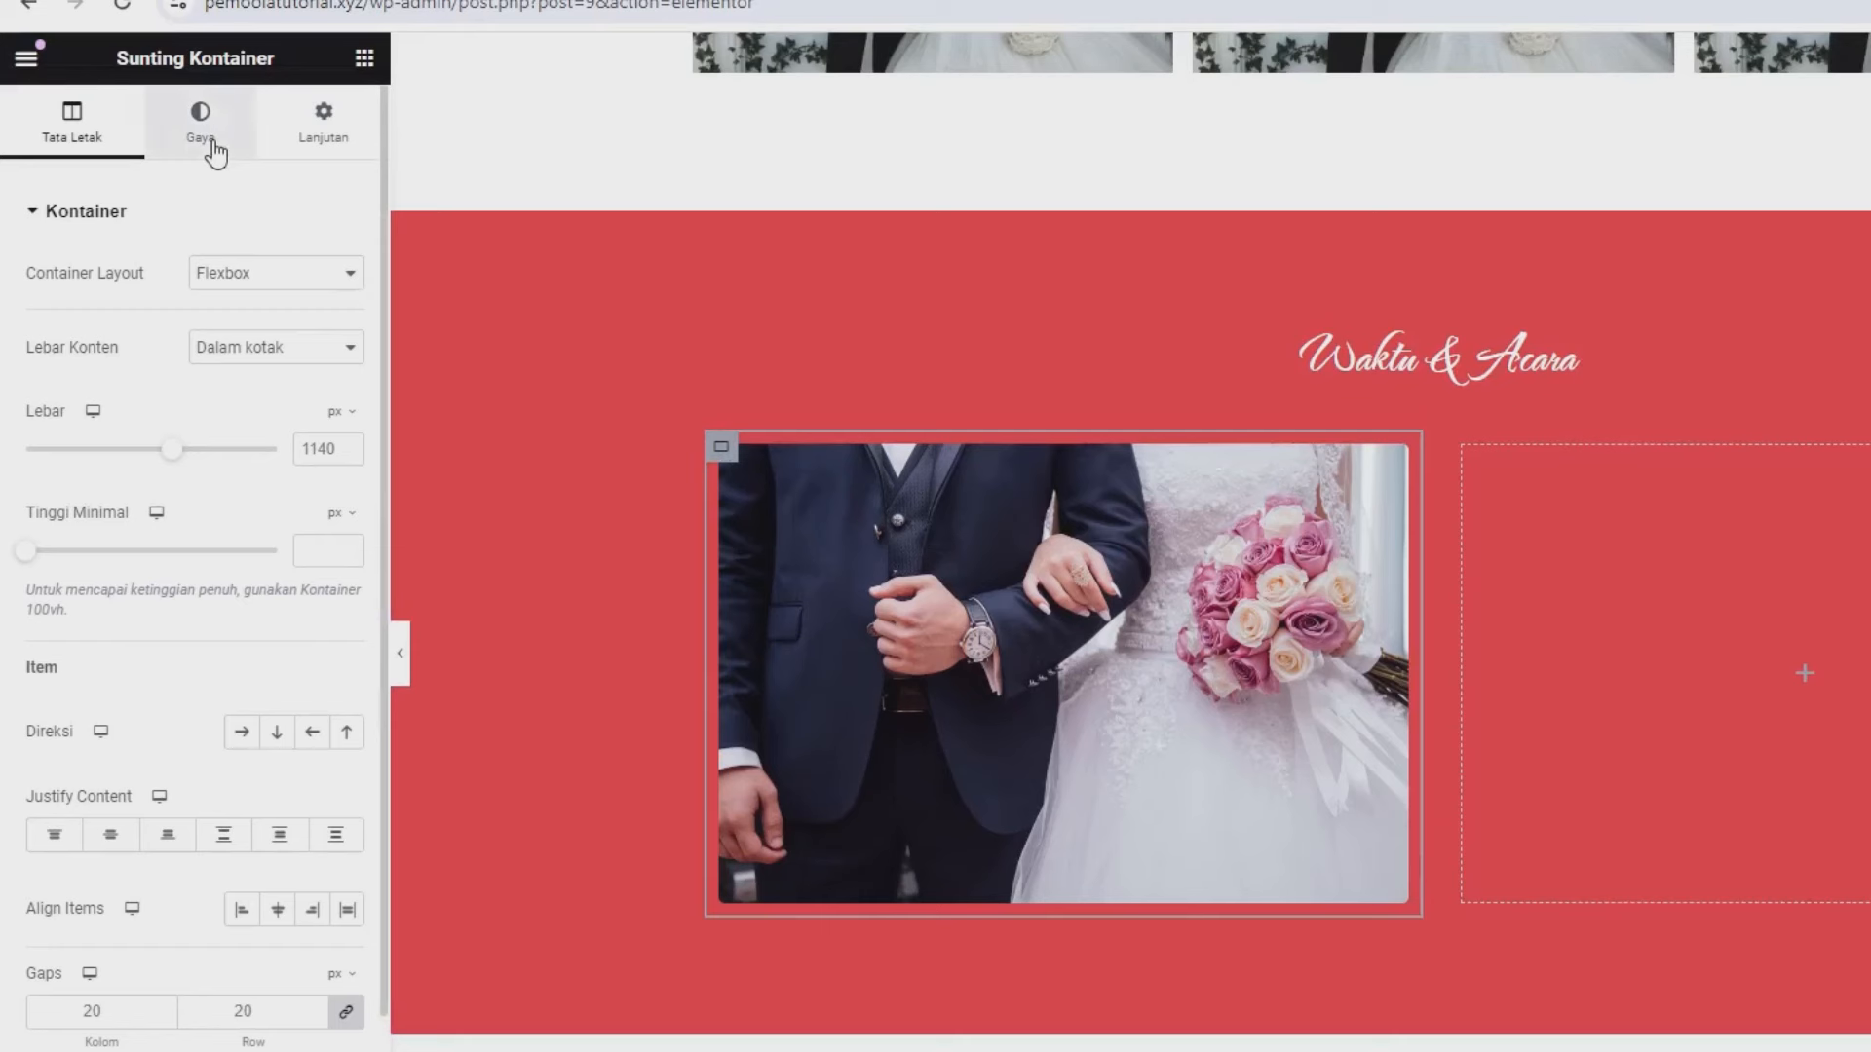
- Give the photo's container a white Classic background and a 5 px border radius
{"action": "left_click", "coordinate": [213, 146]}
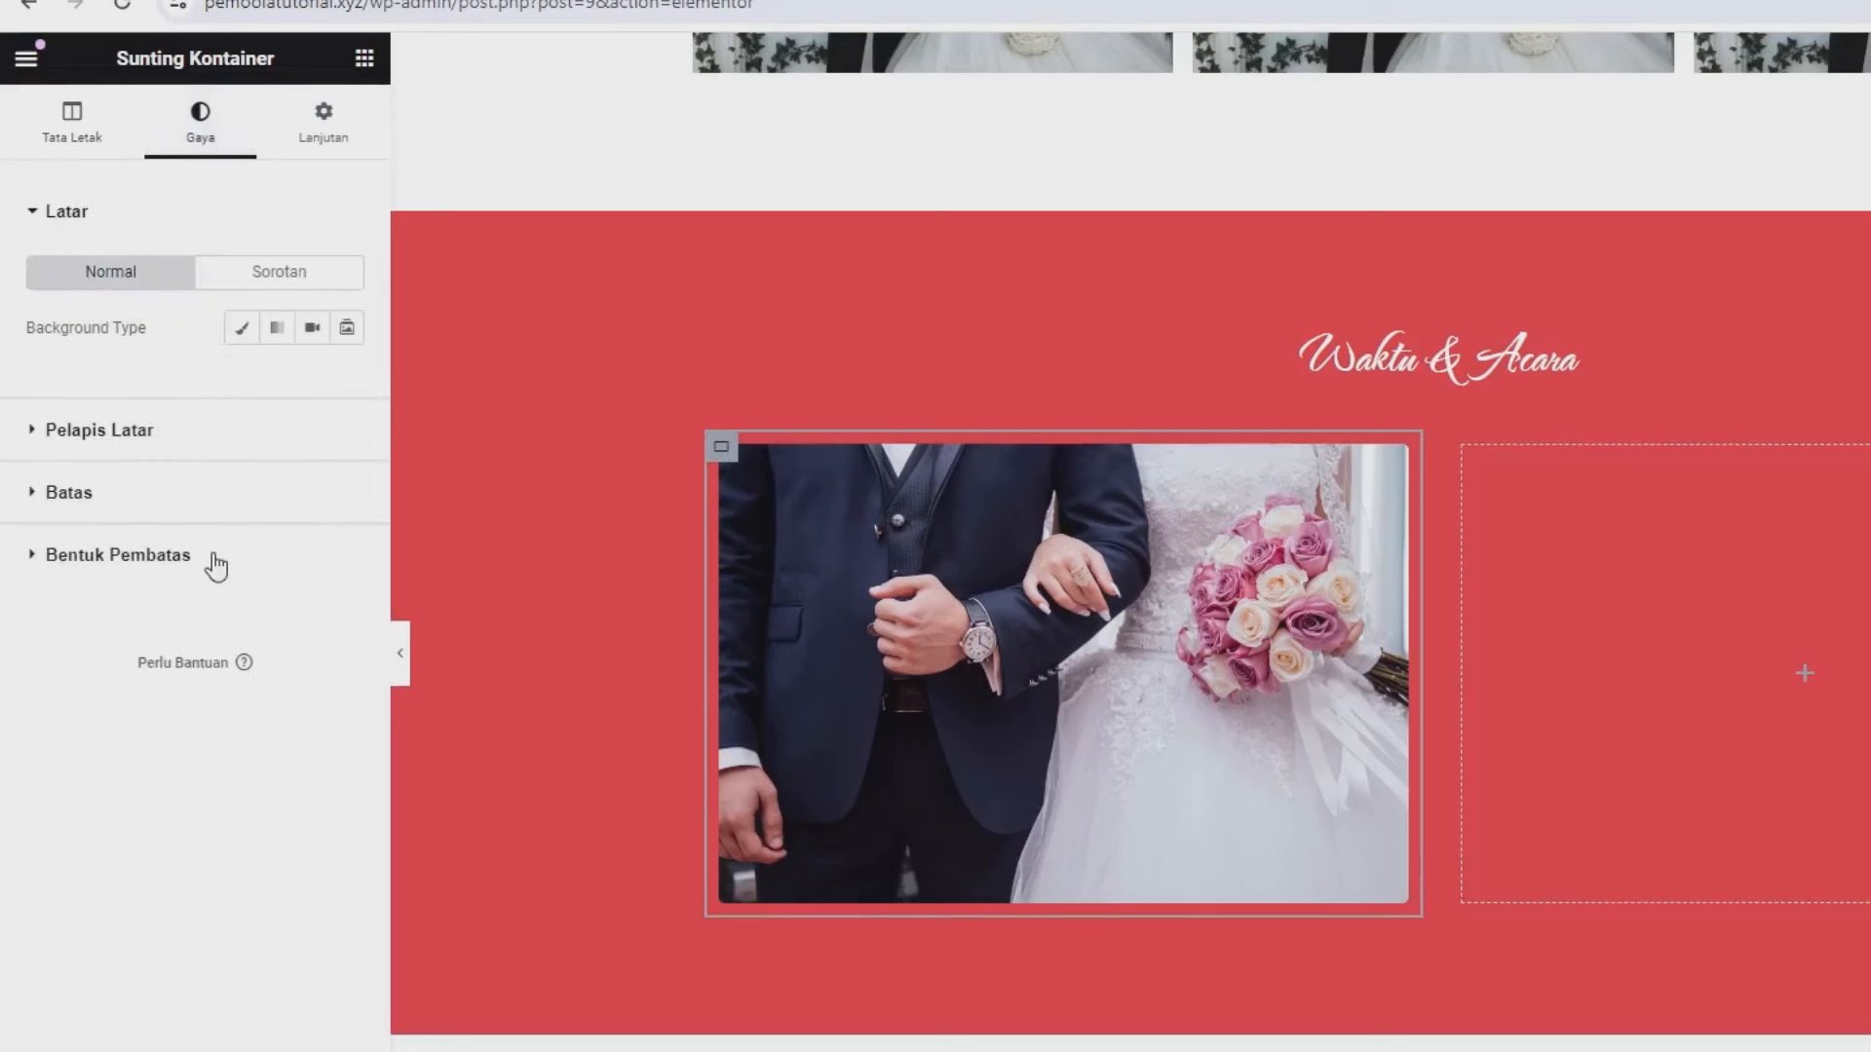
{"action": "left_click", "coordinate": [113, 437]}
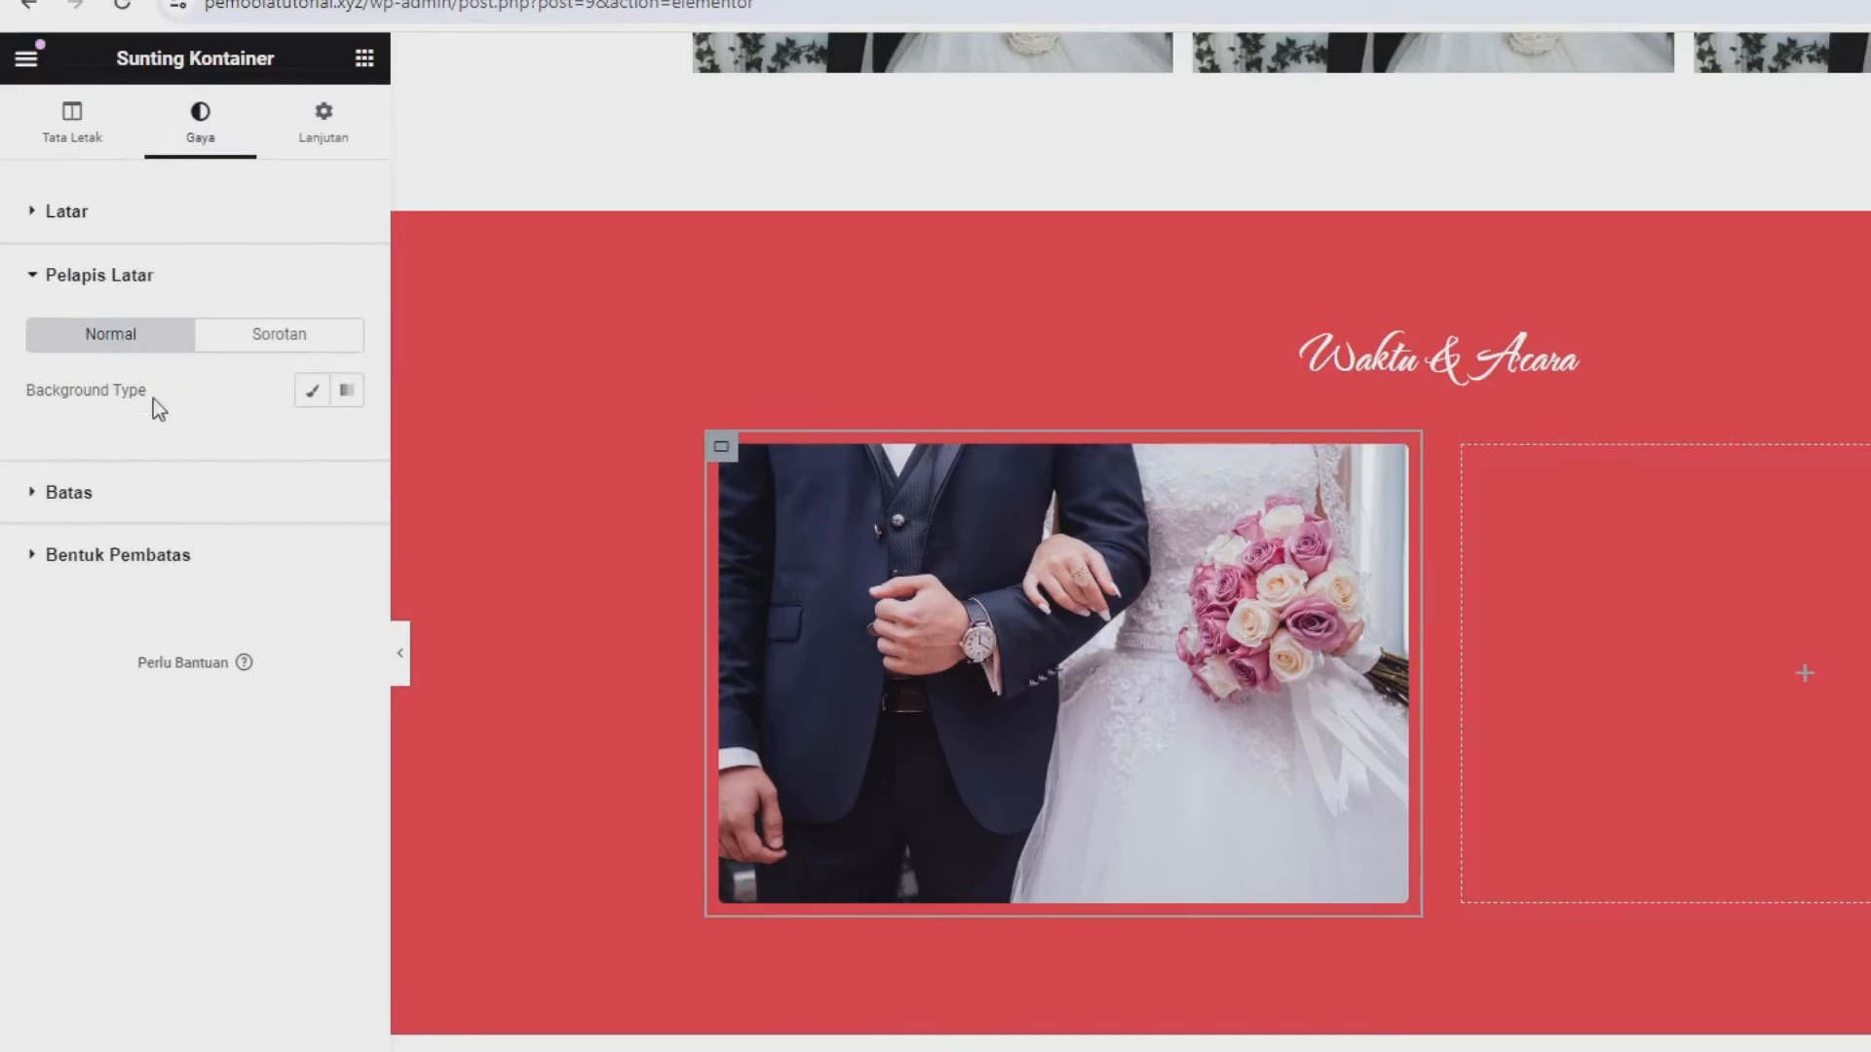
{"action": "left_click", "coordinate": [239, 293]}
{"action": "left_click", "coordinate": [238, 331]}
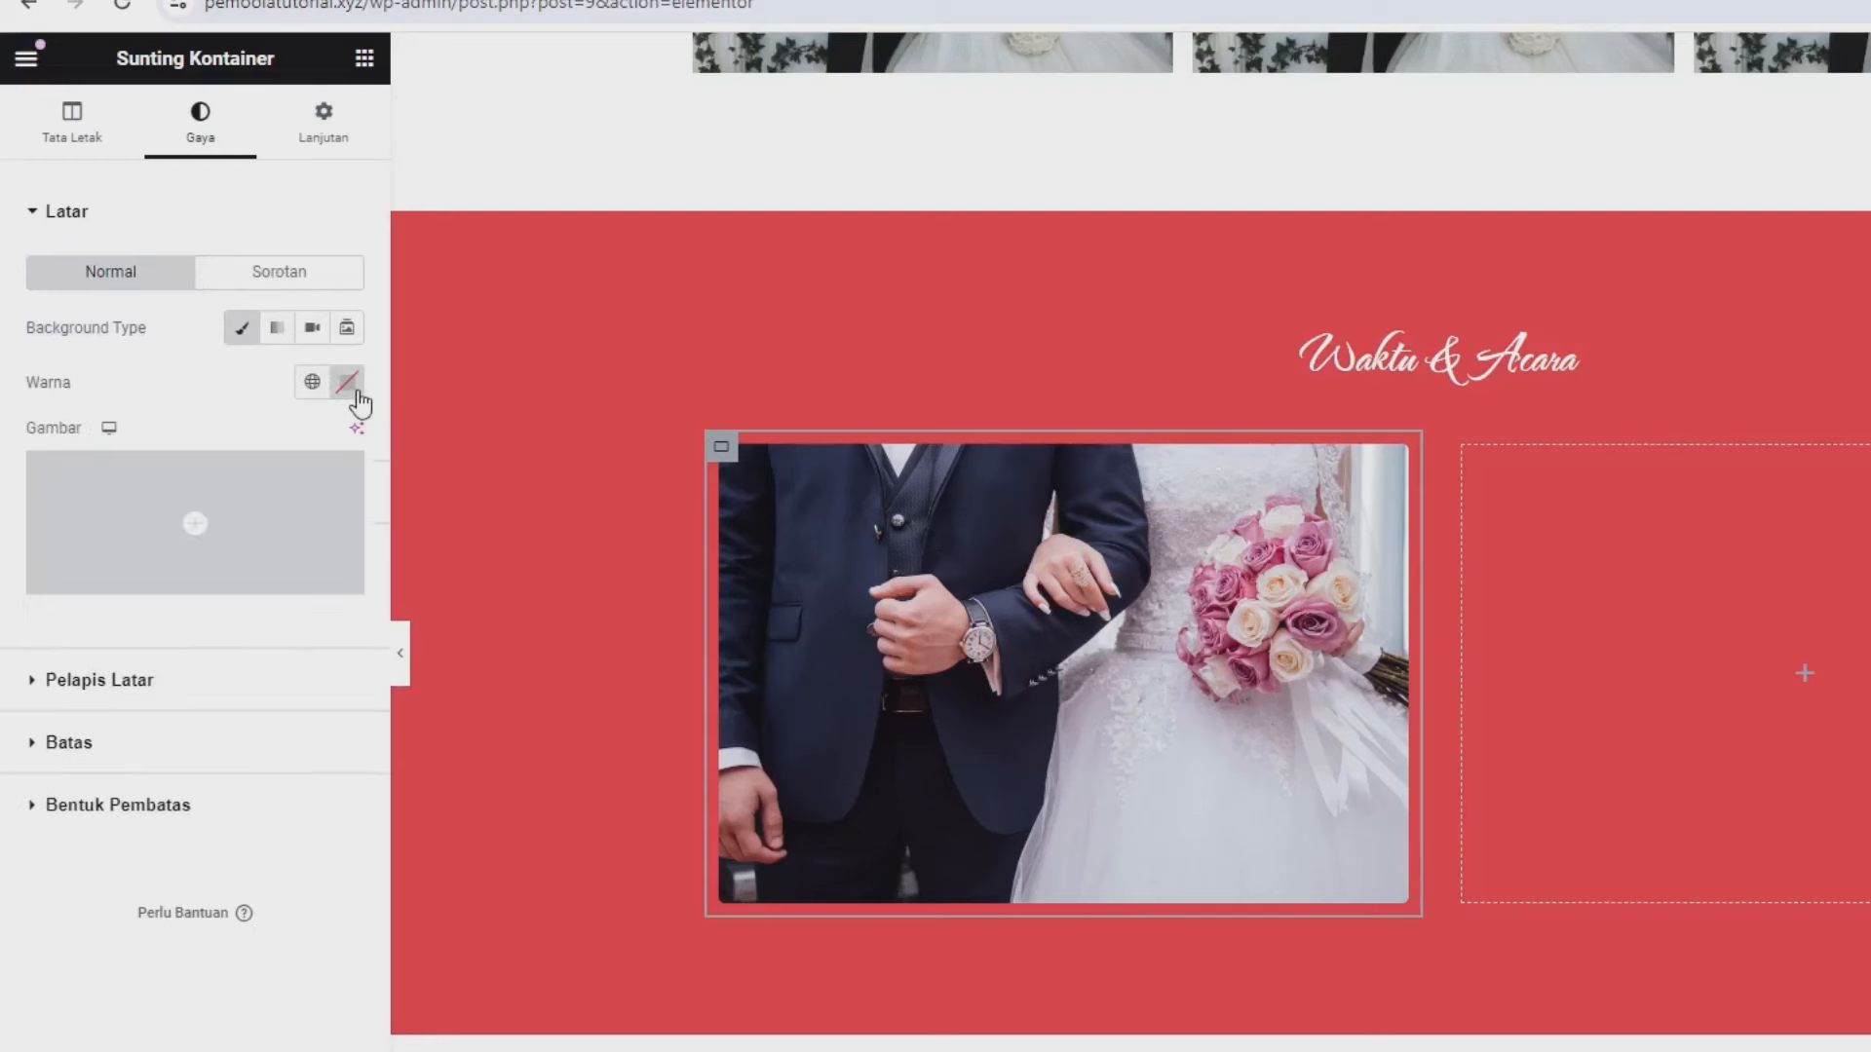
{"action": "left_click", "coordinate": [343, 390]}
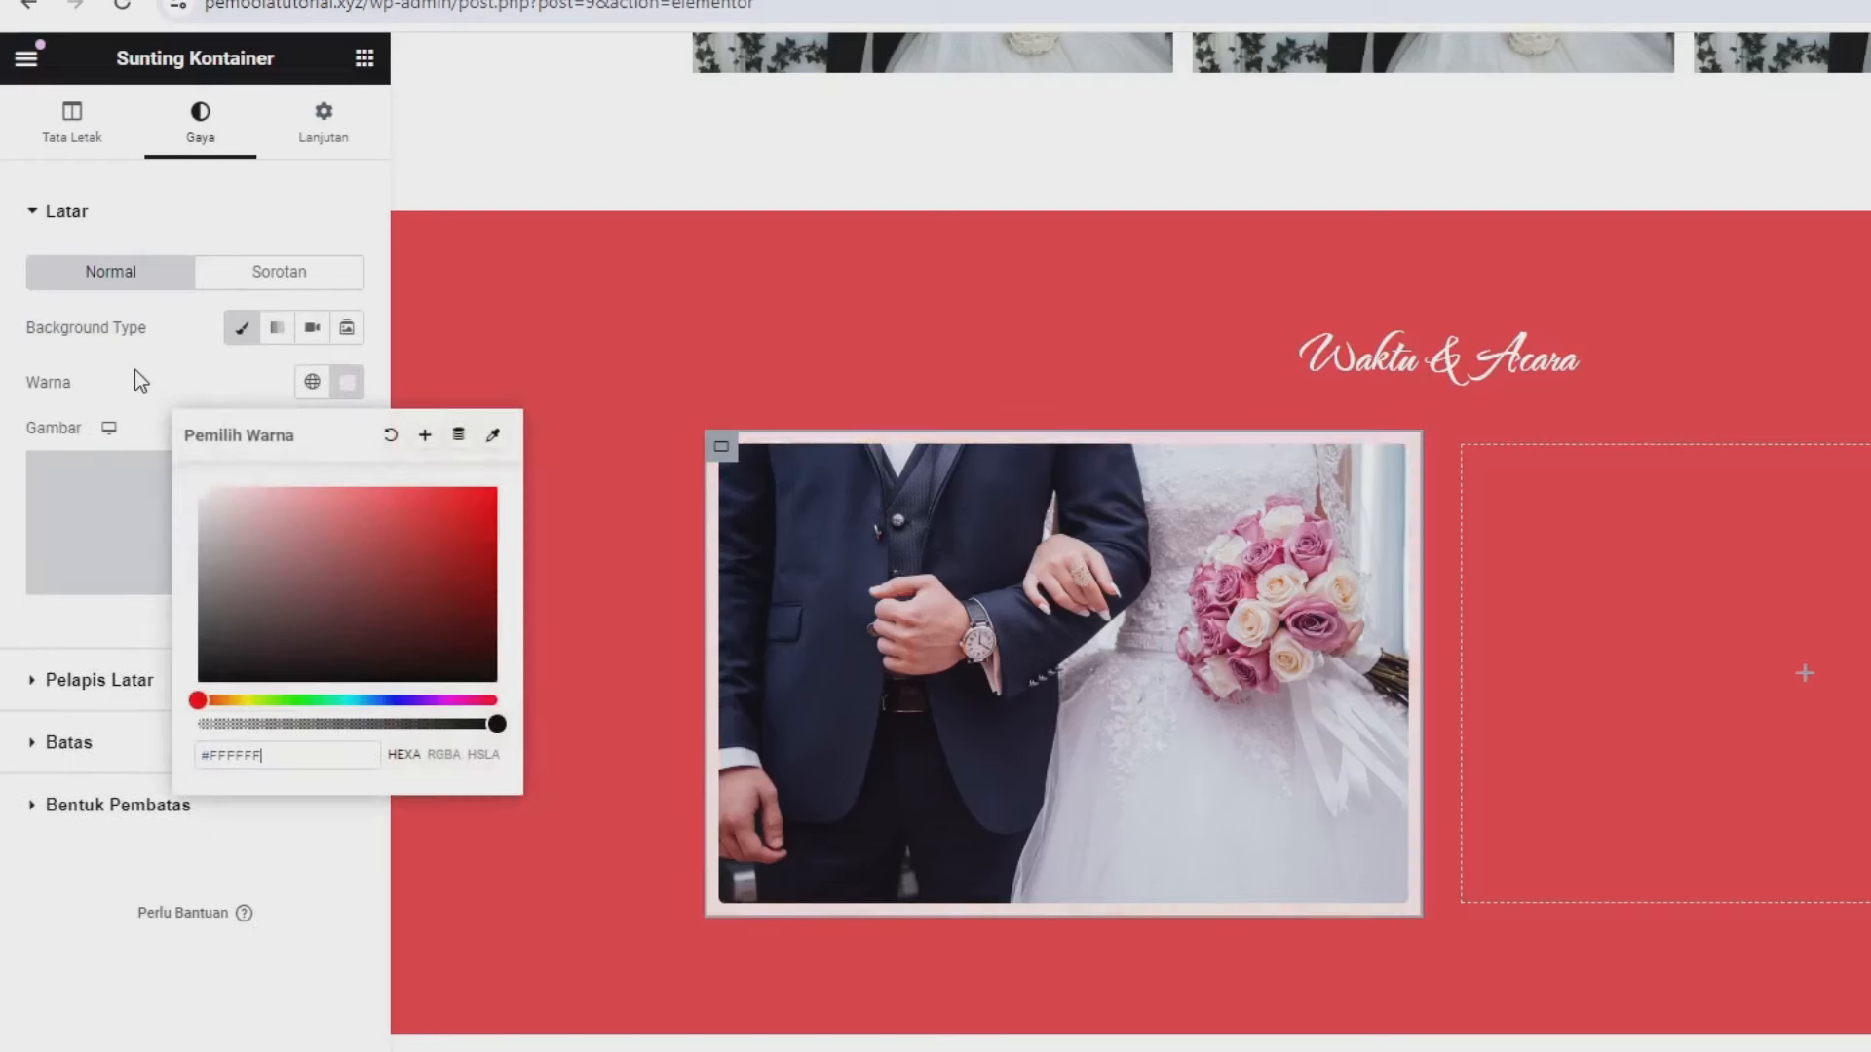
{"action": "left_click", "coordinate": [319, 410]}
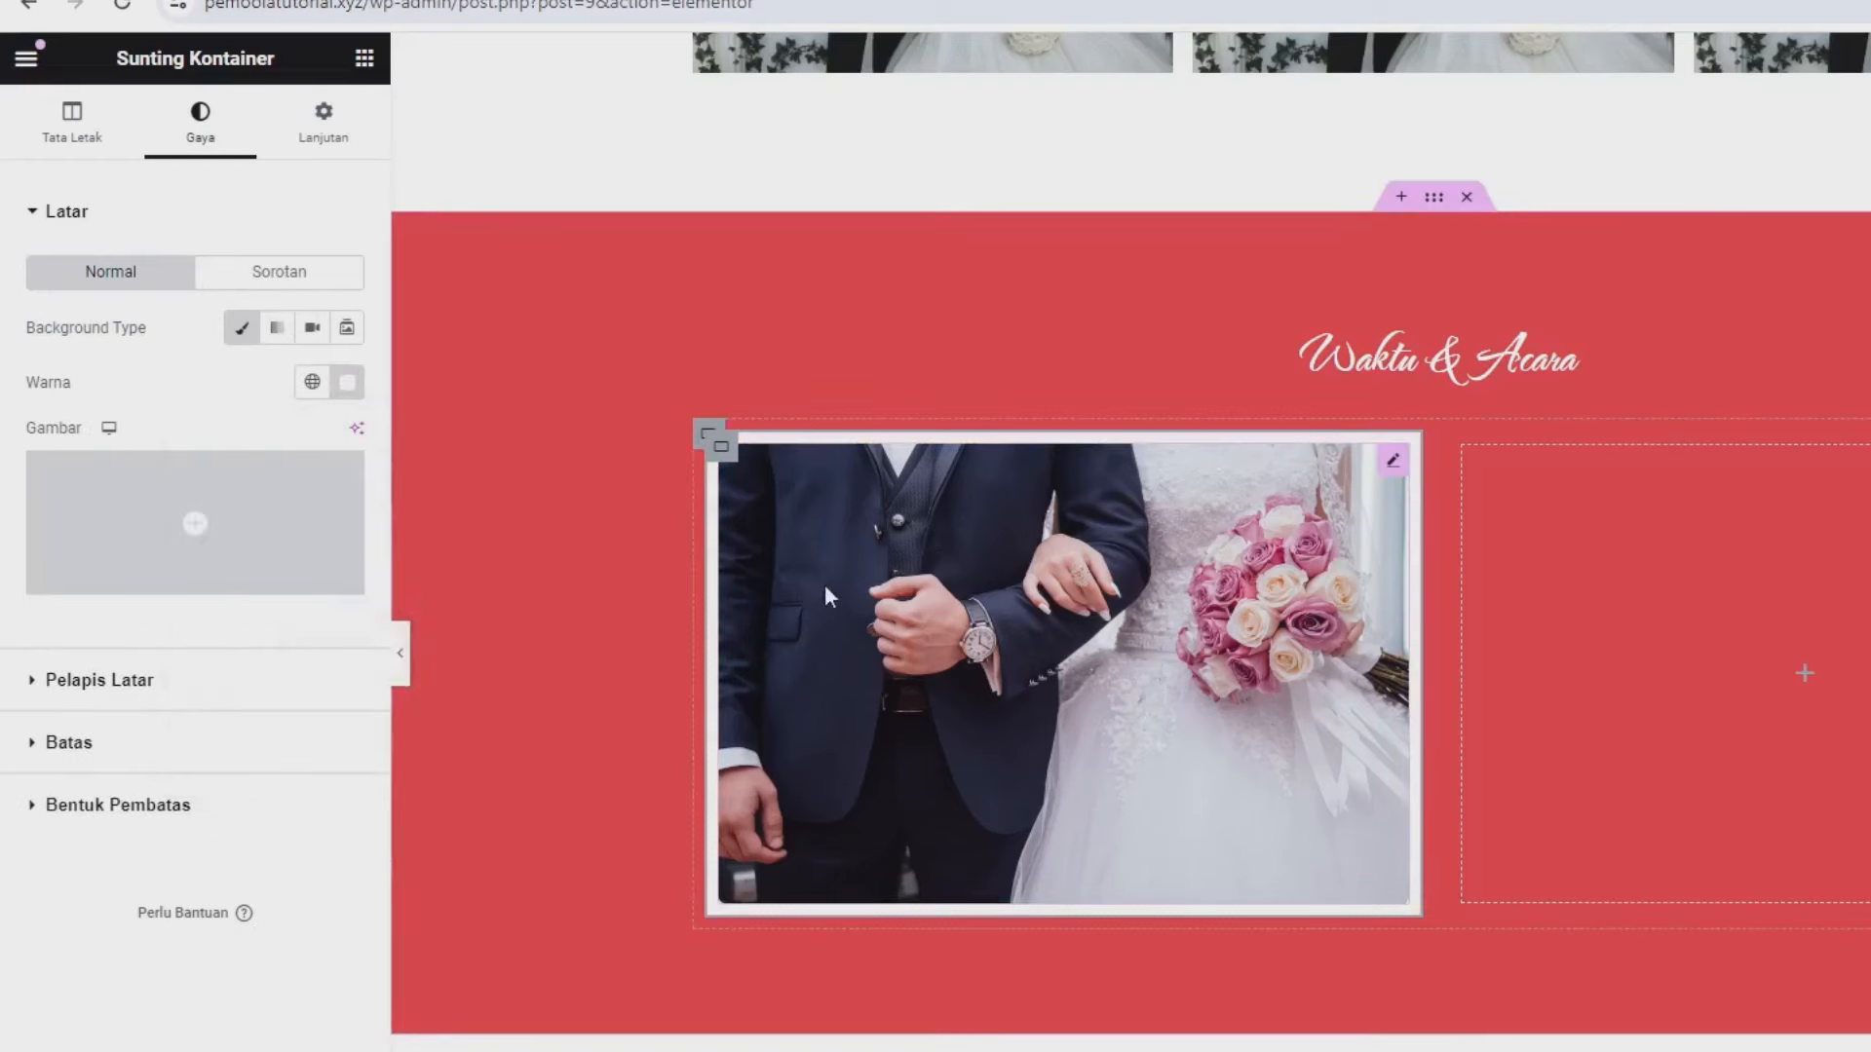
{"action": "left_click", "coordinate": [253, 746]}
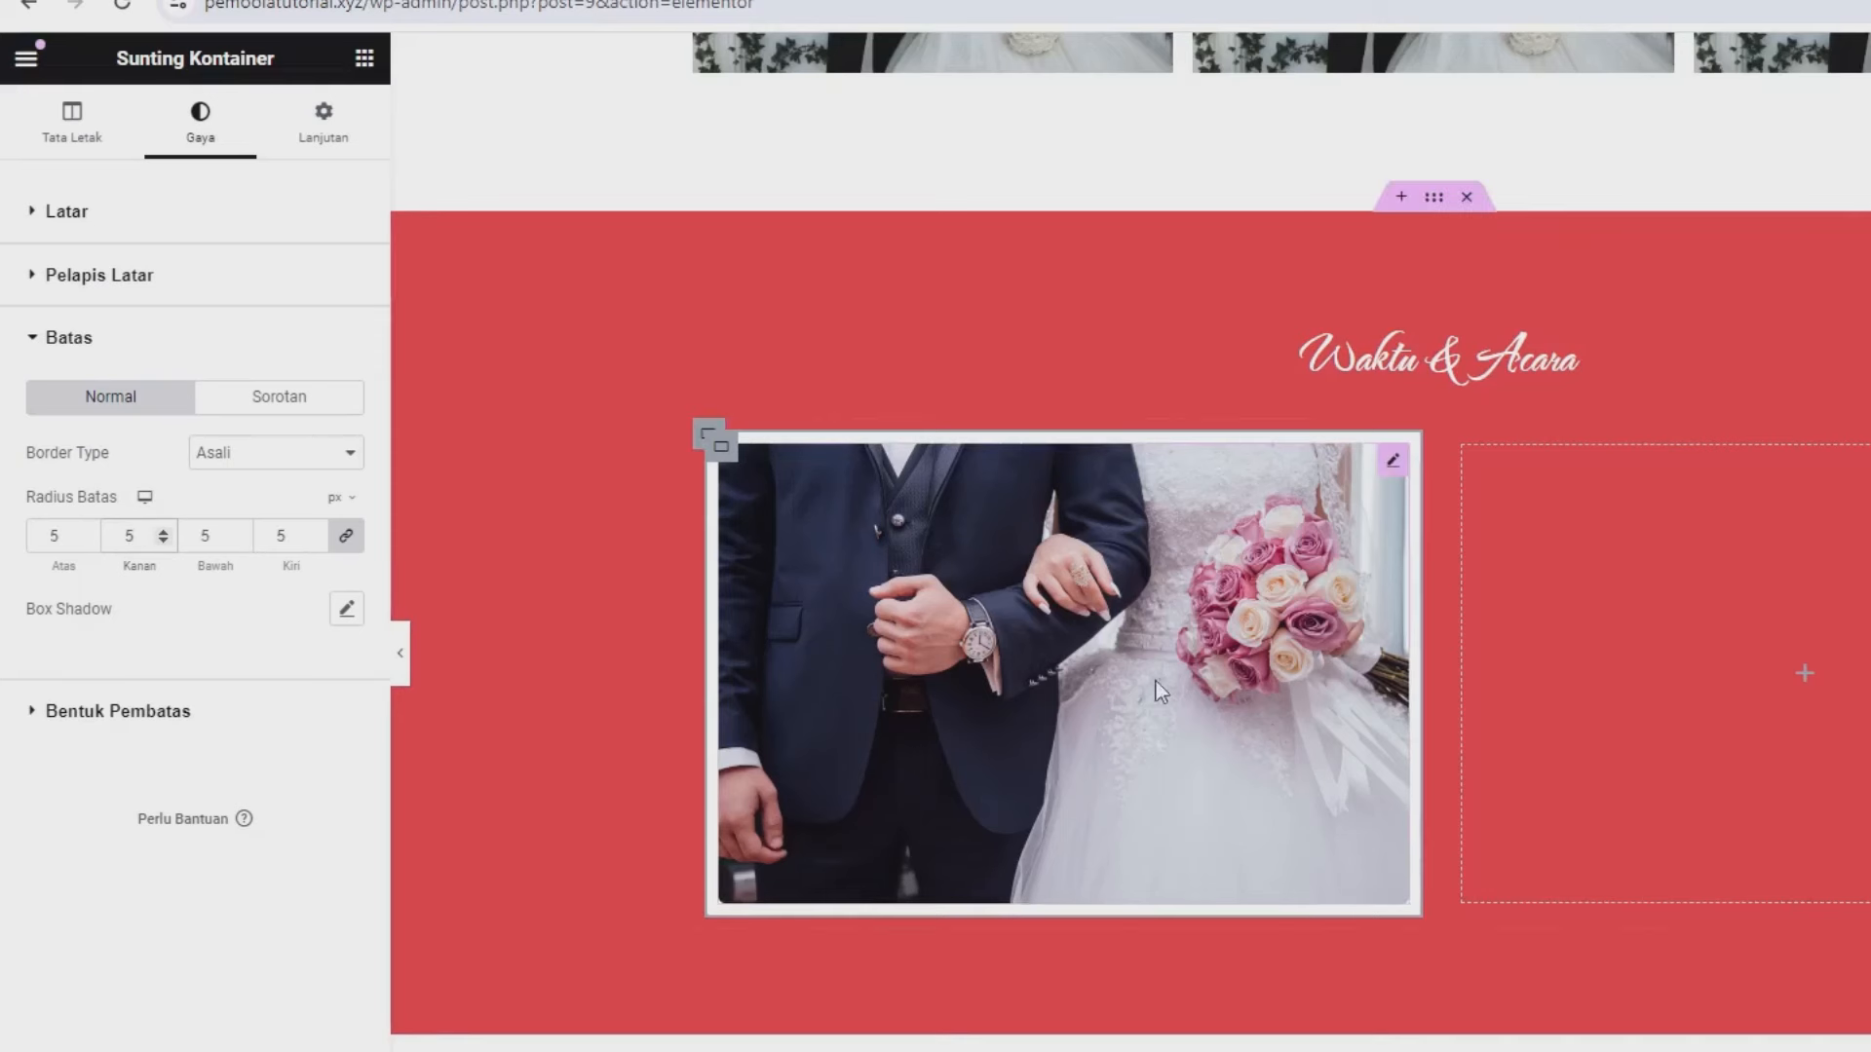
{"action": "left_click", "coordinate": [366, 60]}
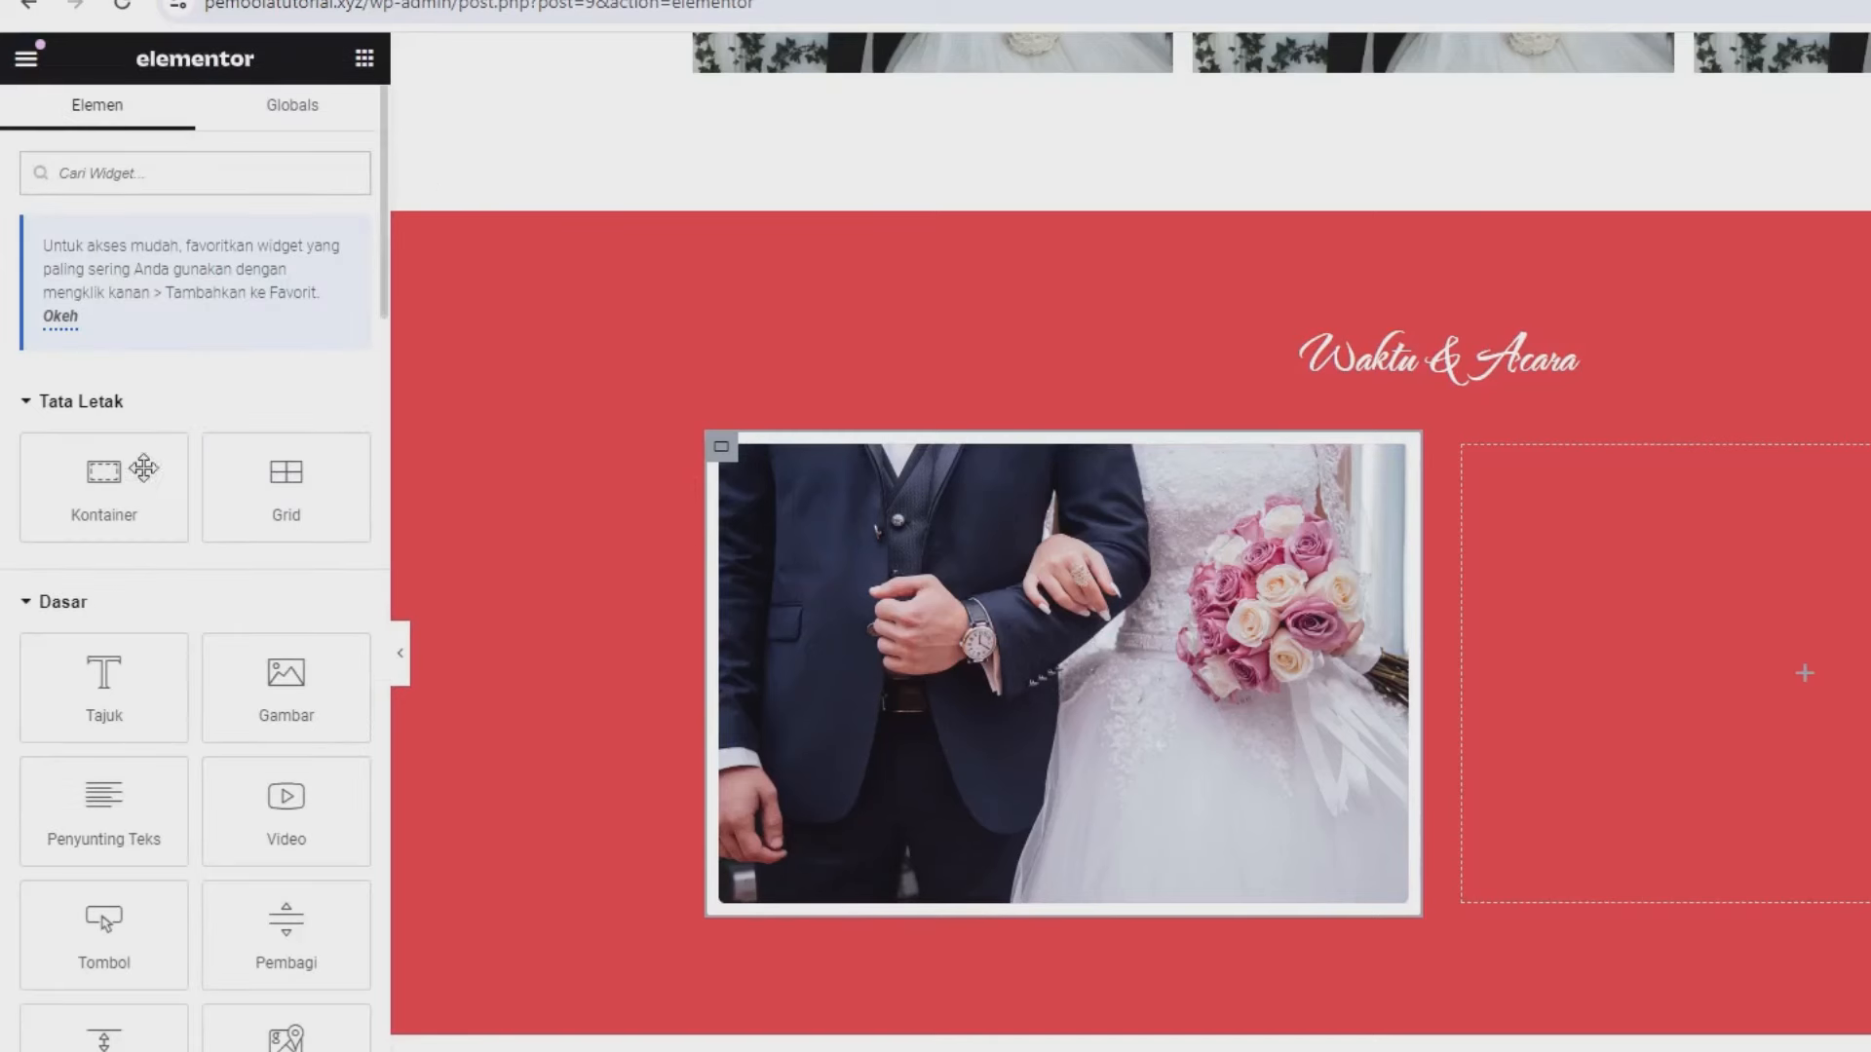
- Add a heading reading 'Akad Nikah' below the photo
{"action": "left_click_drag", "start_coordinate": [82, 676], "coordinate": [811, 864]}
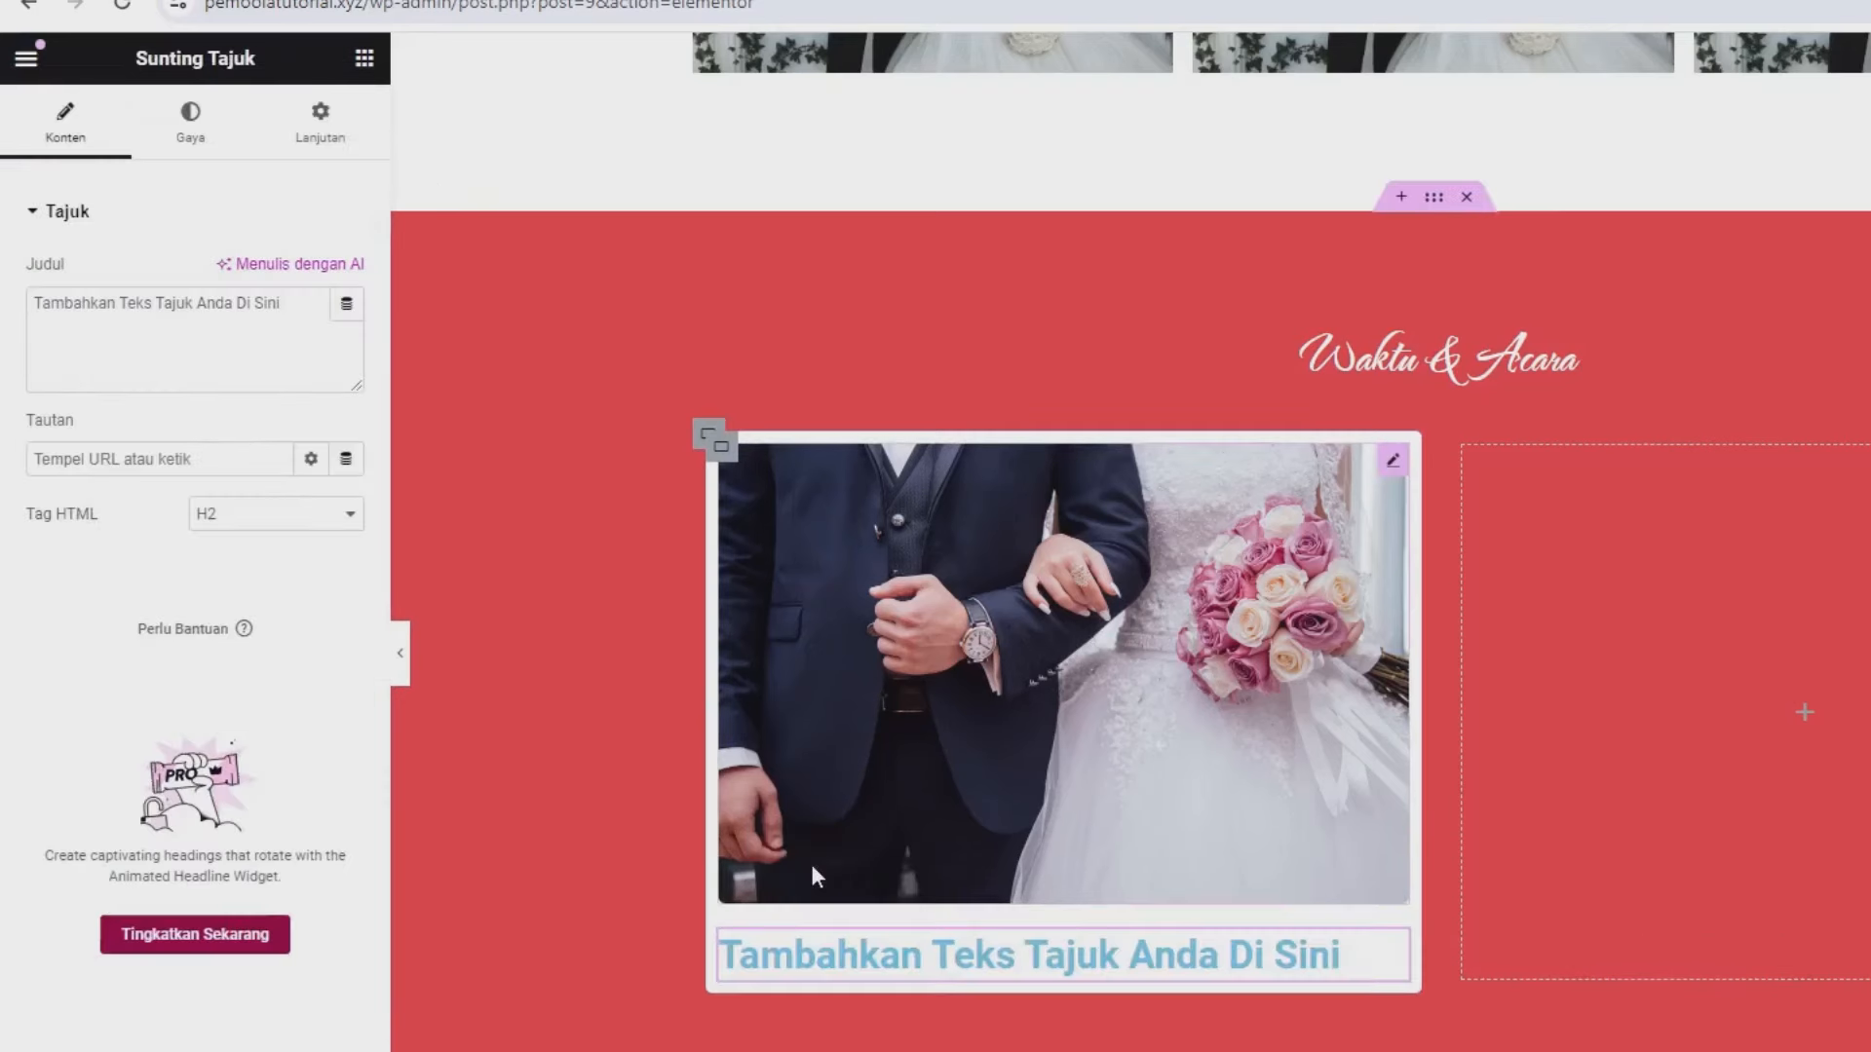
{"action": "triple_click", "coordinate": [189, 345]}
{"action": "type", "text": "A"}
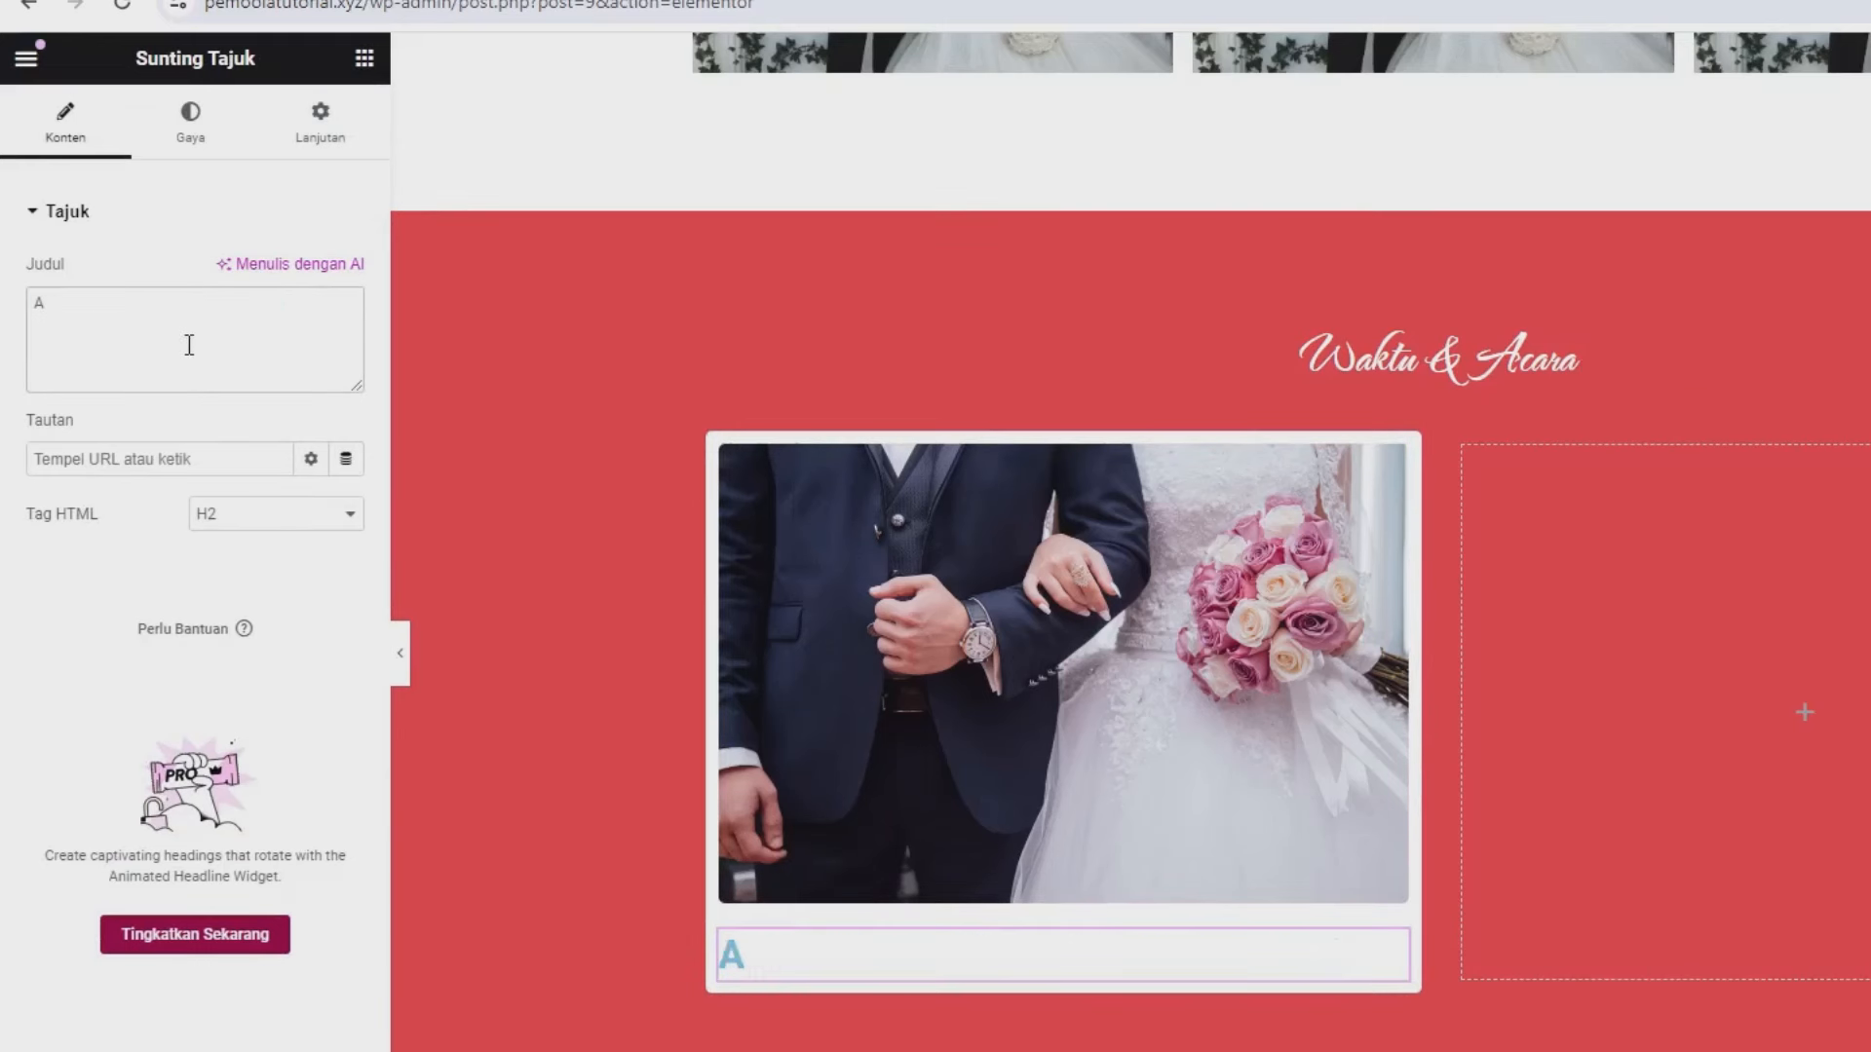
{"action": "type", "text": "kad Ni"}
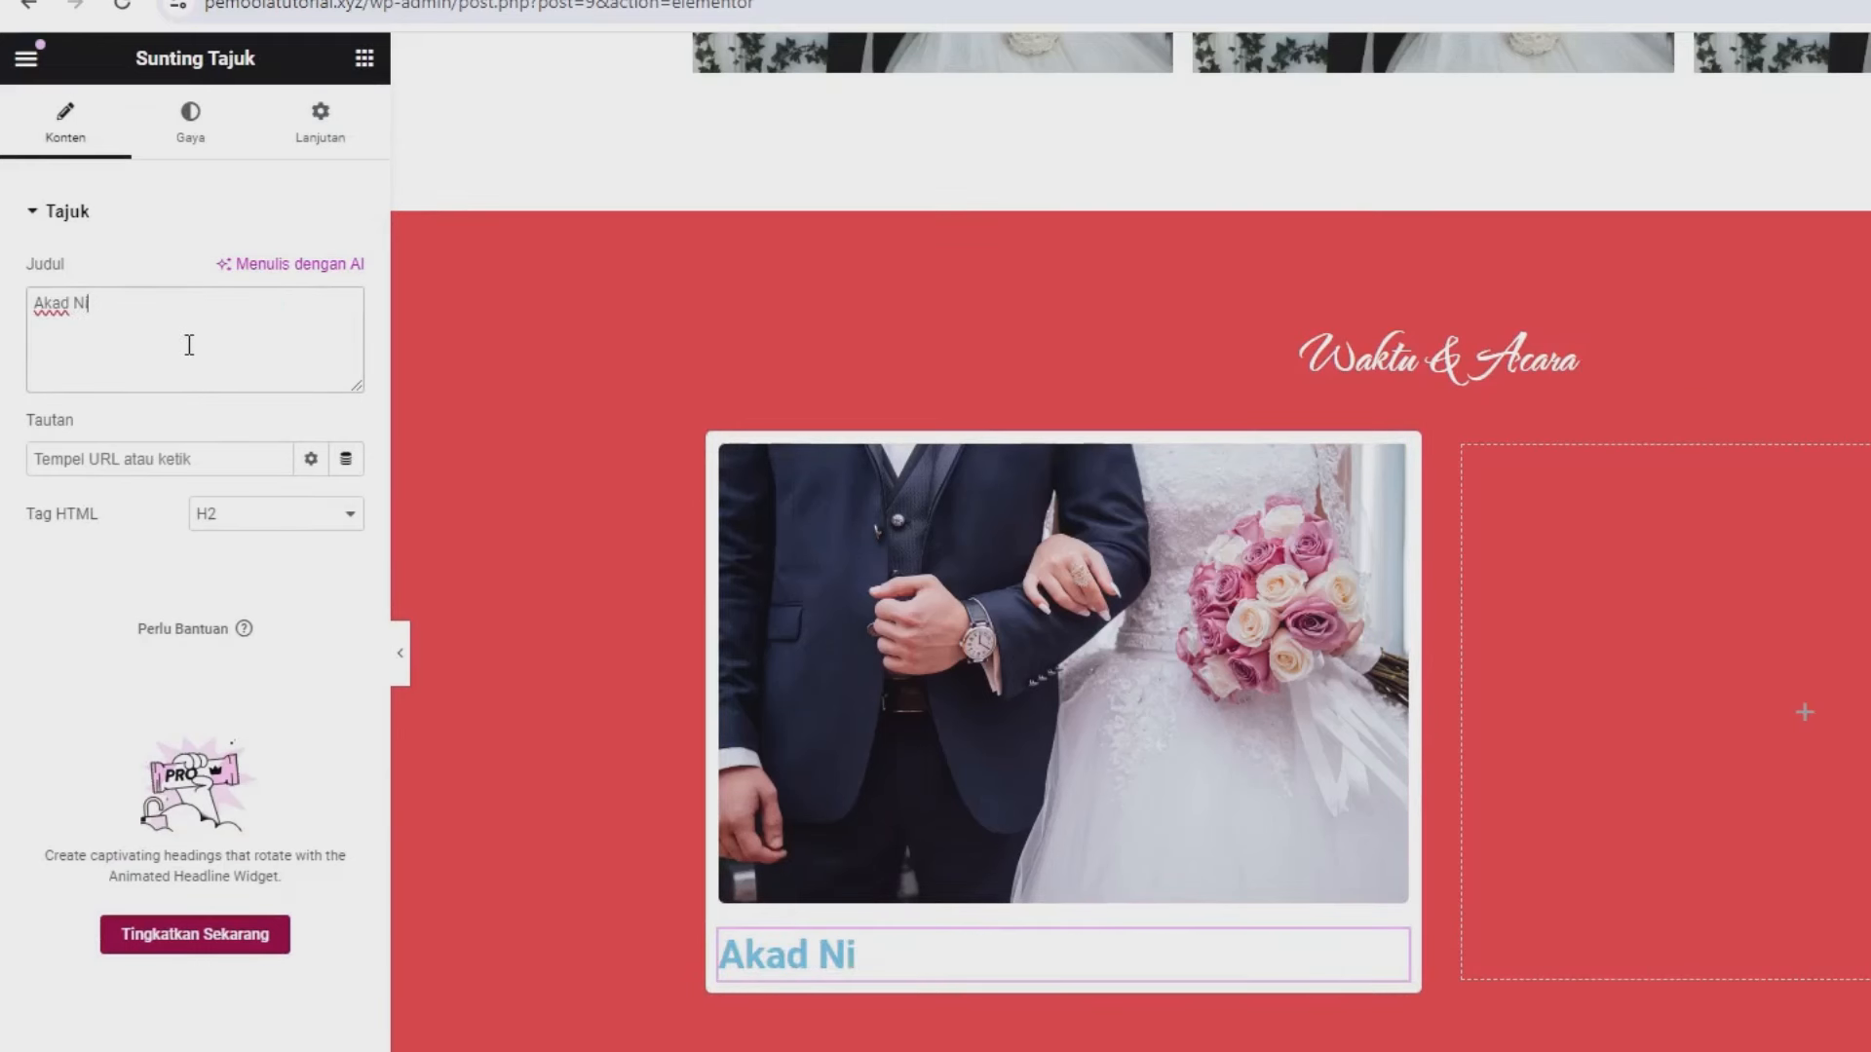
{"action": "type", "text": "kah"}
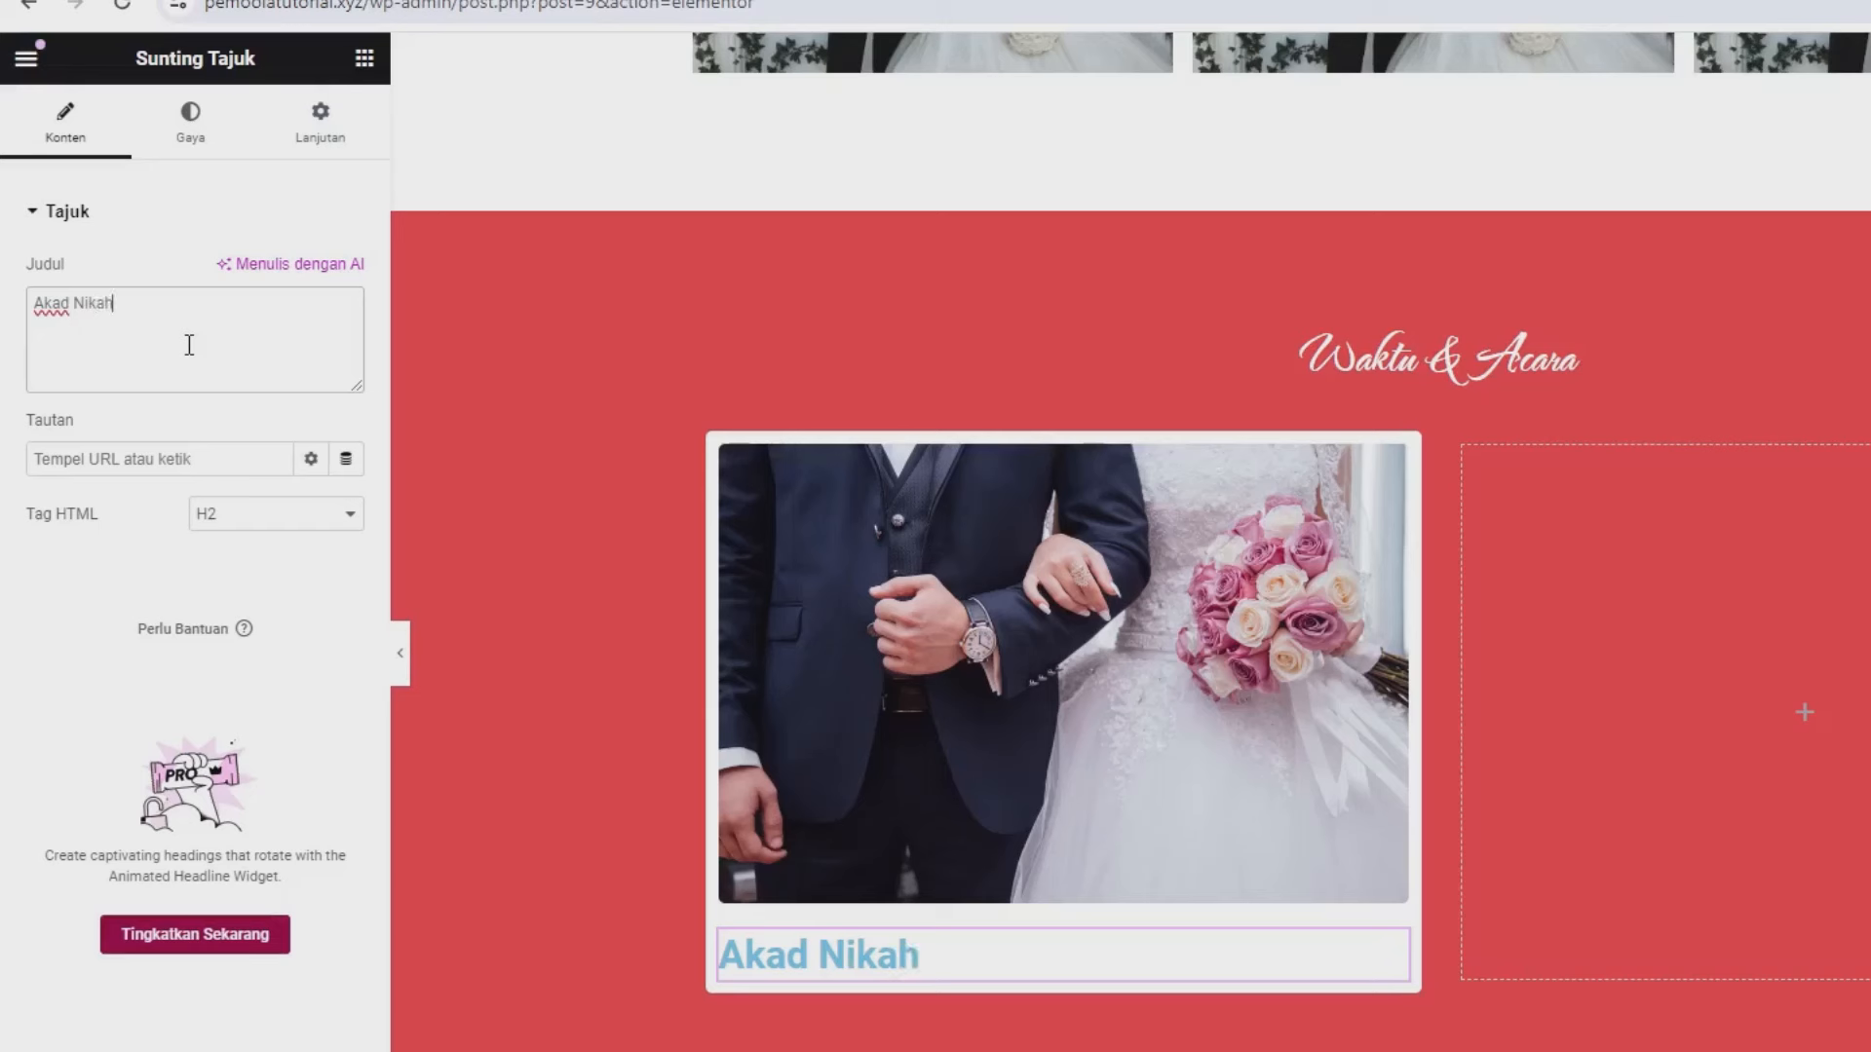
- Centre the Akad Nikah heading, colour it black #000000, and set its font to Poppins
{"action": "left_click", "coordinate": [189, 135]}
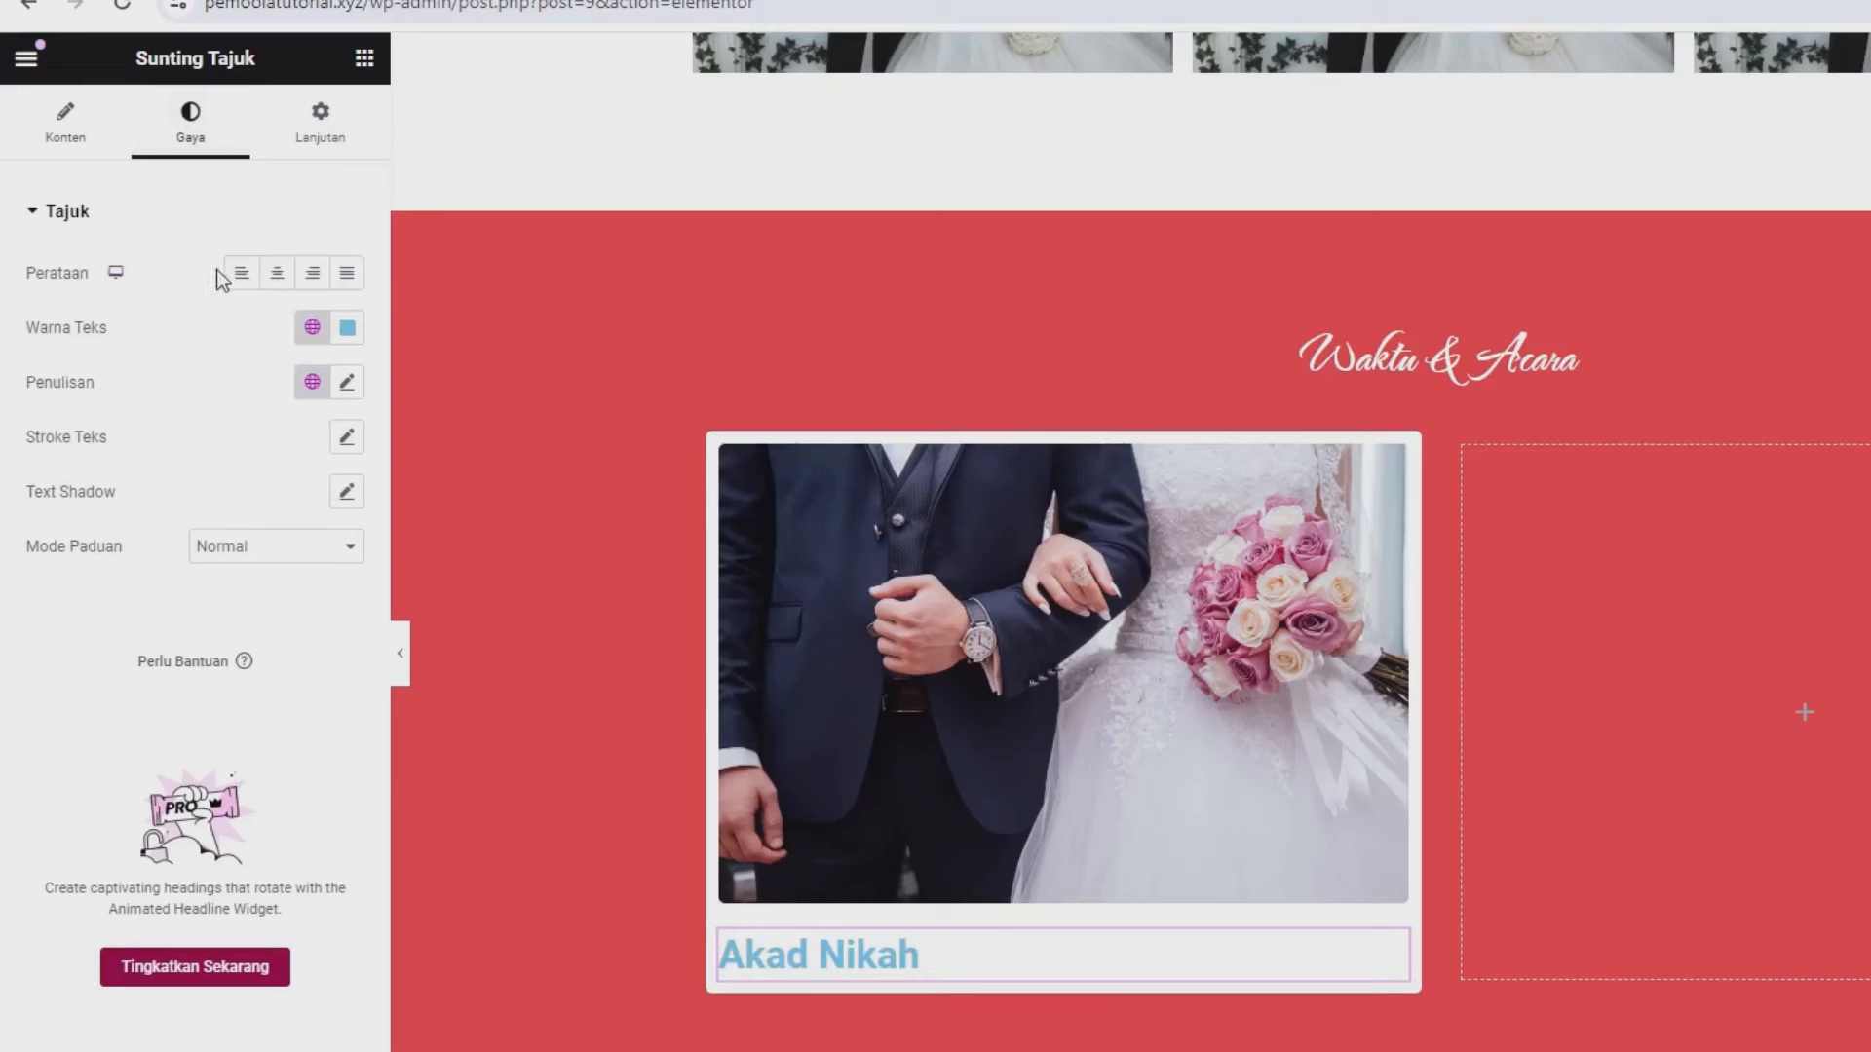
{"action": "left_click", "coordinate": [276, 278]}
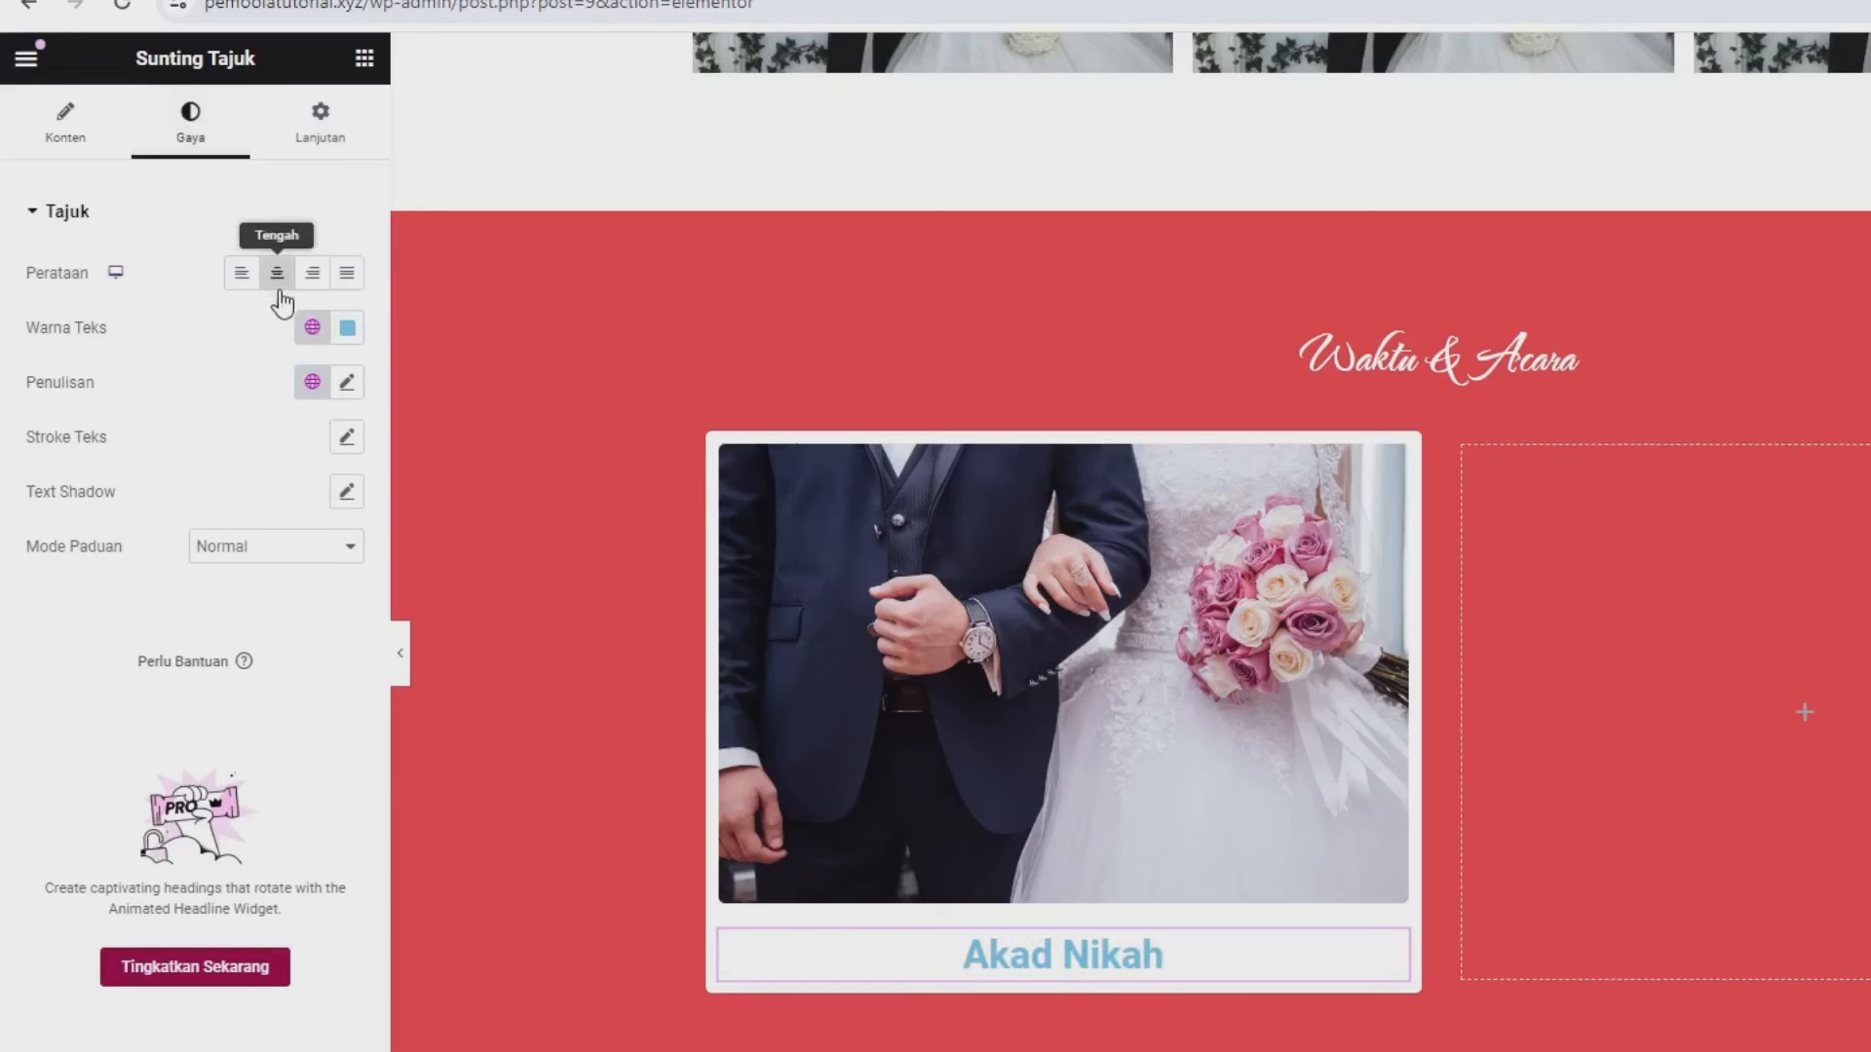
{"action": "left_click", "coordinate": [347, 328]}
{"action": "left_click_drag", "start_coordinate": [405, 509], "coordinate": [477, 627]}
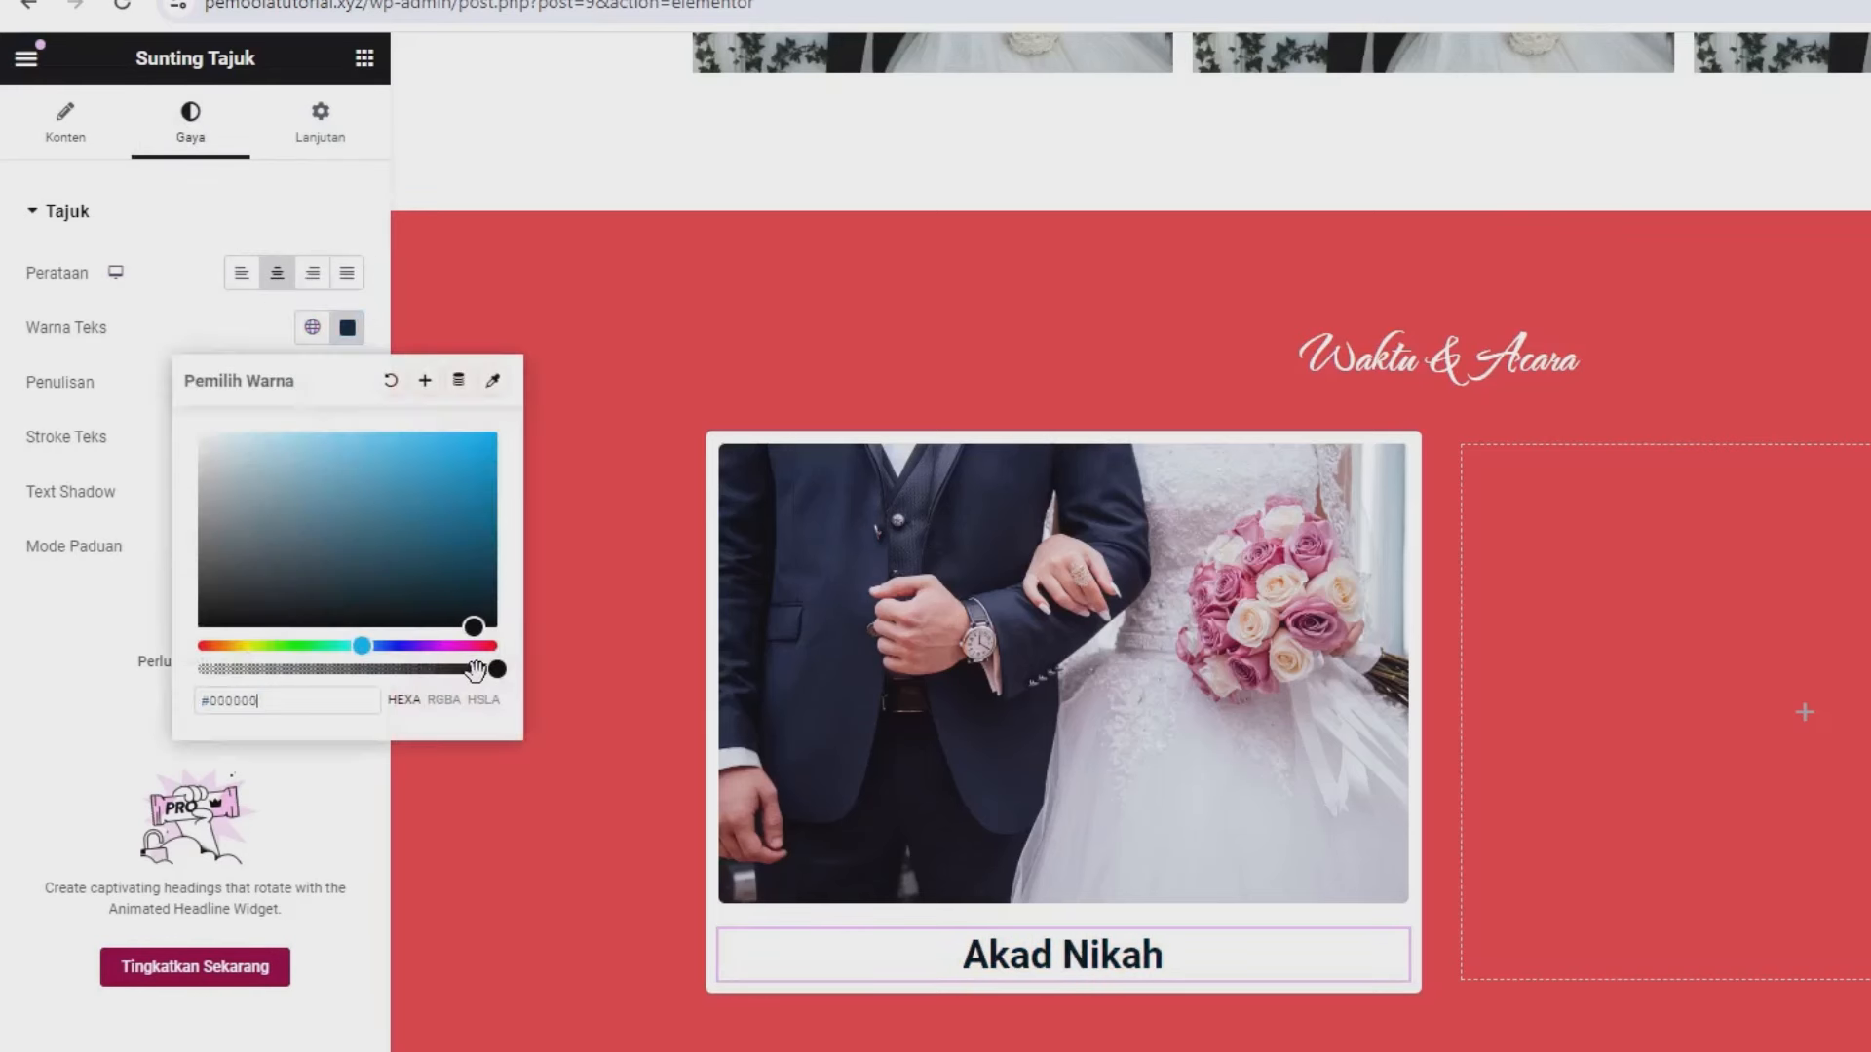
{"action": "left_click", "coordinate": [154, 698]}
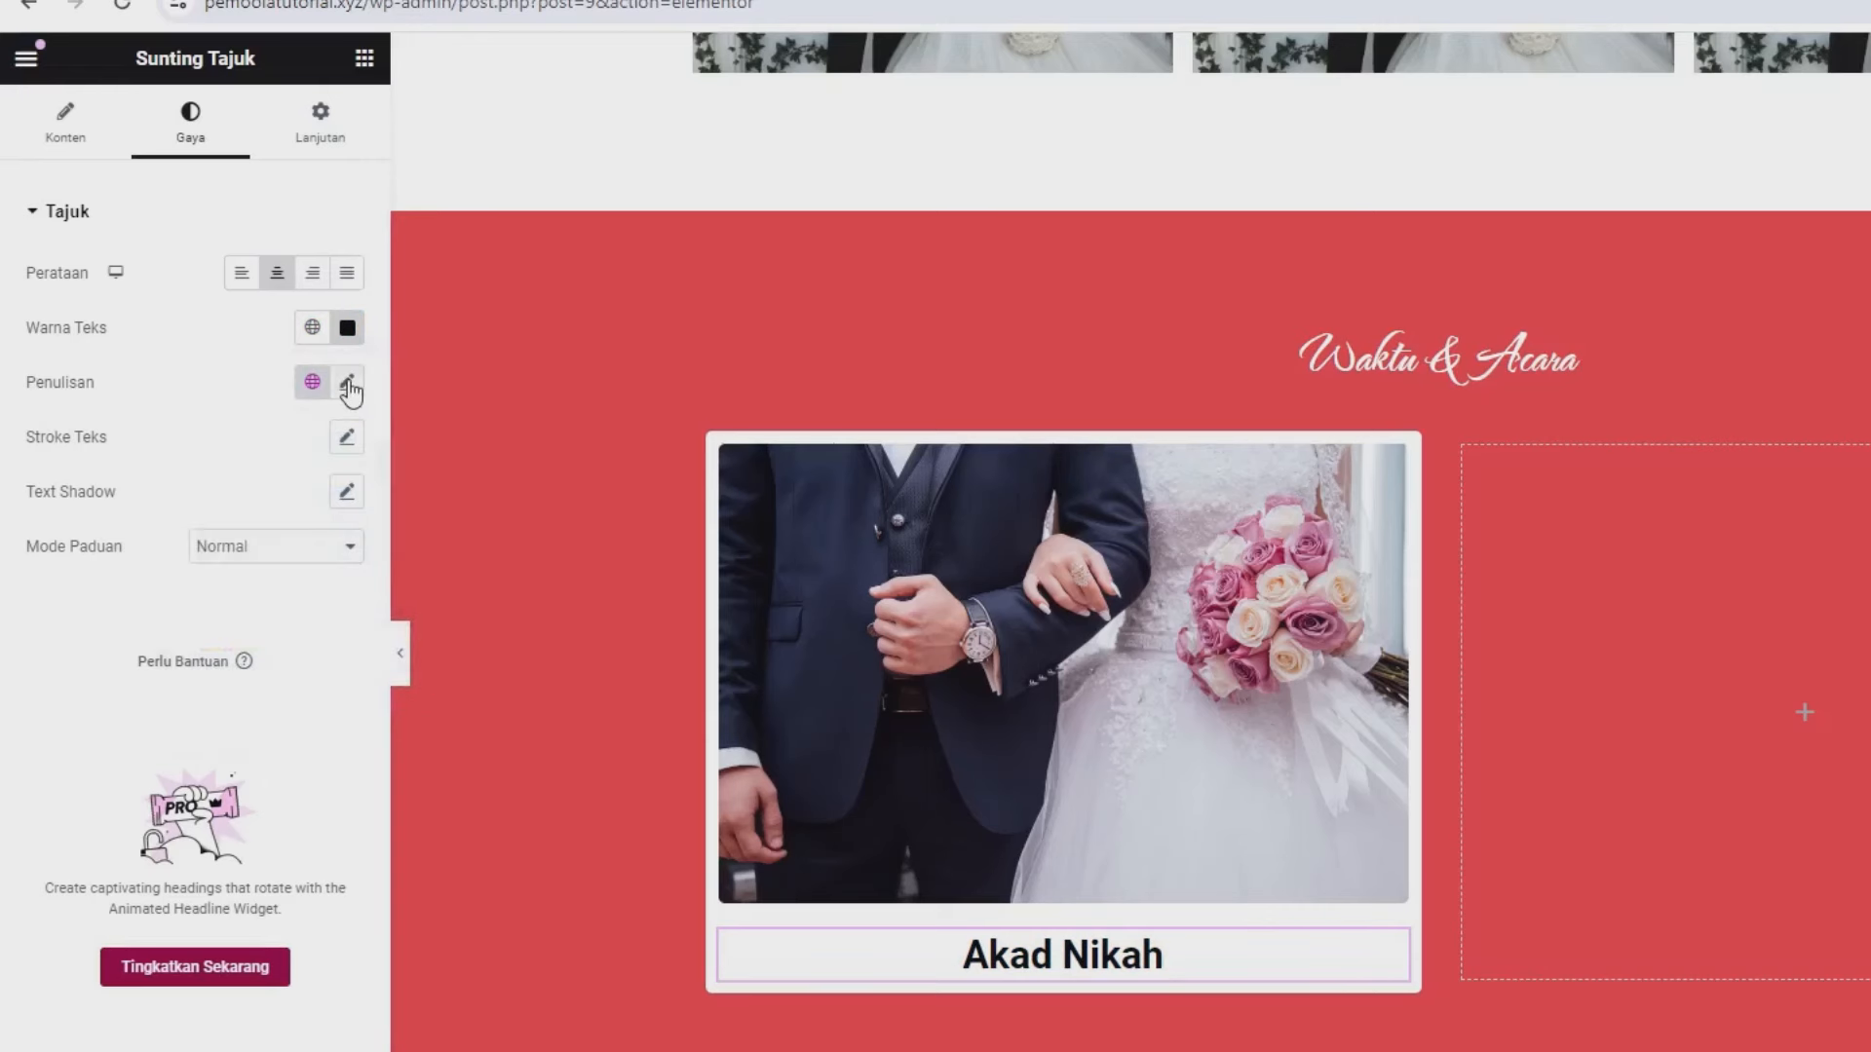
{"action": "left_click", "coordinate": [348, 385]}
{"action": "left_click", "coordinate": [281, 506]}
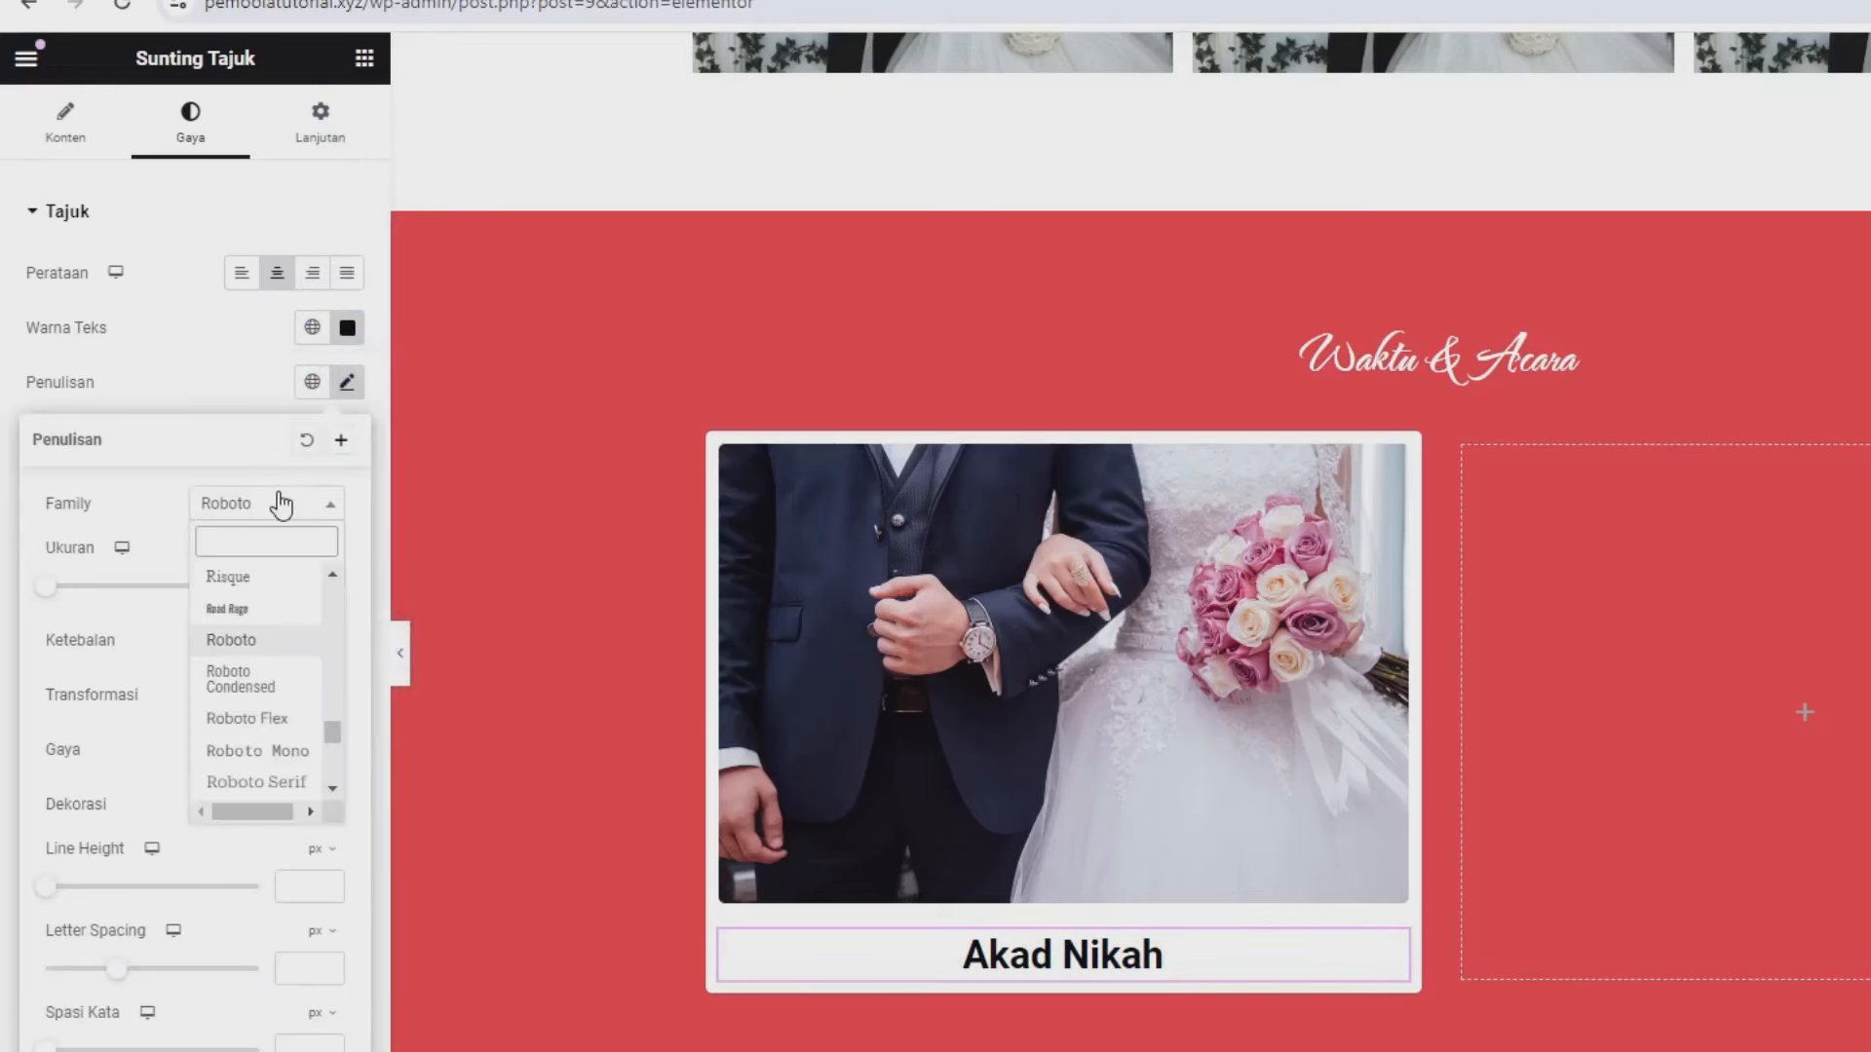
{"action": "type", "text": "pop"}
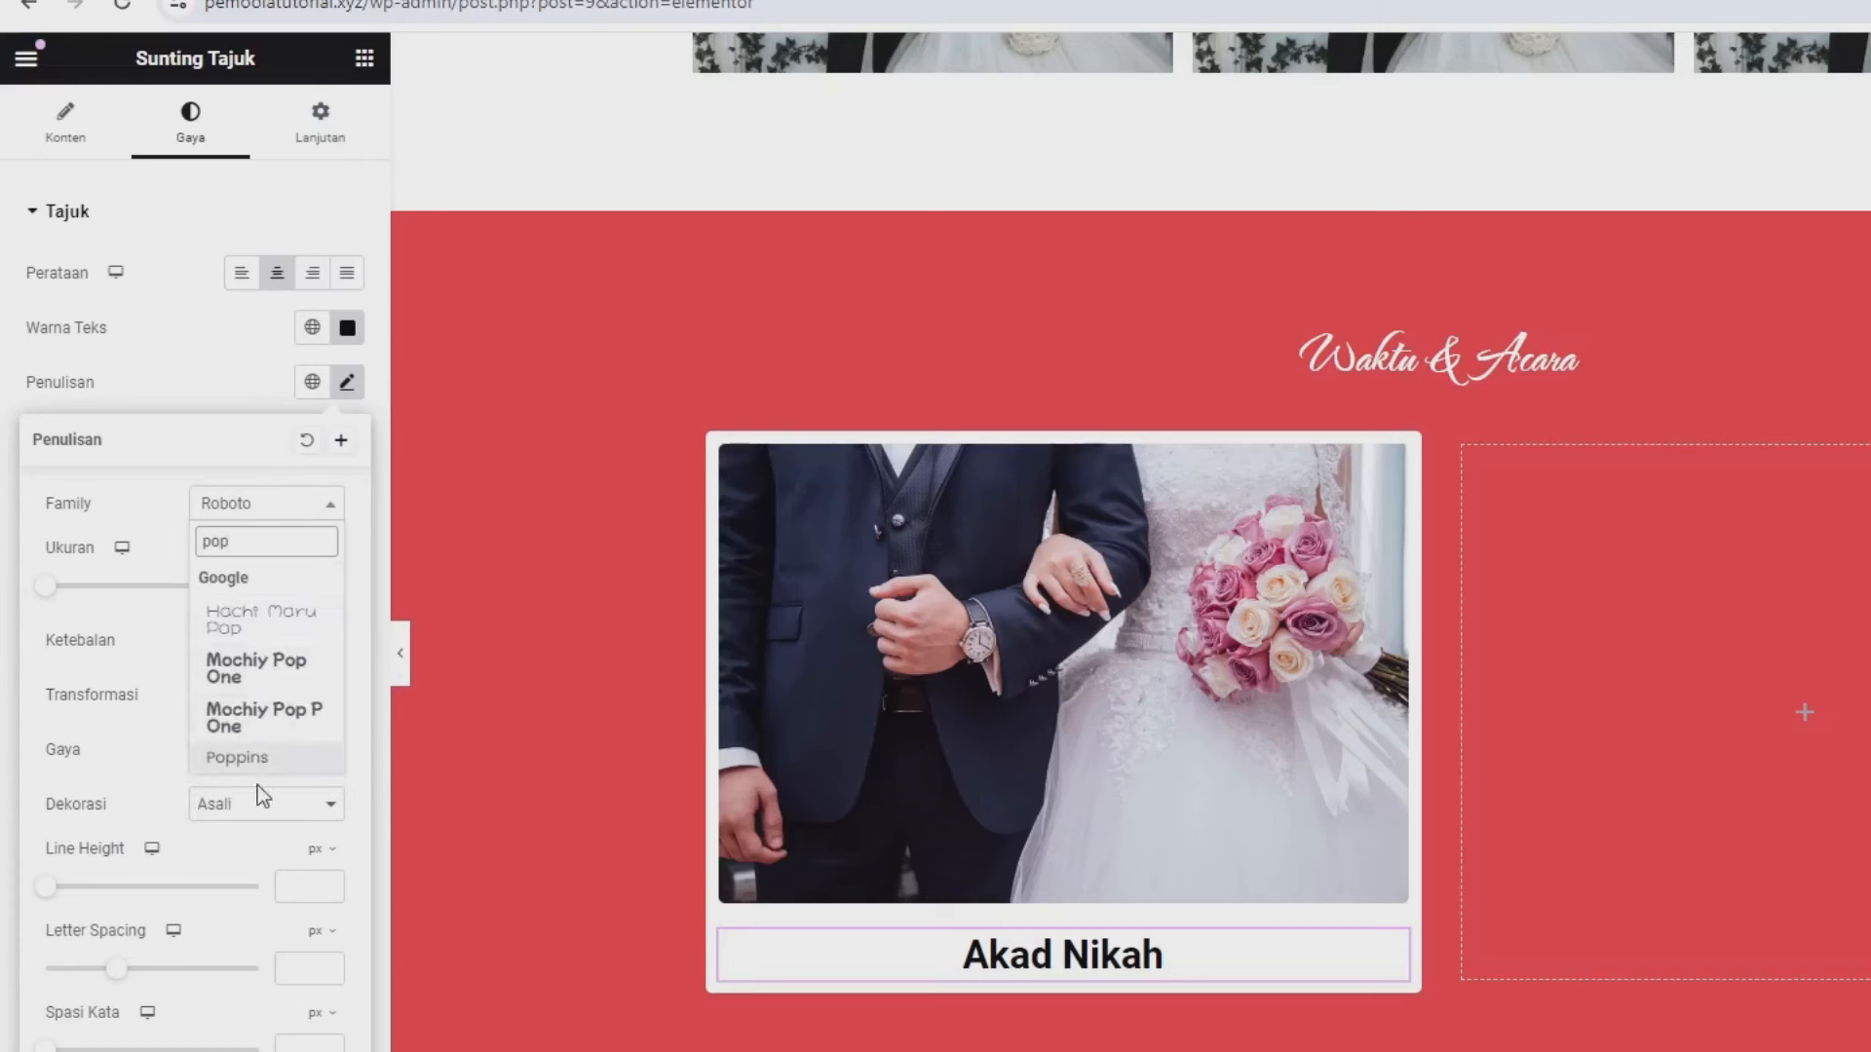
{"action": "left_click", "coordinate": [252, 768]}
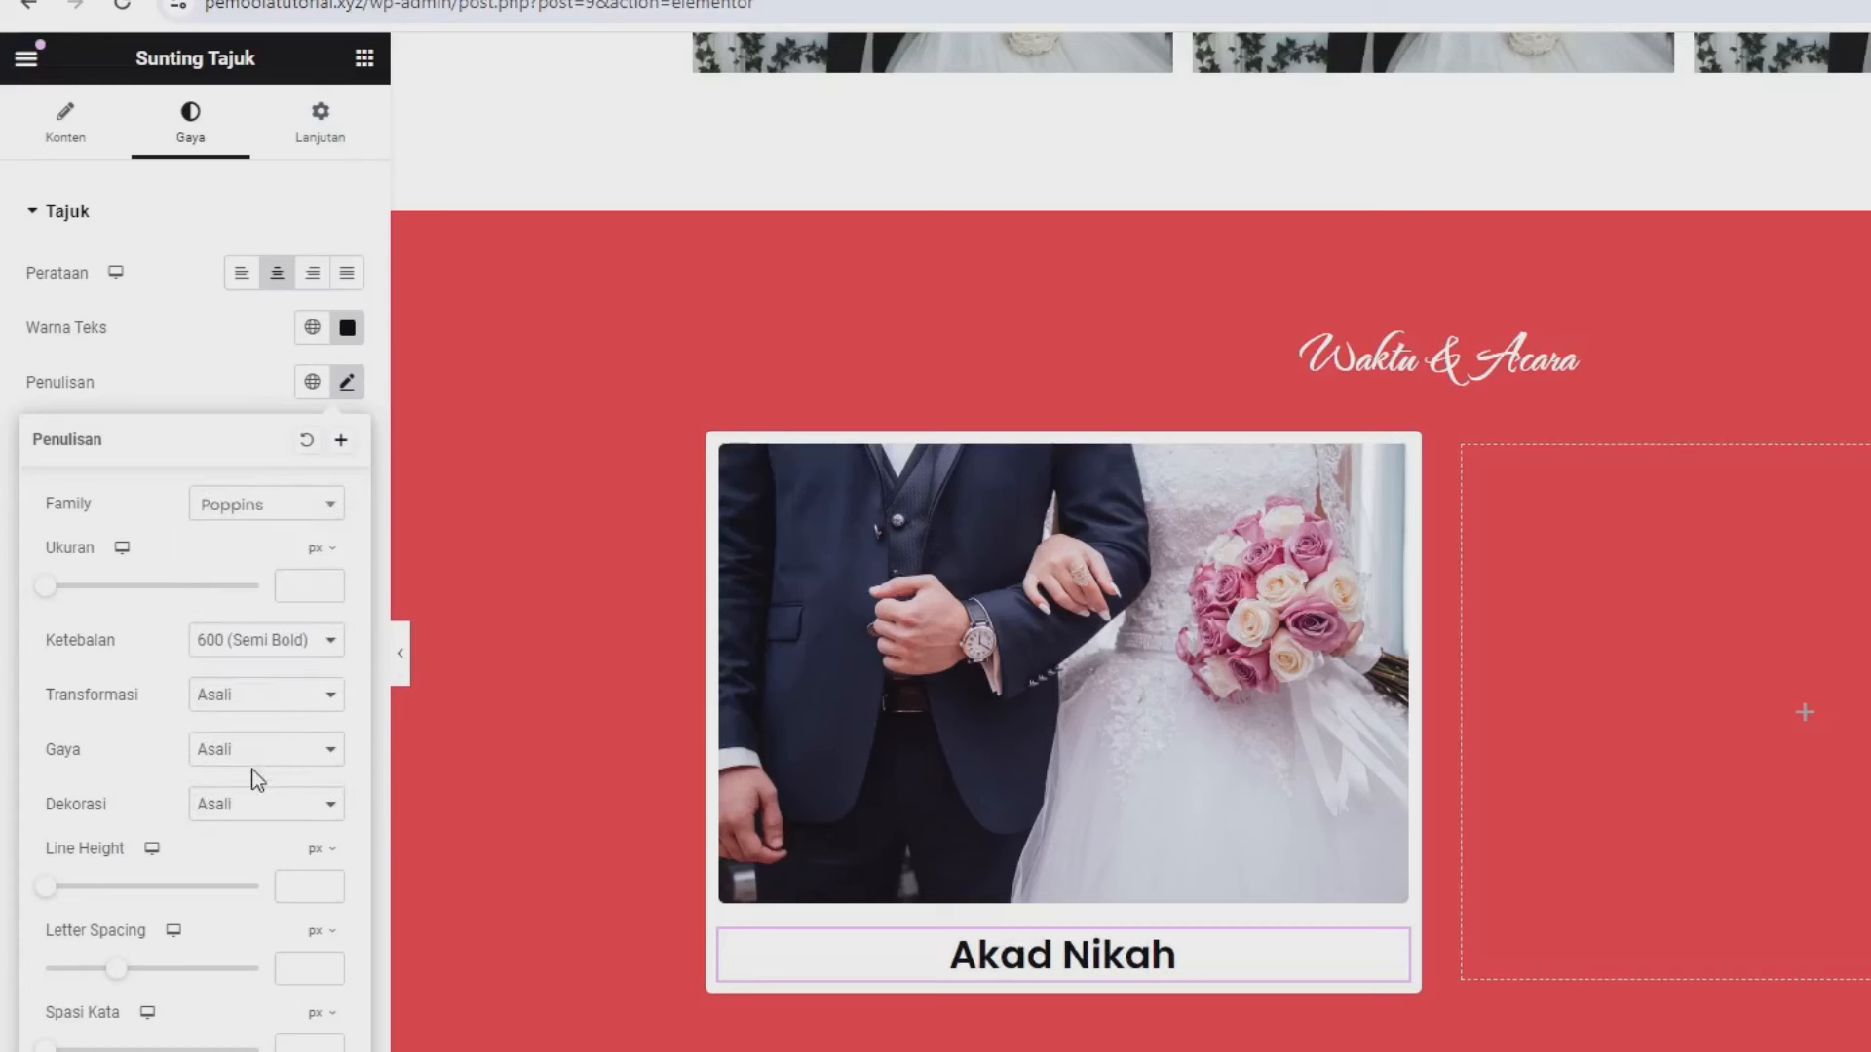
{"action": "left_click", "coordinate": [364, 58]}
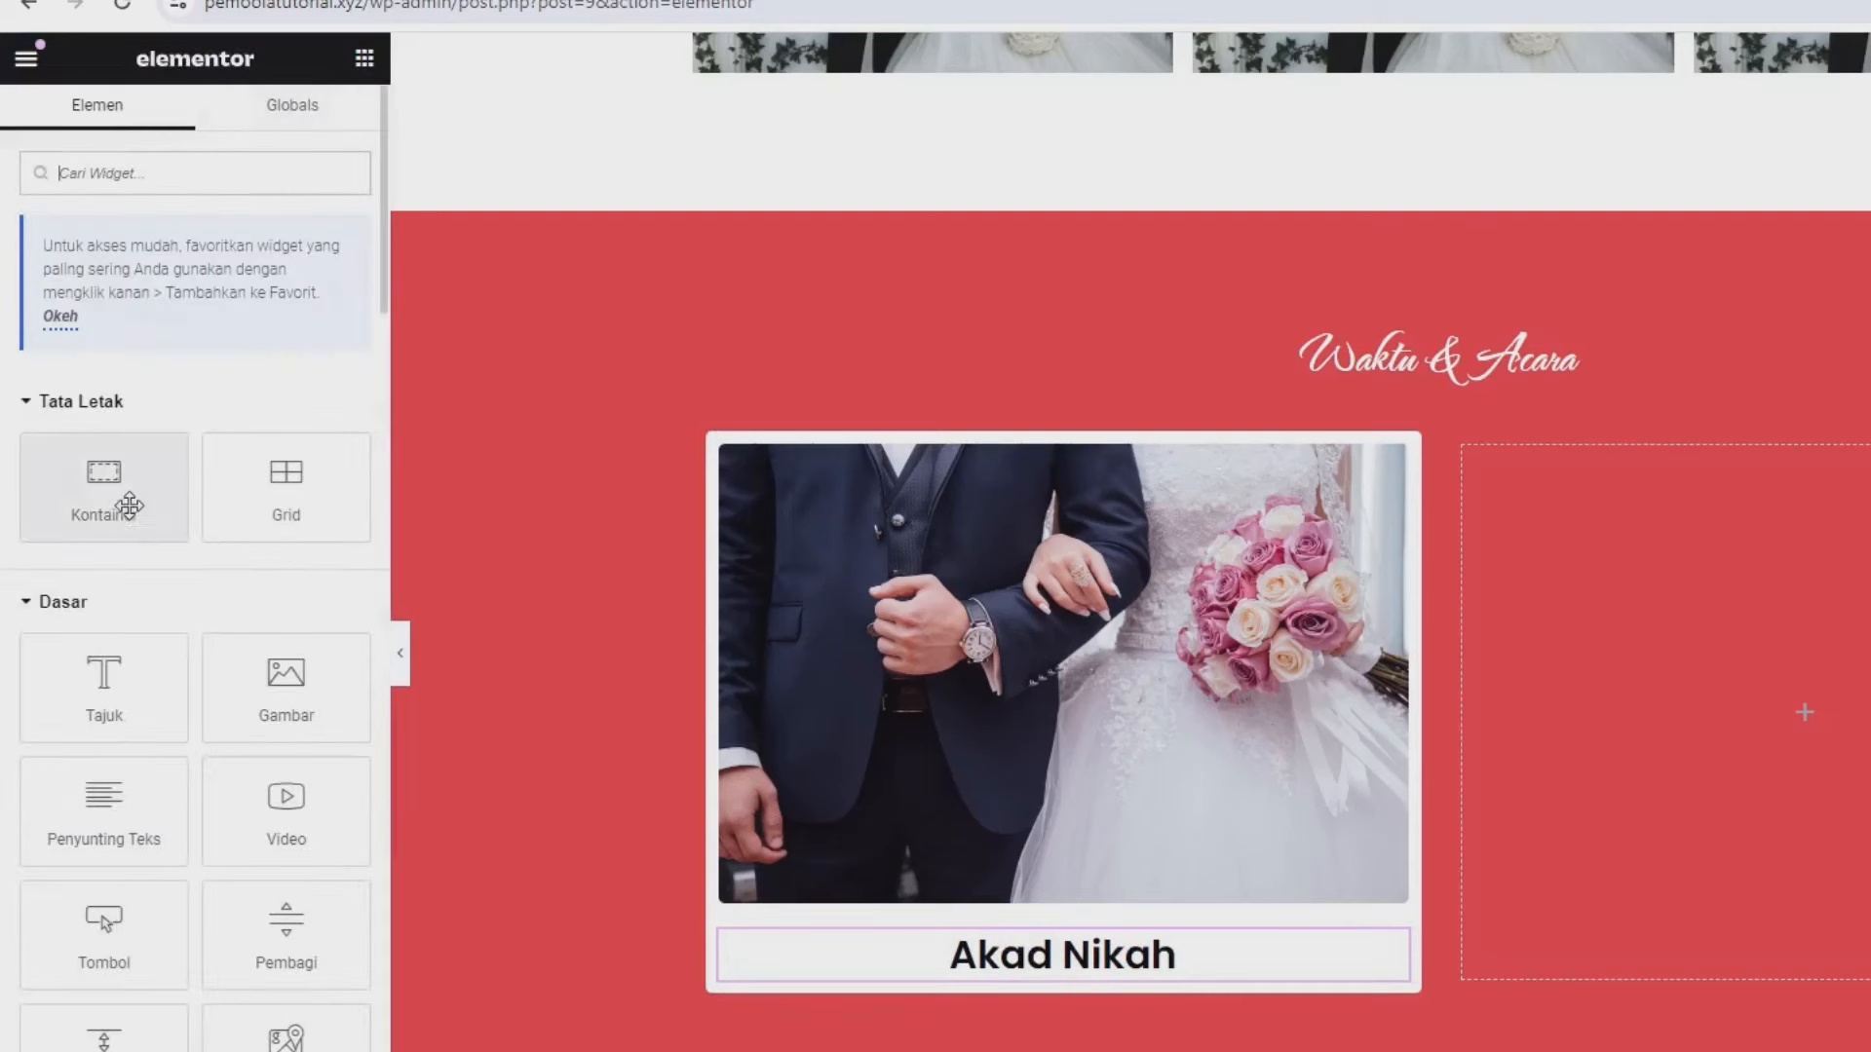
- Add a container under Akad Nikah, duplicate it, and set the parent's direction to Row
{"action": "left_click_drag", "start_coordinate": [117, 487], "coordinate": [973, 963]}
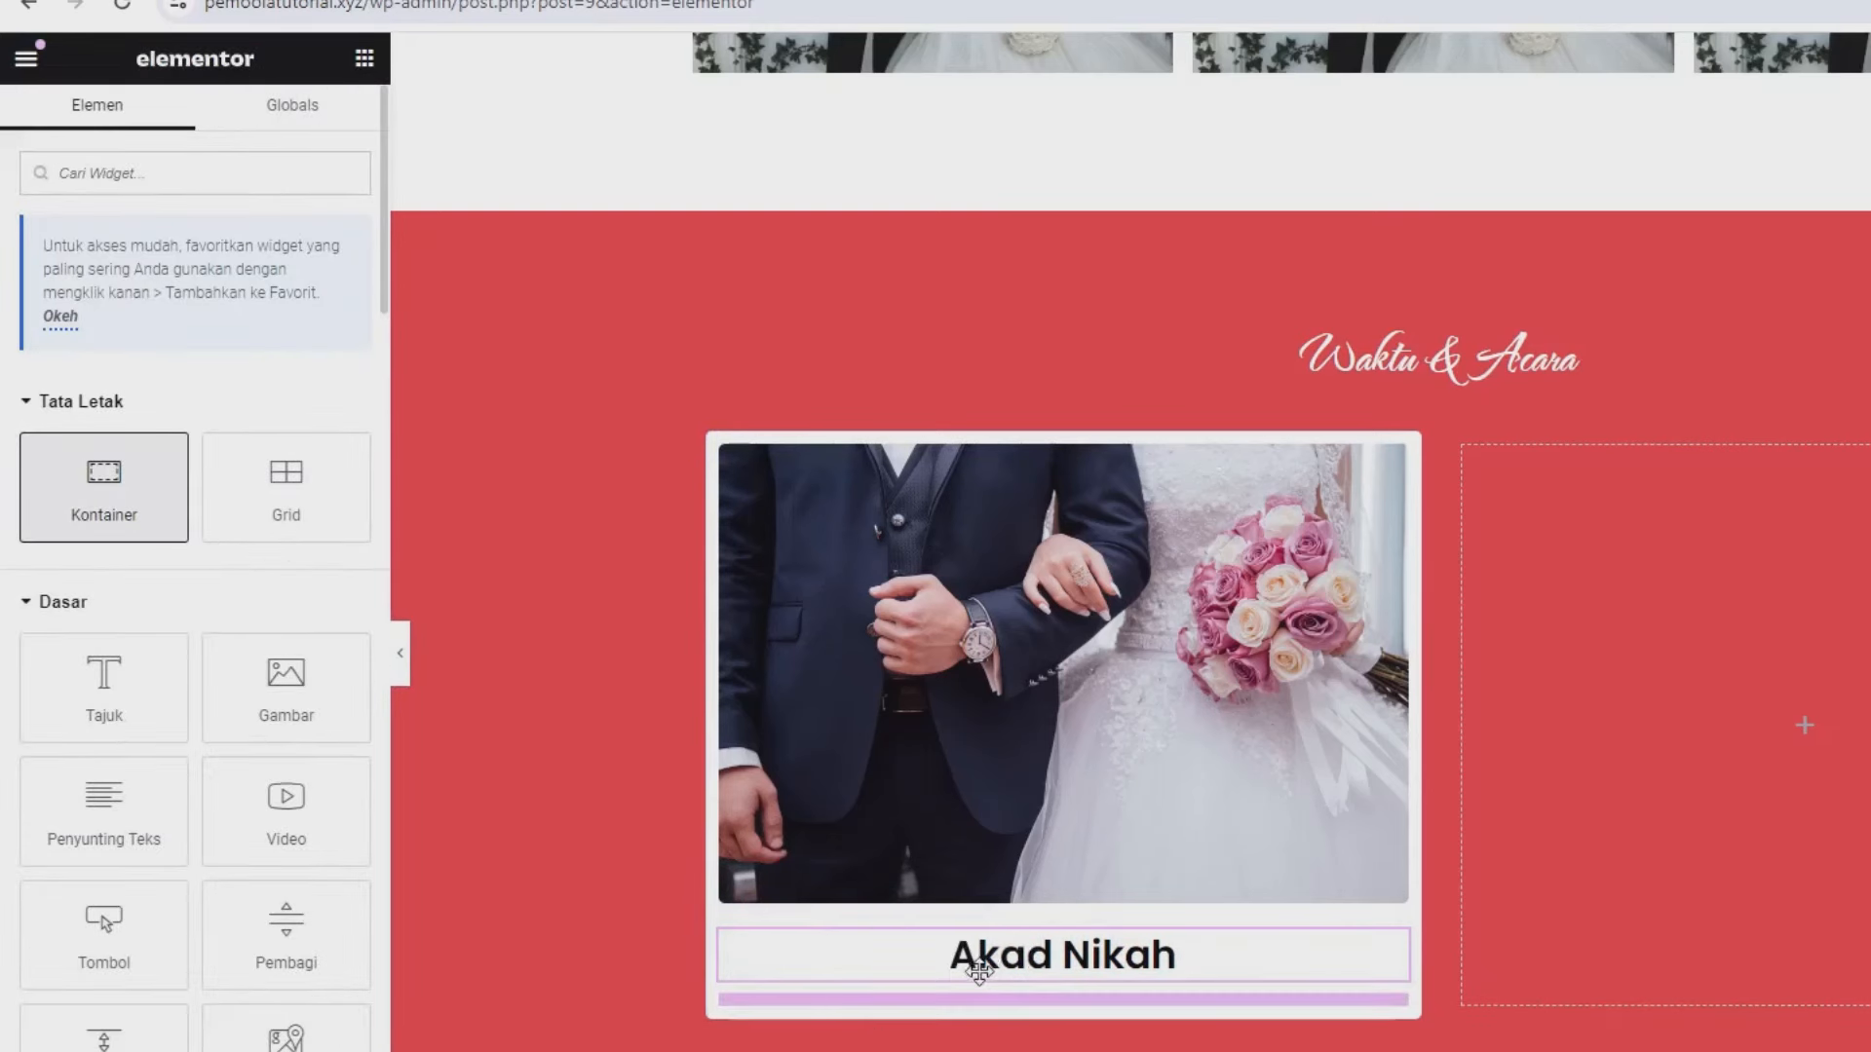
{"action": "left_click", "coordinate": [362, 60]}
{"action": "left_click_drag", "start_coordinate": [103, 488], "coordinate": [901, 809]}
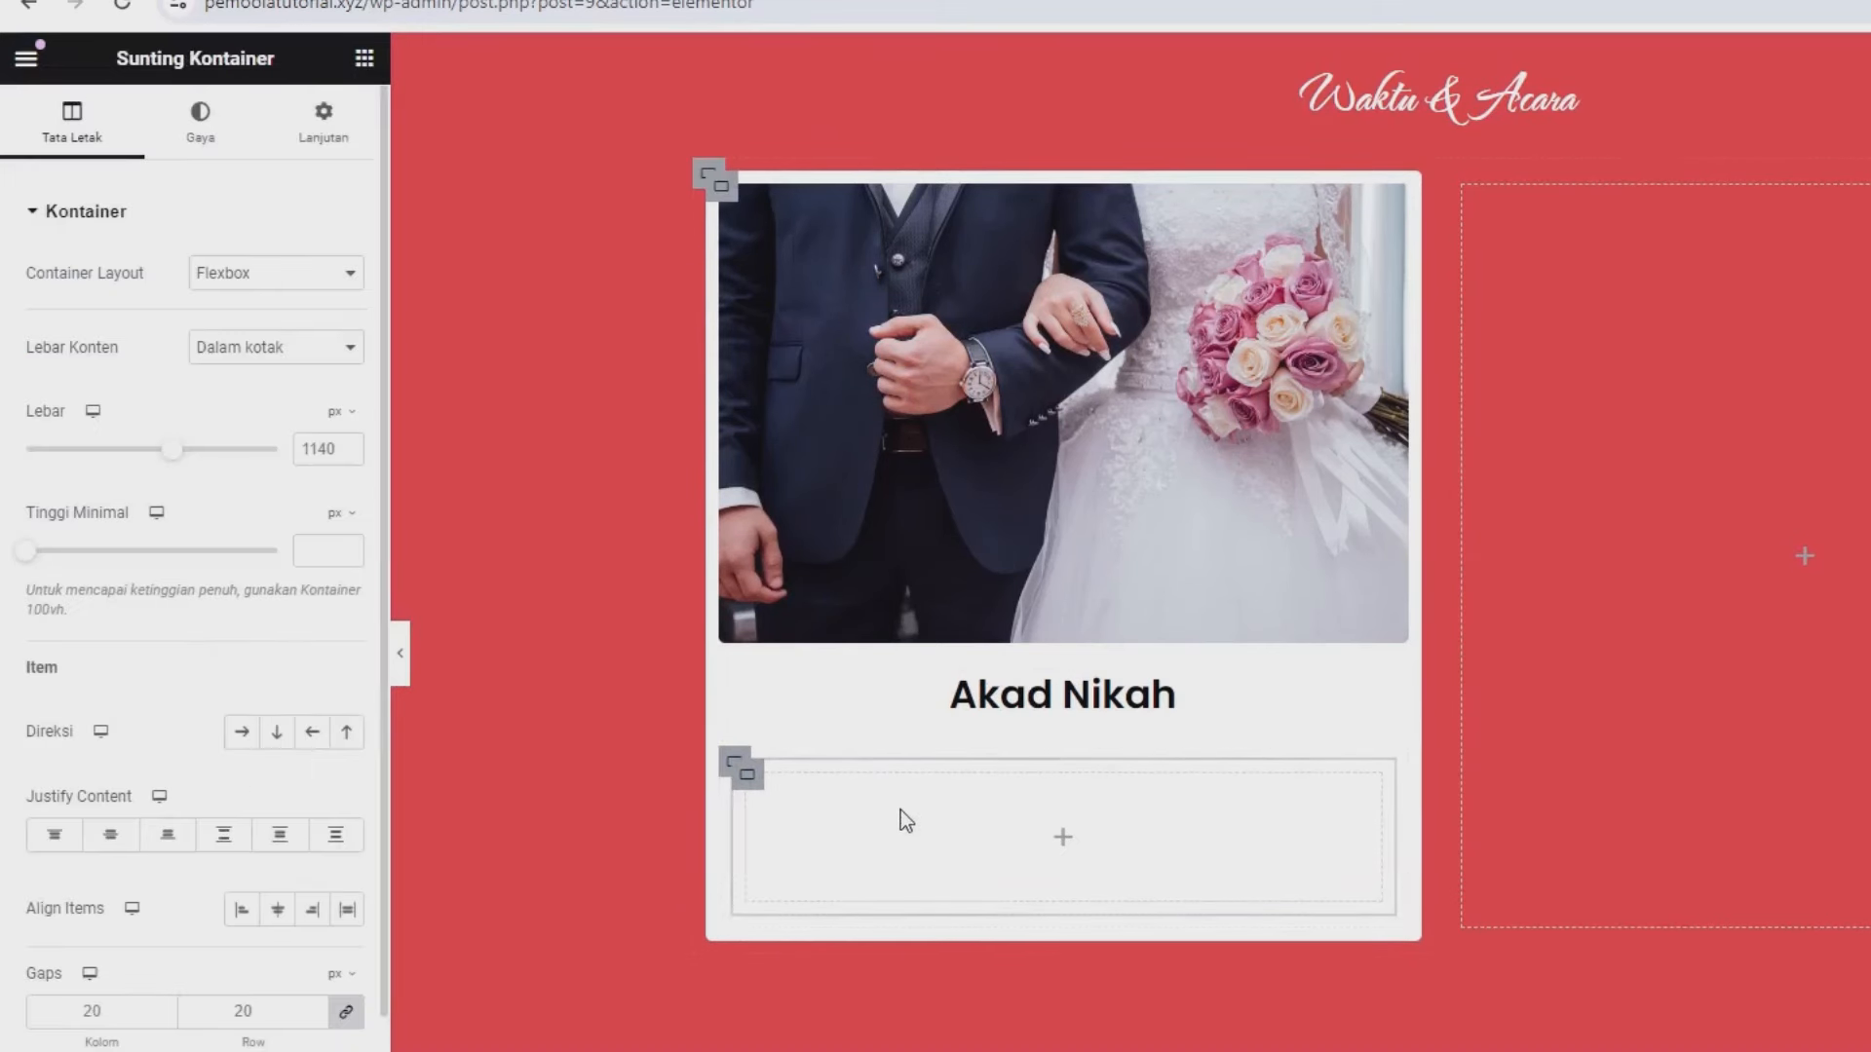
{"action": "right_click", "coordinate": [743, 788]}
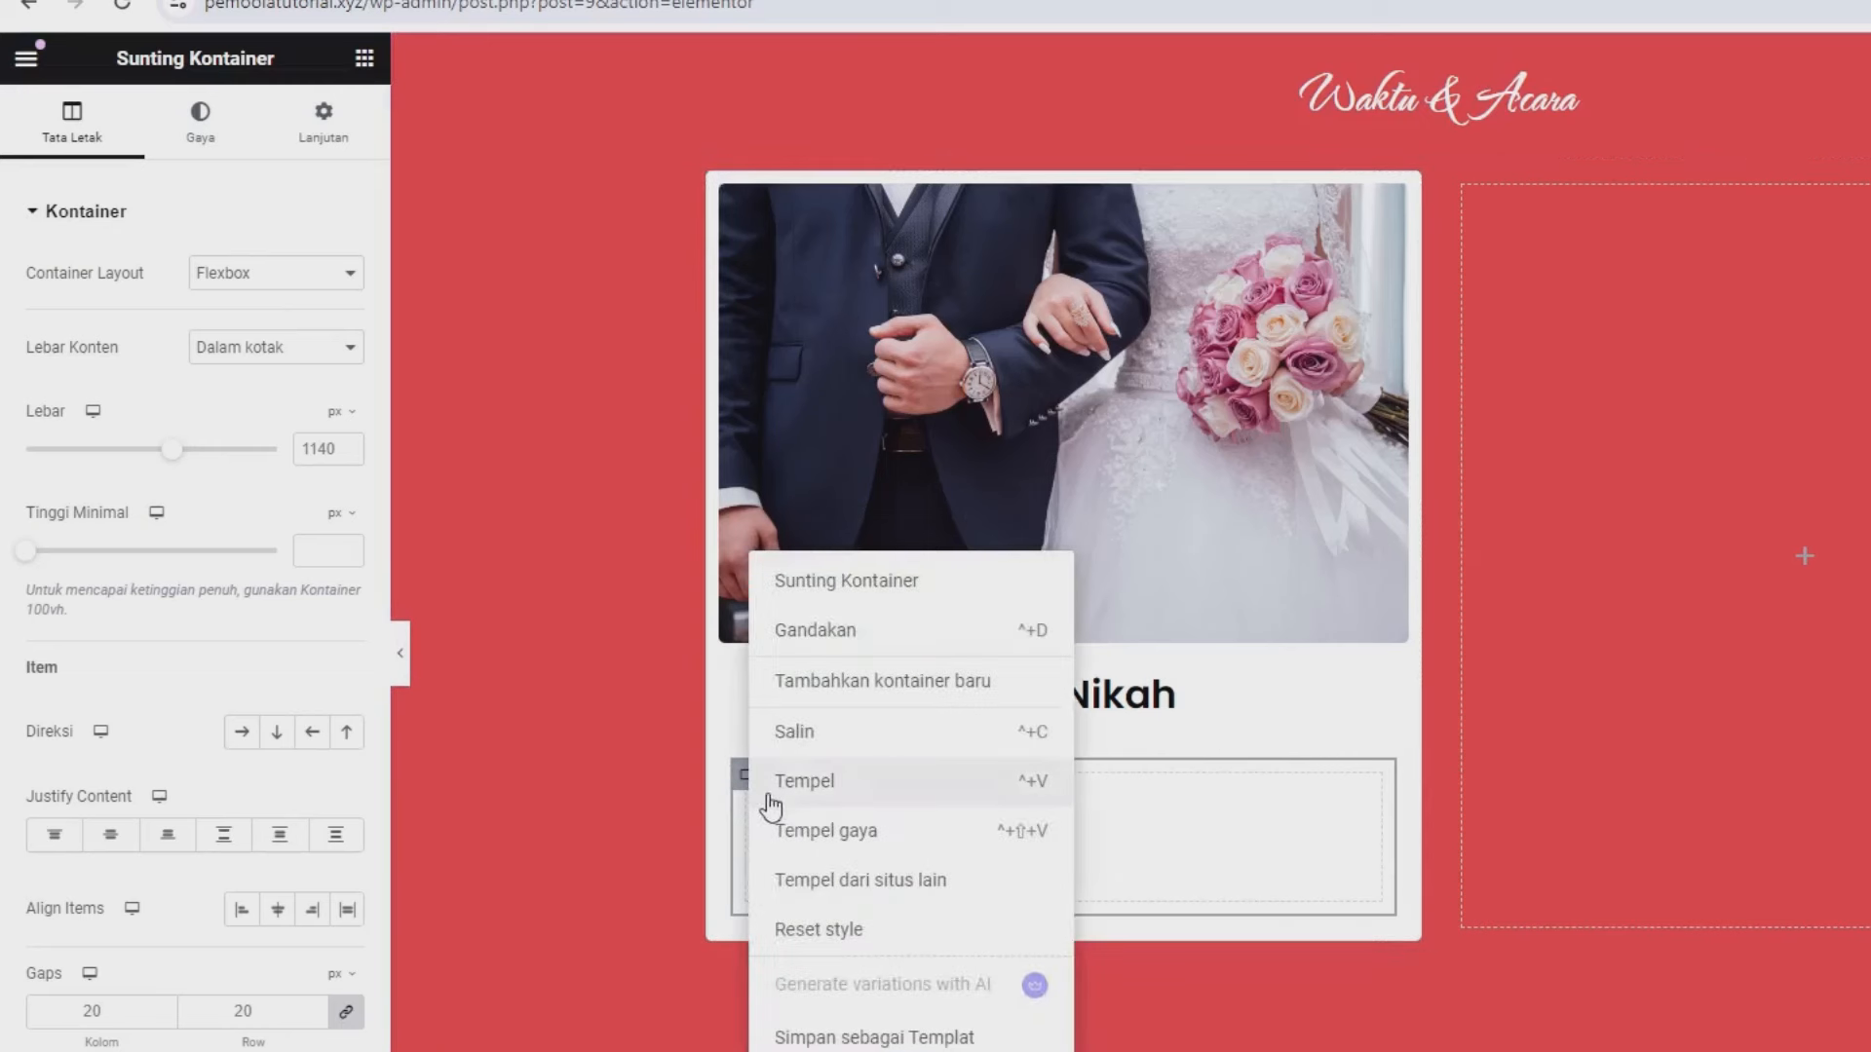
{"action": "left_click", "coordinate": [797, 635]}
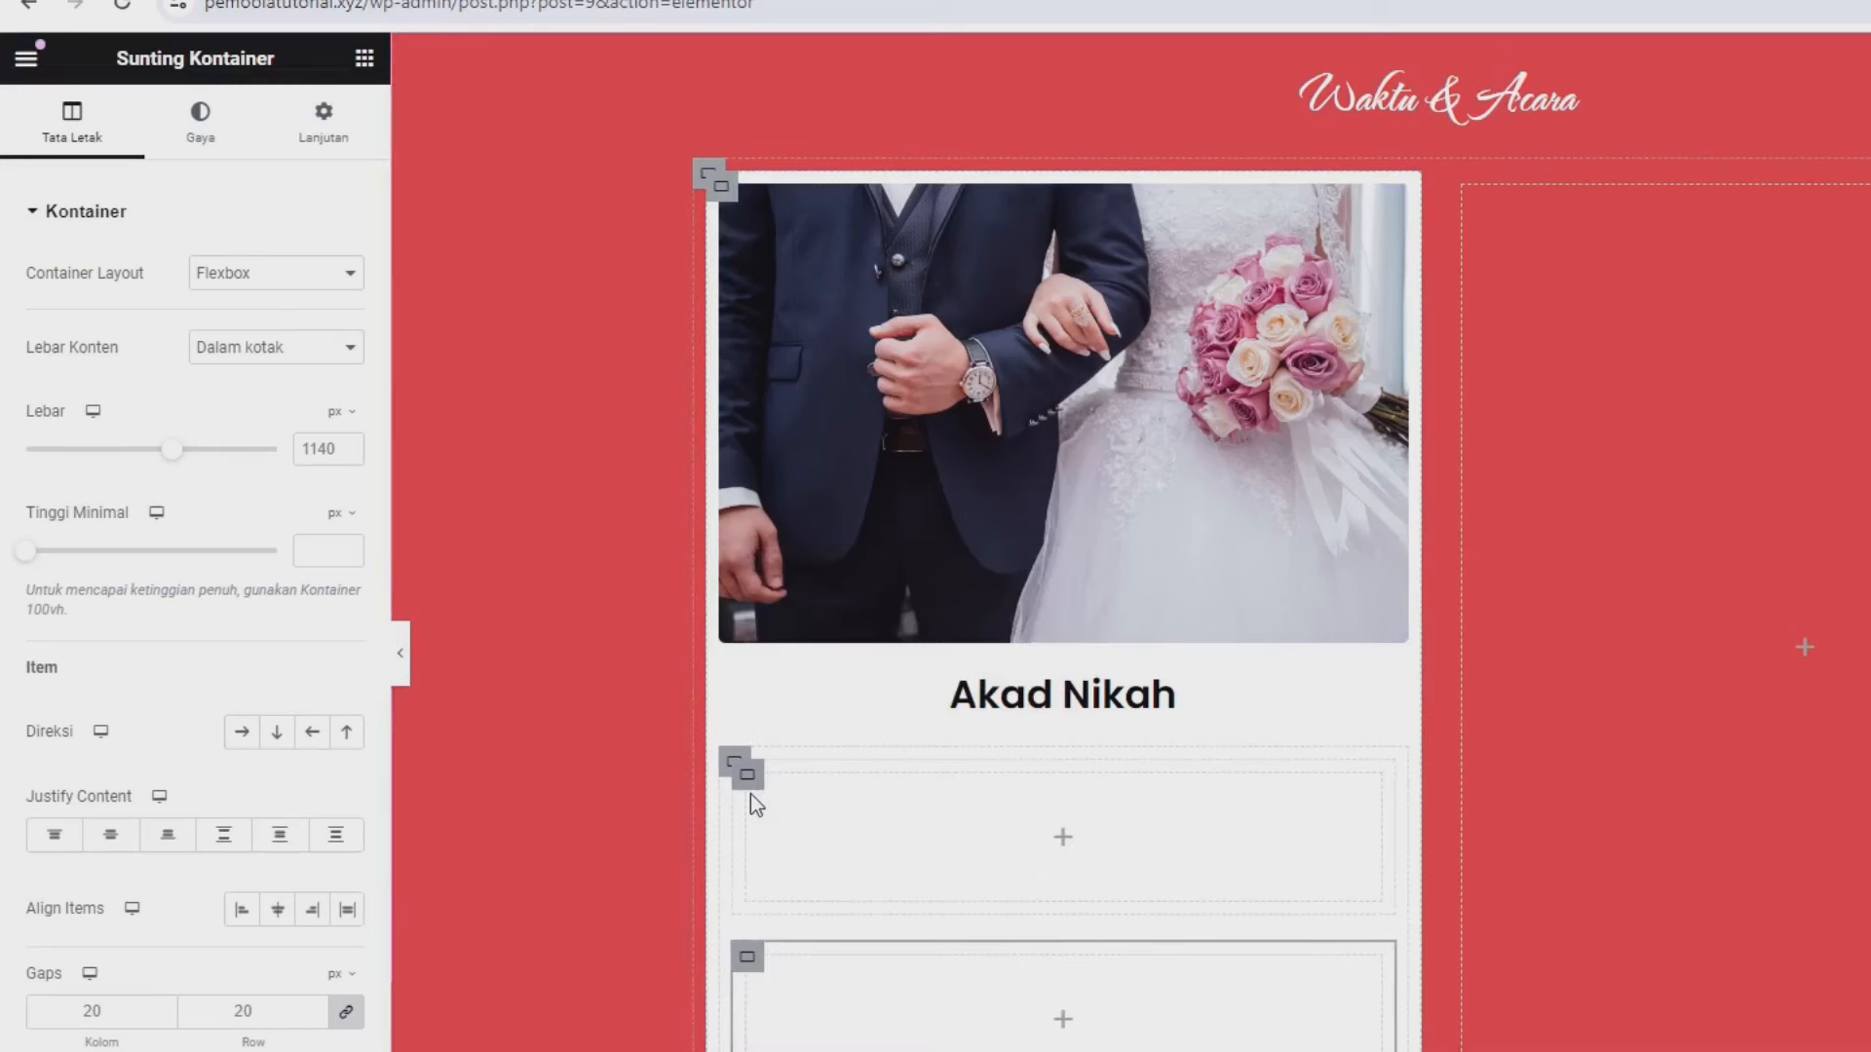
{"action": "left_click", "coordinate": [729, 766]}
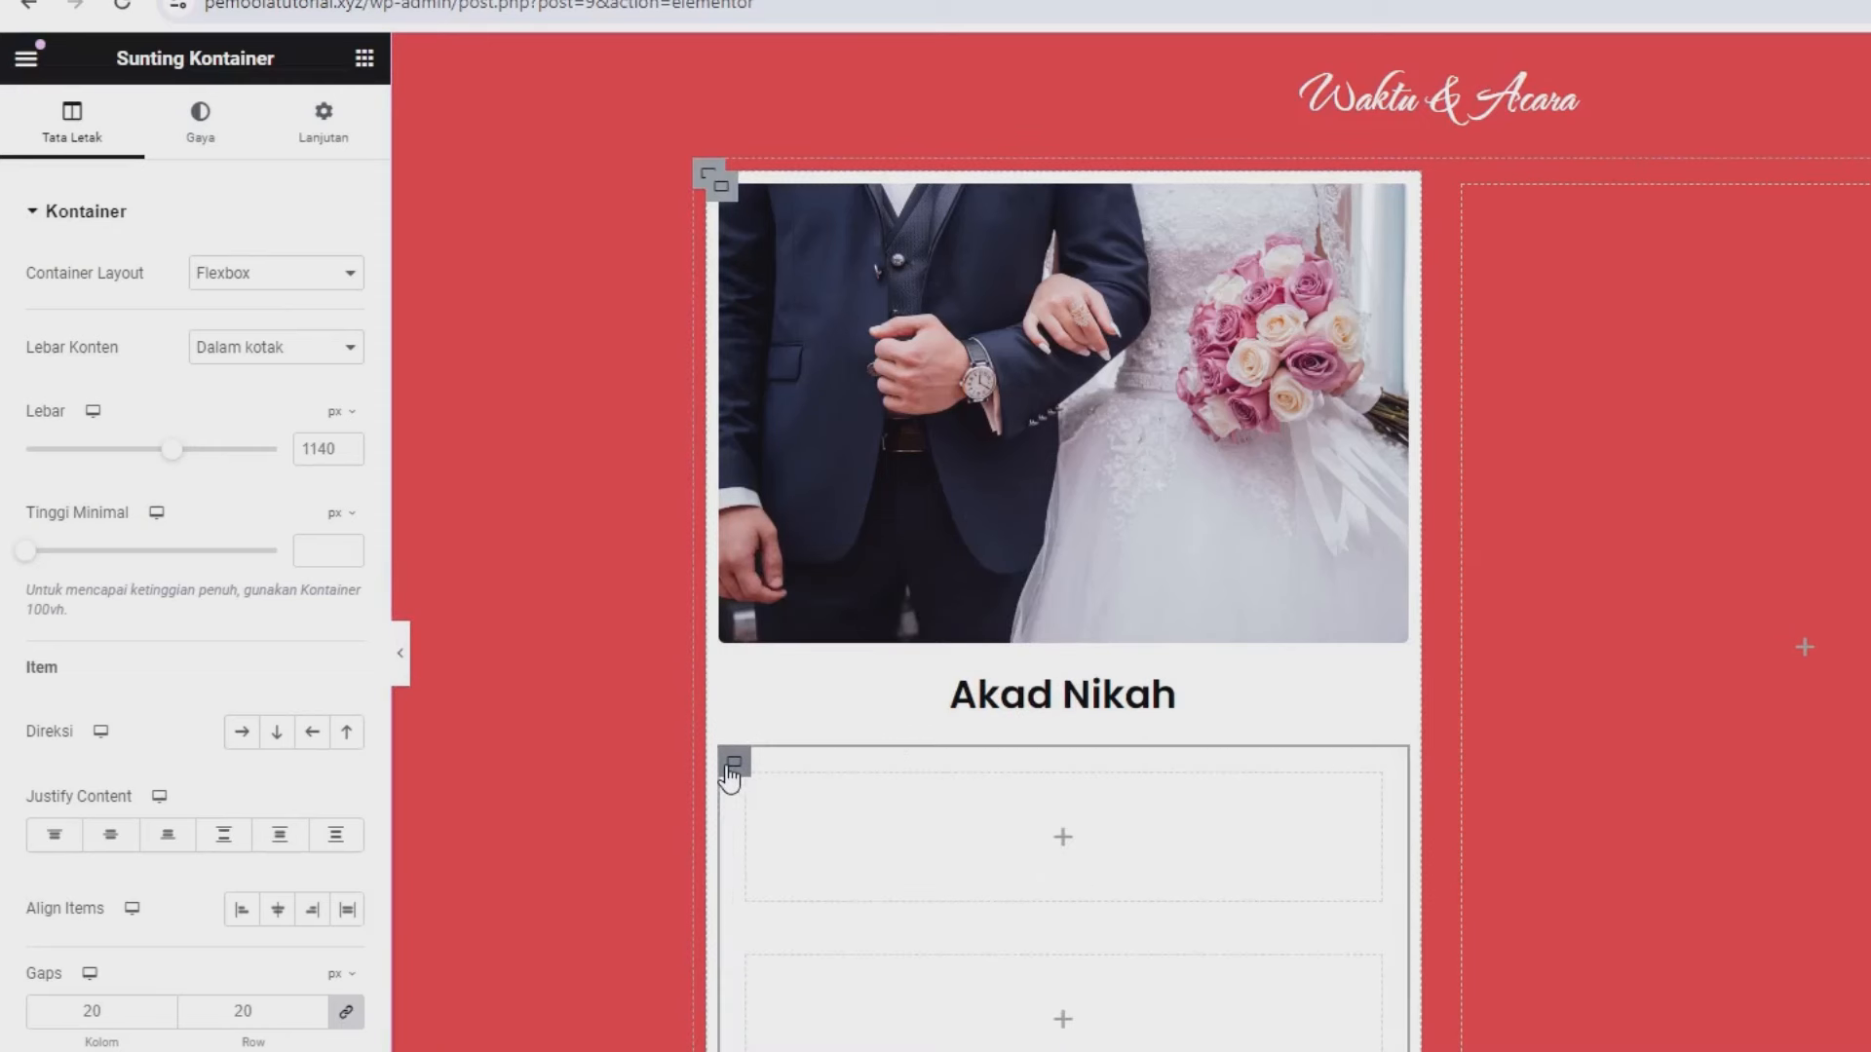
{"action": "left_click", "coordinate": [241, 734]}
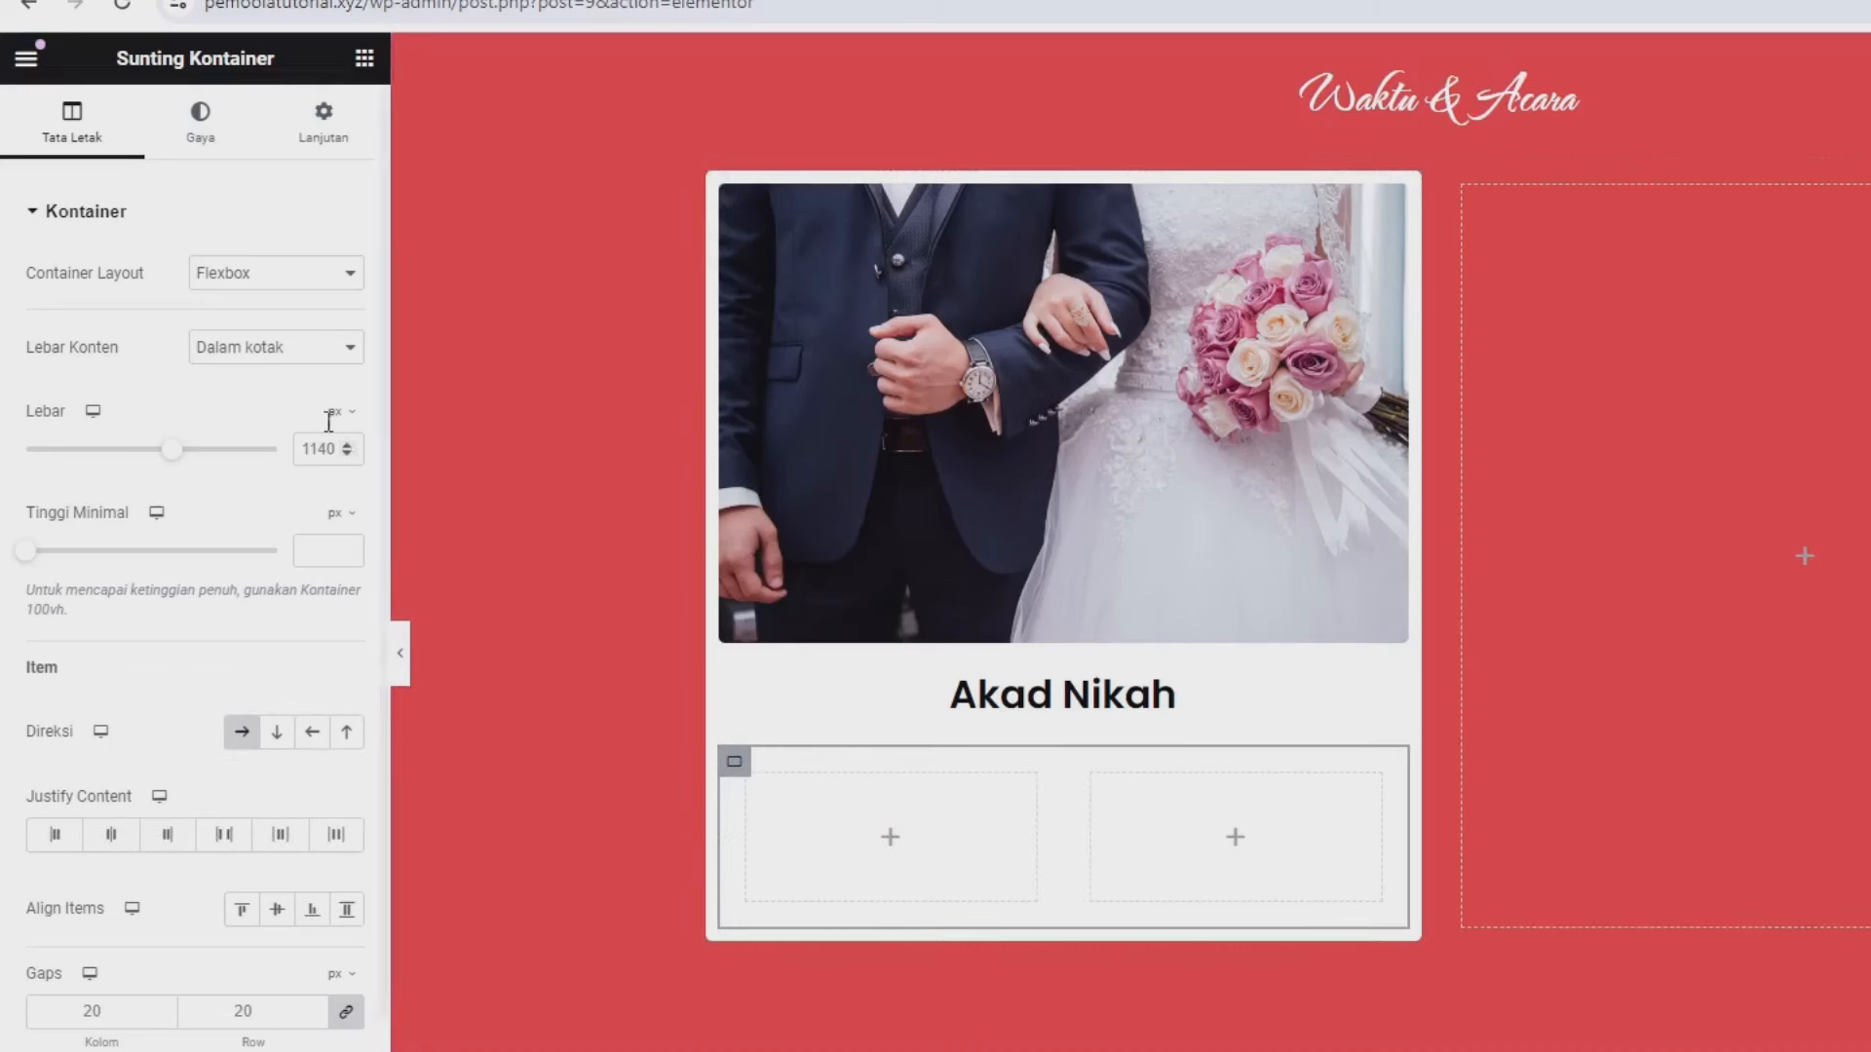
{"action": "left_click", "coordinate": [365, 59]}
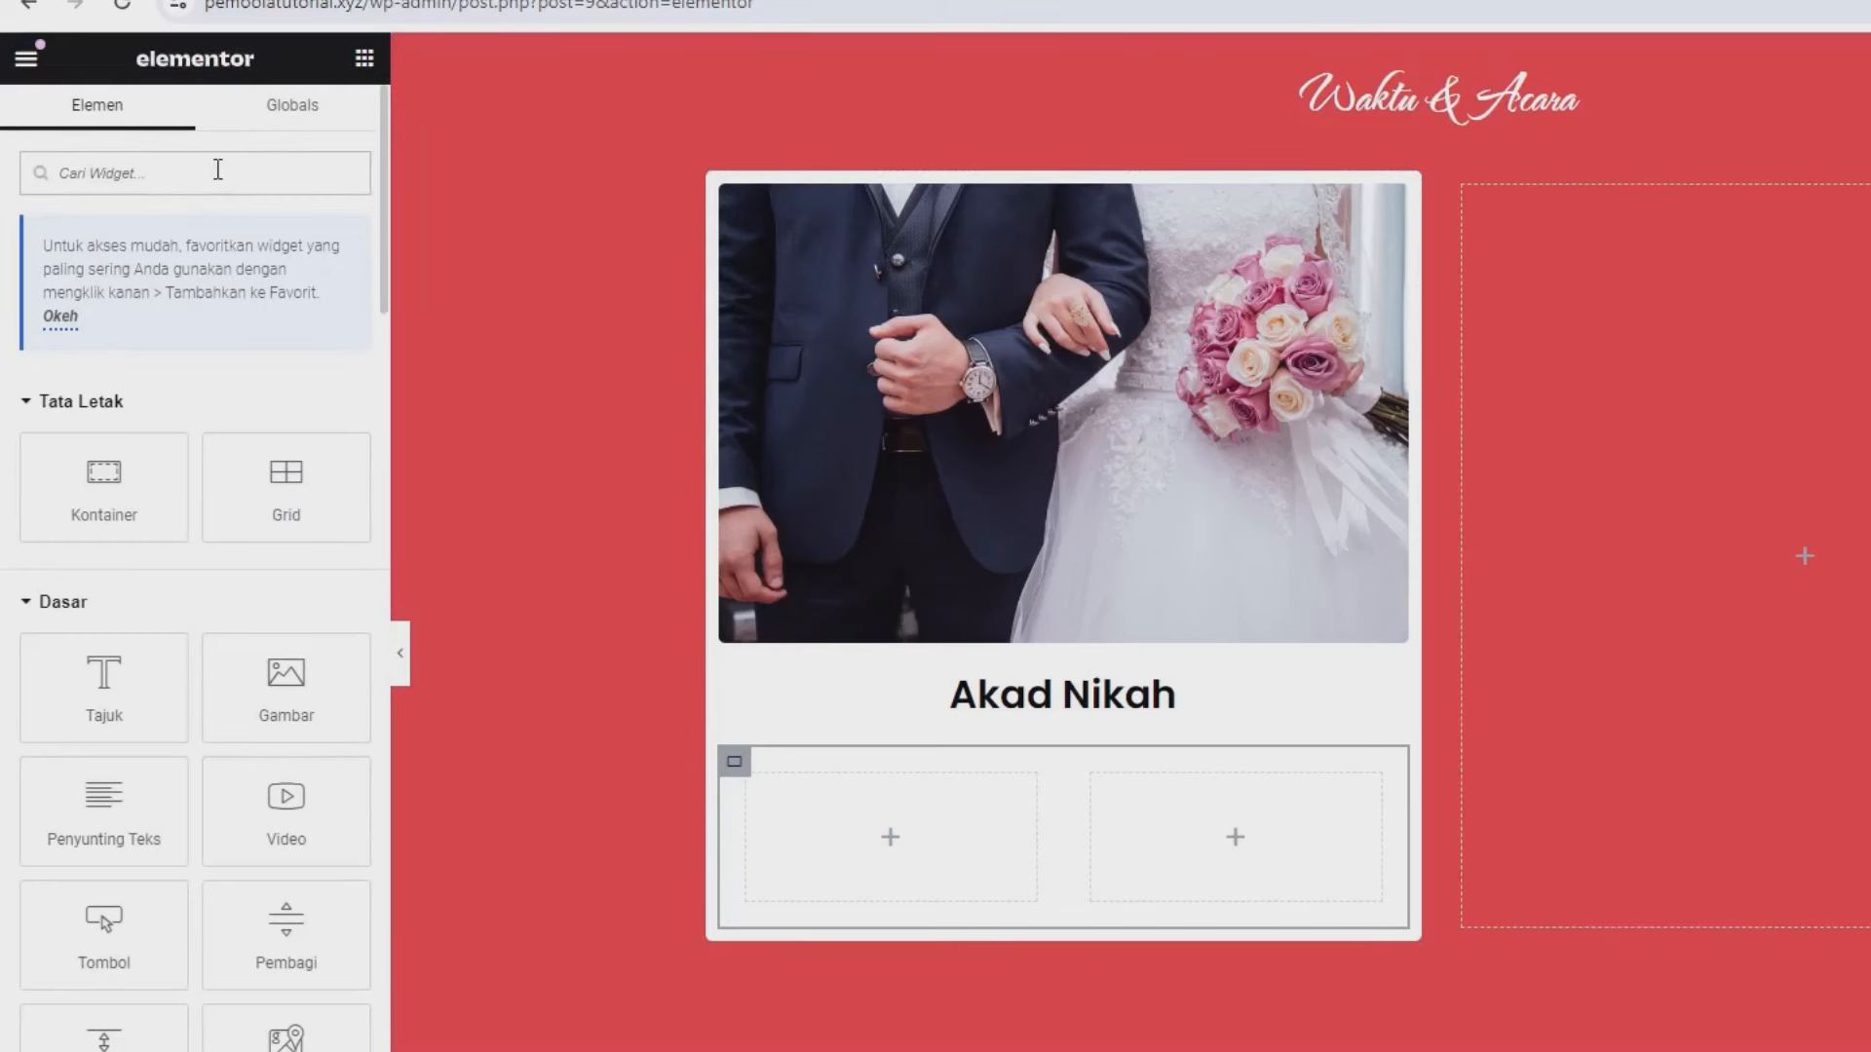
- Place an Icon Box in the left column and swap its star for a calendar icon
{"action": "type", "text": "icon"}
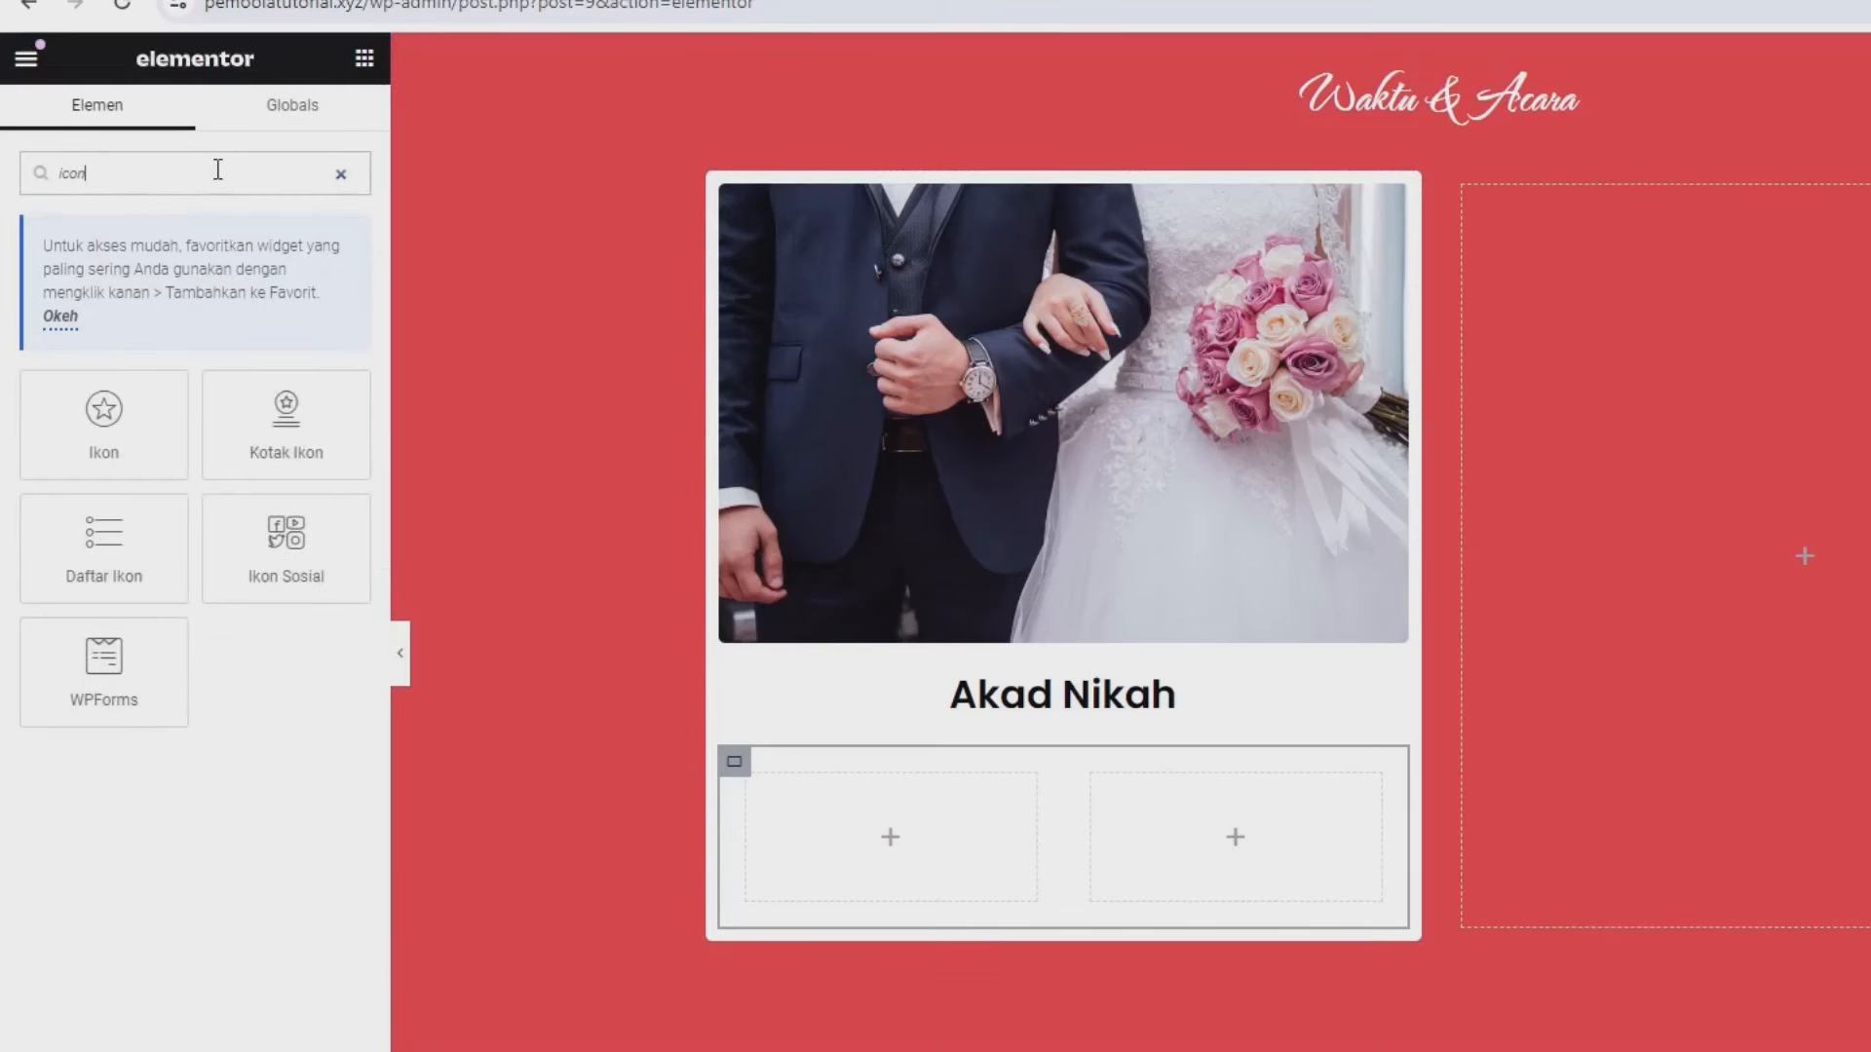
{"action": "left_click_drag", "start_coordinate": [290, 419], "coordinate": [943, 851]}
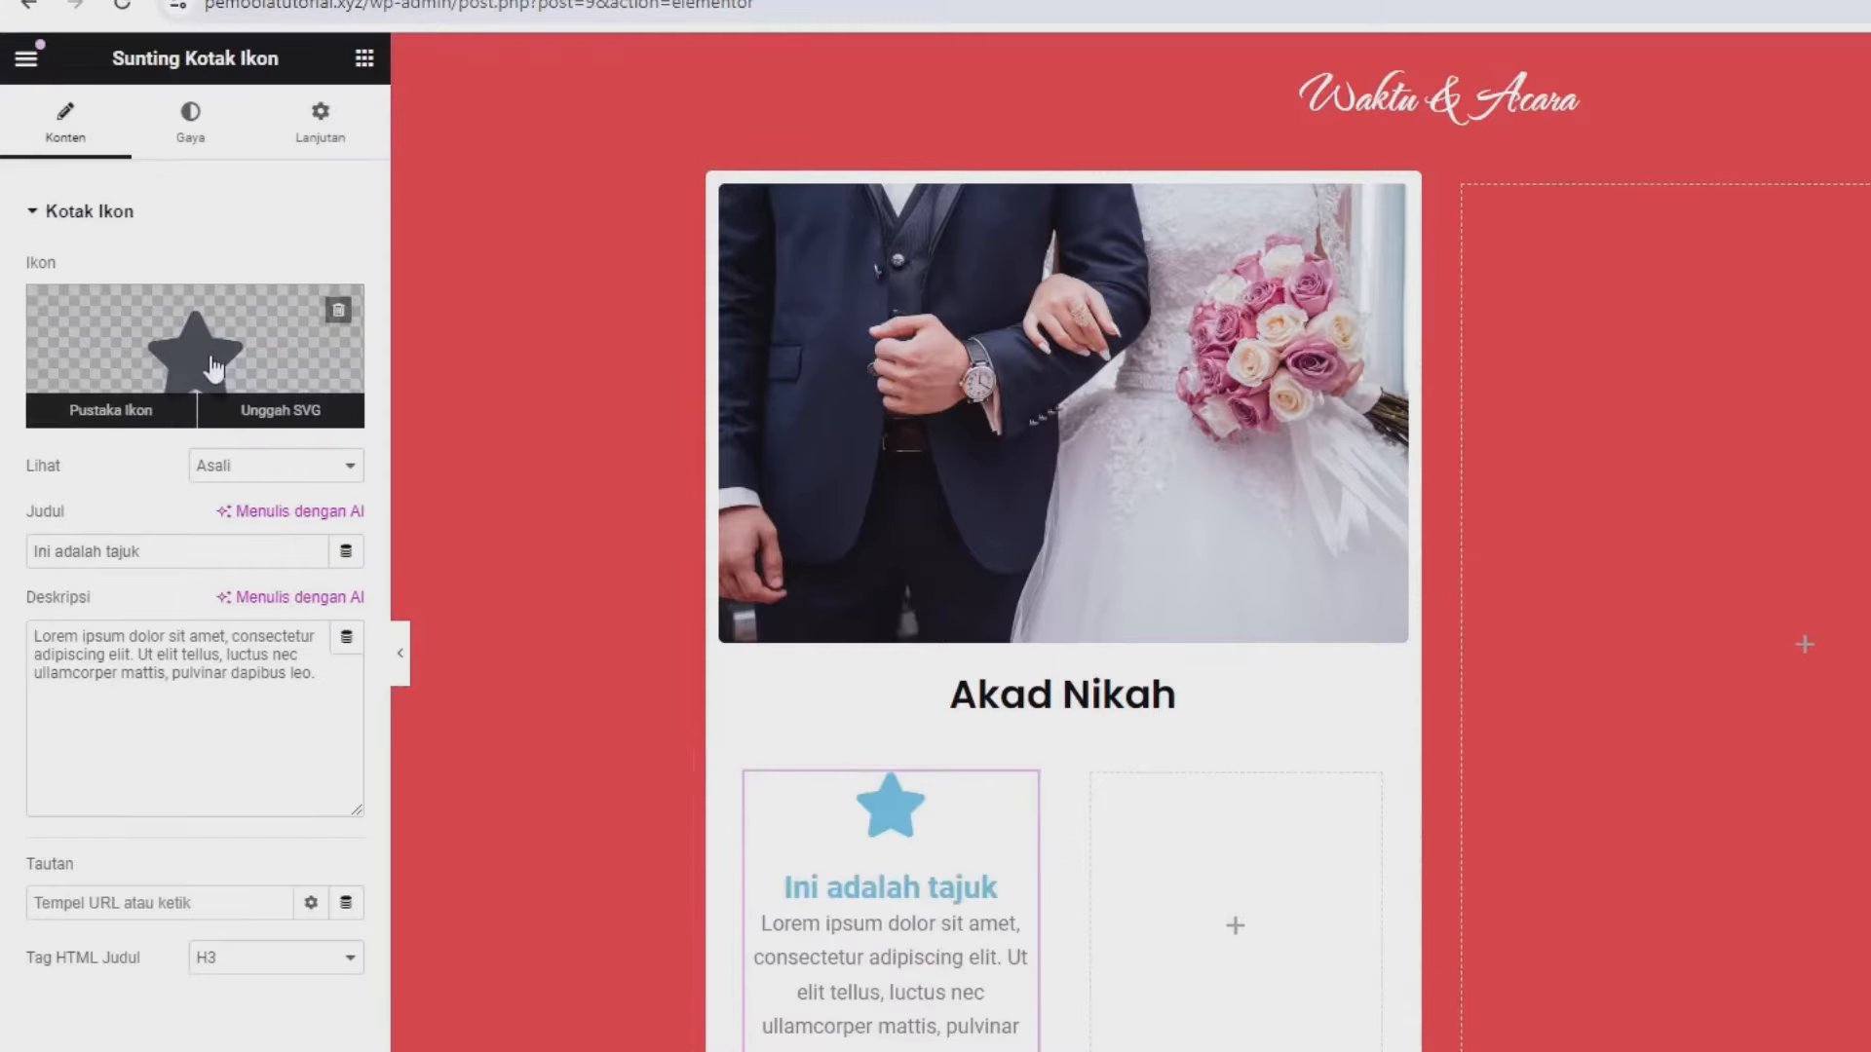
{"action": "left_click", "coordinate": [175, 362]}
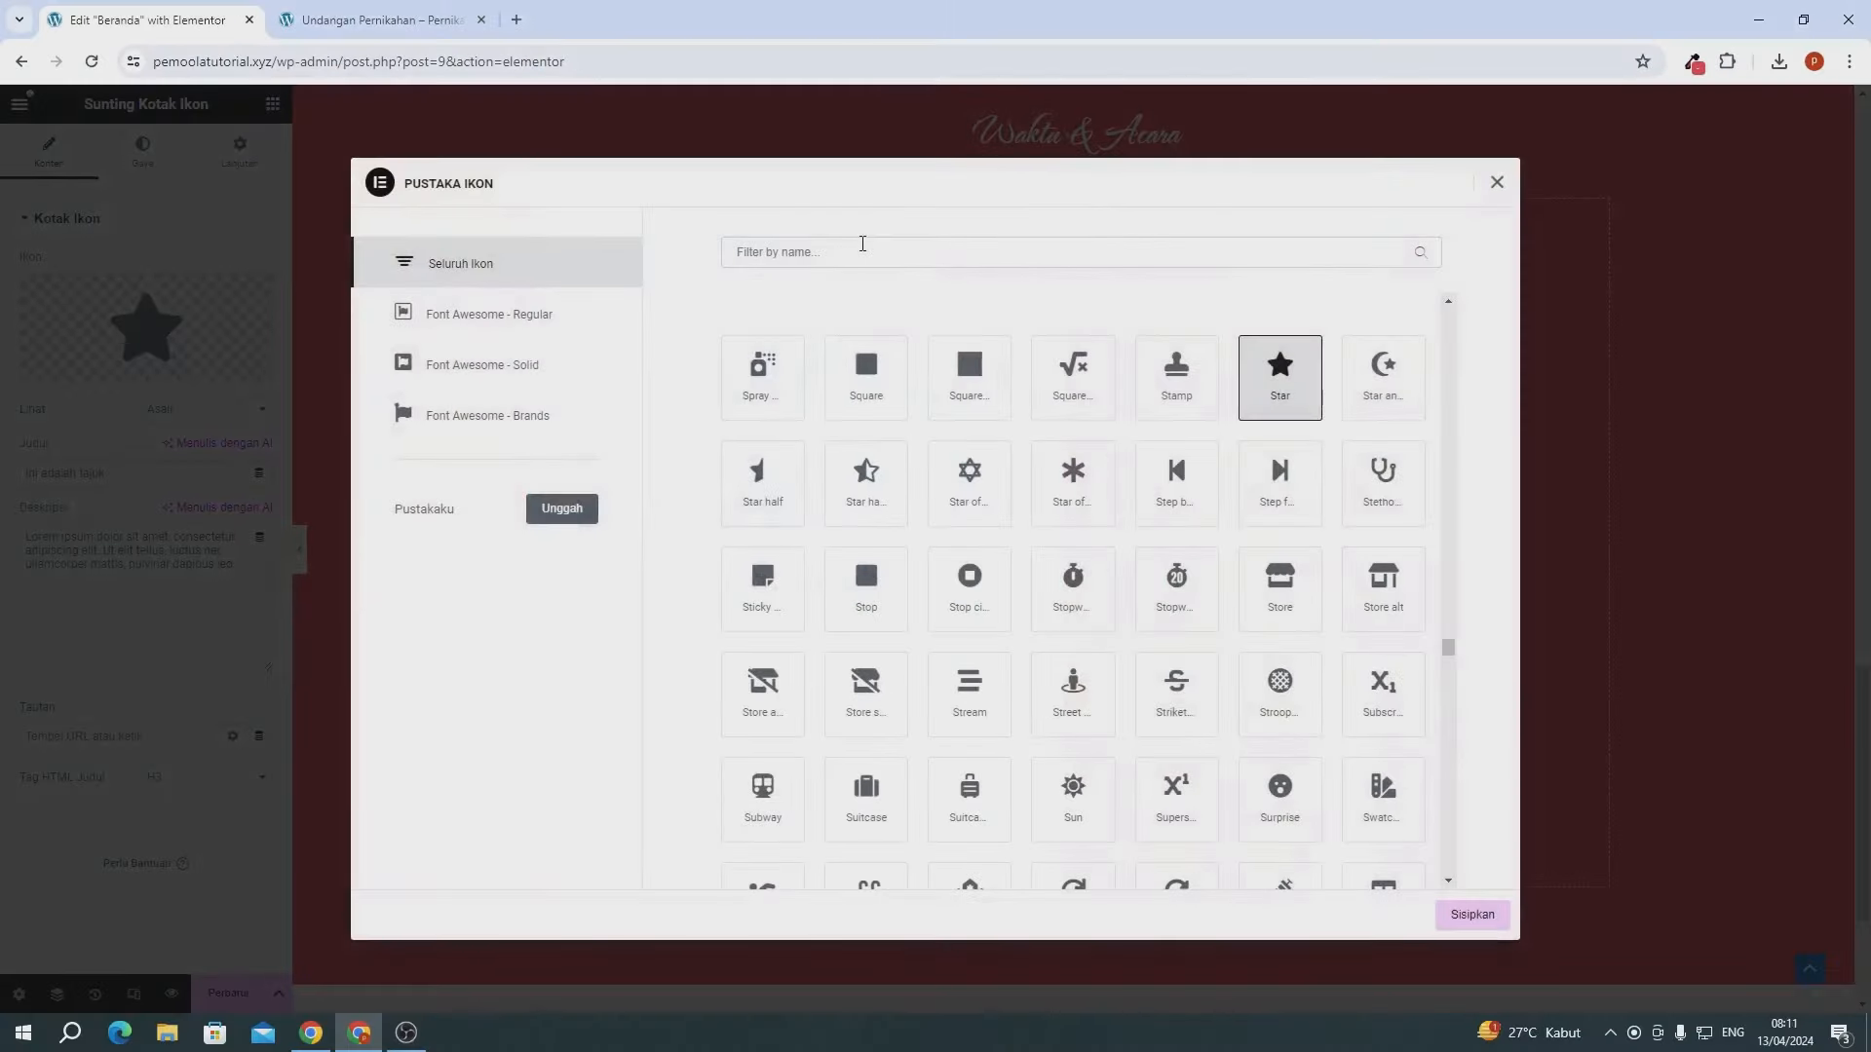
{"action": "type", "text": "cal"}
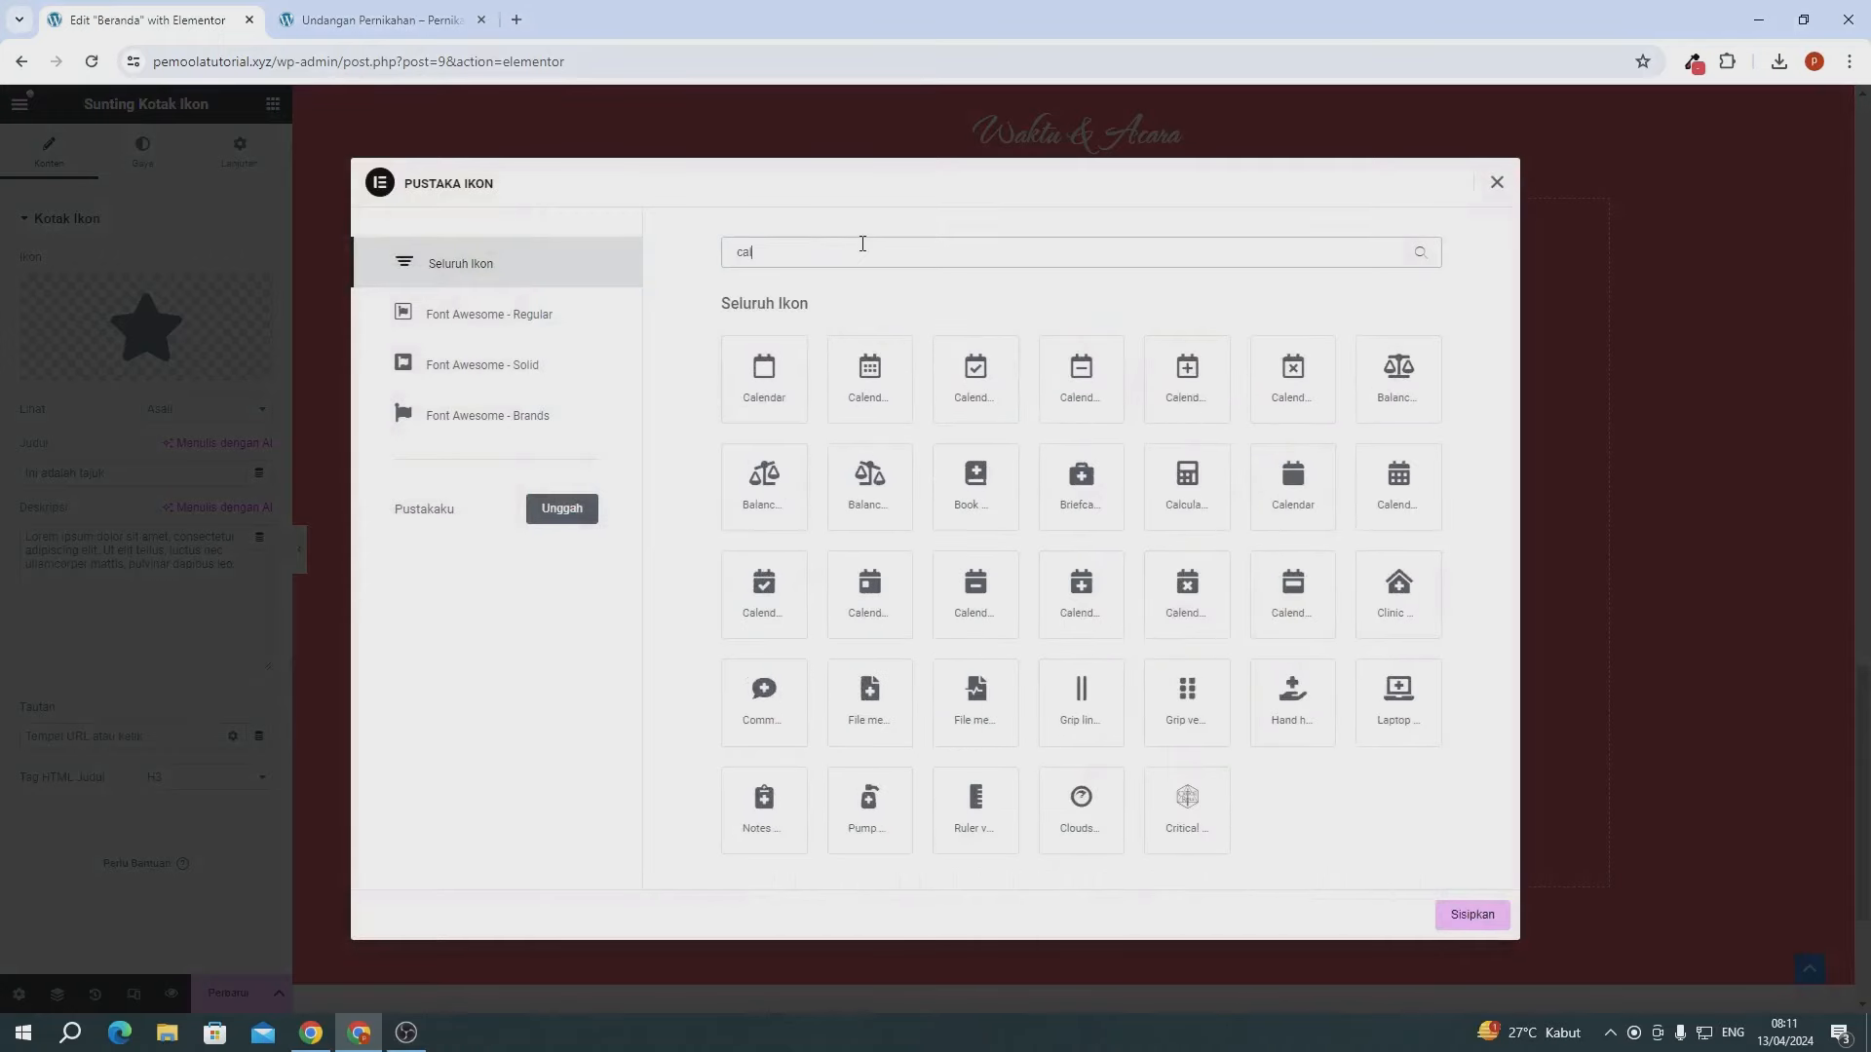
{"action": "left_click", "coordinate": [886, 376]}
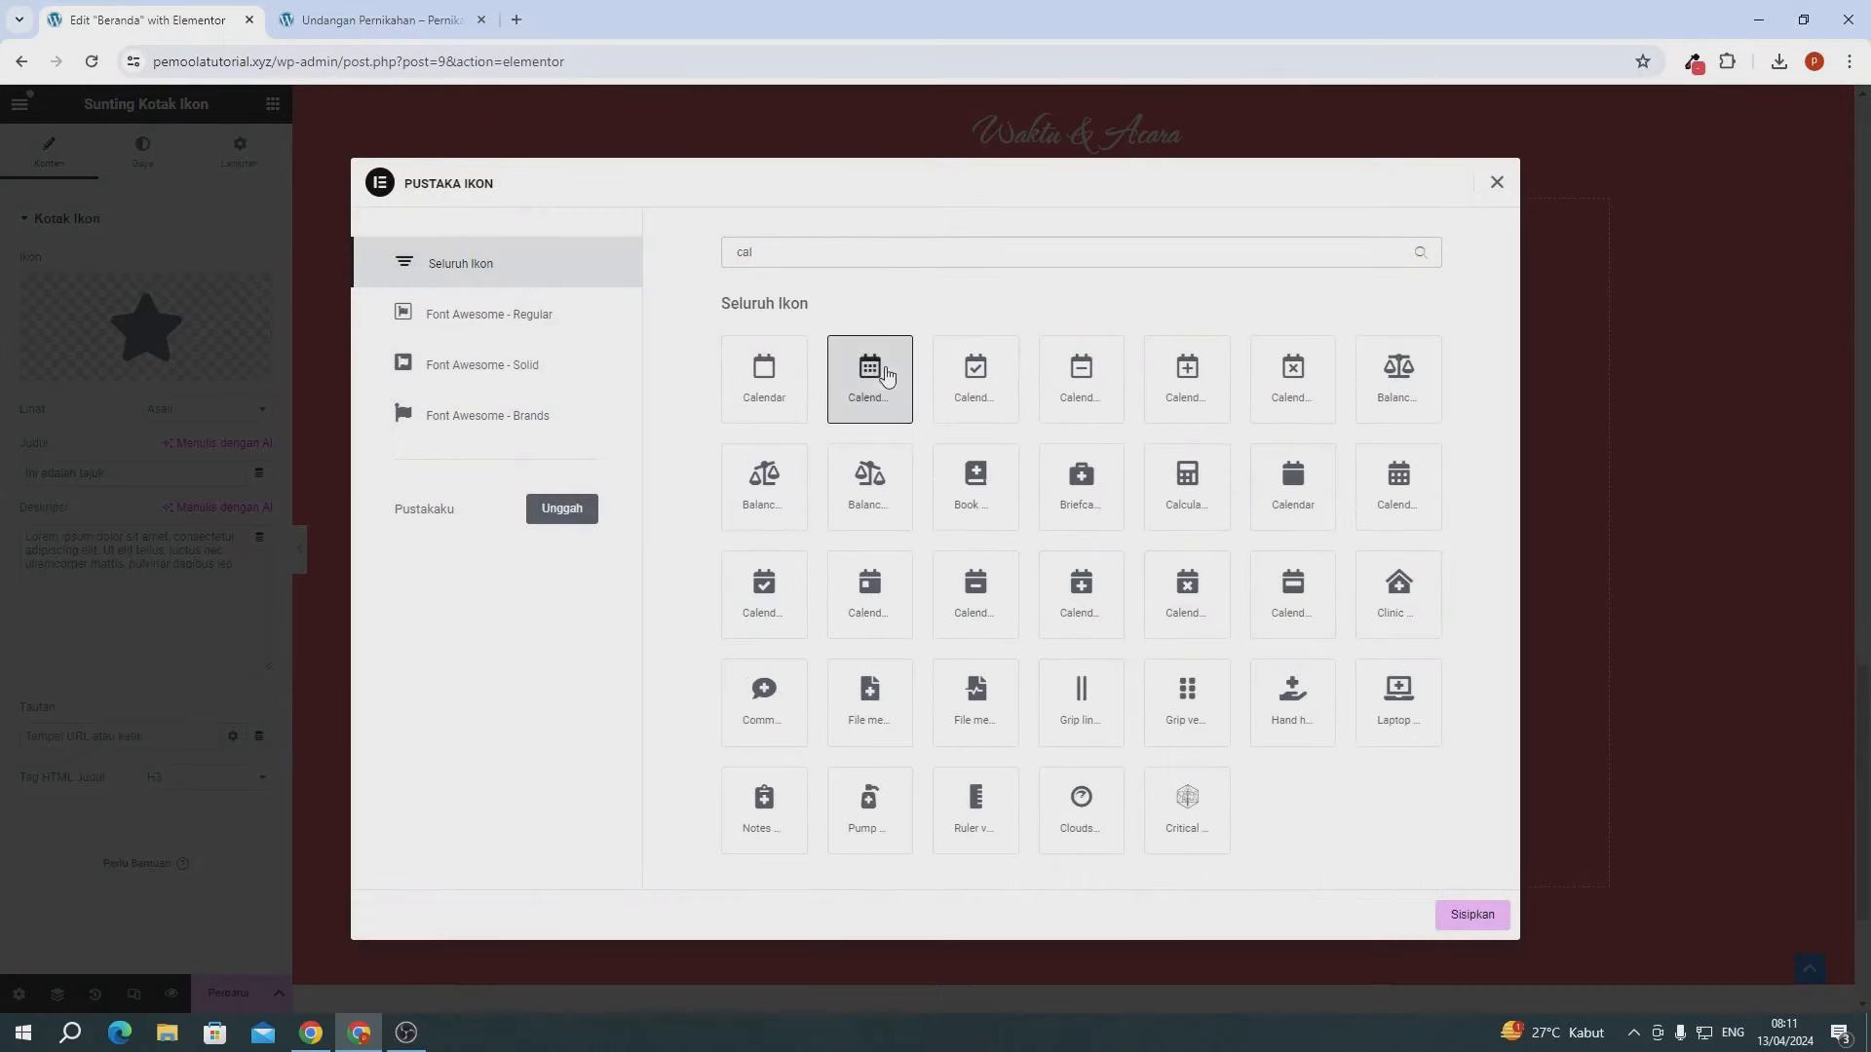
{"action": "left_click", "coordinate": [1466, 914]}
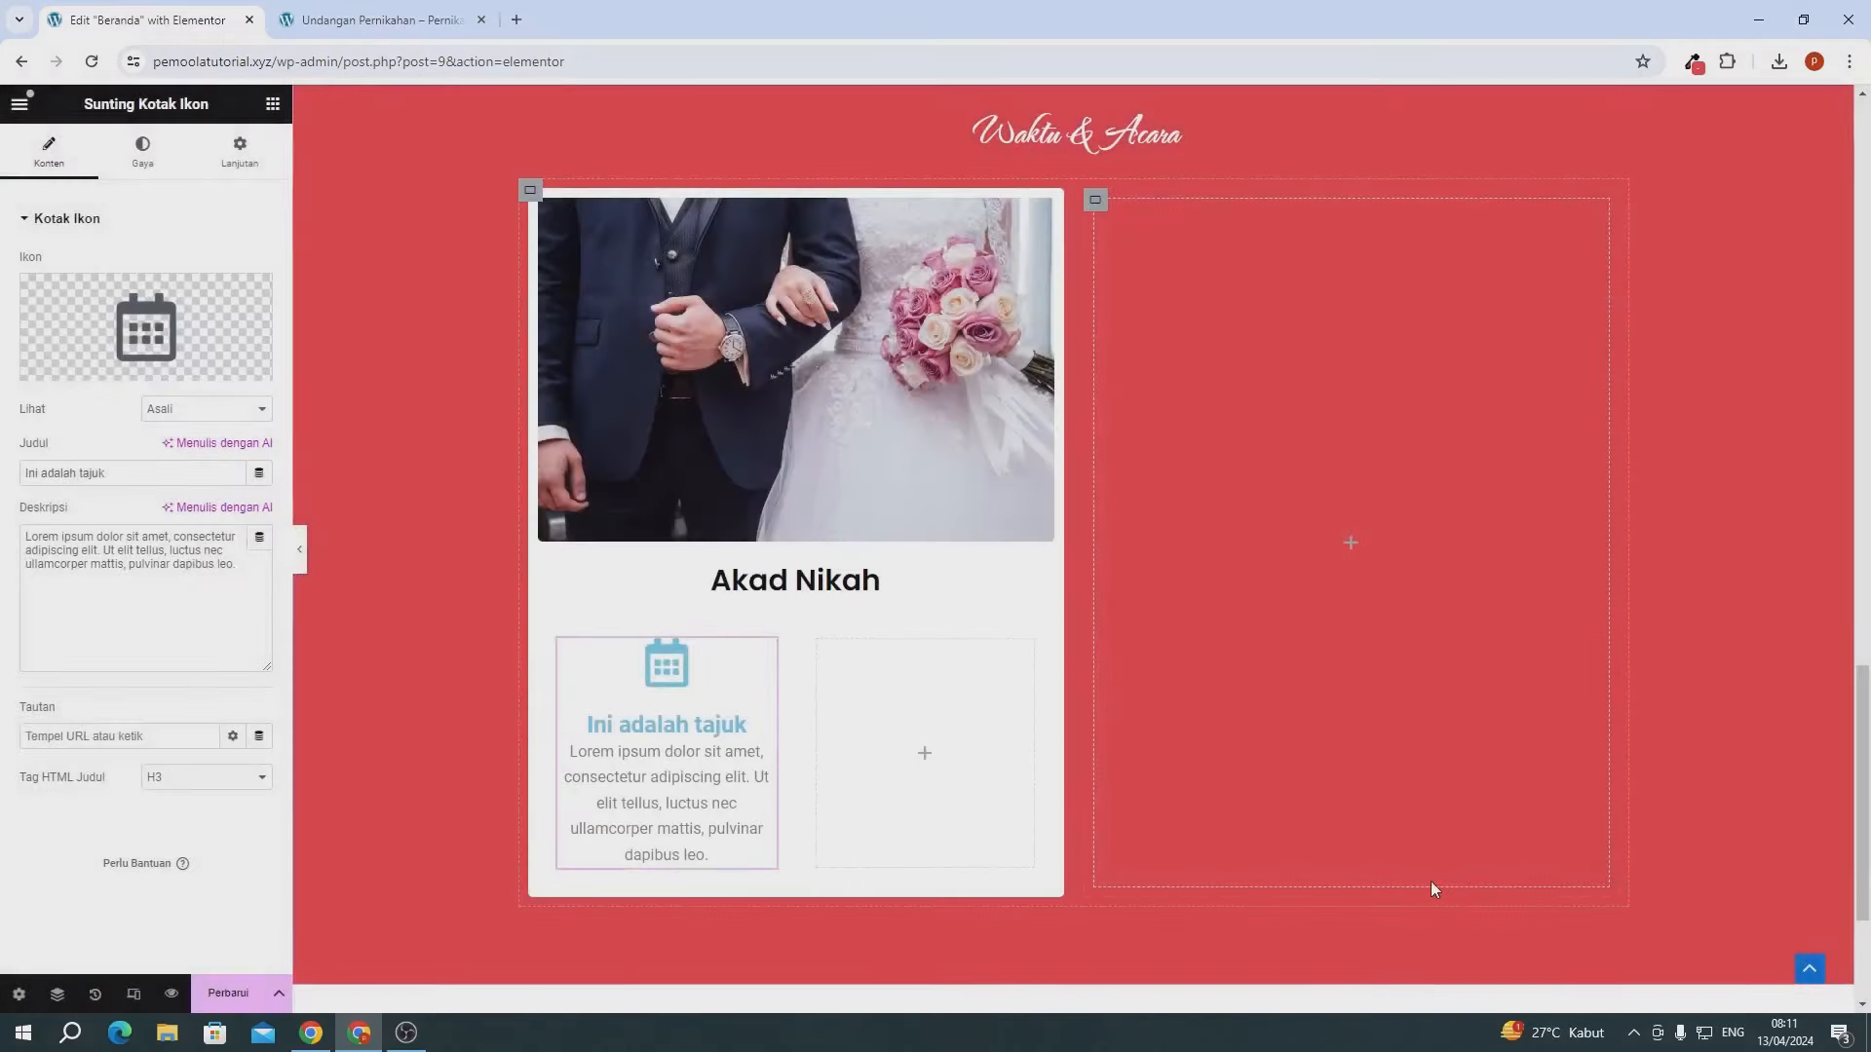
- Set the icon box title to 'Sabtu' and description to '21 September 2024'
{"action": "triple_click", "coordinate": [97, 488]}
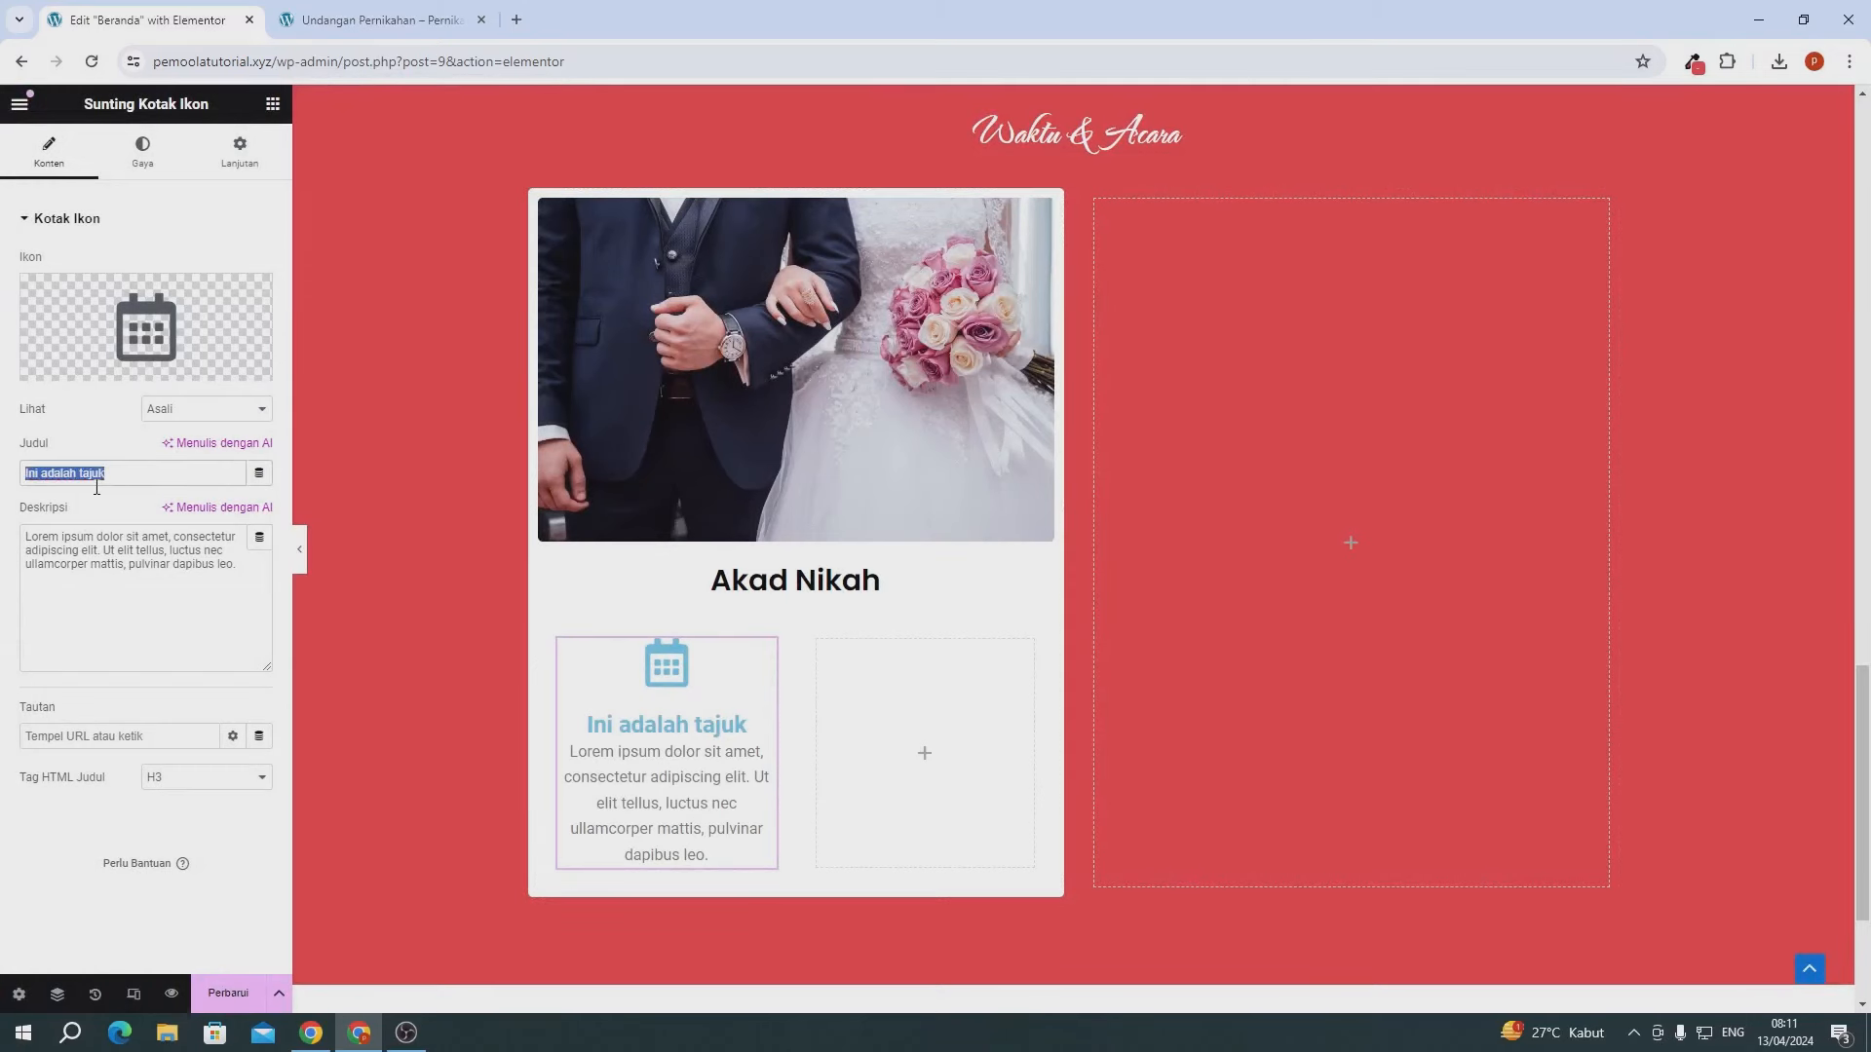
{"action": "type", "text": "S"}
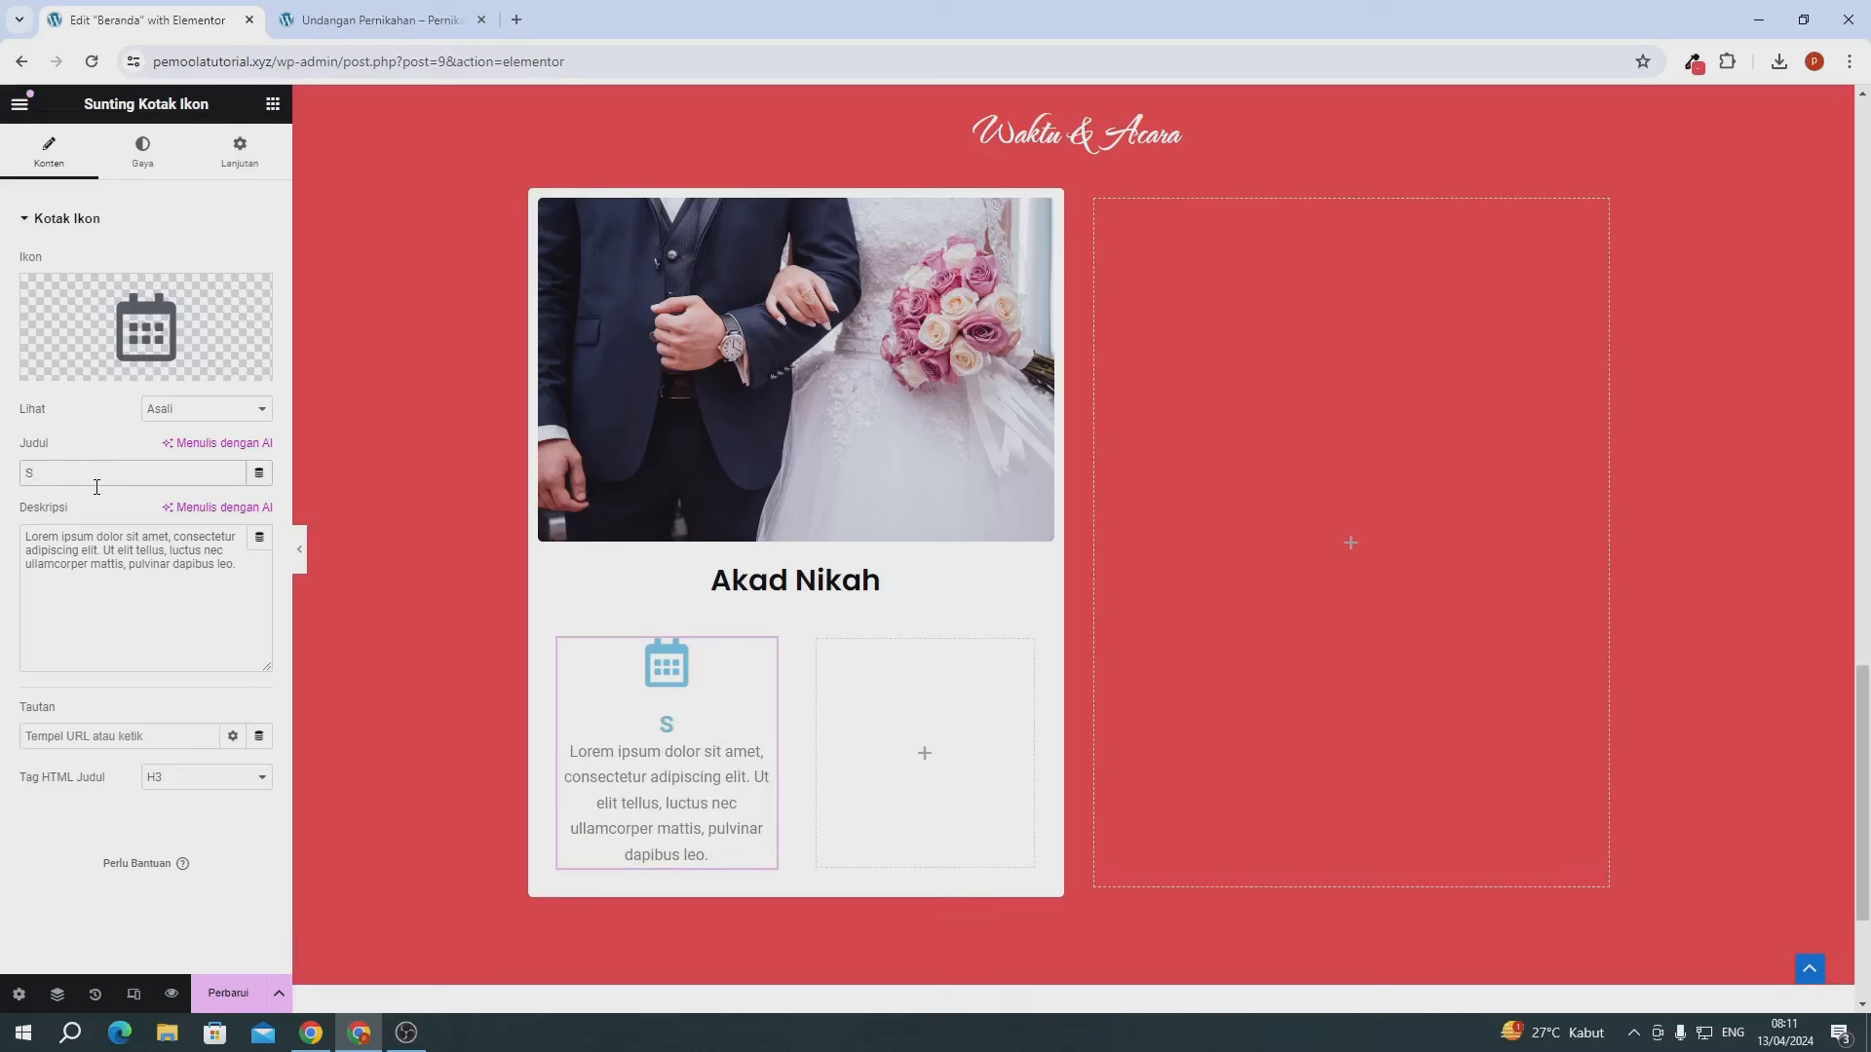
{"action": "type", "text": "abtu"}
{"action": "triple_click", "coordinate": [93, 557]}
{"action": "type", "text": "21 Septem"}
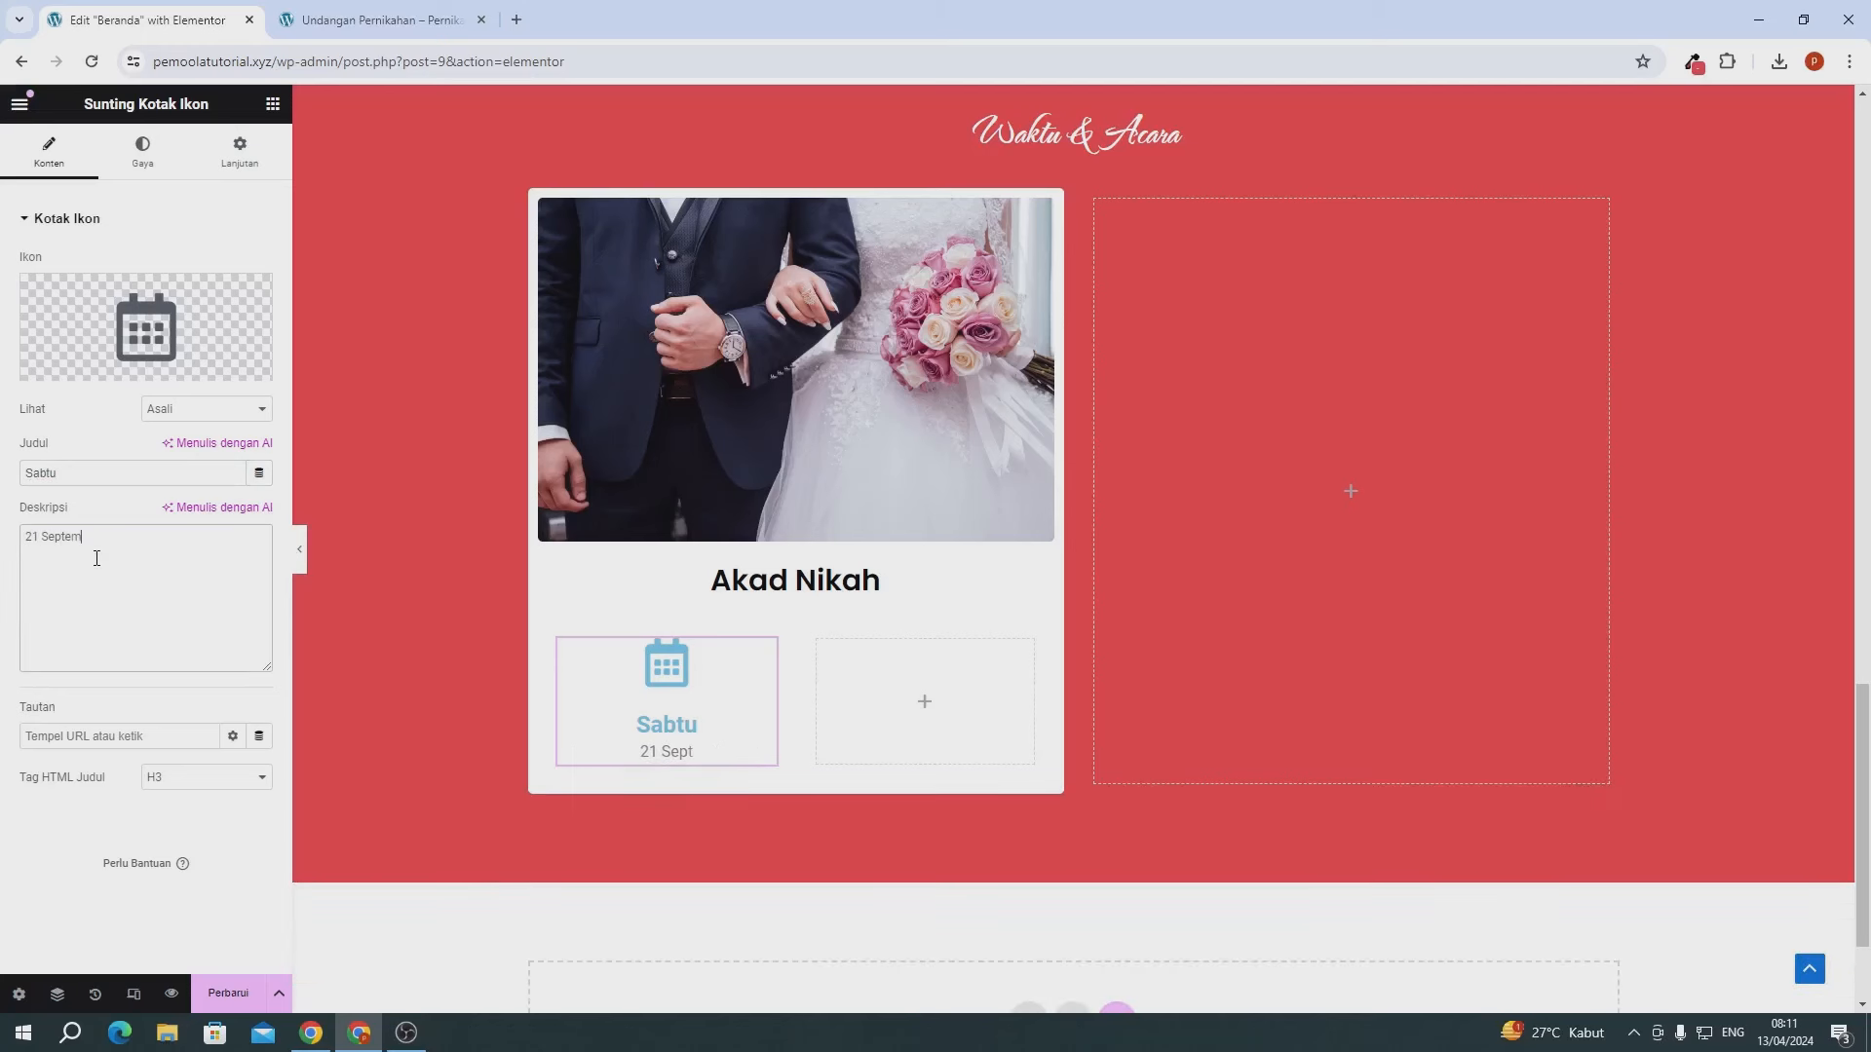
{"action": "type", "text": "ber 2024"}
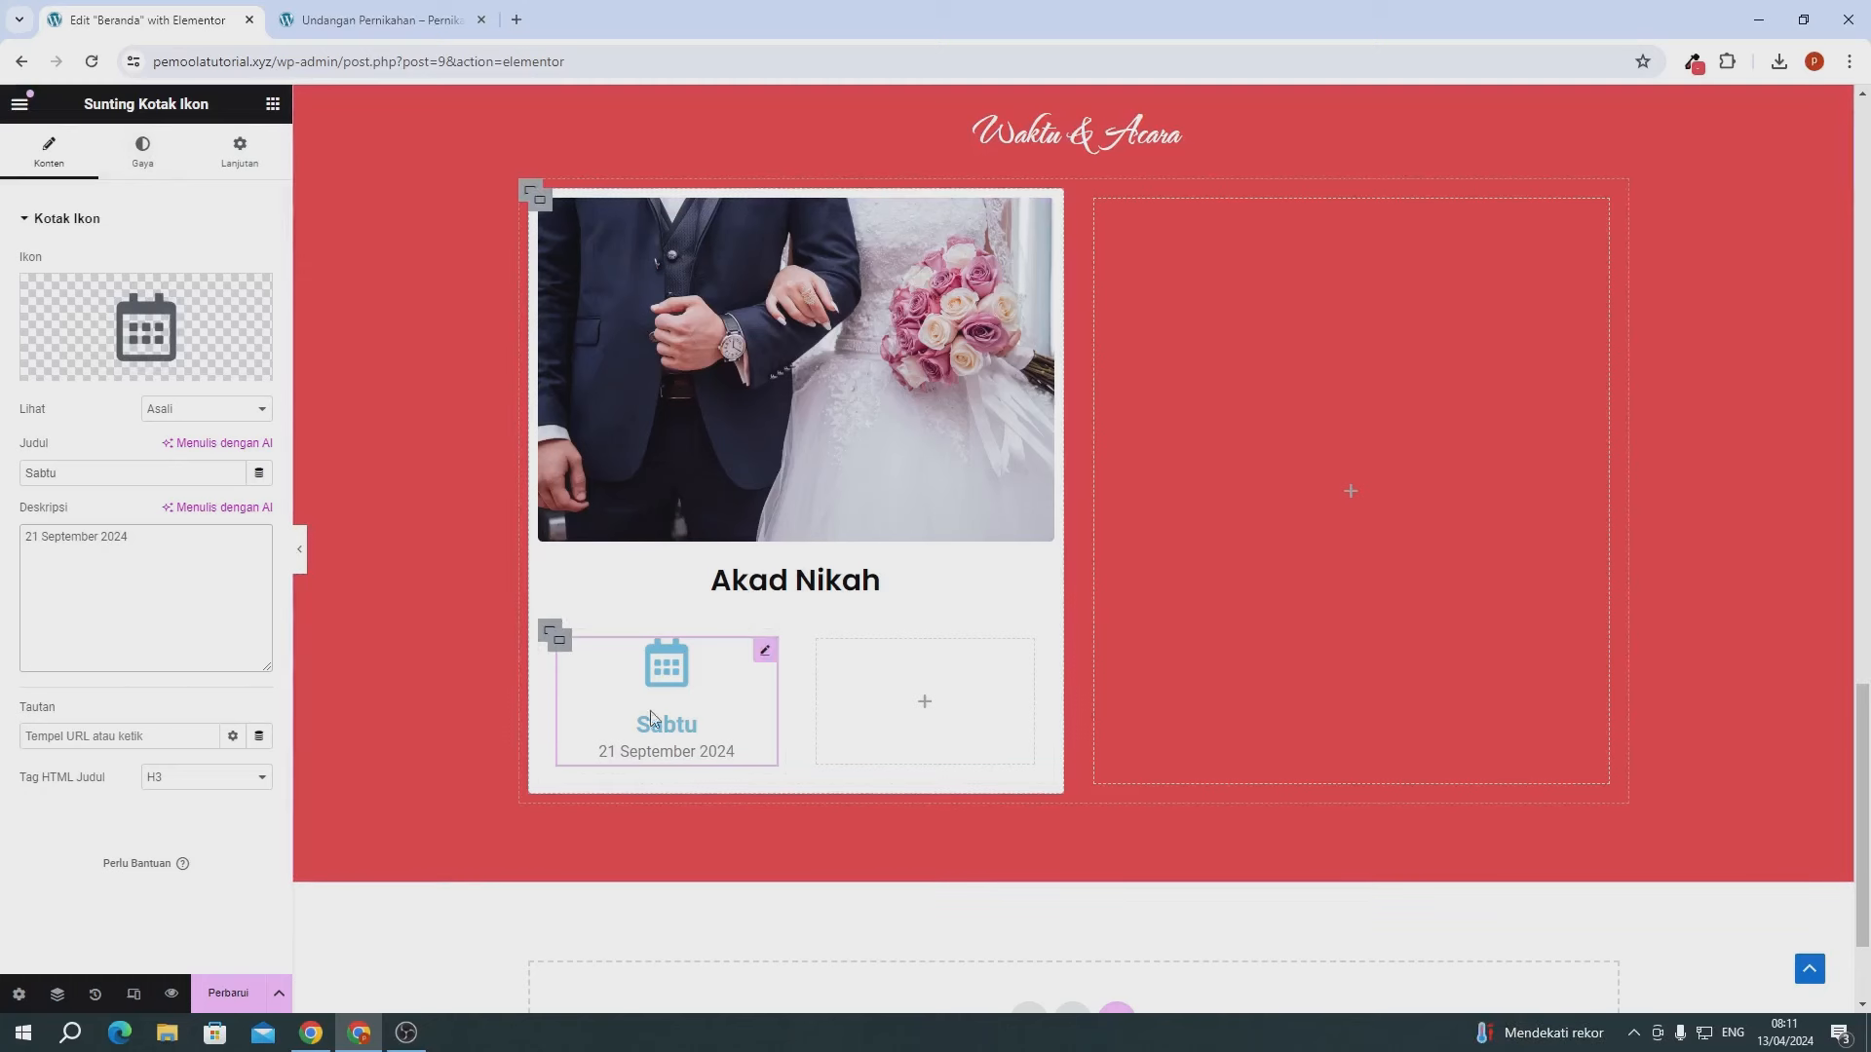
- Color the Sabtu calendar icon rgb(229, 66, 72) using ColorZilla's value and enlarge it to 41 px
{"action": "left_click", "coordinate": [144, 151]}
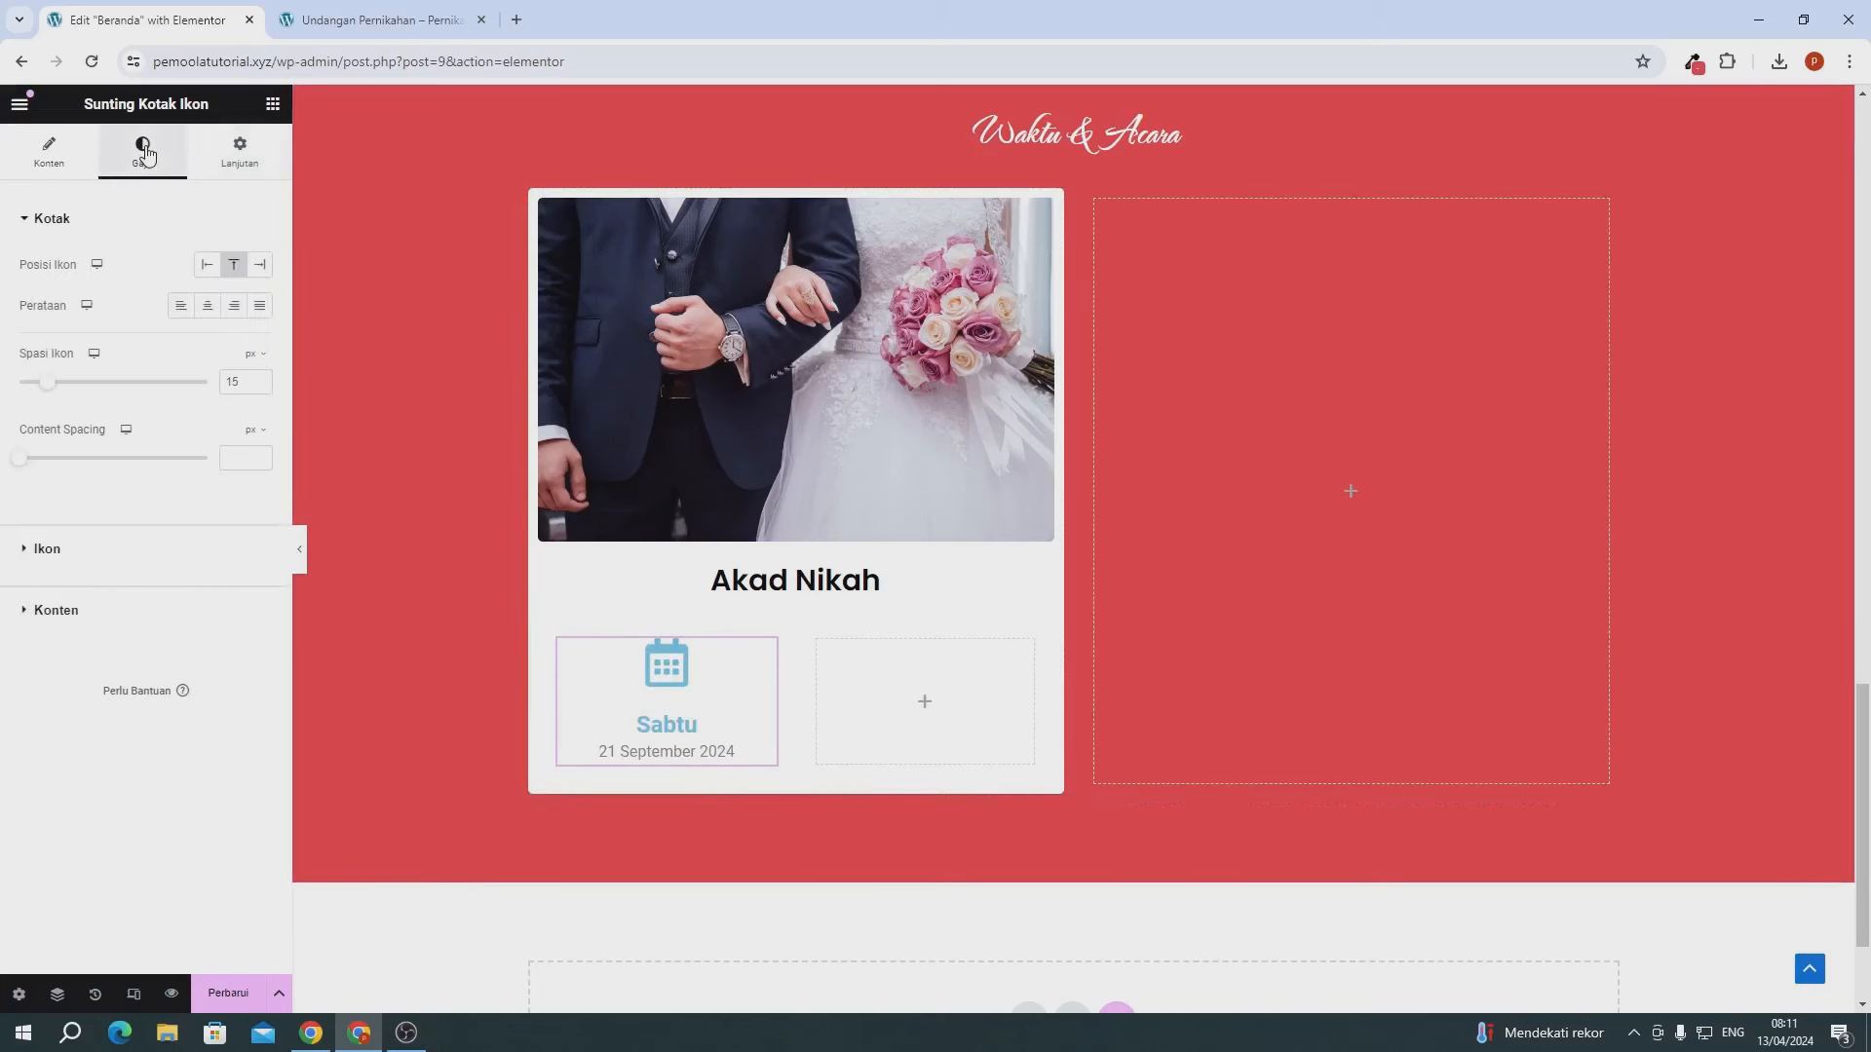
{"action": "left_click", "coordinate": [131, 563]}
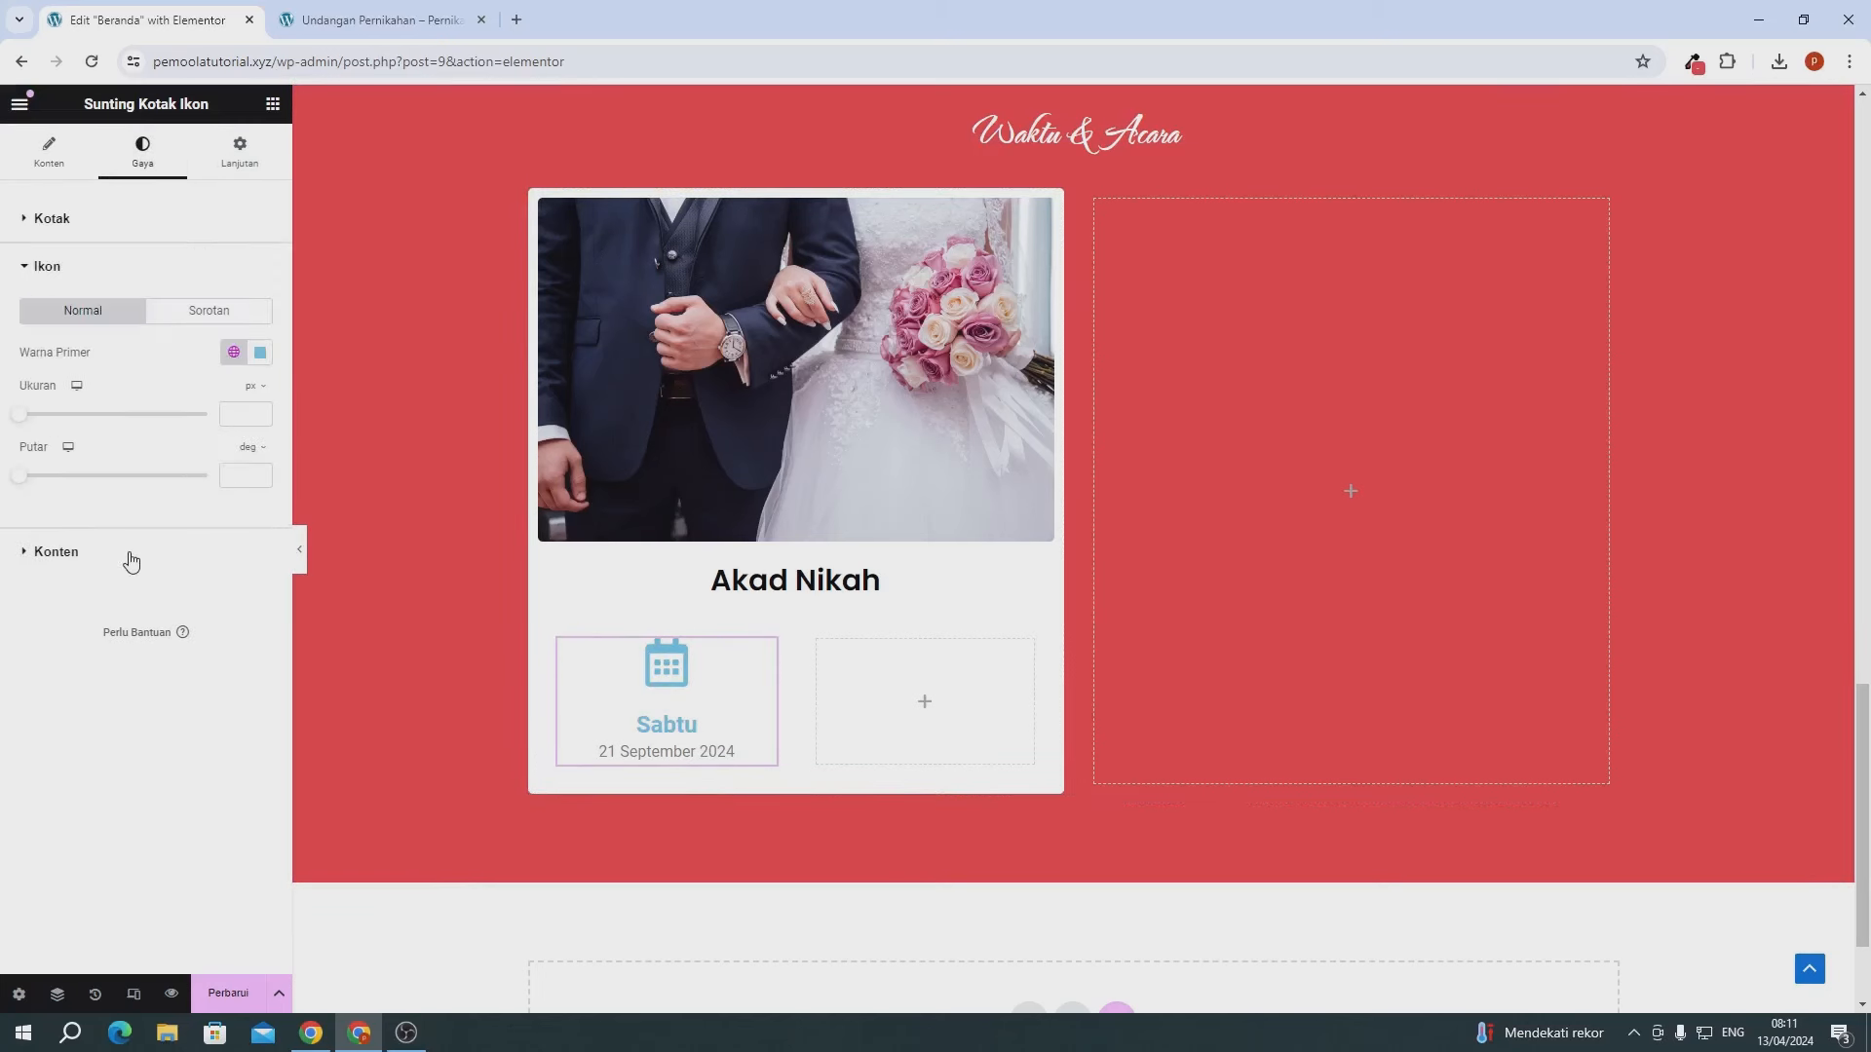
{"action": "left_click", "coordinate": [260, 355]}
{"action": "key", "text": "ctrl+v"}
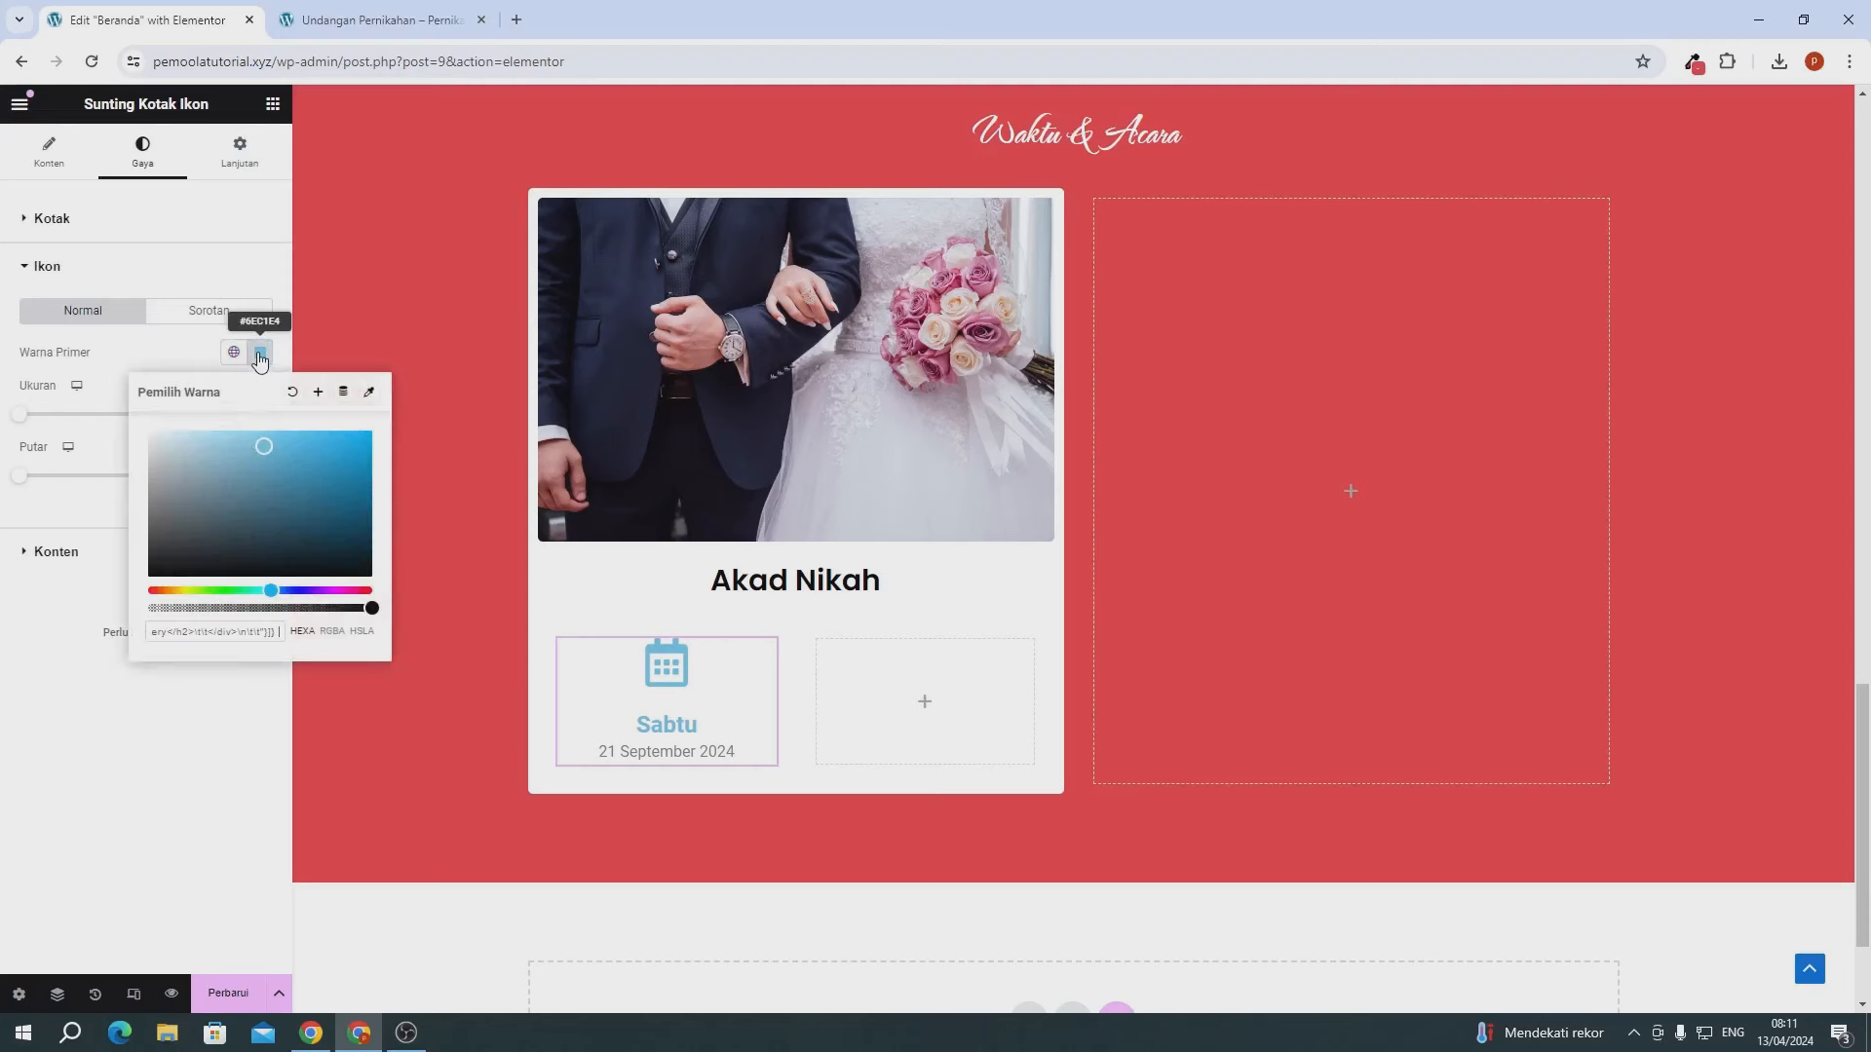
{"action": "left_click", "coordinate": [1693, 62]}
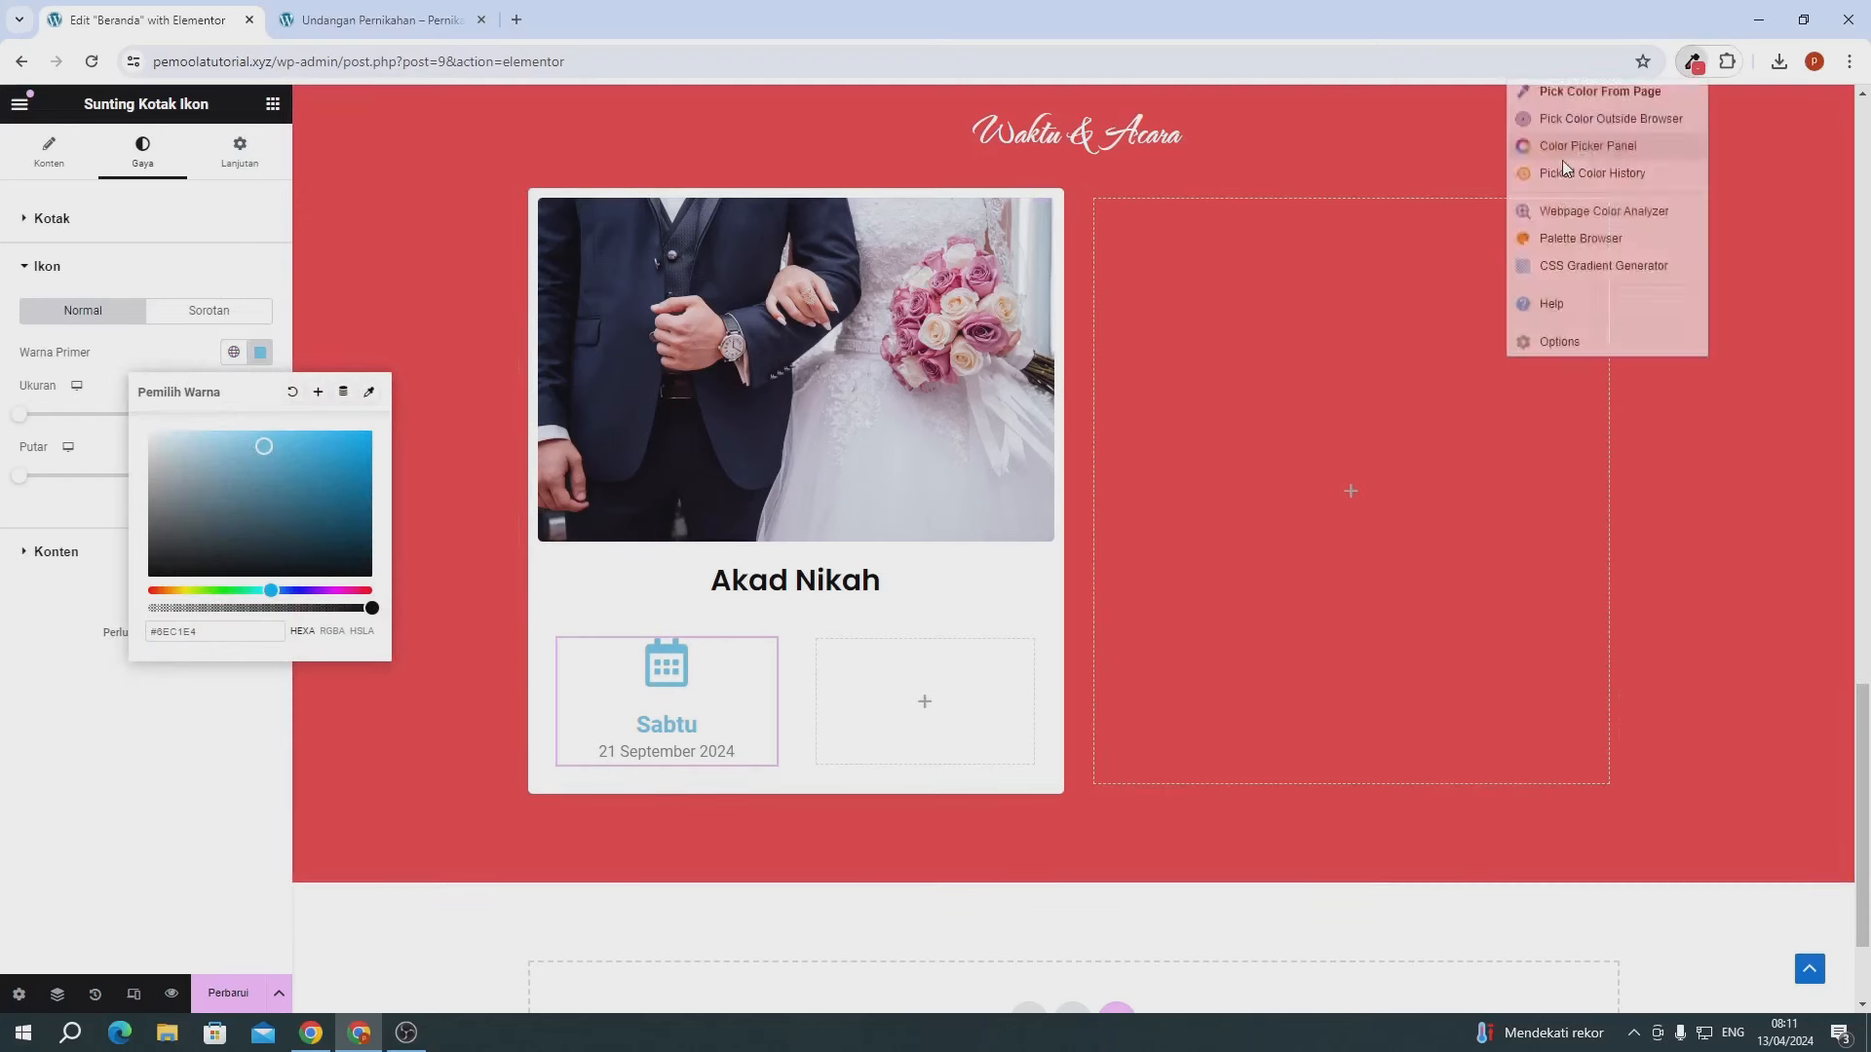
{"action": "left_click", "coordinate": [1561, 158]}
{"action": "left_click", "coordinate": [1272, 374]}
{"action": "key", "text": "ctrl+c"}
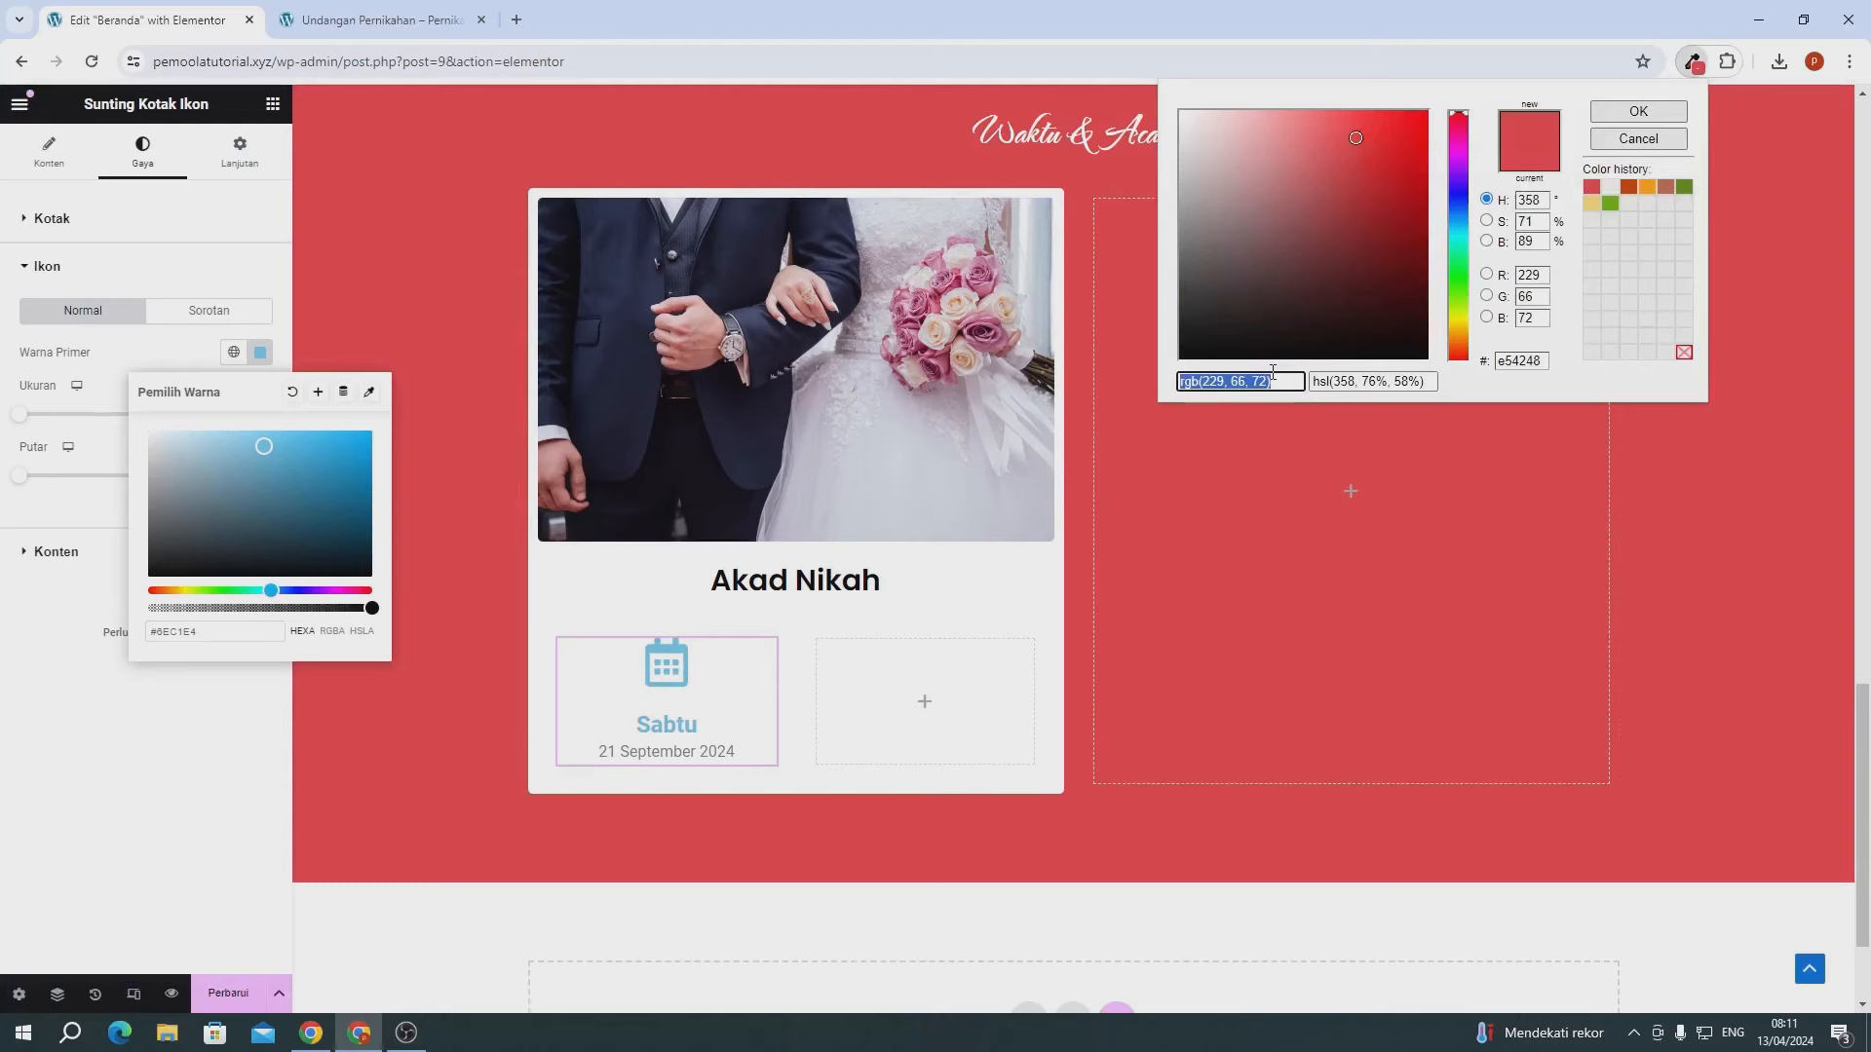
{"action": "triple_click", "coordinate": [195, 631]}
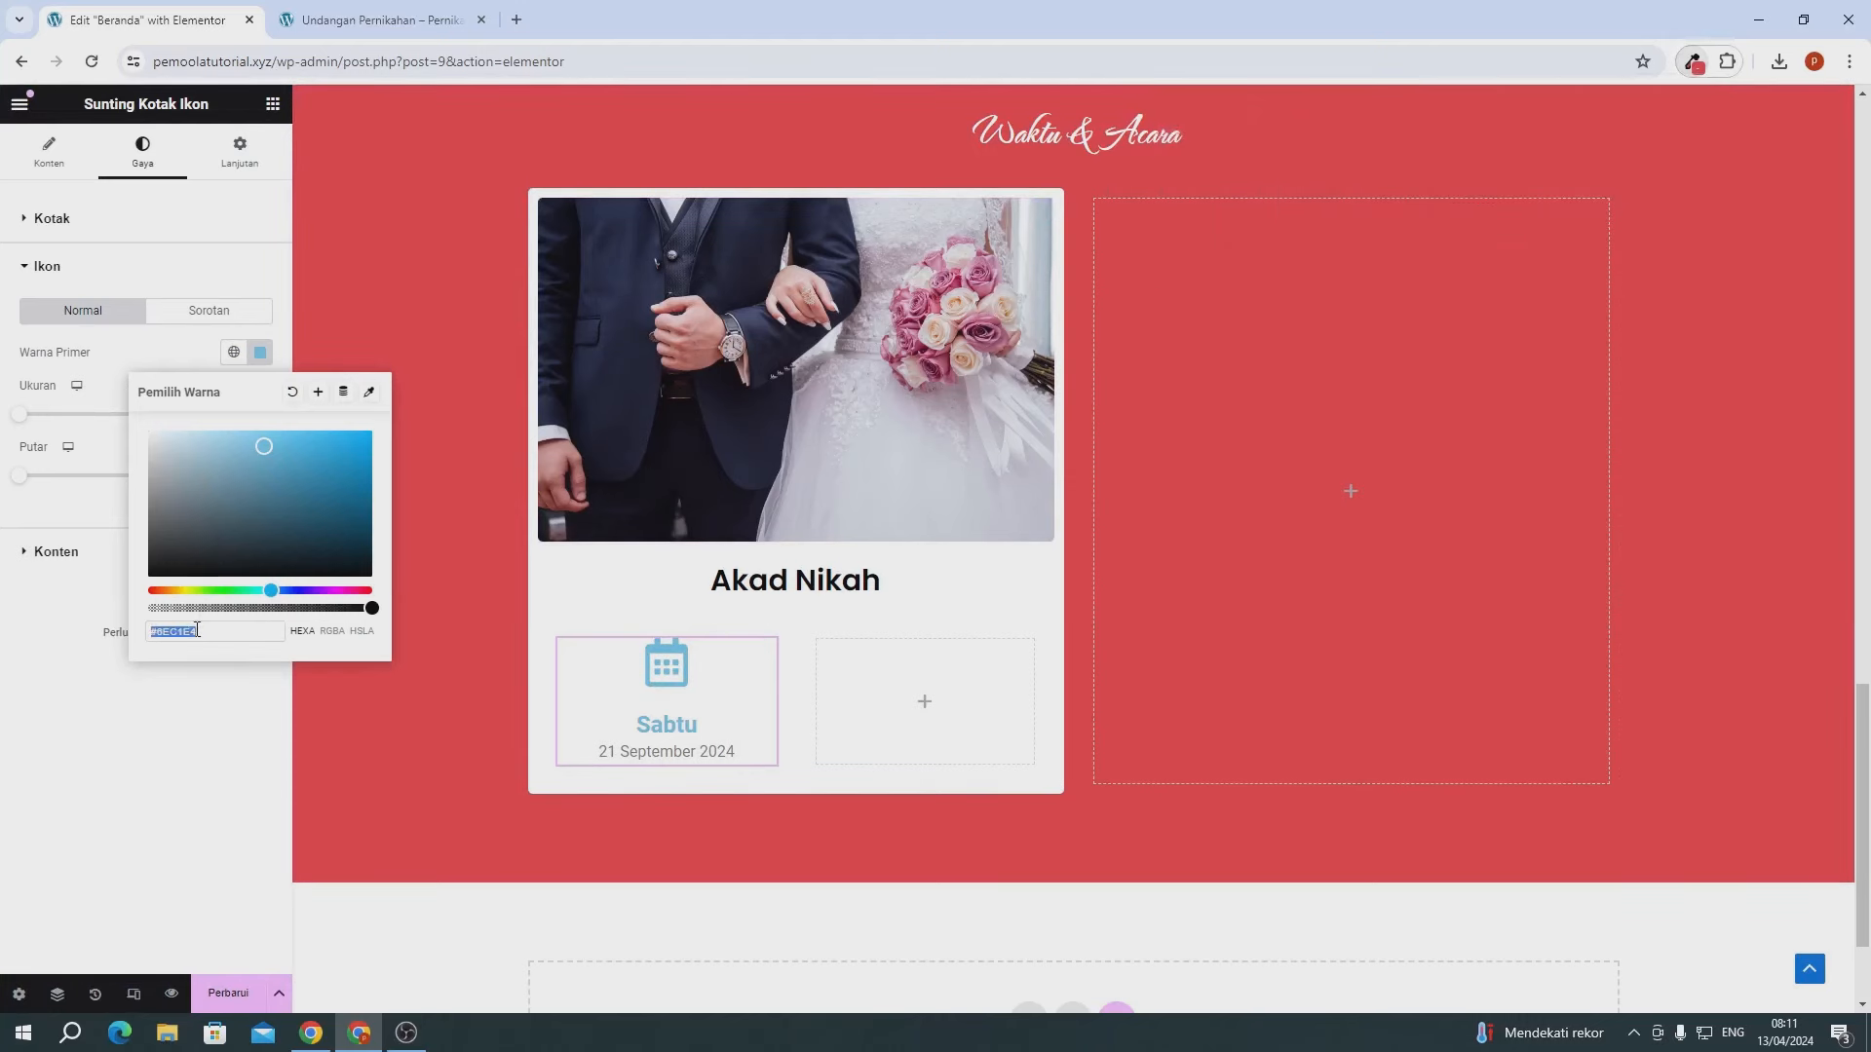
{"action": "key", "text": "ctrl+v"}
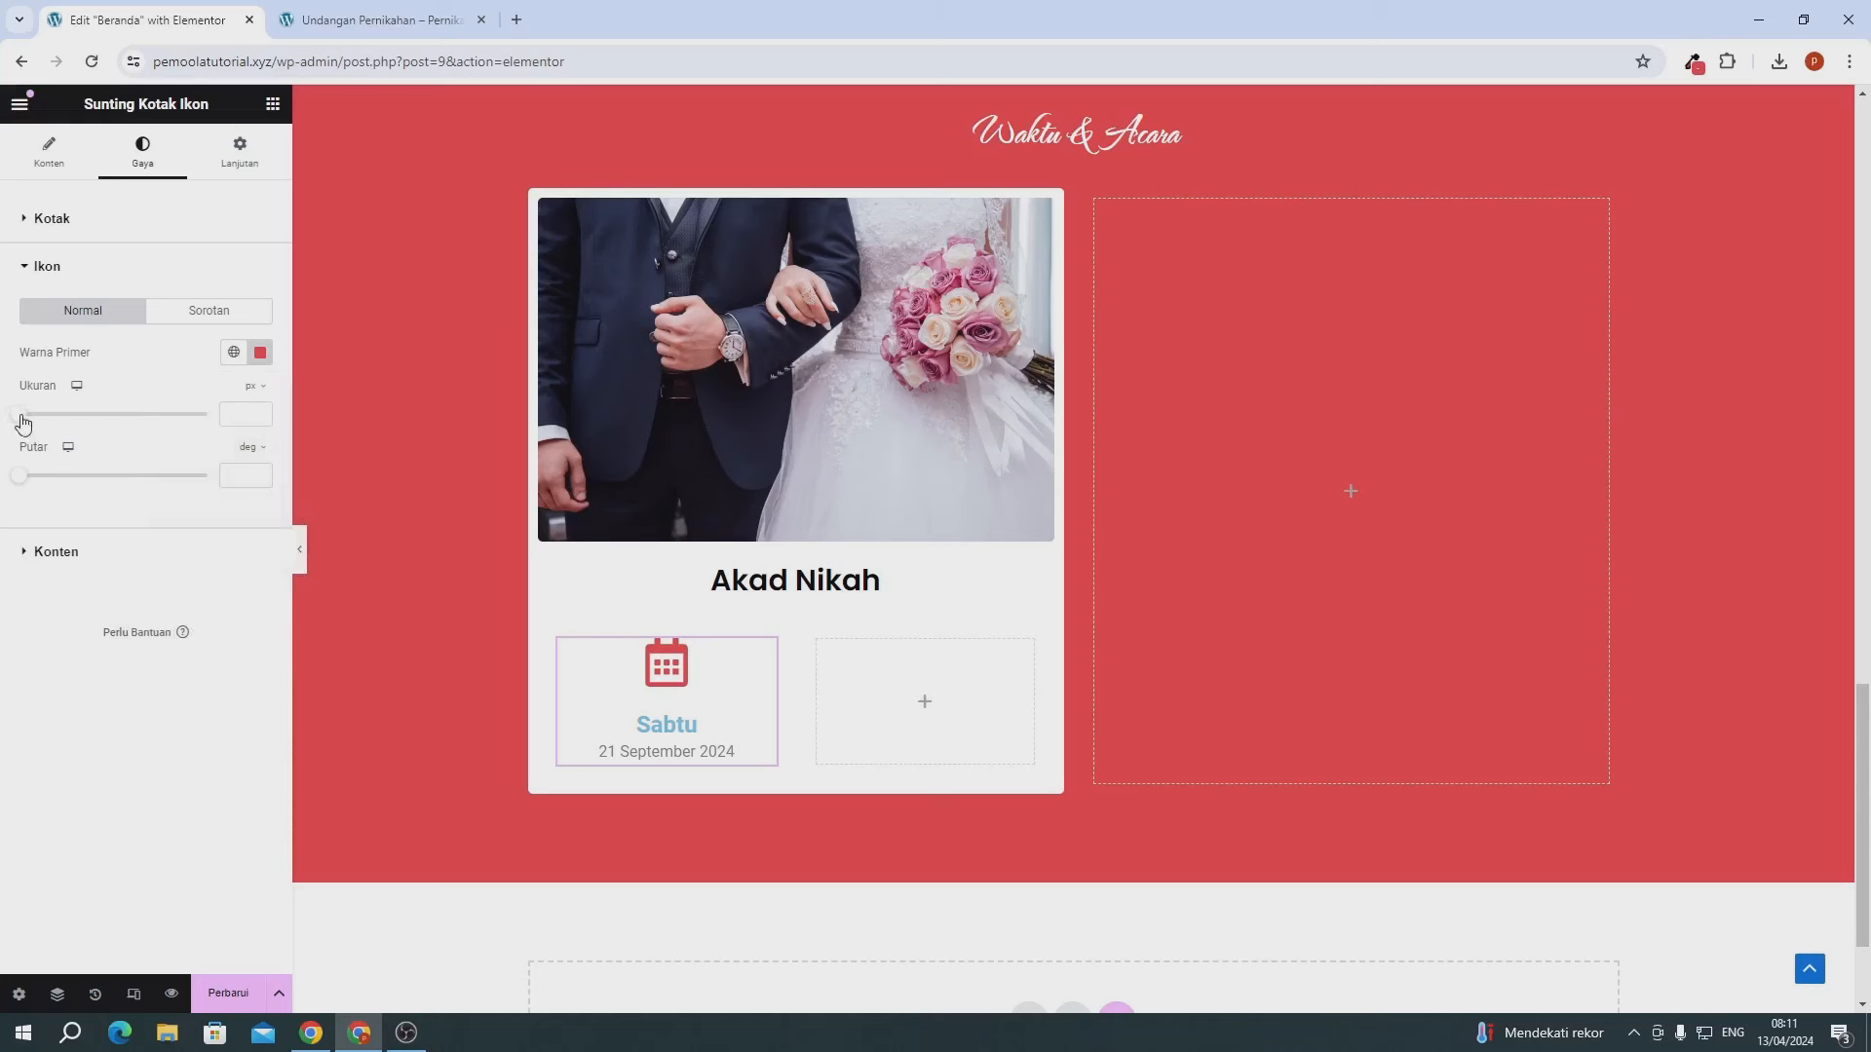
{"action": "left_click_drag", "start_coordinate": [23, 422], "coordinate": [45, 438]}
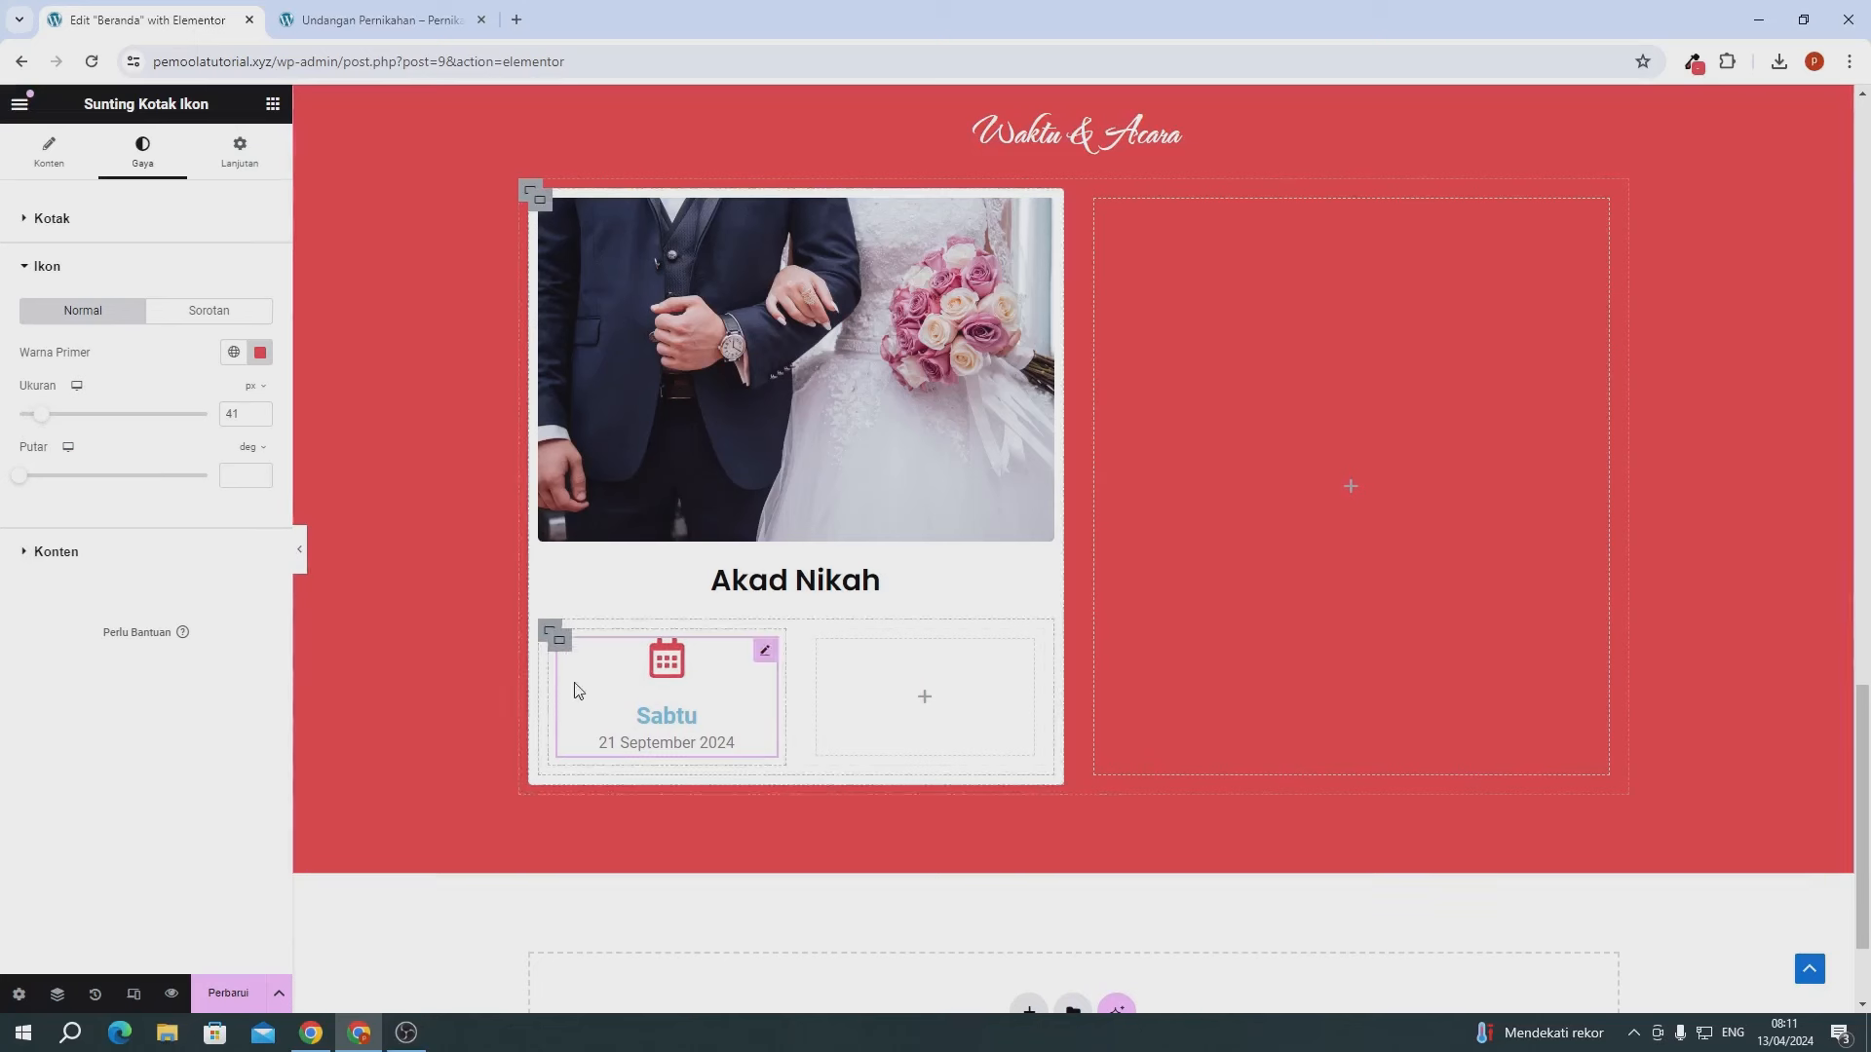
- Make the Sabtu heading text black
{"action": "left_click", "coordinate": [96, 559]}
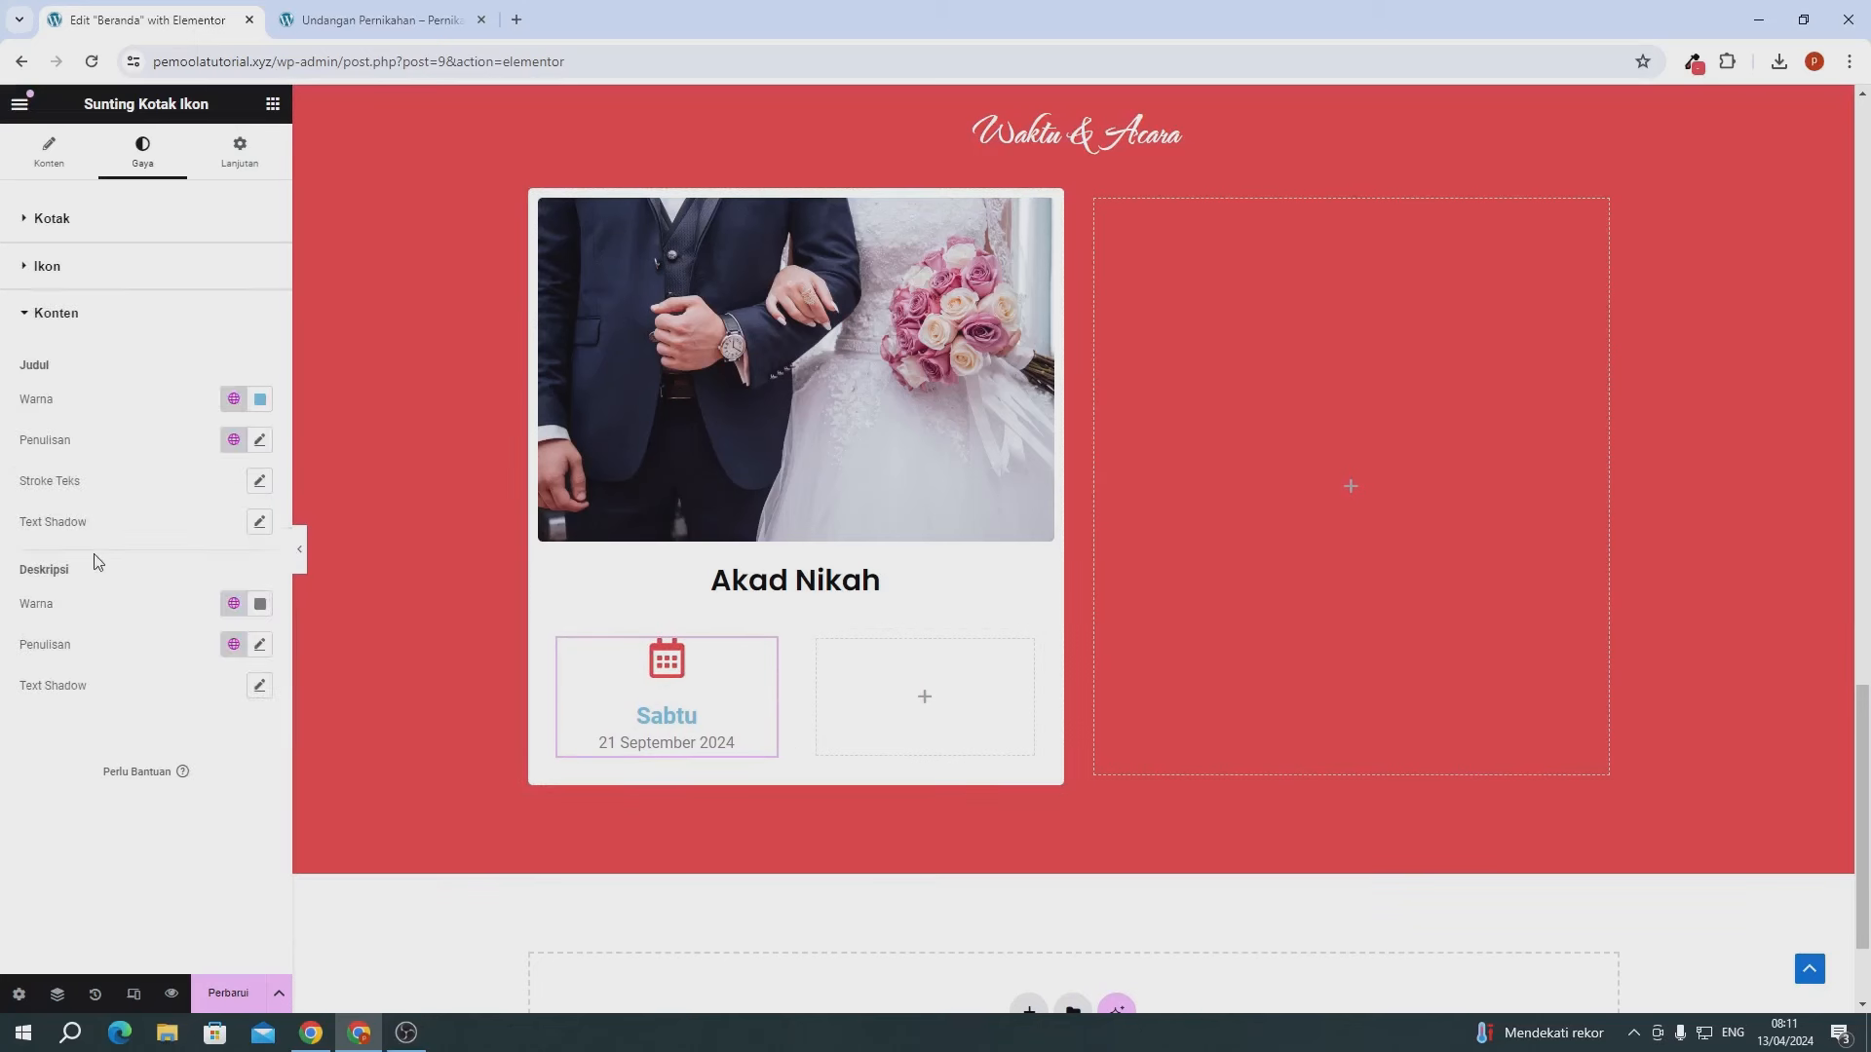
{"action": "left_click", "coordinate": [318, 255]}
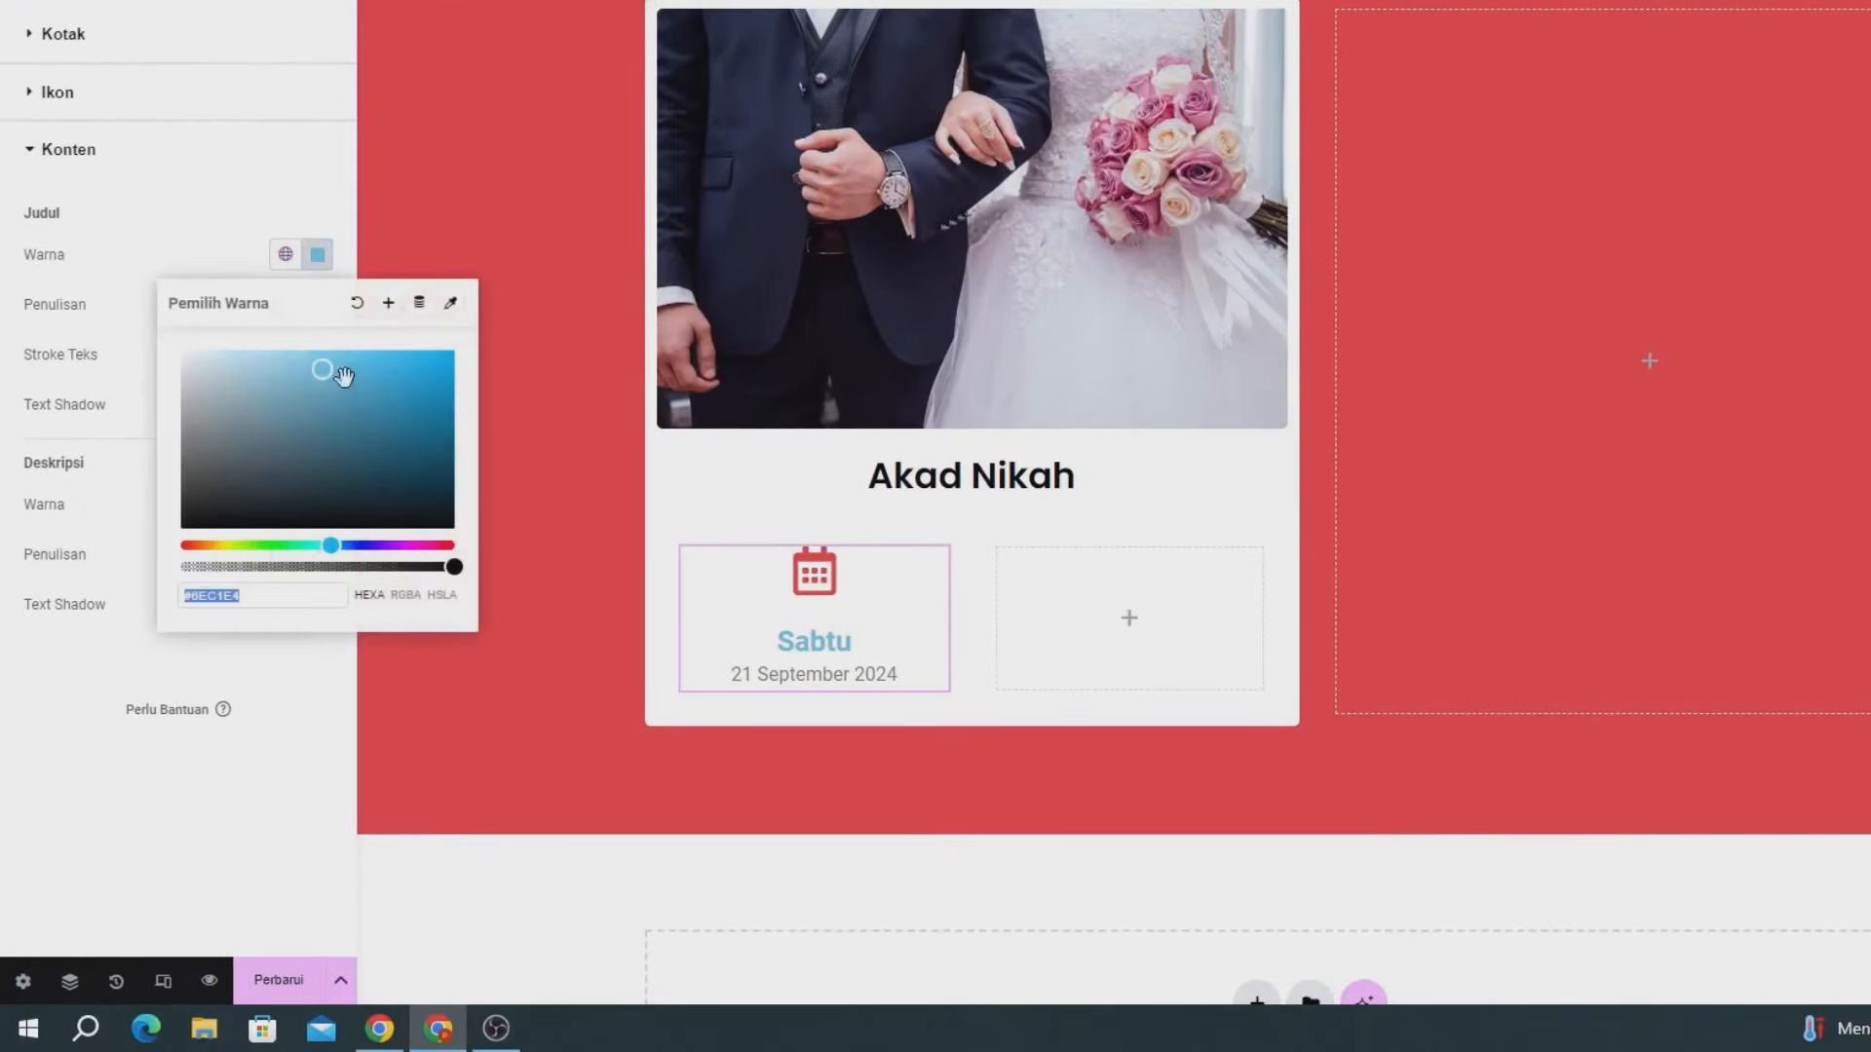
{"action": "left_click_drag", "start_coordinate": [336, 370], "coordinate": [439, 605]}
{"action": "left_click", "coordinate": [284, 729]}
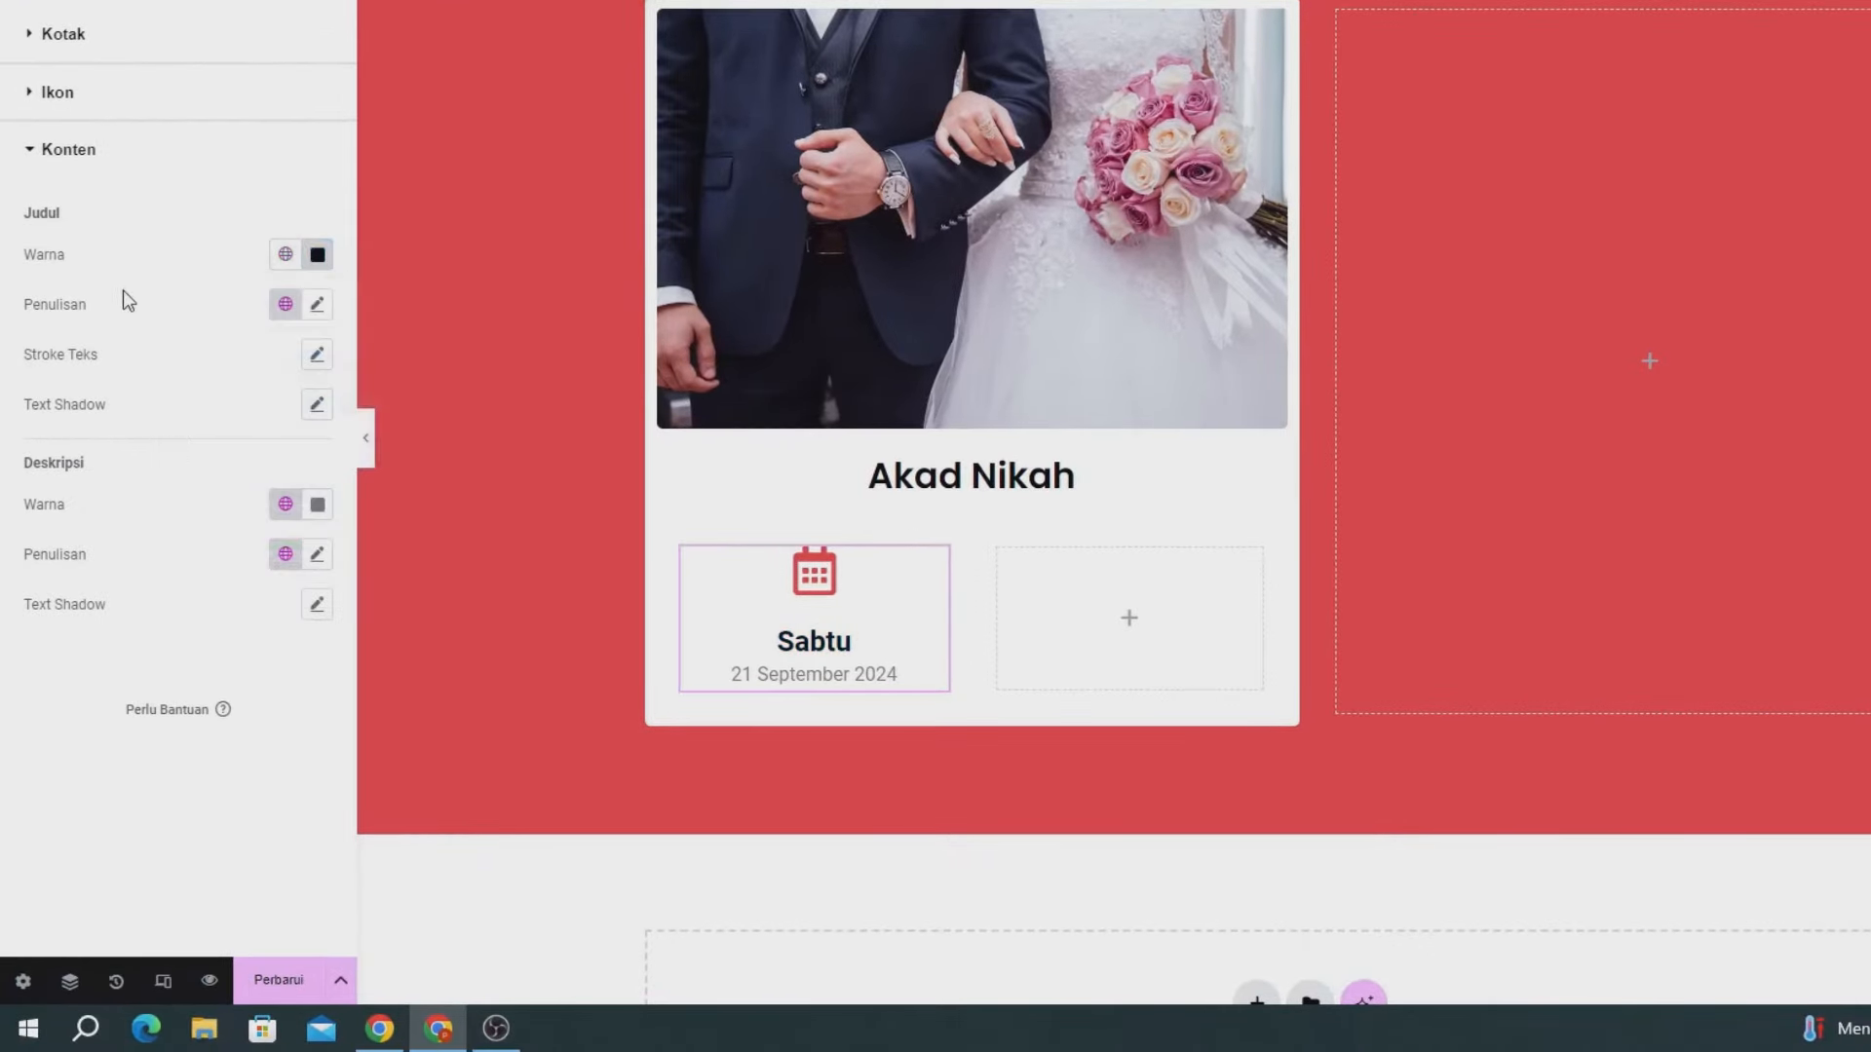
- Set the Sabtu heading typography to The Nautigal, 30 px, semi-bold (600)
{"action": "left_click", "coordinate": [316, 304]}
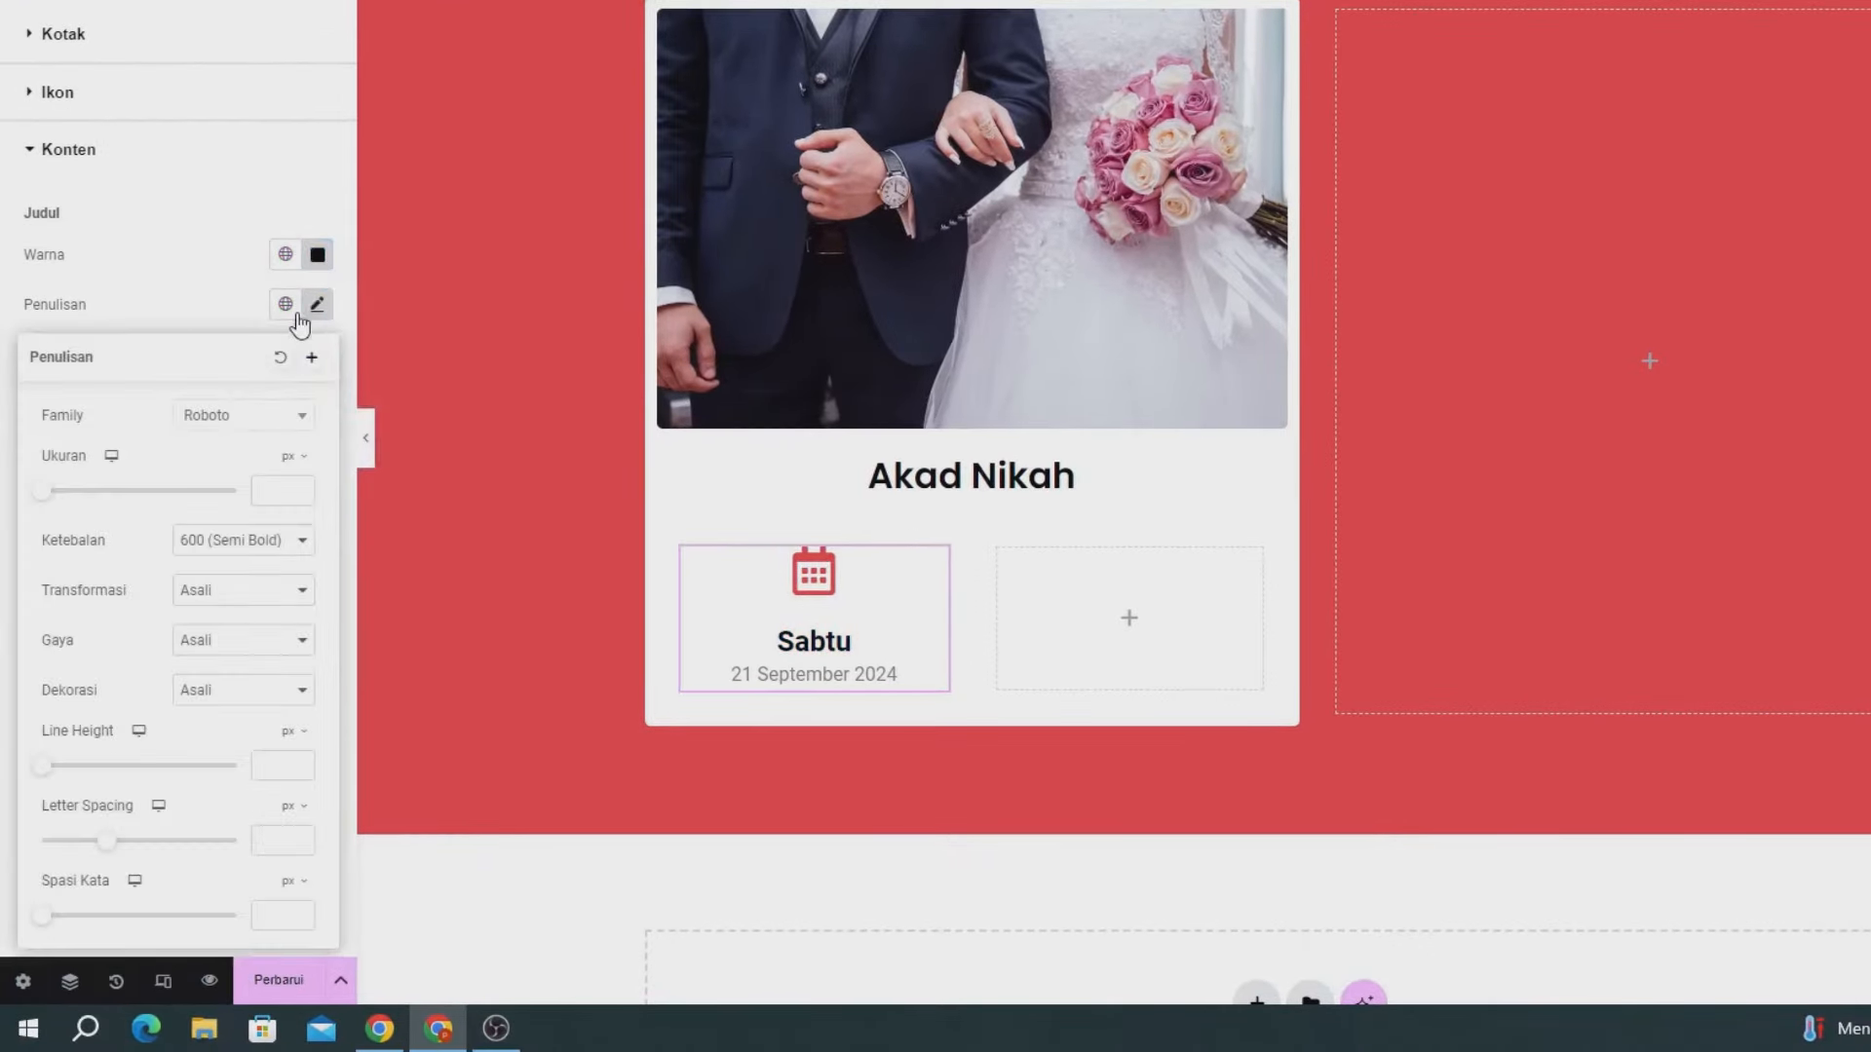
{"action": "left_click", "coordinate": [223, 419]}
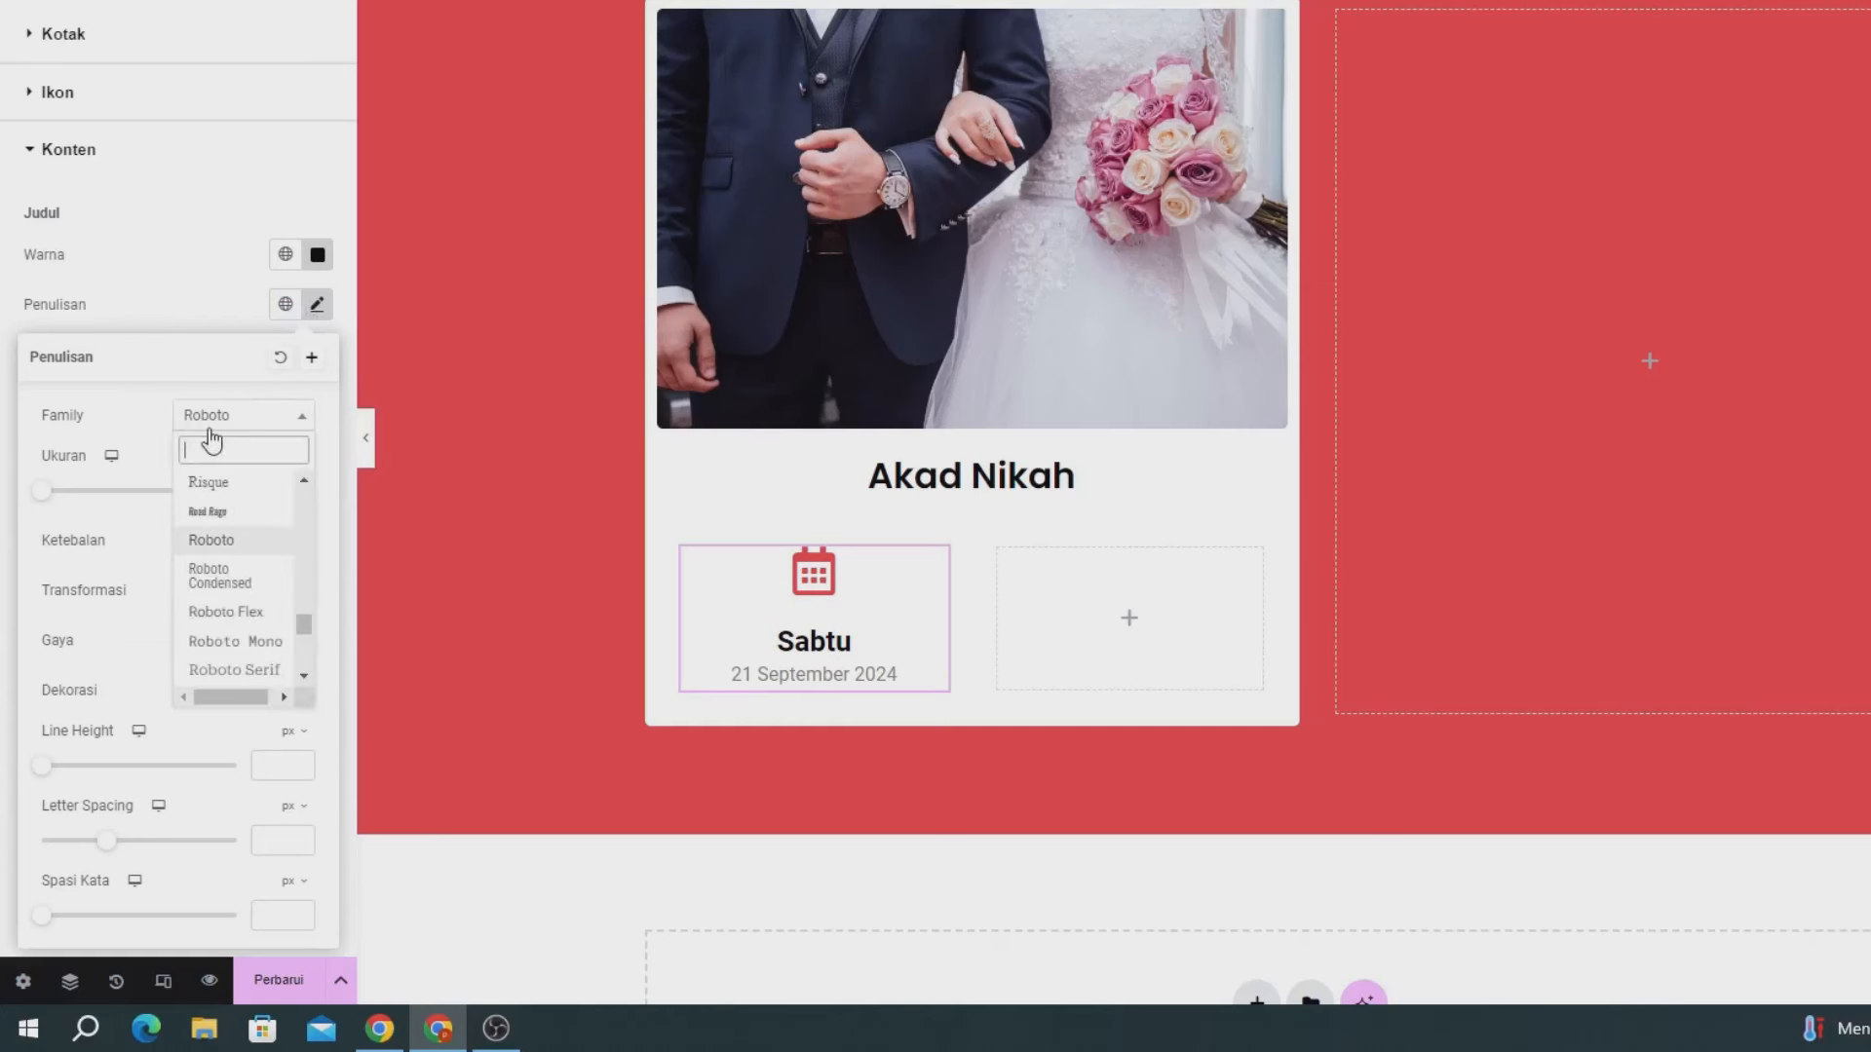
{"action": "type", "text": "the n"}
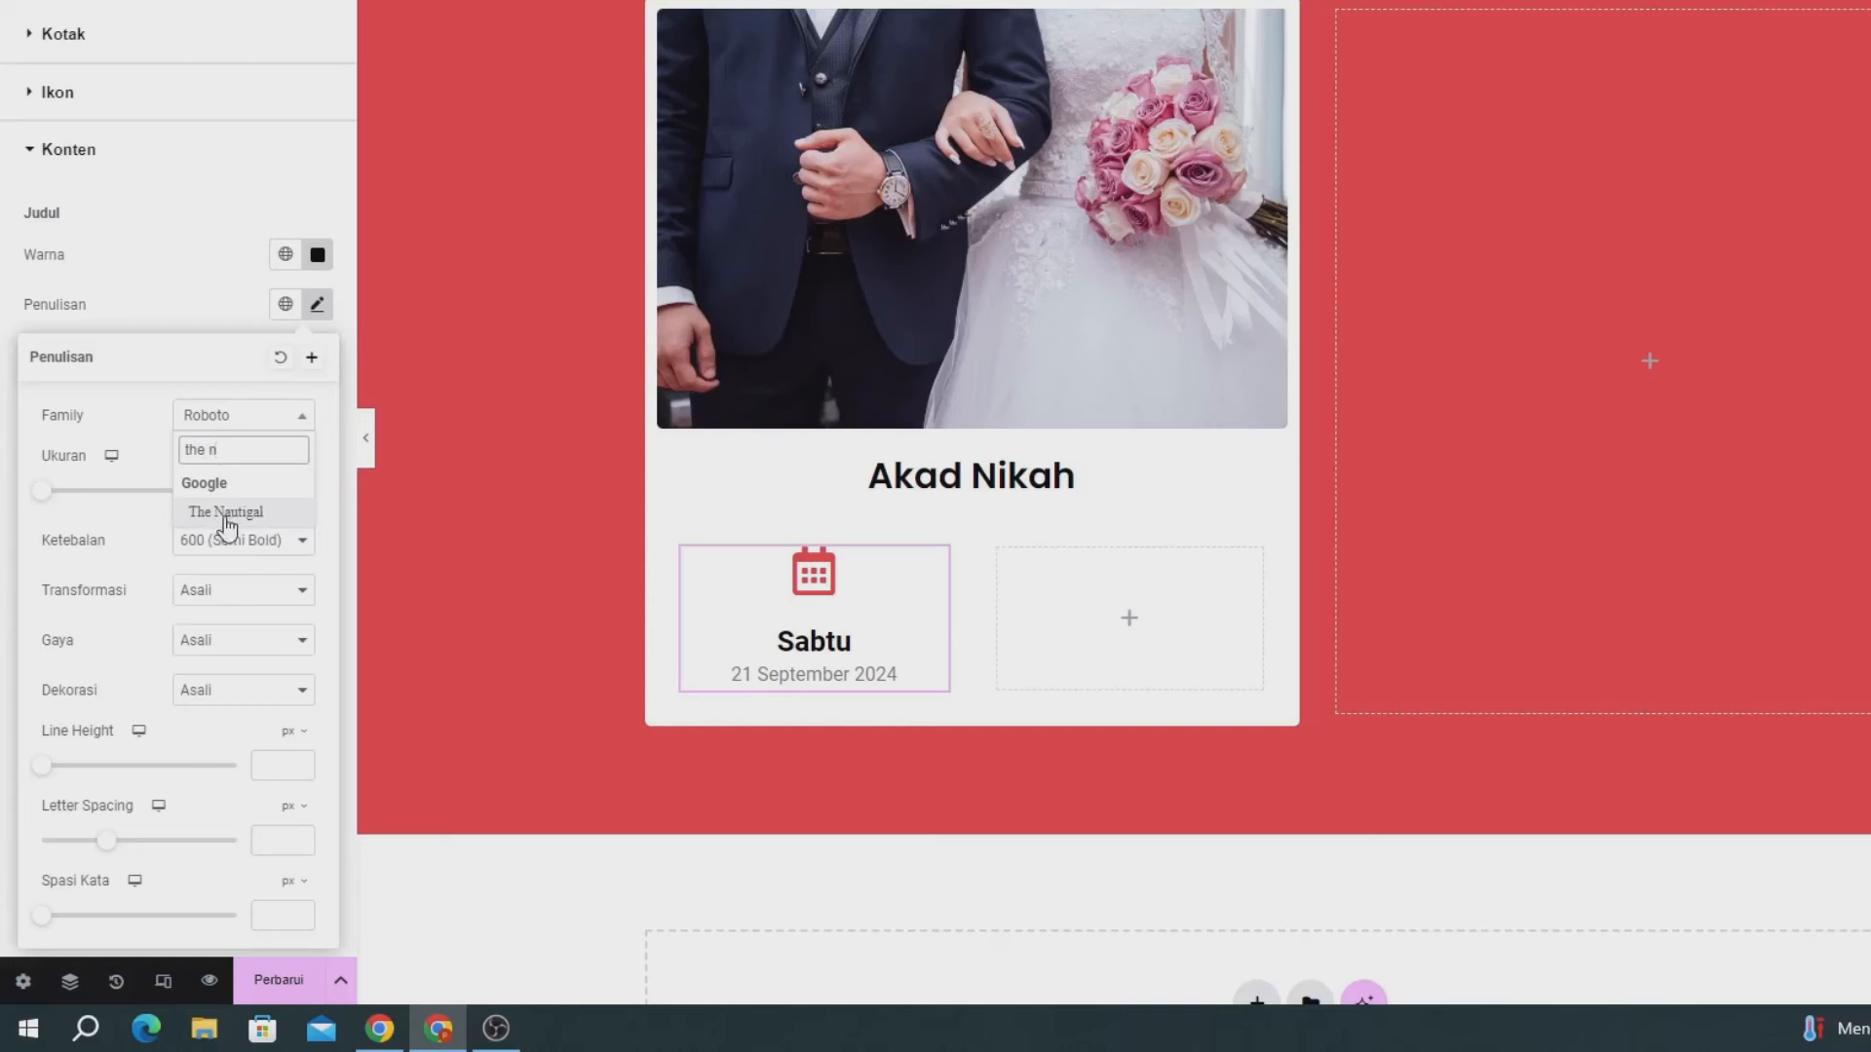
{"action": "left_click", "coordinate": [225, 513]}
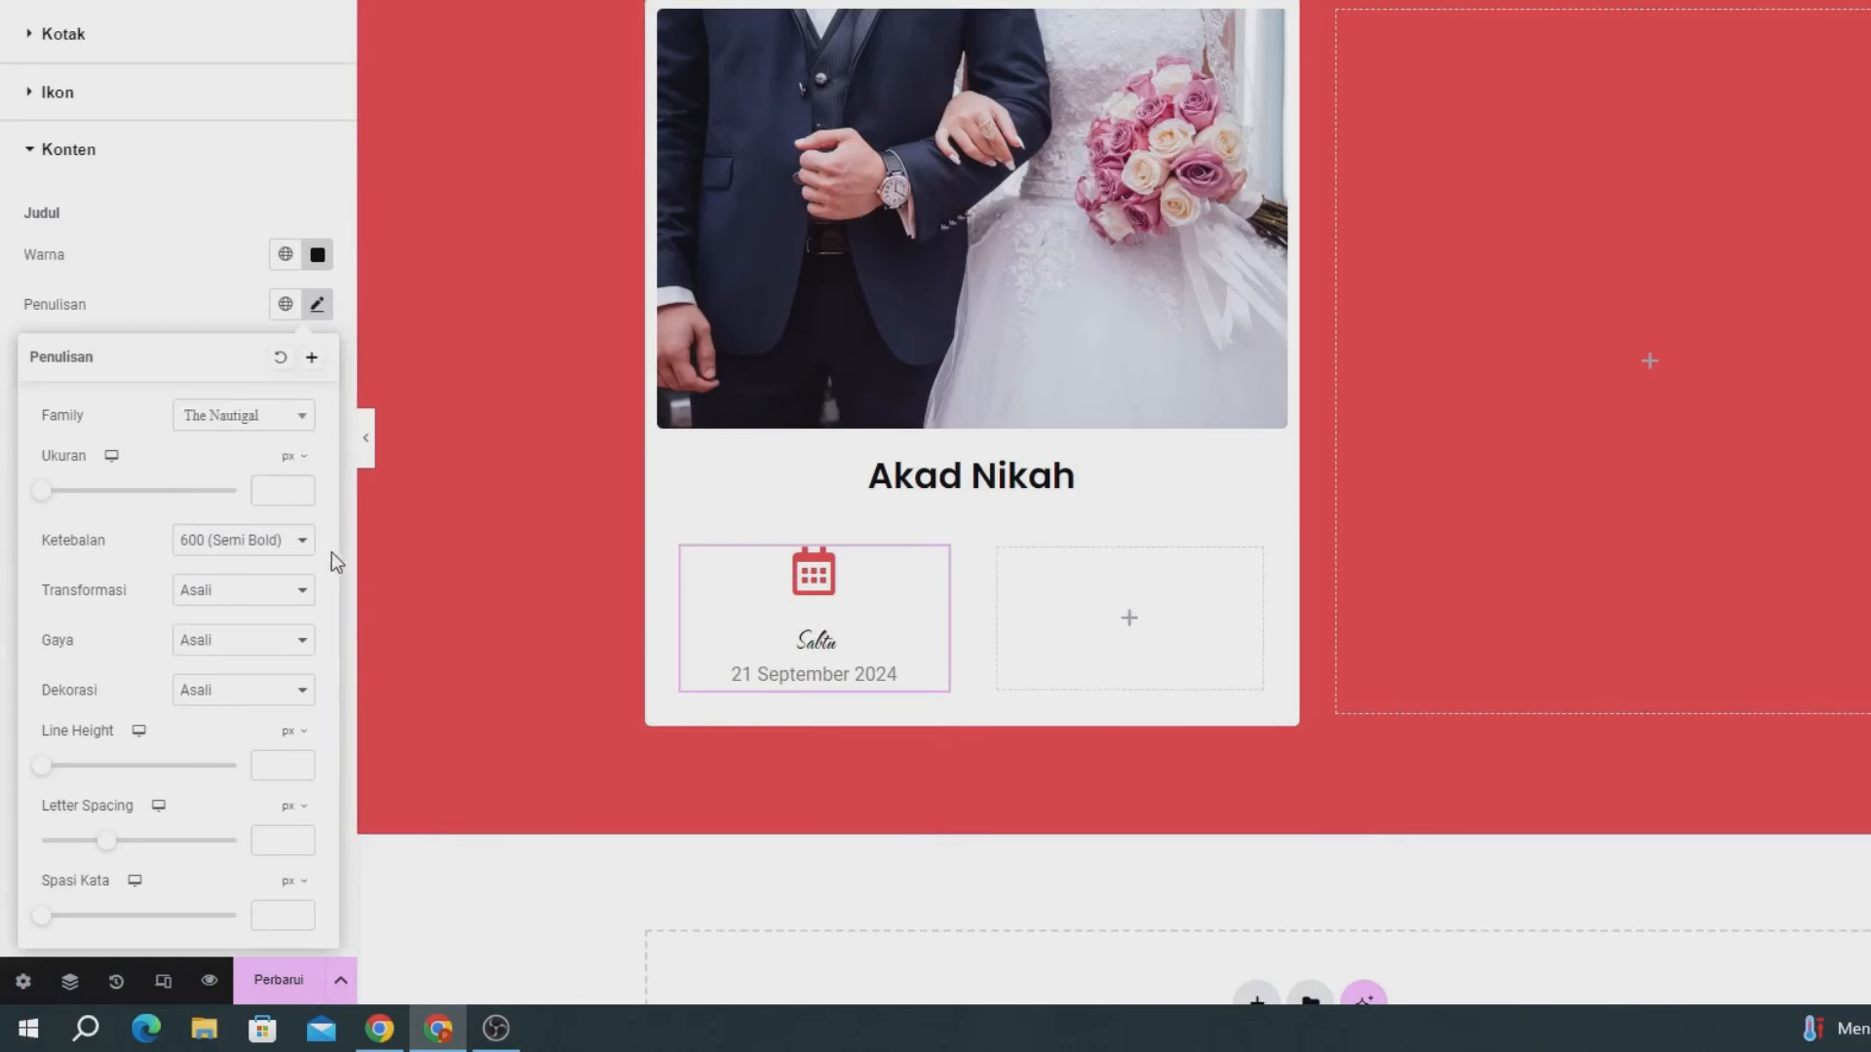
{"action": "type", "text": "25"}
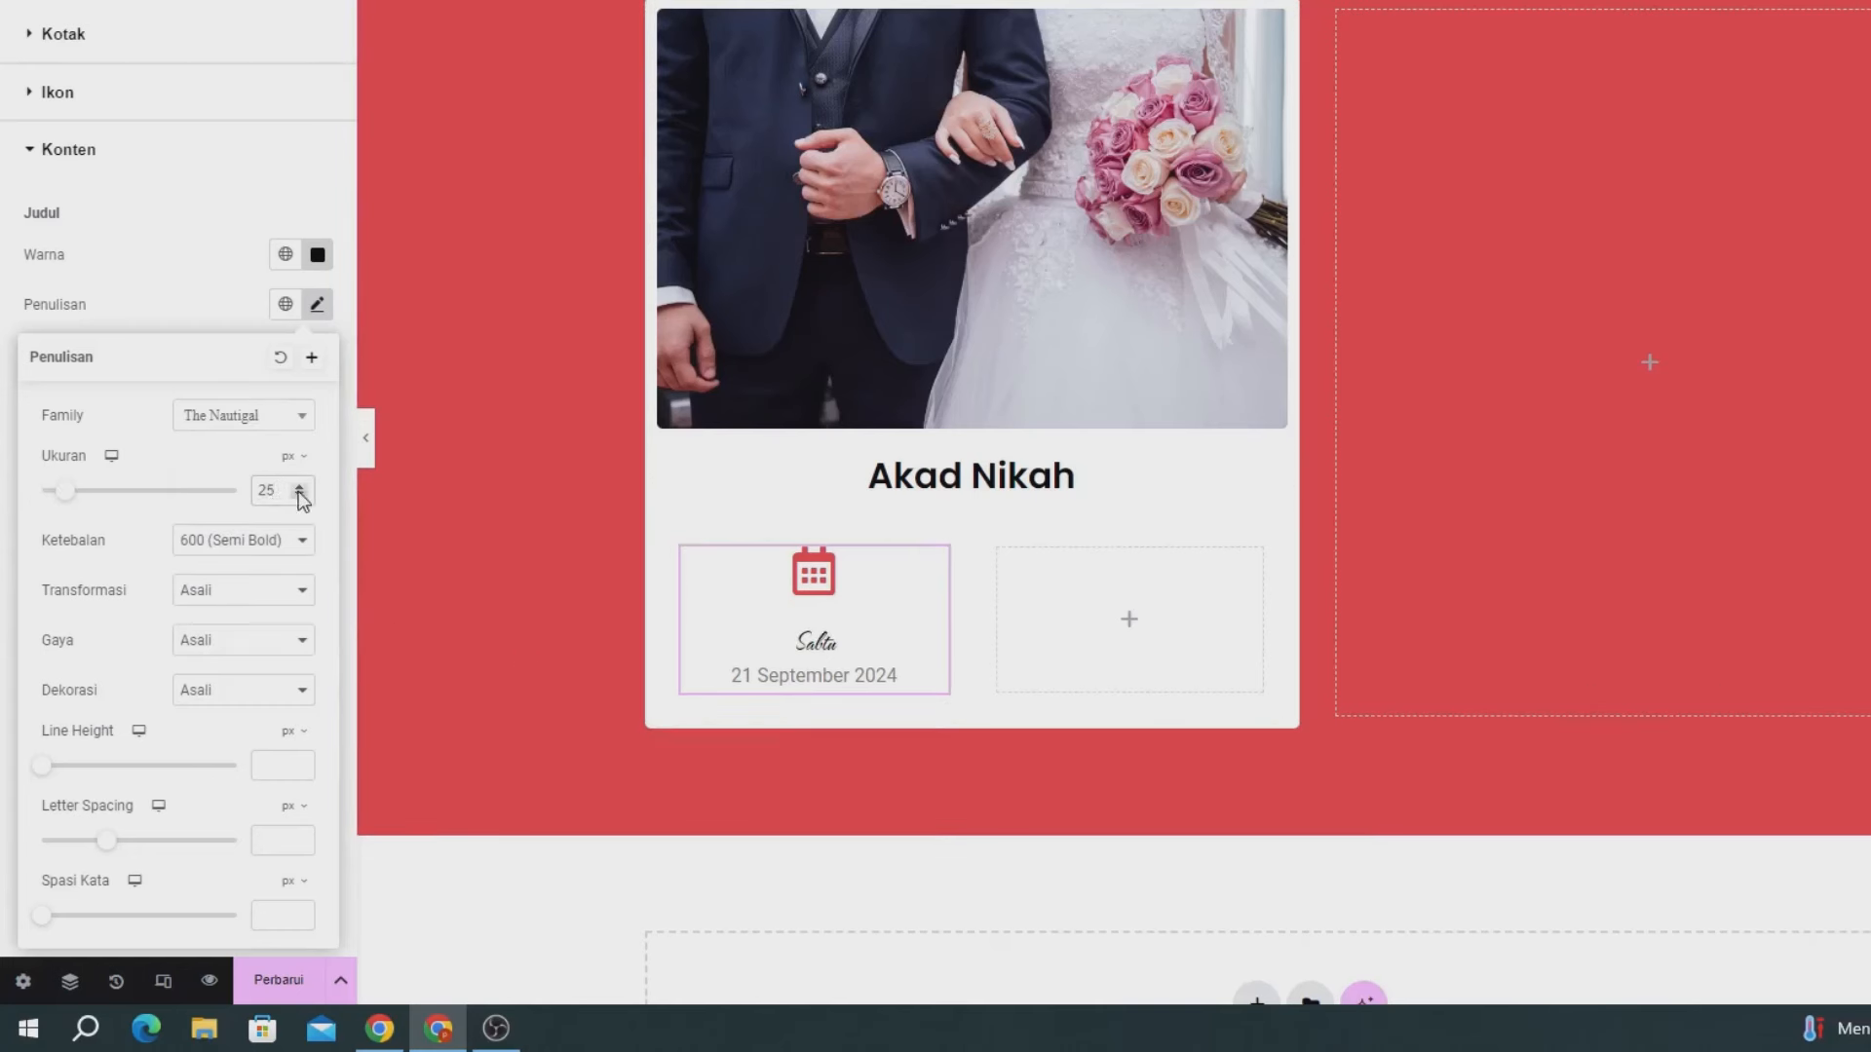
{"action": "left_click", "coordinate": [300, 488]}
{"action": "left_click", "coordinate": [300, 487]}
{"action": "left_click", "coordinate": [300, 487]}
{"action": "left_click", "coordinate": [301, 488]}
{"action": "left_click", "coordinate": [300, 487]}
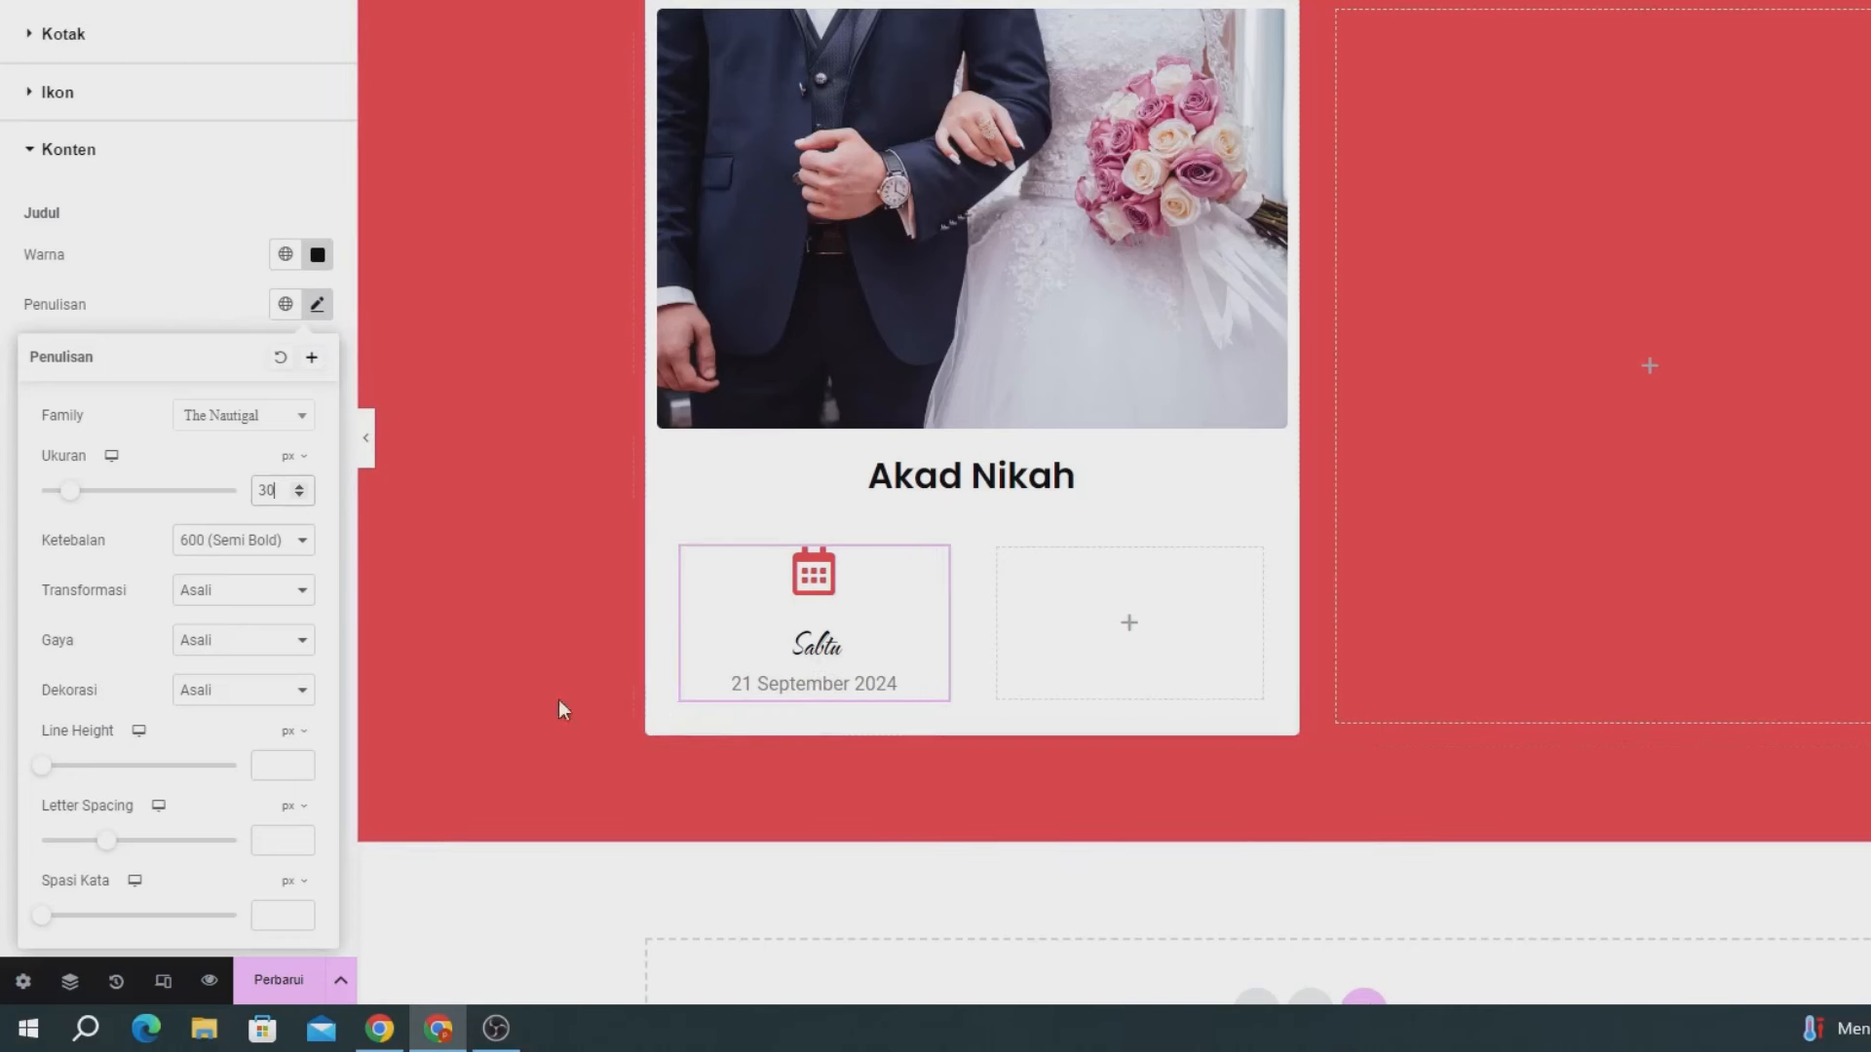
{"action": "left_click", "coordinate": [234, 302]}
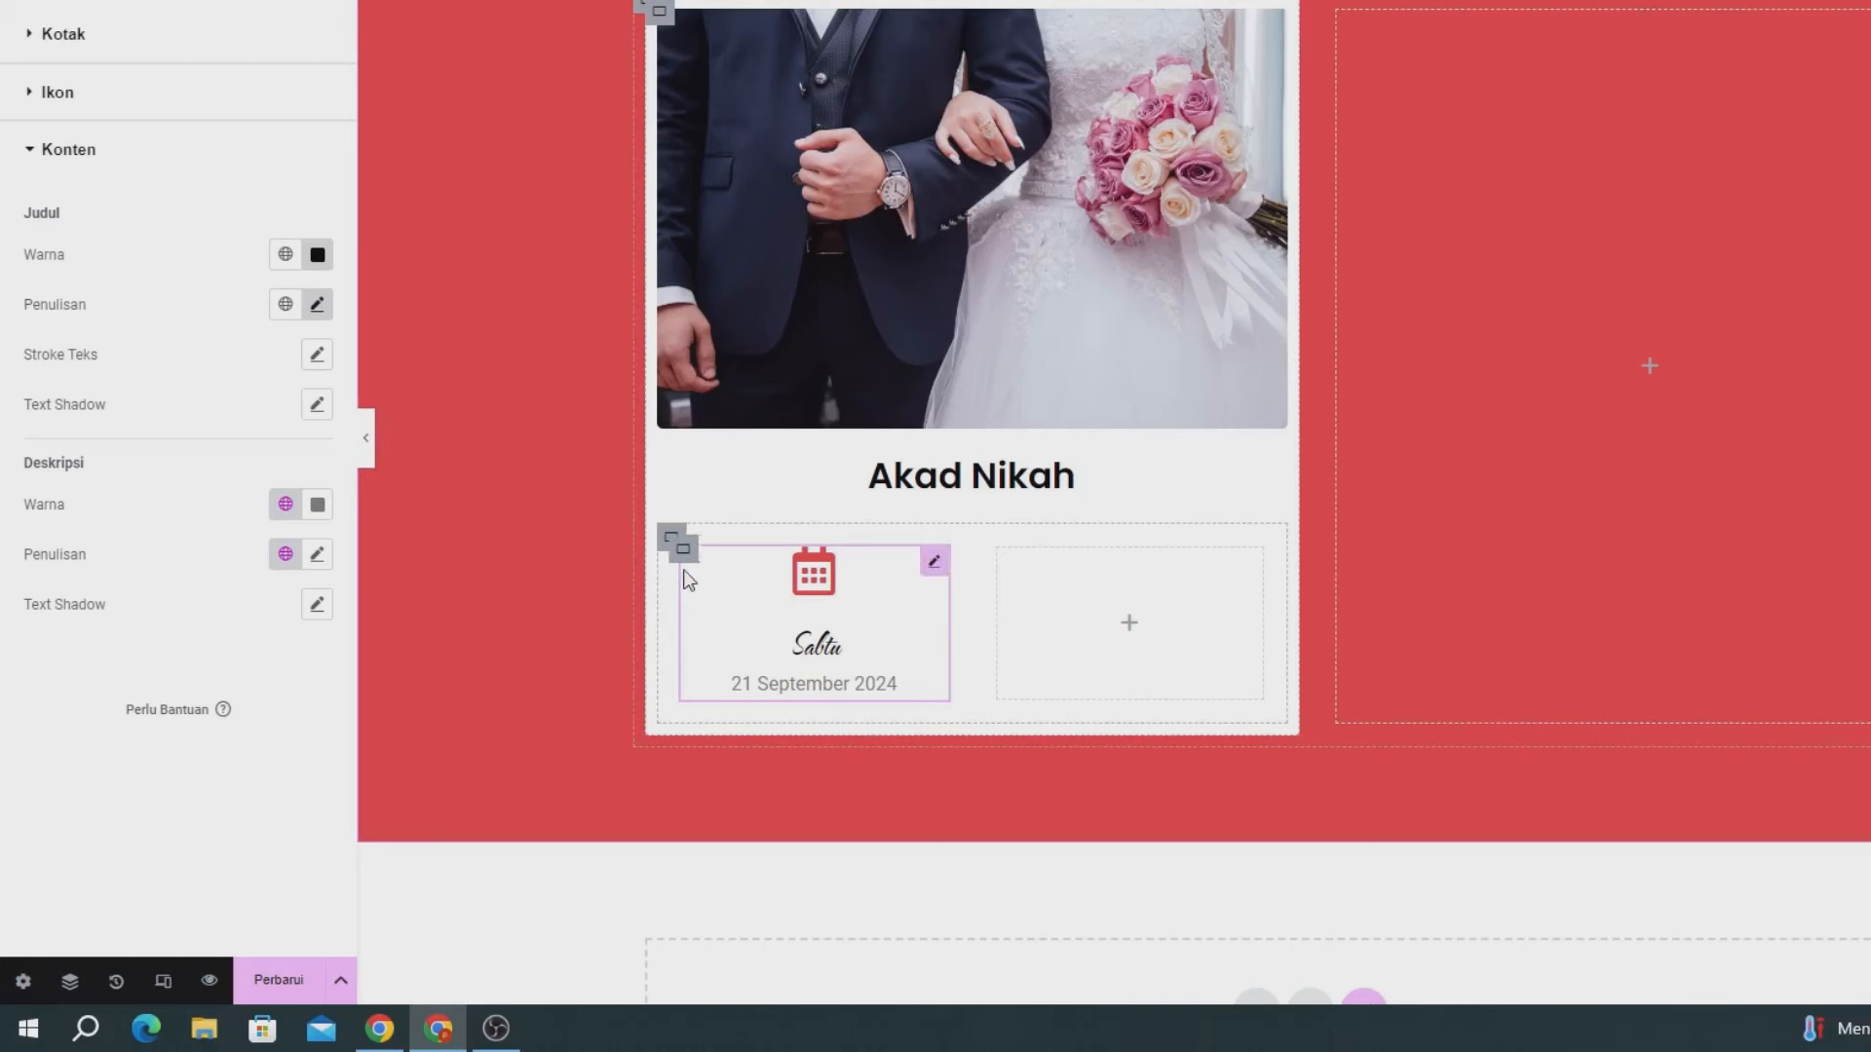
- Copy the date icon box and paste it into the empty neighbouring column
{"action": "right_click", "coordinate": [928, 576]}
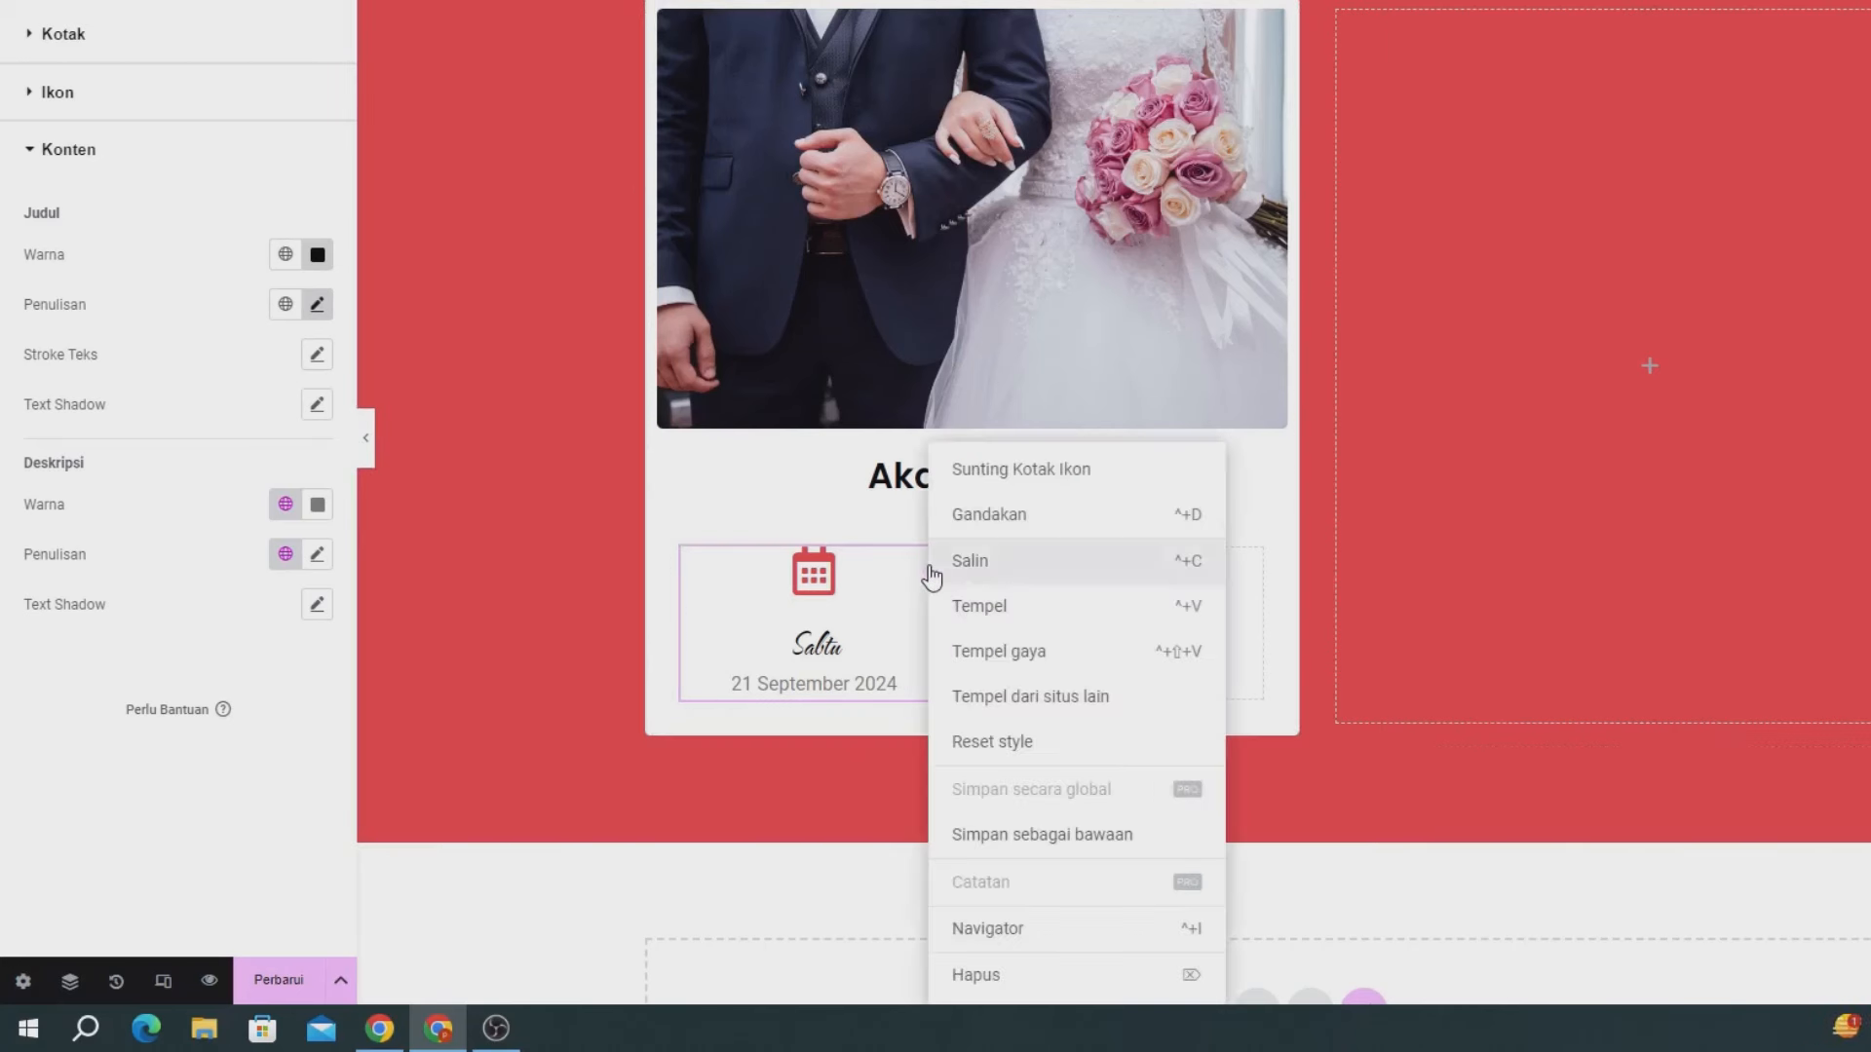
{"action": "left_click", "coordinate": [953, 561]}
{"action": "right_click", "coordinate": [1115, 609]}
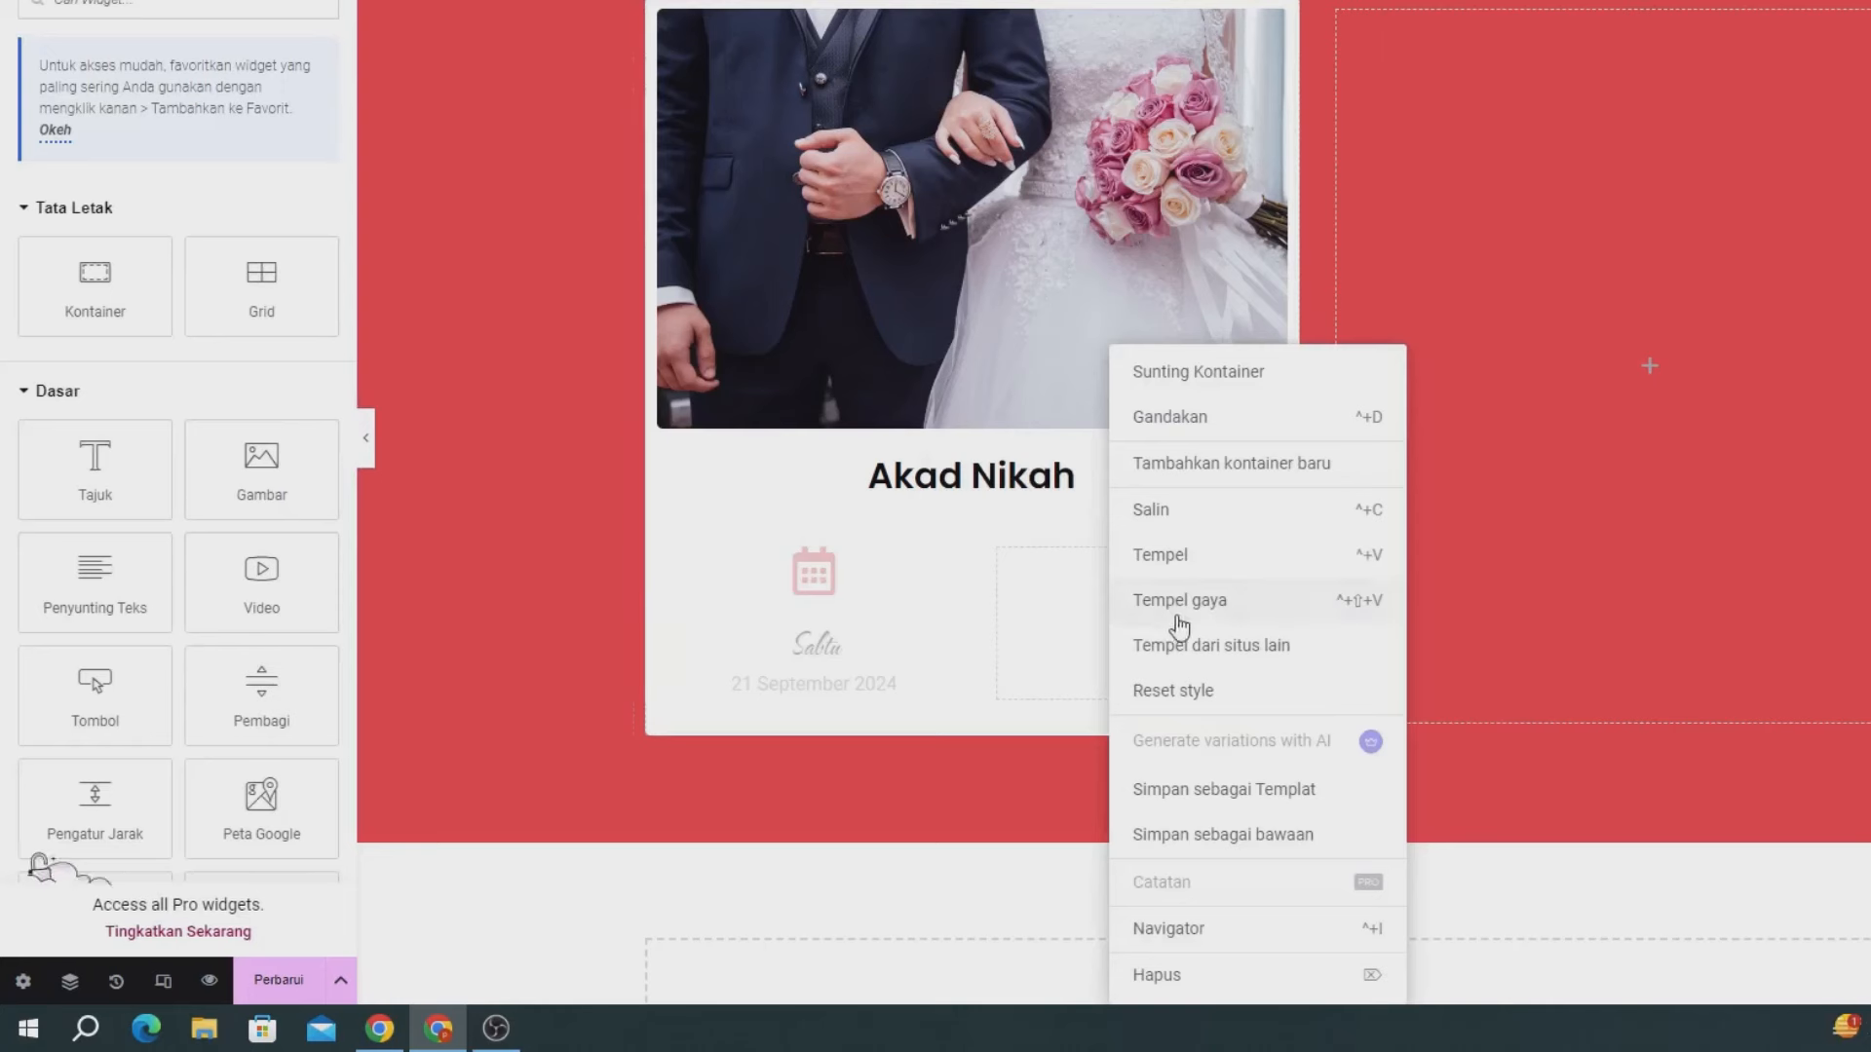
{"action": "left_click", "coordinate": [1180, 559]}
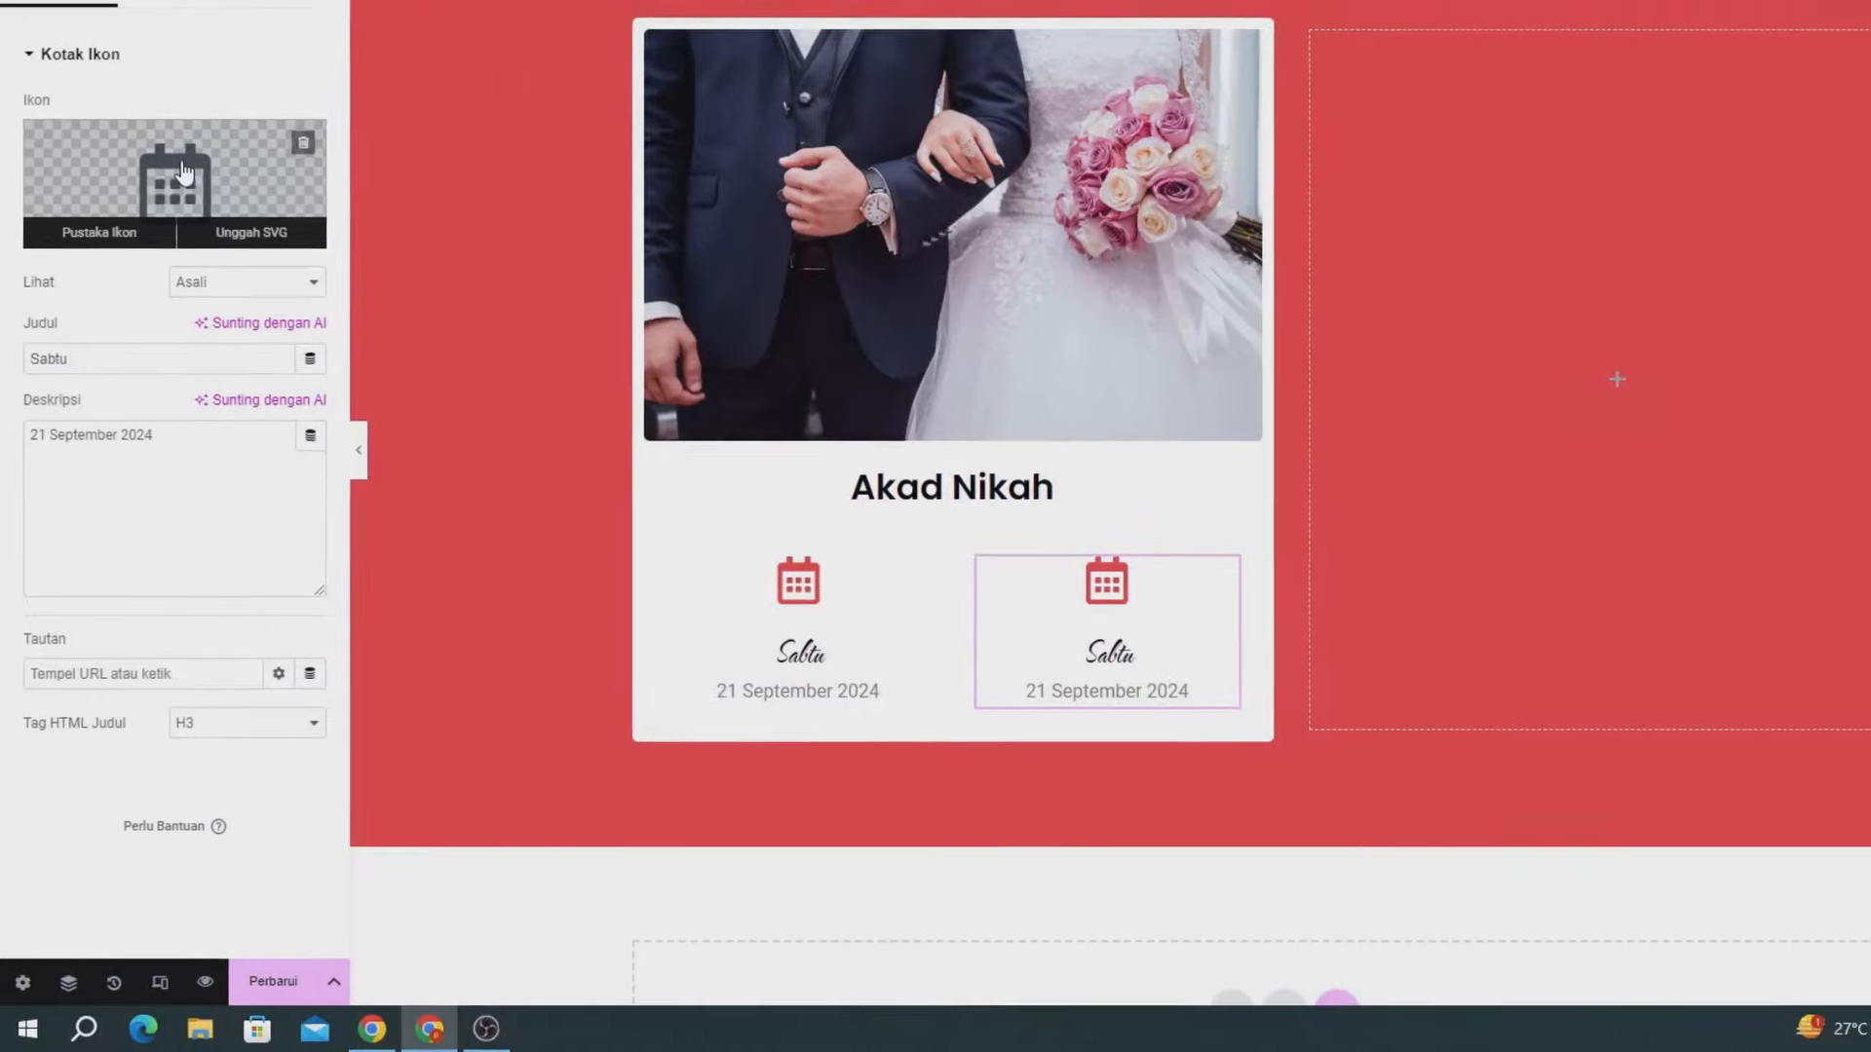
- Replace the pasted box's icon with the Clock icon from the icon library
{"action": "left_click", "coordinate": [188, 154]}
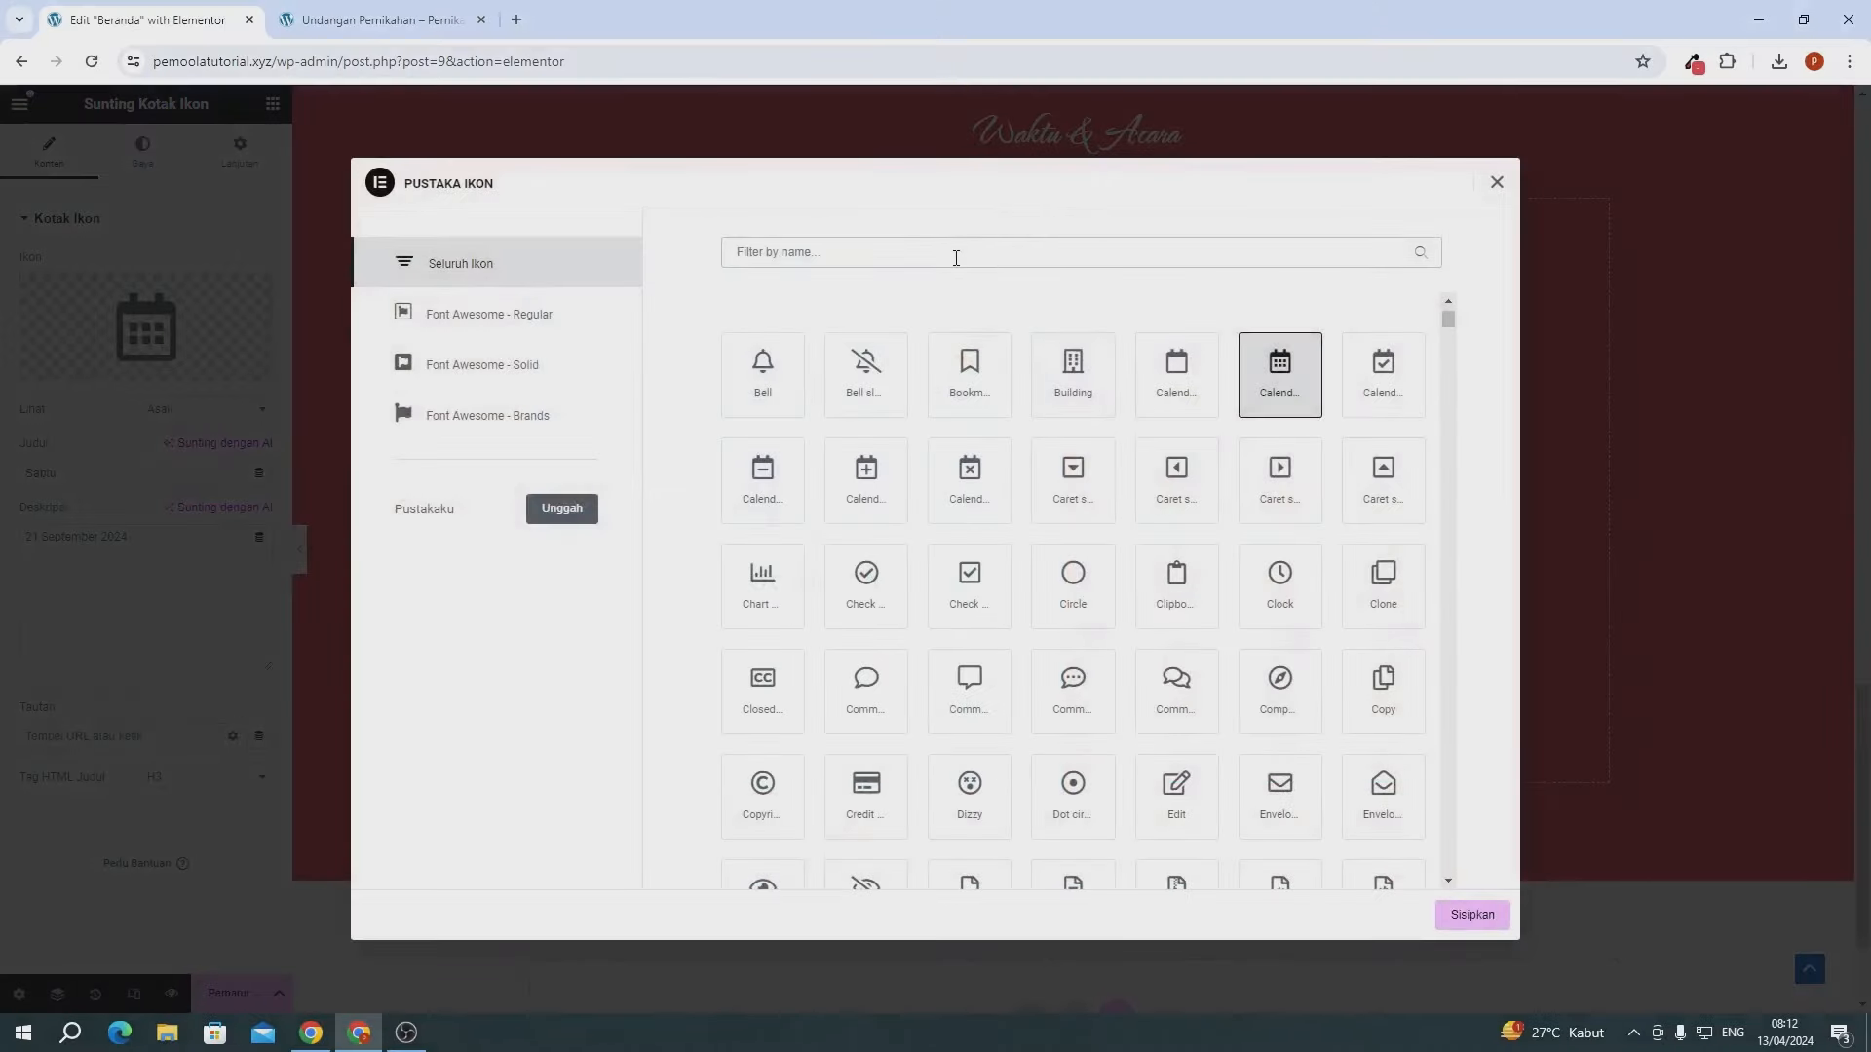
{"action": "type", "text": "vio"}
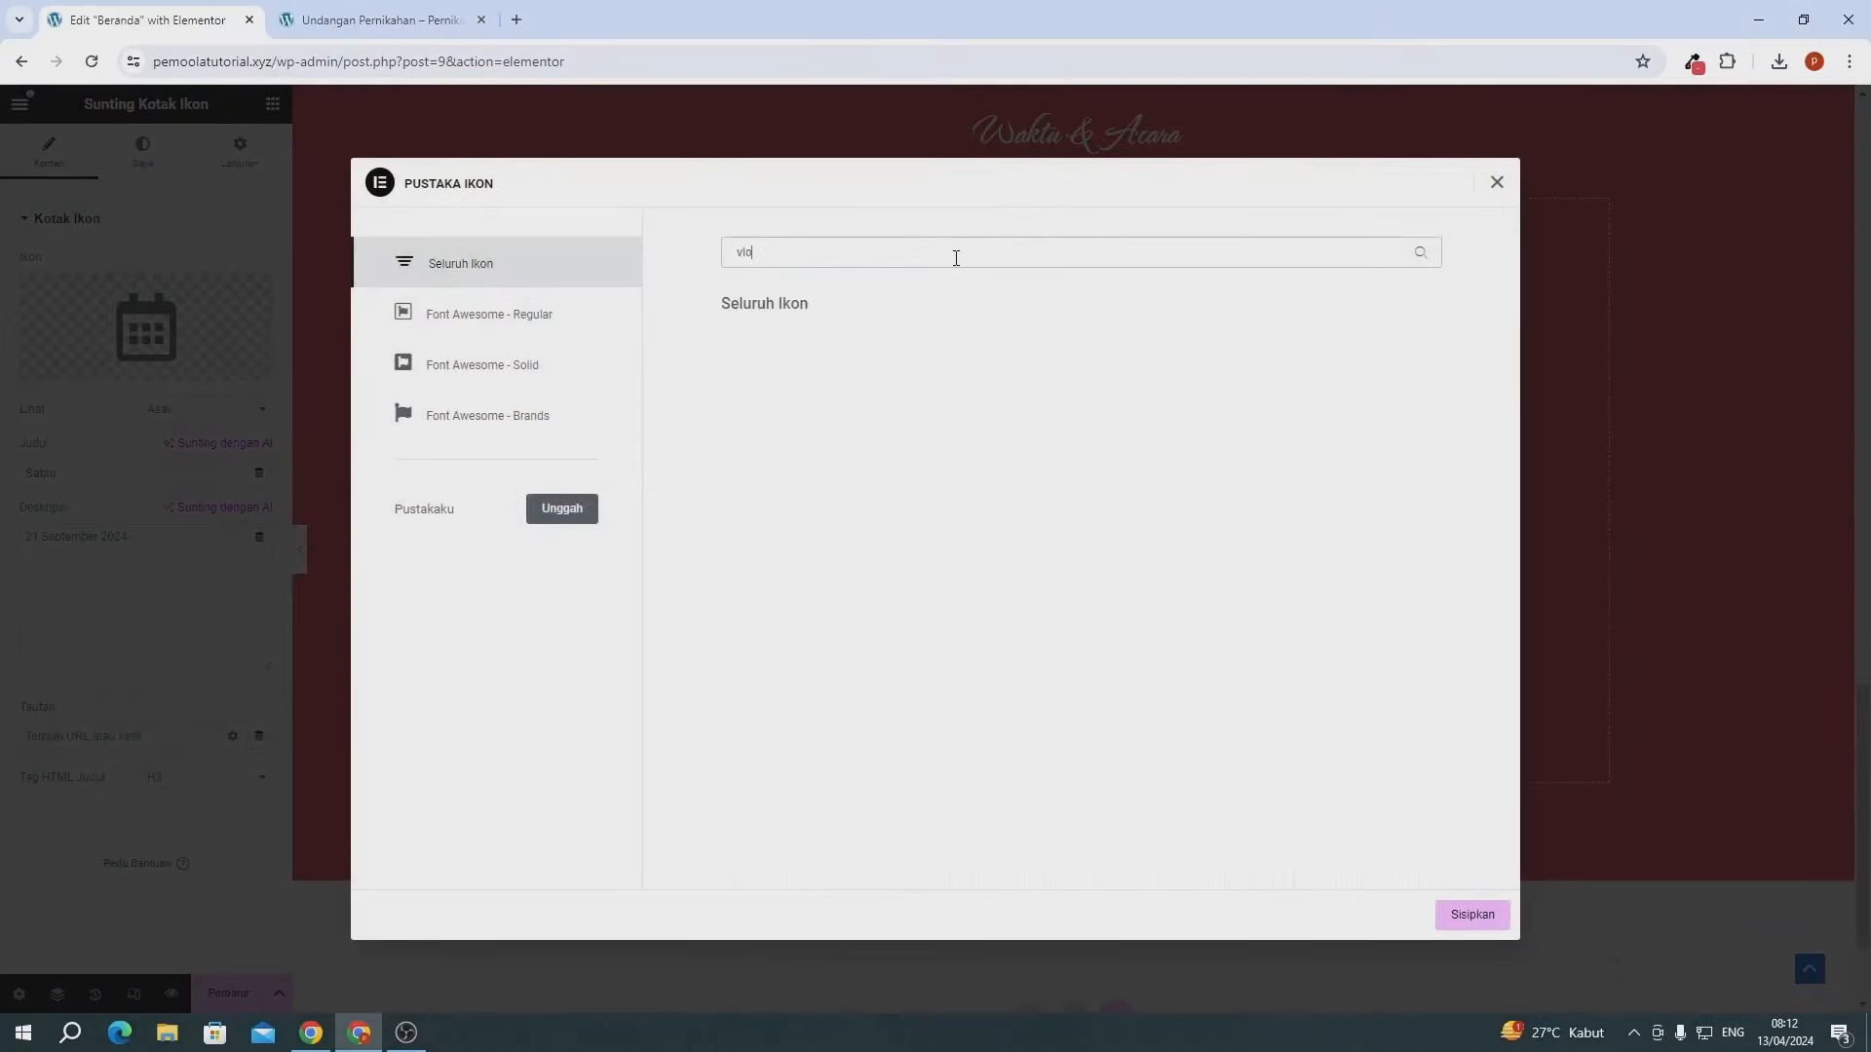
{"action": "key", "text": "BackSpace"}
{"action": "key", "text": "BackSpace"}
{"action": "type", "text": "clo"}
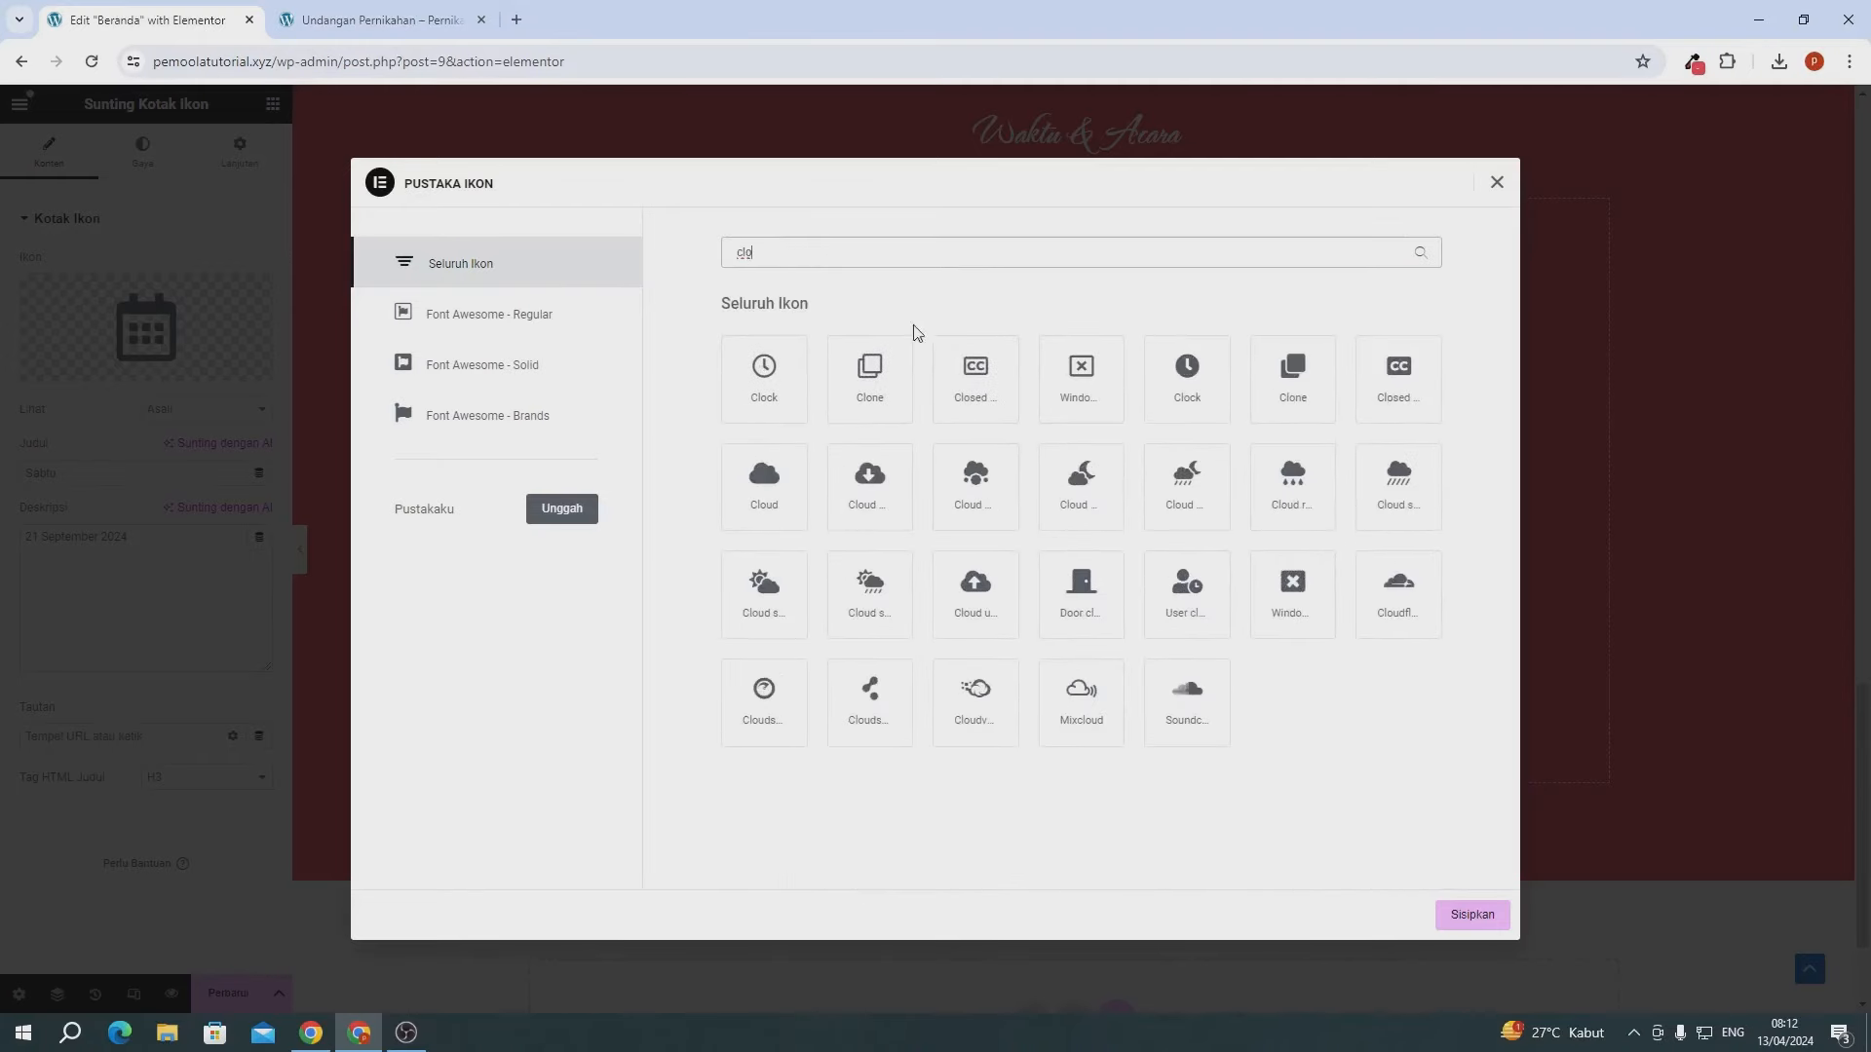
{"action": "left_click", "coordinate": [764, 370]}
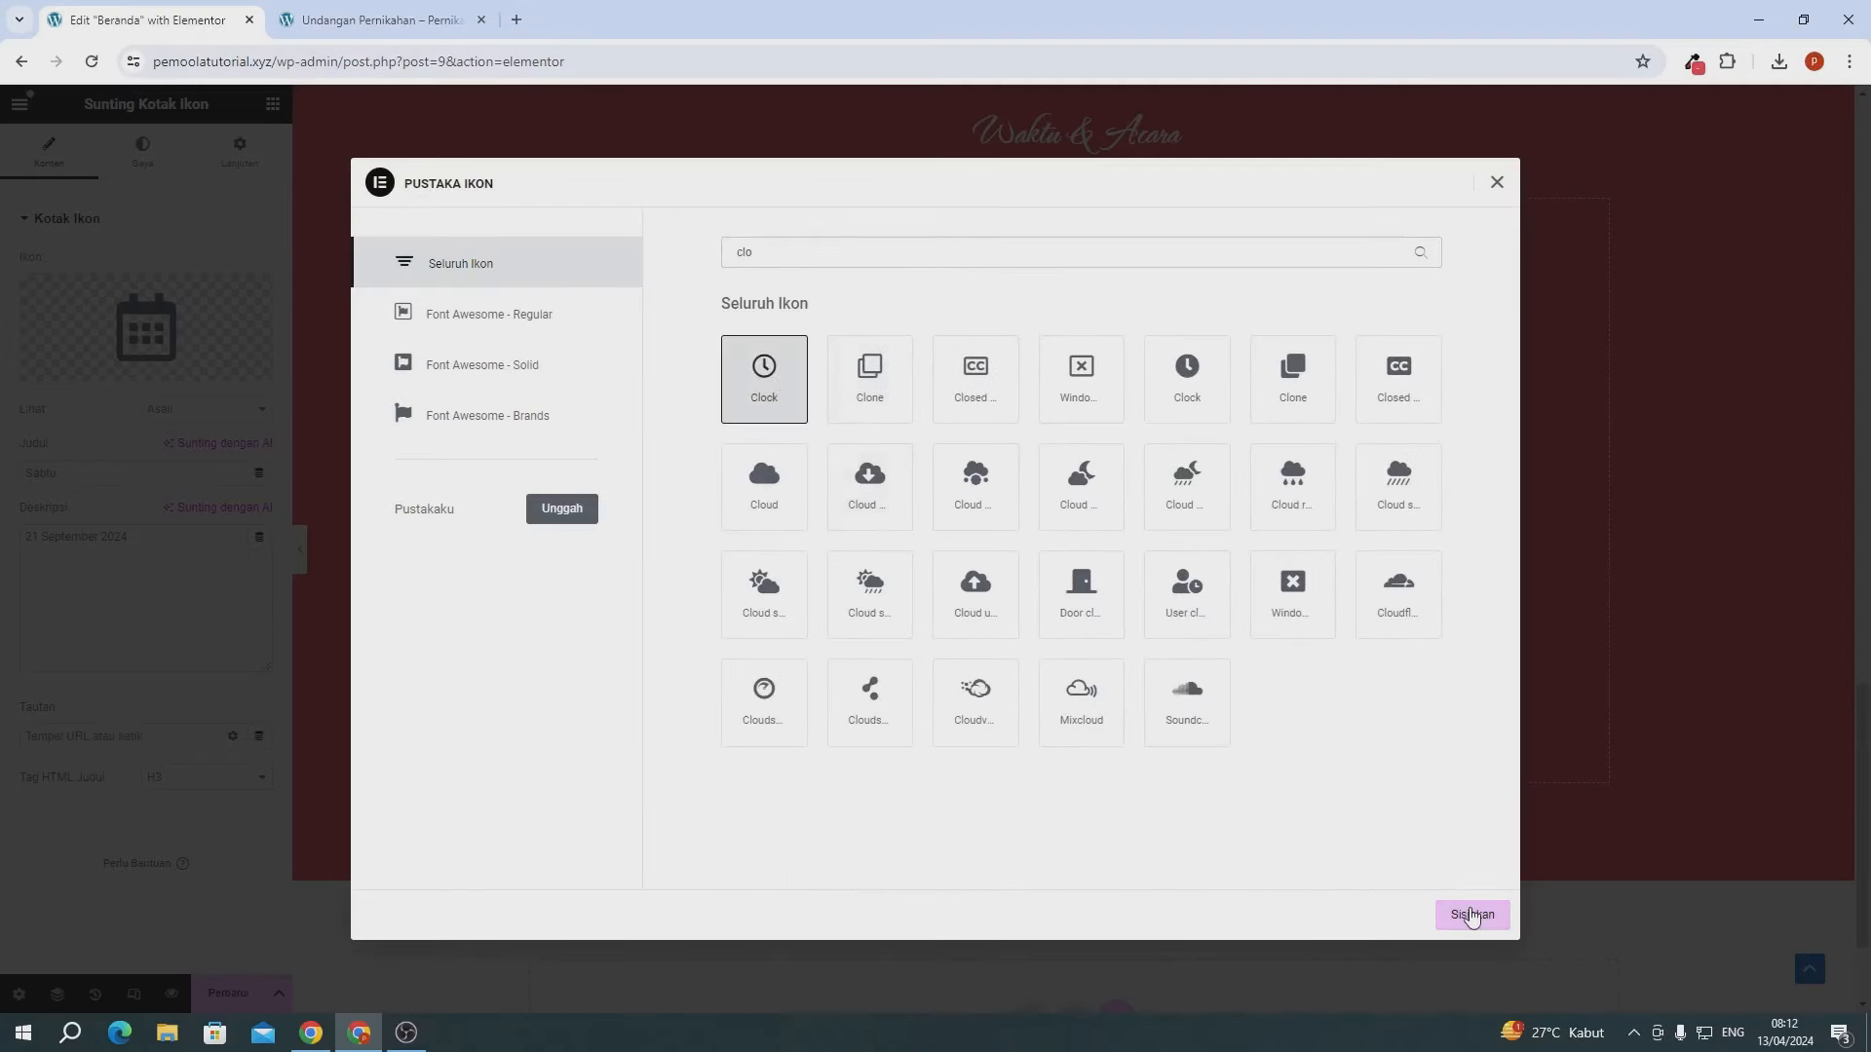
{"action": "left_click", "coordinate": [1473, 916]}
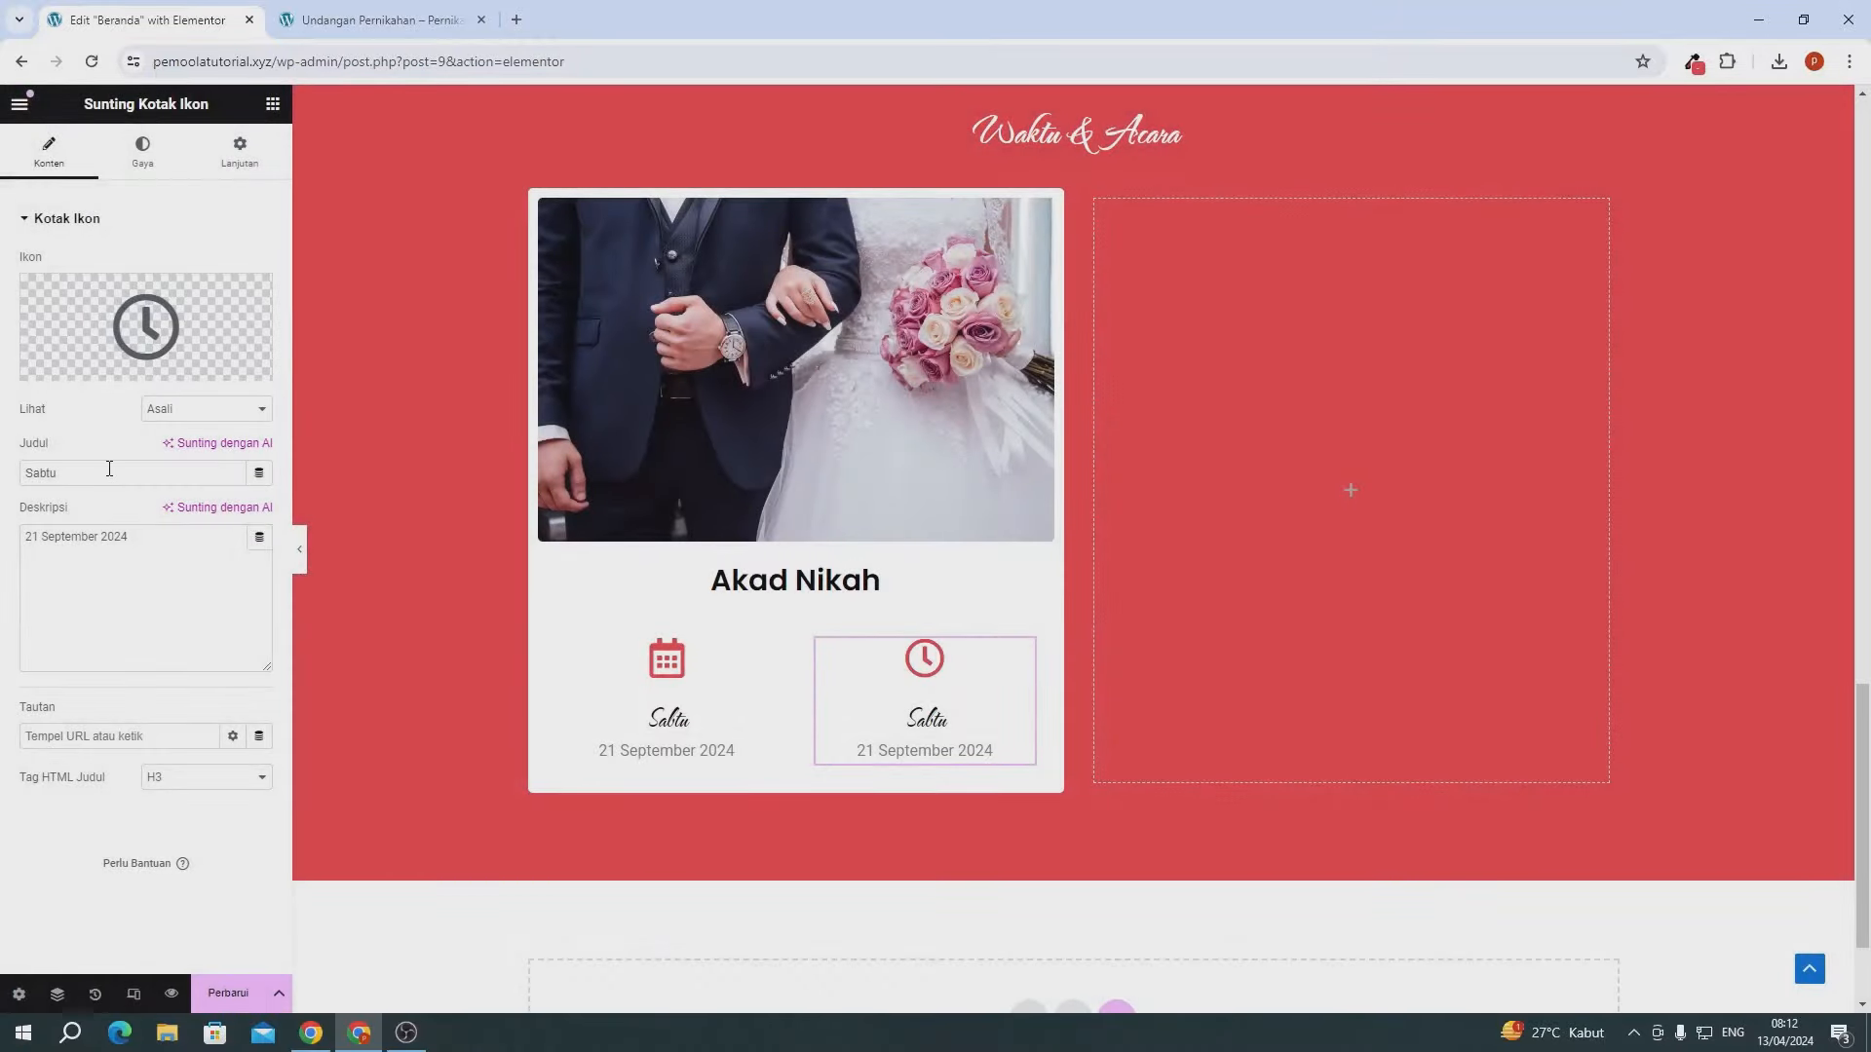
- Set the box's title to '09.00 WIB' and description to 'Sampai Selesai', then update the page
{"action": "left_click_drag", "start_coordinate": [109, 468], "coordinate": [32, 463]}
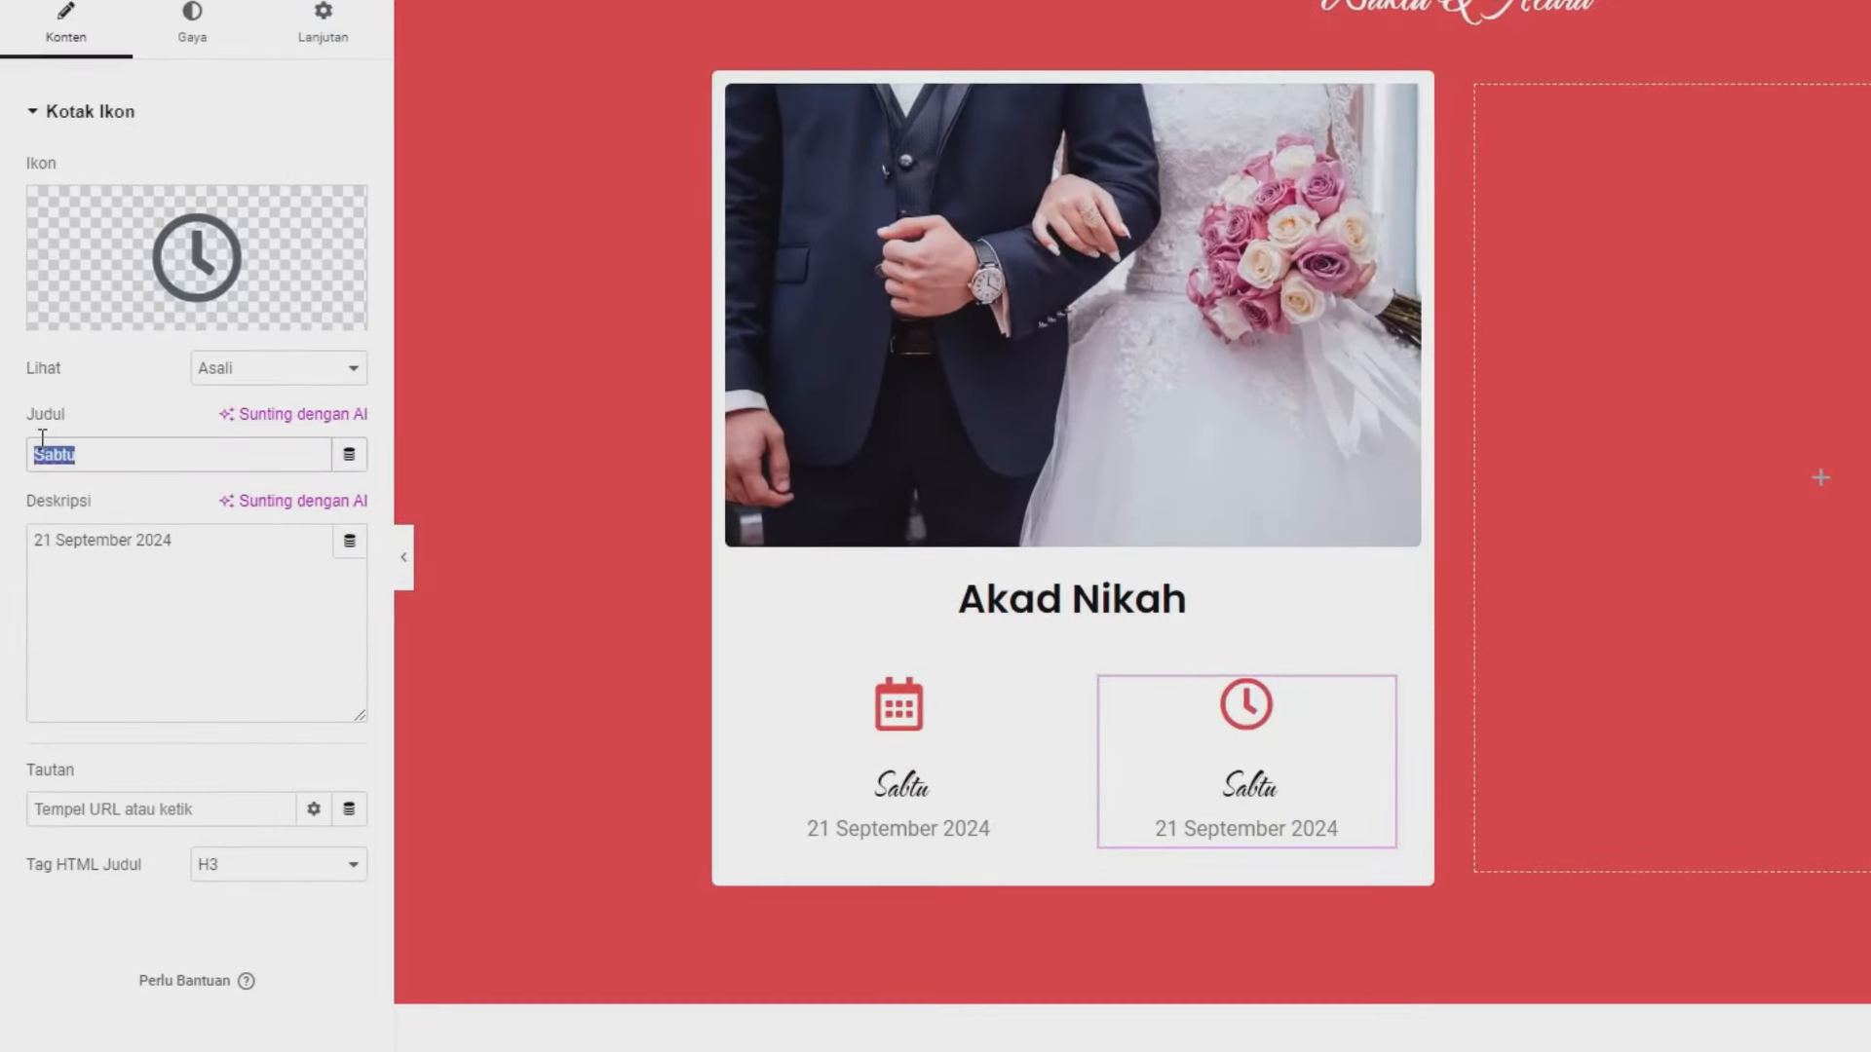
{"action": "type", "text": "09.00"}
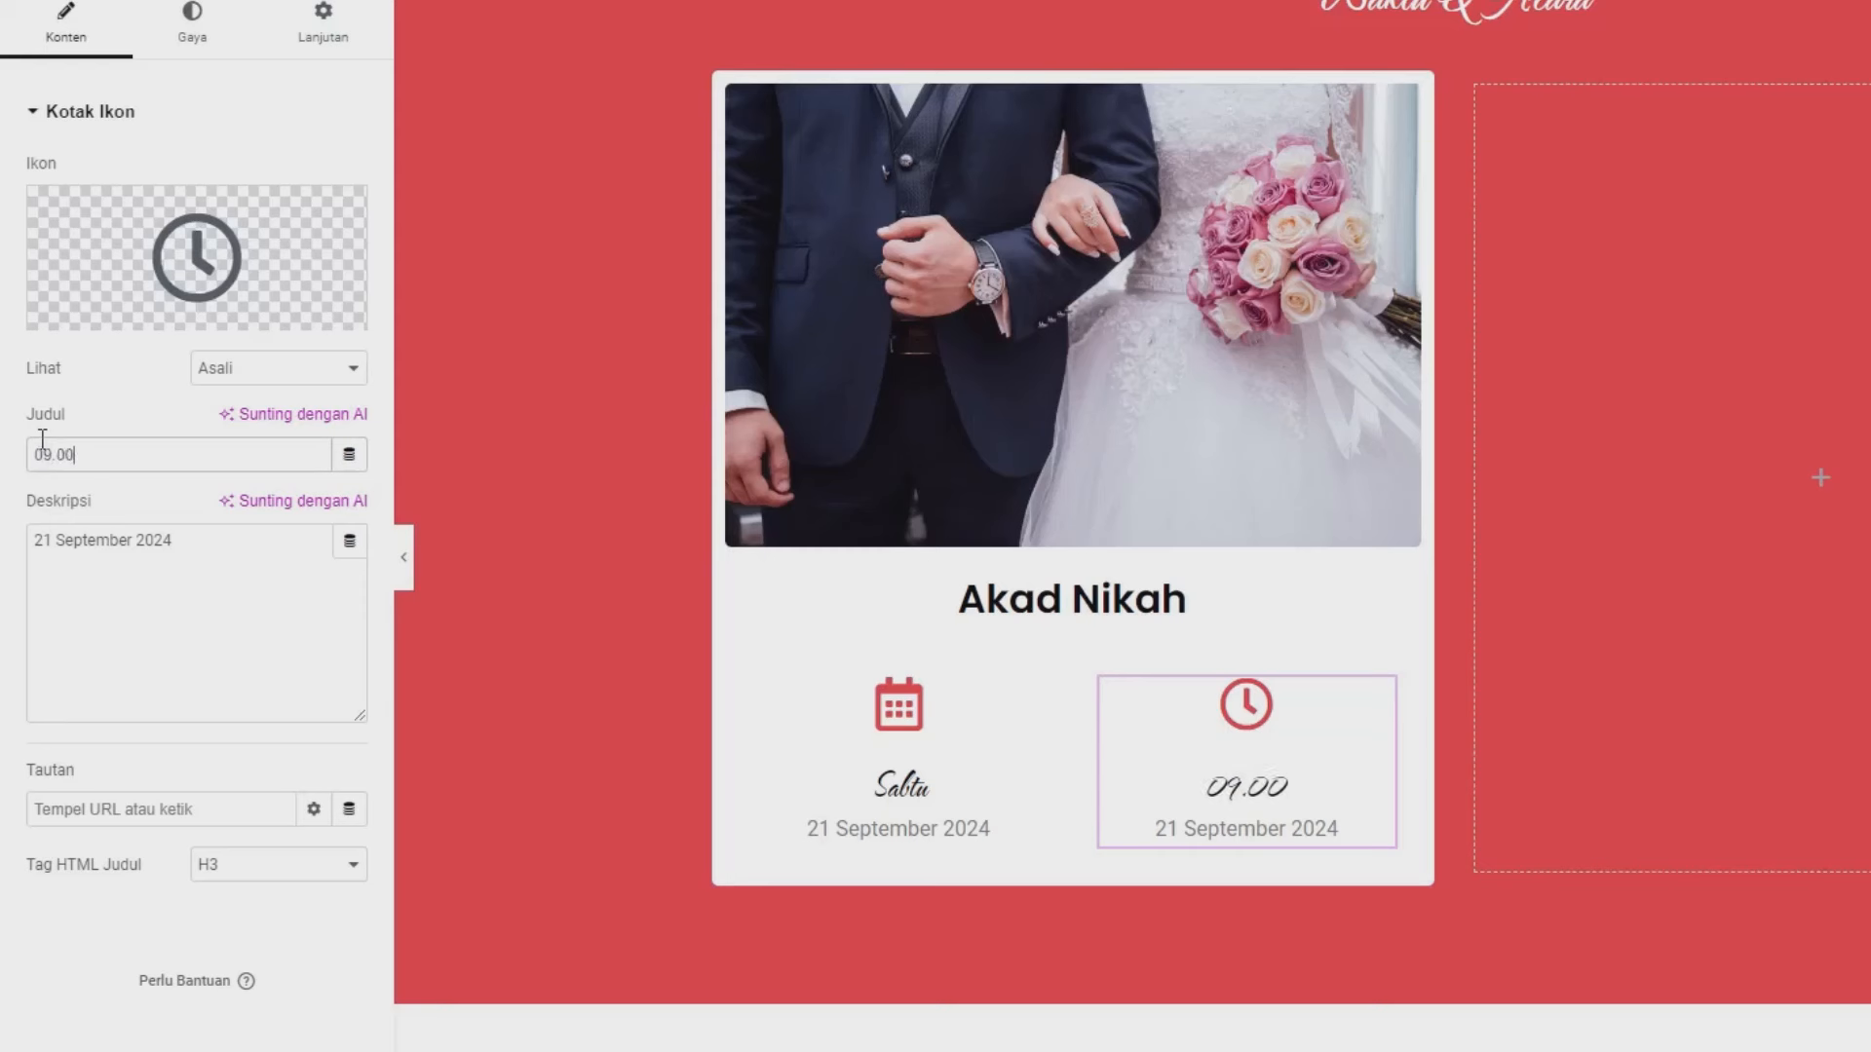
{"action": "type", "text": " WI"}
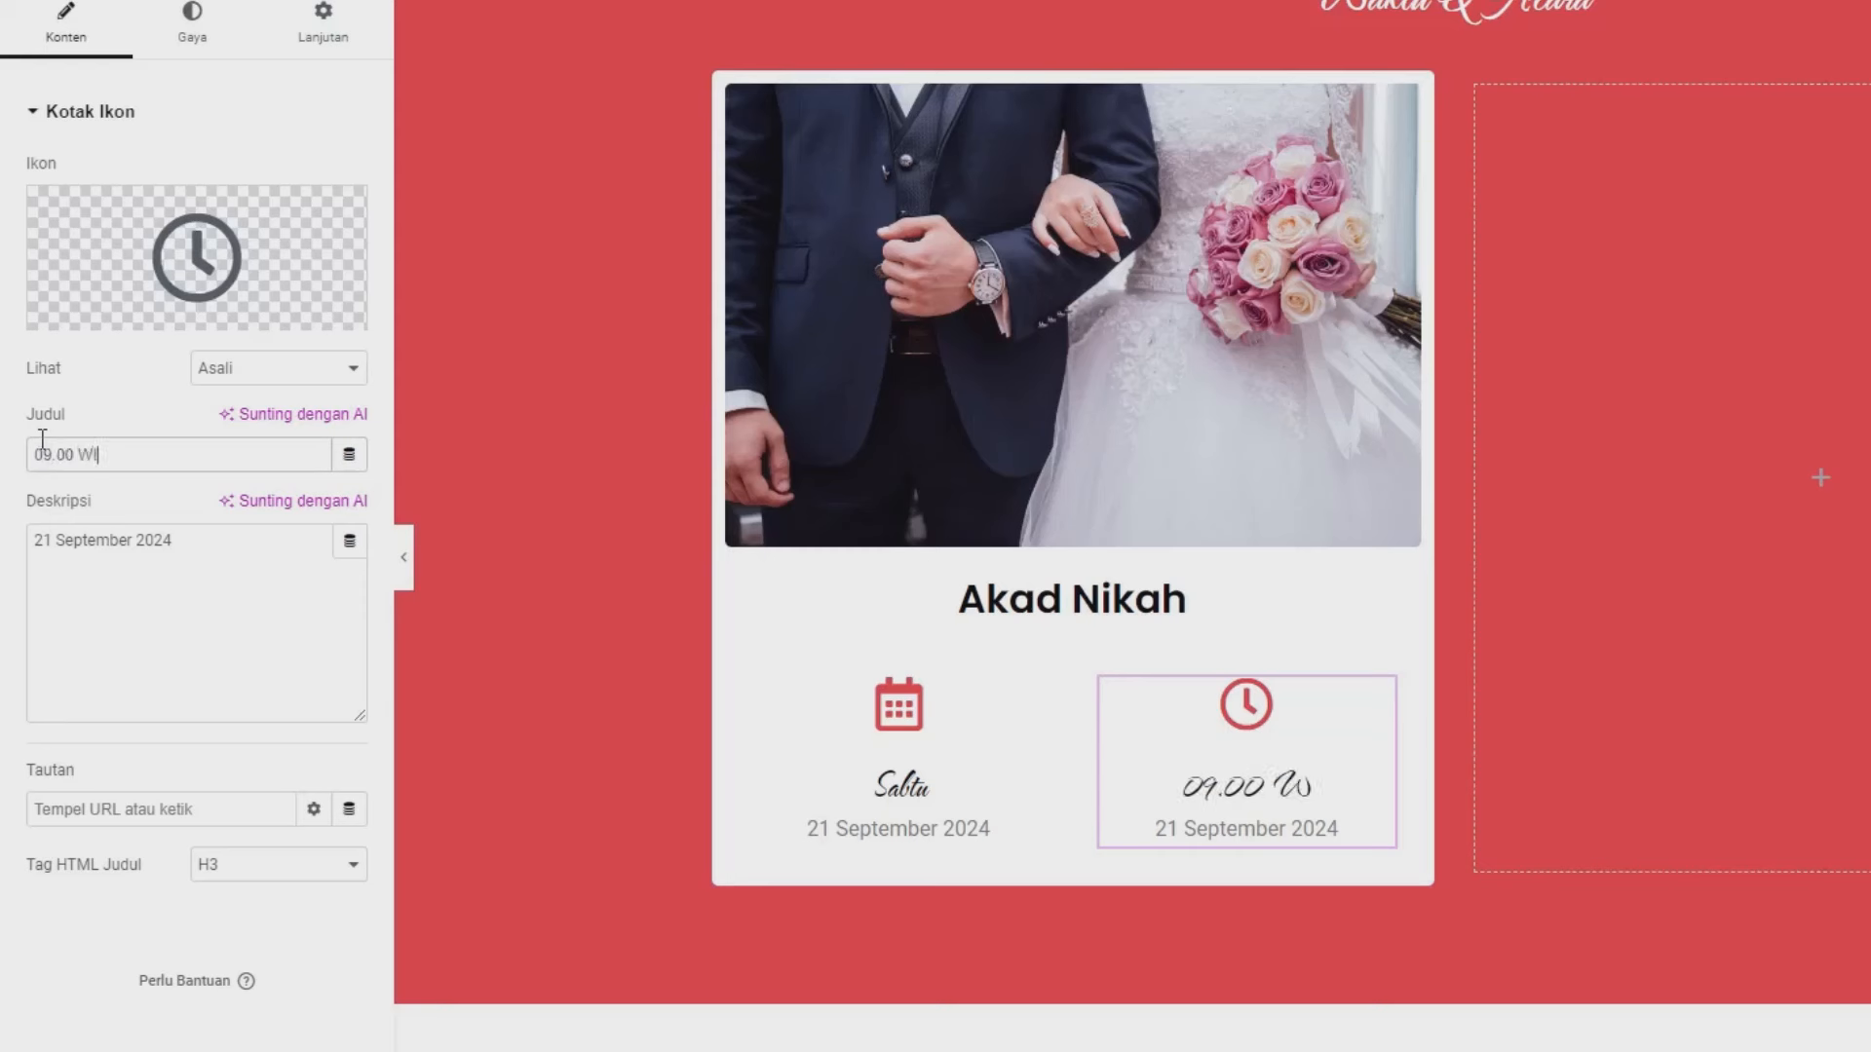
{"action": "type", "text": "B"}
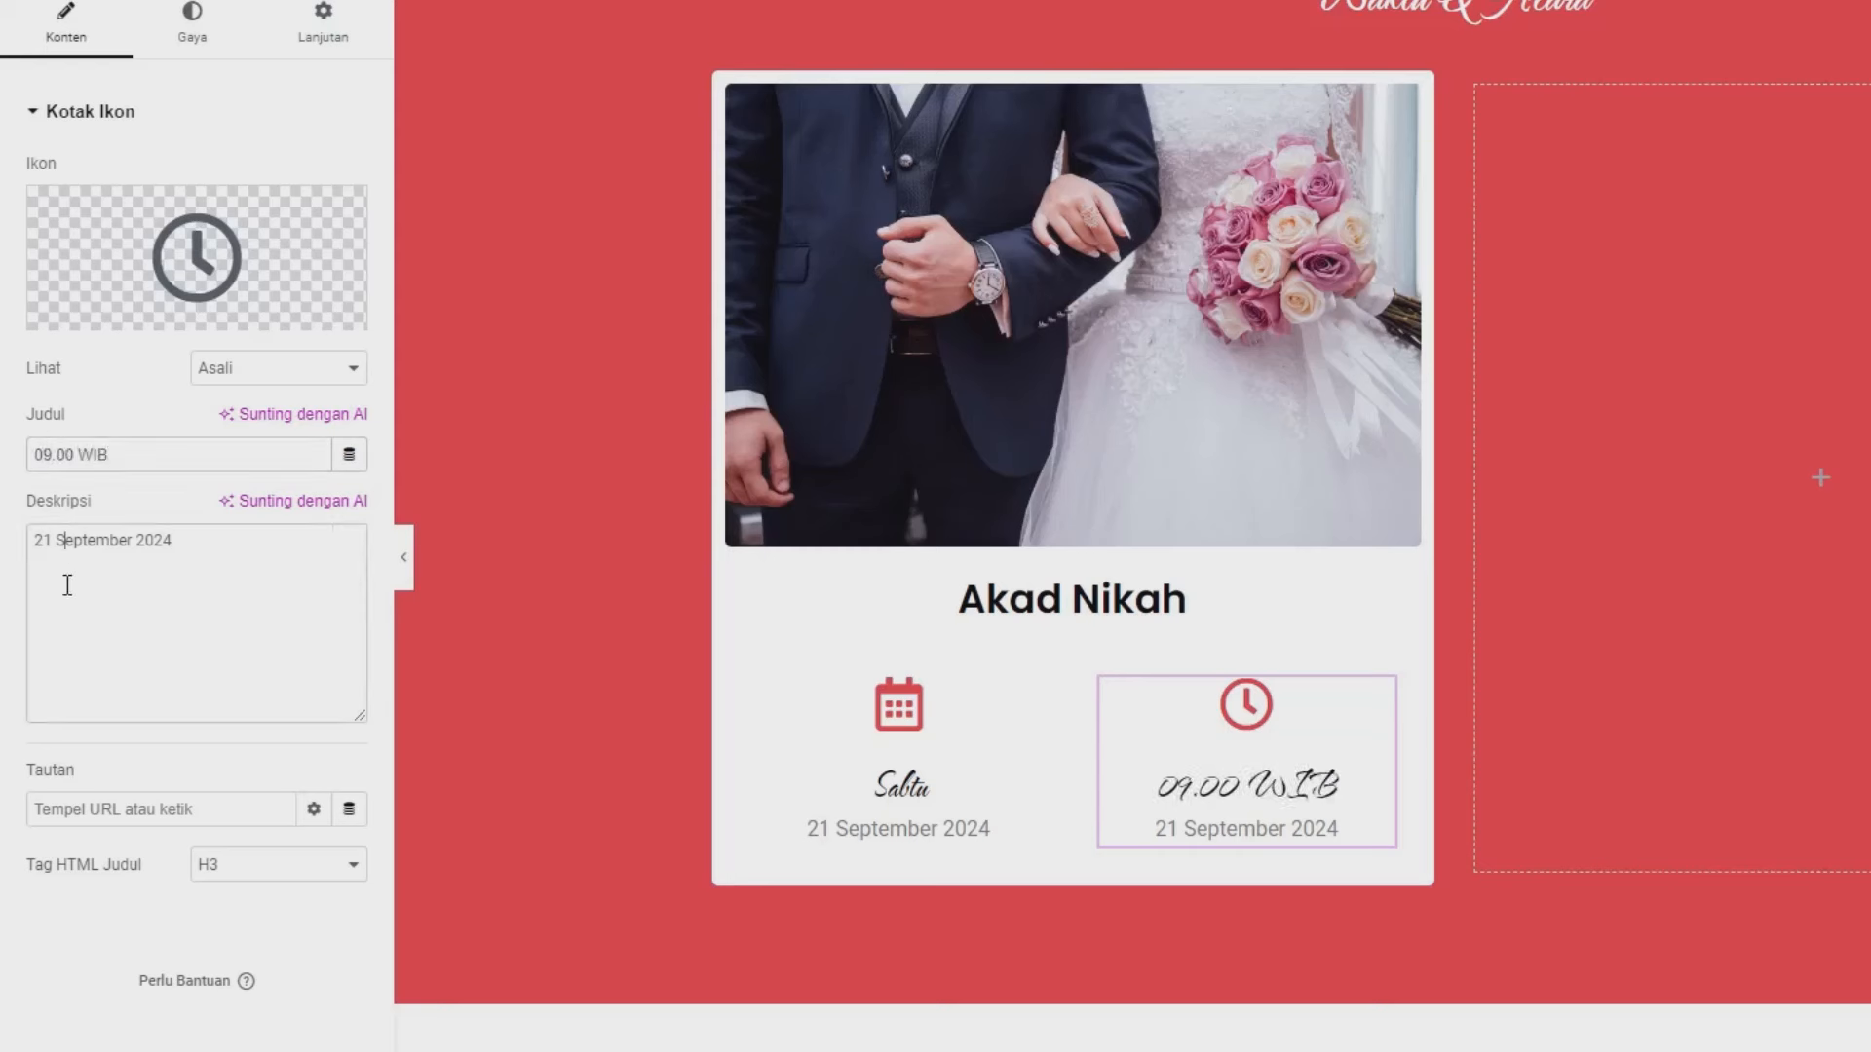
{"action": "key", "text": "ctrl+a"}
{"action": "type", "text": "Sampai "}
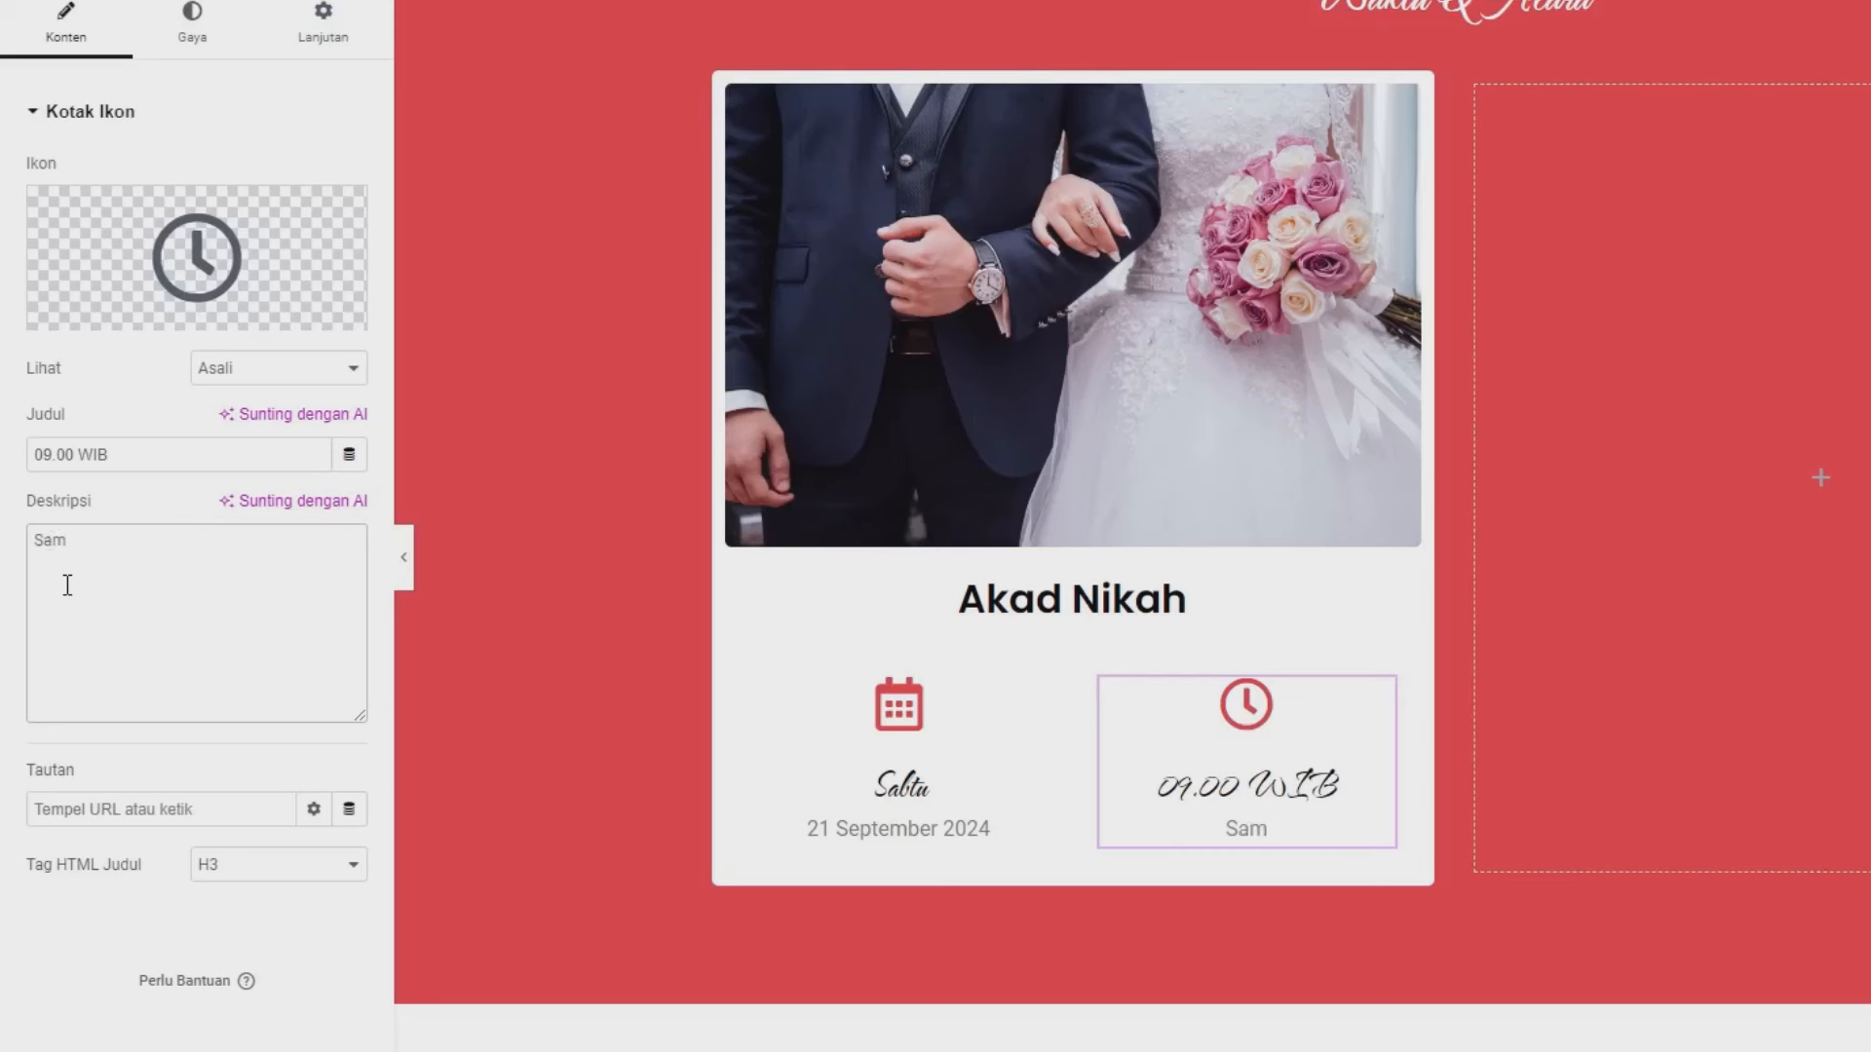
{"action": "type", "text": "Selesai"}
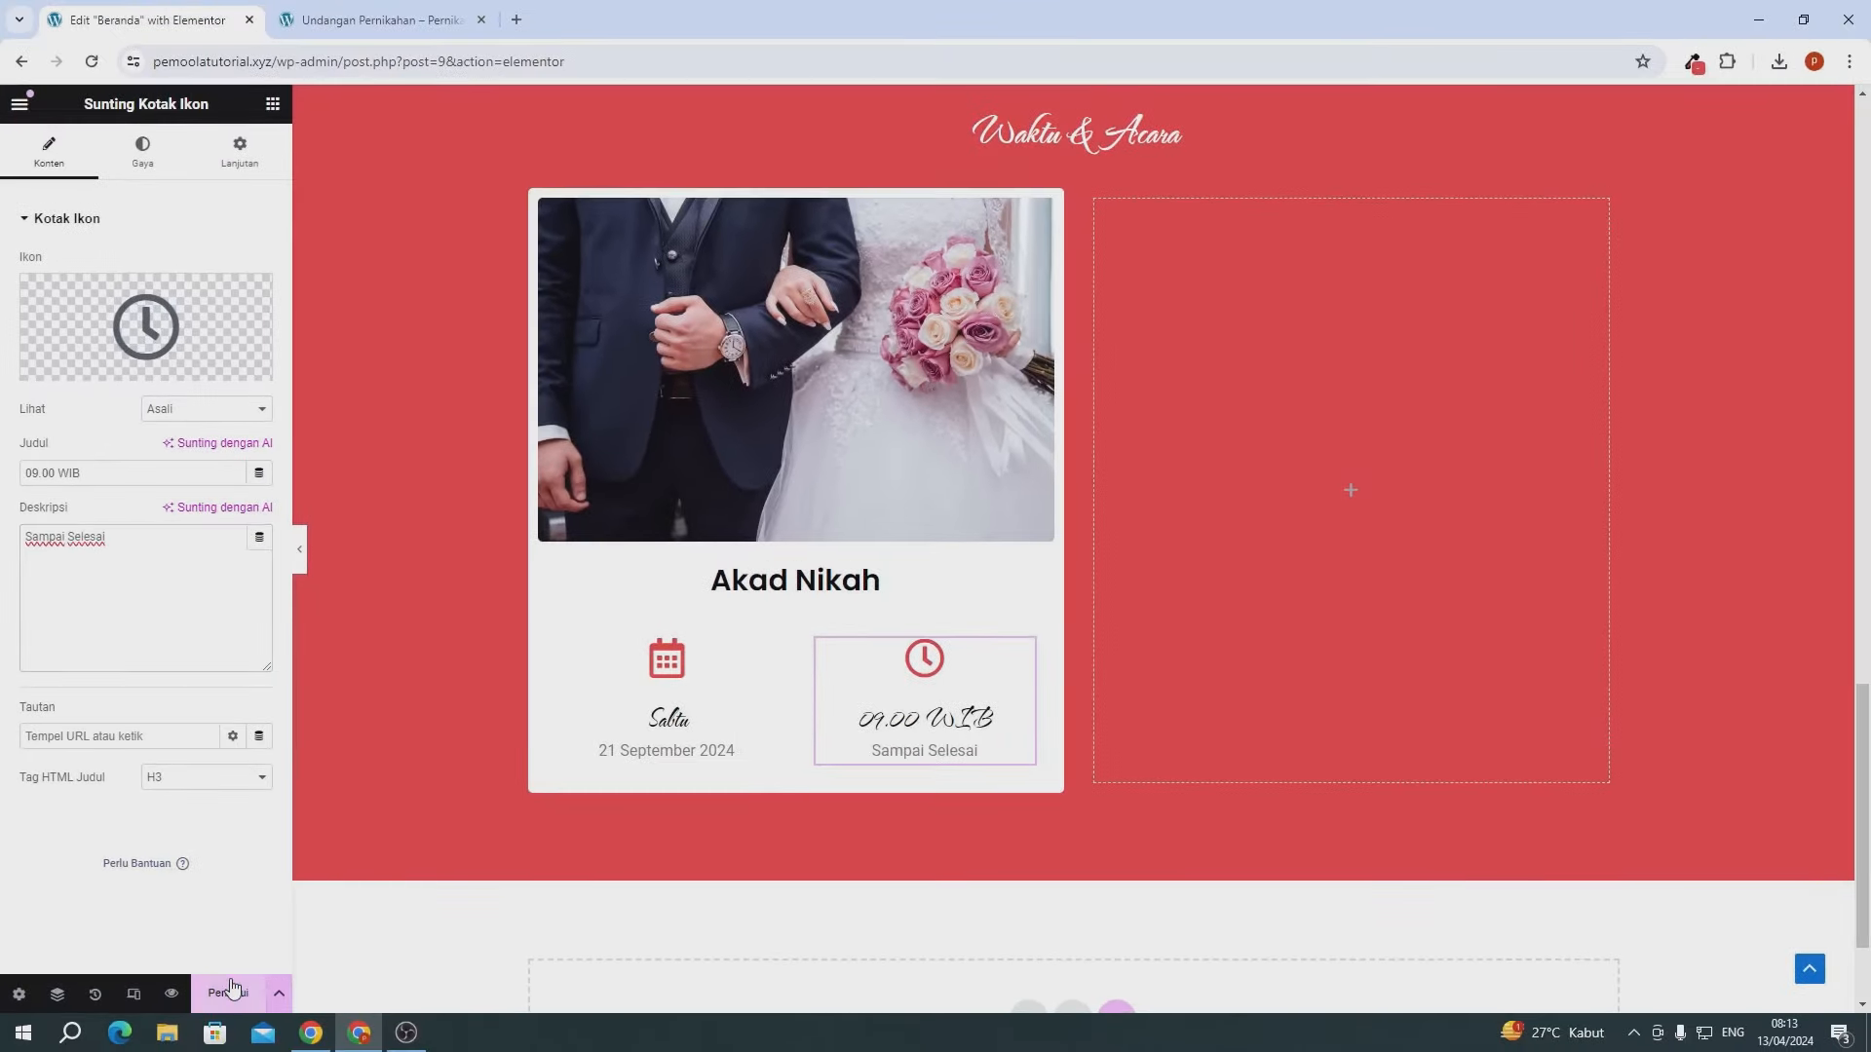
{"action": "left_click", "coordinate": [232, 989]}
- Duplicate the Akad Nikah card and delete the empty third column
{"action": "scroll", "coordinate": [618, 868], "scroll_direction": "up", "scroll_amount": 2}
{"action": "scroll", "coordinate": [618, 868], "scroll_direction": "down", "scroll_amount": 1}
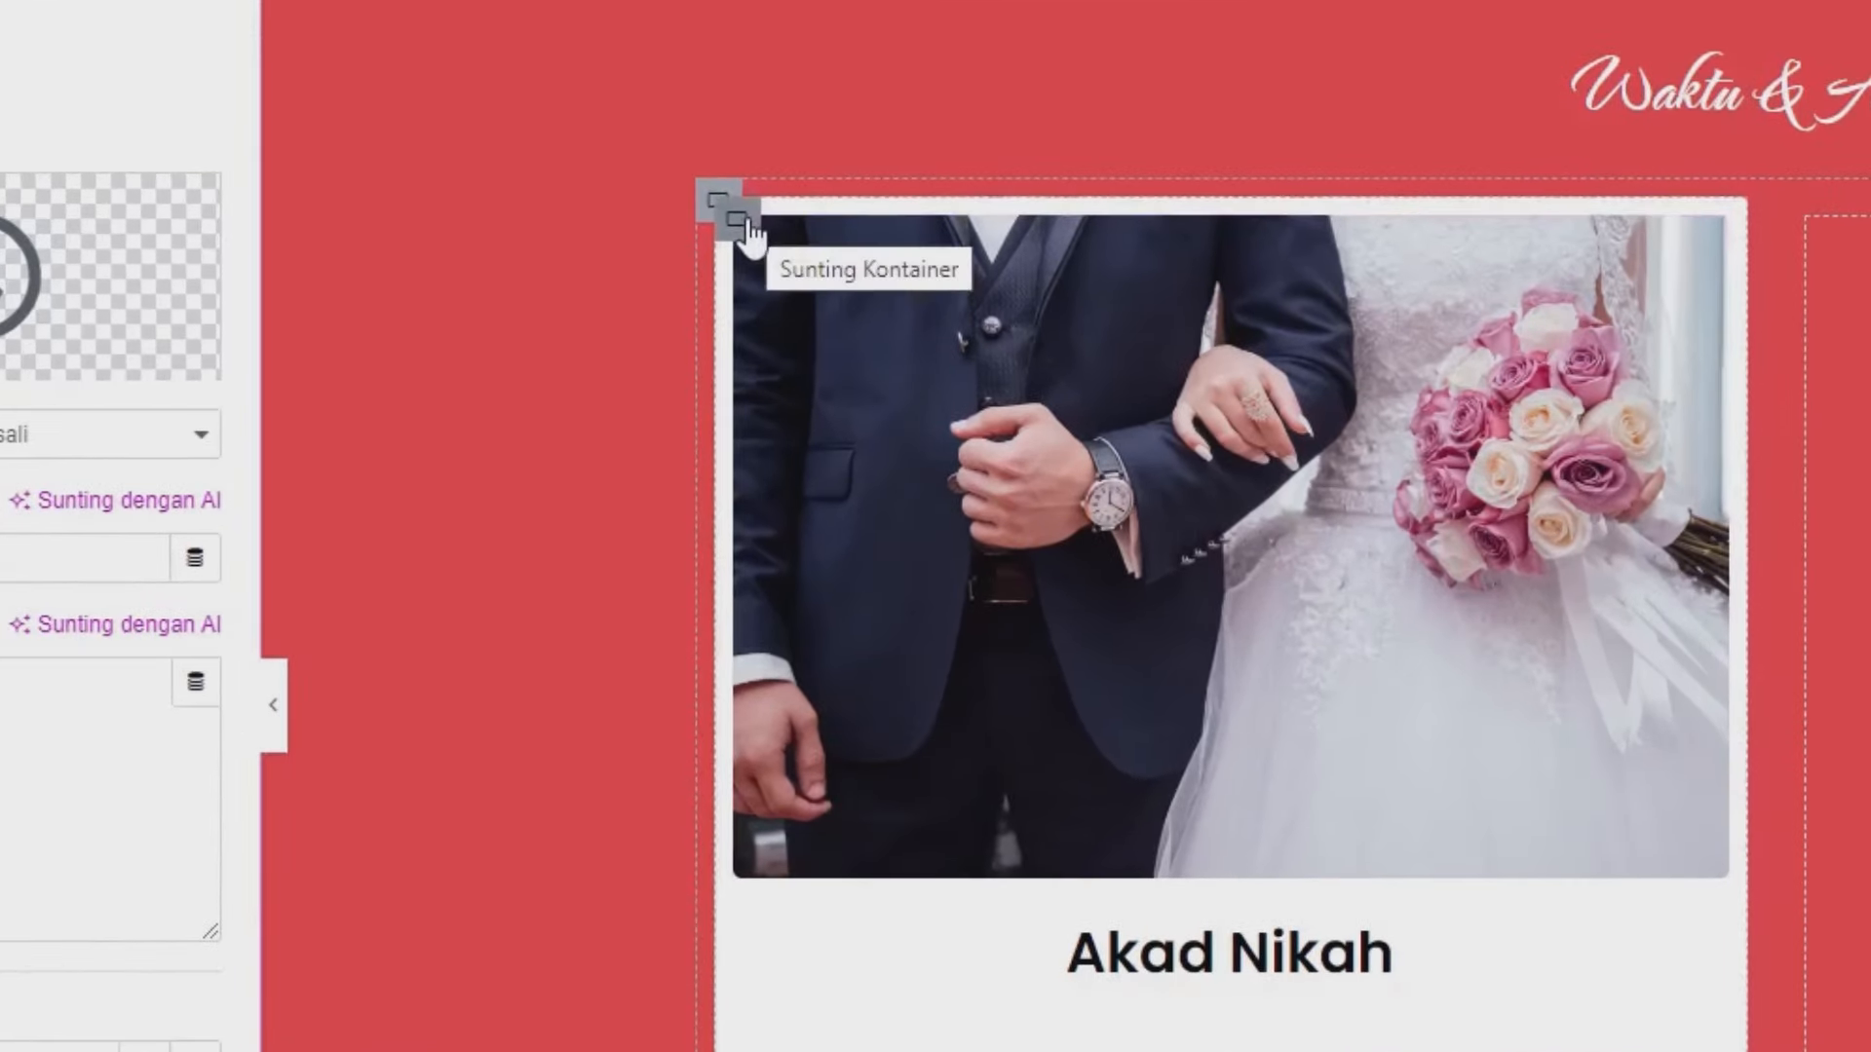
{"action": "right_click", "coordinate": [748, 228]}
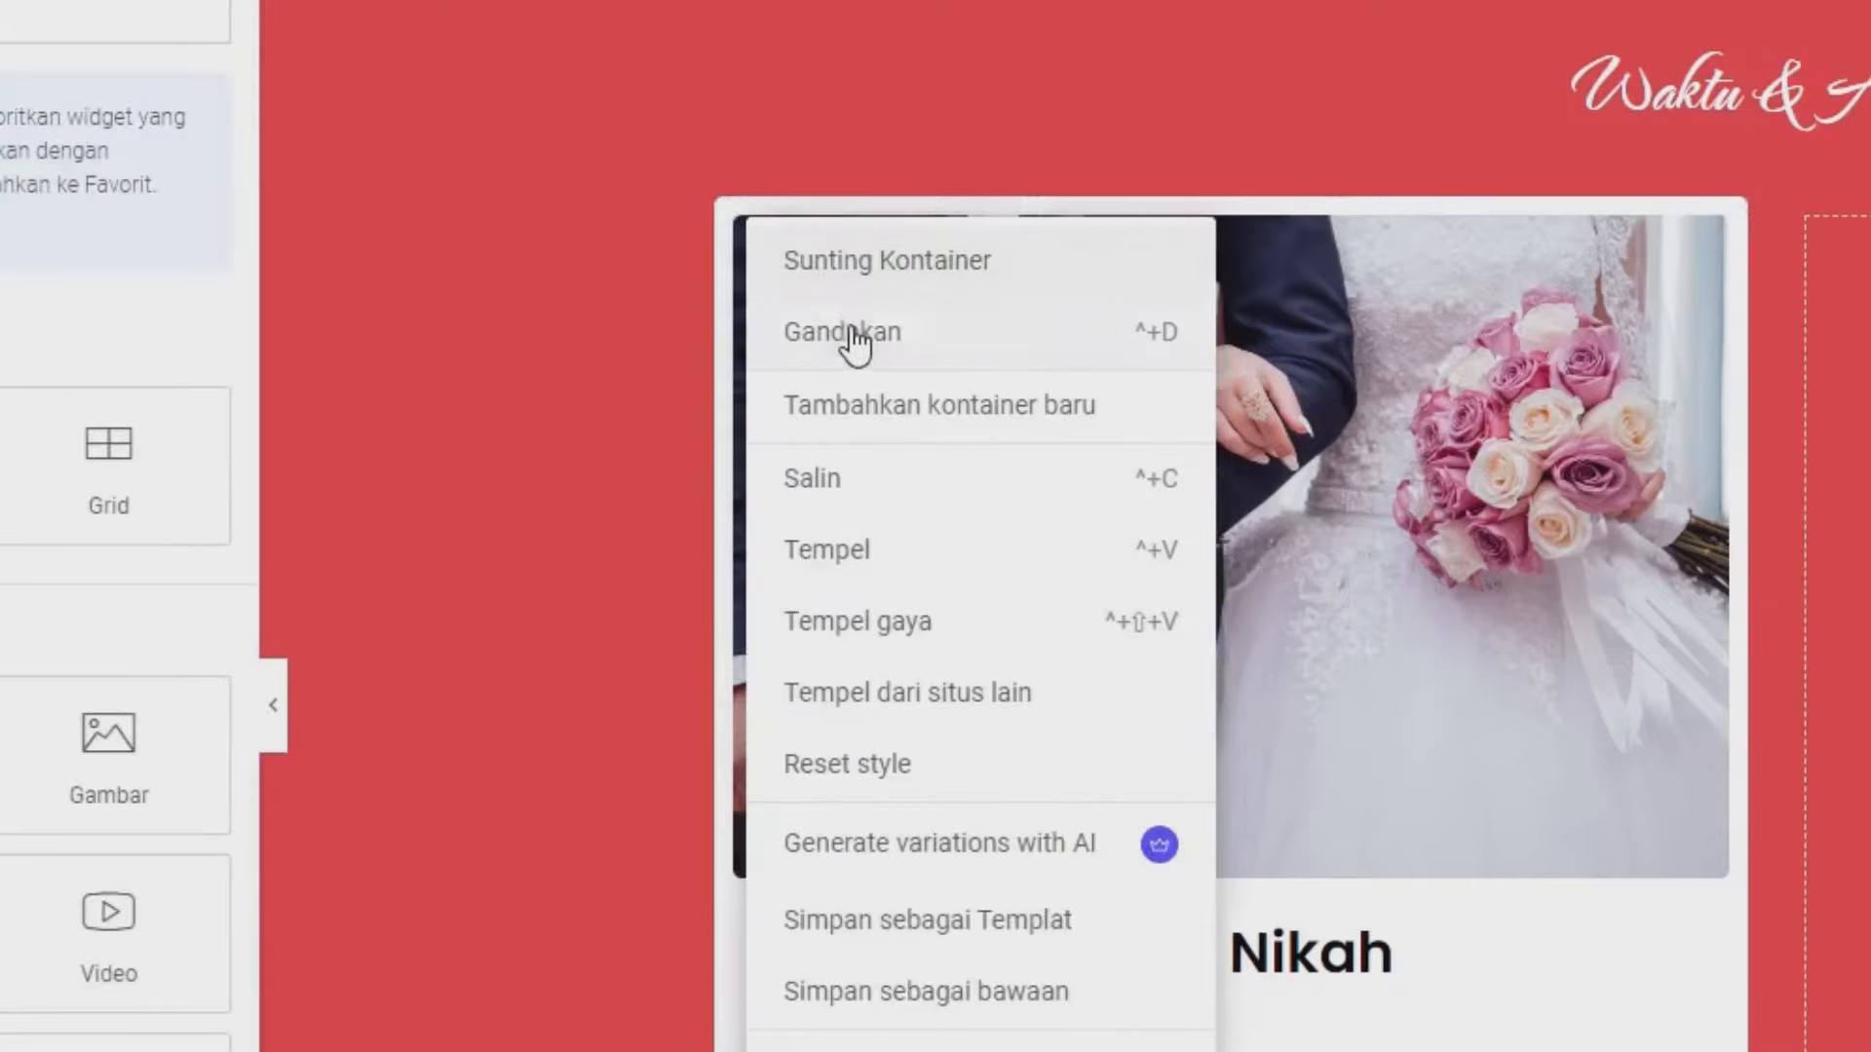
{"action": "left_click", "coordinate": [868, 351]}
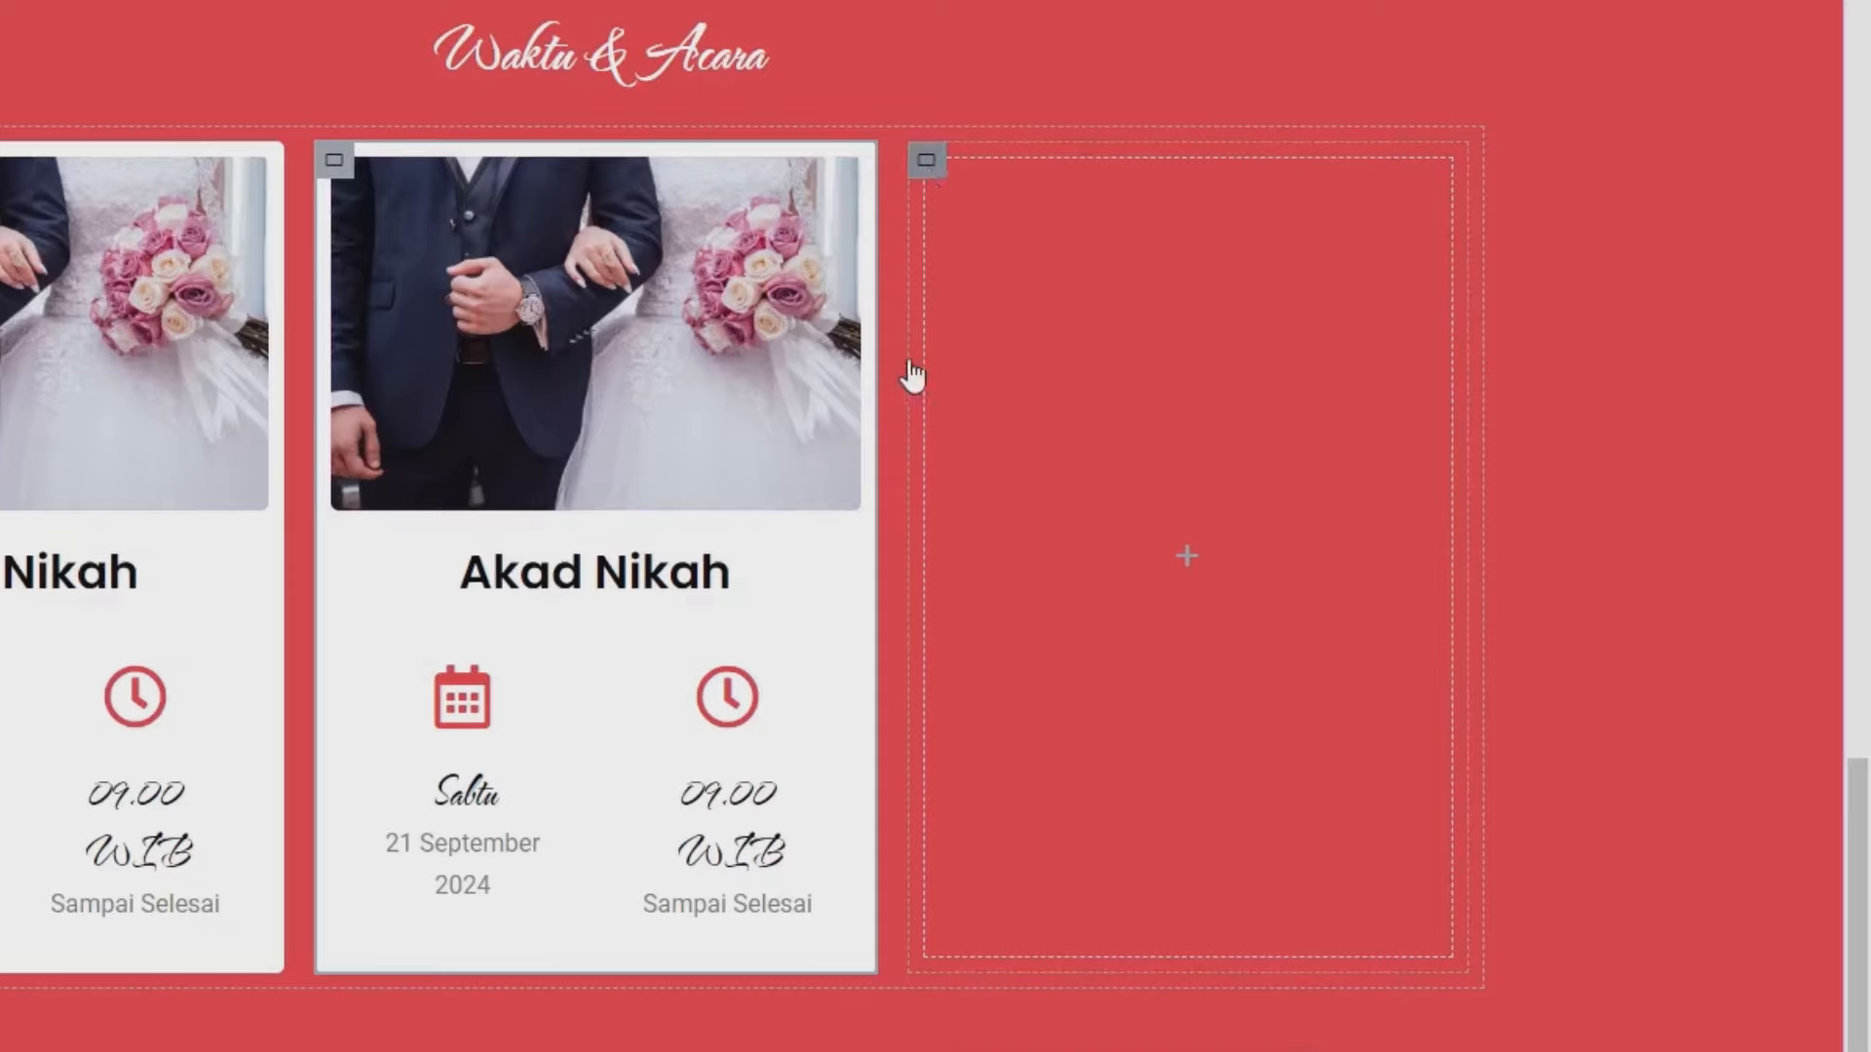
{"action": "right_click", "coordinate": [916, 378]}
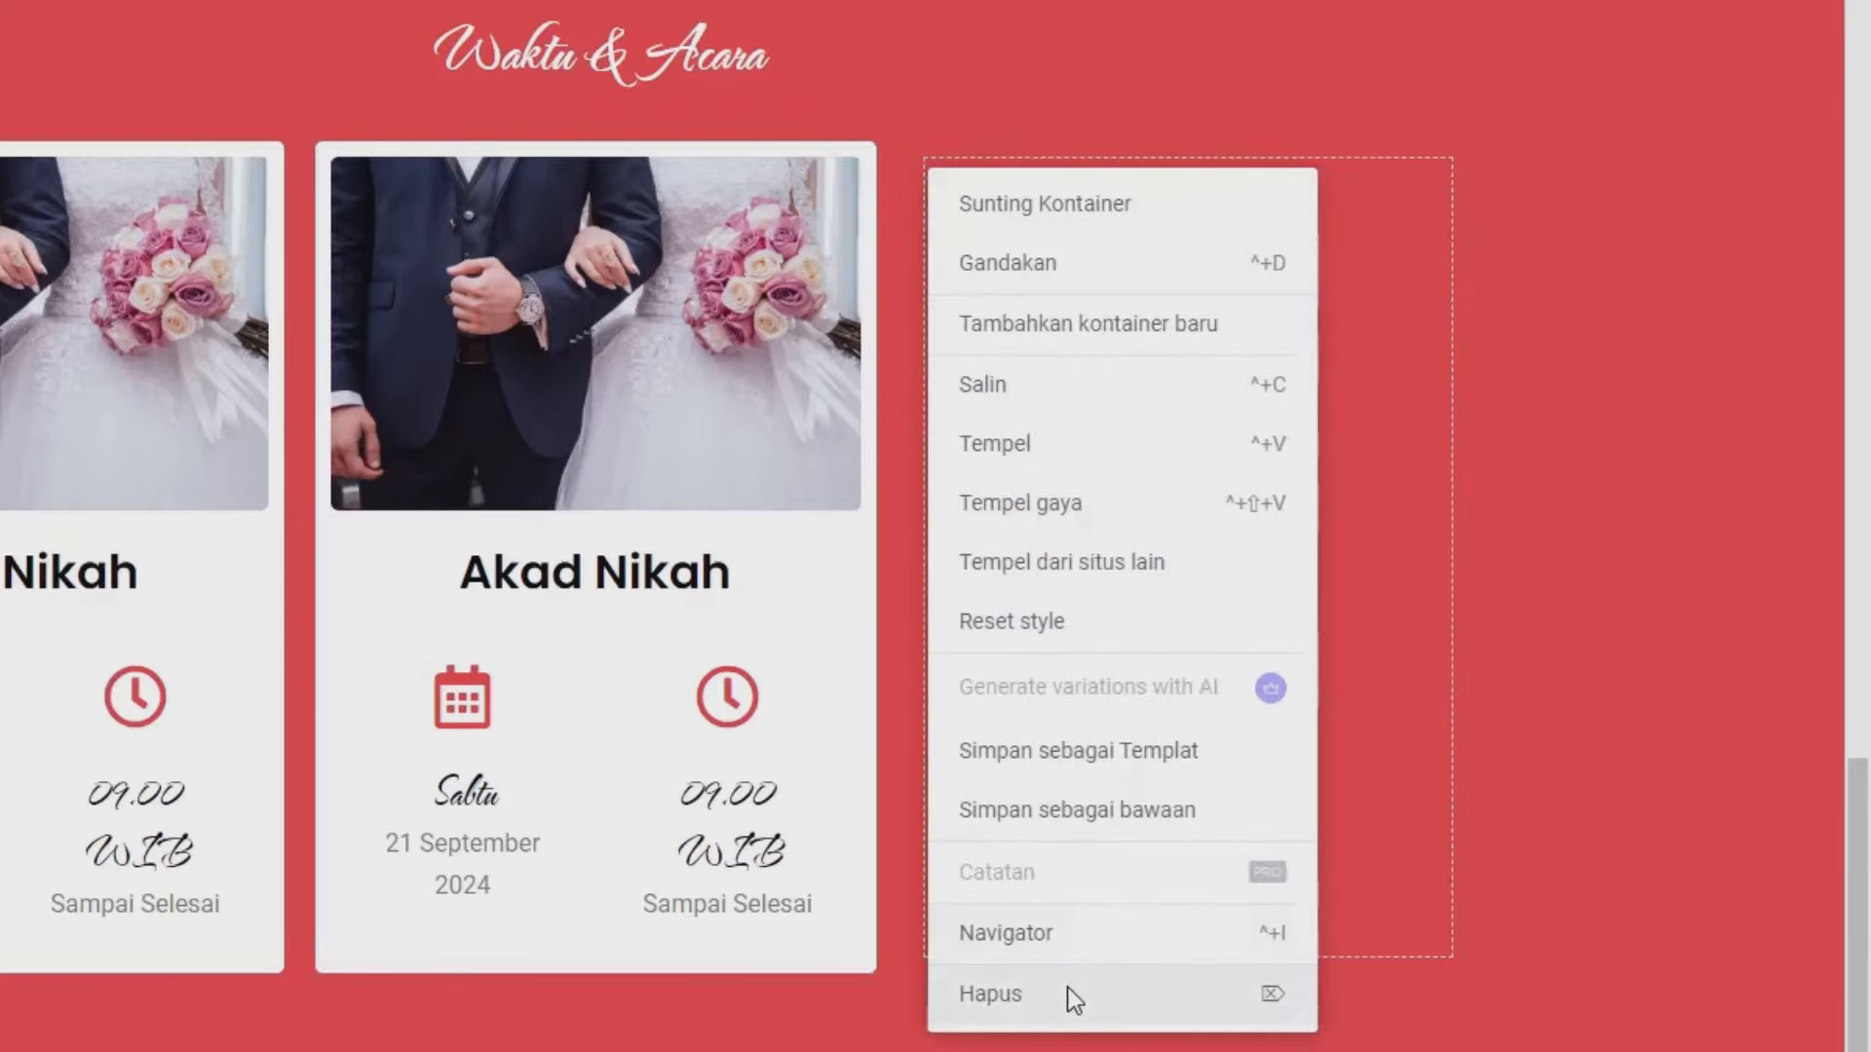
{"action": "left_click", "coordinate": [1068, 992]}
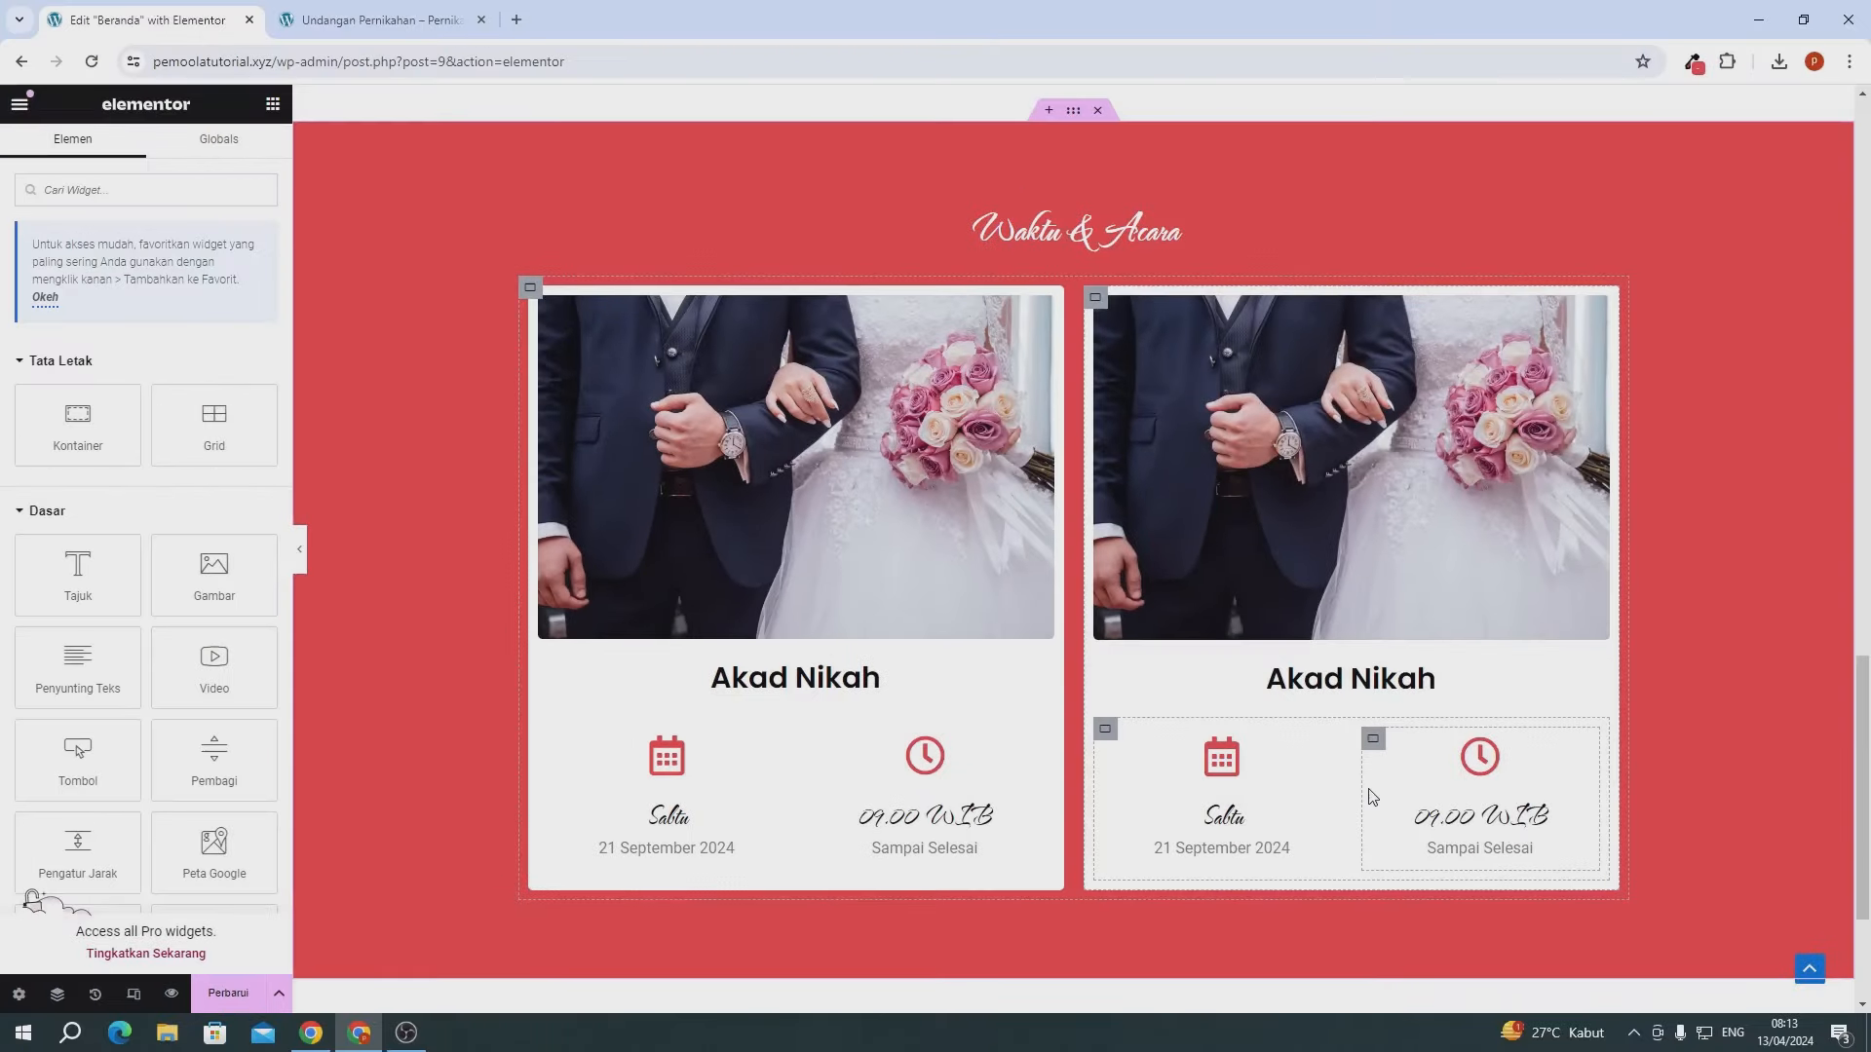
- Swap the second card's photo for the wedding reception table picture
{"action": "left_click", "coordinate": [1296, 452]}
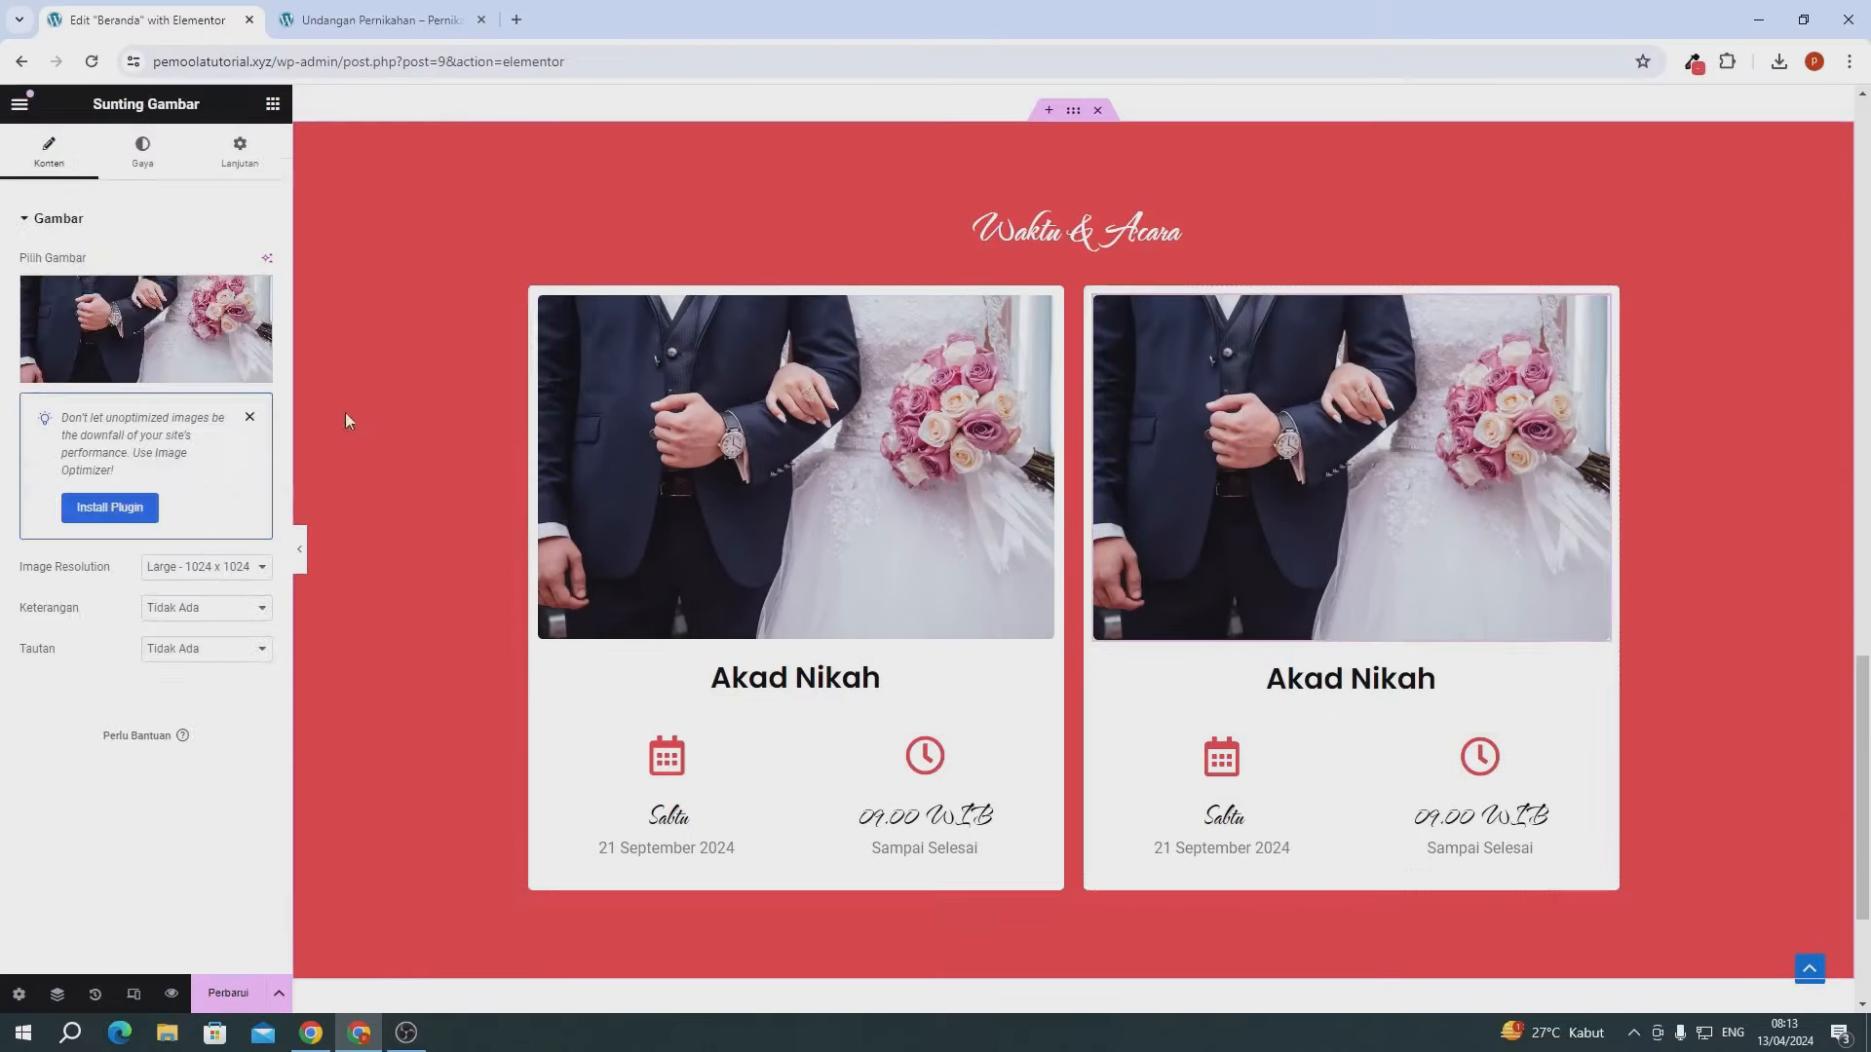
{"action": "left_click", "coordinate": [176, 321]}
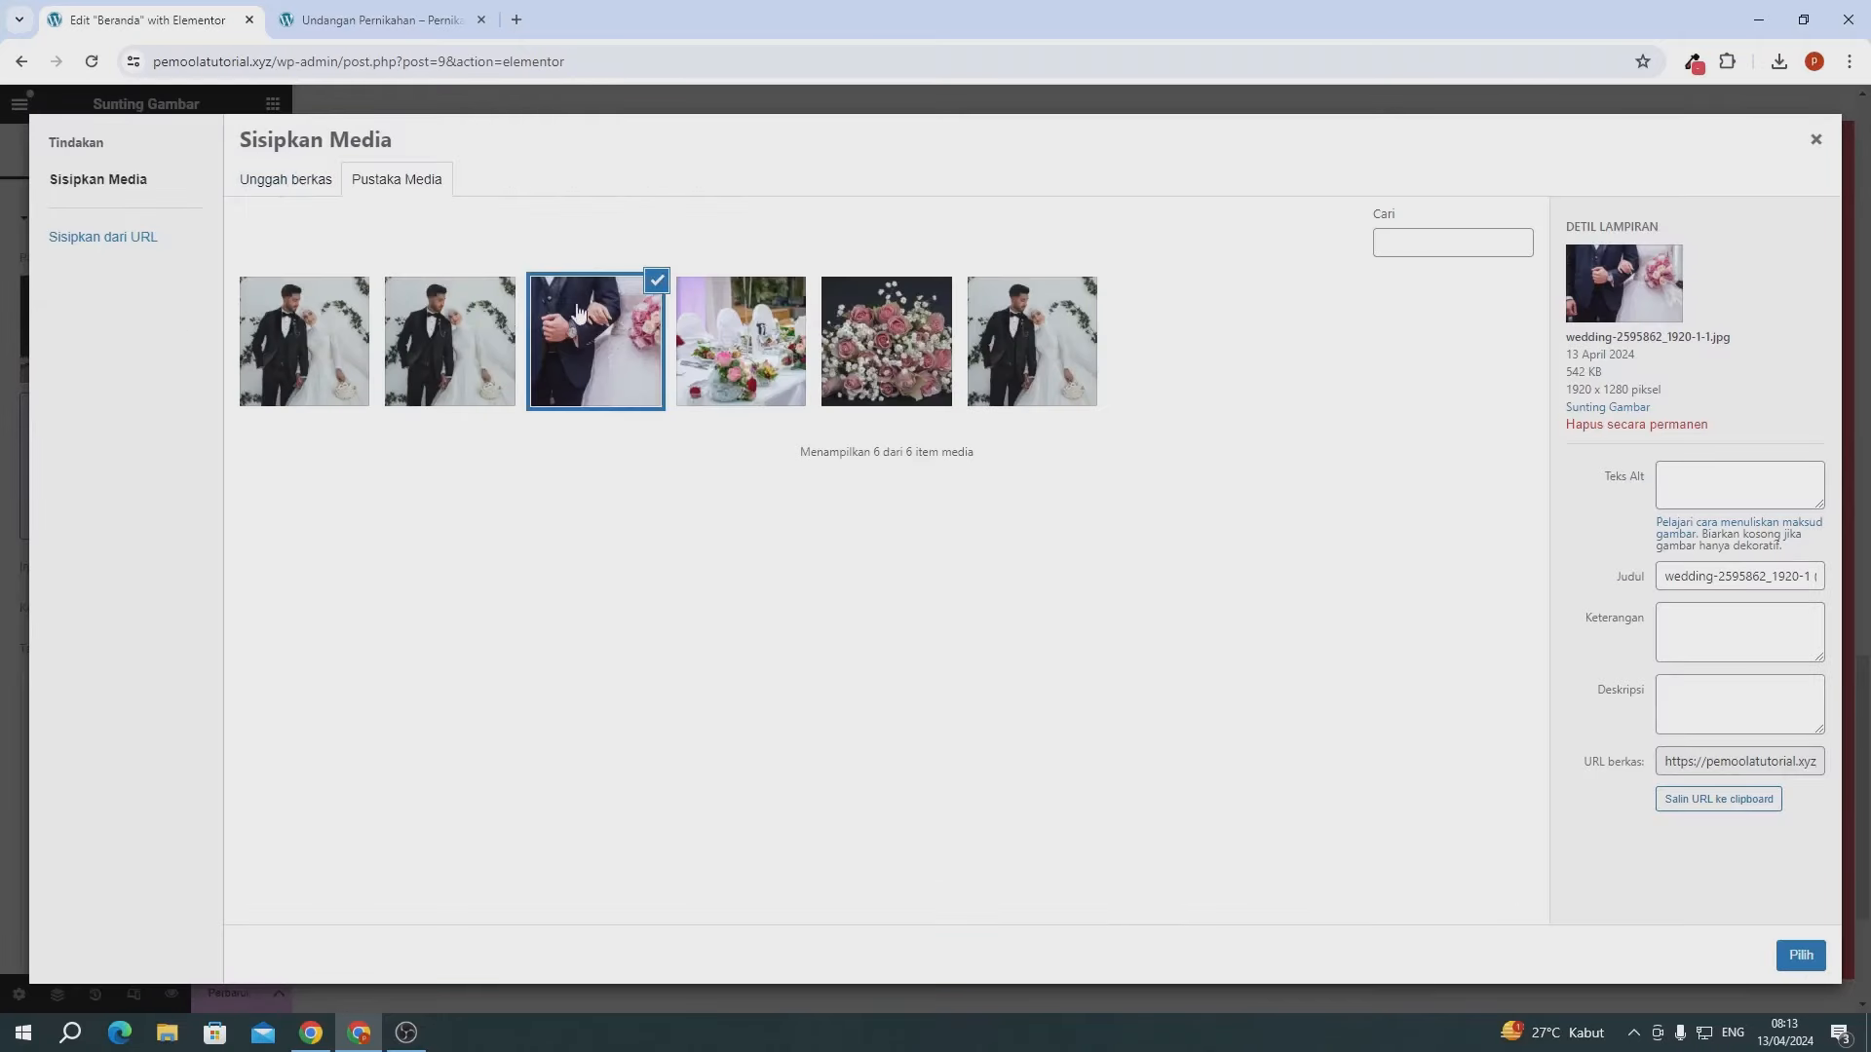
{"action": "left_click", "coordinate": [706, 350]}
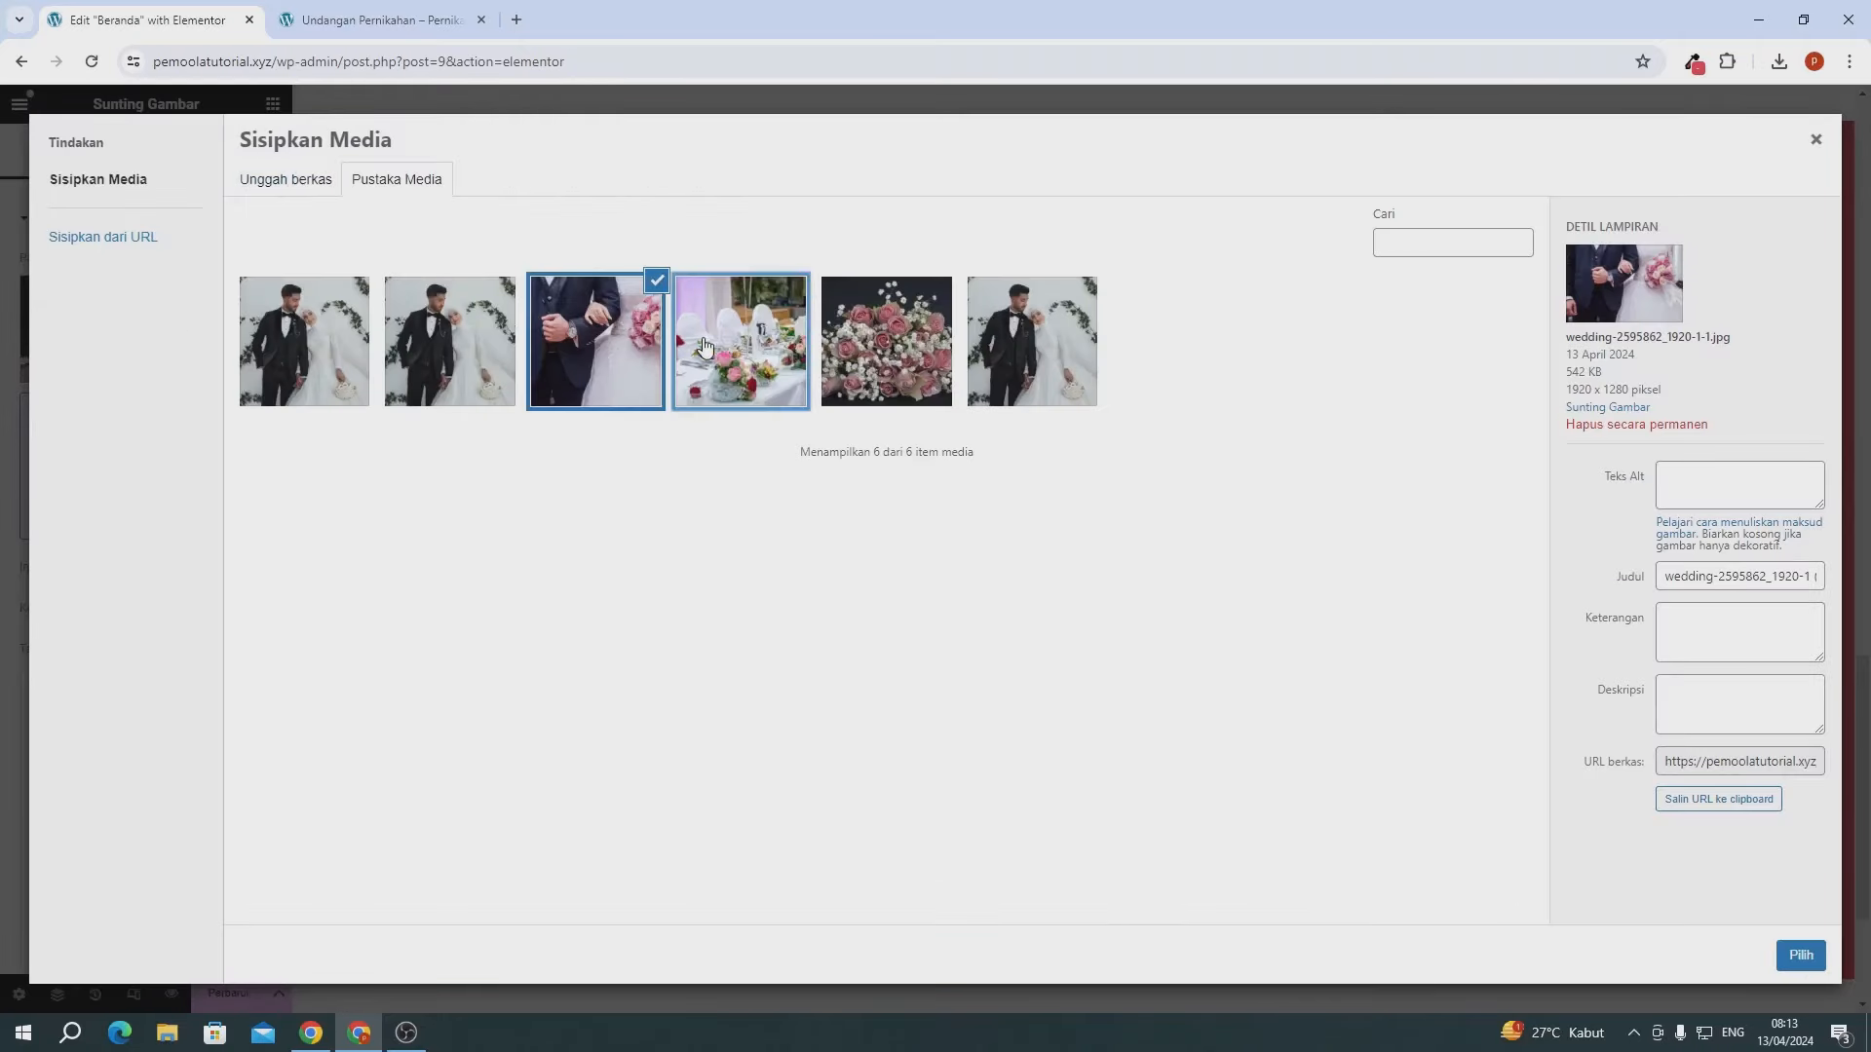
{"action": "left_click", "coordinate": [1801, 955]}
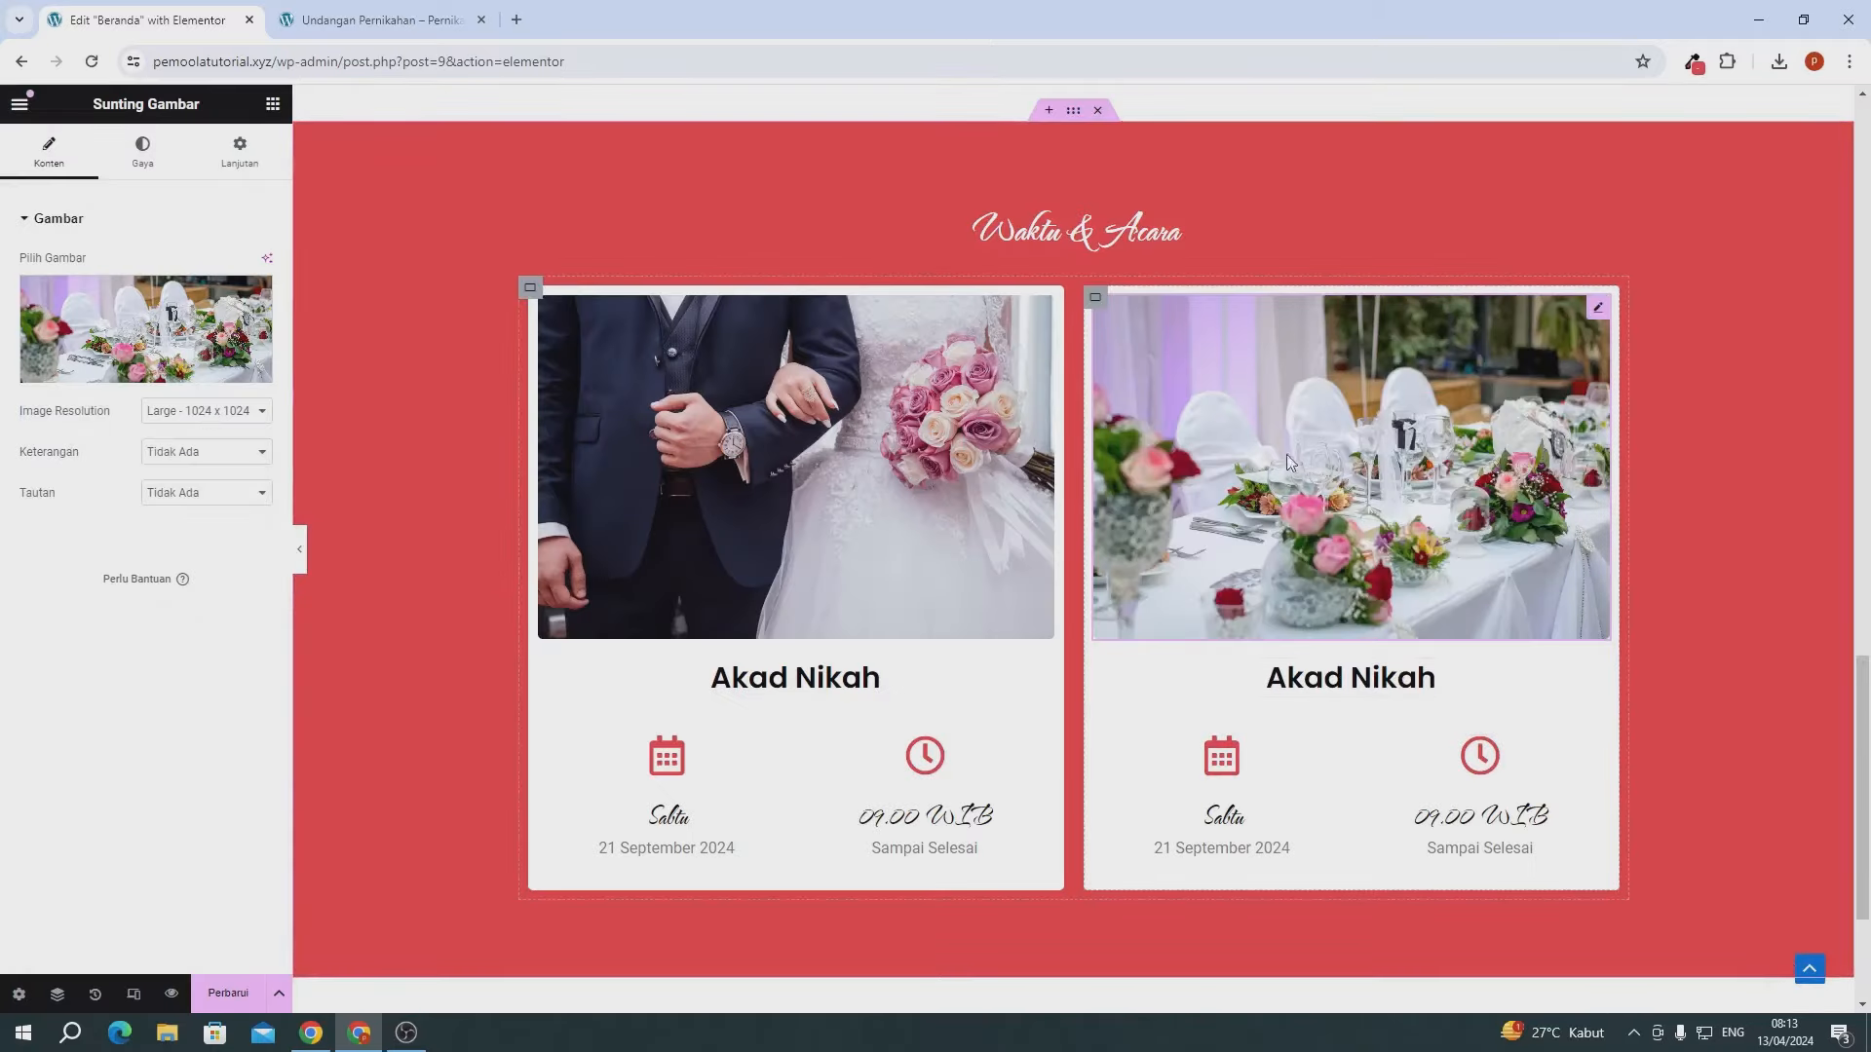
{"action": "left_click", "coordinate": [1312, 694]}
{"action": "scroll", "coordinate": [708, 575], "scroll_direction": "down", "scroll_amount": 1}
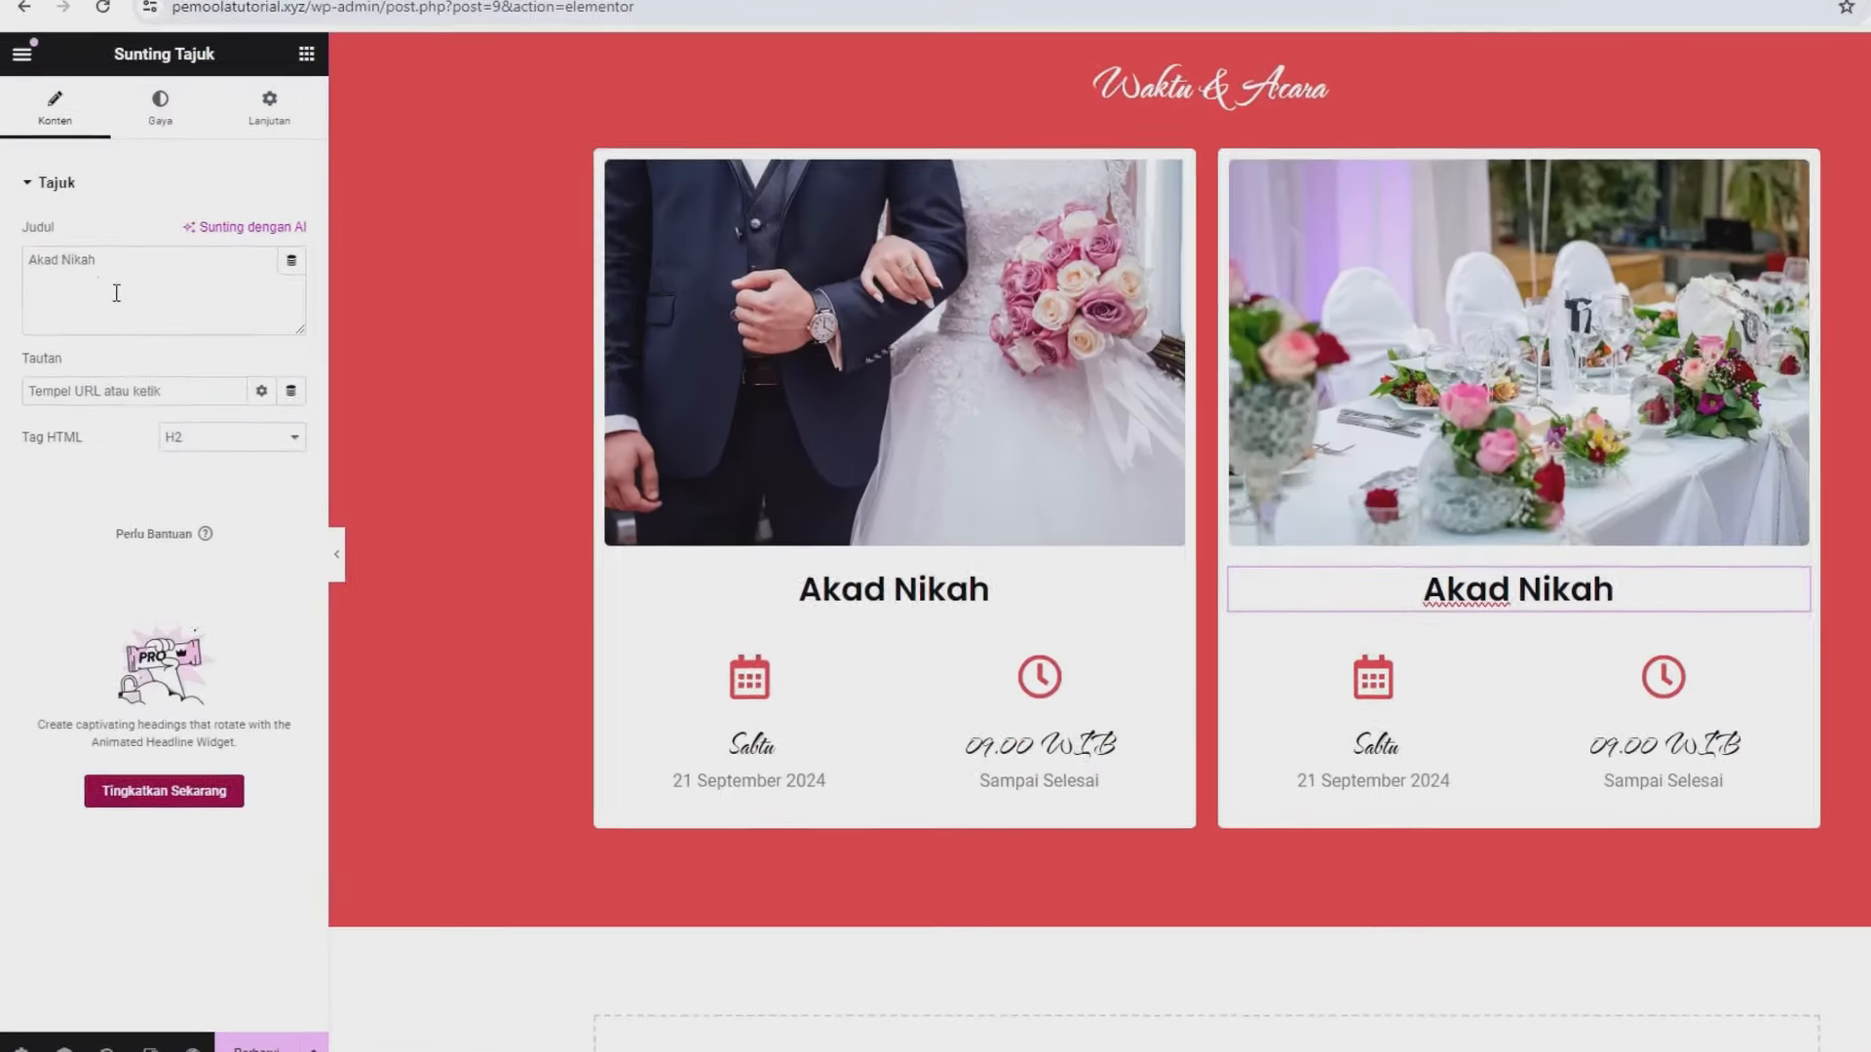
- Retitle the second card's heading to 'Pesta Nikah'
{"action": "triple_click", "coordinate": [101, 313]}
{"action": "type", "text": "Pesa"}
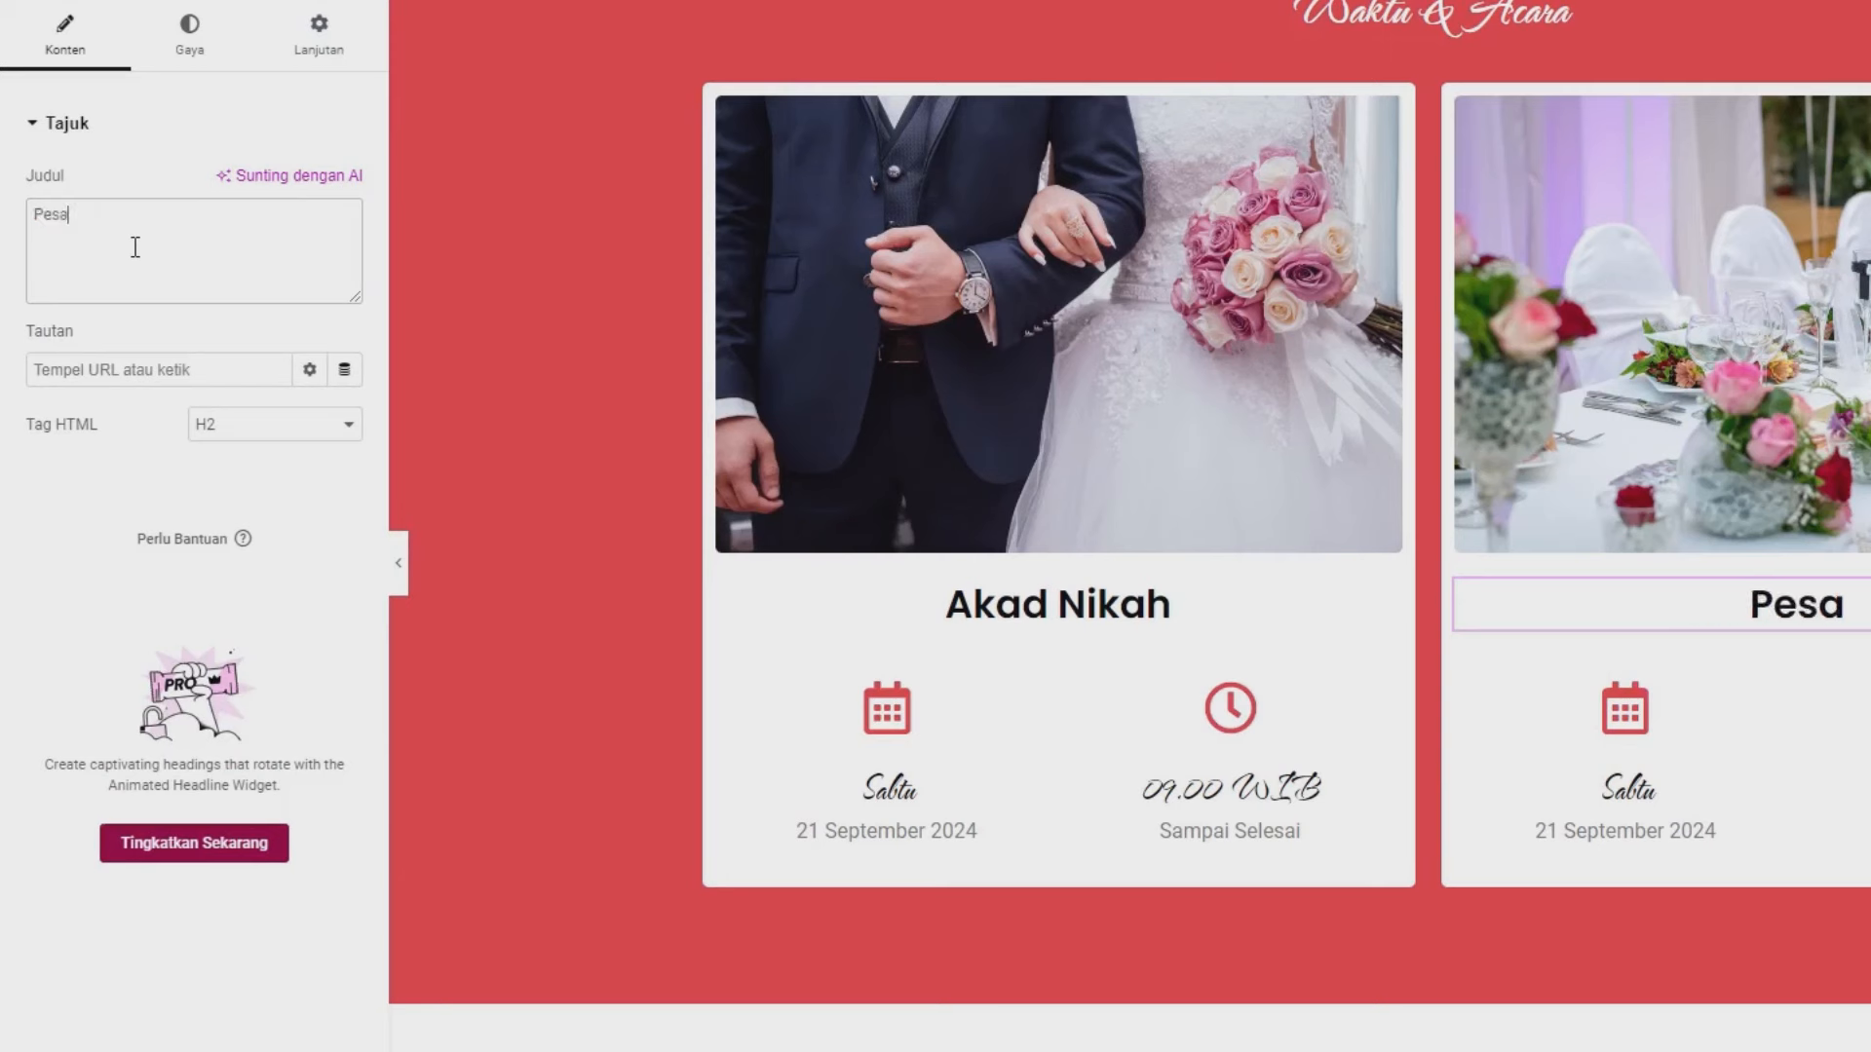
{"action": "key", "text": "BackSpace"}
{"action": "type", "text": "ta N"}
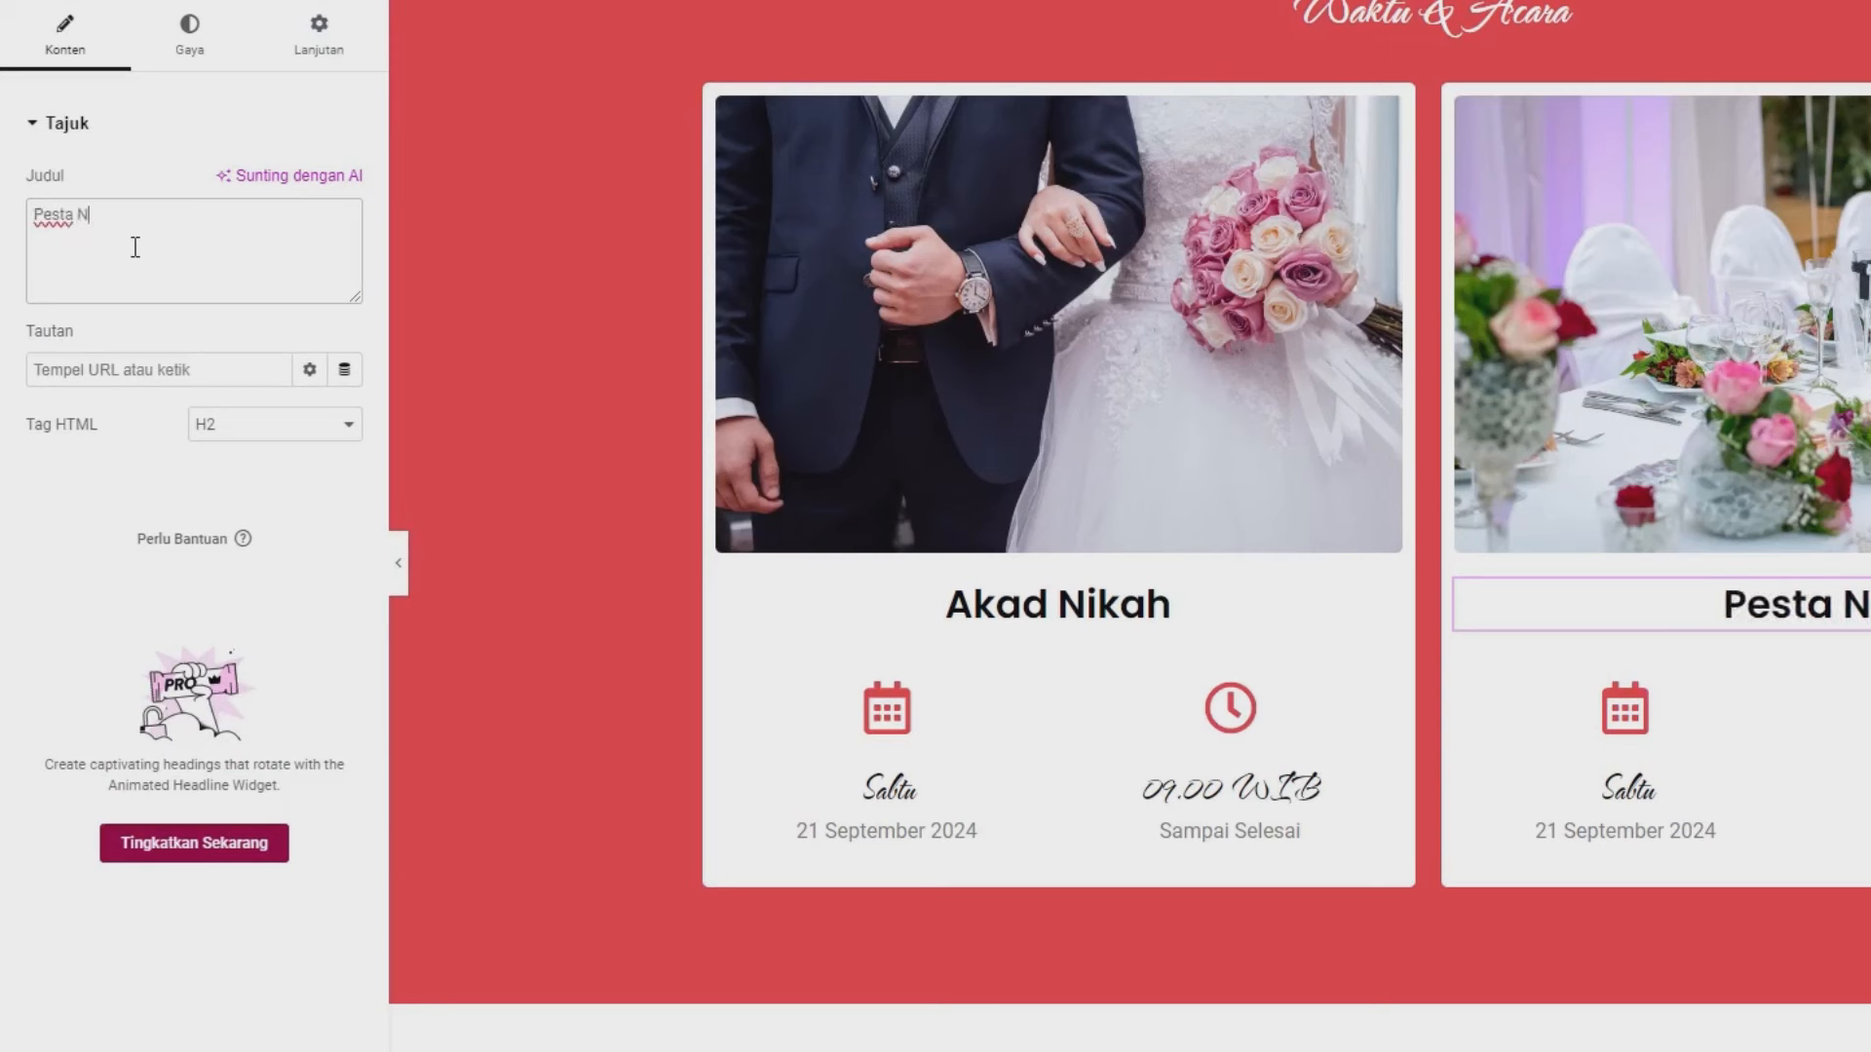
{"action": "type", "text": "ikah"}
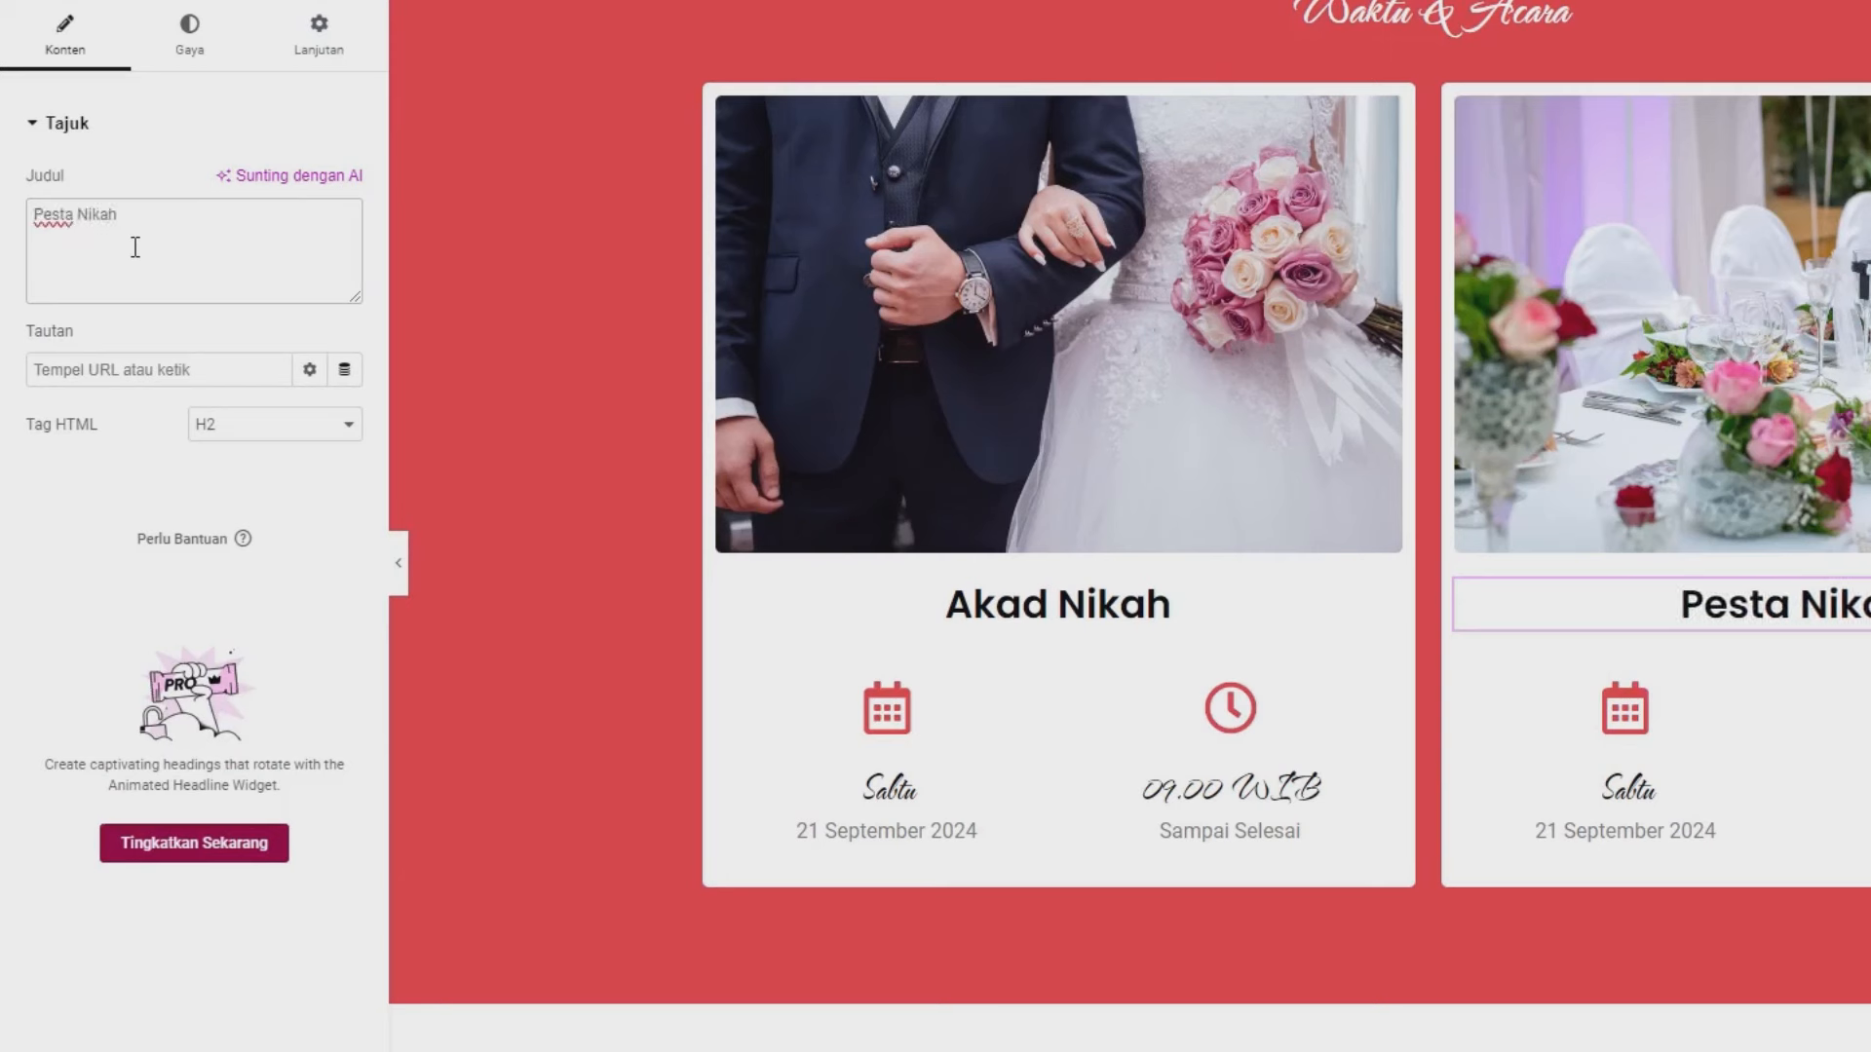
- Change the card's date box to 'Minggu' and '22 September 2024', then update the page
{"action": "left_click", "coordinate": [1711, 781]}
{"action": "left_click_drag", "start_coordinate": [125, 462], "coordinate": [5, 465]}
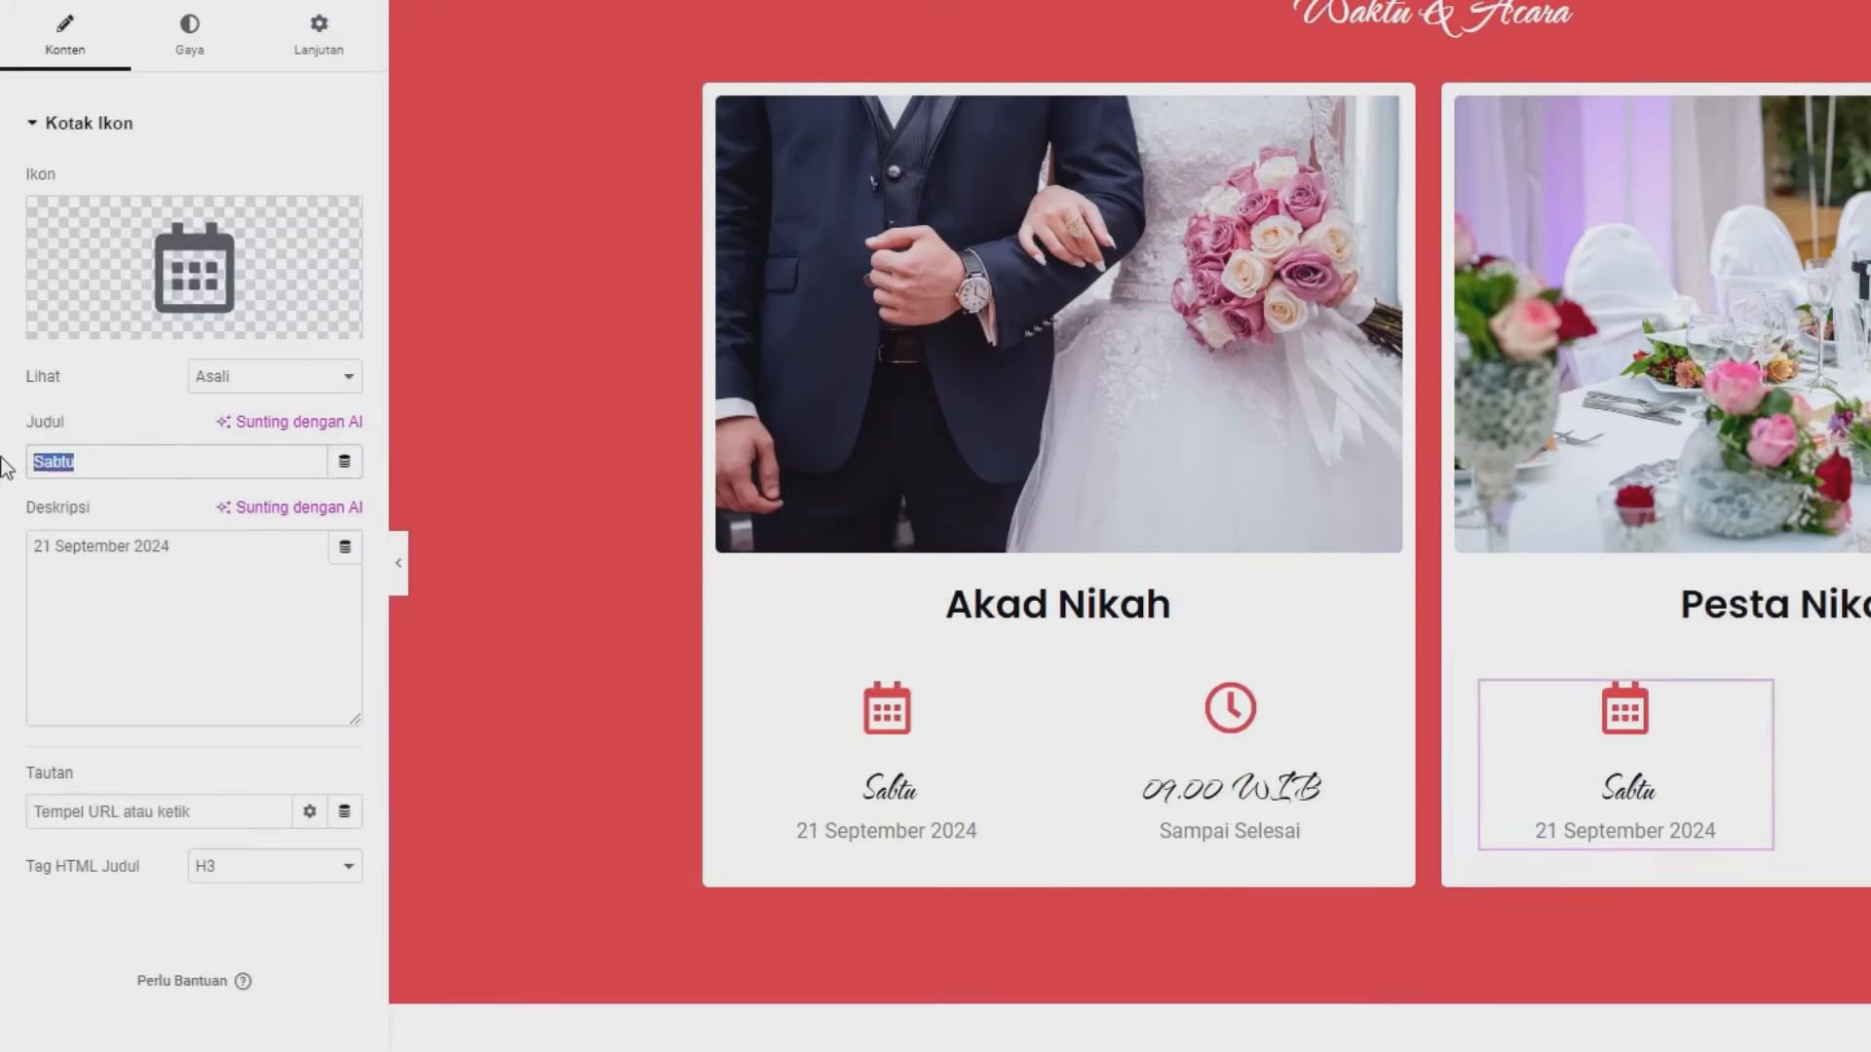
{"action": "type", "text": "Minggu"}
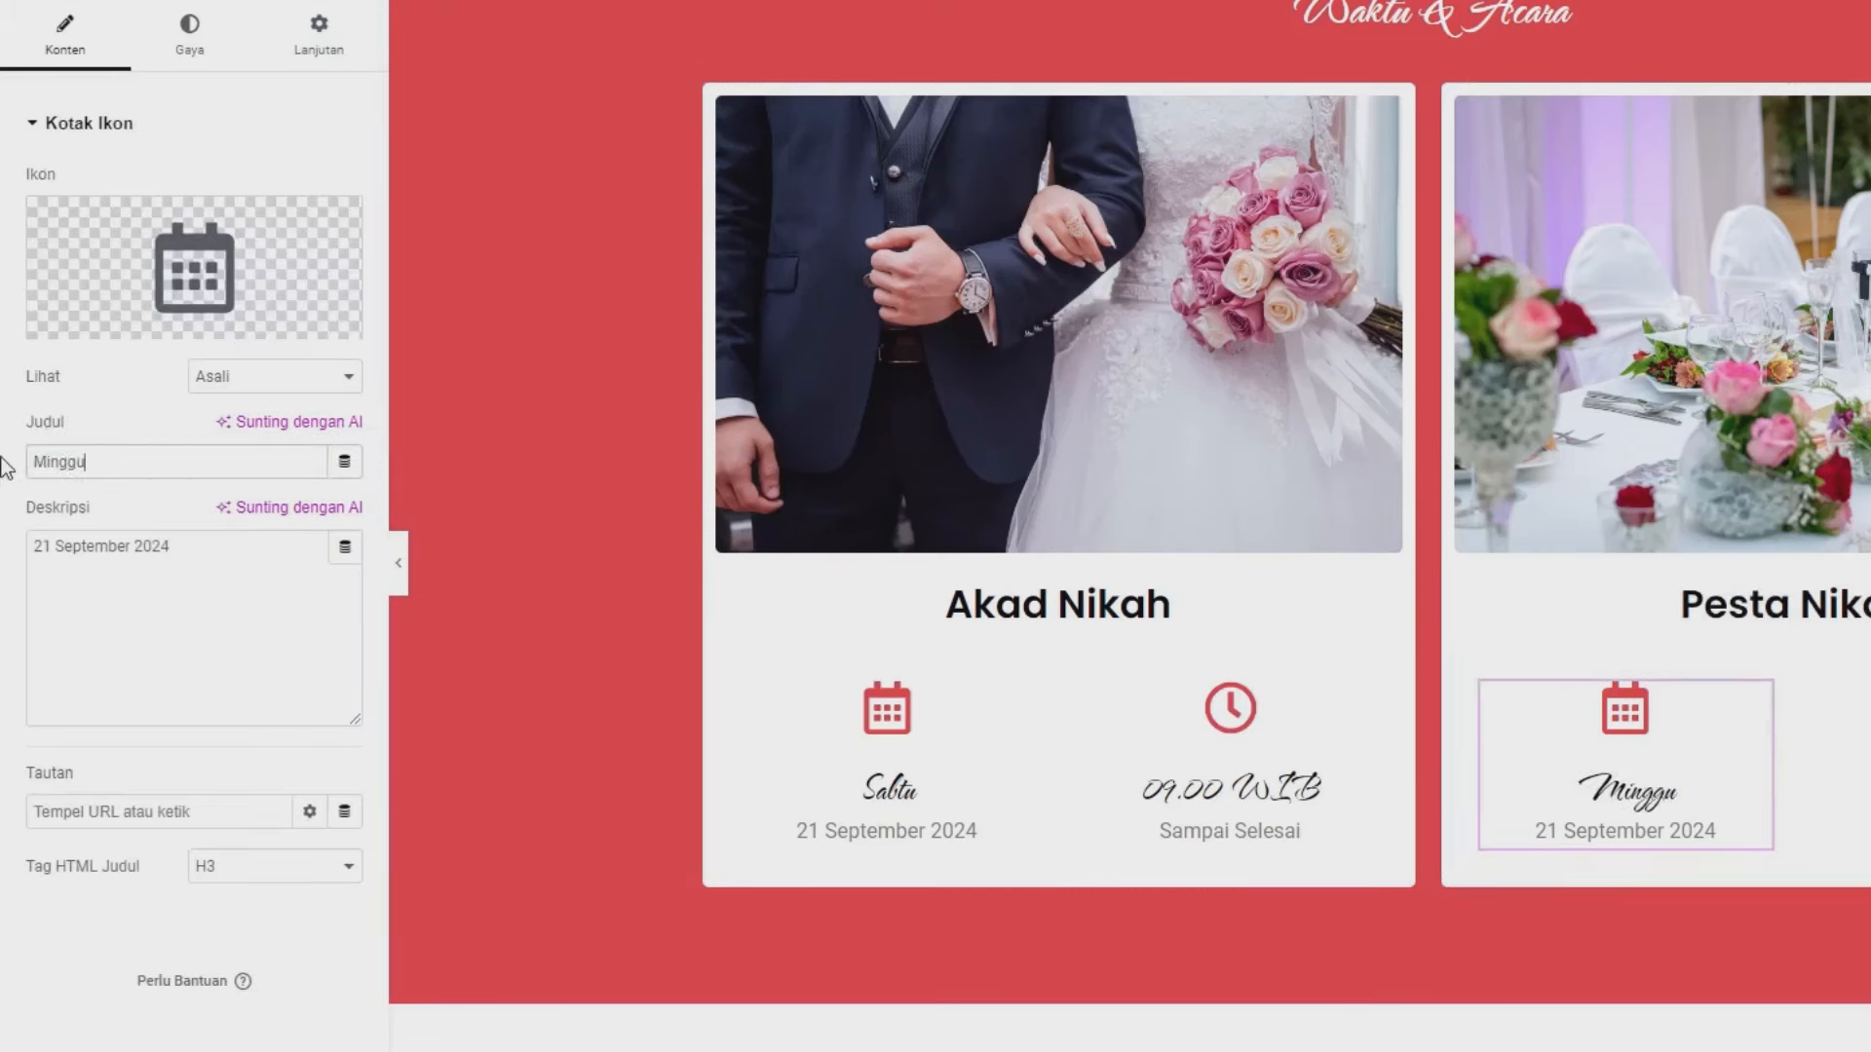
{"action": "left_click_drag", "start_coordinate": [55, 553], "coordinate": [6, 551]}
{"action": "type", "text": "22"}
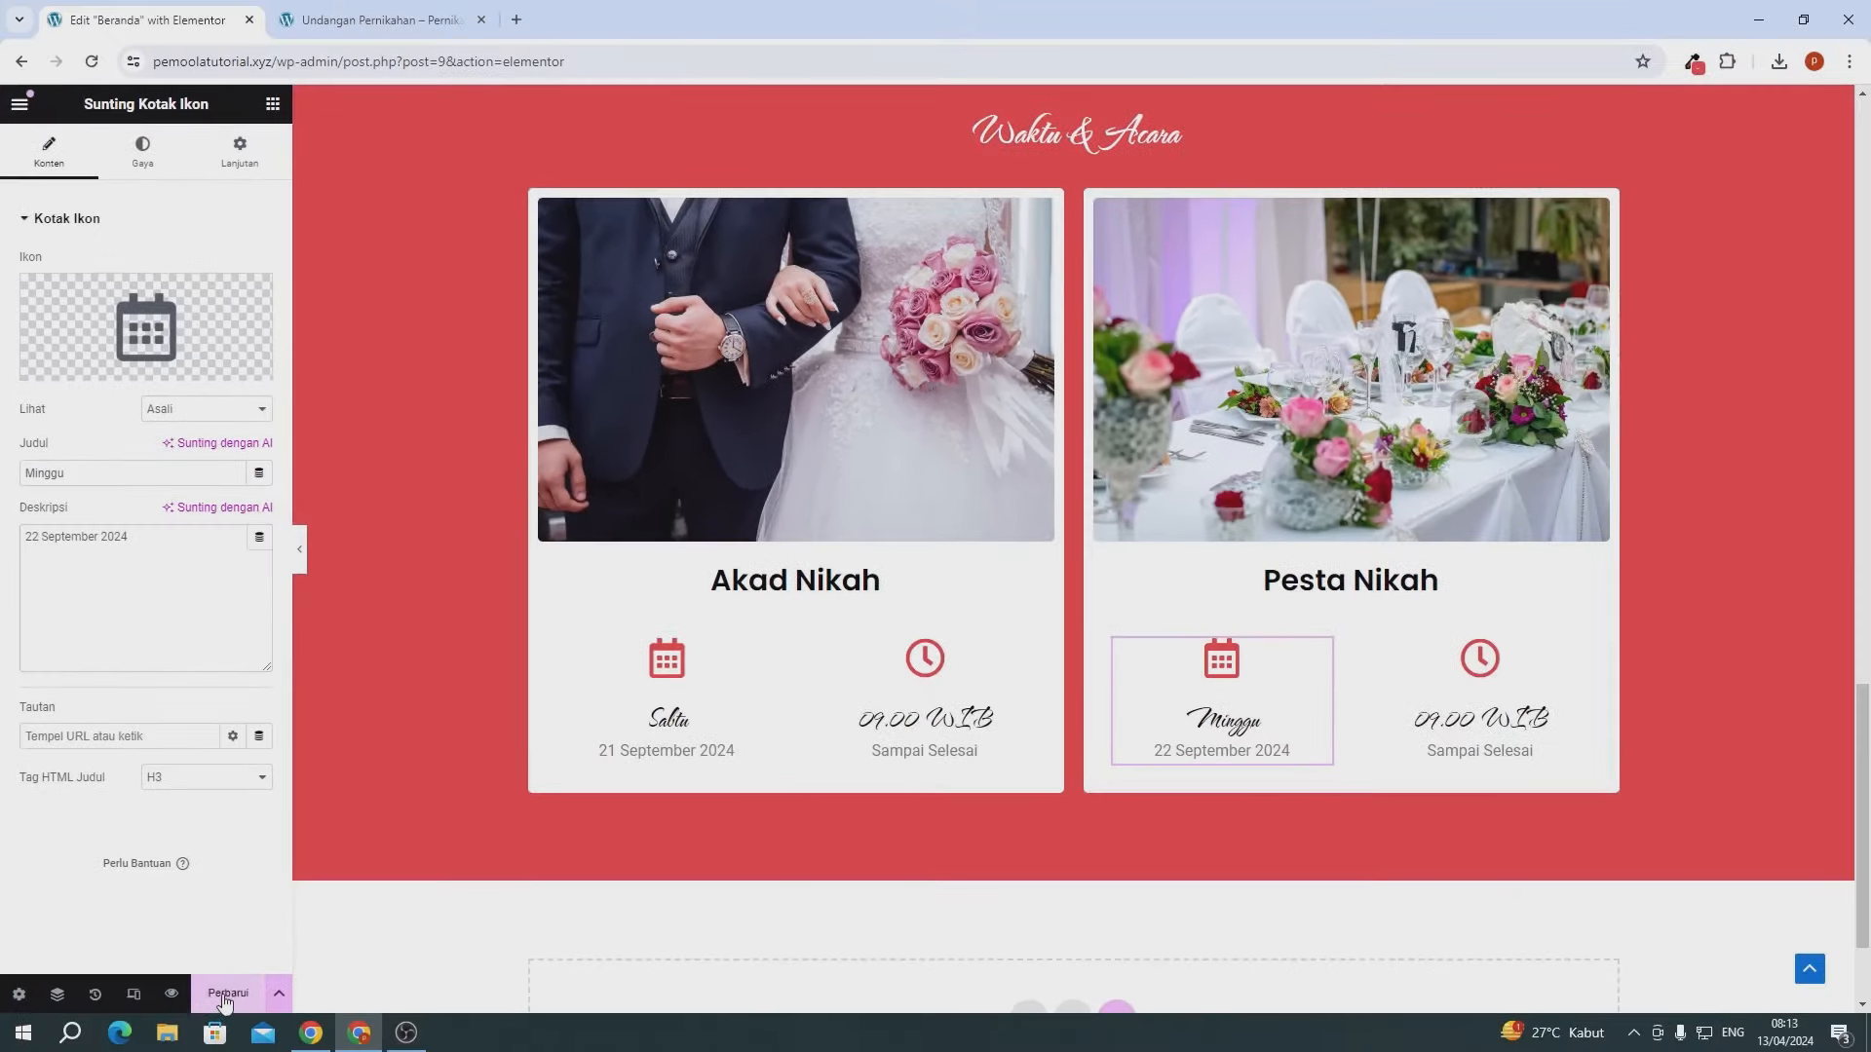
{"action": "left_click", "coordinate": [224, 994]}
- Reload the live wedding site and scroll to the Akad Nikah and Pesta Nikah cards
{"action": "left_click", "coordinate": [367, 21]}
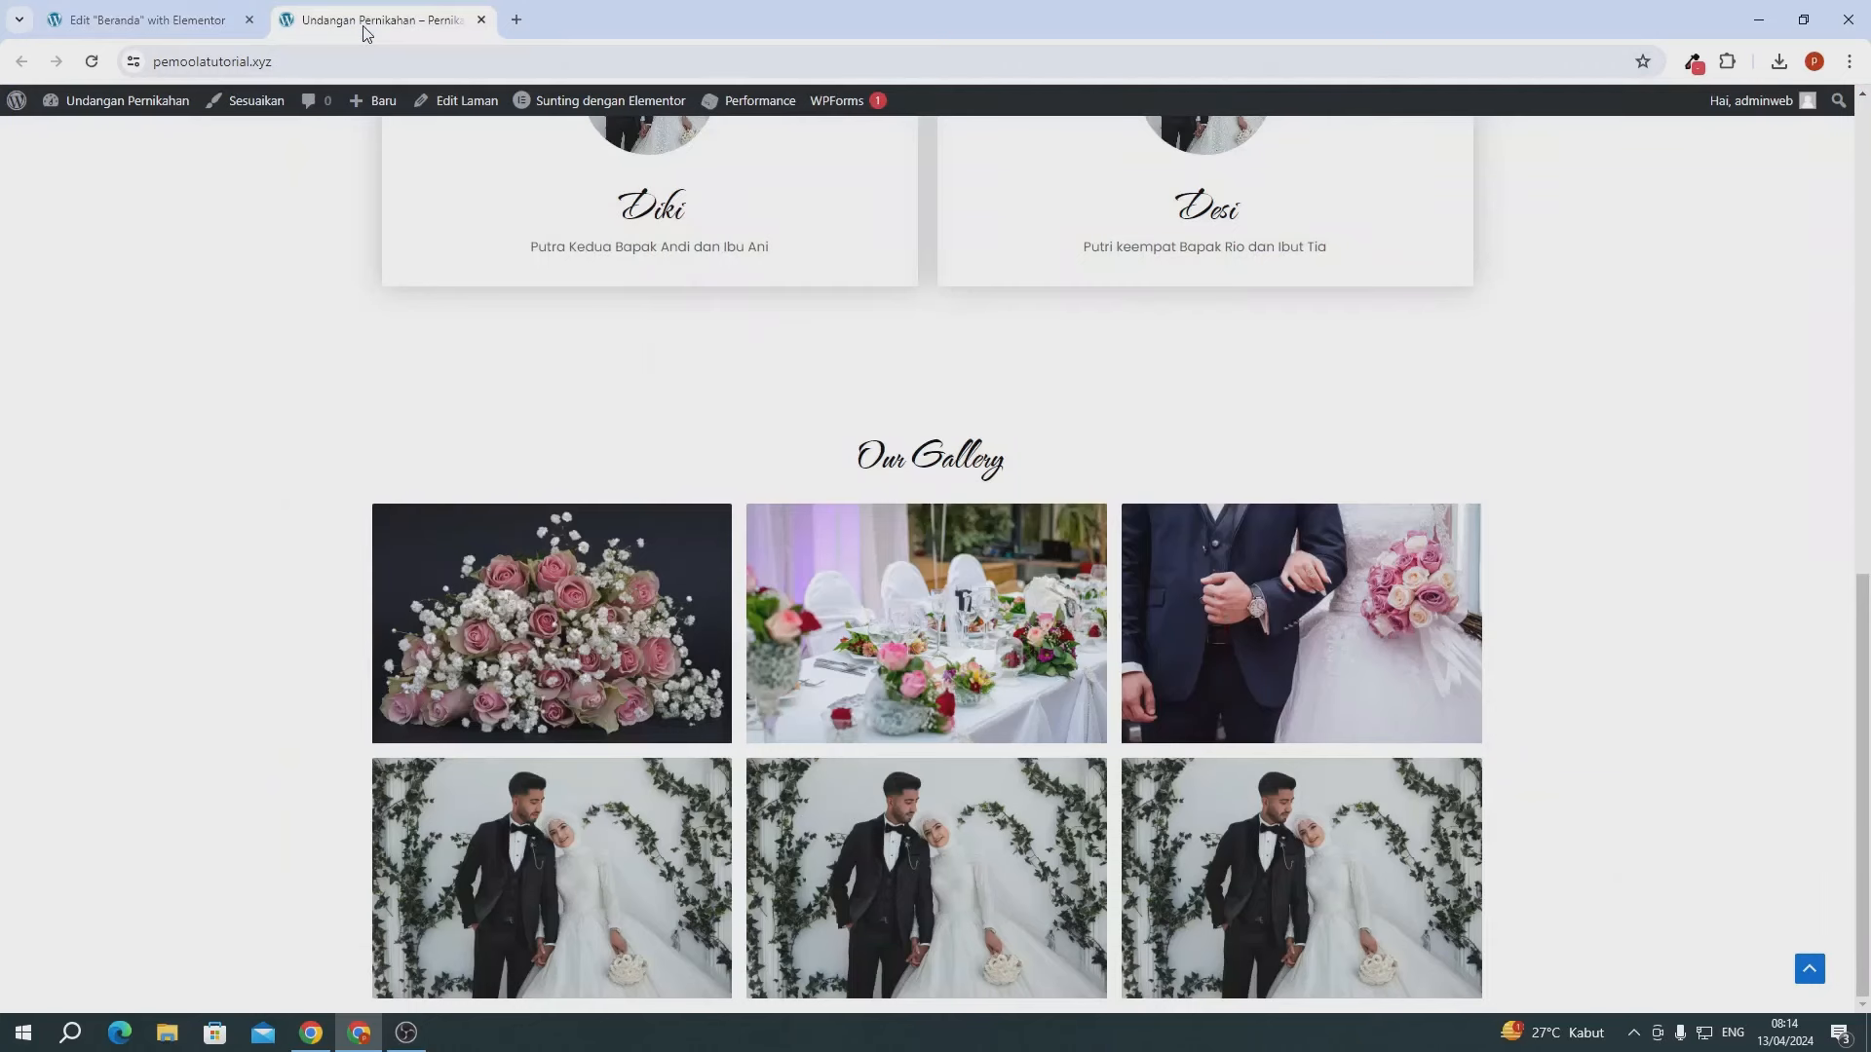
{"action": "left_click", "coordinate": [92, 62]}
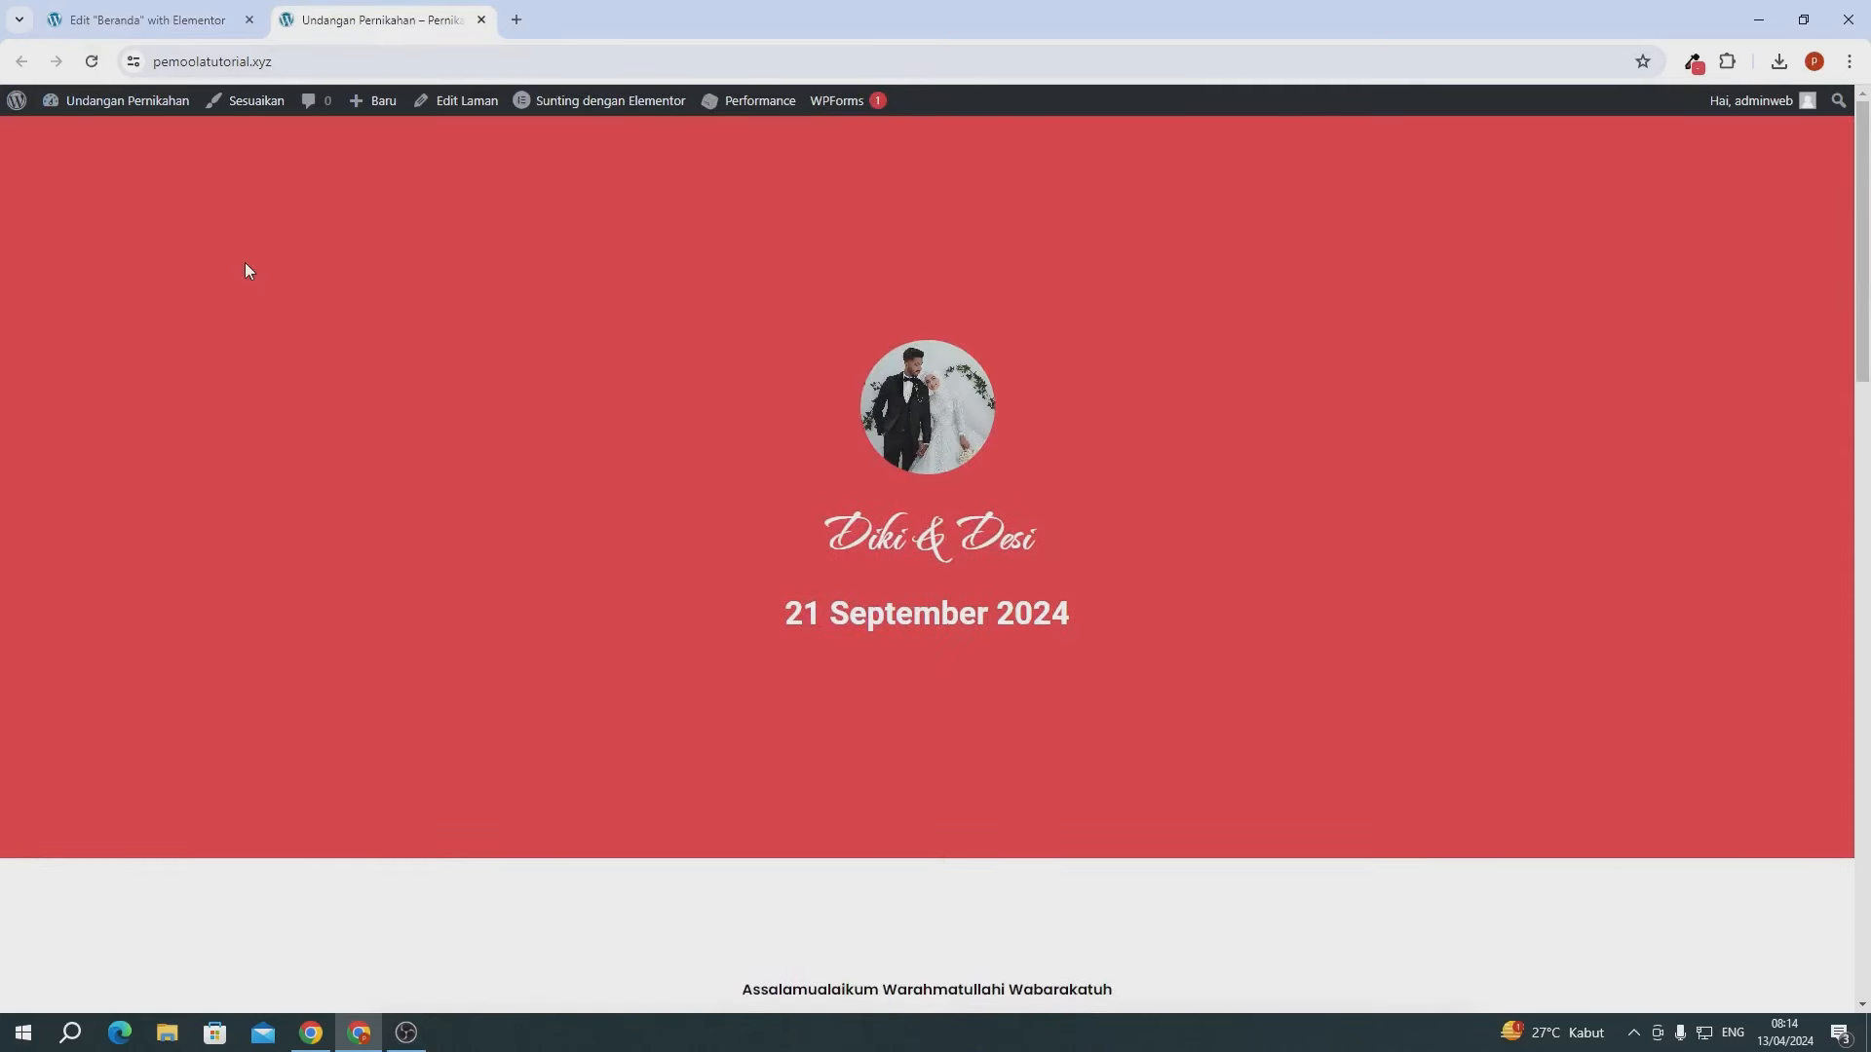
{"action": "scroll", "coordinate": [245, 270], "scroll_direction": "down", "scroll_amount": 20}
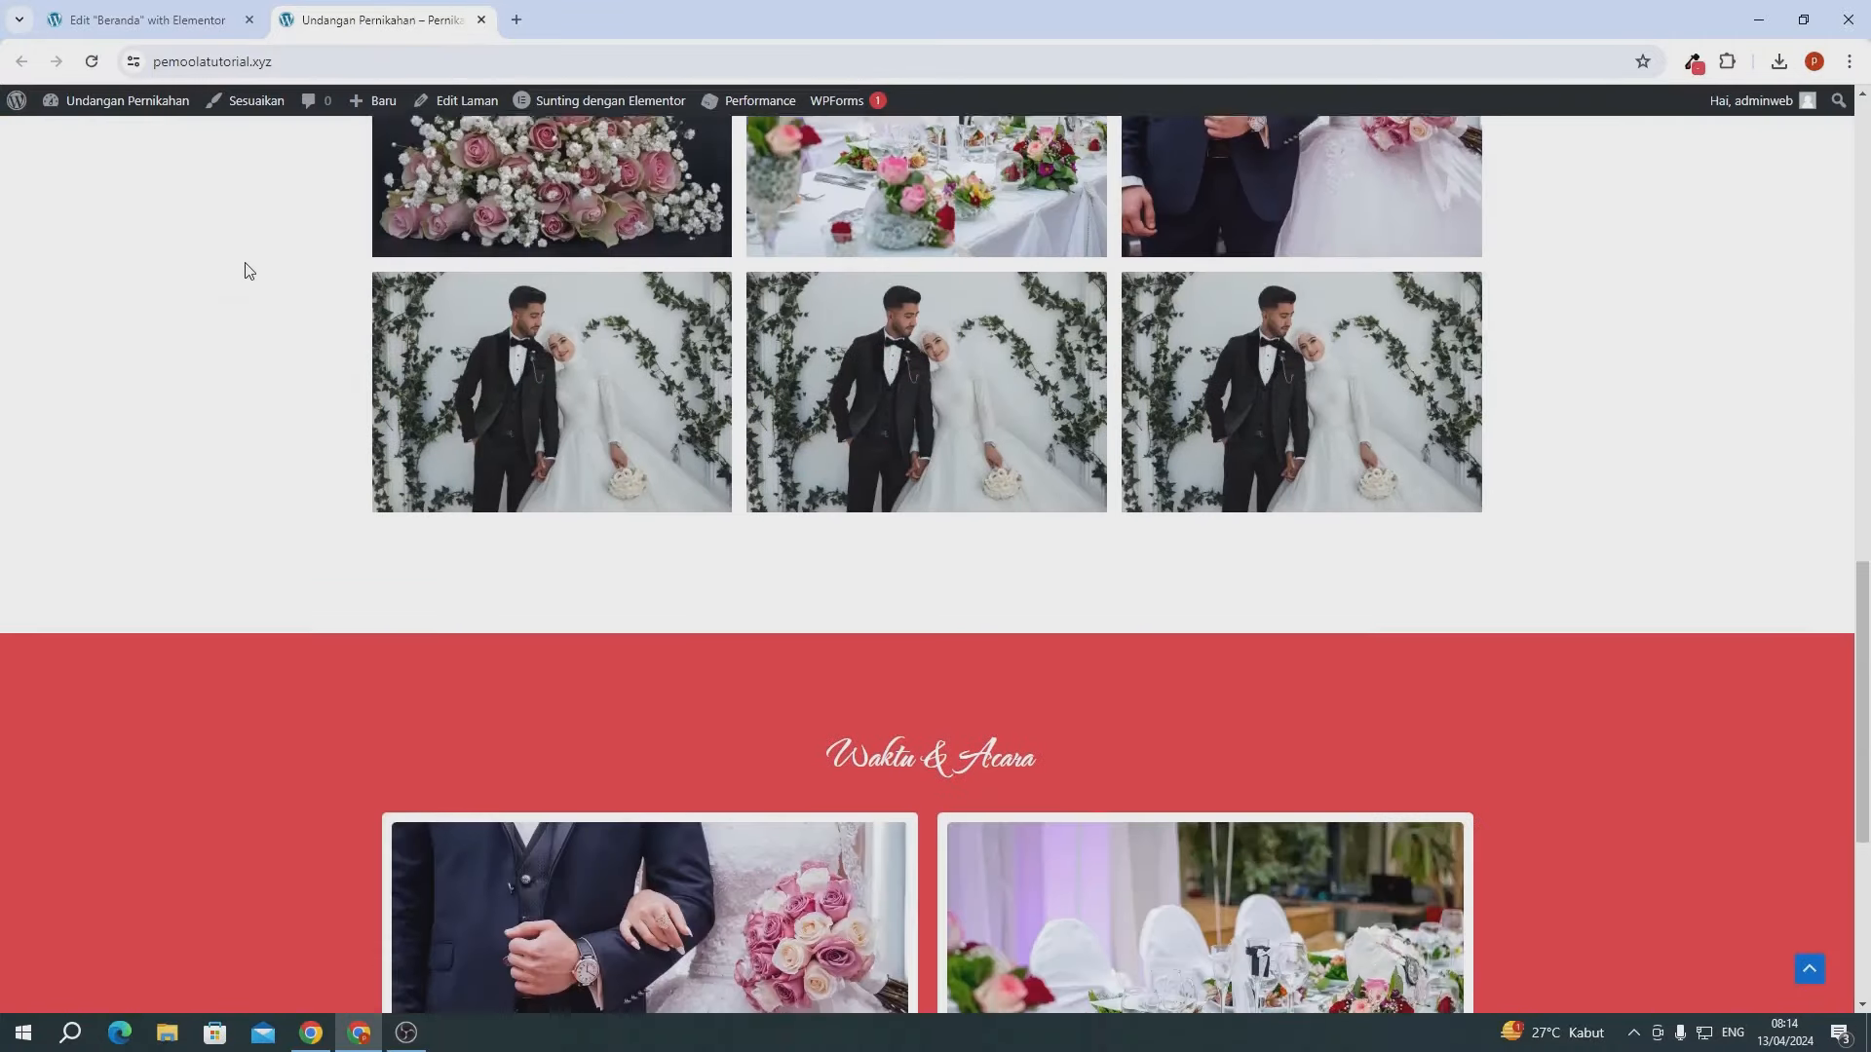
{"action": "scroll", "coordinate": [246, 270], "scroll_direction": "down", "scroll_amount": 1}
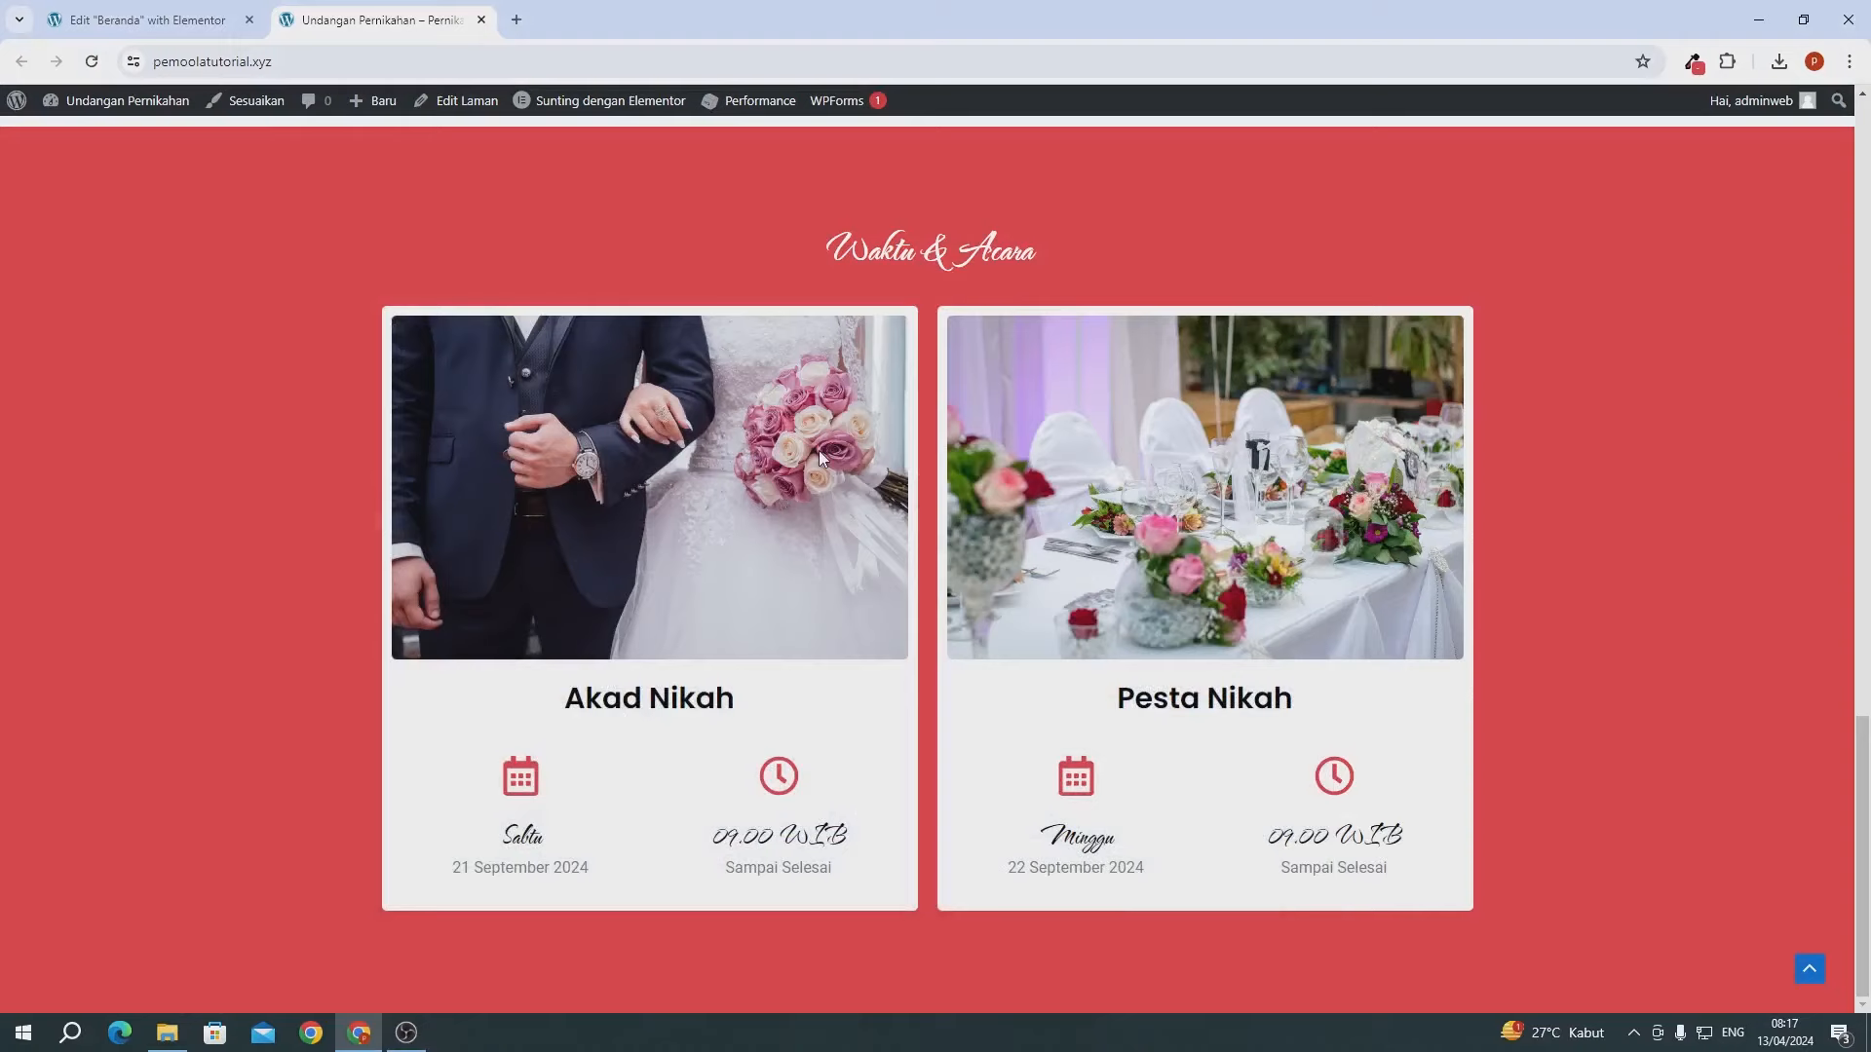
{"action": "scroll", "coordinate": [819, 450], "scroll_direction": "up", "scroll_amount": 5}
{"action": "scroll", "coordinate": [819, 451], "scroll_direction": "down", "scroll_amount": 5}
- Add a single-column Flexbox section below the events and place a Google Maps widget in it
{"action": "left_click", "coordinate": [70, 23]}
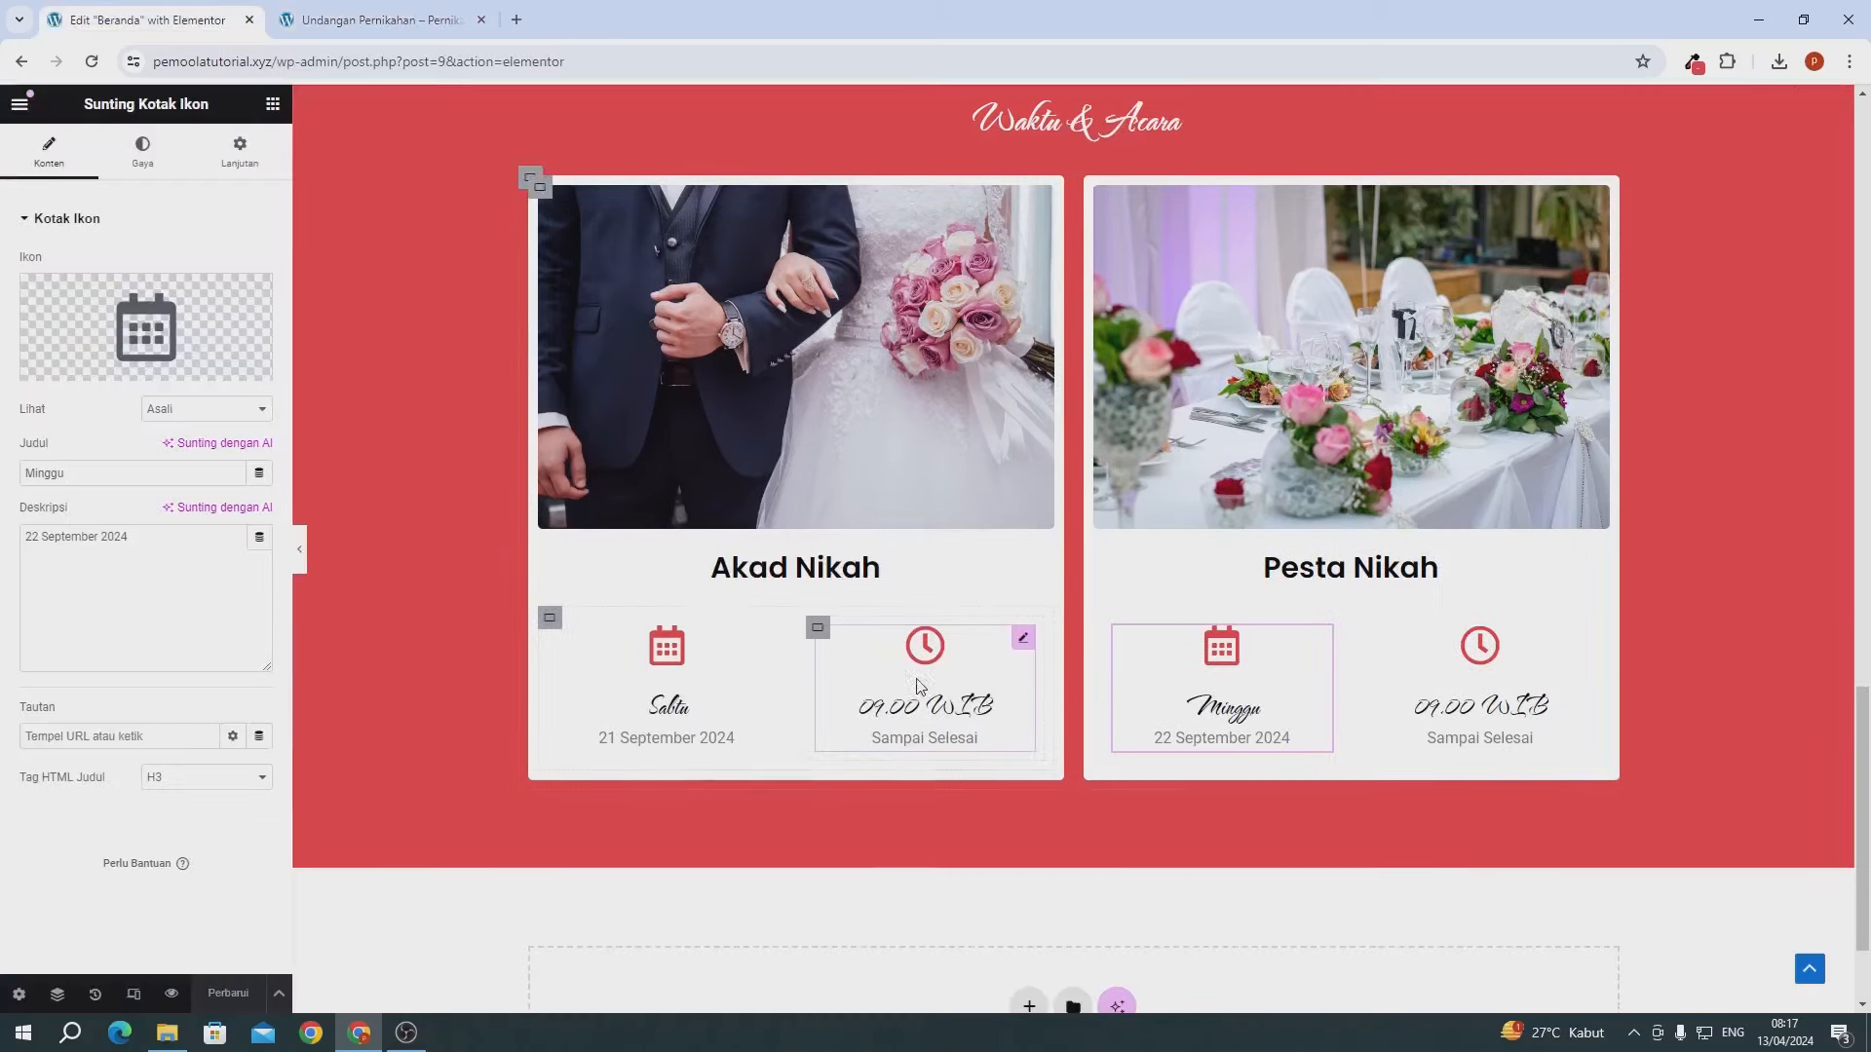
{"action": "scroll", "coordinate": [975, 780], "scroll_direction": "down", "scroll_amount": 2}
{"action": "left_click", "coordinate": [1029, 811]}
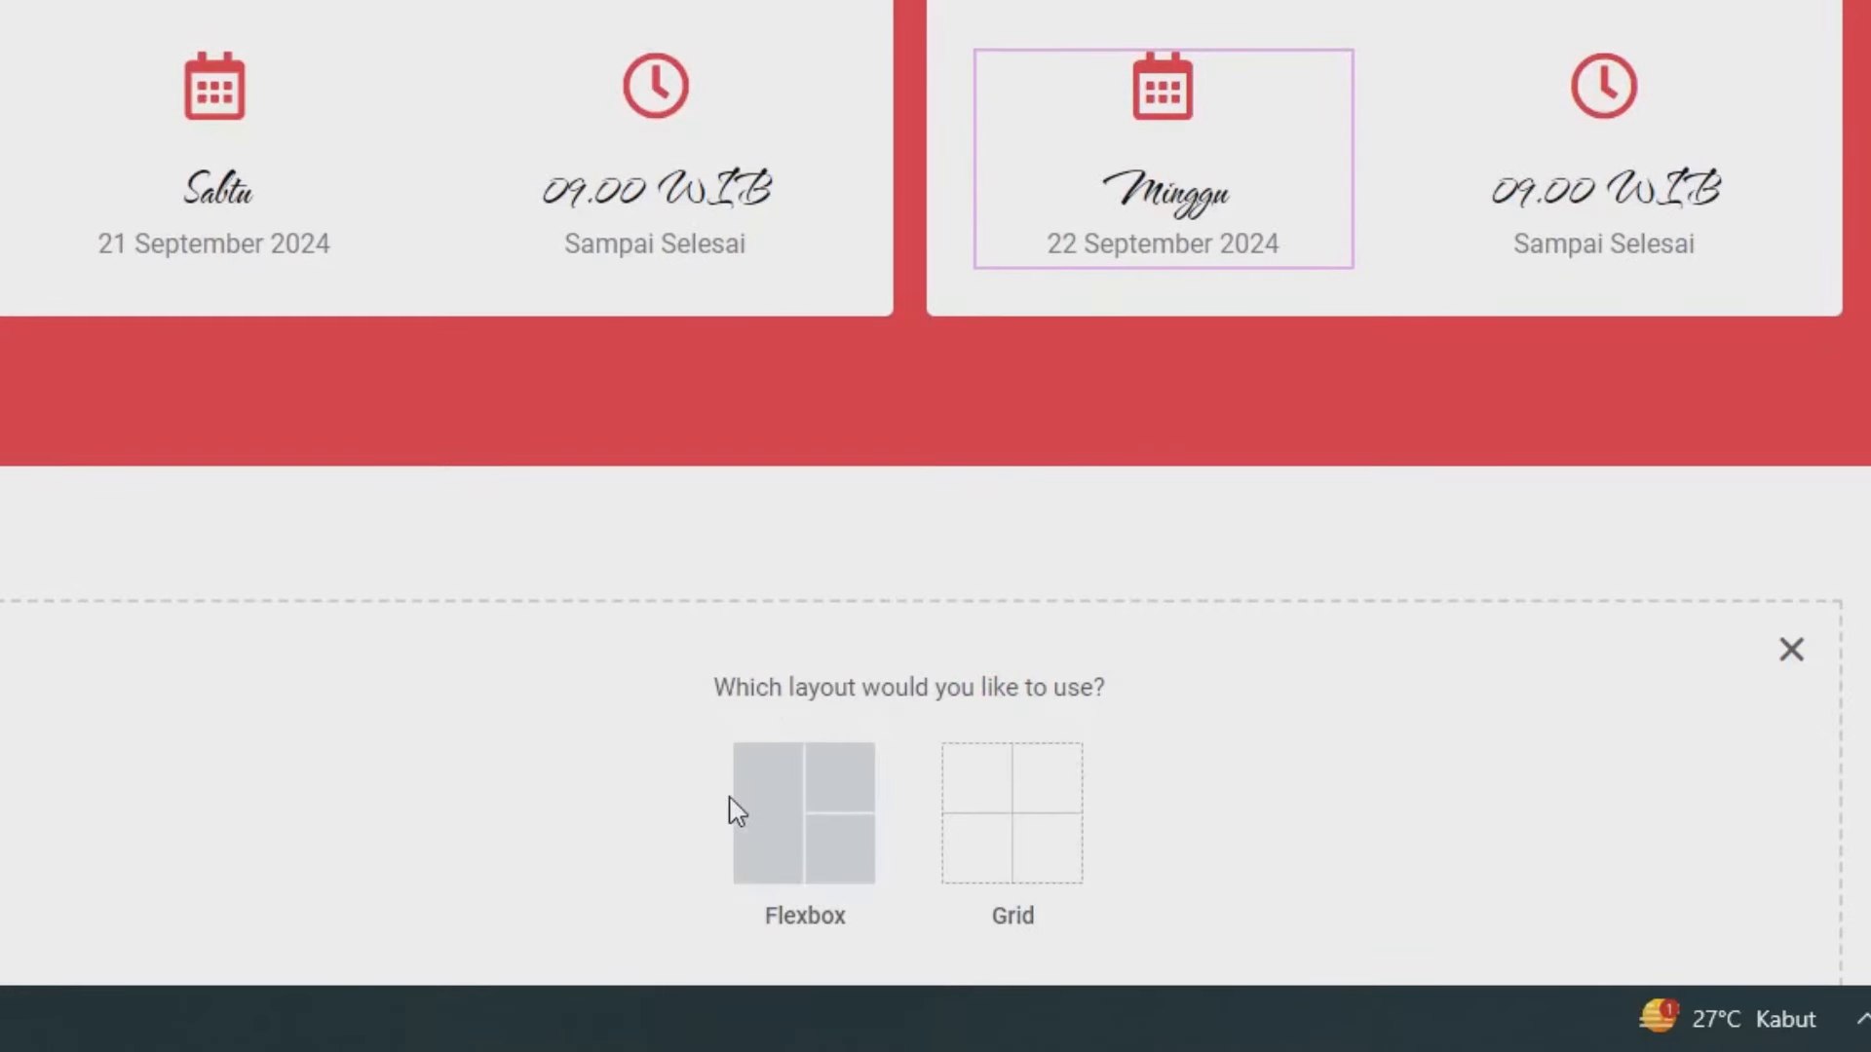
{"action": "left_click", "coordinate": [778, 810]}
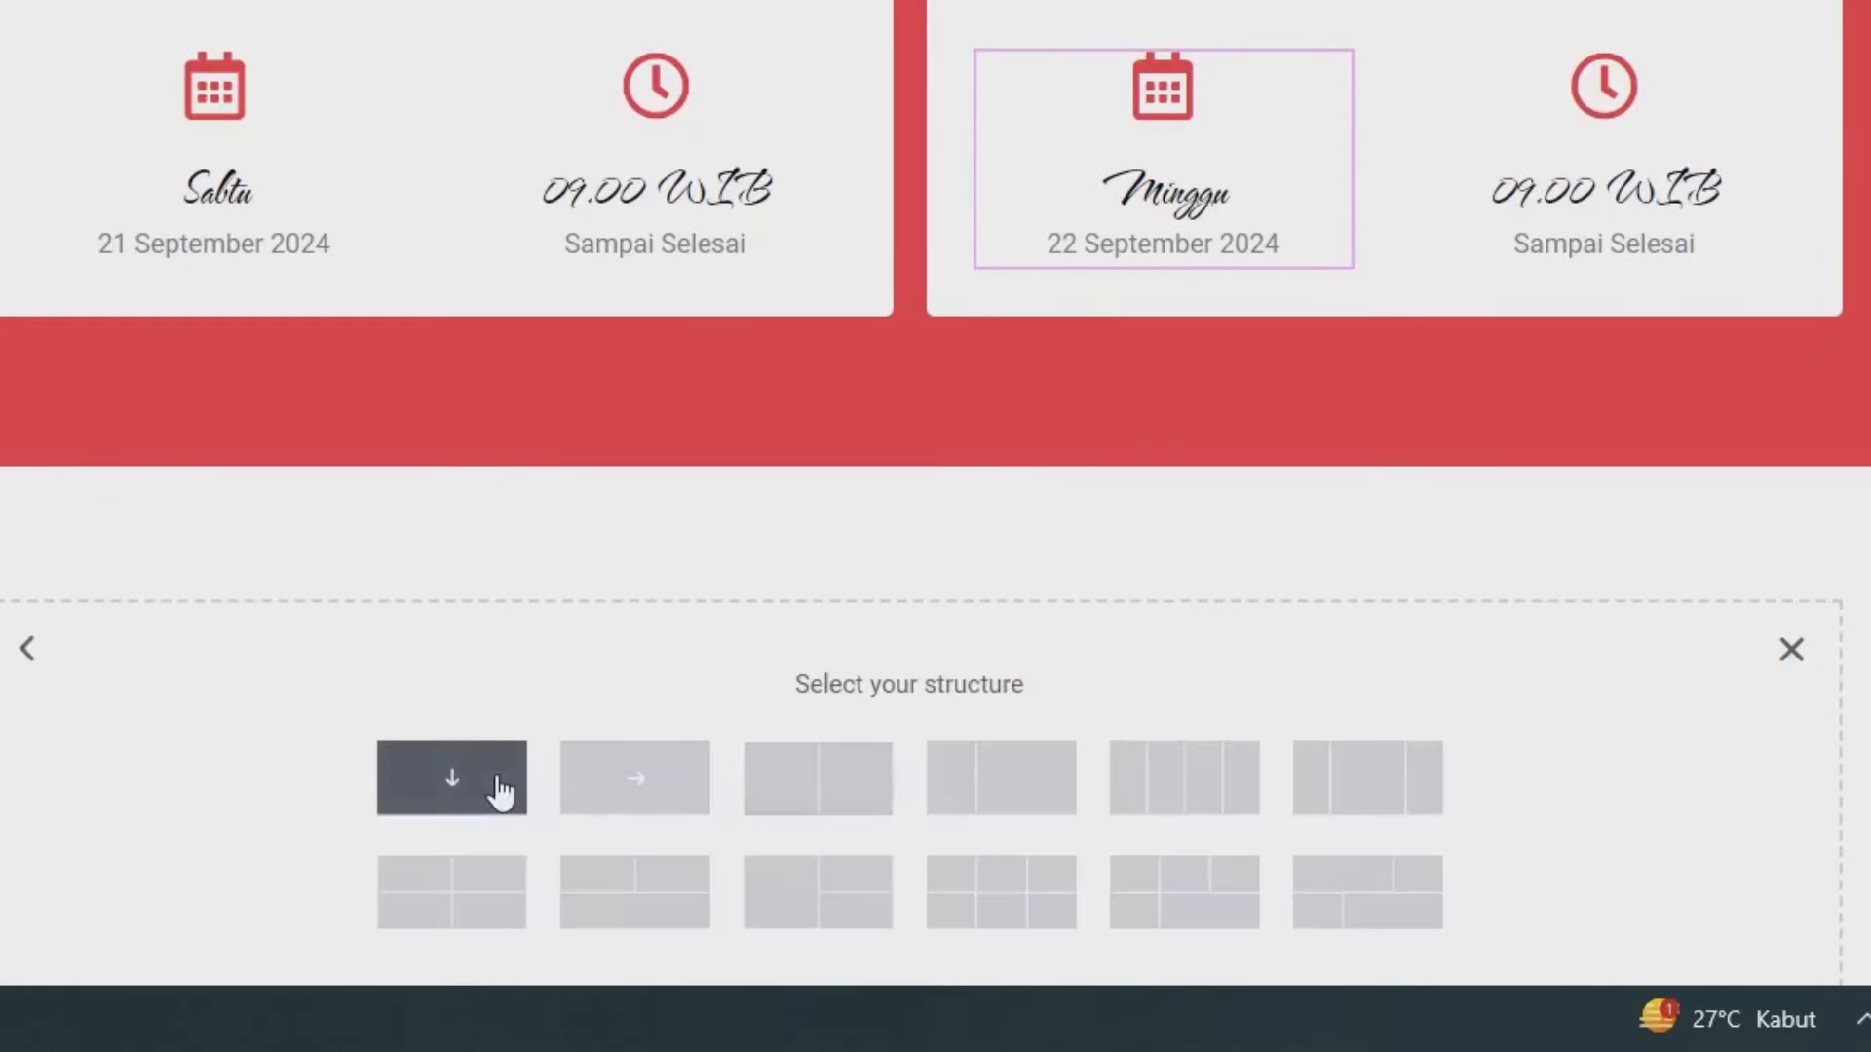
{"action": "left_click", "coordinate": [500, 787]}
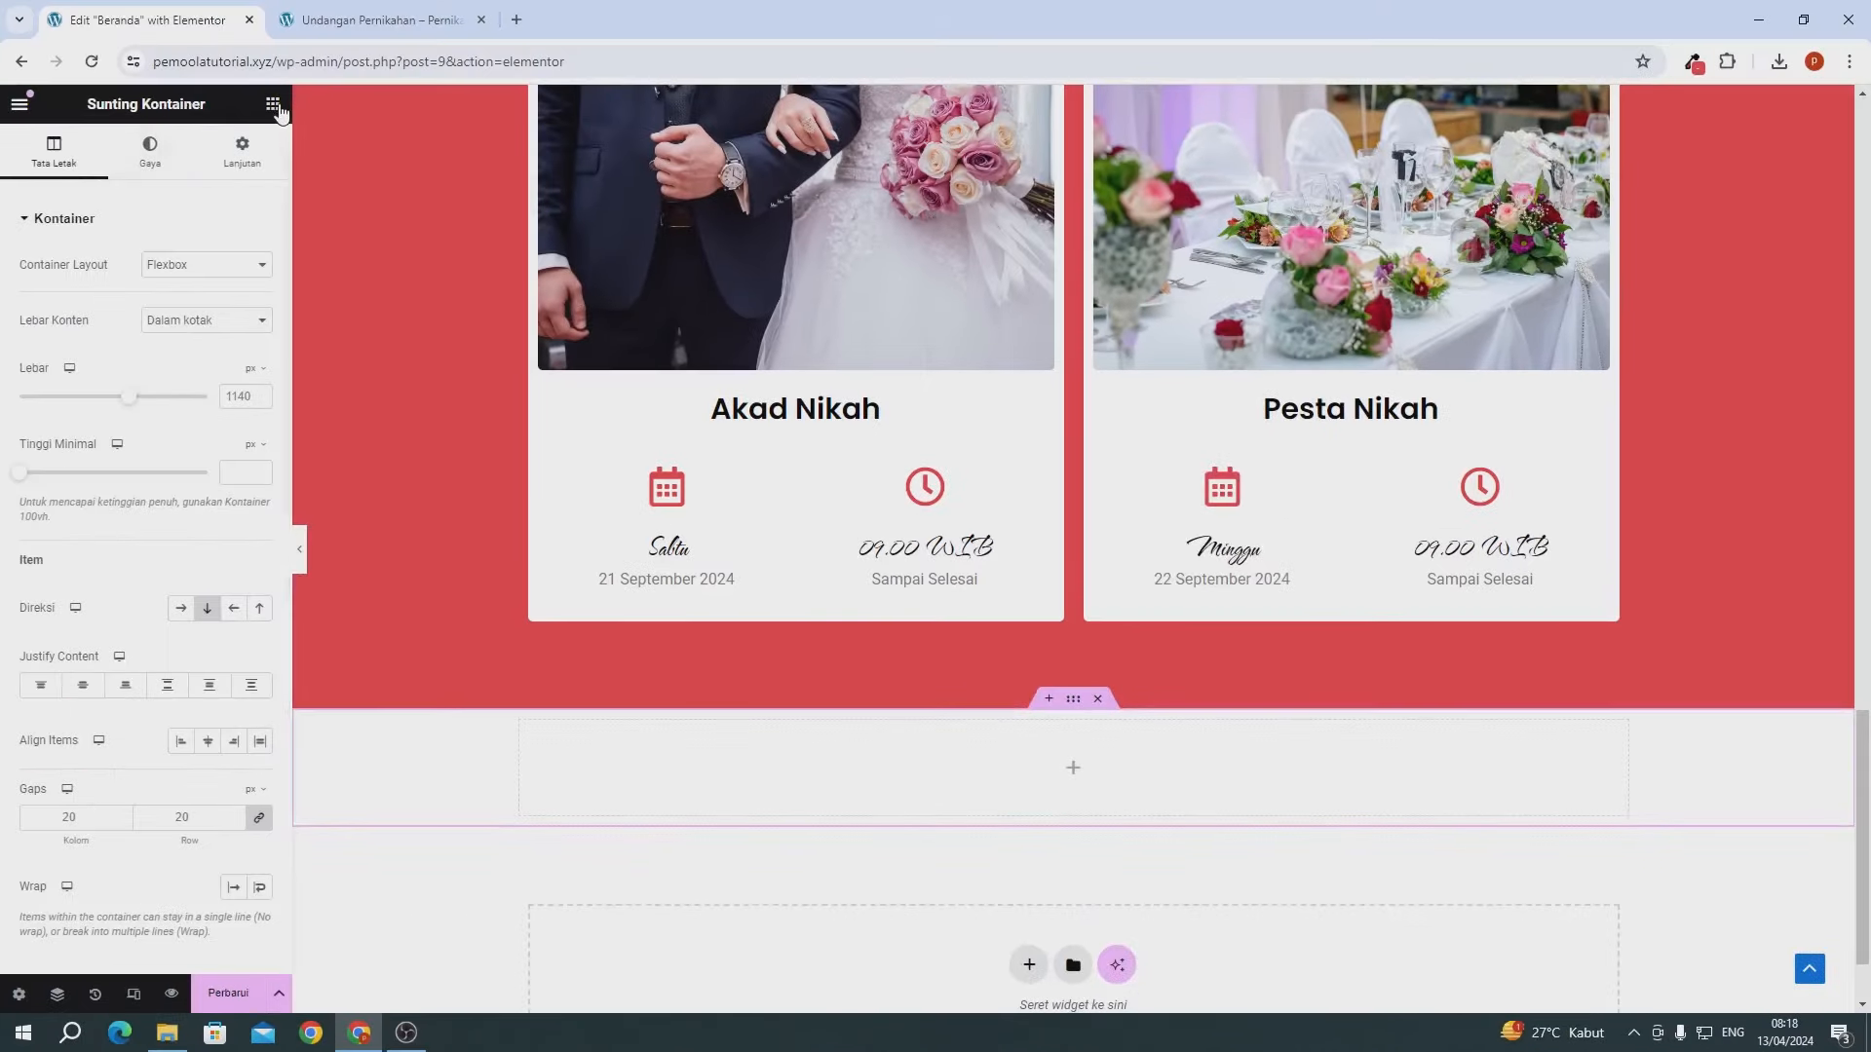
{"action": "left_click", "coordinate": [276, 107]}
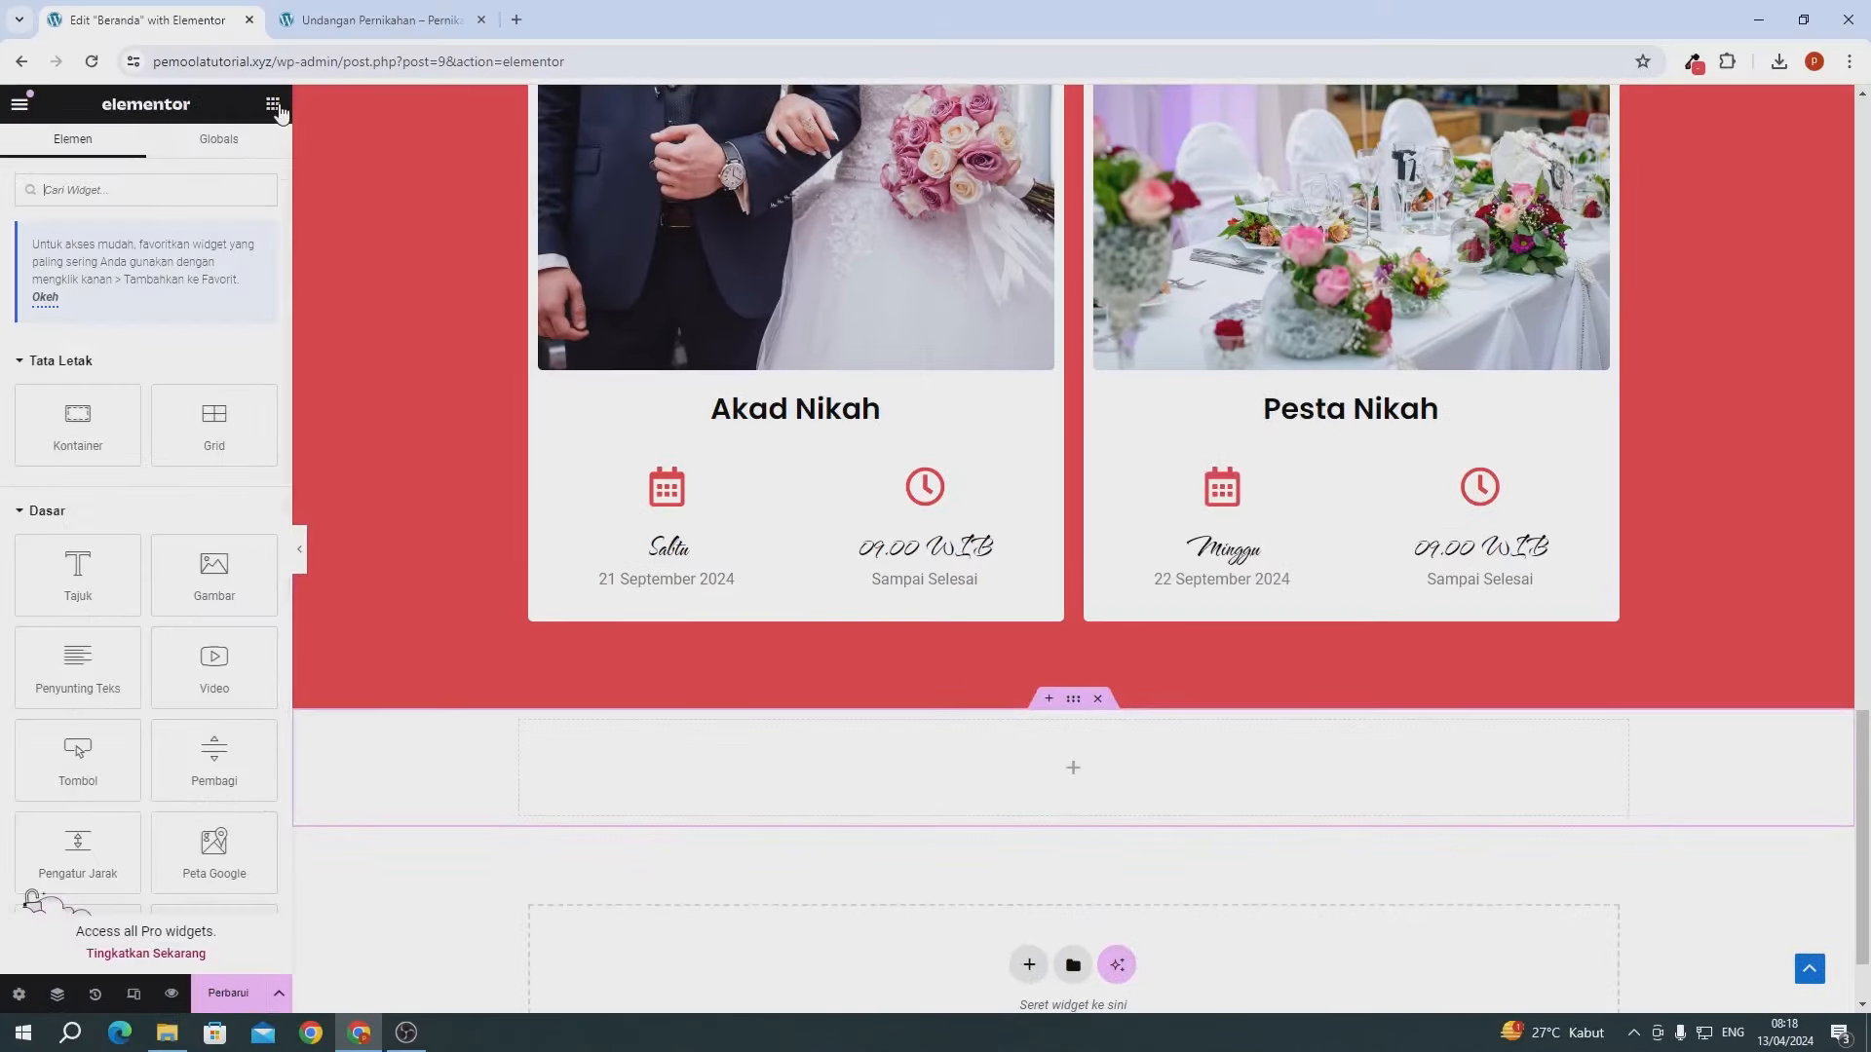
{"action": "left_click", "coordinate": [231, 189]}
{"action": "type", "text": "map"}
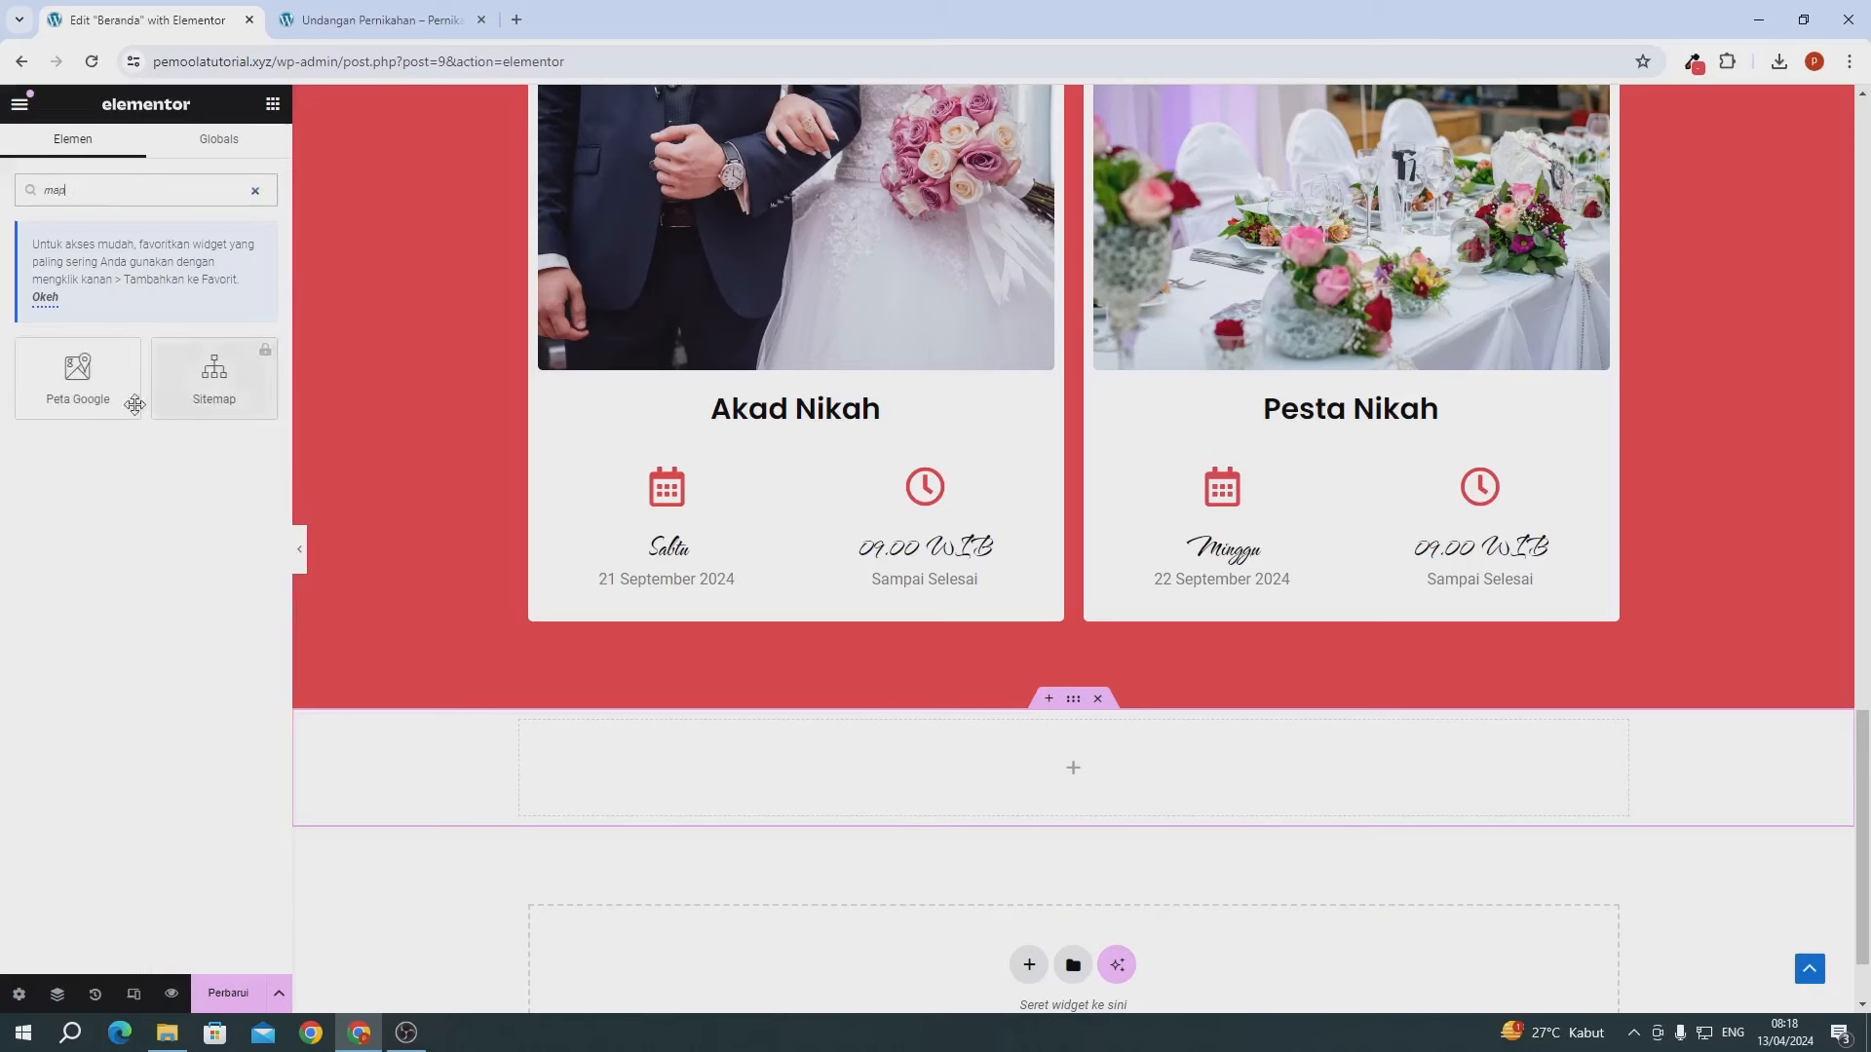
{"action": "left_click_drag", "start_coordinate": [130, 404], "coordinate": [689, 752]}
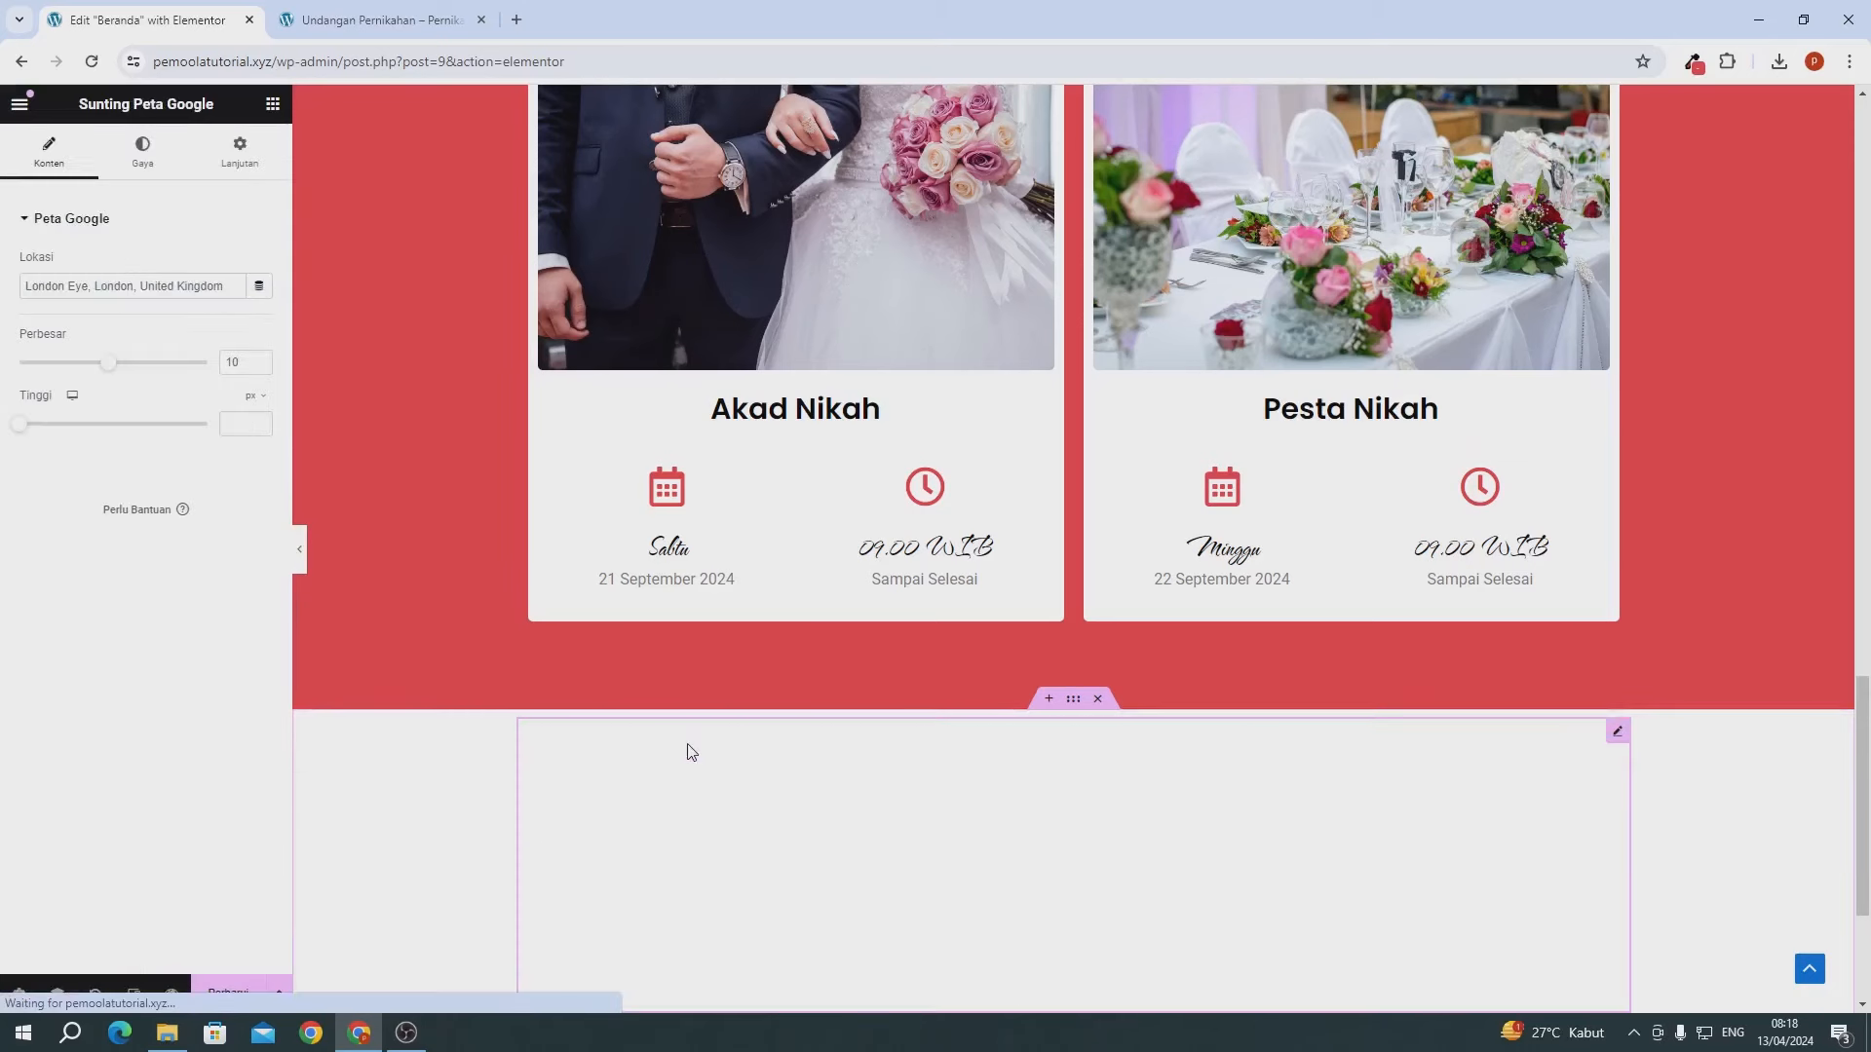
- Replace the map's London location with the Jakarta venue address
{"action": "triple_click", "coordinate": [39, 283]}
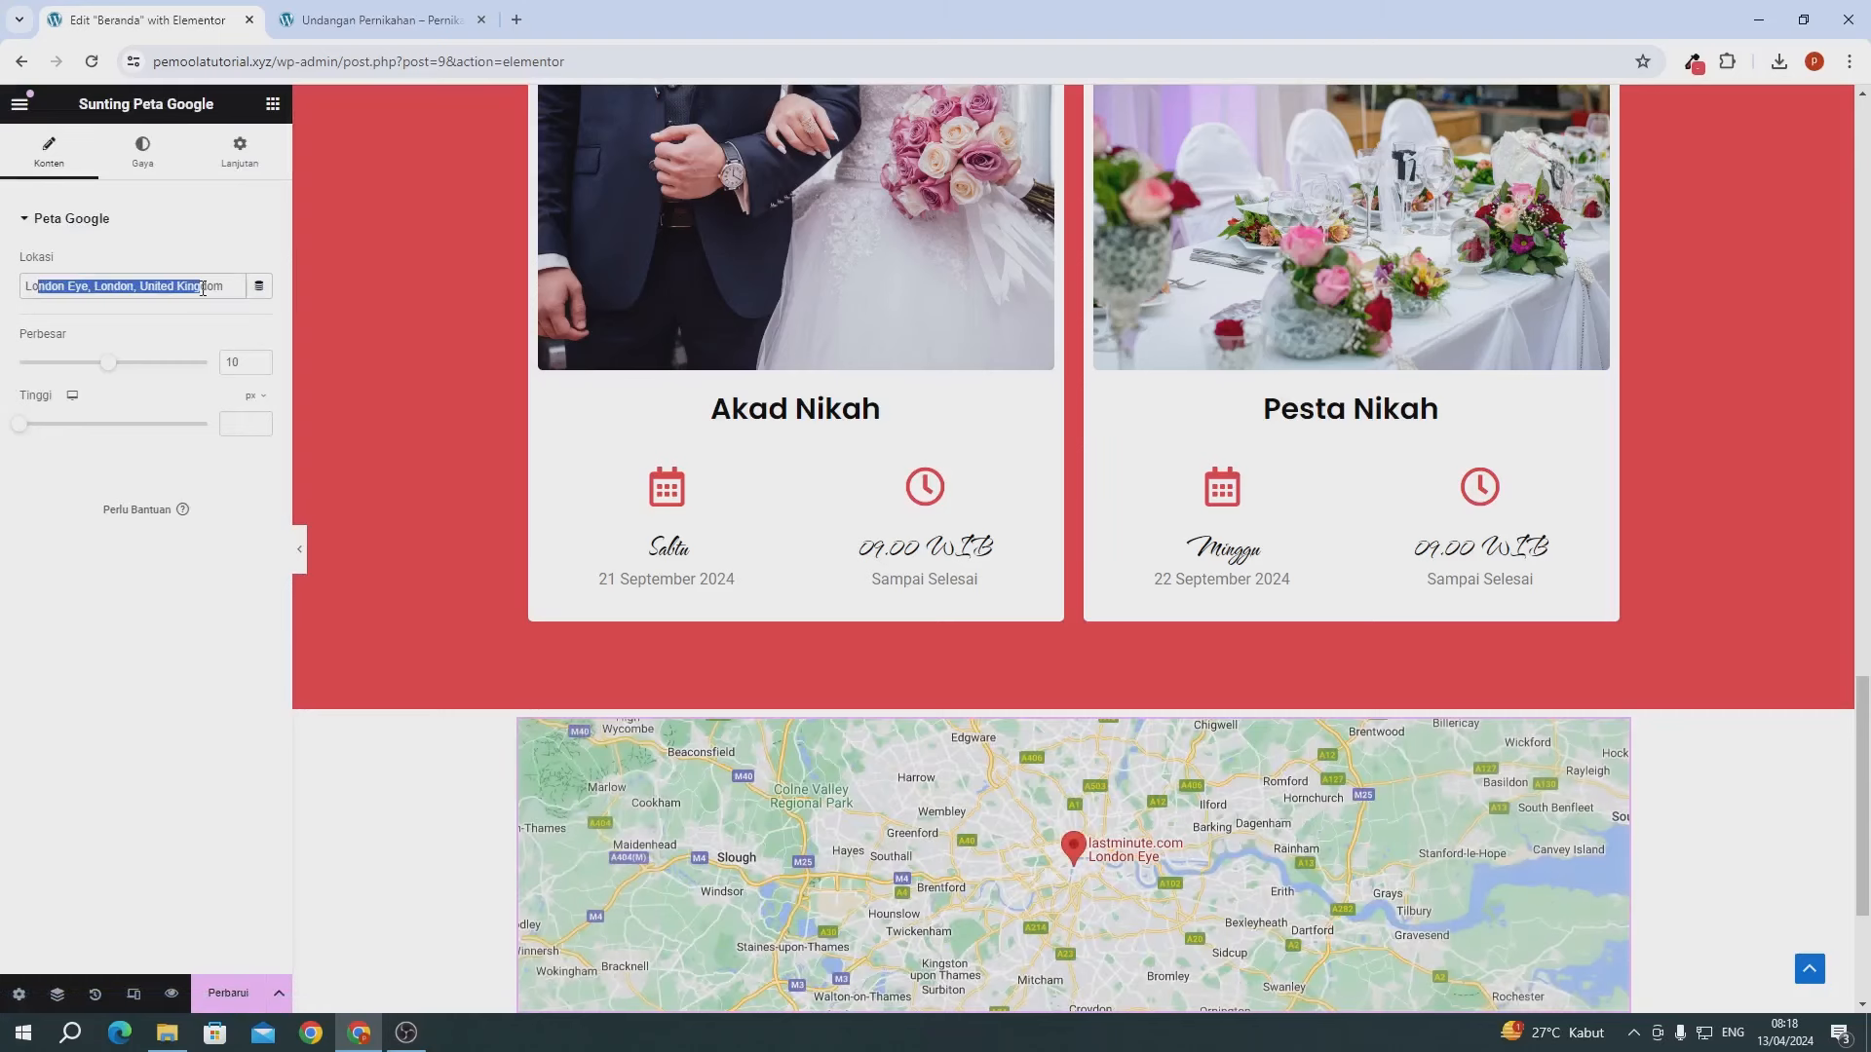
{"action": "key", "text": "ctrl+v"}
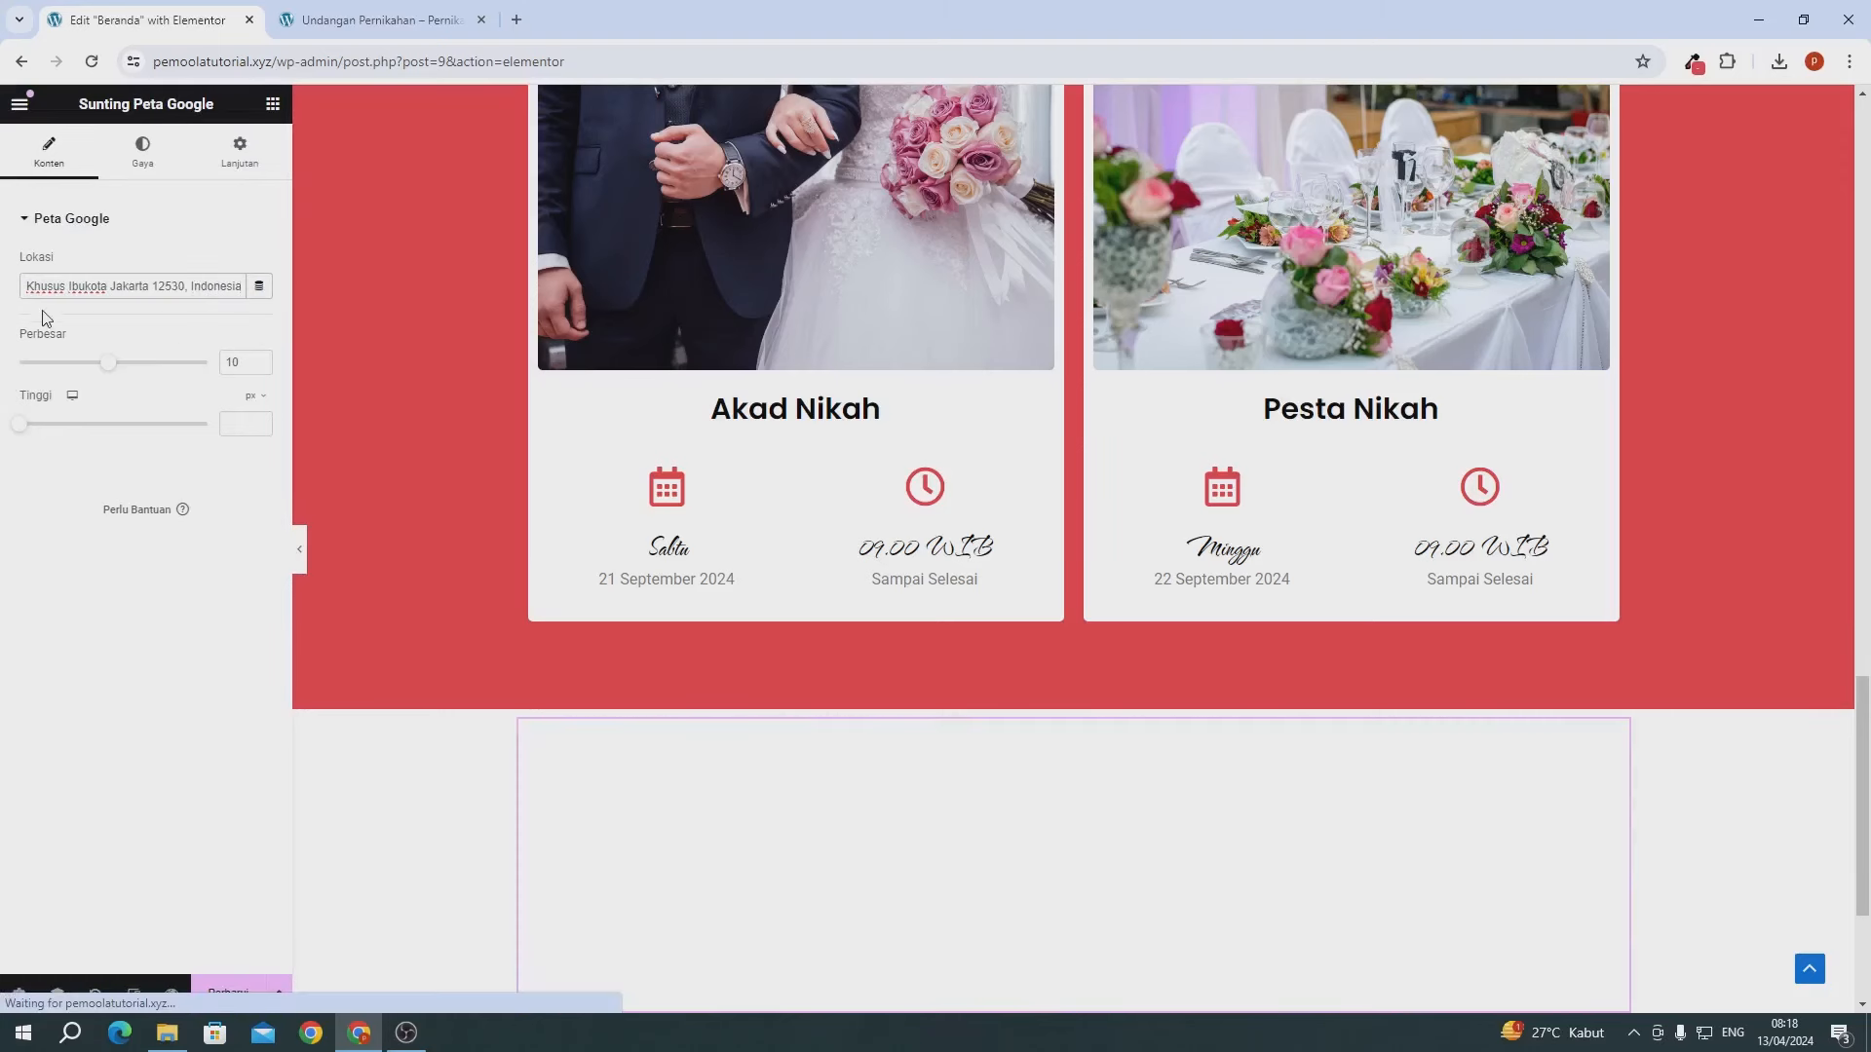
{"action": "left_click_drag", "start_coordinate": [64, 289], "coordinate": [14, 288]}
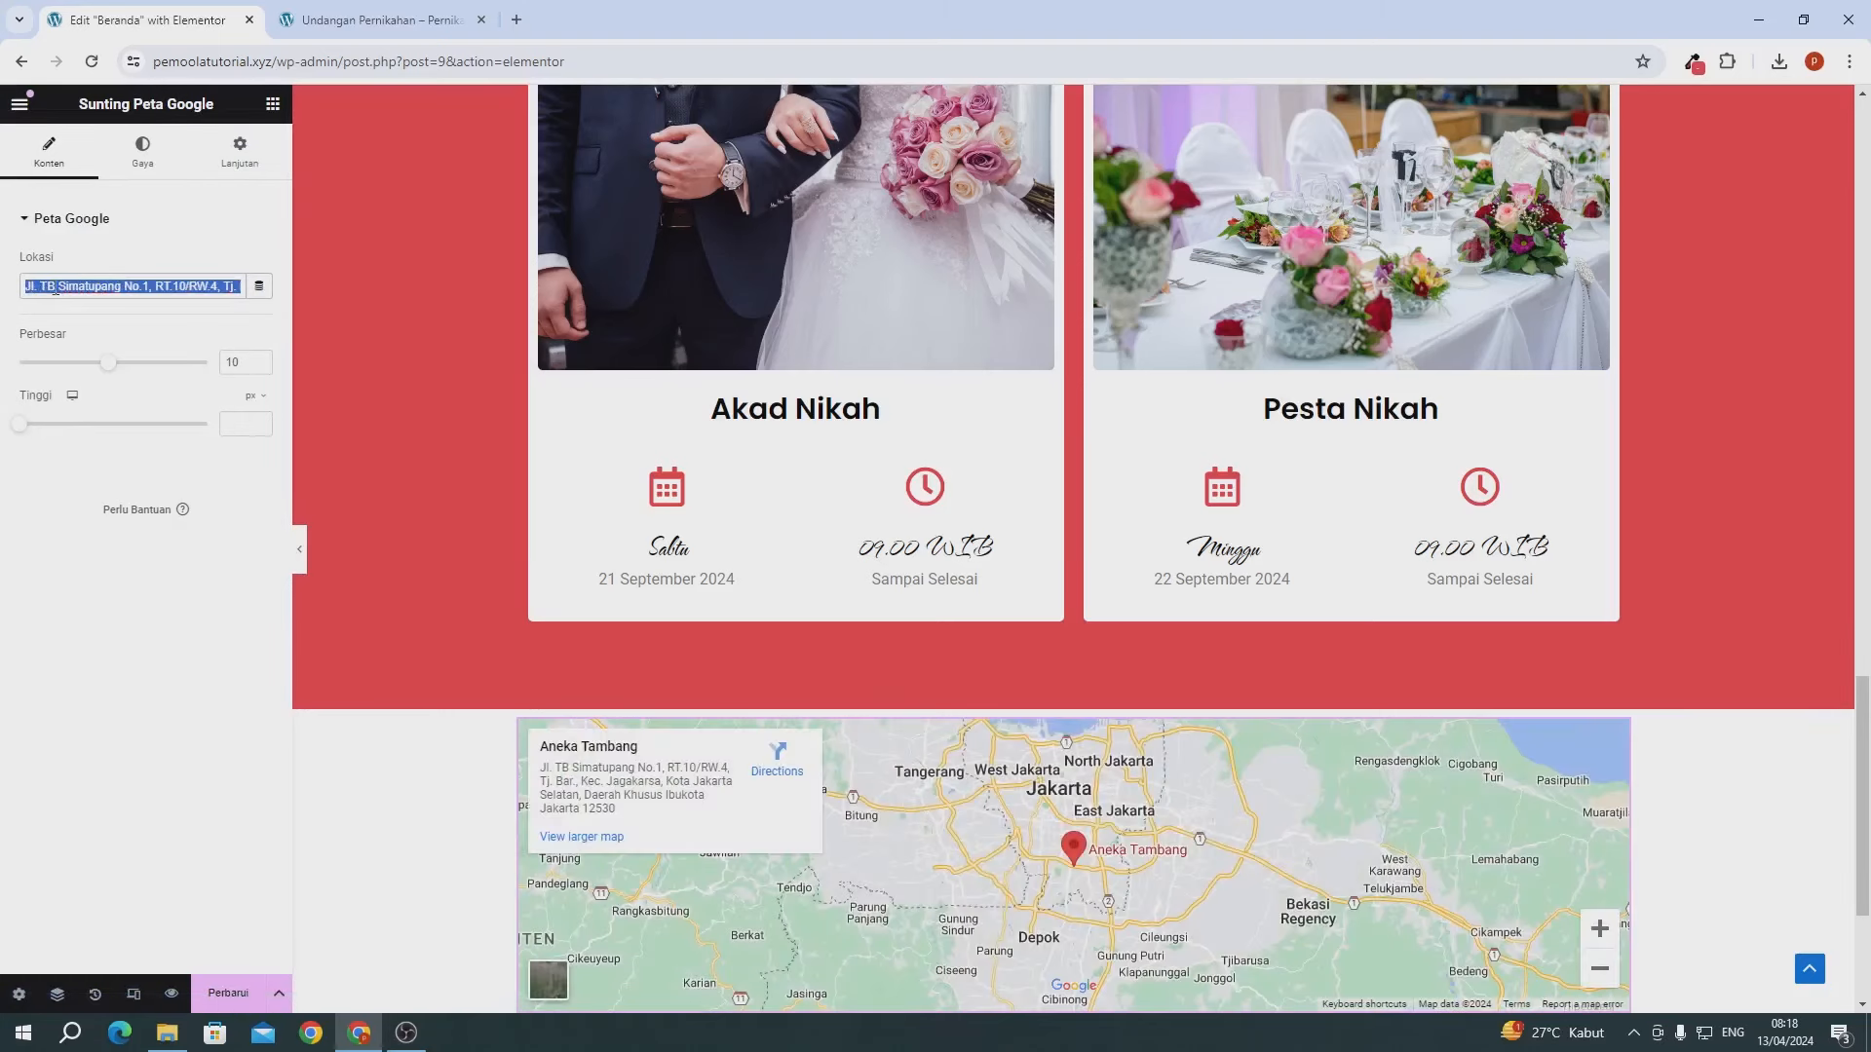
{"action": "left_click", "coordinate": [39, 290]}
{"action": "mouse_move", "coordinate": [64, 286]}
{"action": "left_mouse_down"}
{"action": "mouse_move", "coordinate": [230, 285]}
{"action": "mouse_move", "coordinate": [32, 289]}
{"action": "left_mouse_up"}
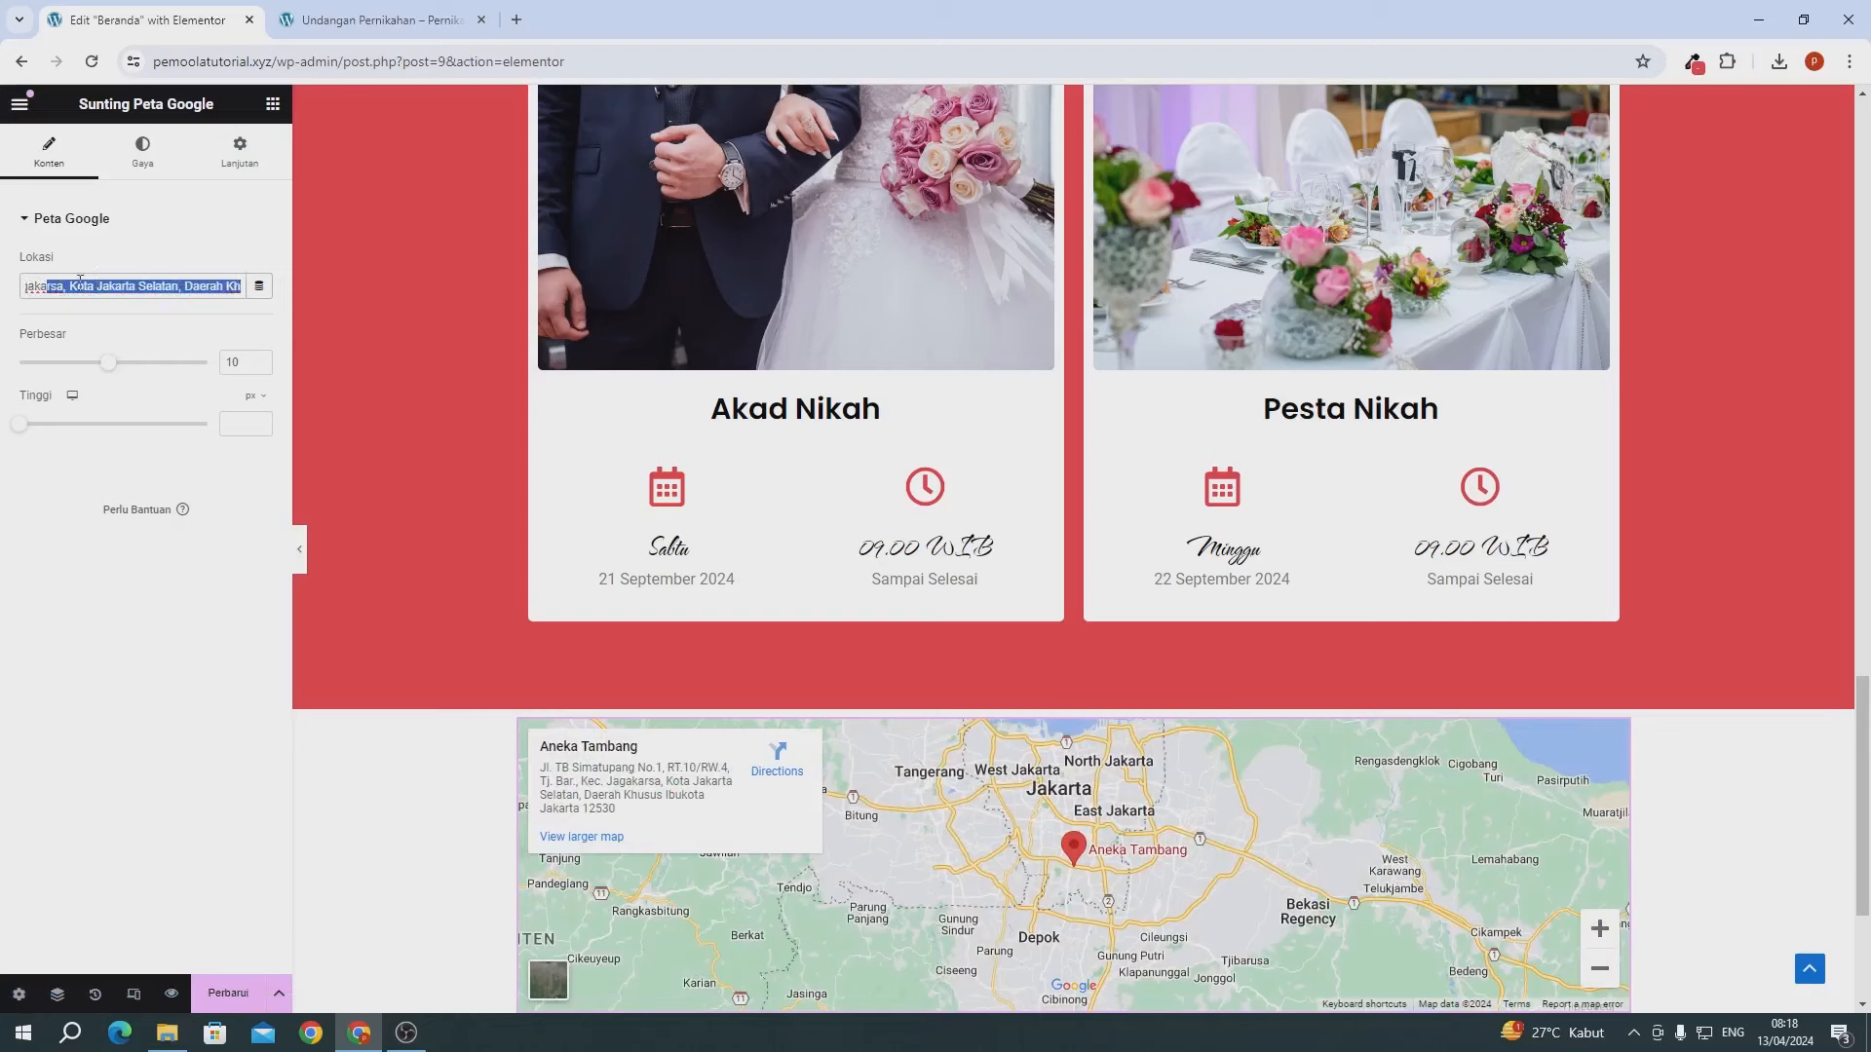
{"action": "left_click", "coordinate": [78, 290]}
{"action": "left_click_drag", "start_coordinate": [99, 290], "coordinate": [4, 295]}
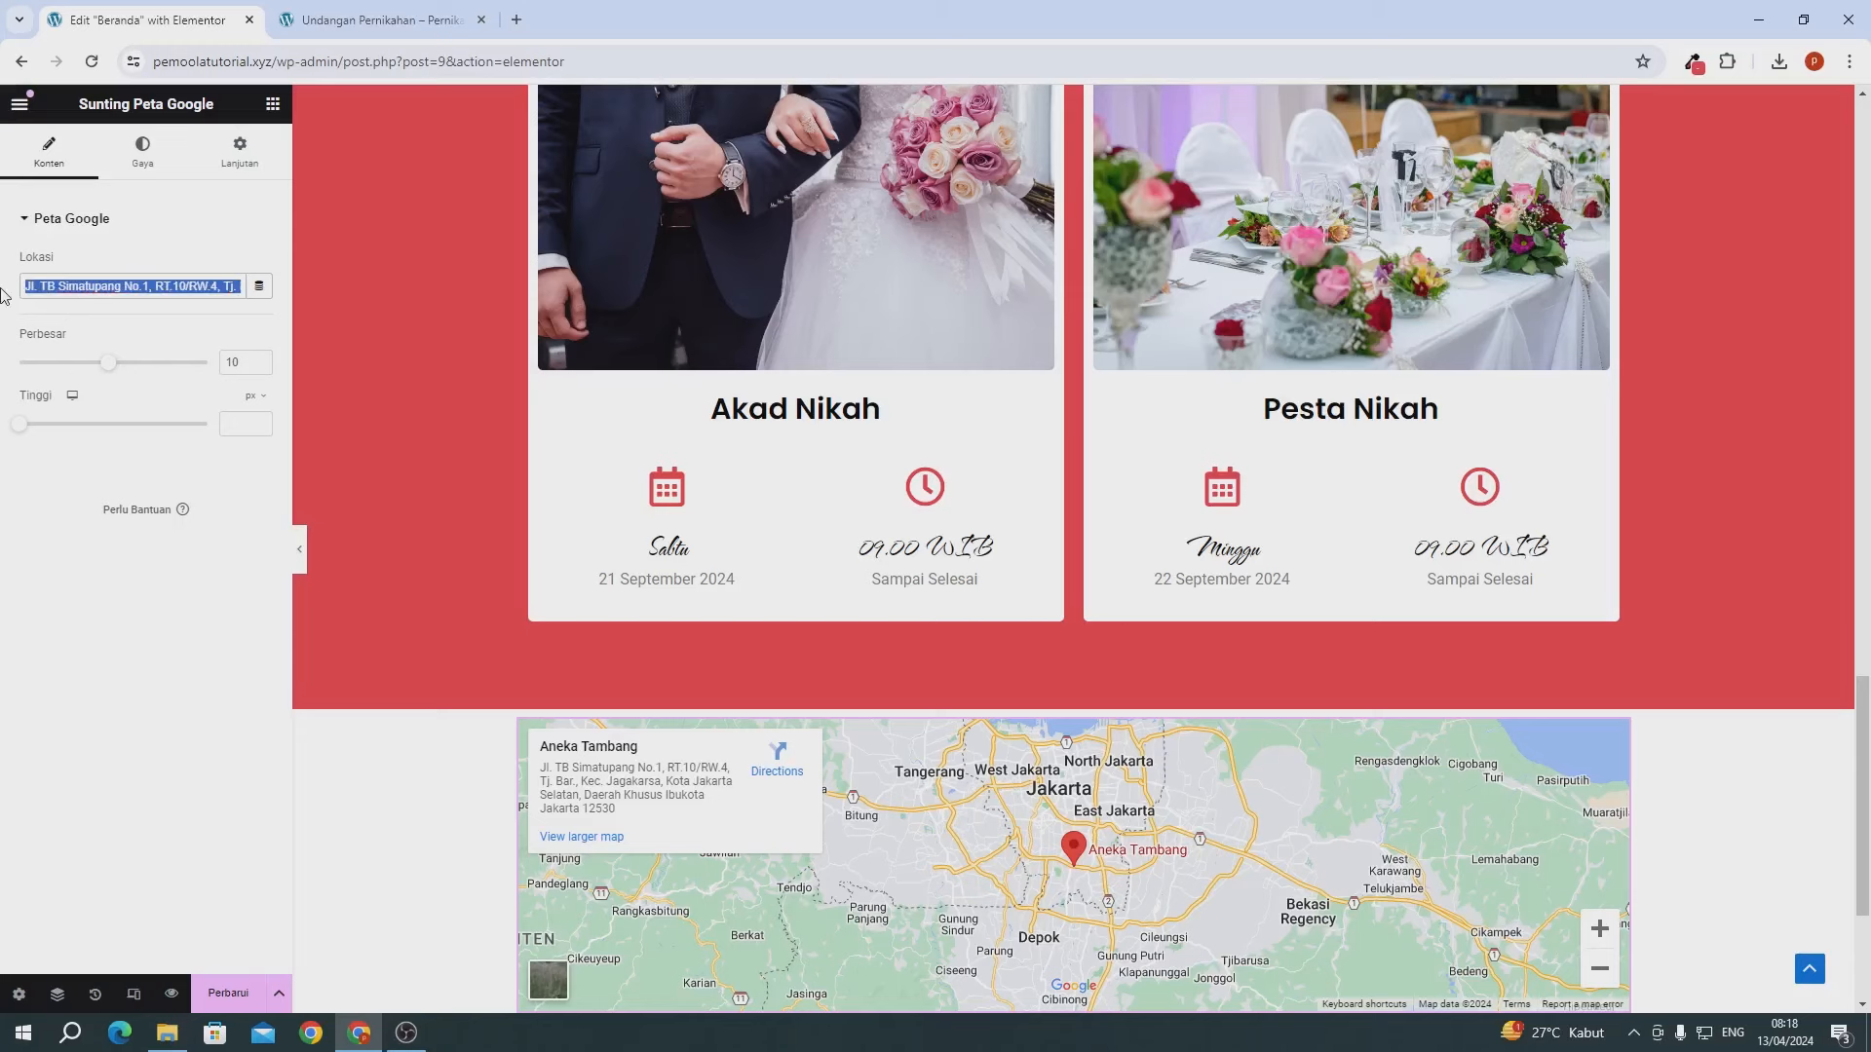
{"action": "scroll", "coordinate": [426, 643], "scroll_direction": "down", "scroll_amount": 3}
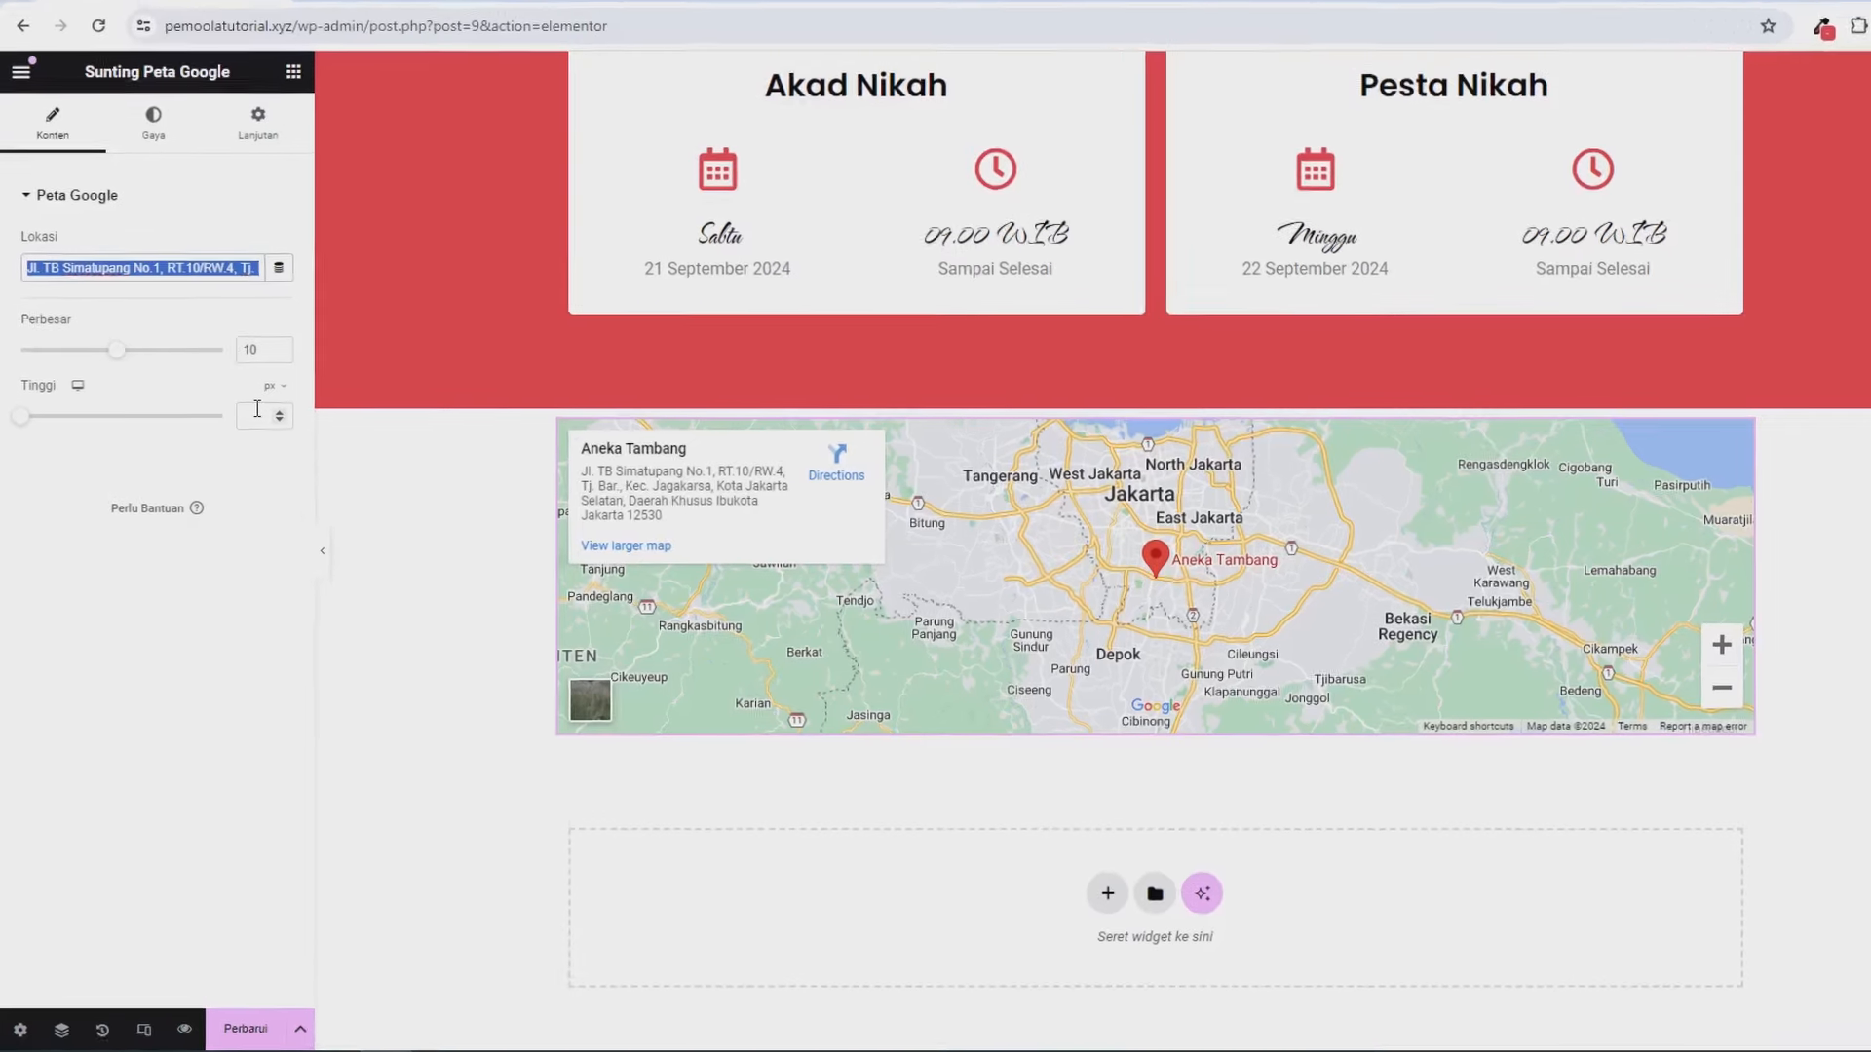
- Make the map 517 px tall with a 15 px border radius
{"action": "left_click", "coordinate": [239, 417]}
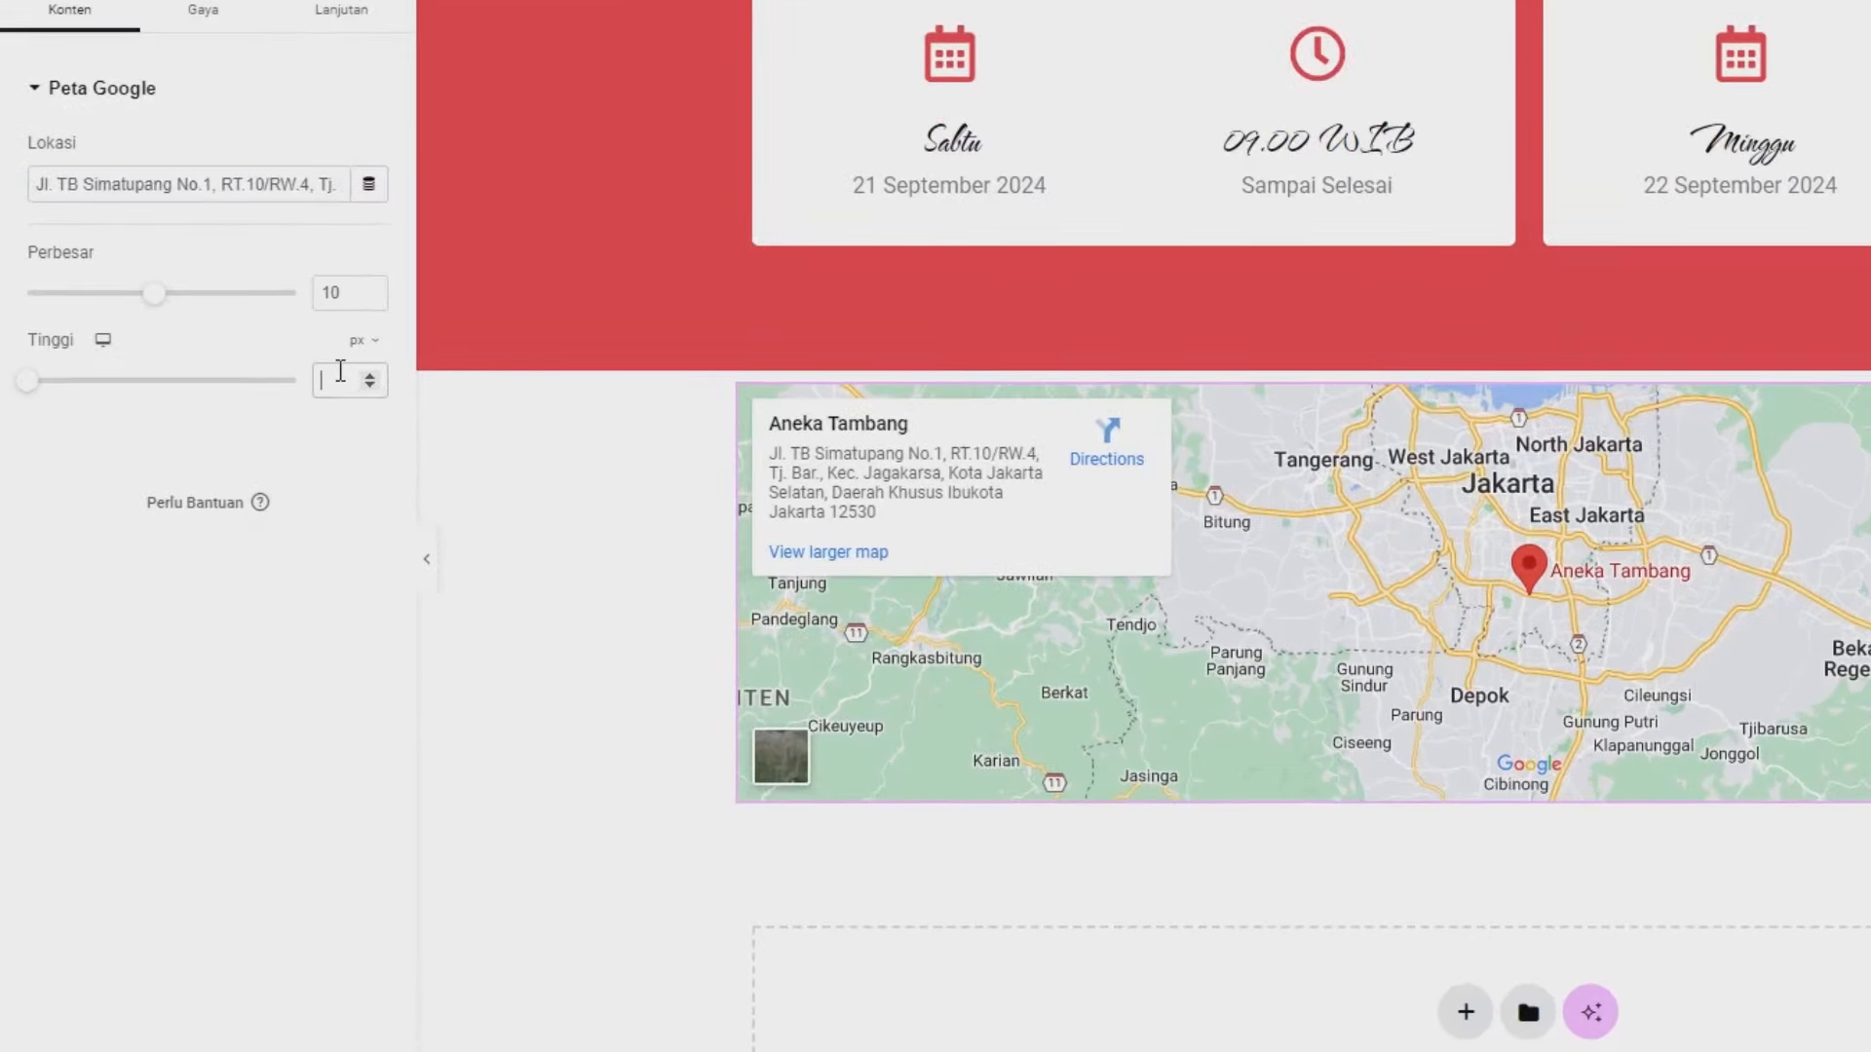
{"action": "type", "text": "517"}
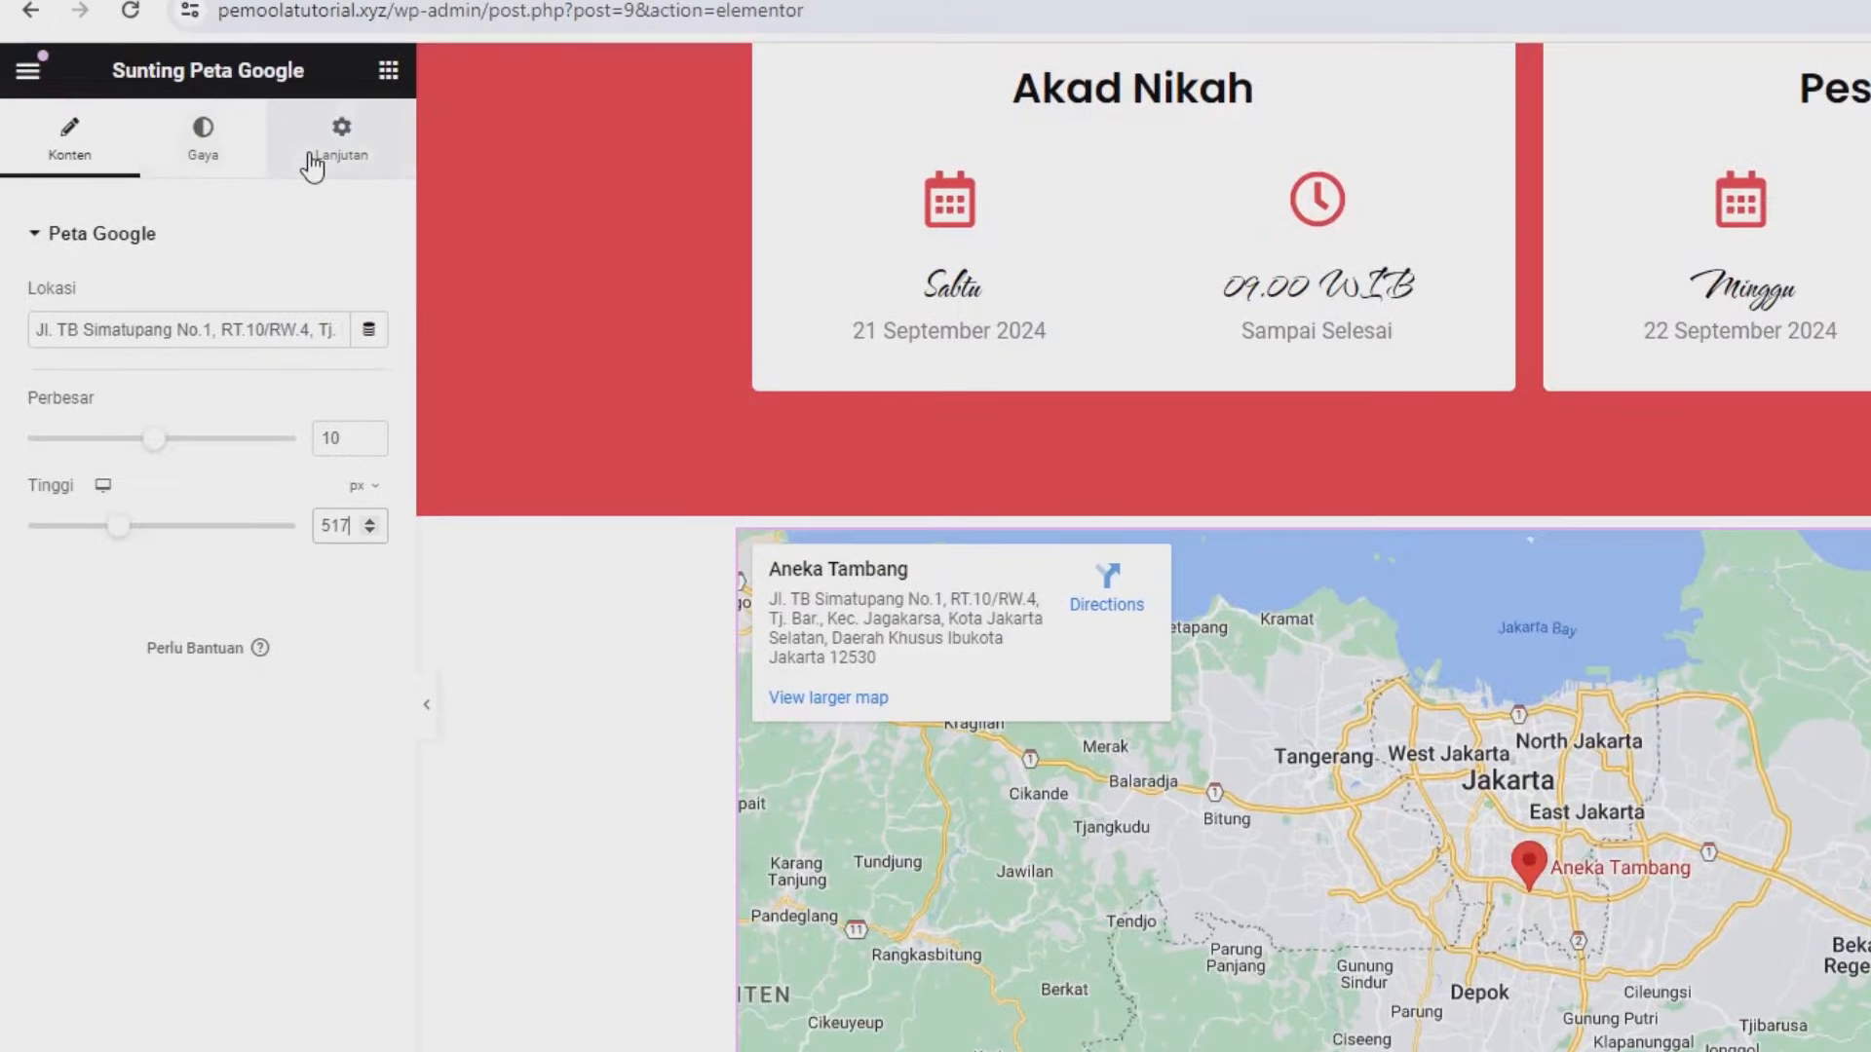
{"action": "left_click", "coordinate": [312, 163]}
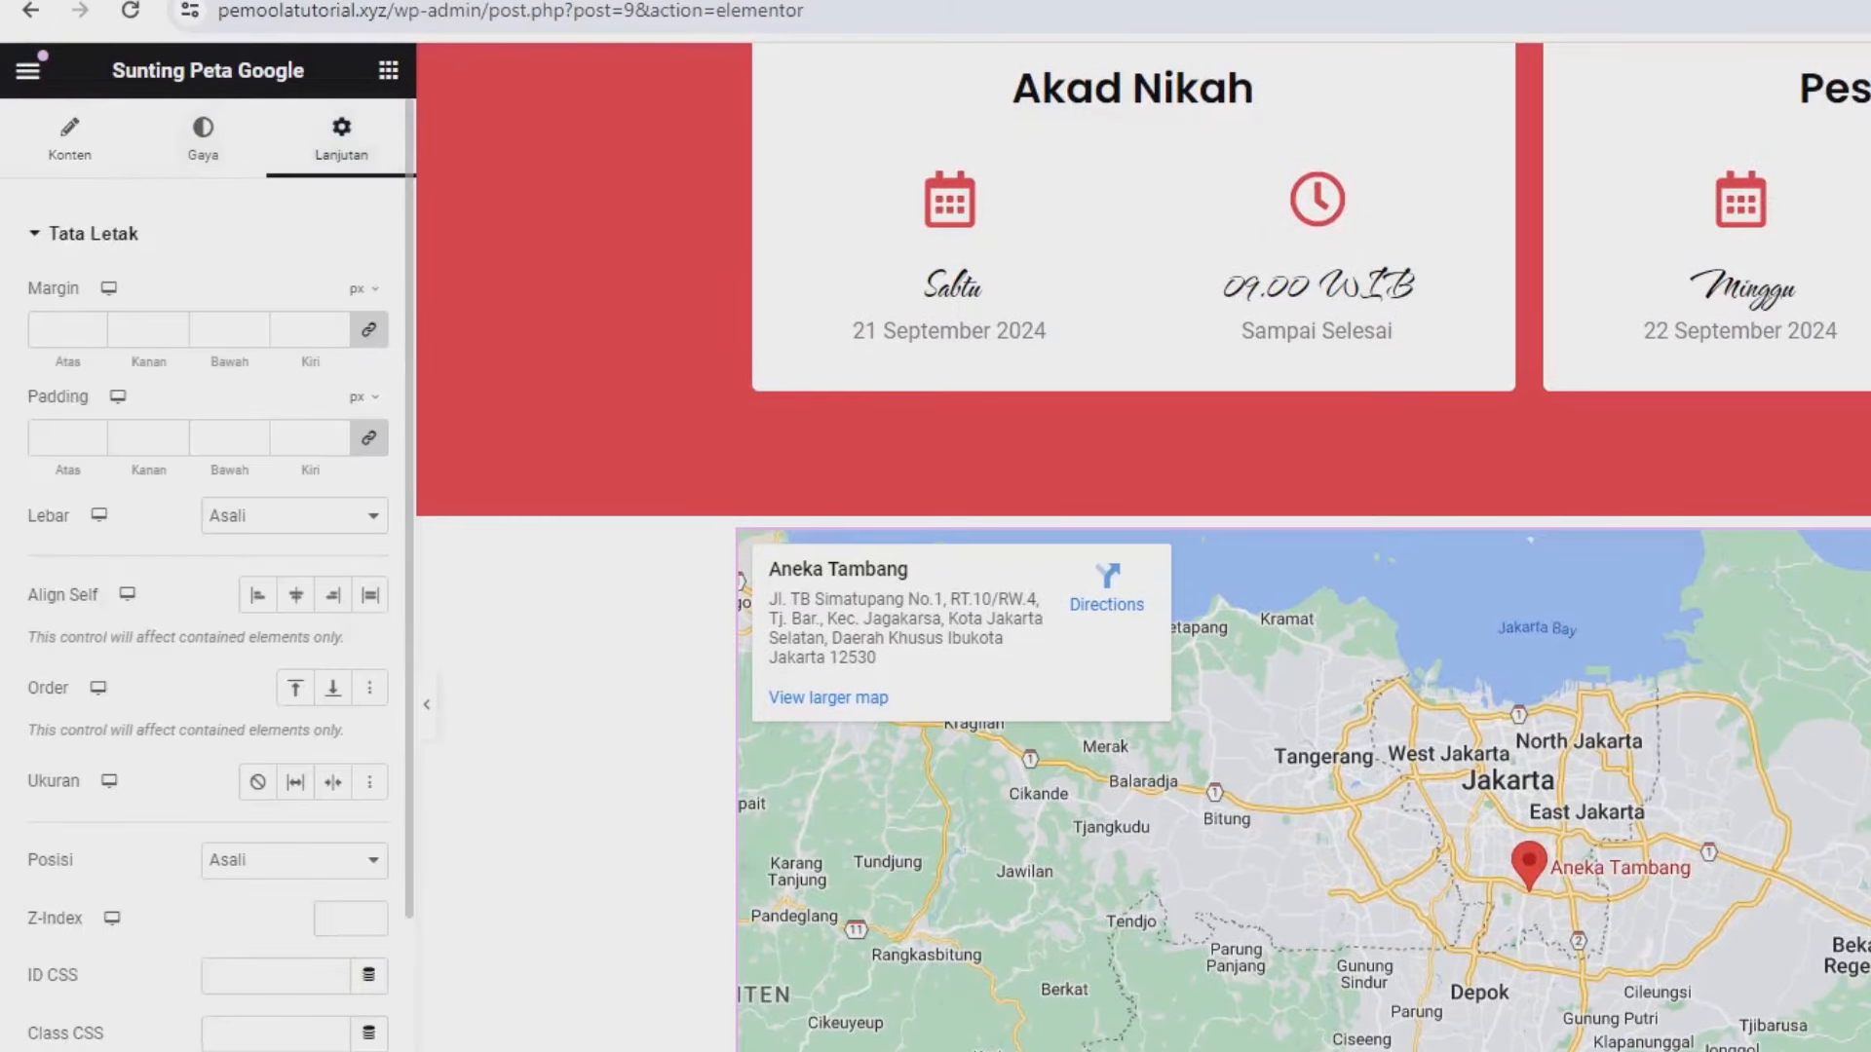
{"action": "scroll", "coordinate": [166, 493], "scroll_direction": "down", "scroll_amount": 6}
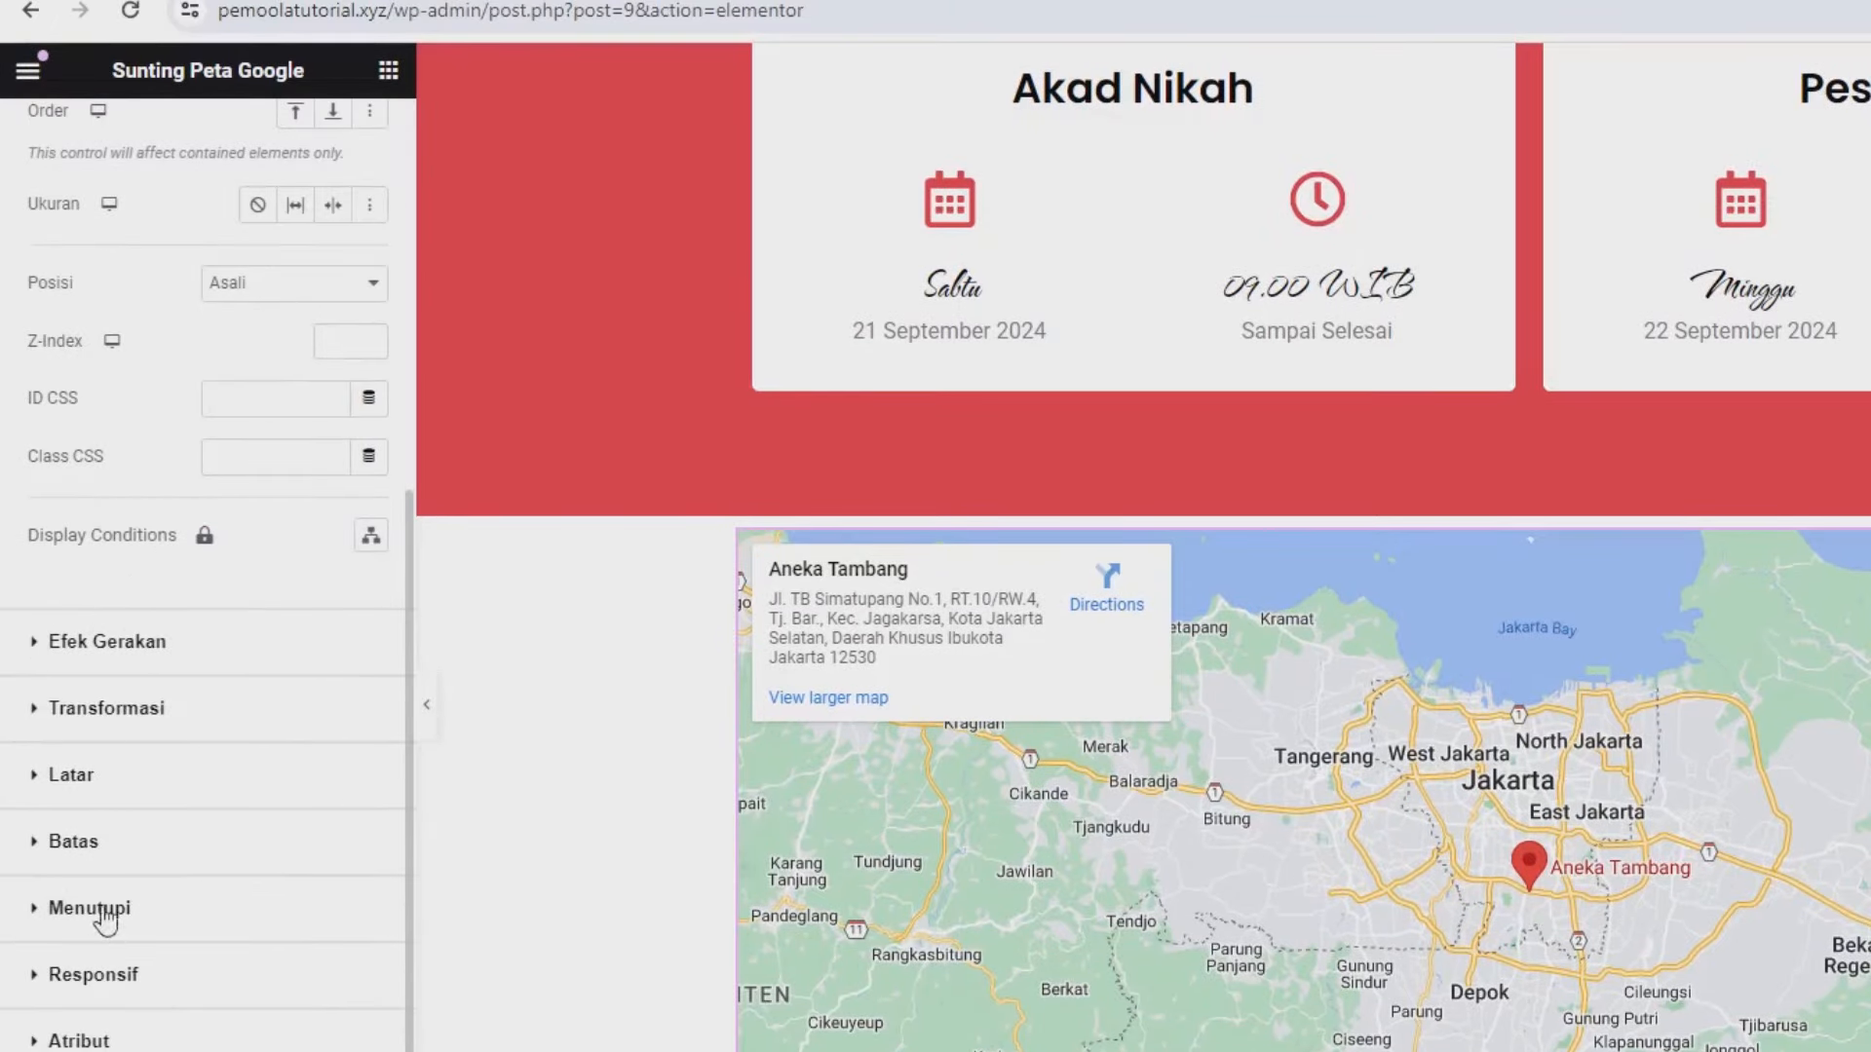
{"action": "left_click", "coordinate": [107, 844]}
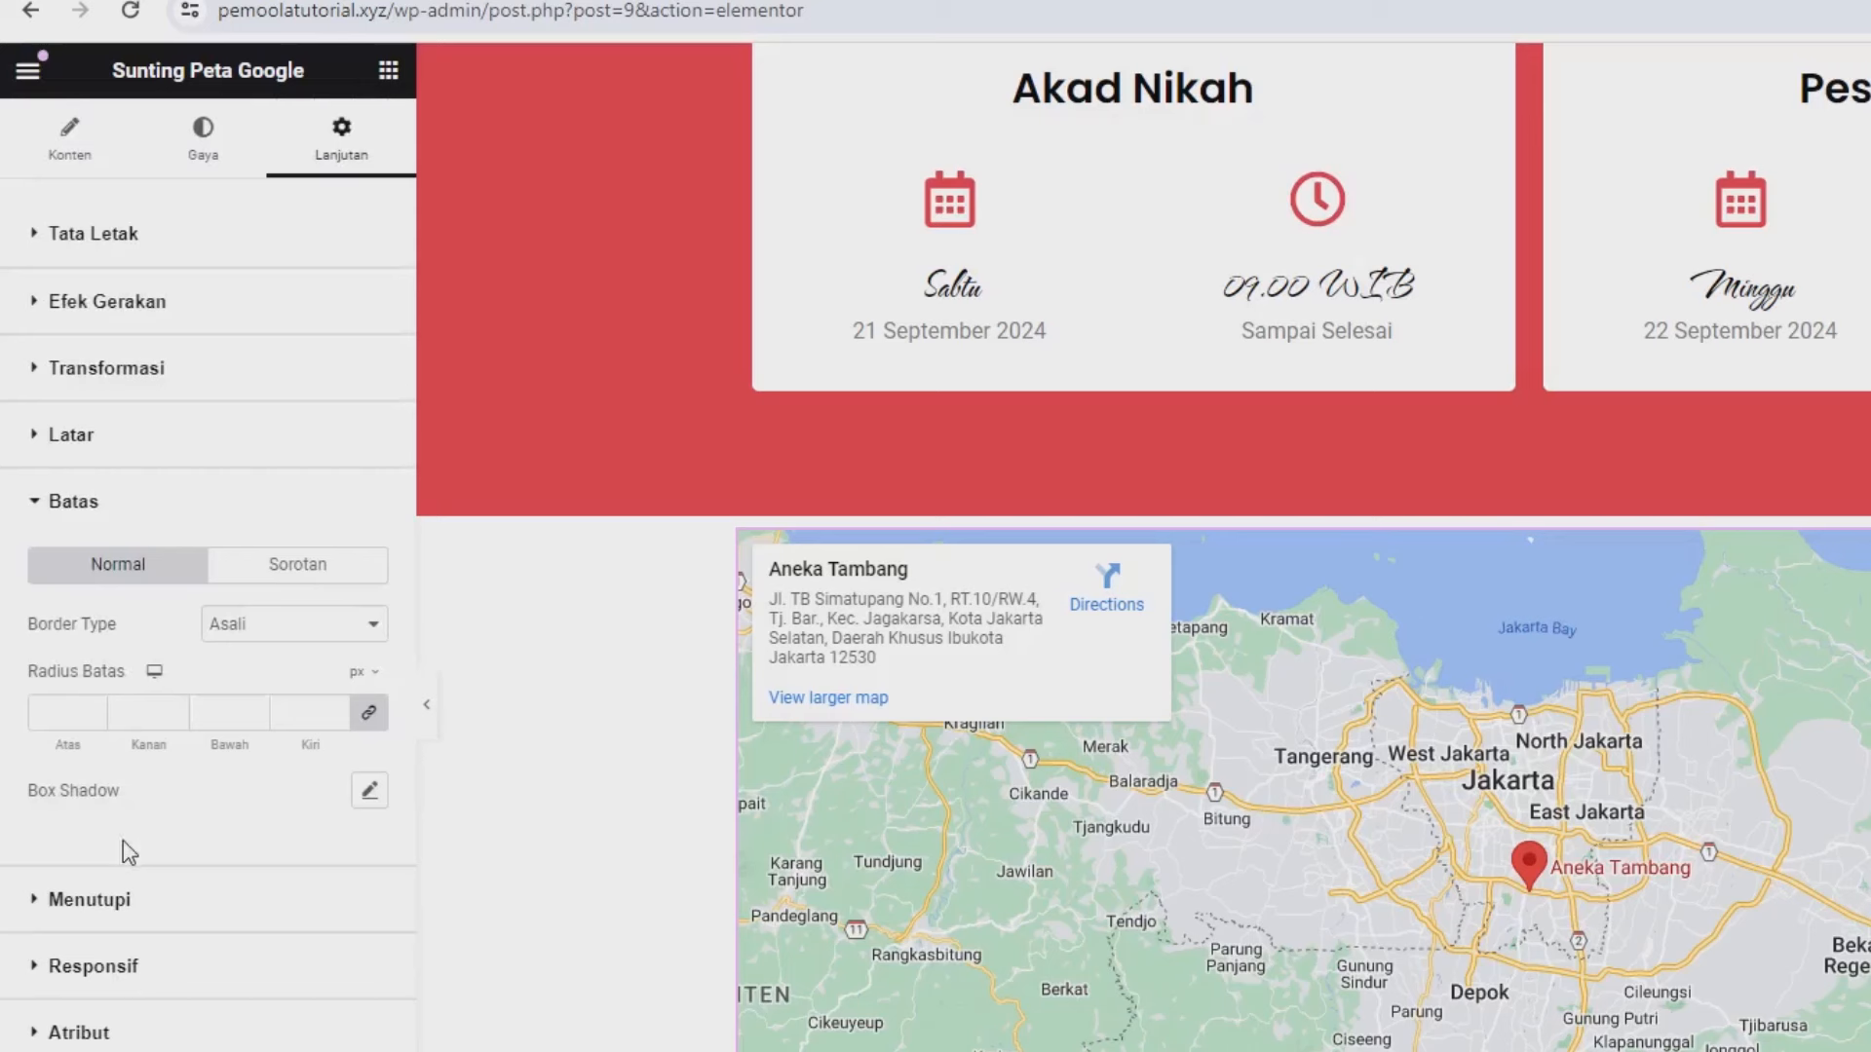
{"action": "left_click", "coordinate": [128, 712]}
{"action": "type", "text": "15"}
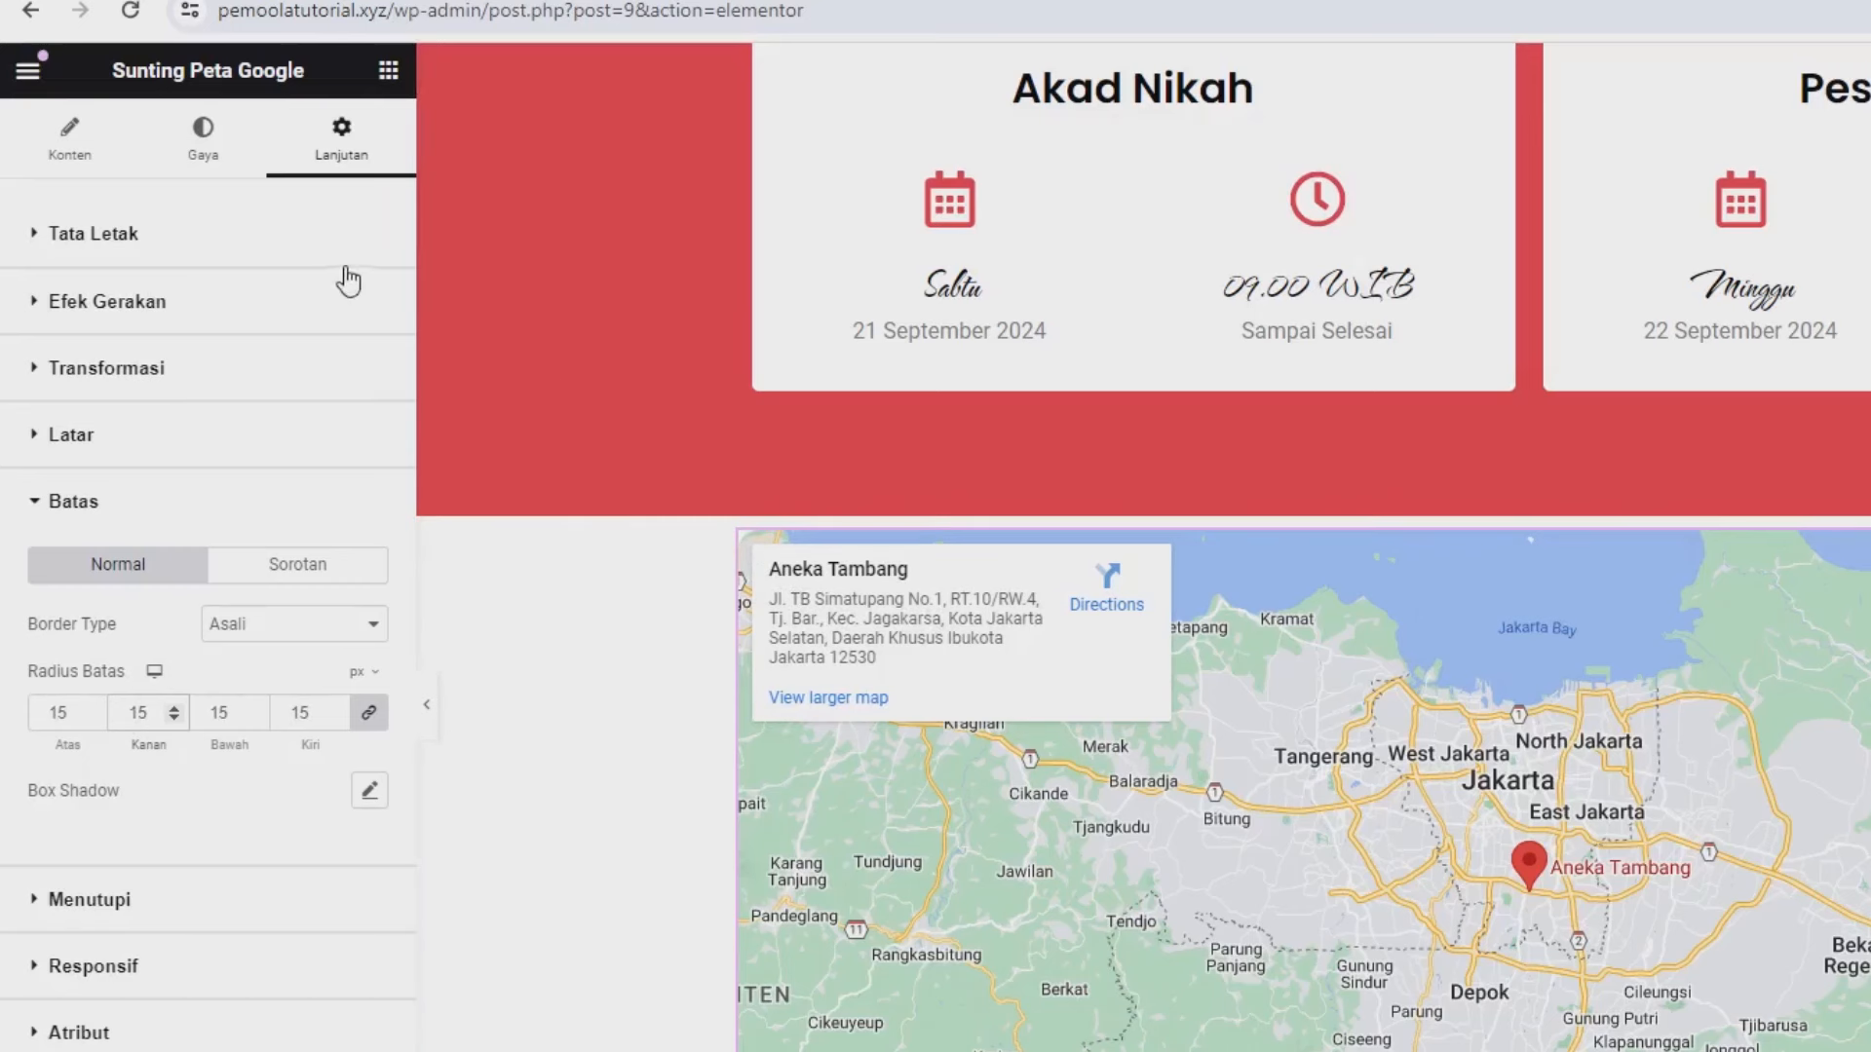
- Give the map's section an unlinked 6% top margin
{"action": "mouse_move", "coordinate": [1564, 561]}
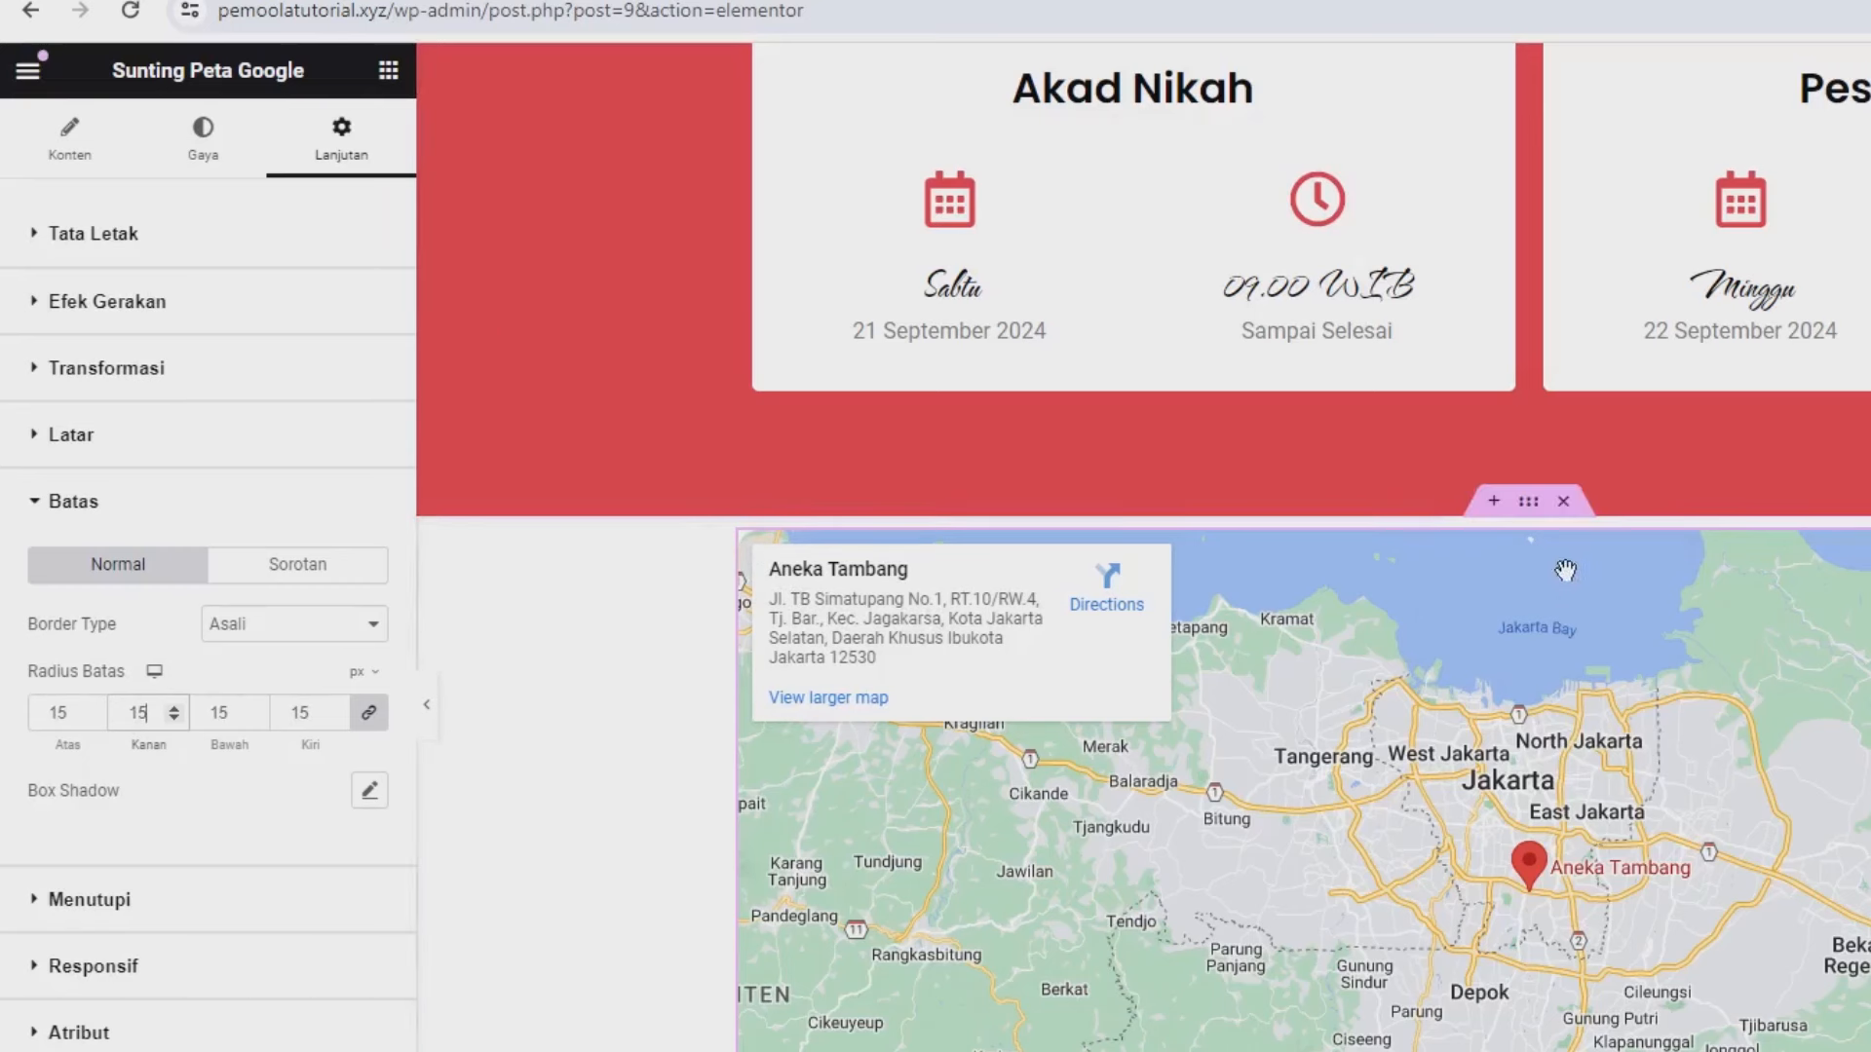
{"action": "left_click", "coordinate": [1527, 510]}
{"action": "left_click", "coordinate": [386, 163]}
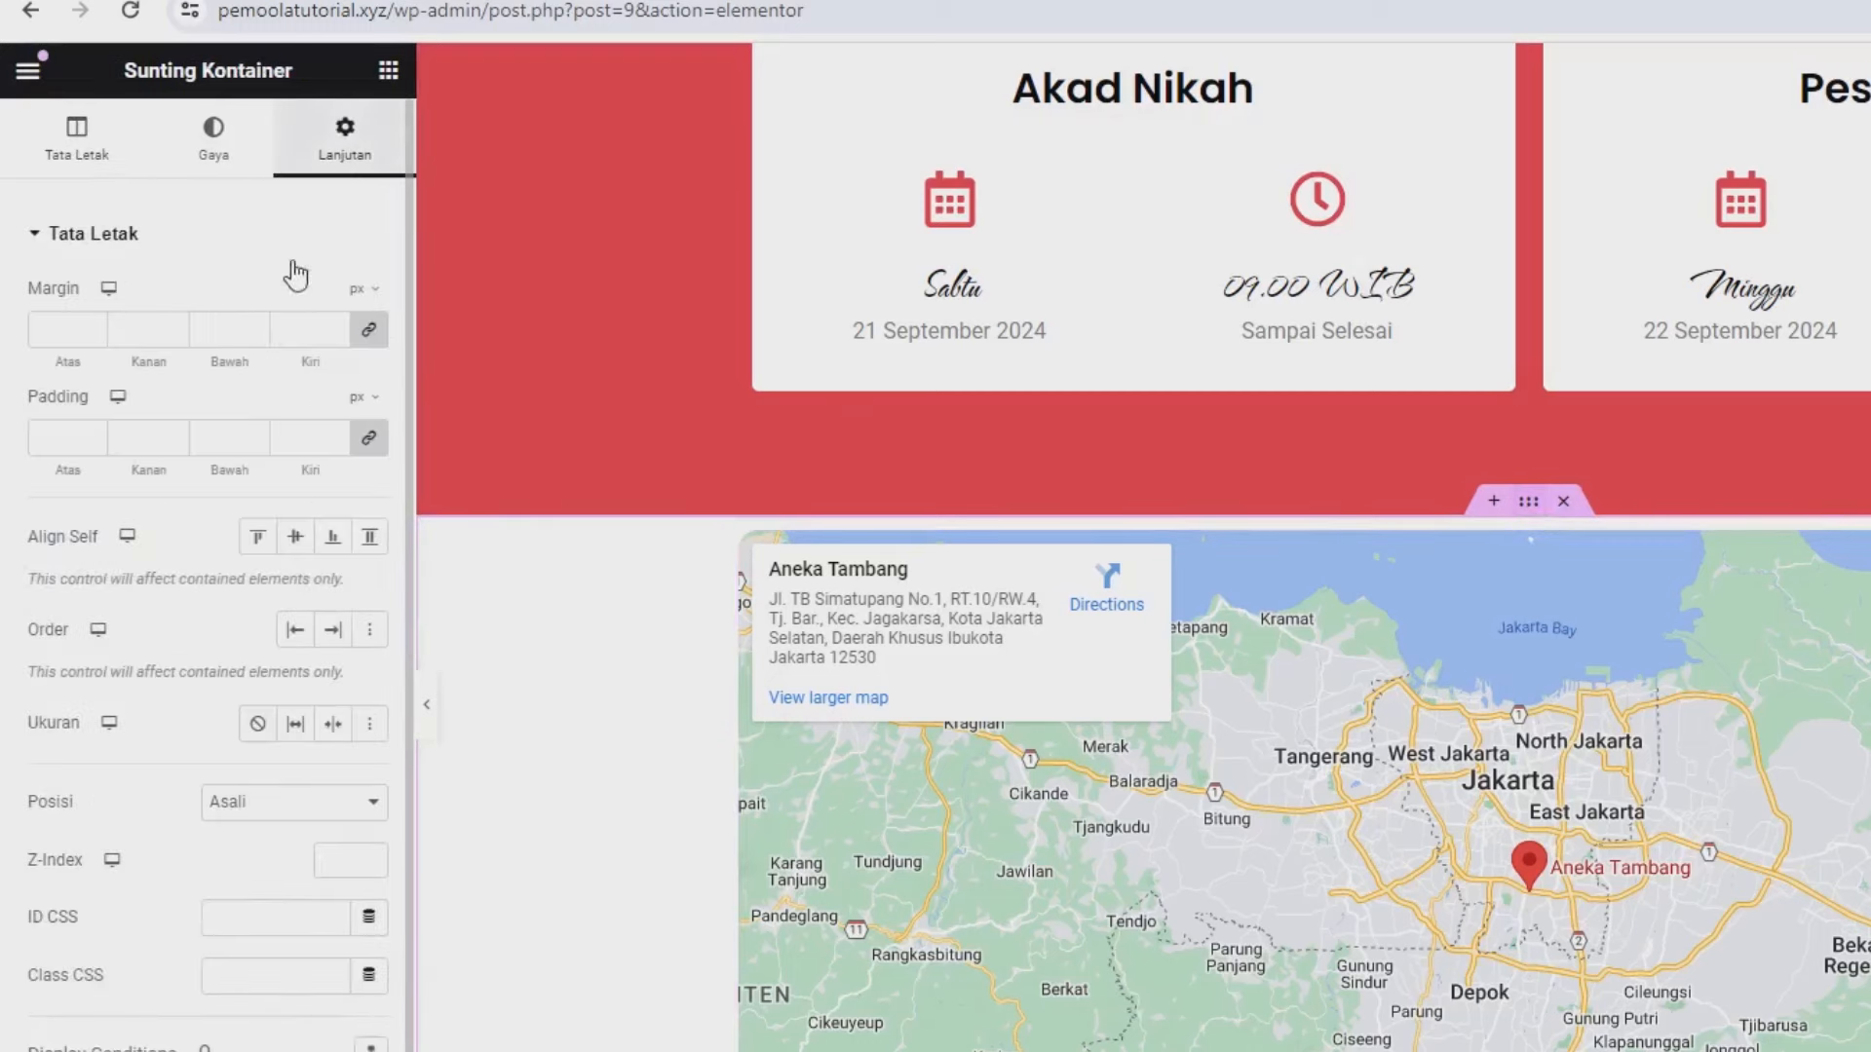
{"action": "left_click", "coordinate": [368, 332]}
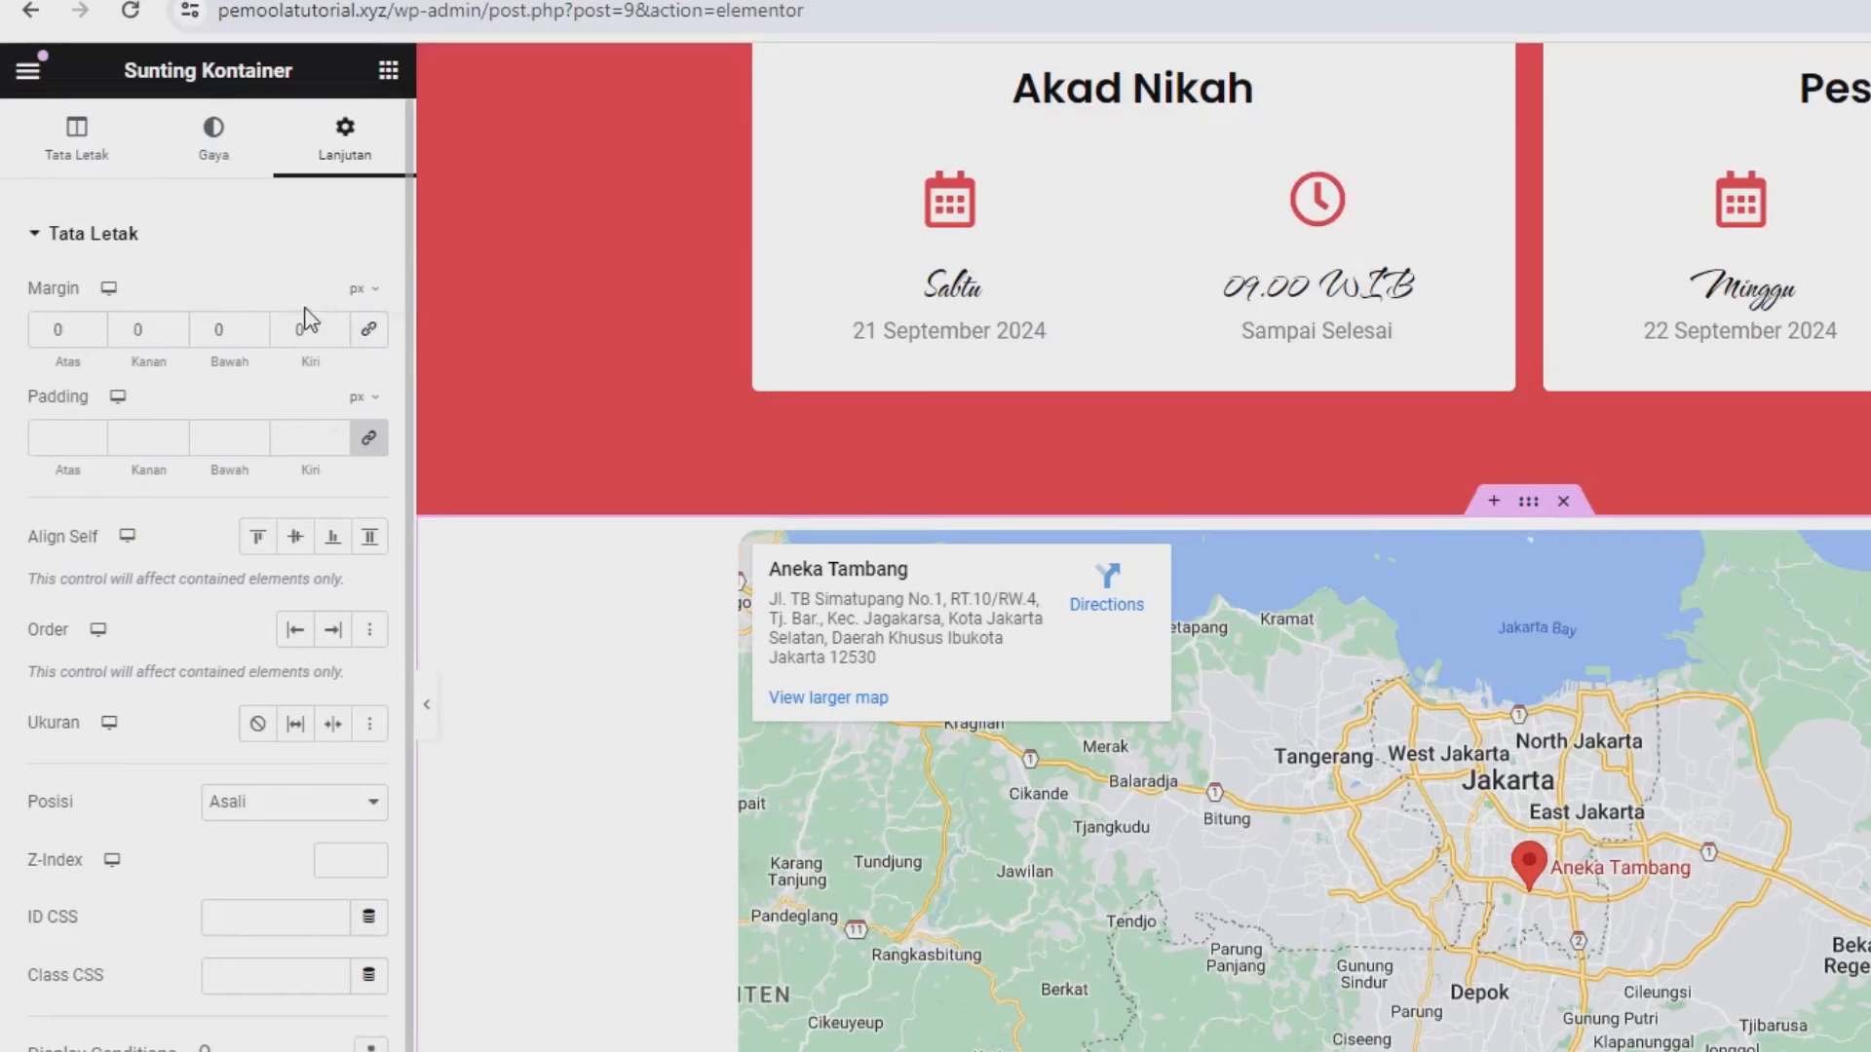
{"action": "left_click", "coordinate": [363, 289]}
{"action": "left_click", "coordinate": [362, 345]}
{"action": "left_click", "coordinate": [59, 335]}
{"action": "type", "text": "6"}
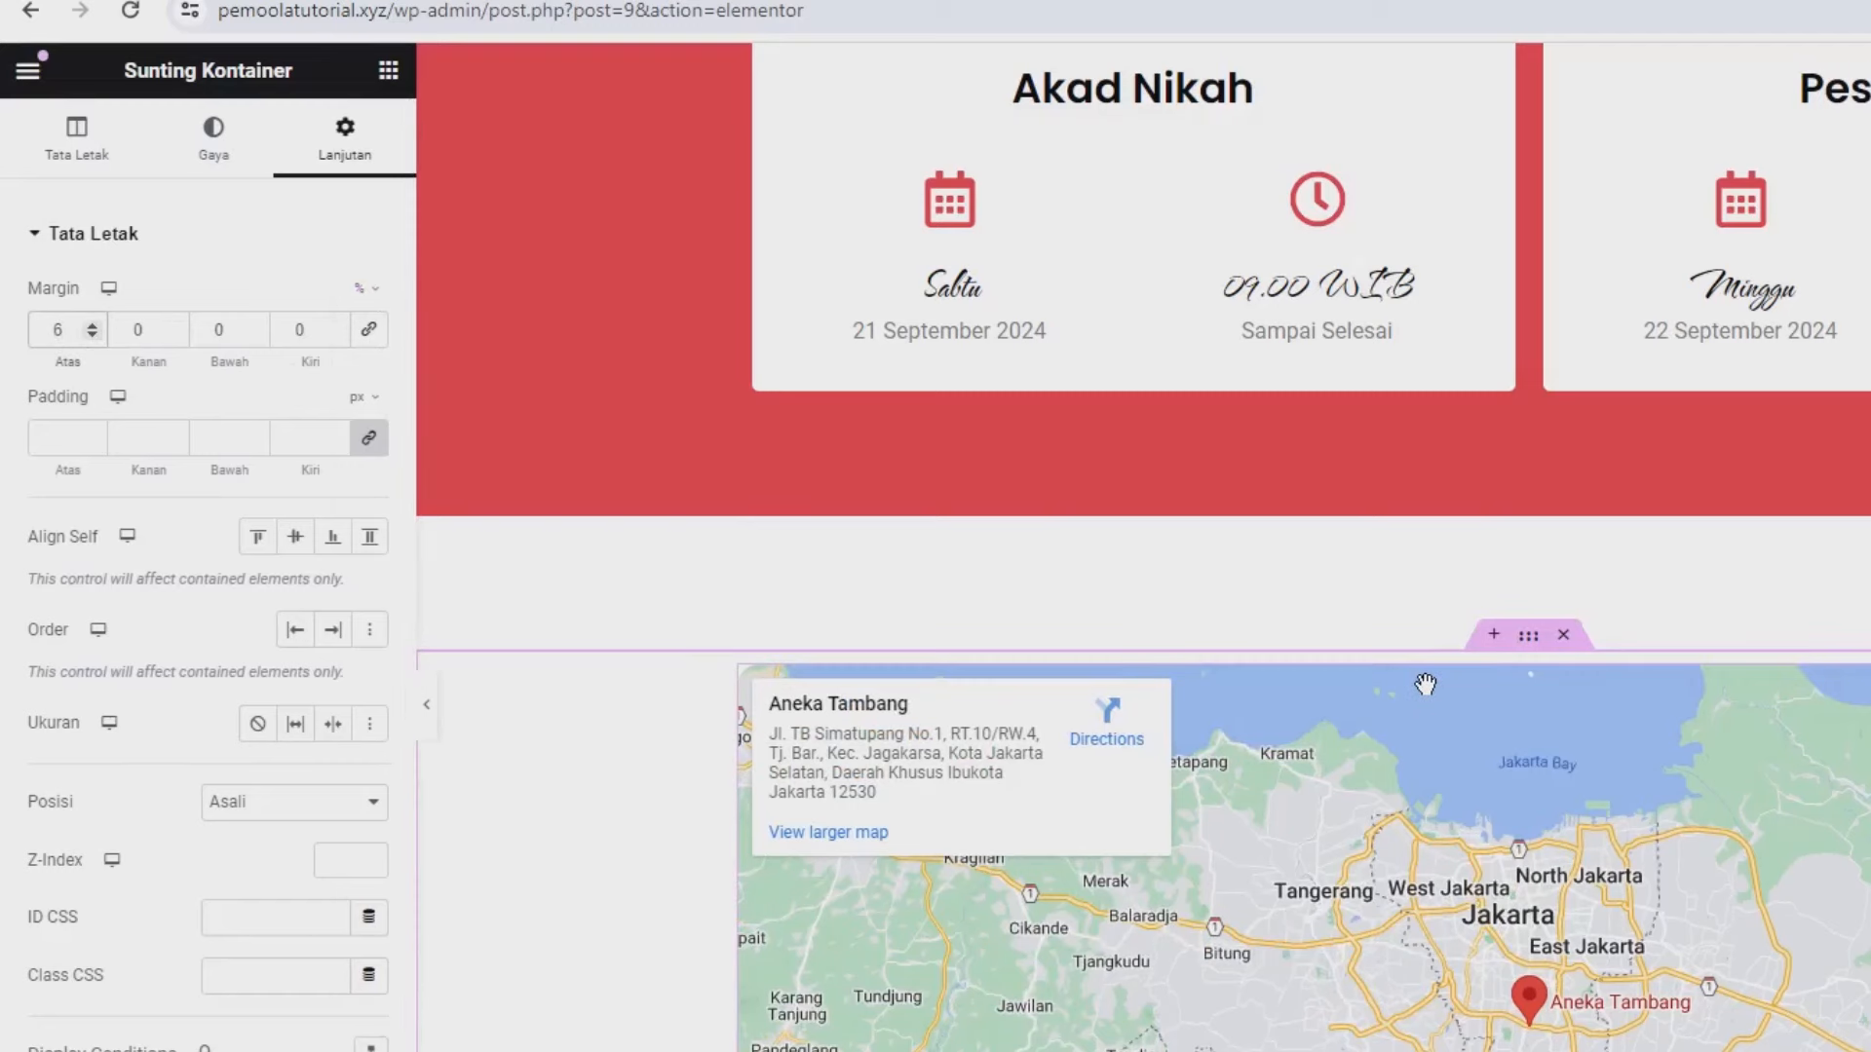
- Add a heading reading 'Tempat Acara' above the map
{"action": "scroll", "coordinate": [1266, 663], "scroll_direction": "up", "scroll_amount": 3}
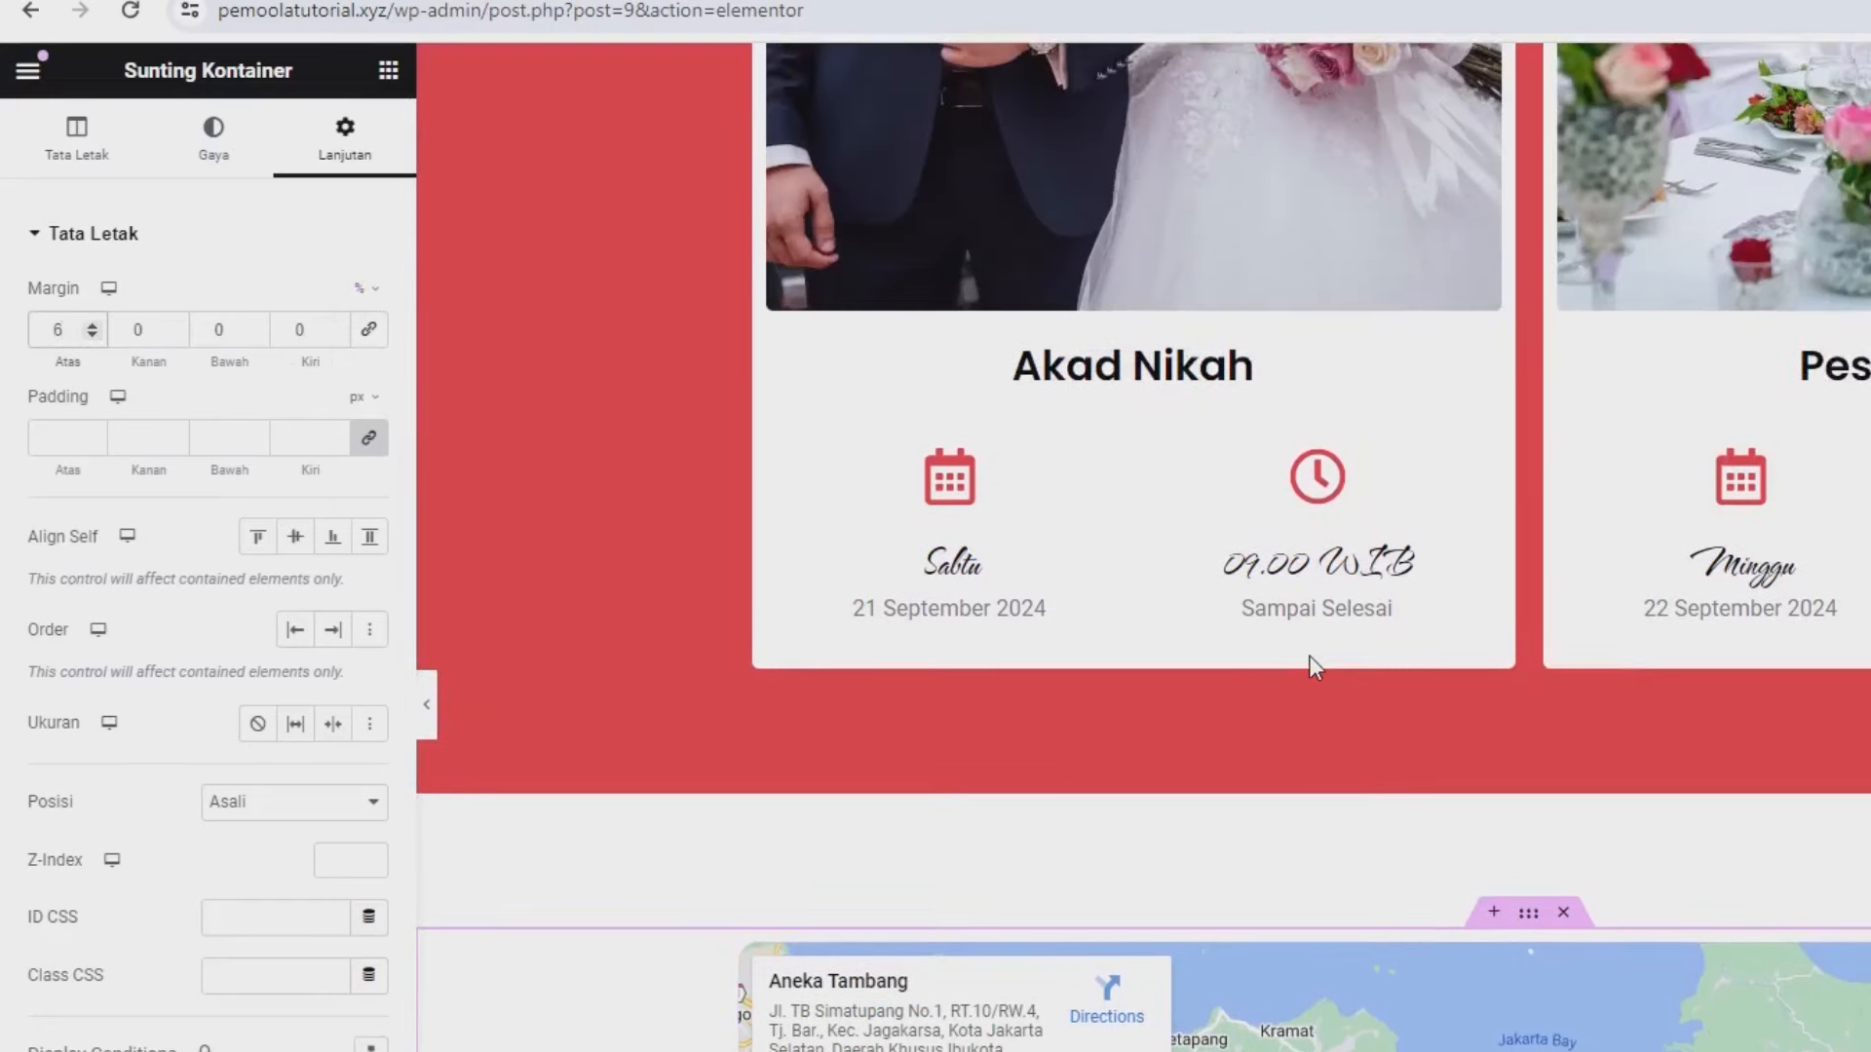
{"action": "left_click", "coordinate": [386, 74]}
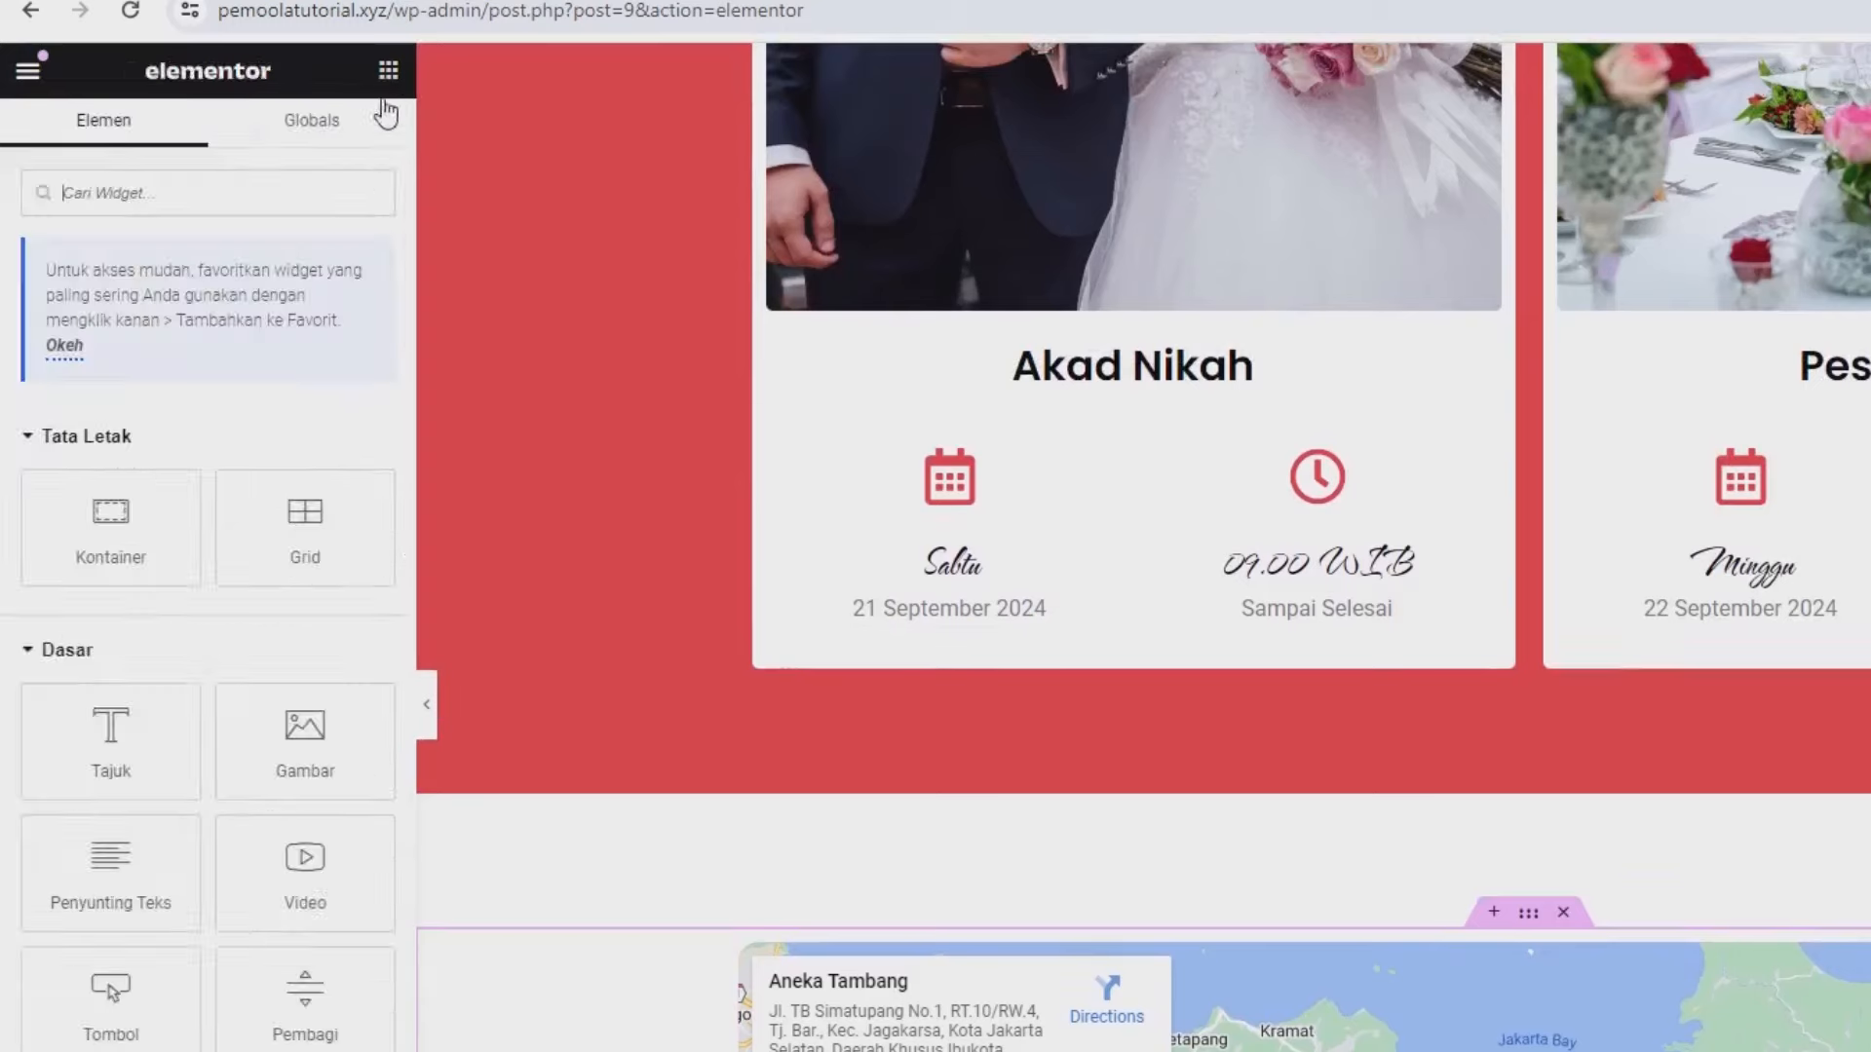
{"action": "left_click_drag", "start_coordinate": [122, 706], "coordinate": [432, 866]}
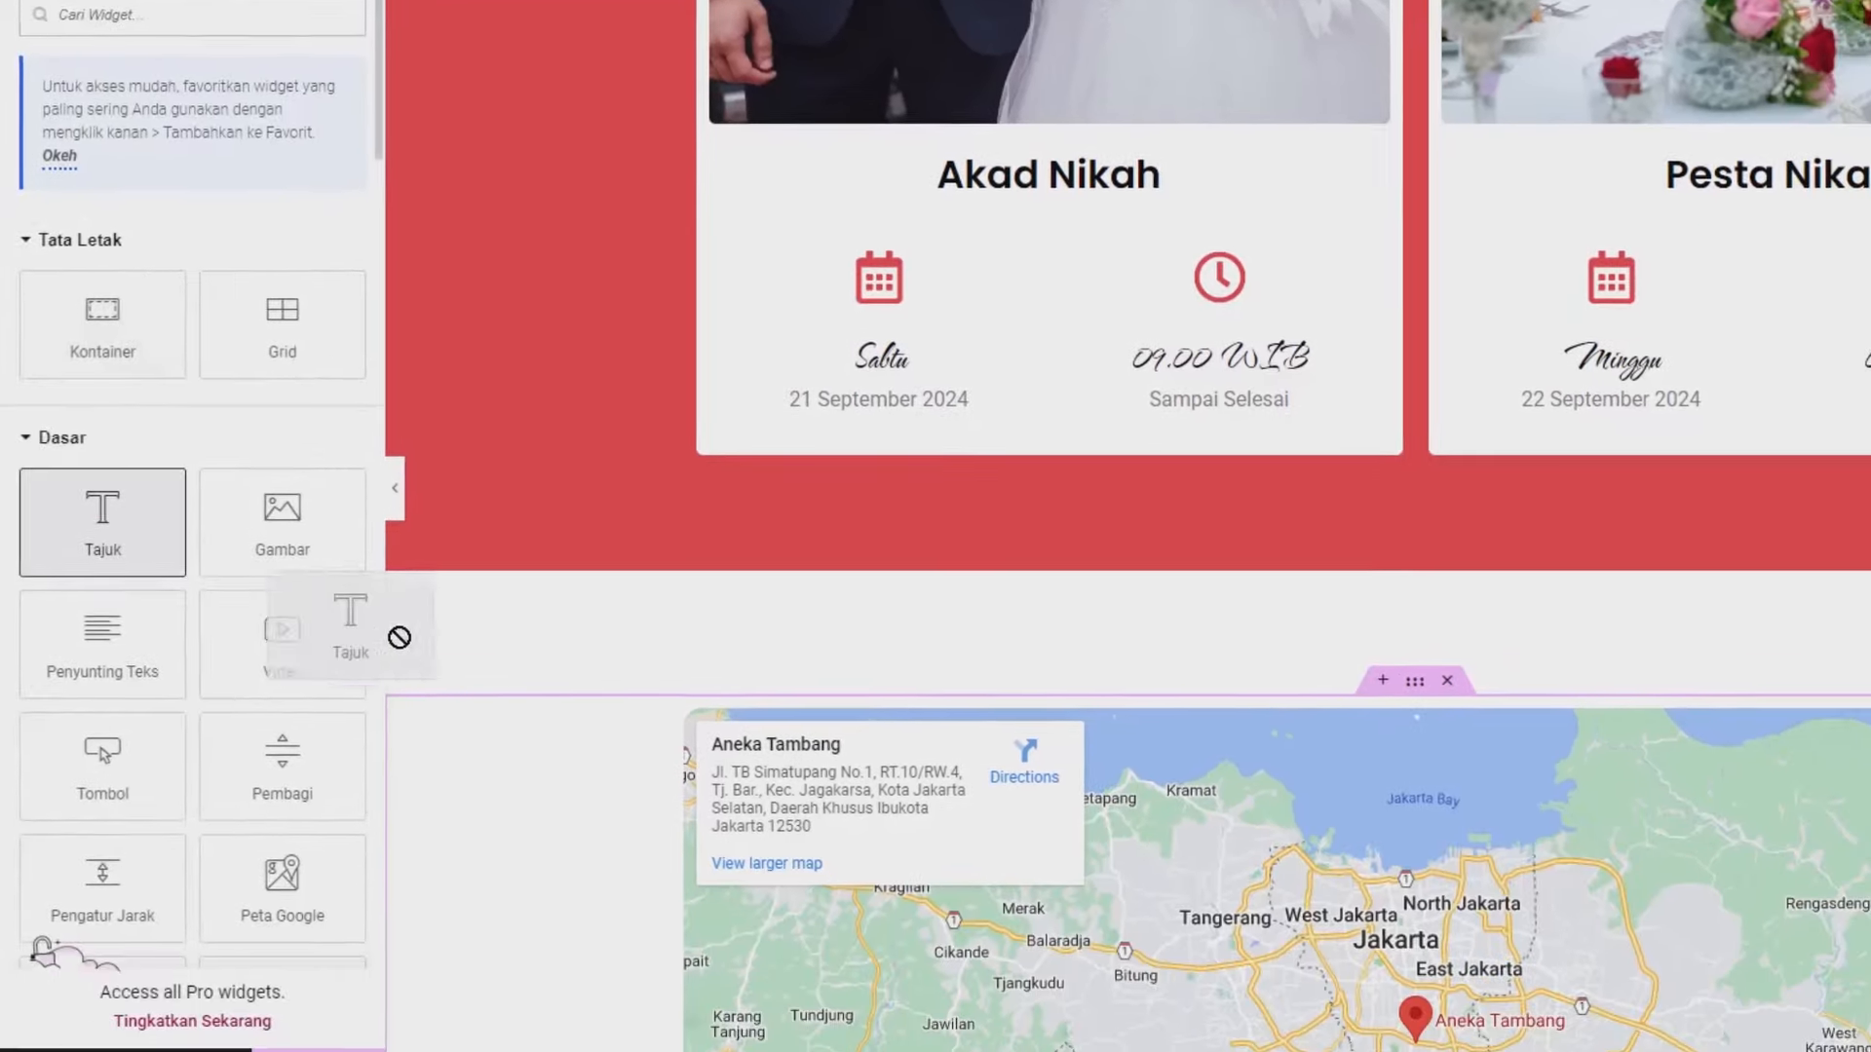
{"action": "left_click_drag", "start_coordinate": [399, 637], "coordinate": [984, 733]}
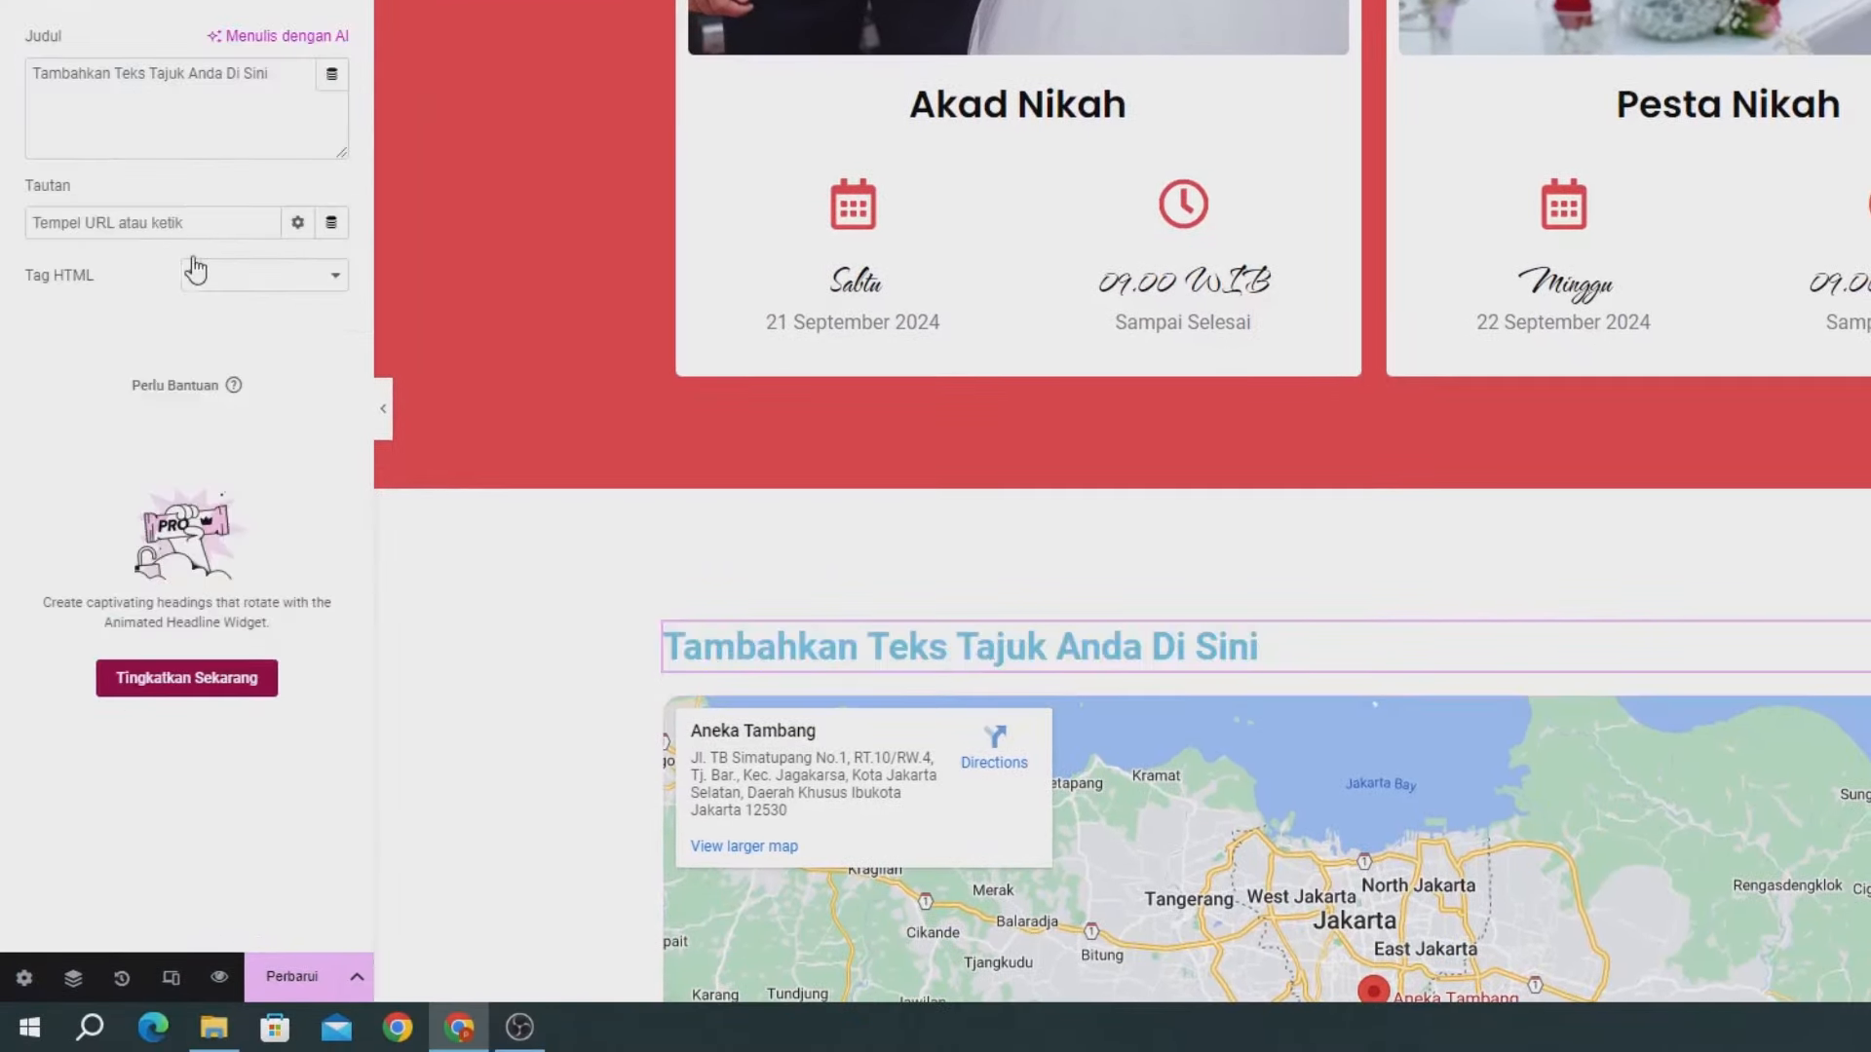
{"action": "left_click", "coordinate": [172, 93]}
{"action": "key", "text": "ctrl+a"}
{"action": "type", "text": "T"}
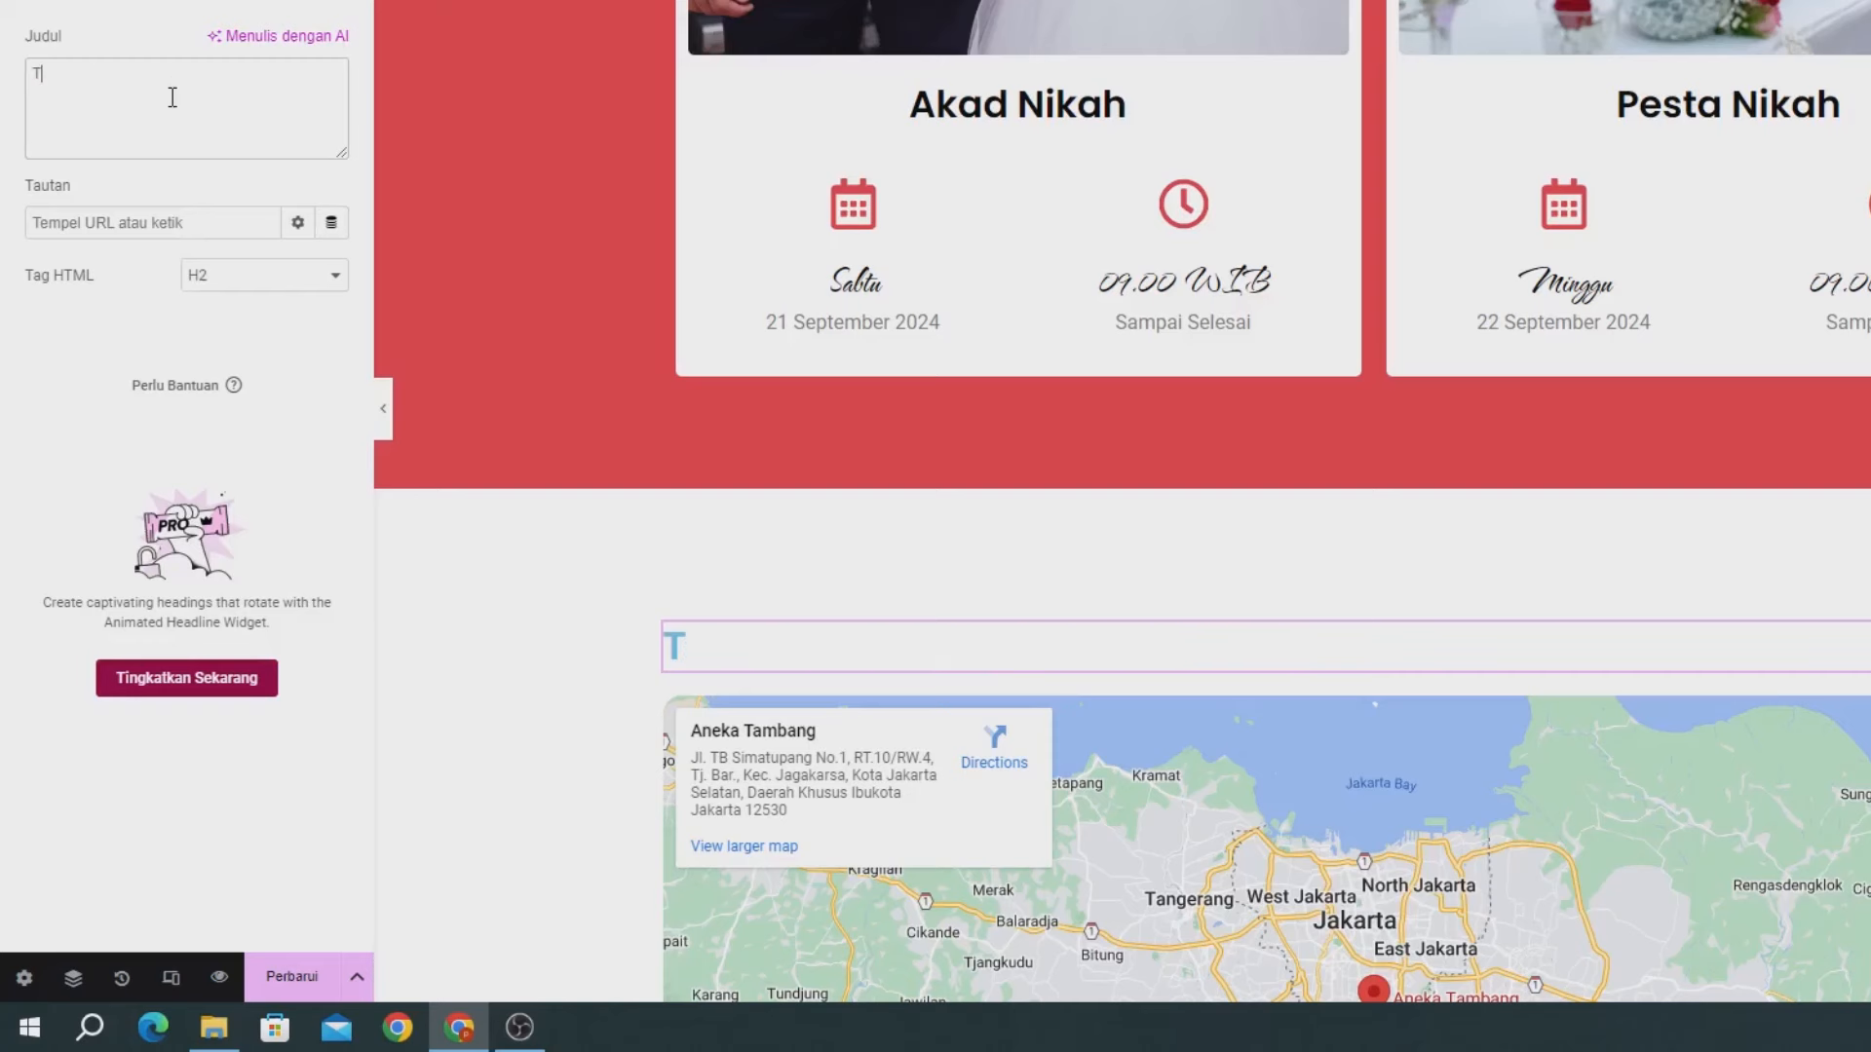
{"action": "type", "text": "empat A"}
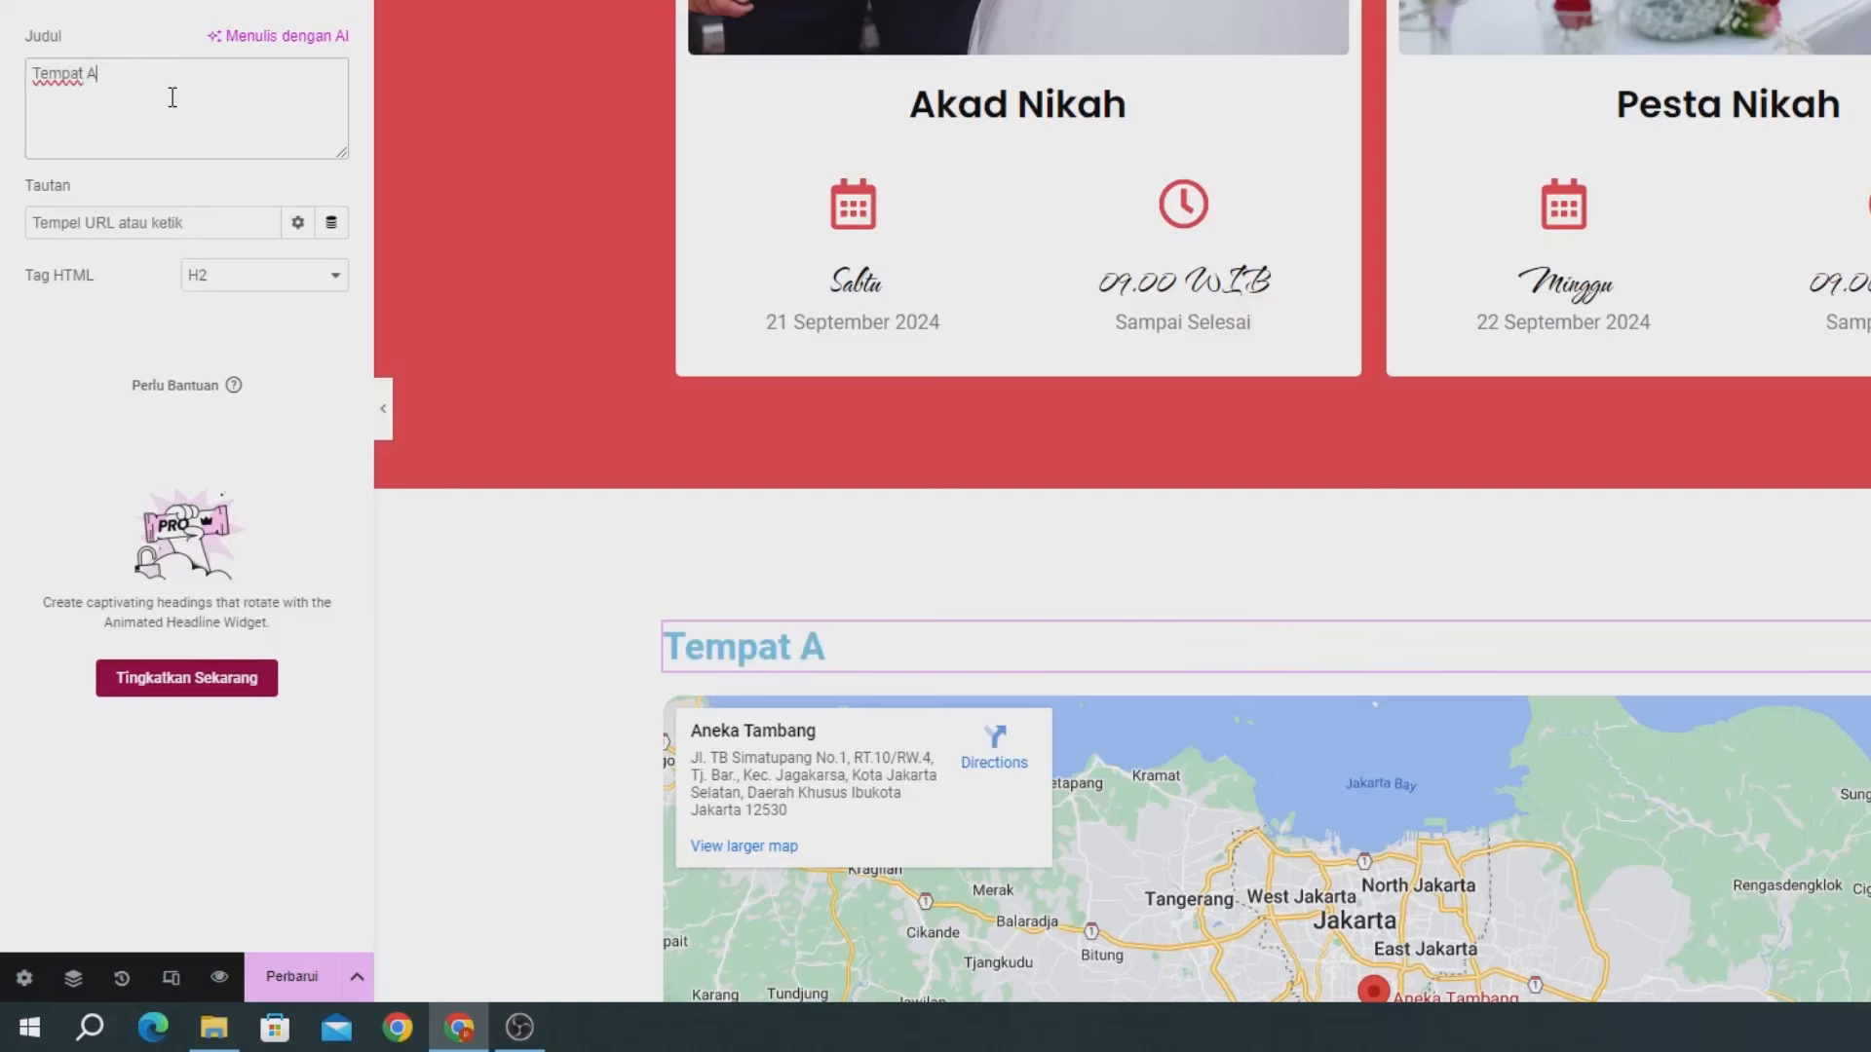
{"action": "type", "text": "cara"}
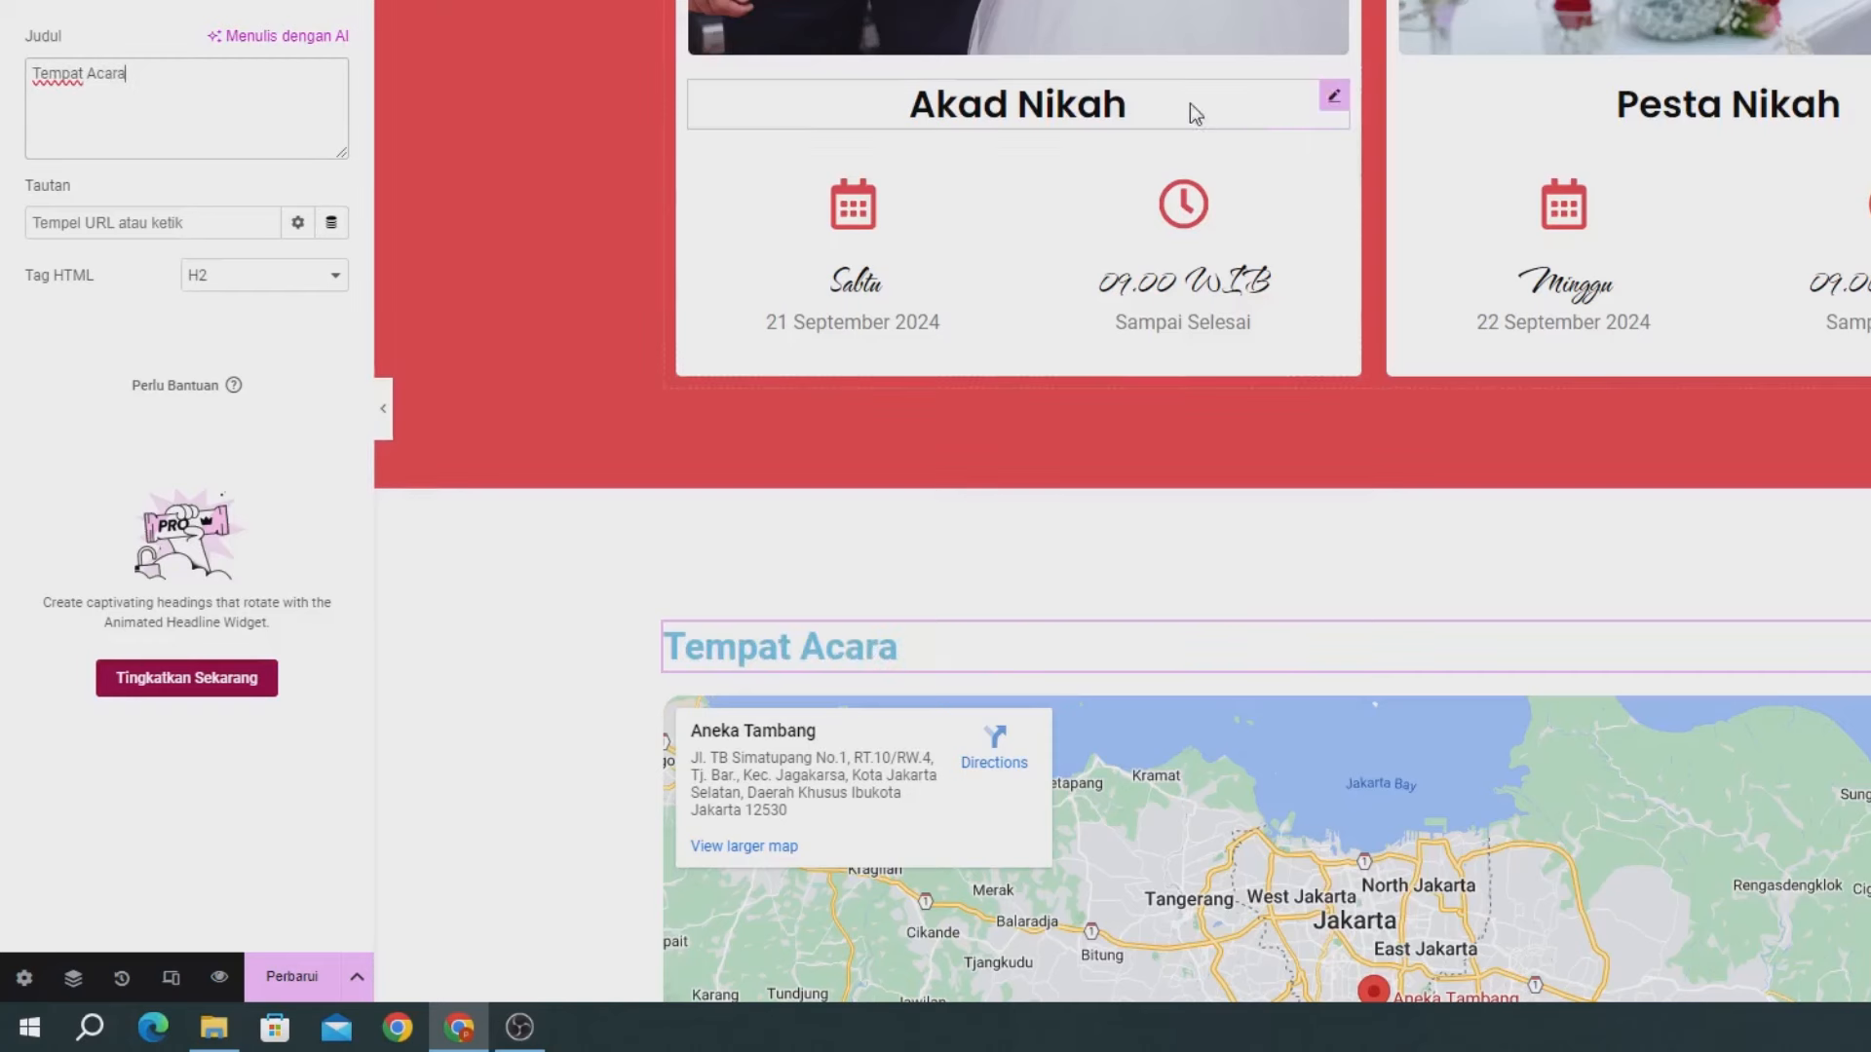
- Paste the Our Gallery heading's style onto Tempat Acara and save the page
{"action": "scroll", "coordinate": [1185, 113], "scroll_direction": "up", "scroll_amount": 15}
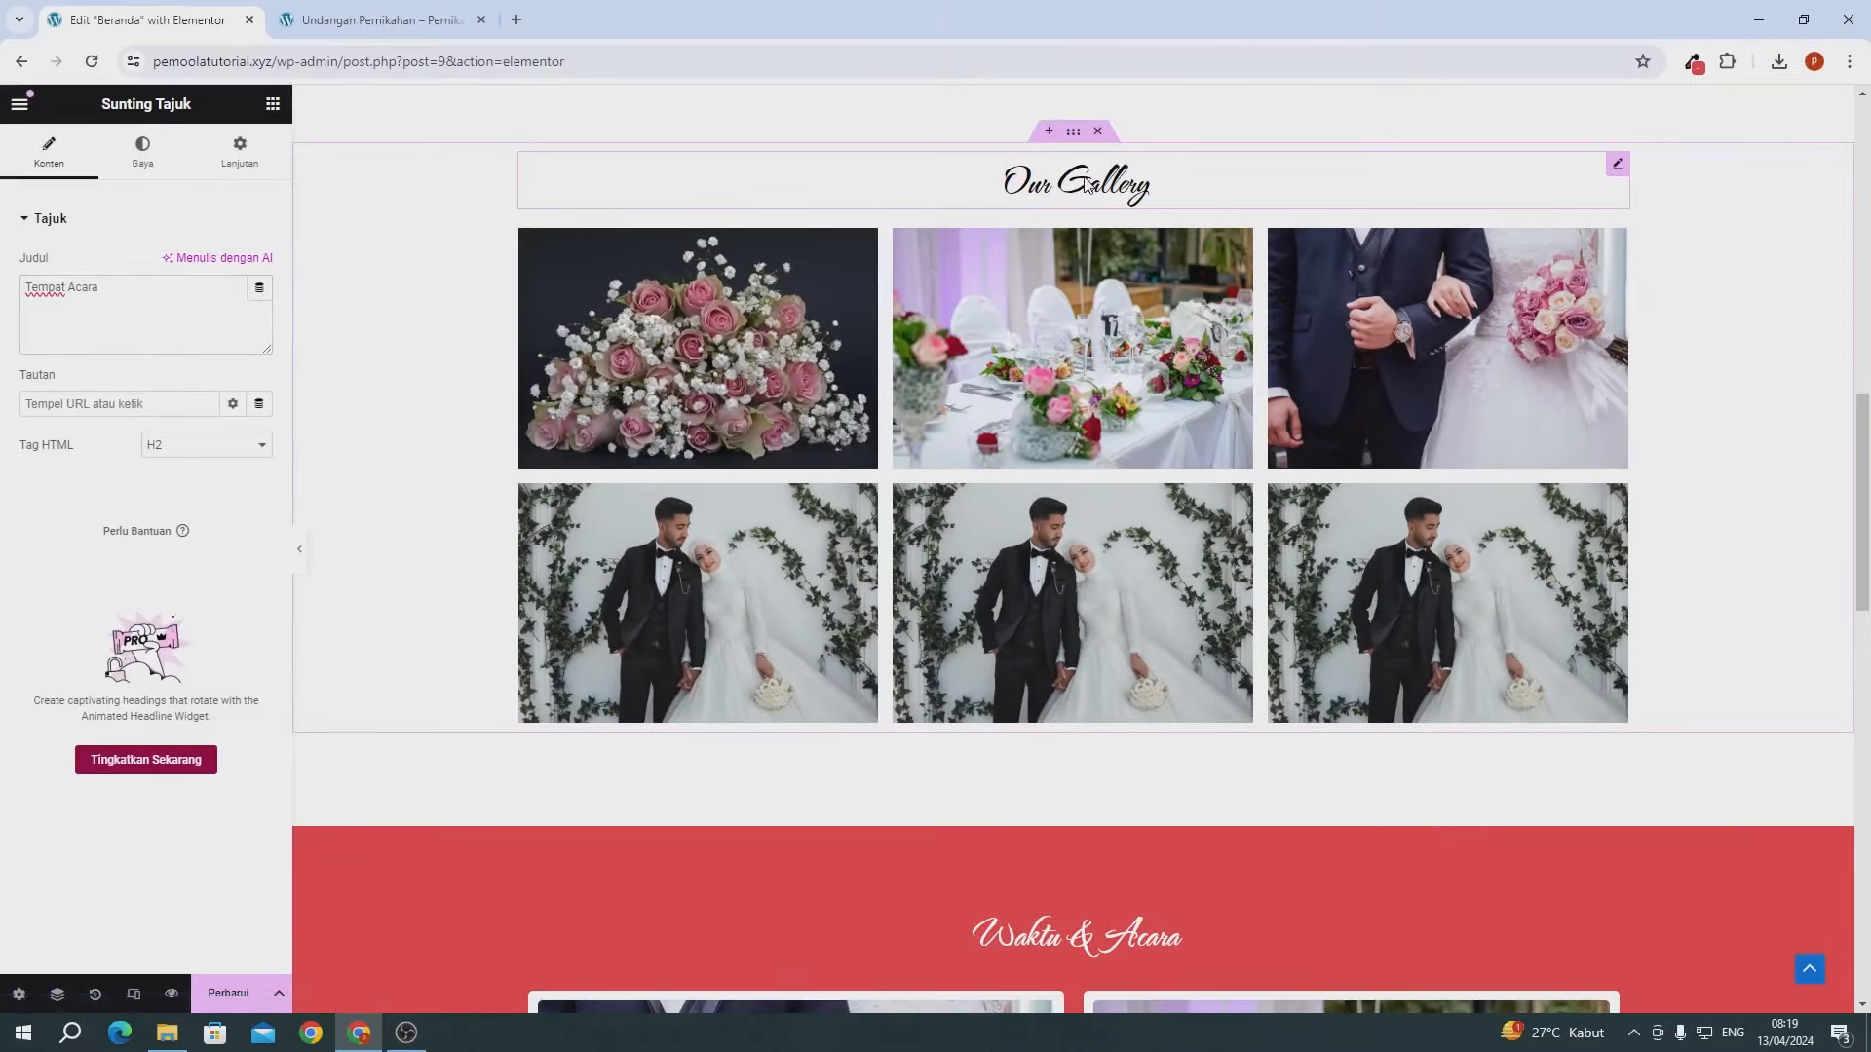
{"action": "right_click", "coordinate": [1087, 183]}
{"action": "left_click", "coordinate": [1121, 276]}
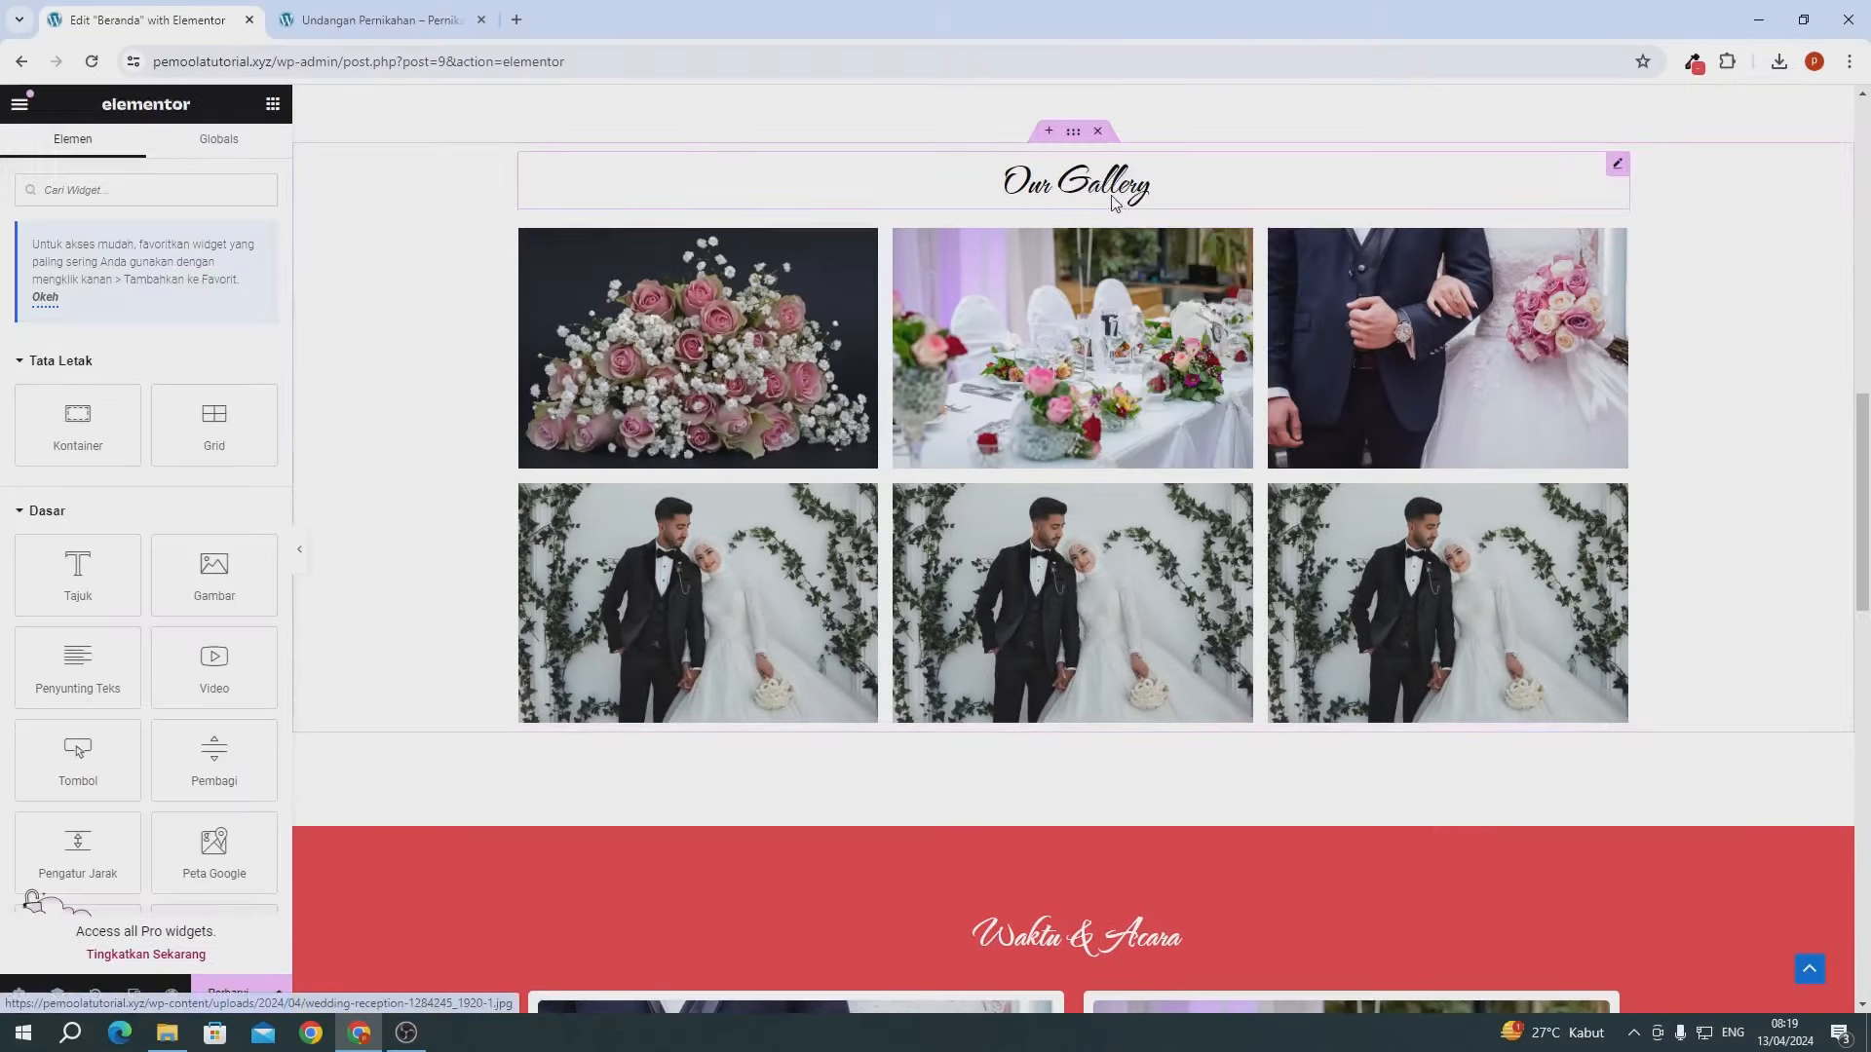
{"action": "scroll", "coordinate": [1057, 223], "scroll_direction": "down", "scroll_amount": 13}
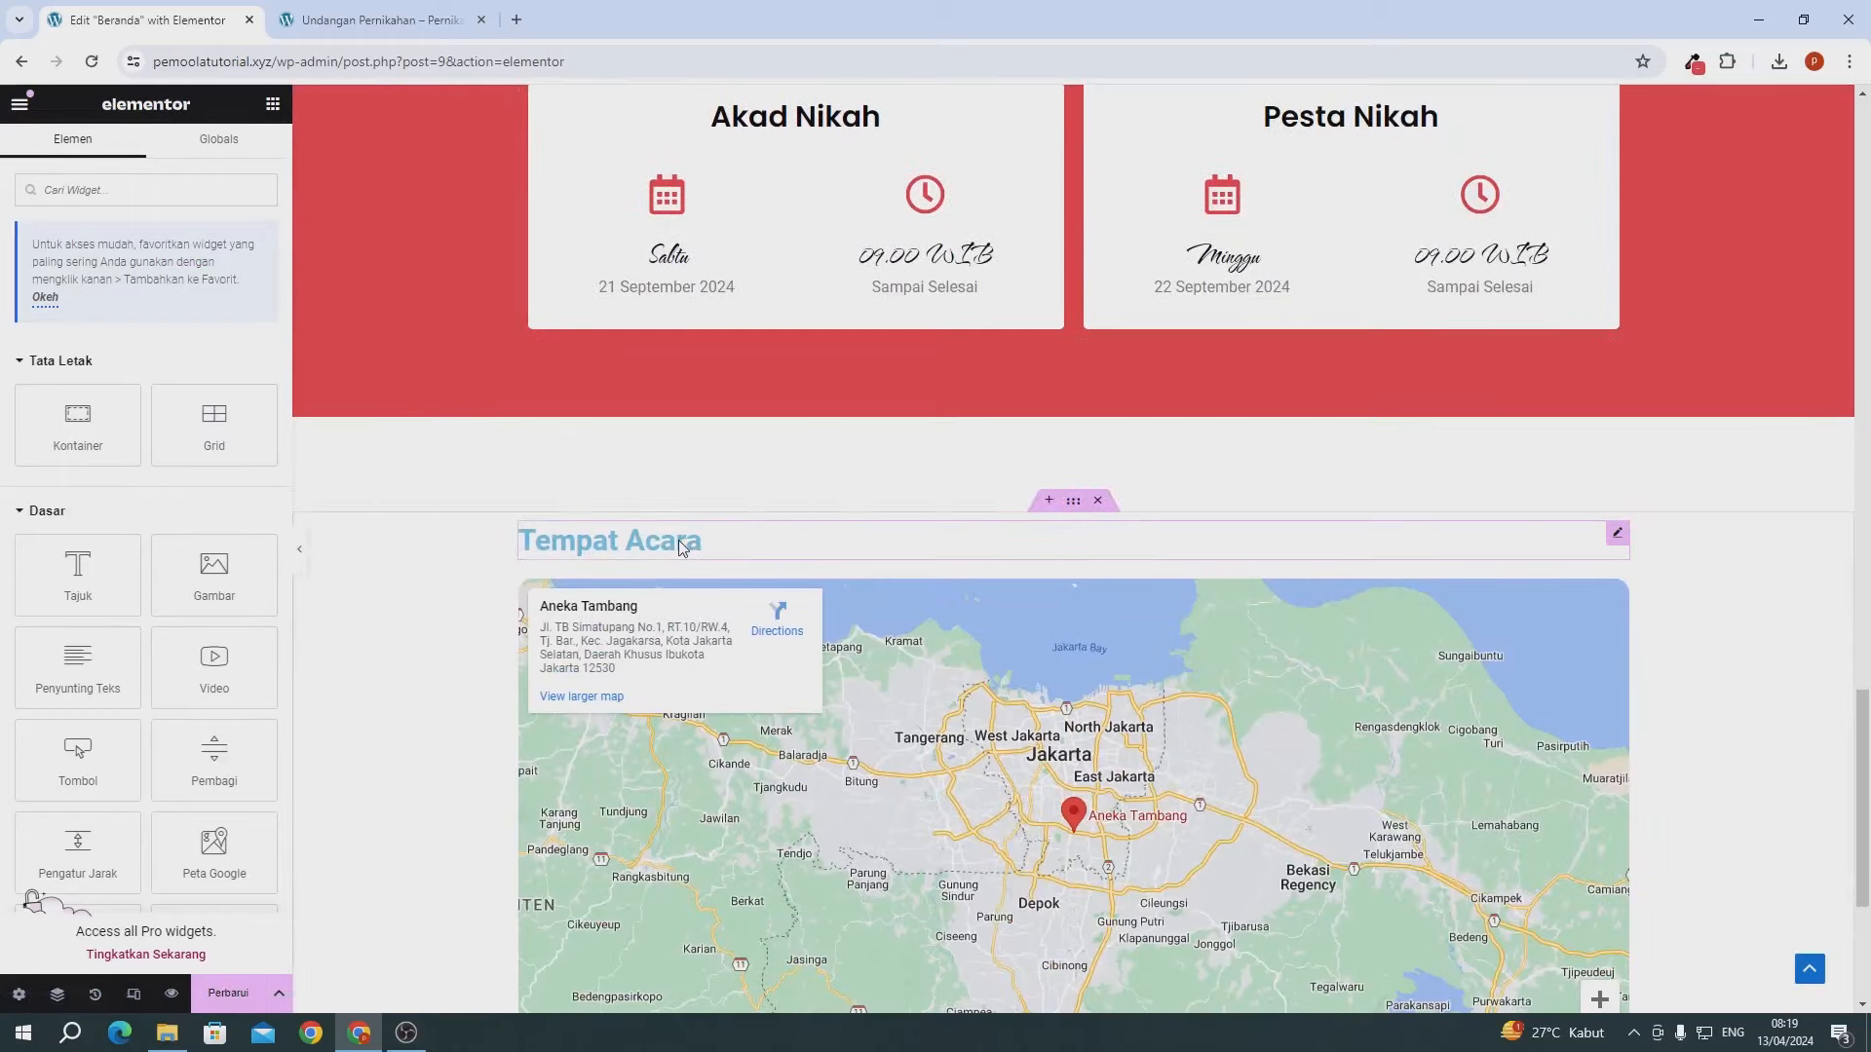
{"action": "right_click", "coordinate": [679, 546]}
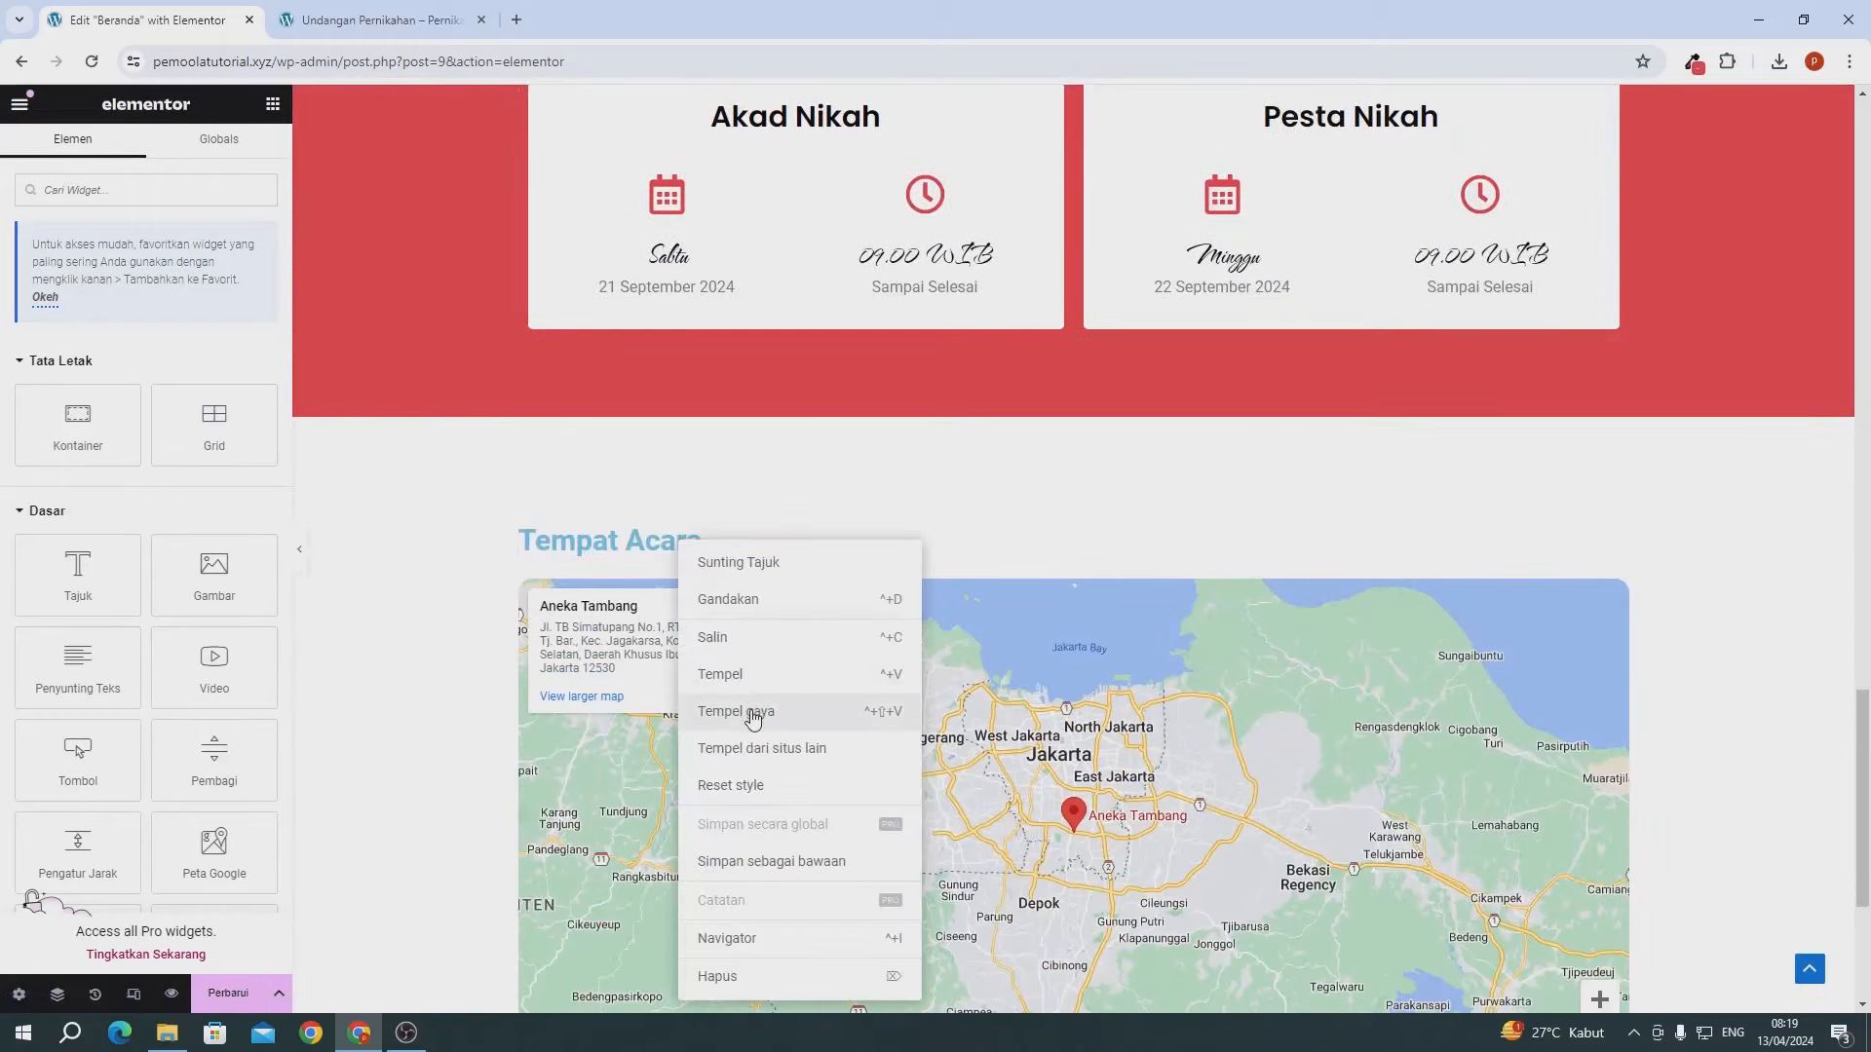
{"action": "left_click", "coordinate": [748, 710]}
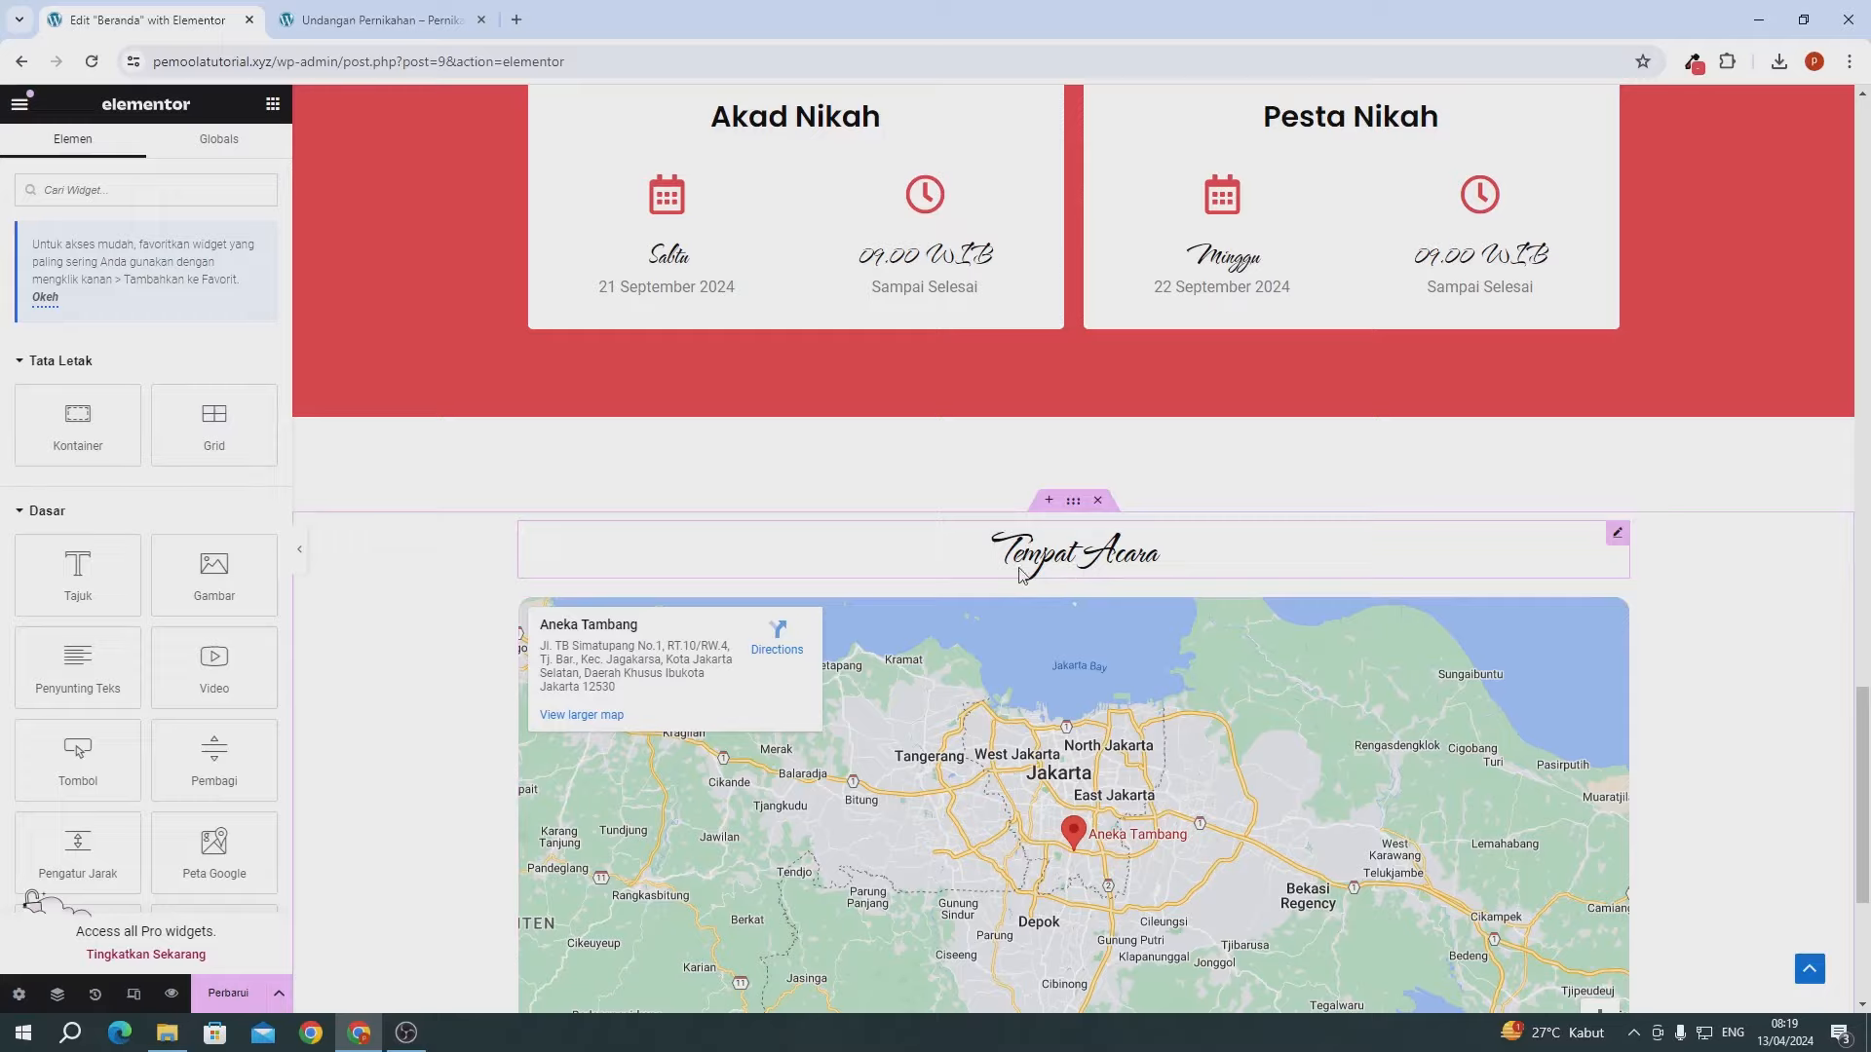
{"action": "scroll", "coordinate": [779, 643], "scroll_direction": "down", "scroll_amount": 4}
{"action": "key", "text": "ctrl+s"}
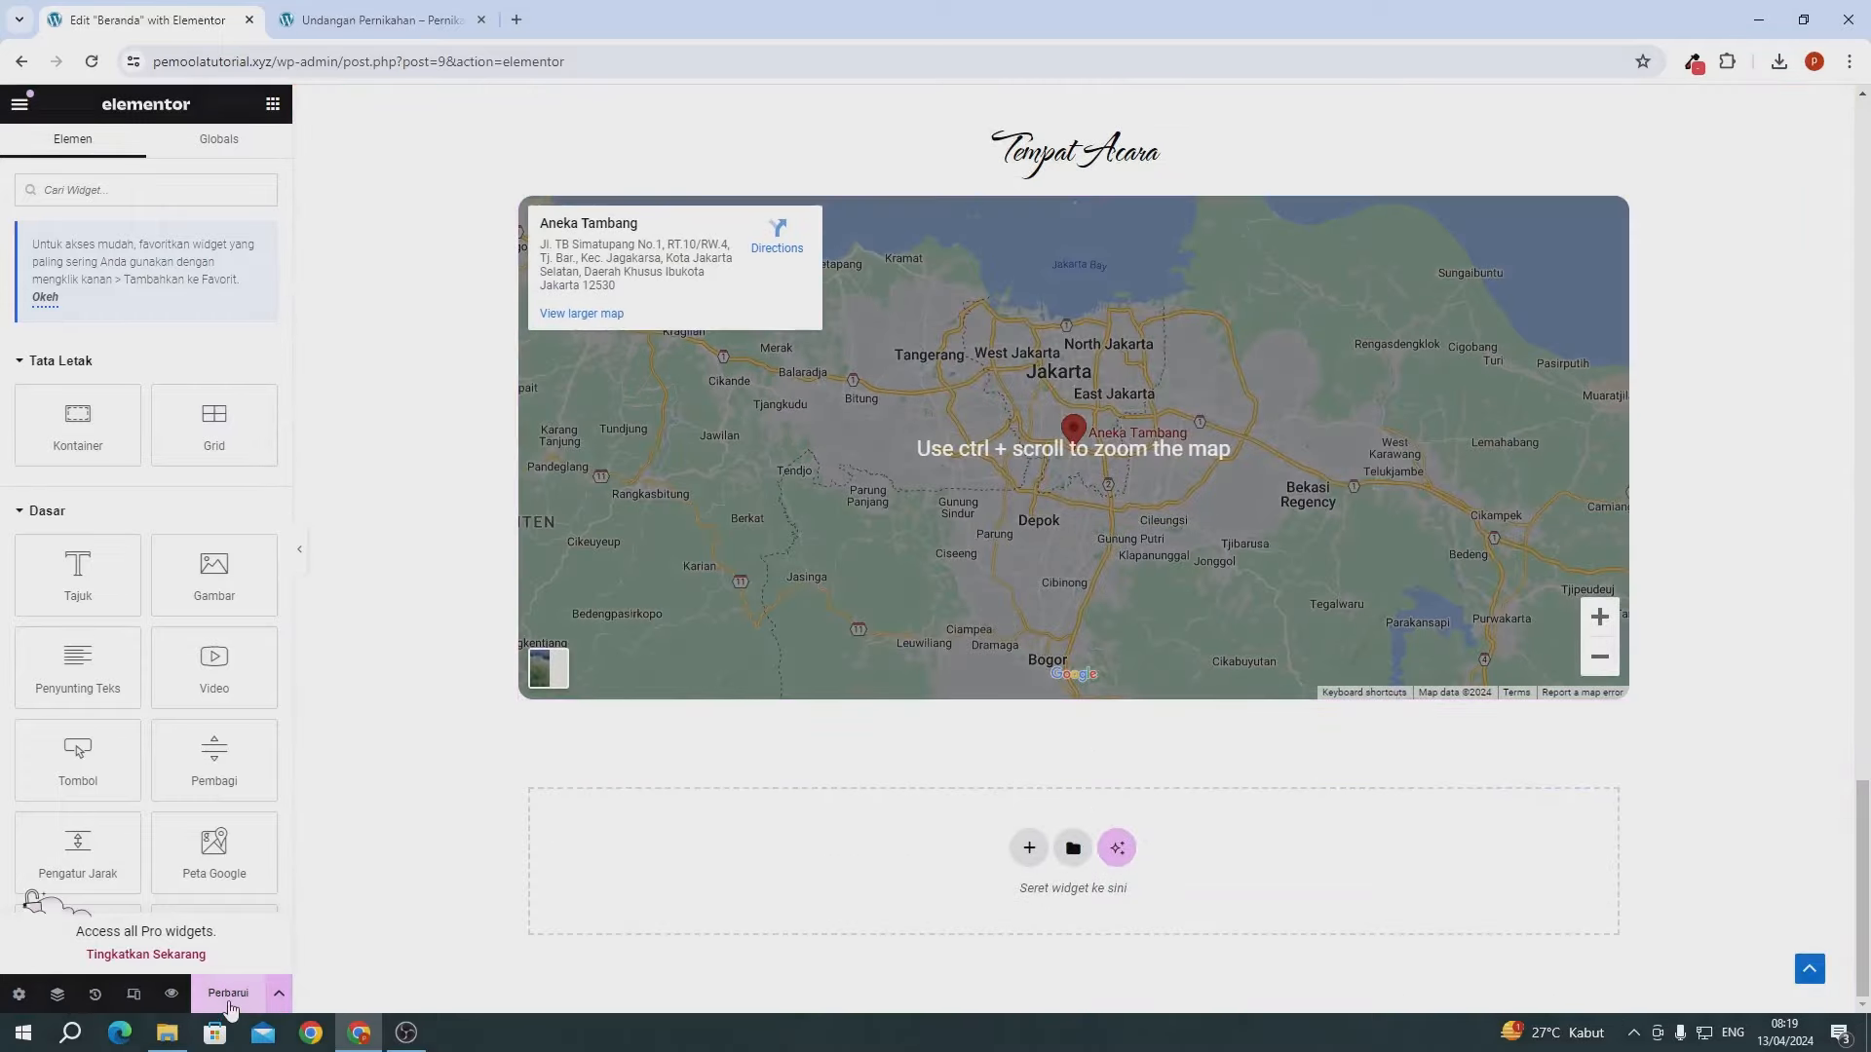
{"action": "left_click", "coordinate": [389, 20]}
{"action": "scroll", "coordinate": [133, 138], "scroll_direction": "up", "scroll_amount": 5}
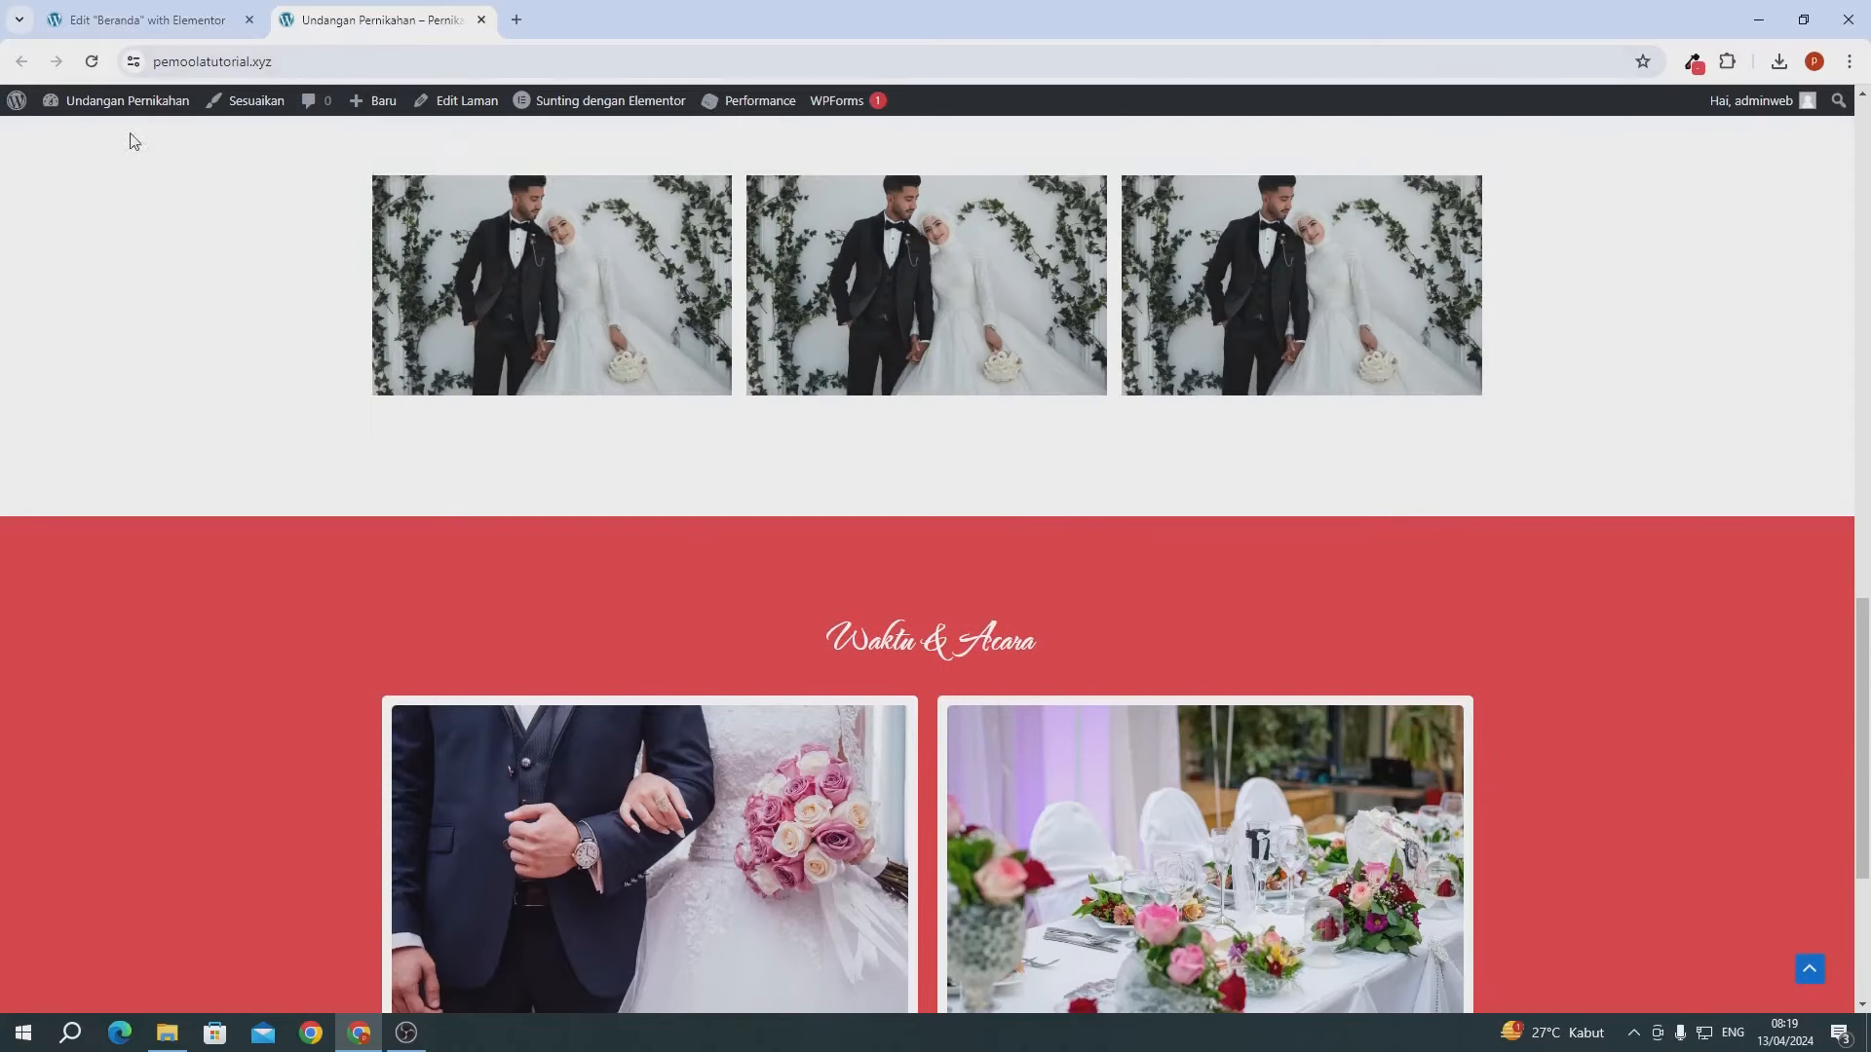
{"action": "left_click", "coordinate": [90, 64]}
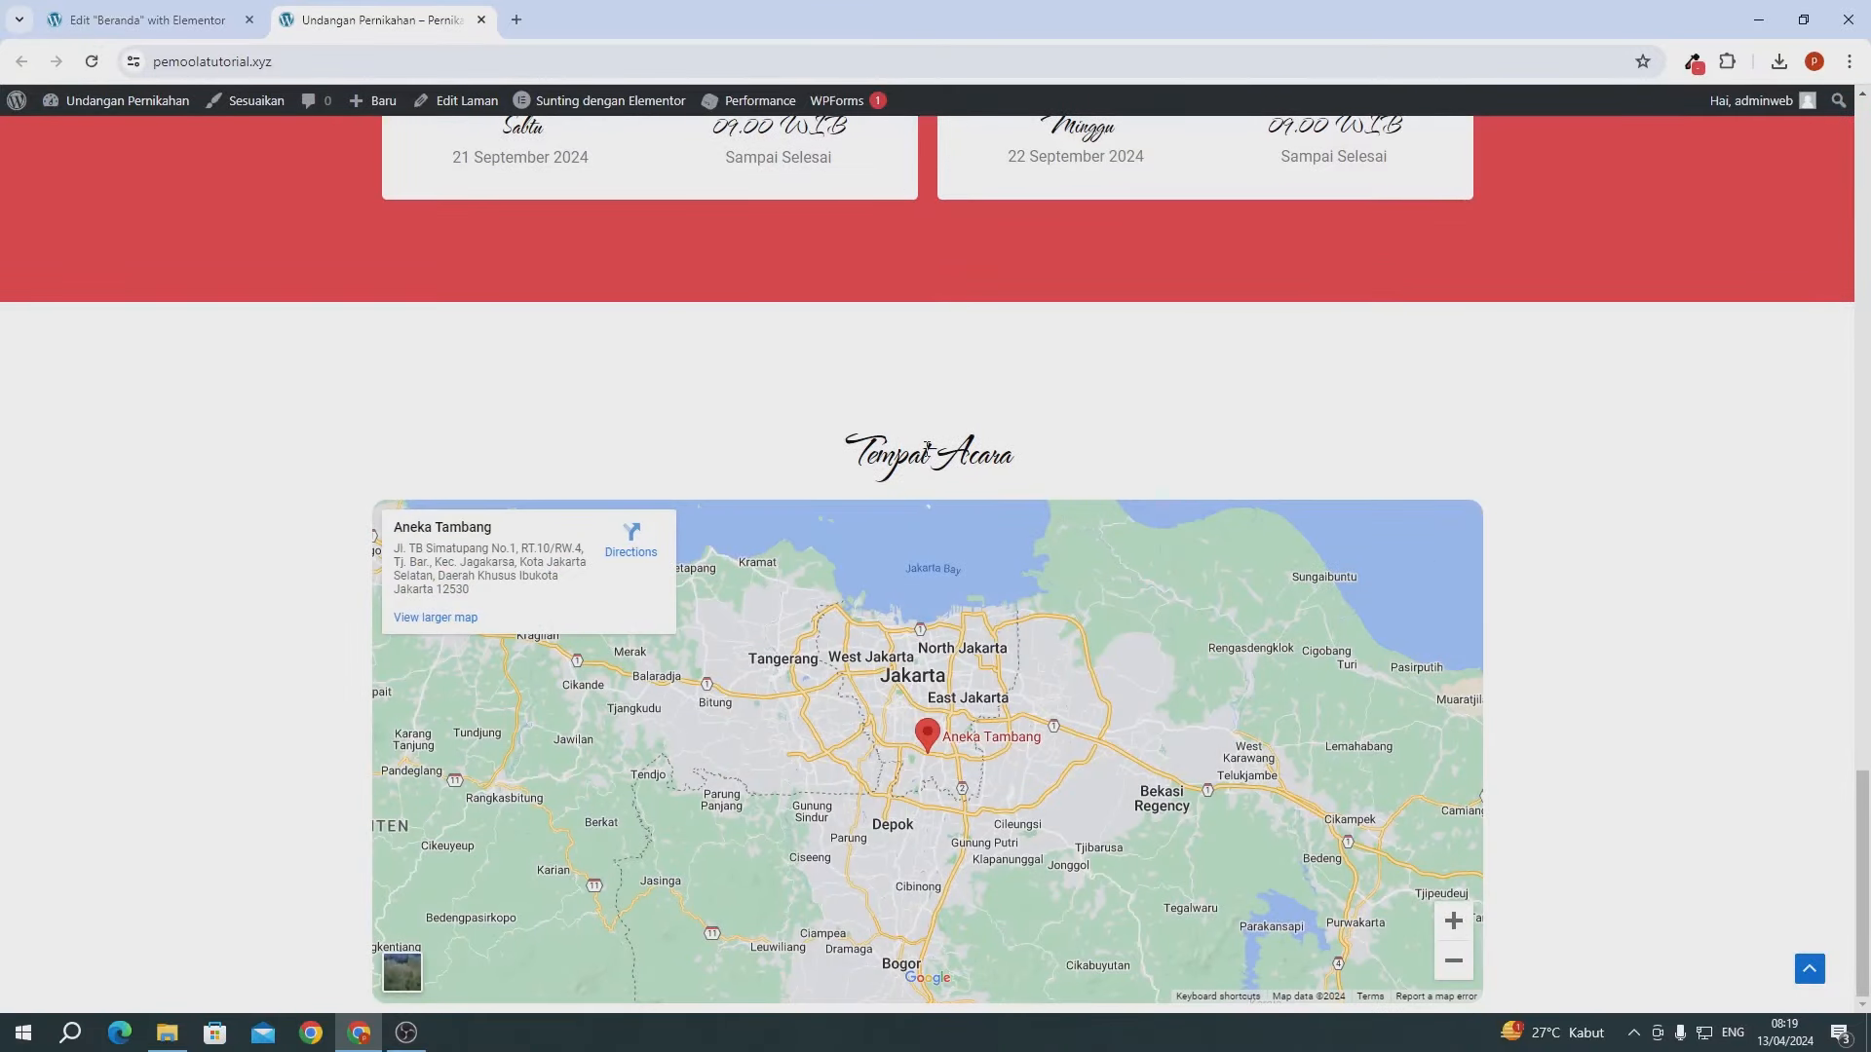
{"action": "left_click_drag", "start_coordinate": [927, 449], "coordinate": [1029, 451]}
{"action": "left_click", "coordinate": [897, 445]}
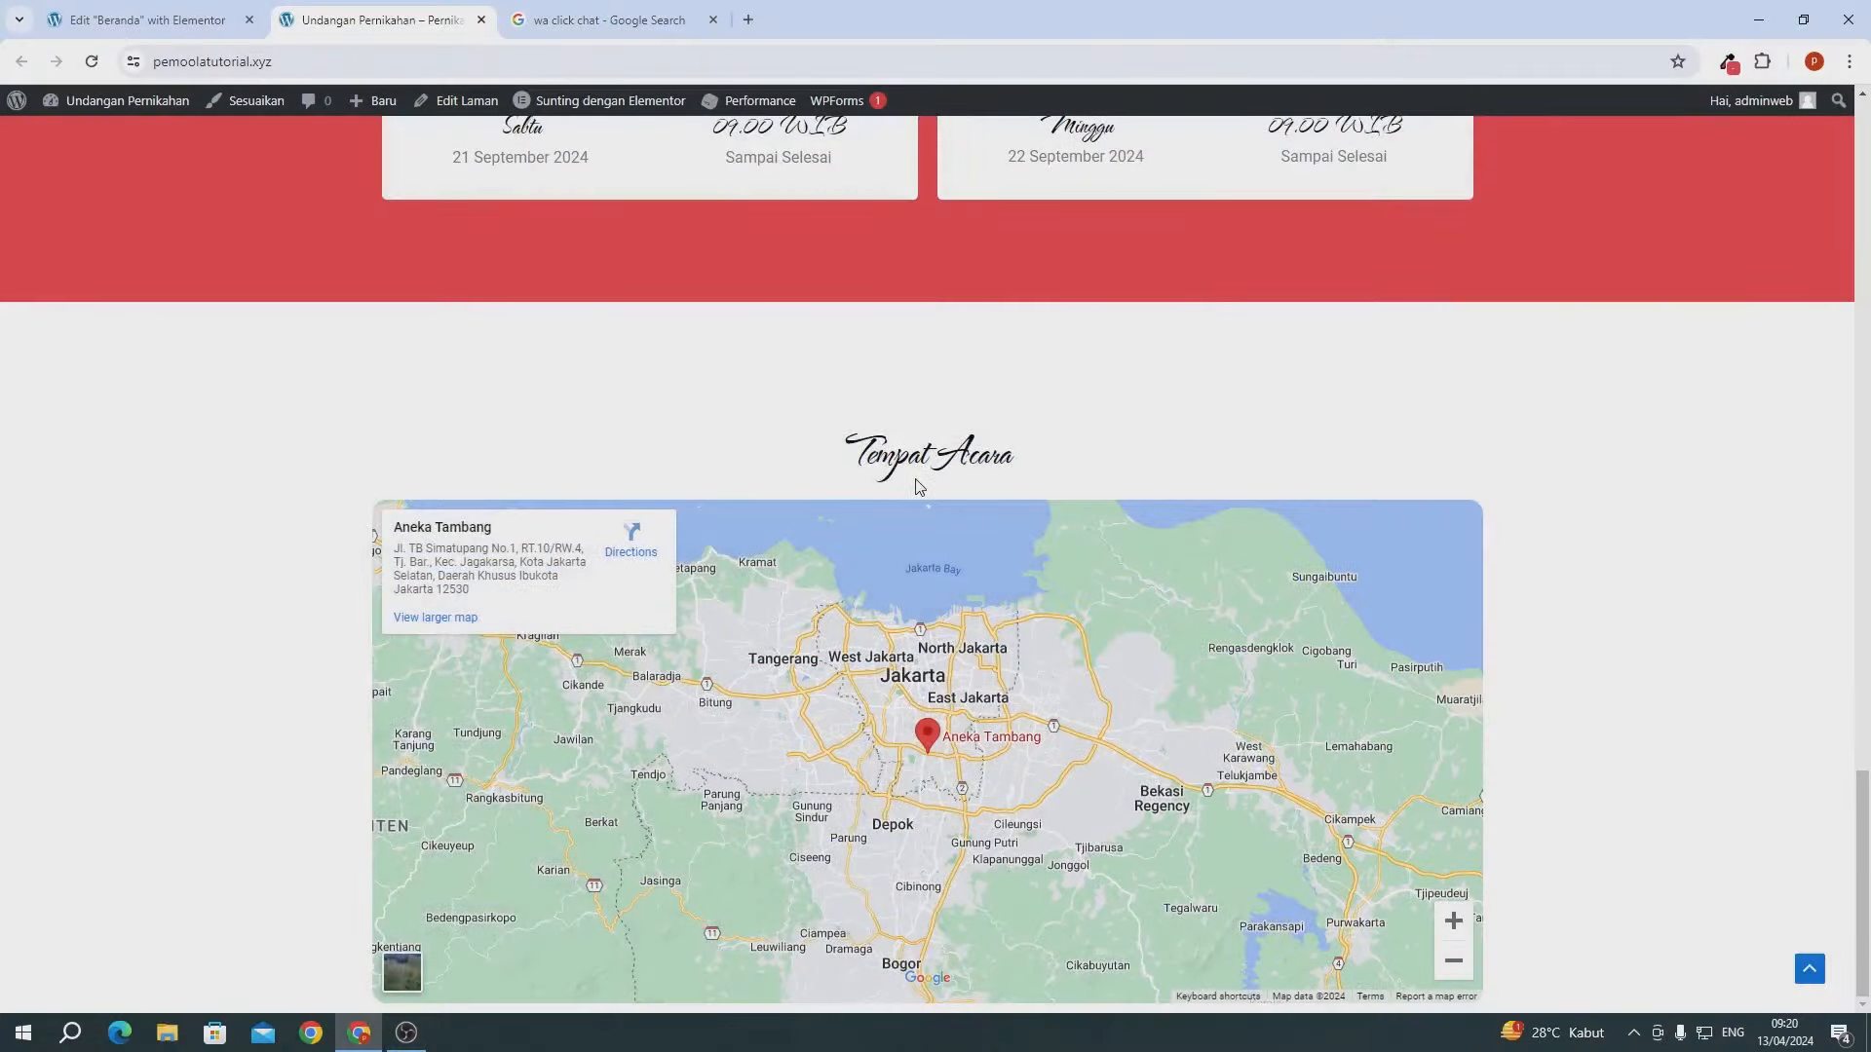
{"action": "scroll", "coordinate": [681, 558], "scroll_direction": "up", "scroll_amount": 10}
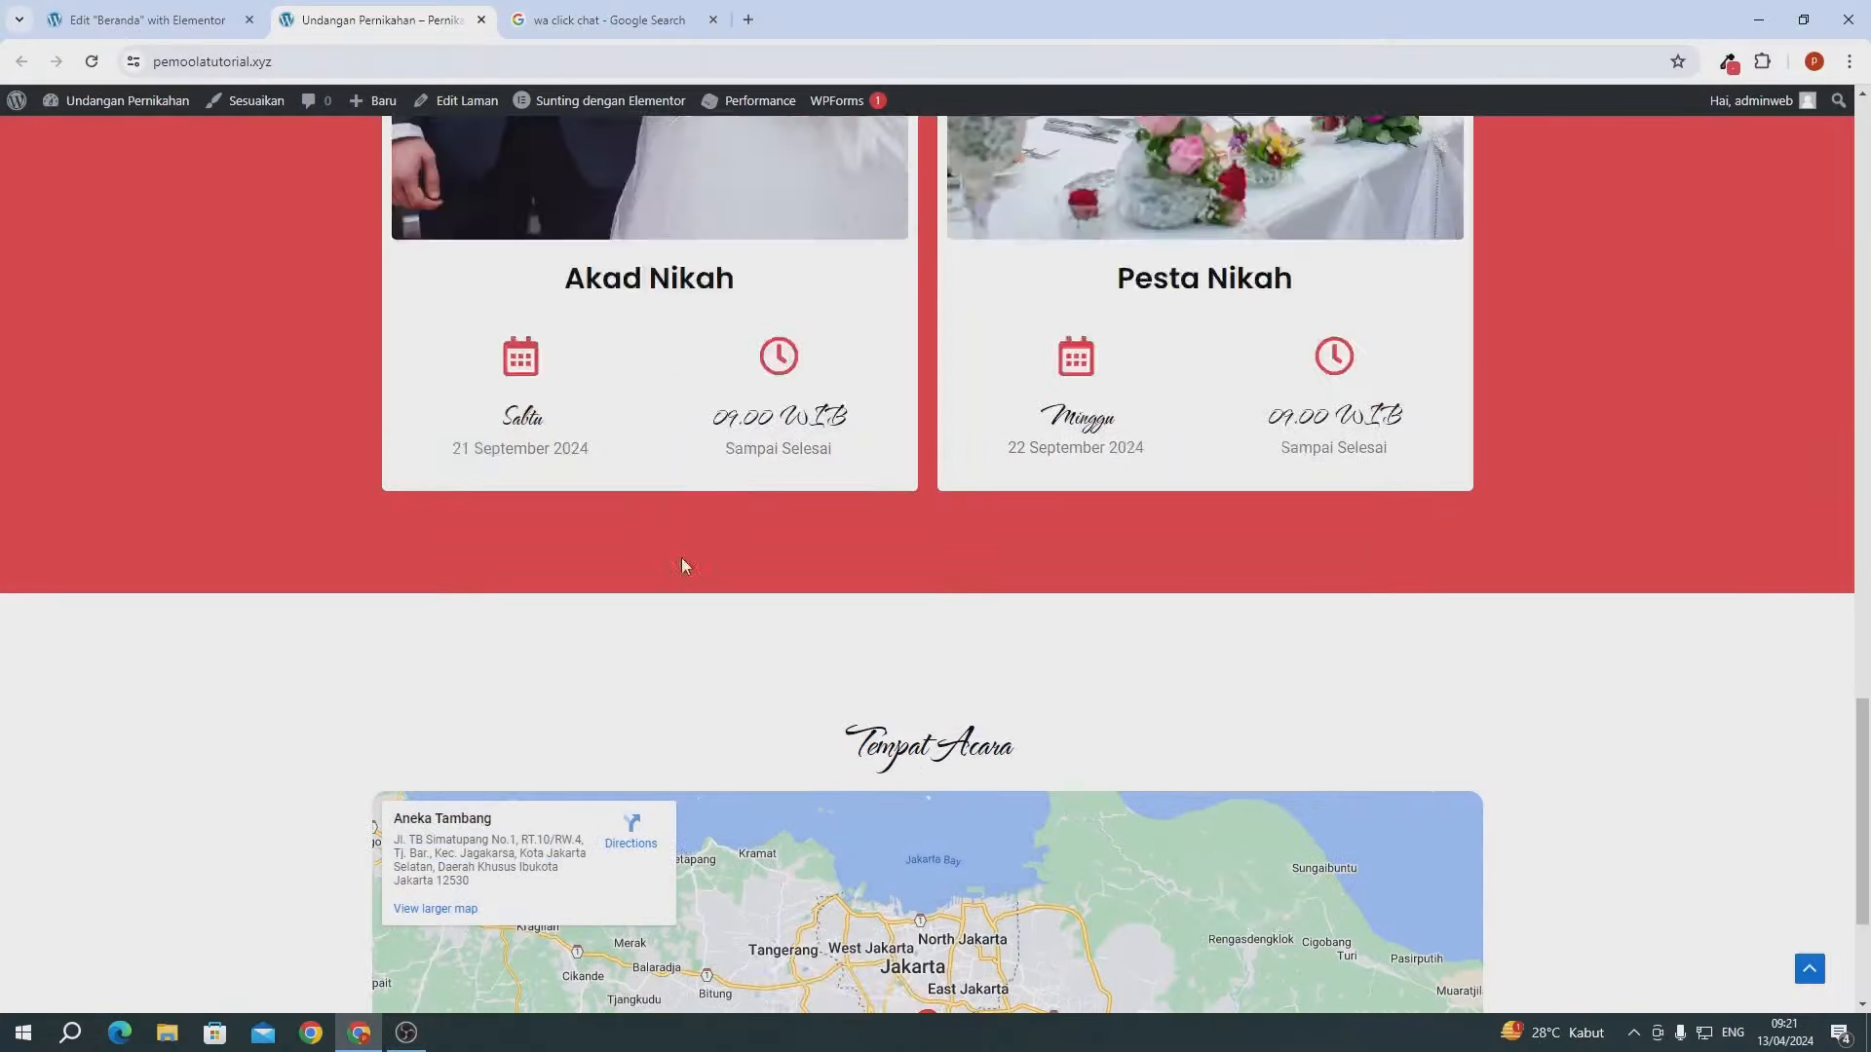
{"action": "scroll", "coordinate": [682, 563], "scroll_direction": "down", "scroll_amount": 10}
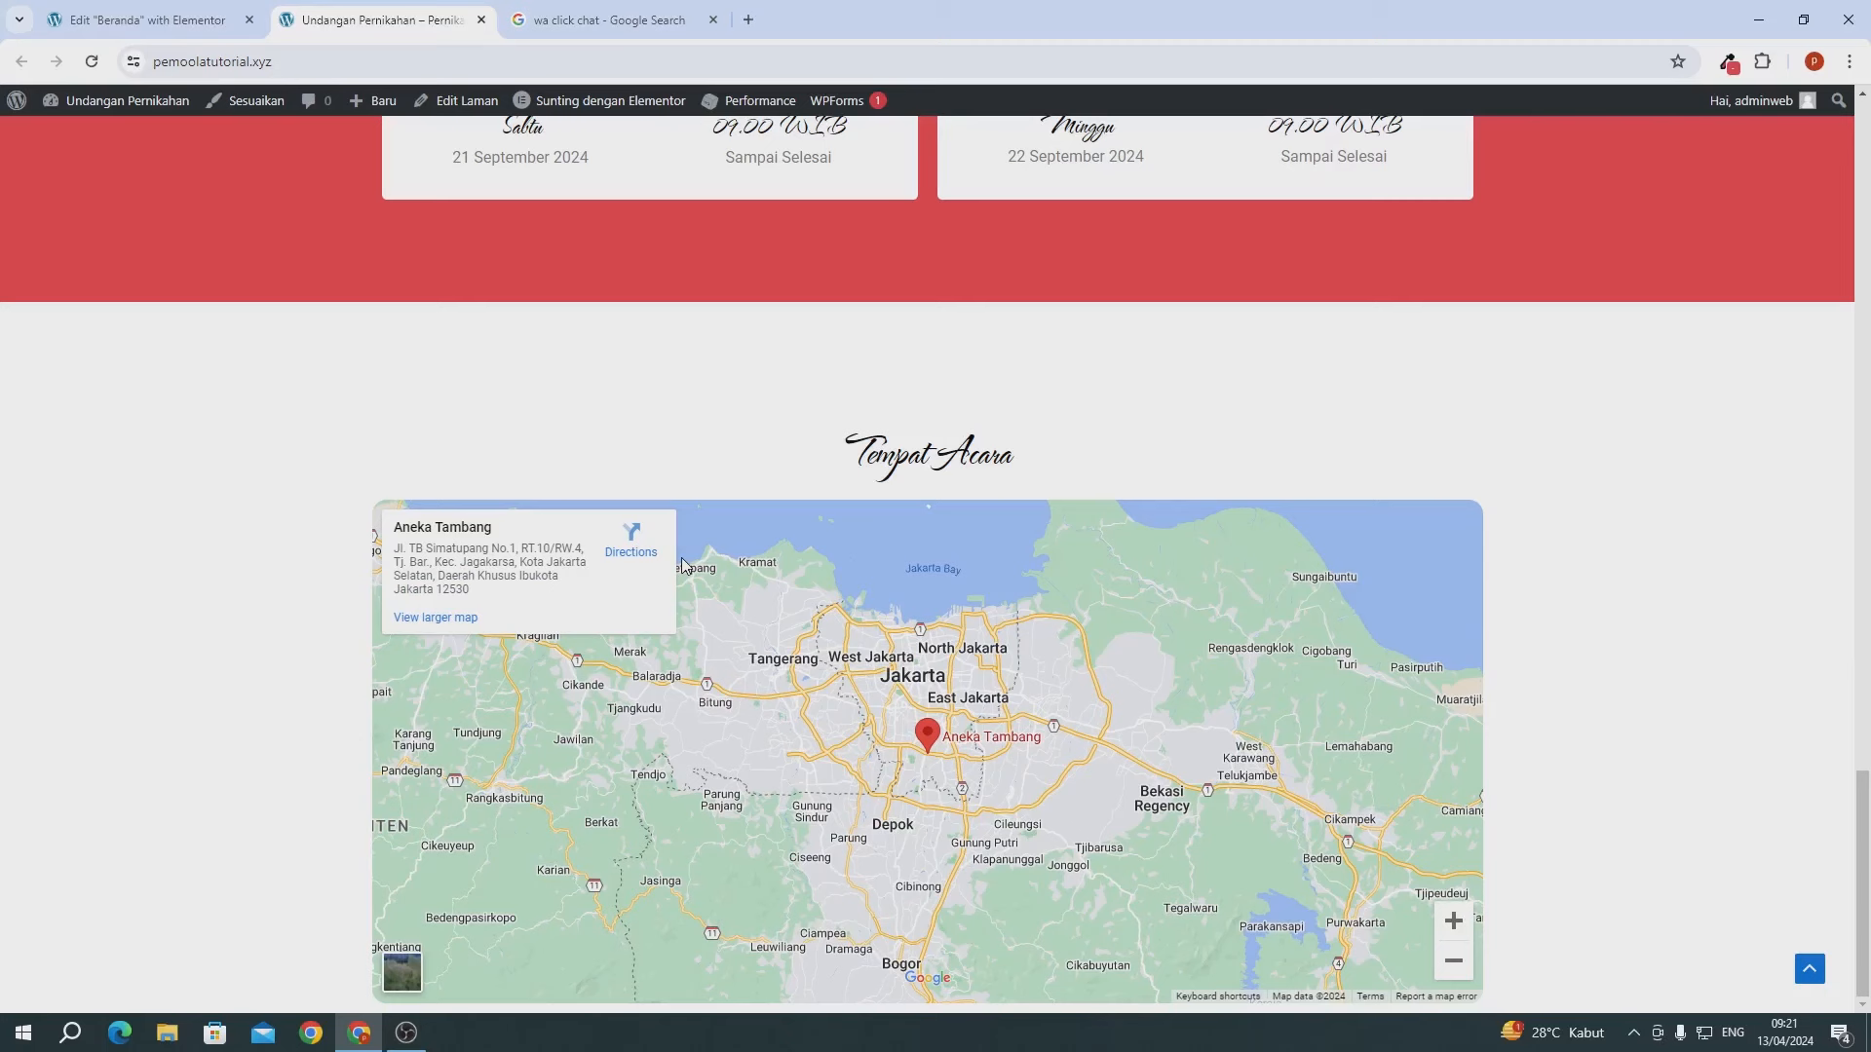
{"action": "left_click", "coordinate": [155, 29]}
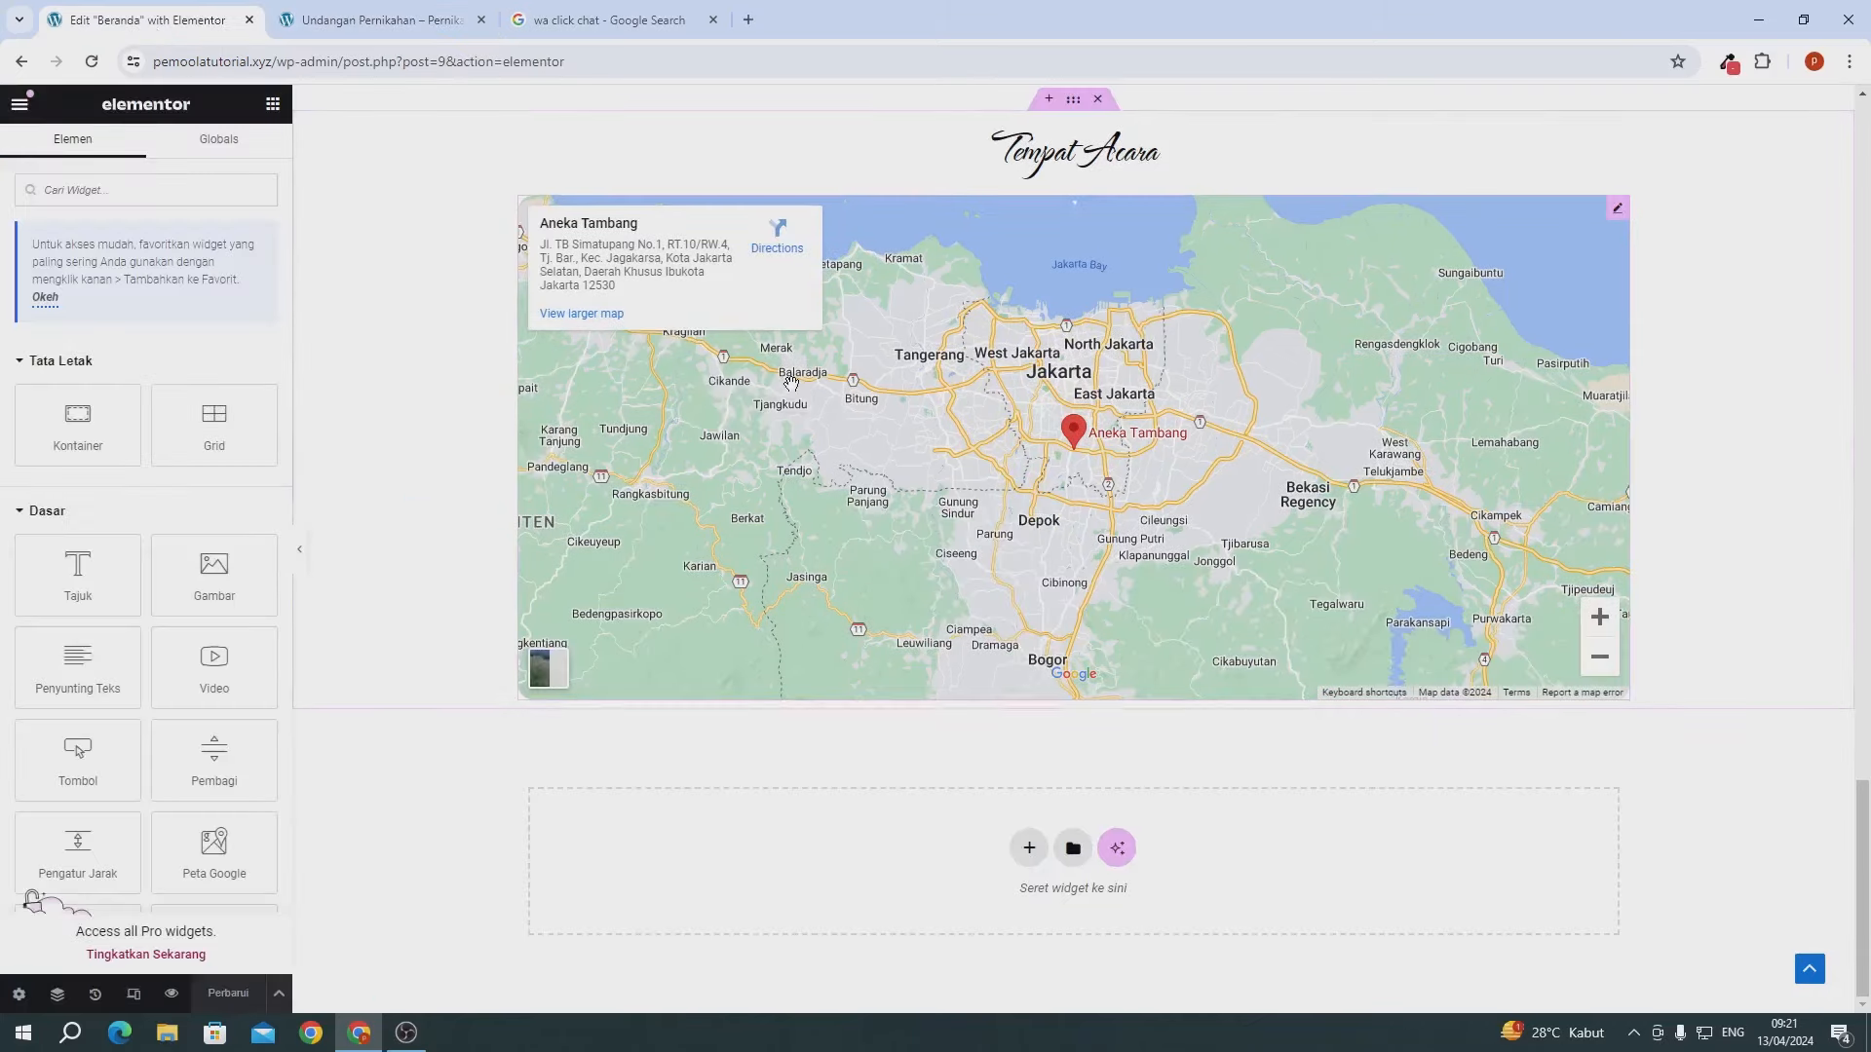
- Copy the couple-cards section and paste it below the Tempat Acara map
{"action": "scroll", "coordinate": [842, 544], "scroll_direction": "down", "scroll_amount": 2}
{"action": "scroll", "coordinate": [844, 544], "scroll_direction": "up", "scroll_amount": 15}
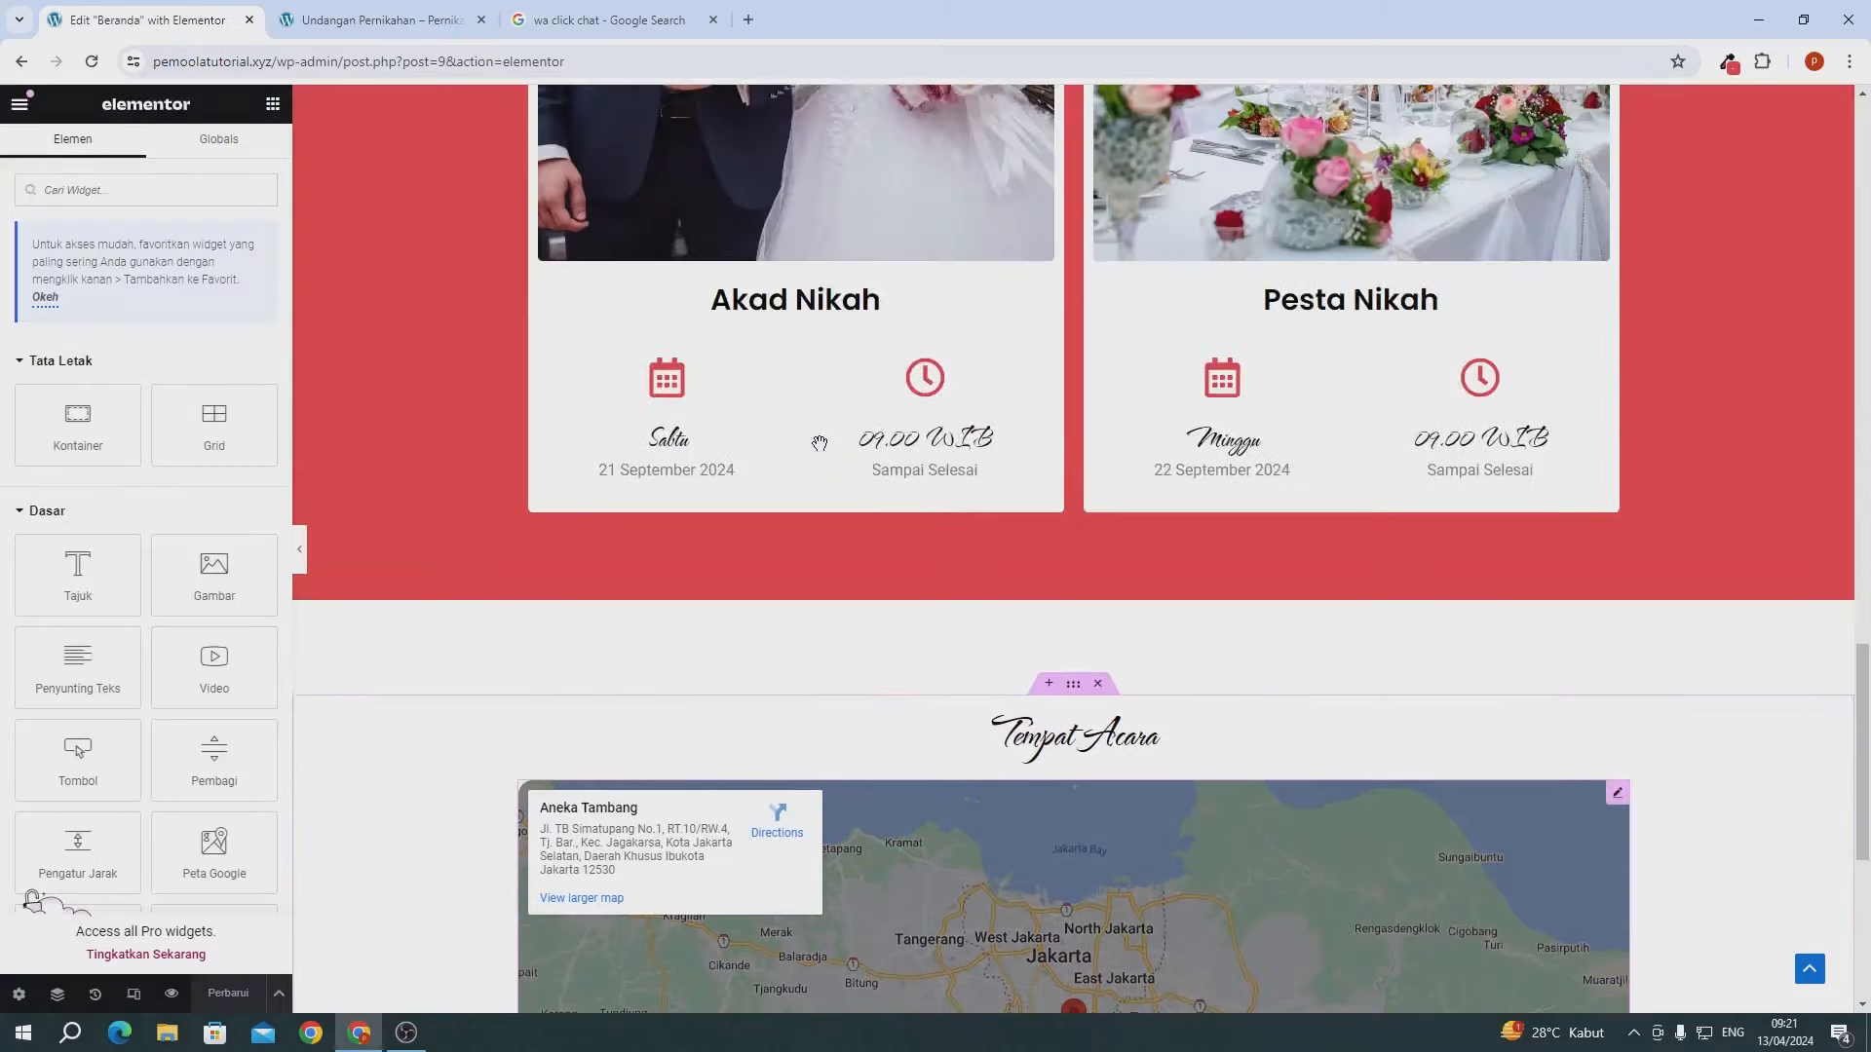
{"action": "scroll", "coordinate": [820, 444], "scroll_direction": "up", "scroll_amount": 6}
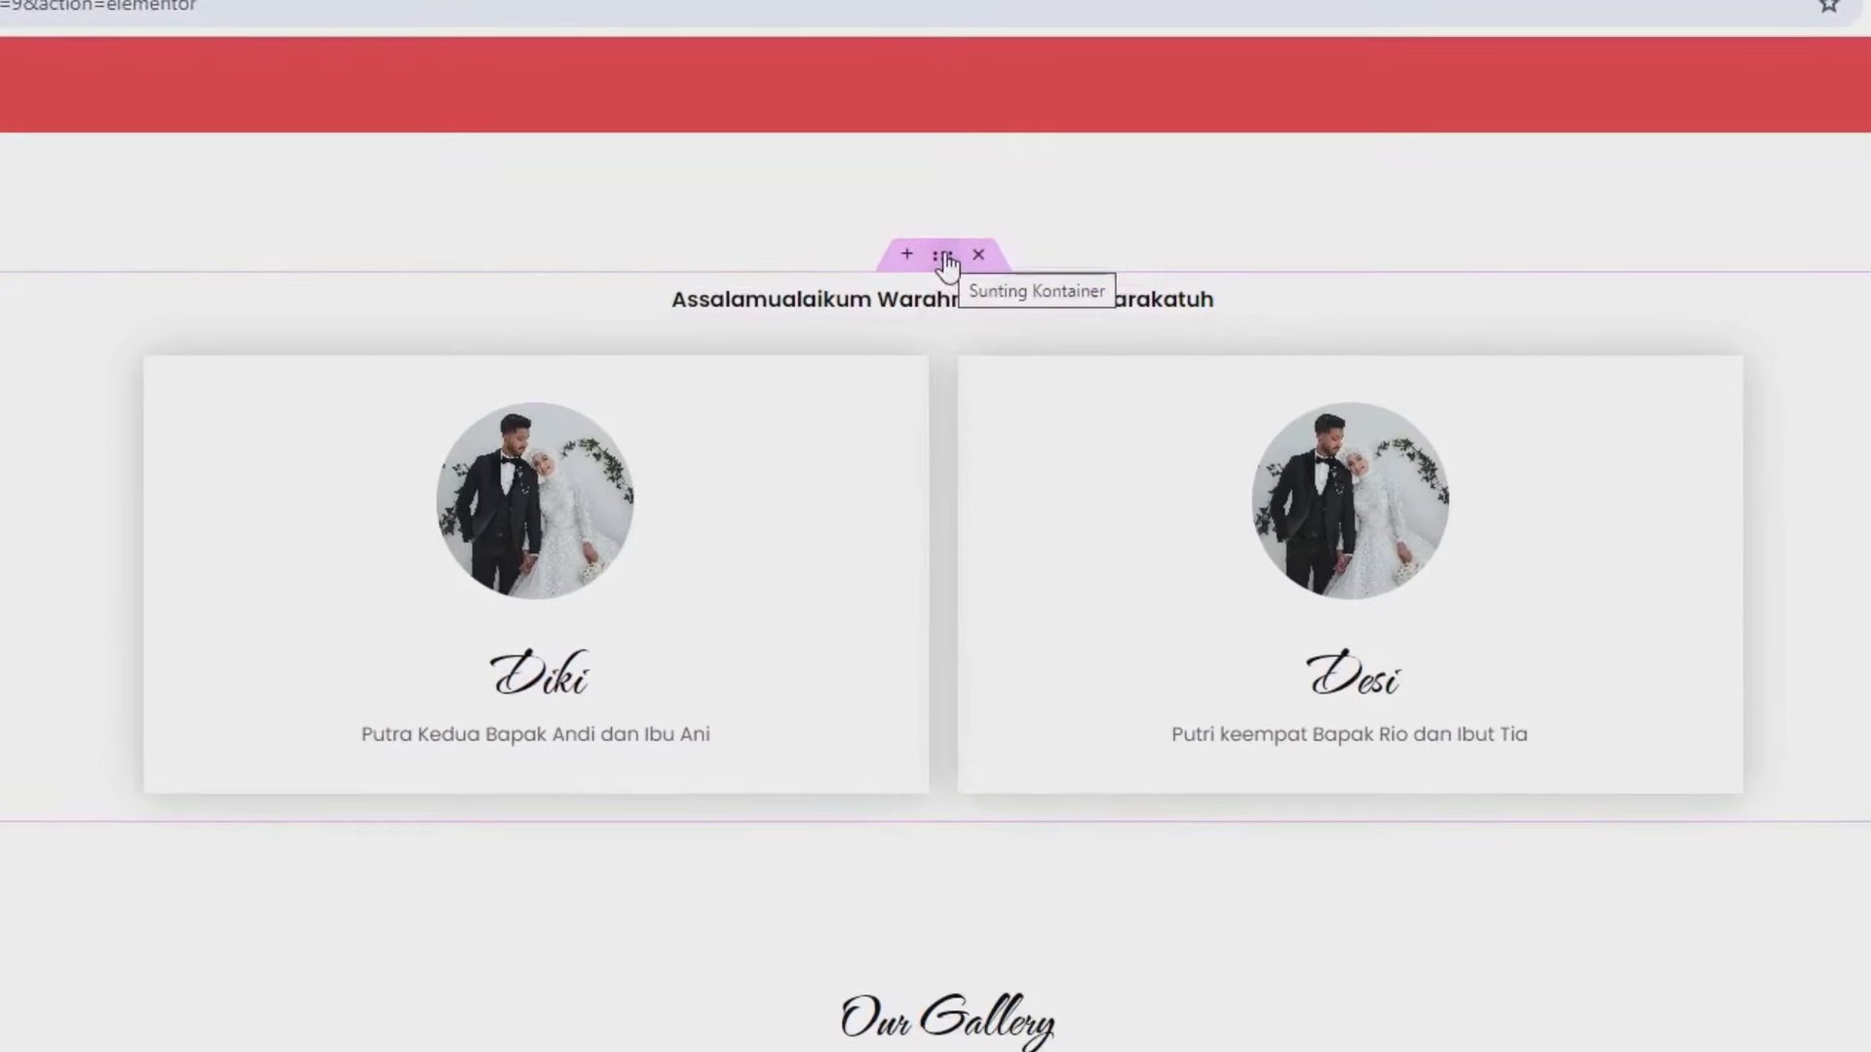
{"action": "right_click", "coordinate": [943, 260]}
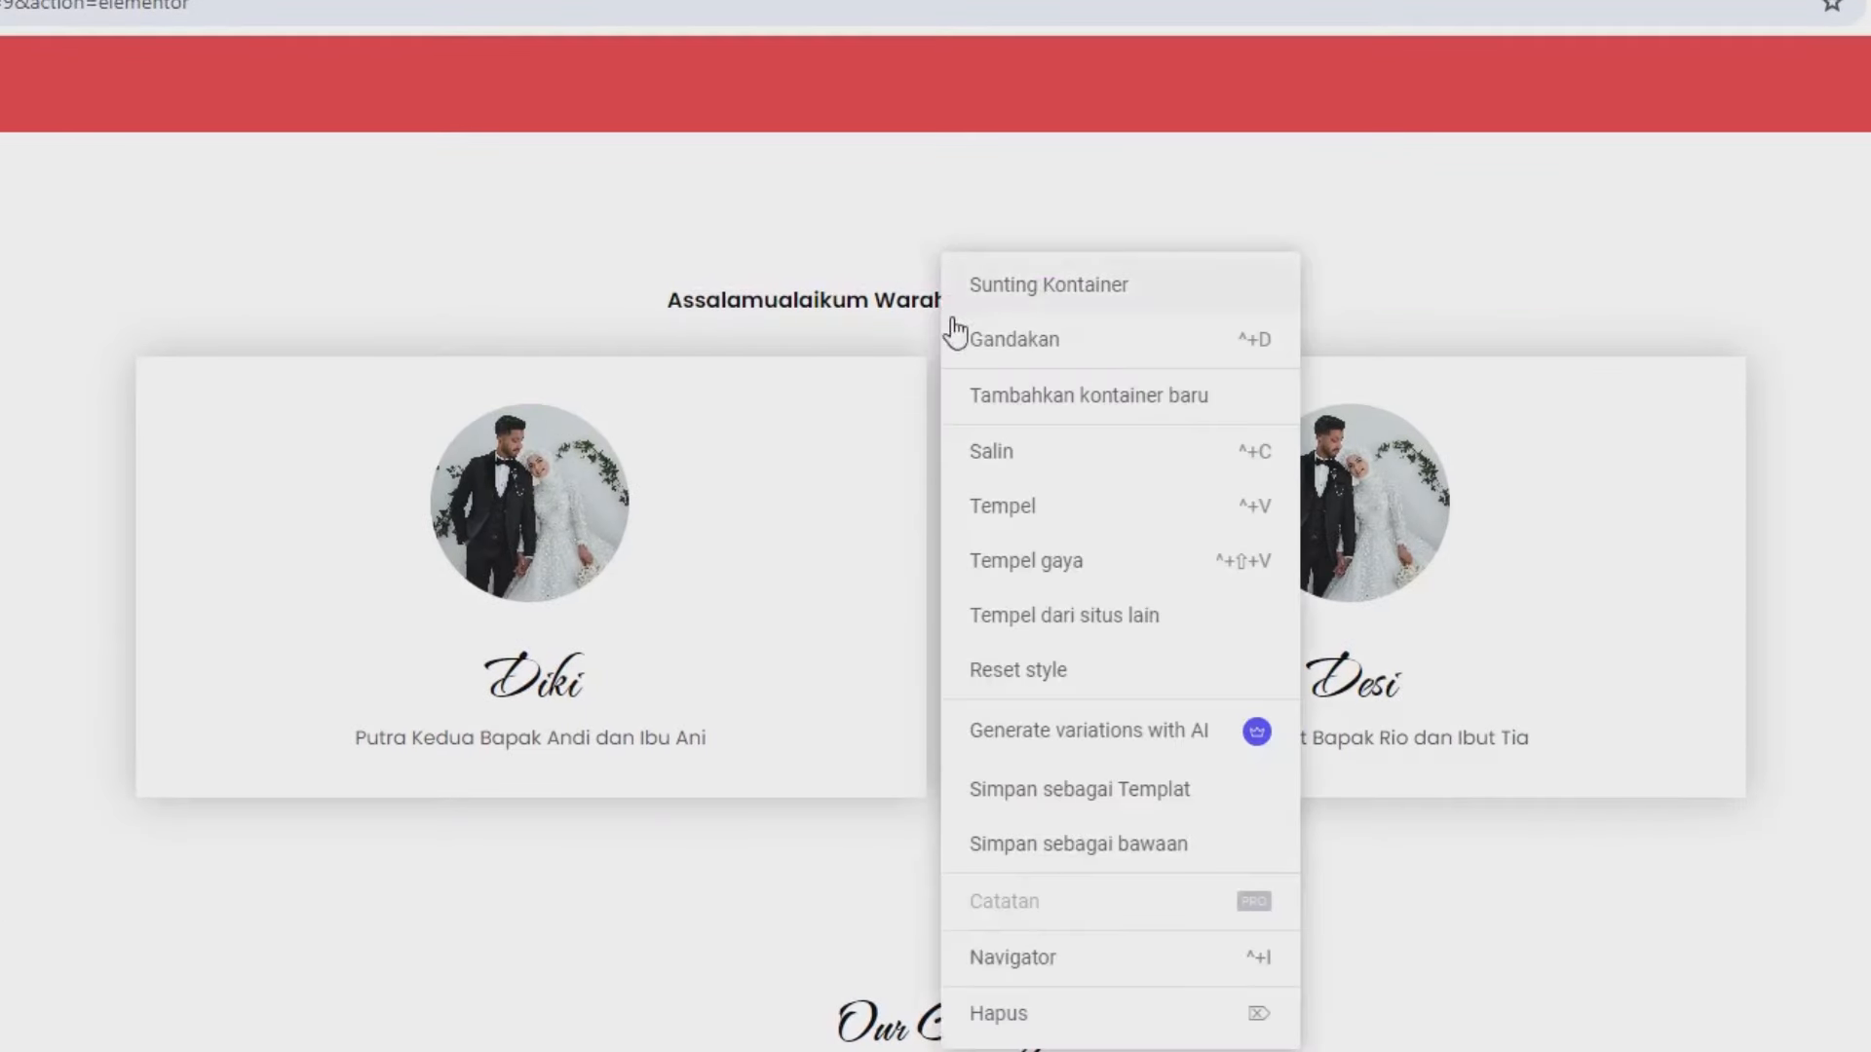
{"action": "left_click", "coordinate": [985, 447]}
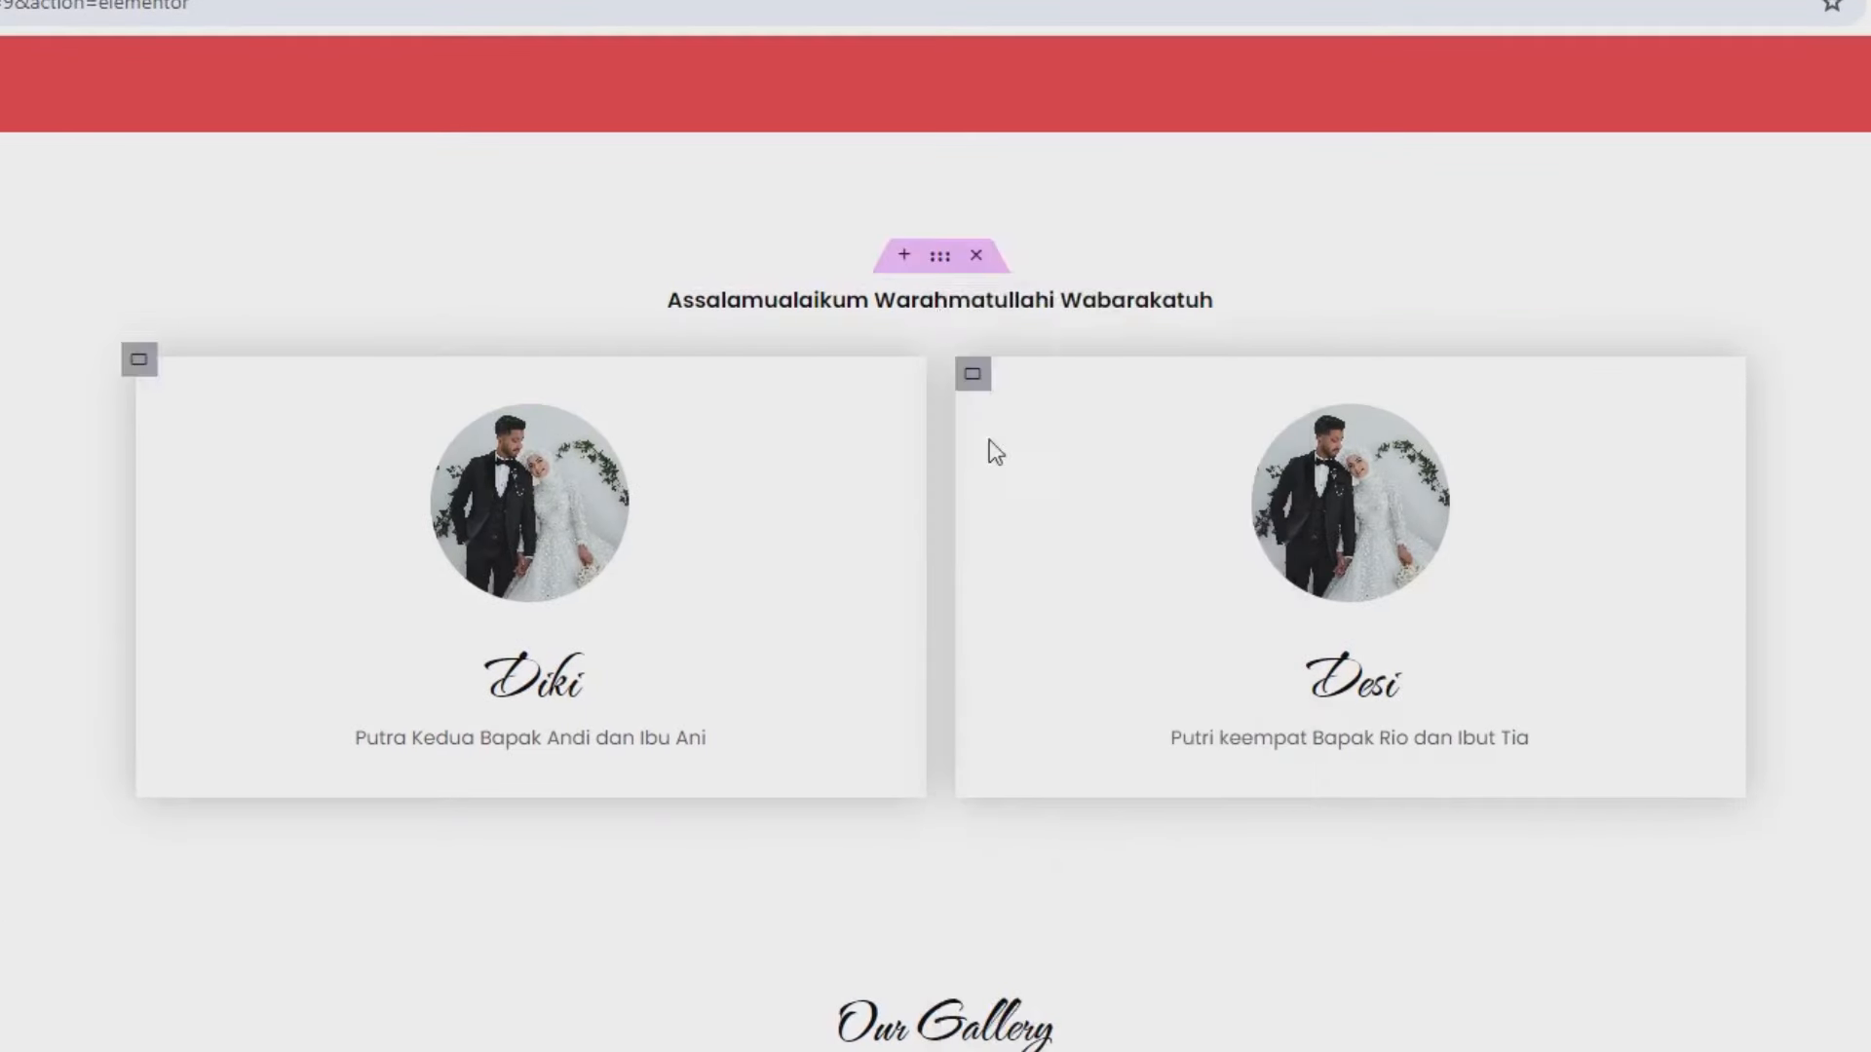
{"action": "right_click", "coordinate": [939, 256]}
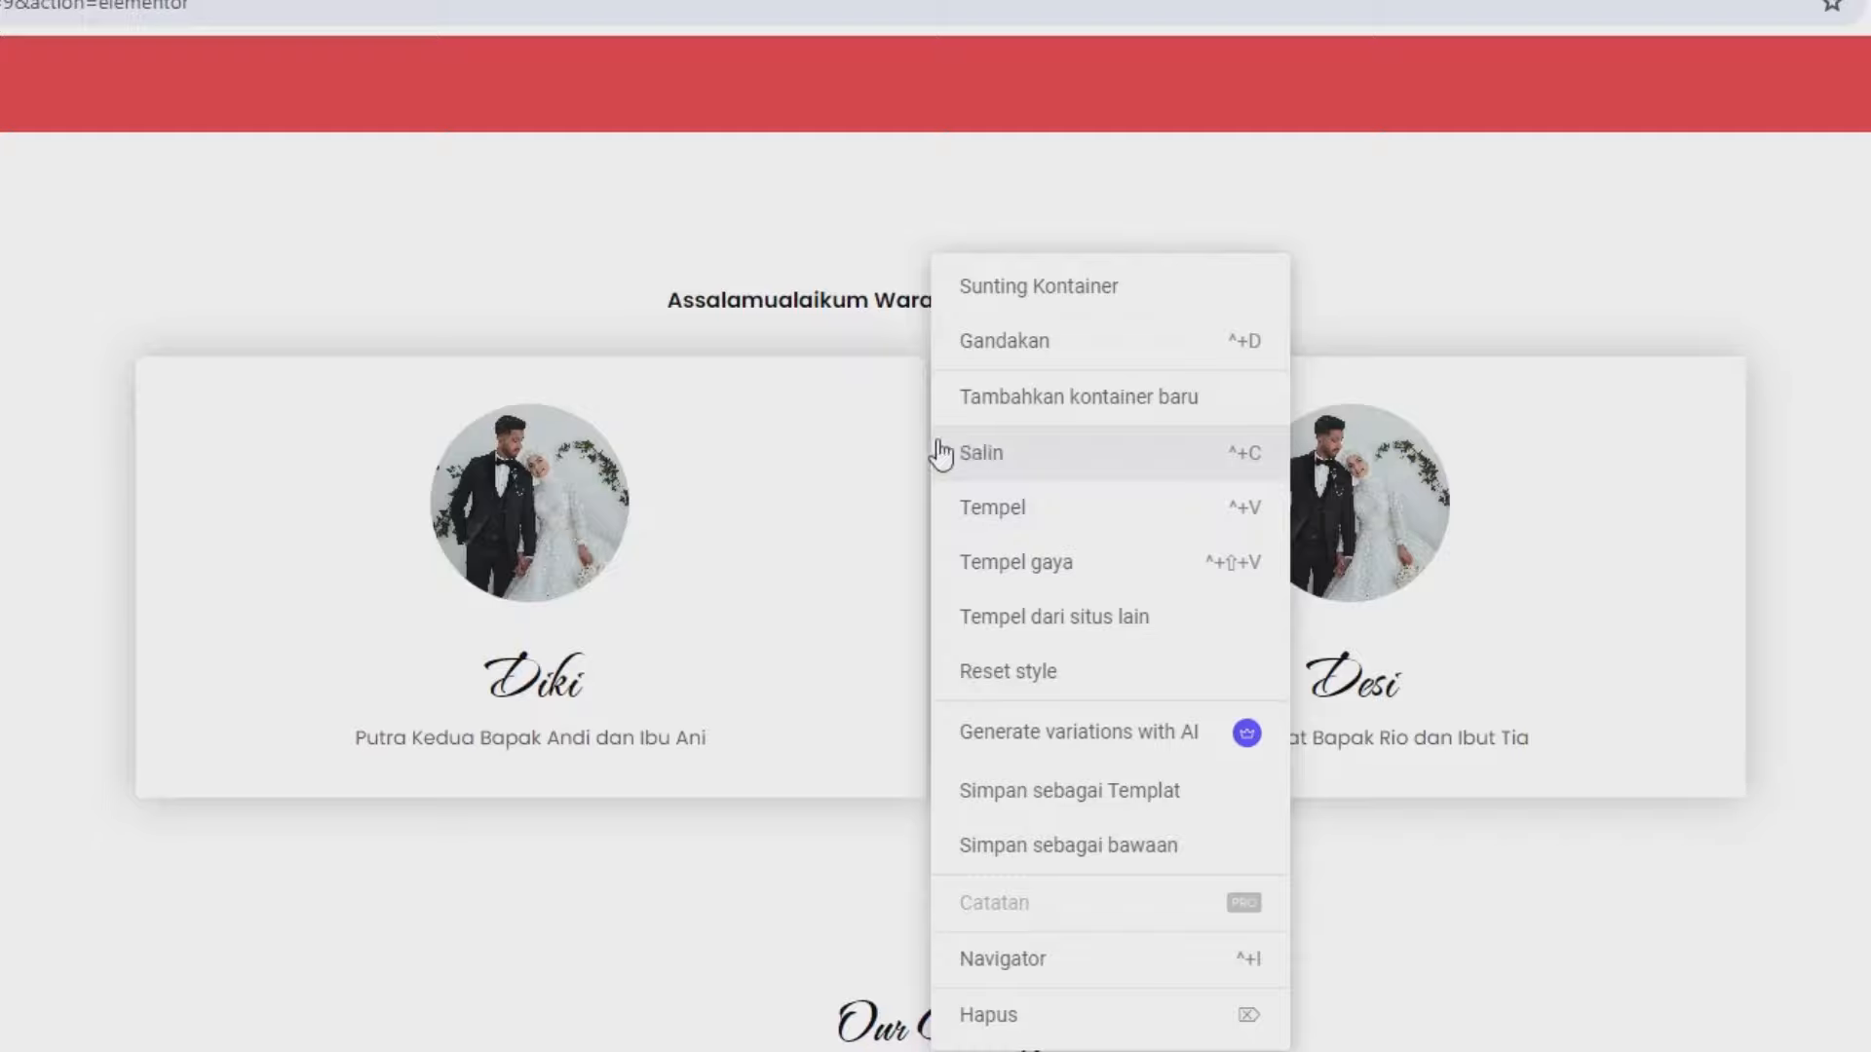
{"action": "left_click", "coordinate": [981, 452]}
{"action": "scroll", "coordinate": [487, 683], "scroll_direction": "down", "scroll_amount": 15}
{"action": "scroll", "coordinate": [421, 799], "scroll_direction": "down", "scroll_amount": 5}
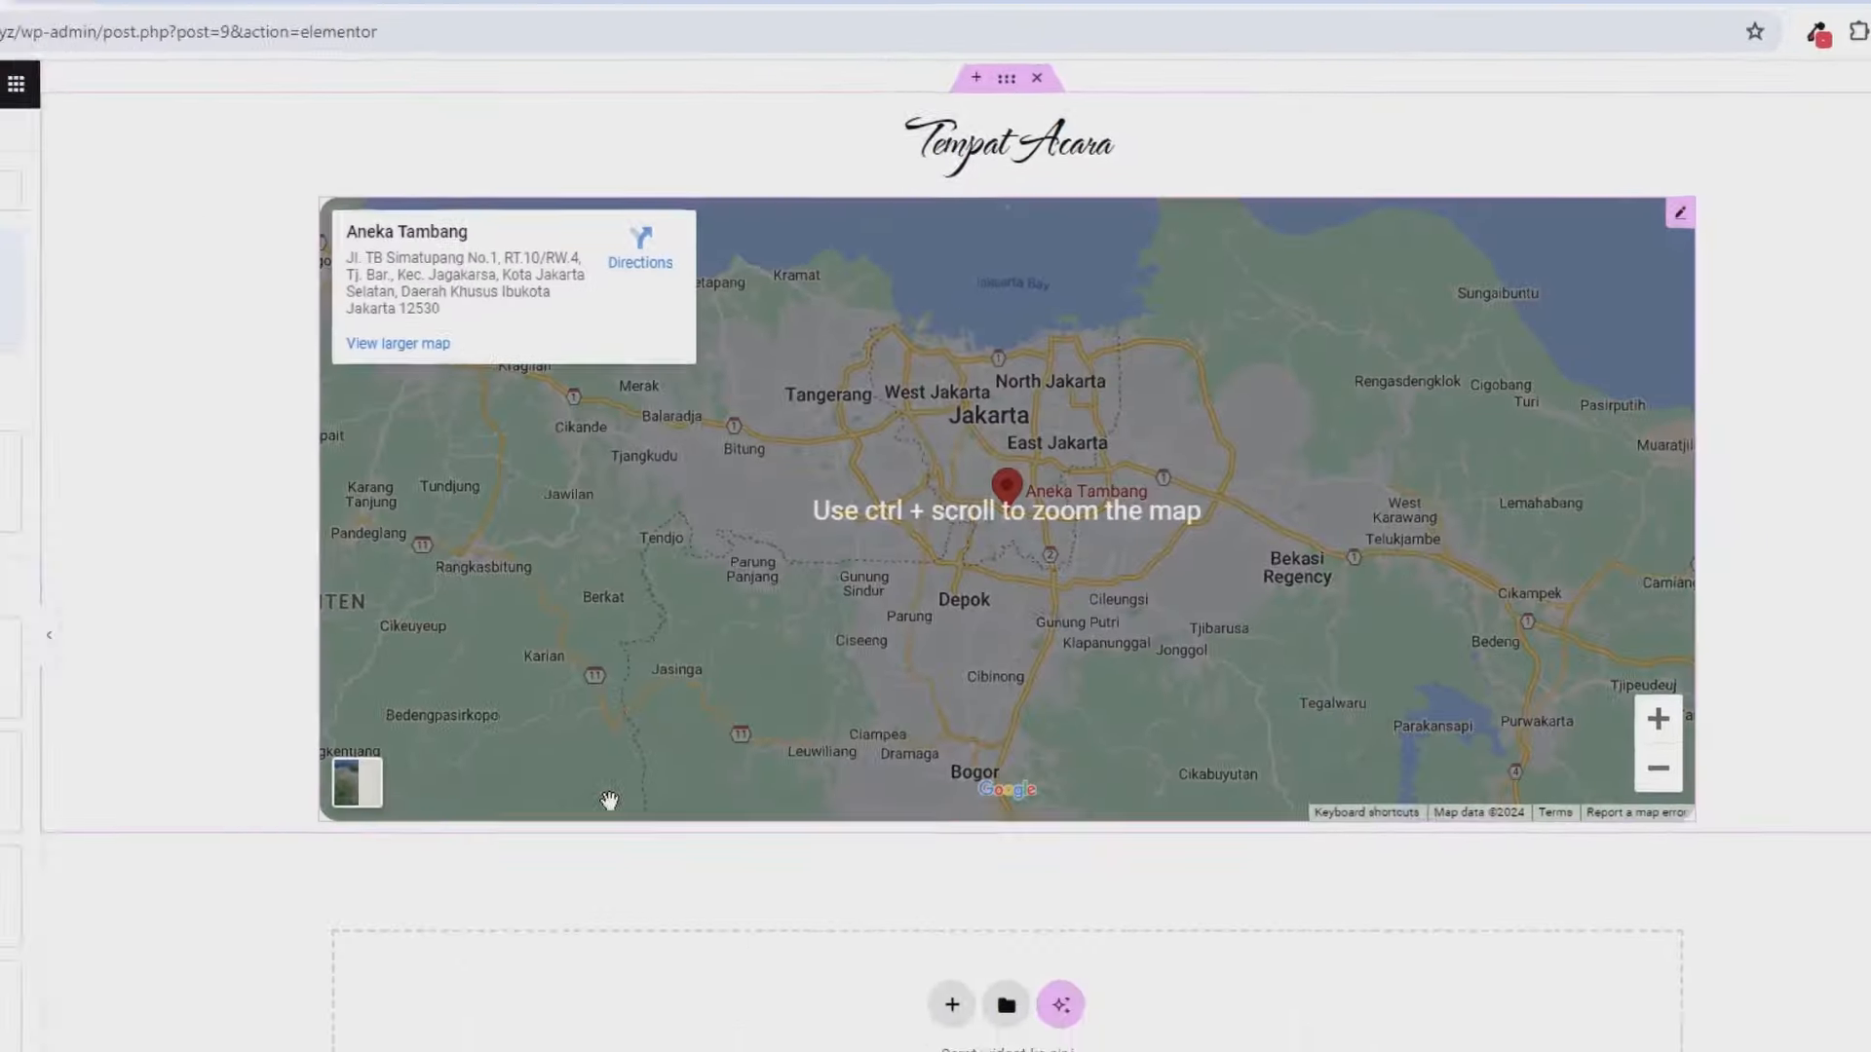
{"action": "right_click", "coordinate": [829, 858]}
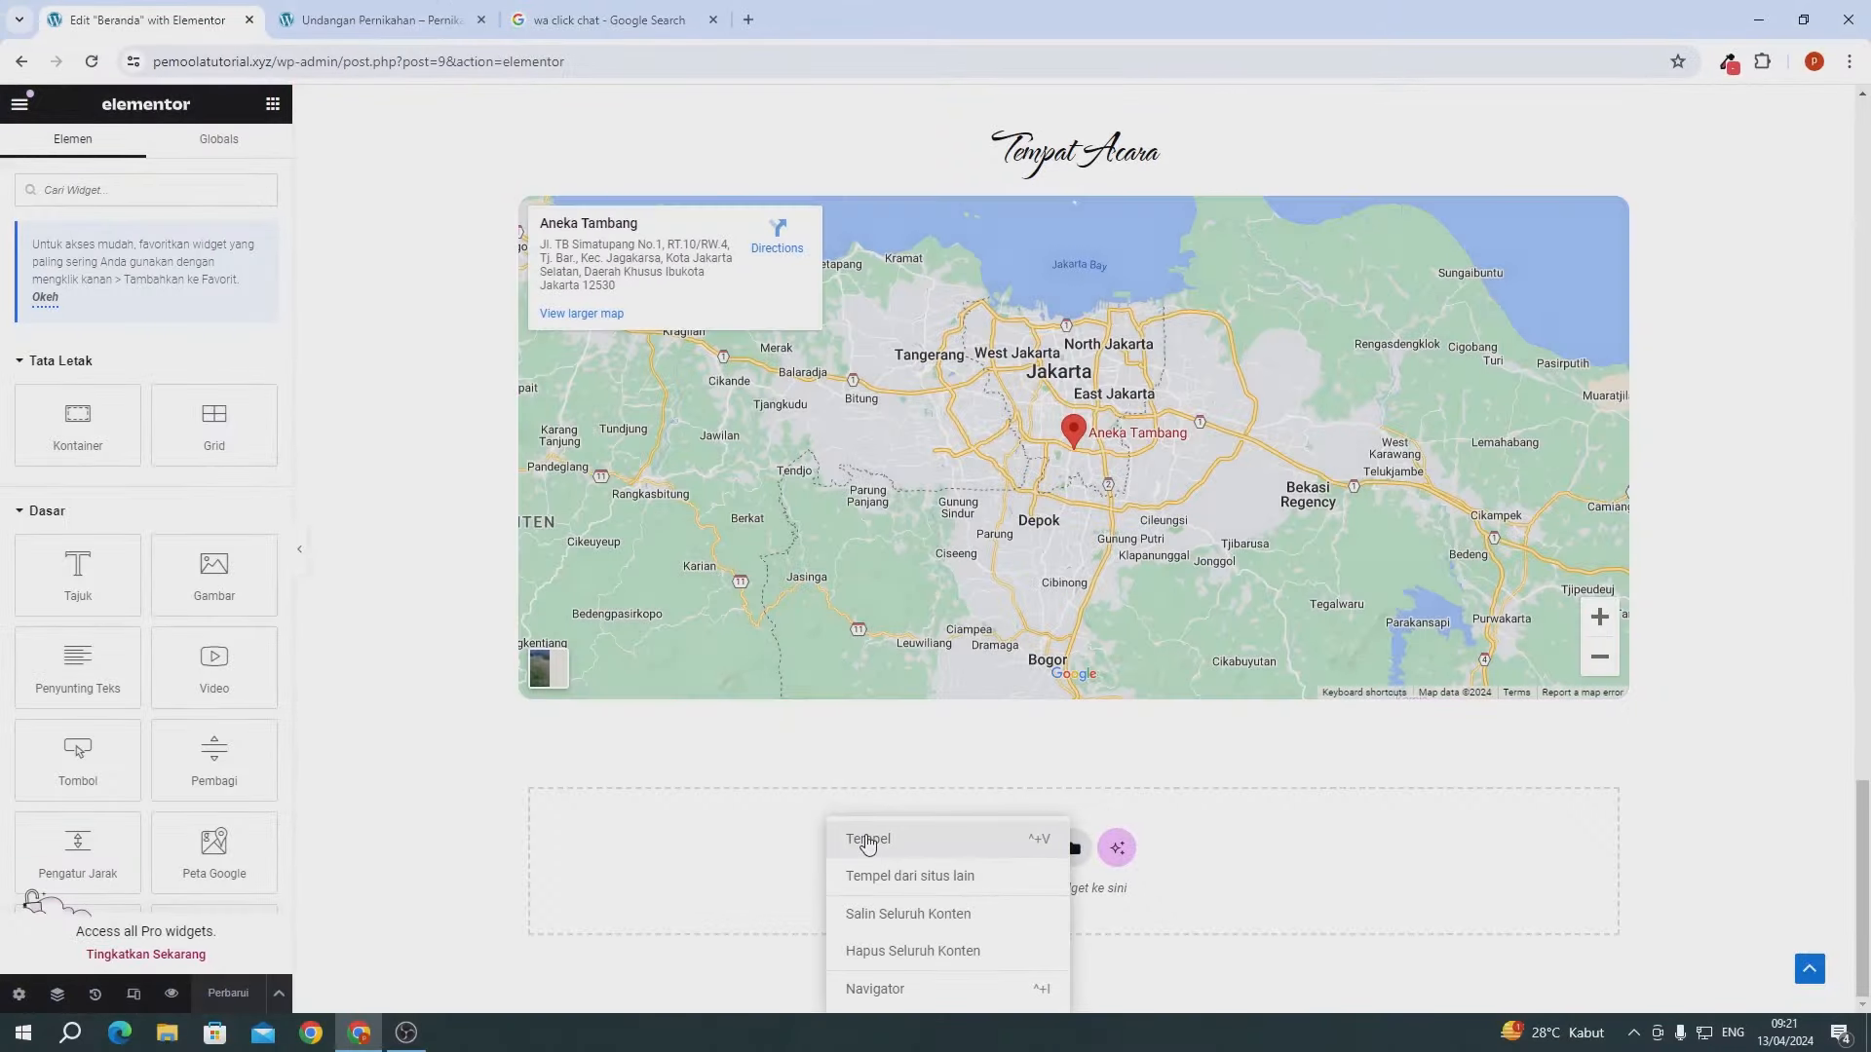
{"action": "left_click", "coordinate": [867, 840]}
- Delete the pasted greeting heading, right-hand card and portrait card, leaving an empty container
{"action": "scroll", "coordinate": [870, 804], "scroll_direction": "down", "scroll_amount": 3}
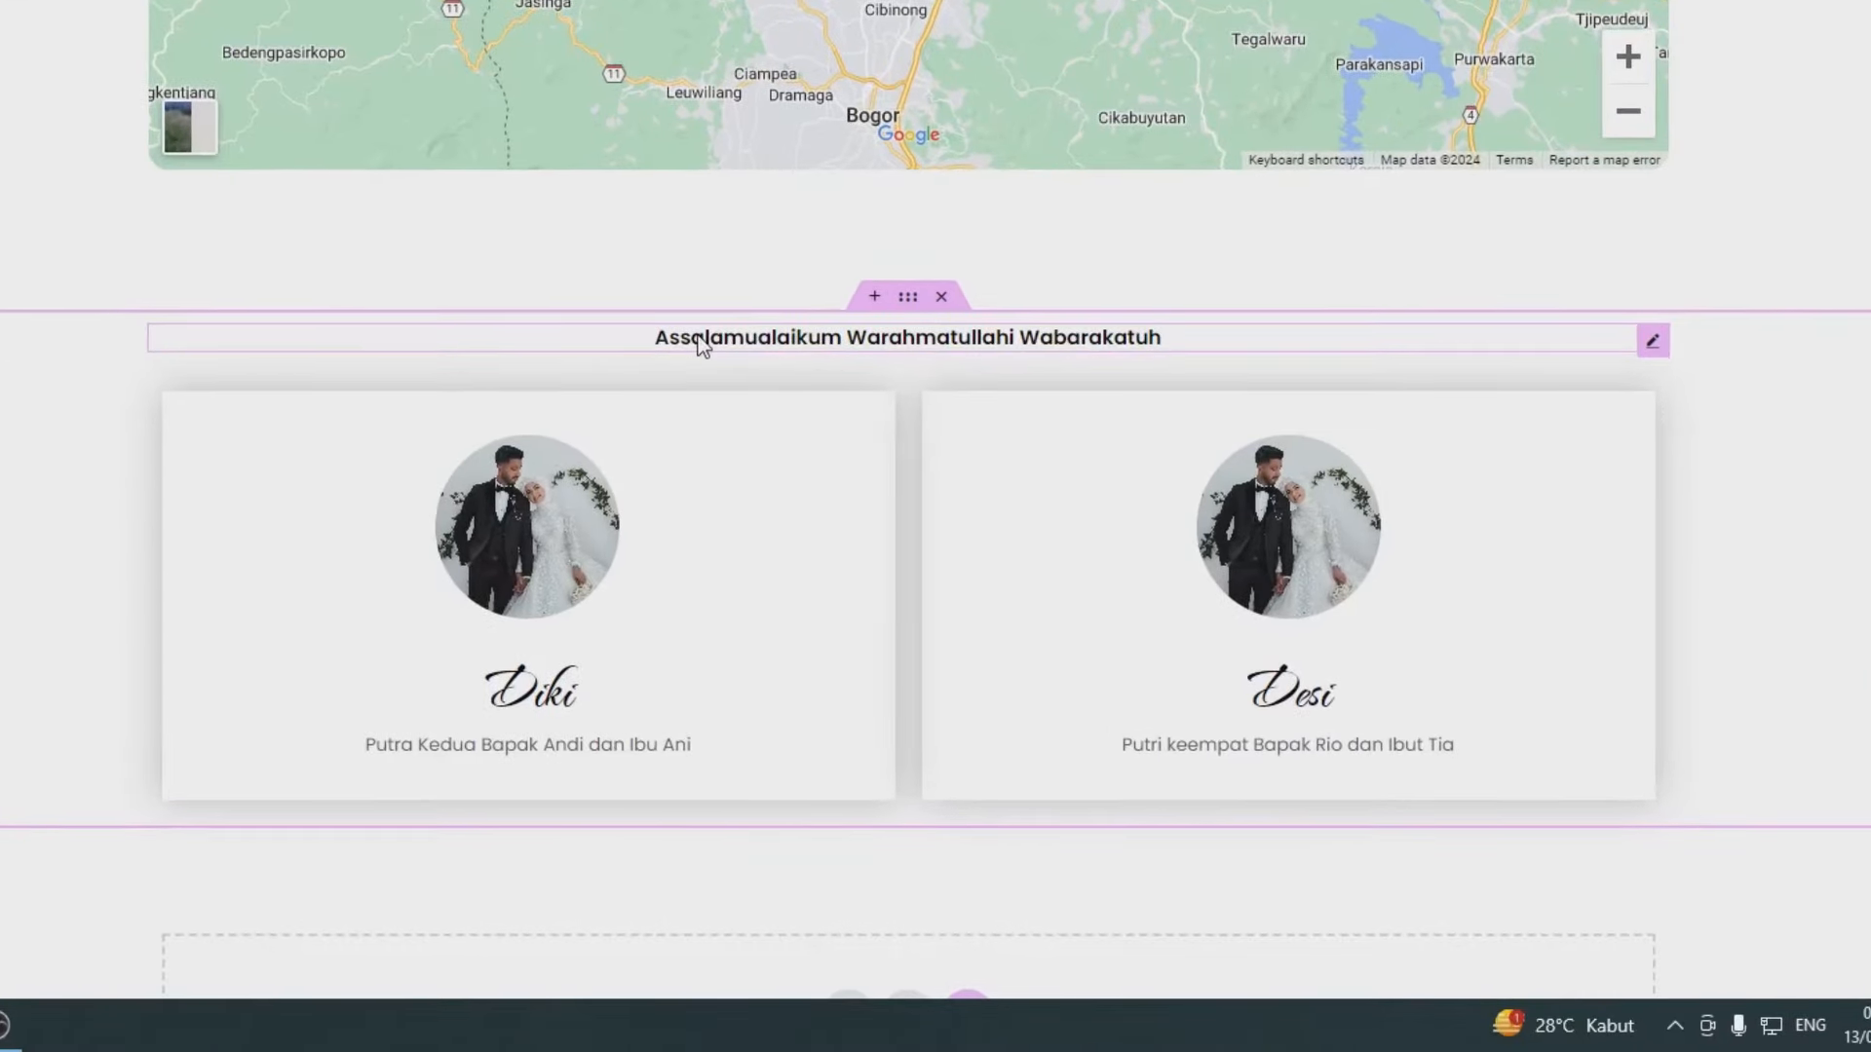
{"action": "right_click", "coordinate": [699, 343]}
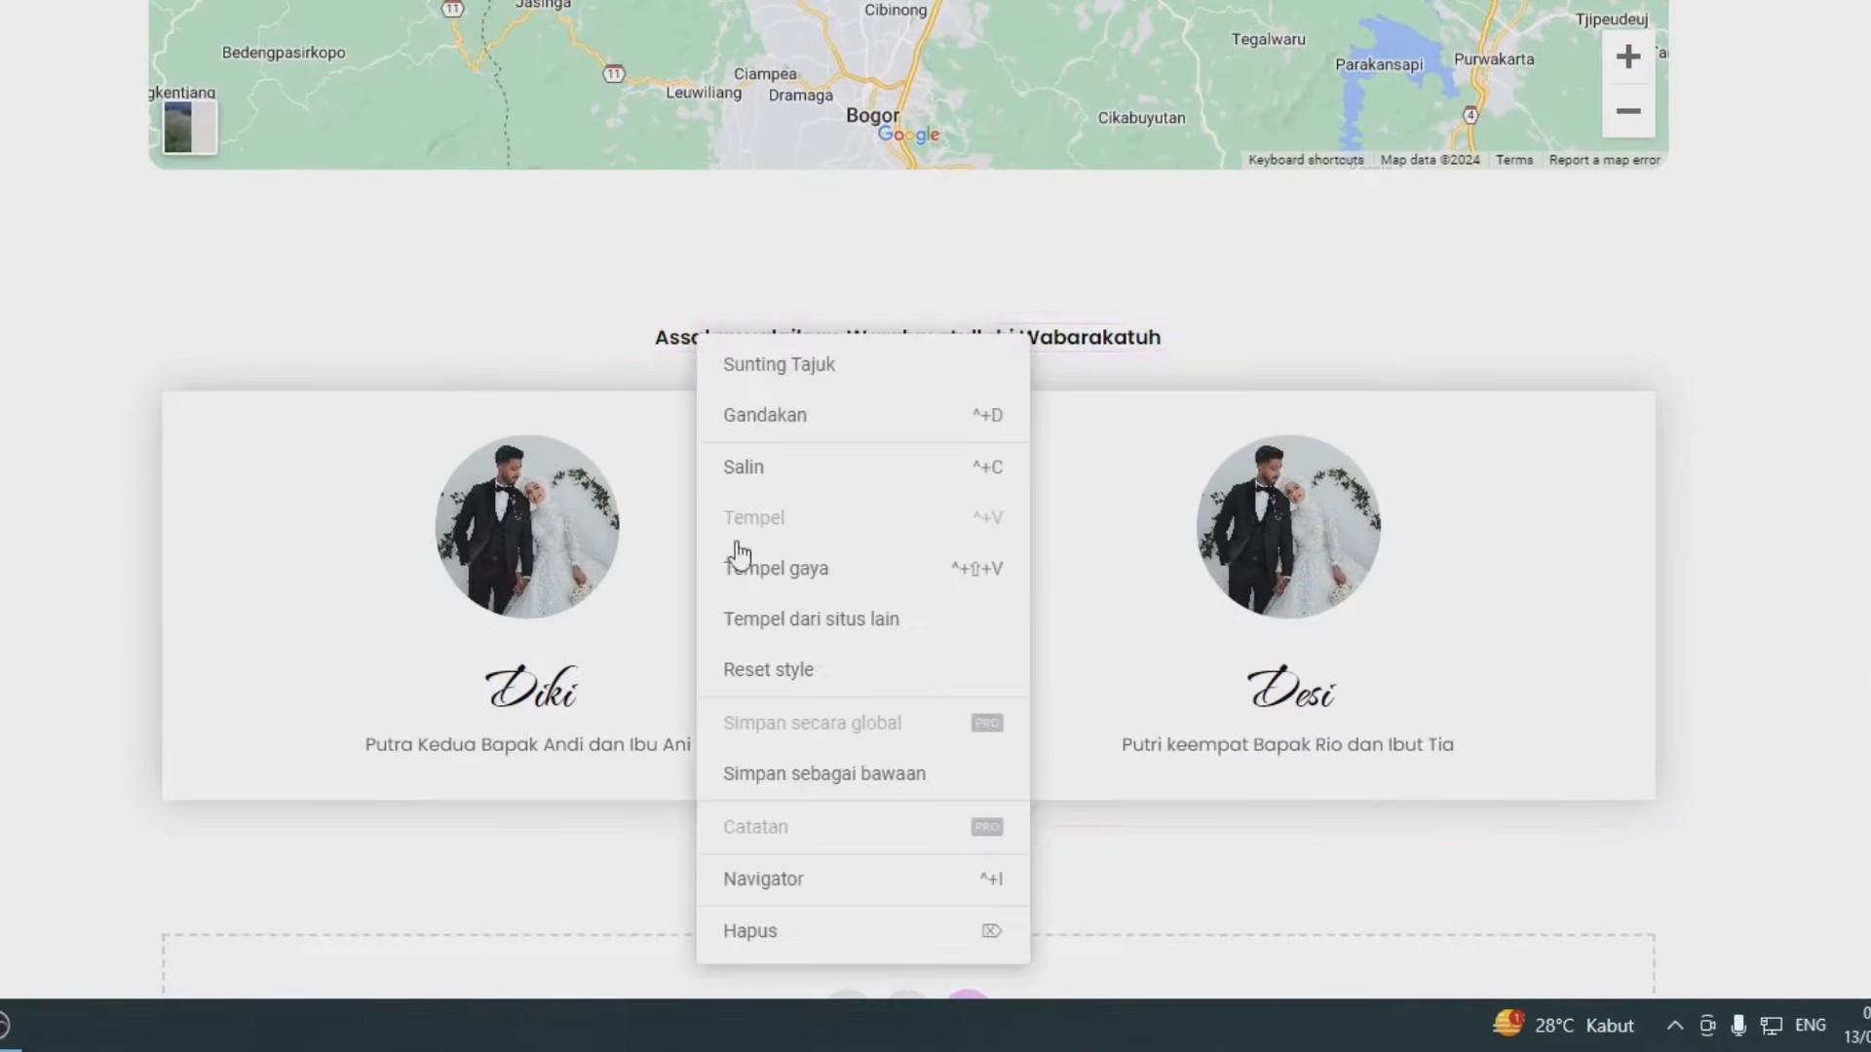
{"action": "left_click", "coordinate": [774, 932]}
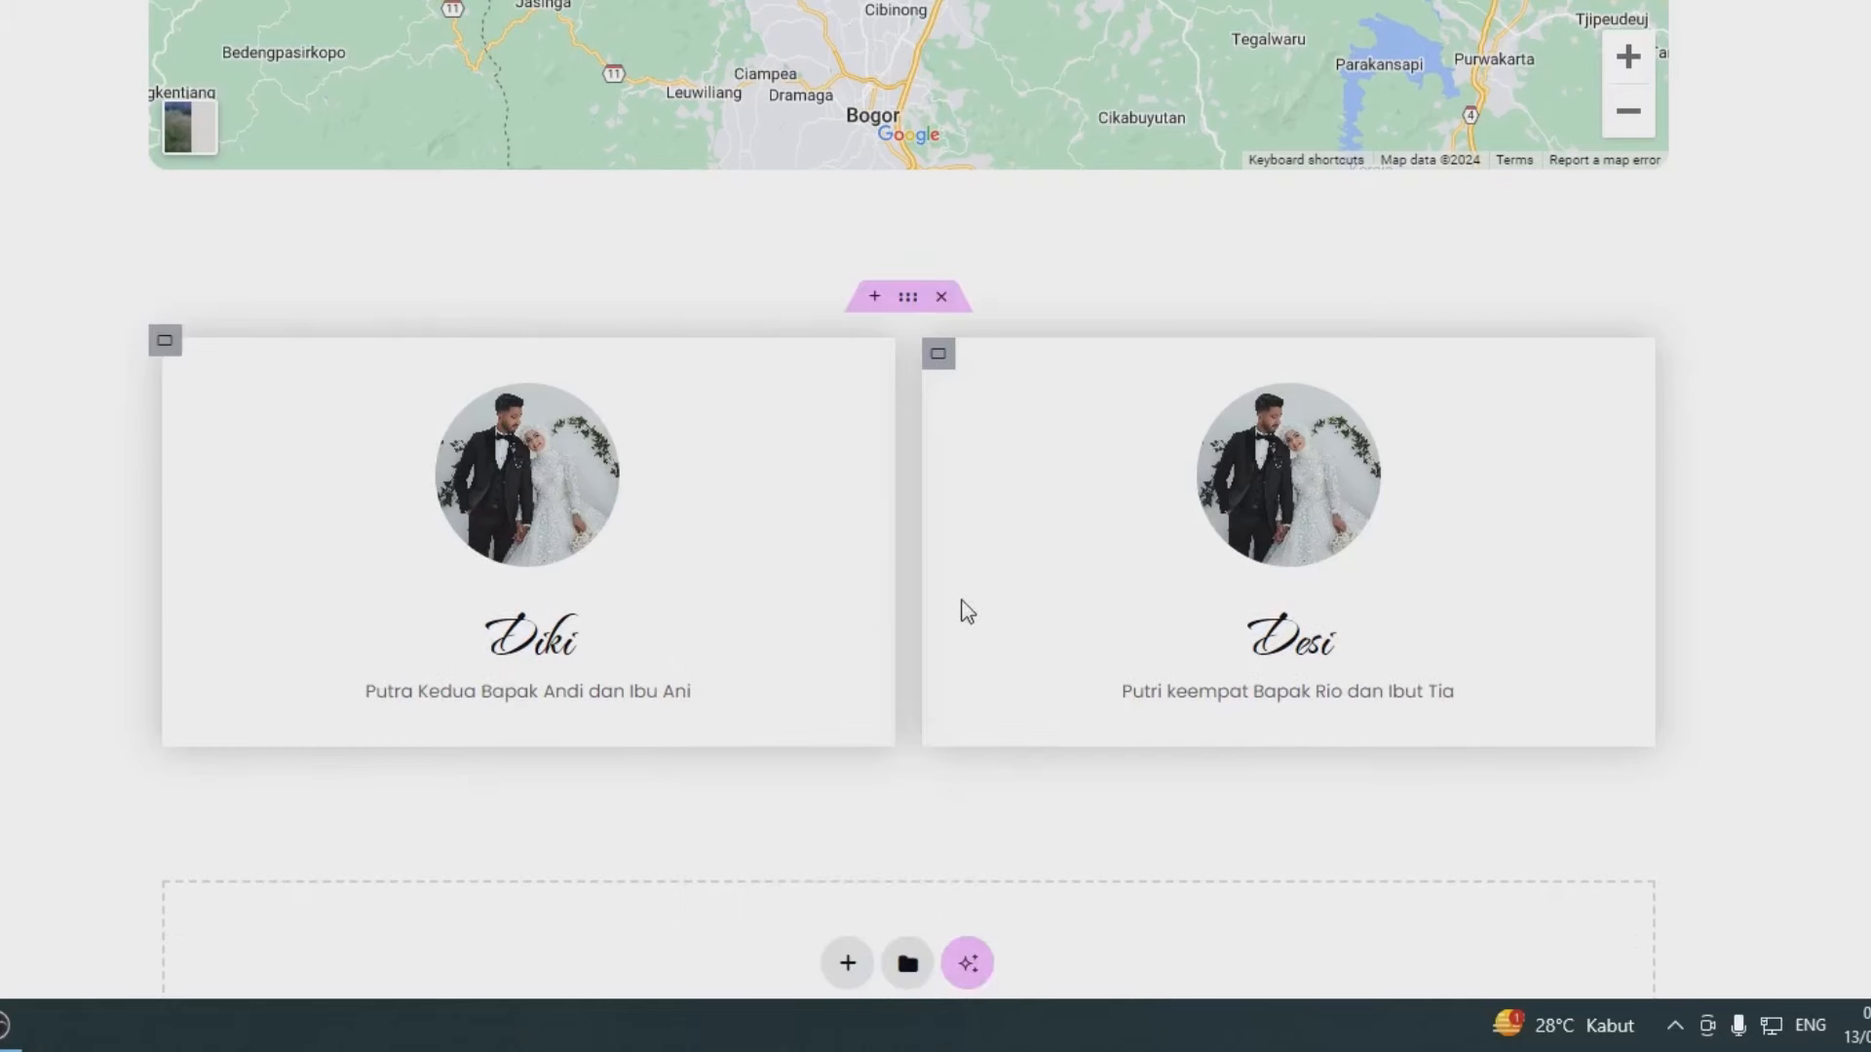
{"action": "right_click", "coordinate": [939, 363]}
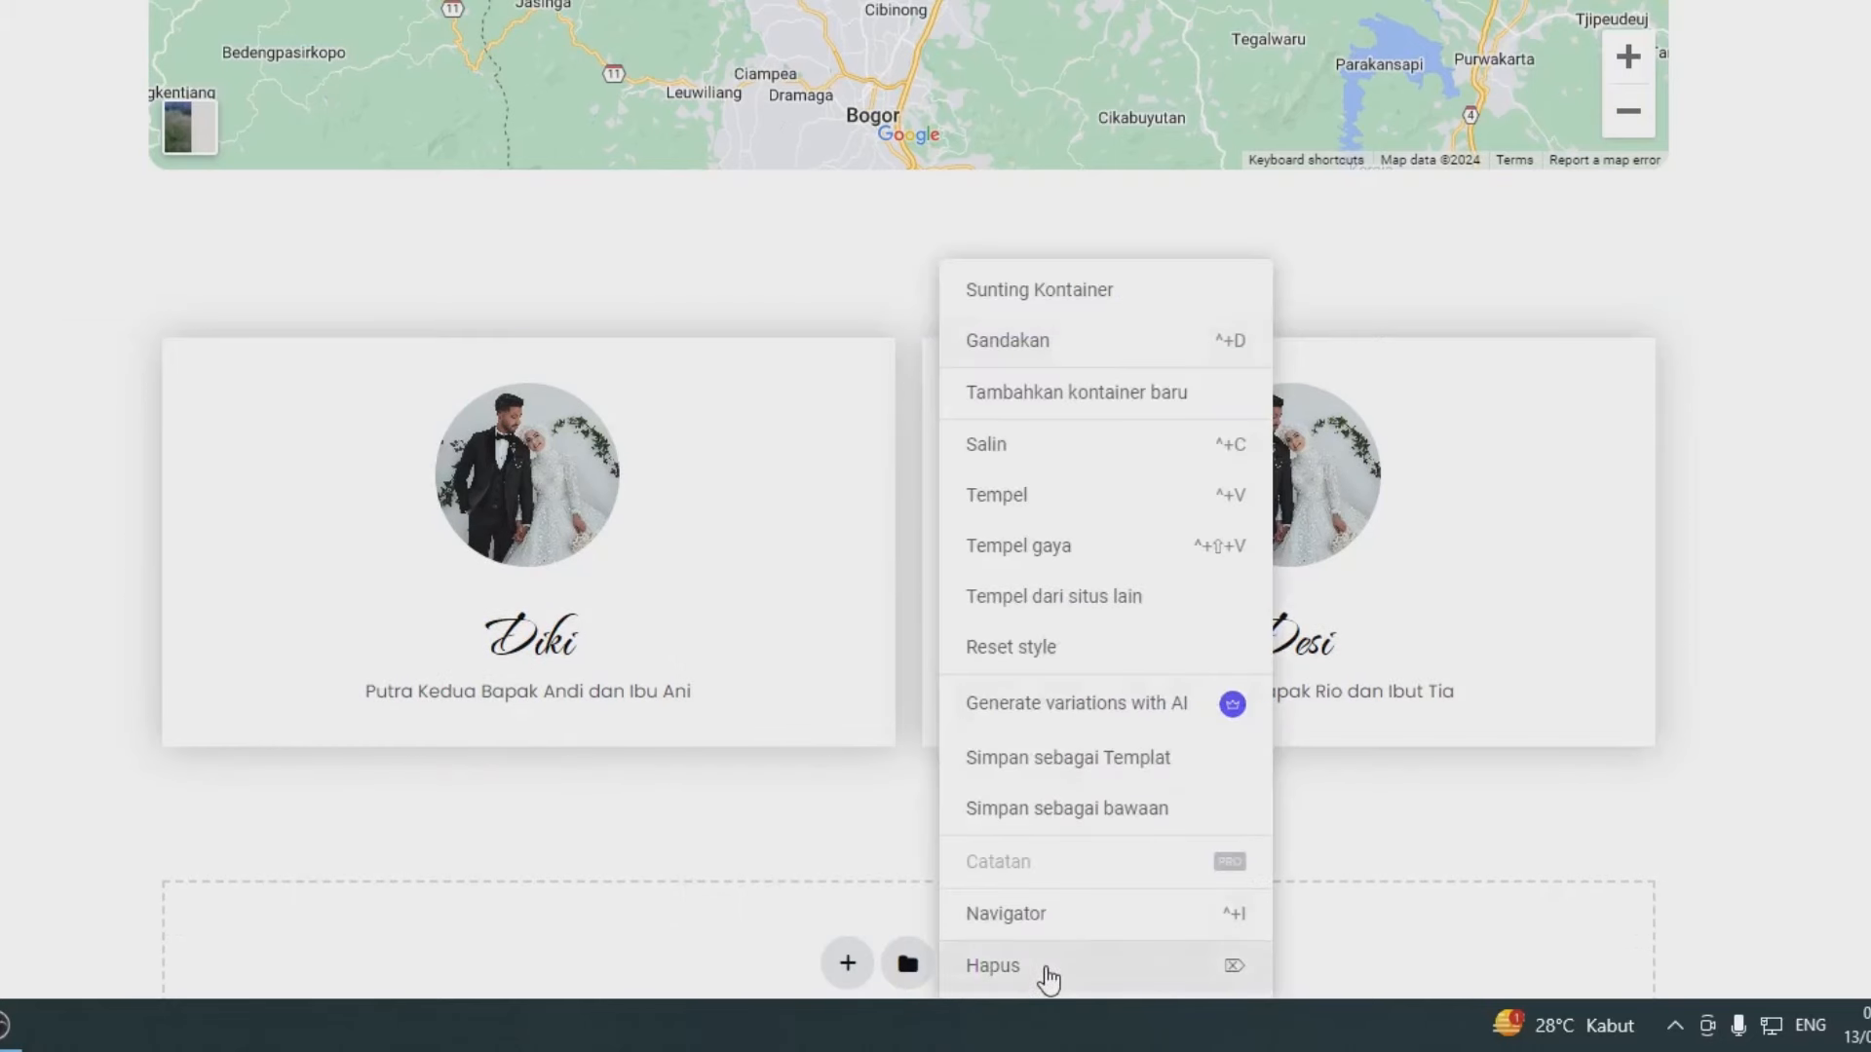
{"action": "left_click", "coordinate": [1049, 968]}
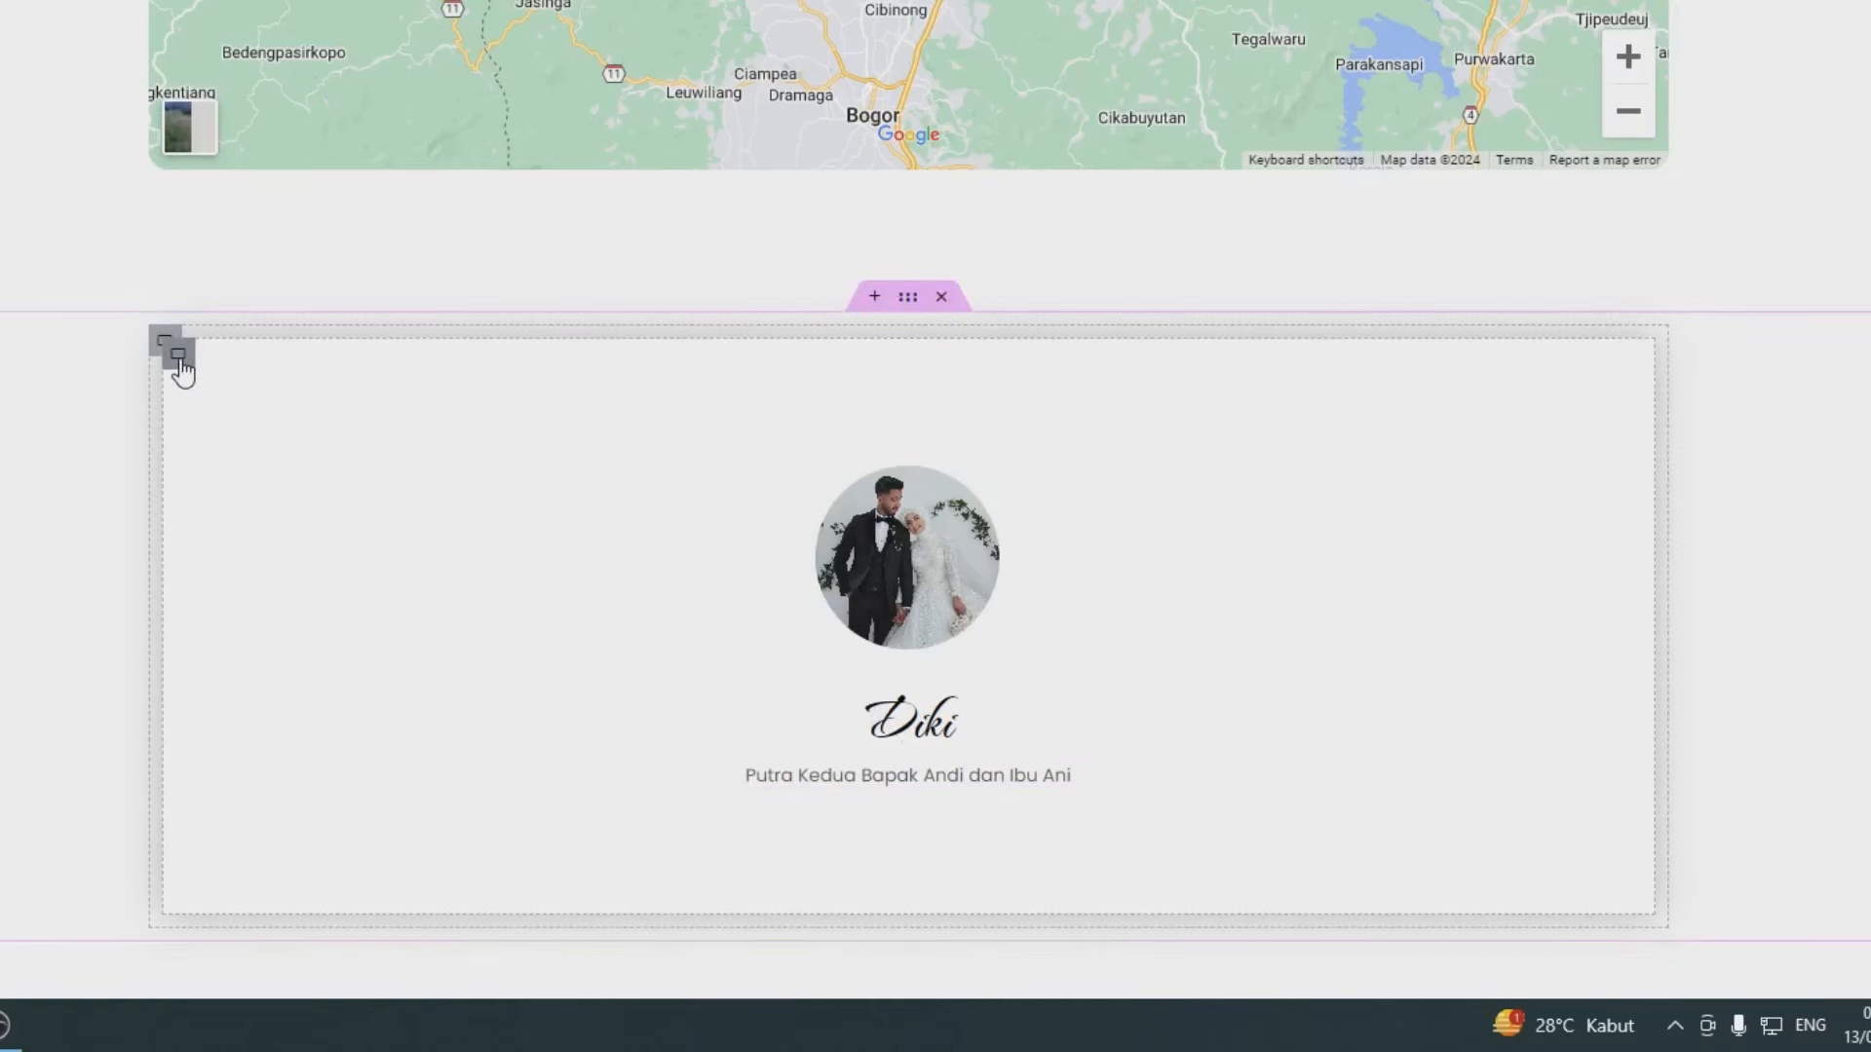
{"action": "right_click", "coordinate": [884, 531]}
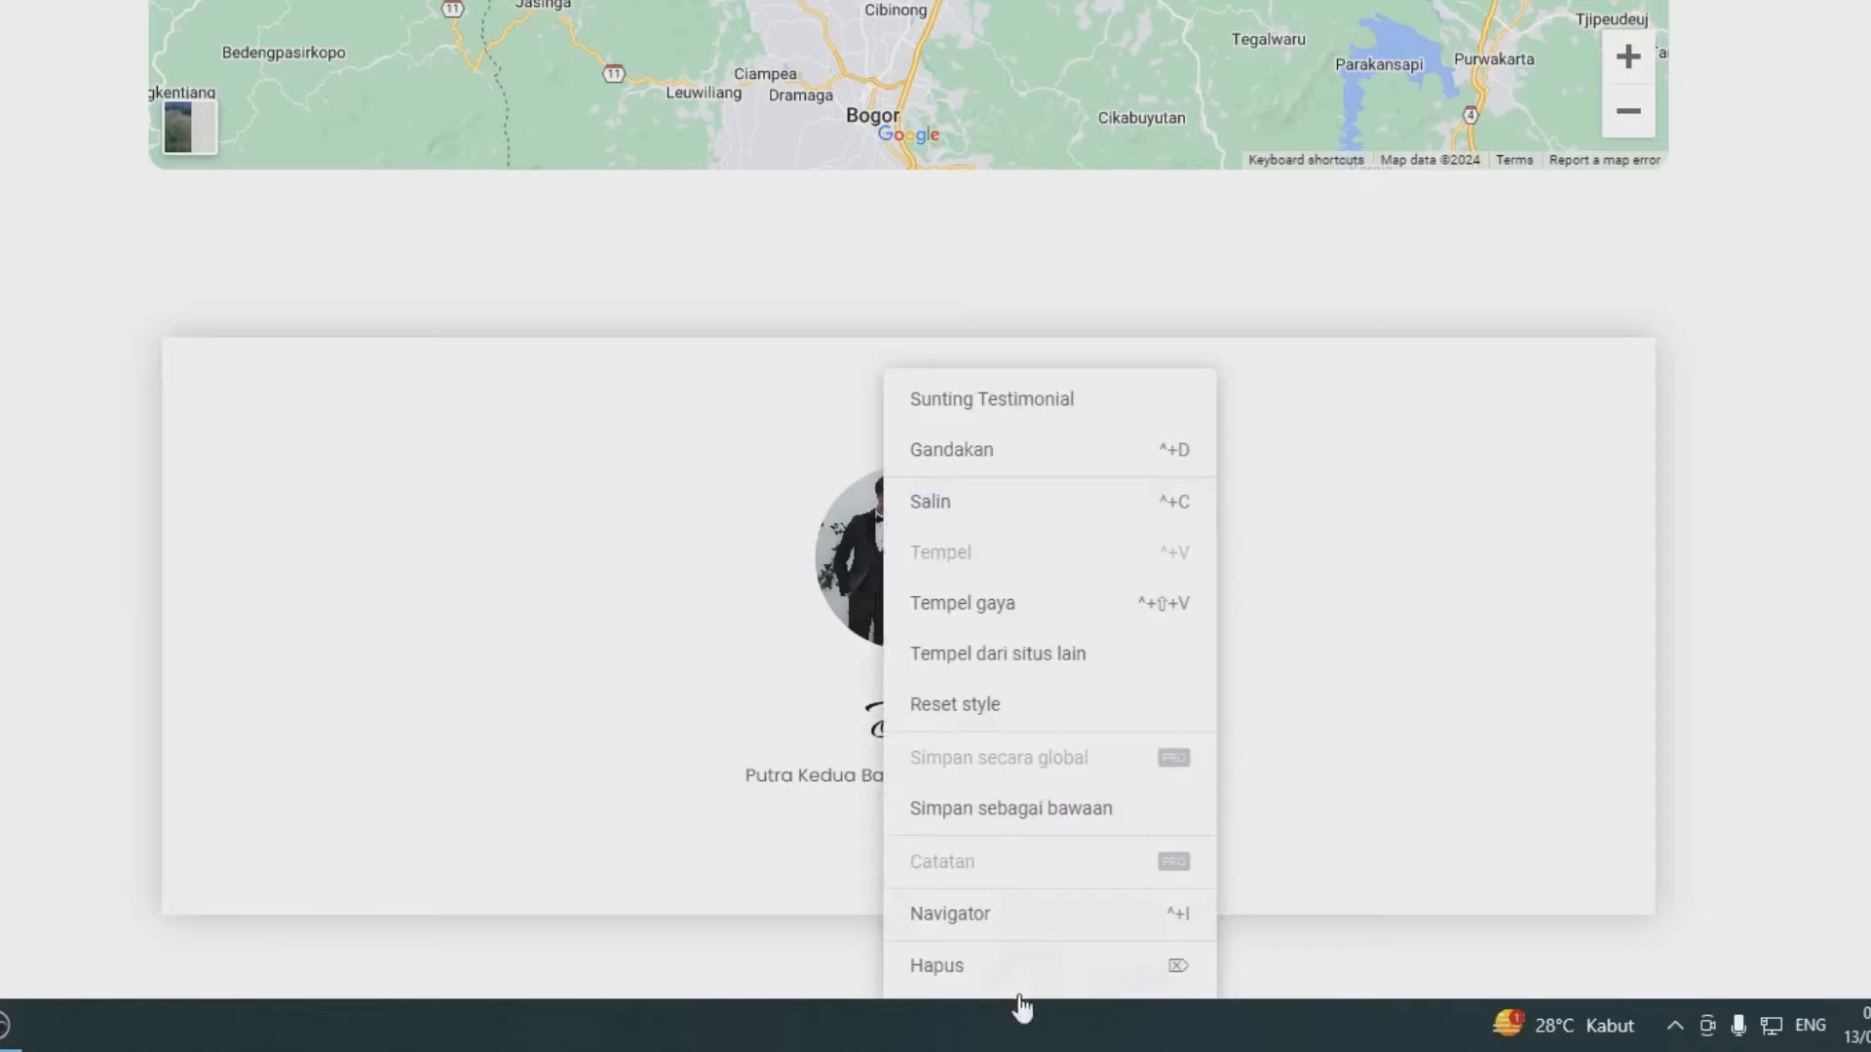
{"action": "left_click", "coordinate": [964, 967]}
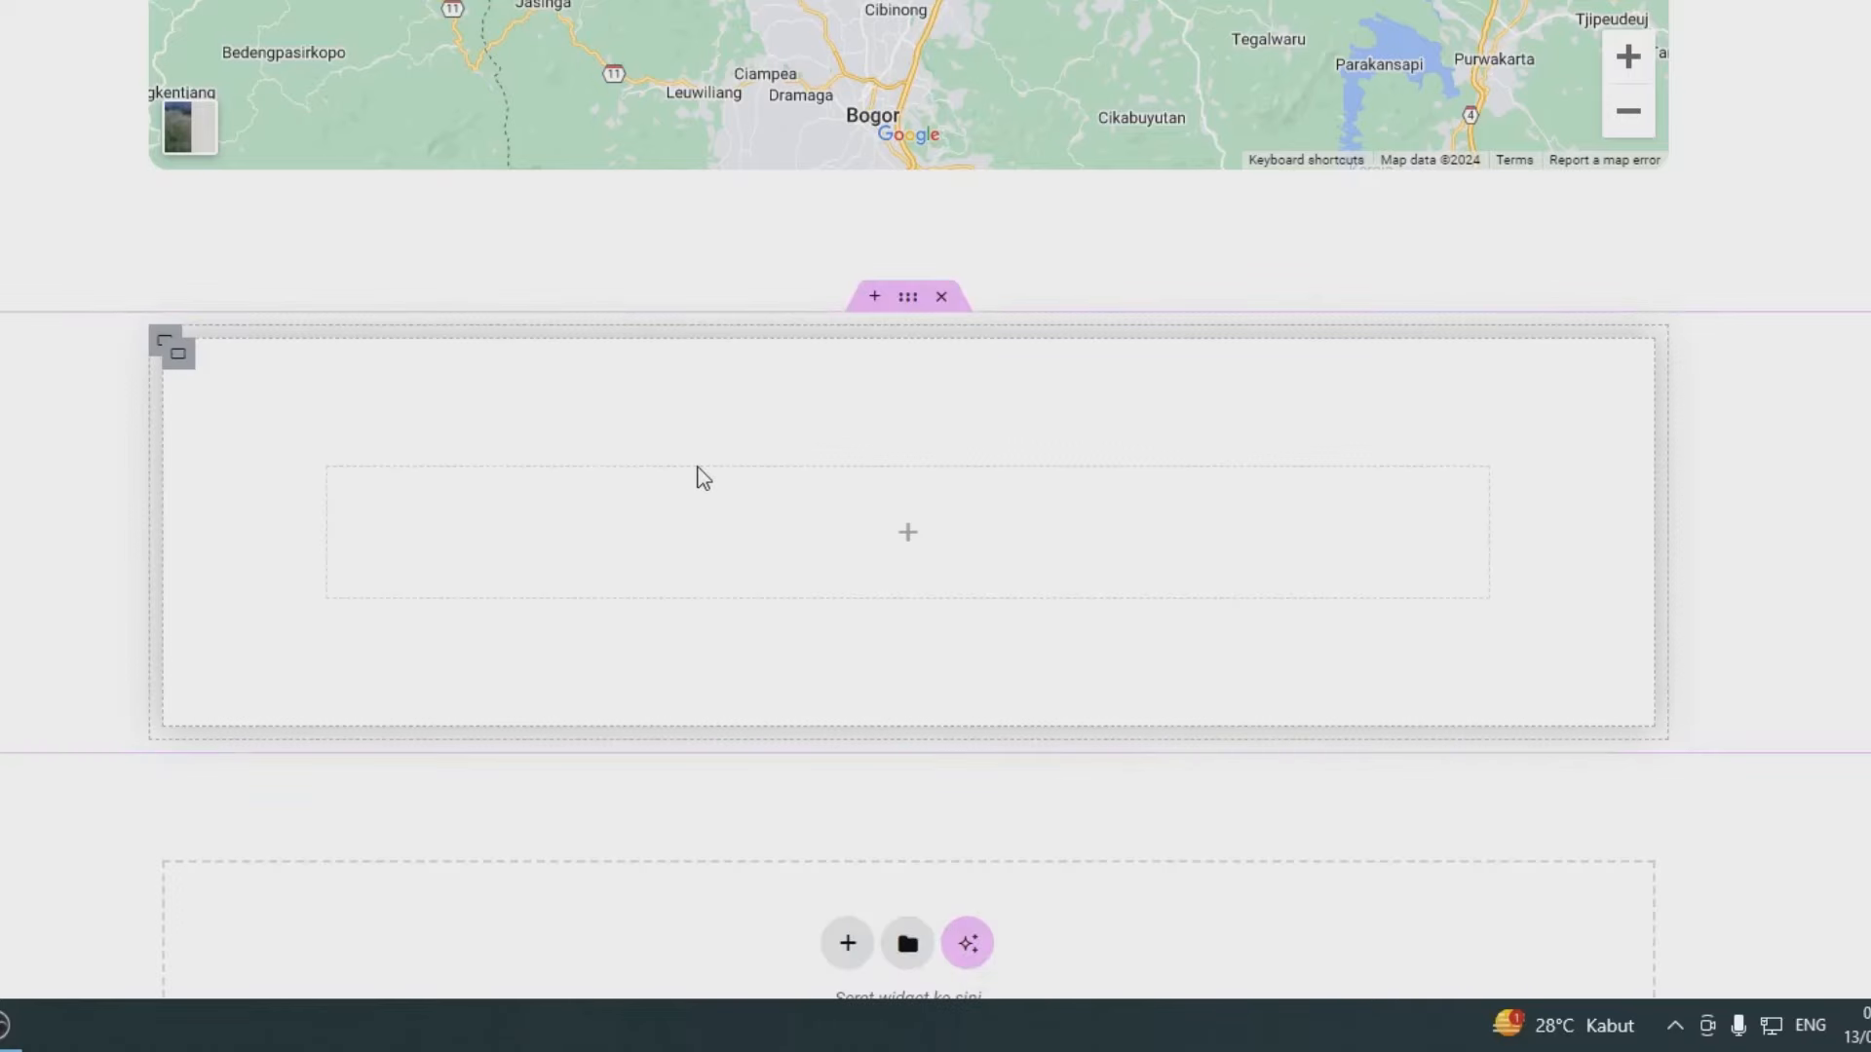
{"action": "scroll", "coordinate": [703, 478], "scroll_direction": "up", "scroll_amount": 8}
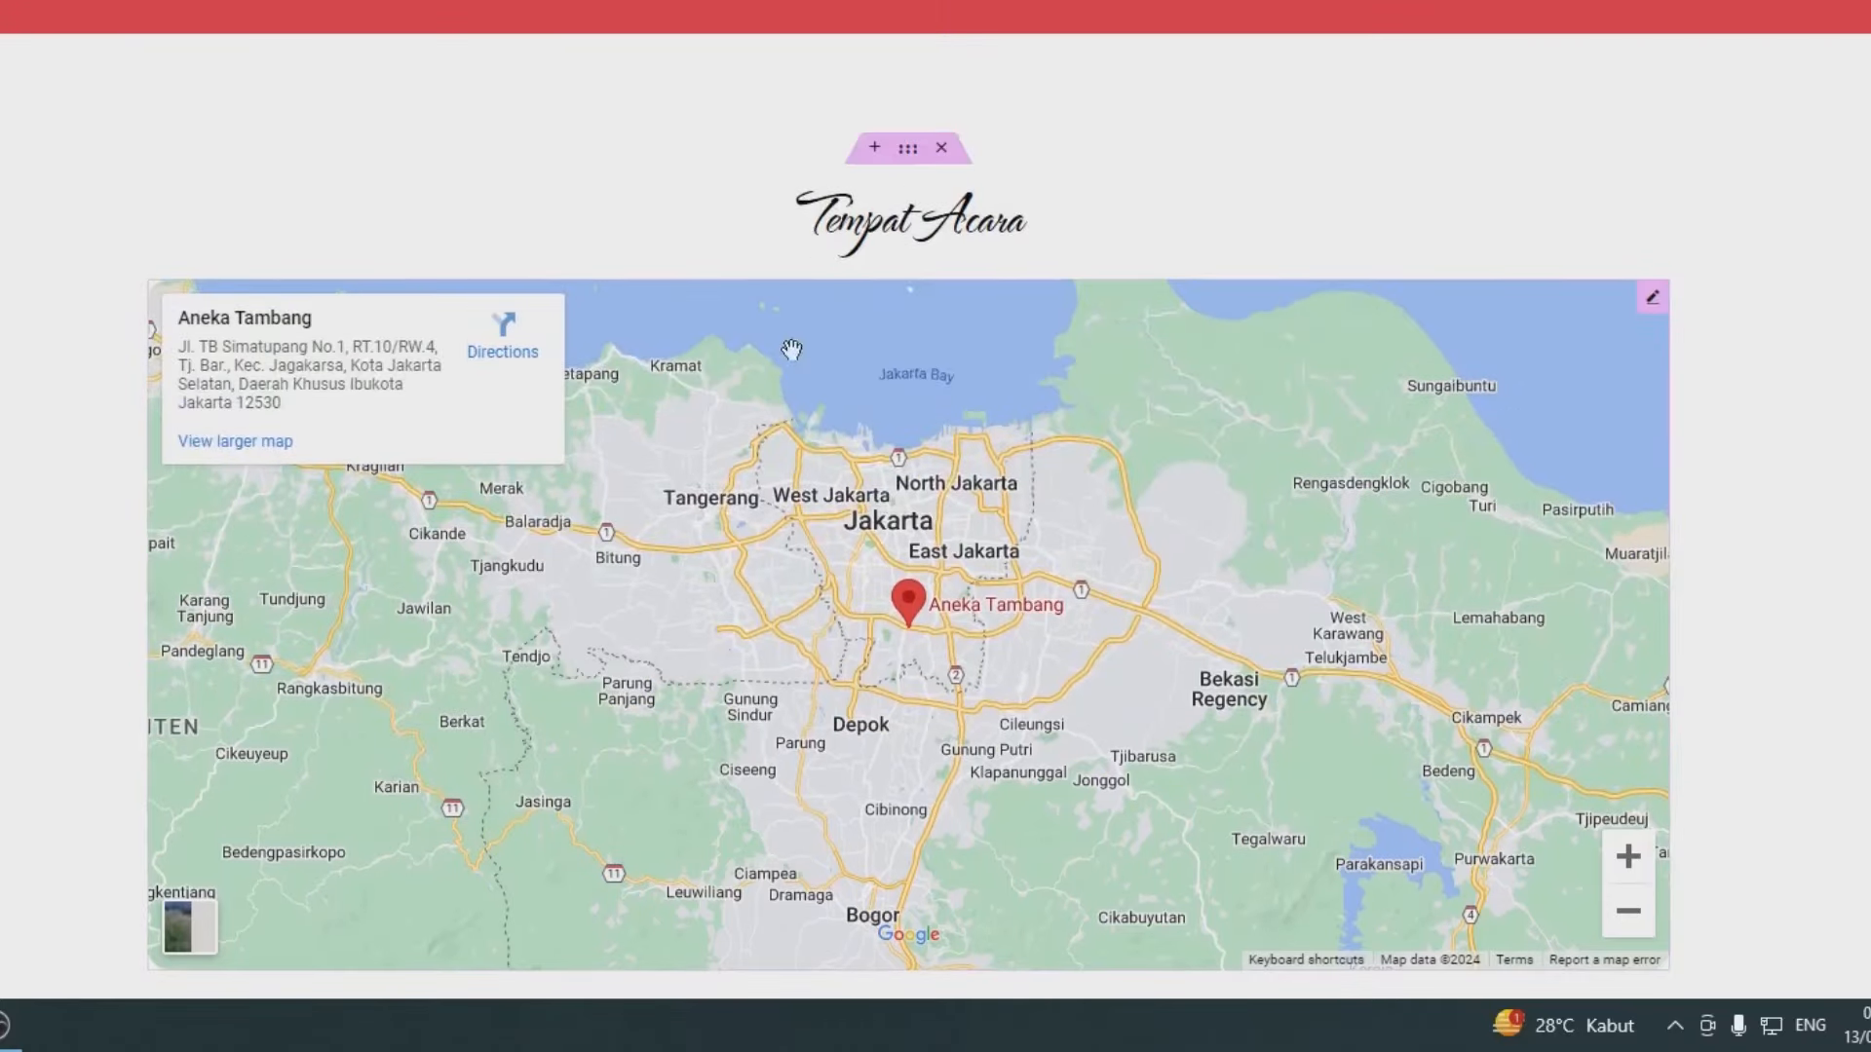
- Copy the Tempat Acara heading and paste it into the empty column below the map
{"action": "right_click", "coordinate": [856, 226]}
{"action": "left_click", "coordinate": [877, 363]}
{"action": "scroll", "coordinate": [782, 465], "scroll_direction": "down", "scroll_amount": 10}
{"action": "right_click", "coordinate": [740, 361]}
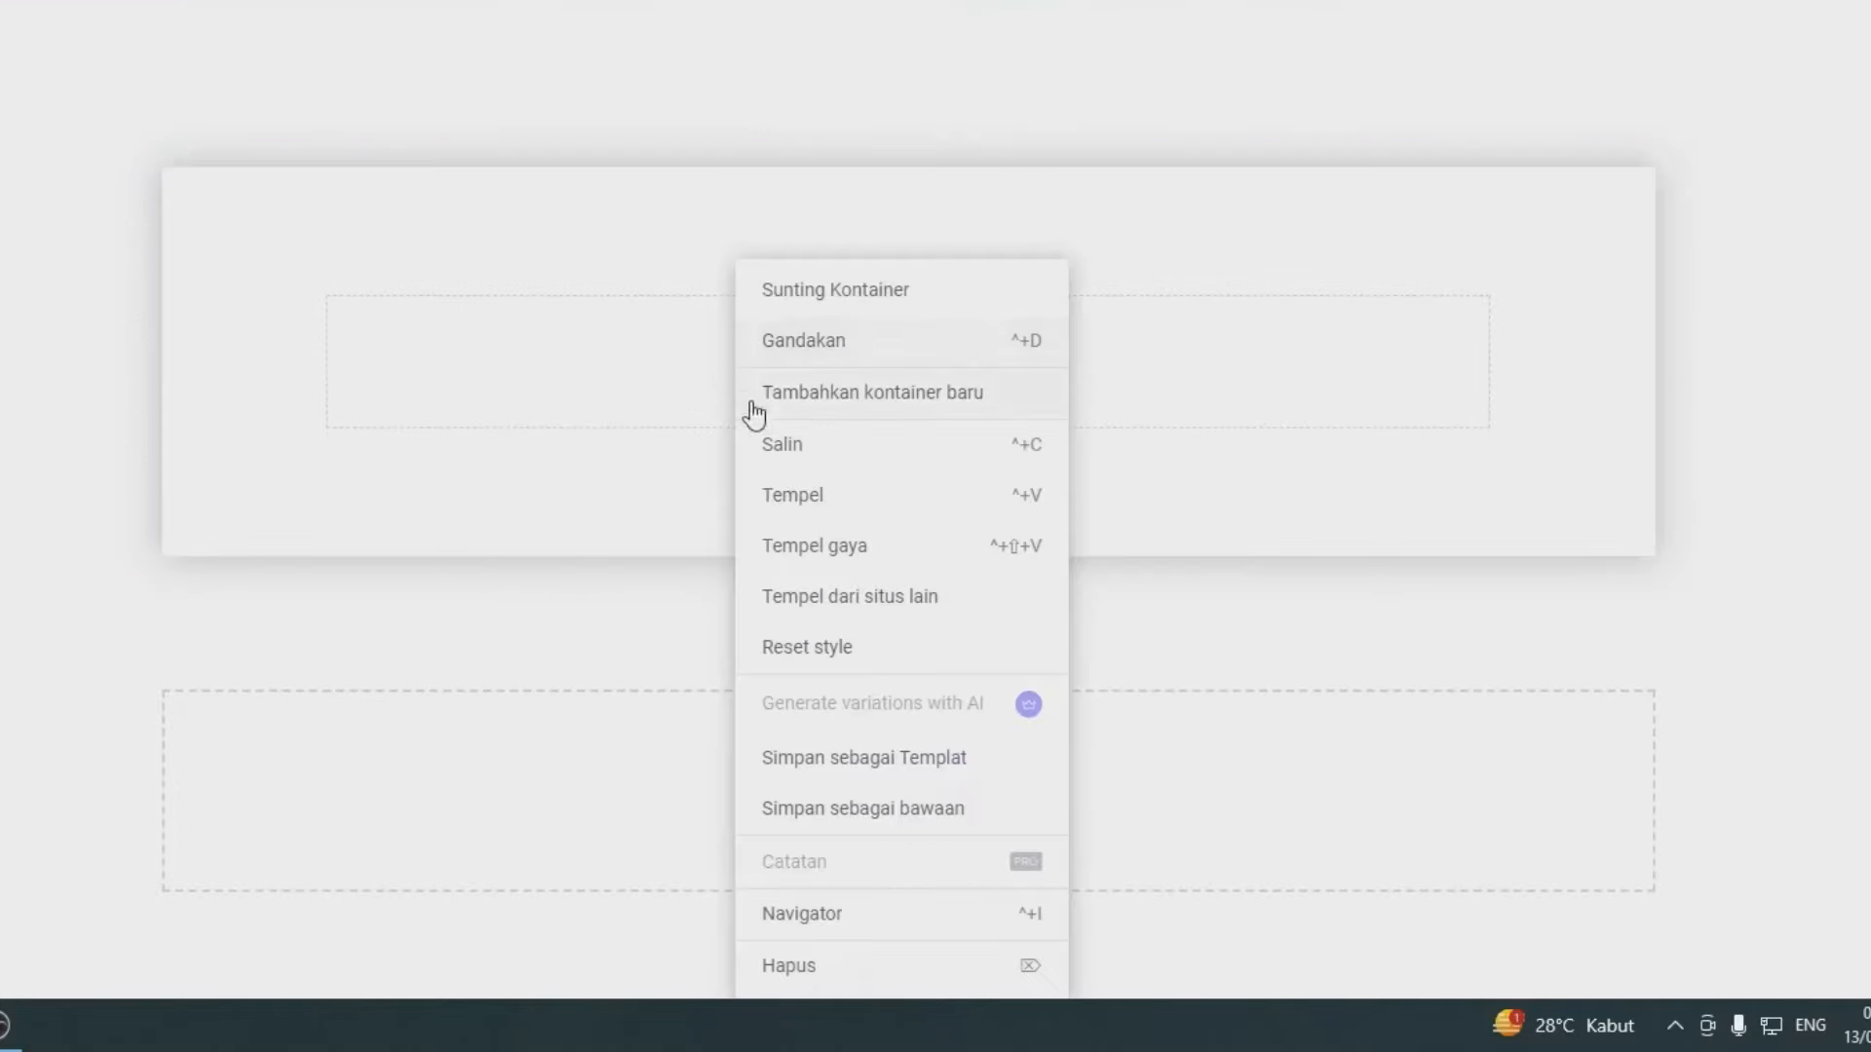
{"action": "left_click", "coordinate": [785, 500]}
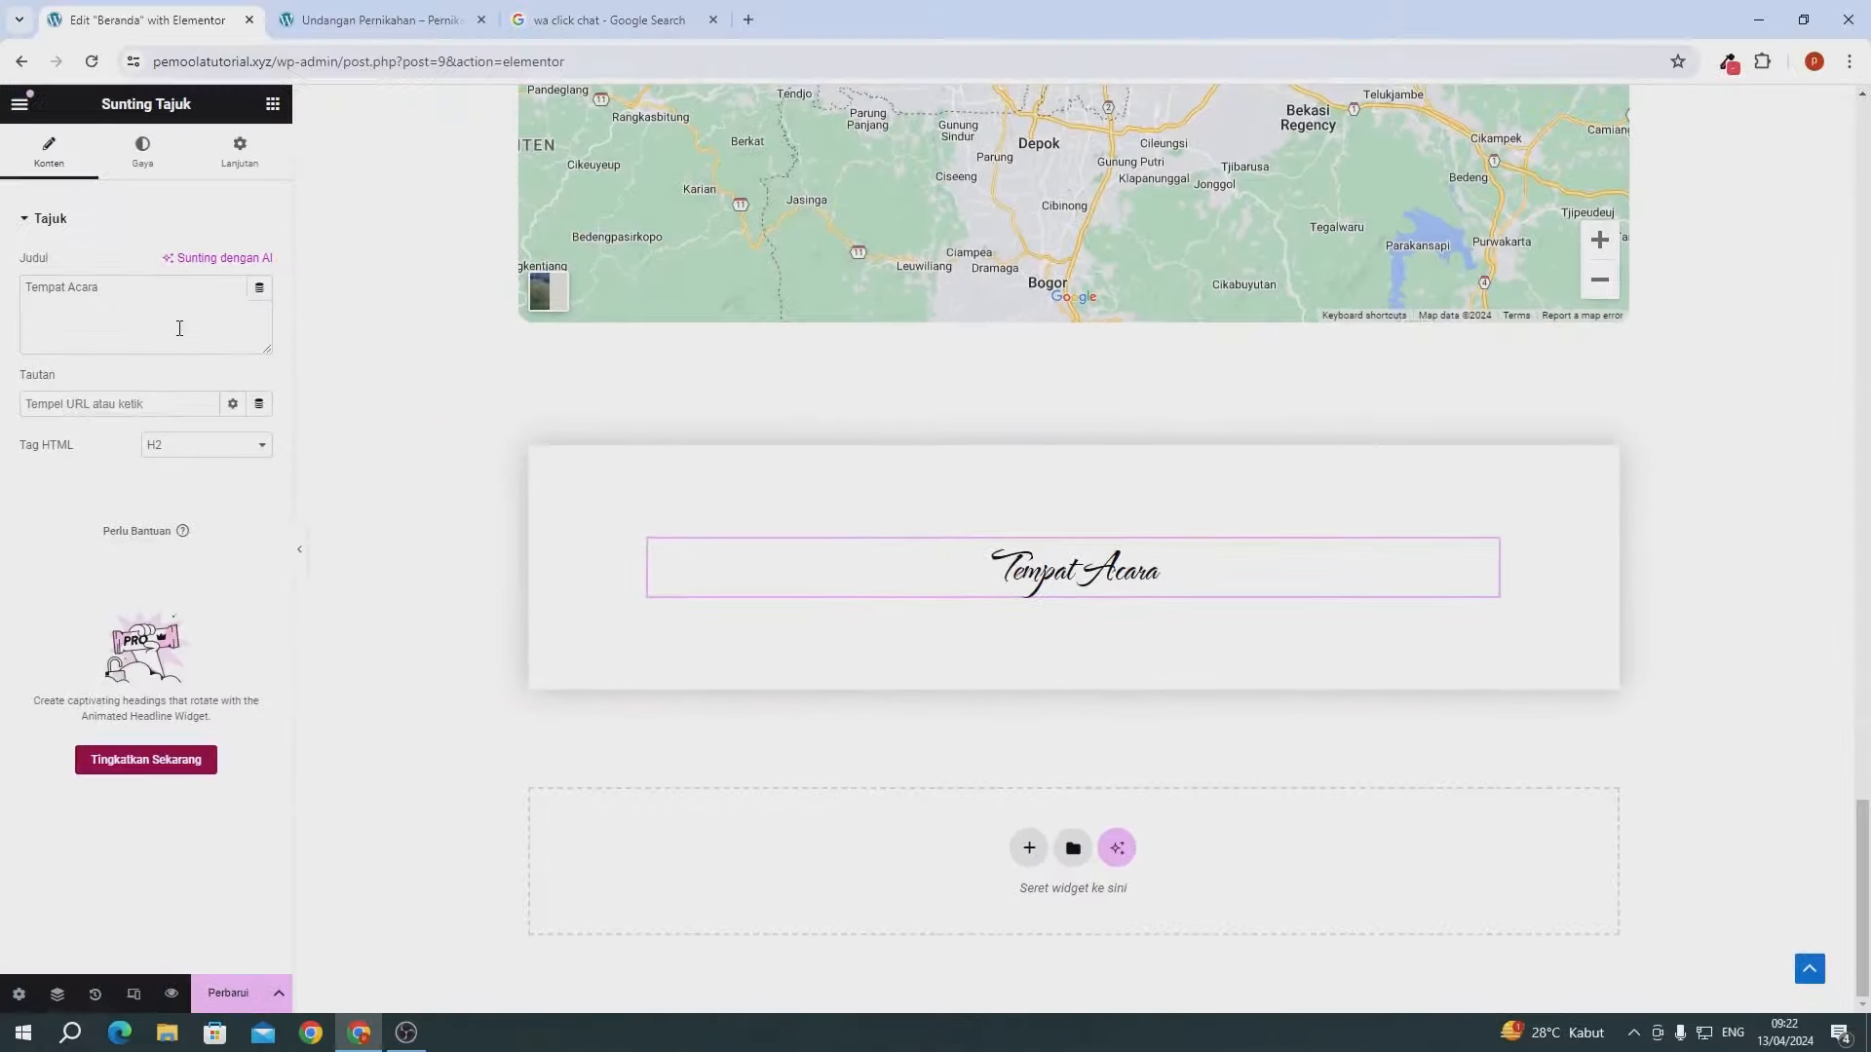
- Change the pasted heading's title text to 'Kirim Hadiah'
{"action": "left_click", "coordinate": [179, 328]}
{"action": "key", "text": "ctrl+a"}
{"action": "type", "text": "Kiri"}
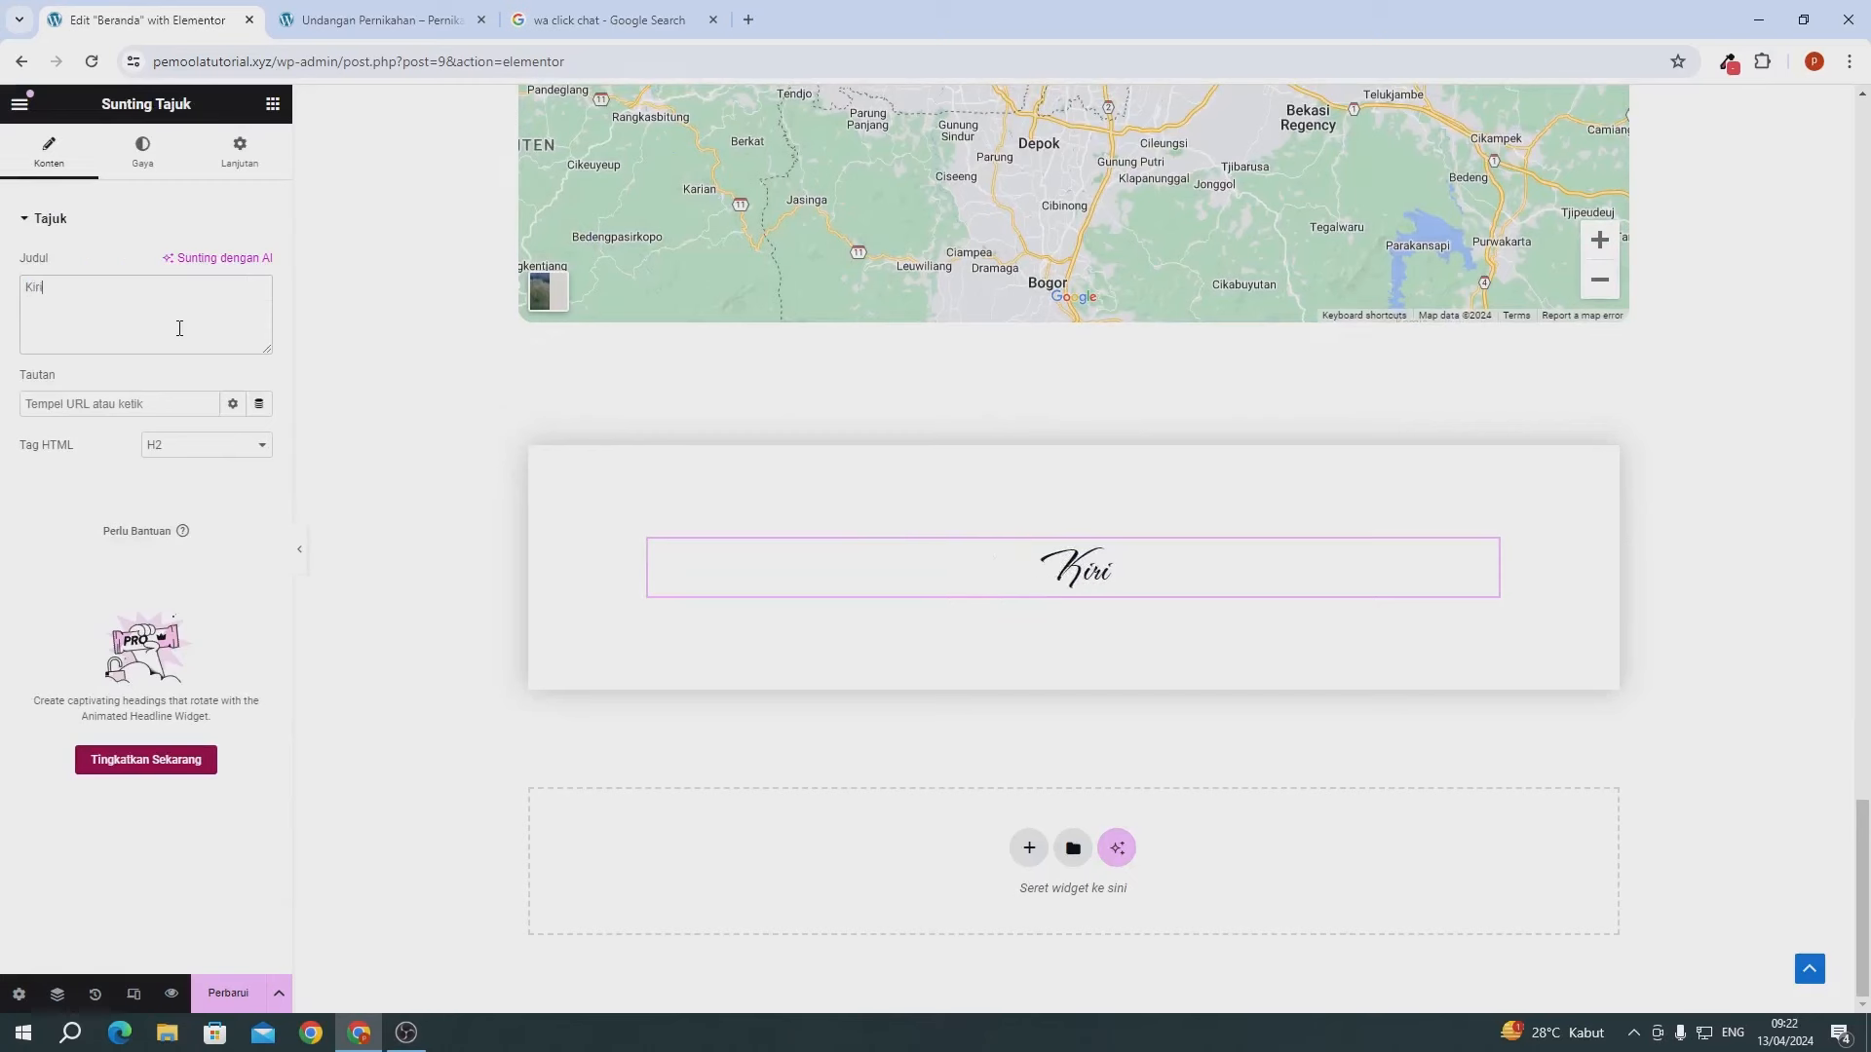
{"action": "type", "text": "m Hd"}
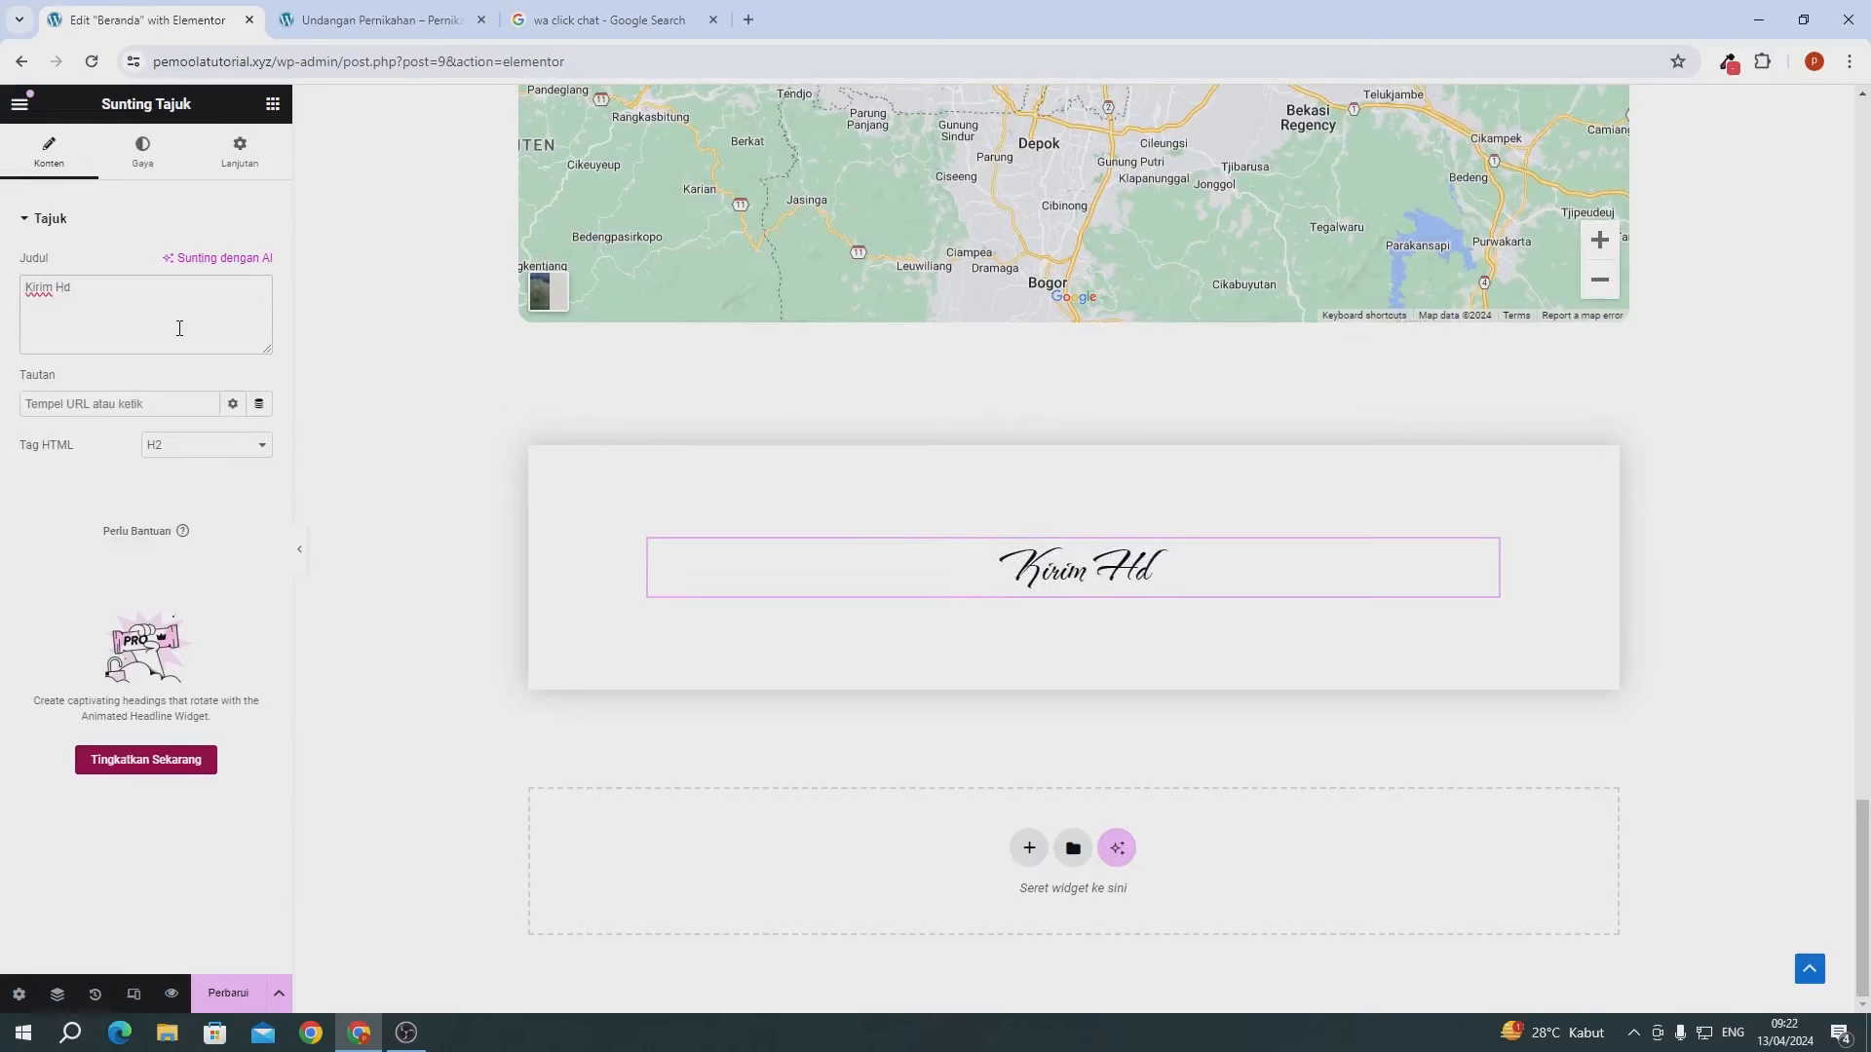
{"action": "key", "text": "BackSpace"}
{"action": "type", "text": "ad"}
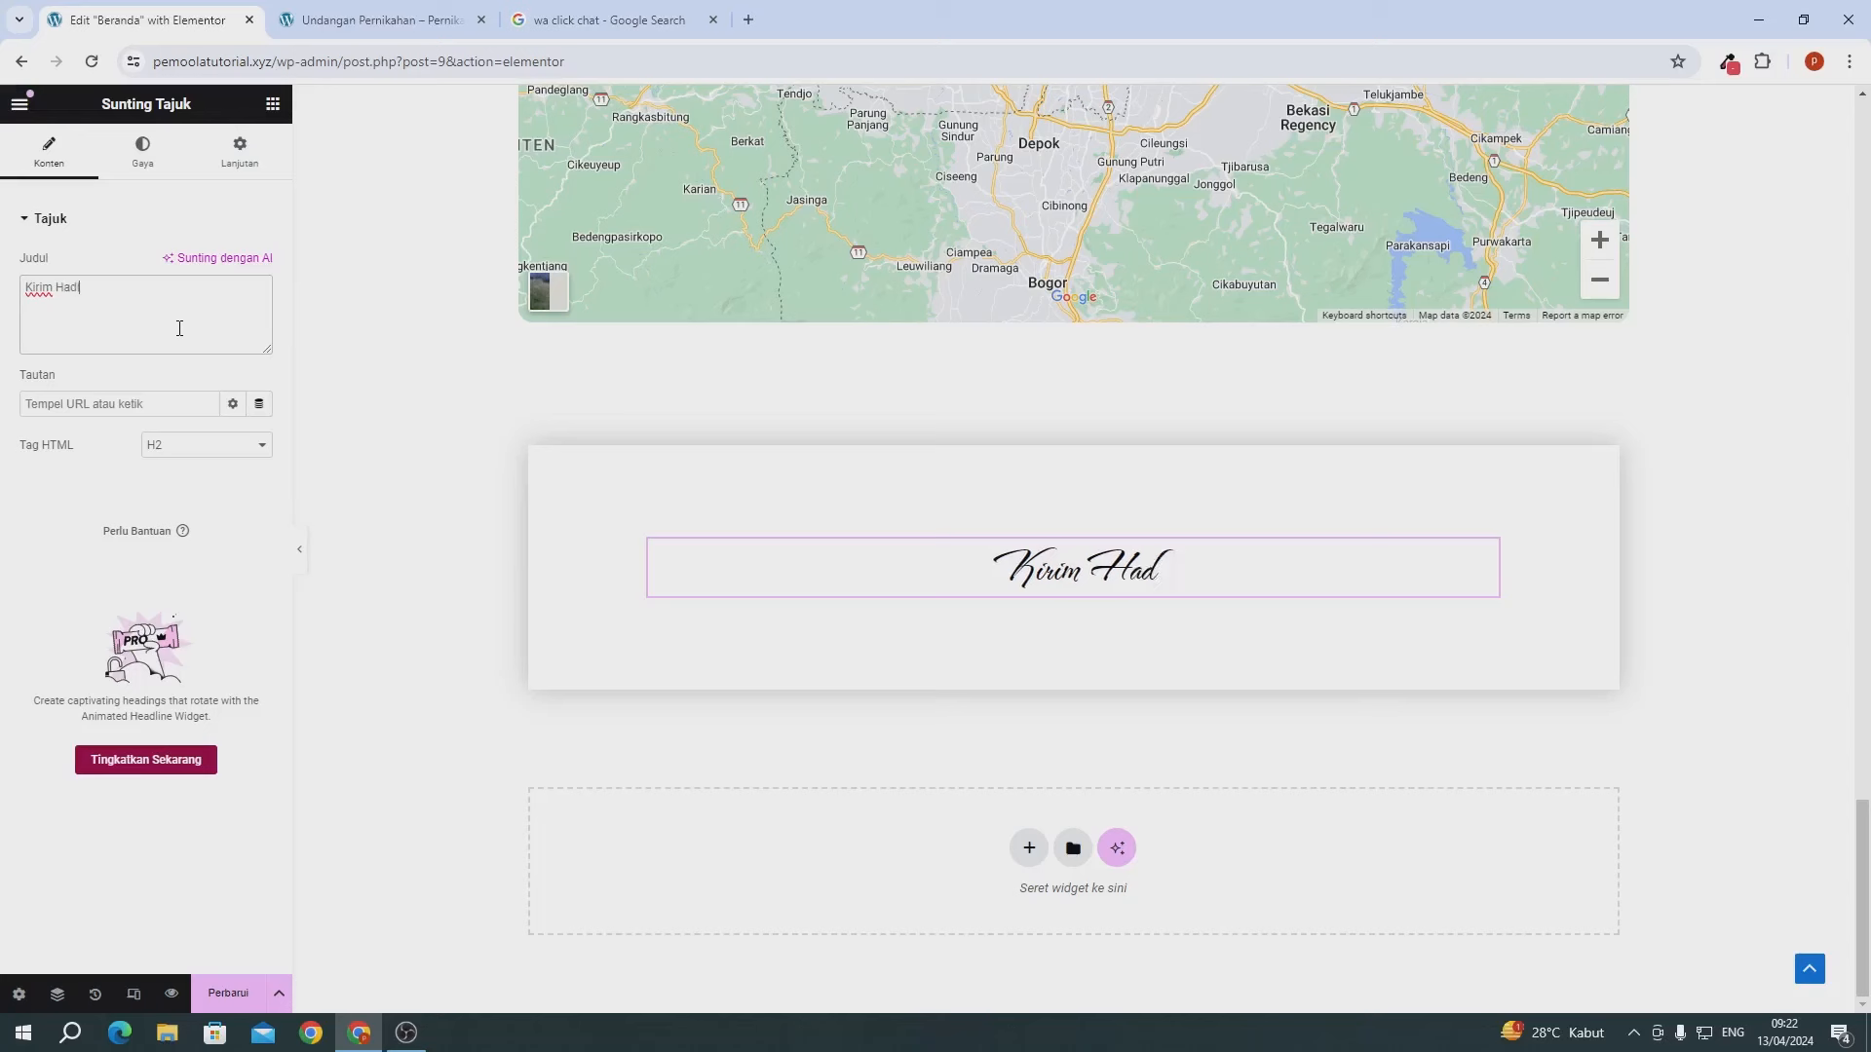
{"action": "type", "text": "iah"}
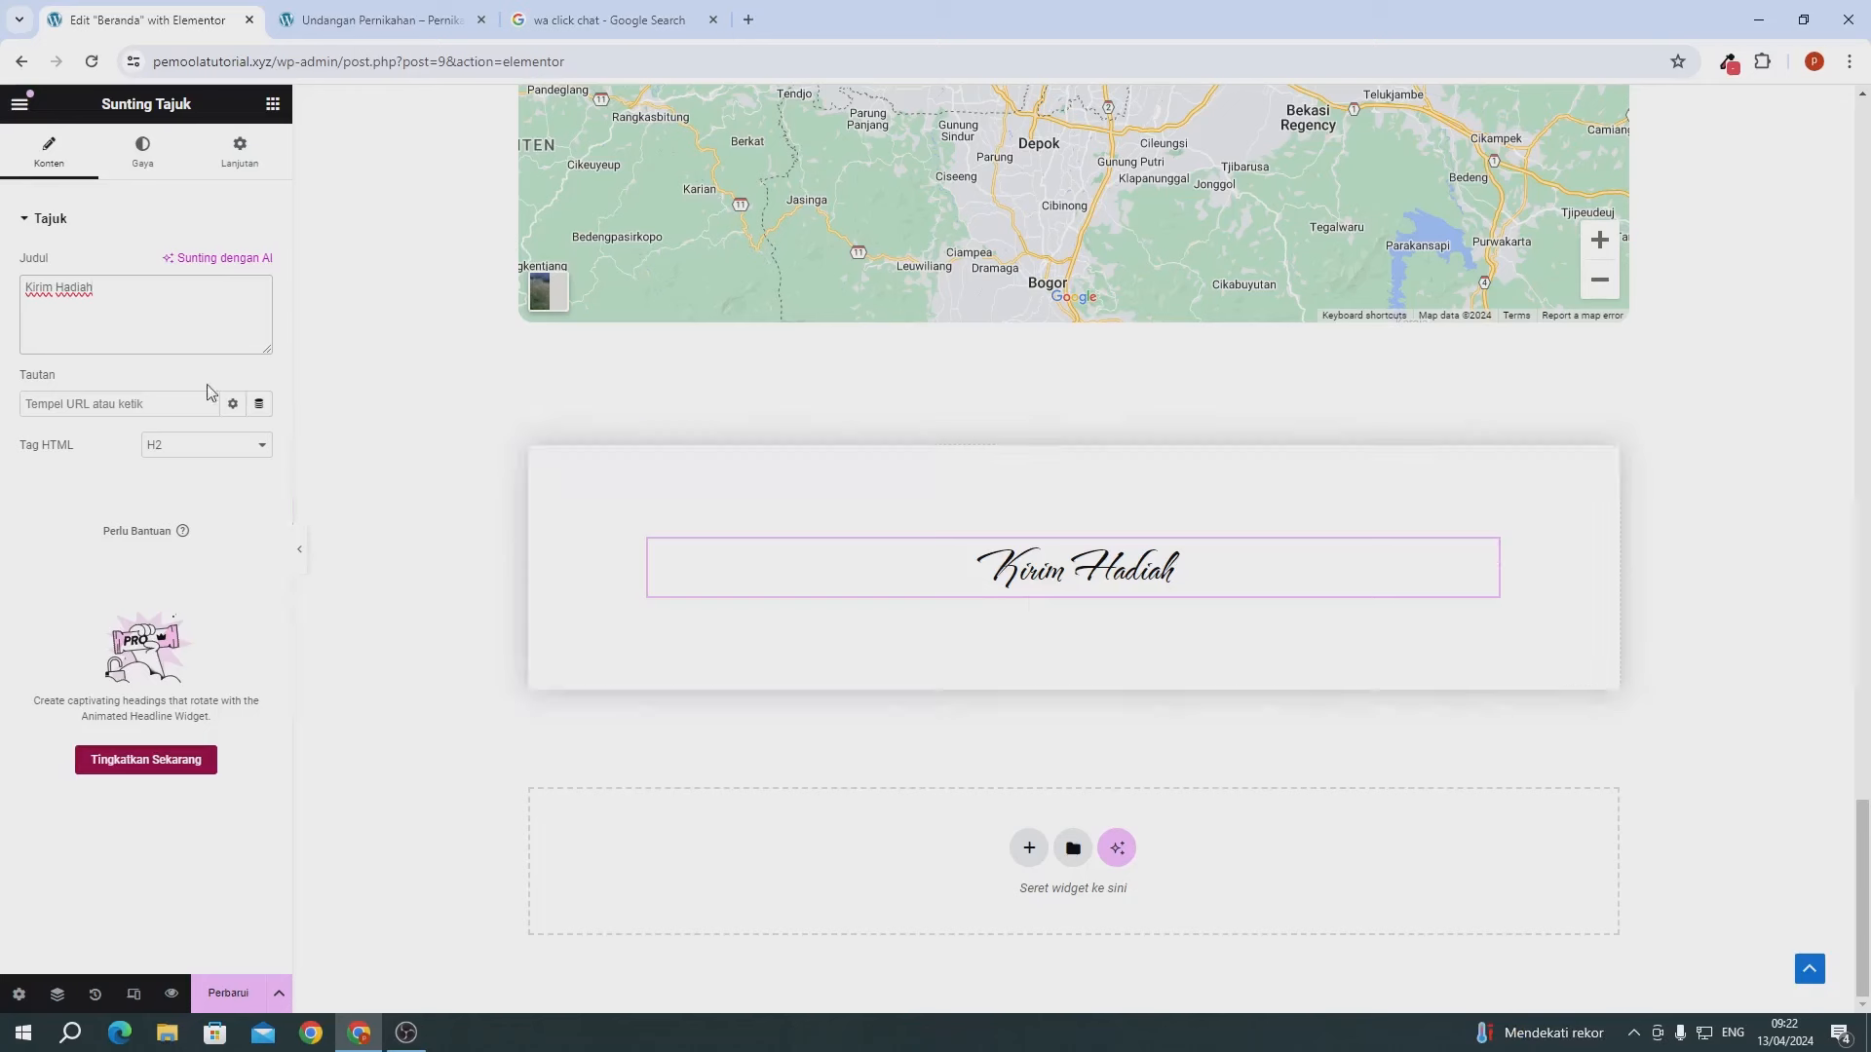
{"action": "left_click", "coordinate": [273, 103]}
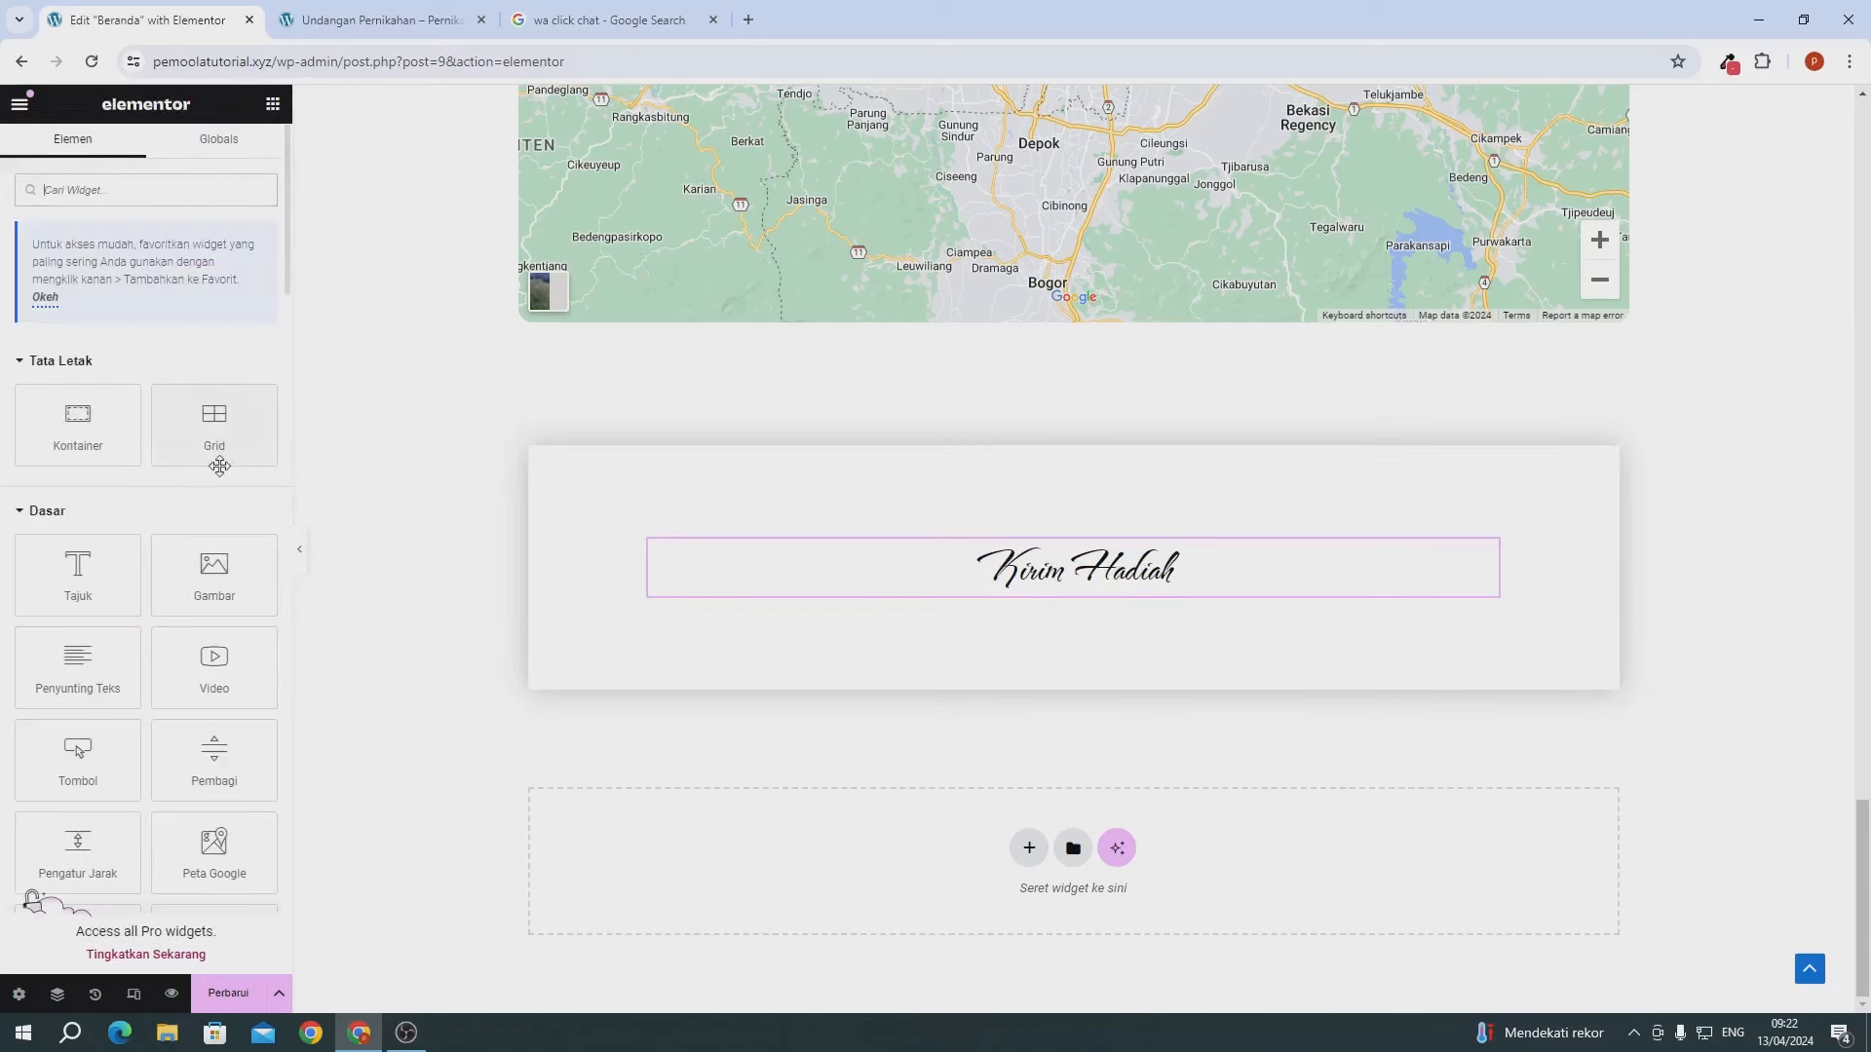
- Add a heading under Kirim Hadiah listing the BRI account number and account holder's name
{"action": "left_click_drag", "start_coordinate": [78, 572], "coordinate": [1056, 585]}
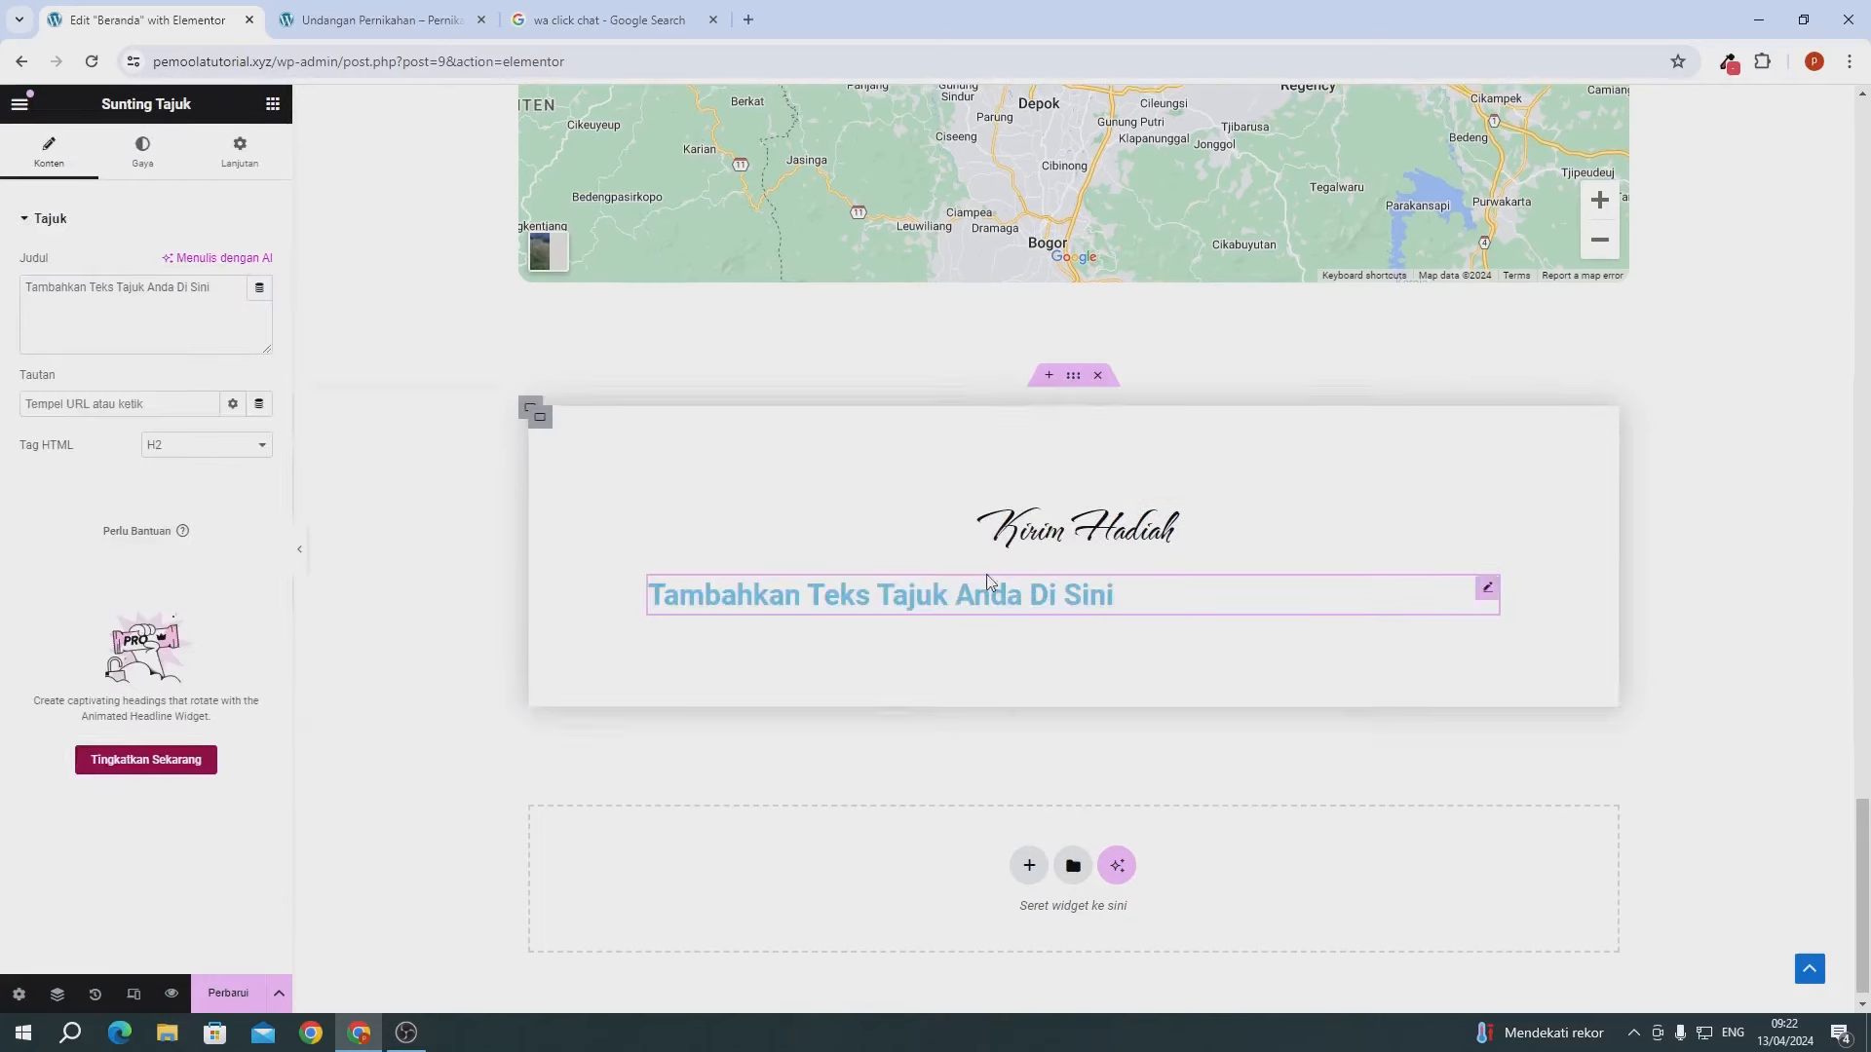
{"action": "triple_click", "coordinate": [114, 328]}
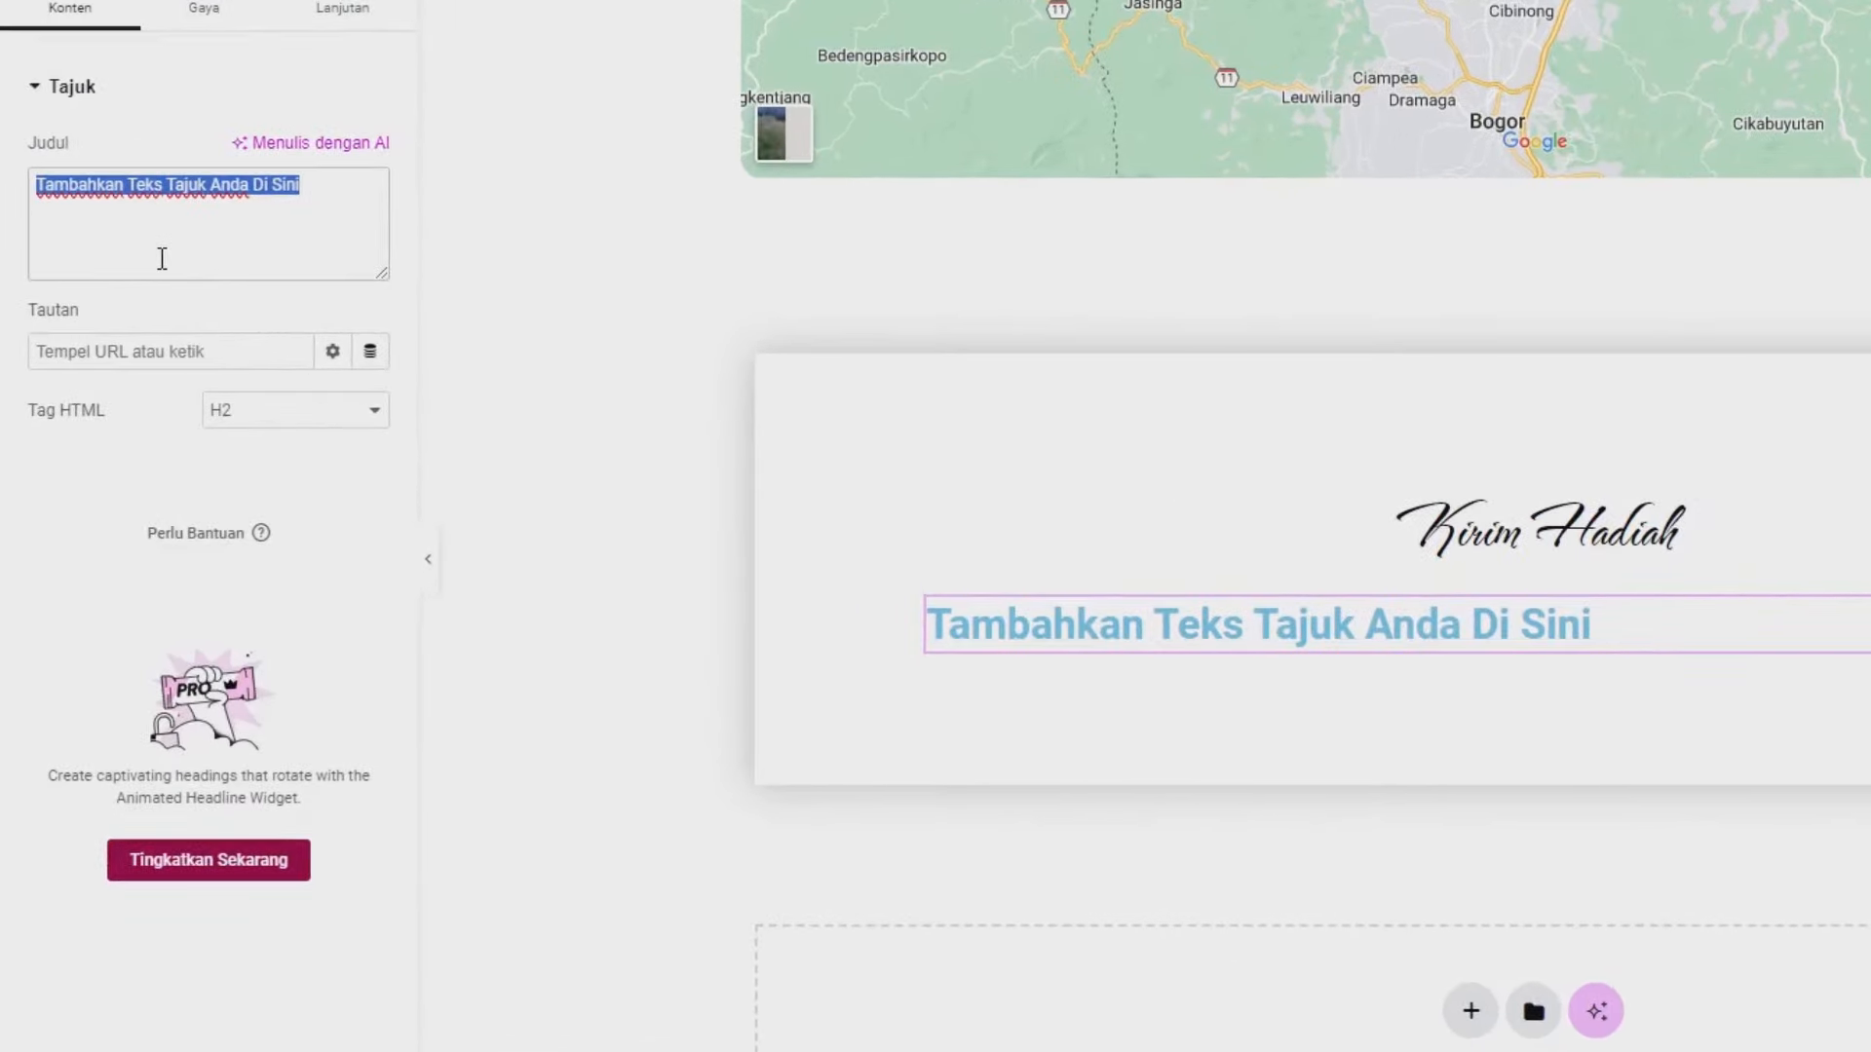
{"action": "type", "text": "BRI : M"}
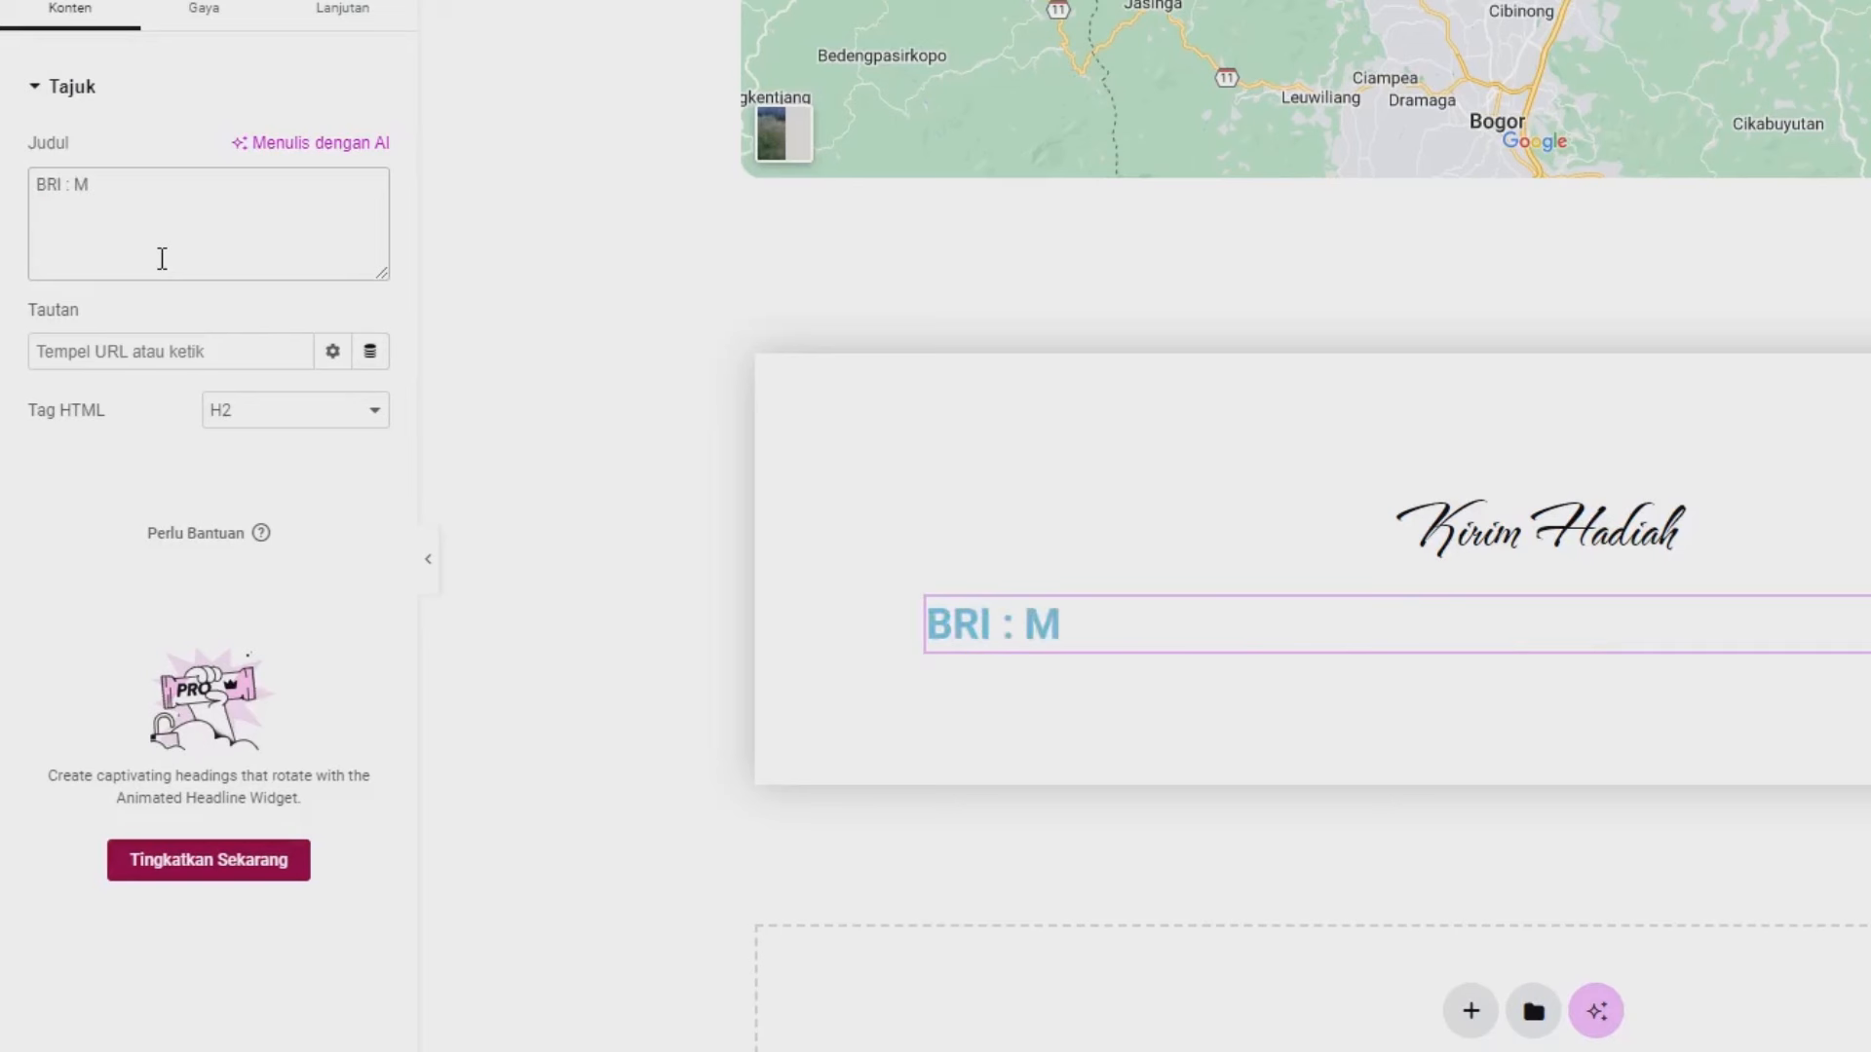
{"action": "key", "text": "BackSpace"}
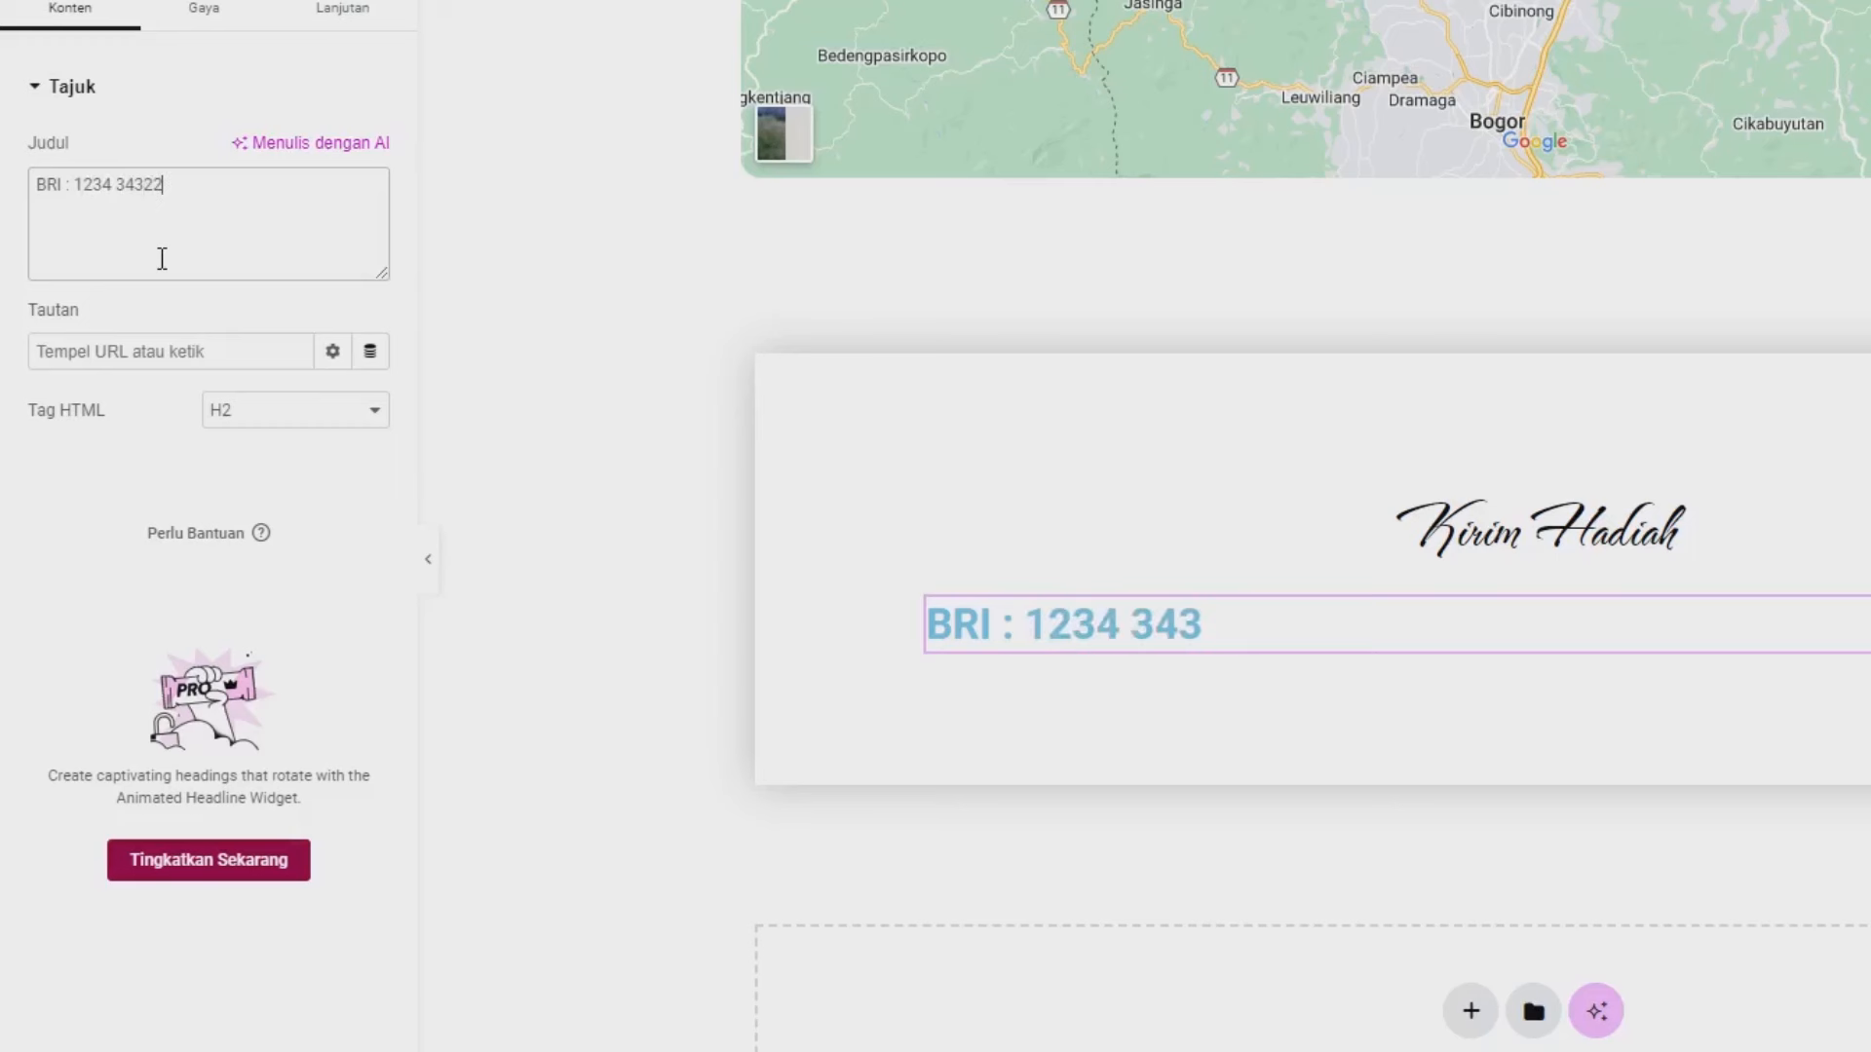
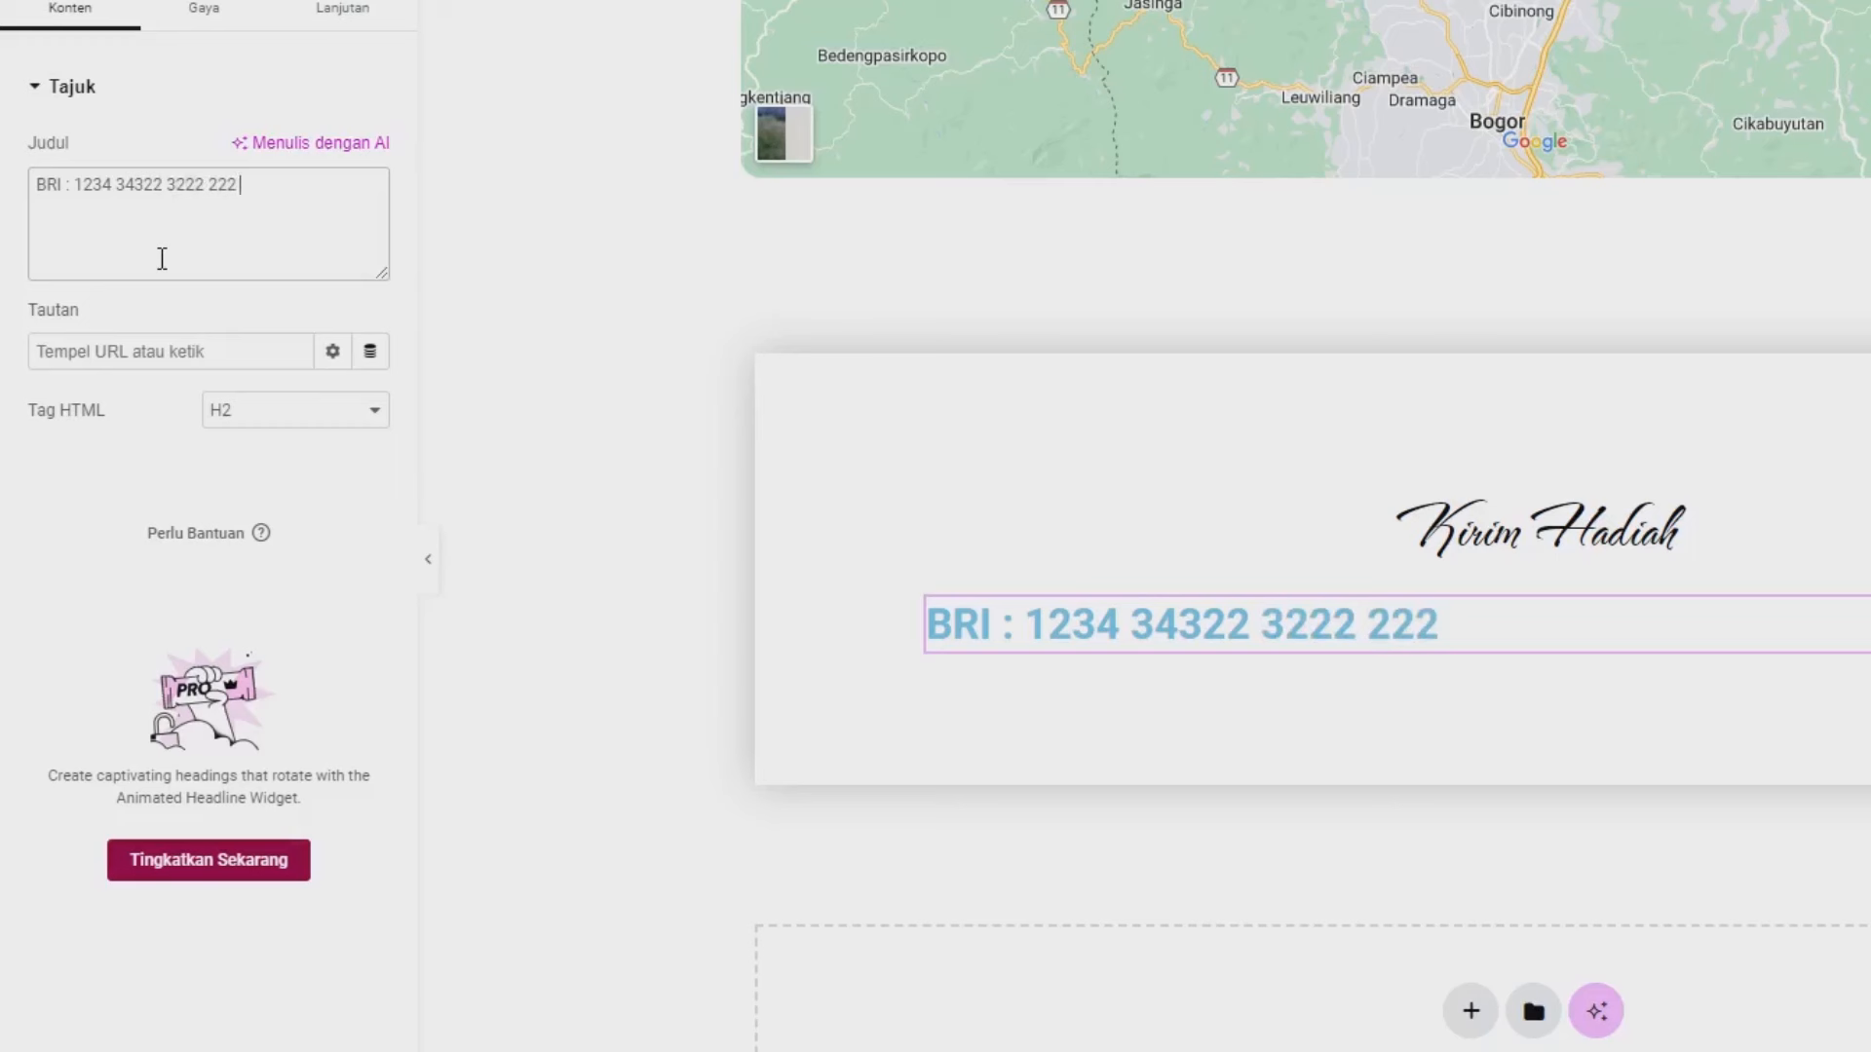
{"action": "type", "text": " a/N"}
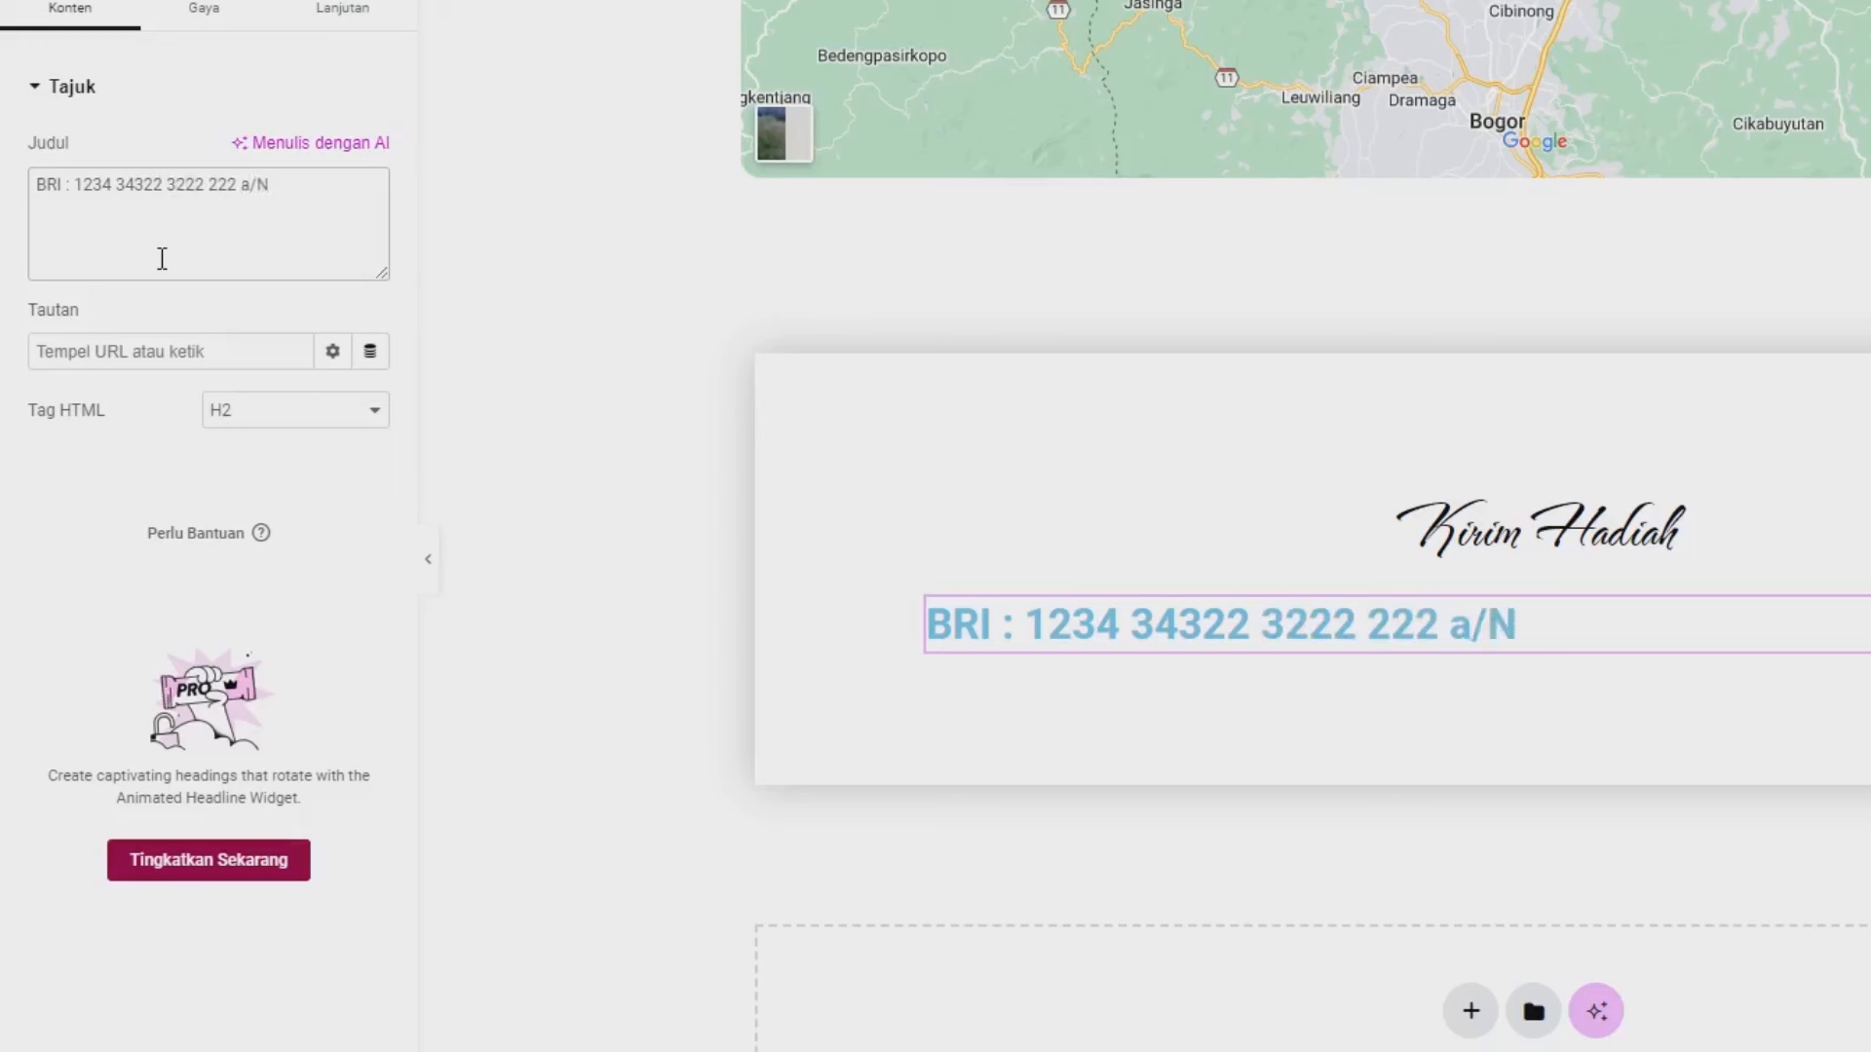
{"action": "type", "text": " Pem"}
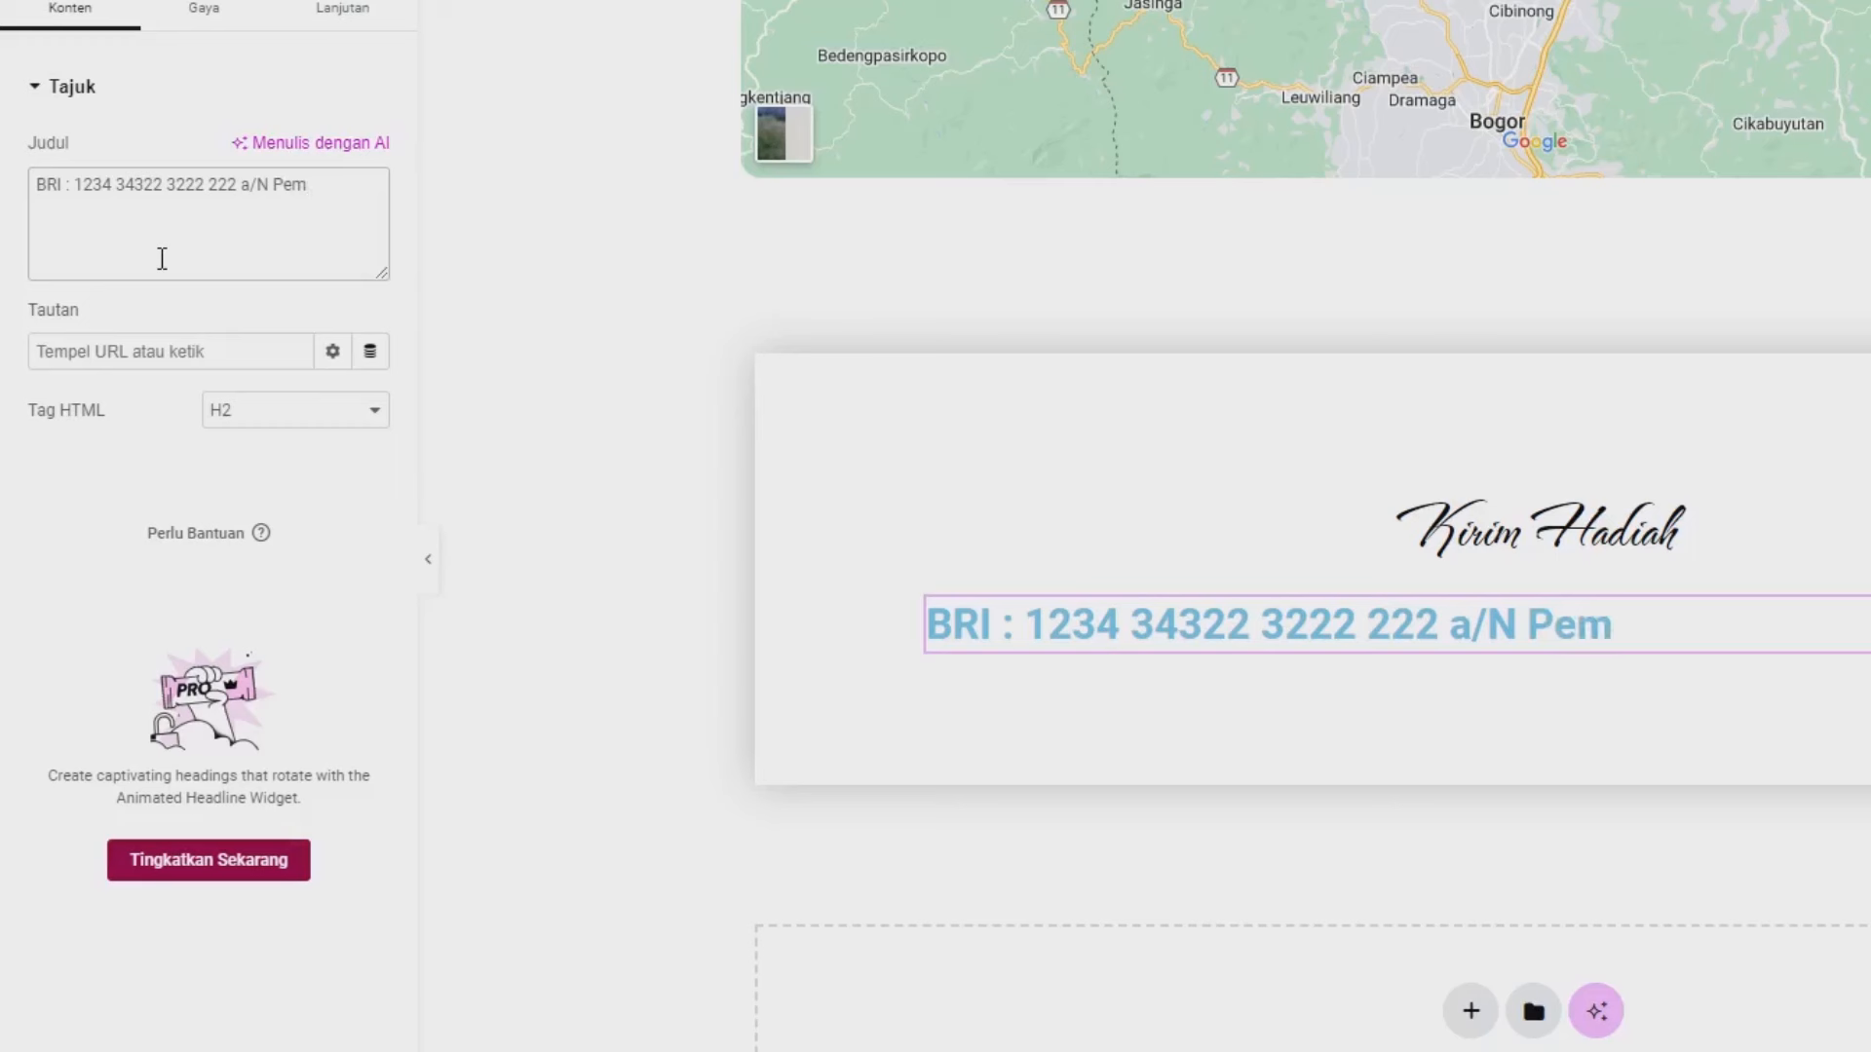
{"action": "type", "text": "oola CS"}
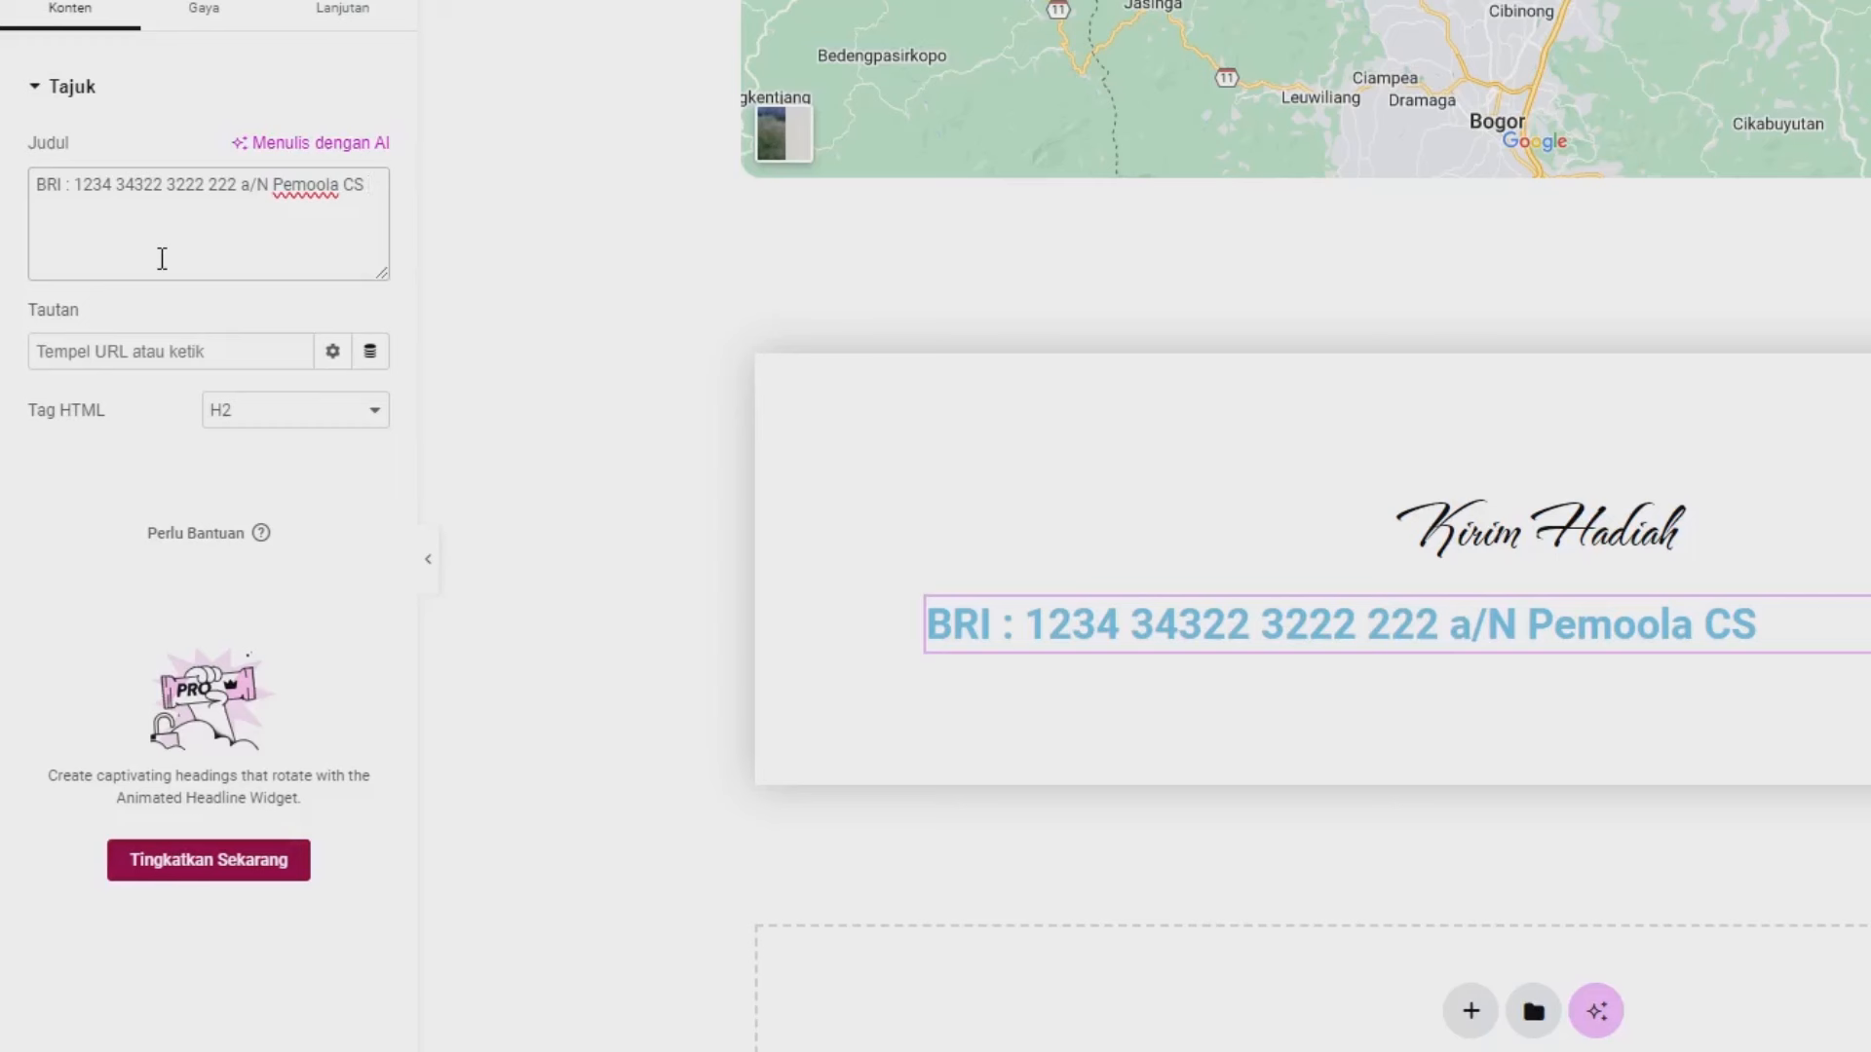
- Append a <br> line break, then 'Gopay :' followed by the Gopay phone number
{"action": "type", "text": "<BR"}
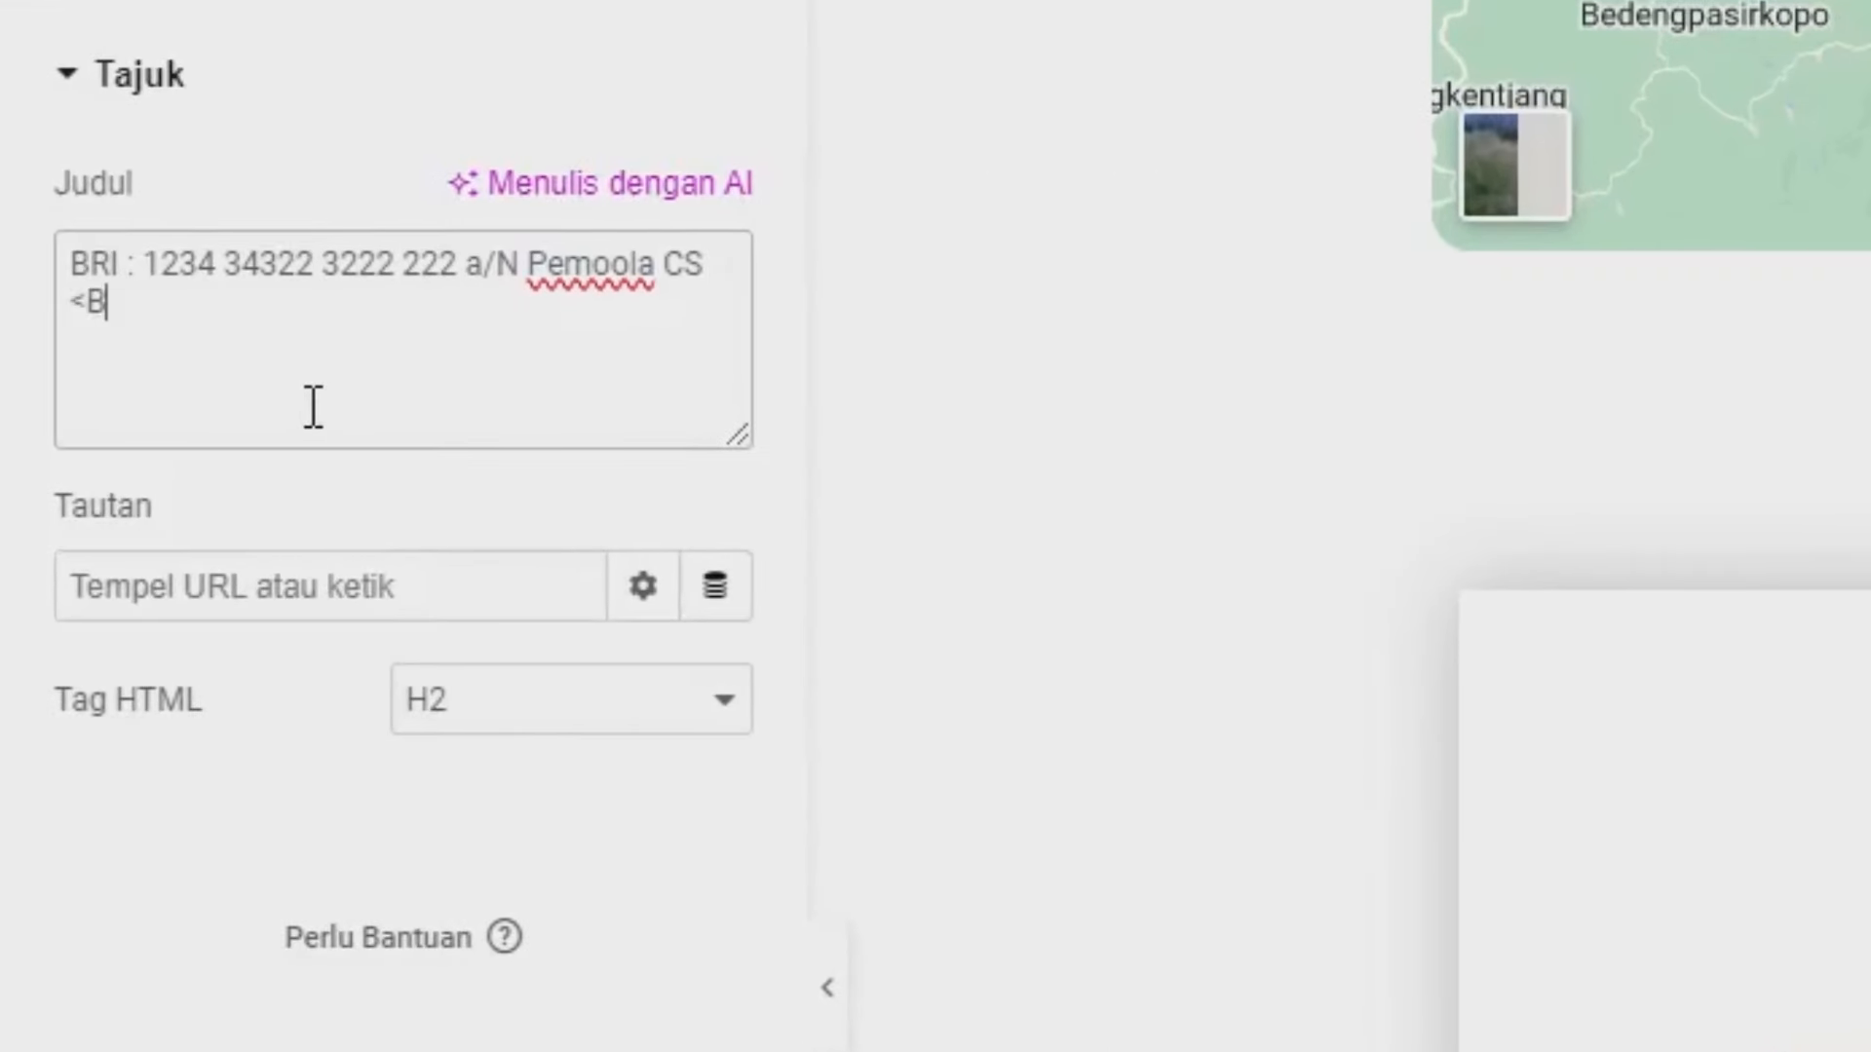
{"action": "key", "text": "BackSpace"}
{"action": "key", "text": "BackSpace"}
{"action": "type", "text": "br>"}
{"action": "type", "text": "Gopay"}
{"action": "type", "text": ":"}
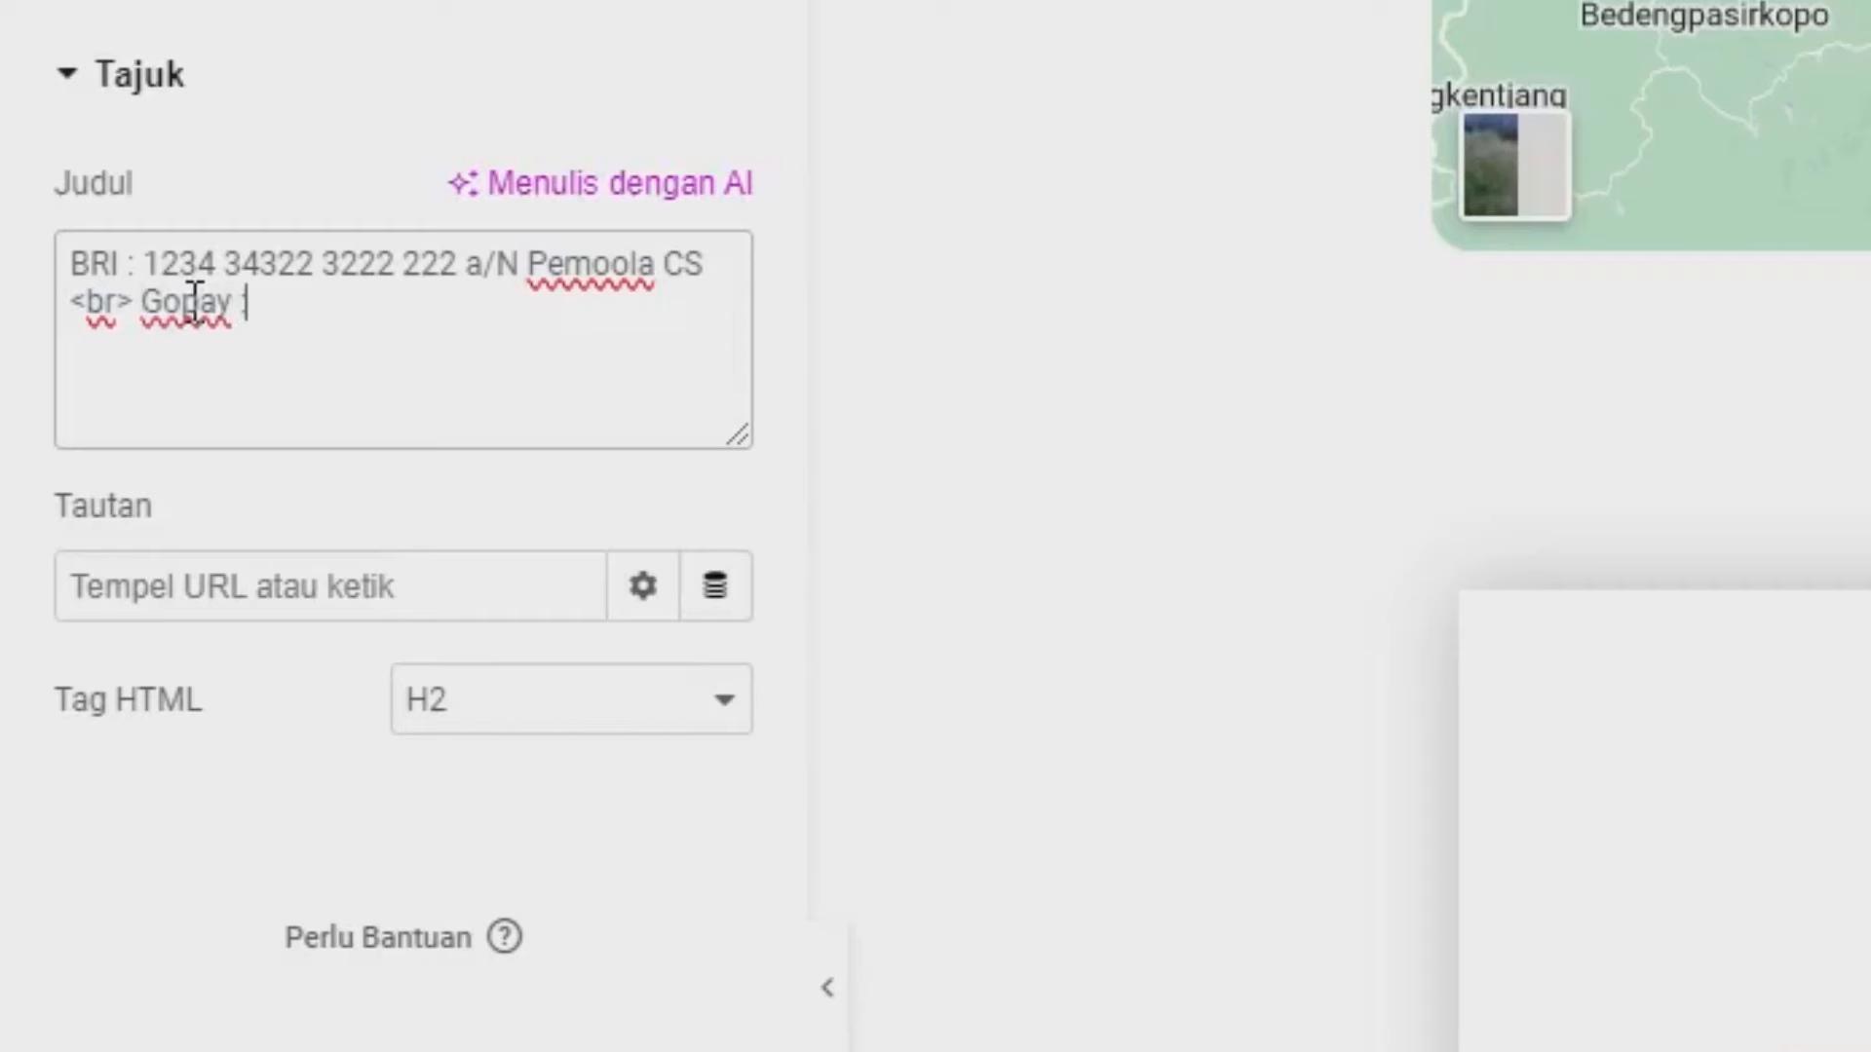
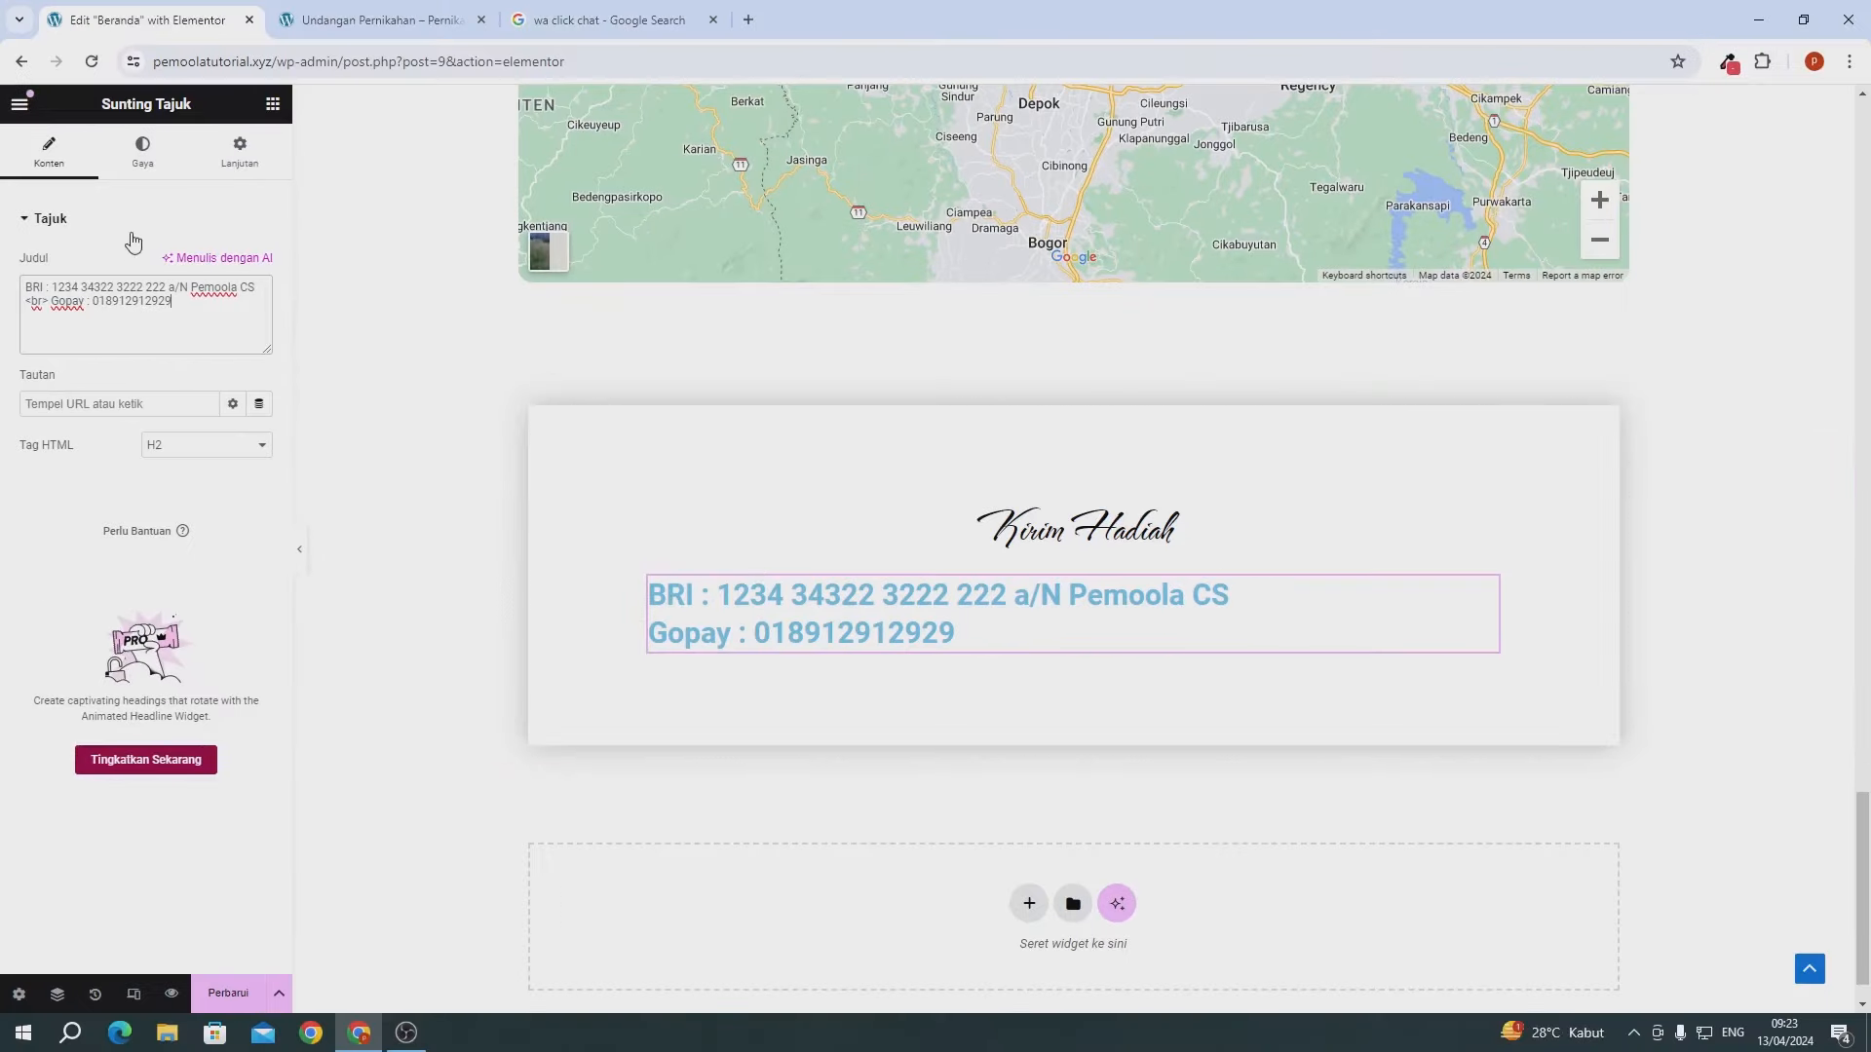
- Centre the BRI and Gopay heading text and colour it black (#000000)
{"action": "left_click", "coordinate": [142, 148]}
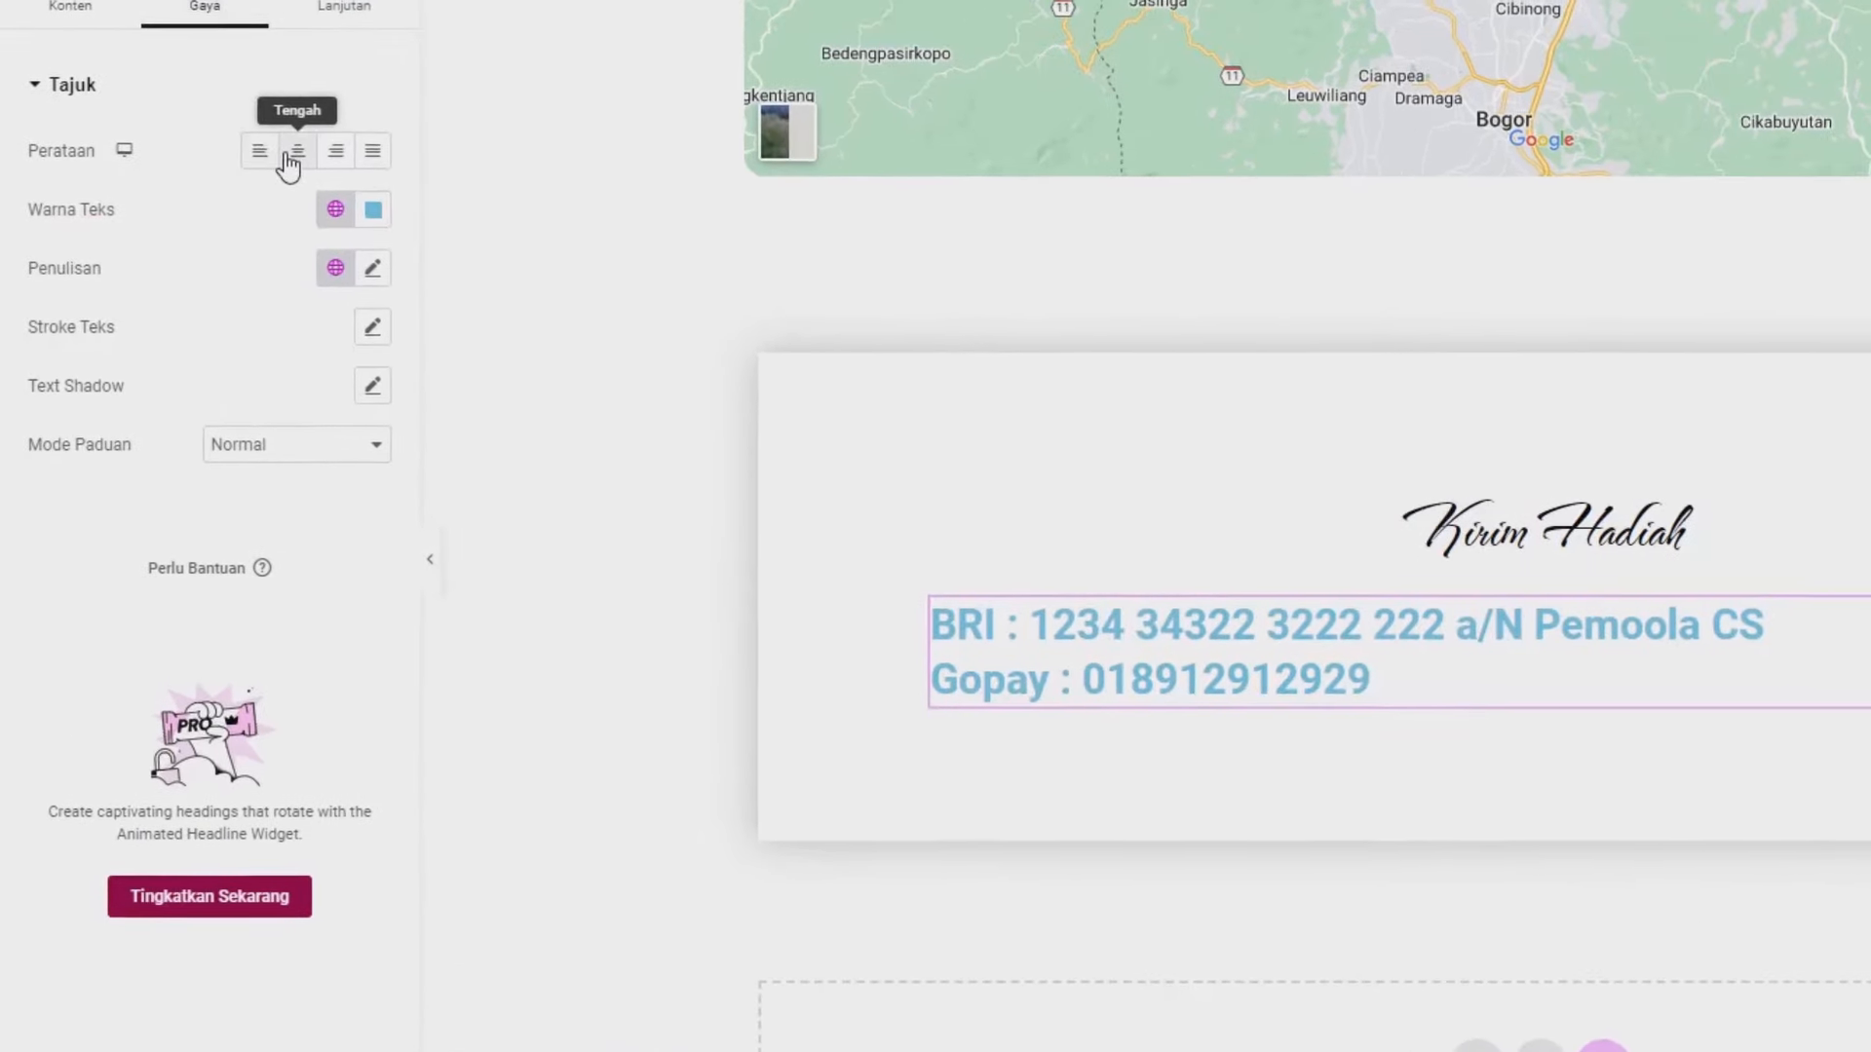
{"action": "left_click", "coordinate": [289, 161]}
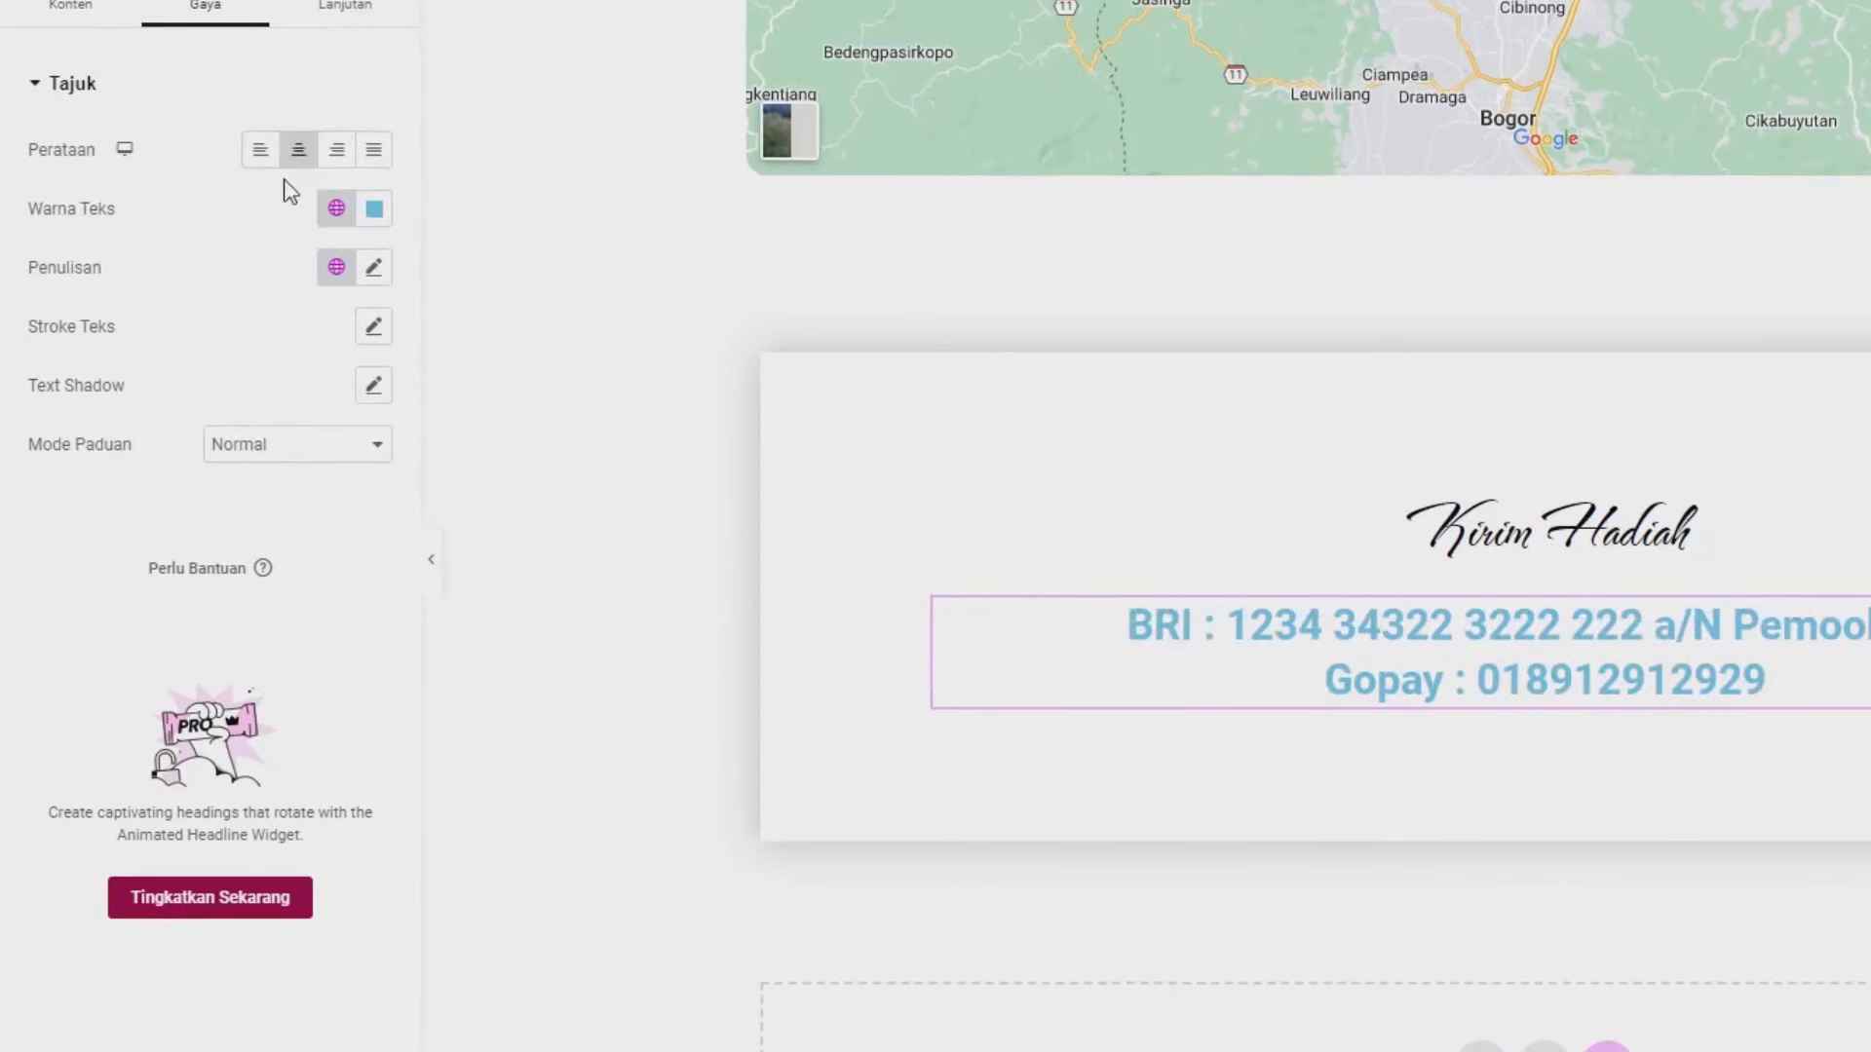
{"action": "left_click", "coordinate": [375, 208]}
{"action": "left_click_drag", "start_coordinate": [510, 493], "coordinate": [548, 586]}
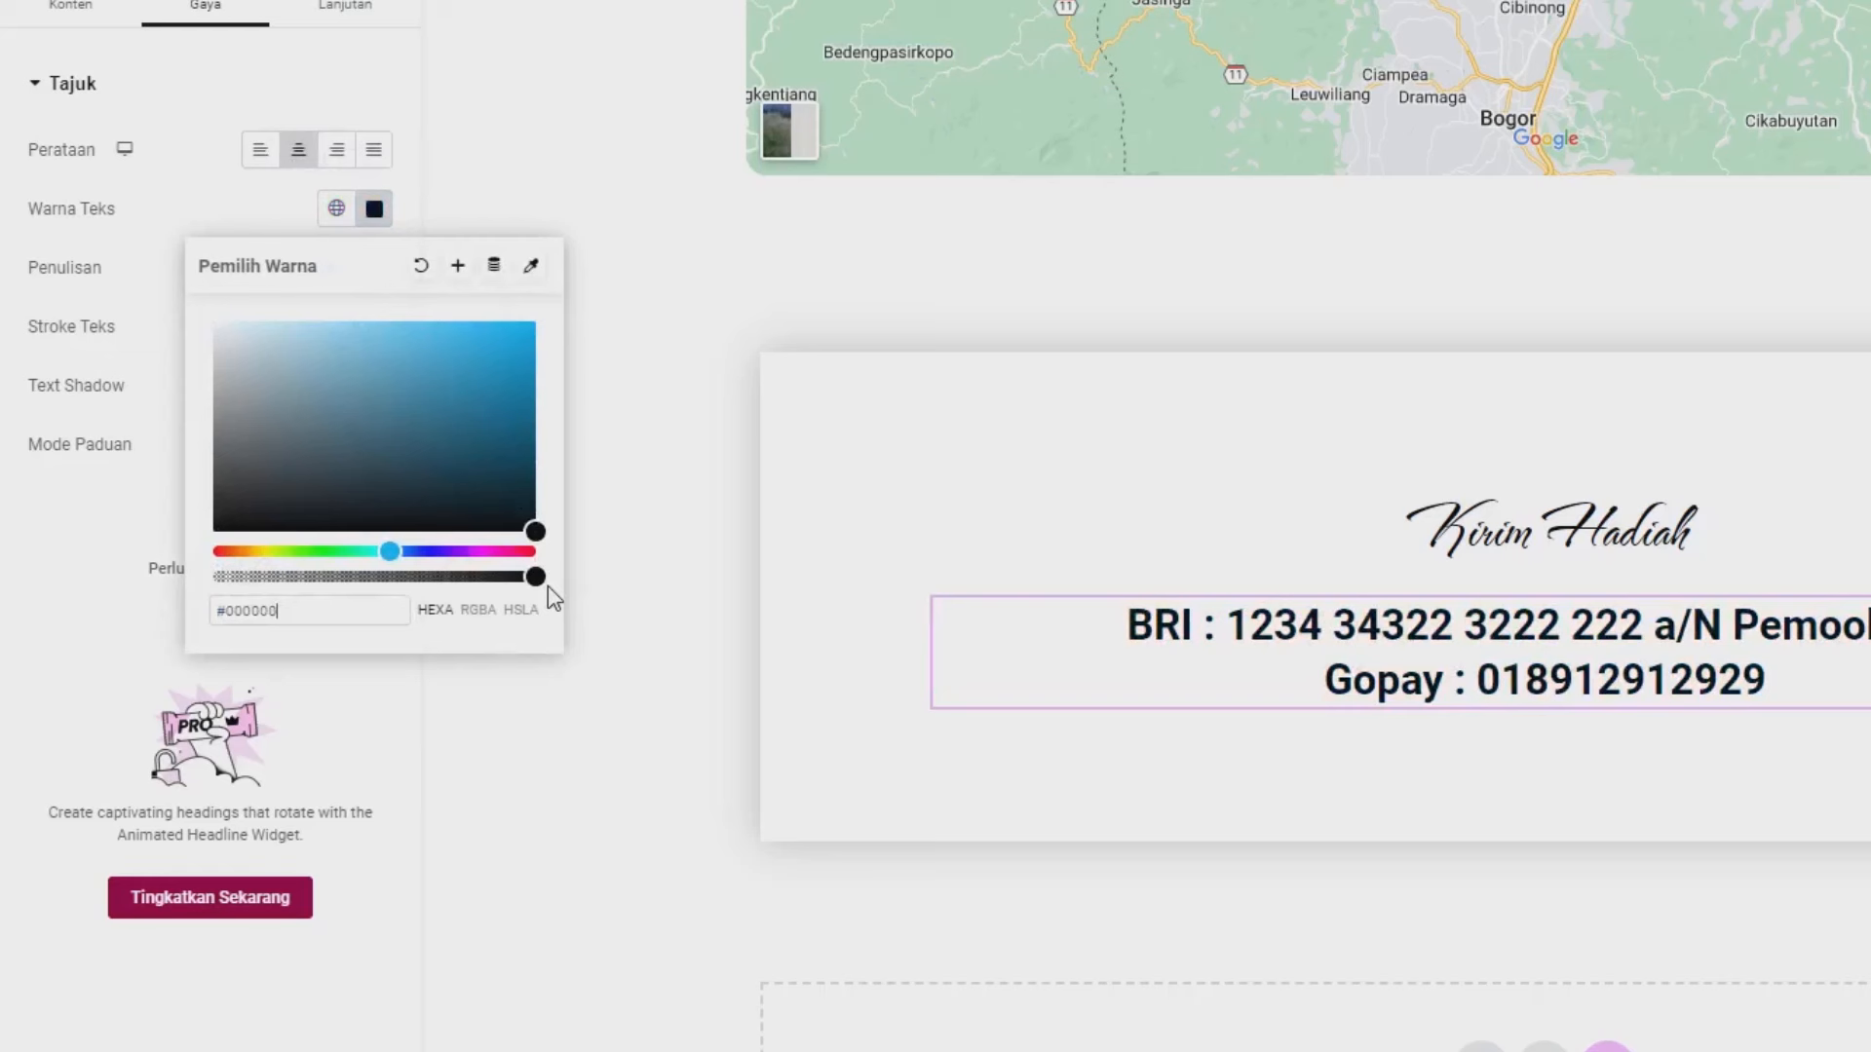
{"action": "left_click", "coordinate": [117, 512]}
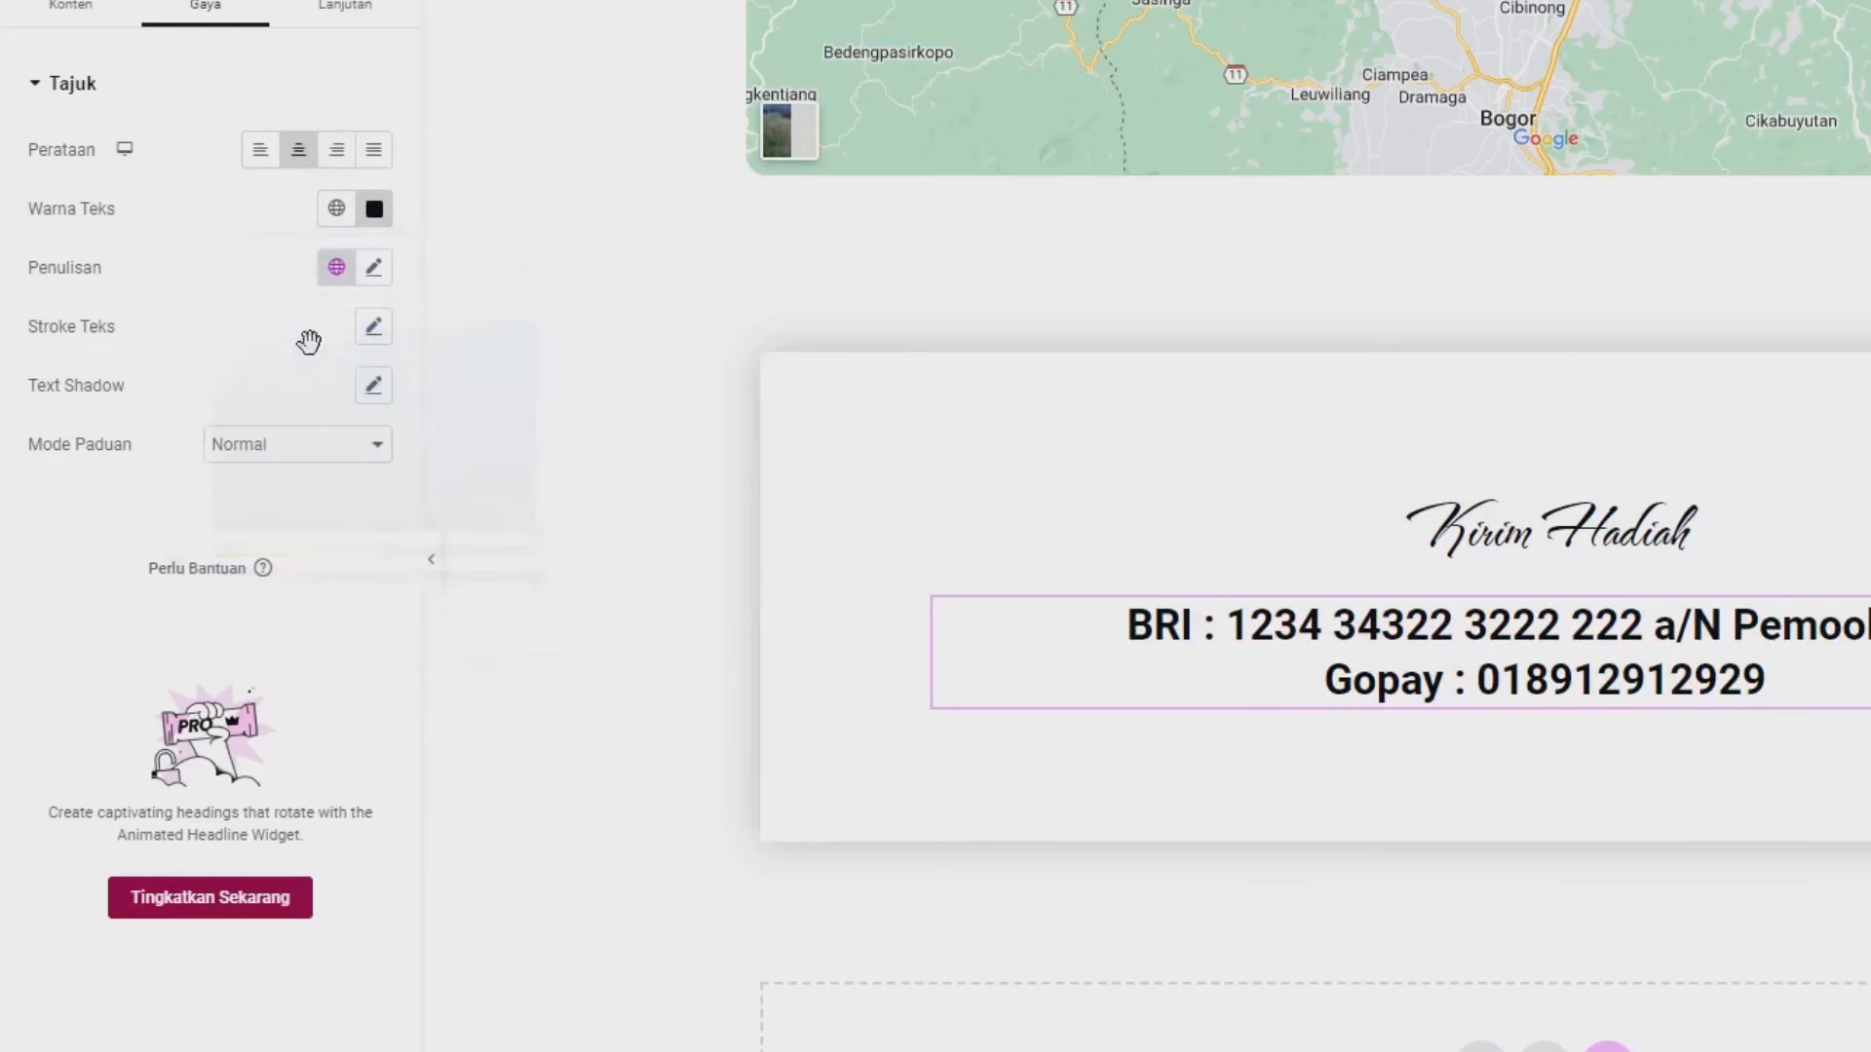
- Set the heading's typography font size to 21 px
{"action": "left_click", "coordinate": [373, 269]}
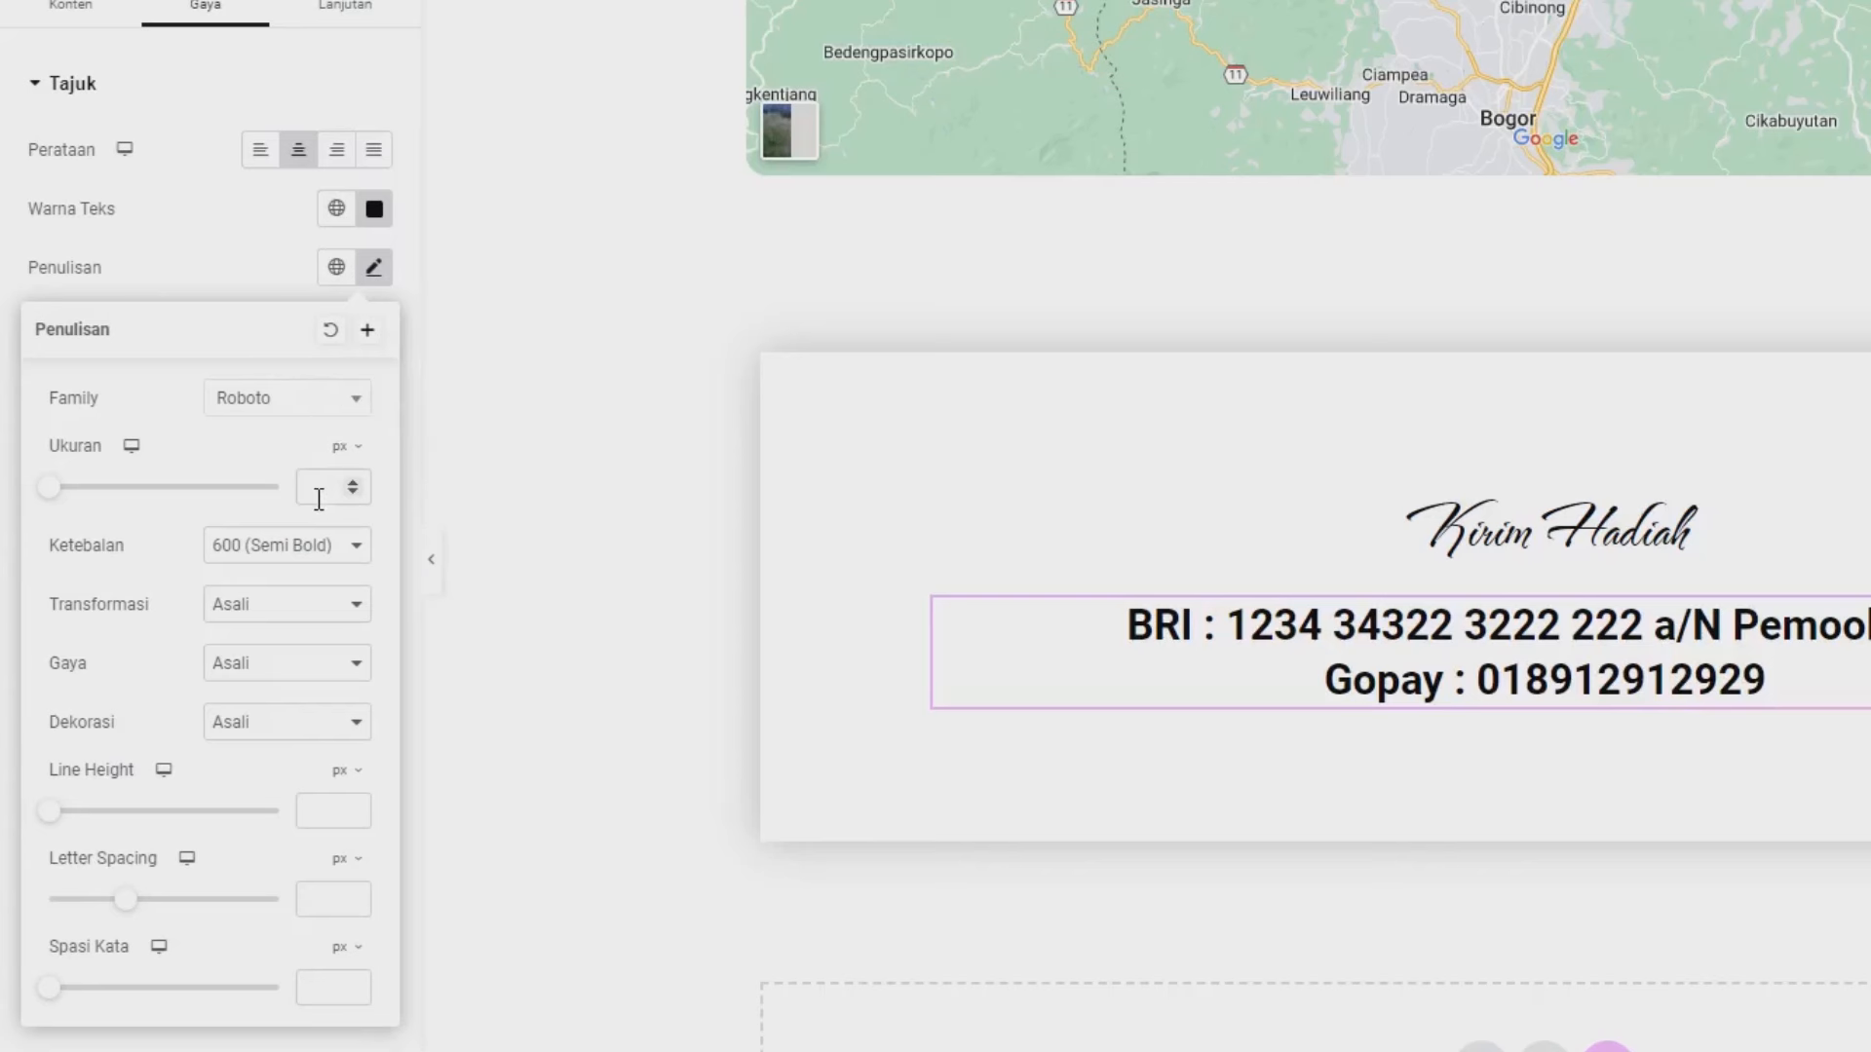
{"action": "left_click", "coordinate": [319, 499]}
{"action": "type", "text": "25"}
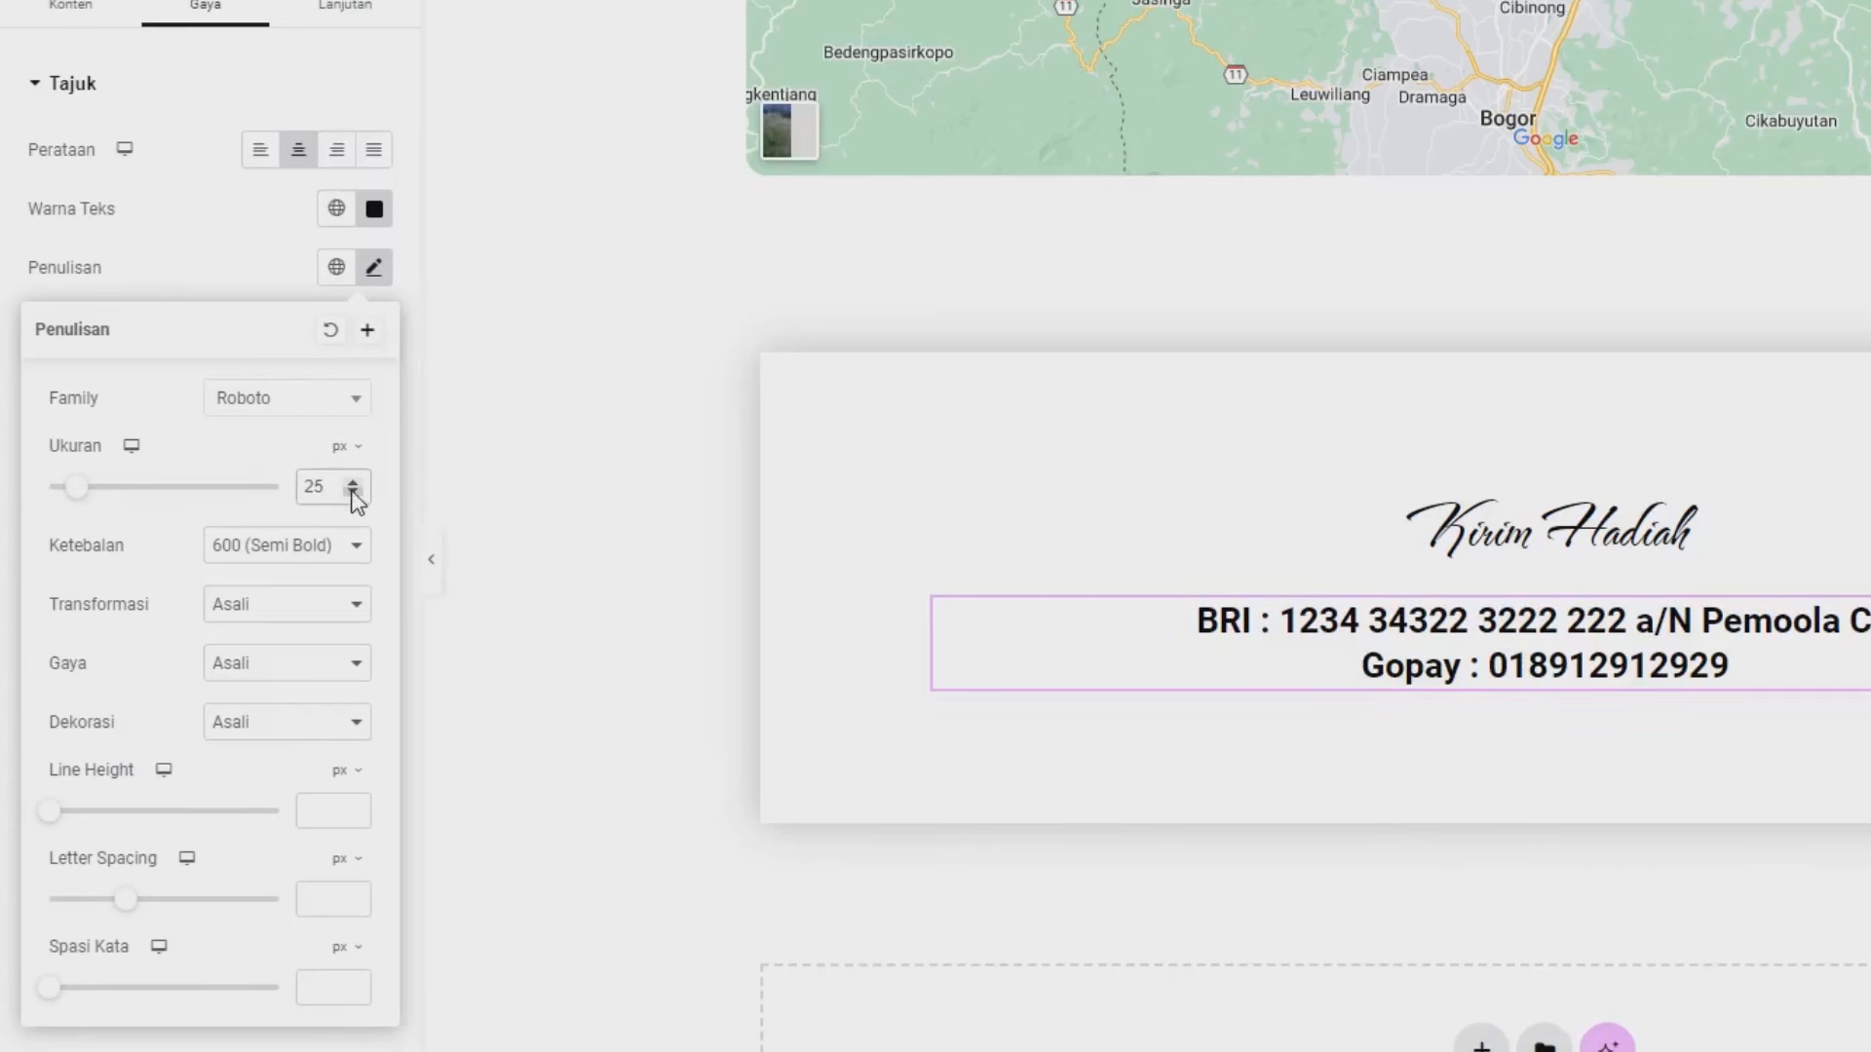
{"action": "left_click", "coordinate": [353, 493]}
{"action": "left_click", "coordinate": [353, 493]}
{"action": "left_click", "coordinate": [352, 493]}
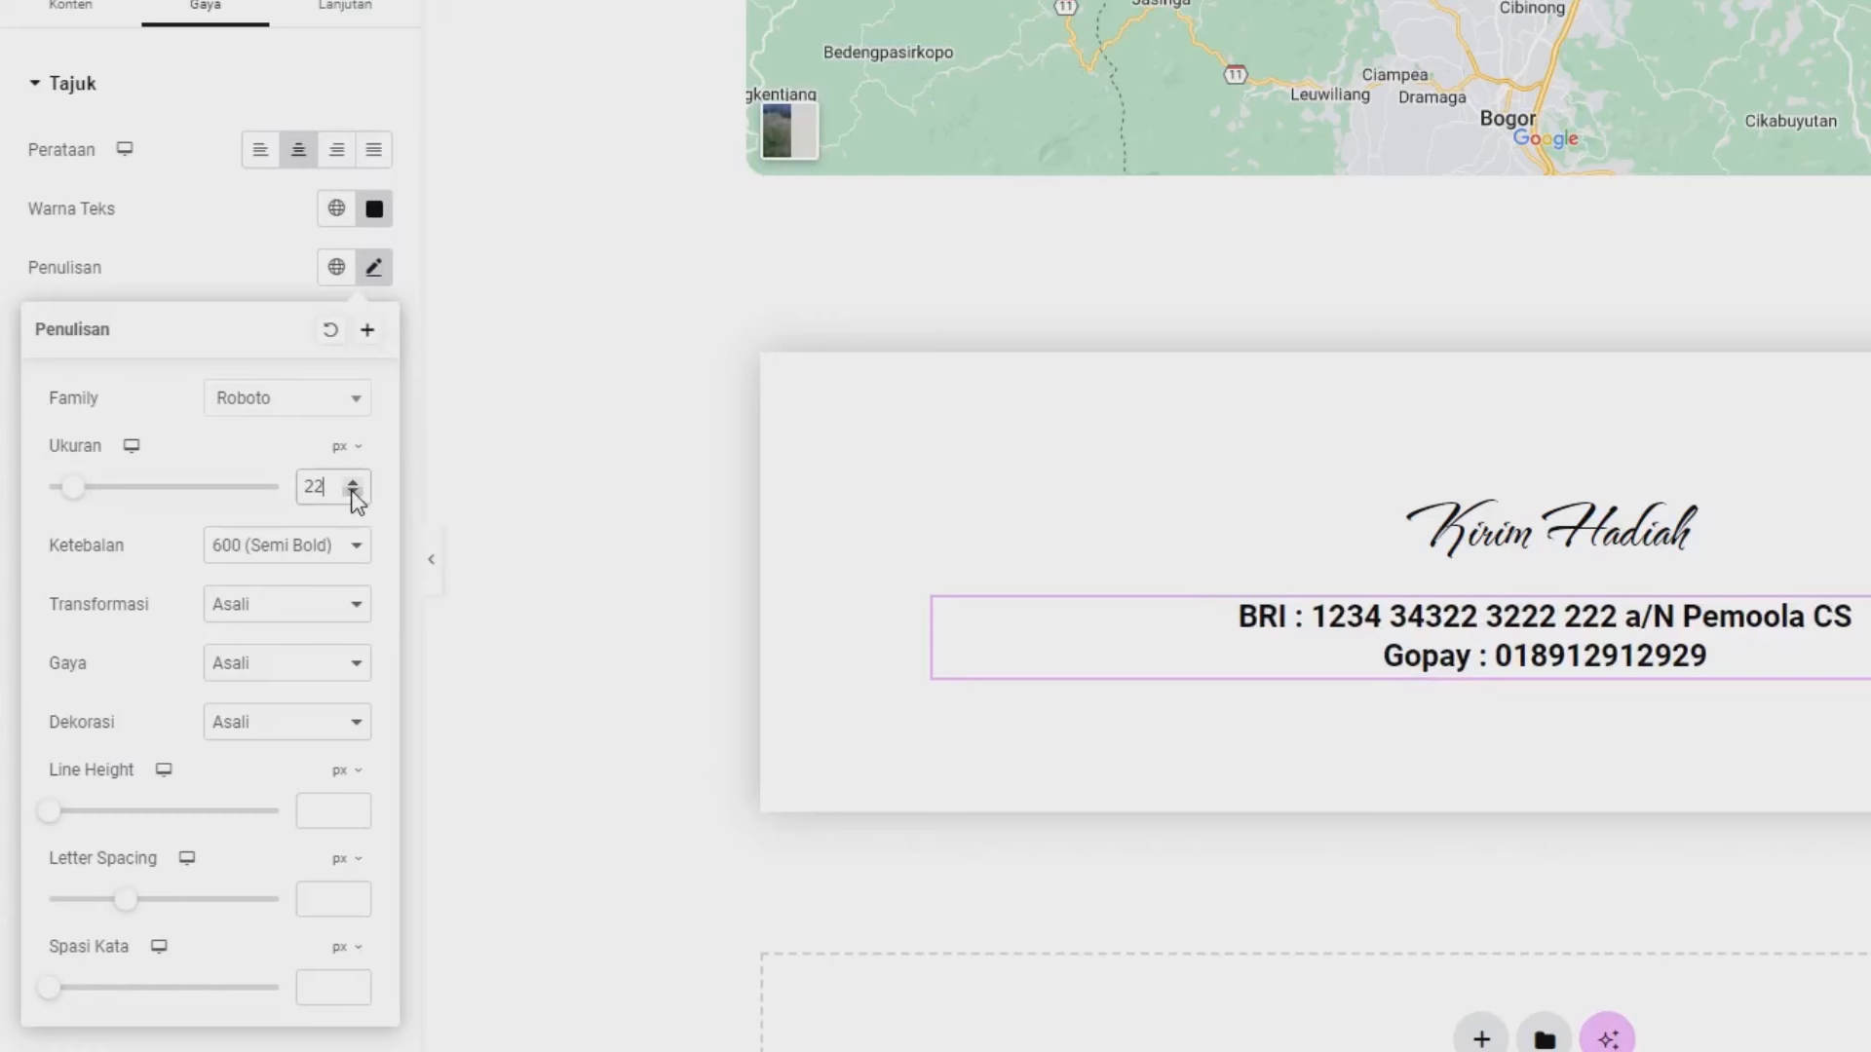
{"action": "left_click", "coordinate": [353, 494]}
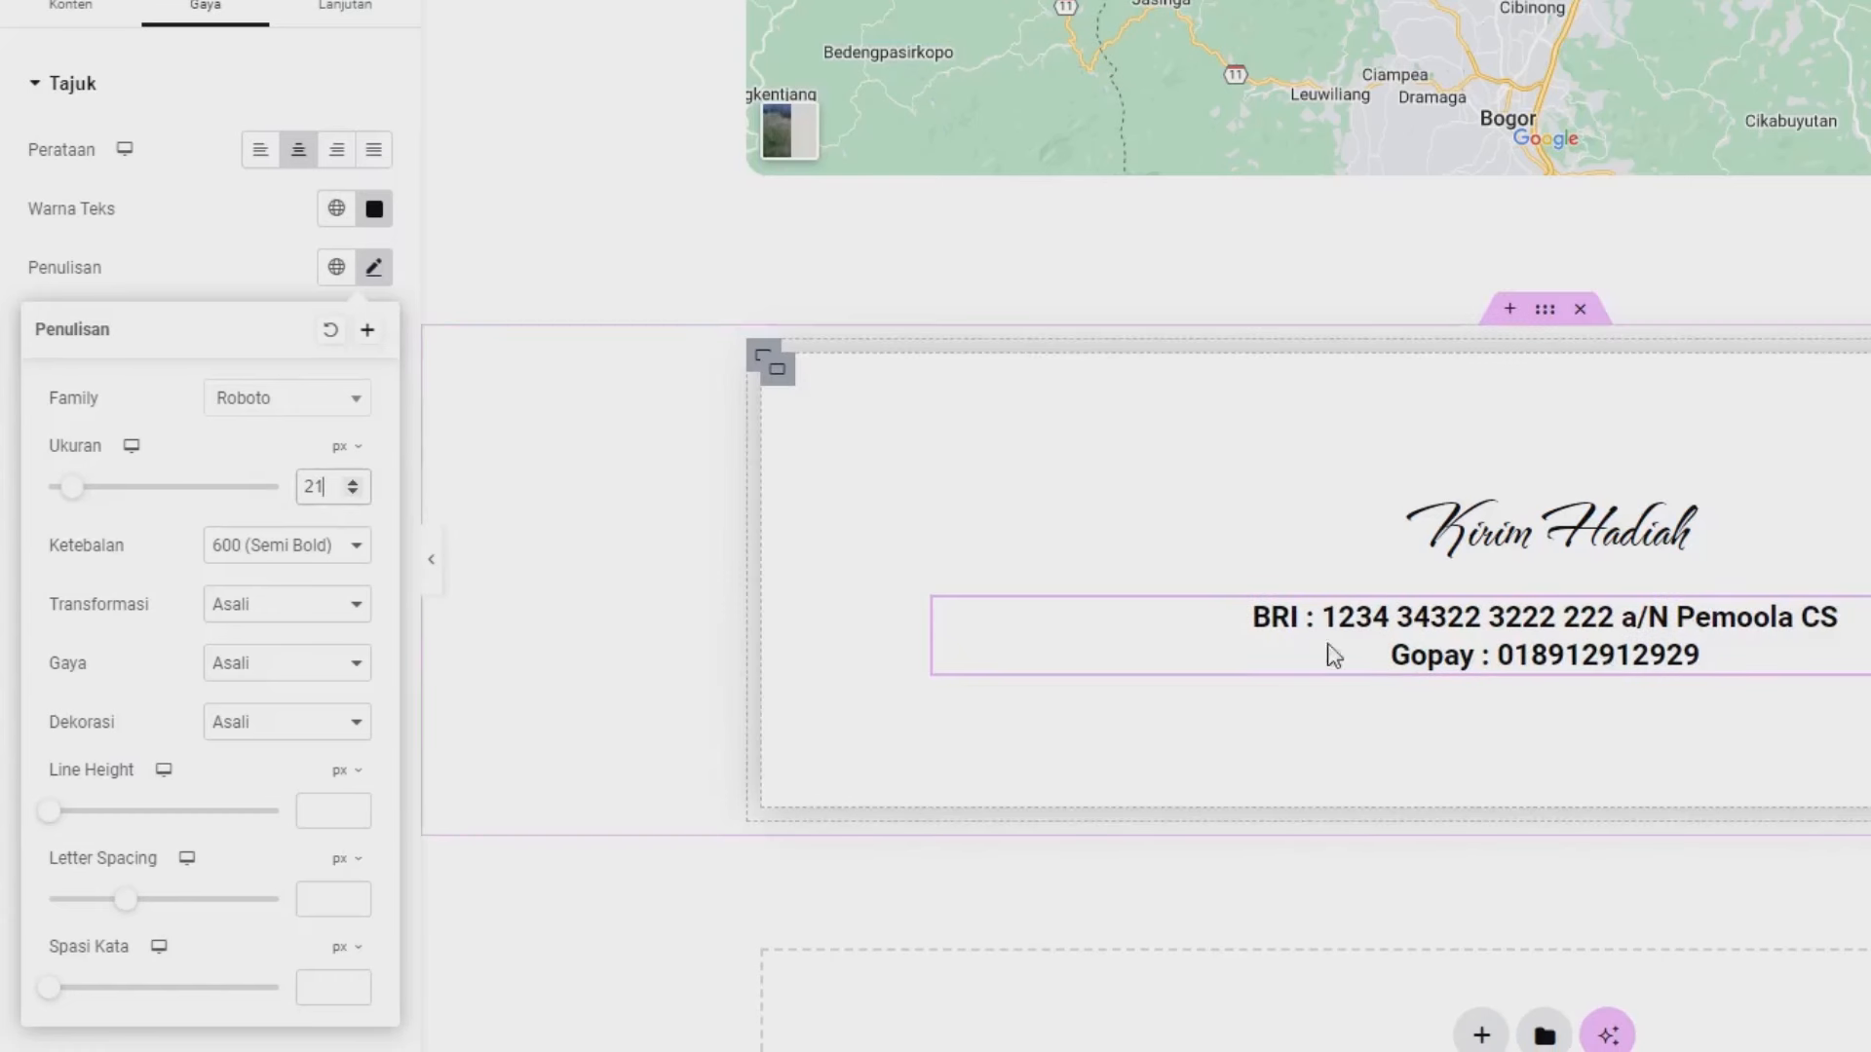
{"action": "left_click", "coordinate": [184, 245]}
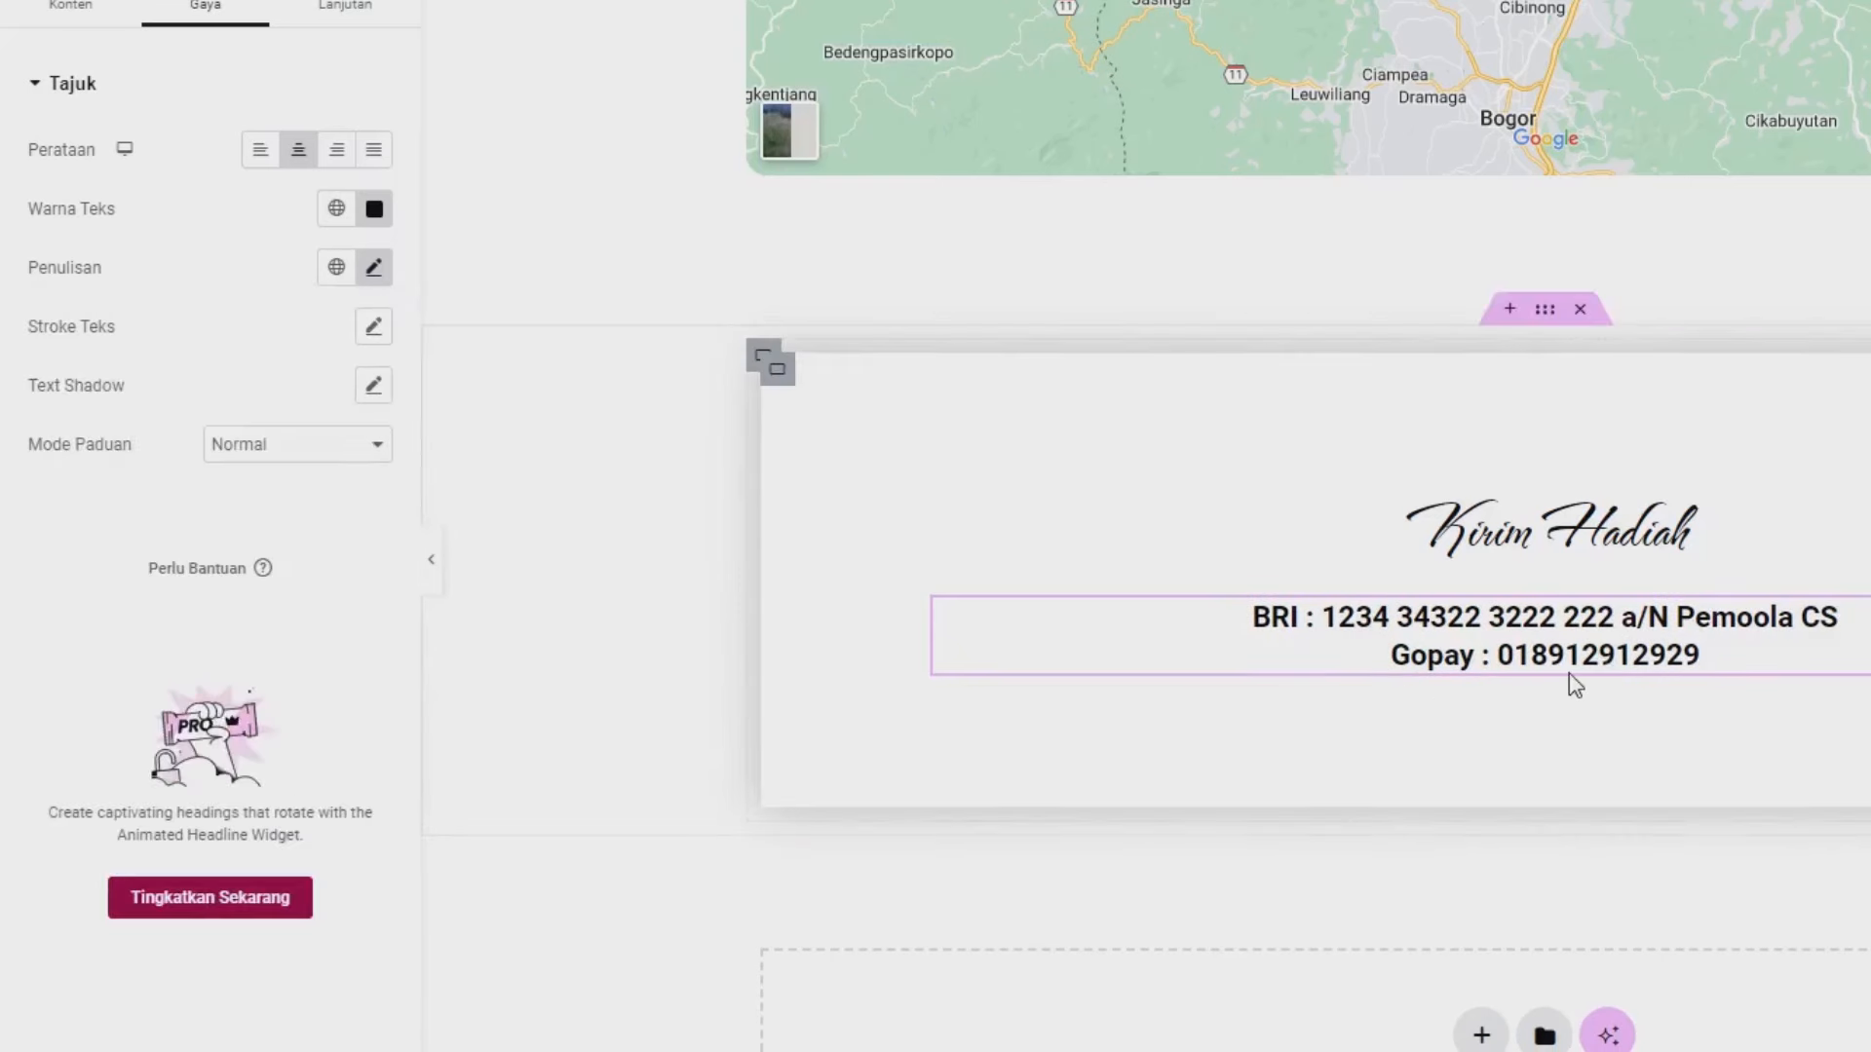
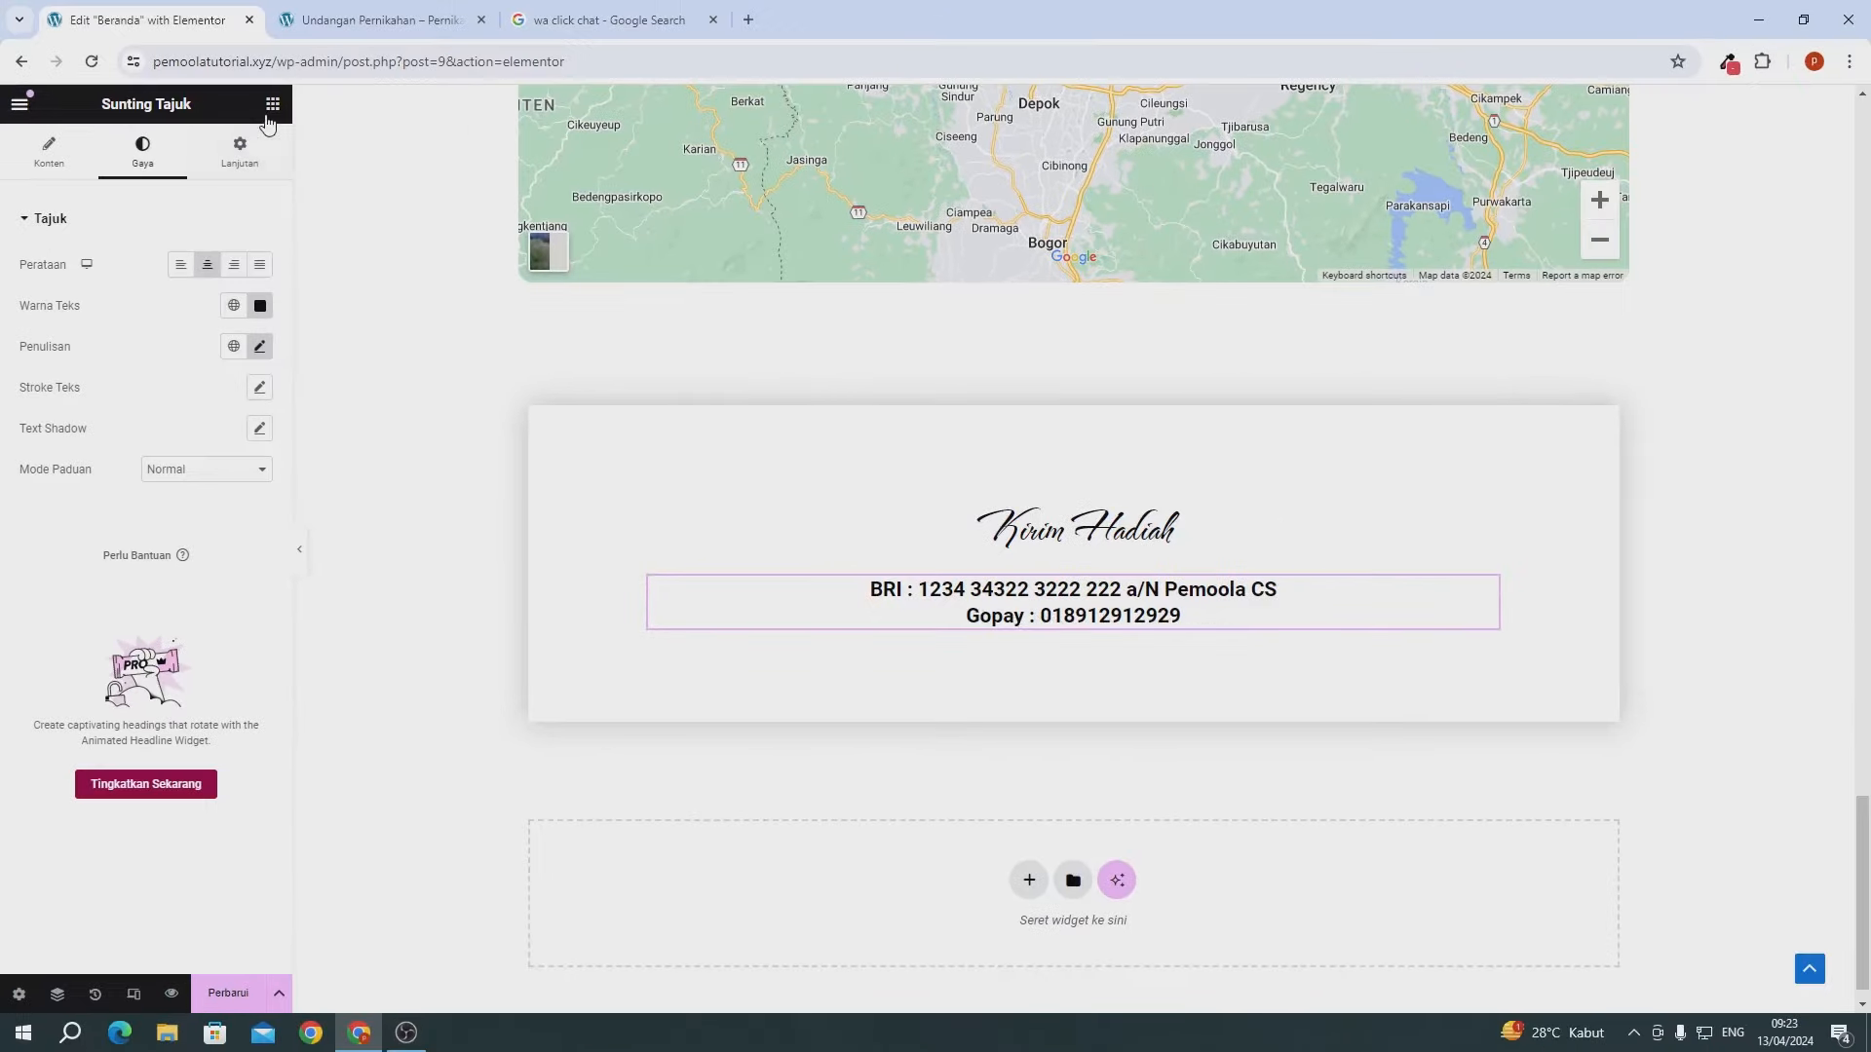
- Add a Button widget below the bank and Gopay transfer details
{"action": "left_click", "coordinate": [270, 107]}
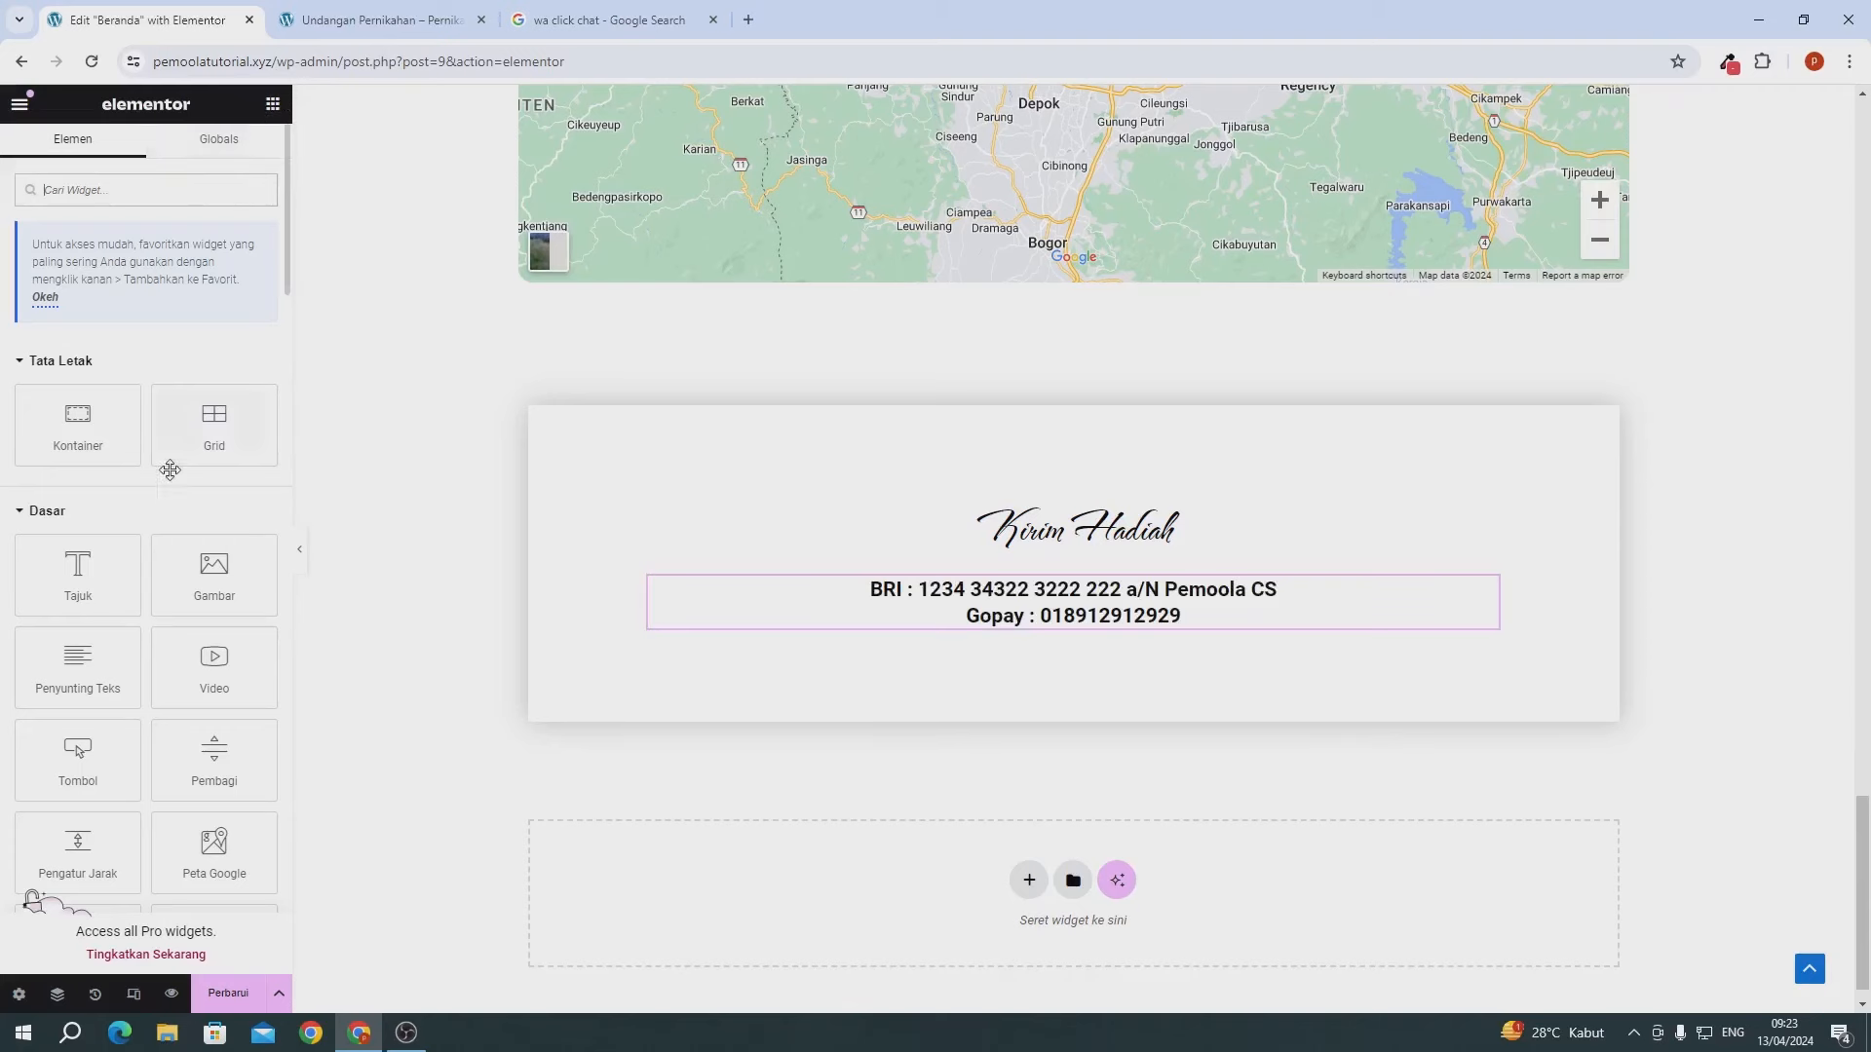
{"action": "left_click_drag", "start_coordinate": [98, 759], "coordinate": [1074, 623]}
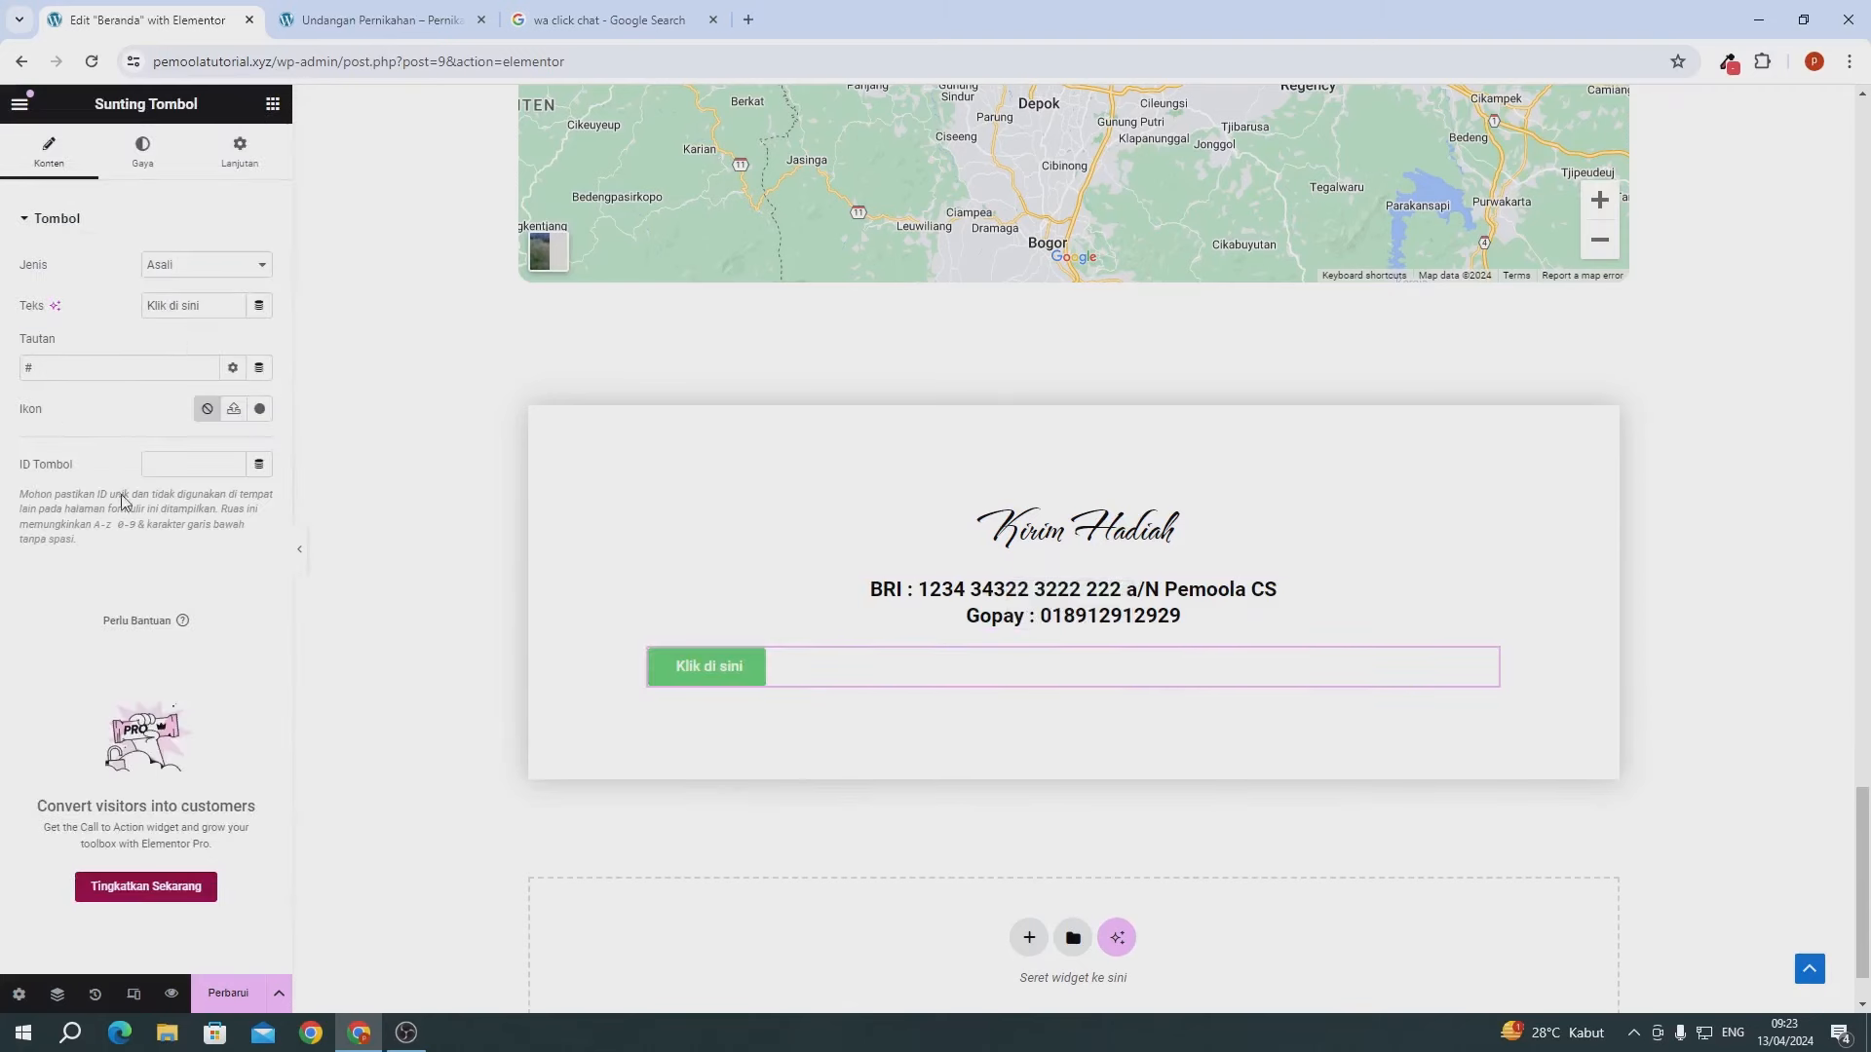
- Change the button label to 'Konfirmasi Kado'
{"action": "triple_click", "coordinate": [251, 203]}
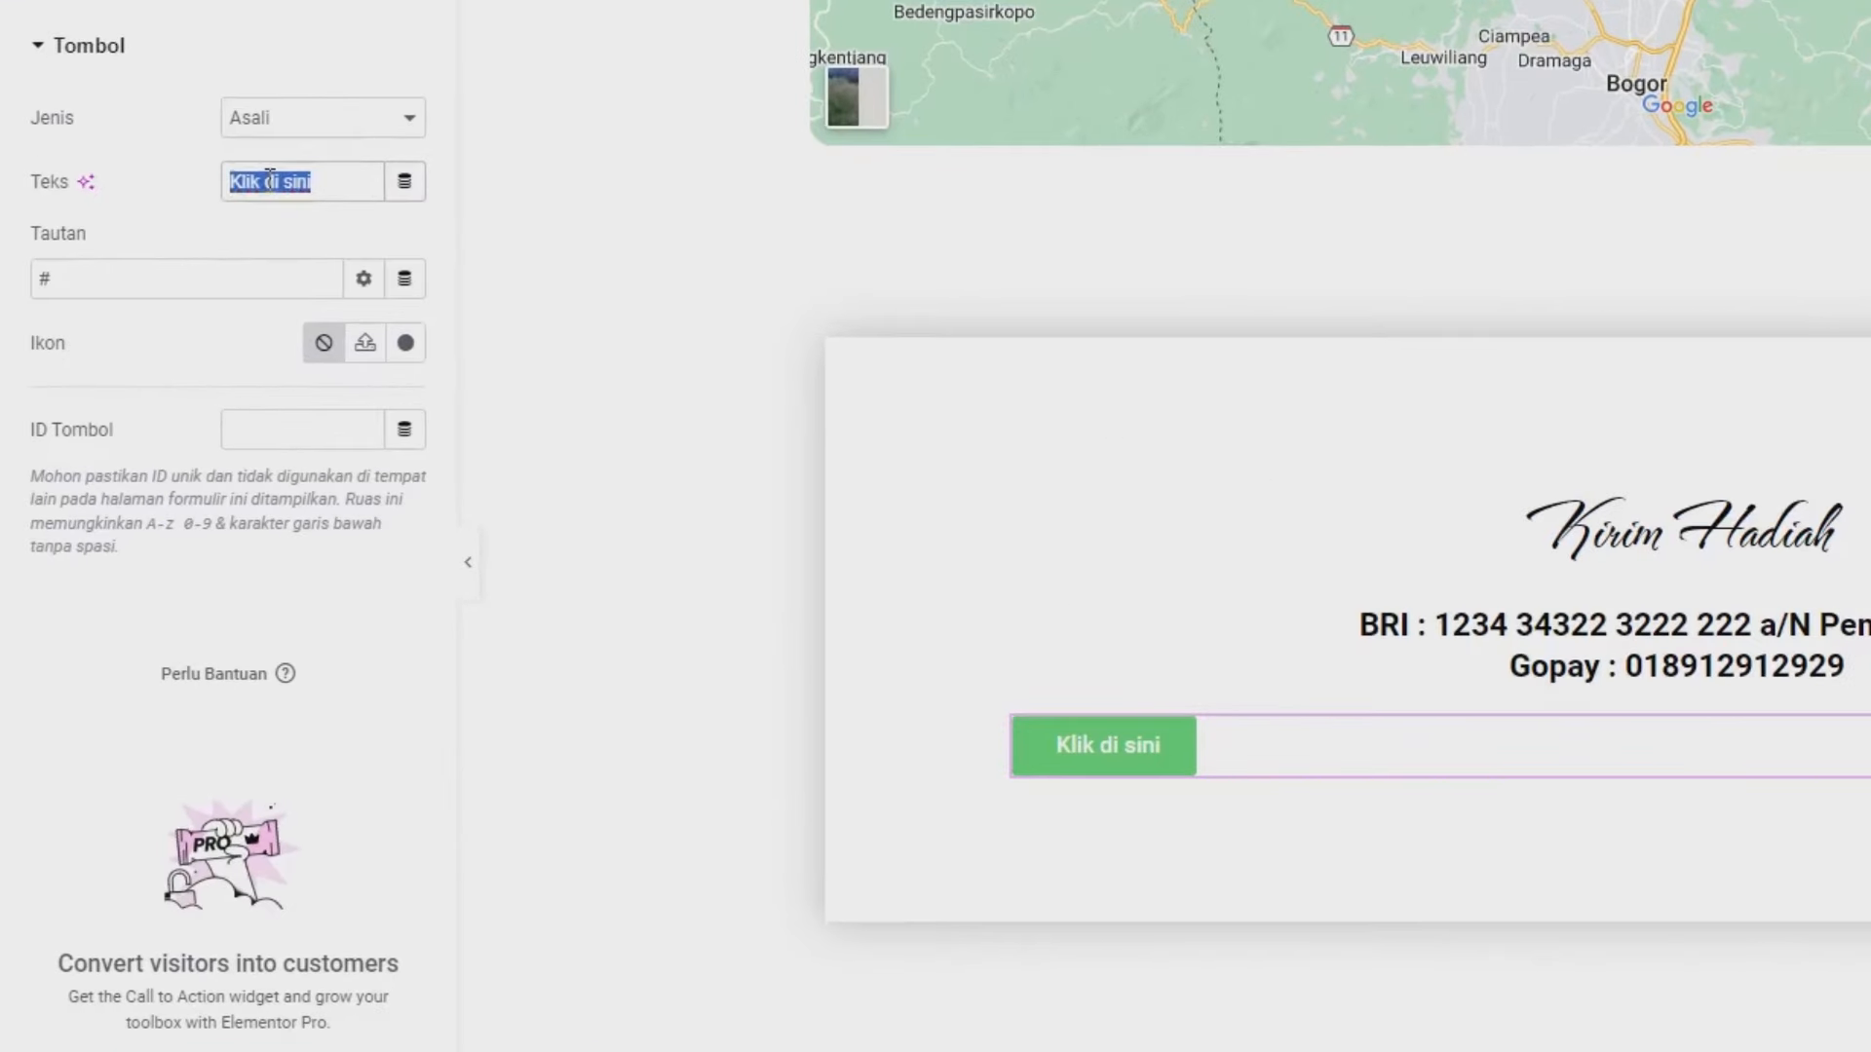
{"action": "type", "text": "Konf"}
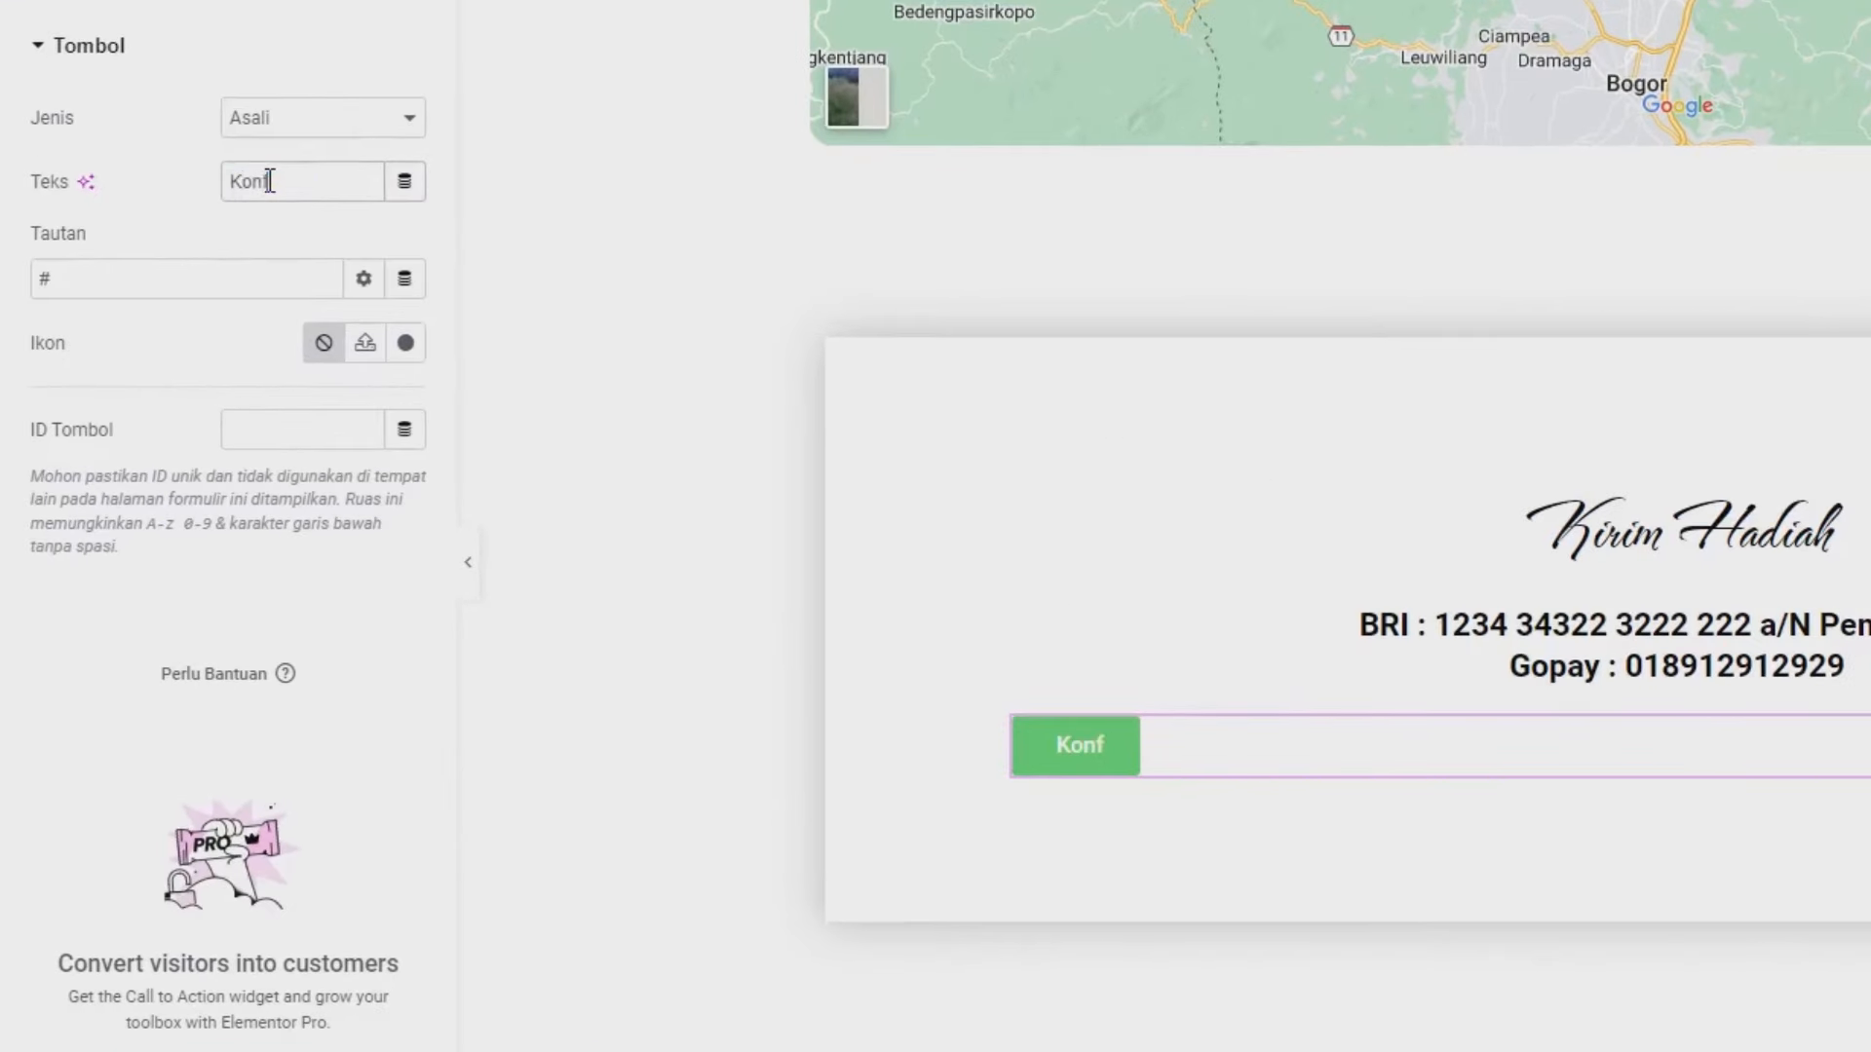
{"action": "type", "text": "irmasi K"}
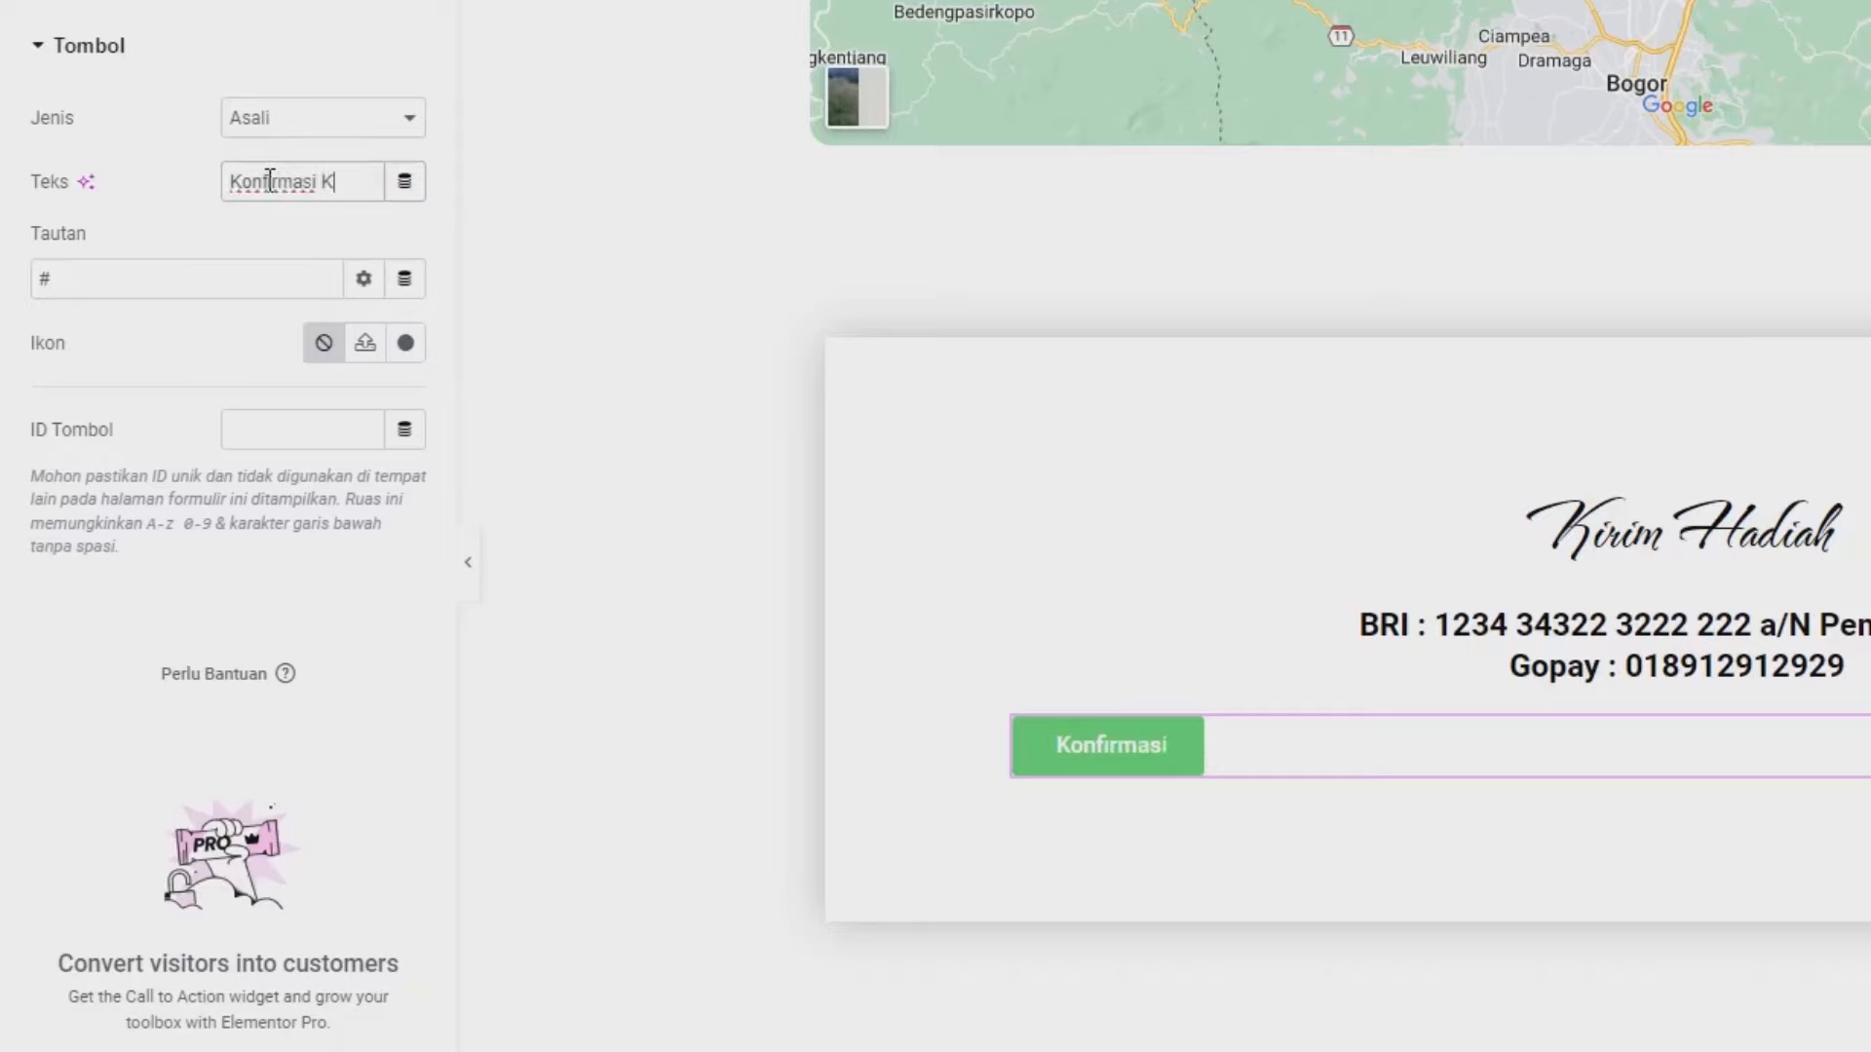
{"action": "type", "text": "adi"}
{"action": "key", "text": "BackSpace"}
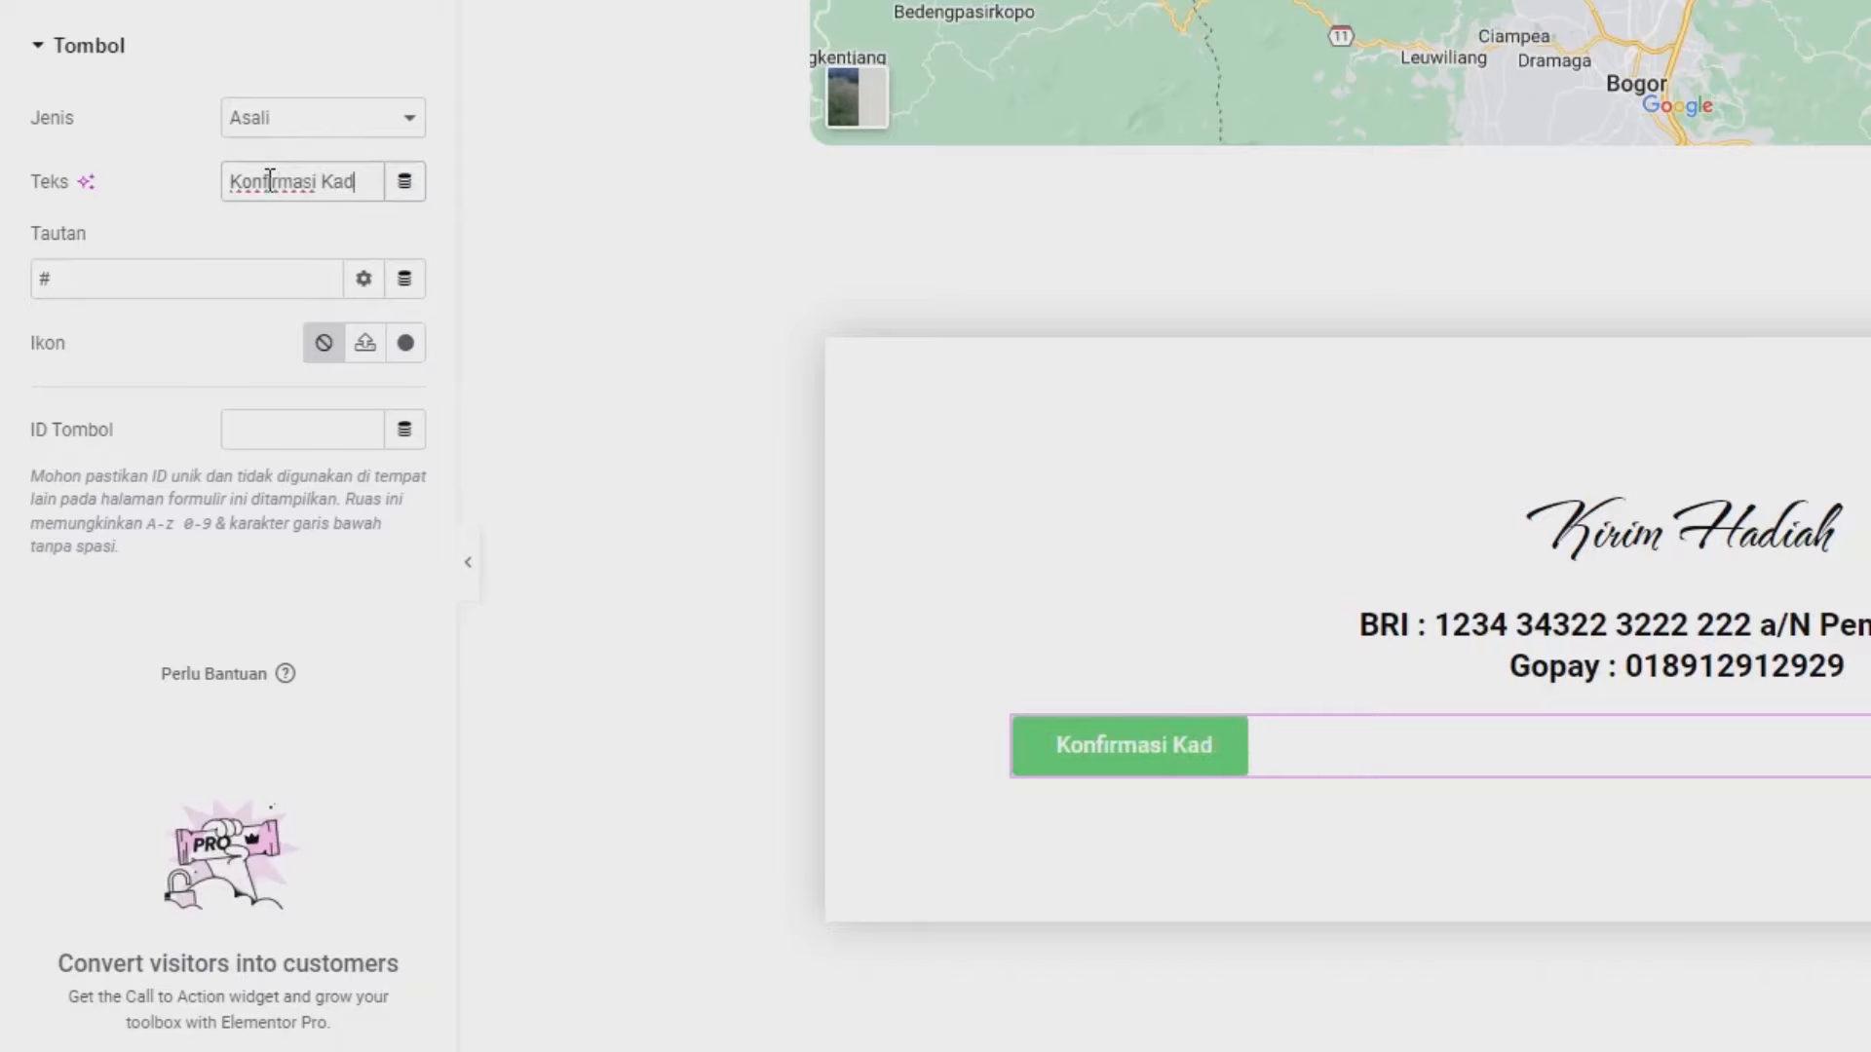
{"action": "type", "text": "o"}
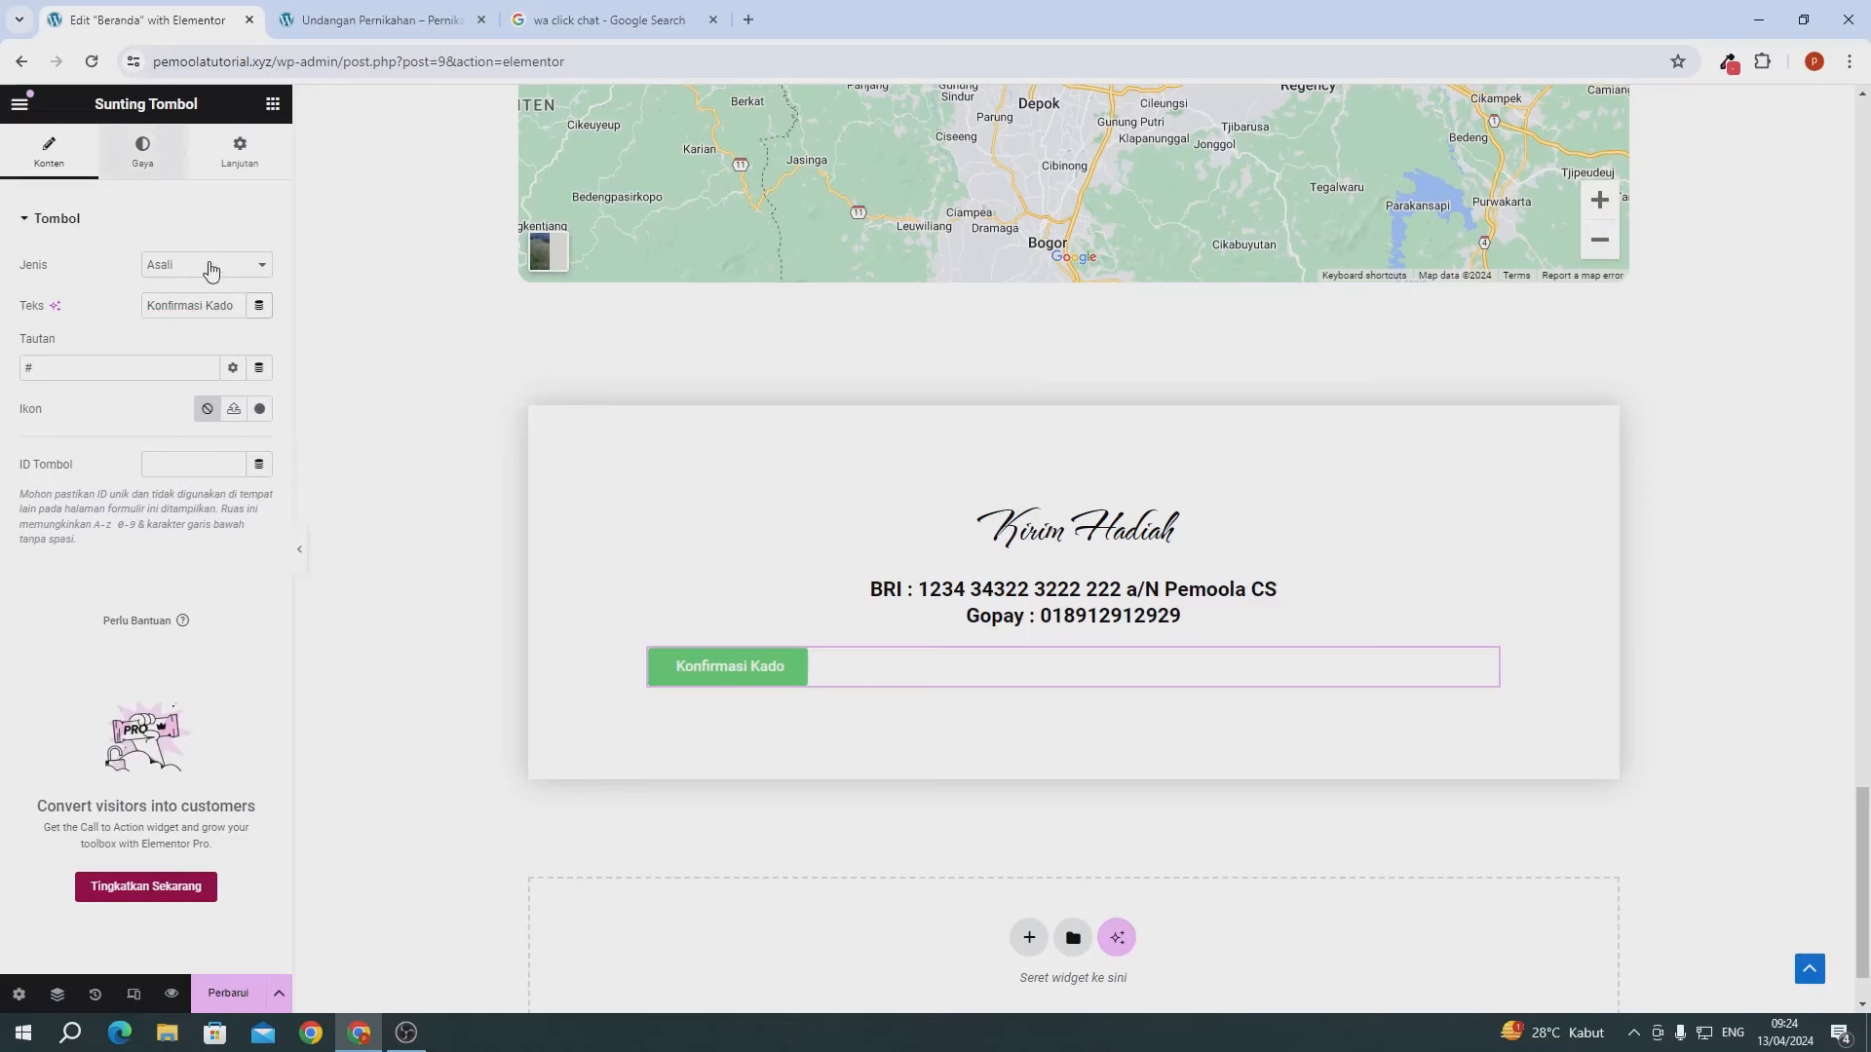
- Centre the button and set its background colour to rgb(229, 66, 72)
{"action": "left_click", "coordinate": [143, 151]}
{"action": "left_click", "coordinate": [210, 265]}
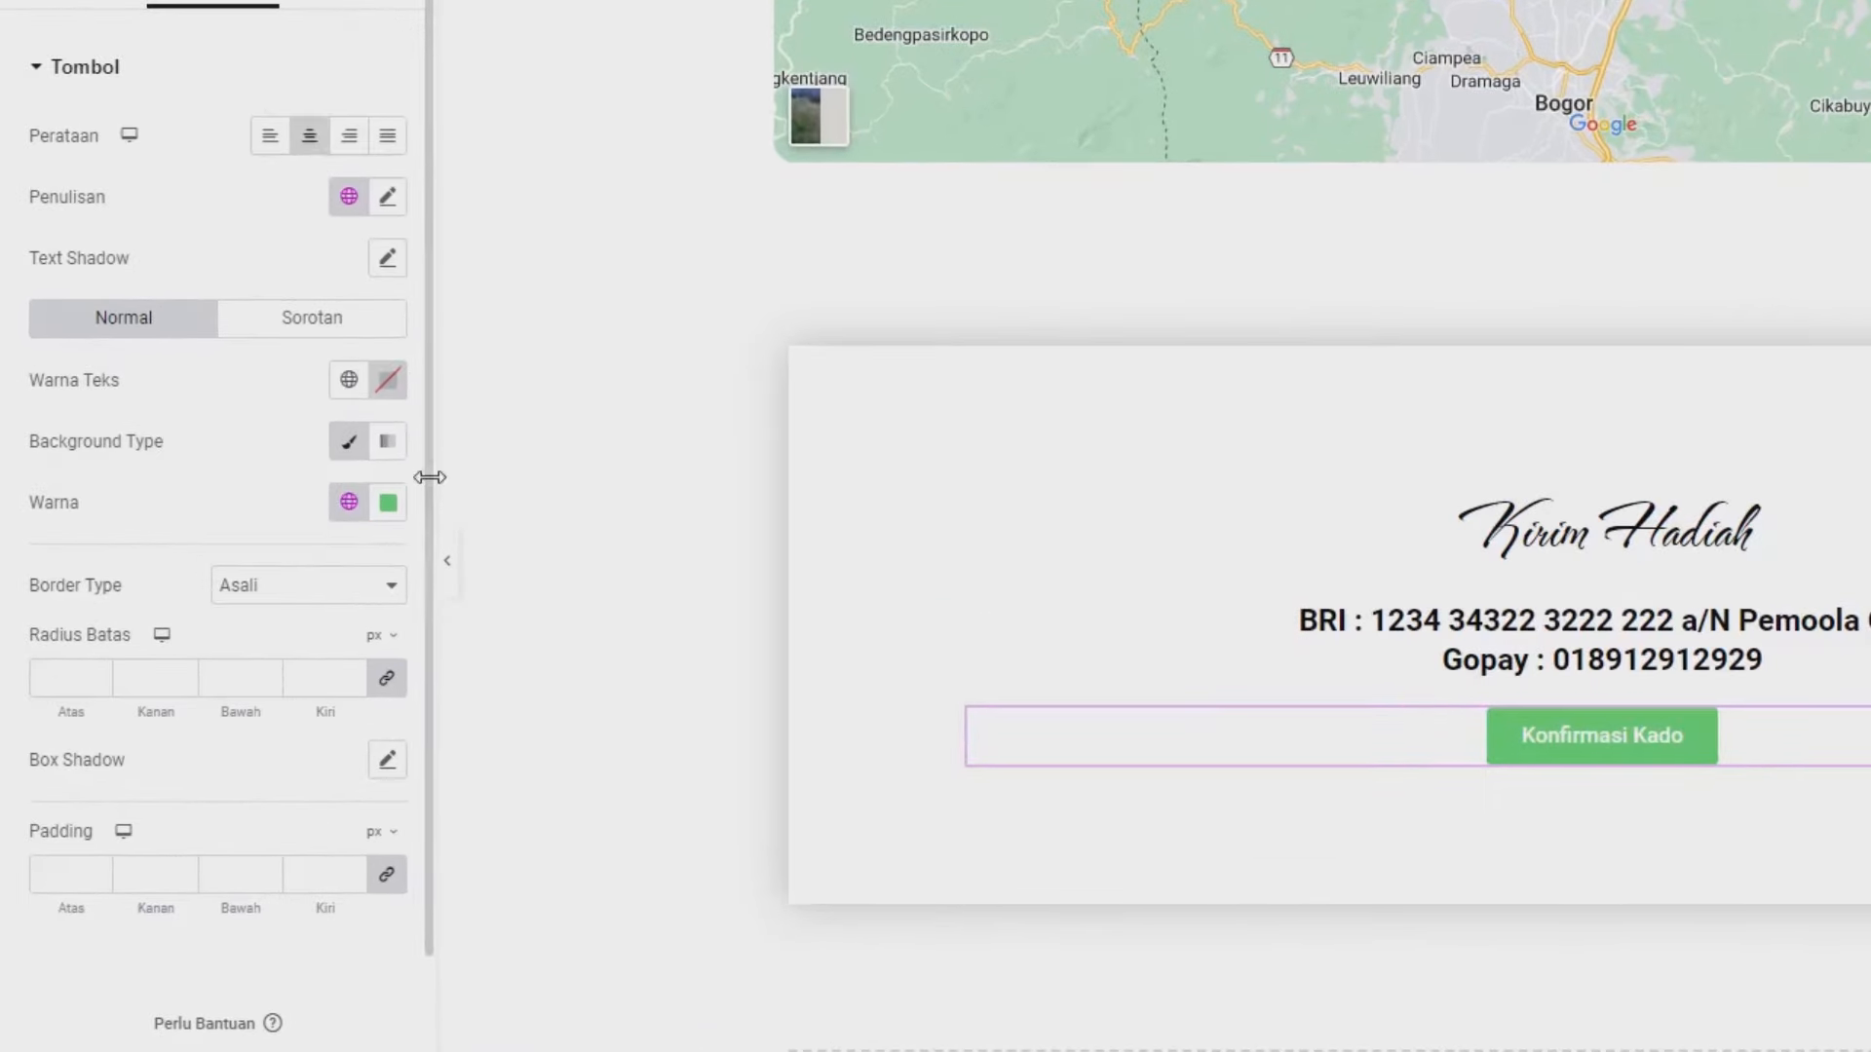
{"action": "left_click", "coordinate": [388, 503]}
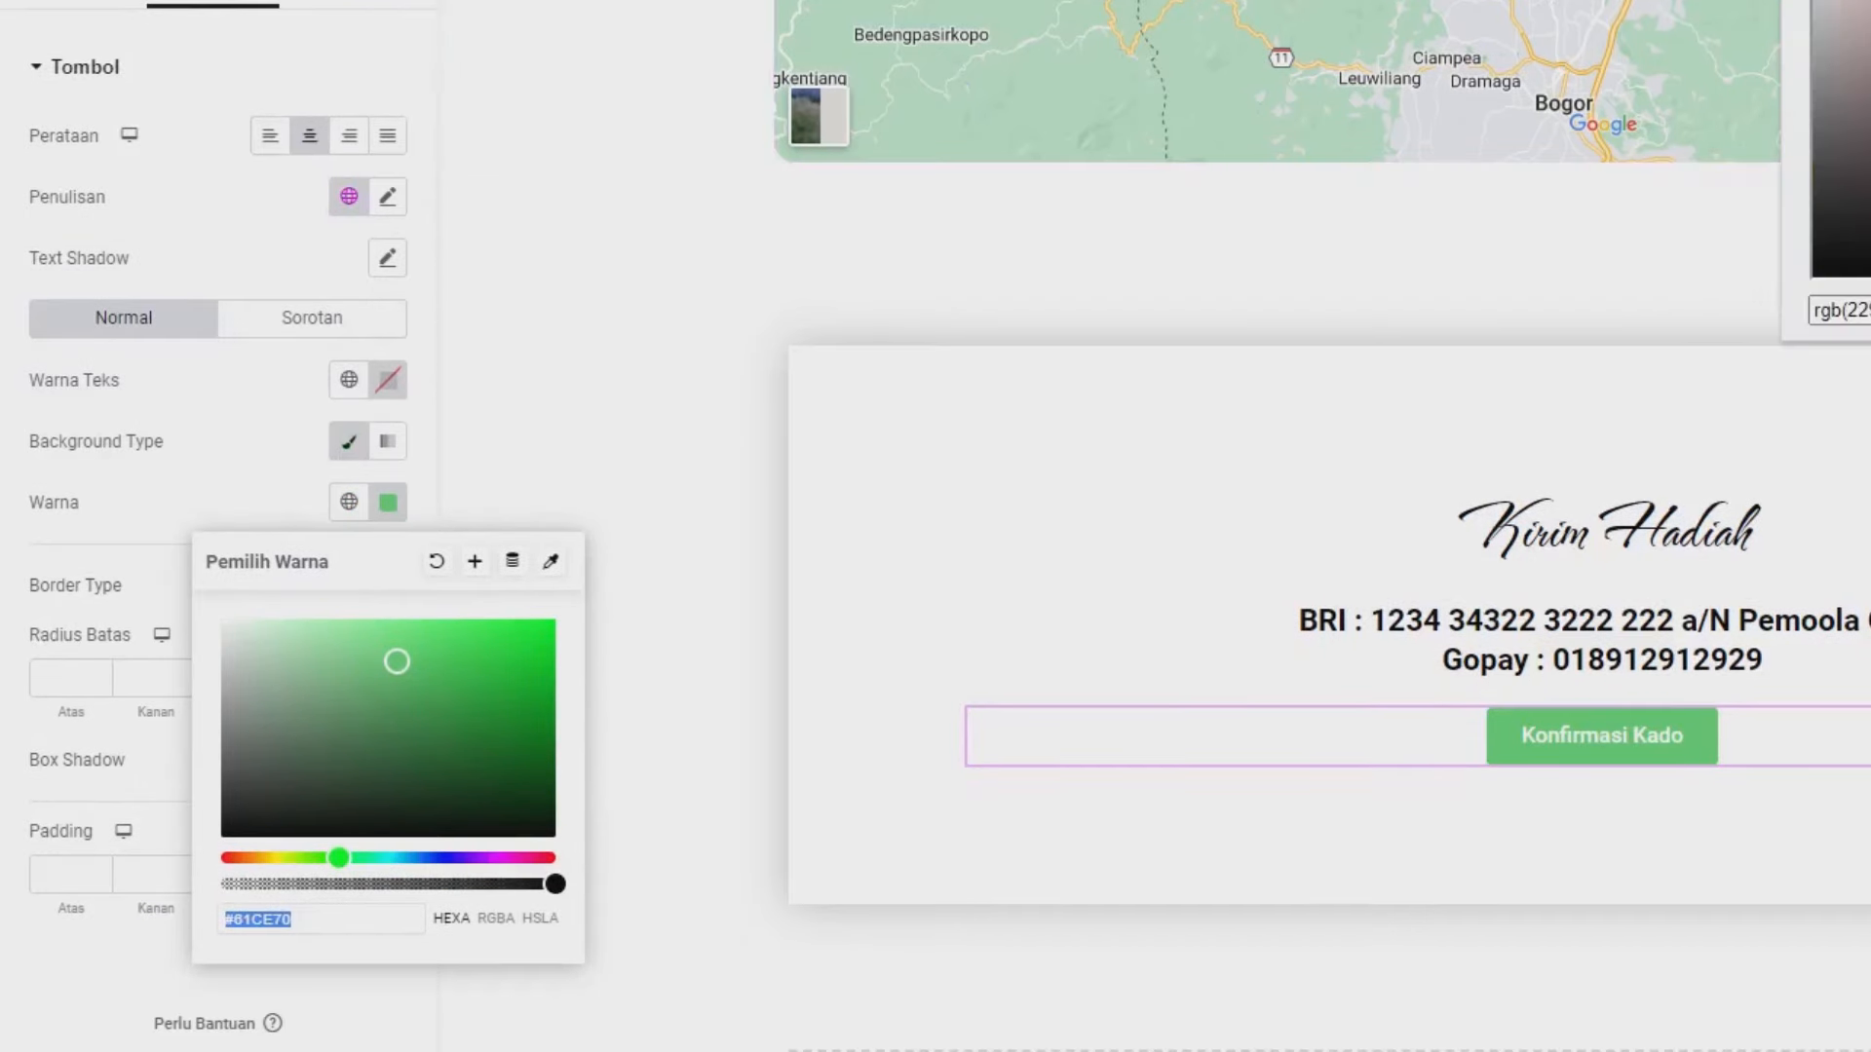
{"action": "key", "text": "ctrl+a"}
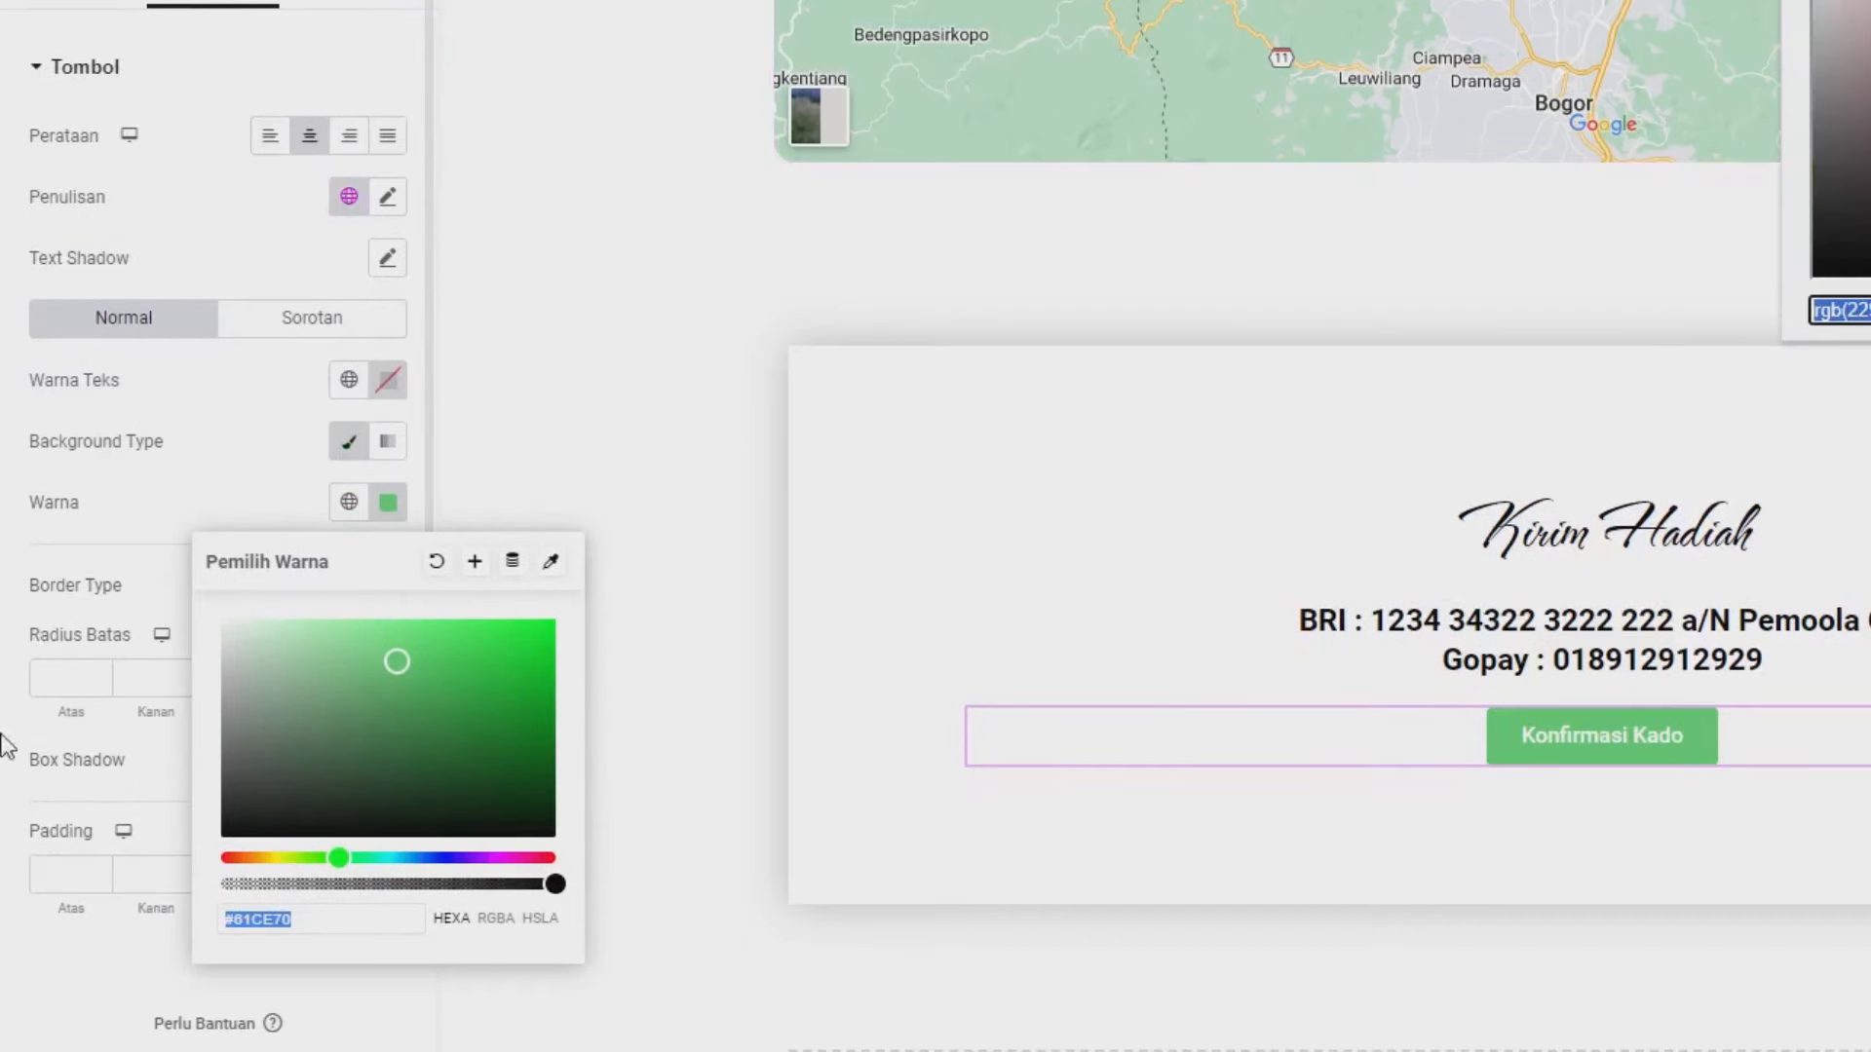
{"action": "type", "text": "rgb(229, 66, 72)"}
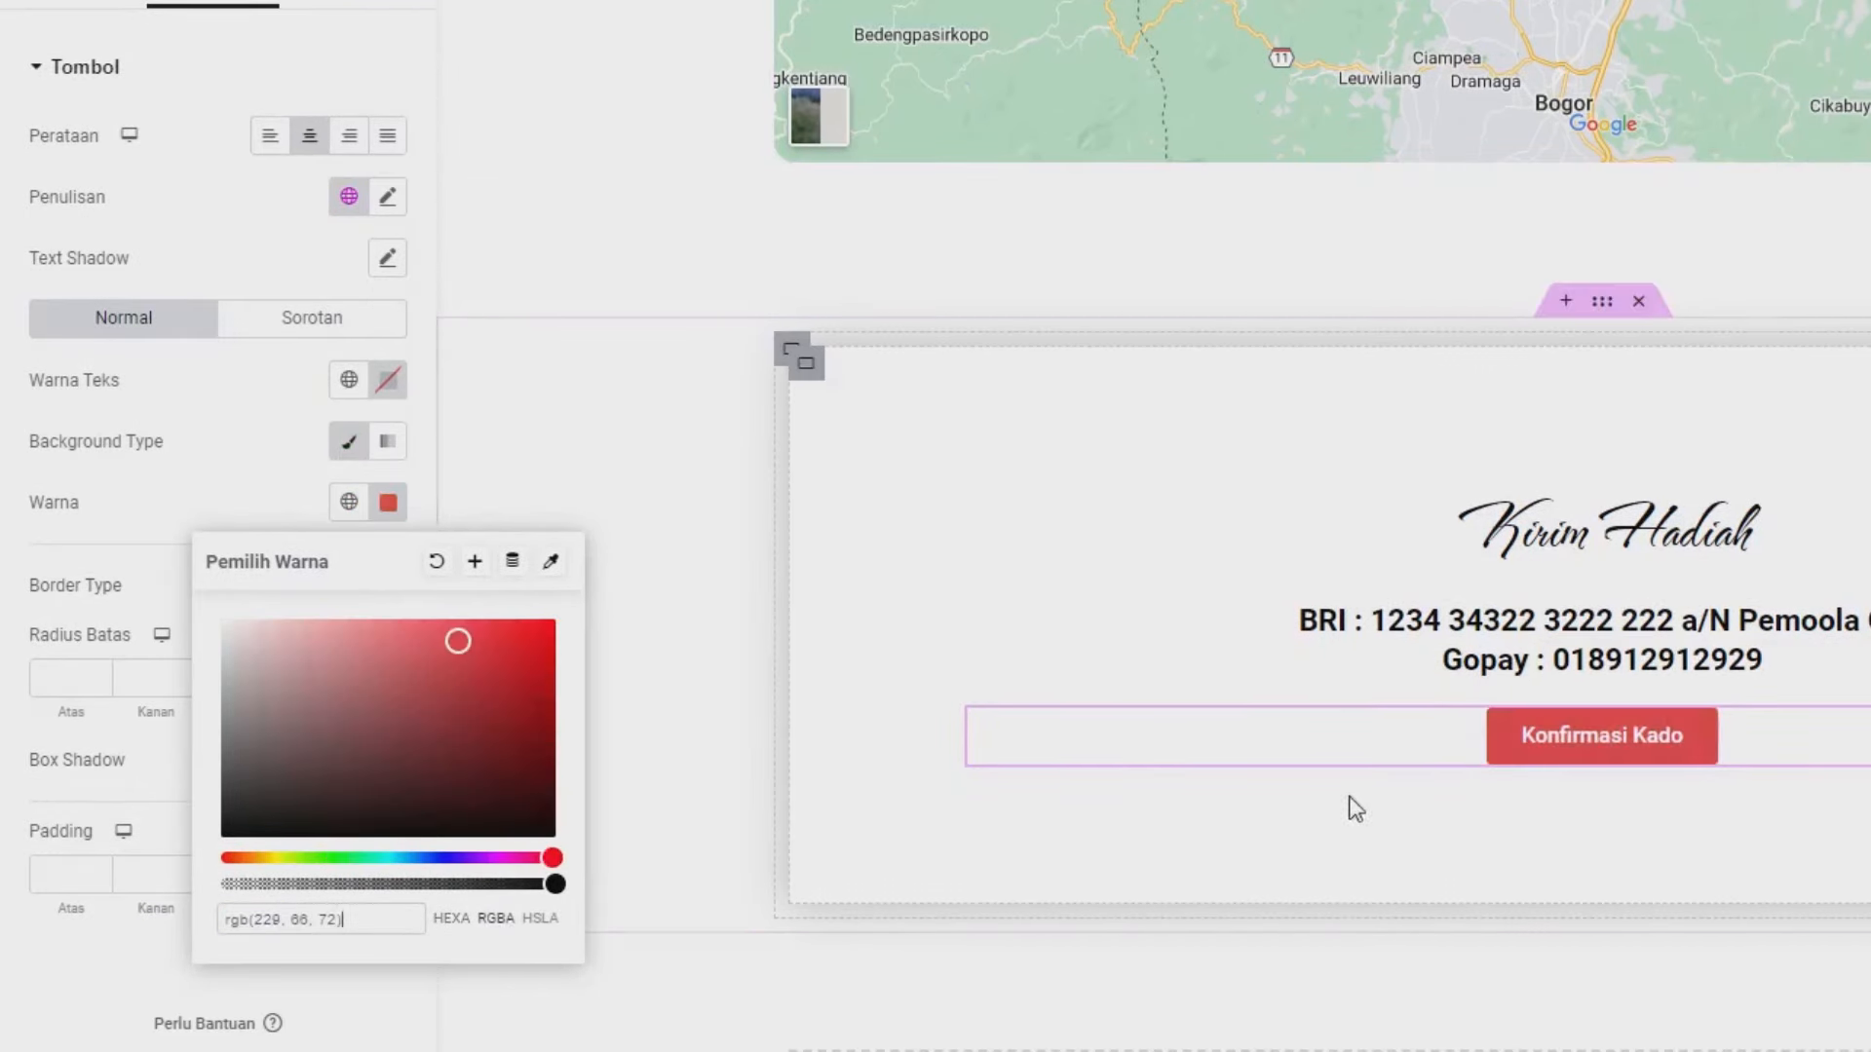
{"action": "left_click", "coordinate": [267, 512]}
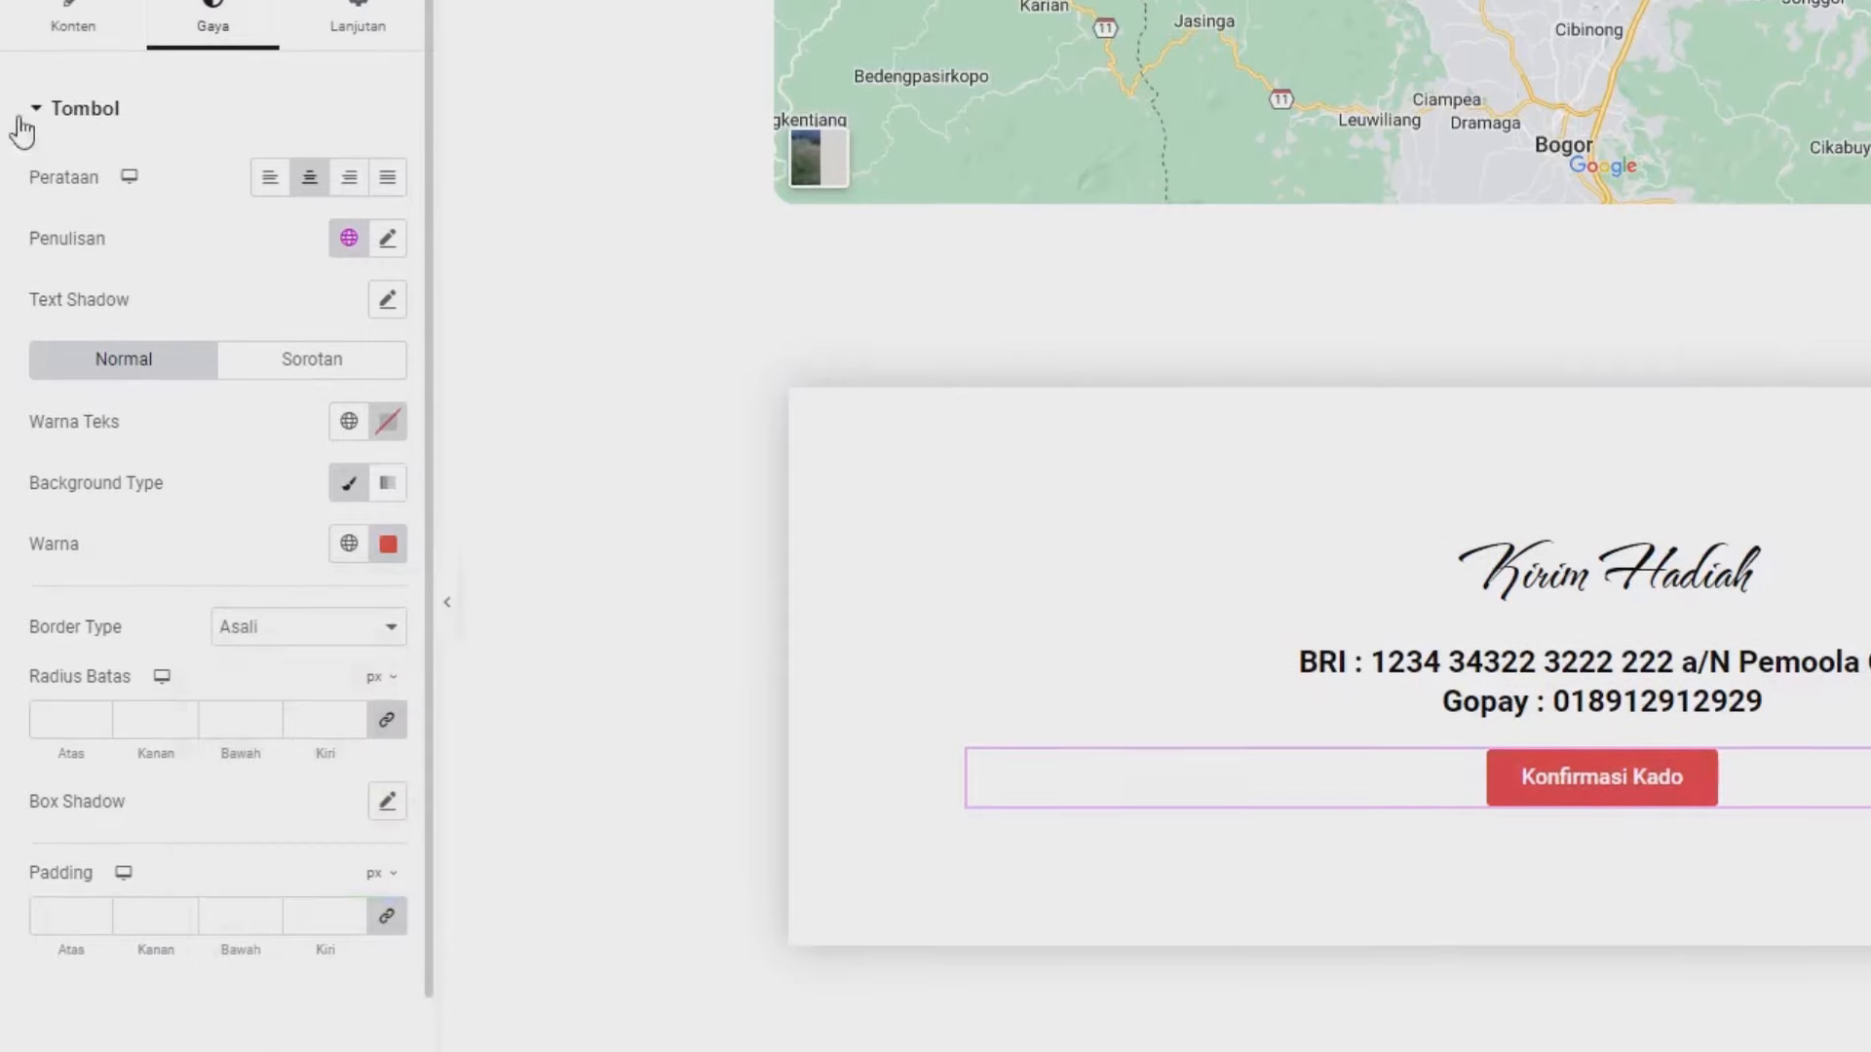
{"action": "left_click", "coordinate": [42, 172]}
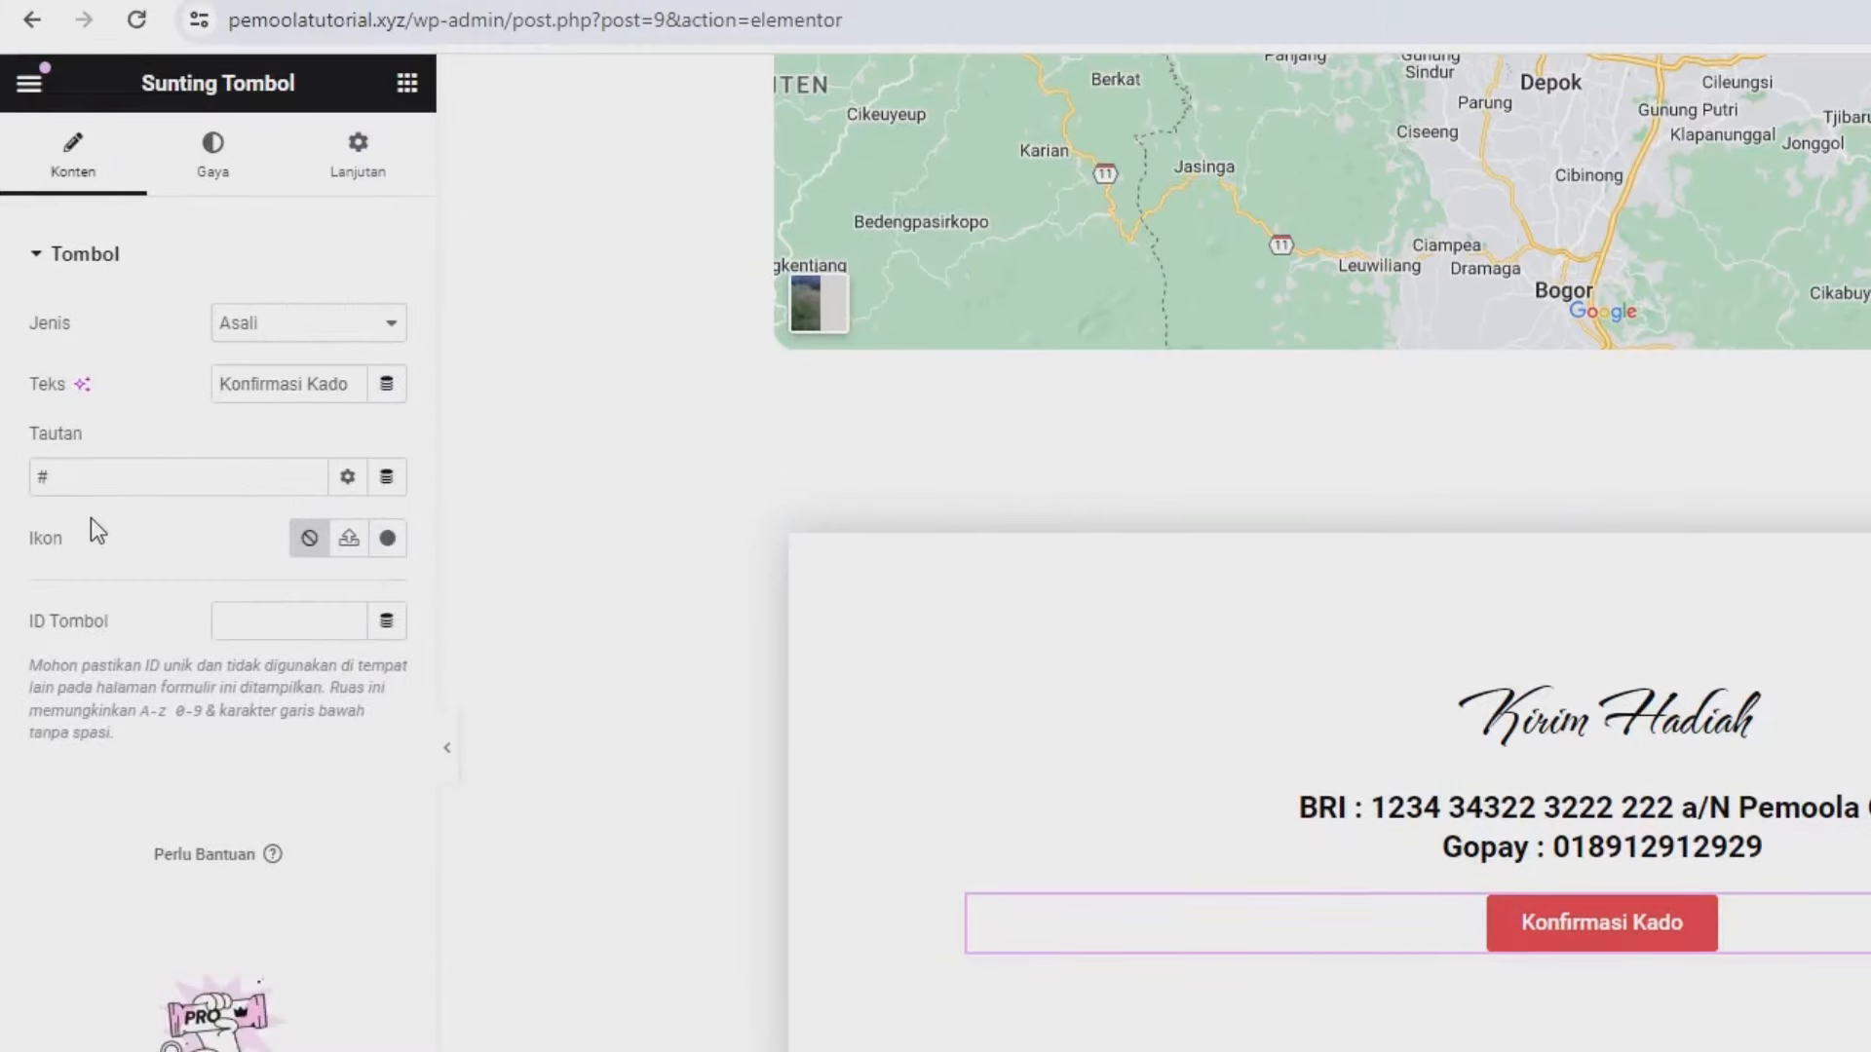
{"action": "left_click", "coordinate": [81, 488]}
- Copy the example wa.me prefilled-message link from WhatsApp's click-to-chat help article
{"action": "left_click", "coordinate": [636, 21]}
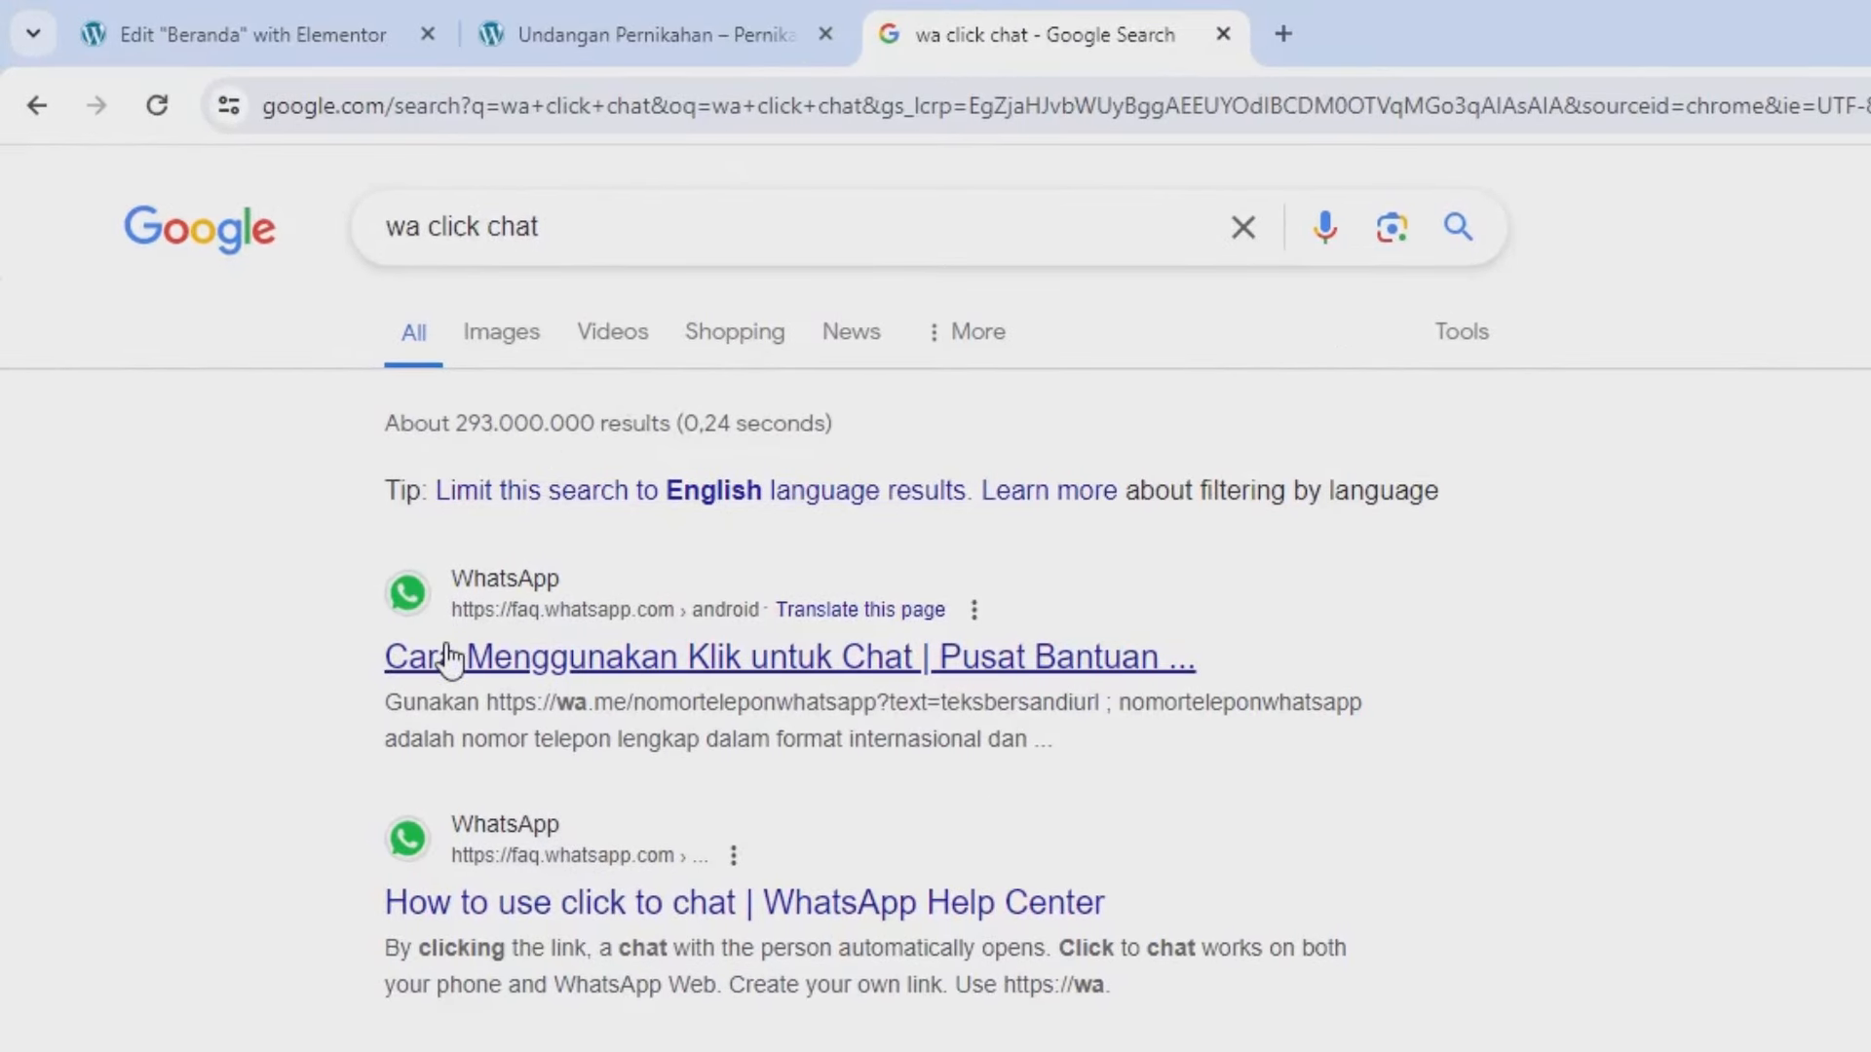
{"action": "left_click", "coordinate": [806, 671]}
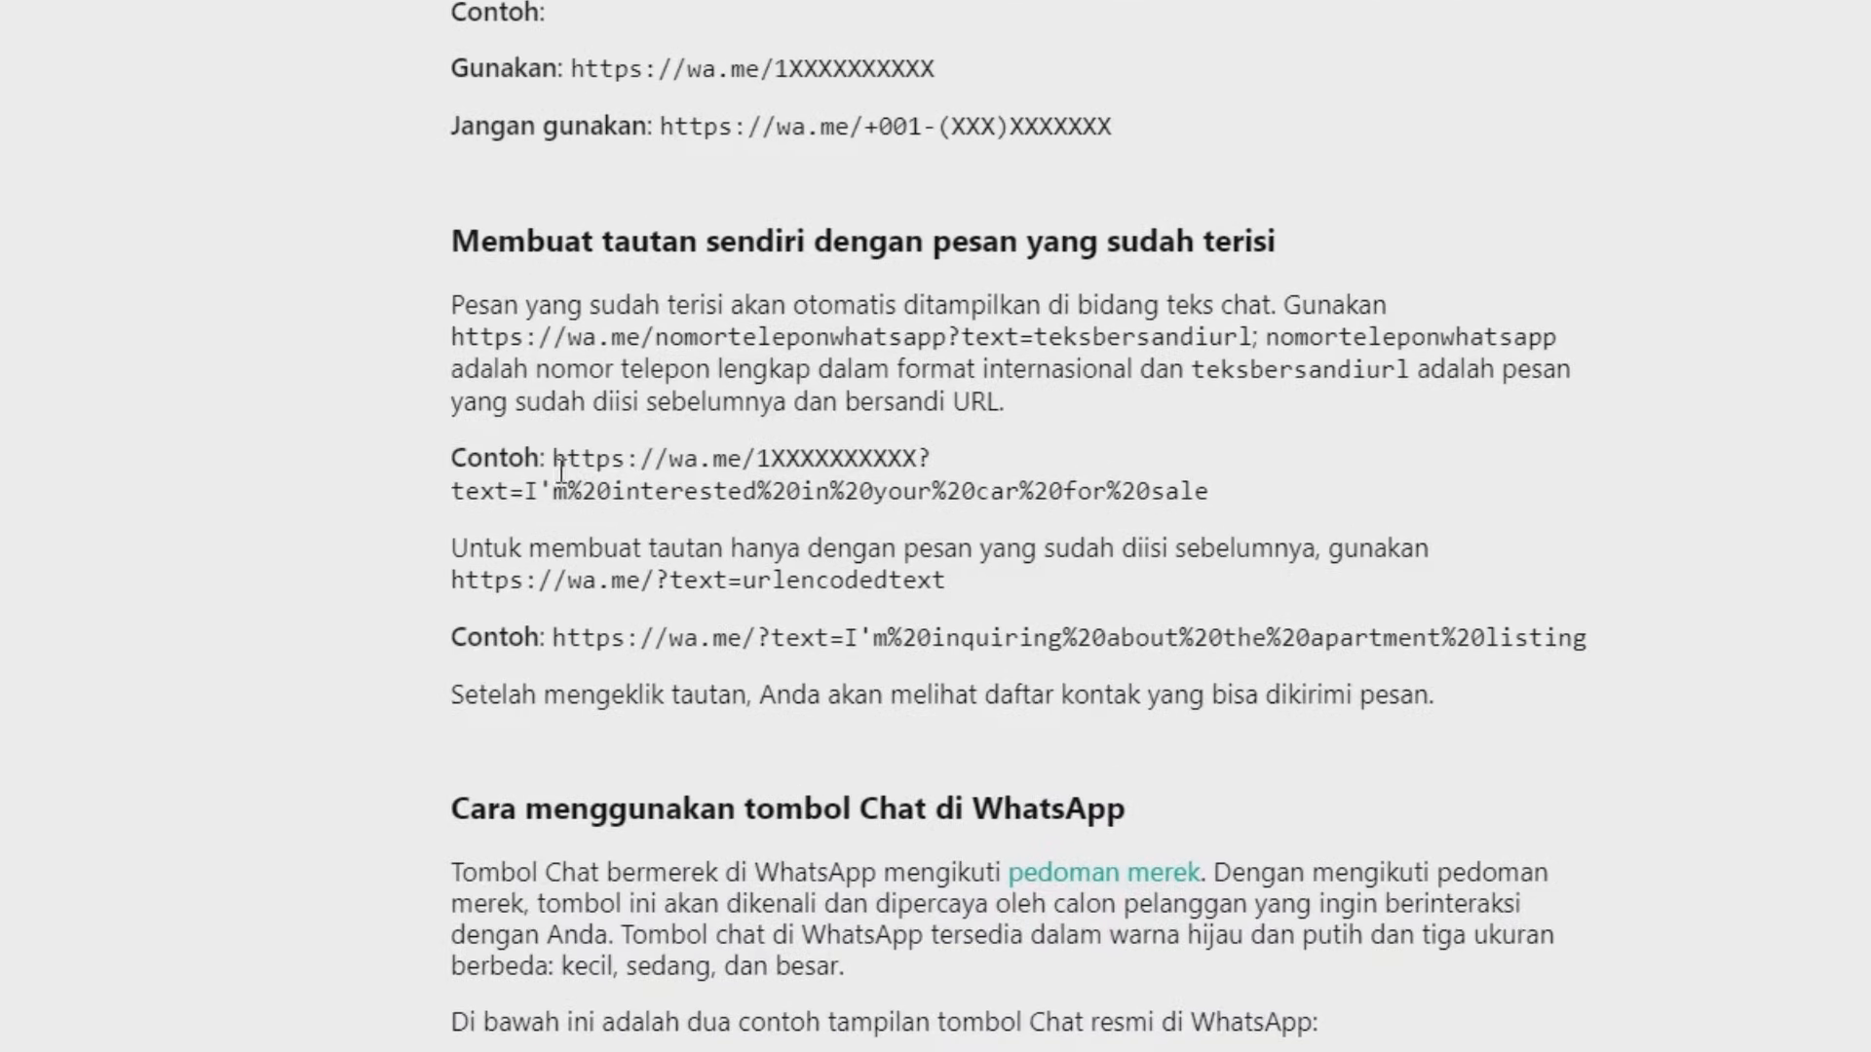
{"action": "left_click_drag", "start_coordinate": [809, 472], "coordinate": [793, 489]}
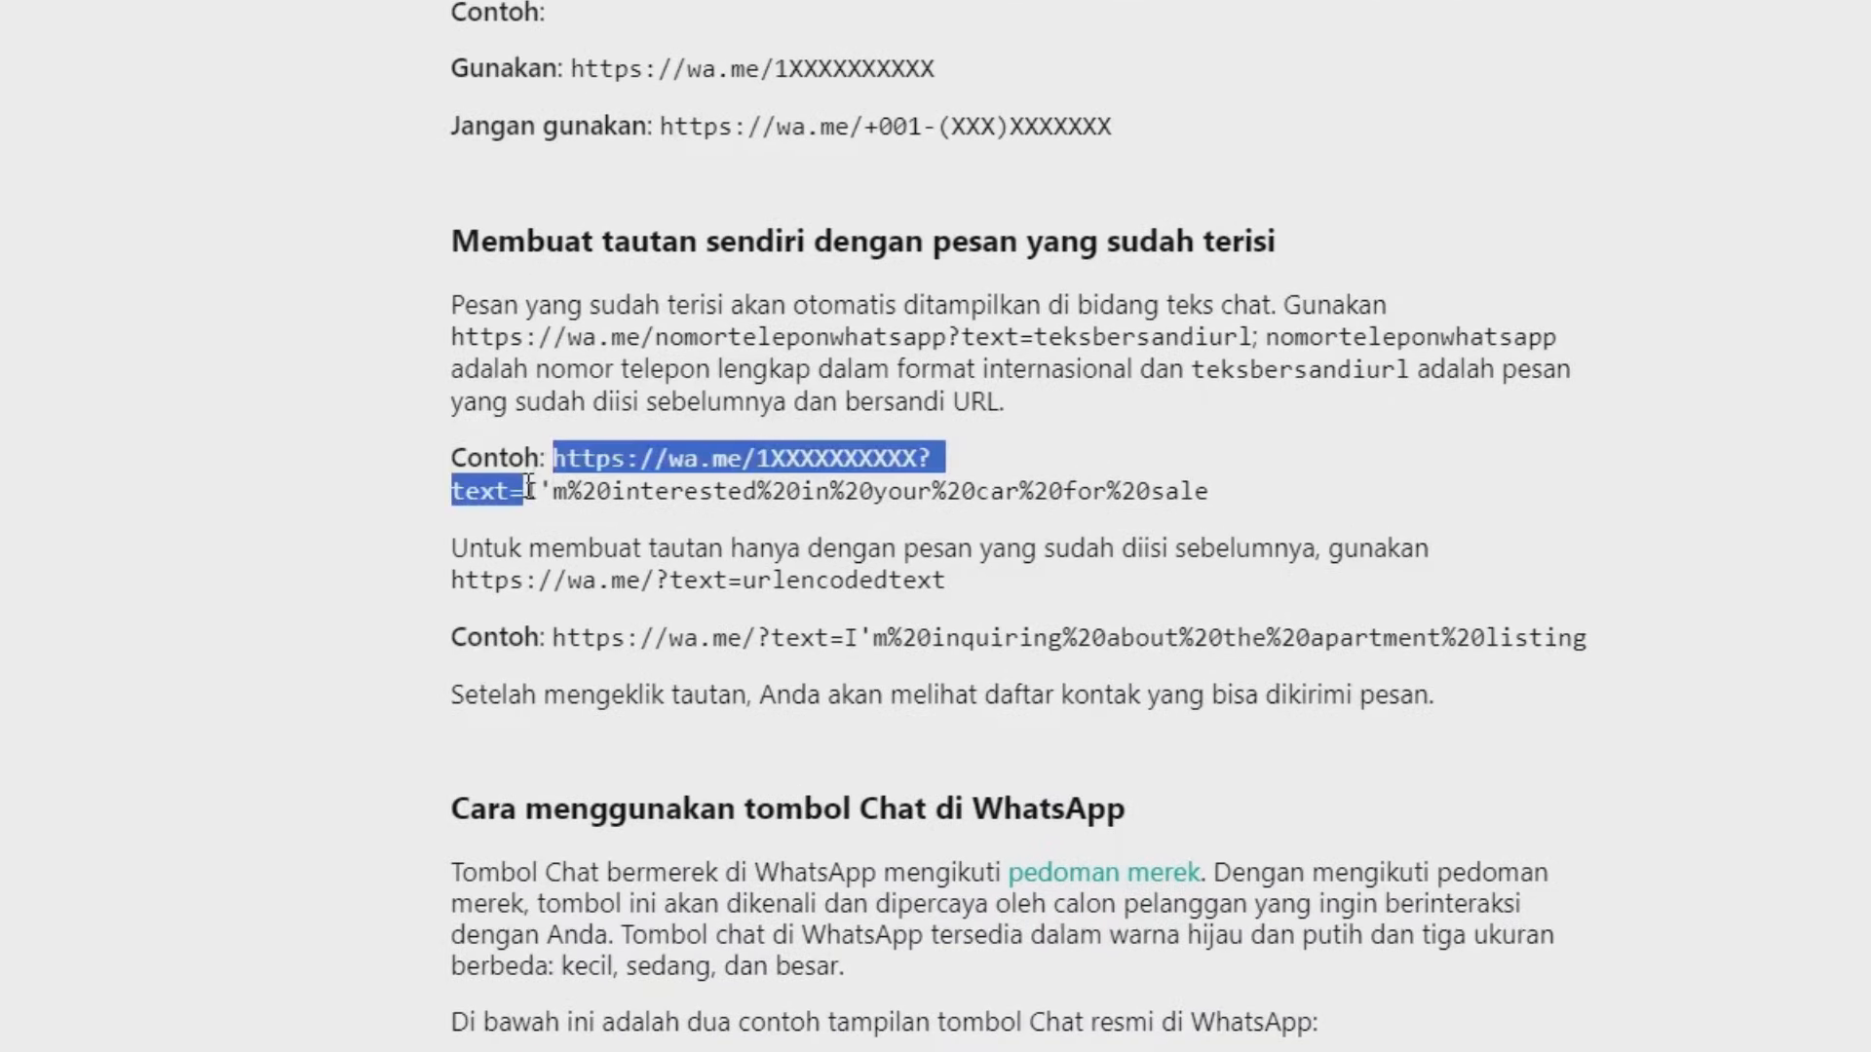
{"action": "left_click_drag", "start_coordinate": [533, 505], "coordinate": [532, 498]}
{"action": "right_click", "coordinate": [659, 445]}
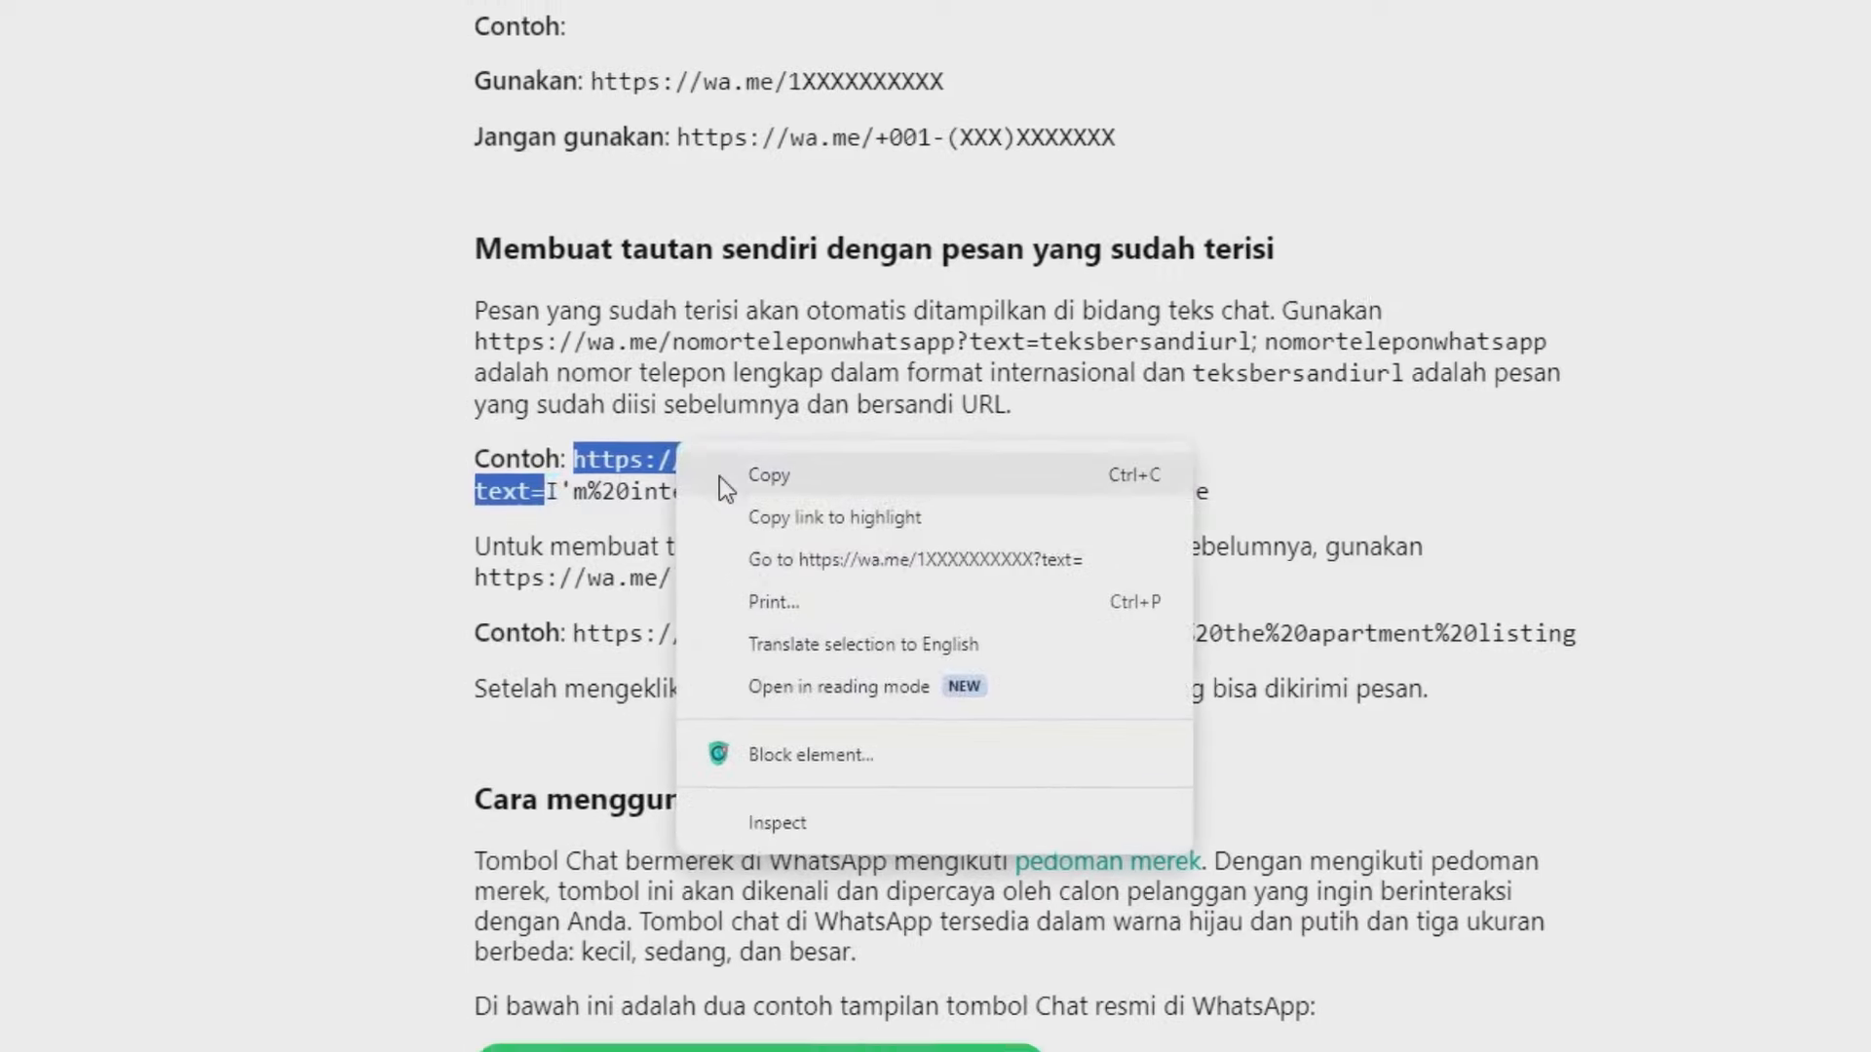
{"action": "left_click", "coordinate": [708, 476]}
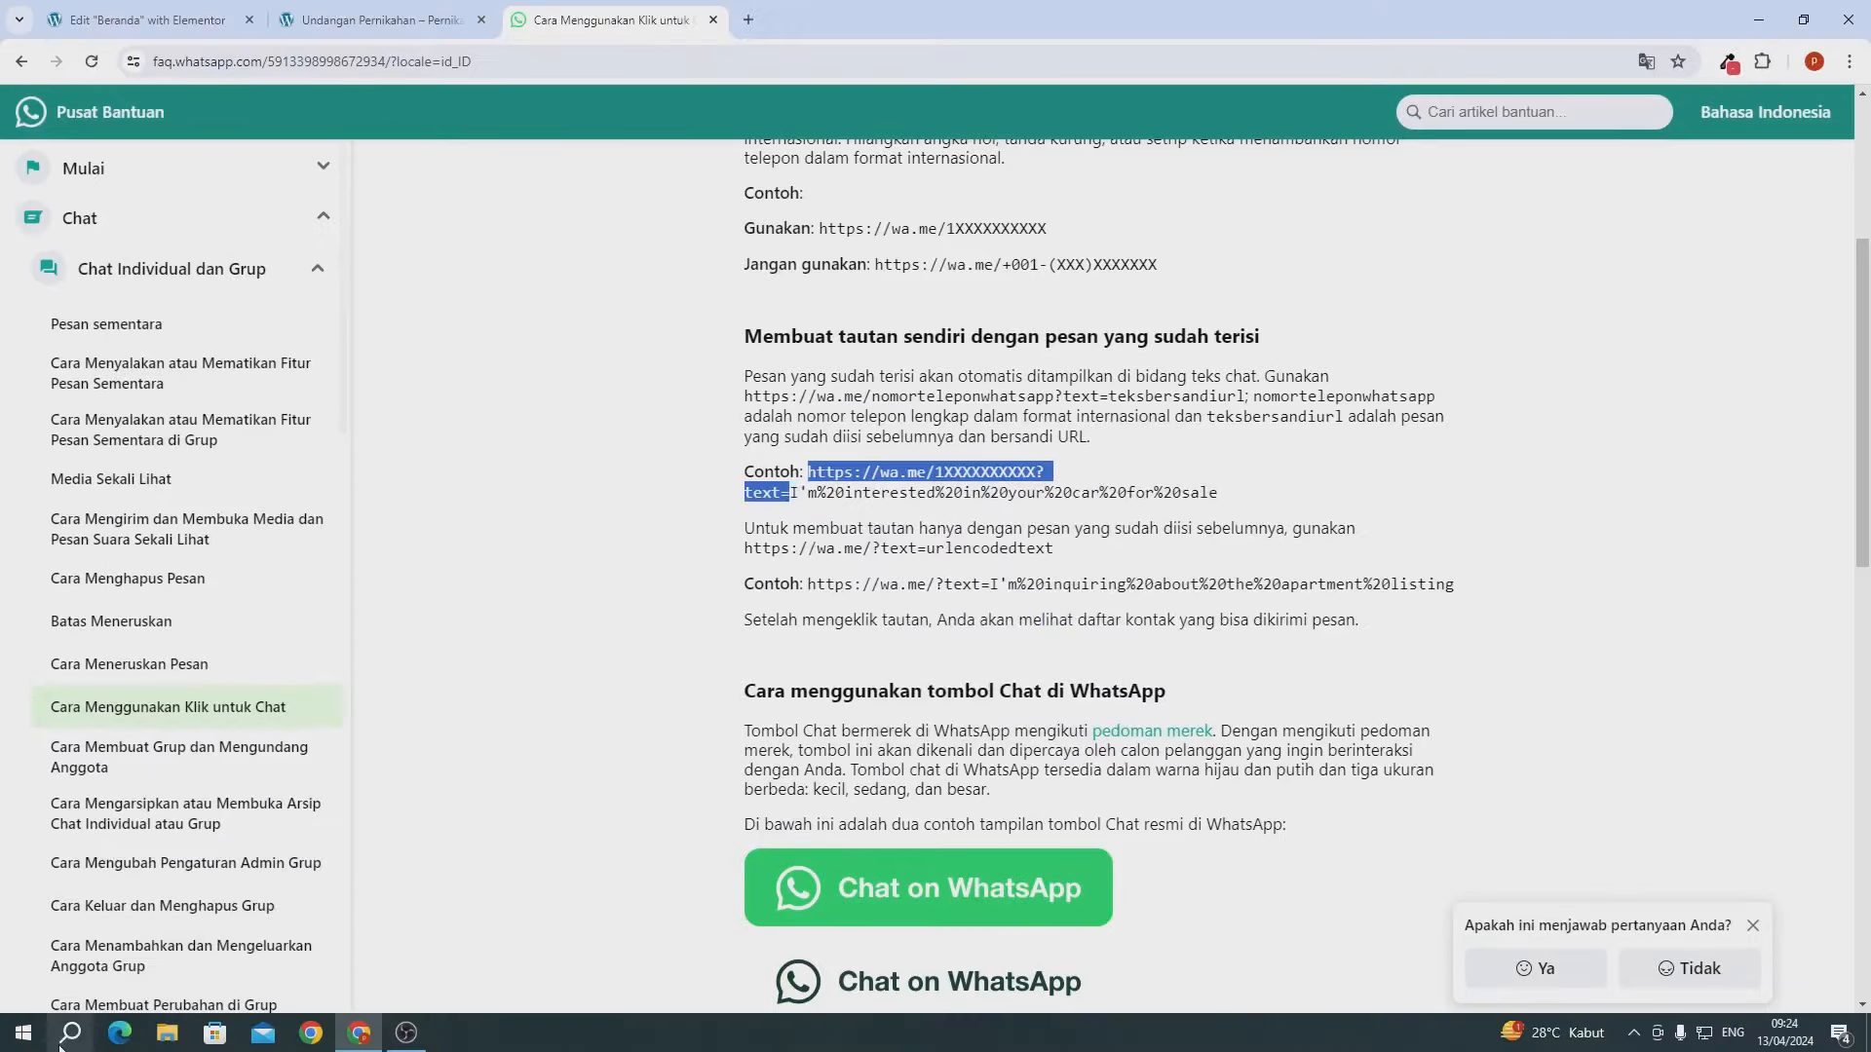
- Start a new Notepad document
{"action": "left_click", "coordinate": [61, 1045]}
{"action": "type", "text": "note"}
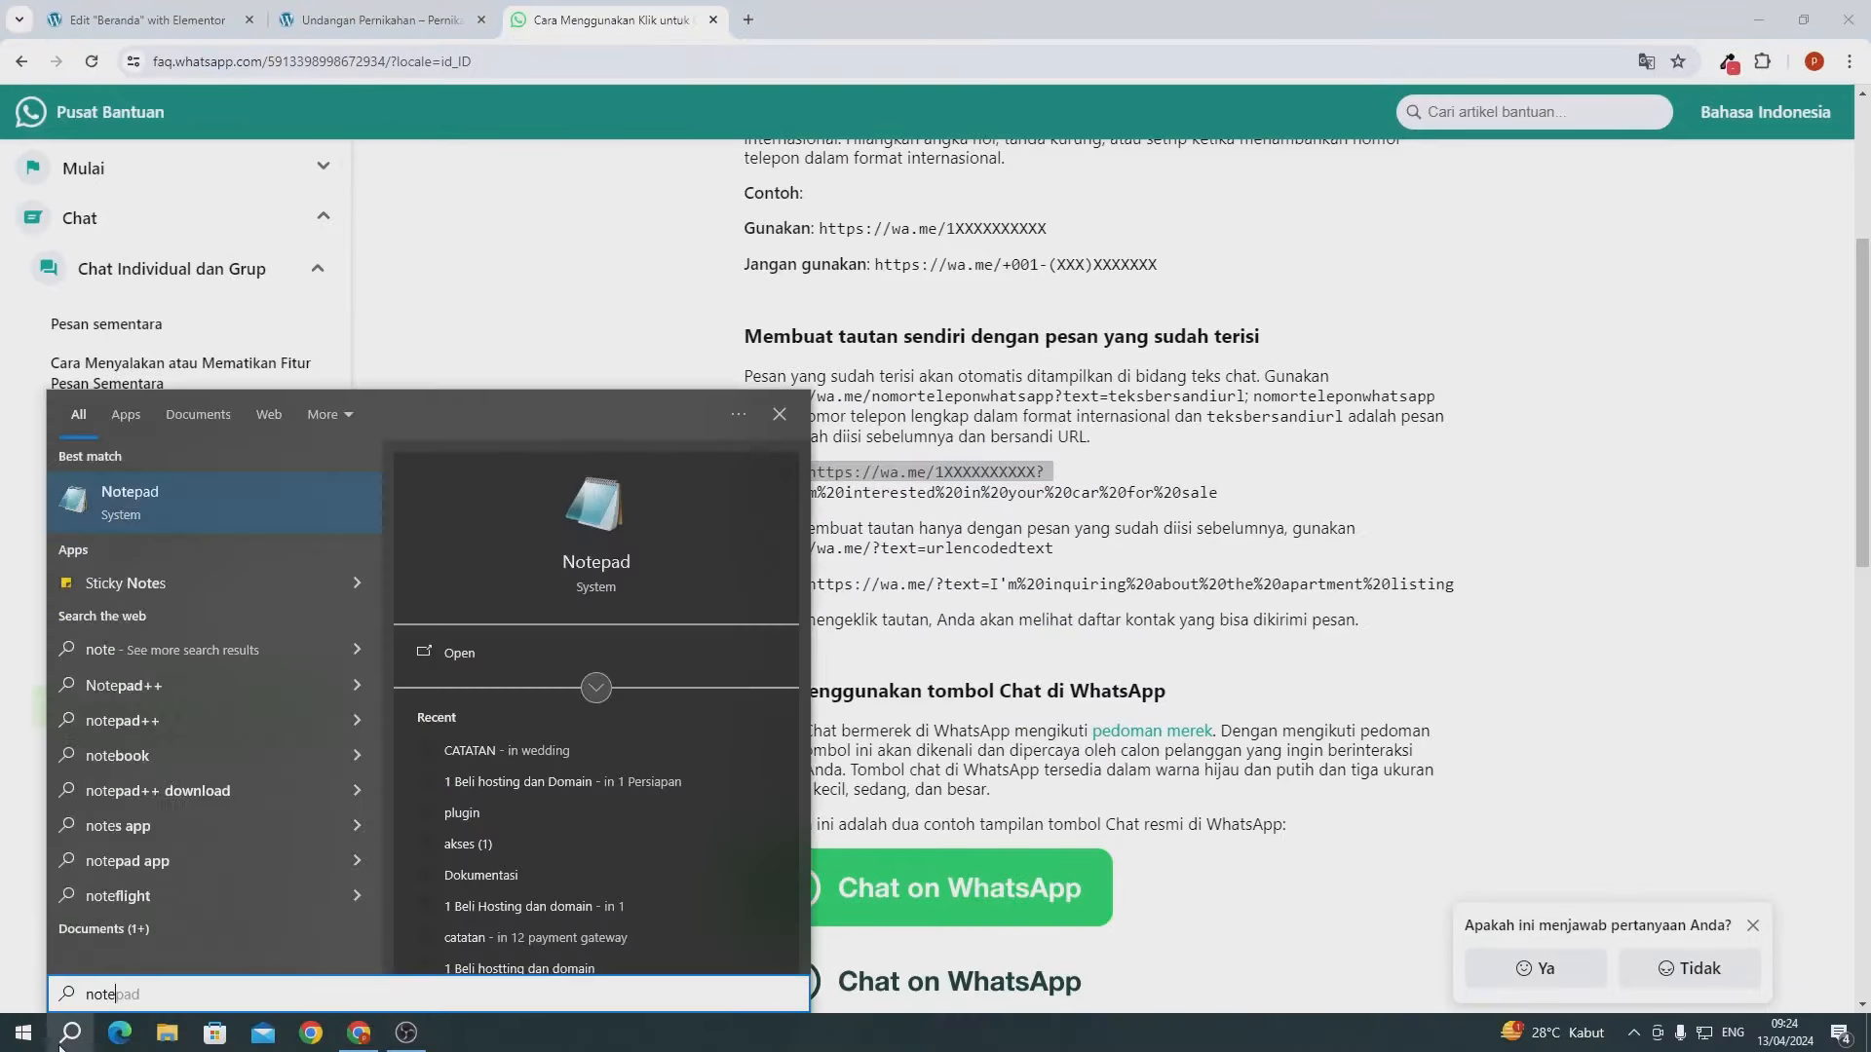
{"action": "left_click", "coordinate": [73, 524]}
- Paste the wa.me link and replace 1XXXXXXXXXX with the WhatsApp phone number
{"action": "key", "text": "ctrl+v"}
{"action": "scroll", "coordinate": [1031, 609], "scroll_direction": "up", "scroll_amount": 12}
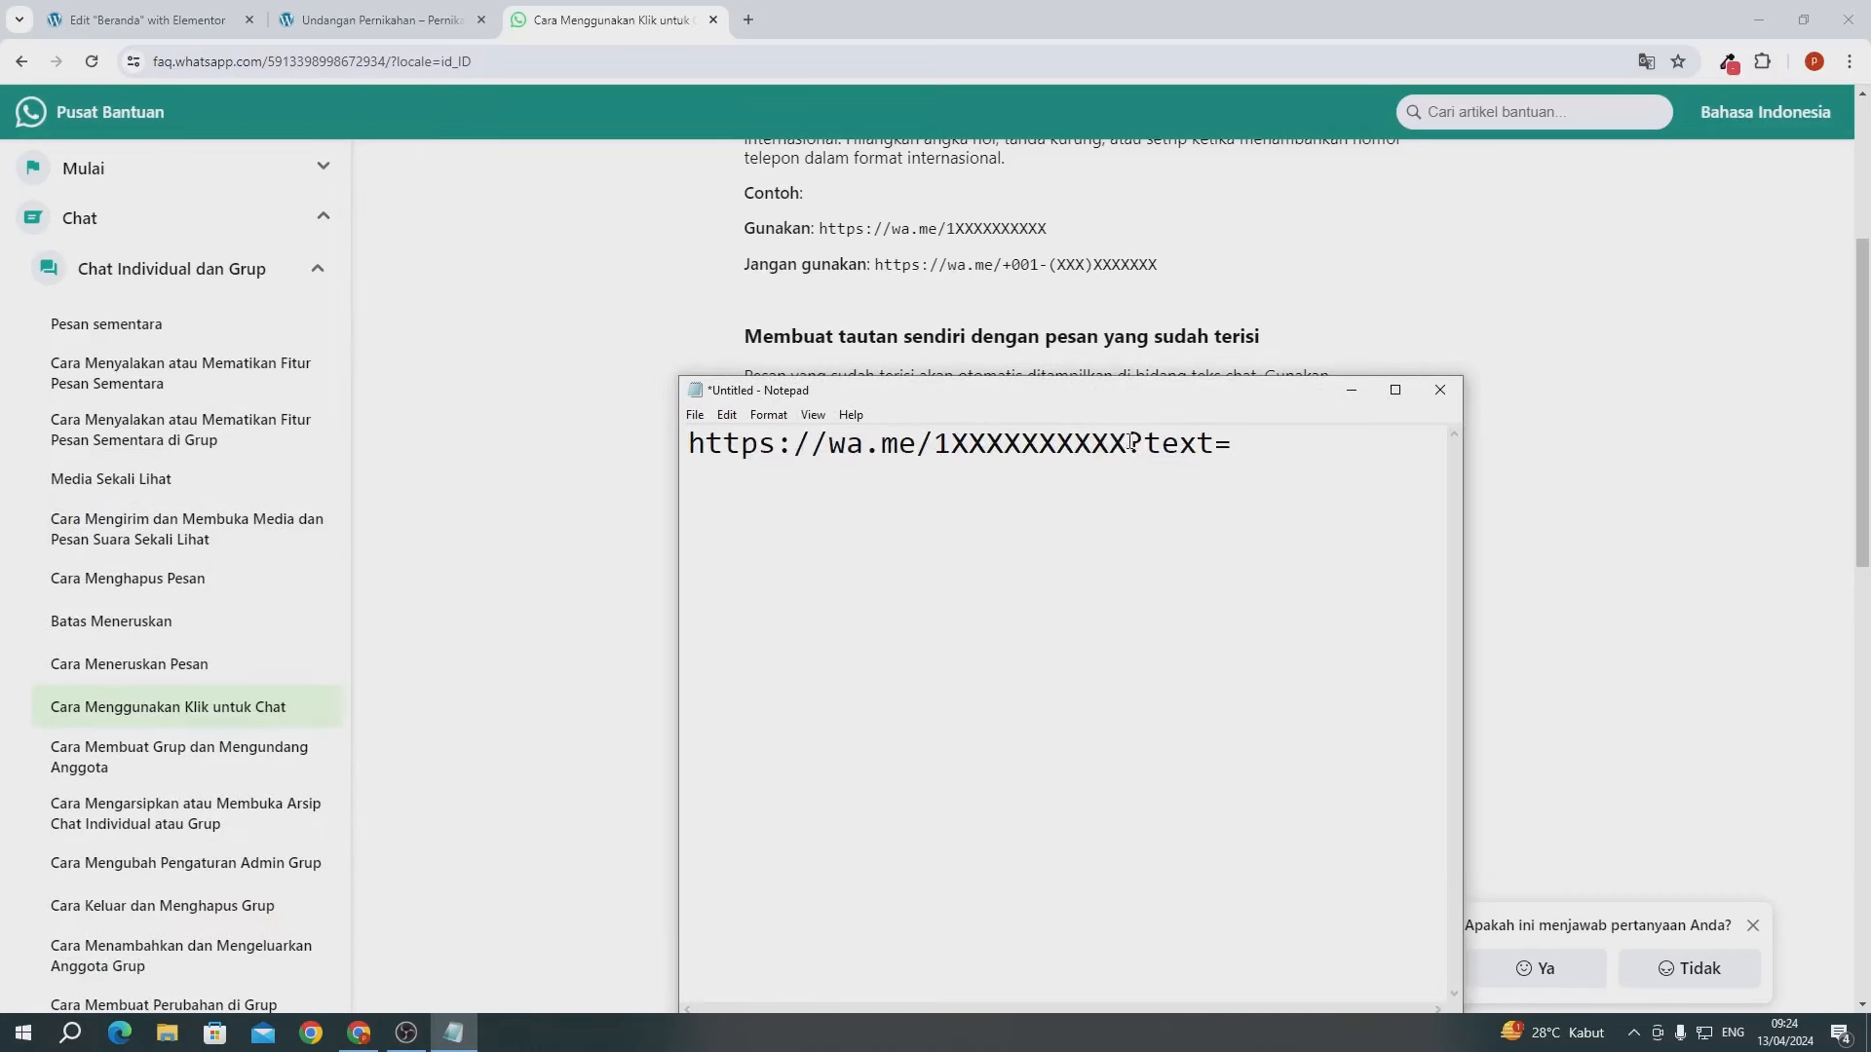
{"action": "key", "text": "BackSpace"}
{"action": "key", "text": "BackSpace"}
{"action": "key", "text": "BackSpace"}
{"action": "key", "text": "BackSpace"}
{"action": "key", "text": "BackSpace"}
{"action": "key", "text": "BackSpace"}
{"action": "key", "text": "BackSpace"}
{"action": "key", "text": "BackSpace"}
{"action": "key", "text": "BackSpace"}
{"action": "key", "text": "BackSpace"}
{"action": "key", "text": "BackSpace"}
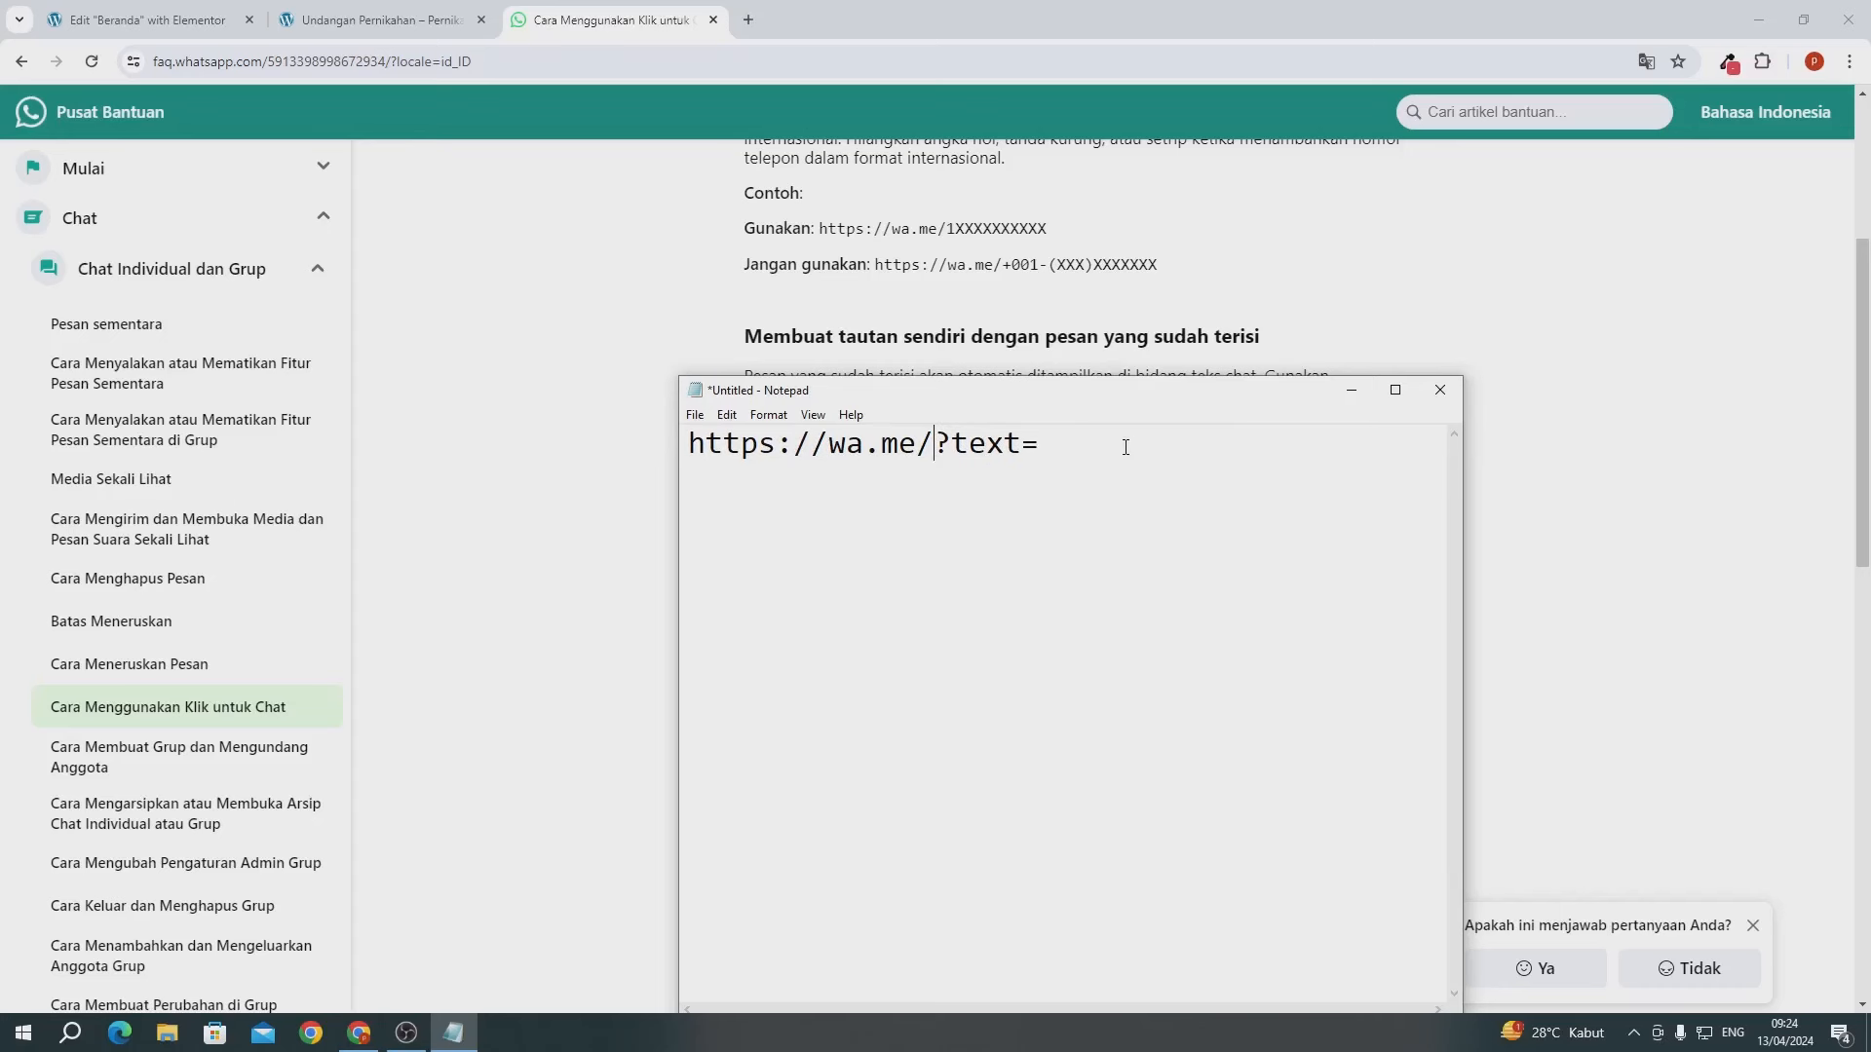
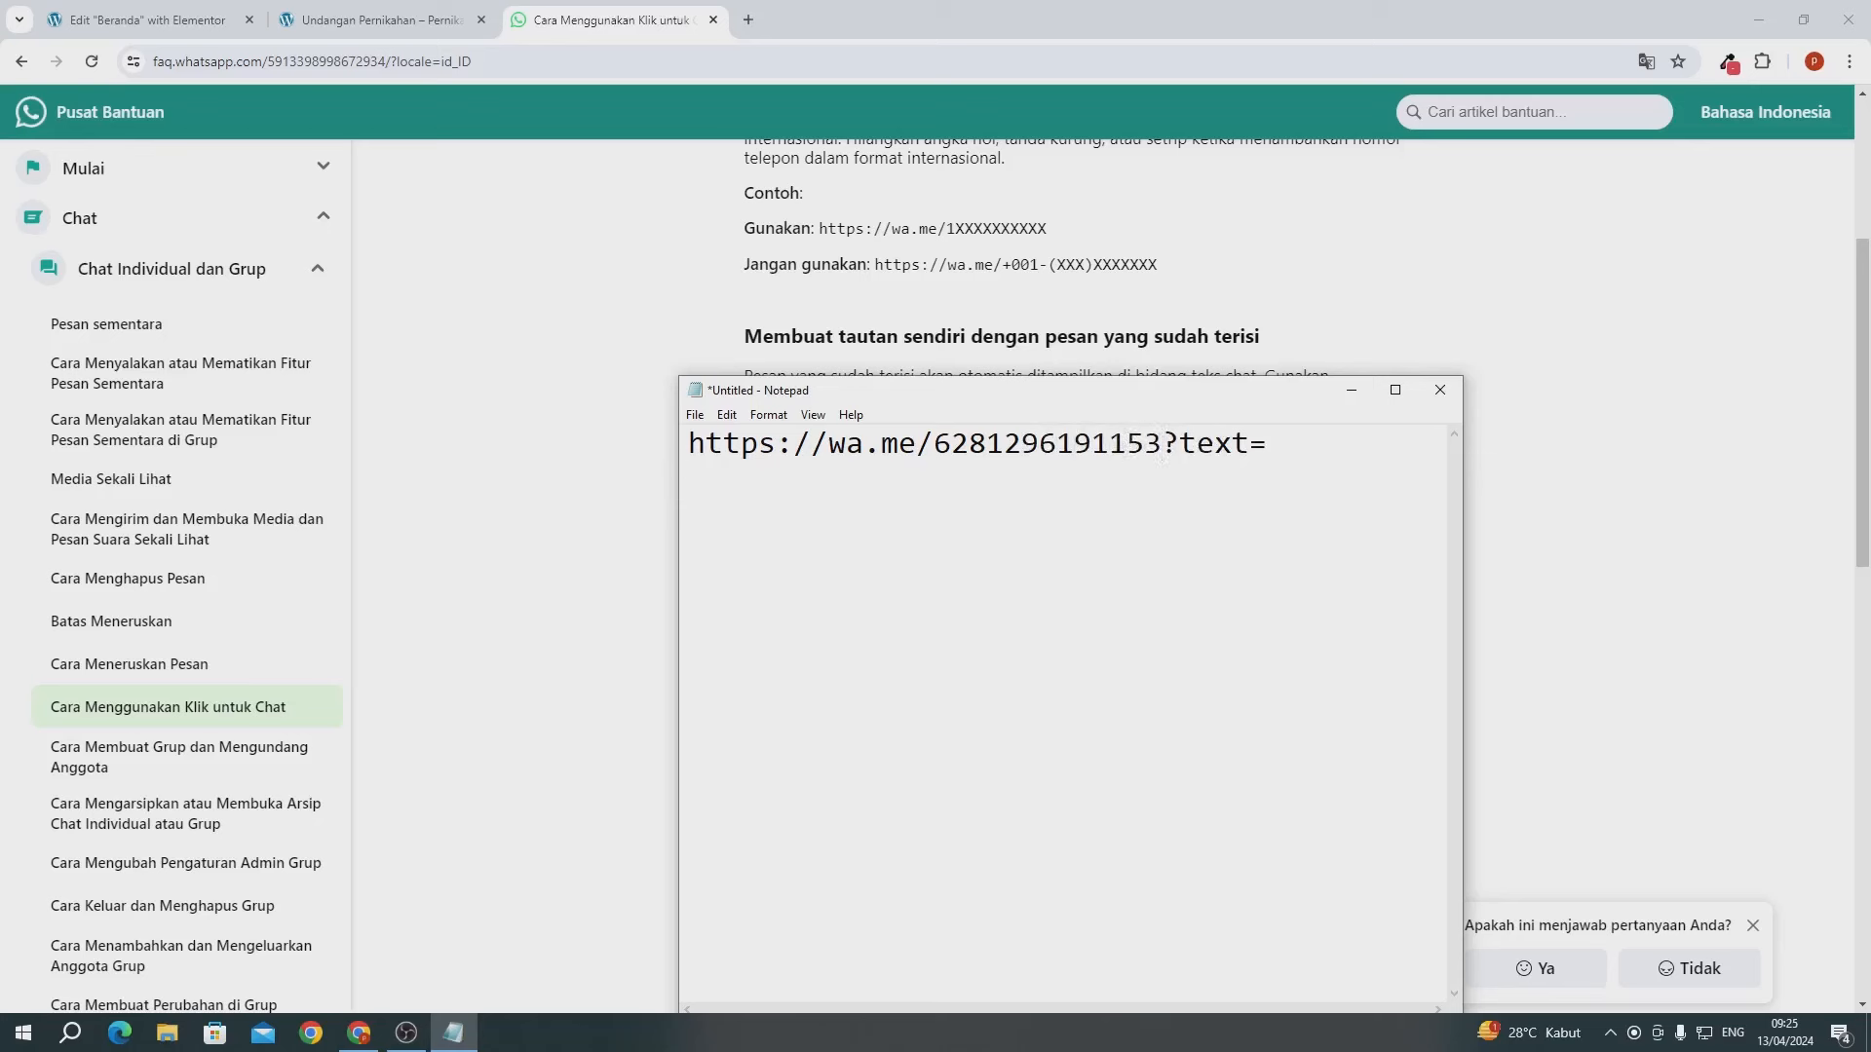
{"action": "scroll", "coordinate": [1267, 478], "scroll_direction": "down", "scroll_amount": 4, "text": "ctrl"}
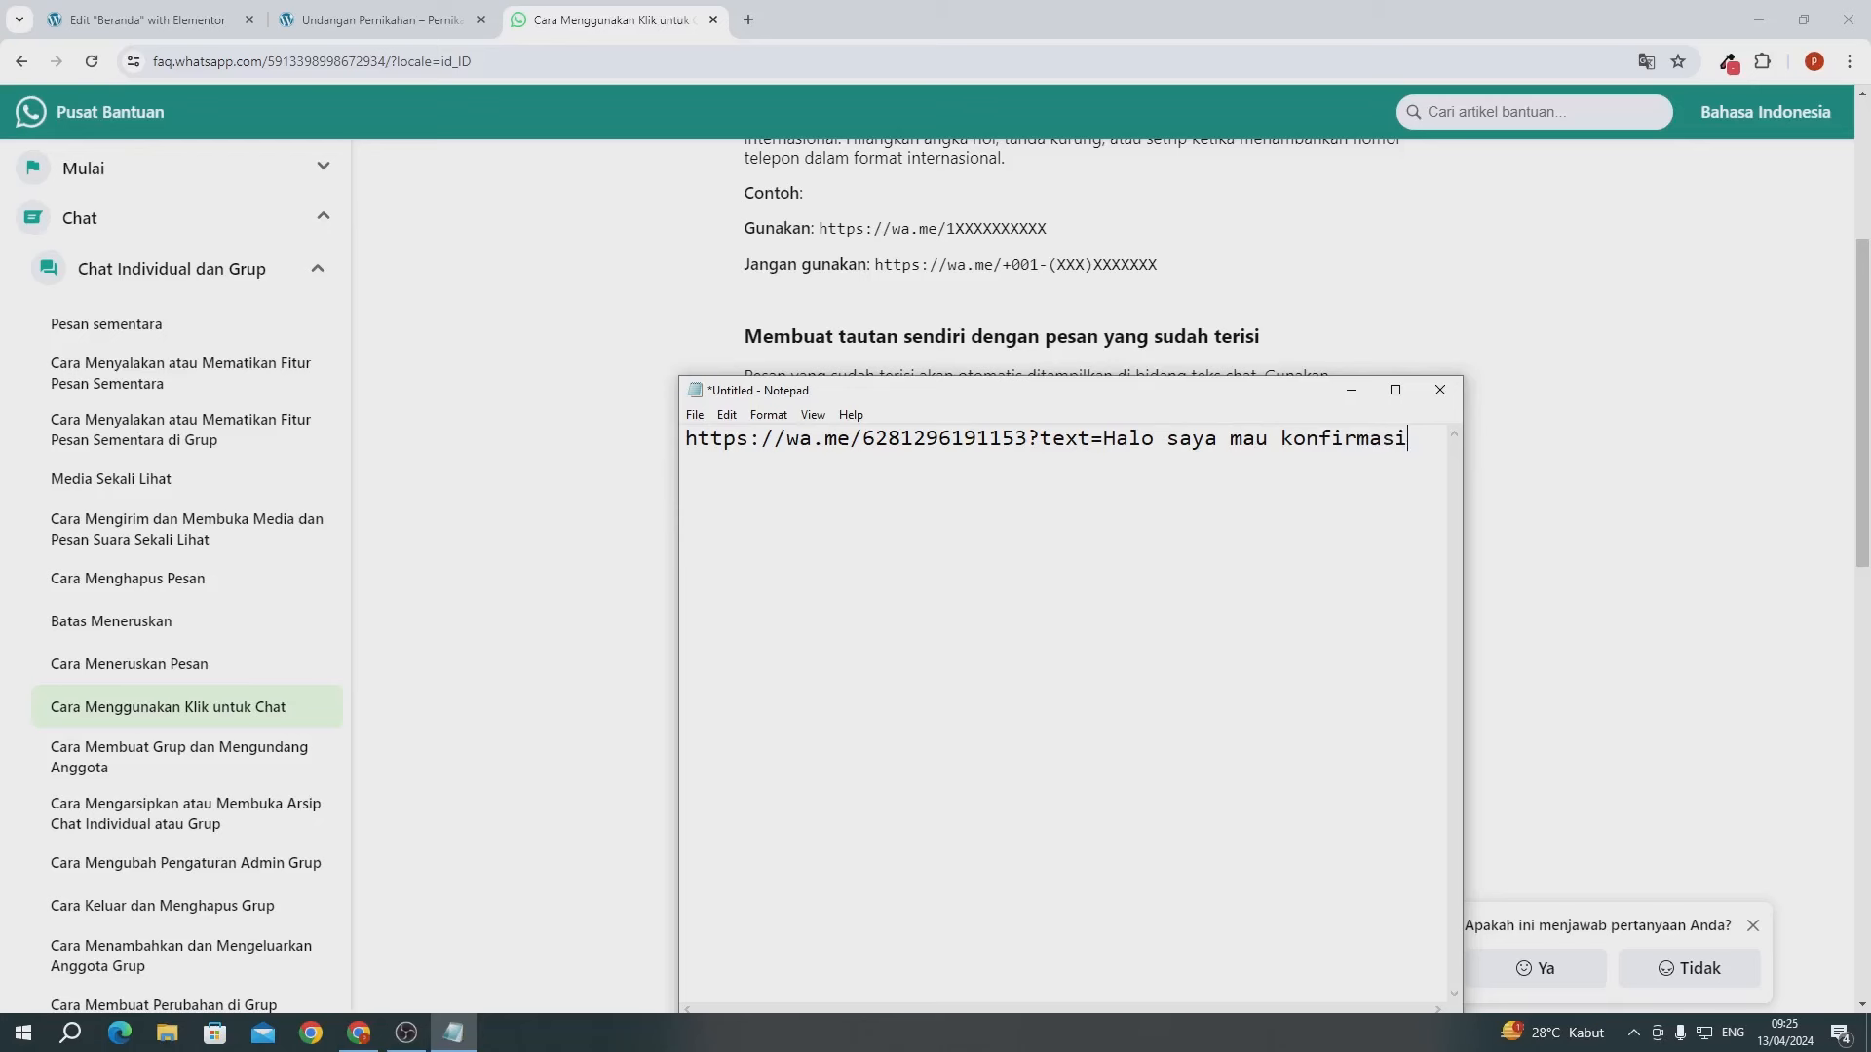
- Copy the finished link carrying the message 'Halo saya mau konfirmasi'
{"action": "key", "text": "ctrl+a"}
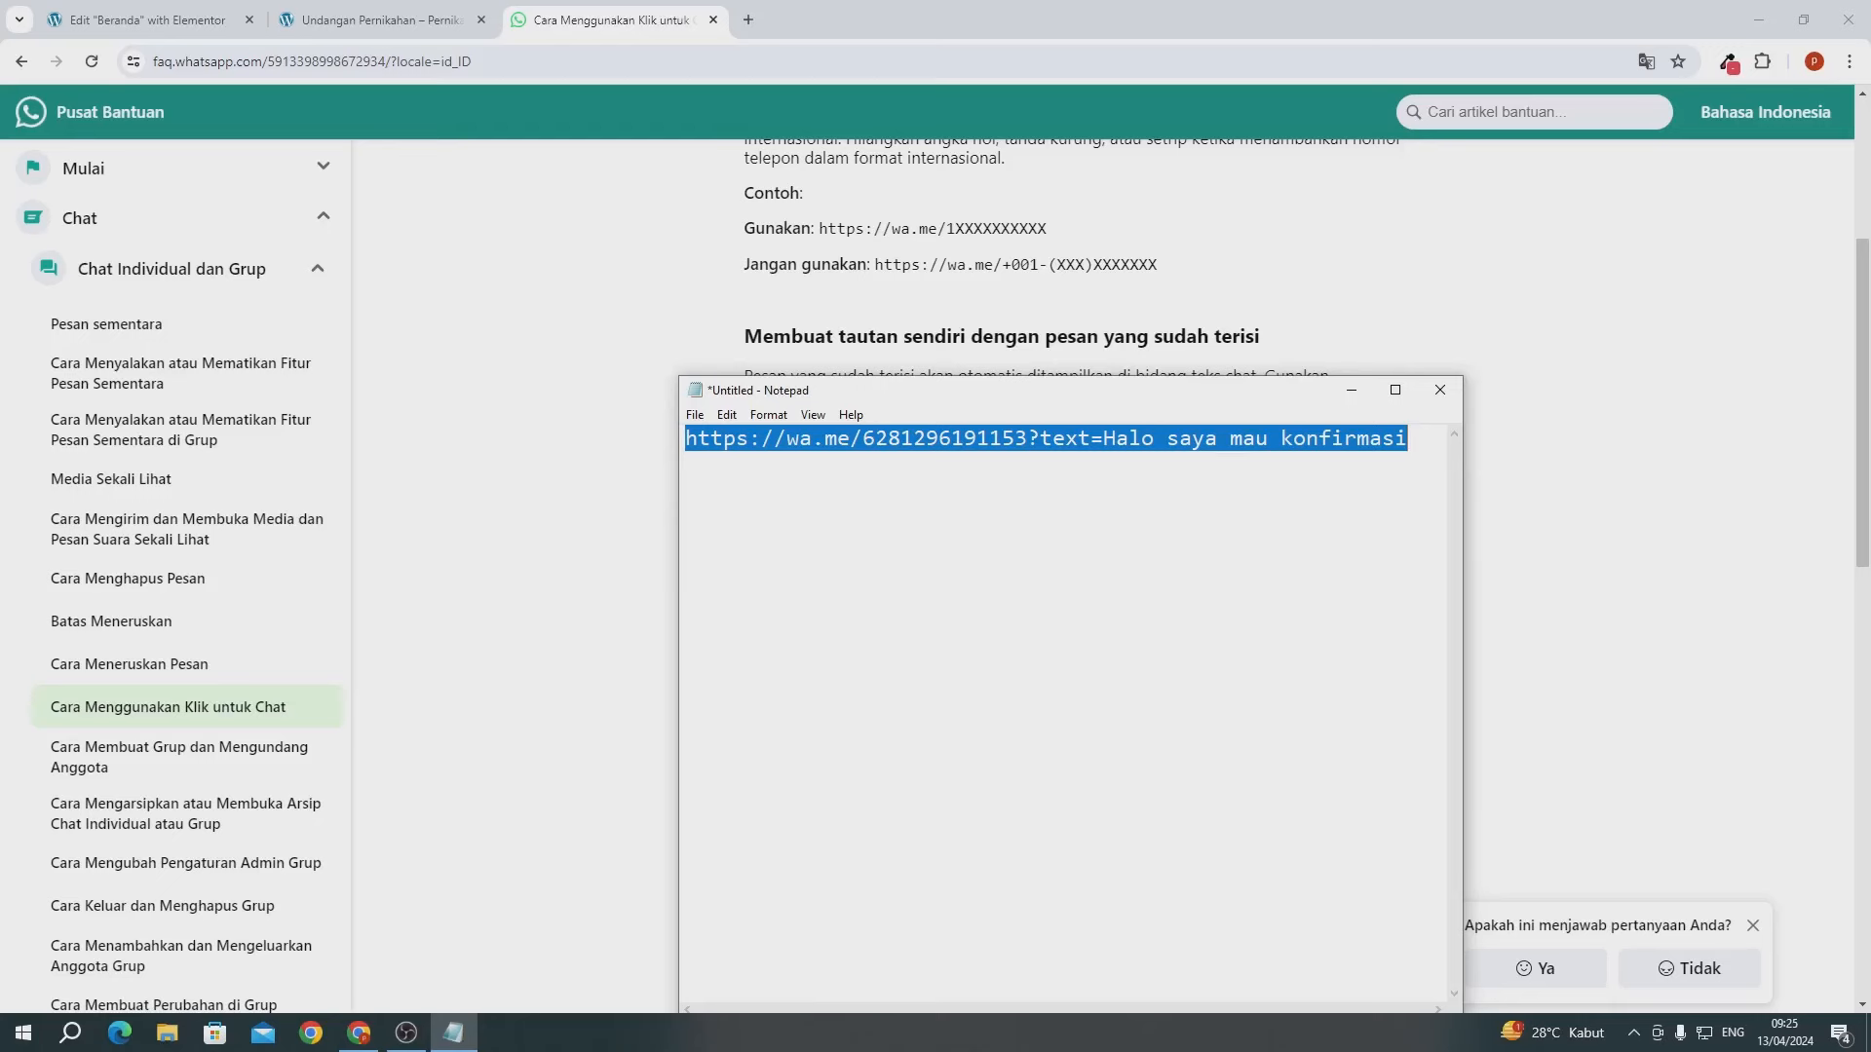
{"action": "right_click", "coordinate": [792, 443]}
{"action": "left_click", "coordinate": [844, 513]}
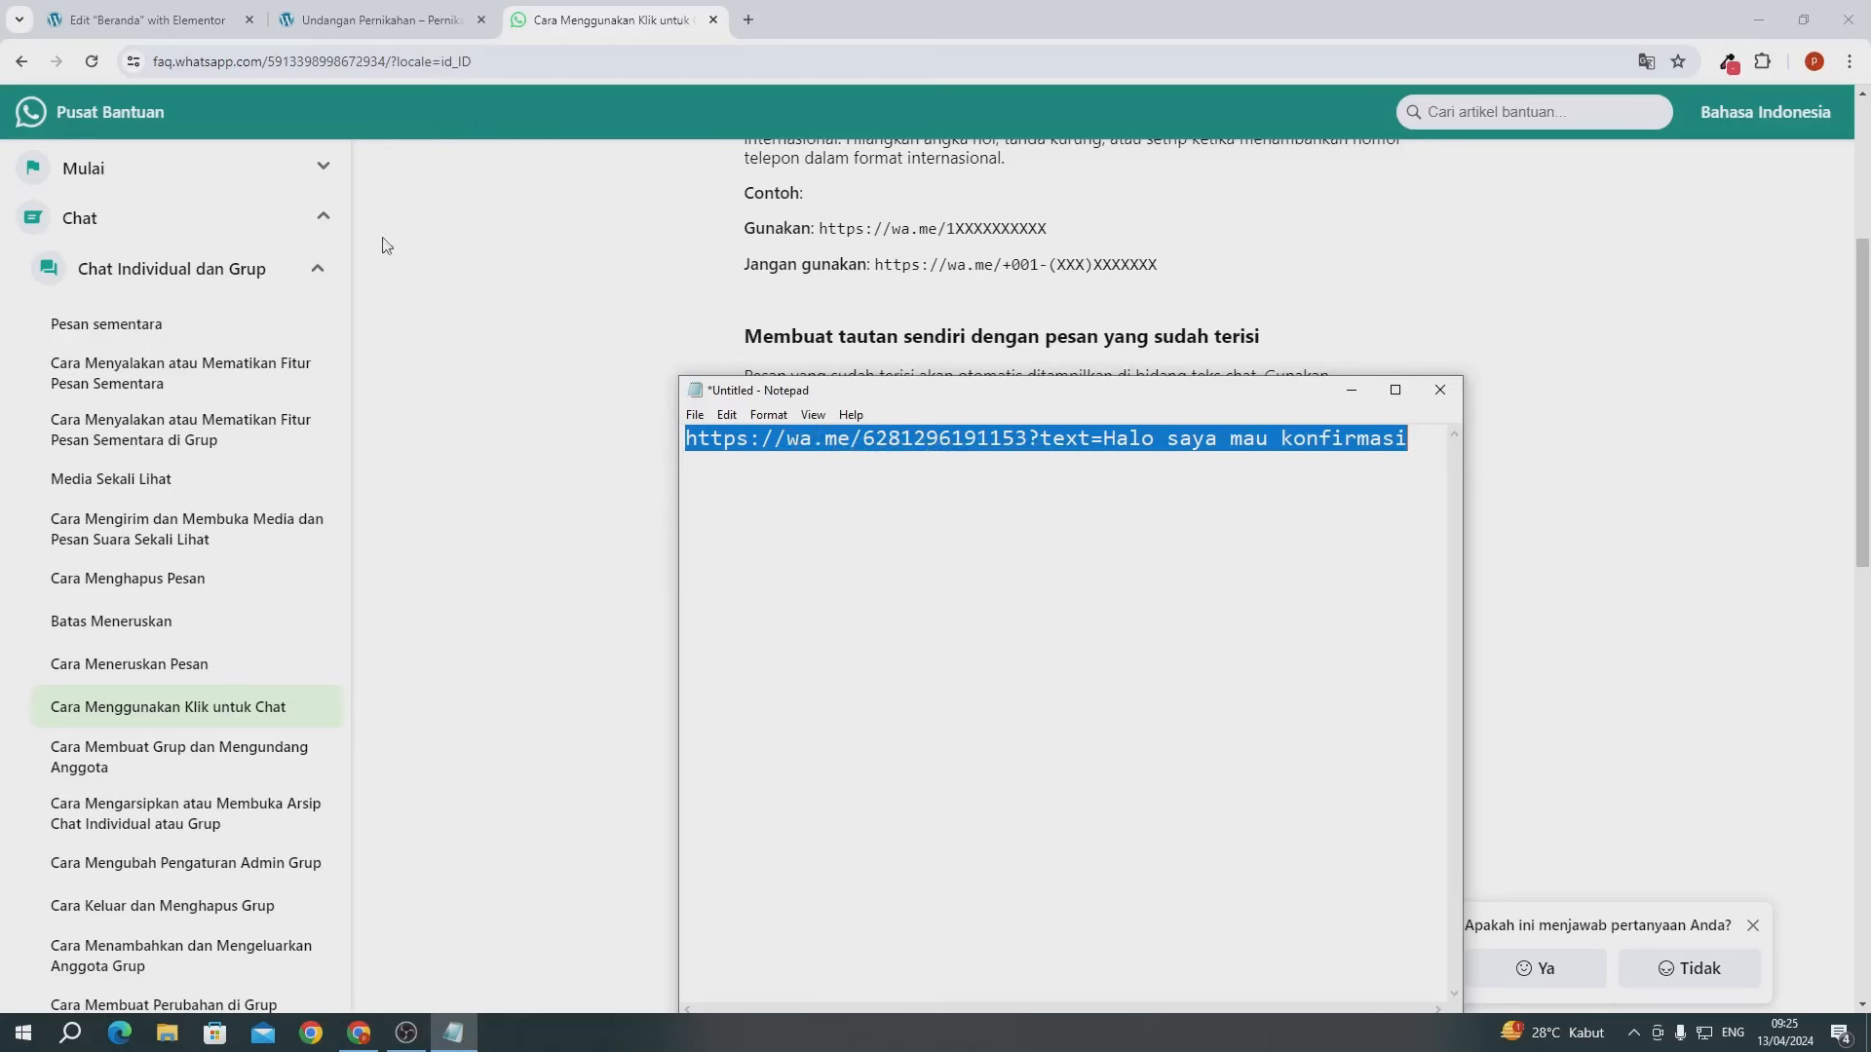
{"action": "left_click", "coordinate": [110, 19]}
- Link the button to the WhatsApp chat URL, opening in a new window, and update the page
{"action": "double_click", "coordinate": [76, 360]}
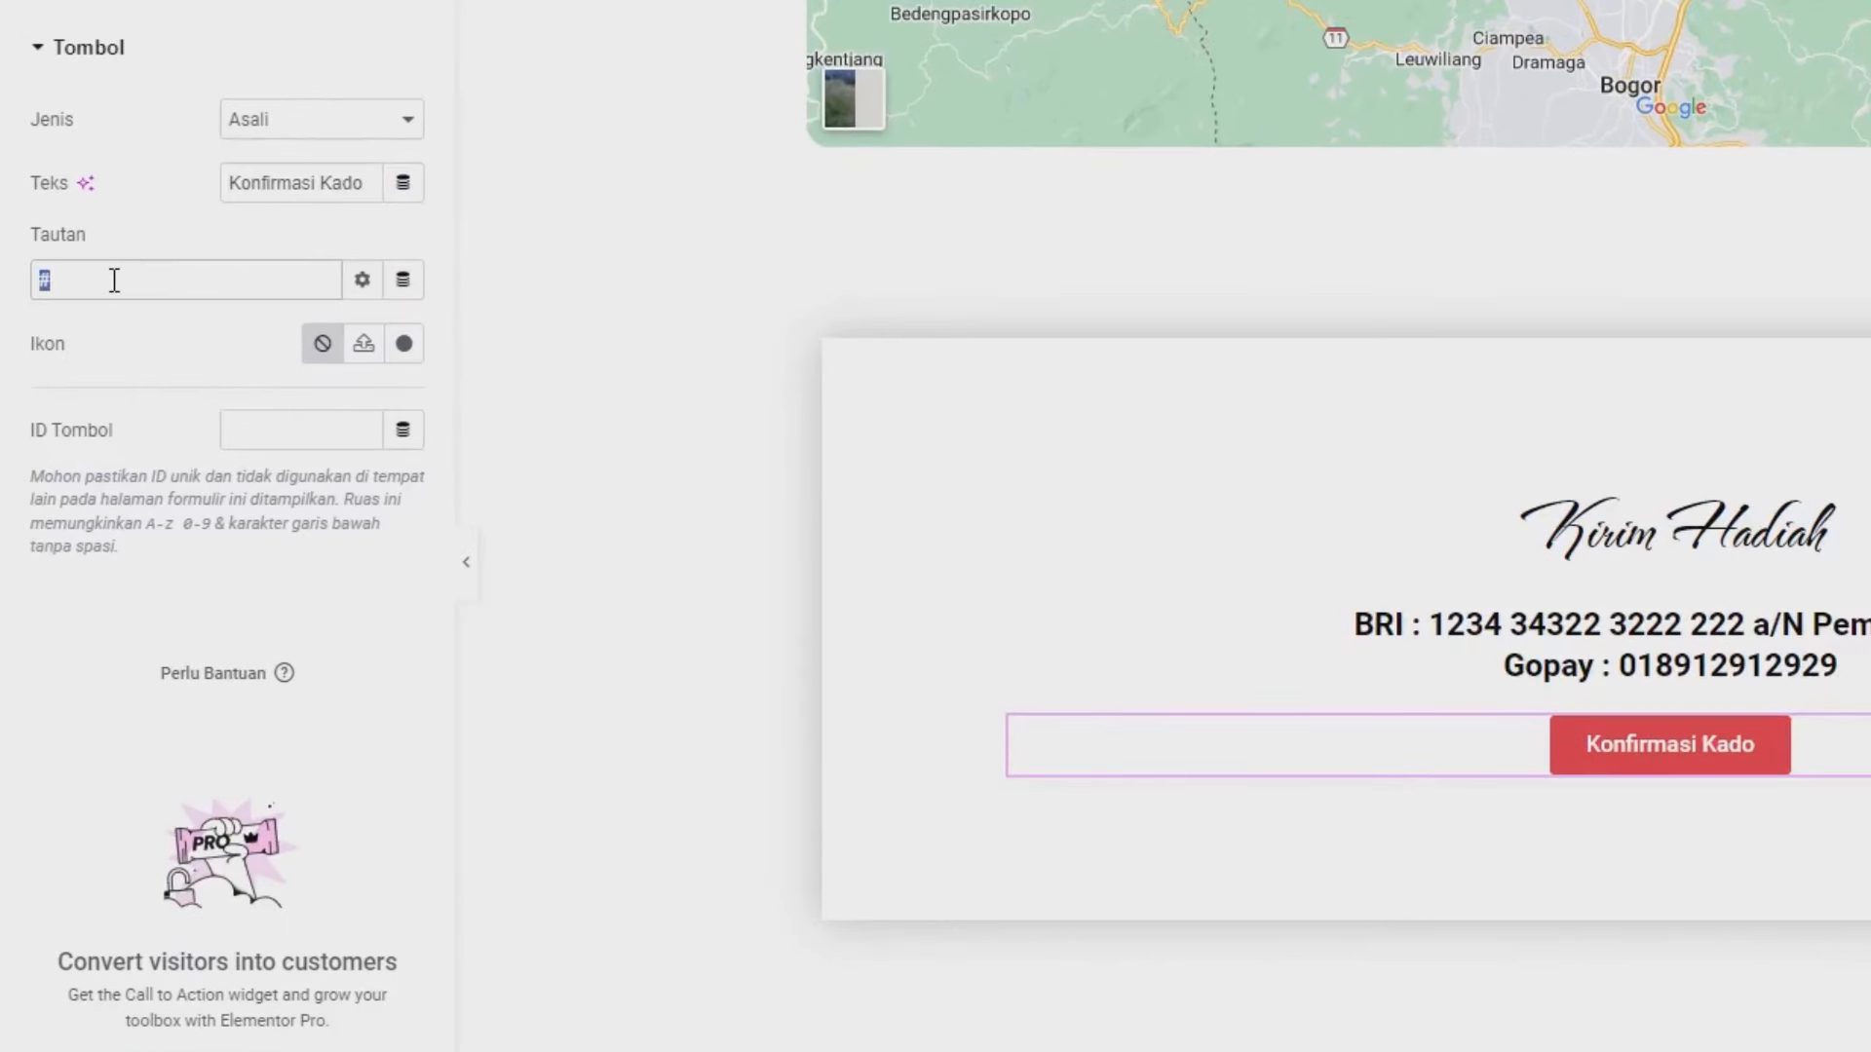
{"action": "key", "text": "ctrl+v"}
{"action": "left_click", "coordinate": [362, 280]}
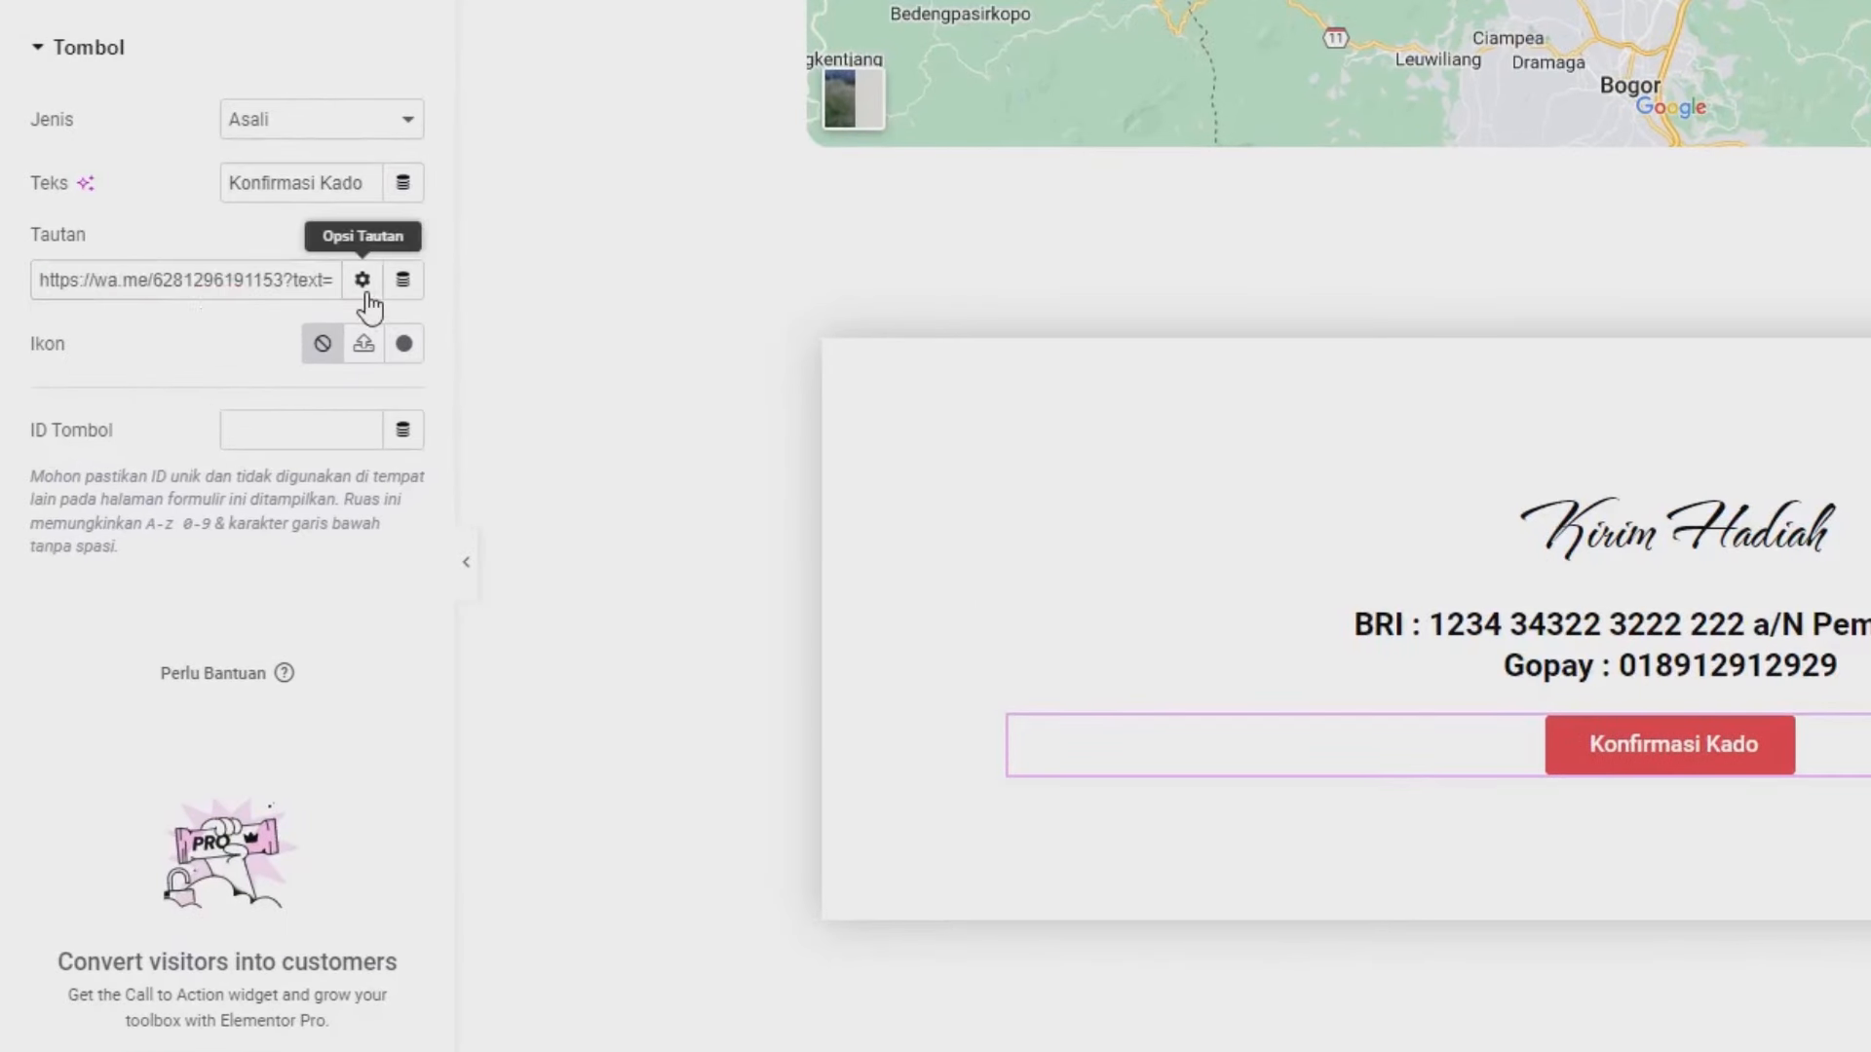
{"action": "left_click", "coordinate": [148, 336]}
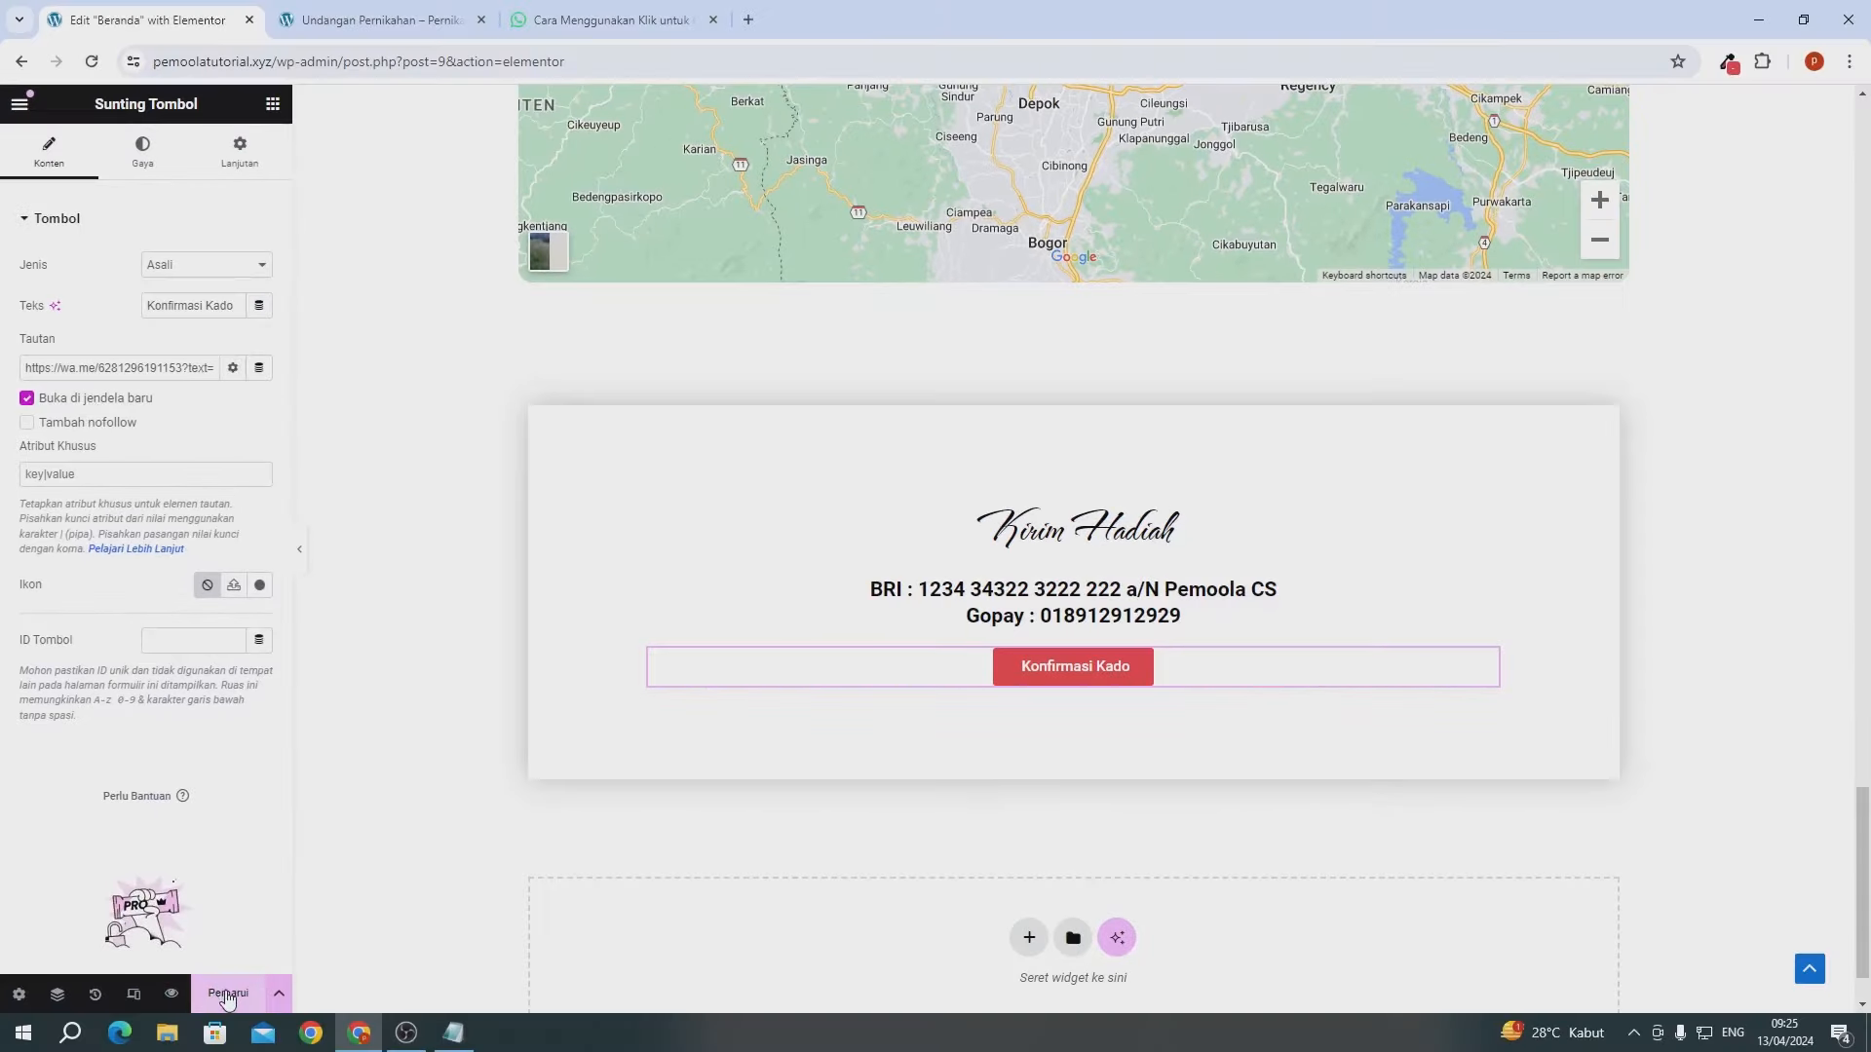
{"action": "left_click", "coordinate": [222, 991]}
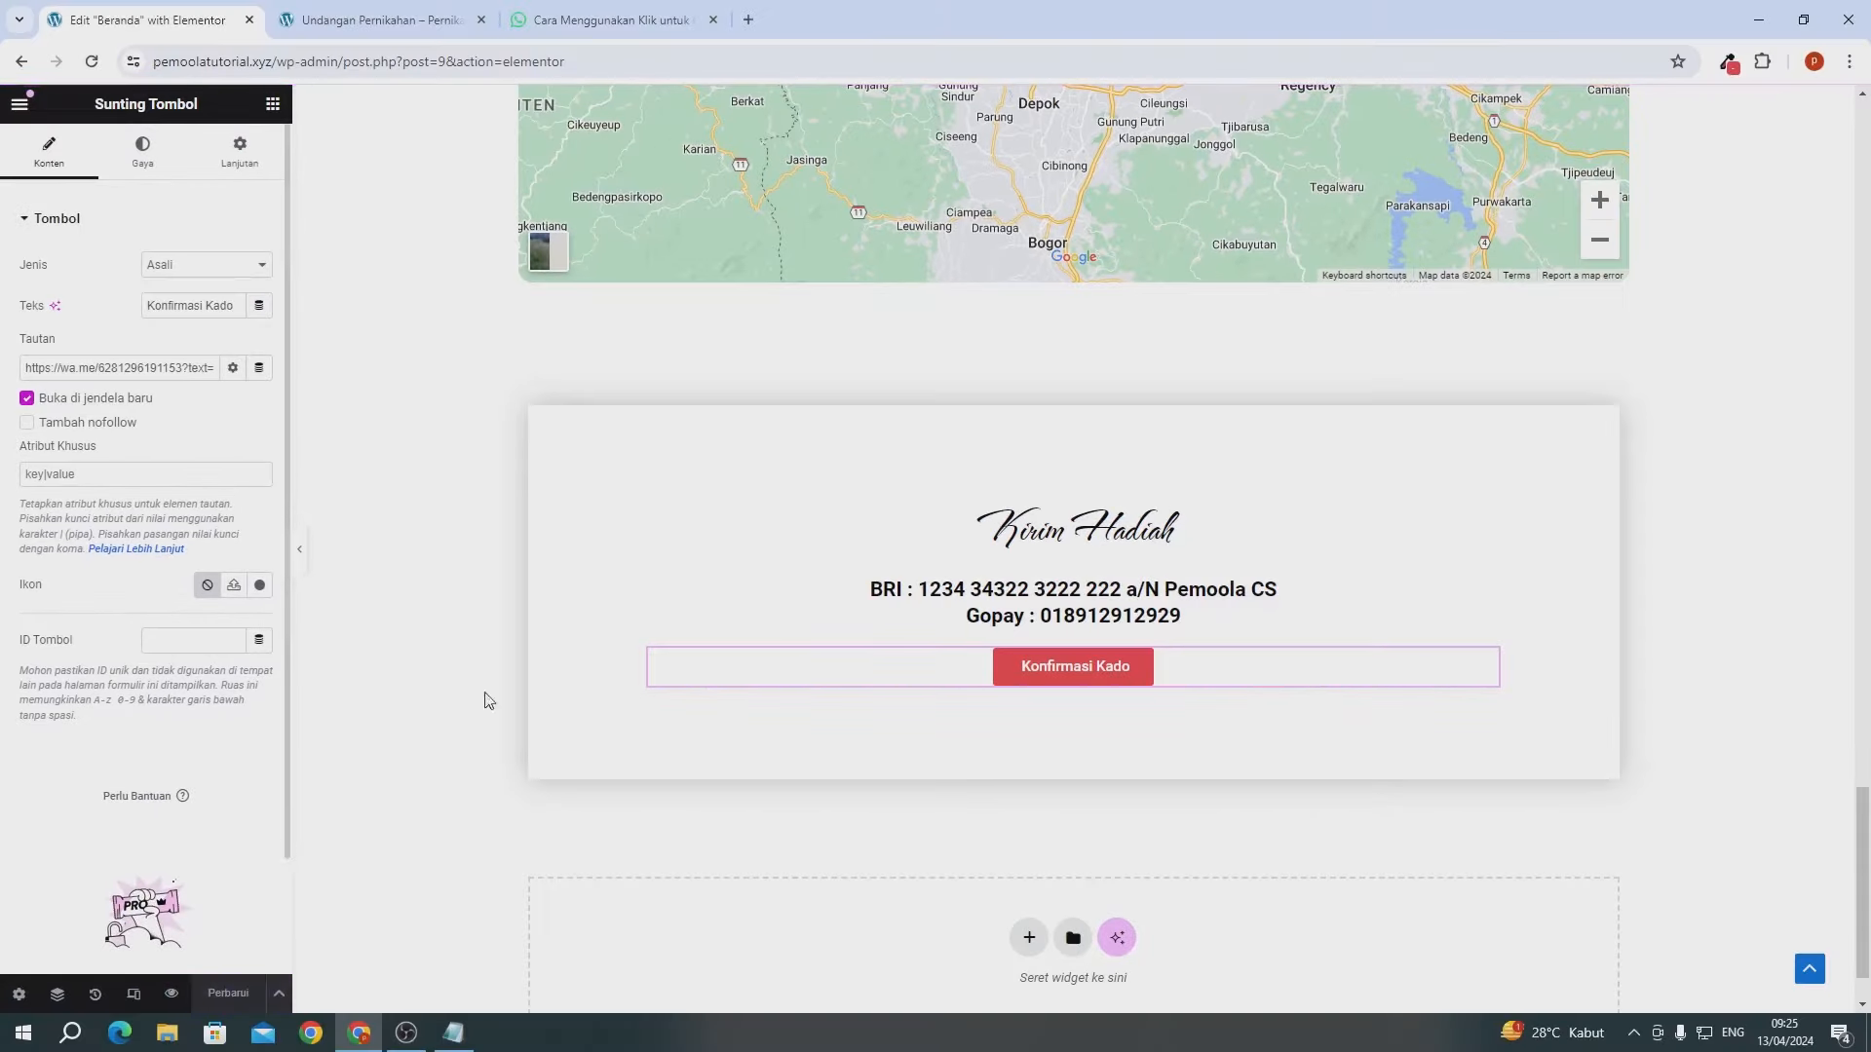
{"action": "left_click", "coordinate": [347, 20]}
- Test the live Konfirmasi Kado button's WhatsApp link, then close the extra tabs
{"action": "left_click", "coordinate": [92, 60]}
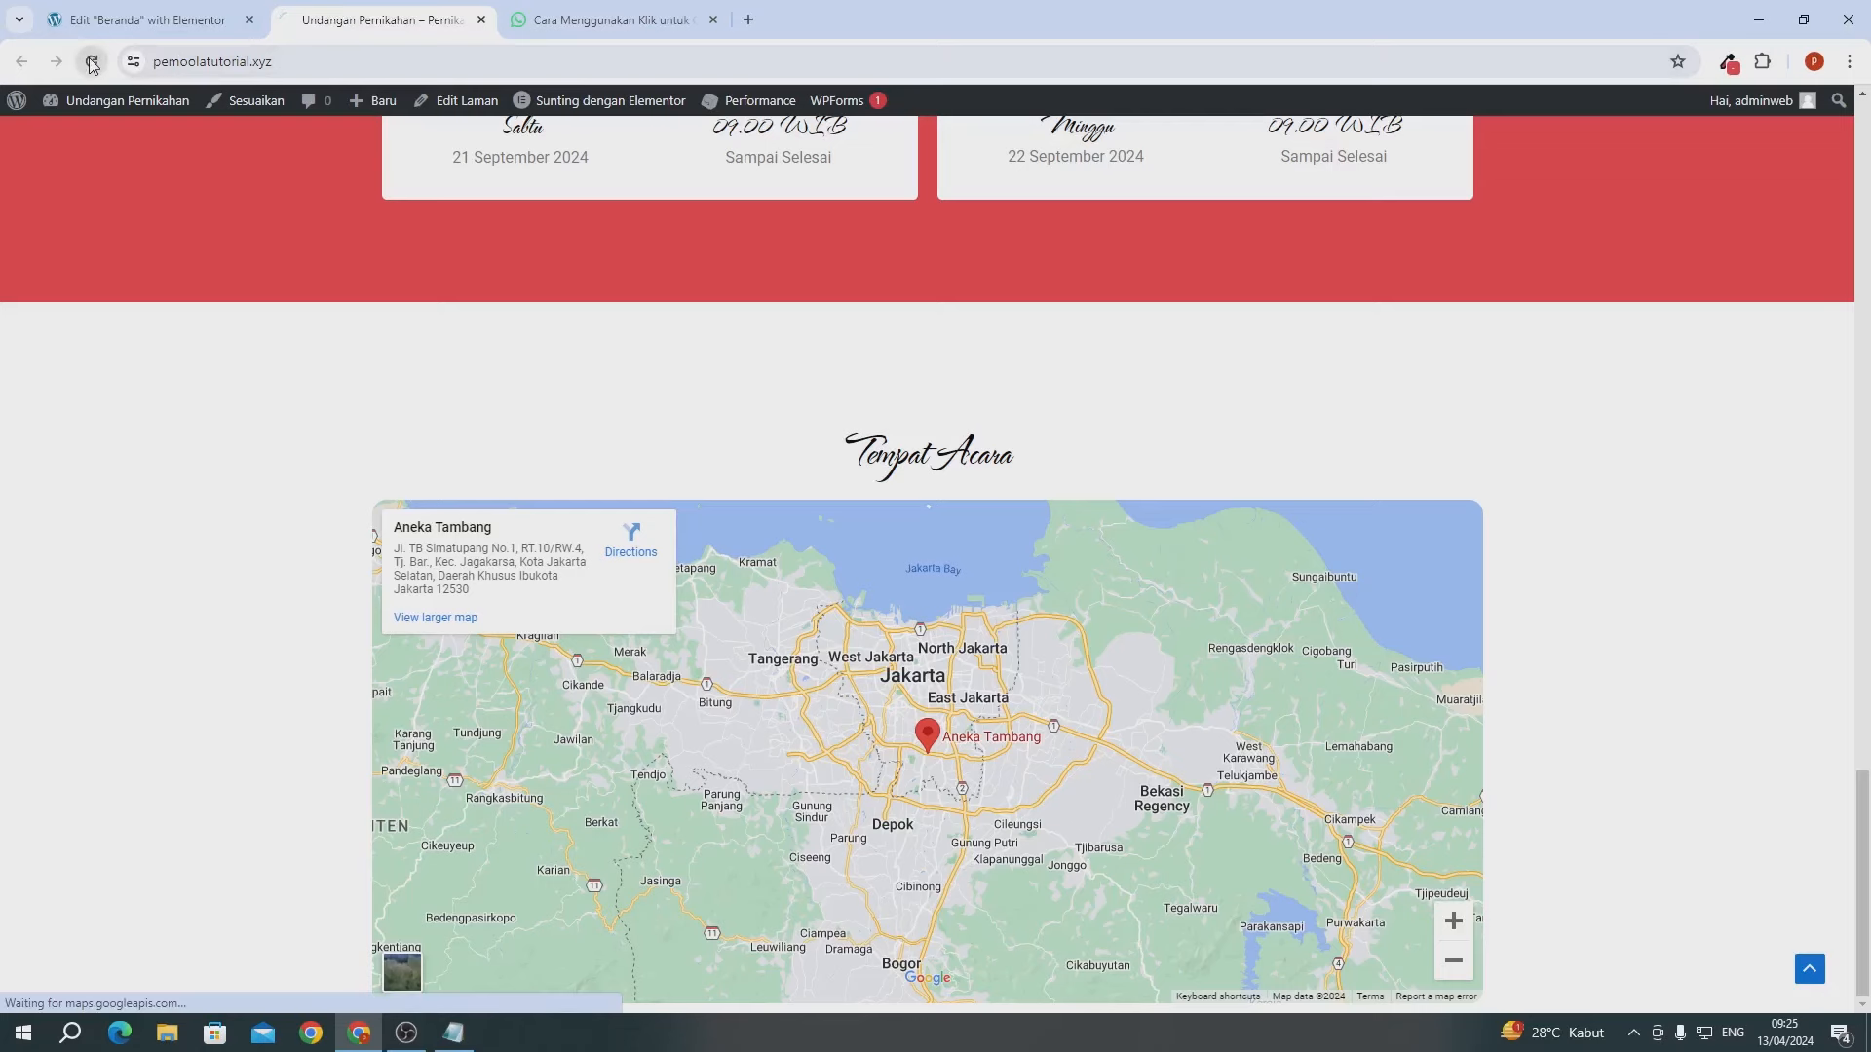
{"action": "scroll", "coordinate": [587, 381], "scroll_direction": "down", "scroll_amount": 5}
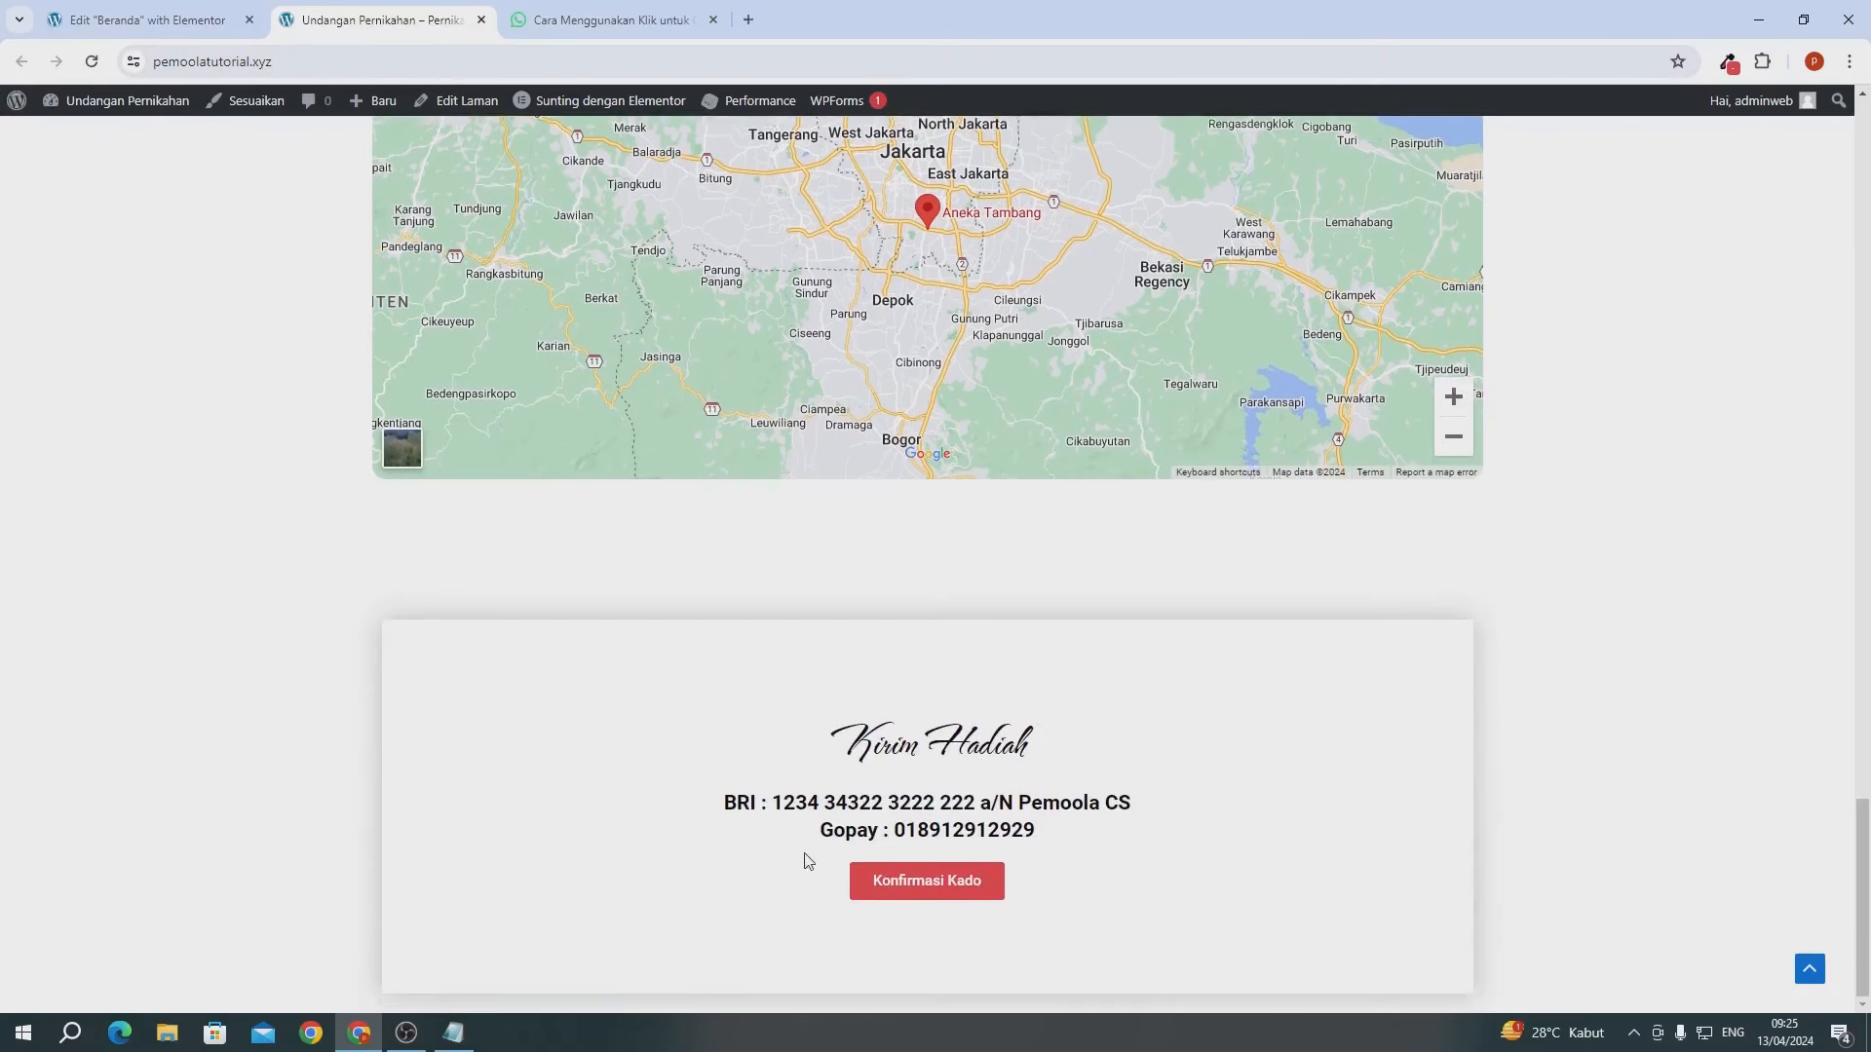
{"action": "left_click", "coordinate": [899, 881]}
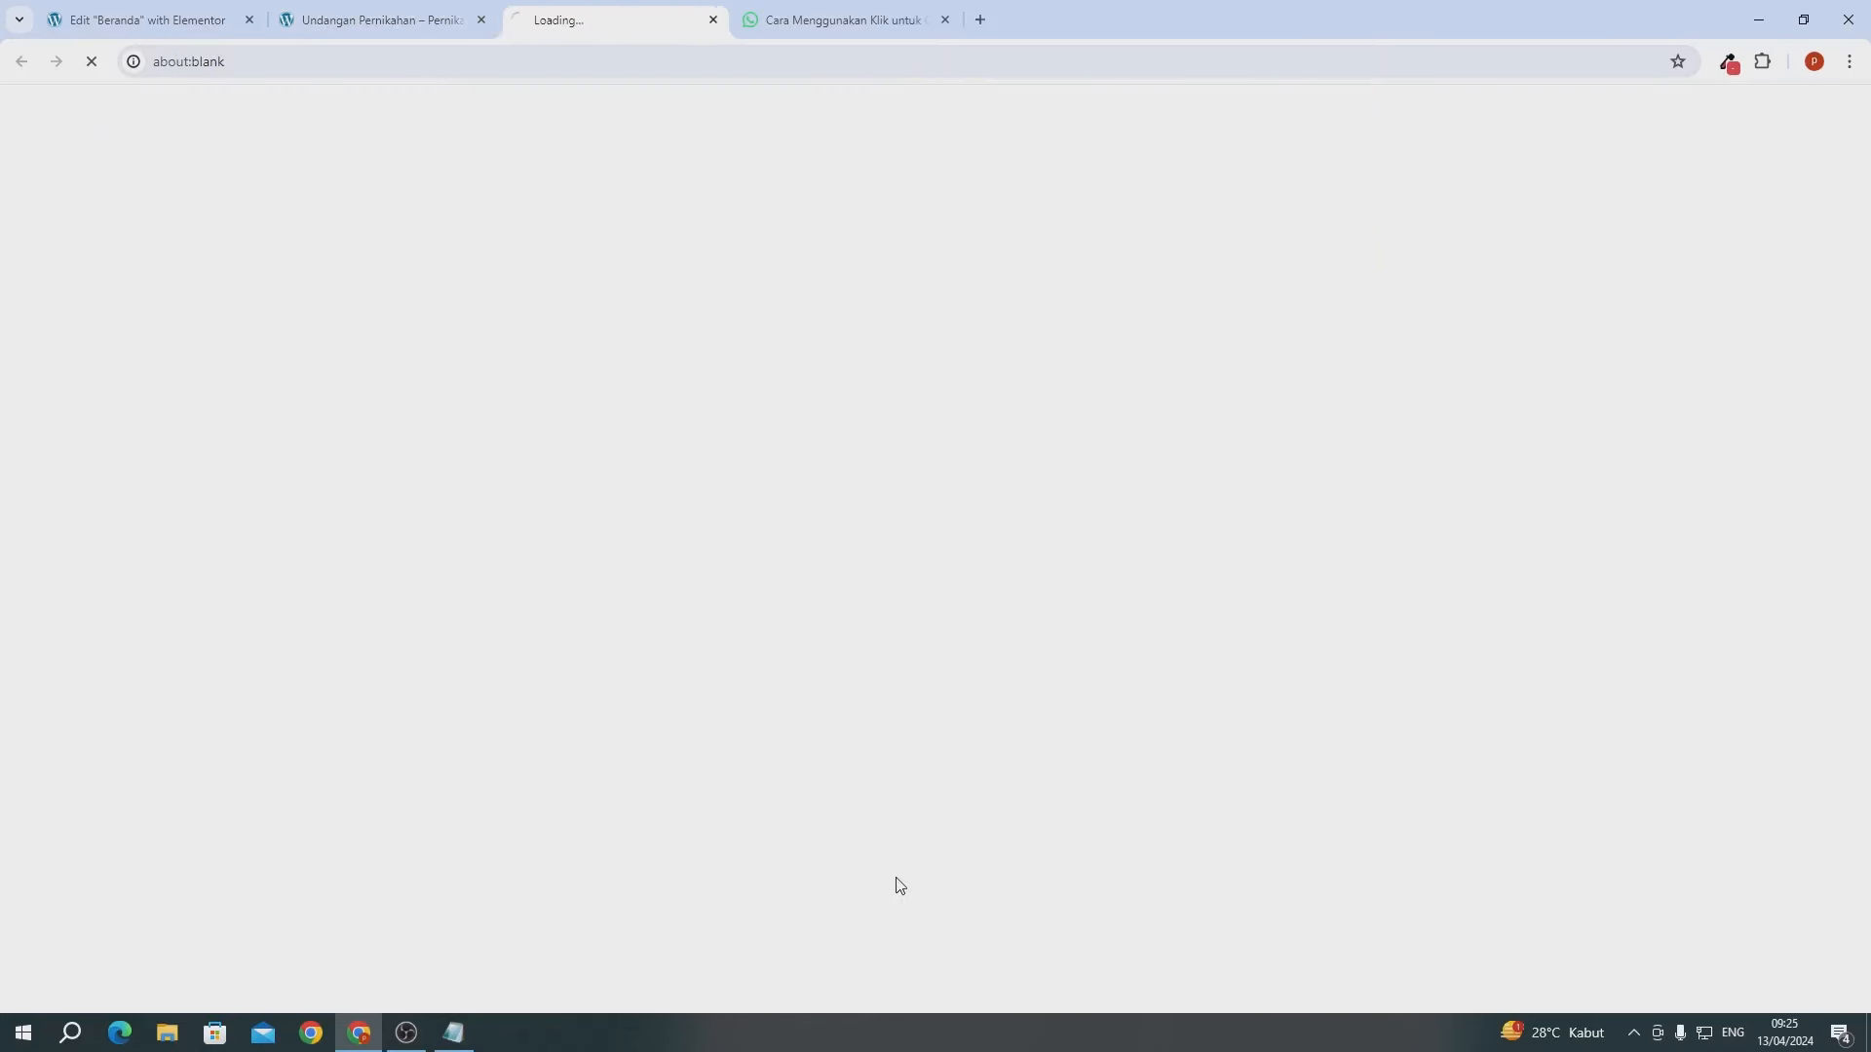
{"action": "left_click", "coordinate": [945, 20]}
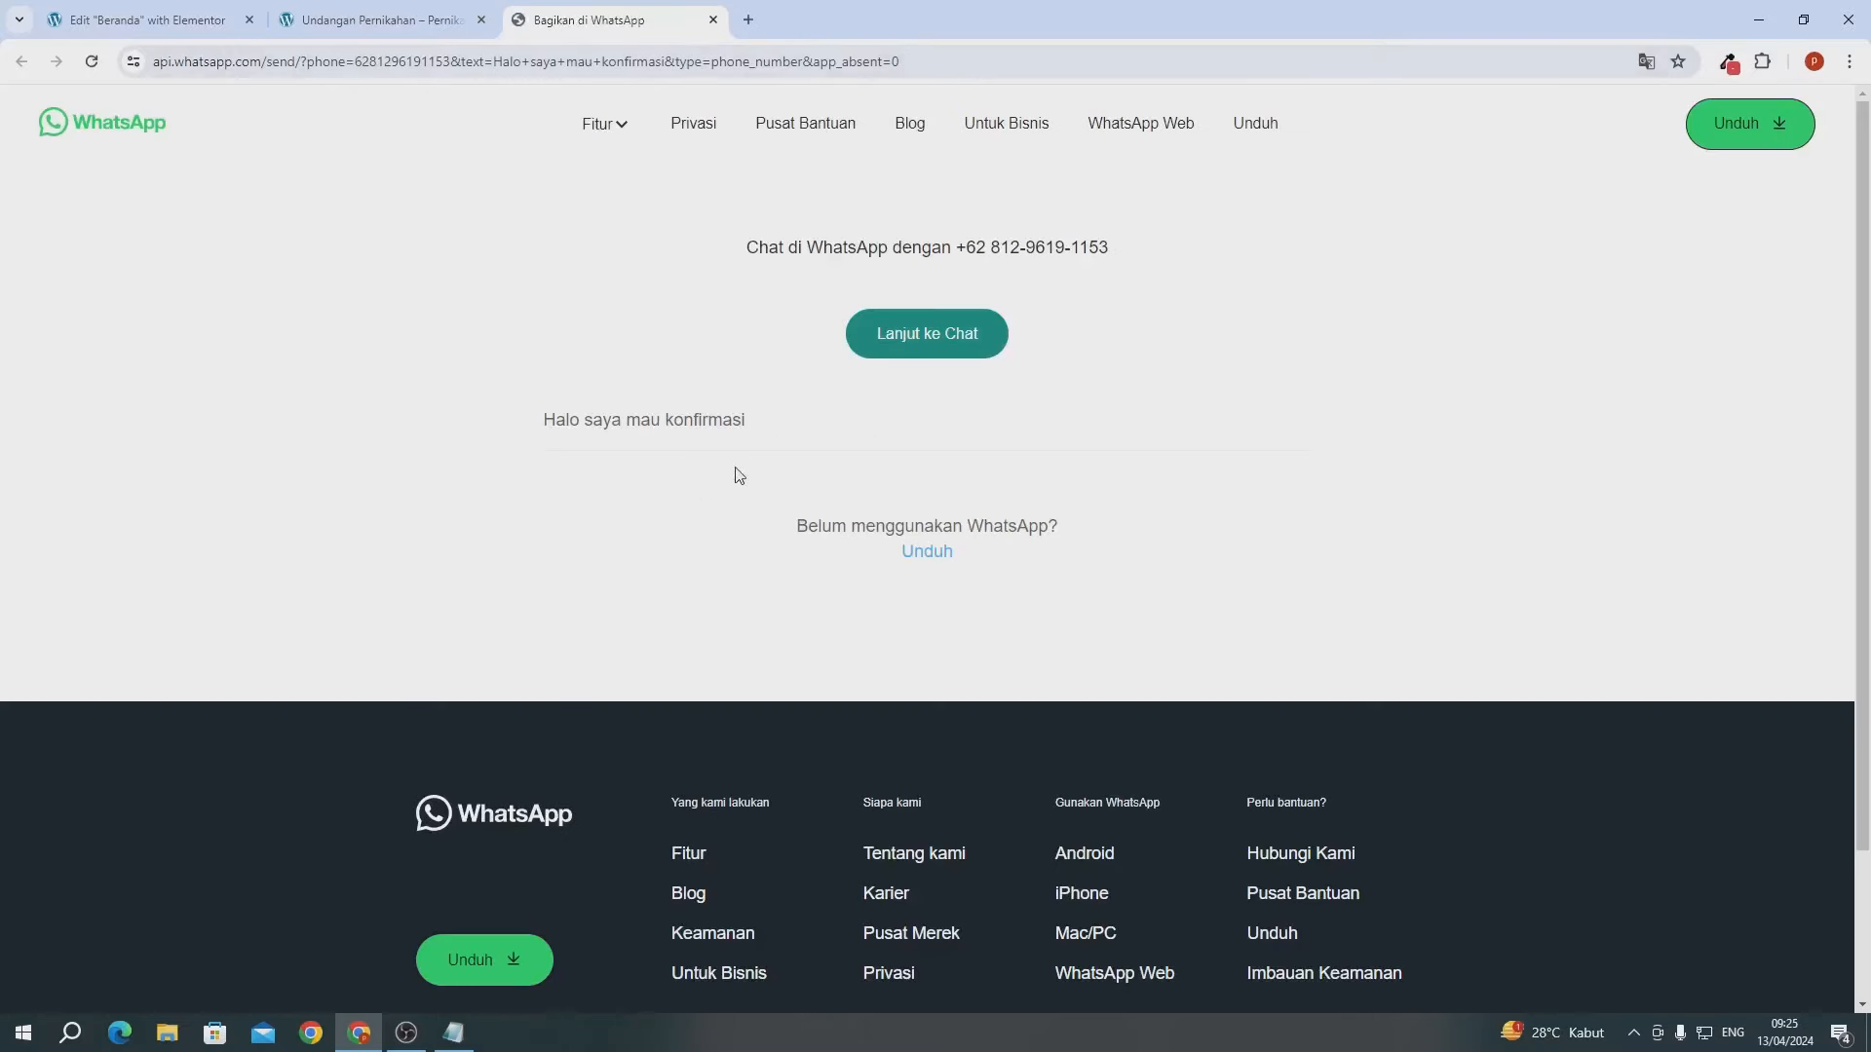
{"action": "left_click", "coordinate": [713, 21]}
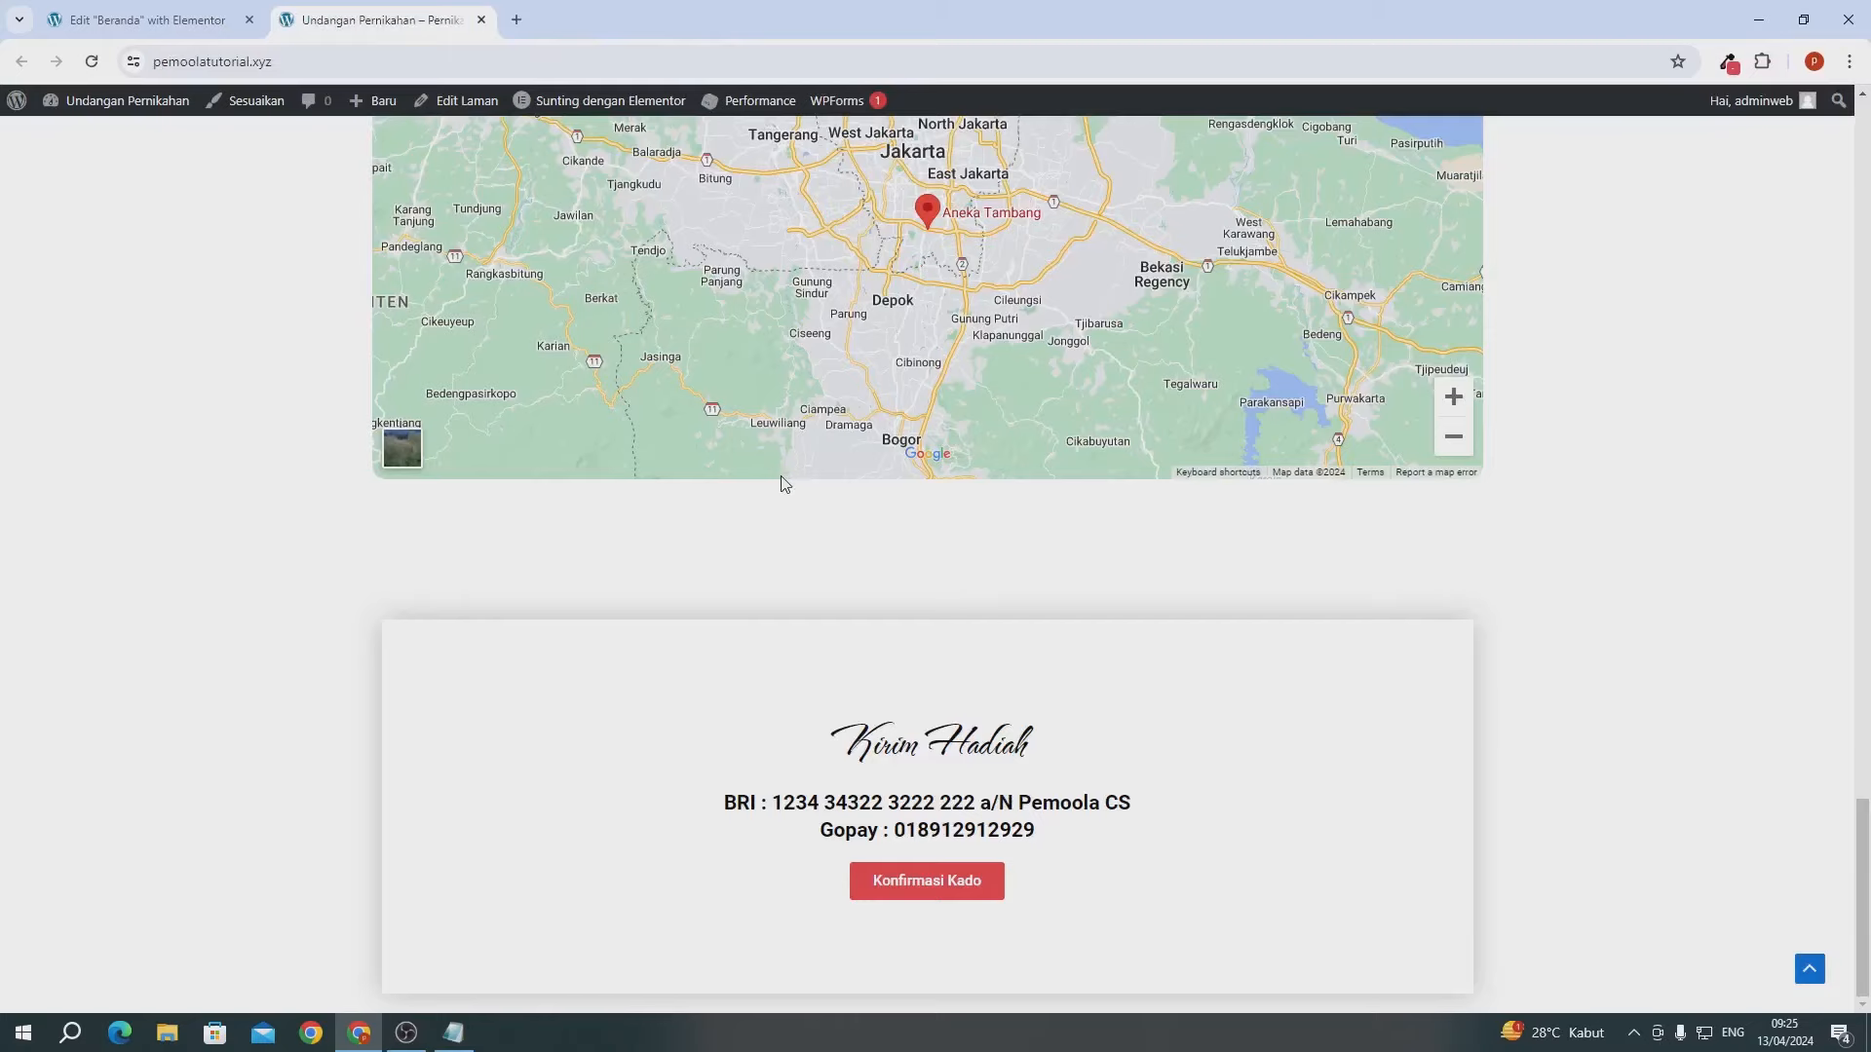
{"action": "scroll", "coordinate": [782, 477], "scroll_direction": "down", "scroll_amount": 2}
{"action": "double_click", "coordinate": [840, 738]}
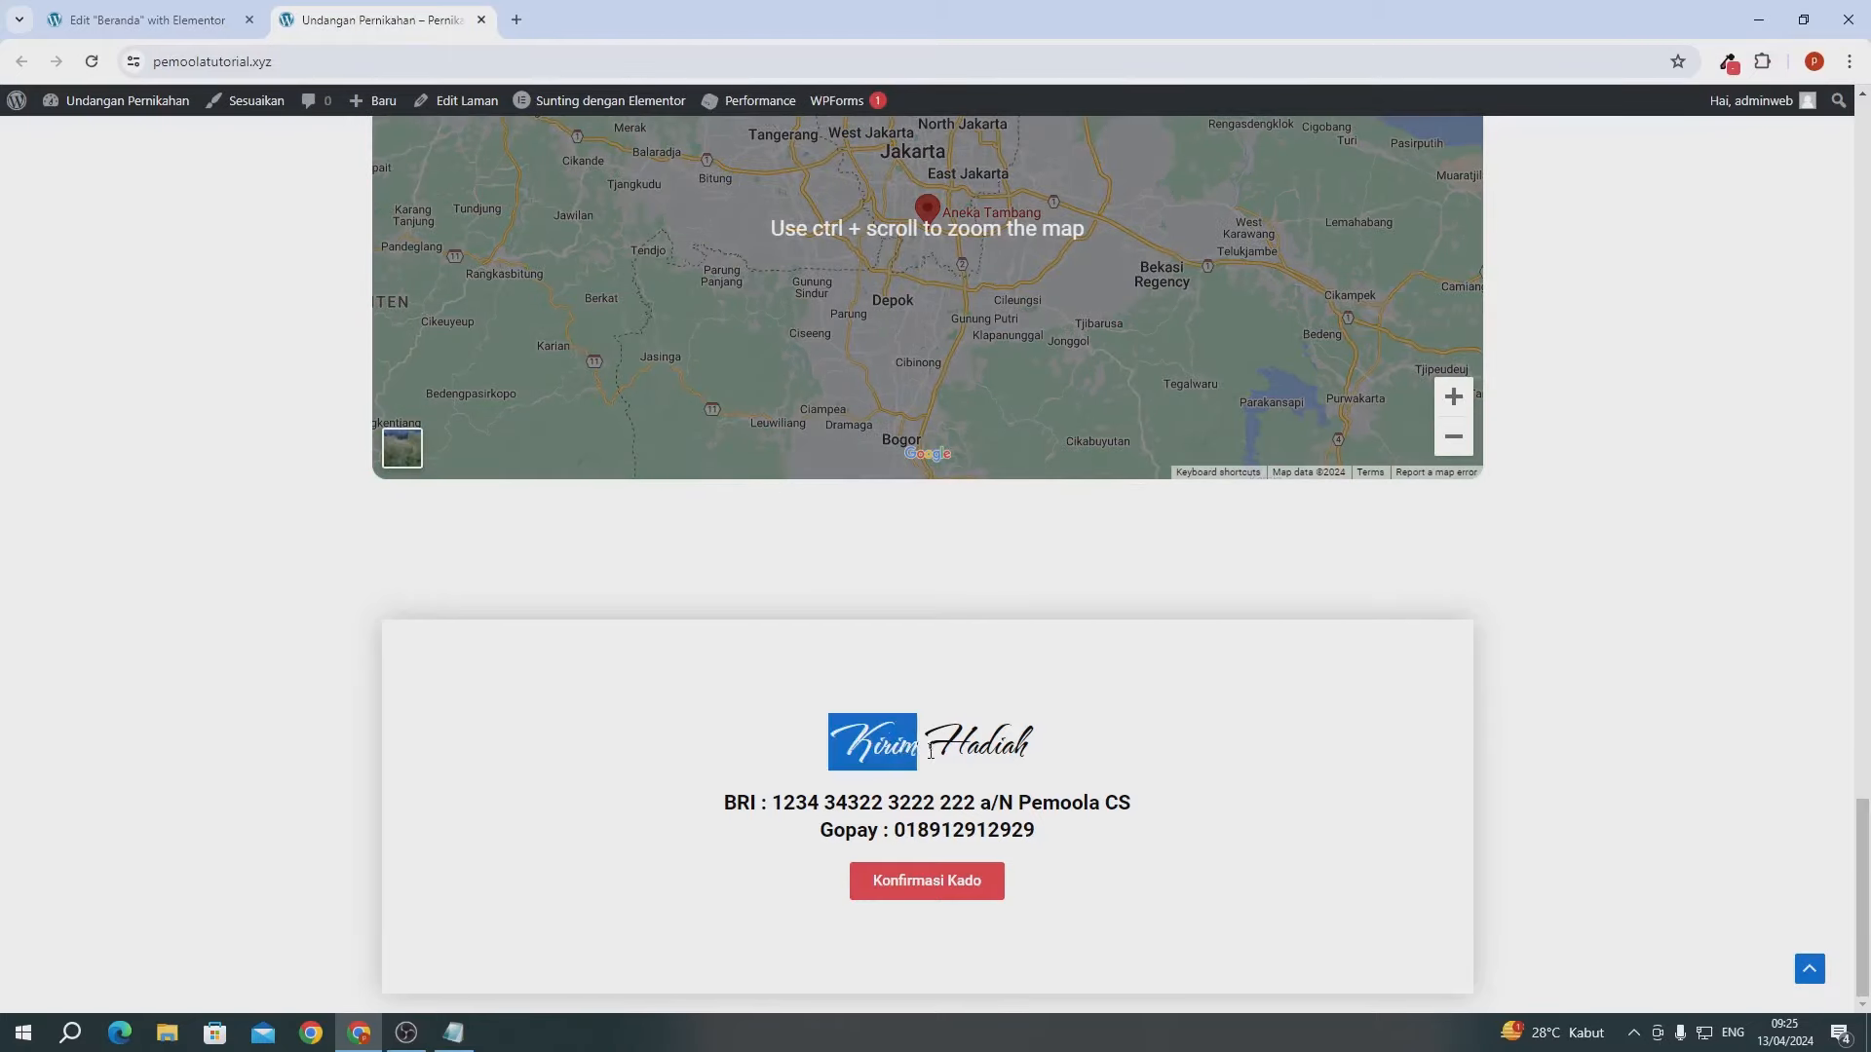
{"action": "left_click", "coordinate": [840, 738]}
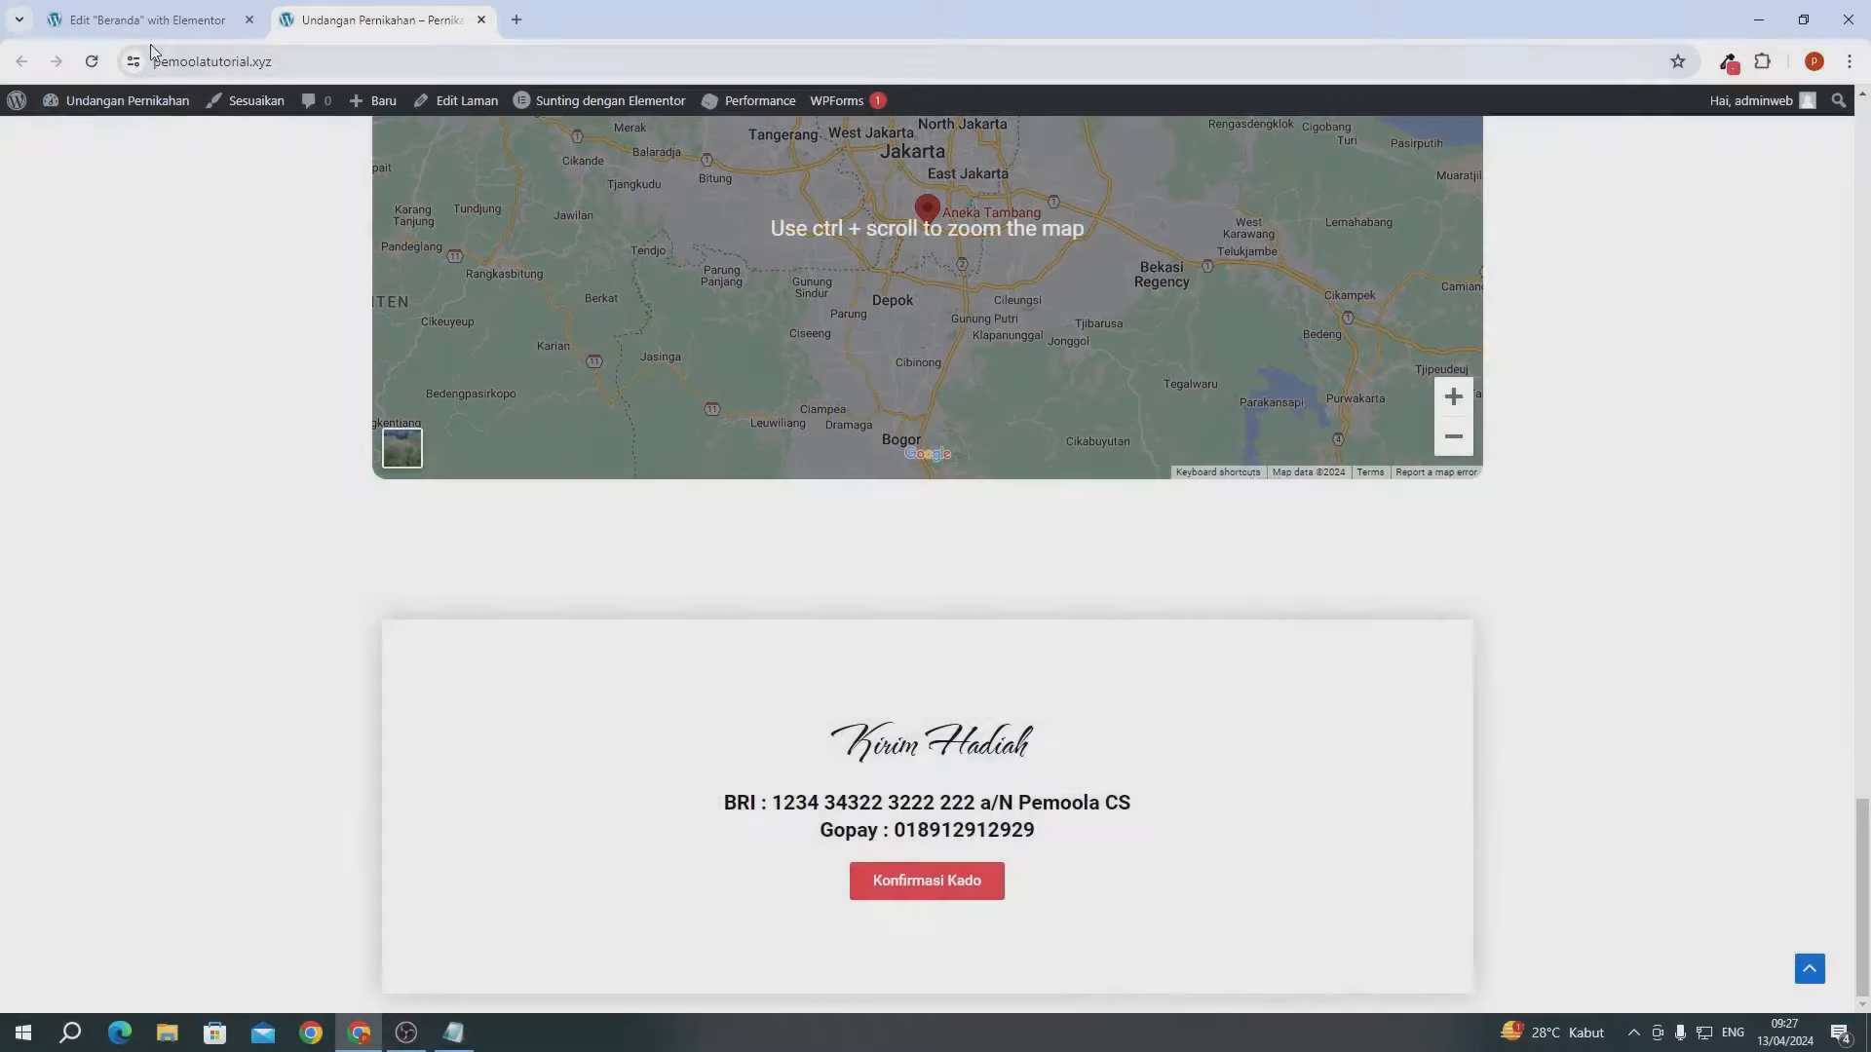
- Back in the Elementor editor, bring up the Our Gallery section's context menu
{"action": "left_click", "coordinate": [154, 29]}
{"action": "scroll", "coordinate": [632, 364], "scroll_direction": "down", "scroll_amount": 5}
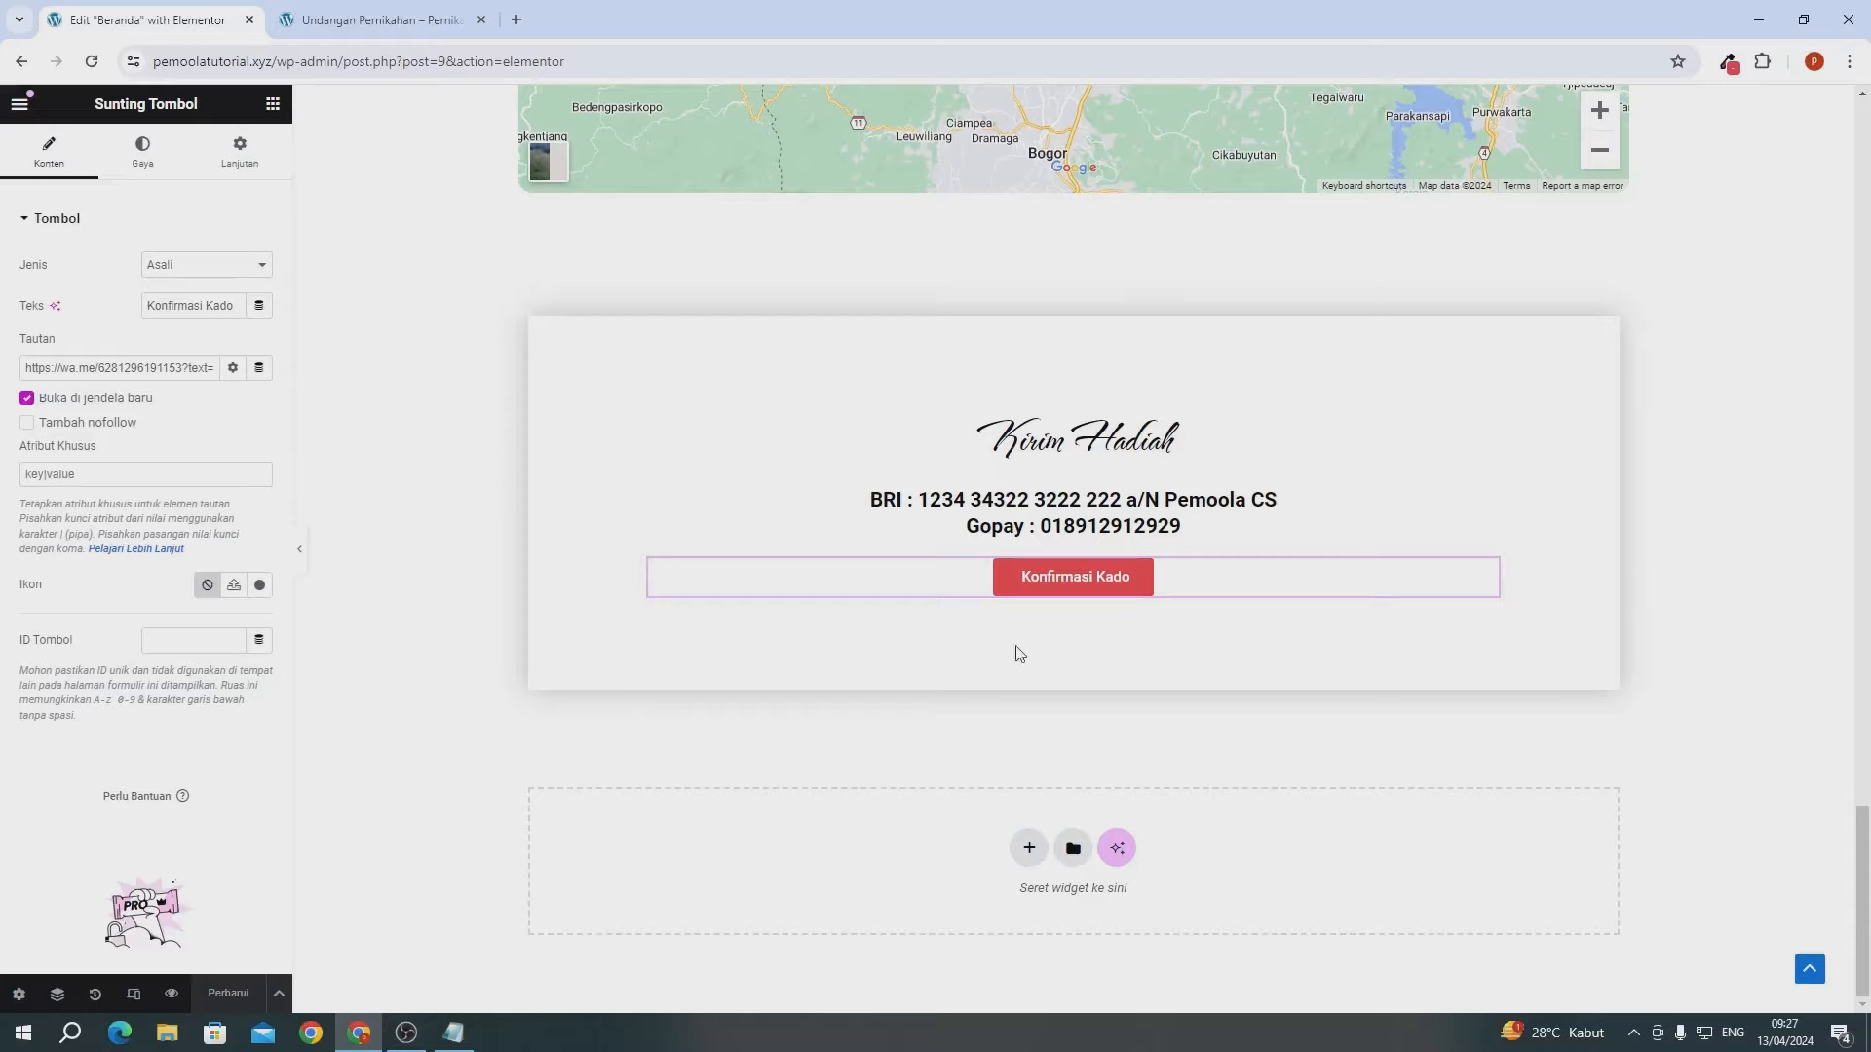
{"action": "scroll", "coordinate": [1020, 653], "scroll_direction": "up", "scroll_amount": 10}
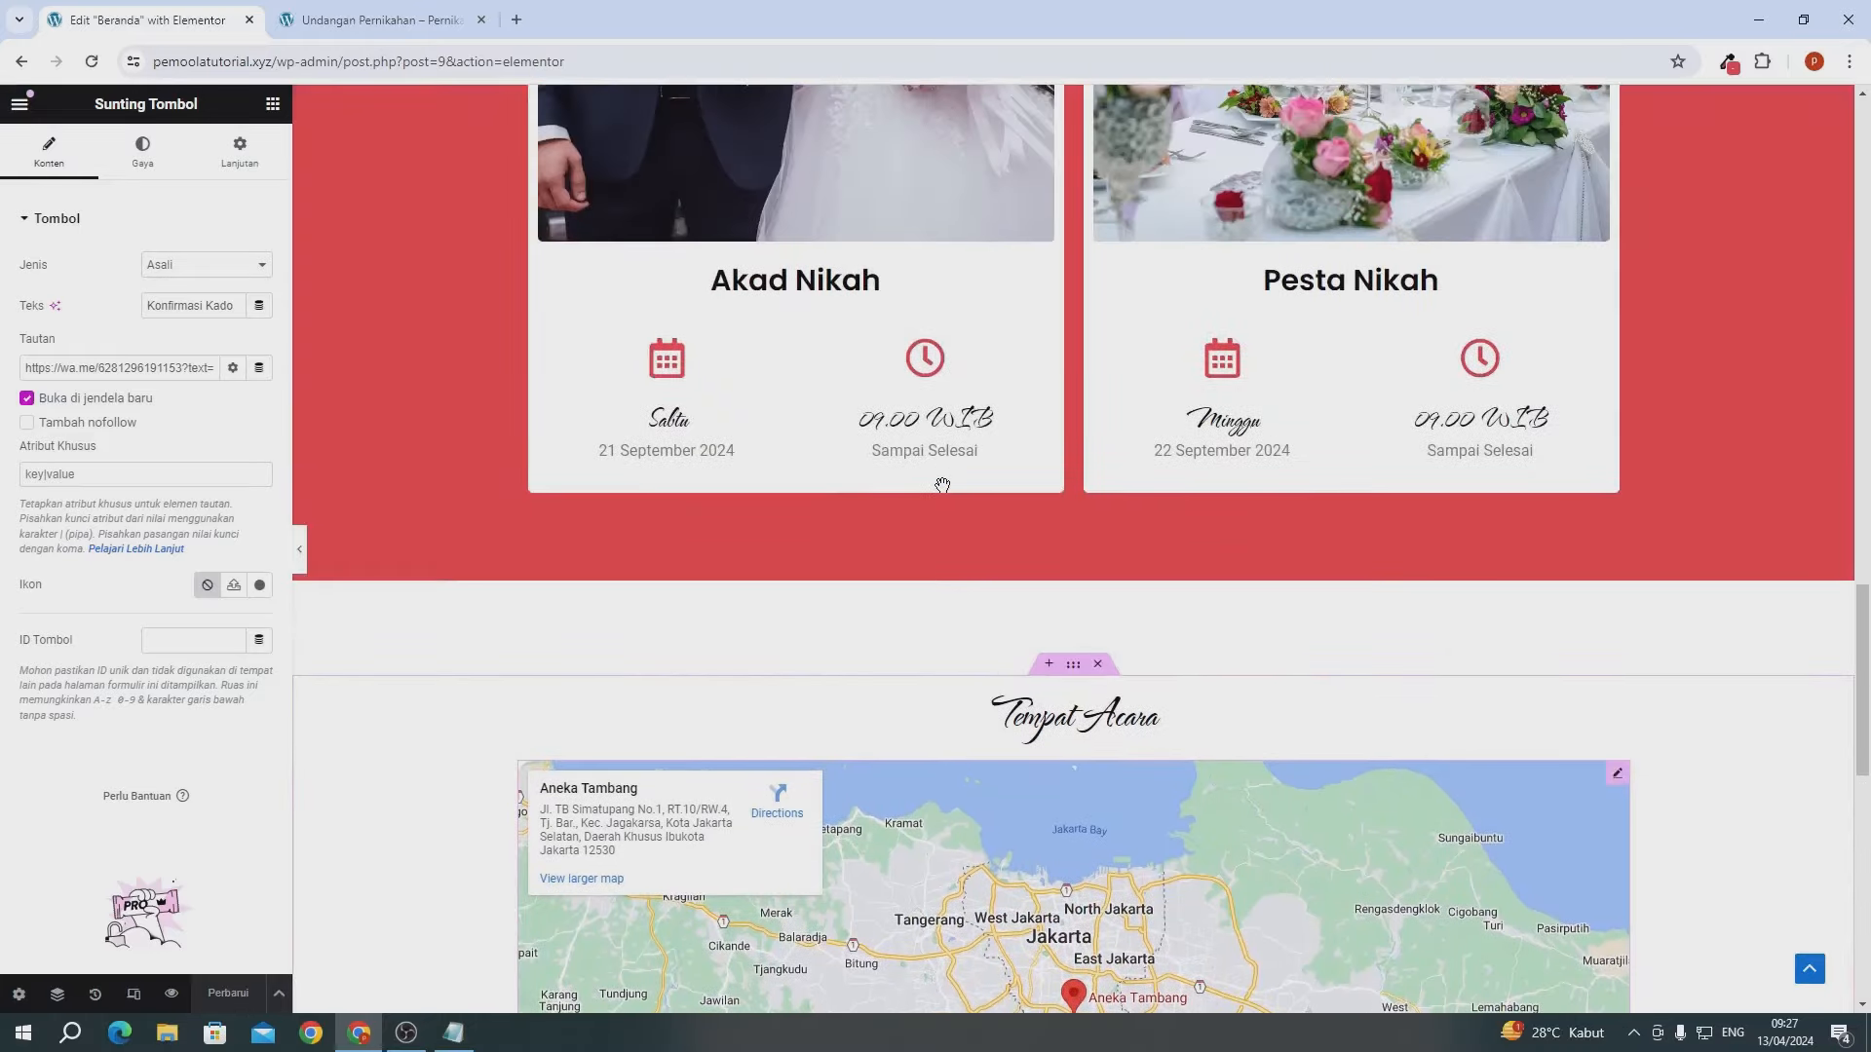
{"action": "scroll", "coordinate": [925, 542], "scroll_direction": "up", "scroll_amount": 4}
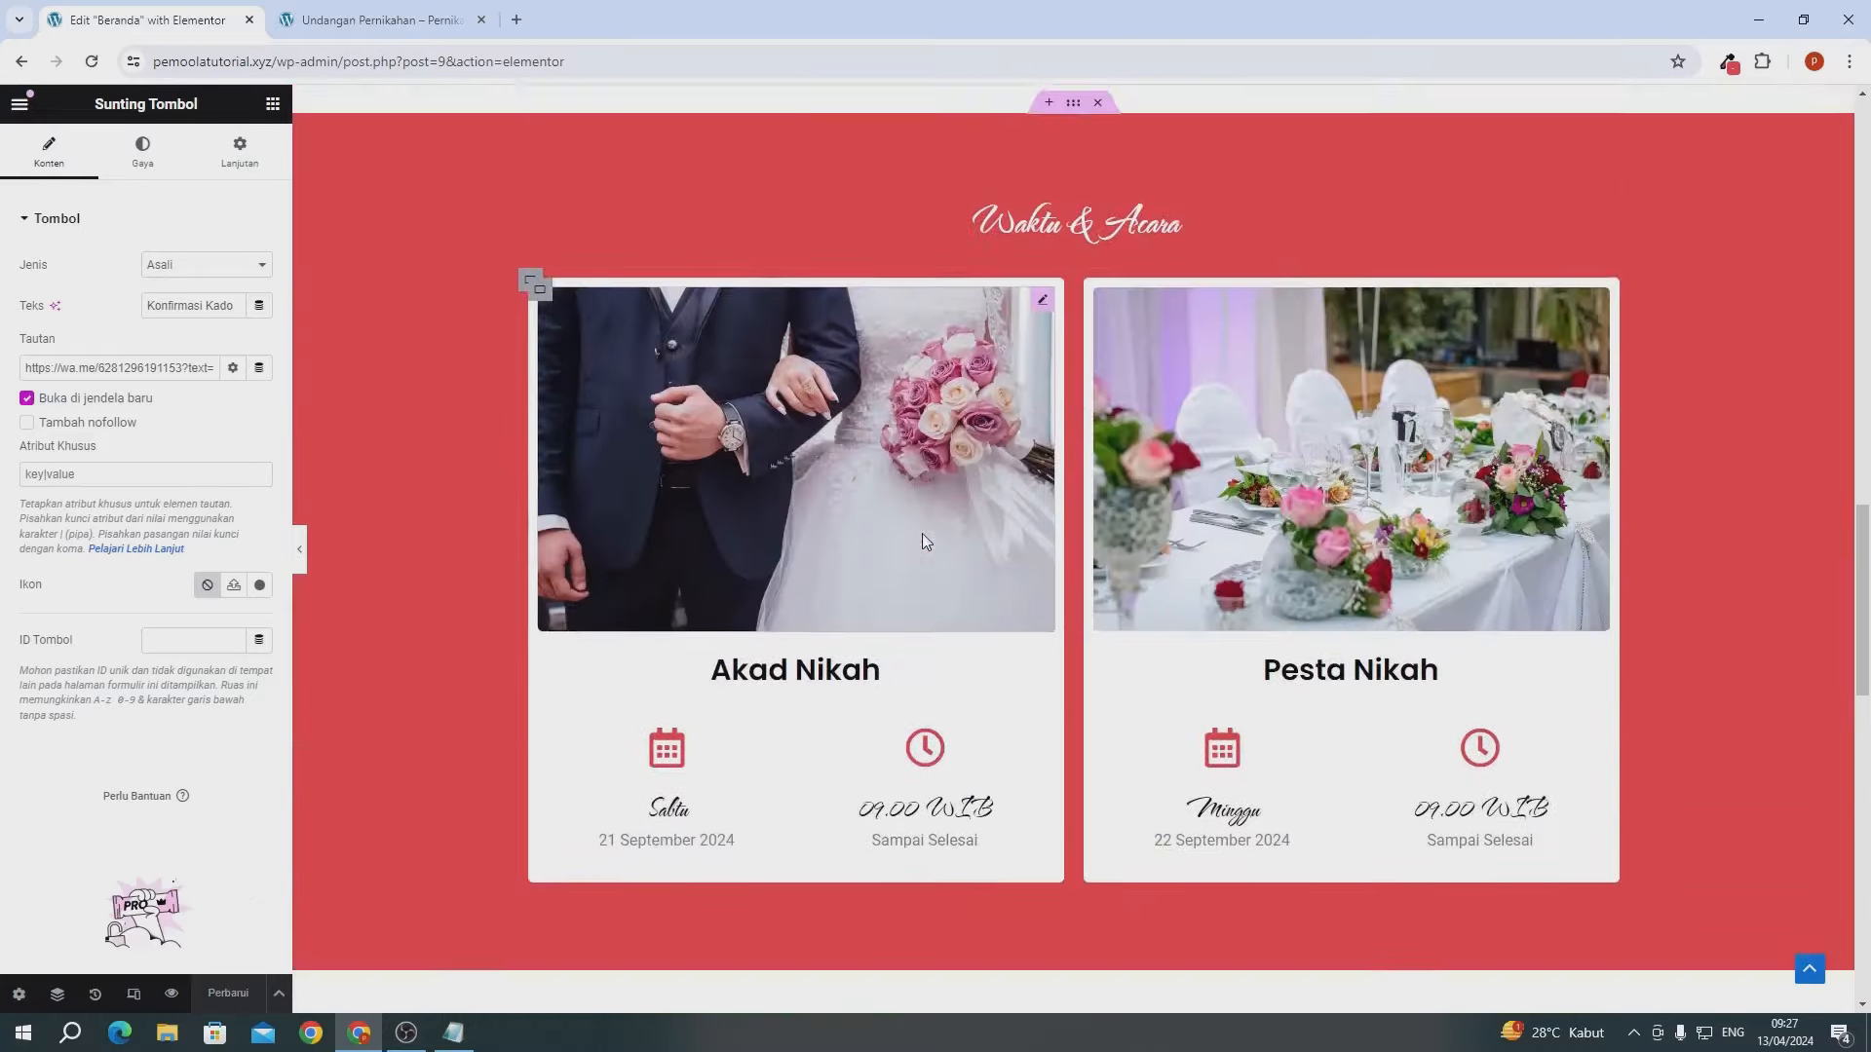
{"action": "scroll", "coordinate": [924, 542], "scroll_direction": "up", "scroll_amount": 10}
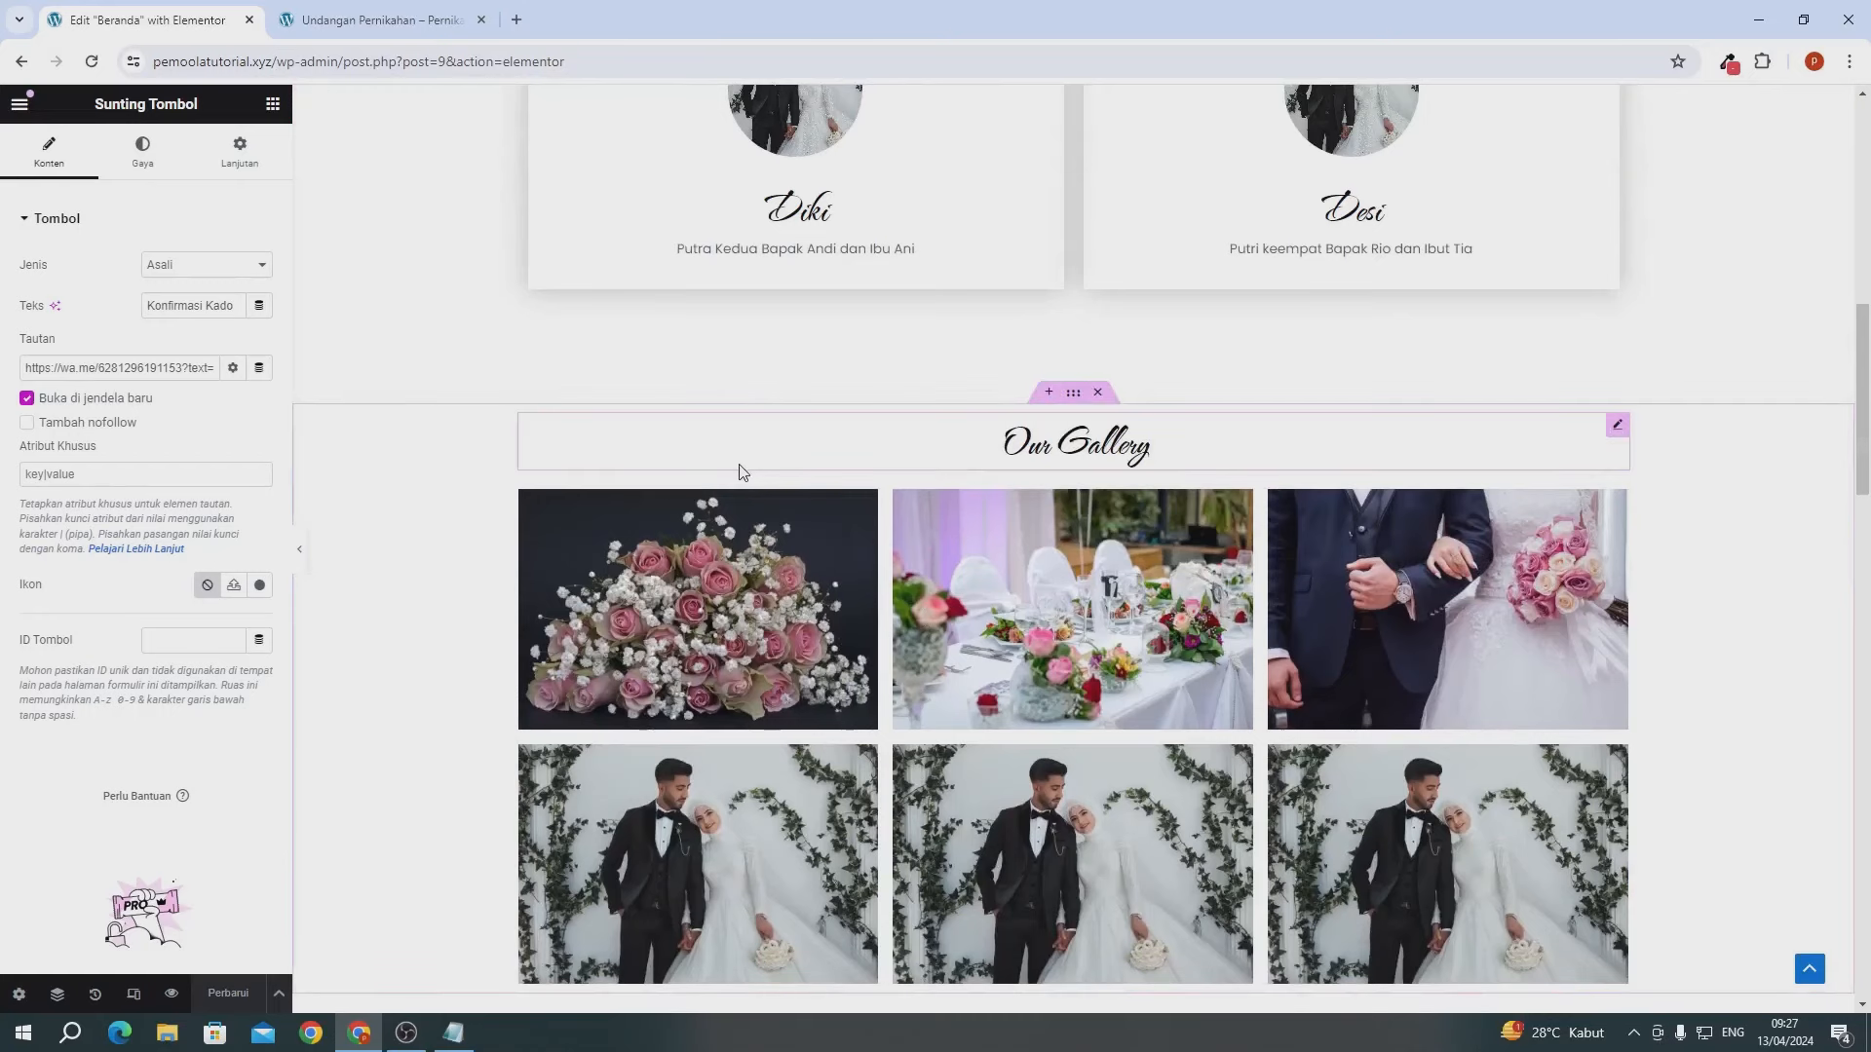
{"action": "right_click", "coordinate": [1072, 395]}
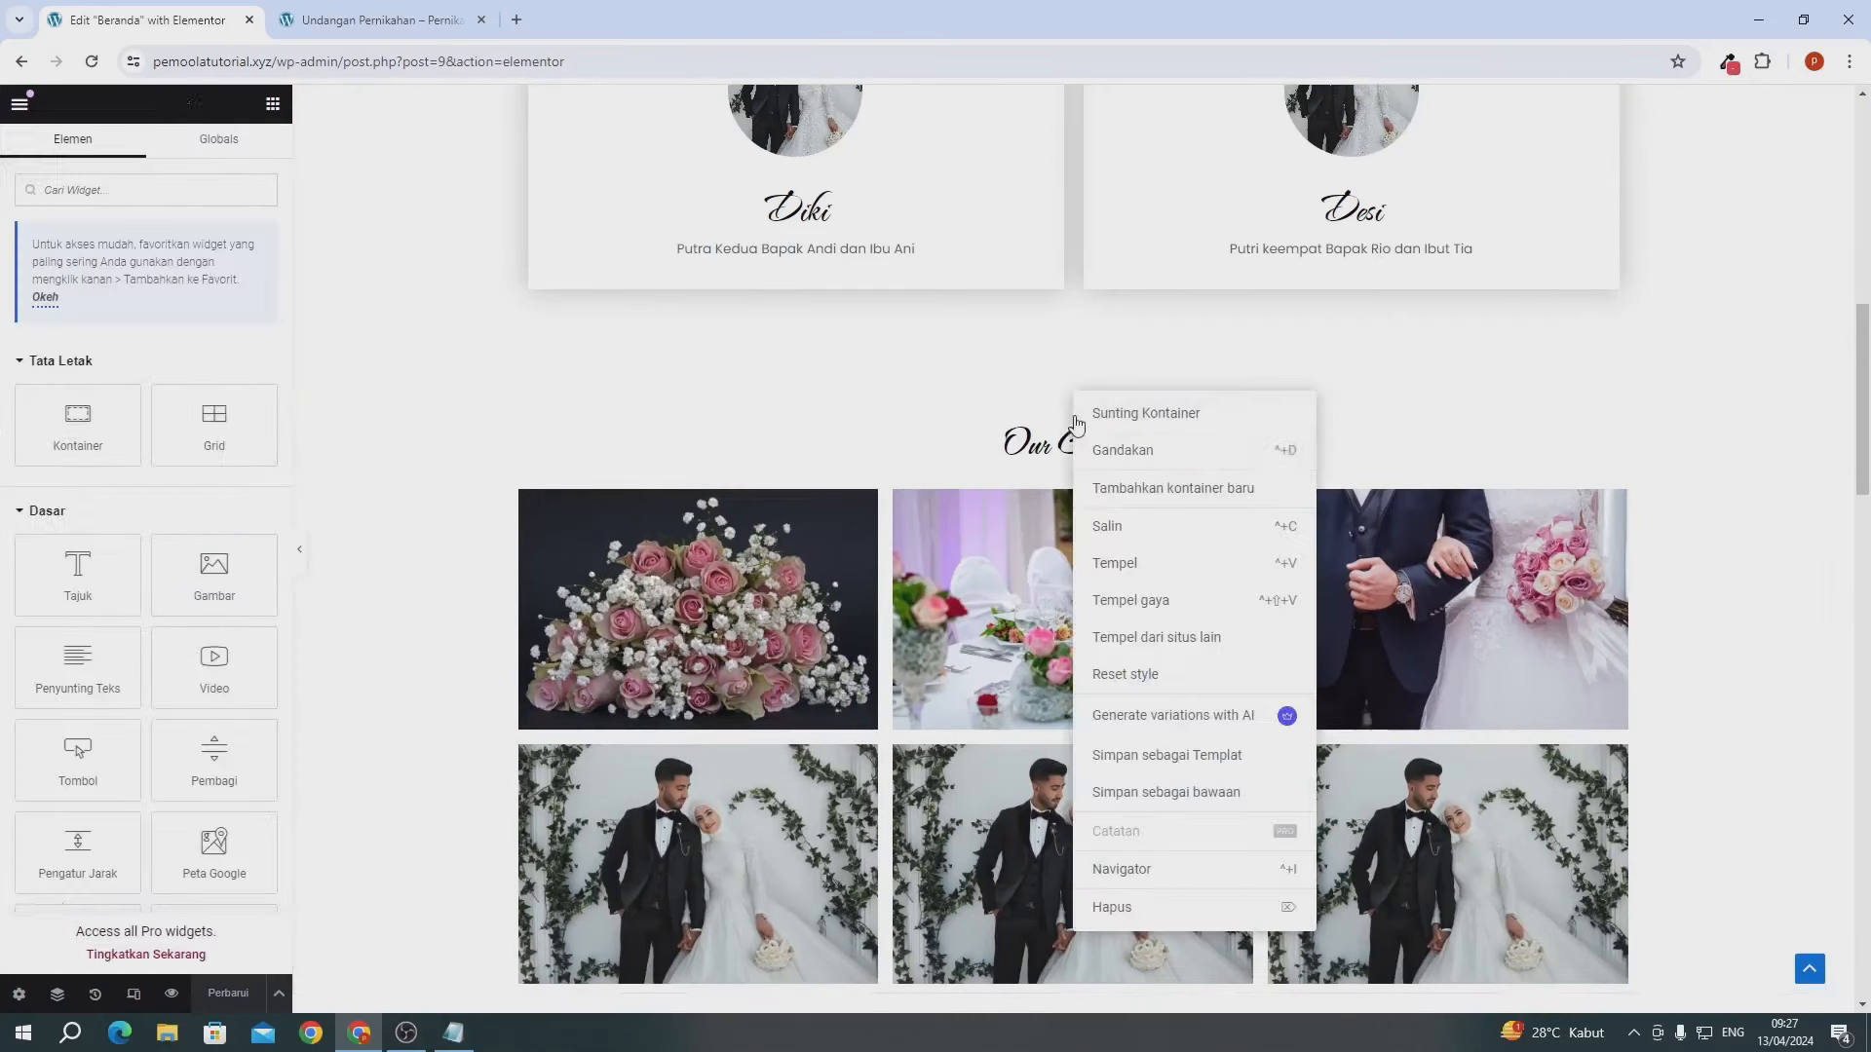
- Duplicate the Our Gallery section at the bottom of the page
{"action": "left_click", "coordinate": [1106, 525]}
{"action": "scroll", "coordinate": [1106, 524], "scroll_direction": "down", "scroll_amount": 20}
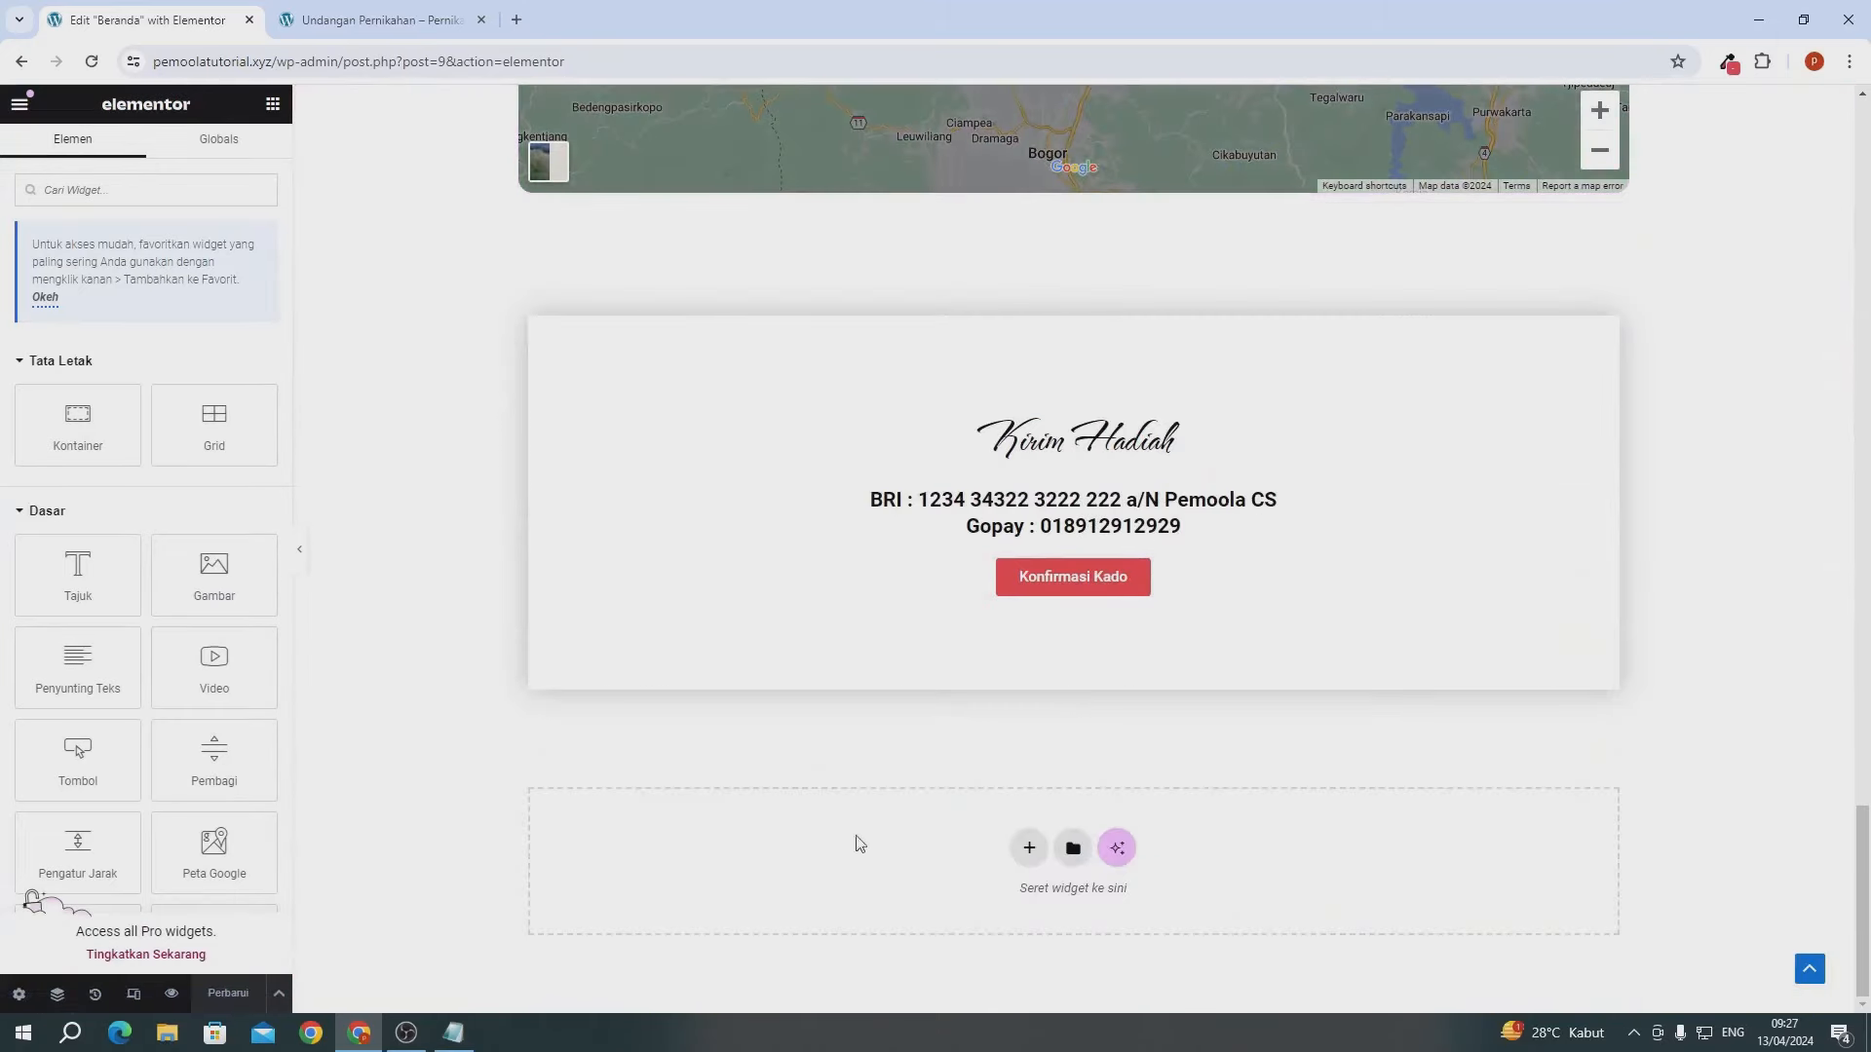
{"action": "right_click", "coordinate": [790, 898]}
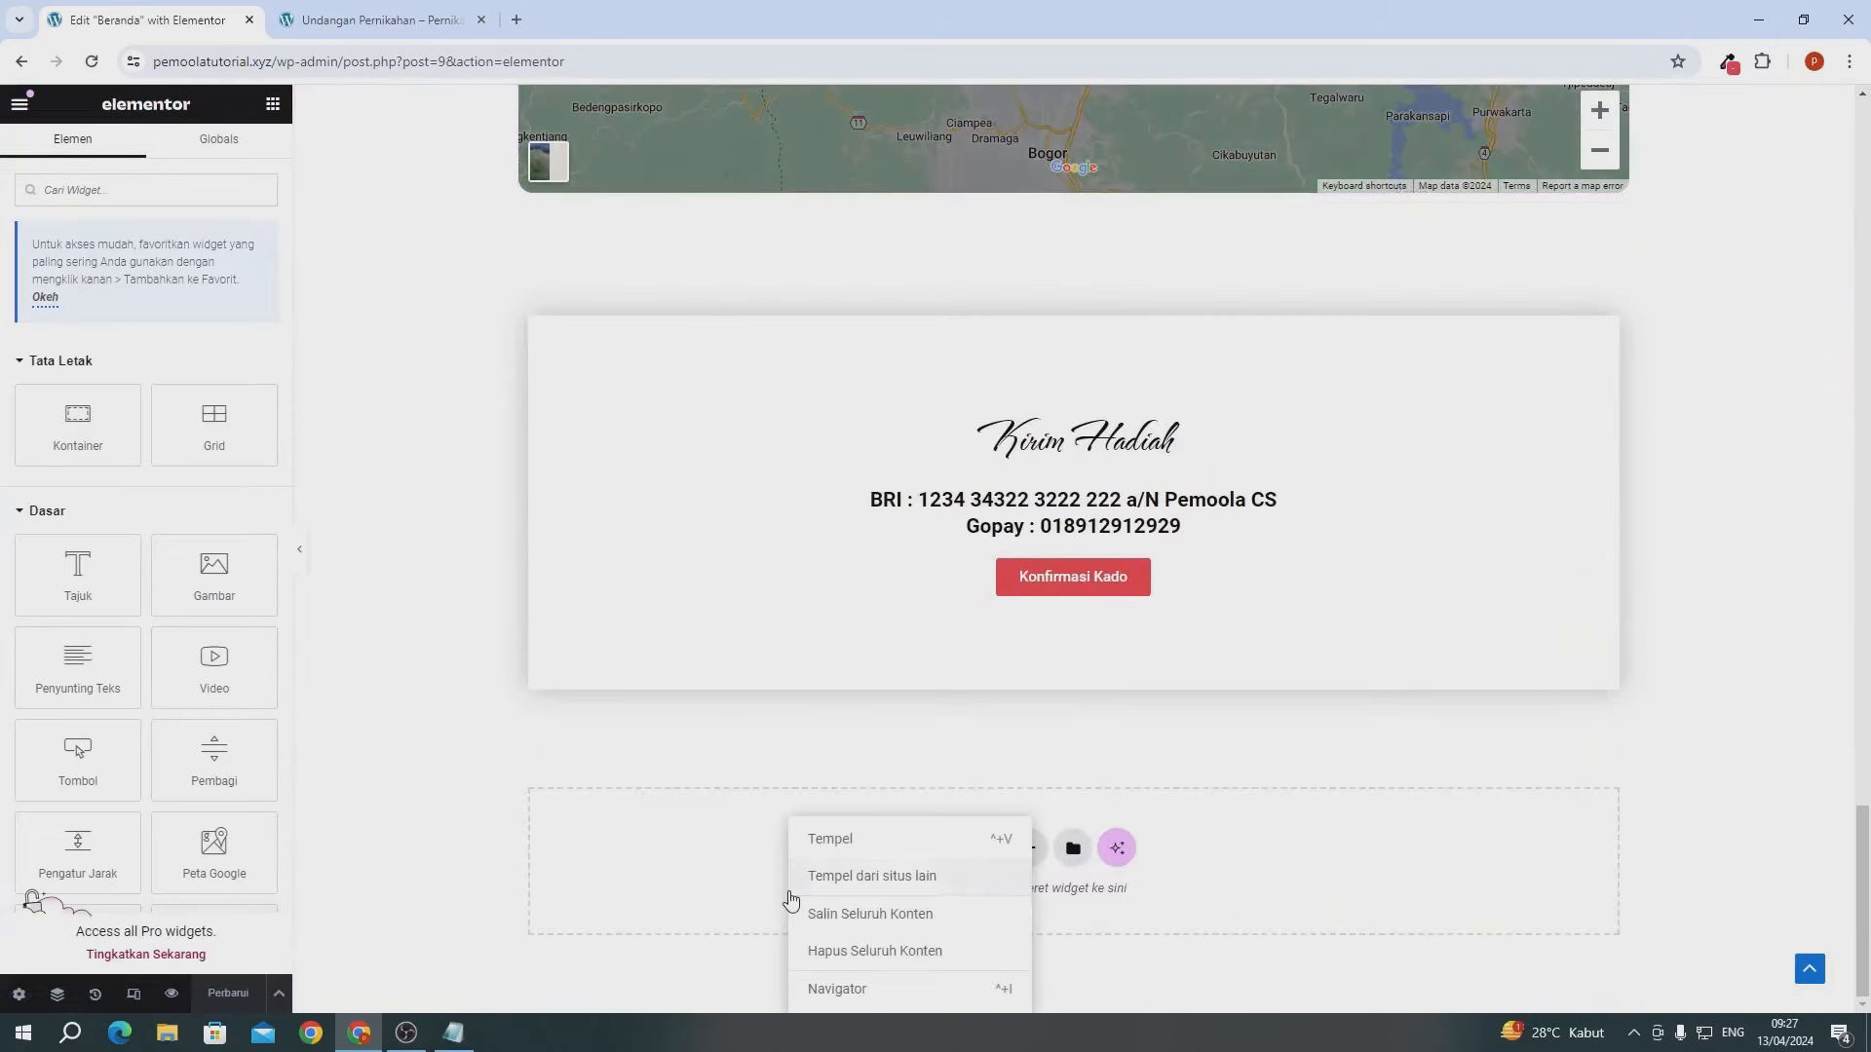
{"action": "left_click", "coordinate": [824, 838]}
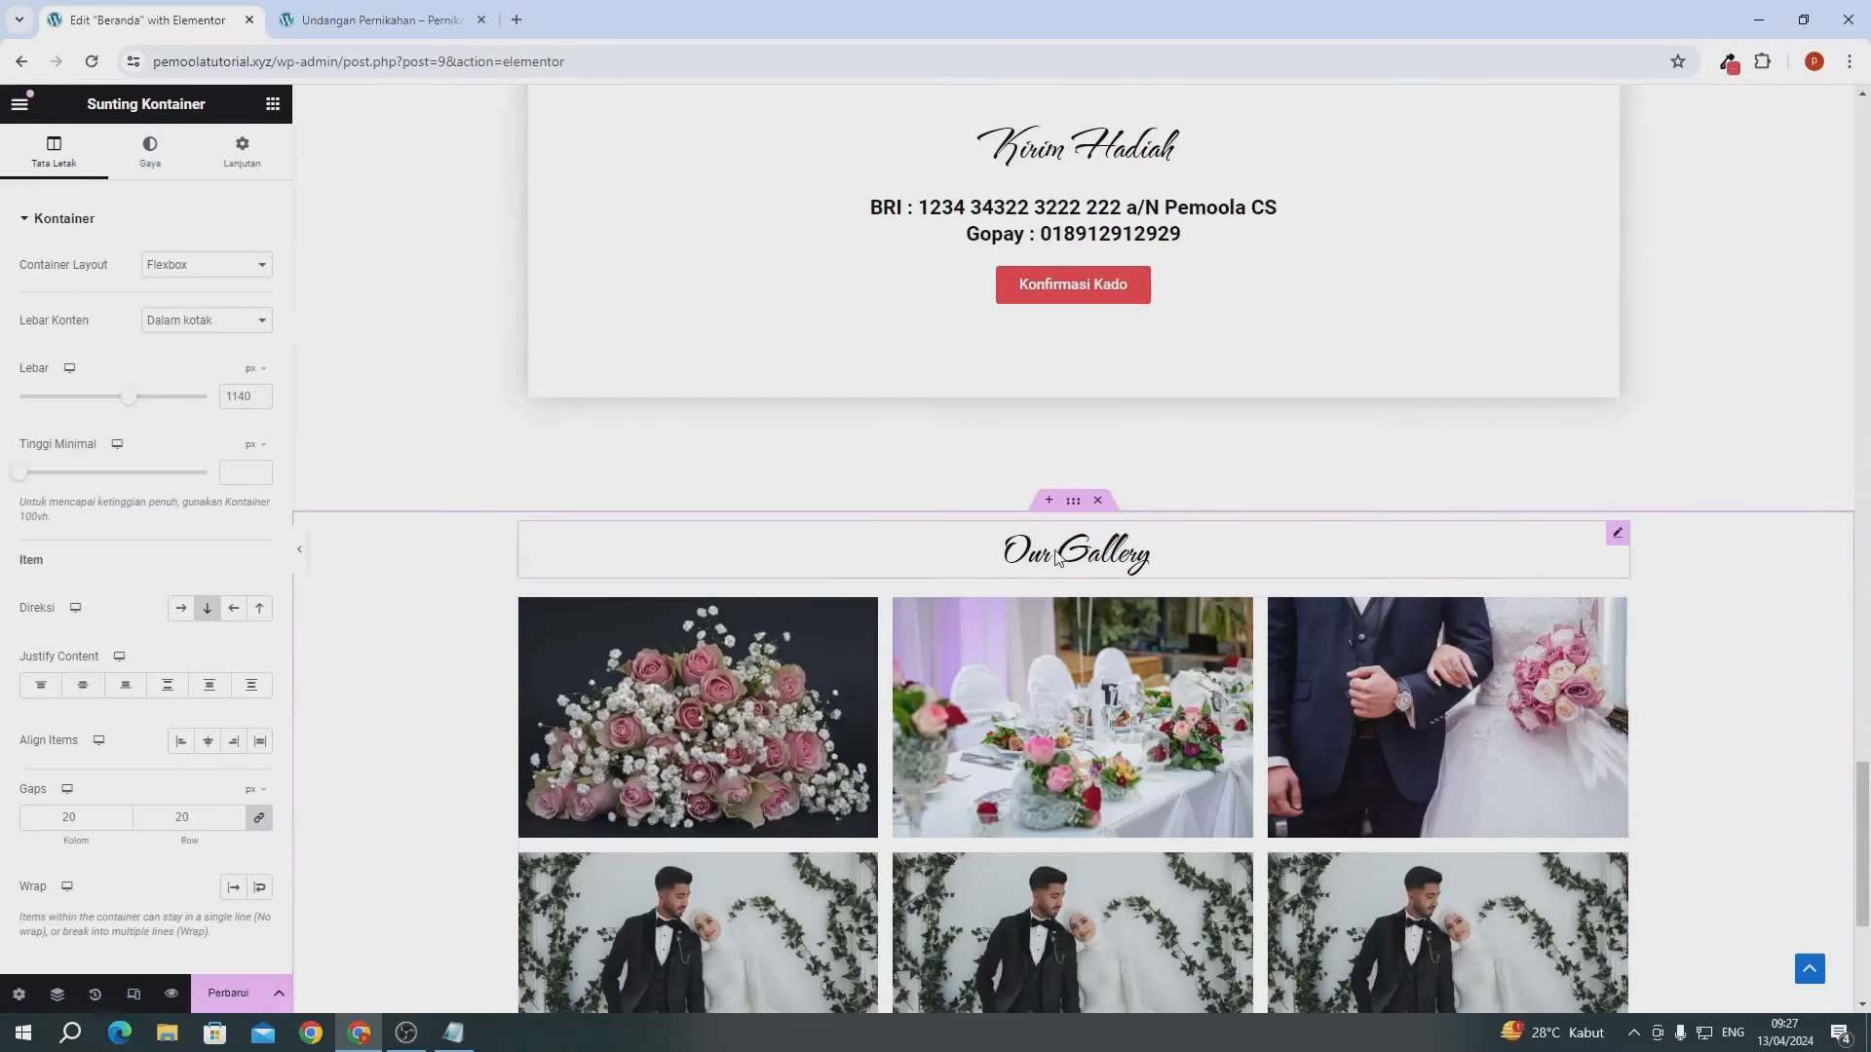
- Retitle the copied heading 'Konfirmasi Kehadiran' and delete its photo gallery
{"action": "left_click", "coordinate": [1058, 557]}
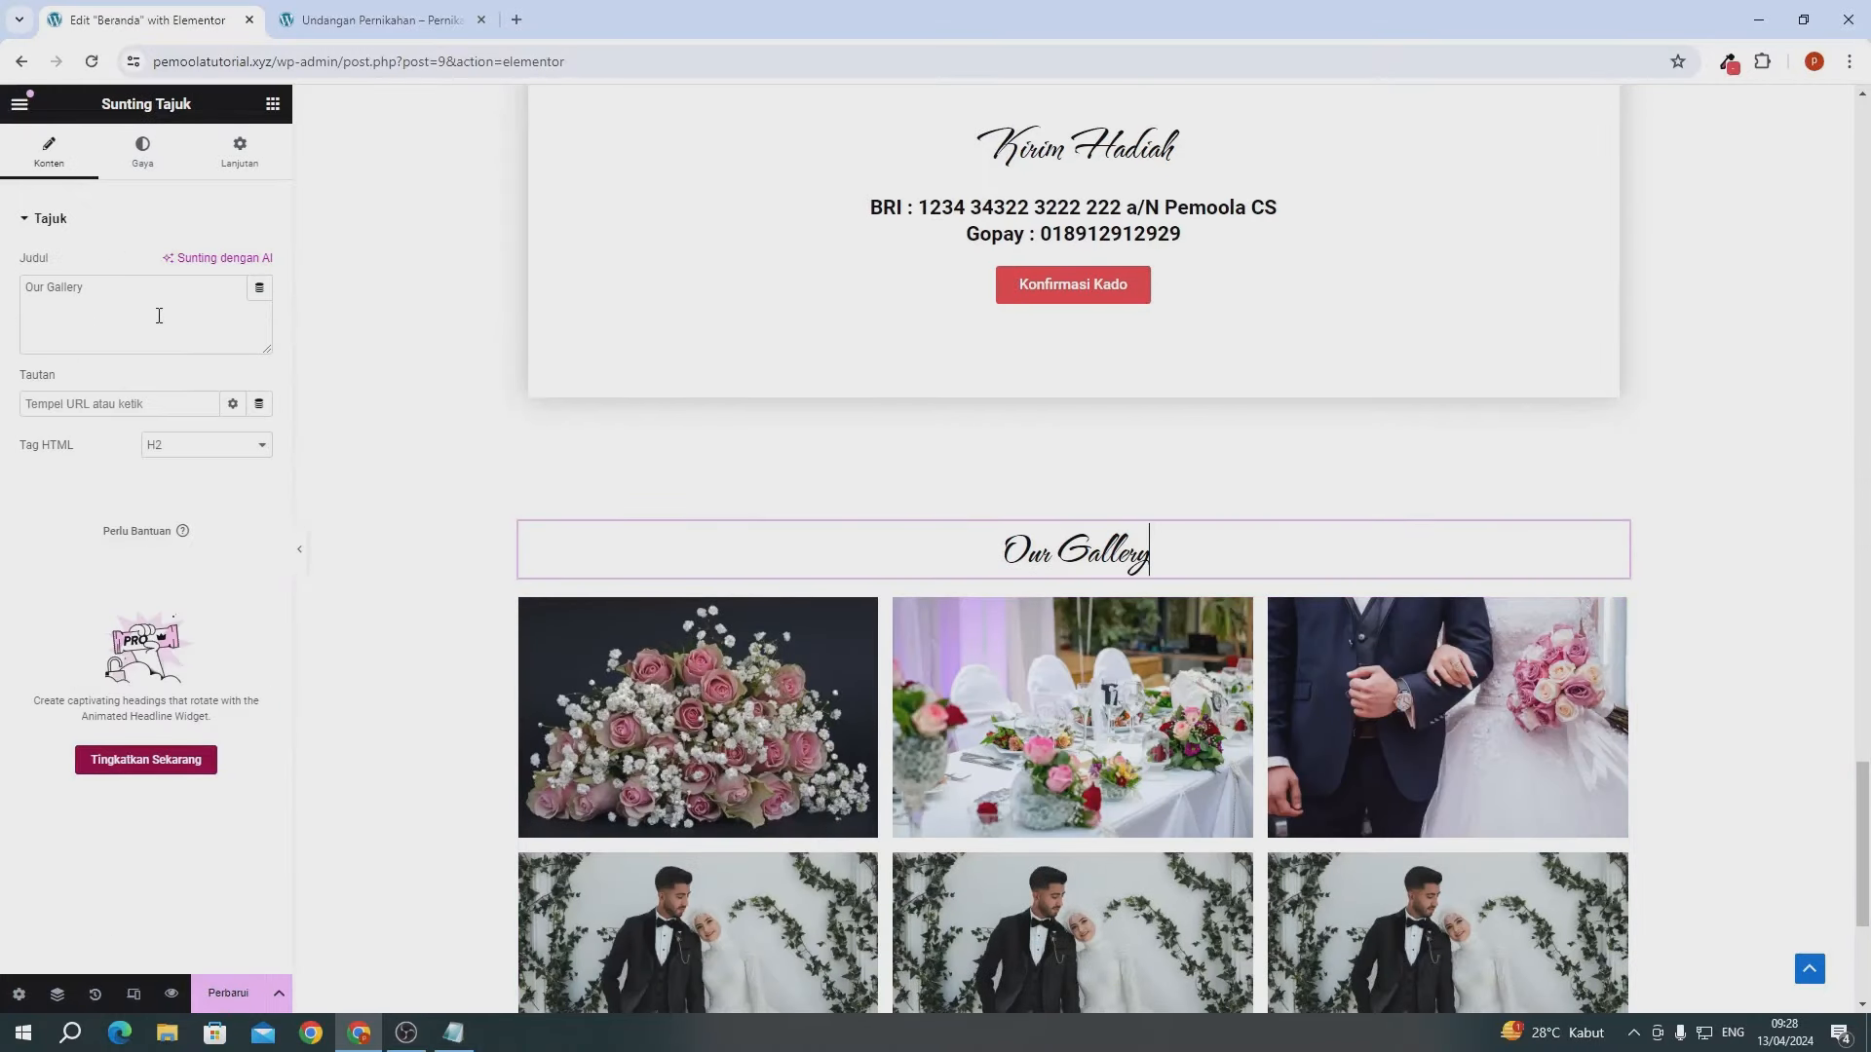
{"action": "key", "text": "ctrl+a"}
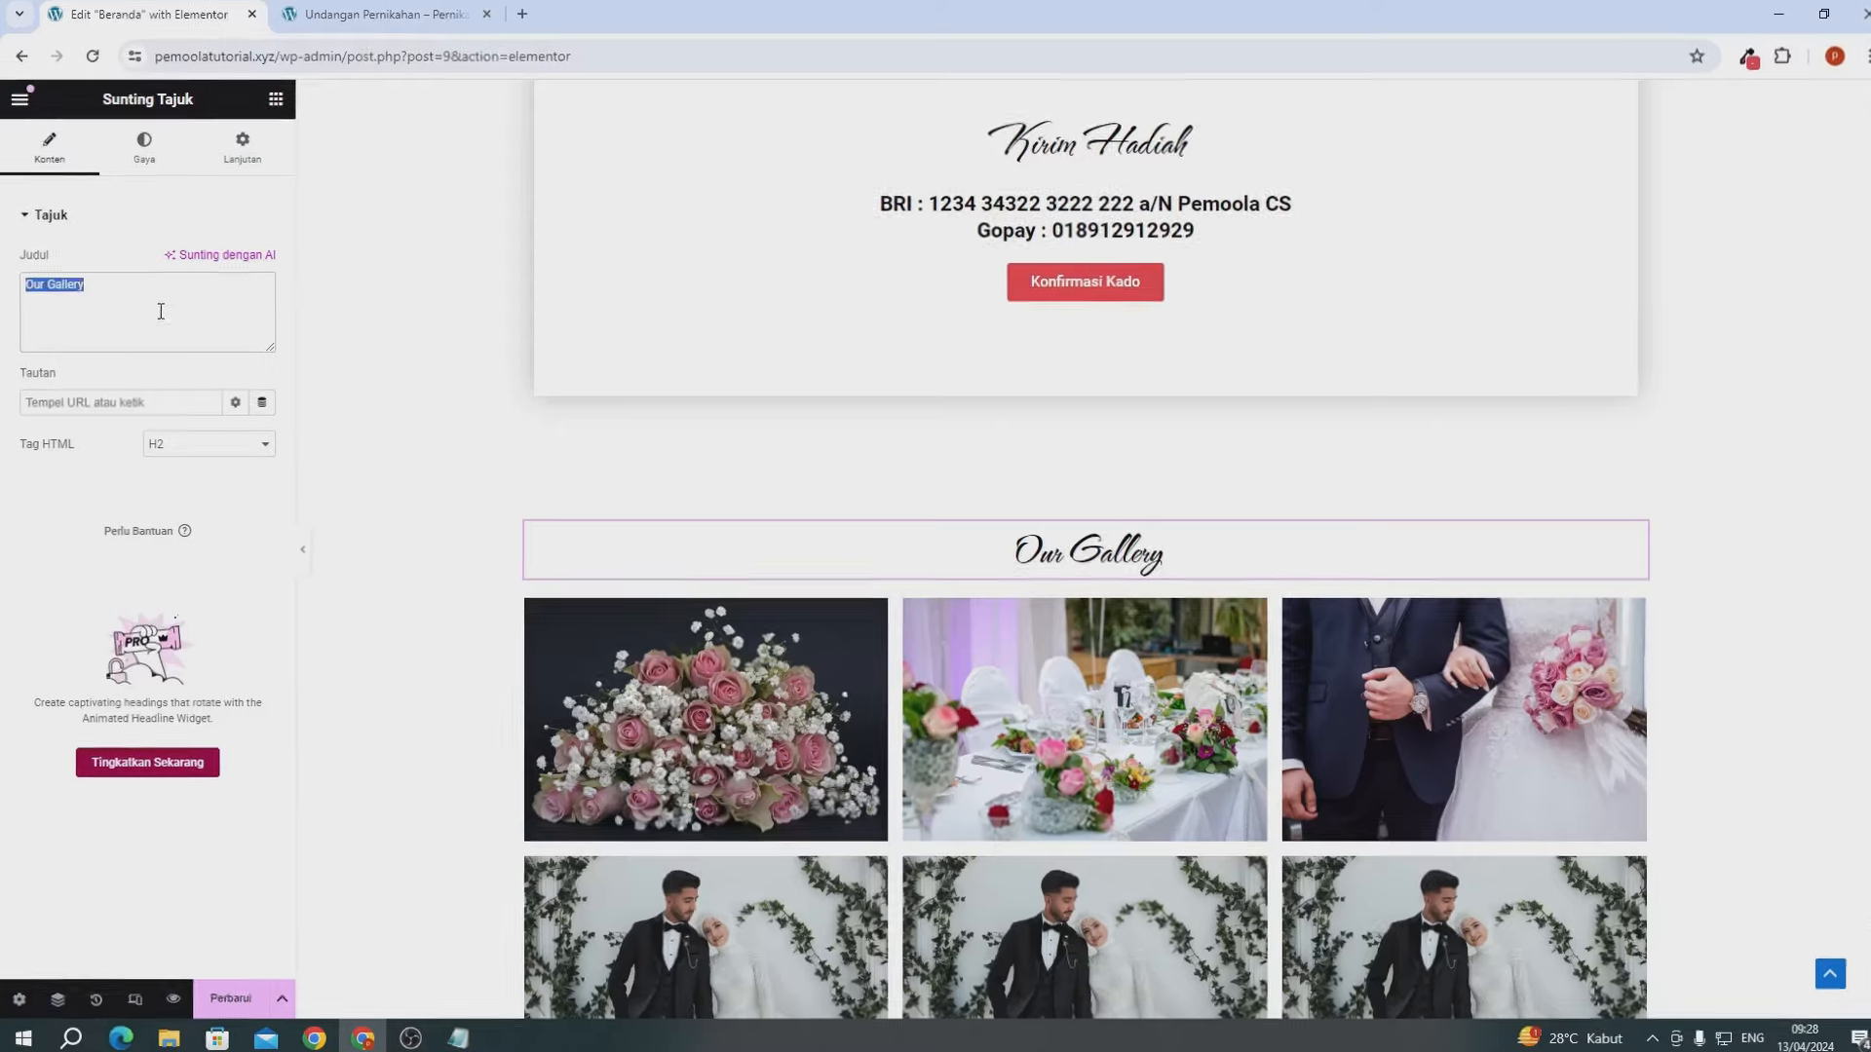
{"action": "type", "text": "Konfirmasi K"}
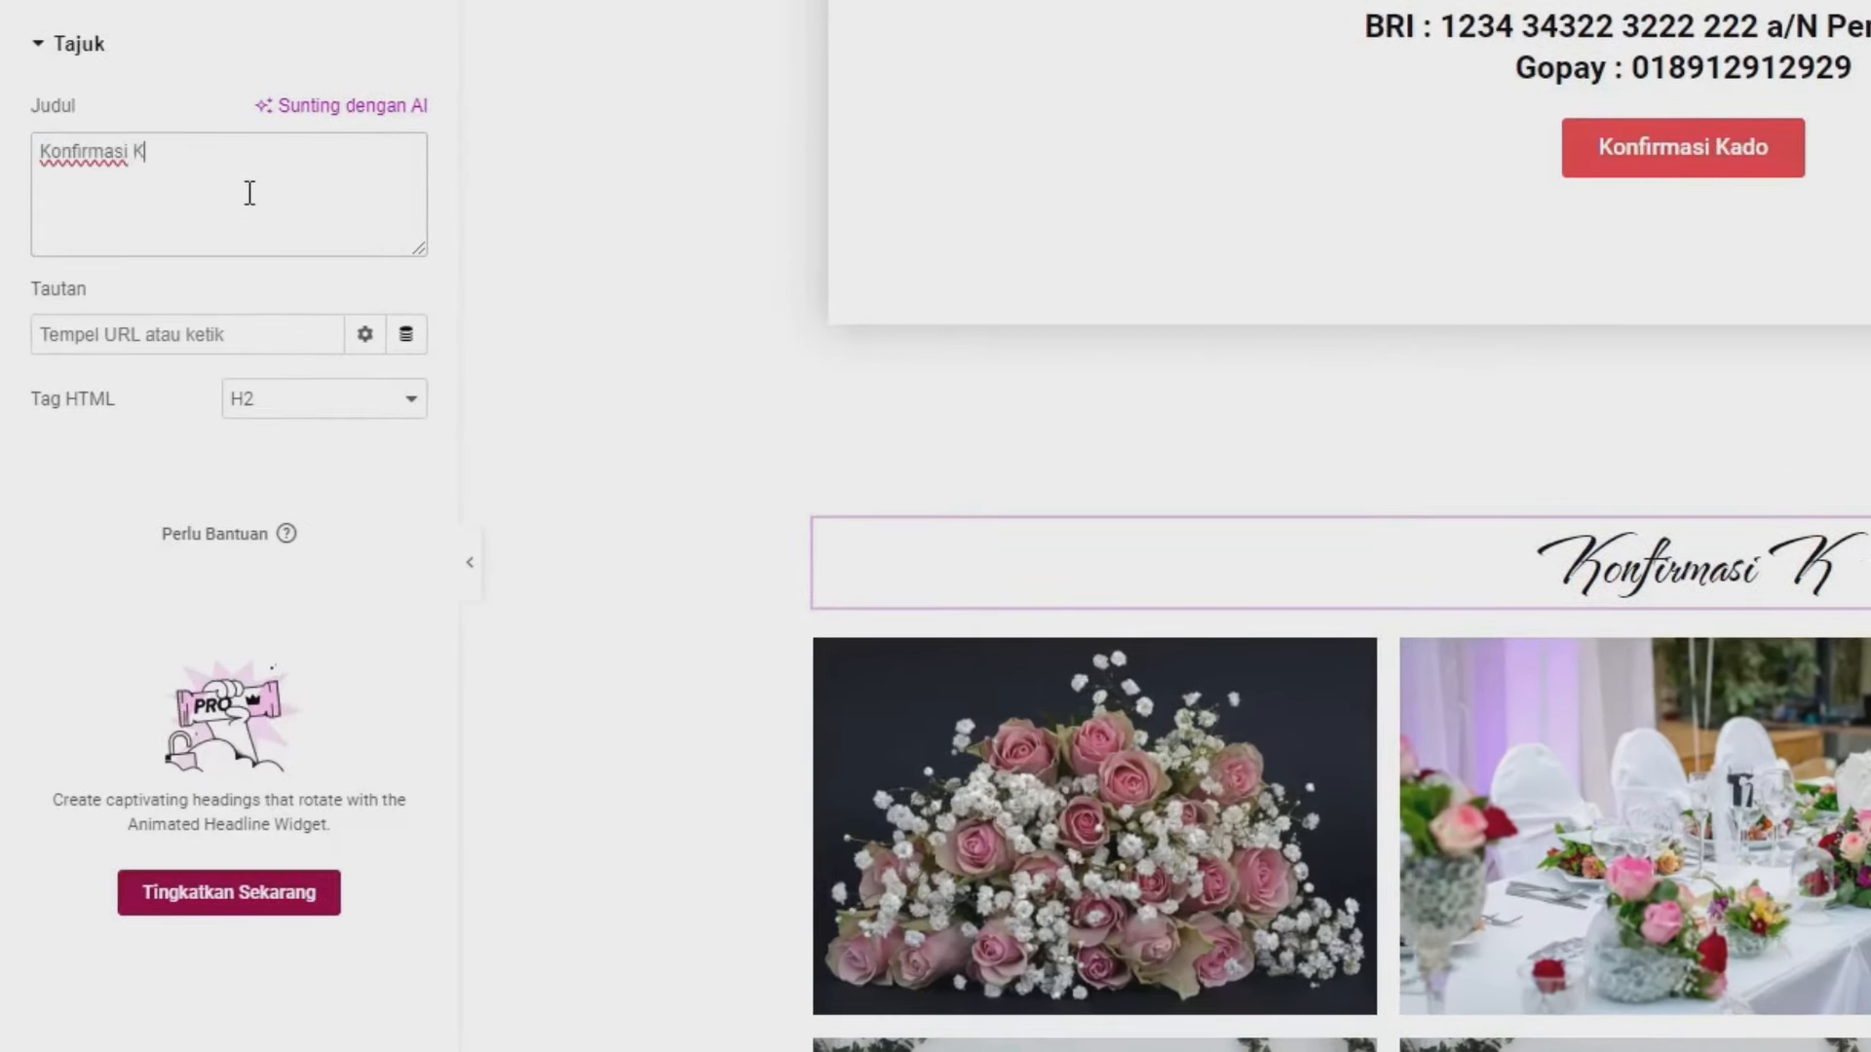
{"action": "type", "text": "ehadir"}
{"action": "type", "text": "an"}
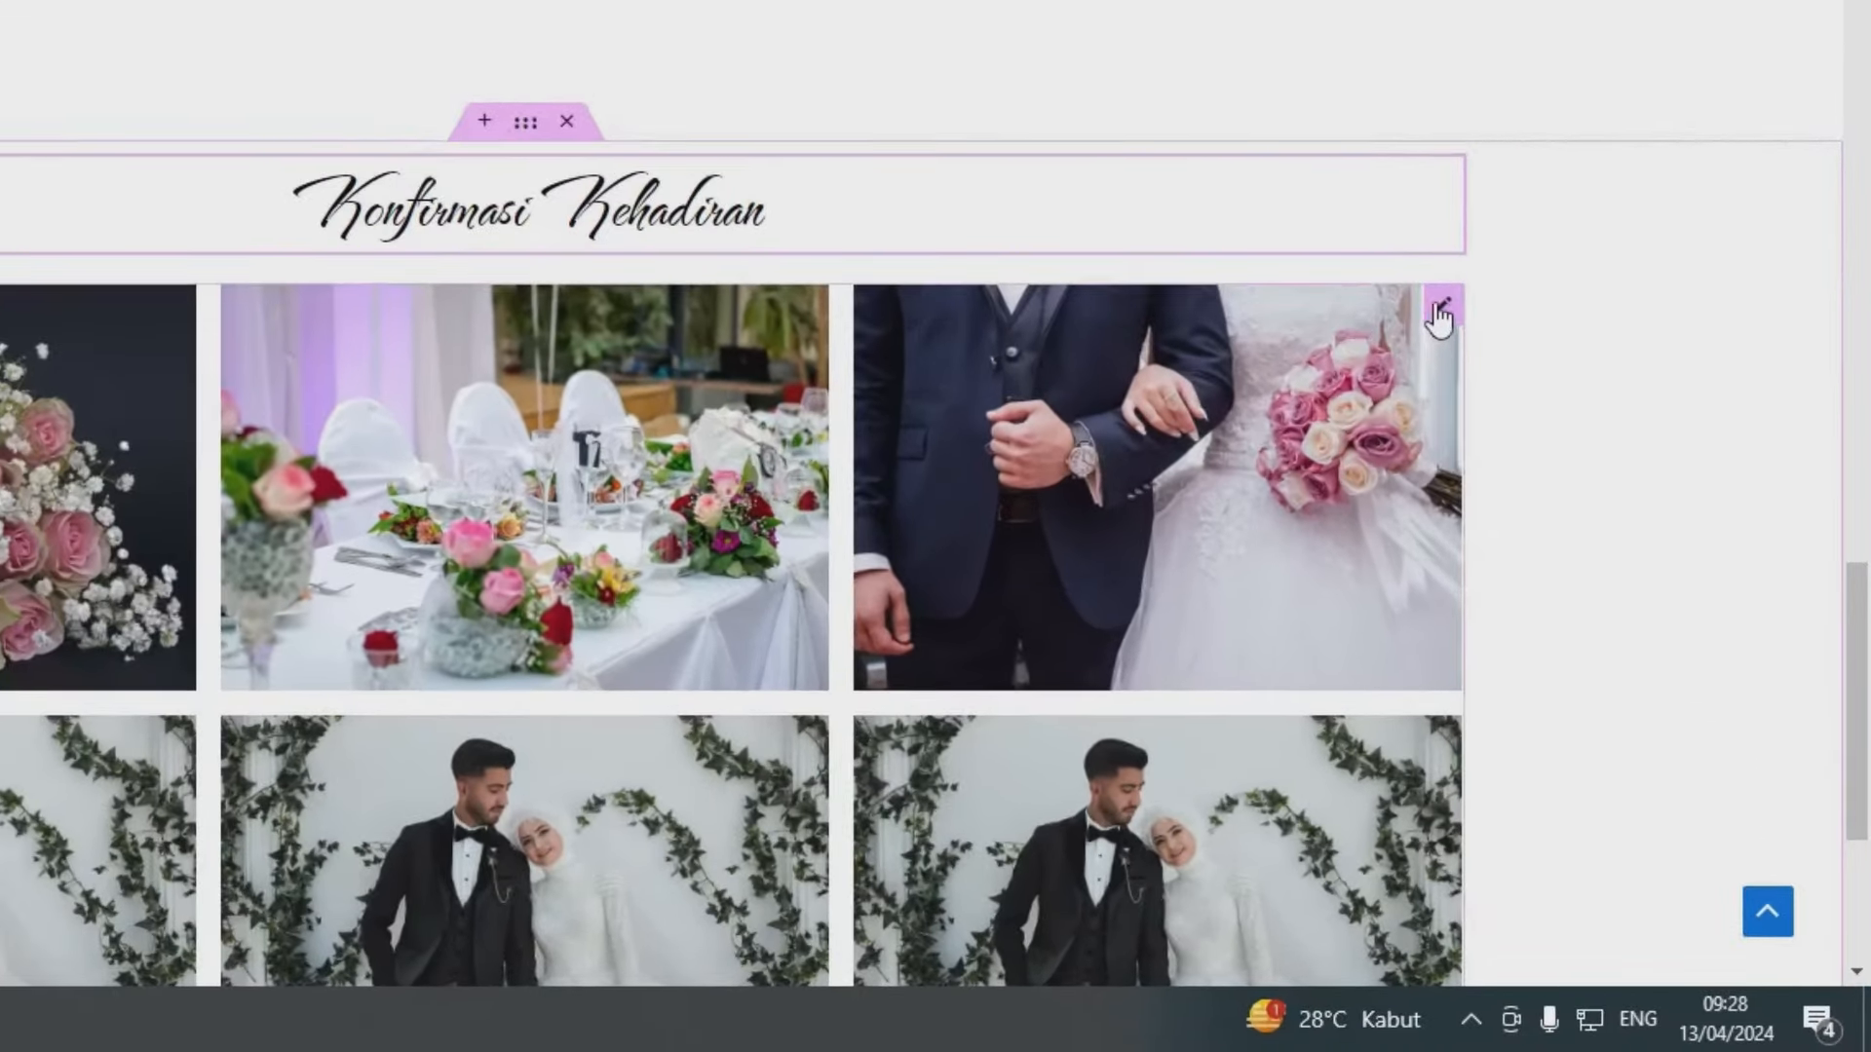
{"action": "right_click", "coordinate": [1576, 548]}
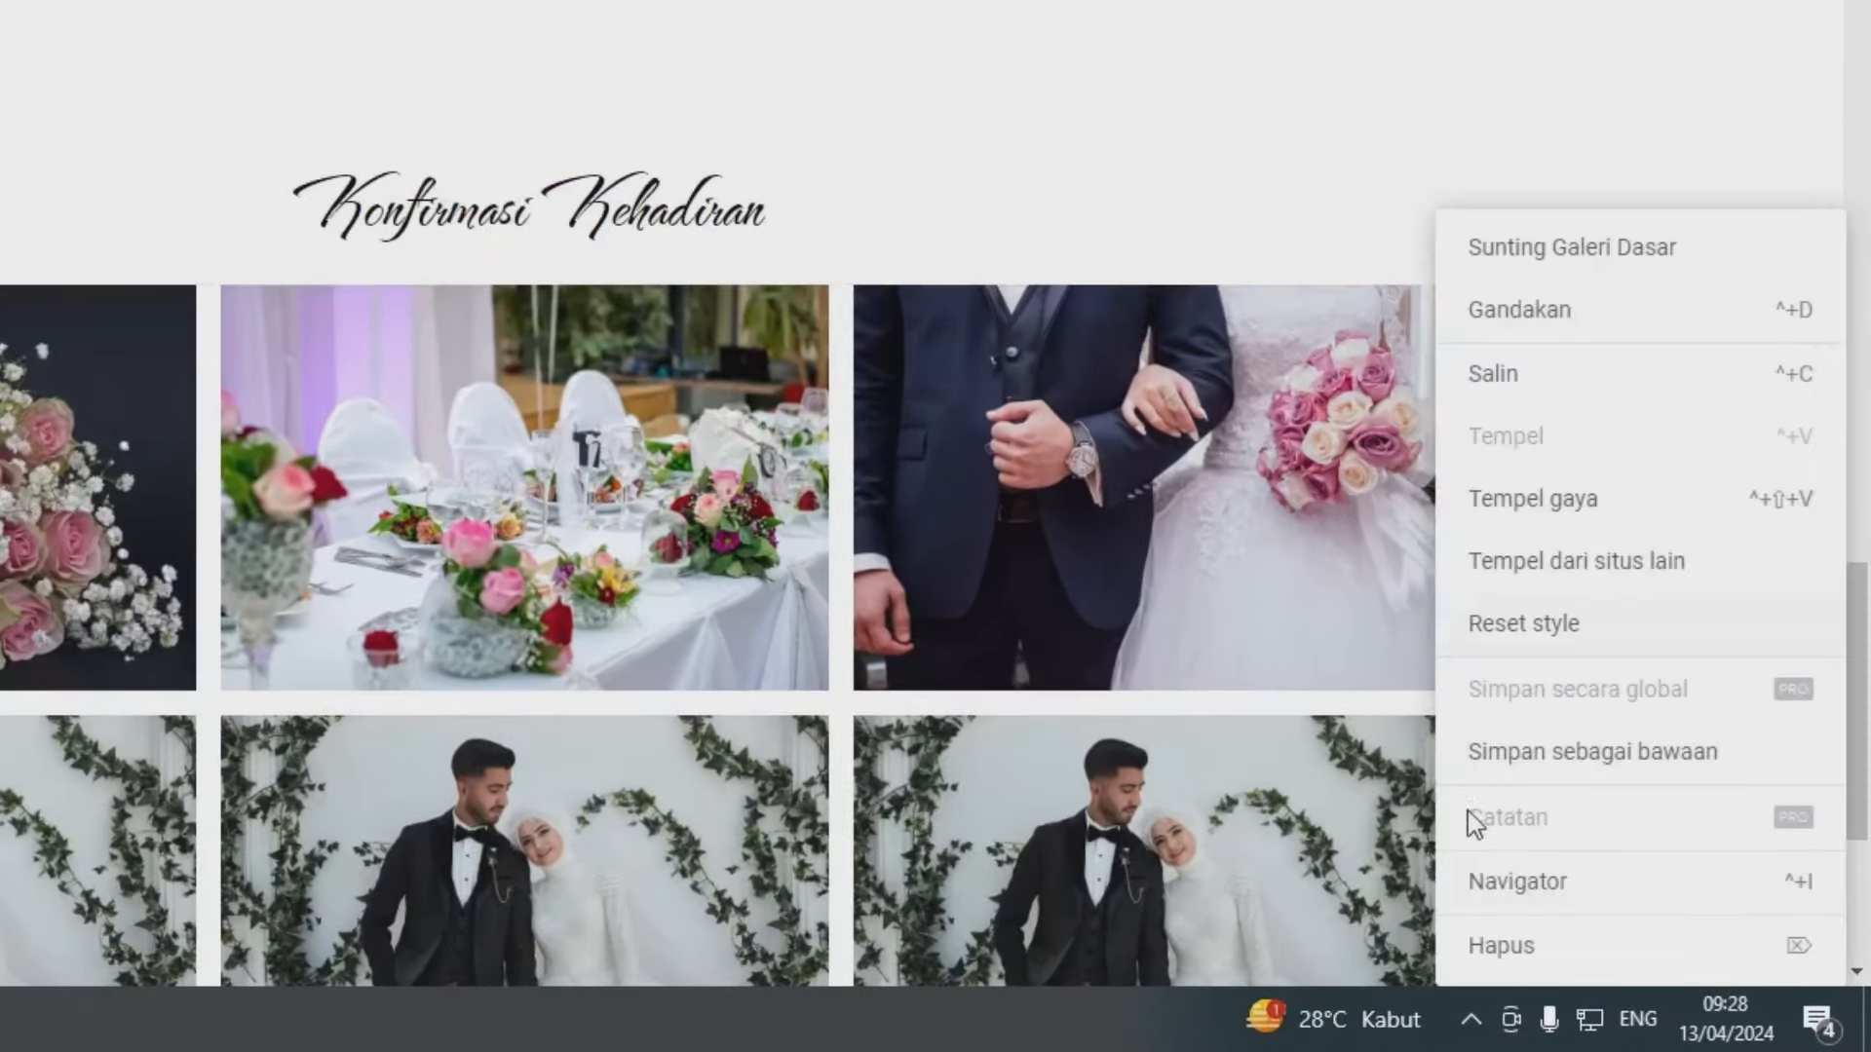
{"action": "left_click", "coordinate": [1499, 948]}
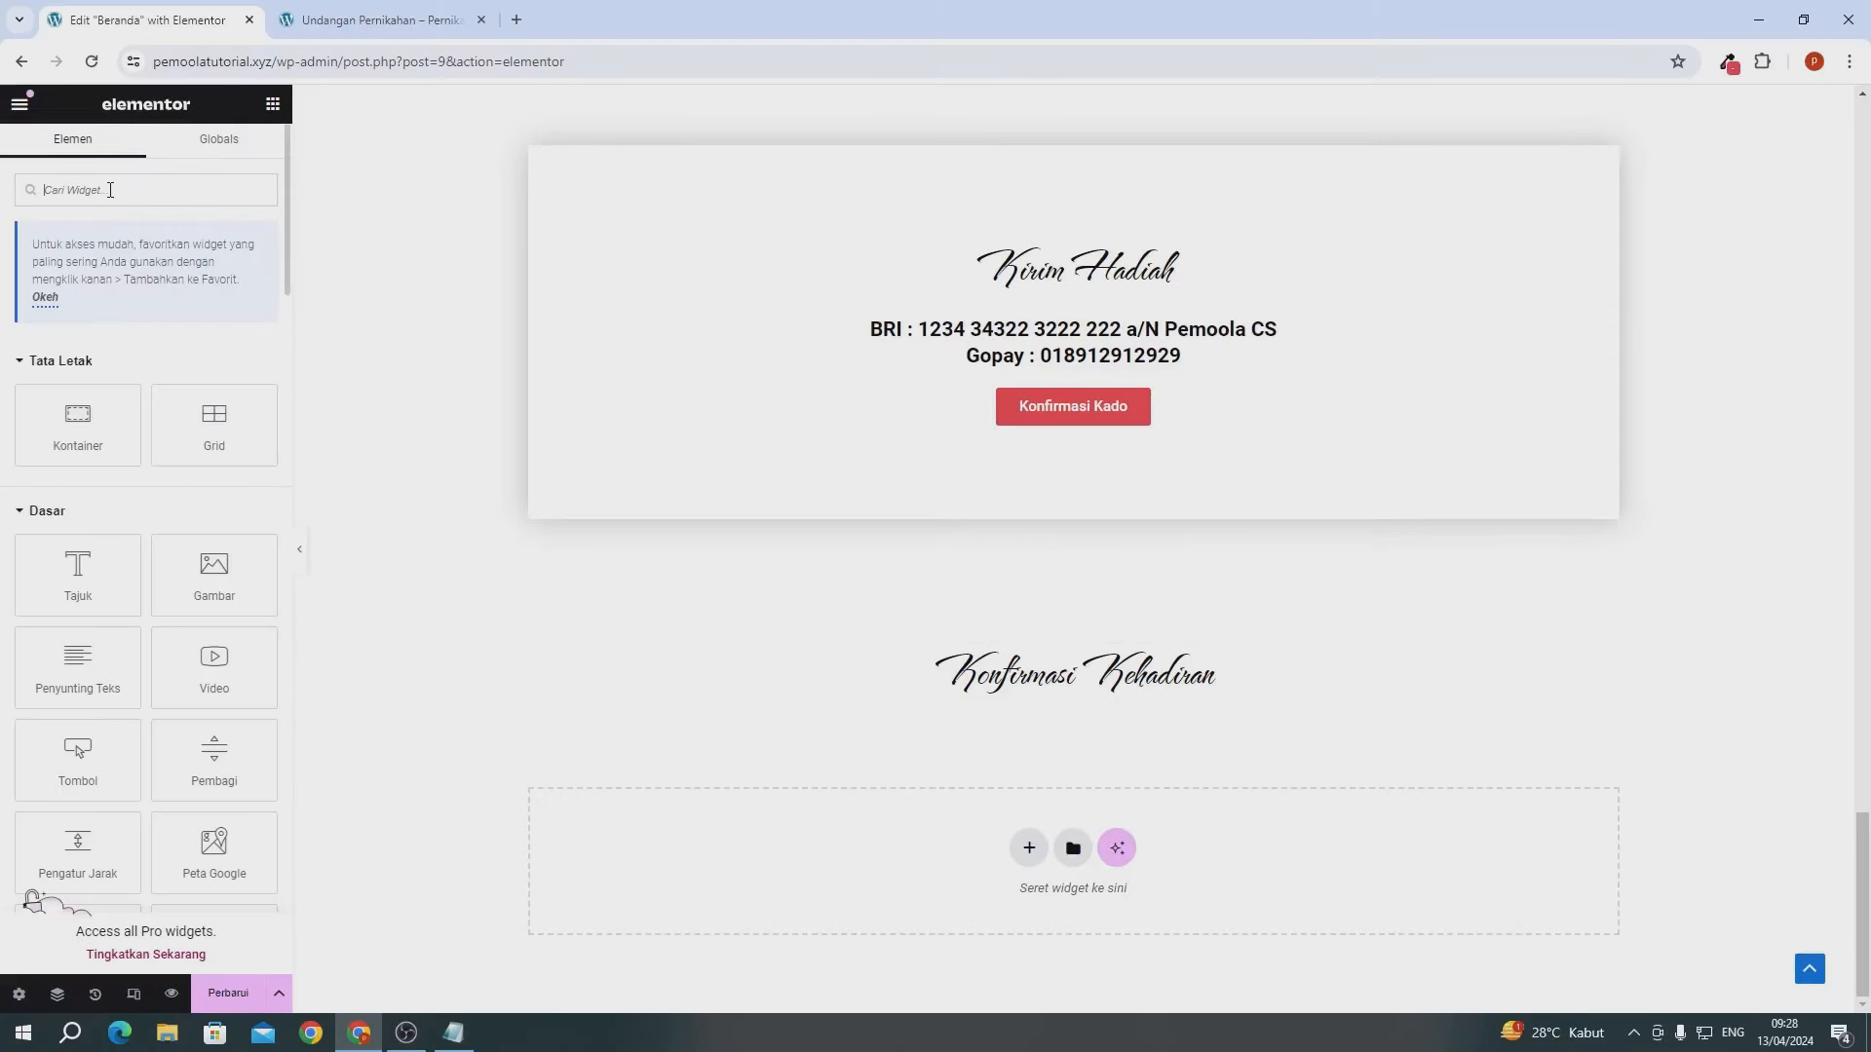
- Add a WPForms widget under the heading showing the Form Kehadiran form
{"action": "left_click", "coordinate": [111, 190]}
{"action": "type", "text": "form"}
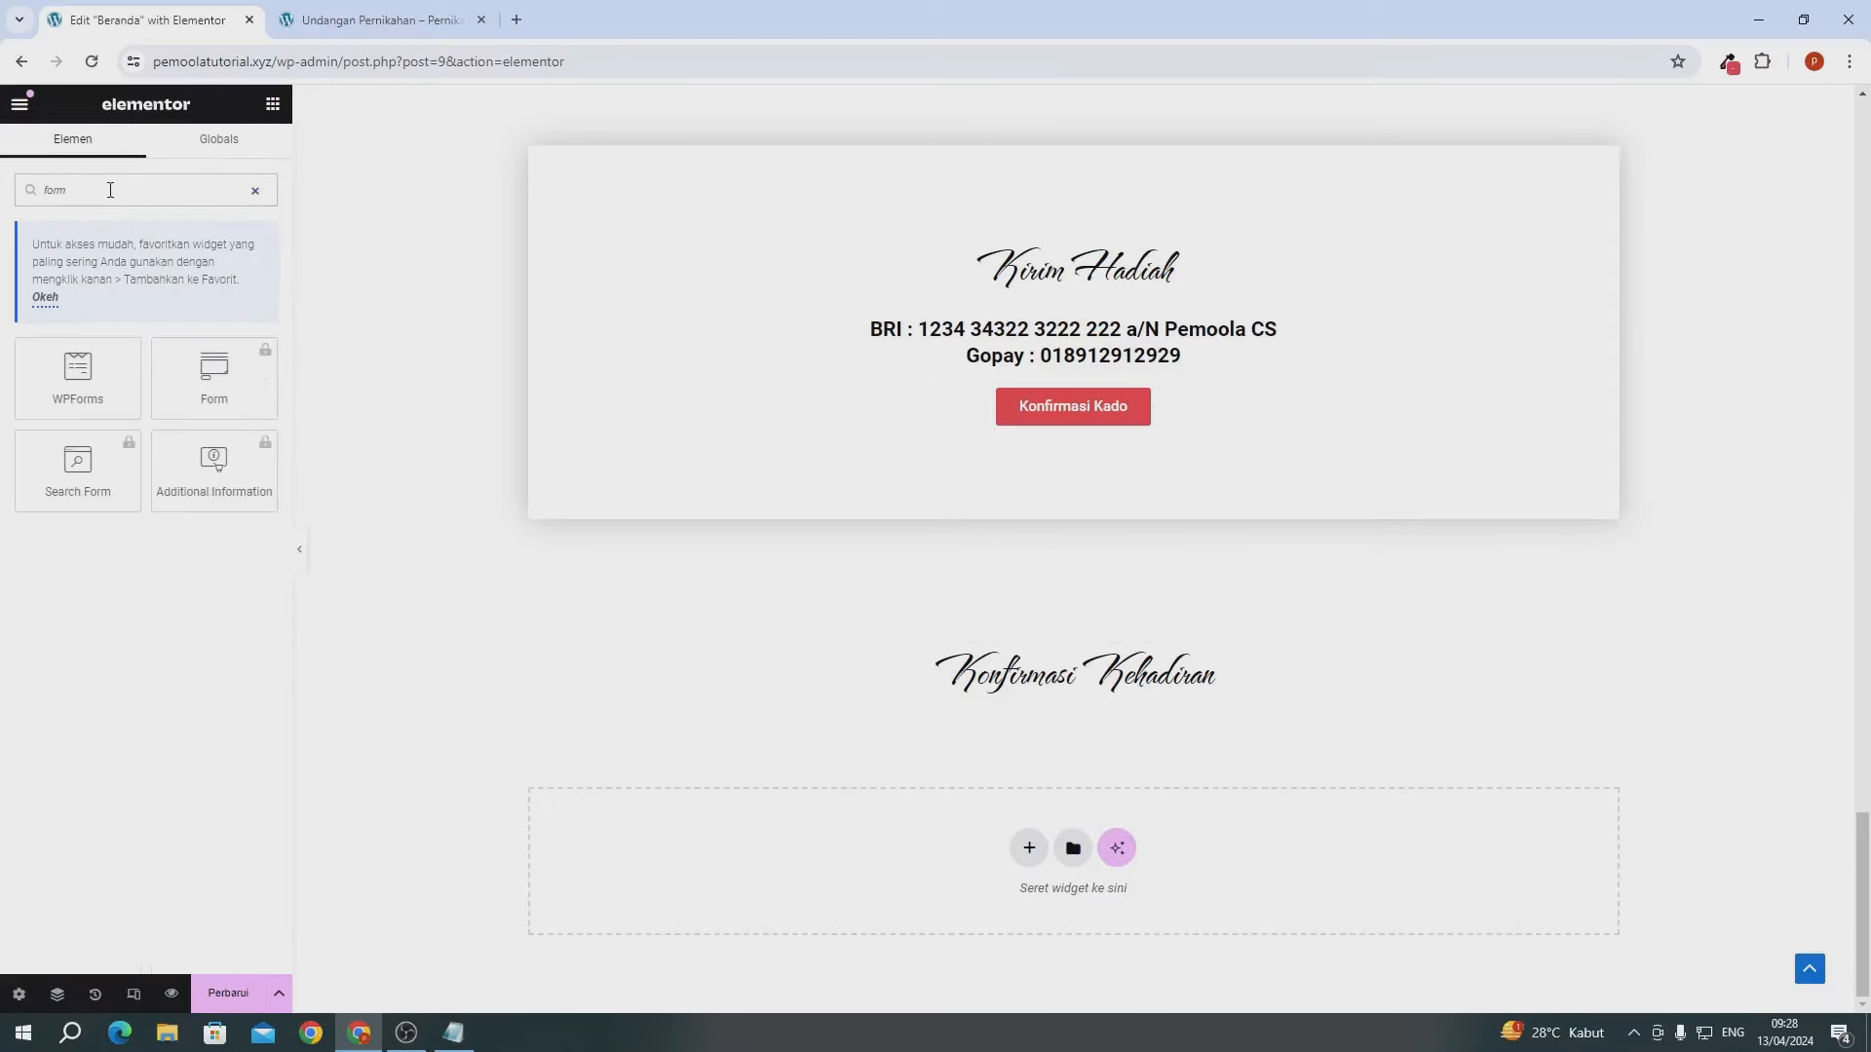
{"action": "left_click_drag", "start_coordinate": [78, 378], "coordinate": [961, 681]}
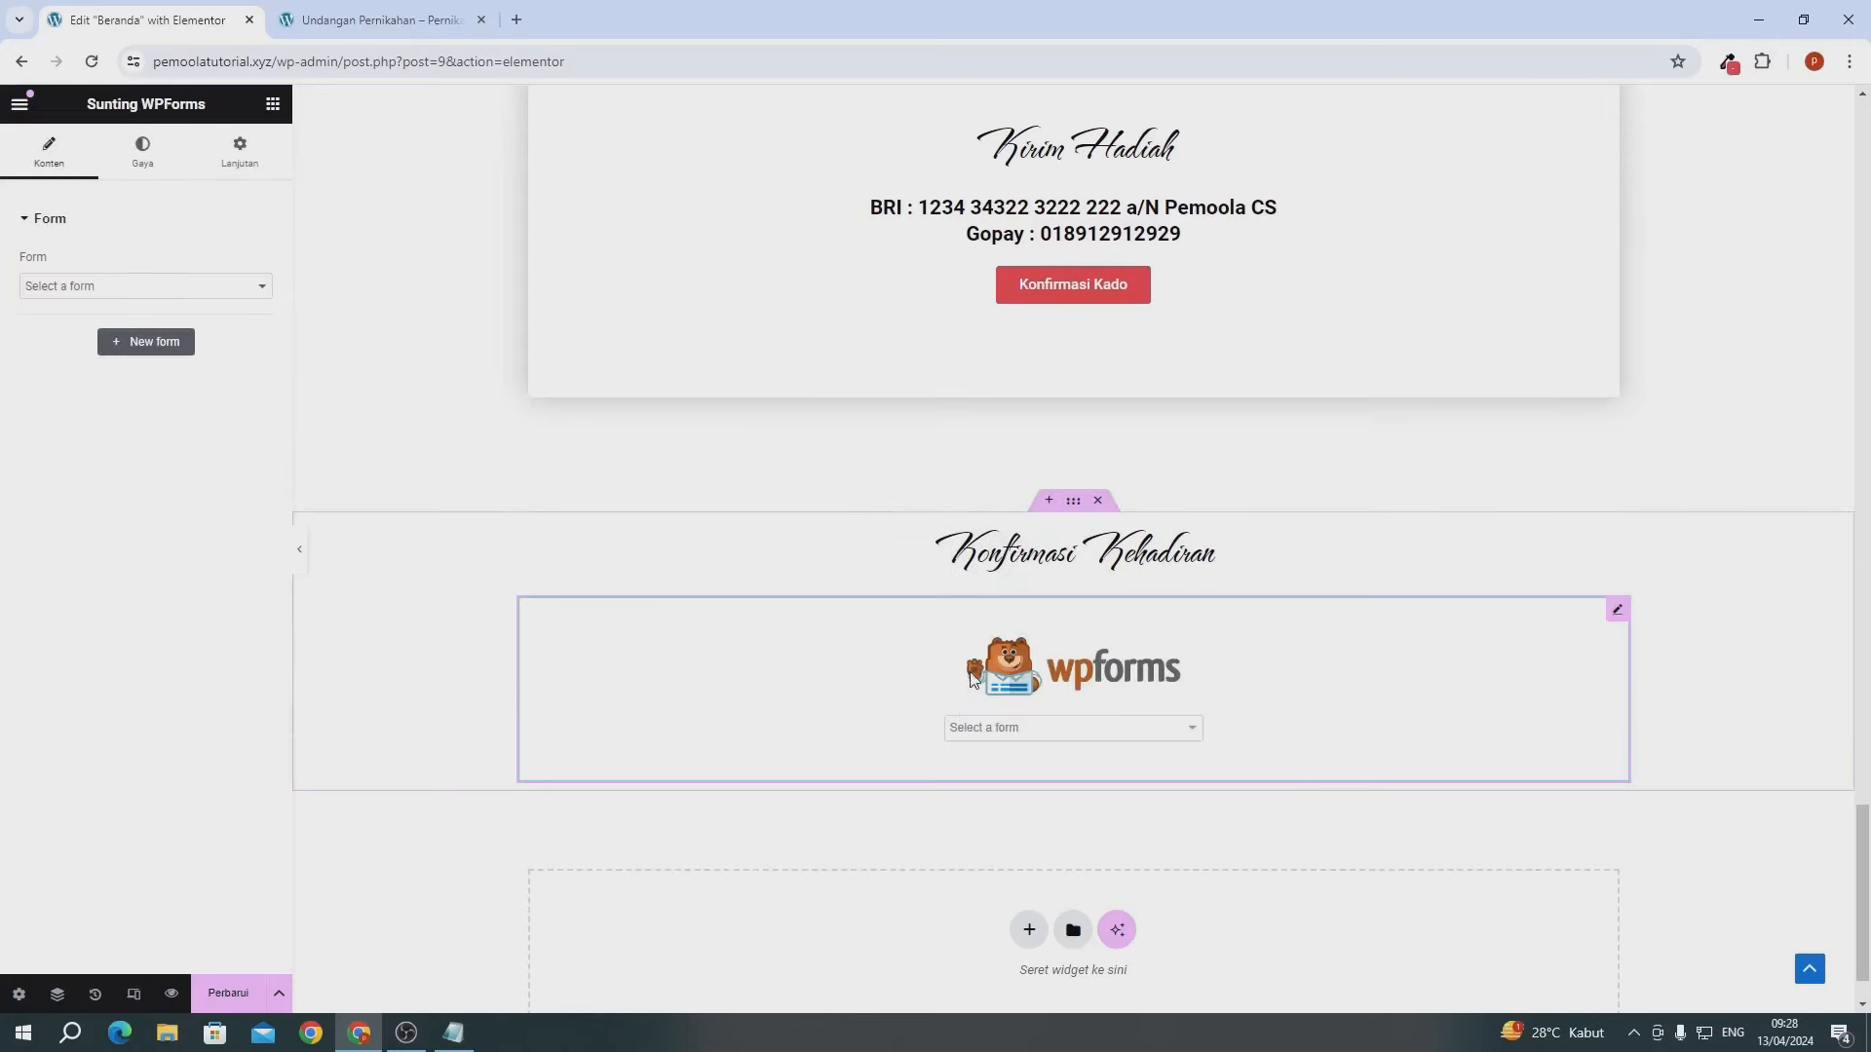
{"action": "left_click", "coordinate": [203, 271]}
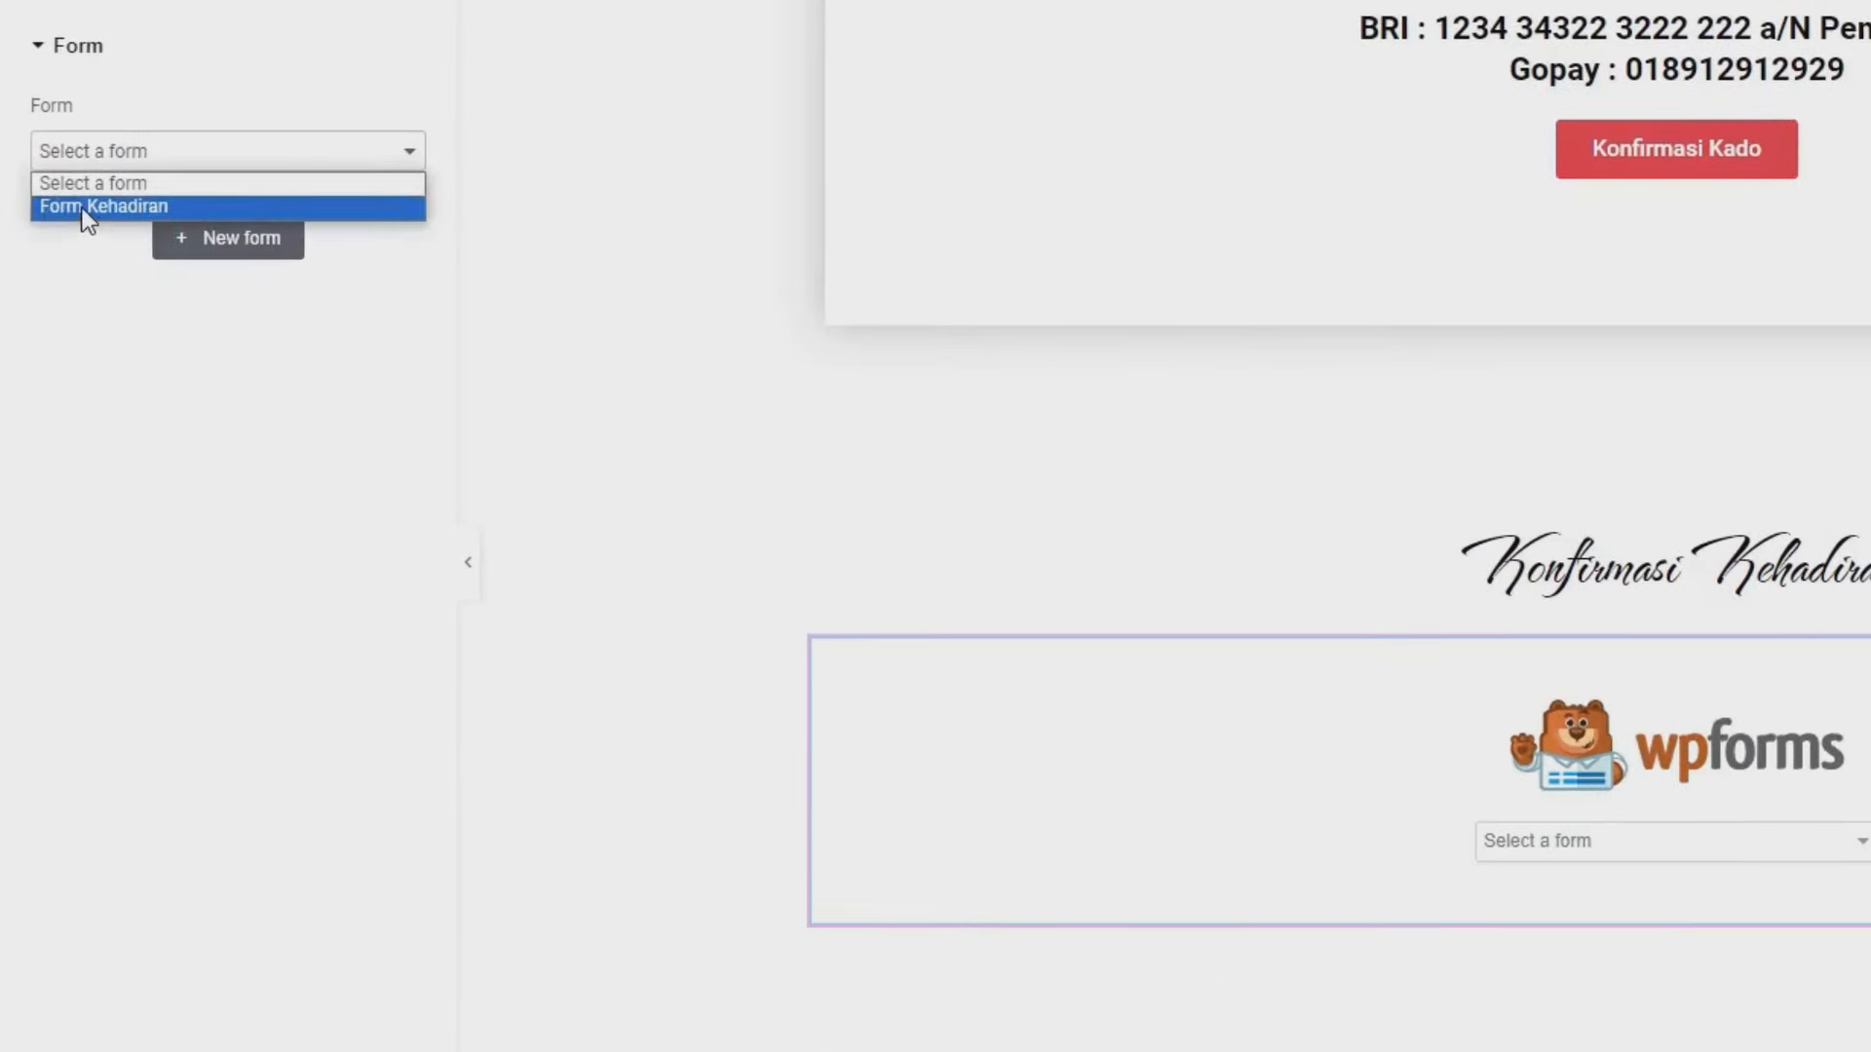
{"action": "left_click", "coordinate": [86, 207]}
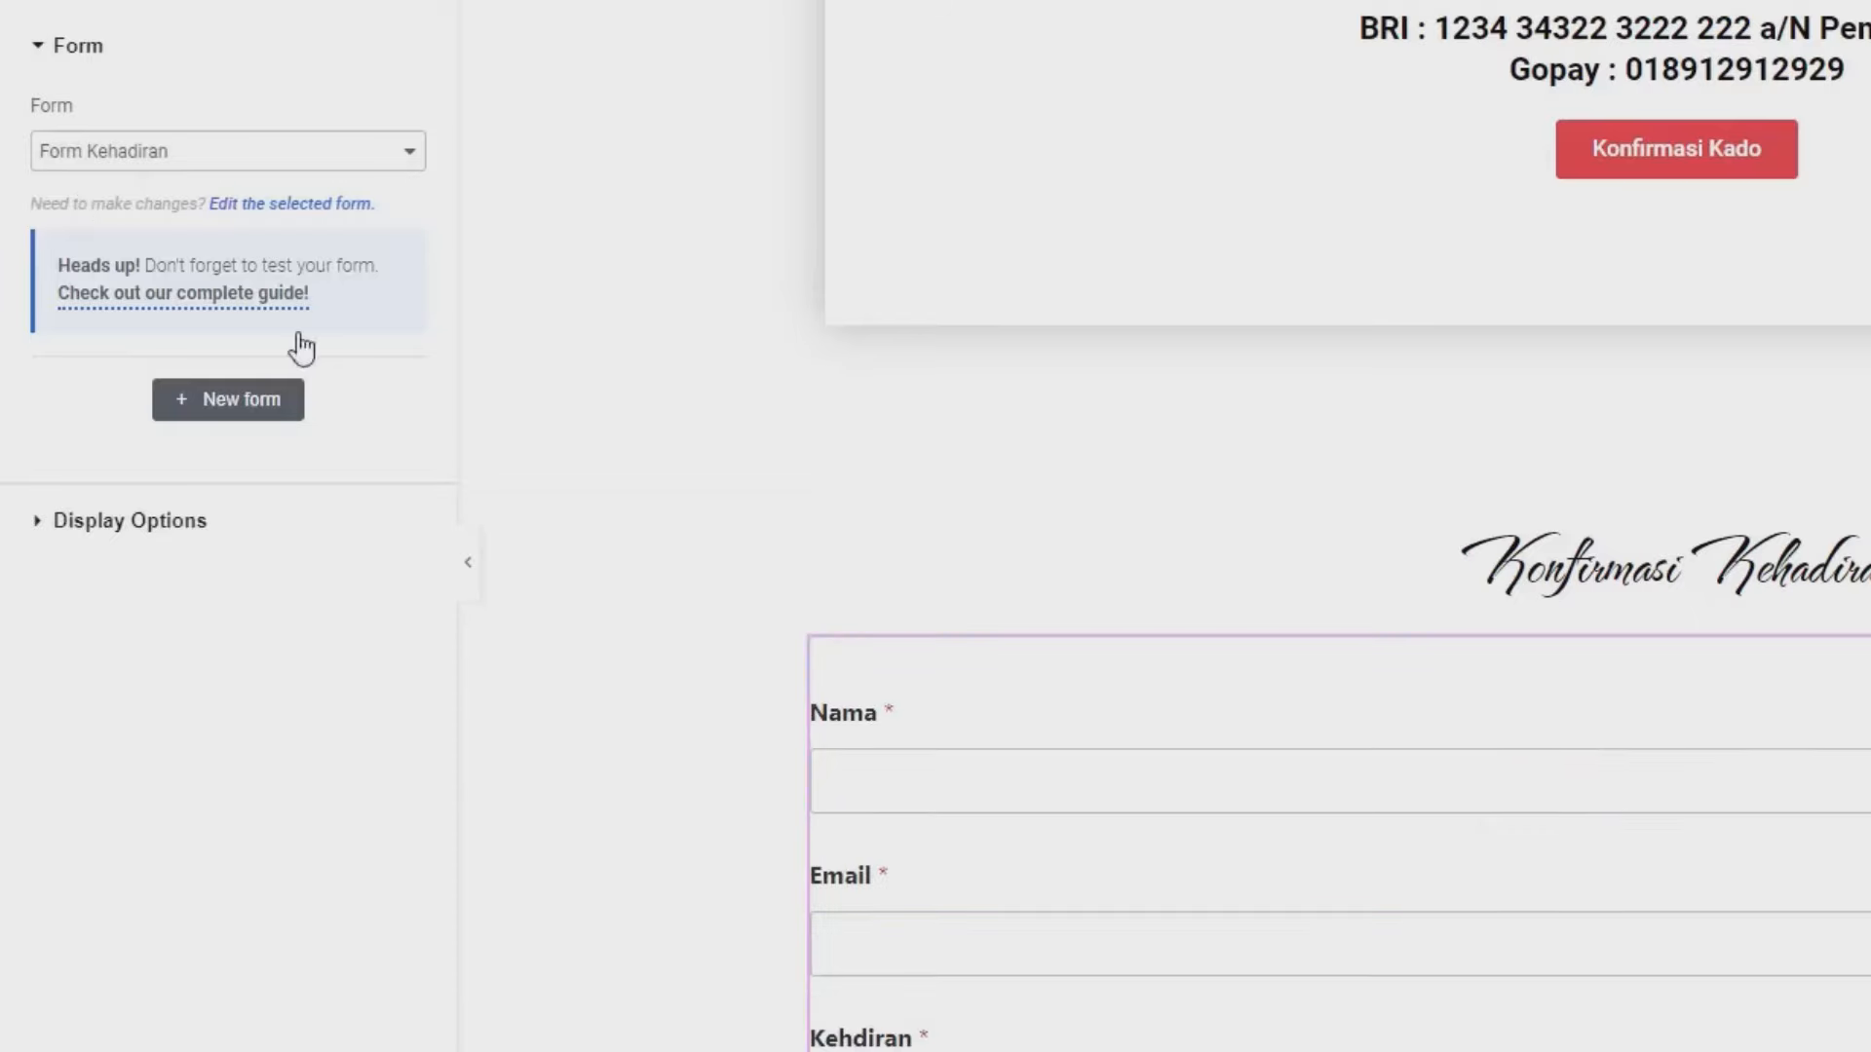
- Save the page with Perbarui and switch to the live site
{"action": "scroll", "coordinate": [1091, 716], "scroll_direction": "down", "scroll_amount": 6}
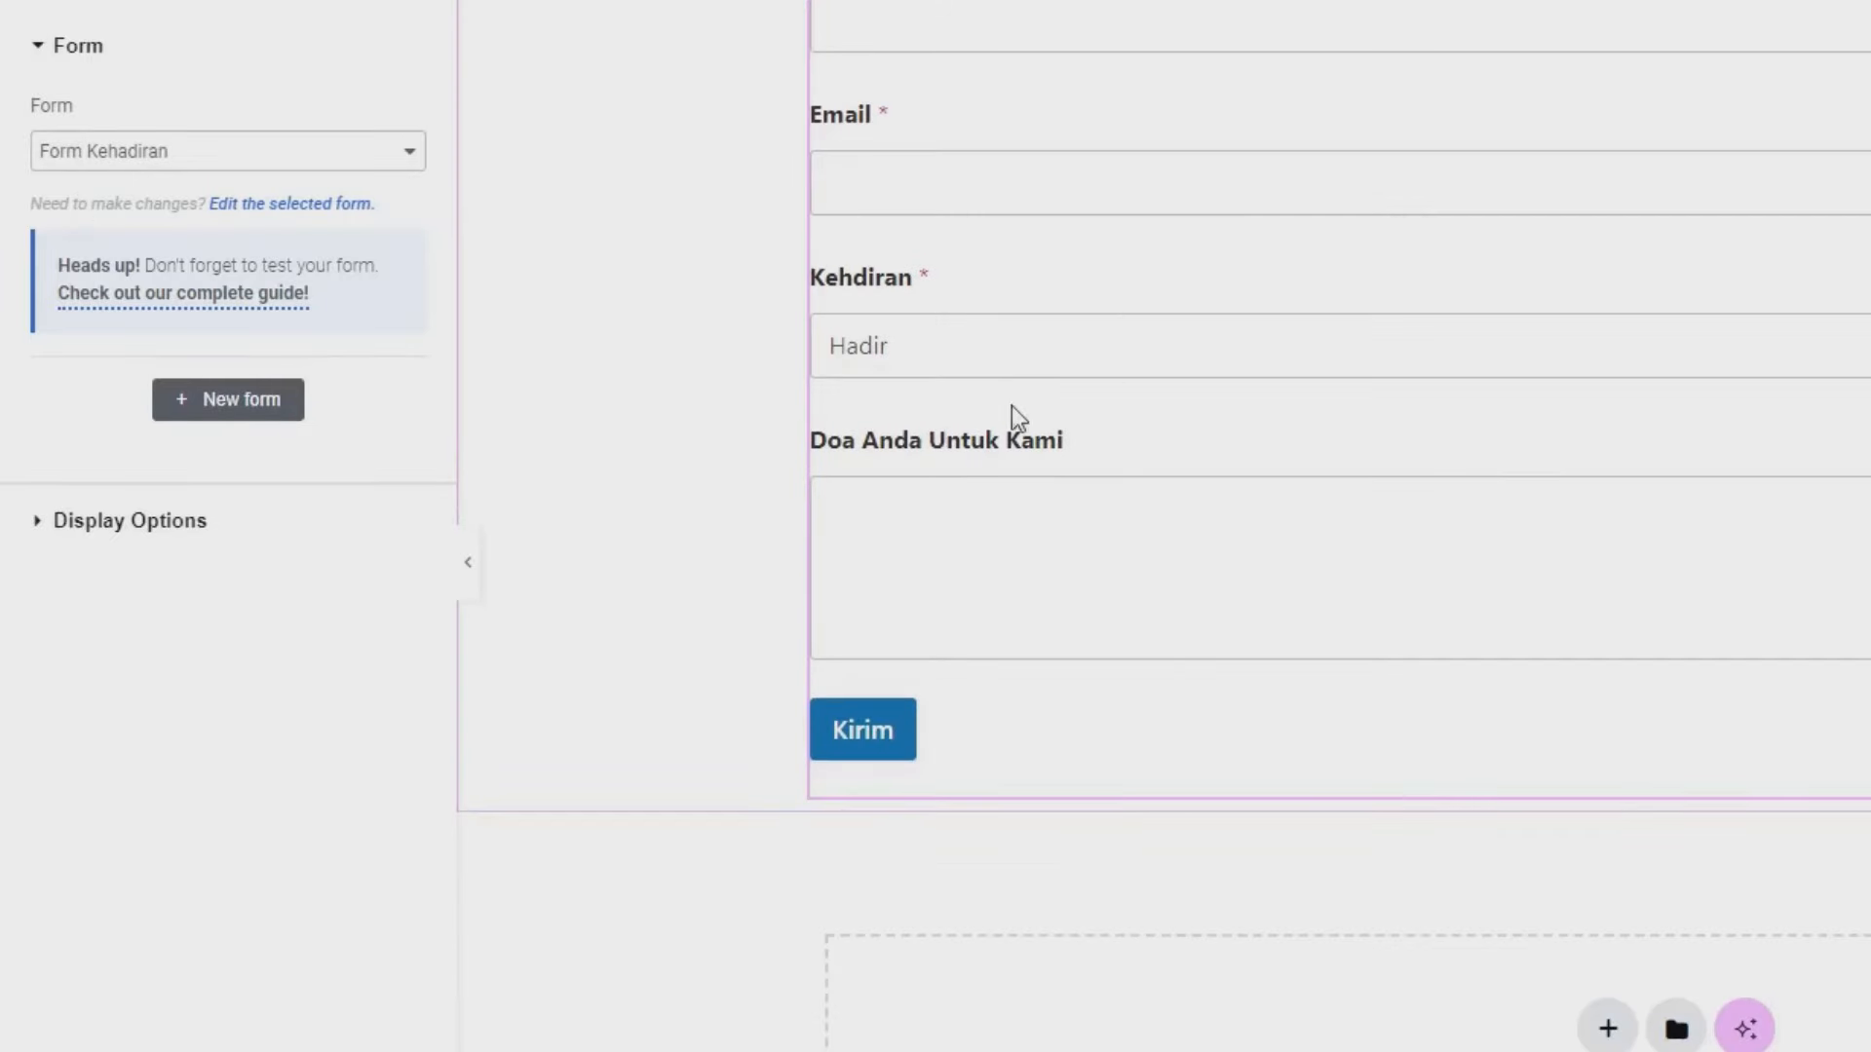
{"action": "scroll", "coordinate": [1191, 343], "scroll_direction": "up", "scroll_amount": 2}
{"action": "scroll", "coordinate": [1191, 343], "scroll_direction": "down", "scroll_amount": 2}
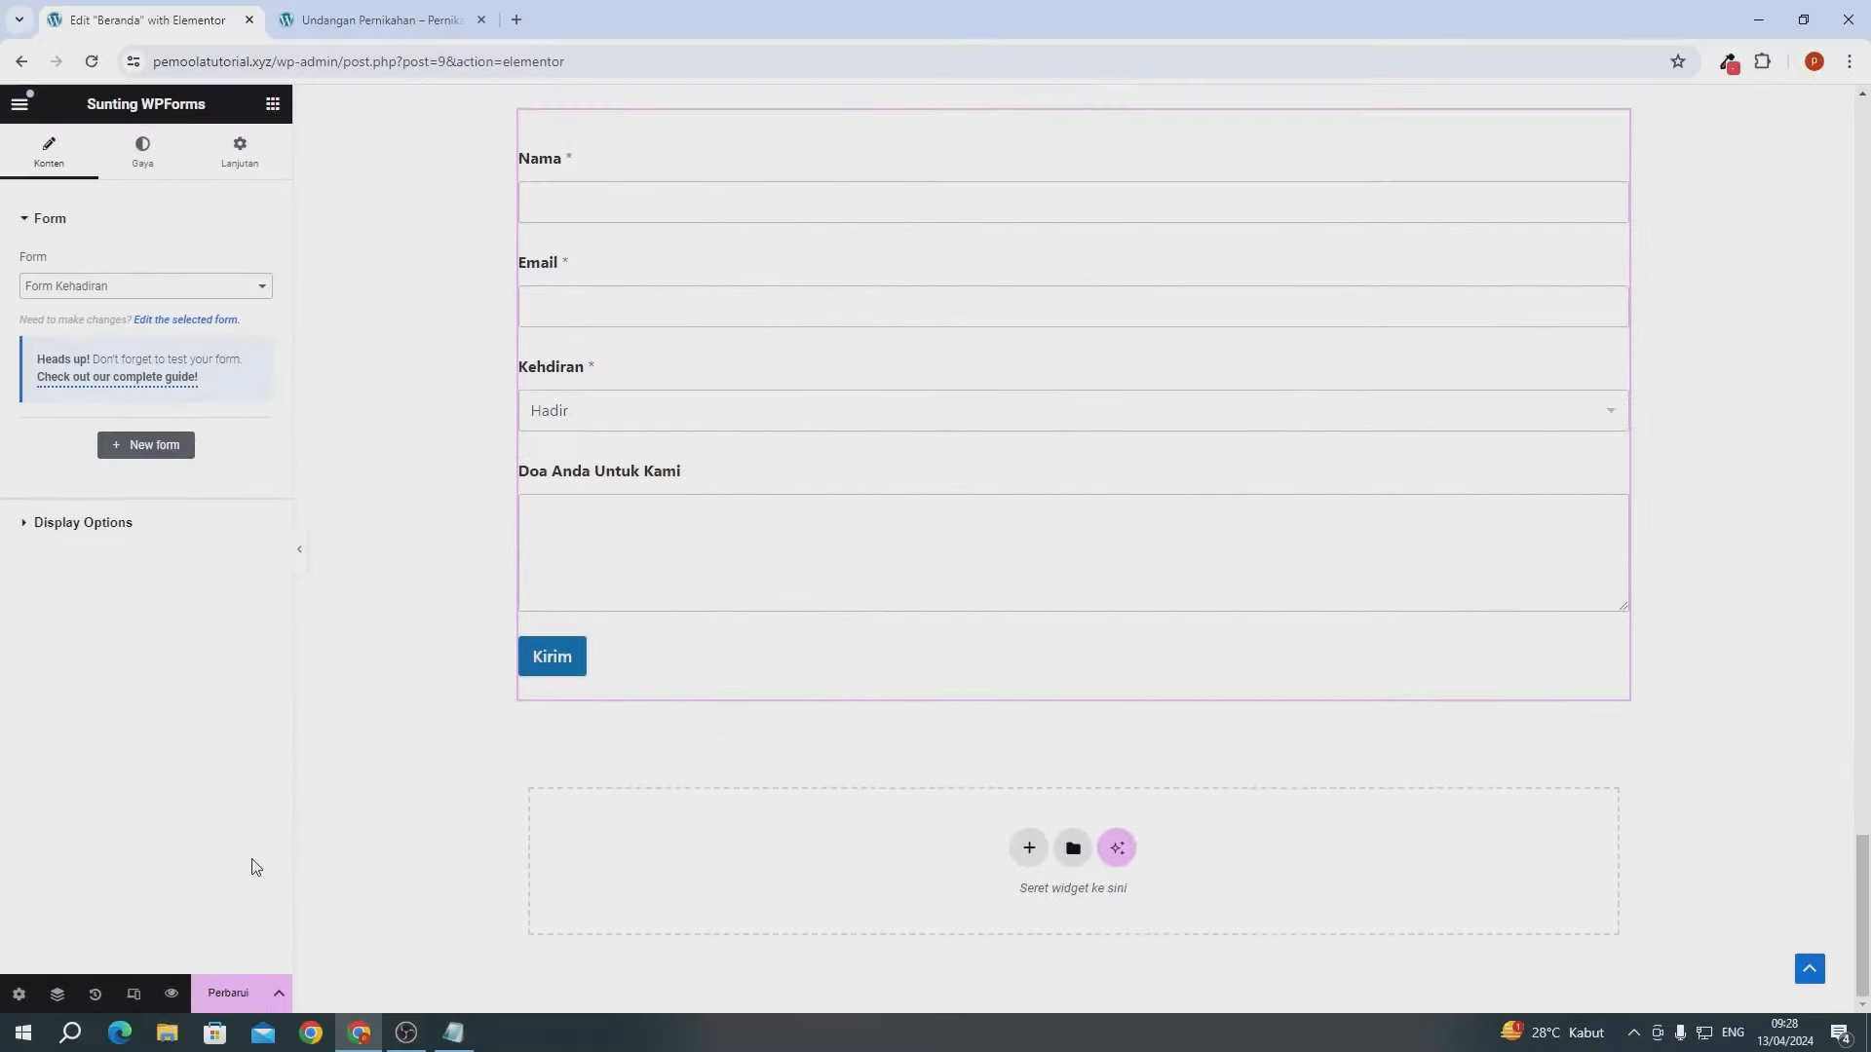
{"action": "left_click", "coordinate": [205, 1000]}
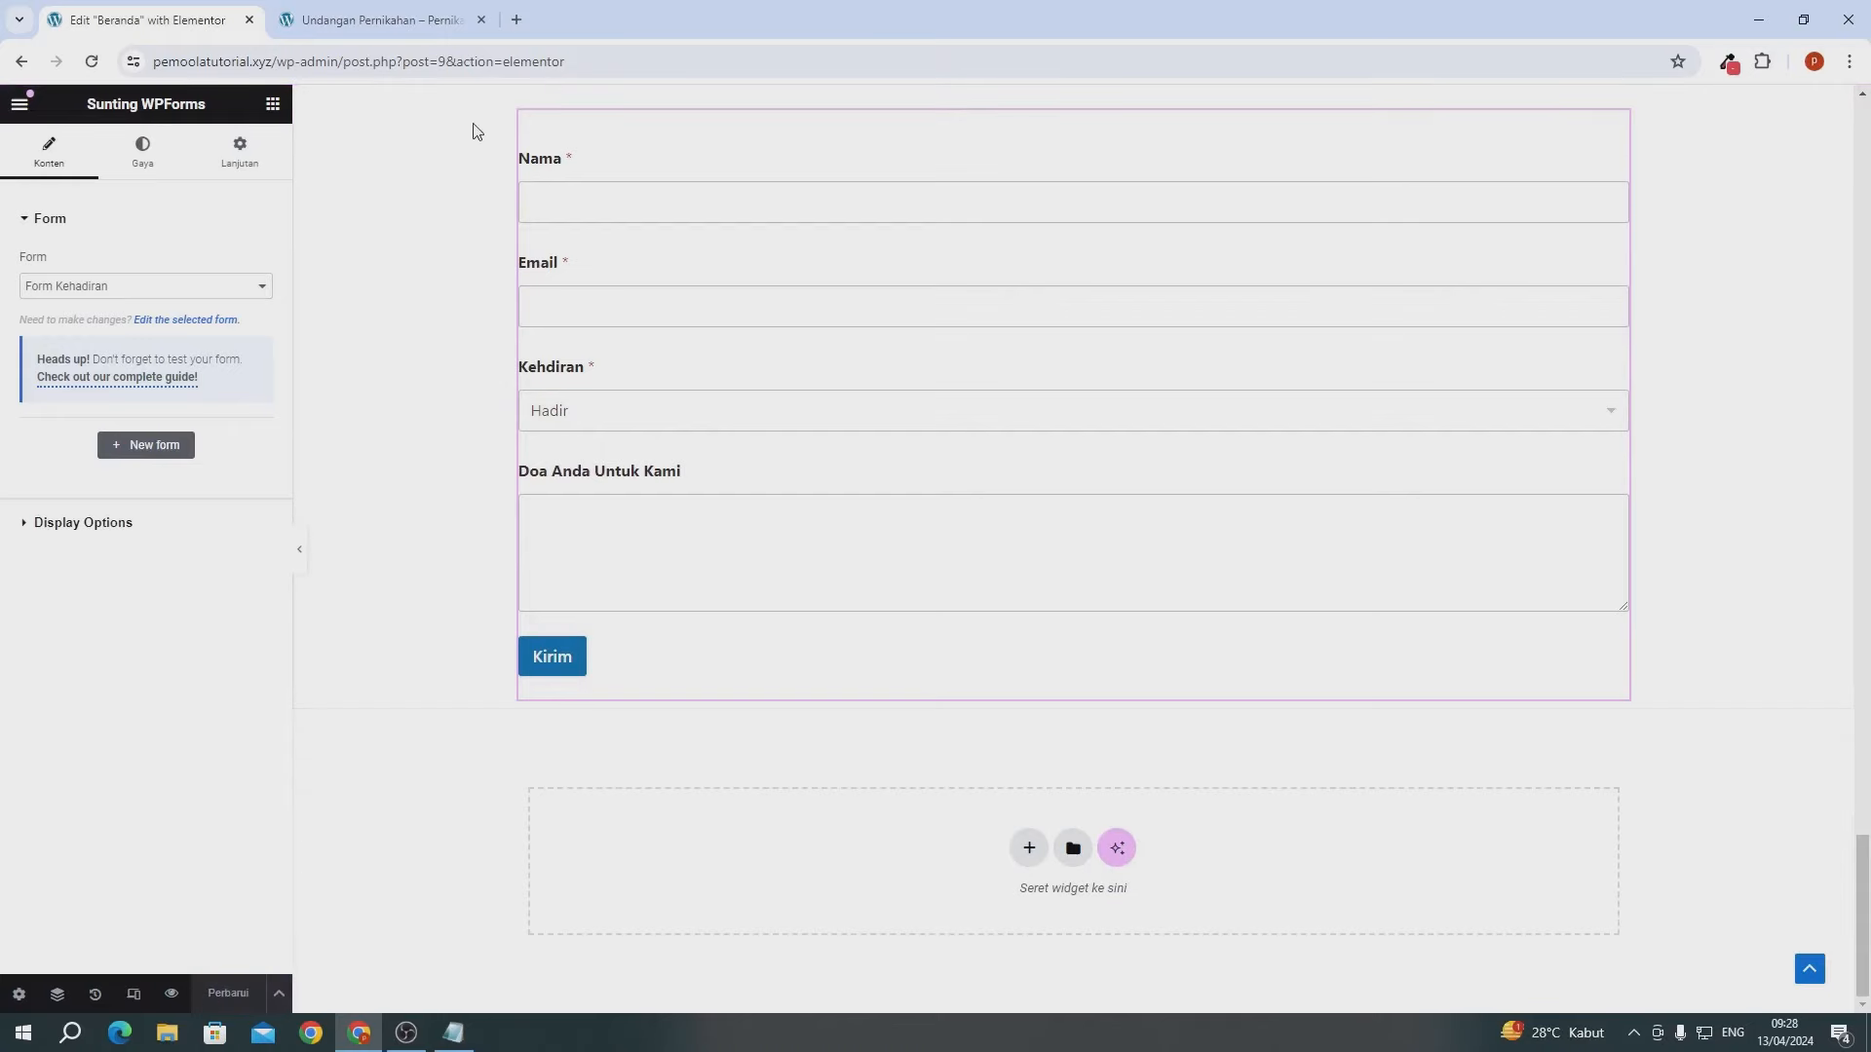
{"action": "left_click", "coordinate": [387, 28]}
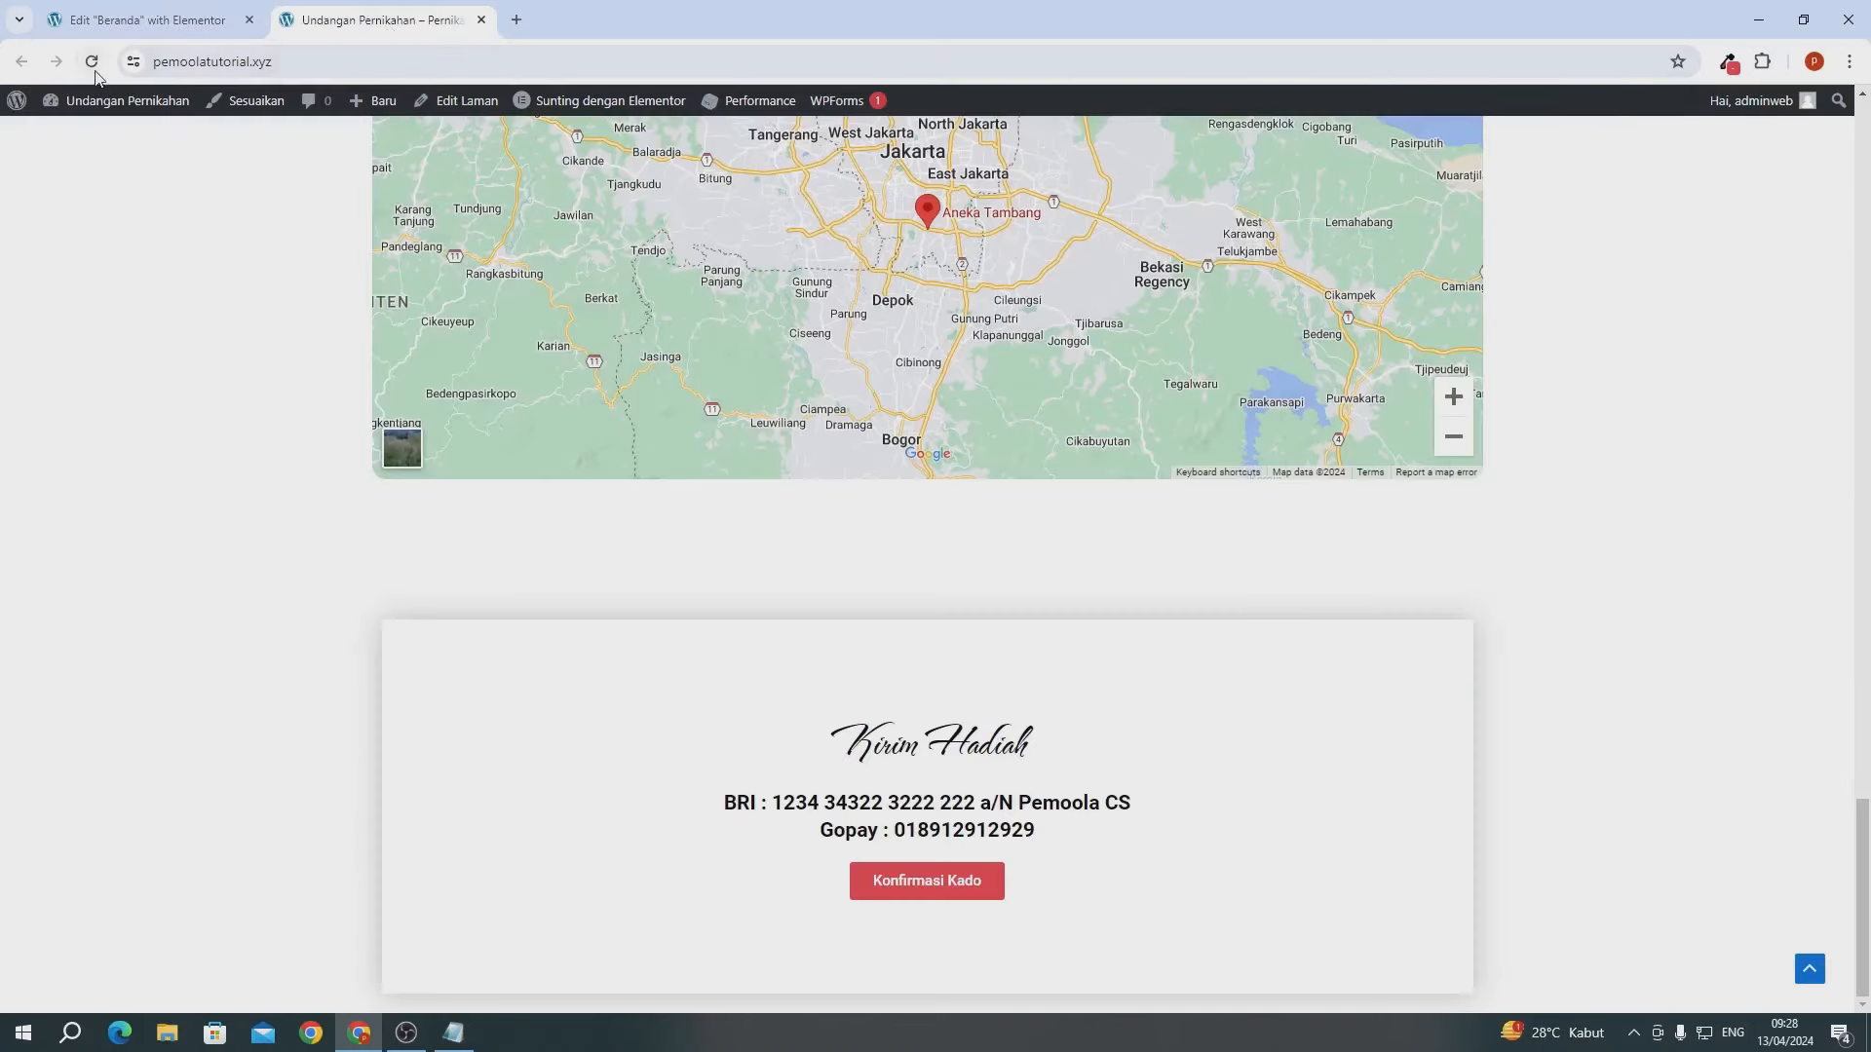
- Reload the live site to check the Konfirmasi Kehadiran RSVP form, then return to Elementor
{"action": "left_click", "coordinate": [92, 62]}
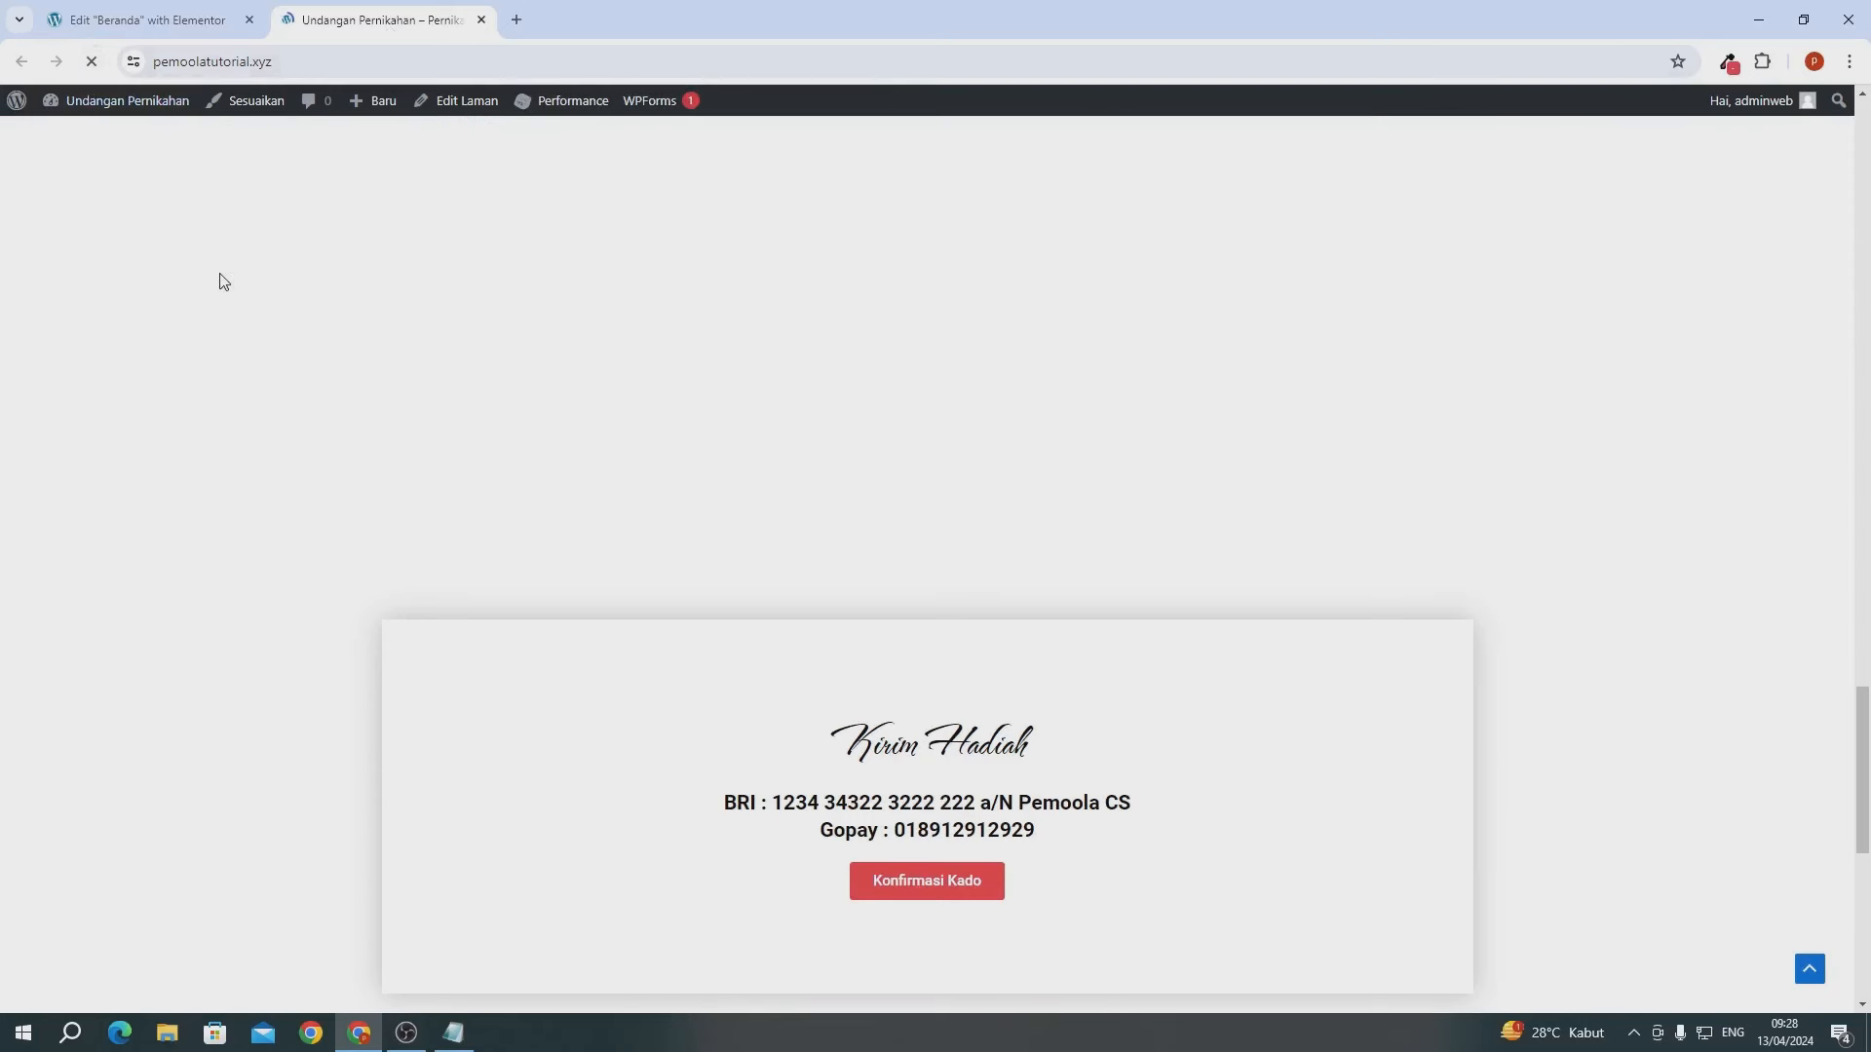
{"action": "scroll", "coordinate": [218, 284], "scroll_direction": "down", "scroll_amount": 8}
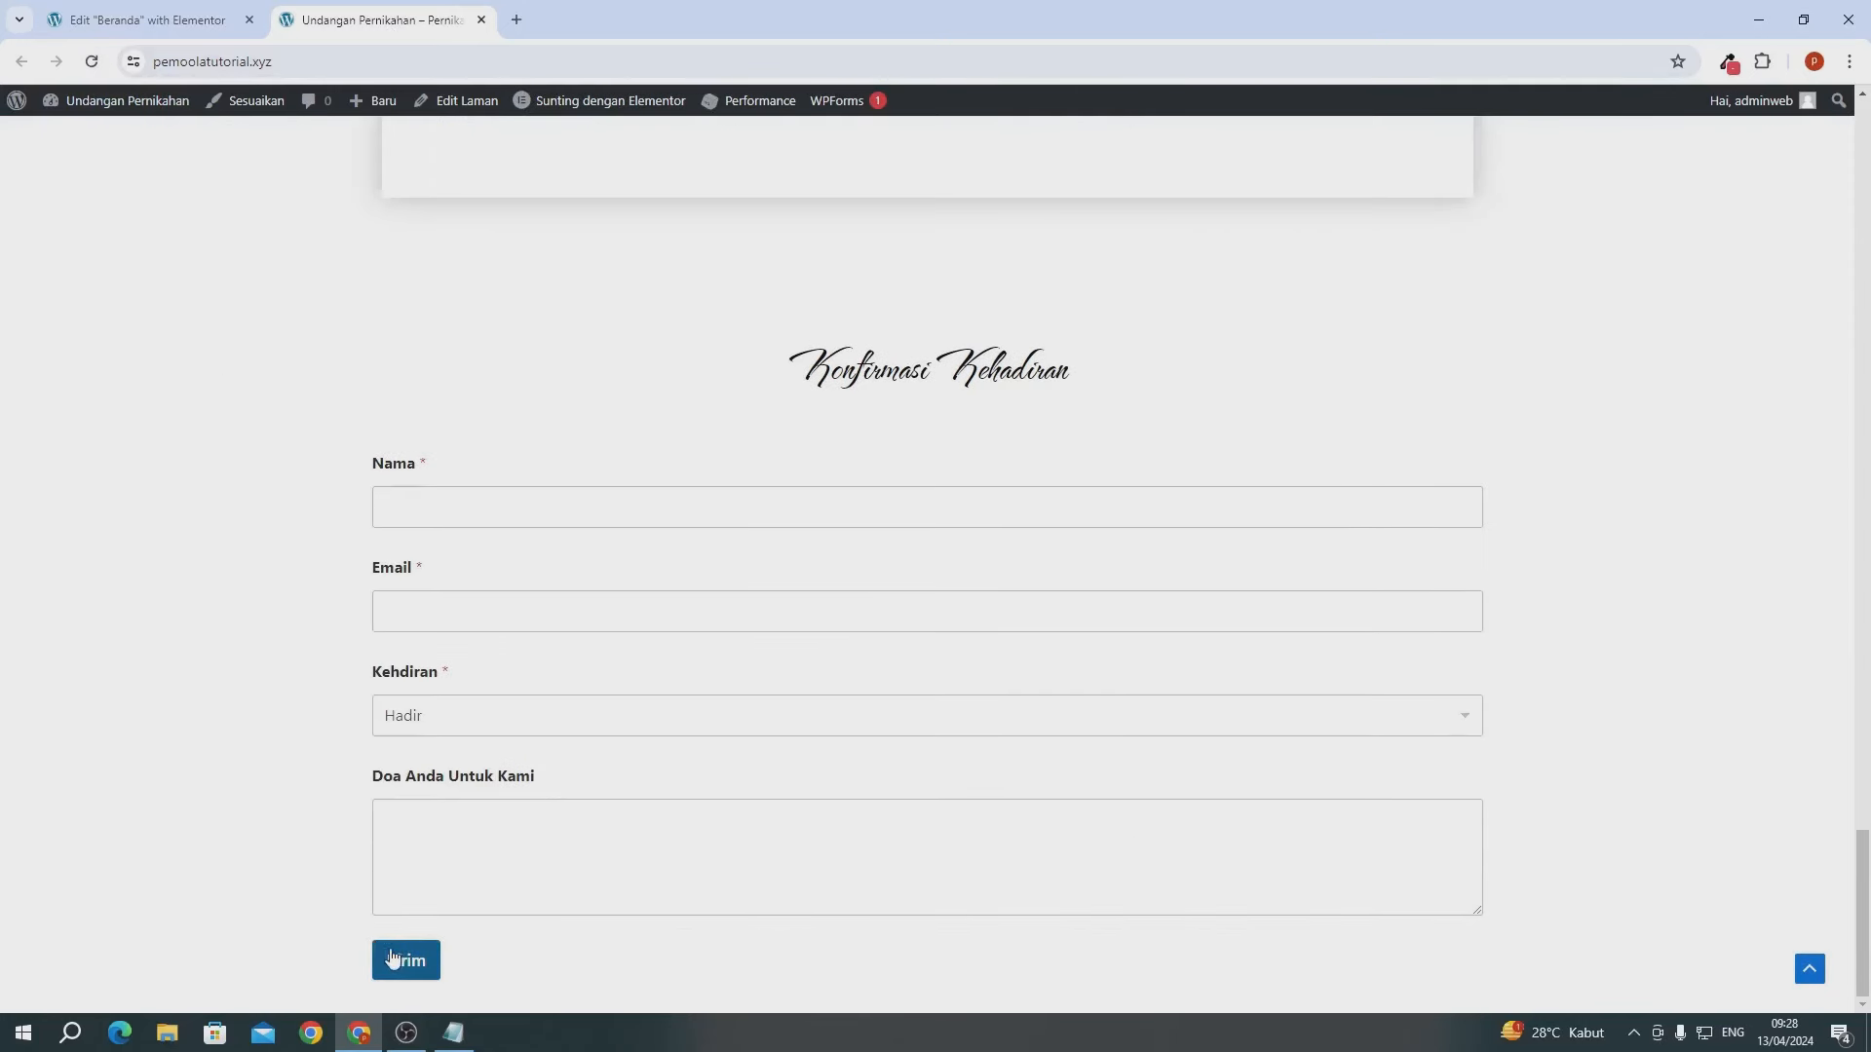
{"action": "scroll", "coordinate": [663, 769], "scroll_direction": "up", "scroll_amount": 4}
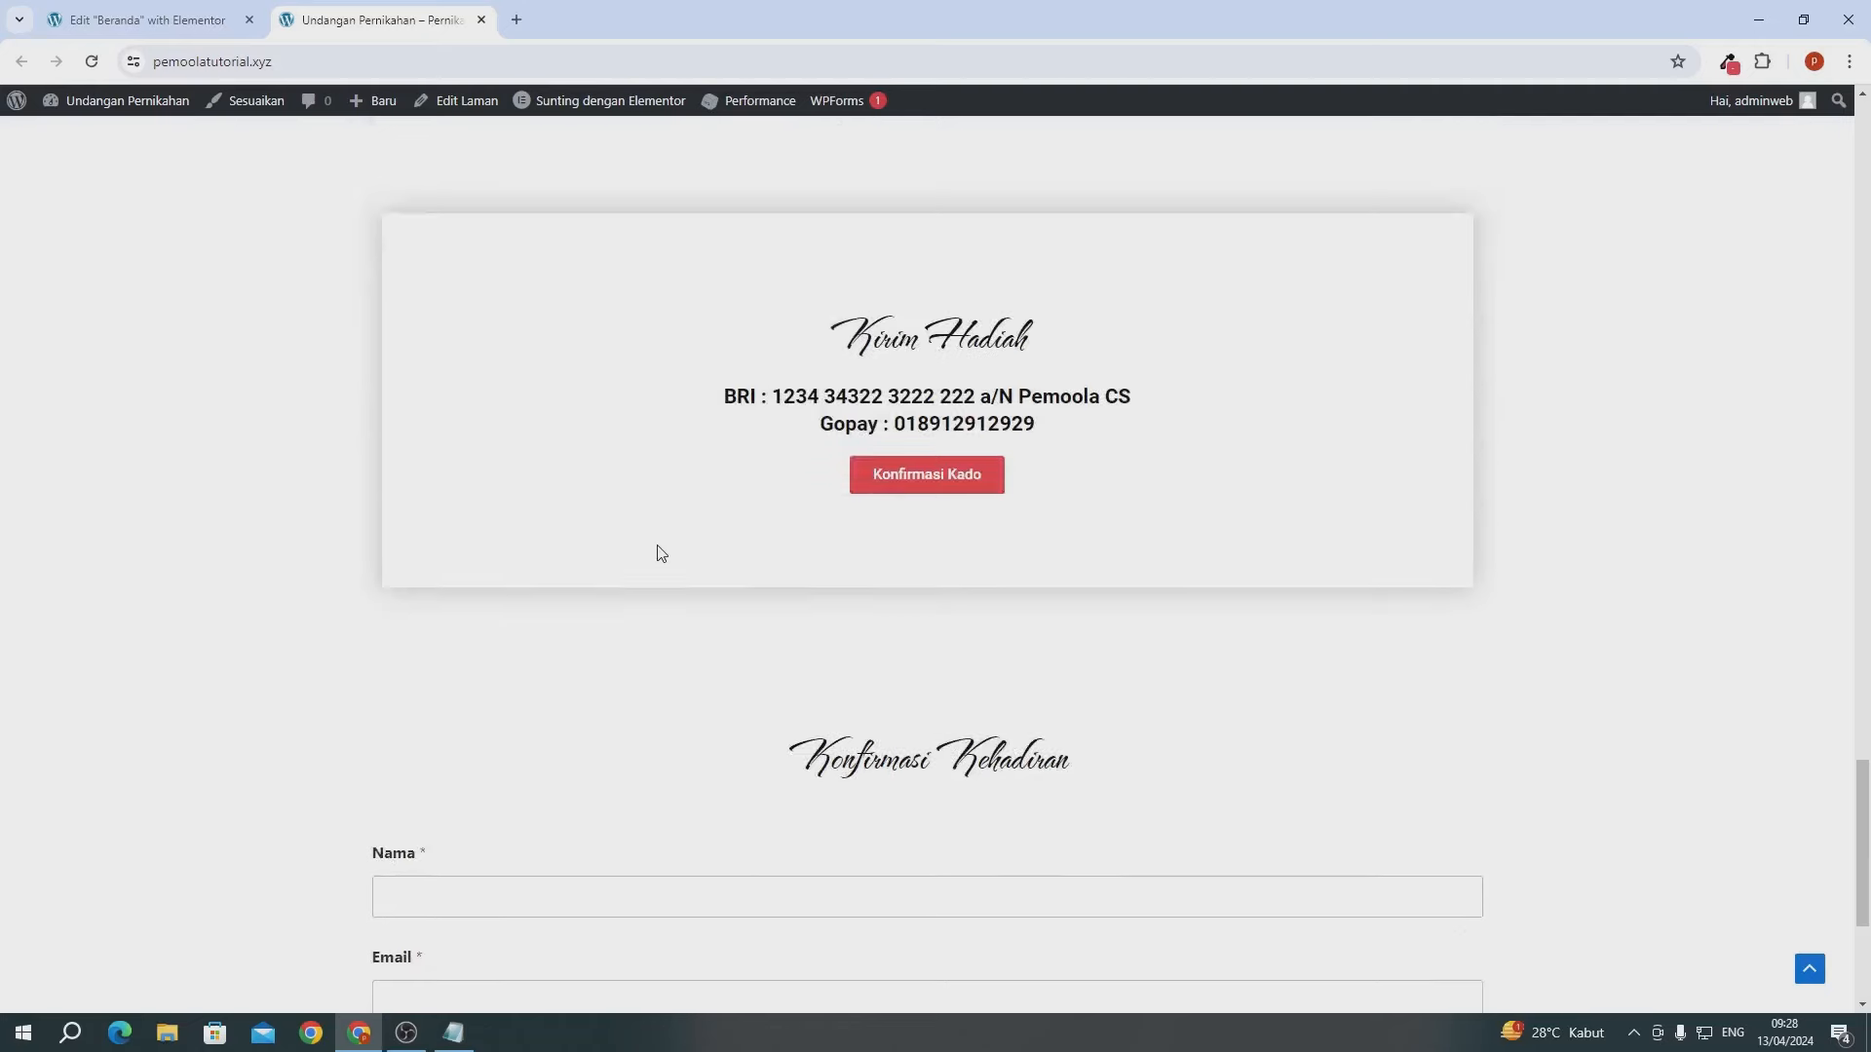
{"action": "scroll", "coordinate": [632, 616], "scroll_direction": "down", "scroll_amount": 4}
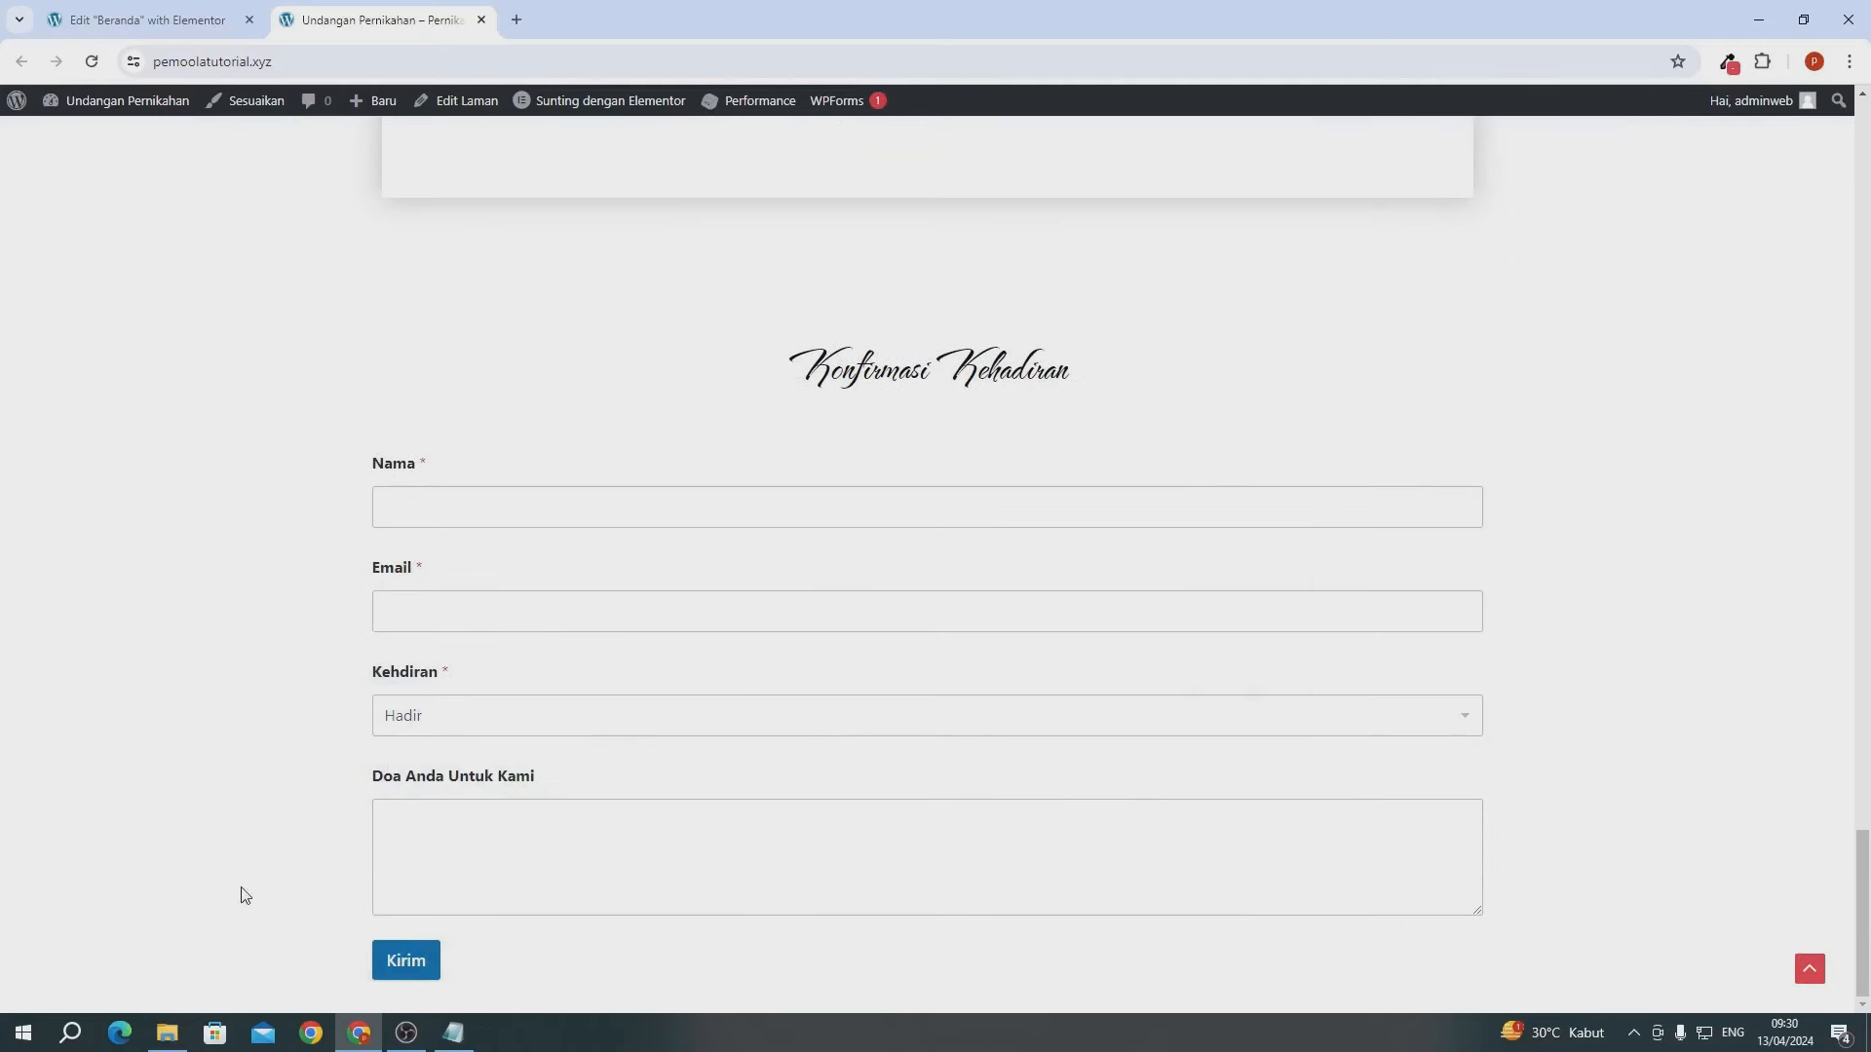
{"action": "left_click", "coordinate": [191, 20]}
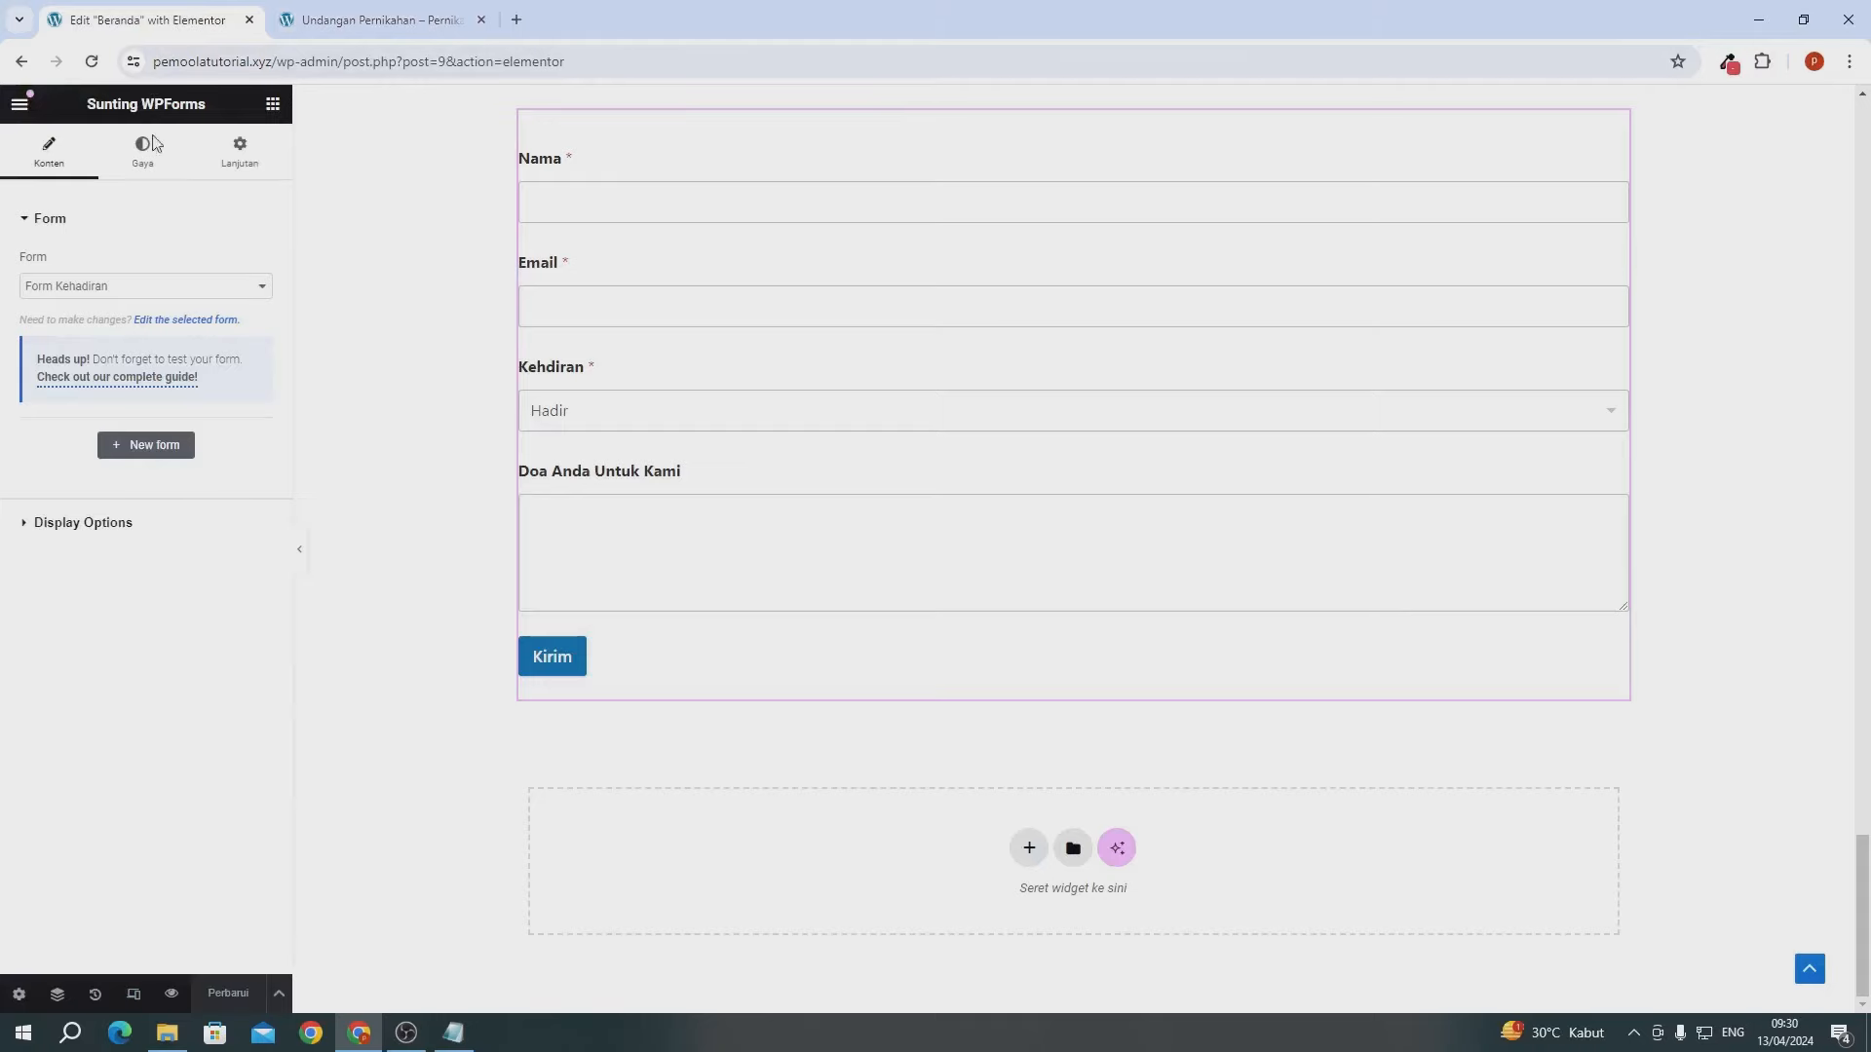
- Give the RSVP form's Kirim button a red e54248 background and update the page
{"action": "left_click", "coordinate": [152, 173]}
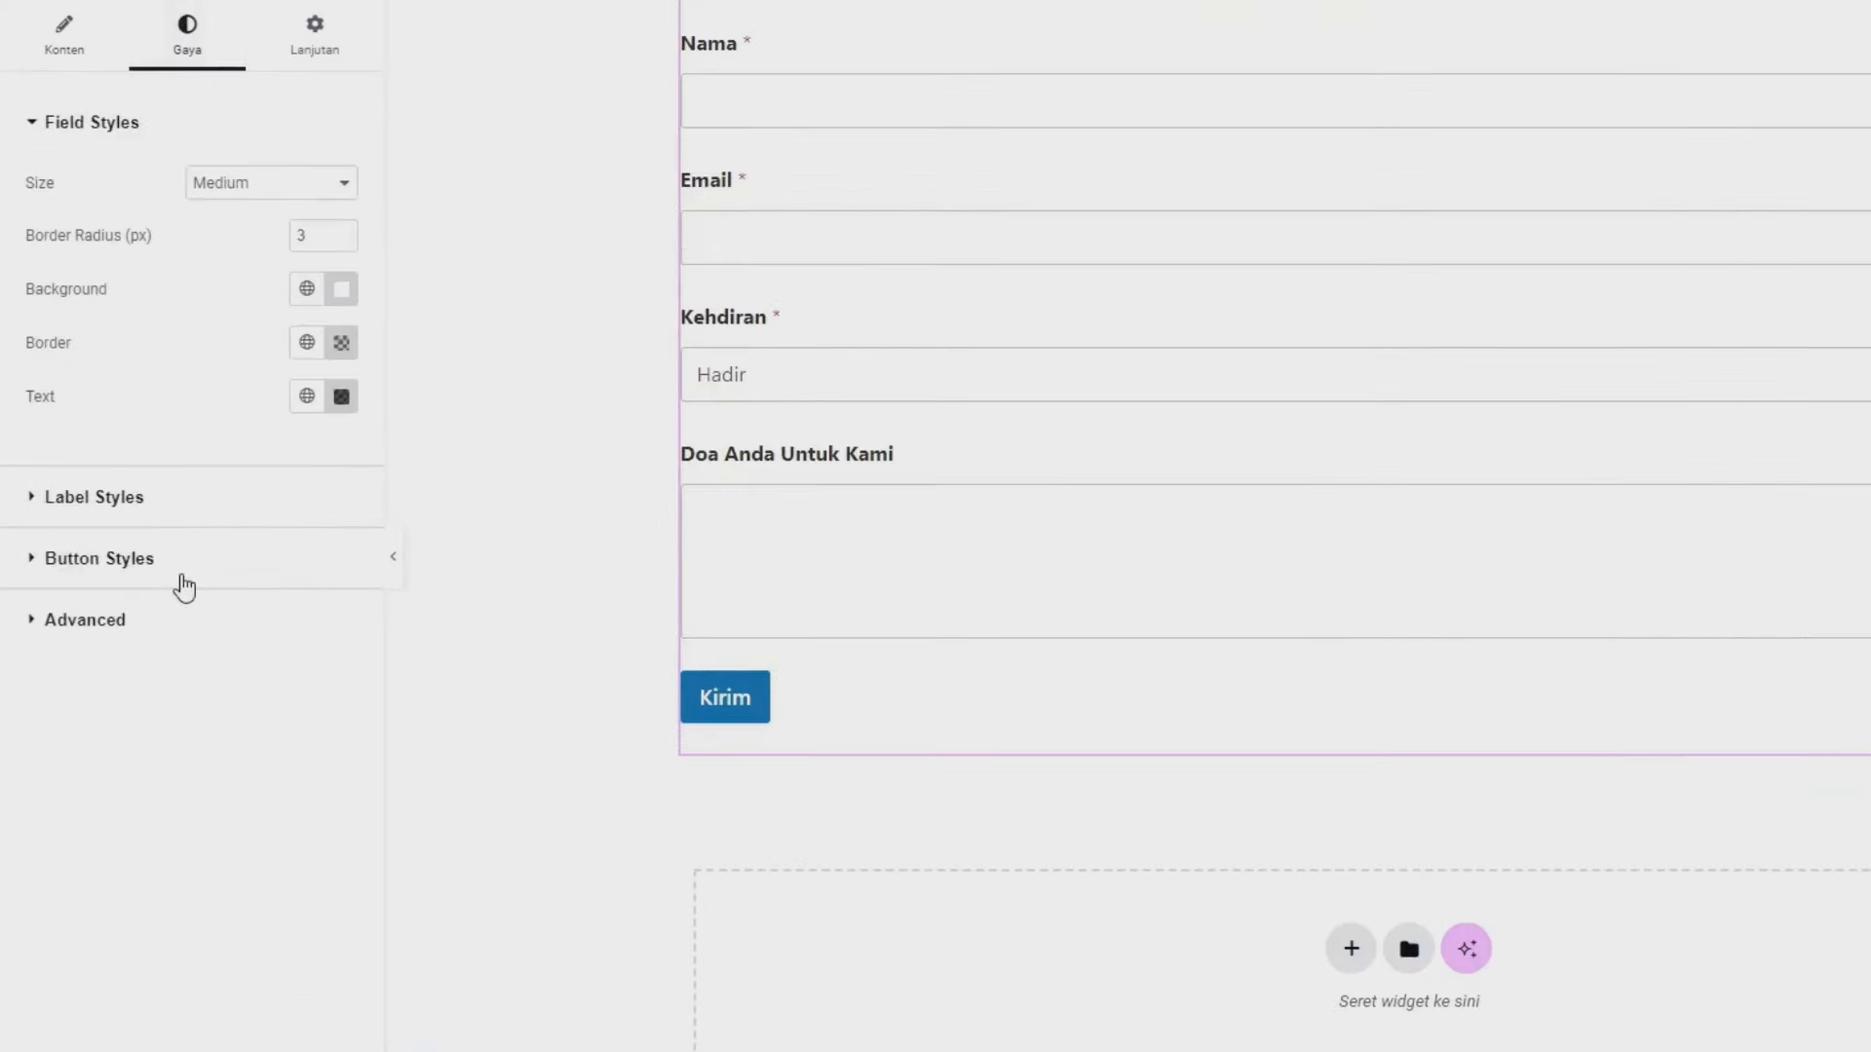
{"action": "left_click", "coordinate": [182, 576]}
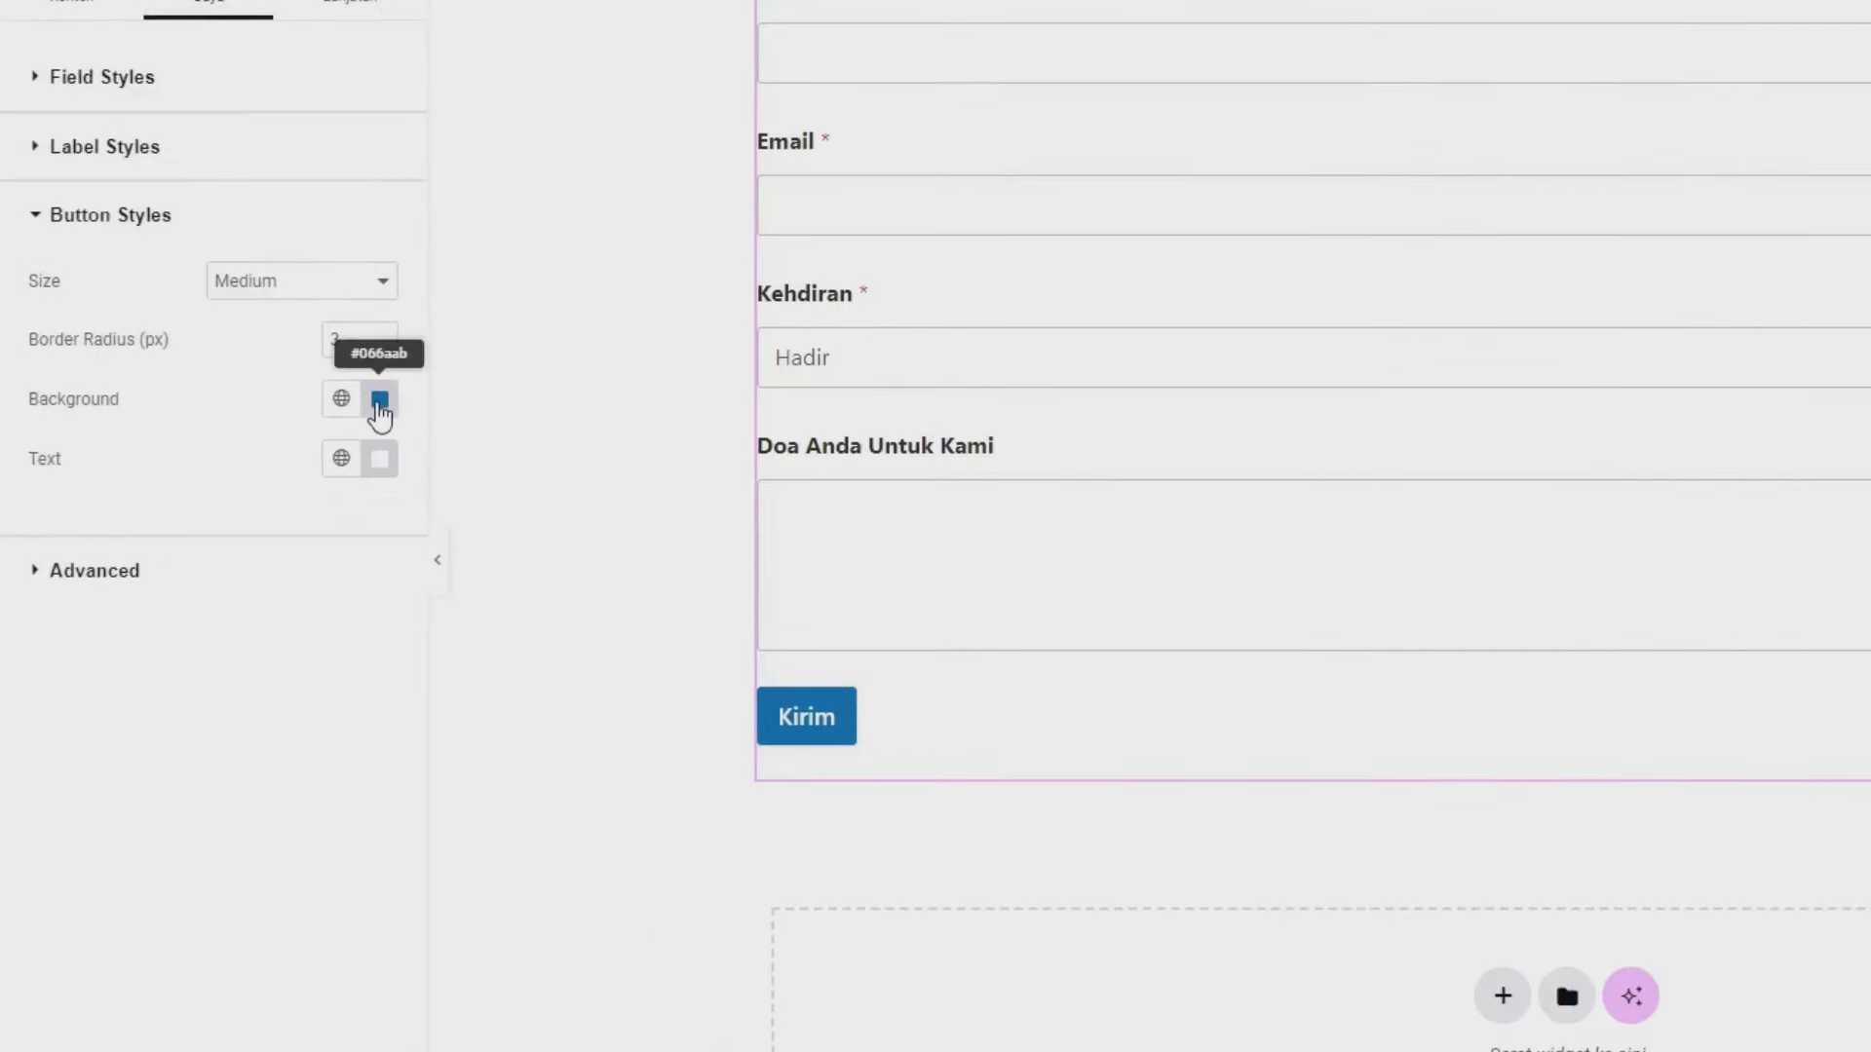
{"action": "left_click", "coordinate": [379, 400]}
{"action": "type", "text": "e54248"}
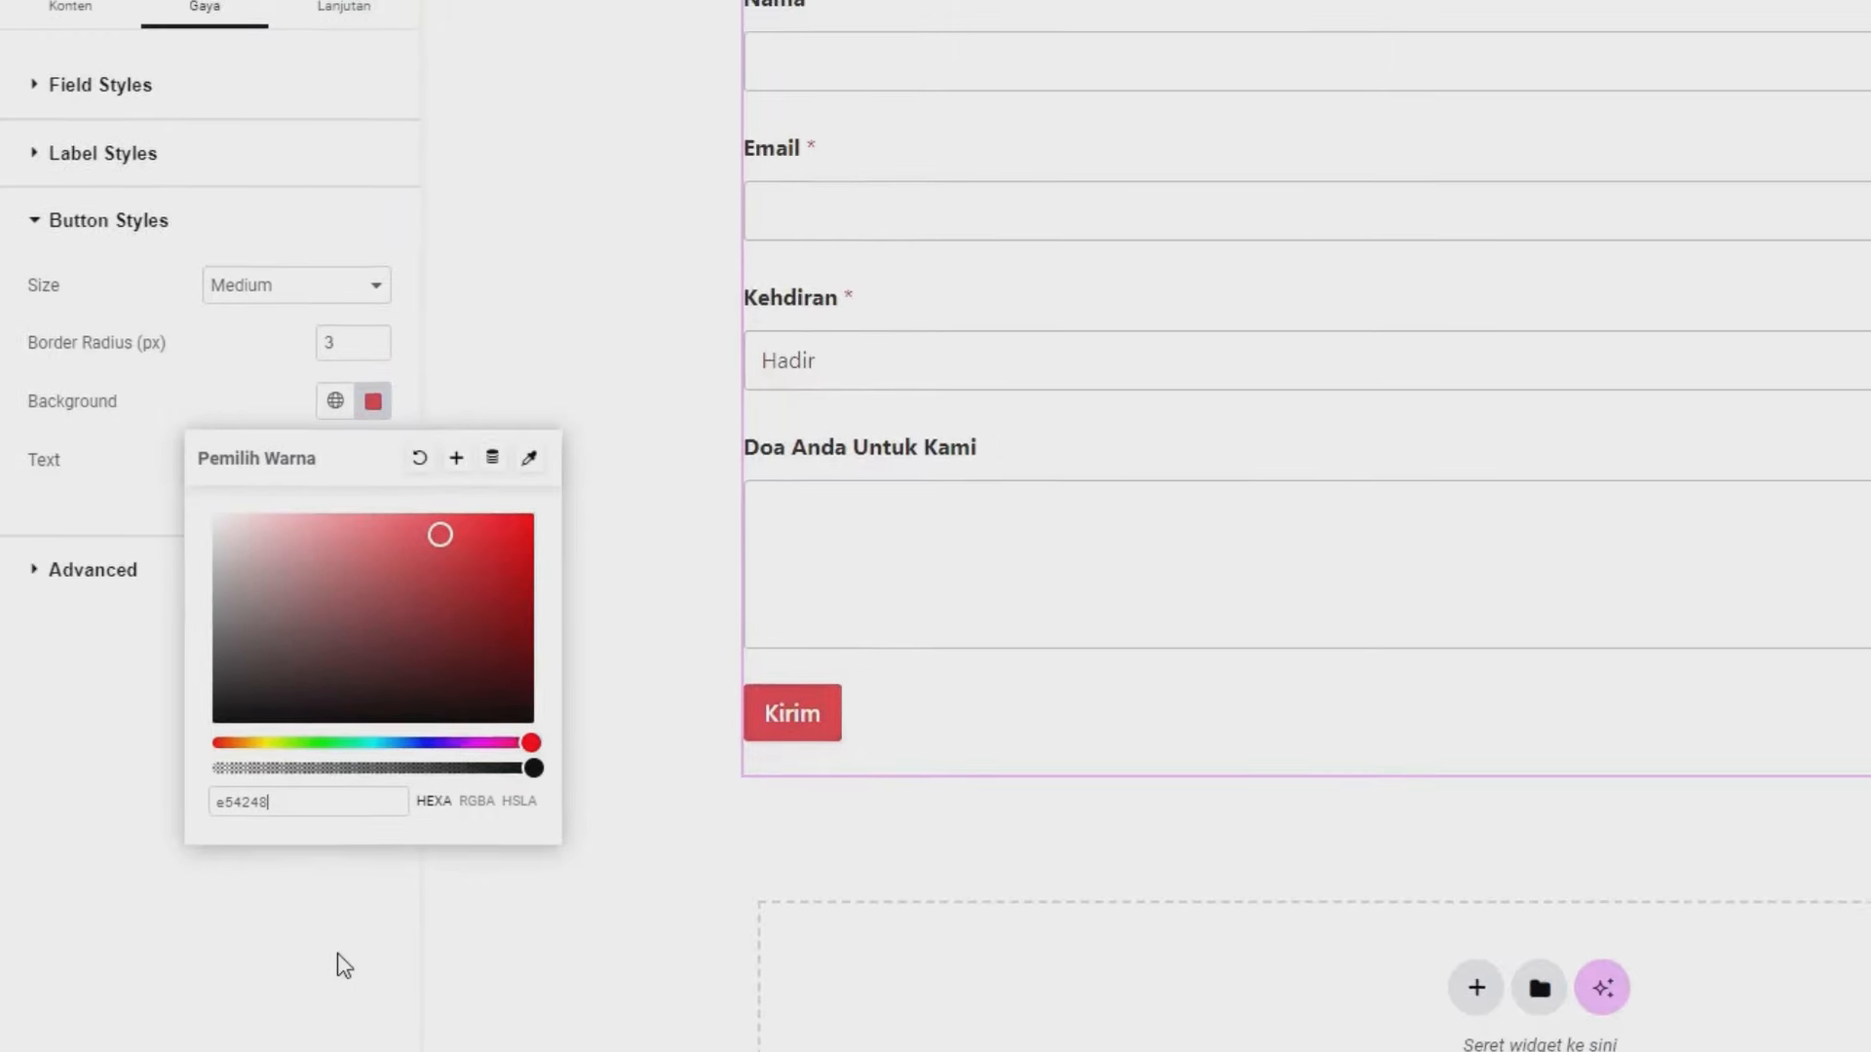
{"action": "left_click", "coordinate": [338, 957]}
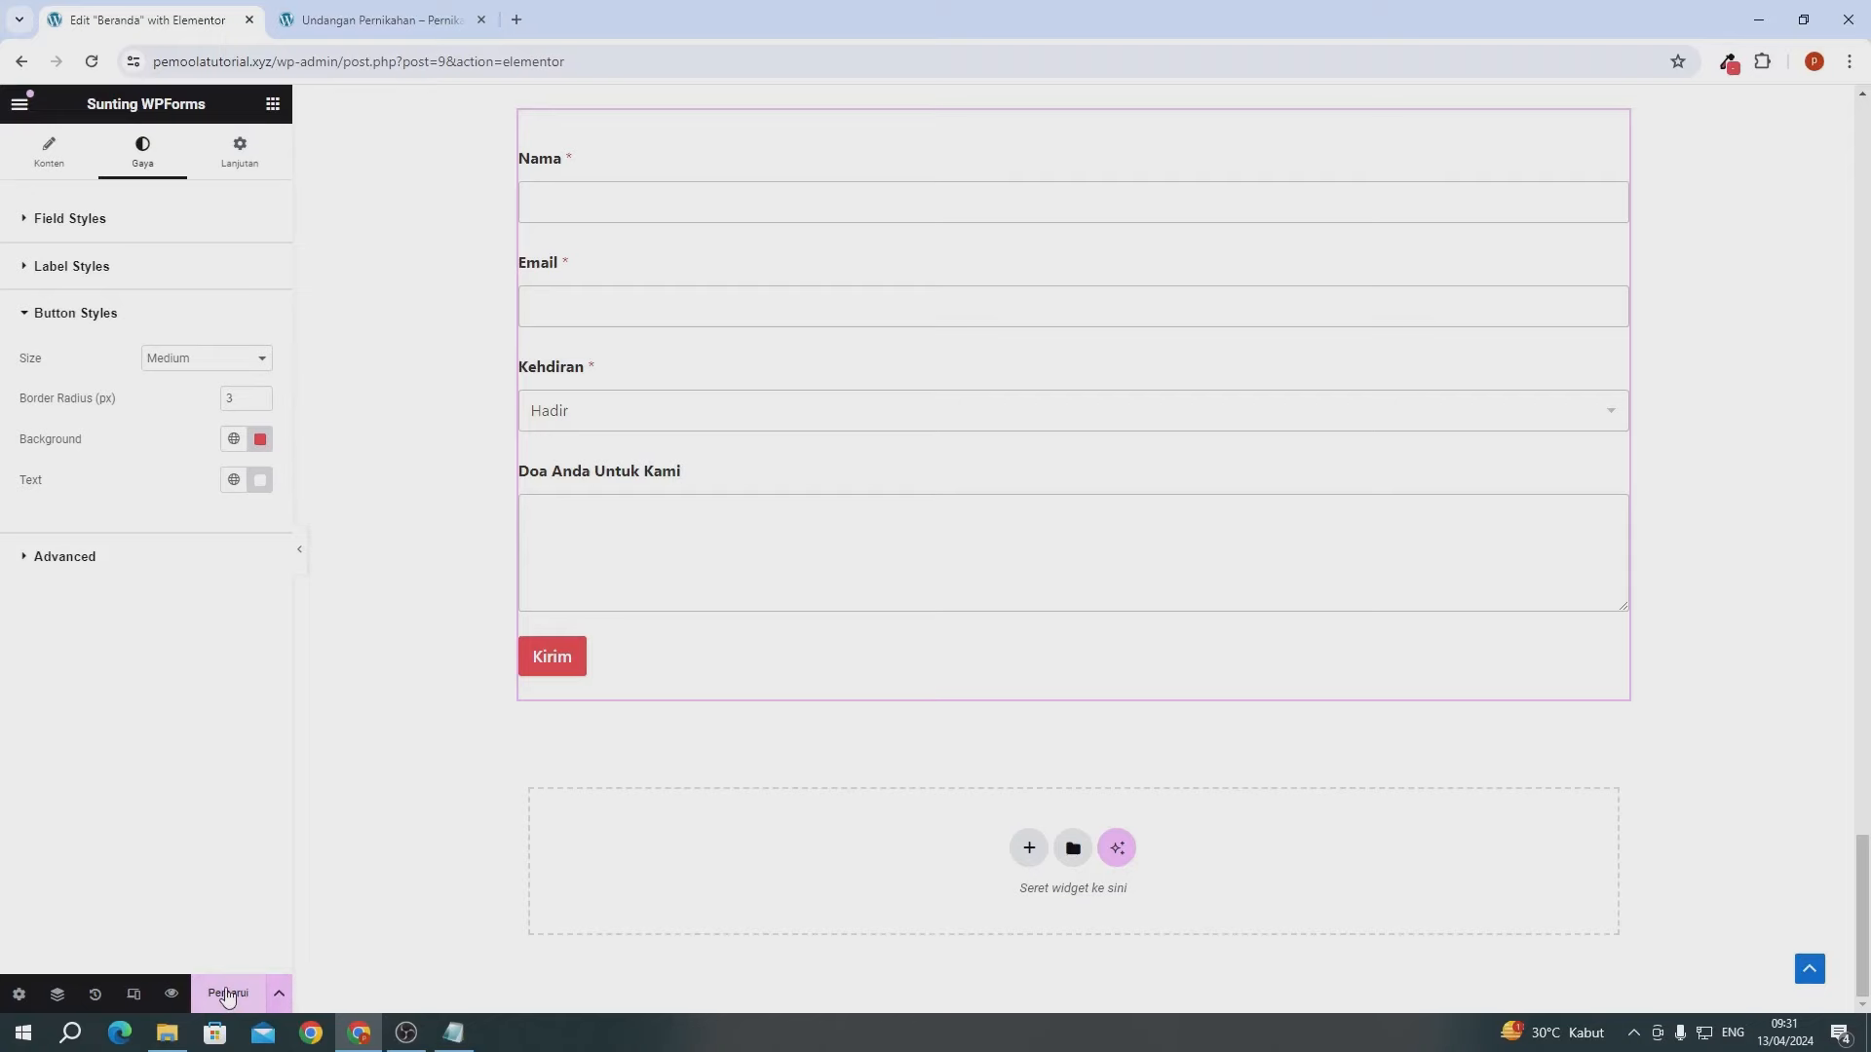
{"action": "left_click", "coordinate": [227, 994]}
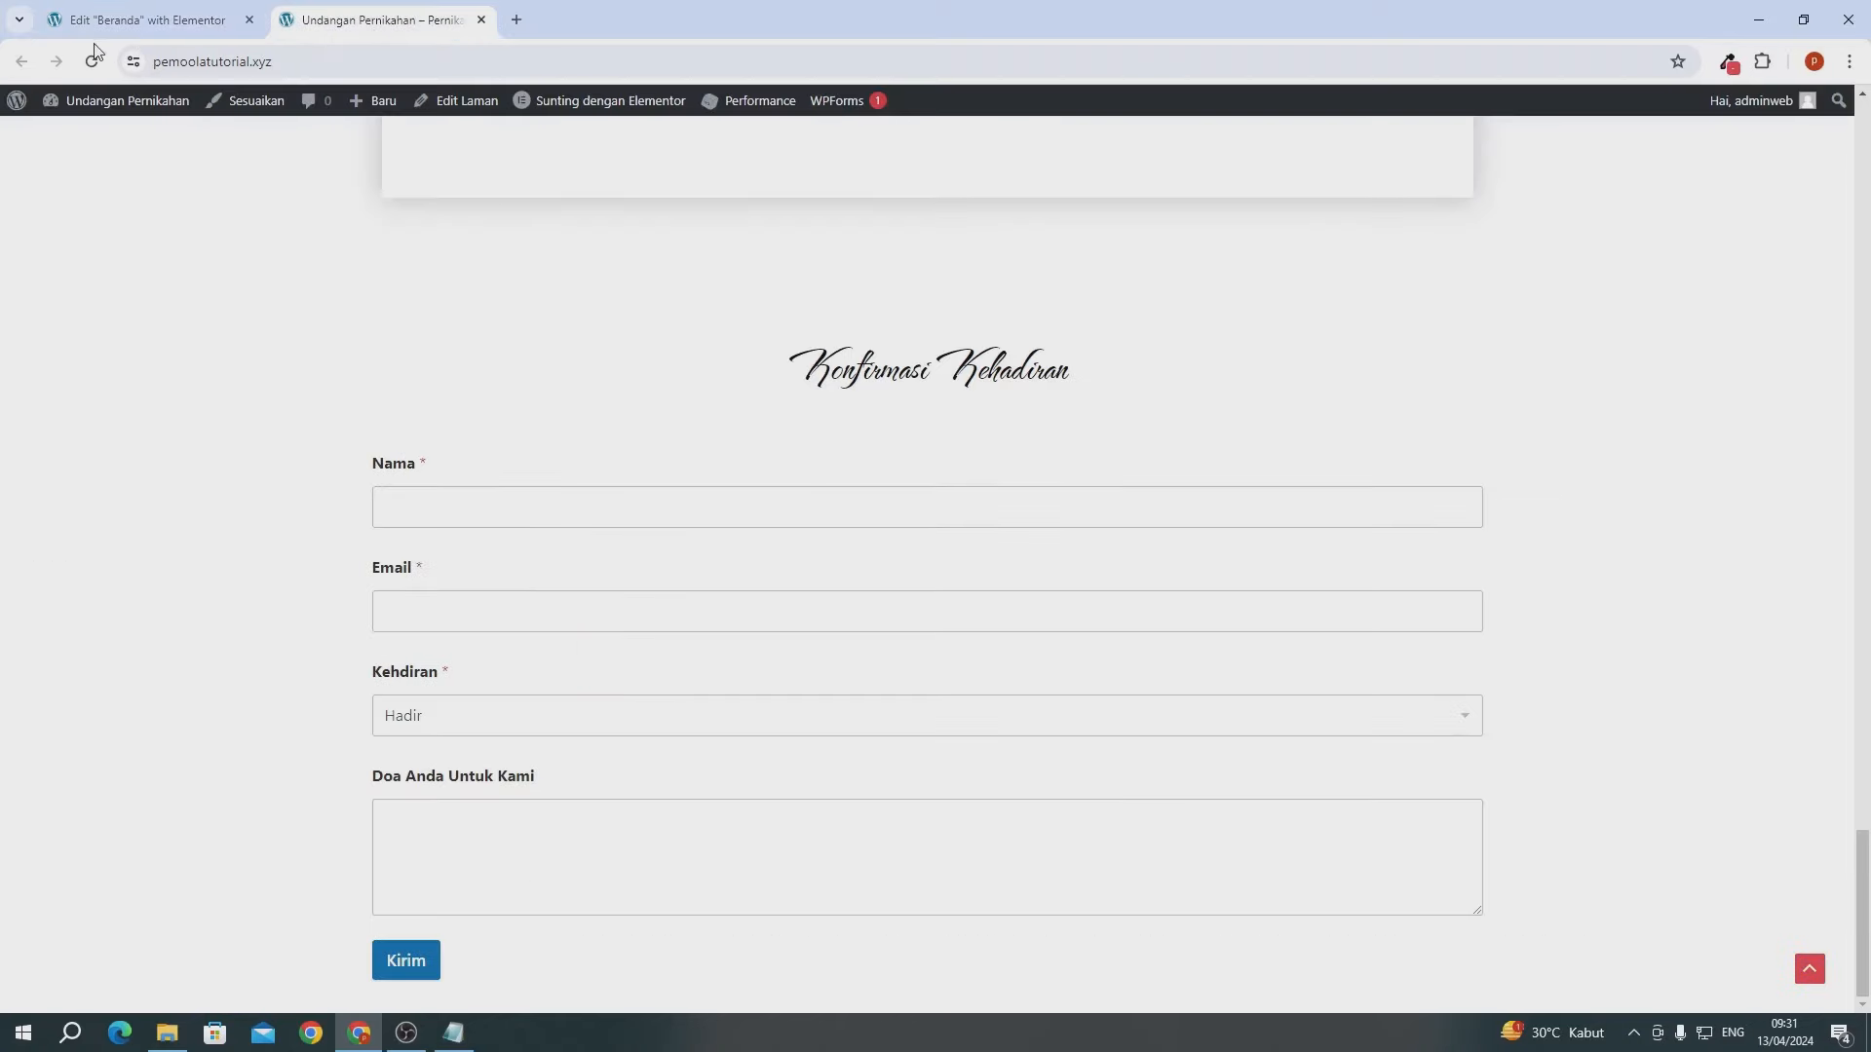
- Reload the live invitation to confirm the red Kirim button, then return to the Elementor editor
{"action": "key", "text": "ctrl+Tab"}
{"action": "left_click", "coordinate": [92, 64]}
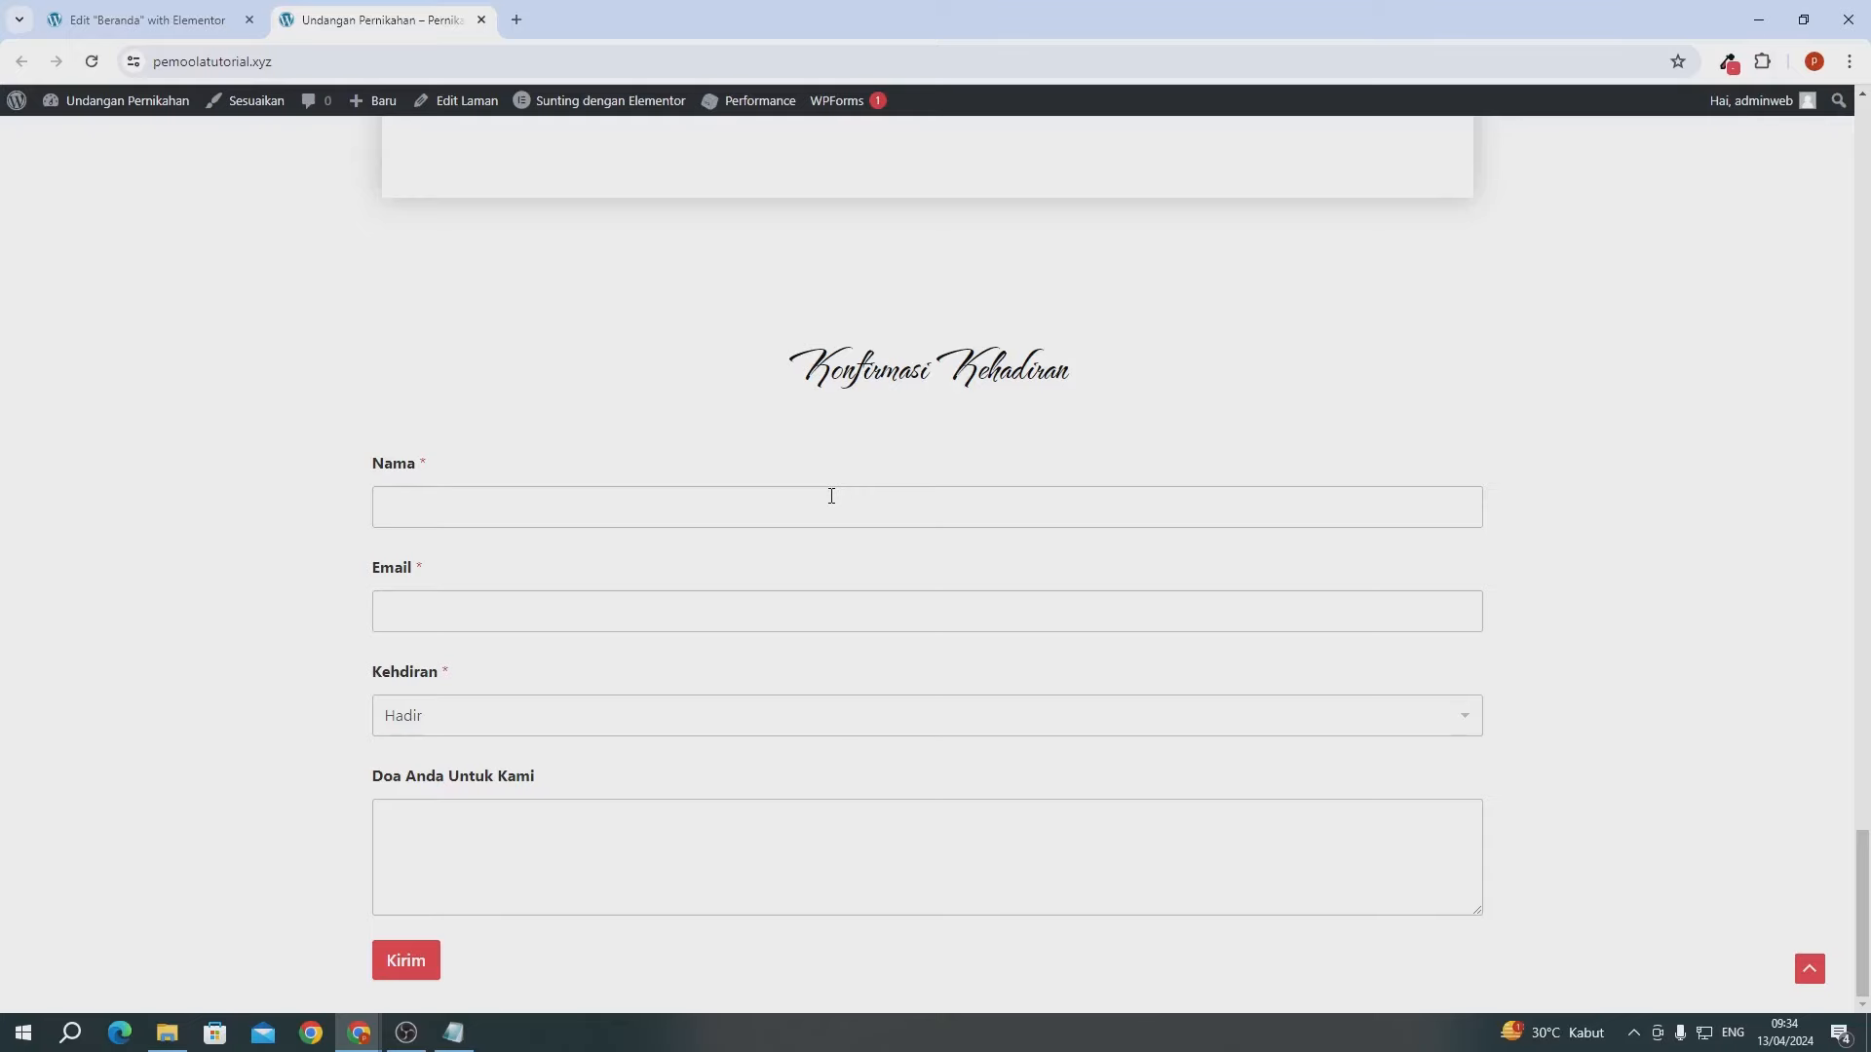
{"action": "left_click", "coordinate": [144, 28]}
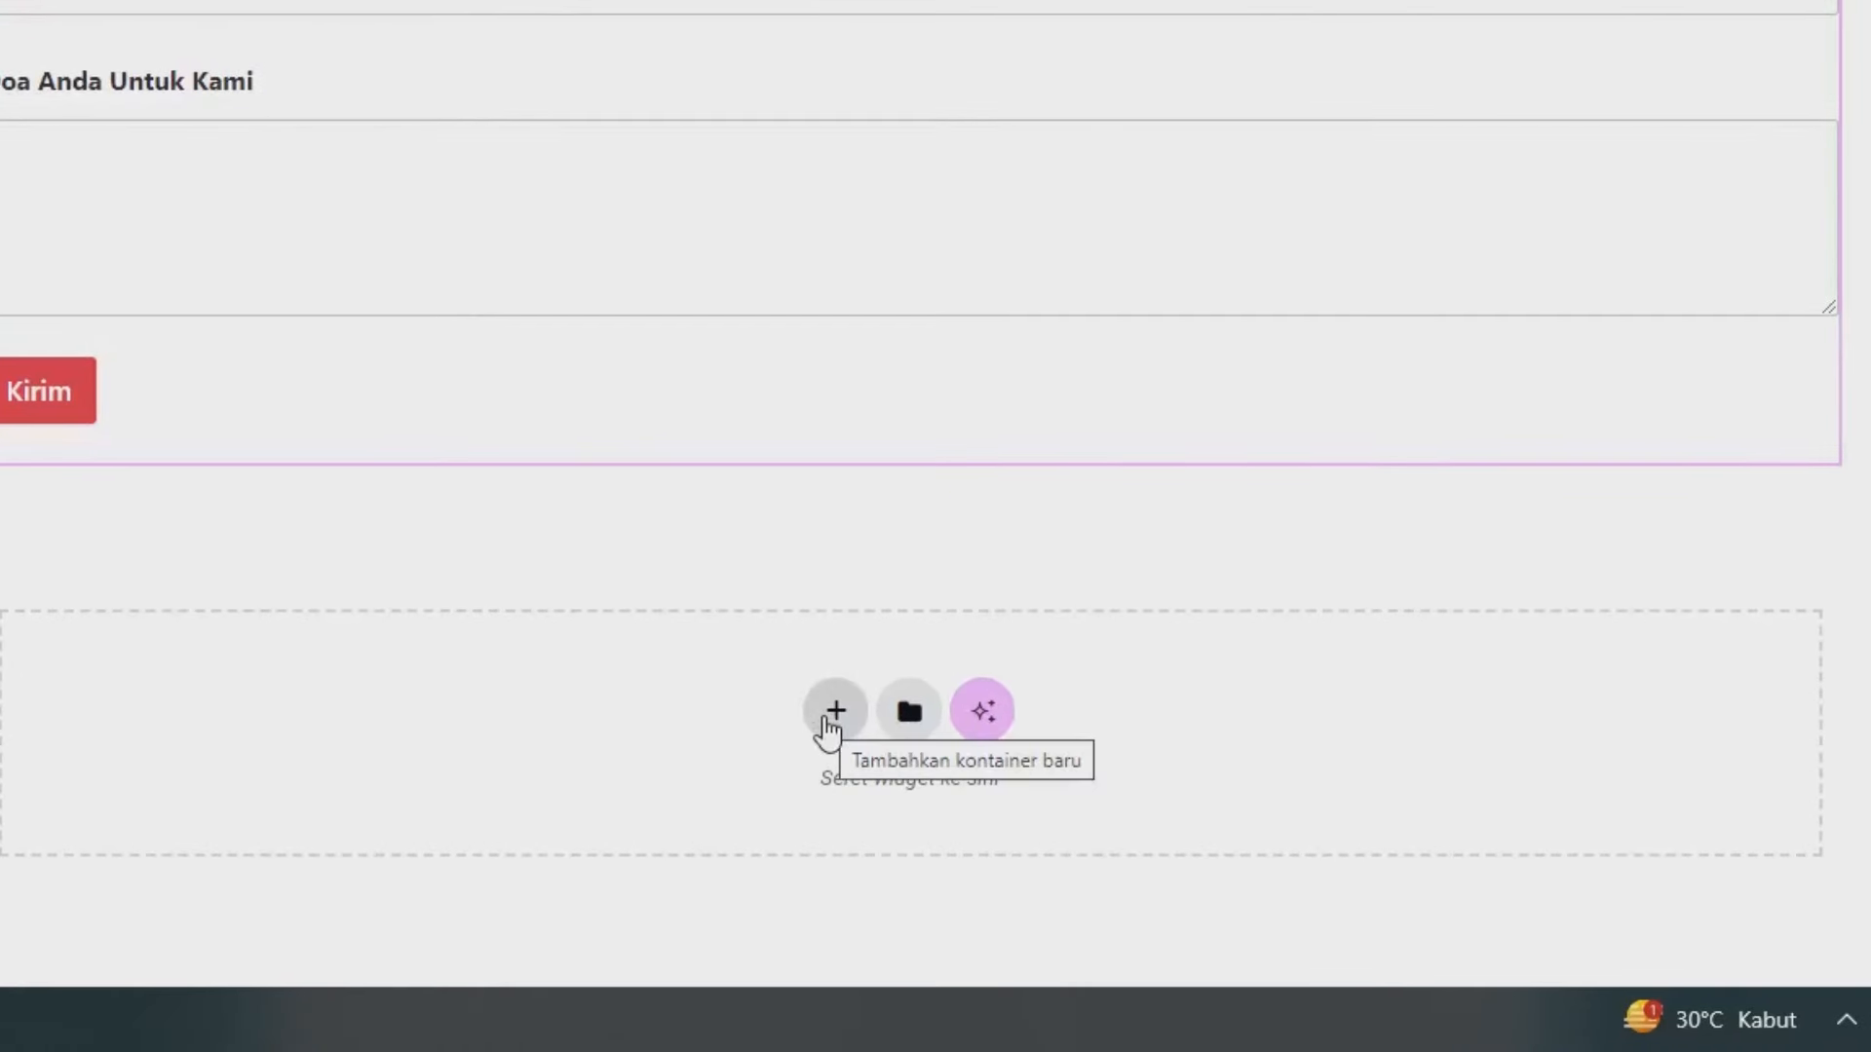
- Add a single-column flexbox container below the RSVP form and drop a Tajuk heading widget into it
{"action": "left_click", "coordinate": [833, 716]}
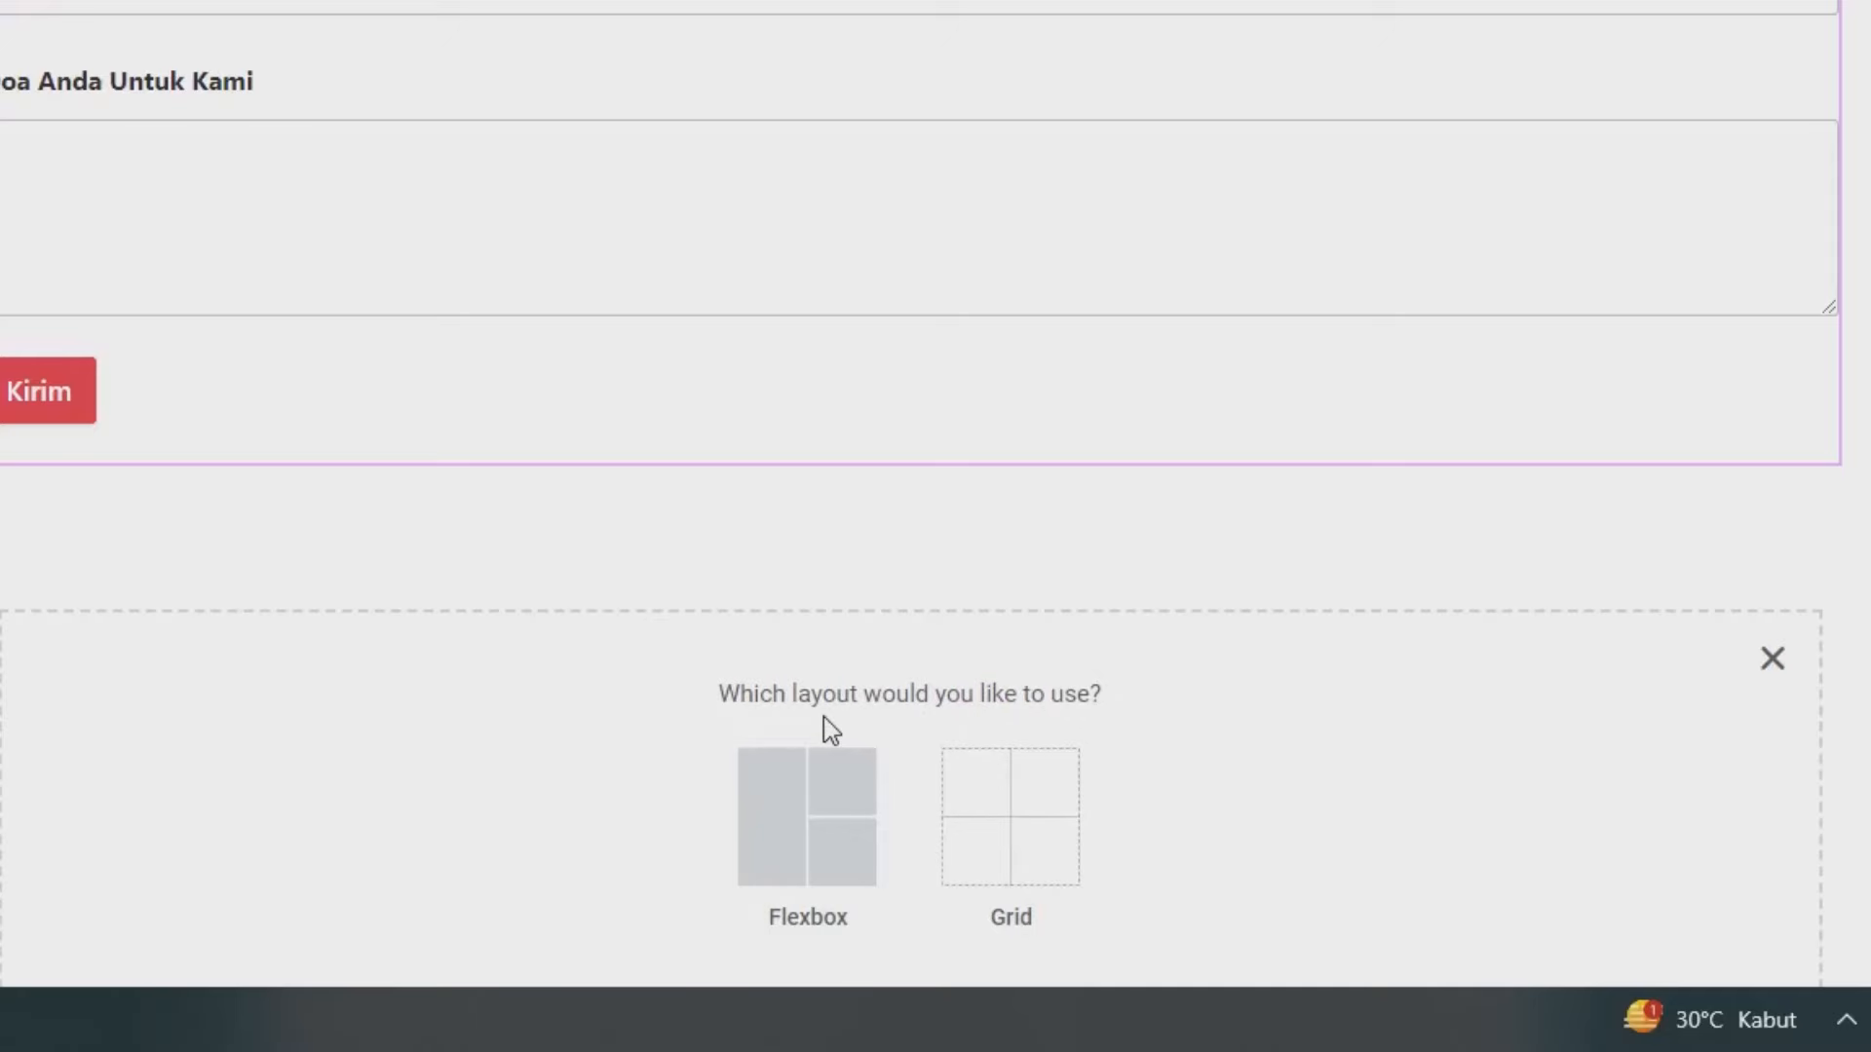
{"action": "left_click", "coordinate": [831, 877]}
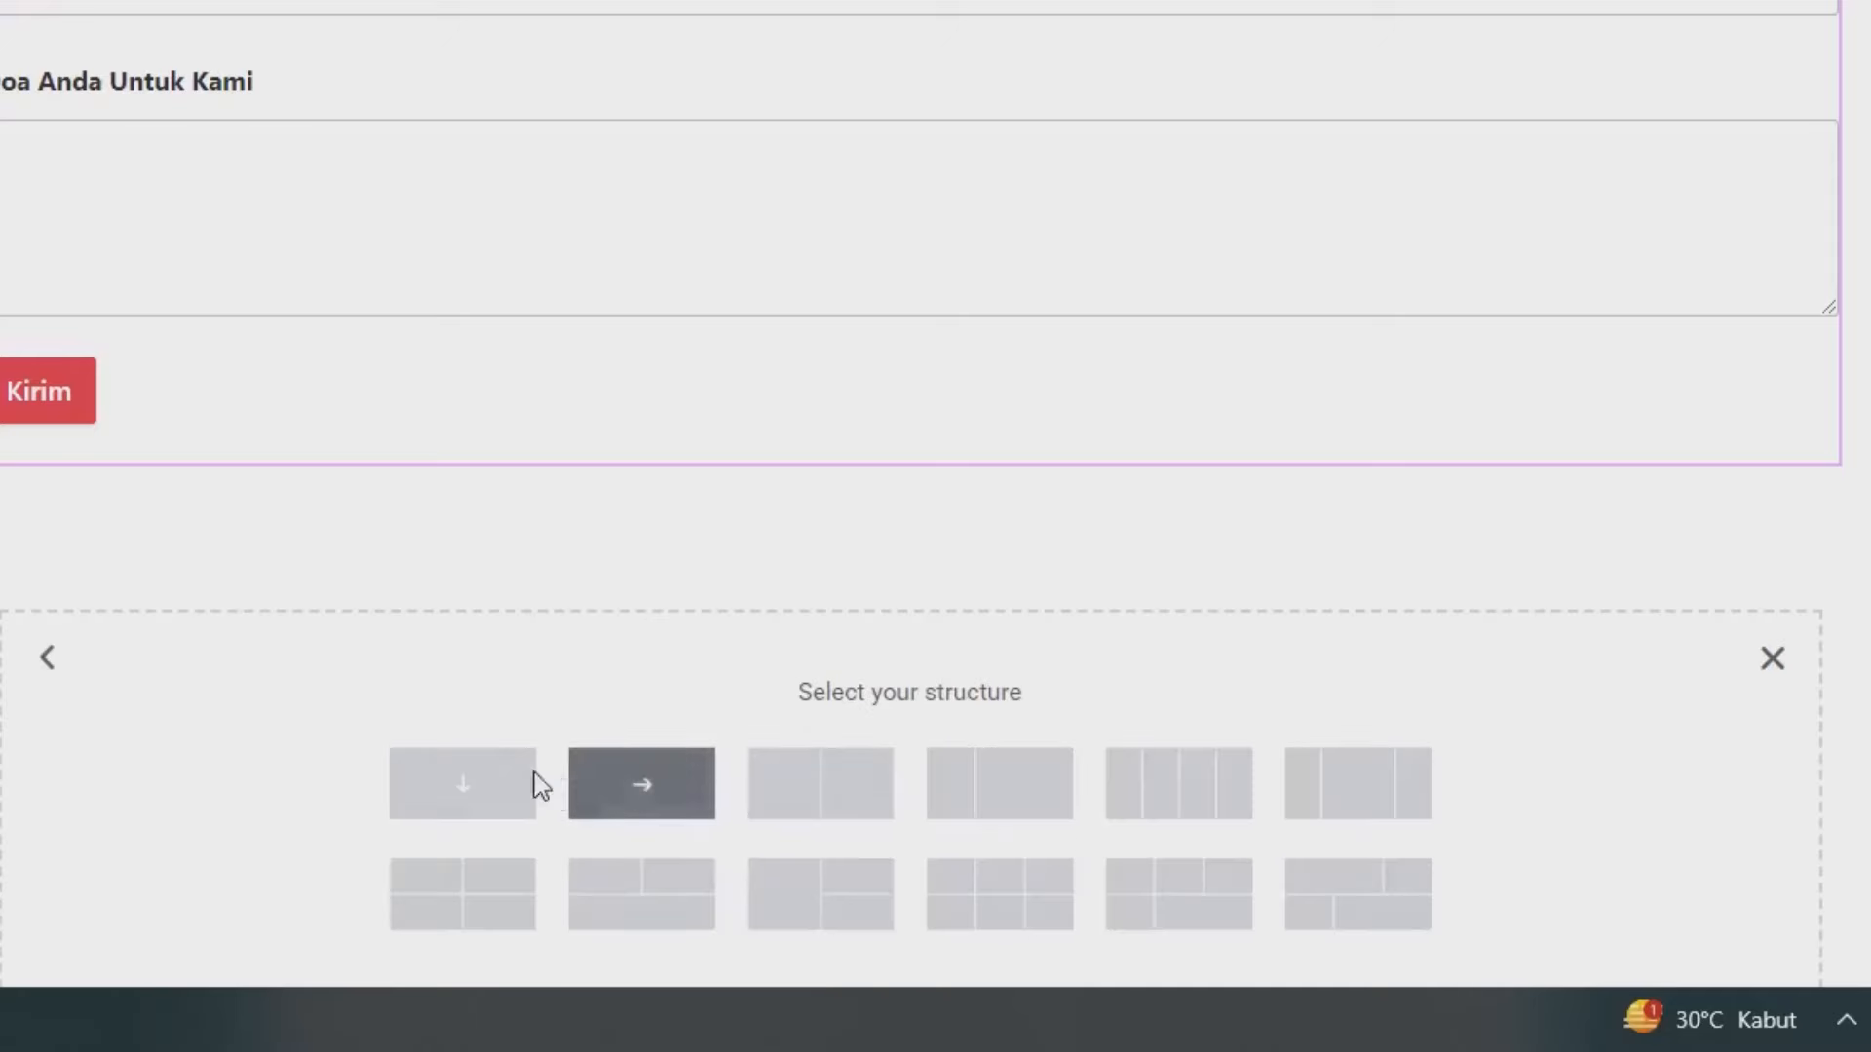
{"action": "left_click", "coordinate": [488, 783]}
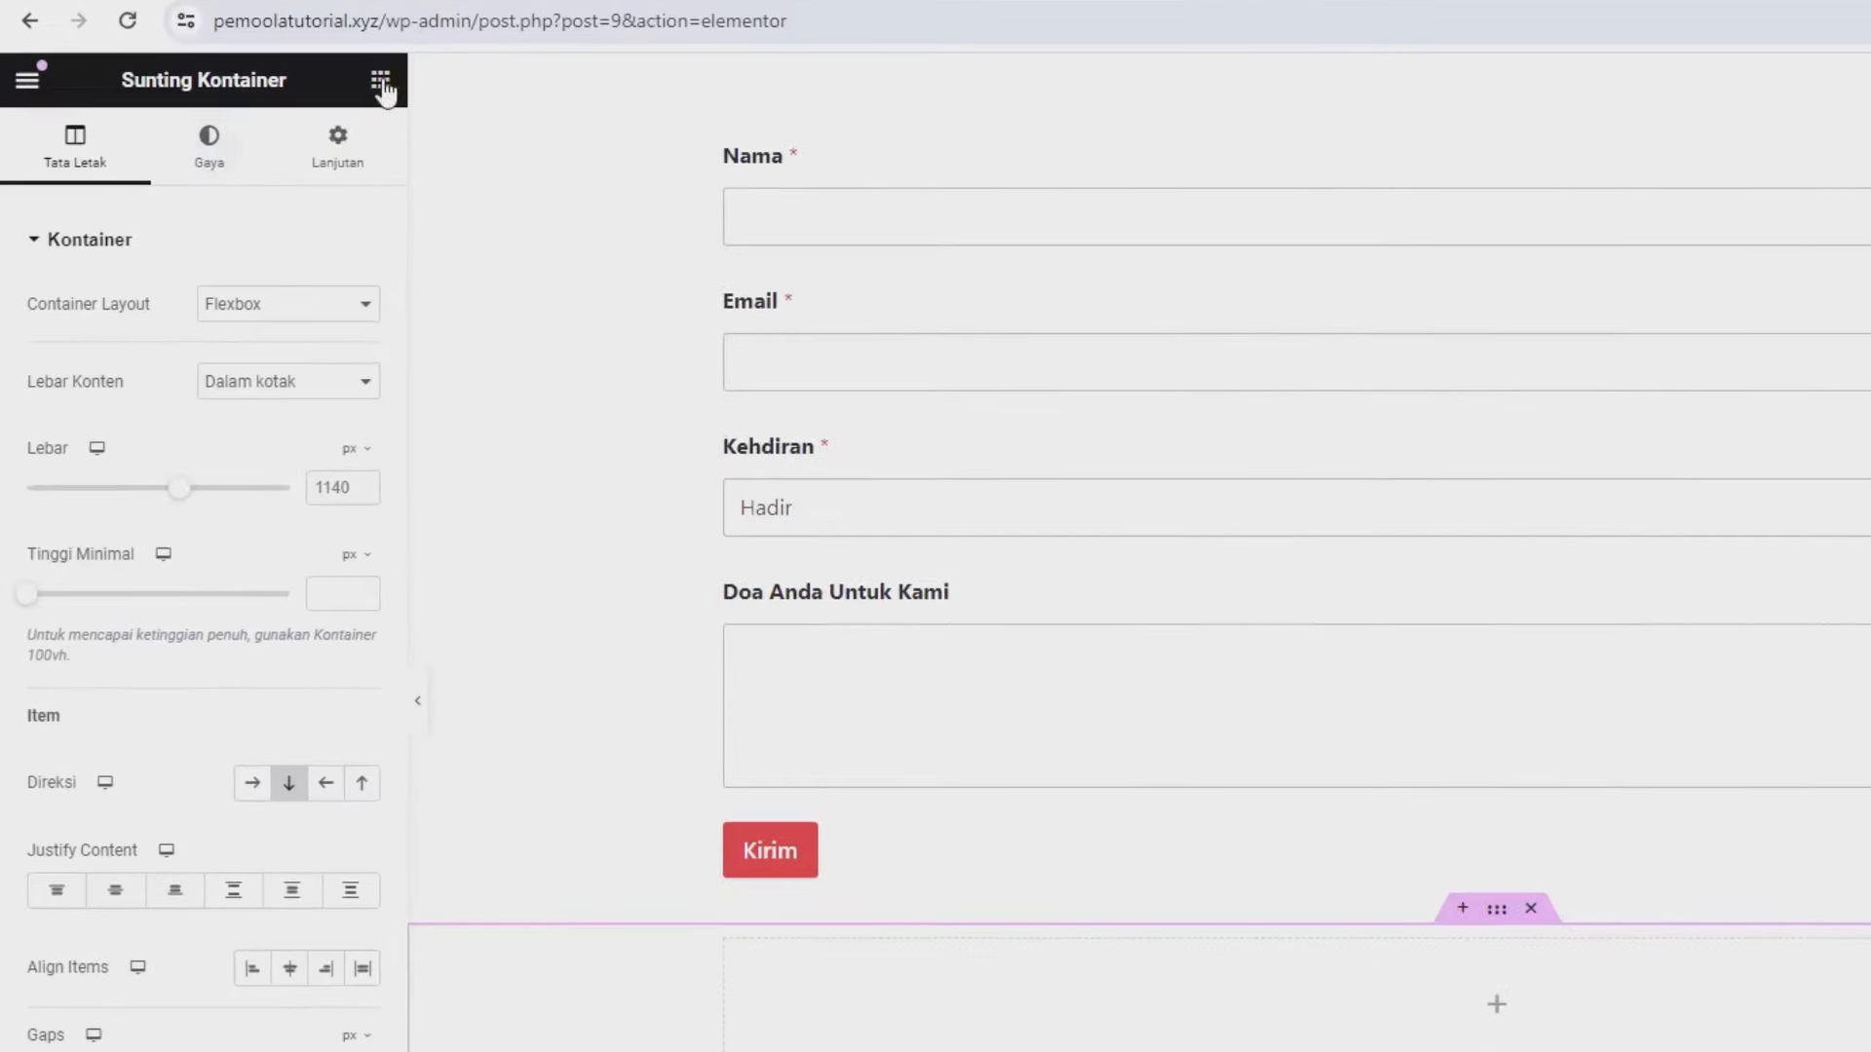
{"action": "left_click", "coordinate": [380, 80]}
{"action": "left_click_drag", "start_coordinate": [111, 757], "coordinate": [913, 799]}
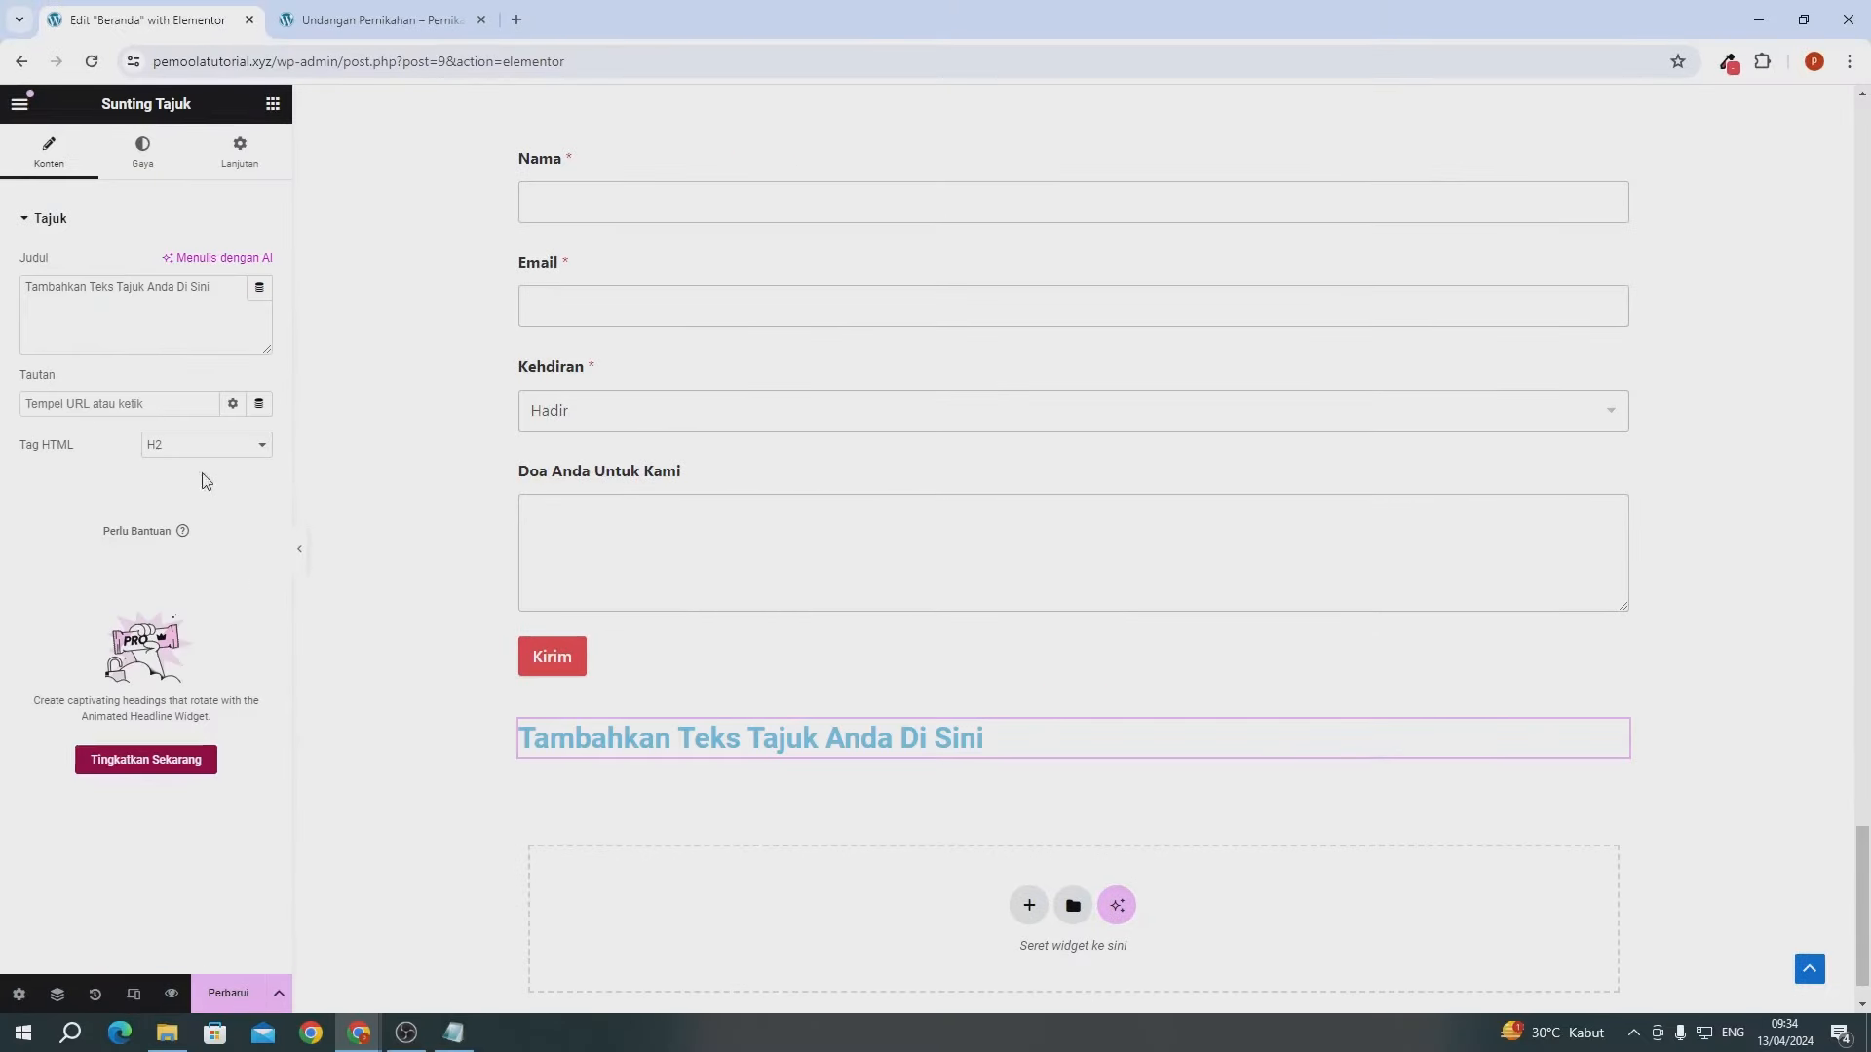
- Replace the heading placeholder with 'Wedding' plus the couple's names and set its HTML tag to p
{"action": "triple_click", "coordinate": [147, 285]}
{"action": "type", "text": "Wedding"}
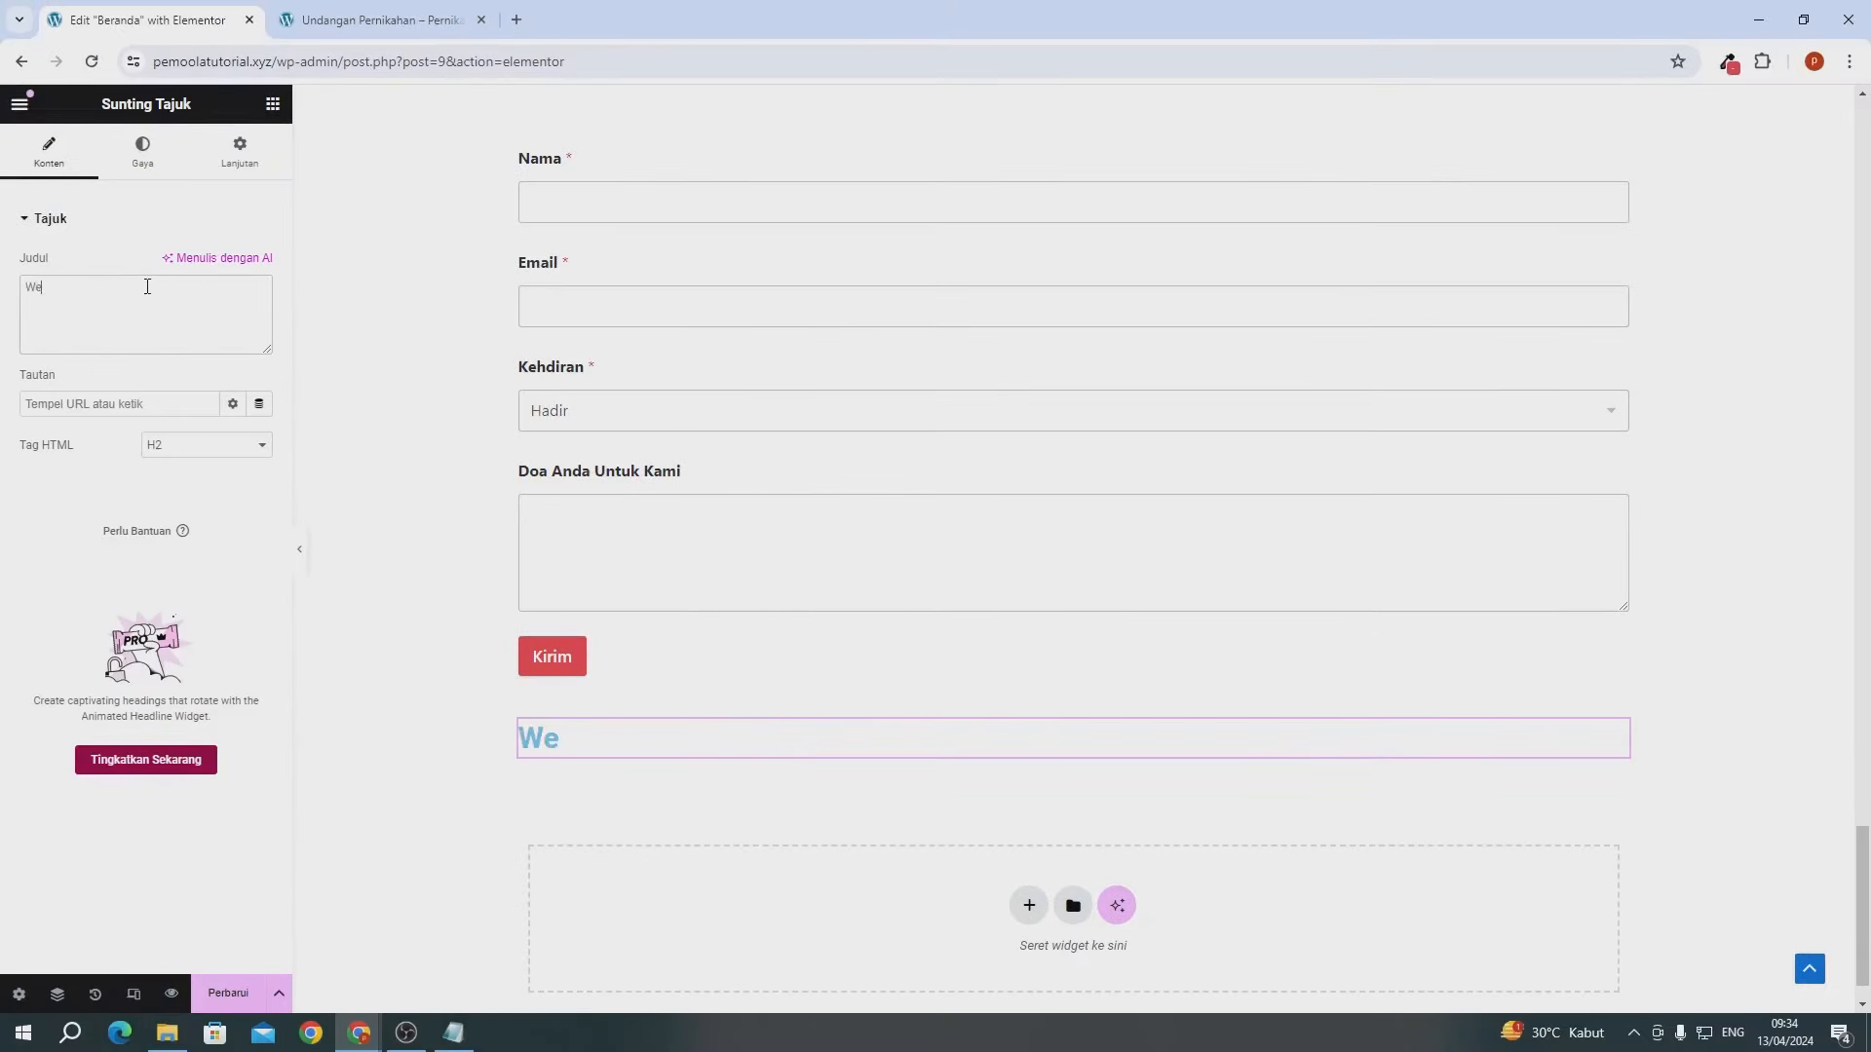
{"action": "type", "text": " Diki & Desi"}
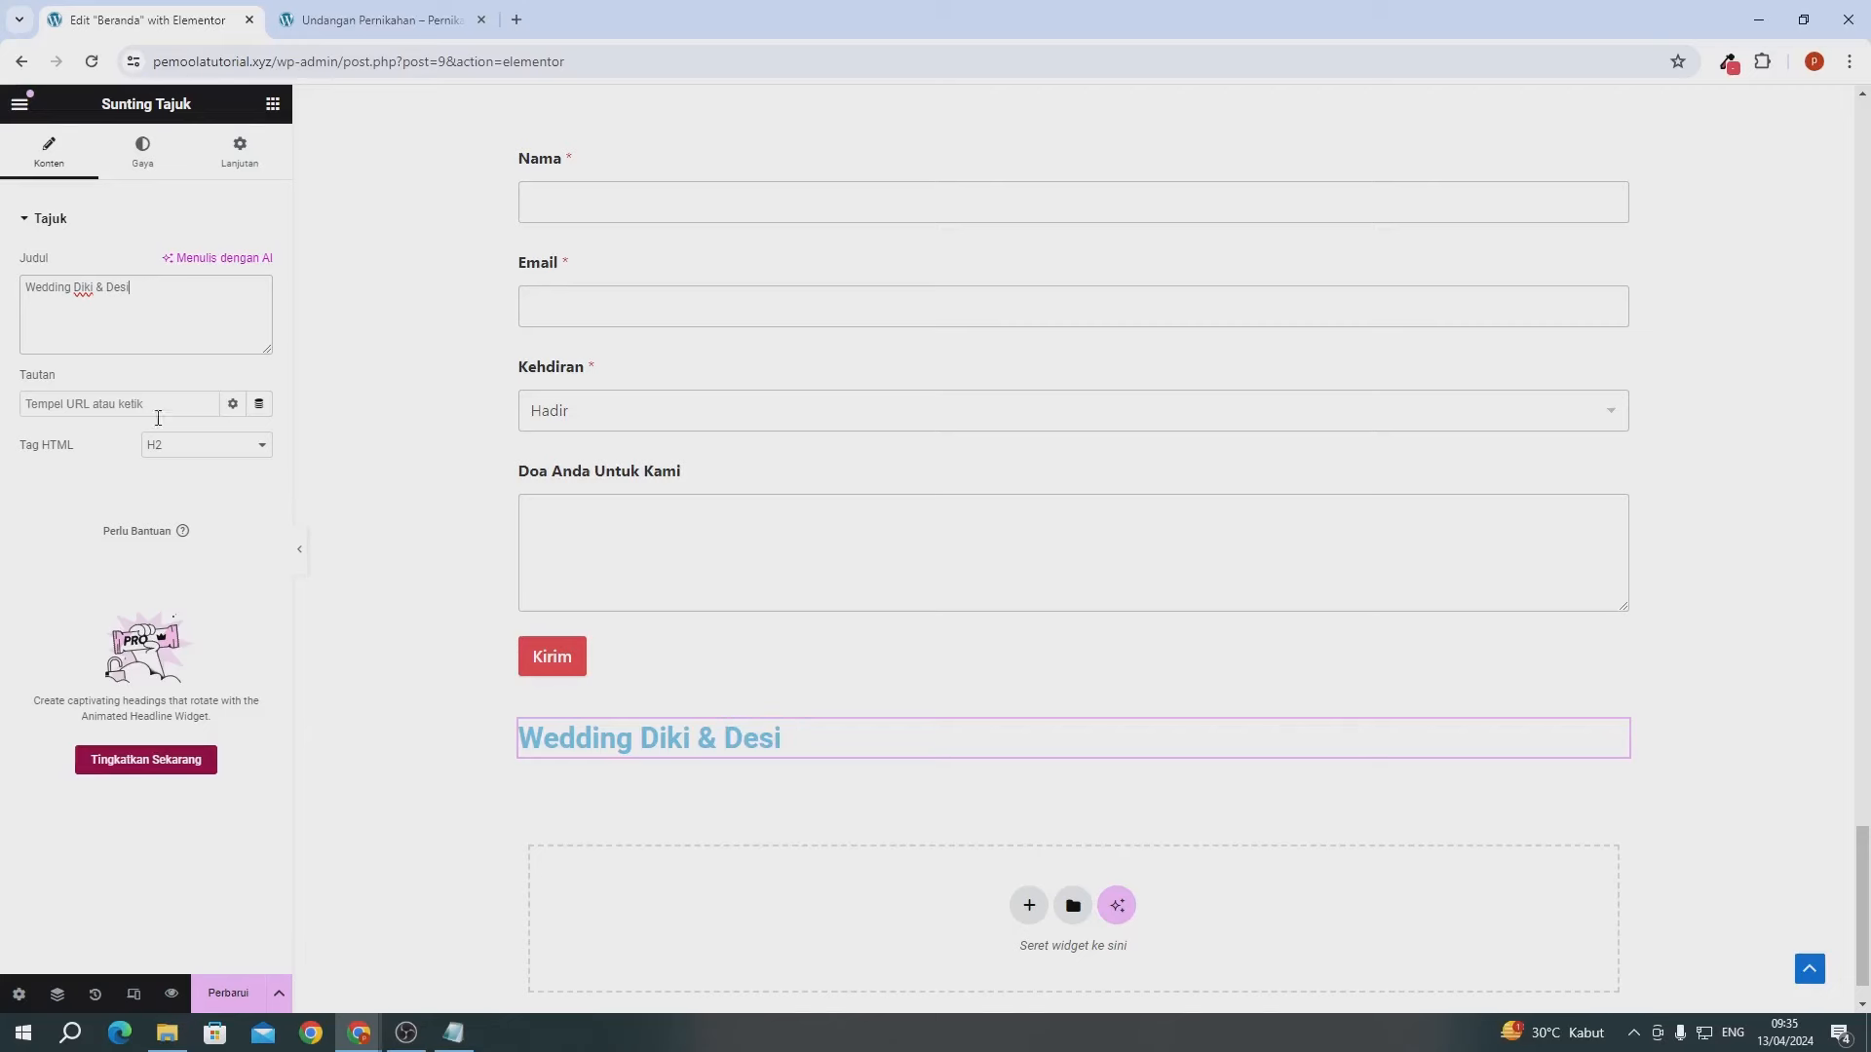
{"action": "left_click", "coordinate": [200, 445]}
{"action": "left_click", "coordinate": [178, 591]}
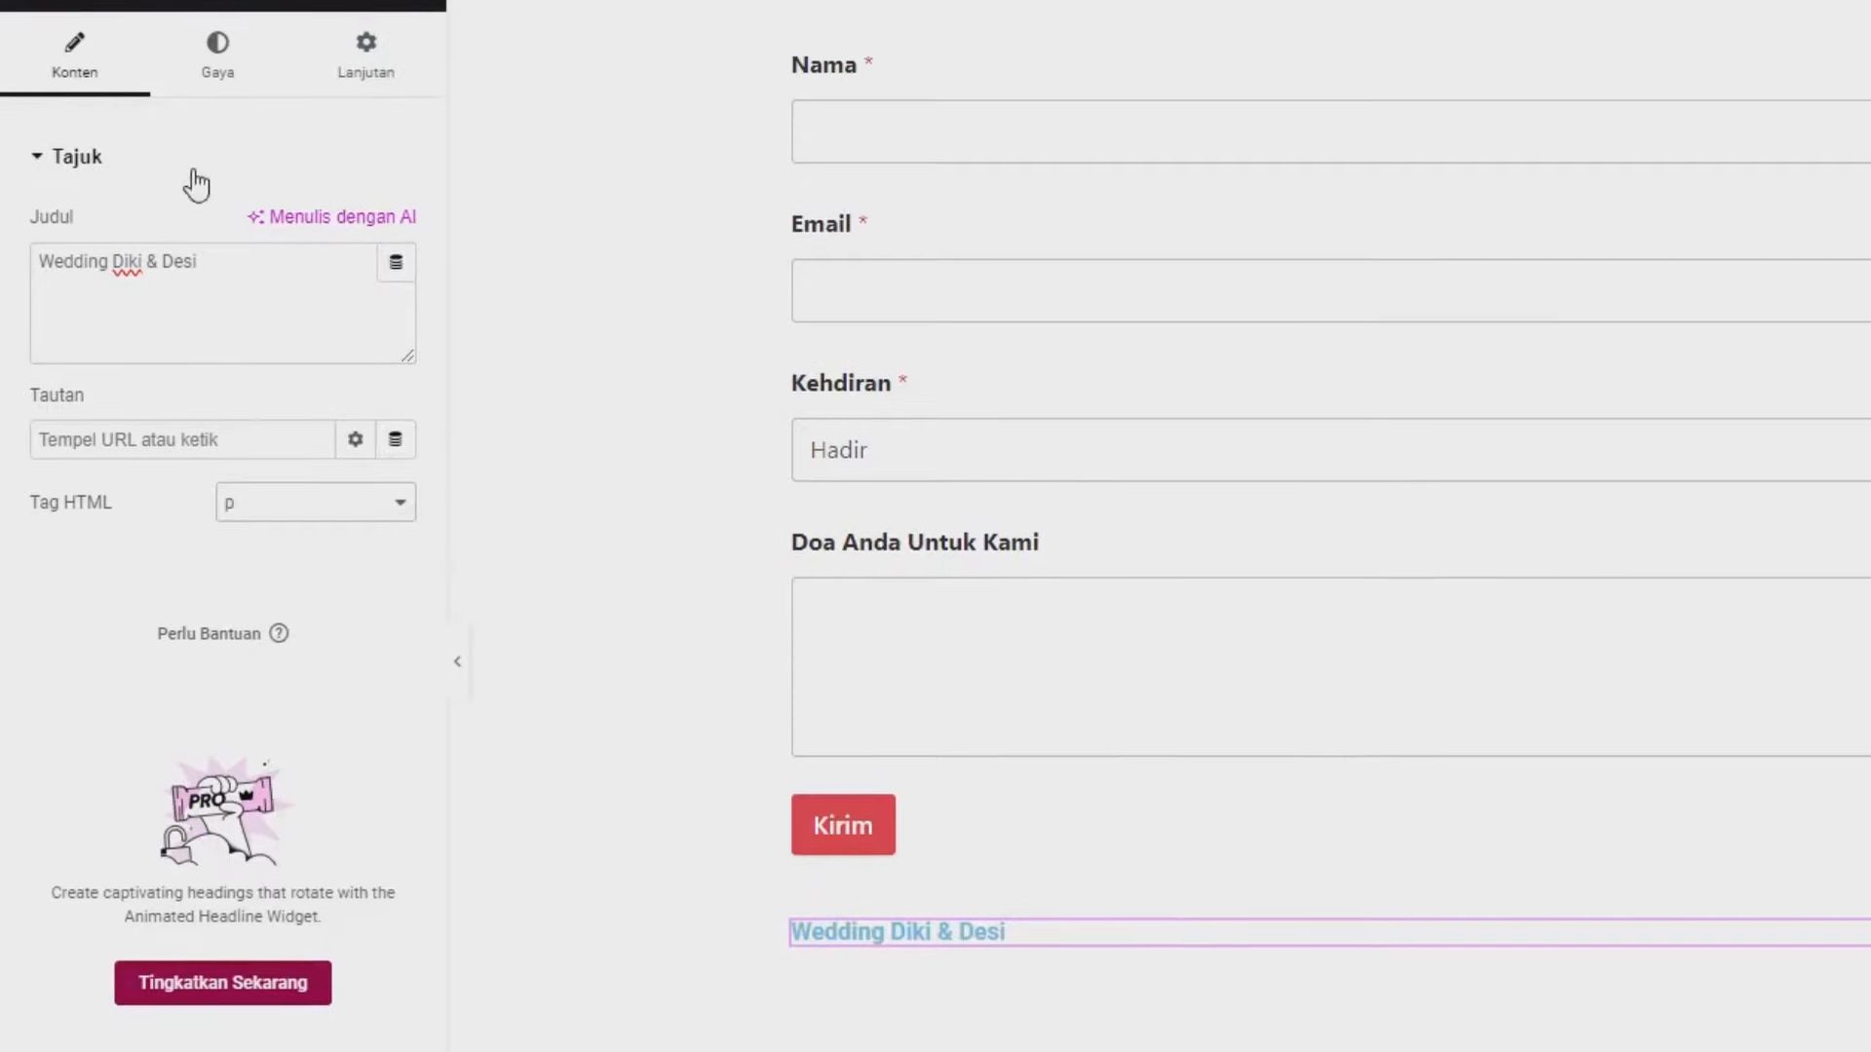
- Set the heading text colour to black #000000
{"action": "left_click", "coordinate": [218, 136]}
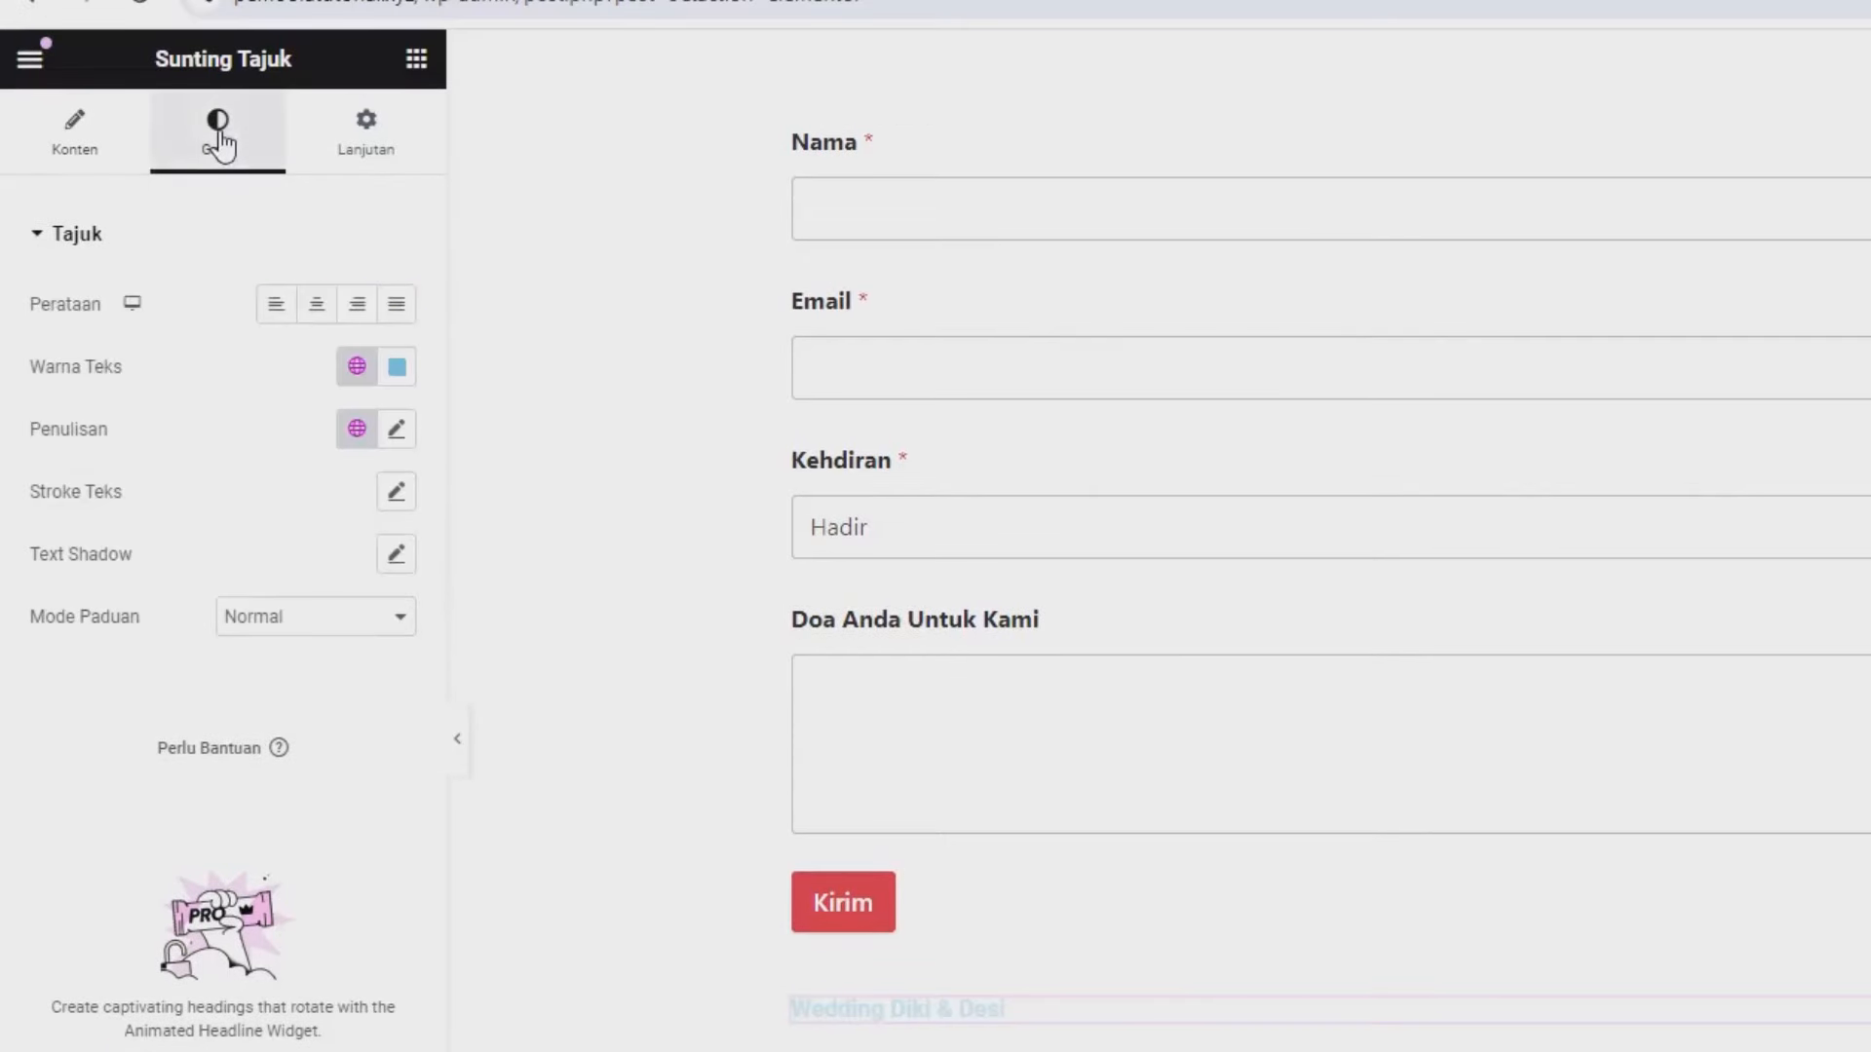
{"action": "left_click", "coordinate": [397, 368]}
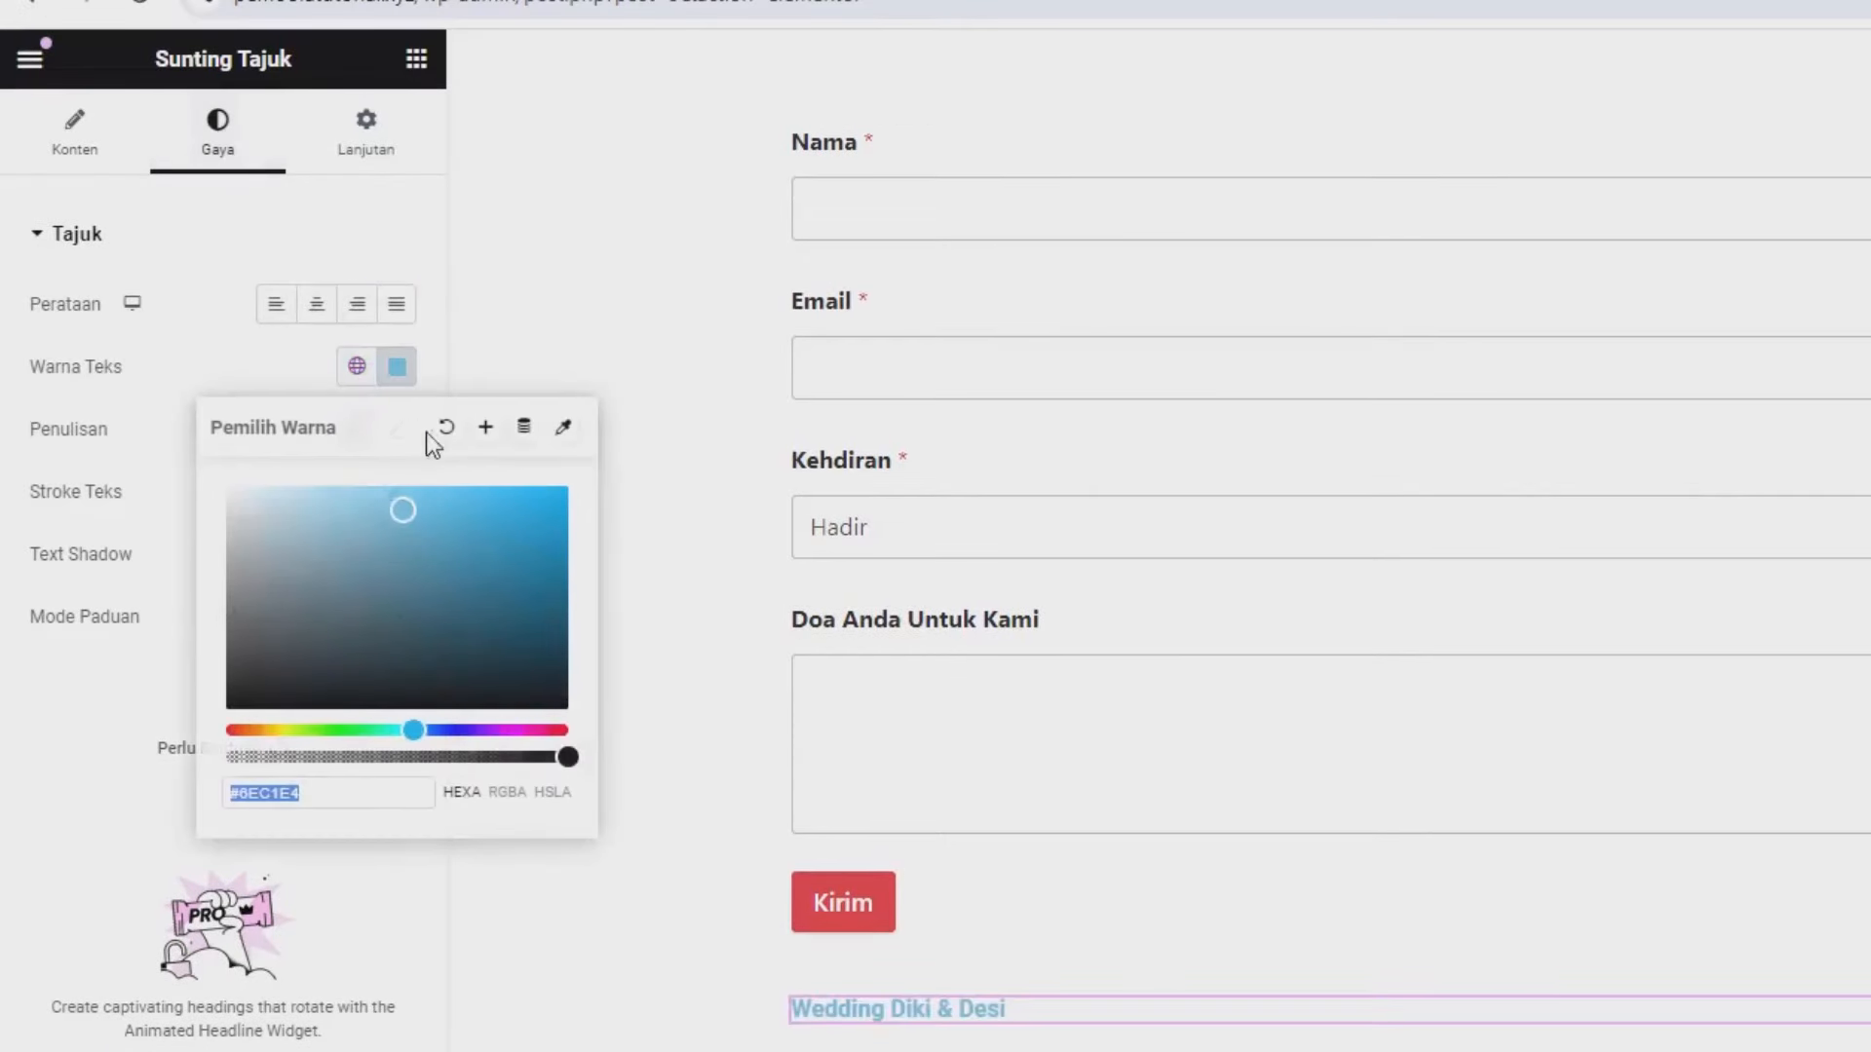
{"action": "left_click", "coordinate": [551, 662]}
{"action": "left_click", "coordinate": [565, 706]}
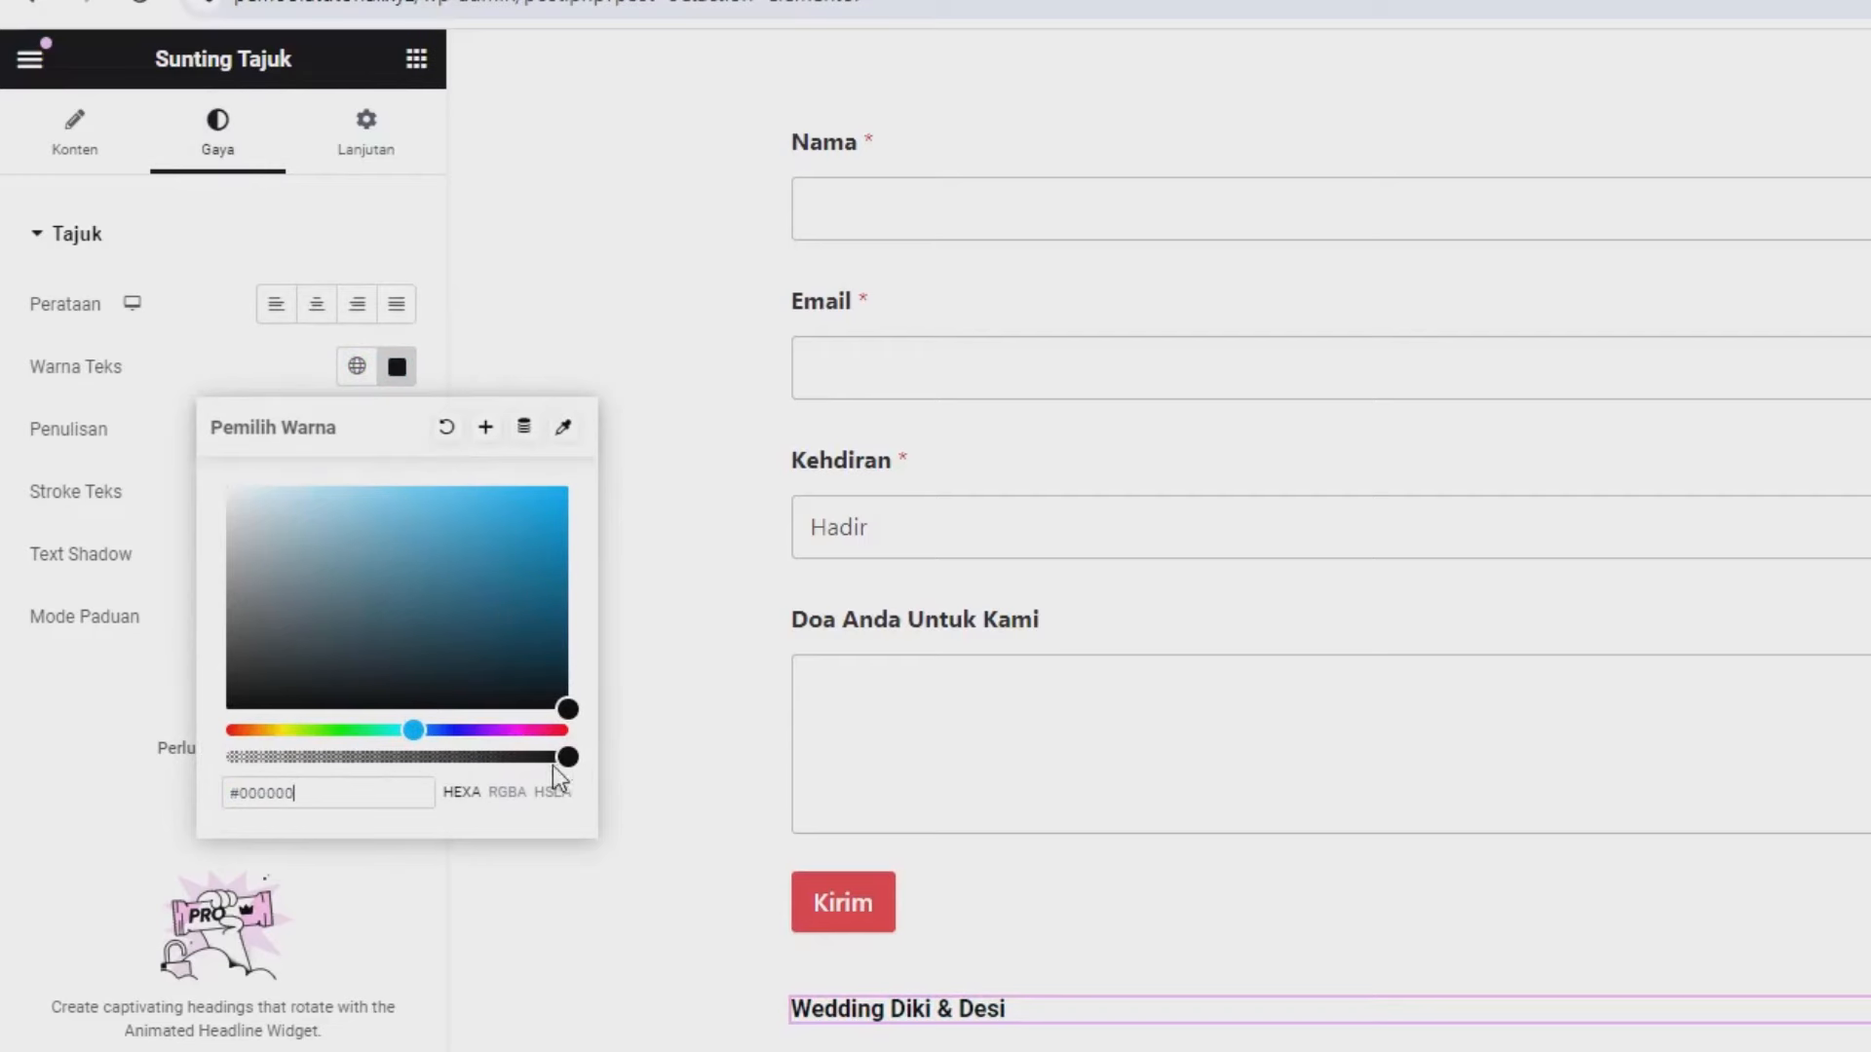
{"action": "left_click", "coordinate": [184, 667]}
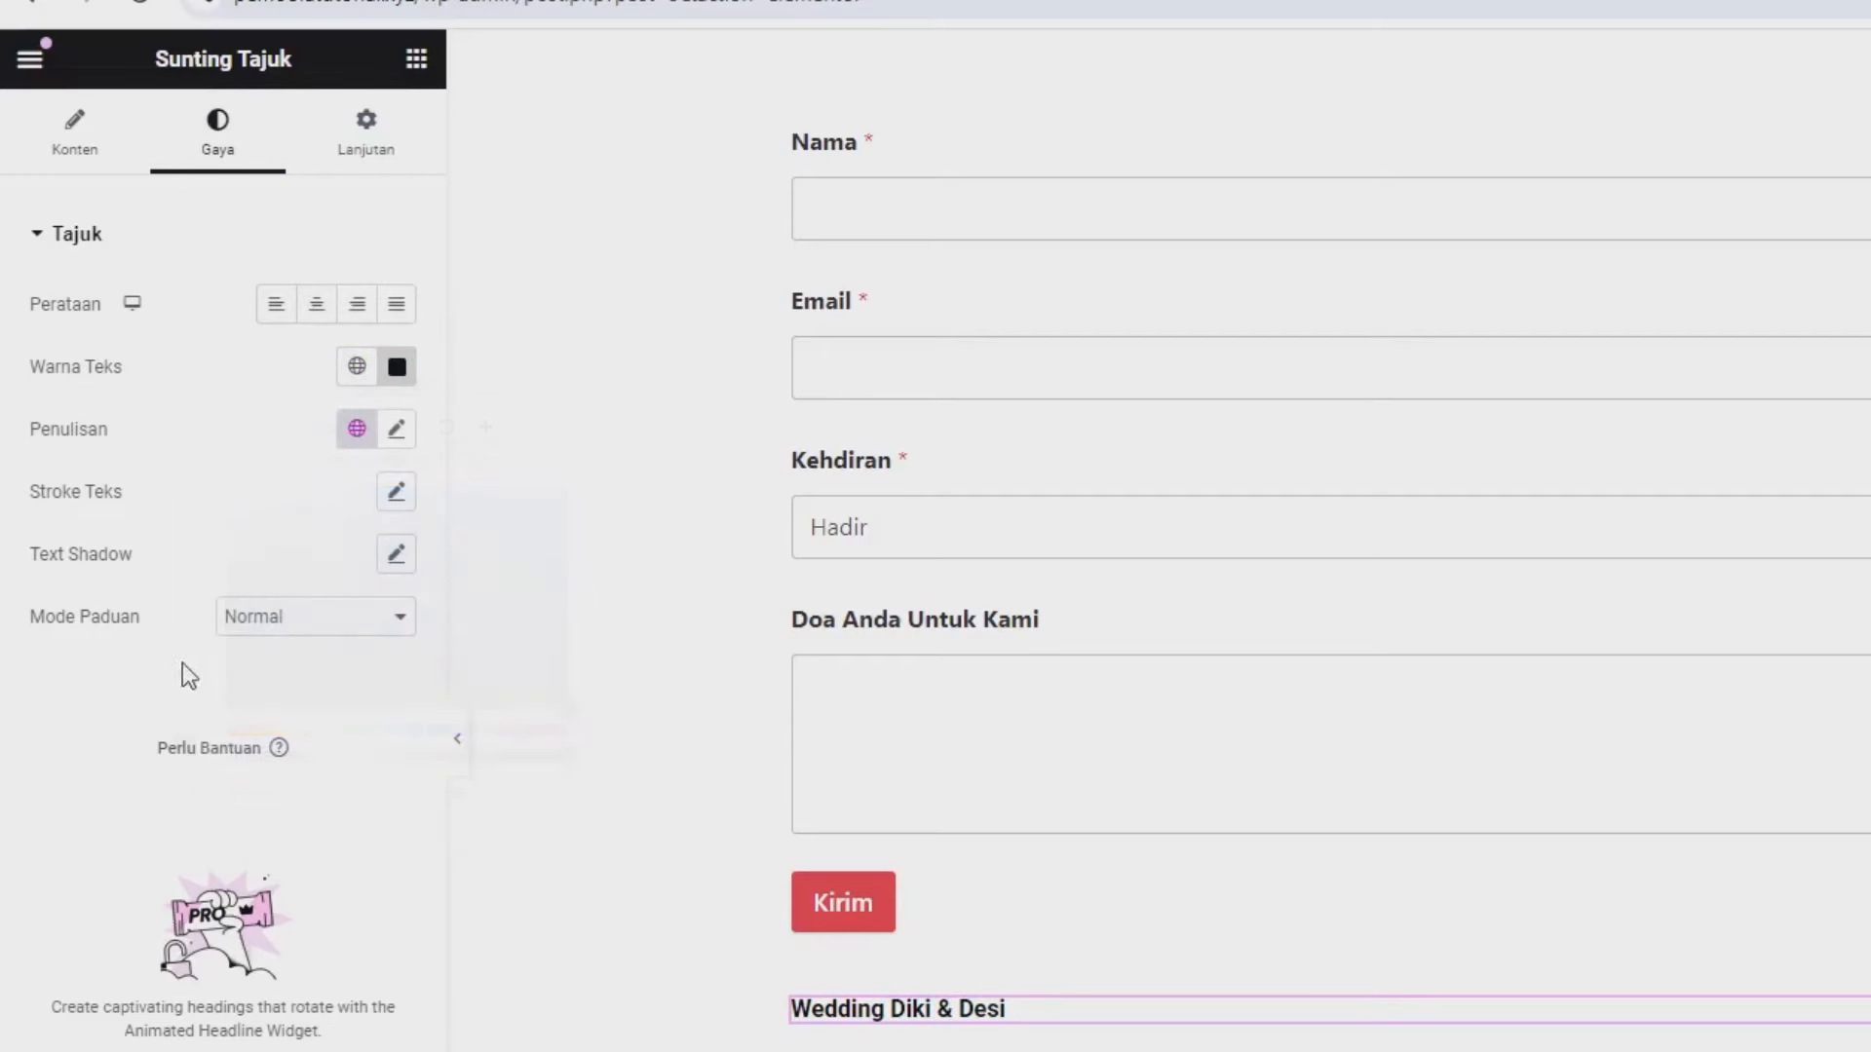
- Style the heading as Poppins 14 px, weight 400, centred, and update the page
{"action": "left_click", "coordinate": [396, 429]}
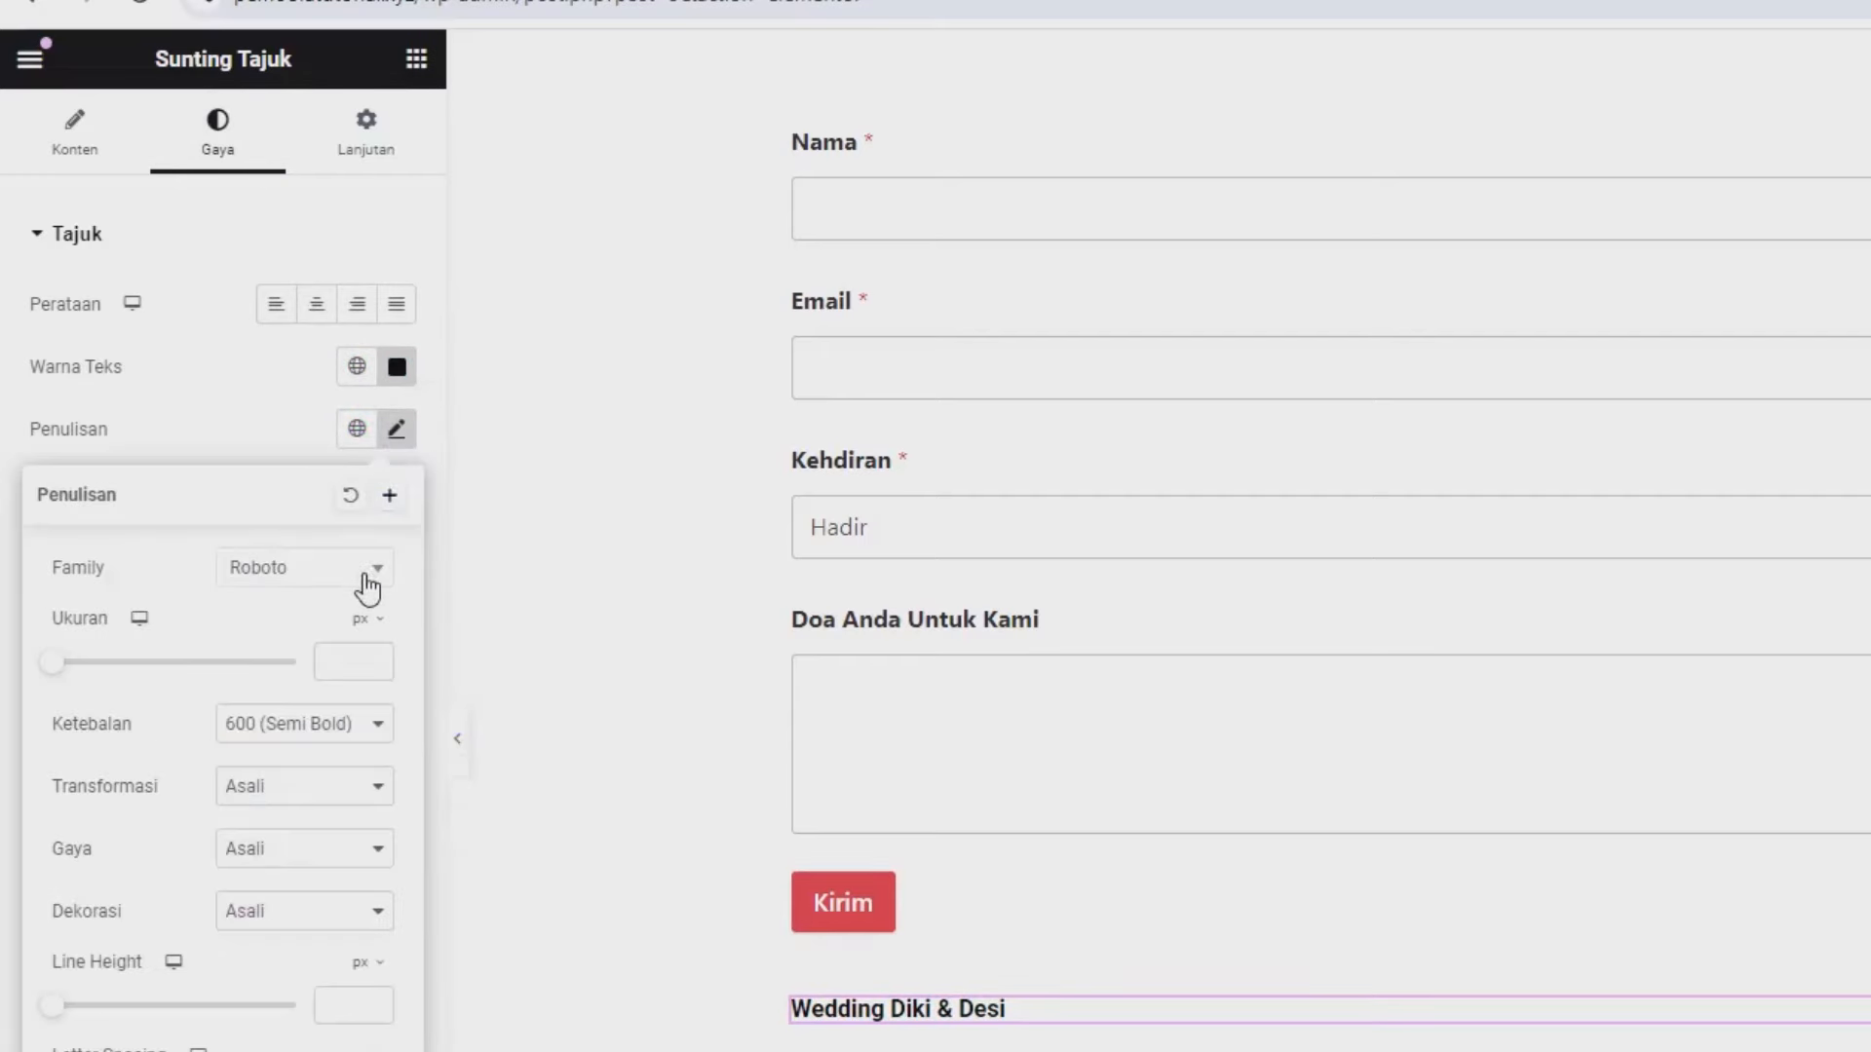
{"action": "left_click", "coordinate": [368, 585]}
{"action": "type", "text": "pop"}
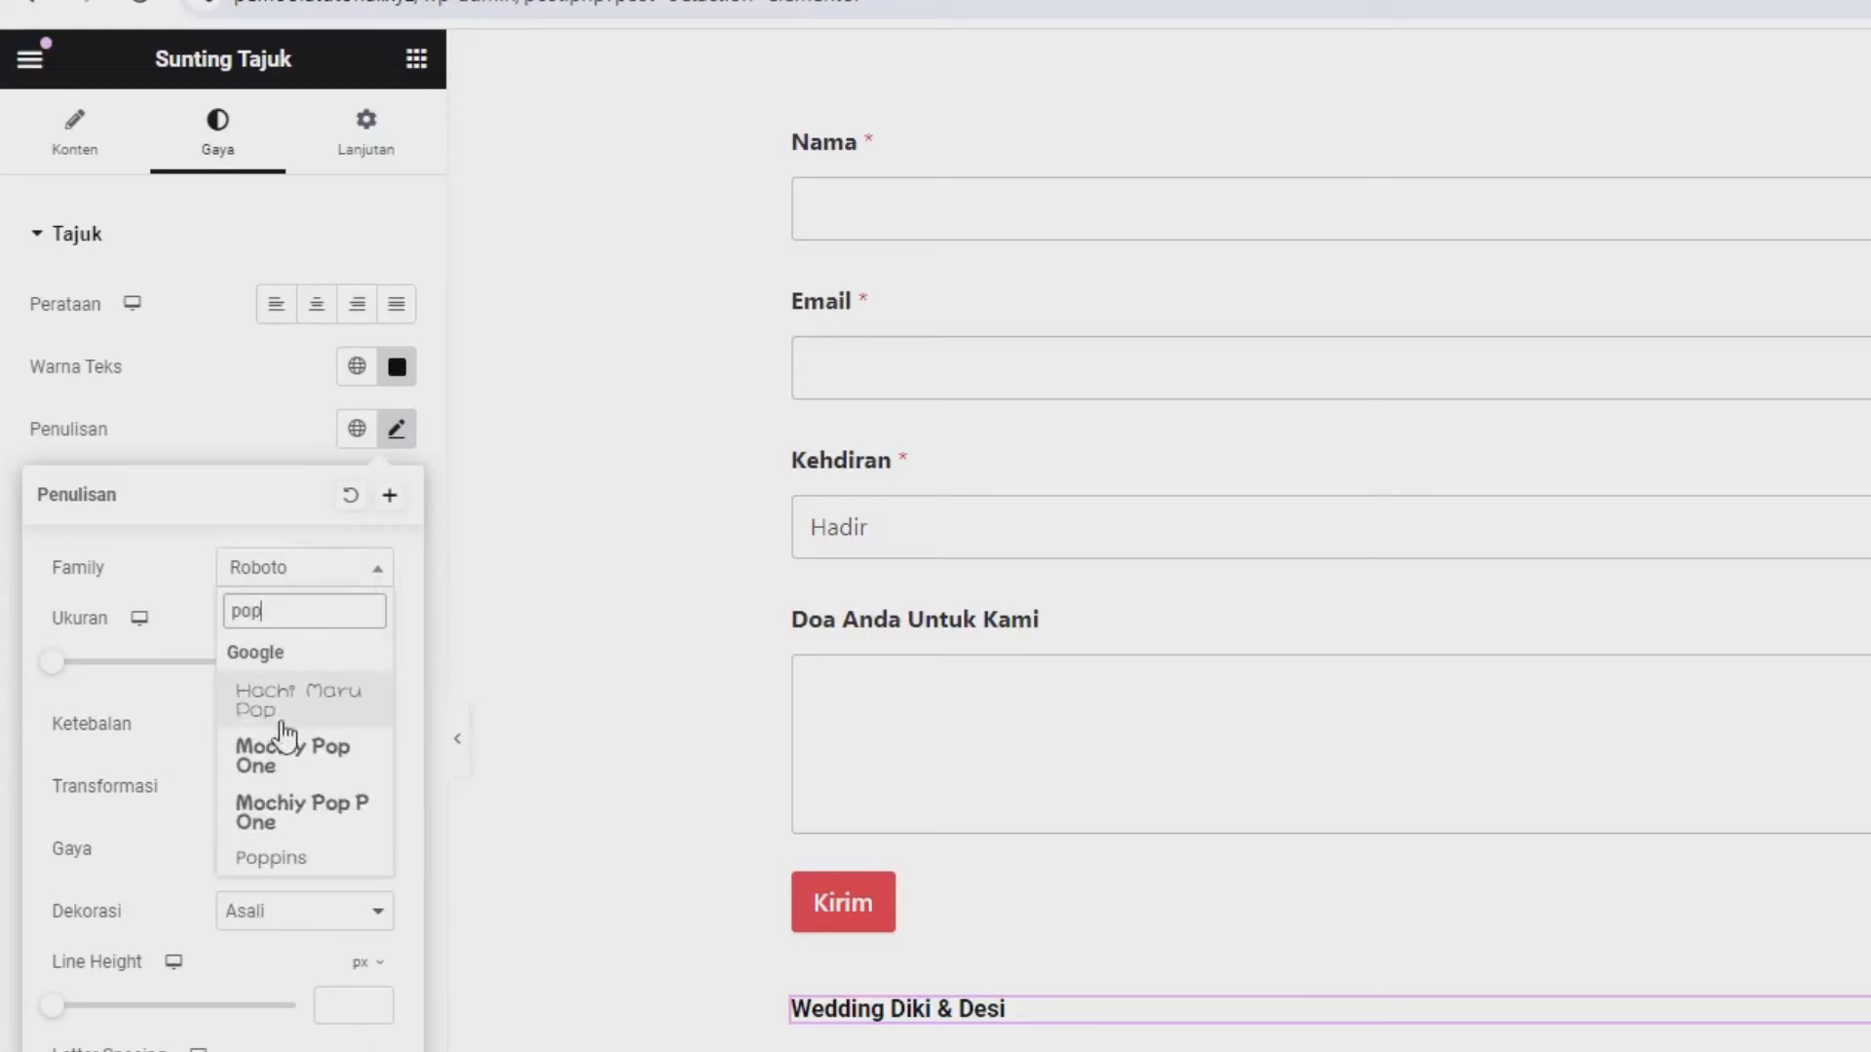
{"action": "left_click", "coordinate": [280, 871]}
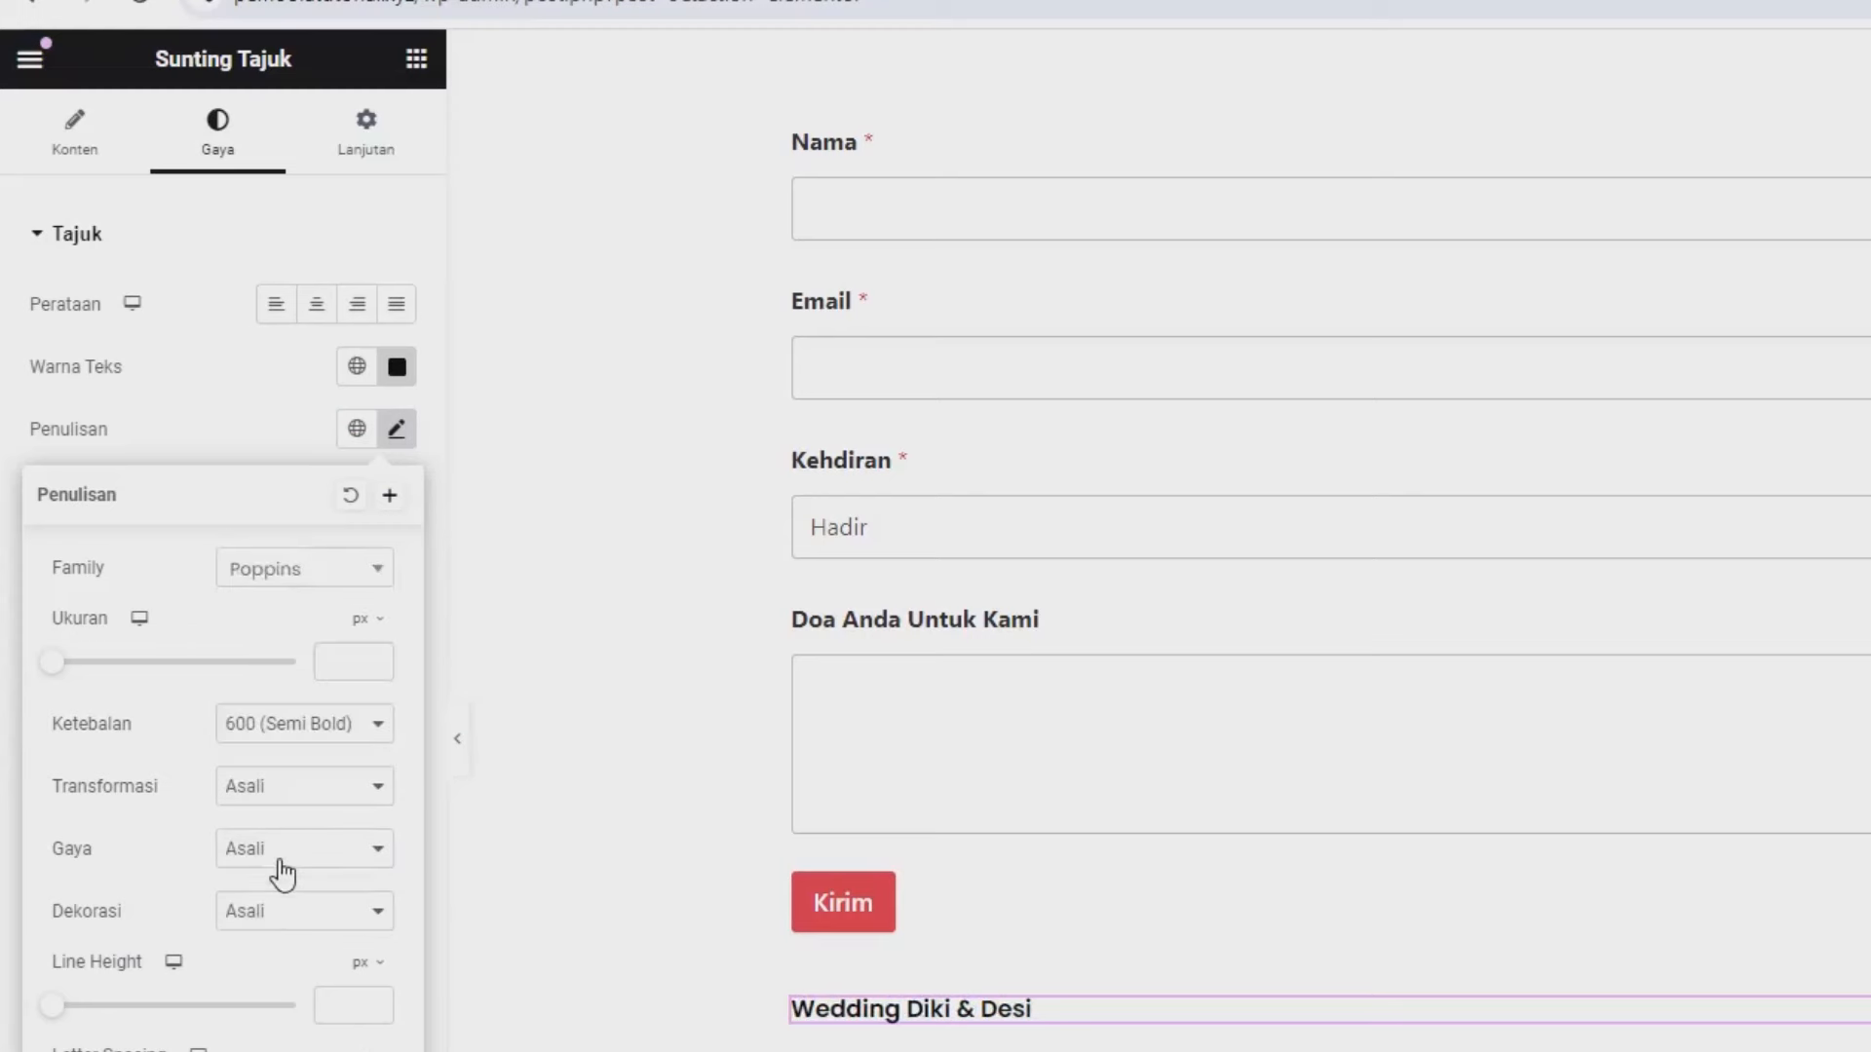
{"action": "left_click", "coordinate": [343, 662]}
{"action": "type", "text": "15"}
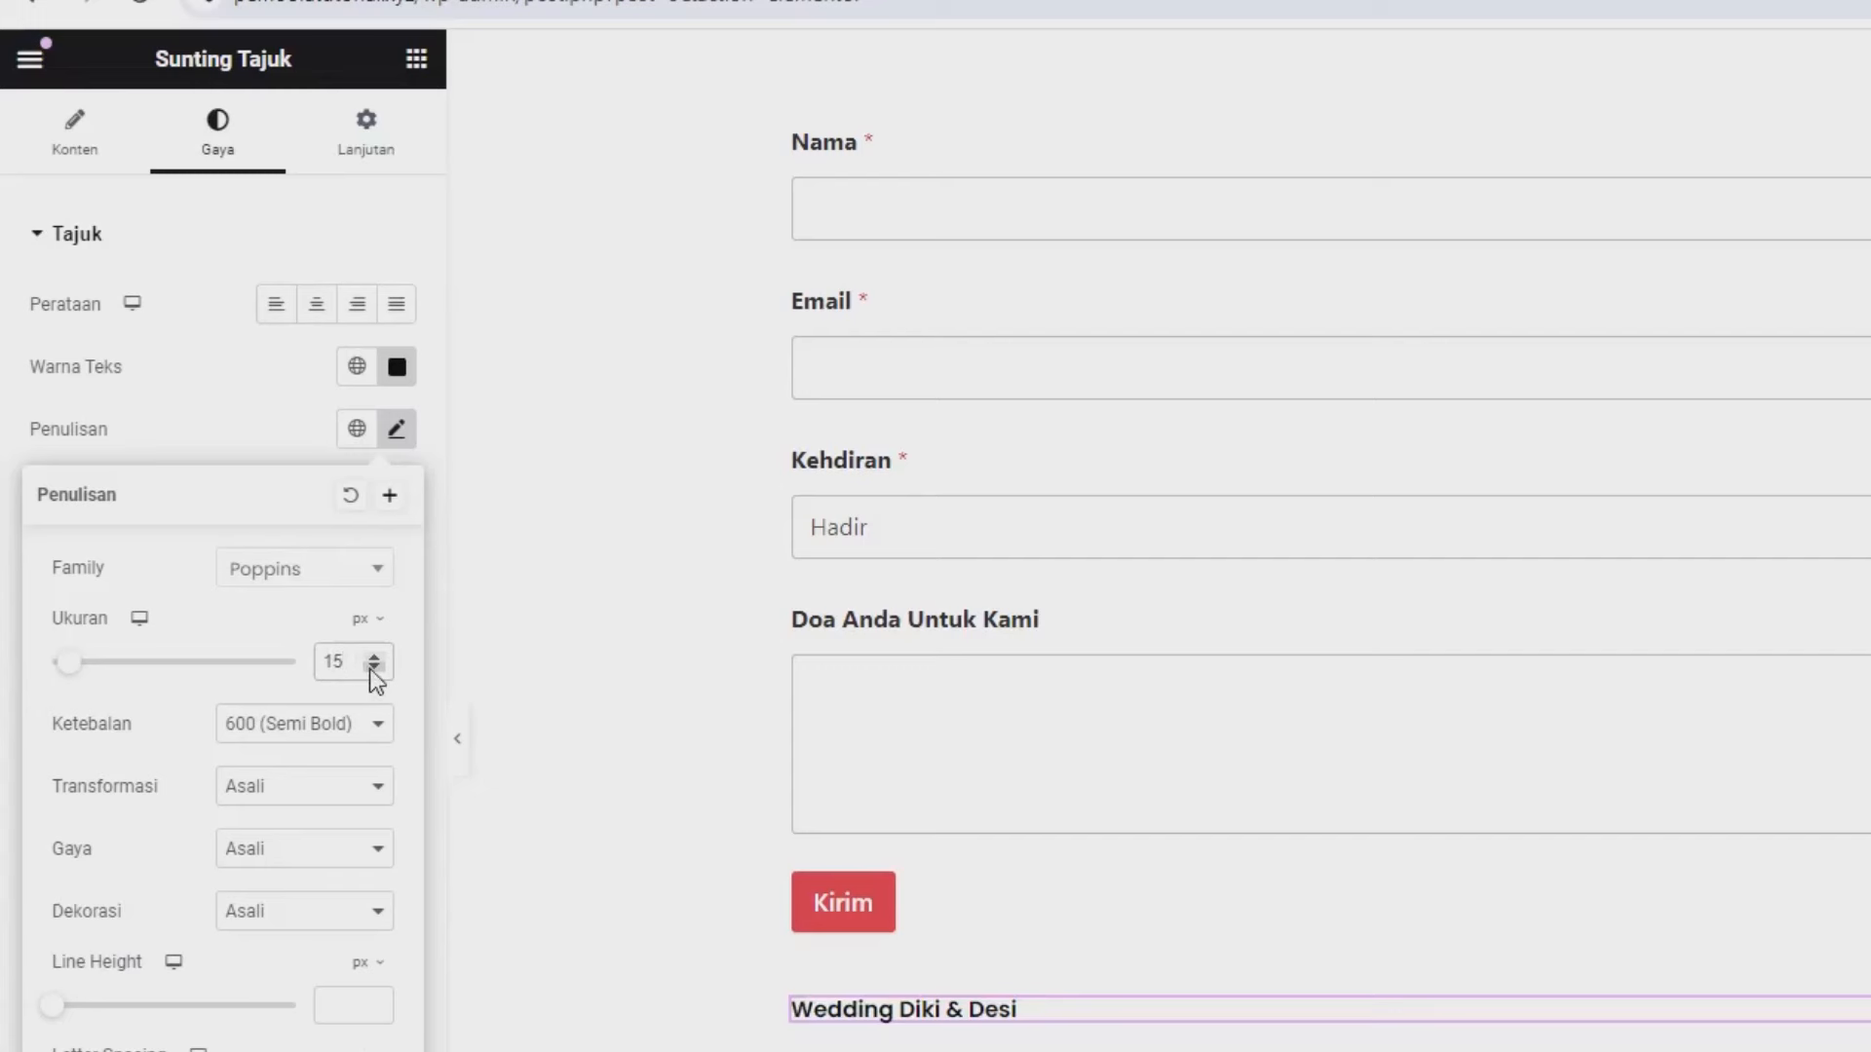
{"action": "left_click", "coordinate": [373, 668]}
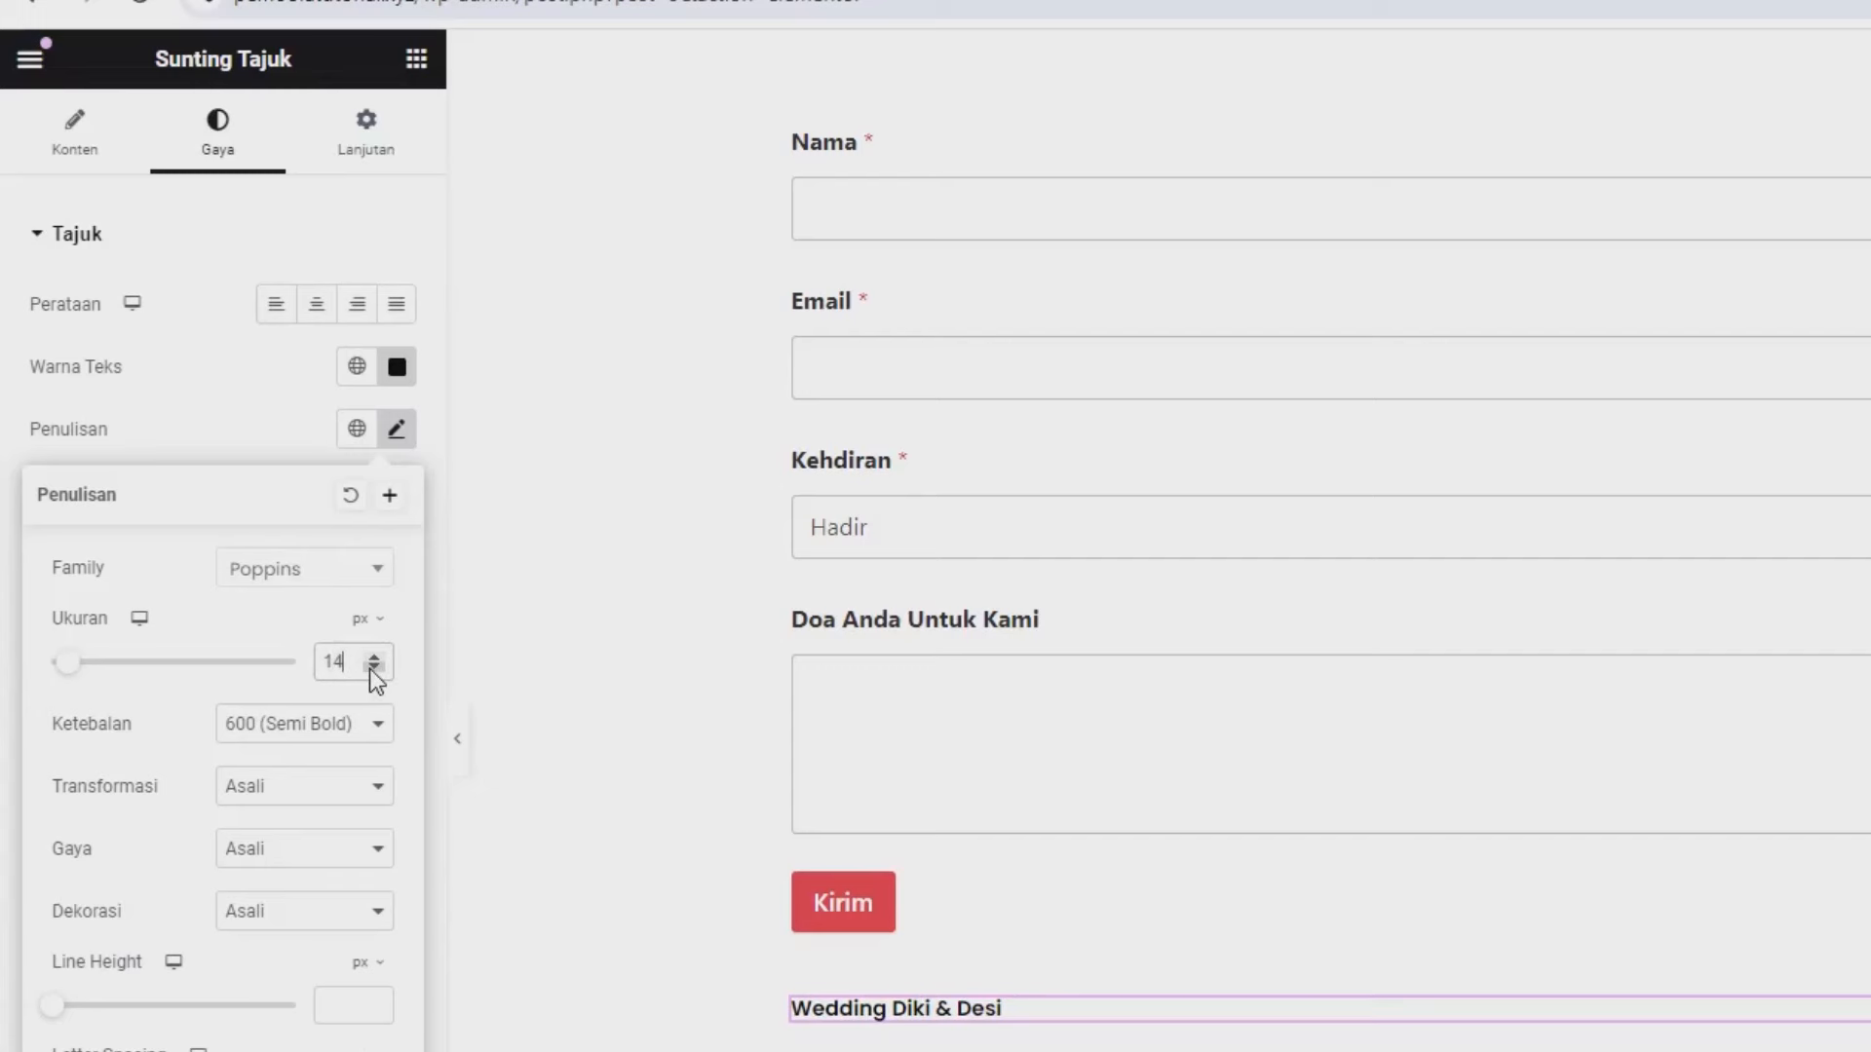
{"action": "left_click", "coordinate": [300, 731]}
{"action": "left_click", "coordinate": [276, 824]}
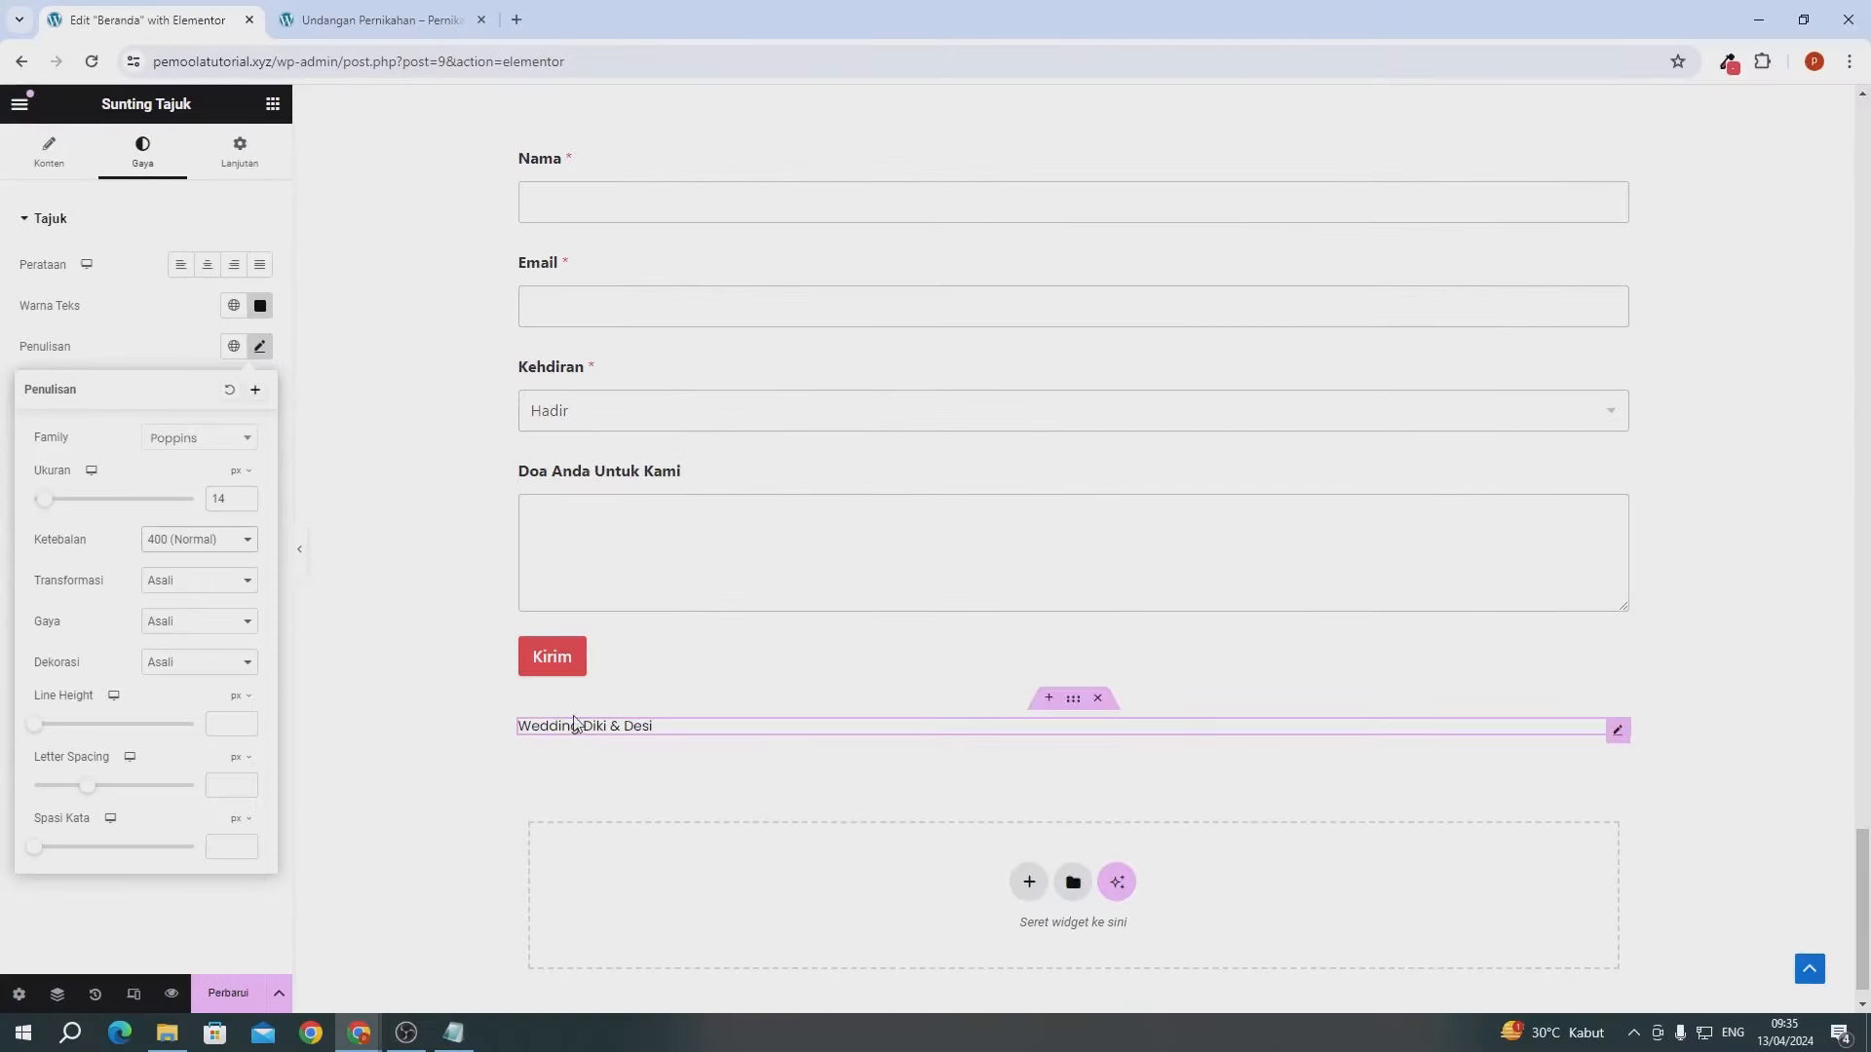
{"action": "left_click", "coordinate": [214, 271]}
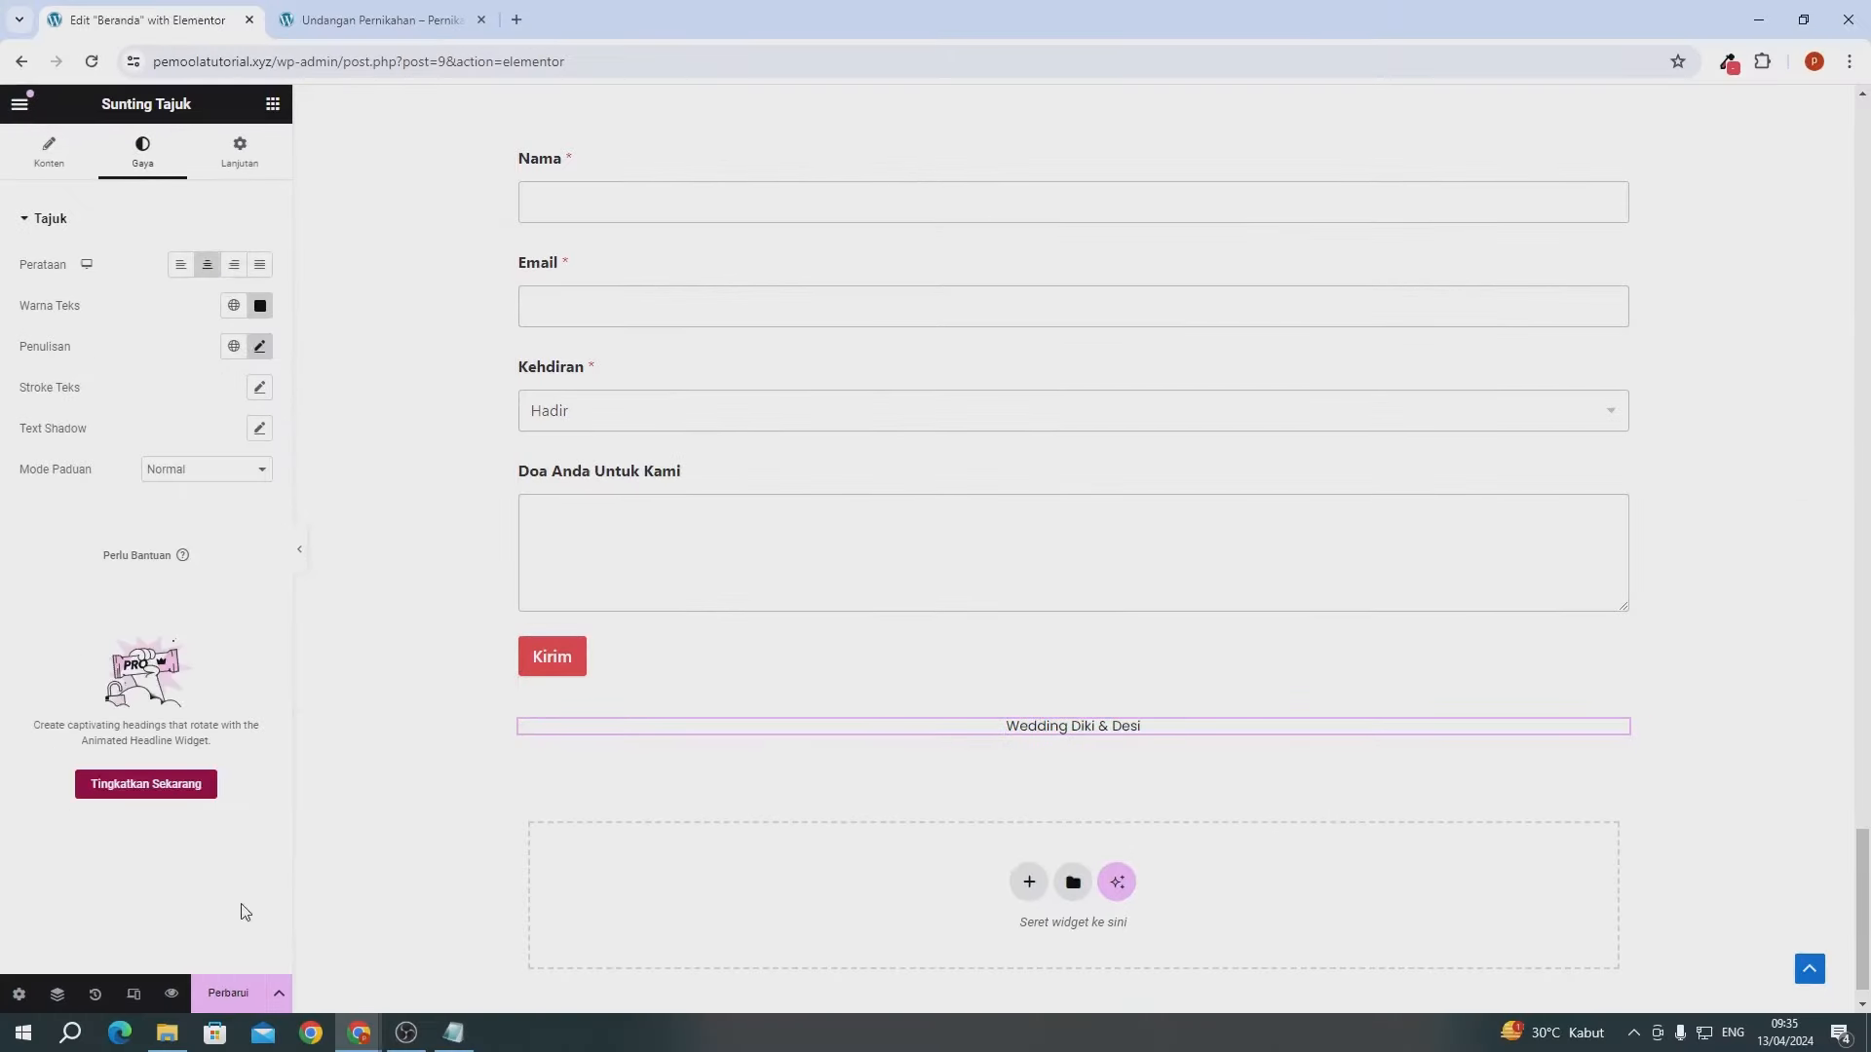
{"action": "left_click", "coordinate": [230, 993]}
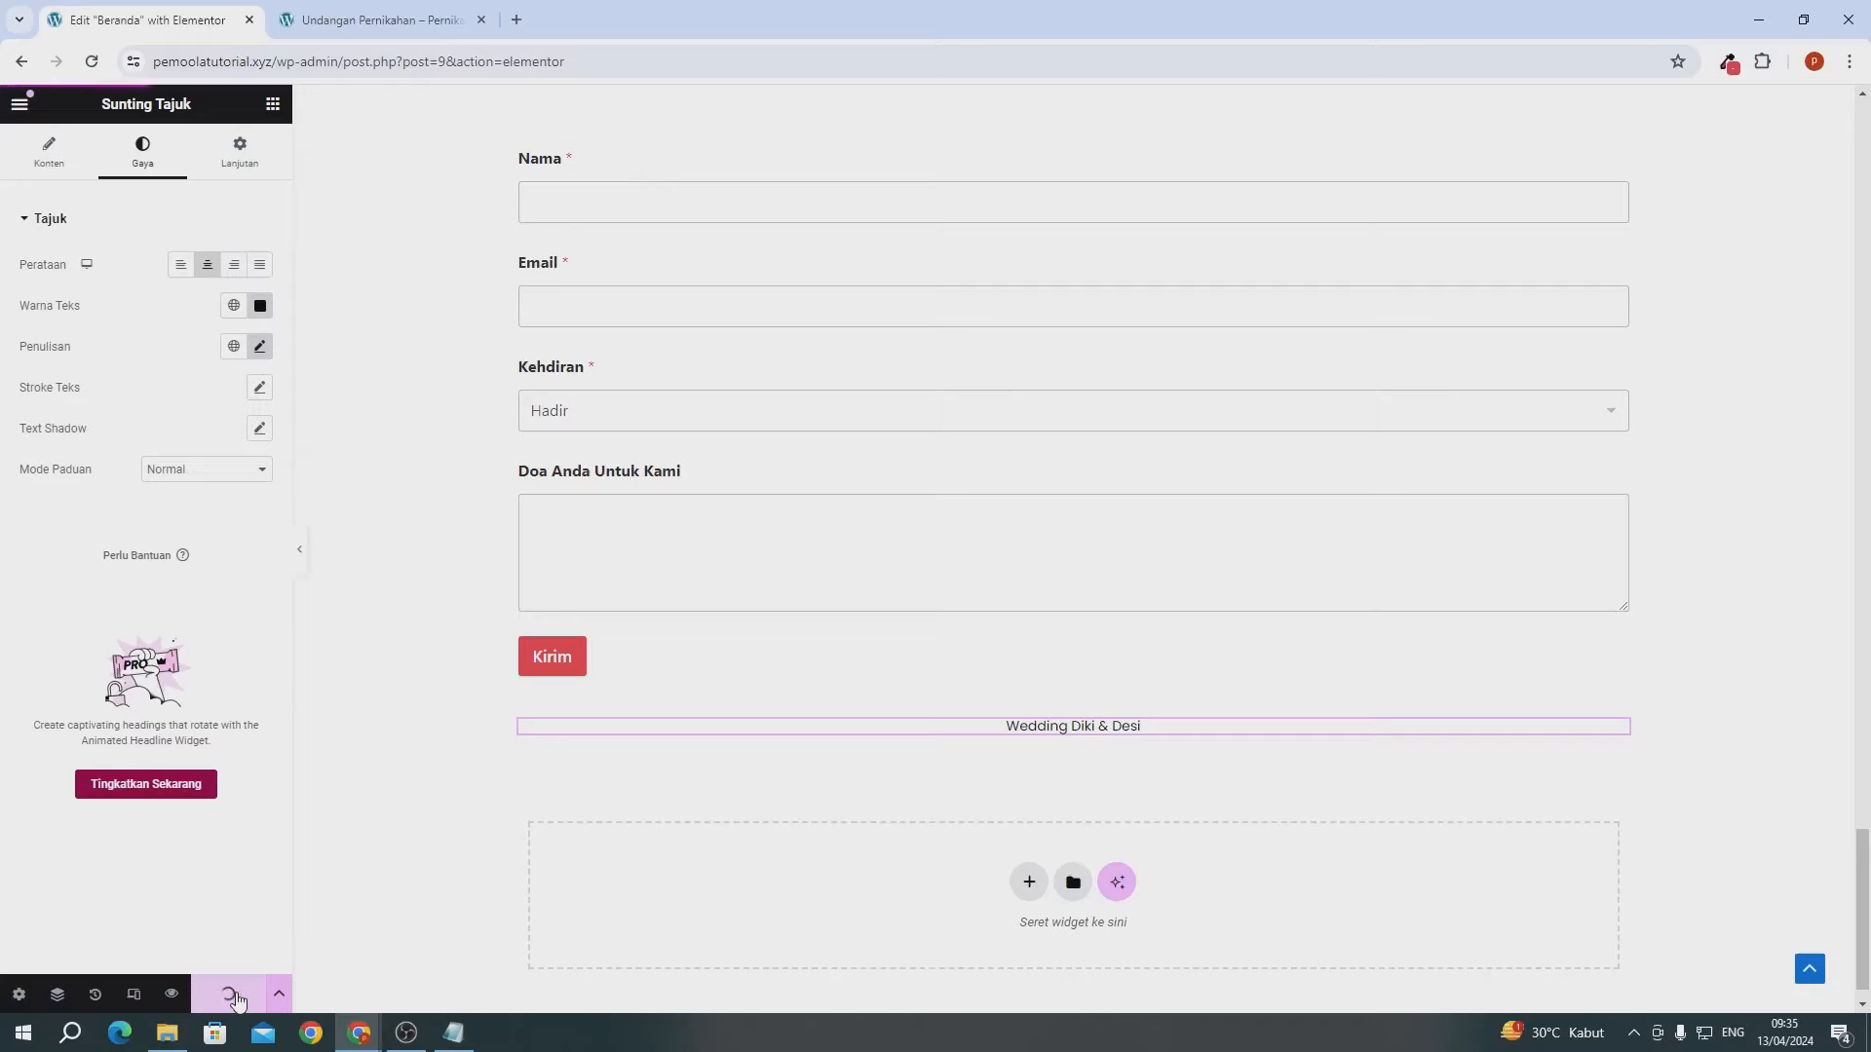
- Reload the live invitation to view the new footer heading and close the editor tab
{"action": "key", "text": "ctrl+Tab"}
{"action": "left_click", "coordinate": [91, 61]}
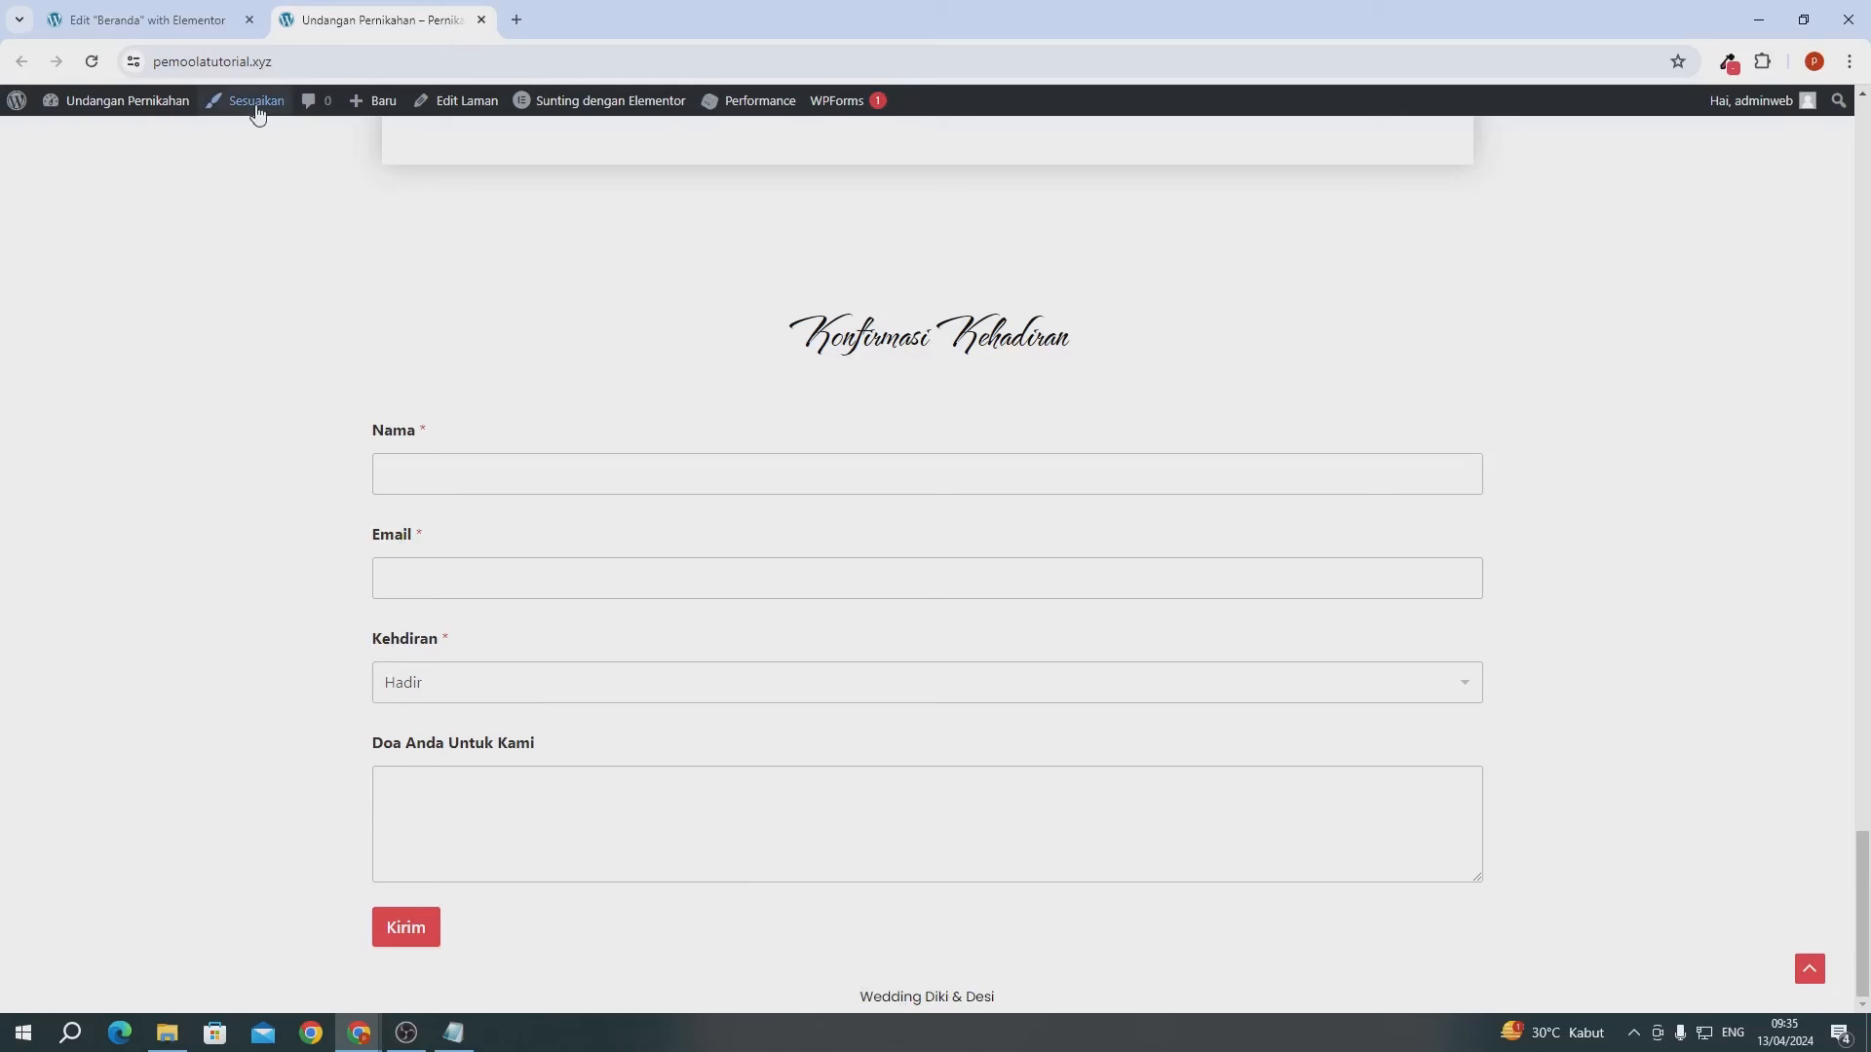
{"action": "left_click", "coordinate": [254, 23]}
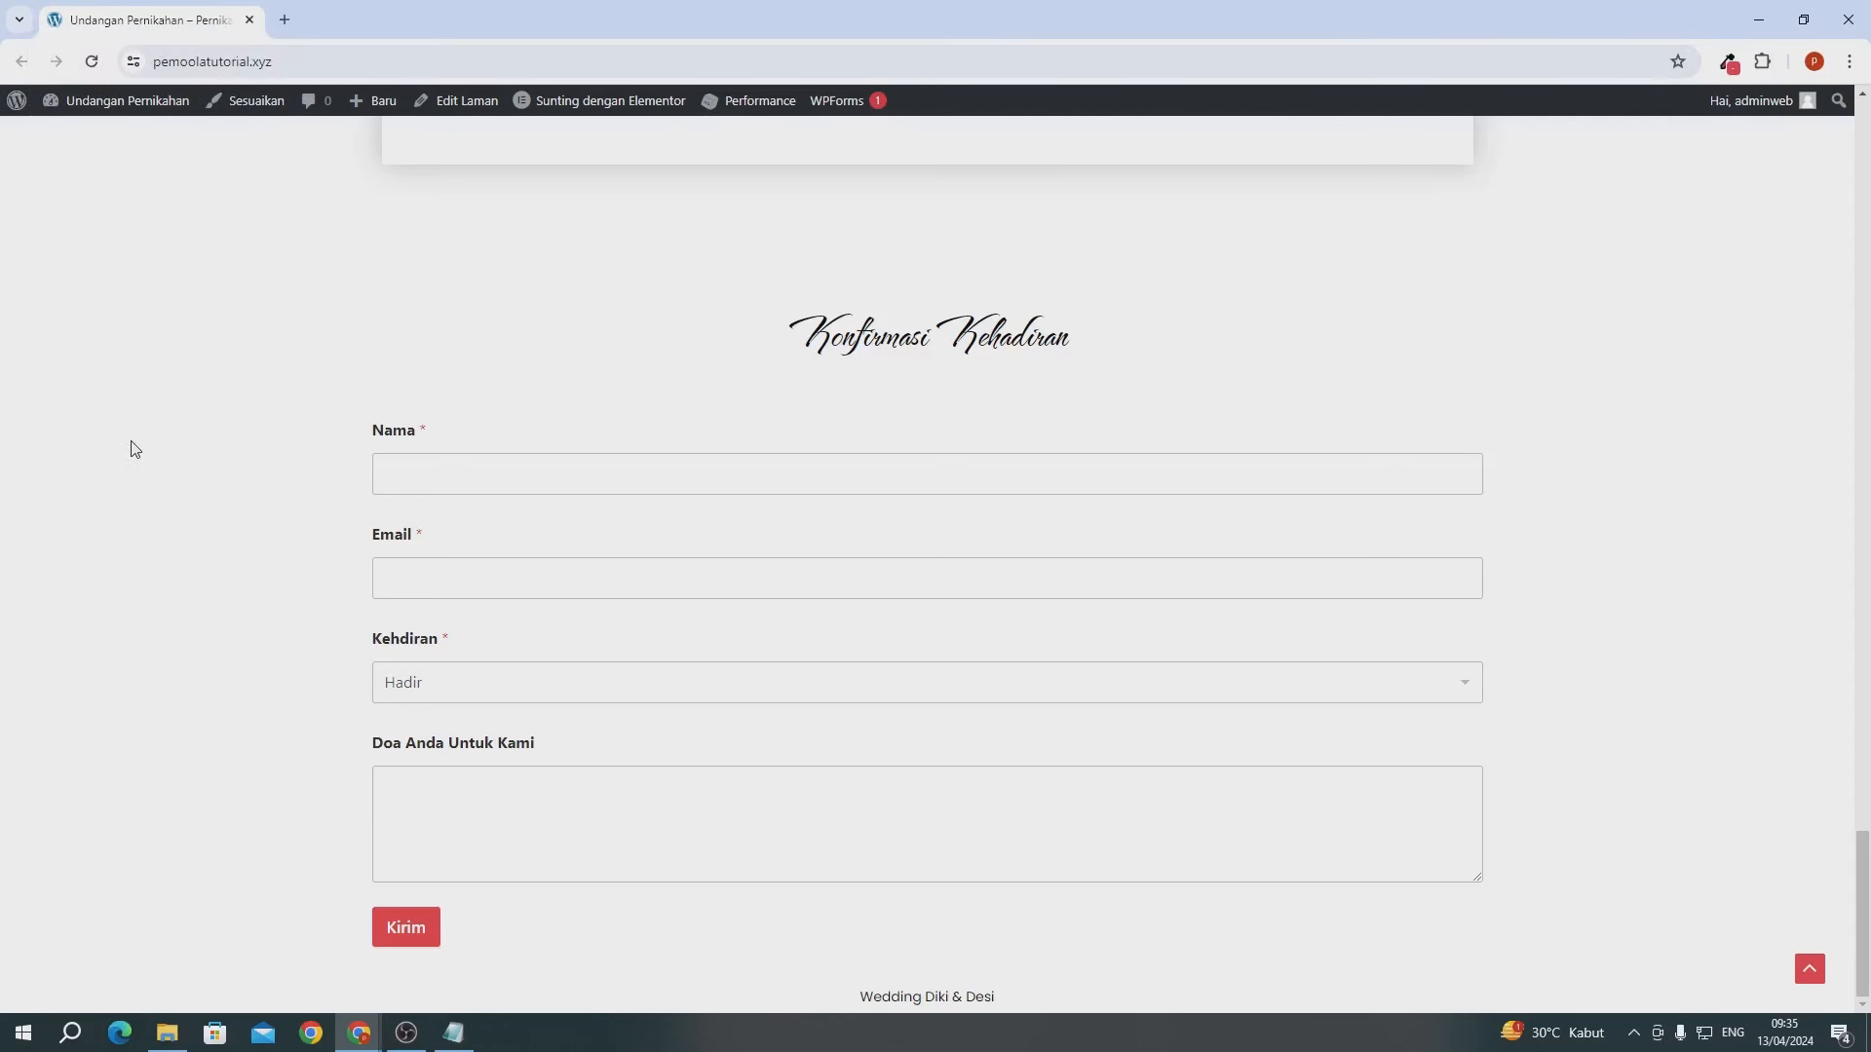
- Fill the RSVP form with a guest name, saved e-mail, attendance Masih Bingung and wish 'Semoga lancar'
{"action": "left_click", "coordinate": [528, 466]}
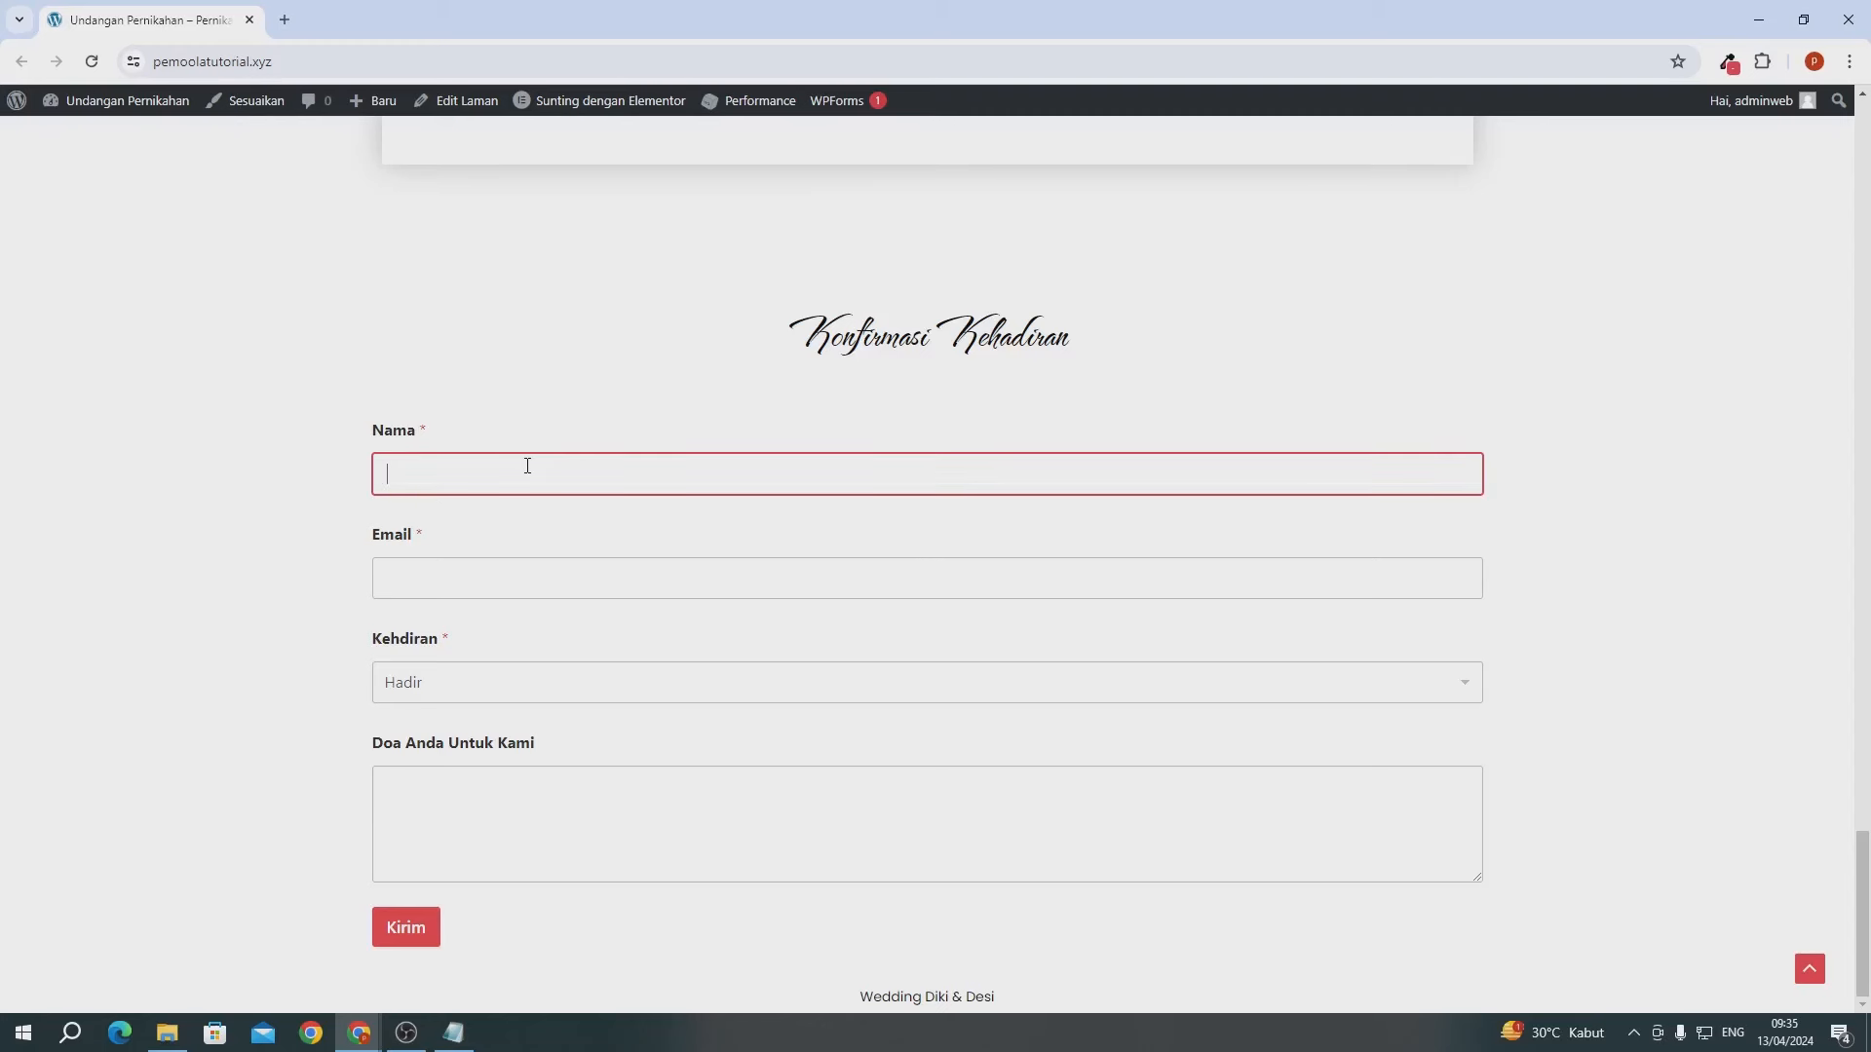
{"action": "type", "text": "Pemool a cs"}
{"action": "left_click", "coordinate": [454, 571]}
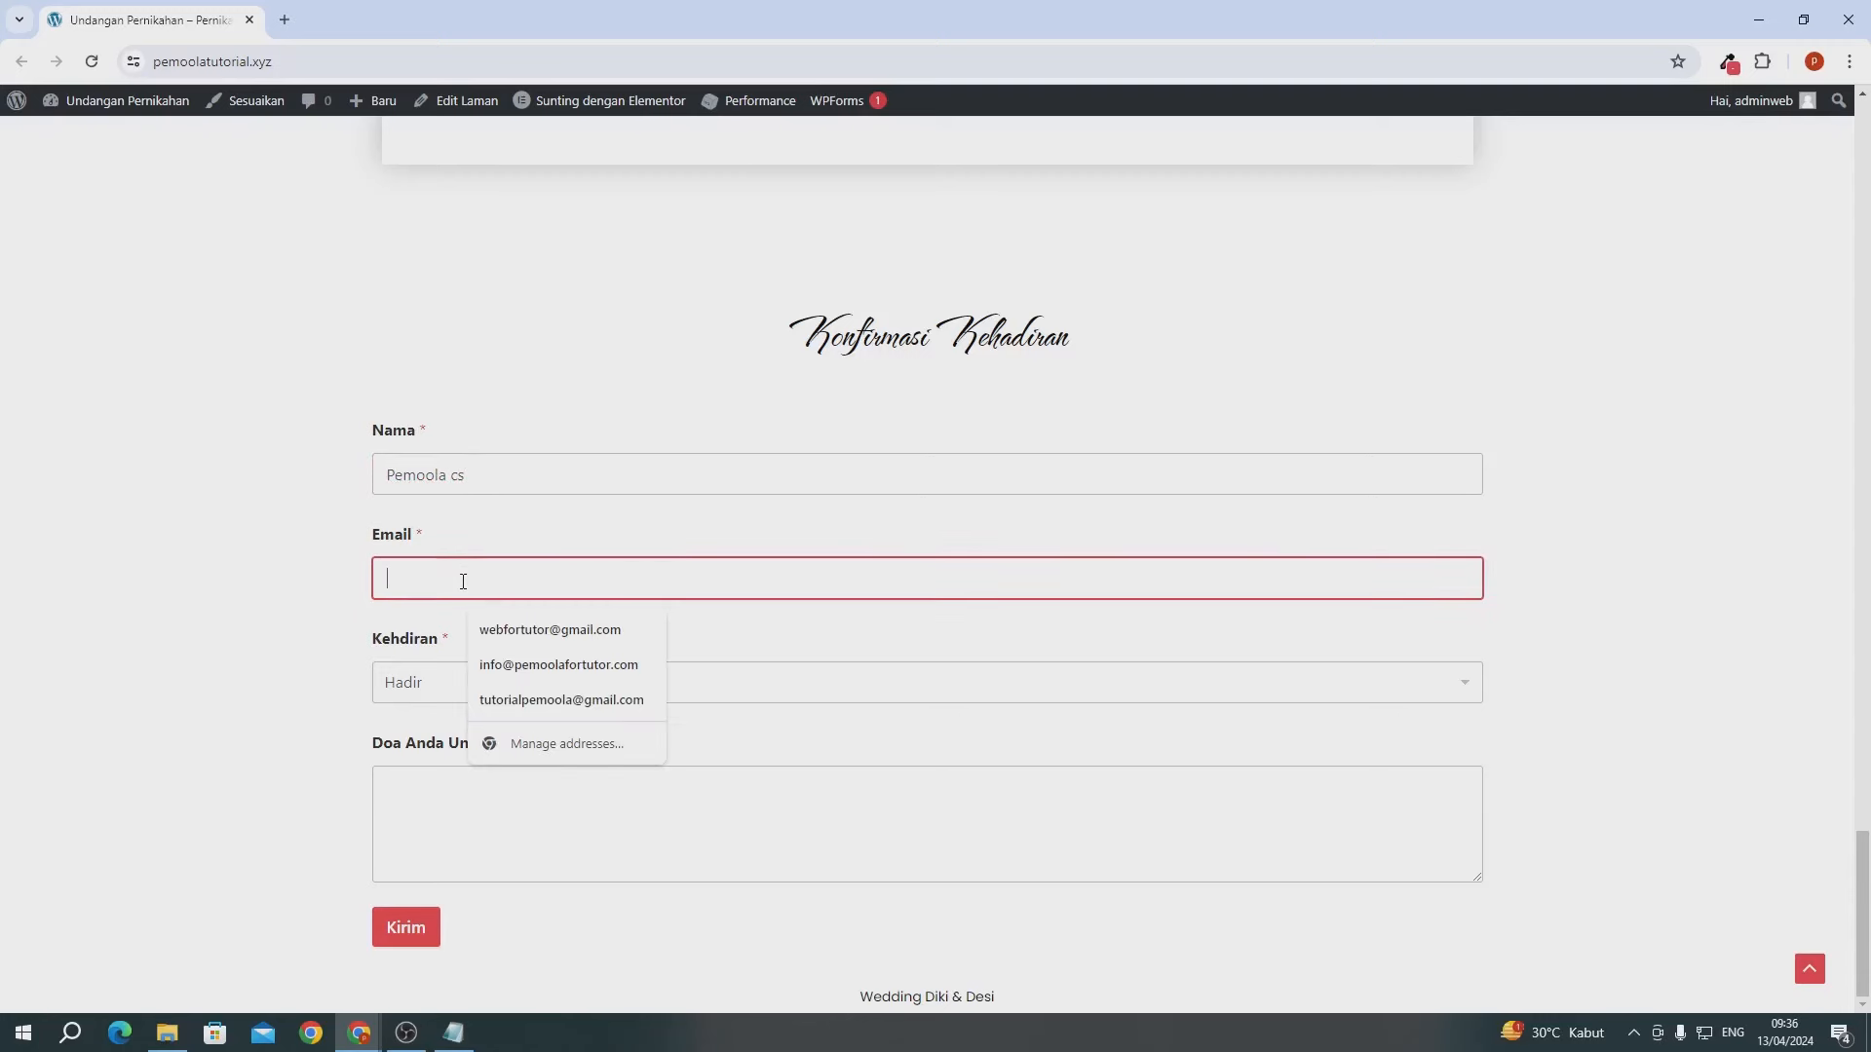
{"action": "left_click", "coordinate": [499, 624]}
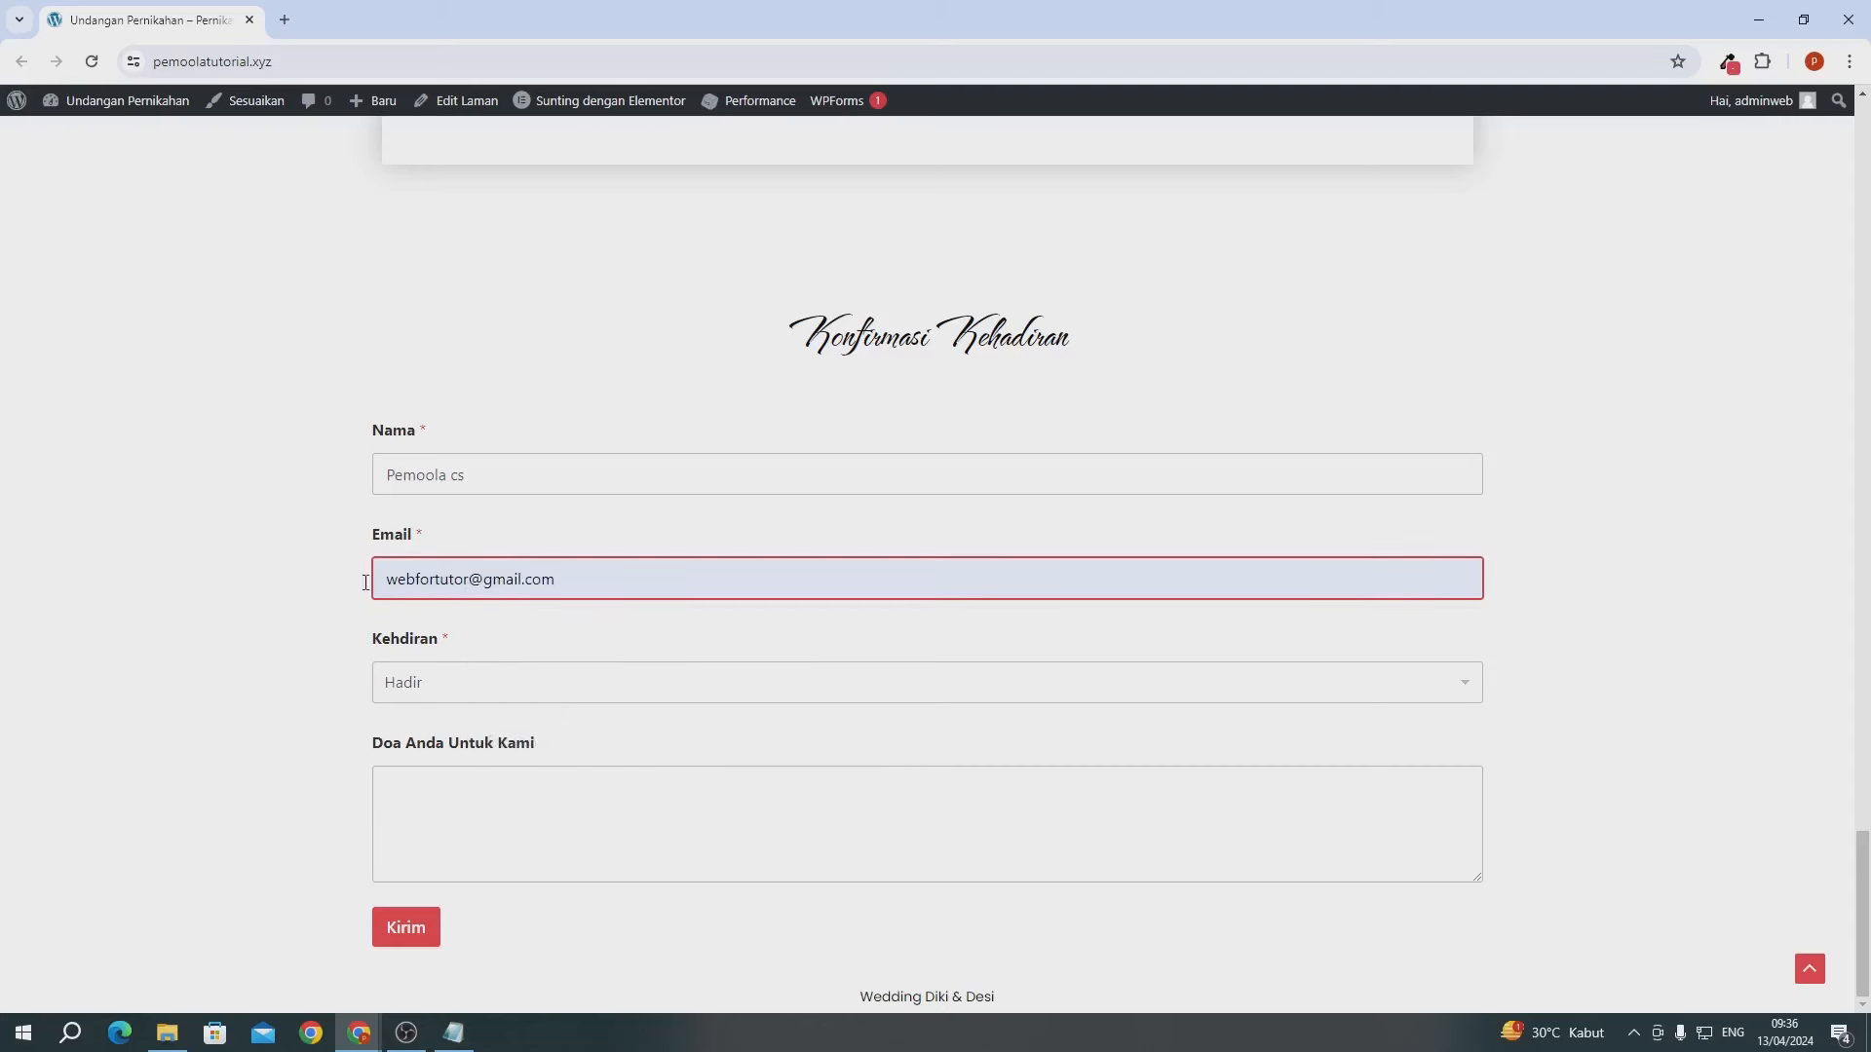
{"action": "left_click", "coordinate": [410, 699]}
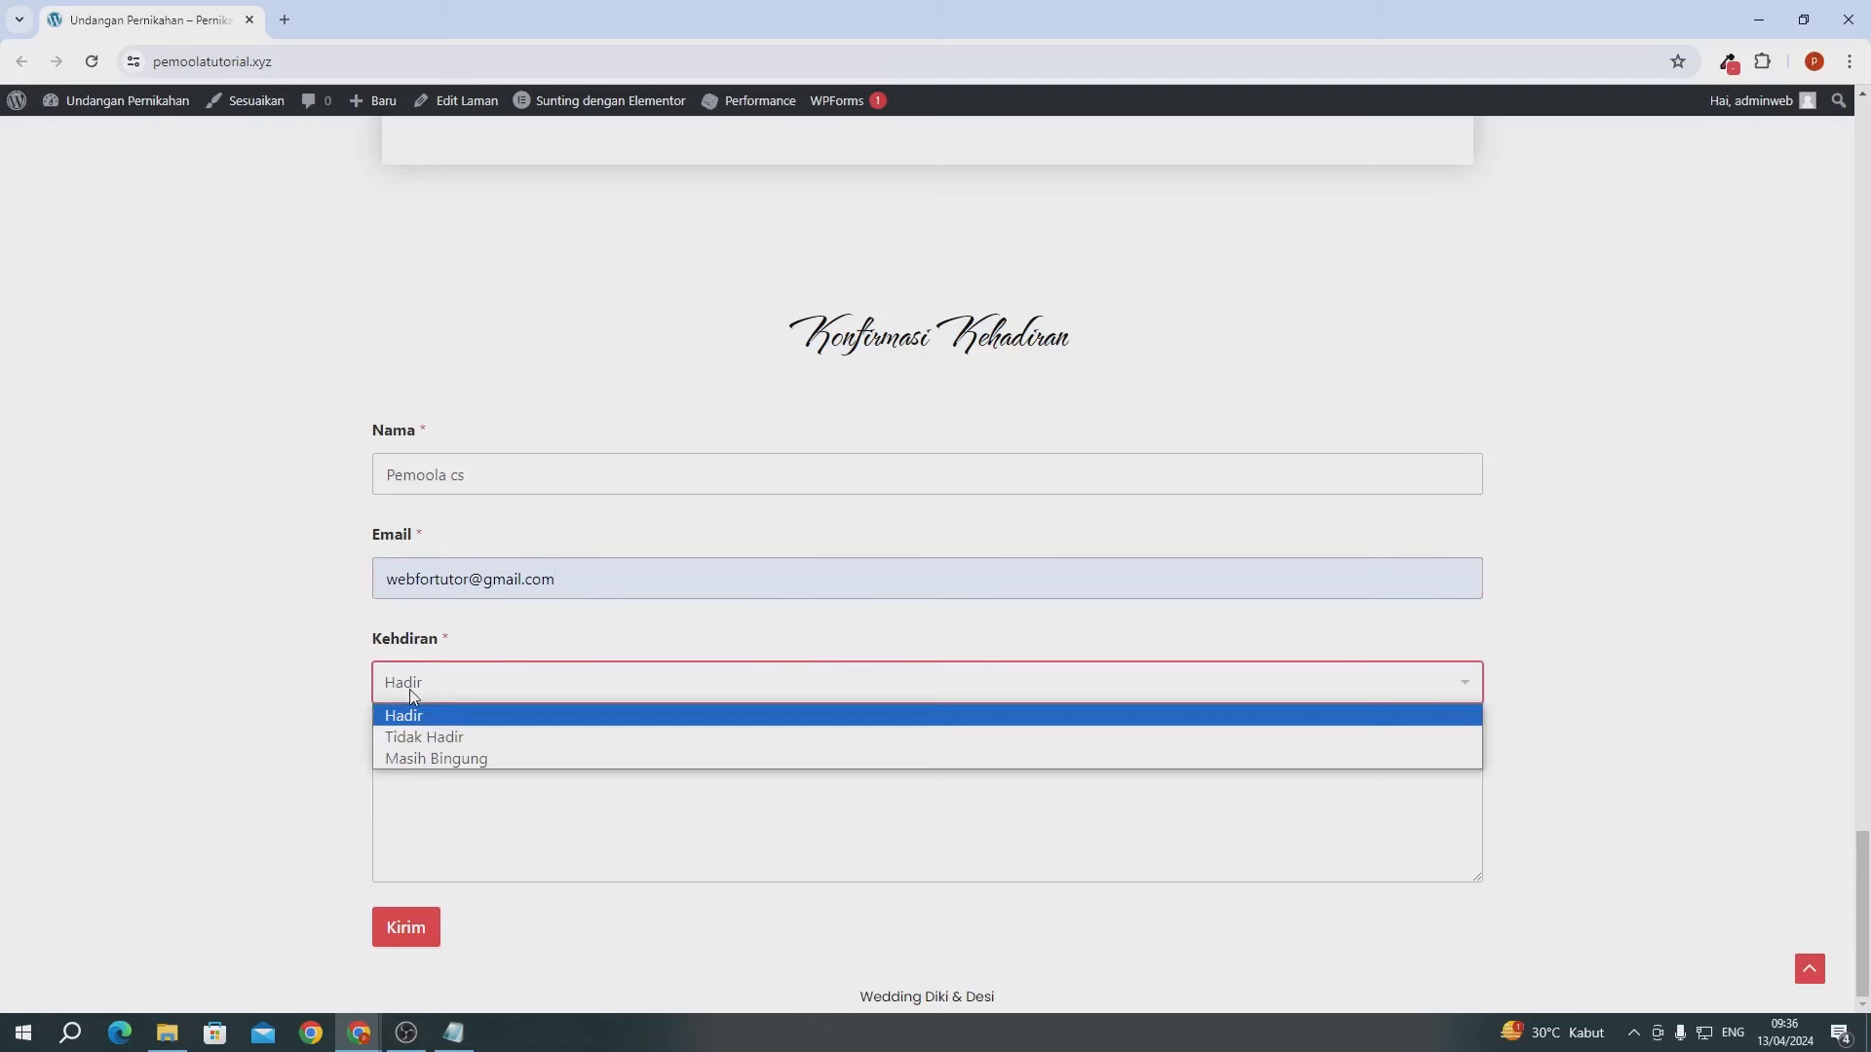
{"action": "left_click", "coordinate": [411, 757]}
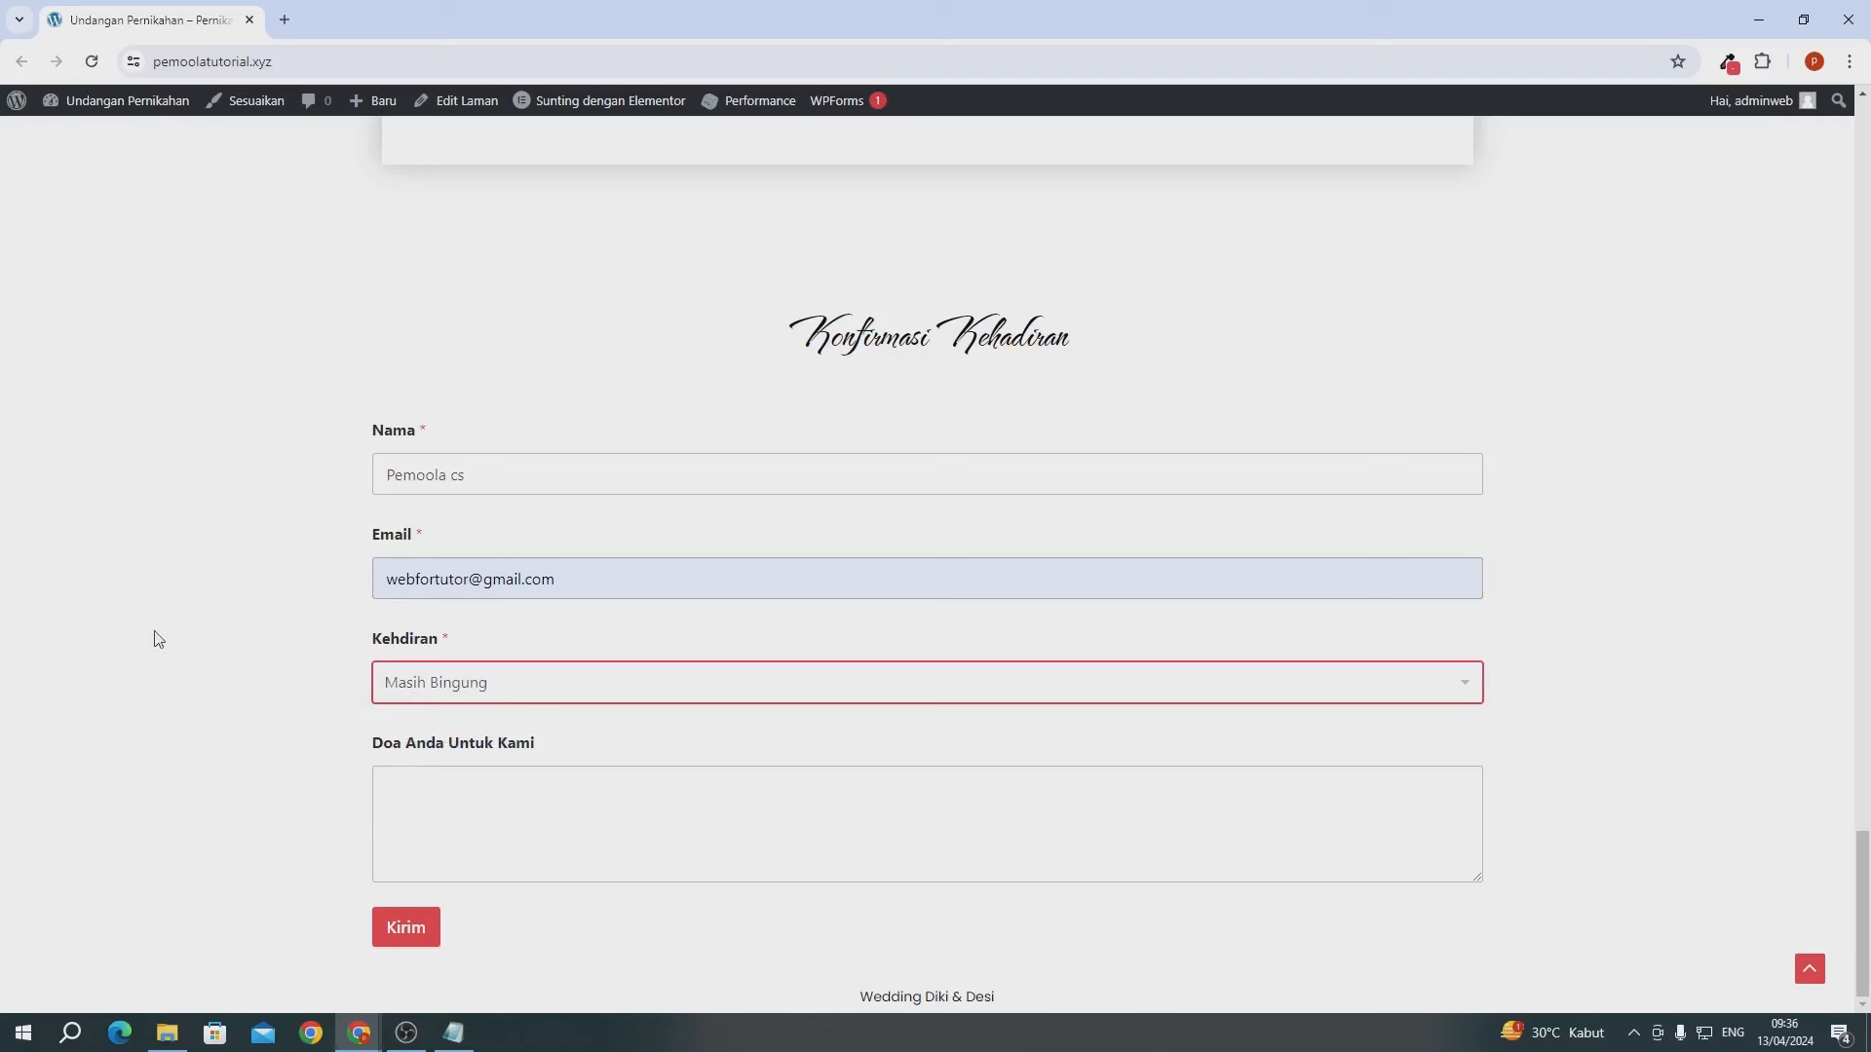
{"action": "left_click", "coordinate": [401, 791]}
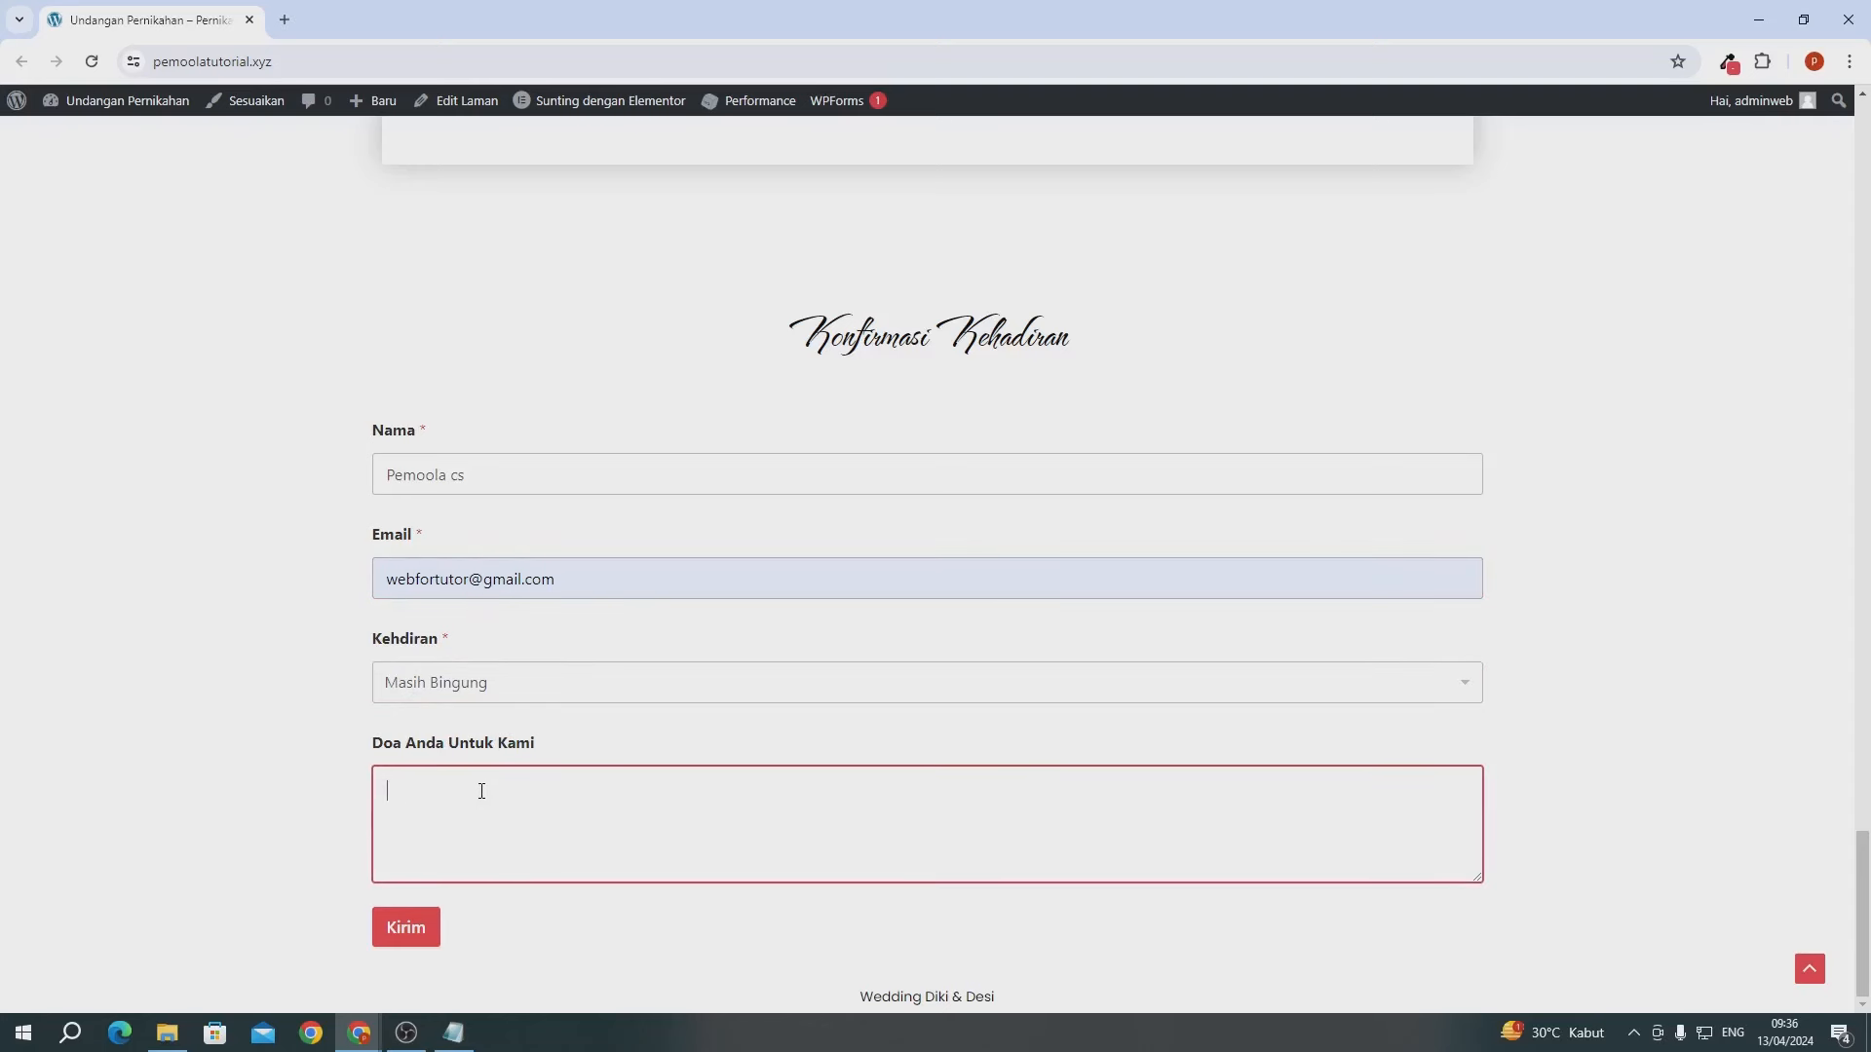
{"action": "type", "text": "Semoga lancar acaranya"}
- Submit the RSVP and check the 'Thanks for contacting us!' confirmation
{"action": "left_click", "coordinate": [310, 681]}
{"action": "left_click", "coordinate": [390, 942]}
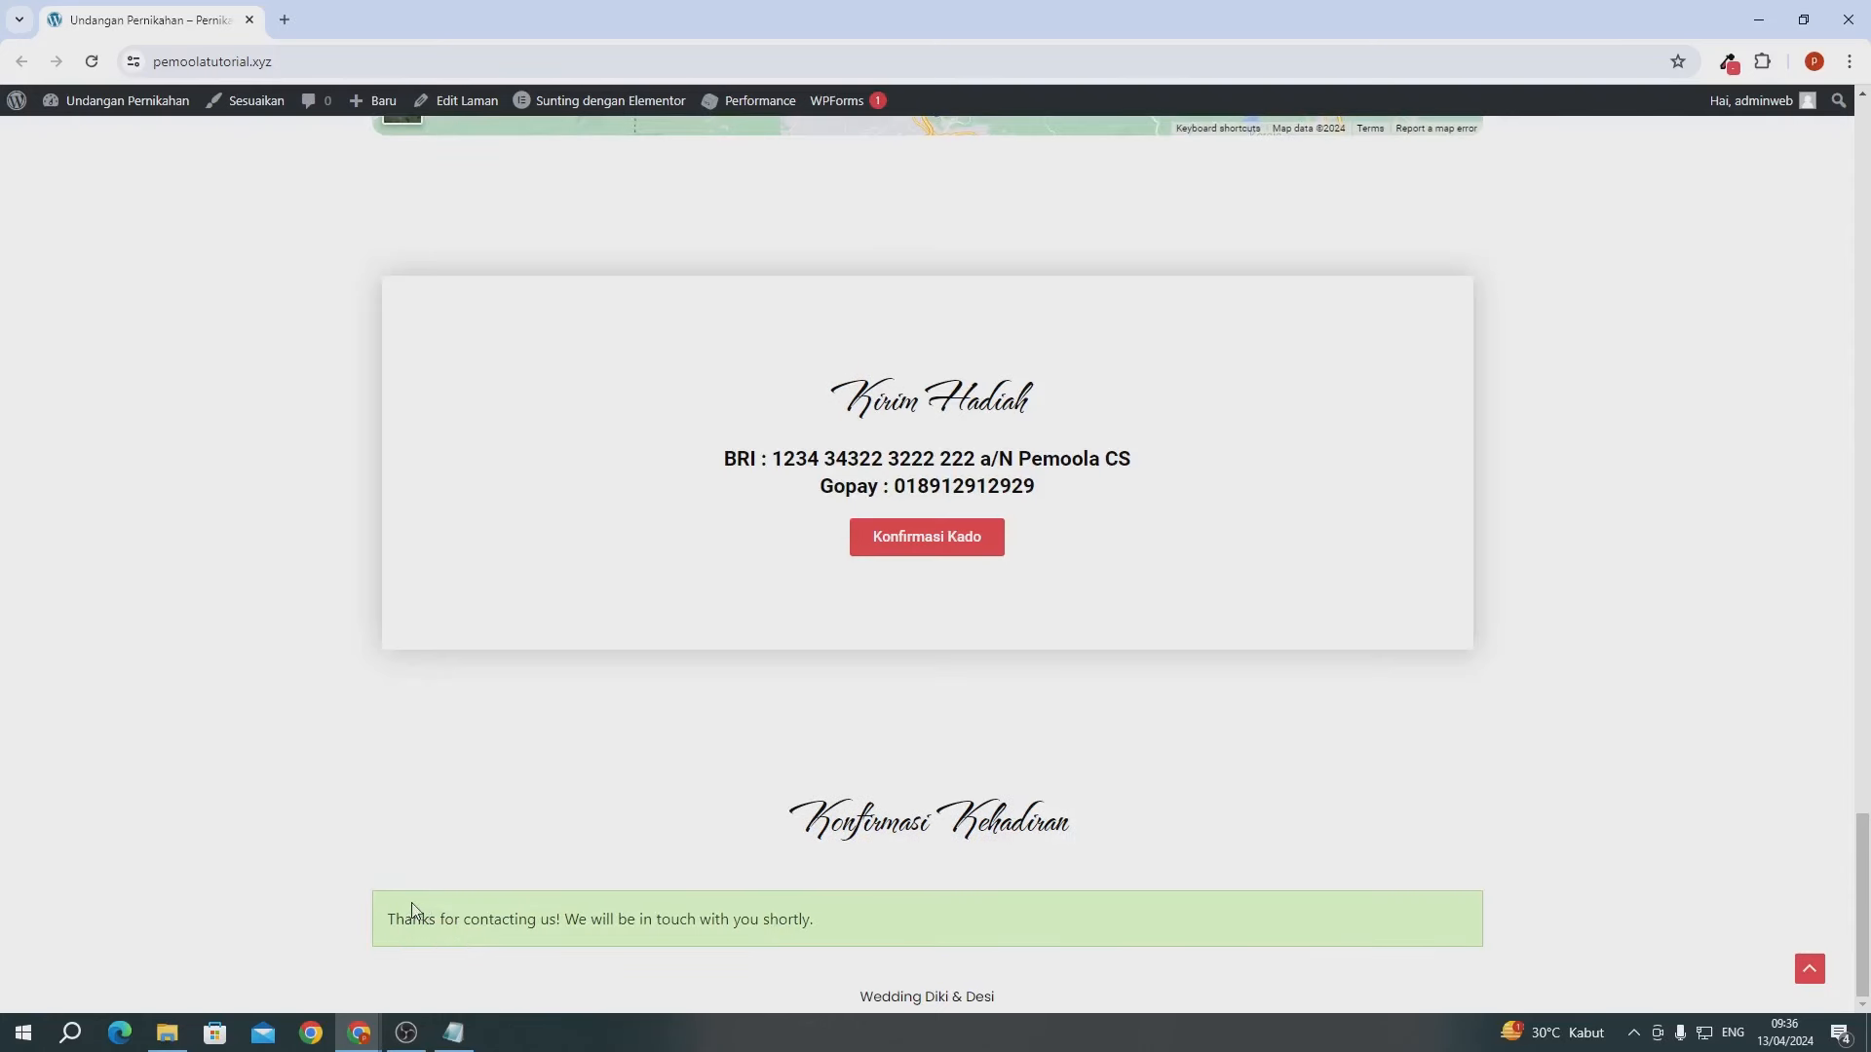
{"action": "left_click_drag", "start_coordinate": [413, 910], "coordinate": [752, 918]}
{"action": "left_click", "coordinate": [678, 918]}
{"action": "scroll", "coordinate": [486, 689], "scroll_direction": "up", "scroll_amount": 14}
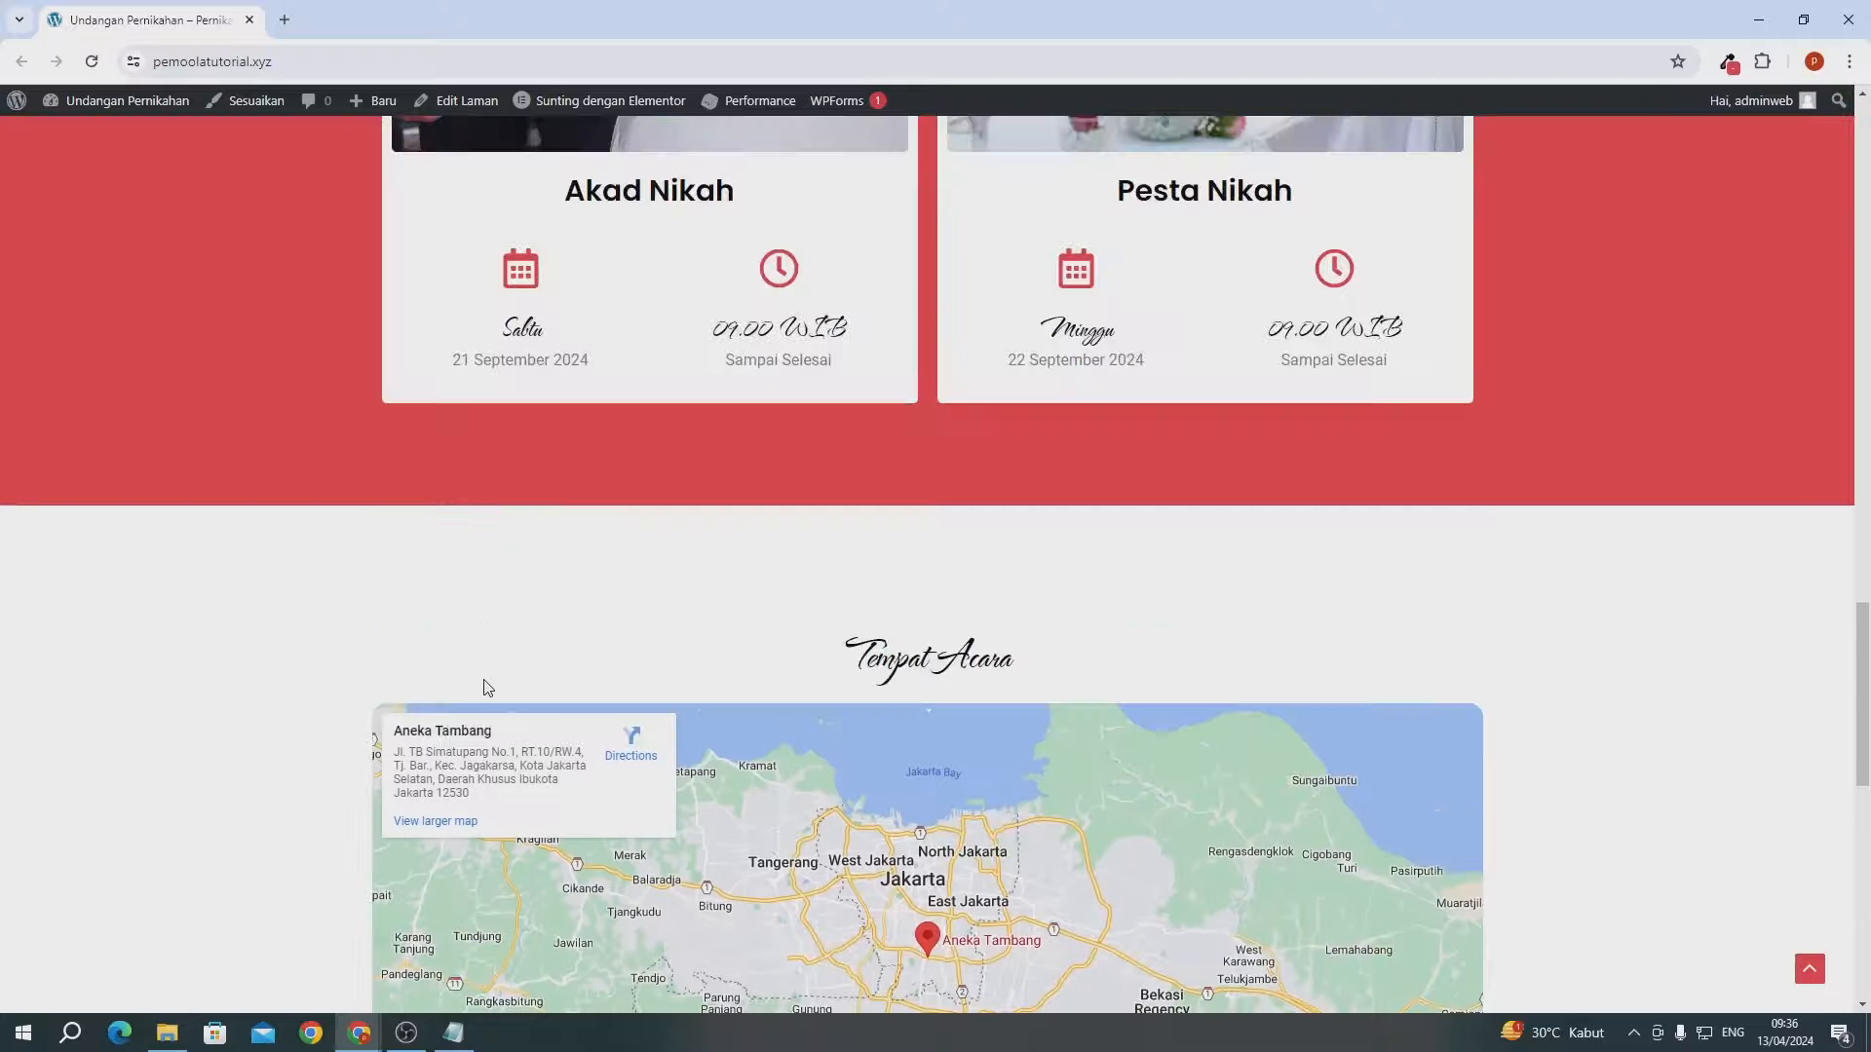
{"action": "scroll", "coordinate": [486, 689], "scroll_direction": "down", "scroll_amount": 11}
{"action": "scroll", "coordinate": [486, 689], "scroll_direction": "down", "scroll_amount": 3}
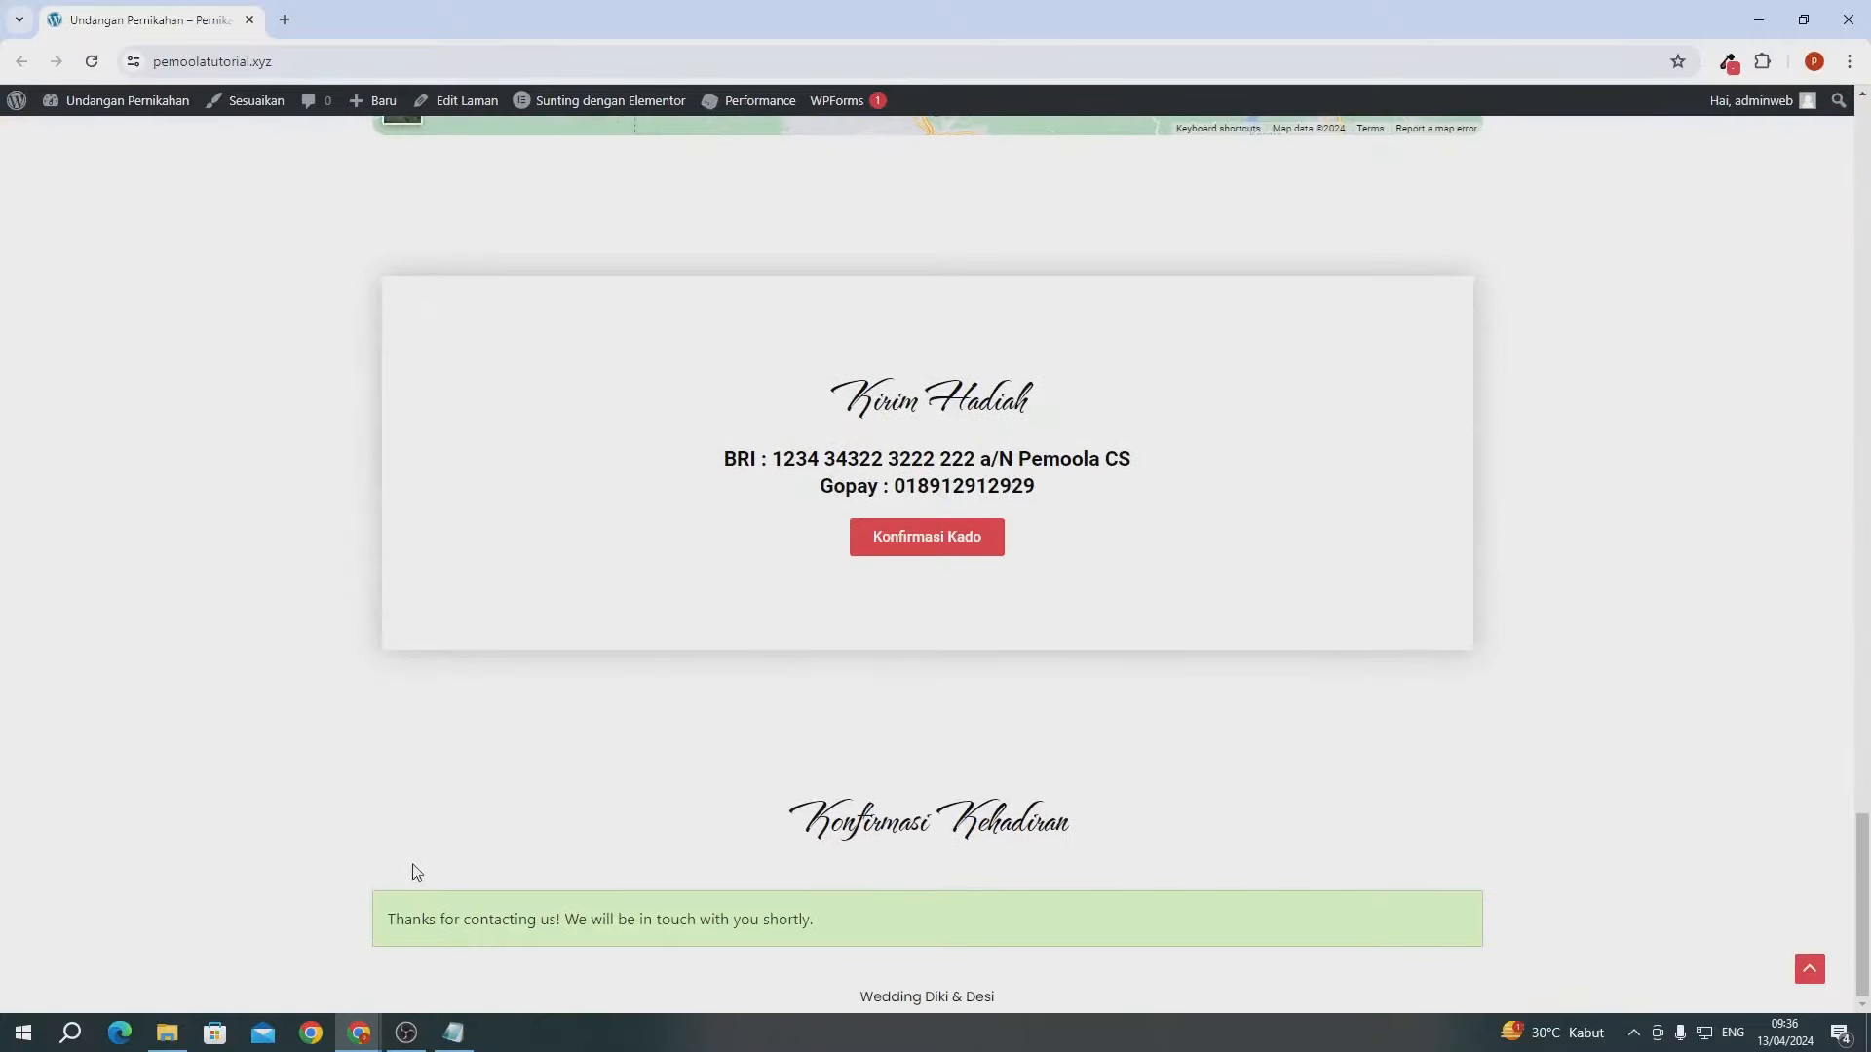
- Read the 'Pesan Baru : Form Kehadiran' email's RSVP name, details and wish in Gmail, then minimise it
{"action": "mouse_move", "coordinate": [366, 1046]}
{"action": "left_click", "coordinate": [430, 960]}
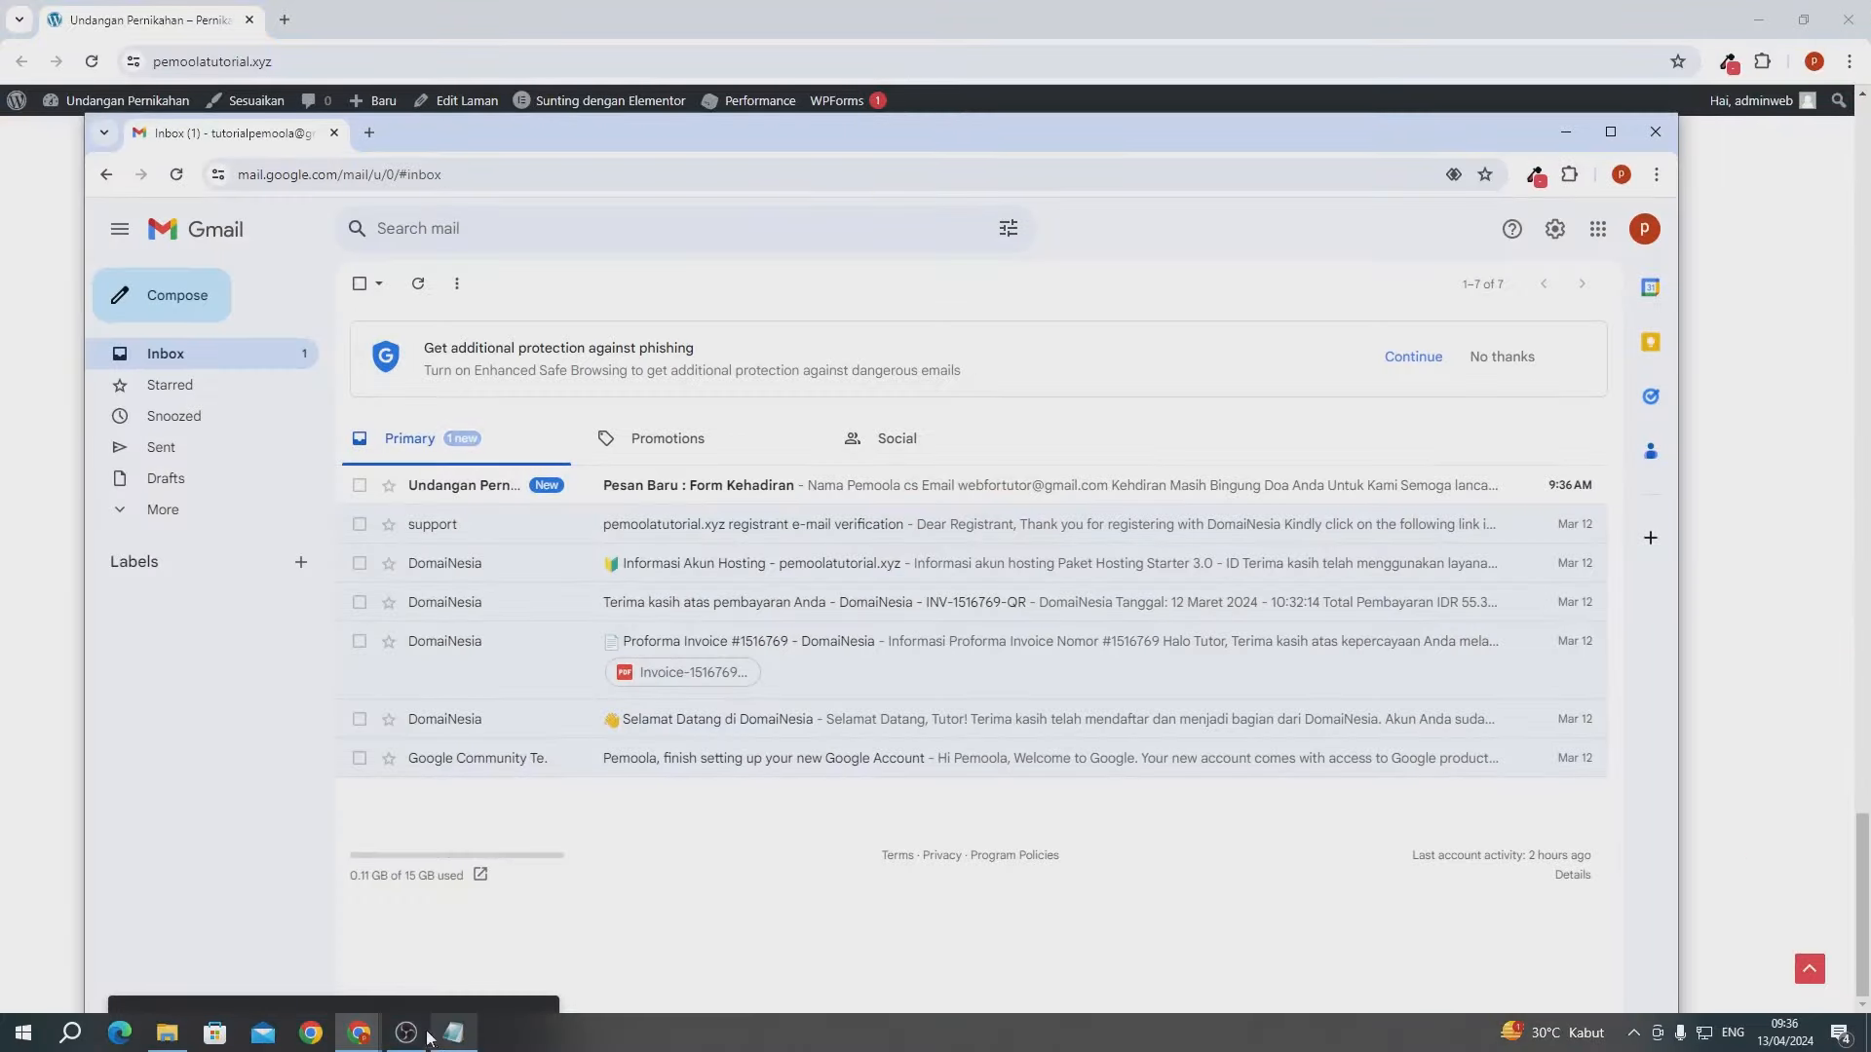
{"action": "left_click", "coordinate": [1610, 132]}
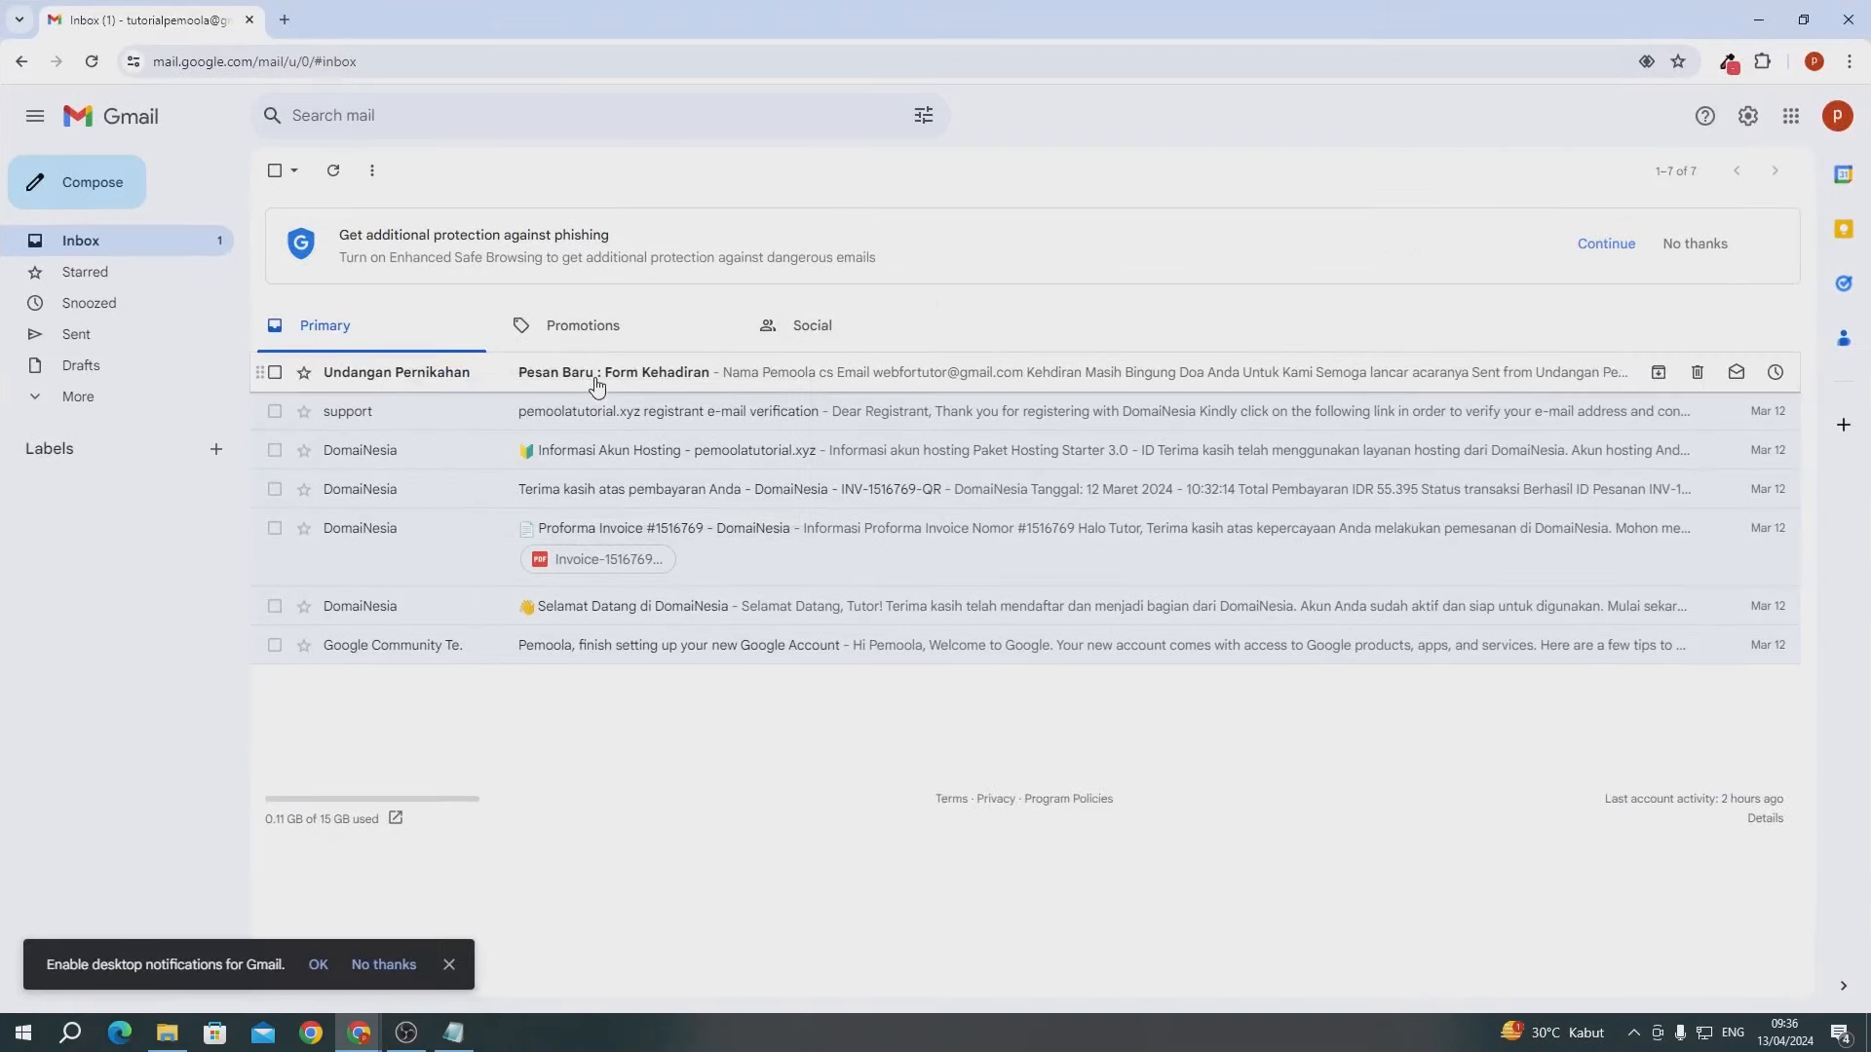
{"action": "left_click", "coordinate": [669, 376]}
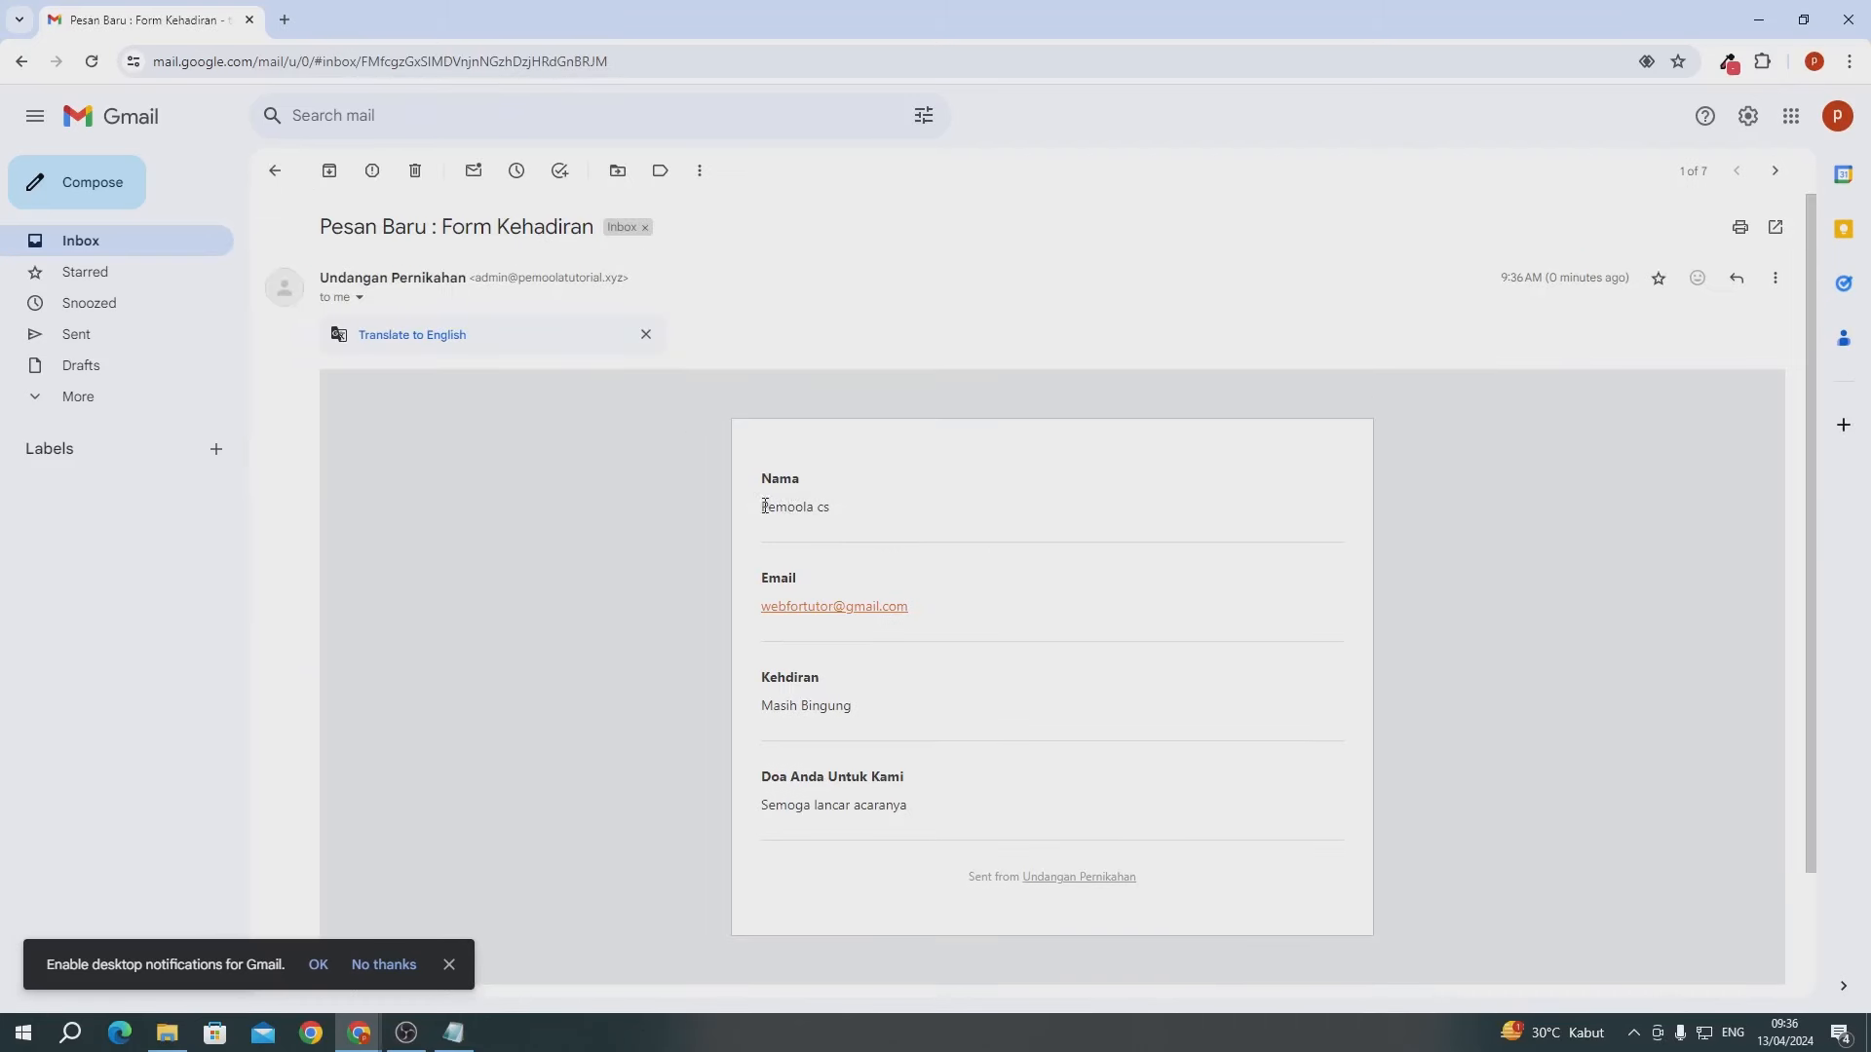
{"action": "left_click_drag", "start_coordinate": [765, 506], "coordinate": [856, 518]}
{"action": "left_click", "coordinate": [859, 527]}
{"action": "left_click_drag", "start_coordinate": [764, 711], "coordinate": [854, 711]}
{"action": "left_click", "coordinate": [831, 777]}
{"action": "left_click_drag", "start_coordinate": [775, 812], "coordinate": [817, 810]}
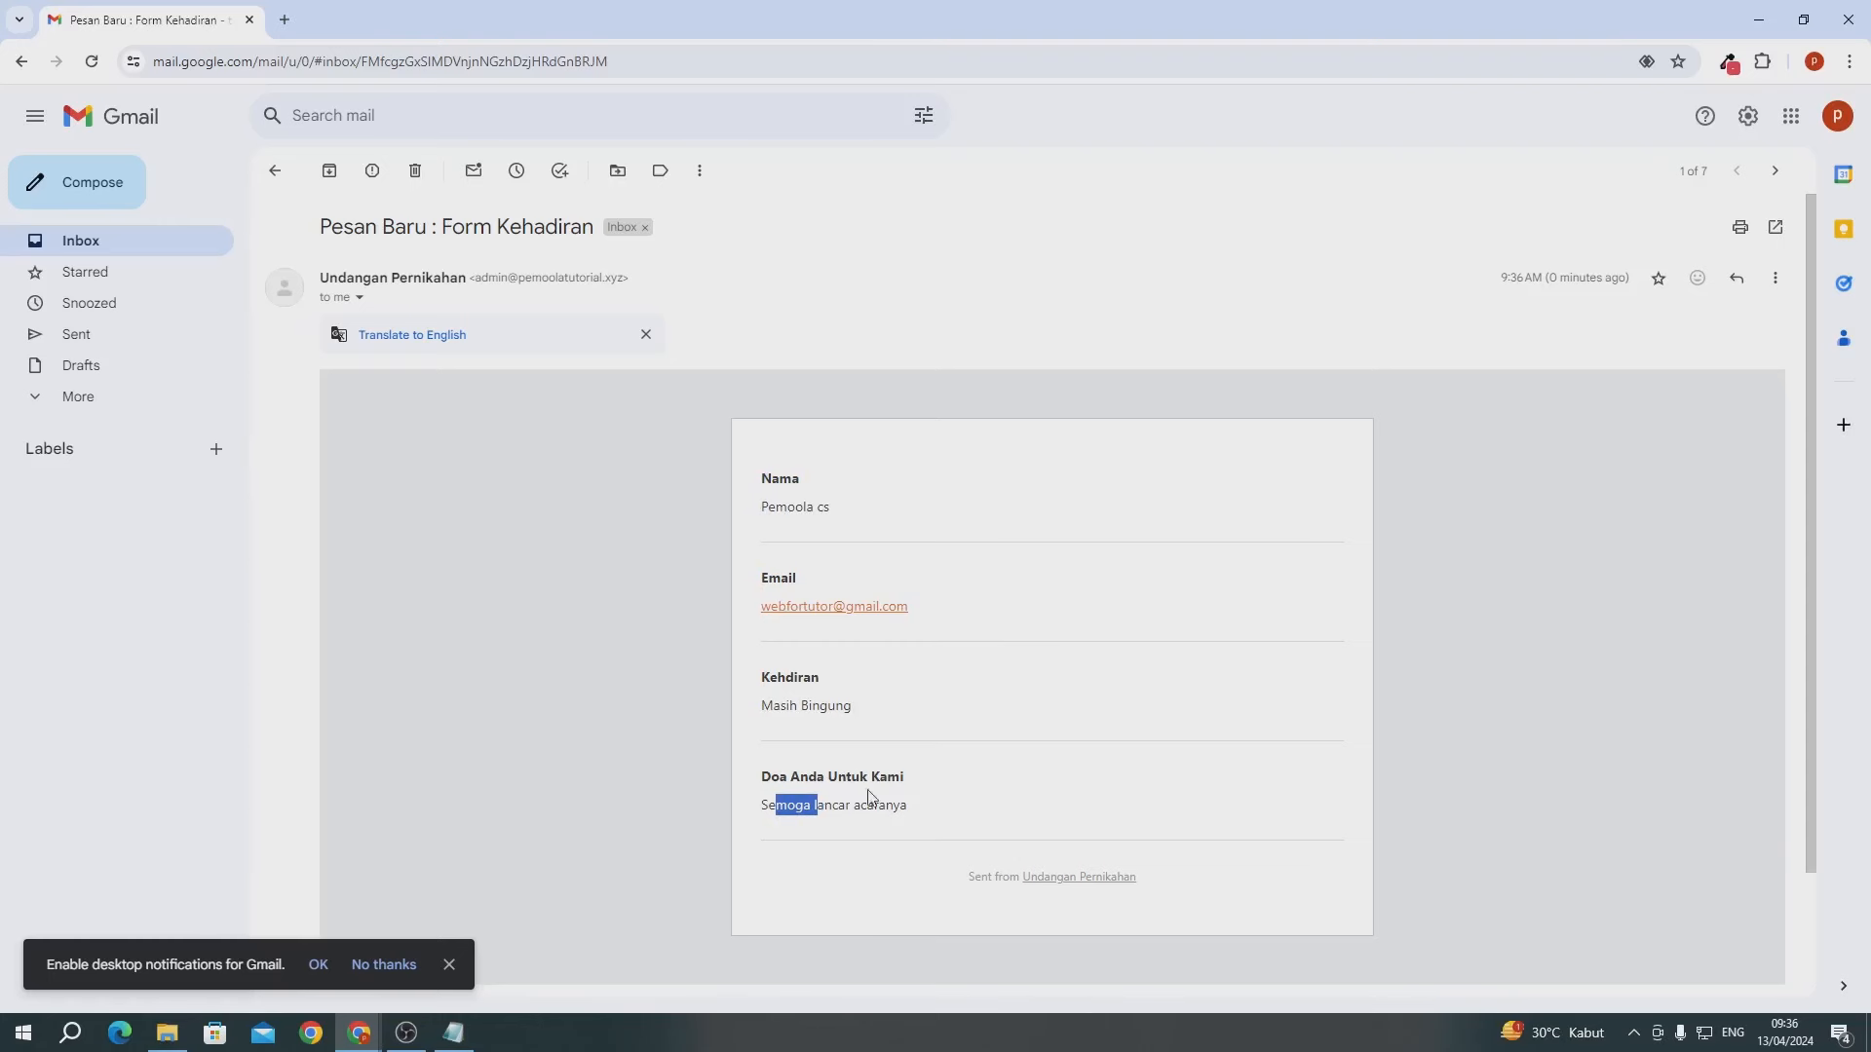
{"action": "left_click", "coordinate": [1758, 19]}
- Open the Dasbor dashboard in a new tab from the admin bar's site menu and switch to it
{"action": "scroll", "coordinate": [1106, 586], "scroll_direction": "up", "scroll_amount": 20}
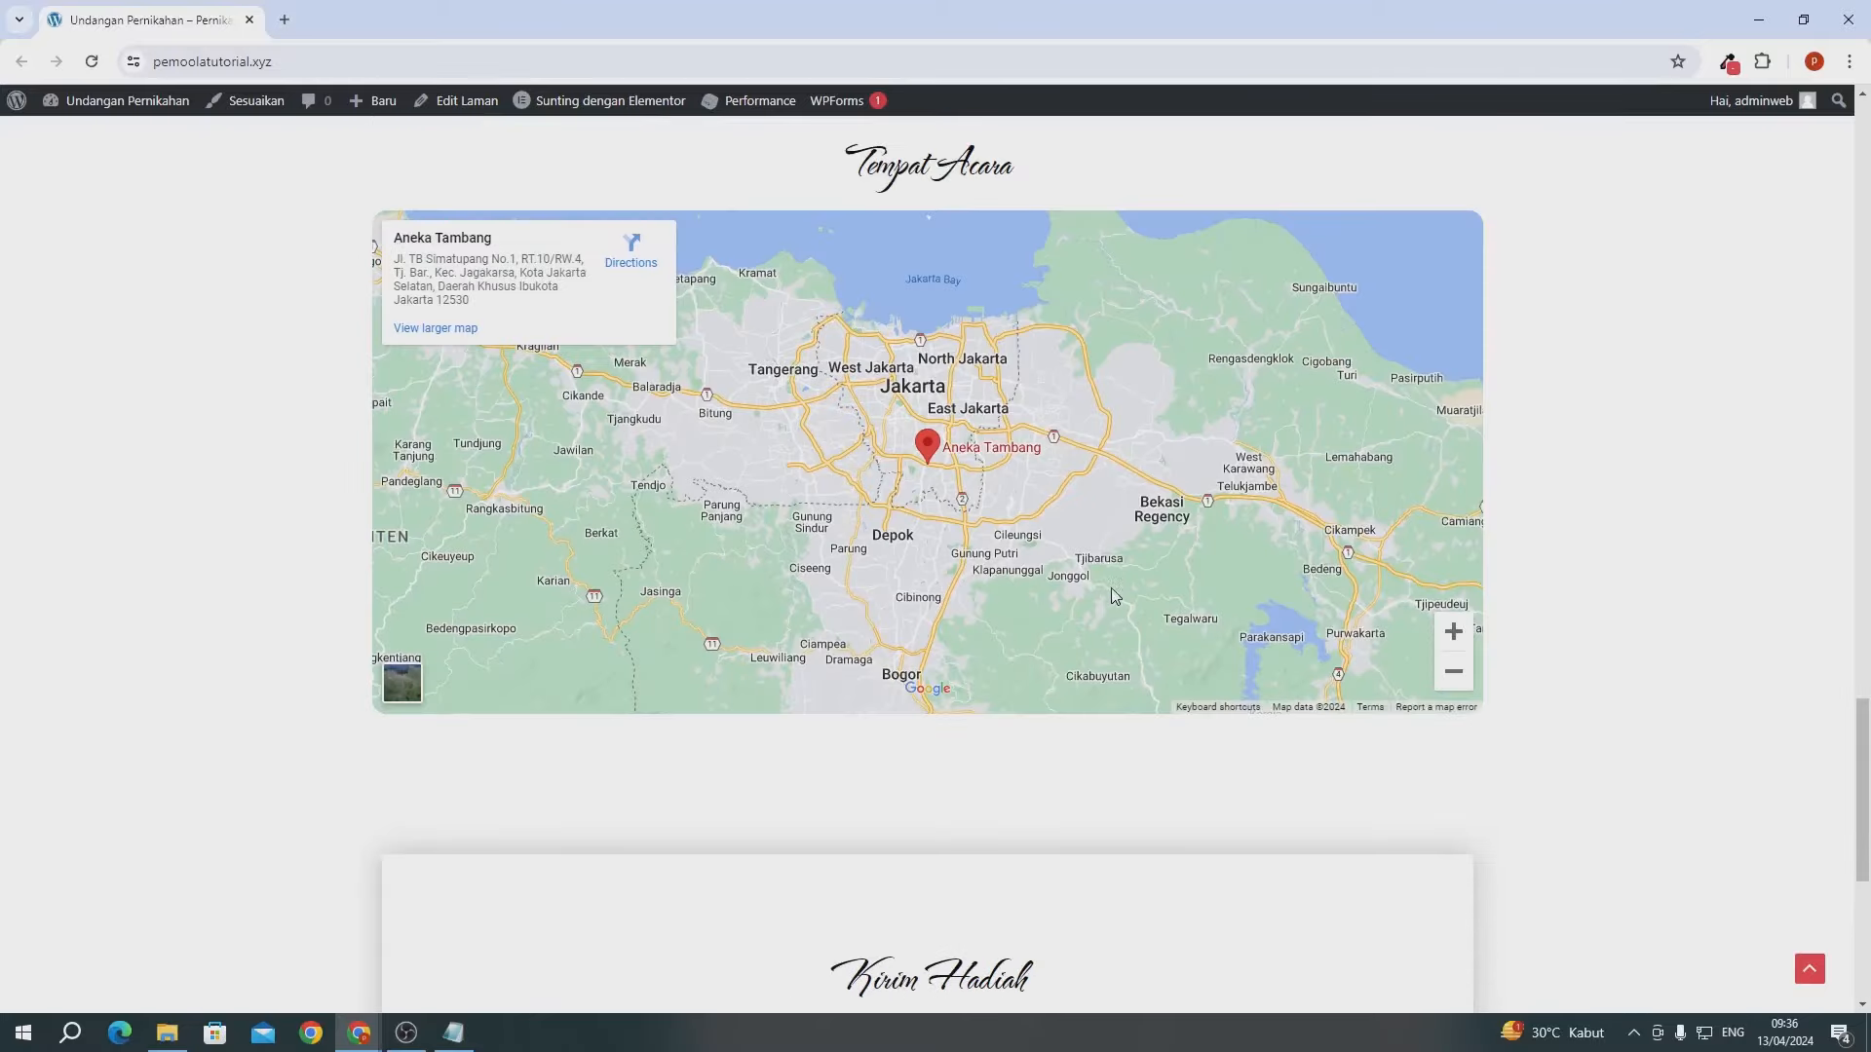
{"action": "scroll", "coordinate": [1053, 437], "scroll_direction": "up", "scroll_amount": 8}
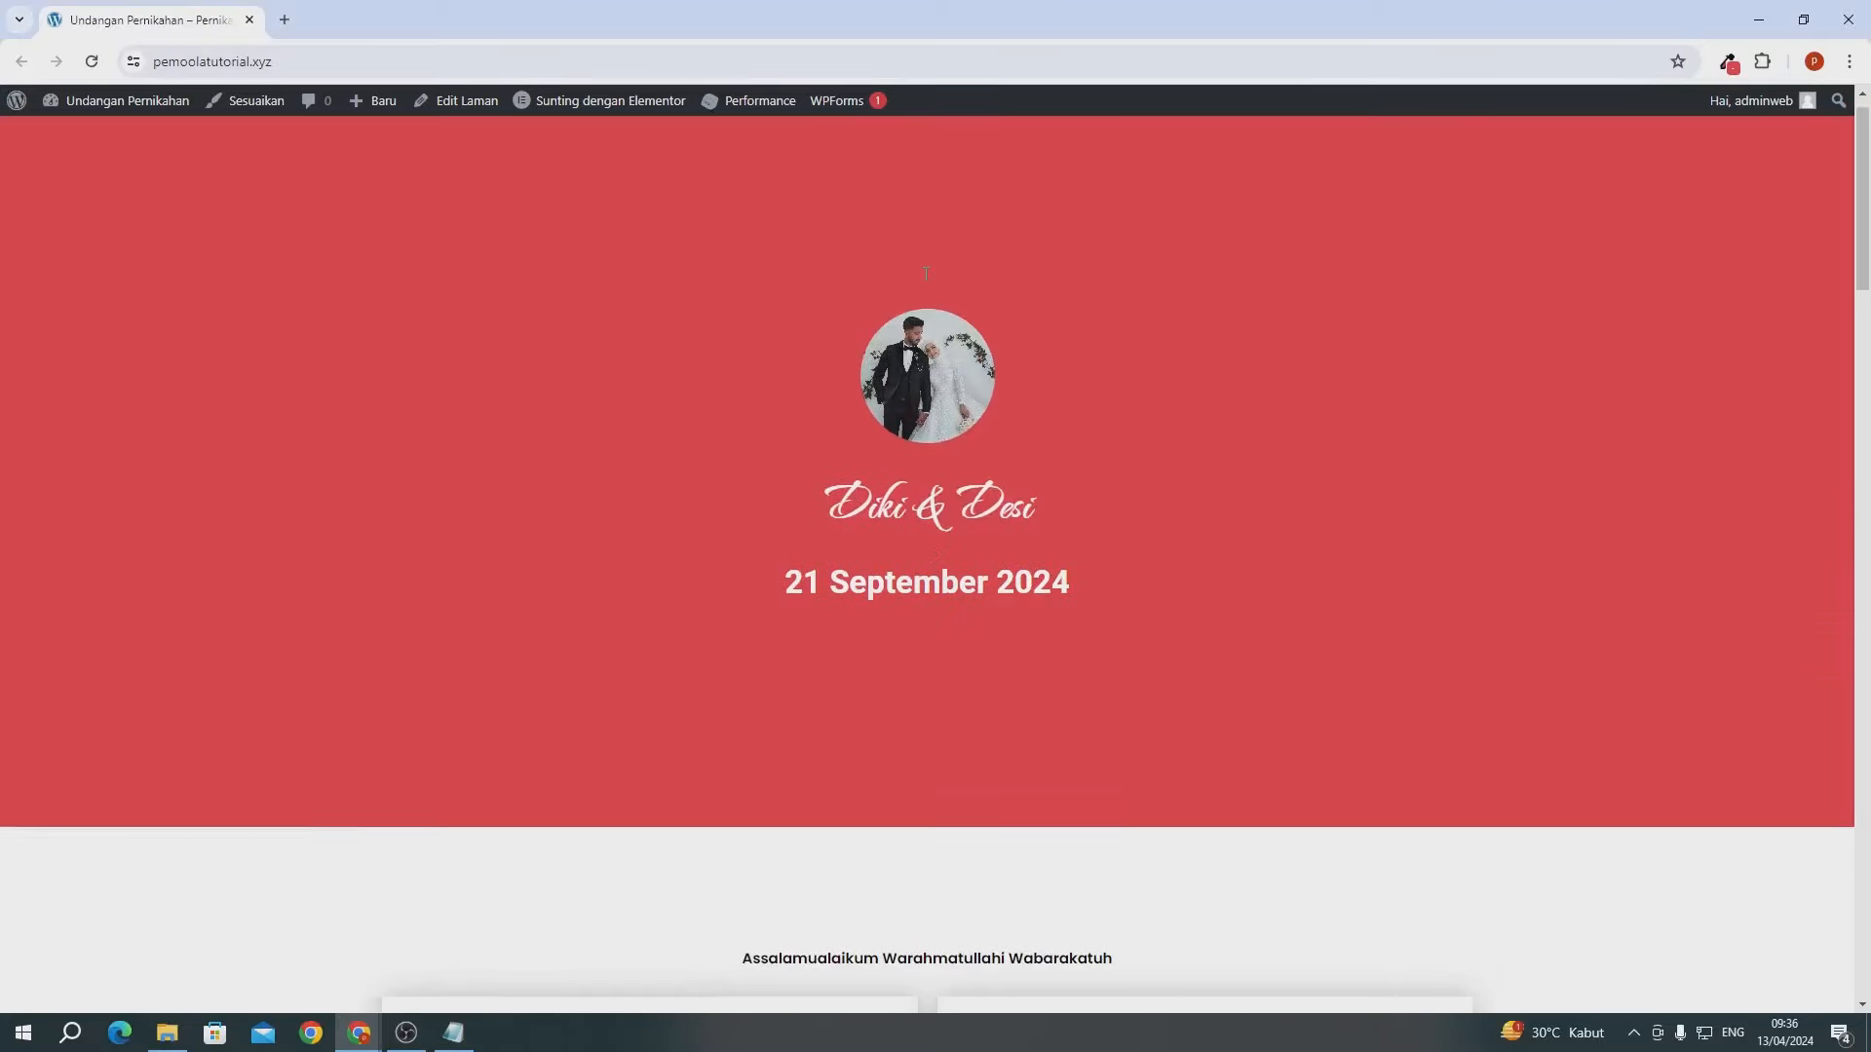
{"action": "scroll", "coordinate": [961, 259], "scroll_direction": "down", "scroll_amount": 8}
{"action": "scroll", "coordinate": [599, 425], "scroll_direction": "down", "scroll_amount": 12}
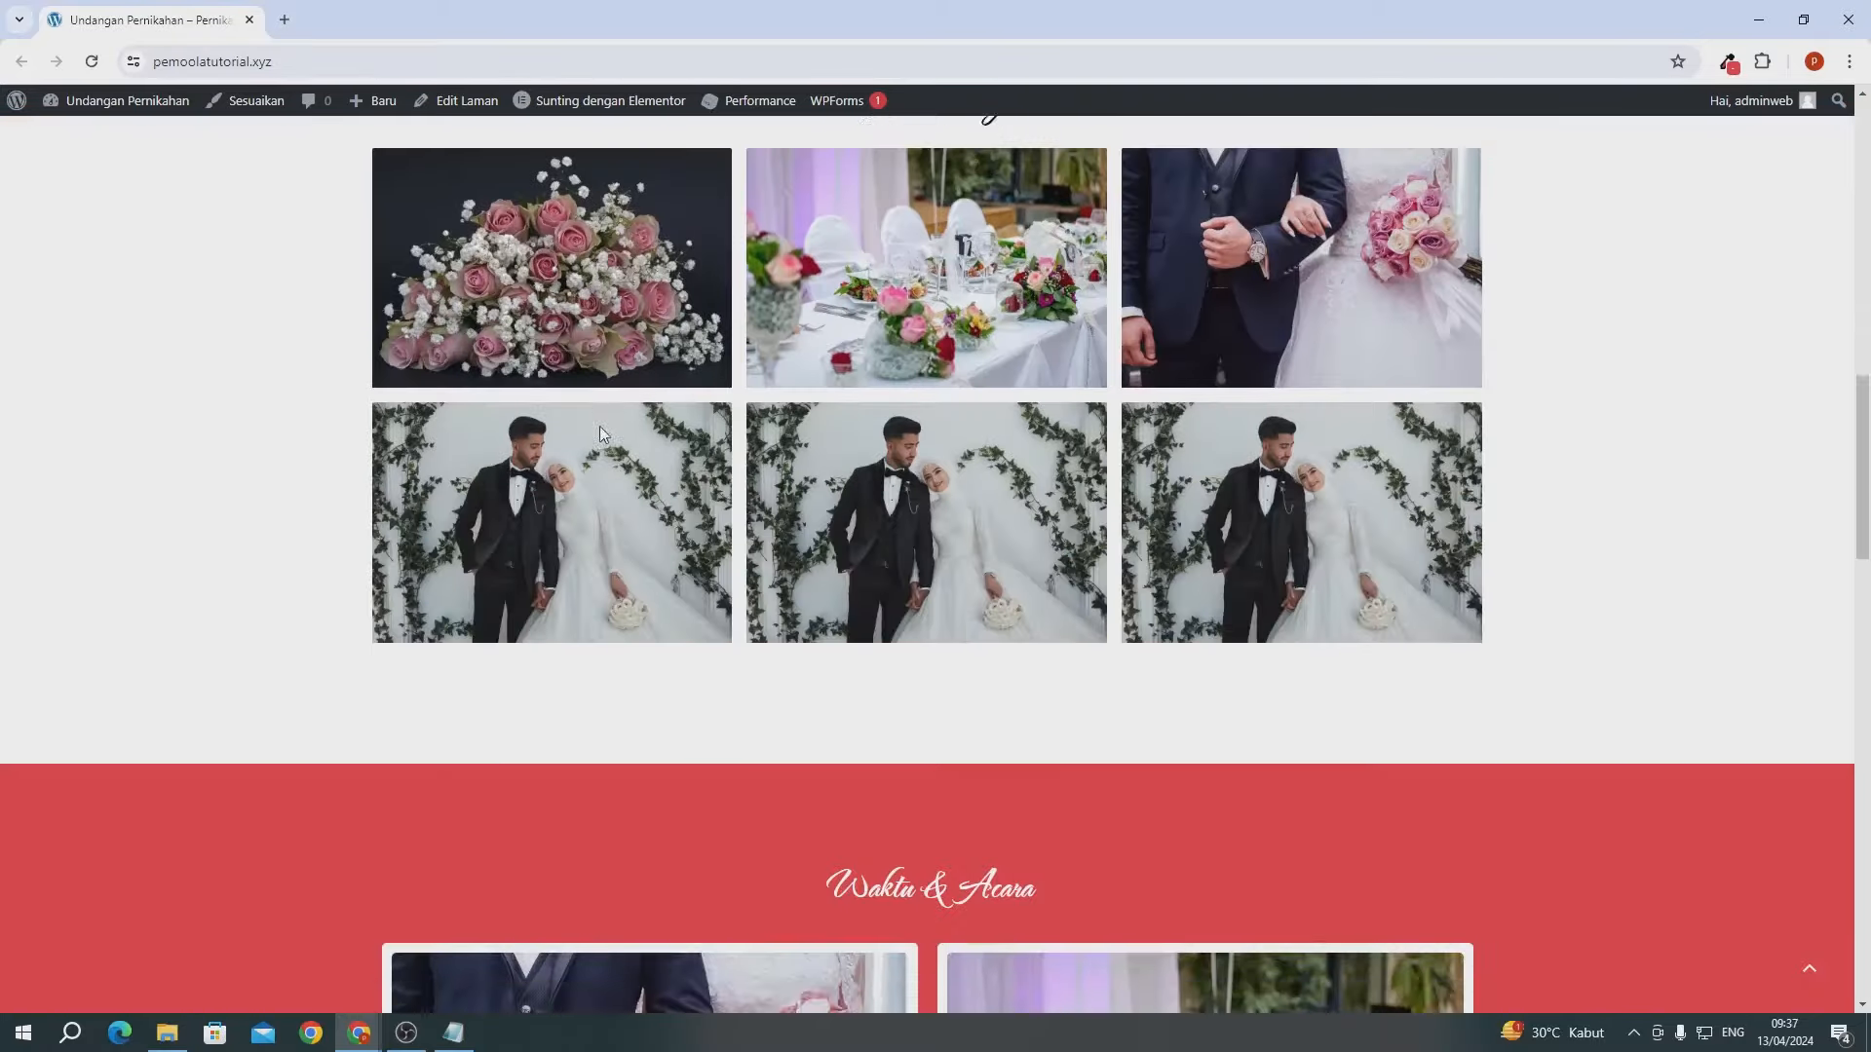
{"action": "scroll", "coordinate": [600, 425], "scroll_direction": "up", "scroll_amount": 8}
{"action": "scroll", "coordinate": [600, 425], "scroll_direction": "down", "scroll_amount": 8}
{"action": "scroll", "coordinate": [603, 435], "scroll_direction": "down", "scroll_amount": 7}
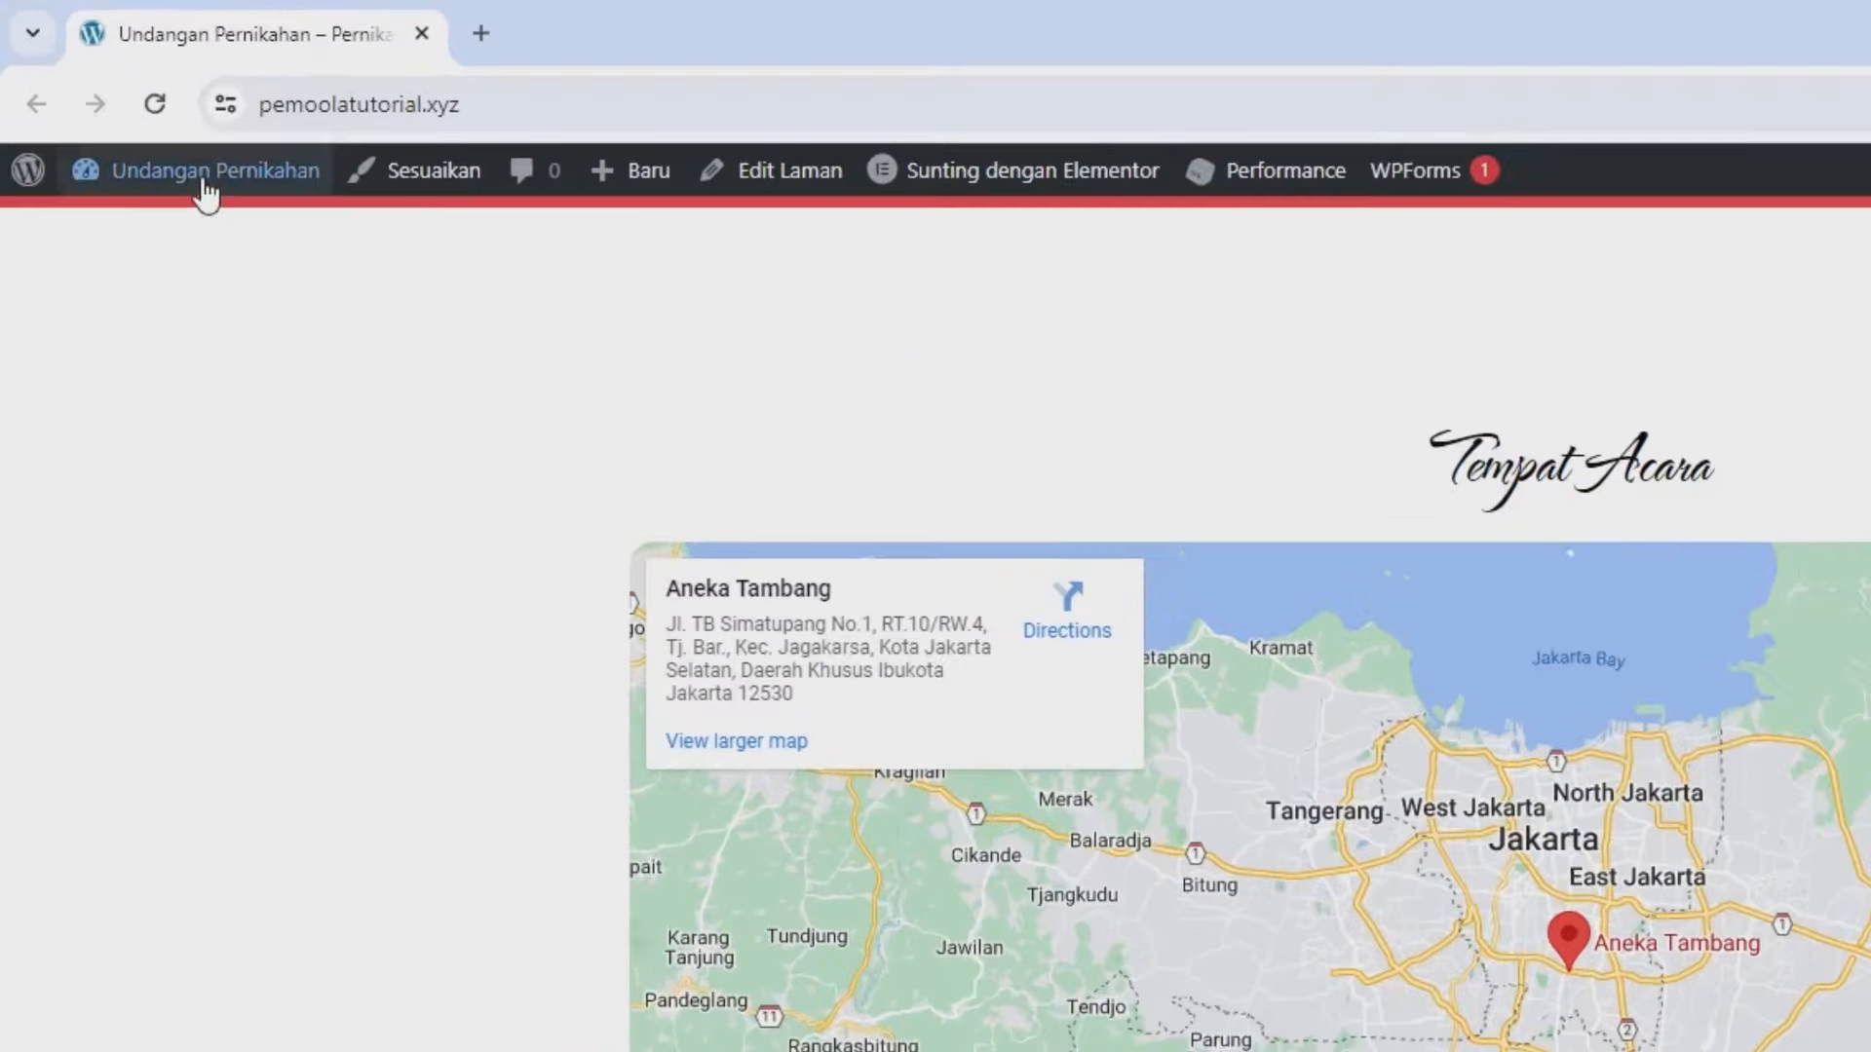
{"action": "mouse_move", "coordinate": [69, 134]}
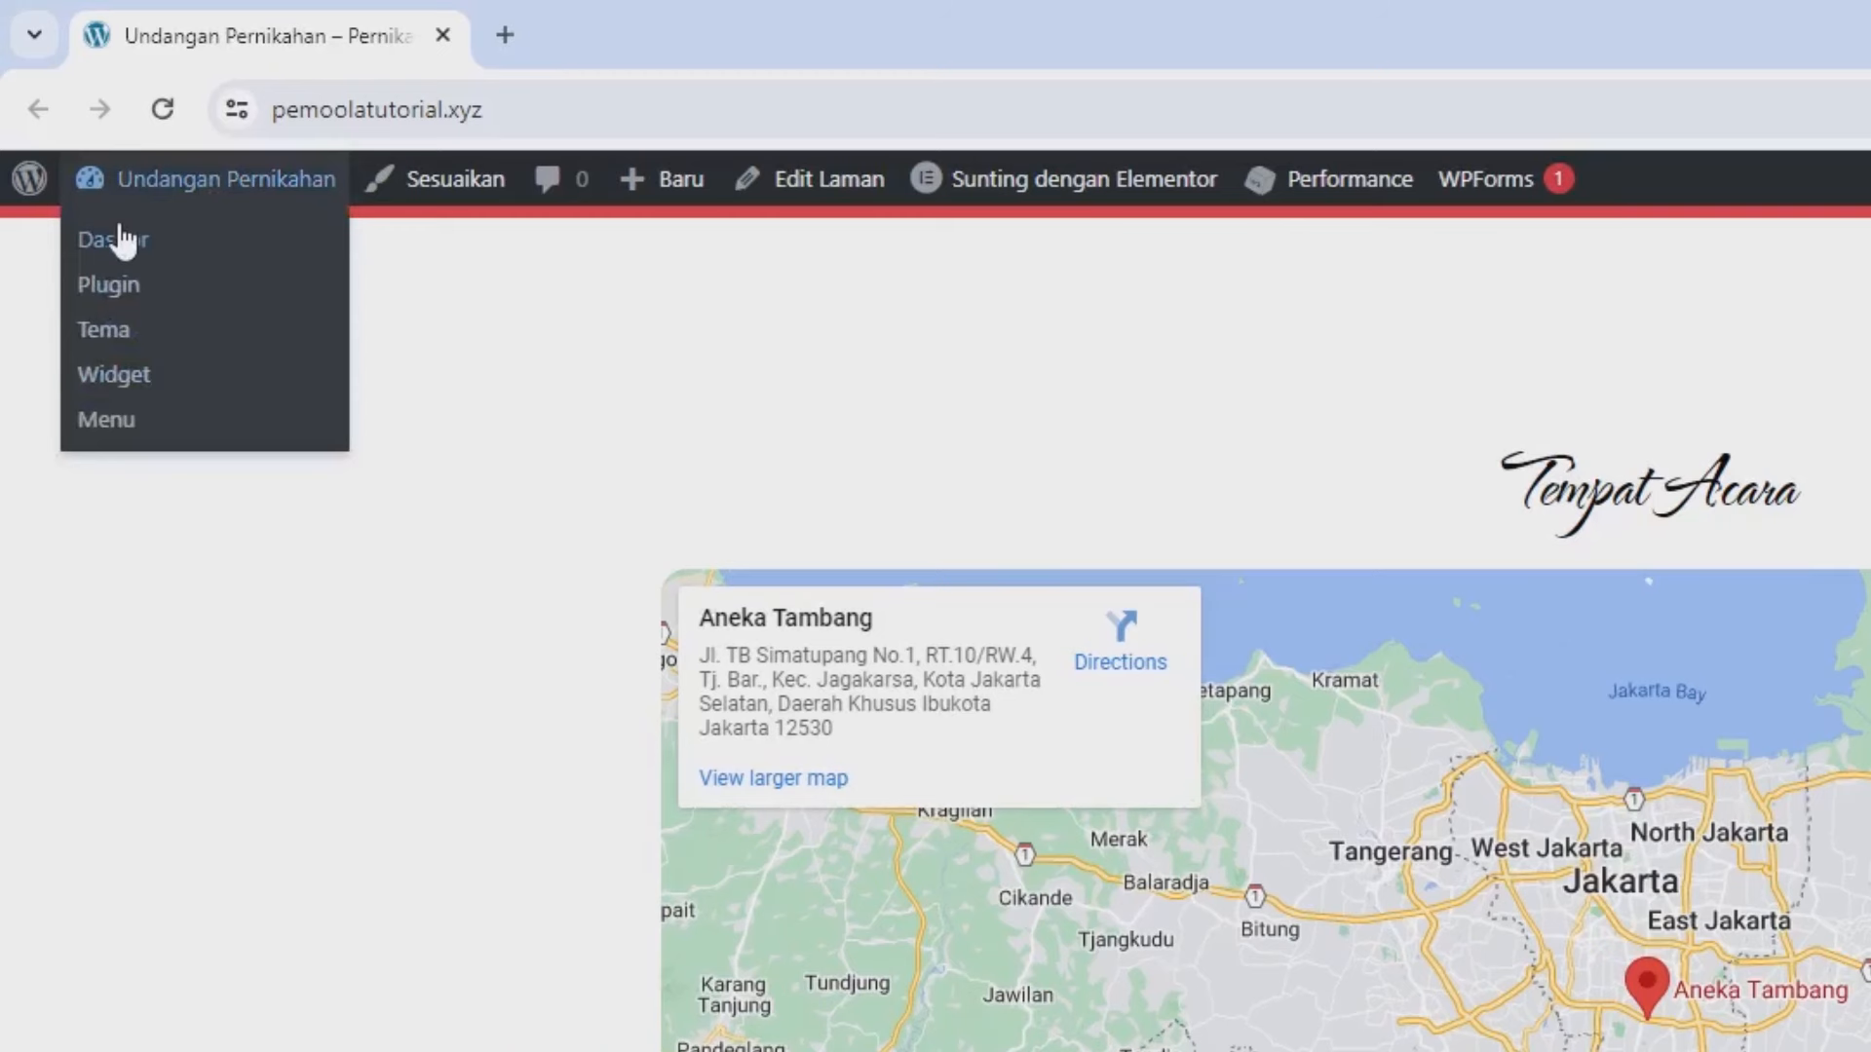
{"action": "right_click", "coordinate": [121, 239]}
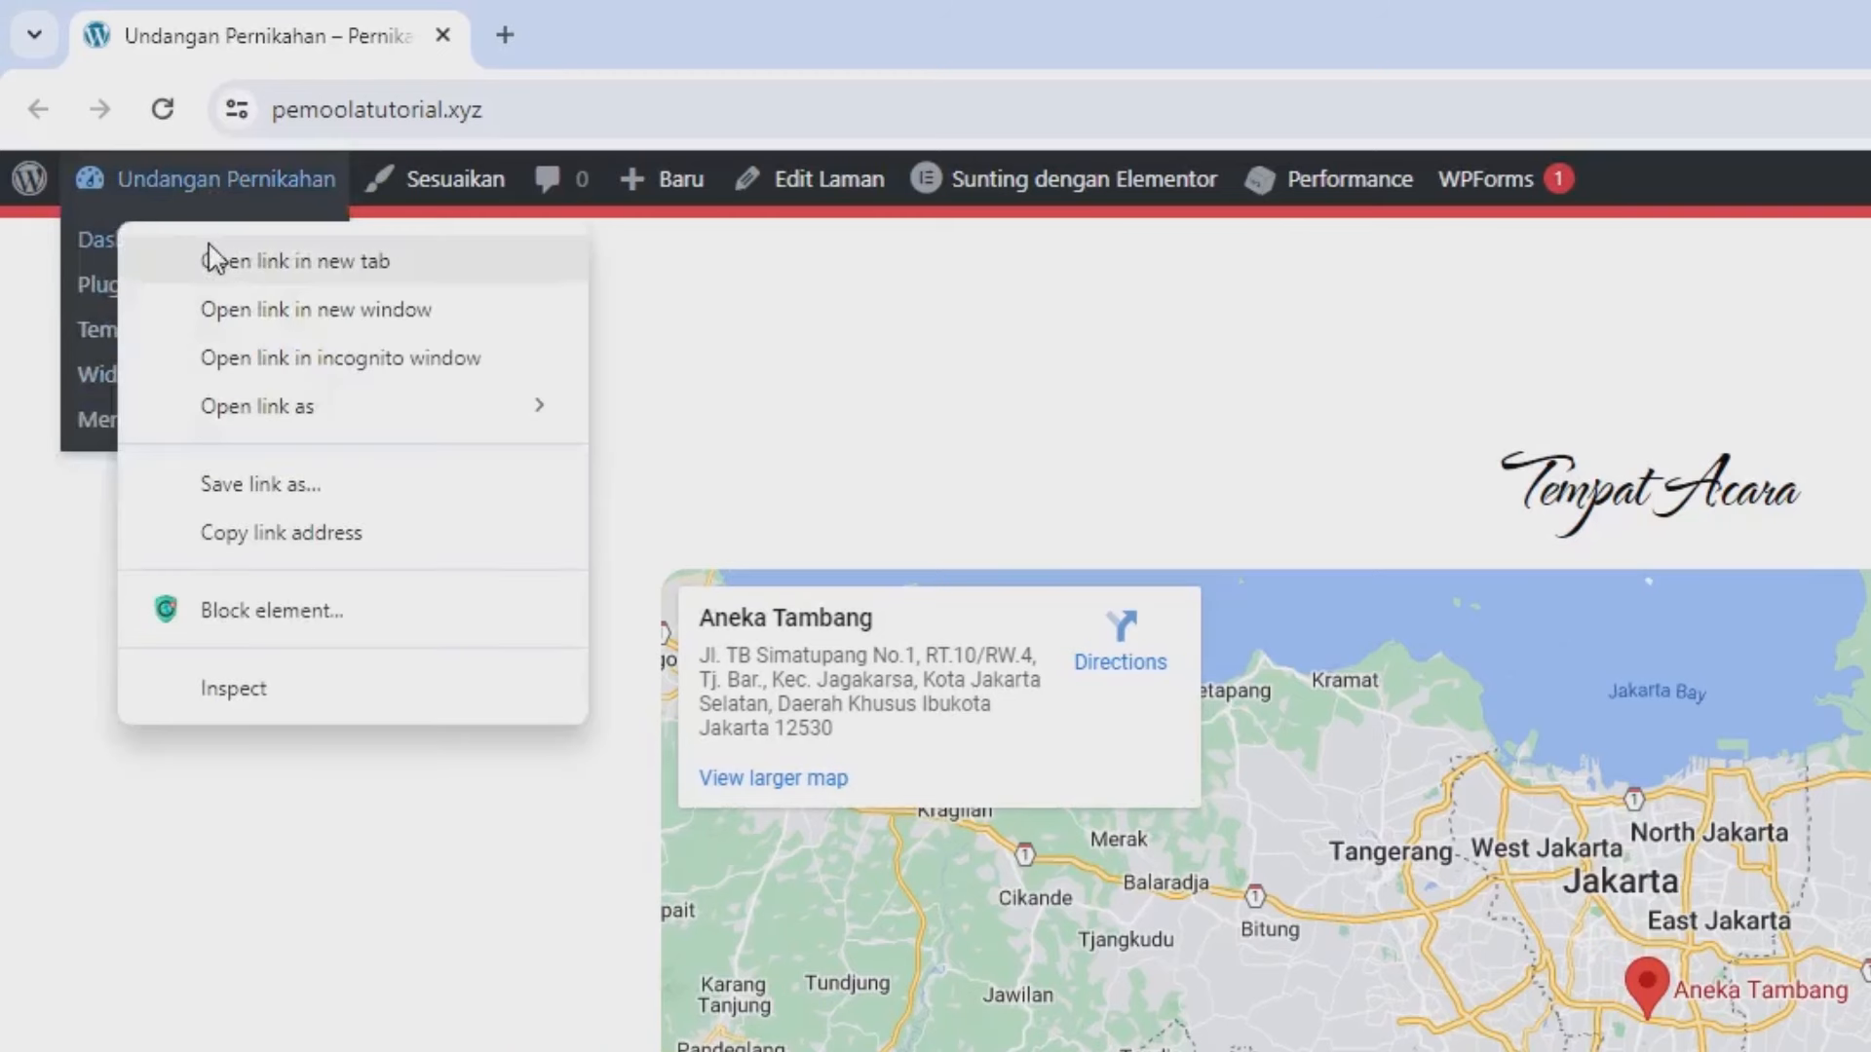
{"action": "left_click", "coordinate": [309, 270]}
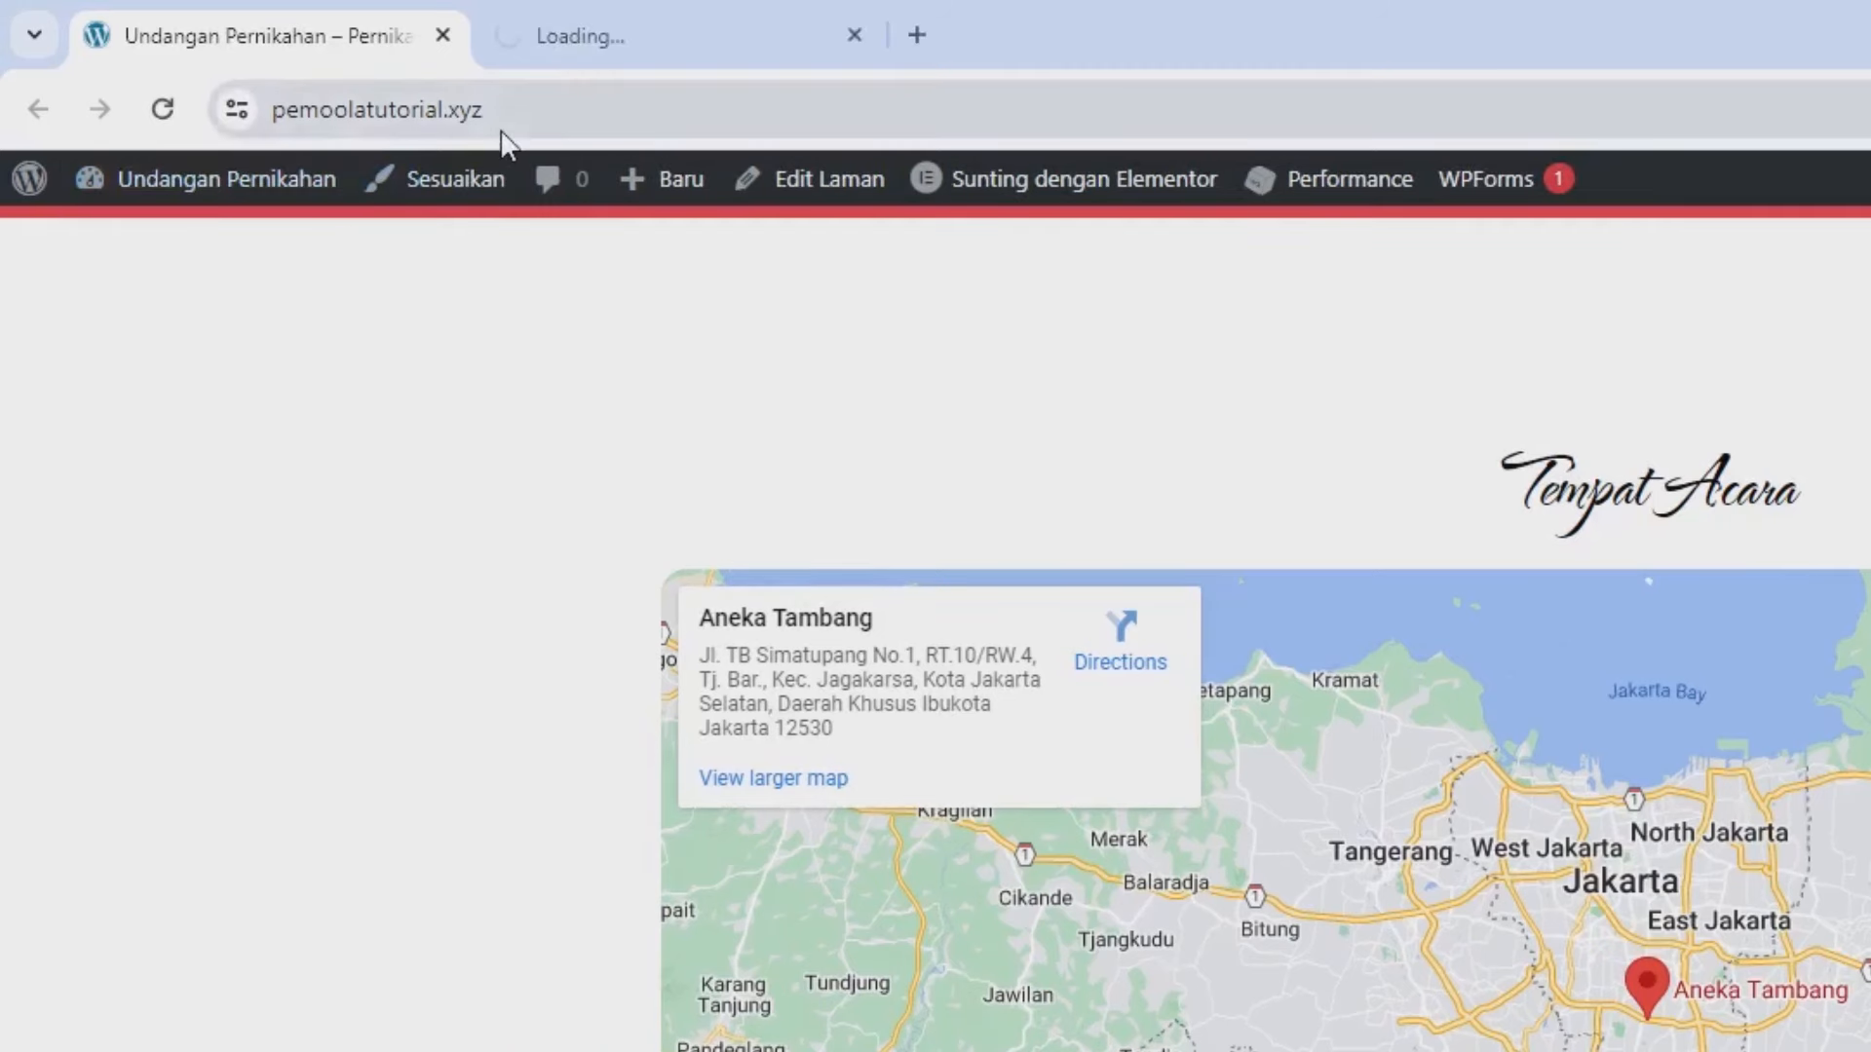
{"action": "left_click", "coordinate": [555, 35]}
- Turn off Enable Scroll to Top under Customizer Global > Gulir Ke Atas and publish
{"action": "left_click_drag", "start_coordinate": [605, 33], "coordinate": [272, 49]}
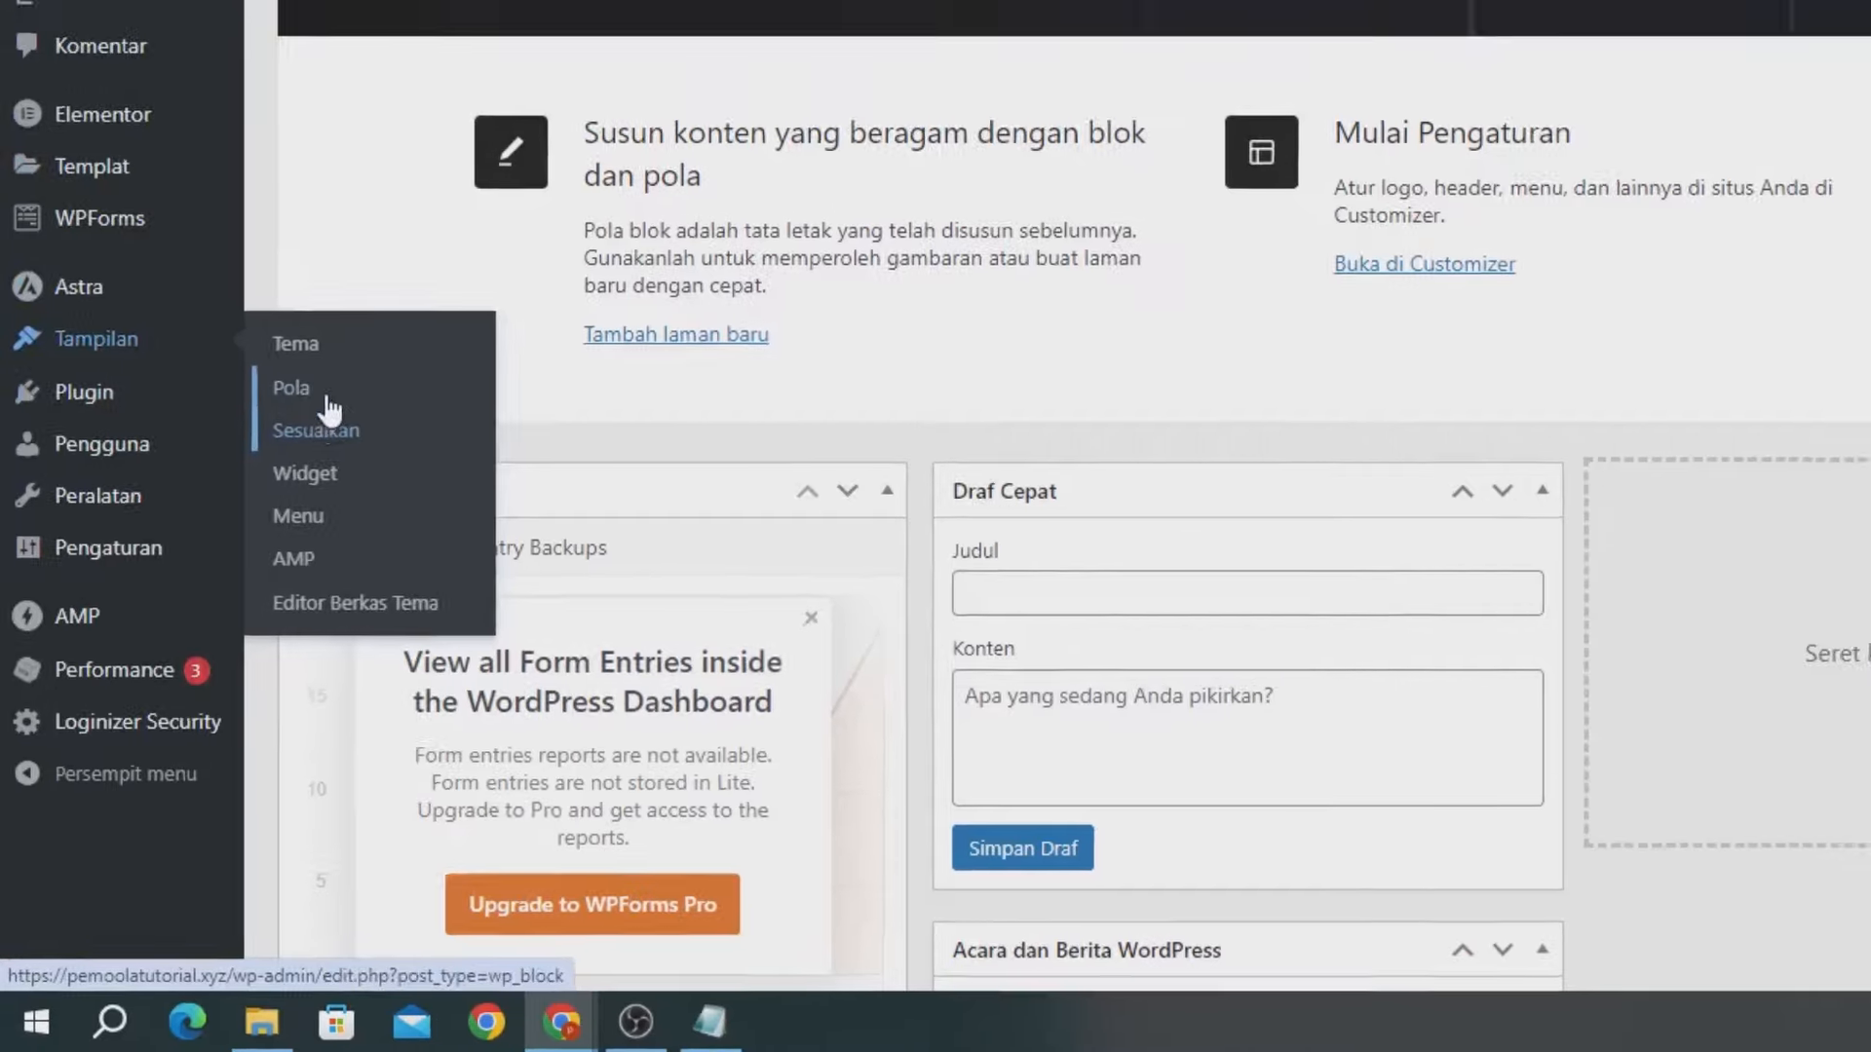
{"action": "left_click", "coordinate": [331, 403]}
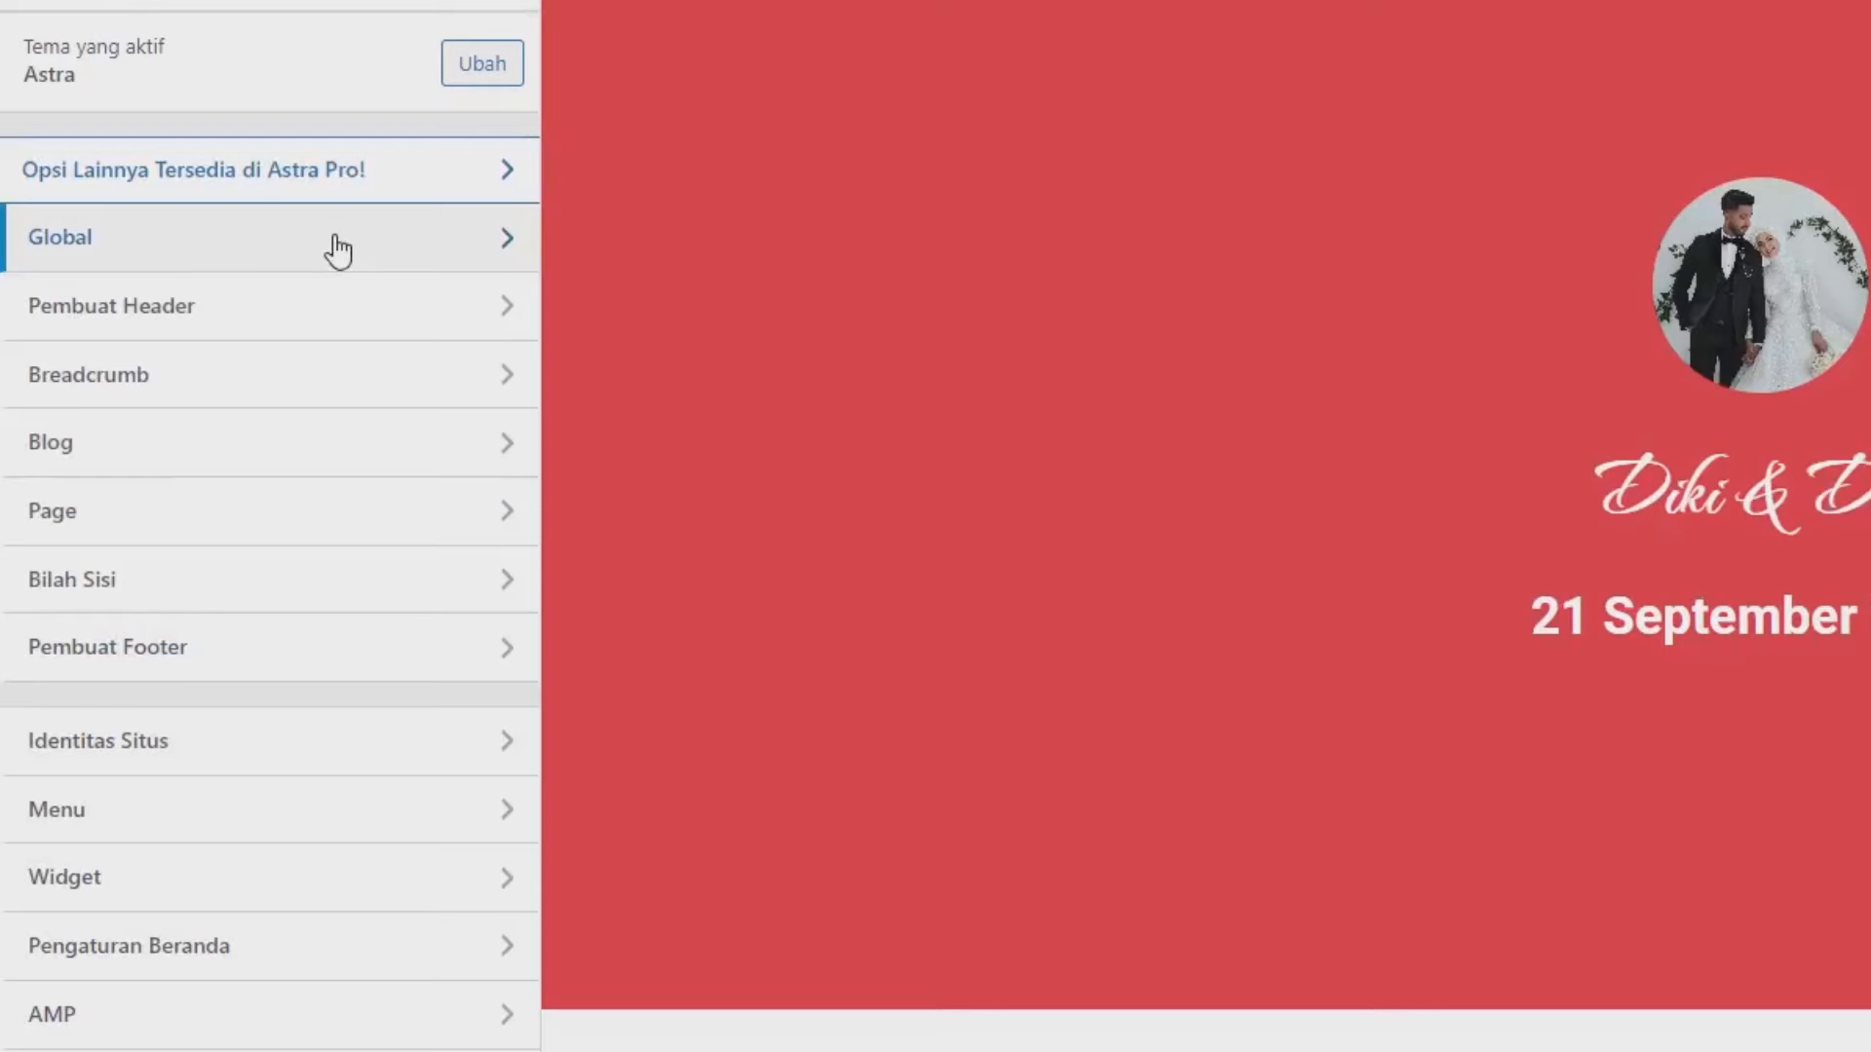
{"action": "left_click", "coordinate": [338, 252]}
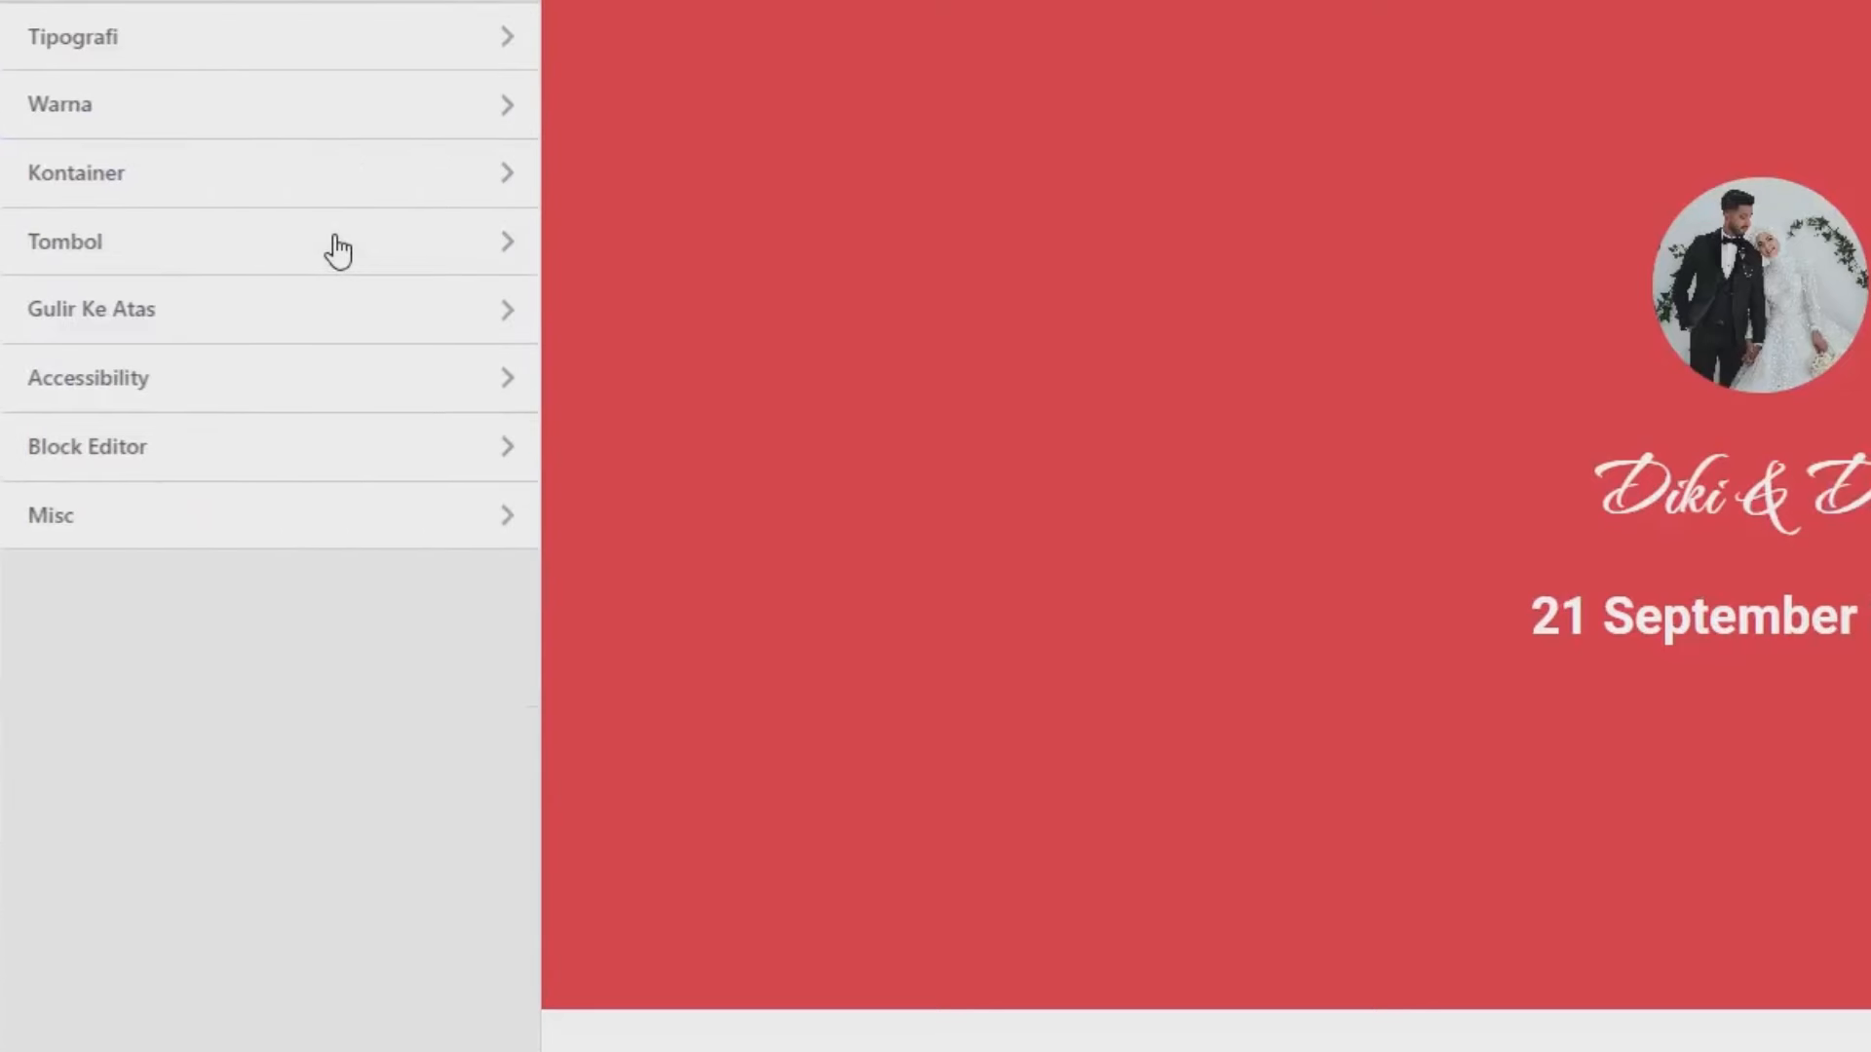
{"action": "left_click", "coordinate": [165, 336]}
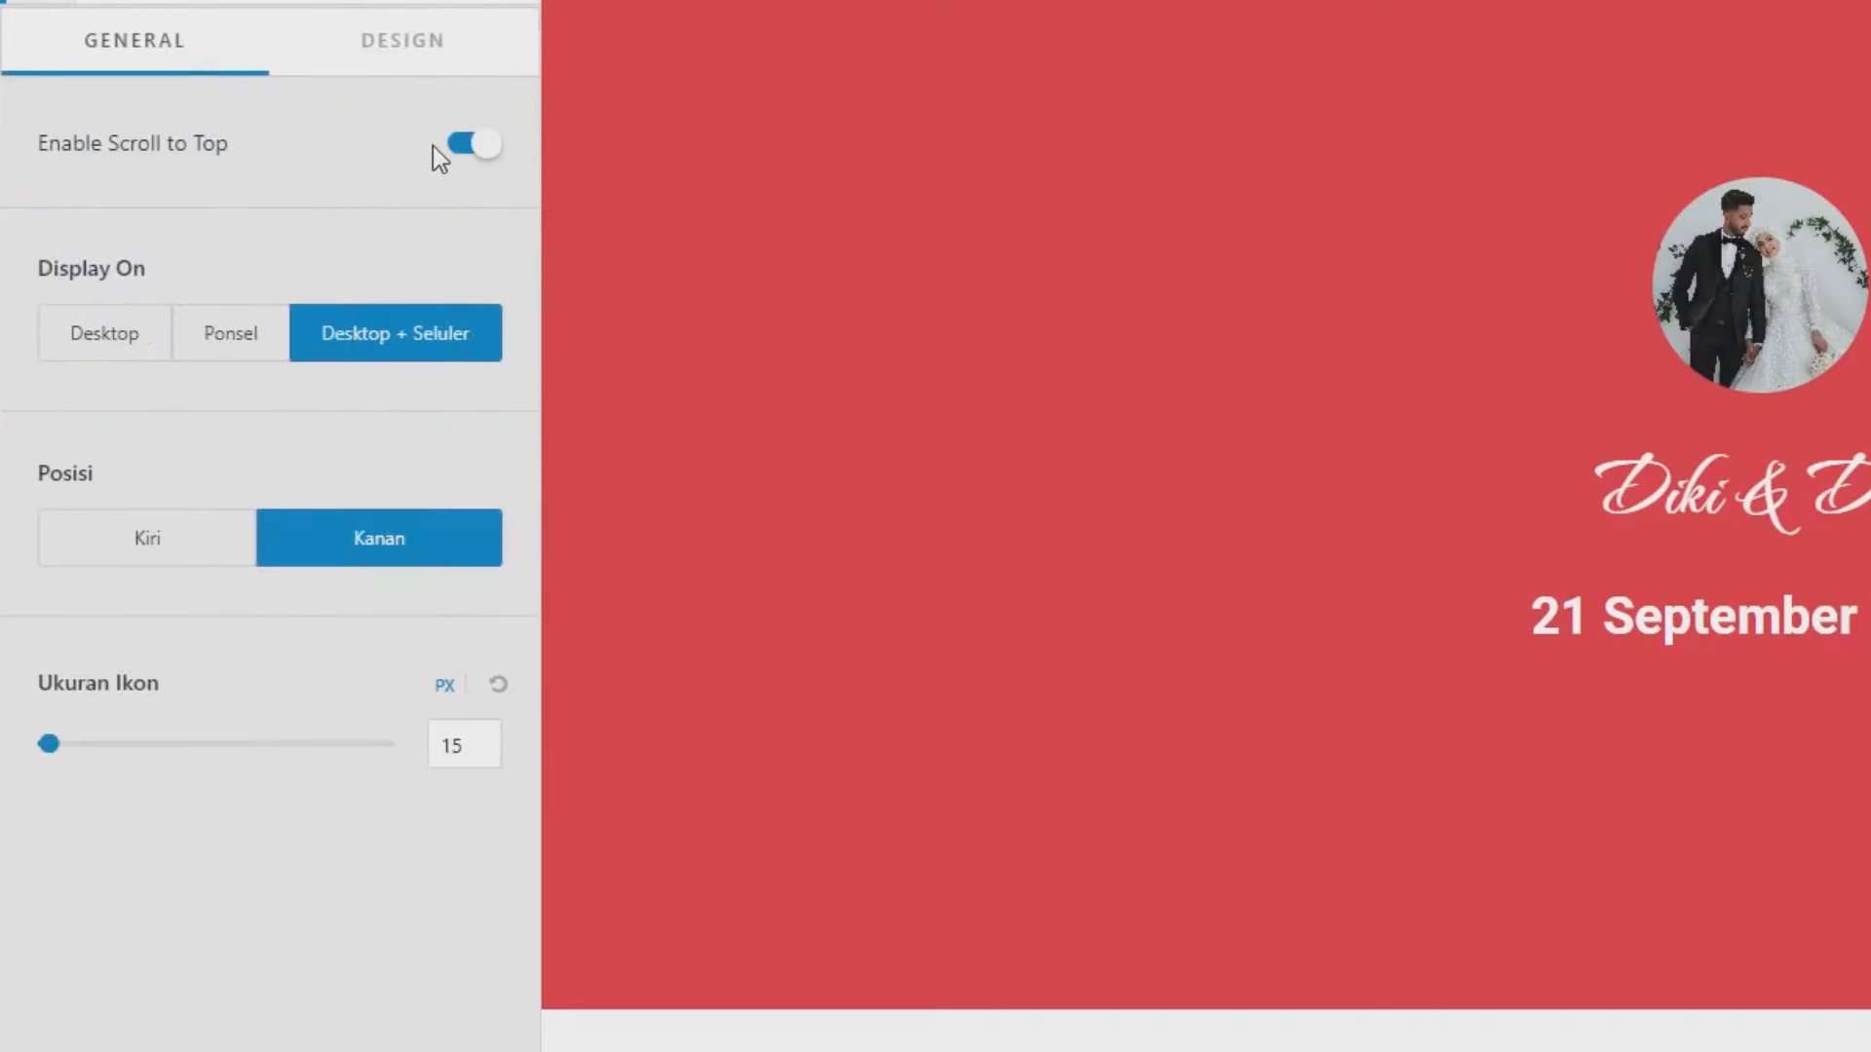
{"action": "left_click", "coordinate": [466, 146]}
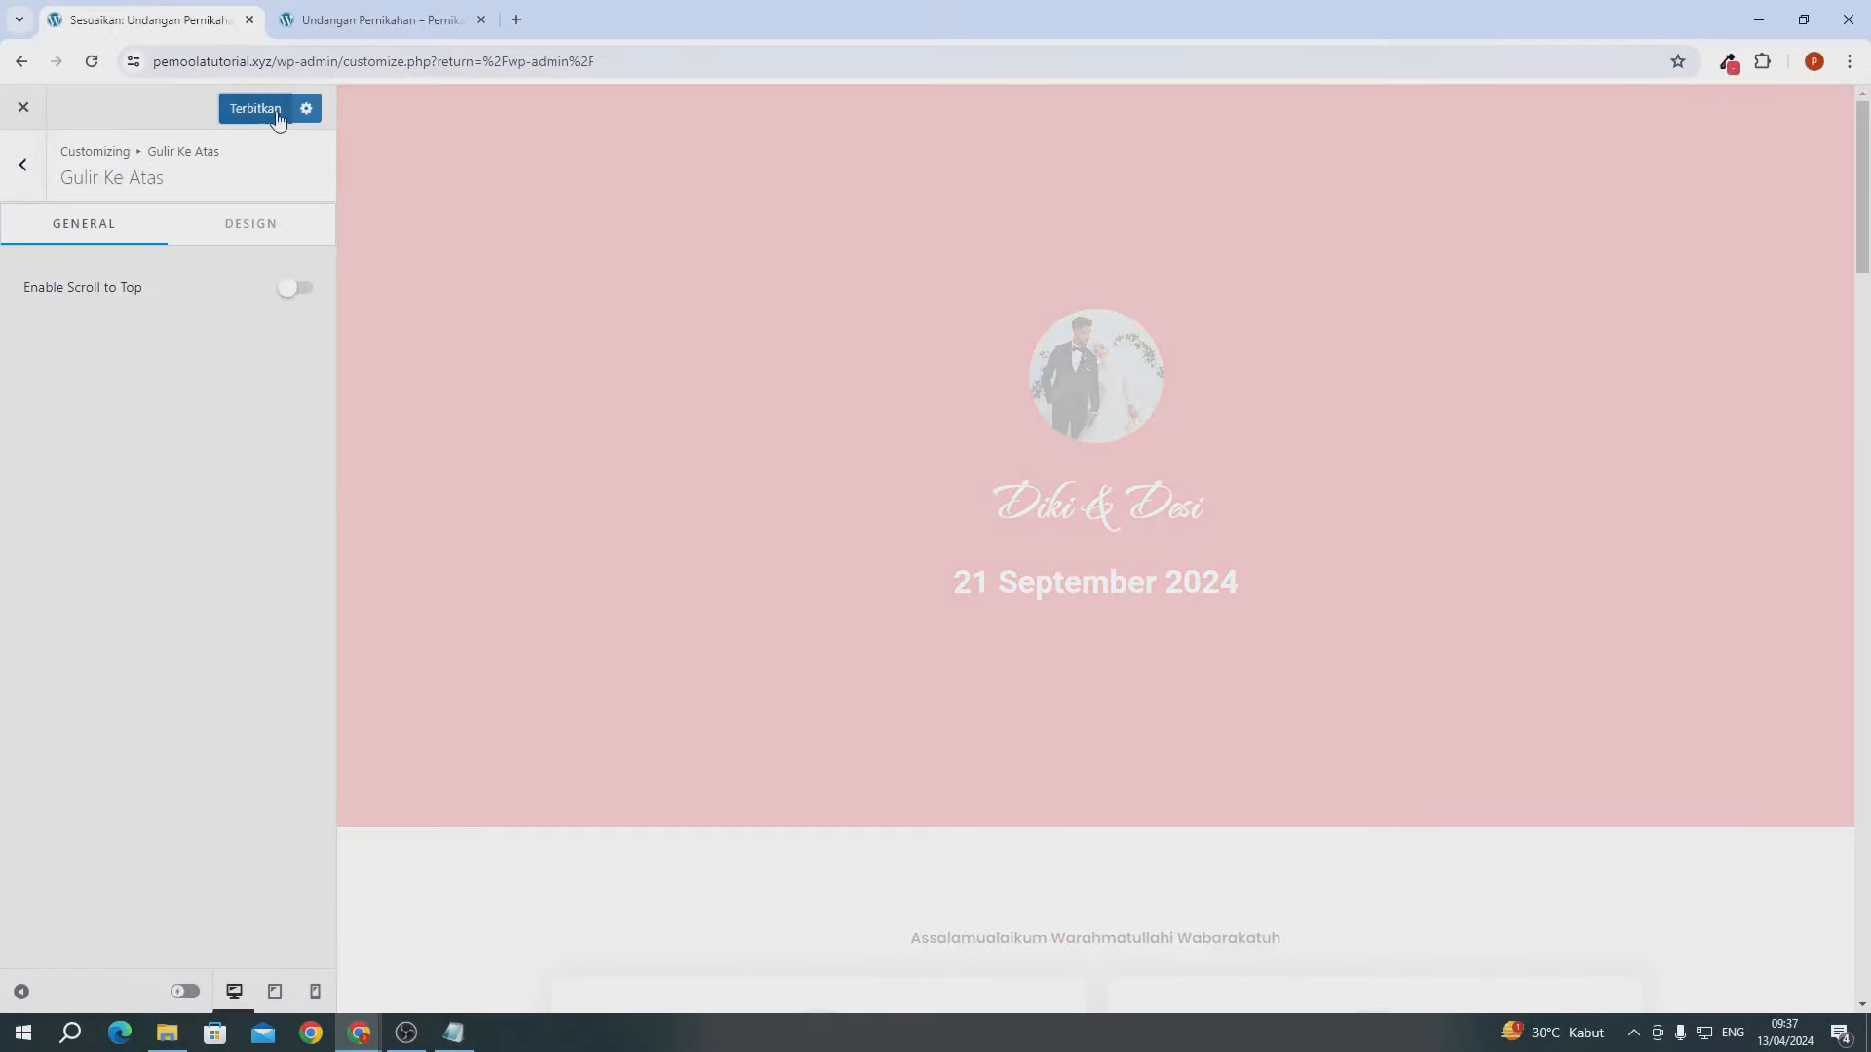
{"action": "left_click", "coordinate": [255, 109]}
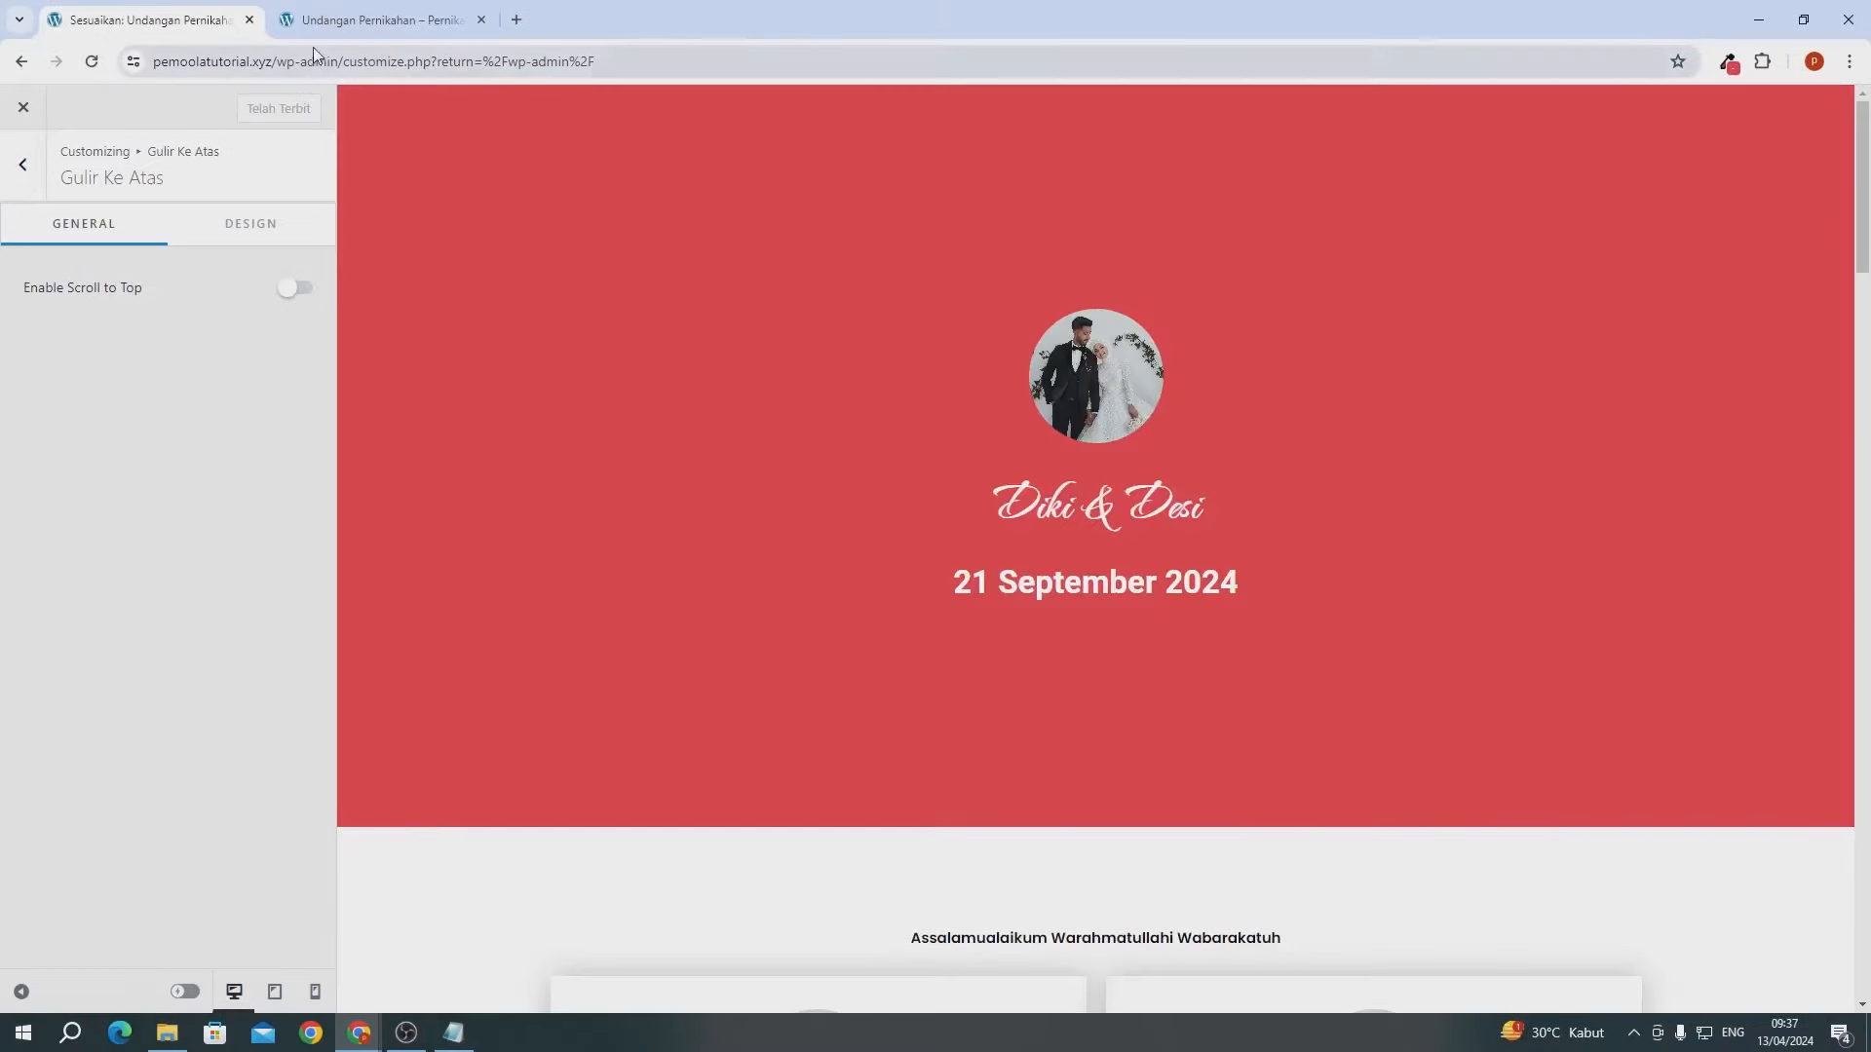
{"action": "left_click", "coordinate": [314, 29]}
{"action": "left_click", "coordinate": [91, 61]}
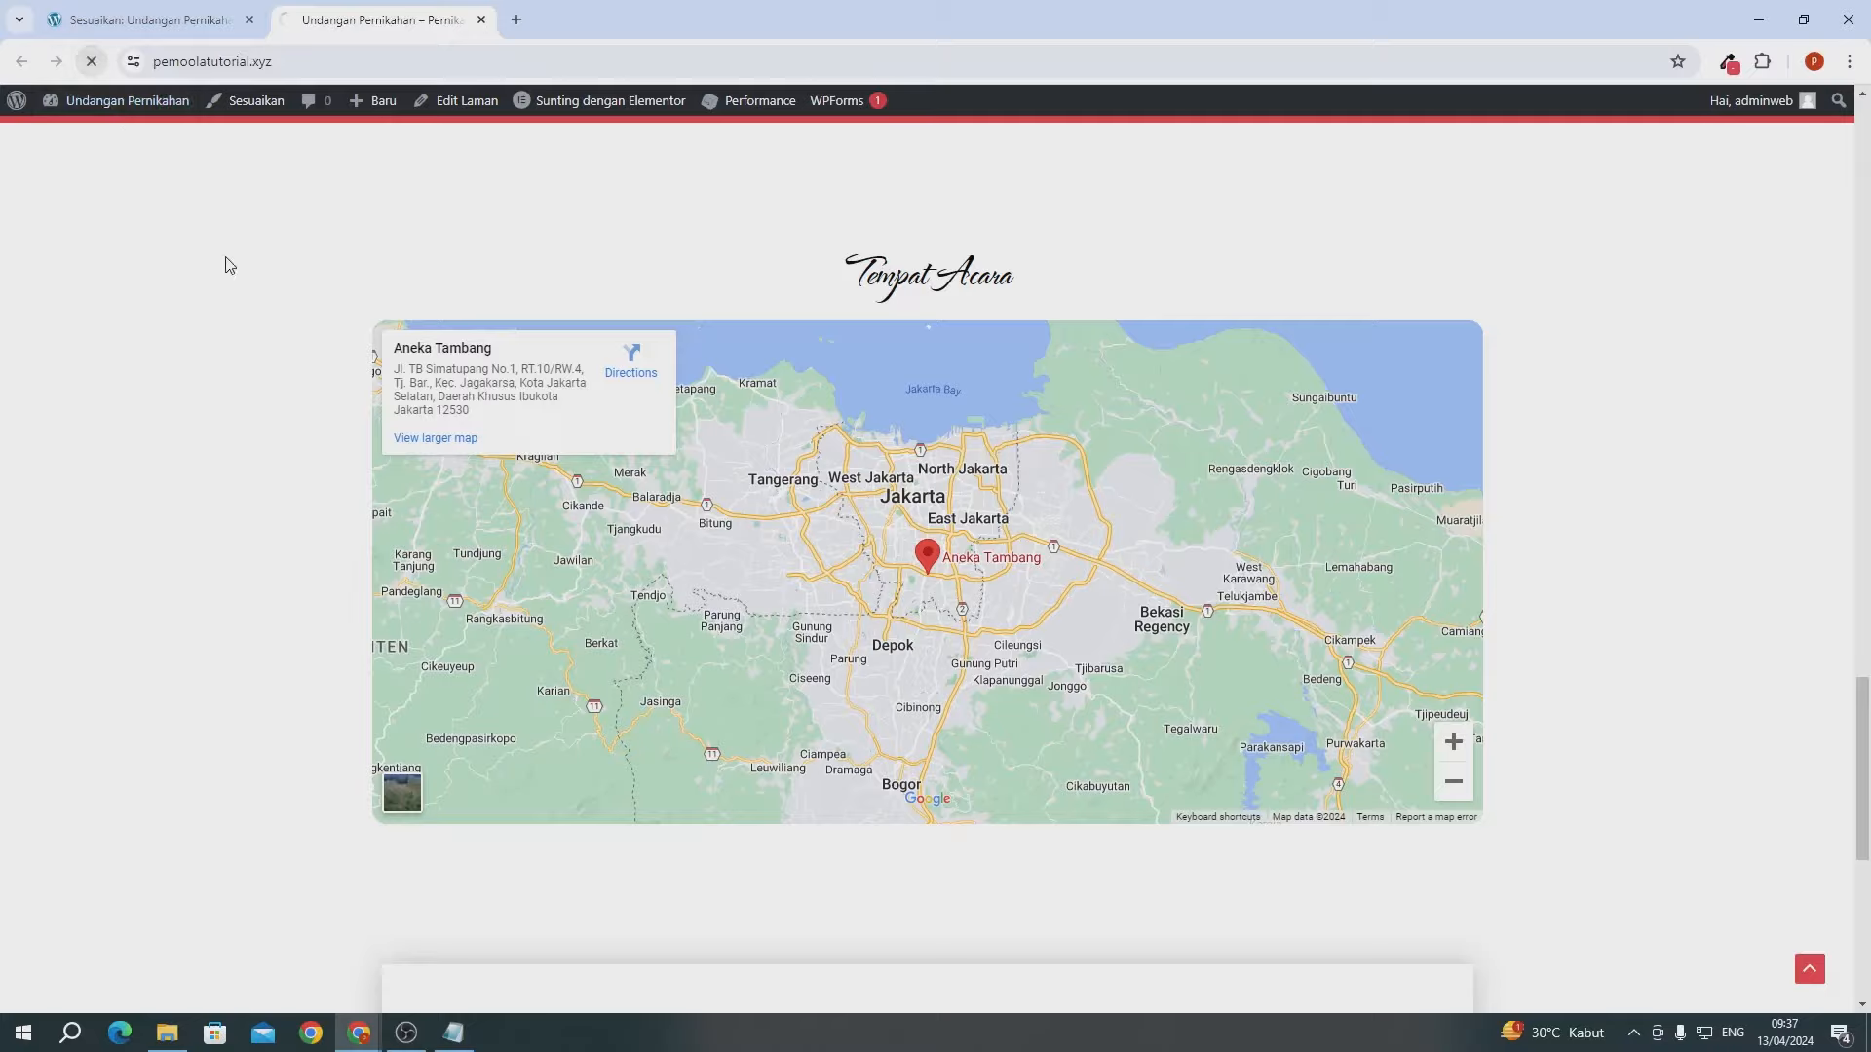
{"action": "scroll", "coordinate": [230, 265], "scroll_direction": "up", "scroll_amount": 20}
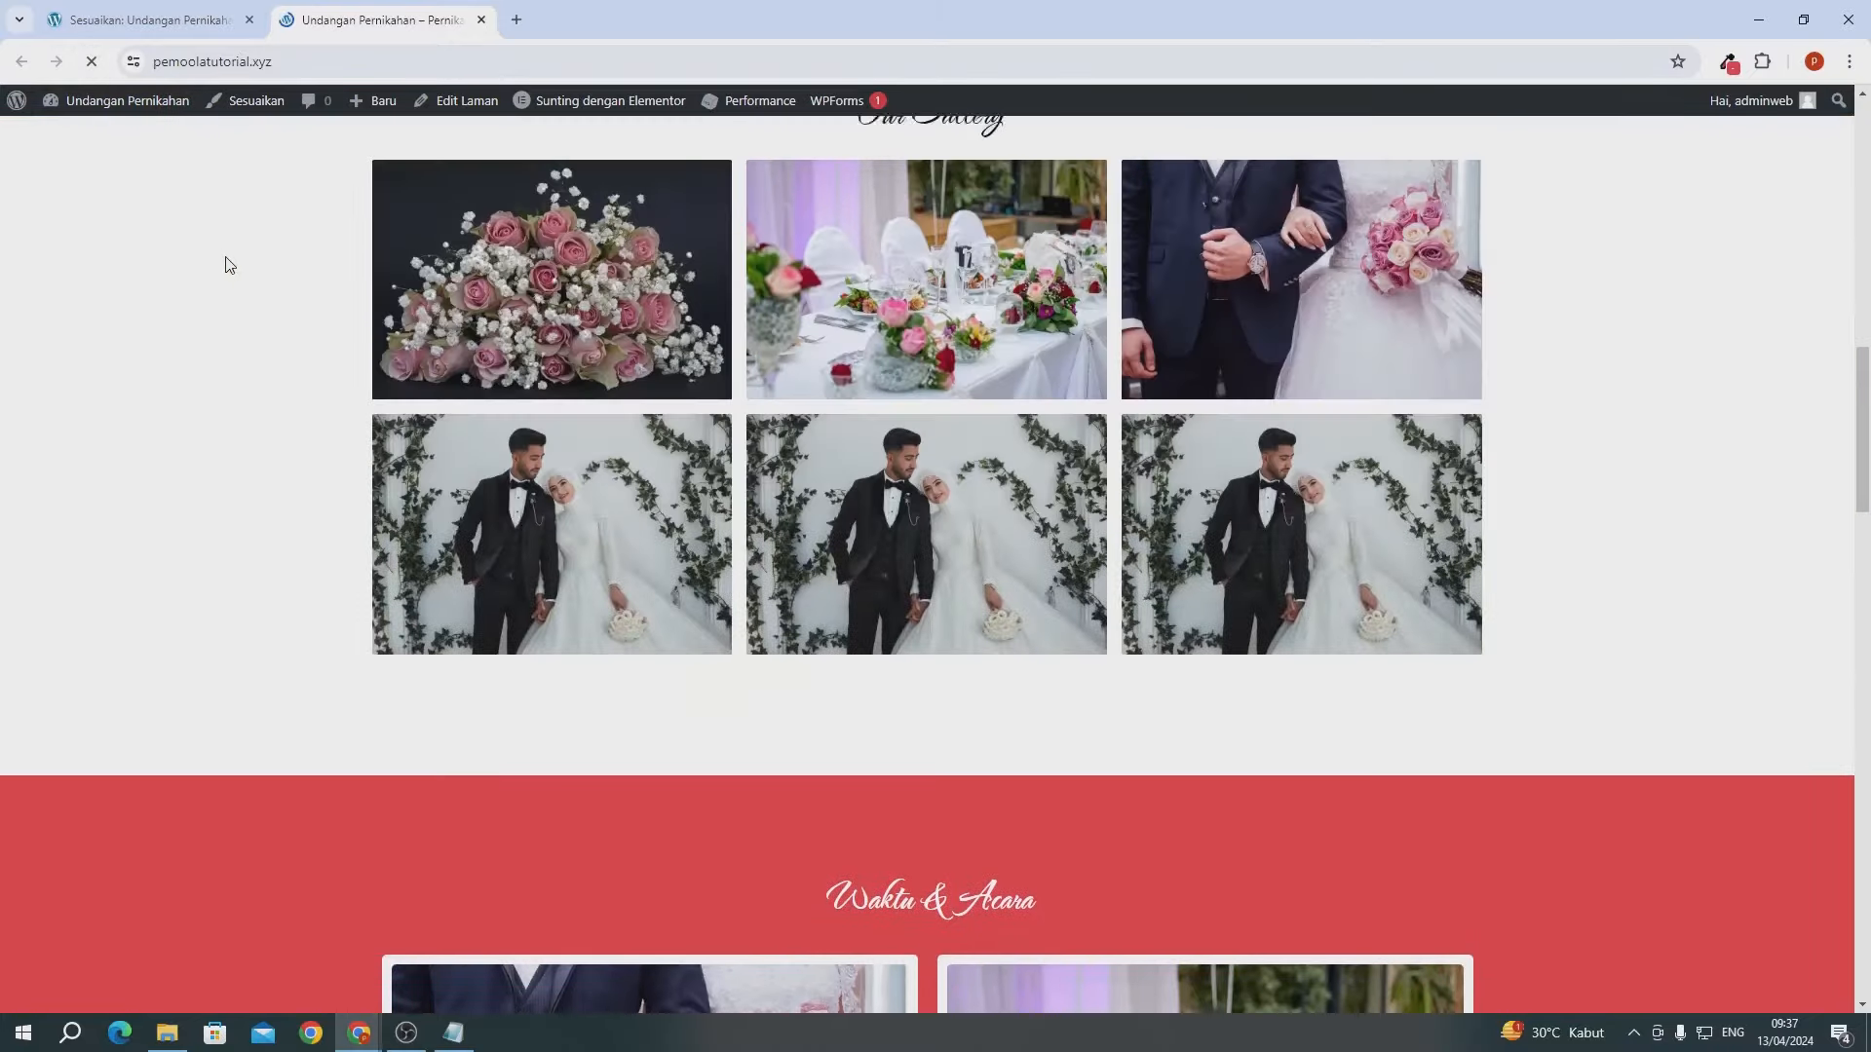
{"action": "scroll", "coordinate": [225, 263], "scroll_direction": "down", "scroll_amount": 20}
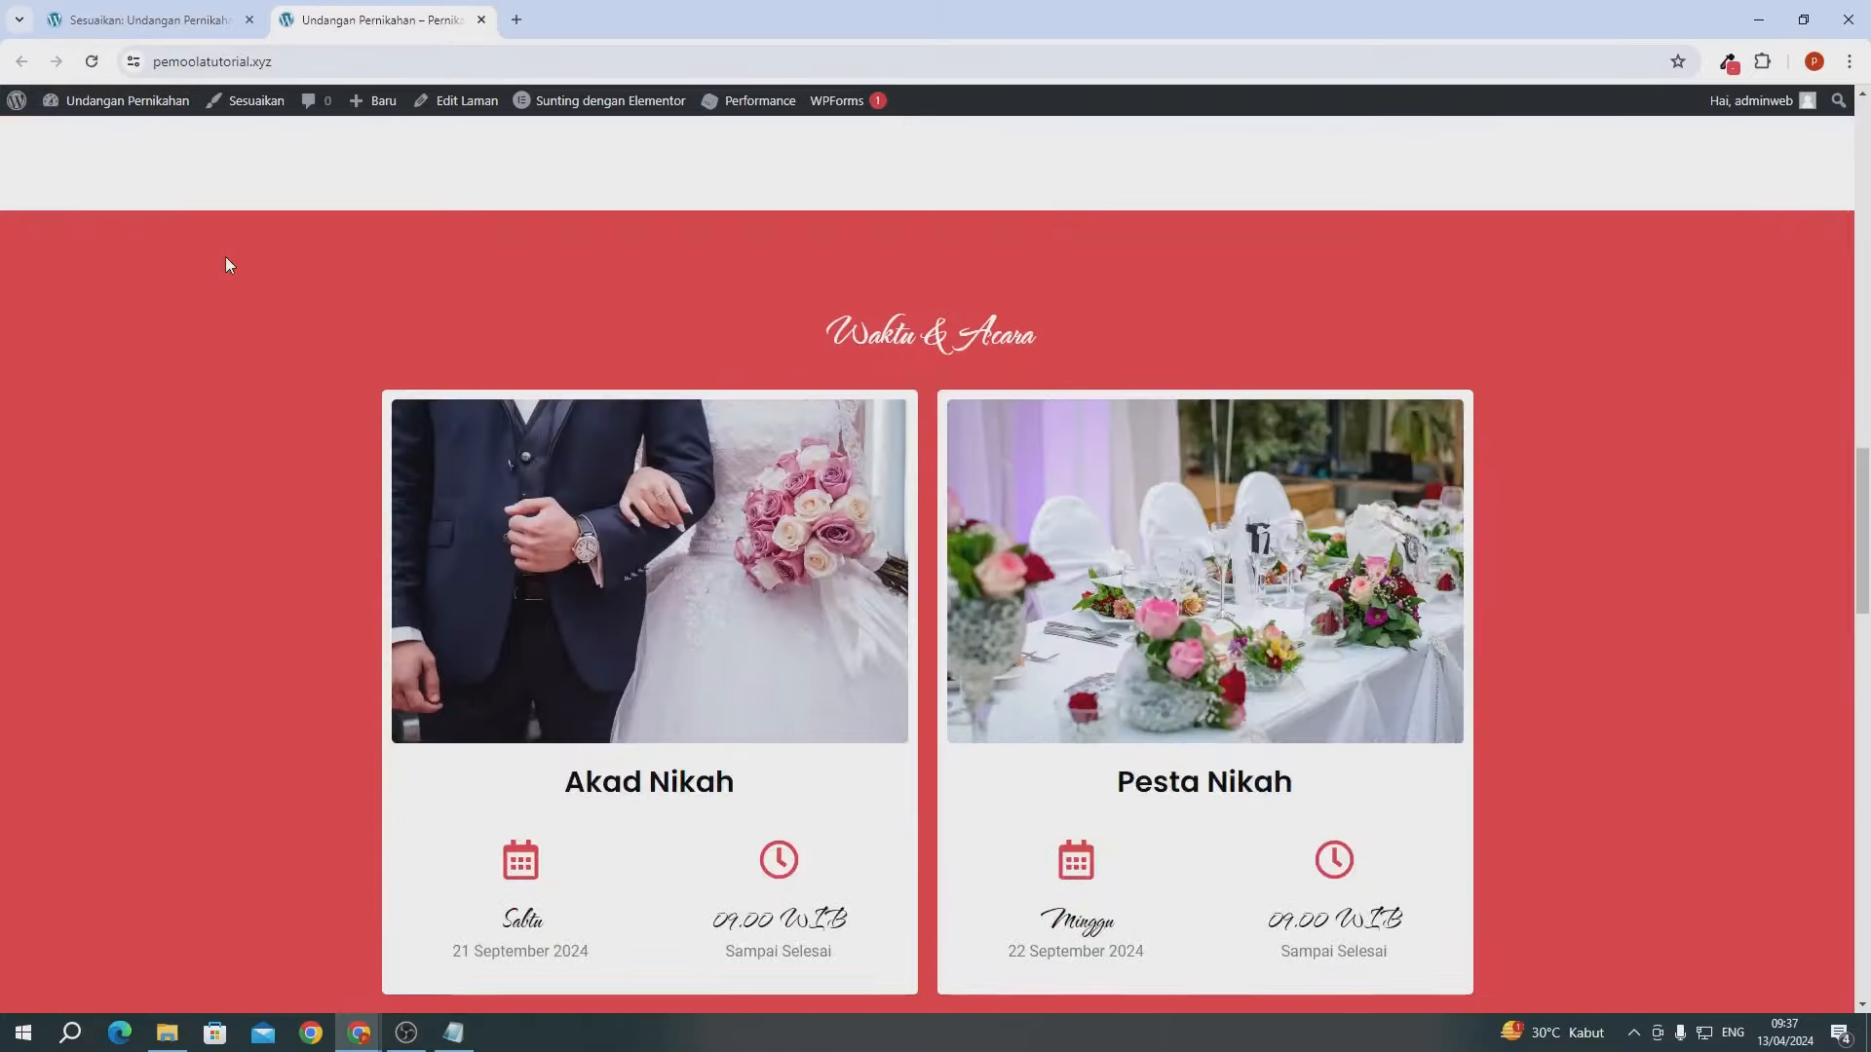
{"action": "scroll", "coordinate": [225, 263], "scroll_direction": "down", "scroll_amount": 12}
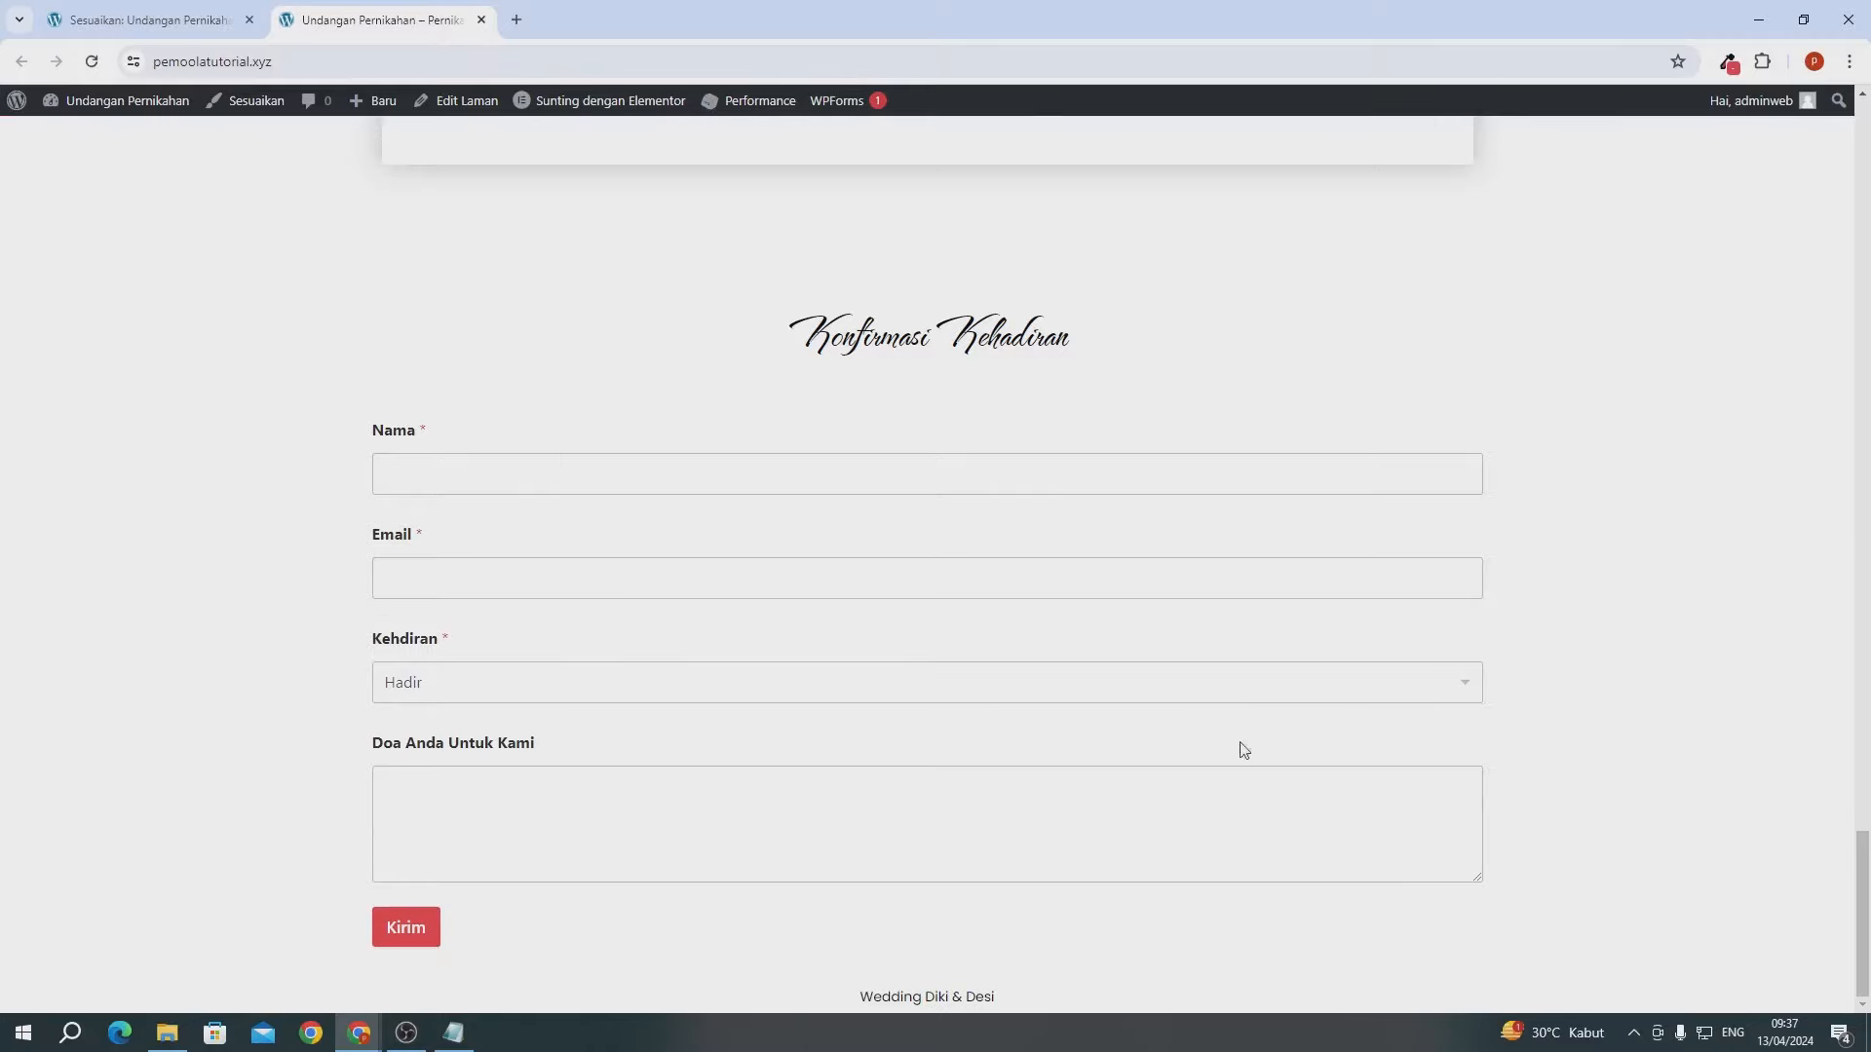
{"action": "scroll", "coordinate": [1292, 608], "scroll_direction": "up", "scroll_amount": 20}
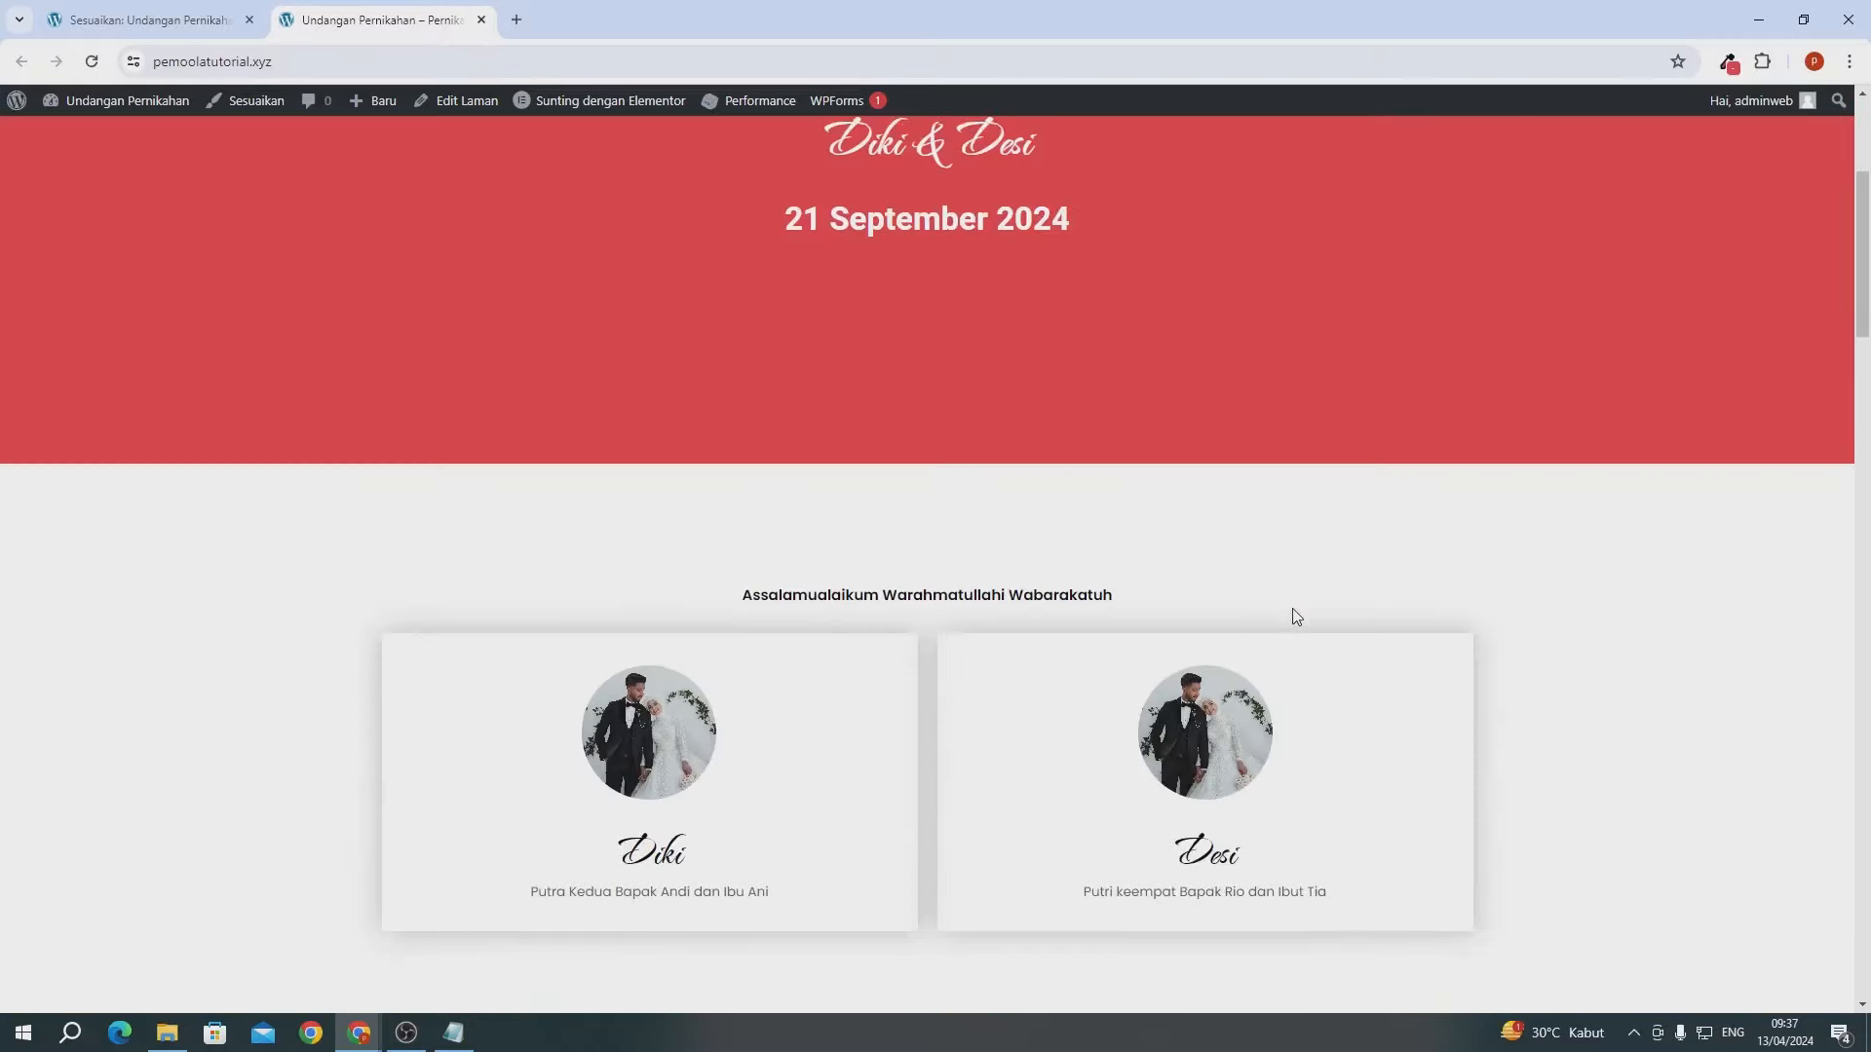